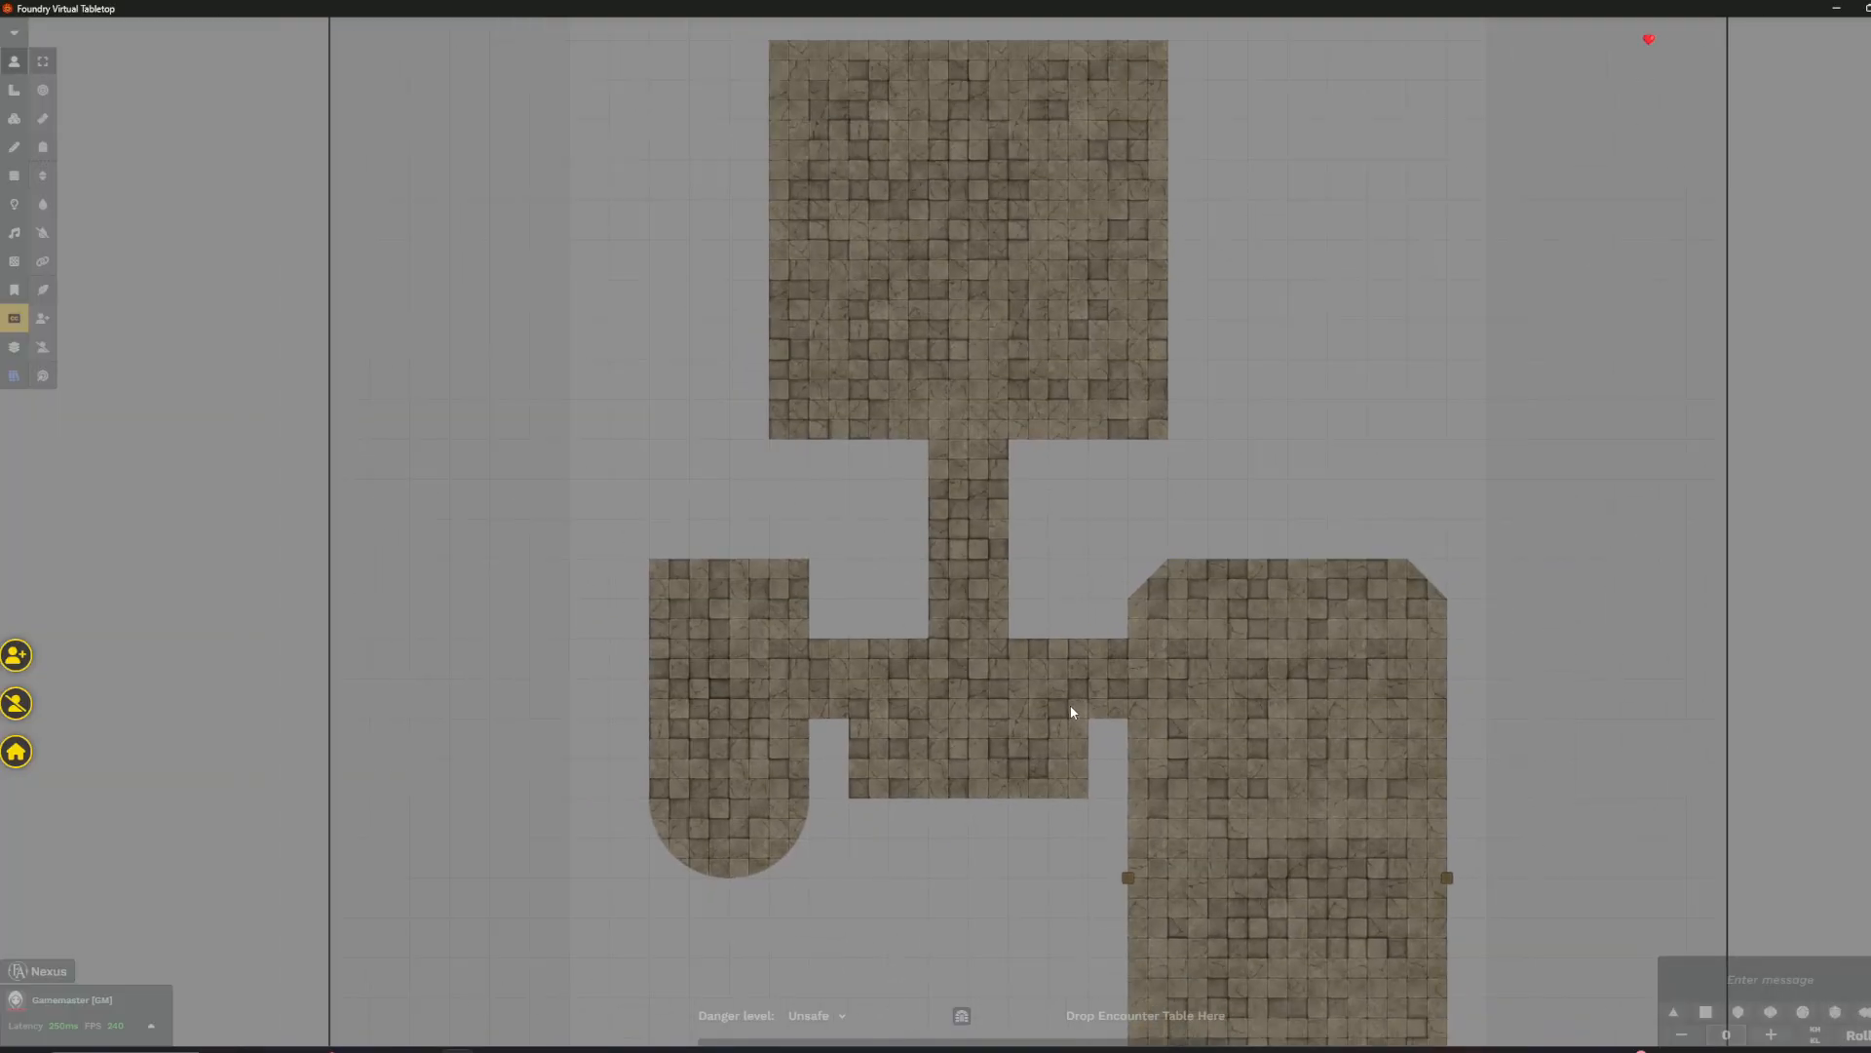
- View the Nexus texture library and examine the dungeon's overall floor layout of rooms and corridors
left_click(48, 975)
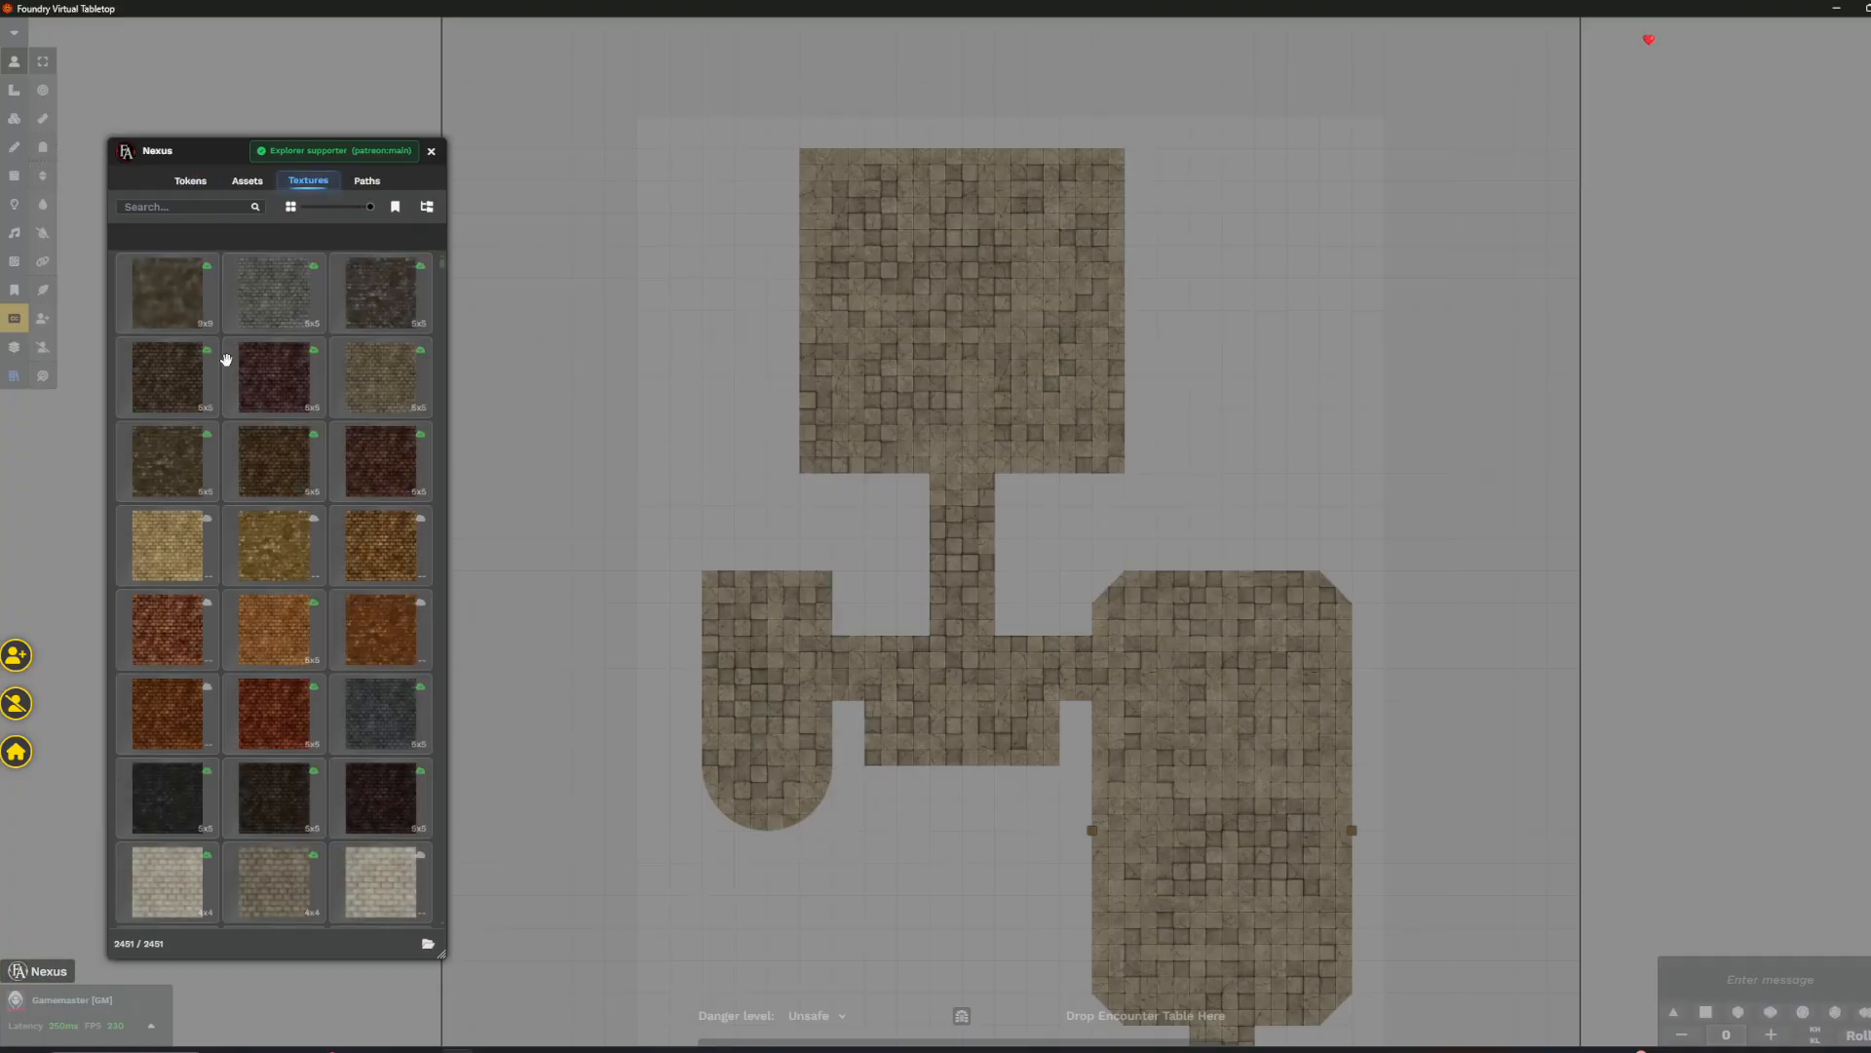
left_click(429, 156)
scroll(1027, 946, "up", 6)
left_click_drag(1084, 670, 1129, 616)
scroll(1044, 643, "down", 5)
scroll(1043, 648, "up", 5)
left_click_drag(1422, 507, 1409, 636)
scroll(1374, 614, "down", 4)
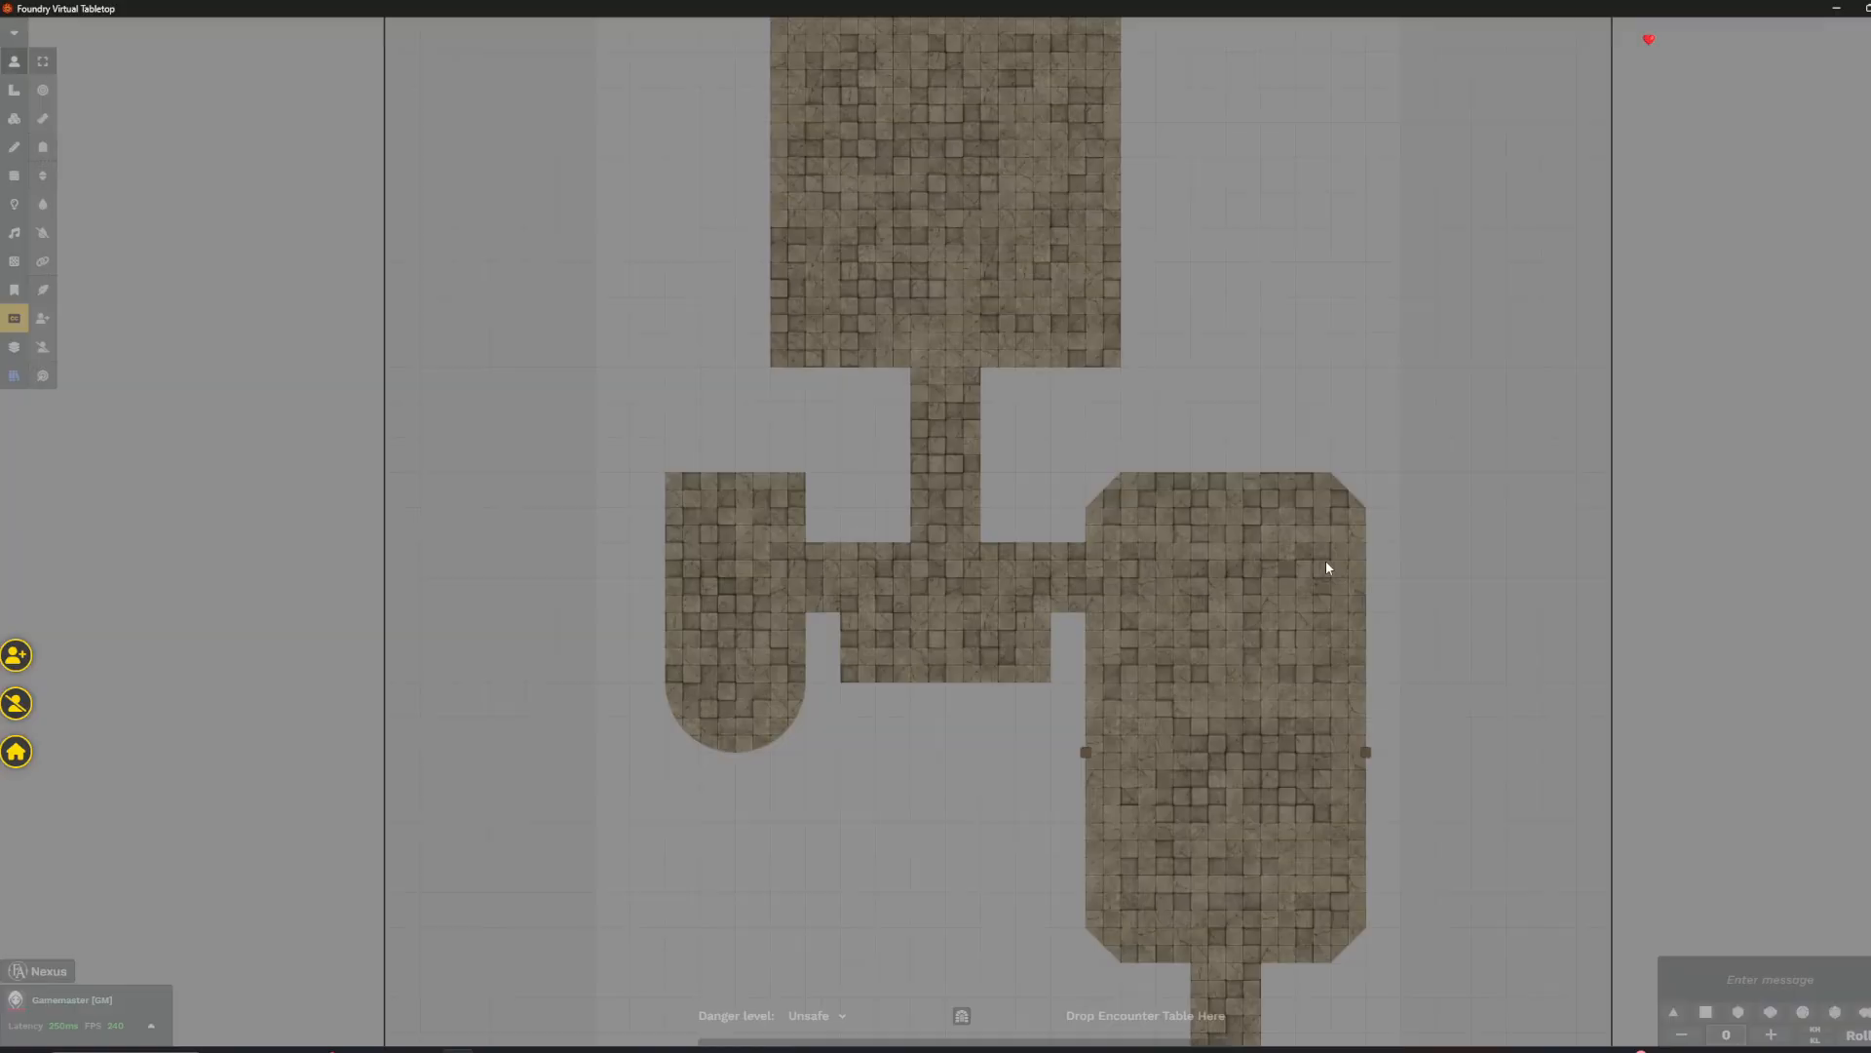
left_click_drag(795, 479, 757, 734)
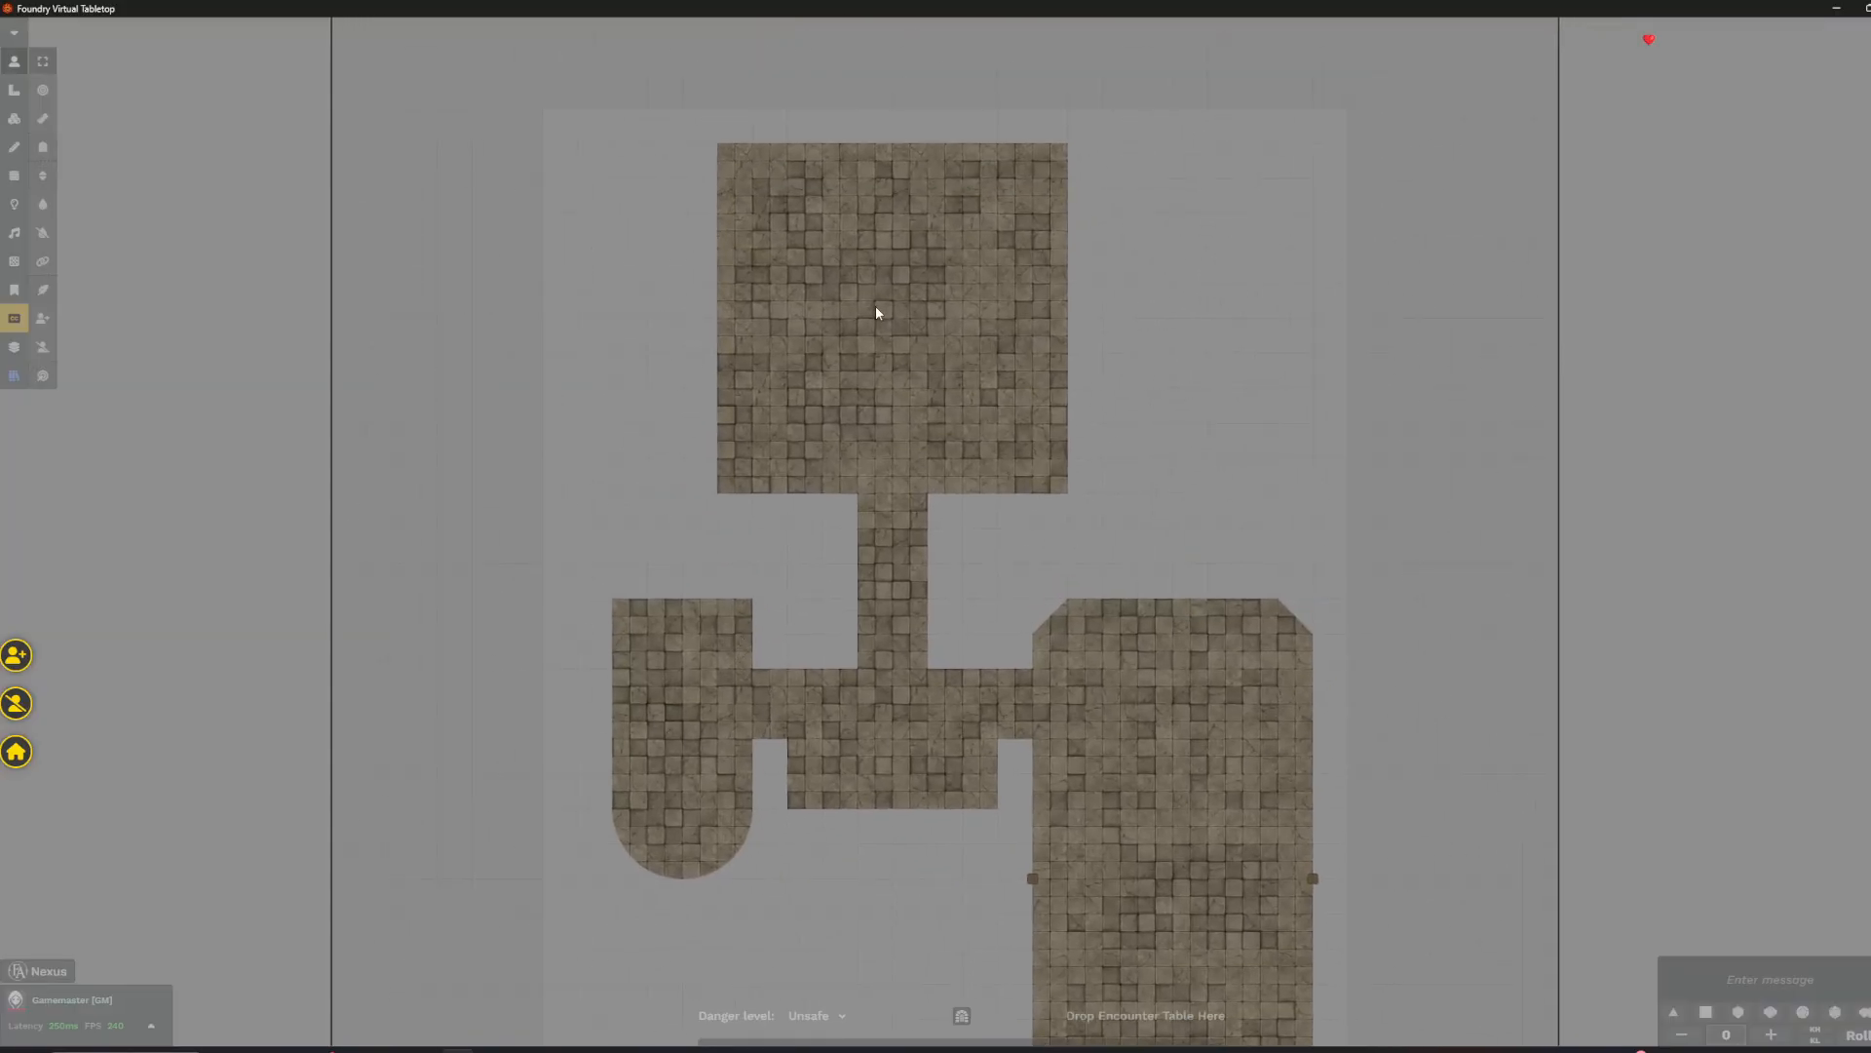
scroll(750, 238, "up", 2)
left_click_drag(727, 443, 756, 651)
scroll(753, 647, "up", 3)
scroll(637, 485, "down", 4)
left_click_drag(889, 608, 846, 320)
left_click_drag(1030, 570, 1068, 386)
scroll(1086, 698, "down", 3)
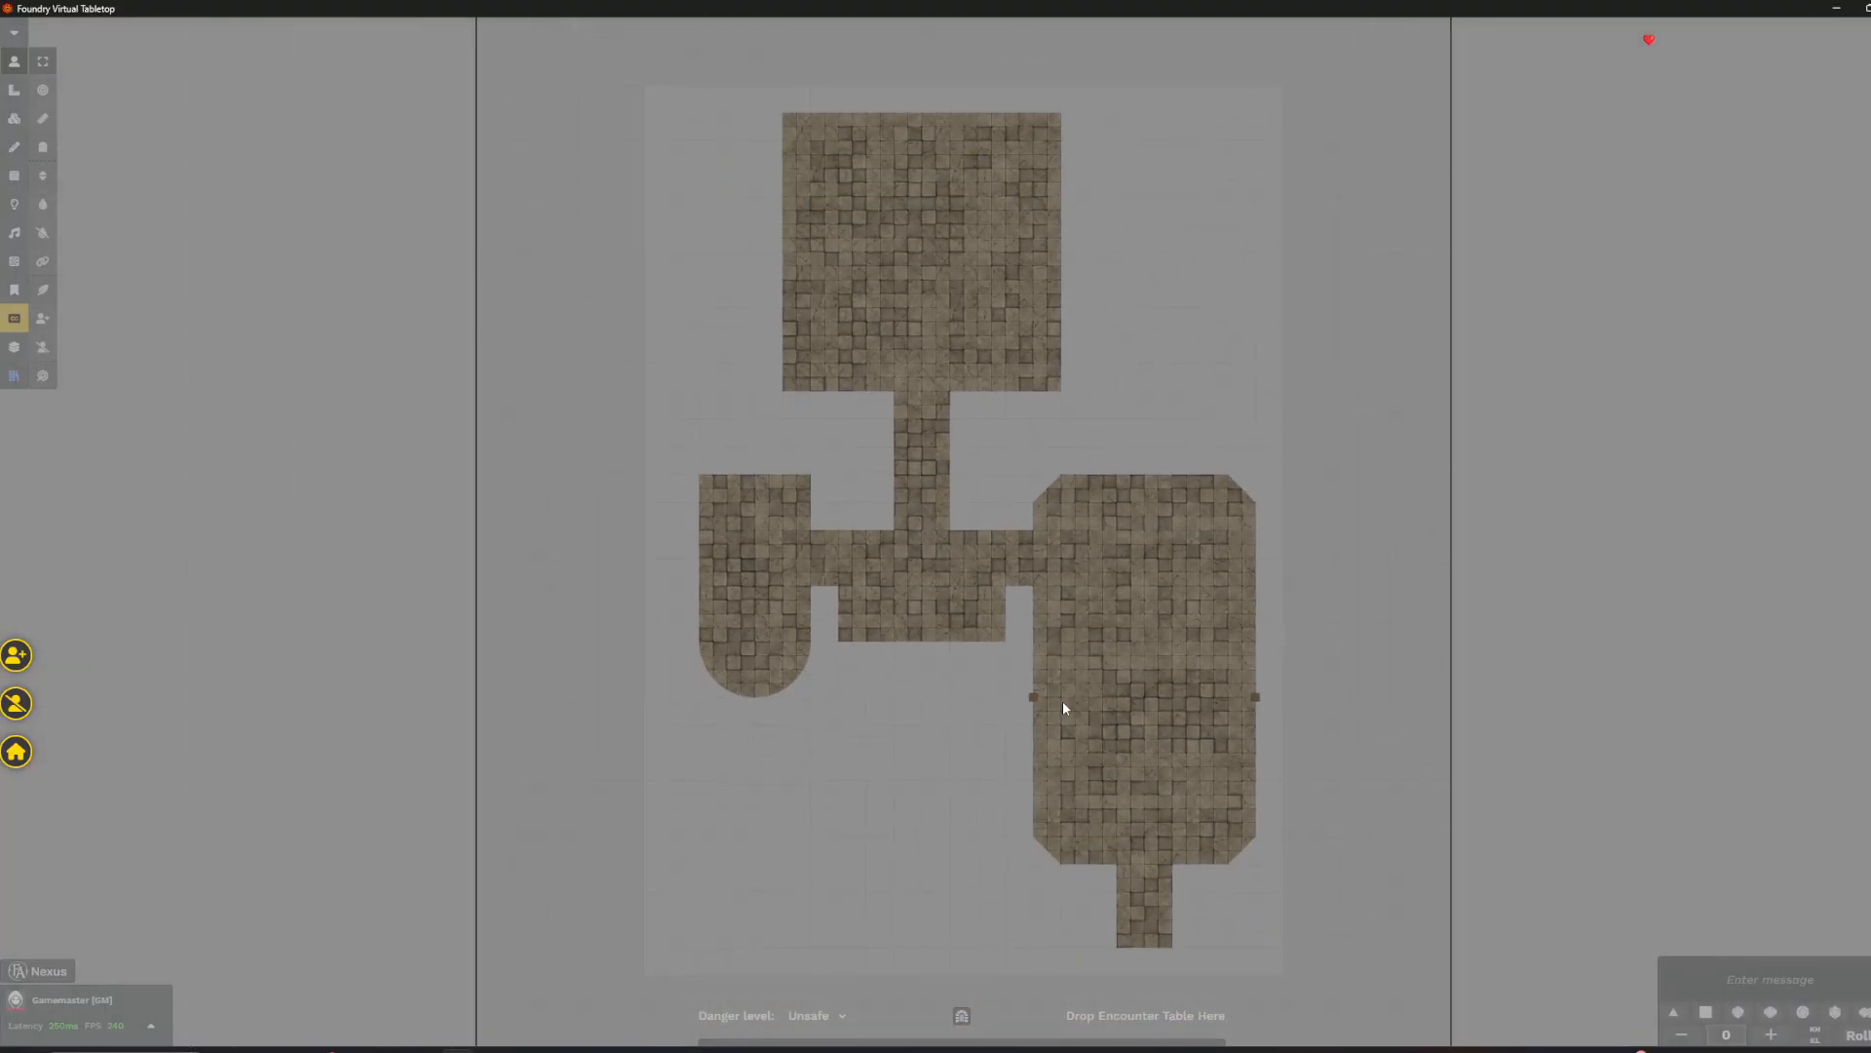
- Examine the large chamber with cut corners, including the small square blocks on its side edges
scroll(971, 673, "up", 2)
scroll(931, 568, "up", 4)
left_click_drag(1162, 848, 1041, 659)
scroll(1010, 760, "up", 3)
left_click_drag(1005, 779, 998, 672)
scroll(975, 653, "up", 4)
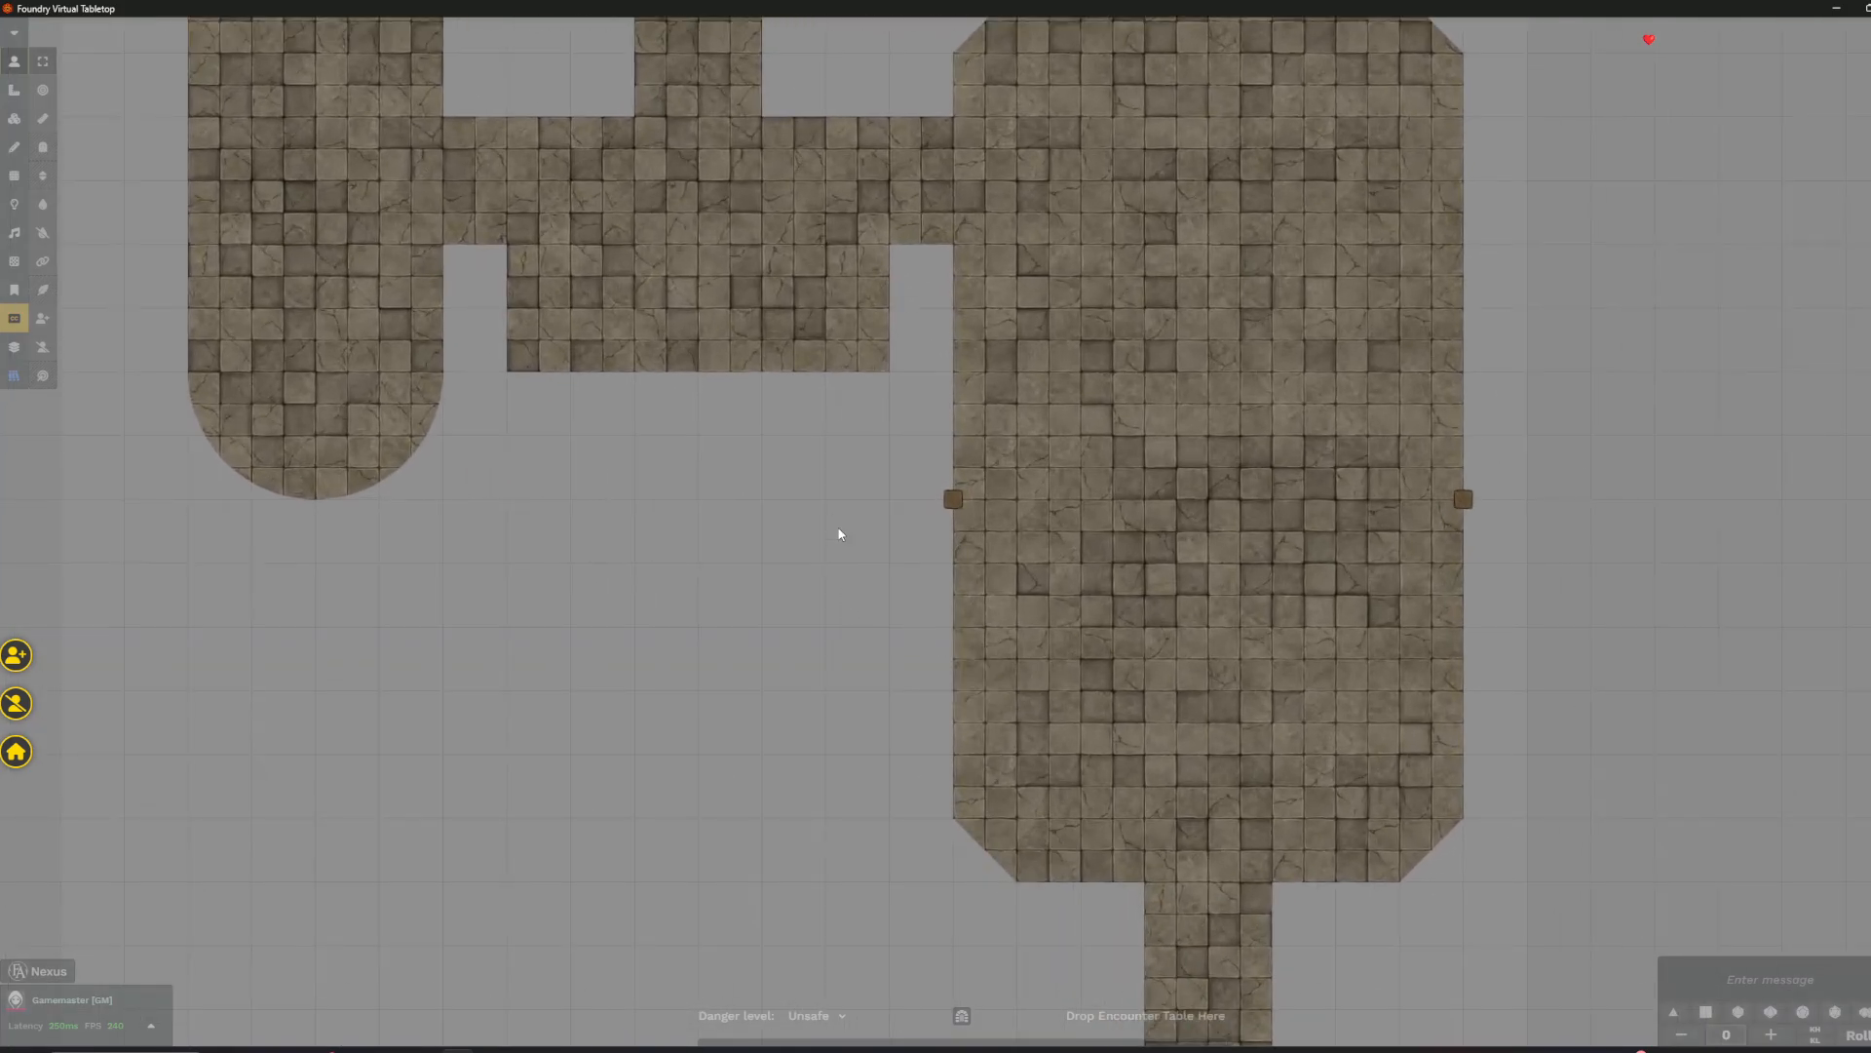
scroll(1101, 551, "up", 2)
left_click_drag(1141, 536, 919, 606)
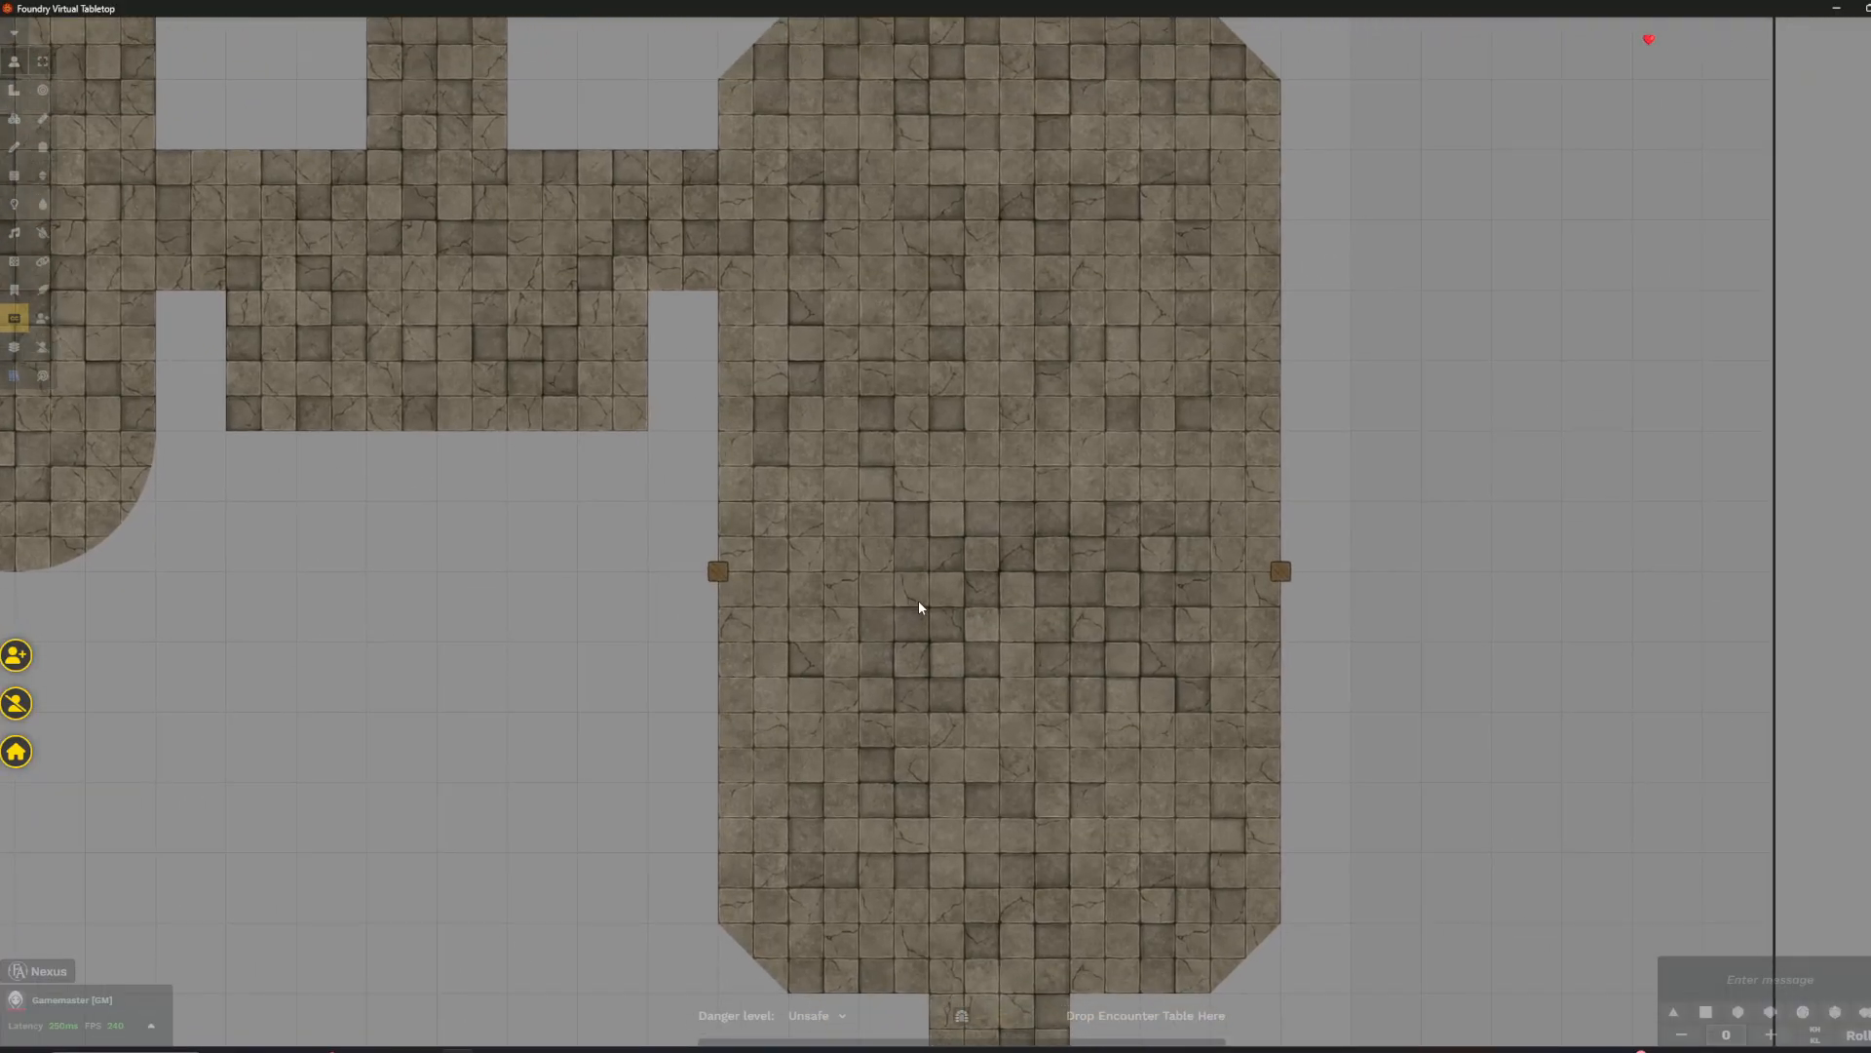
scroll(846, 630, "down", 2)
left_click_drag(743, 570, 1002, 665)
scroll(1008, 826, "down", 3)
scroll(1002, 666, "down", 3)
left_click_drag(1005, 683, 1031, 725)
scroll(1072, 760, "down", 2)
left_click_drag(1153, 802, 1115, 776)
scroll(1108, 777, "up", 3)
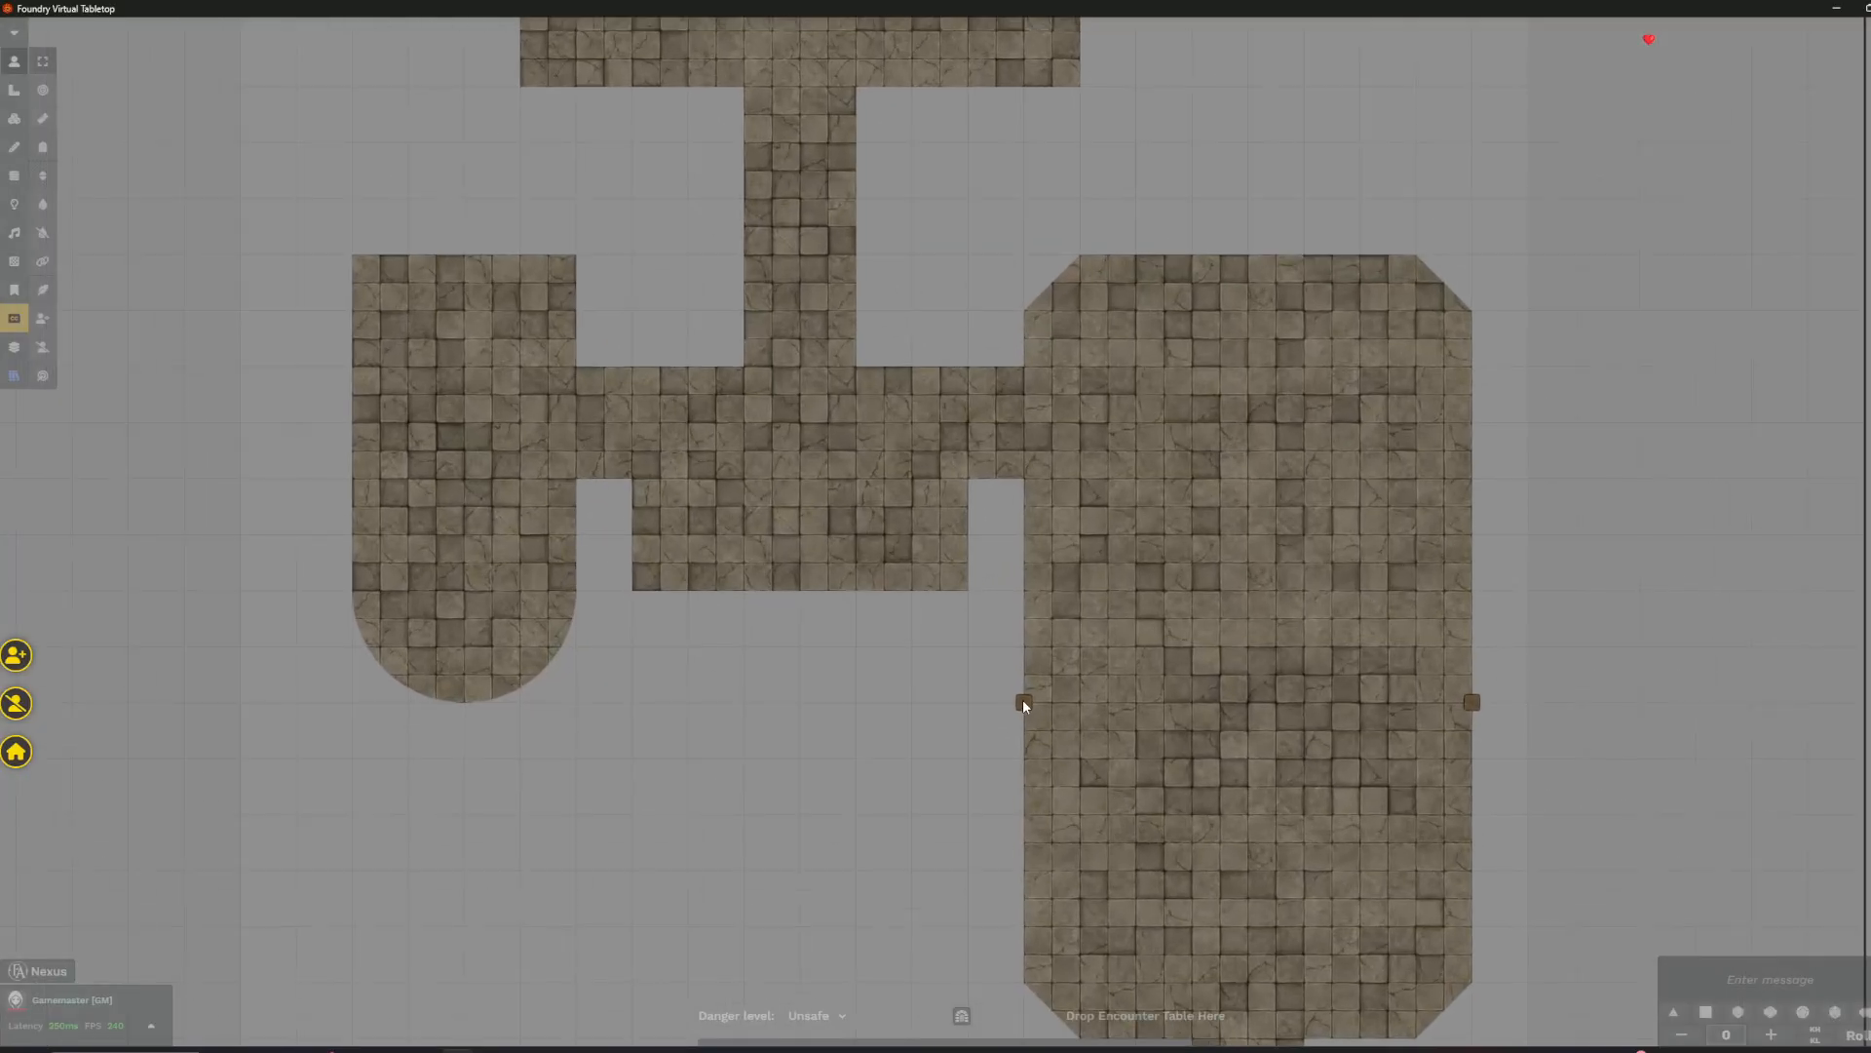
left_click_drag(1021, 699, 932, 631)
scroll(935, 633, "down", 1)
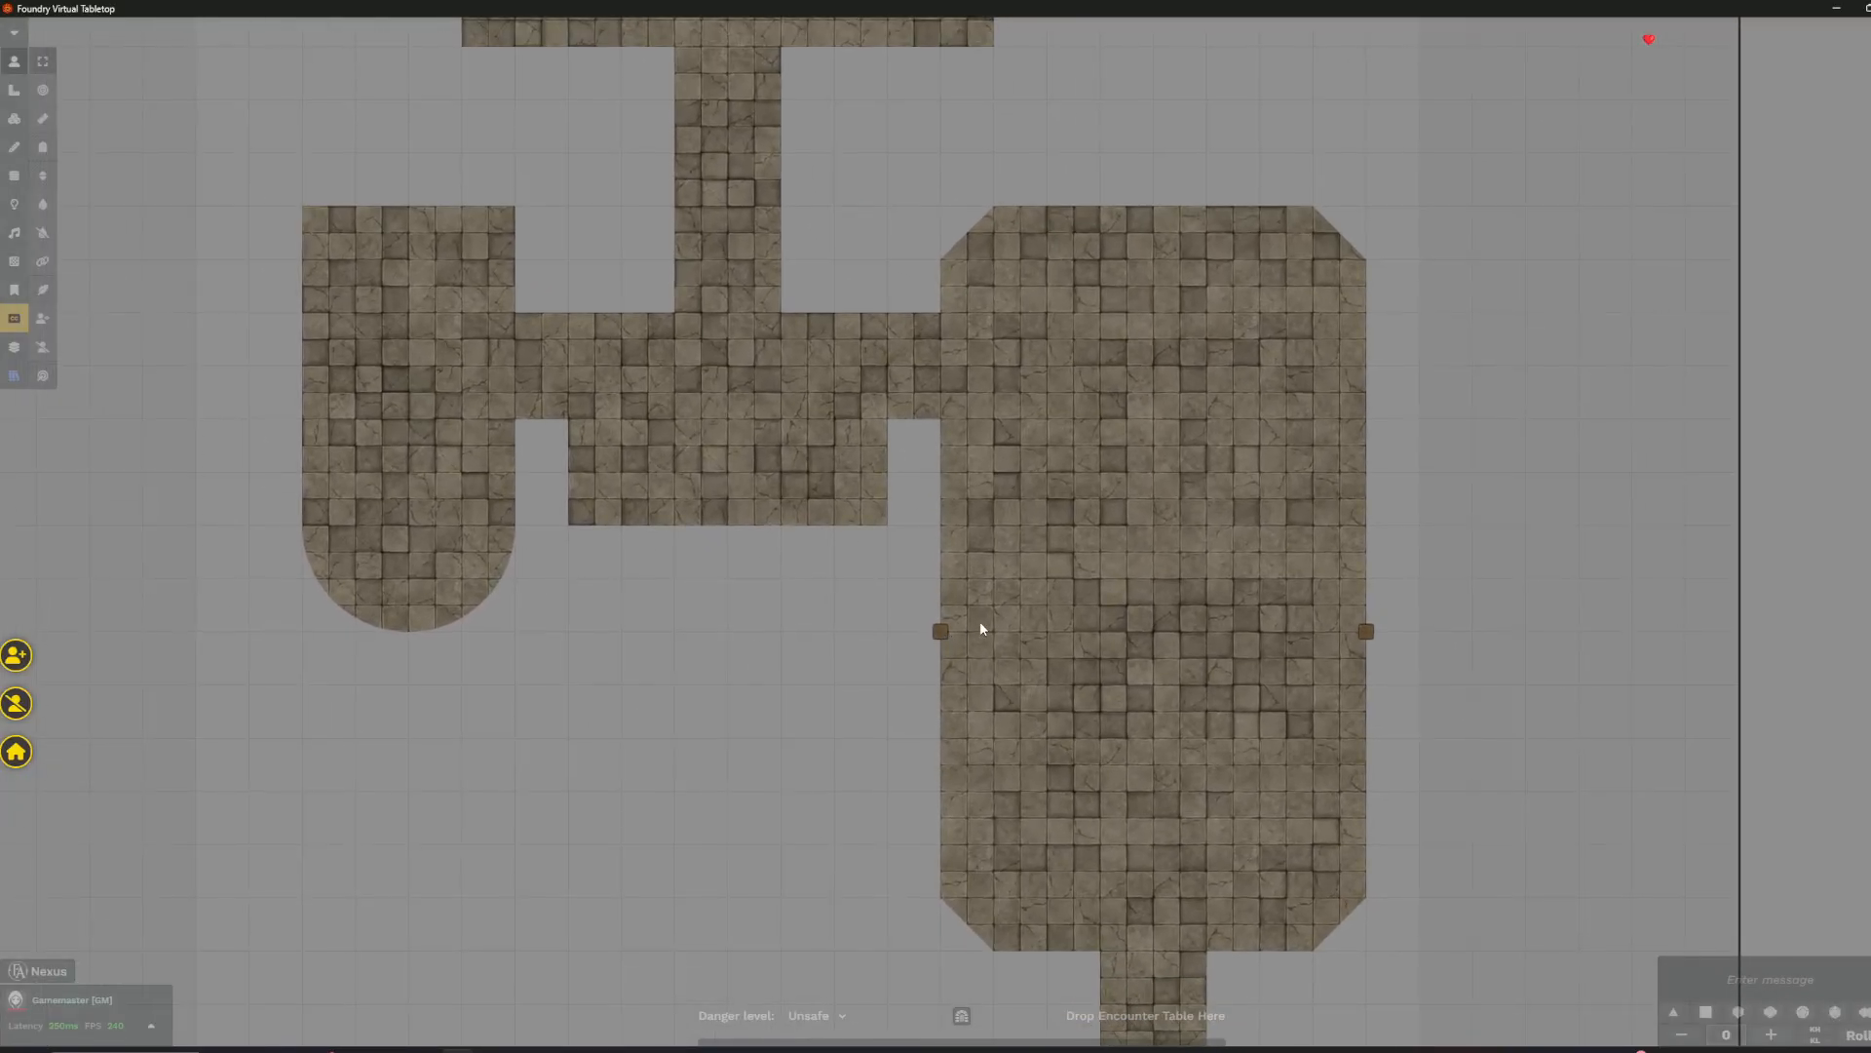
scroll(968, 629, "up", 2)
left_click_drag(1382, 673, 1471, 700)
scroll(1472, 700, "up", 4)
left_click_drag(1165, 746, 1095, 680)
scroll(1094, 525, "down", 3)
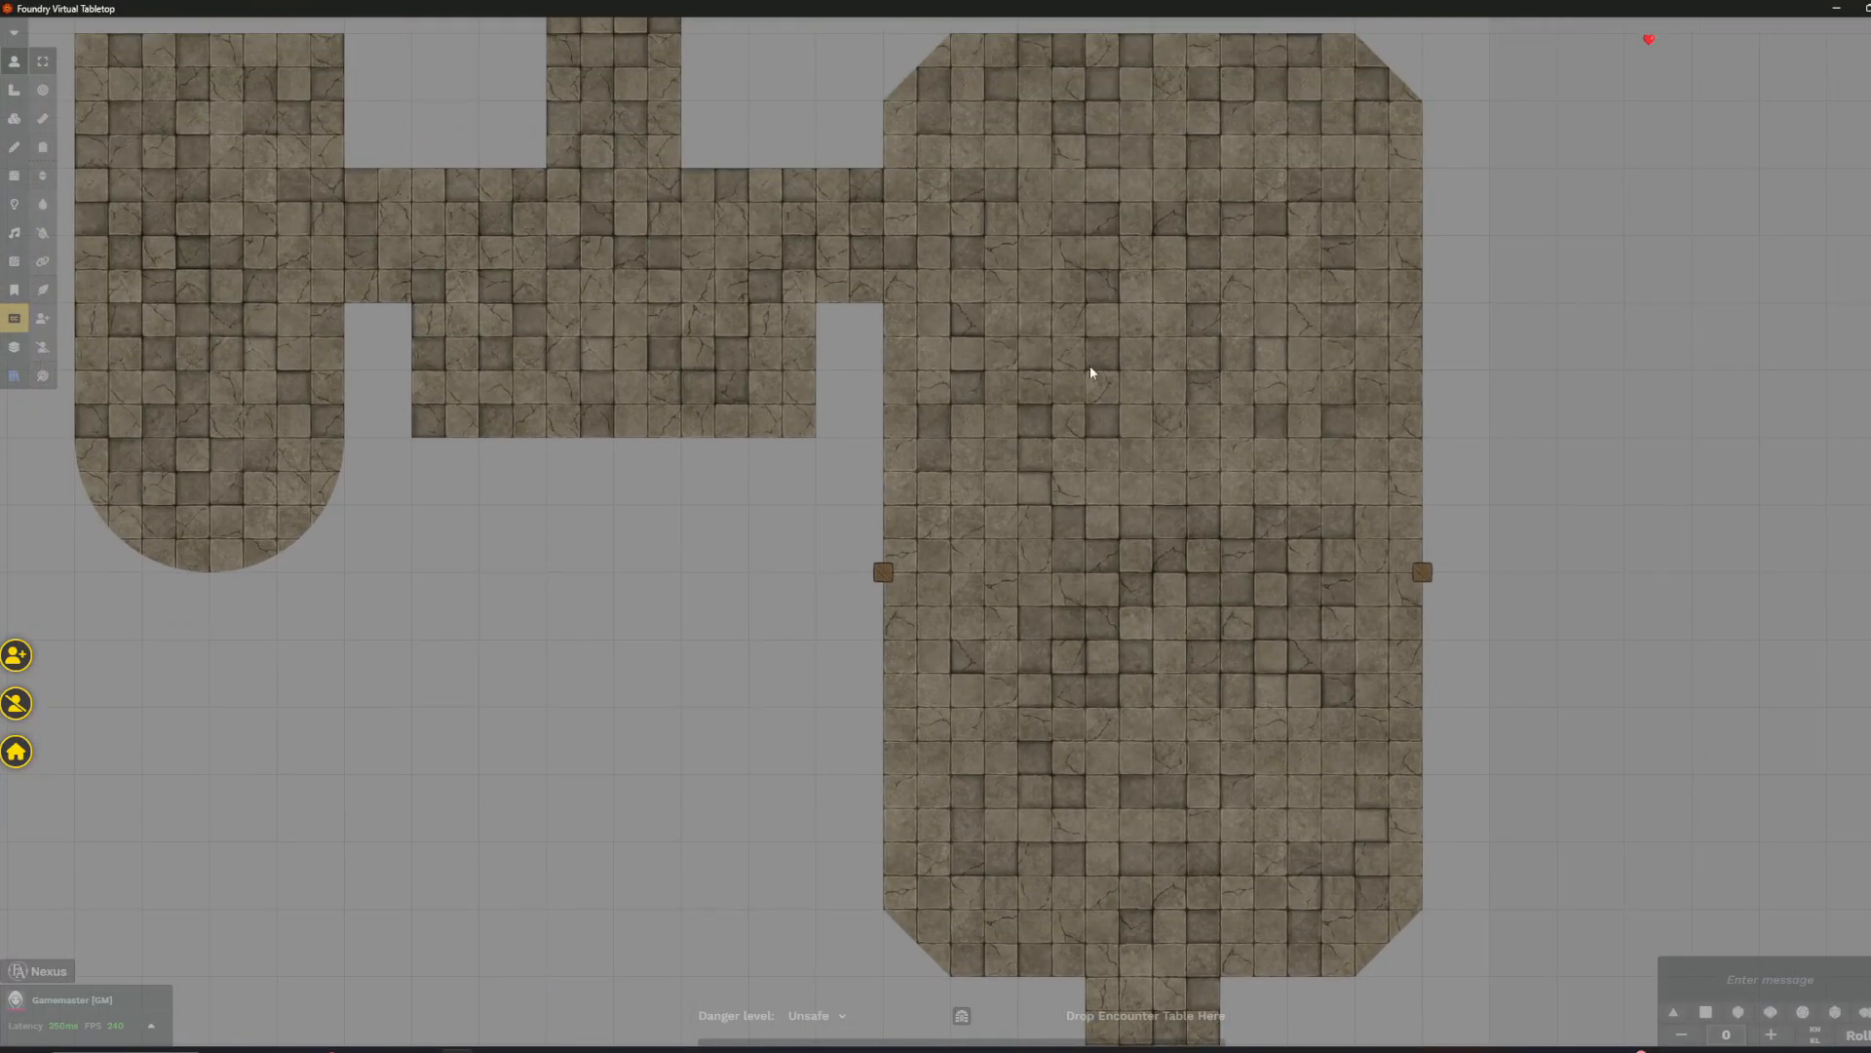
- Examine how the corridors and central area connect the round-ended room to the large chamber
scroll(669, 398, "down", 5)
left_click_drag(667, 398, 847, 493)
scroll(1141, 748, "down", 4)
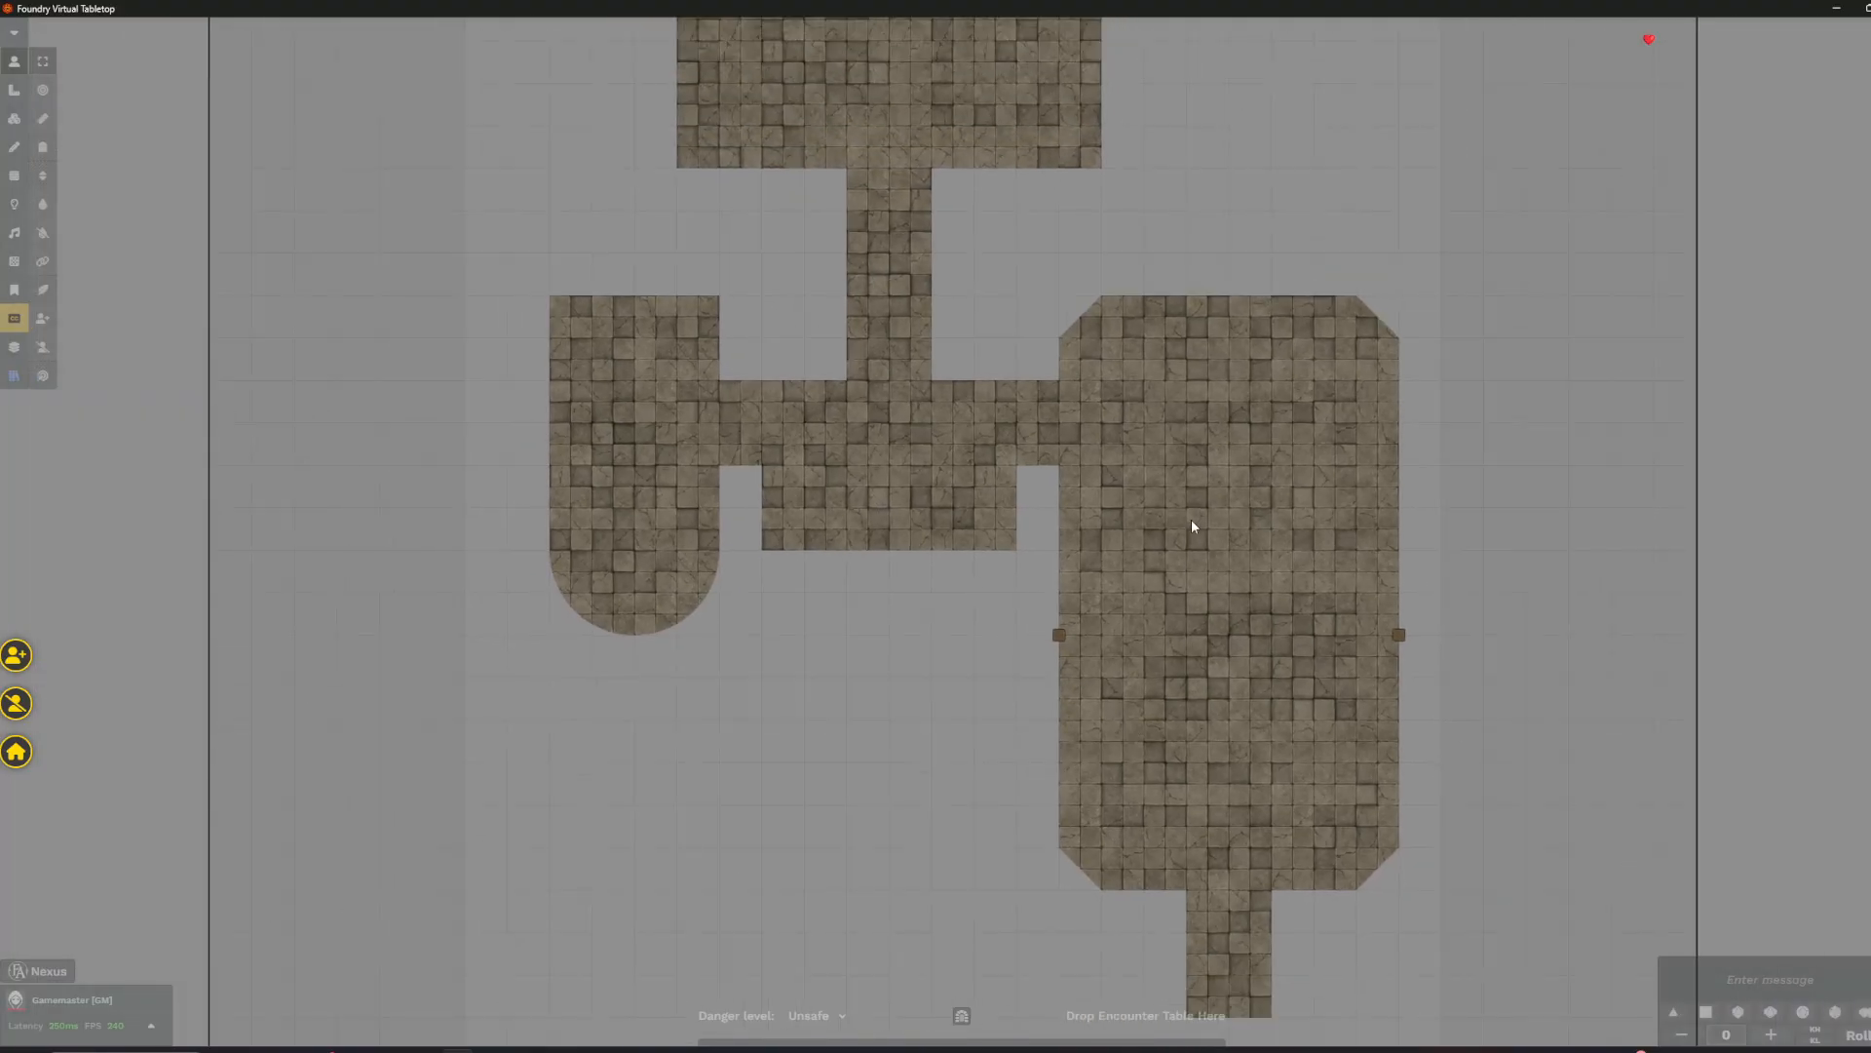
left_click_drag(1191, 523, 1183, 692)
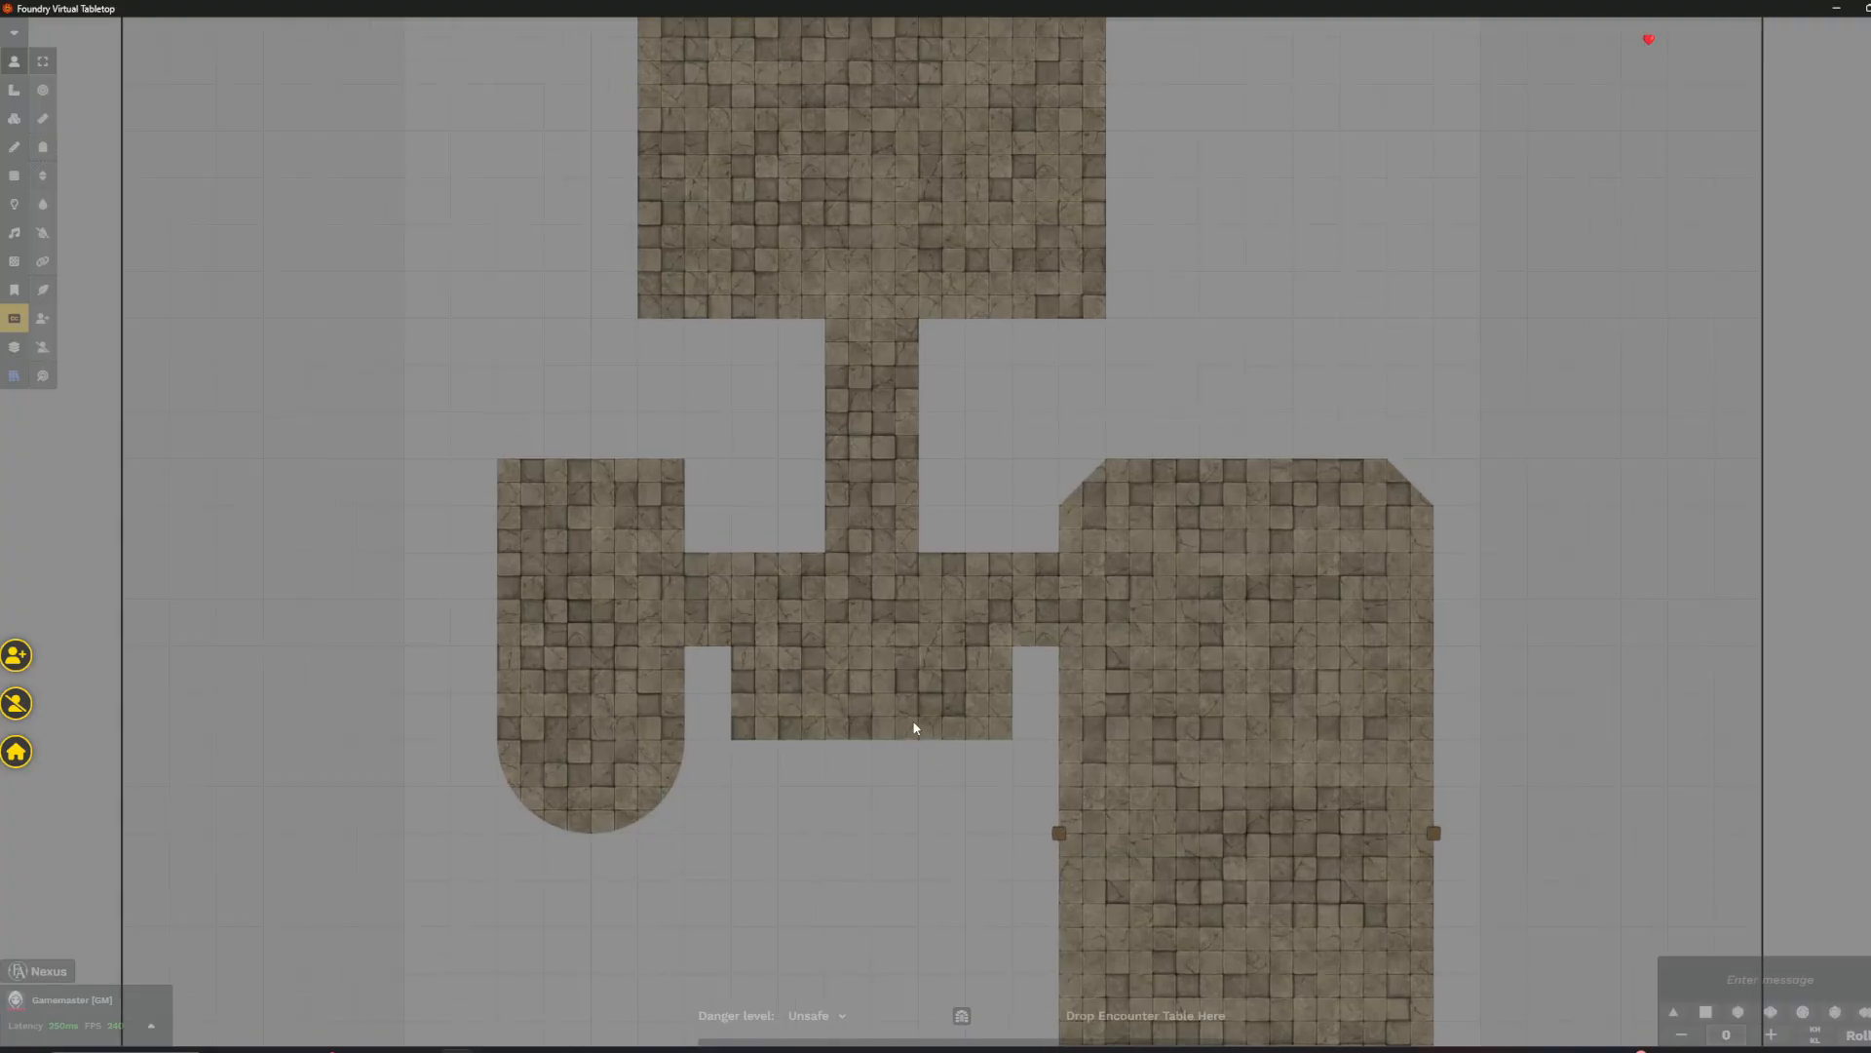
scroll(877, 726, "down", 3)
scroll(974, 633, "down", 2)
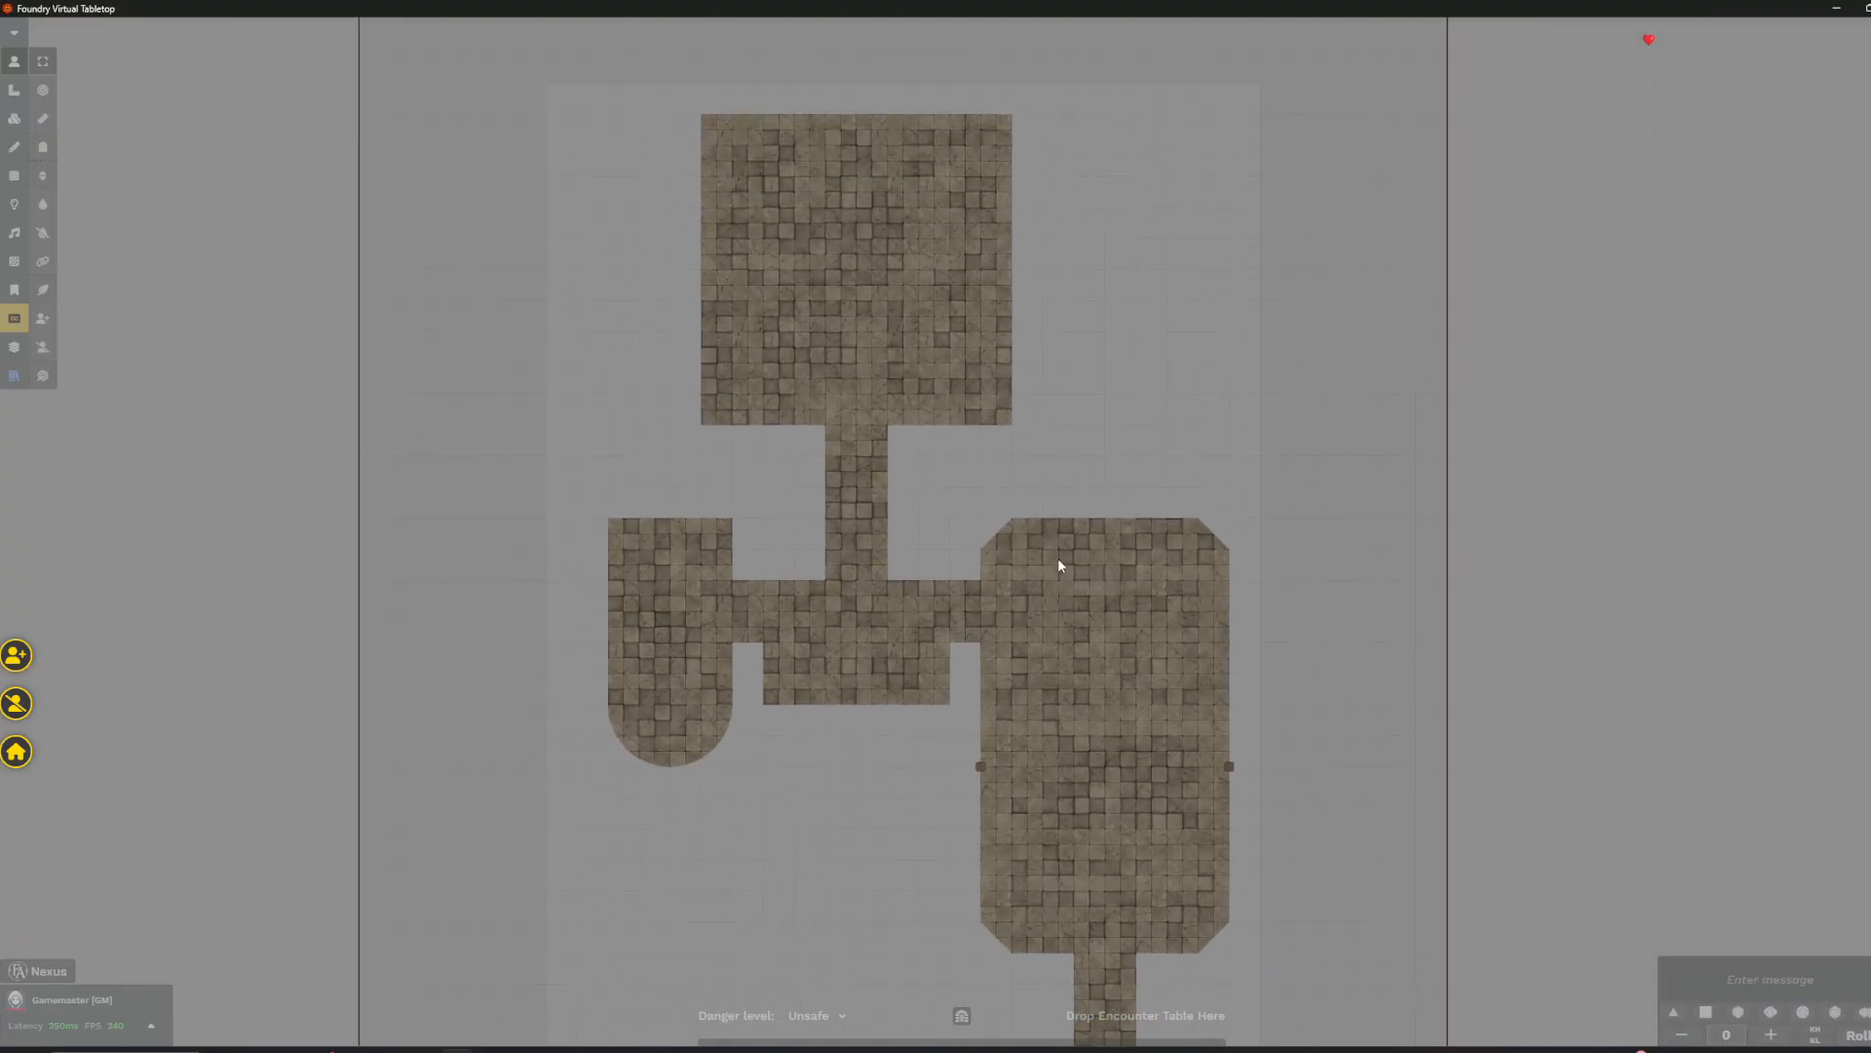
scroll(704, 722, "up", 2)
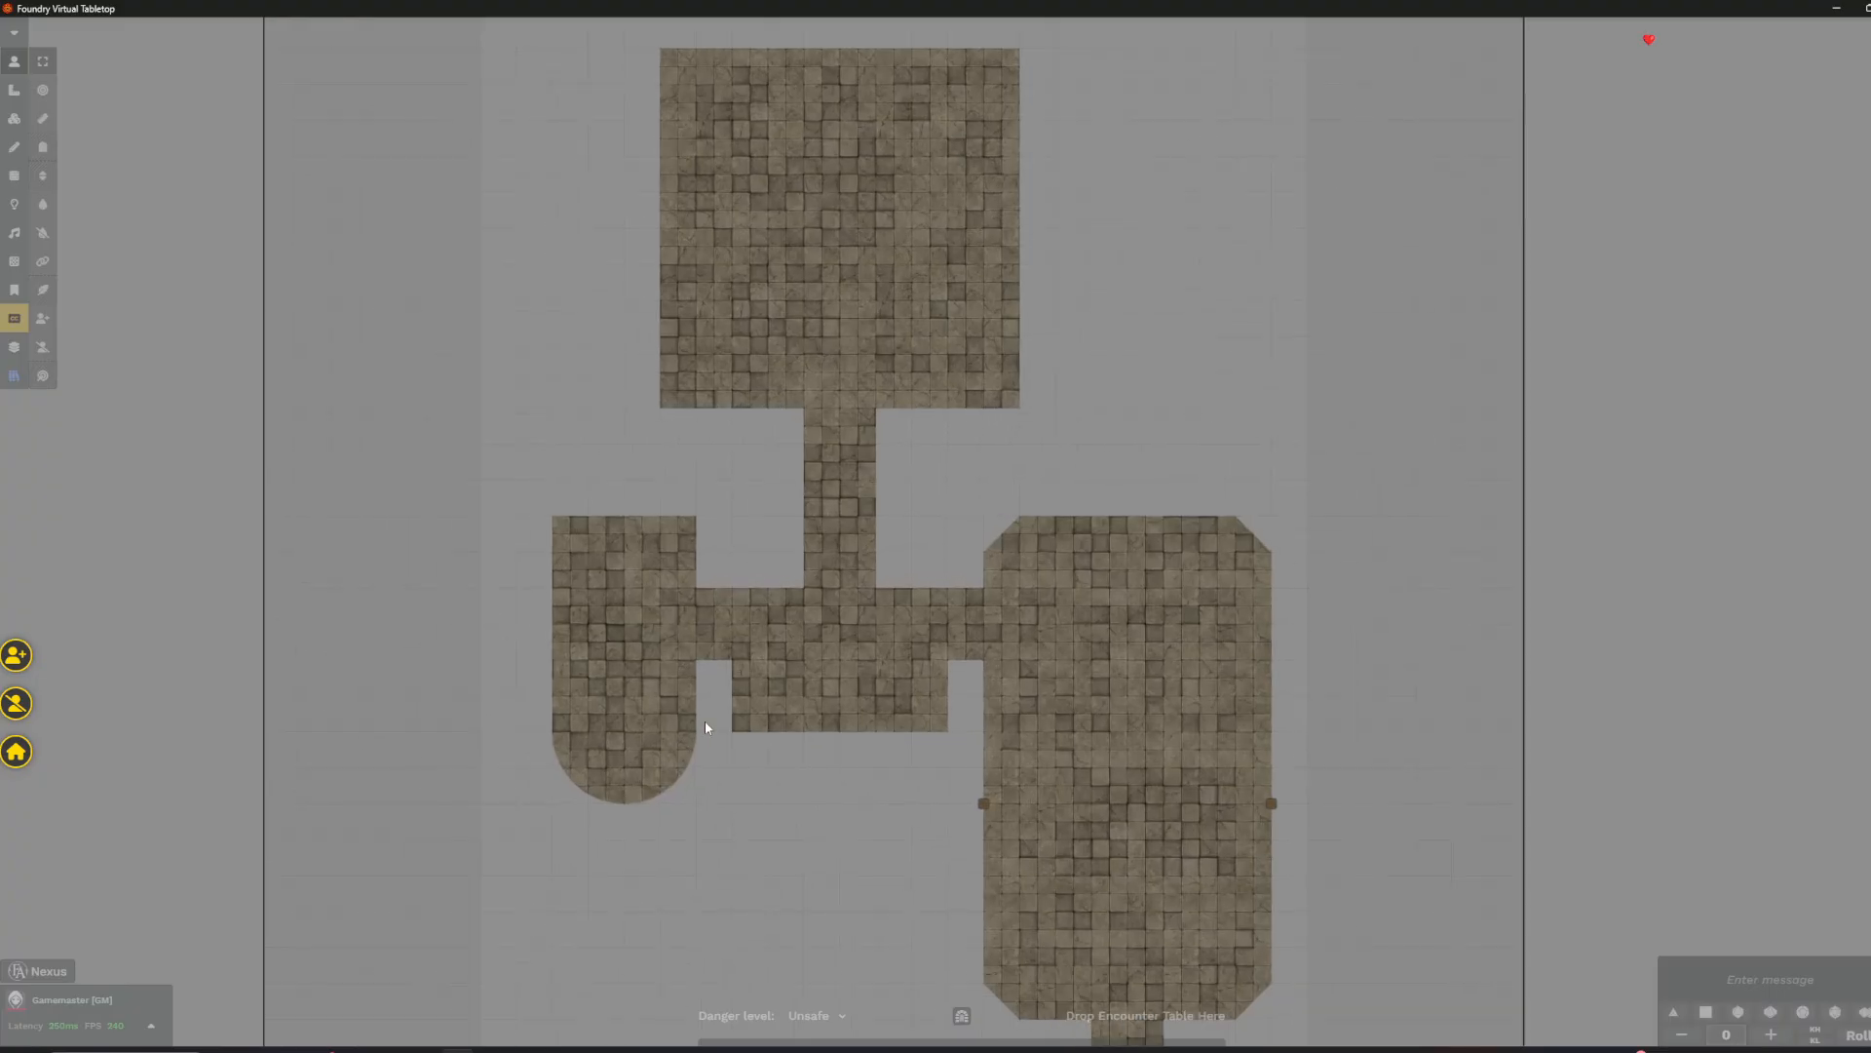
scroll(824, 690, "up", 1)
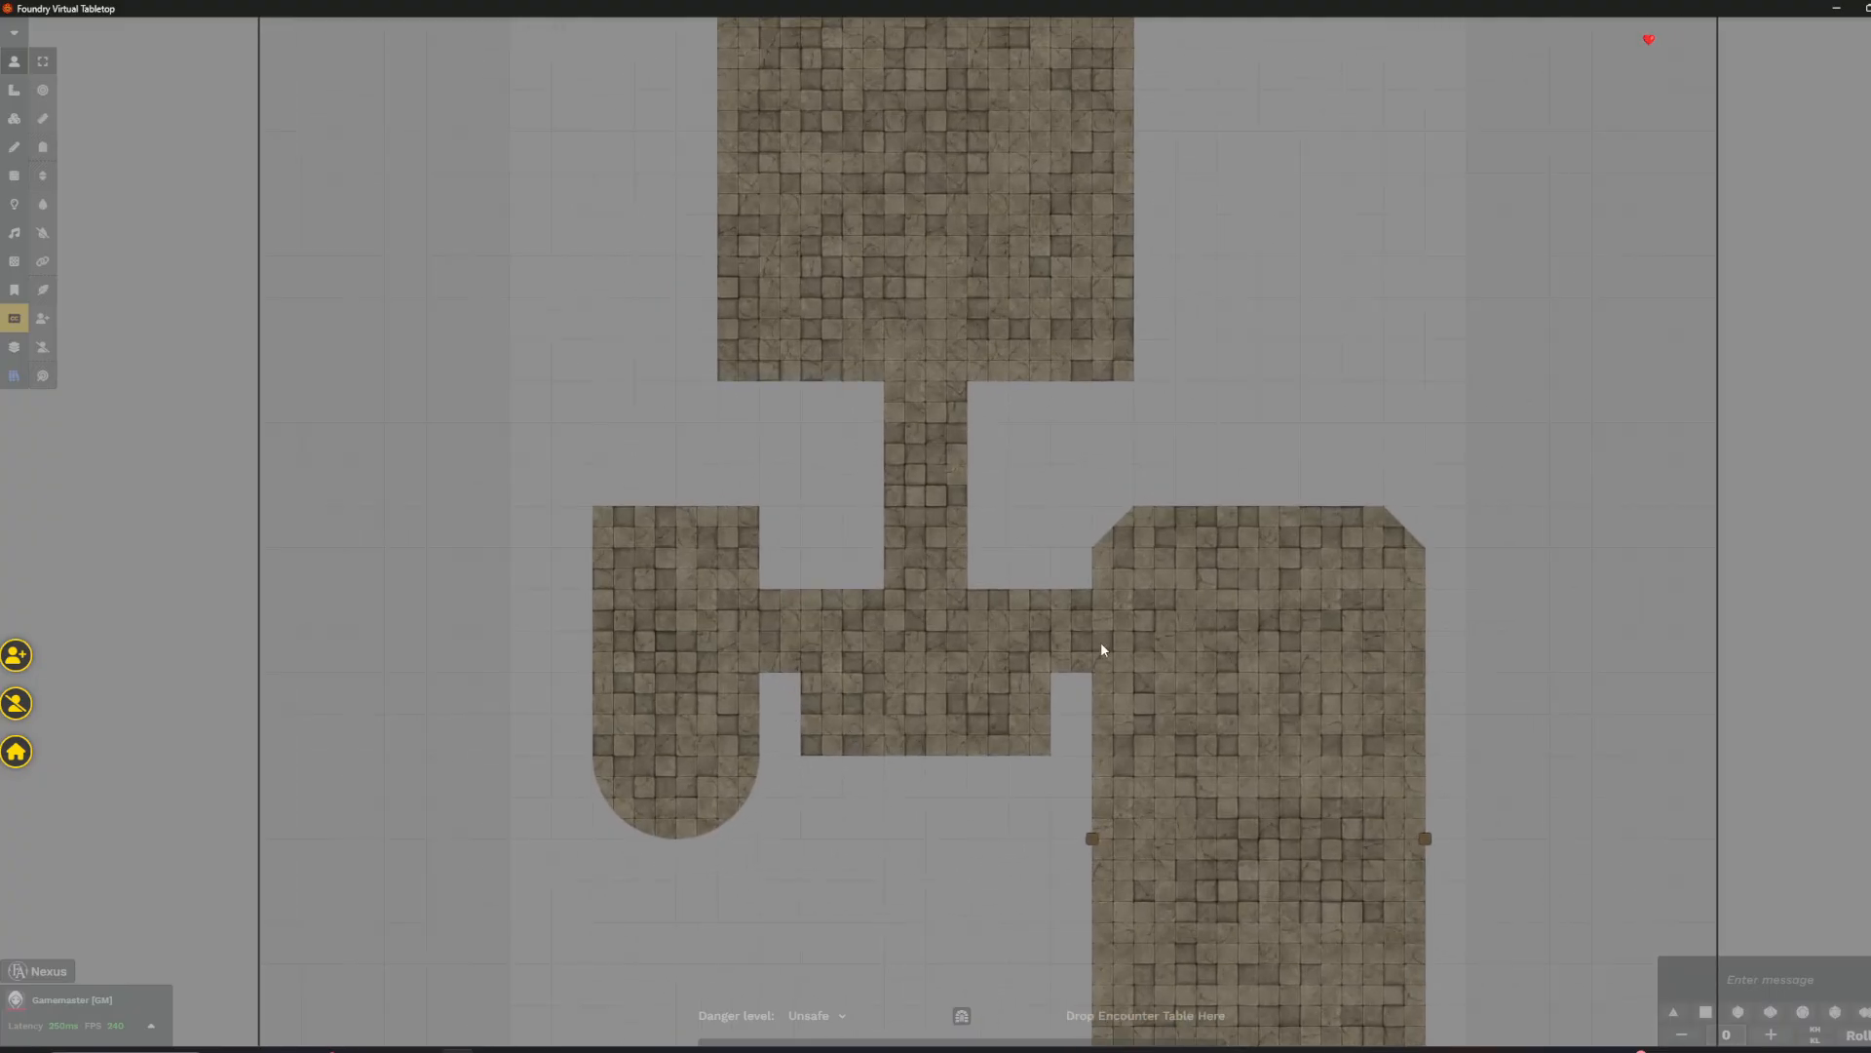
scroll(1209, 677, "up", 1)
left_click_drag(1208, 674, 1178, 610)
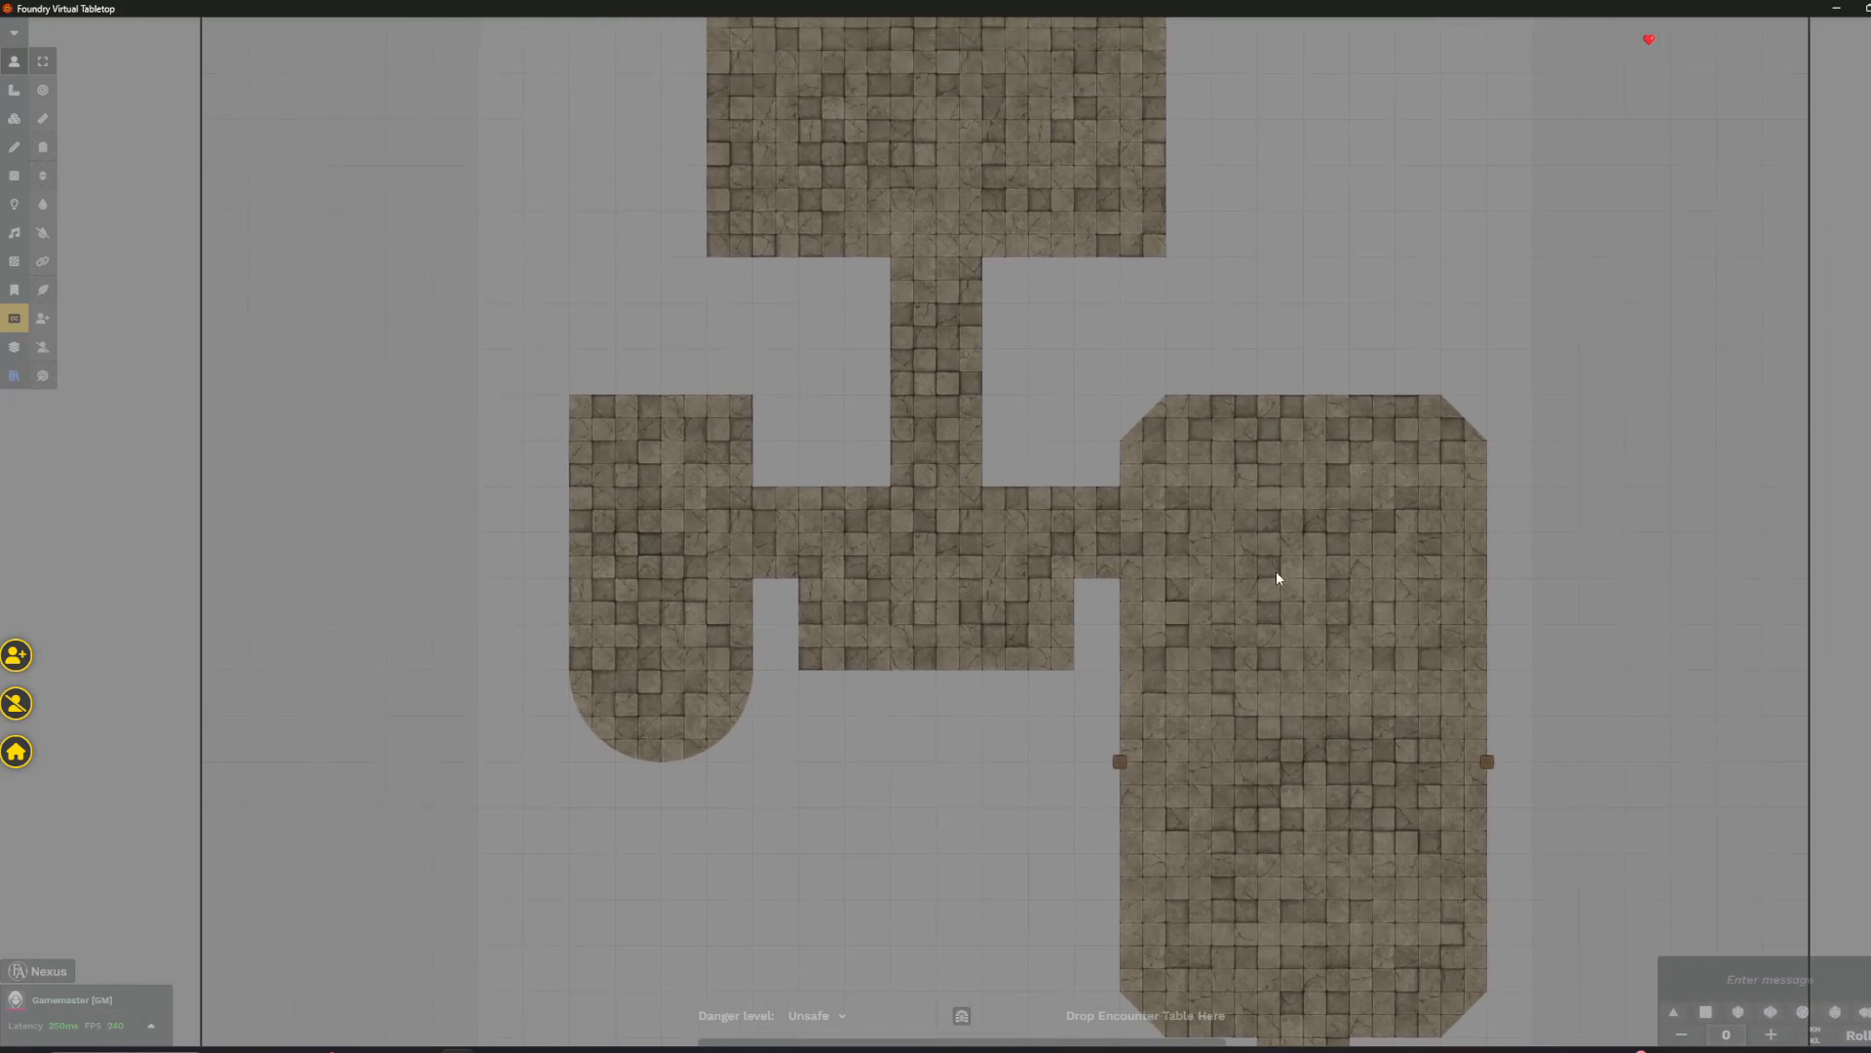
scroll(707, 575, "up", 2)
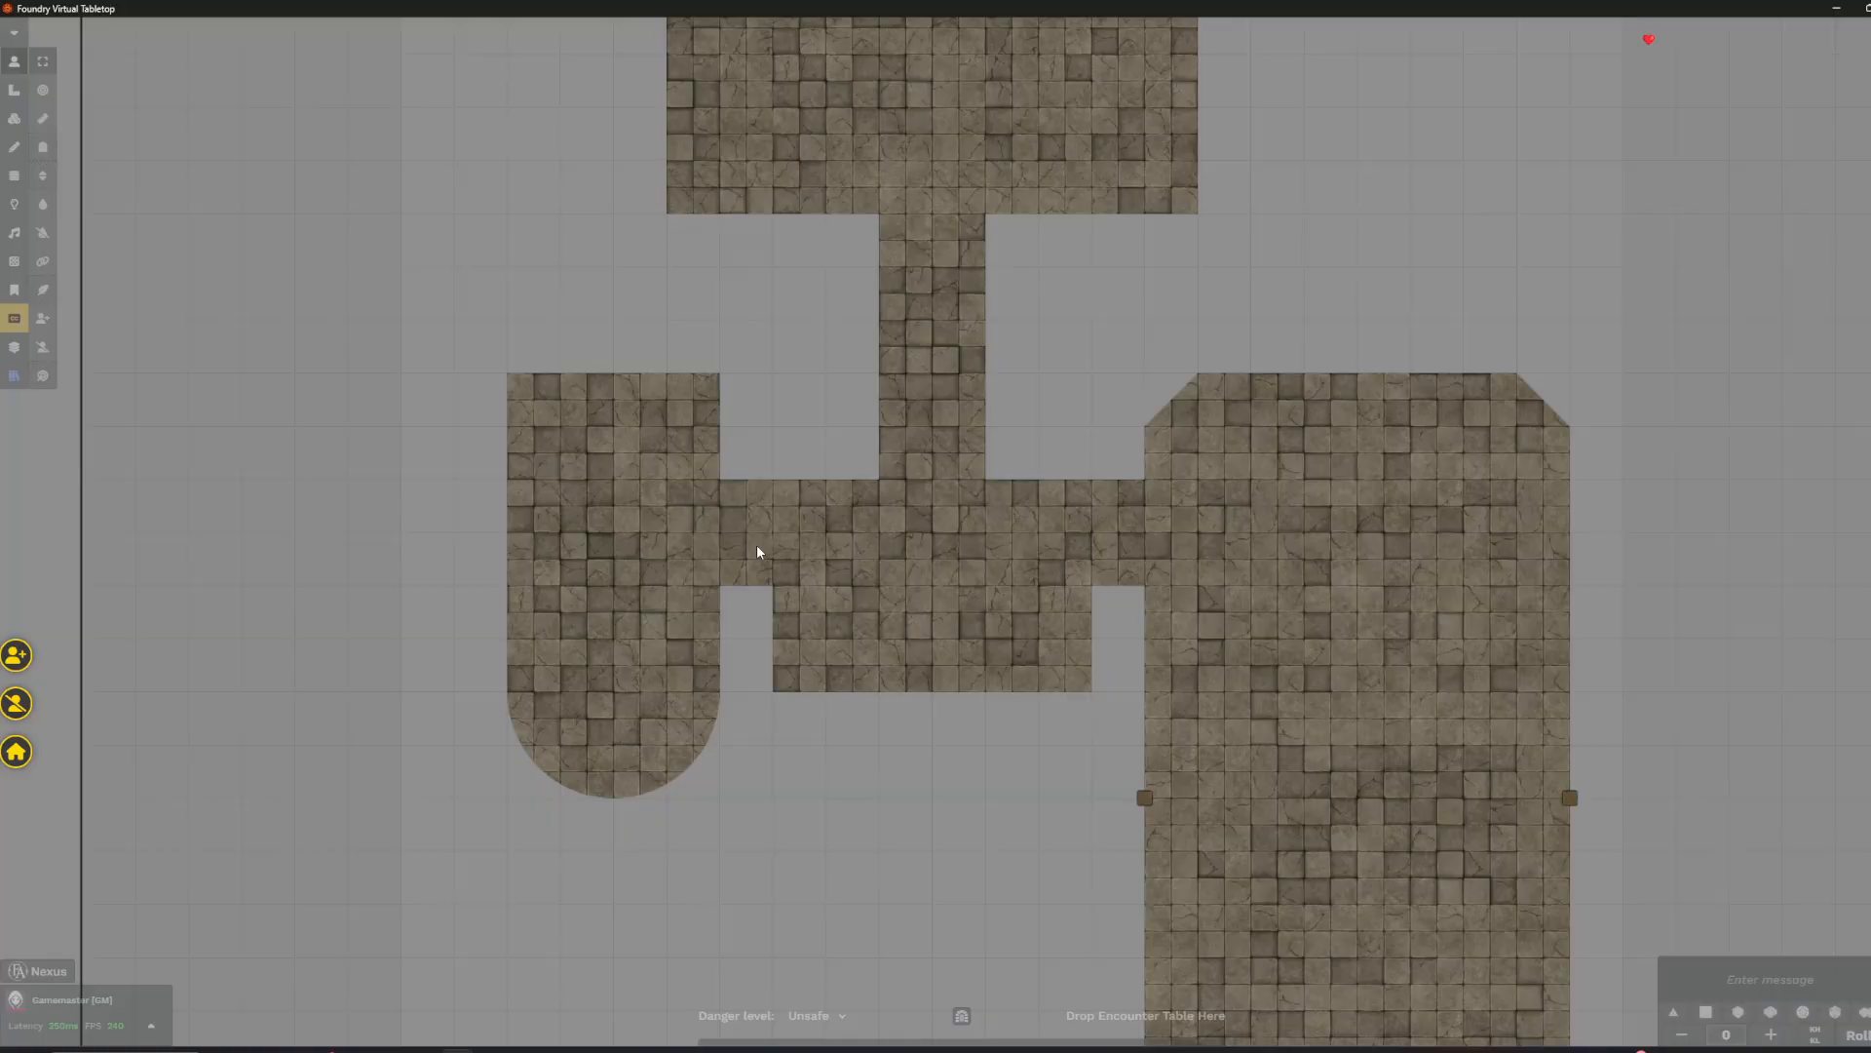
scroll(757, 551, "up", 2)
scroll(669, 622, "down", 7)
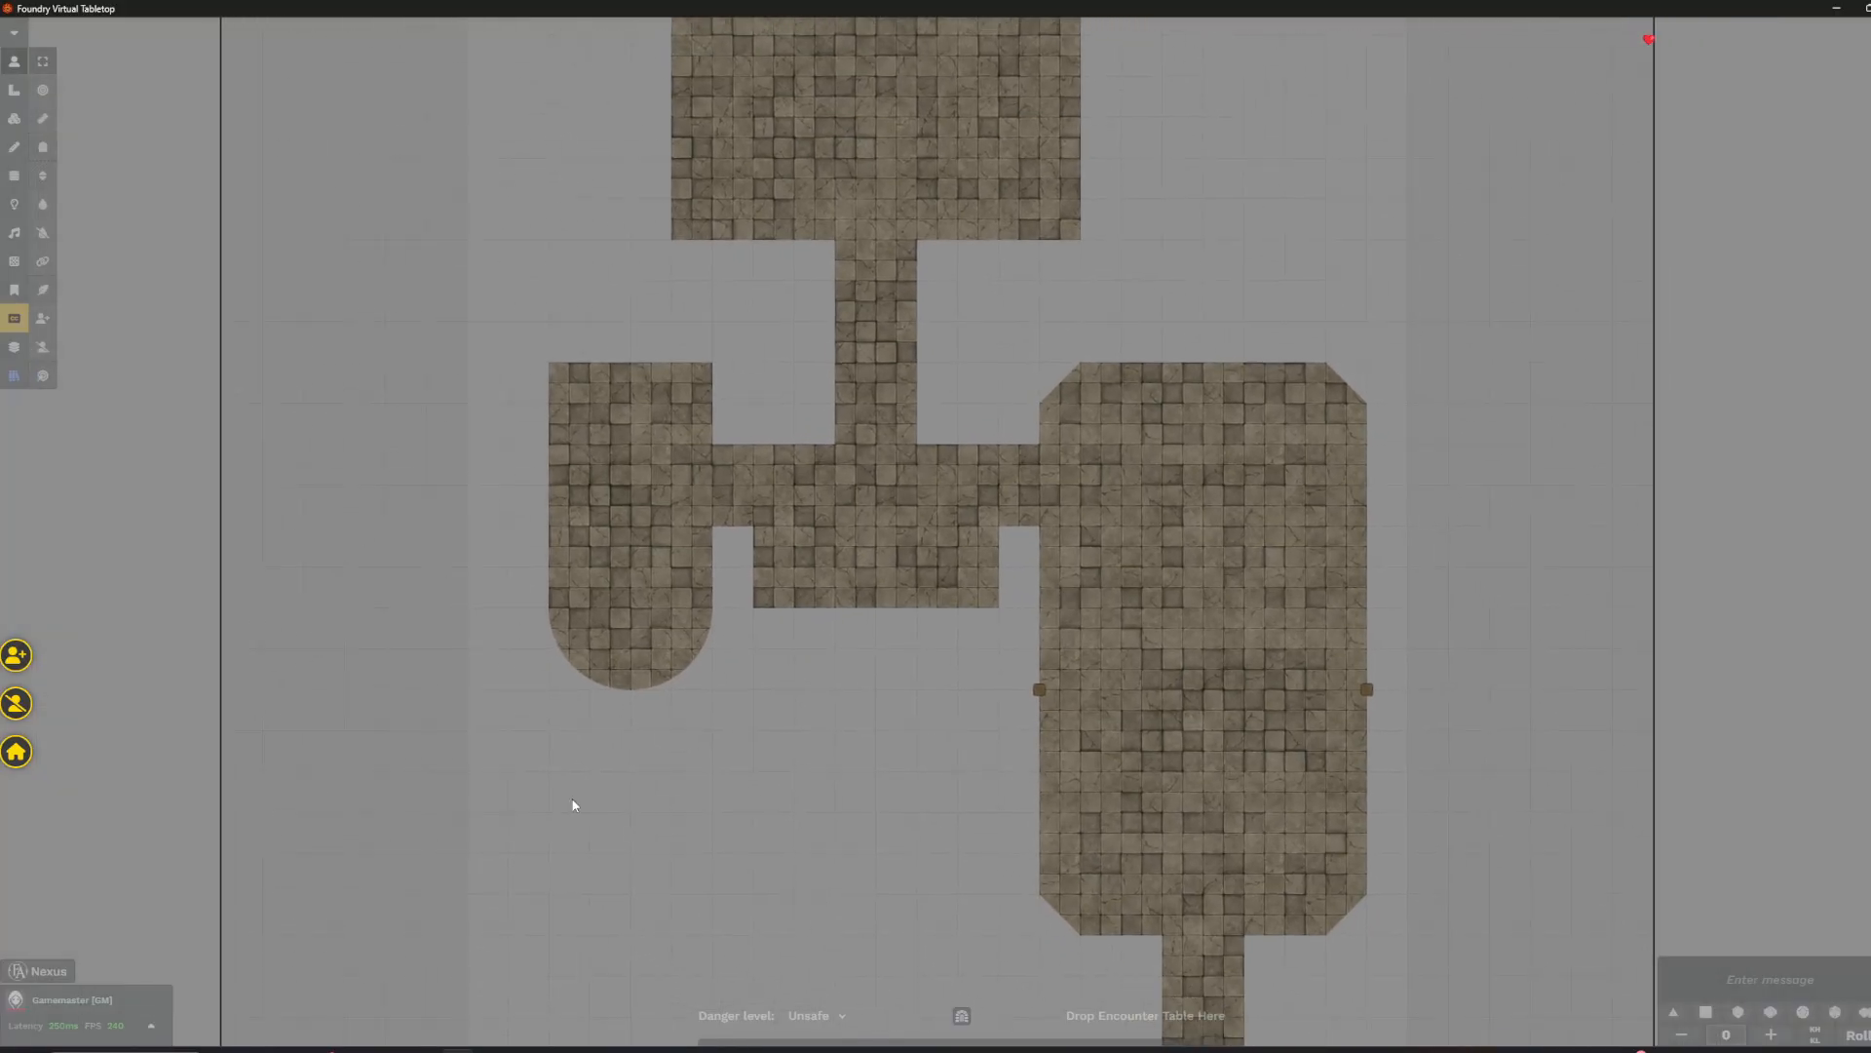
- Search the Nexus path library for "earthy"
left_click(39, 971)
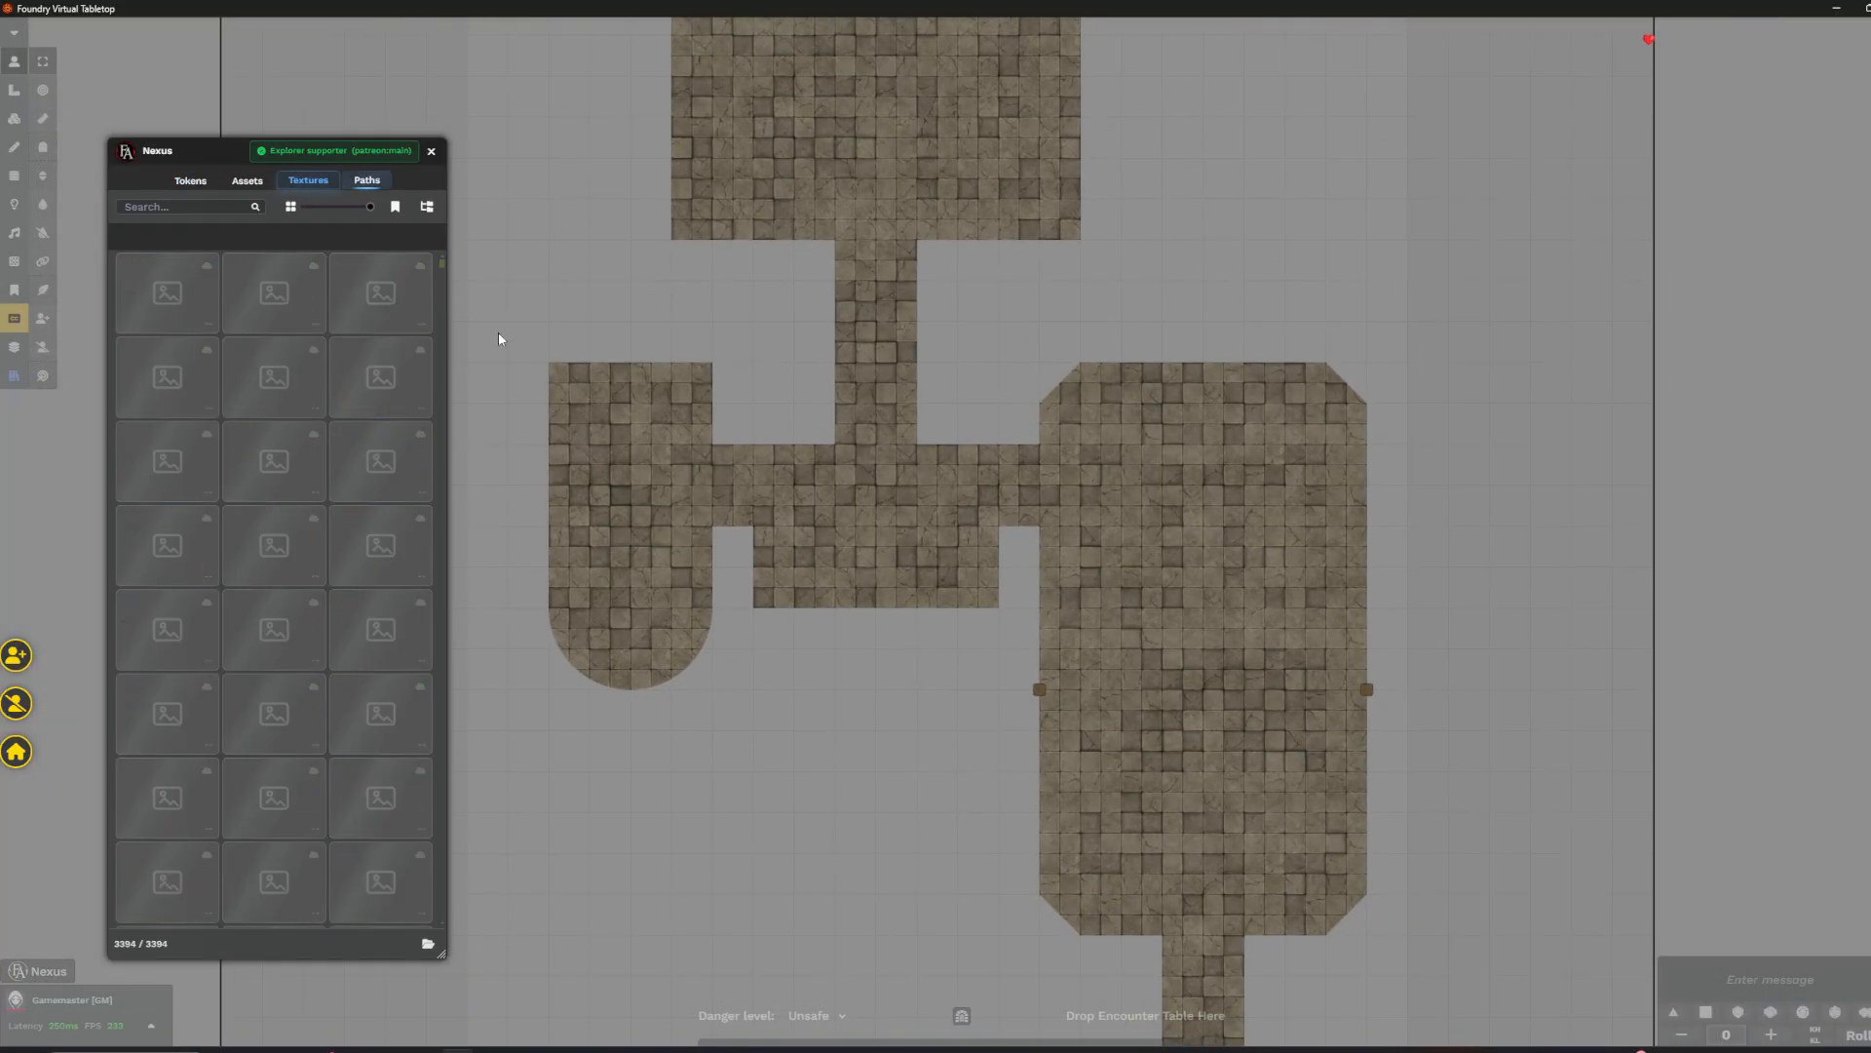
left_click(182, 203)
type("earthy")
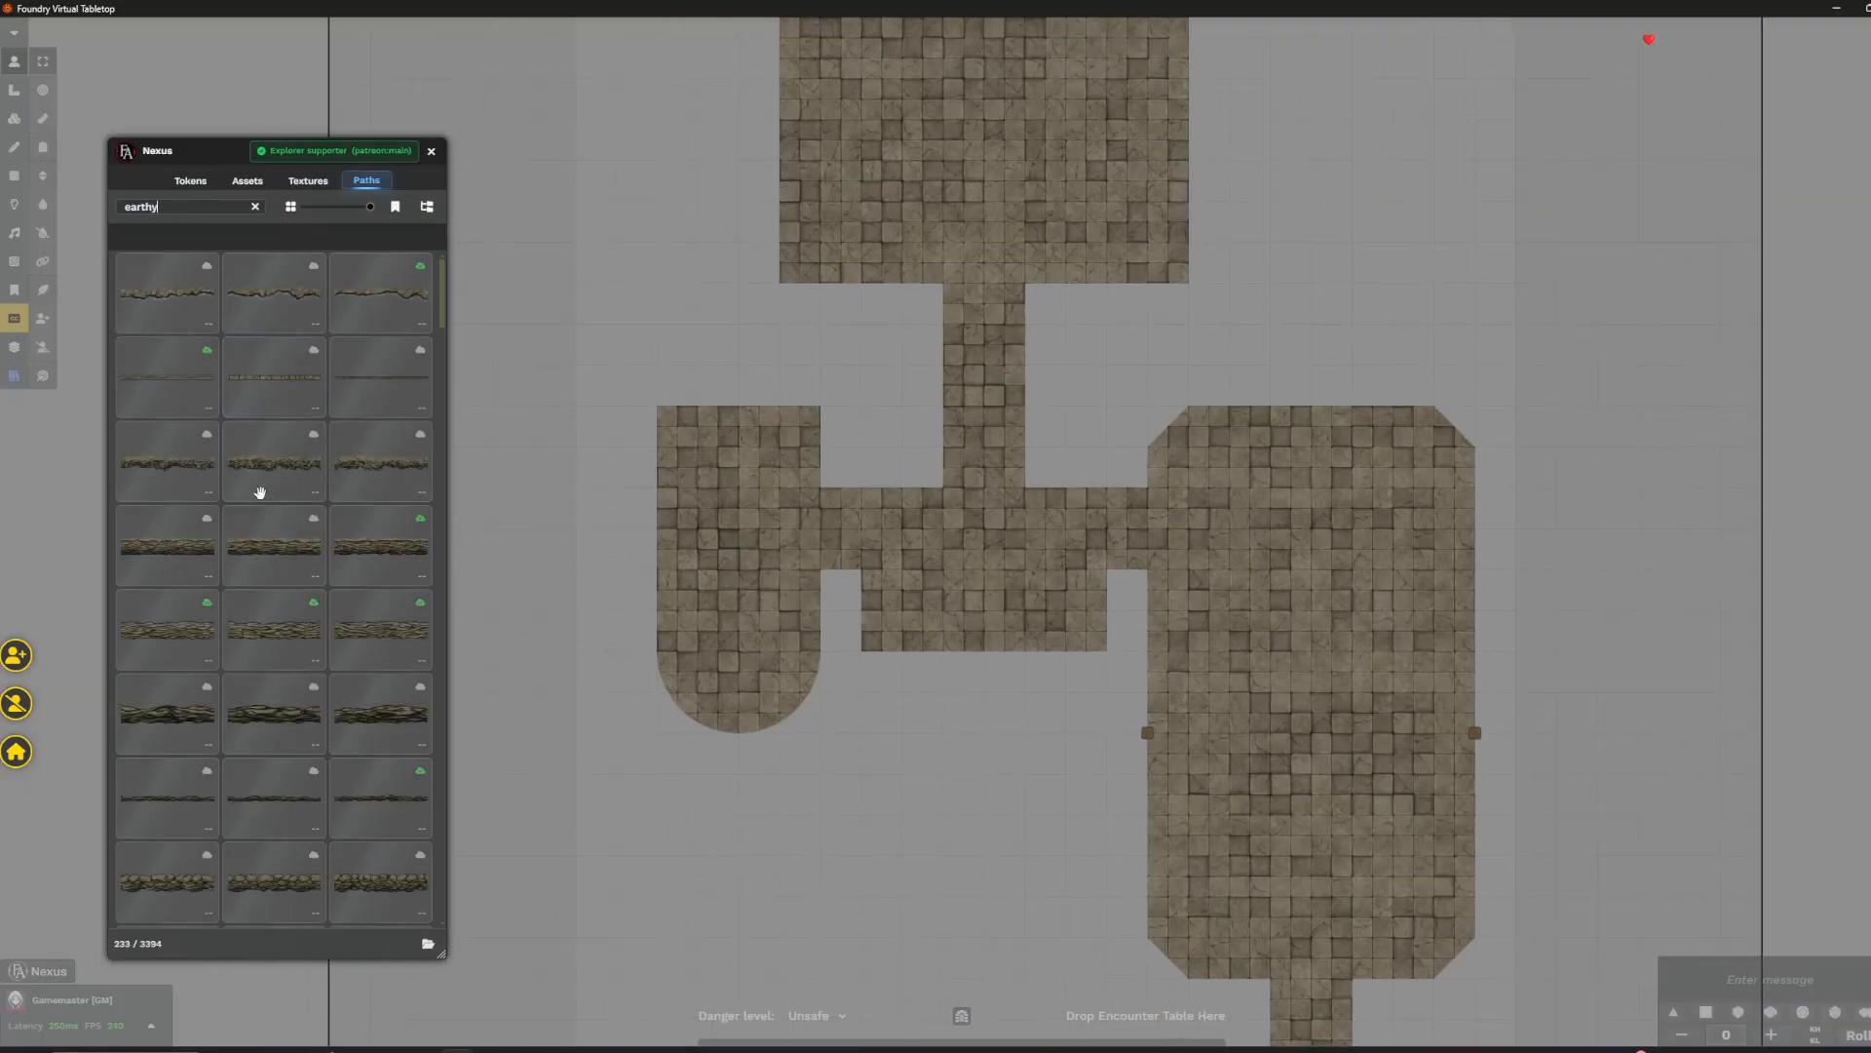
- Choose the Drow_Wall_Stone_Earthy_D_Metal_Gray_Path wall from the earthy paths for drawing on the scene
scroll(273, 516, "down", 3)
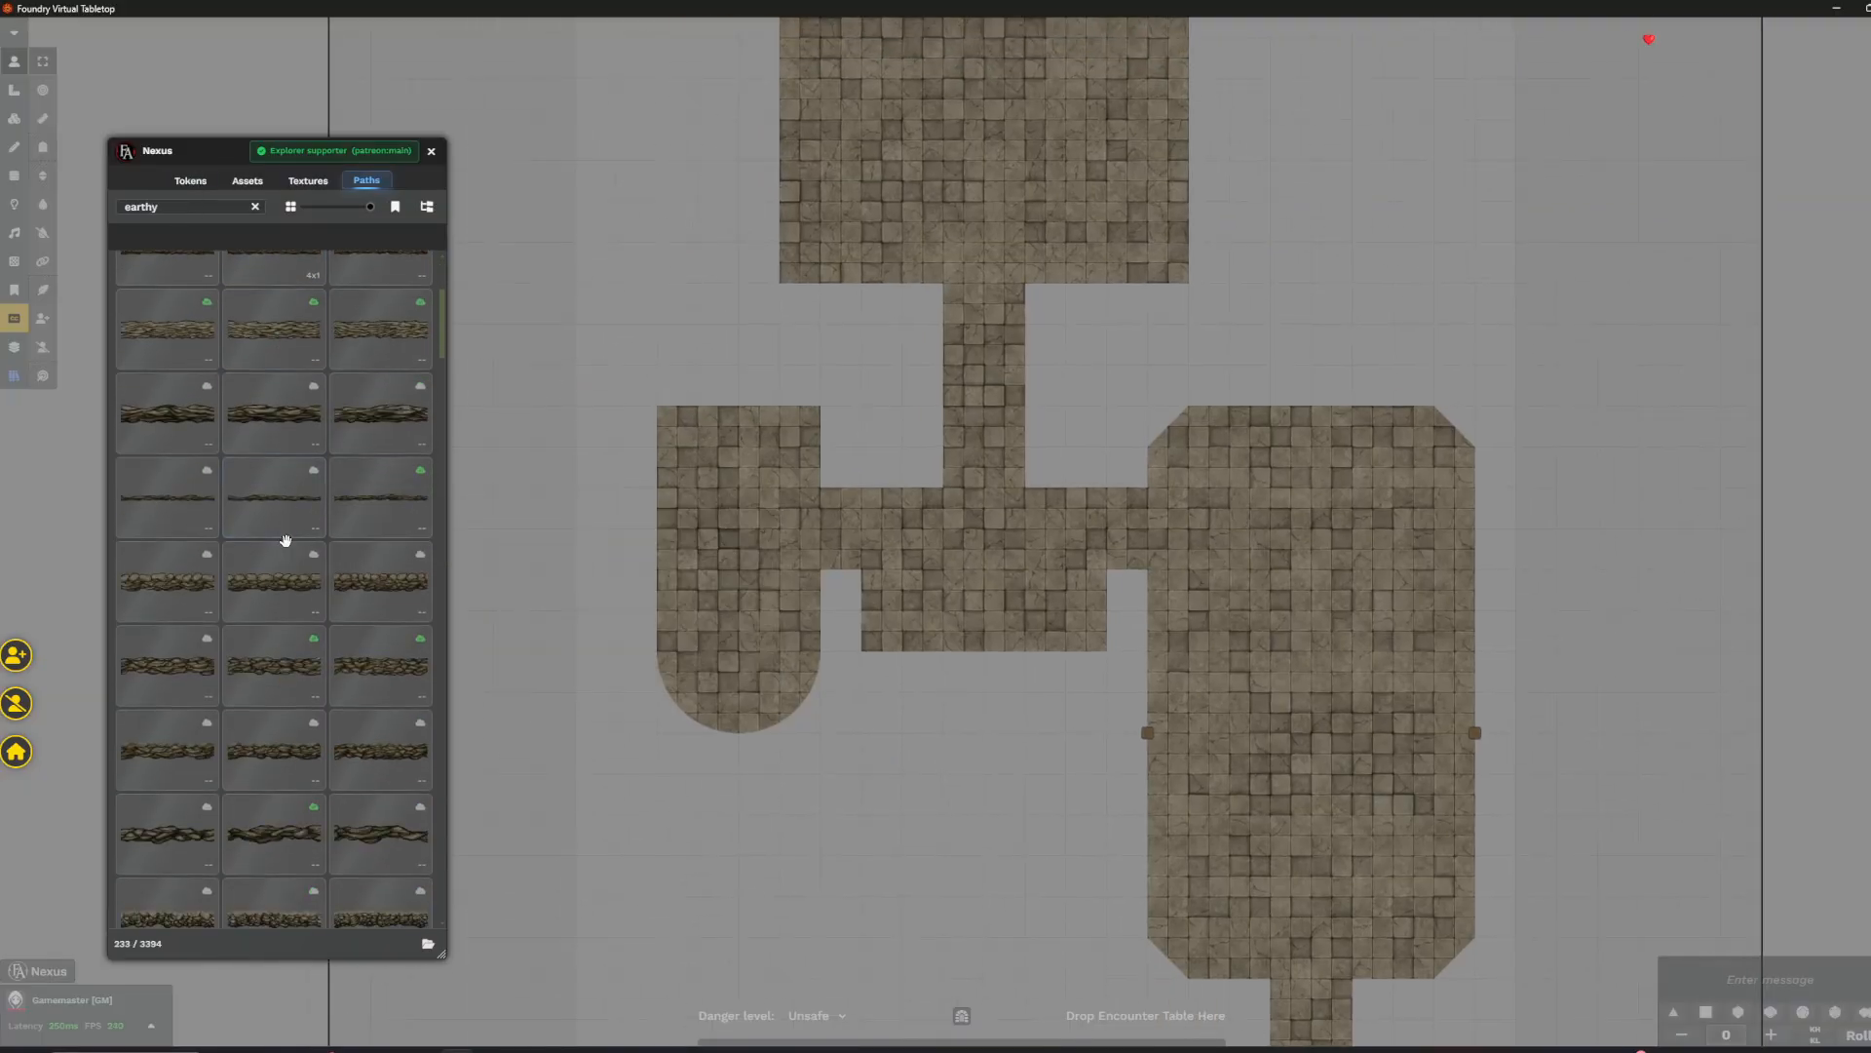
scroll(331, 547, "down", 5)
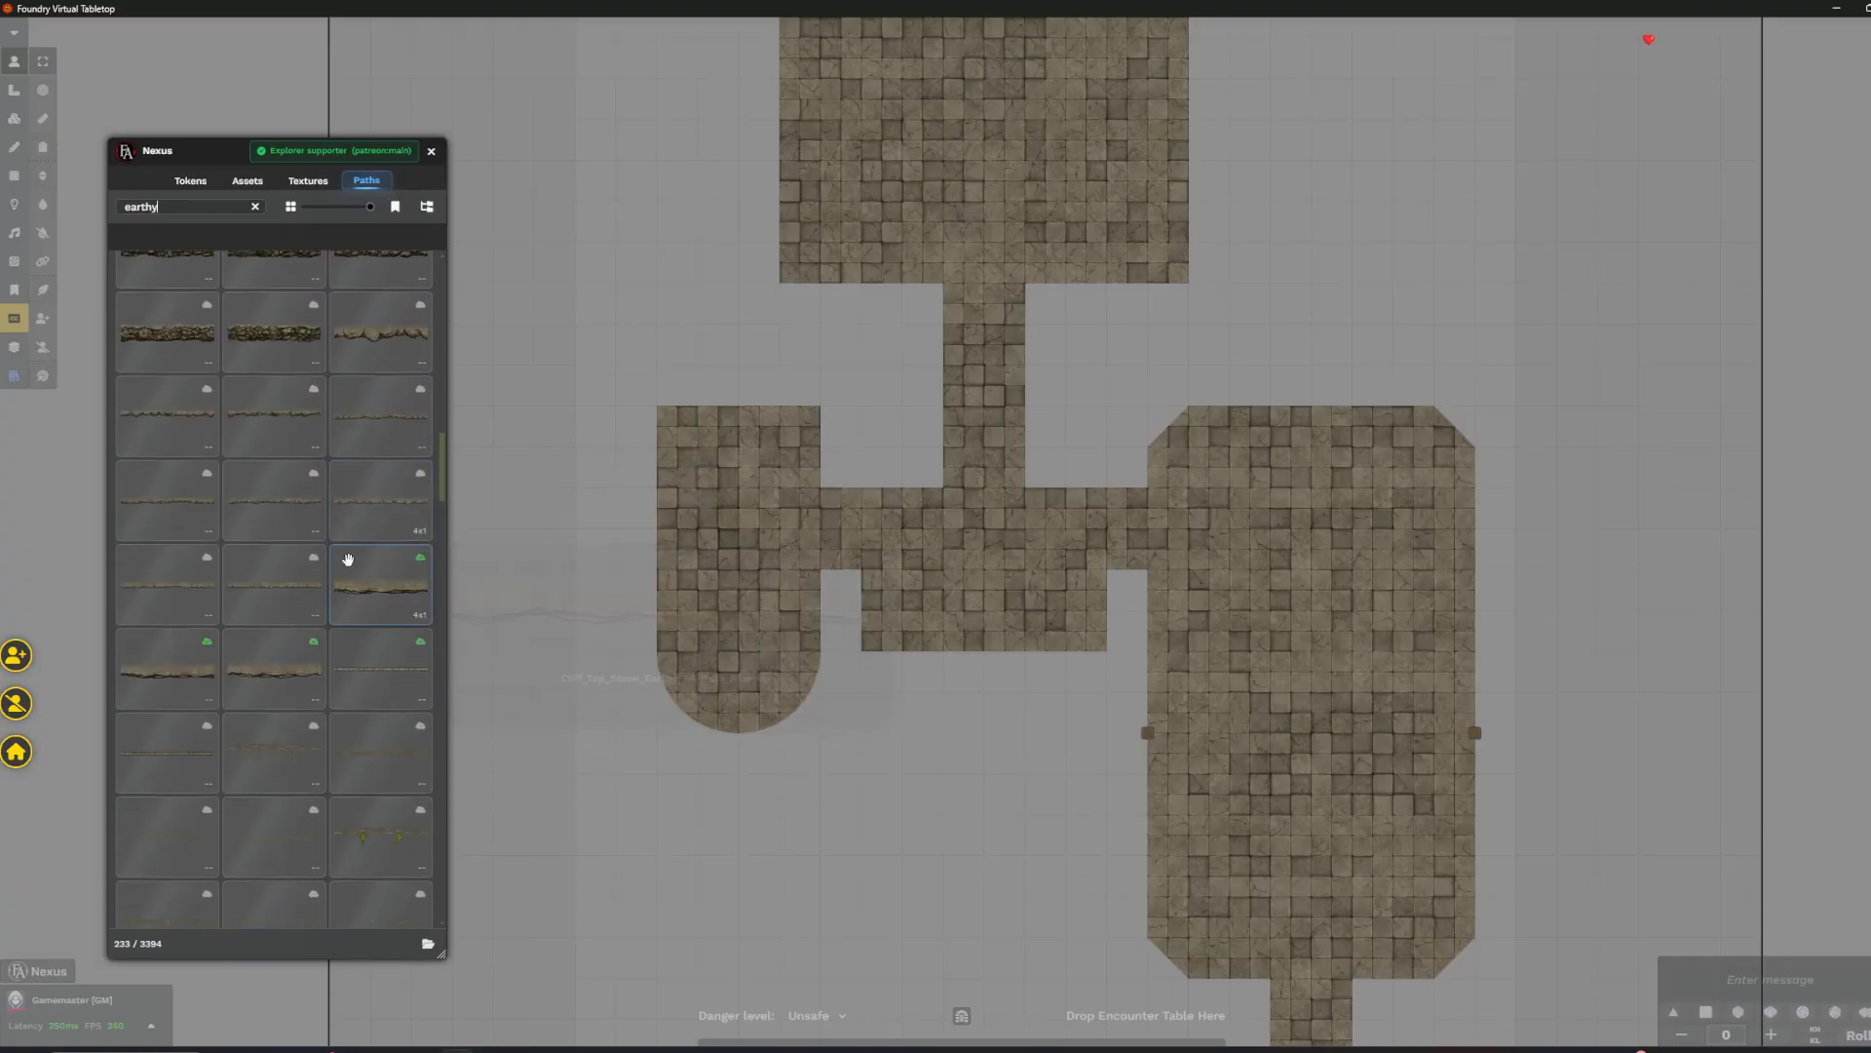
scroll(870, 652, "up", 2)
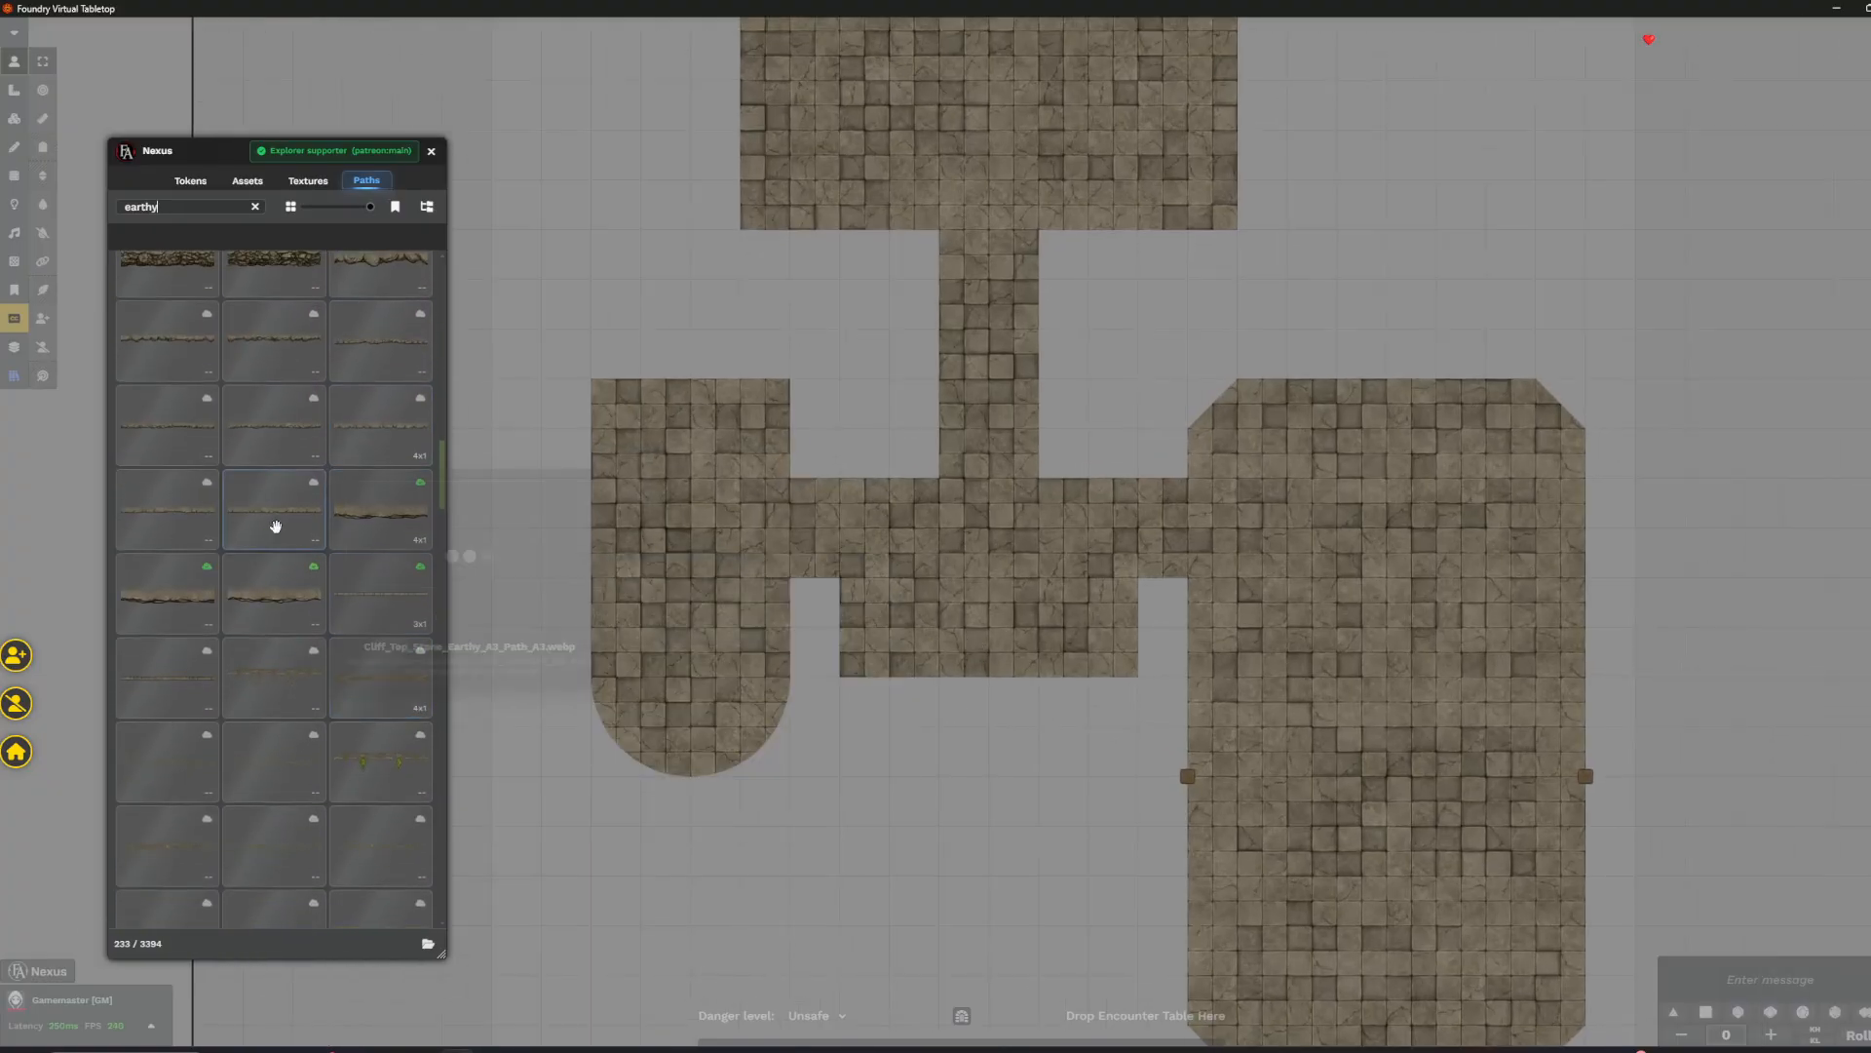
scroll(276, 532, "down", 1)
scroll(276, 534, "down", 5)
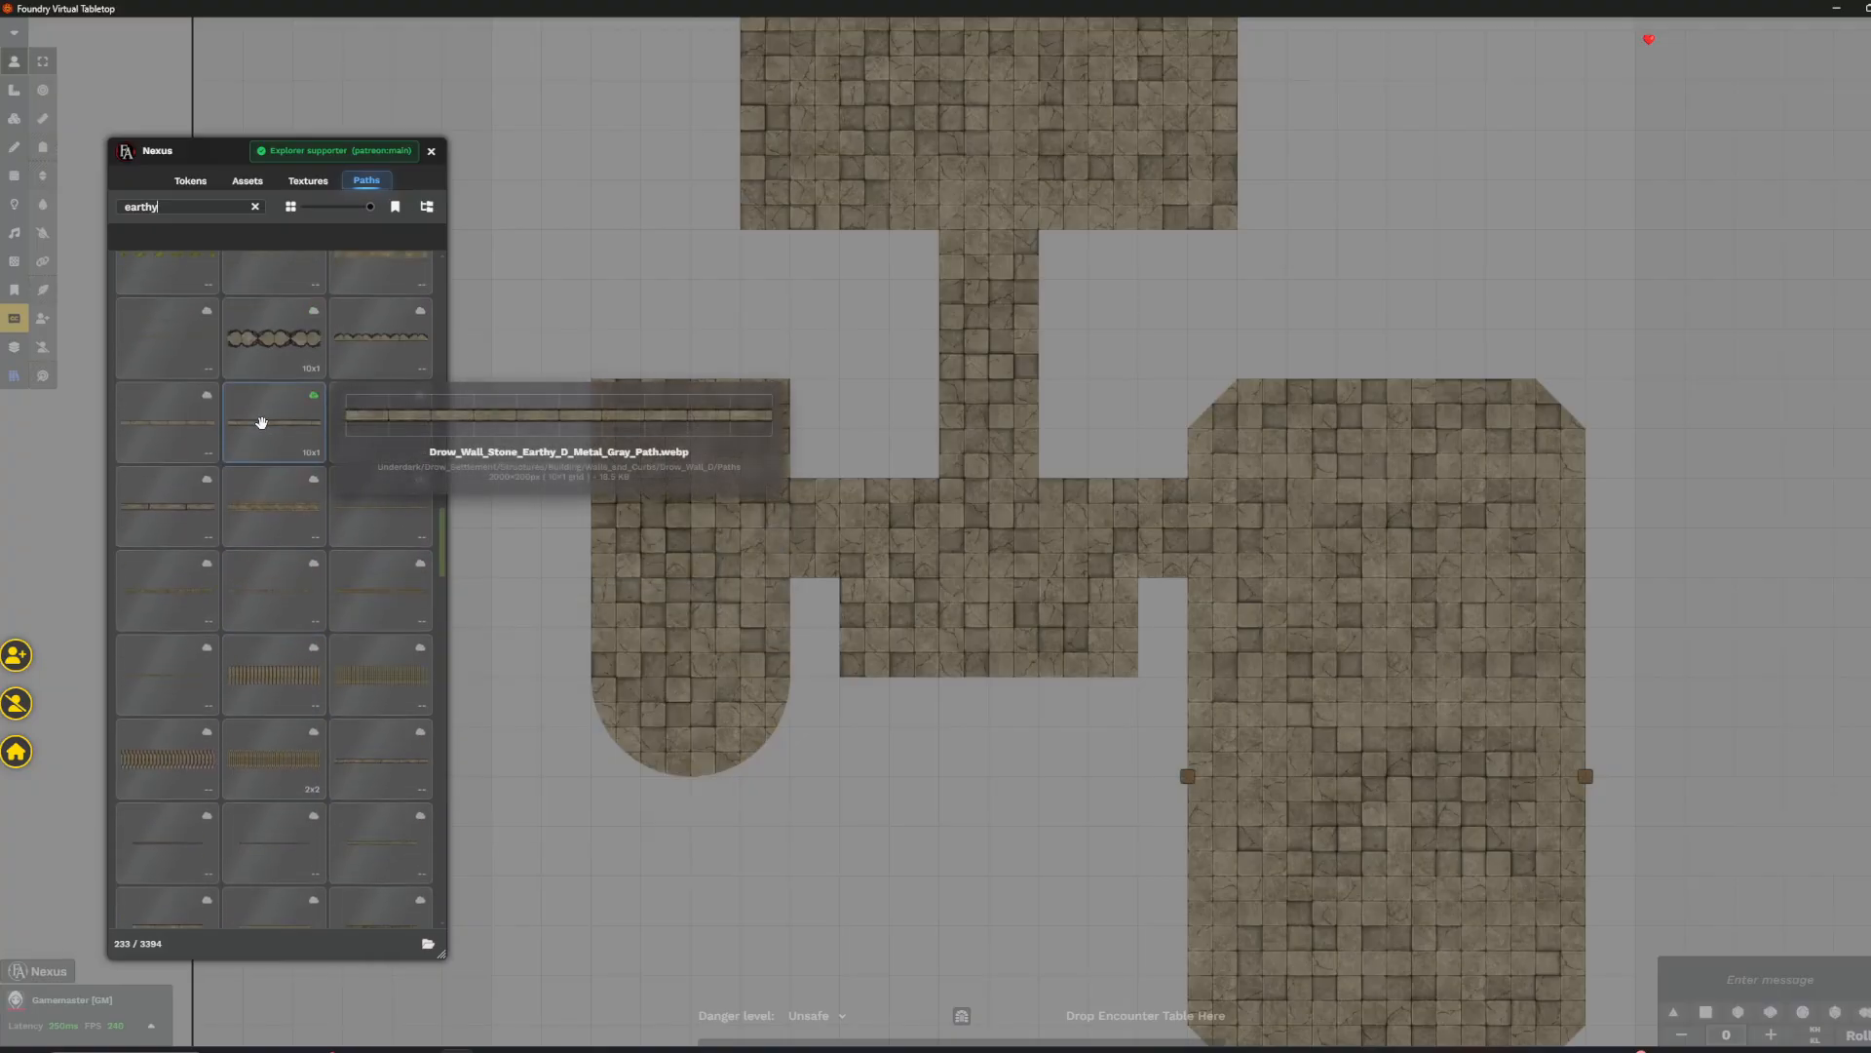
left_click(261, 424)
scroll(1063, 637, "up", 2)
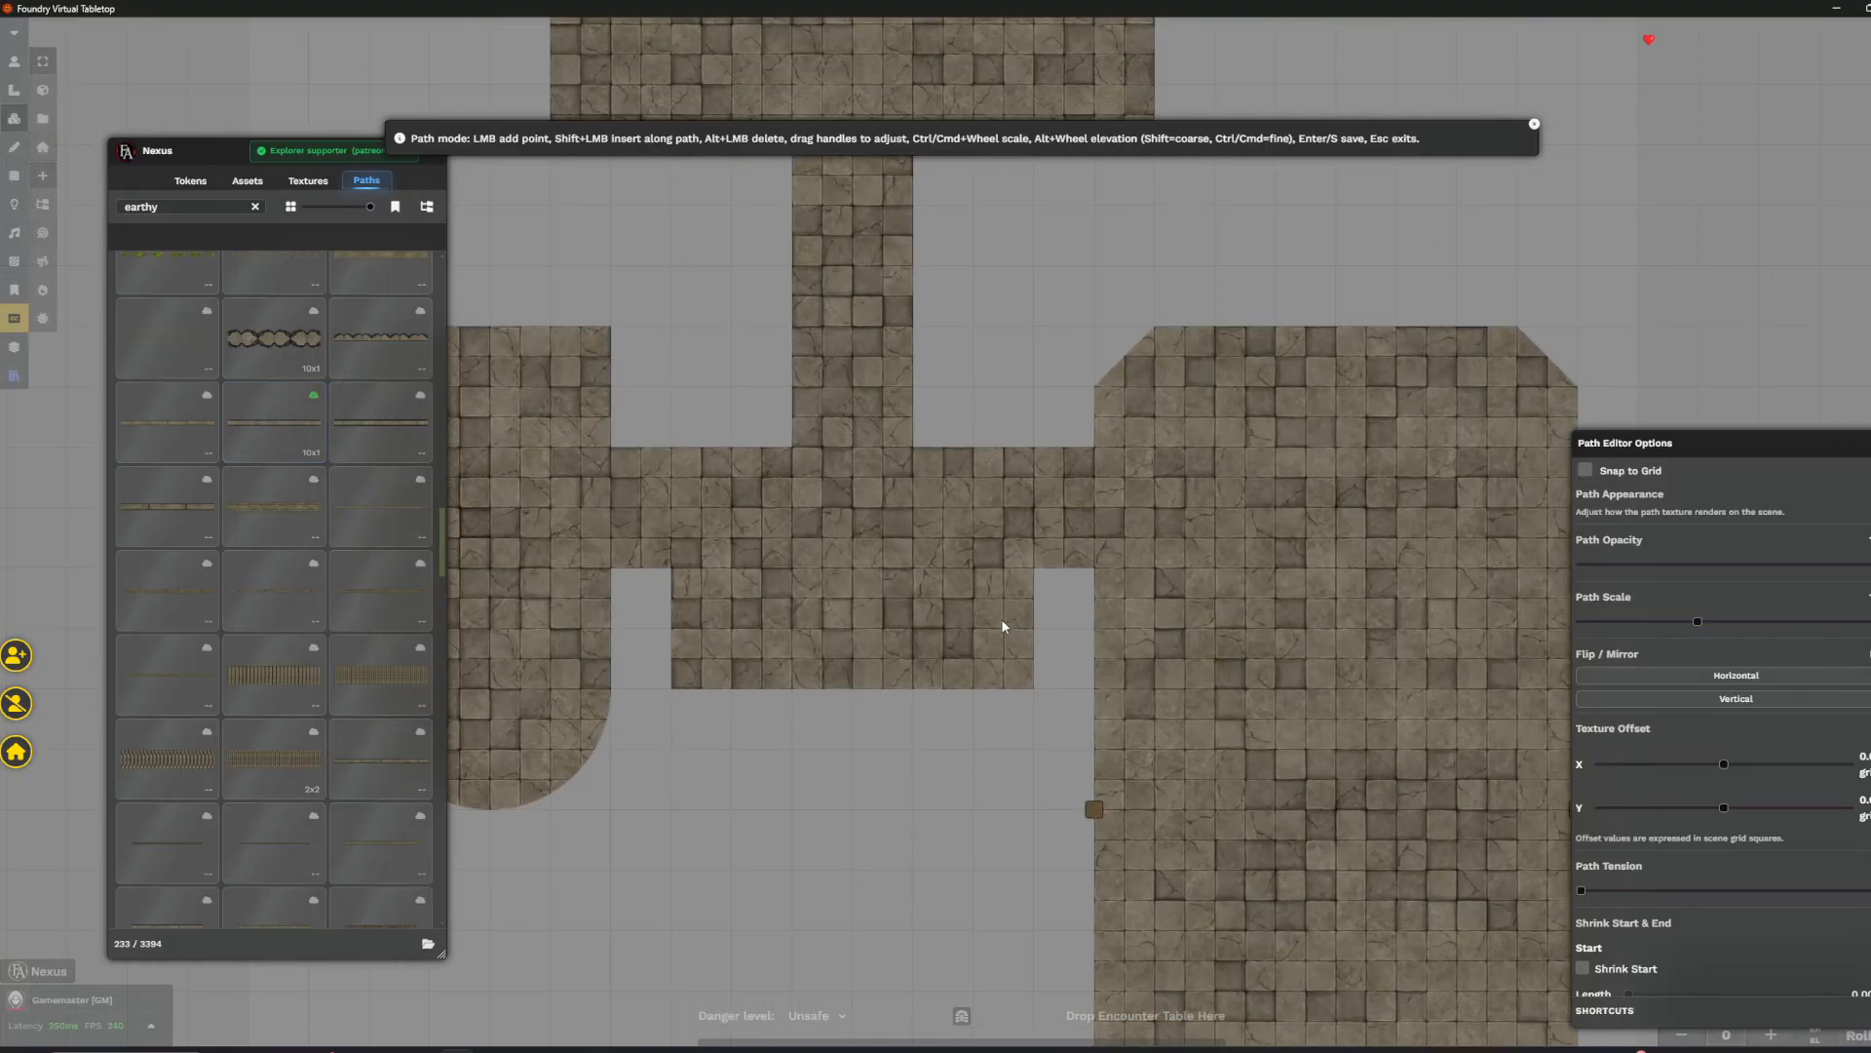
scroll(1129, 620, "up", 2)
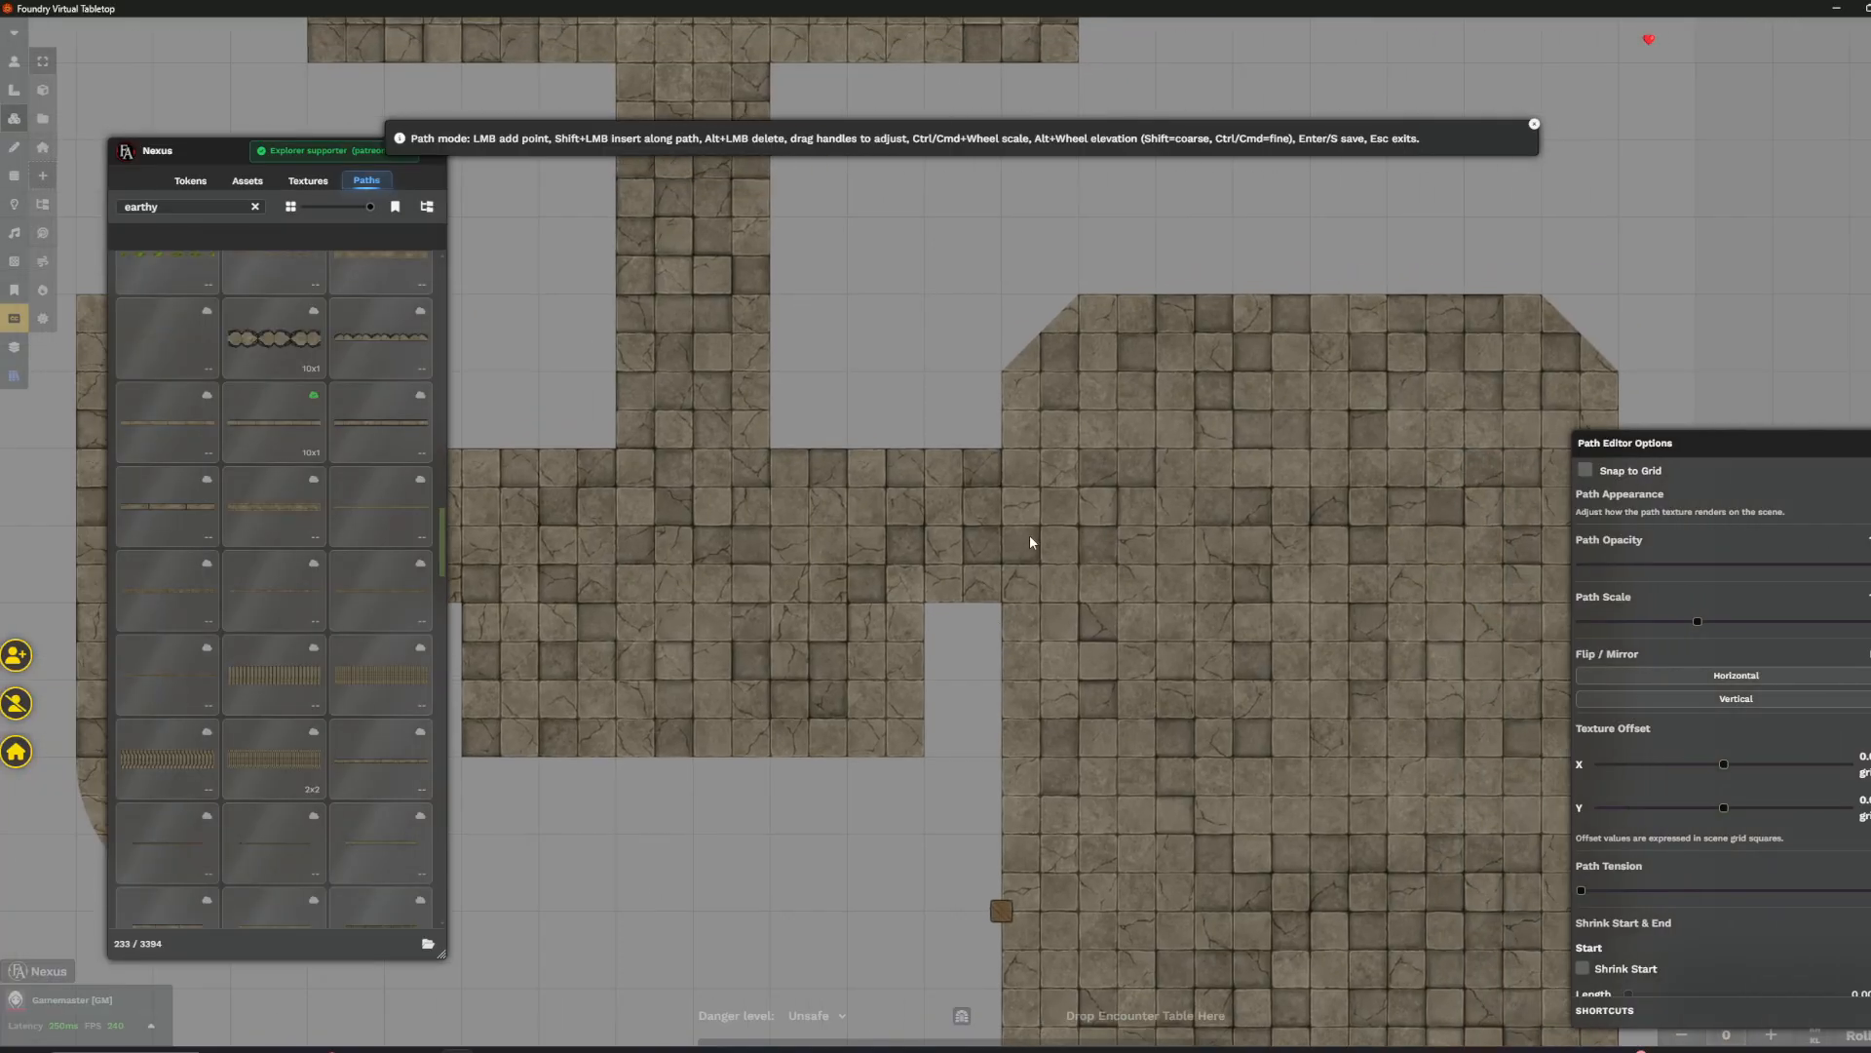
scroll(1030, 542, "up", 2)
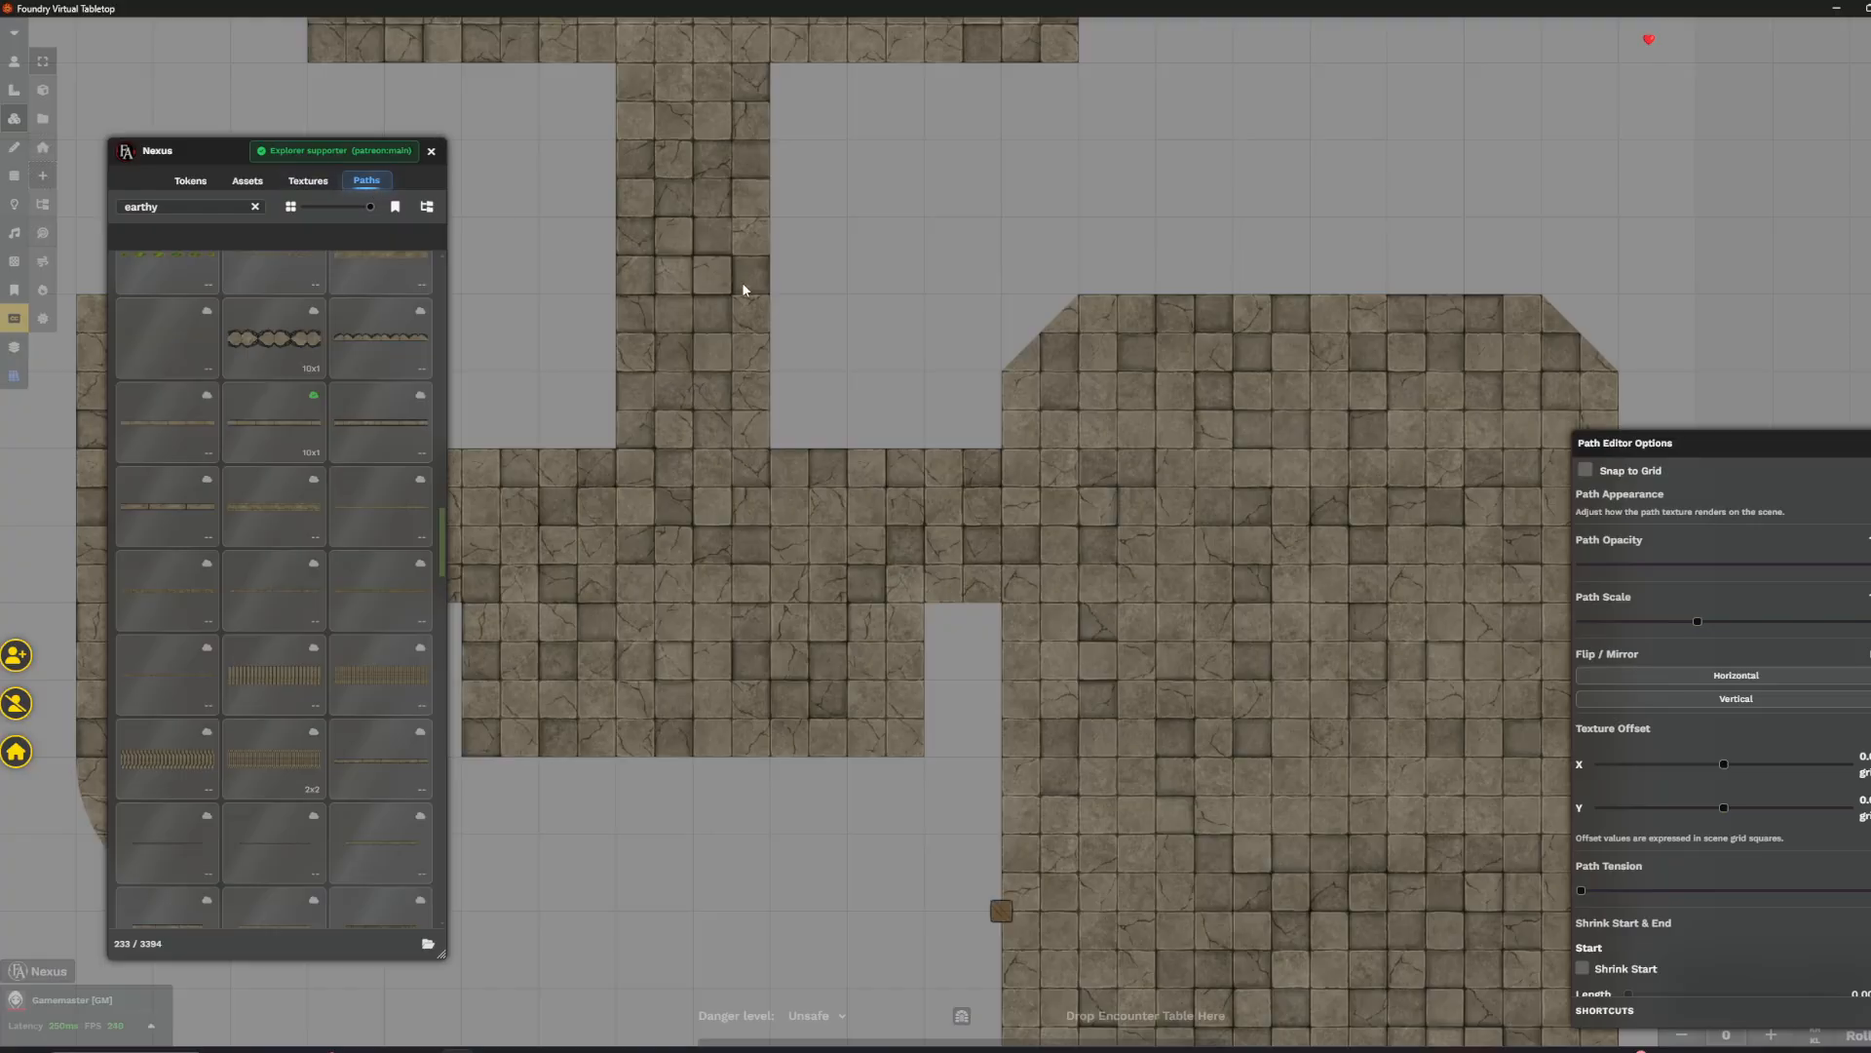
scroll(1008, 534, "up", 1)
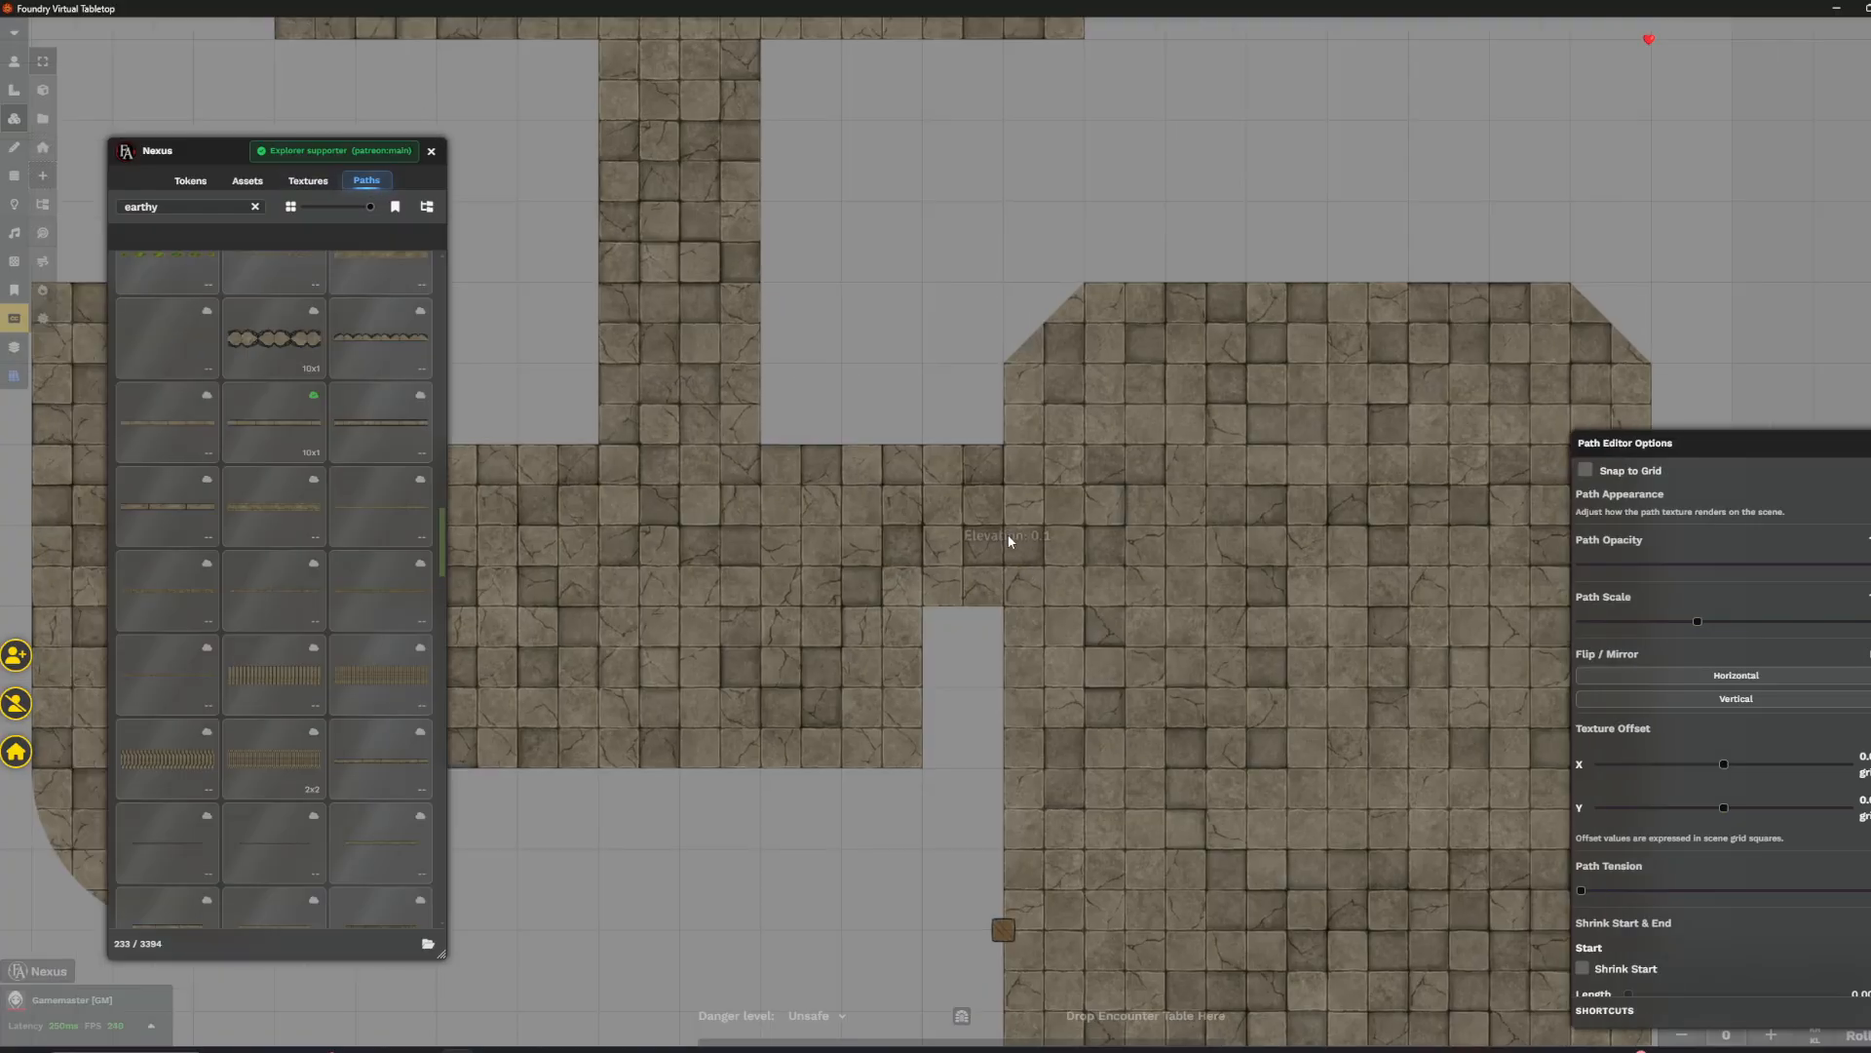
scroll(1010, 539, "up", 7)
left_click_drag(920, 518, 1137, 604)
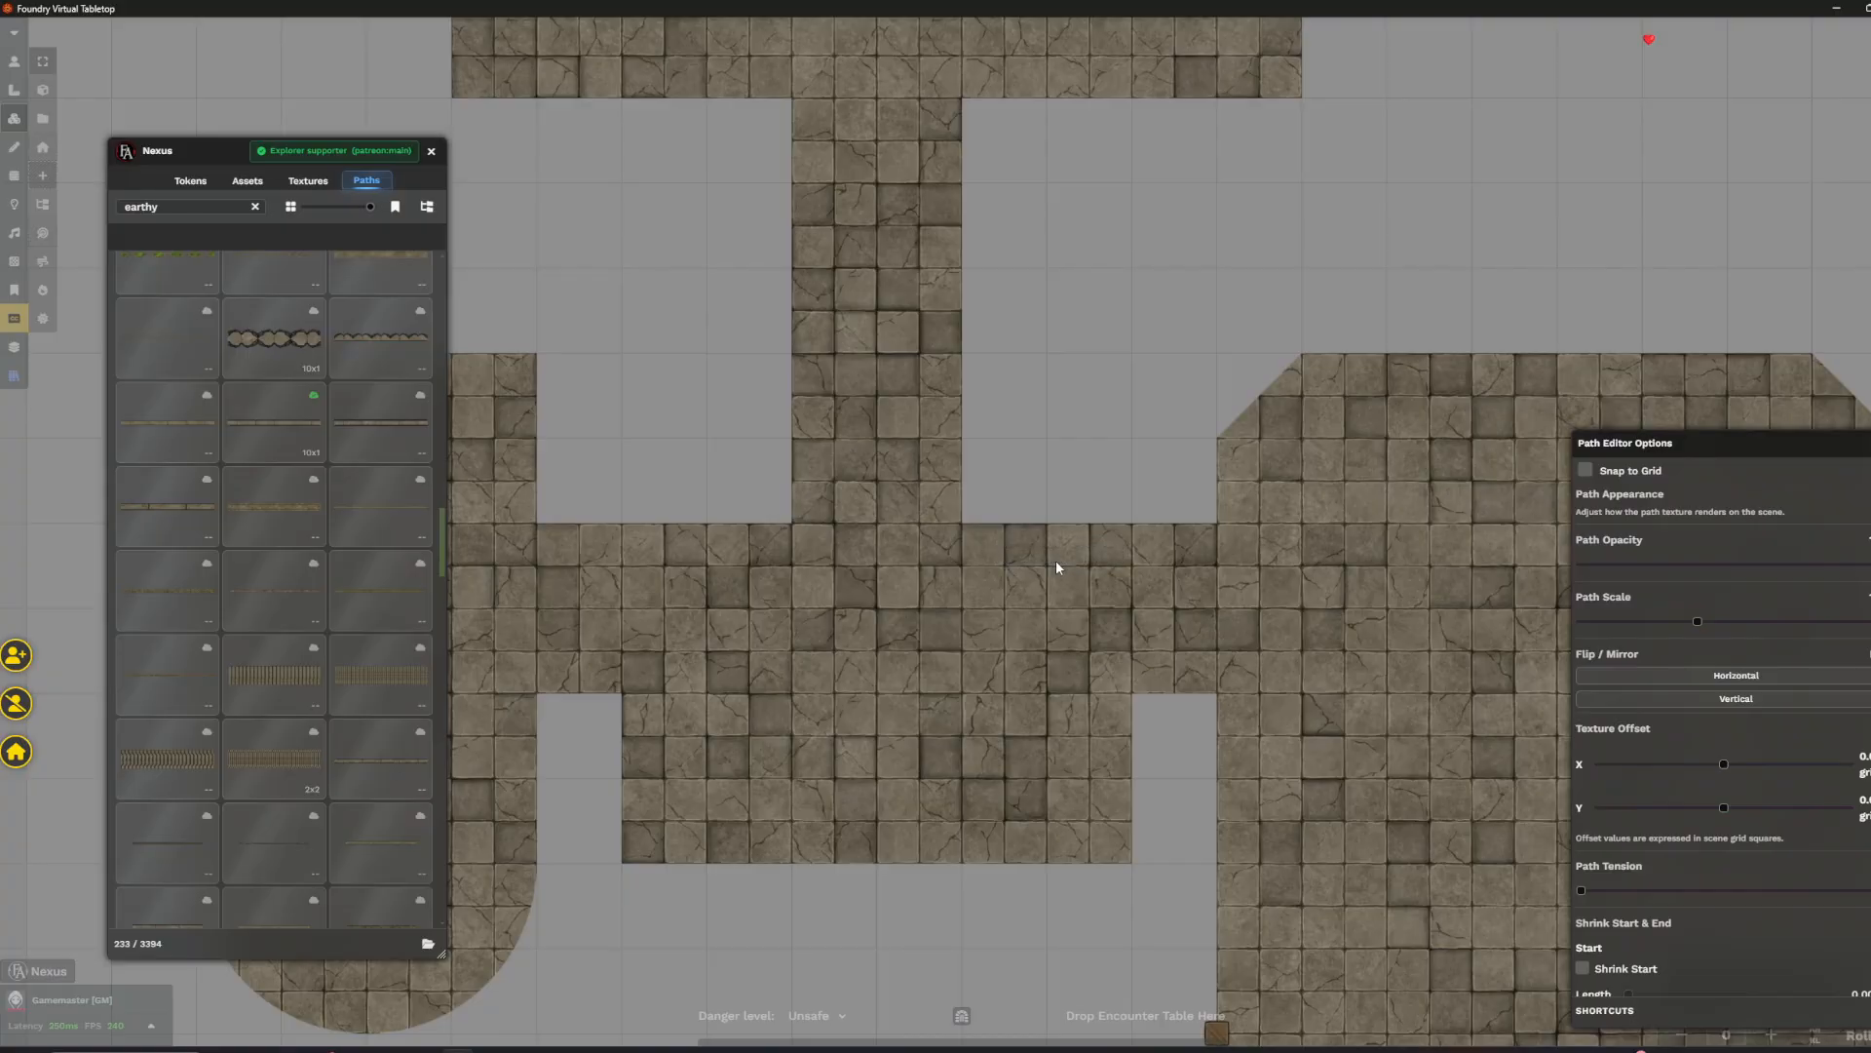
scroll(1072, 542, "down", 1)
left_click_drag(1115, 551, 1025, 560)
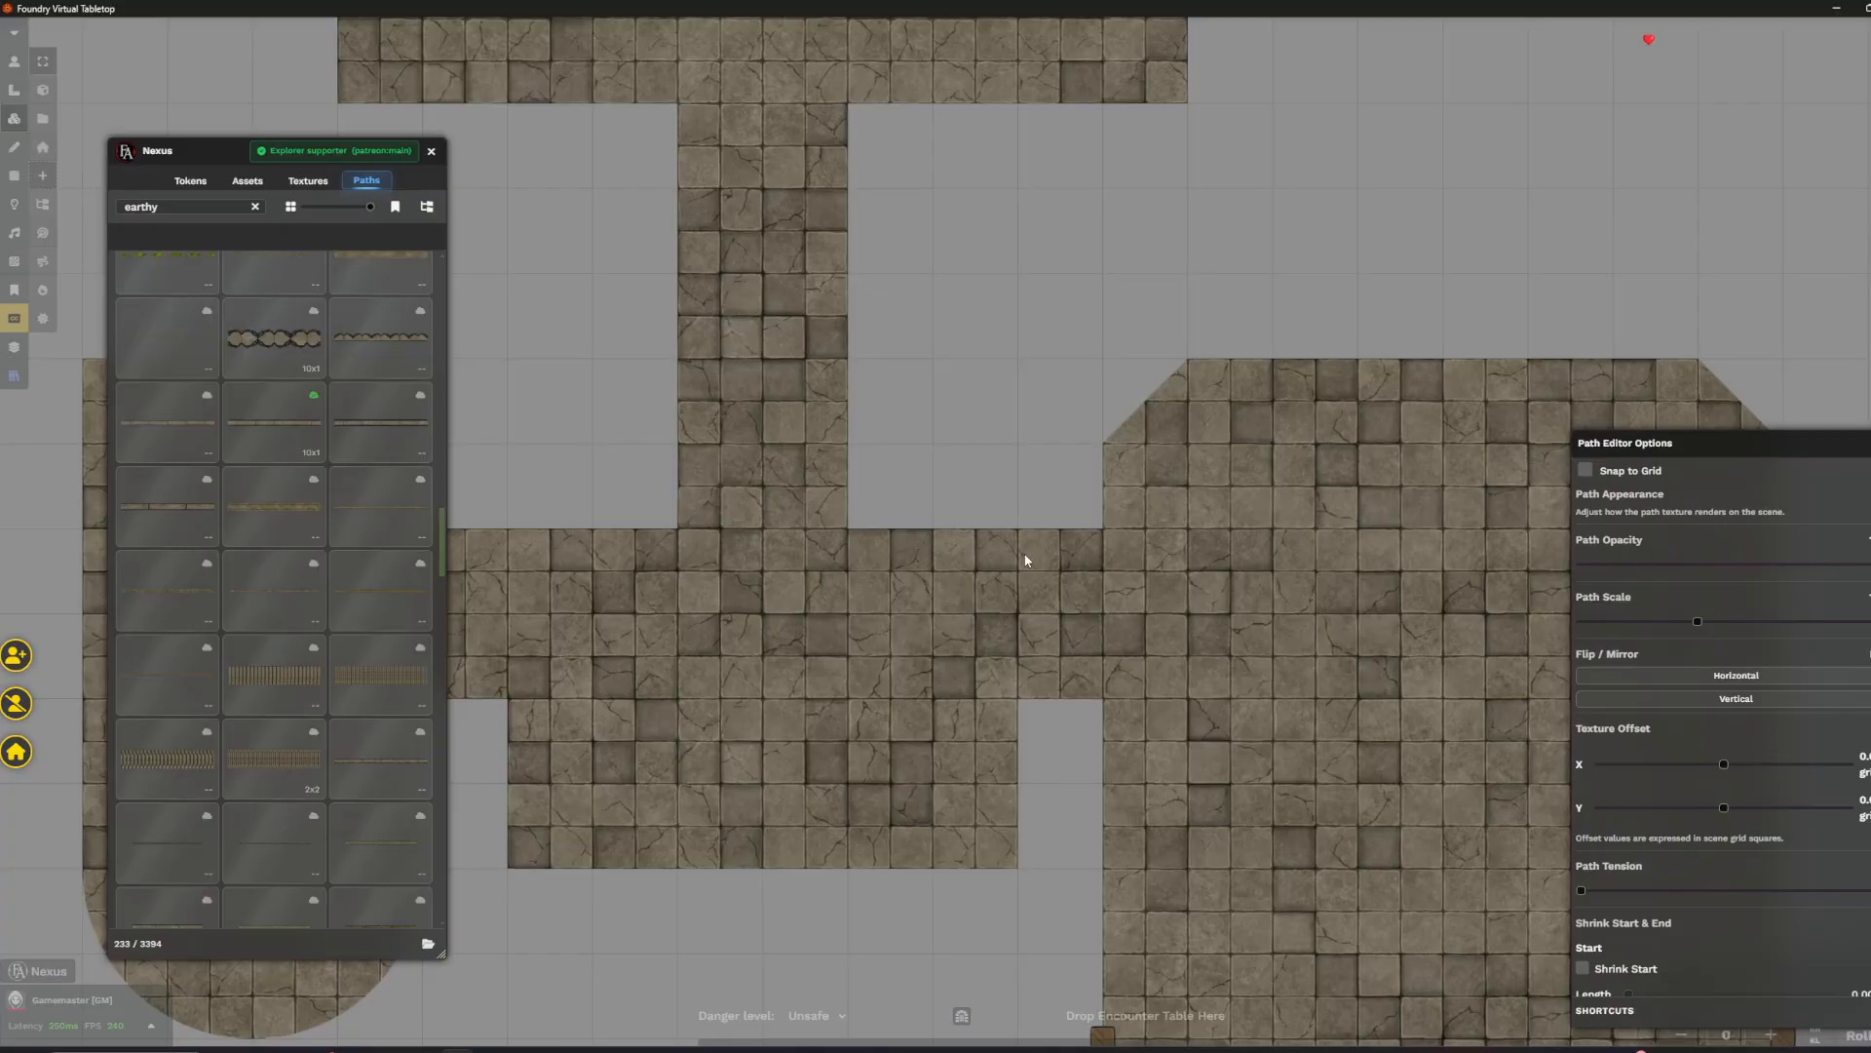
left_click_drag(794, 585, 1052, 596)
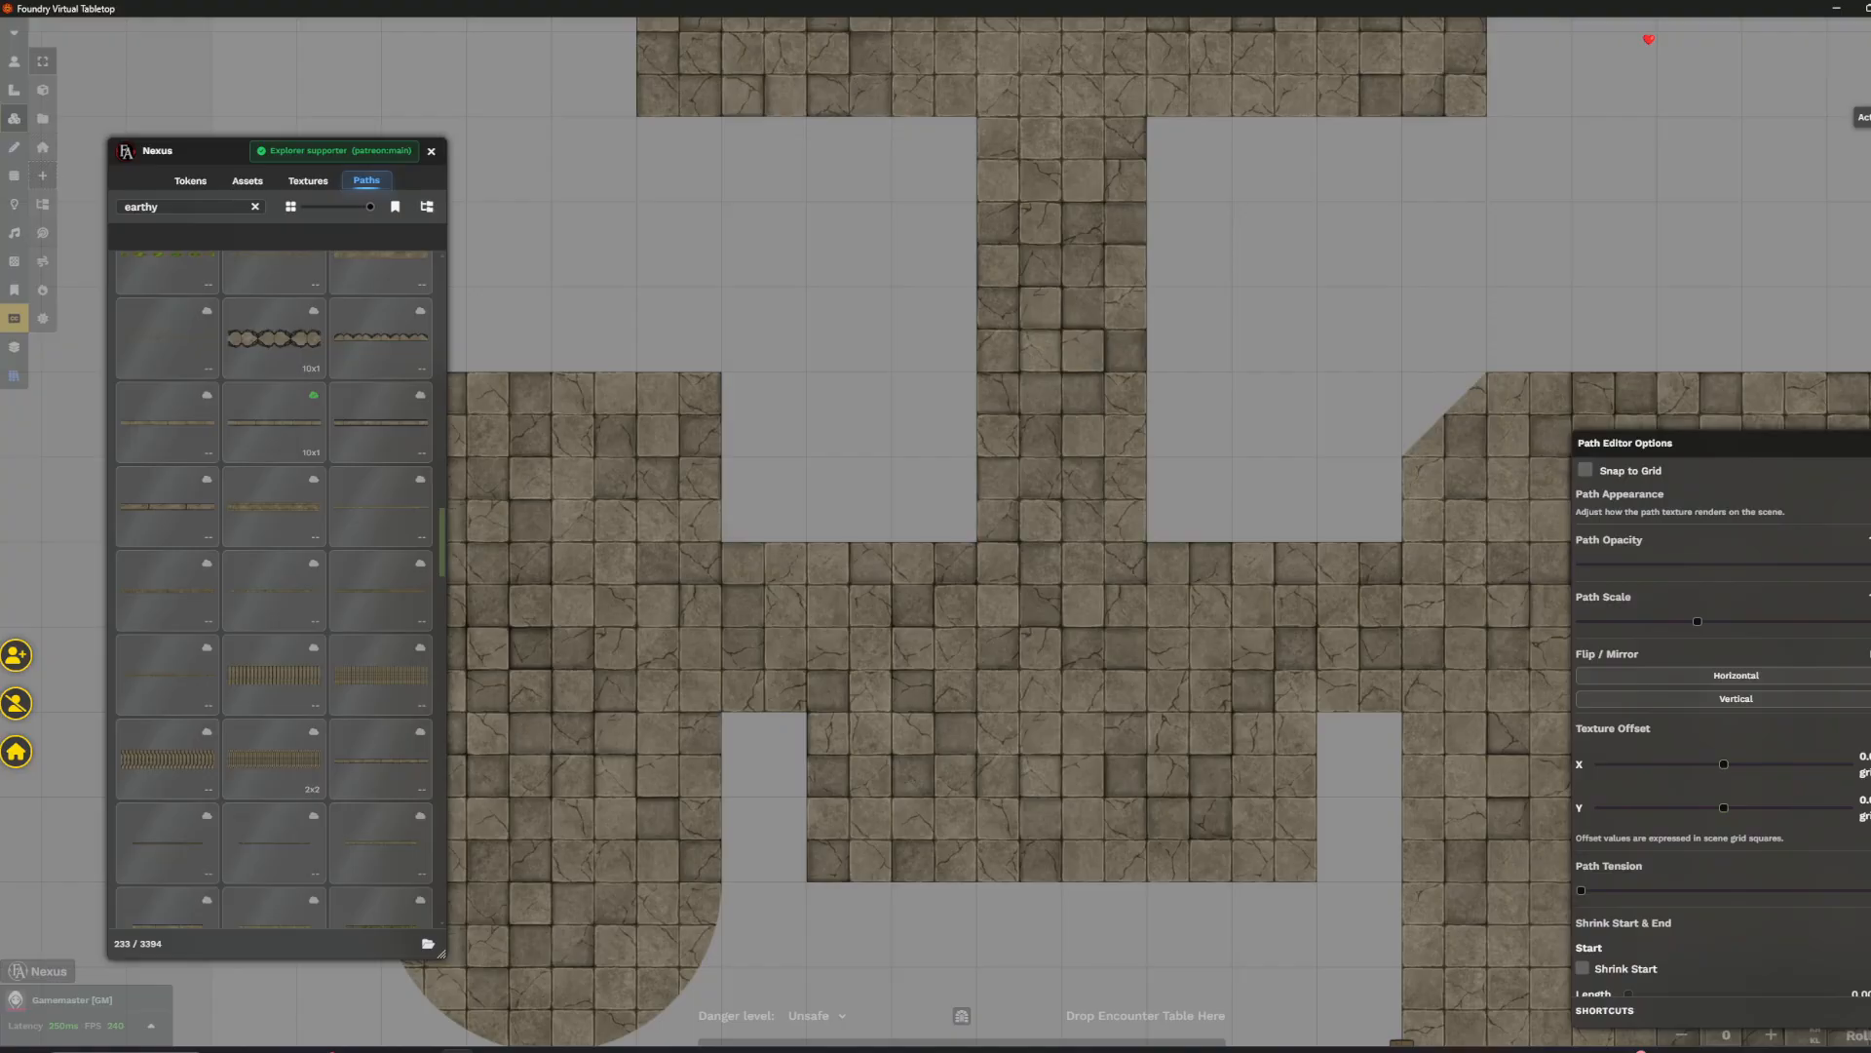
key("Right")
key("Down")
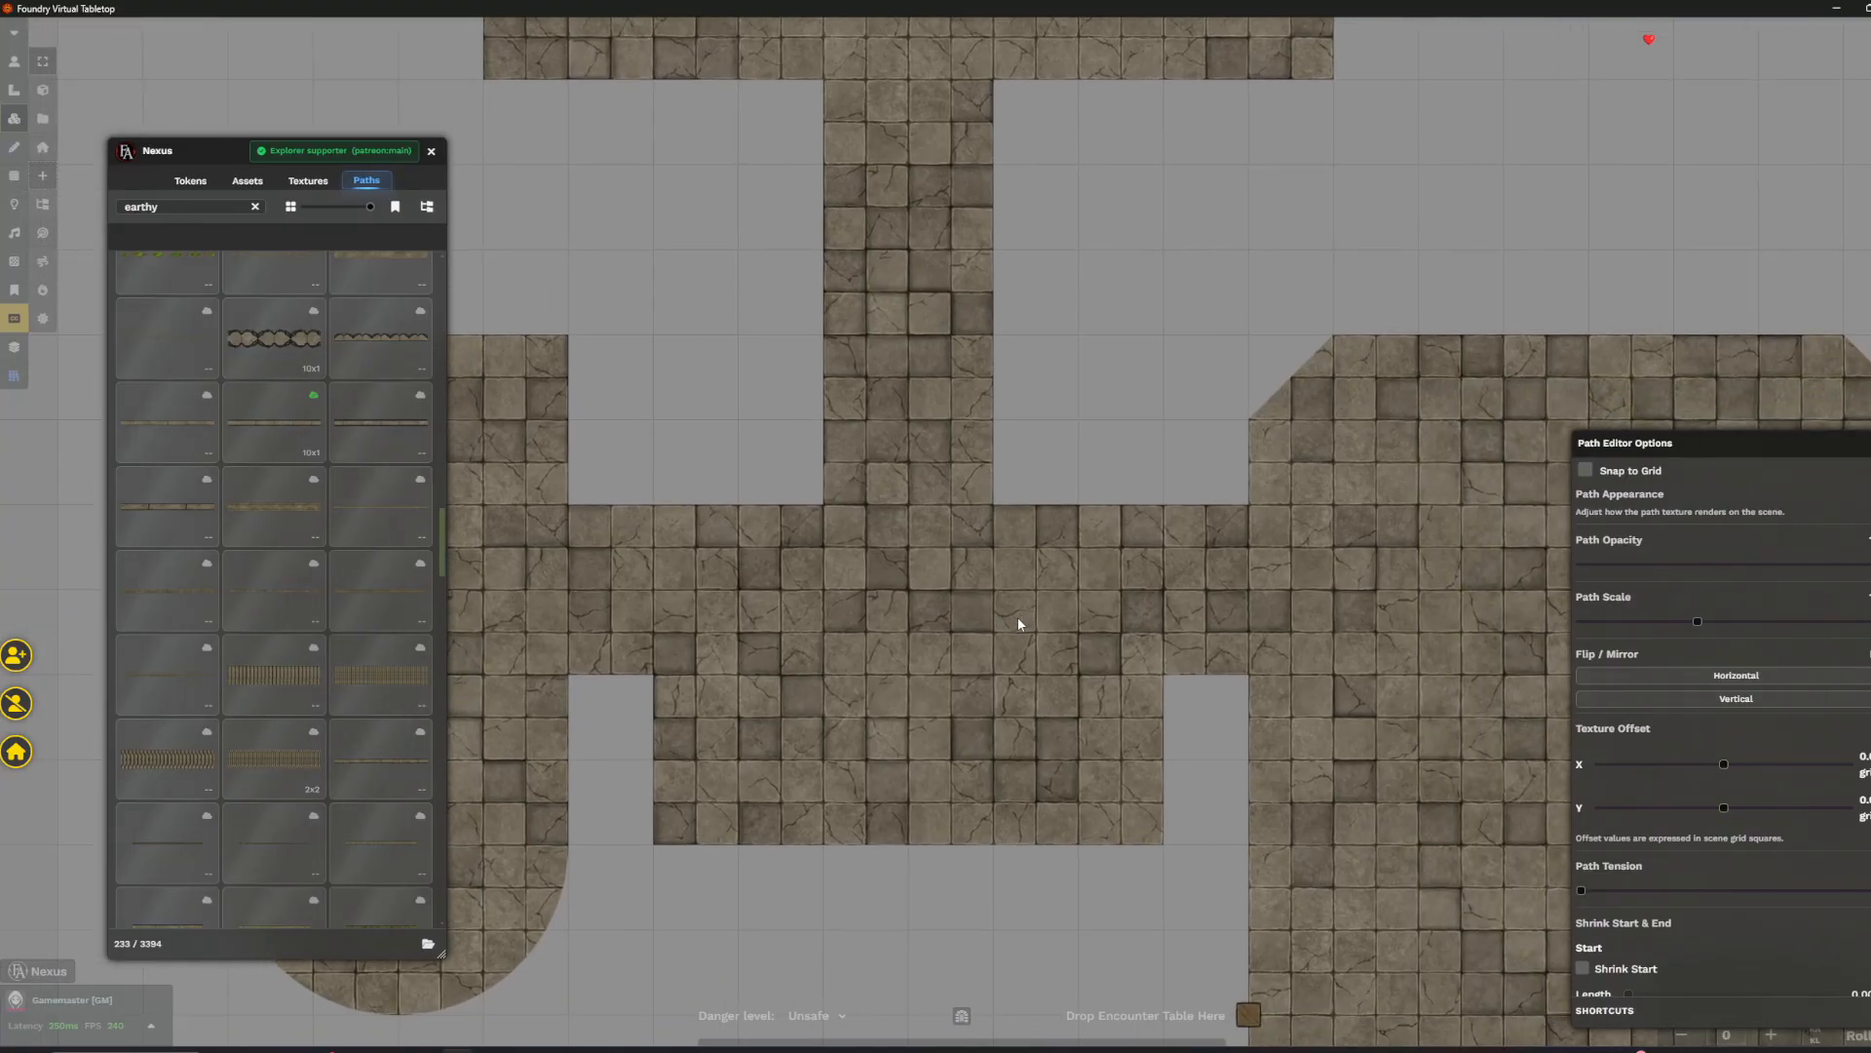
- Set the elevation of the new wall path to 1
scroll(1020, 607, "up", 6)
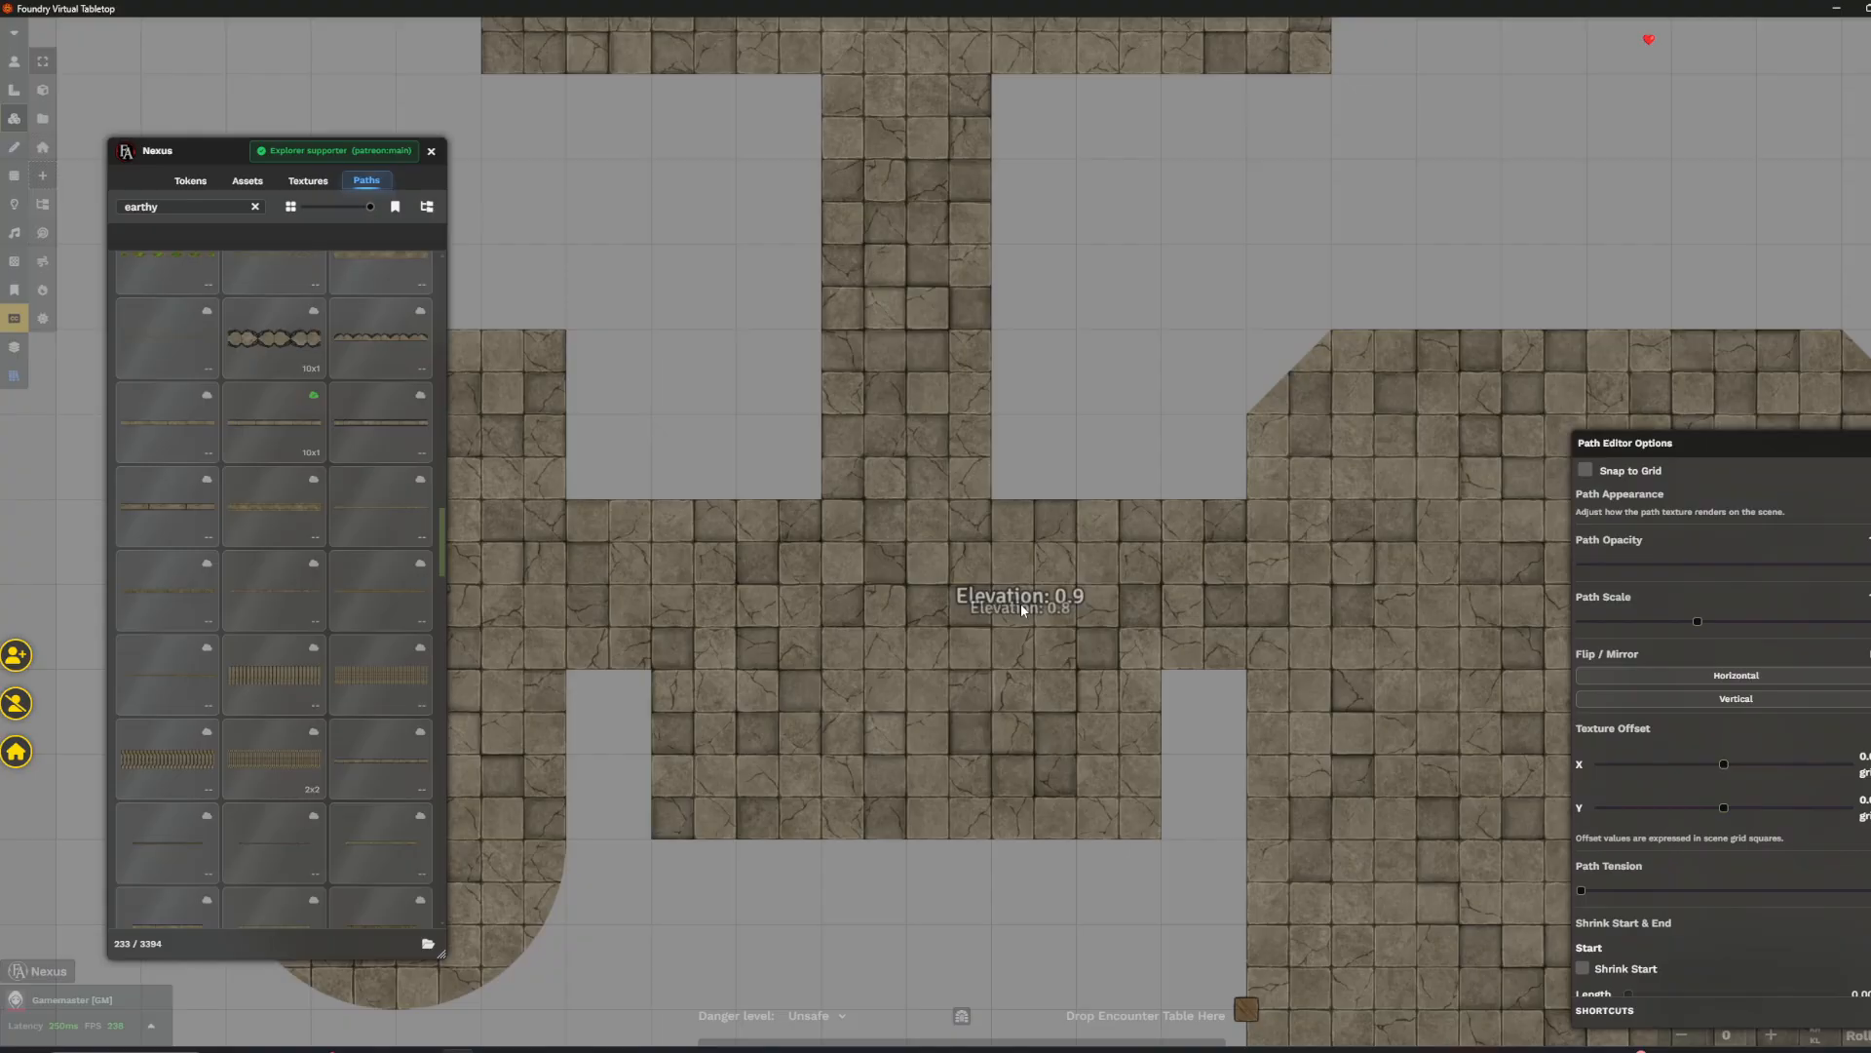
key("Left")
key("Down")
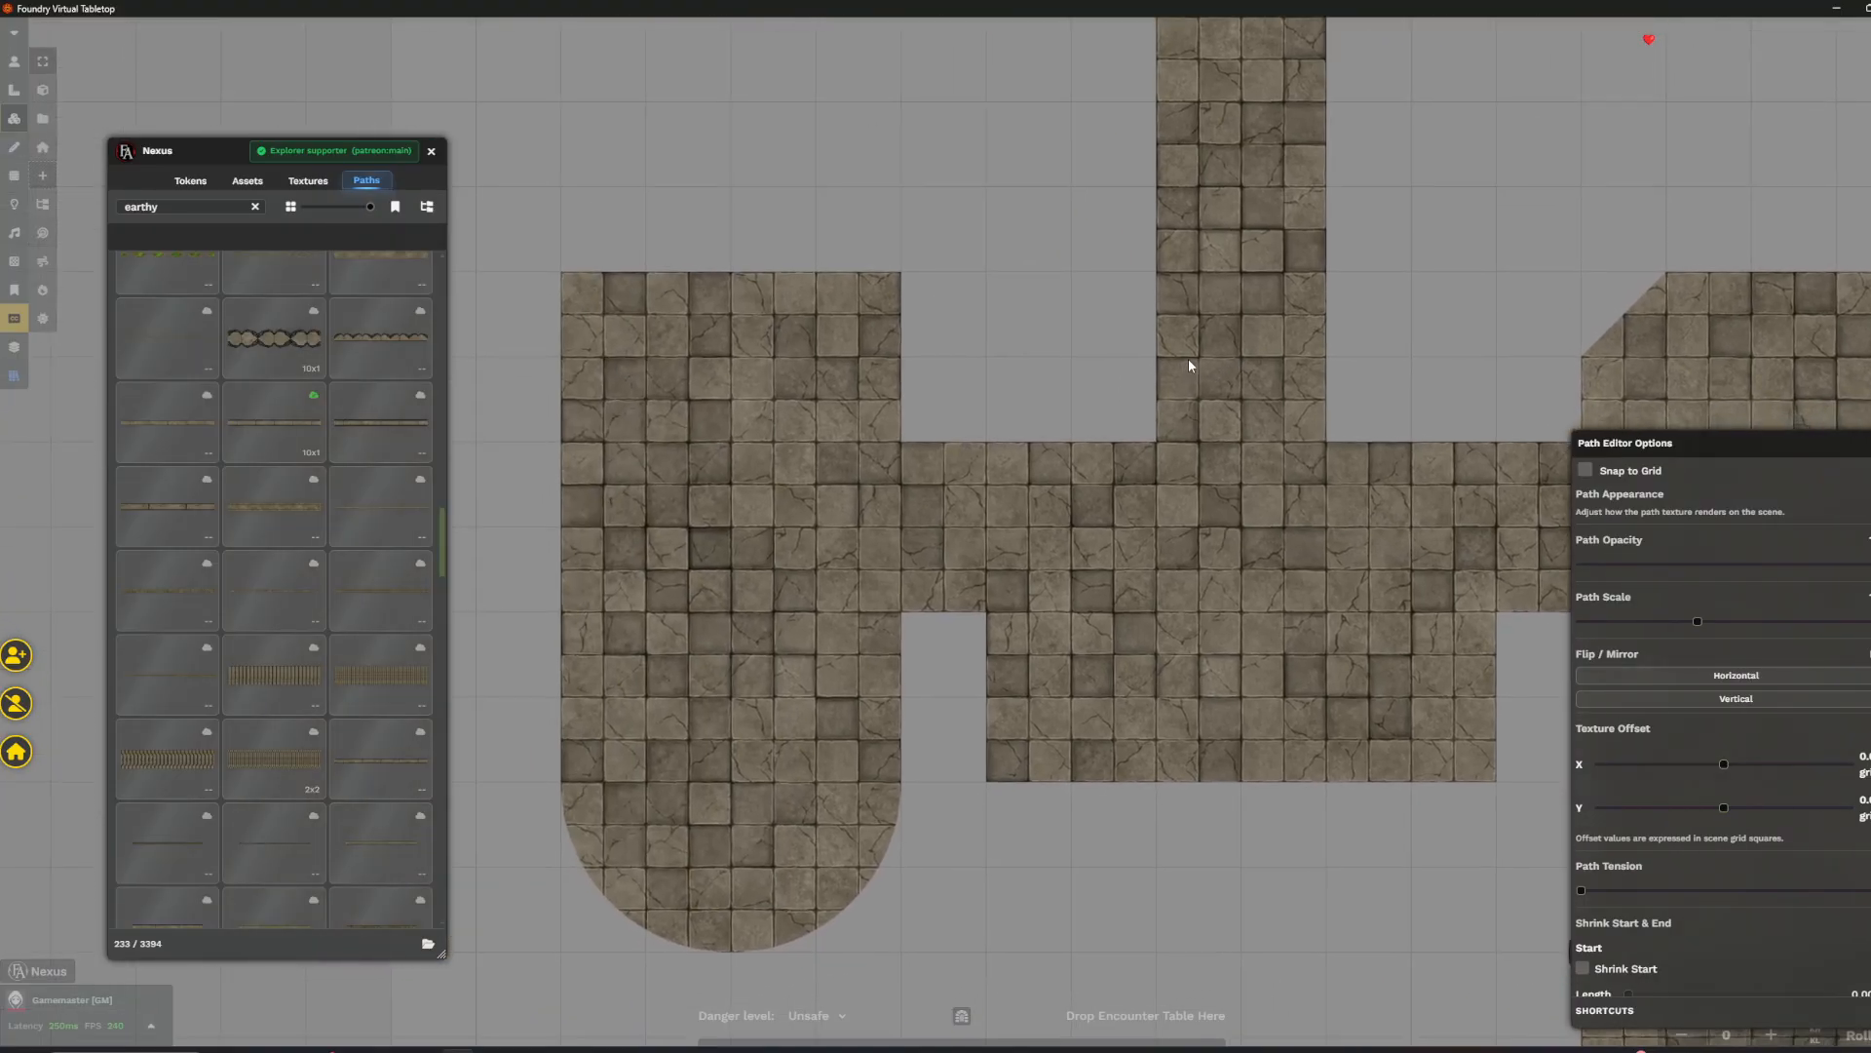
key("Right")
key("Up")
scroll(1309, 458, "down", 5)
scroll(1071, 466, "up", 6)
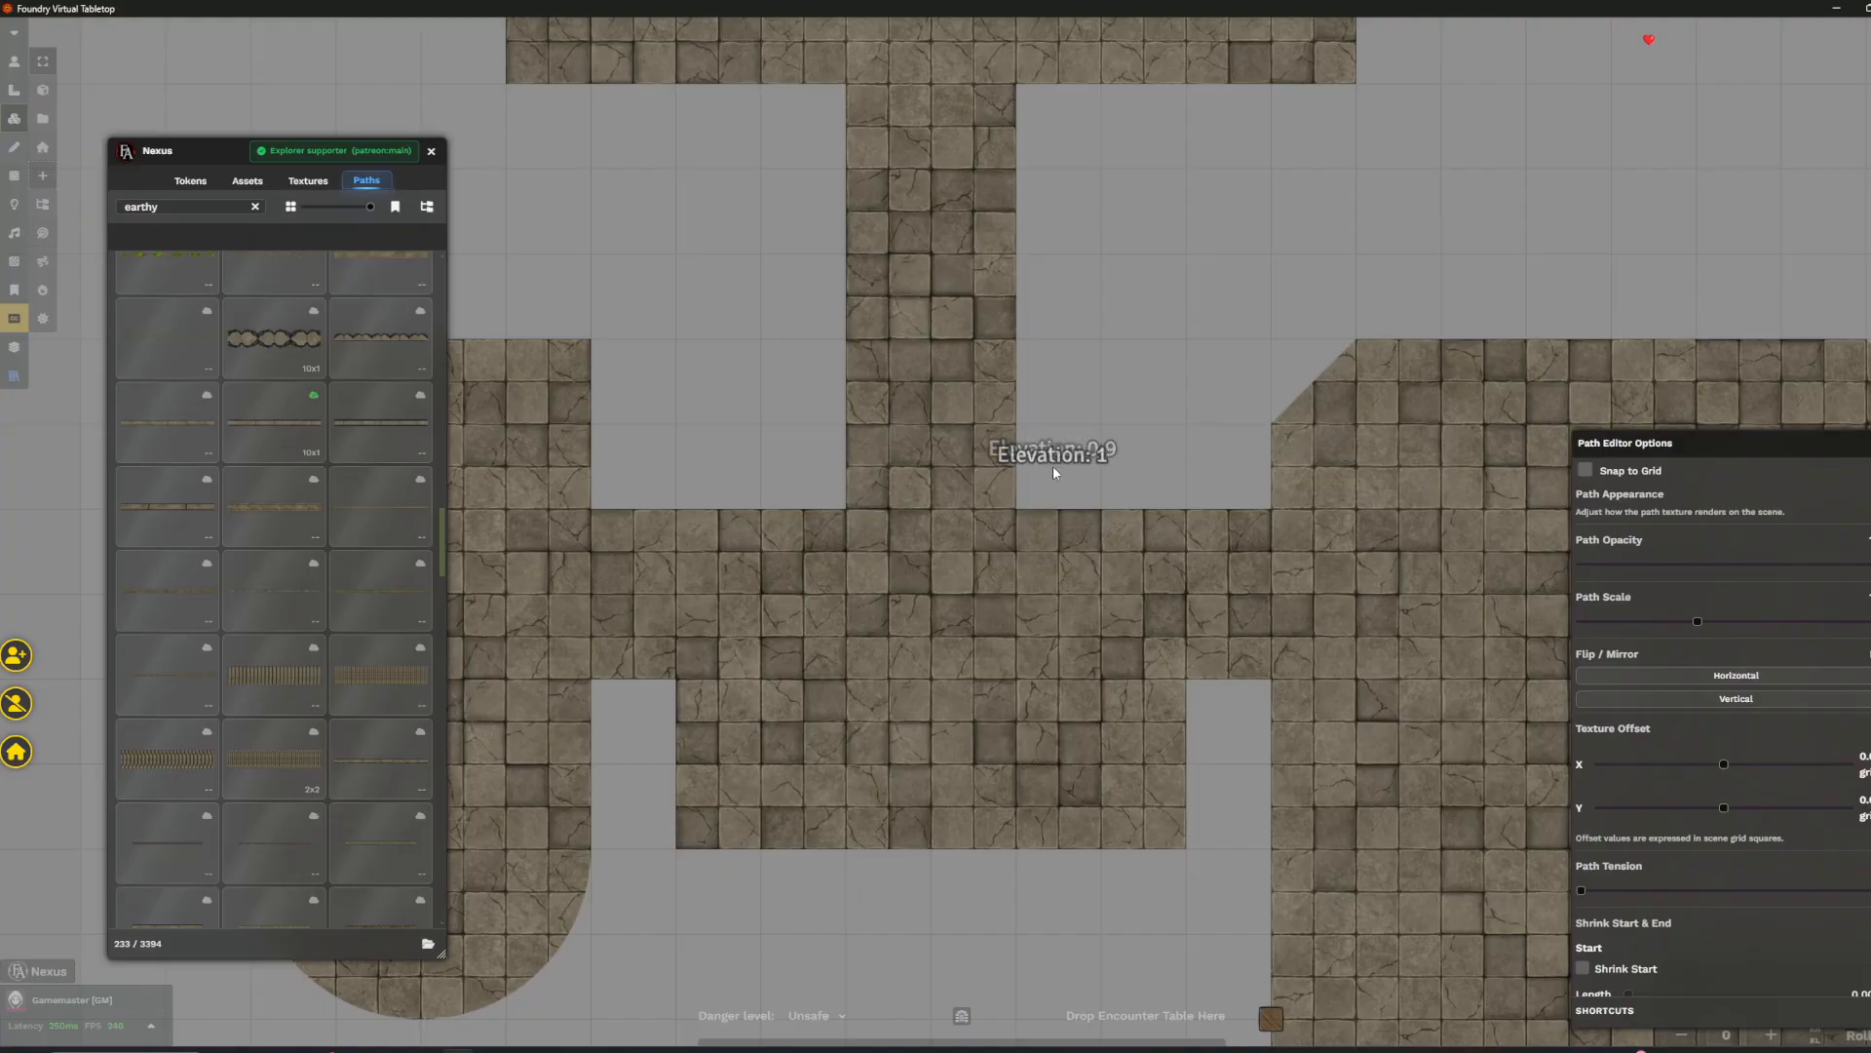
scroll(1054, 472, "up", 2)
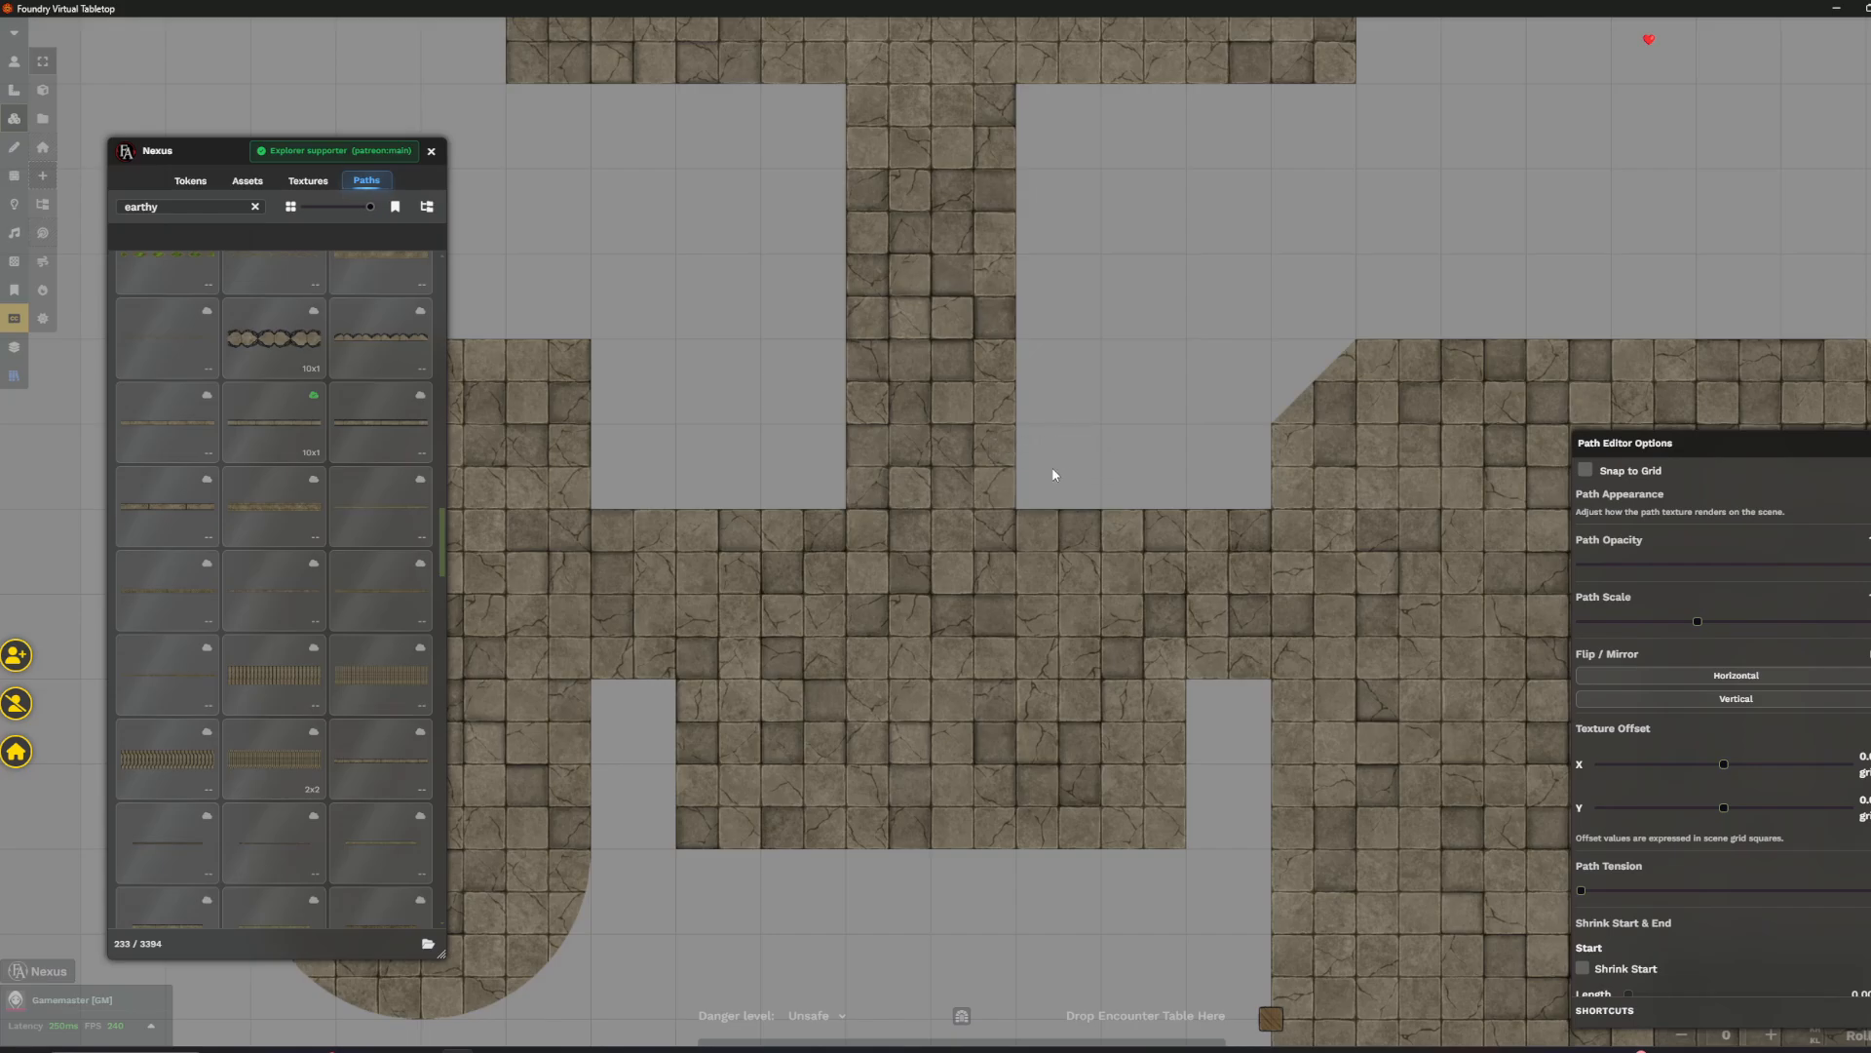
- Raise the elevation of the new wall path further before drawing it
scroll(1127, 490, "up", 1)
left_click_drag(1126, 489, 950, 488)
scroll(868, 538, "up", 1)
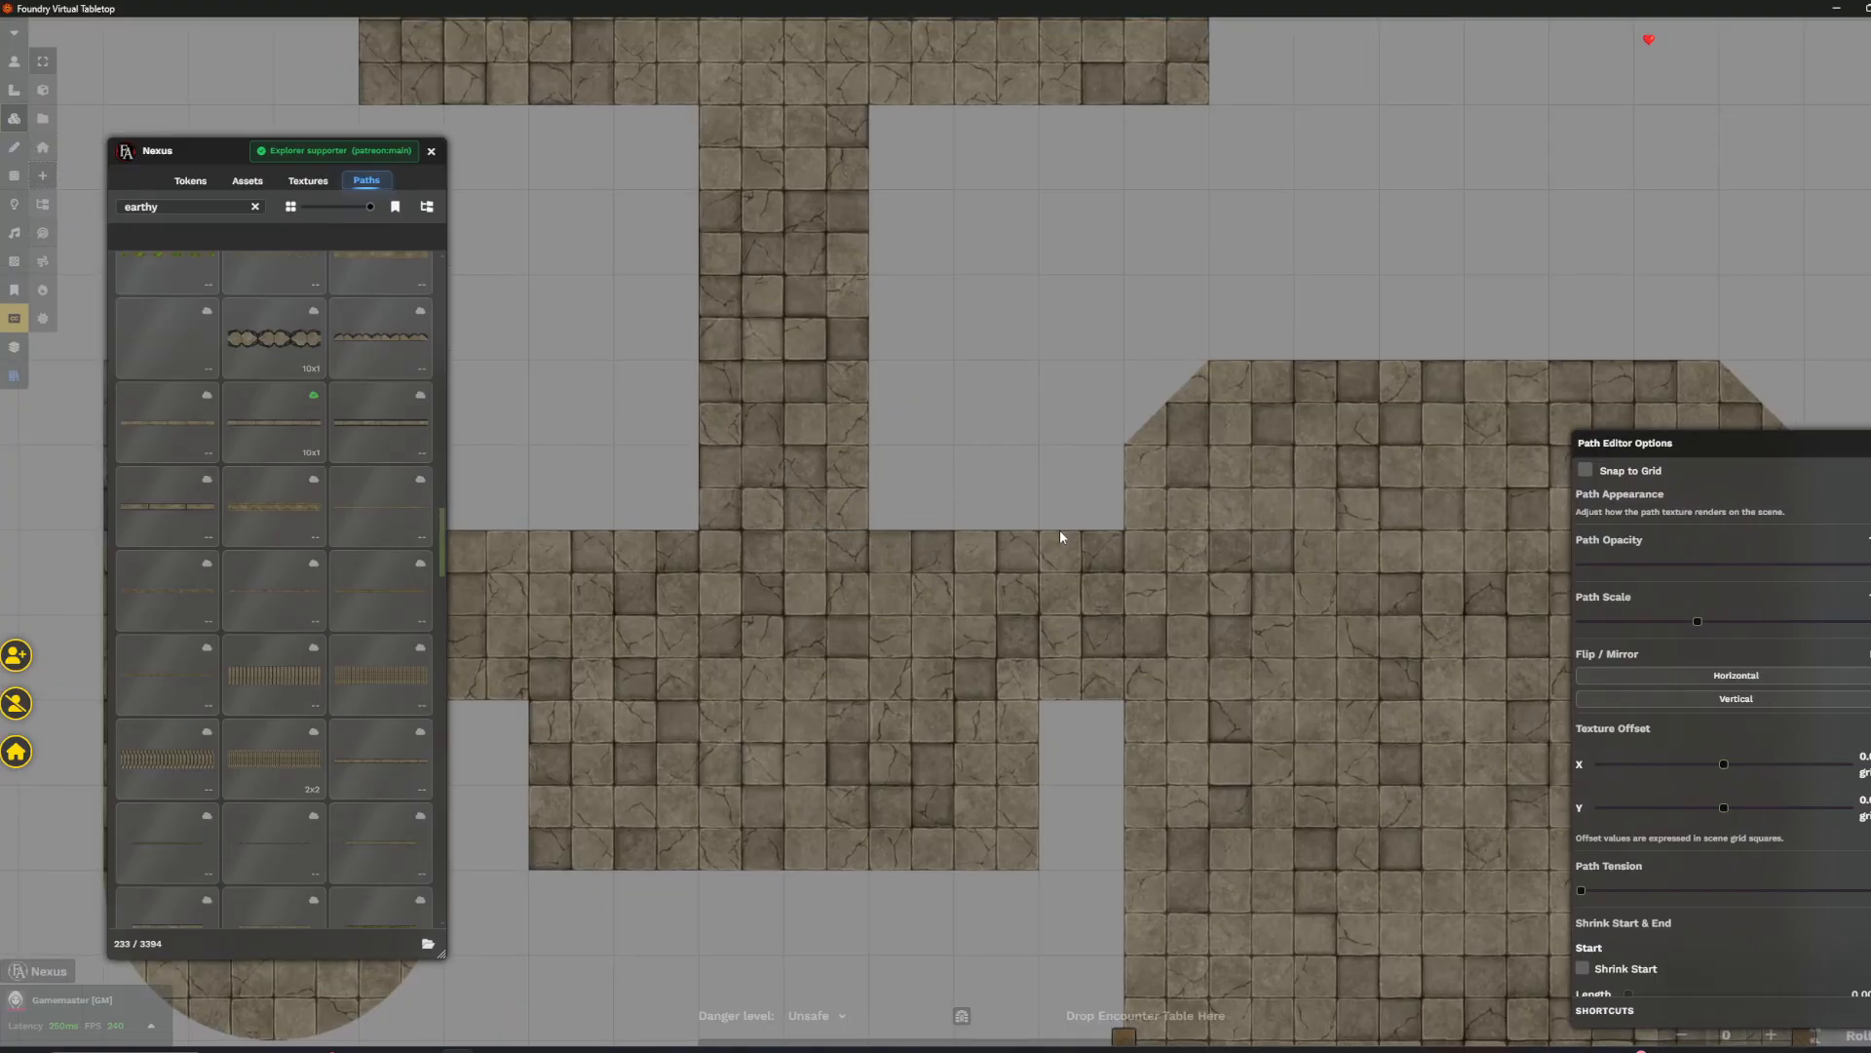
scroll(1033, 536, "up", 5)
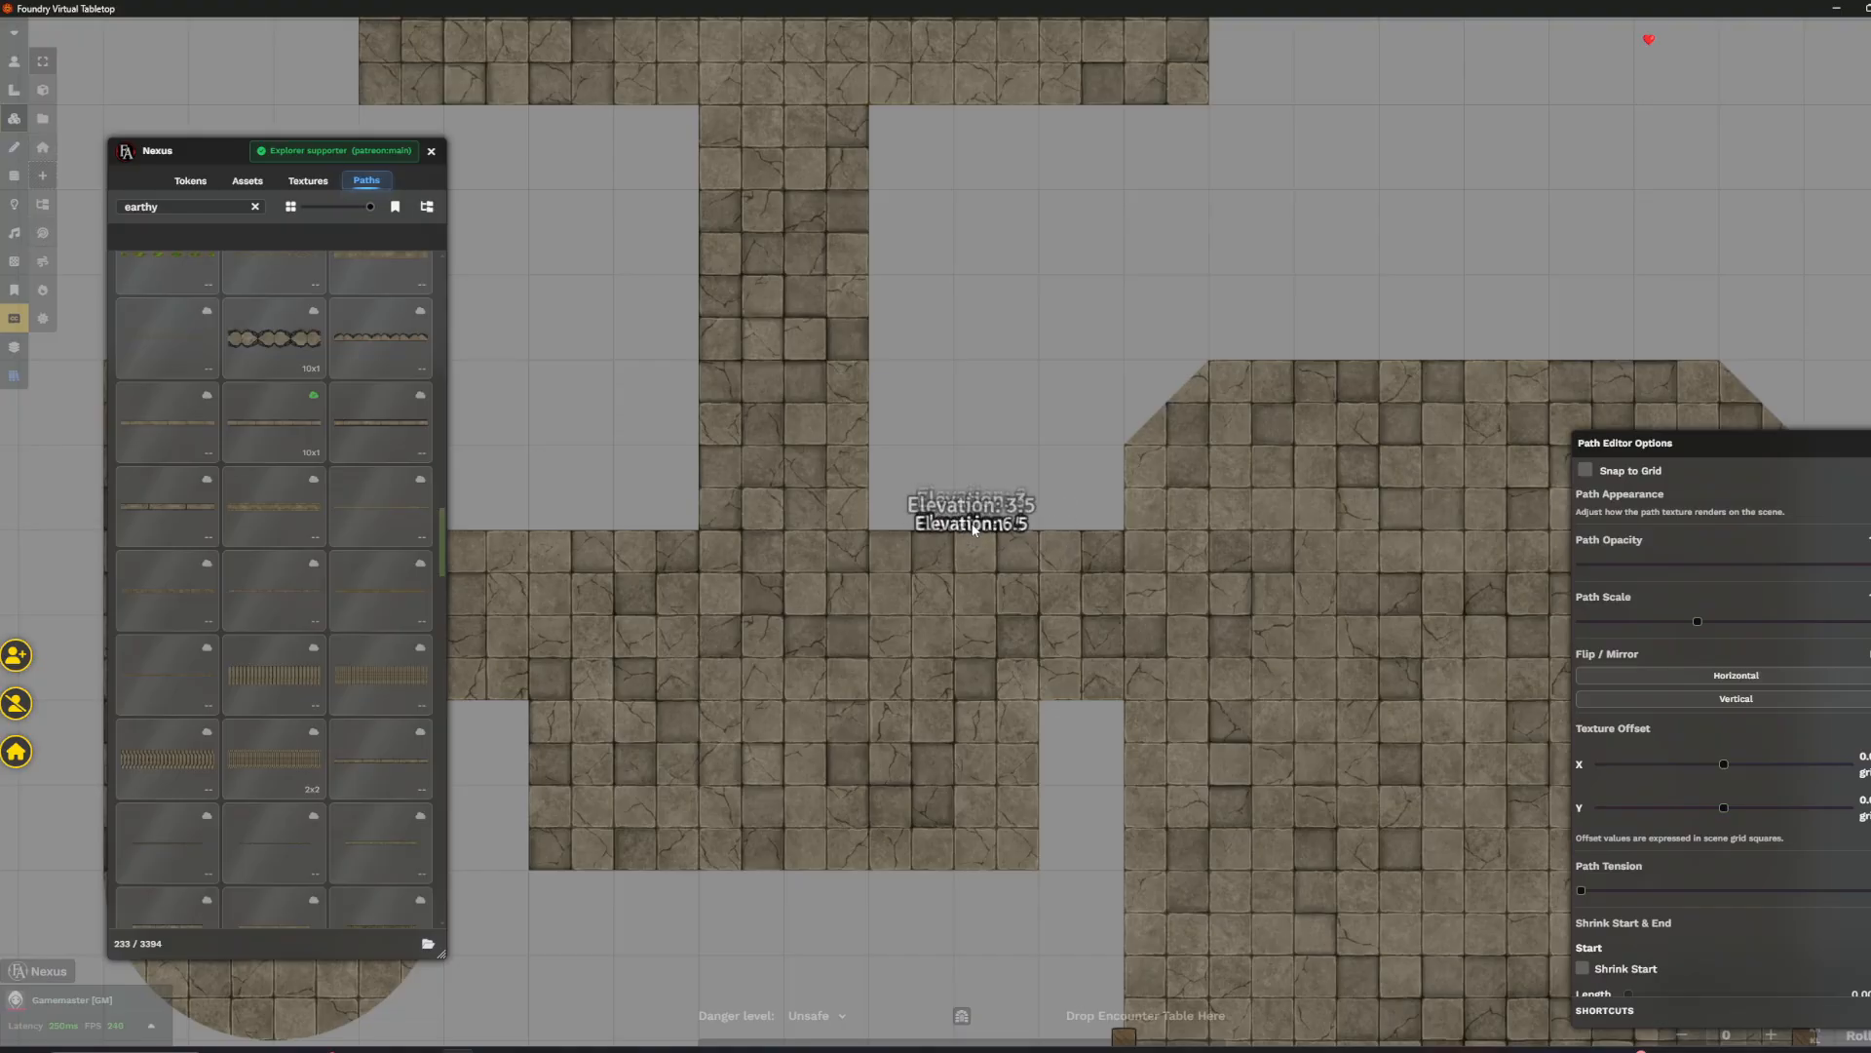
scroll(973, 538, "up", 1)
scroll(1015, 493, "down", 2)
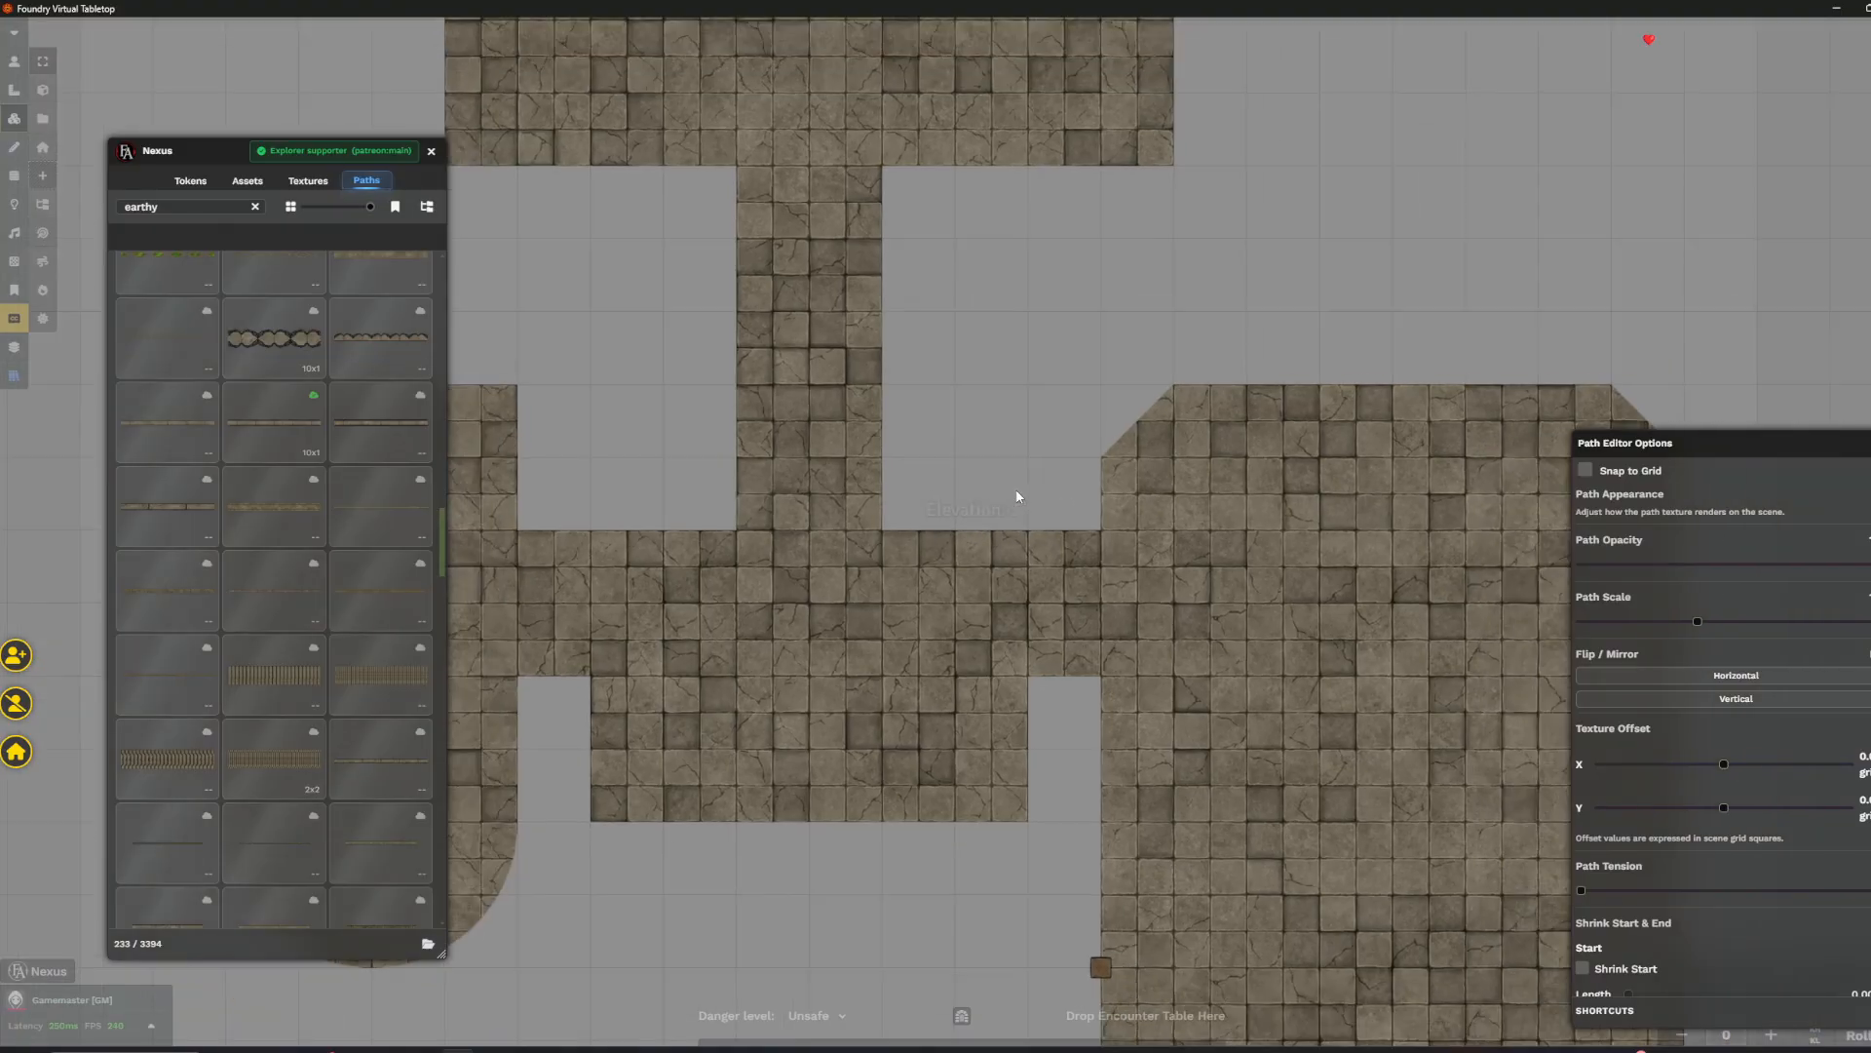
- Start the wall path at the middle of the large square room's top edge and enable Snap to Grid
left_click_drag(1014, 493, 1309, 438)
scroll(1236, 588, "down", 4)
left_click_drag(1136, 337, 1020, 505)
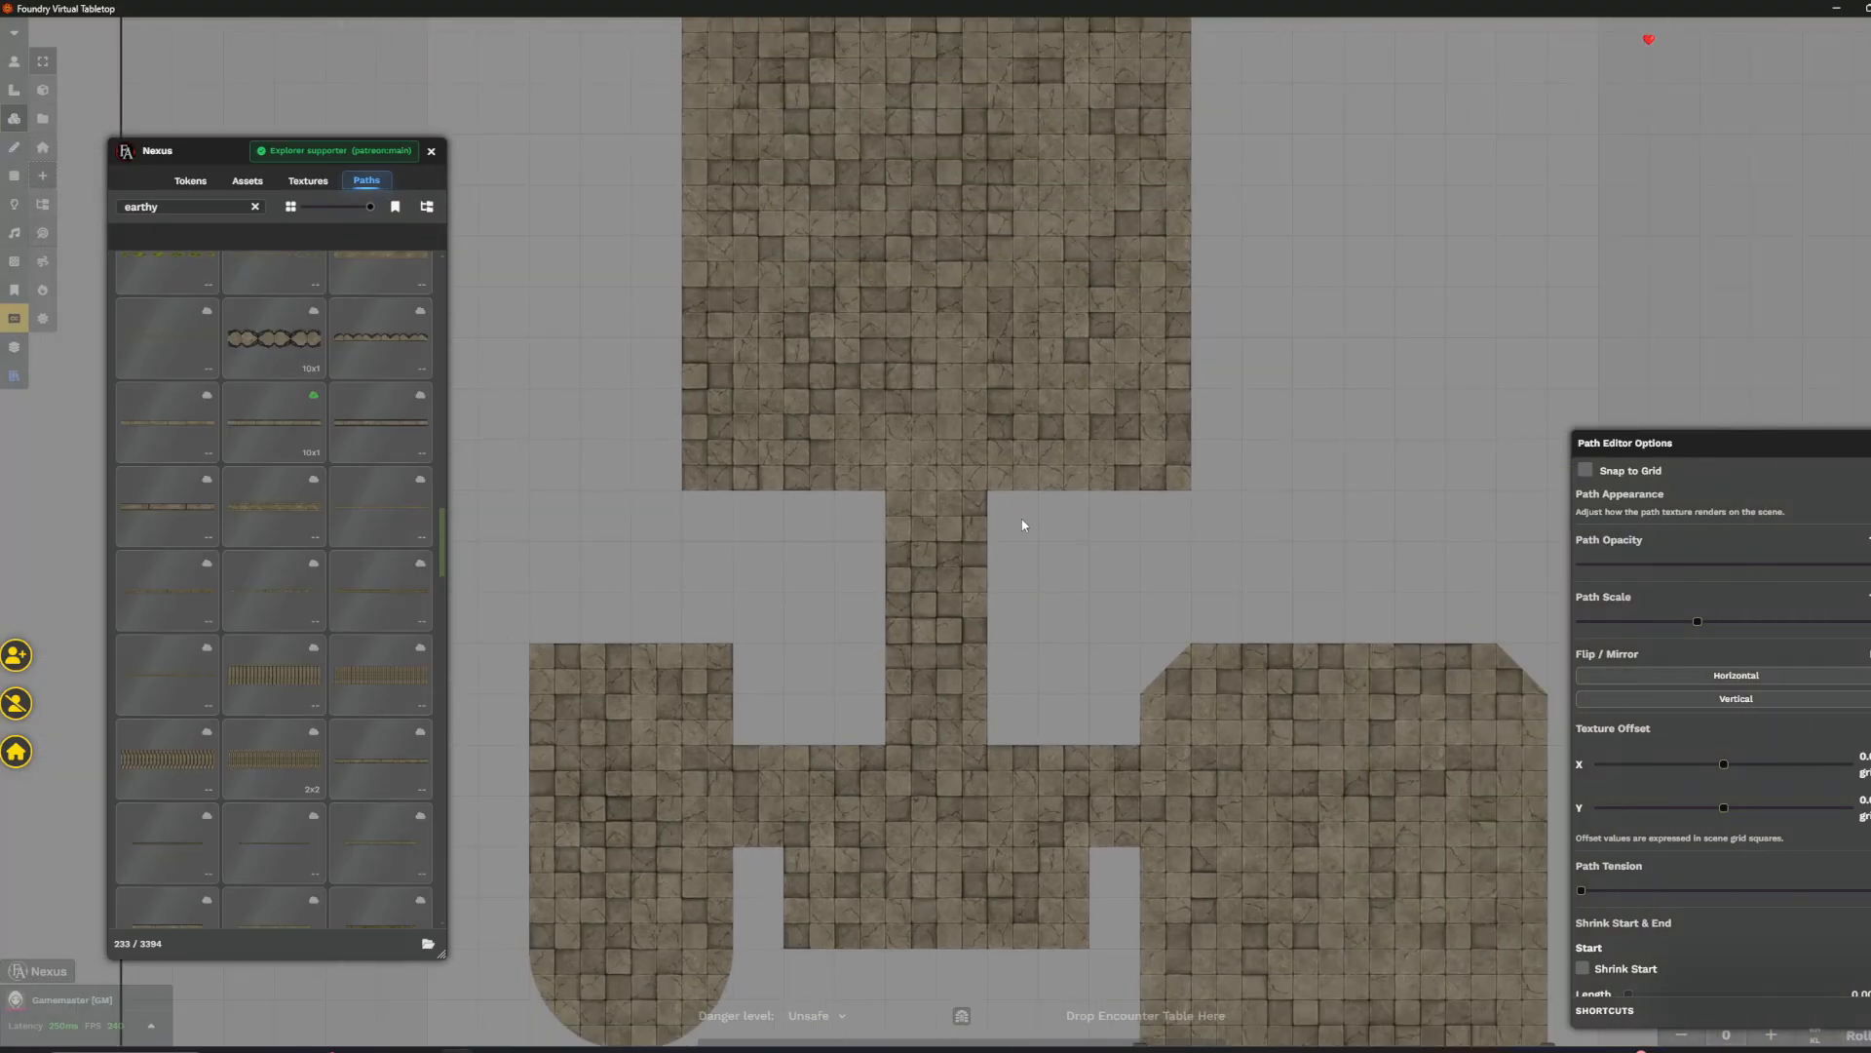
scroll(1020, 501, "down", 2)
left_click_drag(1055, 166, 1079, 560)
scroll(960, 447, "up", 1)
left_click(963, 426)
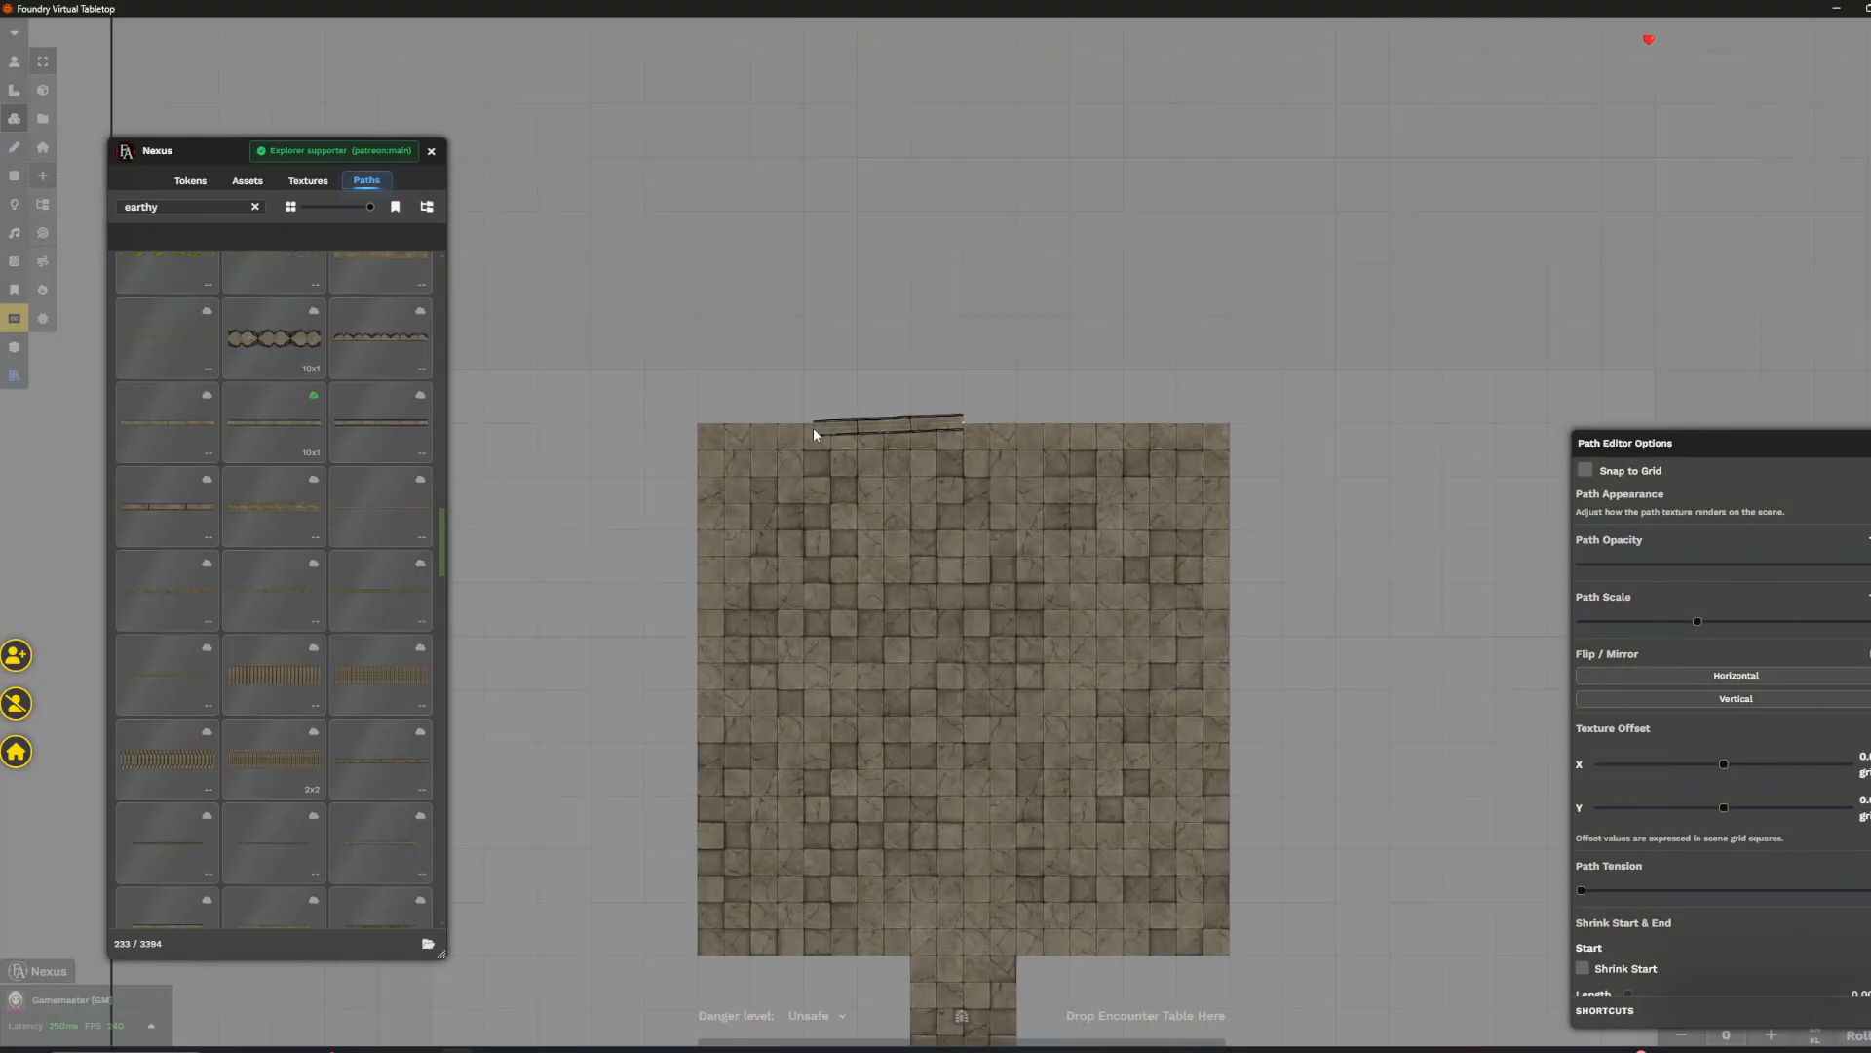
scroll(1189, 421, "up", 2)
left_click(1586, 471)
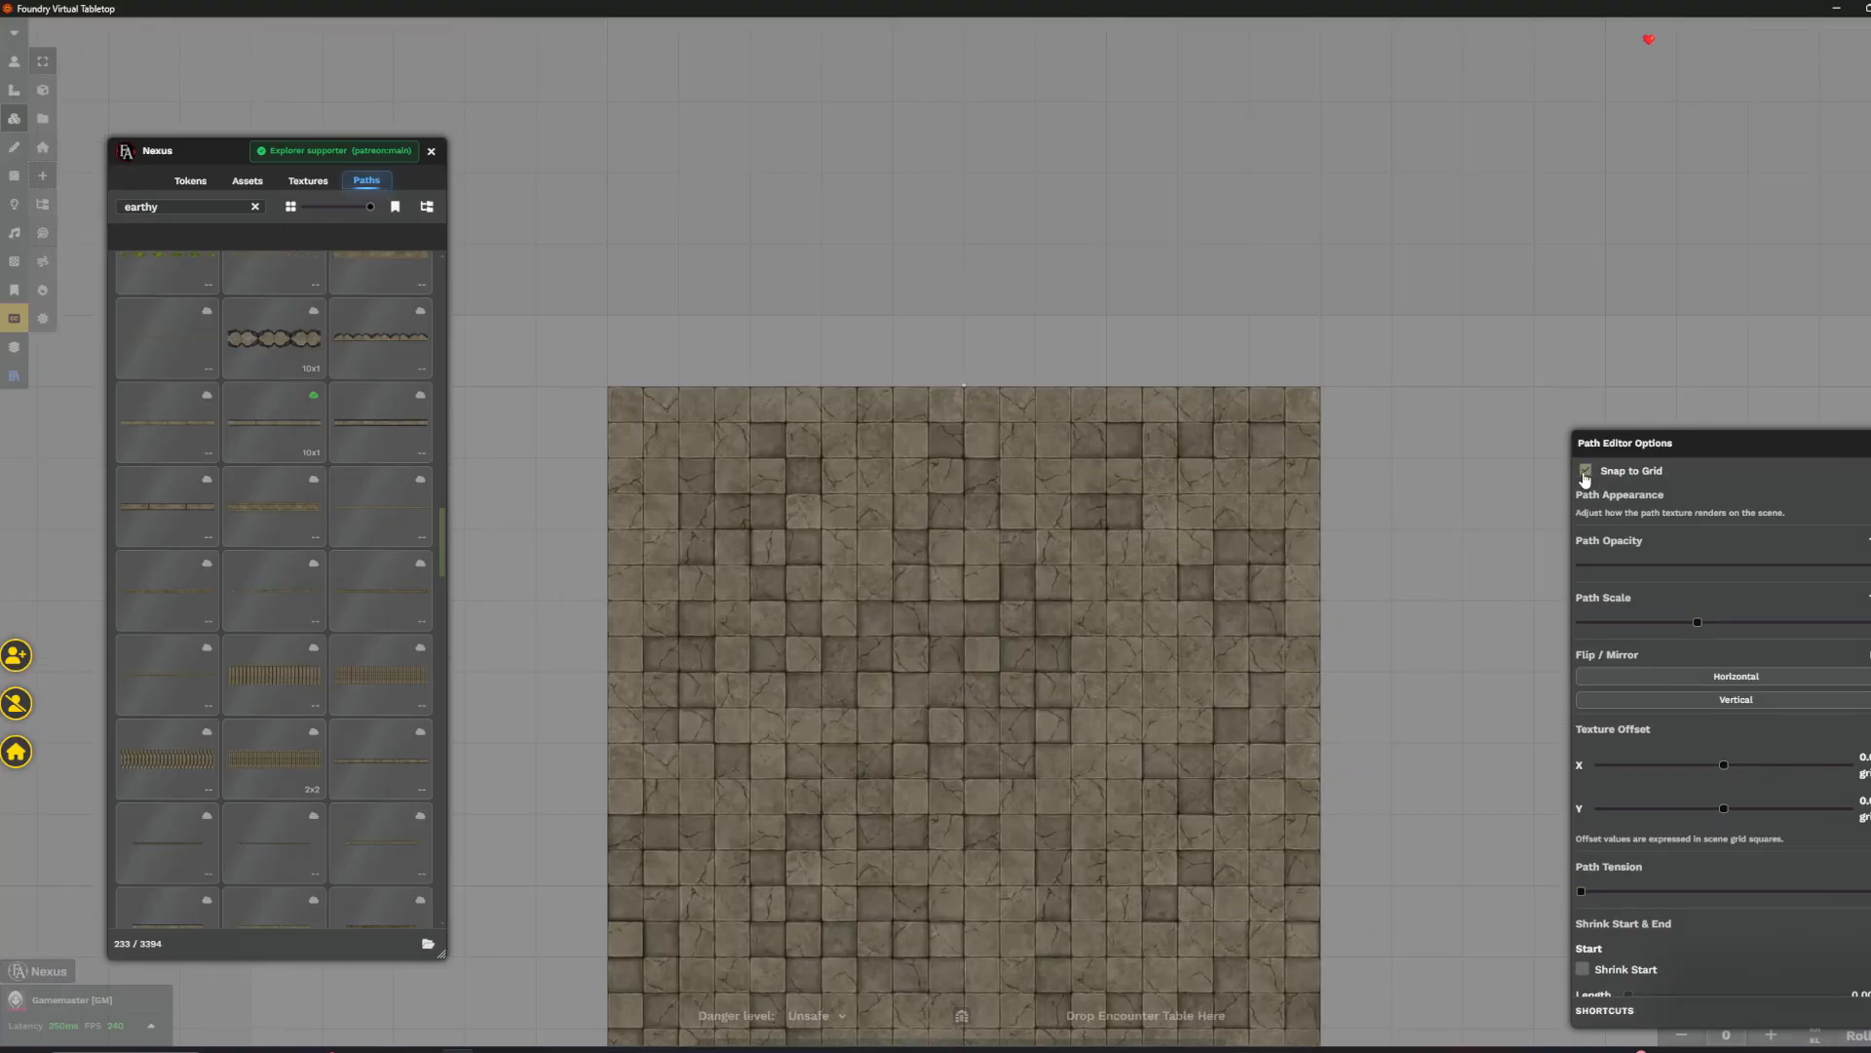
- Run the wall straight along the top edge to the square room's upper-left corner and make a sharp corner there
left_click(616, 388)
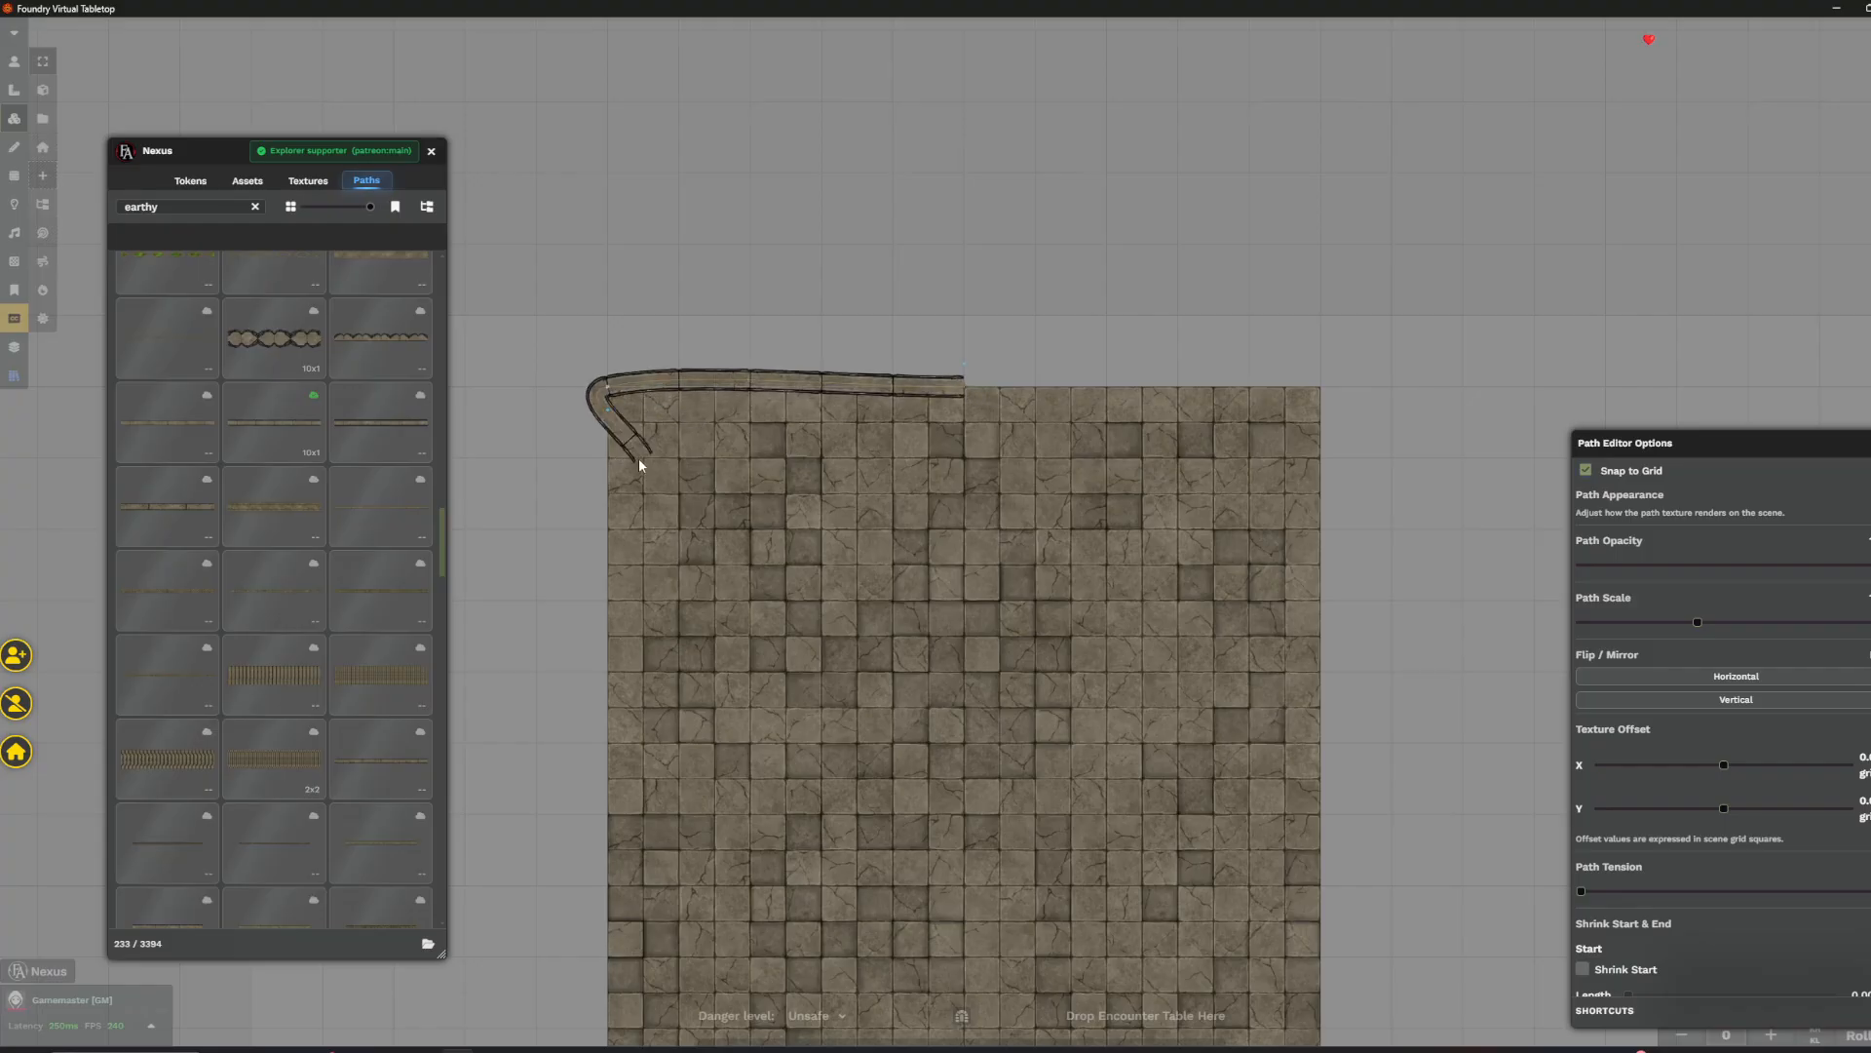
right_click(614, 499)
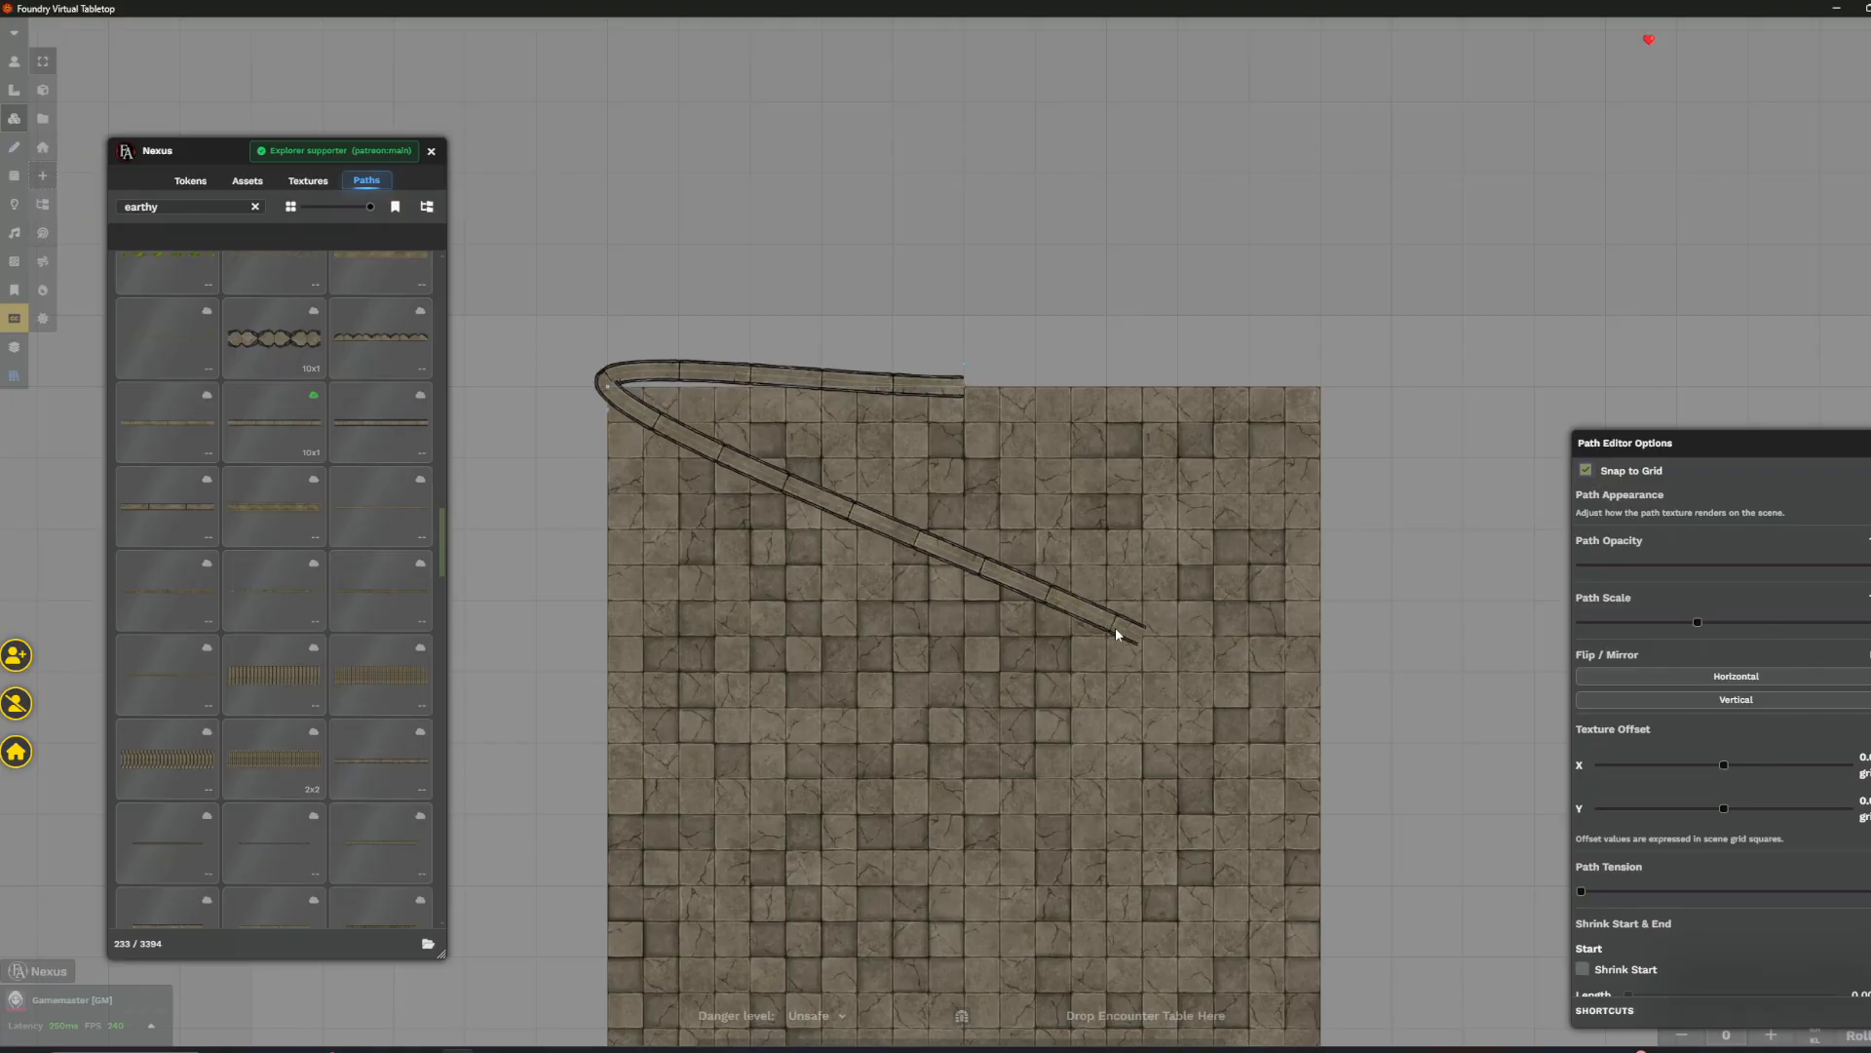
key("Left")
key("Up")
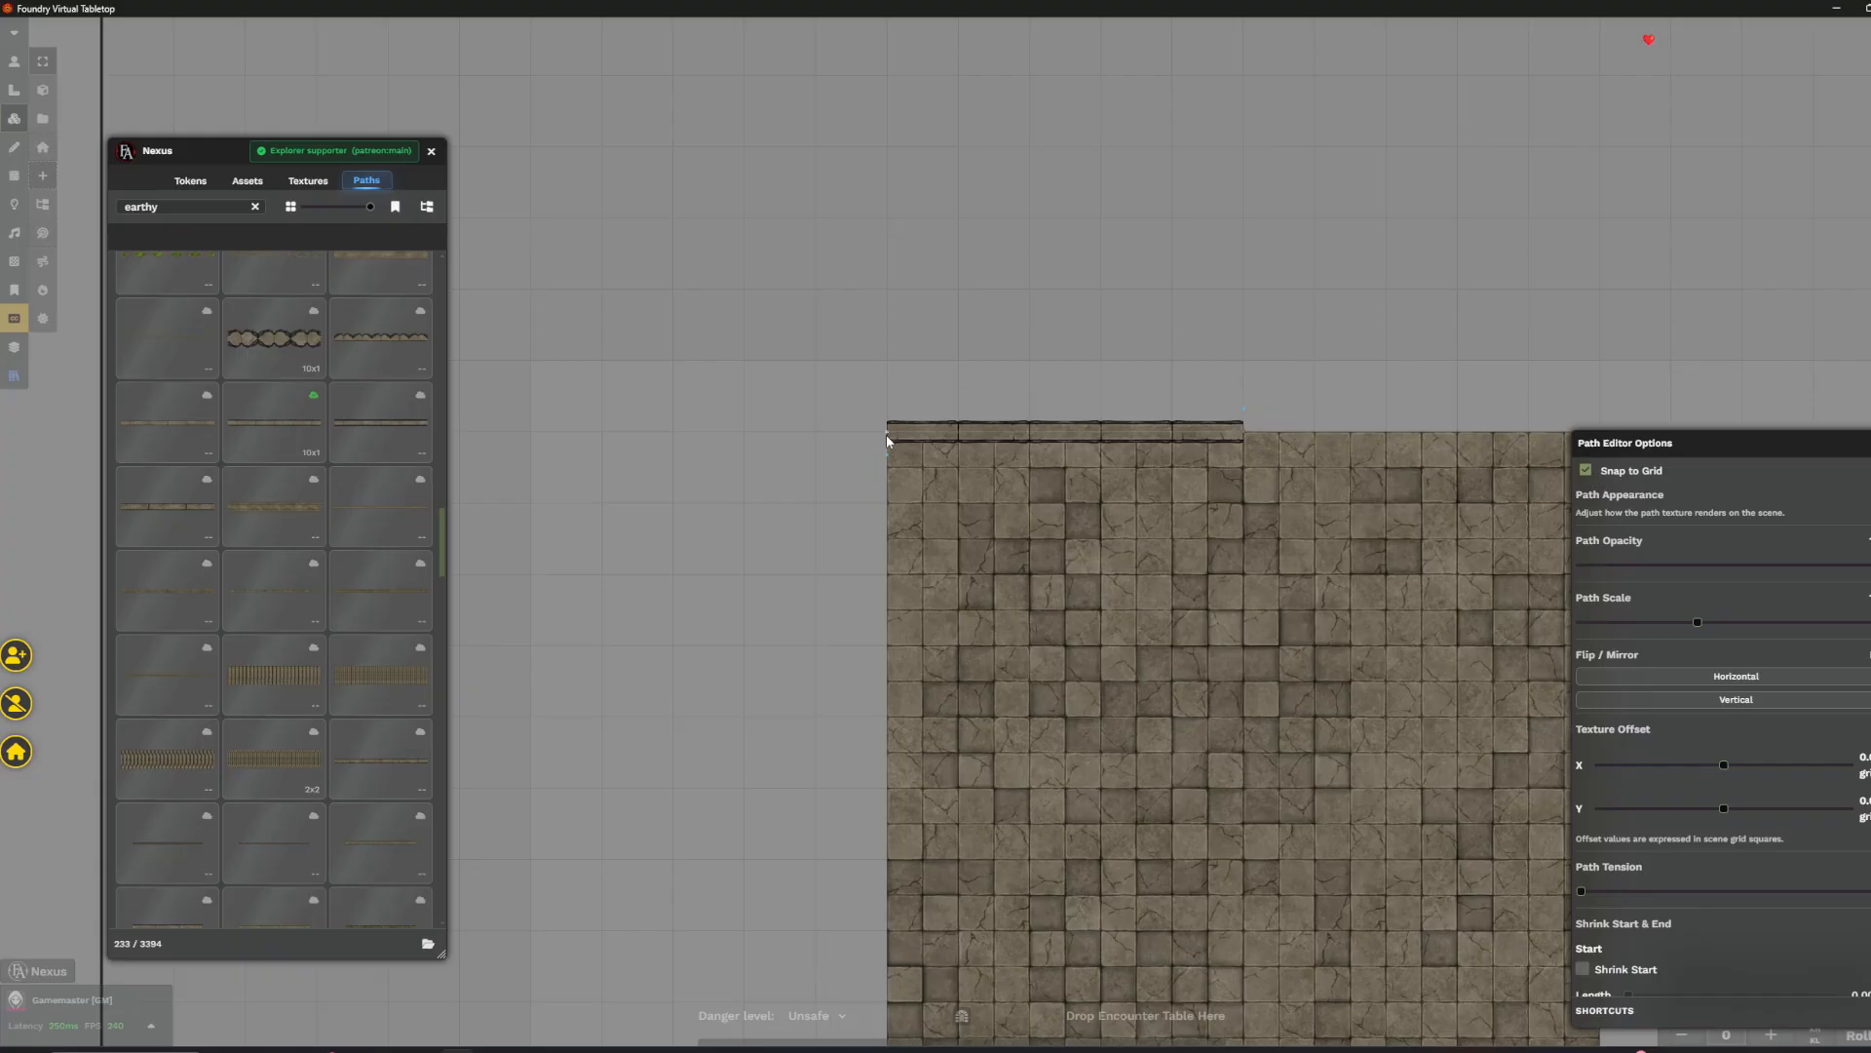
left_click(886, 431)
scroll(899, 692, "up", 1)
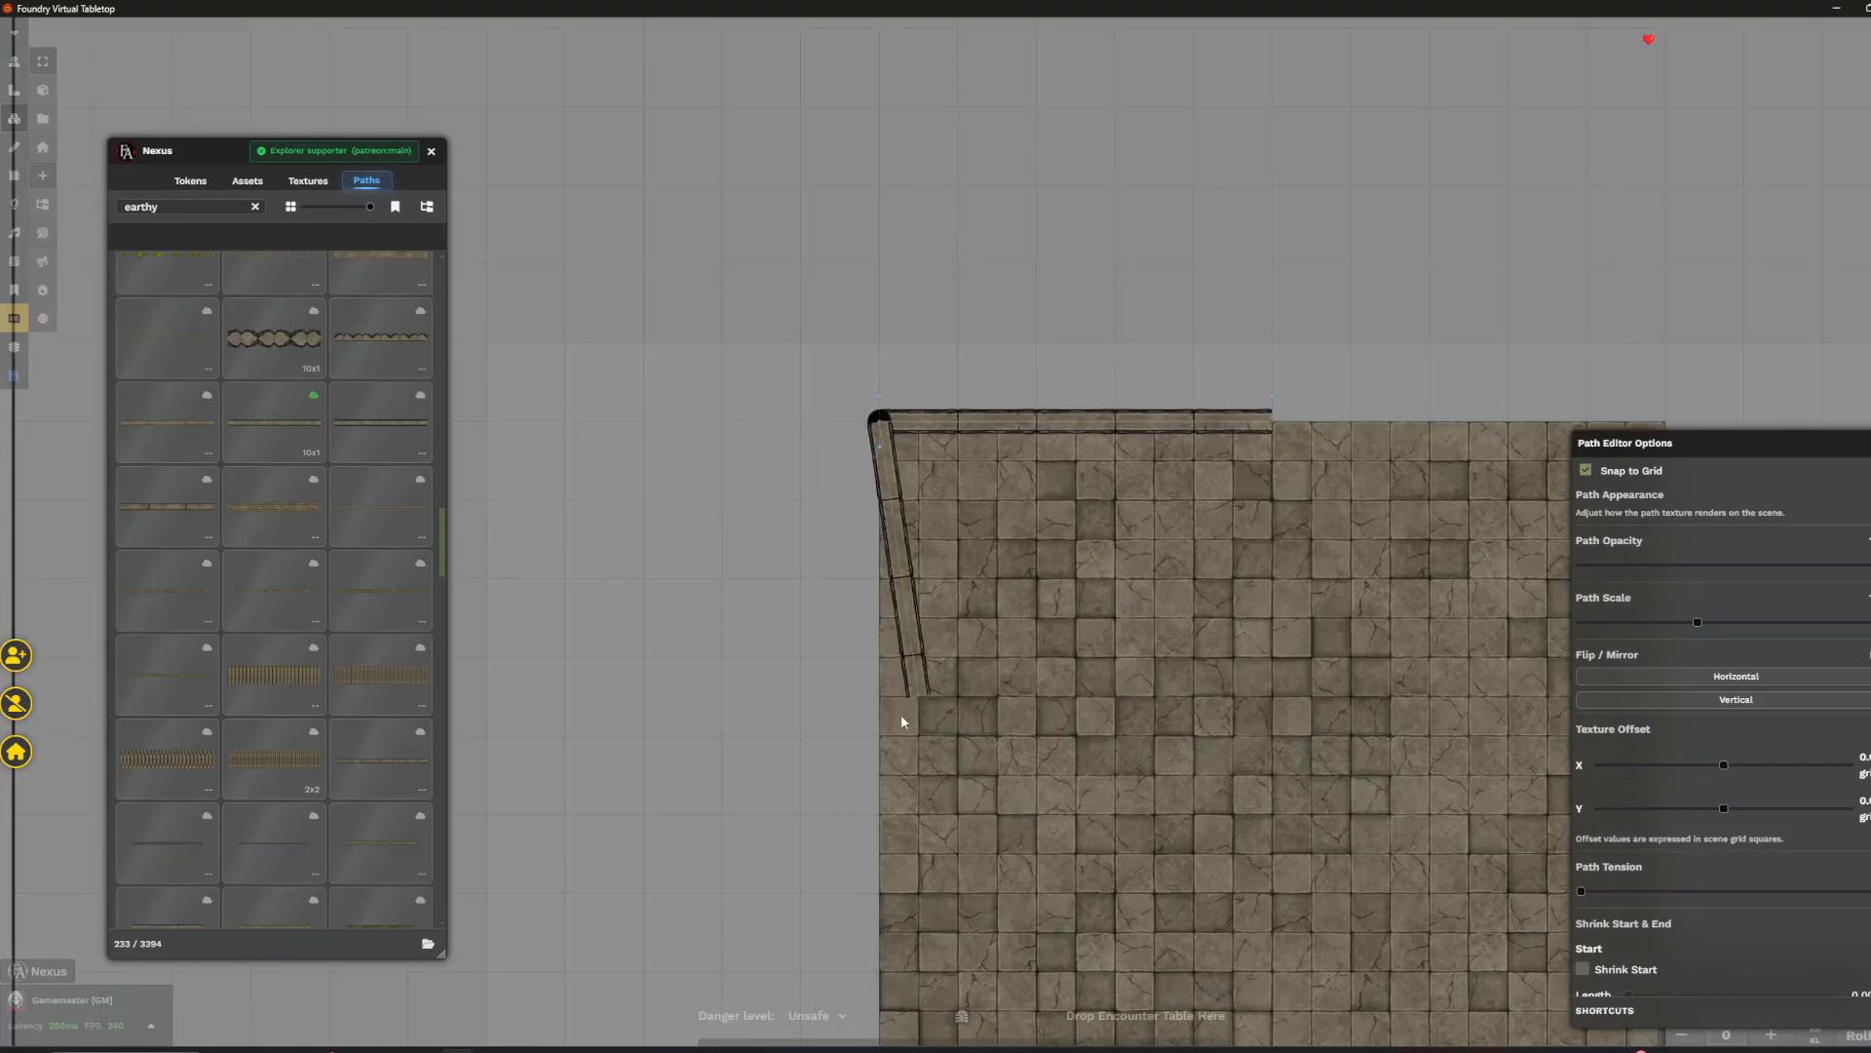
scroll(854, 507, "up", 2)
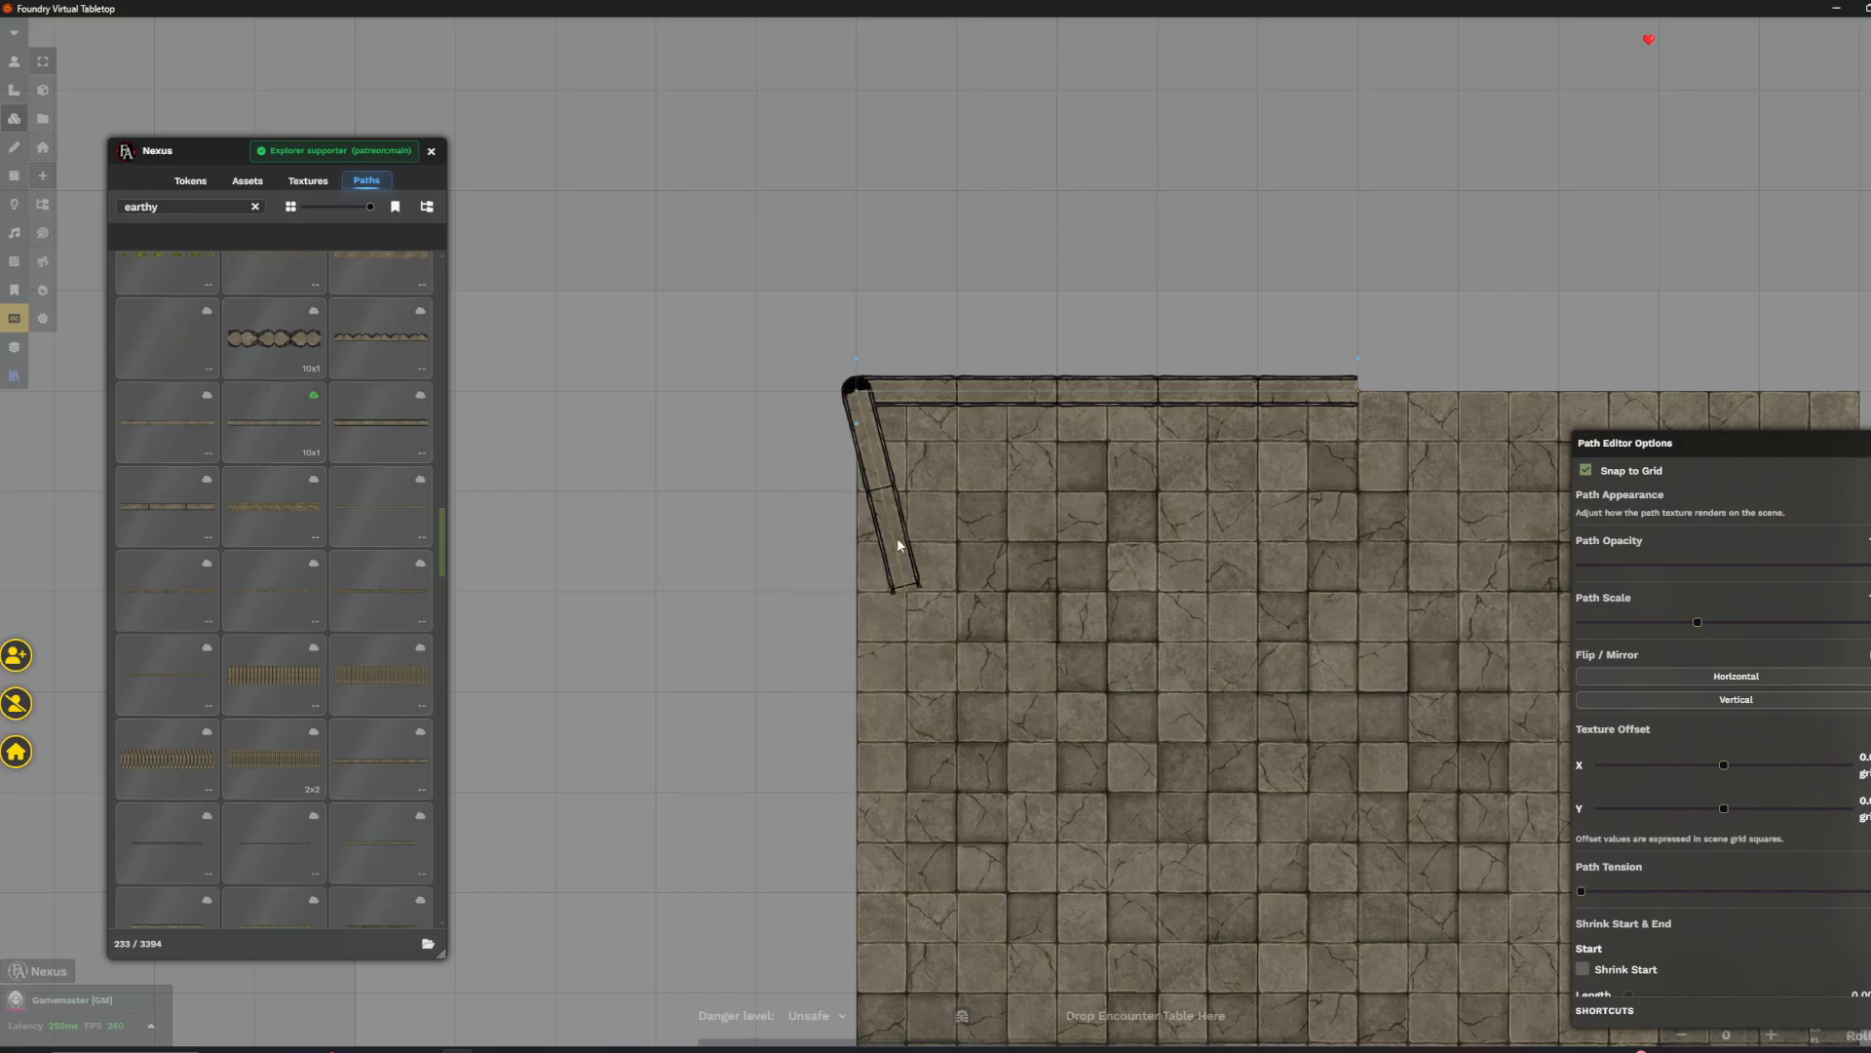
- Continue the wall down the square room's left side, along its lower edge and down the left side of the connecting corridor
scroll(867, 624, "up", 3)
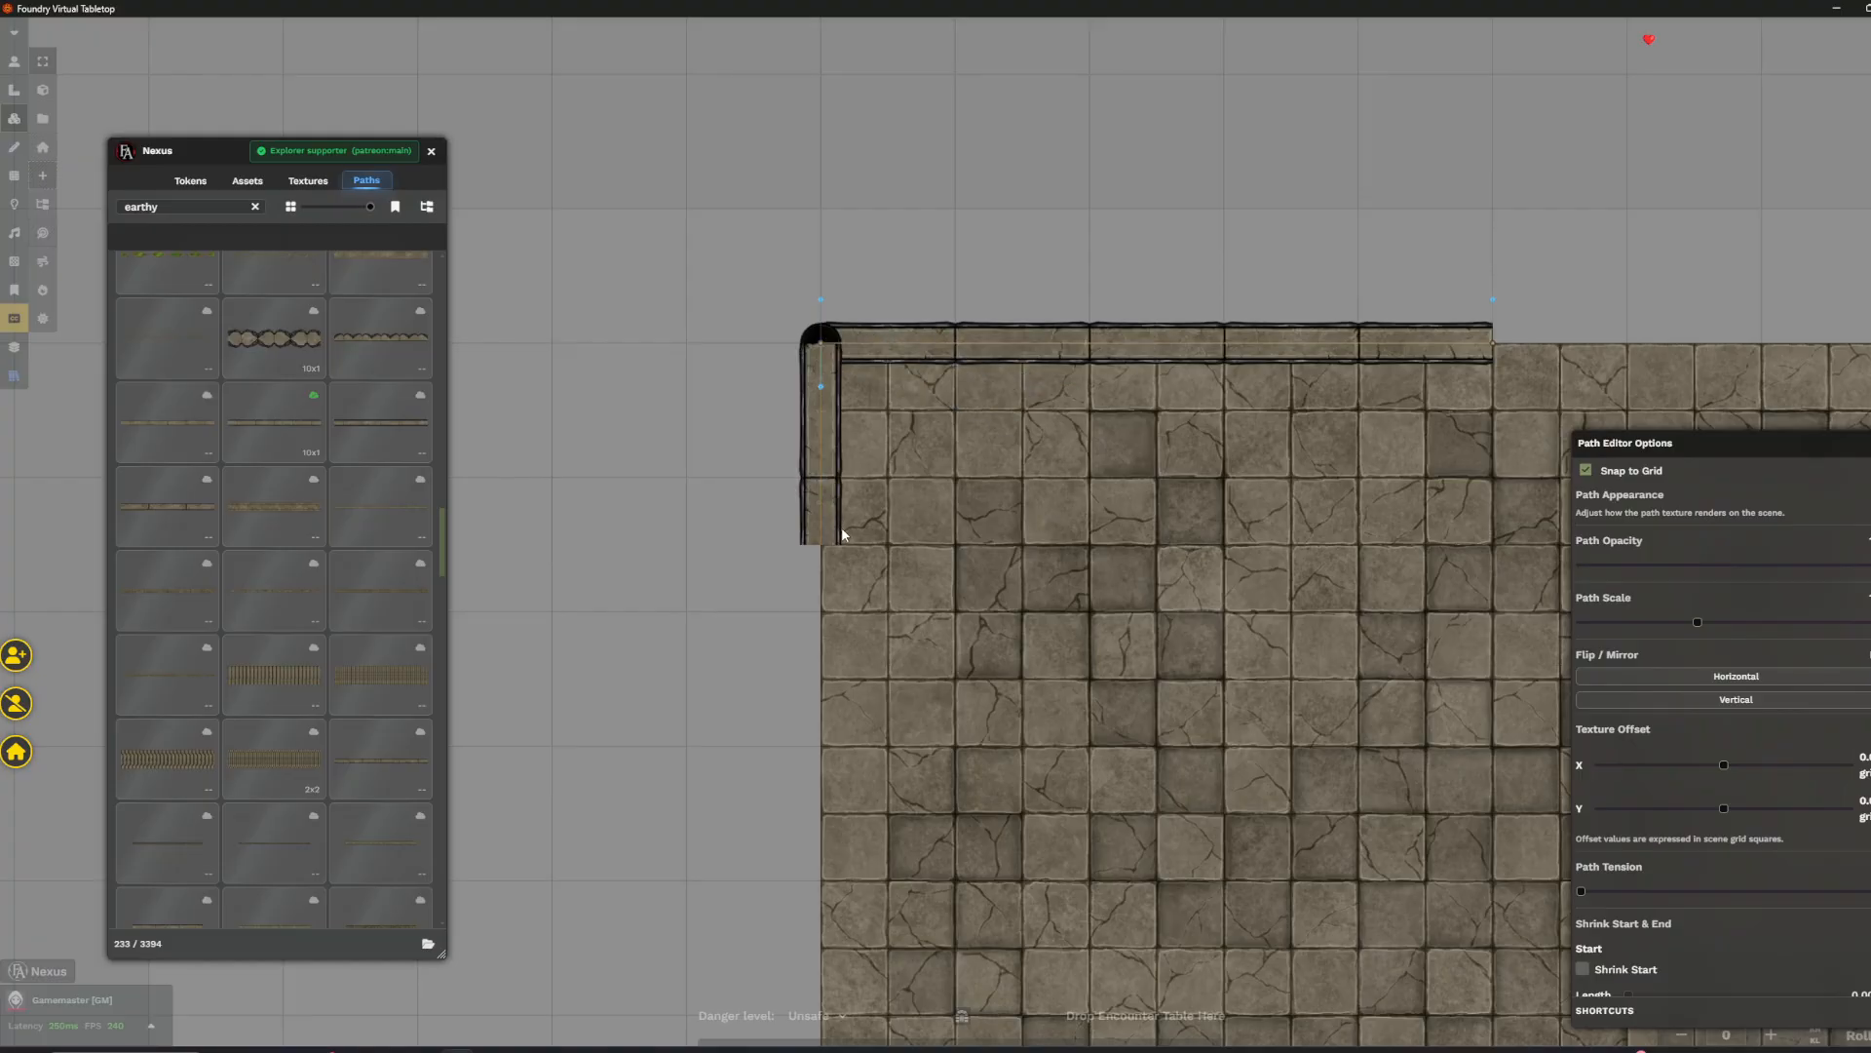
scroll(844, 541, "down", 3)
key("Down")
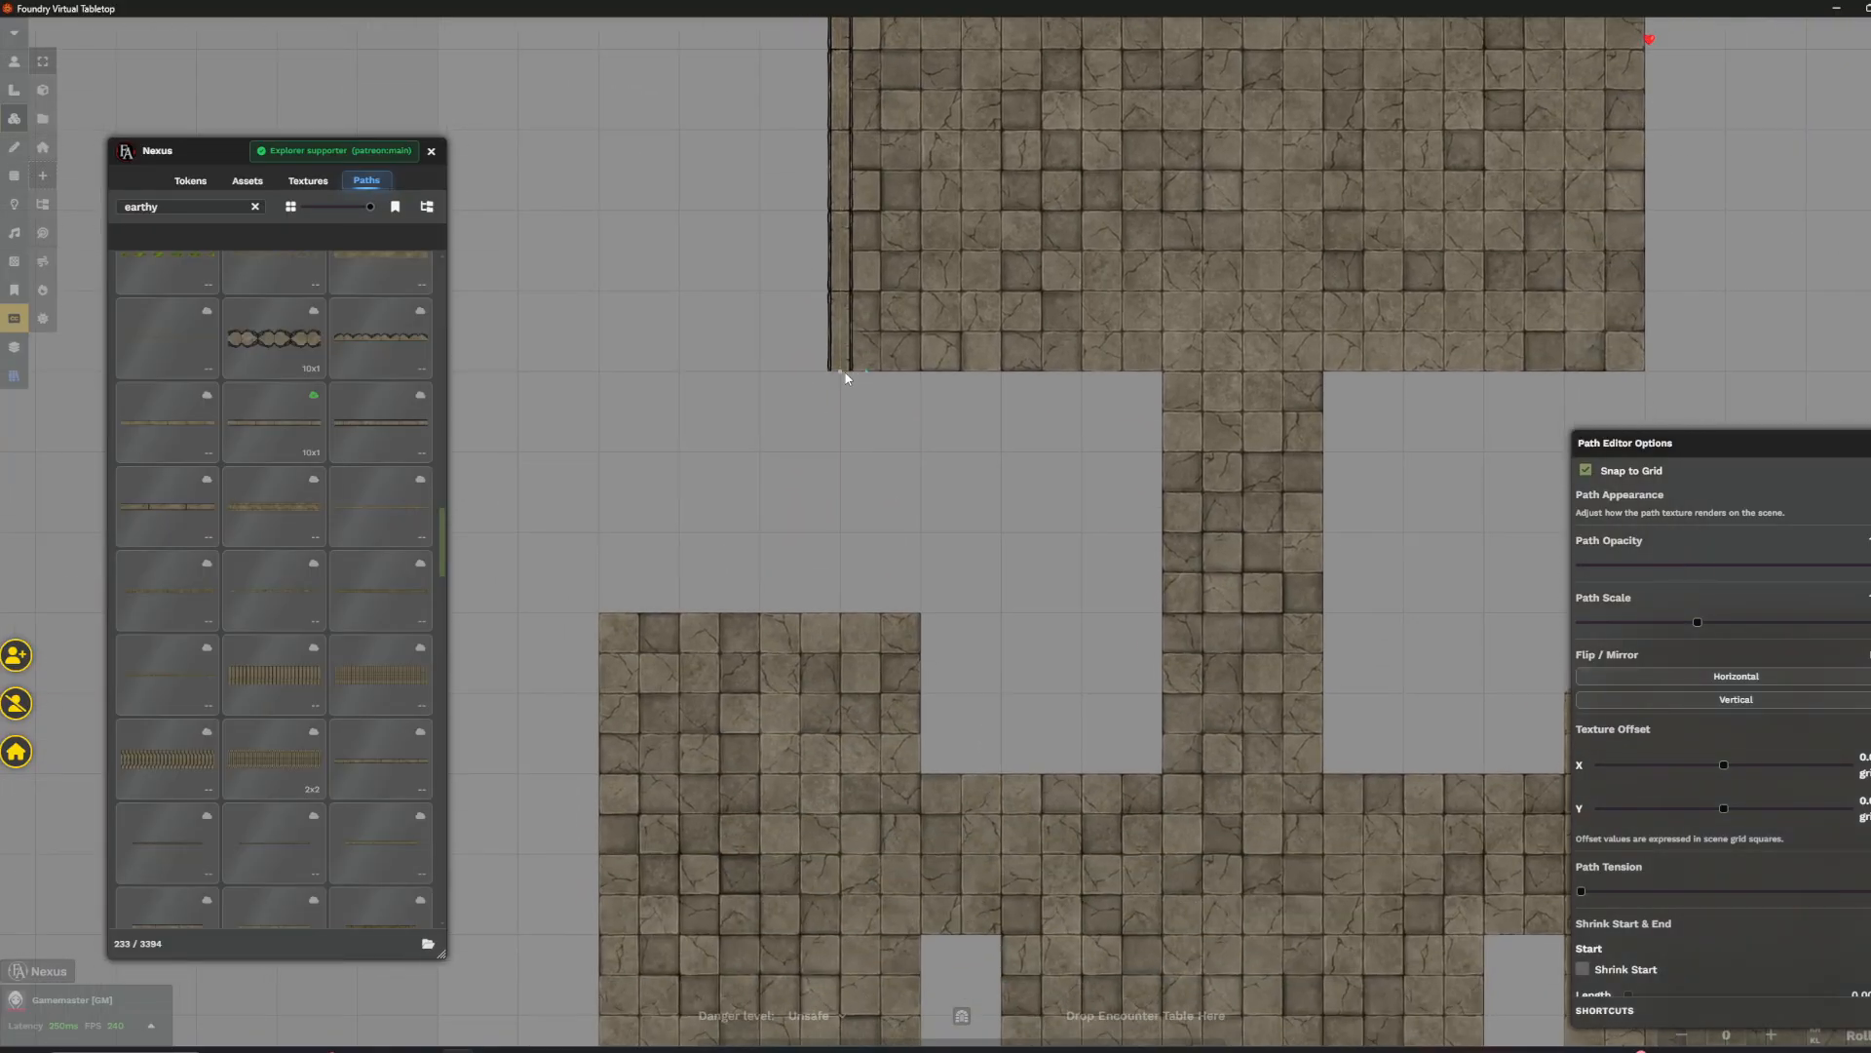
left_click(1158, 372)
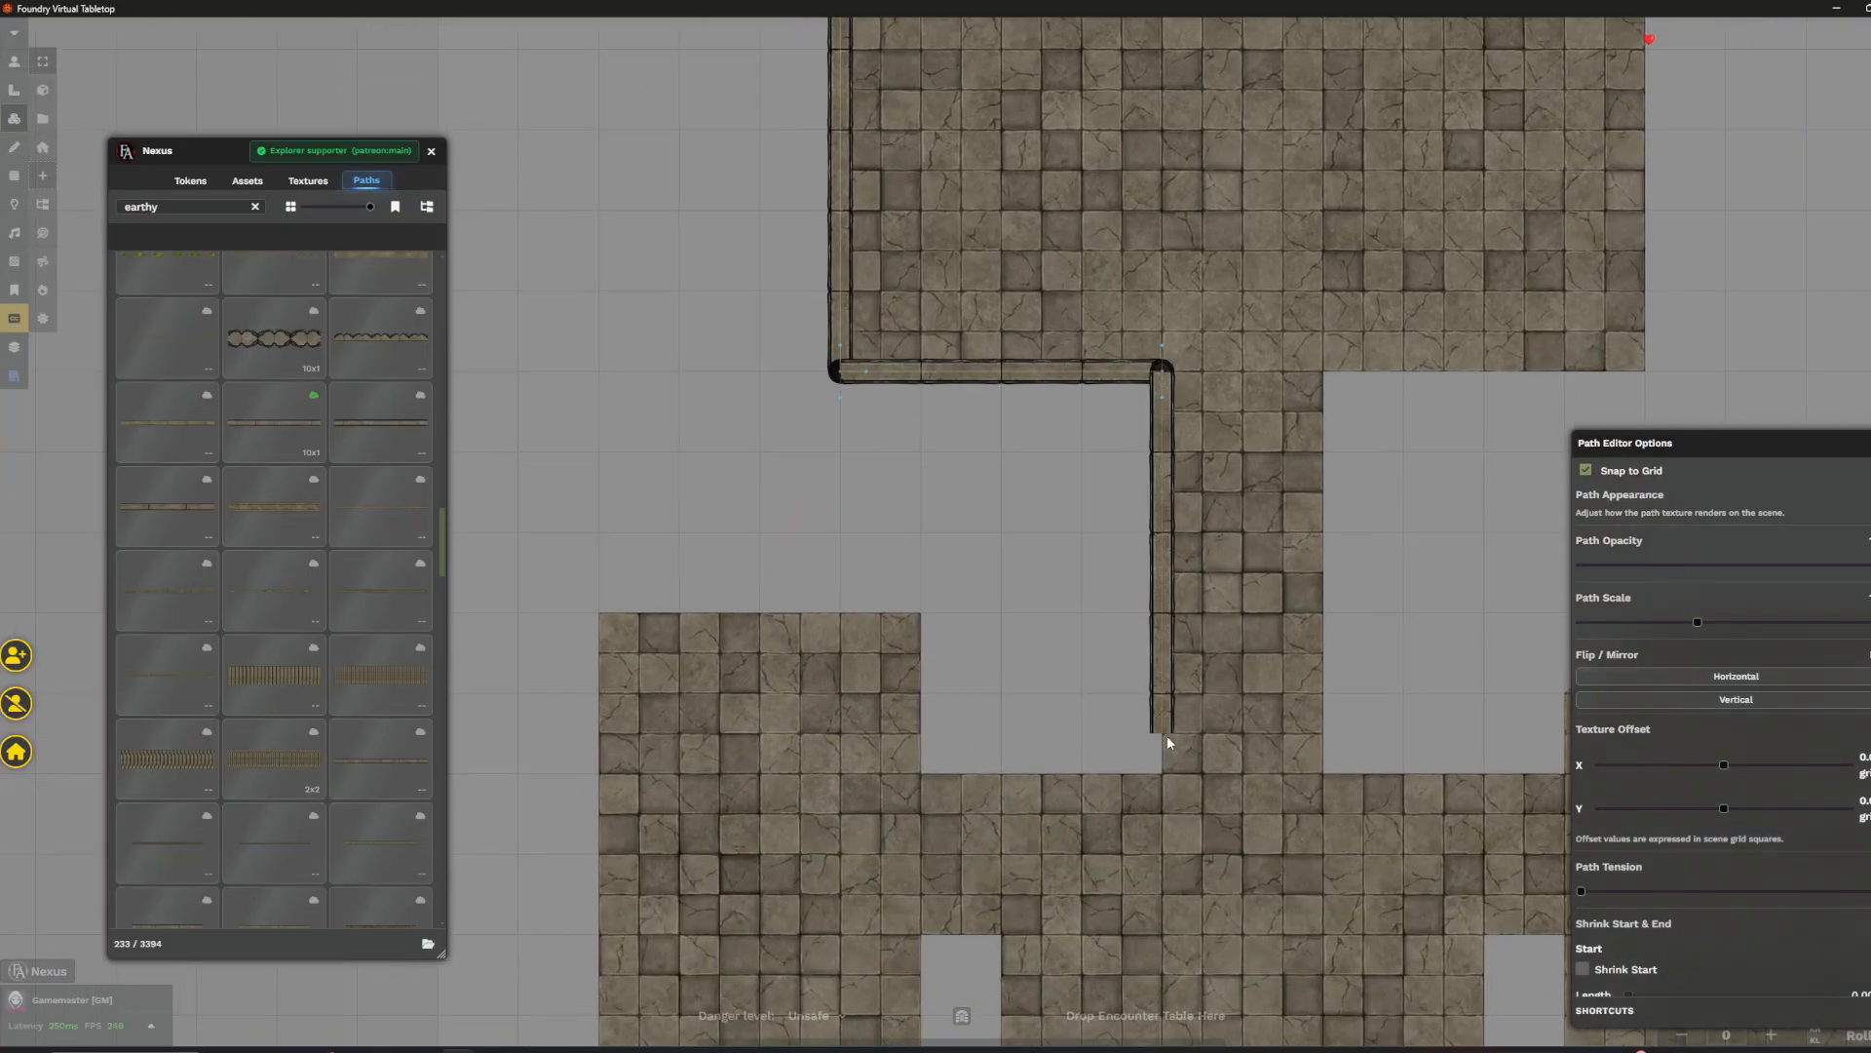
left_click(1163, 774)
- Trace the wall along the corridor into the round-ended room and around its straight upper walls to the start of the curve
key("Down")
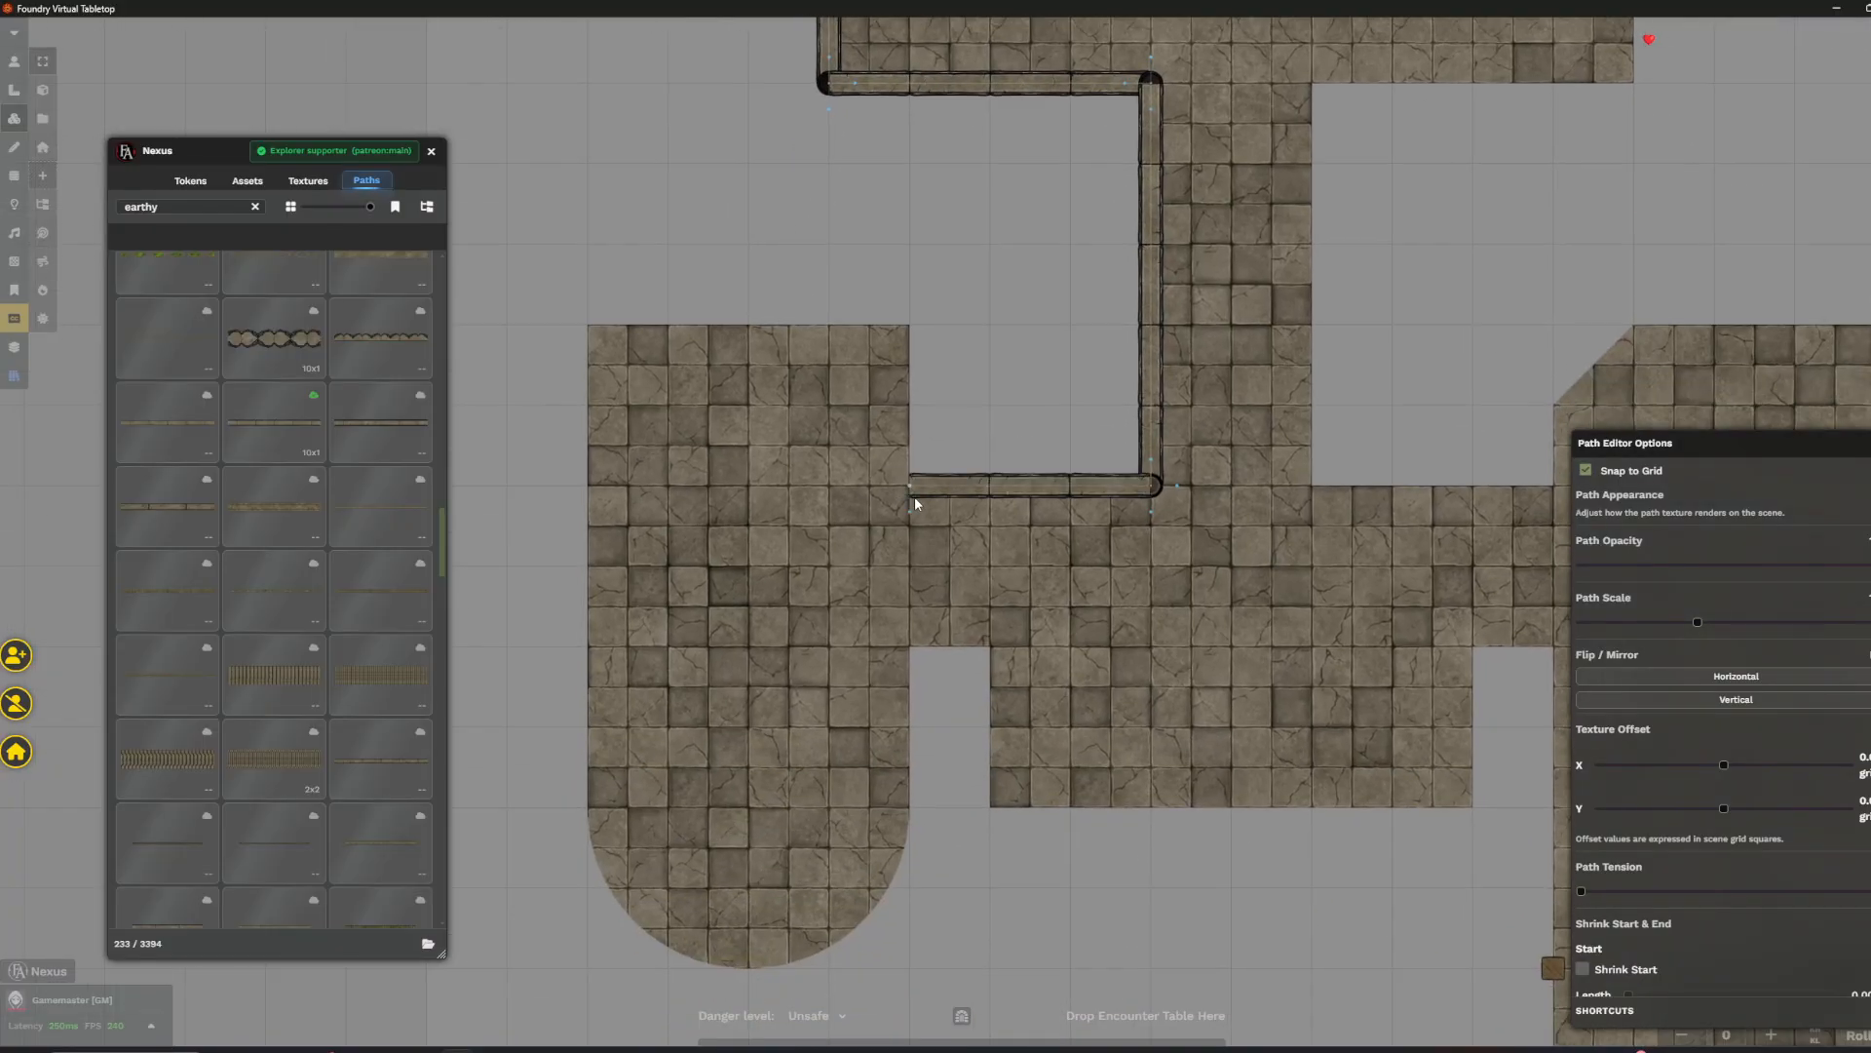
left_click(911, 494)
left_click(910, 324)
left_click(588, 325)
key("Down")
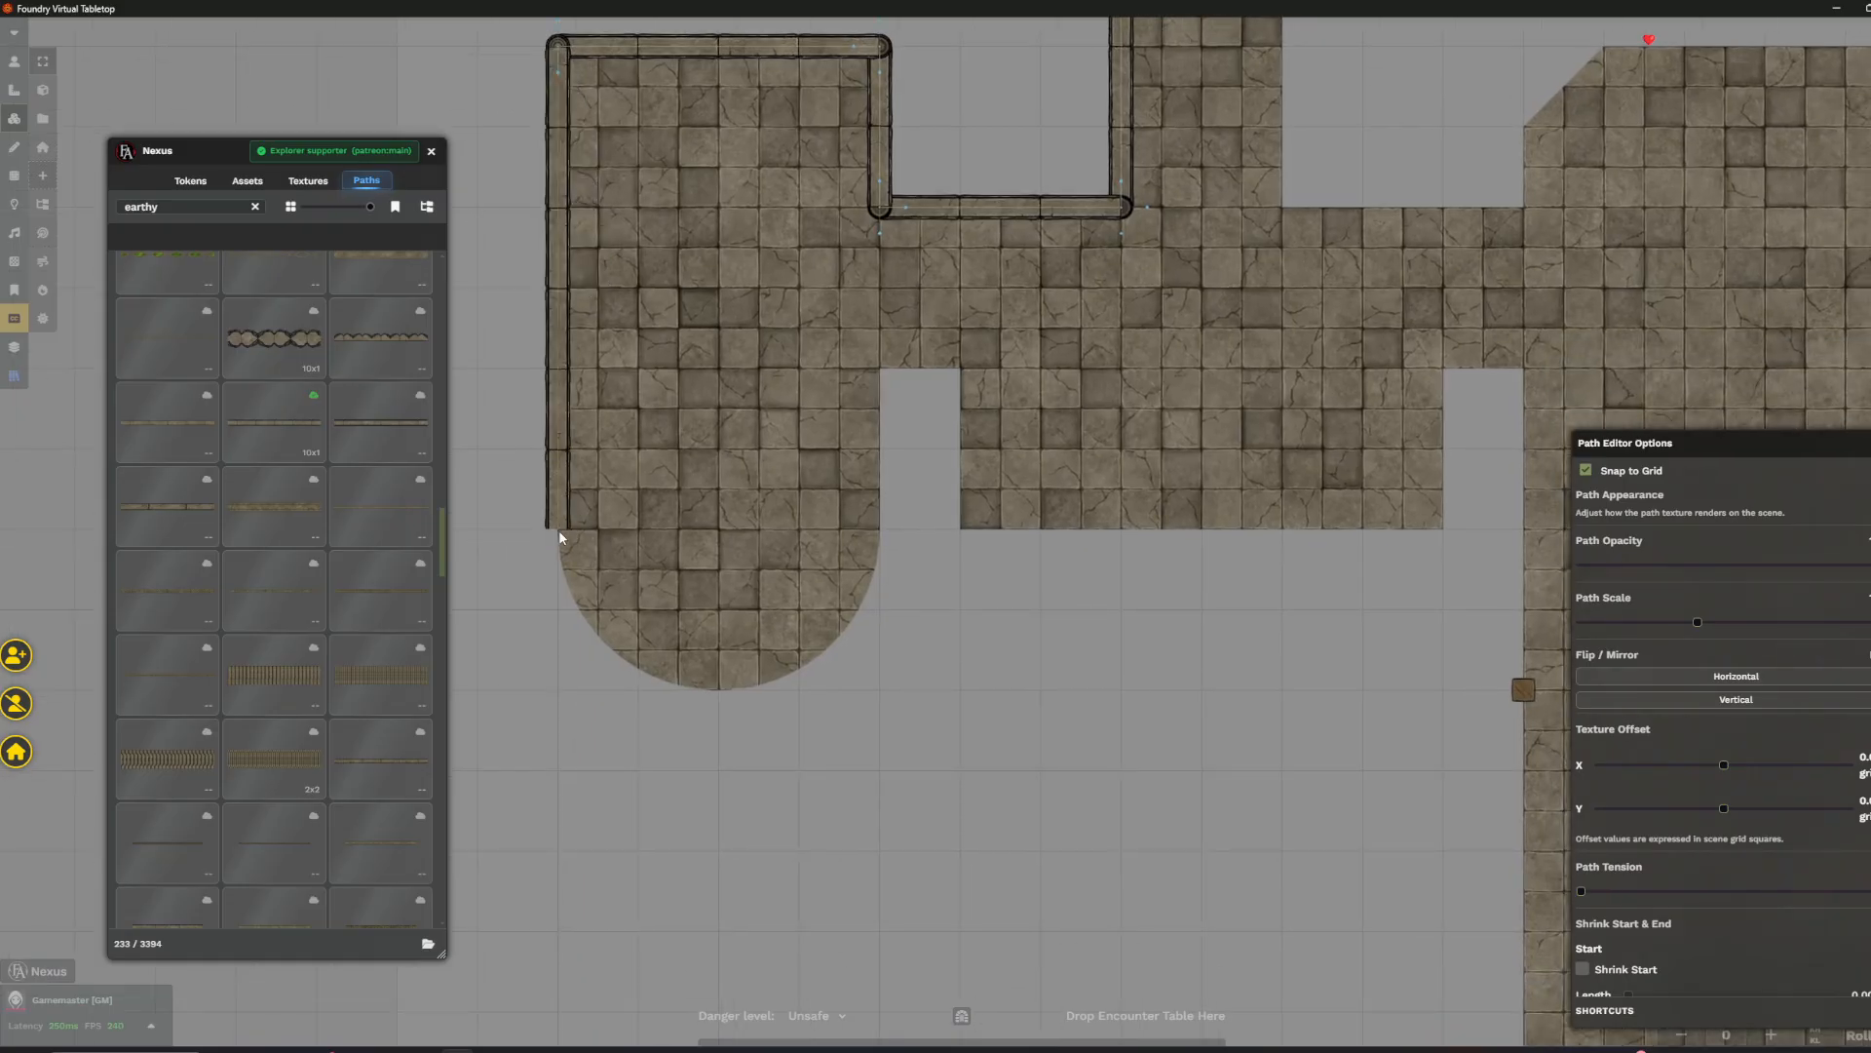
- Reduce the path scale slightly, place a sharp corner where the round end begins, and disable Snap to Grid
scroll(559, 529, "down", 3)
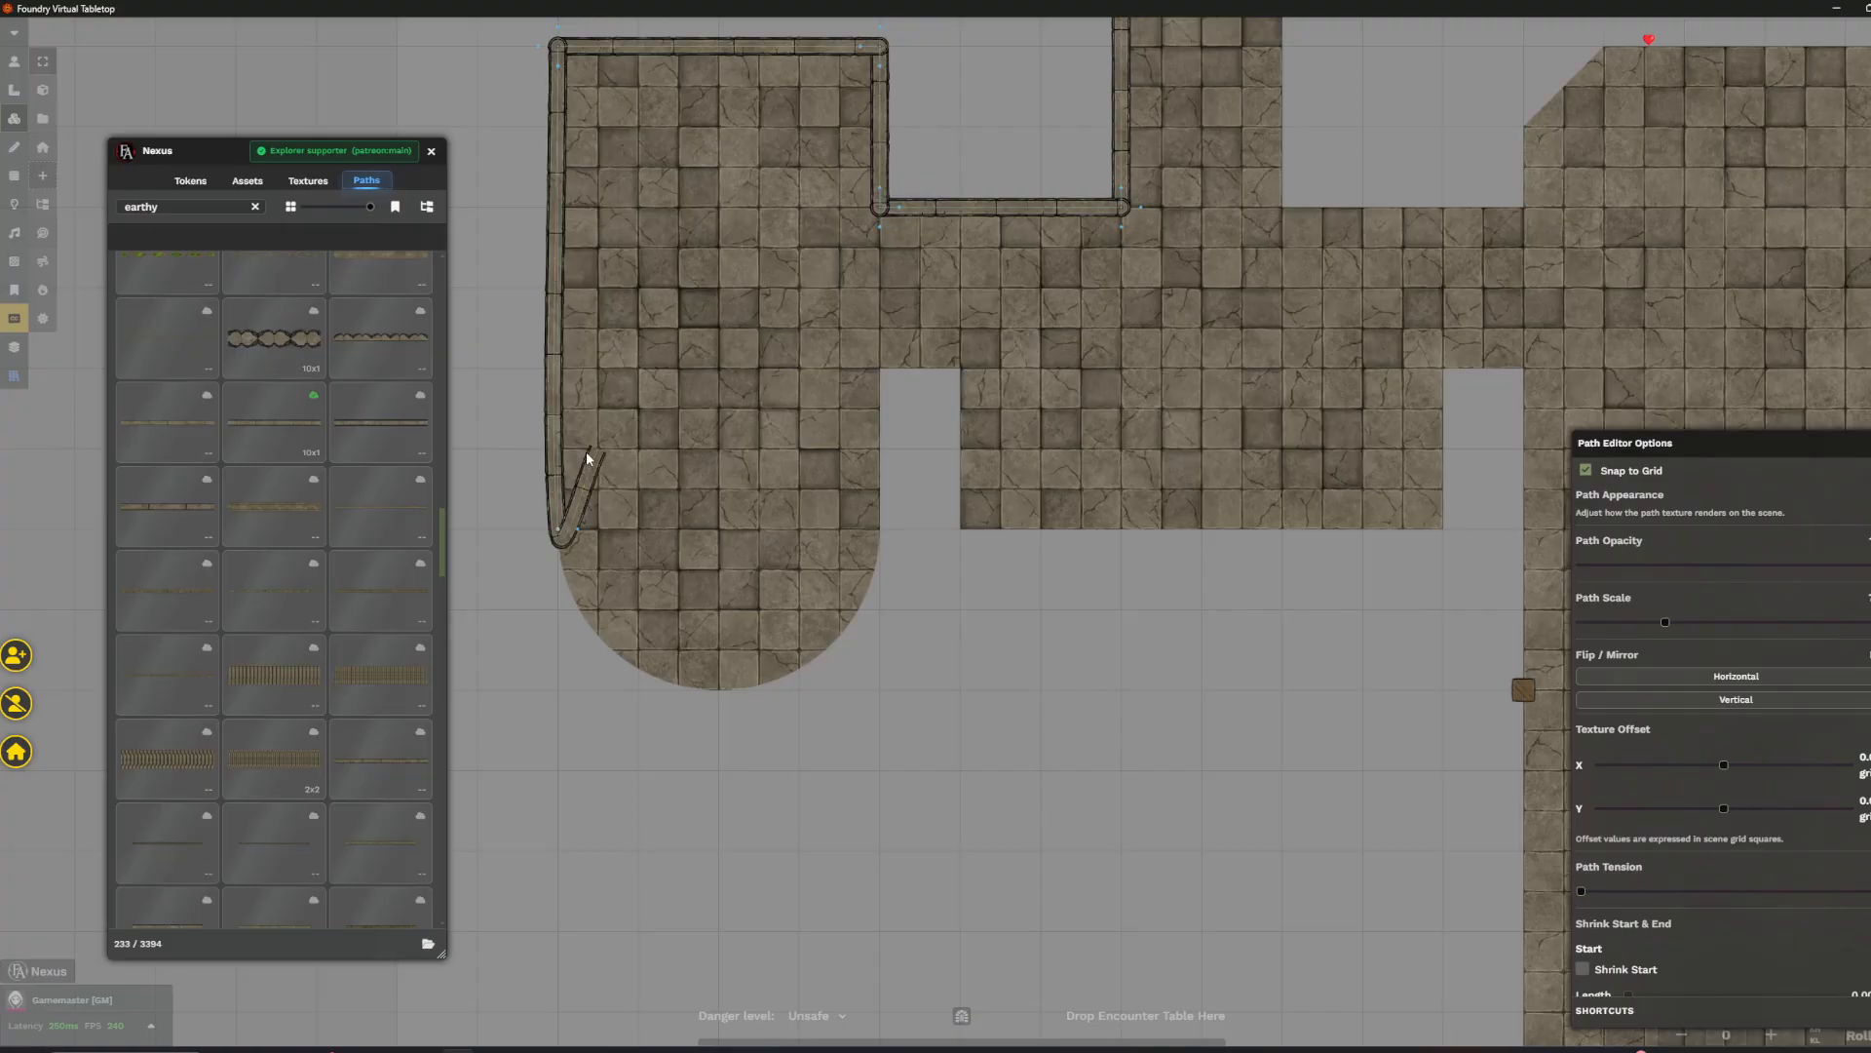
key("Up")
key("Left")
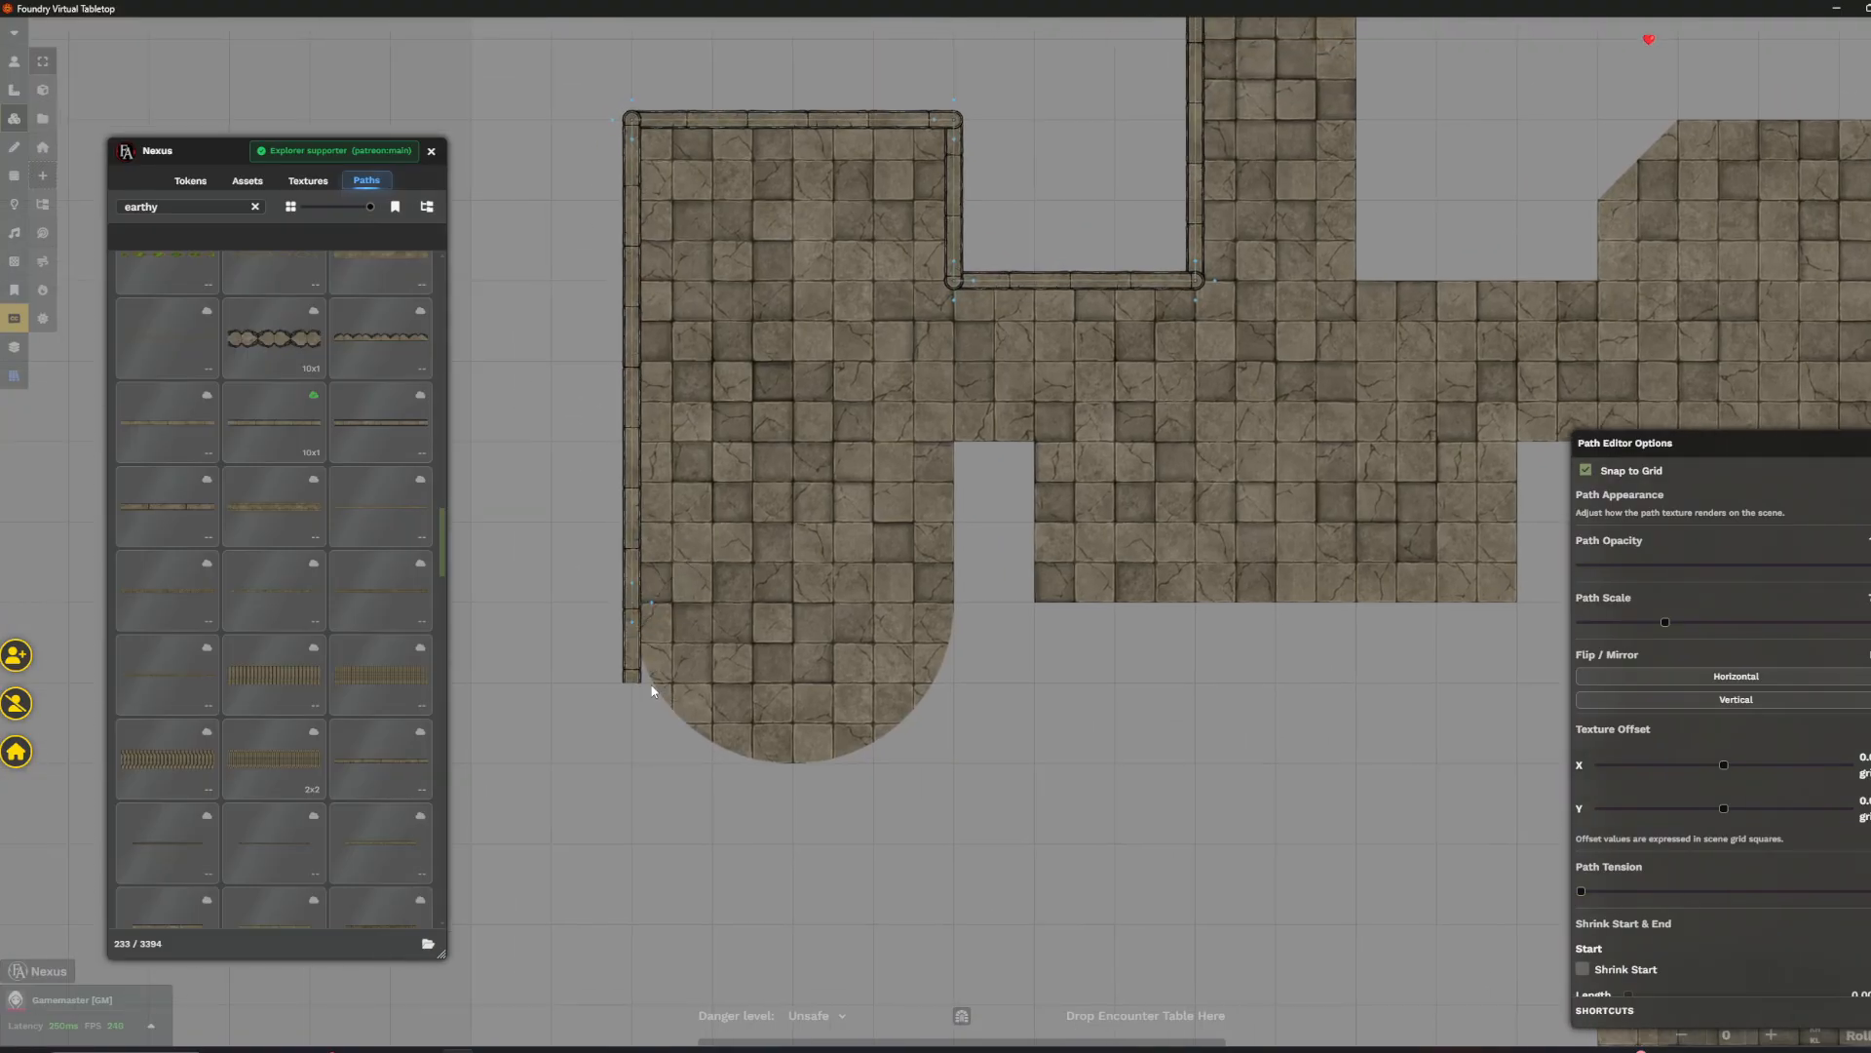
right_click(660, 710)
left_click(1584, 470)
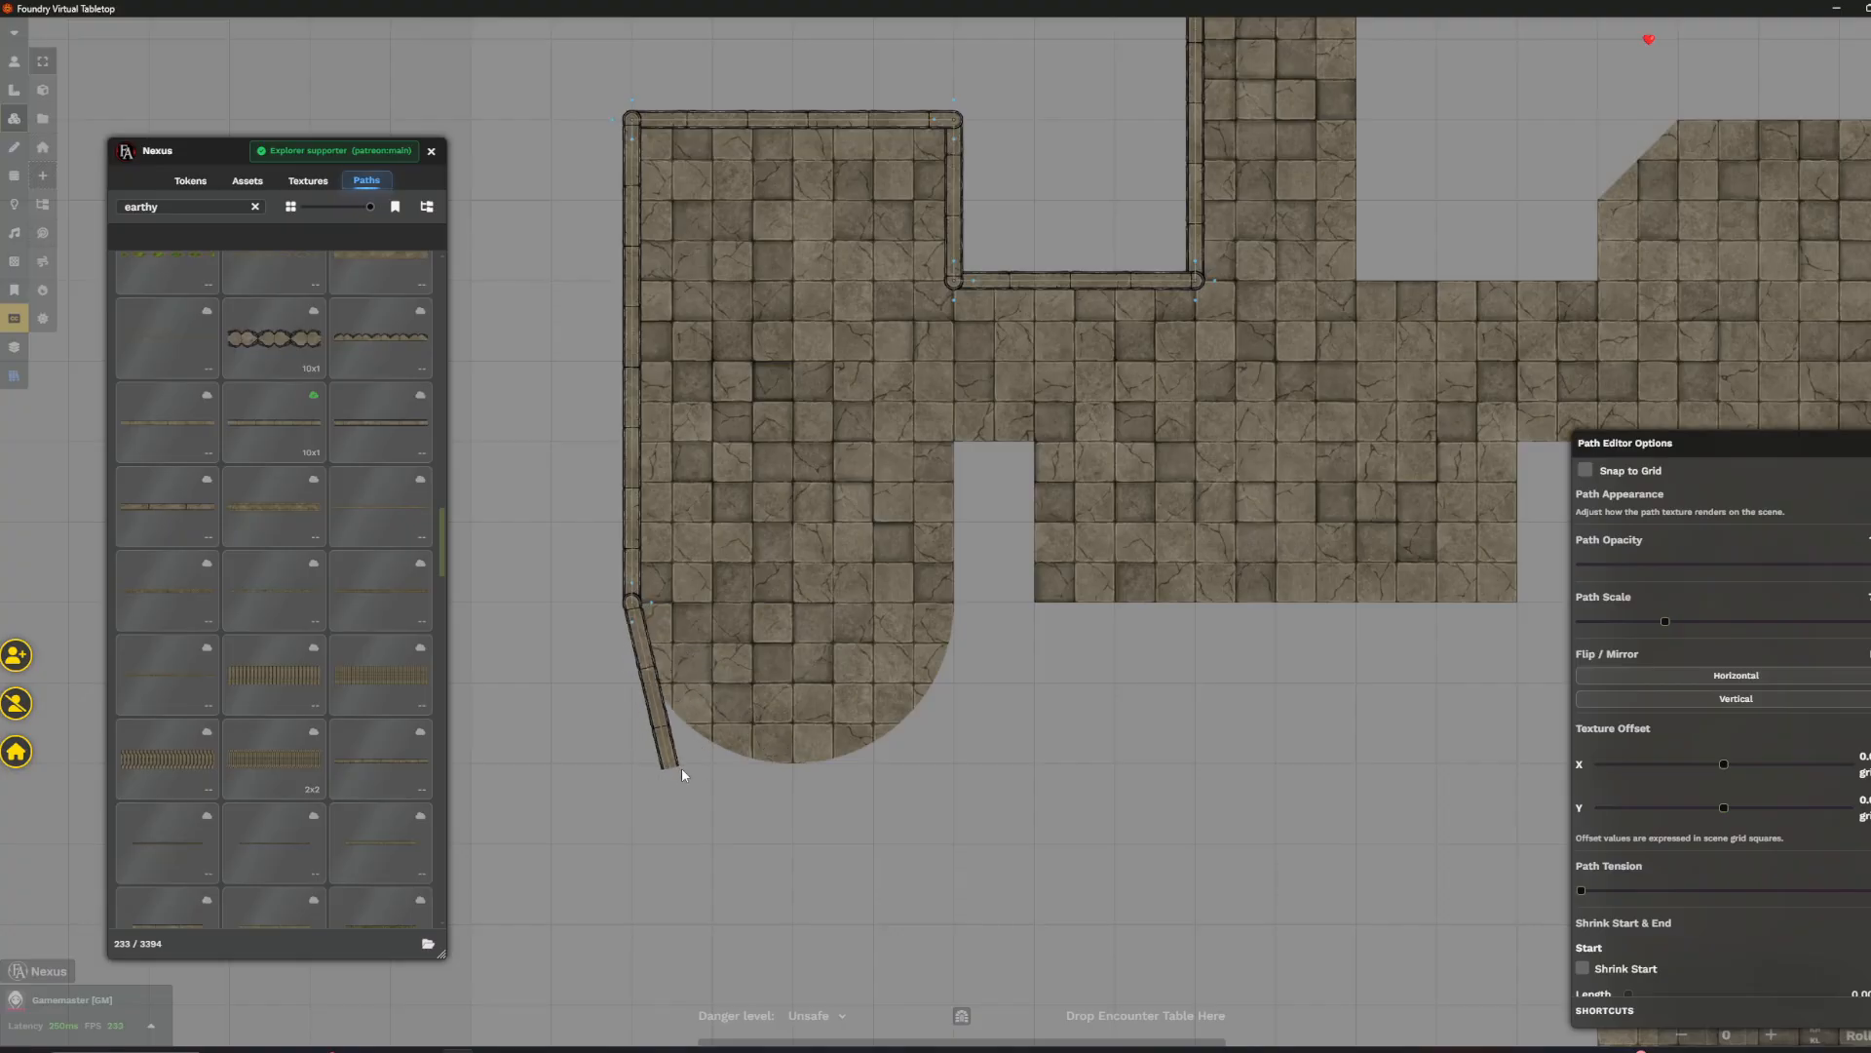
- Trace the wall around the room's semicircular end point by point, re-enabling Snap to Grid for the arc's endpoint
scroll(639, 714, "up", 4)
scroll(639, 714, "up", 2)
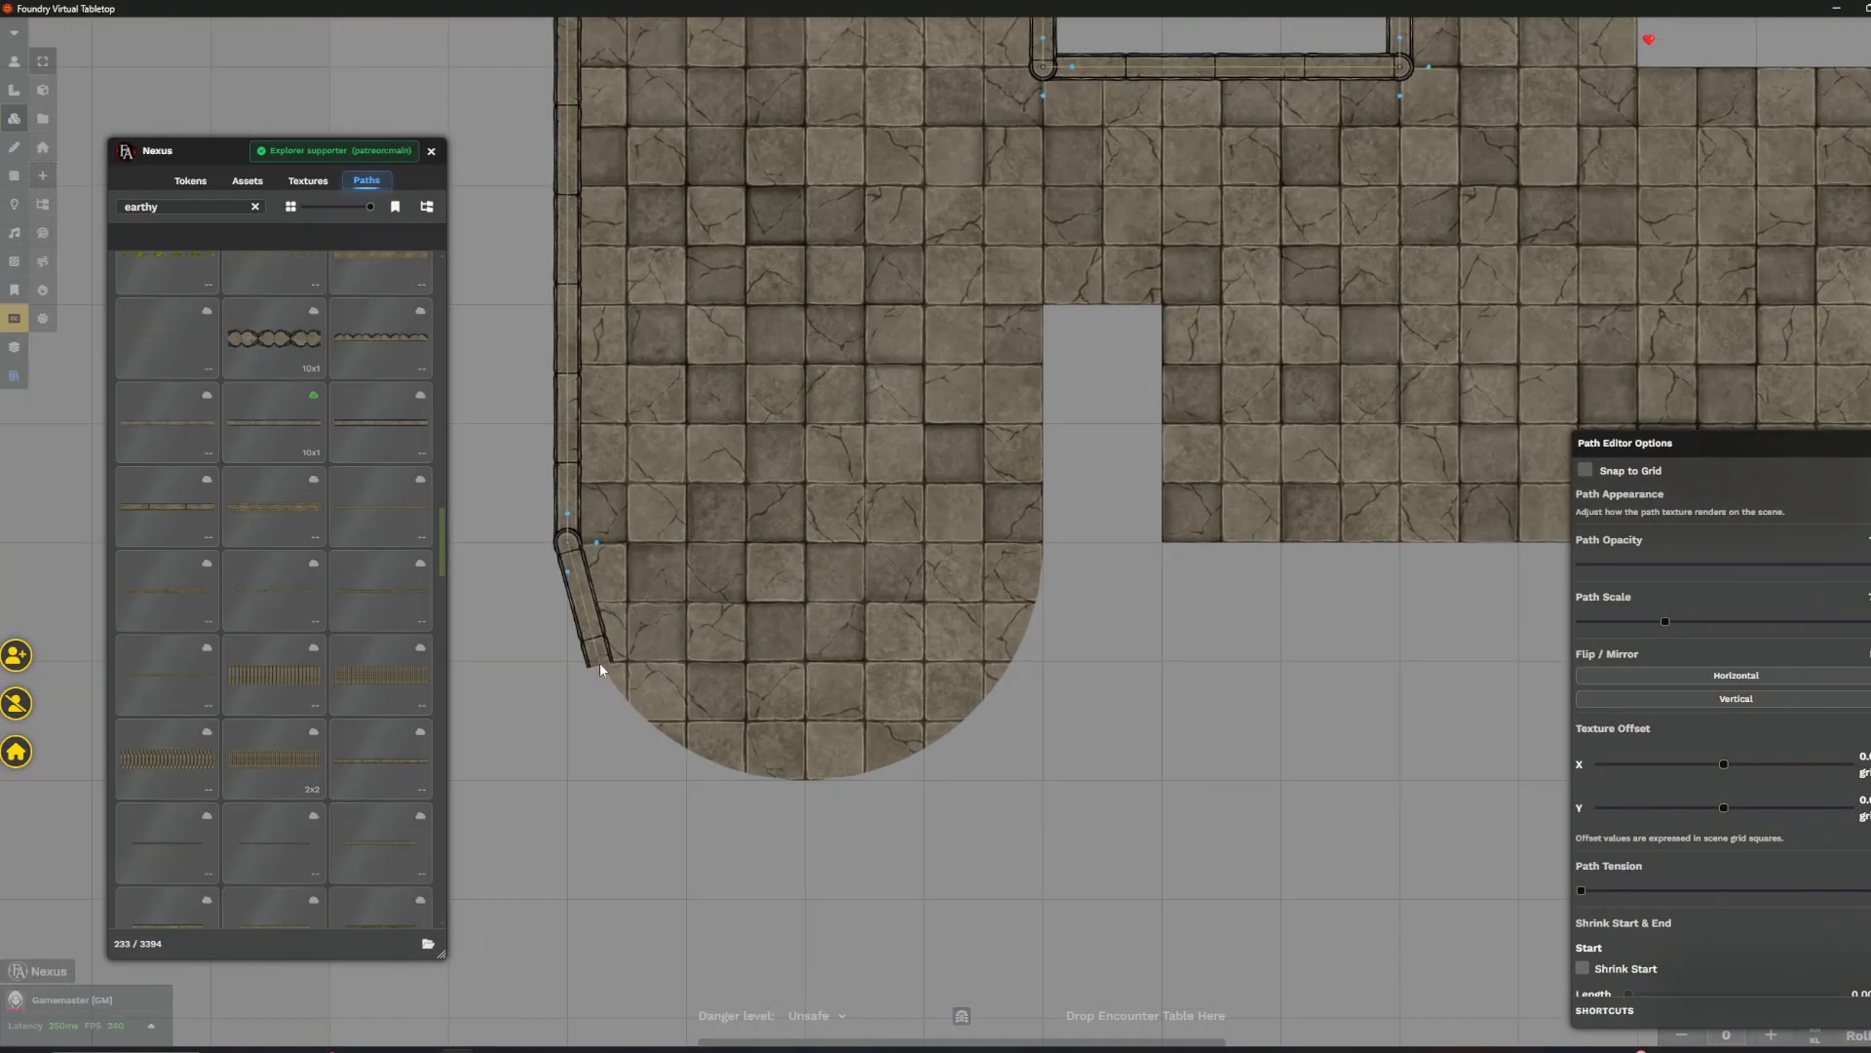
left_click(597, 658)
left_click(648, 722)
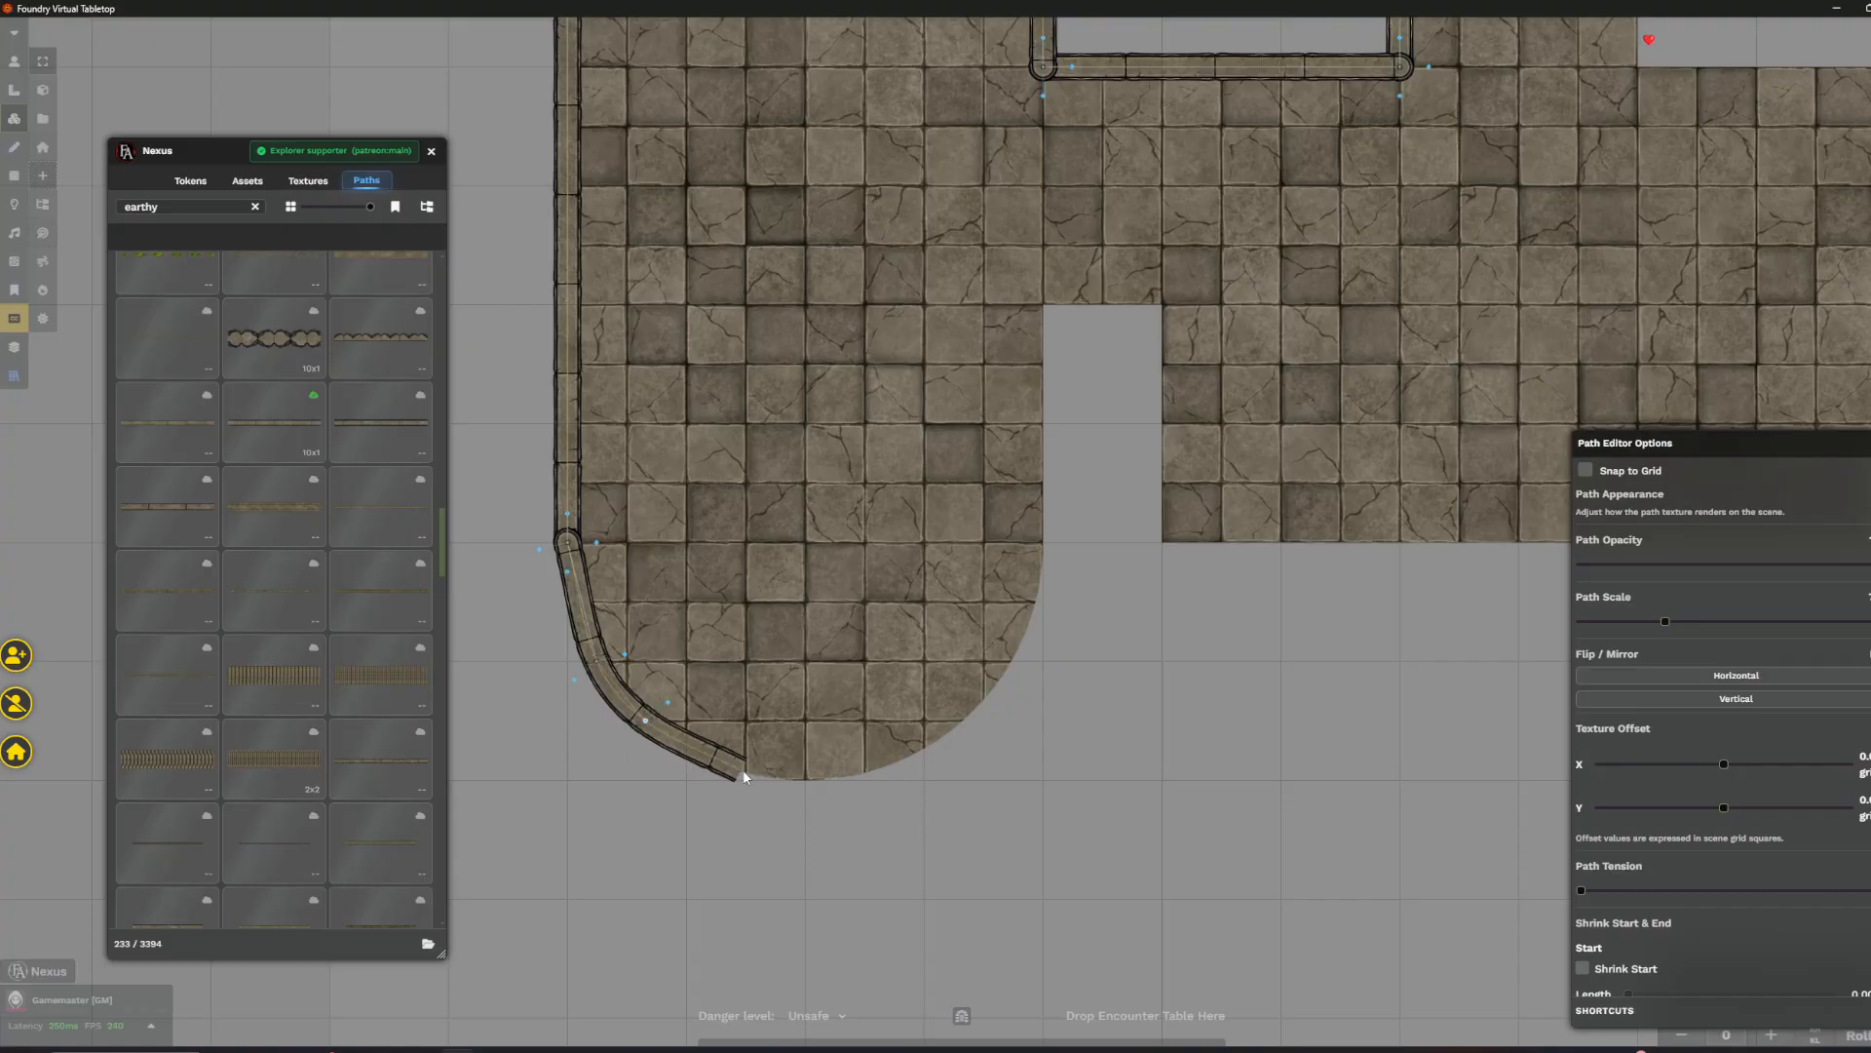
left_click(742, 773)
left_click(804, 781)
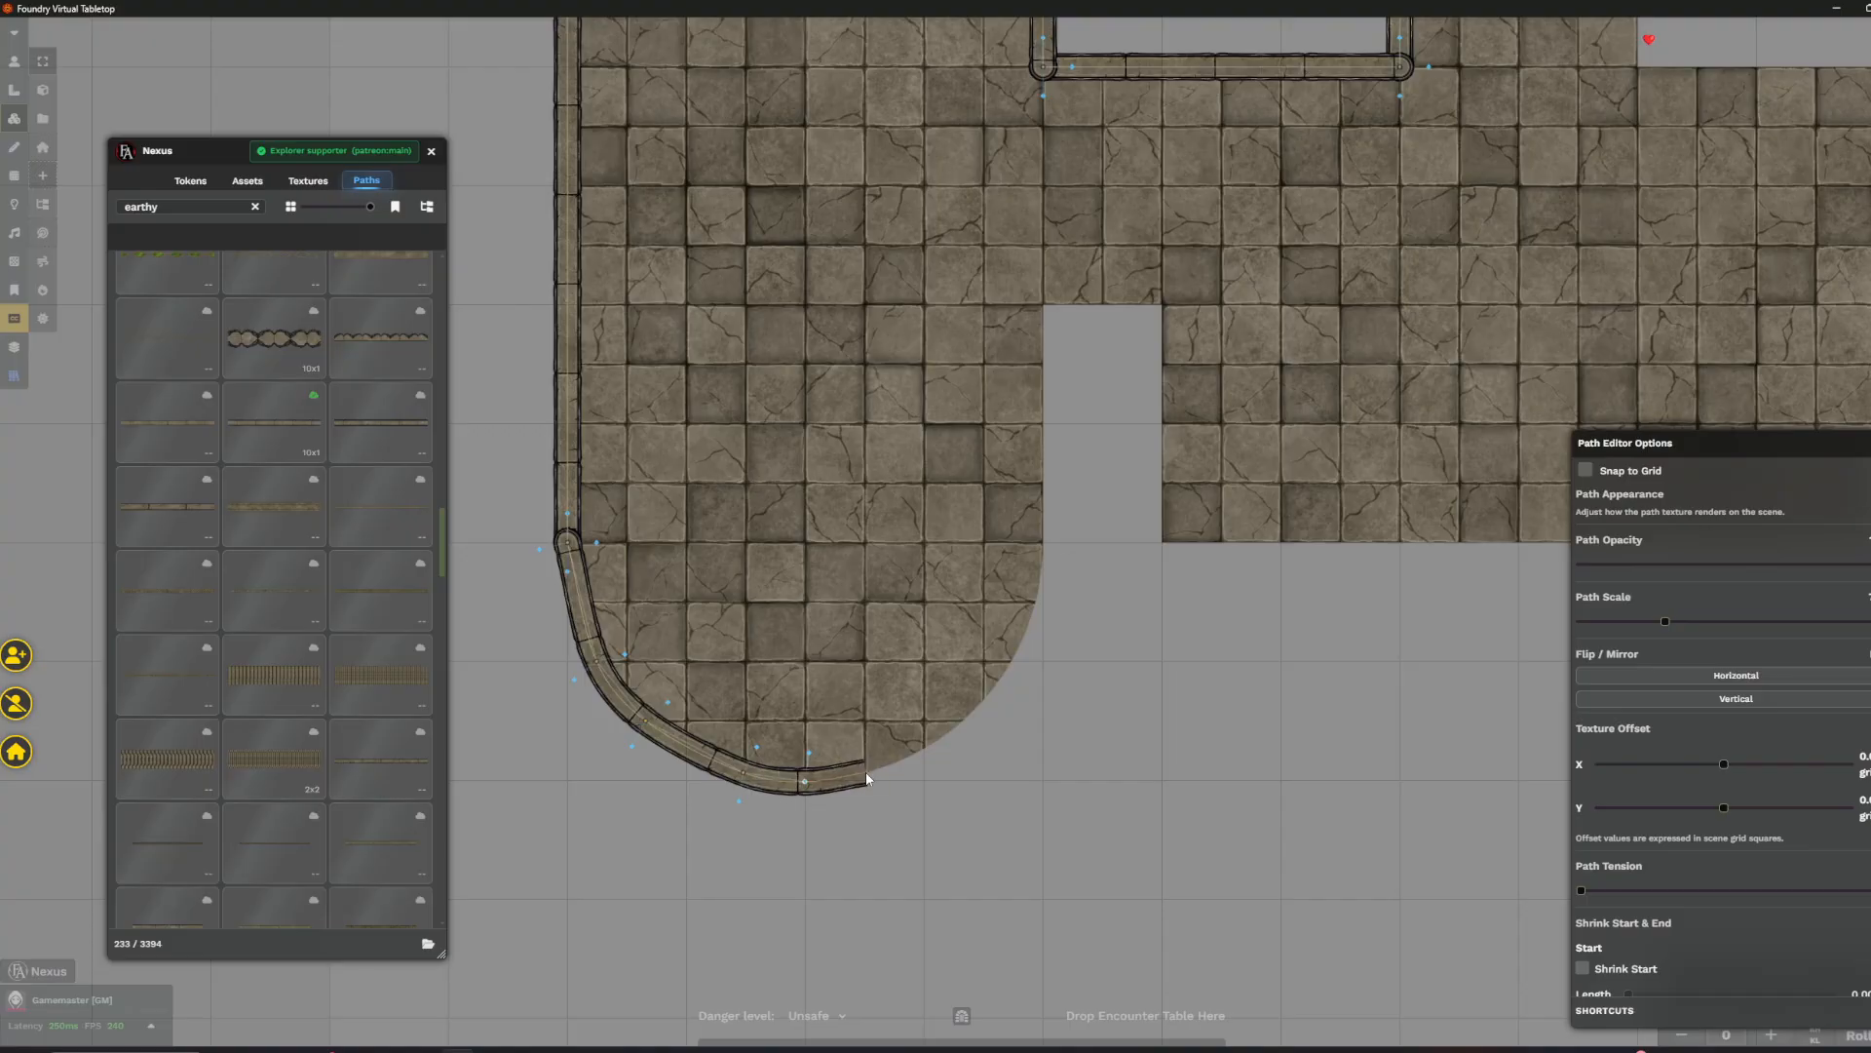
left_click(865, 773)
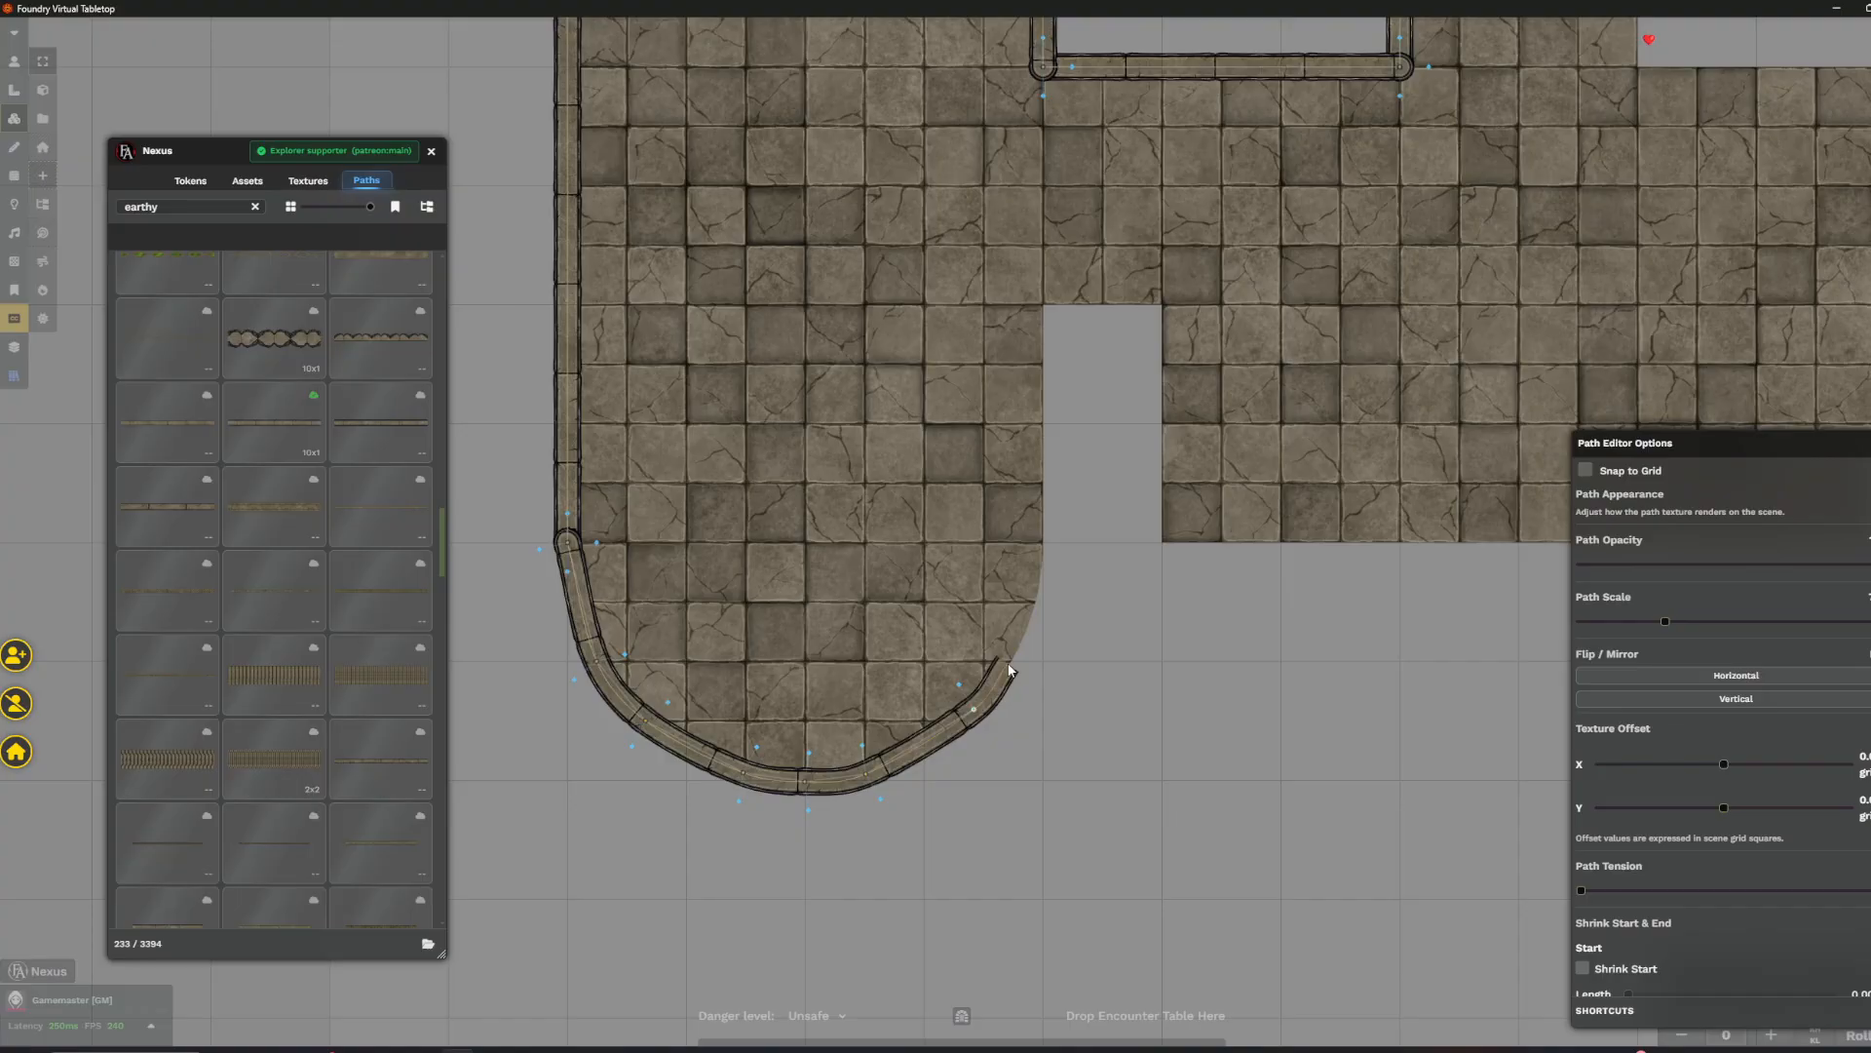
left_click(1010, 663)
left_click(1585, 470)
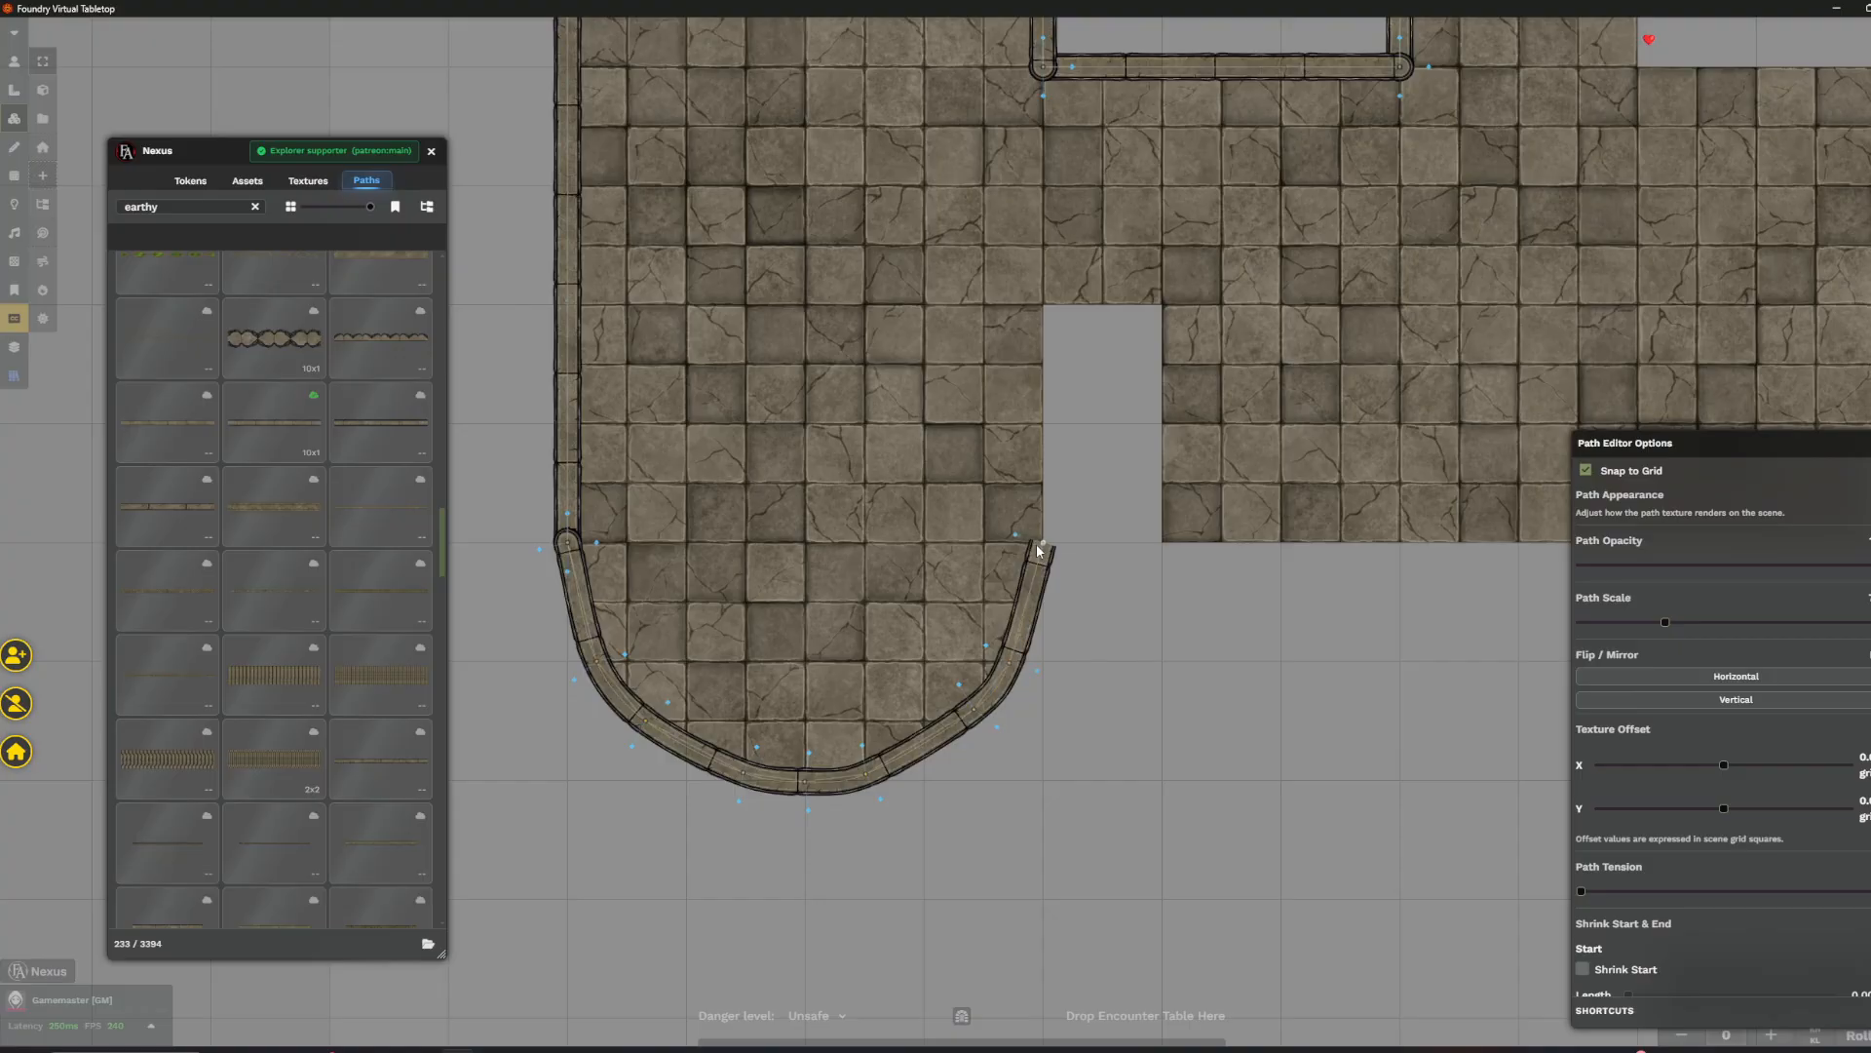
left_click(1045, 549)
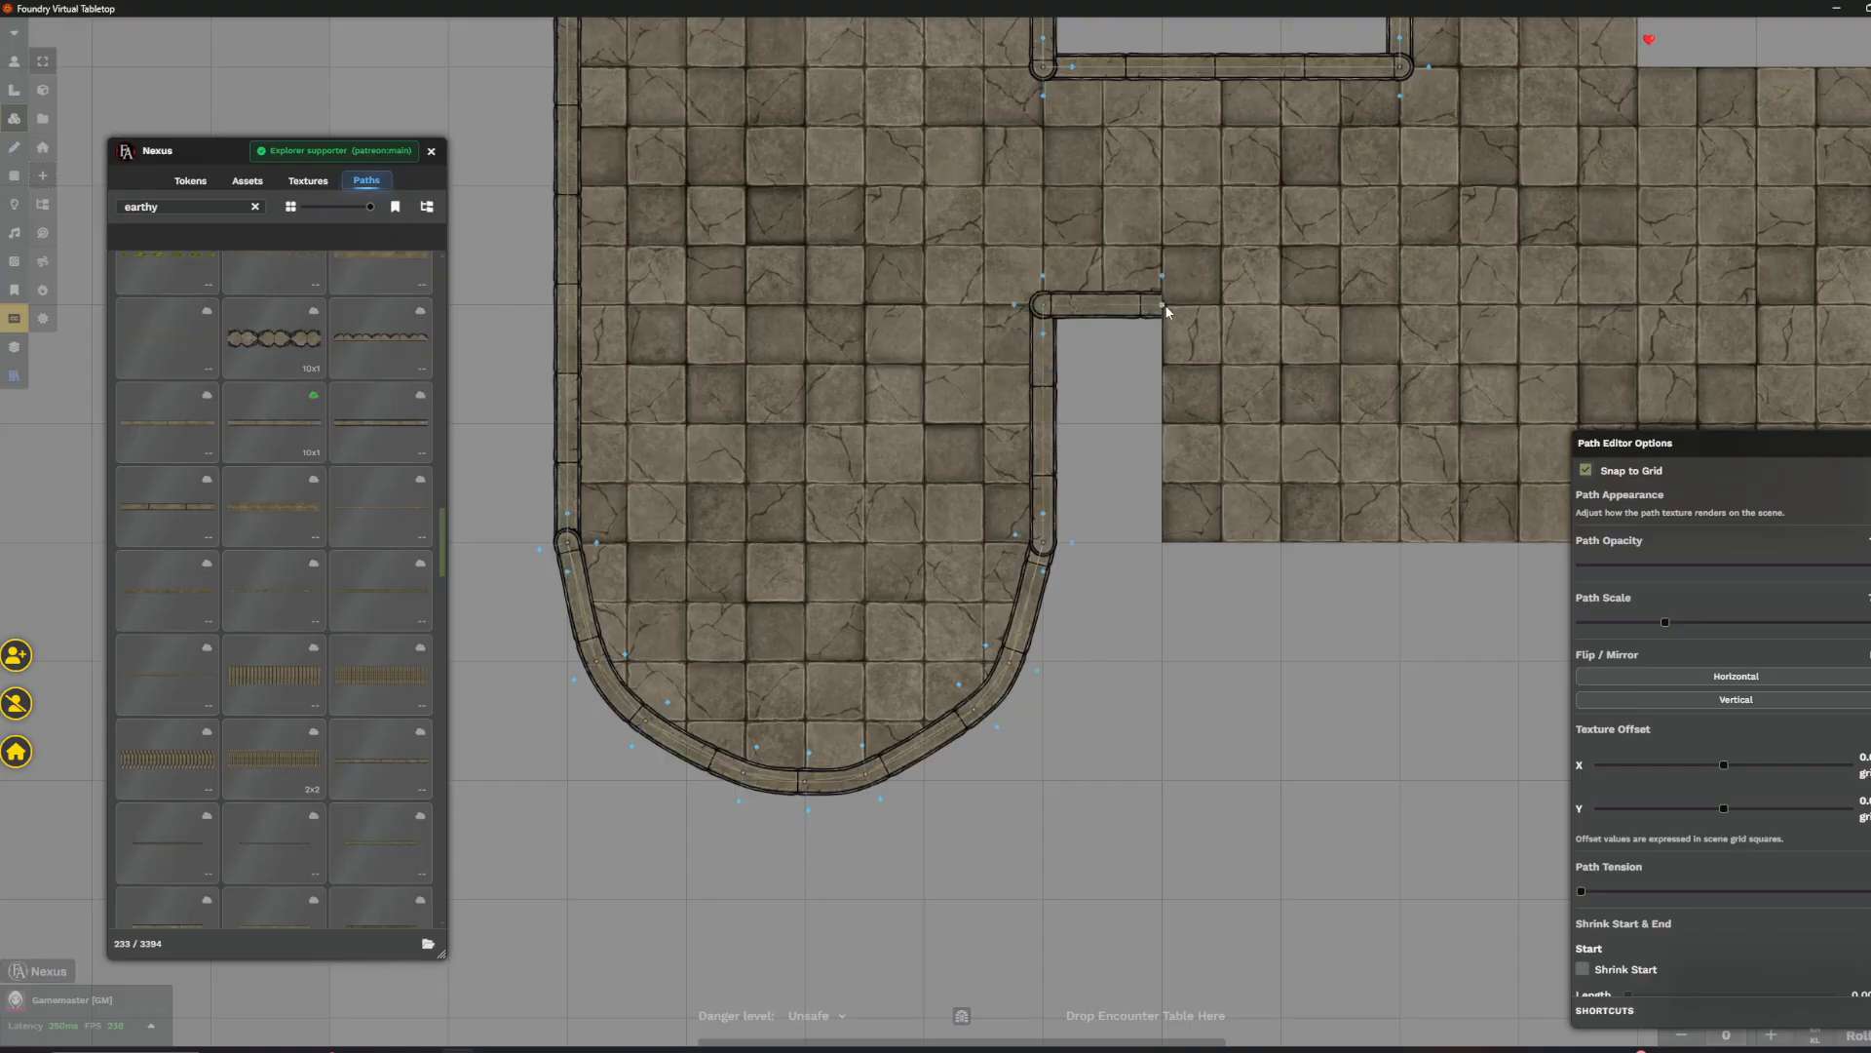
- Extend the wall around the gap beside the round-ended room and along the central area's lower edge to the large chamber
scroll(1169, 487, "down", 2)
left_click_drag(1125, 370, 1036, 518)
left_click_drag(1154, 513, 819, 430)
left_click(742, 602)
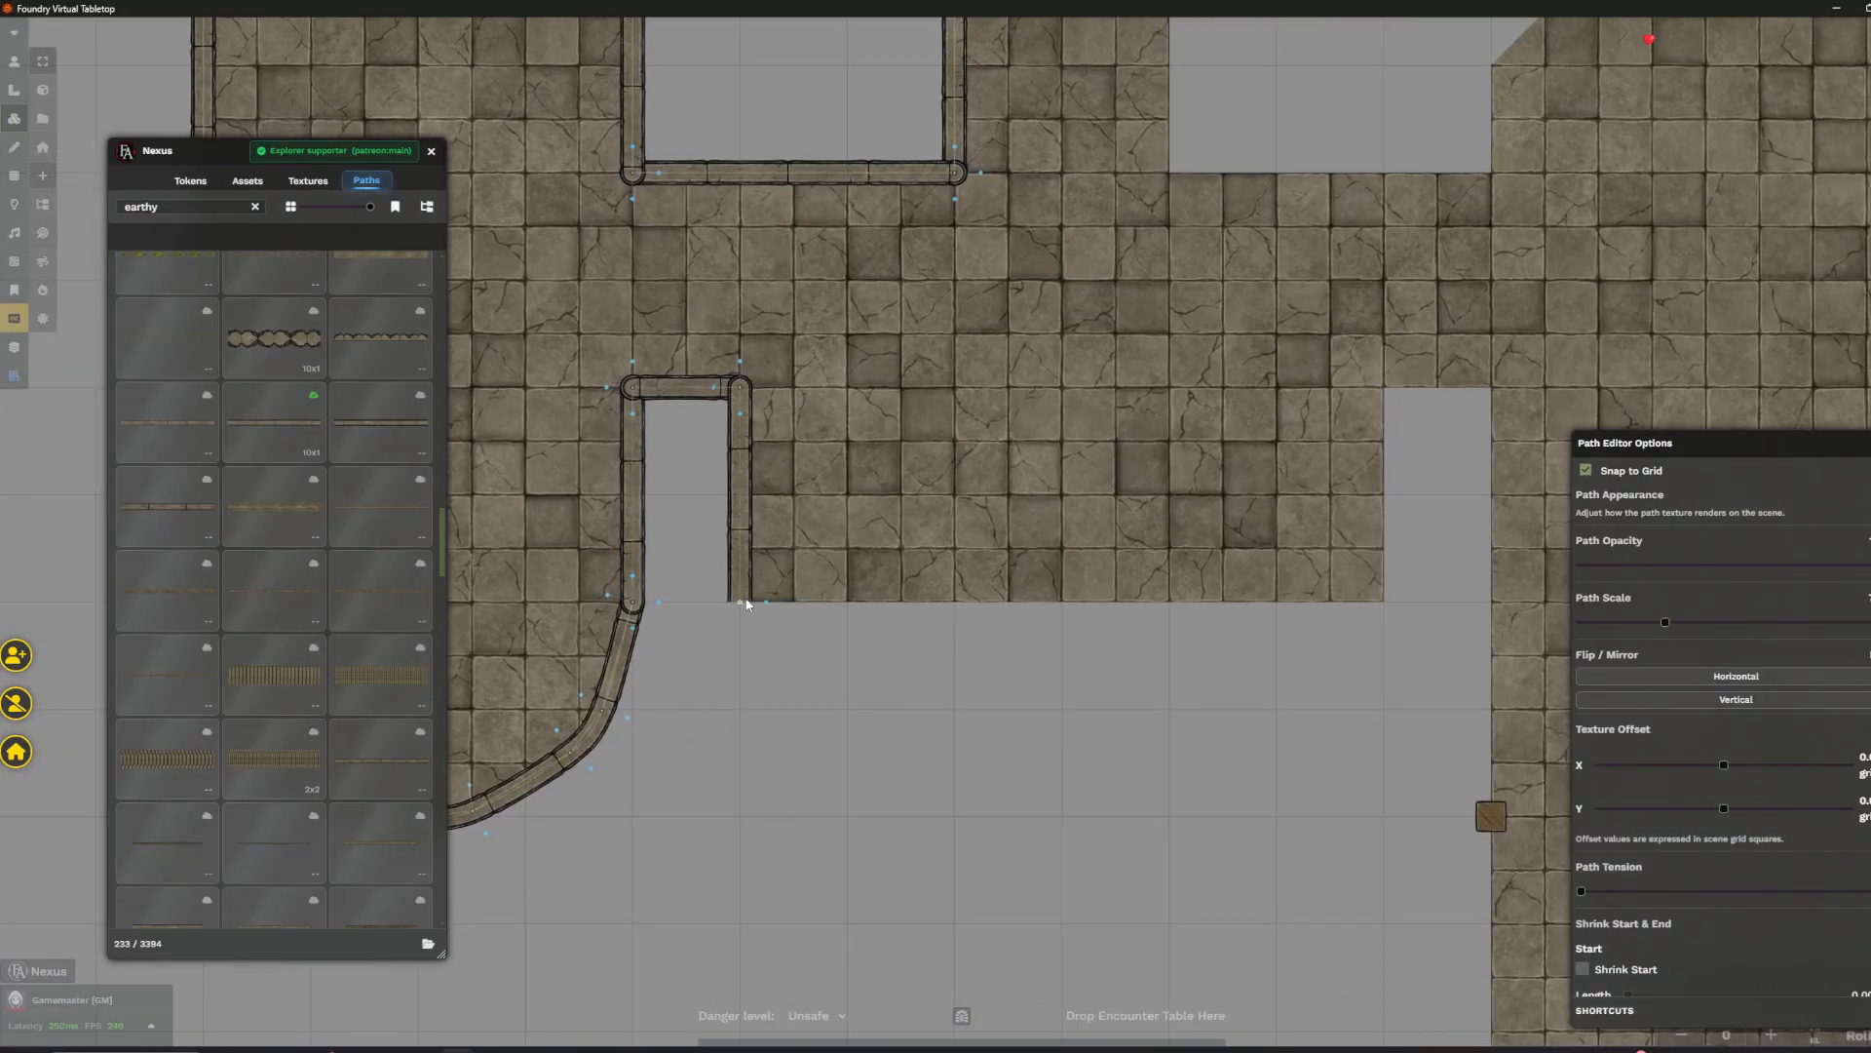
left_click_drag(1400, 569, 1212, 662)
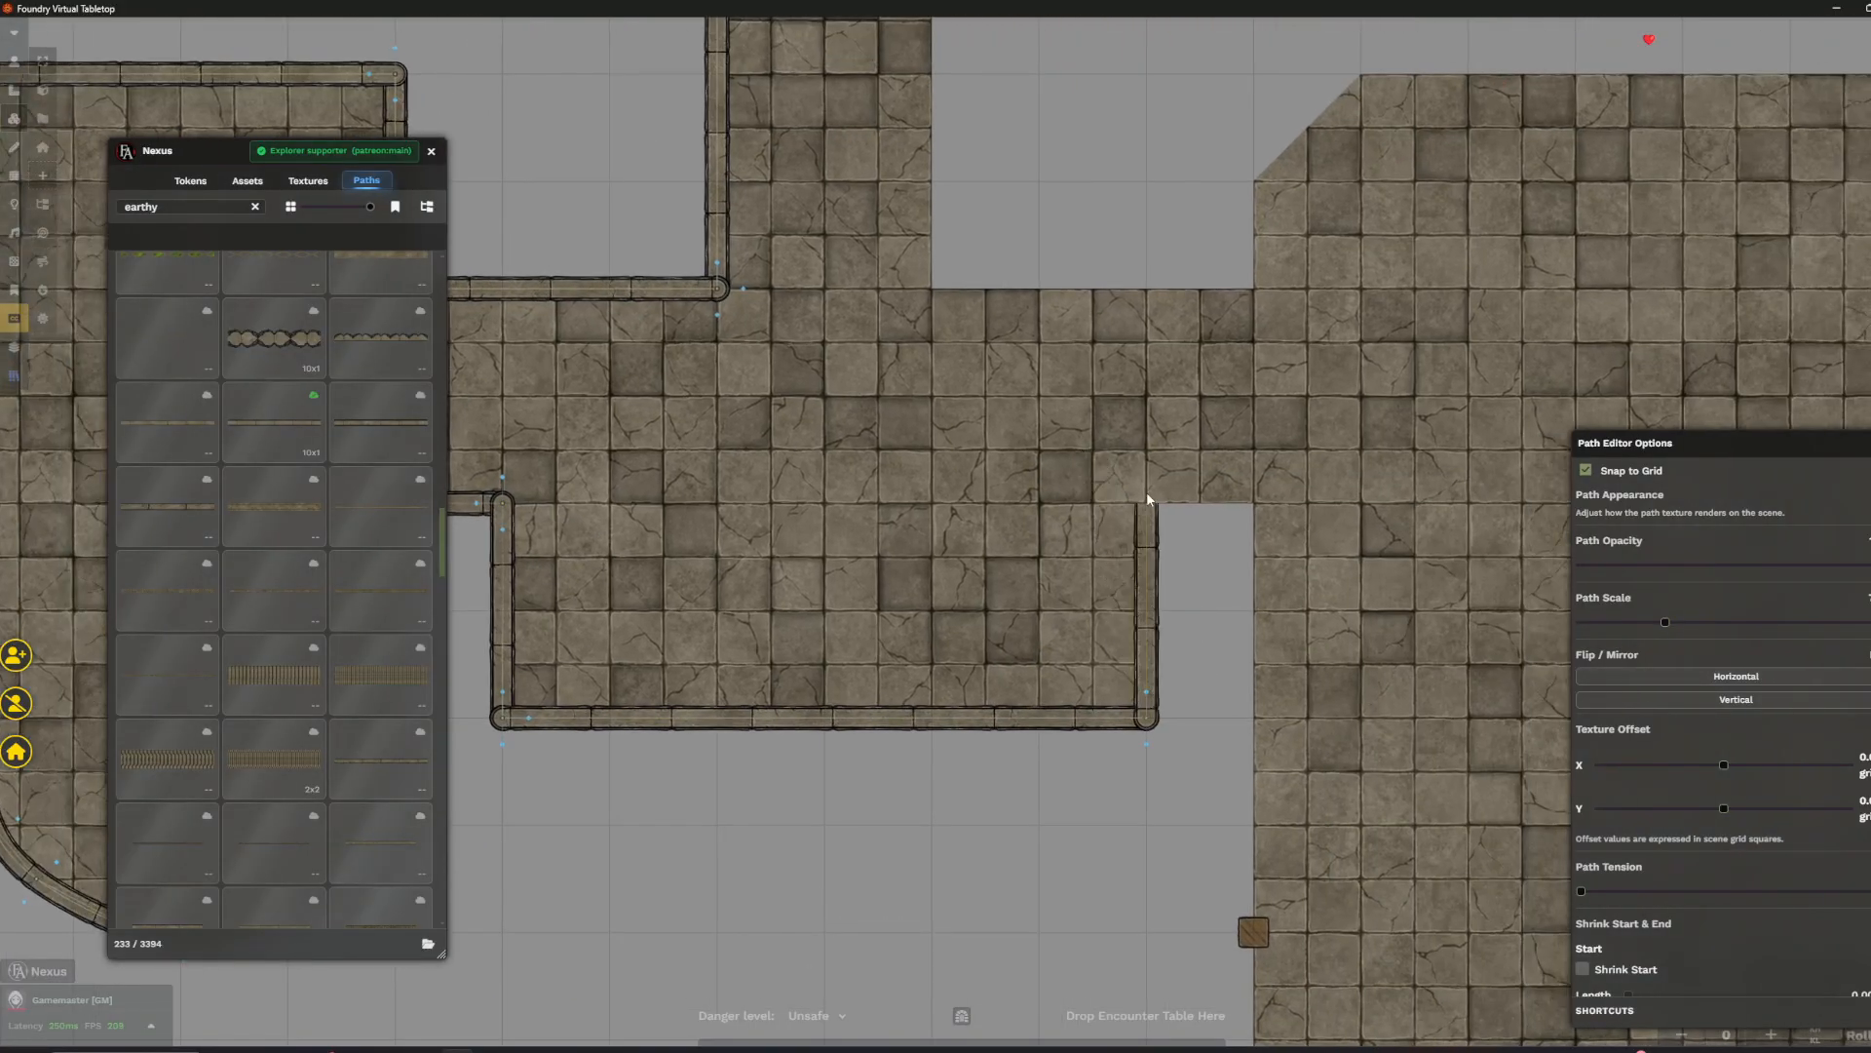
left_click(1253, 500)
- Trace the wall down the large chamber's left side and around its lower-left bevelled corner to the short southern corridor
left_click_drag(1289, 846, 916, 384)
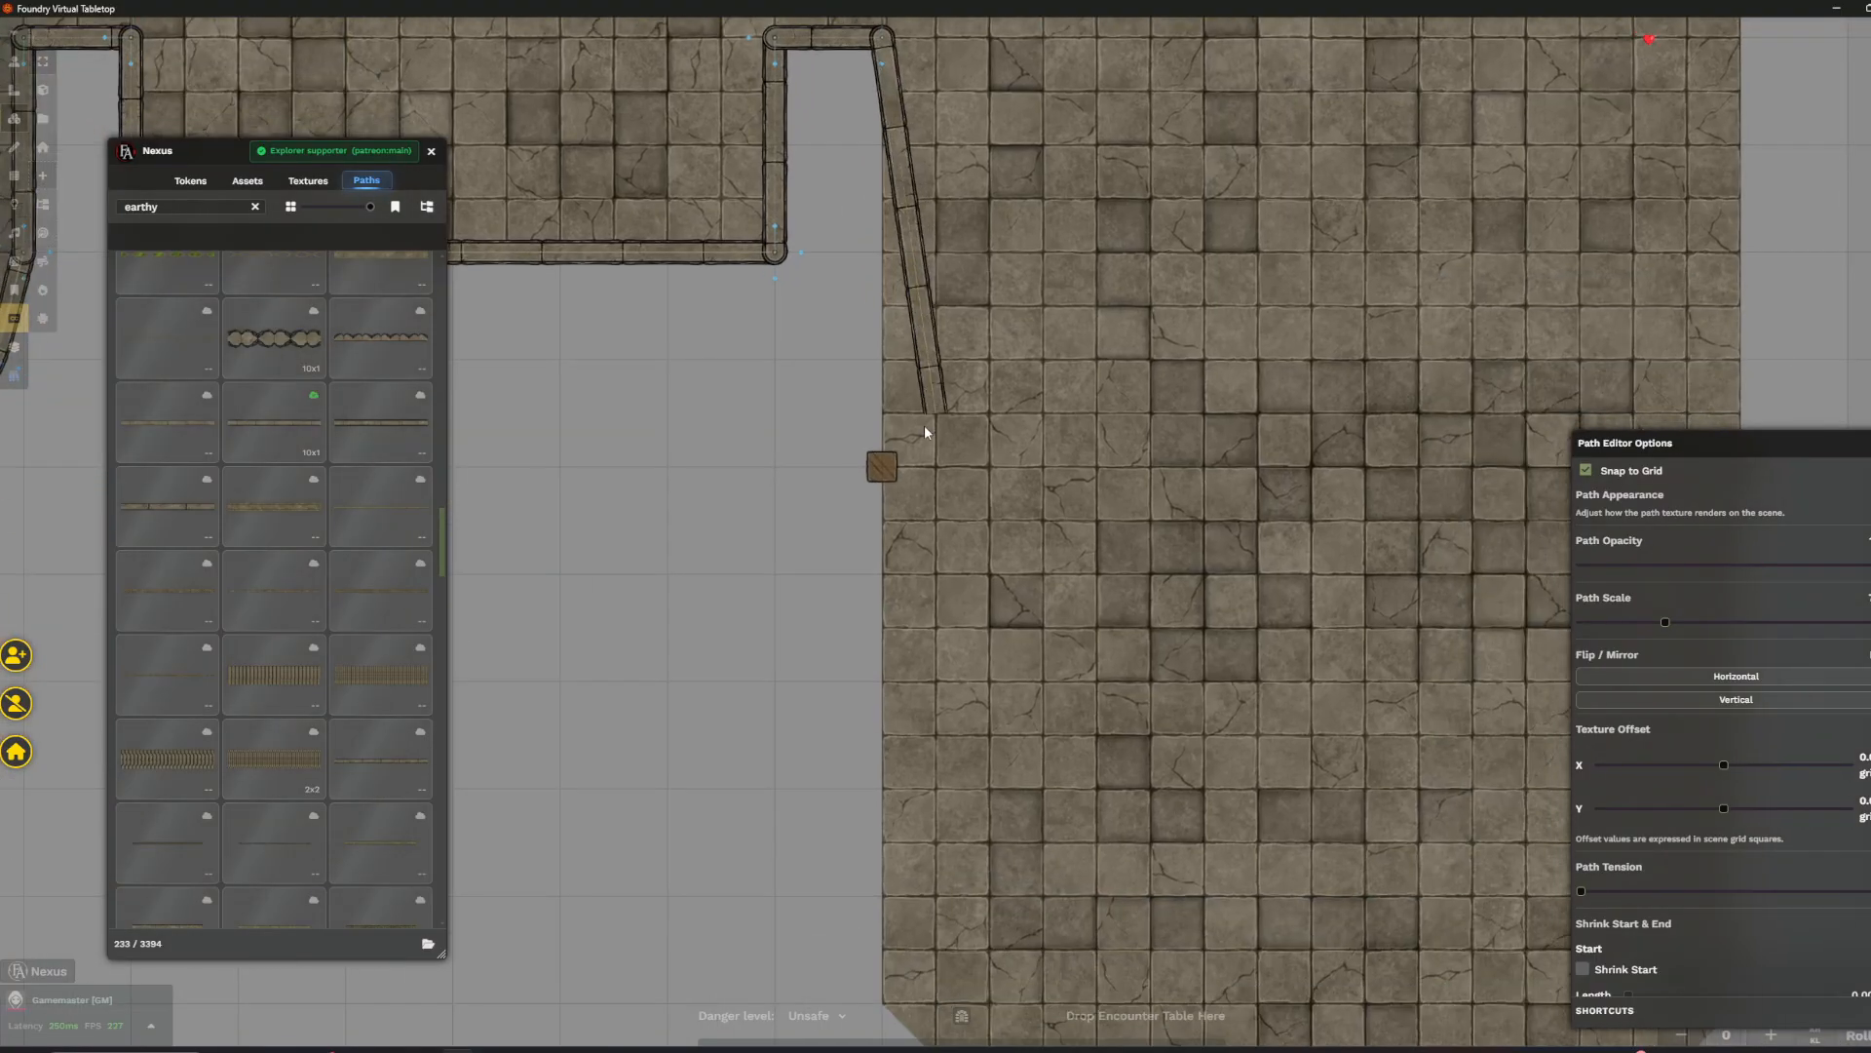
left_click_drag(902, 674, 867, 565)
scroll(866, 575, "down", 2)
left_click_drag(854, 653, 829, 469)
left_click(839, 689)
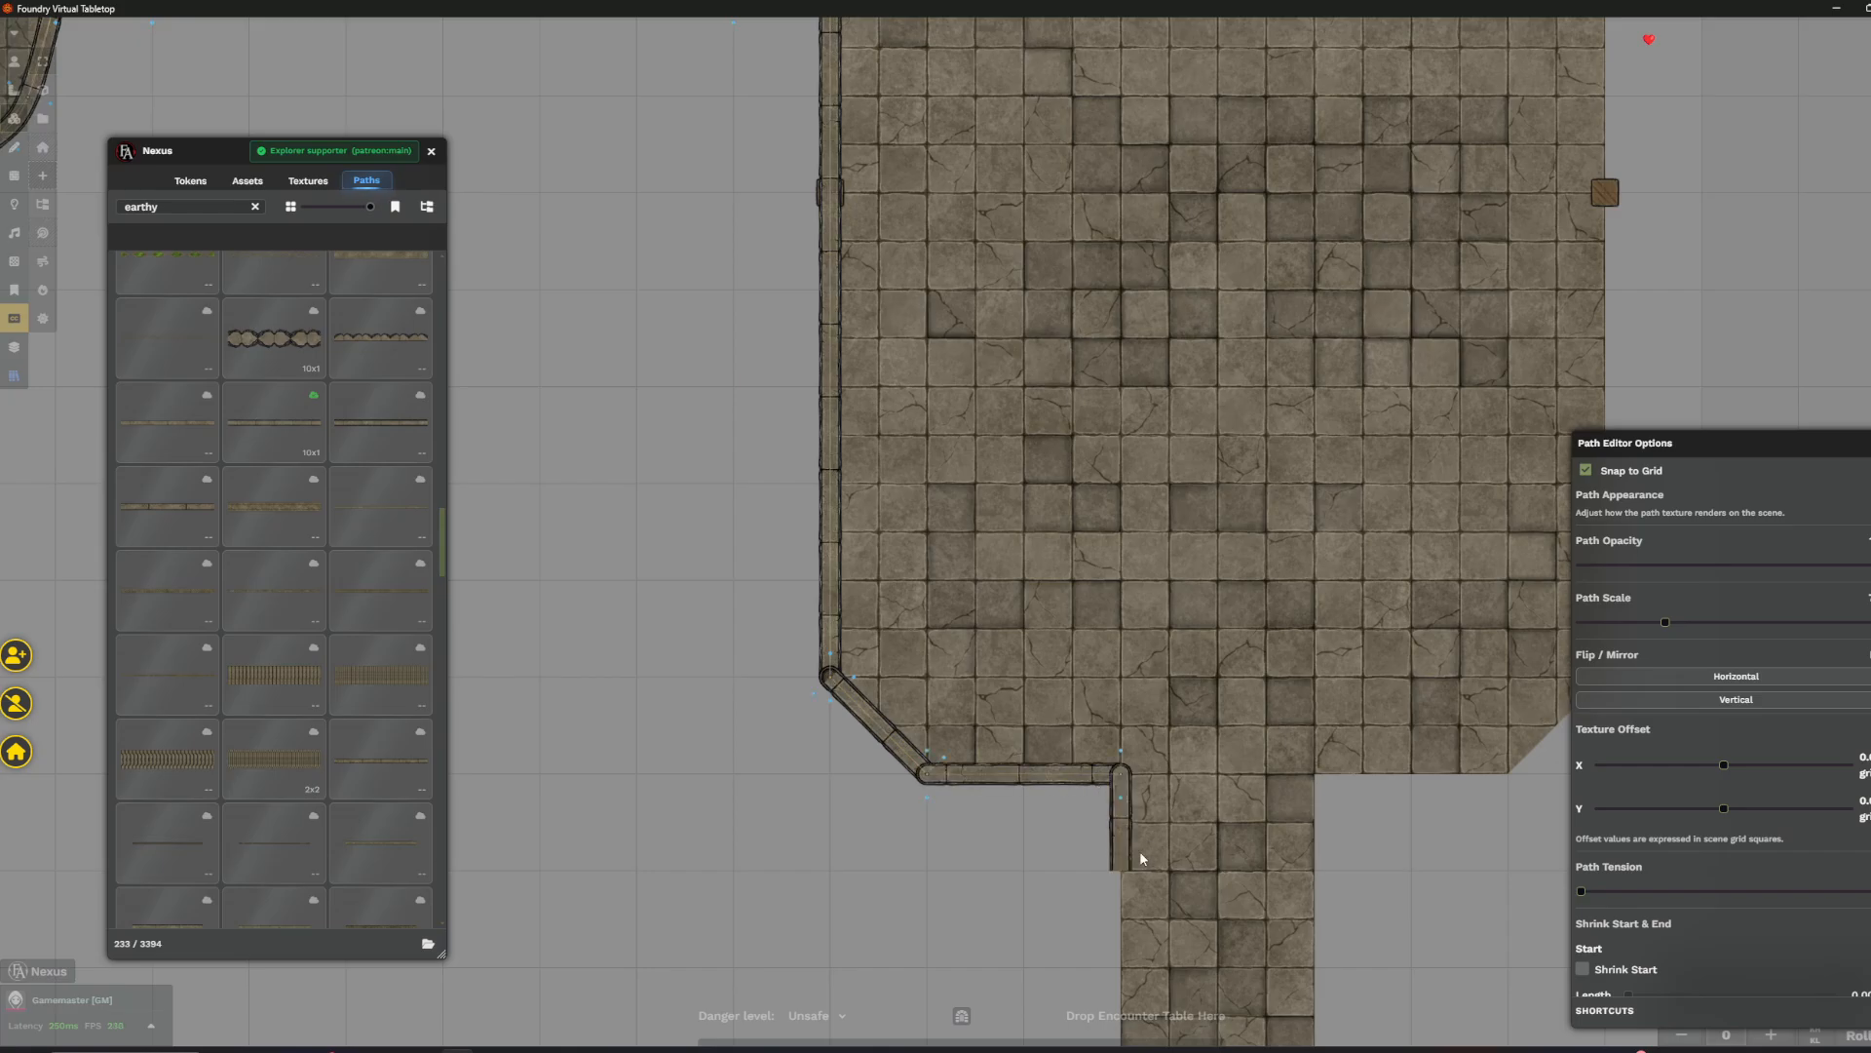
- Wrap the wall around the short southern corridor and back up to the large chamber's lower edge
left_click_drag(1137, 848, 921, 369)
scroll(919, 389, "down", 1)
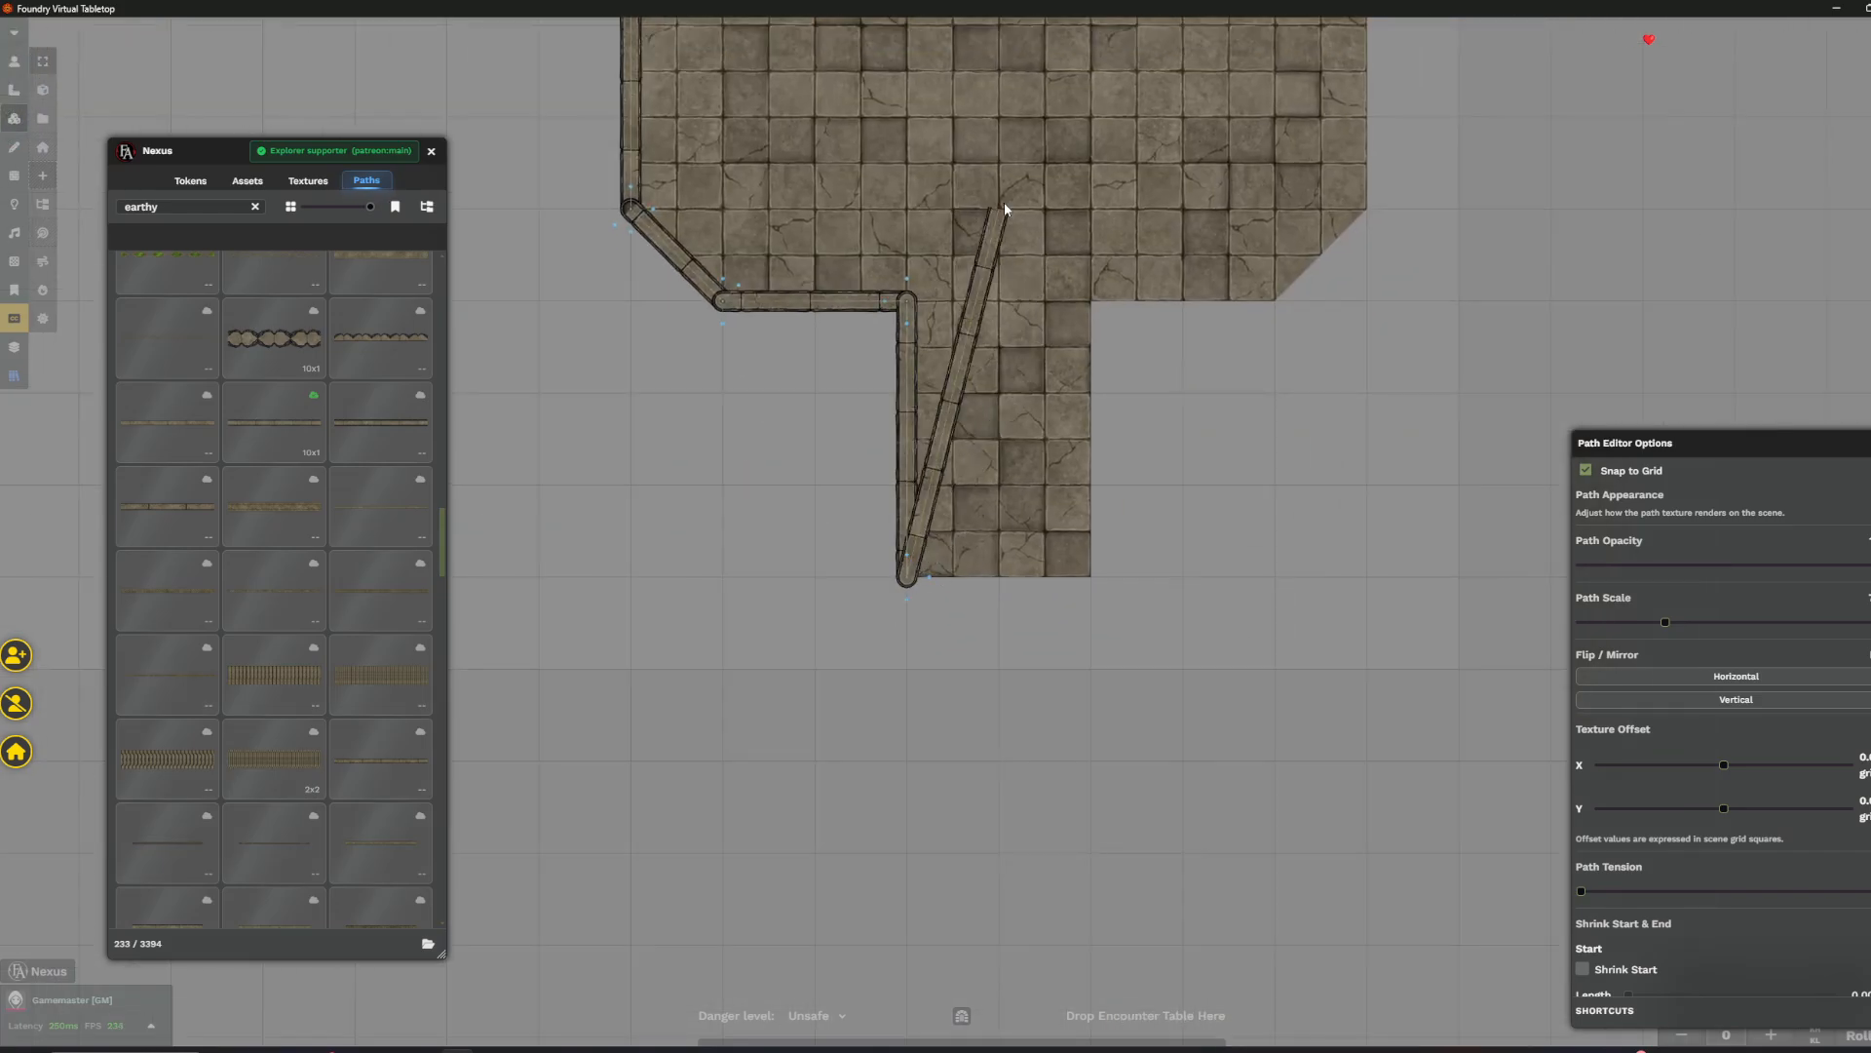
left_click_drag(1089, 329, 847, 627)
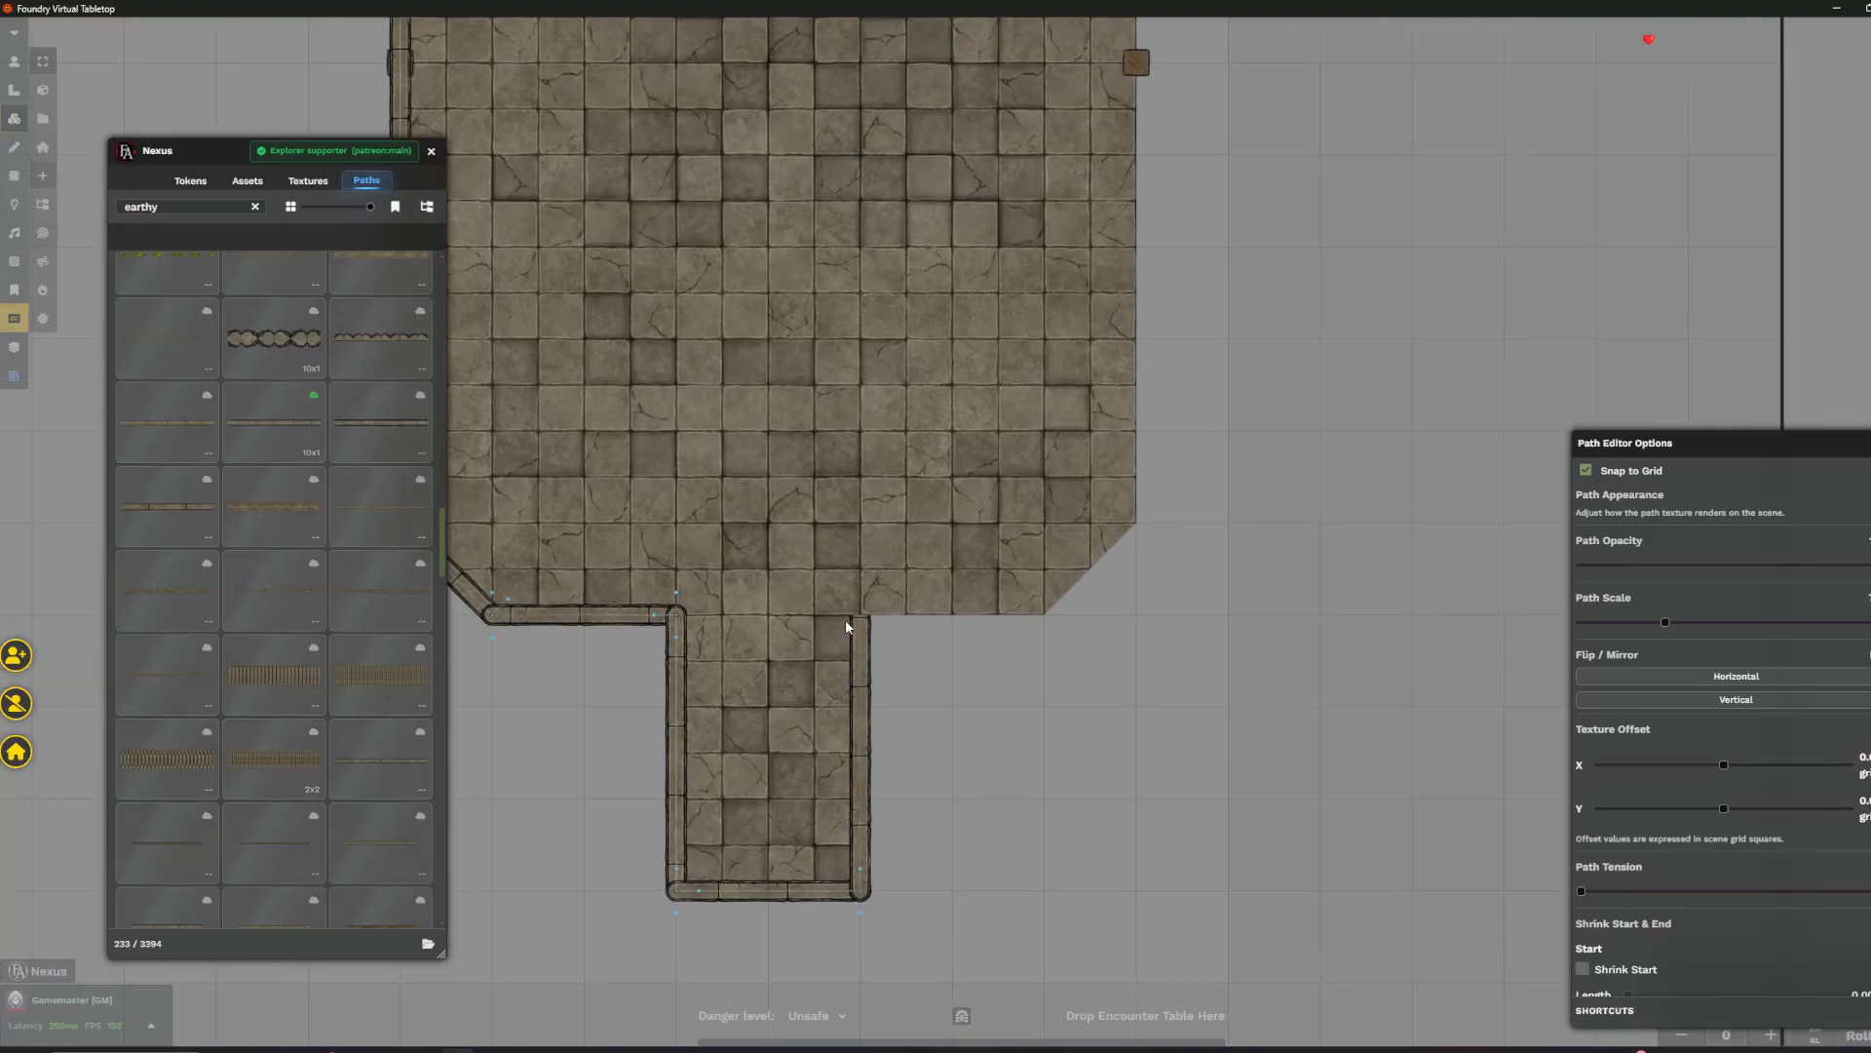
left_click(863, 618)
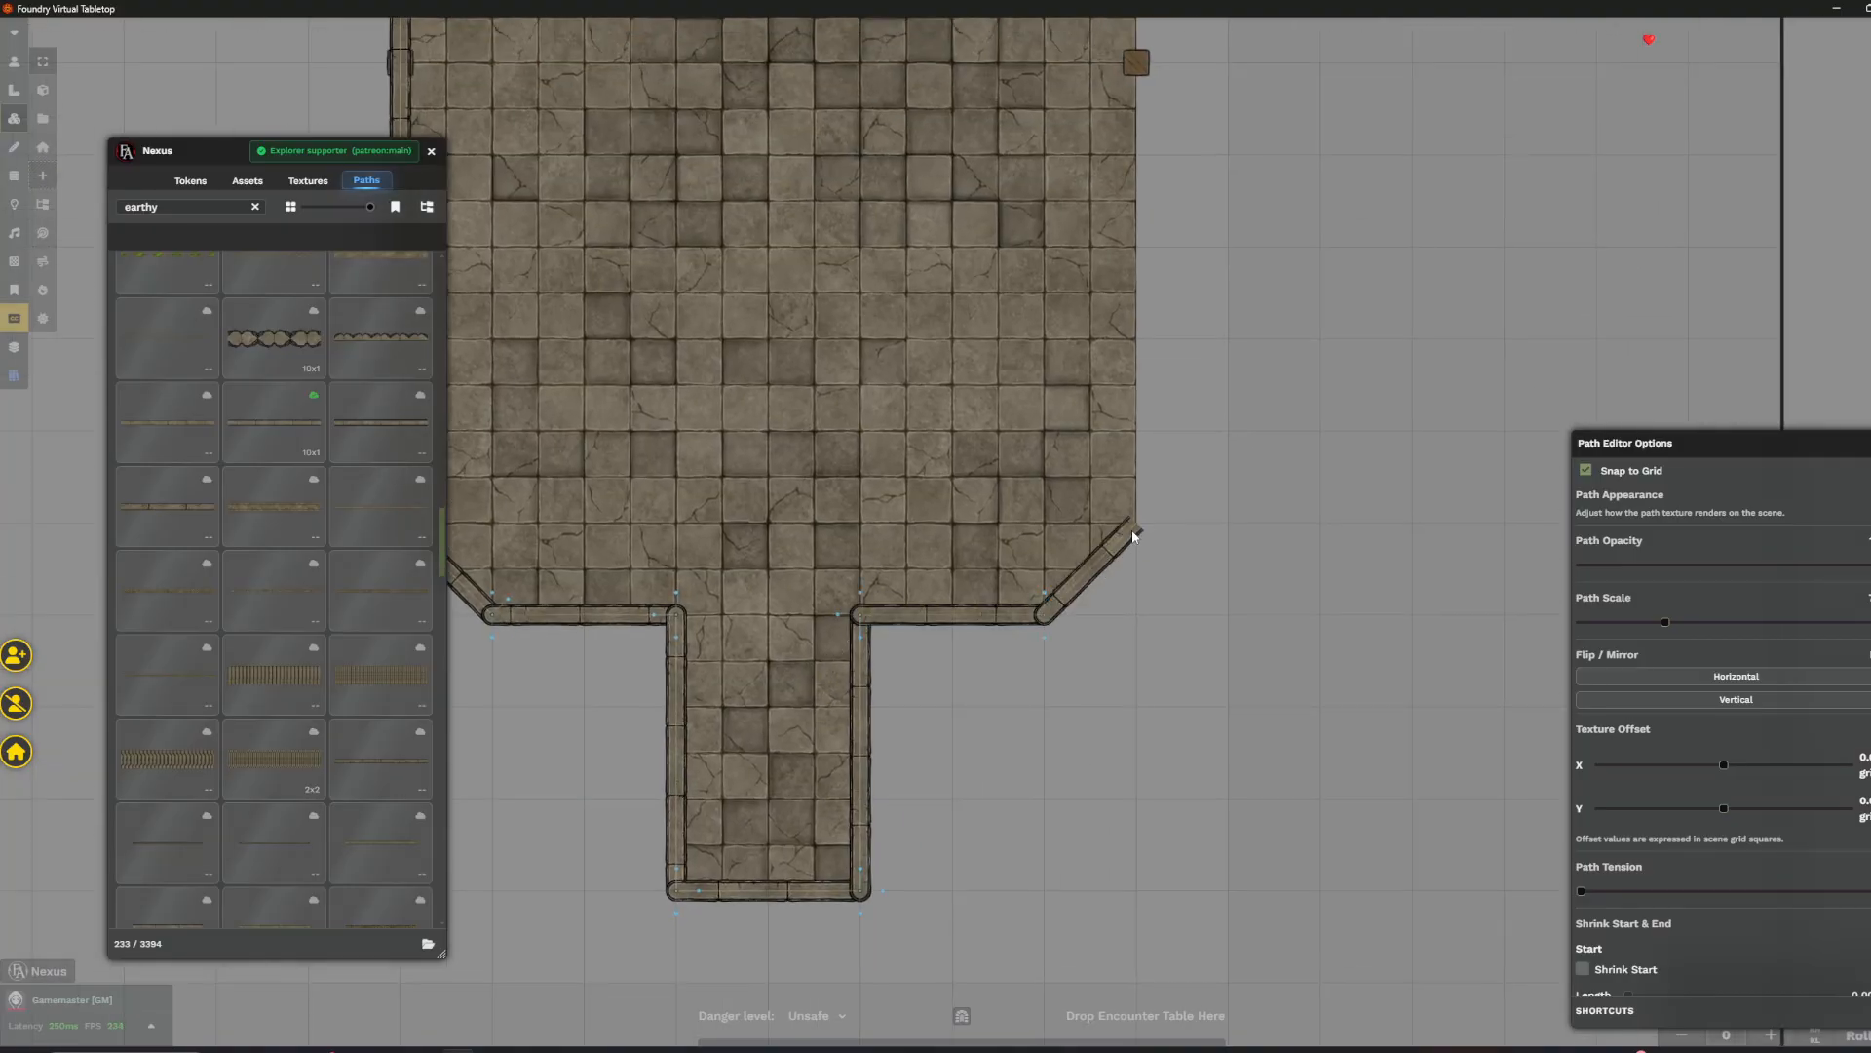
- Trace the wall up the large chamber's right side, around its upper-right bevelled corner and along its upper edge
left_click_drag(1108, 359, 1040, 840)
left_click_drag(1079, 34, 1091, 589)
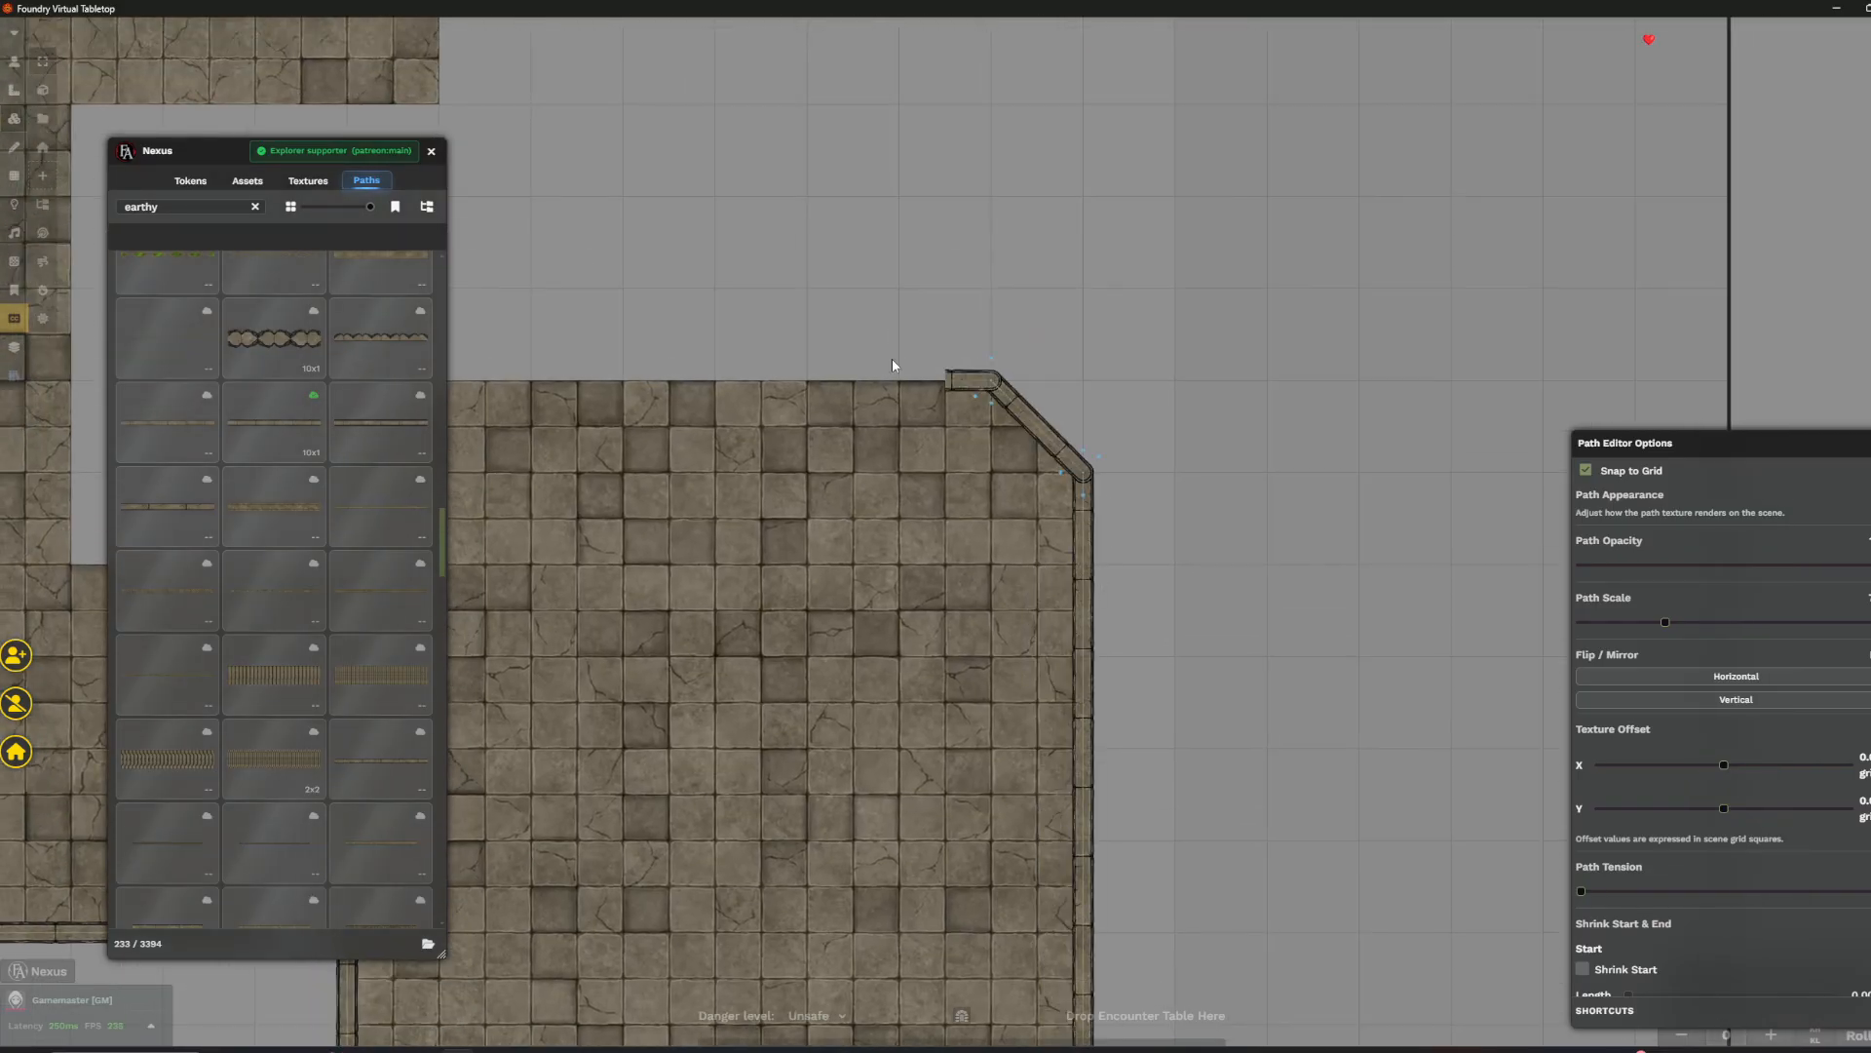
left_click_drag(497, 393, 1030, 369)
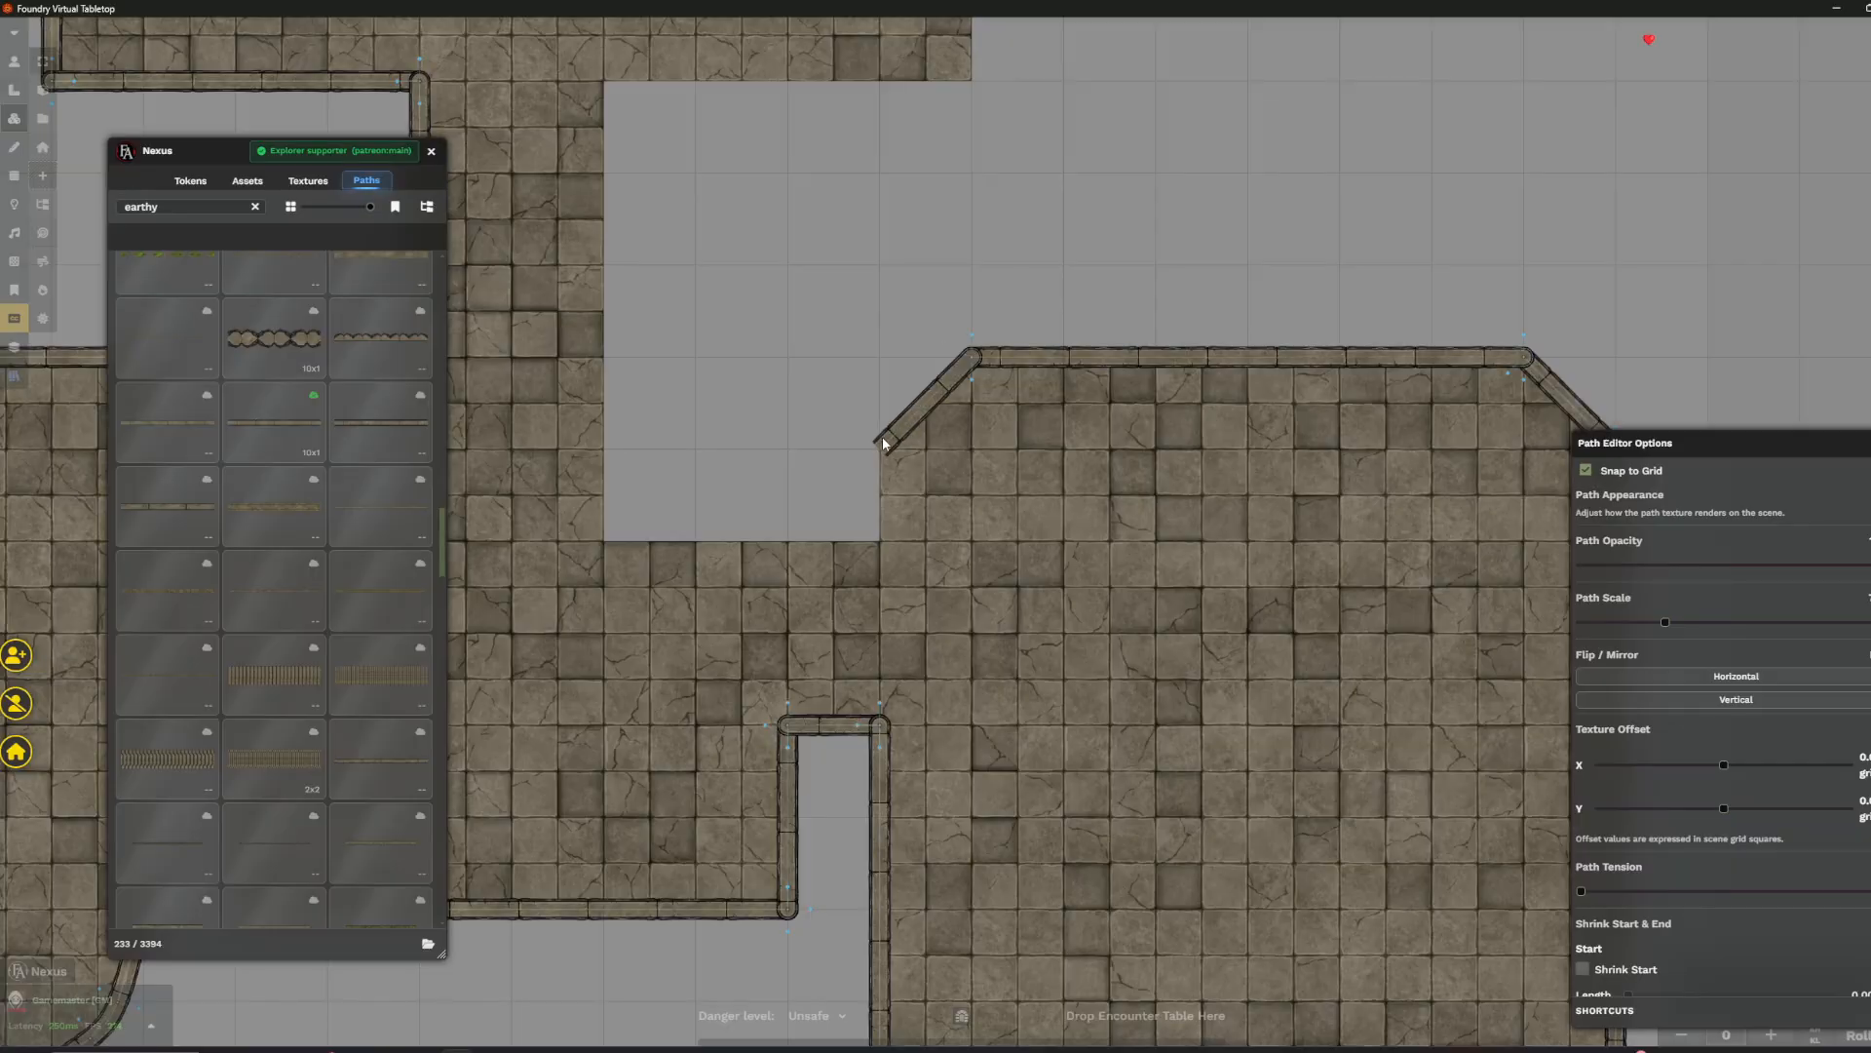
- Extend the wall from the large chamber's upper-left bevel to the northern corridor and up to the square room's lower-right corner
left_click_drag(687, 532, 1026, 567)
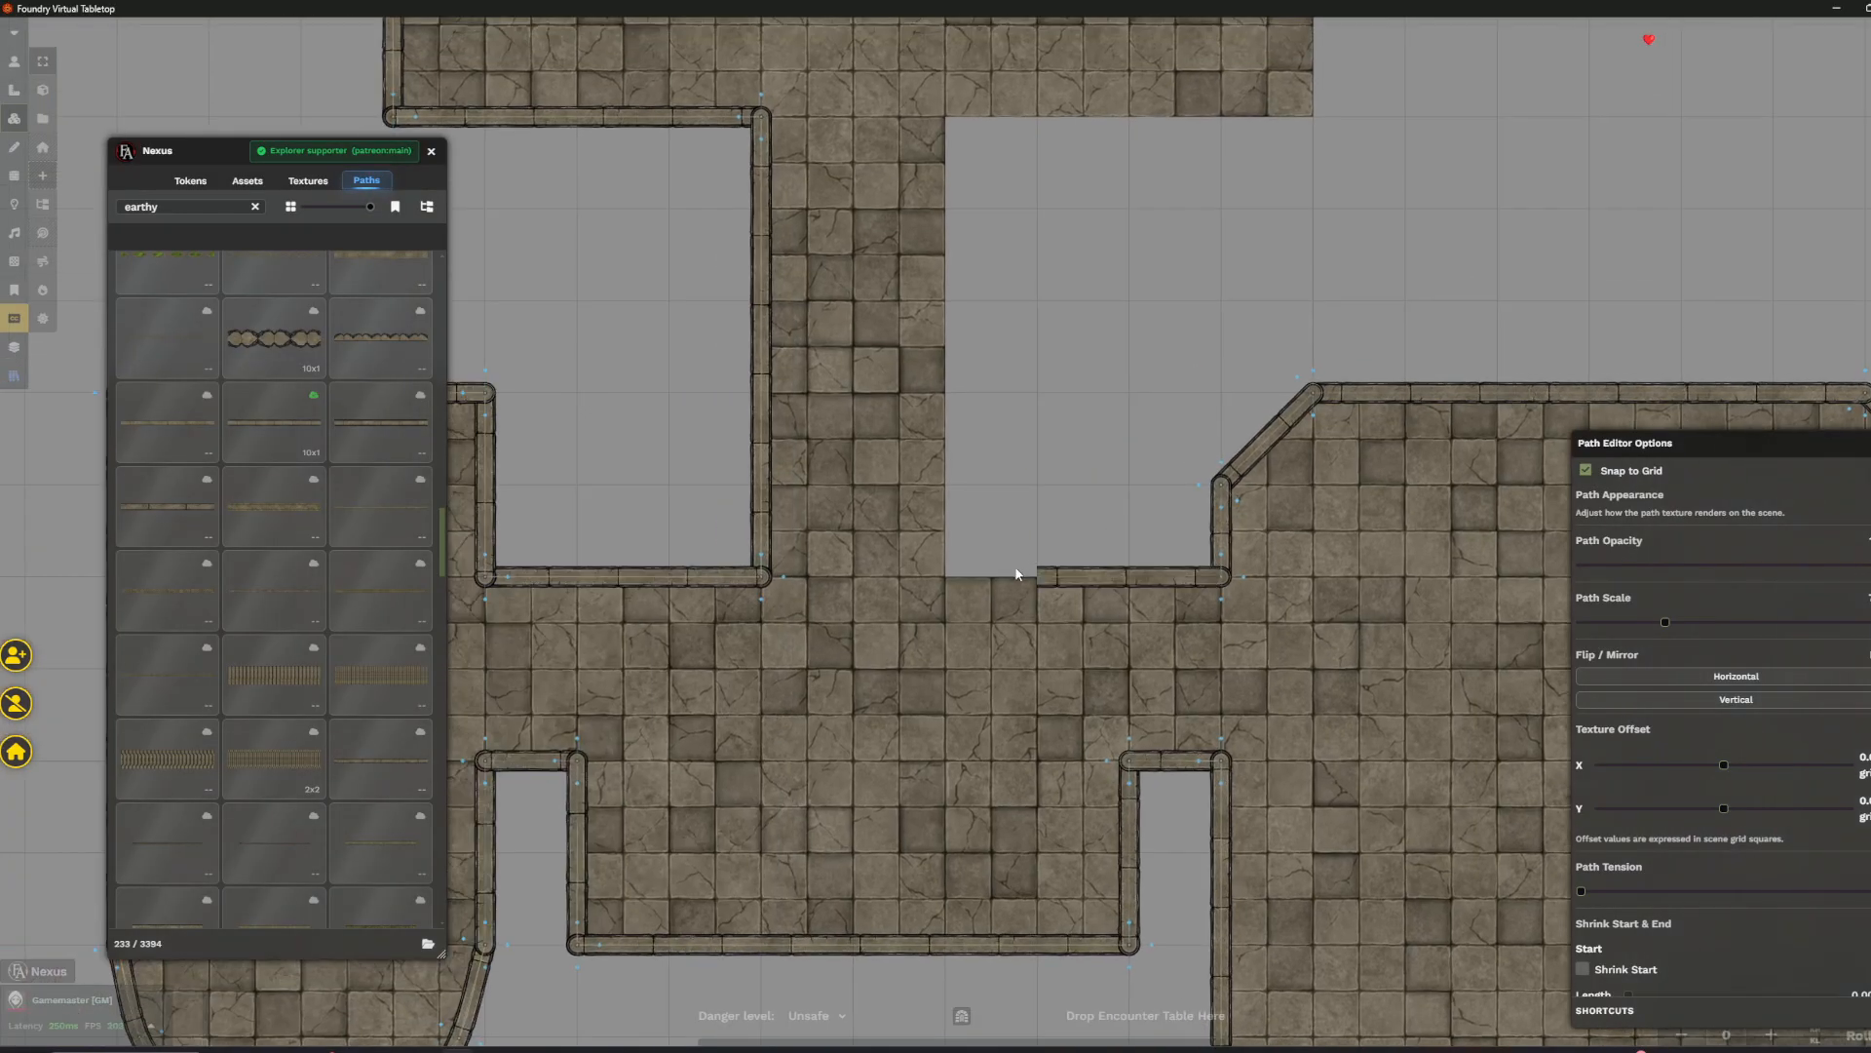
left_click(945, 579)
left_click_drag(964, 97, 898, 458)
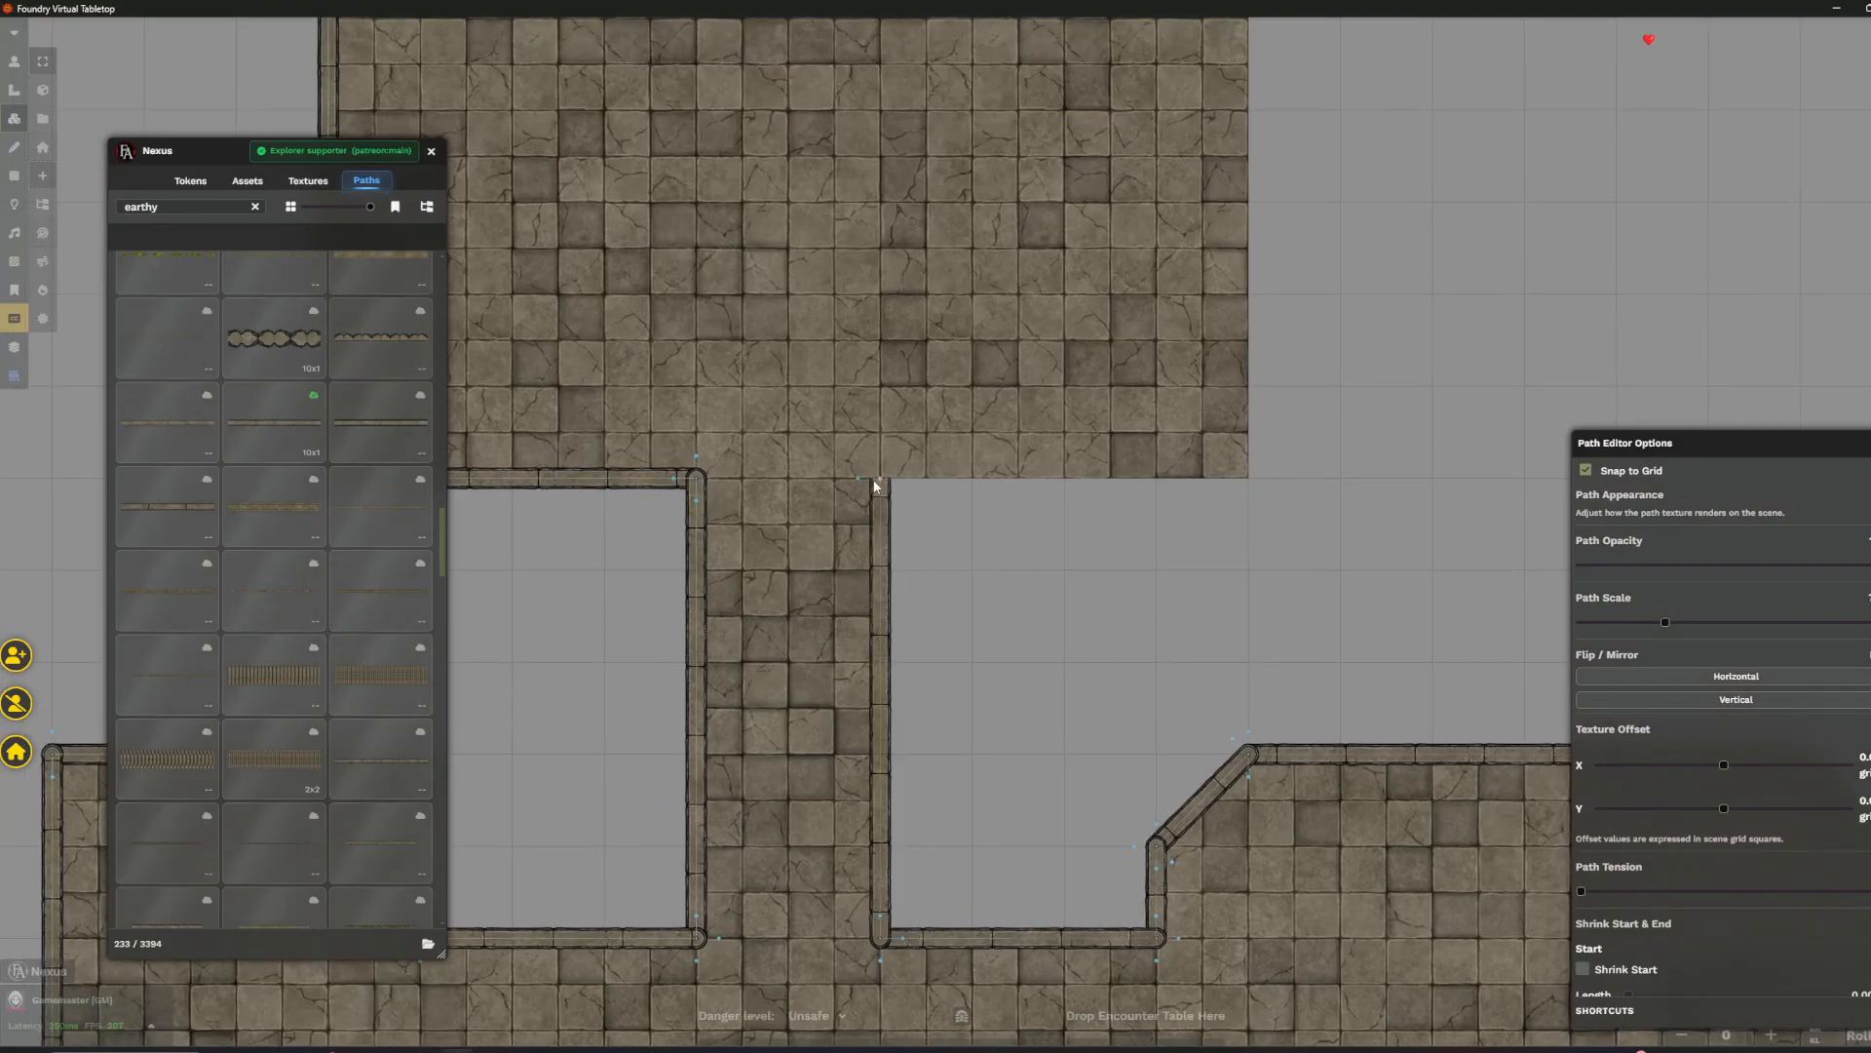
left_click(1246, 484)
- Run the wall up the square room's right side, close it along the upper edge at the starting point and save the path
left_click_drag(1209, 29, 1157, 573)
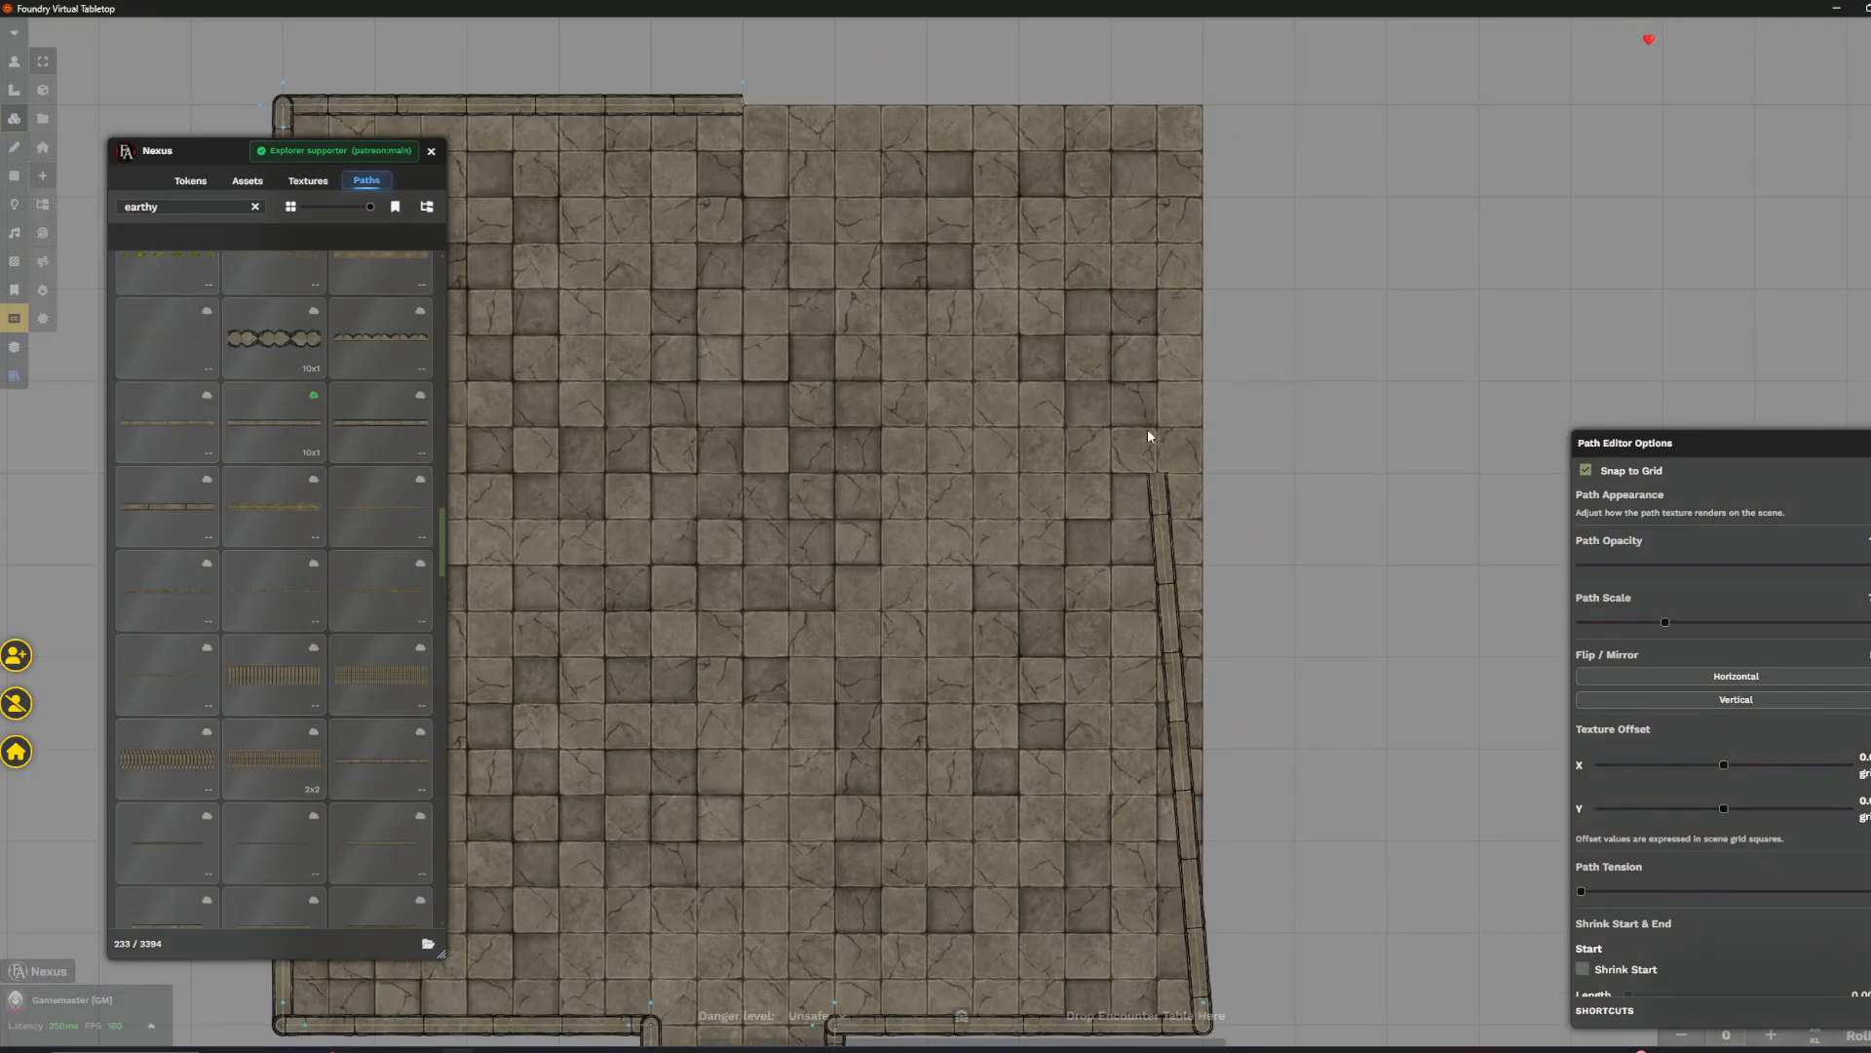
left_click_drag(1197, 121, 1179, 388)
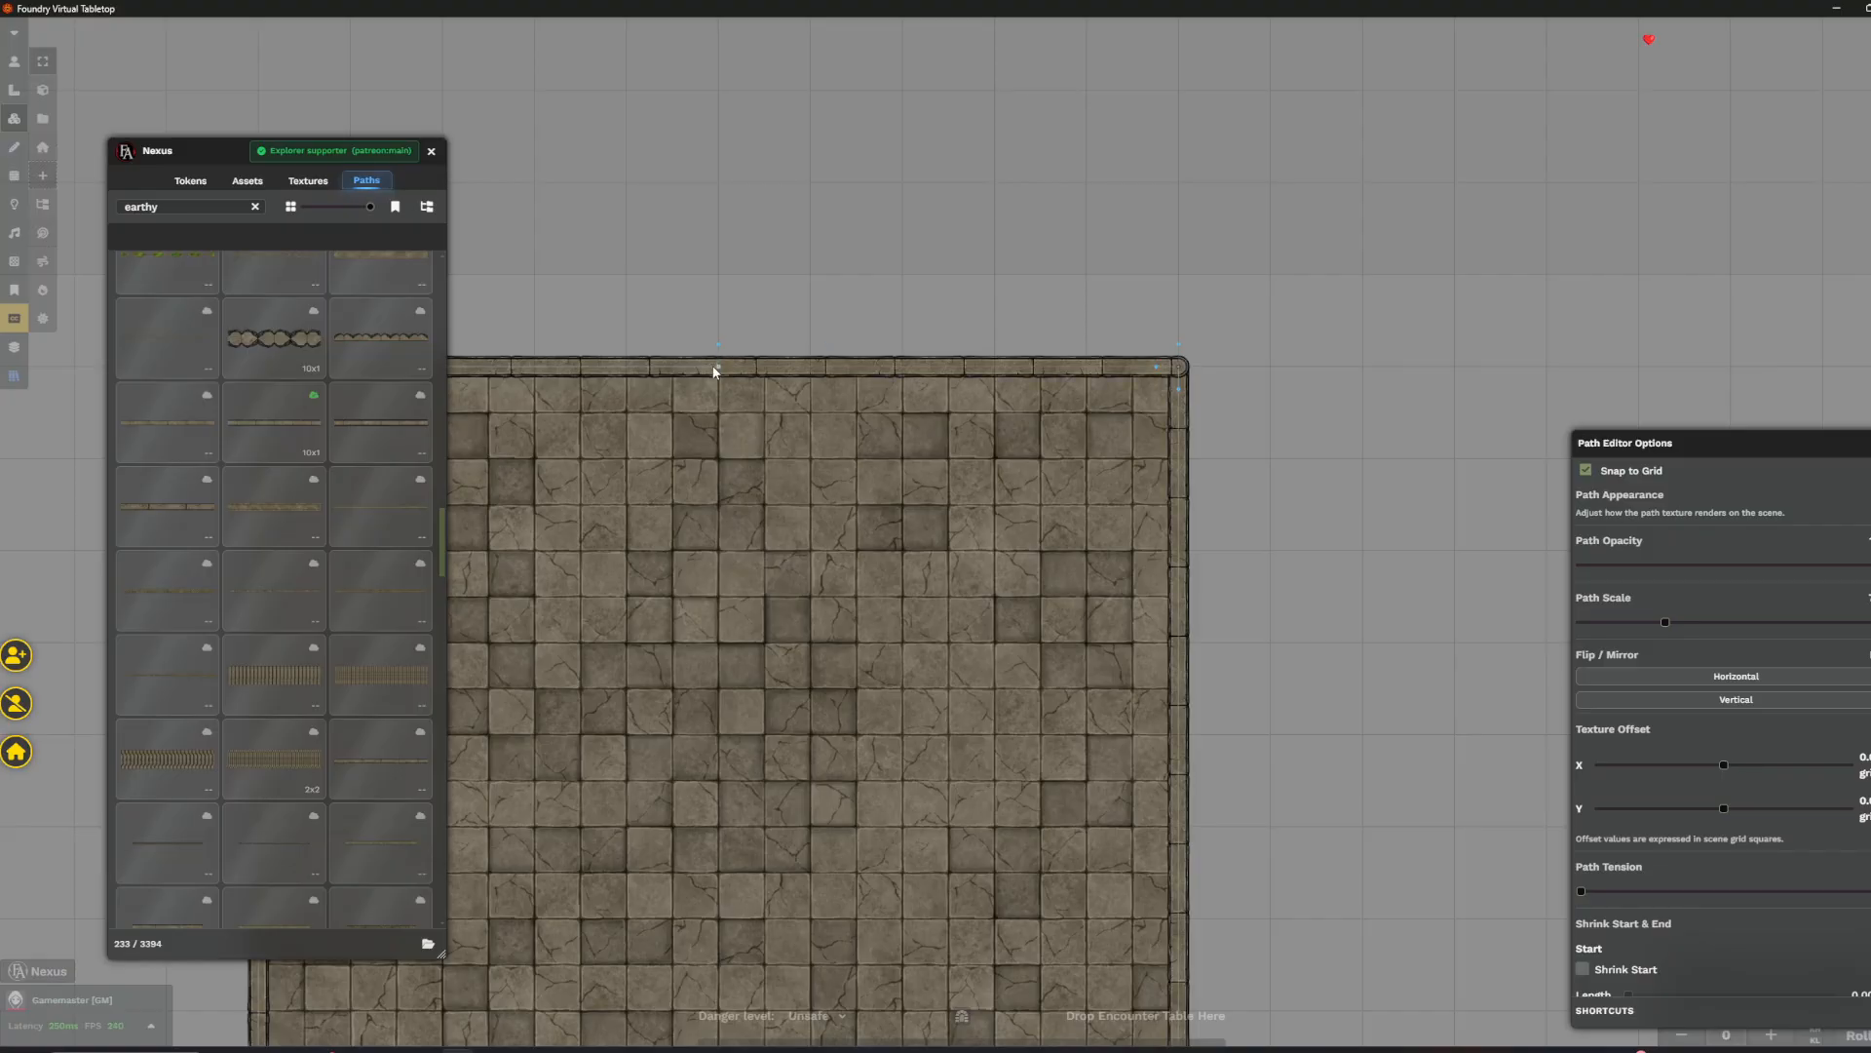
left_click(714, 368)
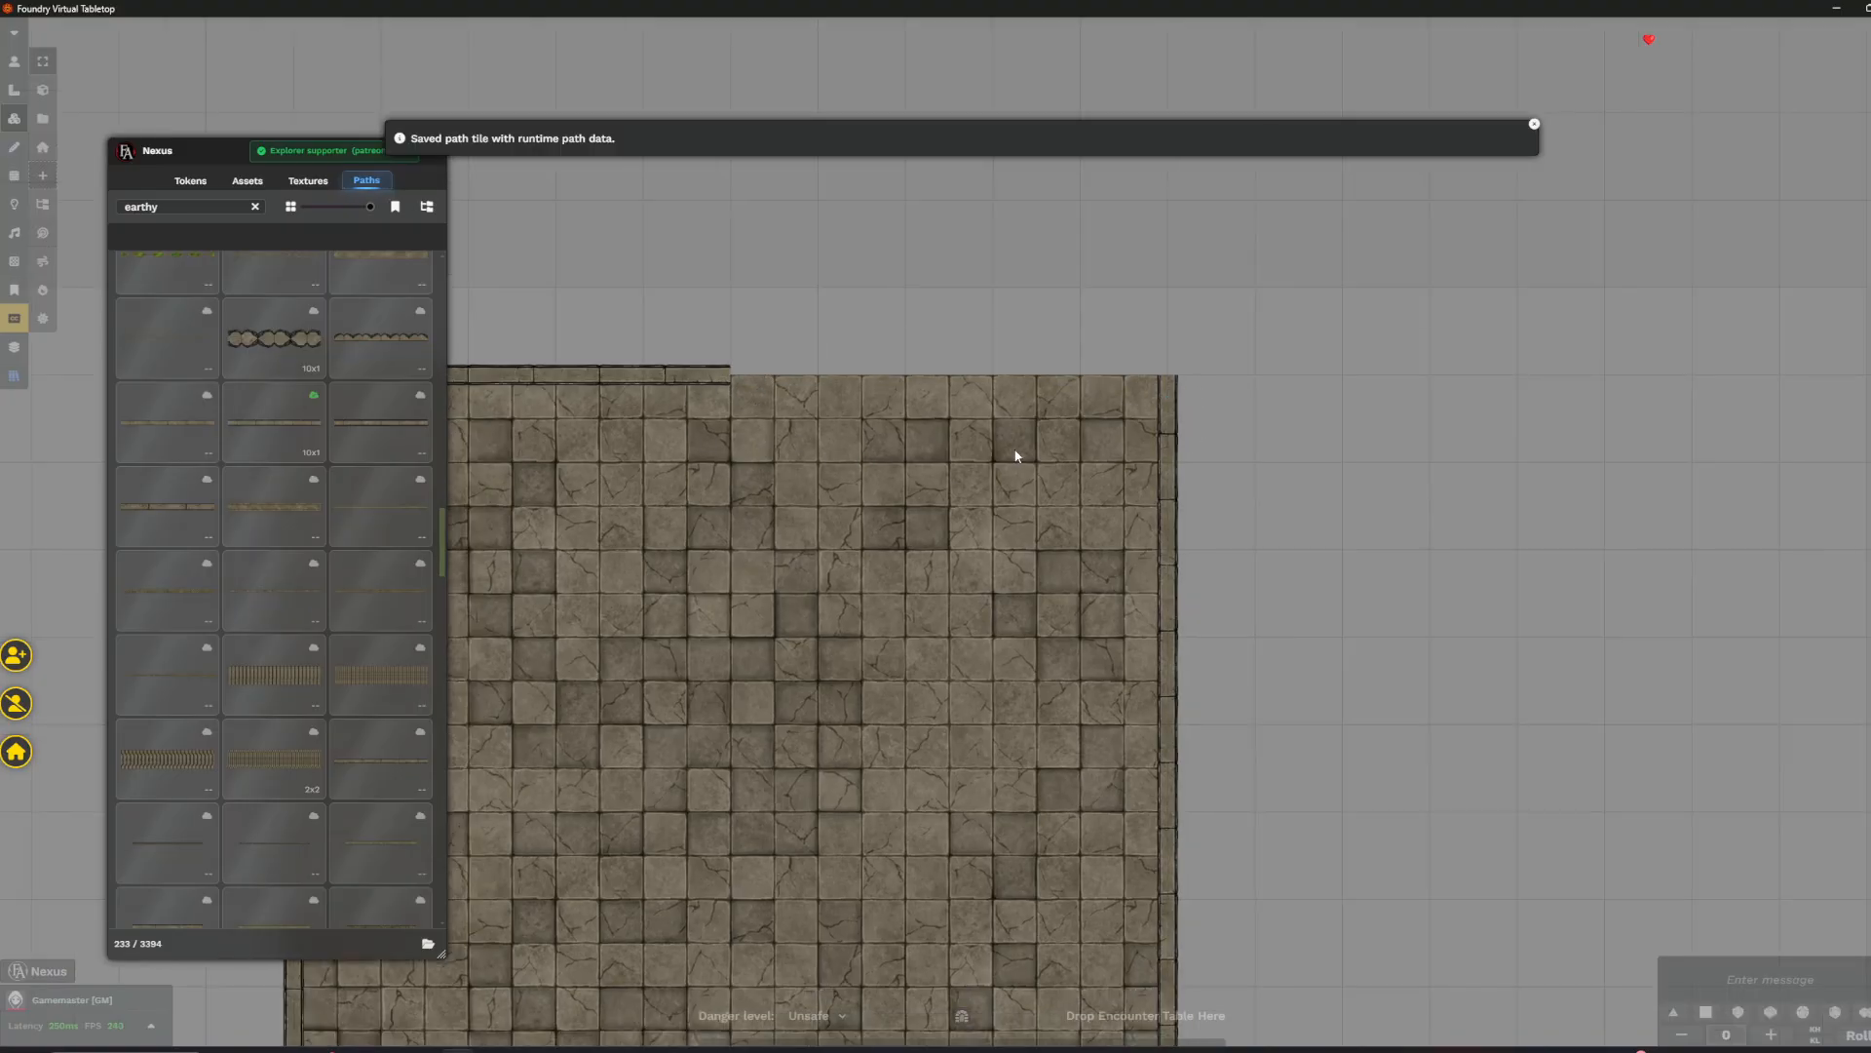
- Reopen the saved wall path for editing and save it again with the square room's upper edge fully closed
left_click(1170, 419)
scroll(1171, 431, "down", 4)
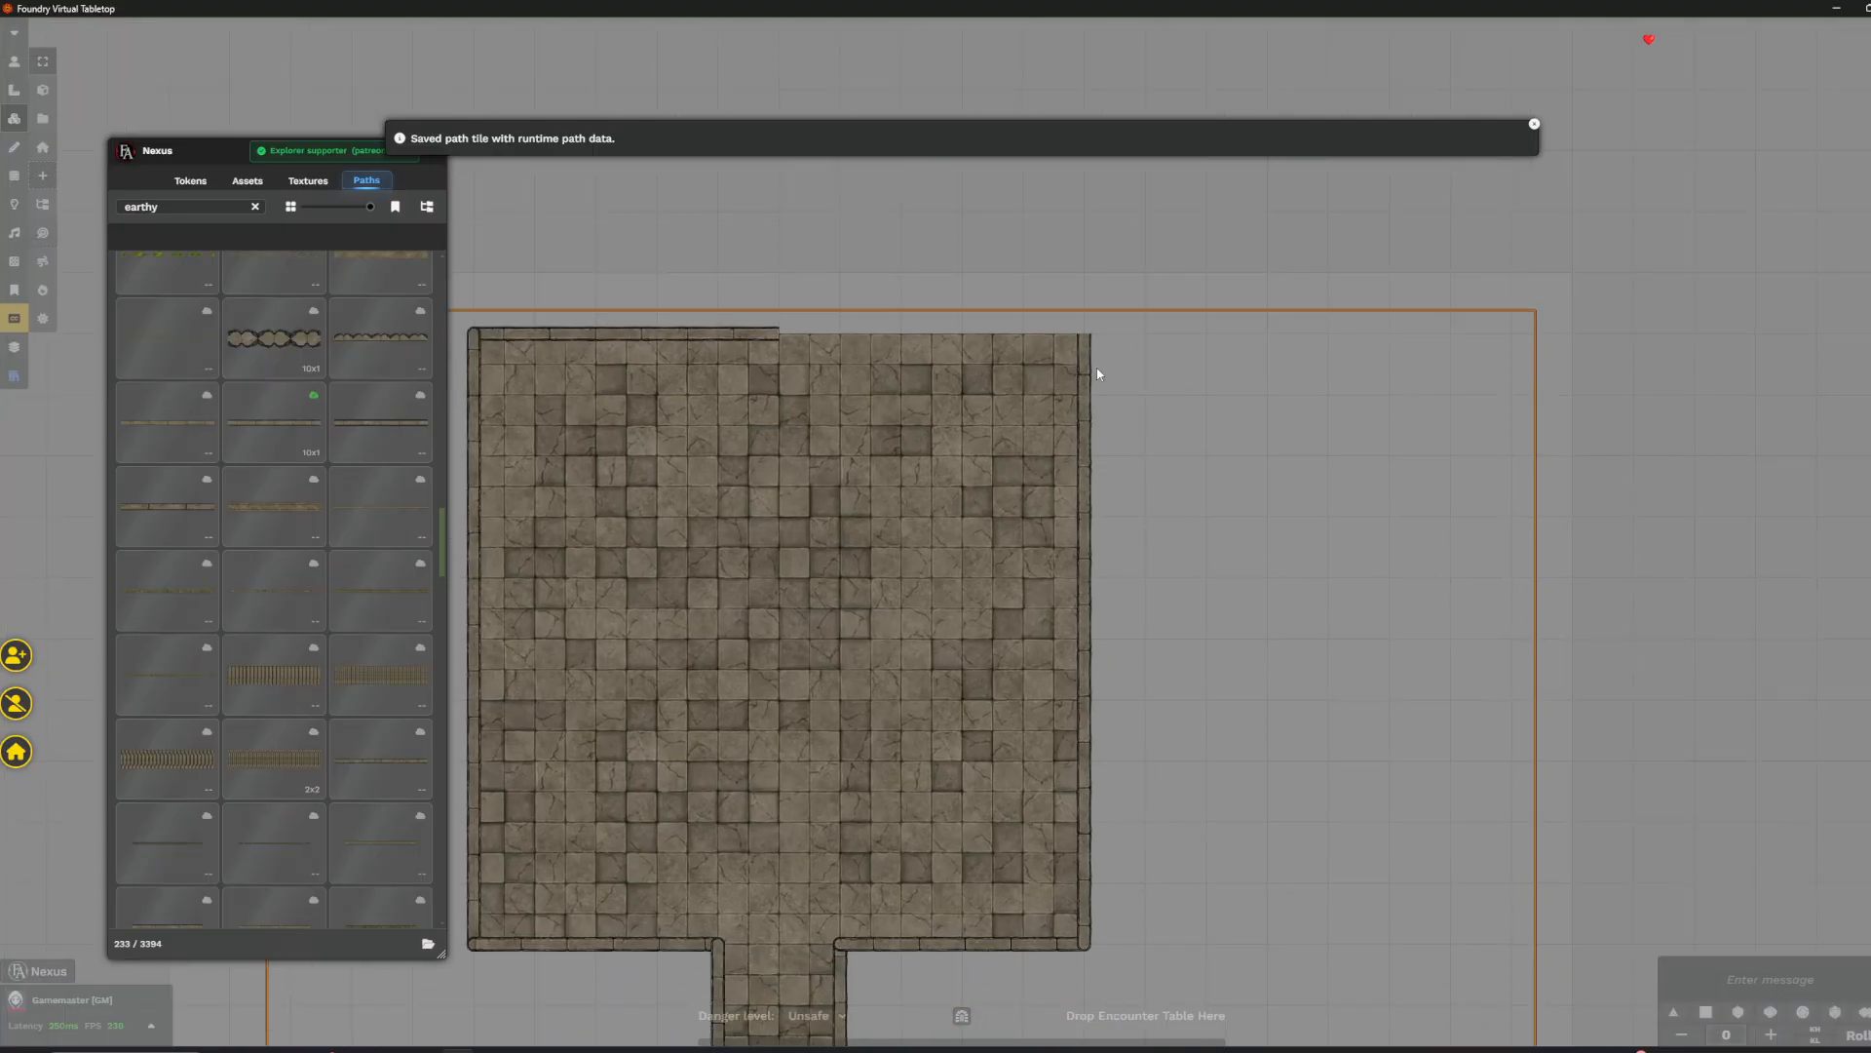
right_click(1090, 368)
left_click(1550, 426)
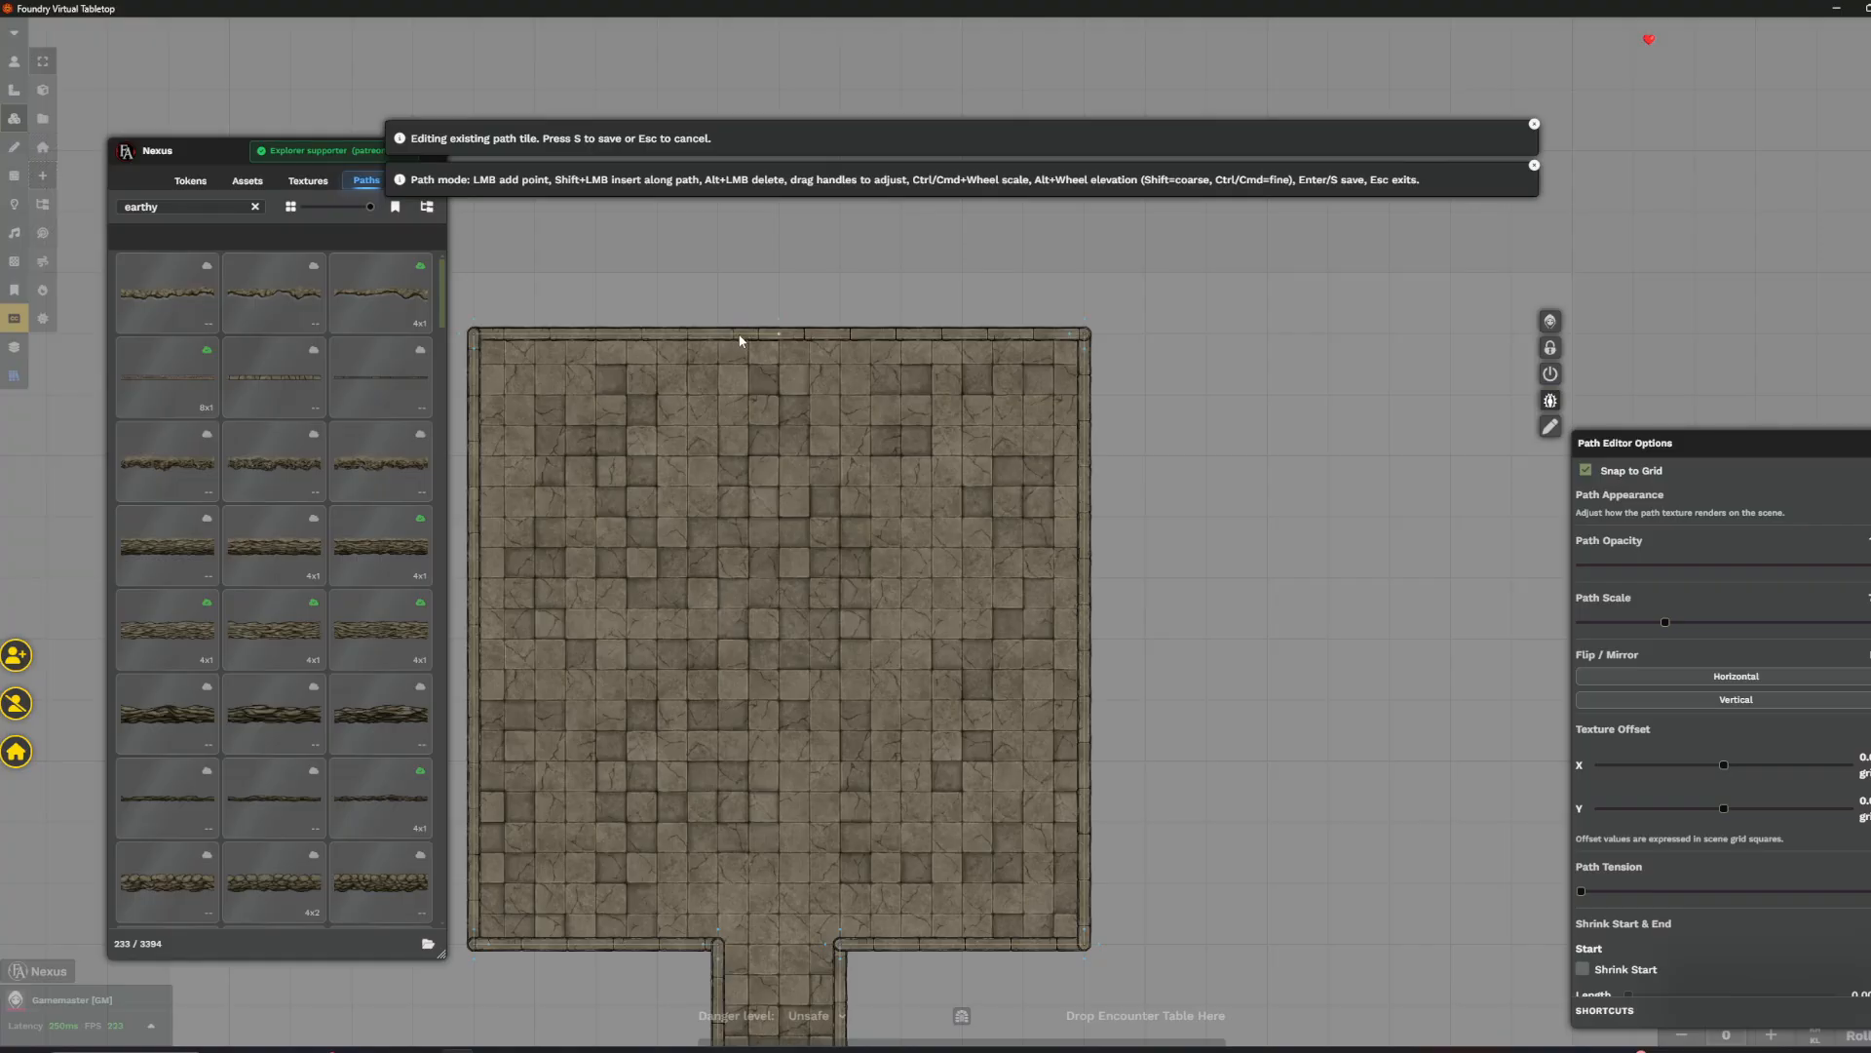
scroll(725, 333, "up", 3)
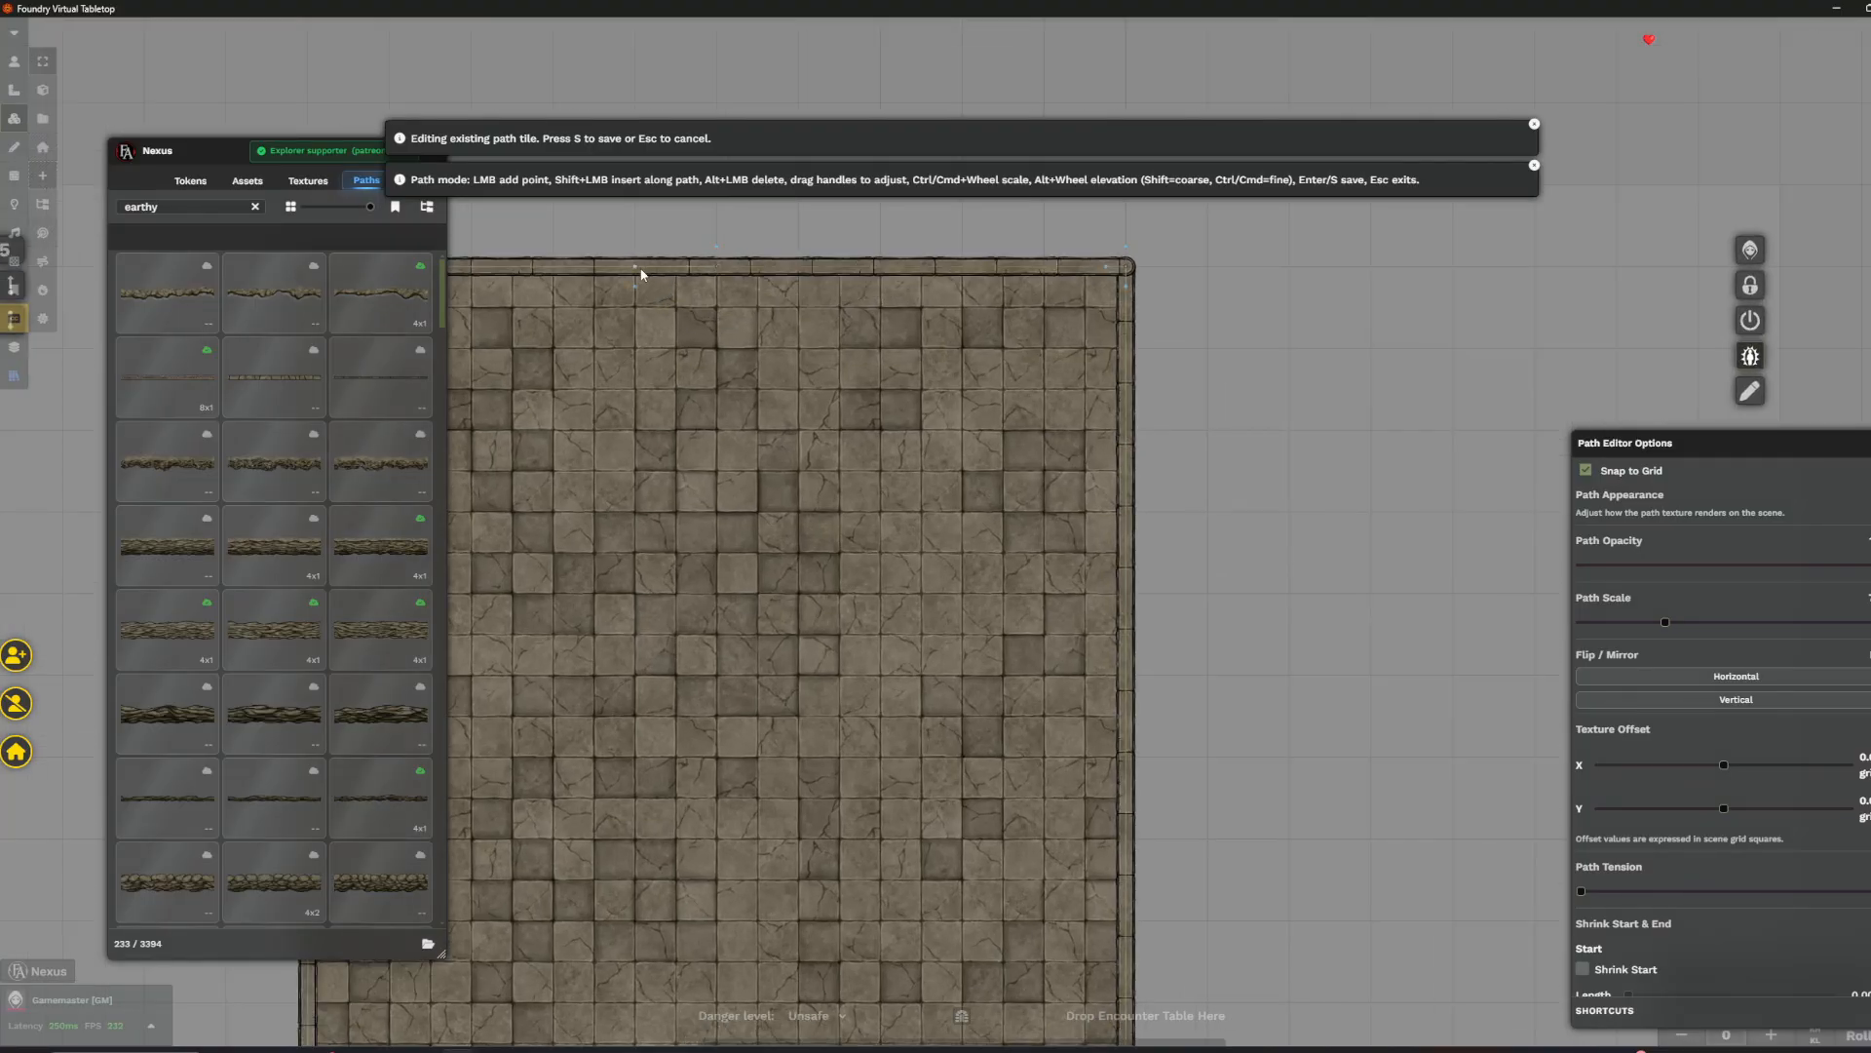
key("s")
scroll(803, 243, "down", 1)
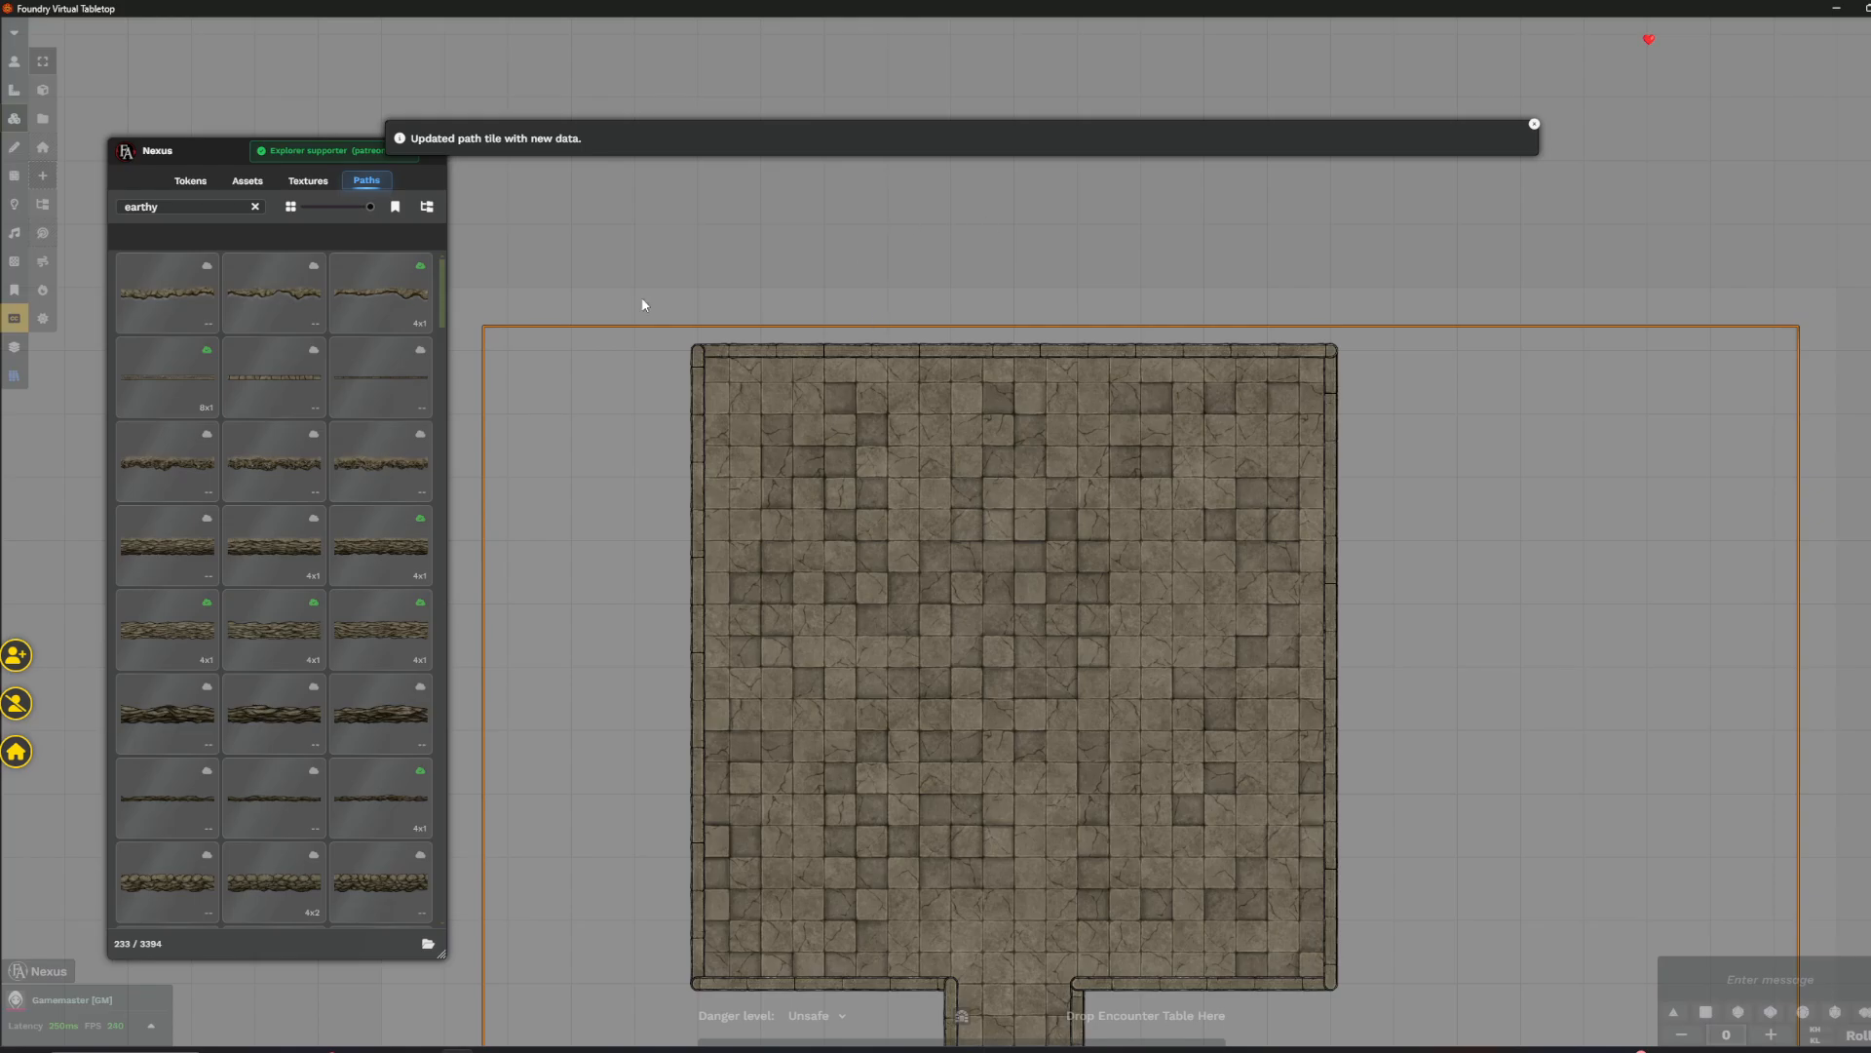
- Search the assets for "earthy pillar" and pick the square stone-block pillar with a plain square centre
left_click(248, 180)
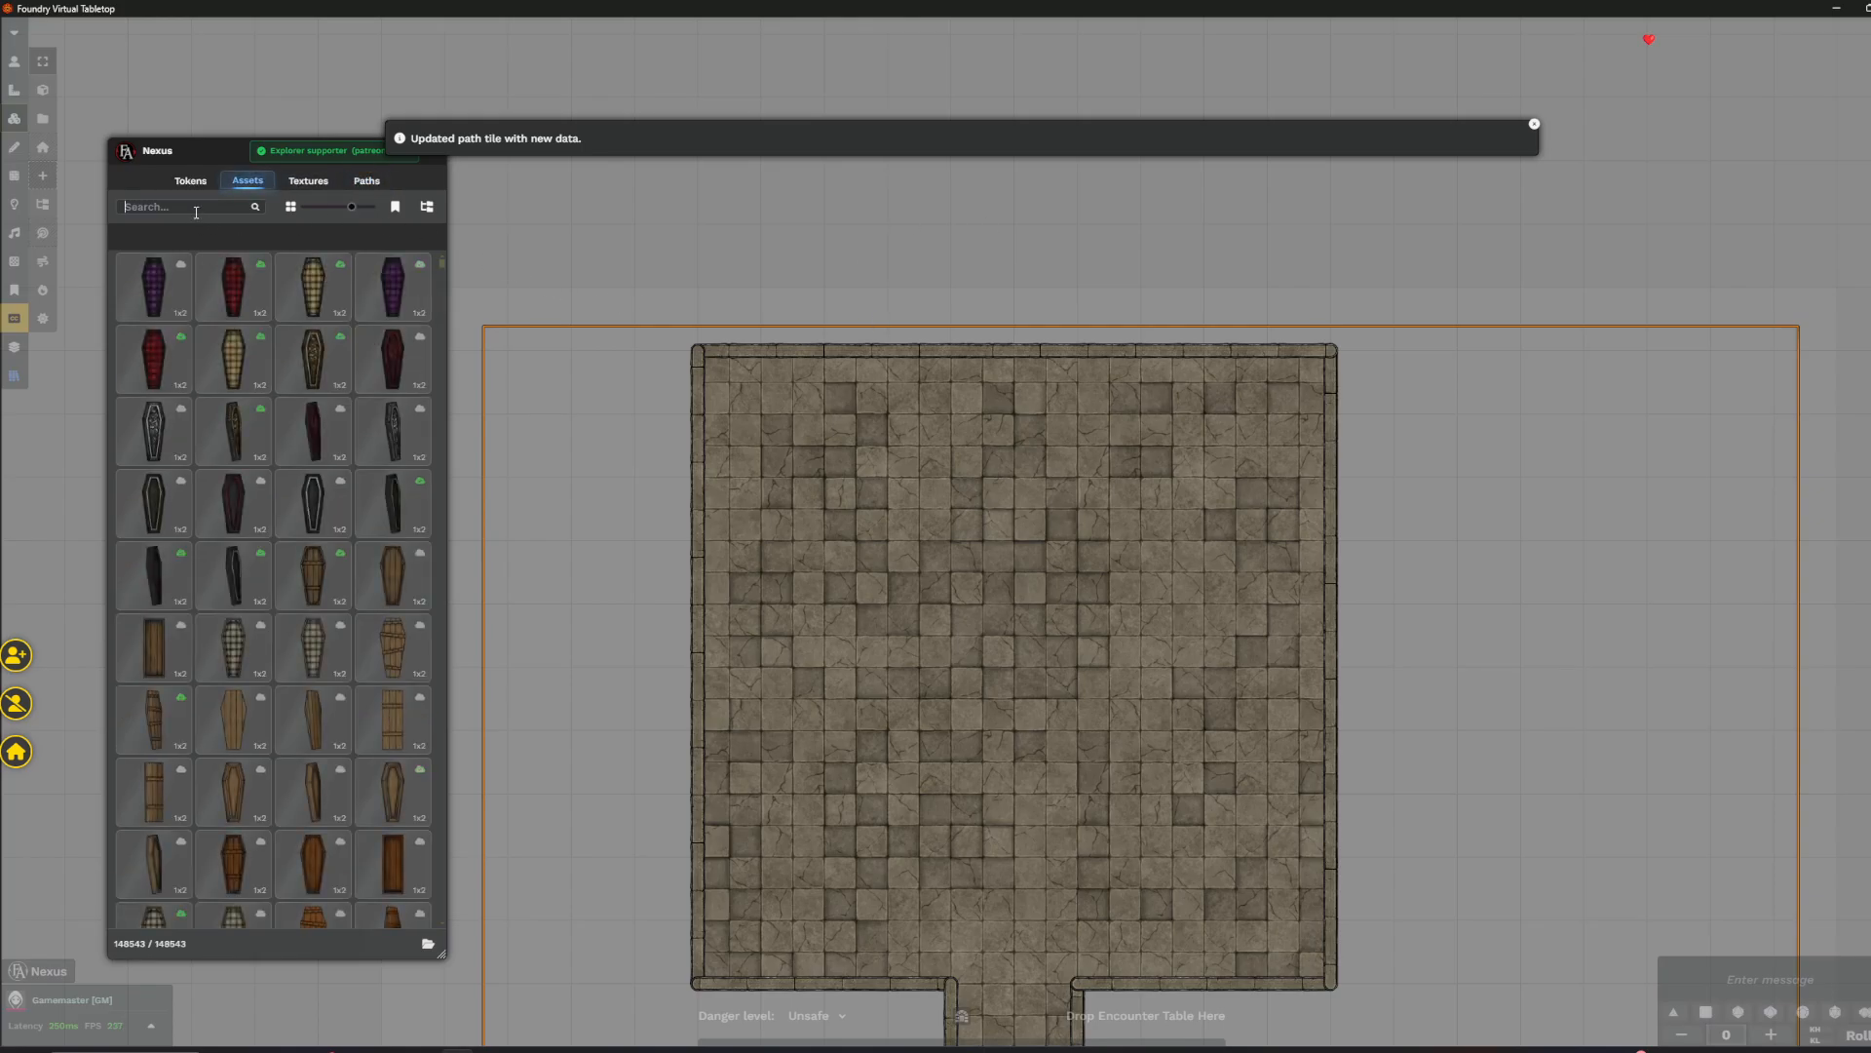
mouse_move(252, 258)
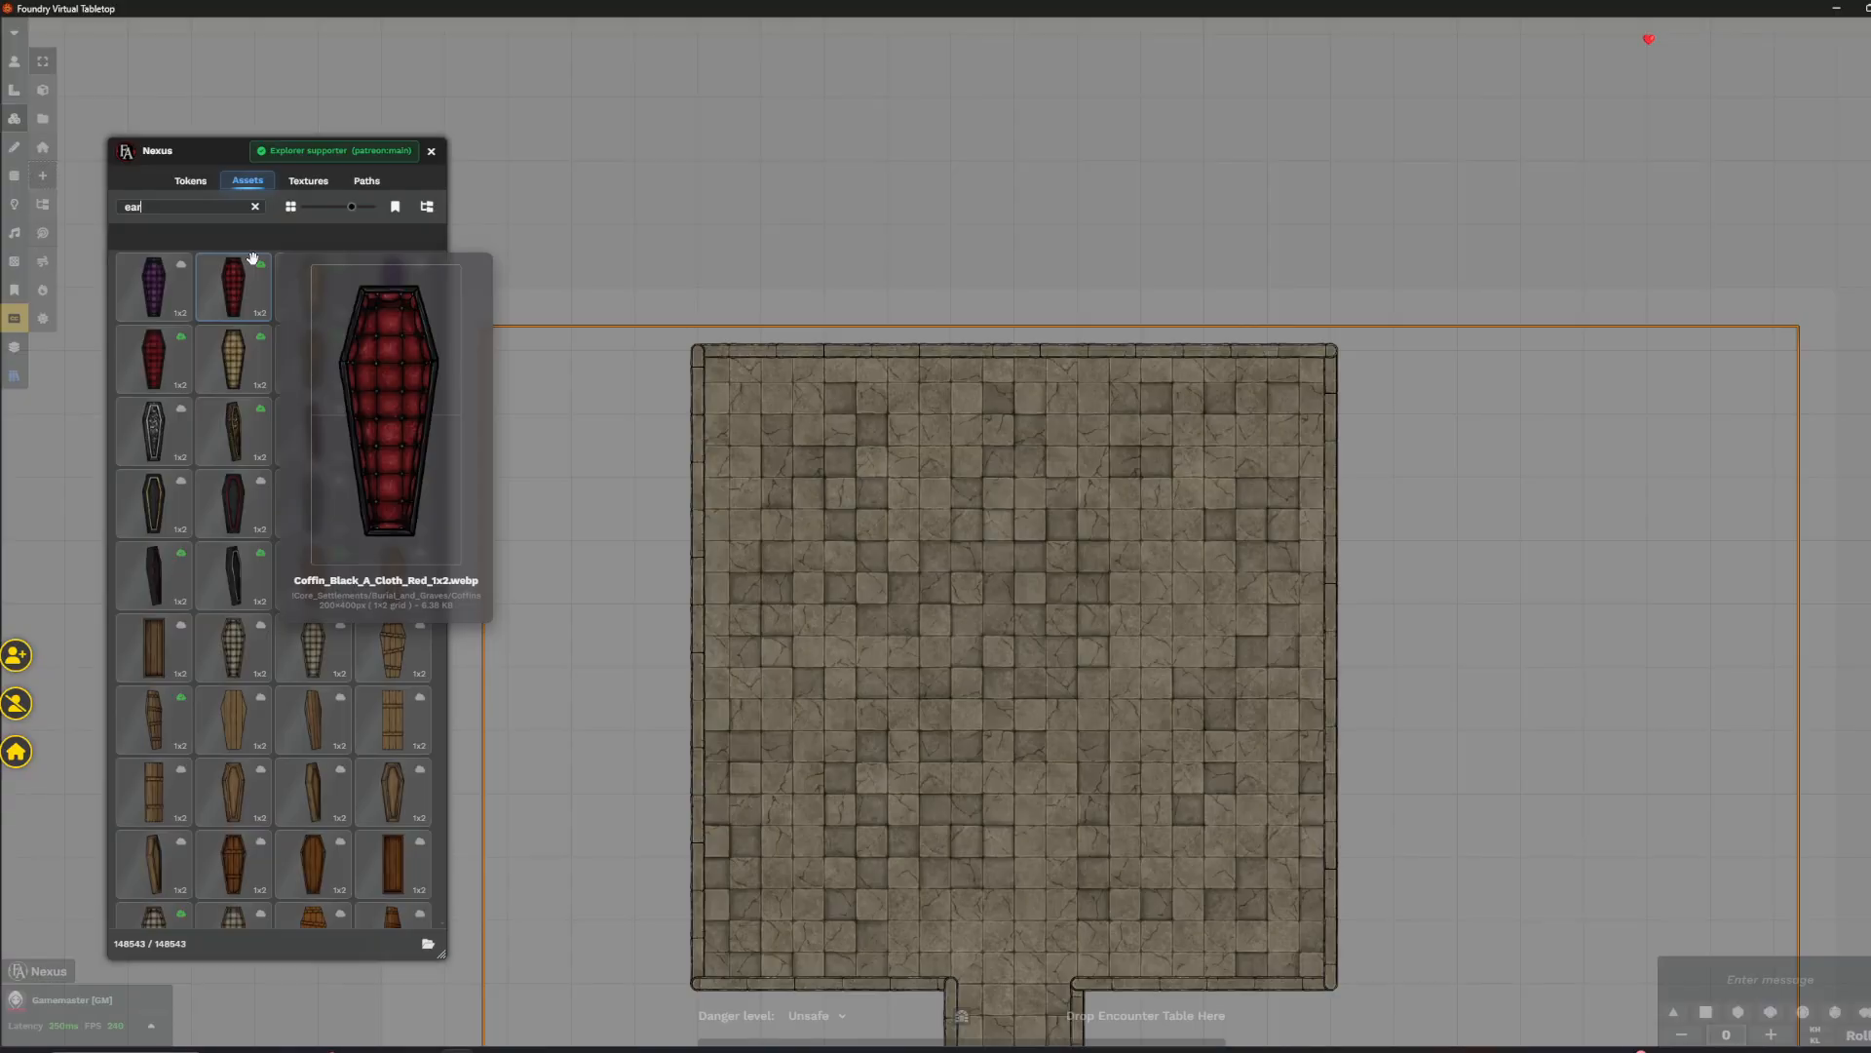
type("pillar")
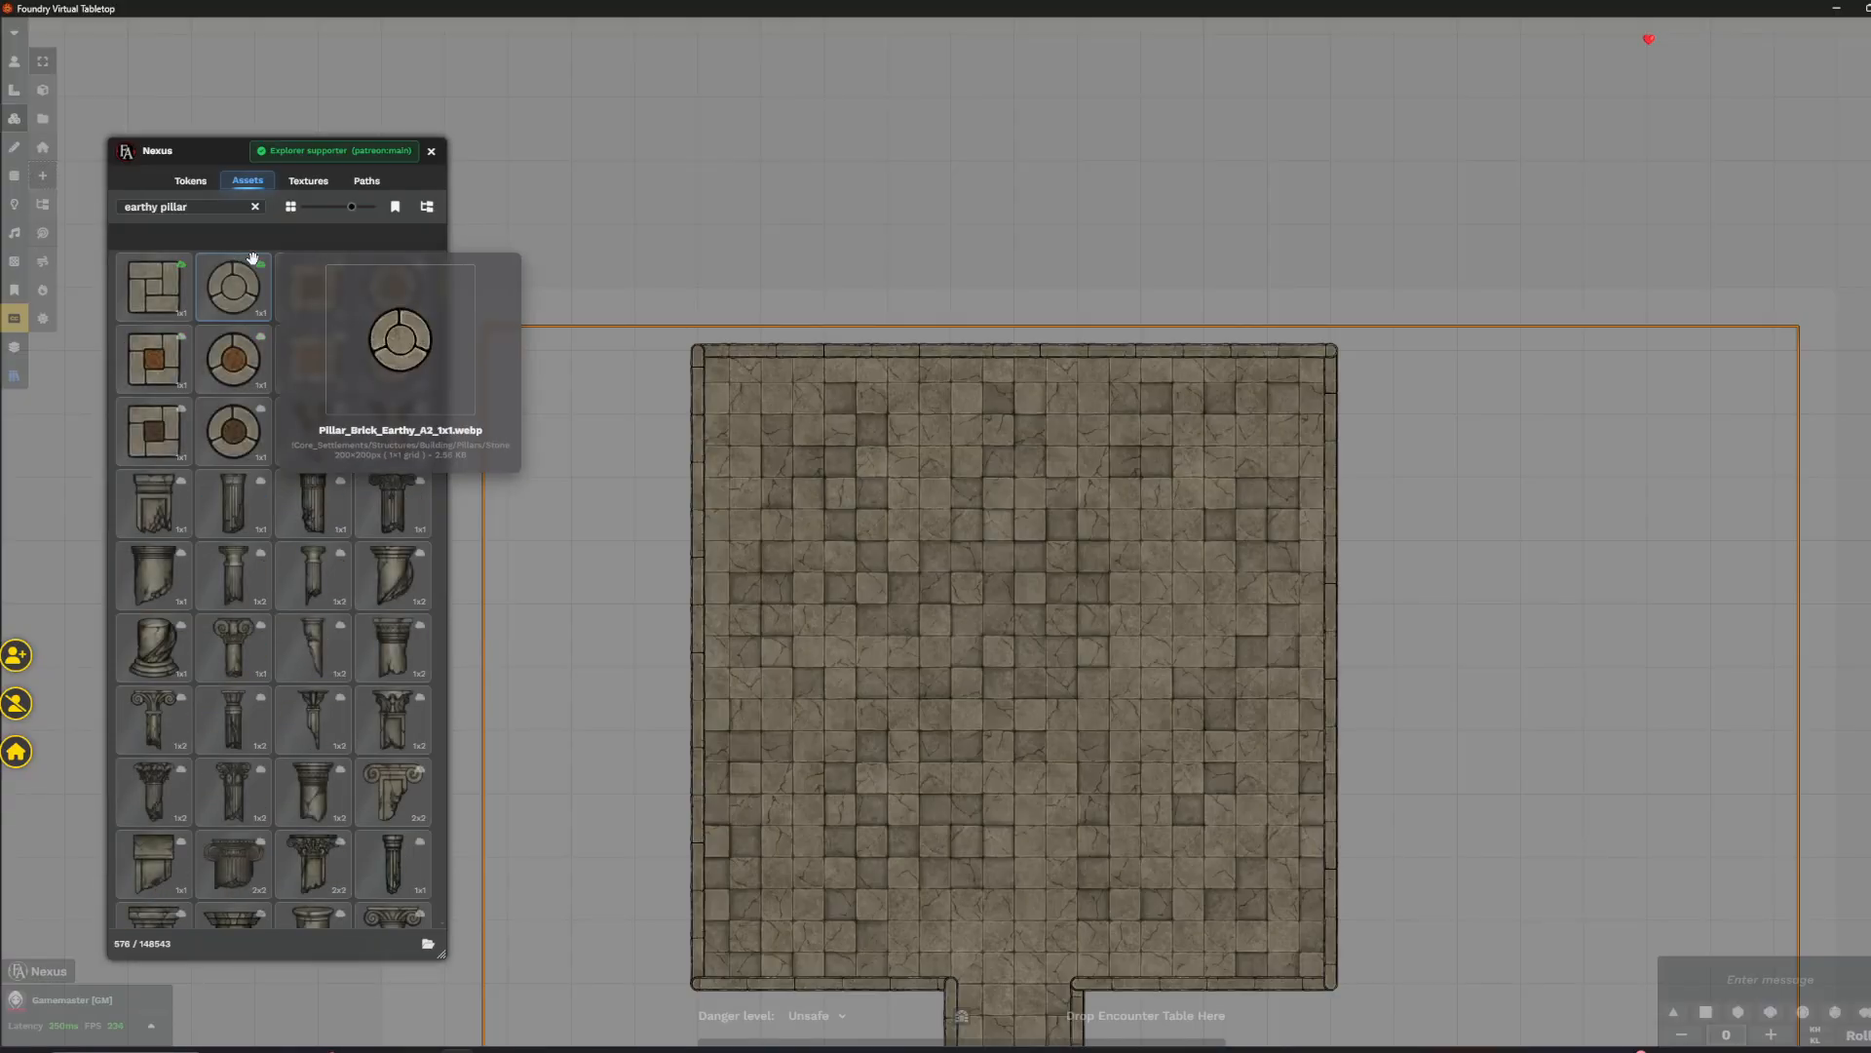
scroll(282, 390, "down", 1)
scroll(284, 392, "down", 14)
left_click_drag(443, 400, 444, 769)
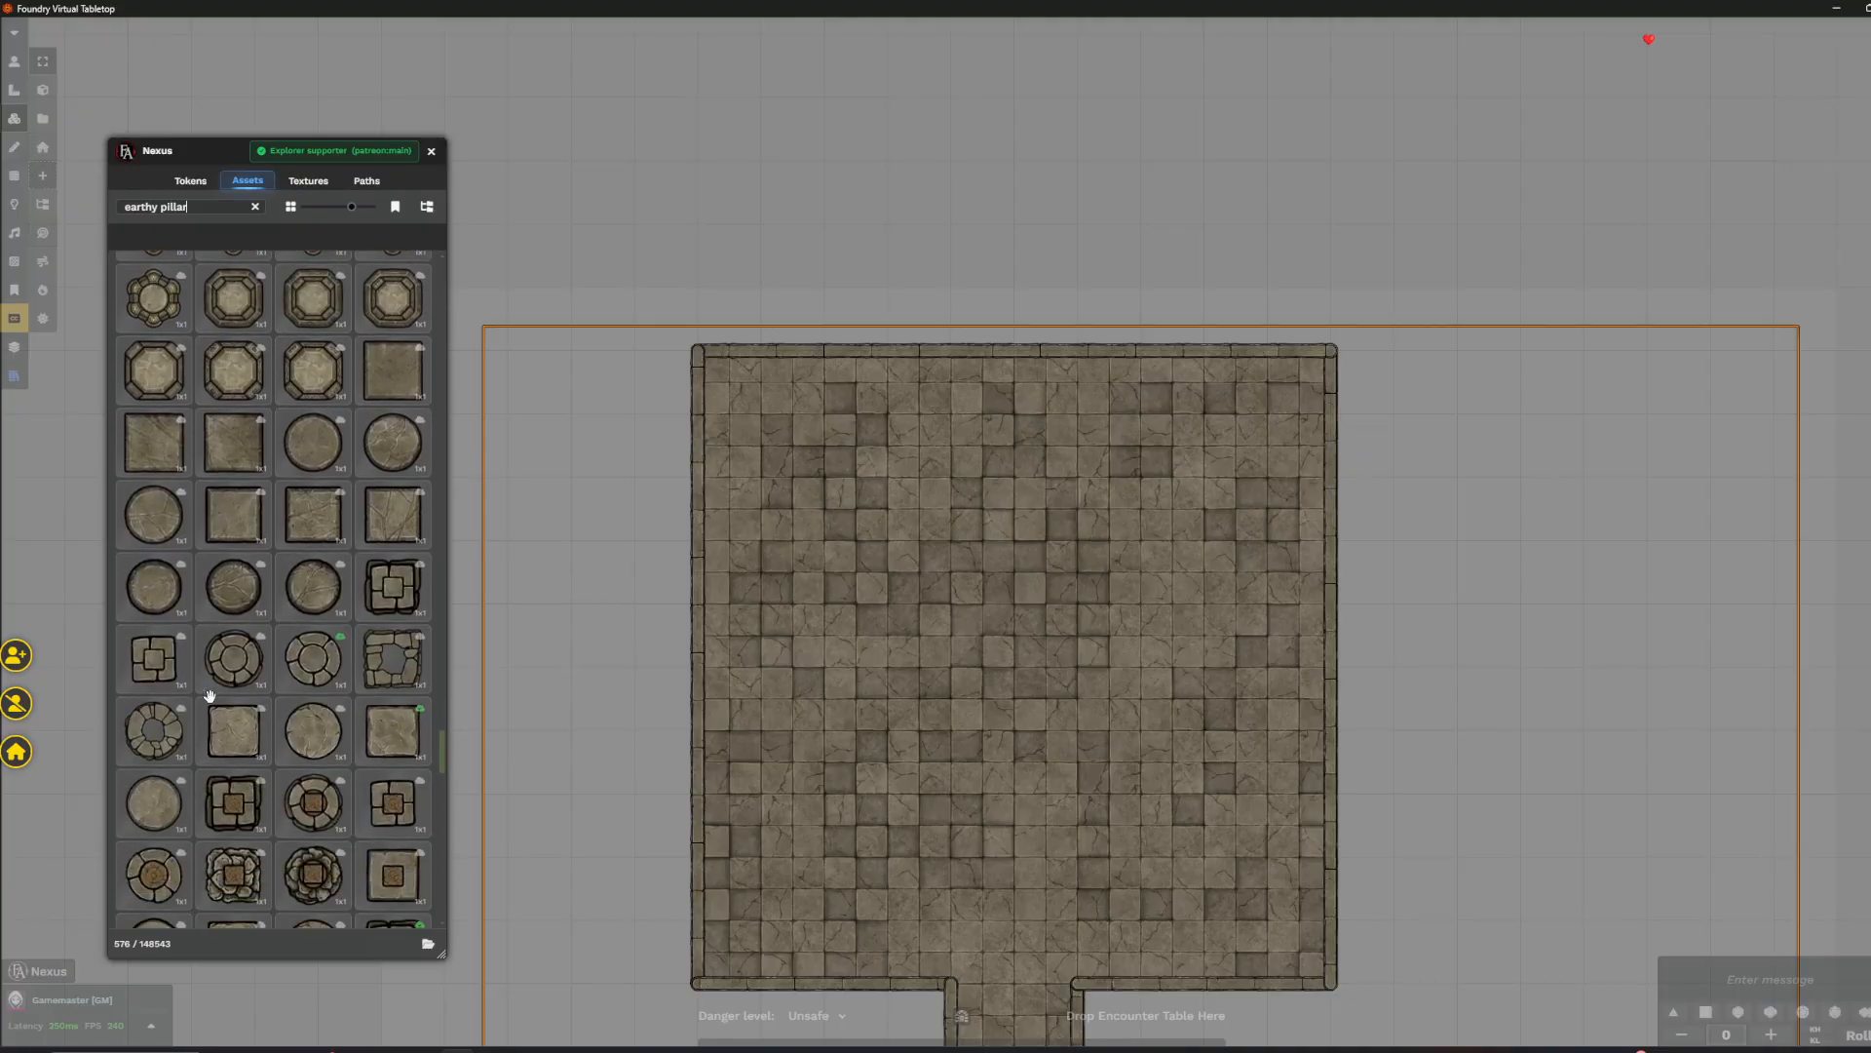
left_click(153, 658)
- Place the pillar on the square room's upper-left wall corner at elevation 6.5
scroll(342, 747, "down", 1)
scroll(302, 683, "down", 3)
scroll(668, 368, "up", 5)
scroll(696, 484, "up", 2)
scroll(697, 482, "up", 8, "alt")
scroll(697, 481, "down", 2, "alt")
left_click(697, 482)
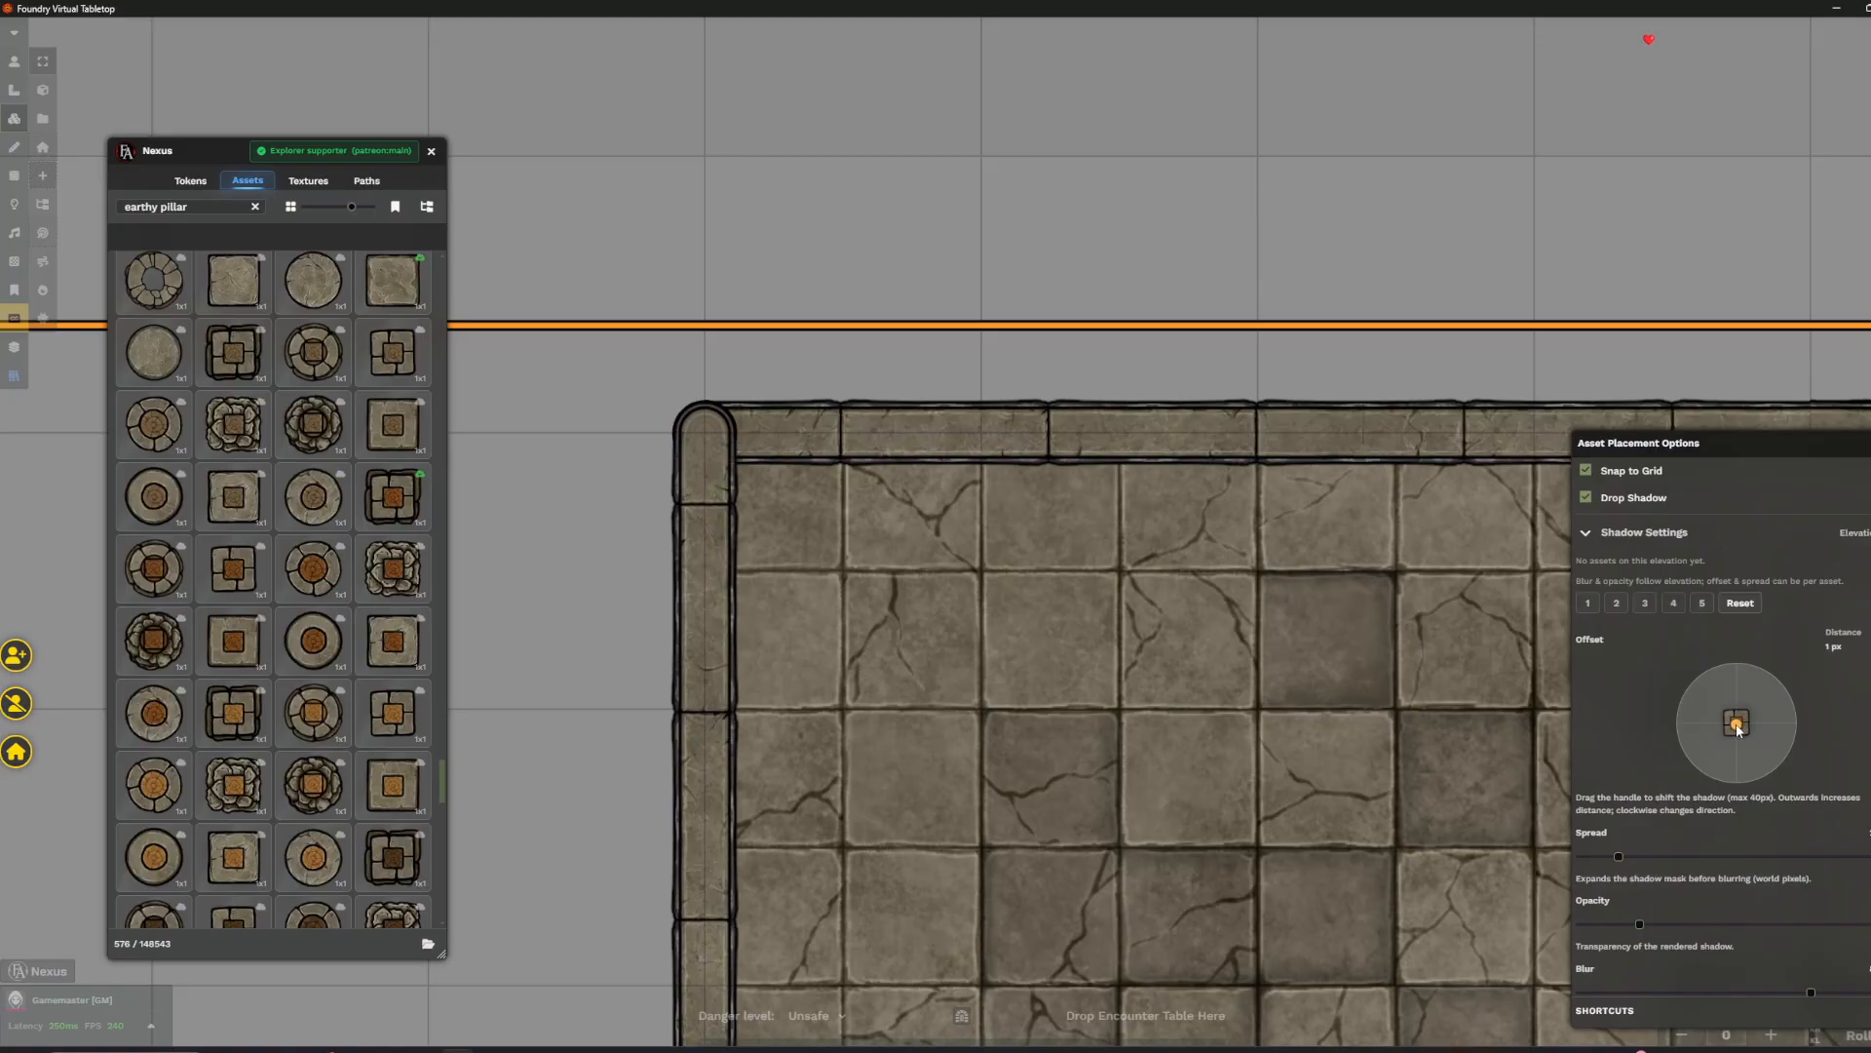
left_click(718, 455)
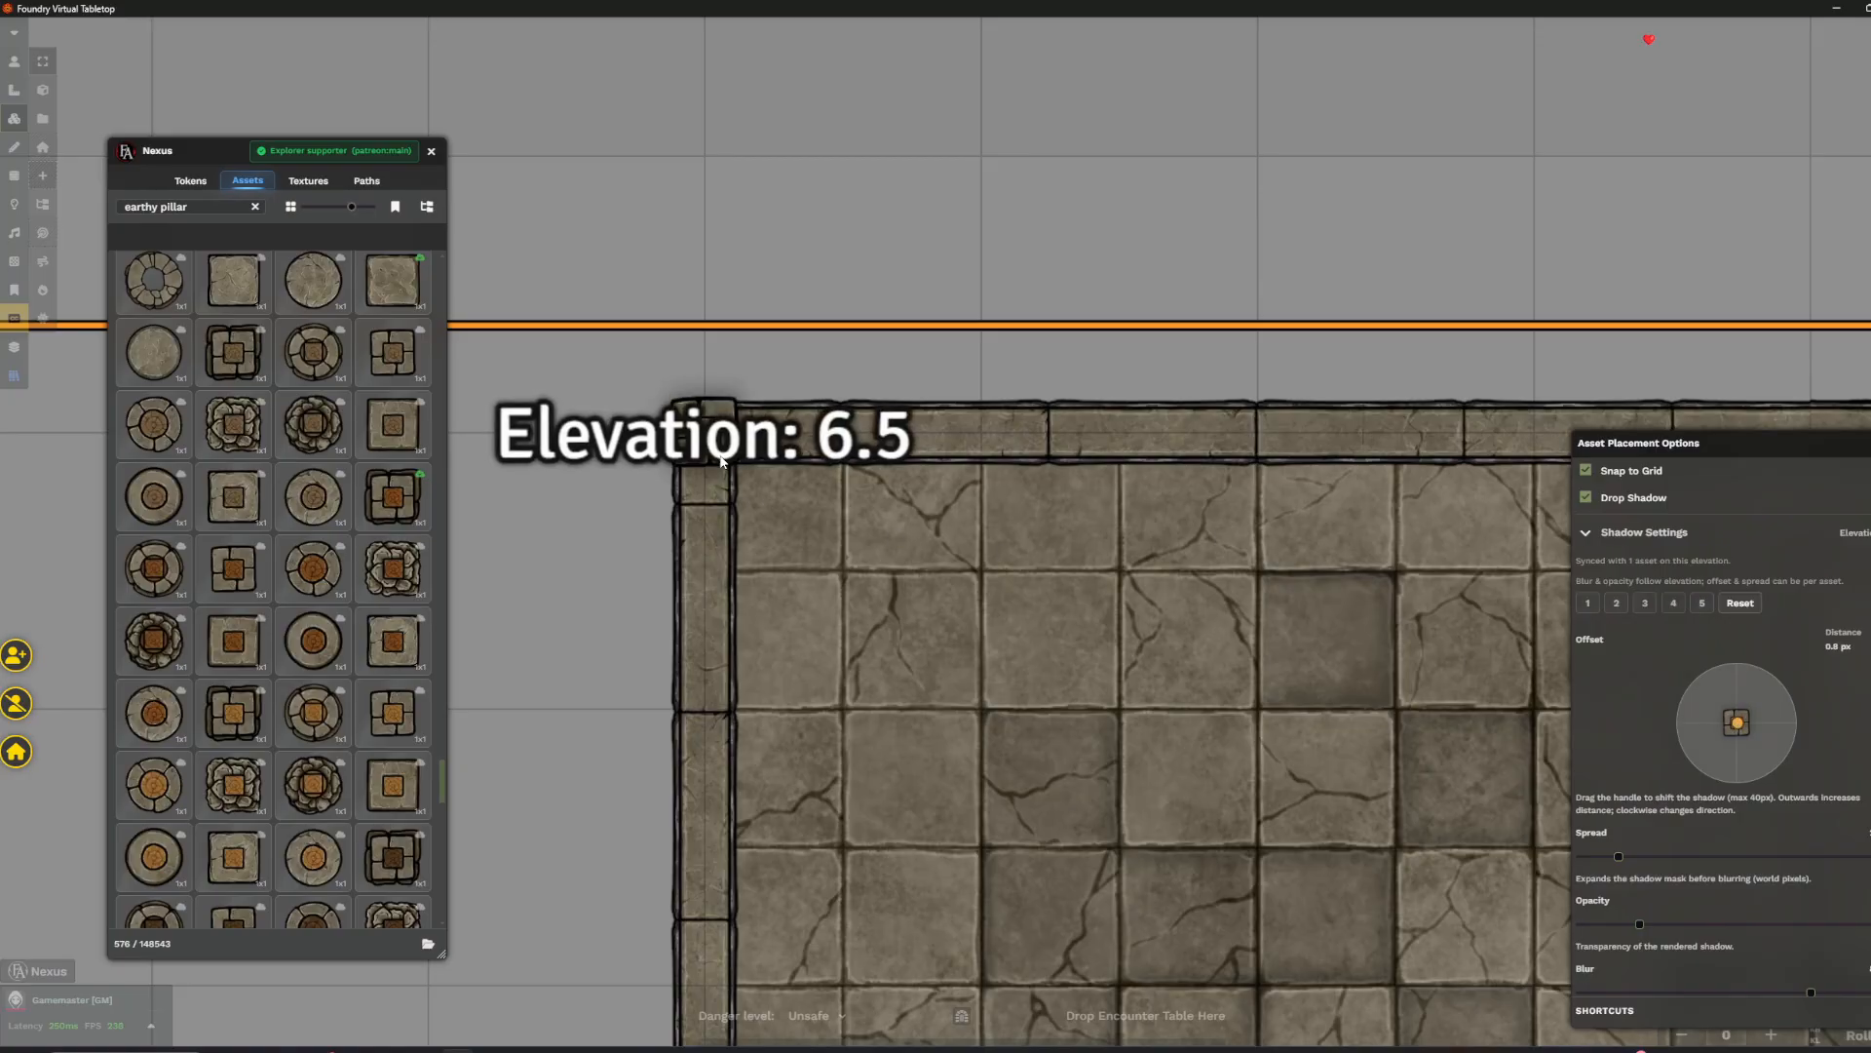
- Place a matching pillar on the square room's upper-right wall corner
scroll(836, 542, "down", 10)
scroll(980, 443, "up", 4)
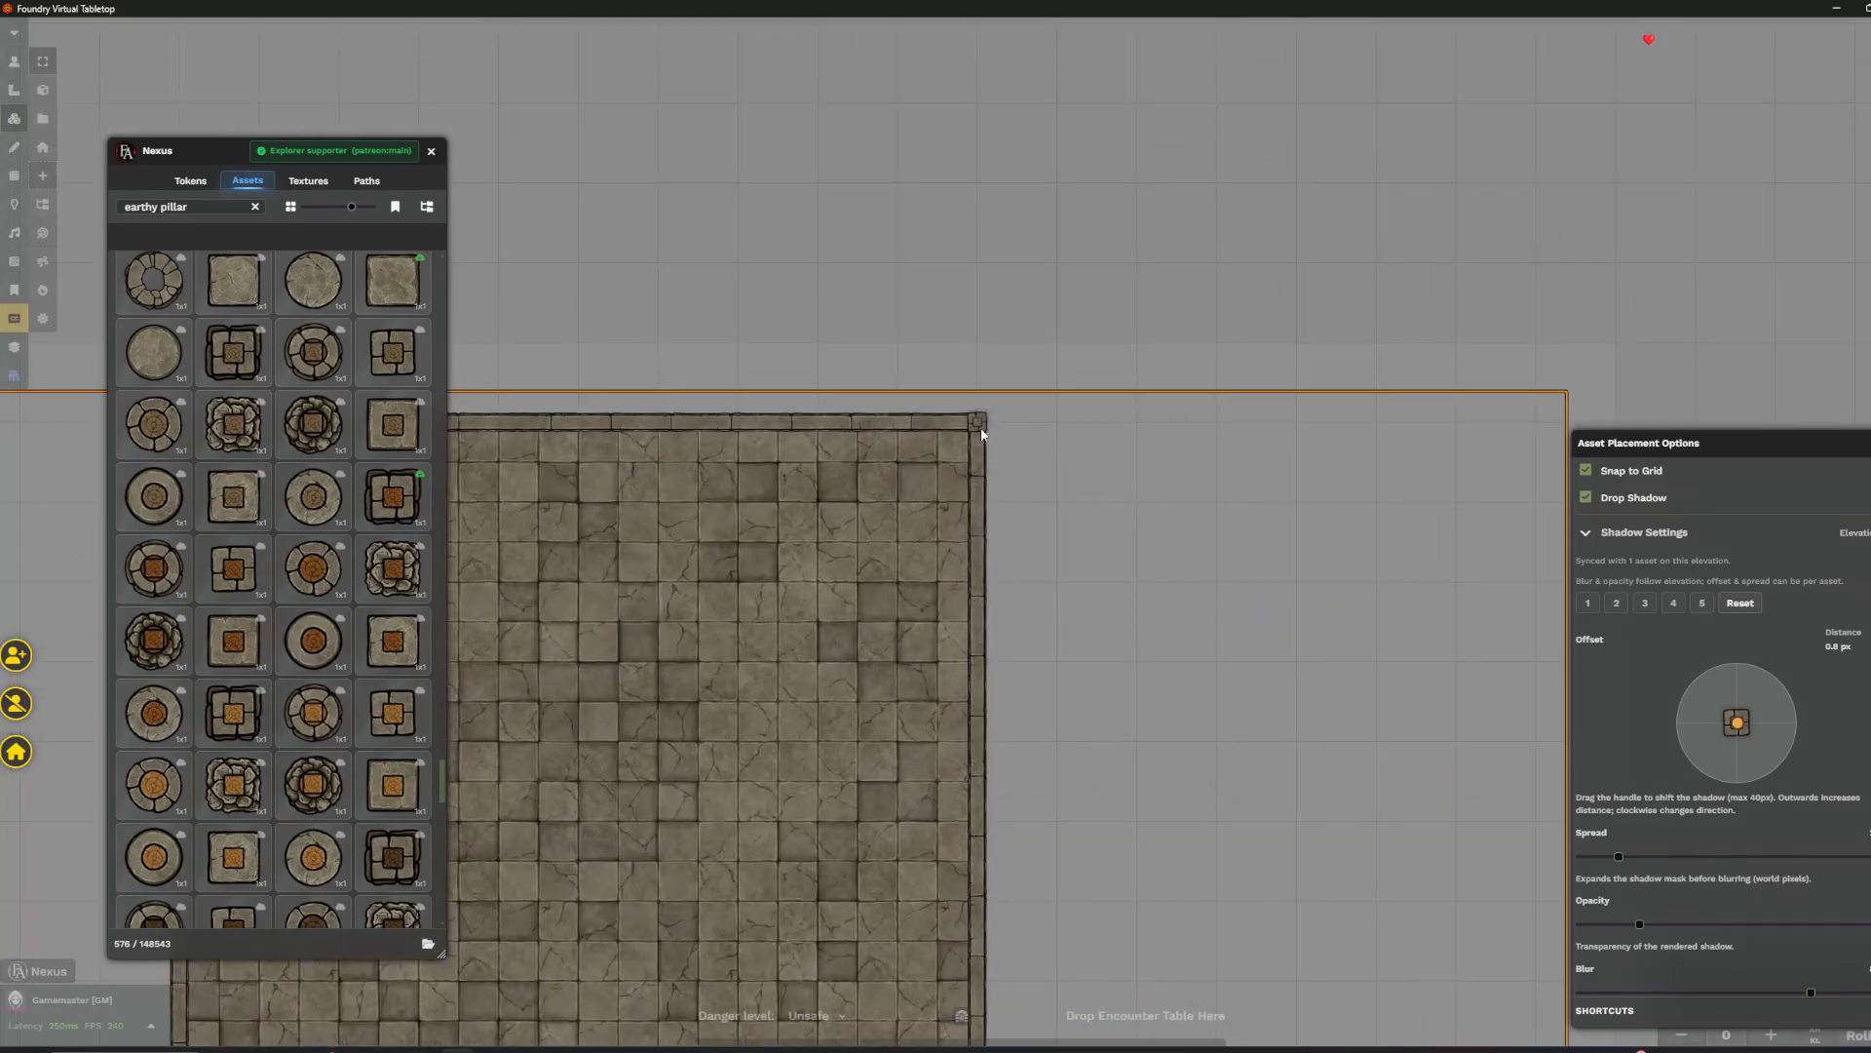
scroll(979, 424, "up", 8)
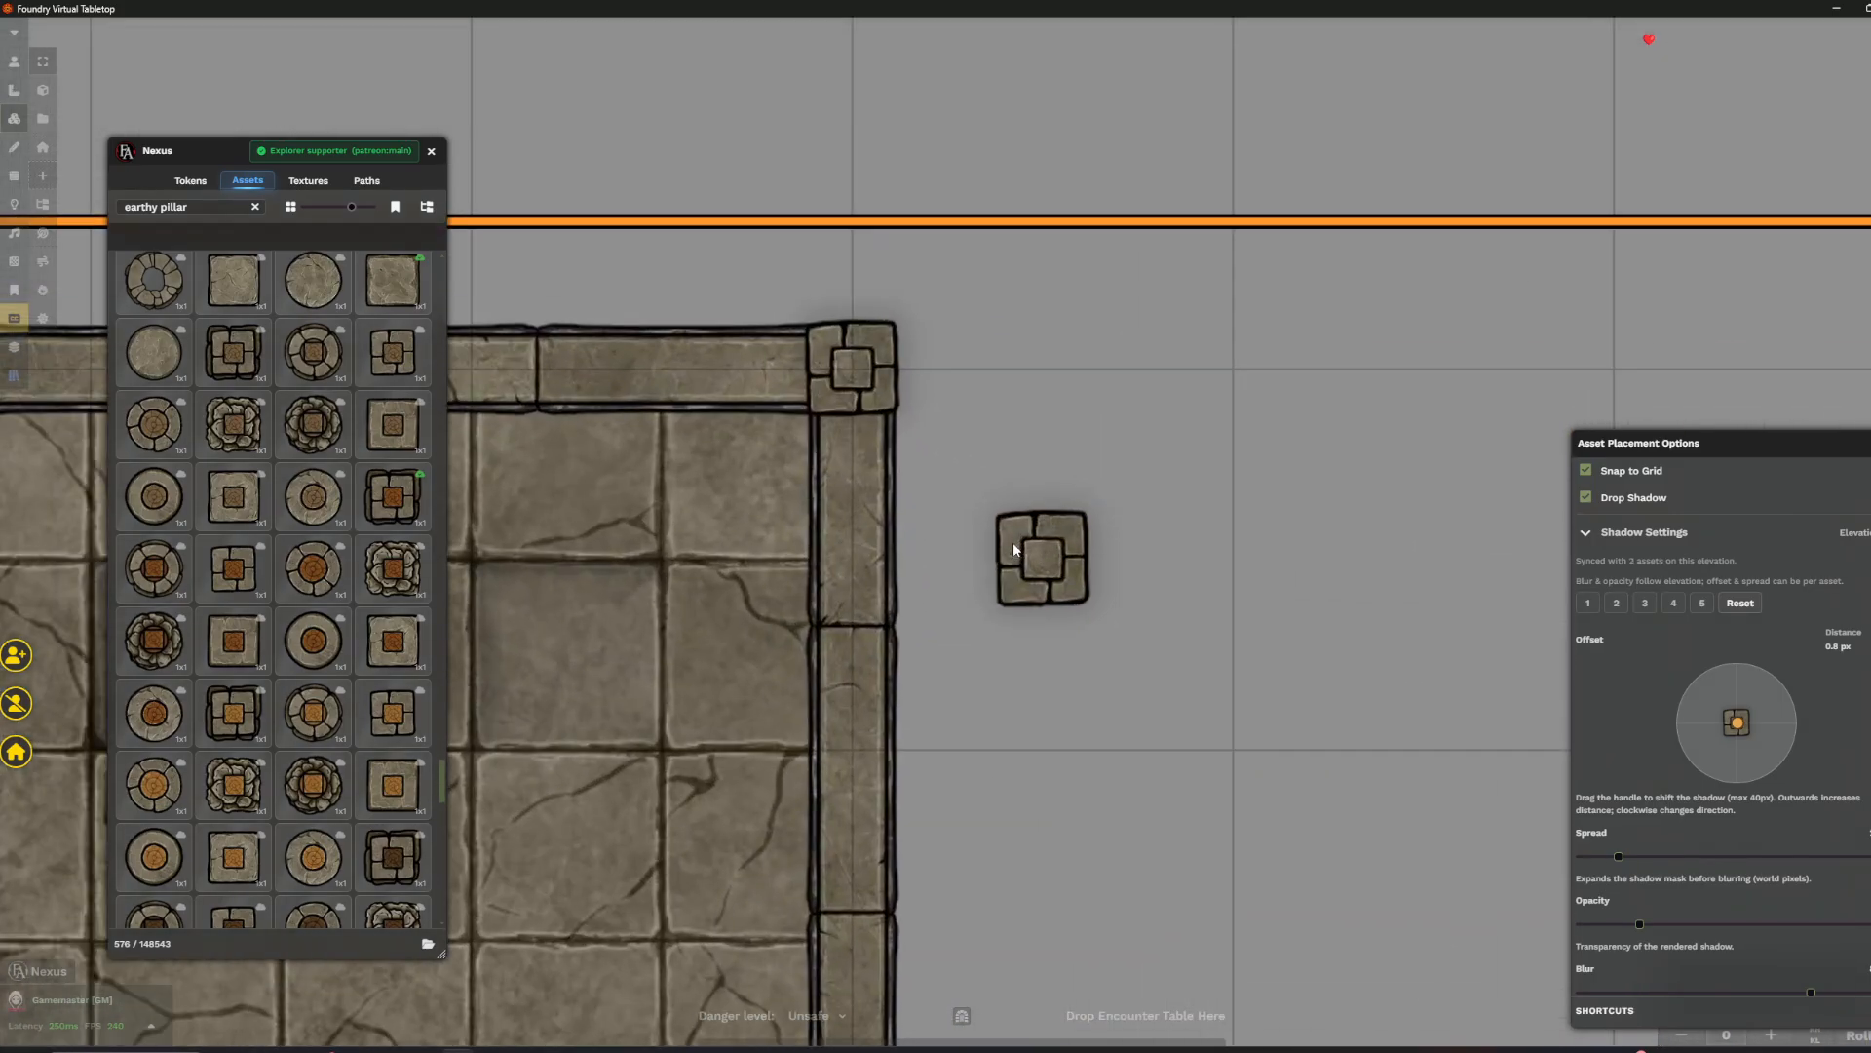
- Try a stronger pillar drop shadow offset 36 px up and to the right, with larger spread and higher opacity
left_click_drag(1767, 719, 1775, 708)
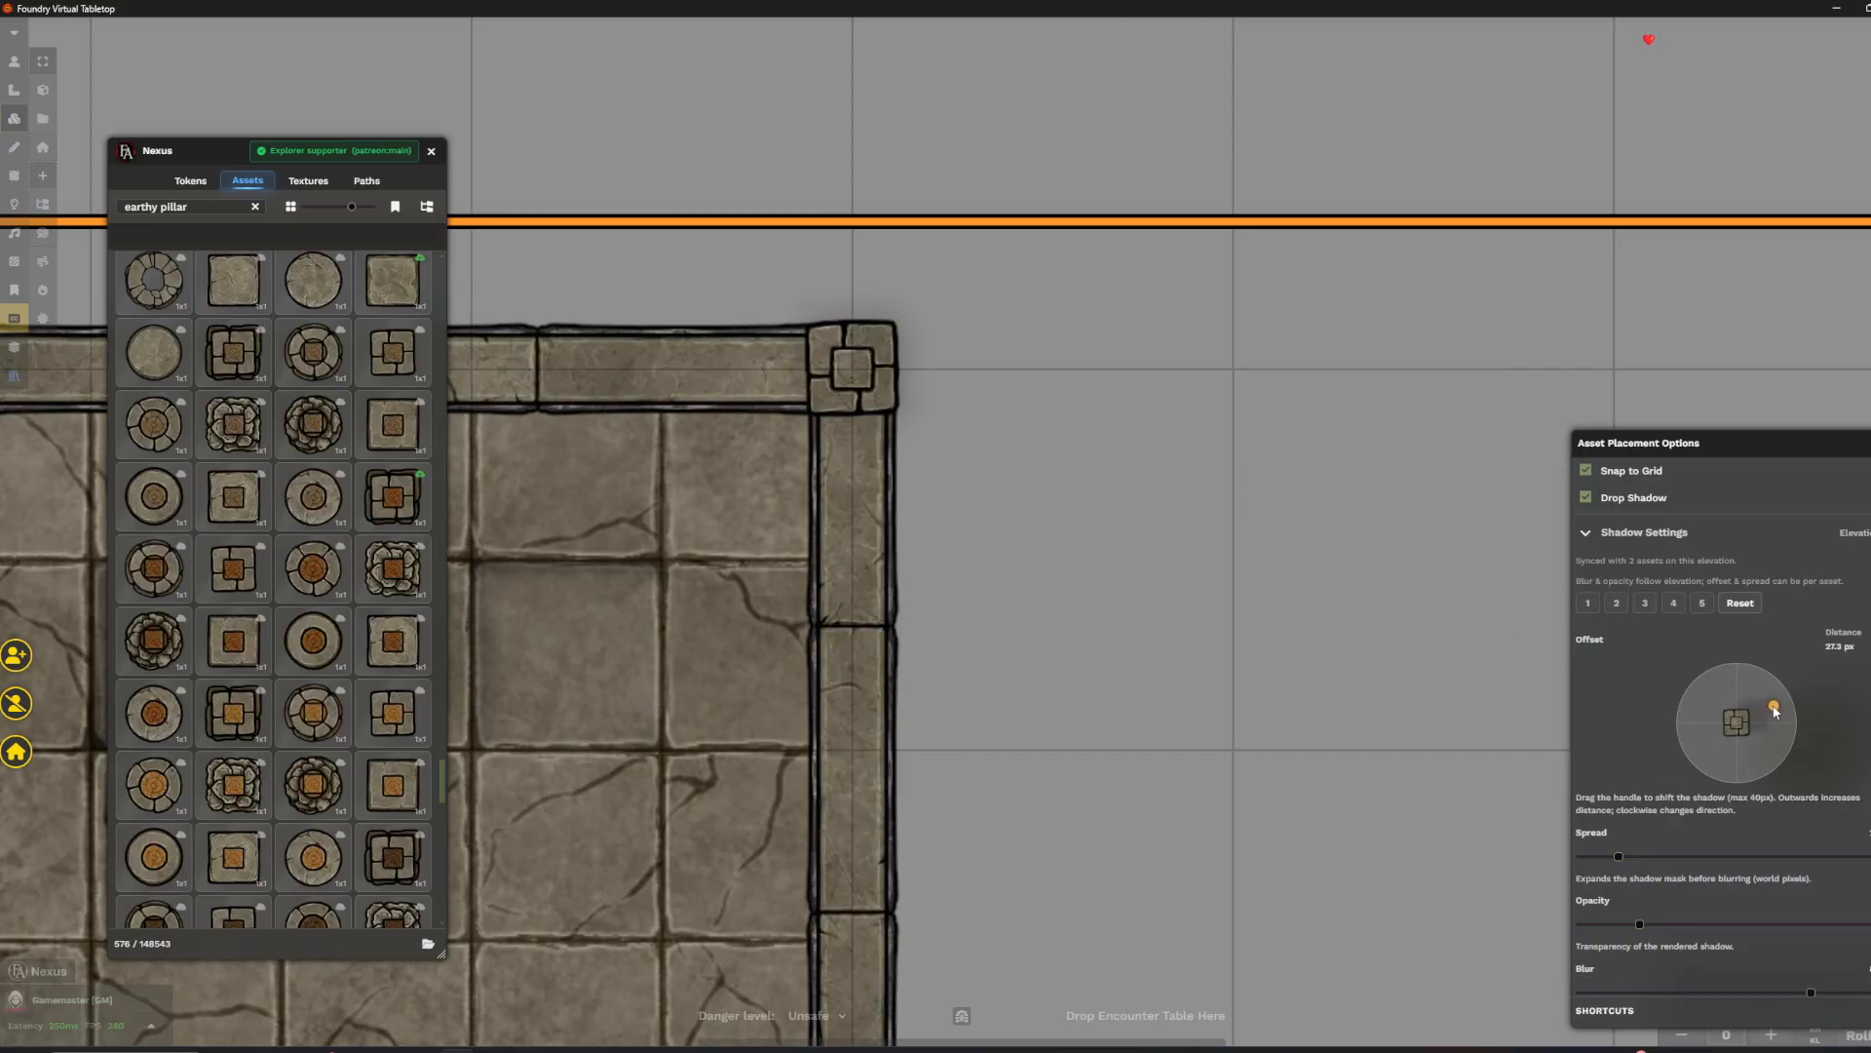
left_click_drag(1286, 640, 1108, 589)
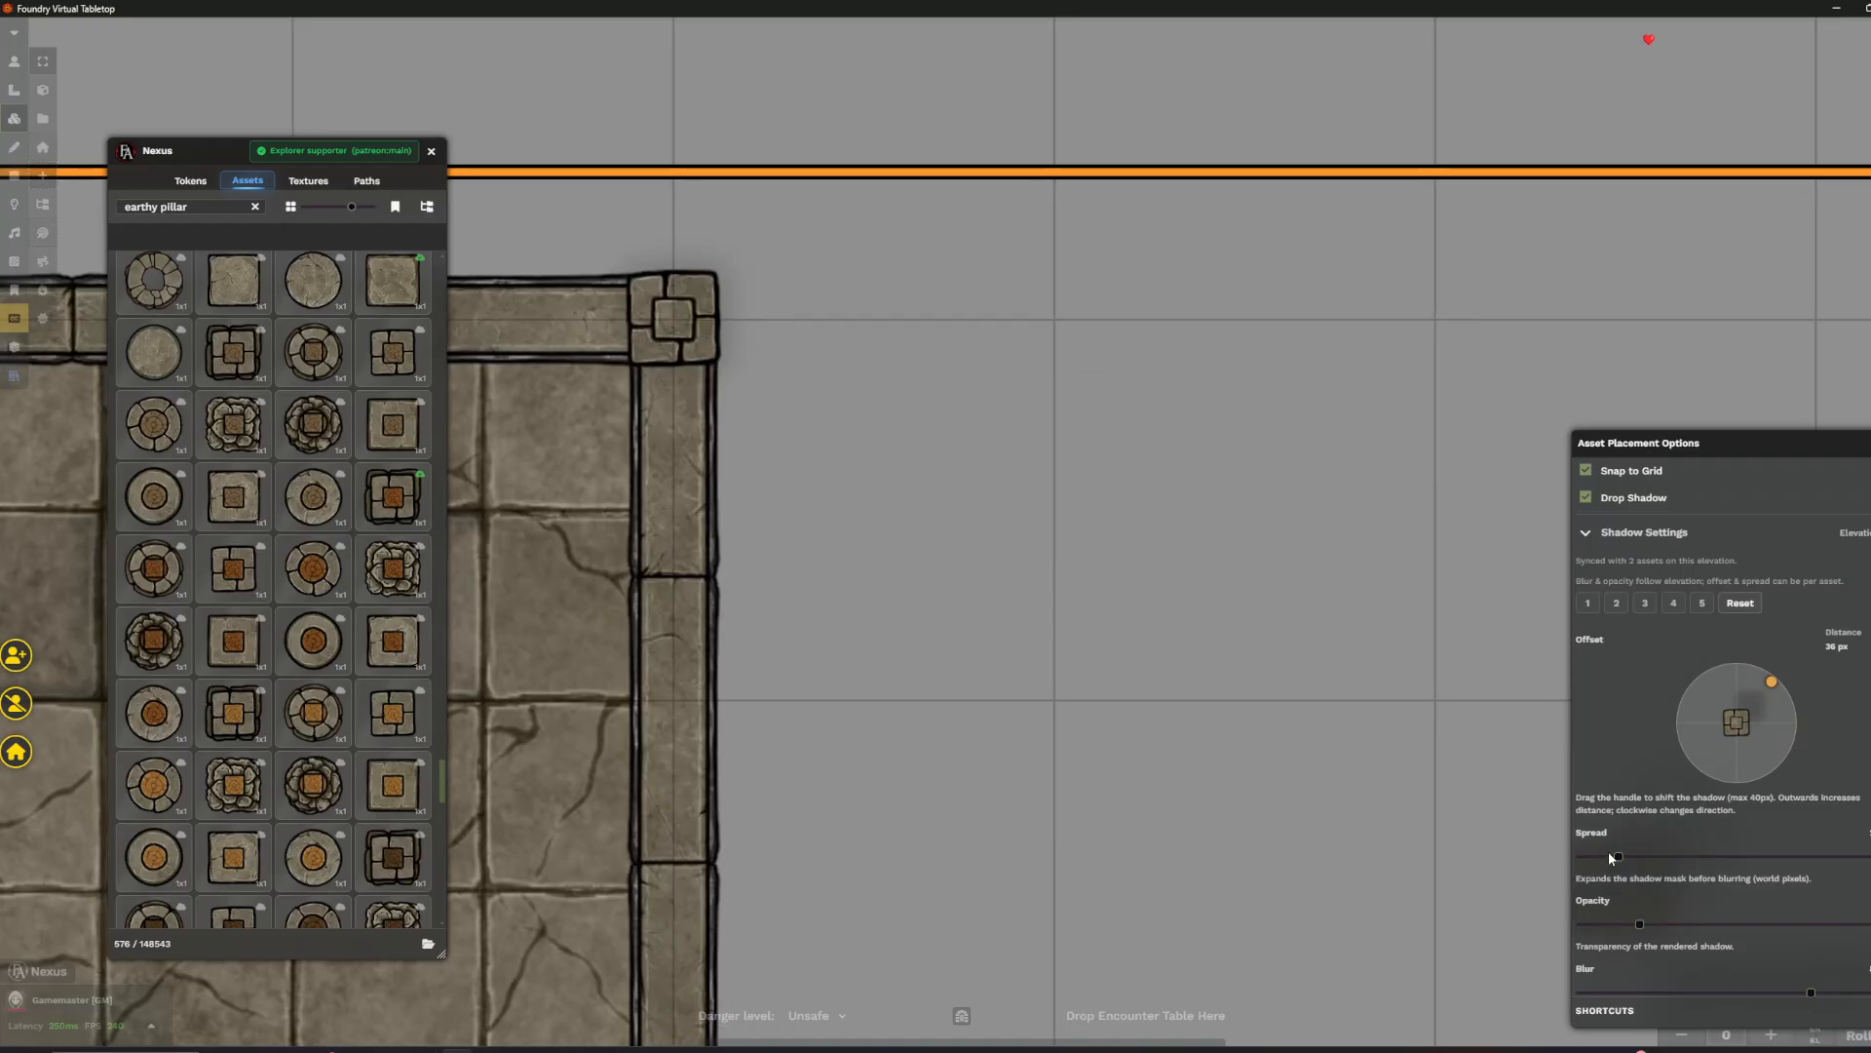
left_click_drag(1625, 856, 1757, 856)
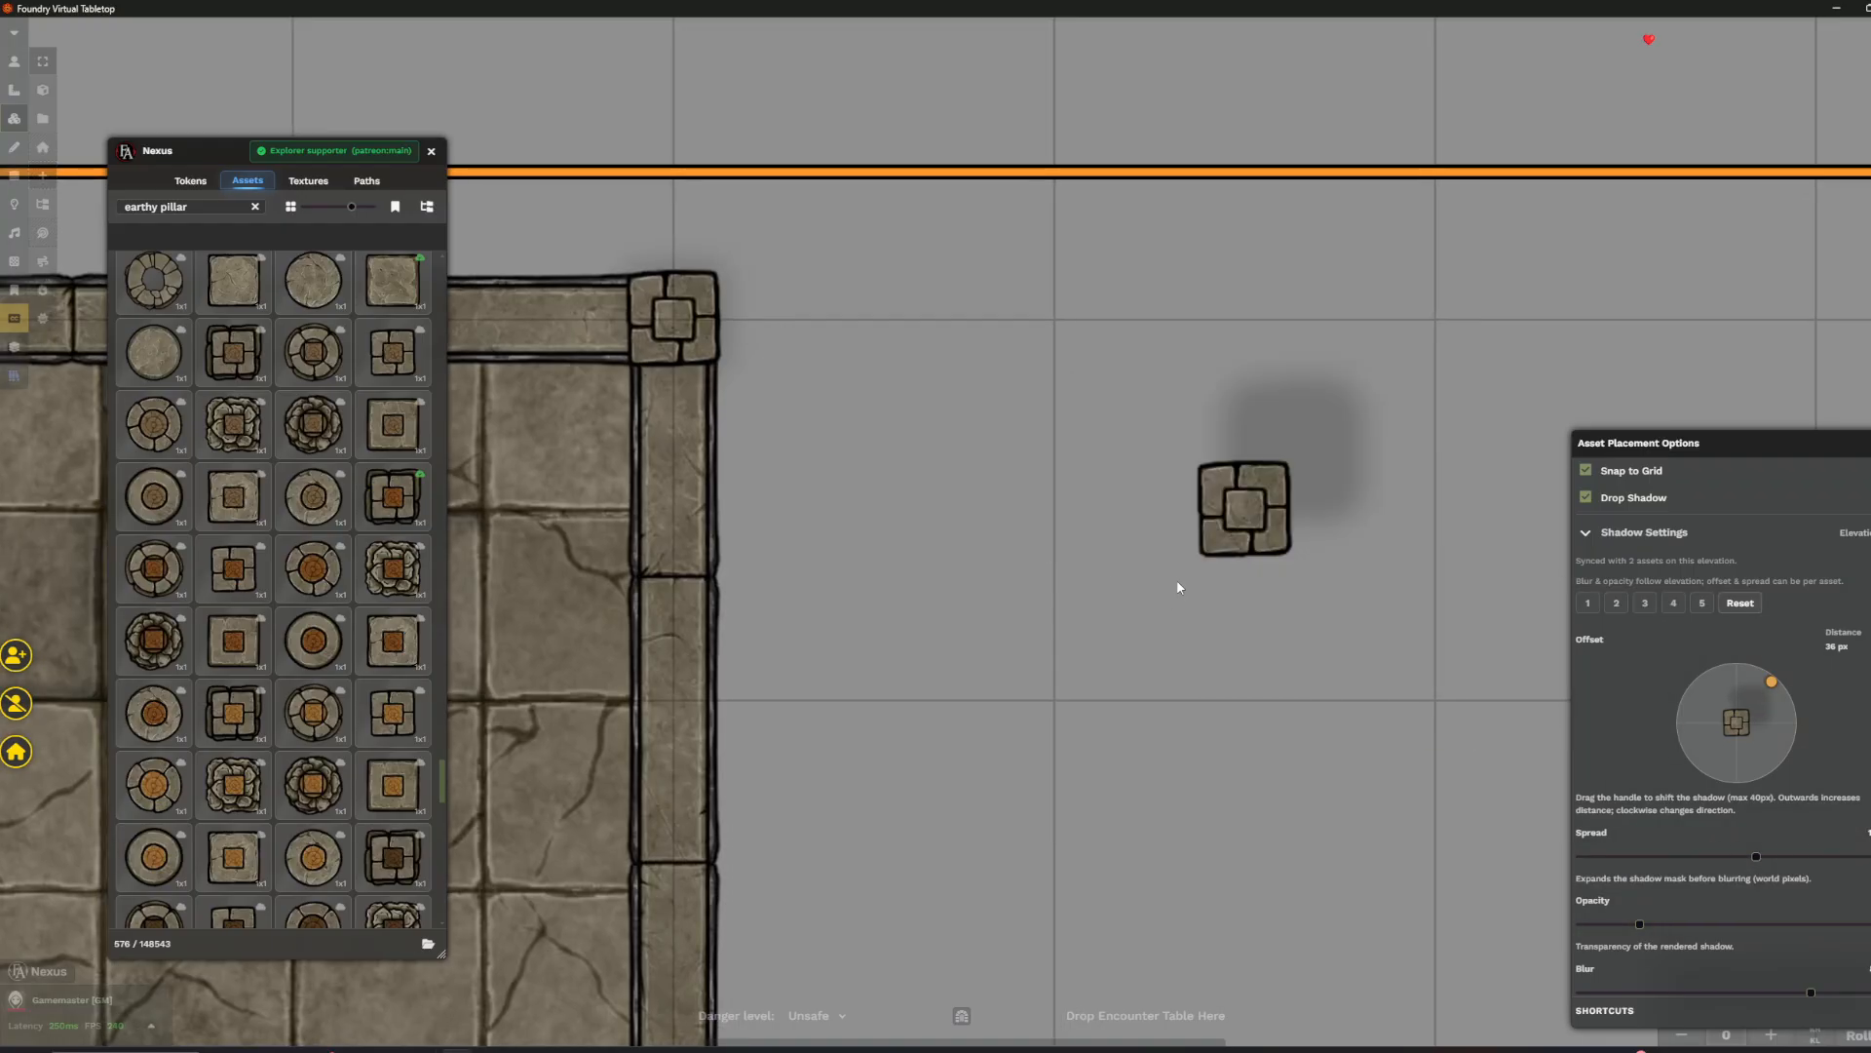
left_click_drag(1642, 926, 1705, 924)
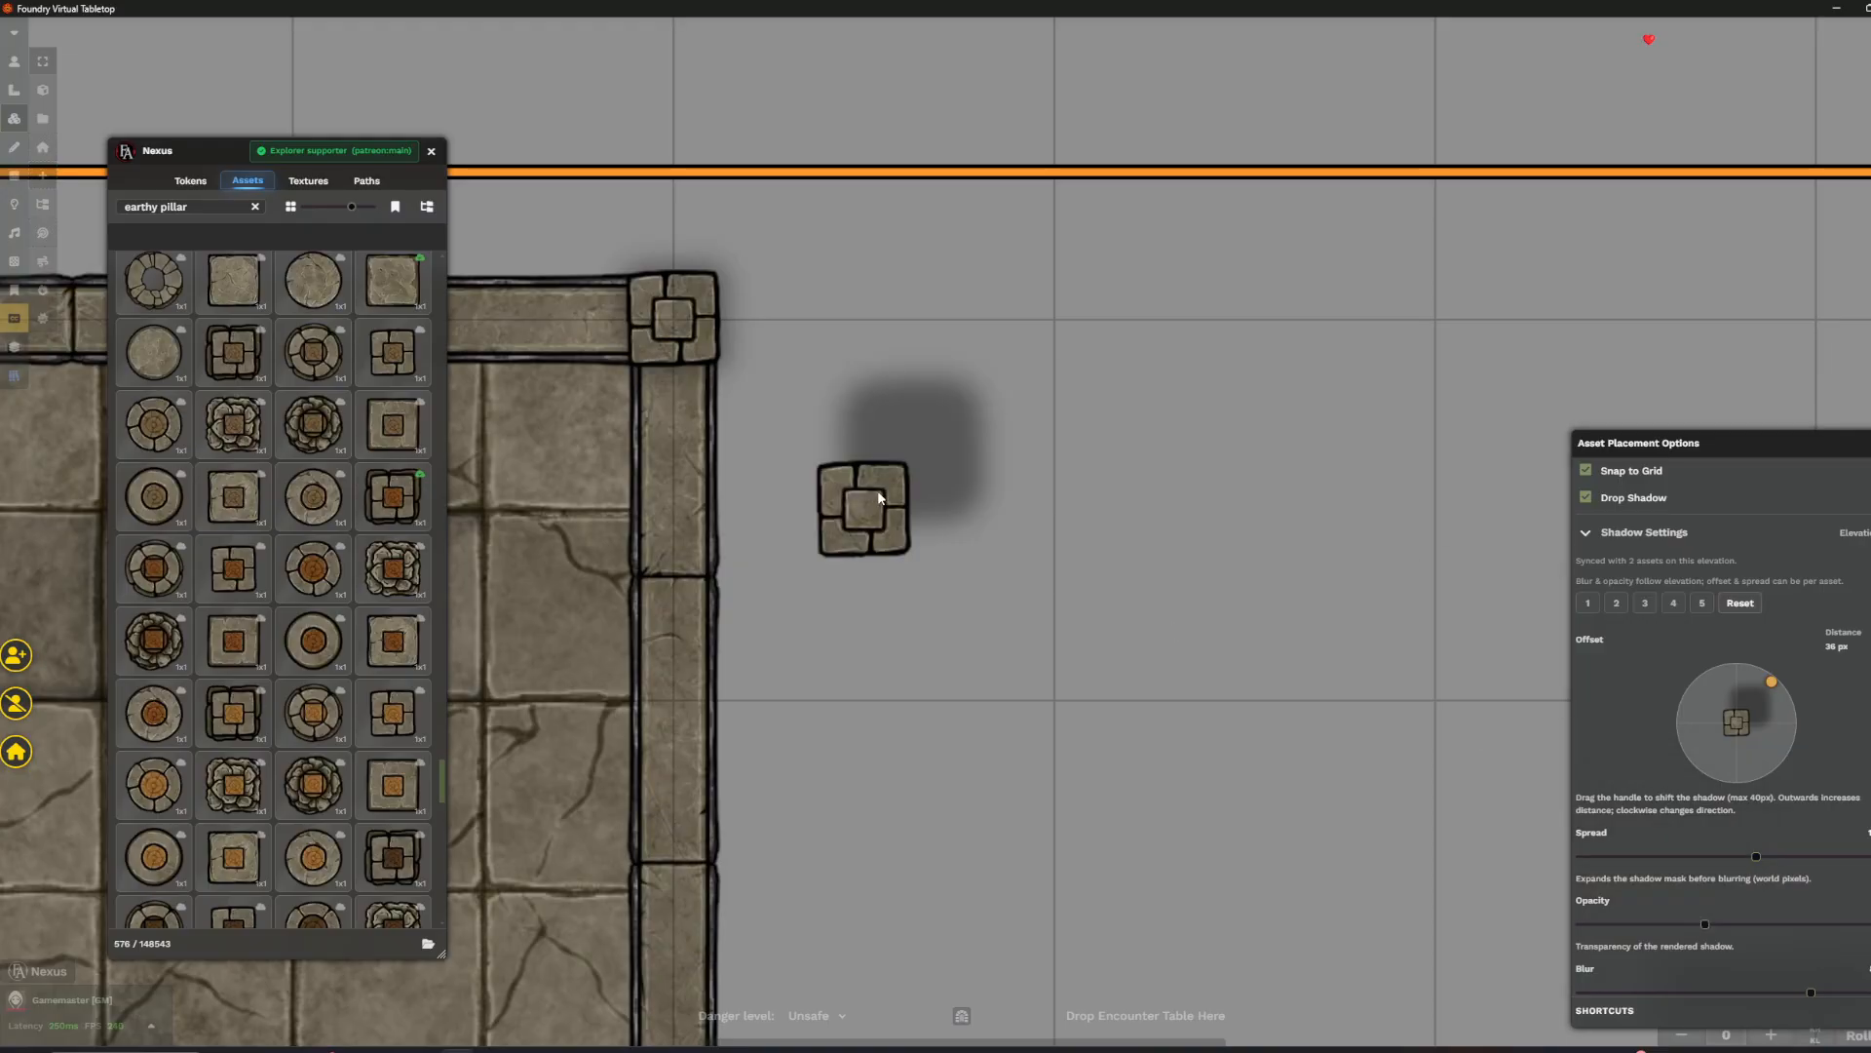
- Centre the pillar shadow with an offset distance of about 0.3 px and reduce its spread and opacity
left_click_drag(1772, 681, 1737, 722)
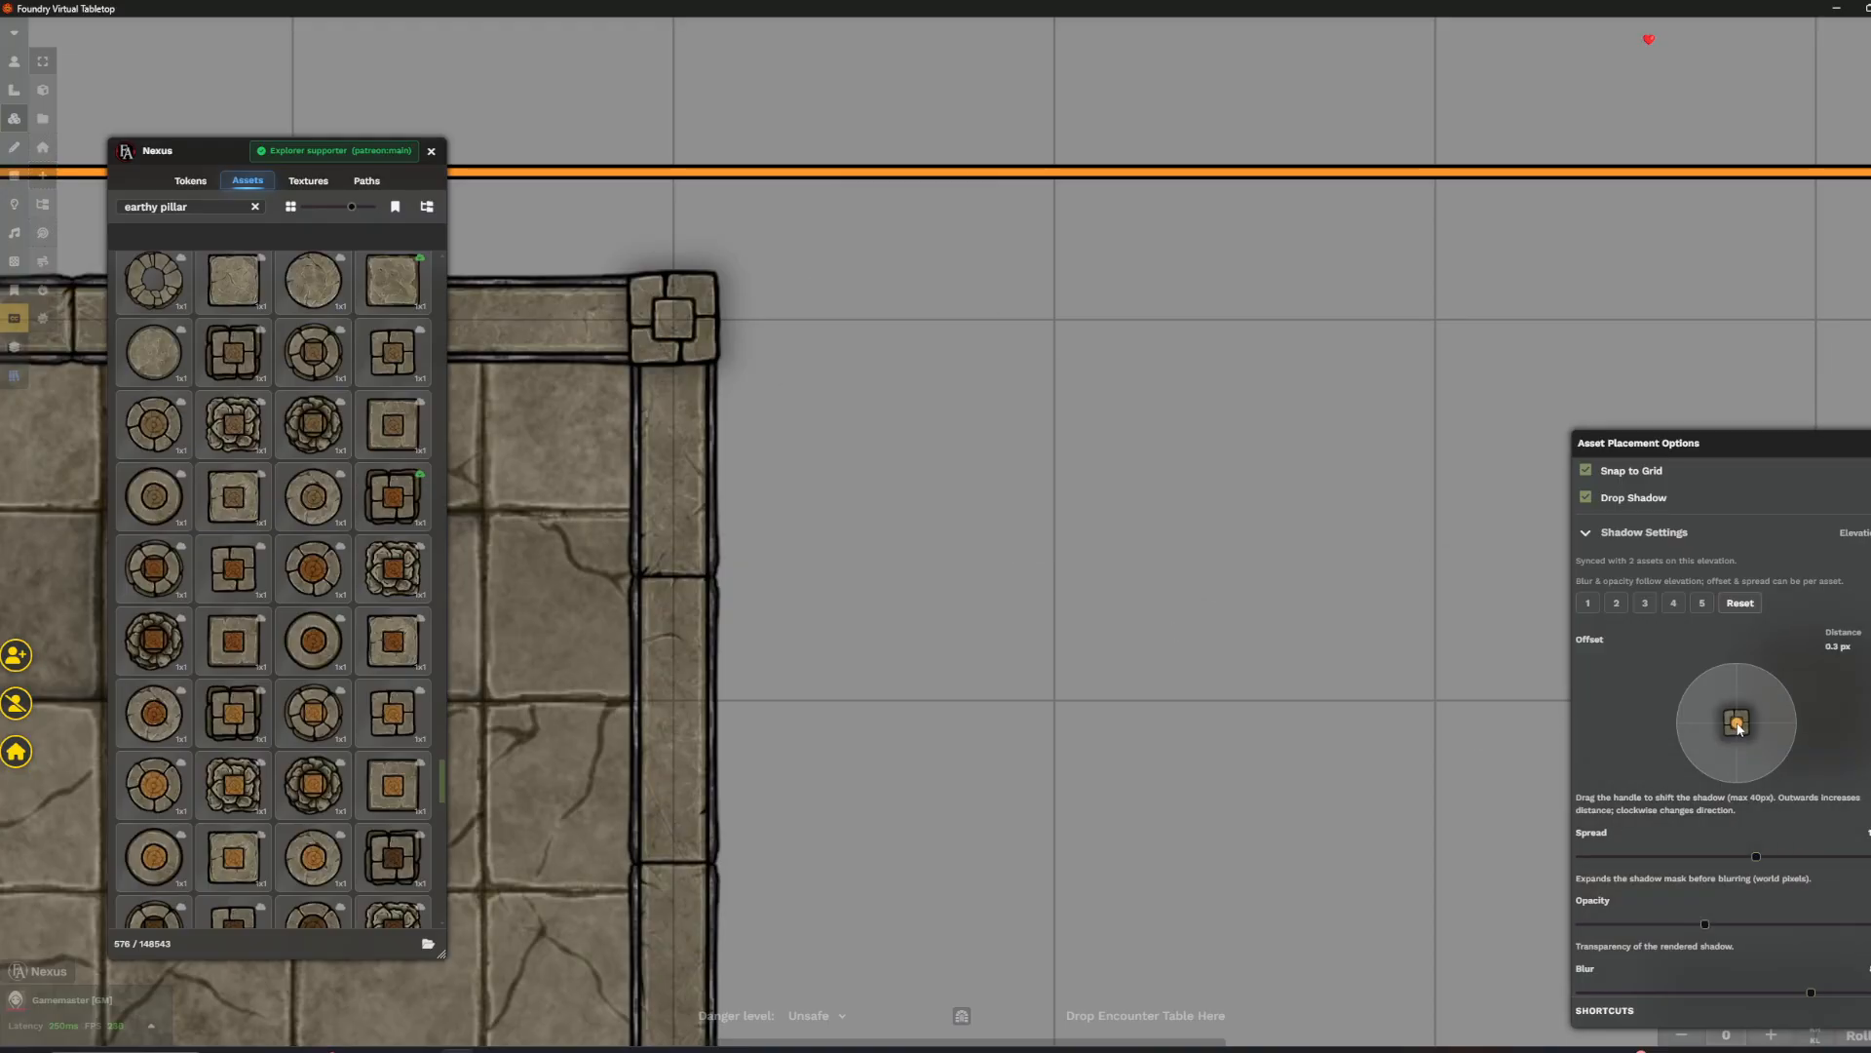
left_click_drag(1755, 857, 1643, 860)
left_click_drag(1675, 926, 1622, 924)
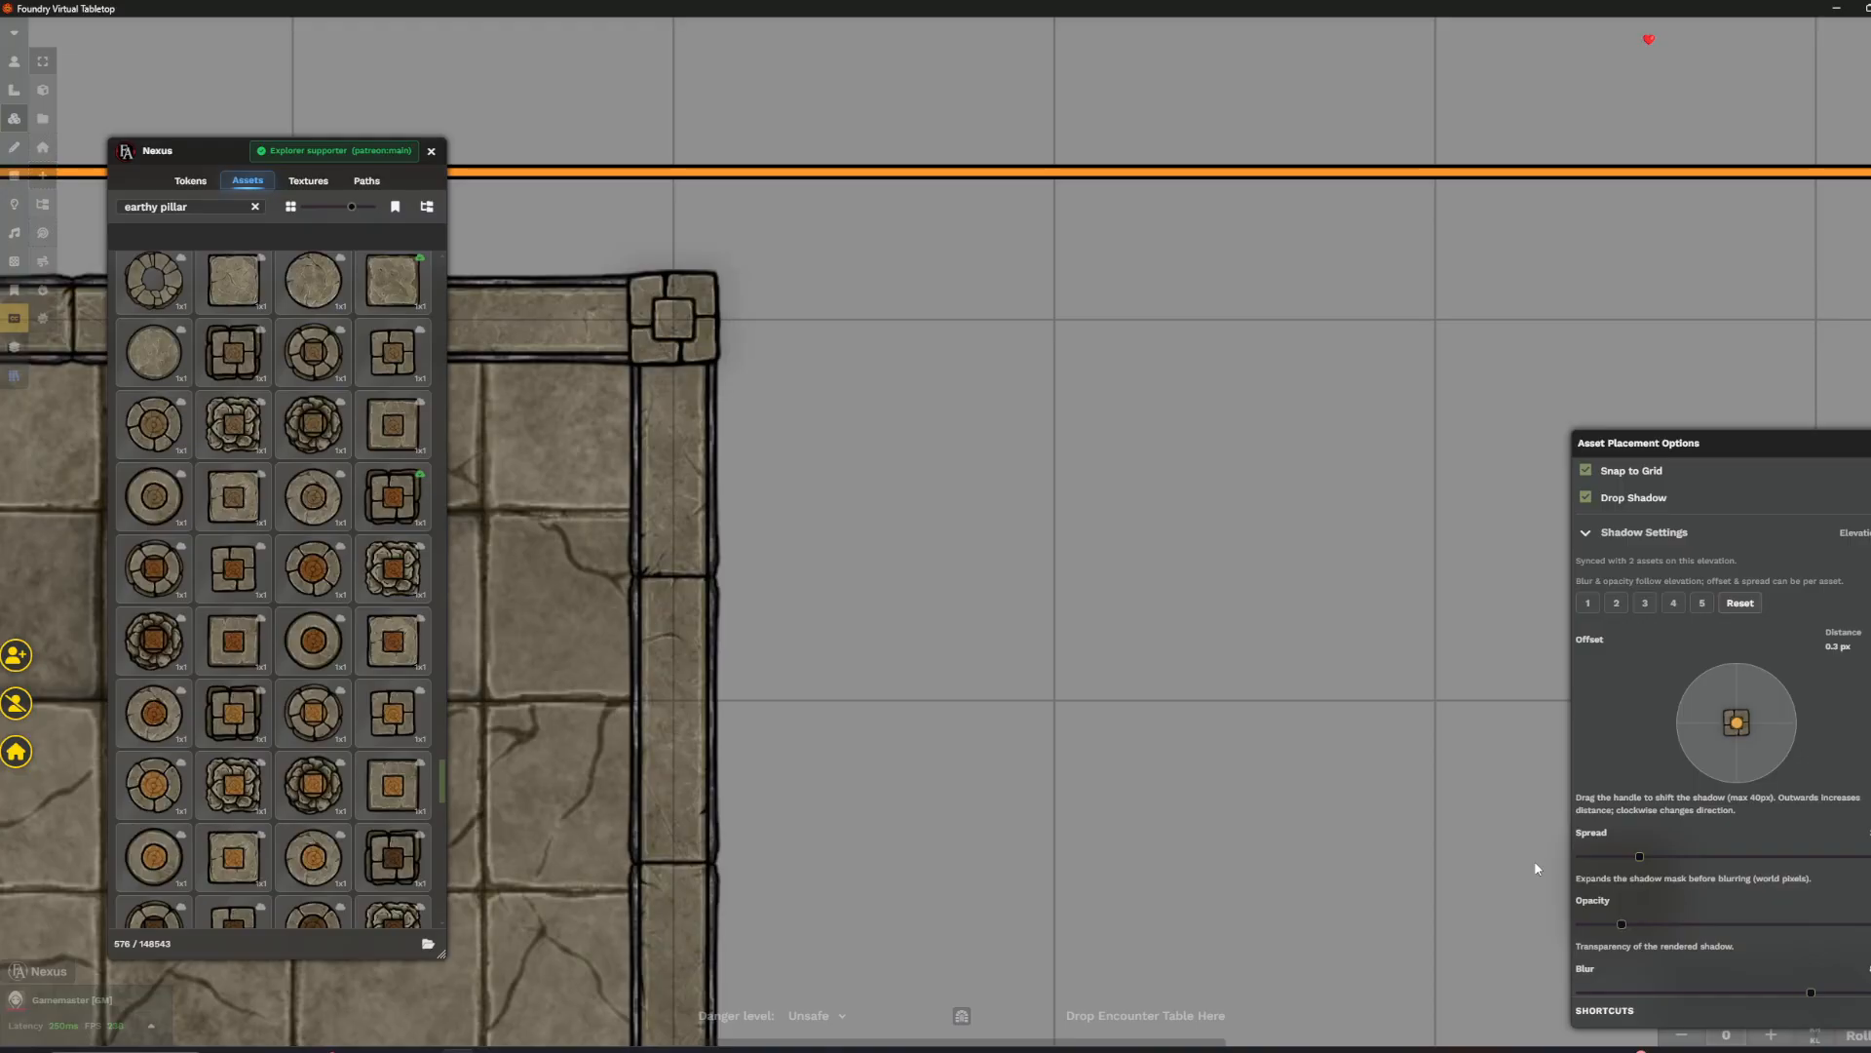
- Place pillars on the square room's lower-right corner and where its lower wall meets the northern corridor's right wall
scroll(997, 598, "down", 3)
scroll(947, 312, "up", 1)
scroll(965, 337, "down", 6)
left_click_drag(1048, 624, 1082, 273)
scroll(1111, 648, "up", 7)
left_click(1148, 565)
left_click_drag(765, 570, 1038, 568)
left_click(763, 564)
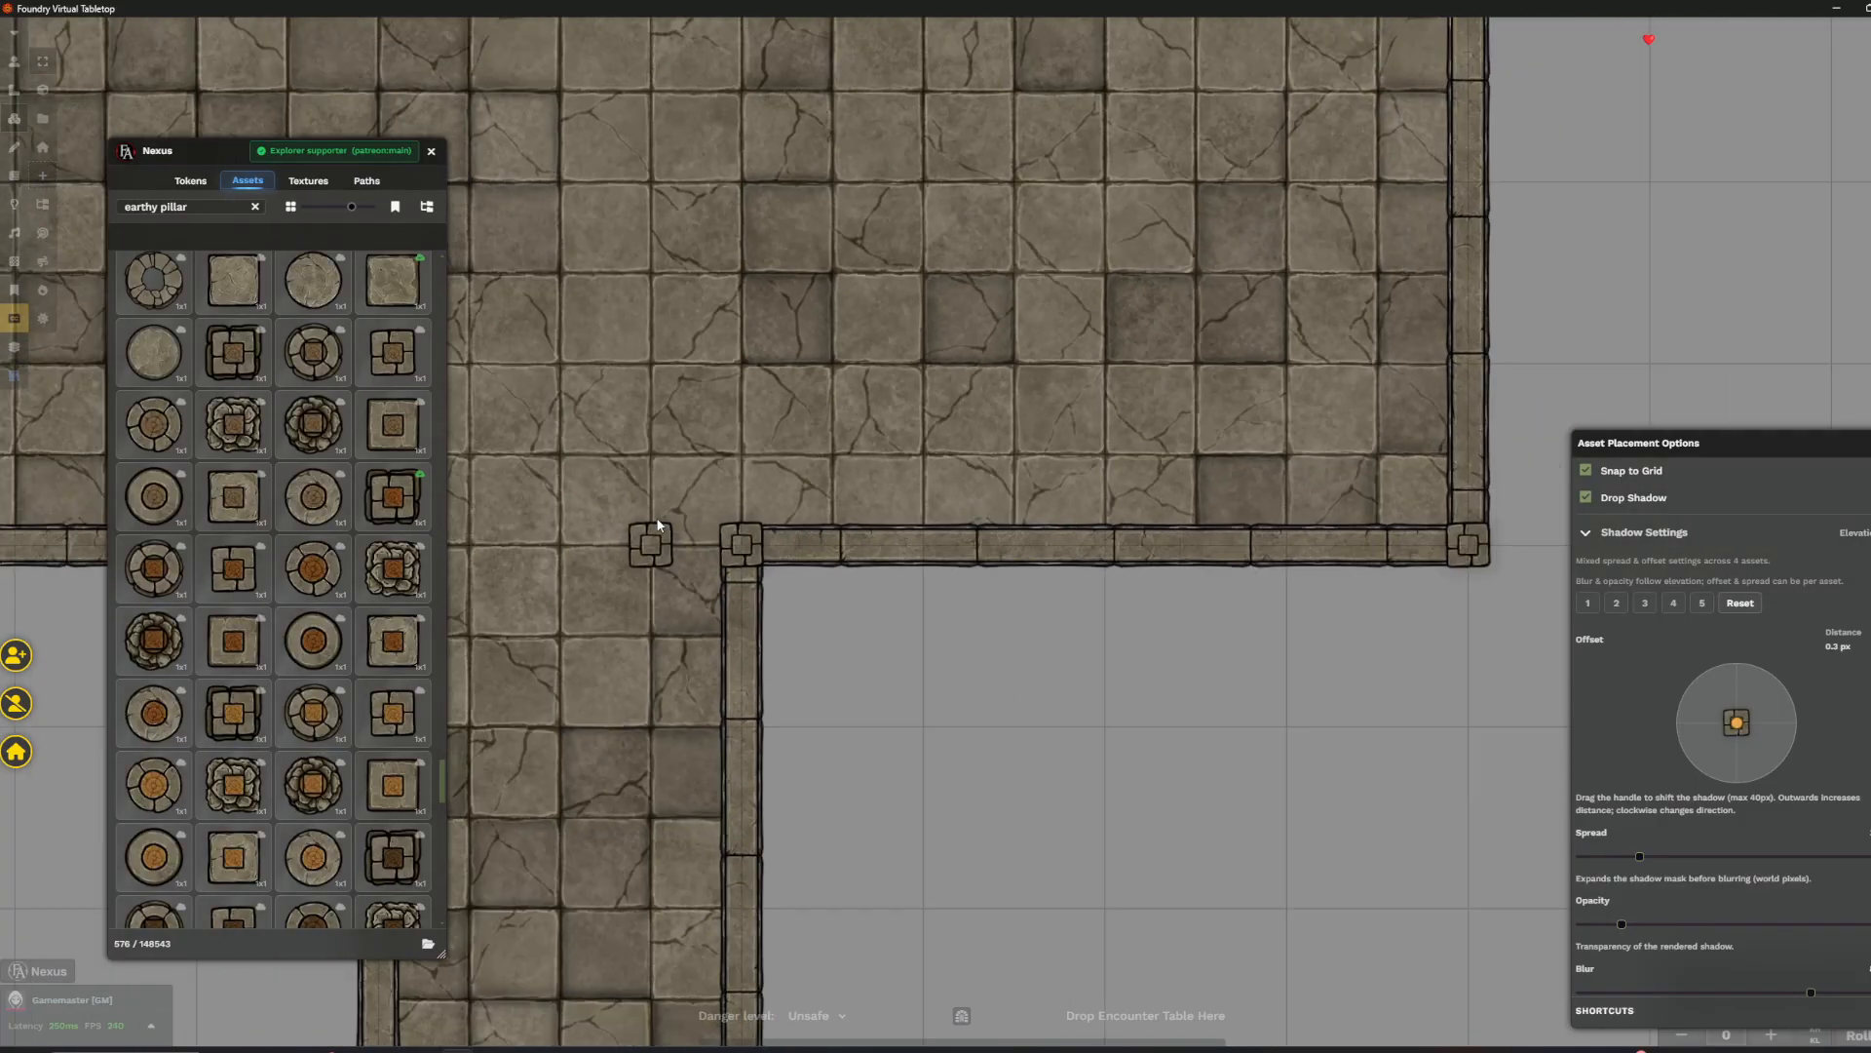
- Place pillars at the top of the northern corridor's left wall and on the square room's lower-left corner
key("Left")
key("Left")
key("Left")
key("Left")
key("Left")
left_click(840, 520)
scroll(1166, 518, "down", 3)
key("Left")
key("Left")
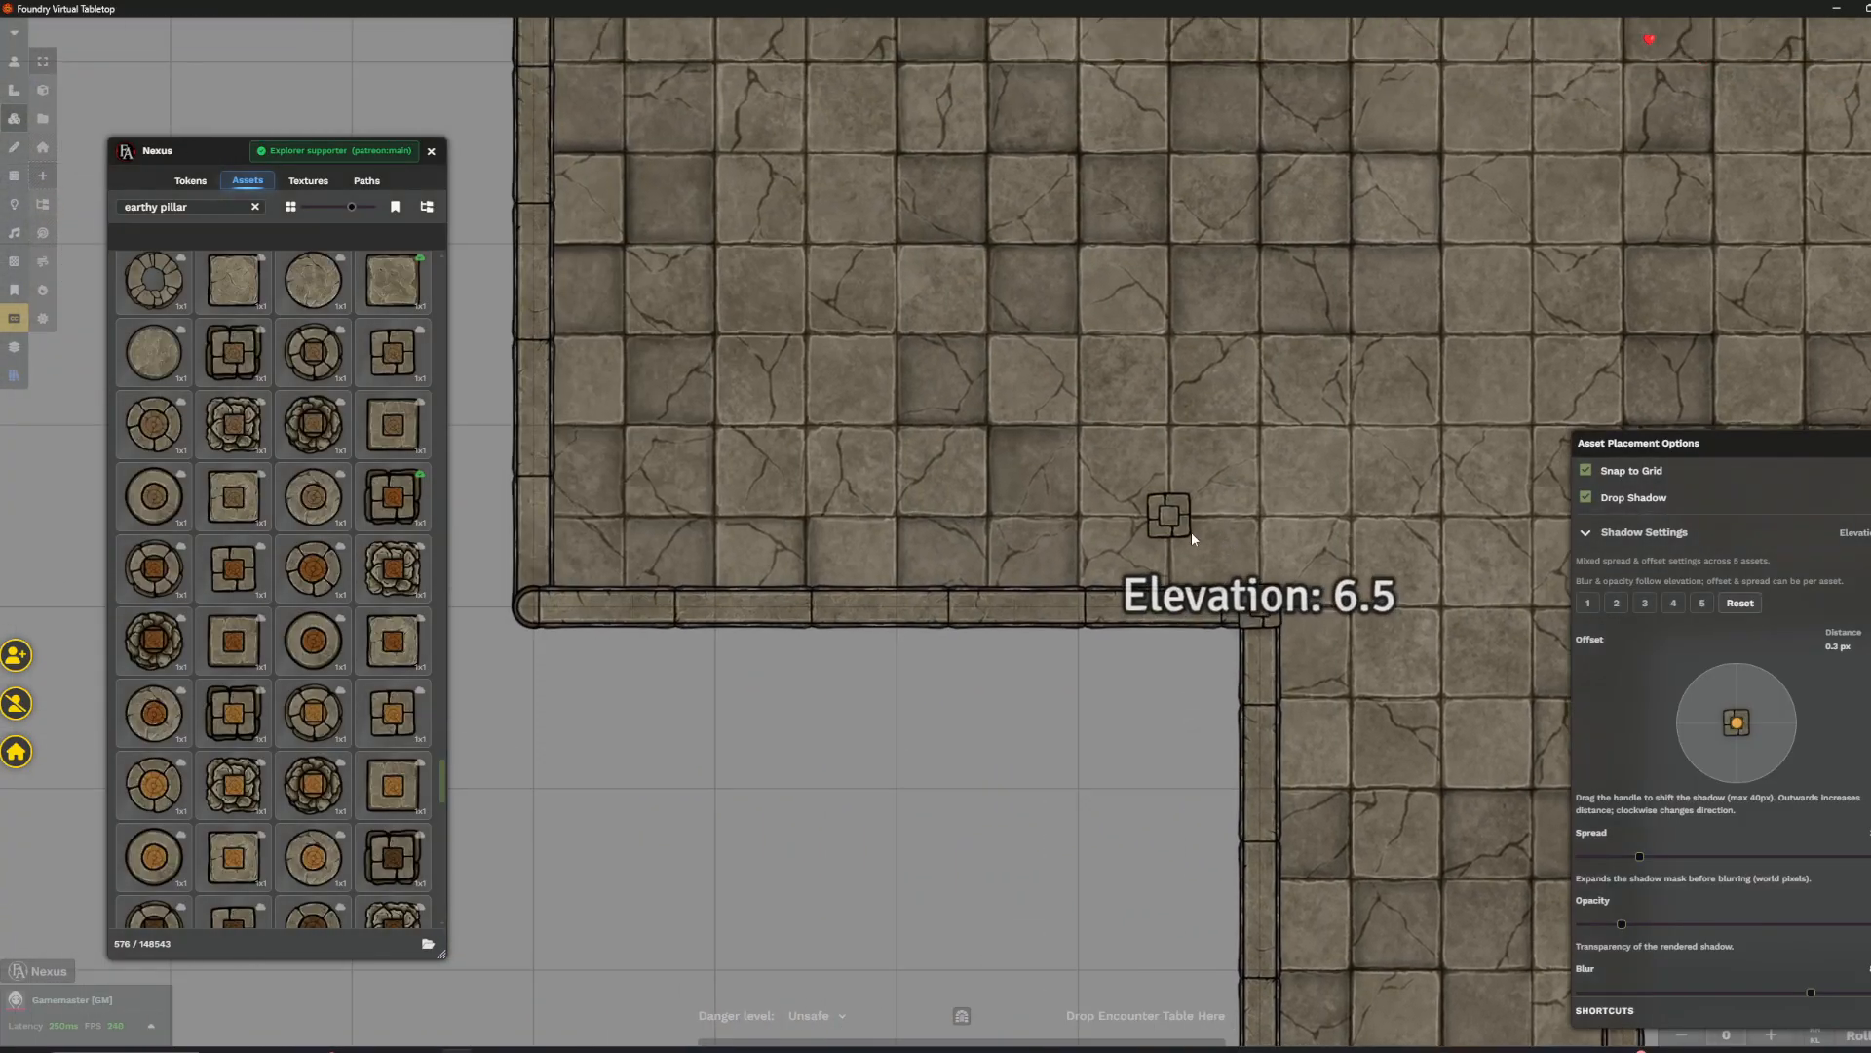
left_click(633, 580)
- Place pillars on the two wall corners at the northern corridor's lower end
scroll(856, 563, "down", 2)
scroll(858, 575, "up", 3)
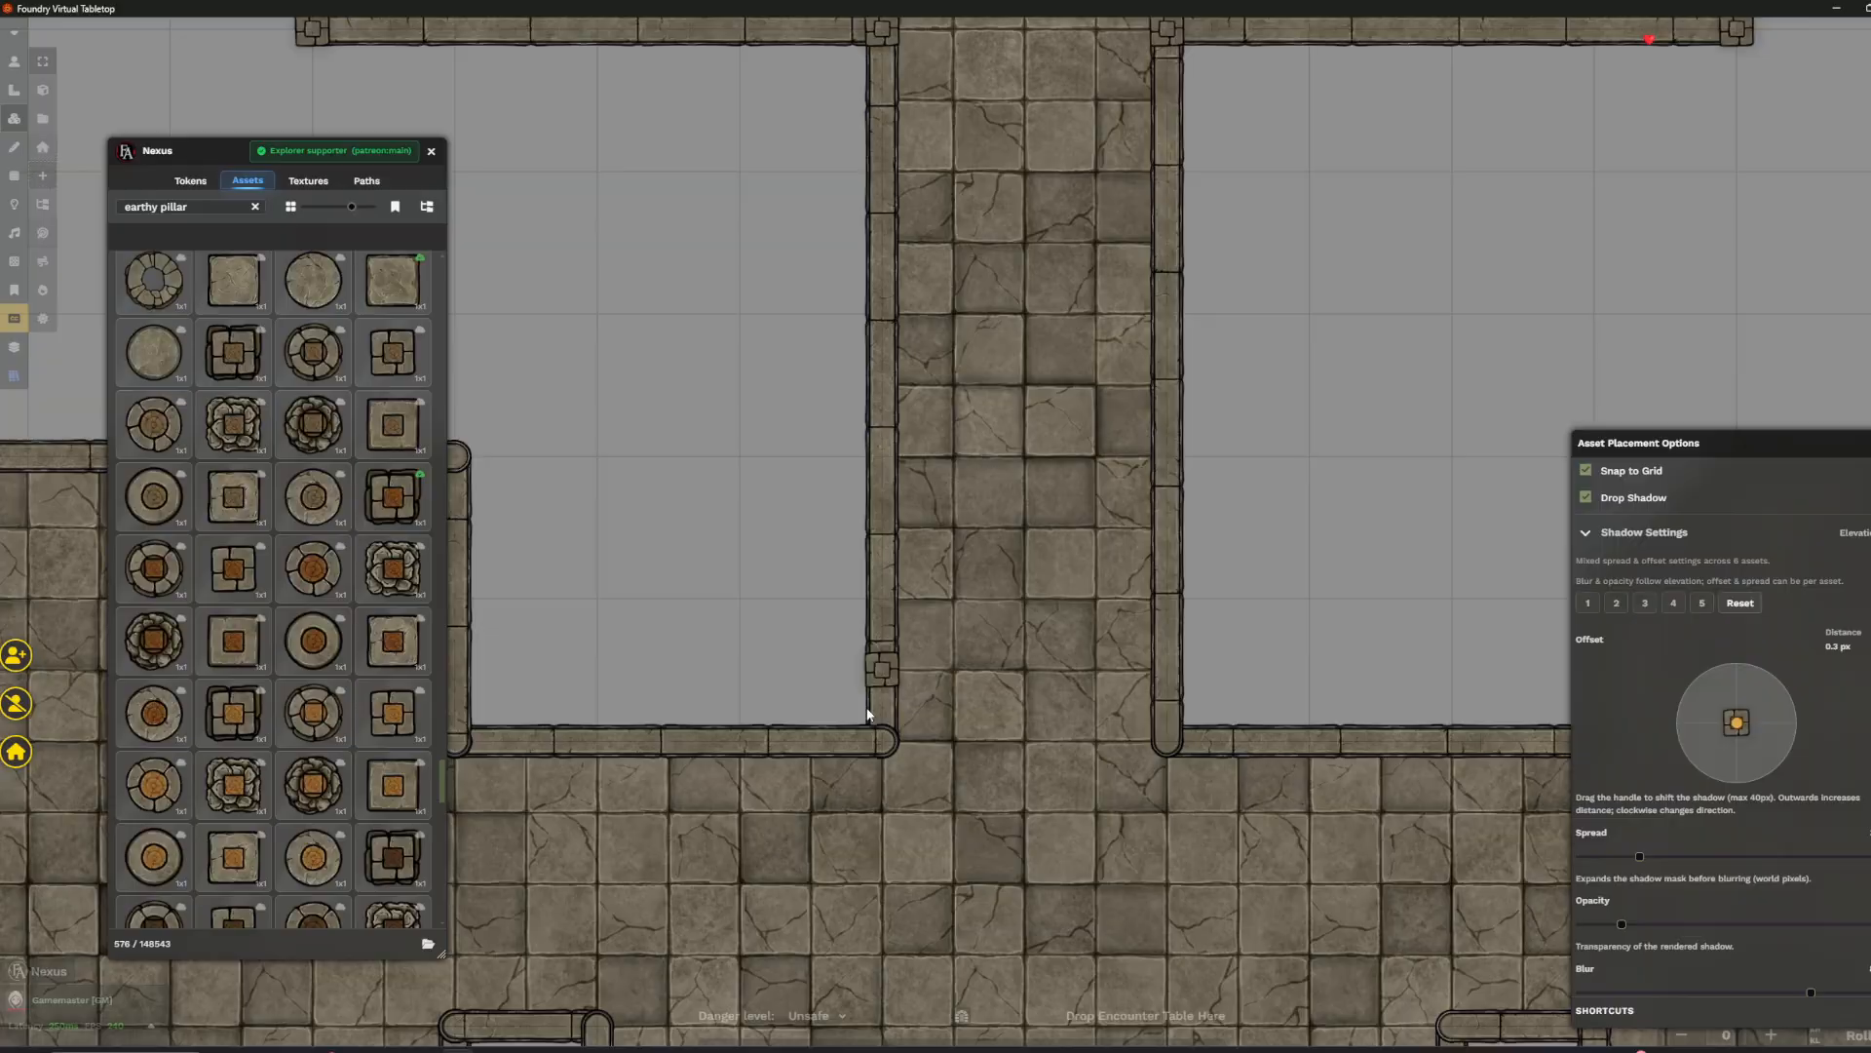
left_click(1174, 748)
- Place pillars on both upper corners of the gap beside the round-ended room and on the room's upper-right wall corners
scroll(854, 546, "down", 3)
scroll(854, 545, "up", 3)
left_click(965, 819)
left_click(829, 818)
left_click(831, 265)
- Place pillars on the round-ended room's upper-left corner and at both ends of its arc, rotating them to suit the wall
key("Left")
key("Left")
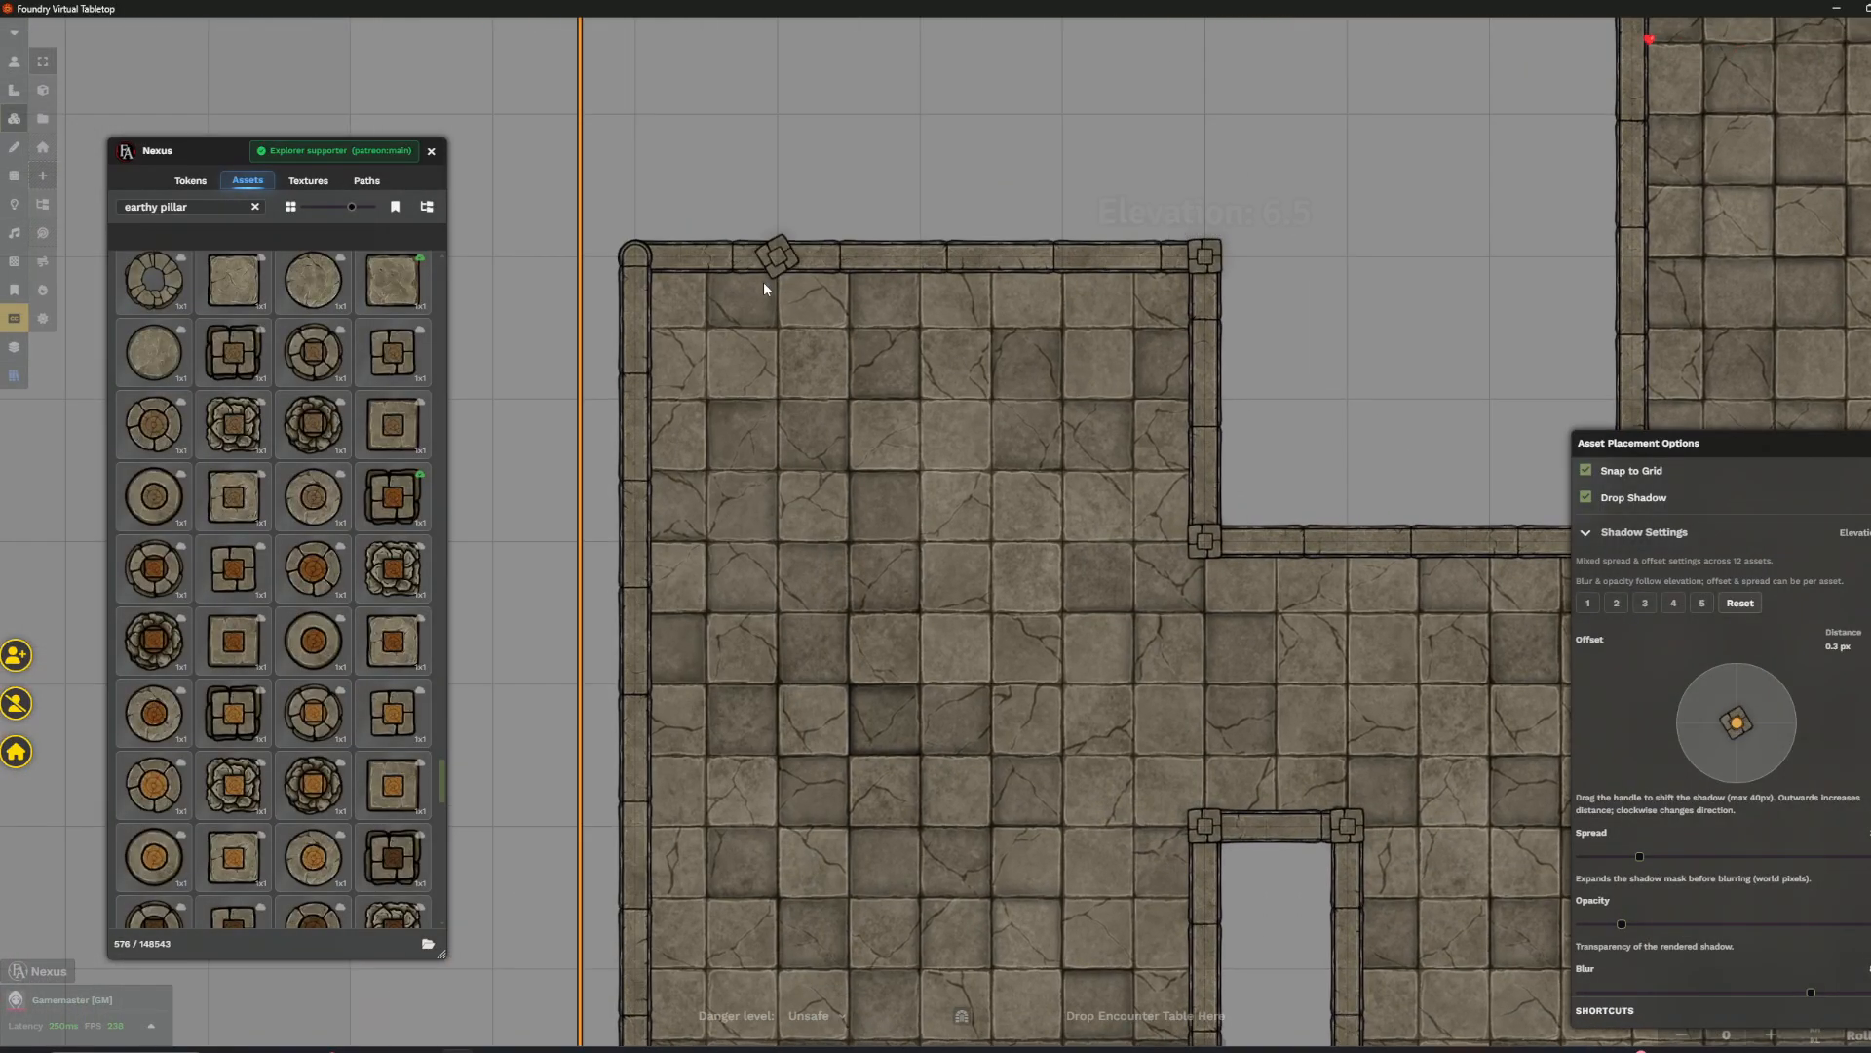
left_click(664, 256)
key("Down")
key("Down")
key("Down")
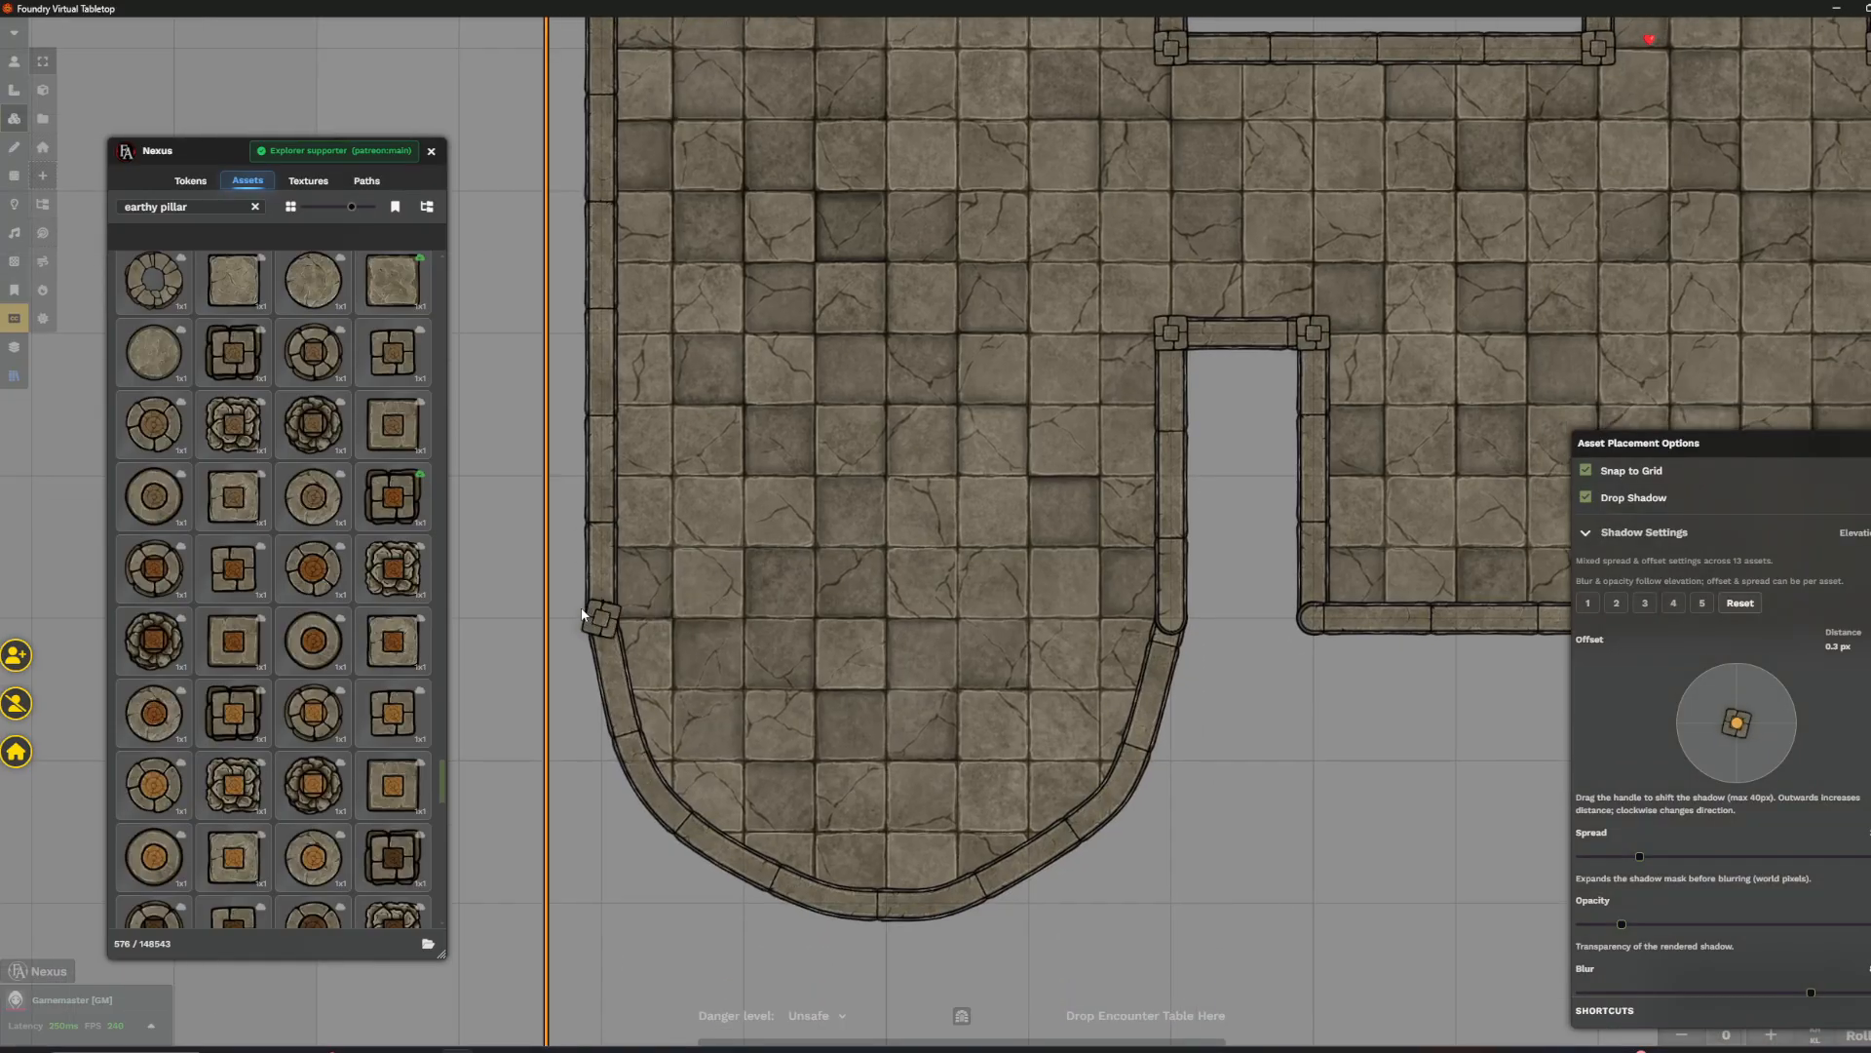
left_click(582, 614)
left_click(1172, 614)
- Place upright pillars on the central area's lower-left and lower-right wall corners
left_click(1255, 611)
key("Right")
left_click(1155, 610)
key("Right")
key("Right")
key("Right")
key("Right")
key("Right")
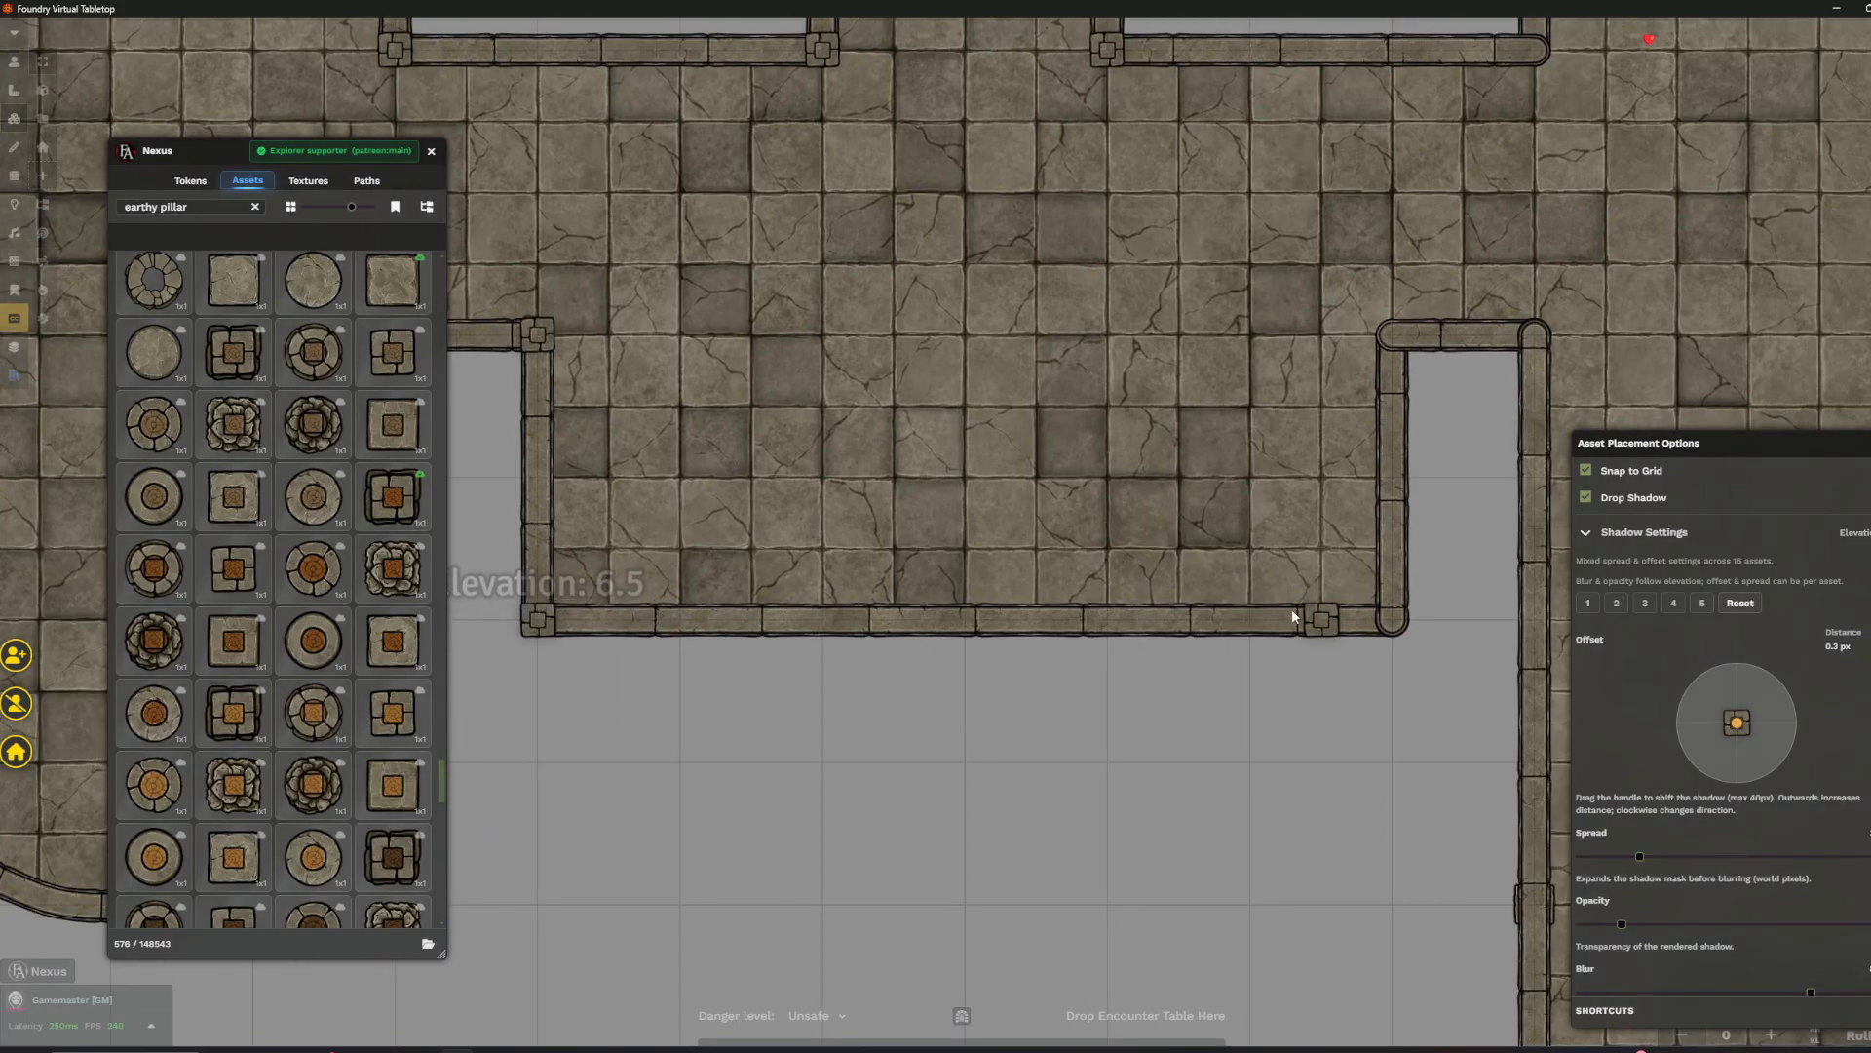
left_click(1326, 612)
- Place pillars on both upper corners of the gap beside the large chamber and on the wall corner opposite it
left_click(1341, 316)
left_click_drag(1341, 317, 873, 466)
left_click(996, 179)
left_click(993, 480)
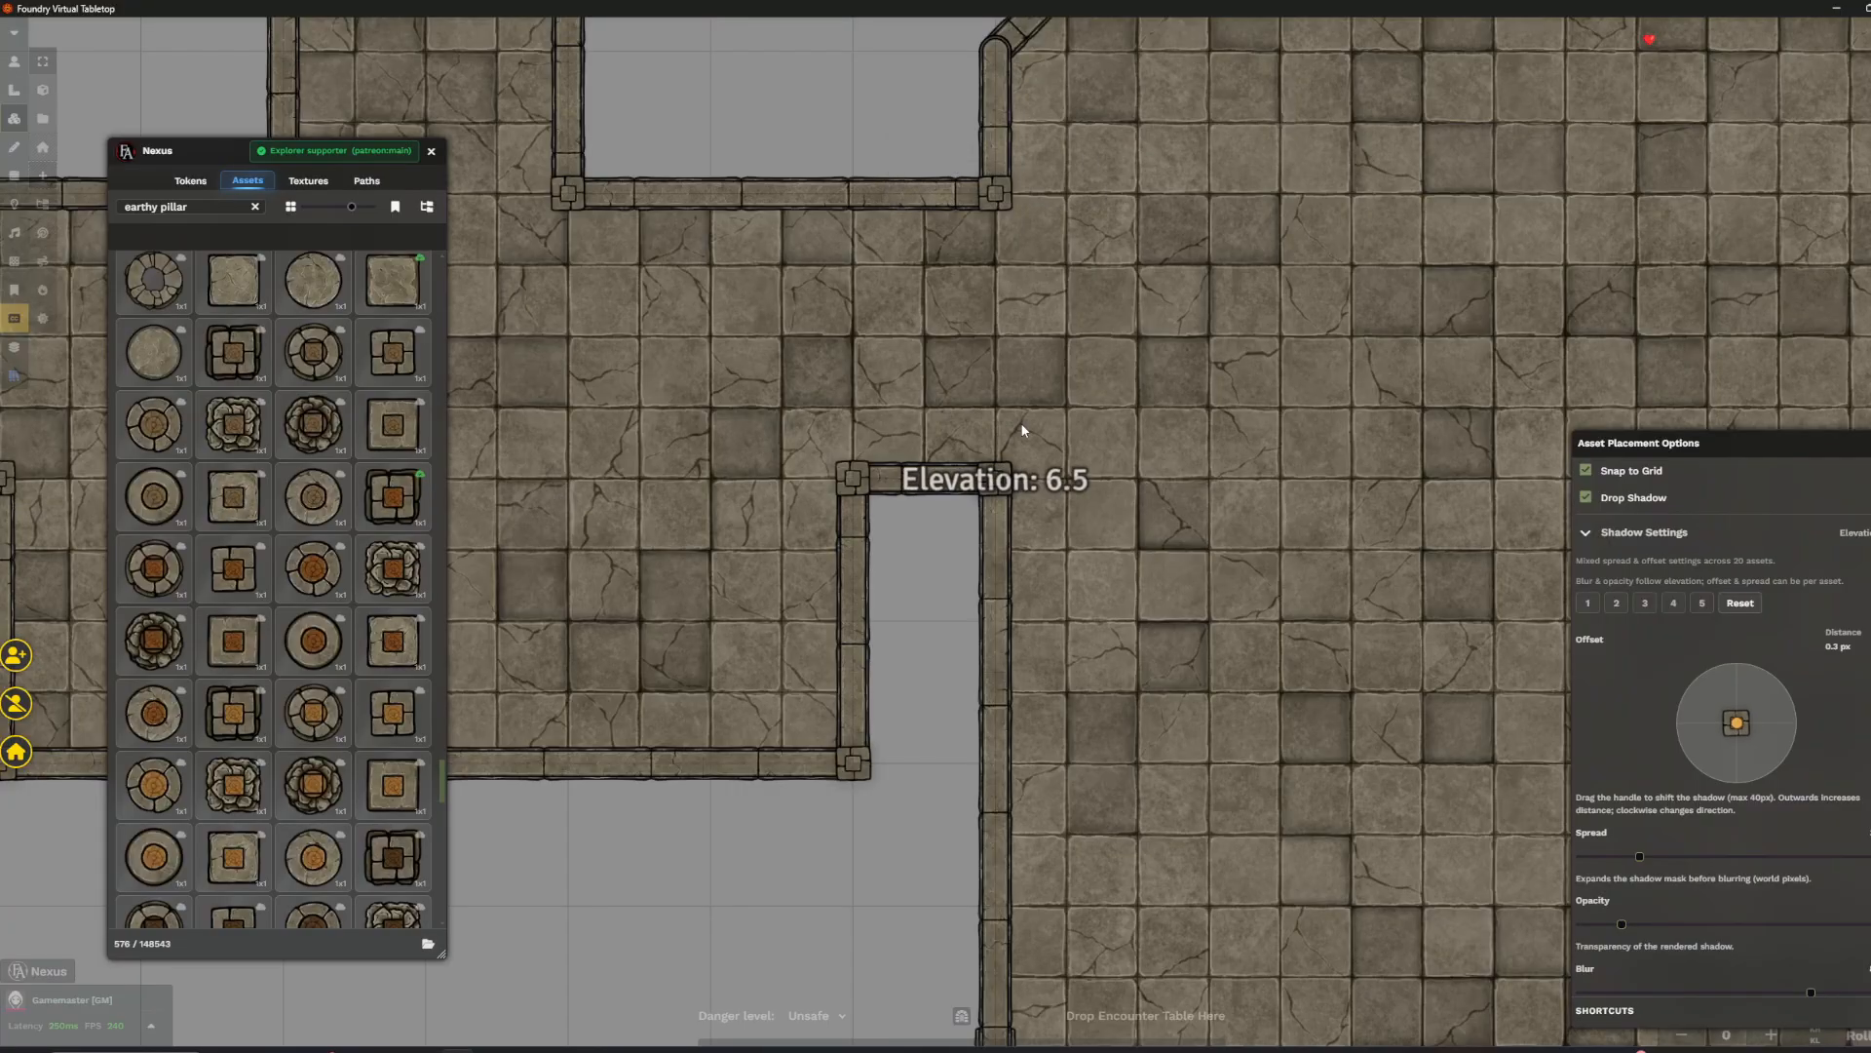
- Place pillars on the two corners where the short southern corridor joins the large chamber
key("Up")
key("Up")
key("Right")
key("Right")
scroll(921, 421, "down", 6)
left_click_drag(1150, 760, 1212, 243)
scroll(903, 780, "up", 6)
left_click_drag(903, 828, 901, 605)
left_click(1036, 573)
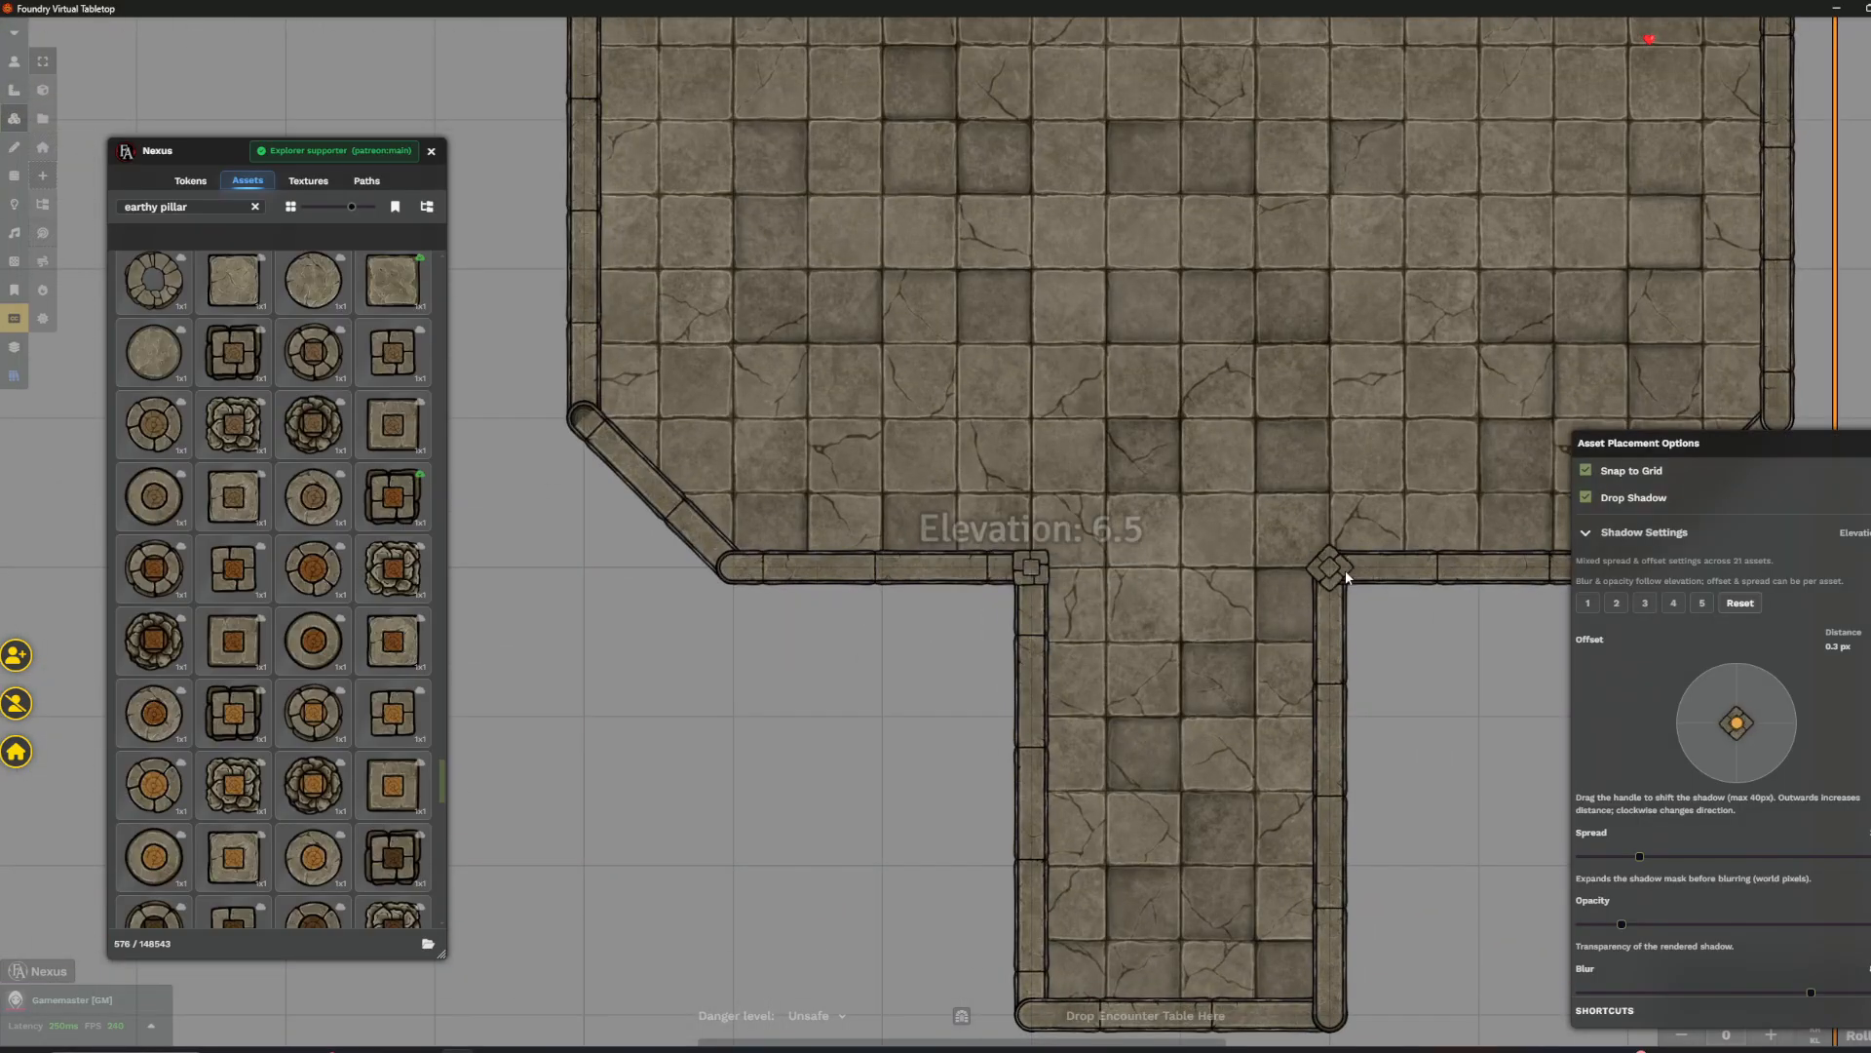
left_click(1345, 569)
- Place pillars on the two lower corners of the short southern corridor
key("Down")
key("Down")
key("Right")
key("Right")
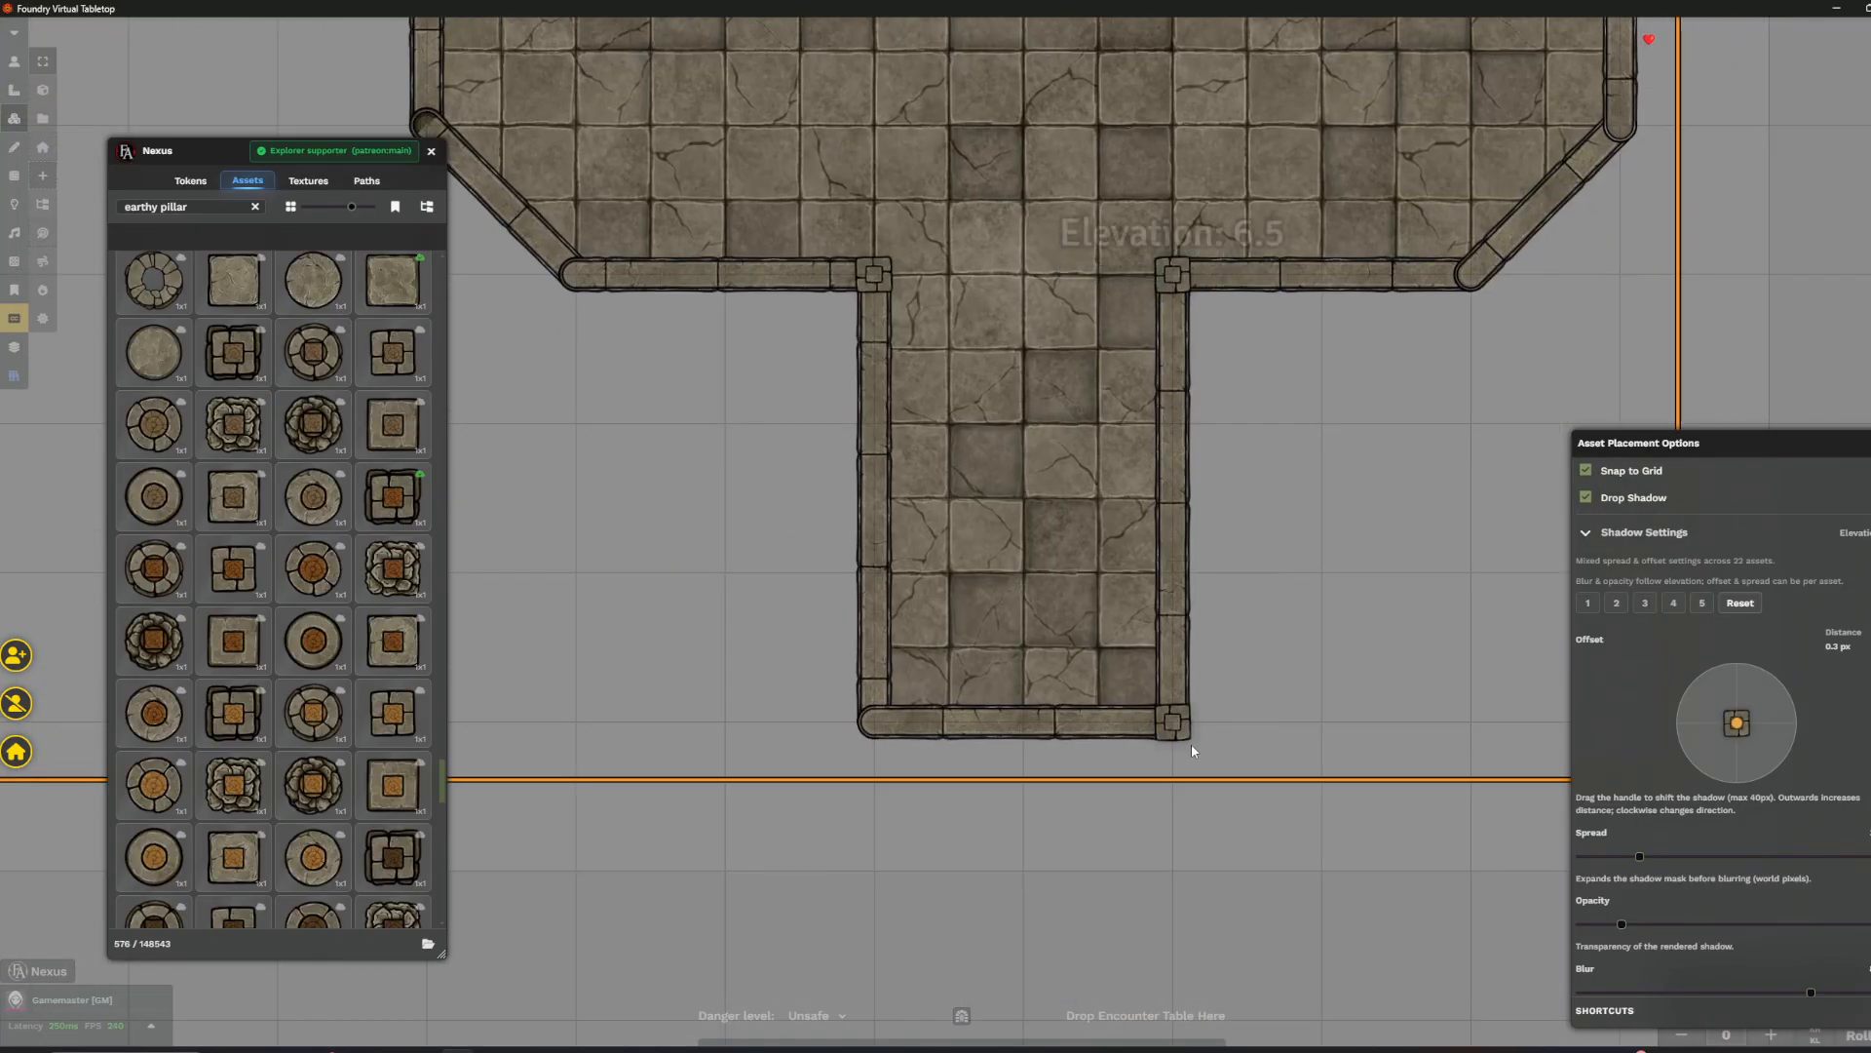
left_click(1172, 738)
left_click(873, 731)
scroll(292, 595, "up", 2)
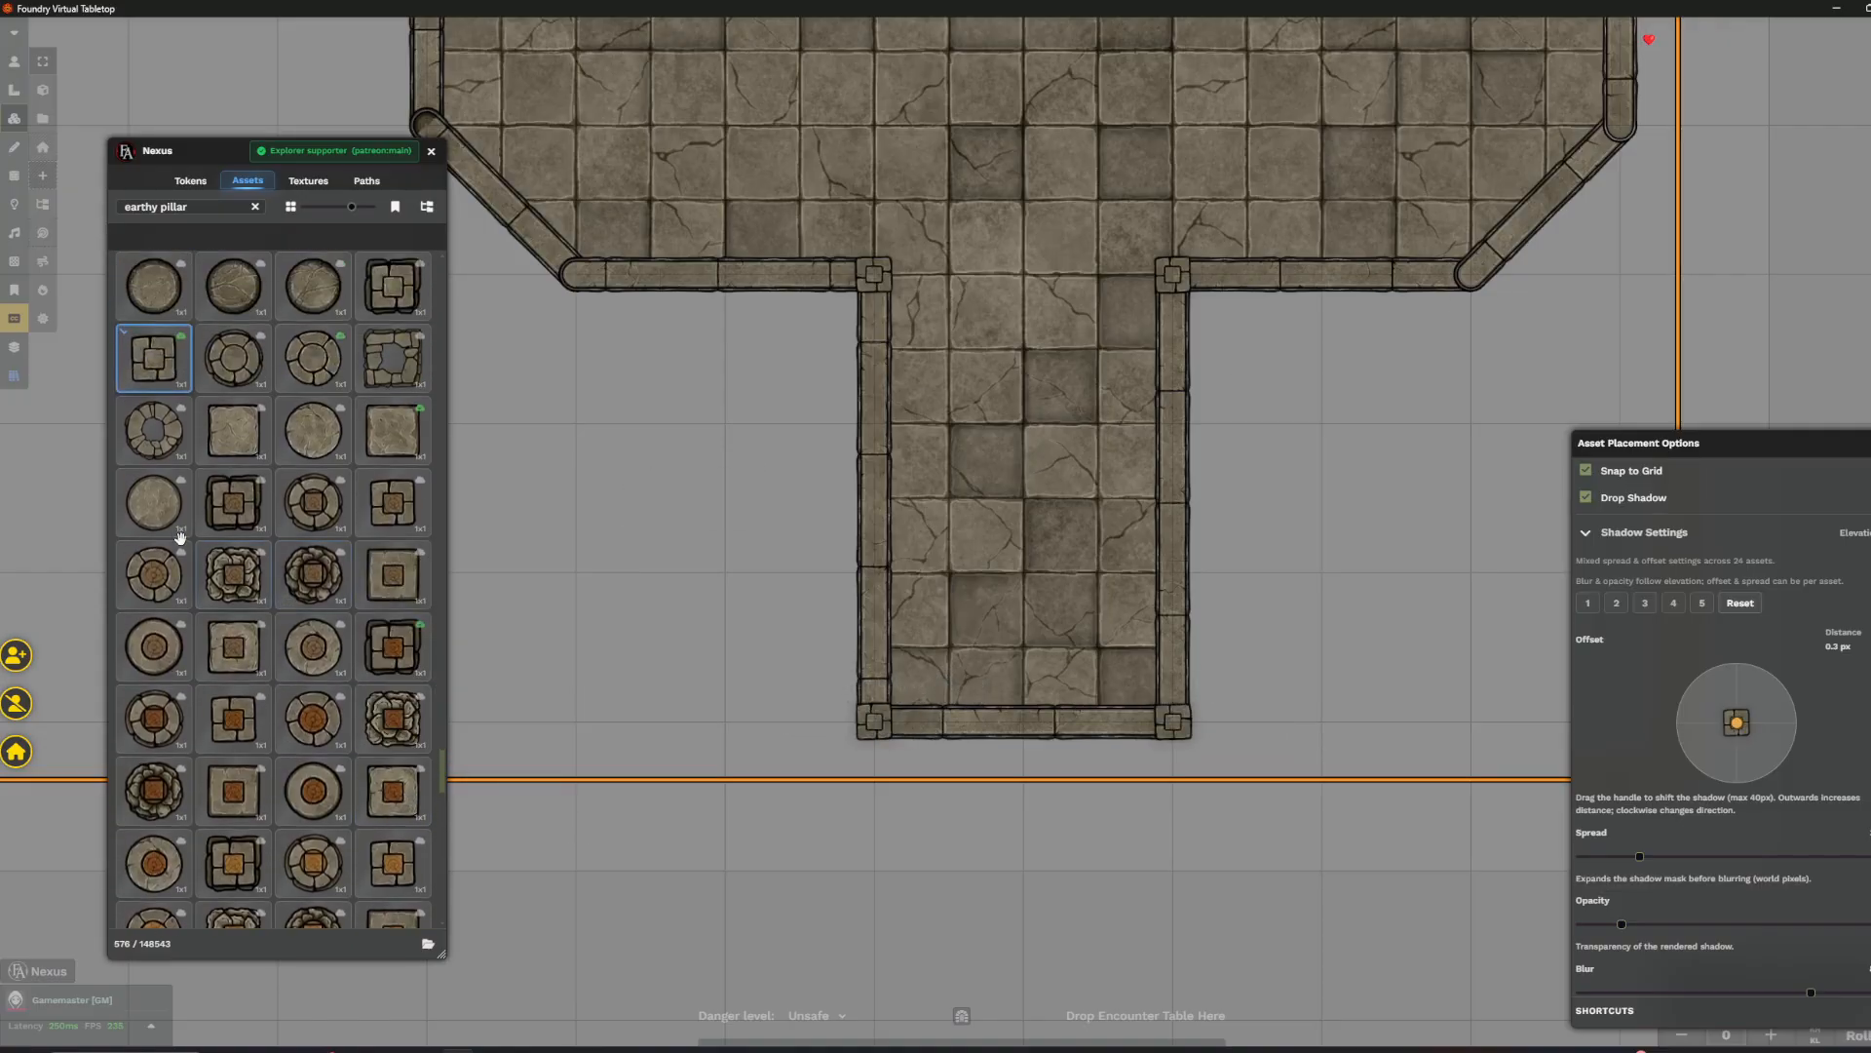
- Select a round segmented earthy pillar and place it on the large chamber's lower-left angled wall corners
left_click(313, 429)
key("Up")
key("Up")
key("Left")
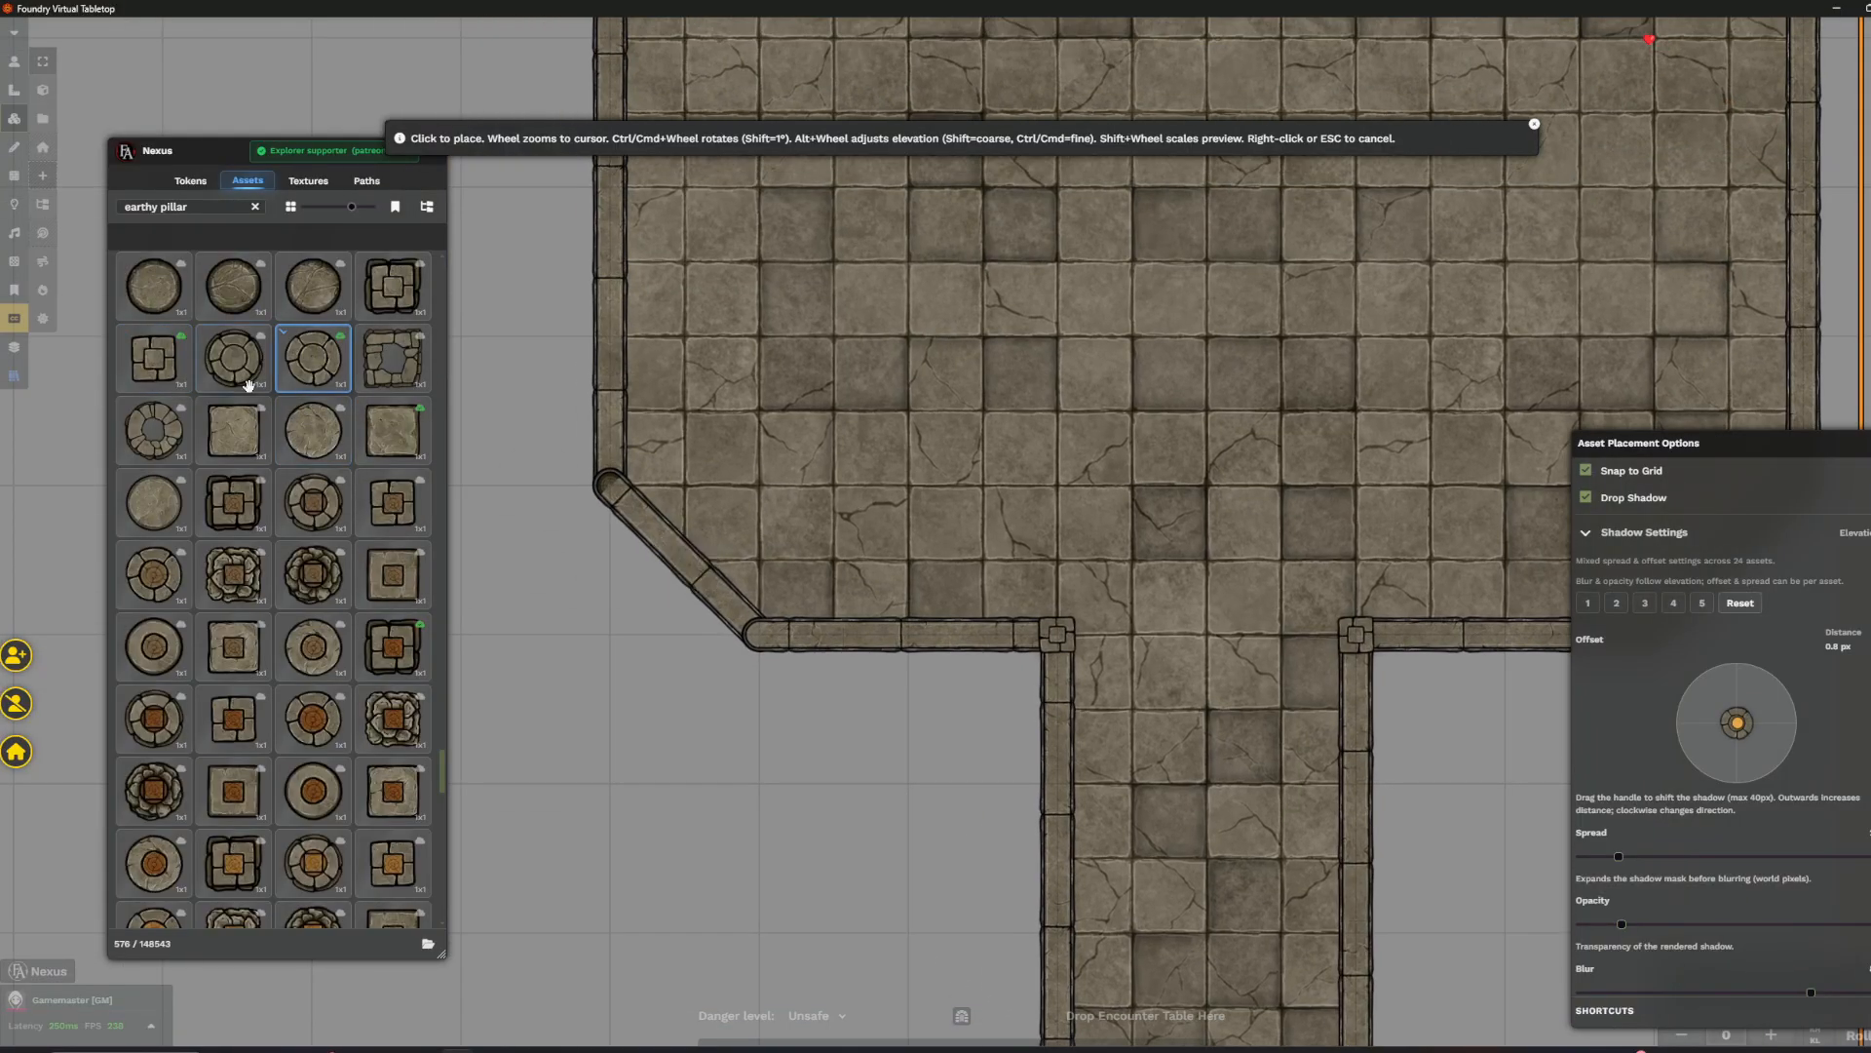
left_click(234, 358)
left_click(741, 643)
- Place round pillars on both ends of the large chamber's lower-right angled wall
scroll(626, 522, "up", 2)
key("Right")
key("Right")
key("Right")
left_click(1136, 590)
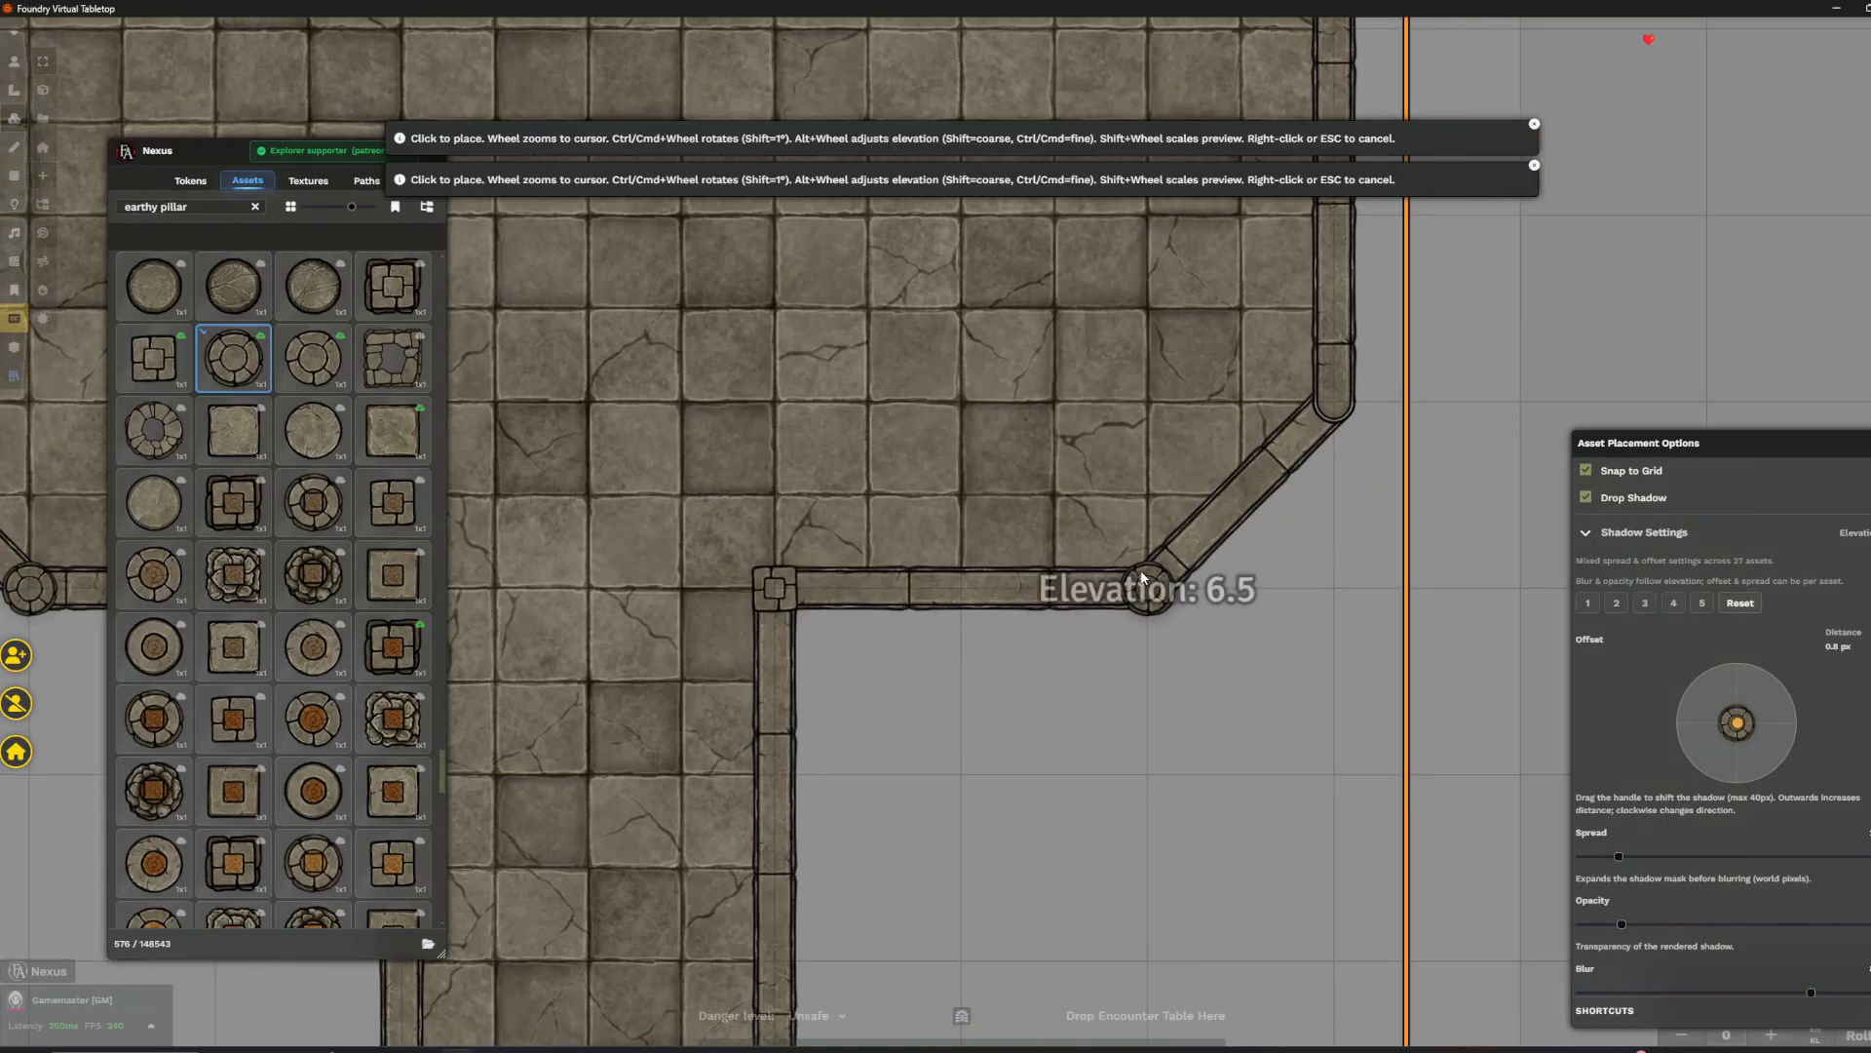
left_click(1333, 407)
- Place round pillars on both ends of the large chamber's upper-right angled wall
scroll(1066, 239, "down", 2)
key("Up")
key("Up")
left_click(1215, 408)
left_click(1087, 298)
- Place round pillars on both ends of the large chamber's upper-left angled wall
key("Left")
key("Left")
key("Left")
key("Left")
left_click(931, 331)
left_click(818, 458)
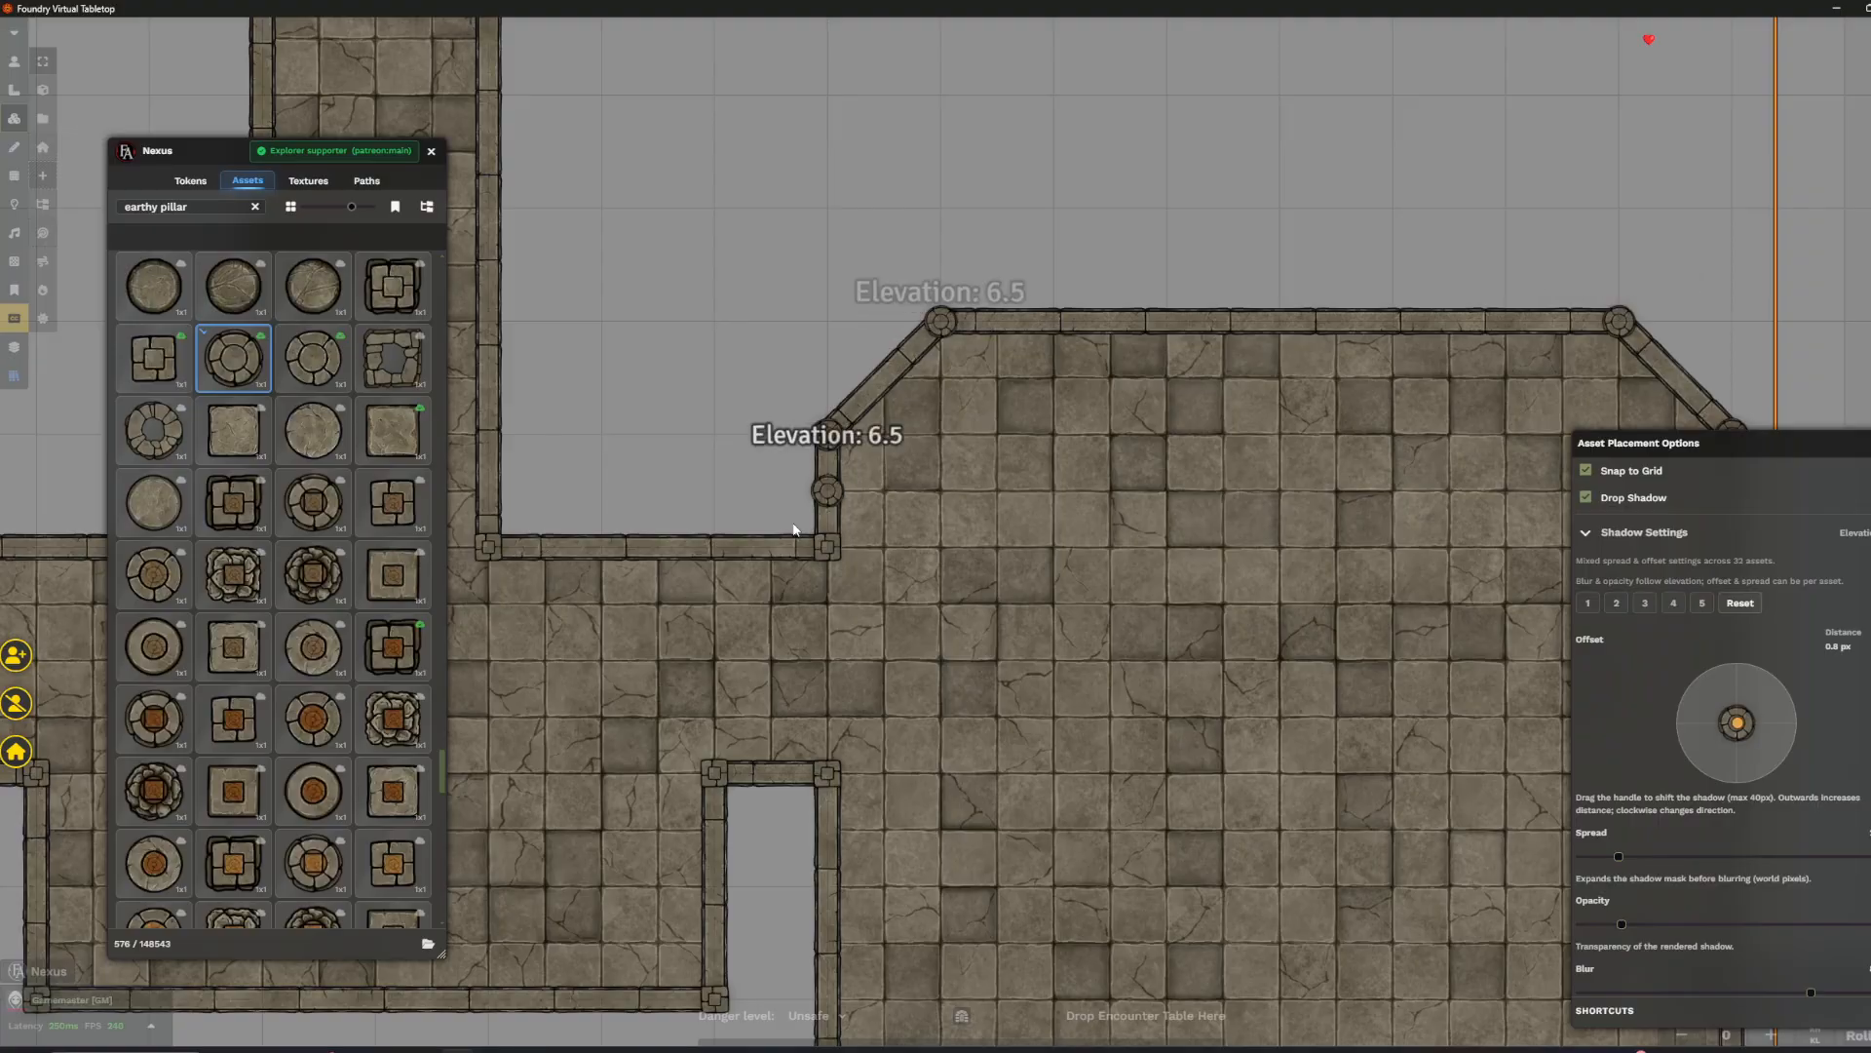
- Inspect the wall corners of the central area, large chamber and southern corridor for missing pillars
scroll(814, 479, "down", 3)
scroll(794, 740, "up", 5)
scroll(815, 762, "down", 5)
scroll(1037, 383, "up", 2)
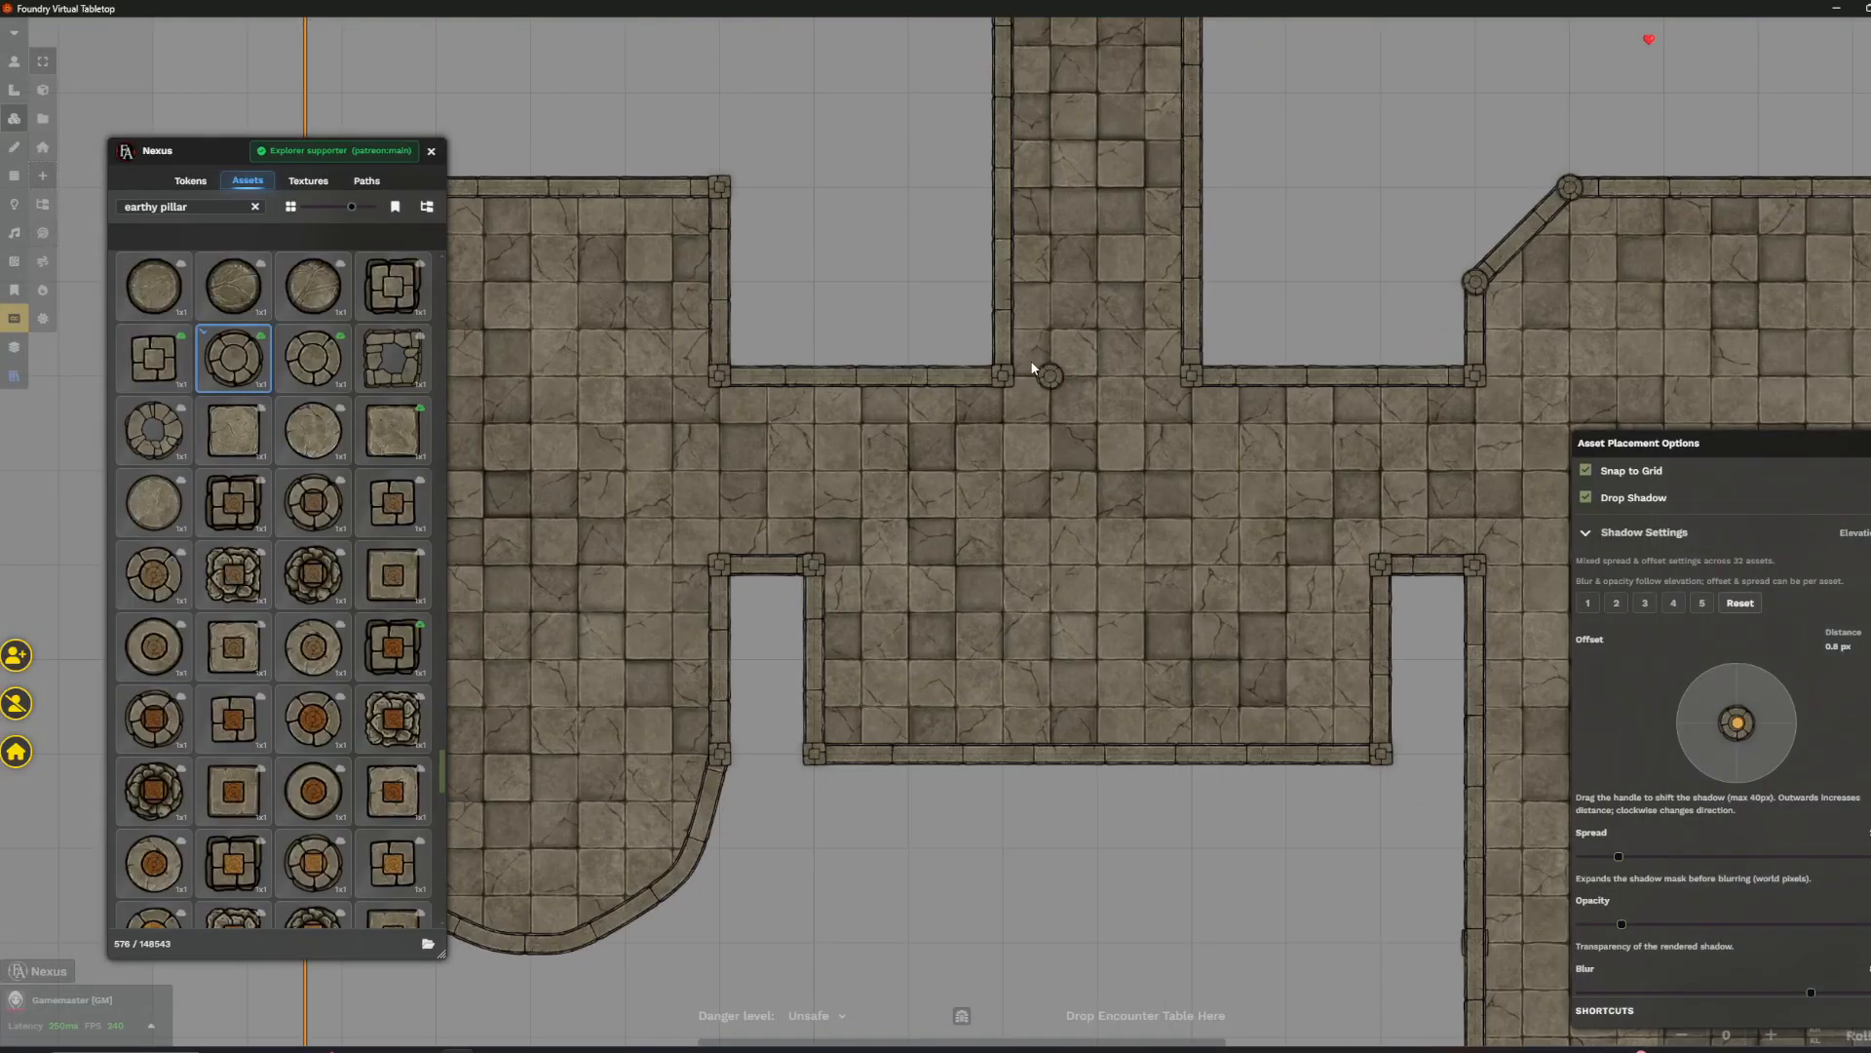
scroll(1062, 382, "down", 3)
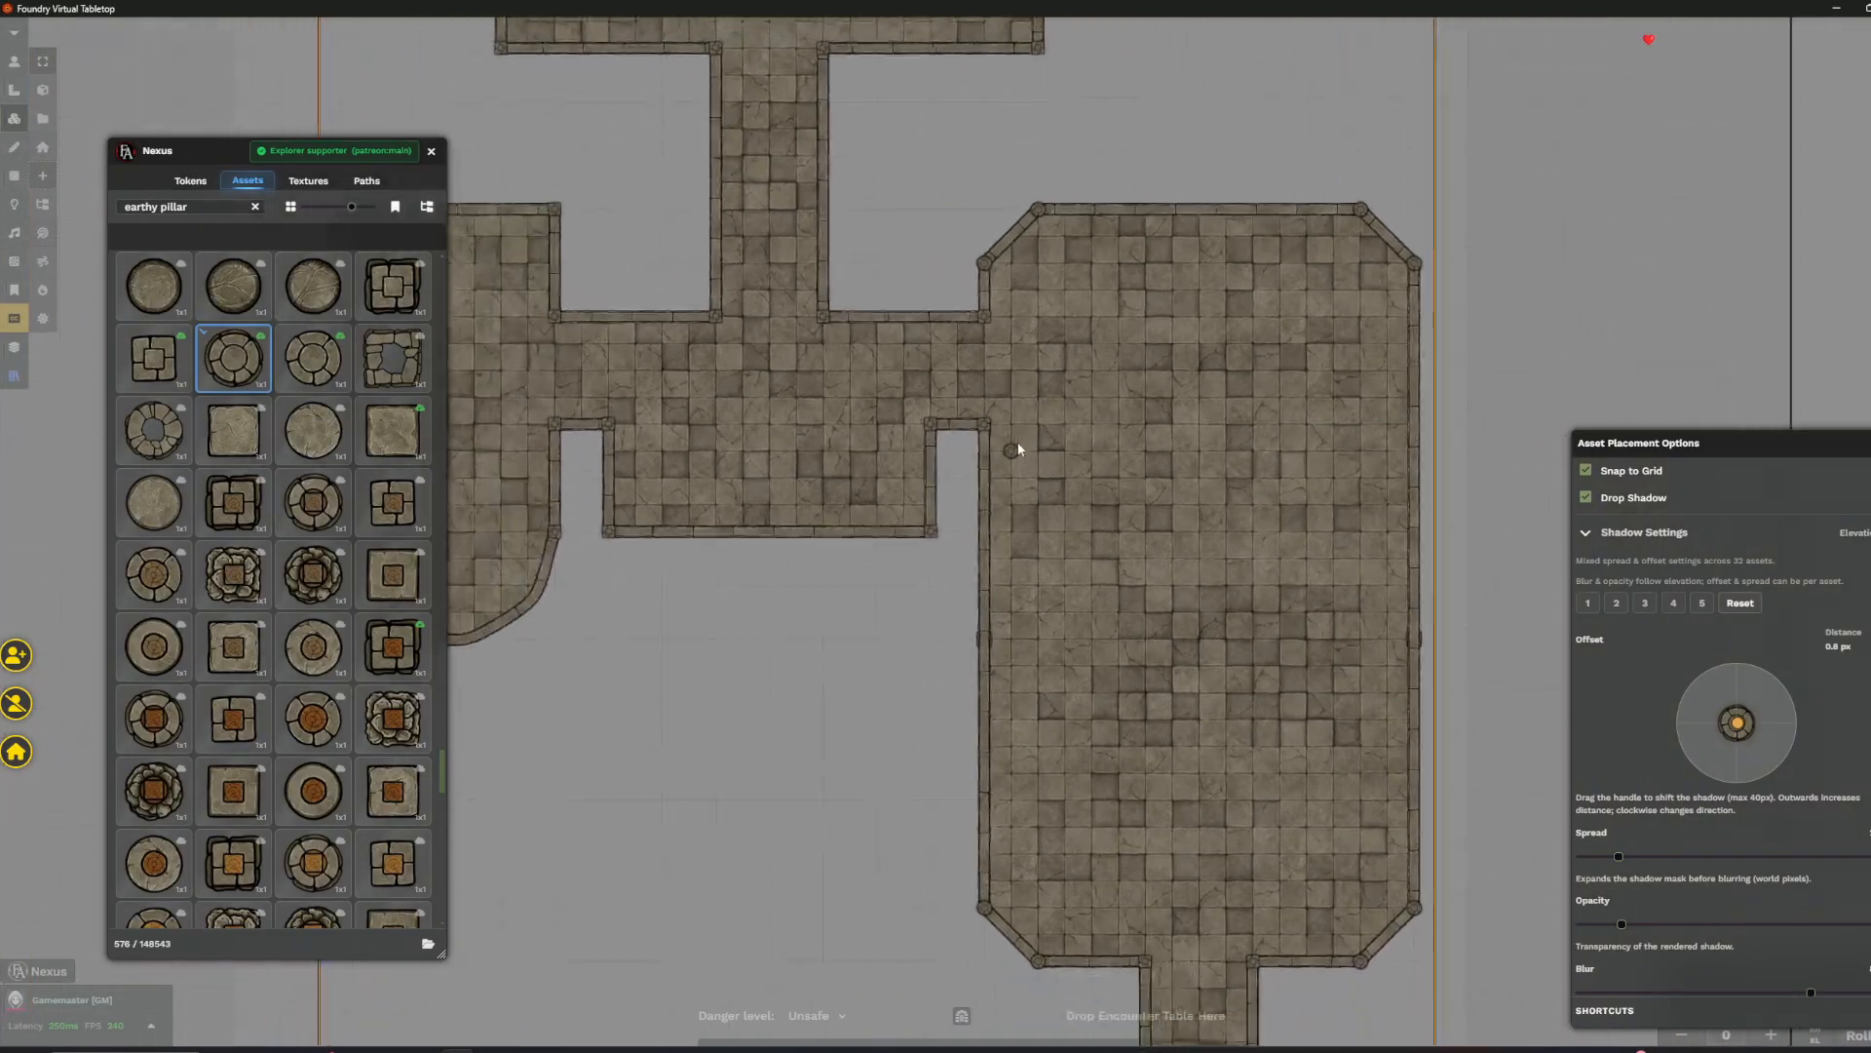
scroll(1079, 674, "up", 3)
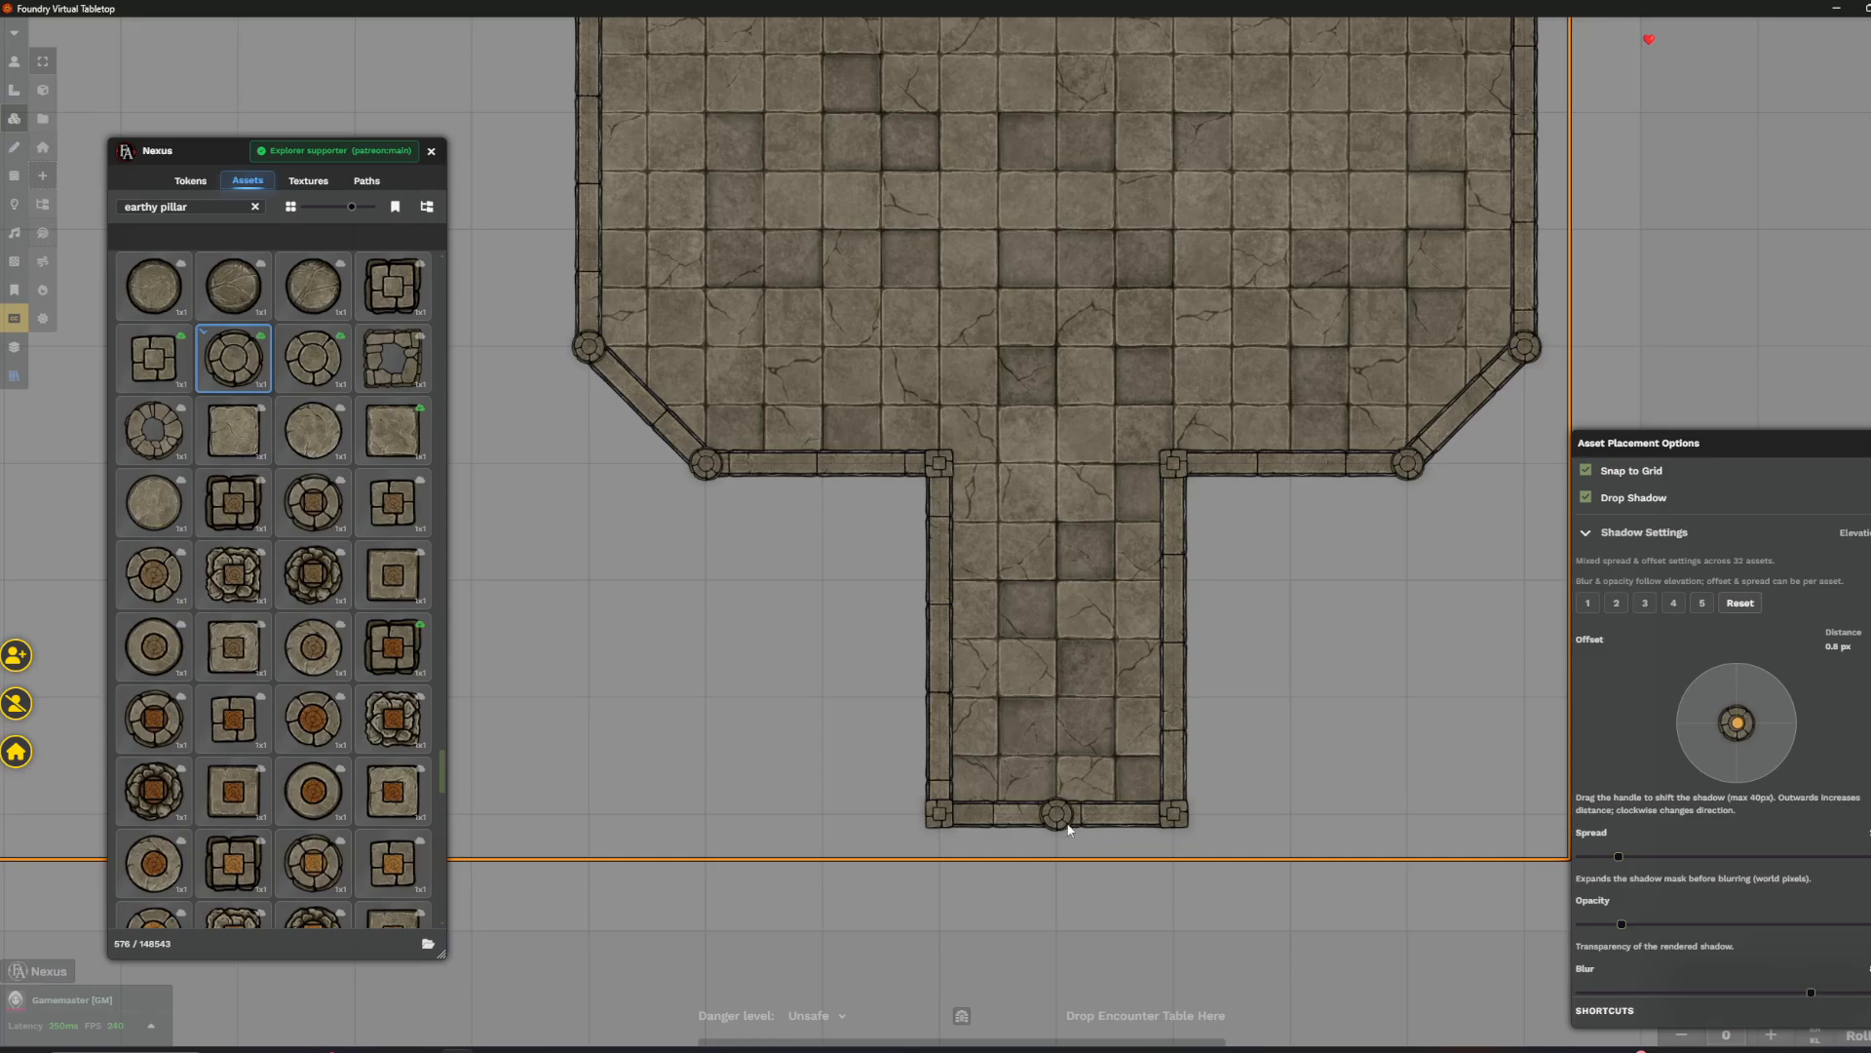
key("Left")
key("Up")
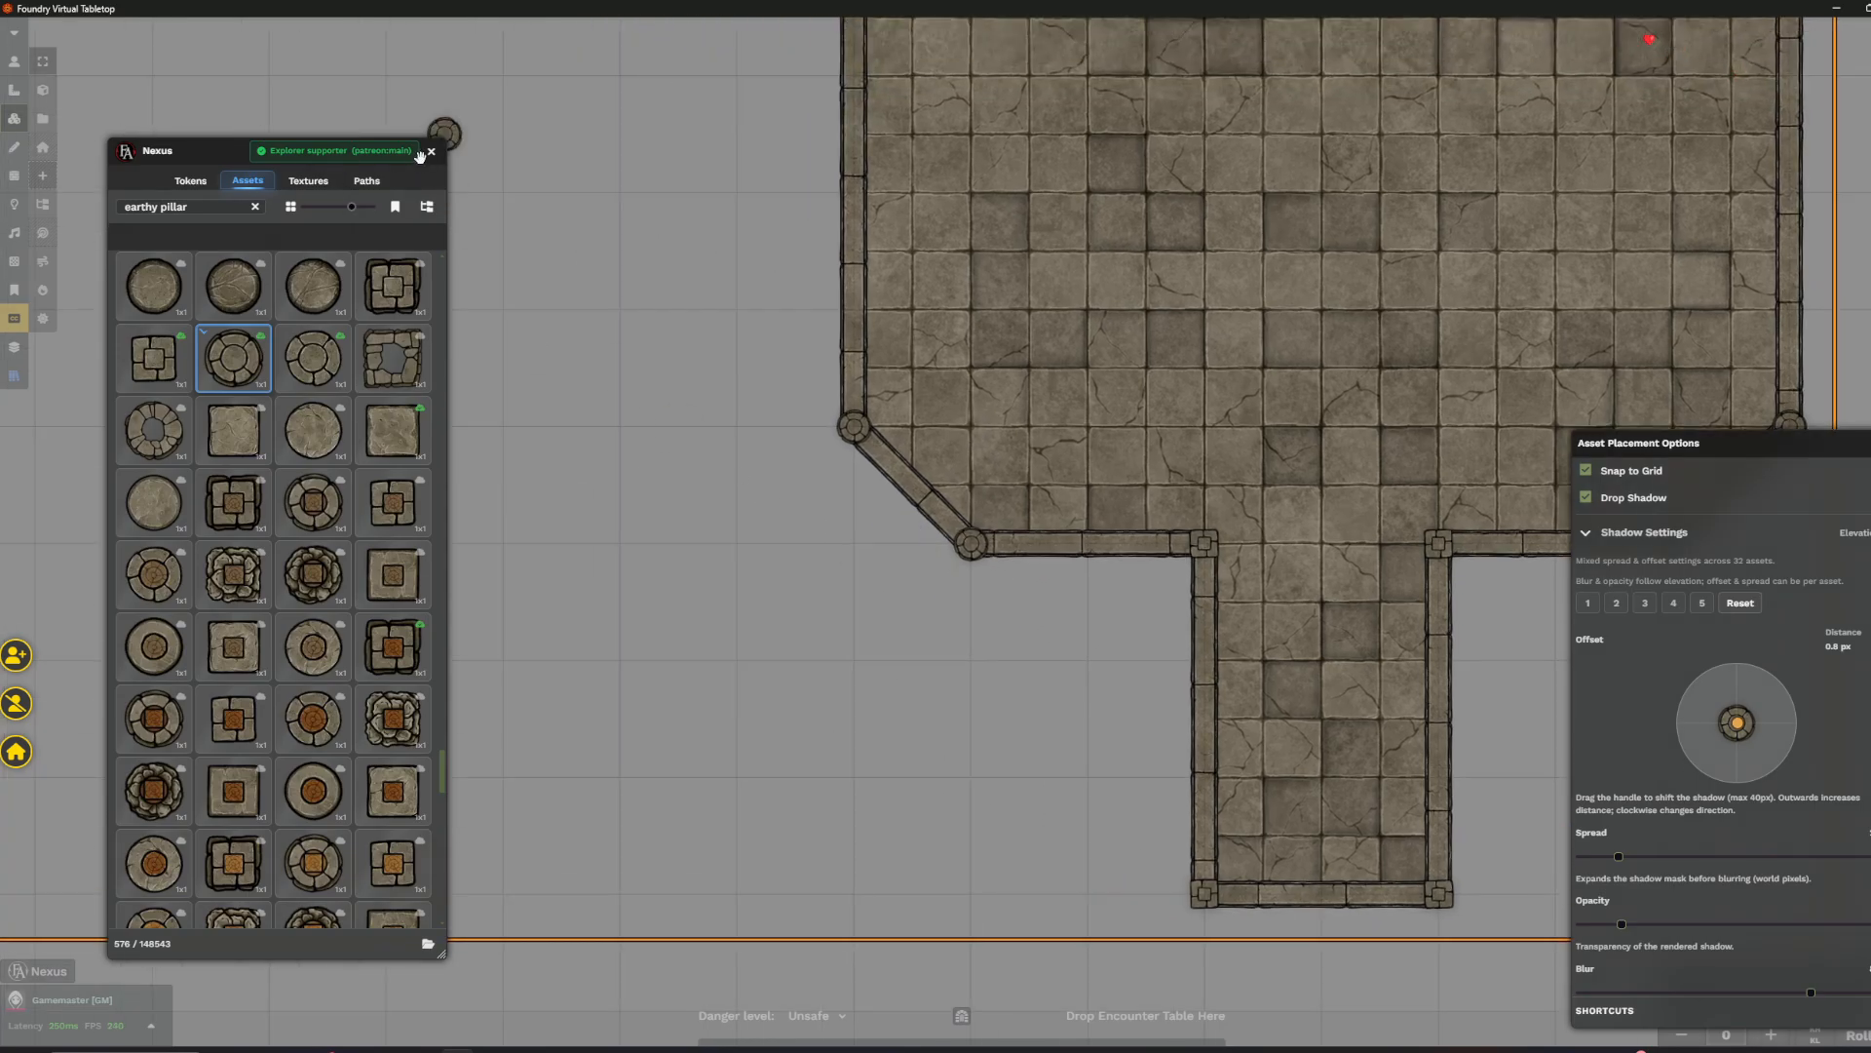
key("Right")
key("Down")
scroll(1066, 749, "down", 3)
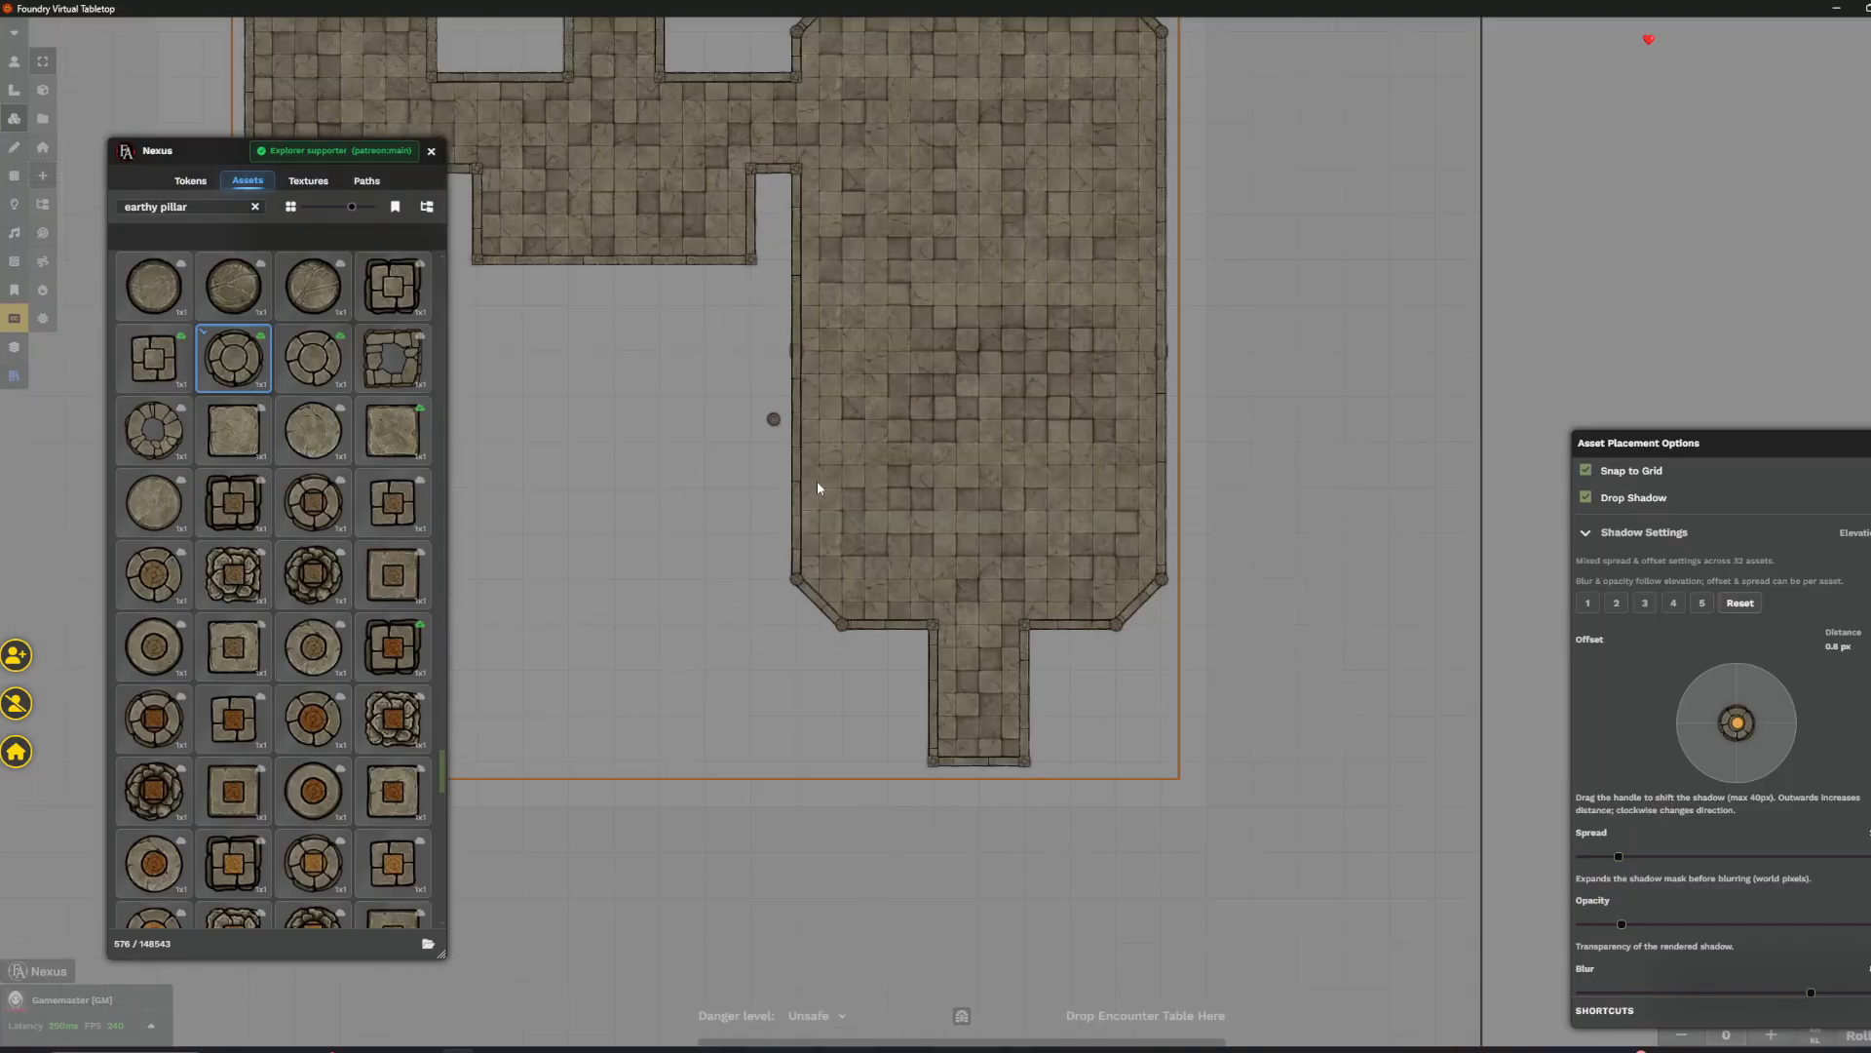
scroll(735, 363, "up", 2)
key("Up")
scroll(987, 438, "up", 3)
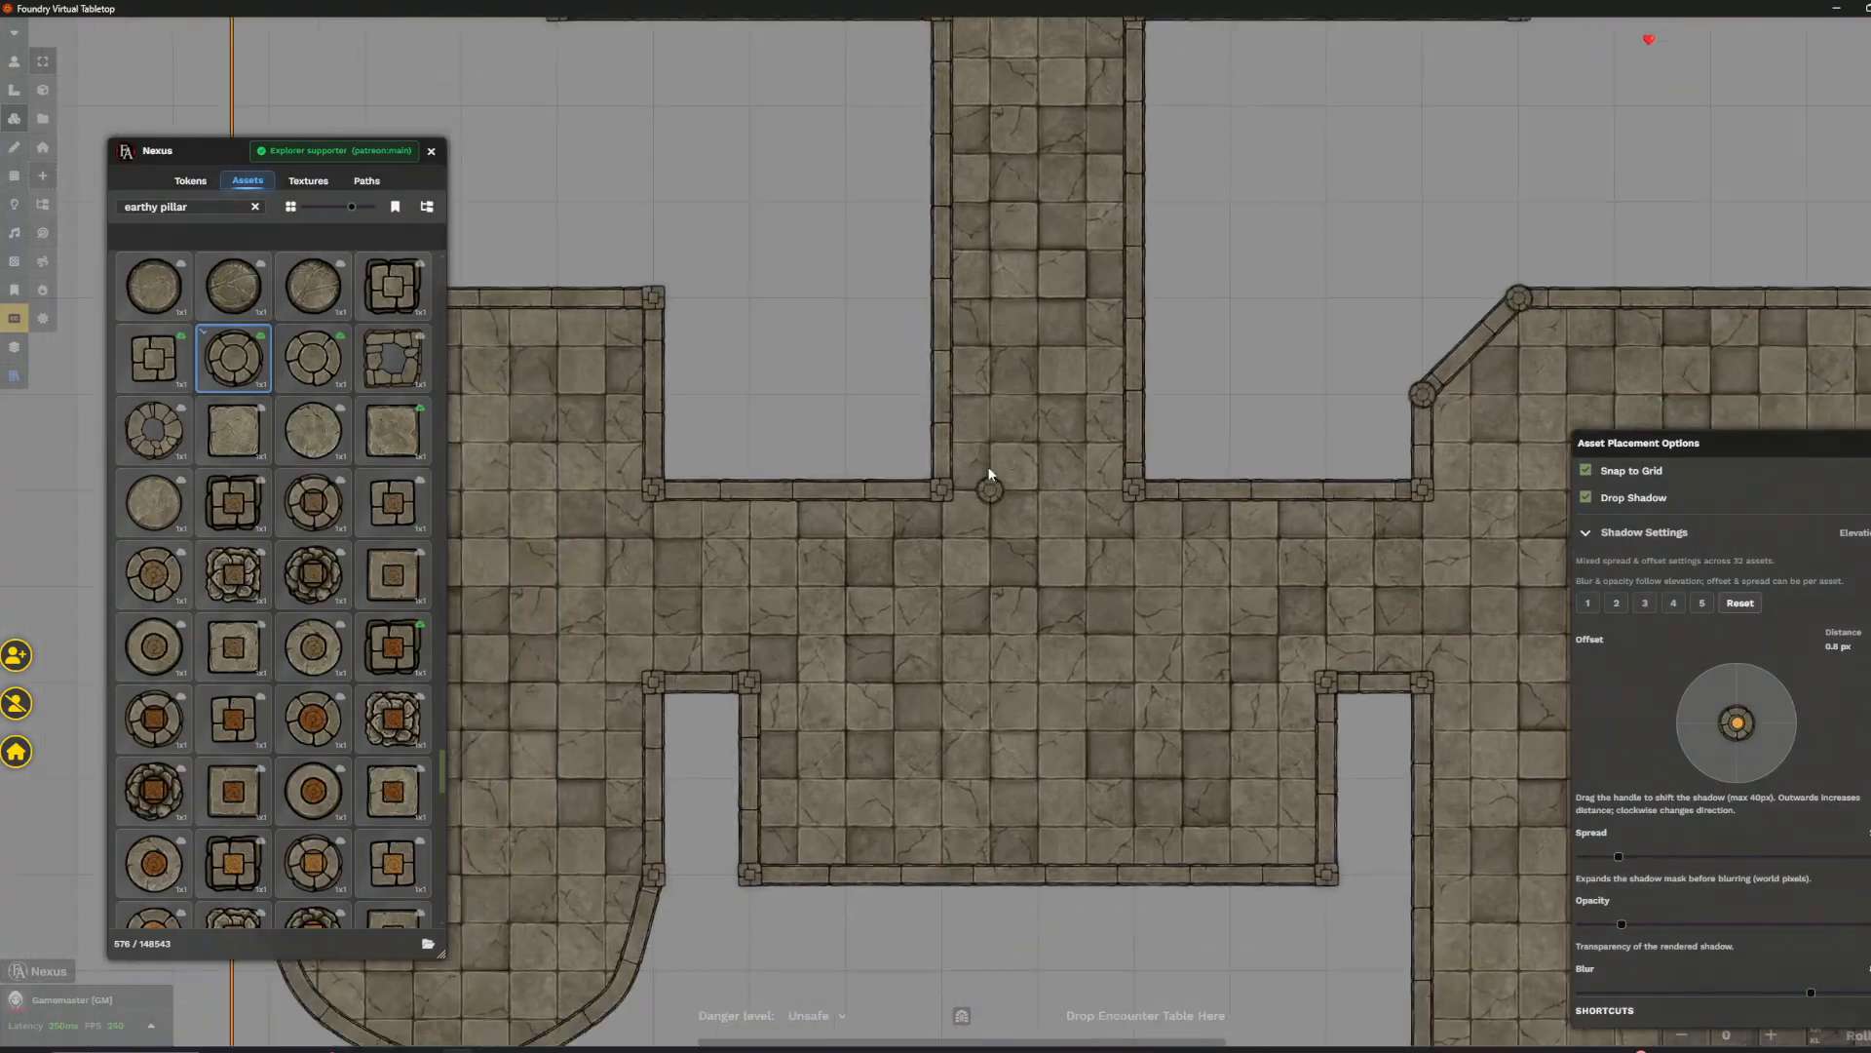
- Search the assets for "door ashen" and select a 1x1 plank door with a metal-banded end
key("BackSpace")
key("BackSpace")
key("BackSpace")
key("BackSpace")
key("BackSpace")
key("BackSpace")
key("BackSpace")
key("BackSpace")
key("BackSpace")
key("BackSpace")
key("BackSpace")
key("BackSpace")
key("BackSpace")
type("doo")
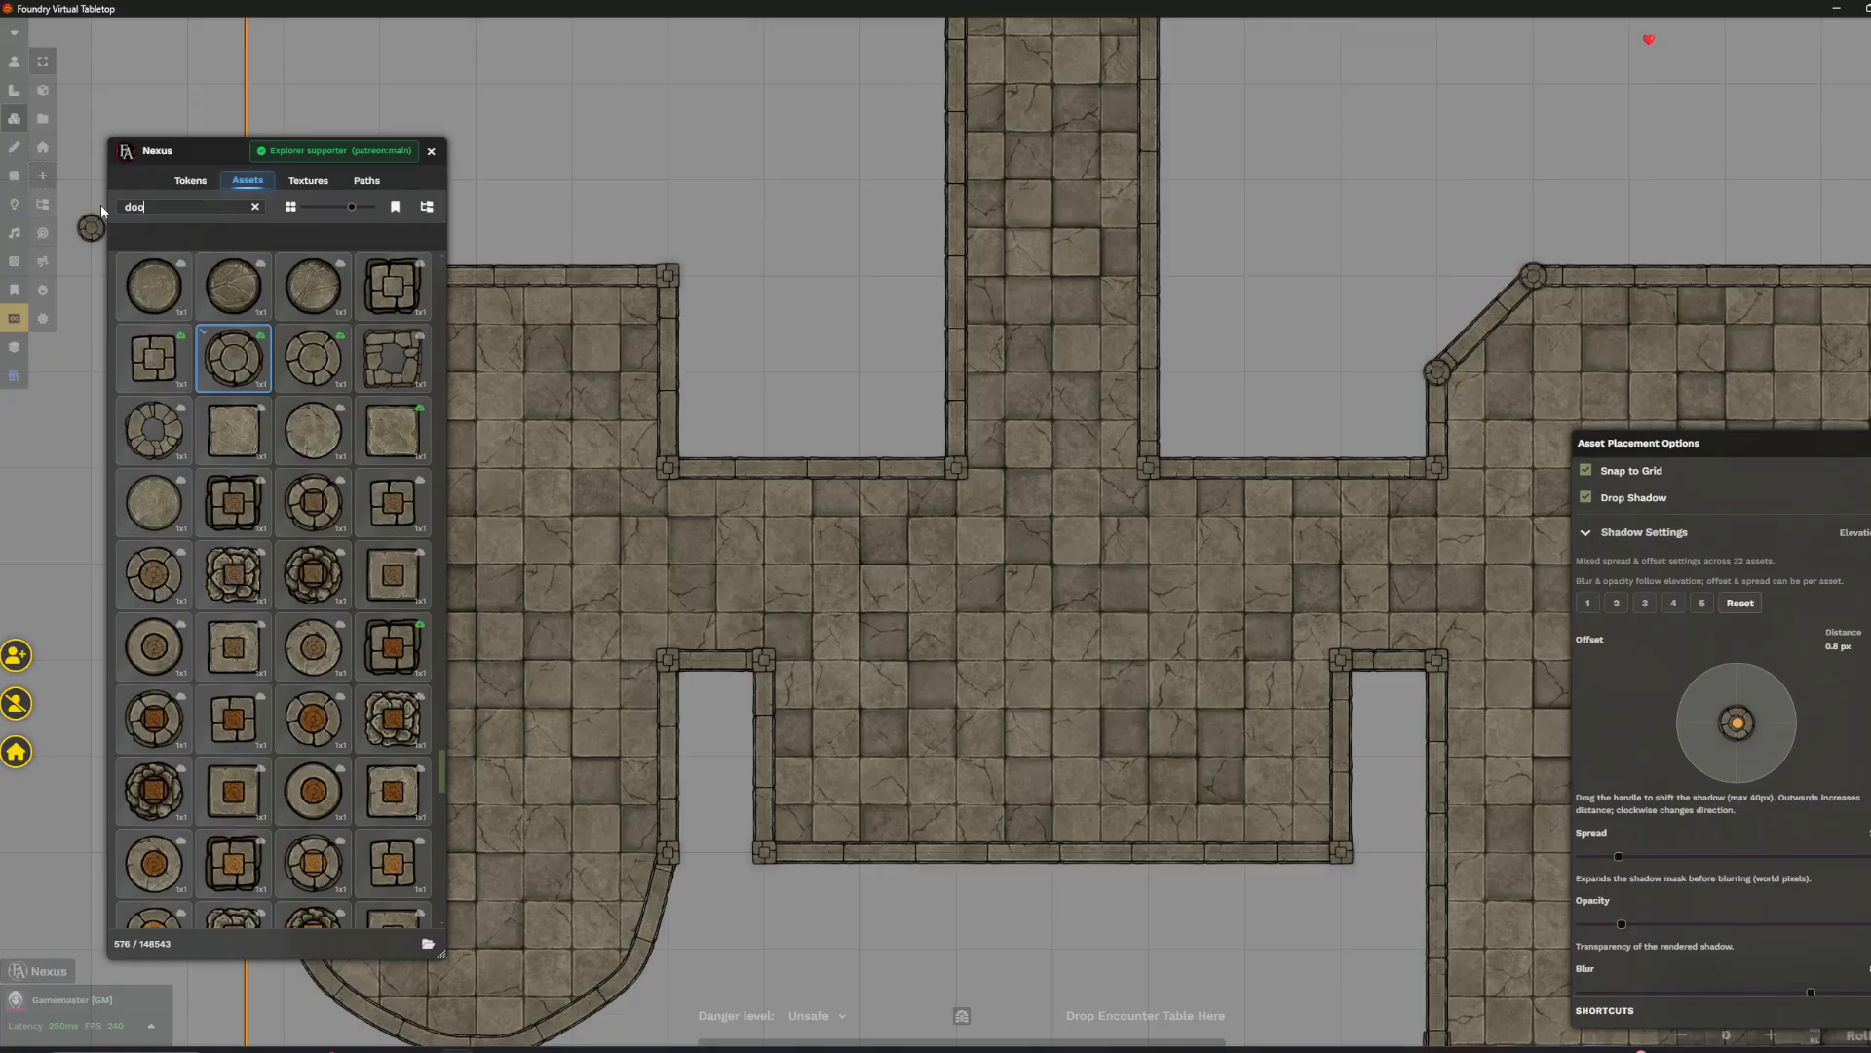
type("r ashen")
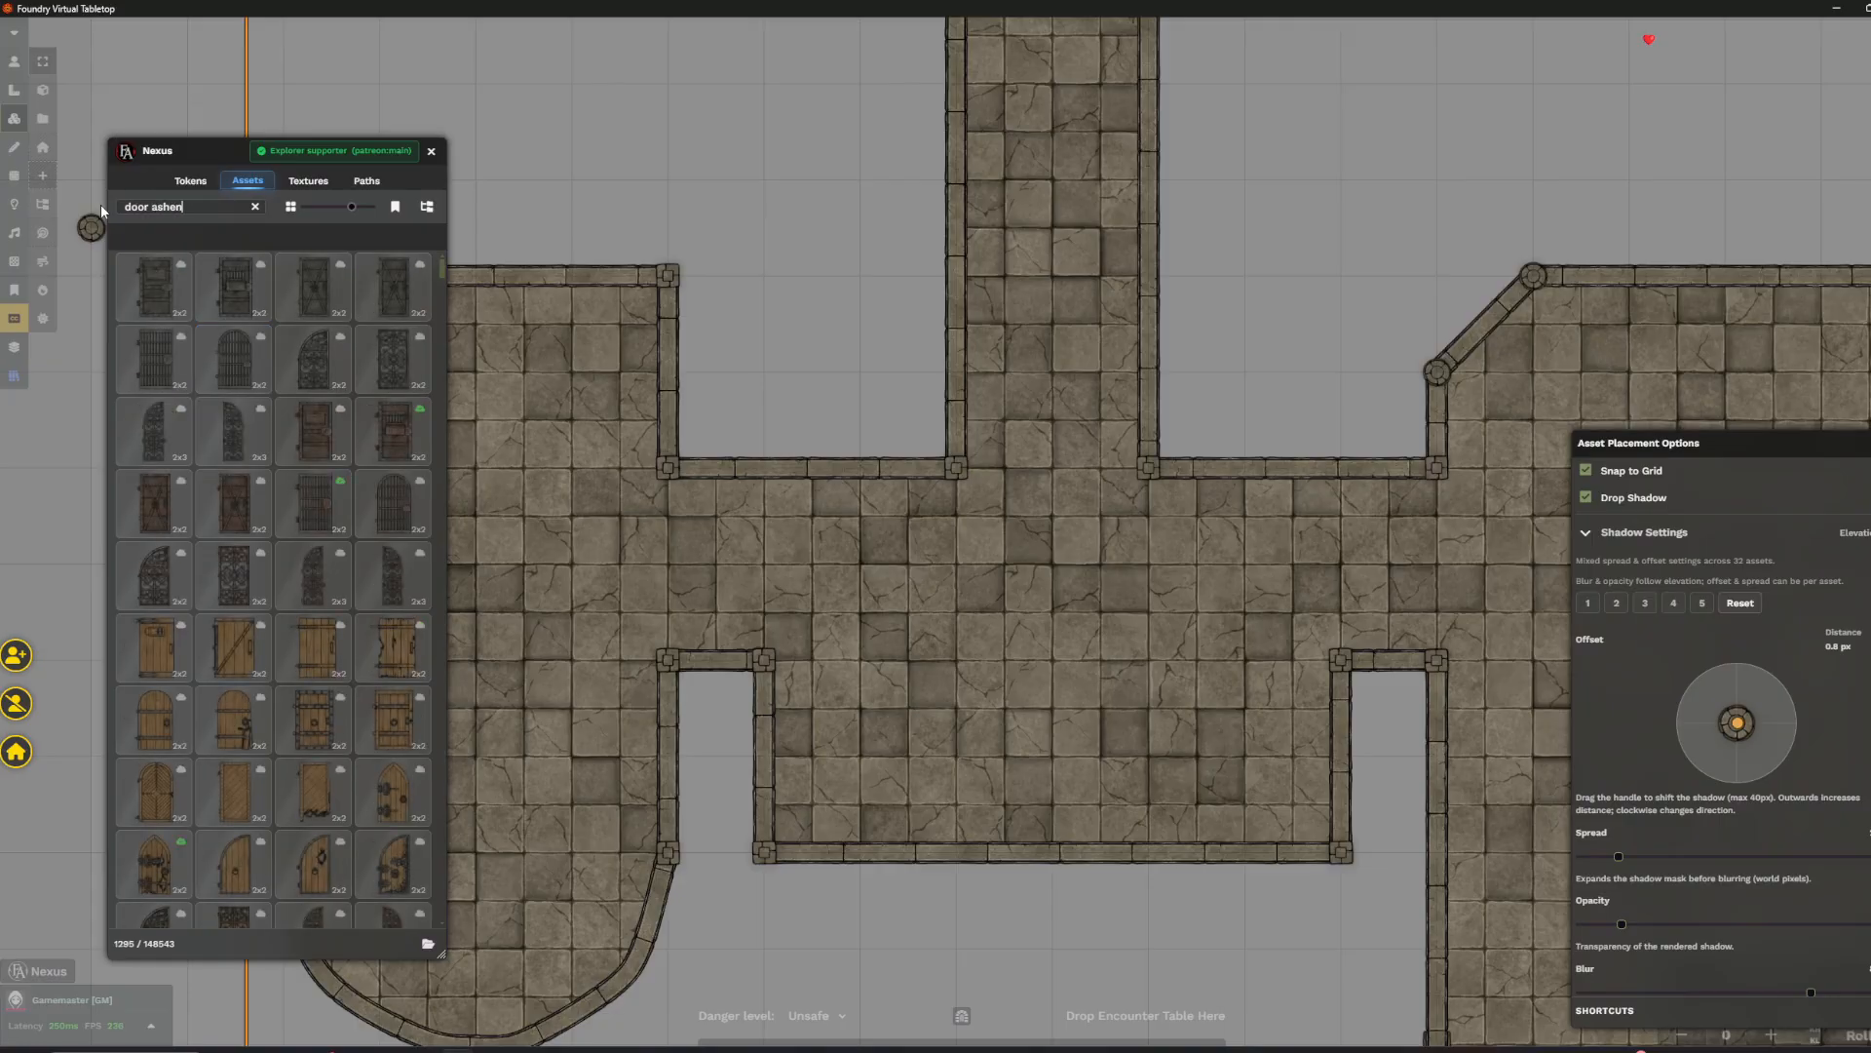
mouse_move(264, 510)
scroll(312, 687, "down", 10)
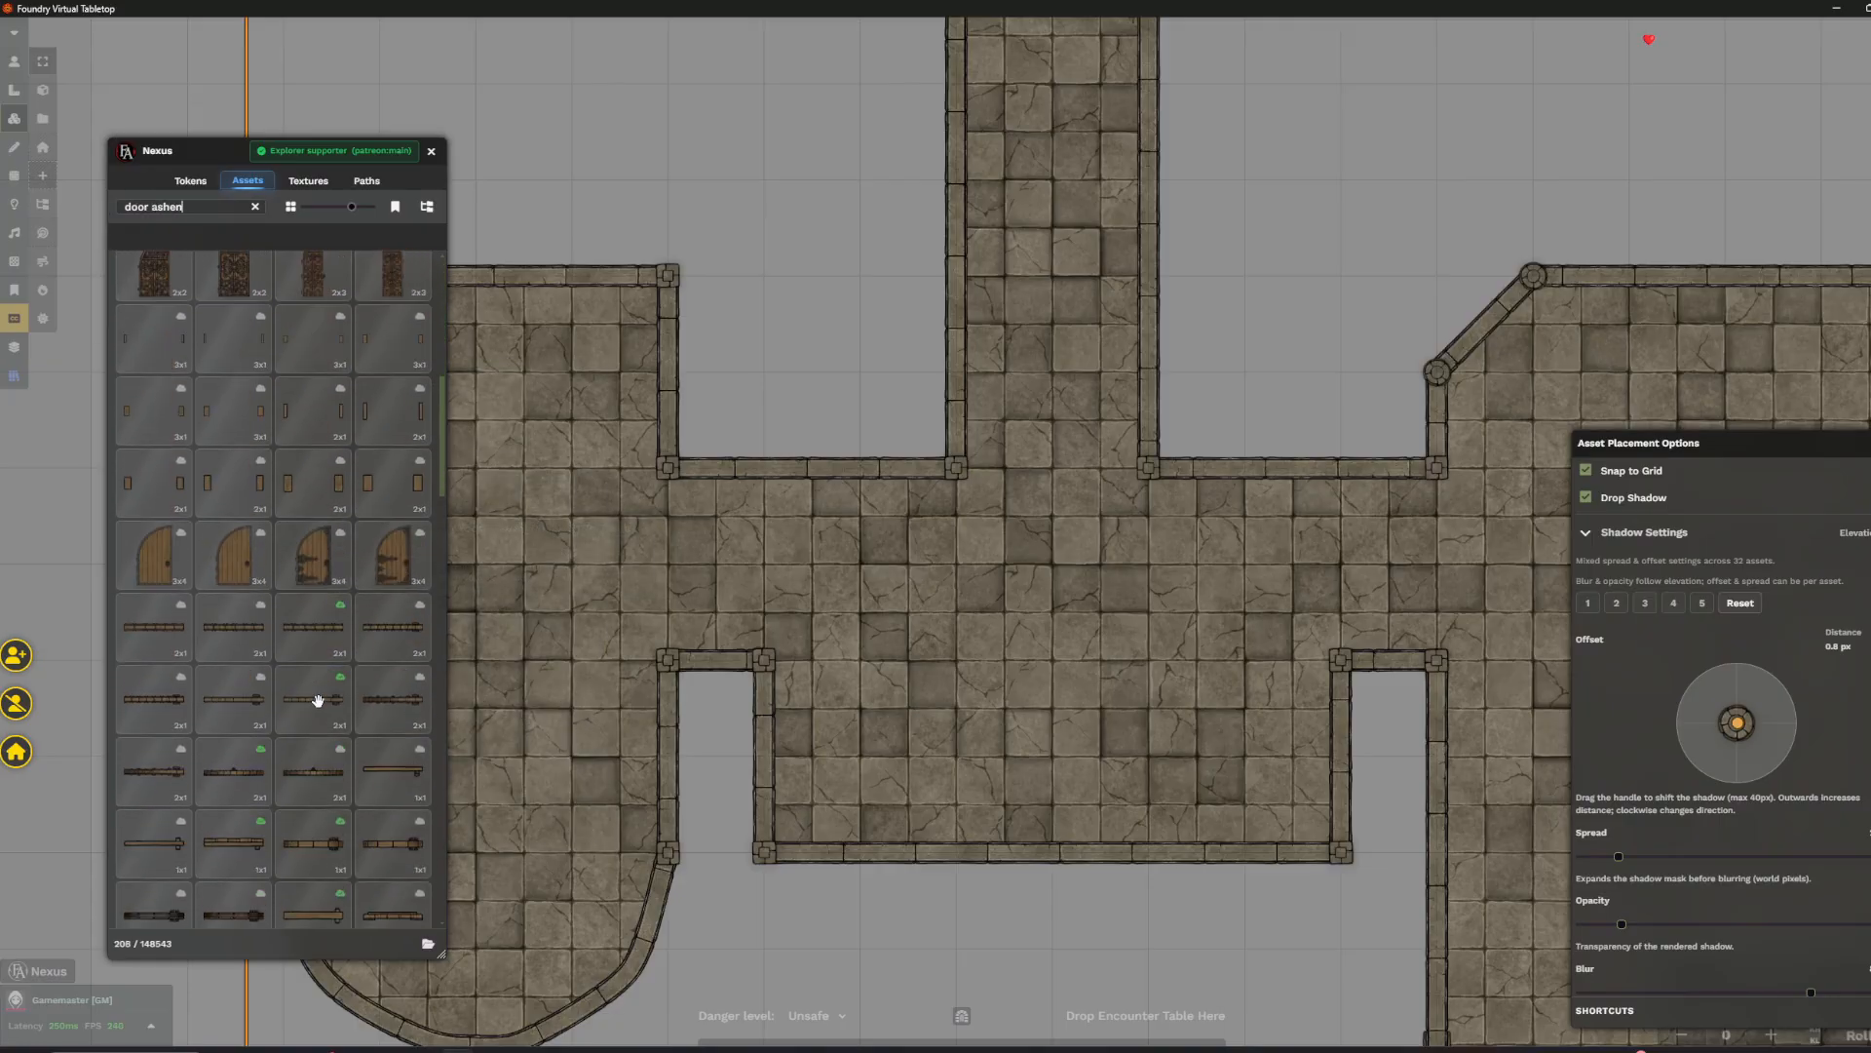
mouse_move(311, 670)
mouse_move(223, 567)
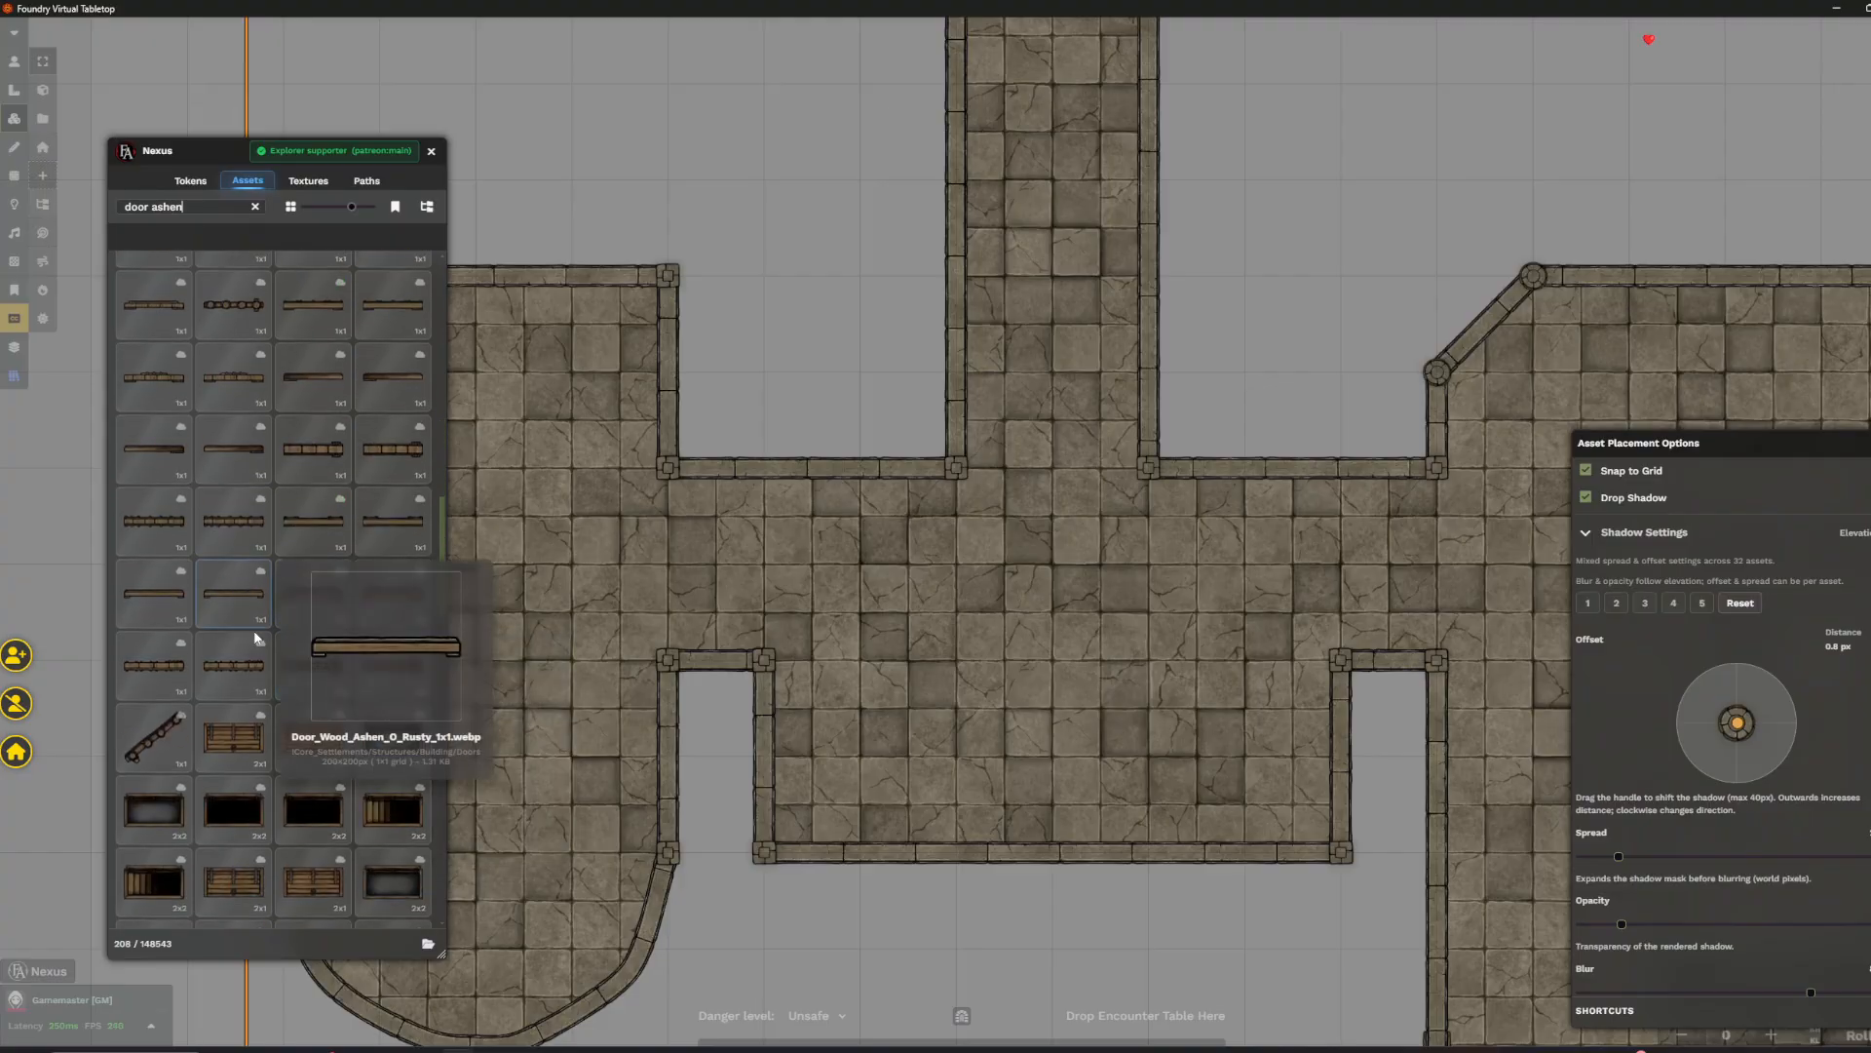
left_click(320, 442)
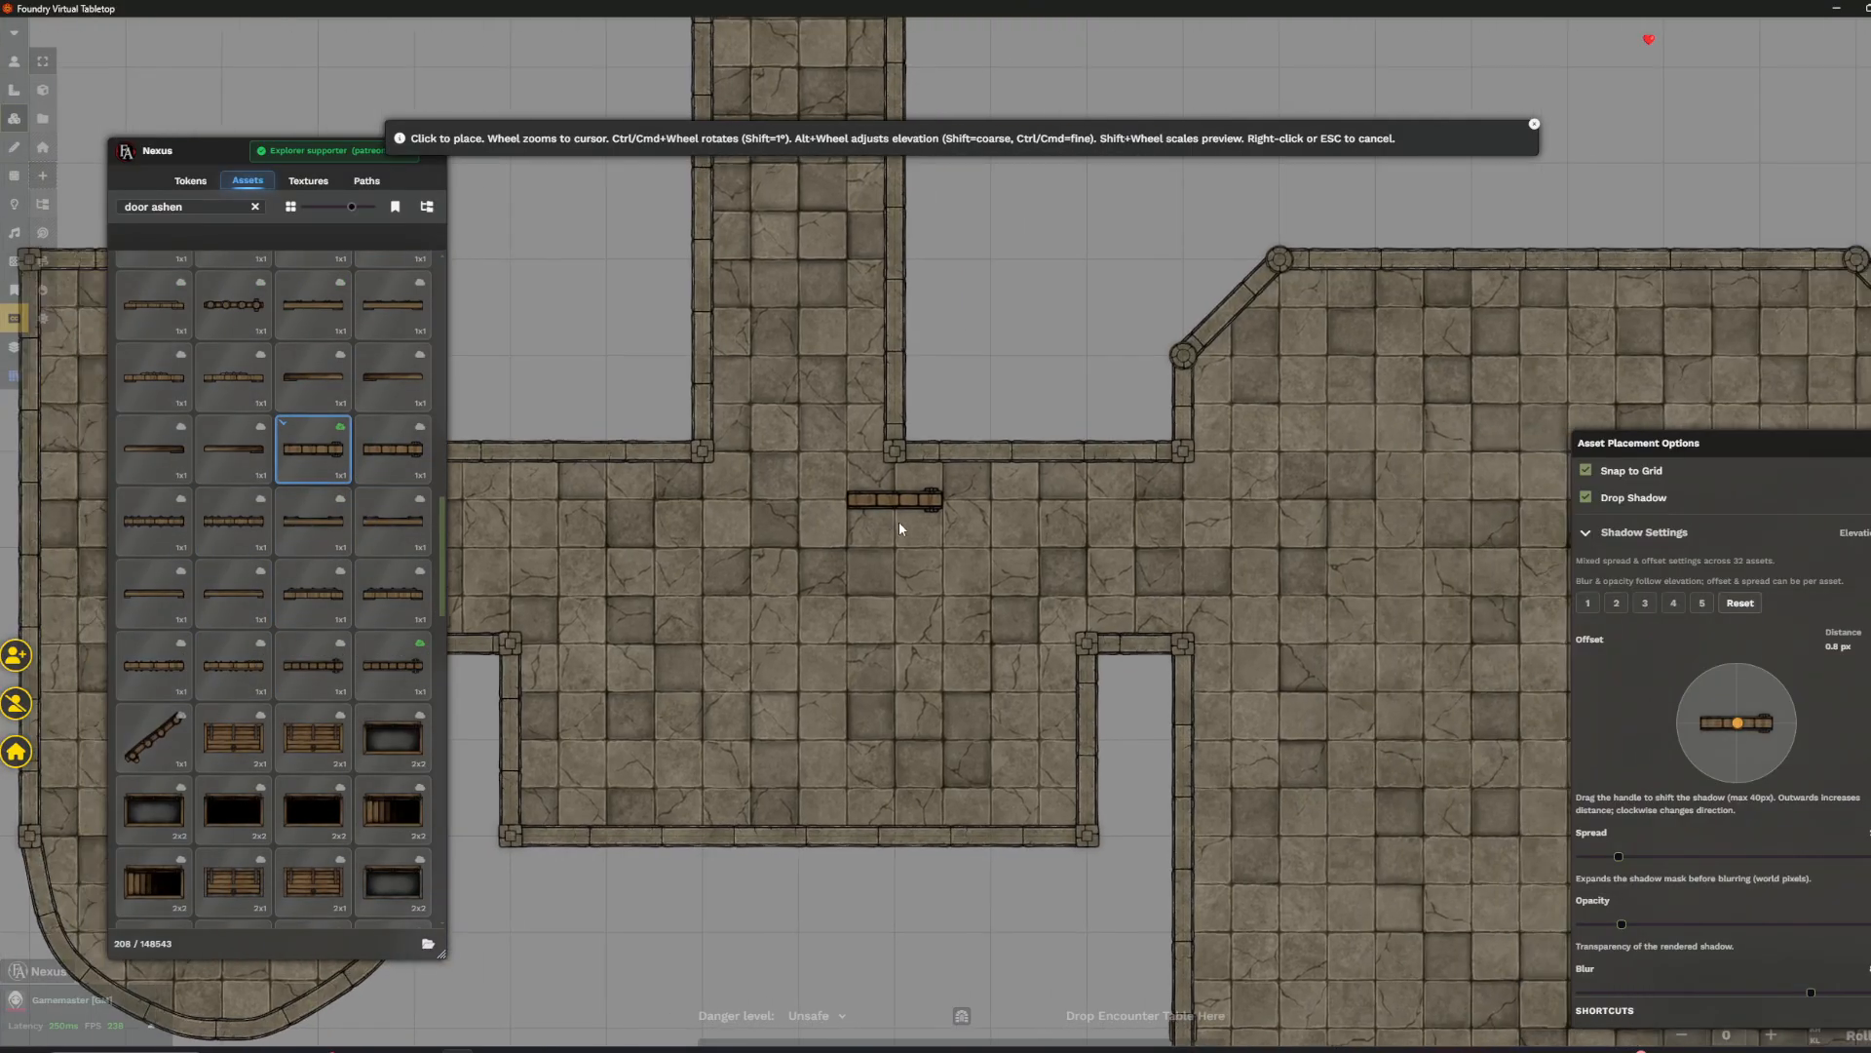
- Place two mirrored door leaves at elevation 5 across the opening between the northern room and its corridor
left_click_drag(799, 452, 854, 739)
scroll(800, 323, "up", 3)
scroll(798, 316, "up", 2)
scroll(799, 324, "down", 1)
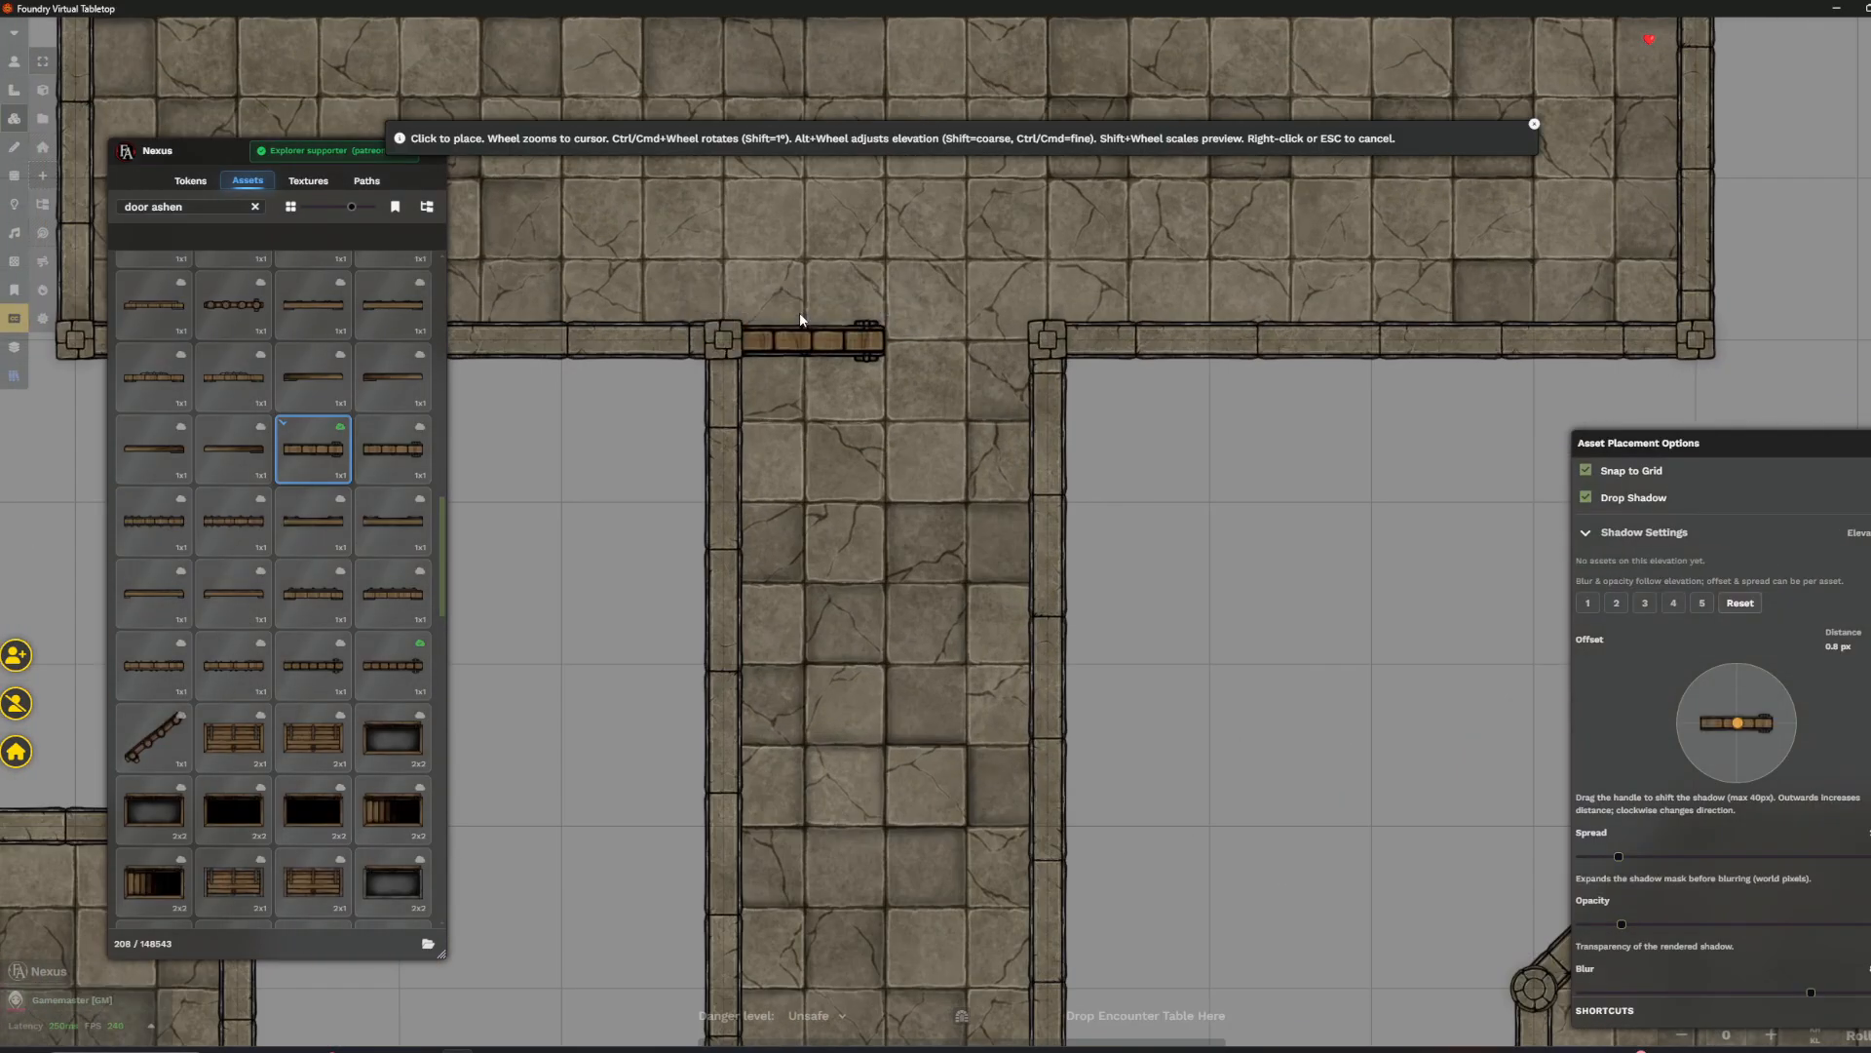
scroll(799, 312, "up", 2)
scroll(798, 392, "down", 11)
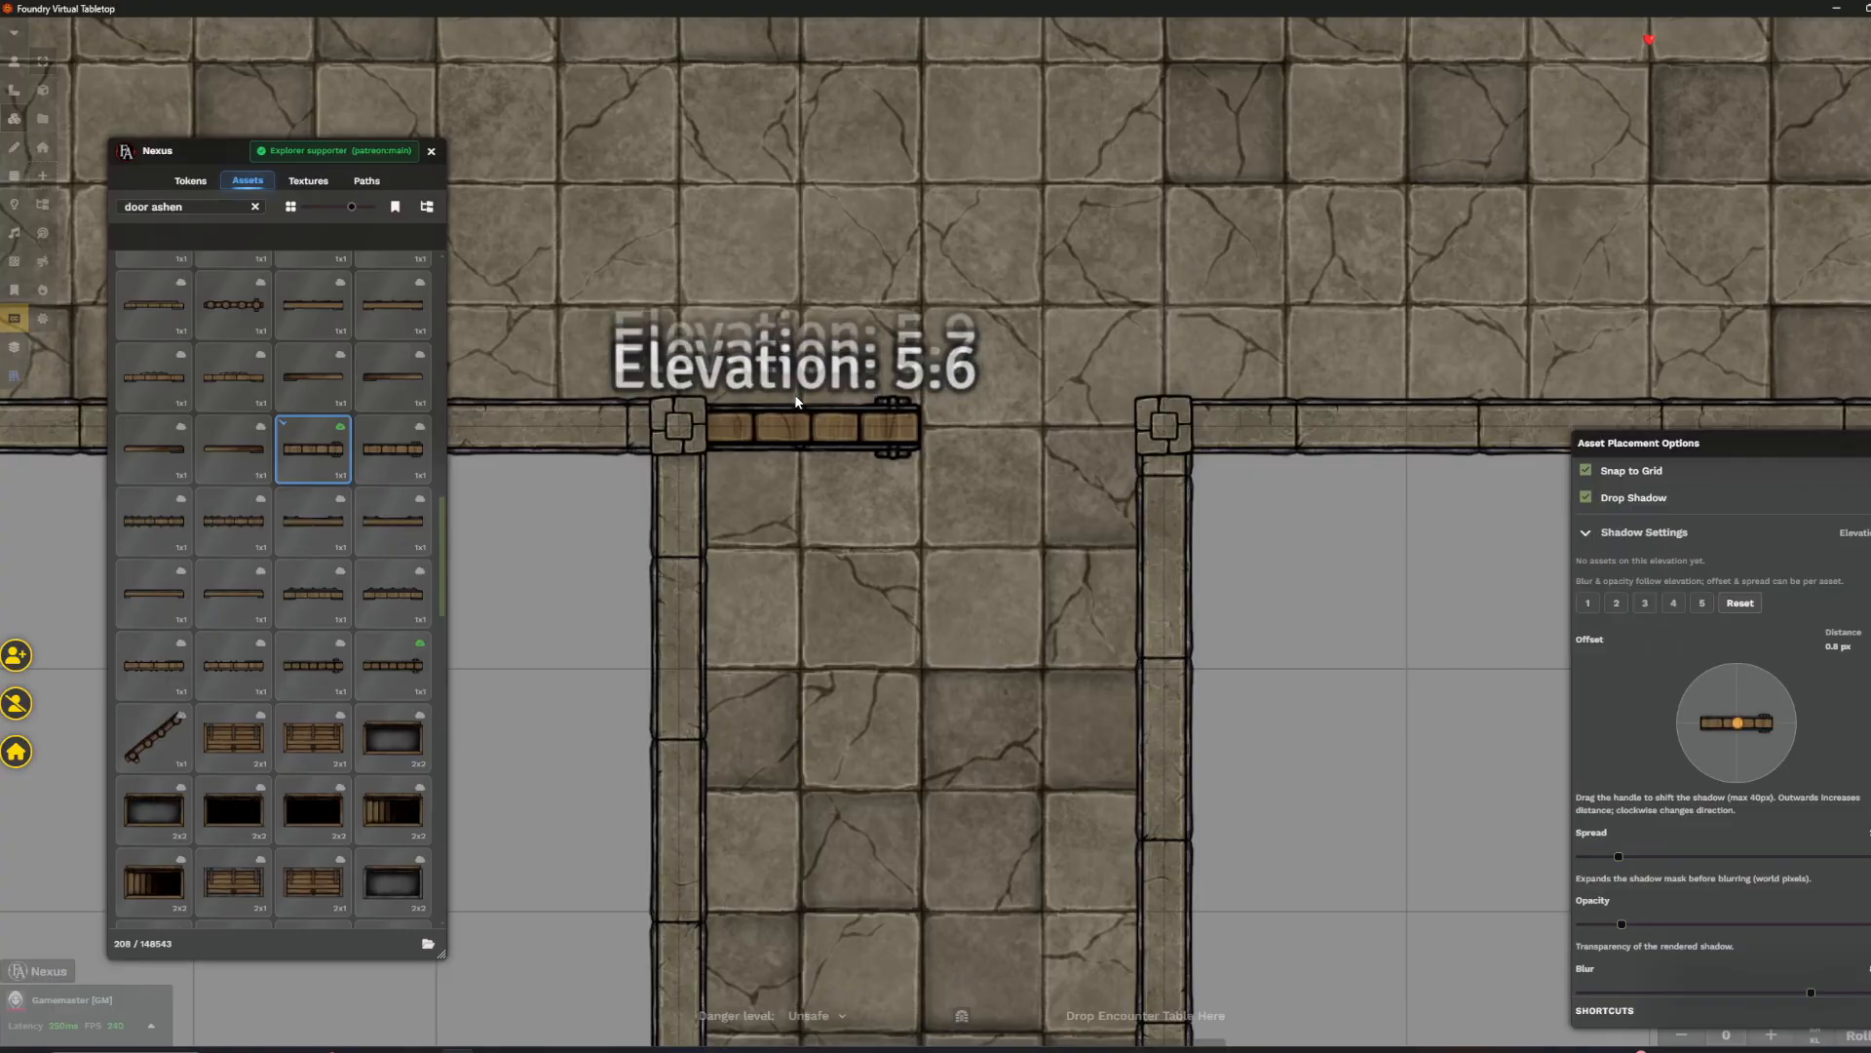
scroll(797, 399, "down", 3)
scroll(799, 399, "up", 1)
left_click(814, 408)
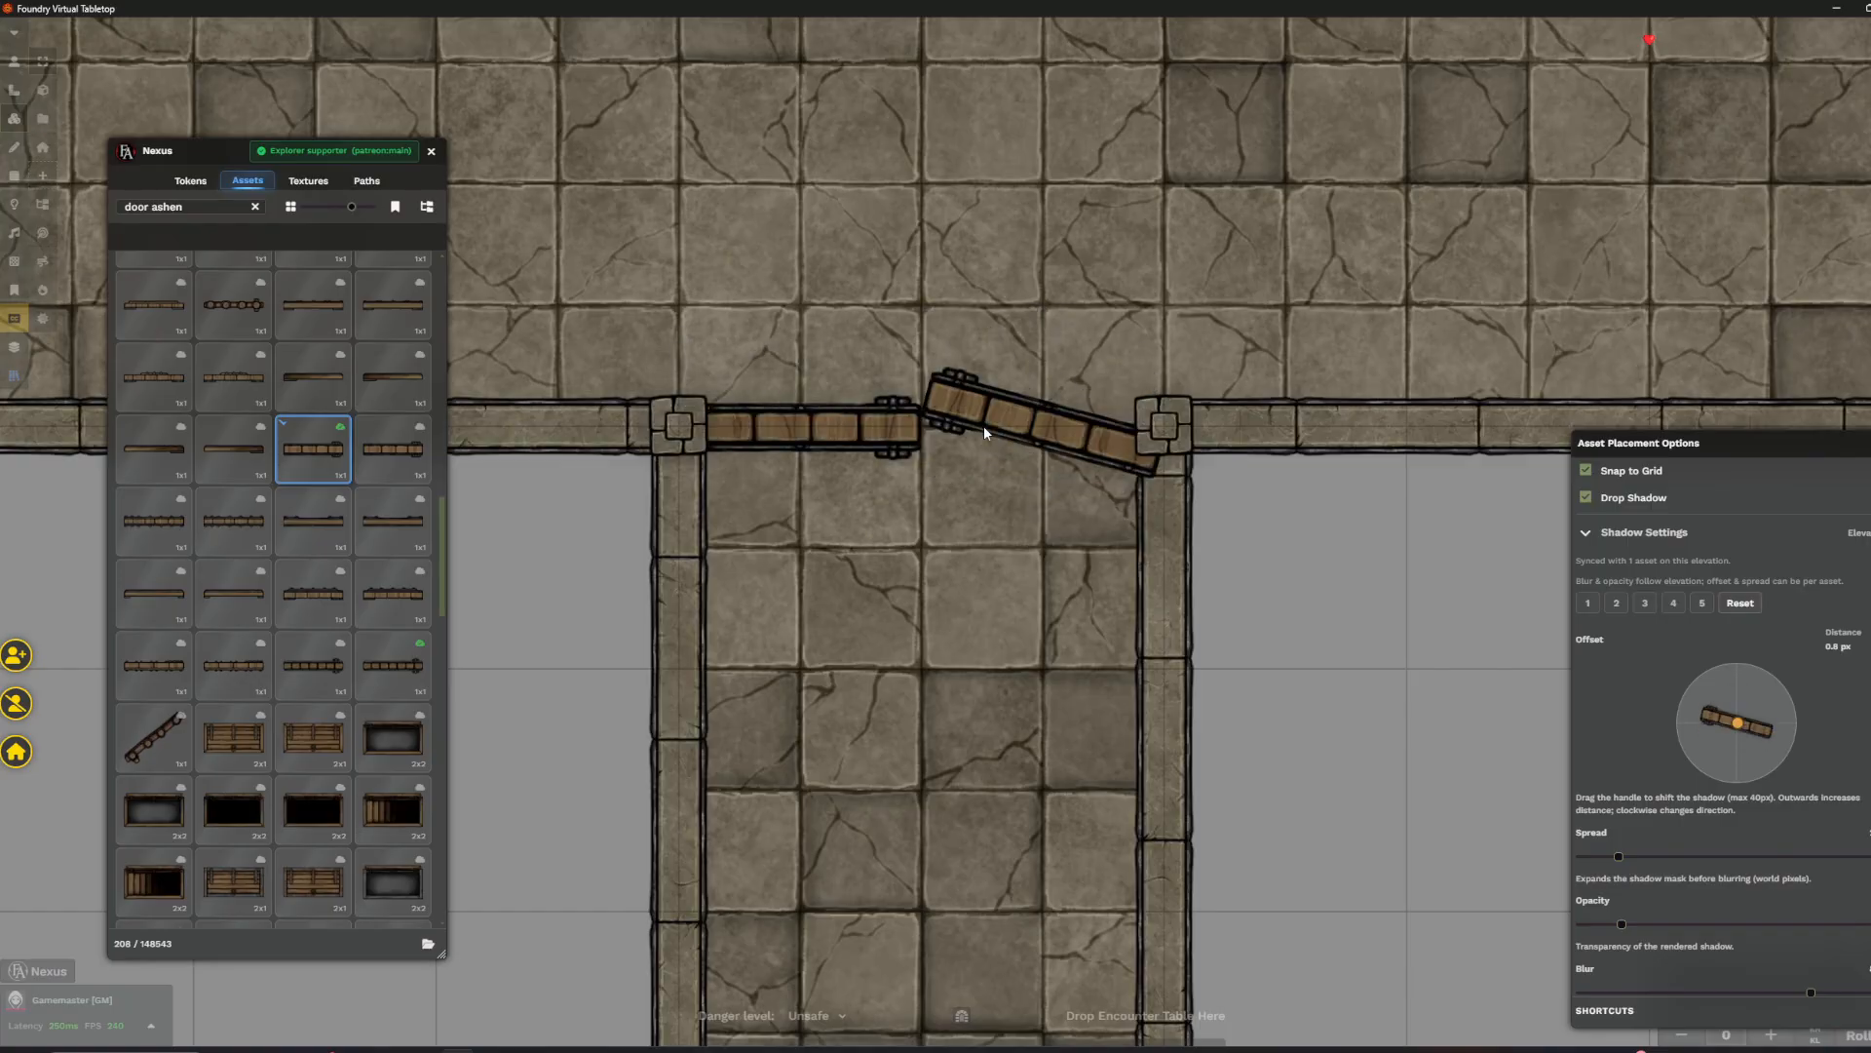
left_click(985, 425)
- Place two vertically rotated, mirrored door leaves in the opening between the central area and the large chamber
scroll(969, 448, "down", 5)
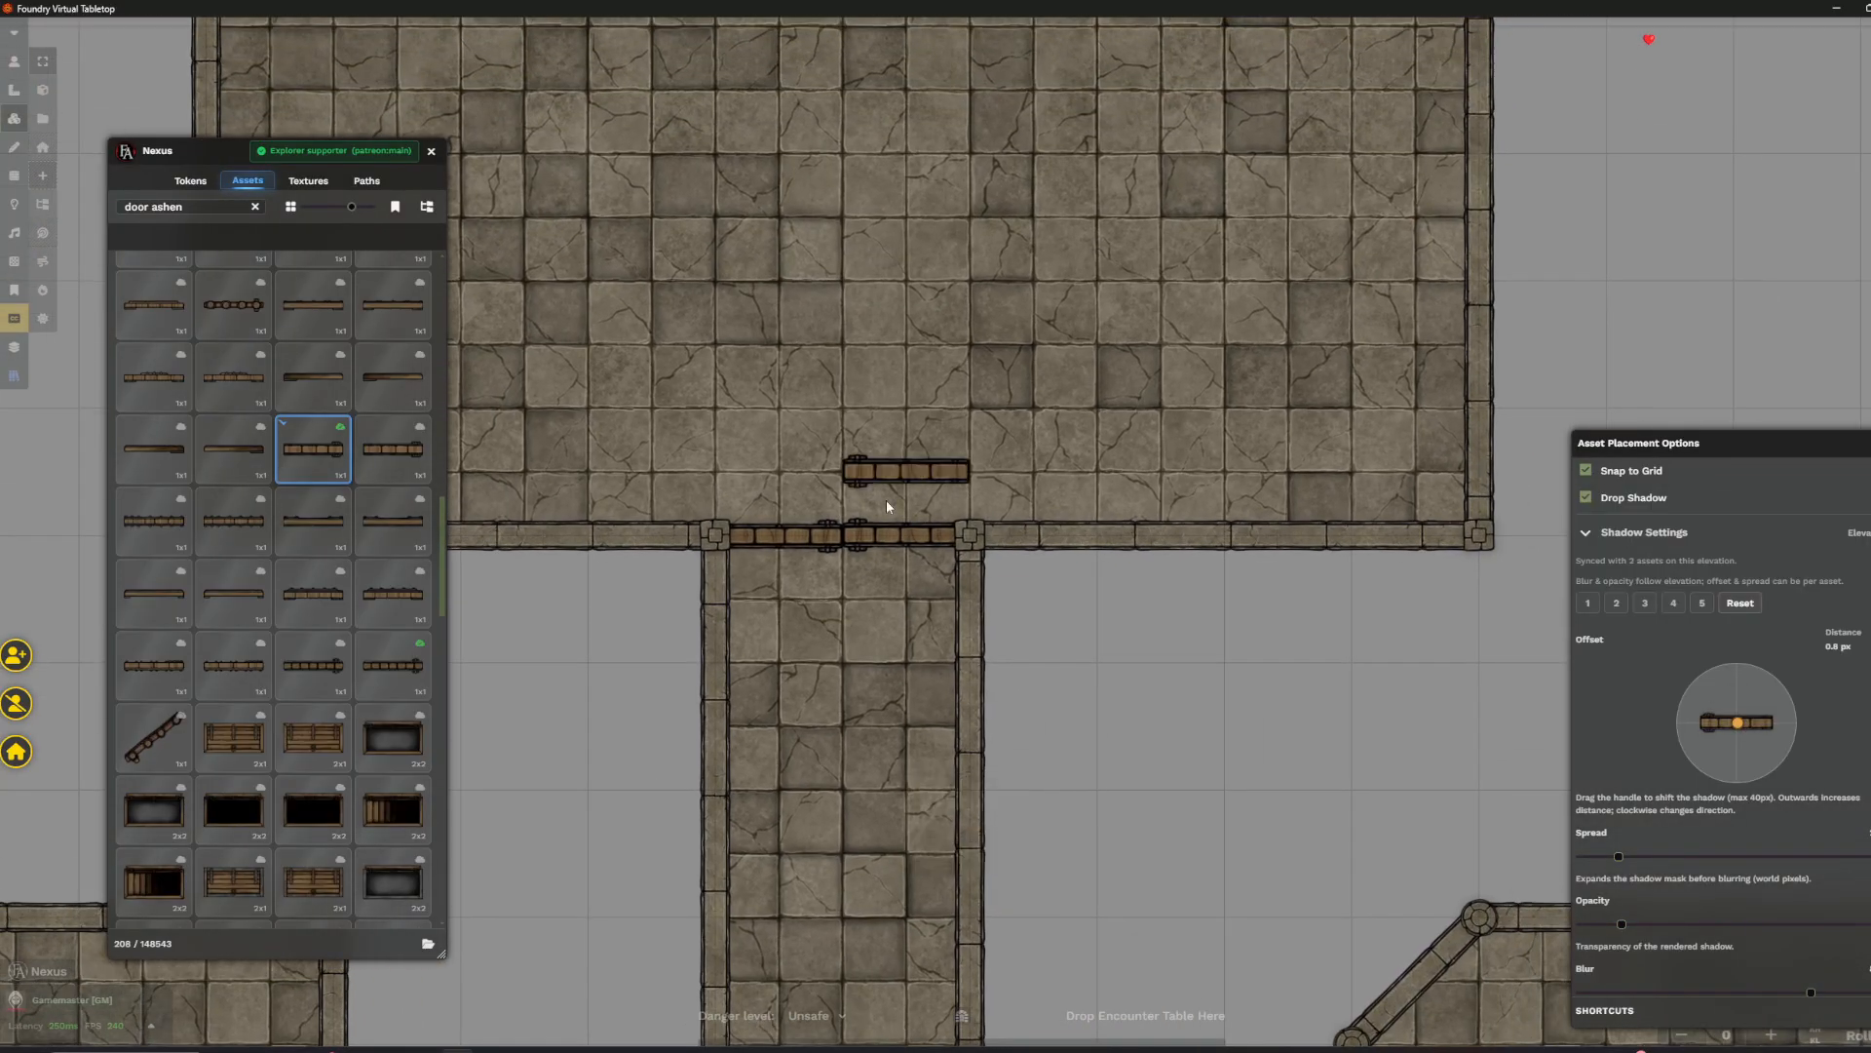
scroll(891, 640, "up", 6)
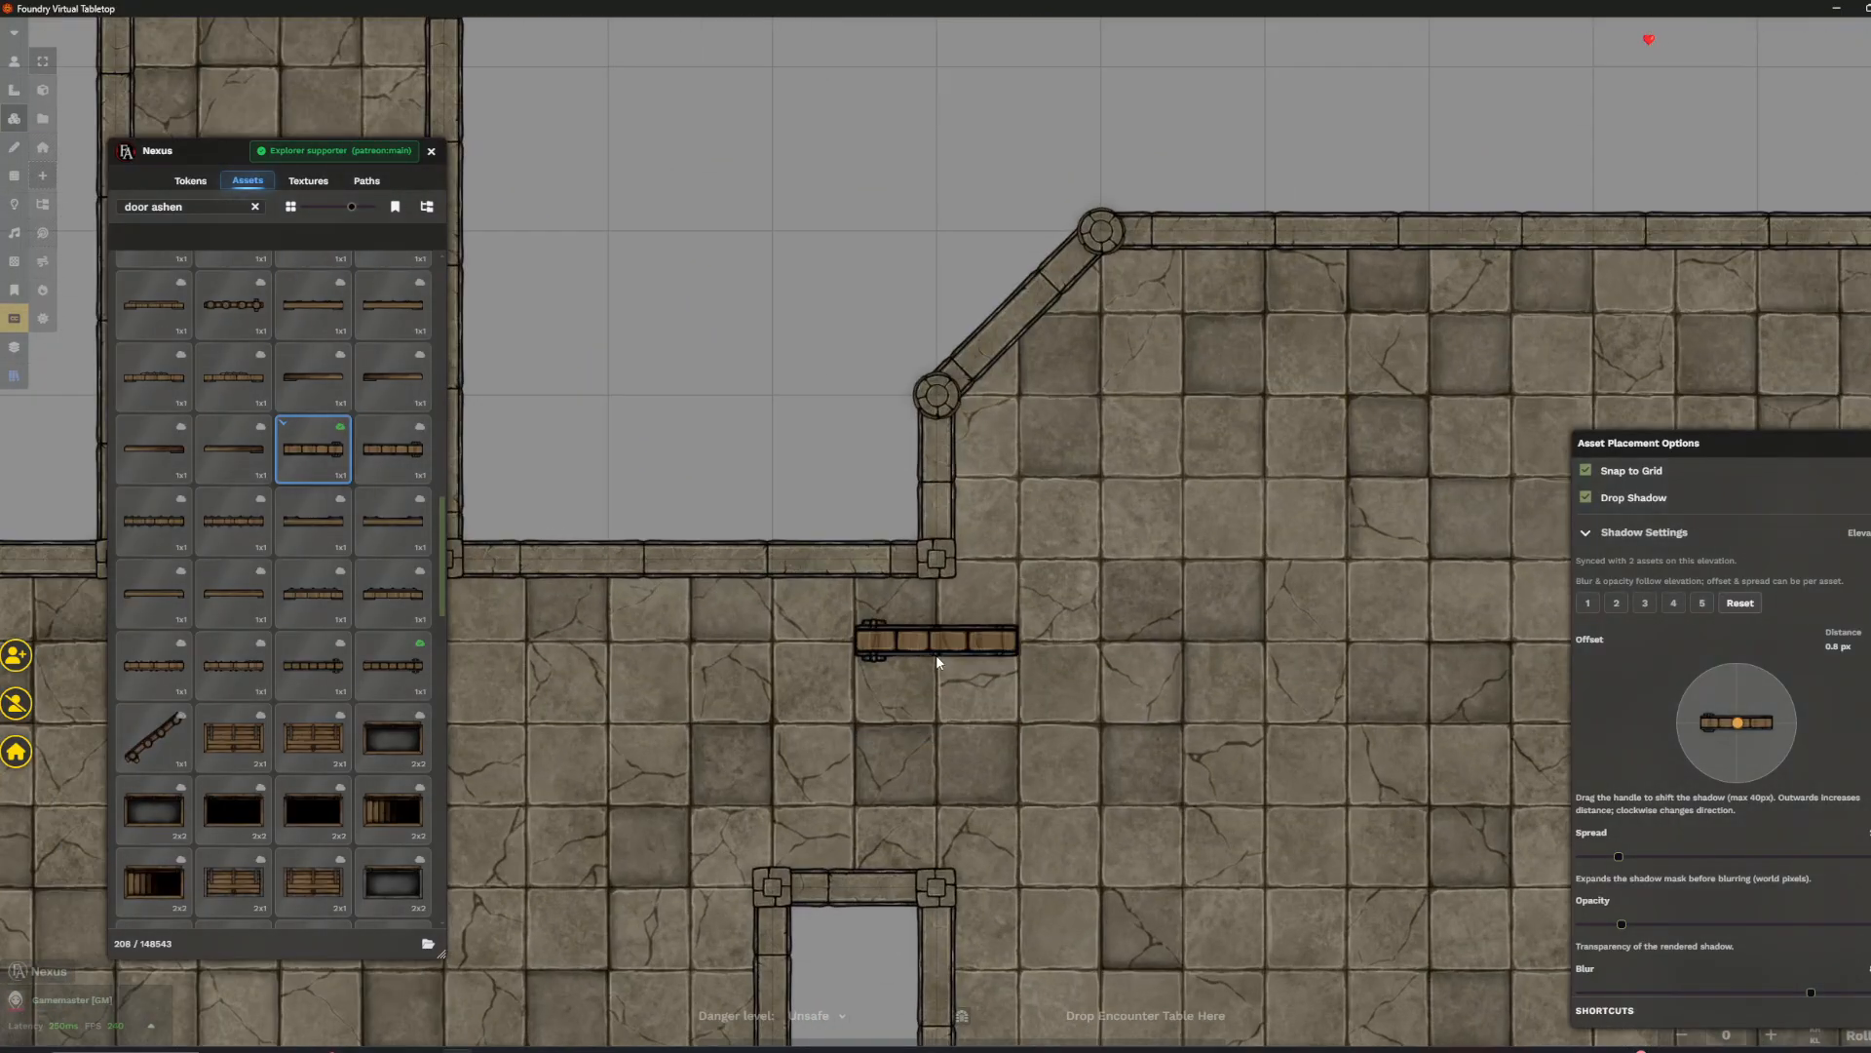
left_click(937, 667)
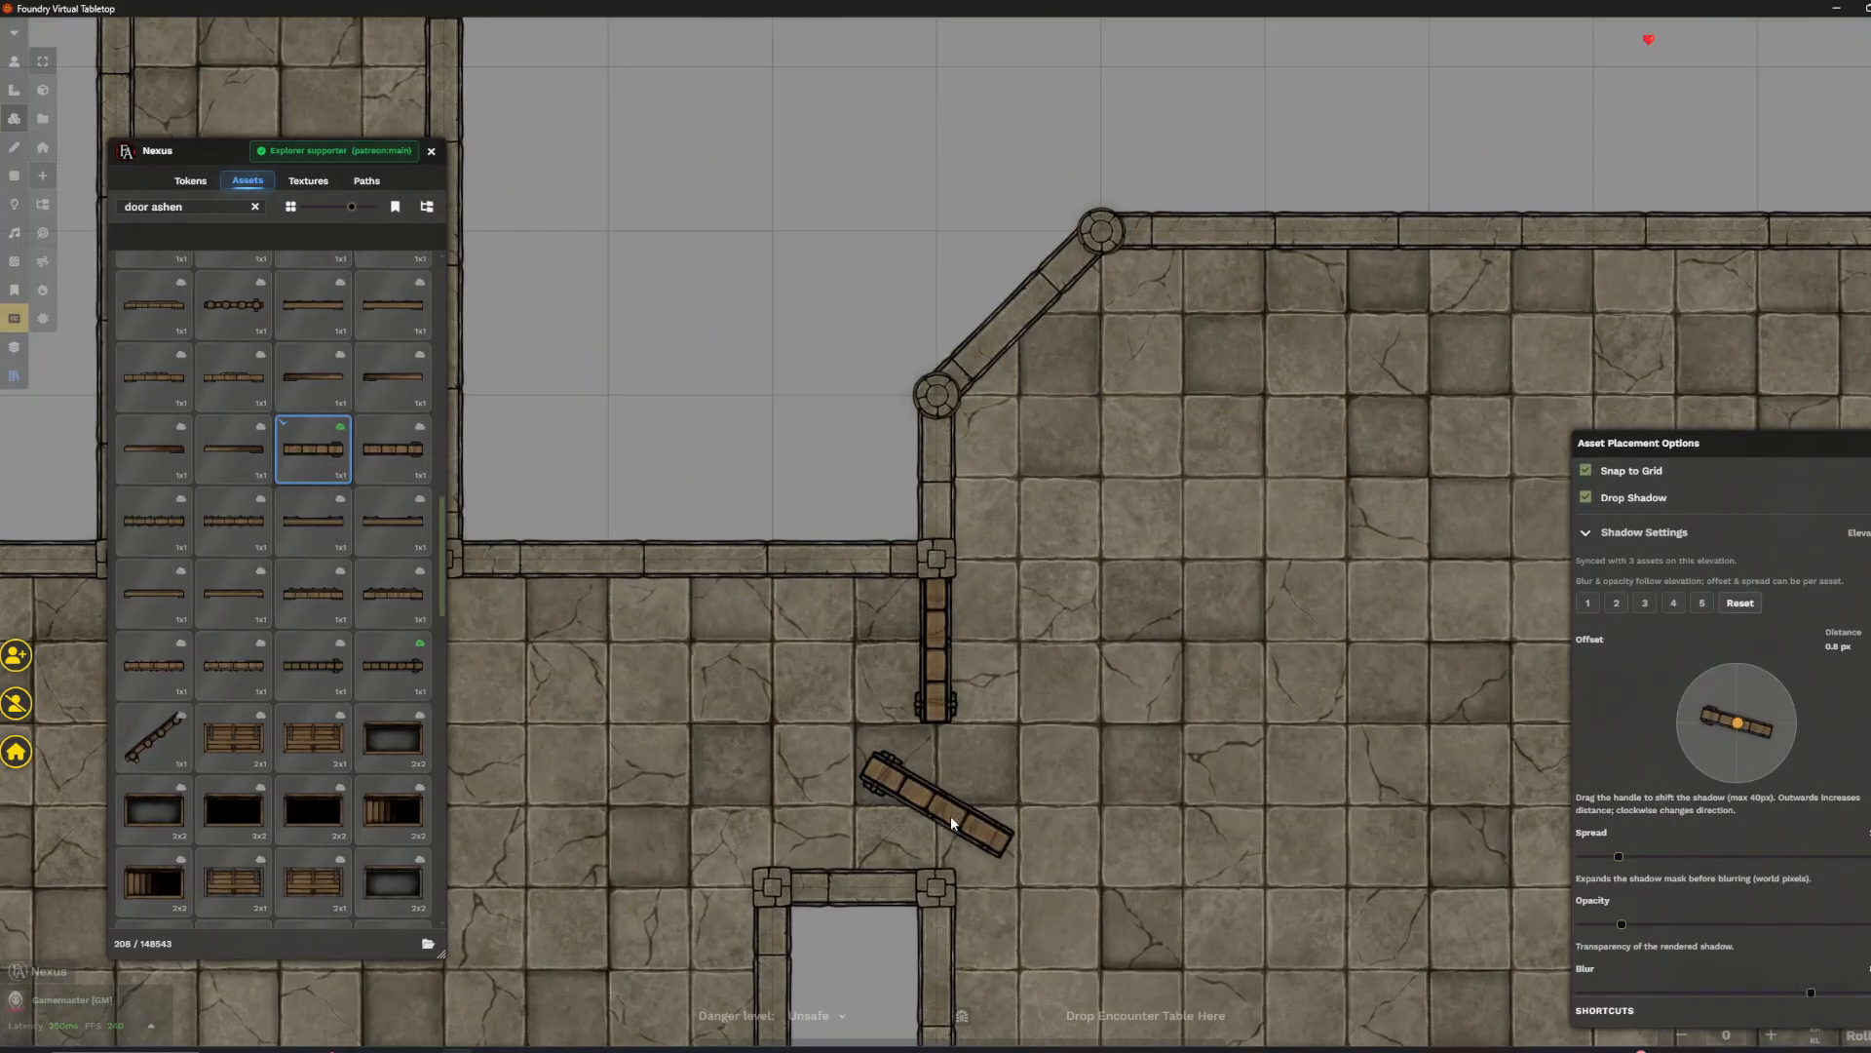
left_click(950, 815)
- Place two mirrored horizontal door leaves on the end wall of the short southern corridor
scroll(828, 744, "down", 2)
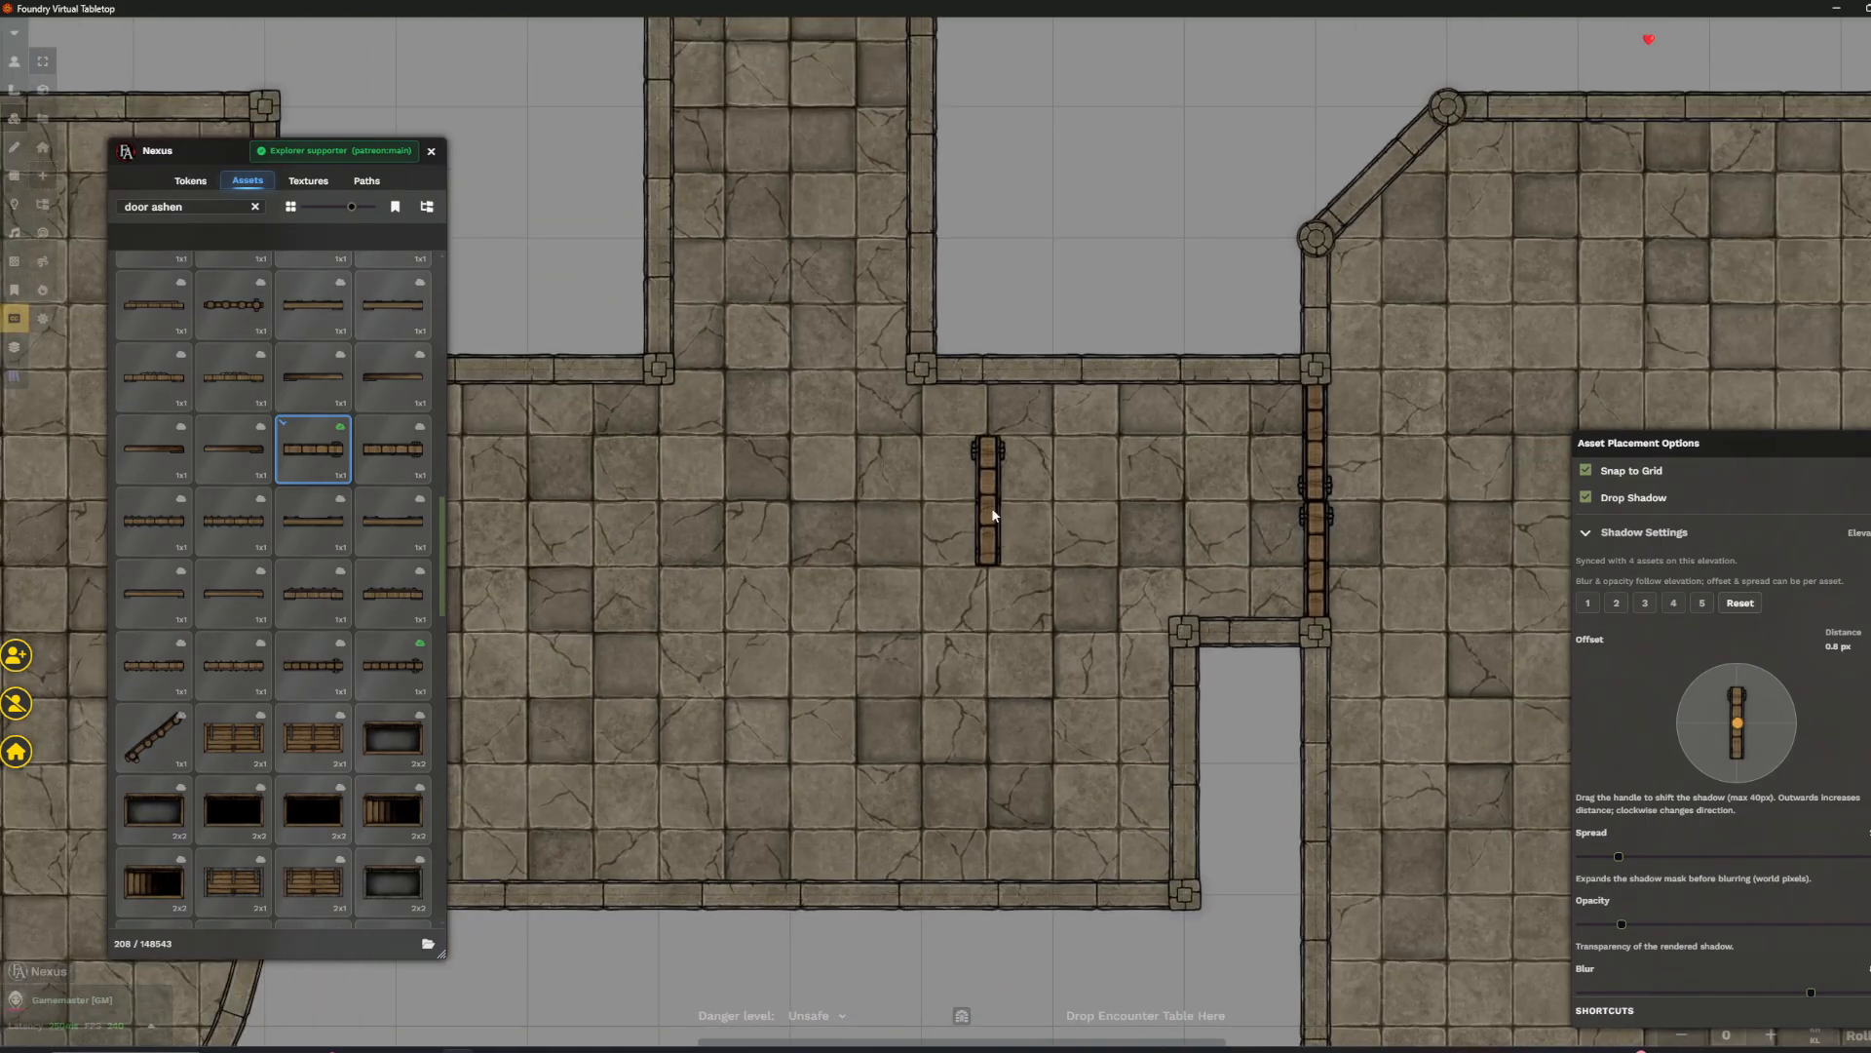
scroll(906, 419, "down", 3)
scroll(840, 509, "up", 2)
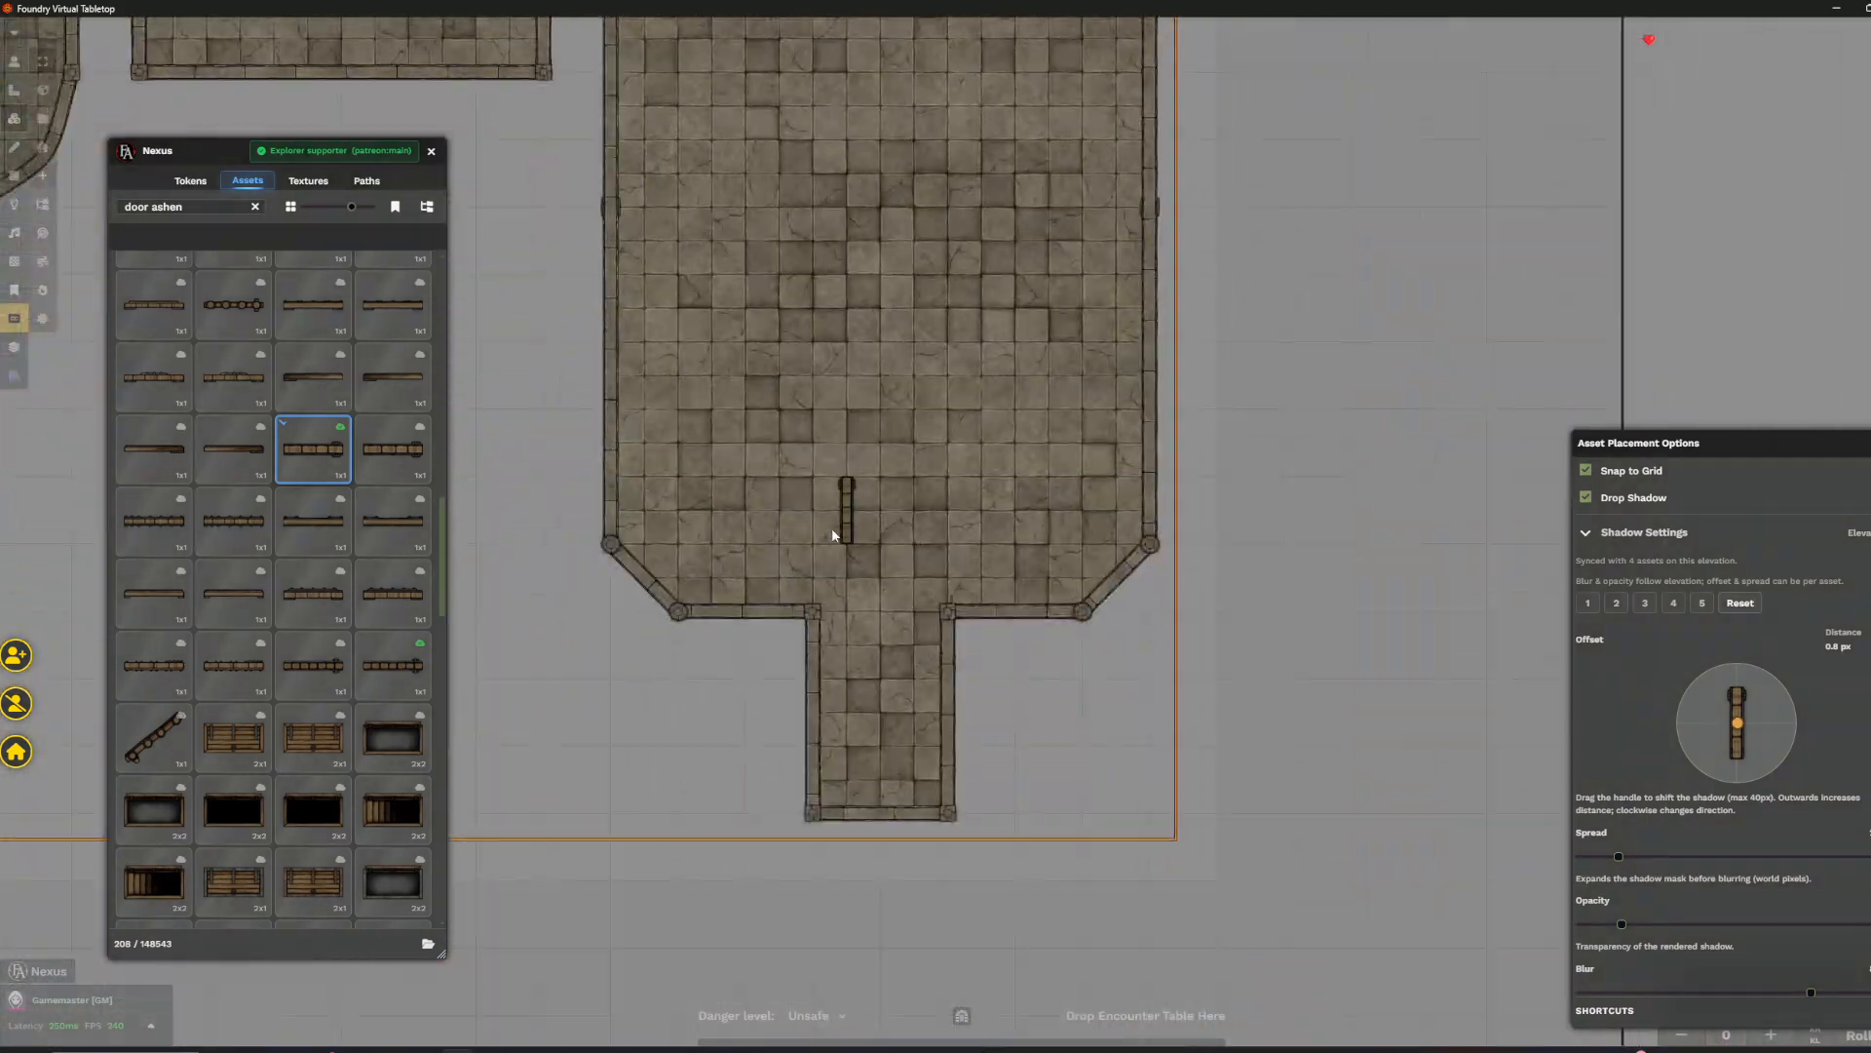
scroll(921, 934, "up", 3)
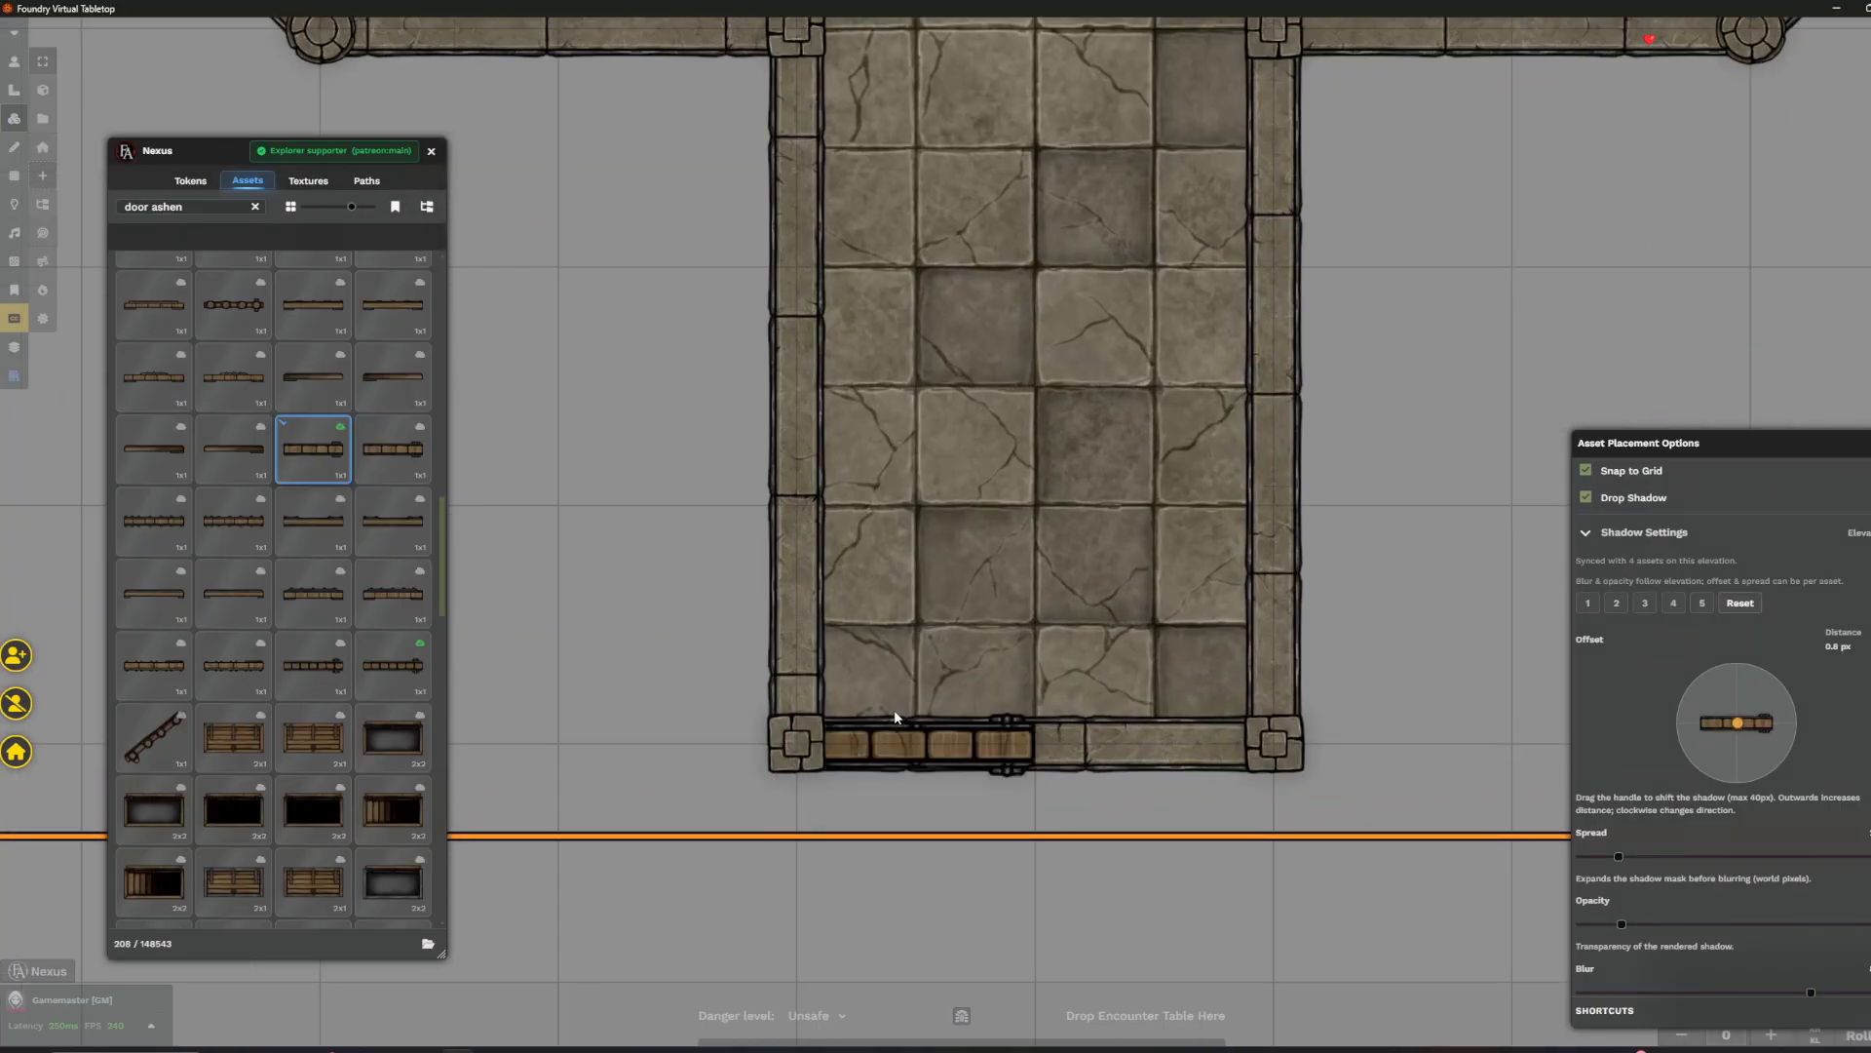
left_click(903, 710)
scroll(1126, 740, "down", 10)
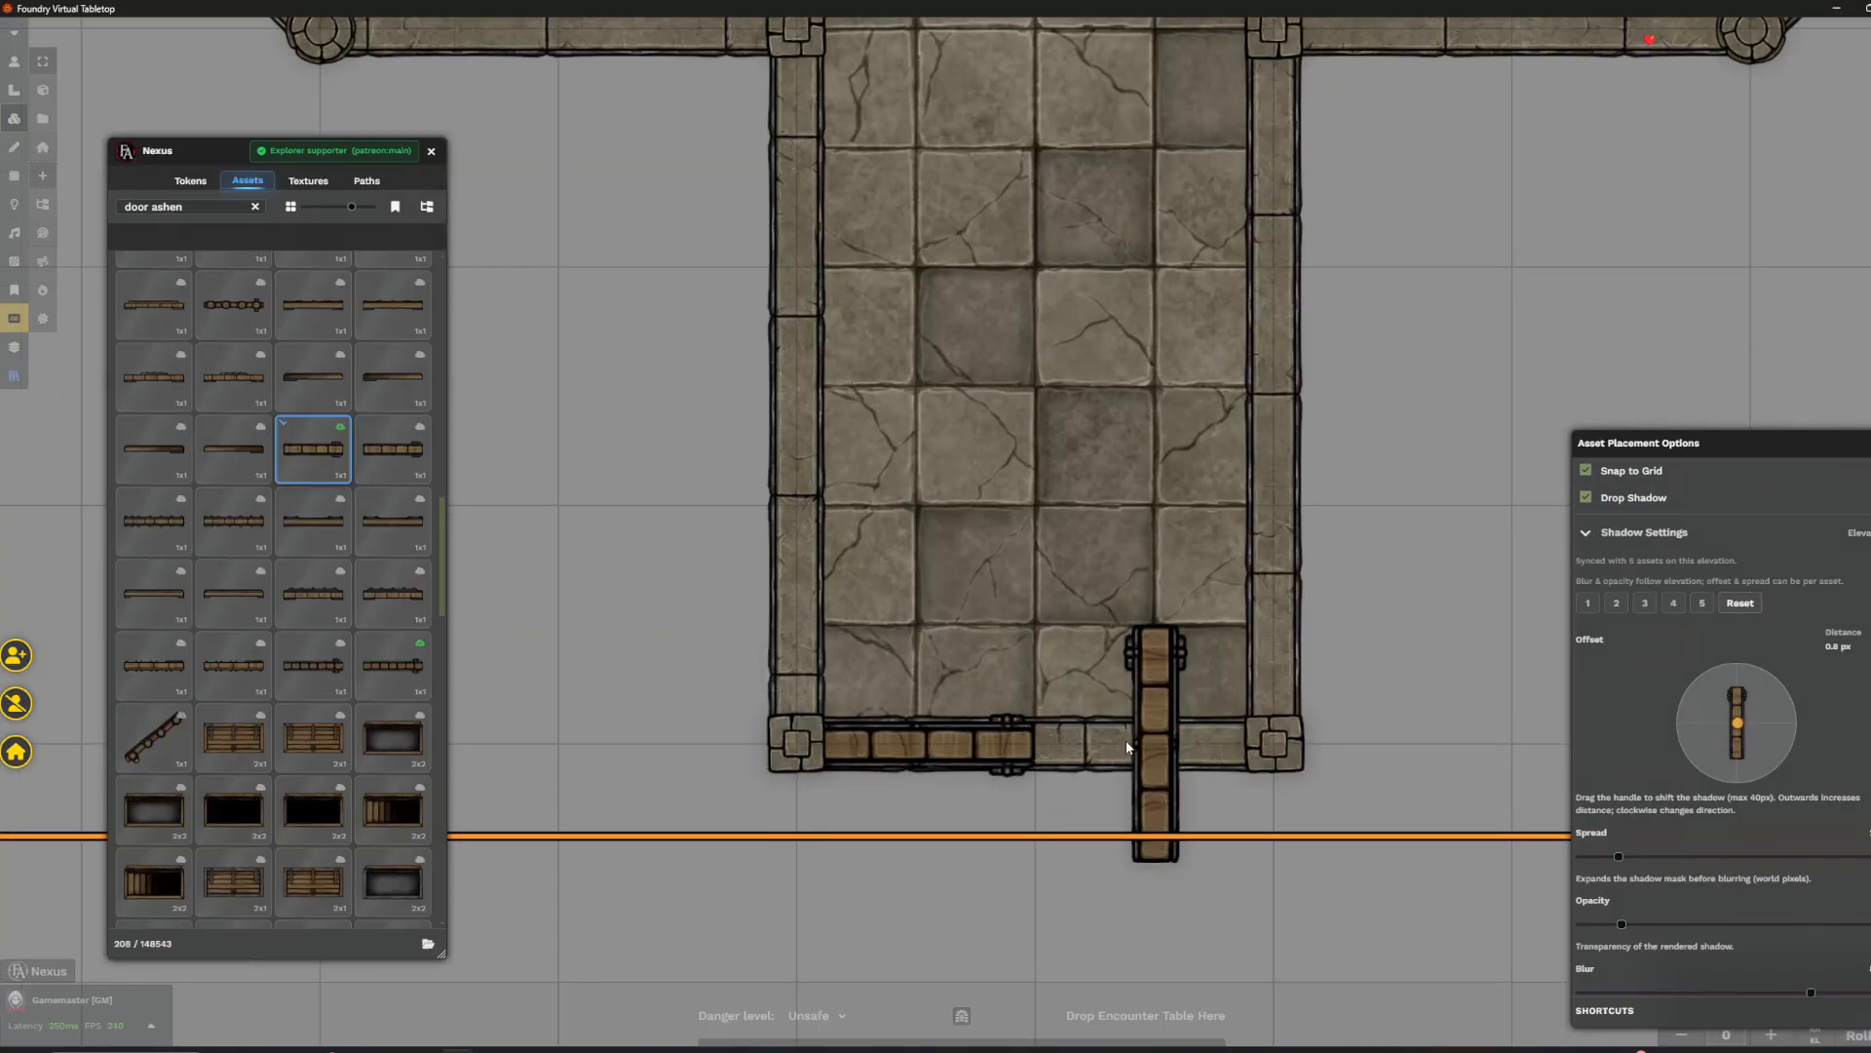
scroll(1126, 740, "up", 6)
left_click(1126, 740)
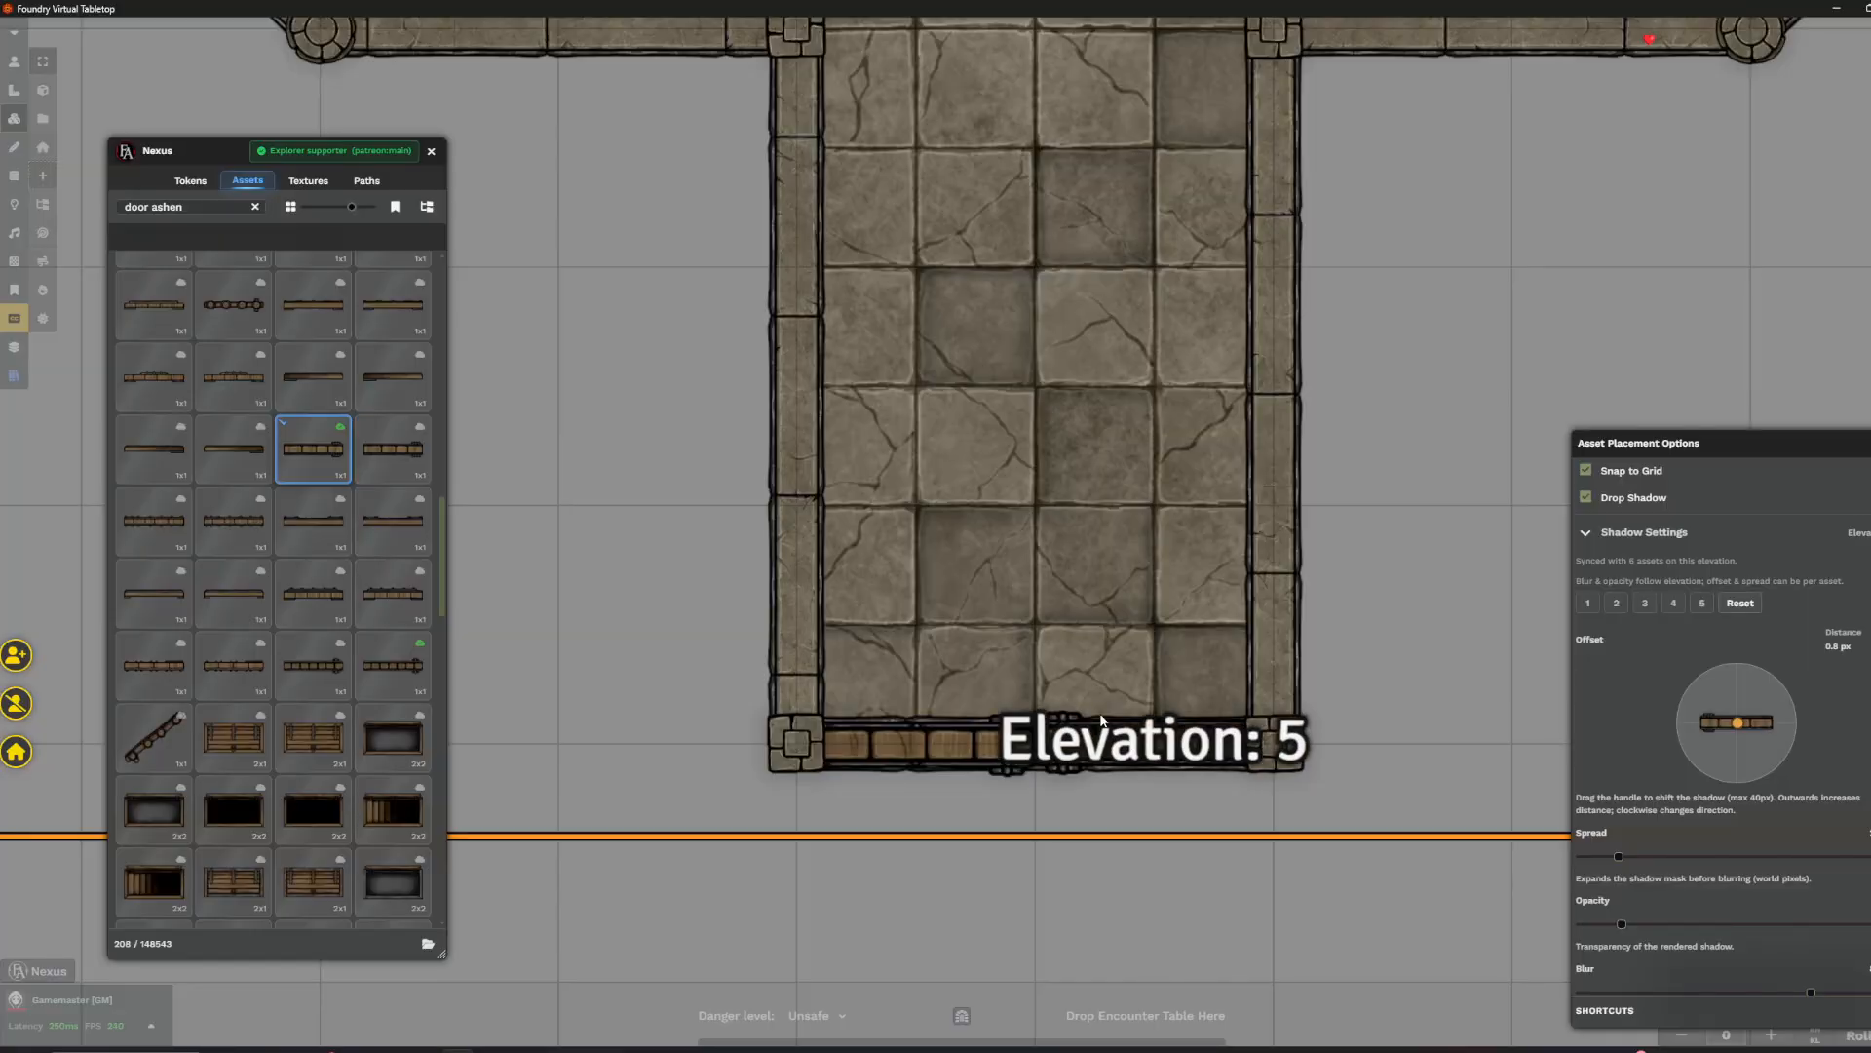
- Review the placed doors across the whole dungeon map and exit door placement
scroll(974, 705, "down", 5)
scroll(953, 347, "up", 3)
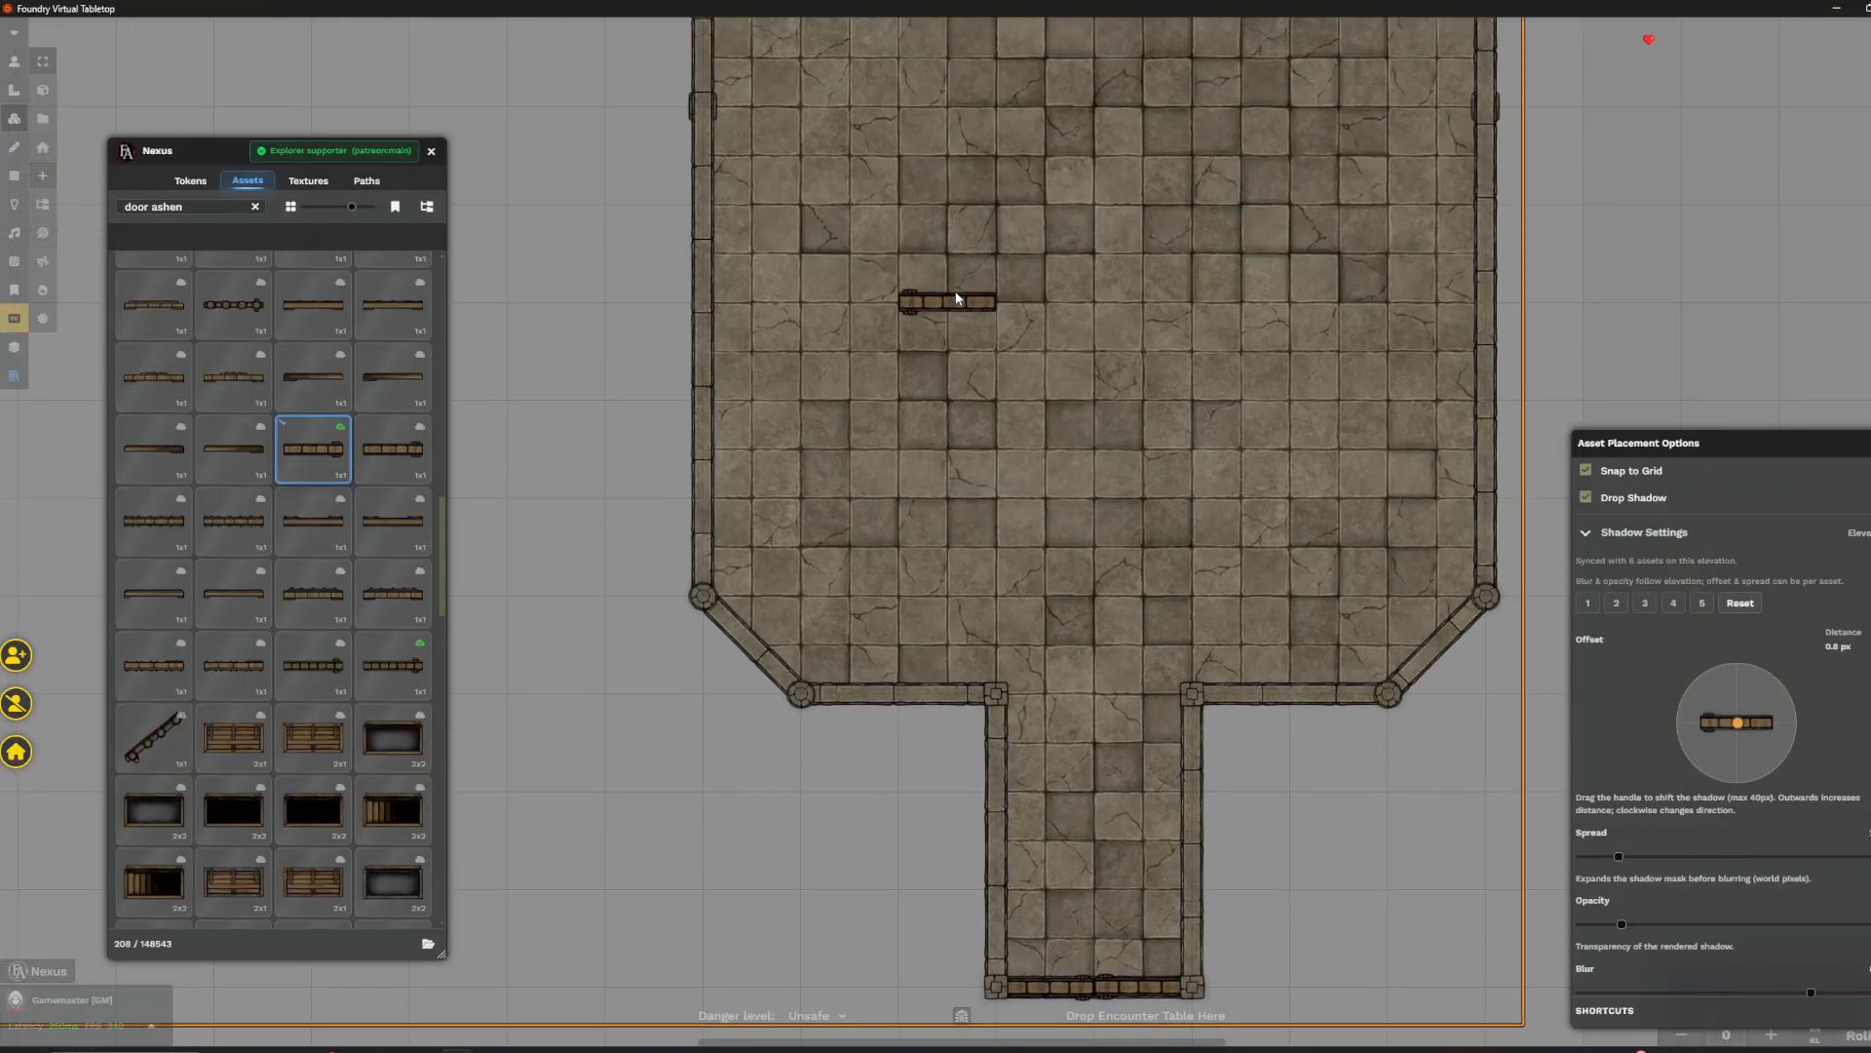
scroll(995, 517, "down", 3)
scroll(764, 273, "down", 5)
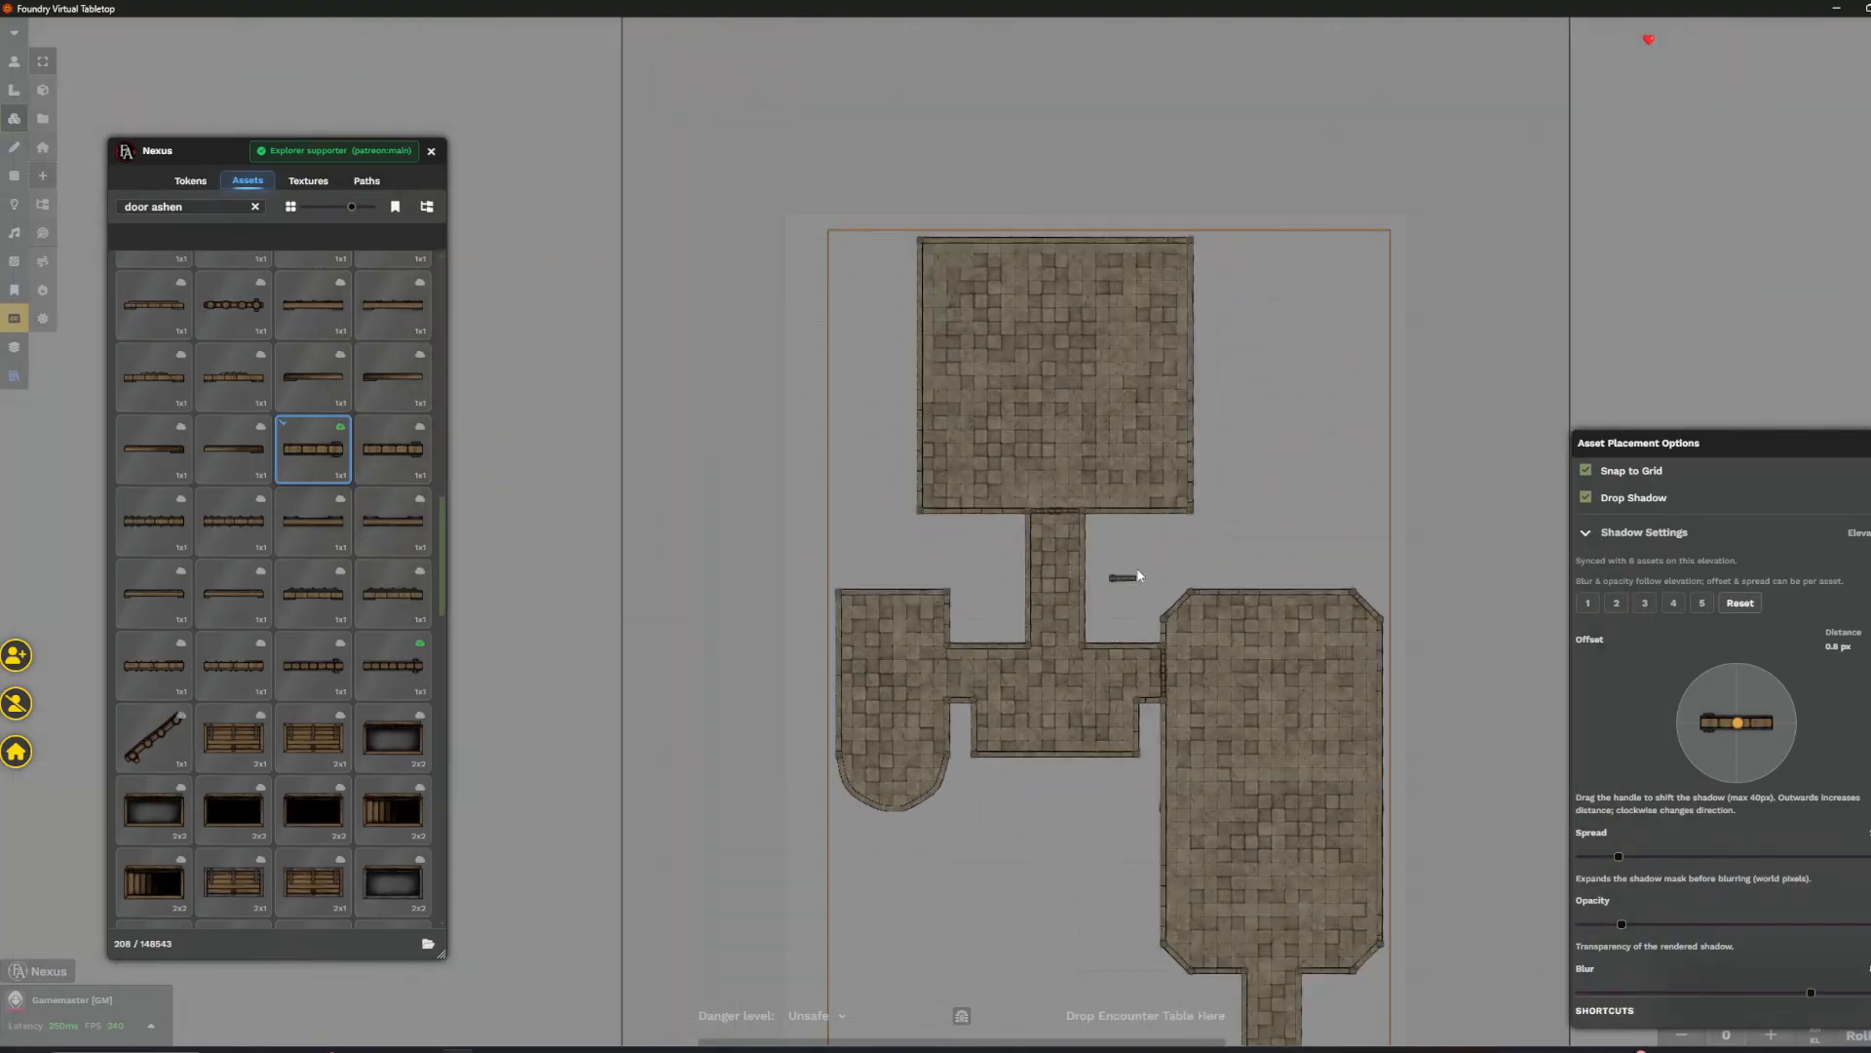
scroll(1065, 389, "up", 7)
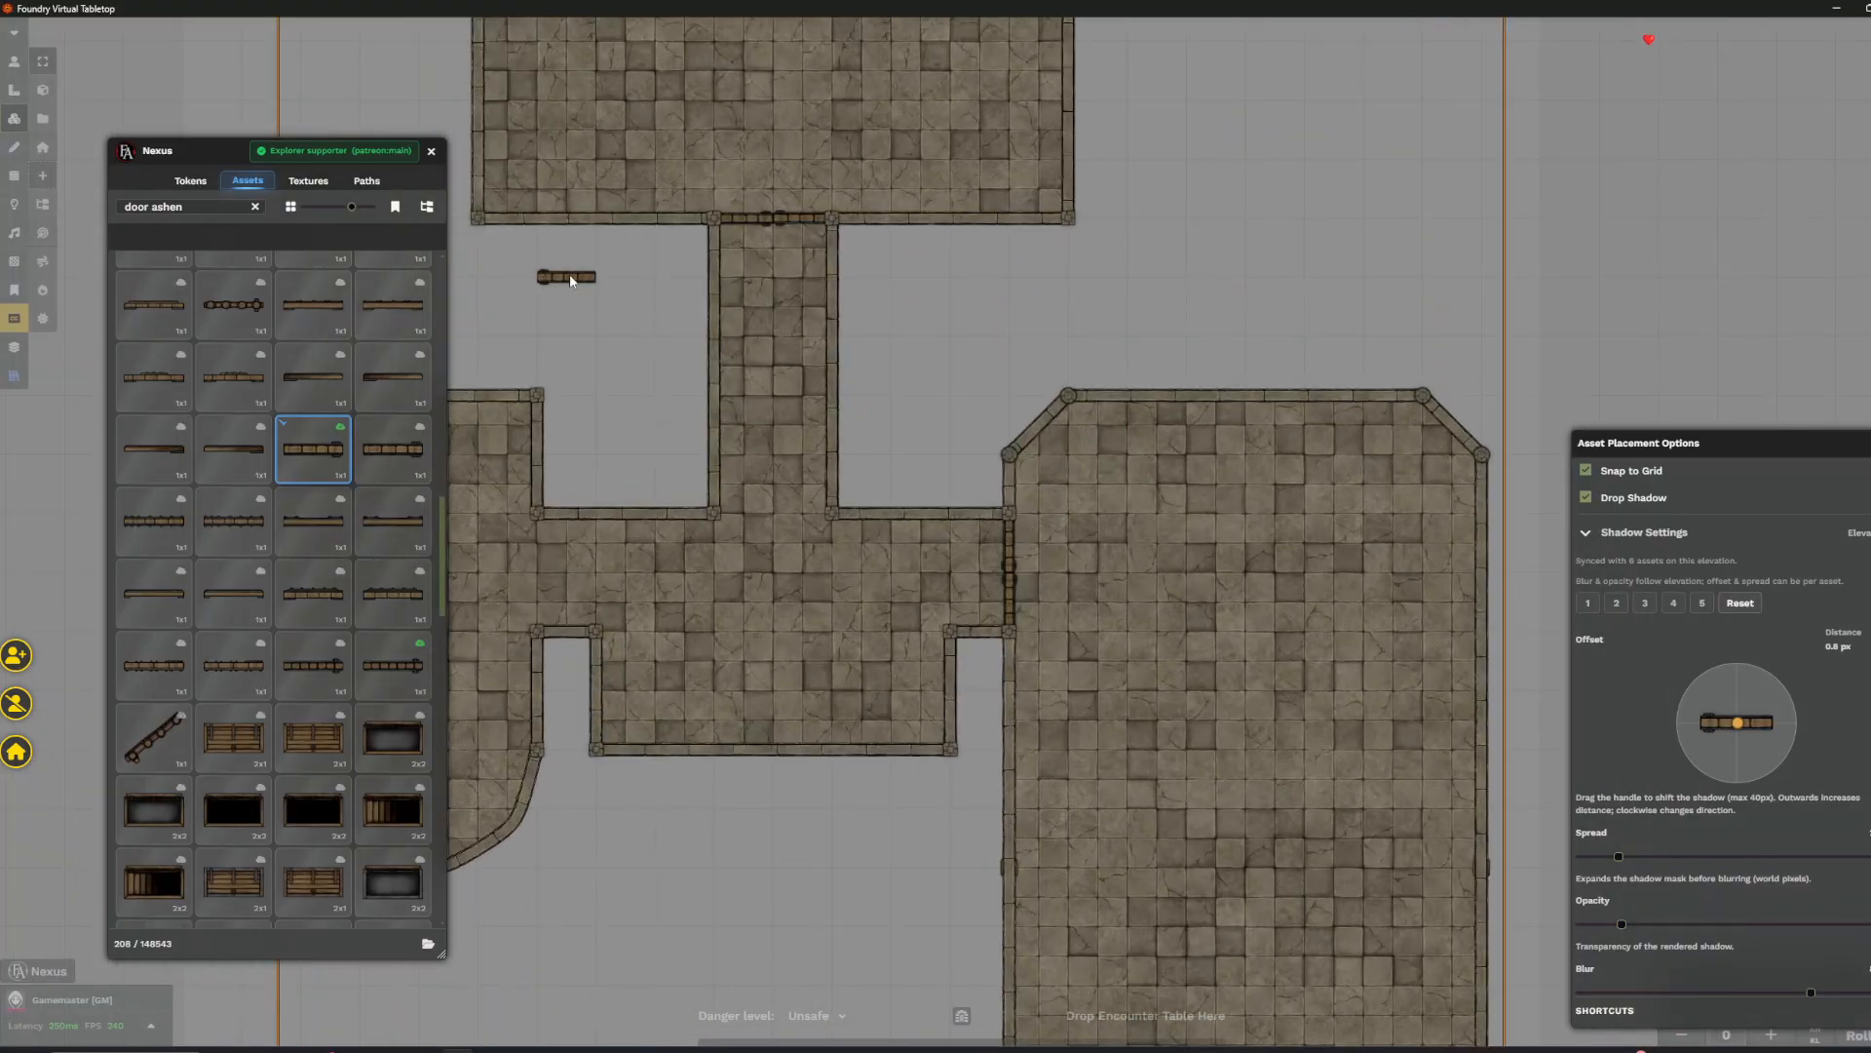
left_click_drag(568, 279, 635, 301)
key("Escape")
left_click_drag(1113, 586, 1238, 273)
scroll(1292, 337, "down", 2)
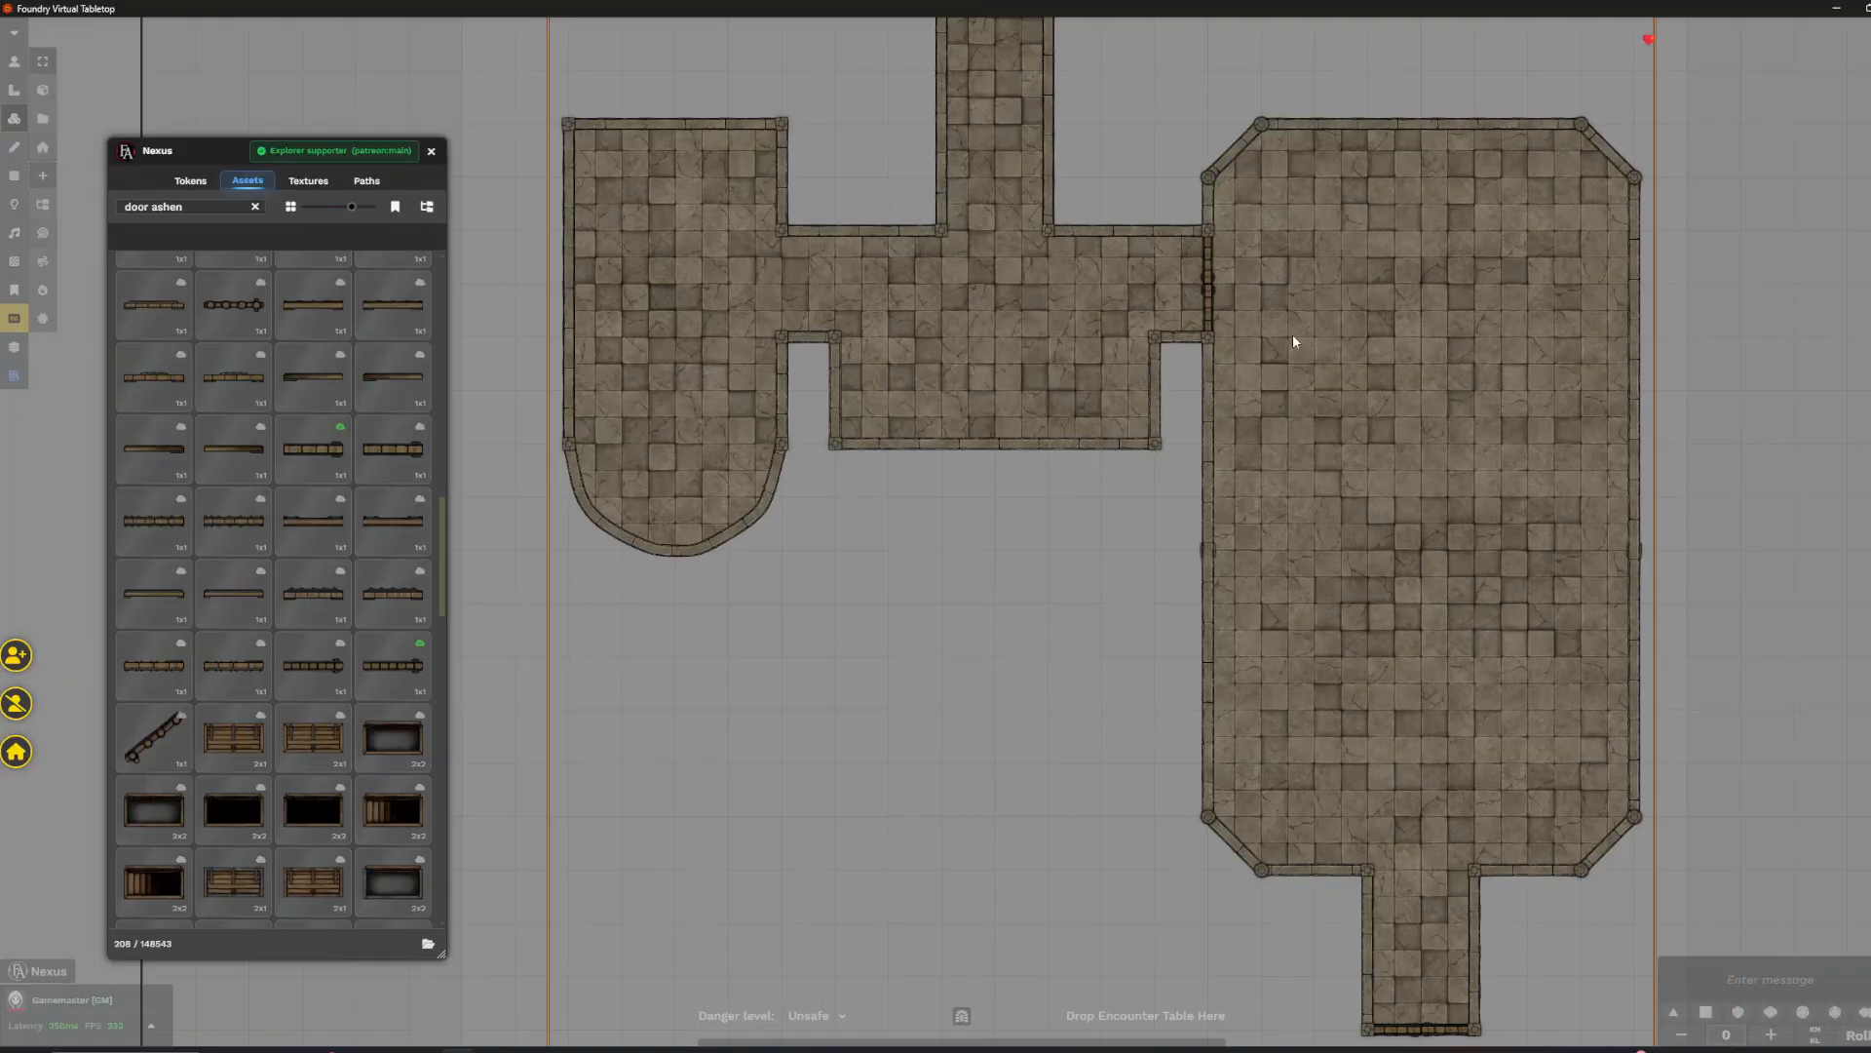
scroll(886, 526, "down", 3)
left_click_drag(1018, 506, 1012, 760)
scroll(965, 536, "up", 2)
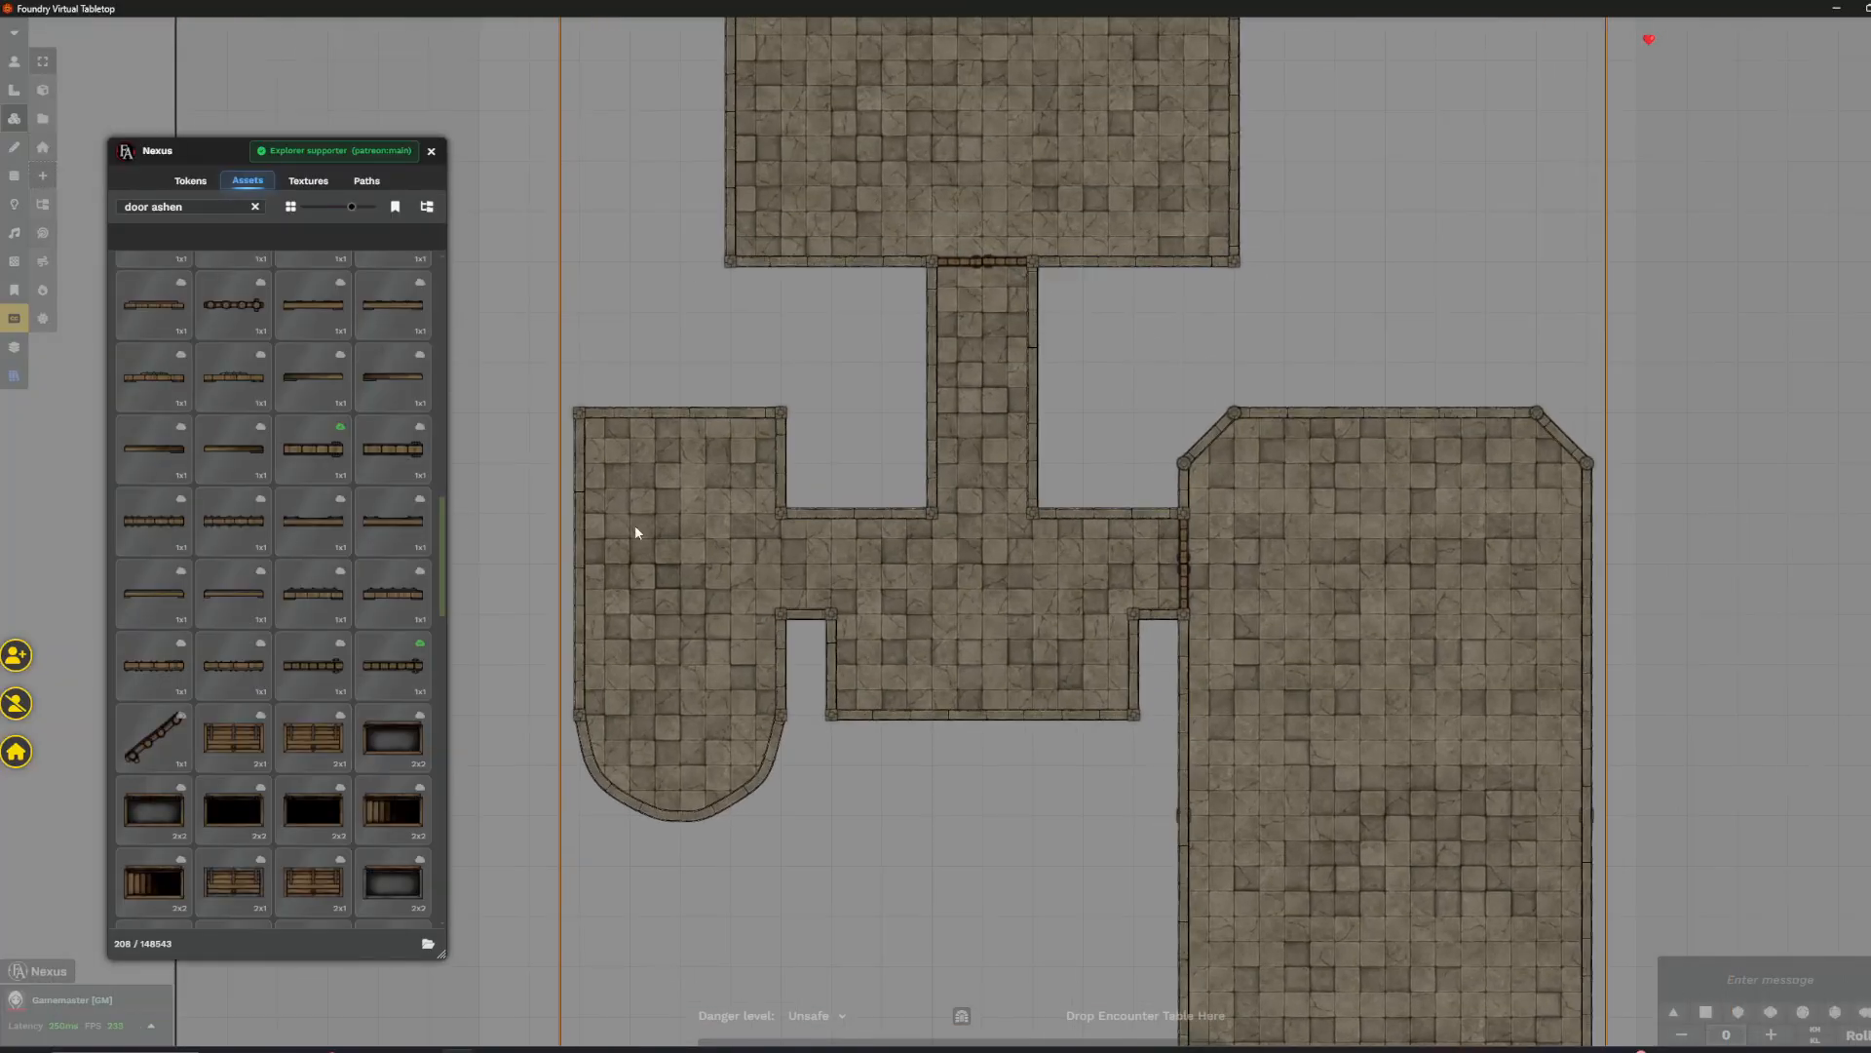
- Draw and save a scaled-down earthy stone path across the opening between the round-ended western room and the central area
left_click(367, 182)
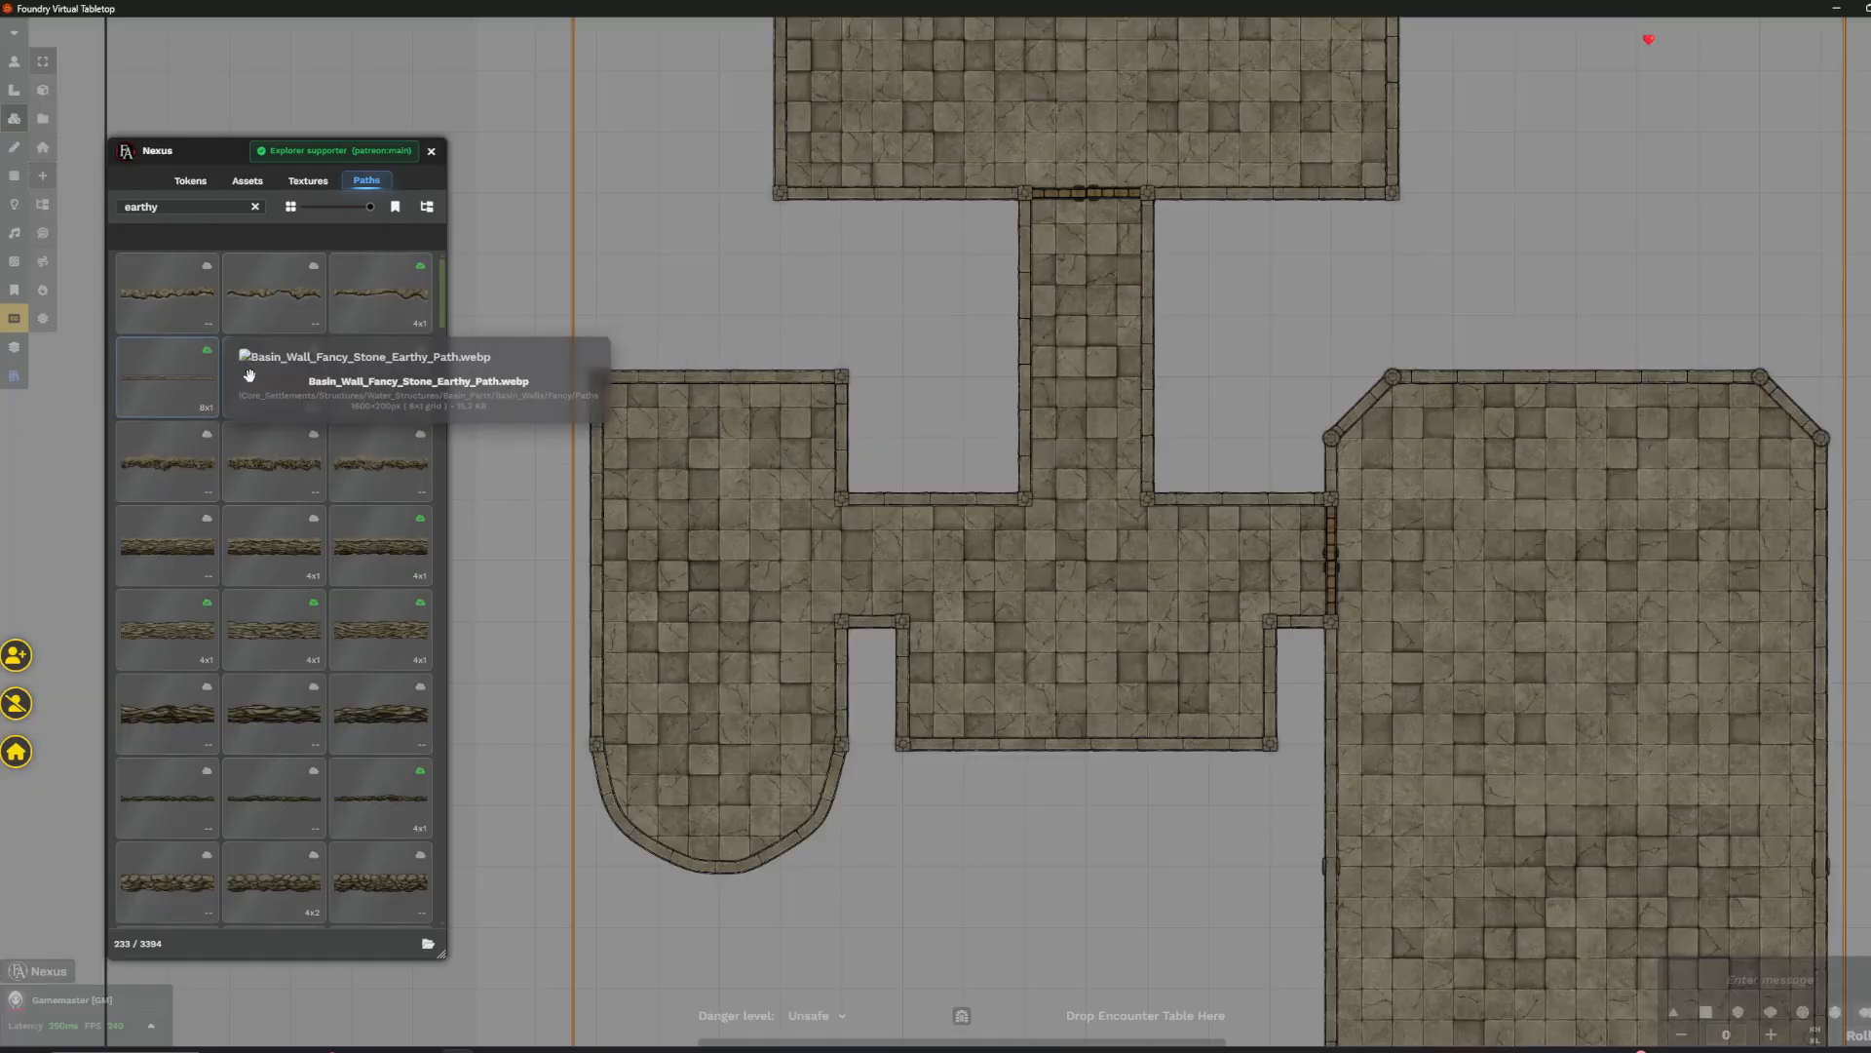
left_click(283, 382)
scroll(845, 608, "up", 11)
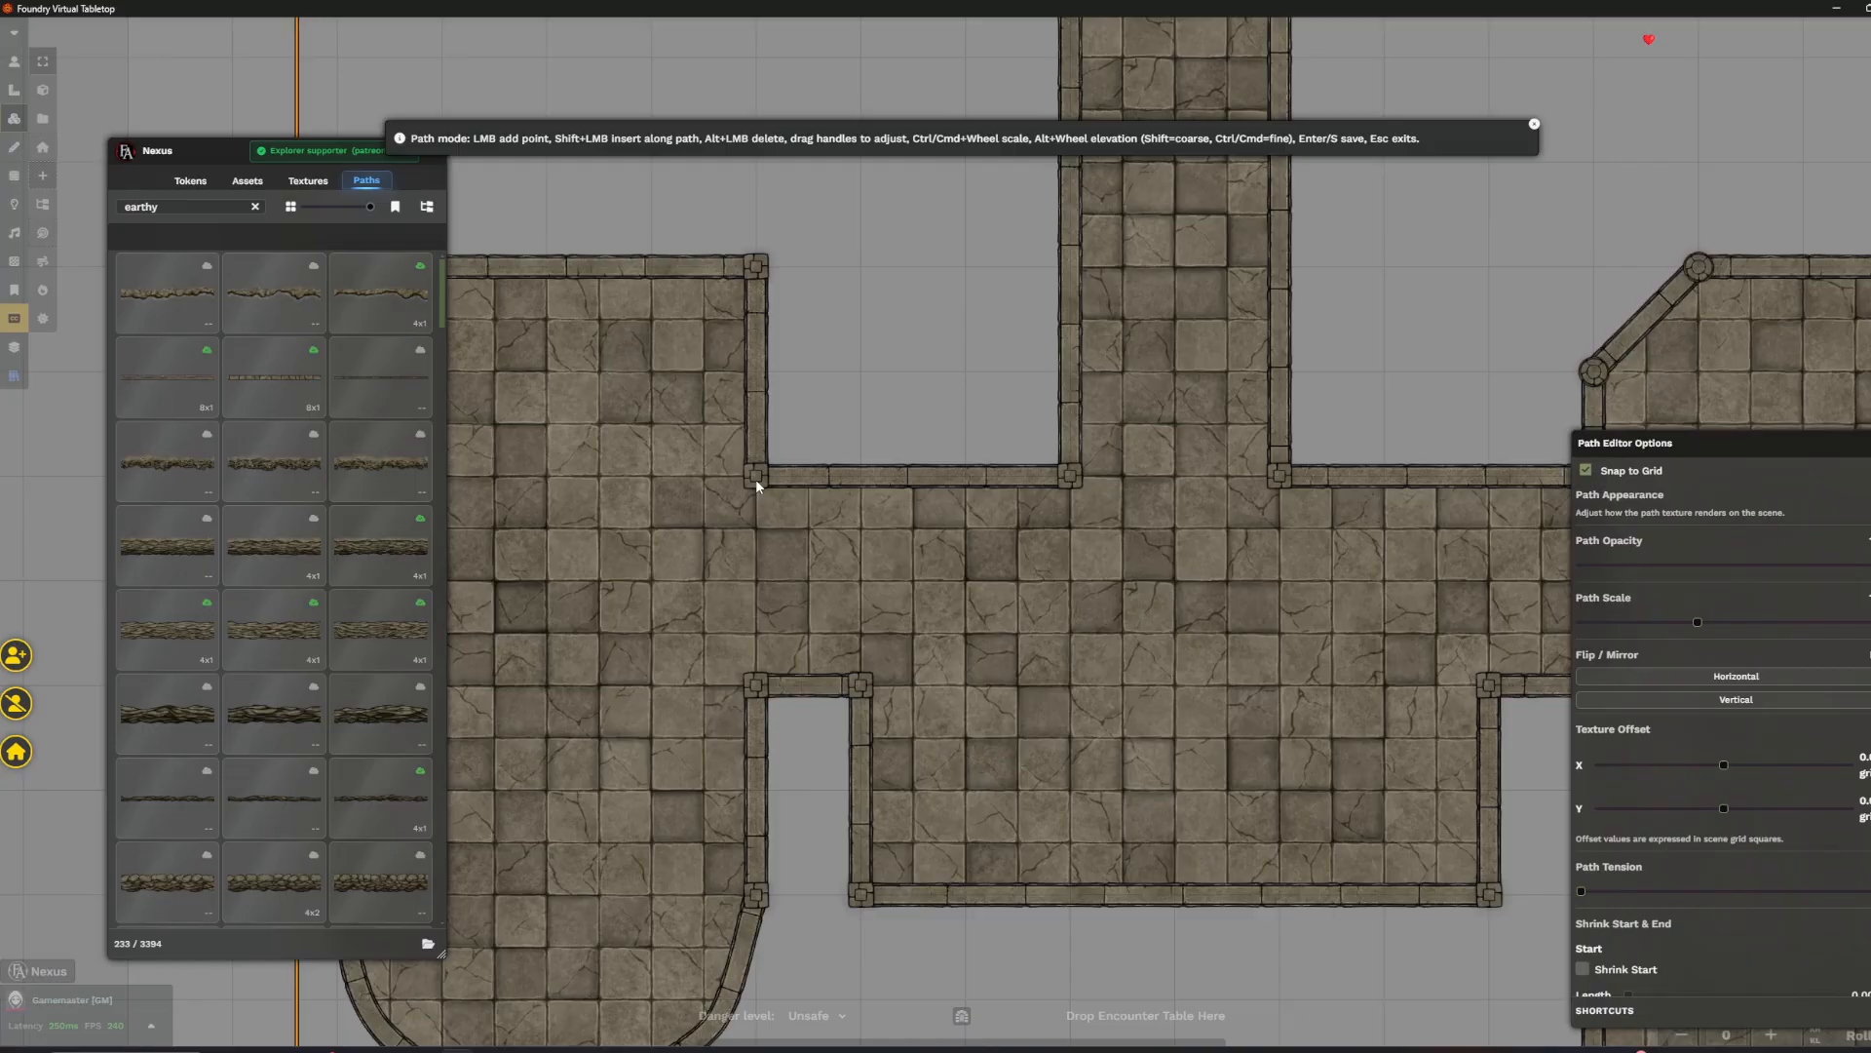
left_click(757, 686)
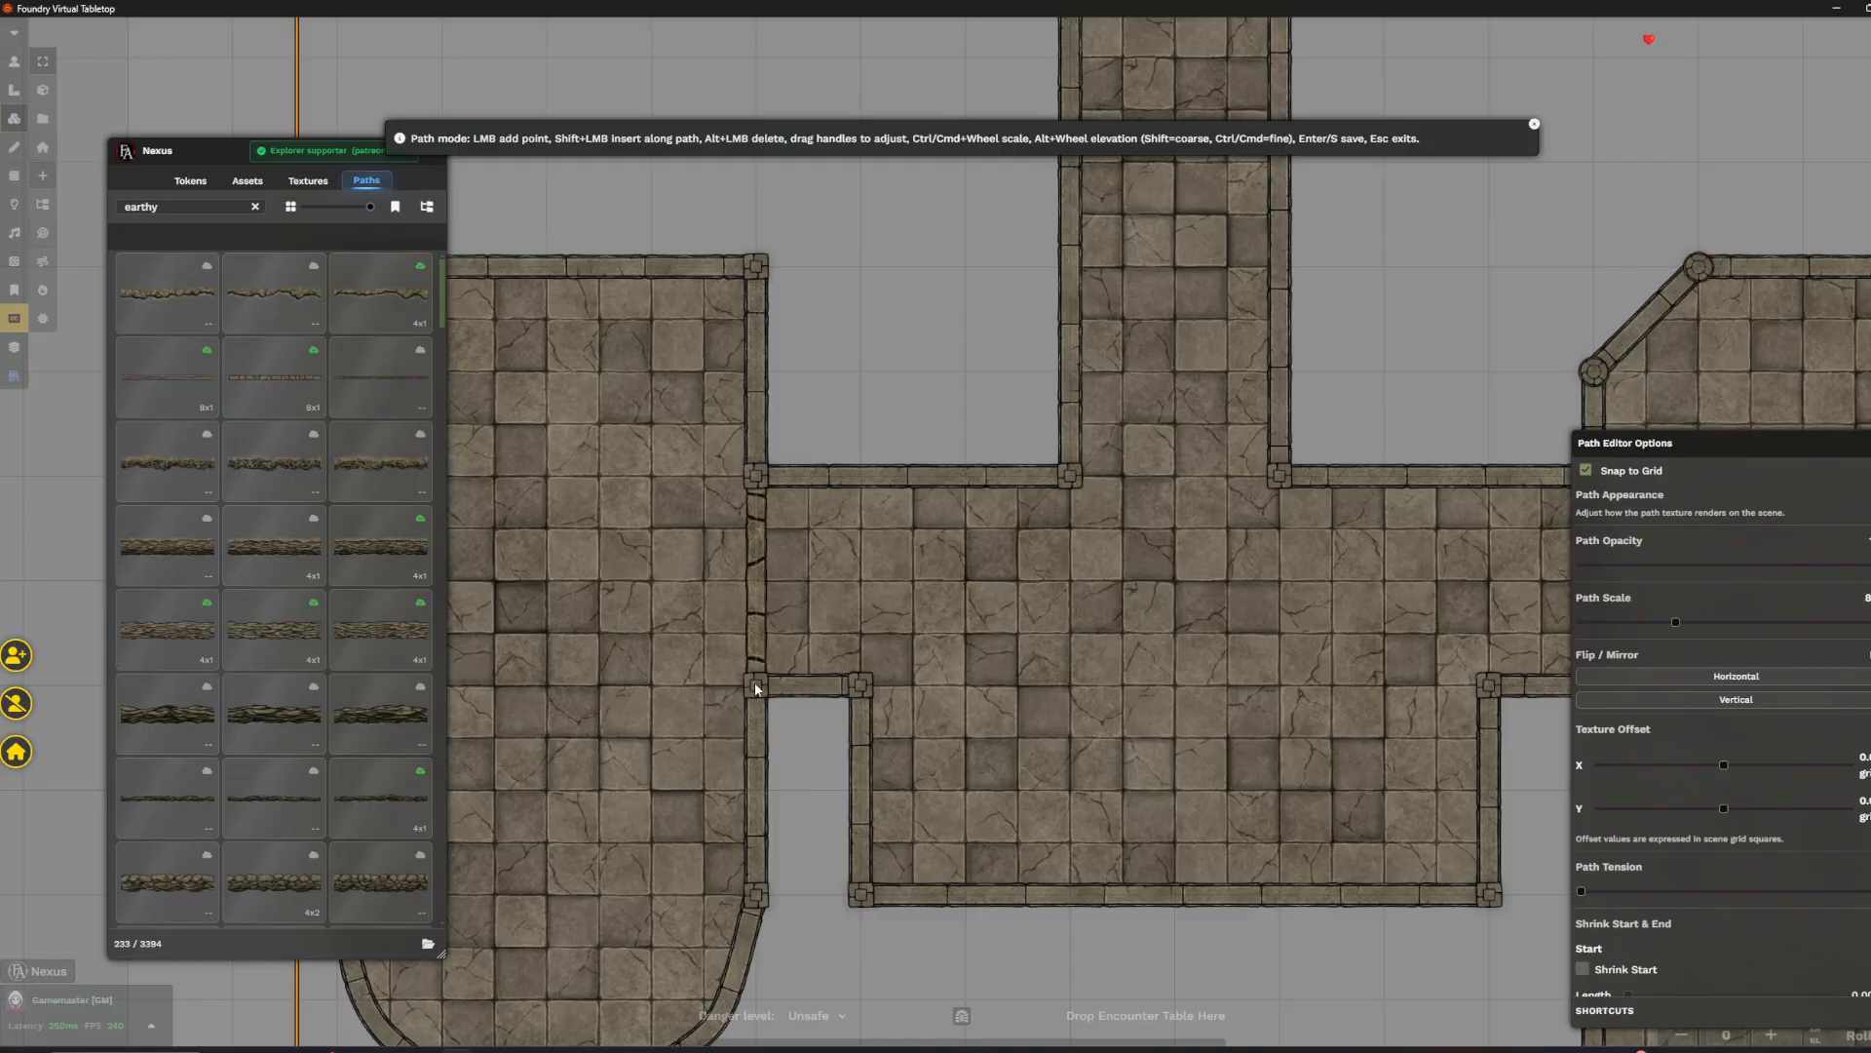
key("Return")
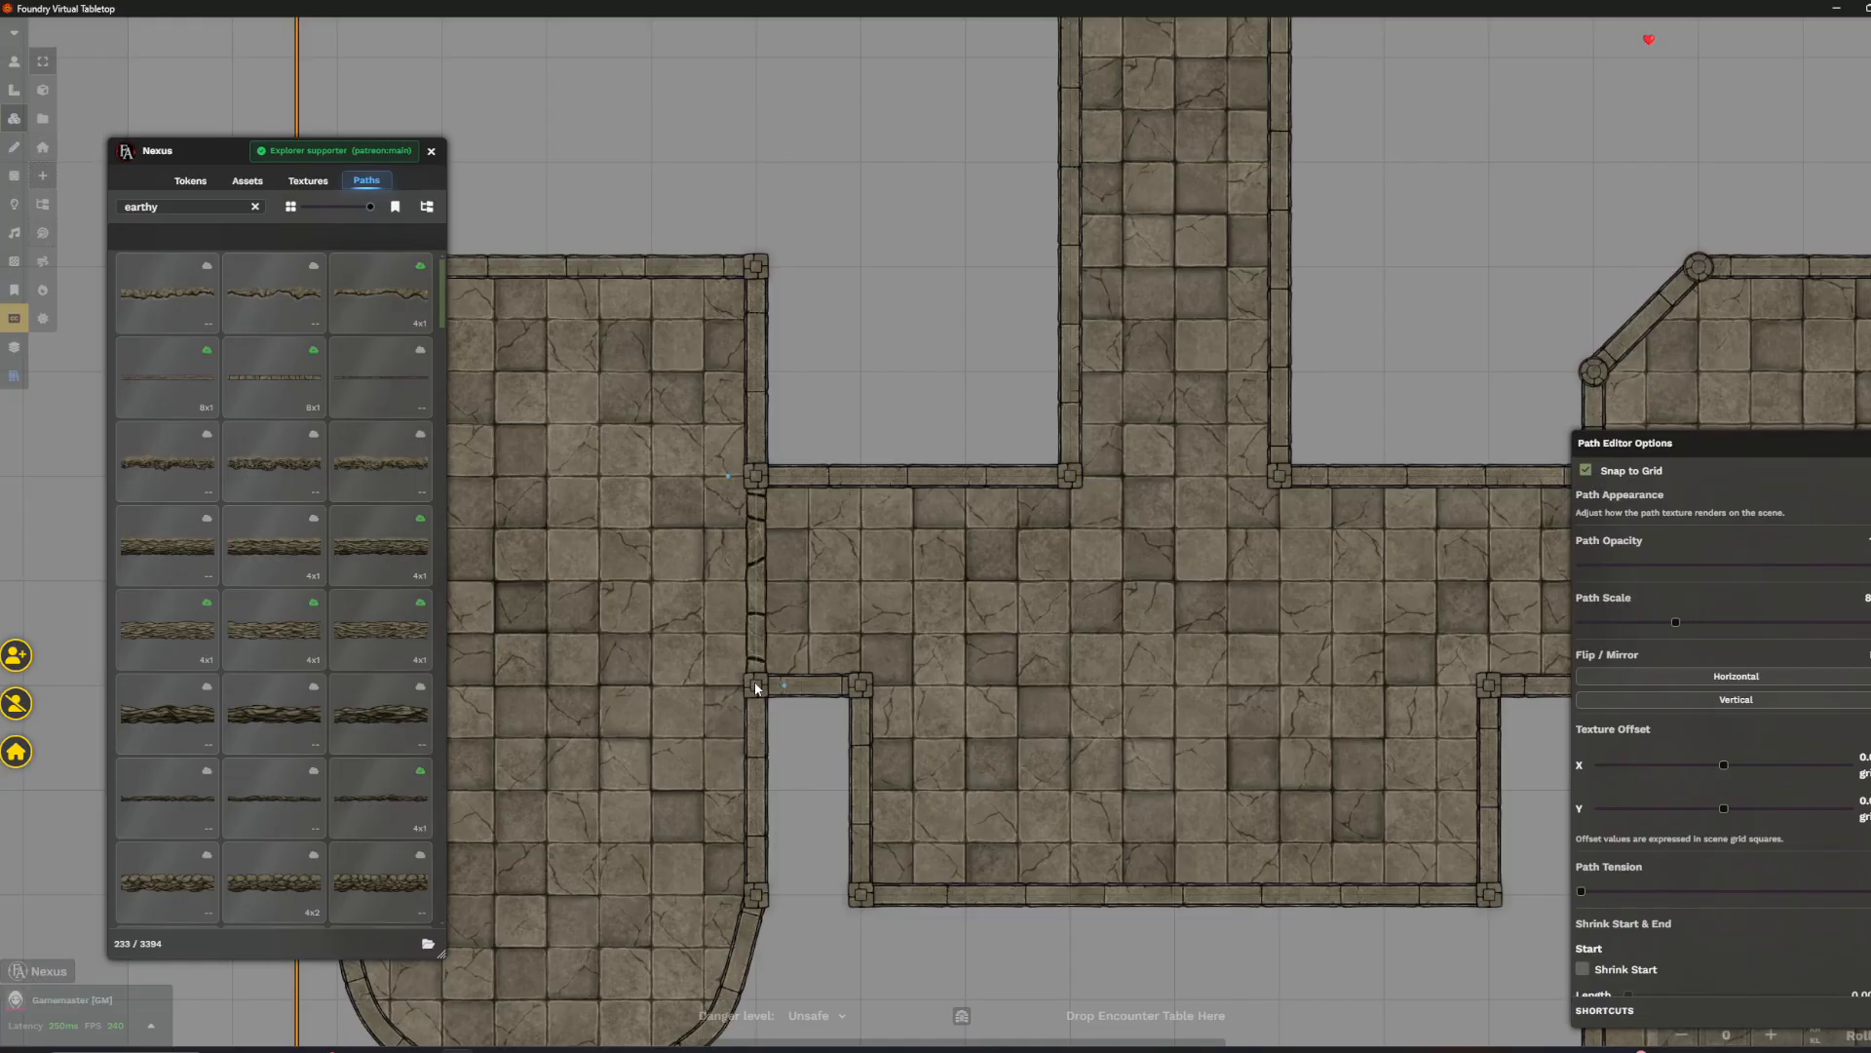
scroll(756, 682, "up", 2)
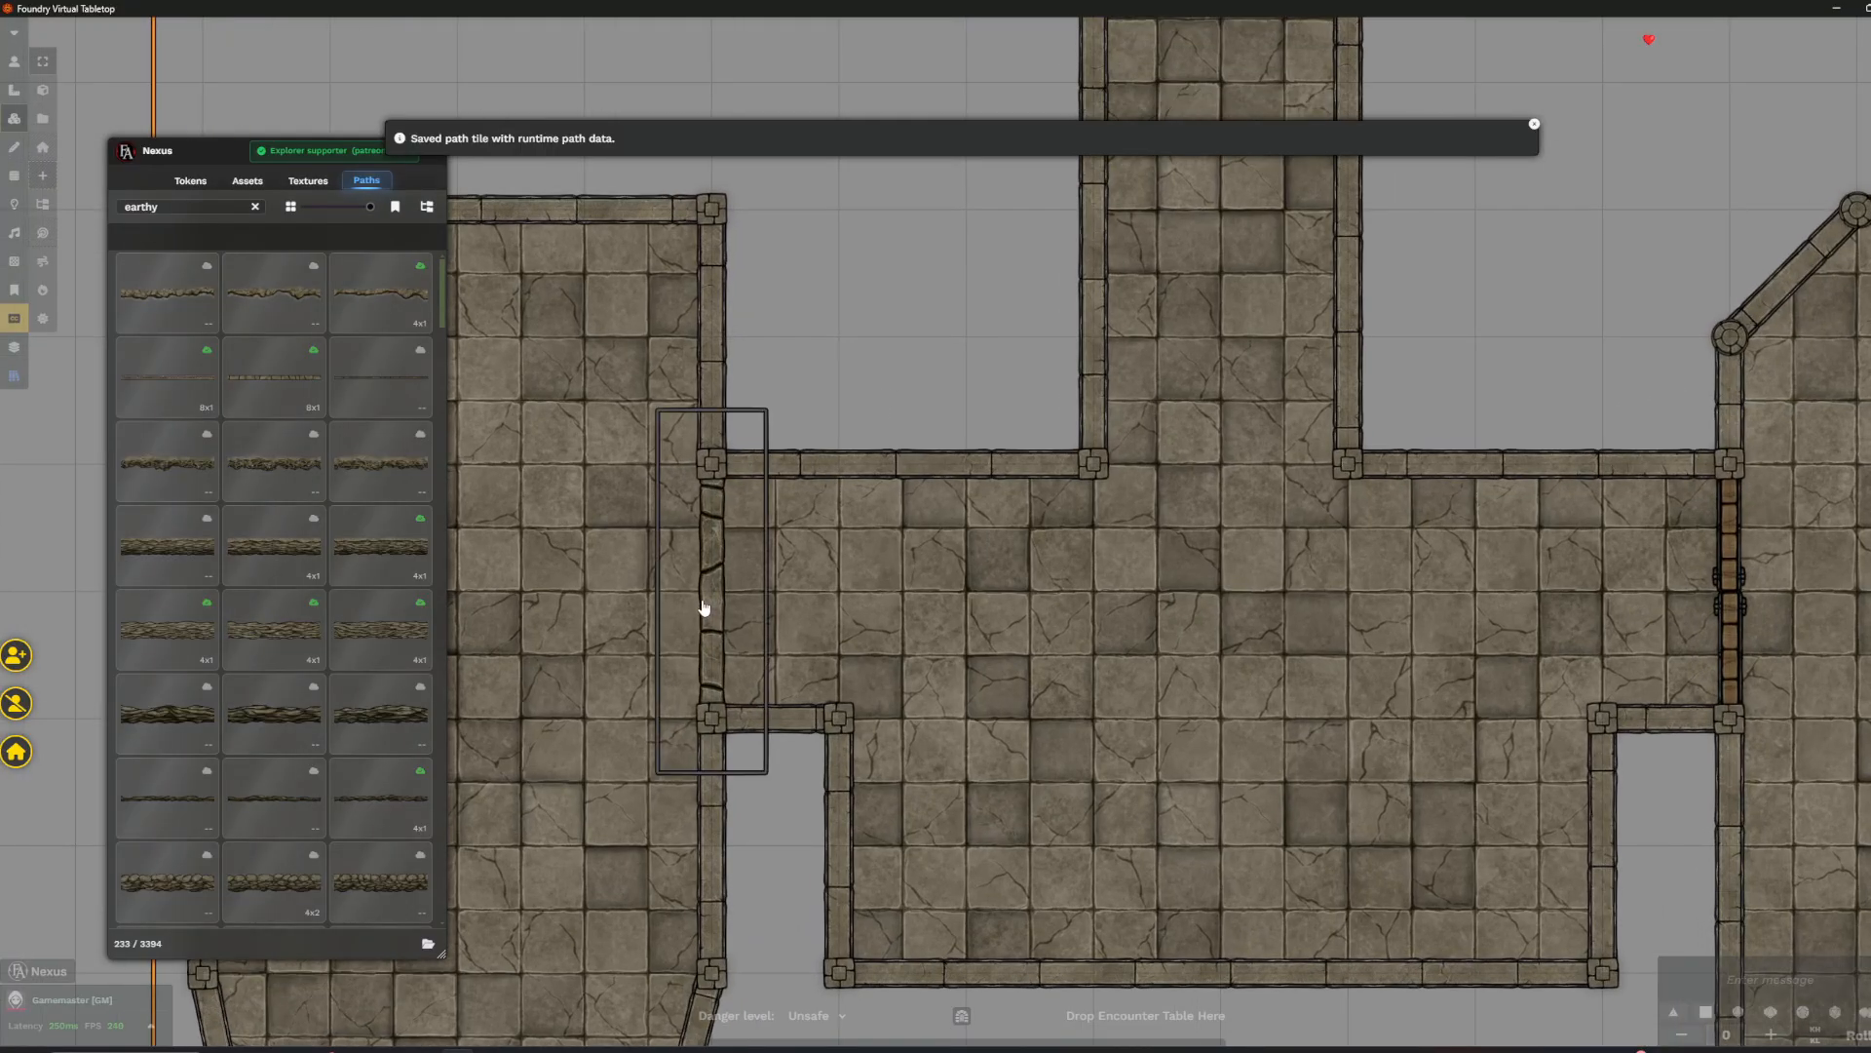
- Examine the new stone path in the western room's opening and how it fits with the surrounding walls and doors
left_click_drag(824, 310, 1031, 230)
scroll(920, 549, "up", 7)
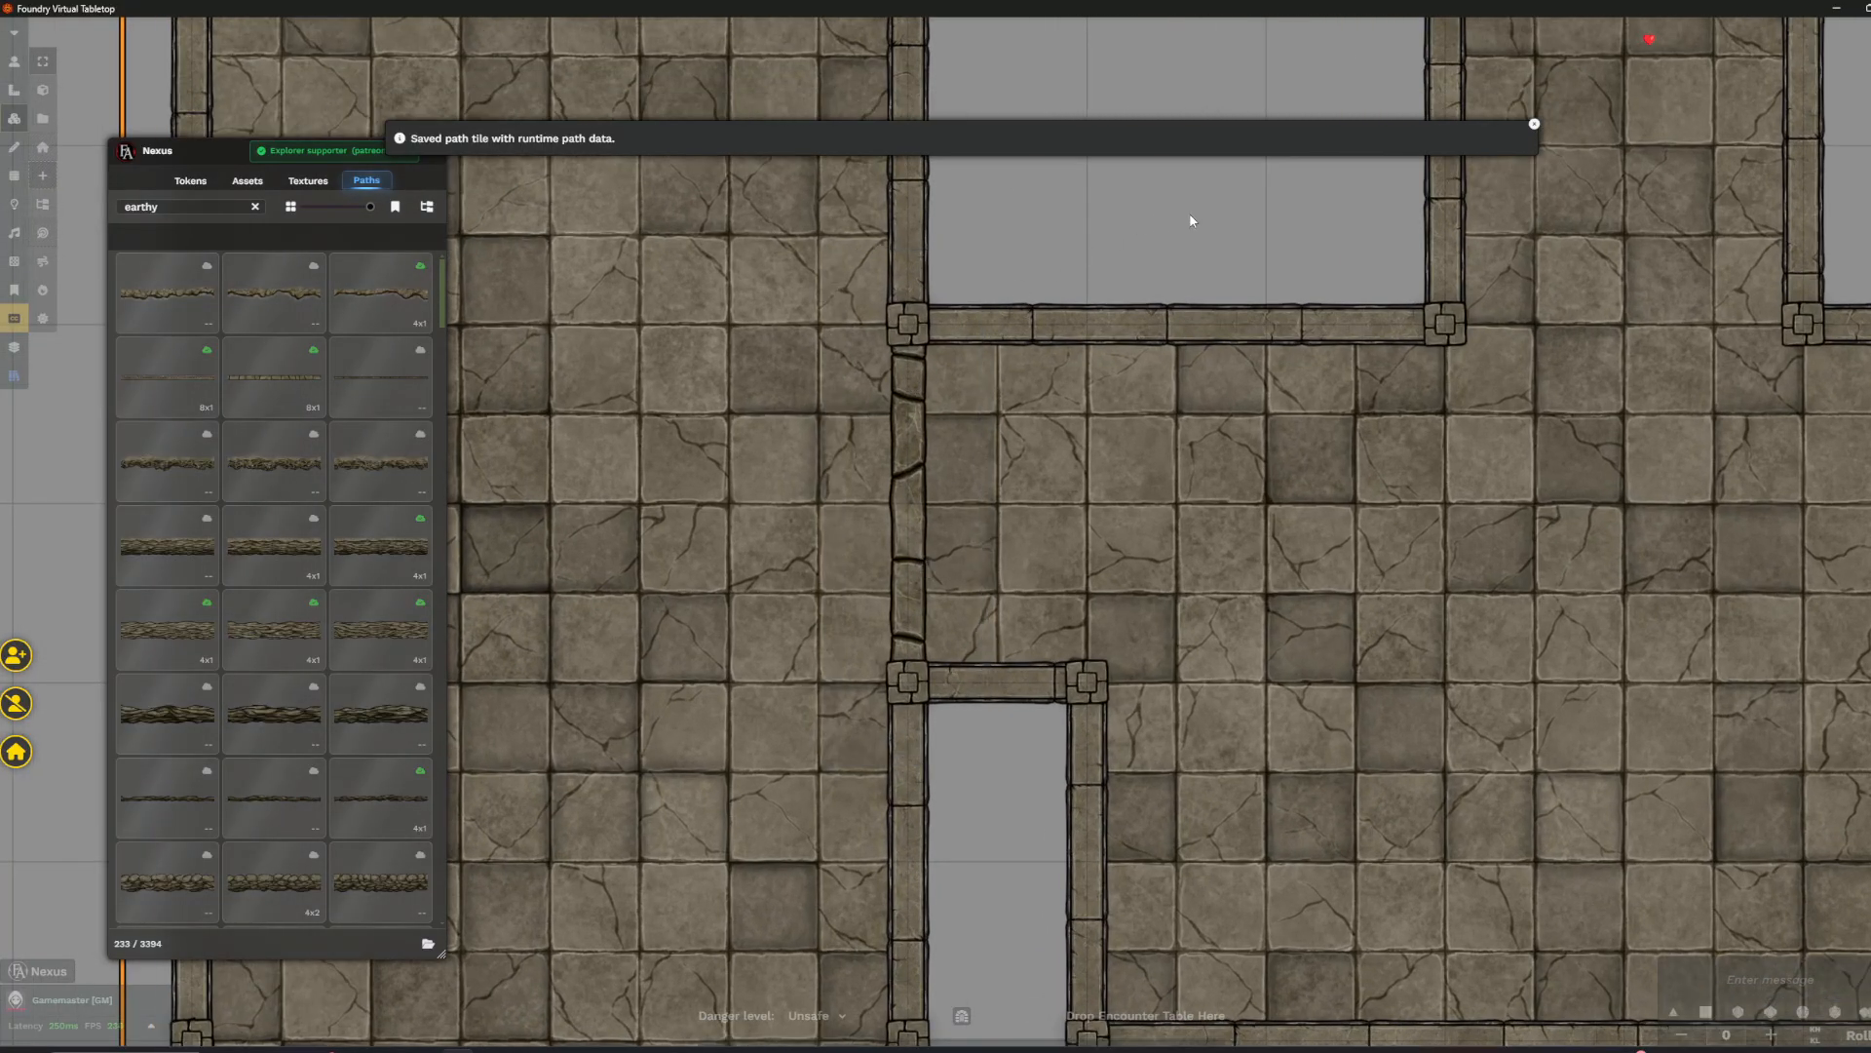
left_click_drag(1183, 222, 1092, 170)
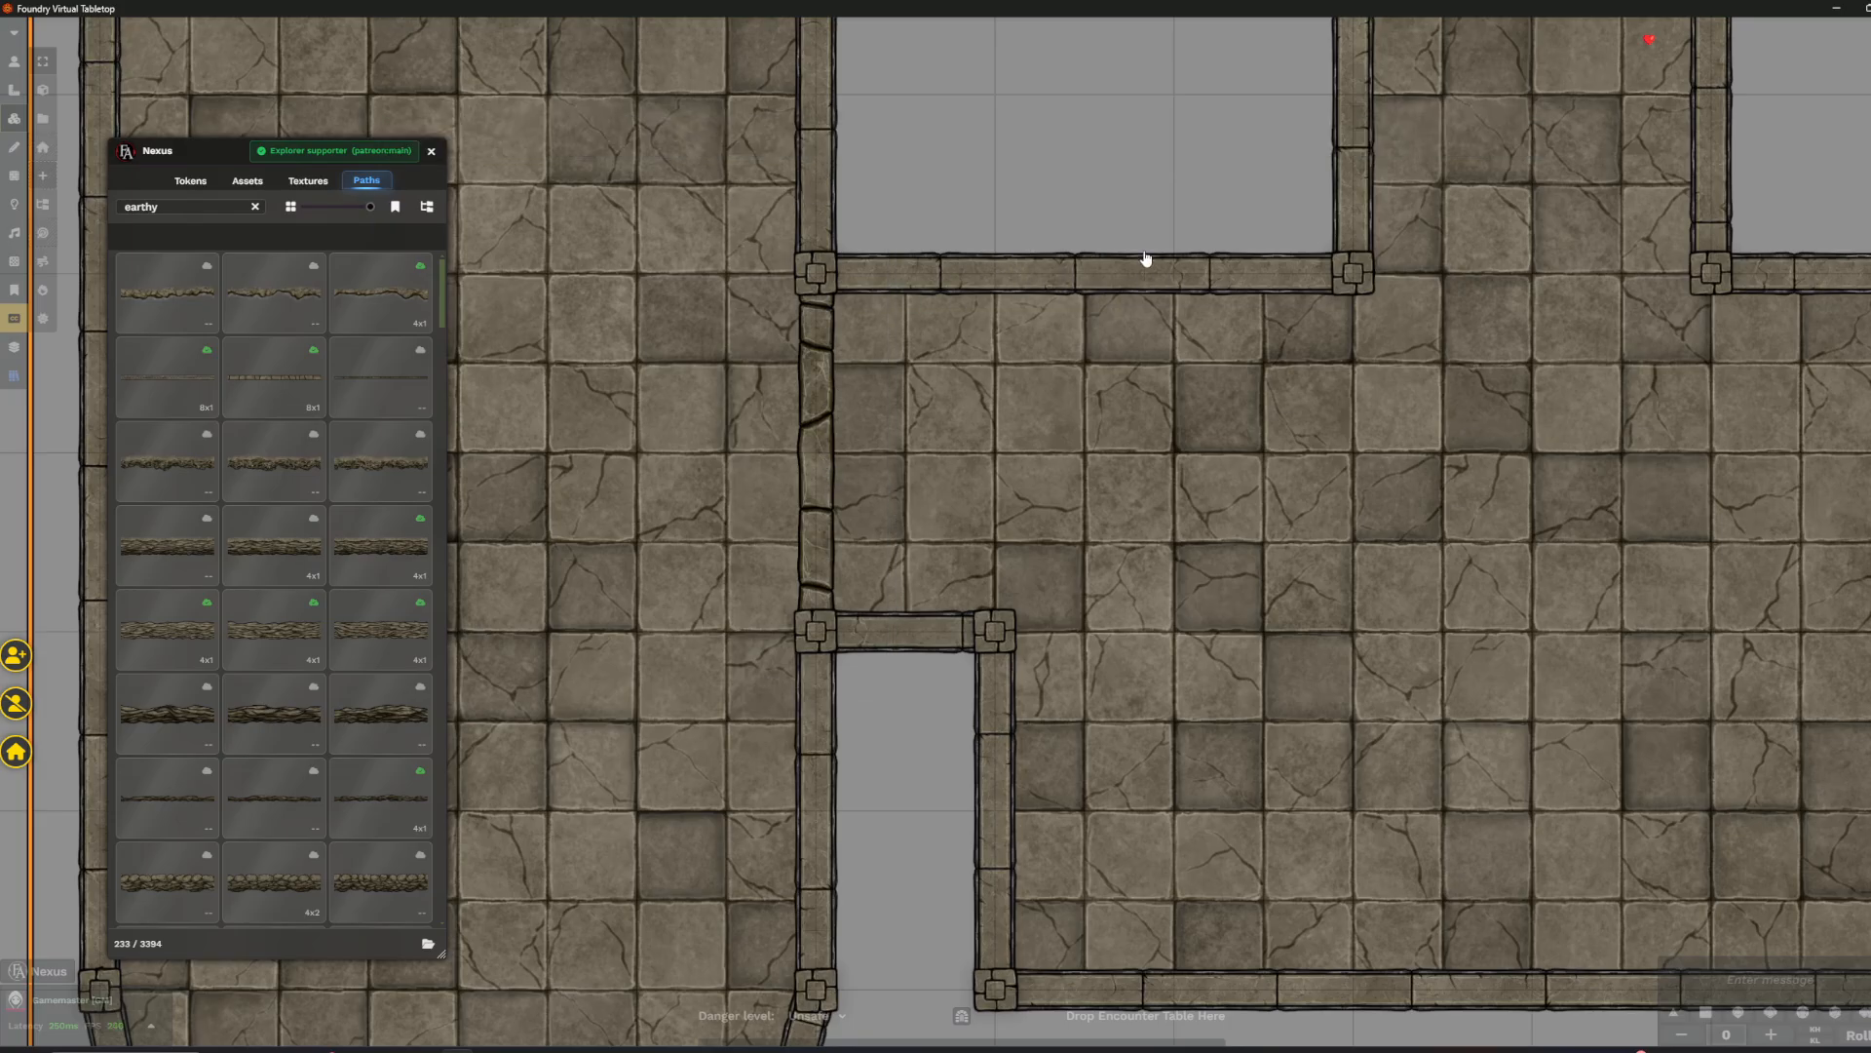
left_click_drag(1007, 252, 957, 306)
scroll(963, 532, "down", 1)
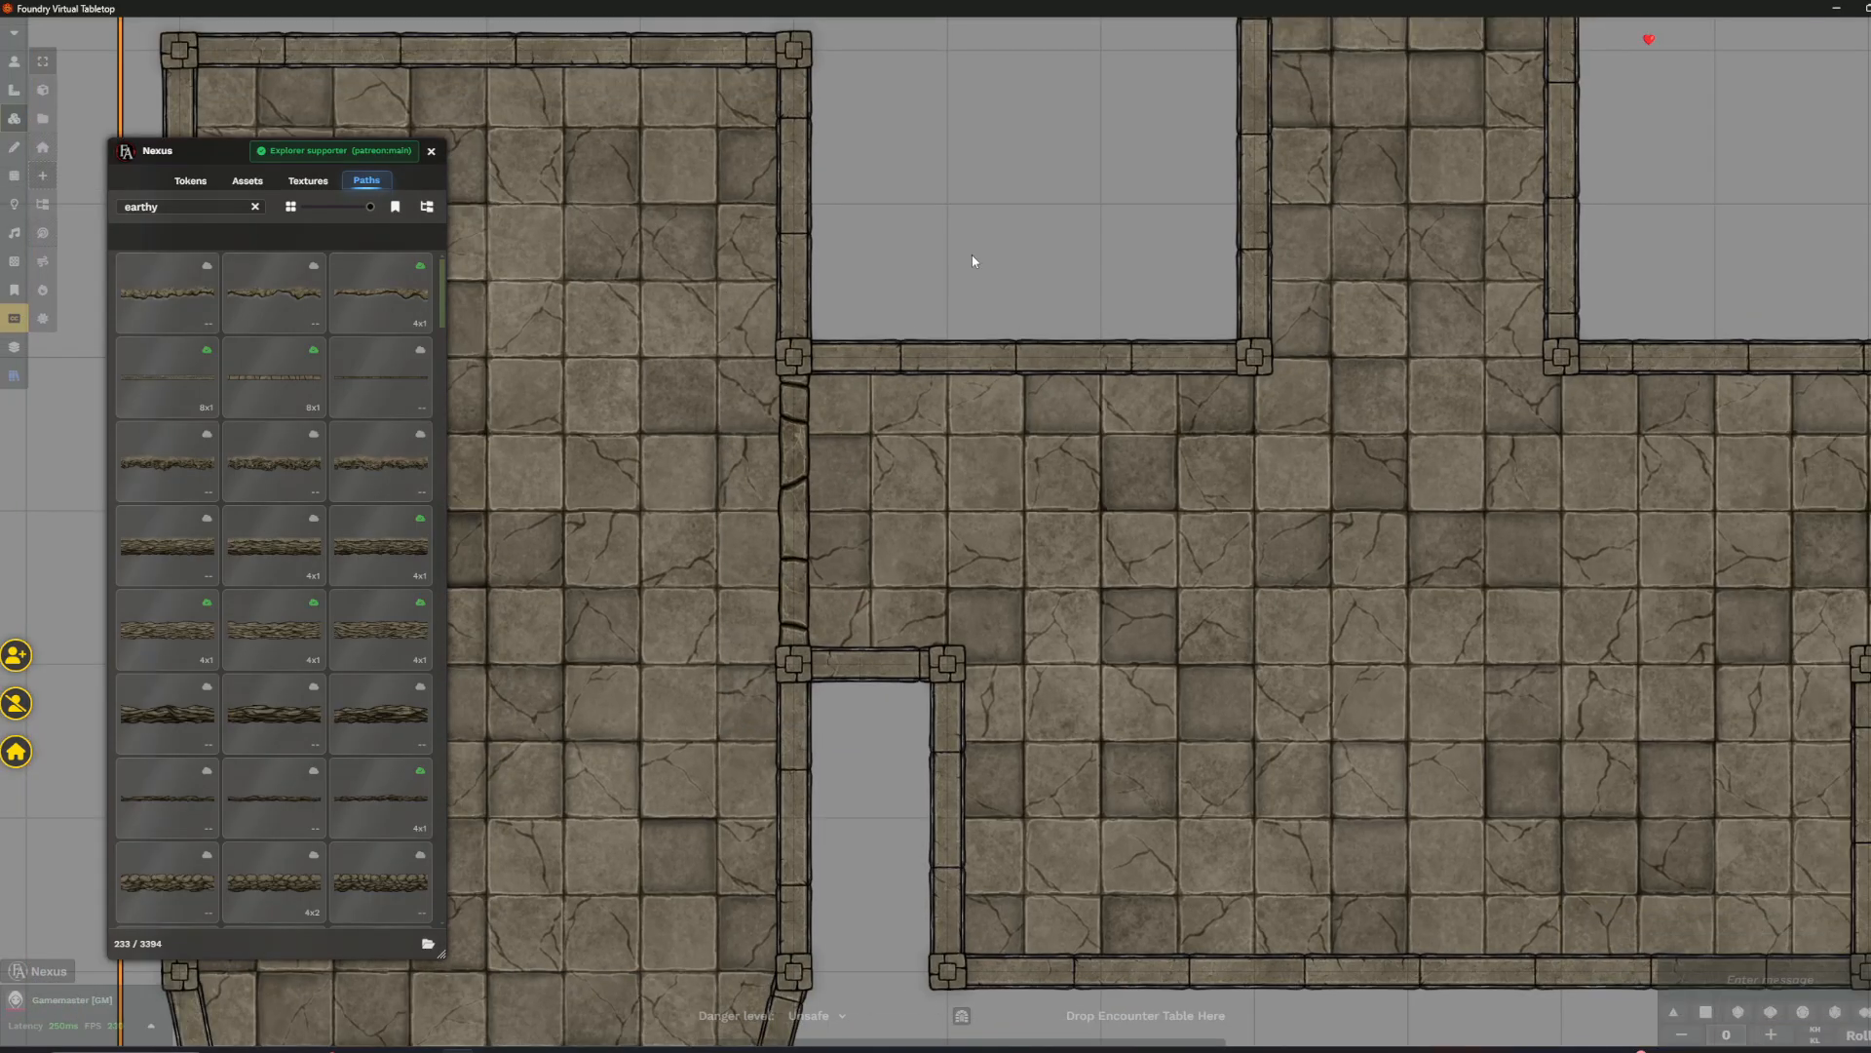
scroll(1002, 201, "down", 1)
left_click_drag(1165, 231, 931, 202)
scroll(761, 409, "down", 1)
left_click_drag(835, 247, 852, 192)
scroll(1295, 709, "down", 2)
left_click_drag(1294, 709, 1155, 776)
scroll(1136, 730, "up", 3)
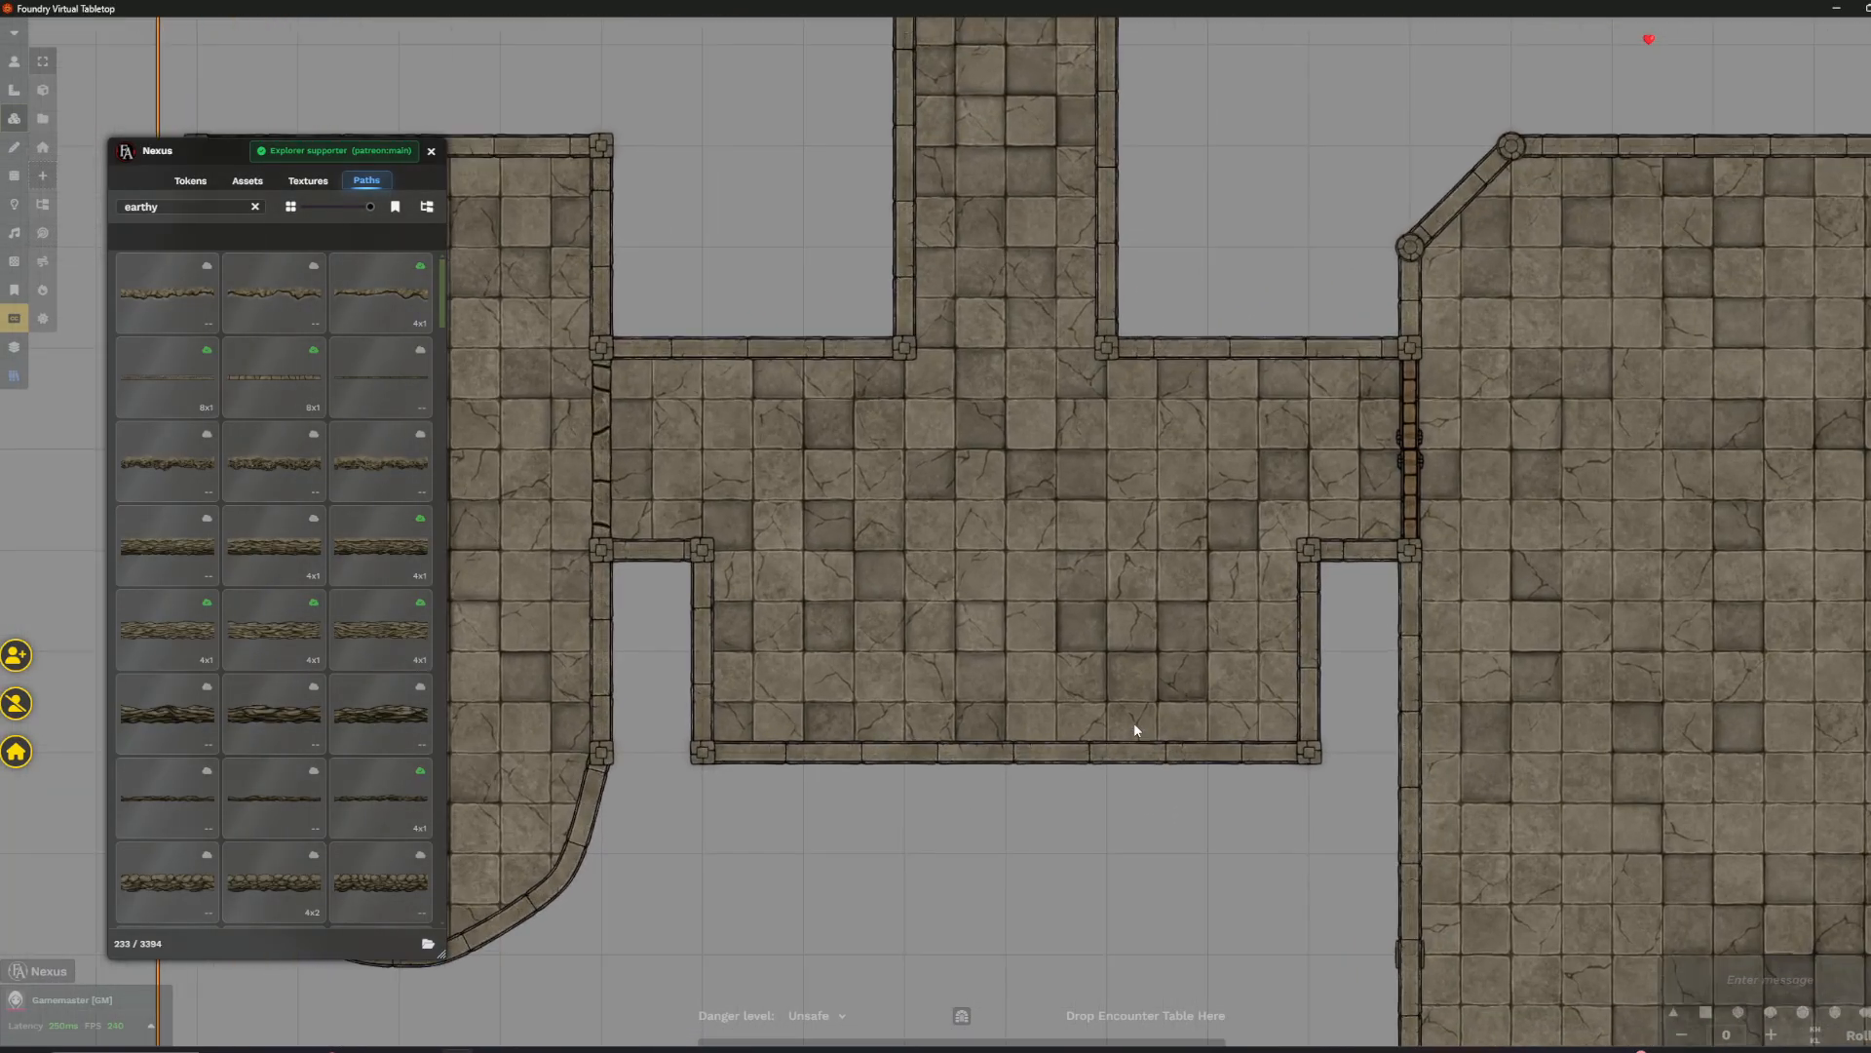
left_click_drag(695, 318, 754, 344)
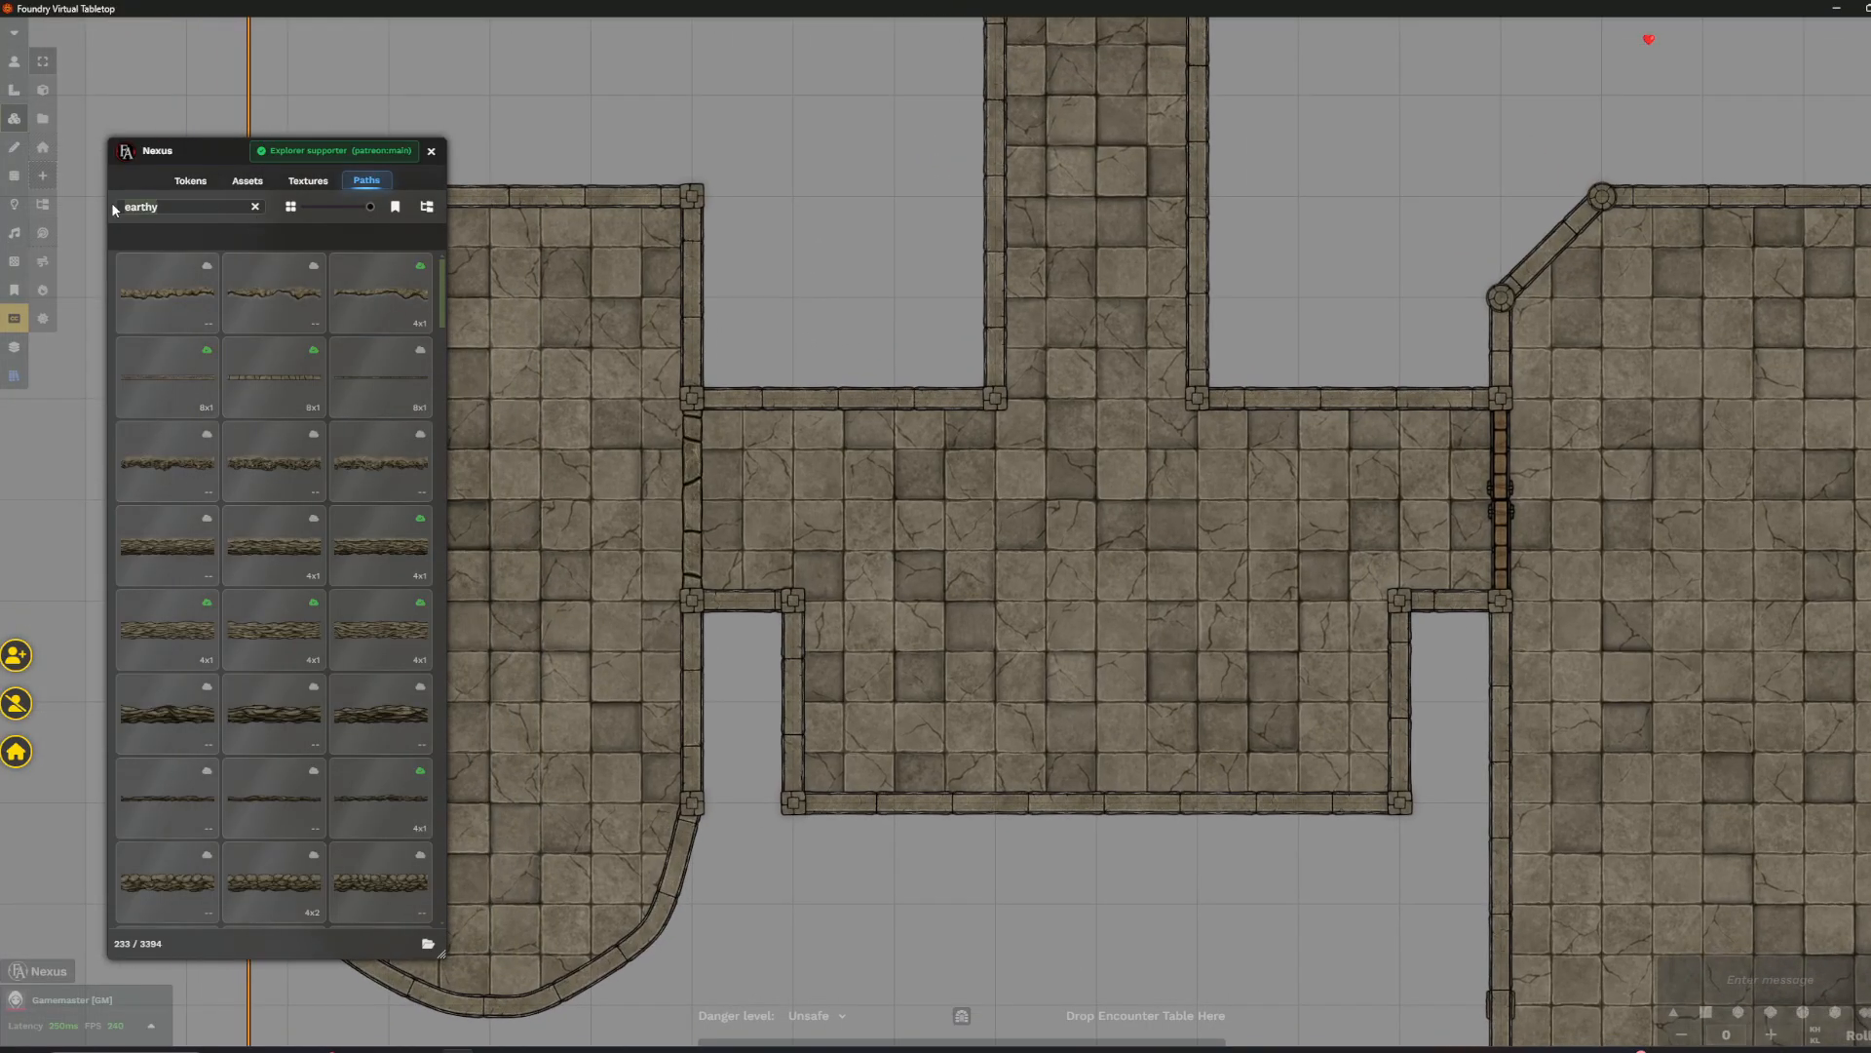
left_click_drag(837, 297, 998, 318)
scroll(877, 527, "up", 4)
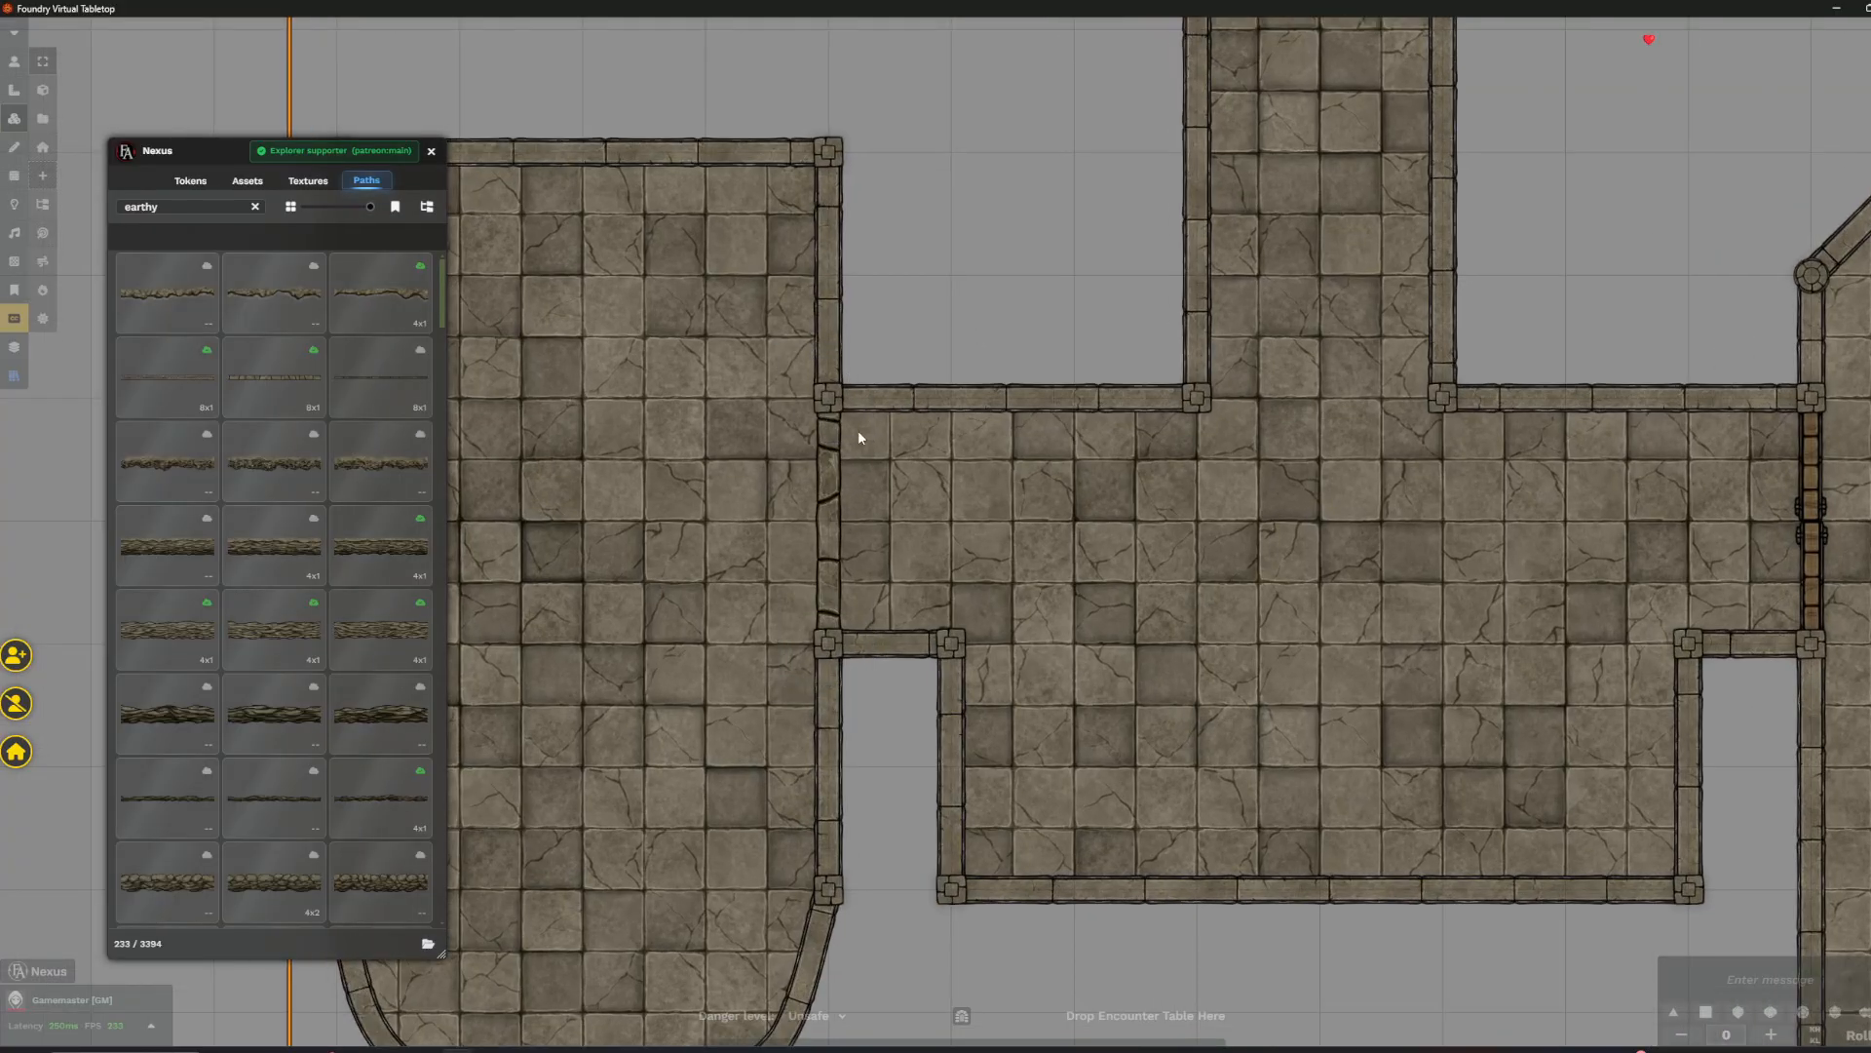
- Search the texture library for "dirt" and preview the matching ground textures
left_click(308, 180)
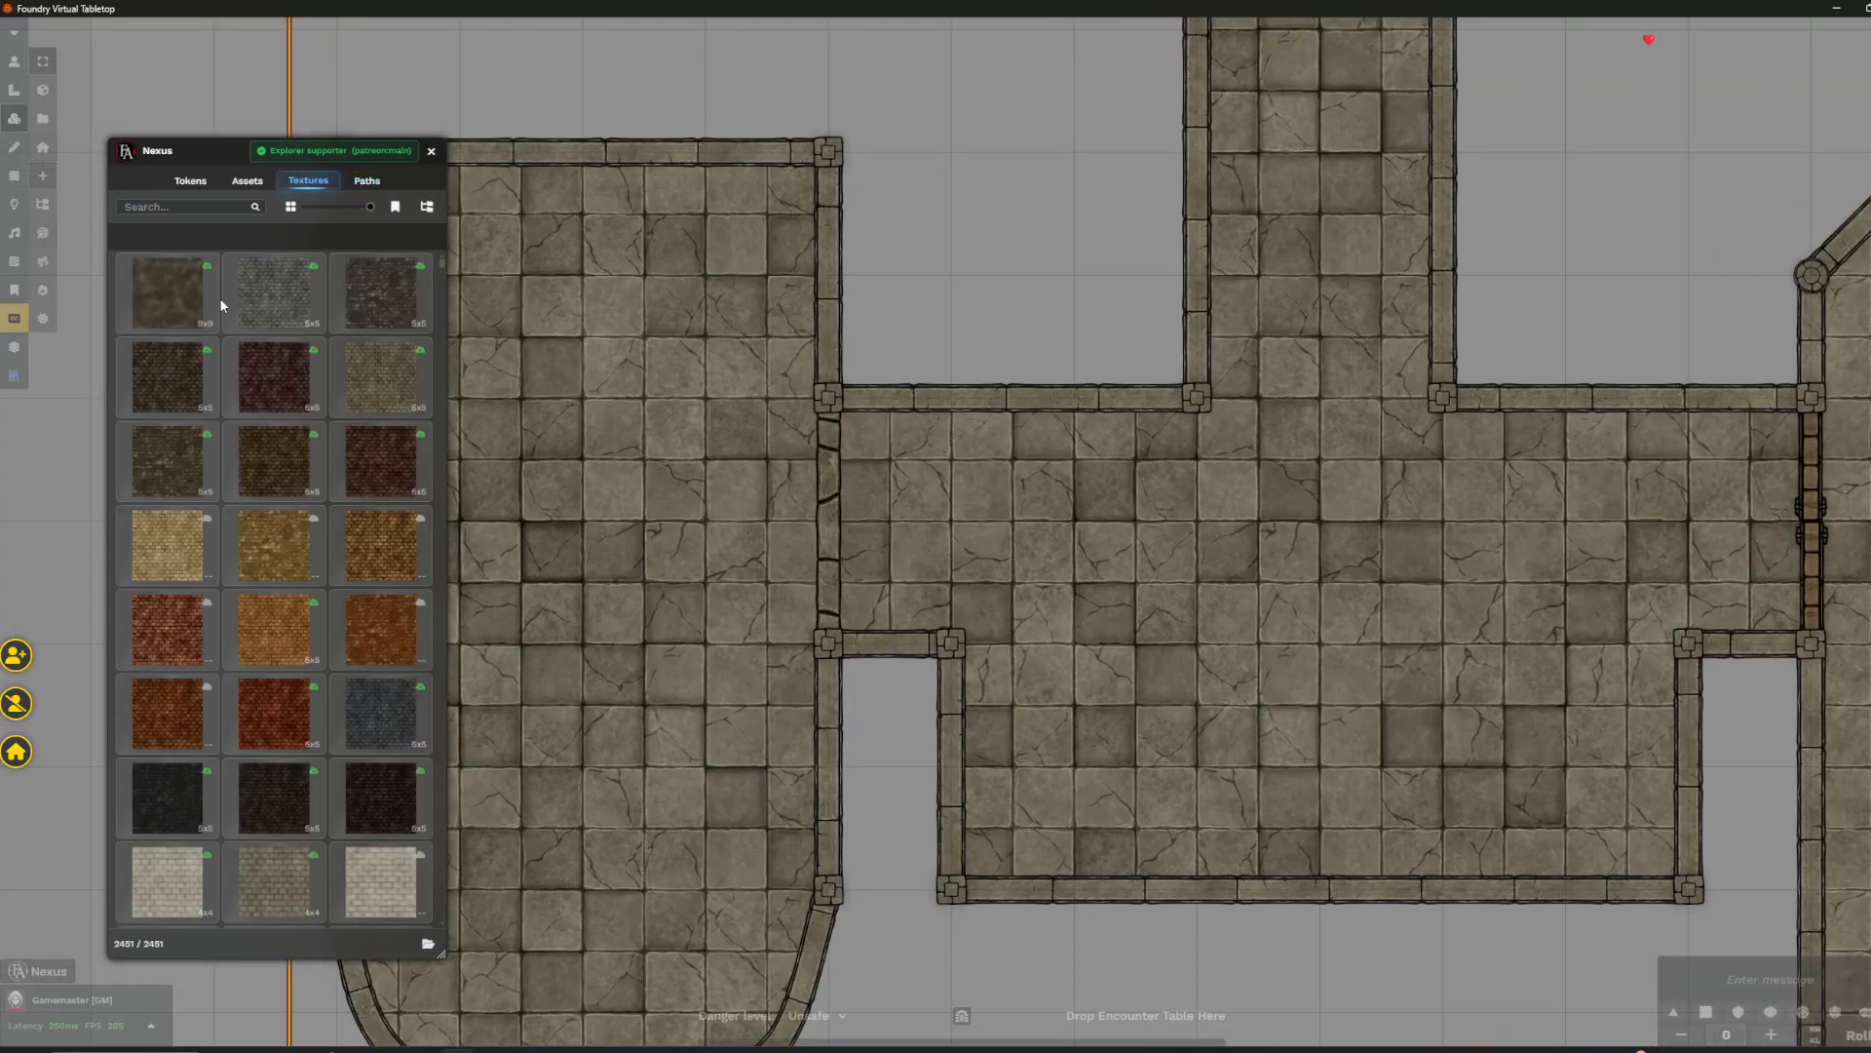
scroll(984, 458, "down", 5)
left_click_drag(843, 665, 696, 575)
scroll(341, 593, "down", 7)
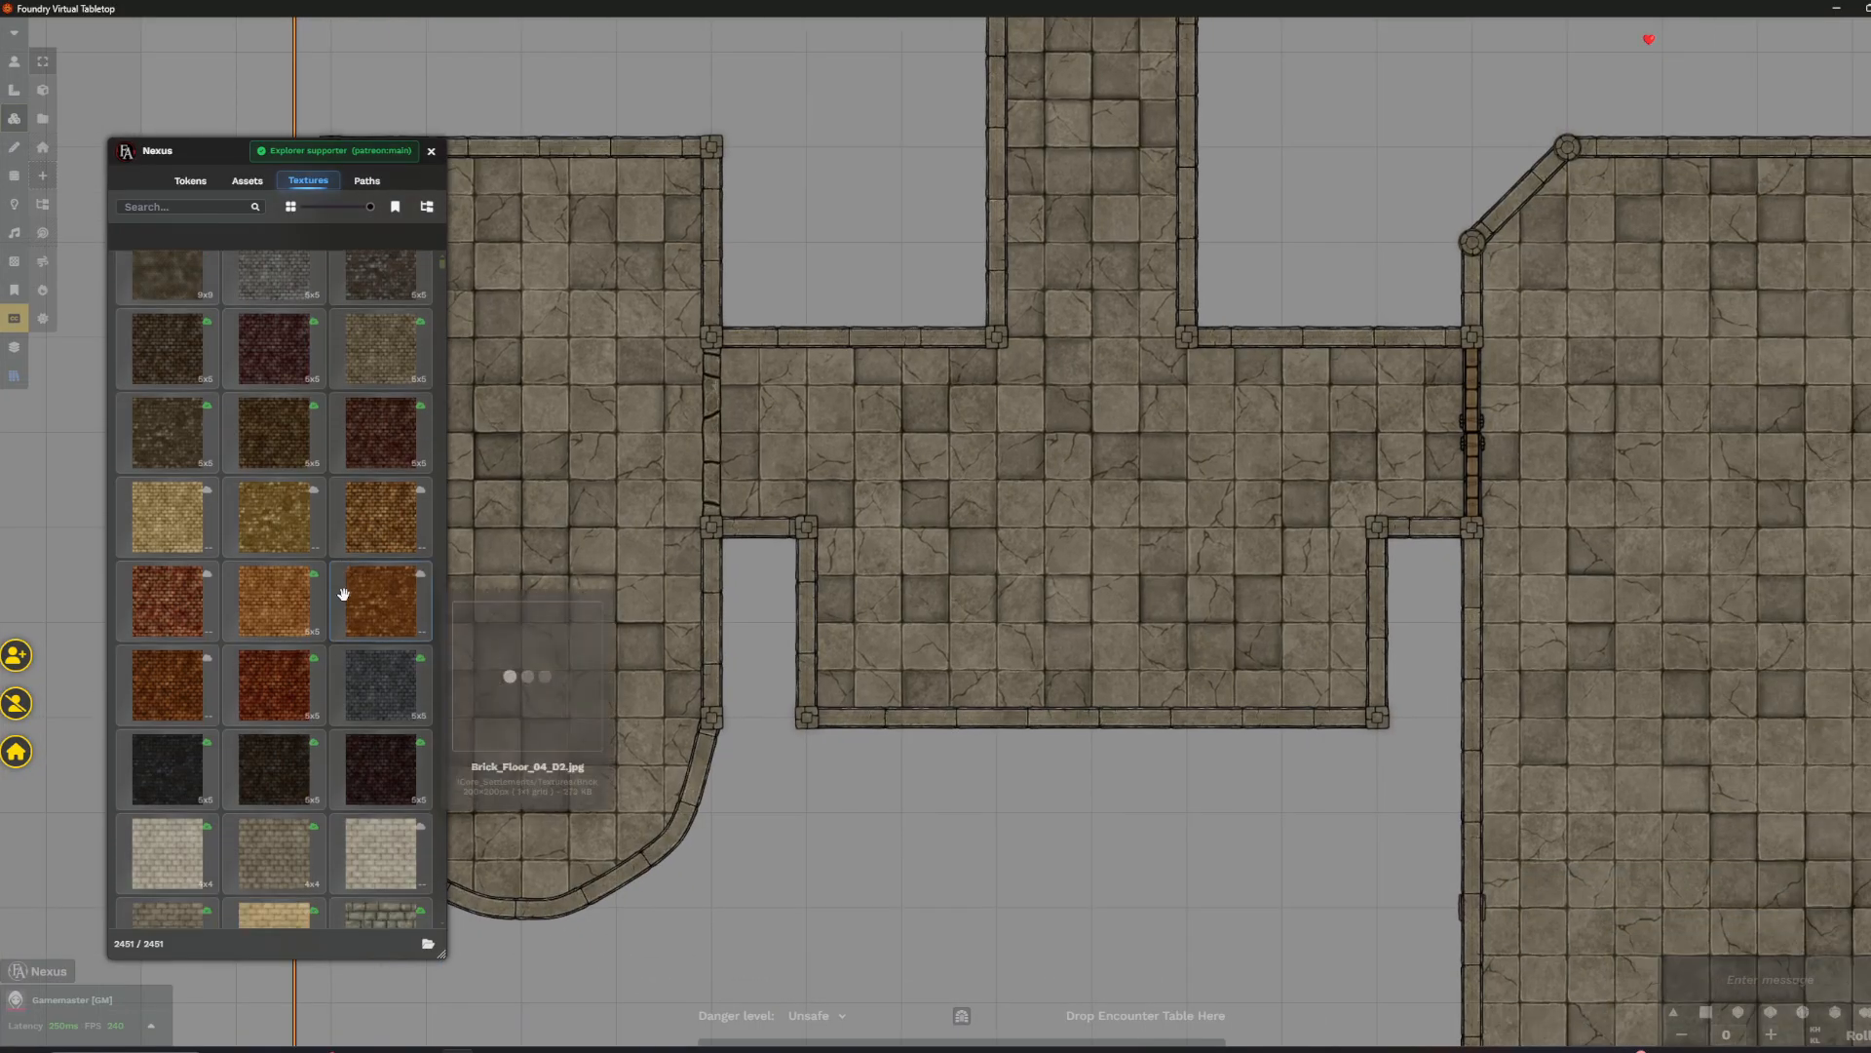
left_click(203, 209)
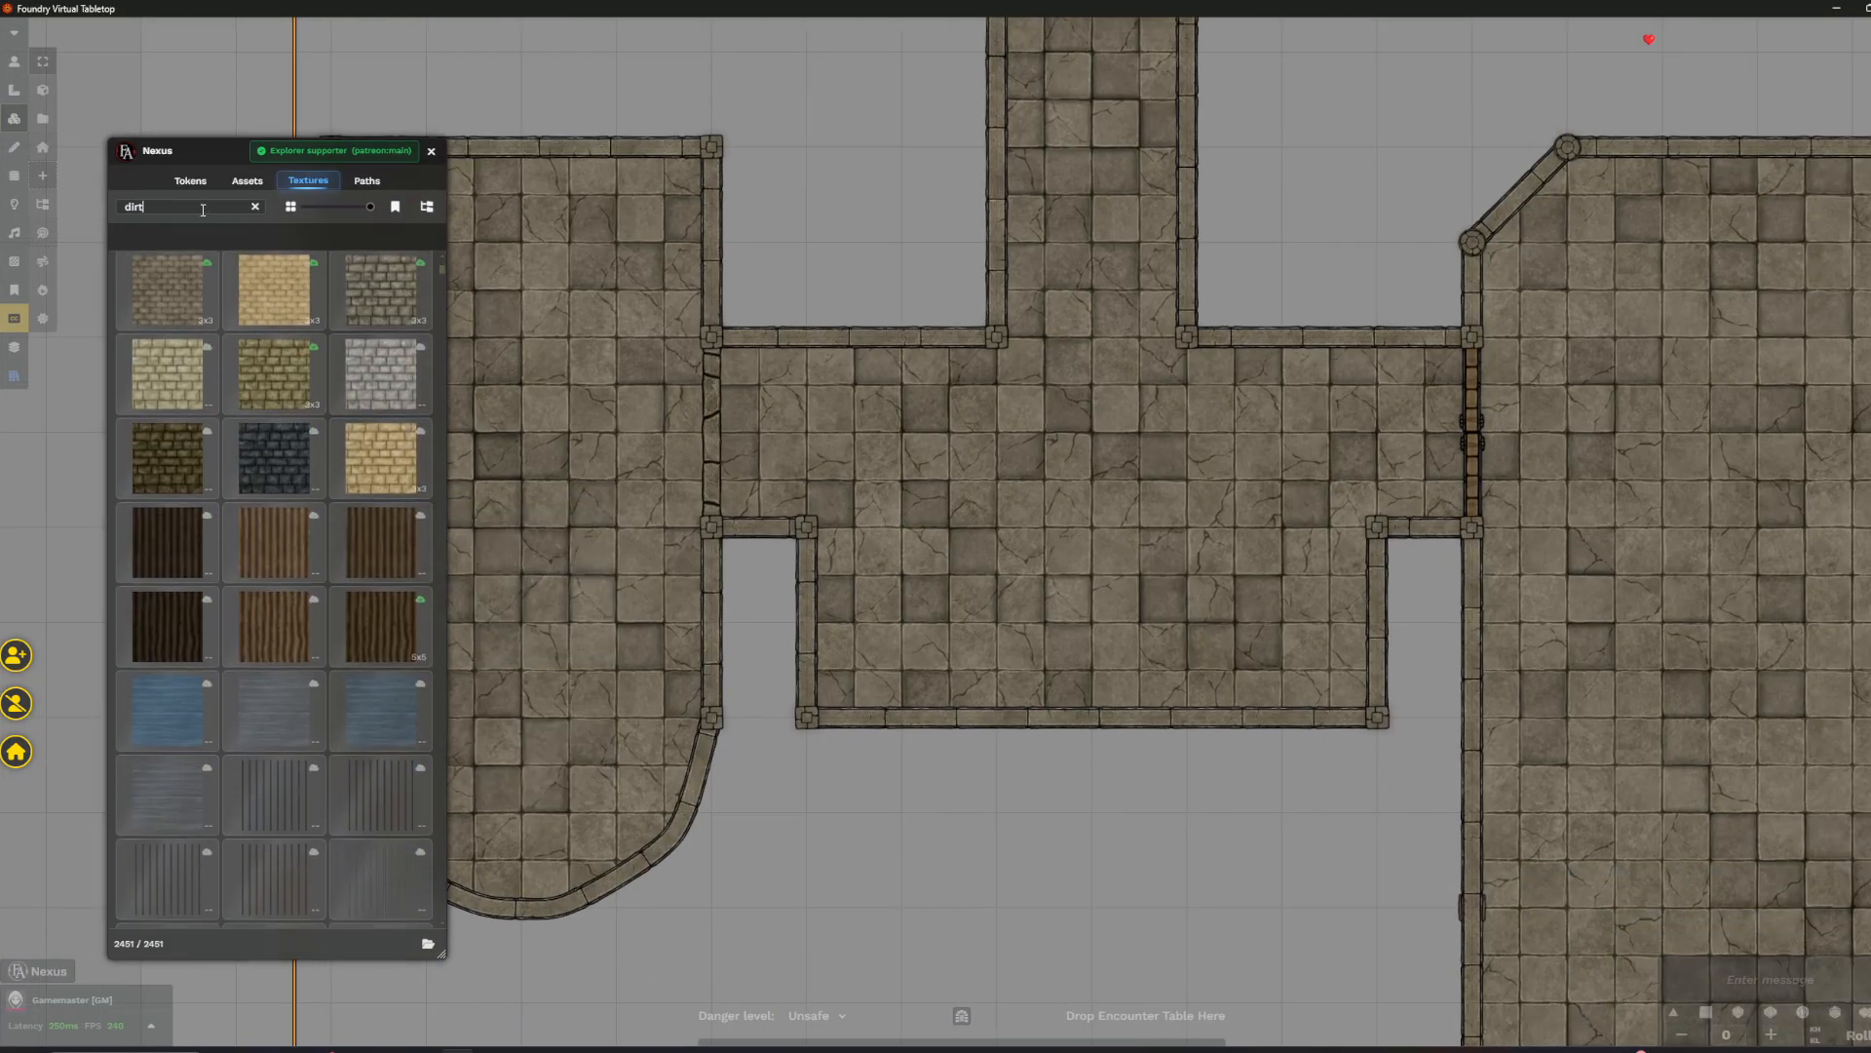
mouse_move(277, 514)
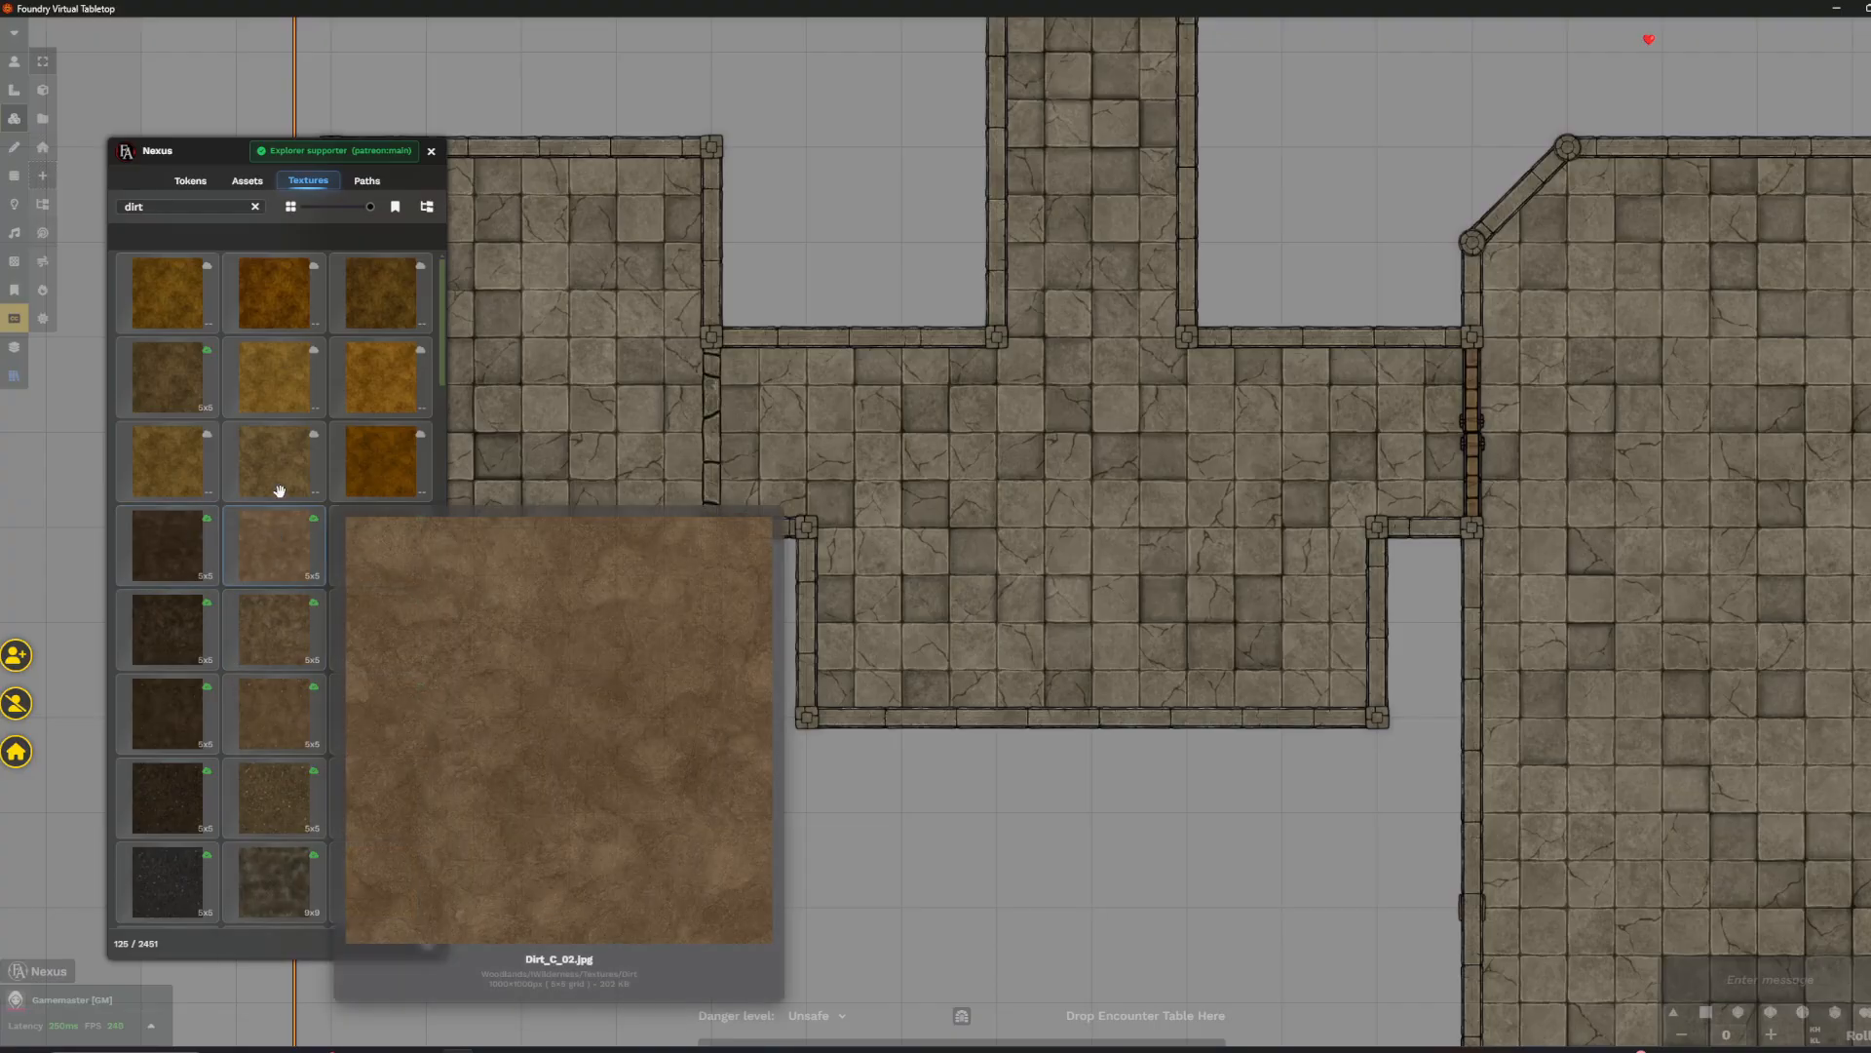
scroll(276, 585, "down", 4)
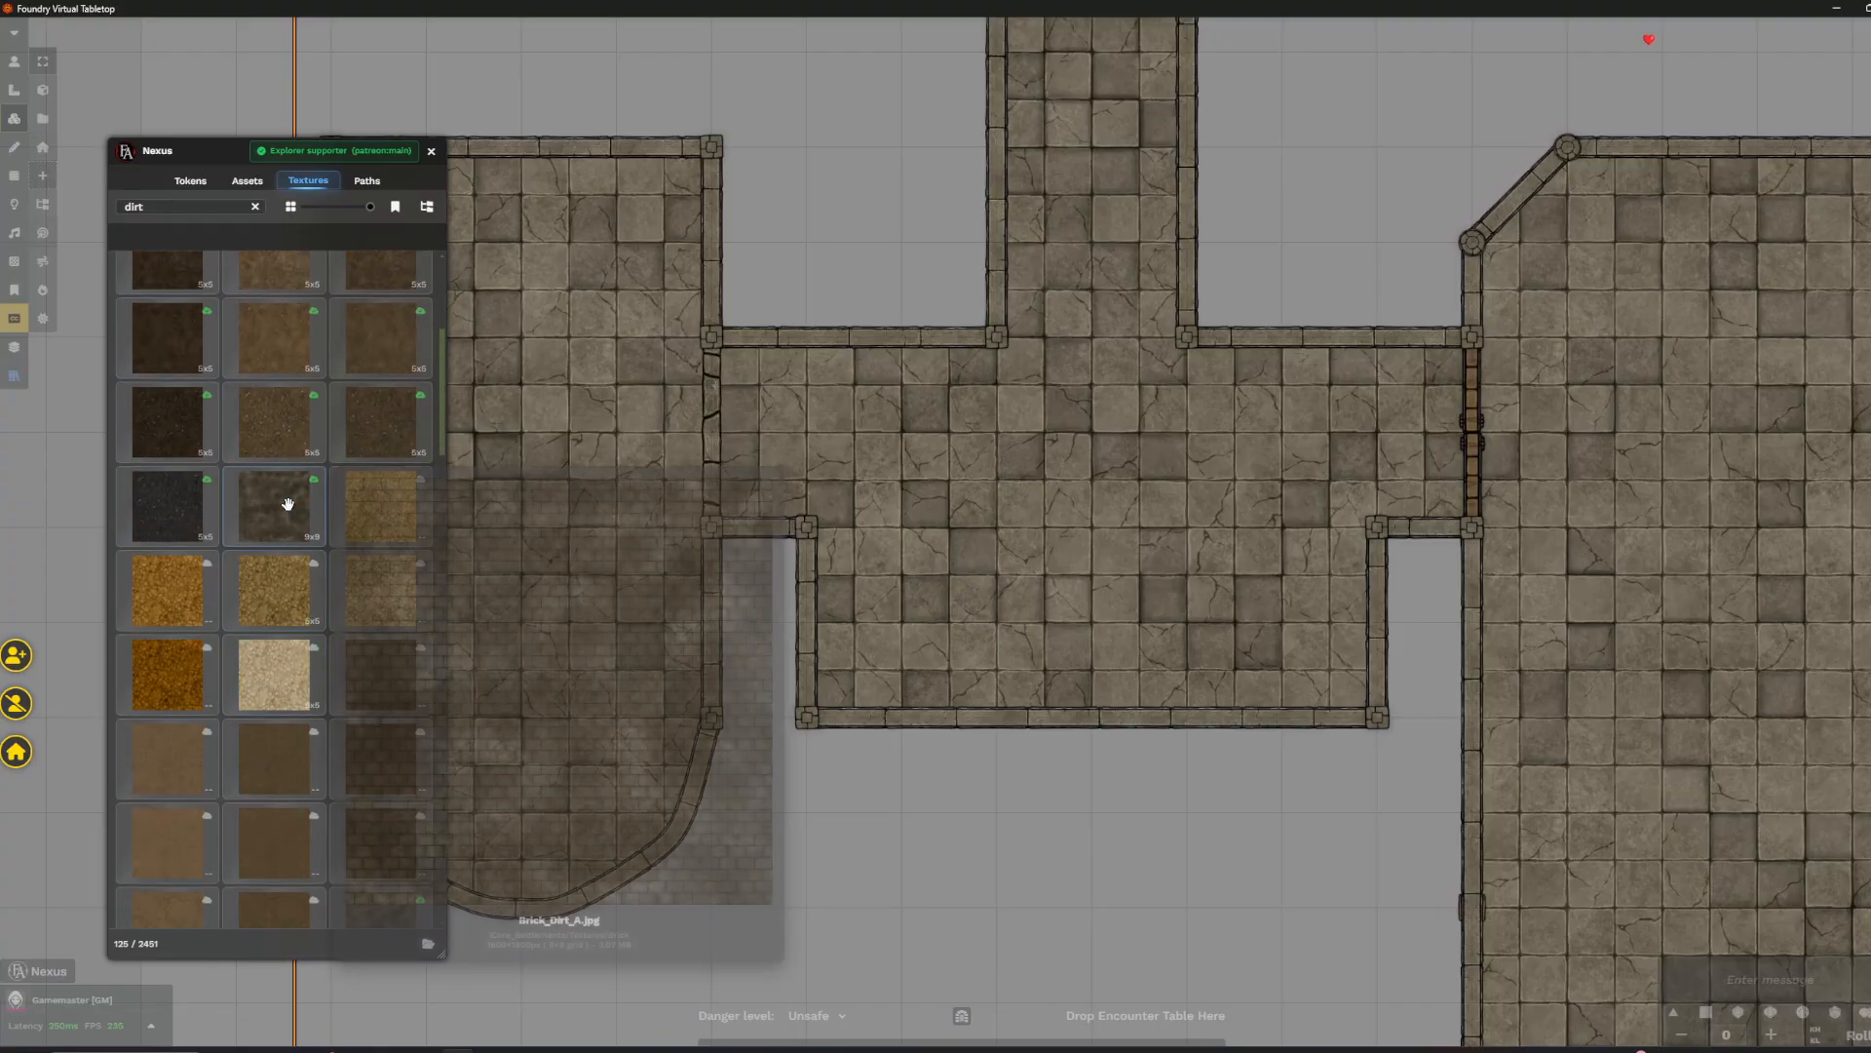
mouse_move(277, 401)
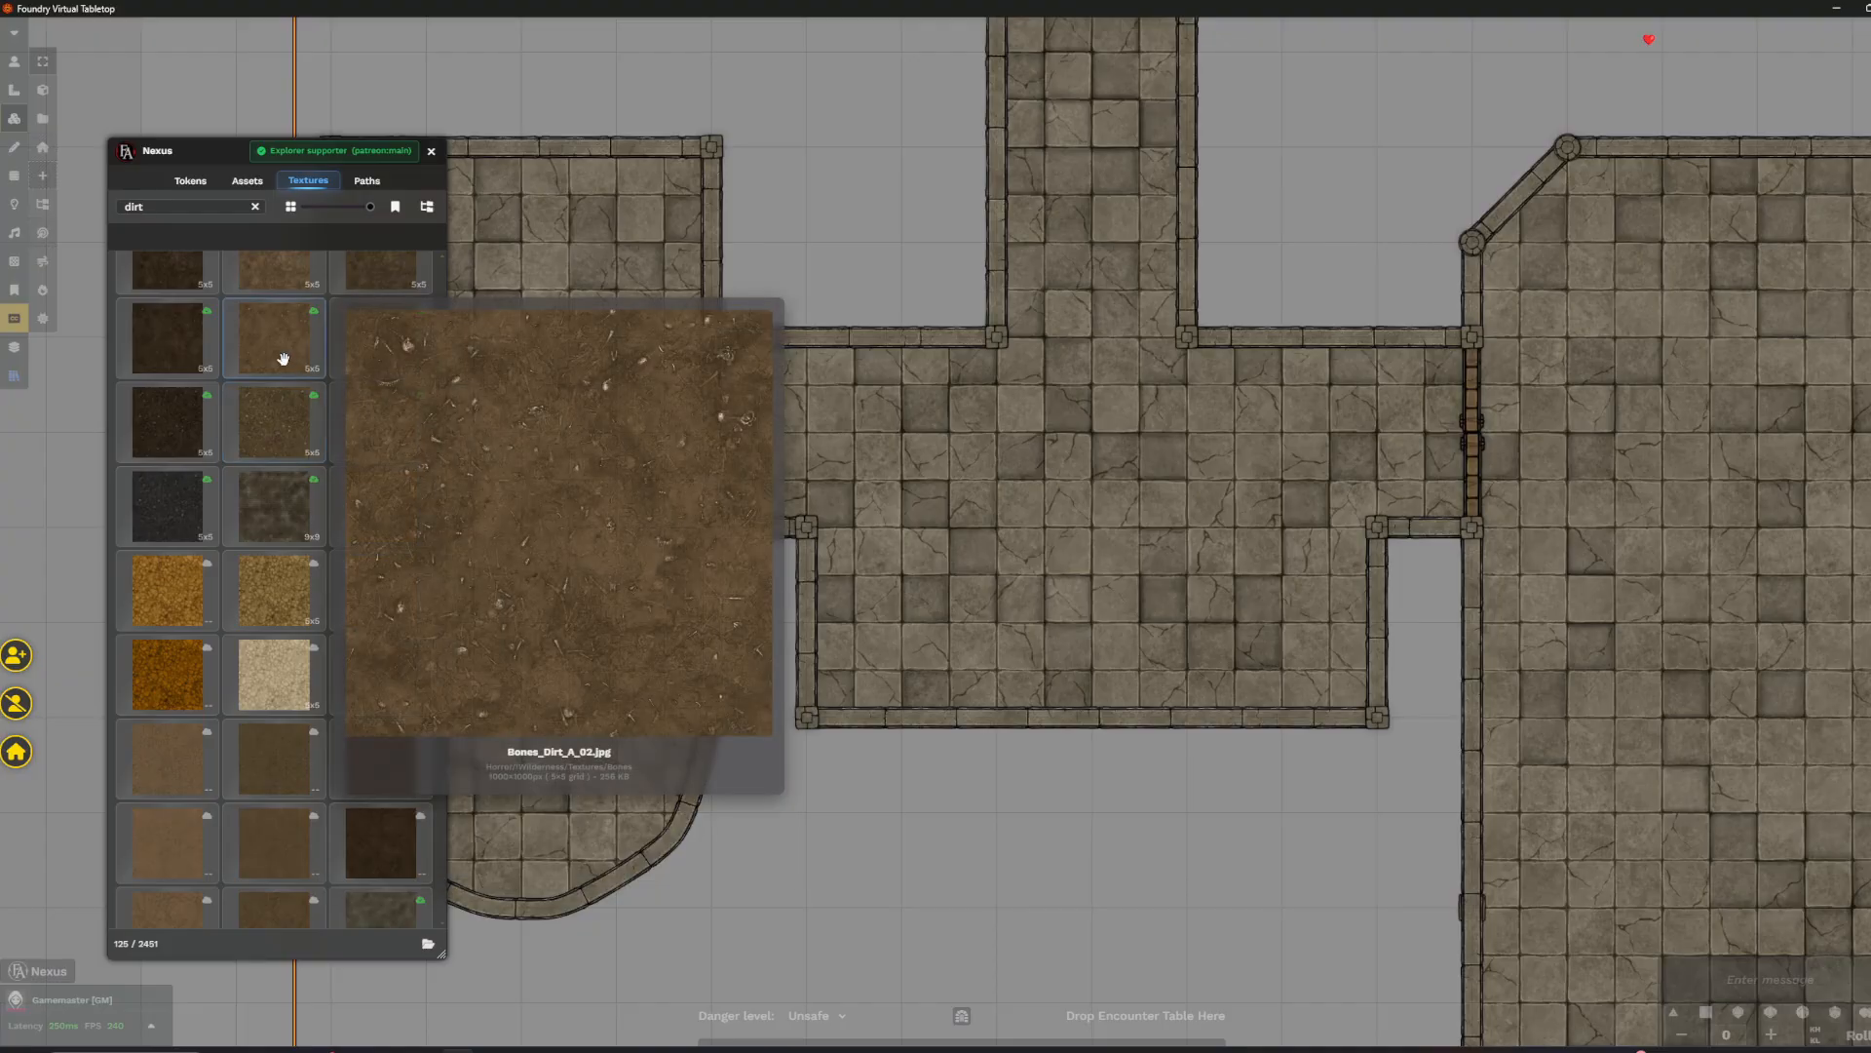
scroll(263, 565, "up", 4)
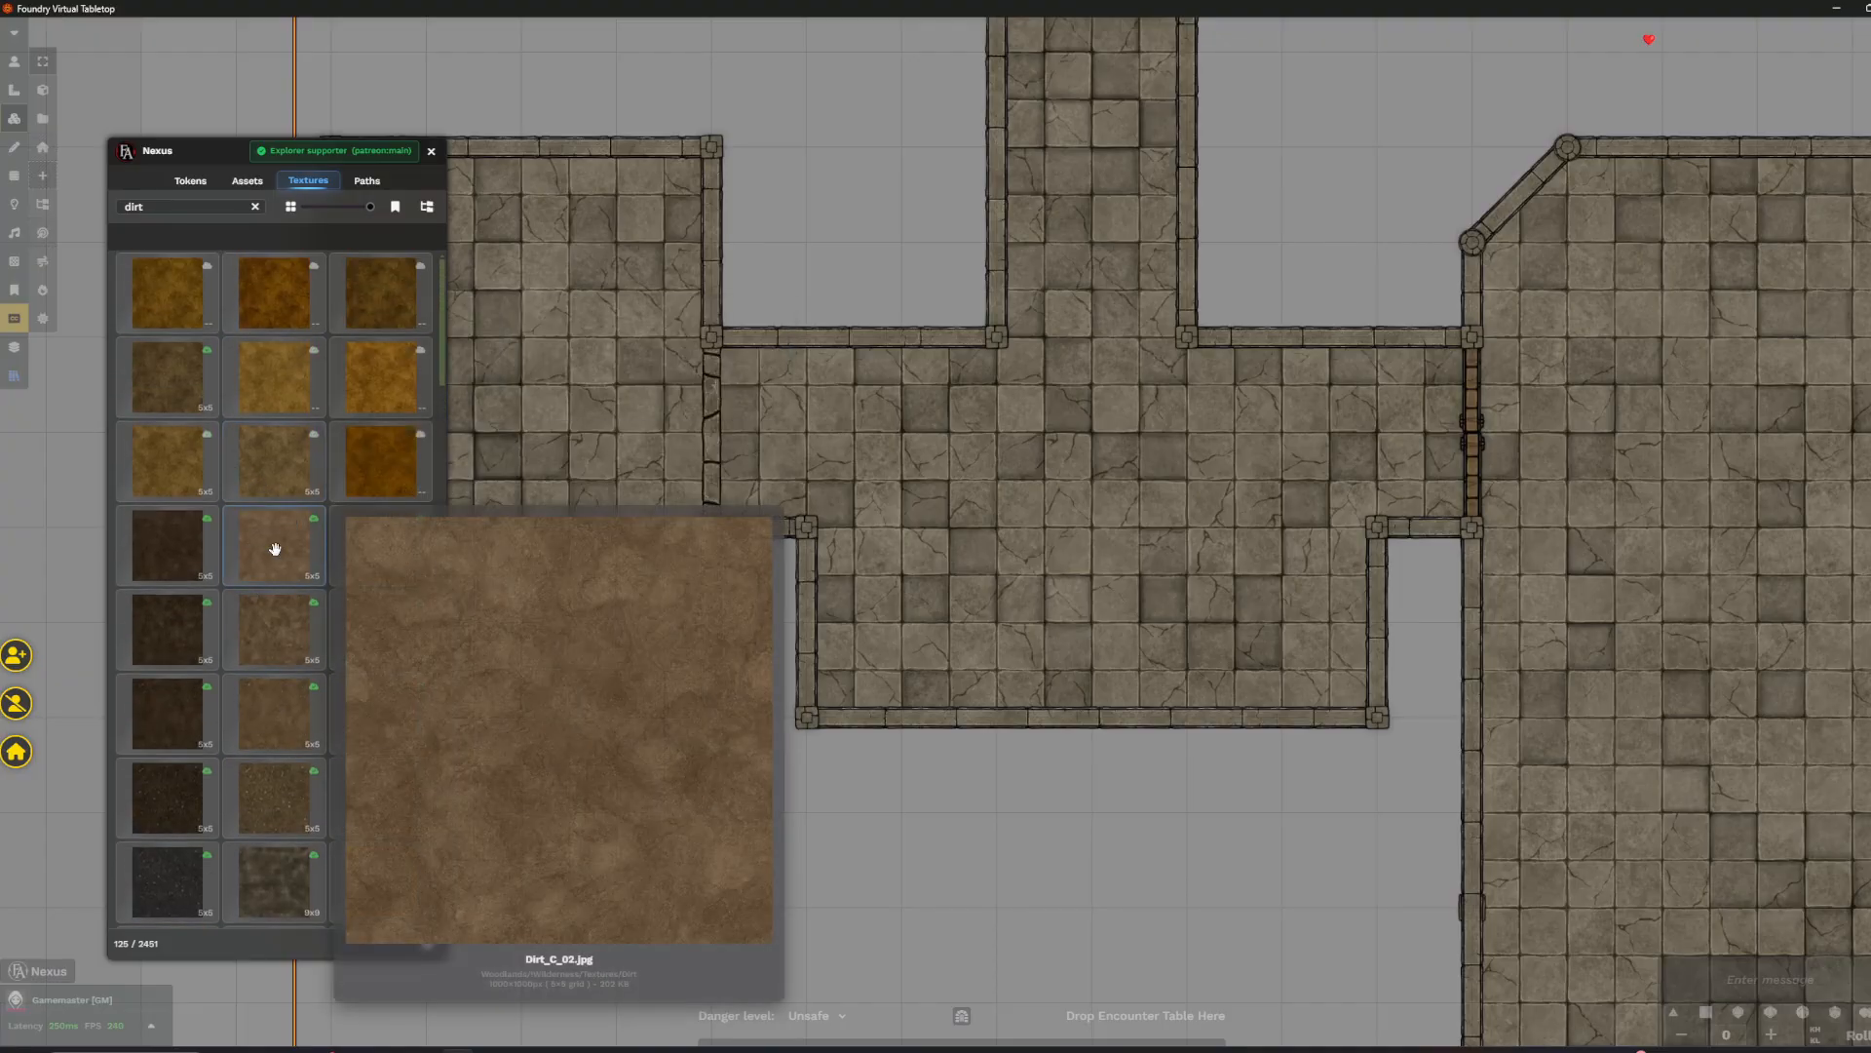
left_click(275, 549)
left_click_drag(1366, 660, 1234, 578)
scroll(856, 412, "down", 1)
scroll(858, 416, "up", 1)
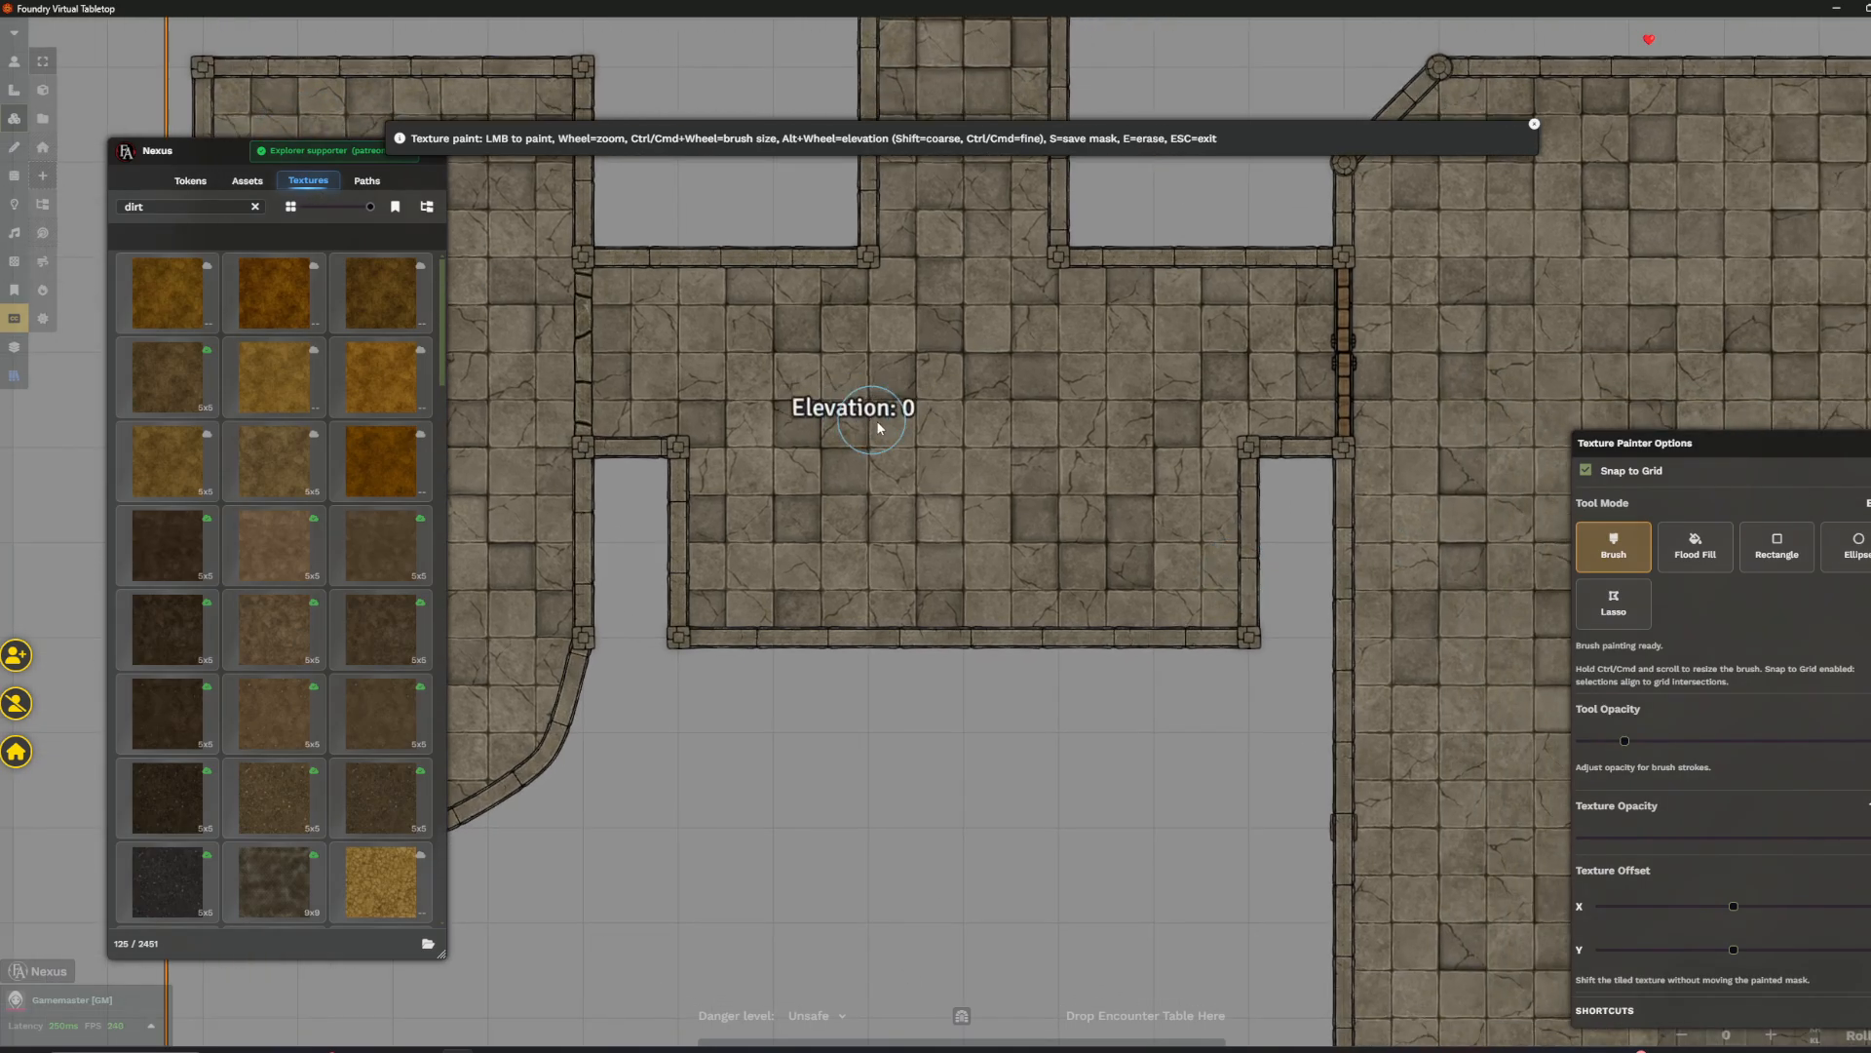
key("Escape")
- Open the basic settings in the Five Room Dungeon #2 scene's configuration
left_click_drag(877, 439, 762, 546)
scroll(763, 546, "down", 5)
scroll(780, 531, "down", 4)
left_click_drag(916, 271, 822, 544)
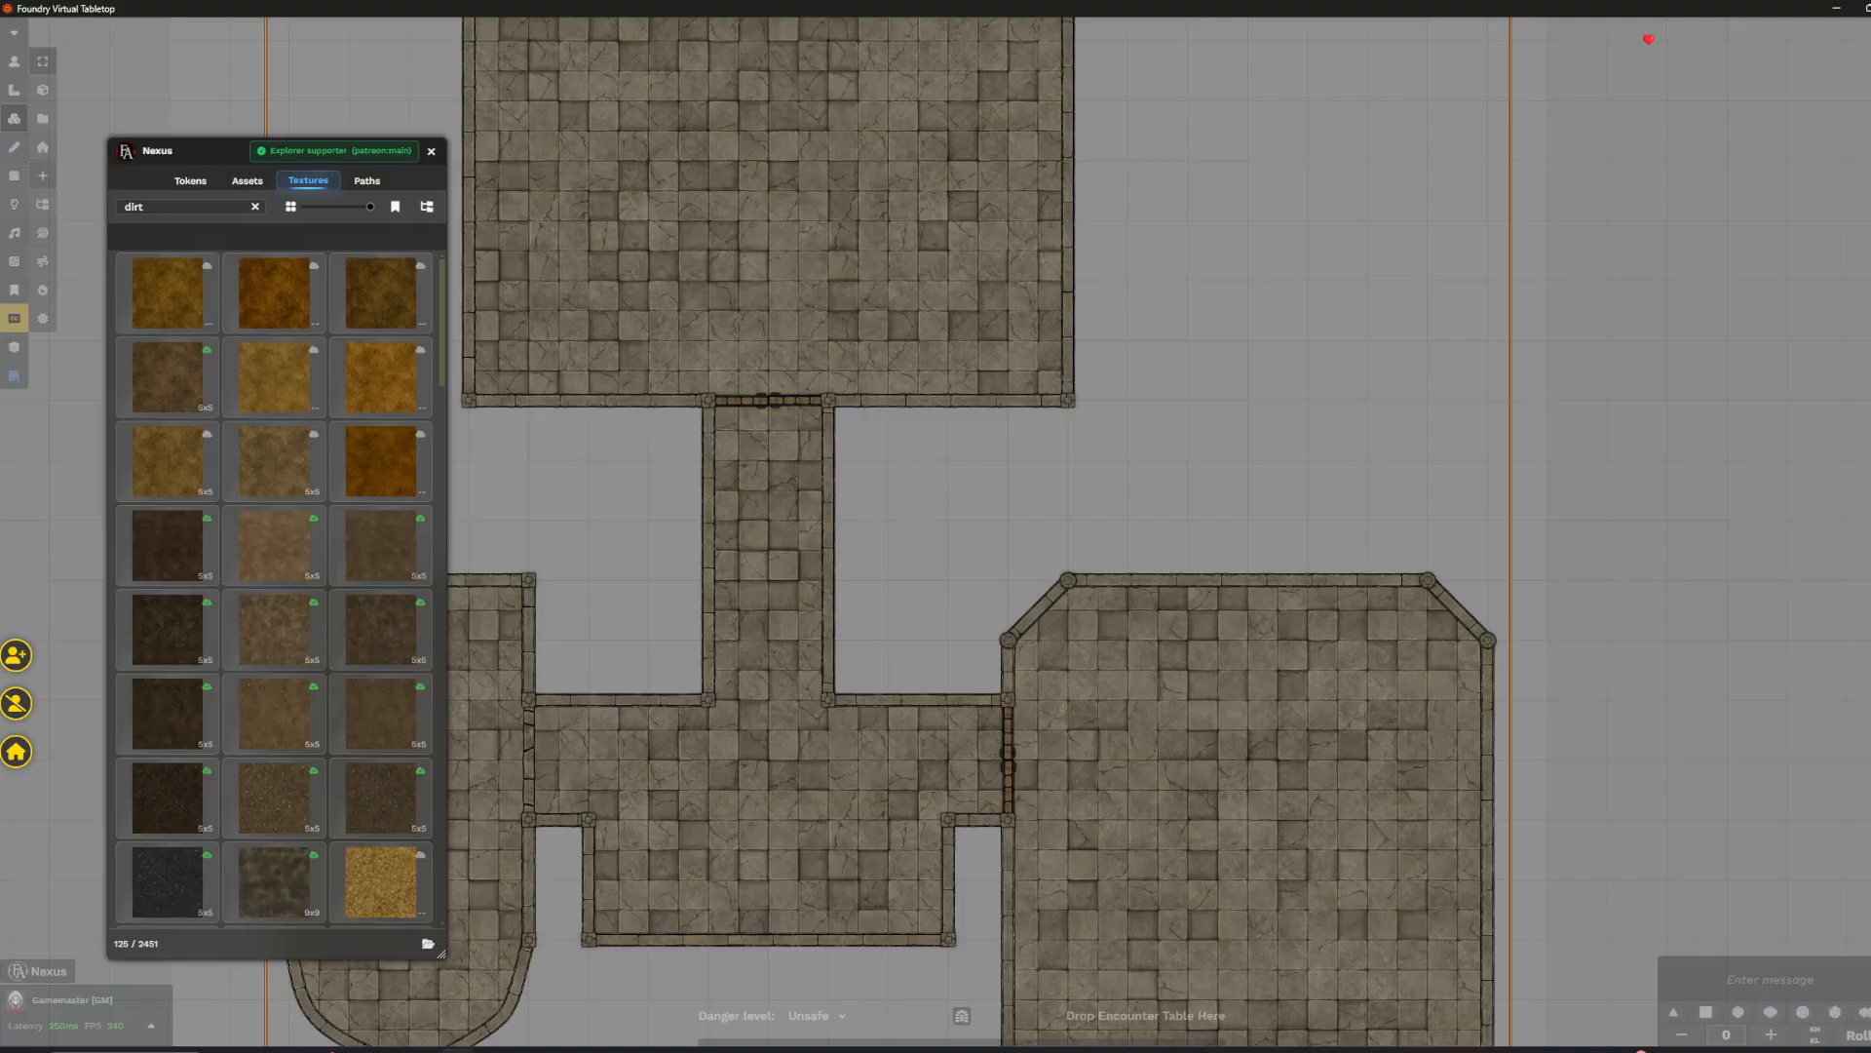
left_click(15, 33)
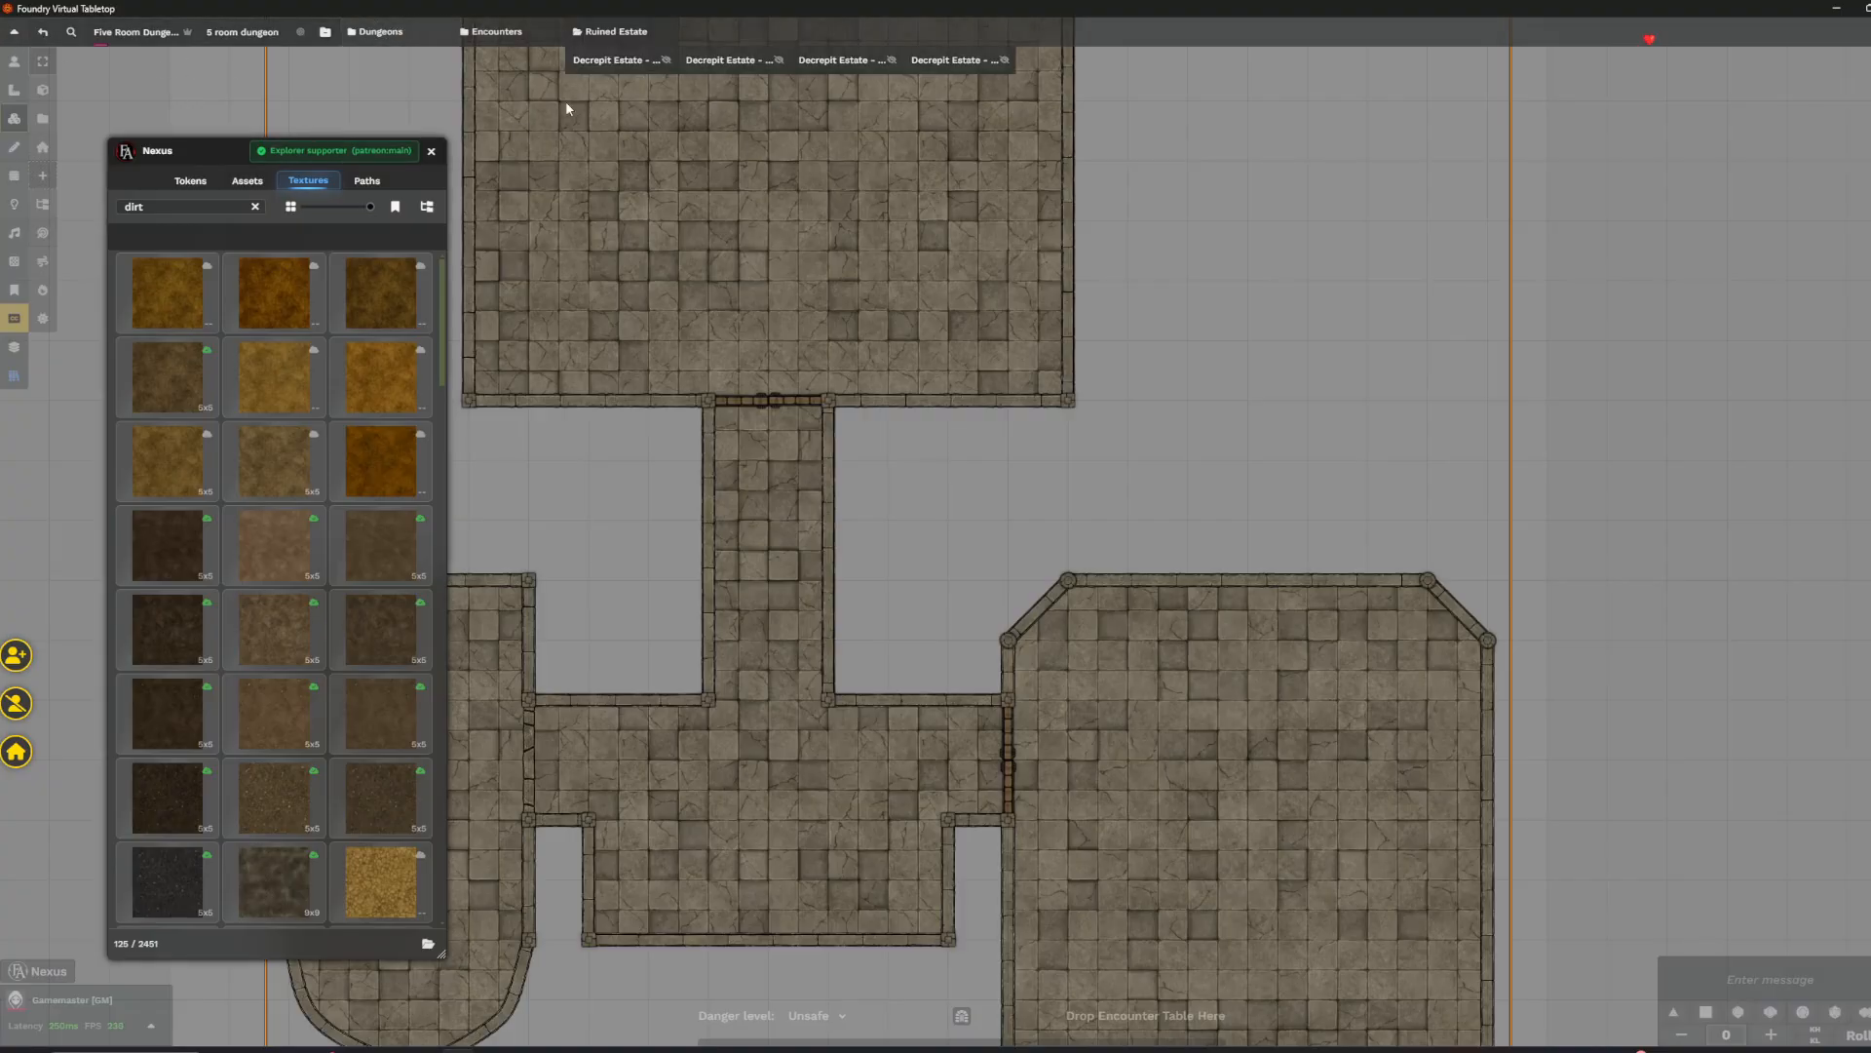
right_click(123, 44)
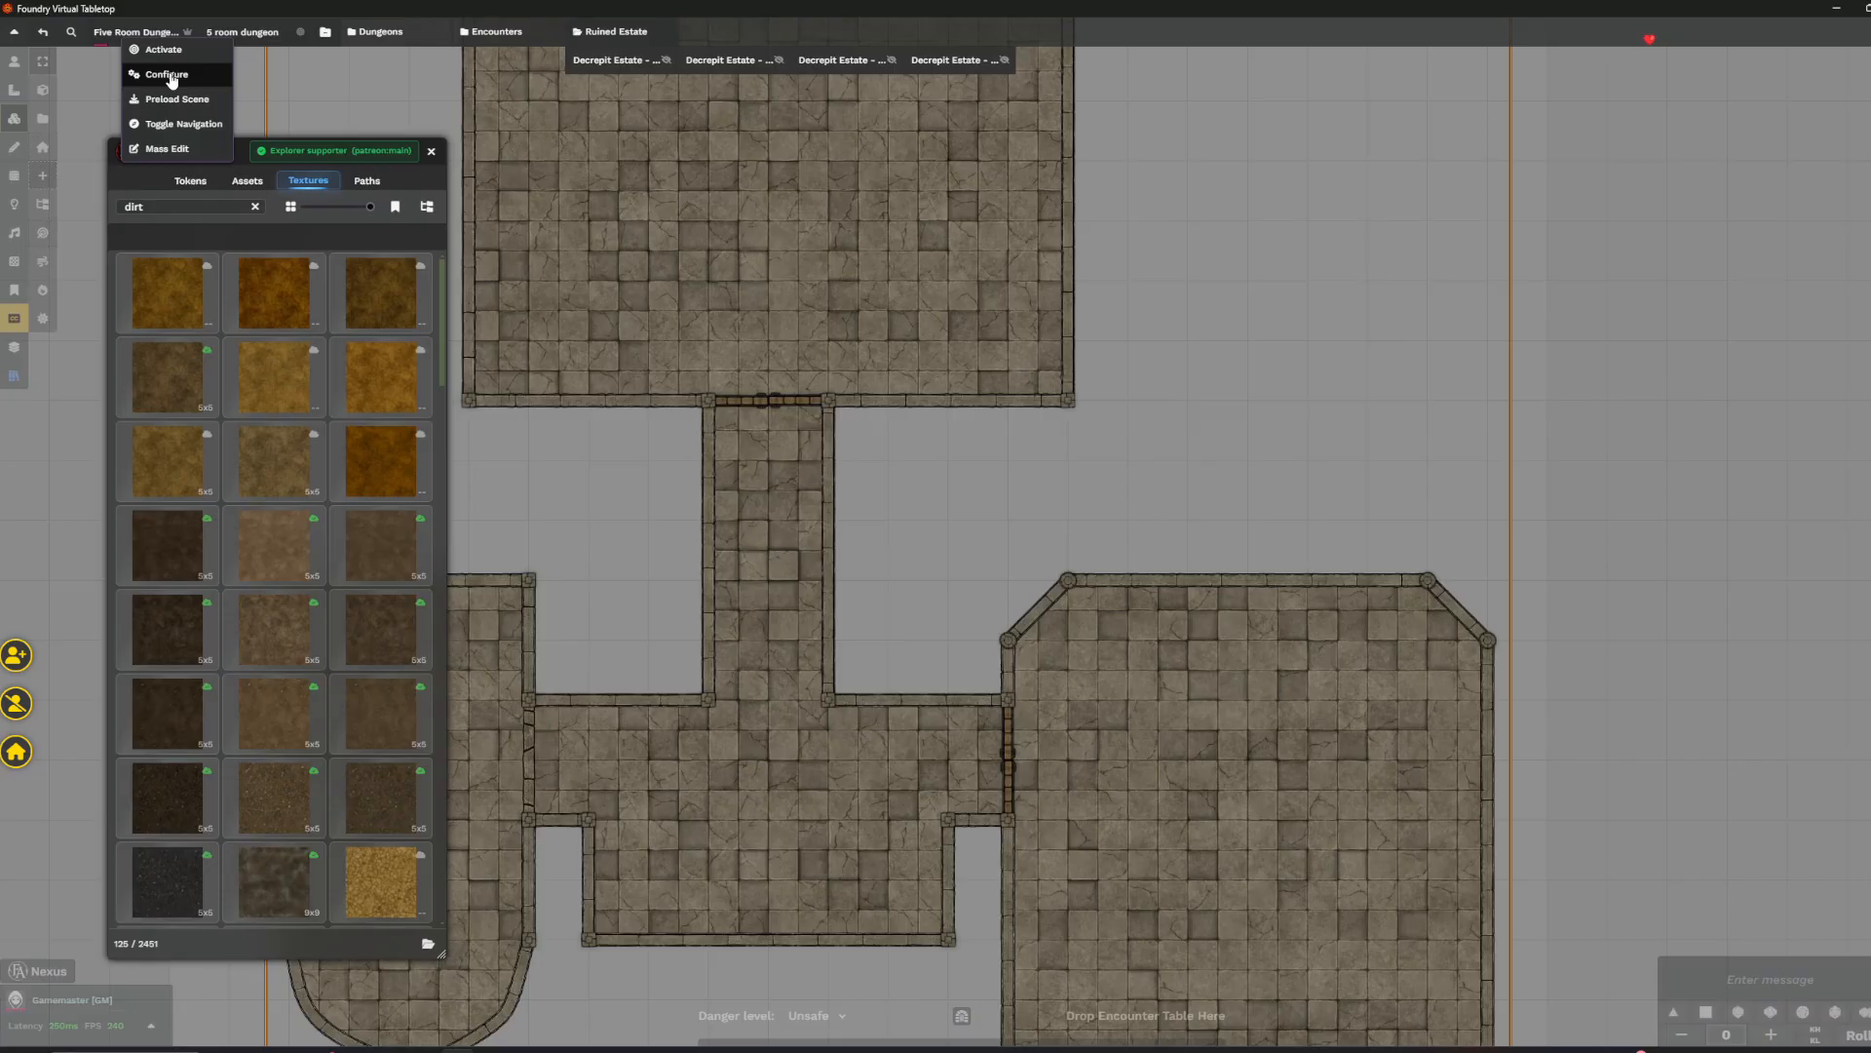
left_click(163, 74)
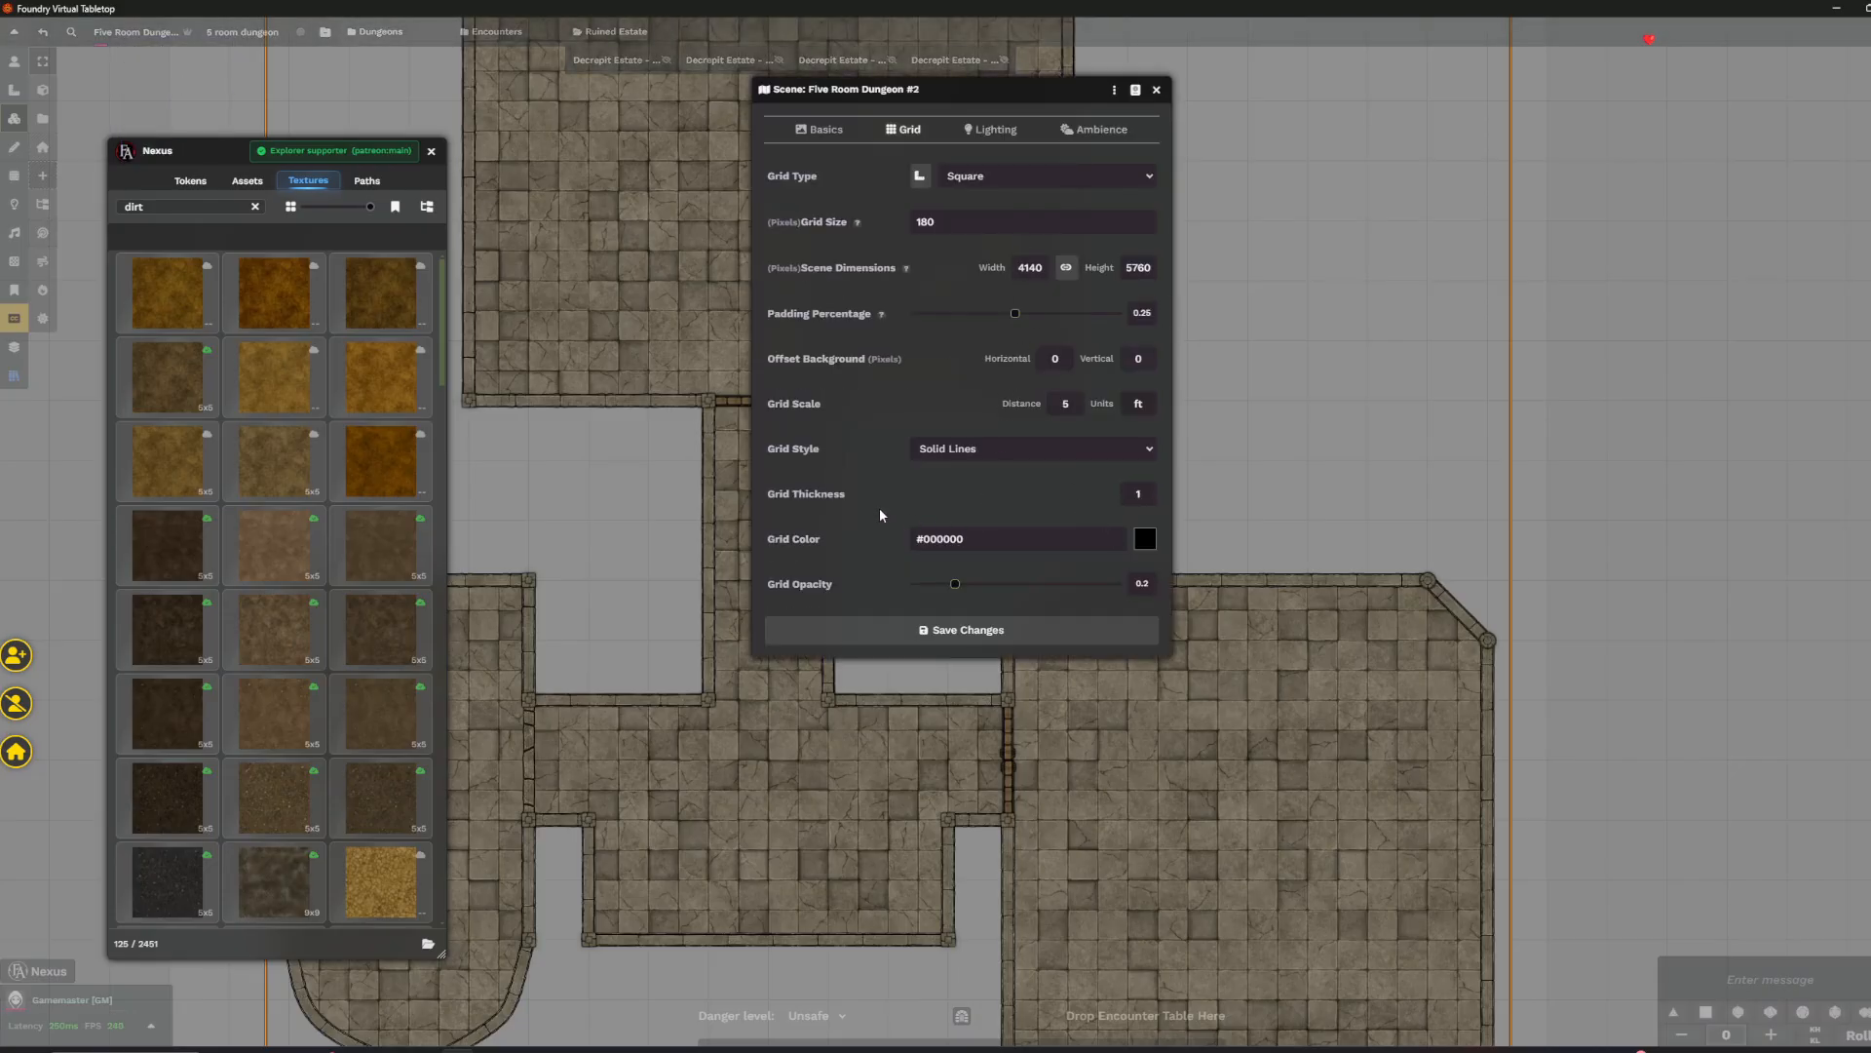
left_click(818, 131)
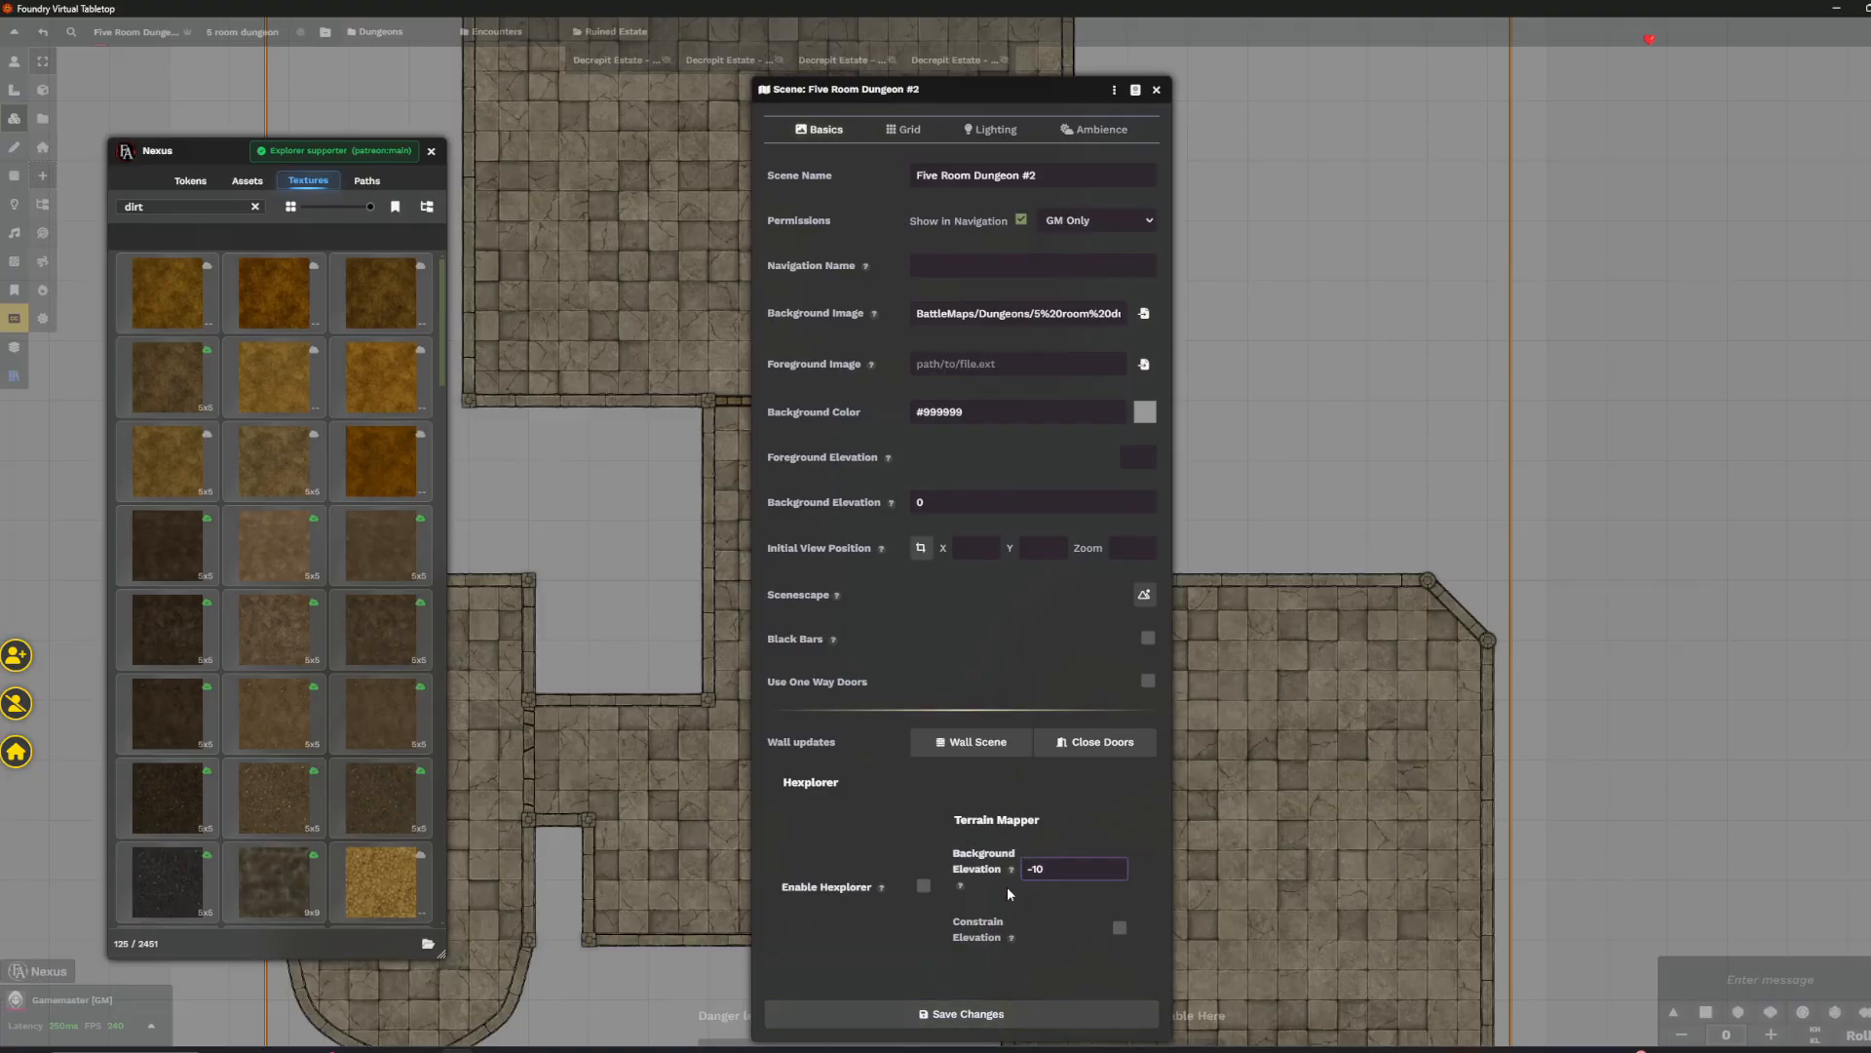
- Clear the Terrain Mapper background elevation, set the scene's own background elevation to -10, and save the changes
key("BackSpace")
key("BackSpace")
key("BackSpace")
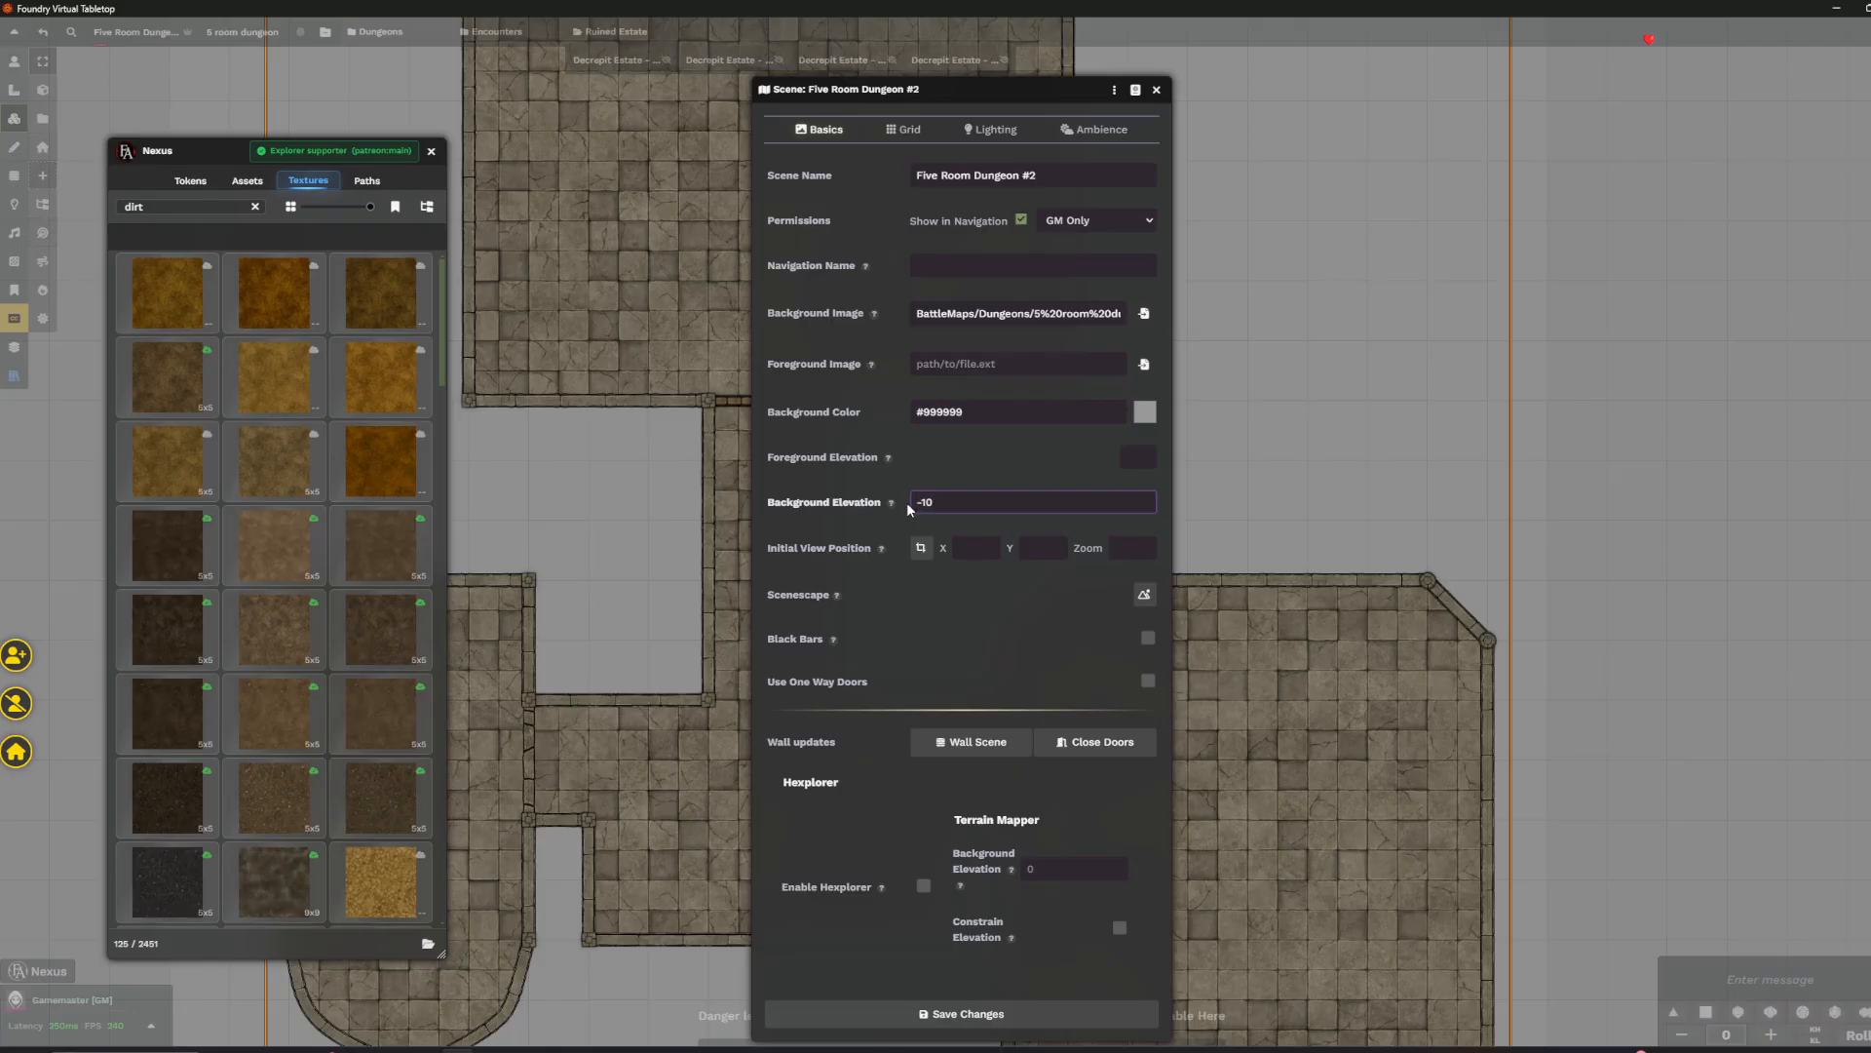
left_click(892, 1014)
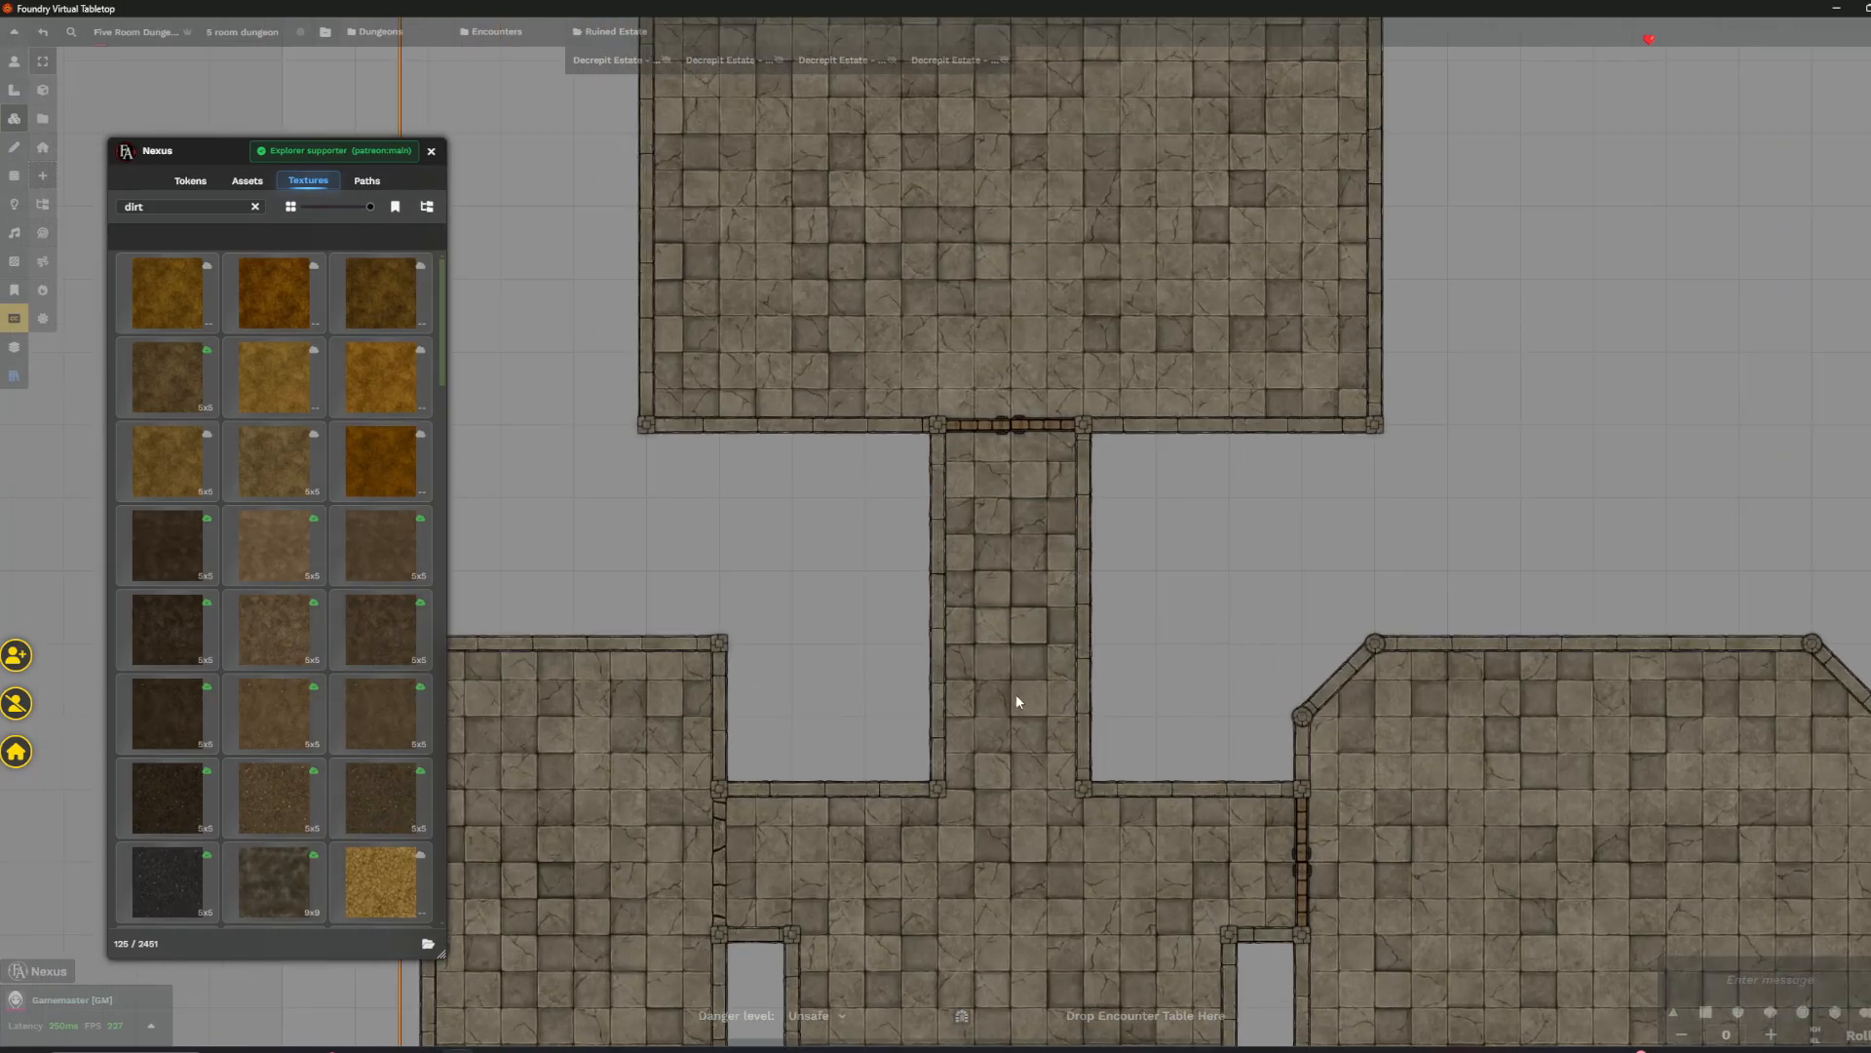
- Start brush painting with the Dirt_A_04.jpg texture, lowering the tool opacity and reducing the texture scale
scroll(770, 420, "up", 4)
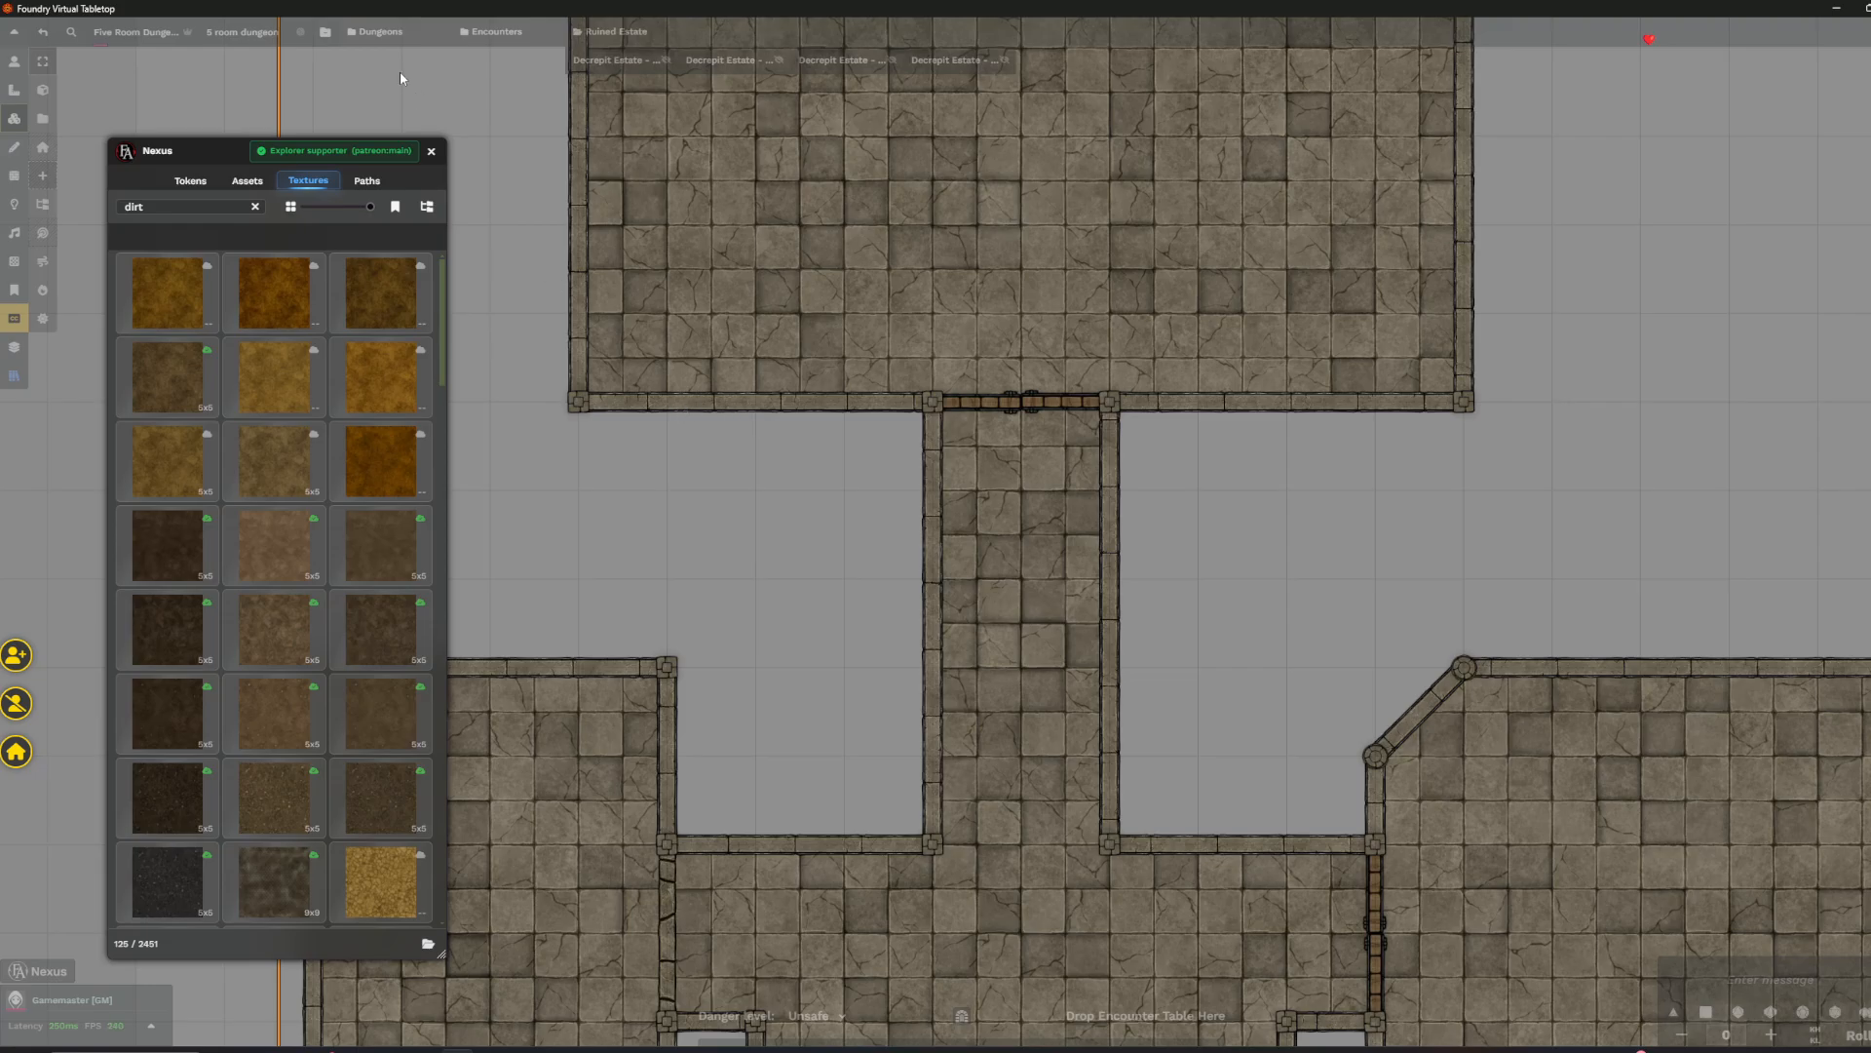
scroll(1053, 624, "down", 3)
left_click_drag(1083, 661, 1160, 405)
scroll(1048, 639, "up", 4)
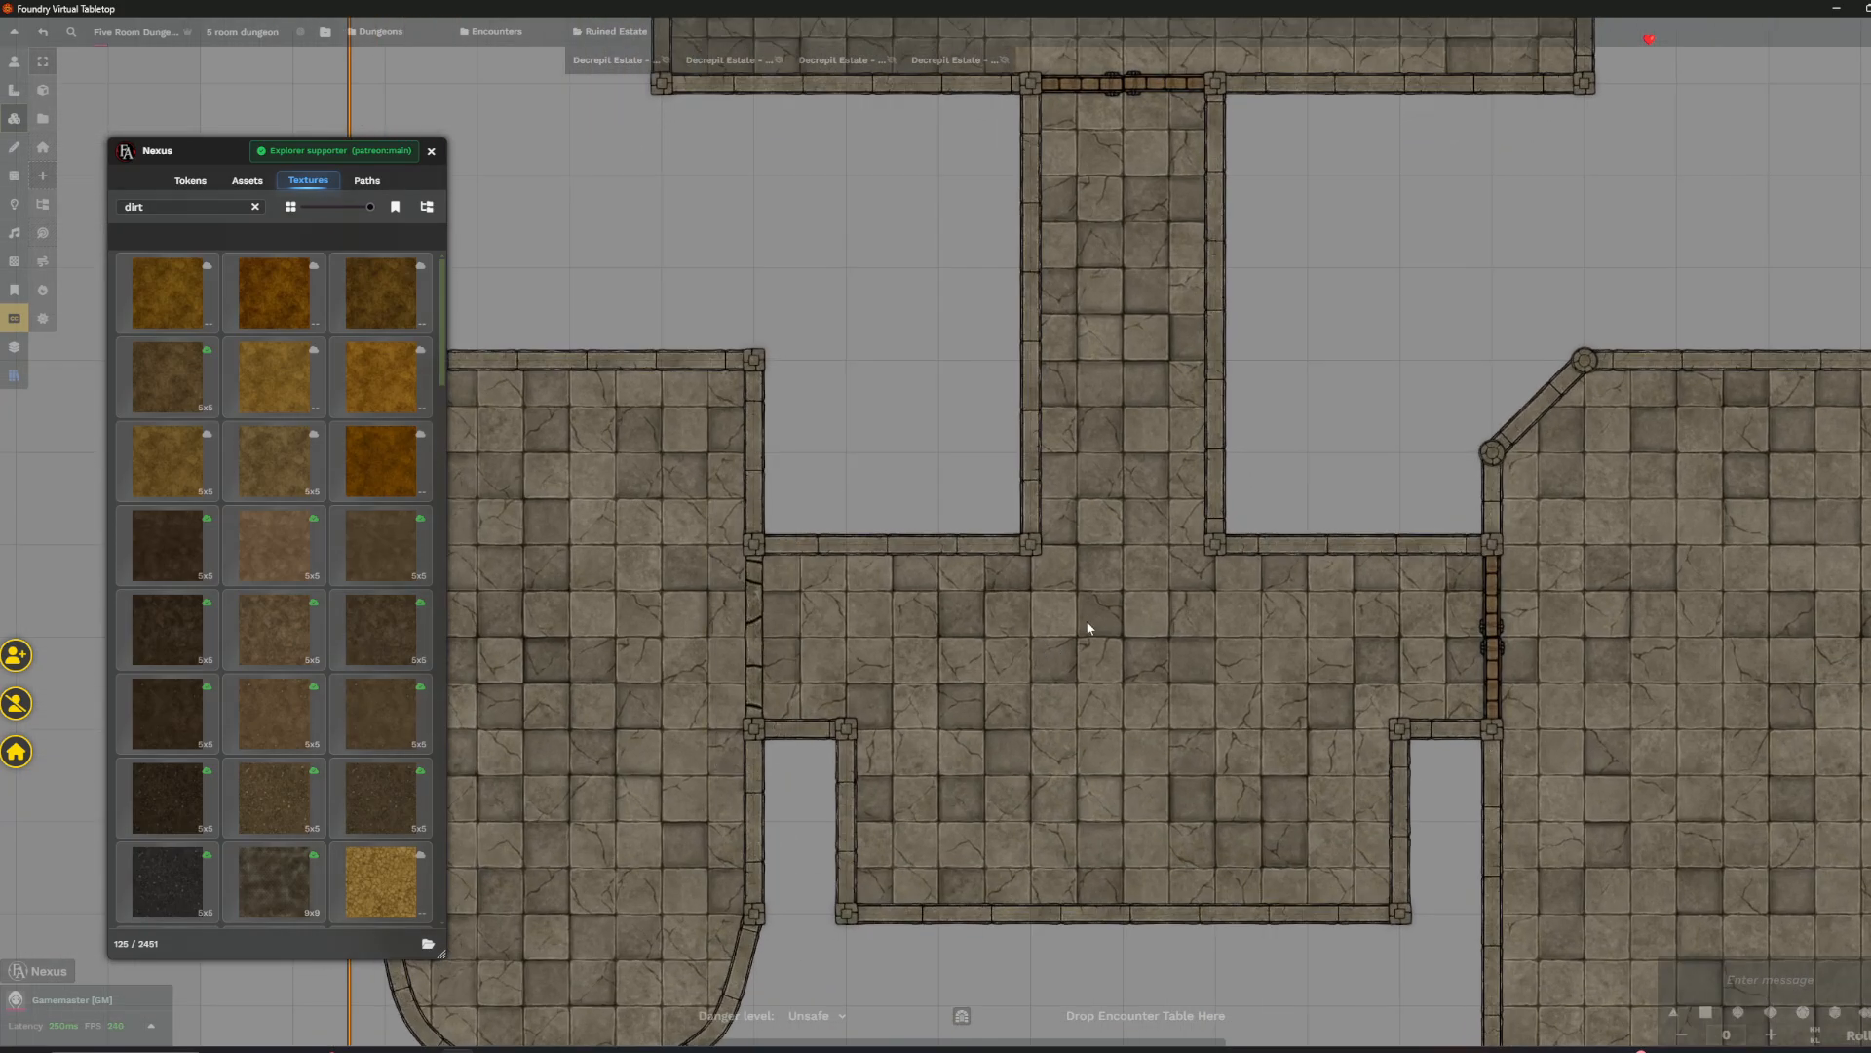
left_click_drag(865, 547, 981, 261)
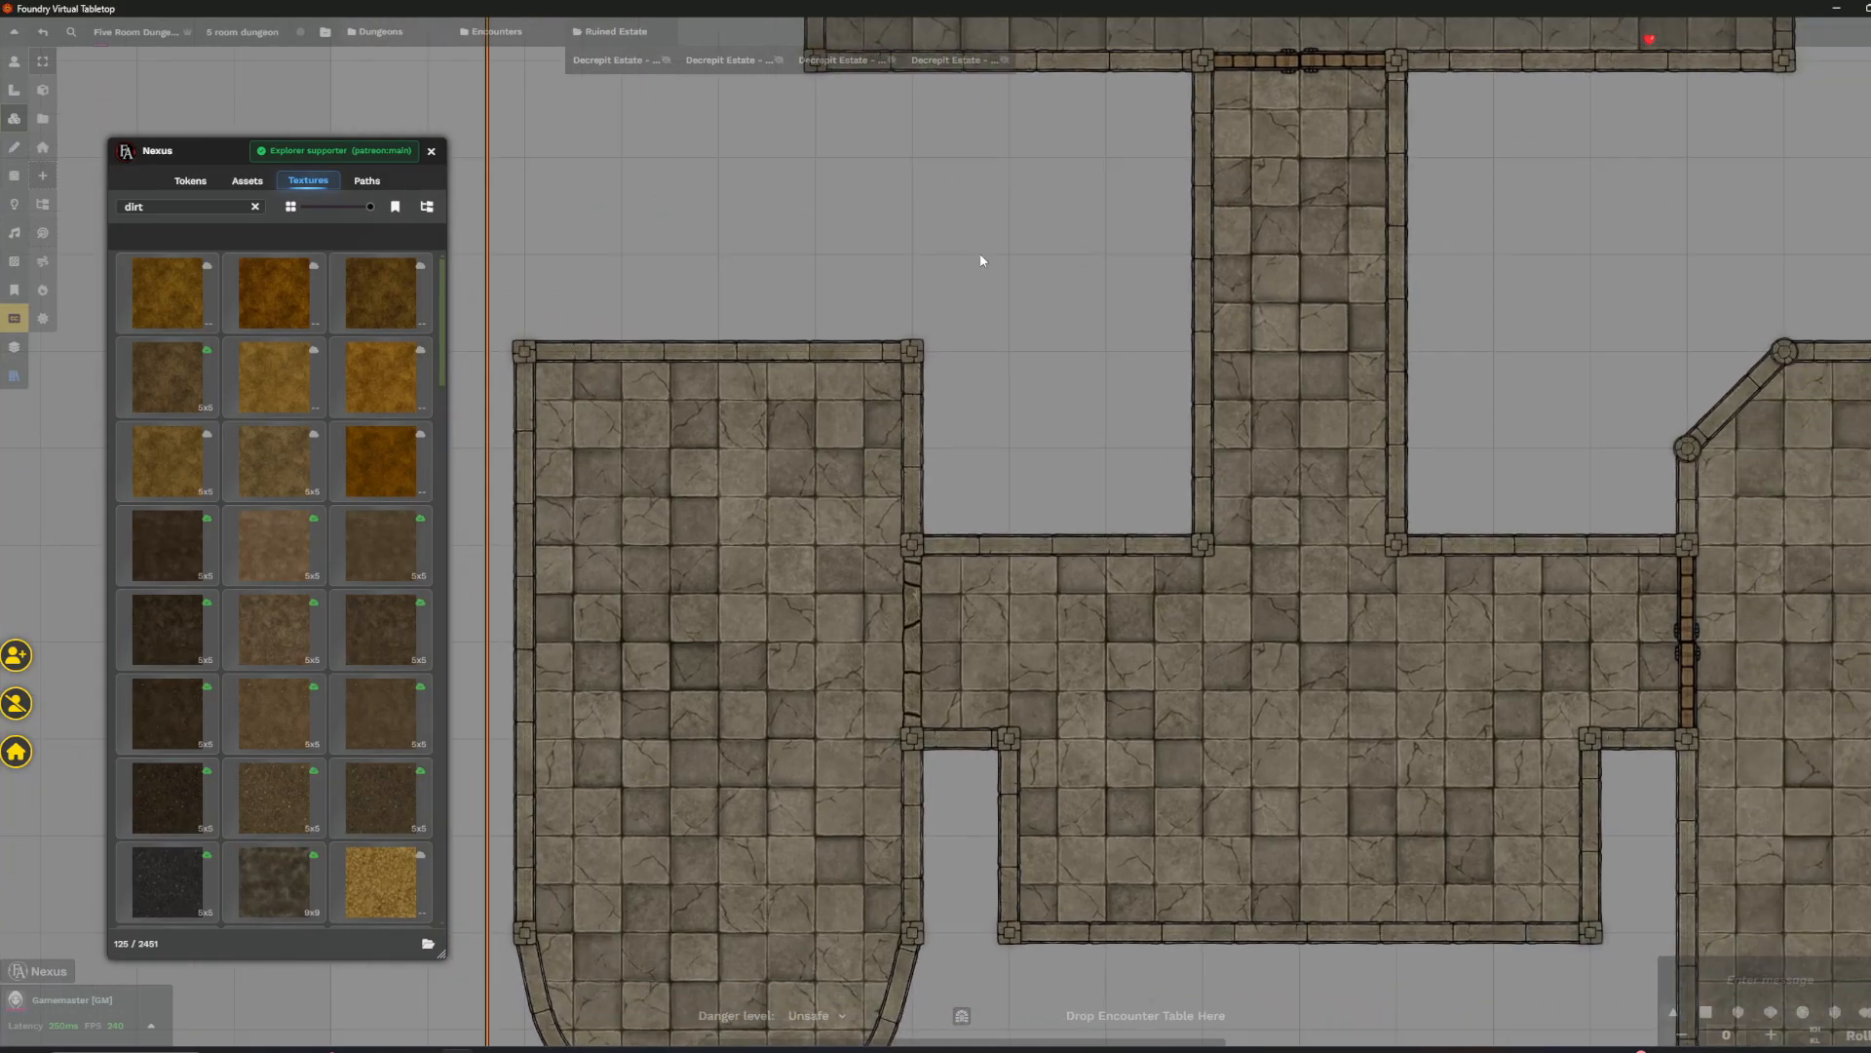
scroll(1072, 341, "down", 2)
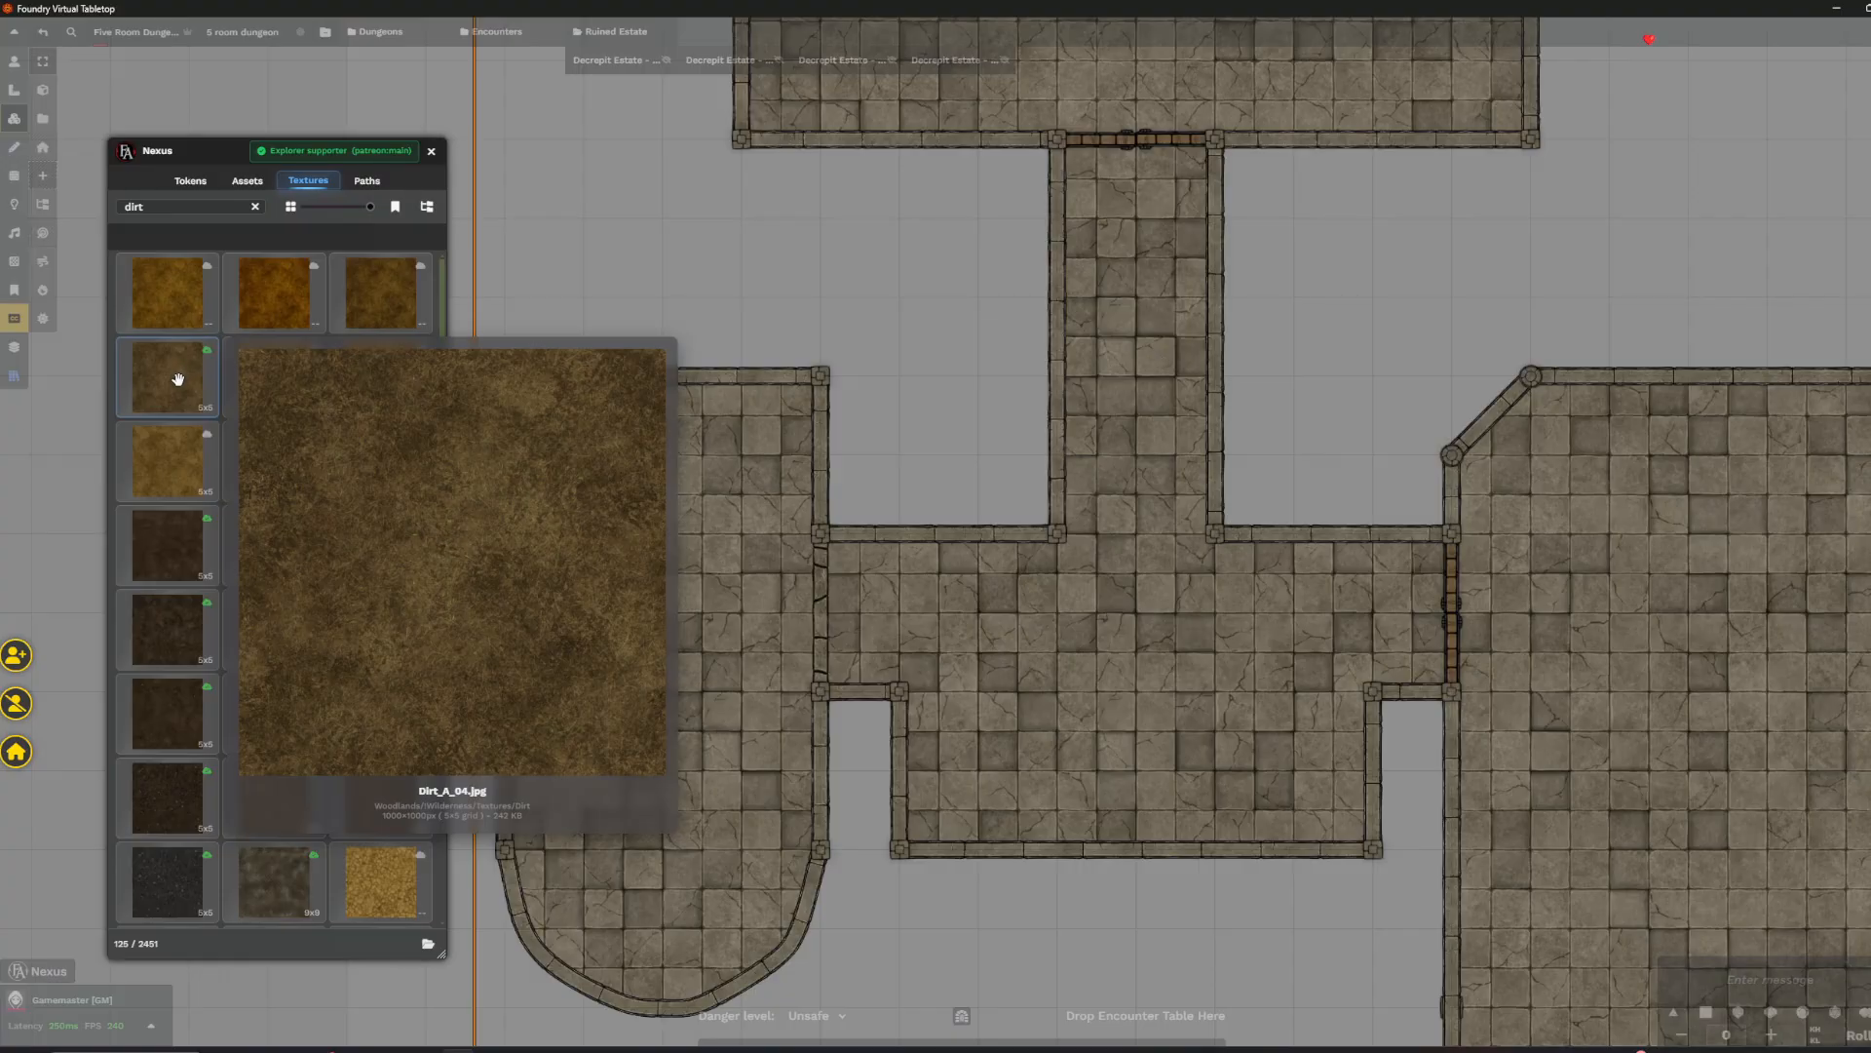
left_click(178, 379)
scroll(990, 645, "up", 3)
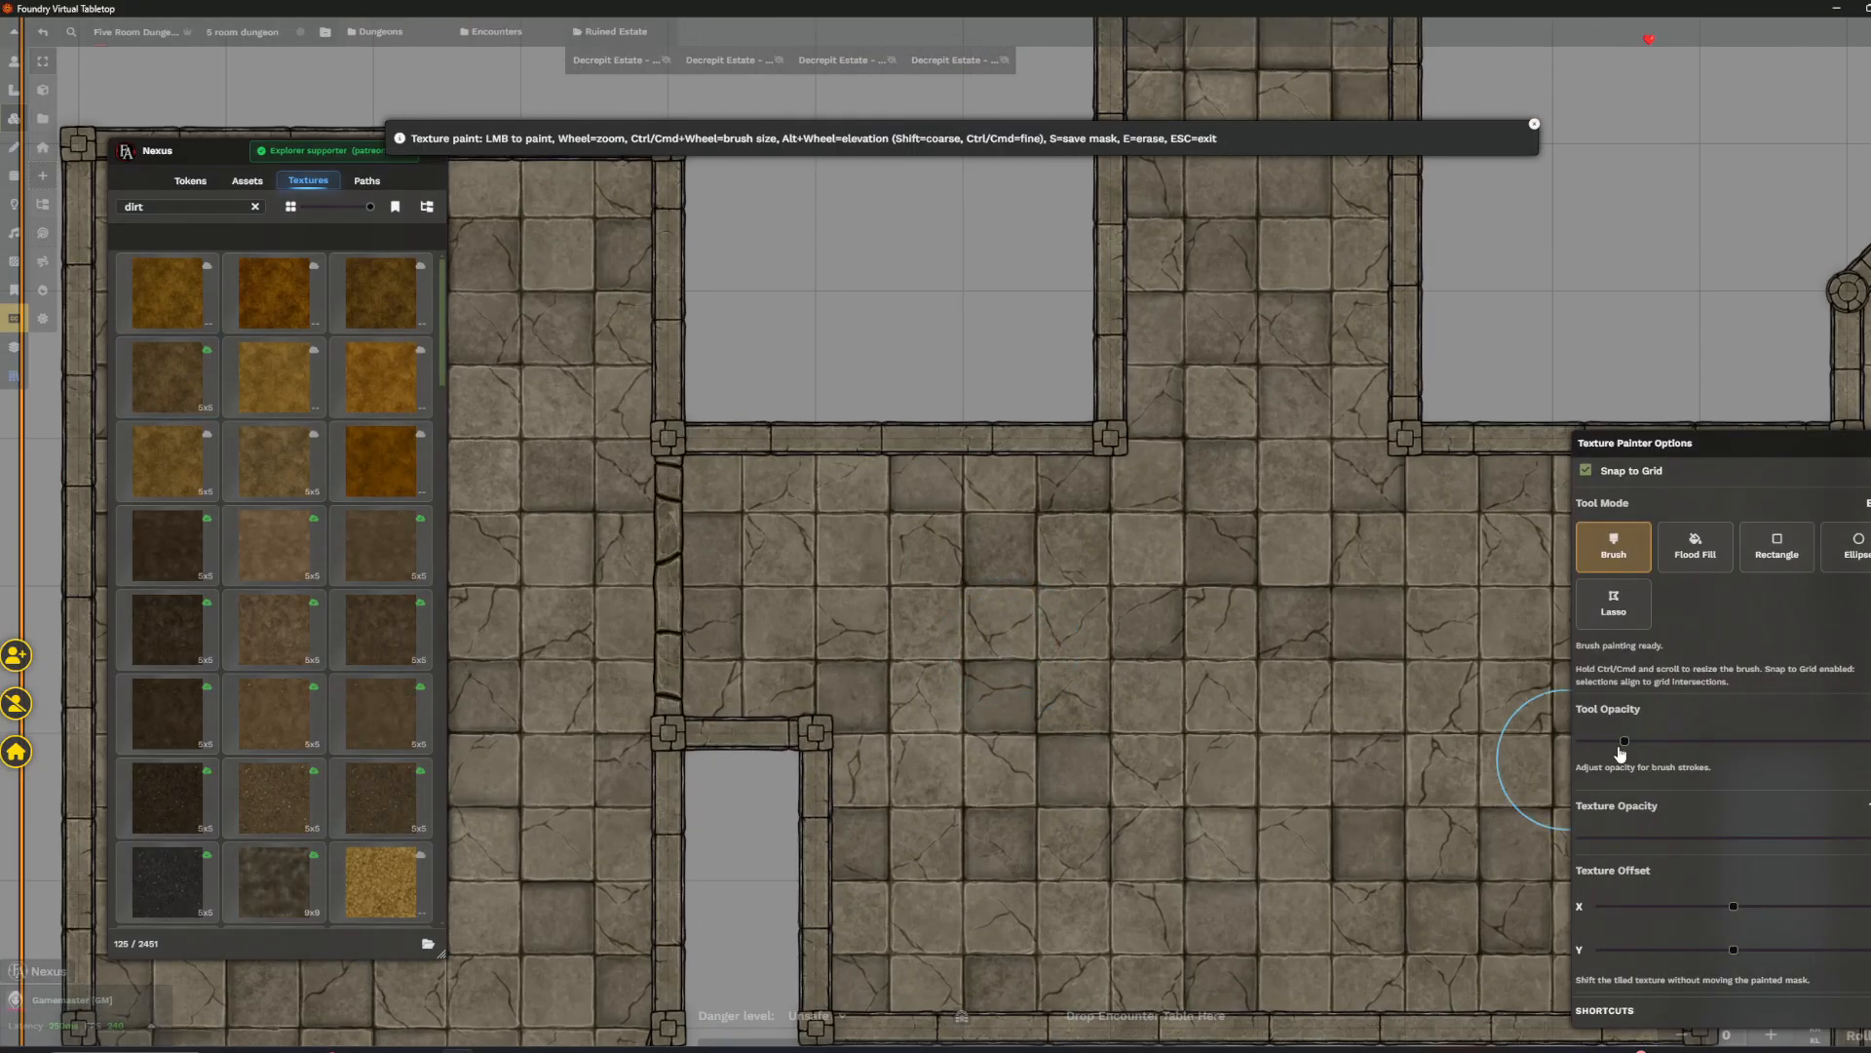
scroll(1632, 779, "down", 1)
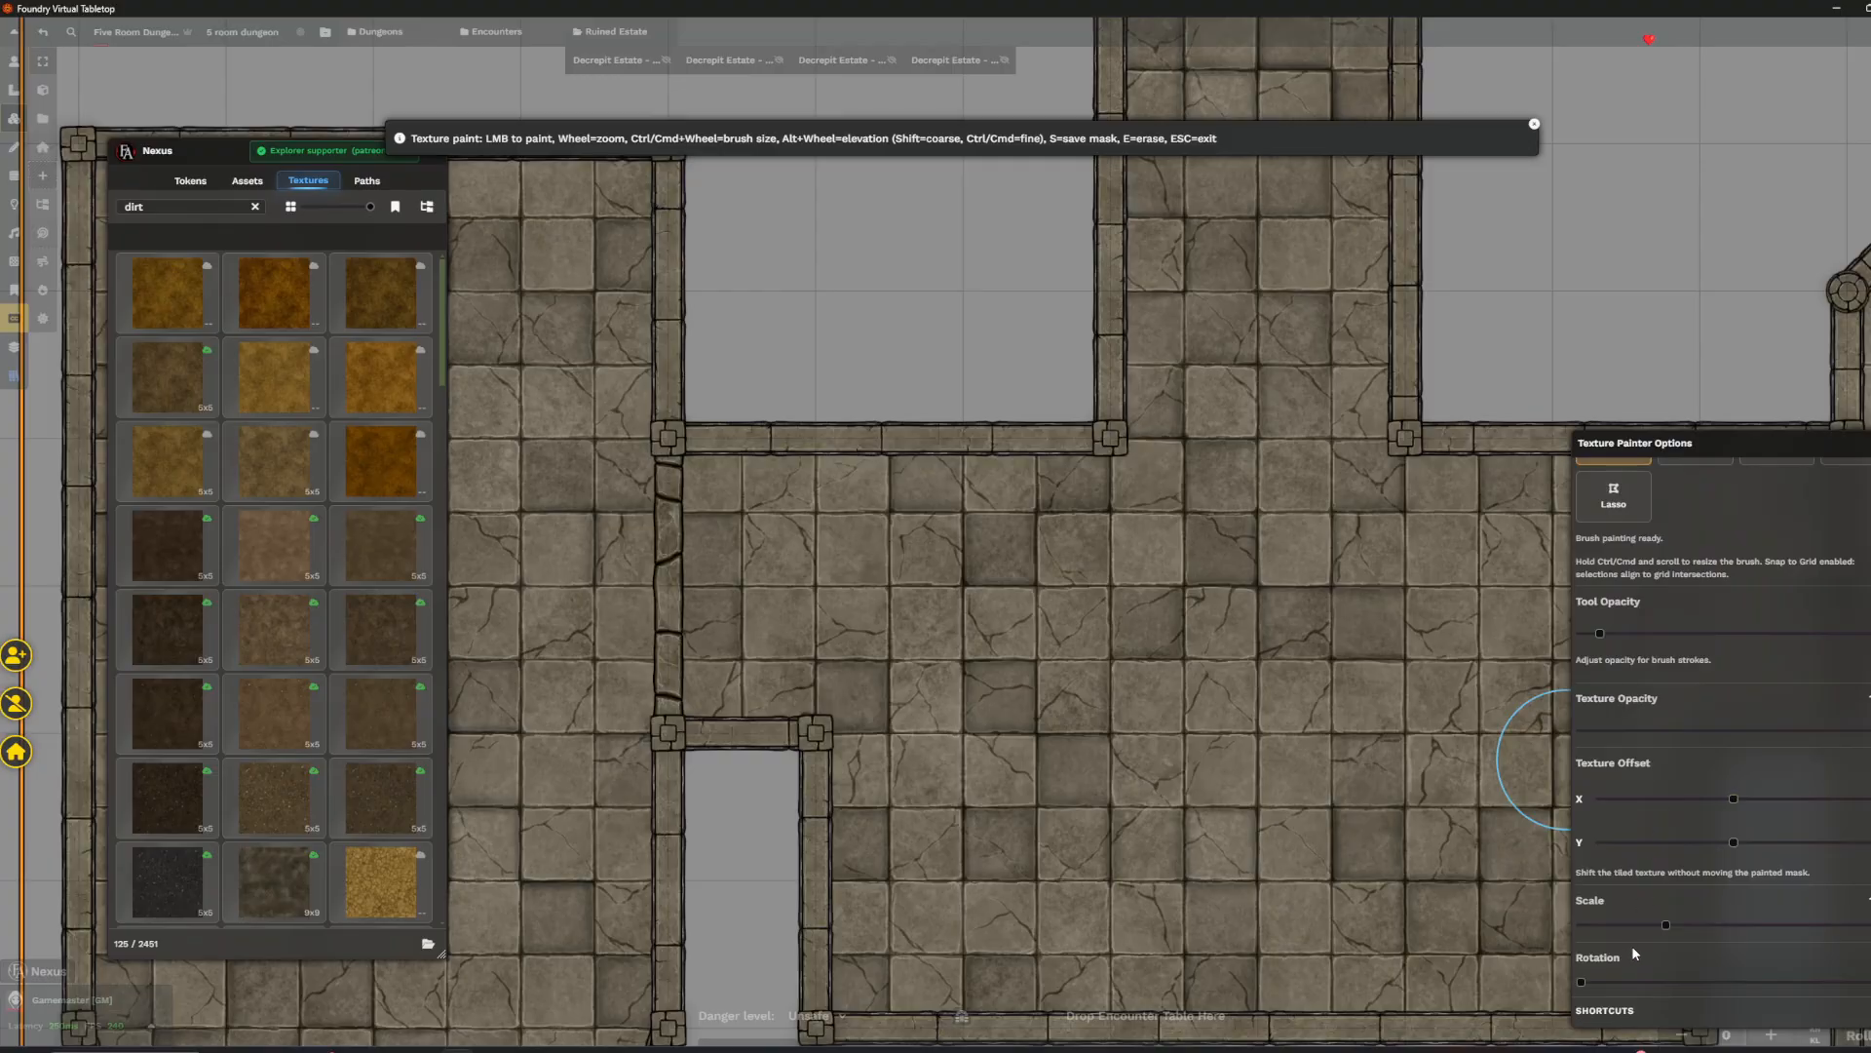
left_click_drag(1060, 631, 1207, 587)
- Paint faint dirt patches over the southern end of the large eastern chamber and its short corridor
scroll(838, 599, "up", 1)
left_click_drag(822, 600, 646, 642)
scroll(712, 546, "down", 10)
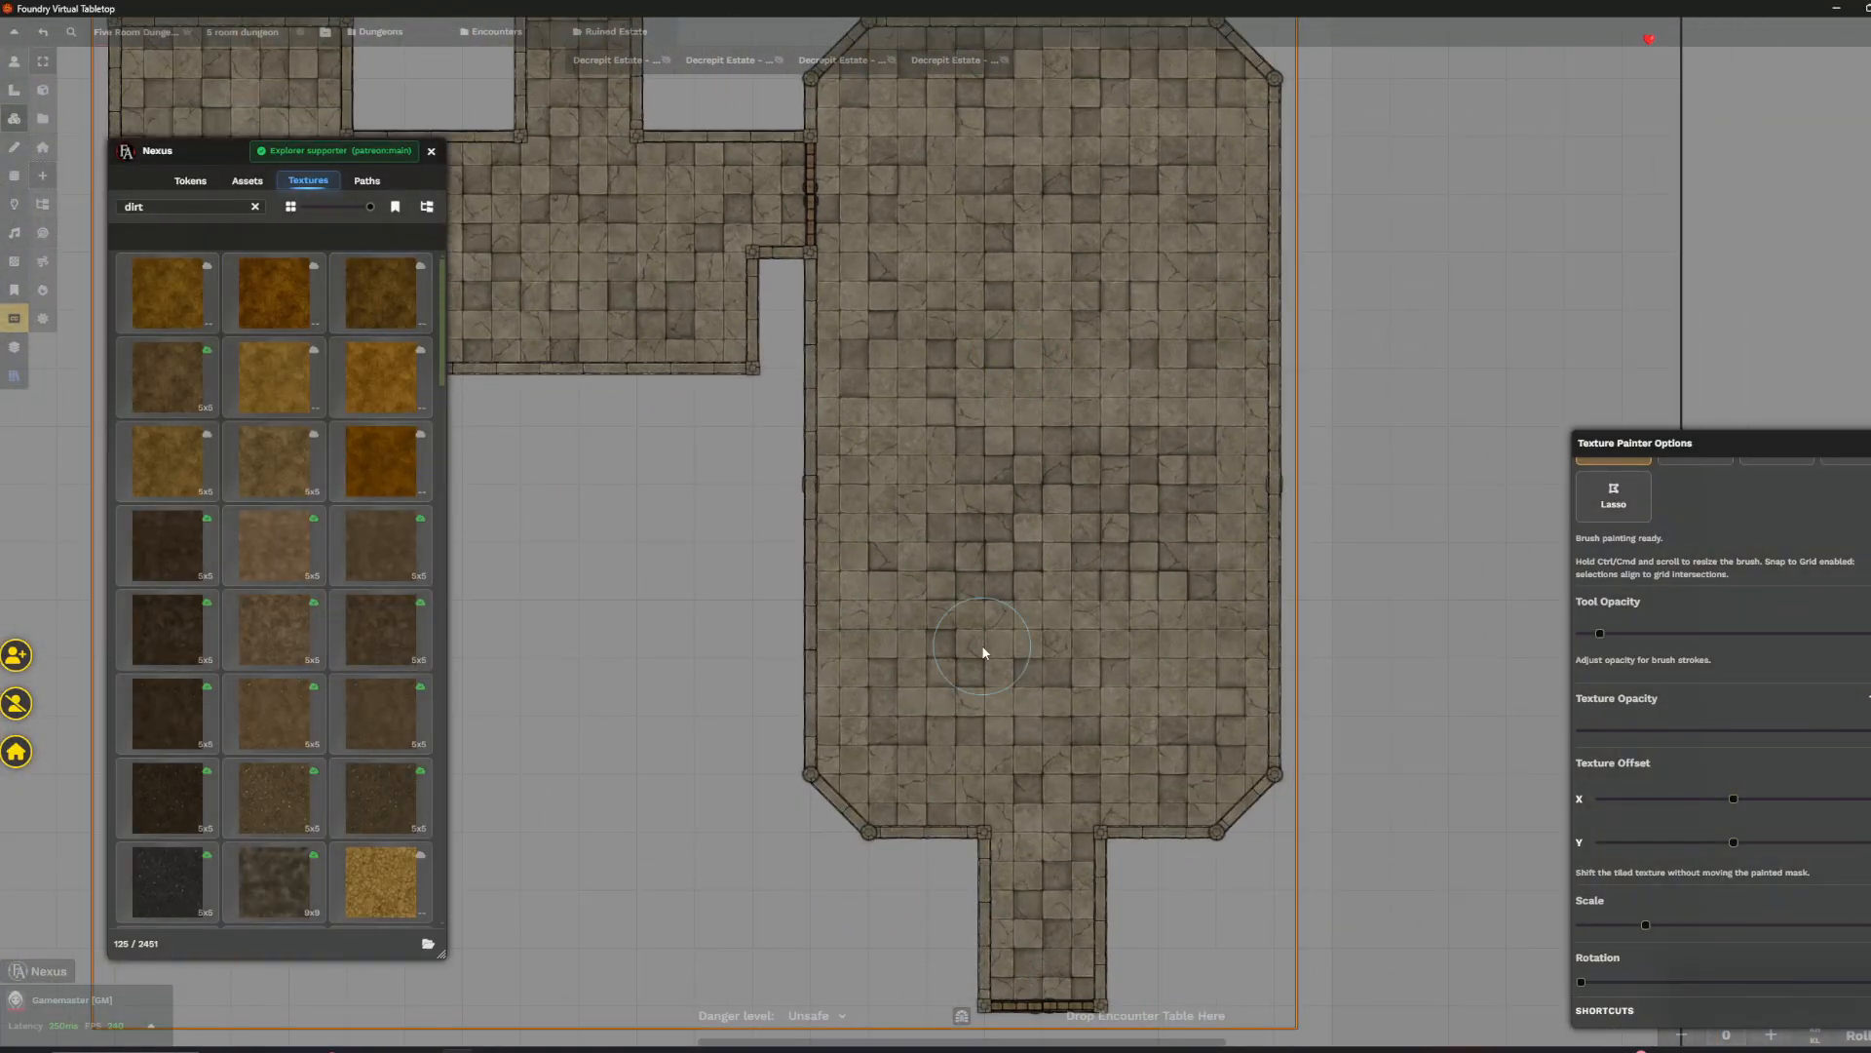
scroll(980, 645, "up", 5)
mouse_move(952, 848)
left_mouse_down()
mouse_move(795, 780)
mouse_move(827, 887)
left_mouse_up()
key("Down")
key("Right")
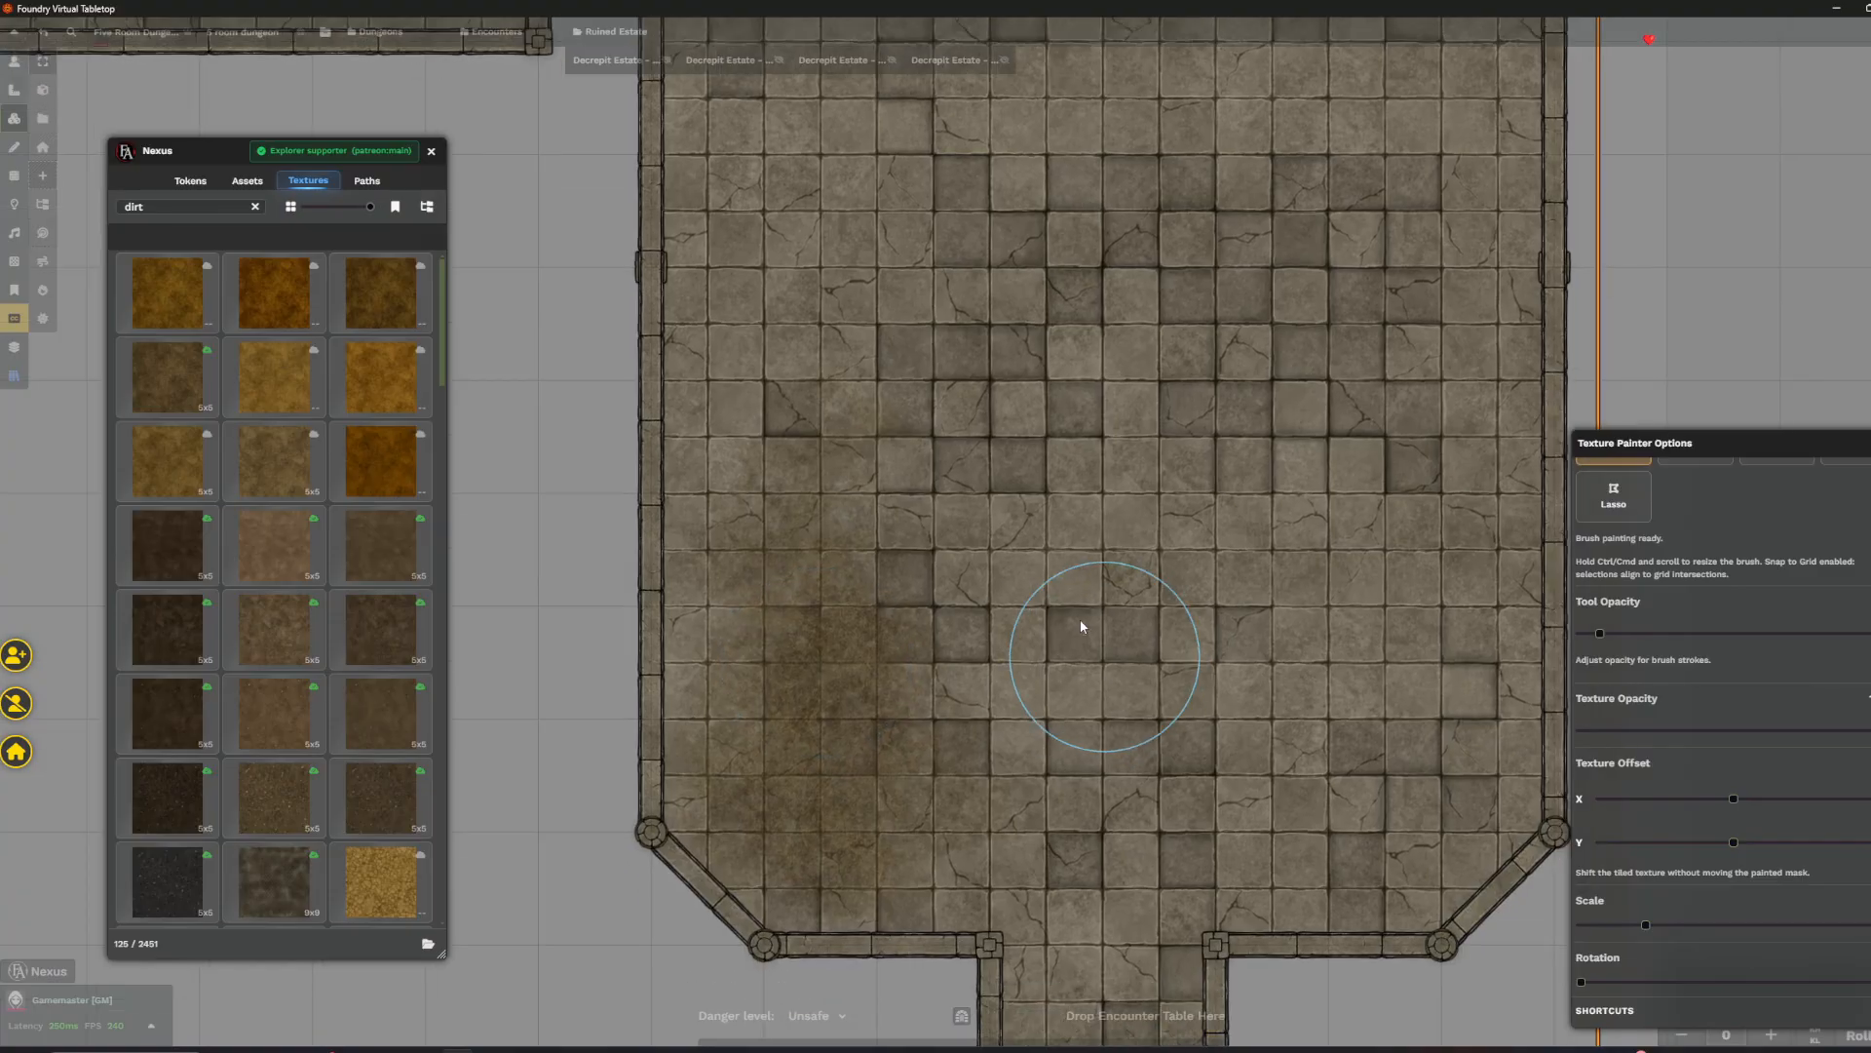
mouse_move(909, 616)
left_mouse_down()
mouse_move(1201, 587)
mouse_move(1226, 337)
mouse_move(1107, 319)
mouse_move(777, 368)
left_mouse_up()
key("Down")
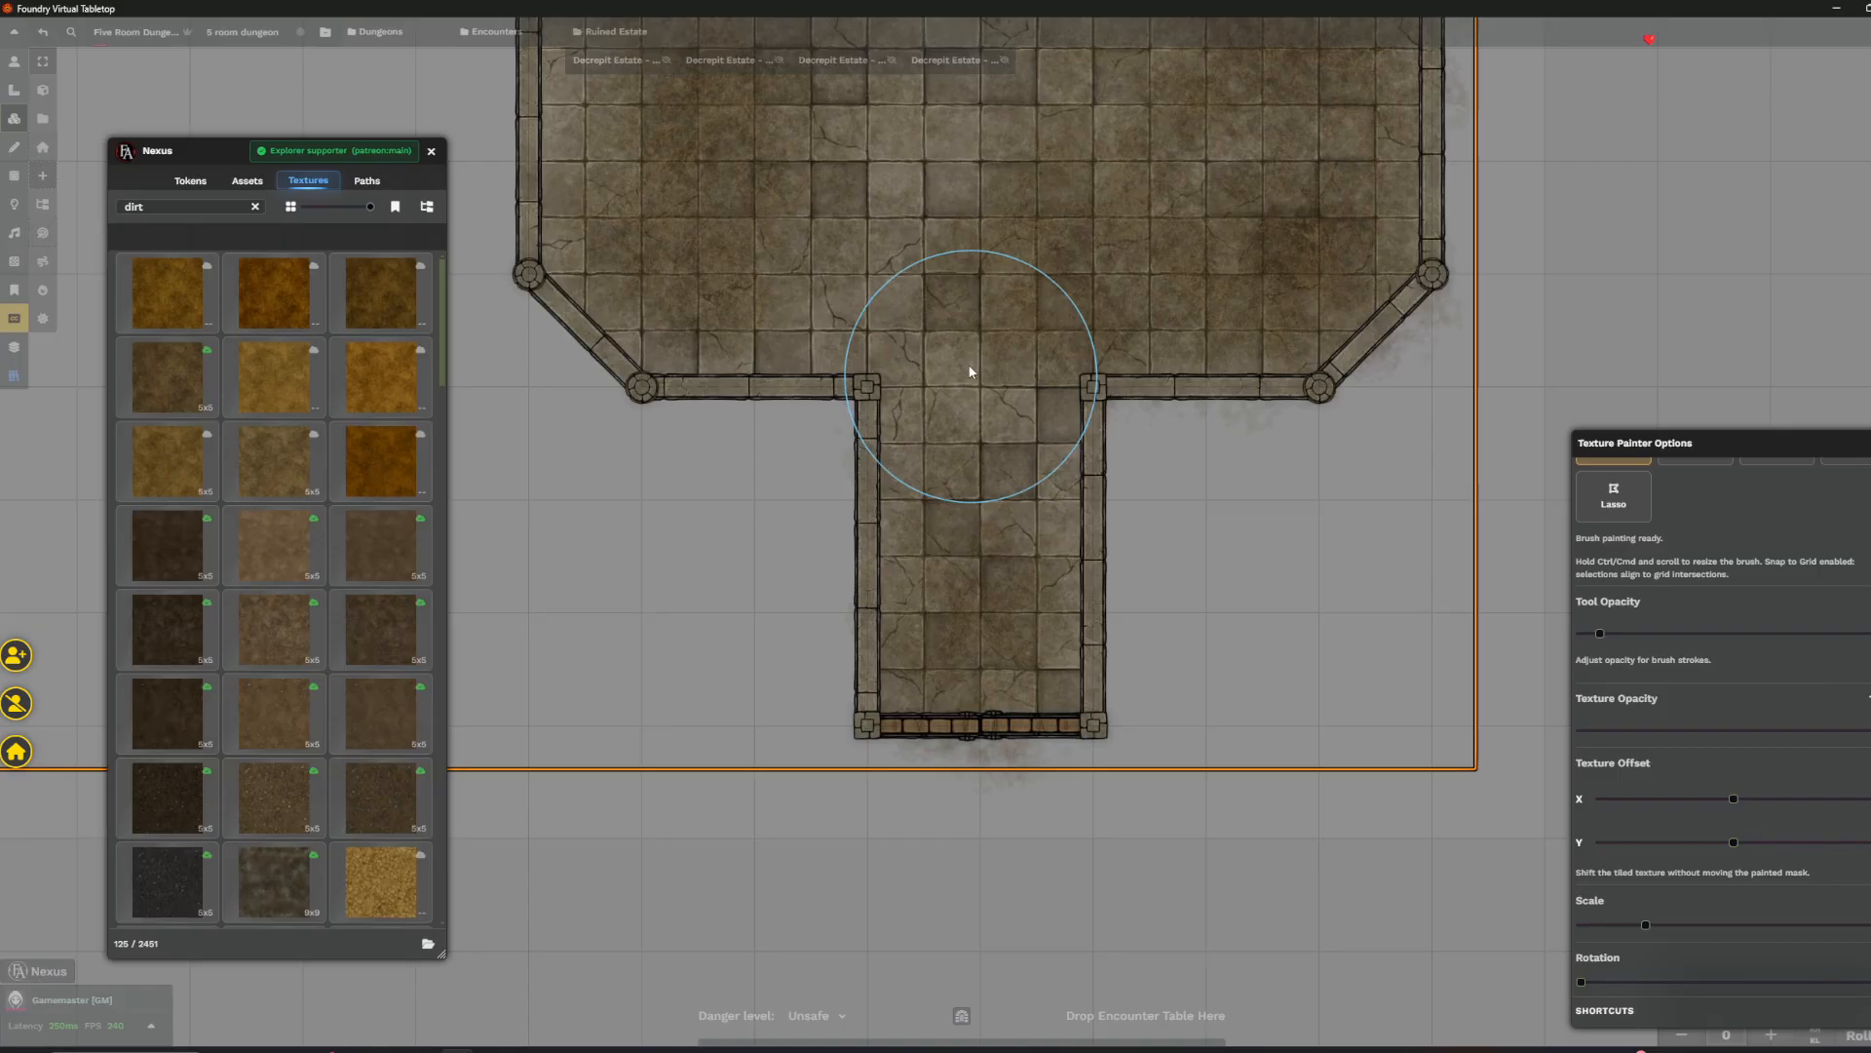
- Brush more dirt northward along the western and eastern sides of the large chamber's floor
key("Up")
key("Left")
key("Up")
key("Left")
mouse_move(828, 689)
left_mouse_down()
mouse_move(794, 431)
mouse_move(731, 196)
mouse_move(790, 430)
left_mouse_up()
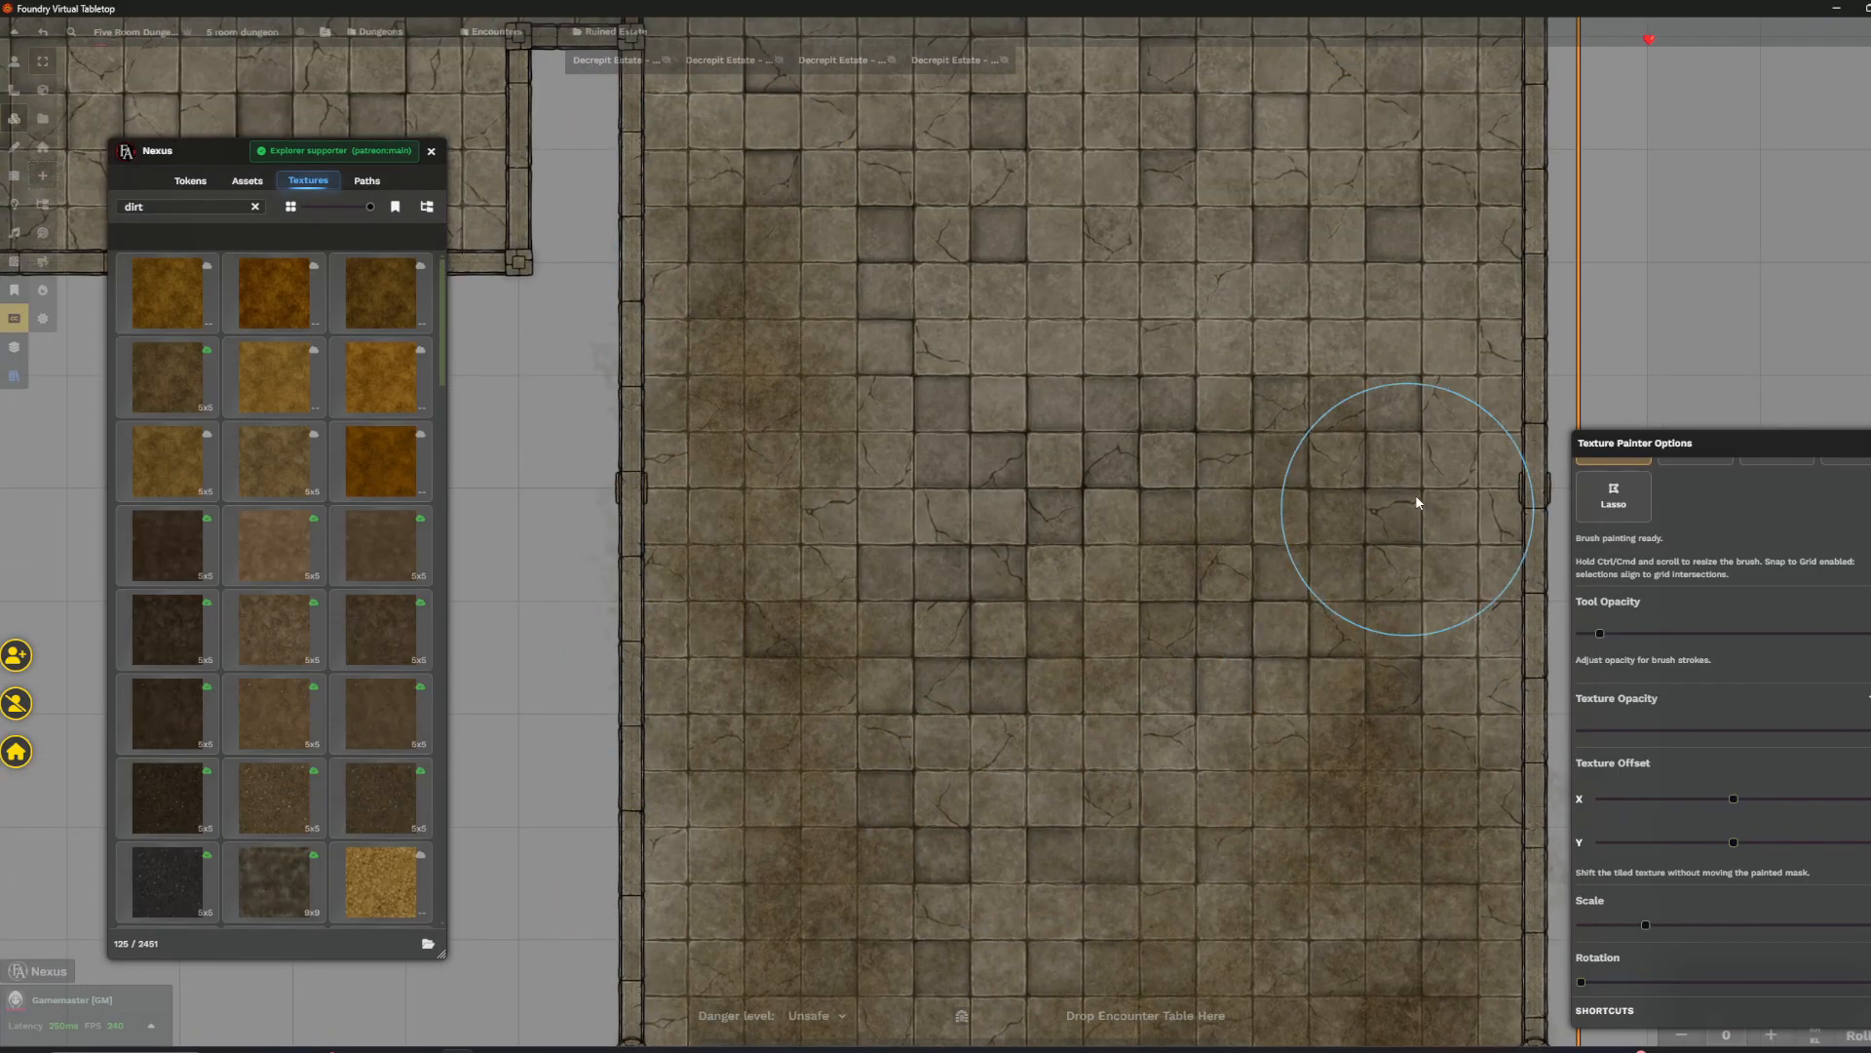
scroll(1210, 666, "down", 2)
scroll(944, 442, "down", 1)
key("Down")
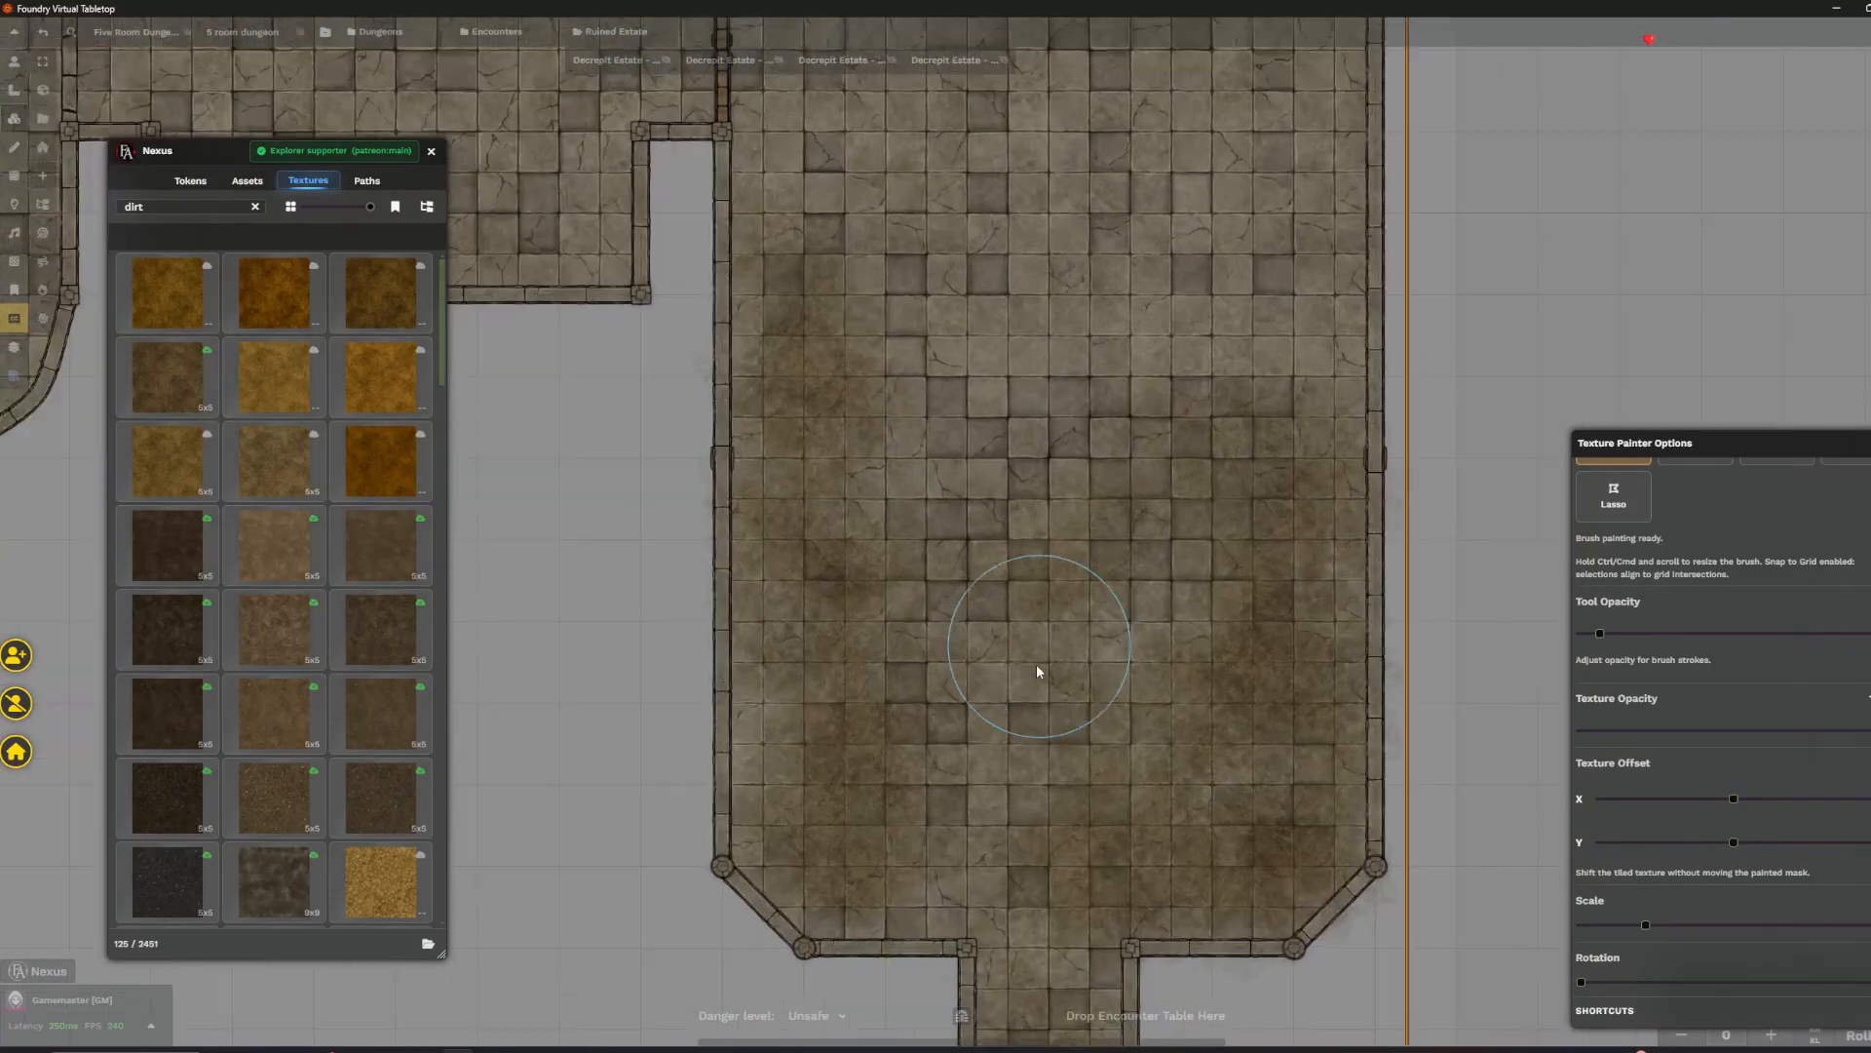
- Paint dirt at both ends of the opening between the western chamber and the central room
scroll(1063, 756, "up", 3)
scroll(1068, 687, "down", 2)
scroll(1068, 687, "down", 2)
scroll(986, 434, "up", 3)
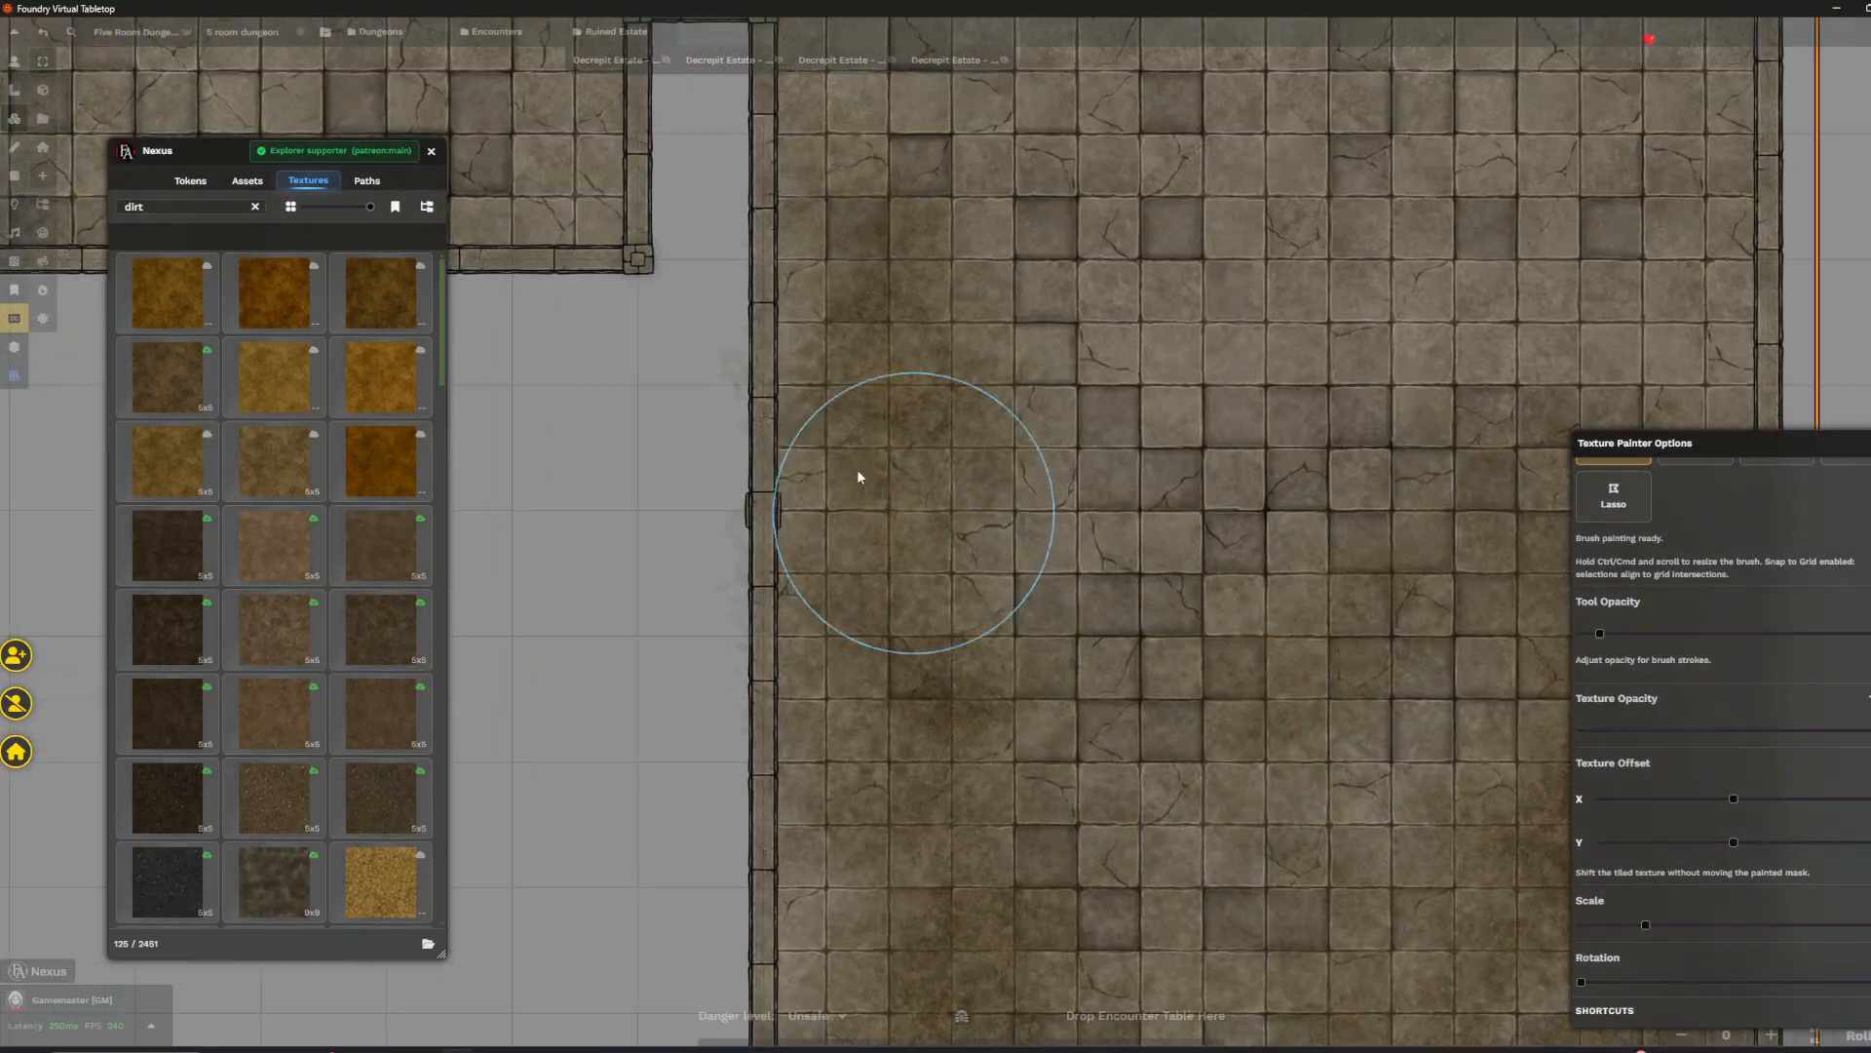
scroll(940, 531, "down", 3)
scroll(973, 639, "up", 2)
scroll(864, 721, "down", 2)
scroll(936, 481, "up", 2)
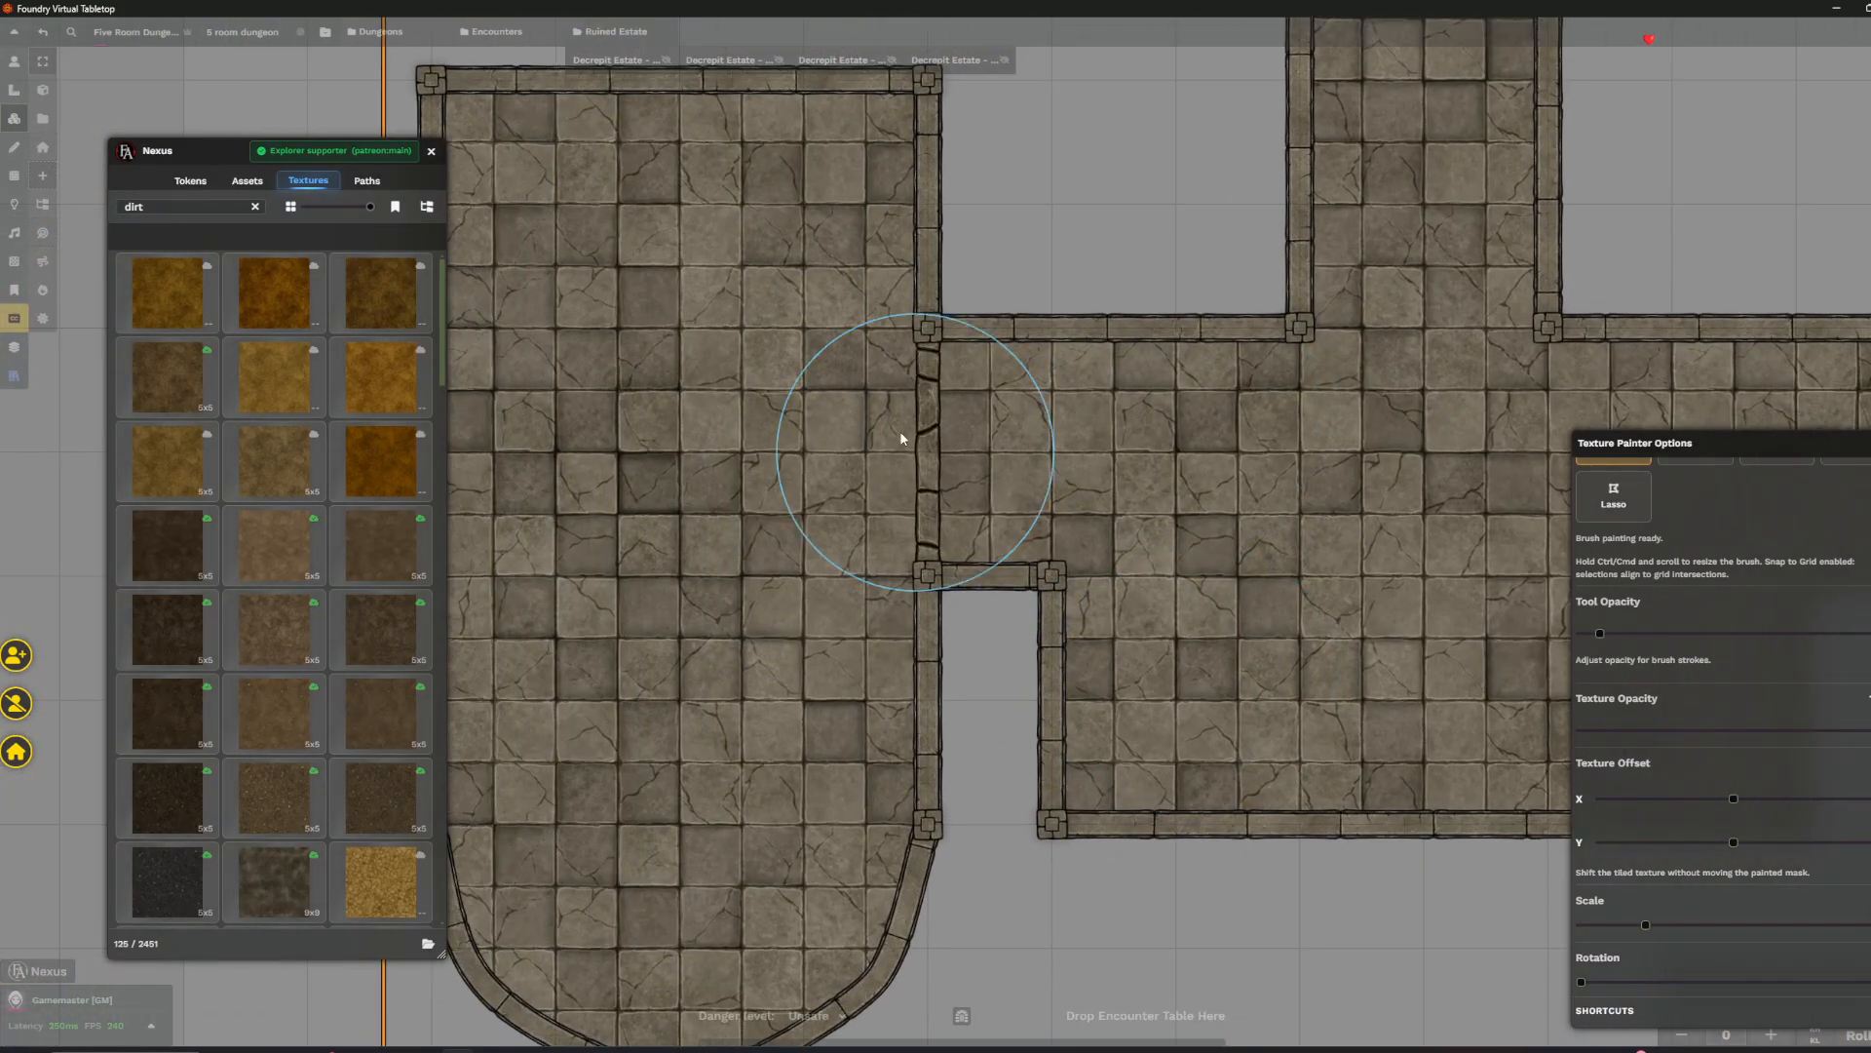
scroll(569, 526, "down", 1)
scroll(799, 458, "up", 1)
scroll(800, 413, "up", 3)
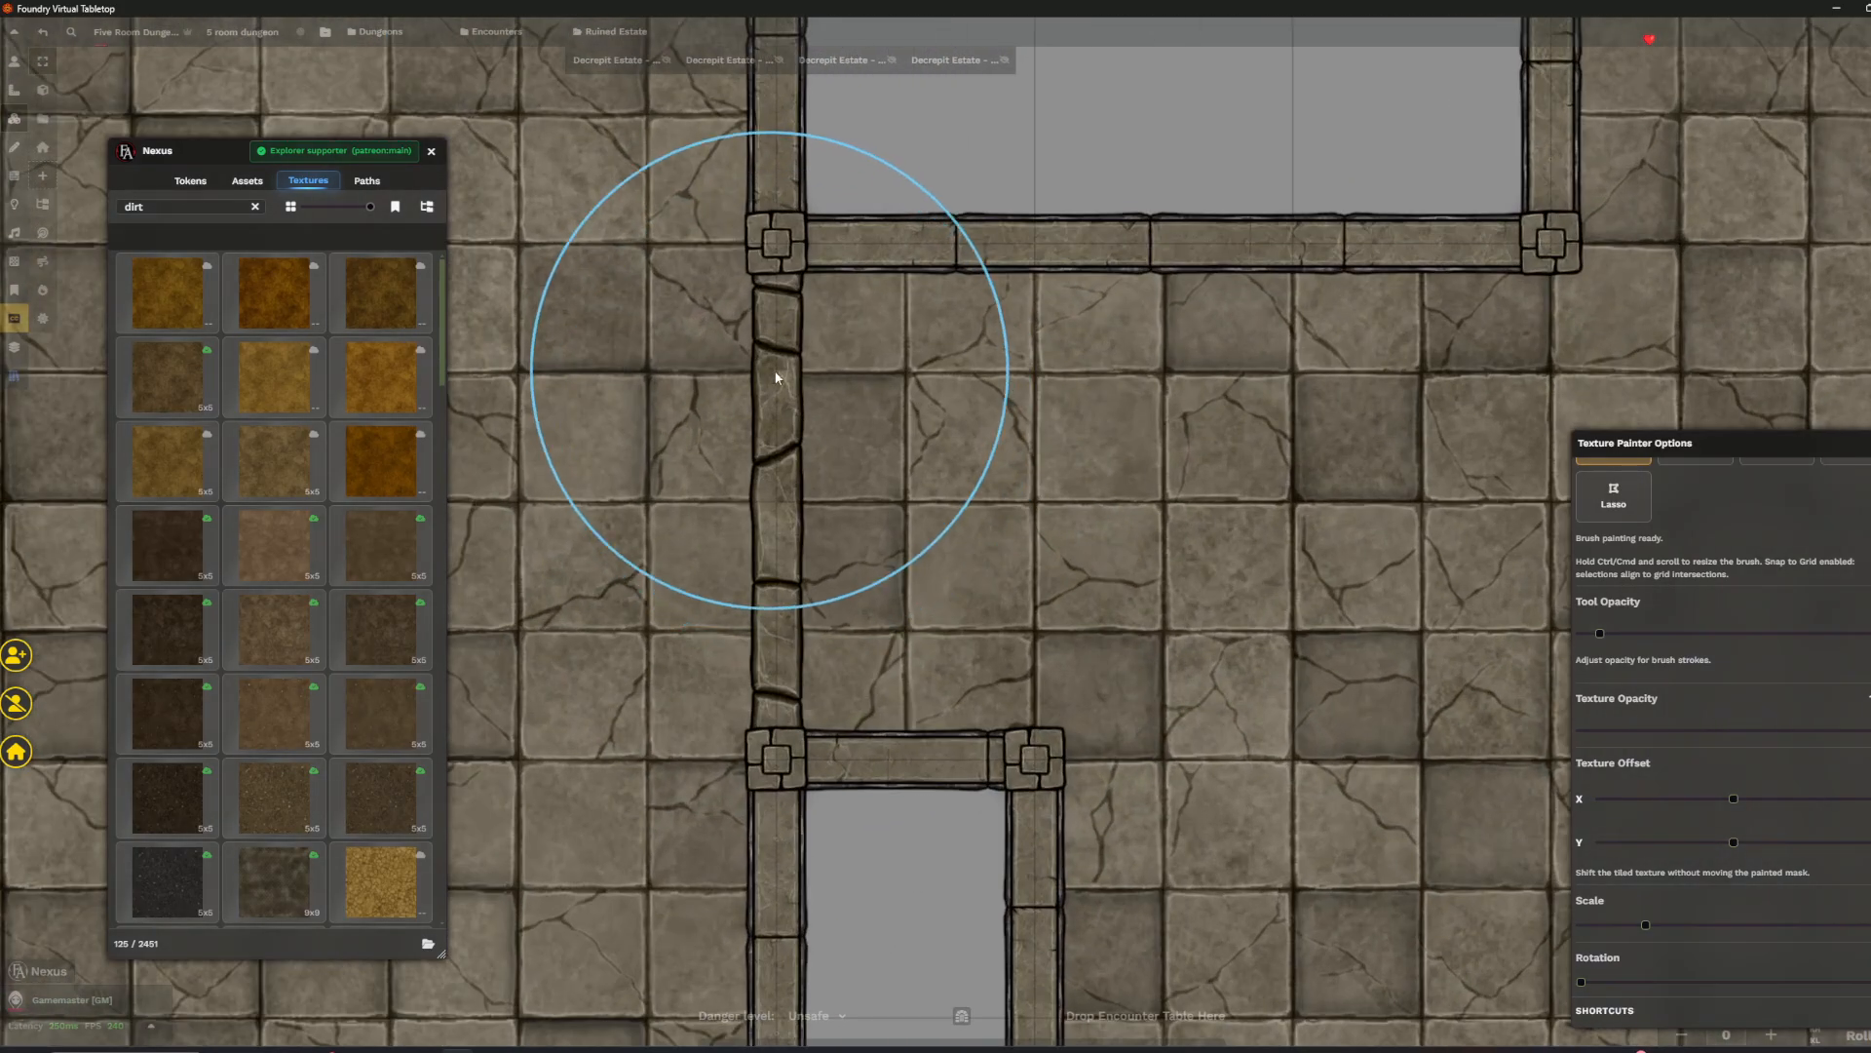
mouse_move(781, 335)
left_mouse_down()
mouse_move(785, 284)
mouse_move(777, 702)
mouse_move(795, 707)
mouse_move(864, 592)
mouse_move(881, 717)
mouse_move(840, 587)
mouse_move(918, 265)
left_mouse_up()
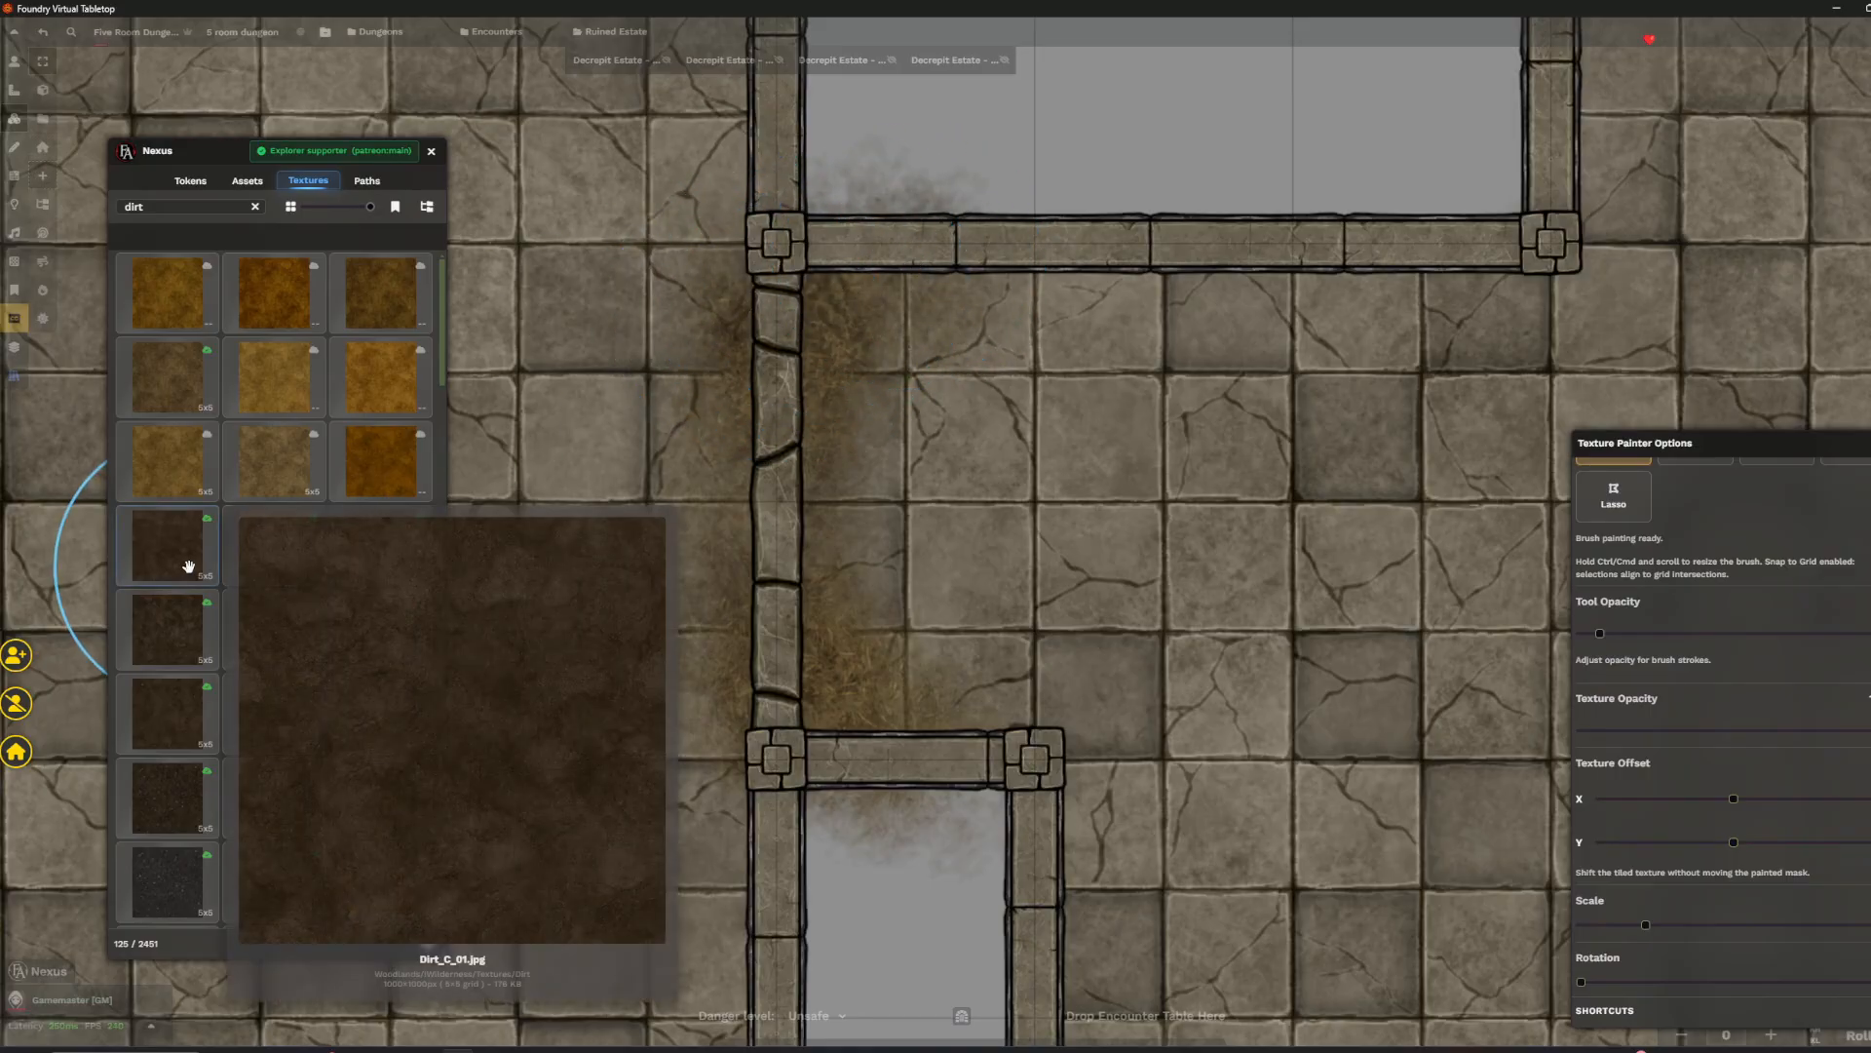
- Switch the brush texture to Dirt_C_01.jpg and paint a dark patch against the central room's northeastern wall
left_click(184, 552)
scroll(773, 556, "down", 5)
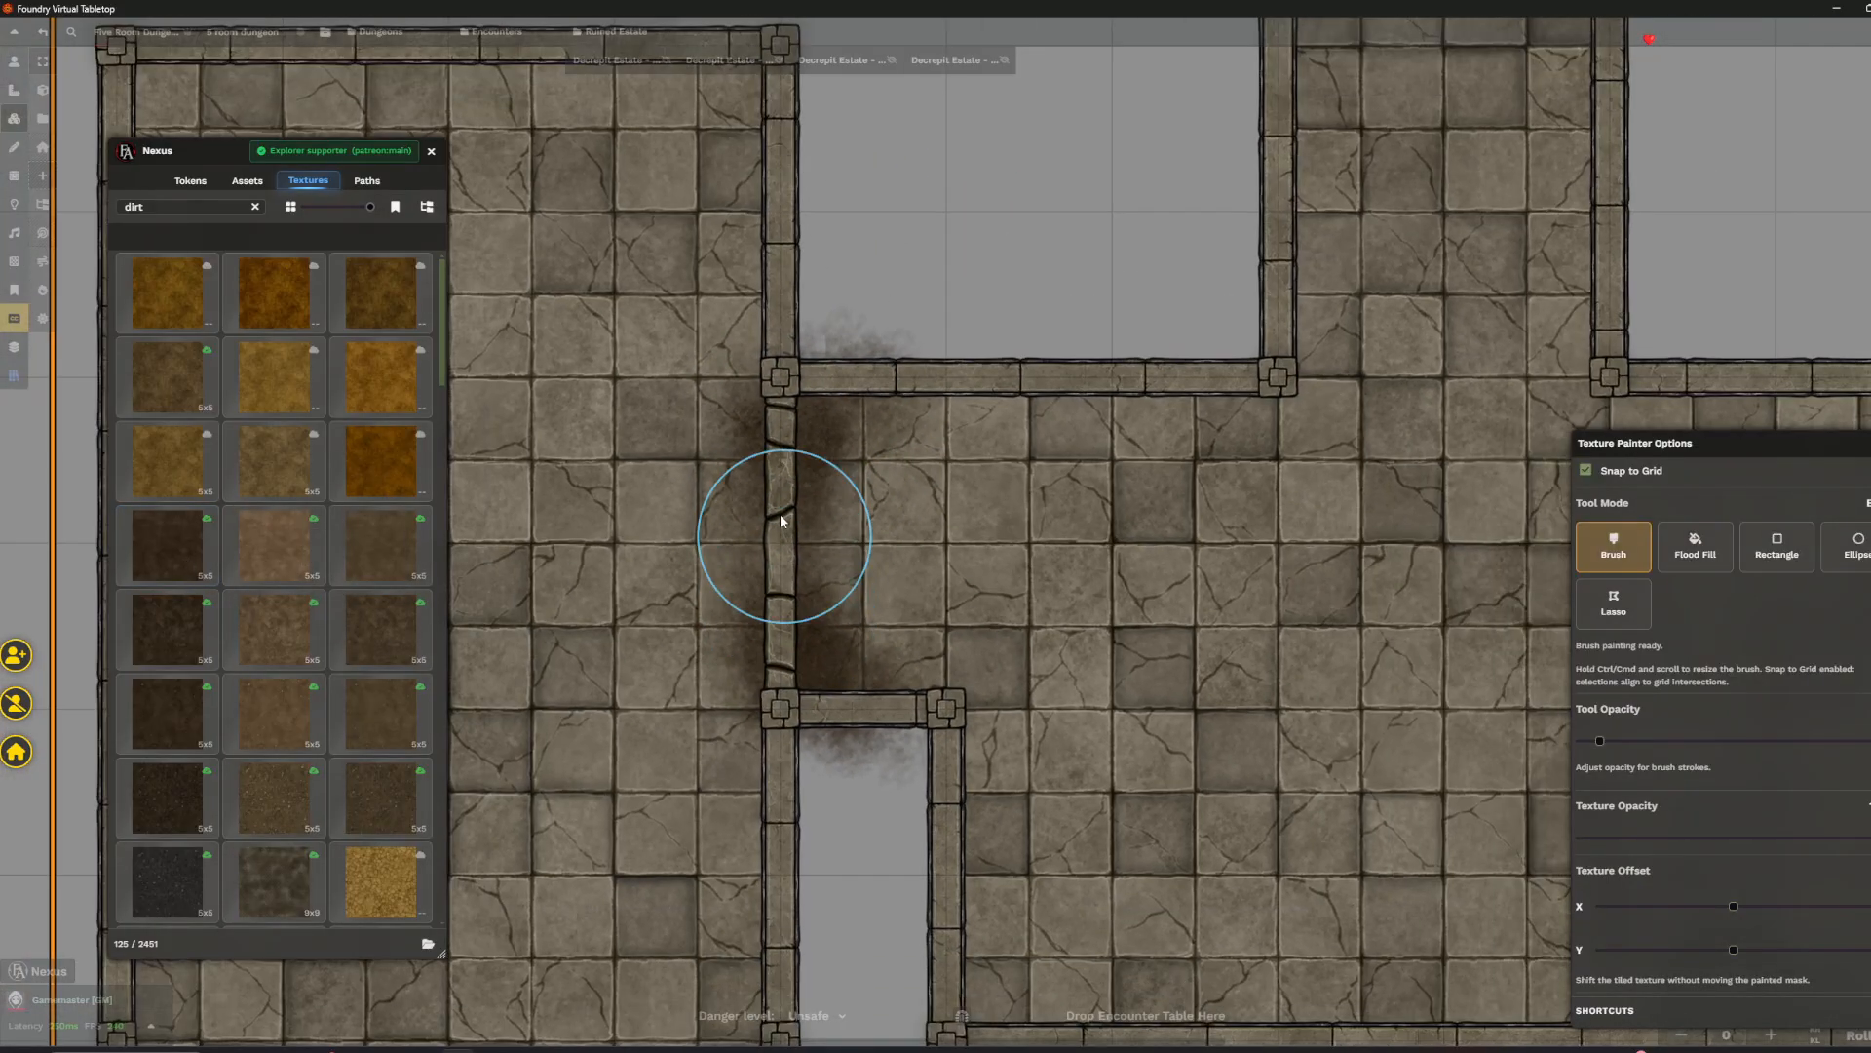
scroll(724, 491, "up", 2)
scroll(851, 495, "down", 3)
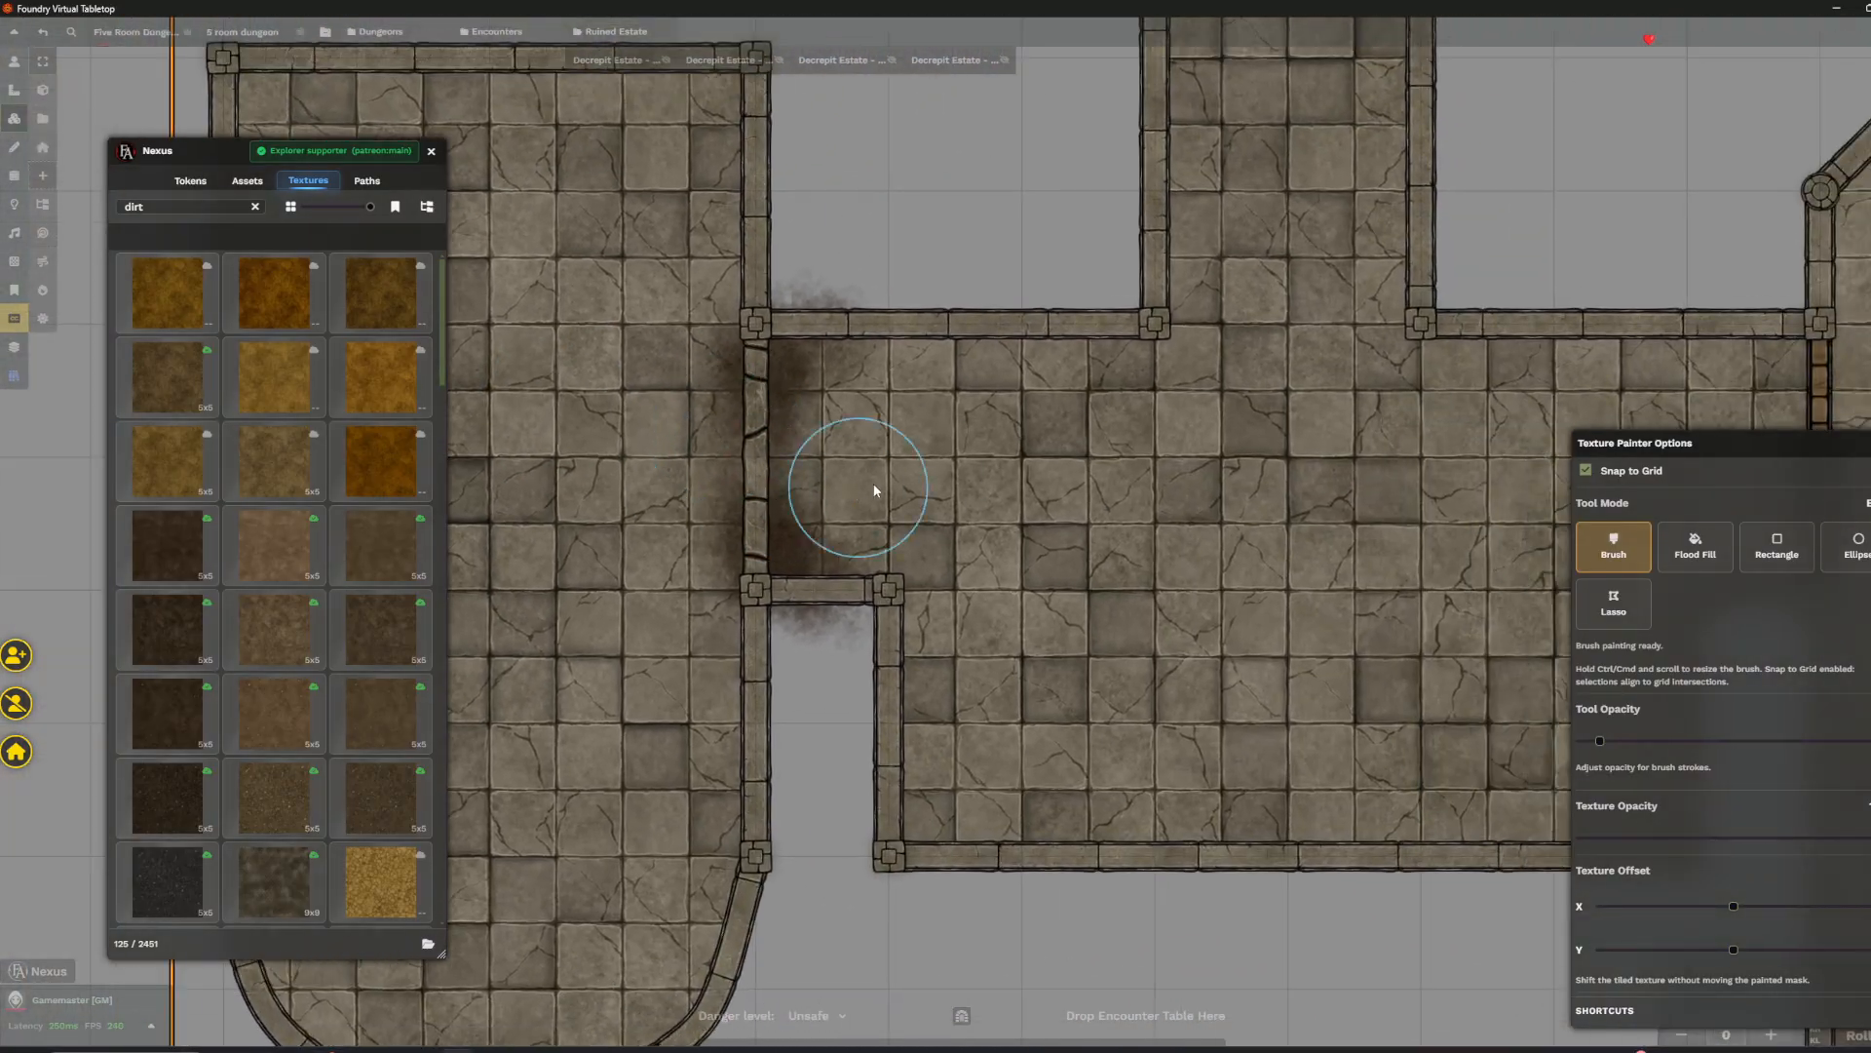
scroll(1039, 429, "down", 3)
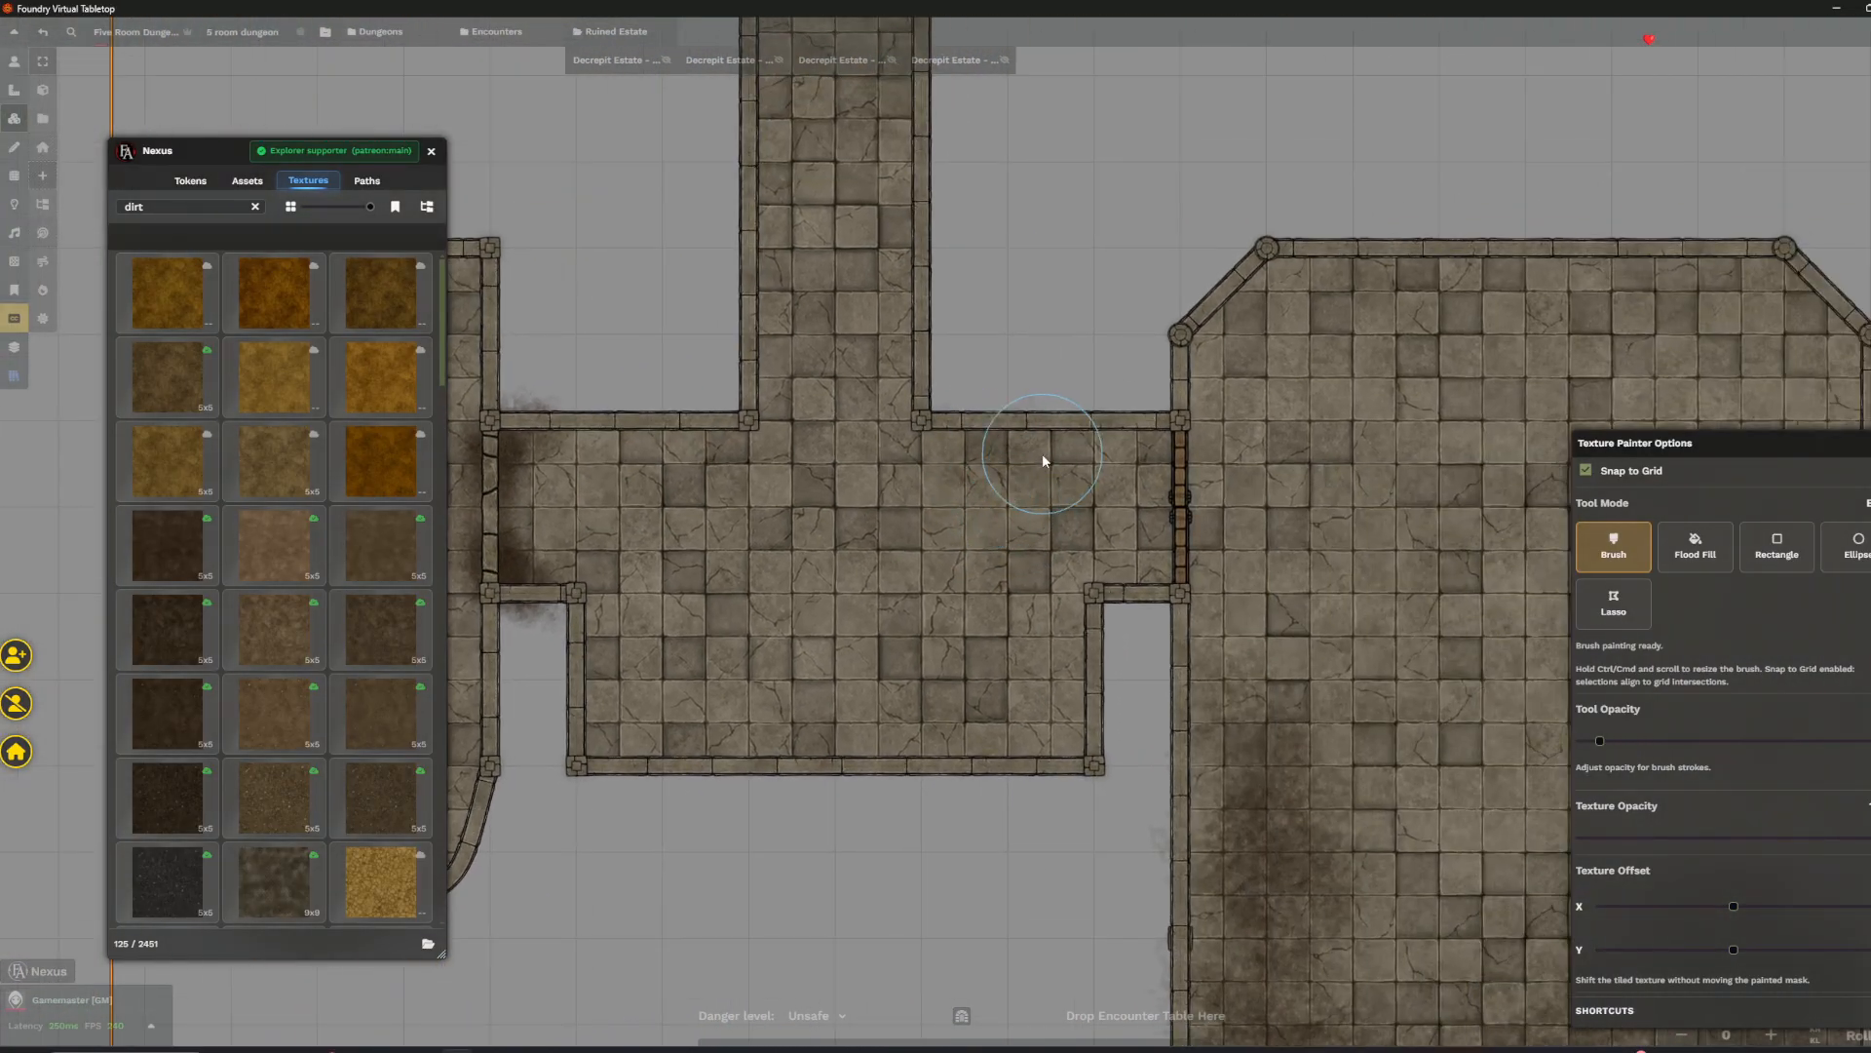
left_click(971, 460)
scroll(1062, 503, "down", 2)
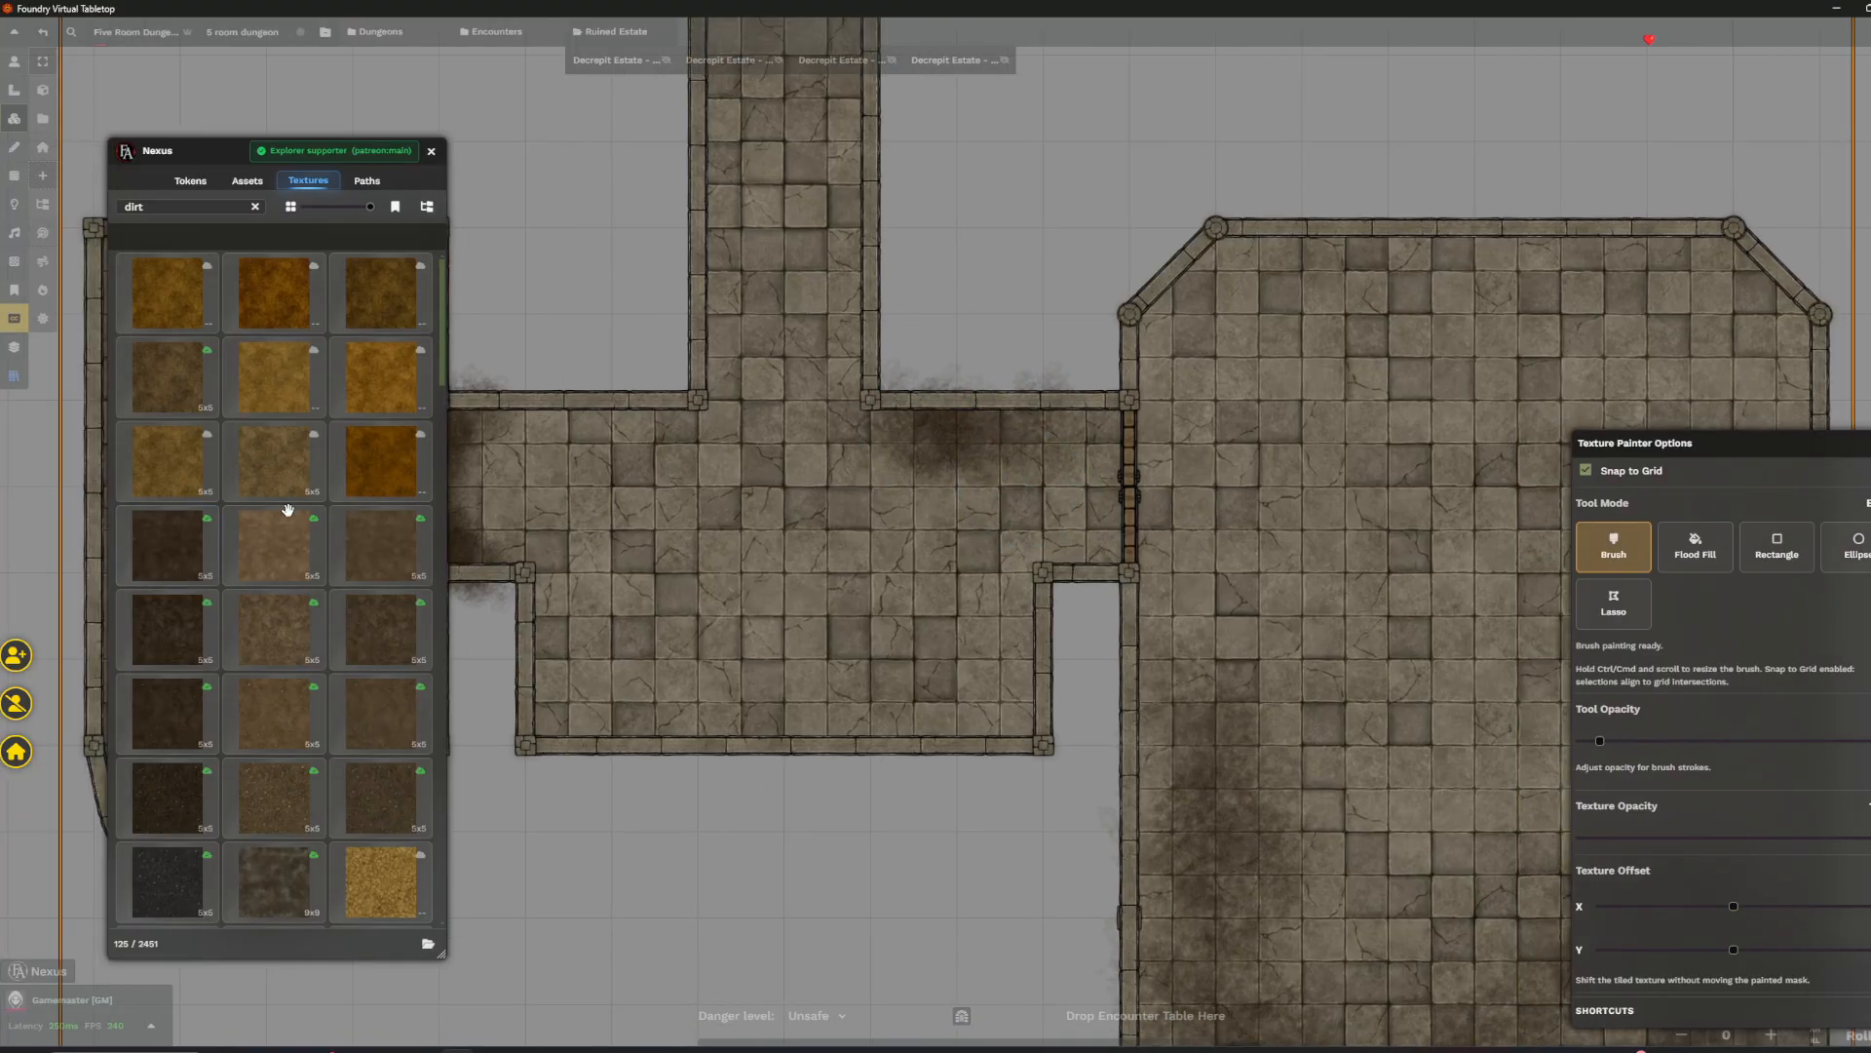
- Build up the central room's northeastern dirt patch and darken its southern corners
scroll(952, 468, "up", 4)
mouse_move(952, 468)
left_mouse_down()
mouse_move(1080, 501)
mouse_move(874, 376)
mouse_move(1190, 367)
mouse_move(1144, 397)
left_mouse_up()
key("Left")
key("Down")
mouse_move(1138, 702)
left_mouse_down()
mouse_move(1245, 656)
mouse_move(1124, 760)
mouse_move(1307, 777)
left_mouse_up()
key("Right")
mouse_move(1314, 713)
left_mouse_down()
mouse_move(807, 760)
mouse_move(786, 743)
mouse_move(1145, 819)
left_mouse_up()
- Paint dark dirt into the southwestern and southeastern corners of the large northern room
scroll(926, 536, "down", 10)
key("w")
mouse_move(829, 734)
left_mouse_down()
mouse_move(781, 735)
mouse_move(659, 546)
mouse_move(777, 821)
mouse_move(708, 810)
left_mouse_up()
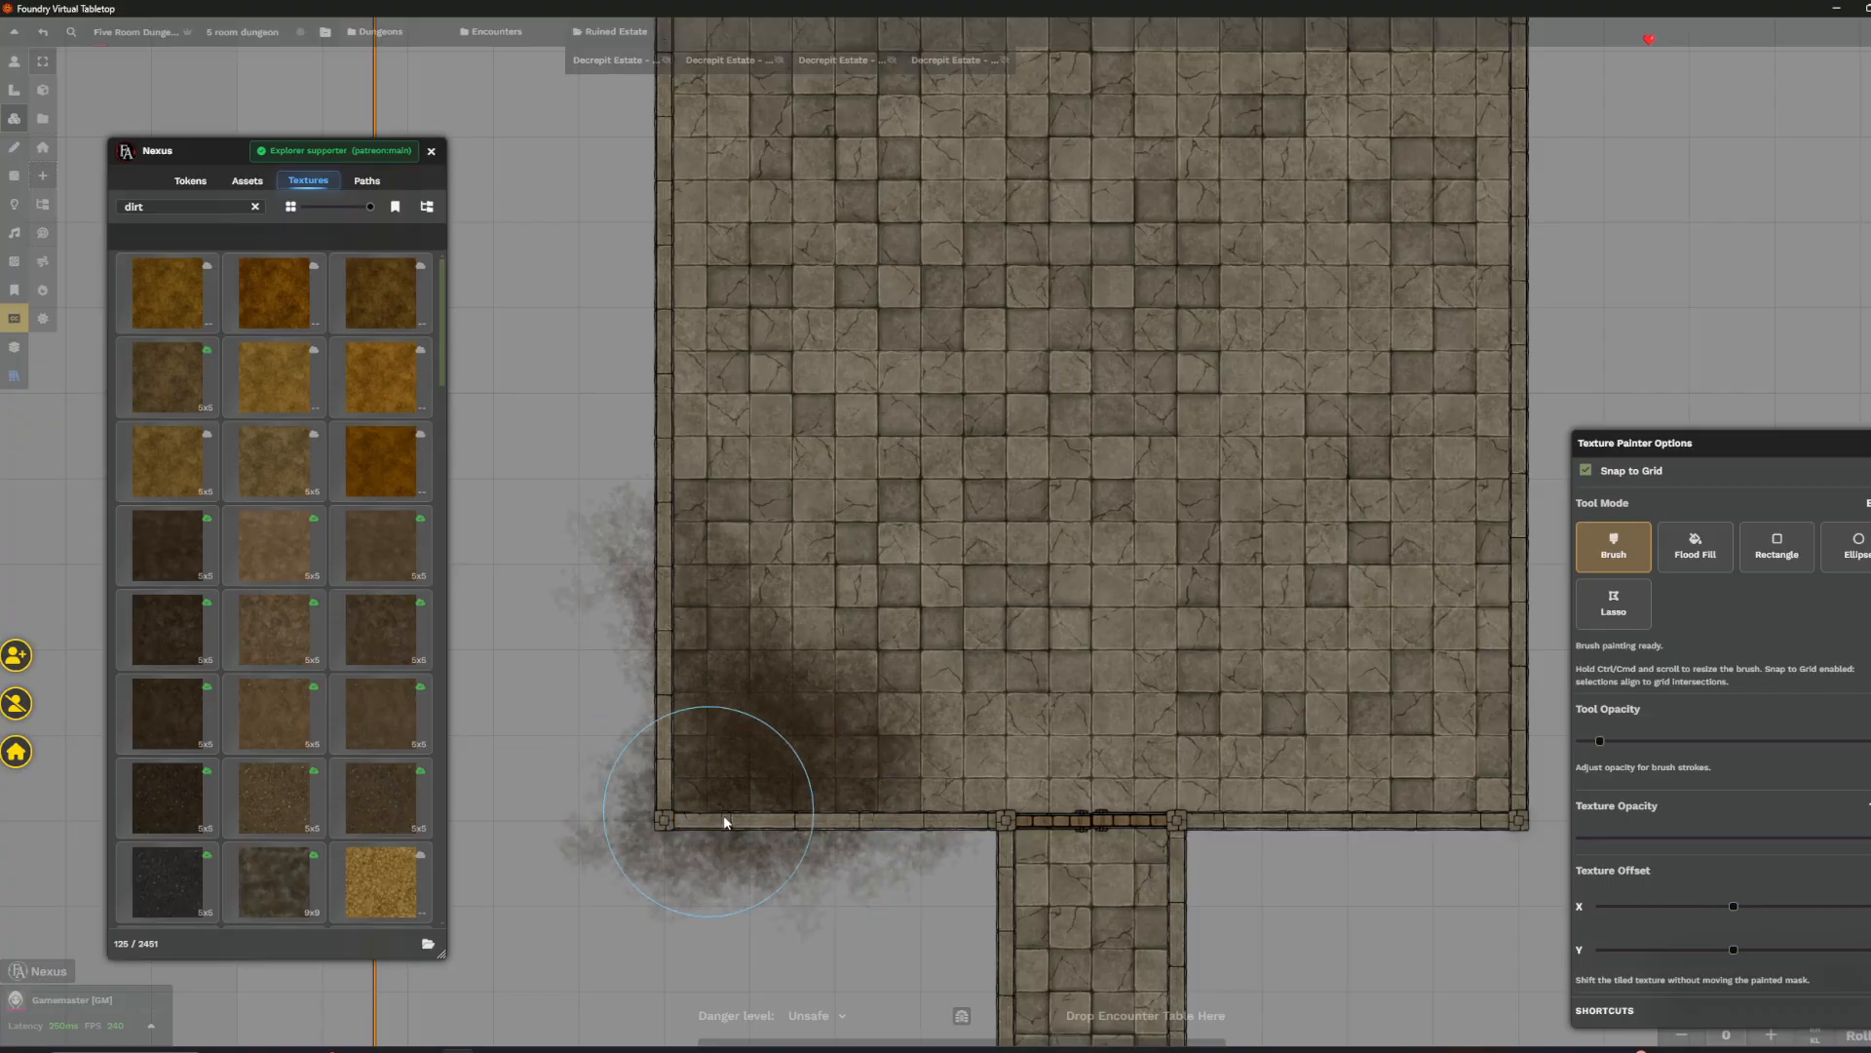
scroll(1003, 682, "up", 8)
scroll(1044, 564, "down", 2)
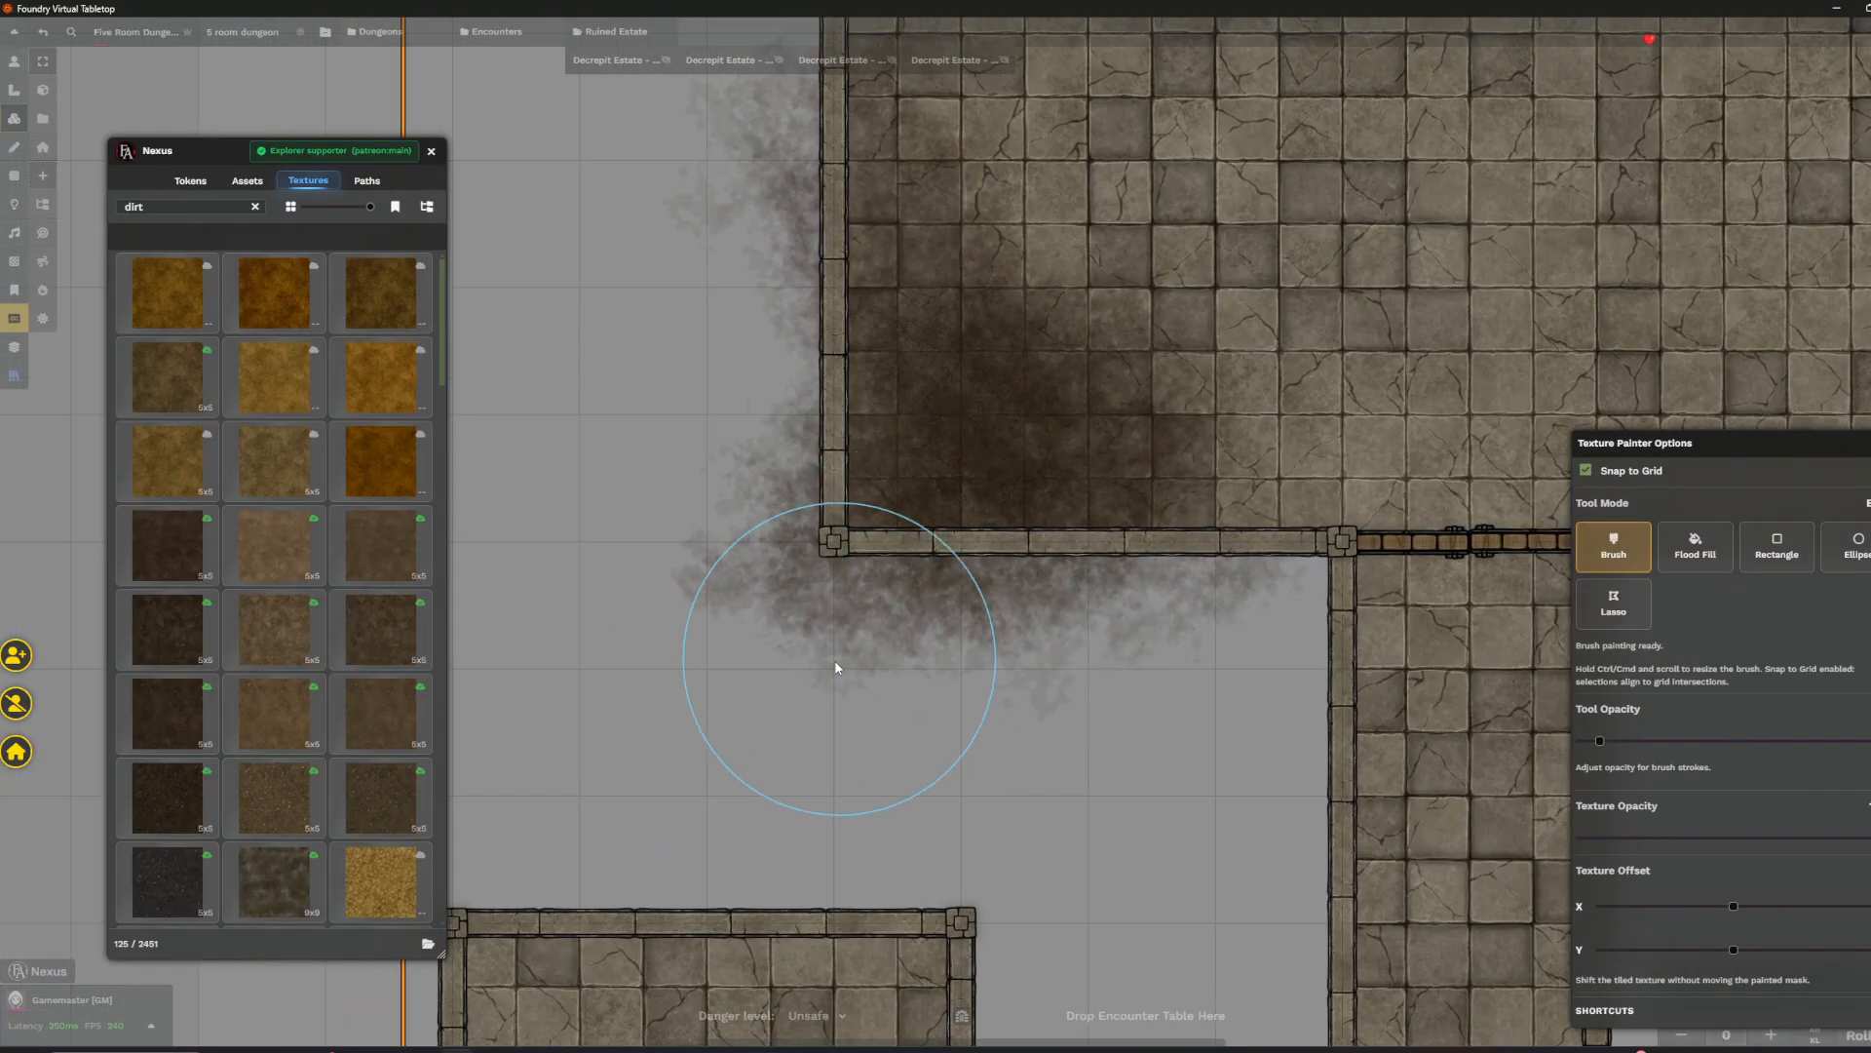
scroll(768, 323, "down", 2)
scroll(769, 327, "down", 8)
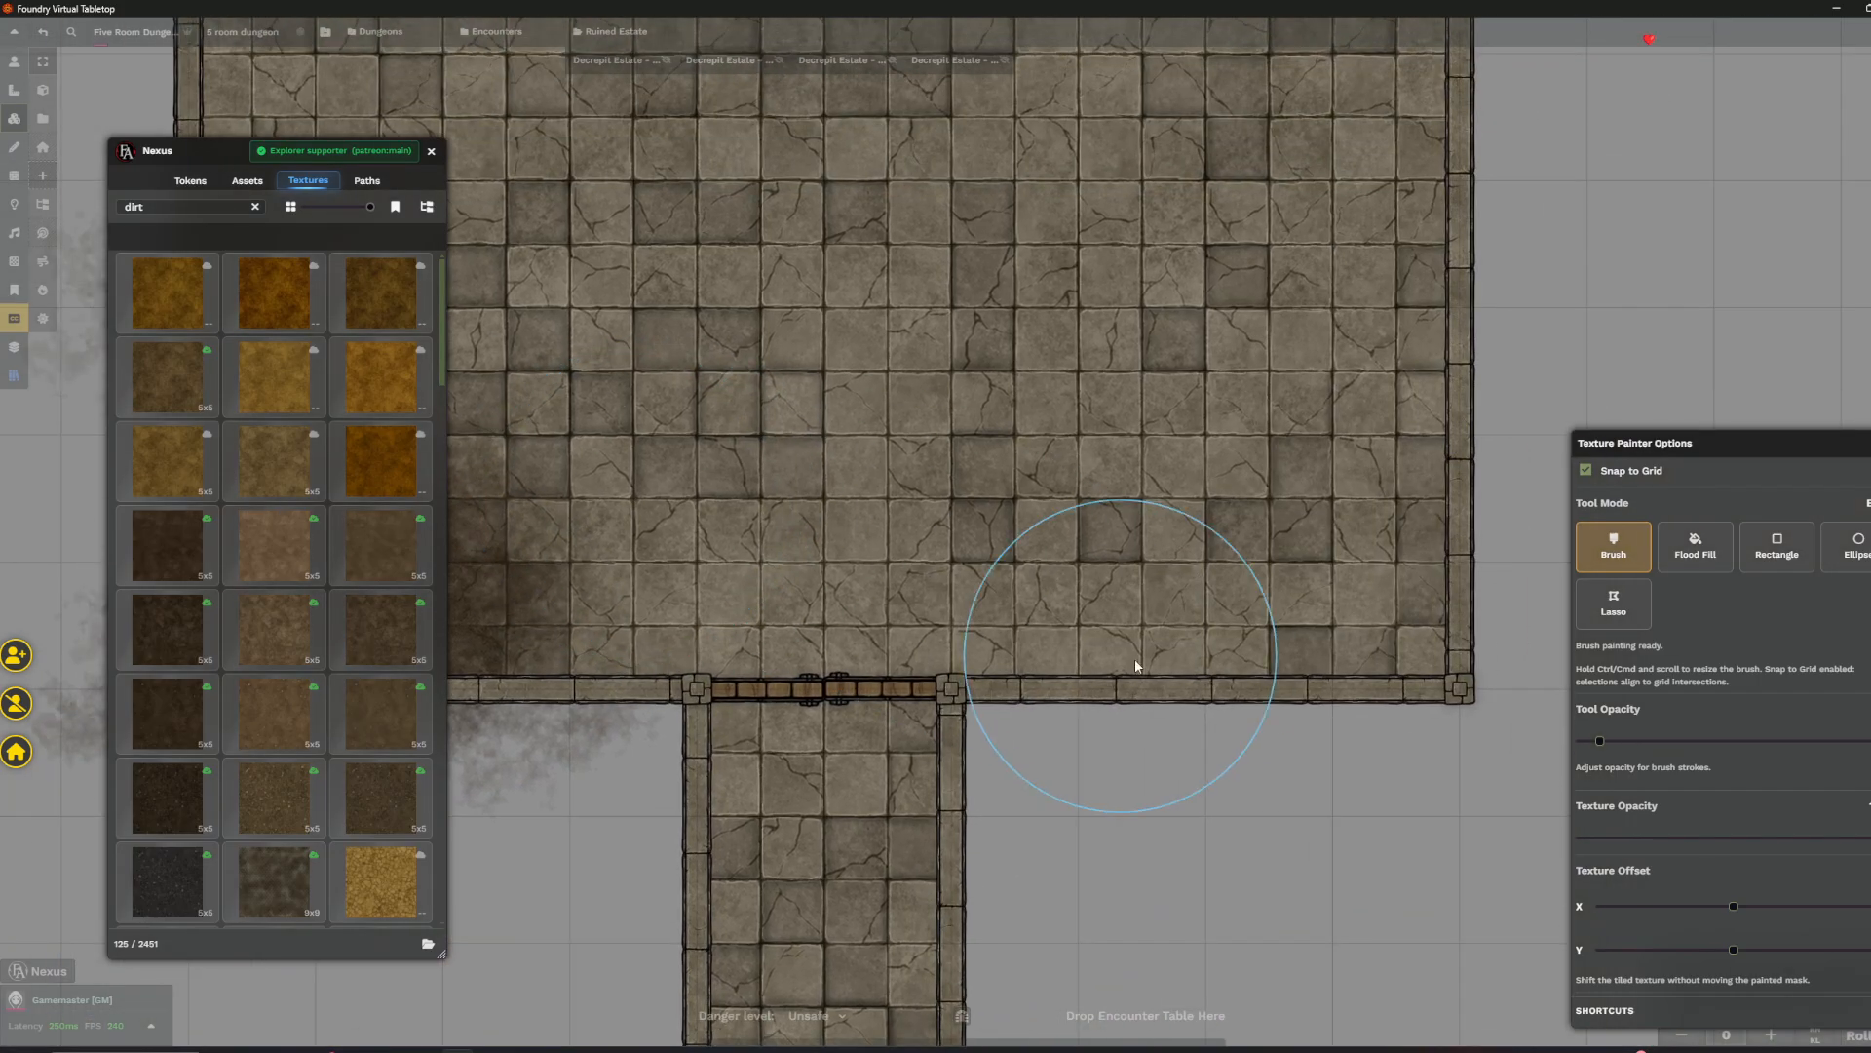
mouse_move(1082, 609)
left_mouse_down()
mouse_move(1282, 682)
mouse_move(1402, 606)
mouse_move(1441, 487)
mouse_move(1412, 526)
mouse_move(1432, 647)
mouse_move(1319, 499)
mouse_move(1175, 770)
mouse_move(1440, 335)
mouse_move(1080, 721)
mouse_move(1136, 731)
mouse_move(969, 751)
mouse_move(920, 526)
left_mouse_up()
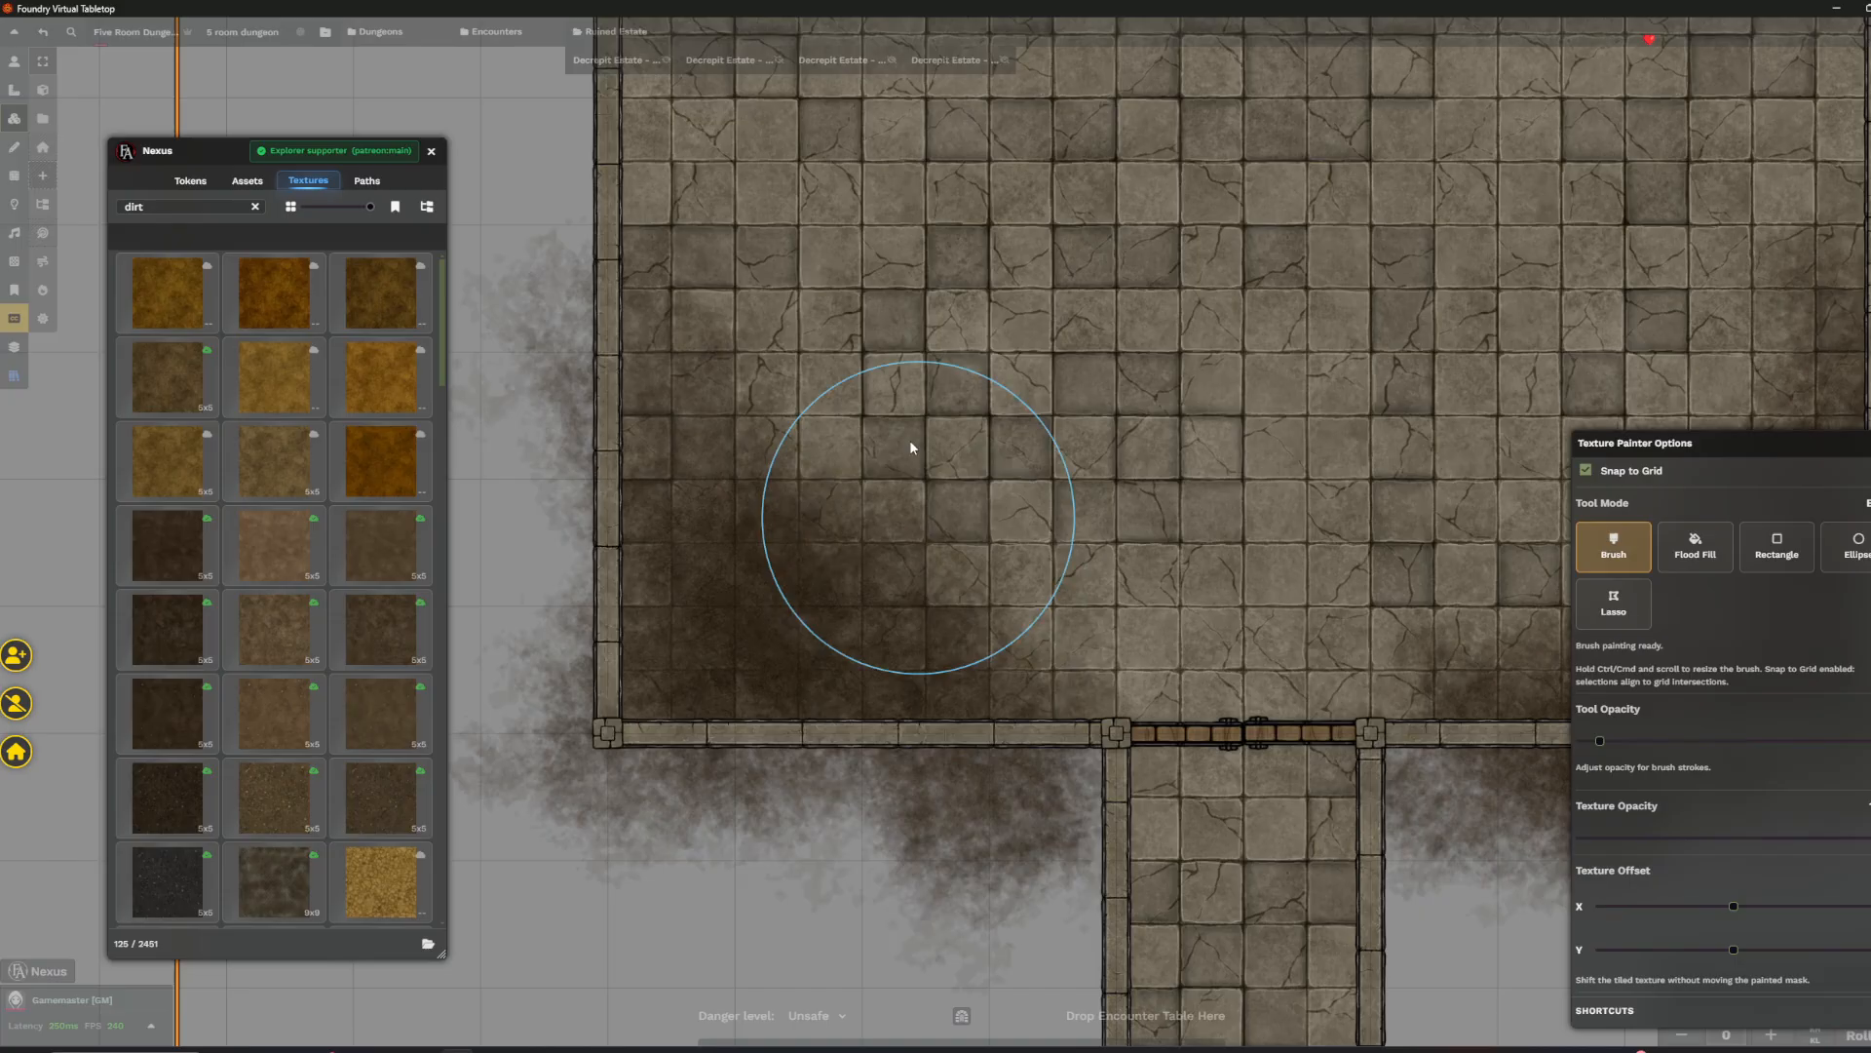
- Darken the northern room's upper corners and northern wall, lower the tool opacity, and brush faint dirt across its centre
scroll(920, 526, "down", 5)
scroll(721, 665, "up", 4)
scroll(798, 617, "down", 2)
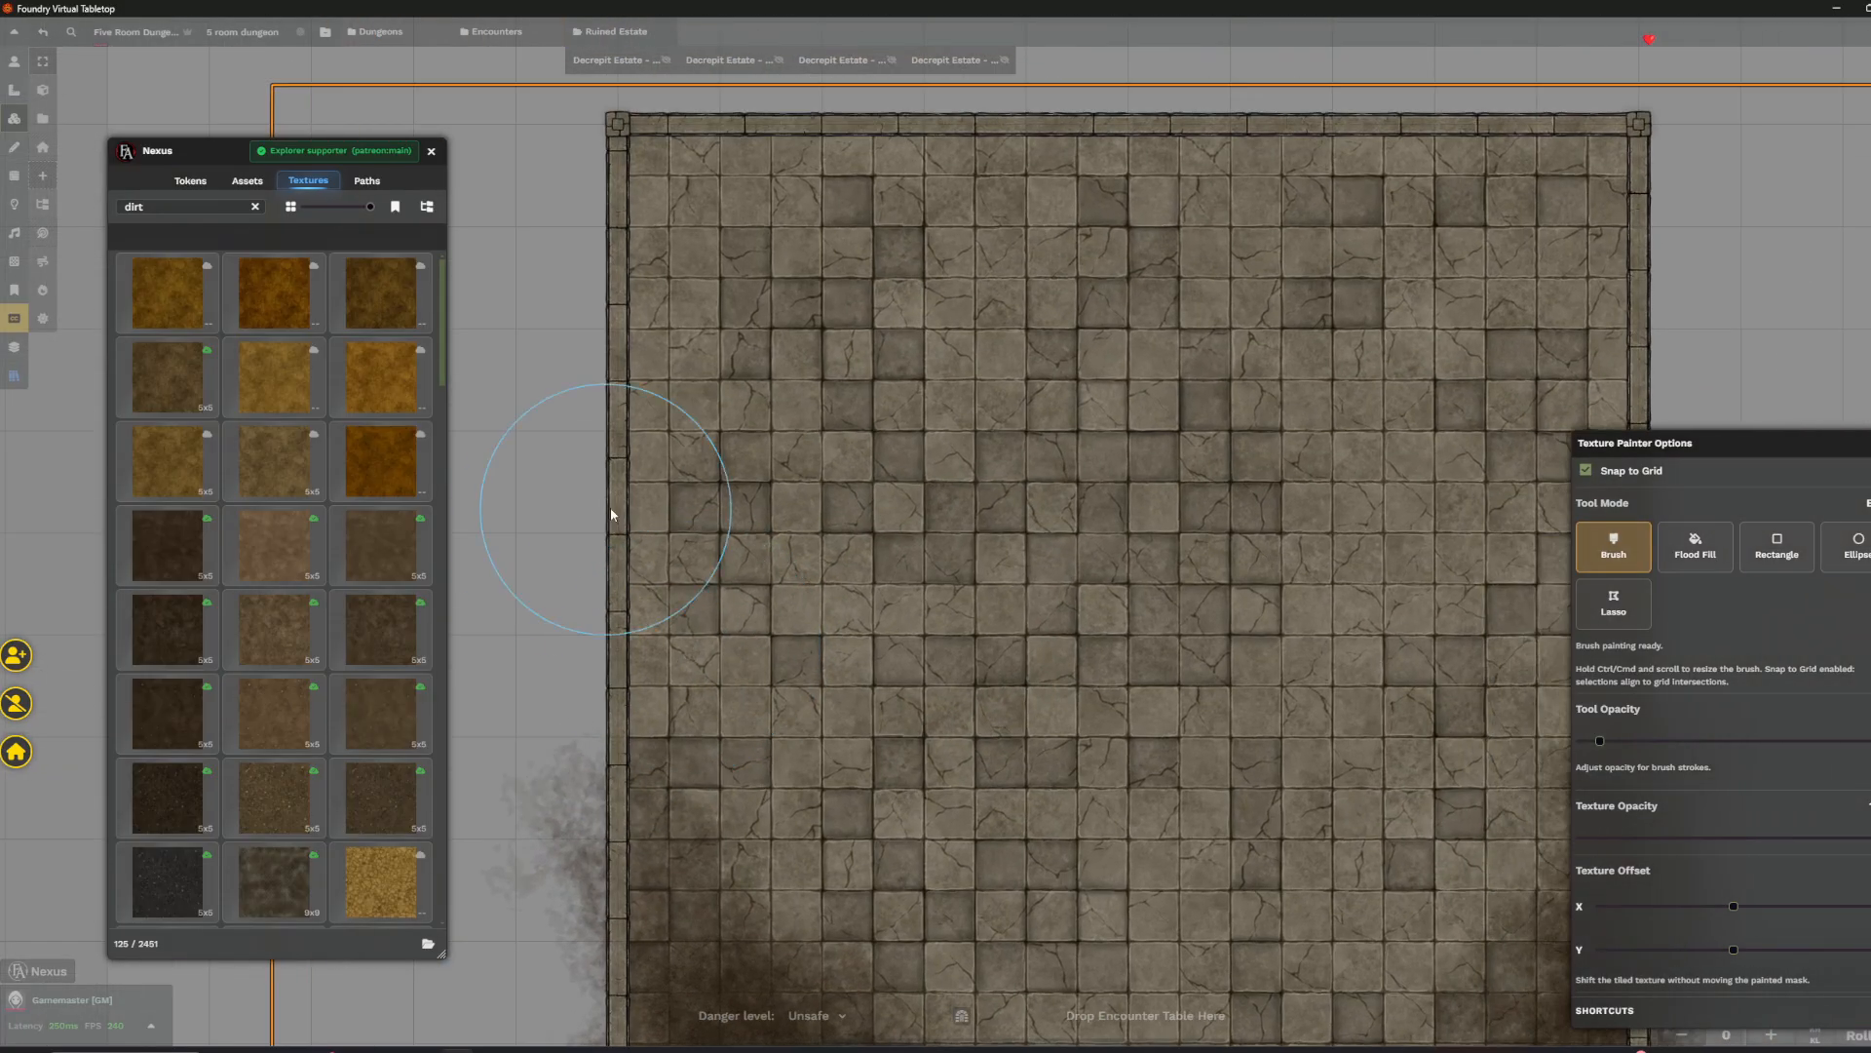
scroll(683, 526, "down", 2)
mouse_move(760, 545)
left_mouse_down()
mouse_move(733, 284)
mouse_move(903, 193)
mouse_move(652, 278)
mouse_move(708, 480)
mouse_move(793, 417)
mouse_move(789, 335)
mouse_move(739, 493)
mouse_move(746, 585)
left_mouse_up()
key("Right")
key("Up")
mouse_move(936, 312)
left_mouse_down()
mouse_move(875, 320)
mouse_move(975, 402)
mouse_move(1053, 291)
mouse_move(1267, 394)
mouse_move(1330, 433)
mouse_move(1307, 542)
mouse_move(1297, 252)
left_mouse_up()
key("Left")
key("Down")
mouse_move(981, 458)
left_mouse_down()
mouse_move(915, 385)
mouse_move(874, 687)
mouse_move(1252, 682)
left_mouse_up()
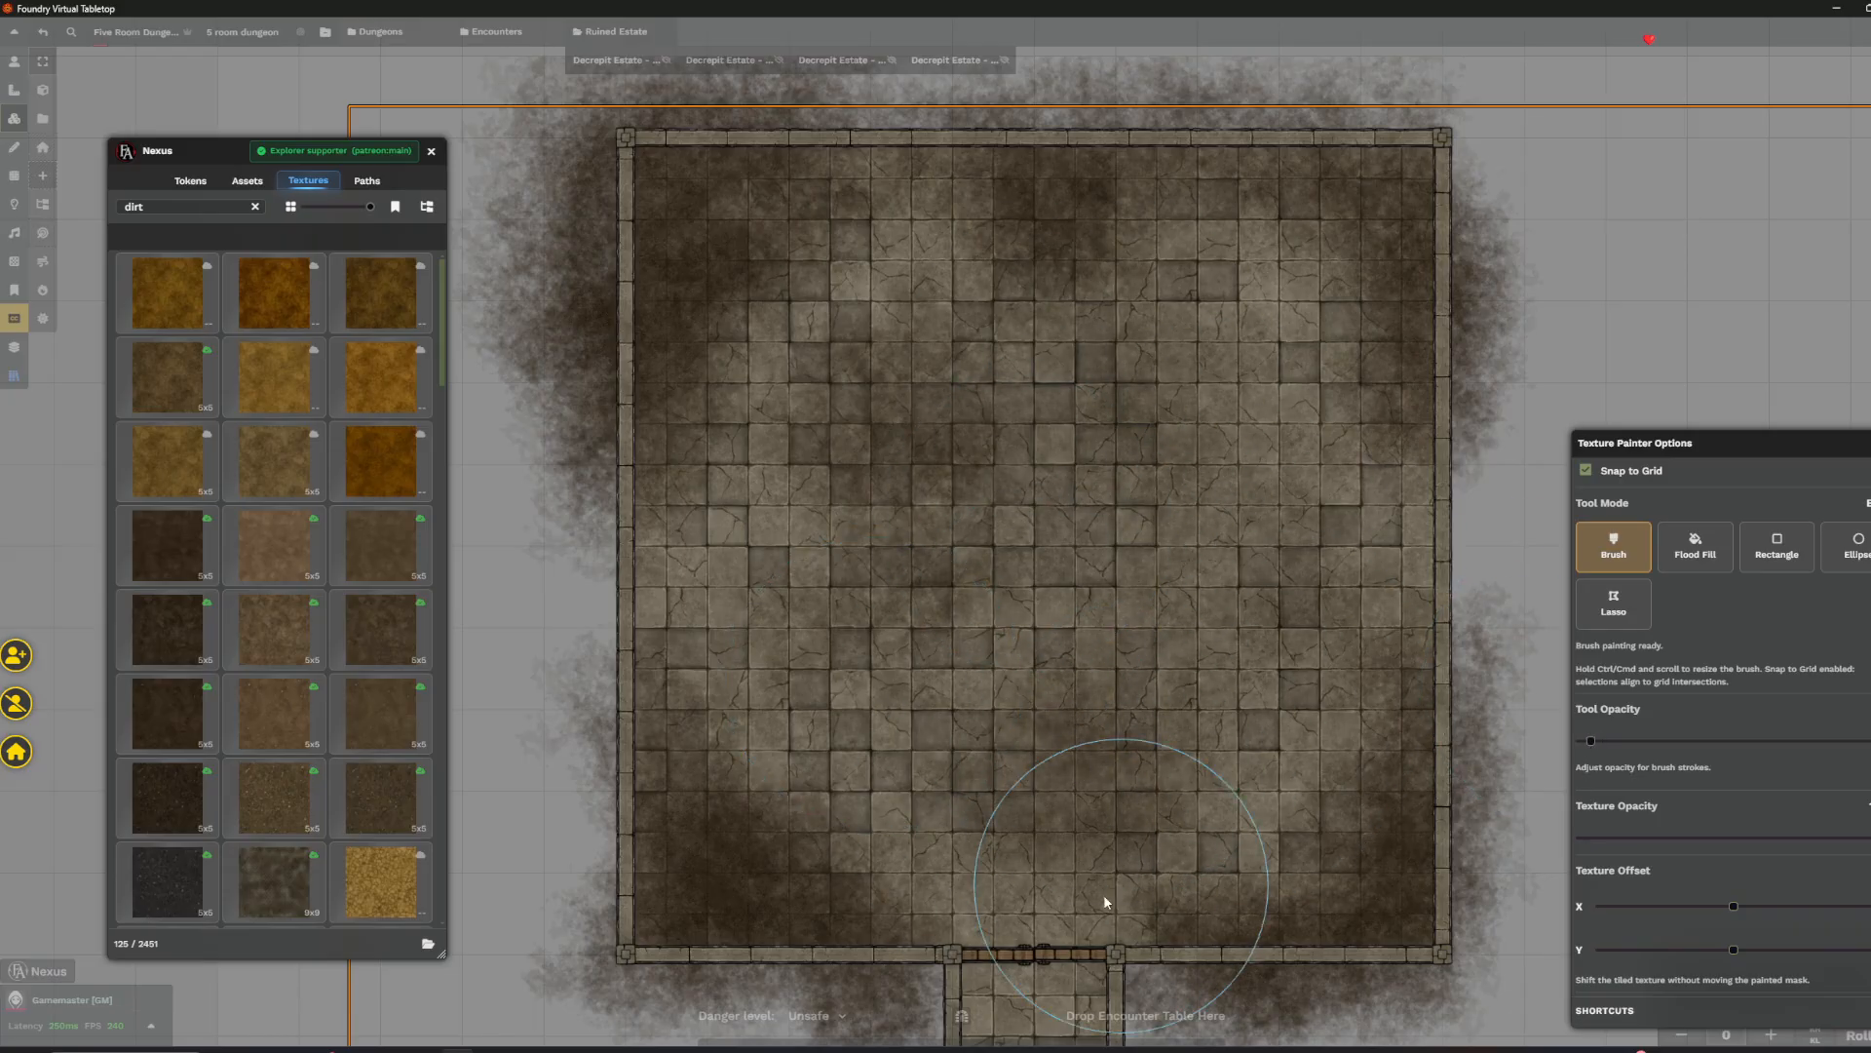
- Brush faint dark dirt down the northern corridor, through the central room and over the large eastern chamber's floor
key("Down")
key("Down")
key("Down")
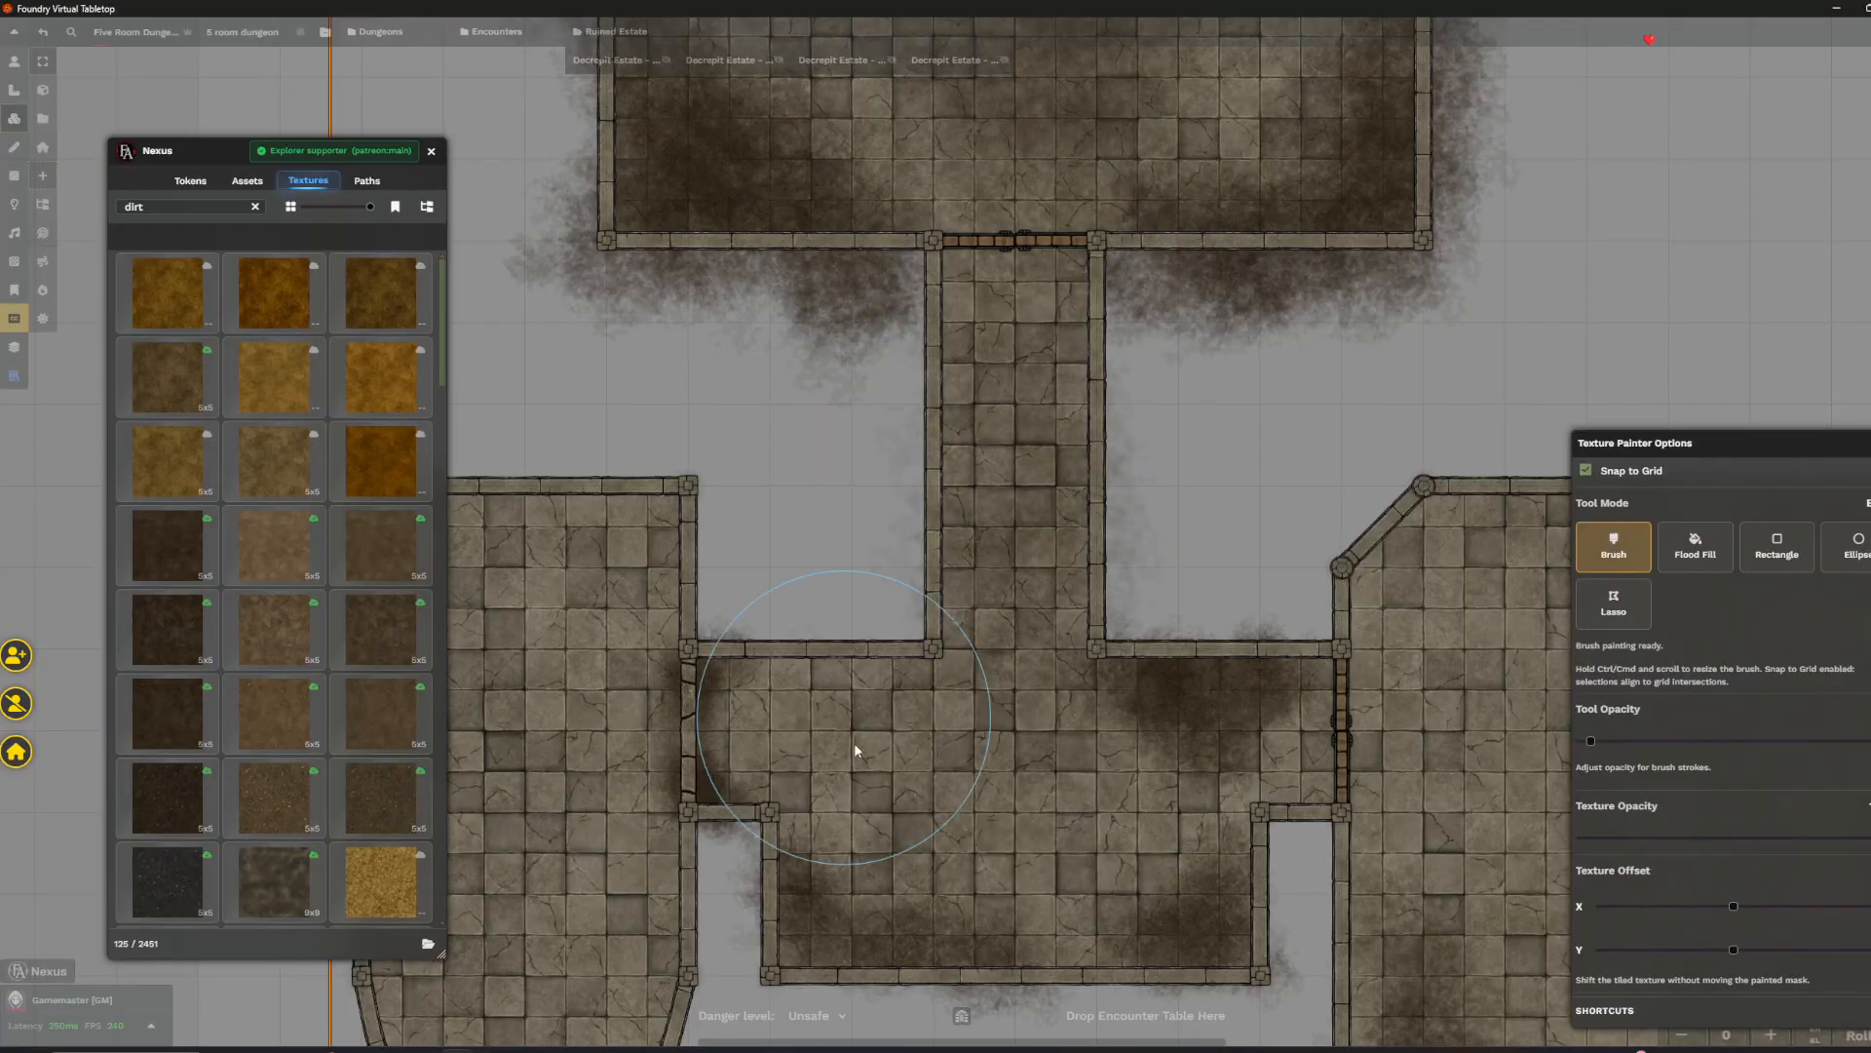
key("Right")
key("Right")
key("Right")
key("Down")
key("Down")
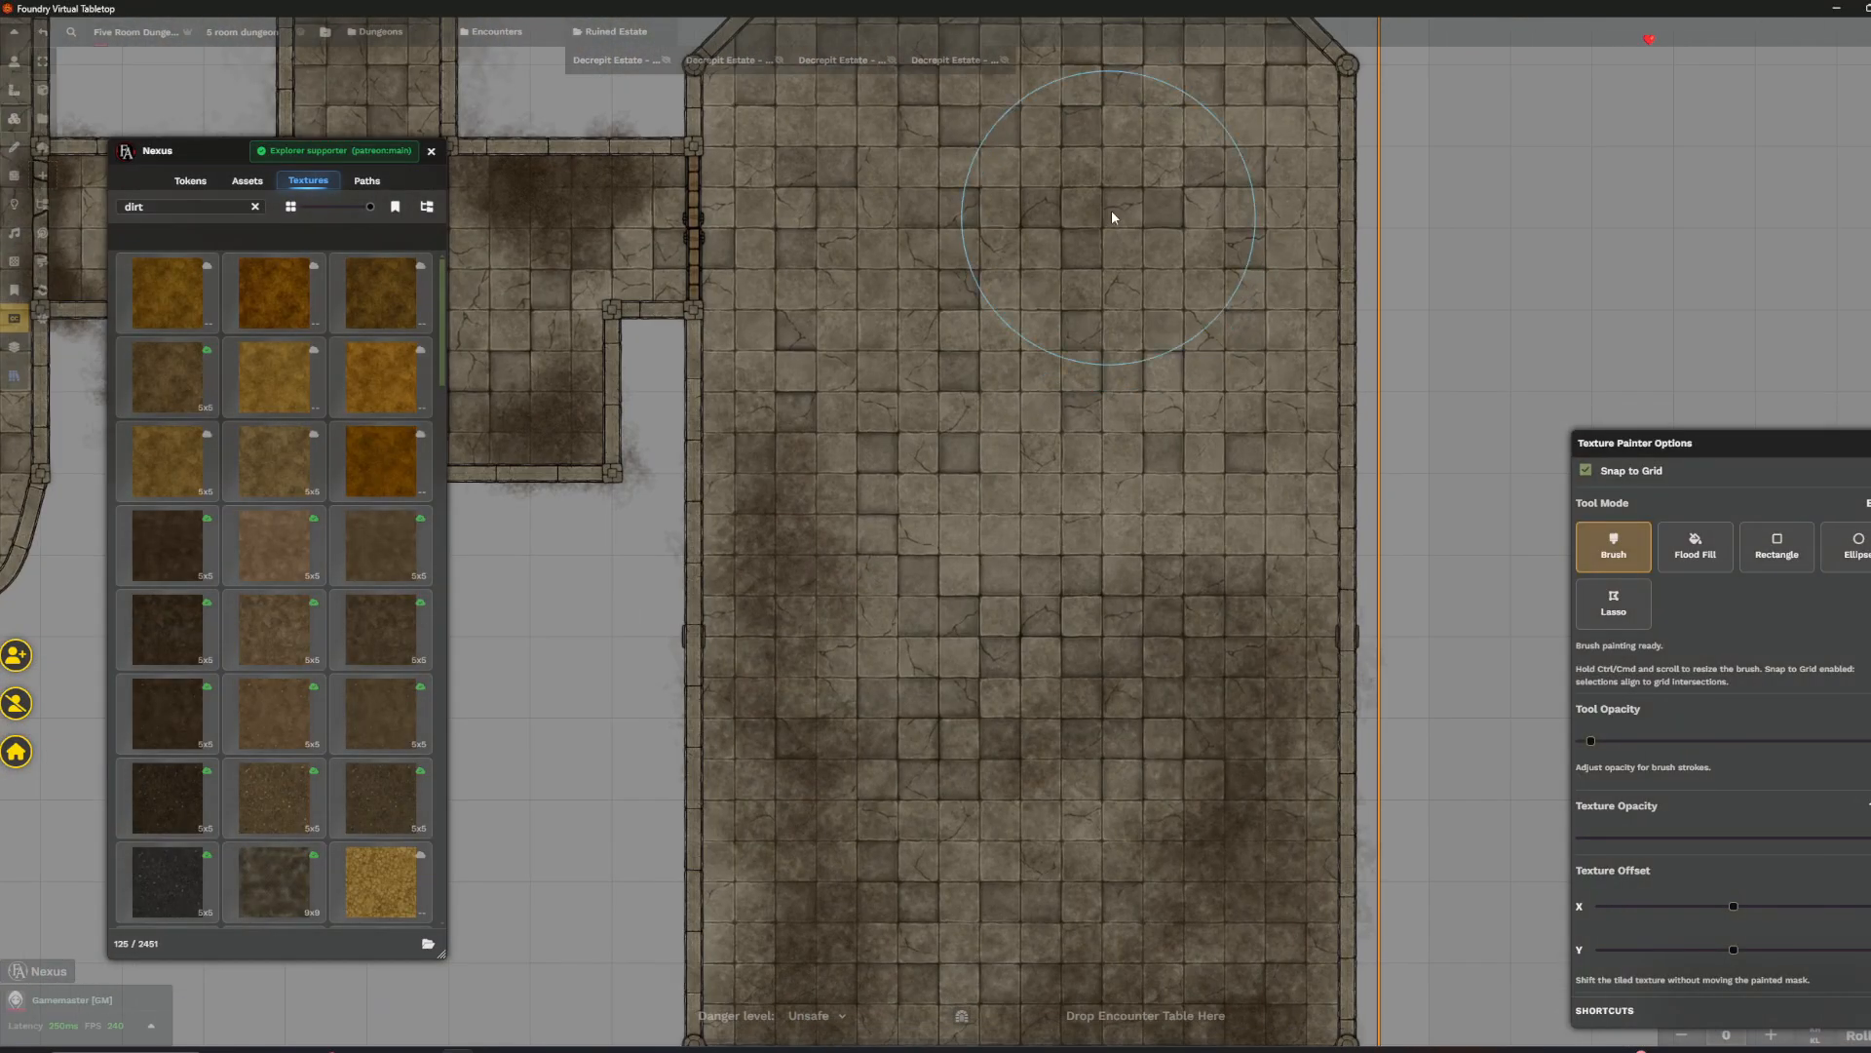
scroll(951, 482, "down", 2)
- Paint dark dirt across the rounded western chamber's floor and save the Dirt_C_01 mask as a tile
key("Left")
key("Up")
scroll(1025, 415, "up", 2)
key("Left")
key("Left")
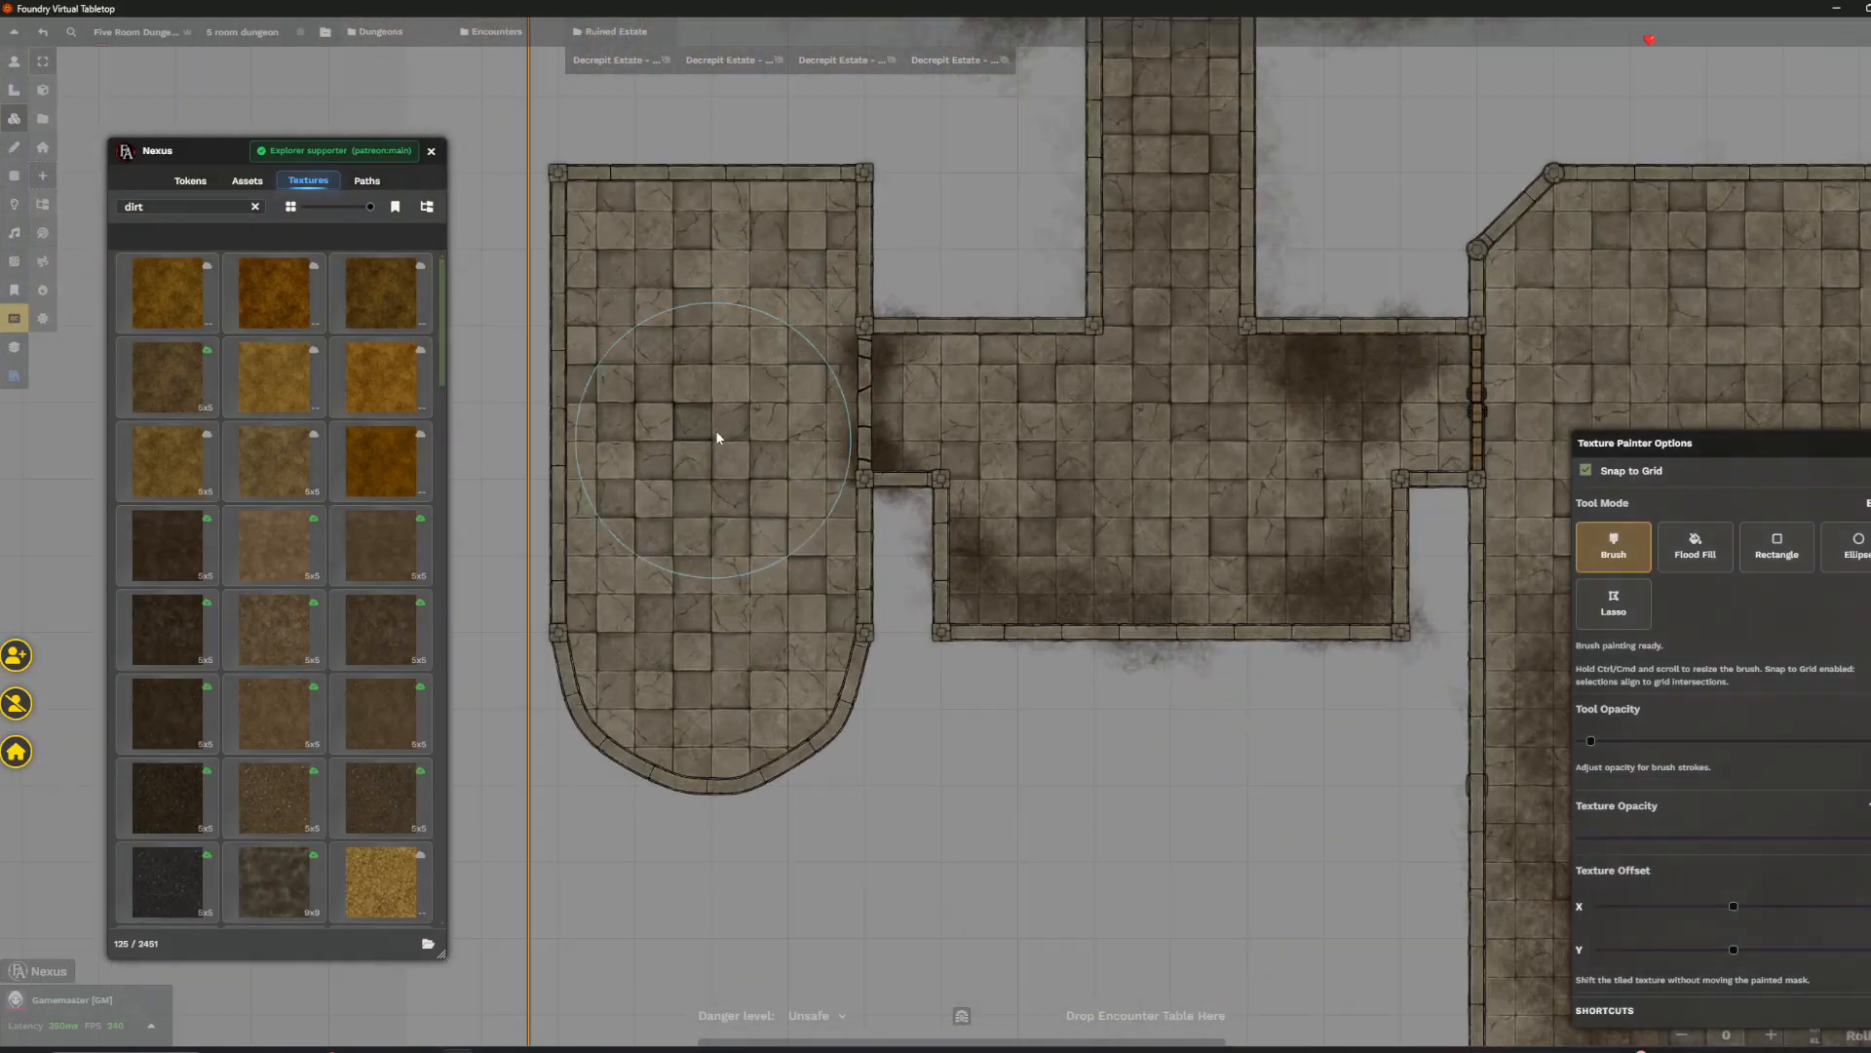
mouse_move(787, 308)
left_mouse_down()
mouse_move(681, 543)
mouse_move(689, 209)
mouse_move(738, 589)
mouse_move(658, 485)
mouse_move(640, 398)
mouse_move(702, 293)
left_mouse_up()
mouse_move(1236, 469)
left_mouse_down()
mouse_move(1331, 493)
mouse_move(1271, 429)
left_mouse_up()
scroll(1244, 419, "down", 3)
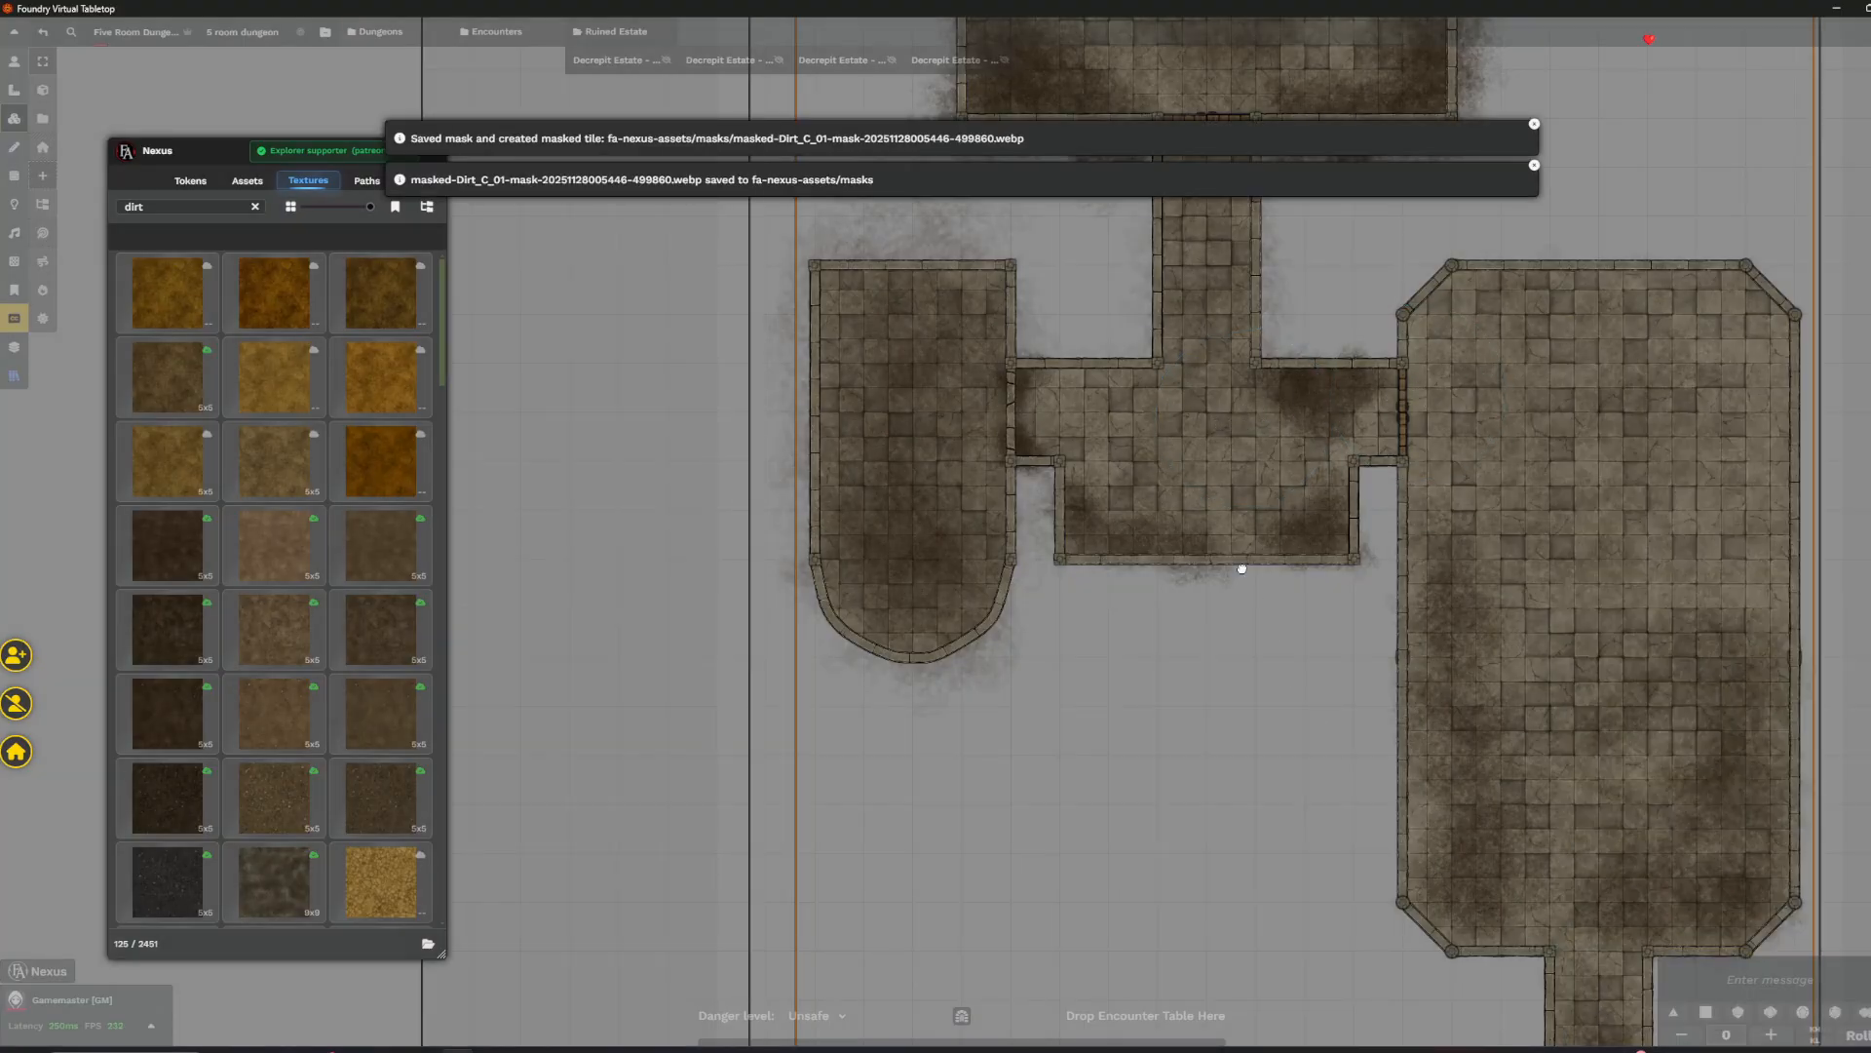
- Search the textures for gravel, start brush painting with Gravel_01_J.jpg, and reduce the tool opacity and texture scale
left_click_drag(1242, 568, 881, 542)
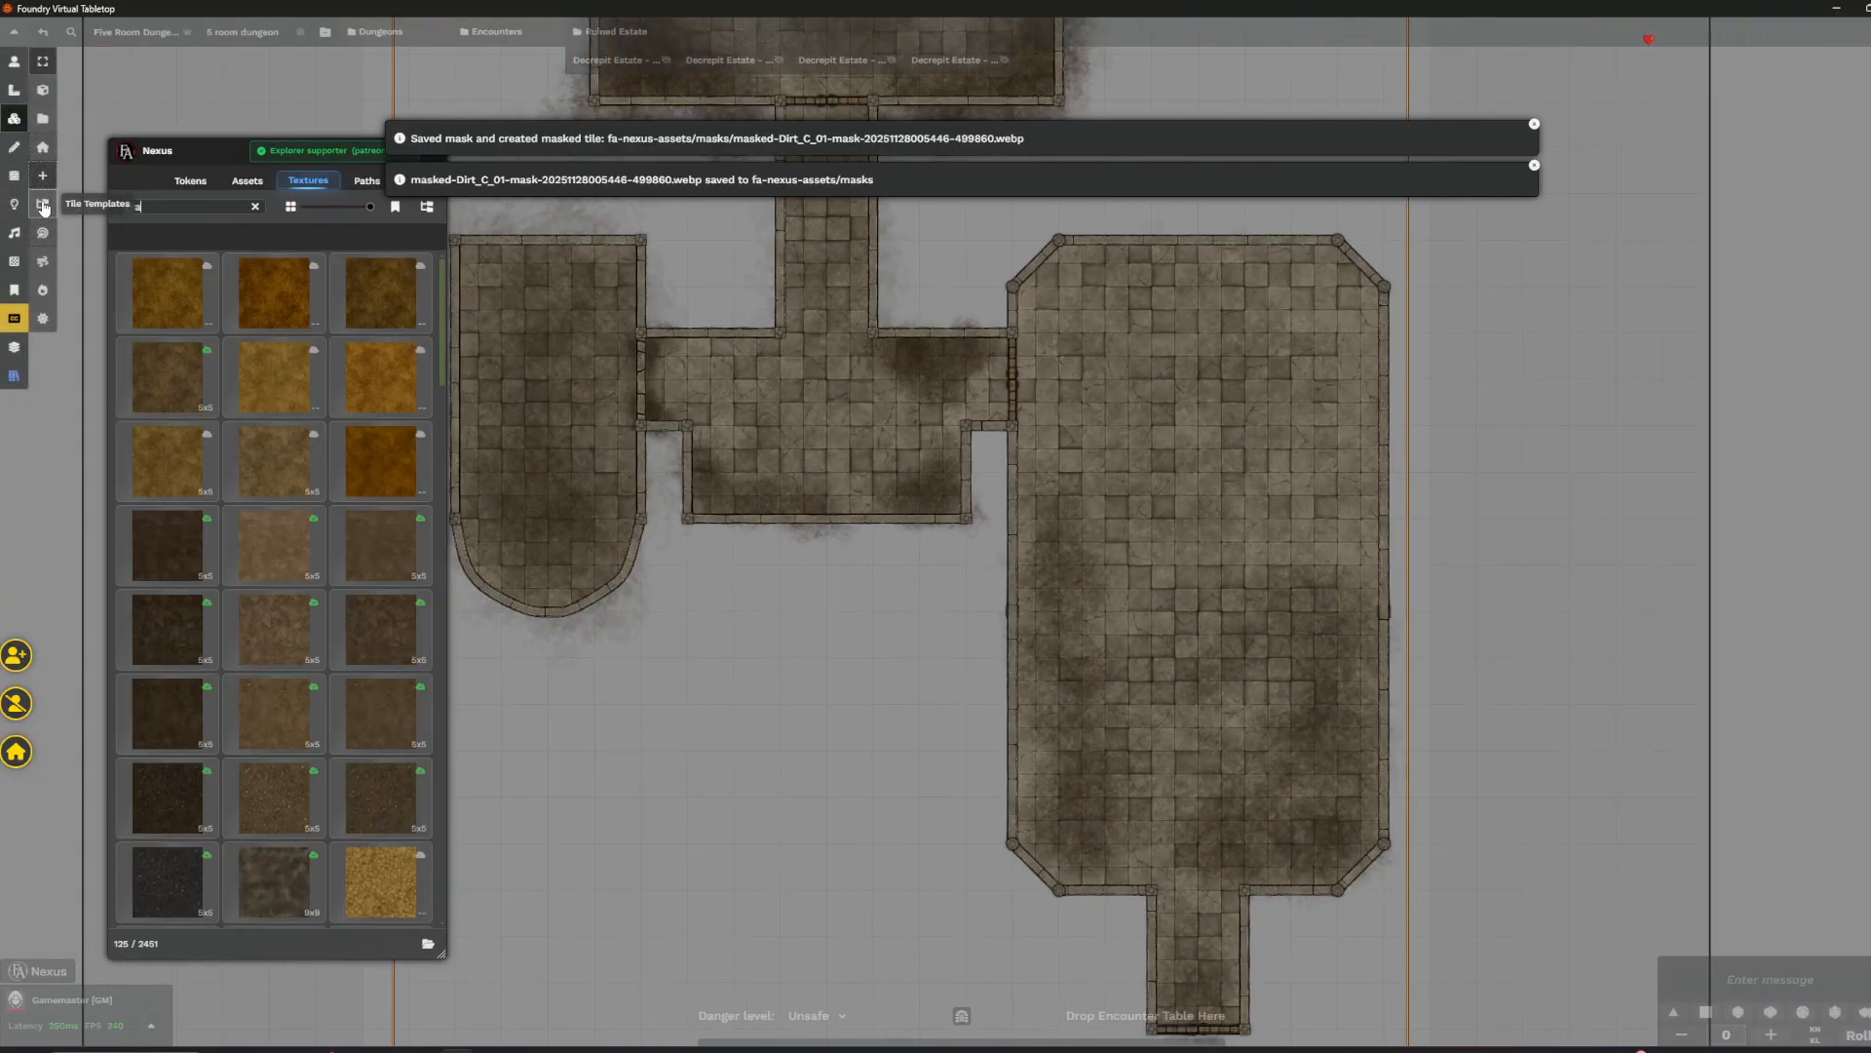
type("l")
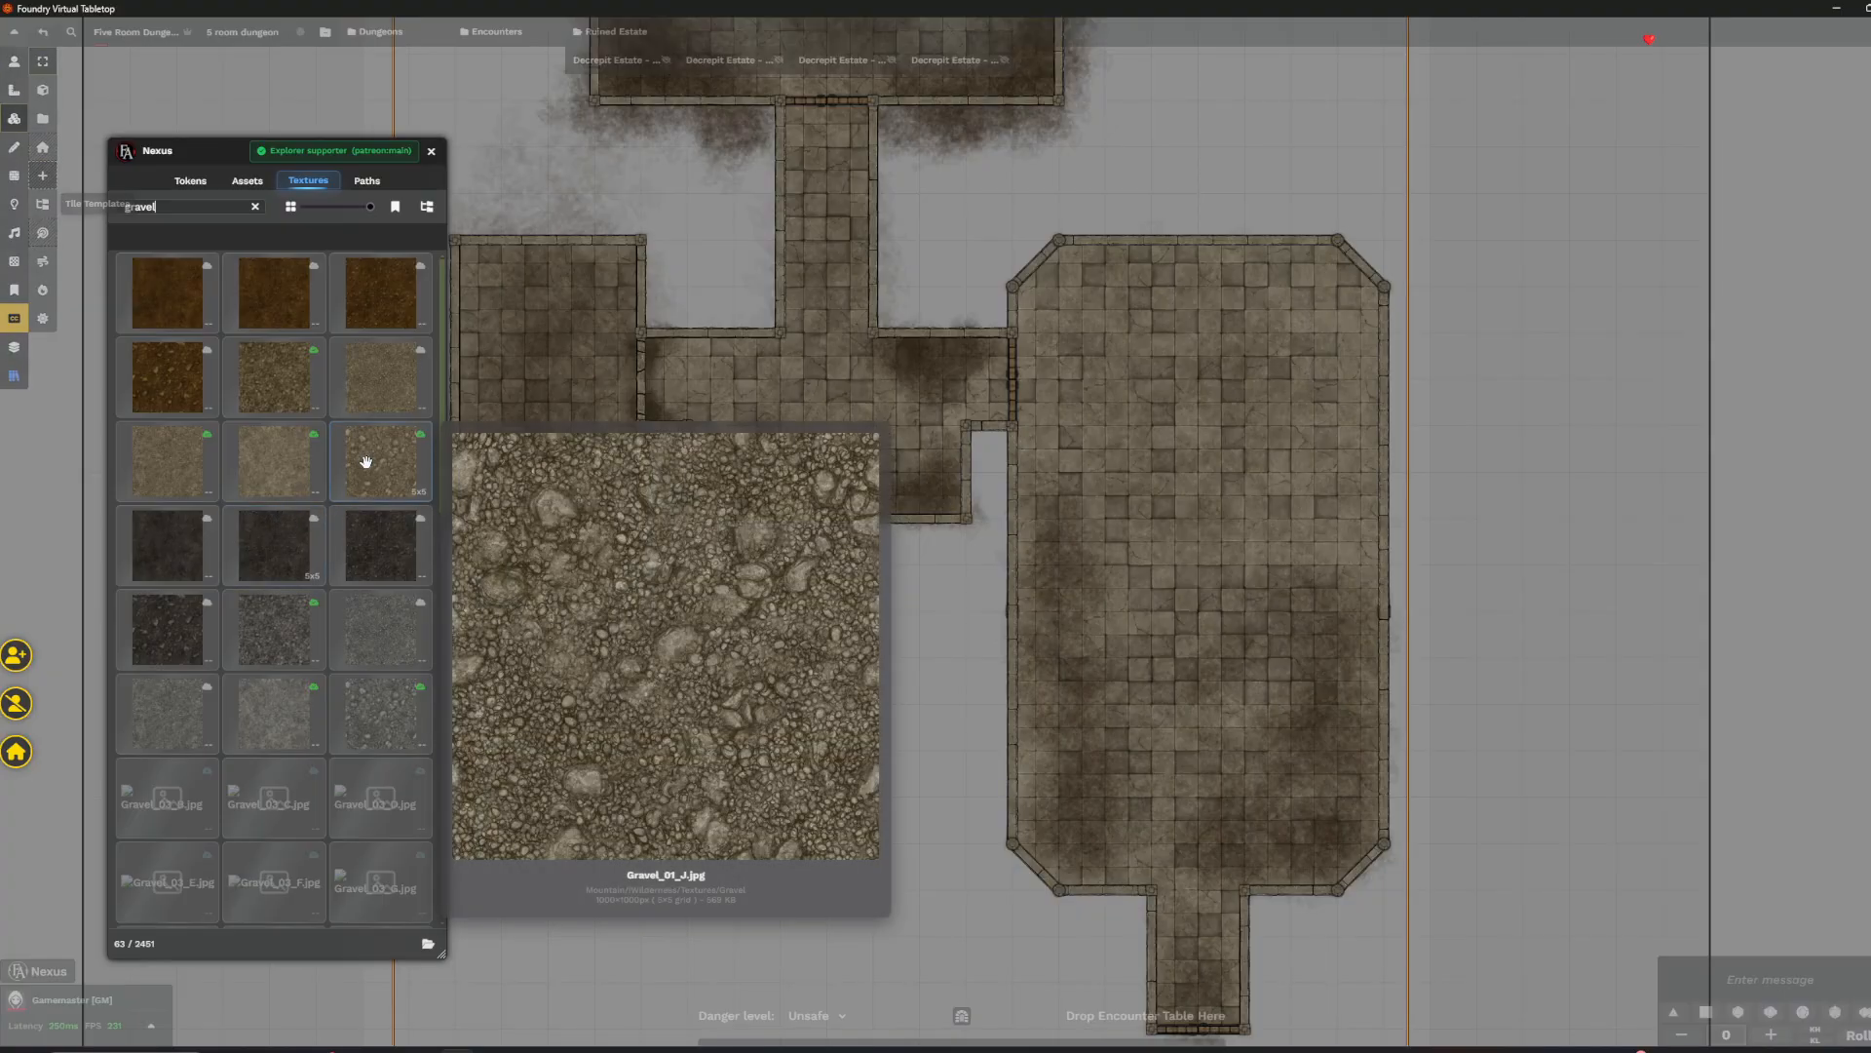
left_click(367, 461)
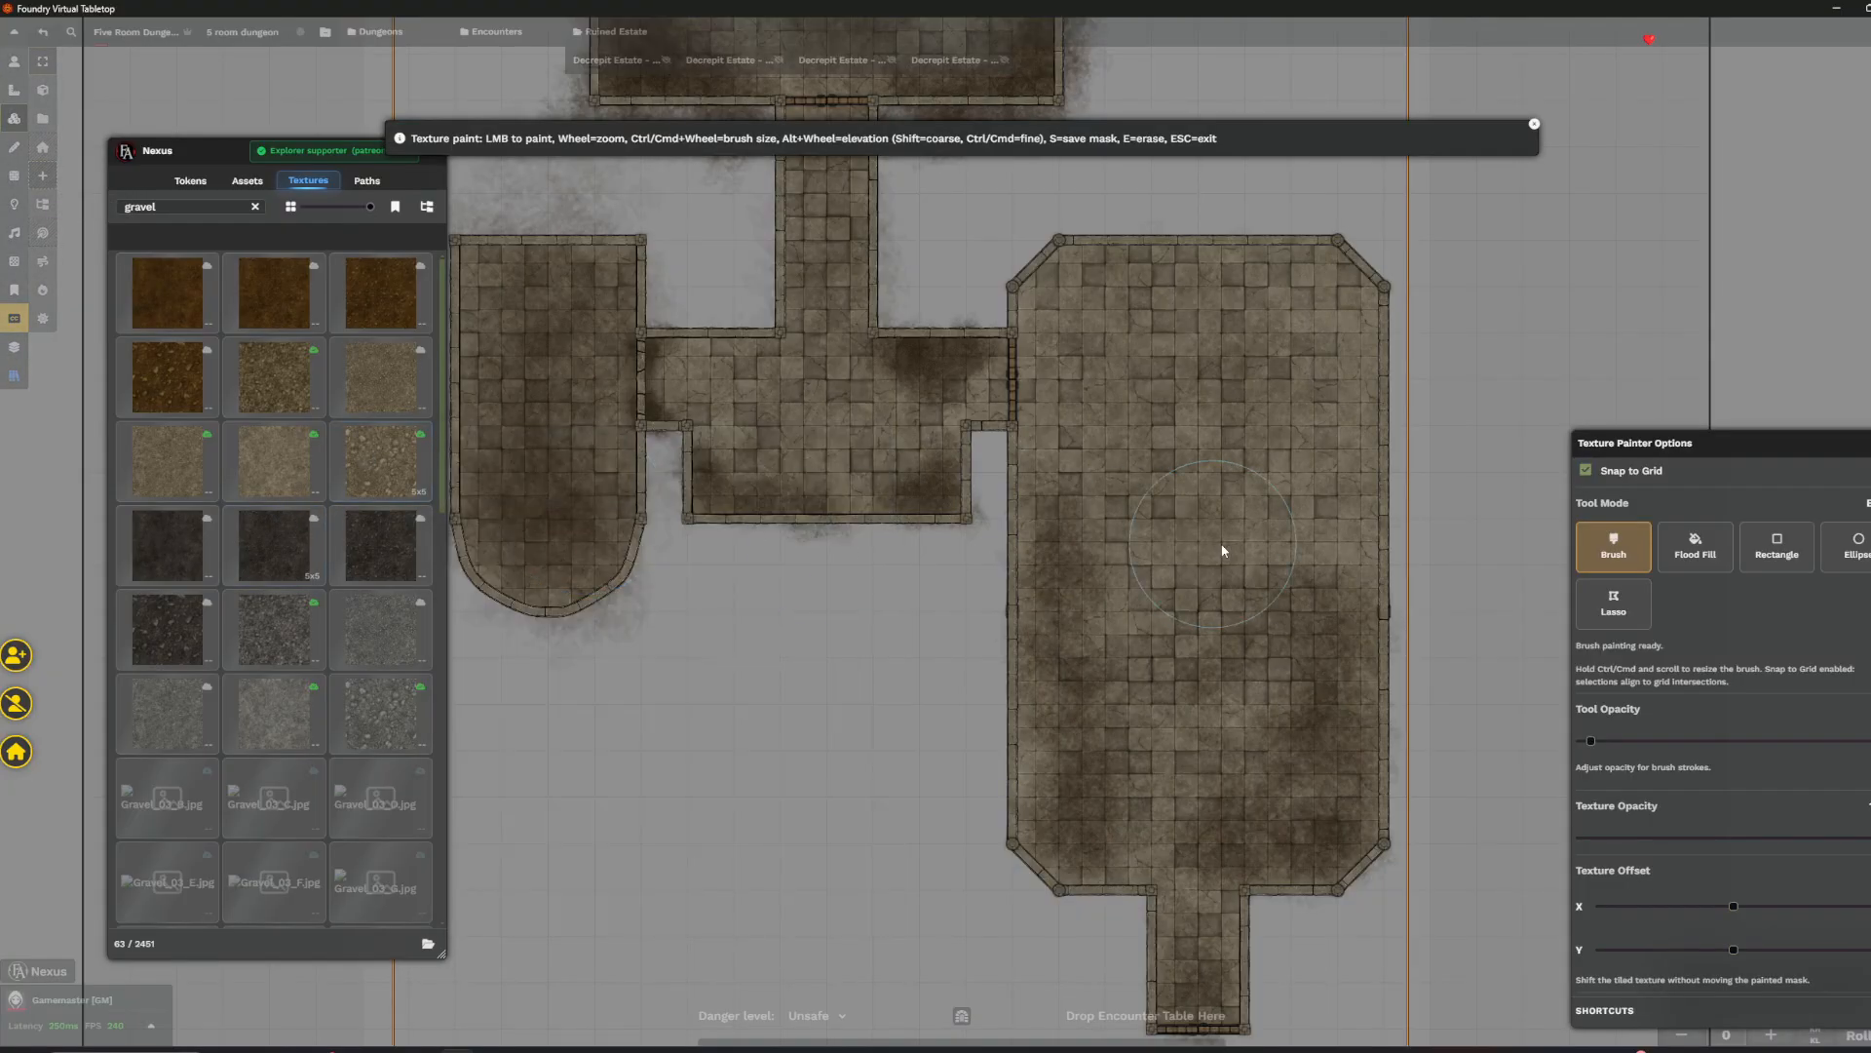
scroll(1273, 543, "up", 2)
scroll(1595, 742, "down", 1)
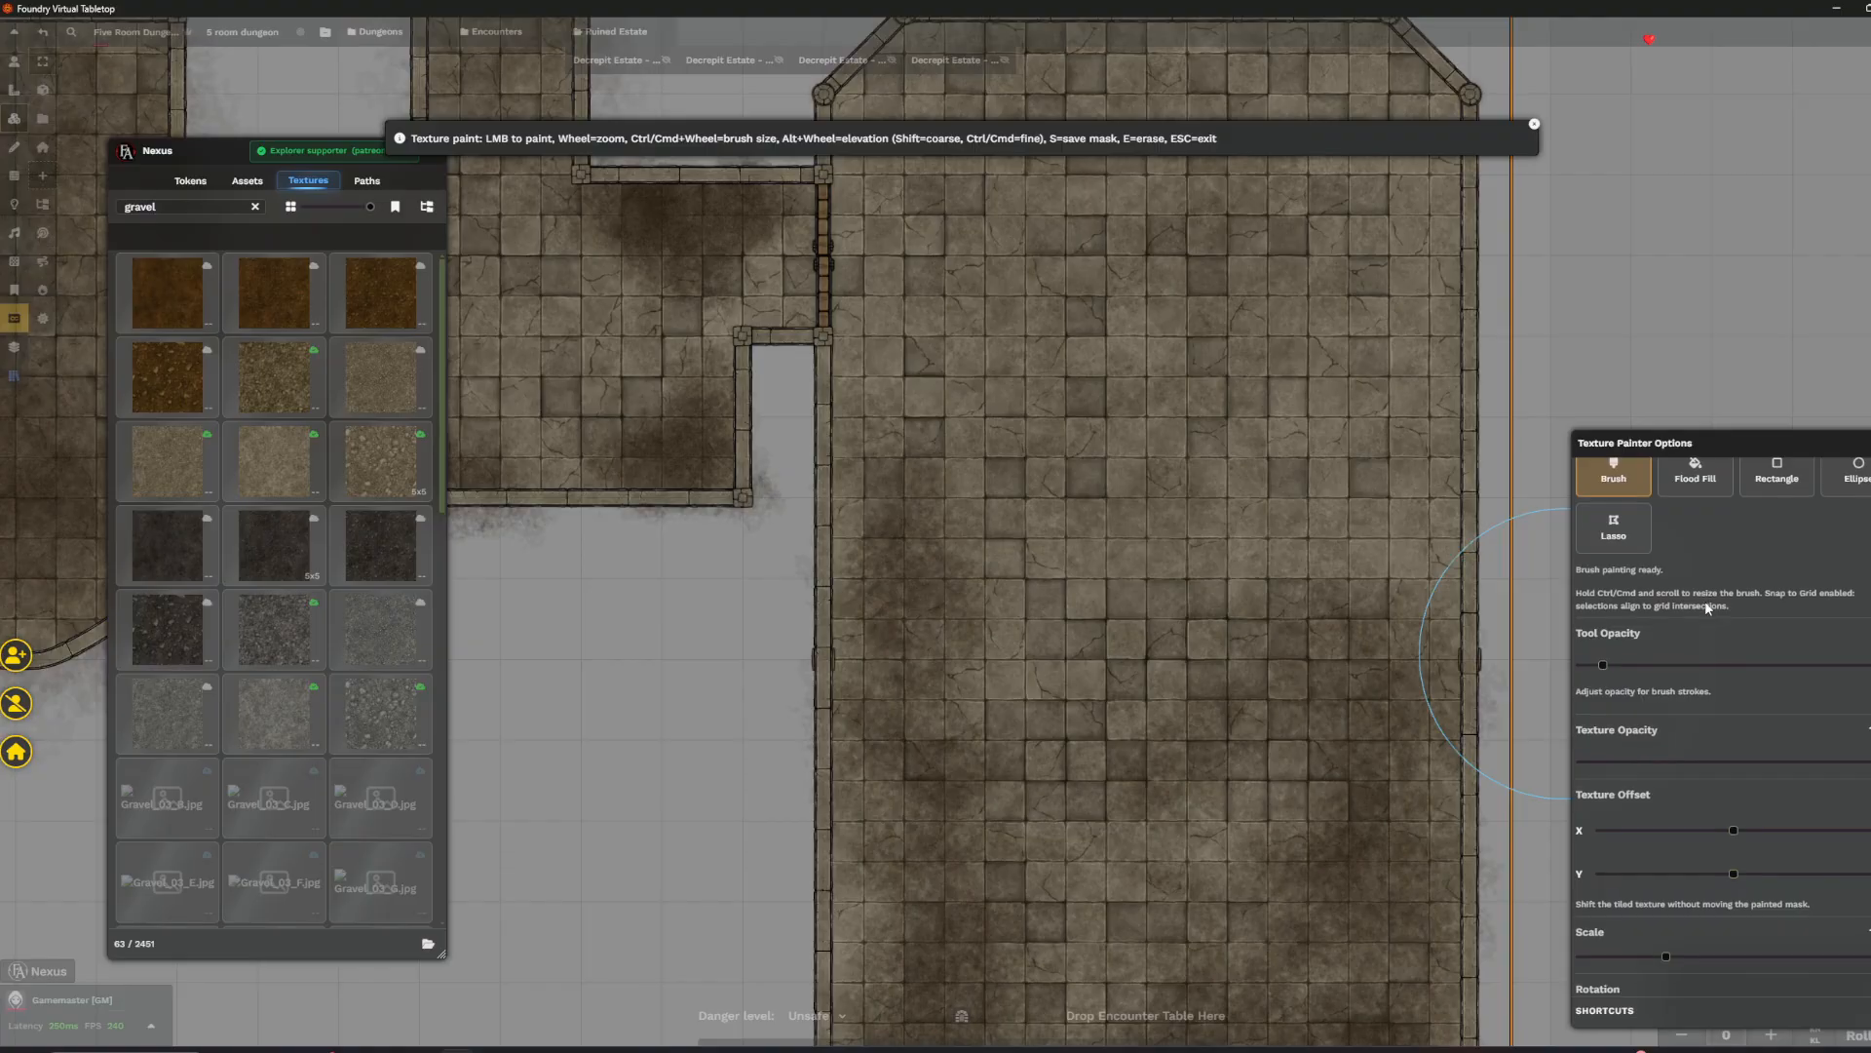
scroll(1677, 780, "down", 1)
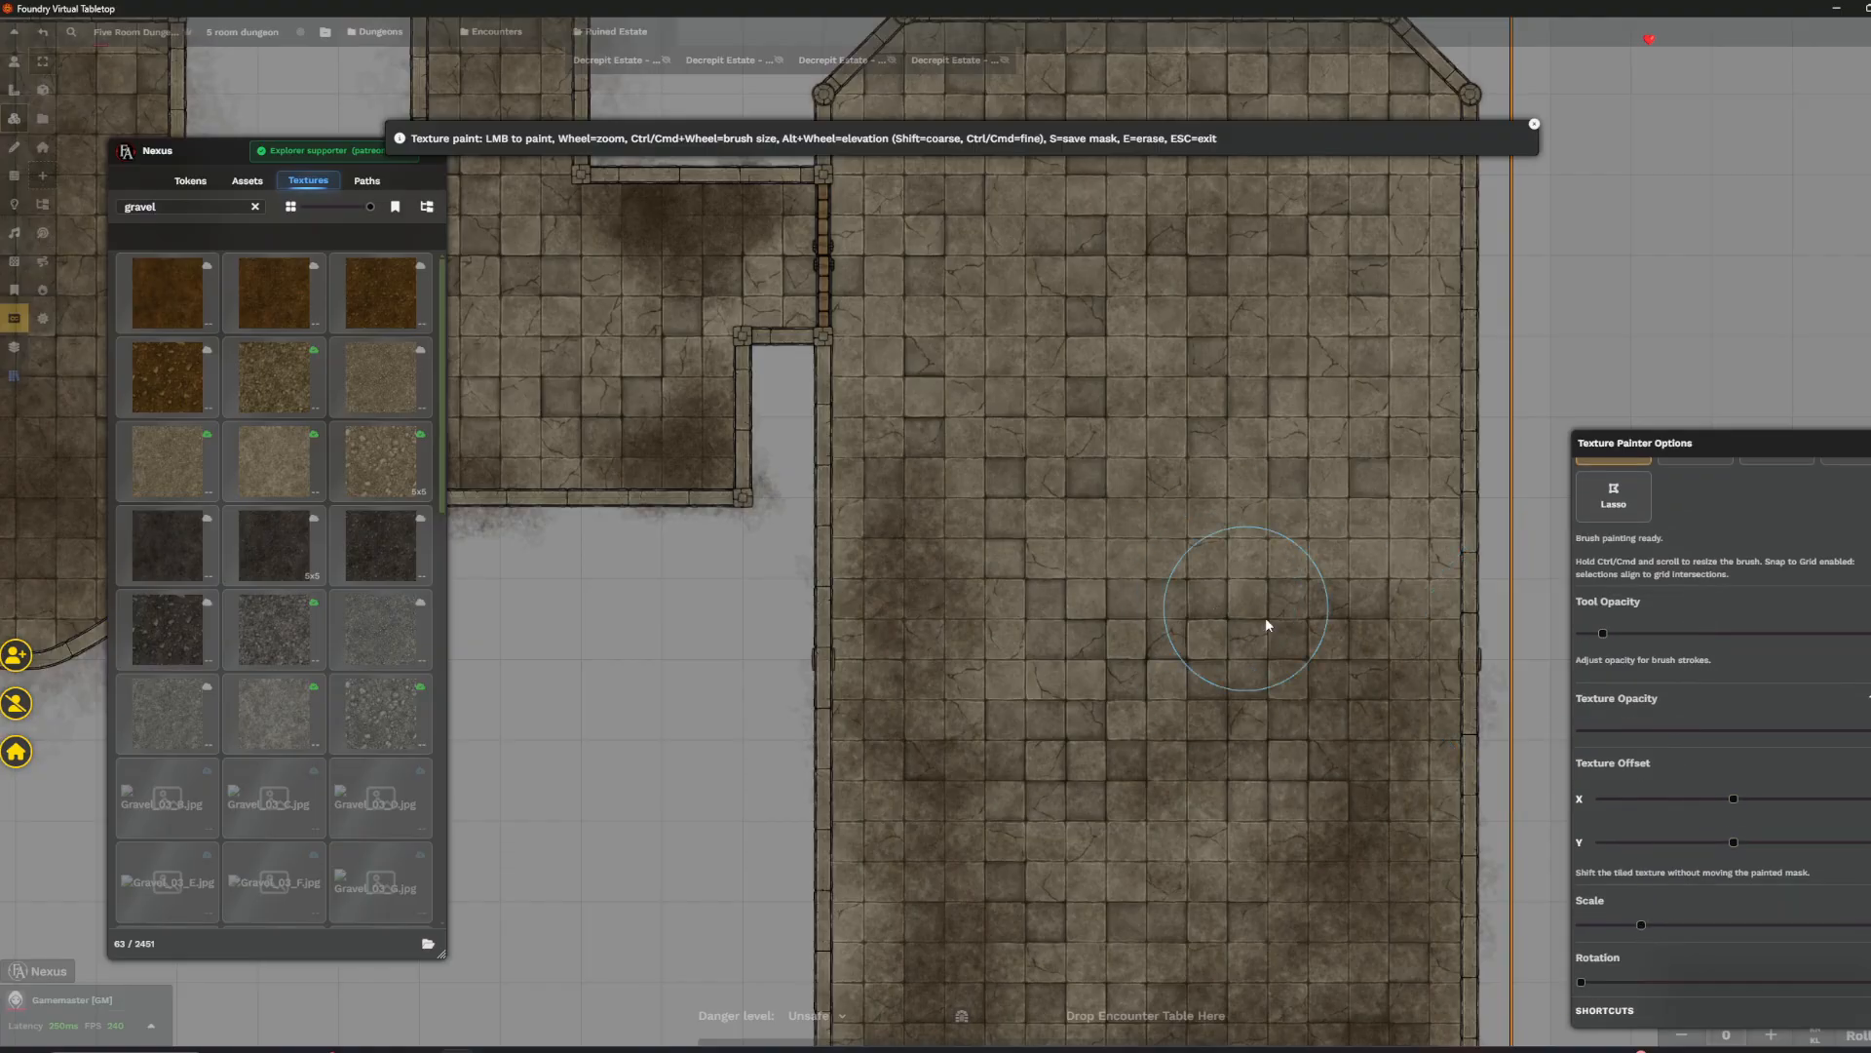
- Paint gravel into the large eastern chamber's southeastern corner and up along its eastern wall
left_click_drag(1467, 745, 1320, 585)
scroll(1319, 584, "up", 6)
mouse_move(1228, 454)
left_mouse_down()
mouse_move(1265, 234)
mouse_move(1256, 724)
mouse_move(1172, 883)
mouse_move(1079, 902)
mouse_move(1193, 879)
mouse_move(1212, 442)
mouse_move(1316, 222)
left_mouse_up()
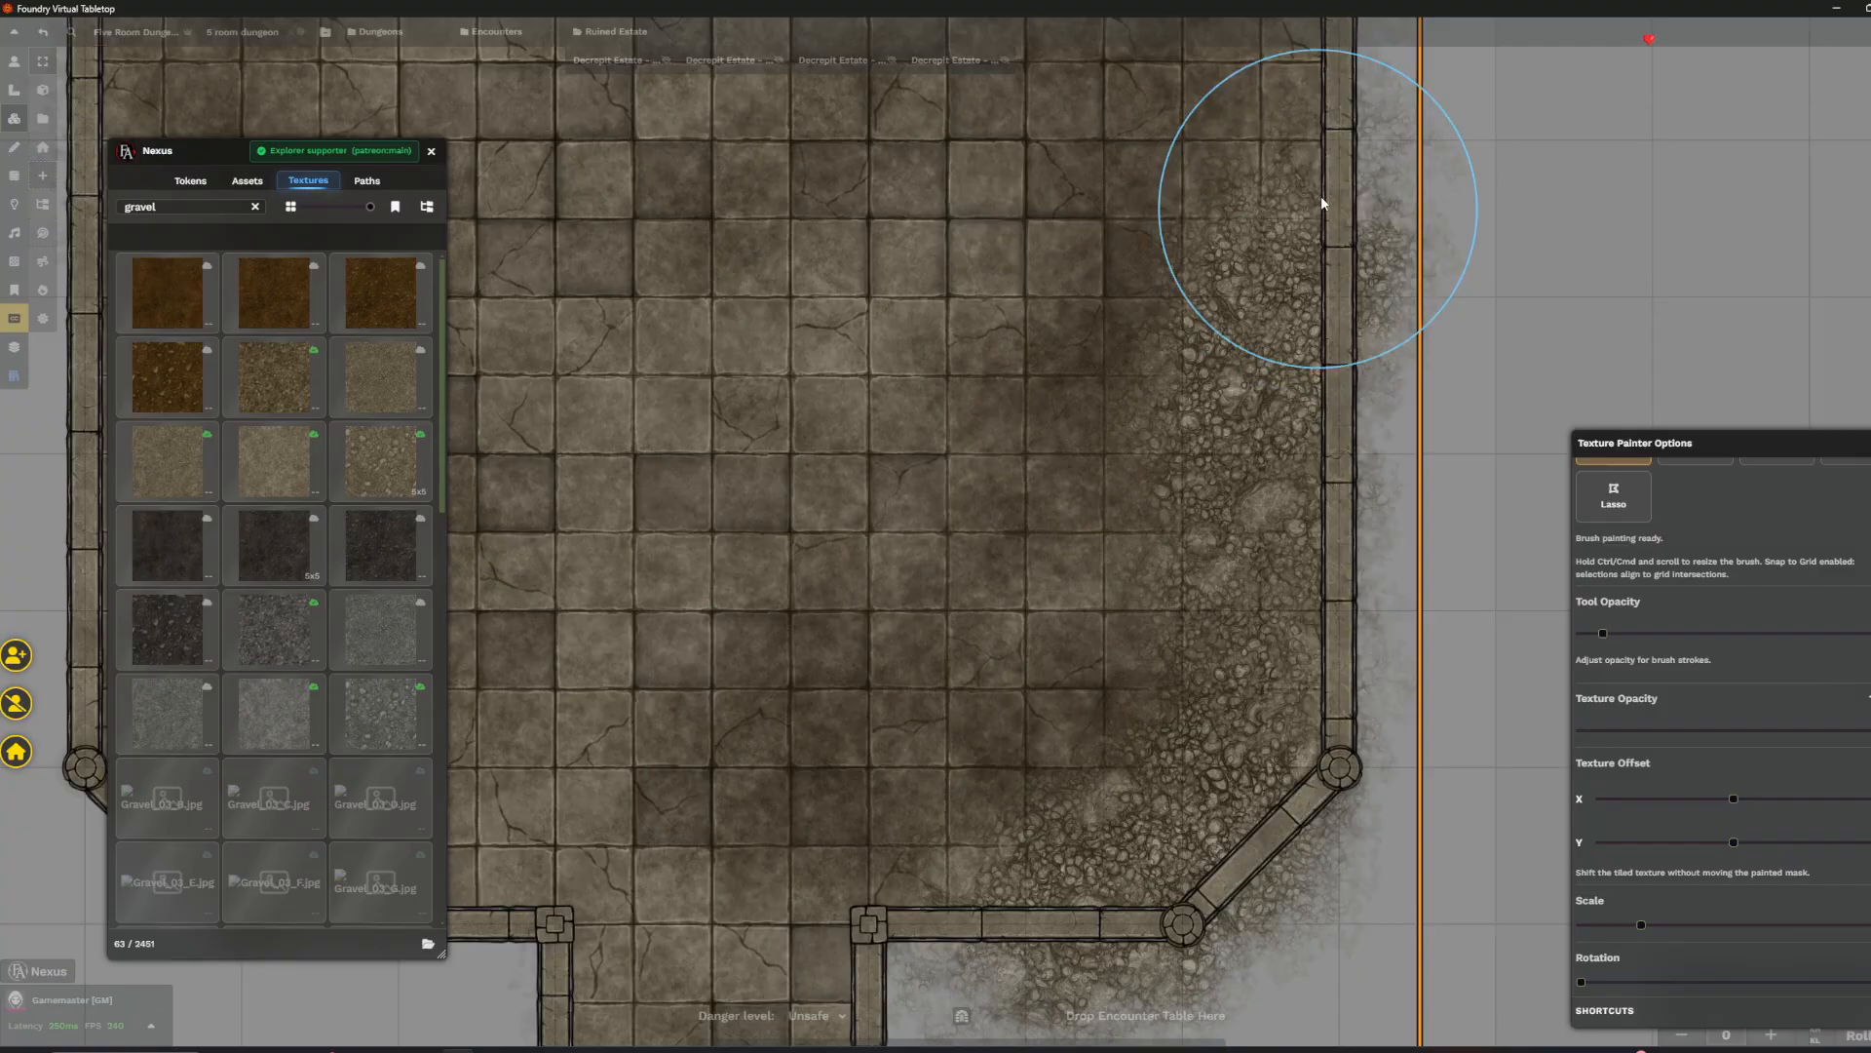
left_click_drag(1097, 476, 1392, 225)
- Paint gravel into the eastern chamber's southwestern corner and up along its western wall
mouse_move(673, 695)
left_mouse_down()
mouse_move(762, 784)
mouse_move(687, 803)
mouse_move(776, 764)
mouse_move(693, 722)
mouse_move(510, 530)
mouse_move(495, 455)
mouse_move(885, 826)
left_mouse_up()
scroll(804, 132, "down", 4)
left_click_drag(800, 434, 854, 650)
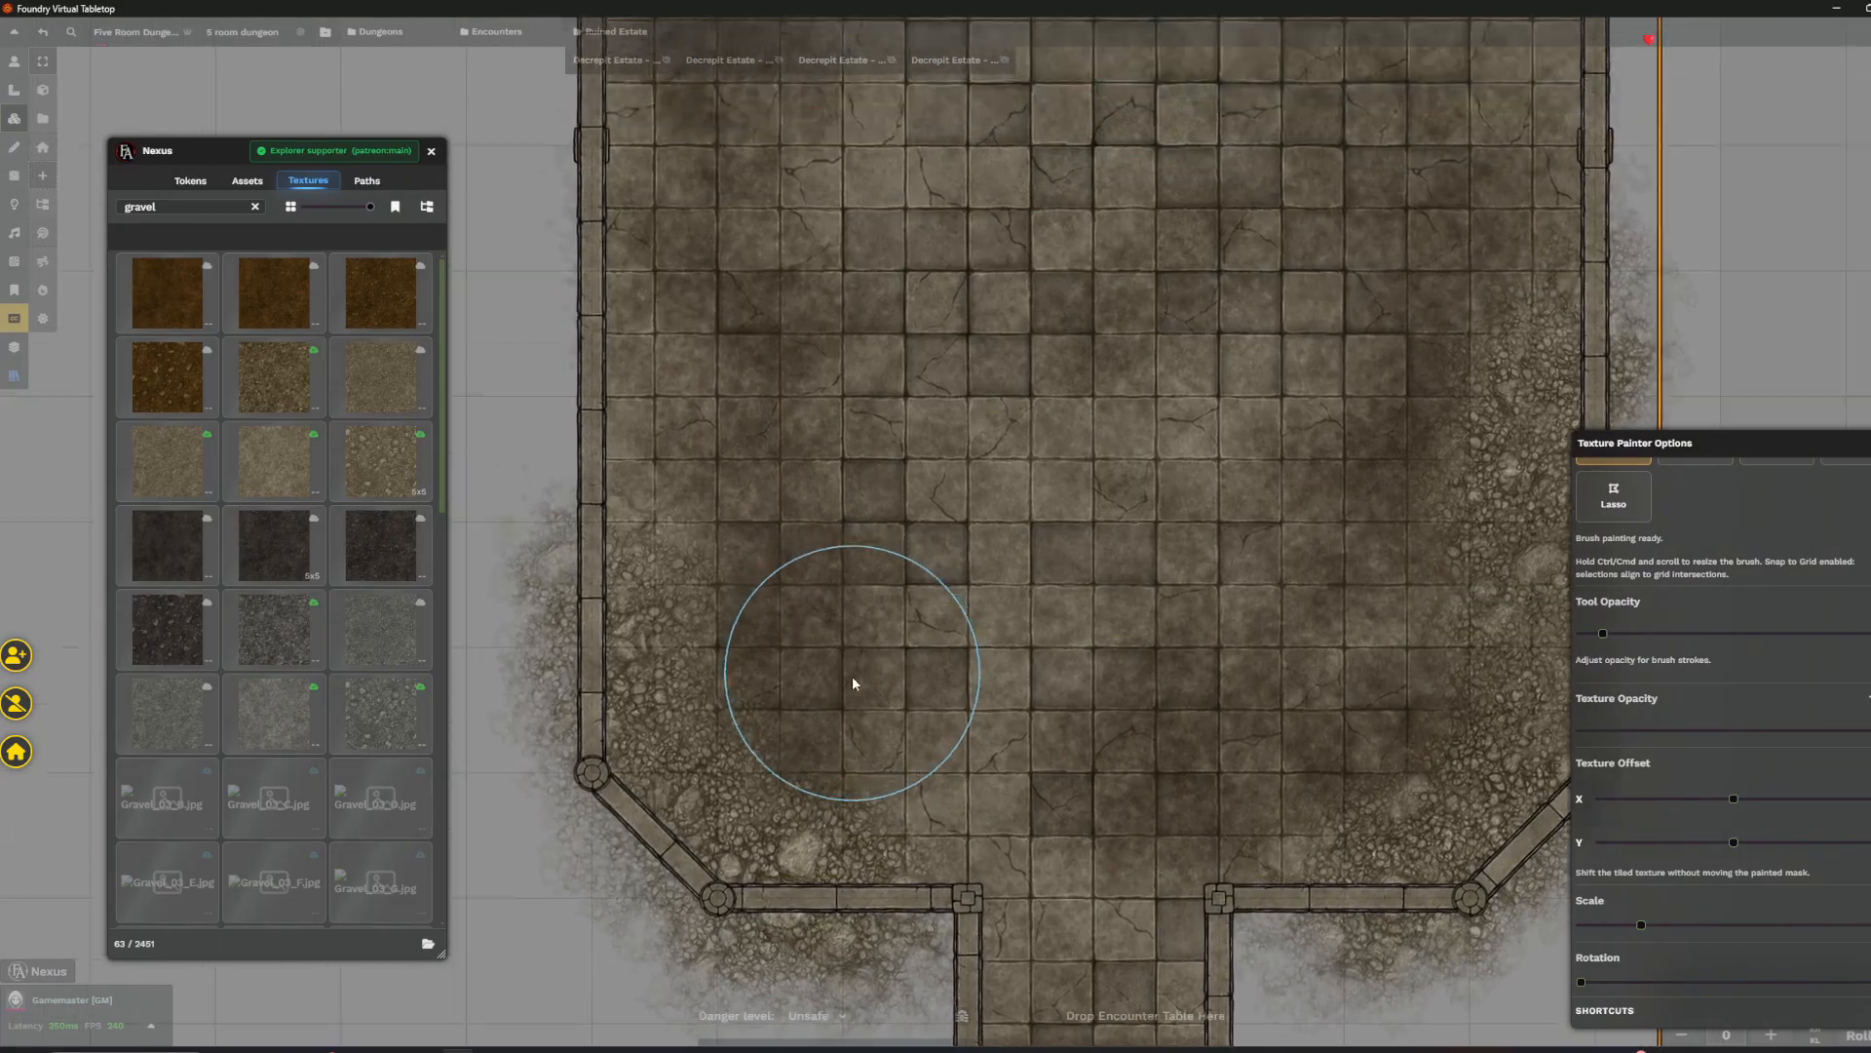
scroll(854, 650, "down", 9)
left_click_drag(900, 302, 873, 664)
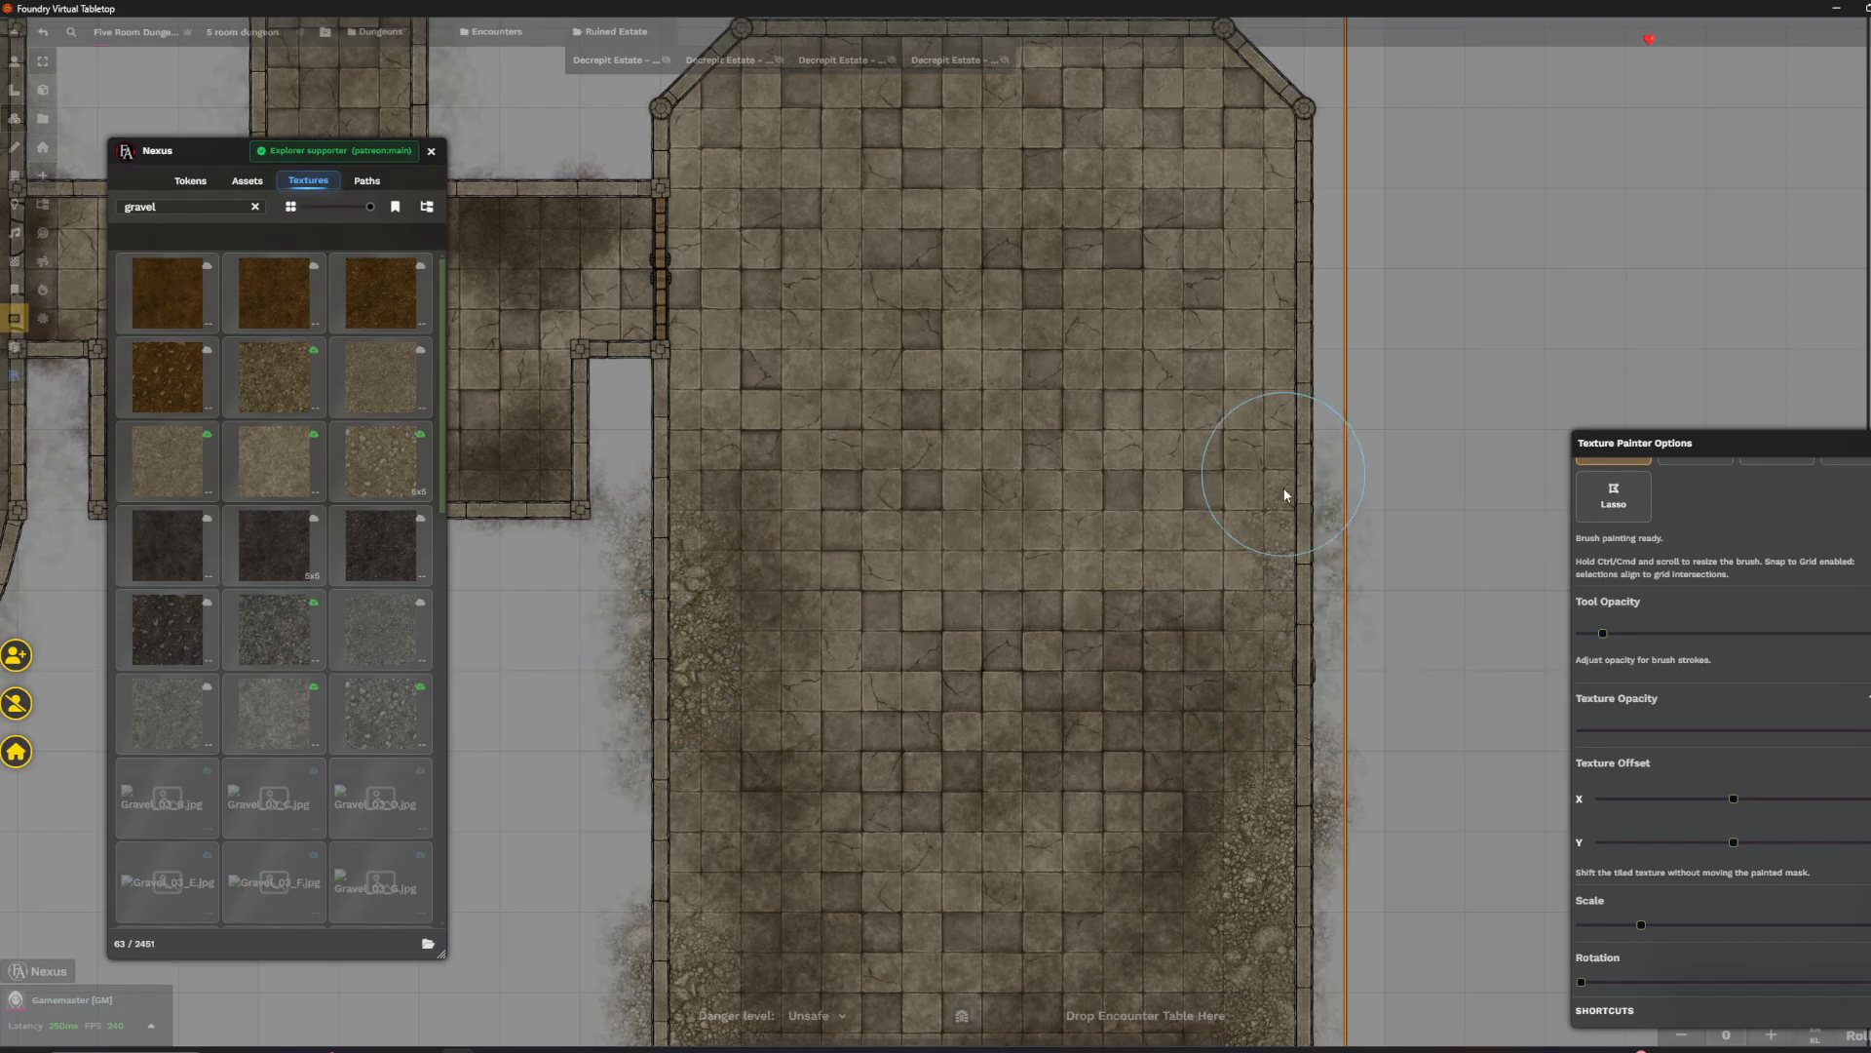
- Brush gravel along the eastern chamber's upper eastern wall and across its northern corners
left_click_drag(1299, 377, 1301, 337)
left_click_drag(1206, 318, 1254, 531)
left_click_drag(1180, 346, 1215, 344)
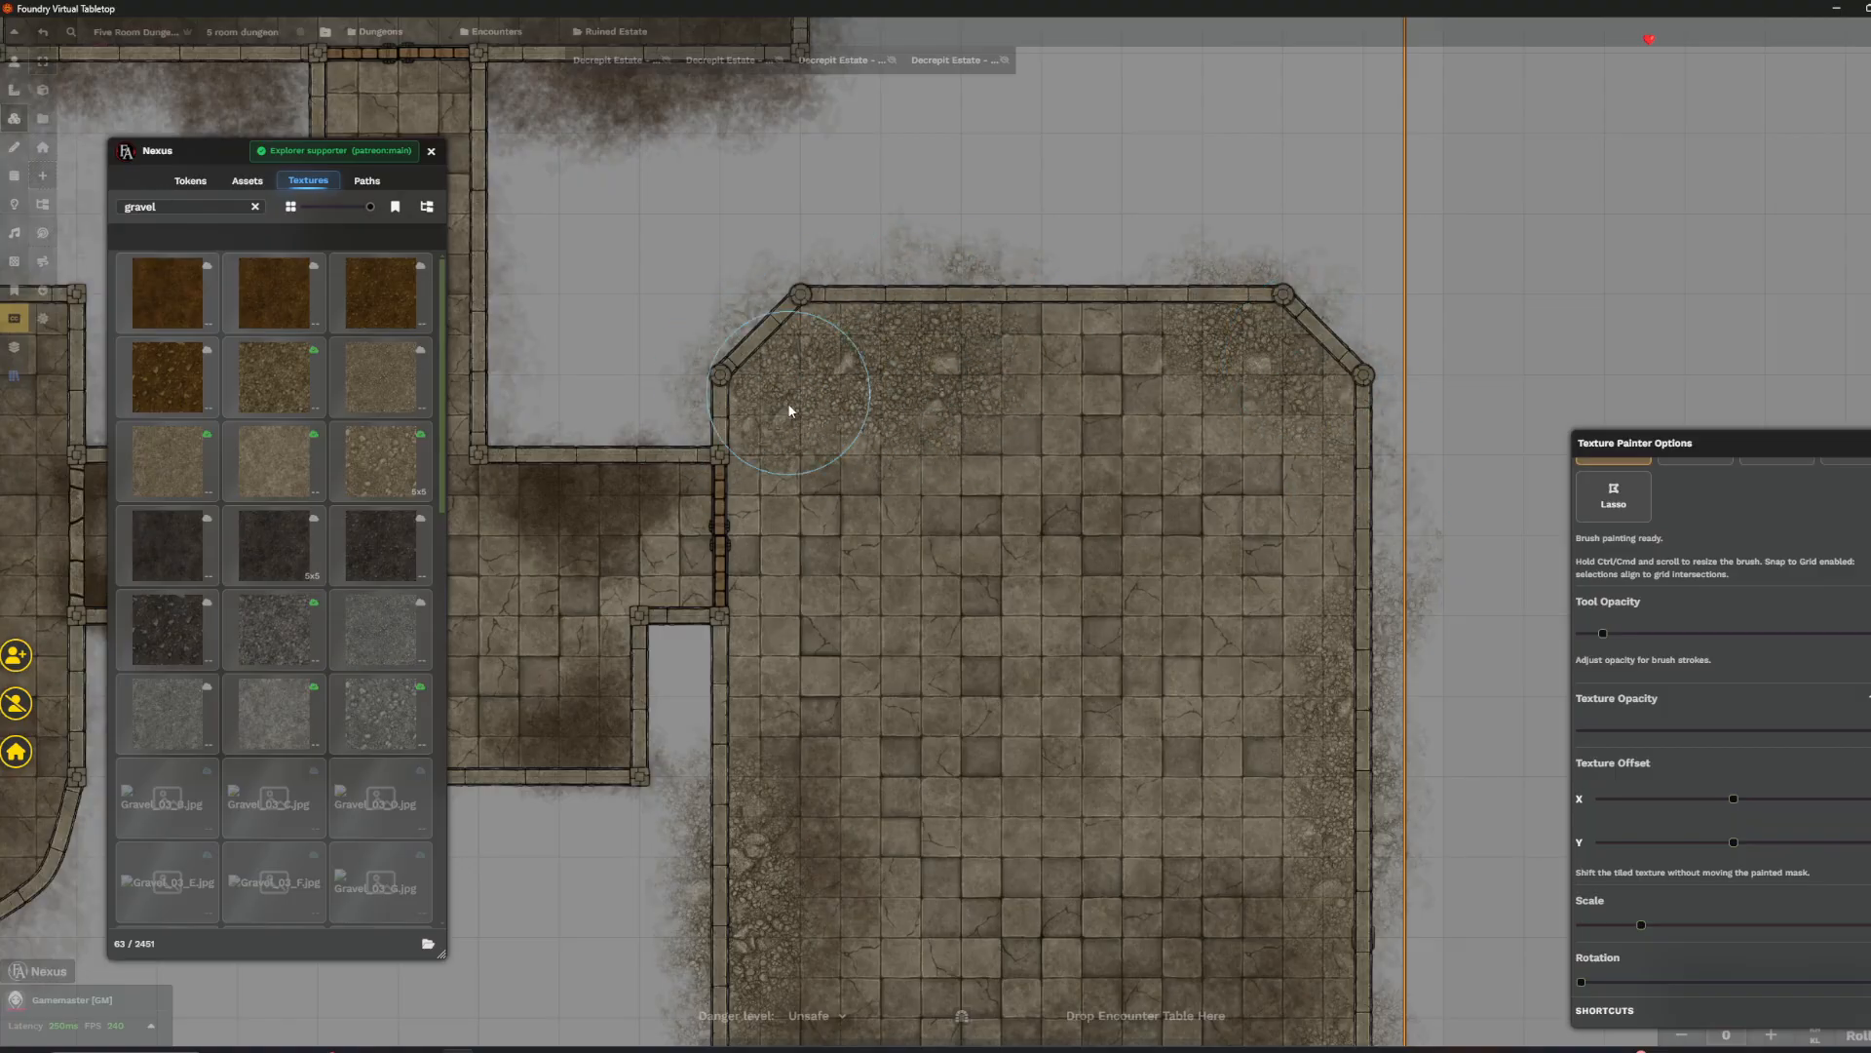
left_click_drag(809, 739, 848, 489)
- Paint gravel into the central room's southern corners and along the outside of its northern walls
scroll(850, 493, "down", 10)
left_click_drag(717, 483, 934, 616)
scroll(933, 616, "up", 15)
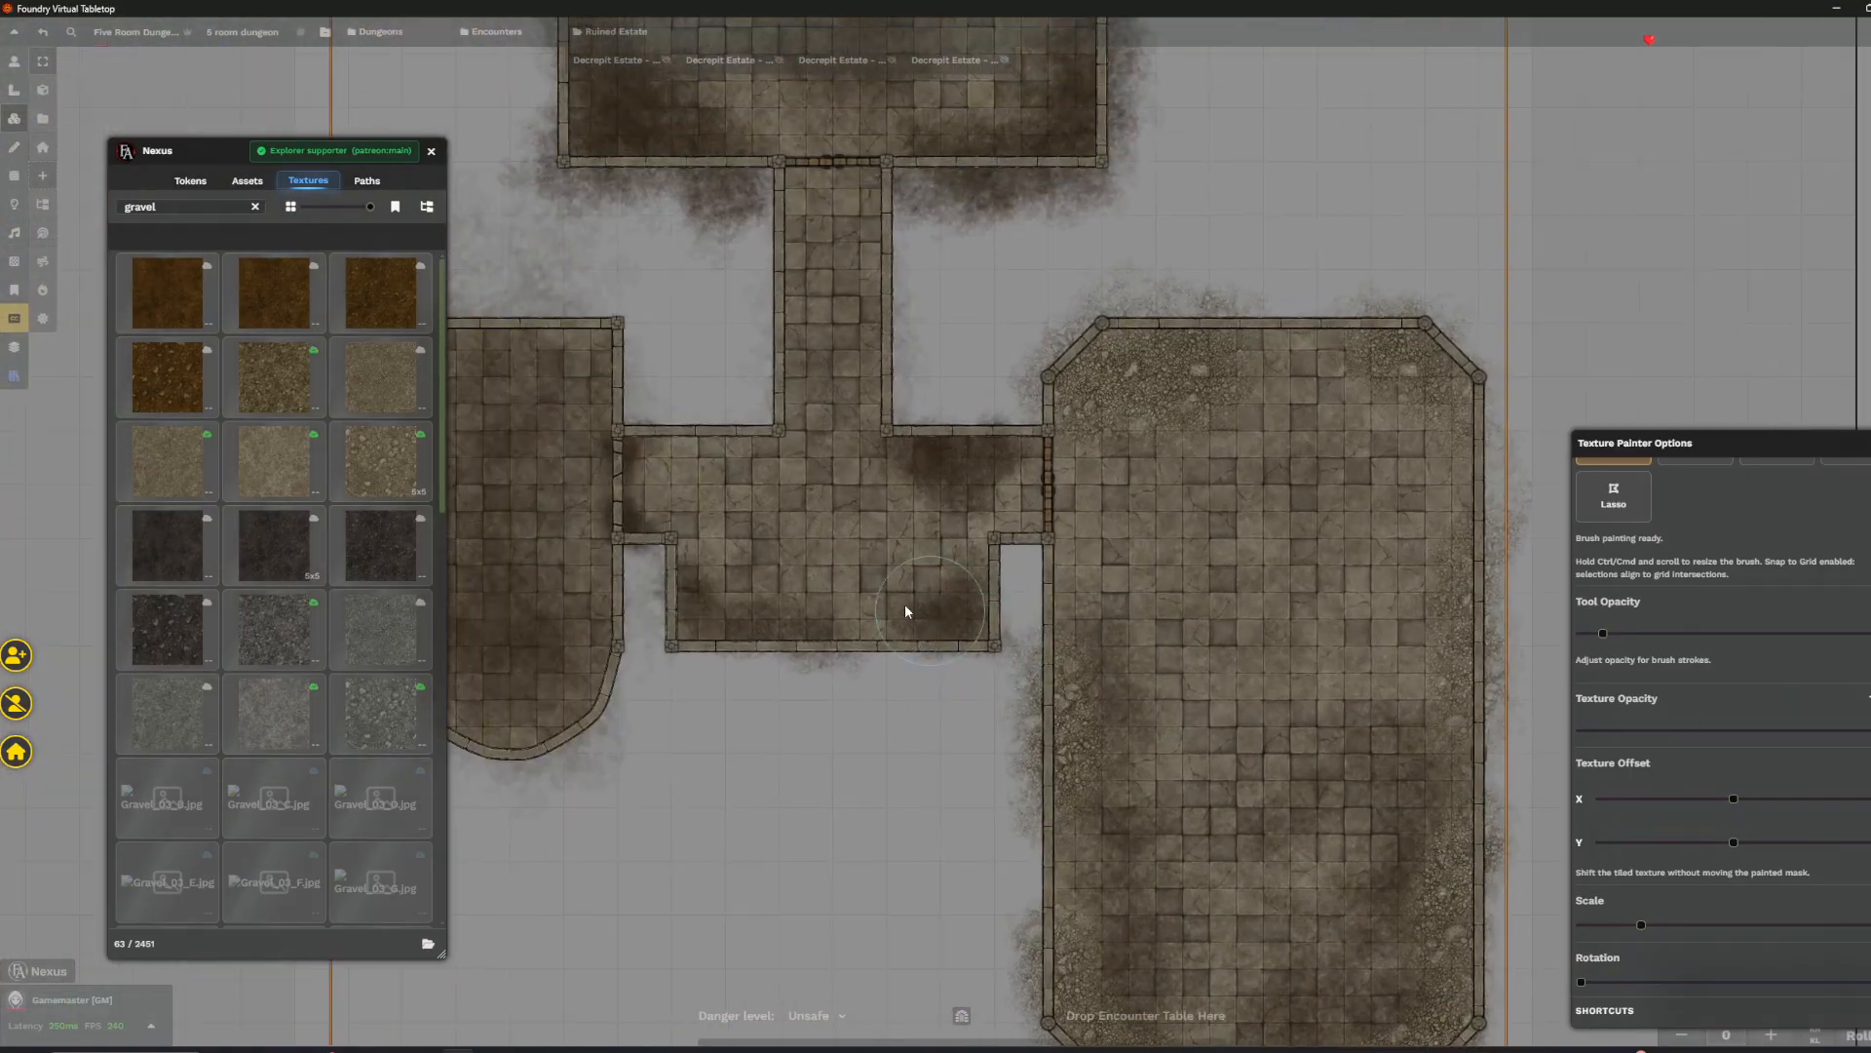
mouse_move(1025, 672)
left_mouse_down()
mouse_move(1062, 704)
mouse_move(979, 766)
left_mouse_up()
left_click_drag(881, 738, 1109, 753)
mouse_move(818, 760)
left_mouse_down()
mouse_move(600, 693)
mouse_move(859, 755)
left_mouse_up()
left_click_drag(1034, 552, 964, 766)
left_click_drag(1158, 410, 1208, 371)
mouse_move(636, 359)
left_mouse_down()
mouse_move(888, 389)
mouse_move(879, 471)
mouse_move(905, 429)
mouse_move(1002, 408)
left_mouse_up()
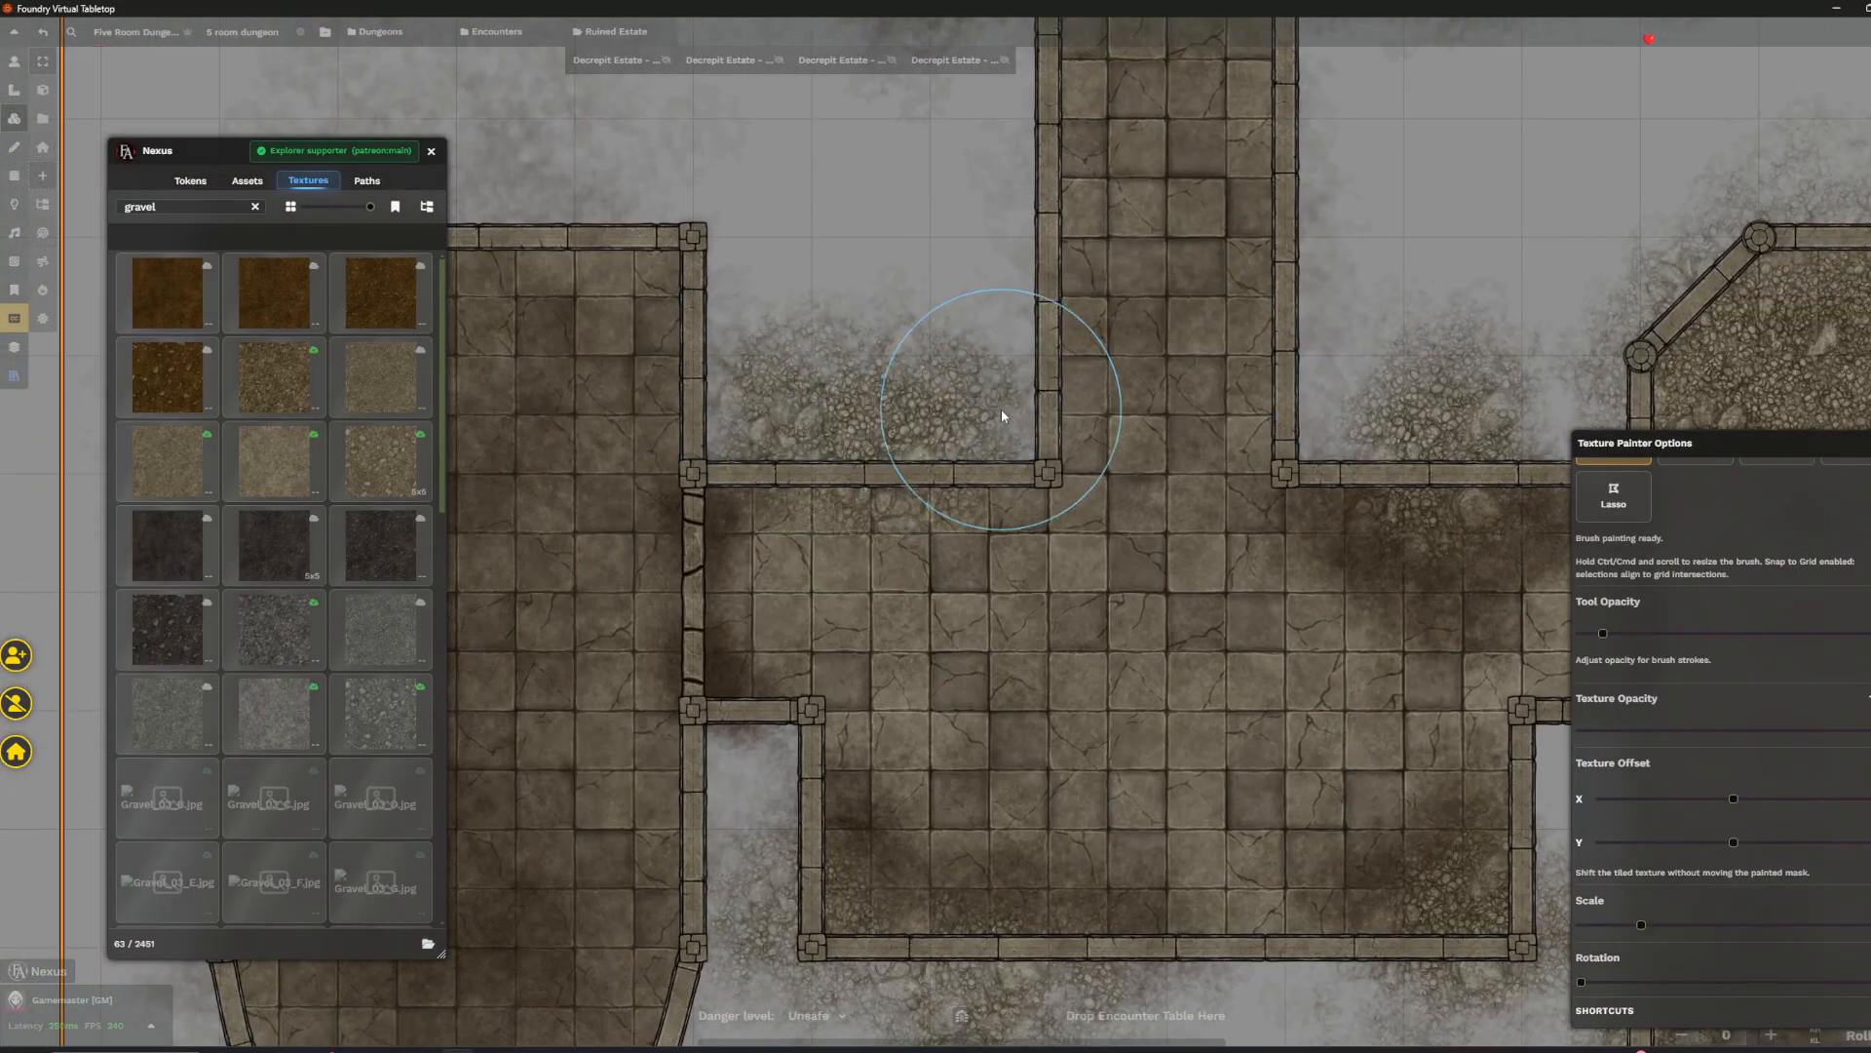
- Paint gravel along the western chamber's northern wall and around its curved southern end
left_click_drag(714, 350, 1168, 360)
left_click_drag(917, 314, 897, 211)
mouse_move(664, 197)
left_mouse_down()
mouse_move(699, 164)
mouse_move(1085, 172)
left_mouse_up()
left_click_drag(739, 519, 768, 287)
mouse_move(624, 546)
left_mouse_down()
mouse_move(678, 603)
mouse_move(717, 774)
mouse_move(848, 873)
mouse_move(998, 852)
mouse_move(924, 882)
left_mouse_up()
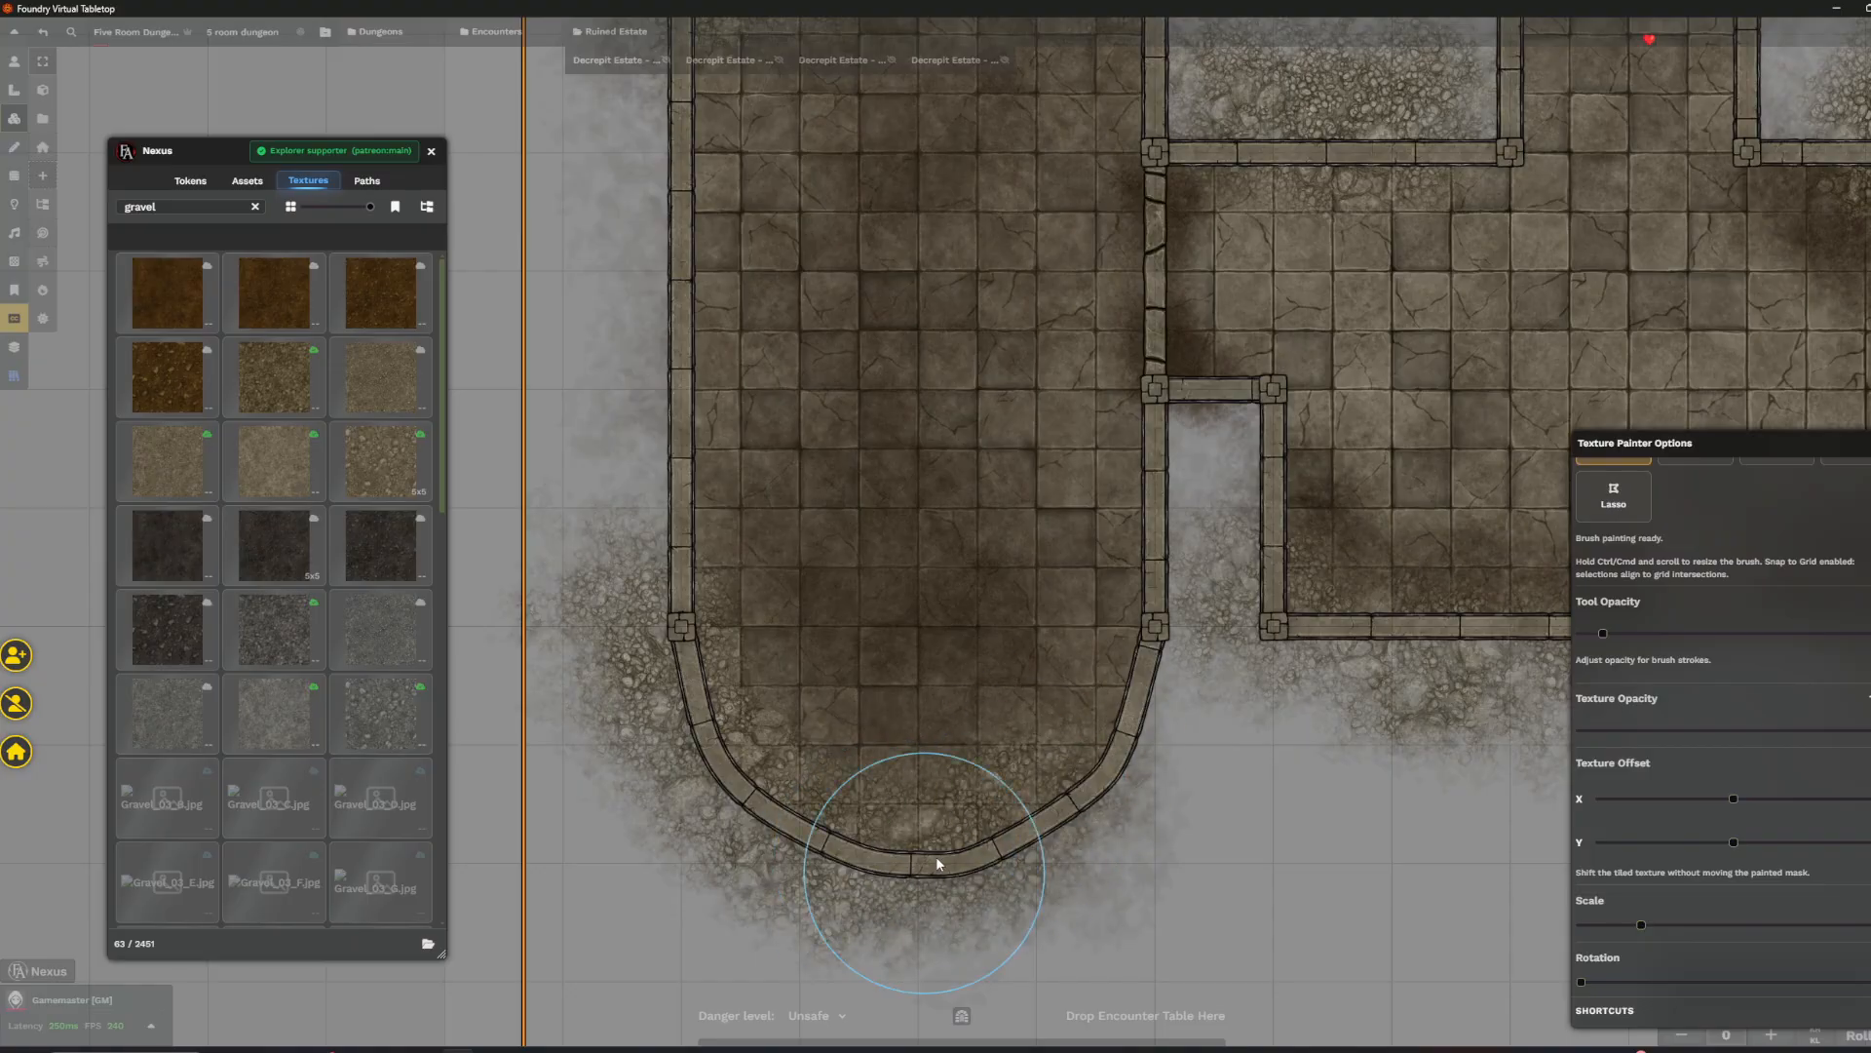
left_click_drag(1130, 715, 954, 824)
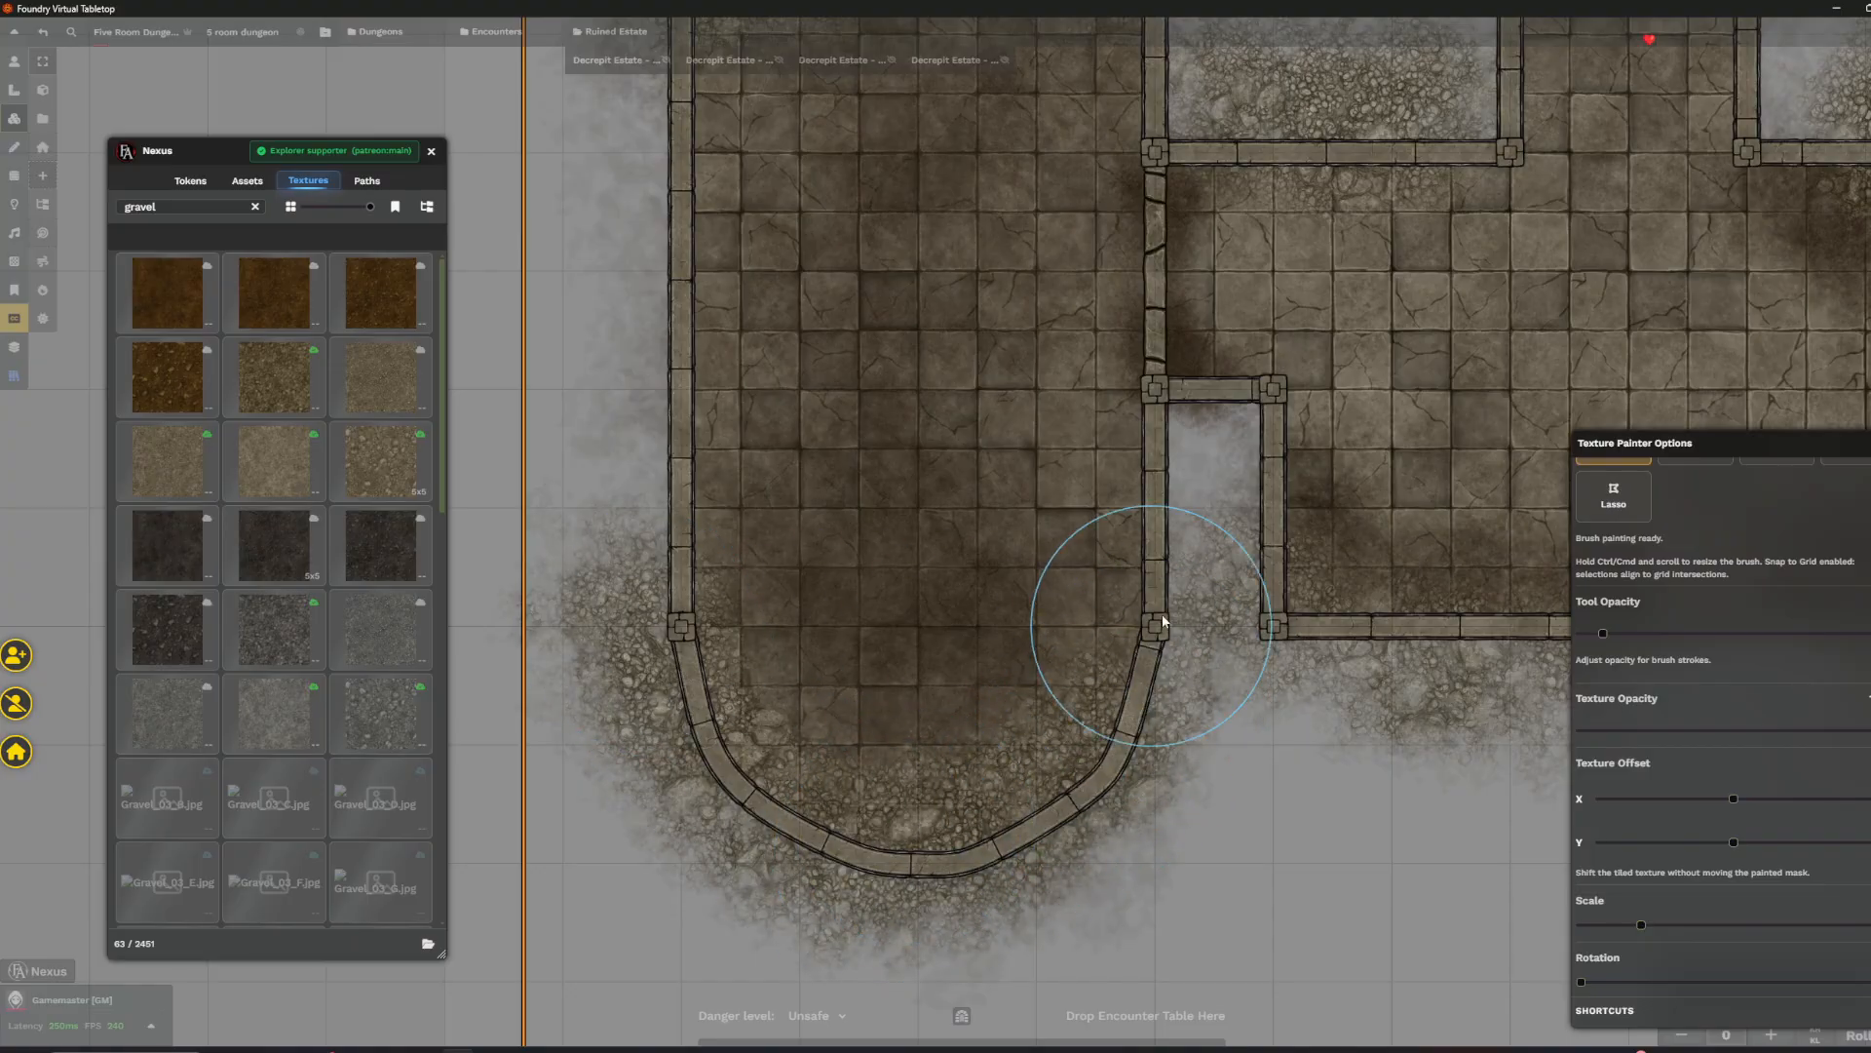
- Paint gravel into the southeastern and southwestern corners of the large northern room
scroll(1121, 566, "down", 5)
scroll(960, 473, "up", 5)
mouse_move(1031, 552)
left_mouse_down()
mouse_move(1300, 499)
mouse_move(1345, 354)
left_mouse_up()
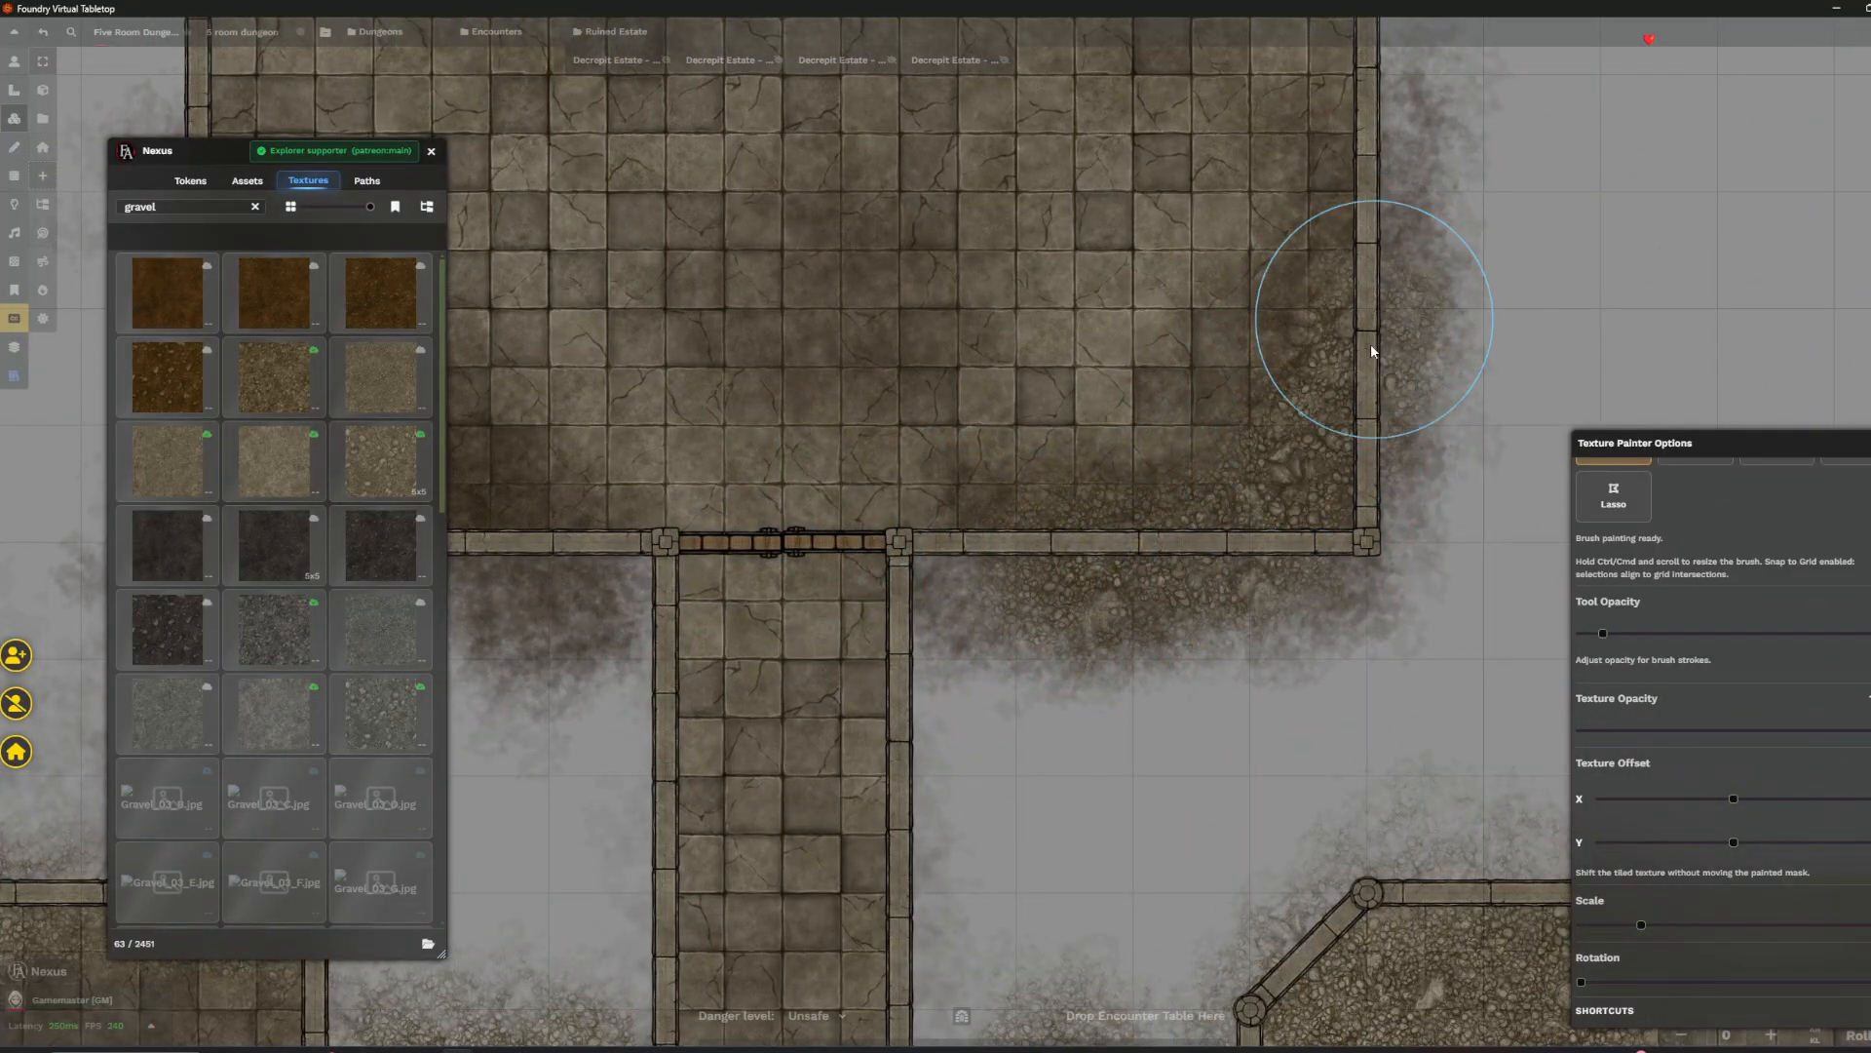
left_click_drag(921, 423, 1209, 452)
left_click_drag(659, 593, 576, 489)
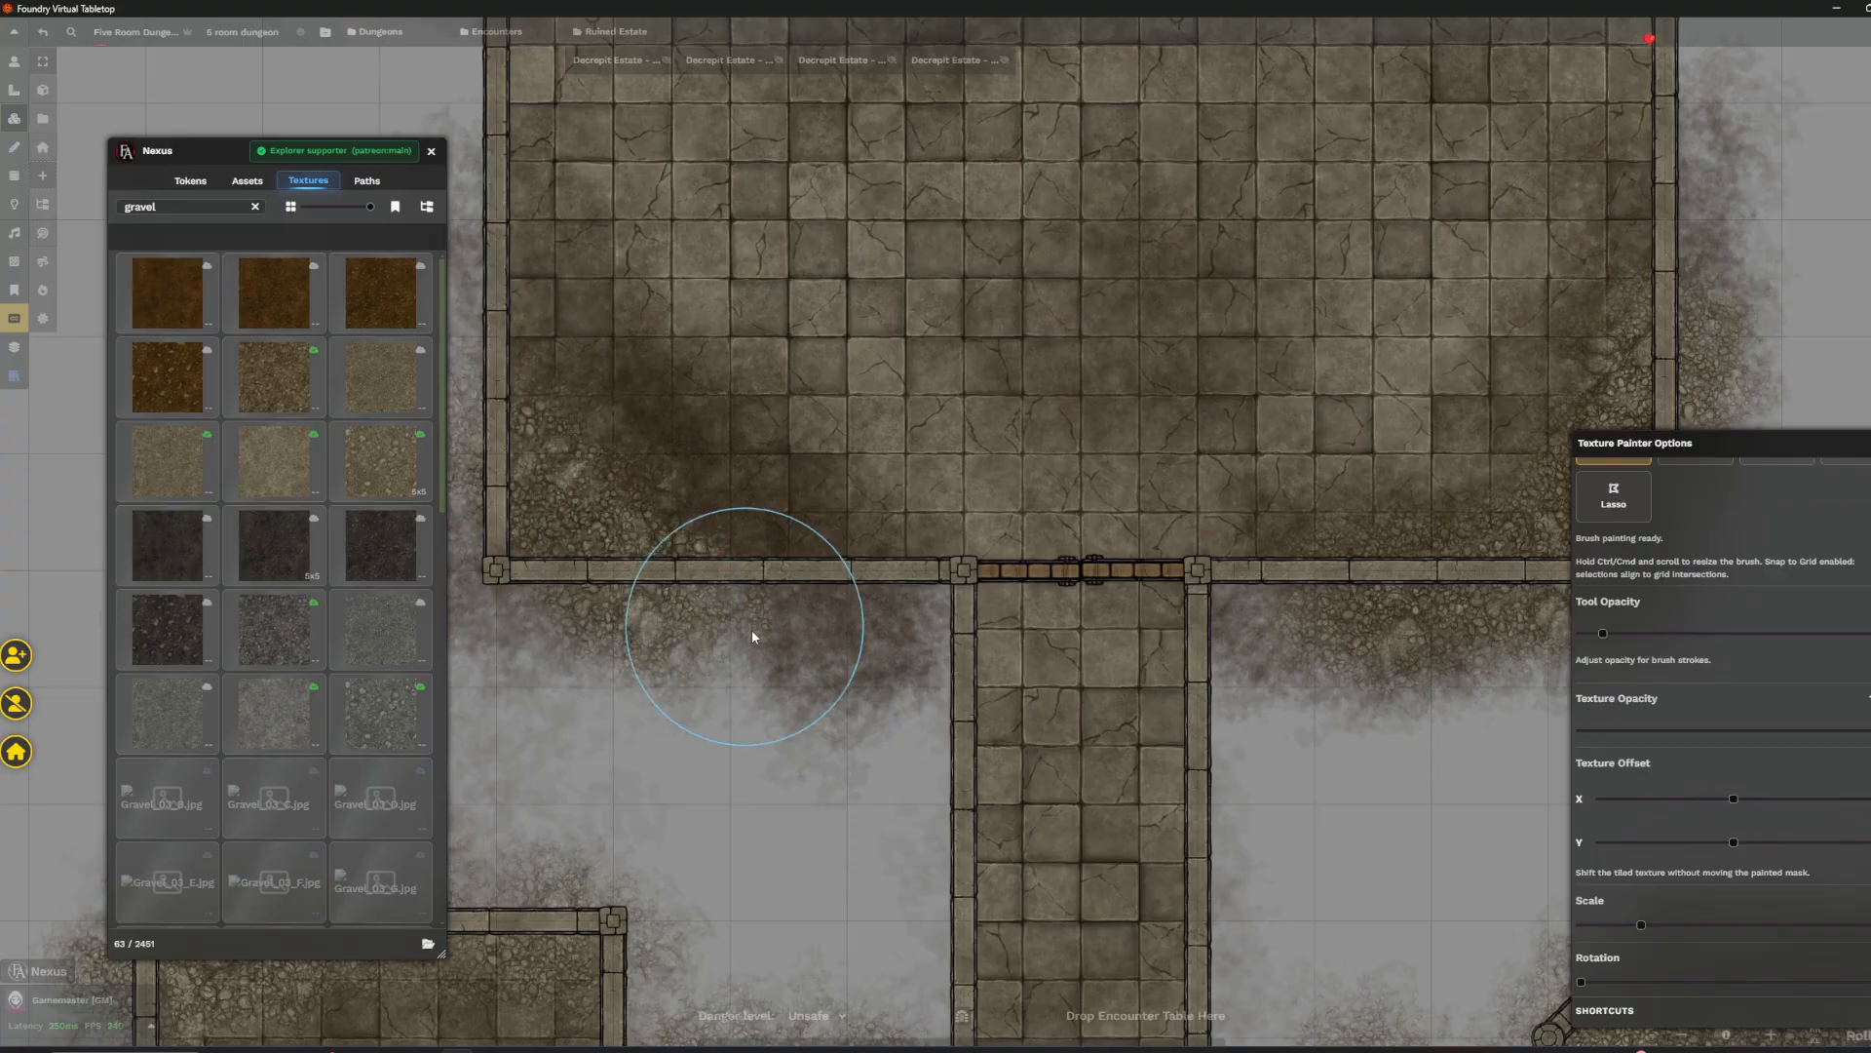
scroll(528, 488, "up", 3)
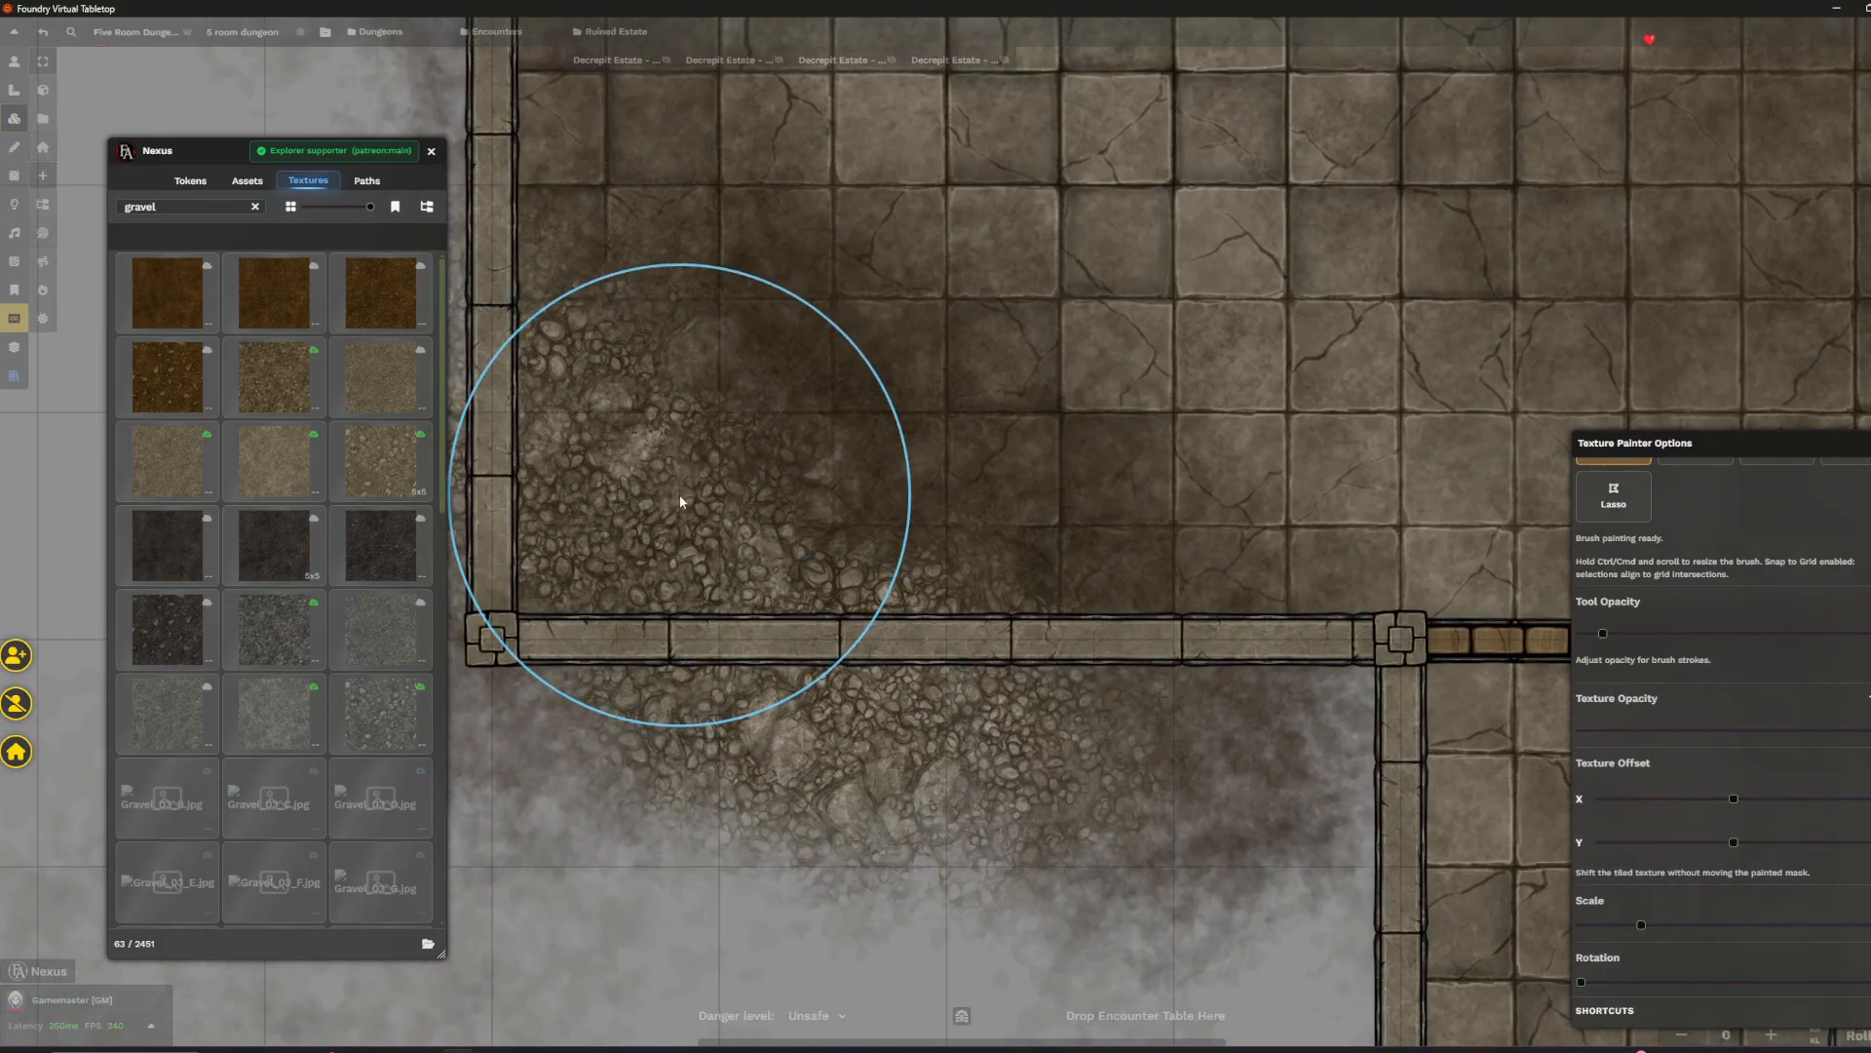
scroll(690, 458, "down", 3)
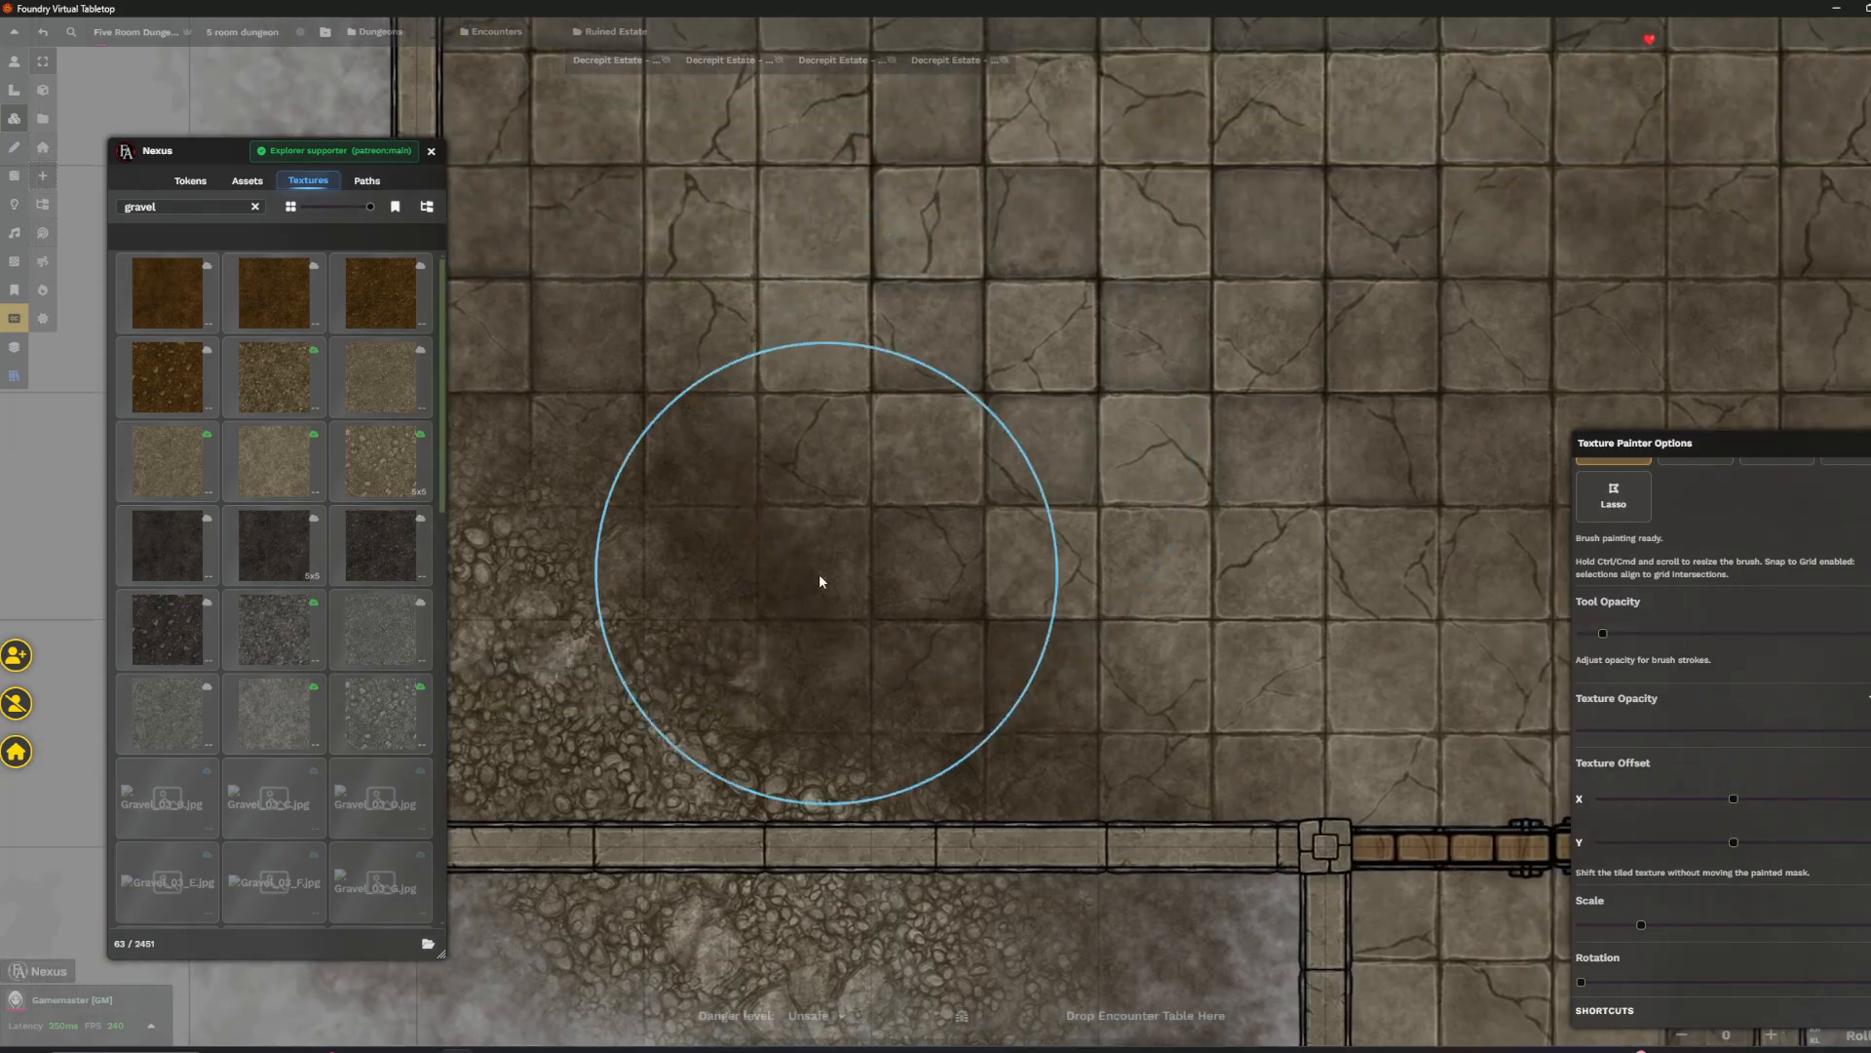
- Paint gravel into the large northern room's northwestern and northeastern corners and along the middle of its northern wall
left_click_drag(885, 139, 880, 563)
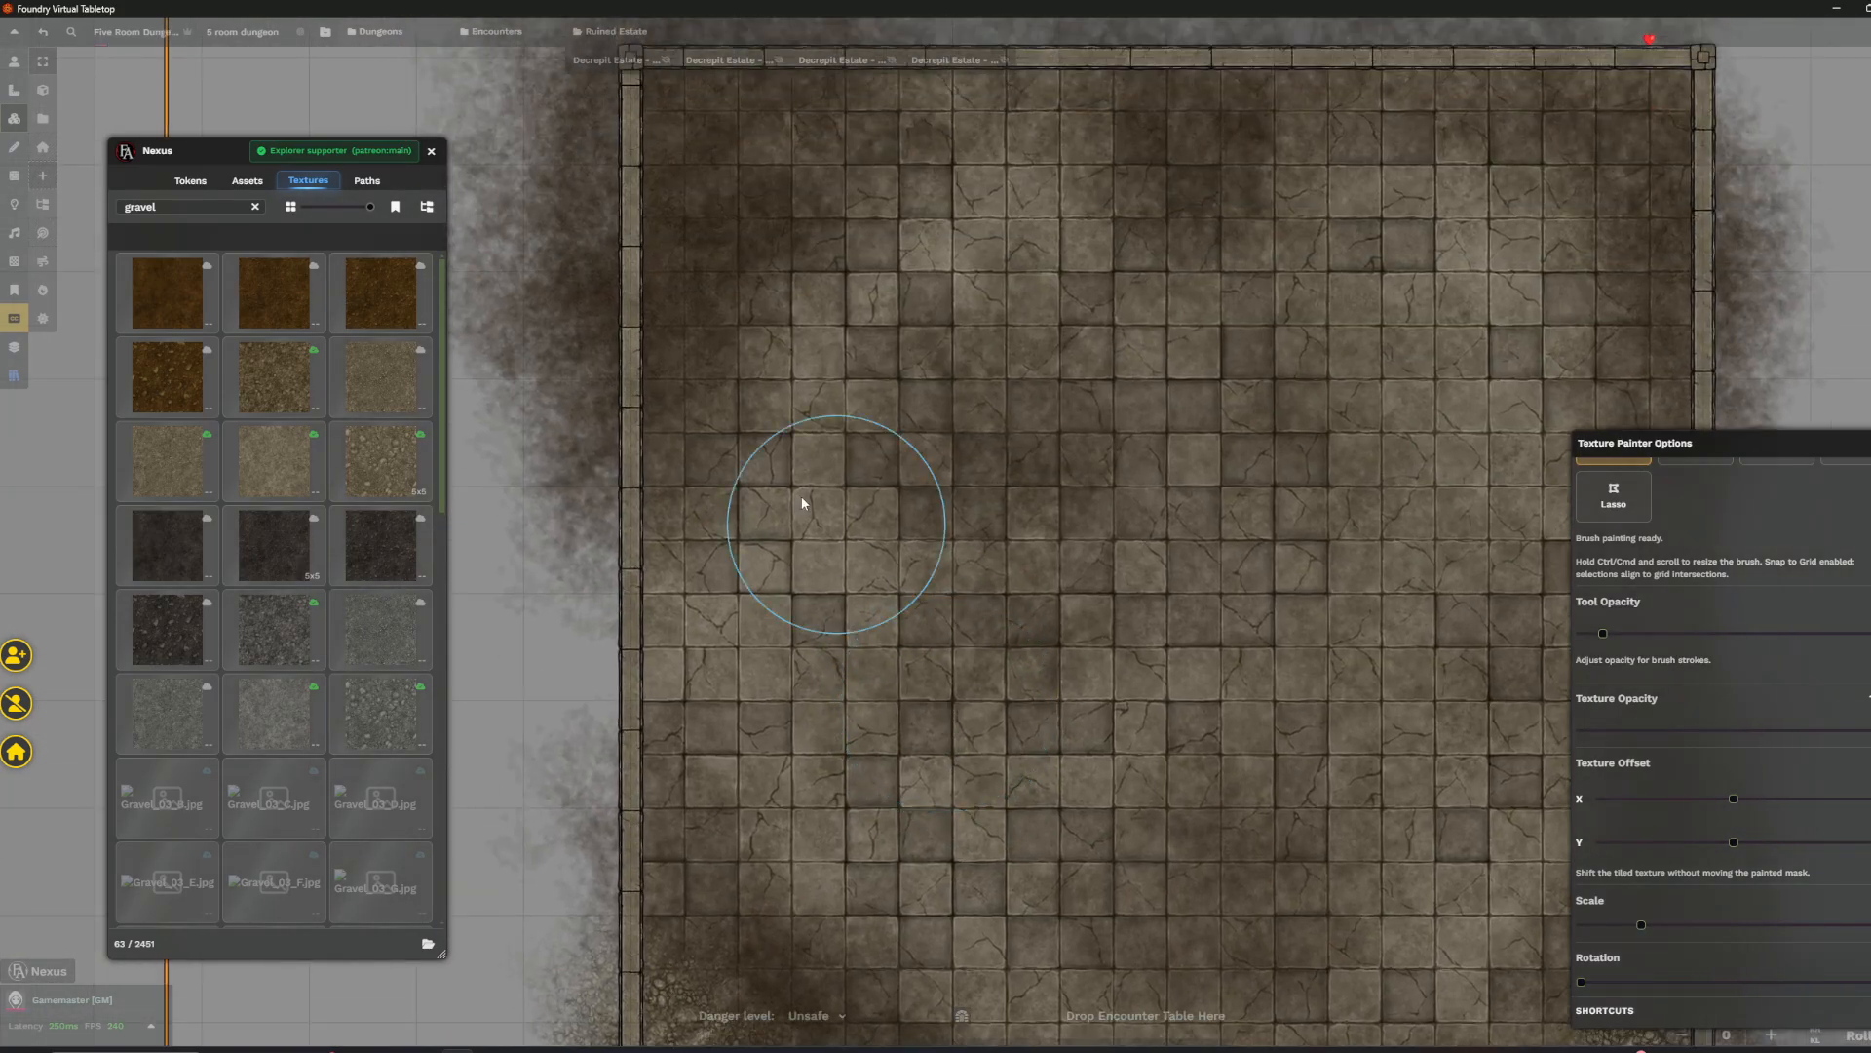
left_click_drag(604, 241, 641, 502)
left_click_drag(655, 429, 758, 319)
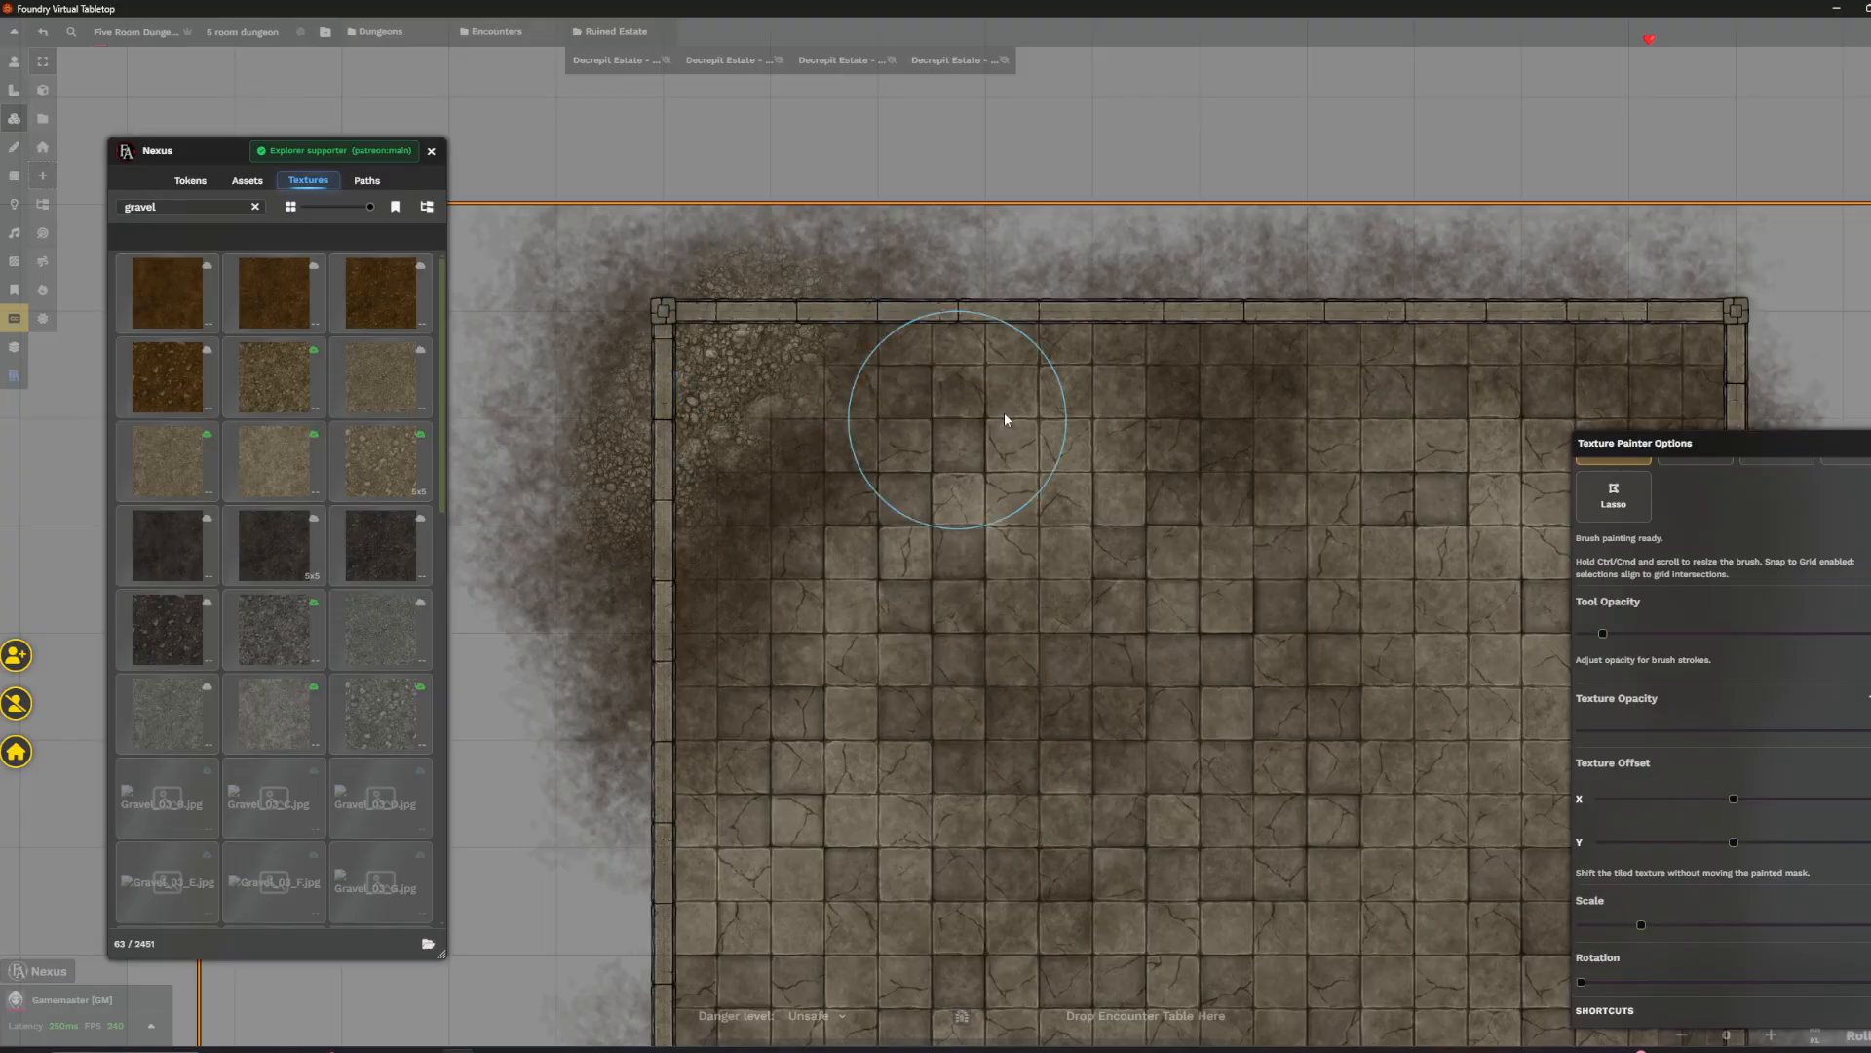
left_click_drag(1226, 356, 874, 438)
left_click_drag(1105, 360, 1360, 509)
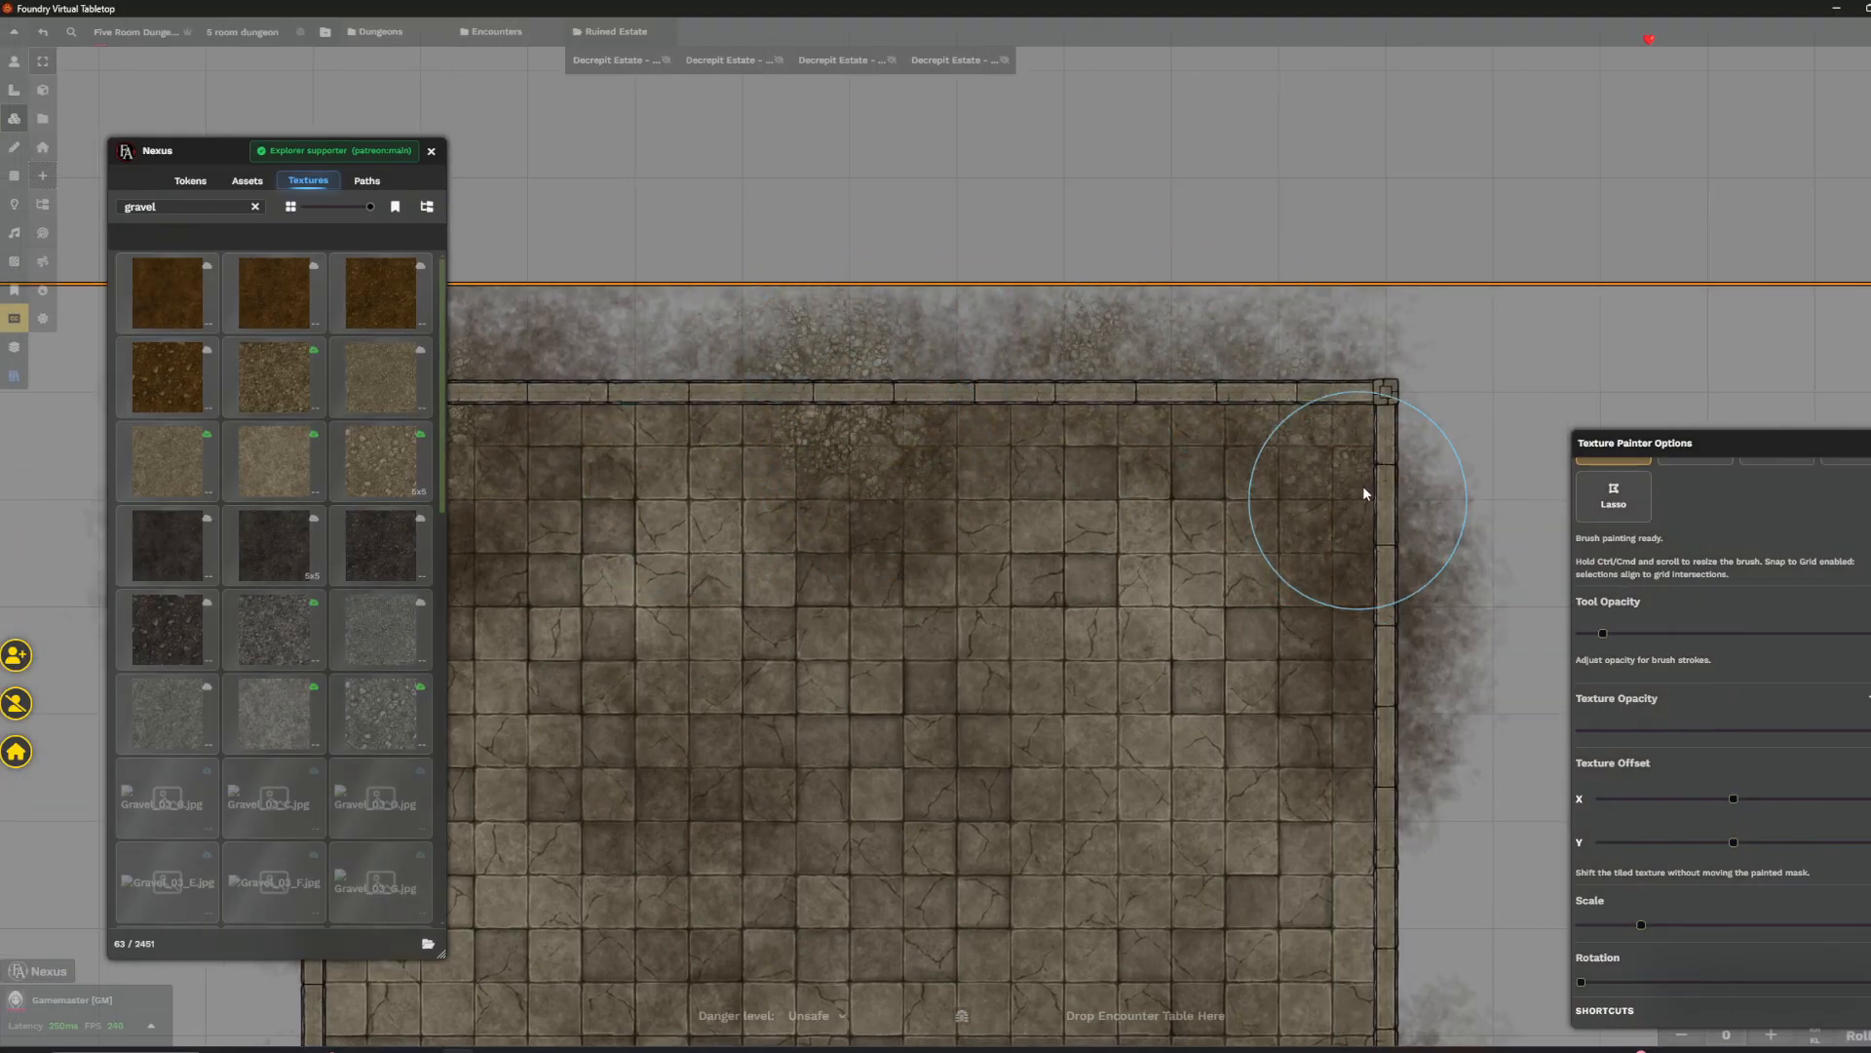
left_click_drag(1283, 726, 1425, 506)
- Brush a gravel patch onto the open floor in the northwestern part of the large northern room and save the painted gravel
scroll(856, 481, "up", 9)
mouse_move(856, 481)
left_mouse_down()
mouse_move(797, 437)
mouse_move(856, 494)
left_mouse_up()
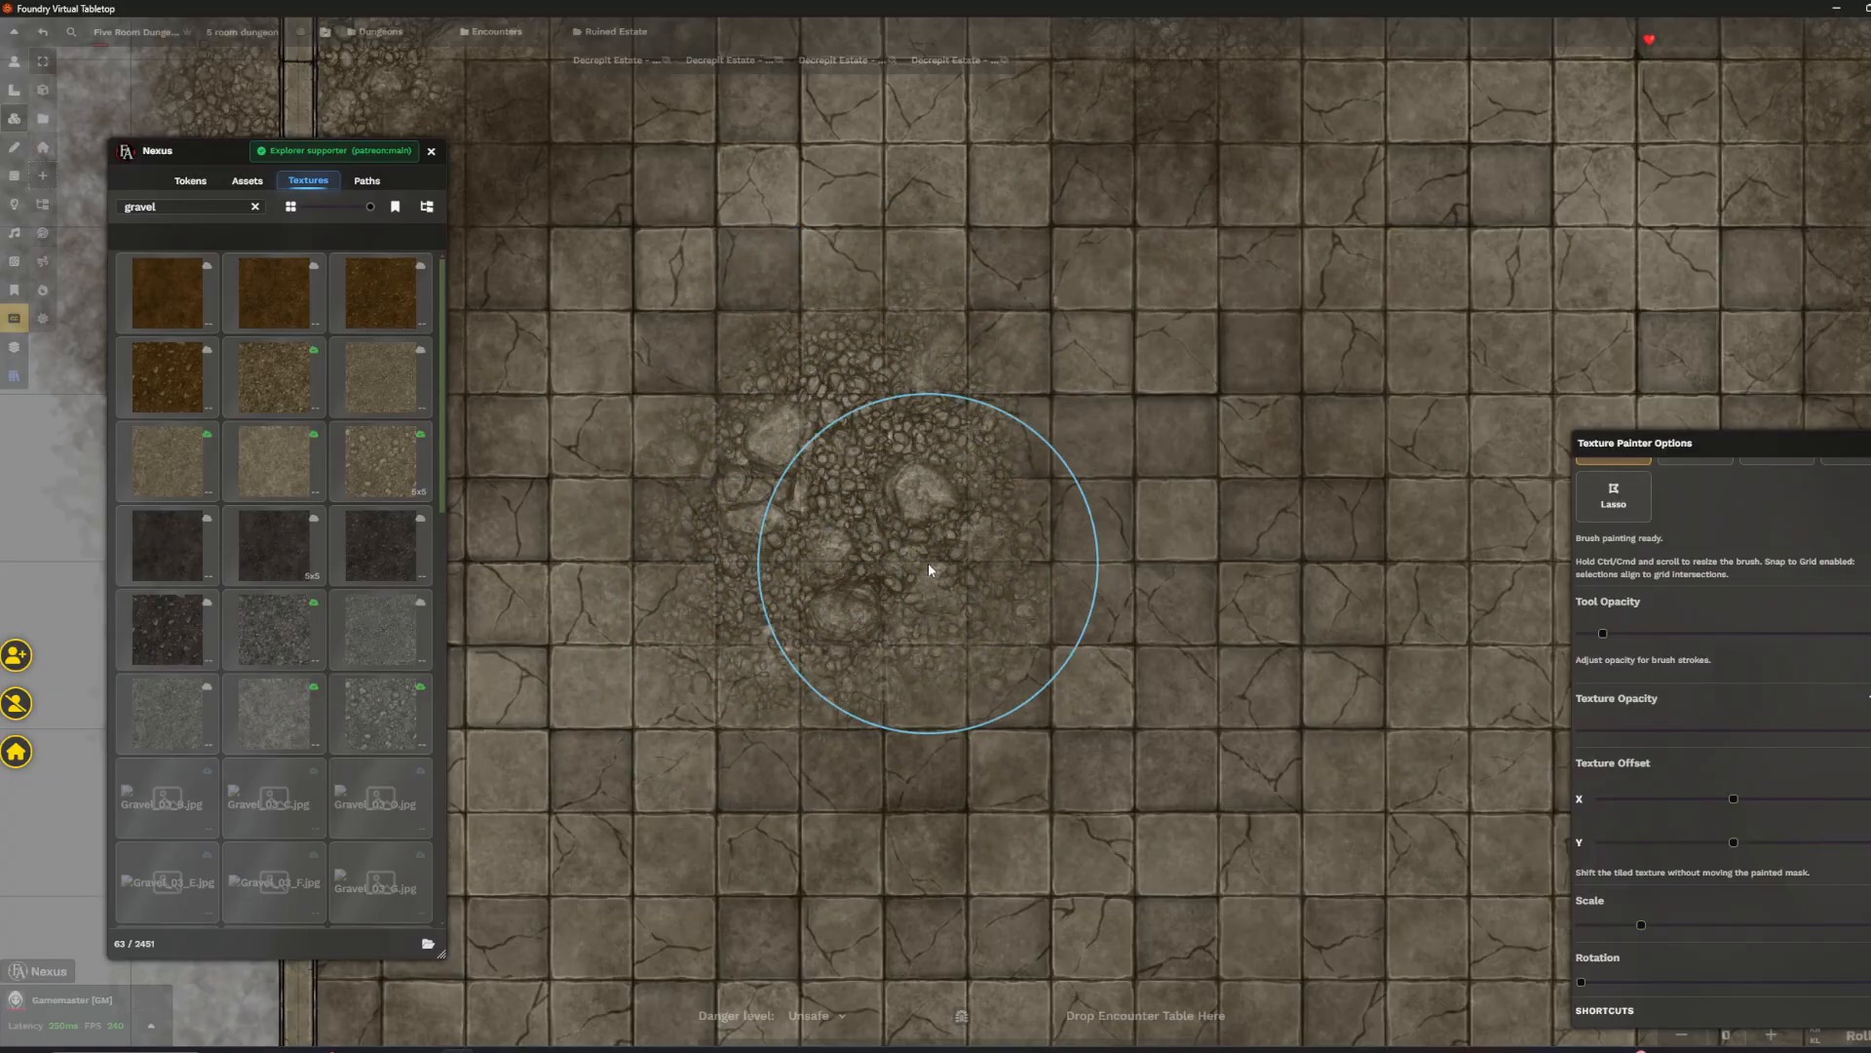
scroll(928, 560, "down", 10)
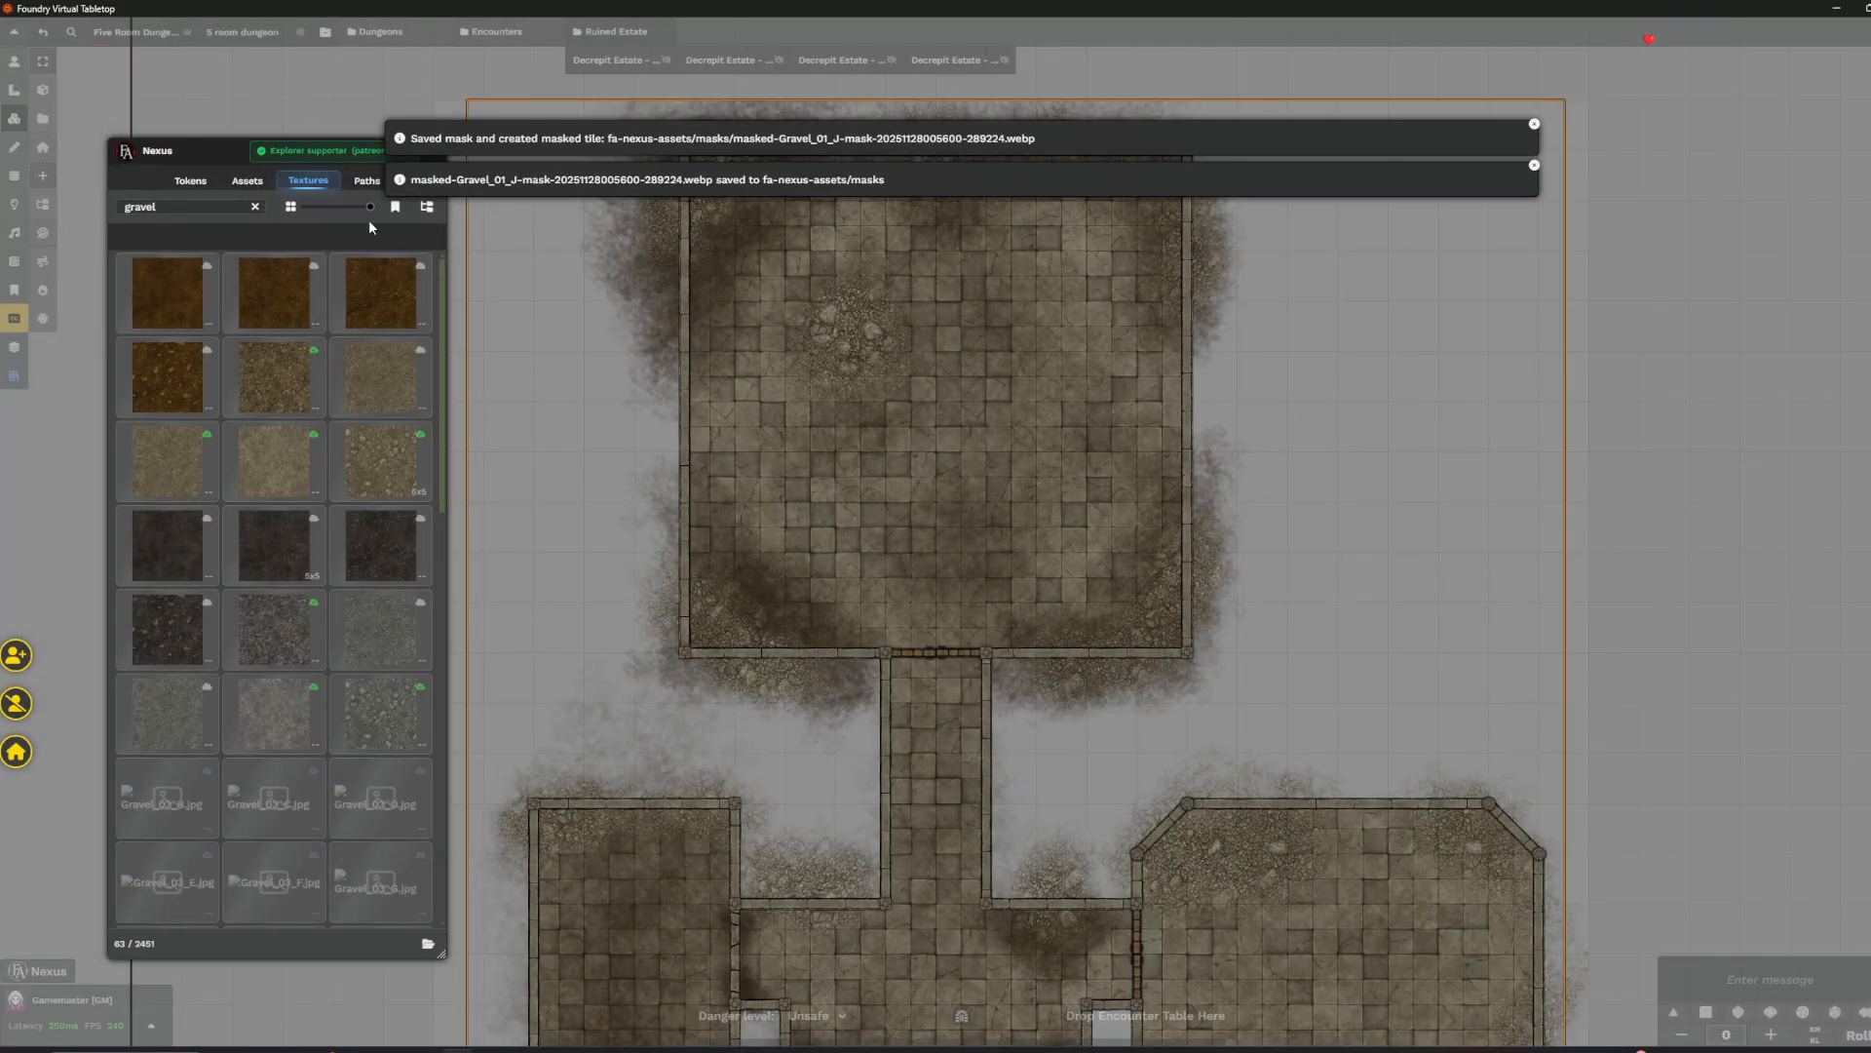
- Search the assets for "earthy rubble" and choose a narrow, straight-edged 1x3 rubble pile
left_click(249, 182)
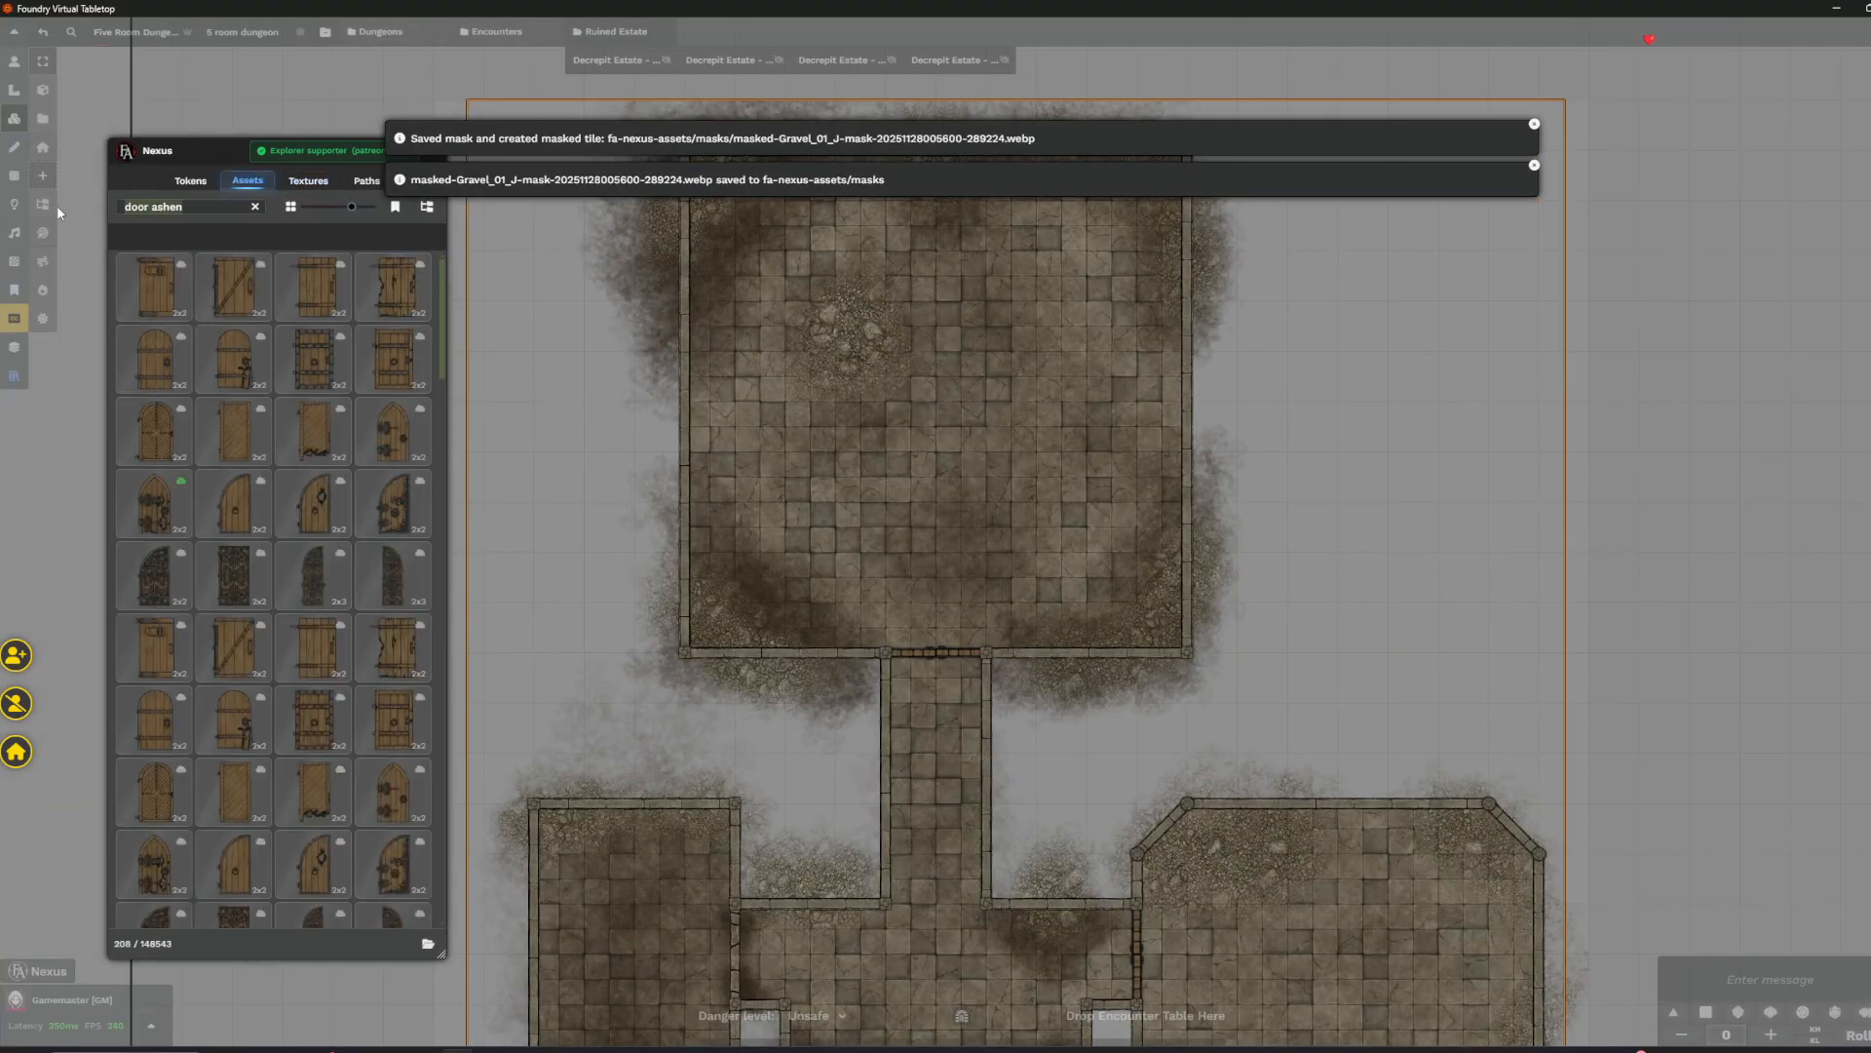
type("earthy rubble")
scroll(340, 478, "down", 10)
scroll(340, 479, "down", 5)
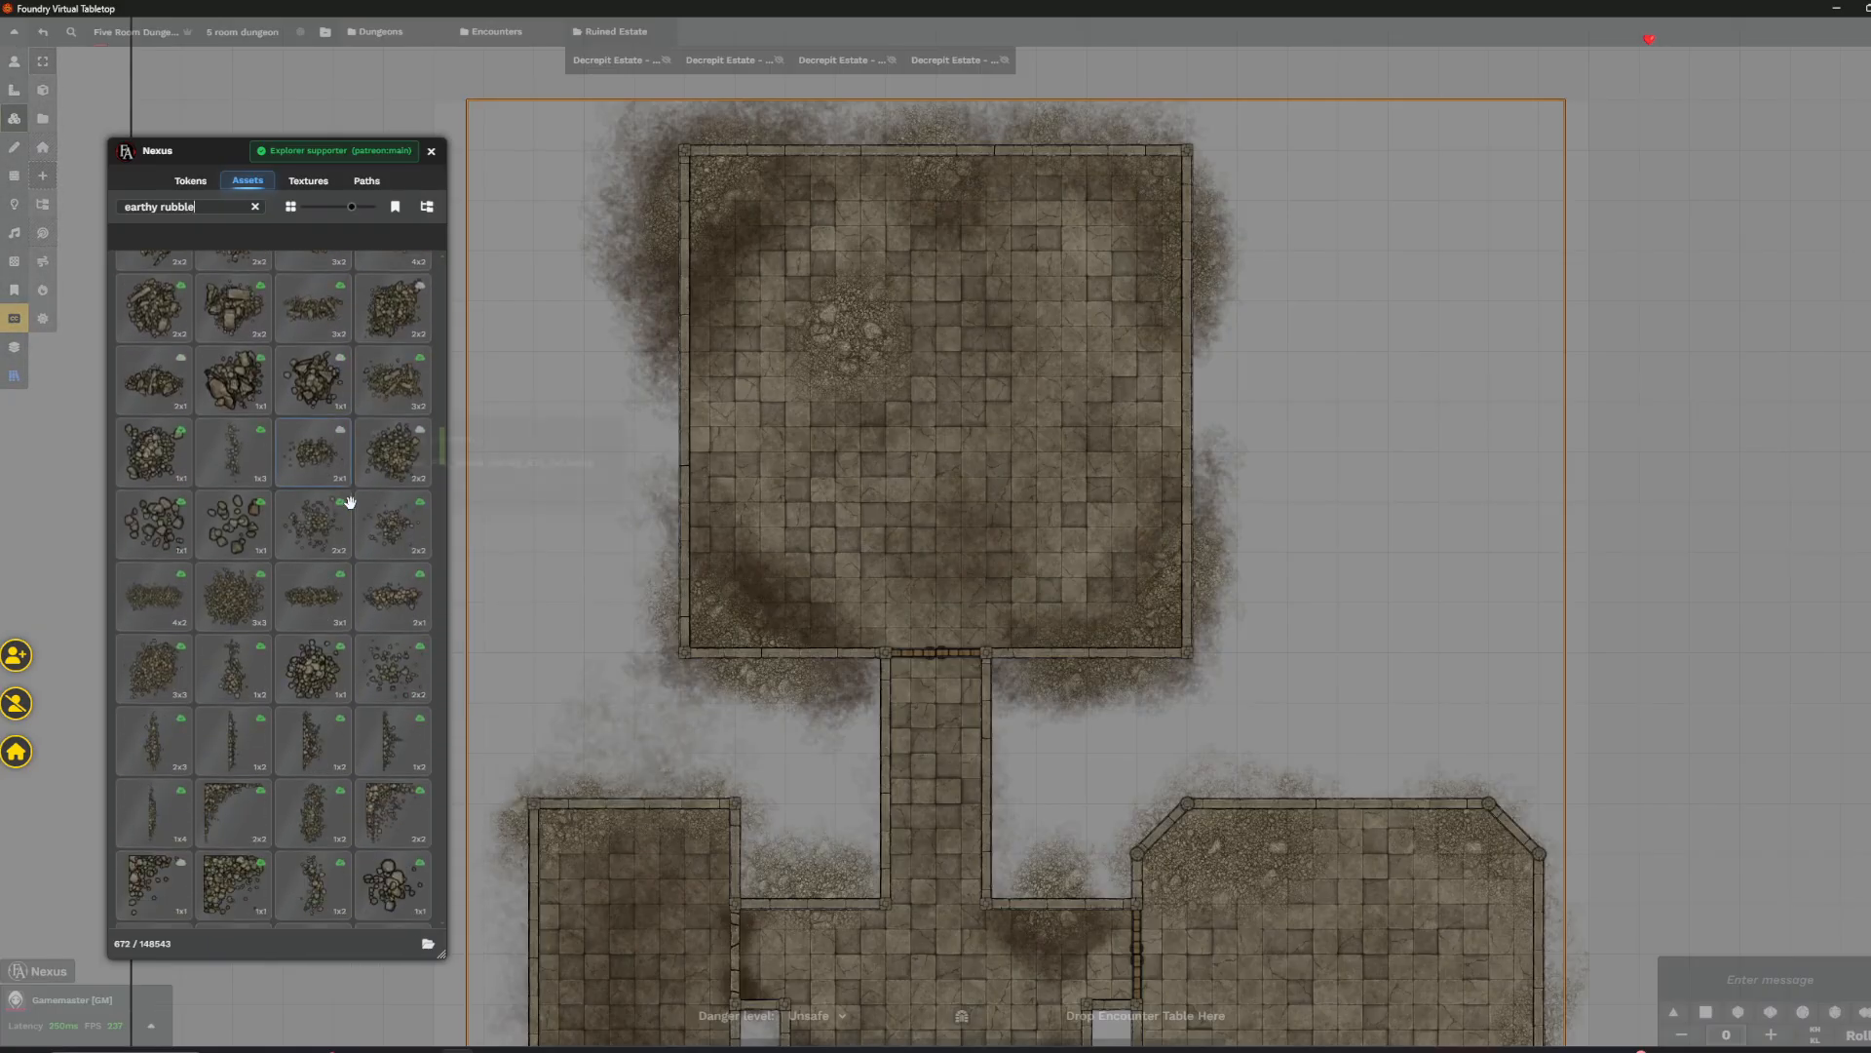
left_click(313, 665)
scroll(723, 582, "up", 1)
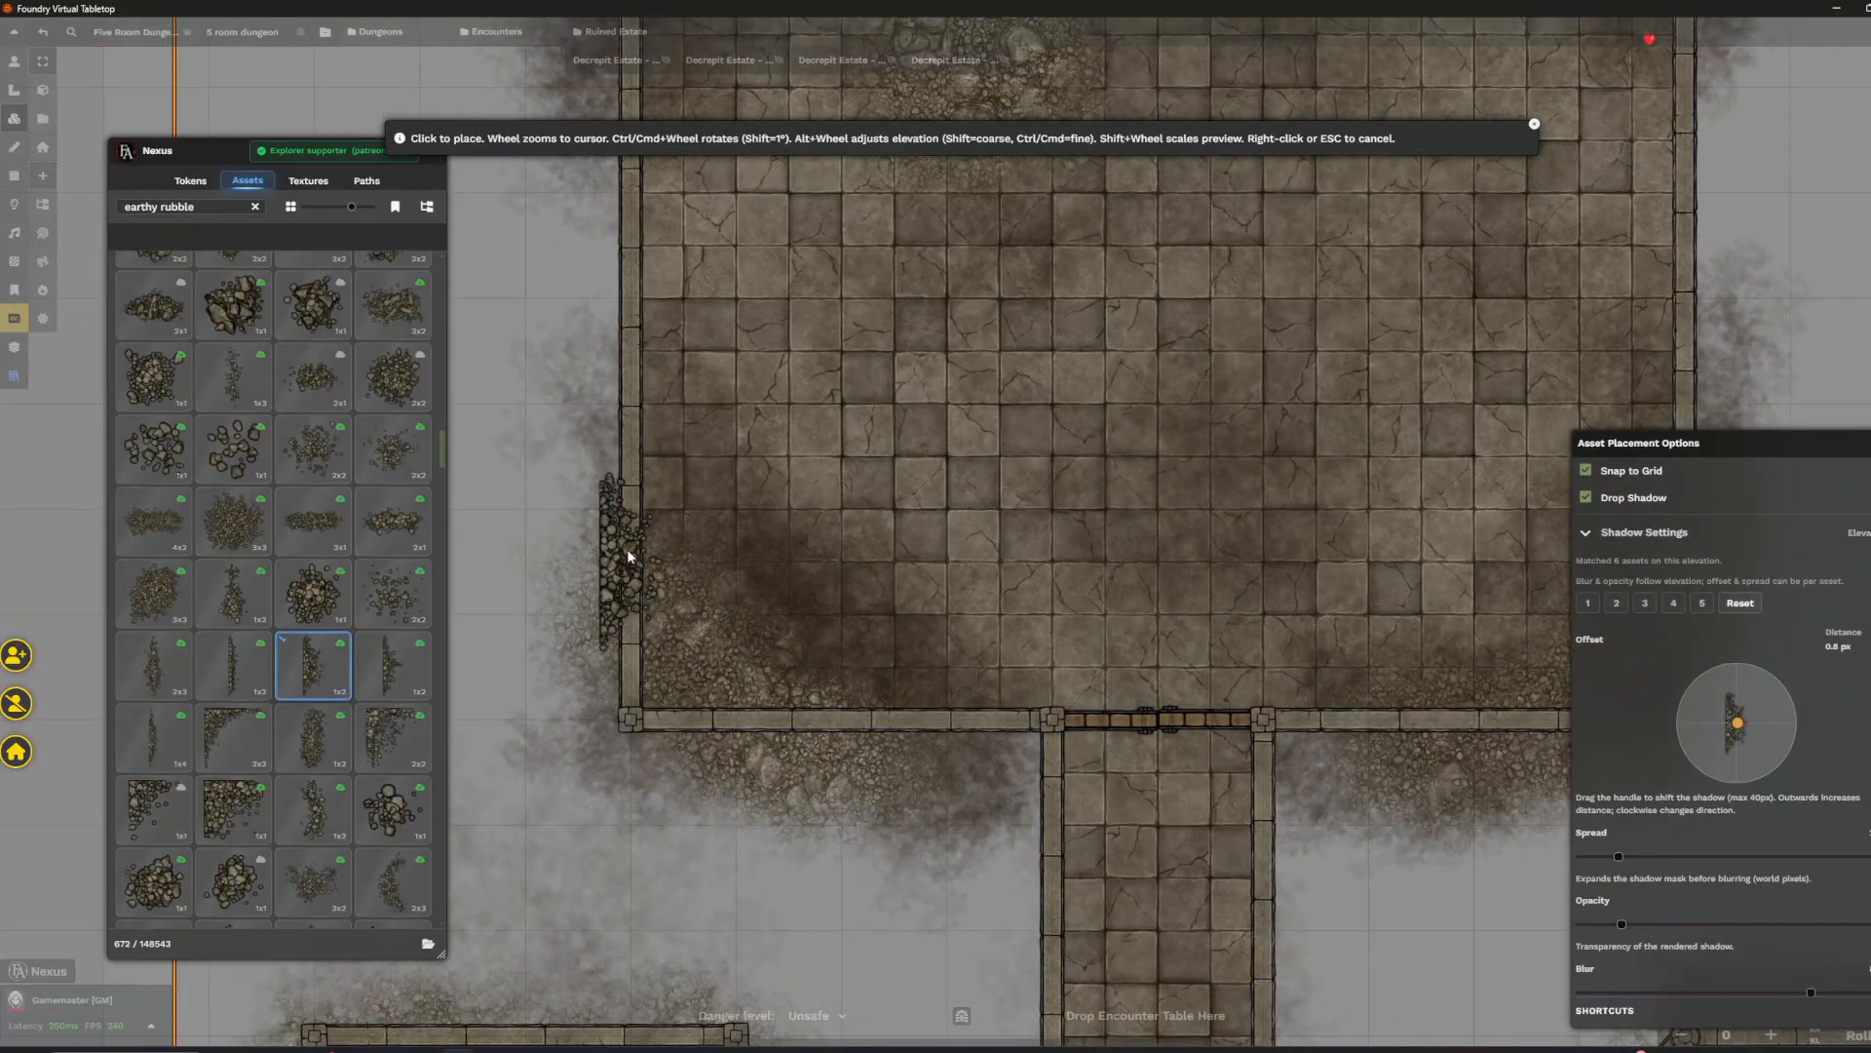
- Lower the elevation of the rubble pile and turn off its grid snapping and drop shadow
scroll(652, 554, "down", 20, "alt")
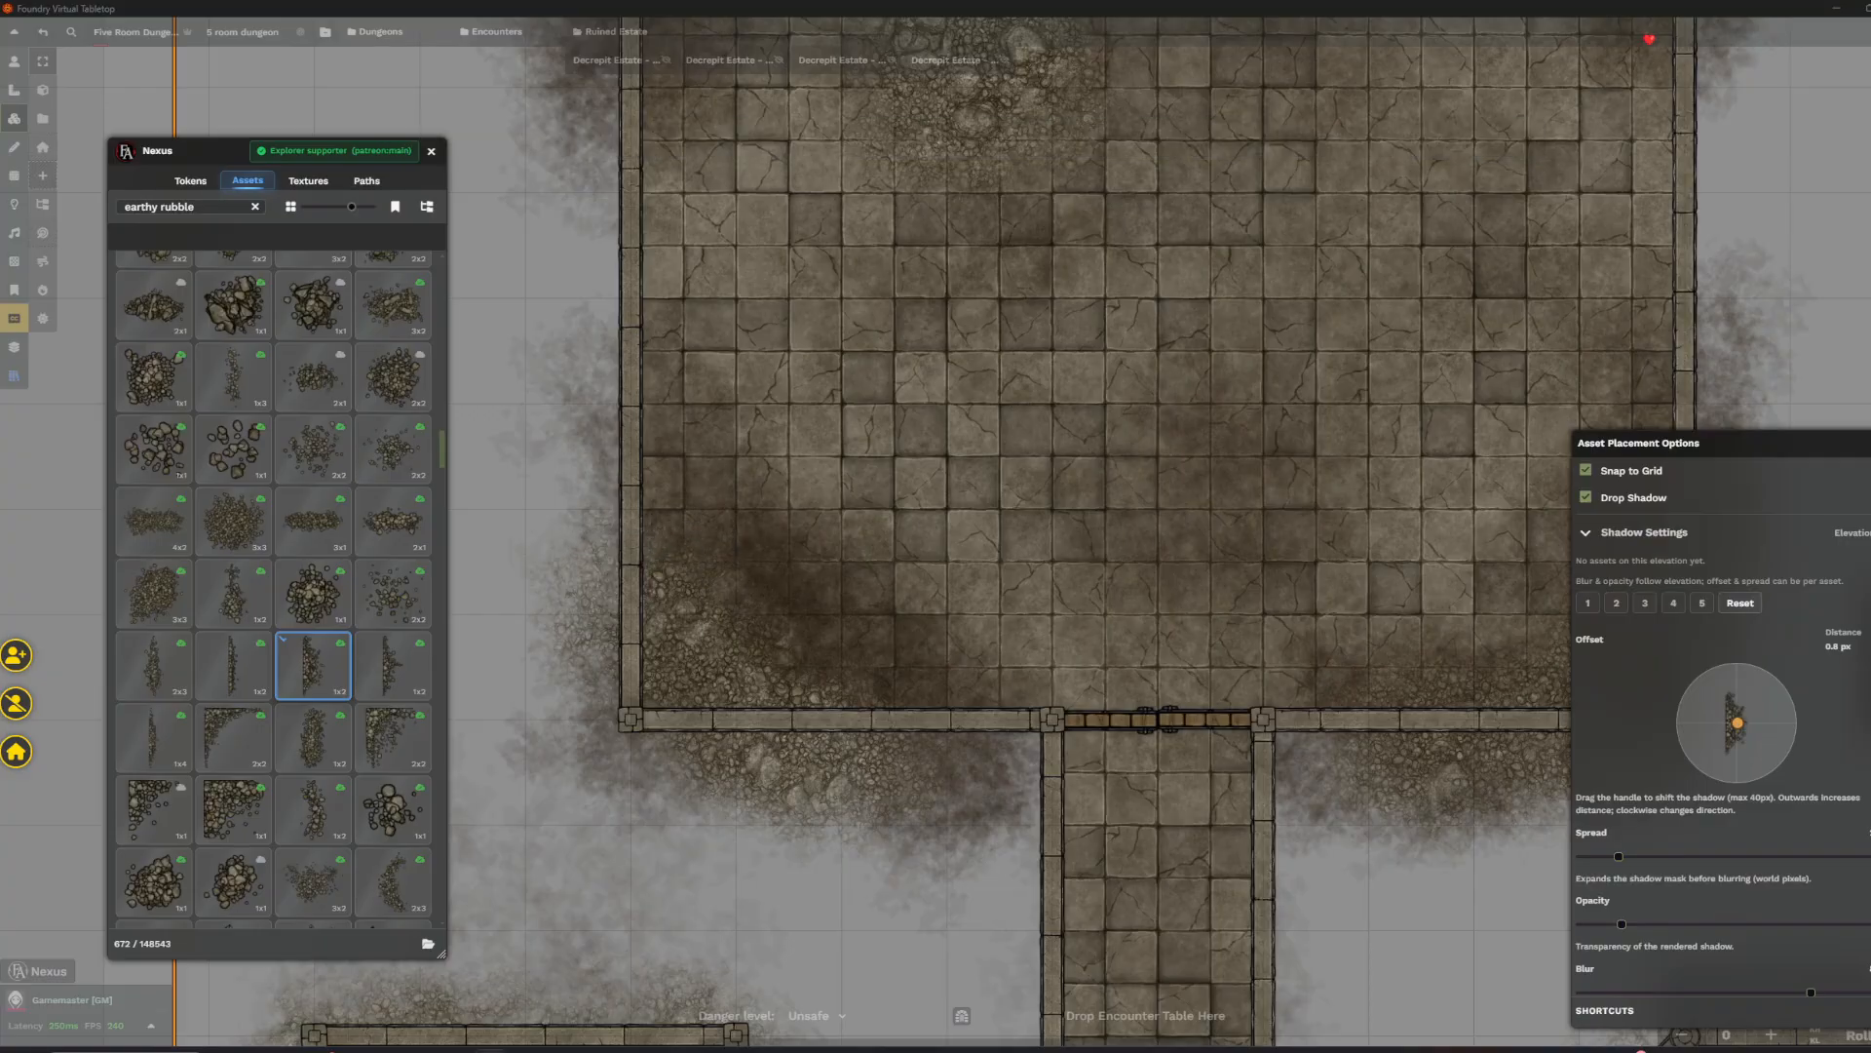
scroll(1155, 597, "down", 5)
scroll(1236, 587, "up", 6)
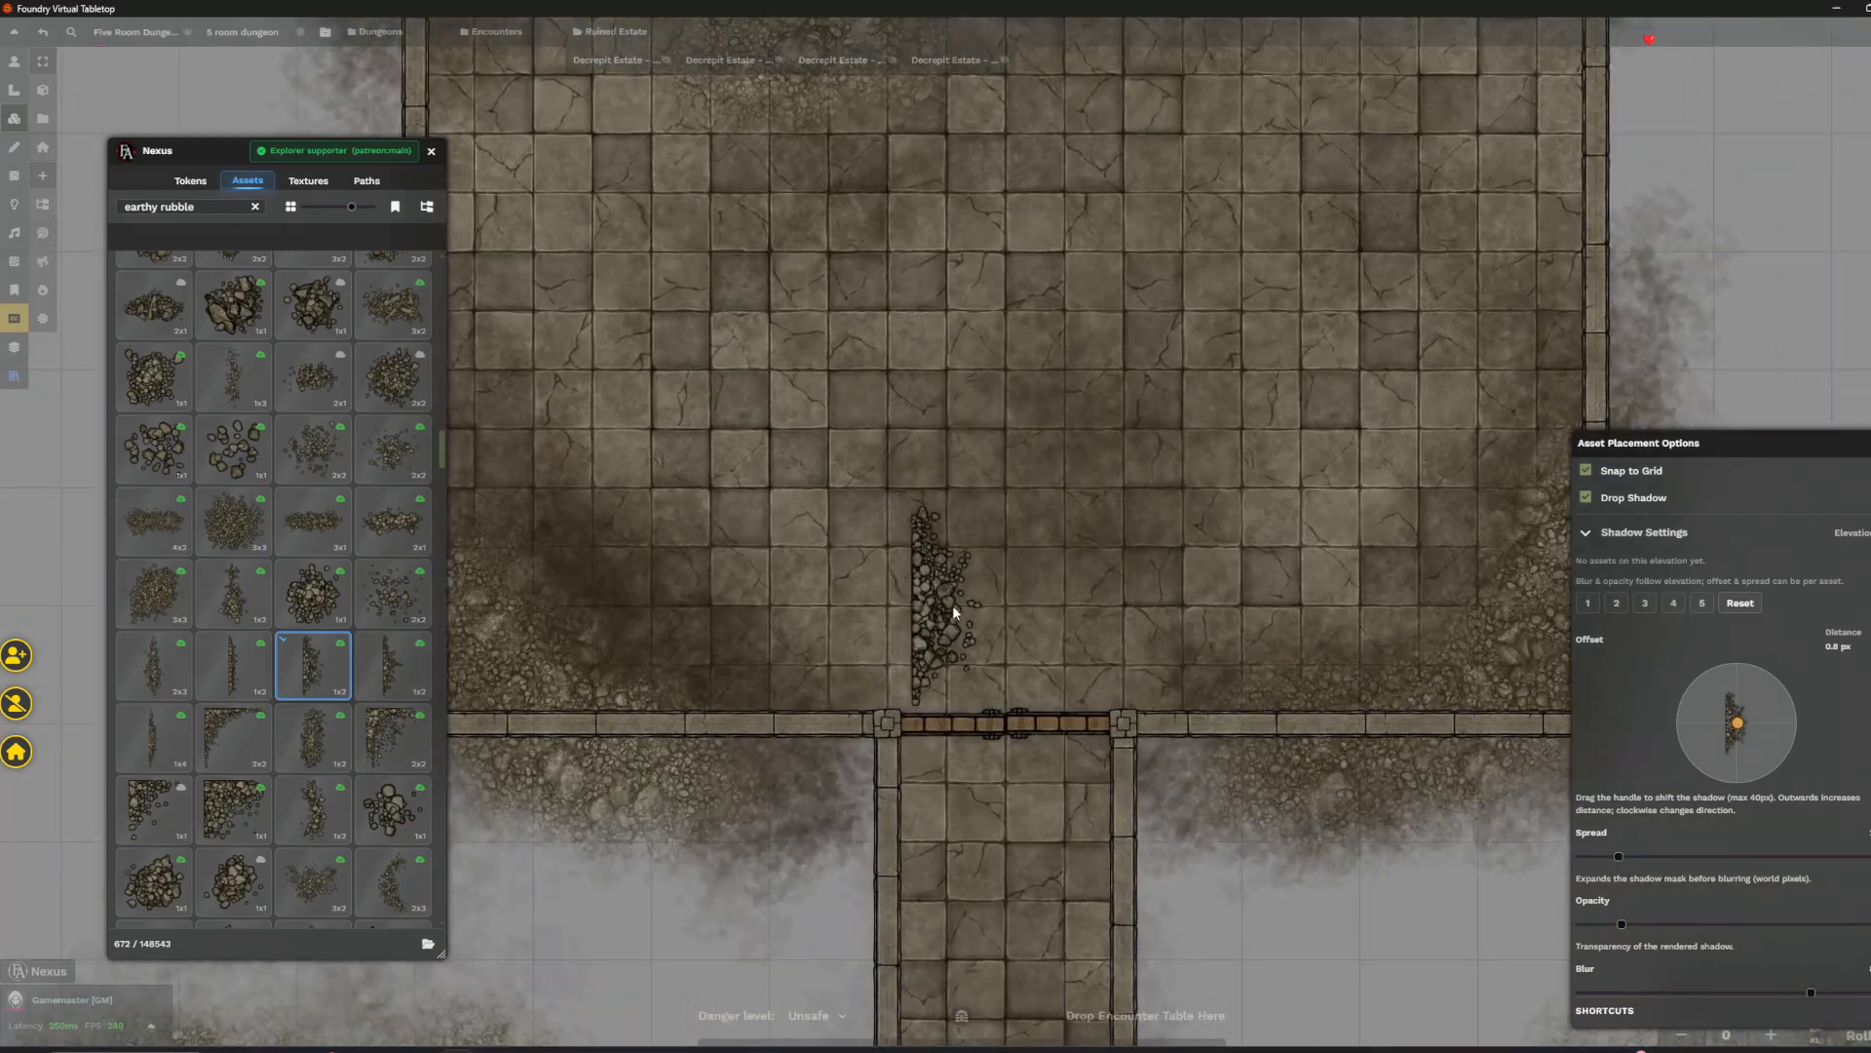
scroll(1297, 640, "up", 7)
left_click_drag(1296, 640, 1070, 604)
scroll(1231, 618, "up", 6)
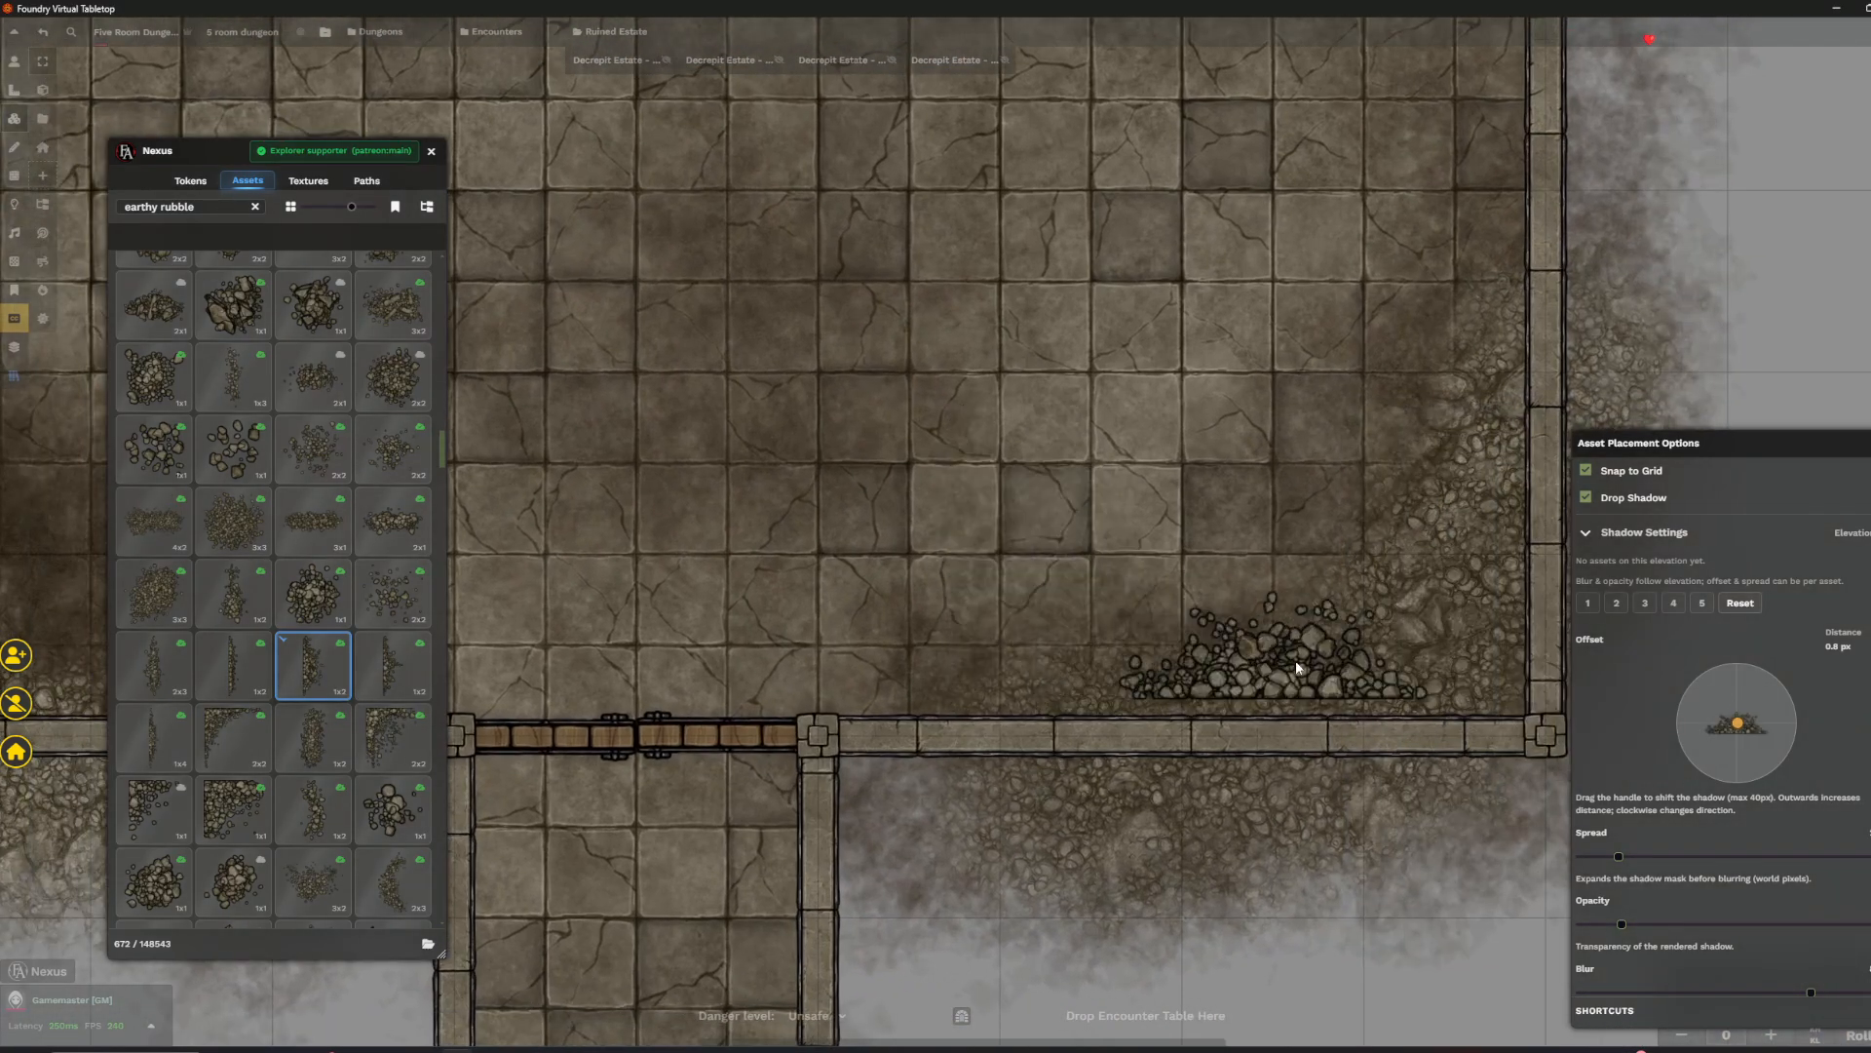
left_click(1587, 472)
left_click_drag(1292, 582, 1064, 444)
left_click(1613, 499)
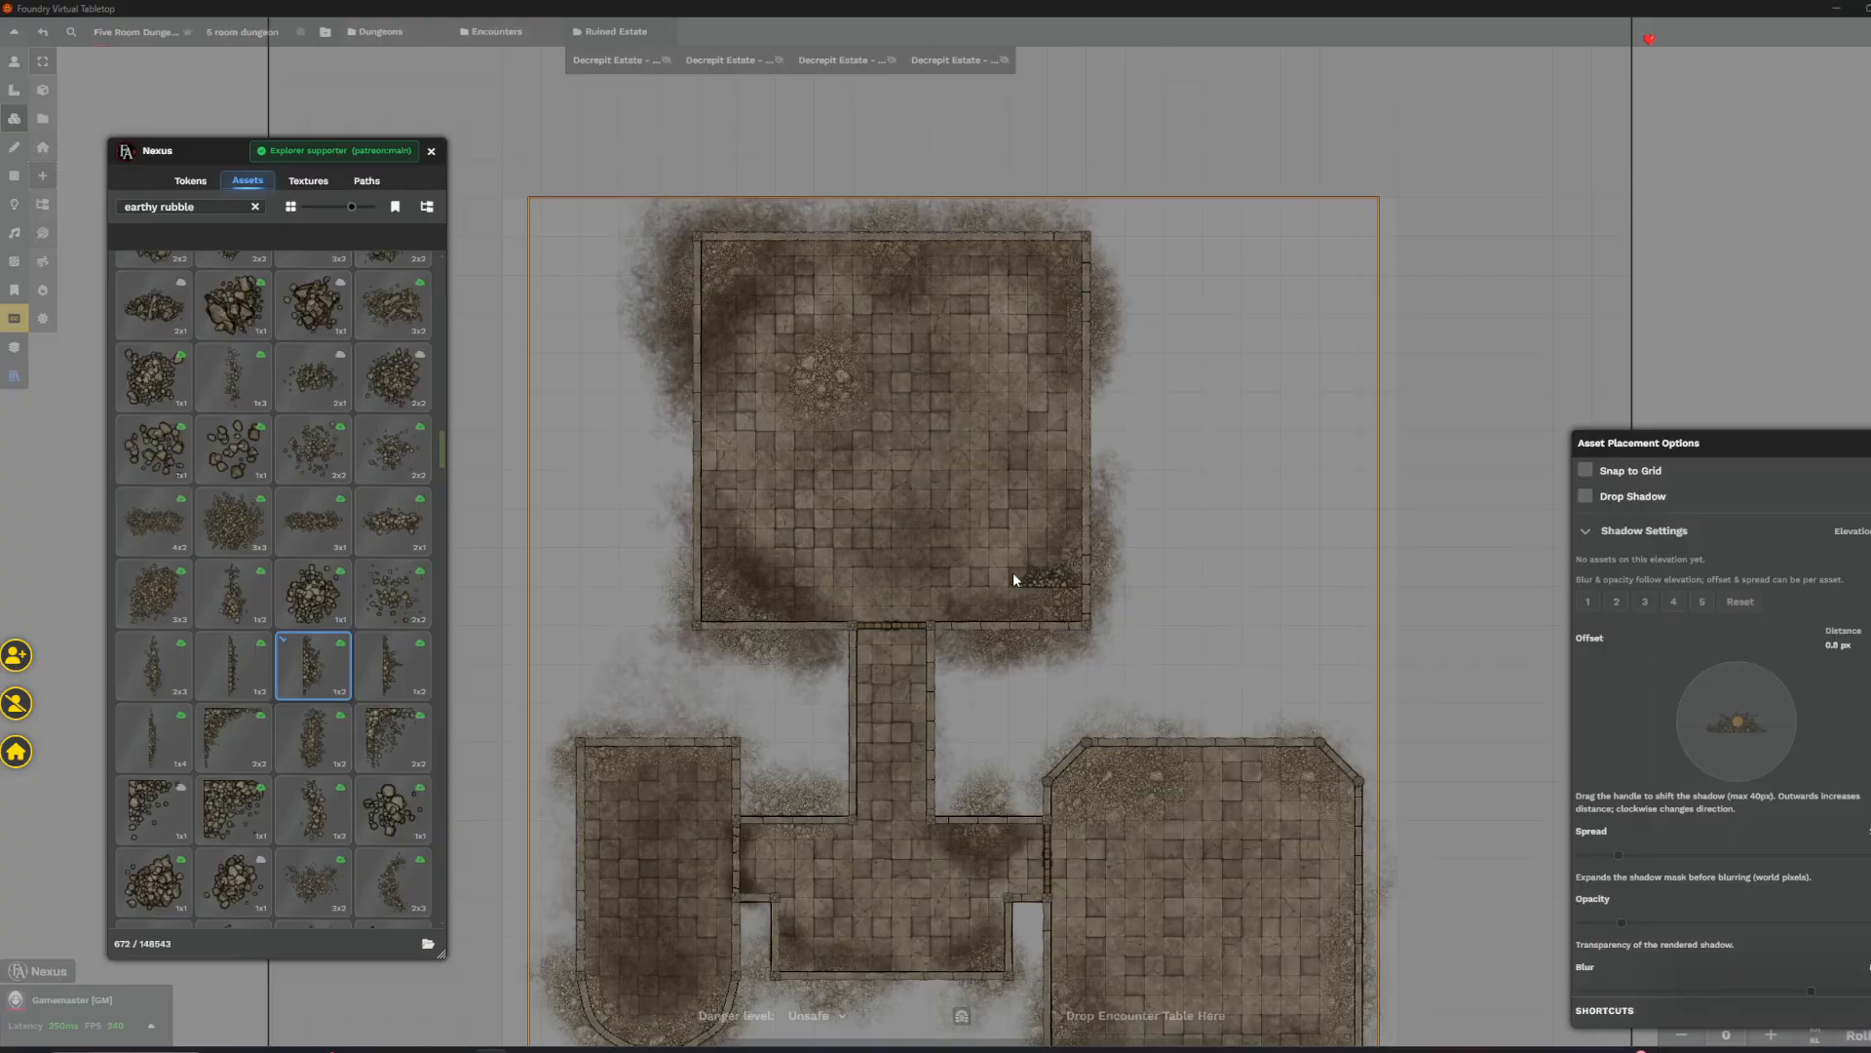
- Place the rubble pile upright against the eastern chamber's western wall, just south of the door
scroll(1050, 571, "up", 8)
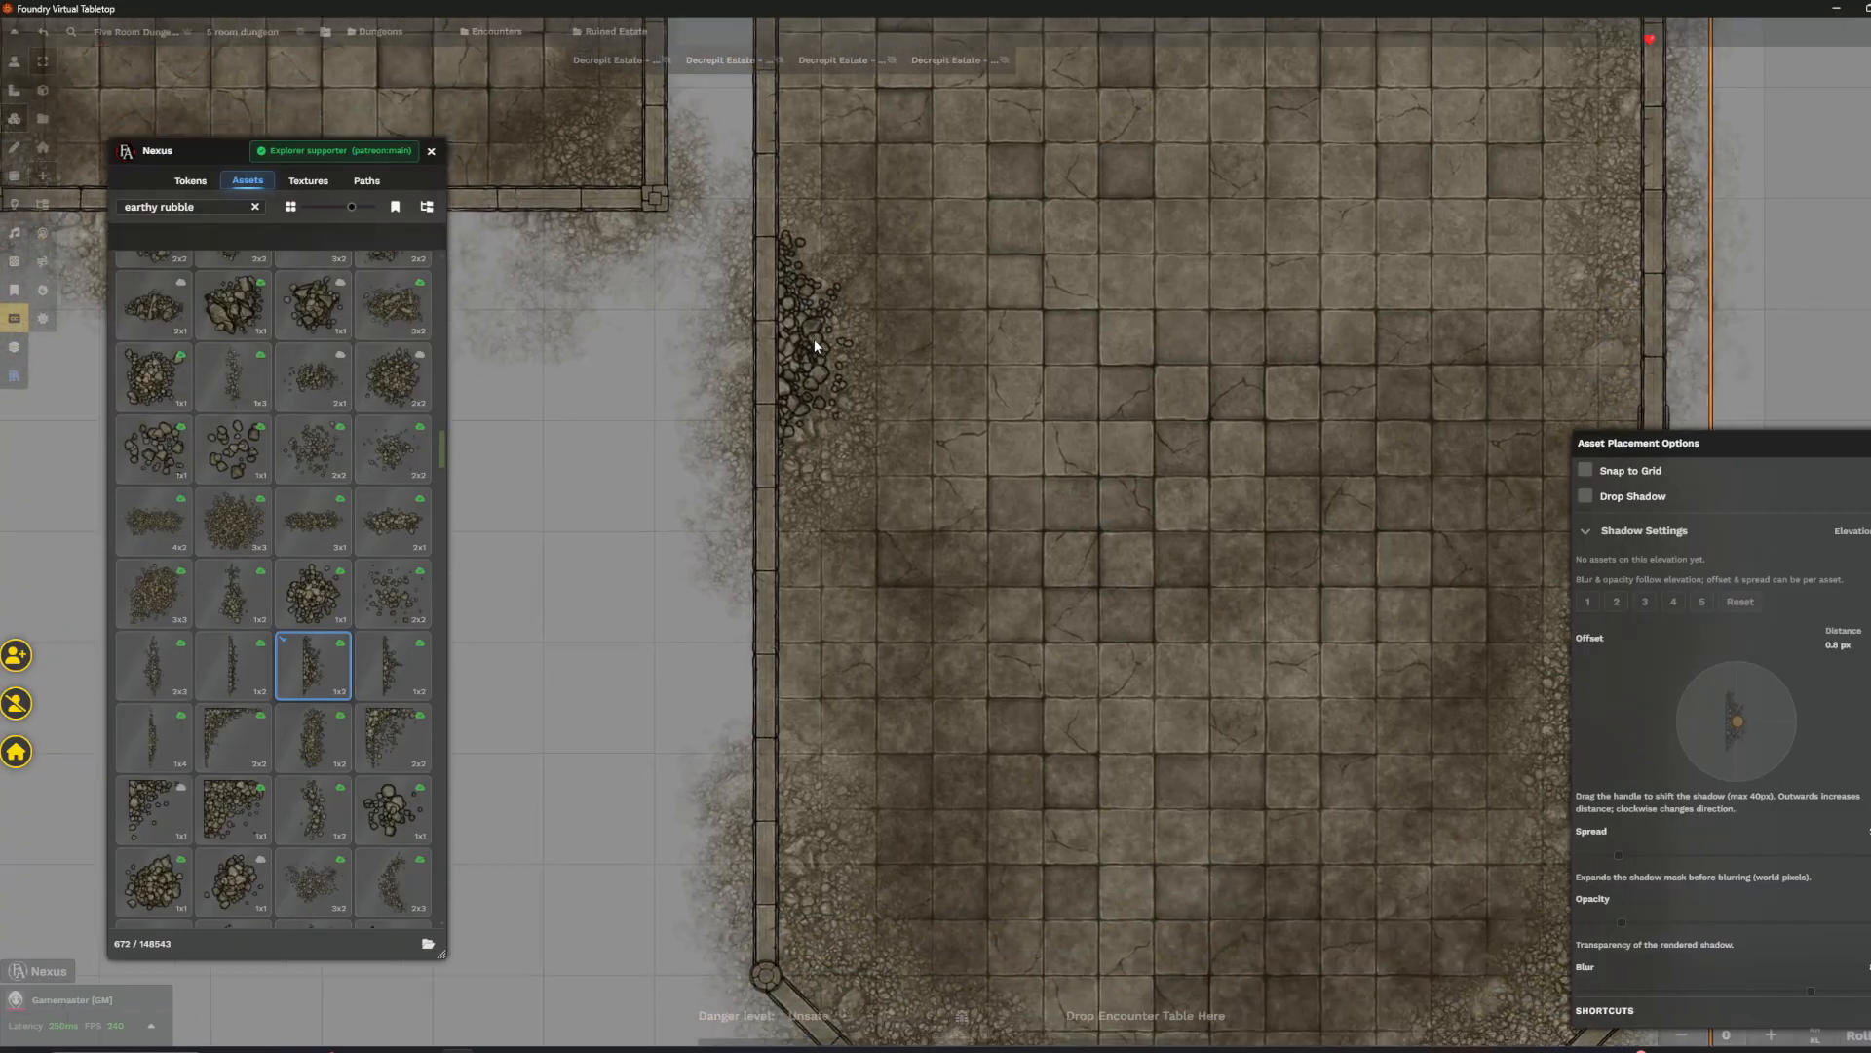
scroll(900, 484, "up", 3)
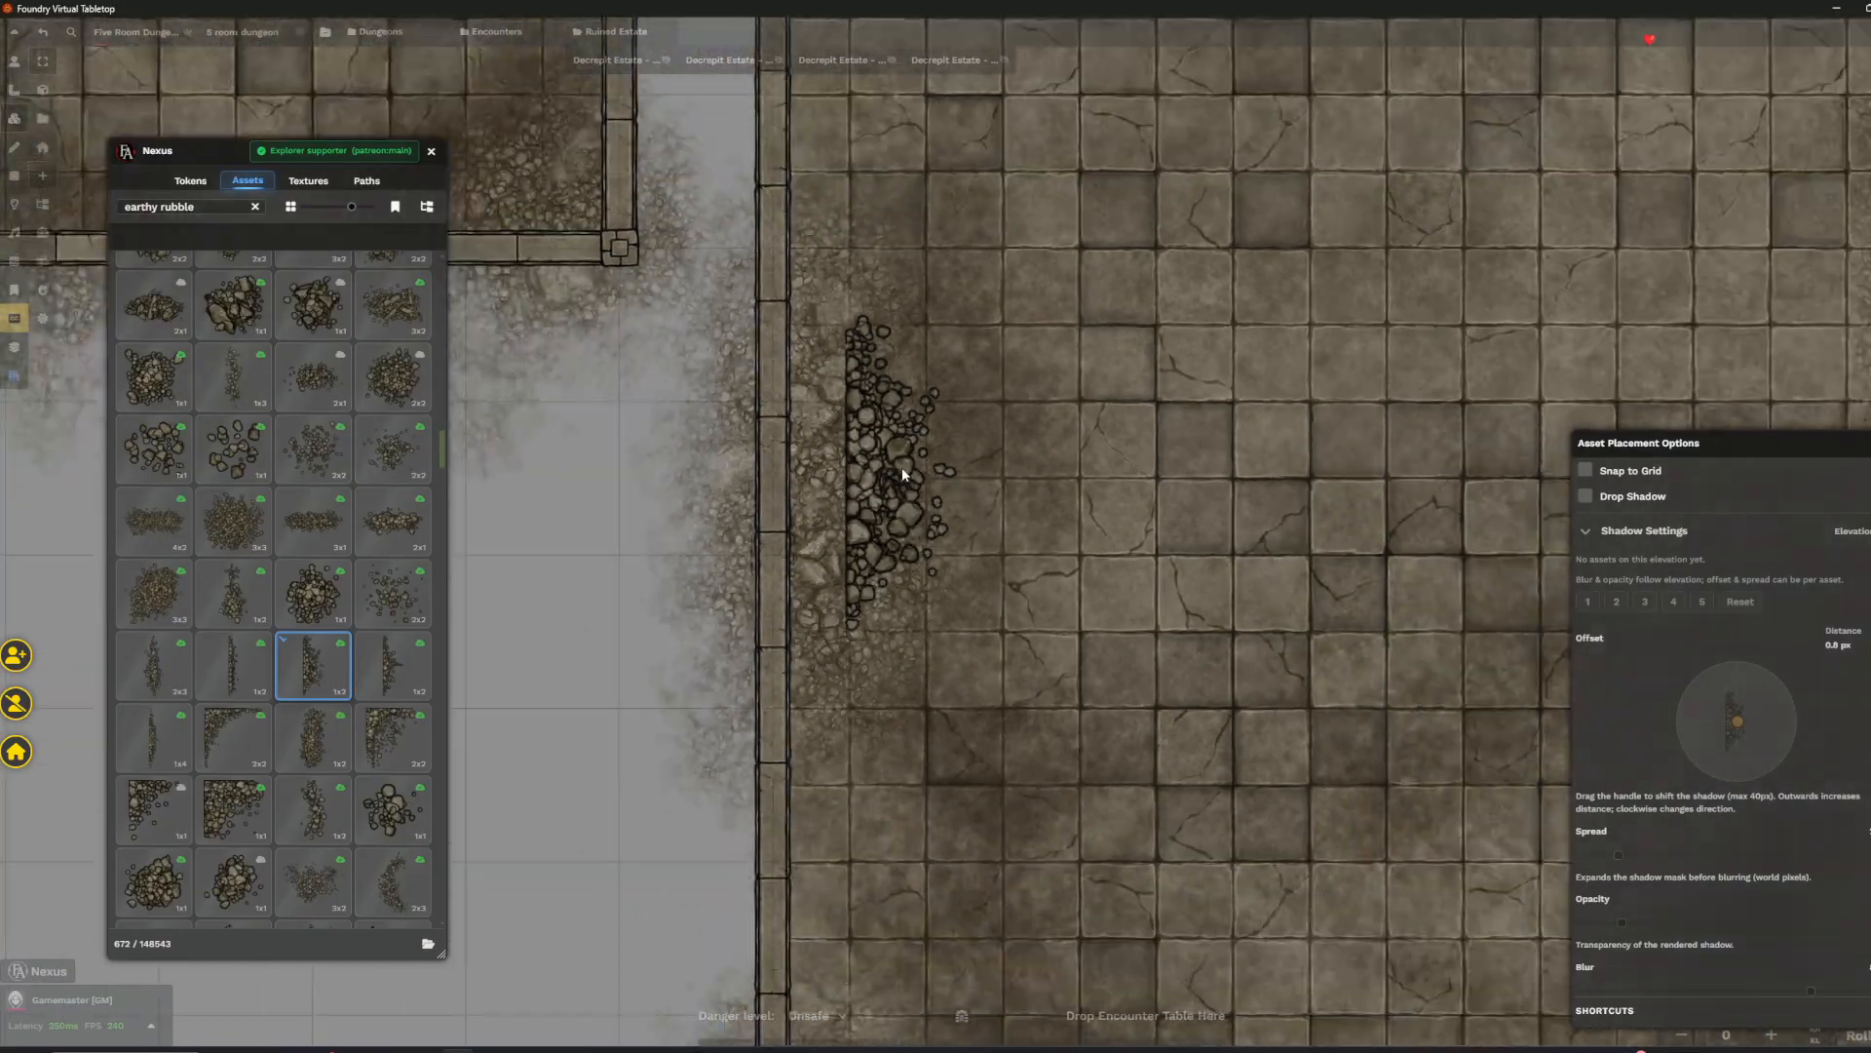
scroll(899, 475, "down", 4)
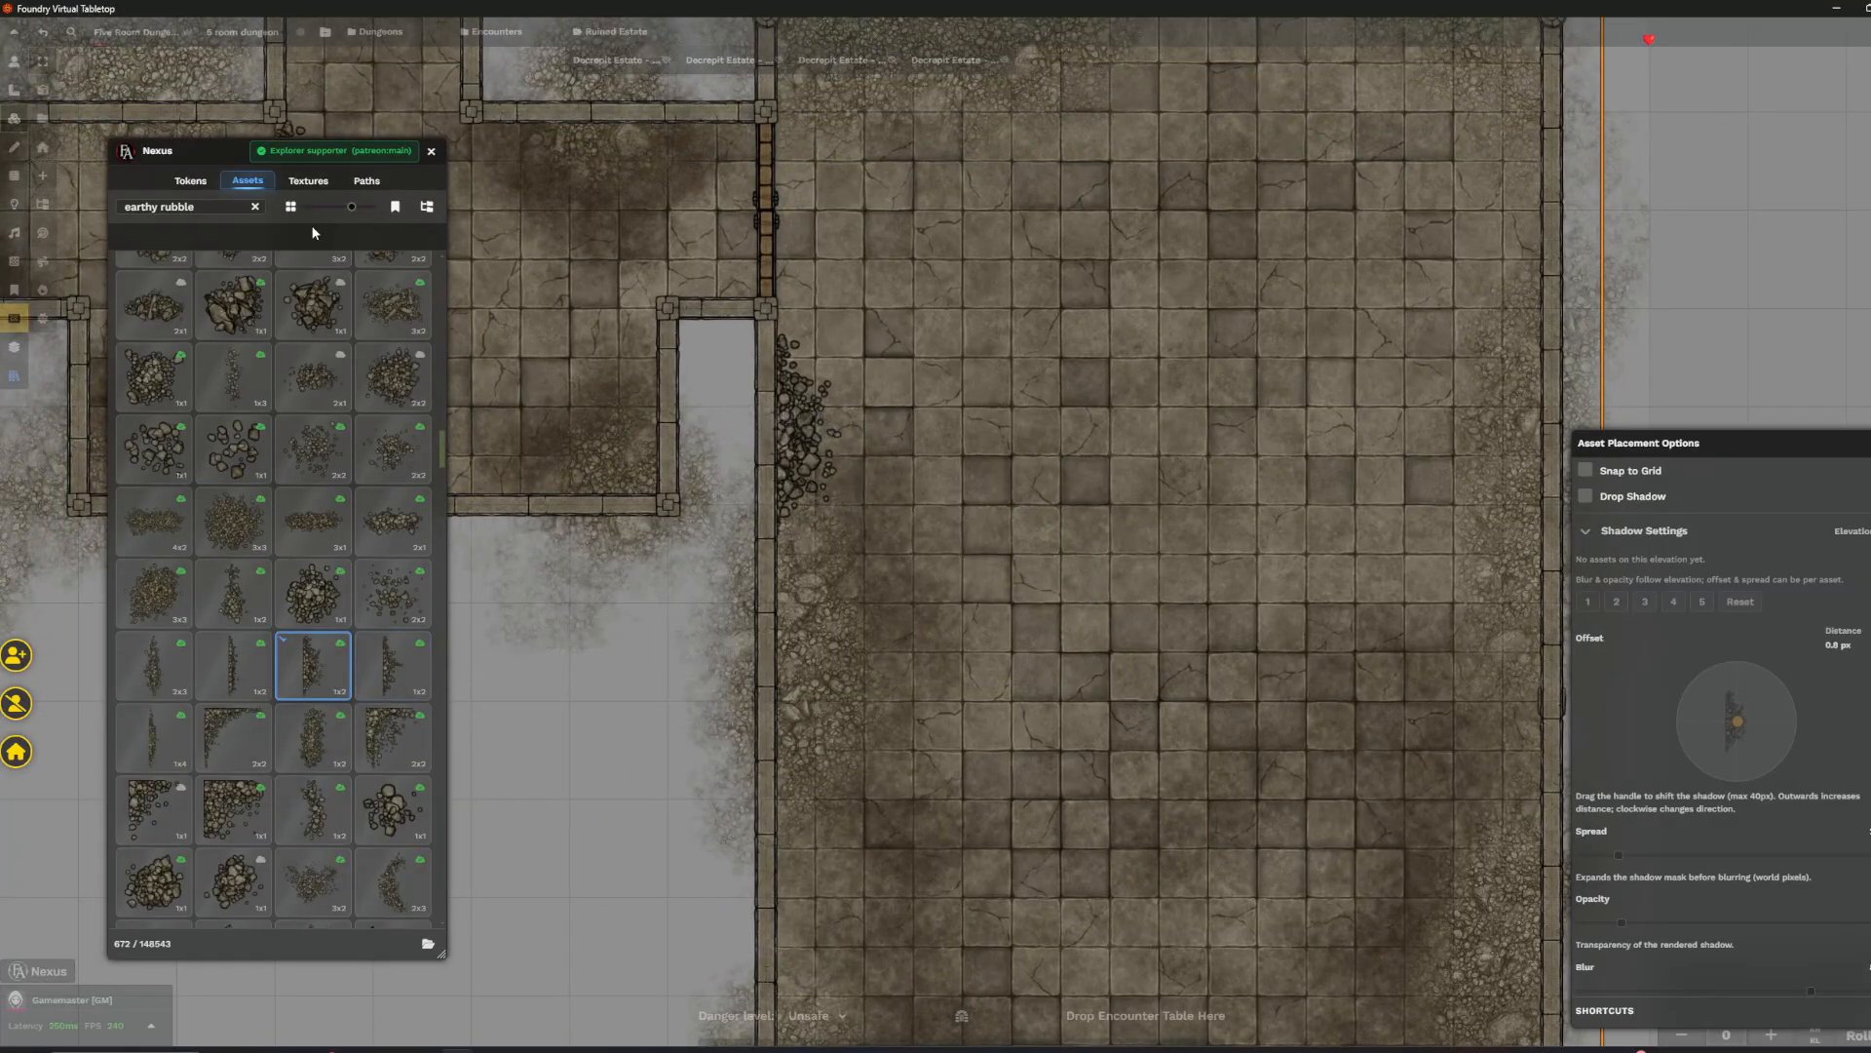
- Choose a thin stone wall from the earthy paths for dividing the eastern chamber
left_click(366, 181)
mouse_move(388, 580)
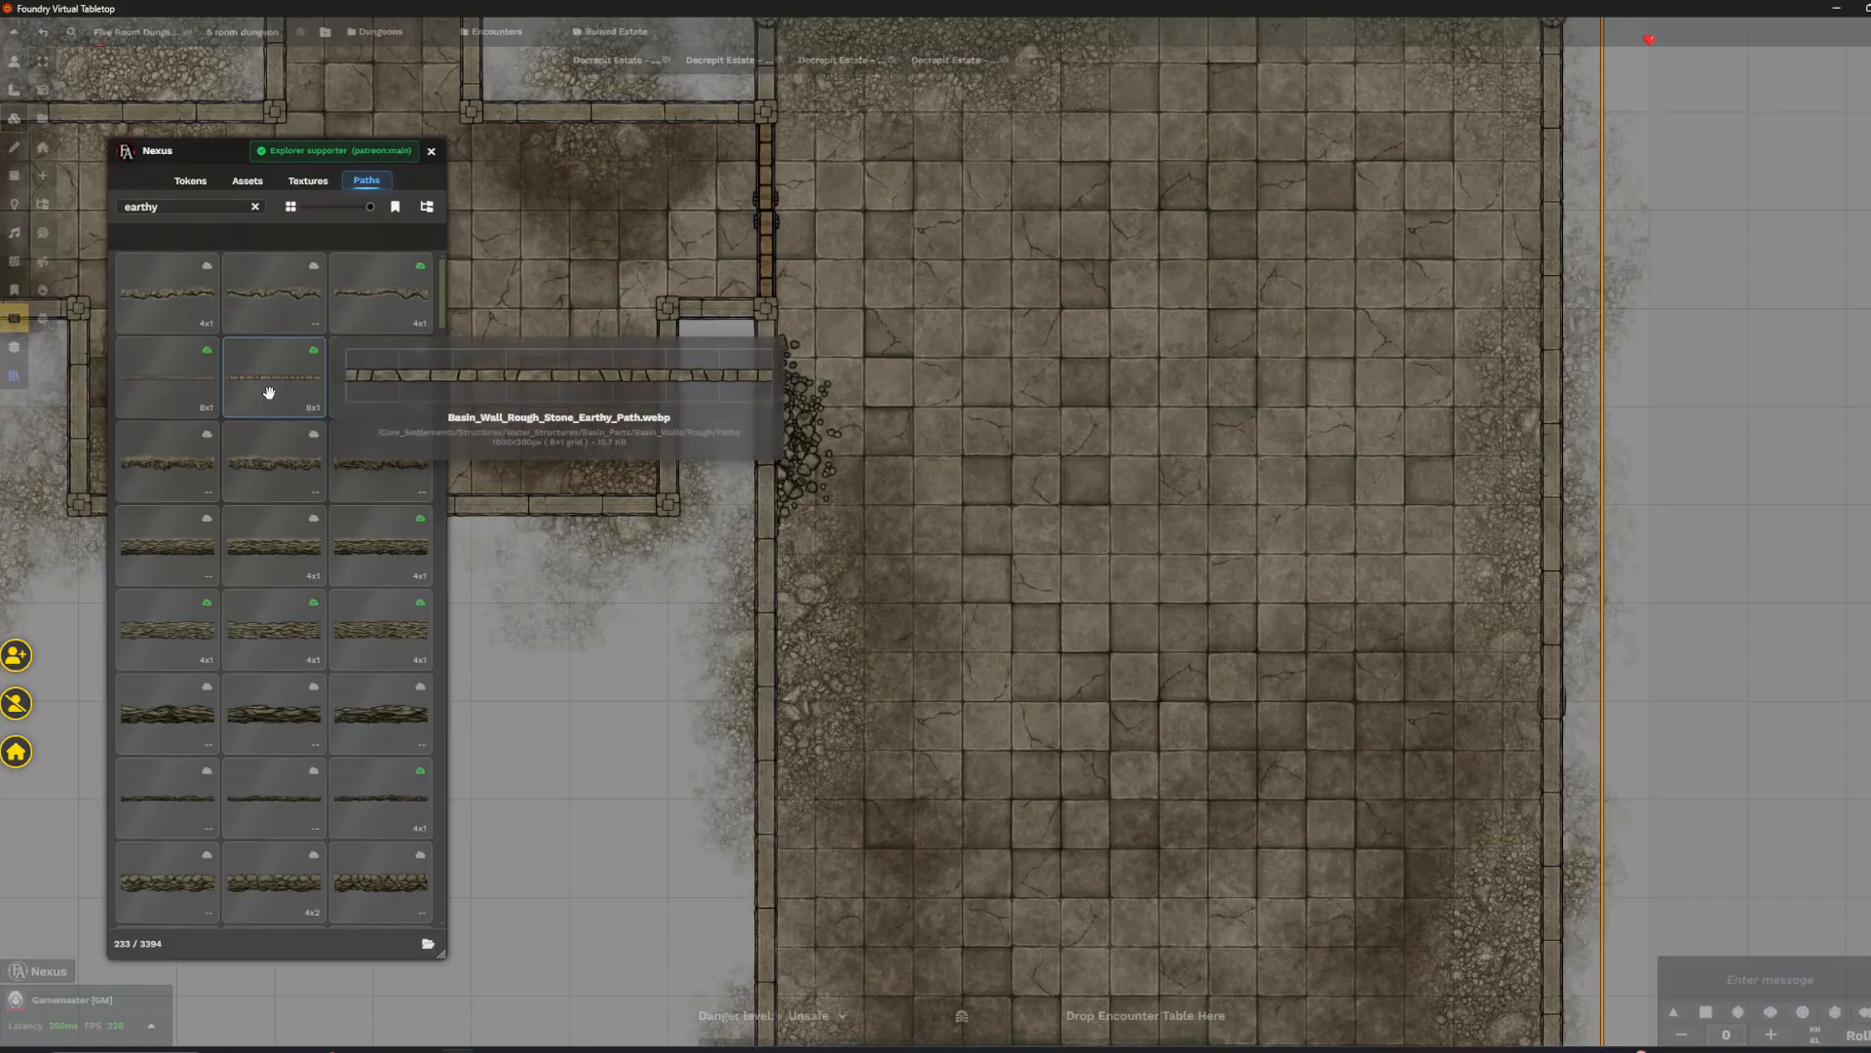
mouse_move(159, 390)
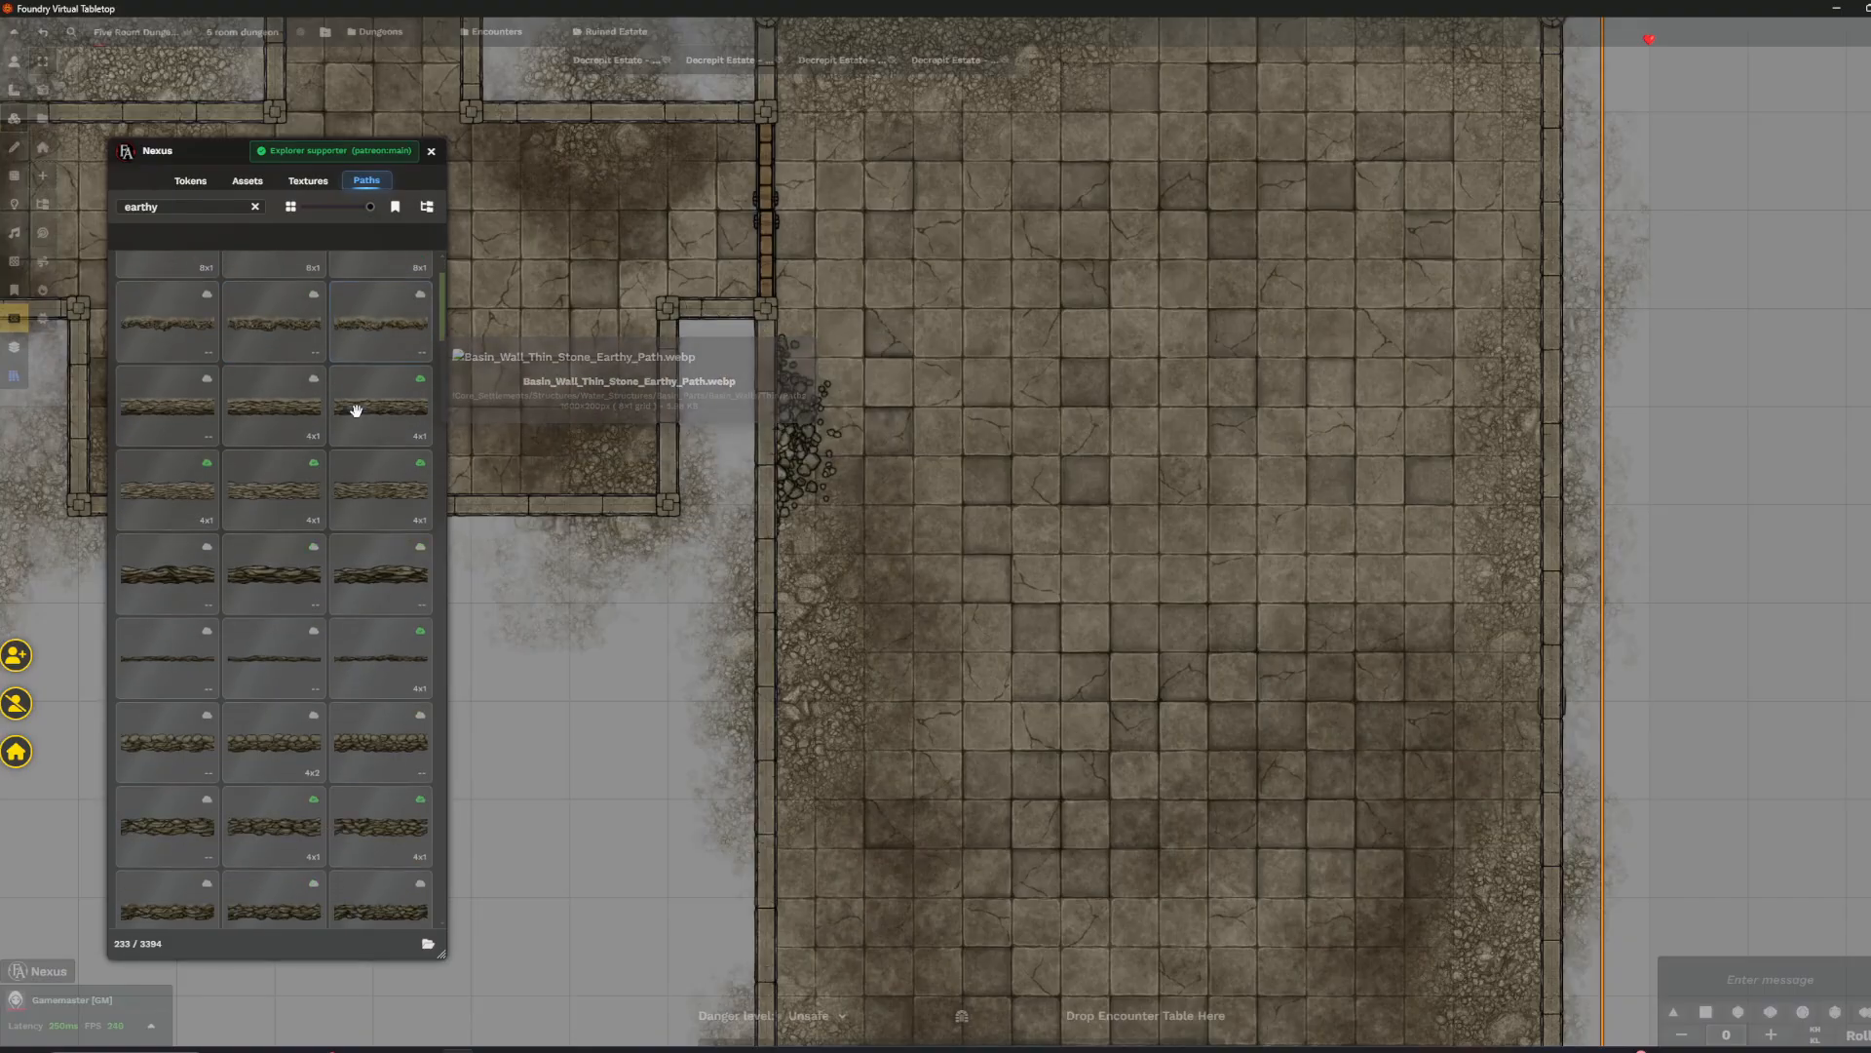
scroll(353, 604, "down", 5)
mouse_move(349, 612)
scroll(350, 612, "down", 3)
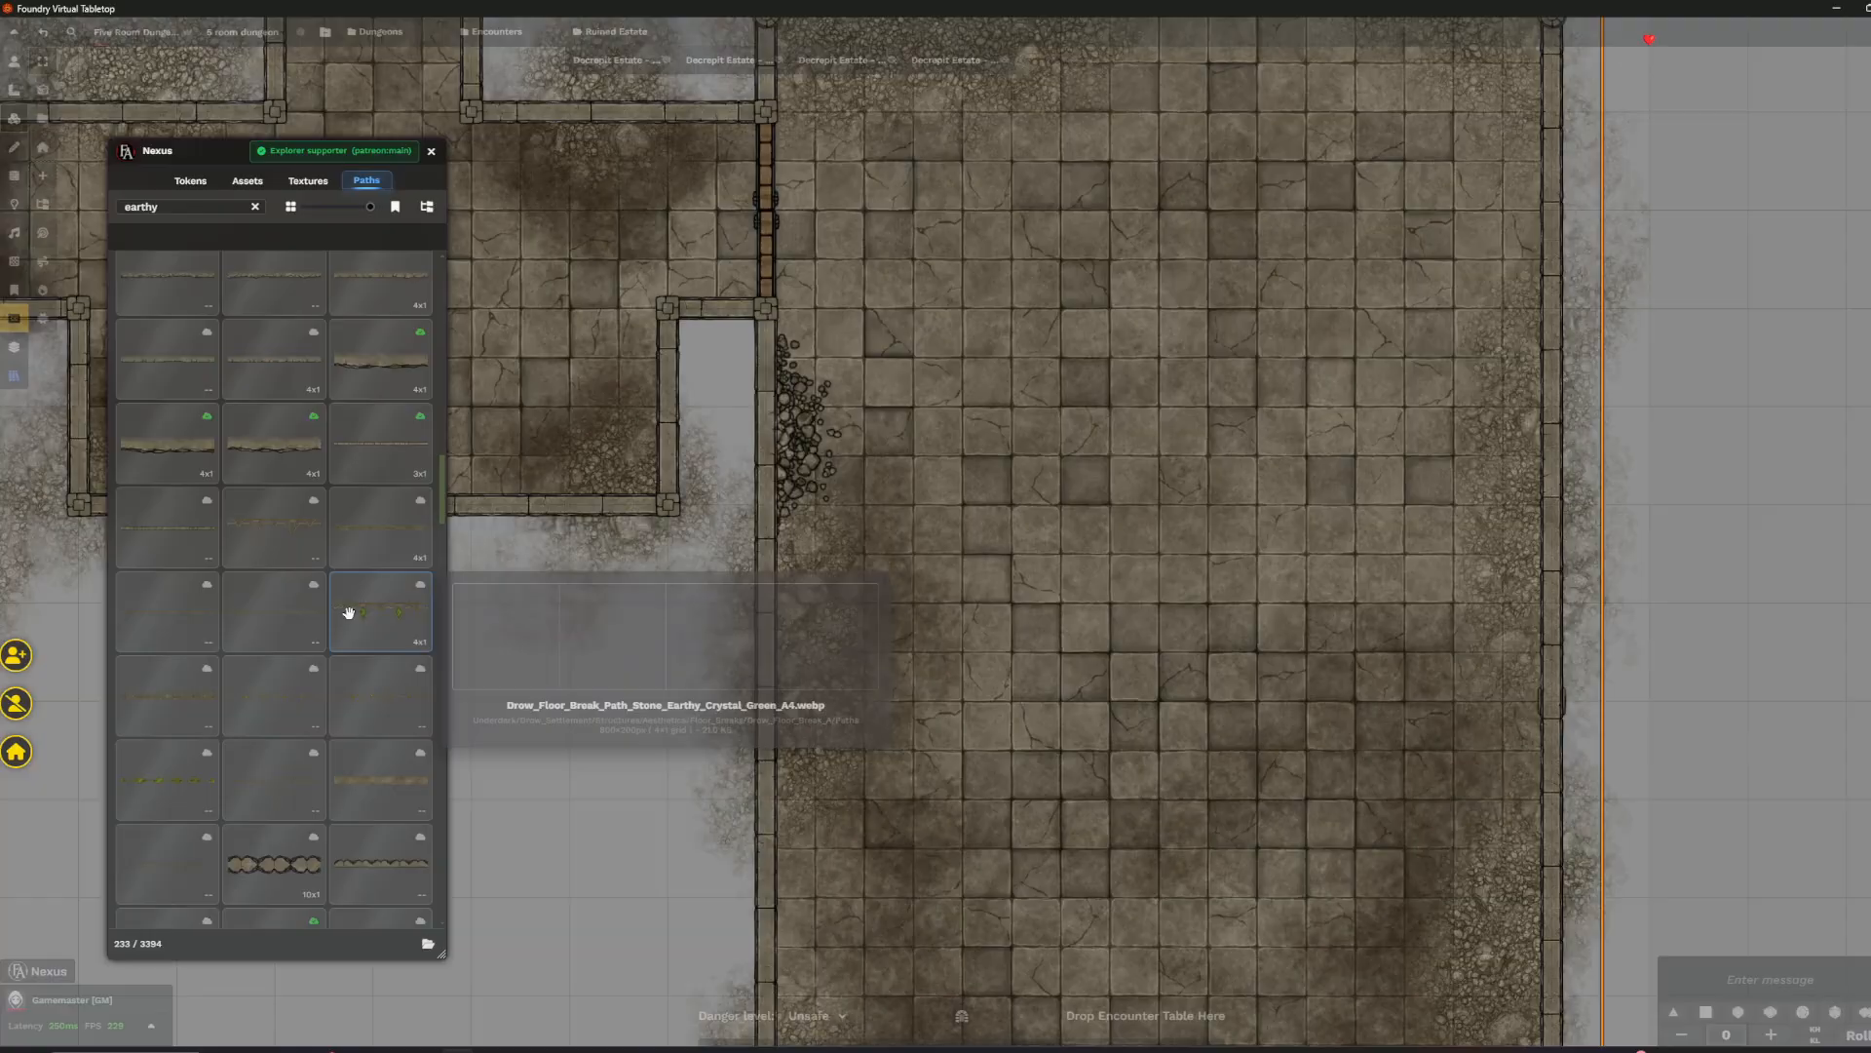
left_click(374, 459)
scroll(897, 640, "down", 2)
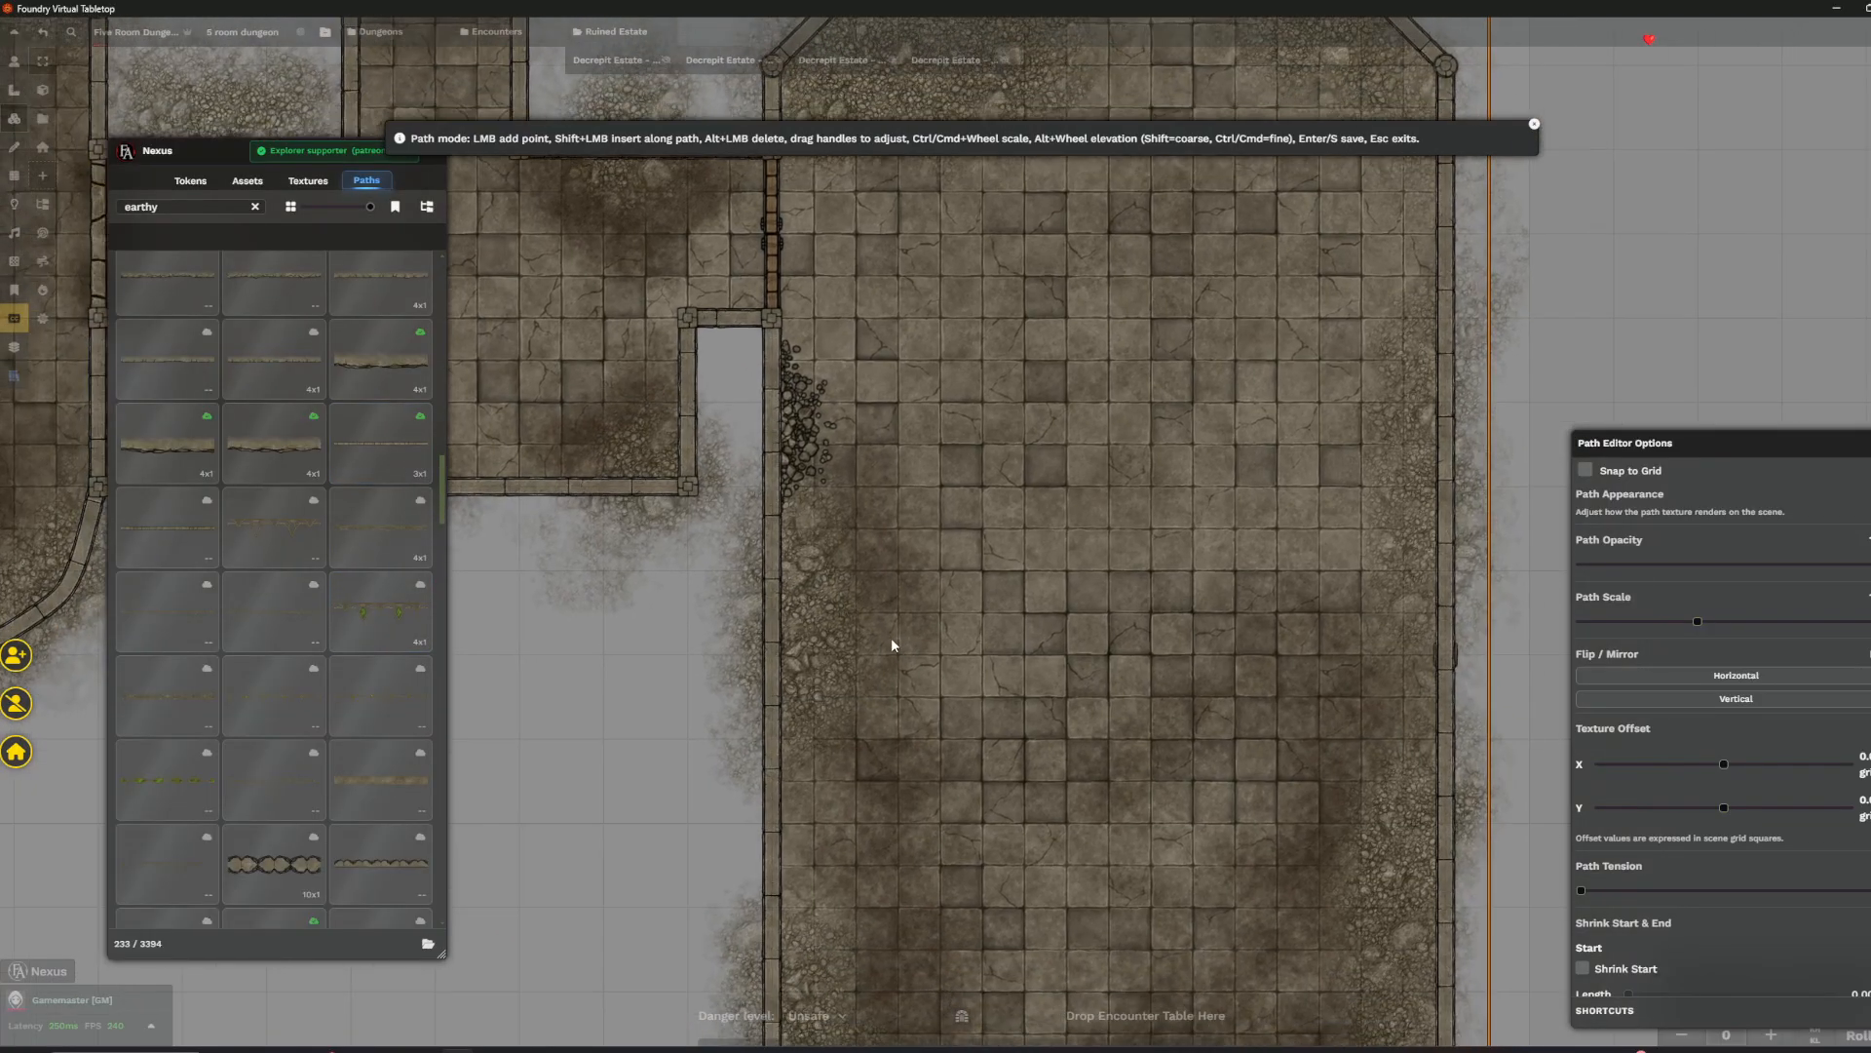
- Adjust the path's elevation and scale, enable grid snapping, and draw a straight wall about six floor tiles inward from the eastern chamber's eastern wall
scroll(699, 569, "up", 3, "alt")
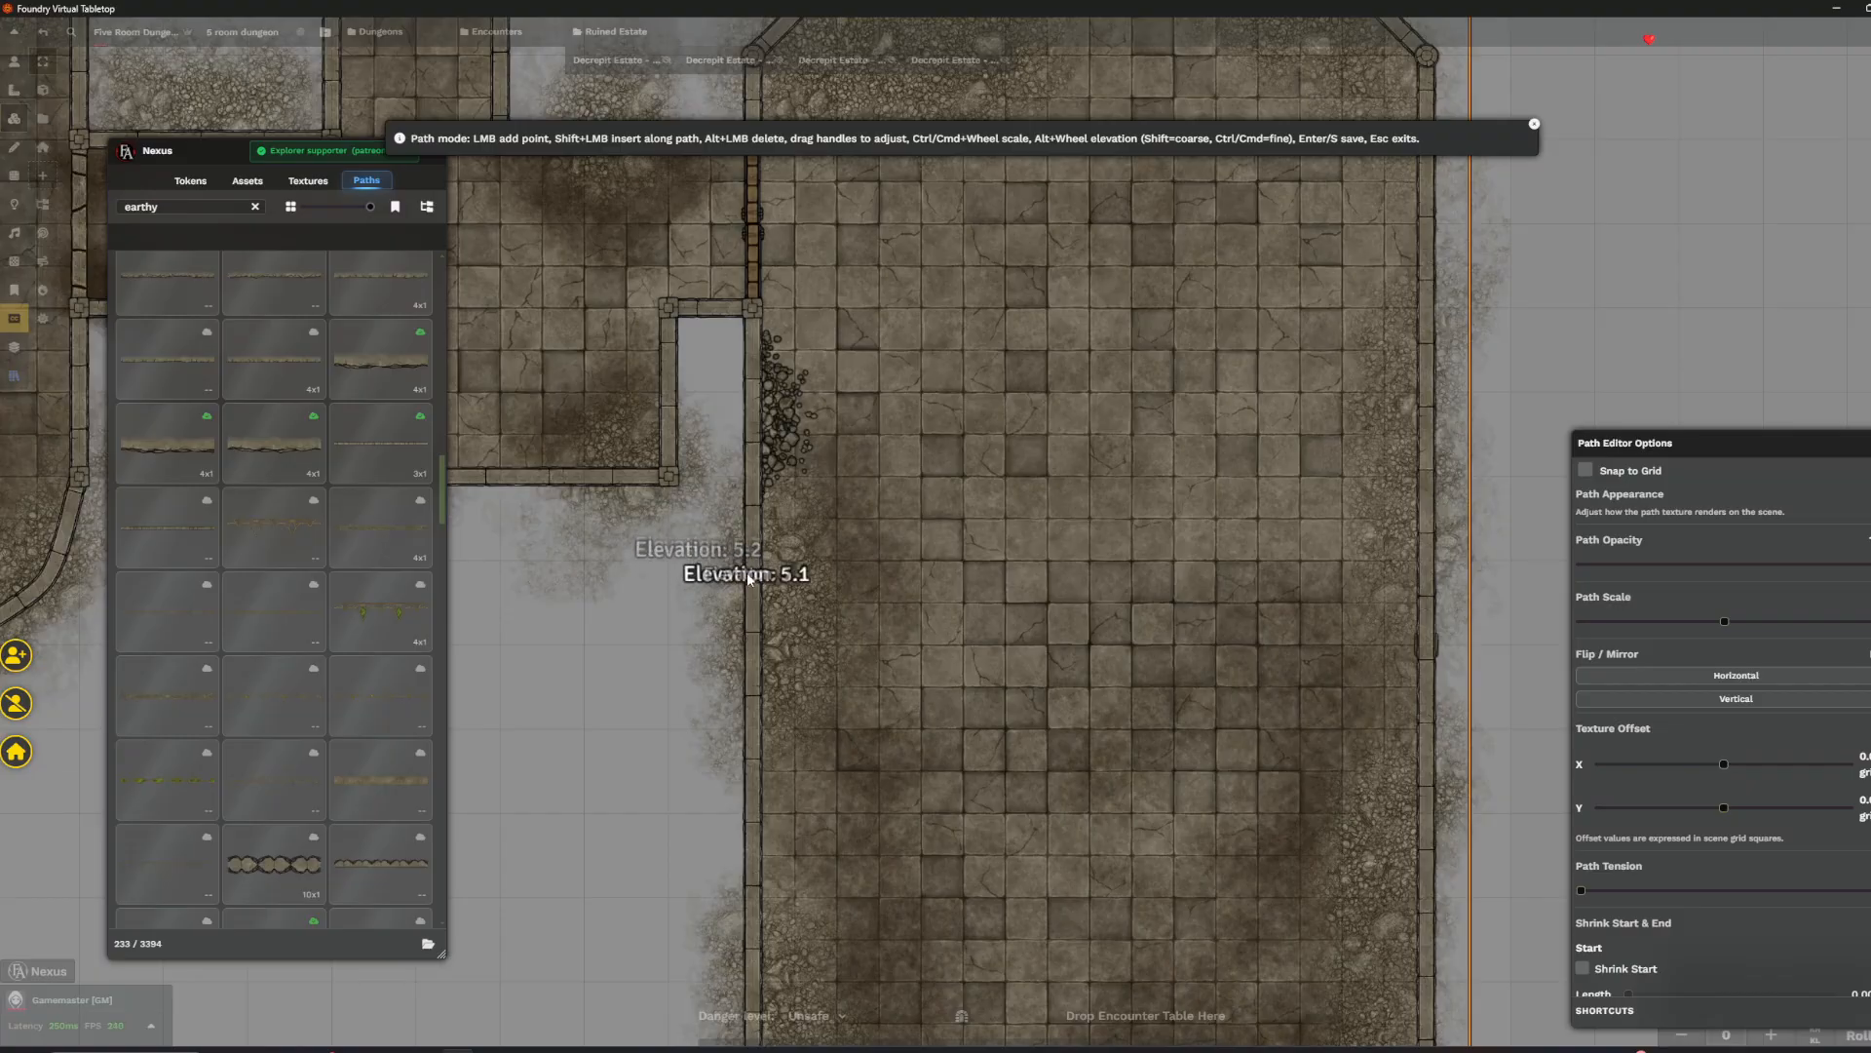
scroll(1424, 643, "up", 1)
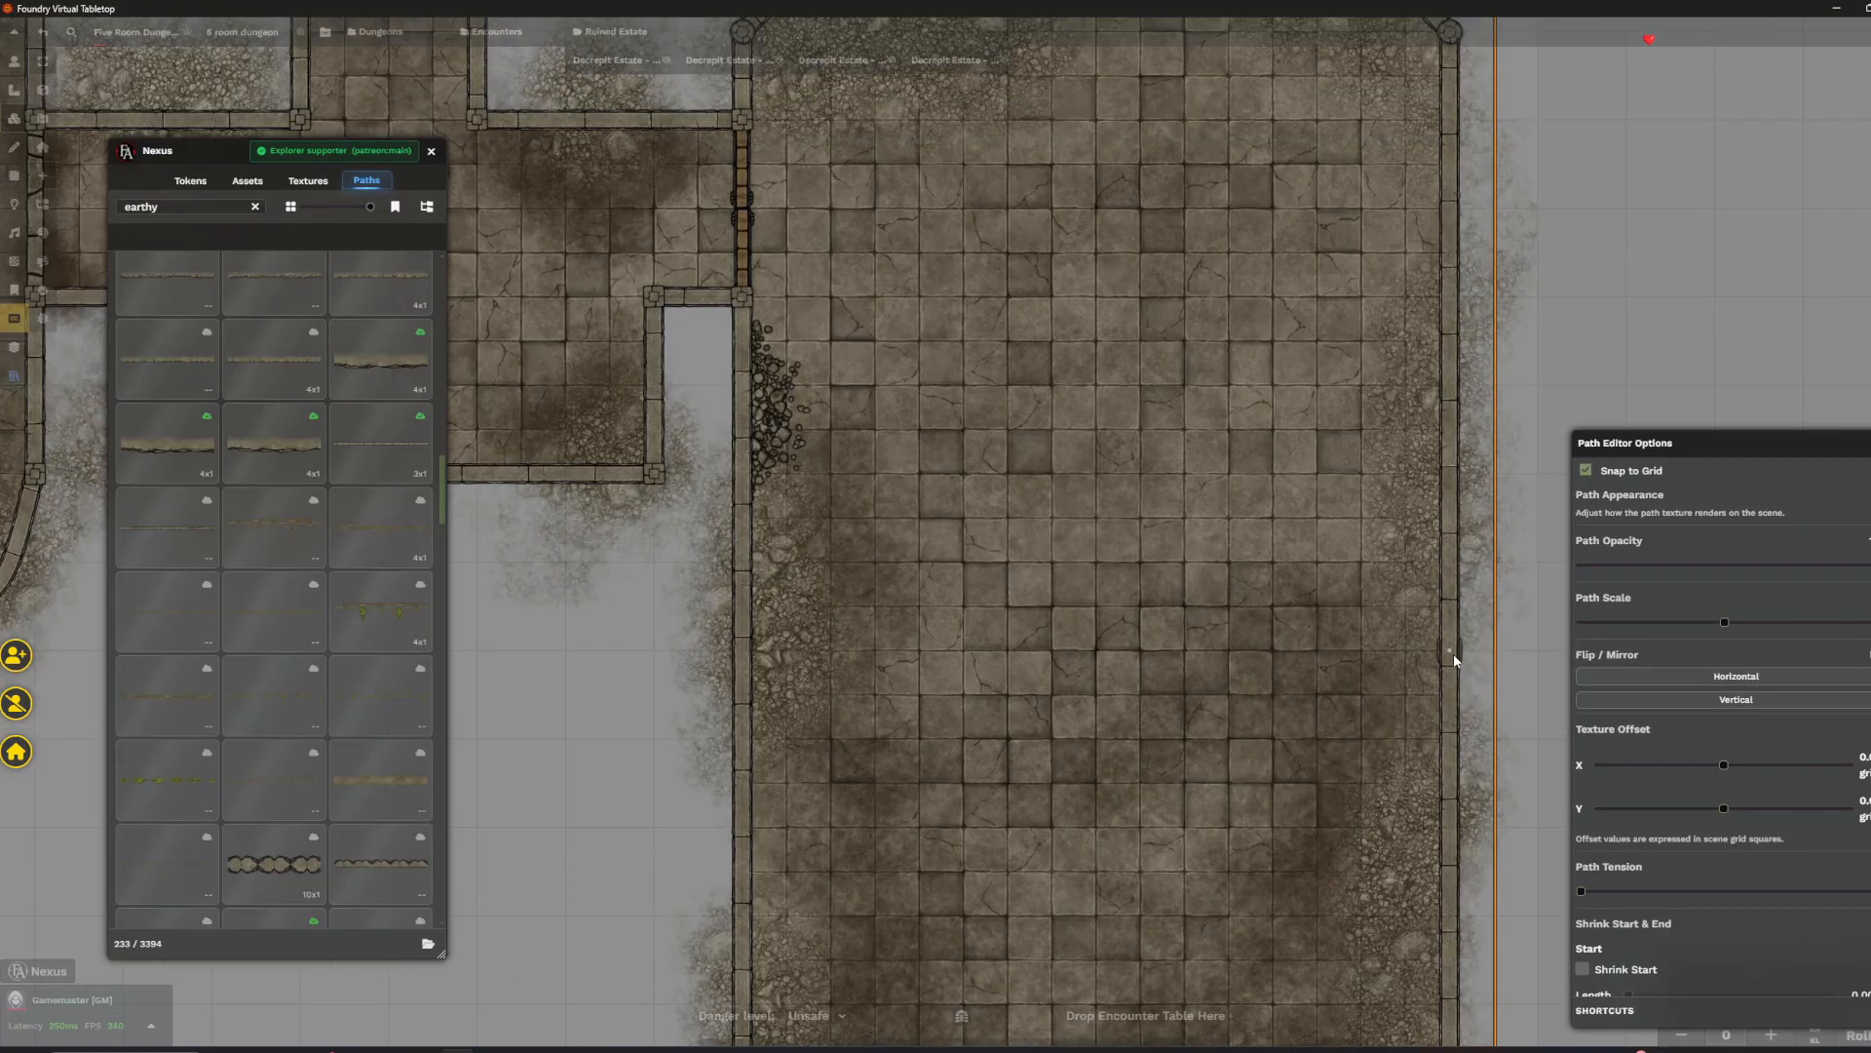
scroll(1155, 665, "up", 1)
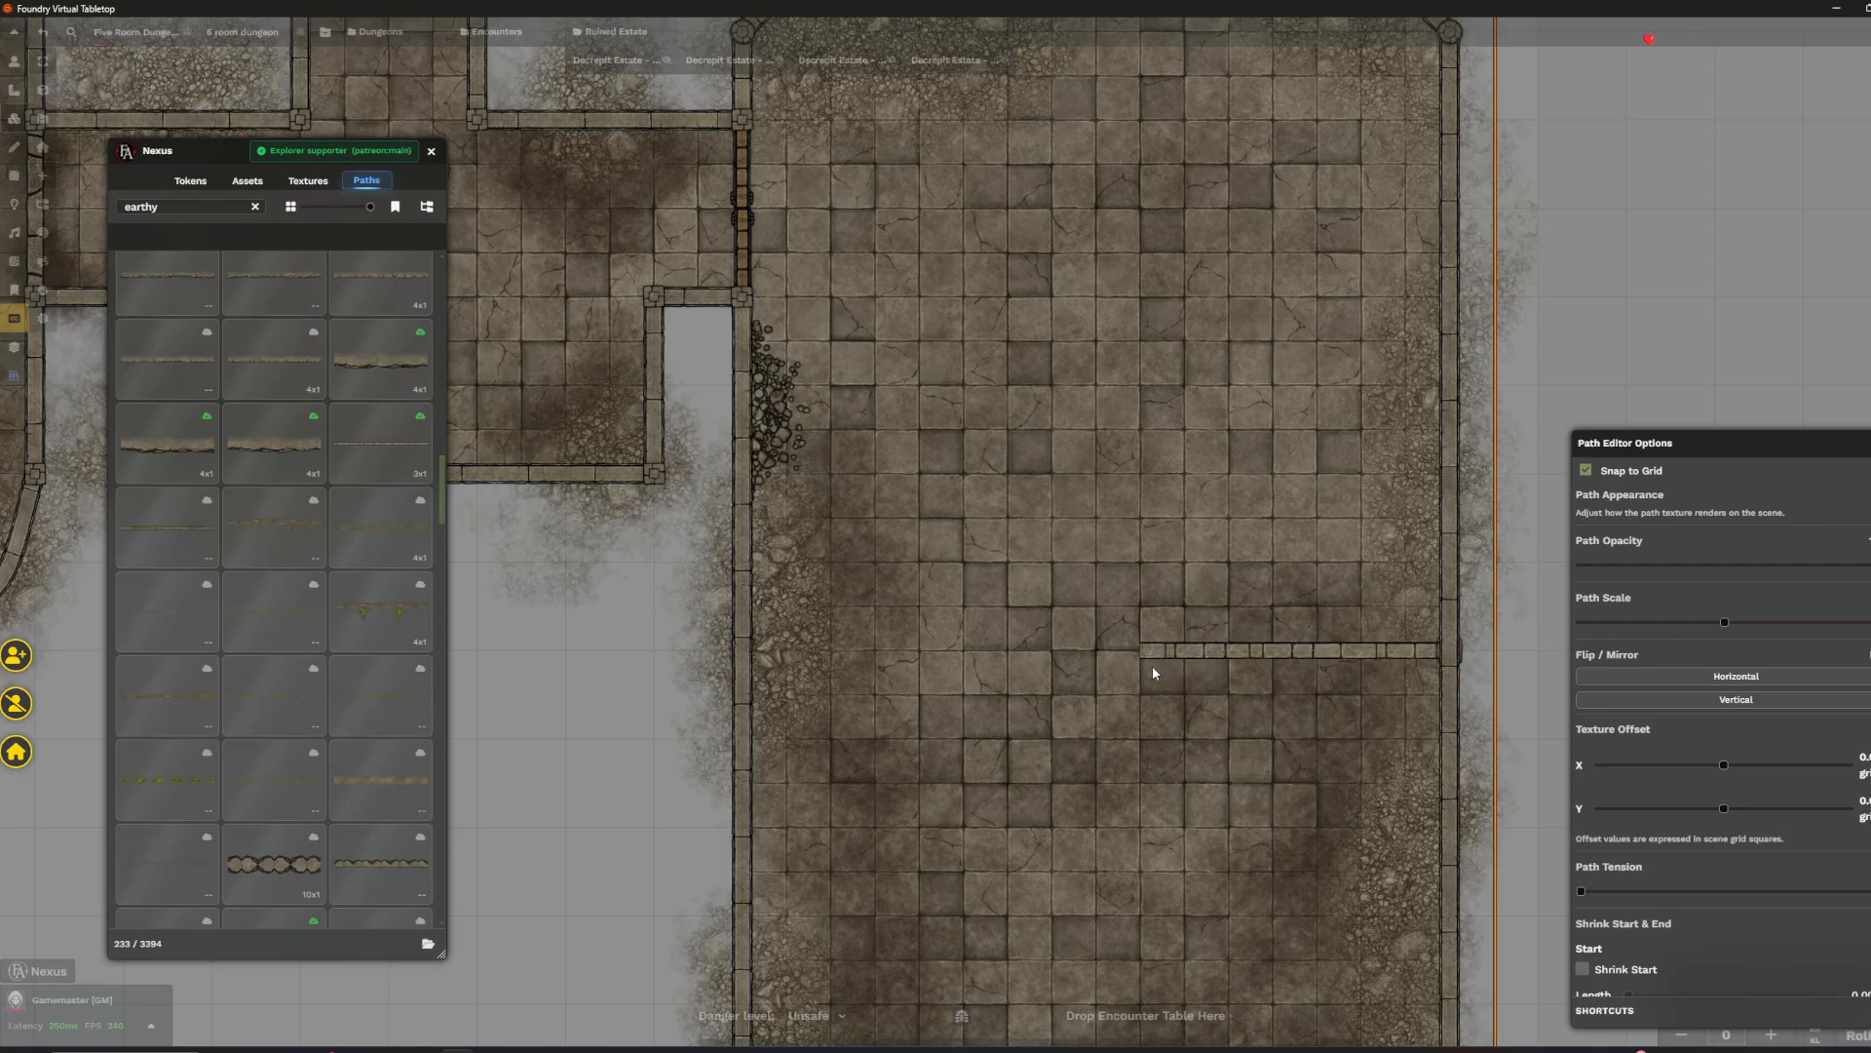
key("Down")
key("Down")
key("Right")
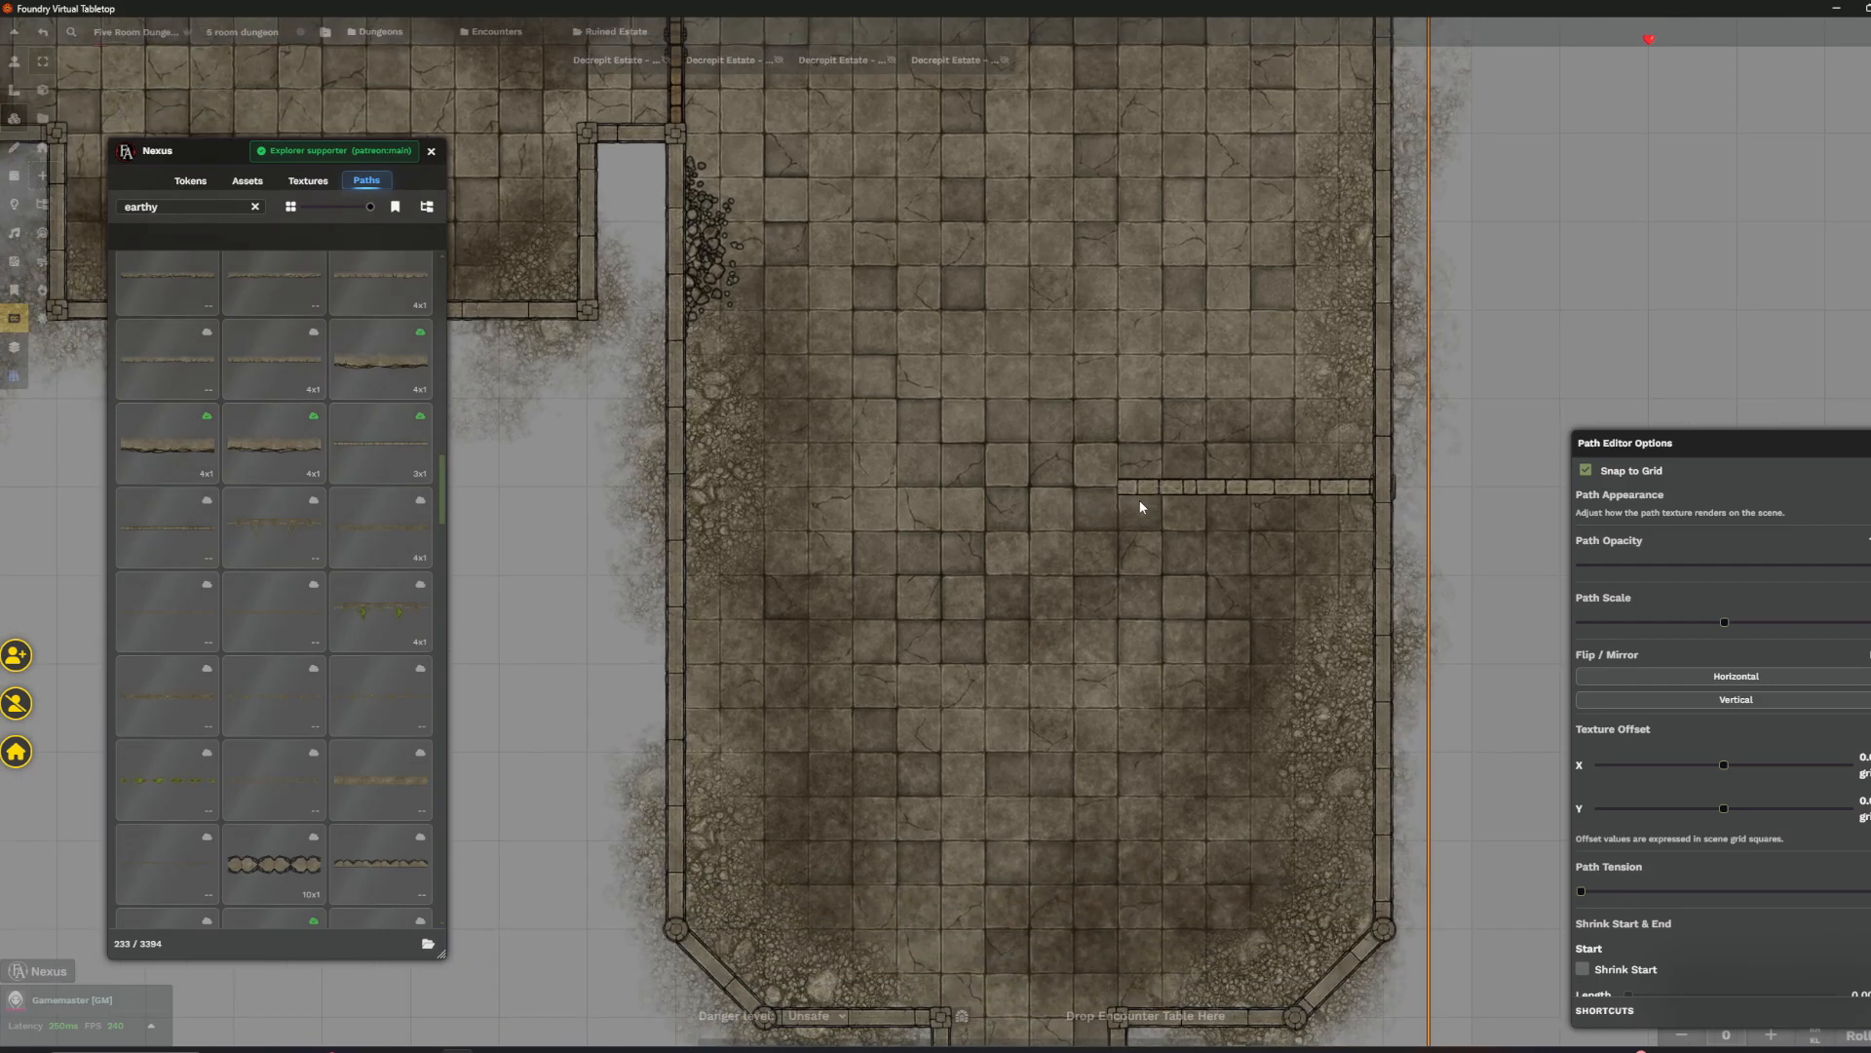
key("Down")
key("Right")
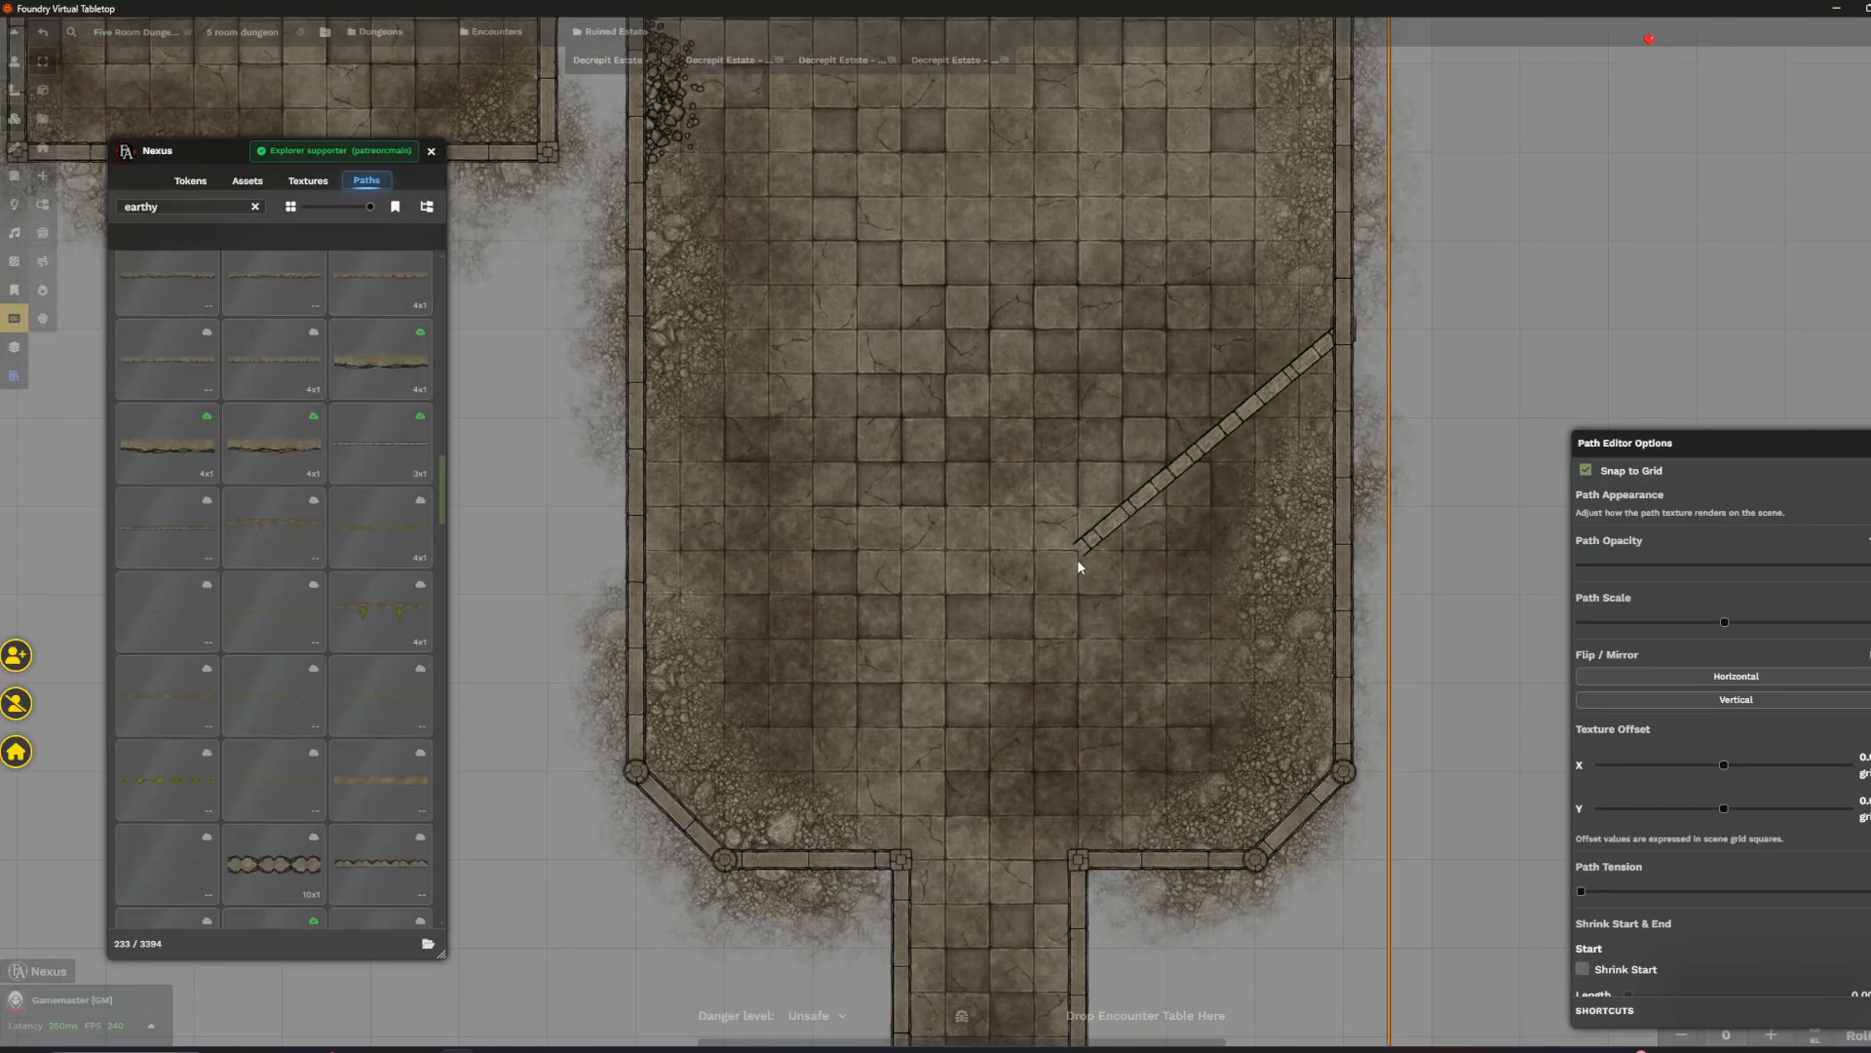
left_click(1066, 329)
key("Return")
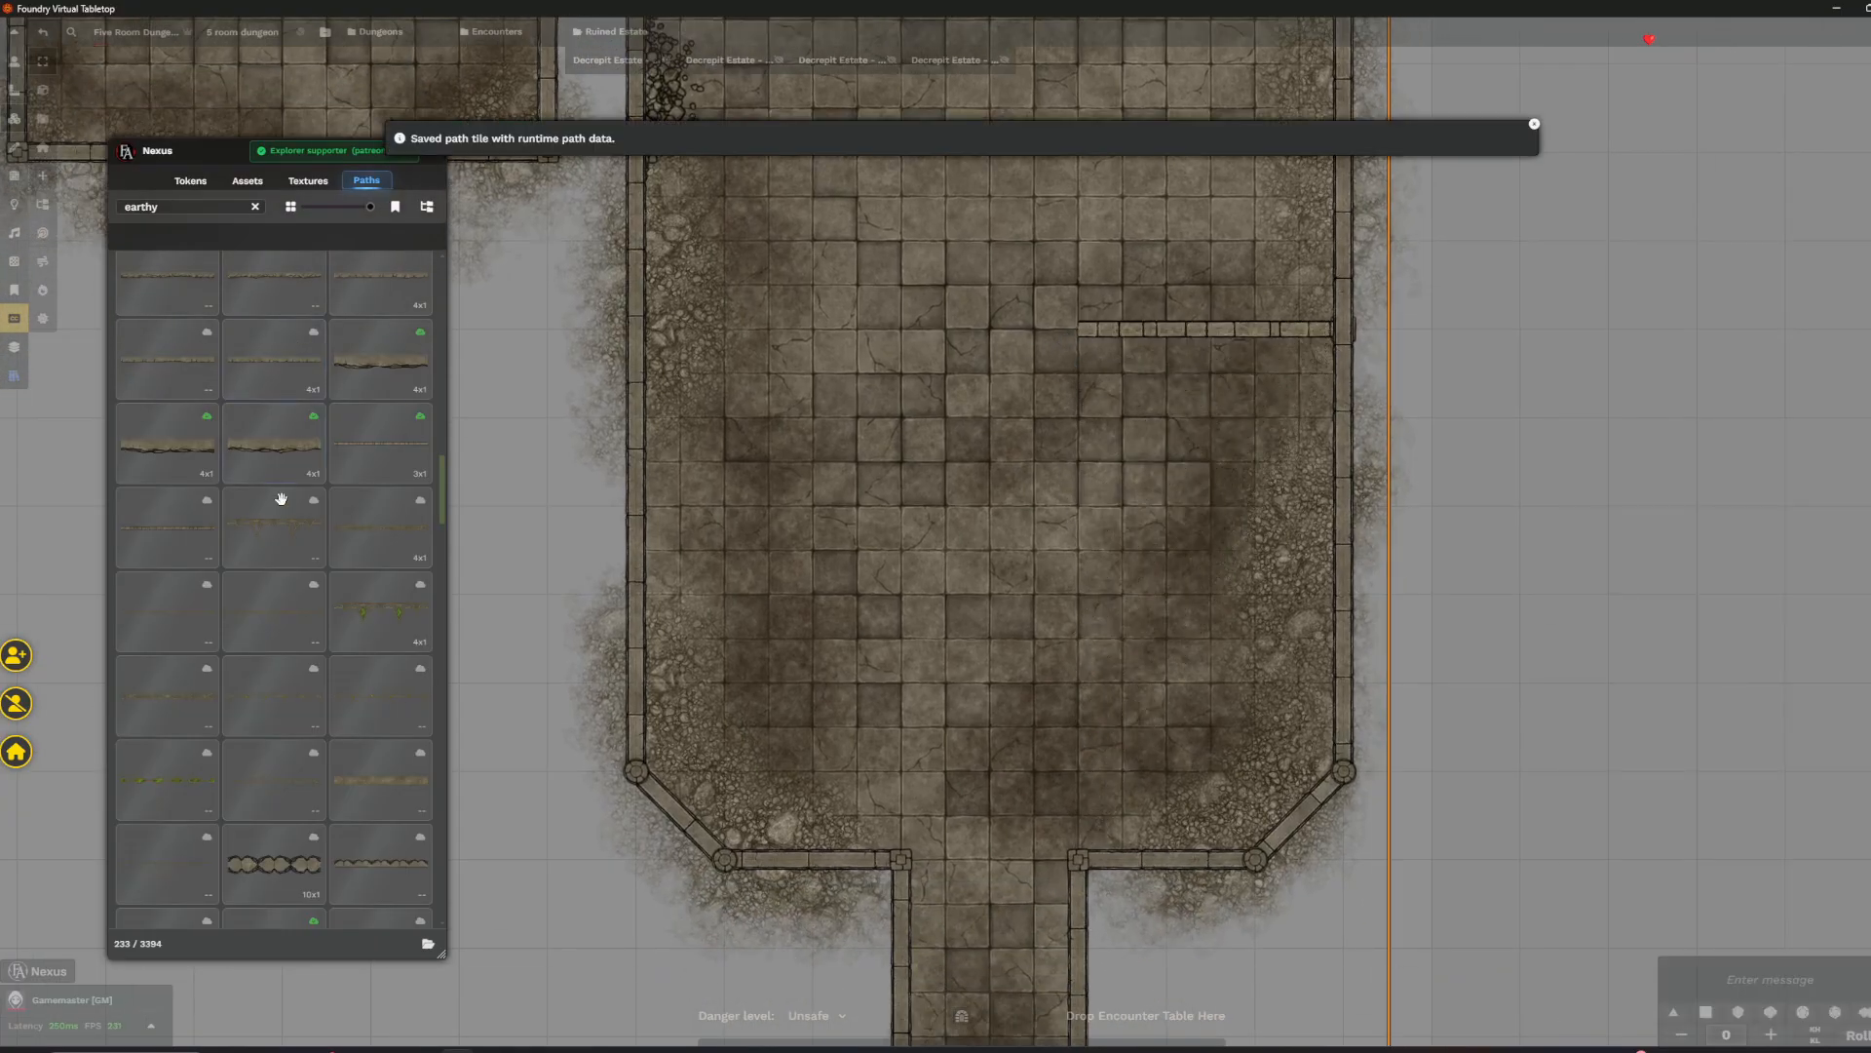
- Draw a matching thin wall inward from the eastern chamber's western wall, leaving a central opening, and save it
left_click(644, 329)
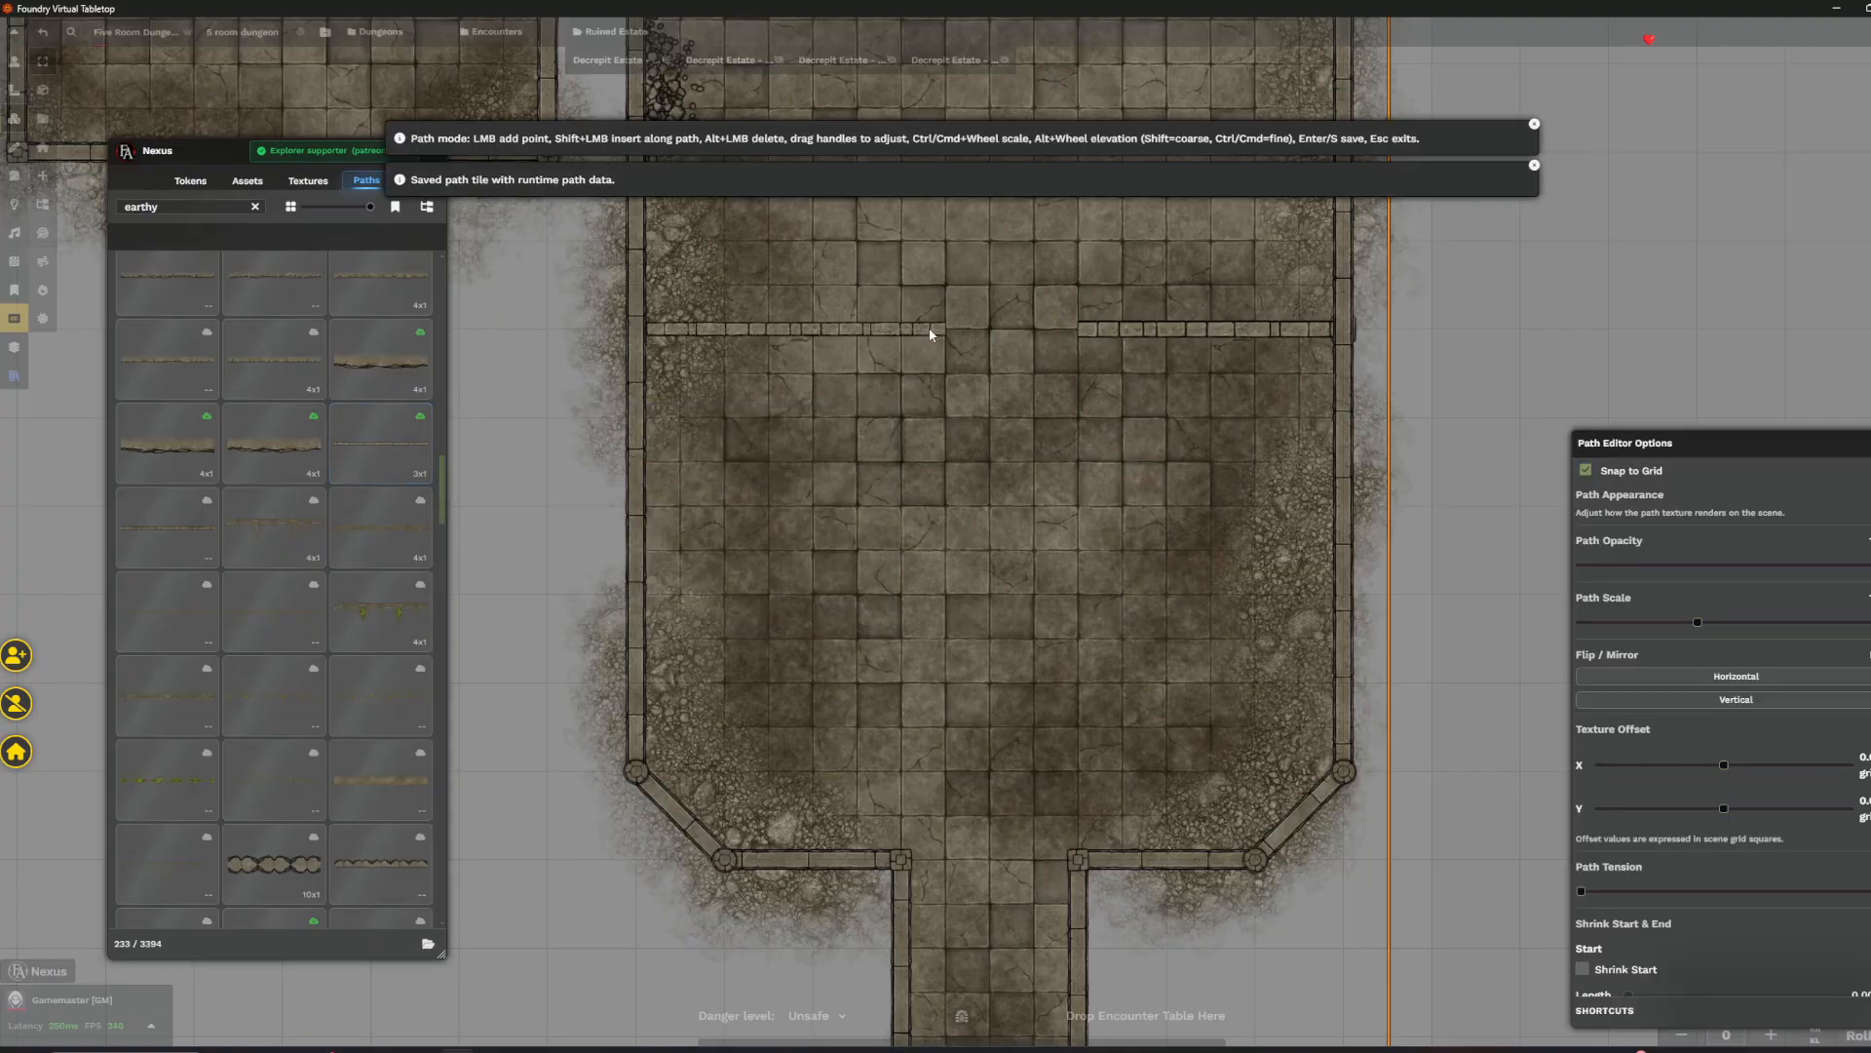
left_click(895, 331)
key("Return")
- Search the assets for "earthy pillar" and choose the plain square stone pillar
left_click(220, 206)
type("rubble")
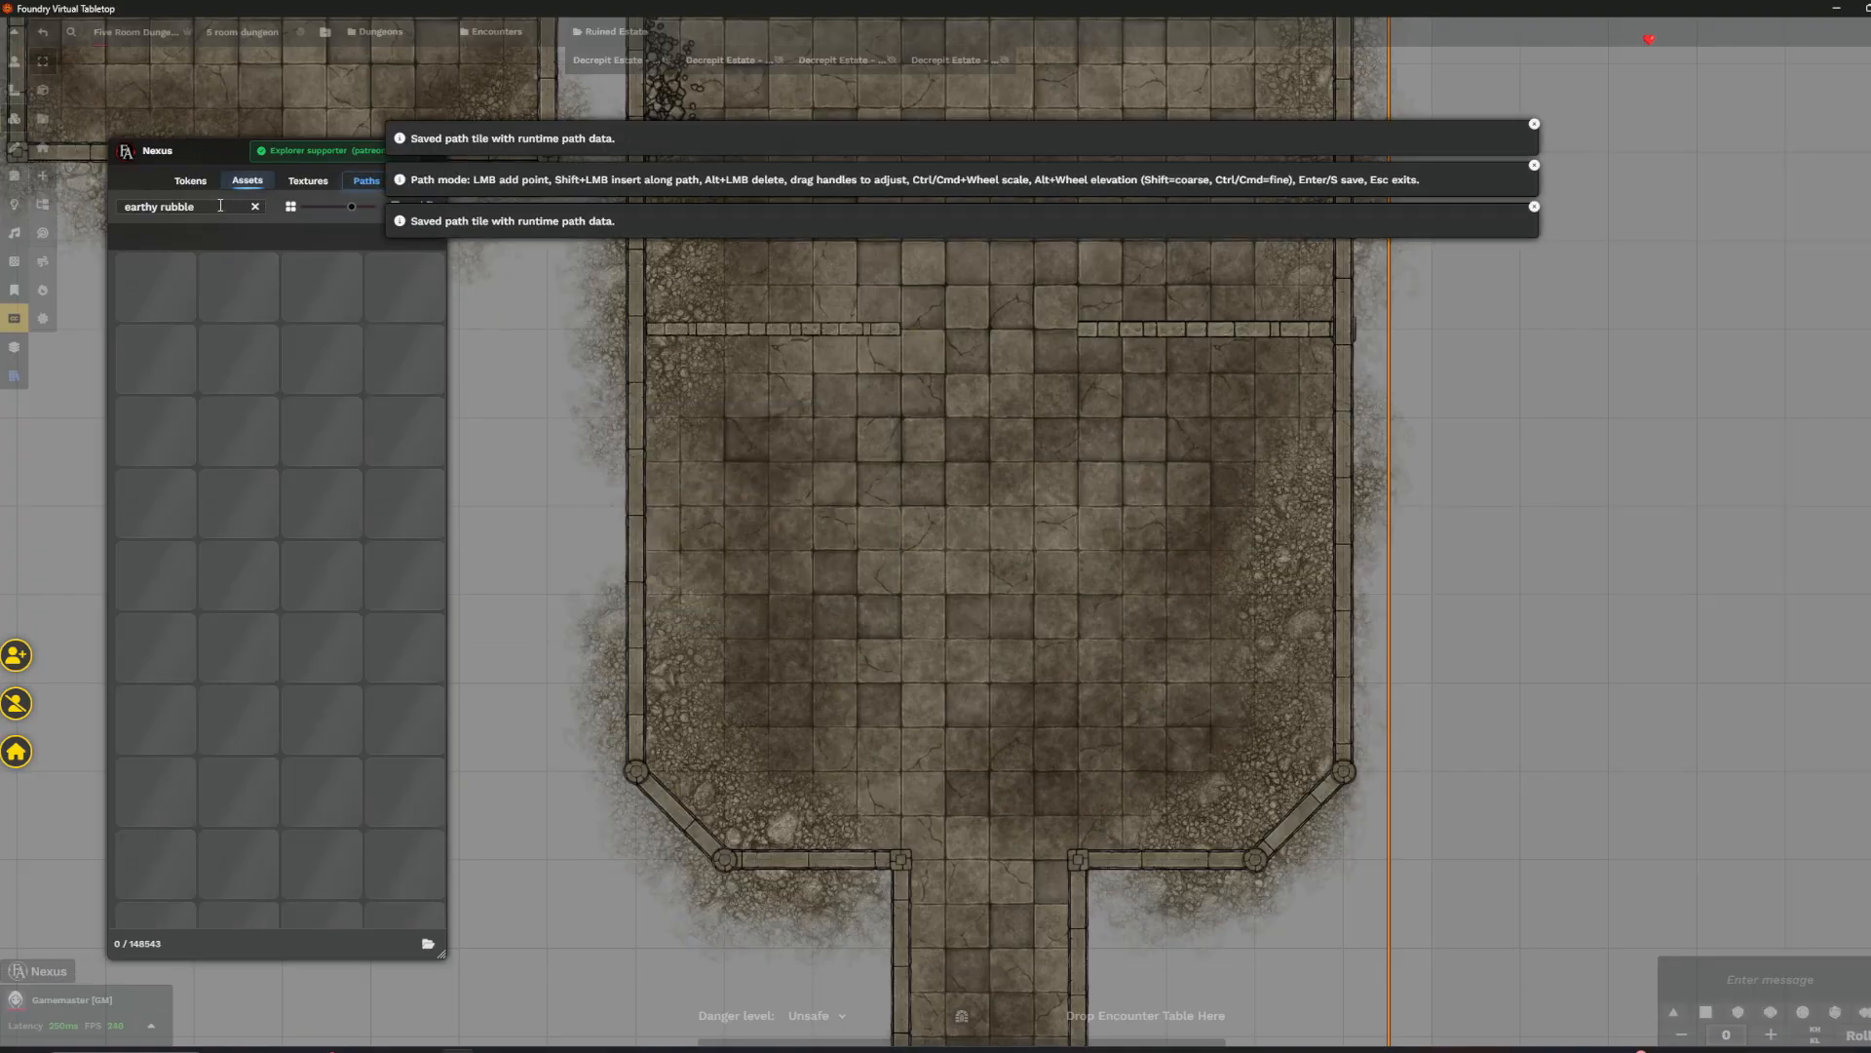
key("ctrl+a")
type("earthy")
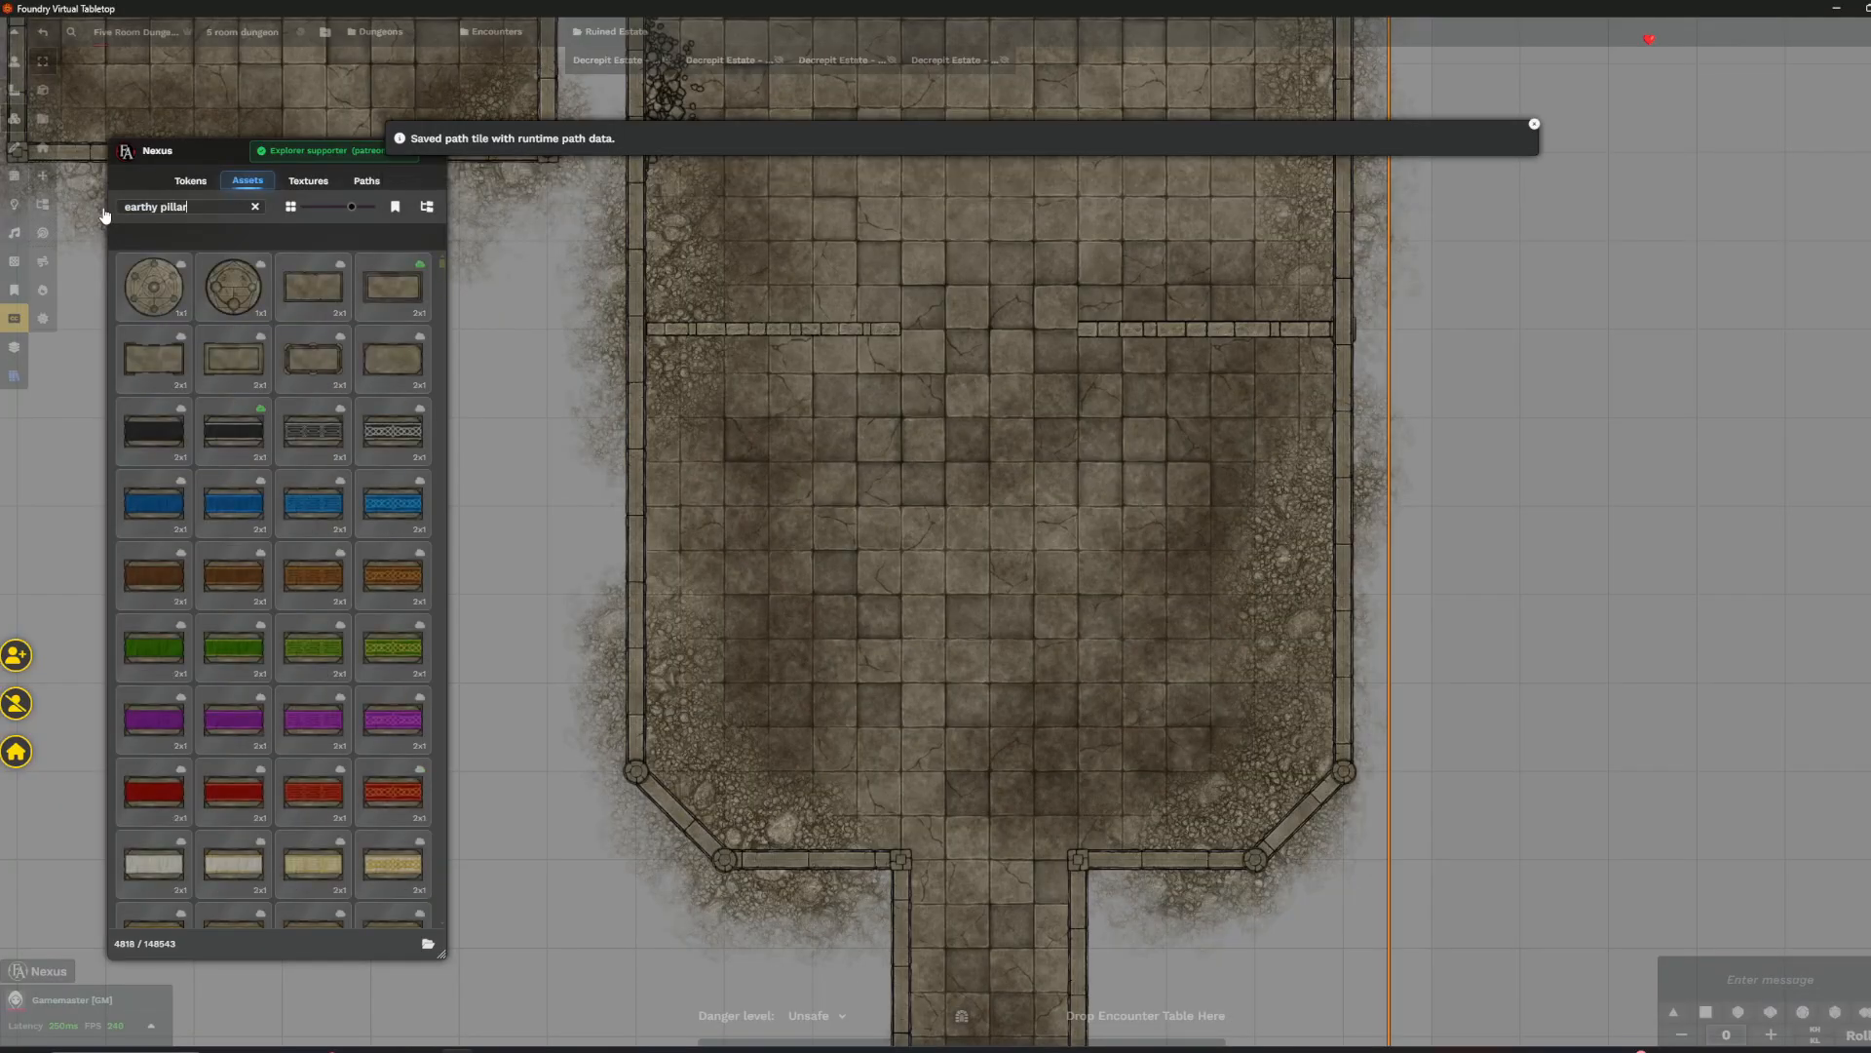
scroll(304, 438, "down", 10)
scroll(302, 476, "up", 10)
left_click(154, 287)
- Shrink the square pillar, adjust its elevation to sit above the thin walls, and place one at the inner end of each wall
scroll(763, 376, "up", 5)
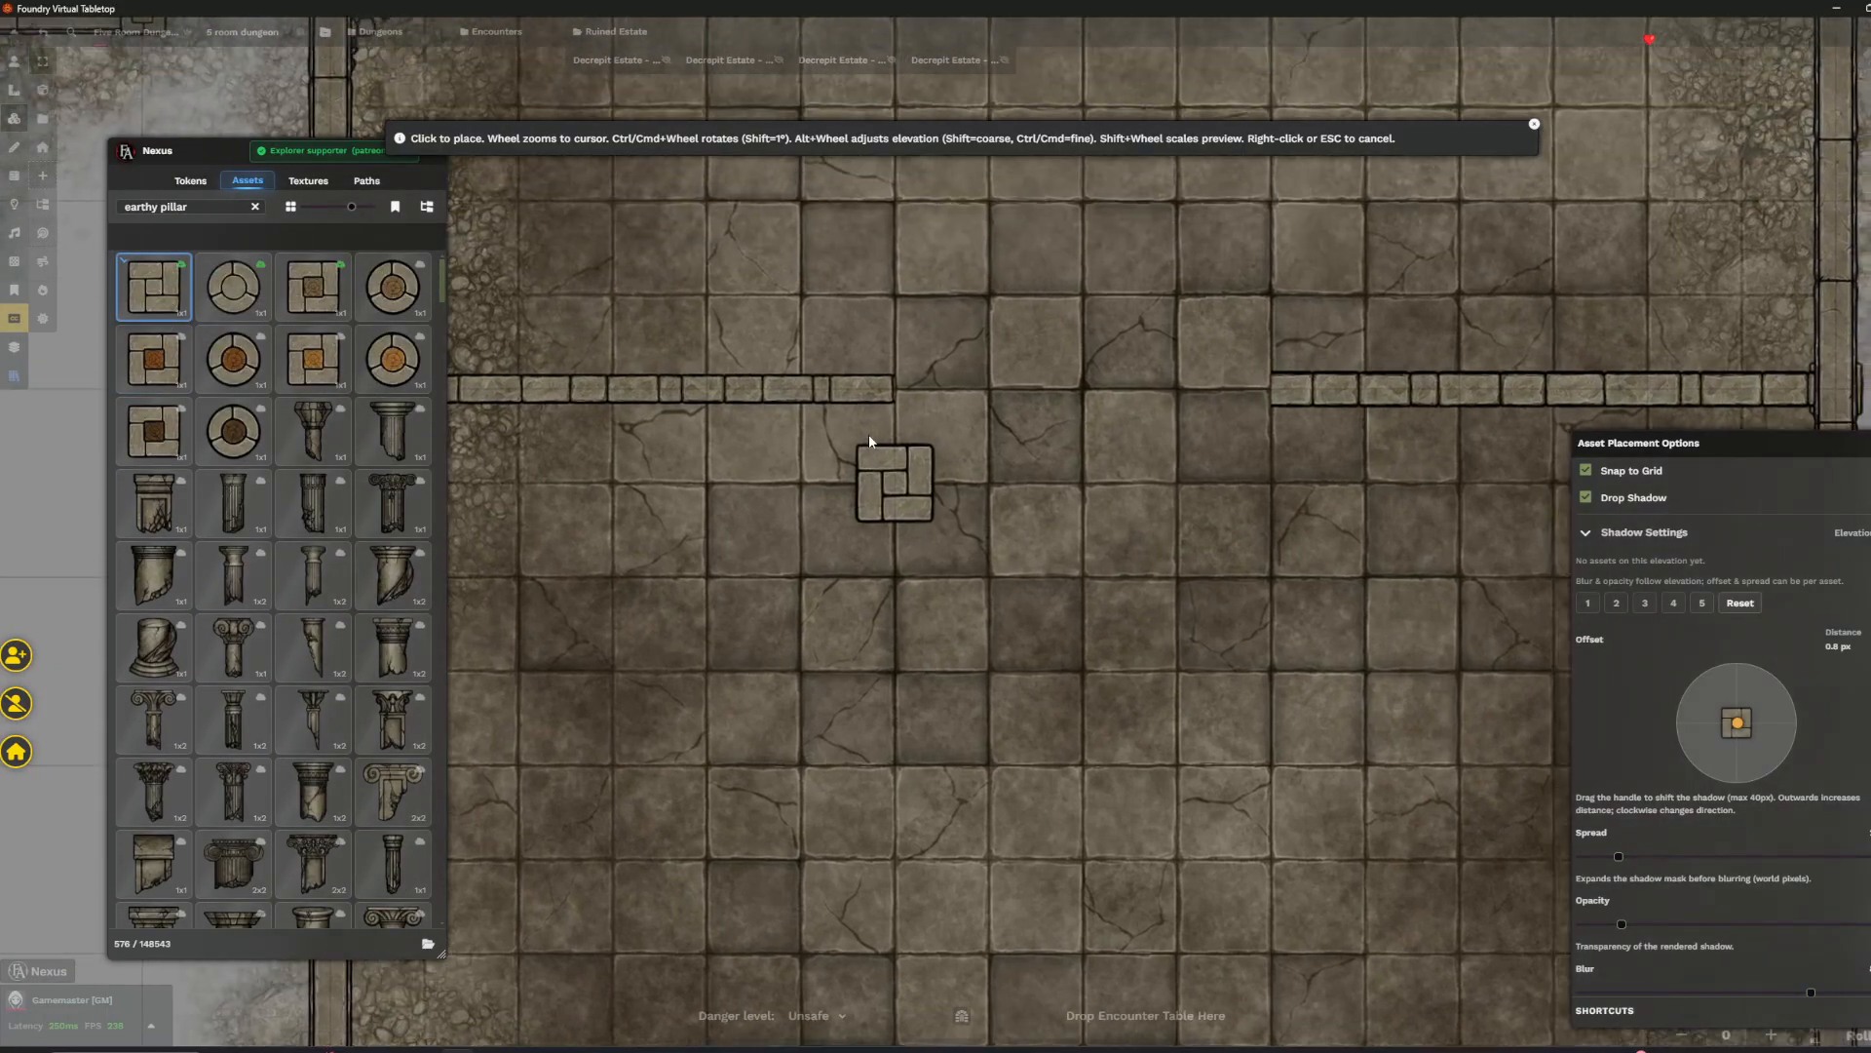
scroll(866, 371, "down", 3)
scroll(868, 380, "up", 6)
scroll(871, 386, "up", 10)
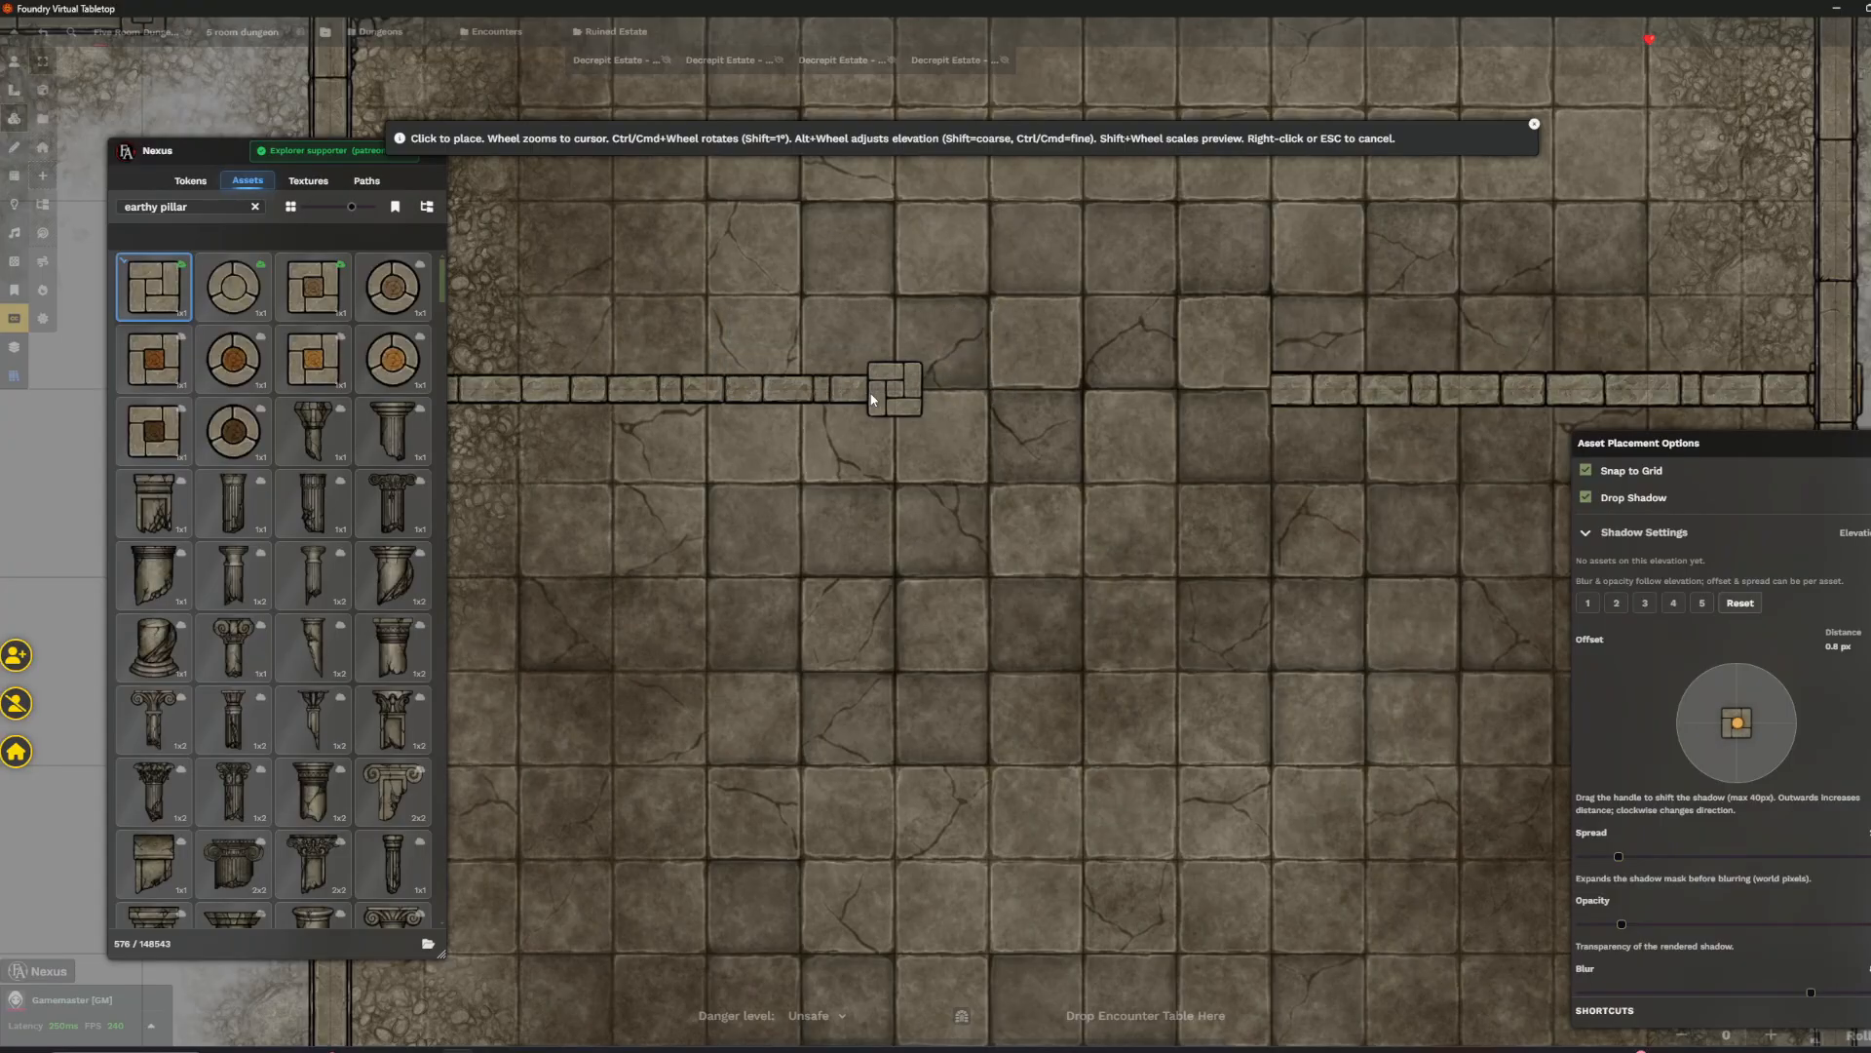
scroll(872, 398, "down", 2)
scroll(873, 397, "up", 5)
scroll(873, 397, "down", 10)
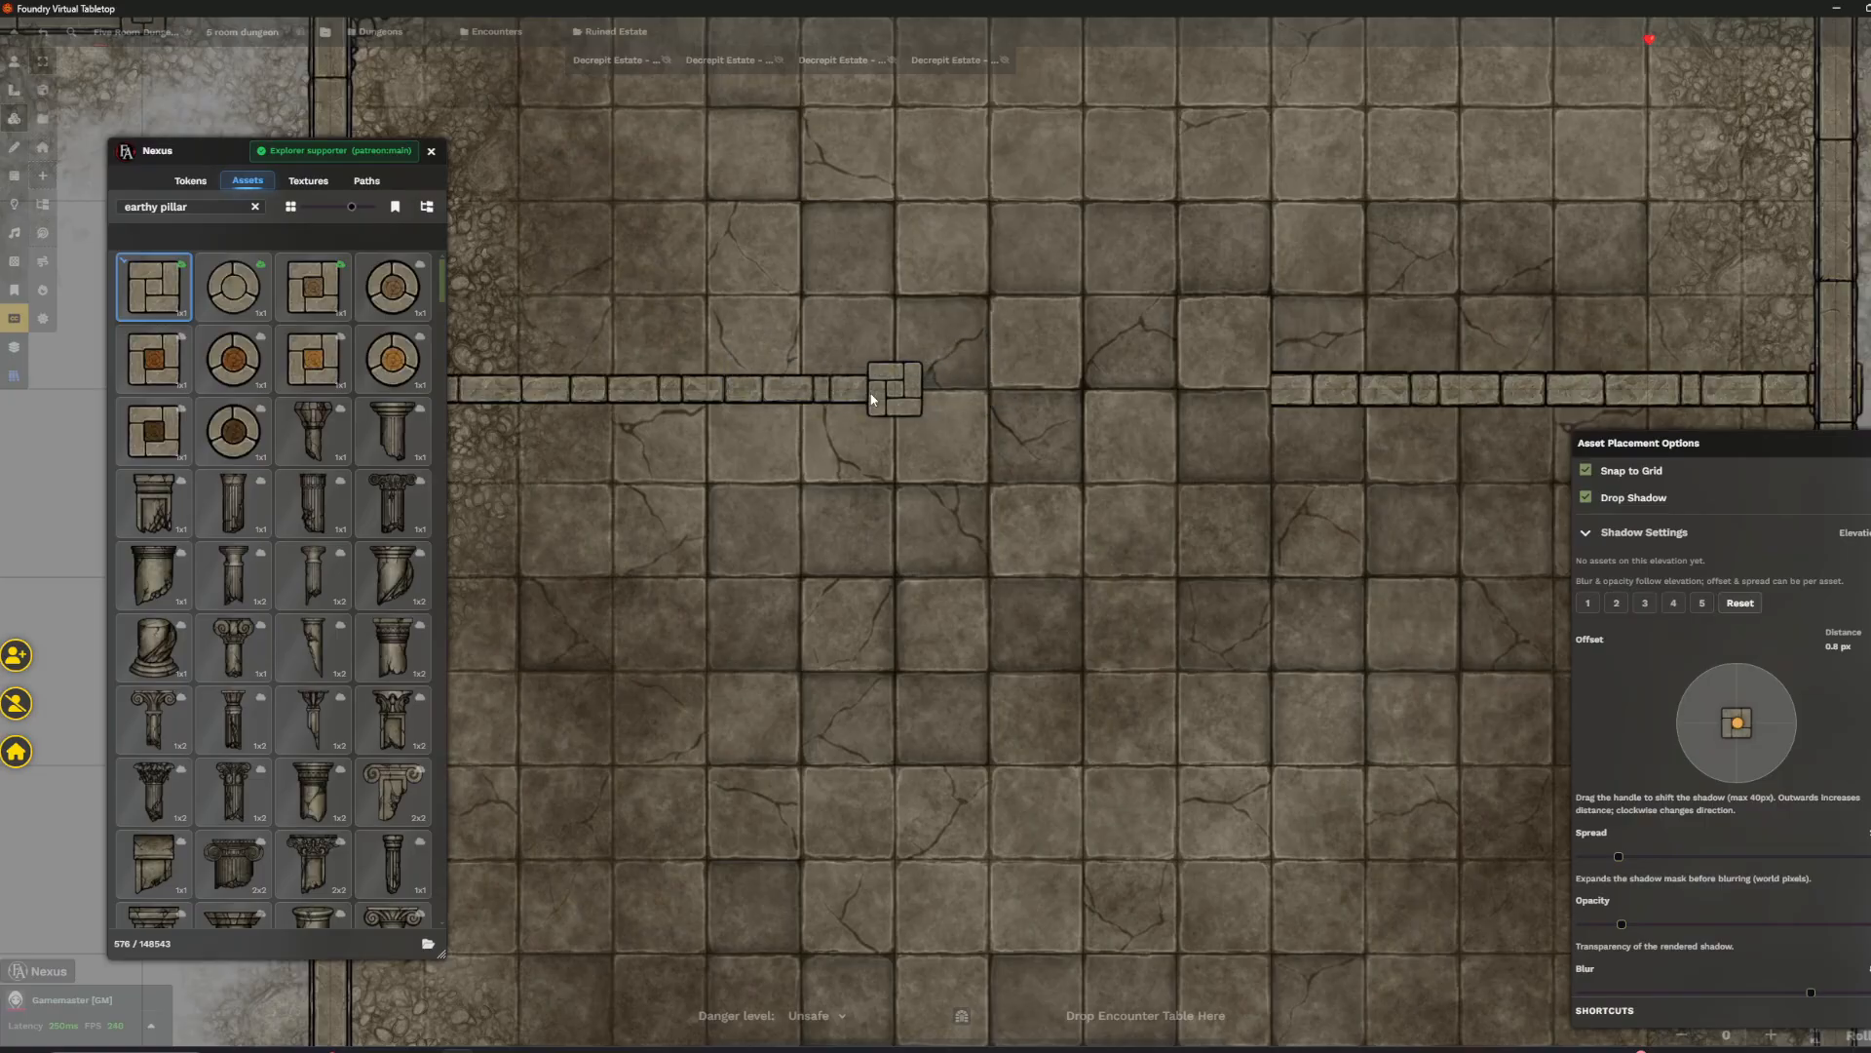
scroll(873, 397, "down", 8)
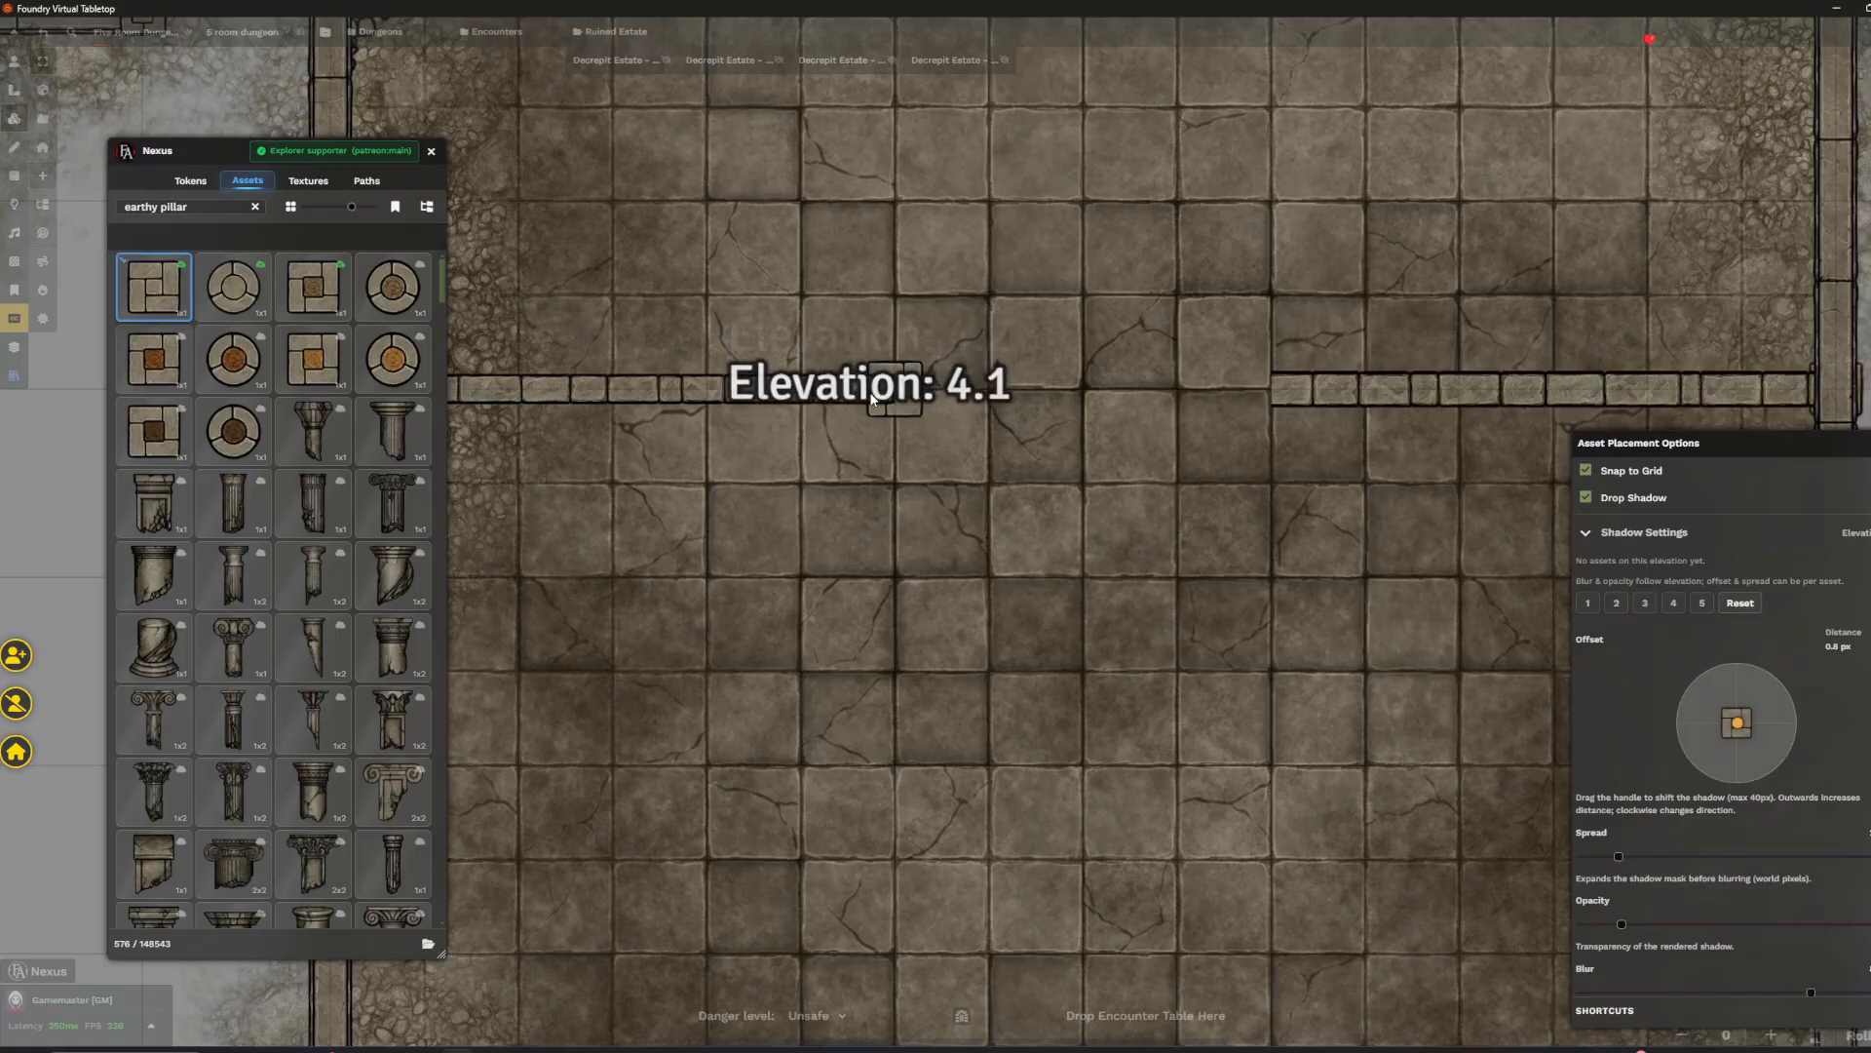
scroll(872, 398, "up", 5)
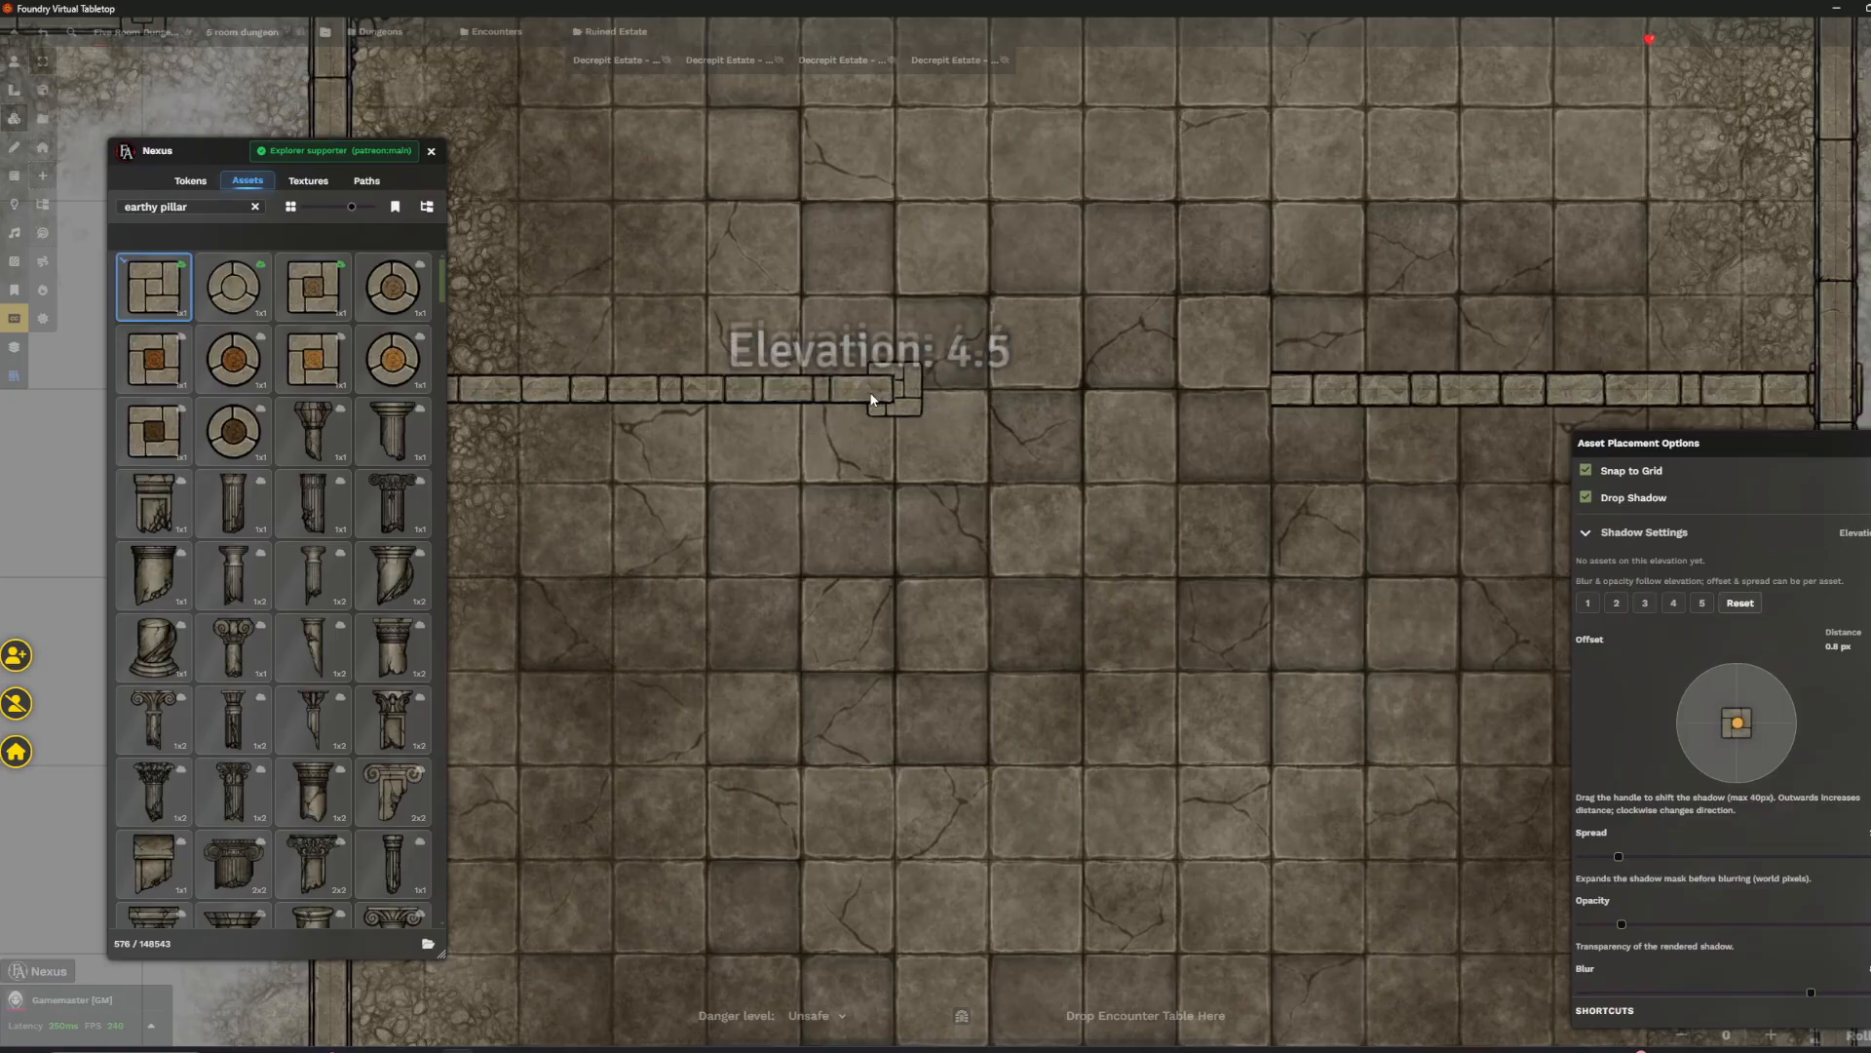
scroll(873, 398, "up", 5)
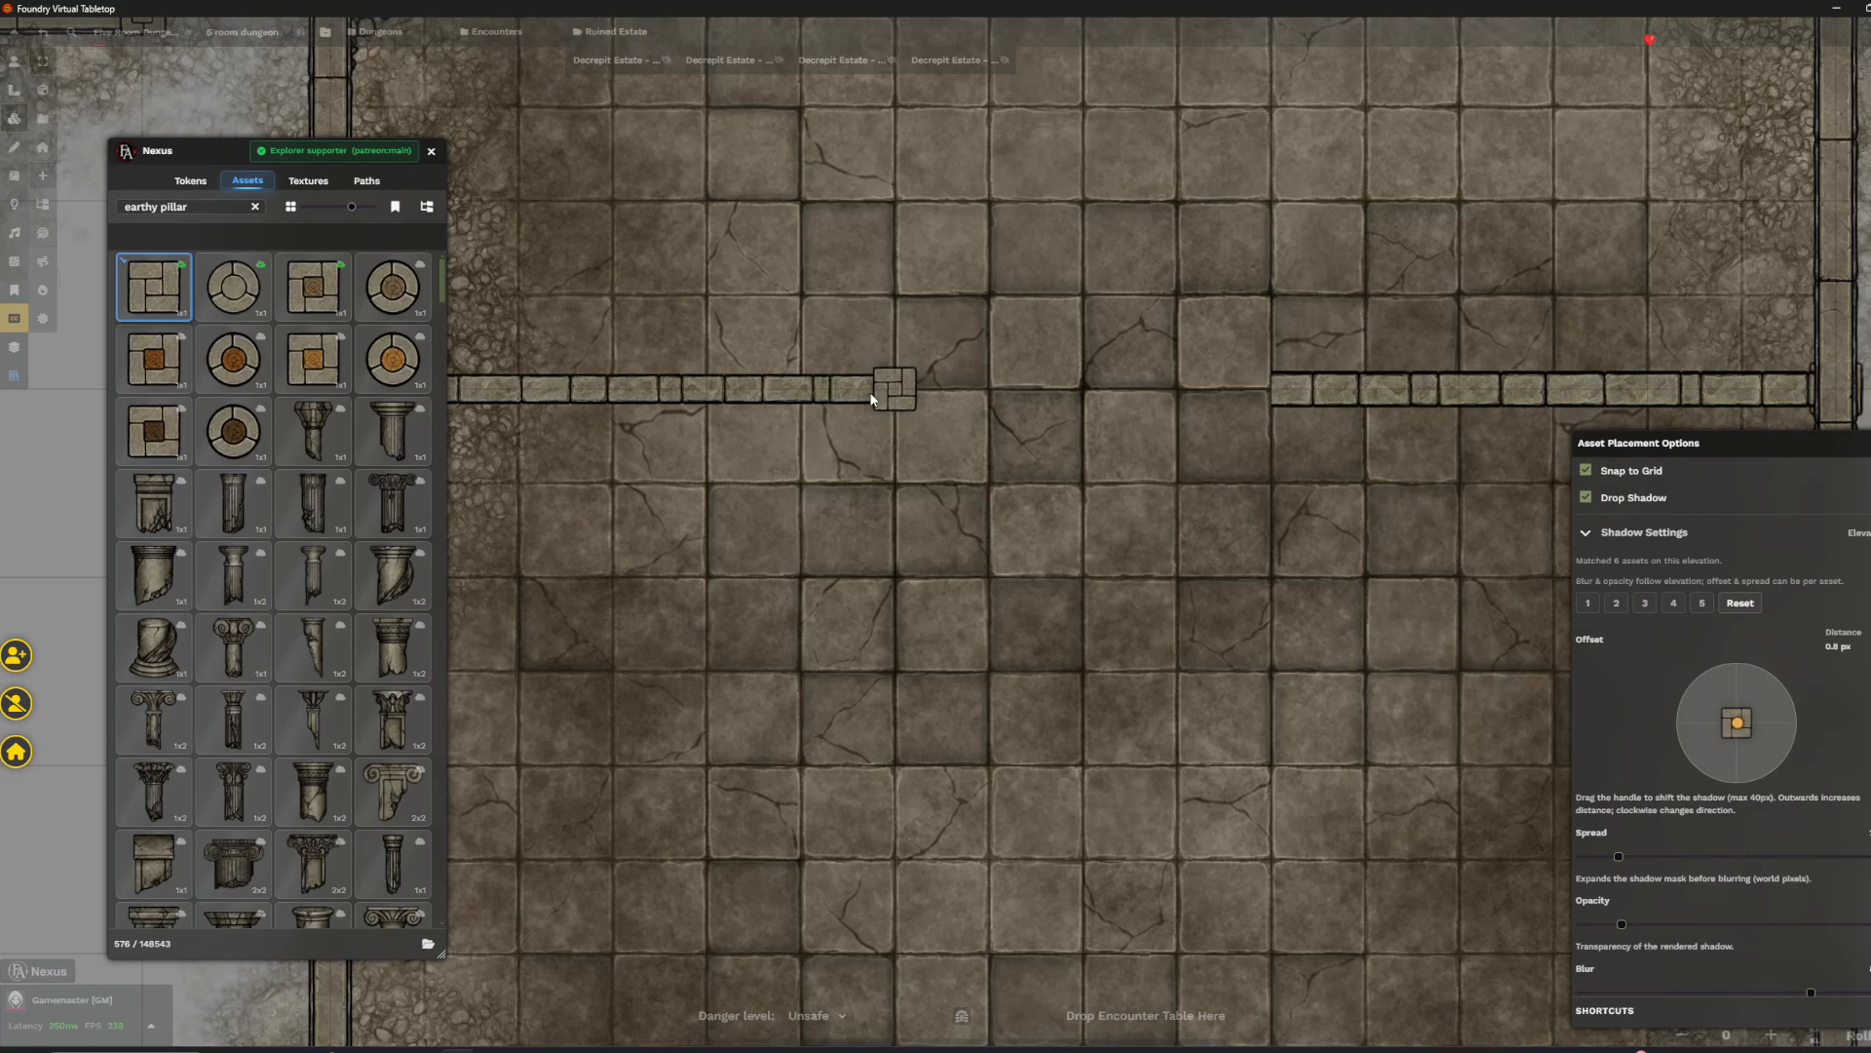
left_click(1290, 376)
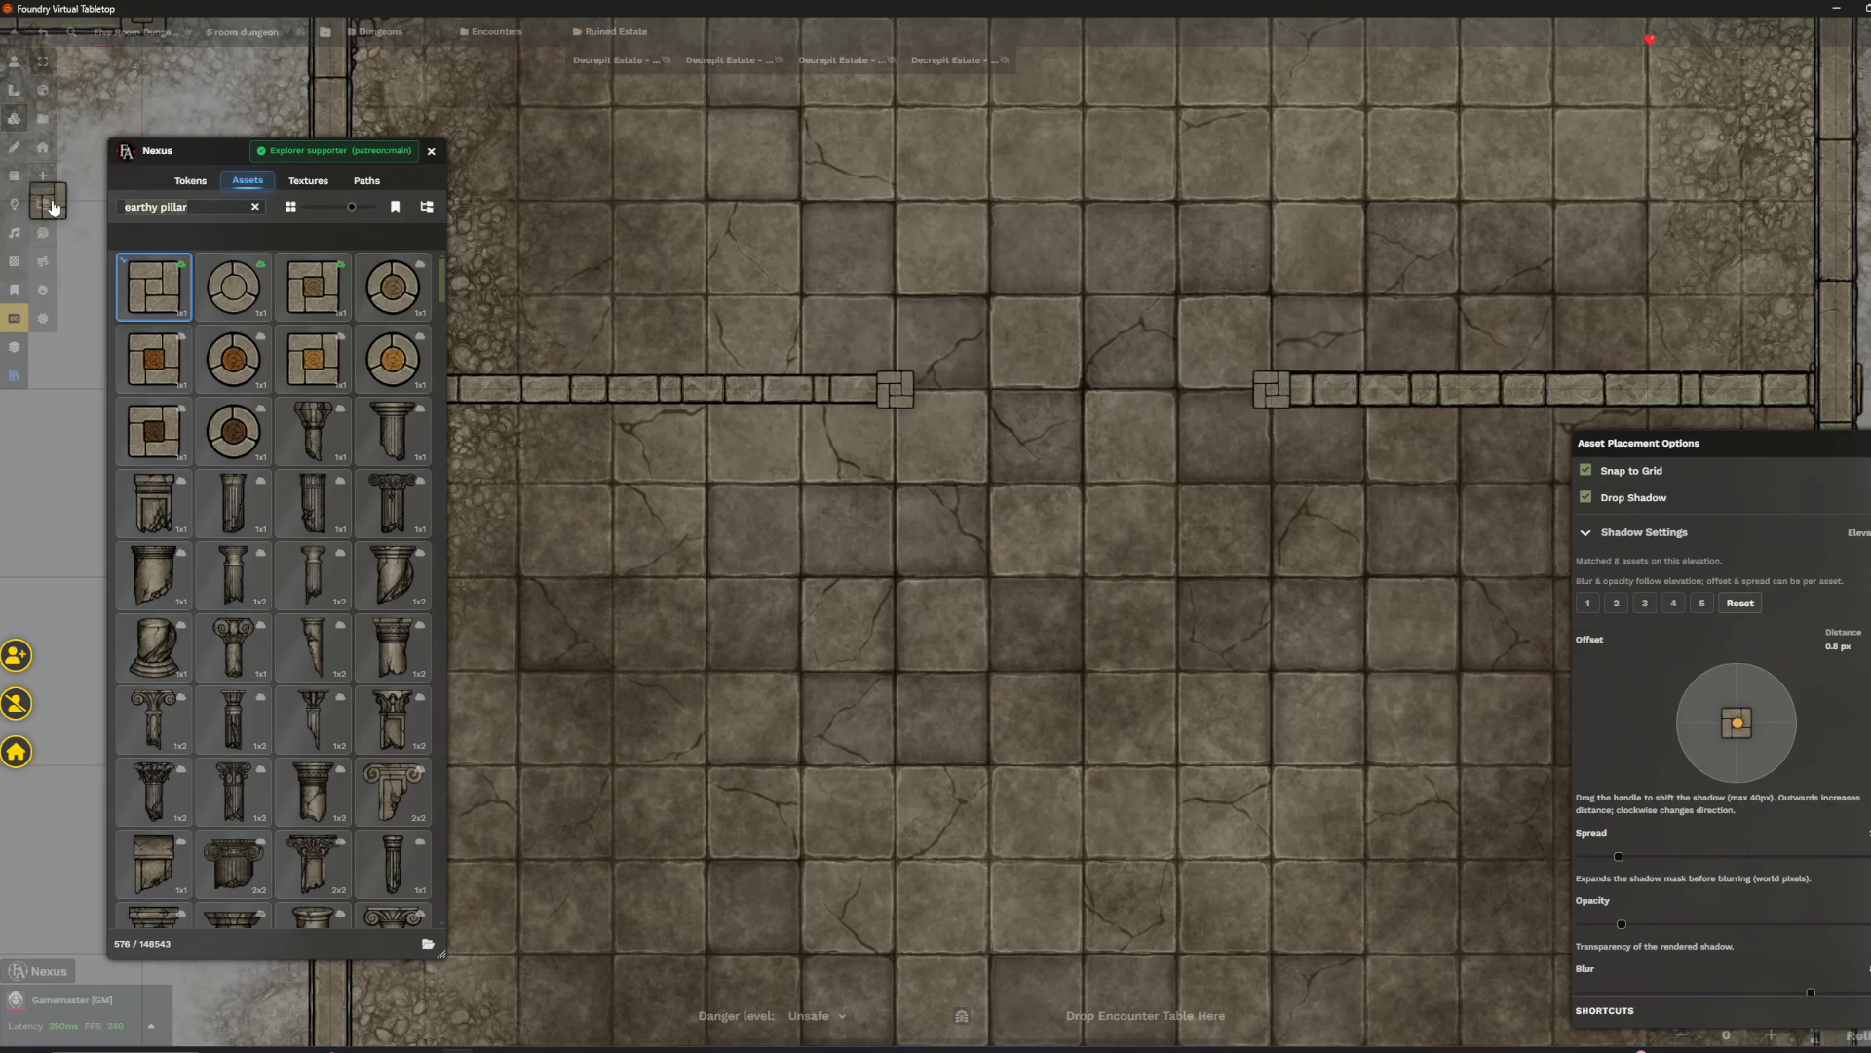
- Search the assets for "door" and choose a slim light-stone 1x1 door
key("ctrl+a")
type("door a")
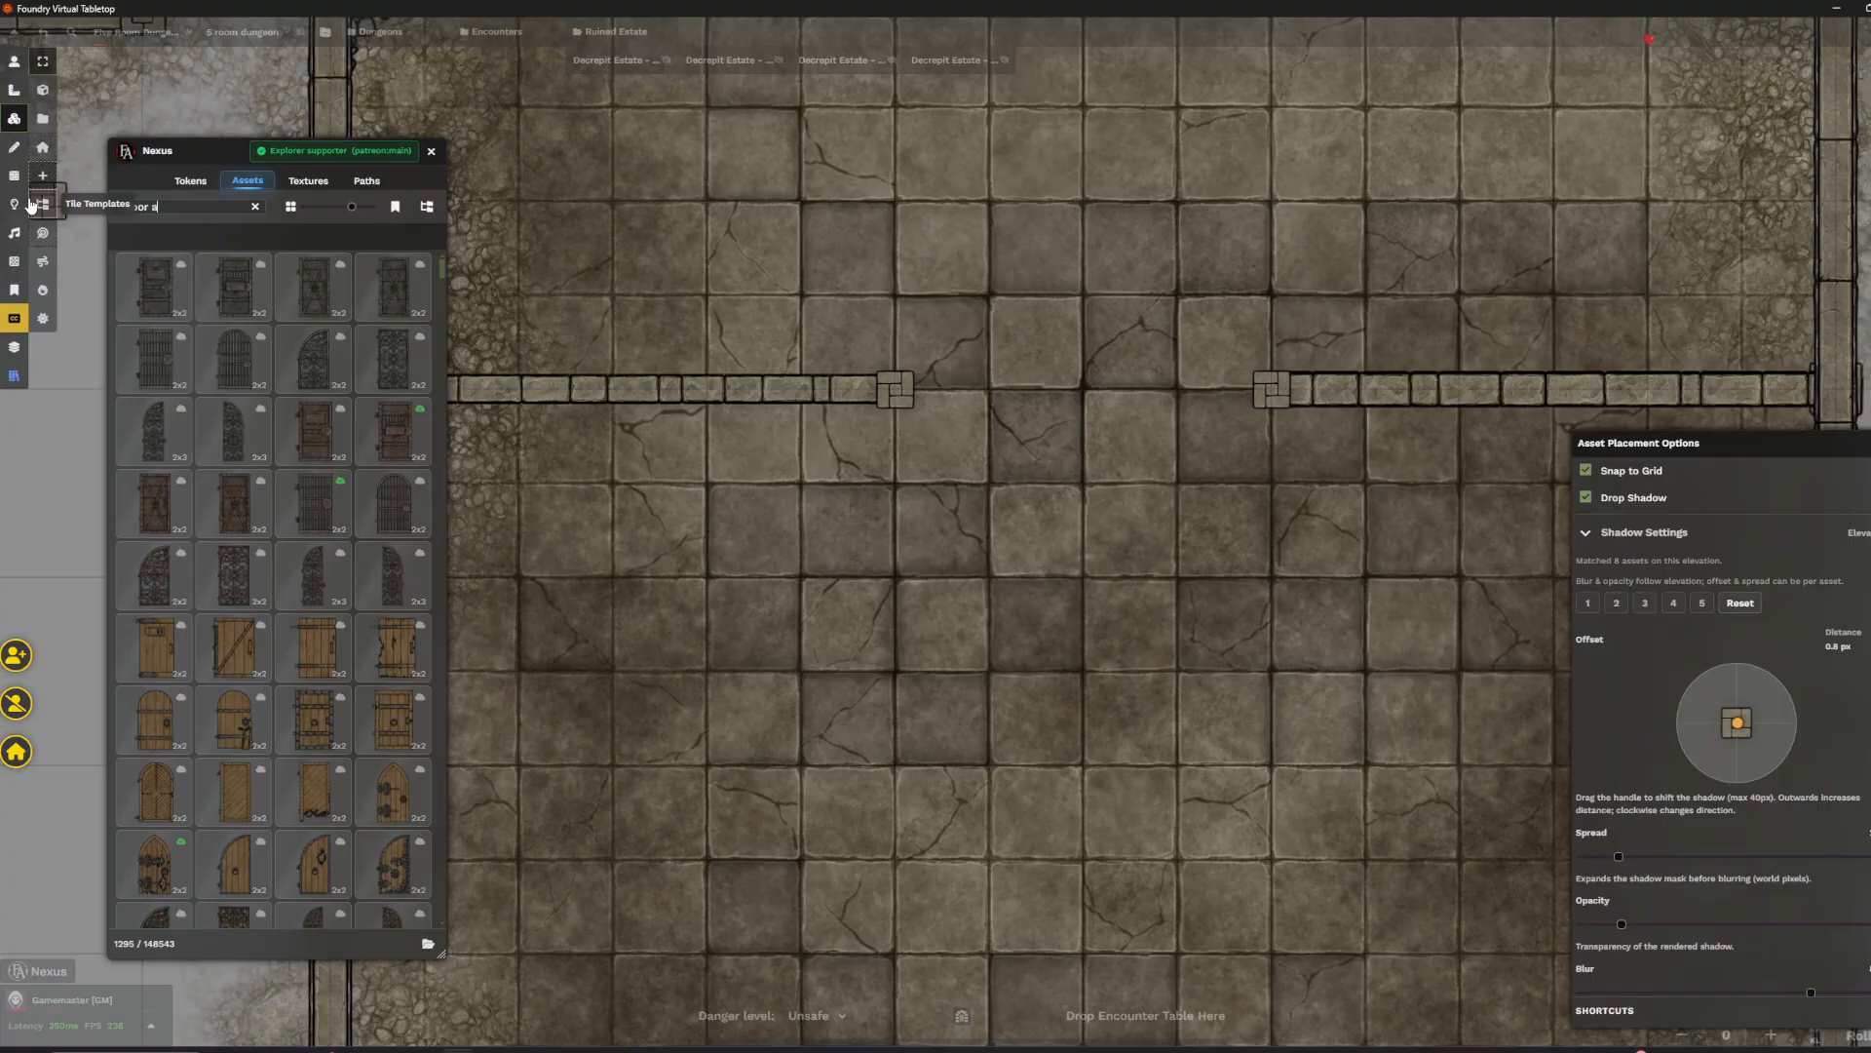
type("shen")
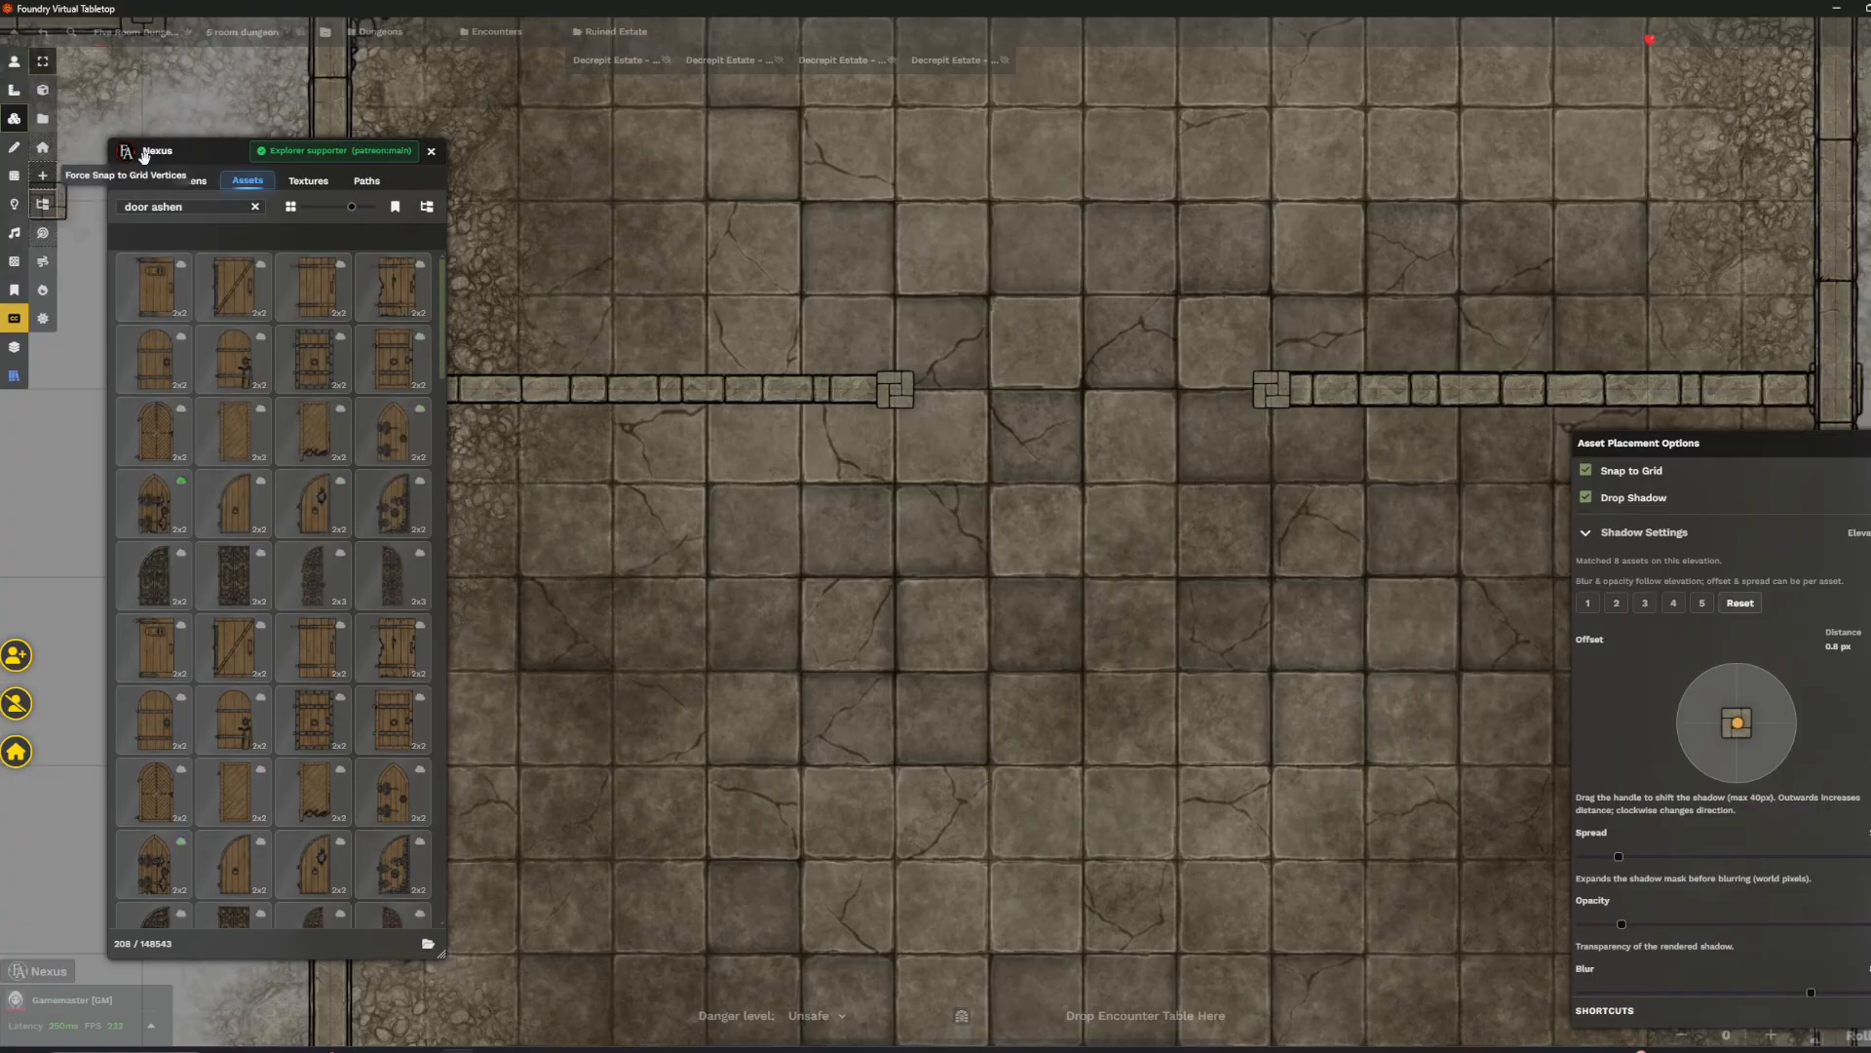
scroll(329, 679, "down", 3)
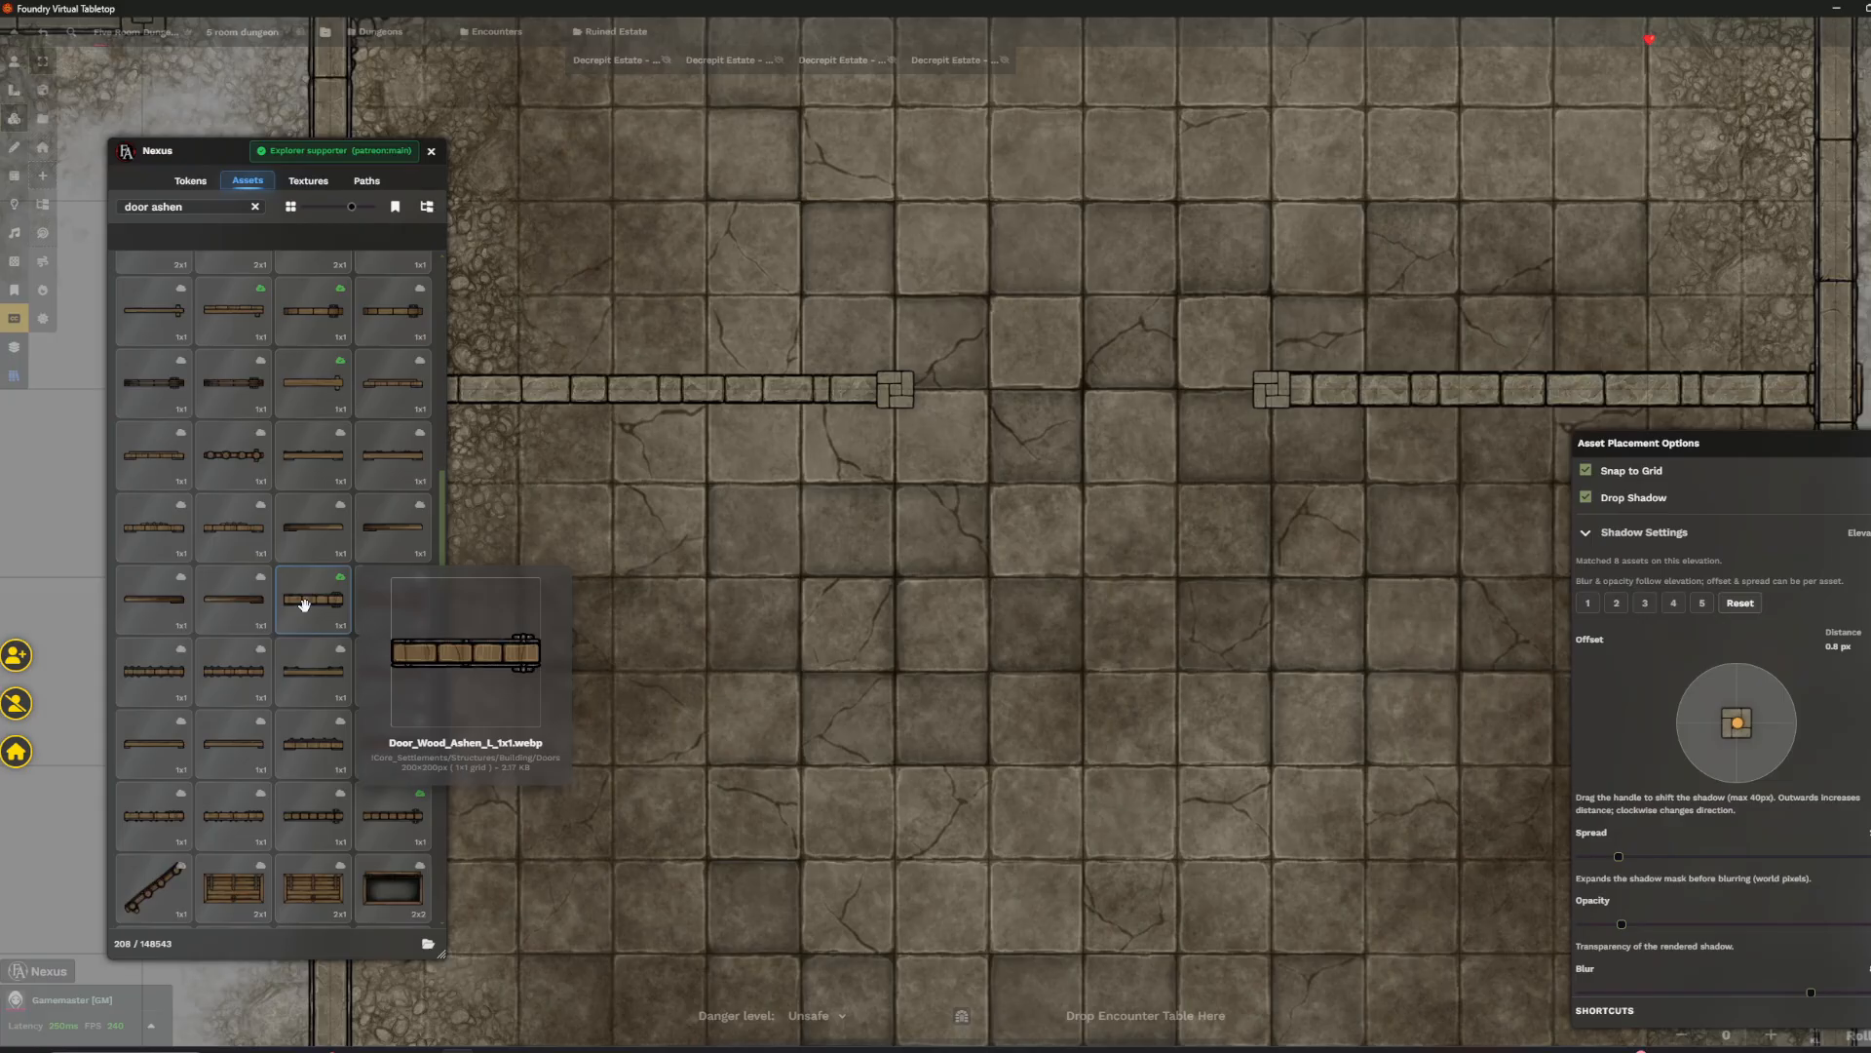
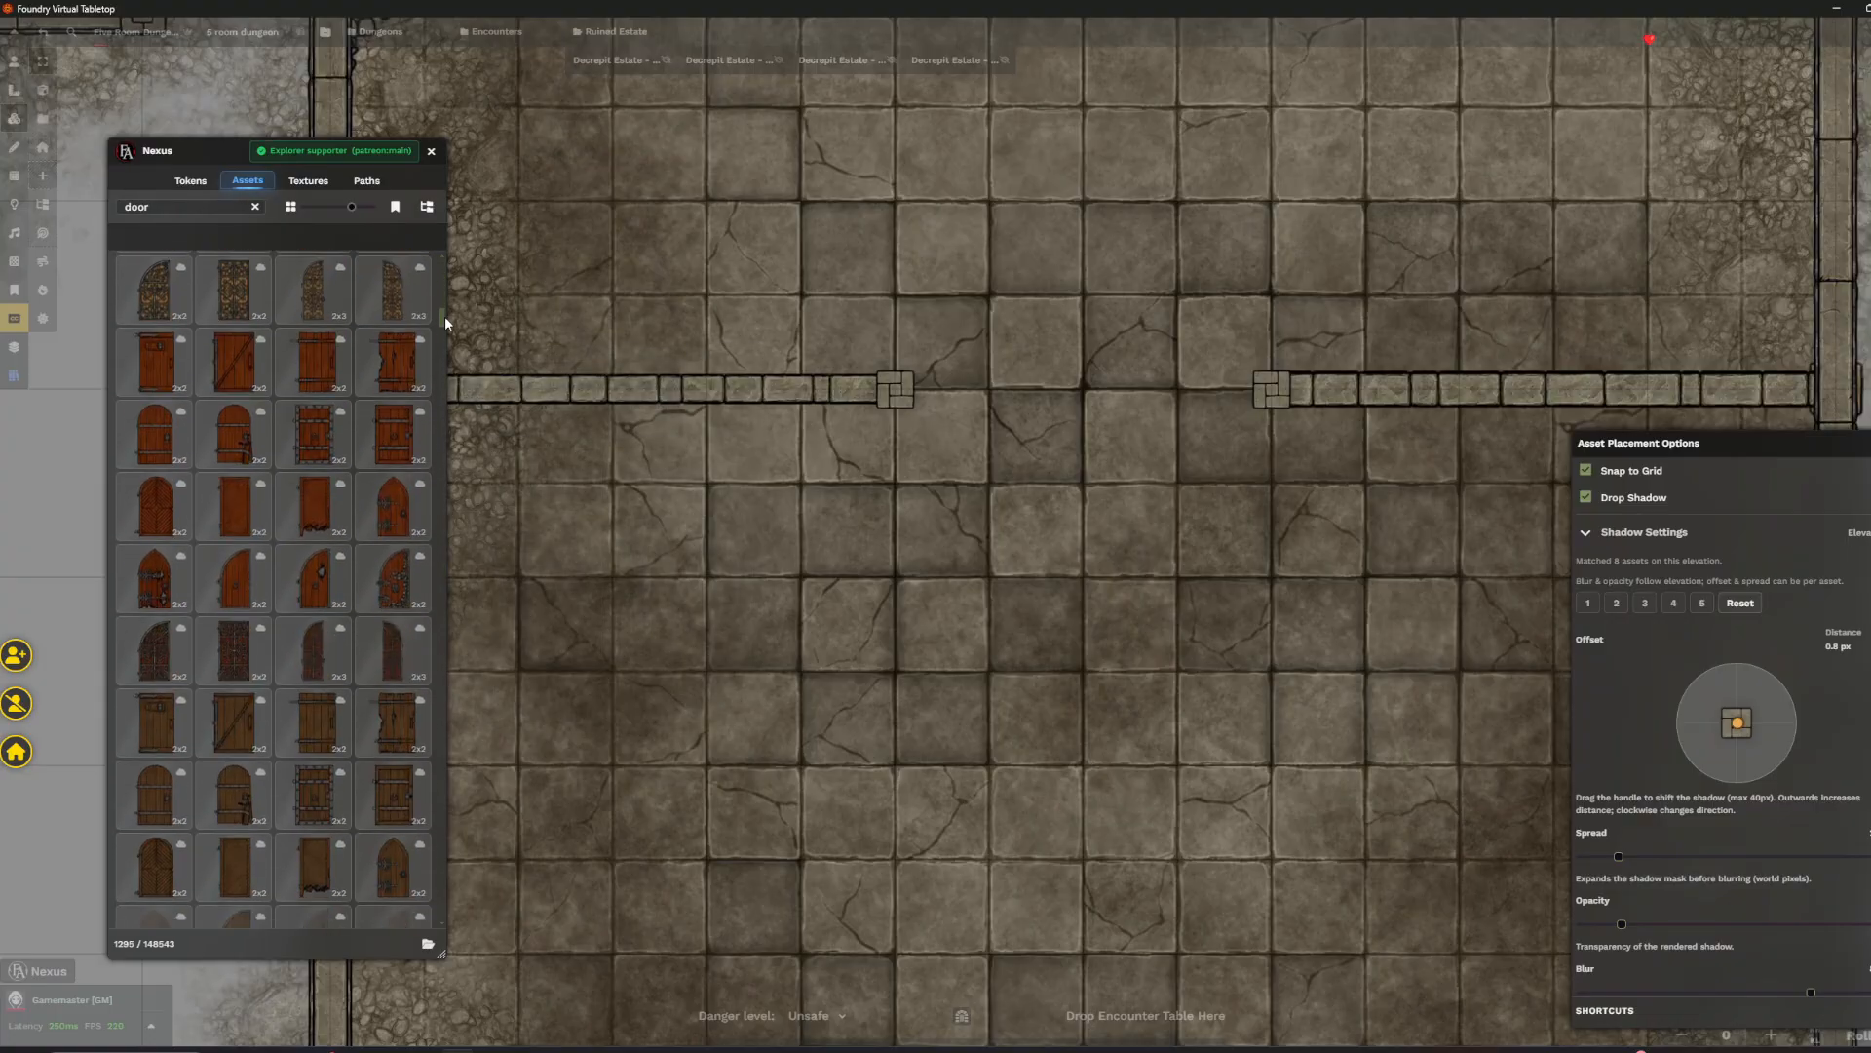
left_click_drag(442, 318, 400, 449)
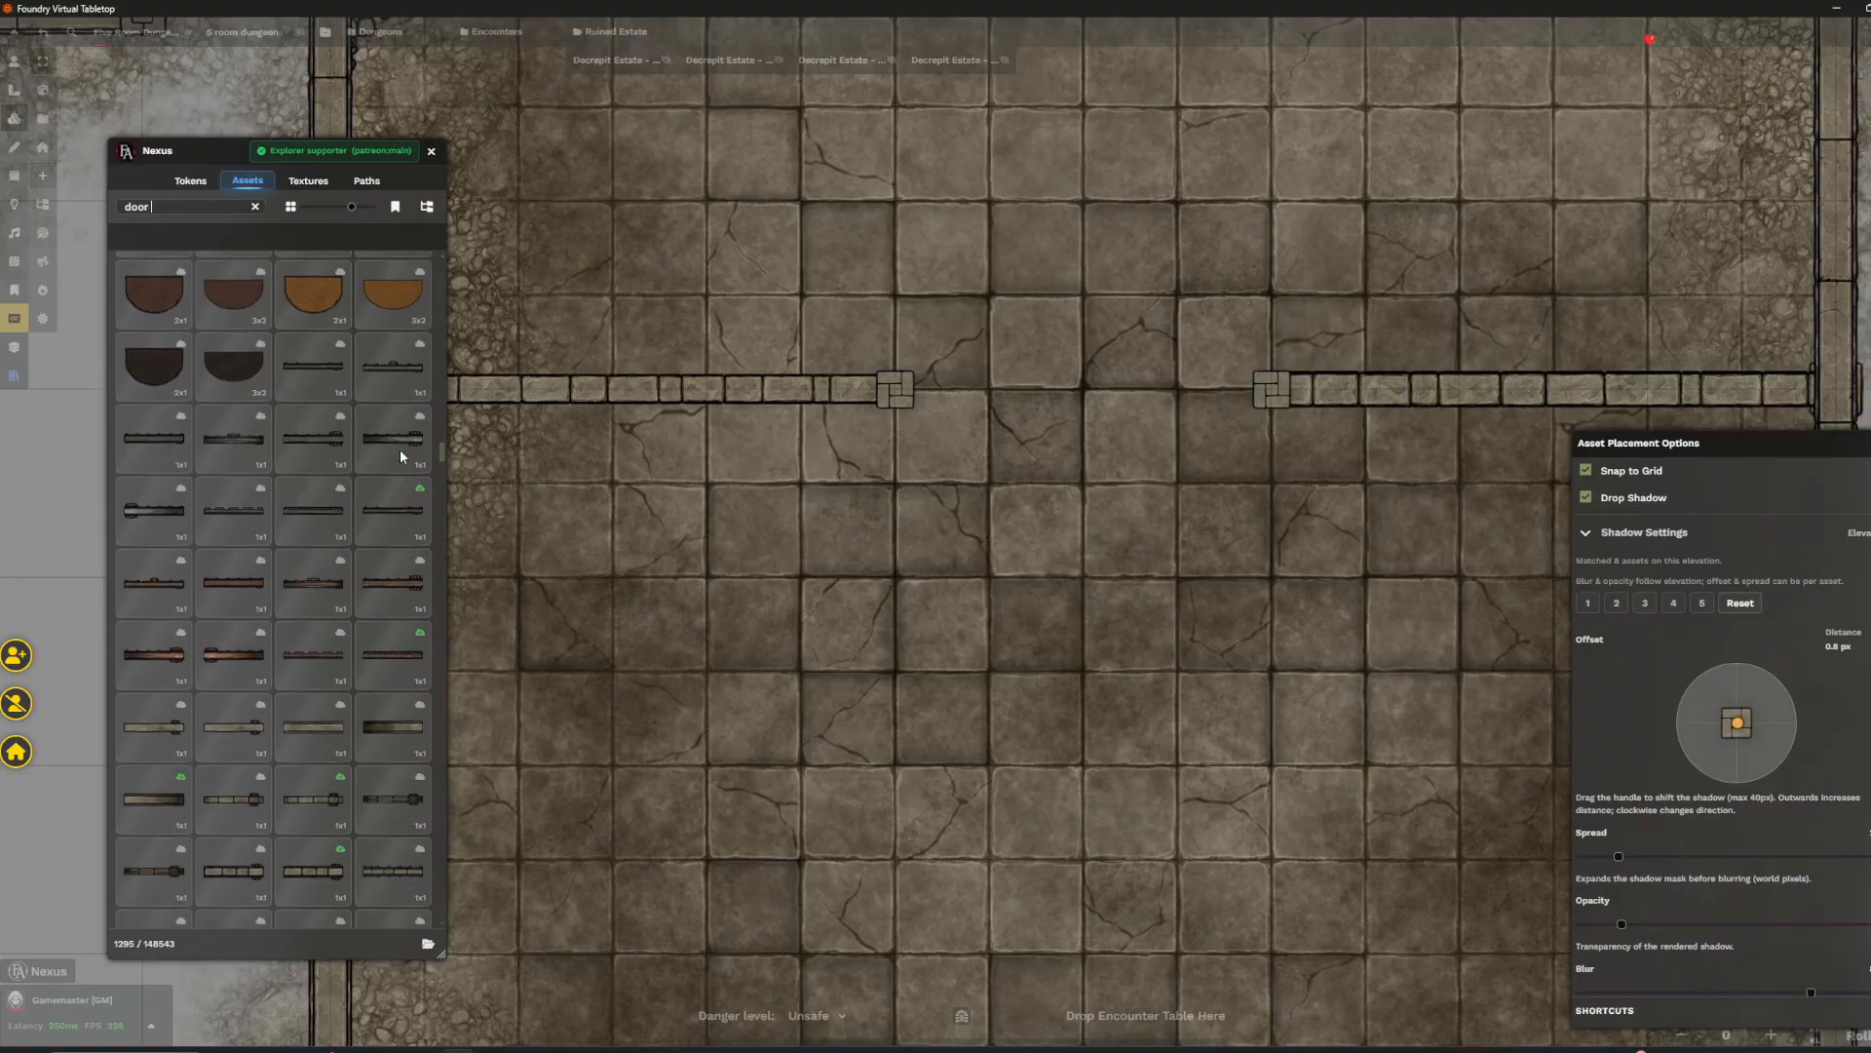
left_click(249, 734)
- Adjust the stone door's elevation and place two facing leaves to close the opening between the square pillars
scroll(977, 409, "down", 10, "alt")
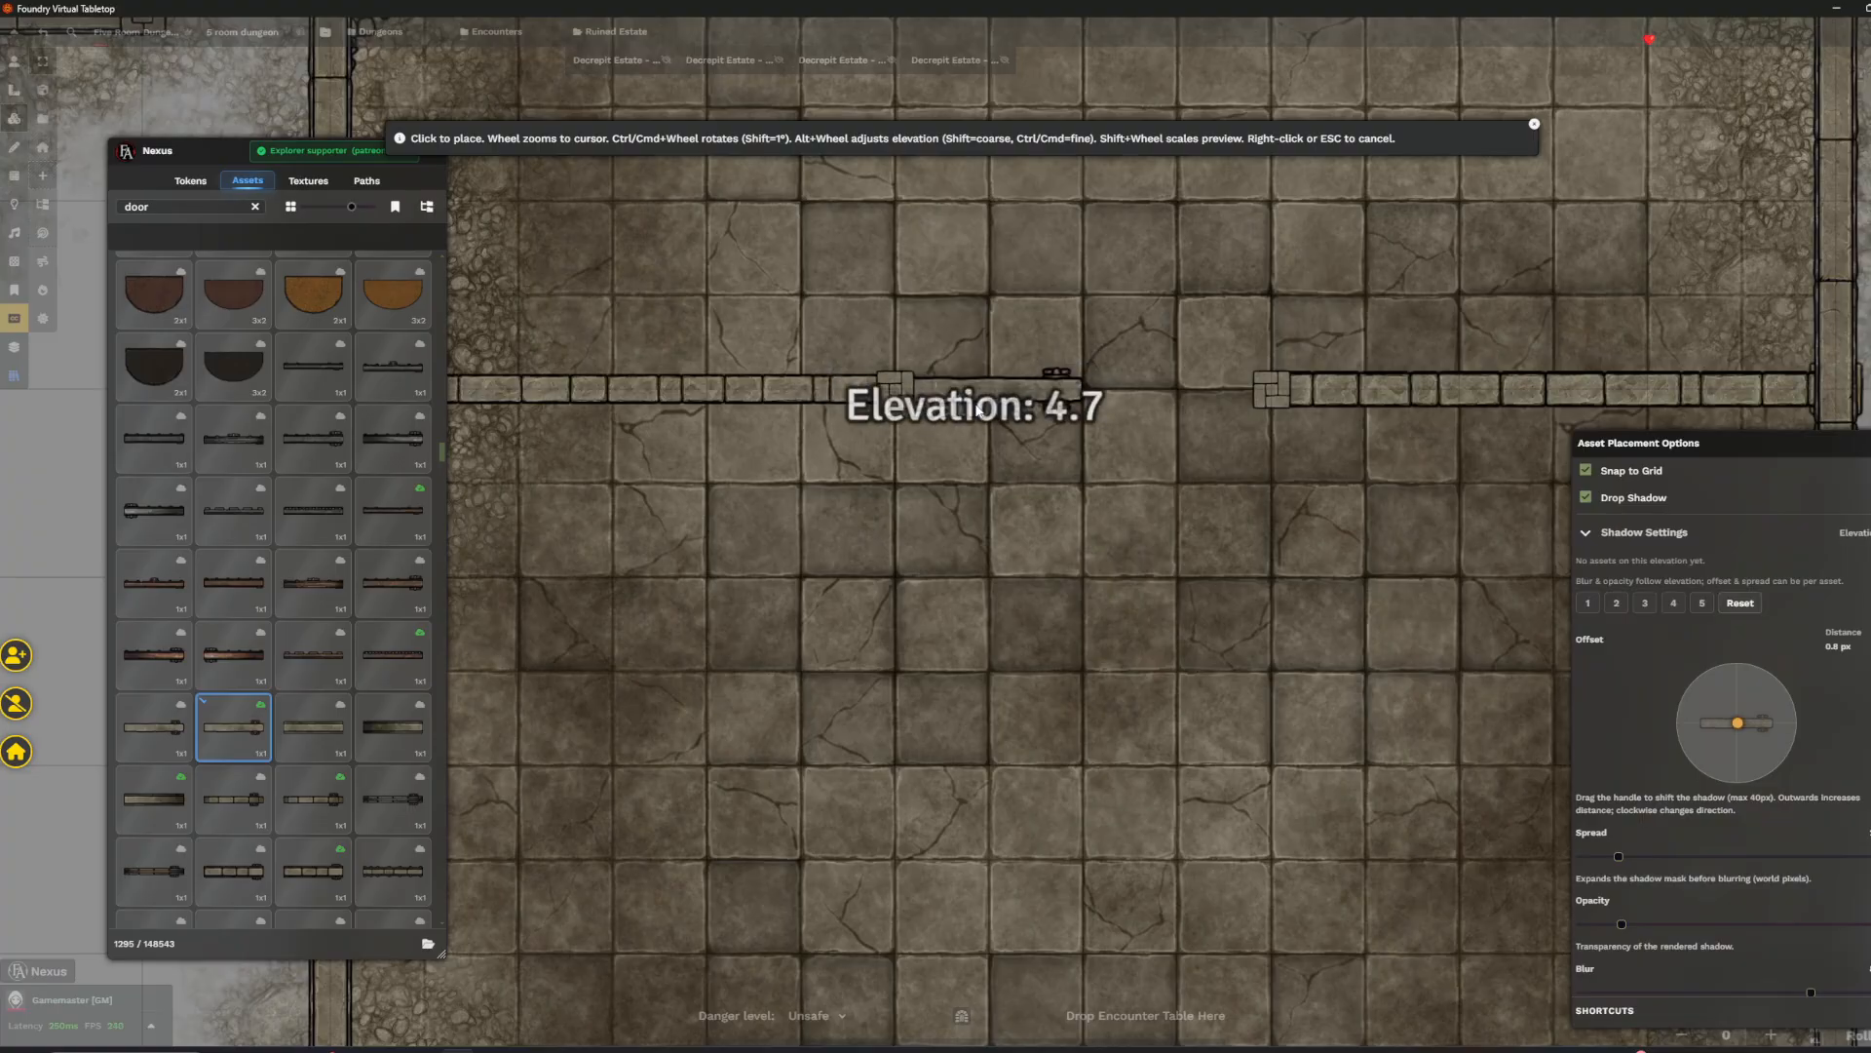
scroll(977, 411, "down", 3, "alt")
scroll(977, 410, "up", 7, "alt")
scroll(978, 409, "down", 2, "alt")
left_click(975, 401)
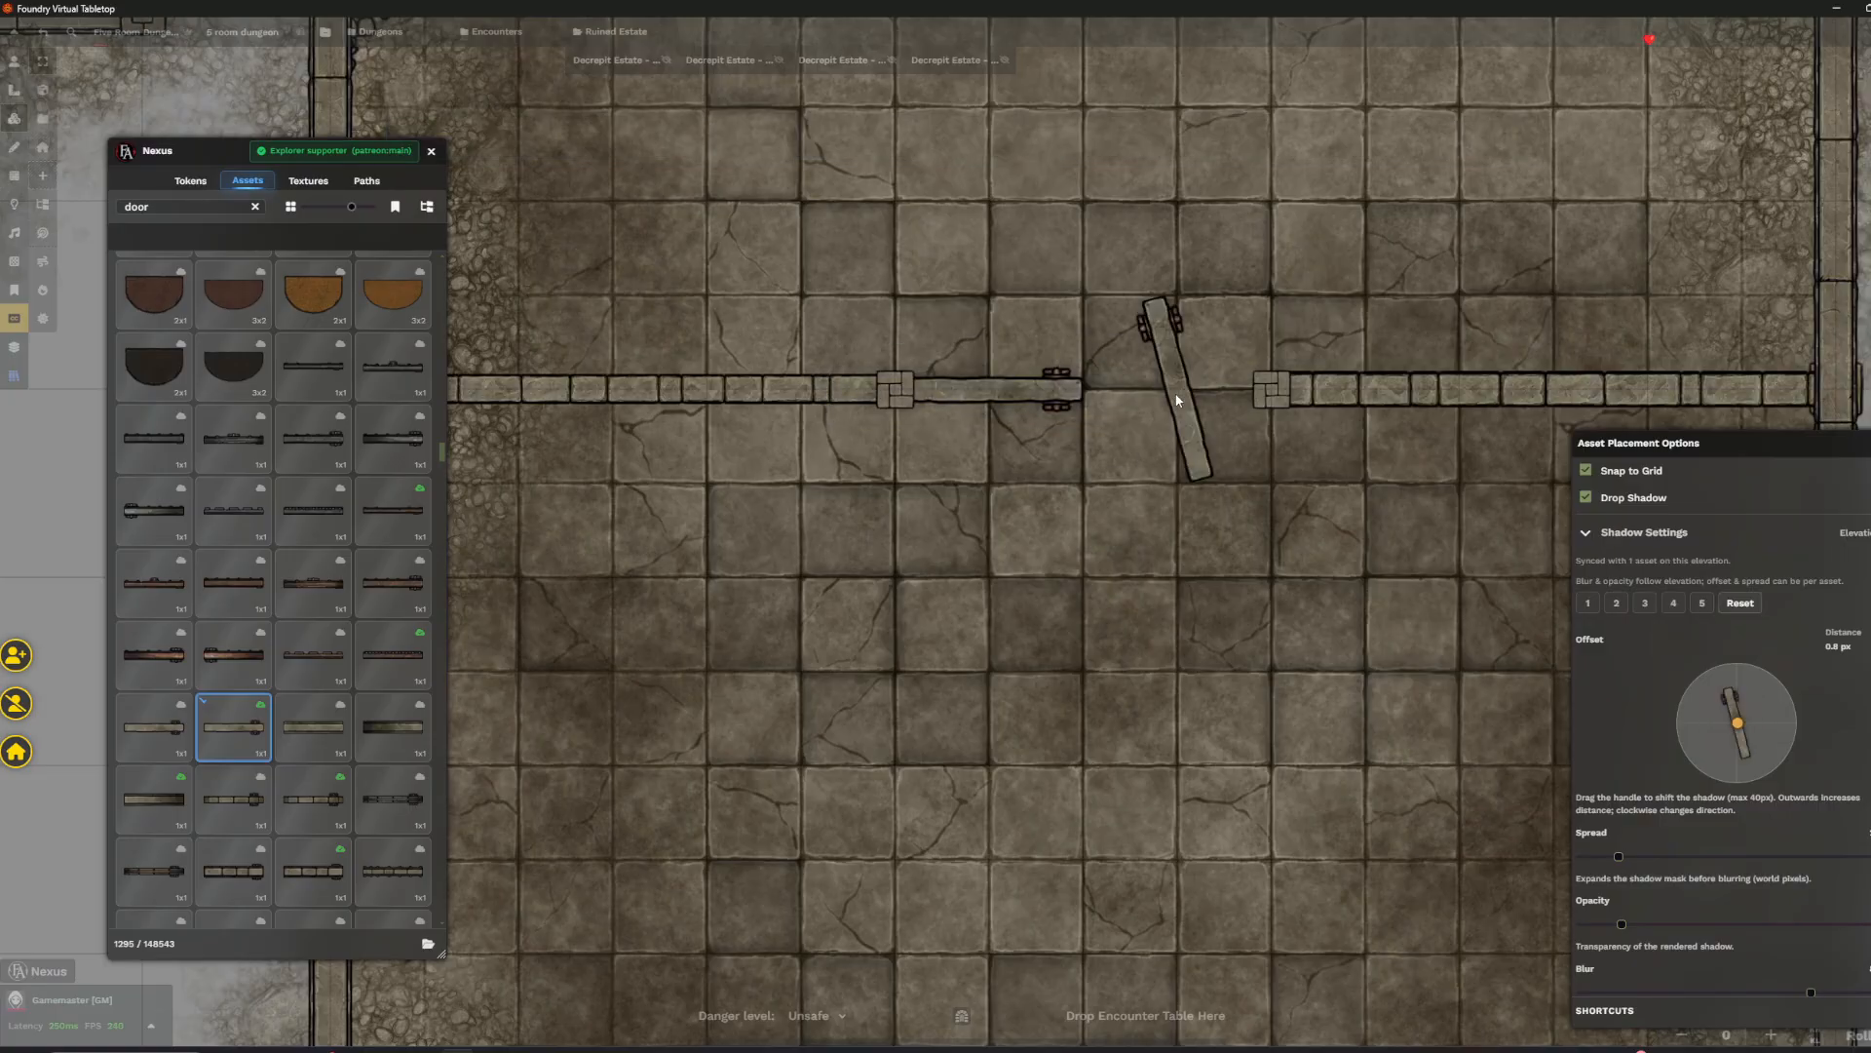
scroll(1153, 670, "down", 6)
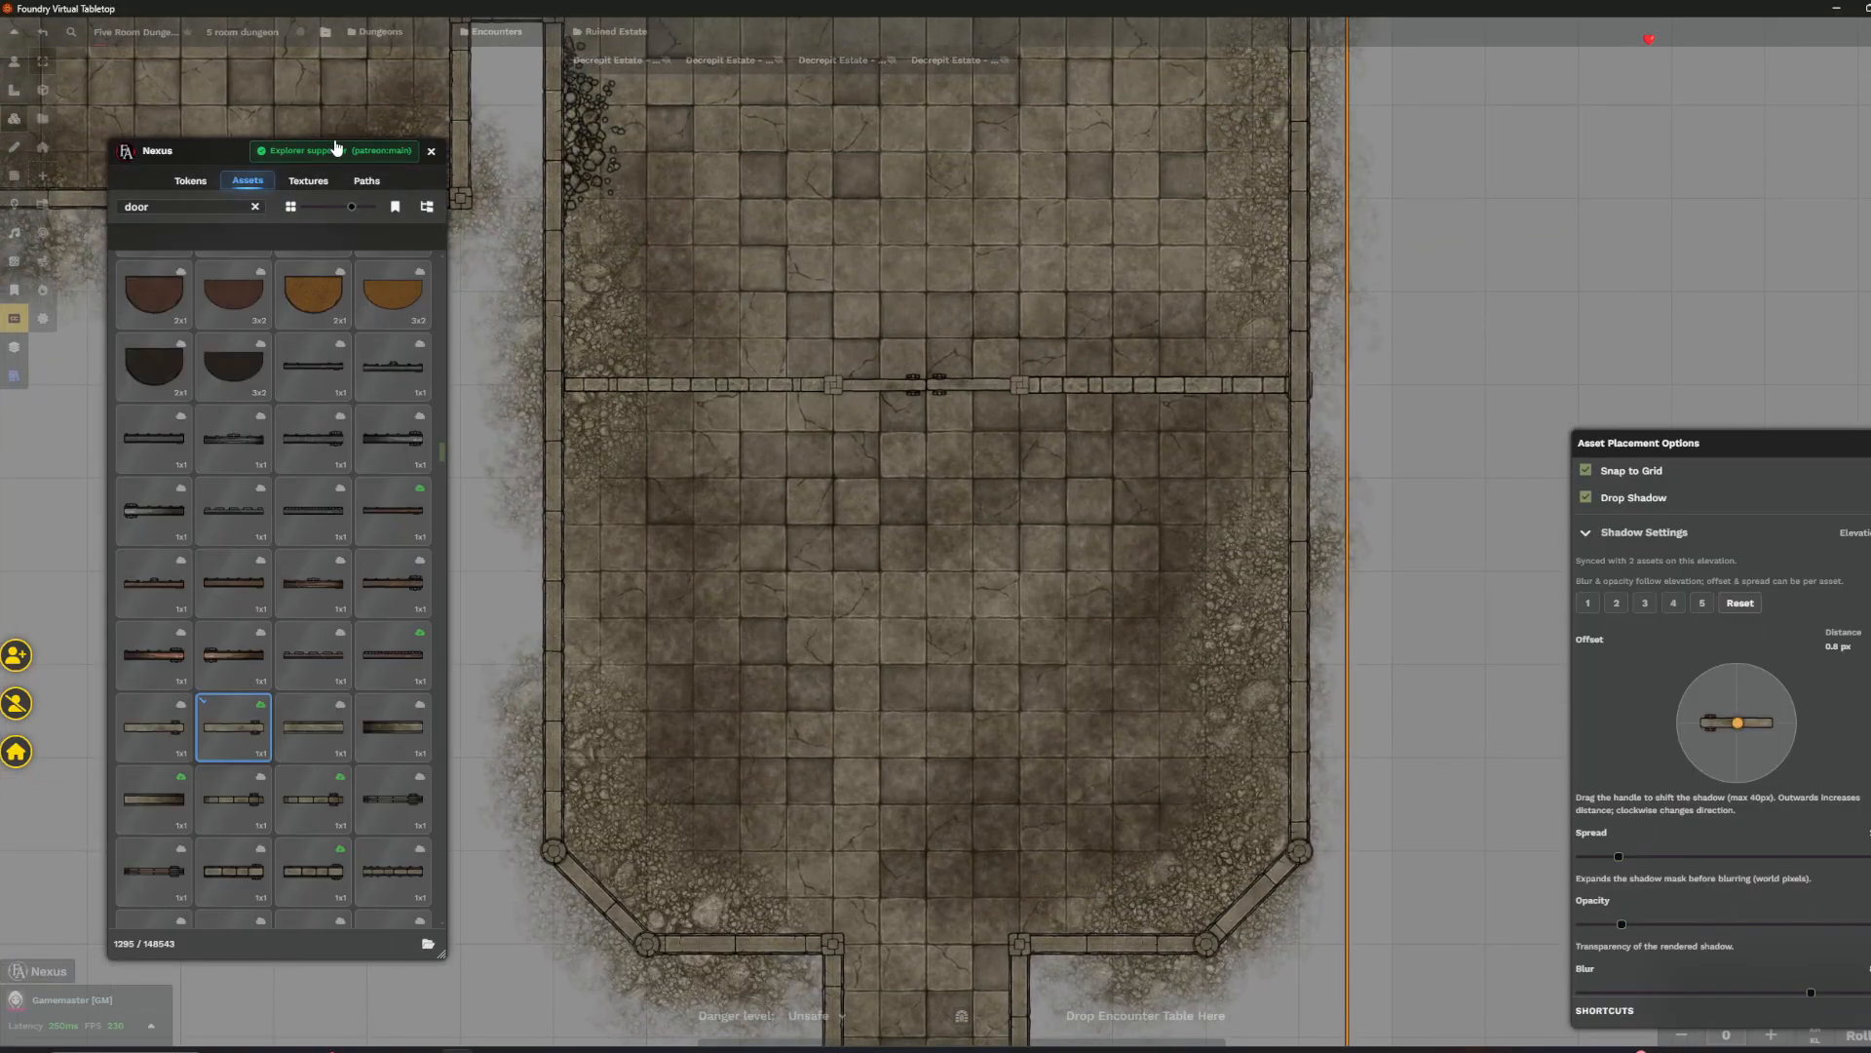
- Look over the divided eastern chamber and the neighbouring central room
scroll(820, 452, "down", 5)
scroll(897, 624, "up", 5)
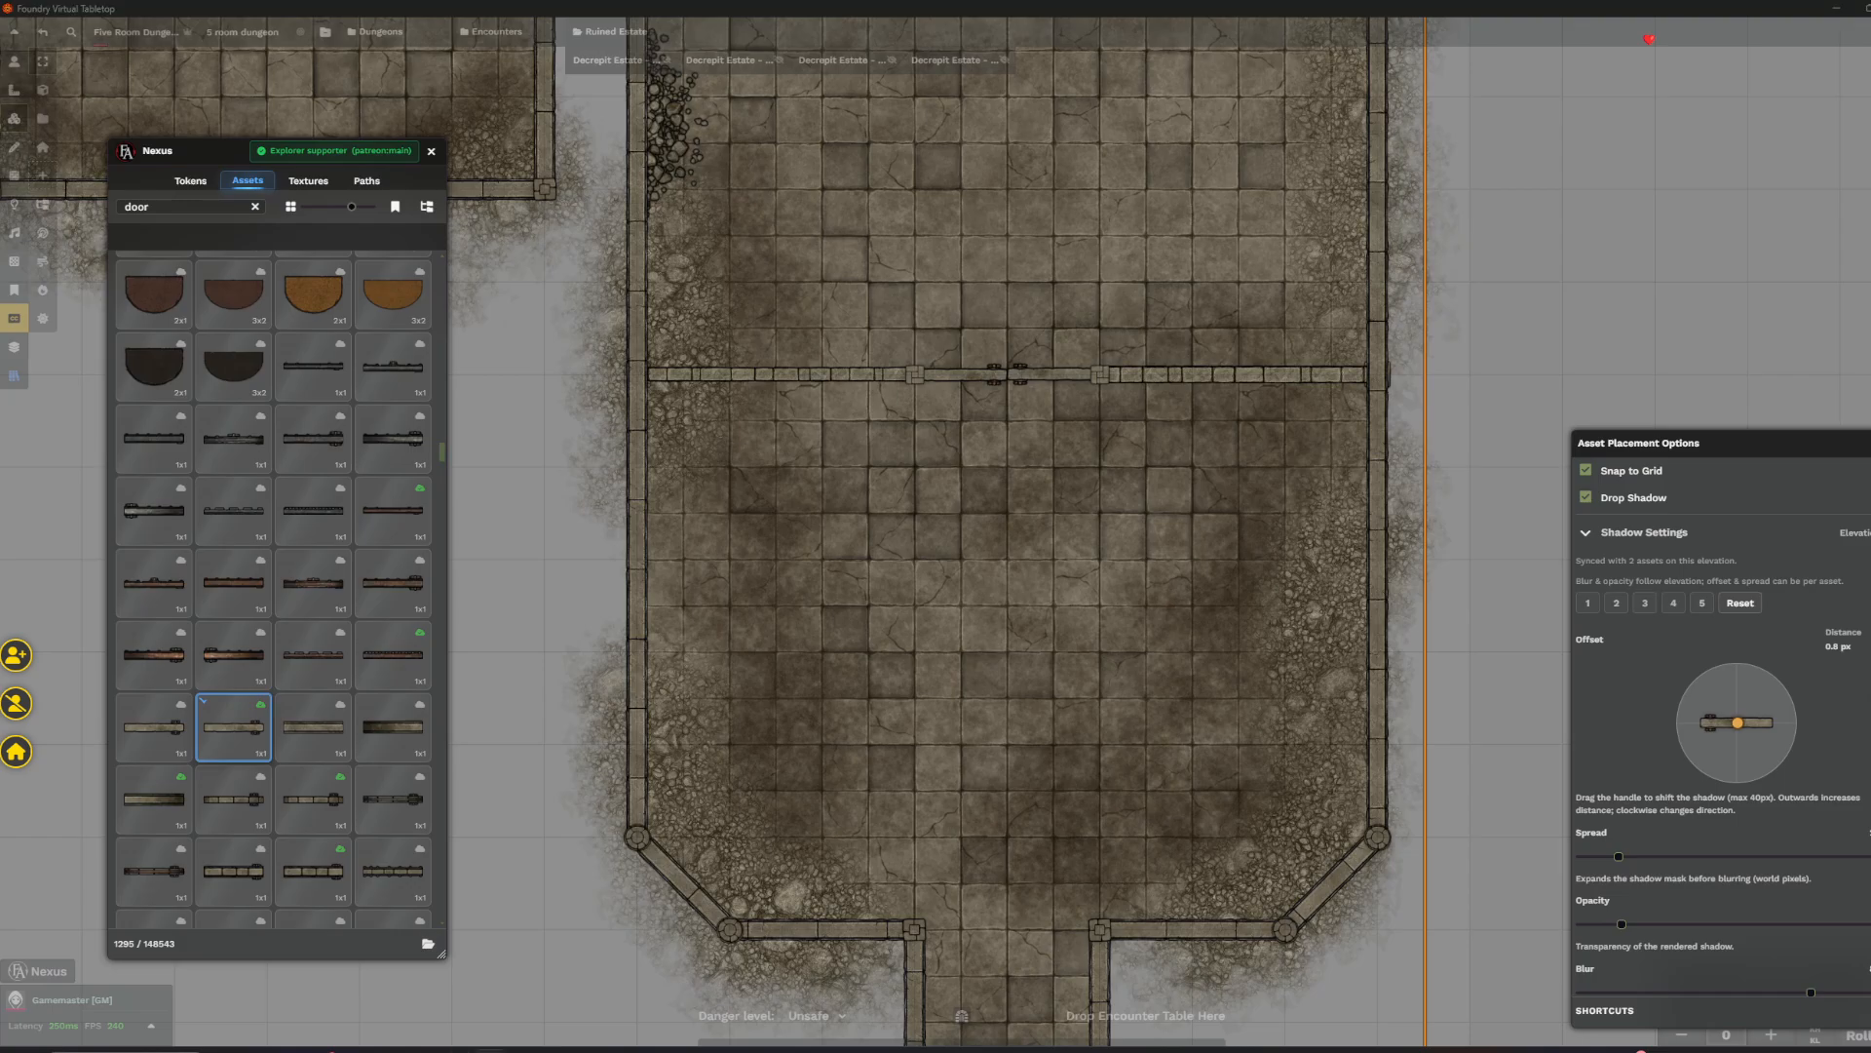
scroll(1050, 616, "down", 5)
scroll(1010, 681, "up", 5)
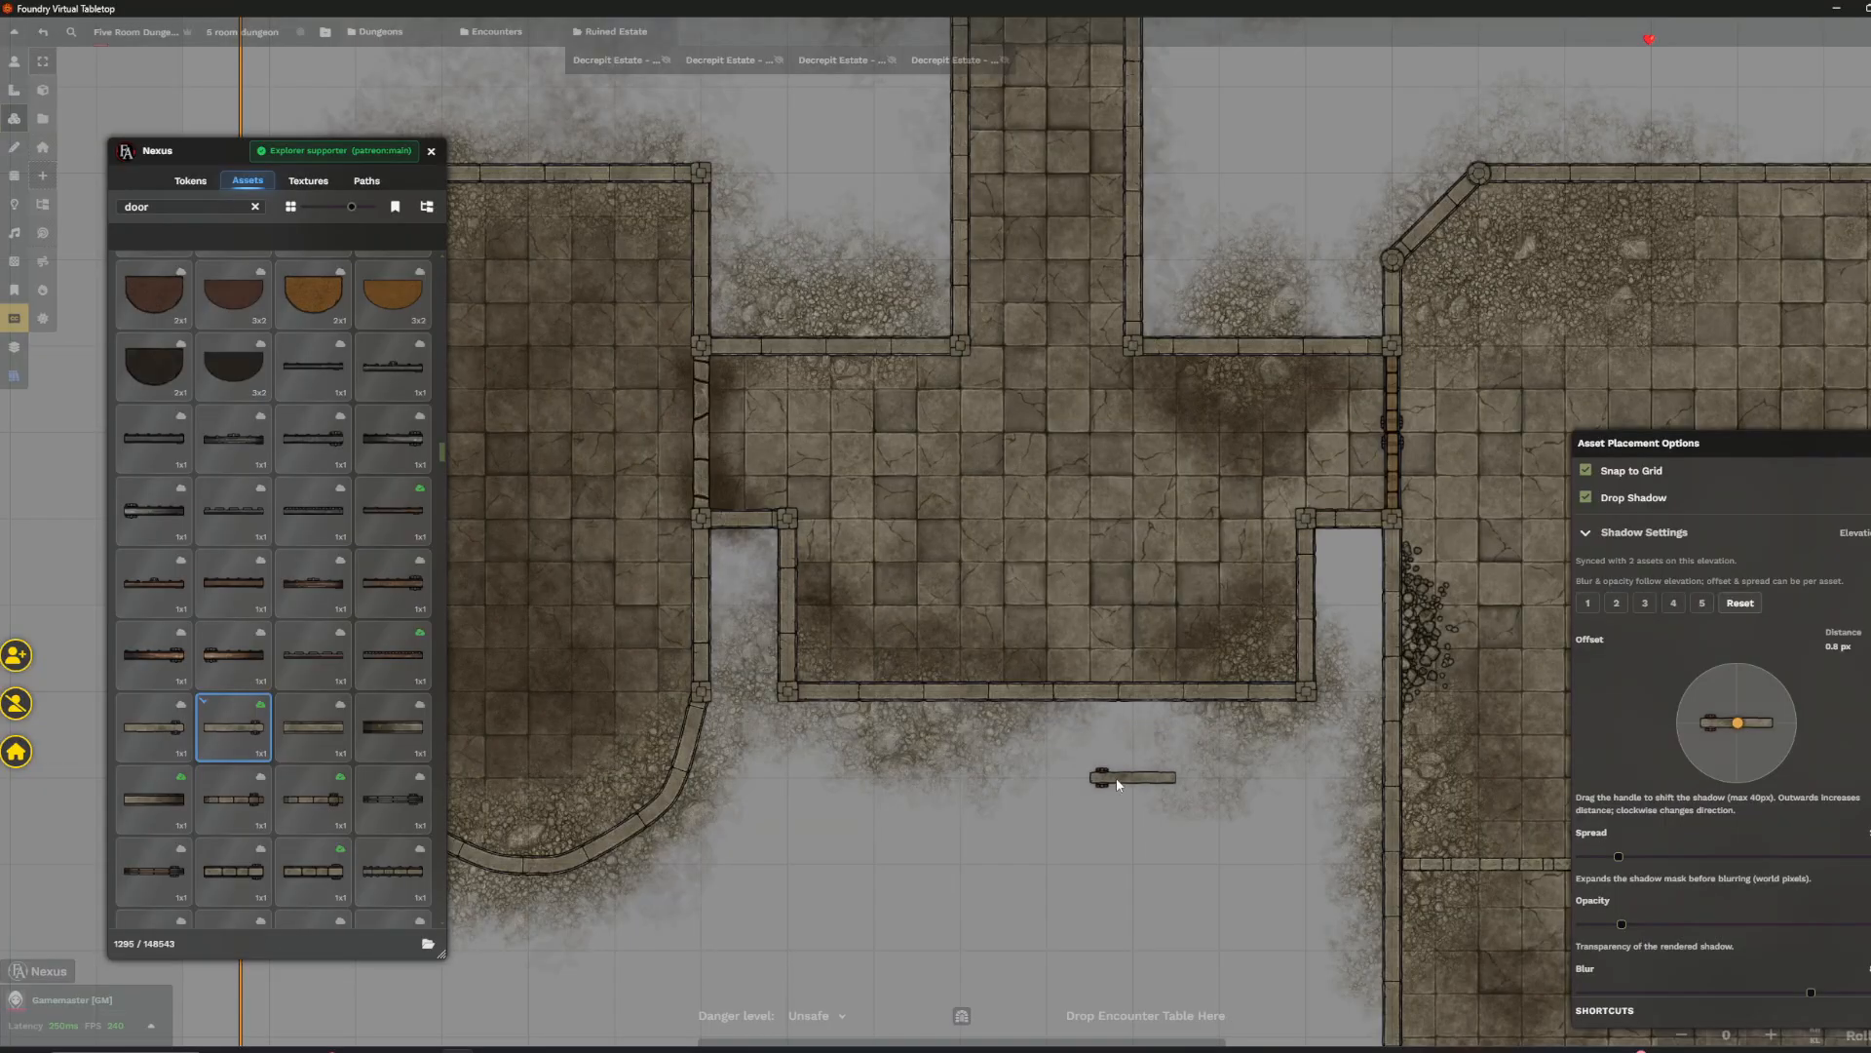
left_click_drag(1115, 778, 710, 598)
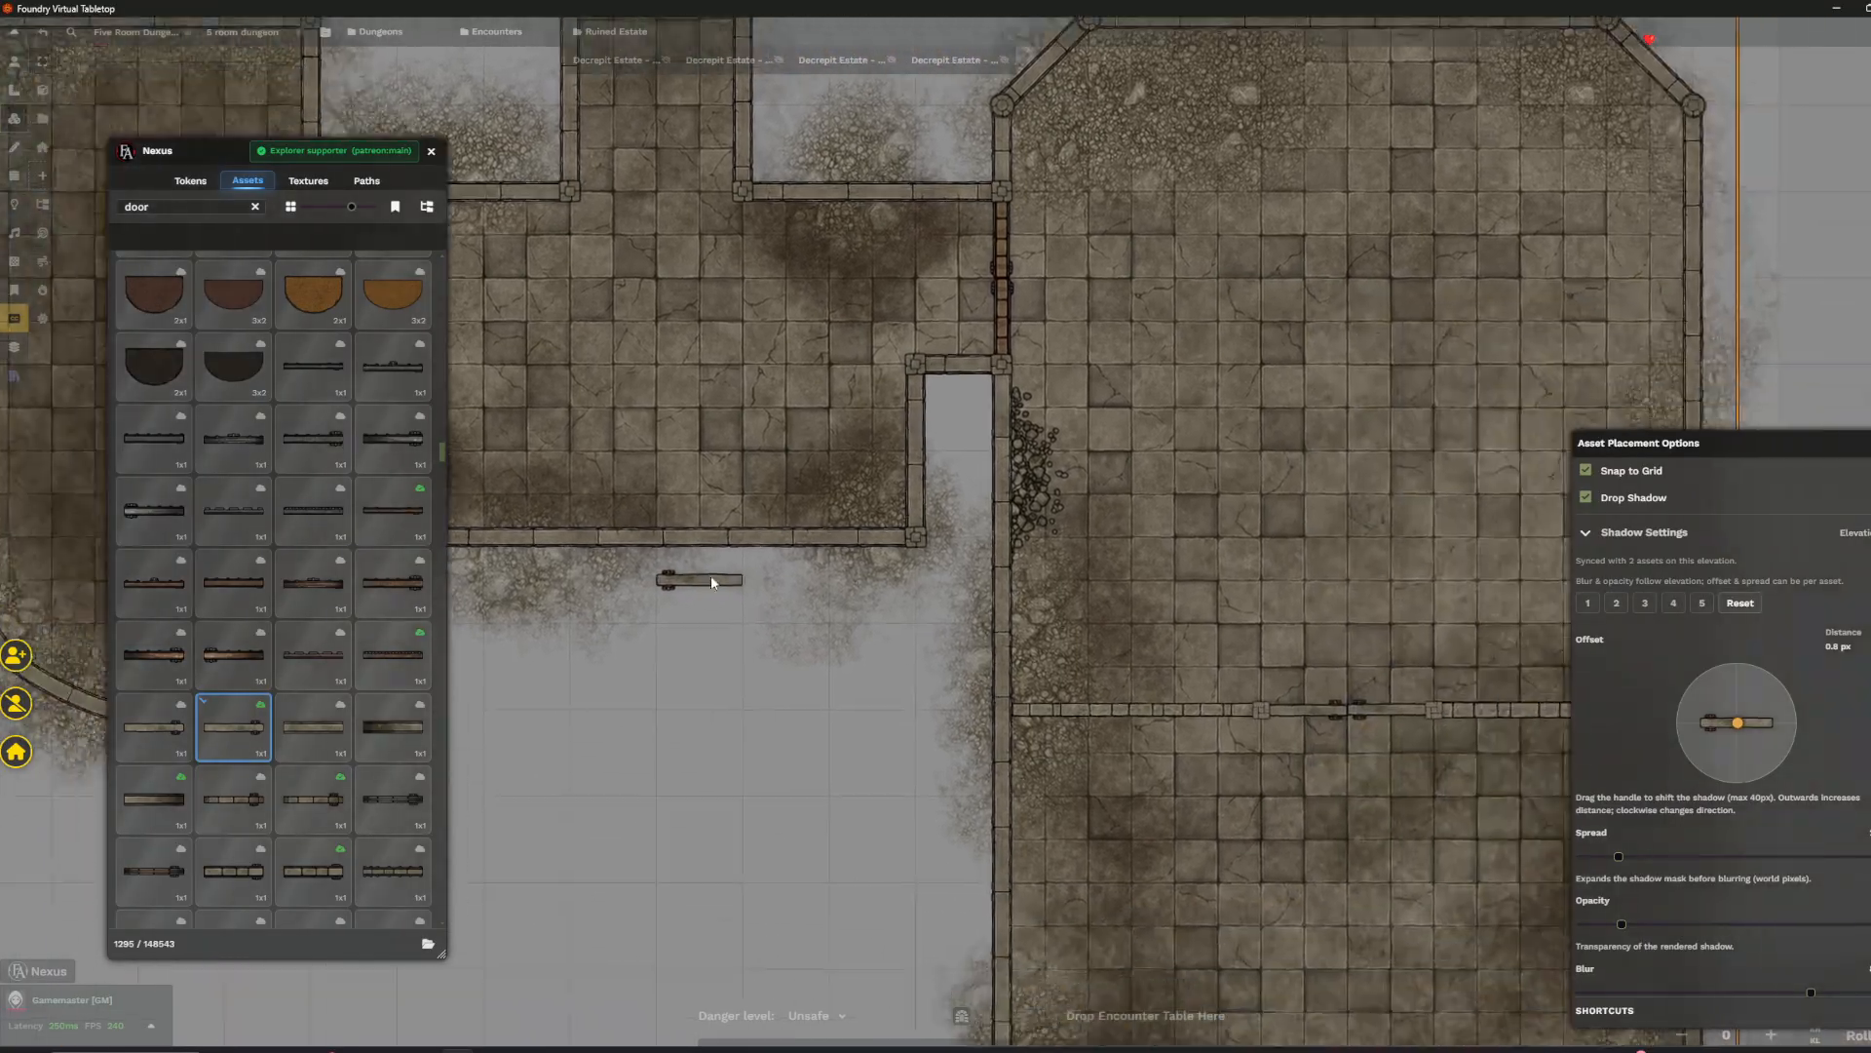
left_click_drag(1308, 840, 1105, 772)
scroll(1105, 772, "down", 3)
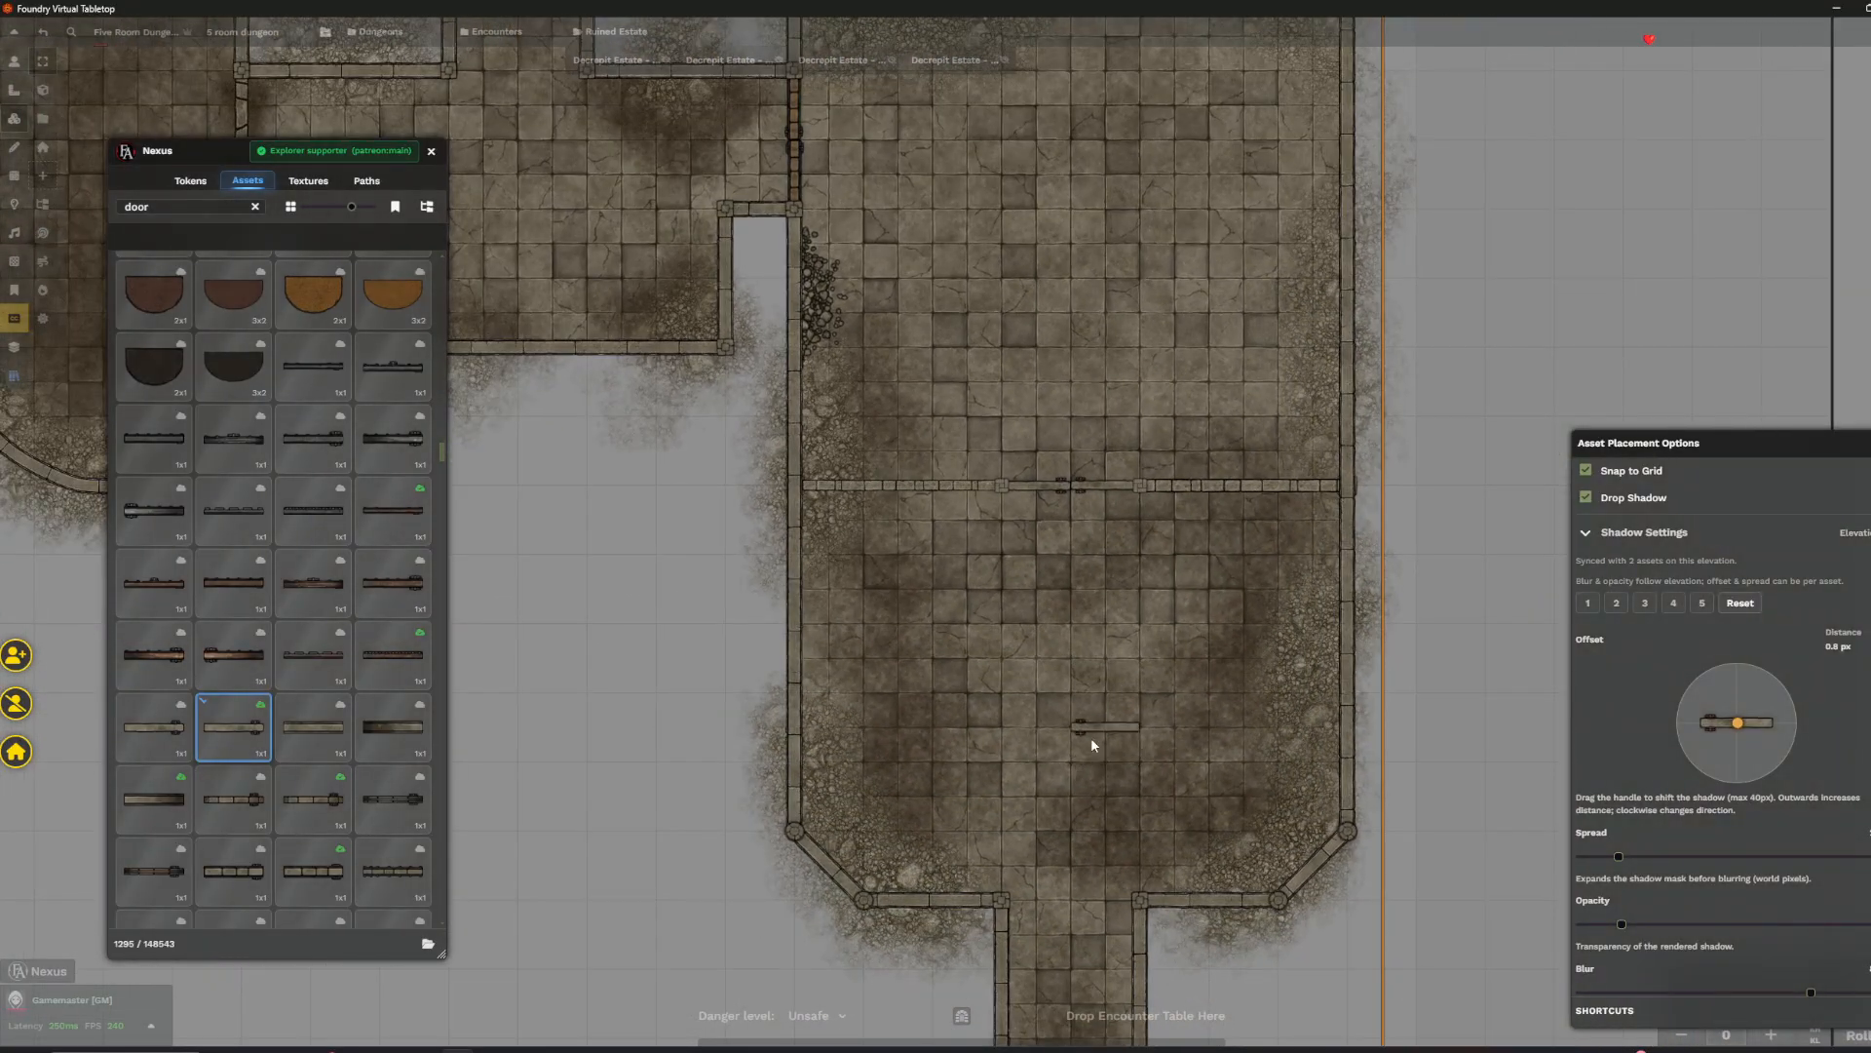
scroll(1095, 745, "up", 2)
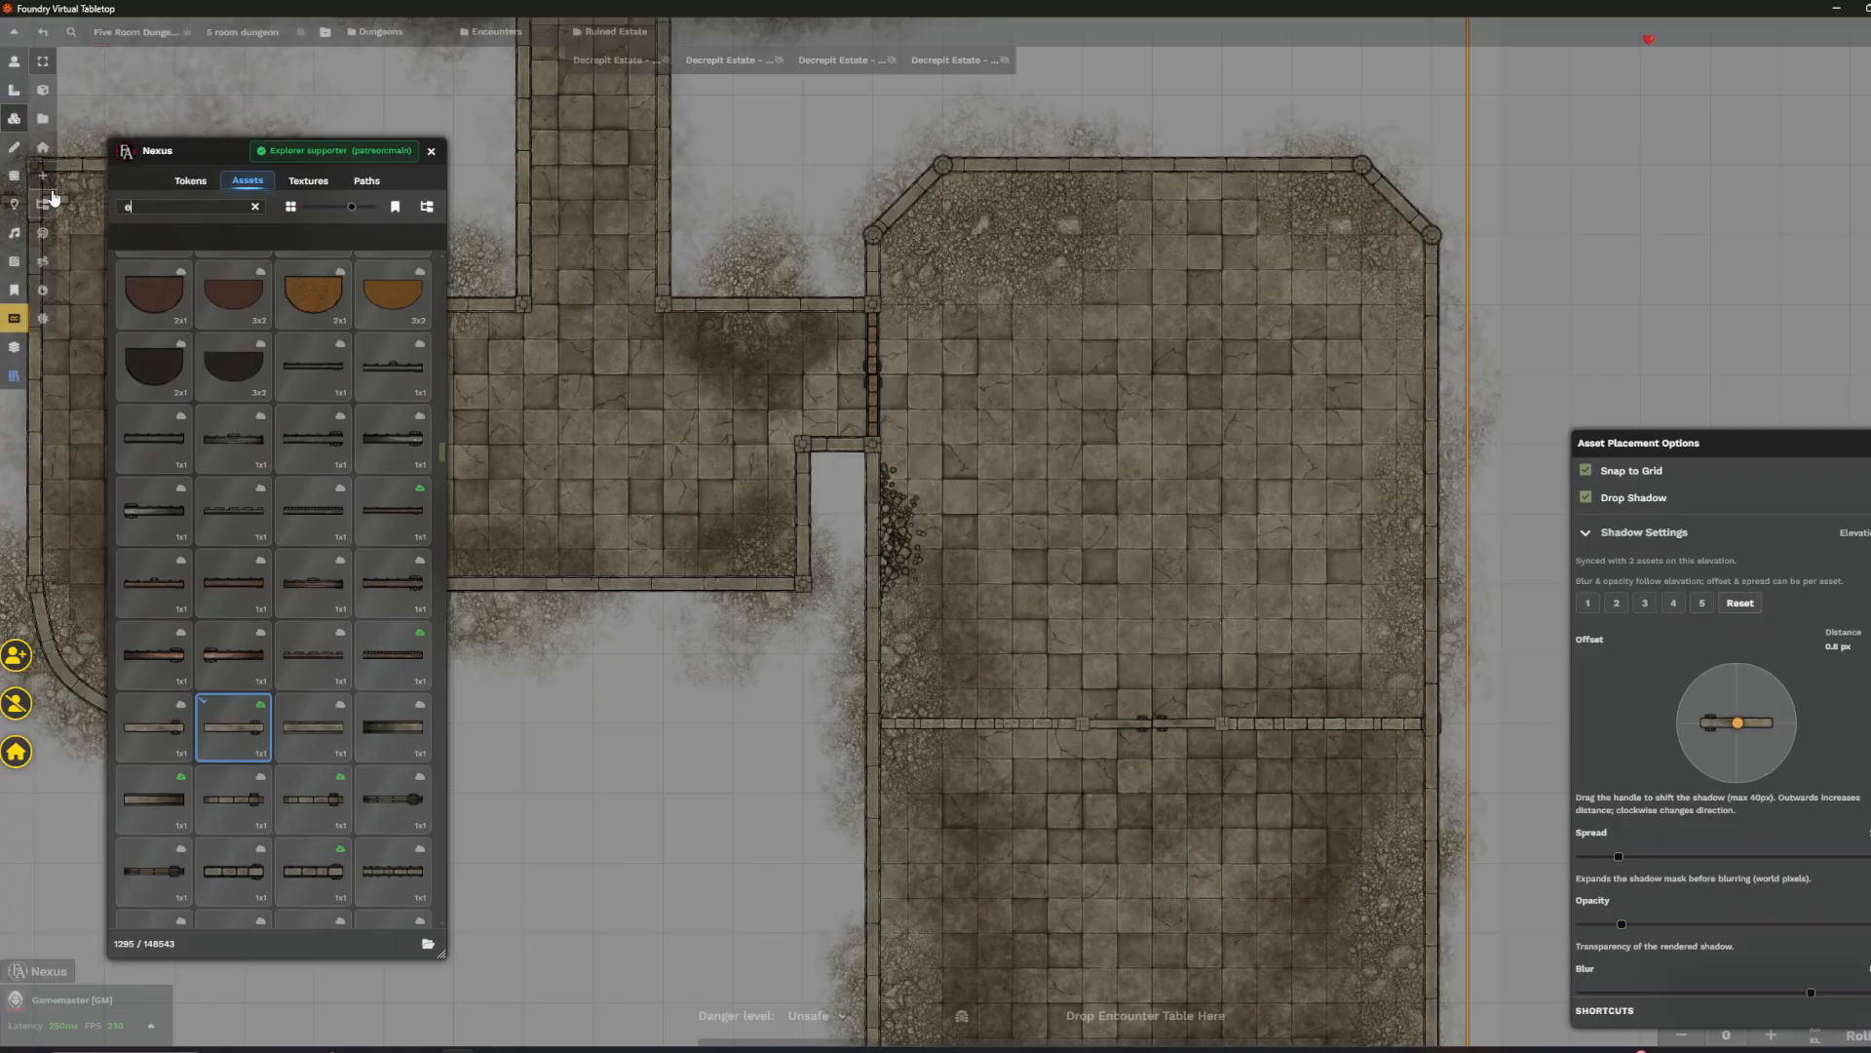
- Search the assets for "earthy rubble" and choose the thin 2x2 corner rubble pile
type("thy rubbl")
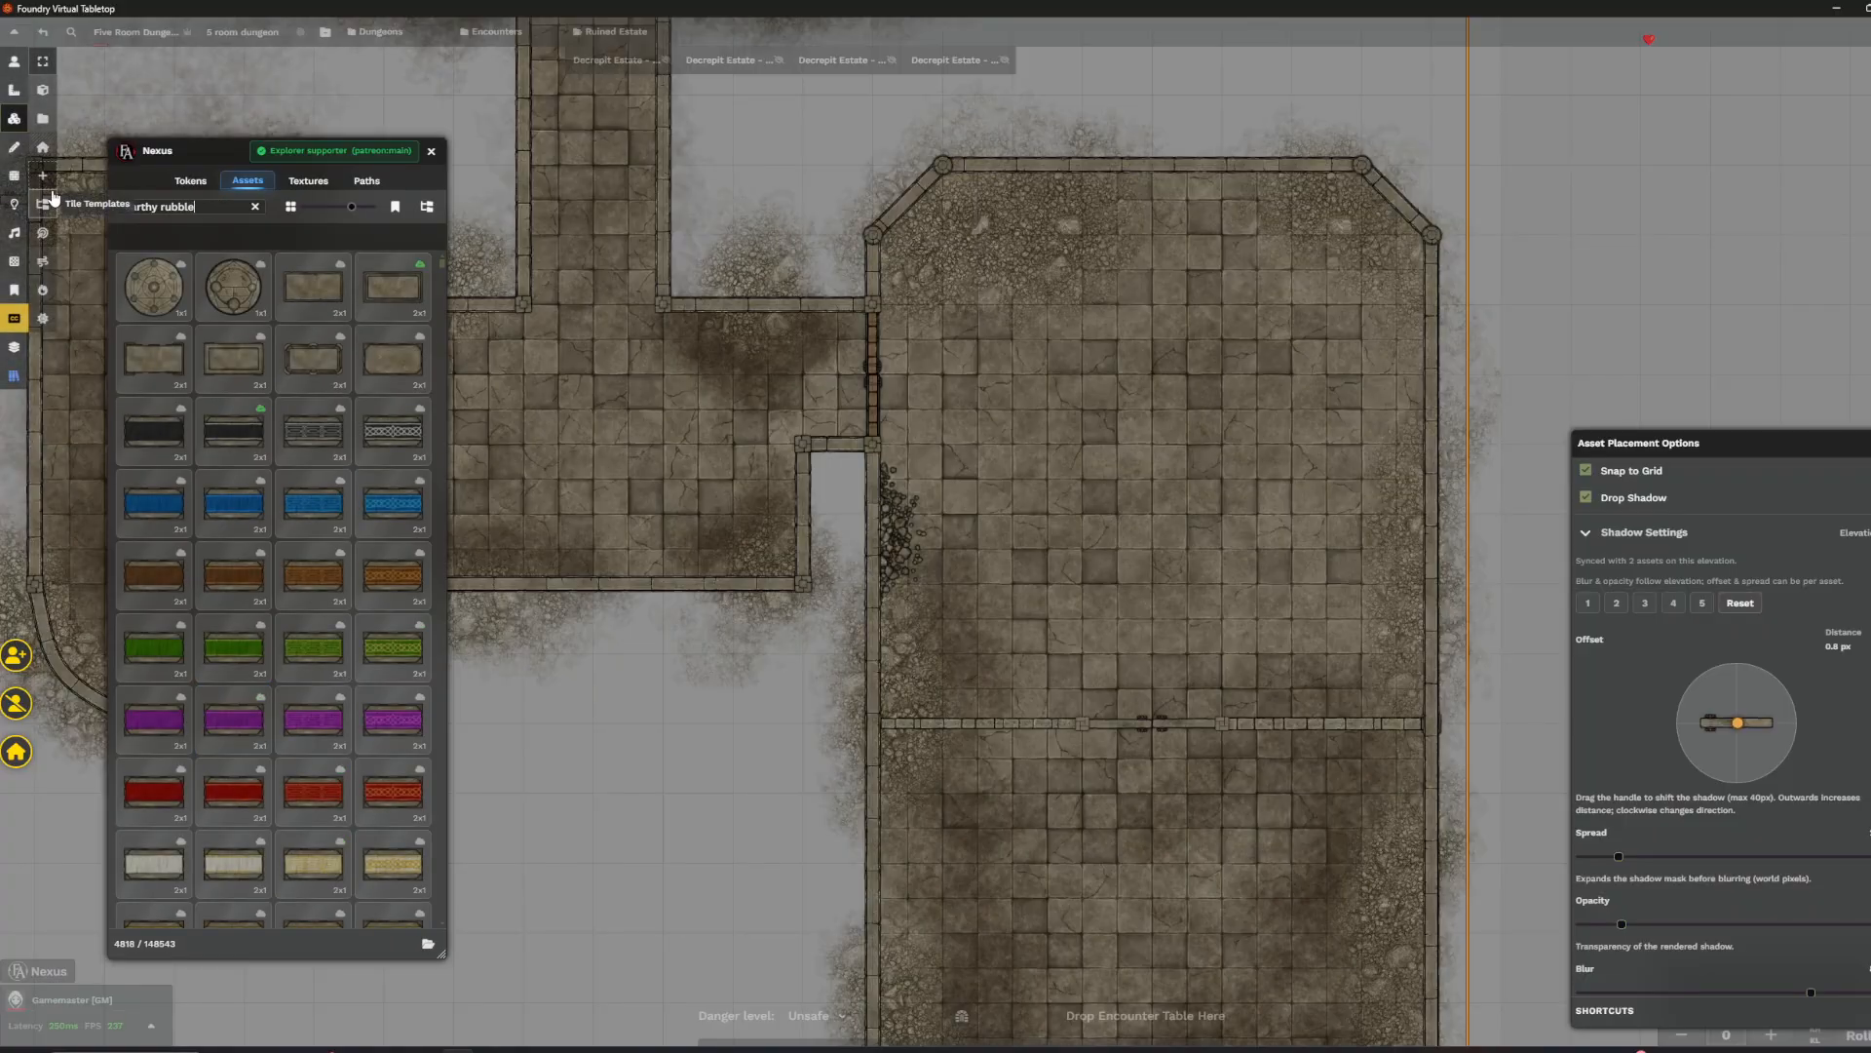
type("e")
scroll(305, 632, "down", 2)
scroll(305, 631, "down", 3)
left_click(234, 662)
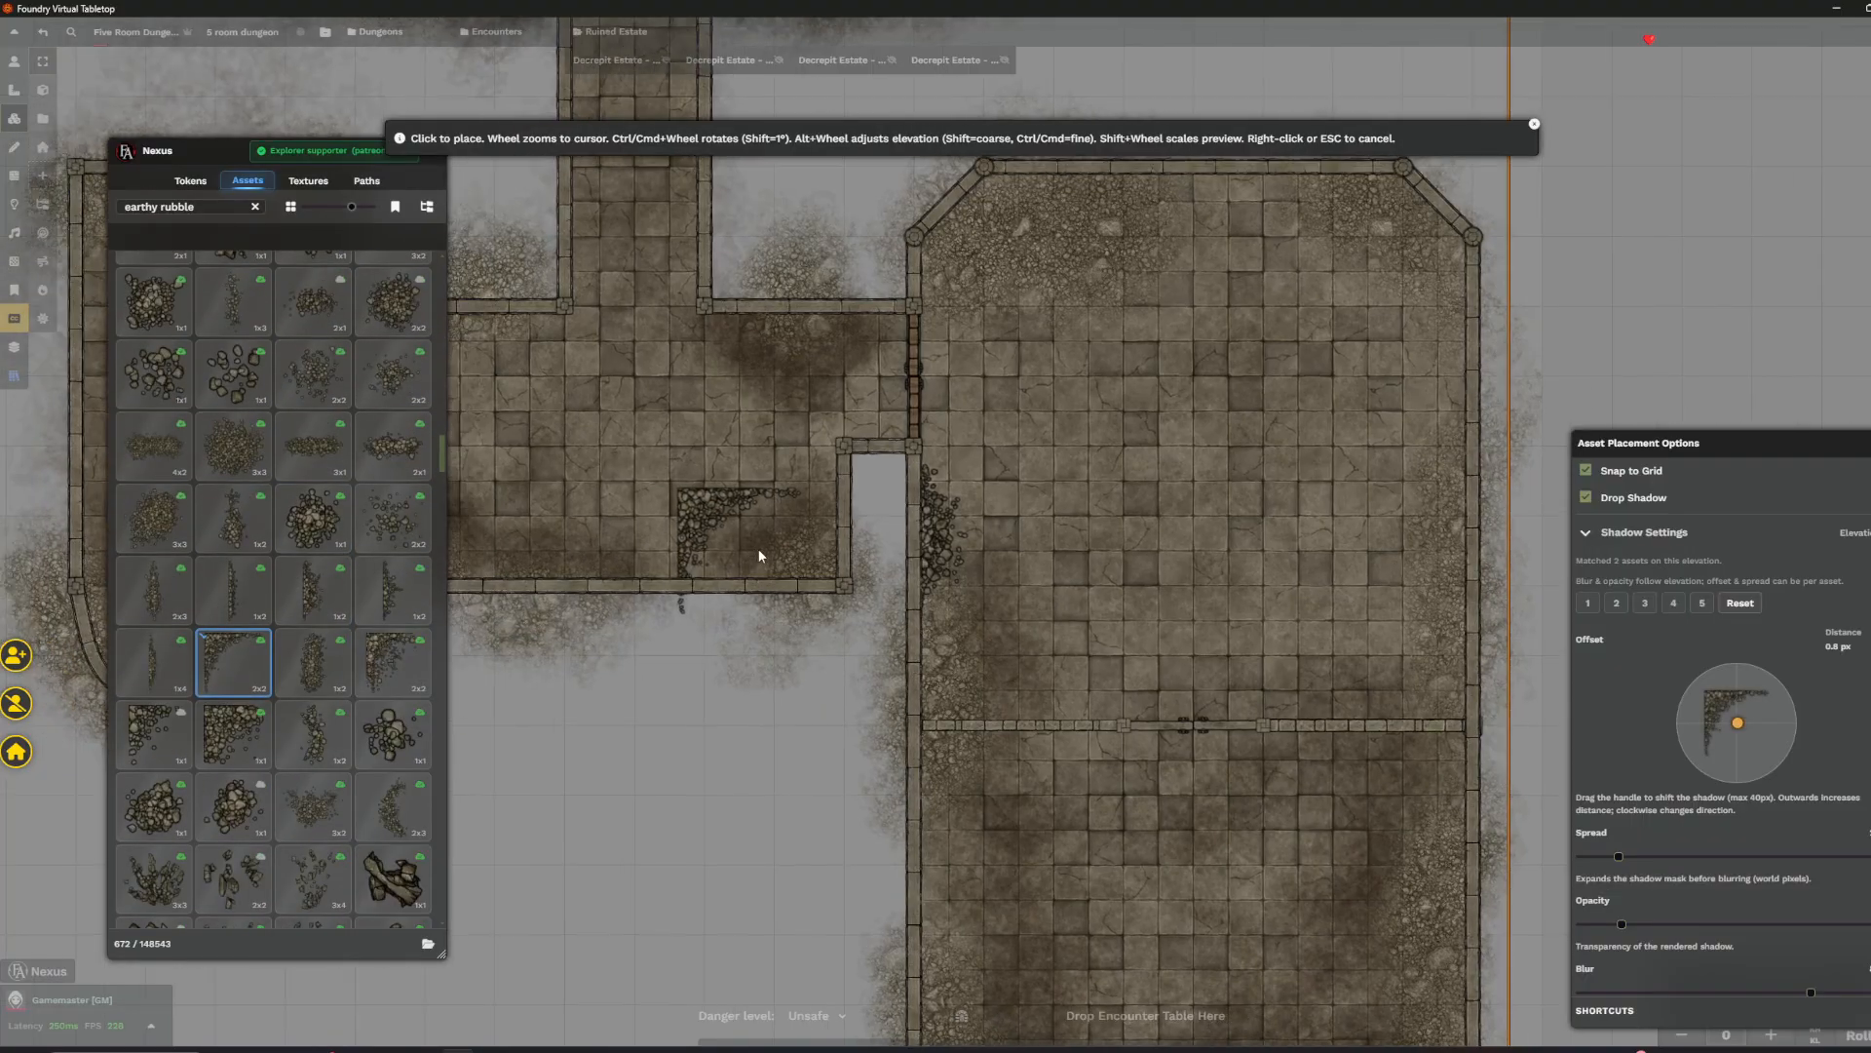
- Rotate the corner rubble to fit and place it in the central room's southwest corner at elevation 0.3
left_click_drag(739, 543, 909, 555)
scroll(909, 556, "up", 6)
scroll(694, 572, "up", 4)
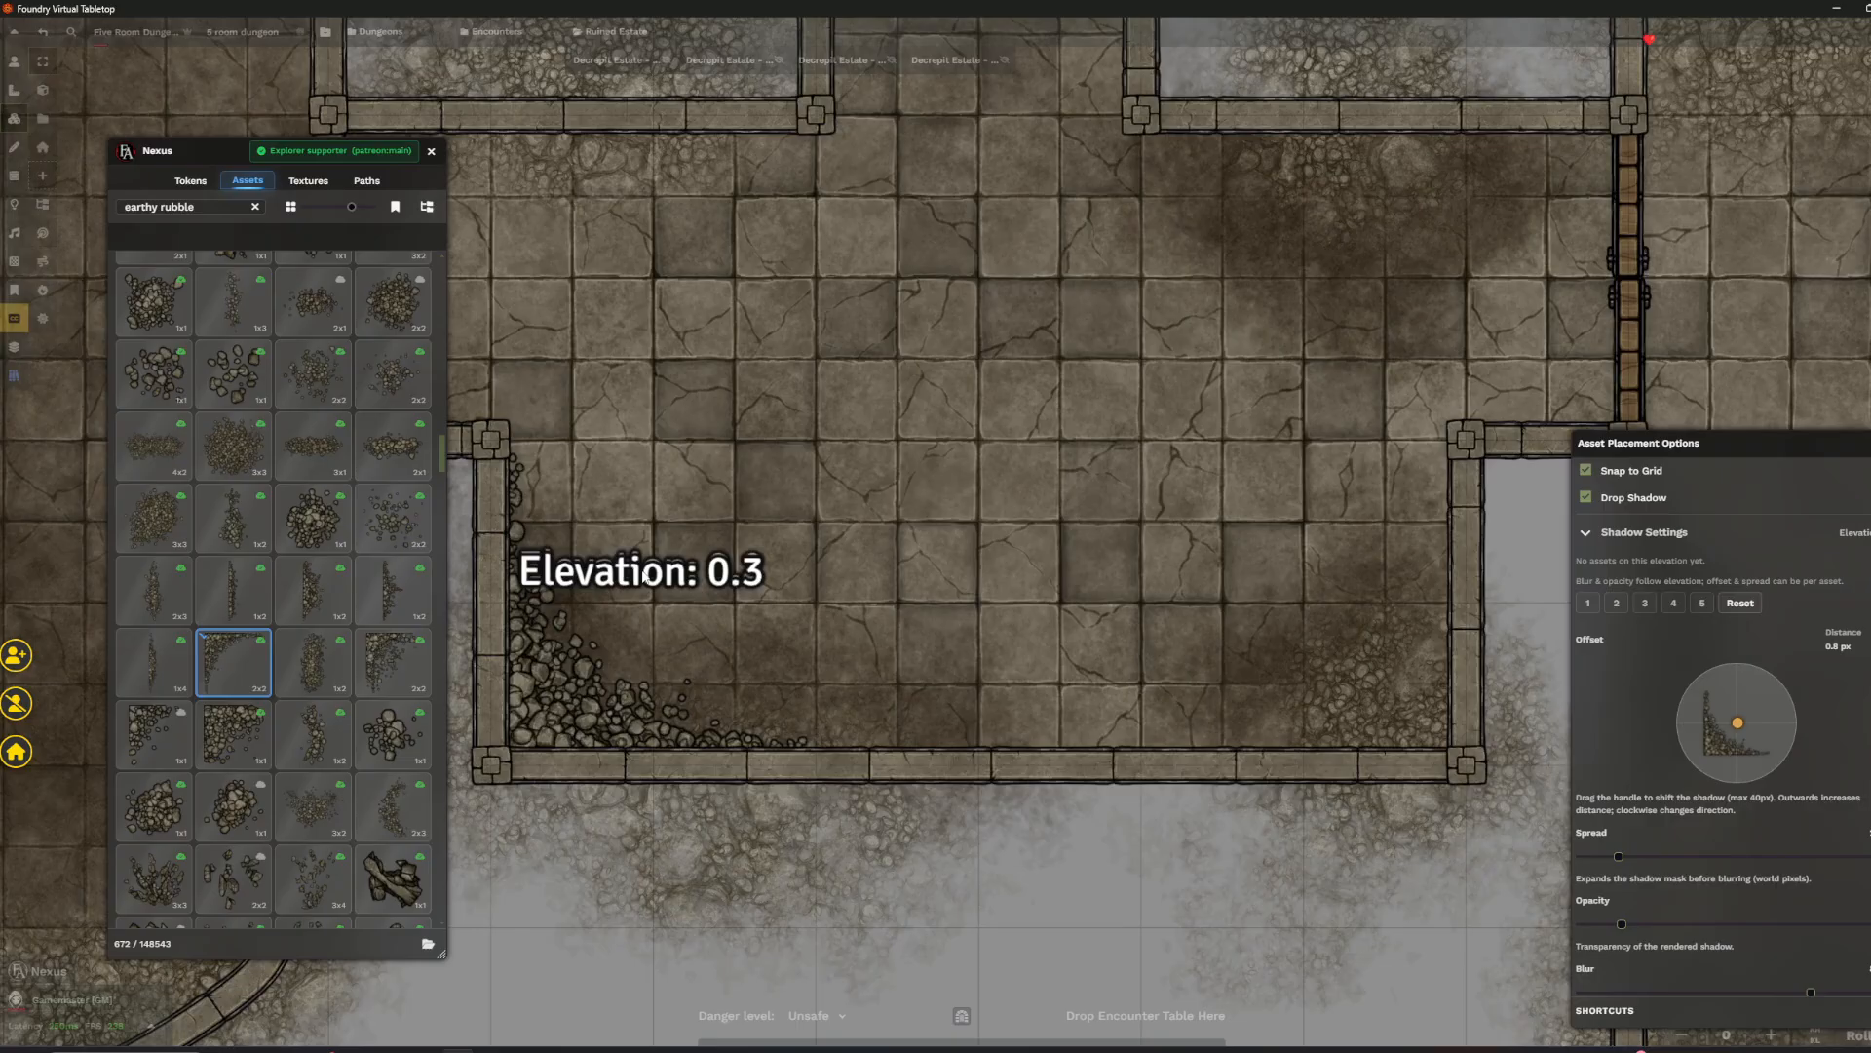
- Choose the denser corner rubble, disable grid snapping, and place it rotated in the central room's southeast corner
left_click(393, 662)
scroll(980, 547, "down", 5)
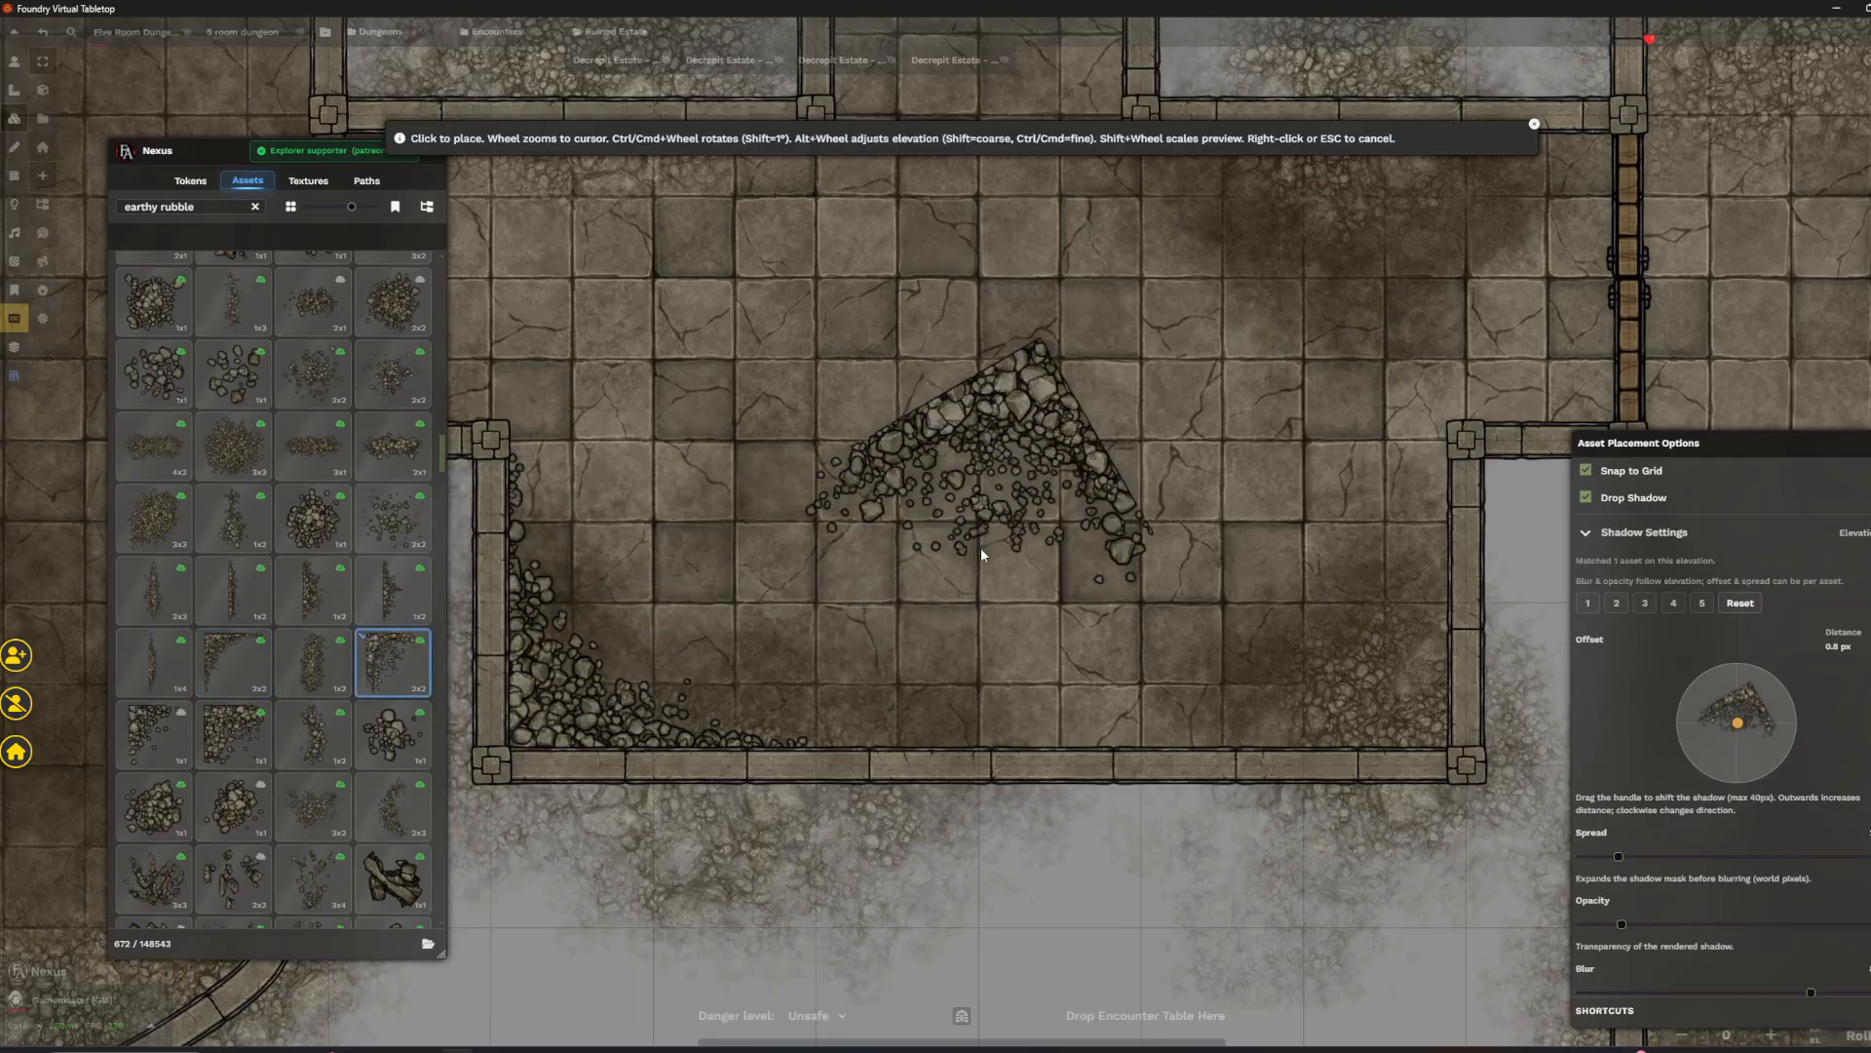
scroll(982, 548, "down", 1)
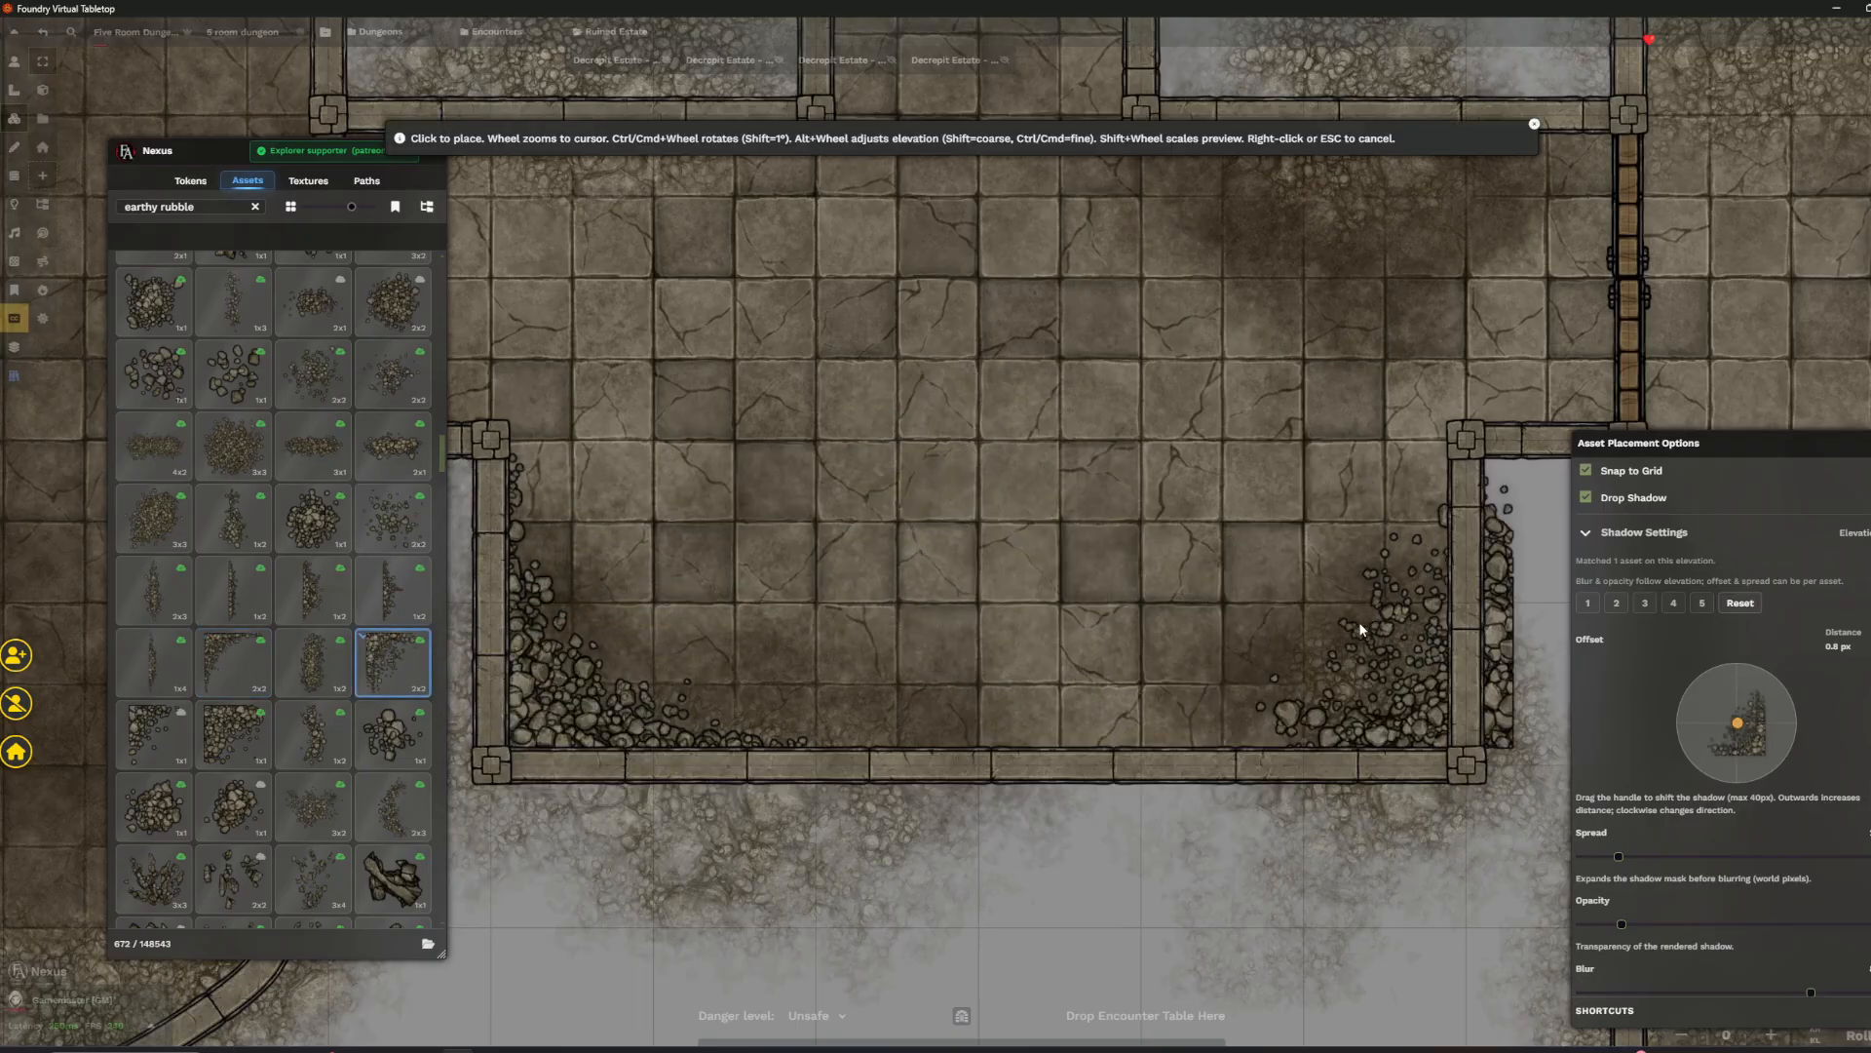
left_click(1606, 477)
left_click_drag(1367, 552, 1197, 530)
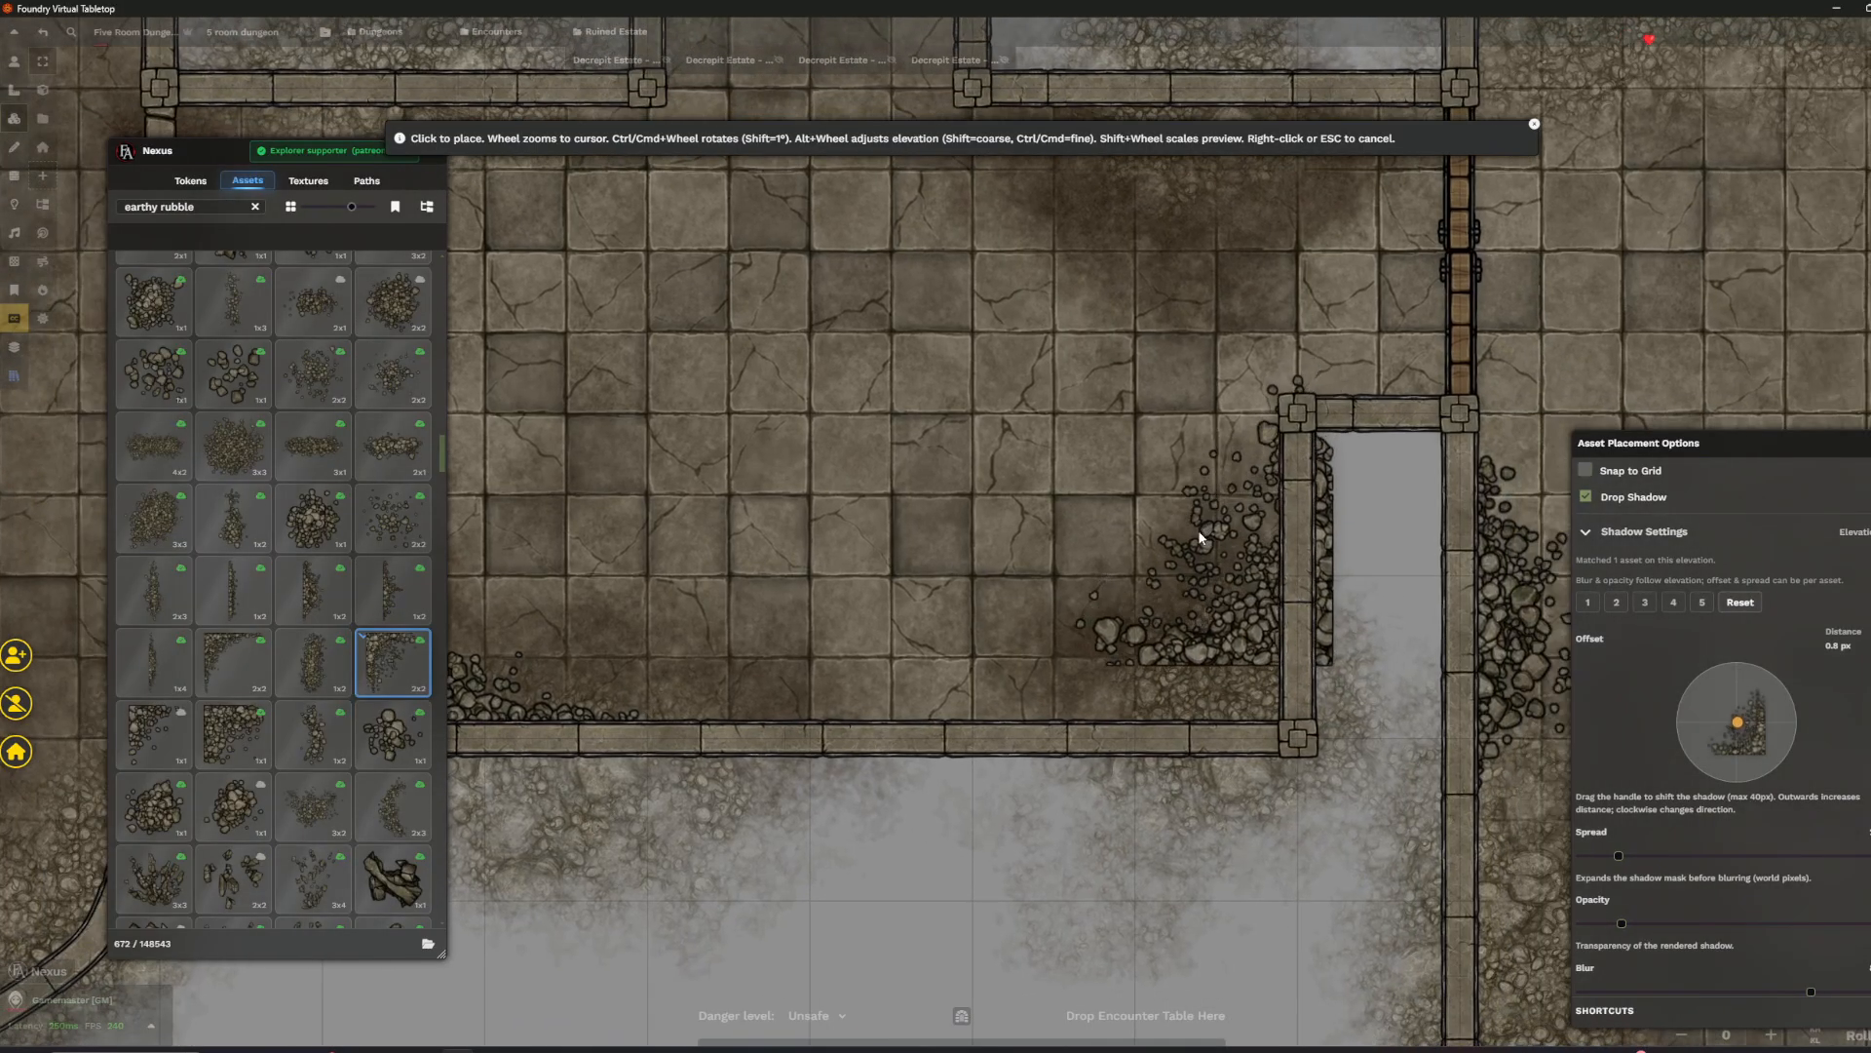
left_click(1156, 579)
scroll(683, 446, "down", 3)
- Place rotated rubble strips along the central room's north wall, one west and one east of the corridor opening
left_click(313, 662)
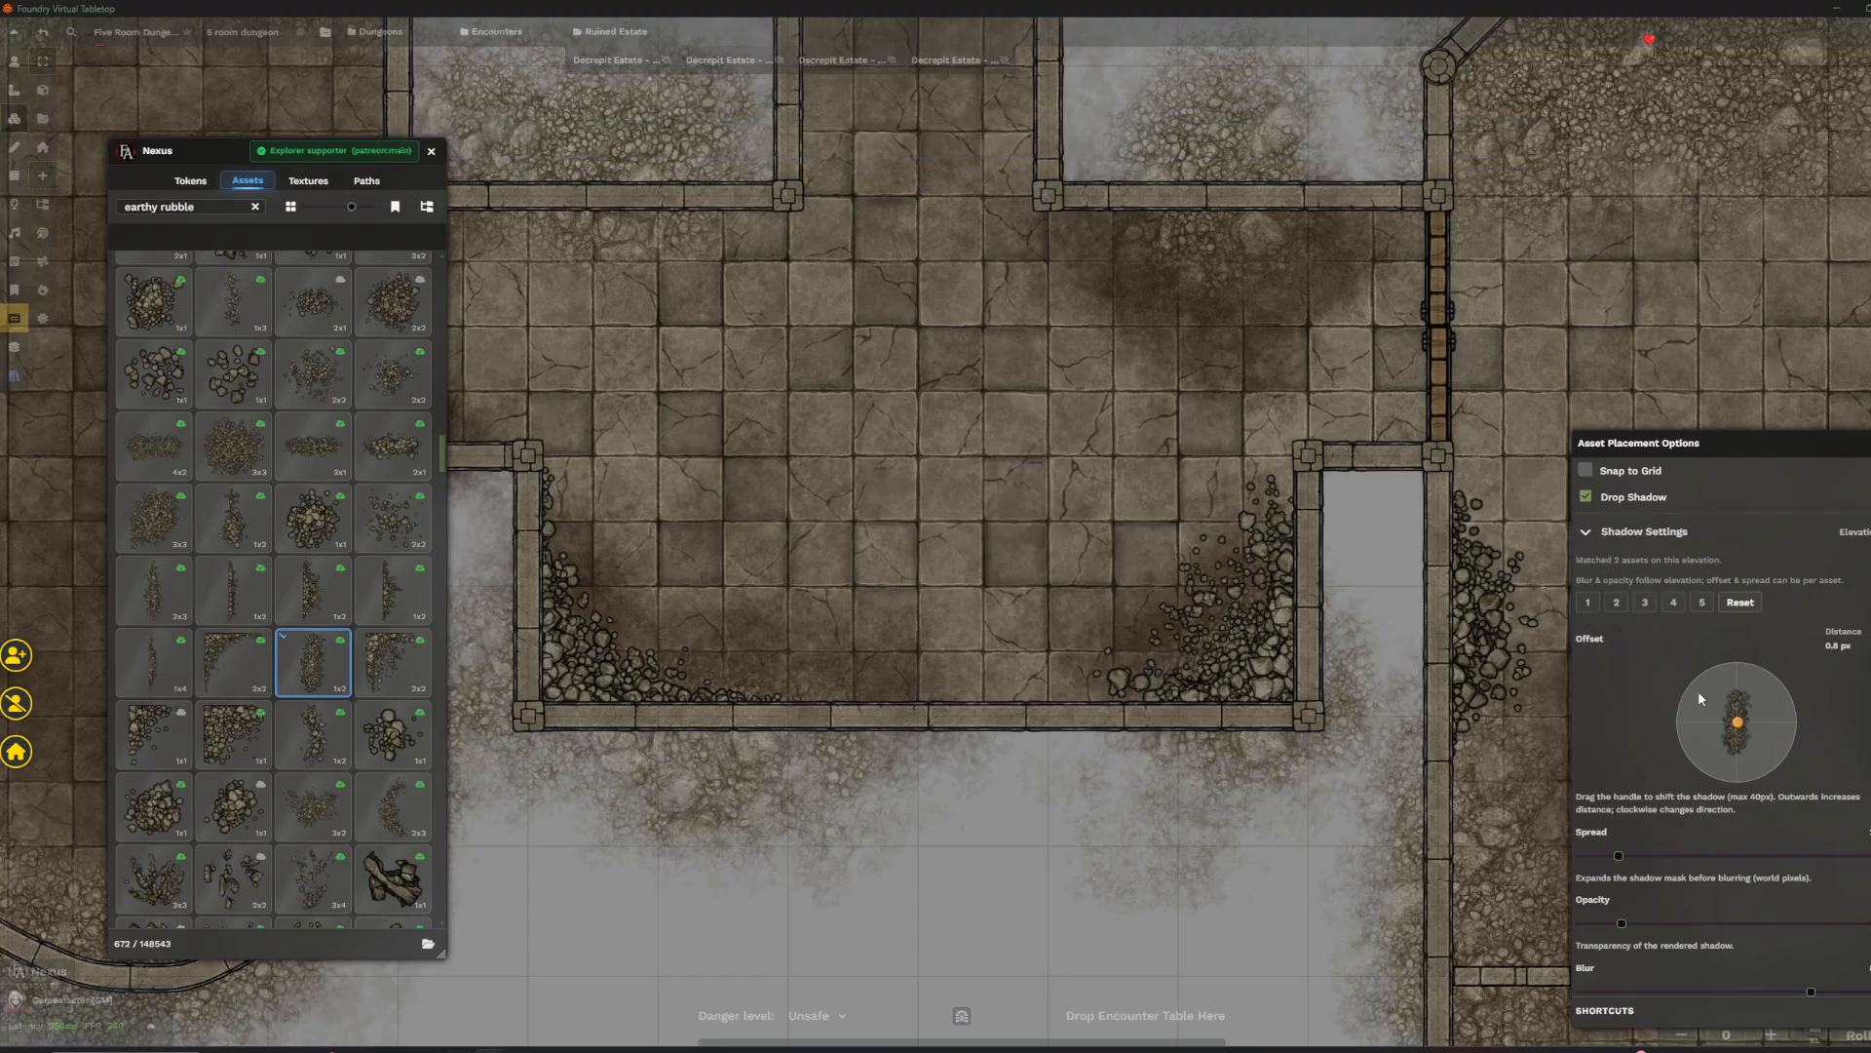
left_click_drag(687, 500, 1061, 656)
scroll(922, 462, "up", 1)
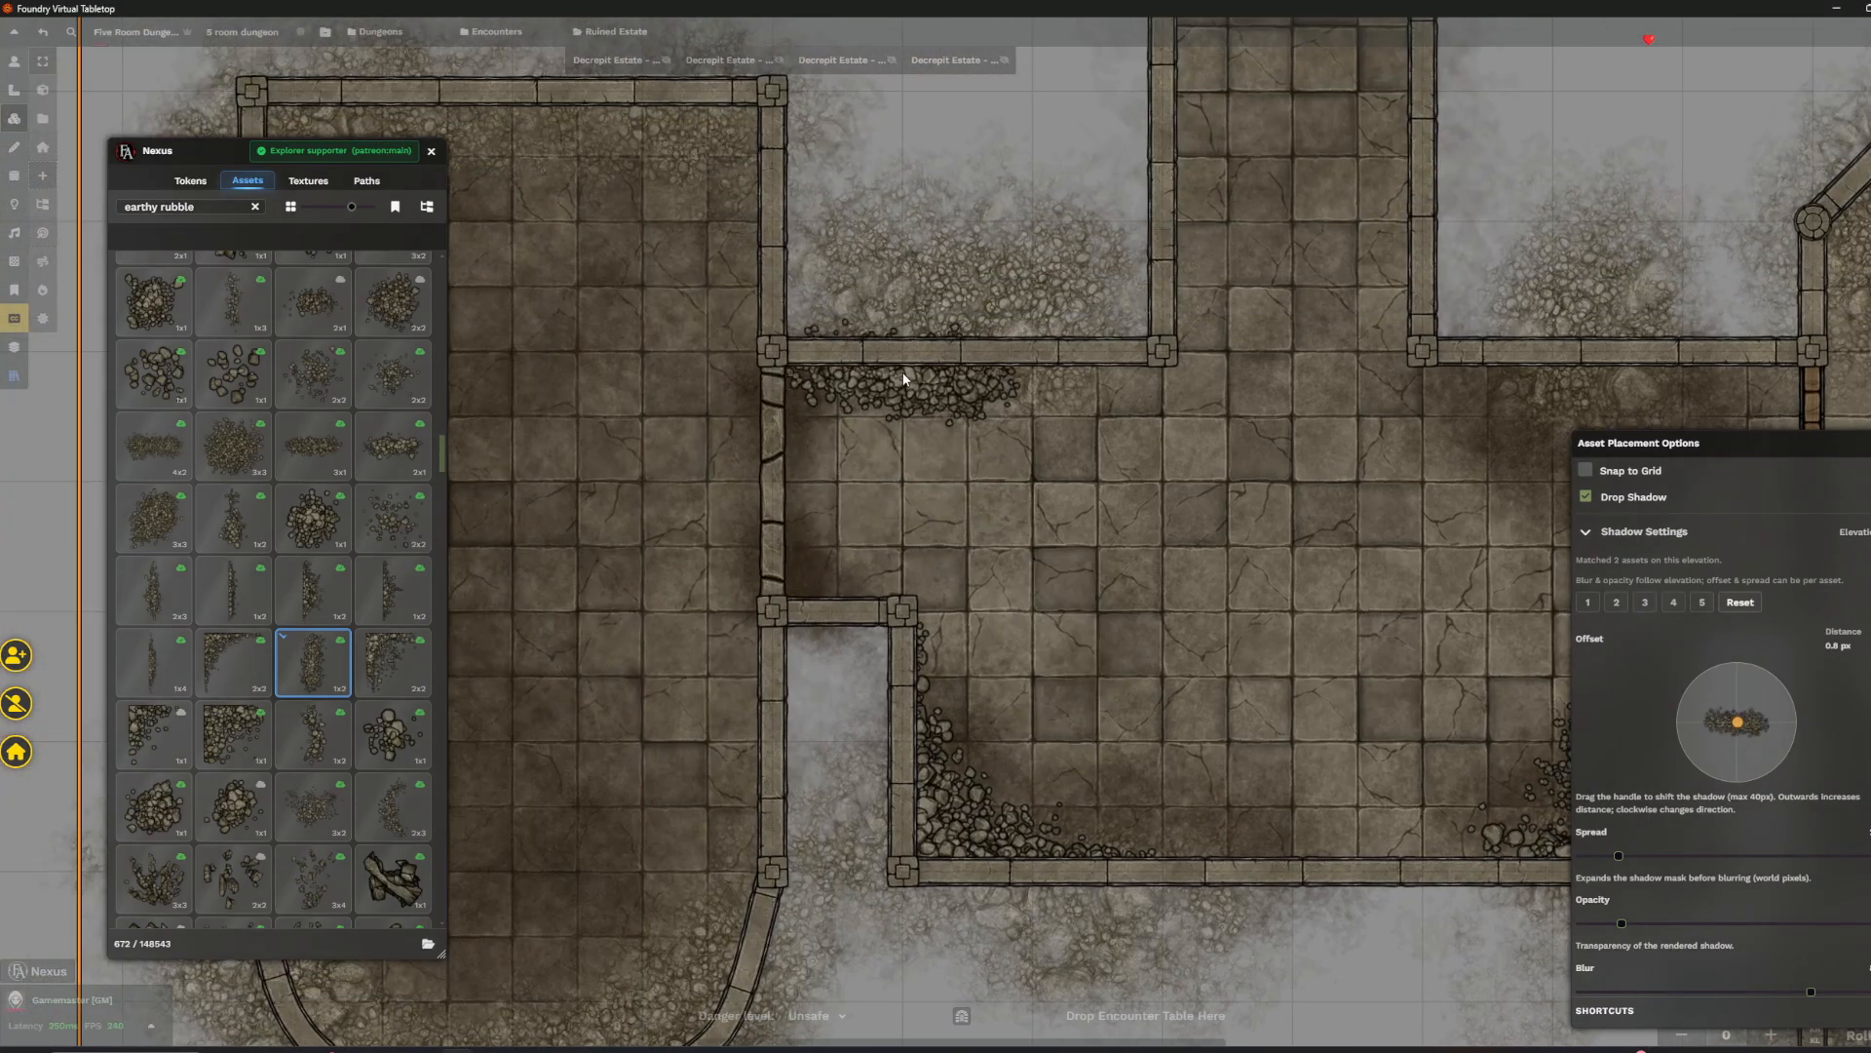
left_click_drag(960, 348, 453, 369)
left_click(313, 593)
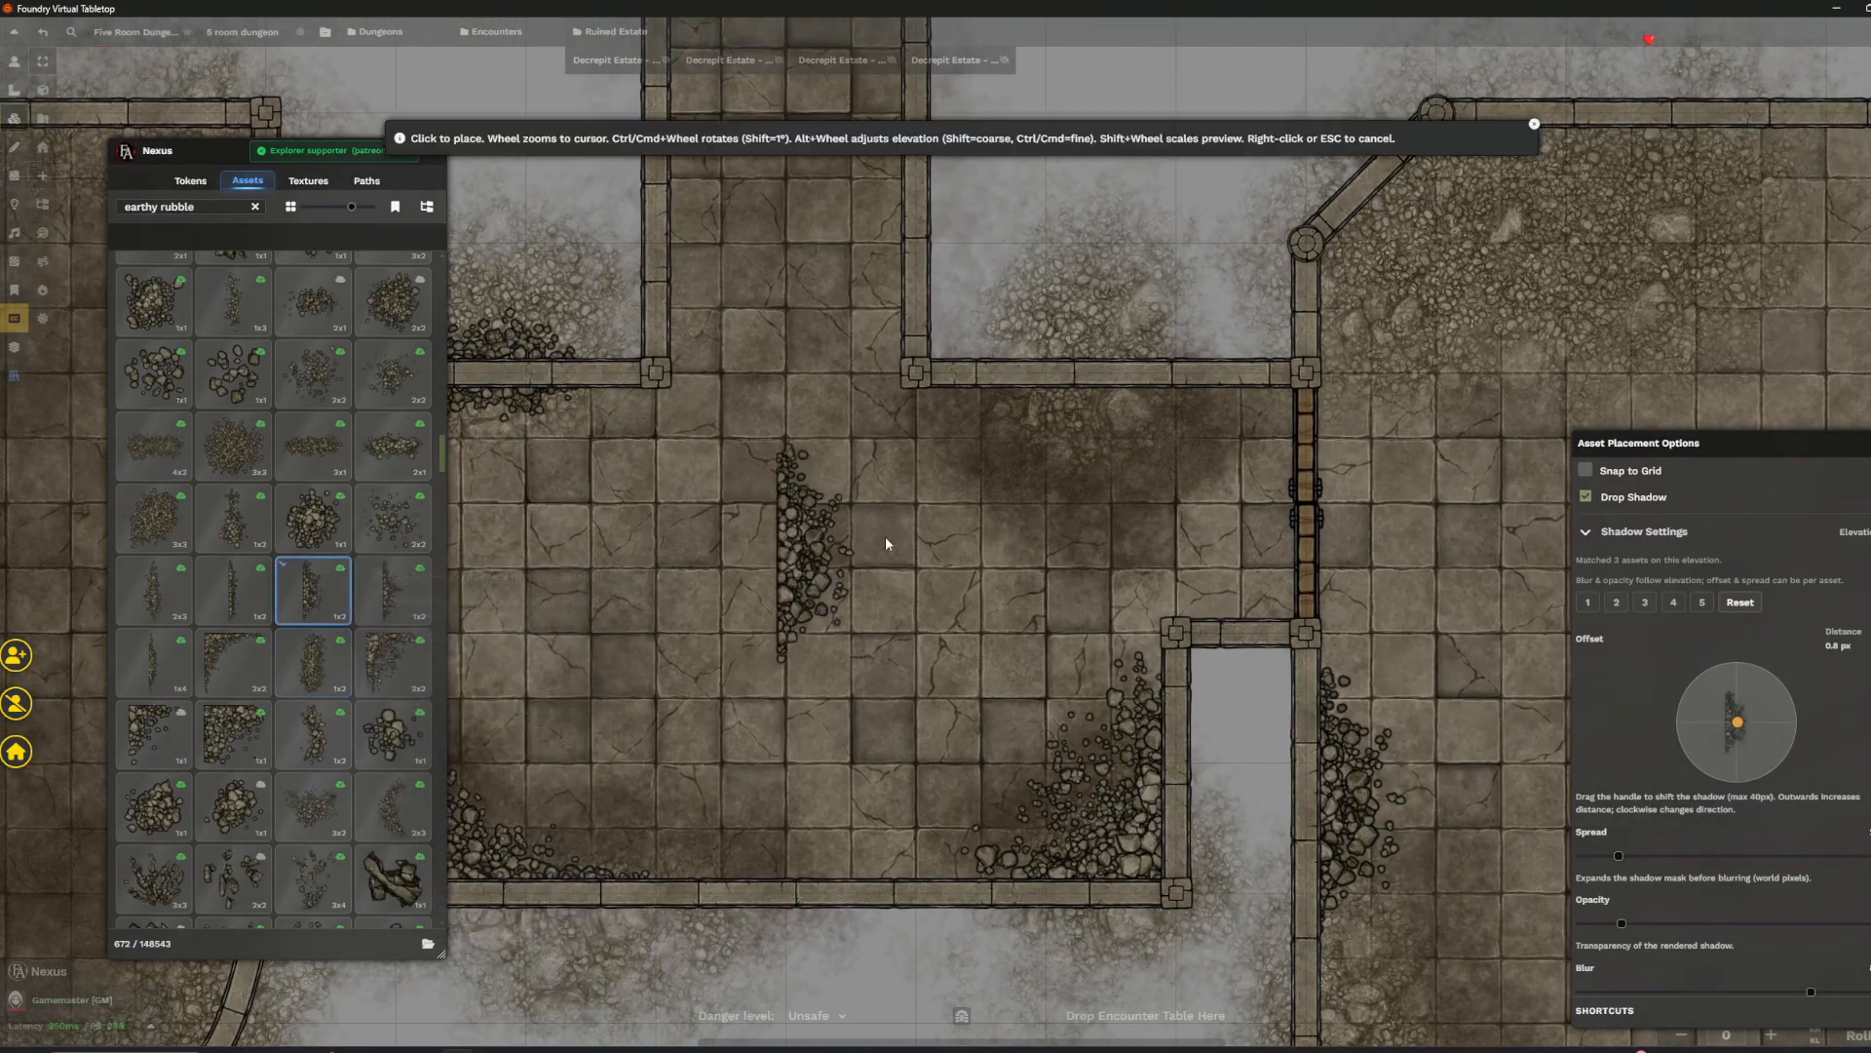
scroll(1098, 425, "up", 3)
left_click(1097, 425)
left_click_drag(744, 448, 910, 560)
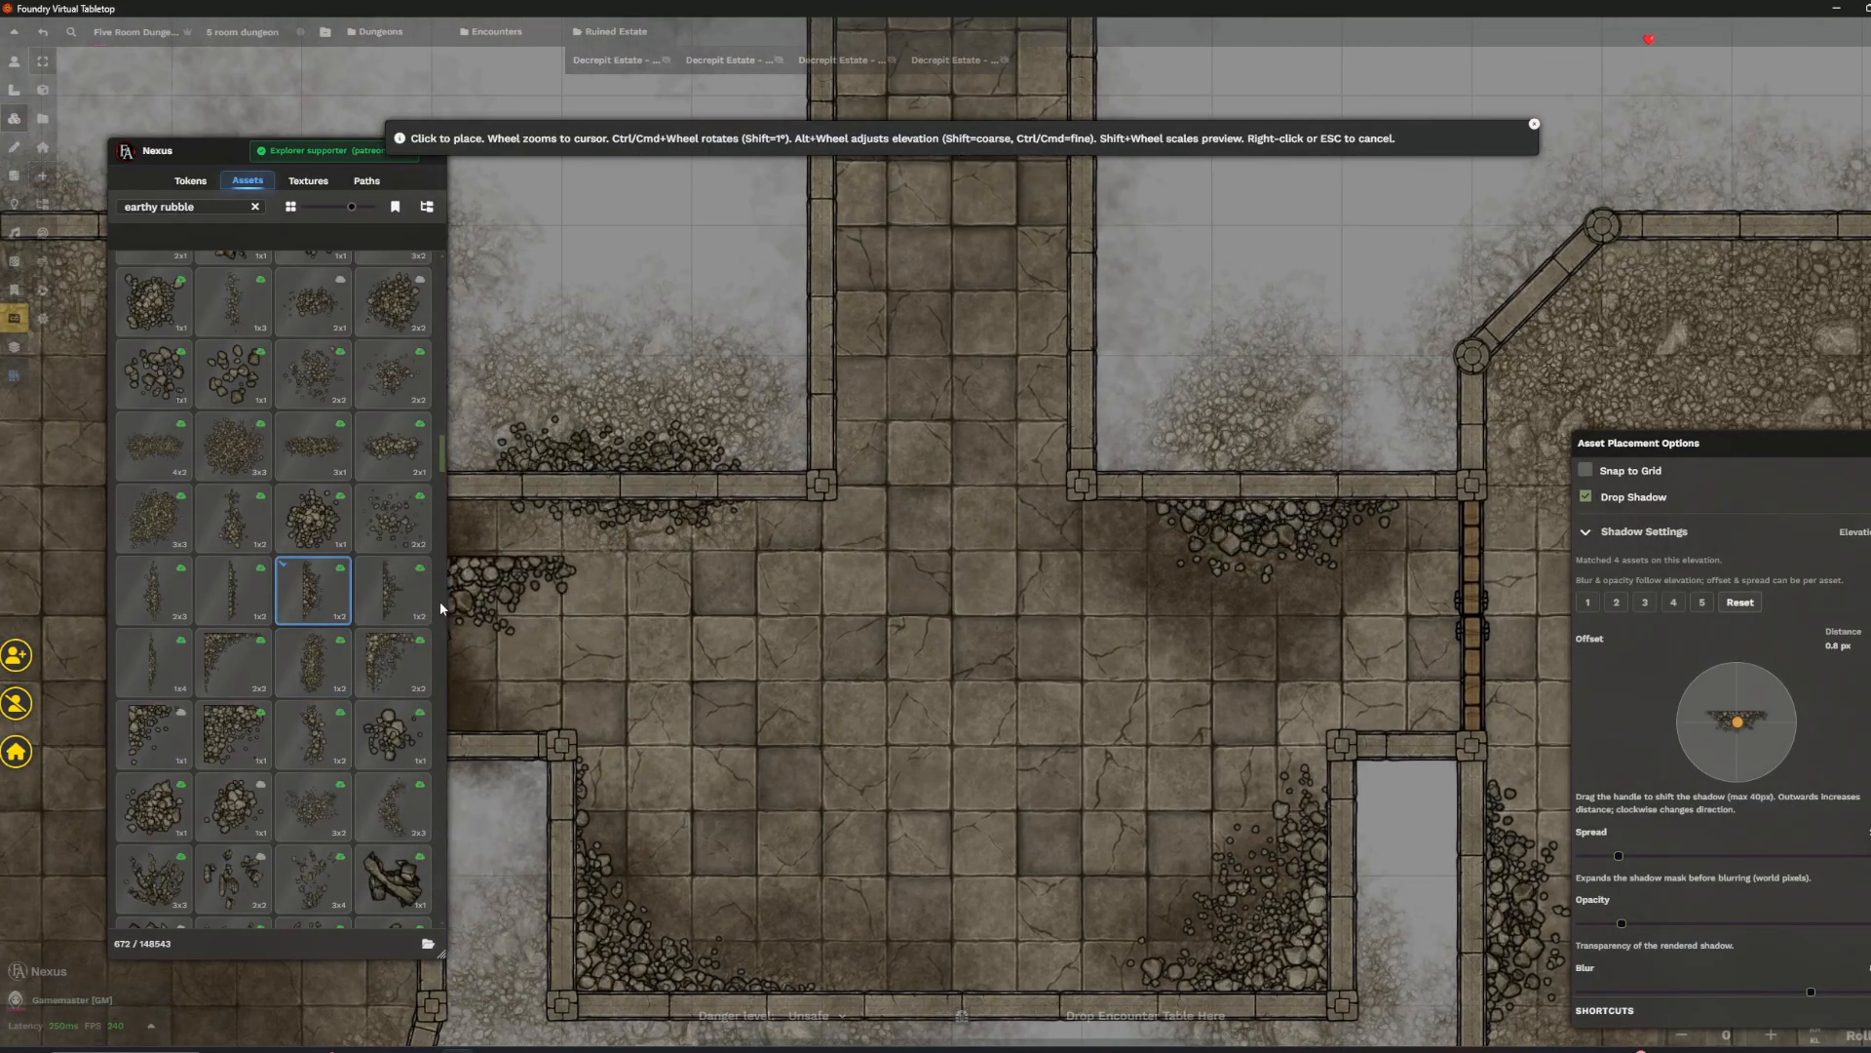
- Place two different rubble strips upright against the western and eastern walls near the corridor's southern end
left_click(394, 595)
left_click_drag(933, 297, 926, 468)
left_click(862, 466)
left_click(232, 606)
scroll(974, 343, "down", 4, "ctrl")
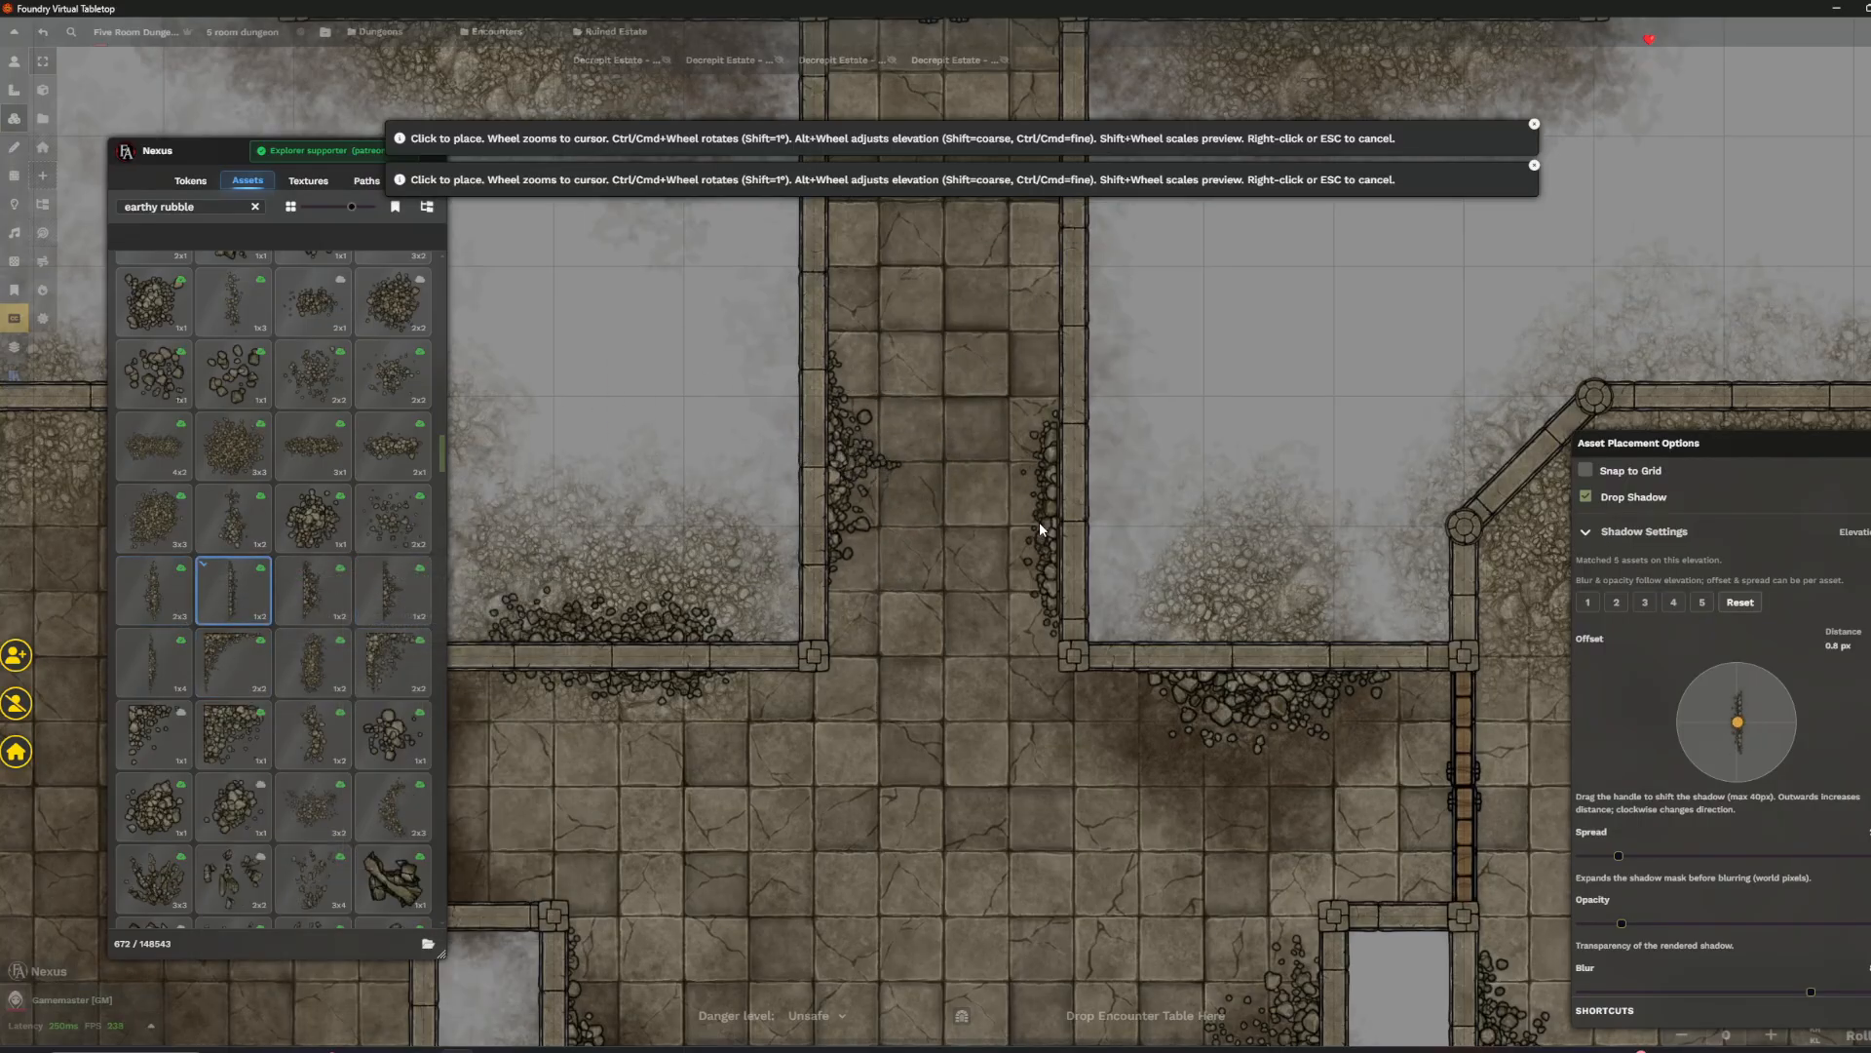
left_click(1033, 525)
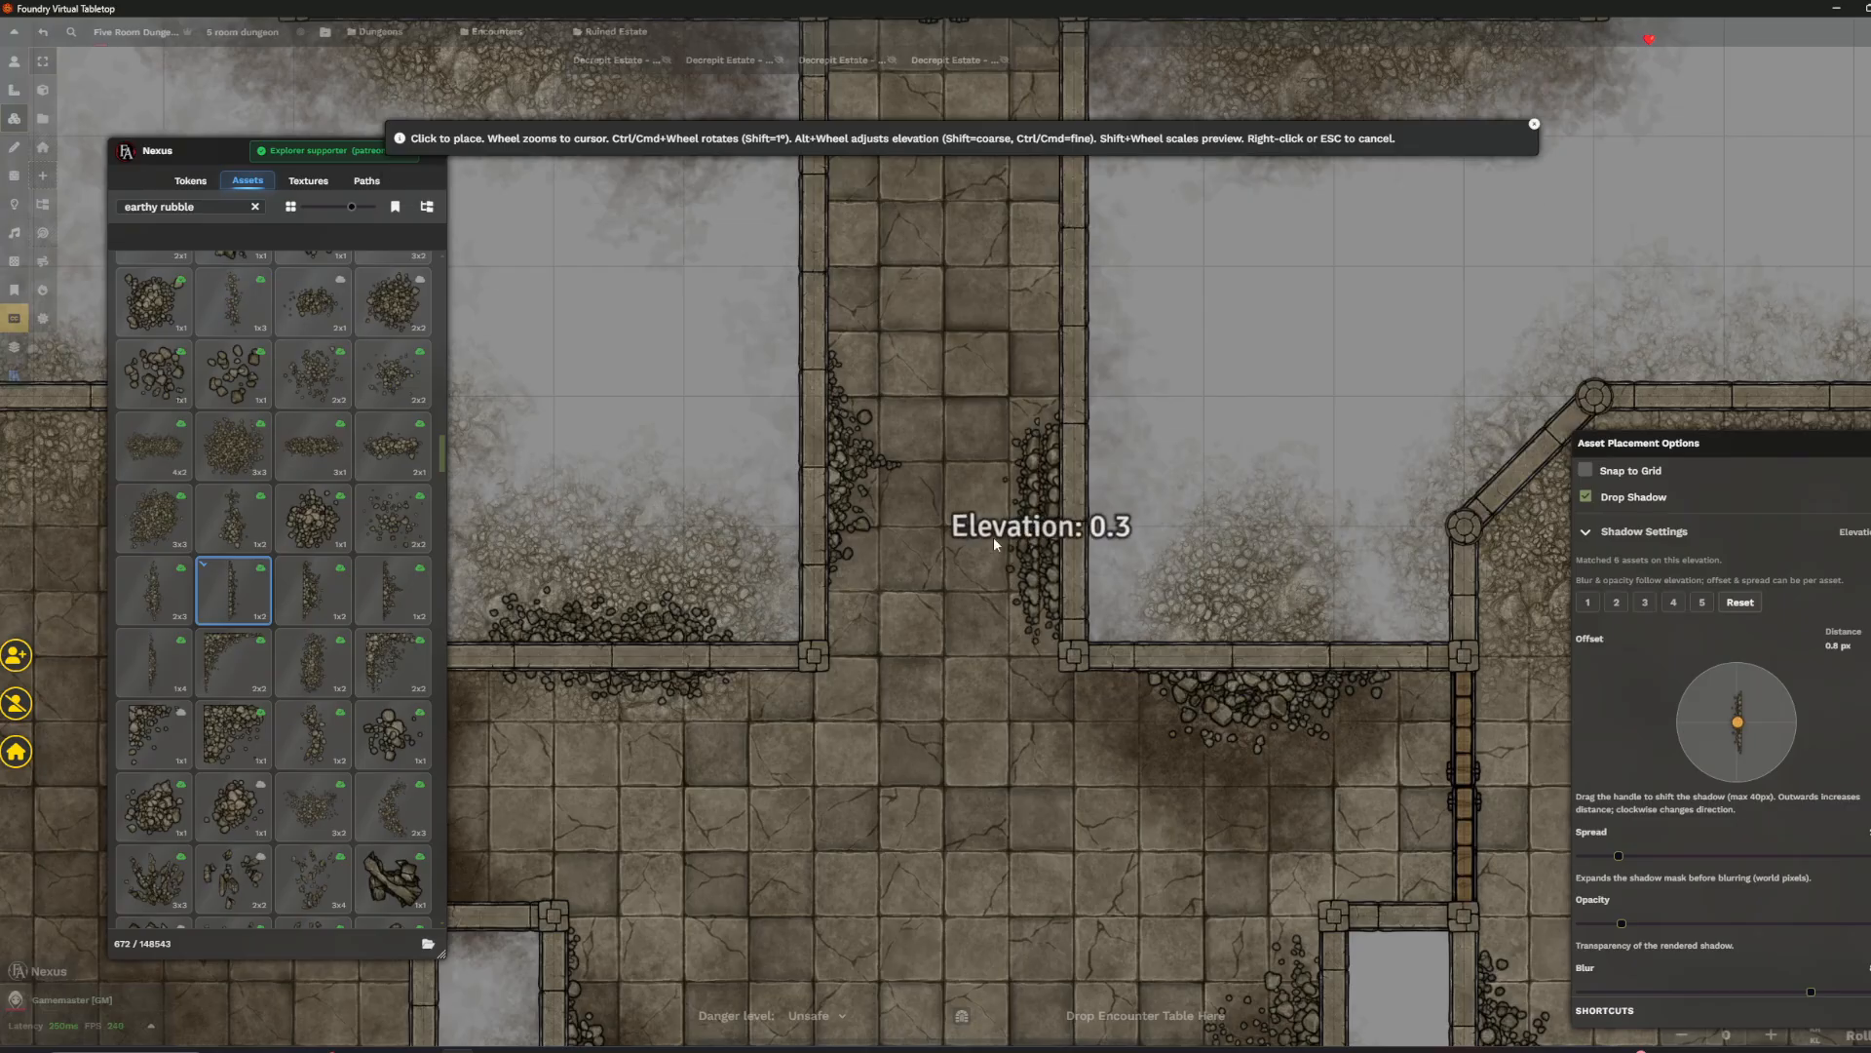
- Place the narrow 1x4 rubble strip along the corridor's western wall and a wider strip along its eastern wall
left_click(149, 656)
left_click(796, 534)
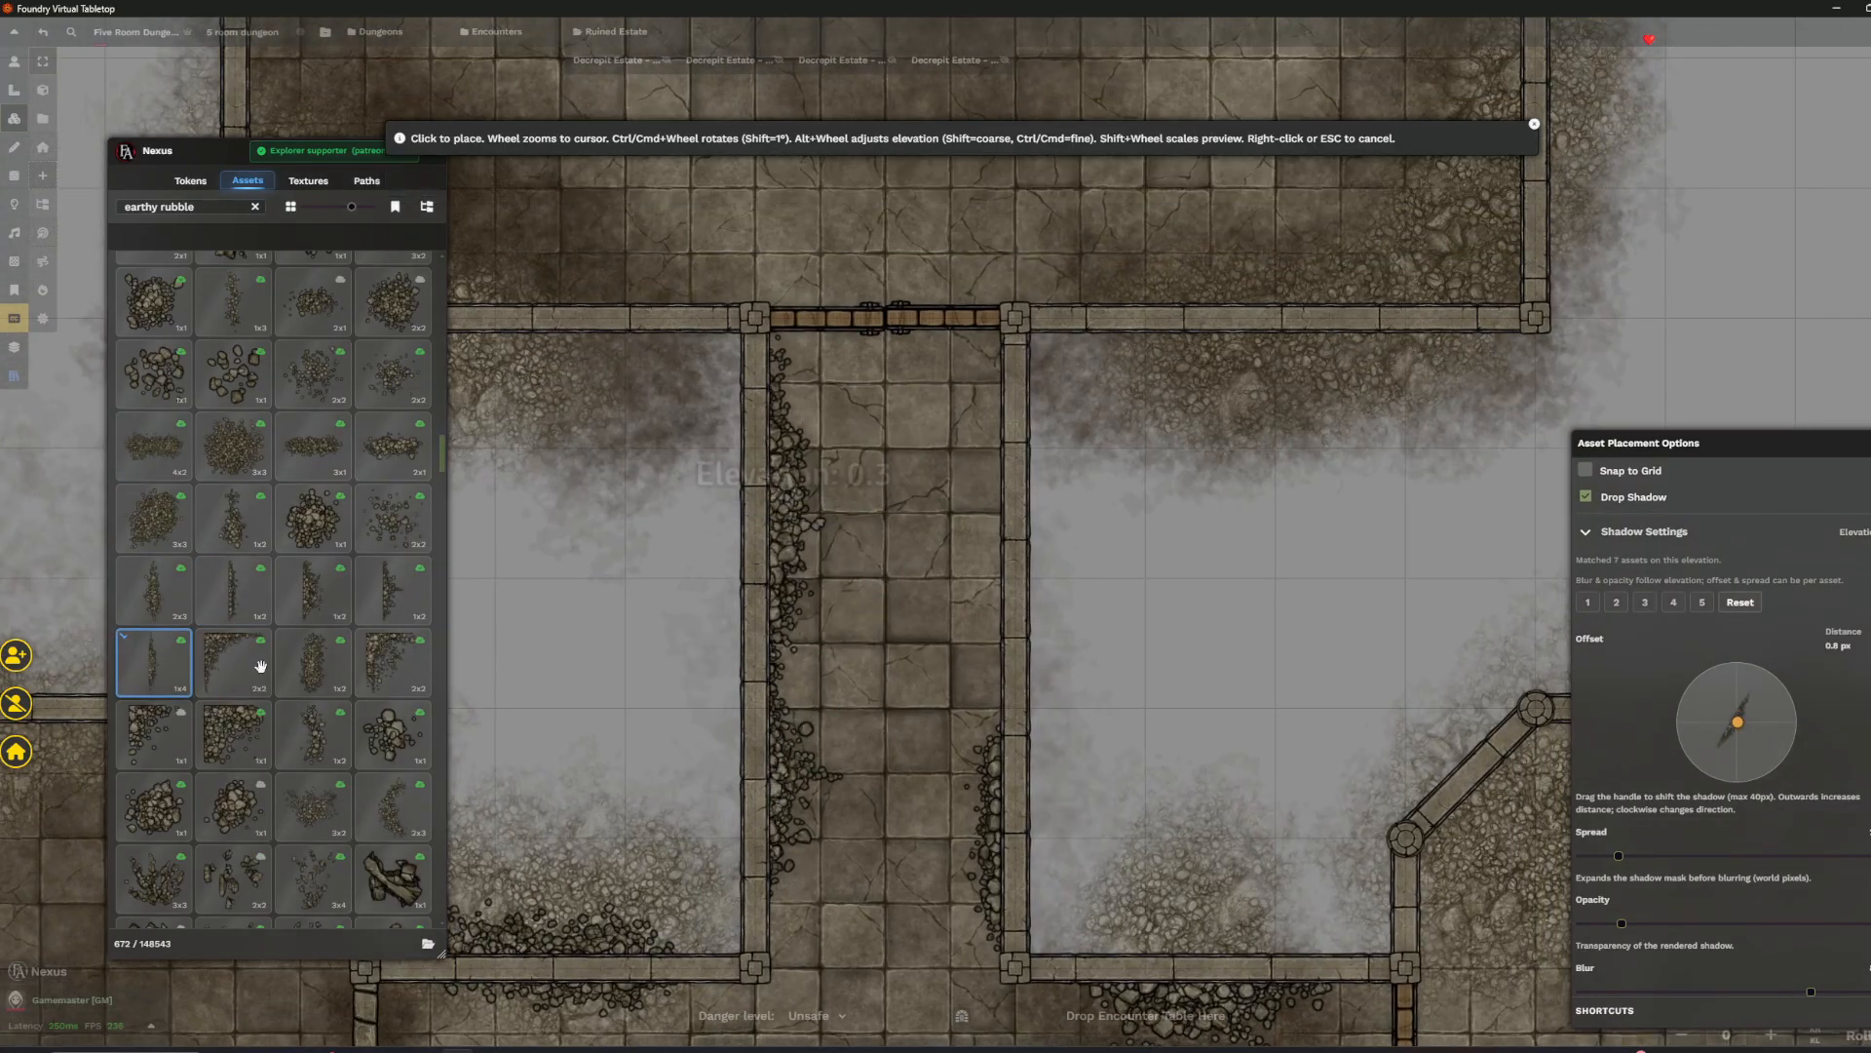
left_click(154, 591)
left_click(1006, 516)
- Place the wide rubble strip over the central room's south wall and on the eastern chamber's western wall by the divider
left_click_drag(896, 852, 995, 123)
scroll(877, 733, "up", 4)
left_click(818, 751)
left_click_drag(1027, 702, 605, 682)
left_click_drag(1403, 595, 972, 316)
scroll(661, 560, "down", 6)
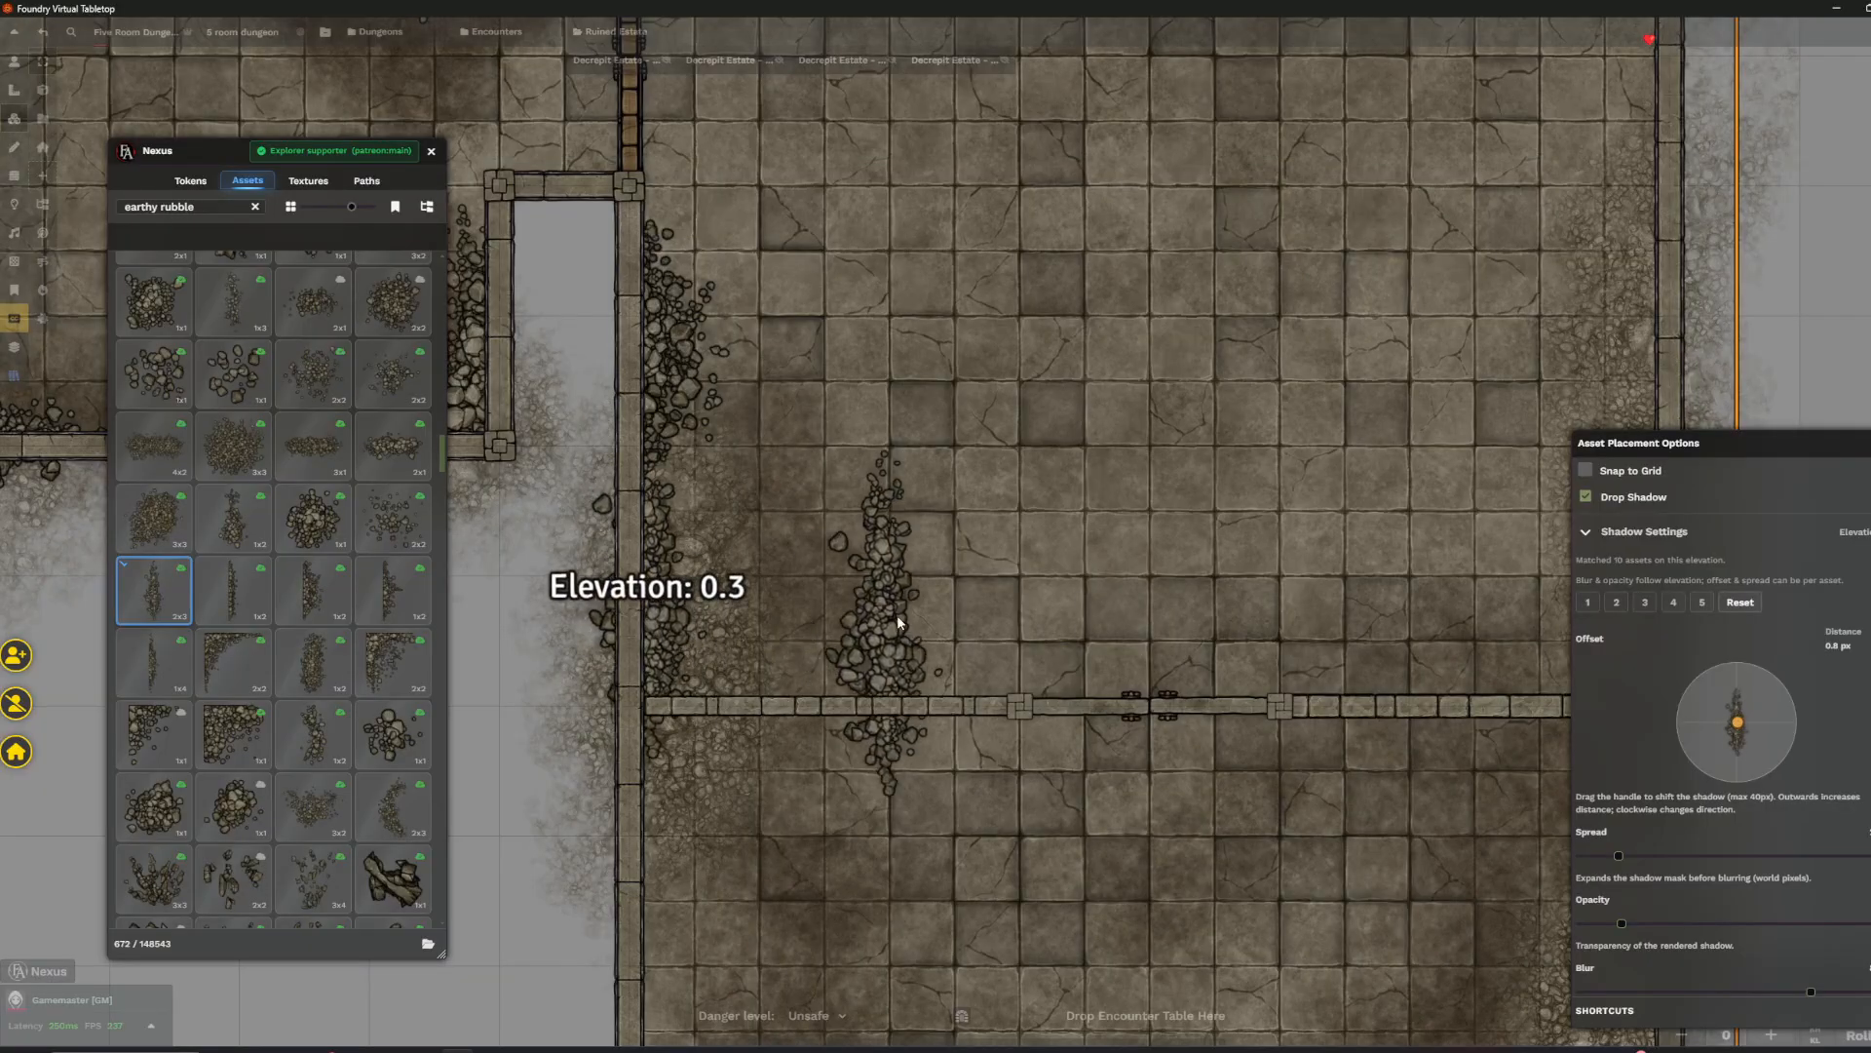
- Place the rubble strip horizontally across the western and eastern segments of the eastern chamber's dividing wall
left_click_drag(879, 632, 776, 427)
scroll(747, 478, "down", 4)
left_click_drag(1272, 493, 1031, 501)
scroll(1091, 506, "up", 3)
- Choose the straight-edged 1x2 rubble and place it rotated against the eastern wall where the dividing wall meets it
left_click(330, 582)
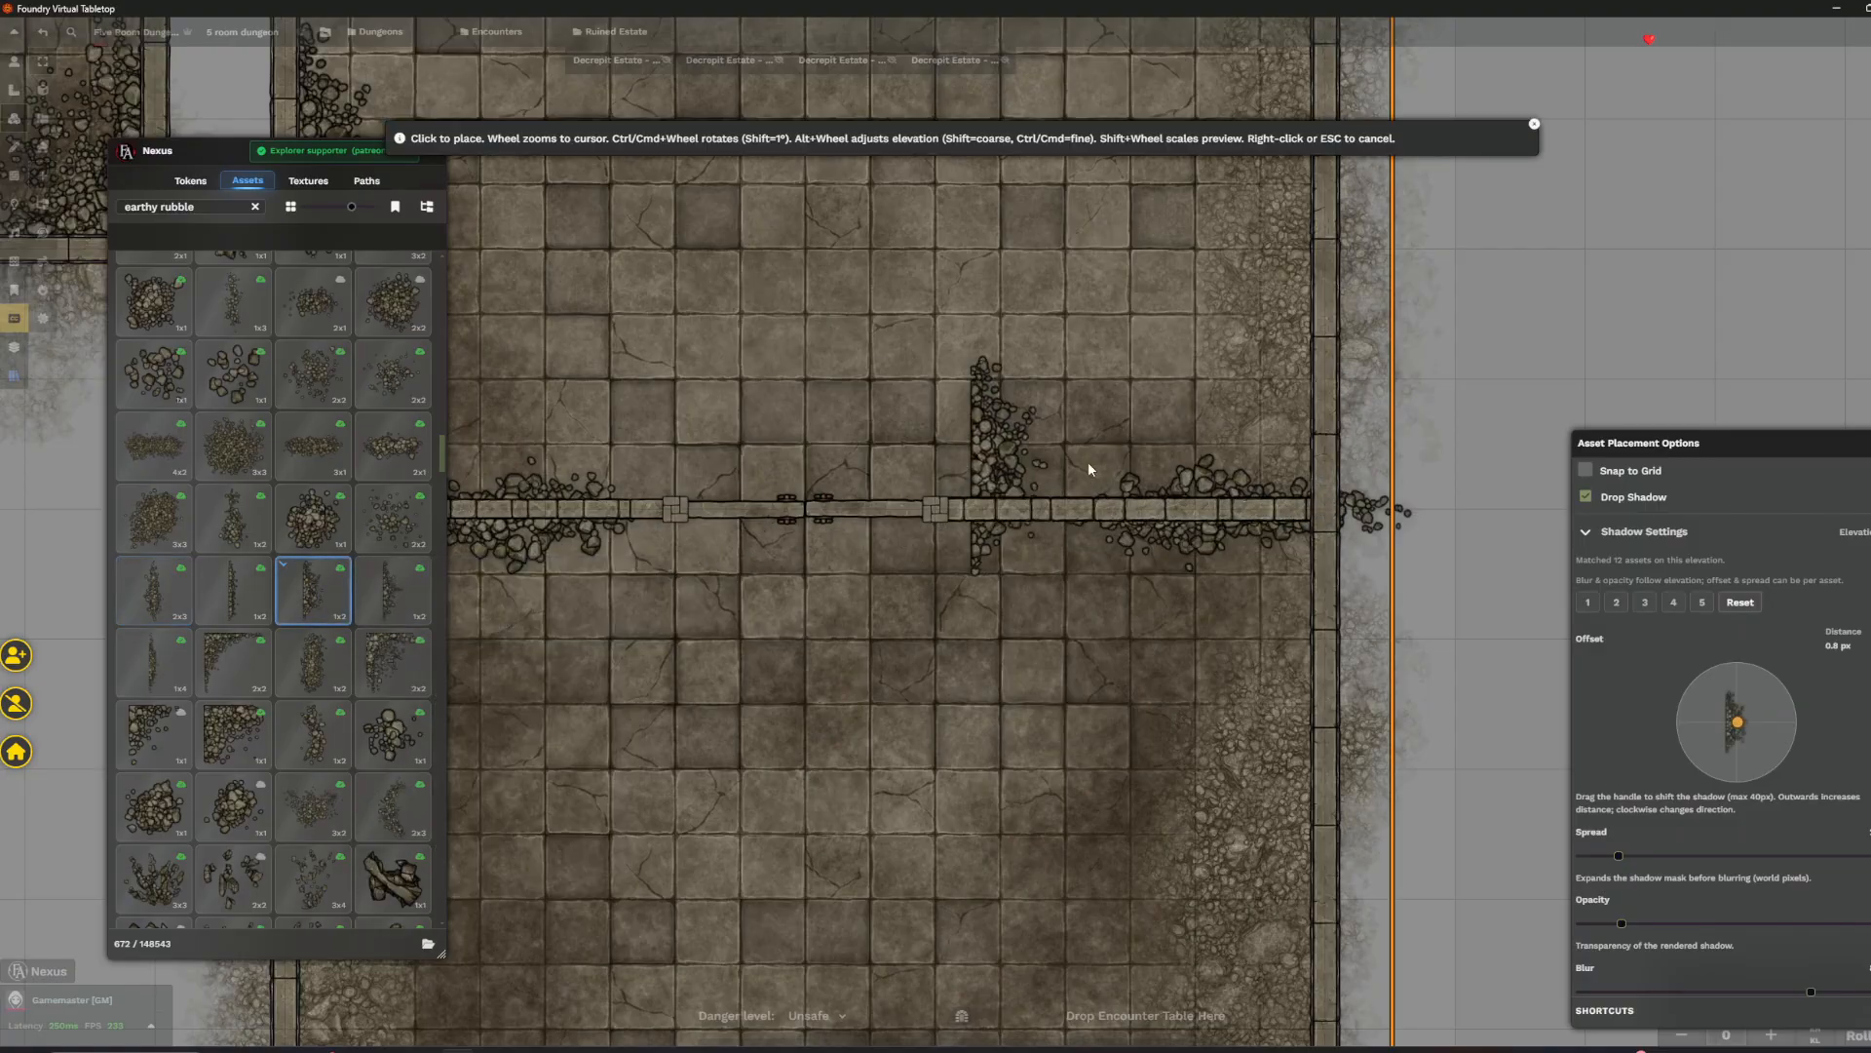
scroll(1243, 433, "down", 4)
scroll(1255, 456, "up", 8)
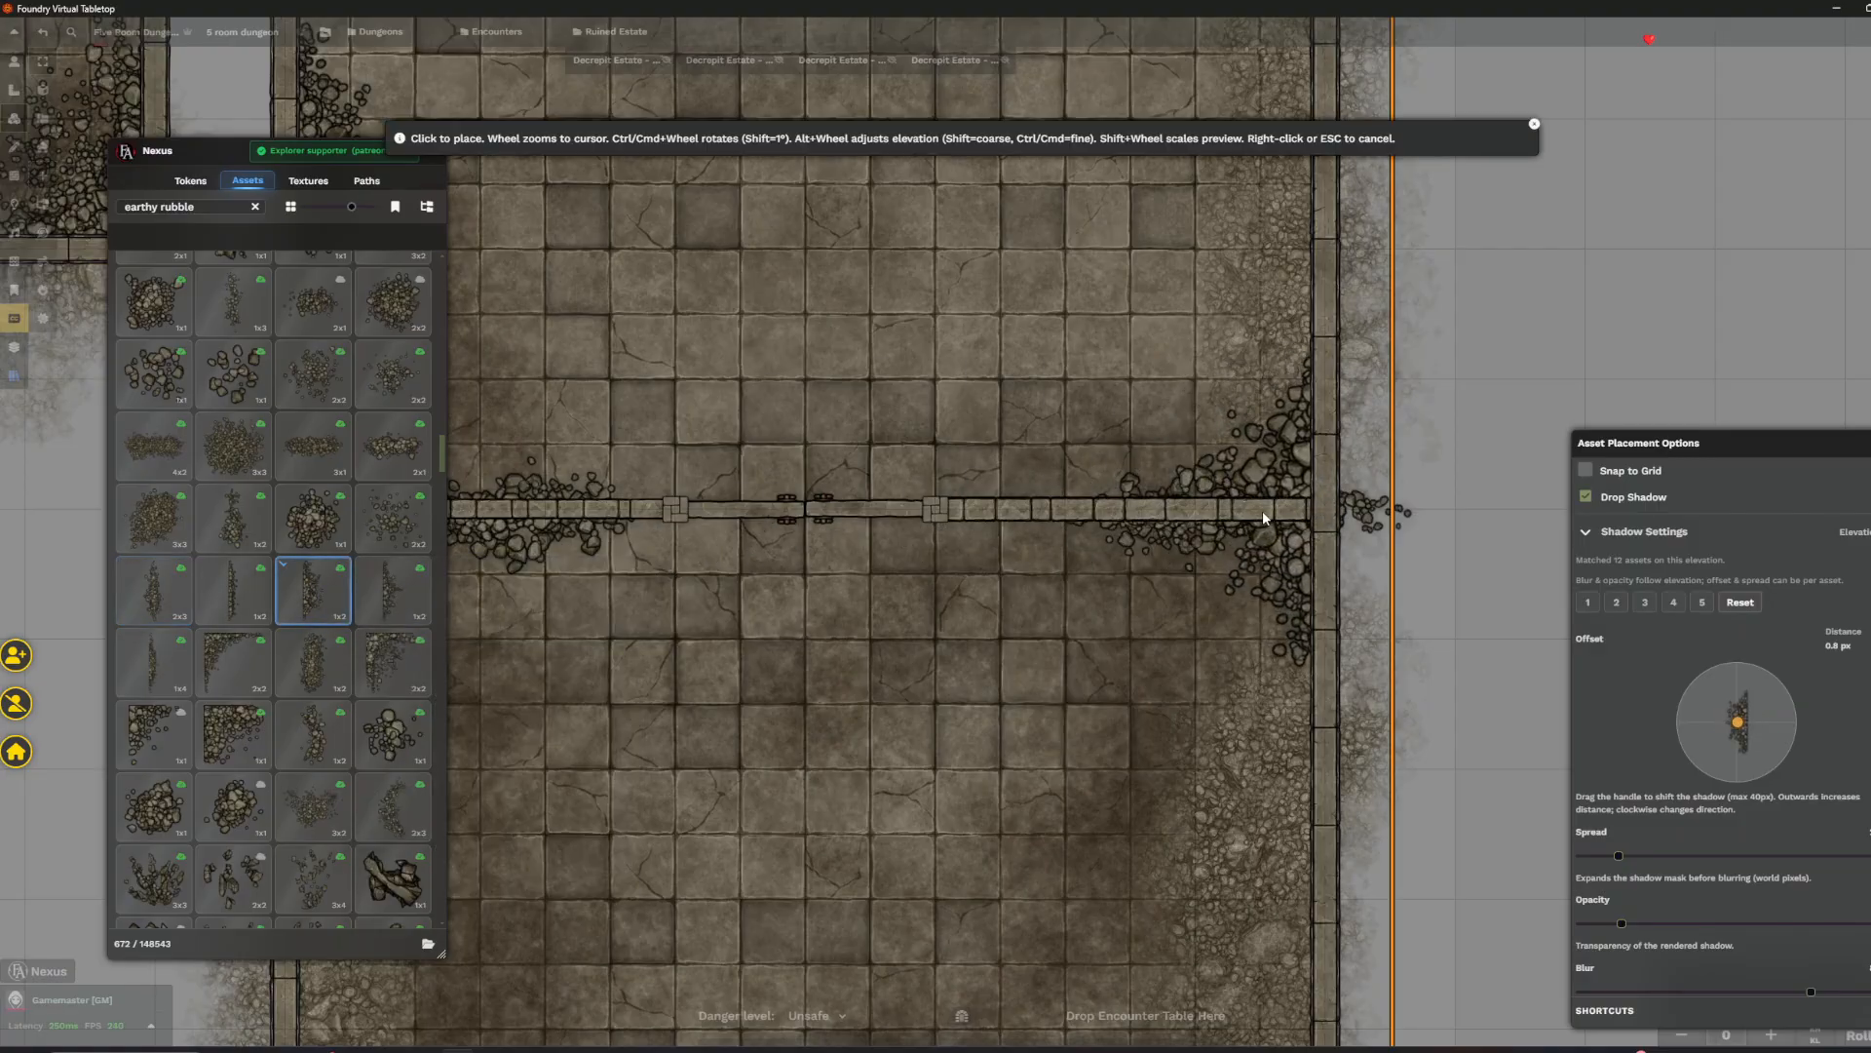
left_click(1263, 512)
- Choose the loose 1x1 stone rubble pile and place it by the eastern chamber's western wall, above the southwest corner
left_click_drag(846, 612, 1118, 211)
scroll(292, 721, "down", 5)
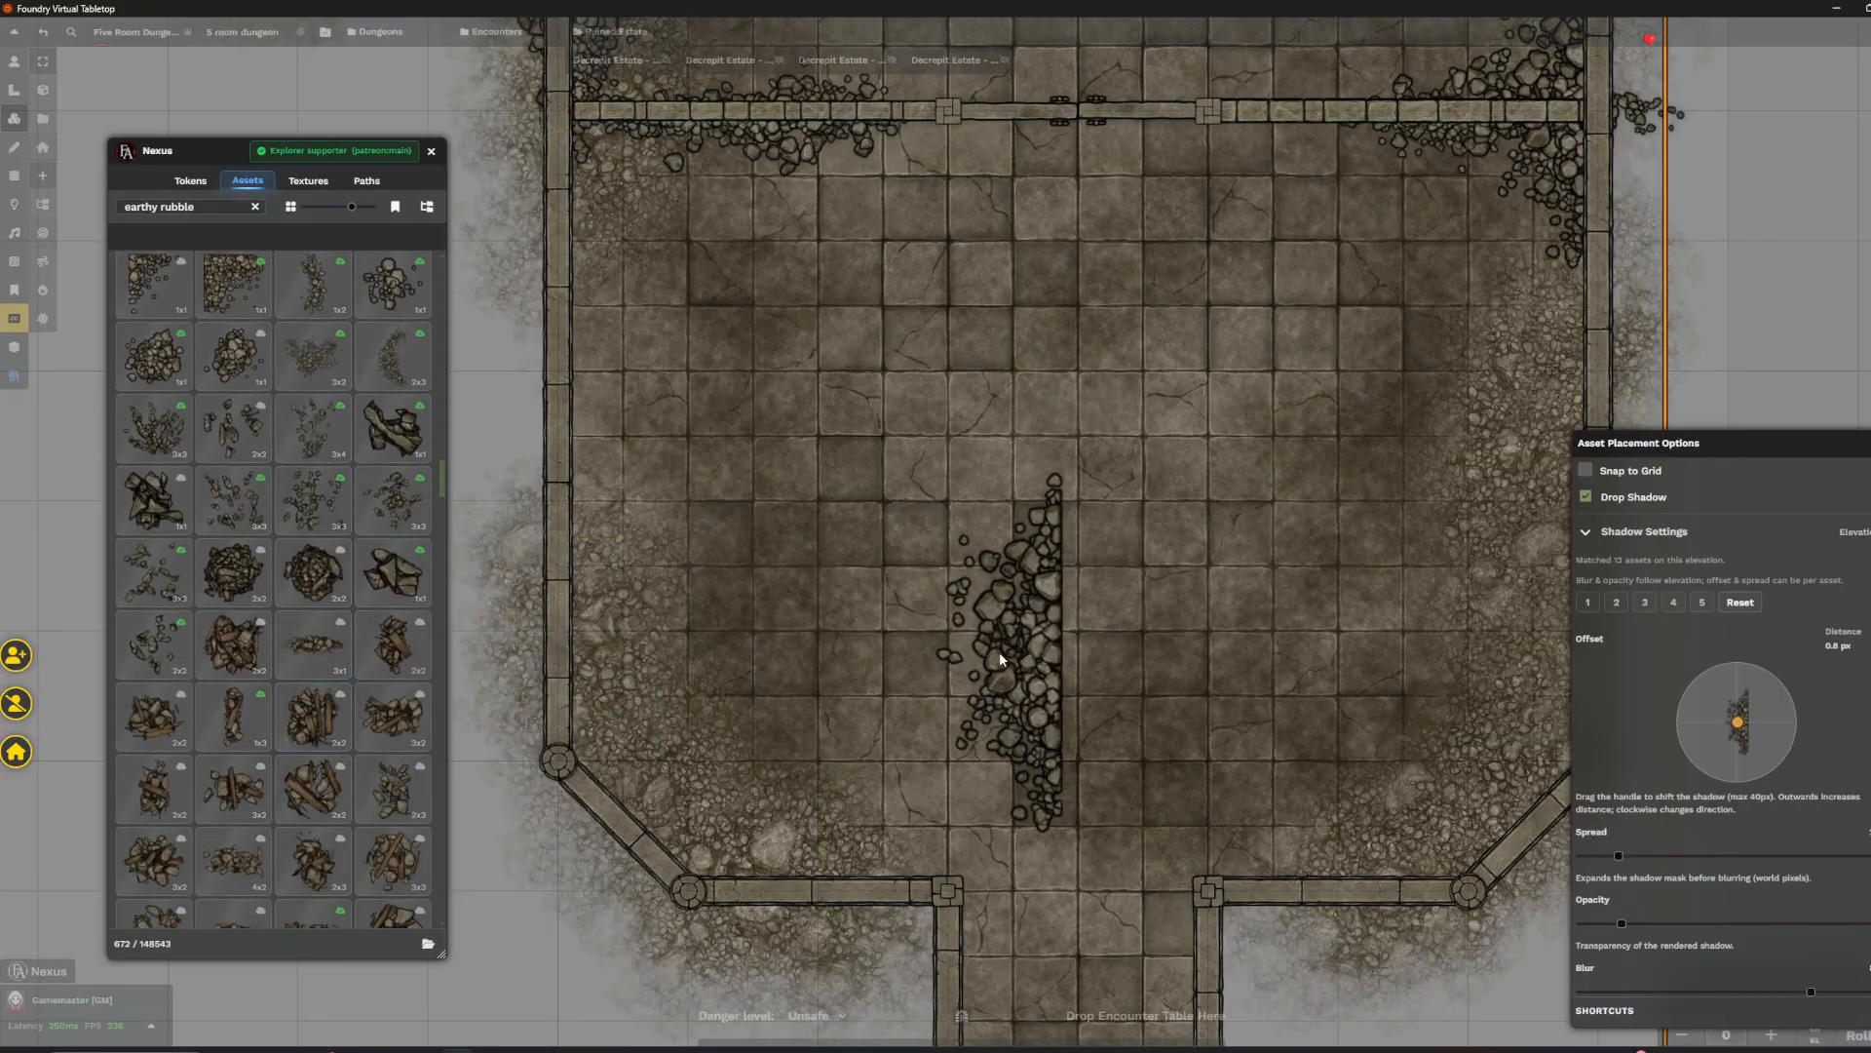
scroll(292, 701, "down", 2)
mouse_move(308, 690)
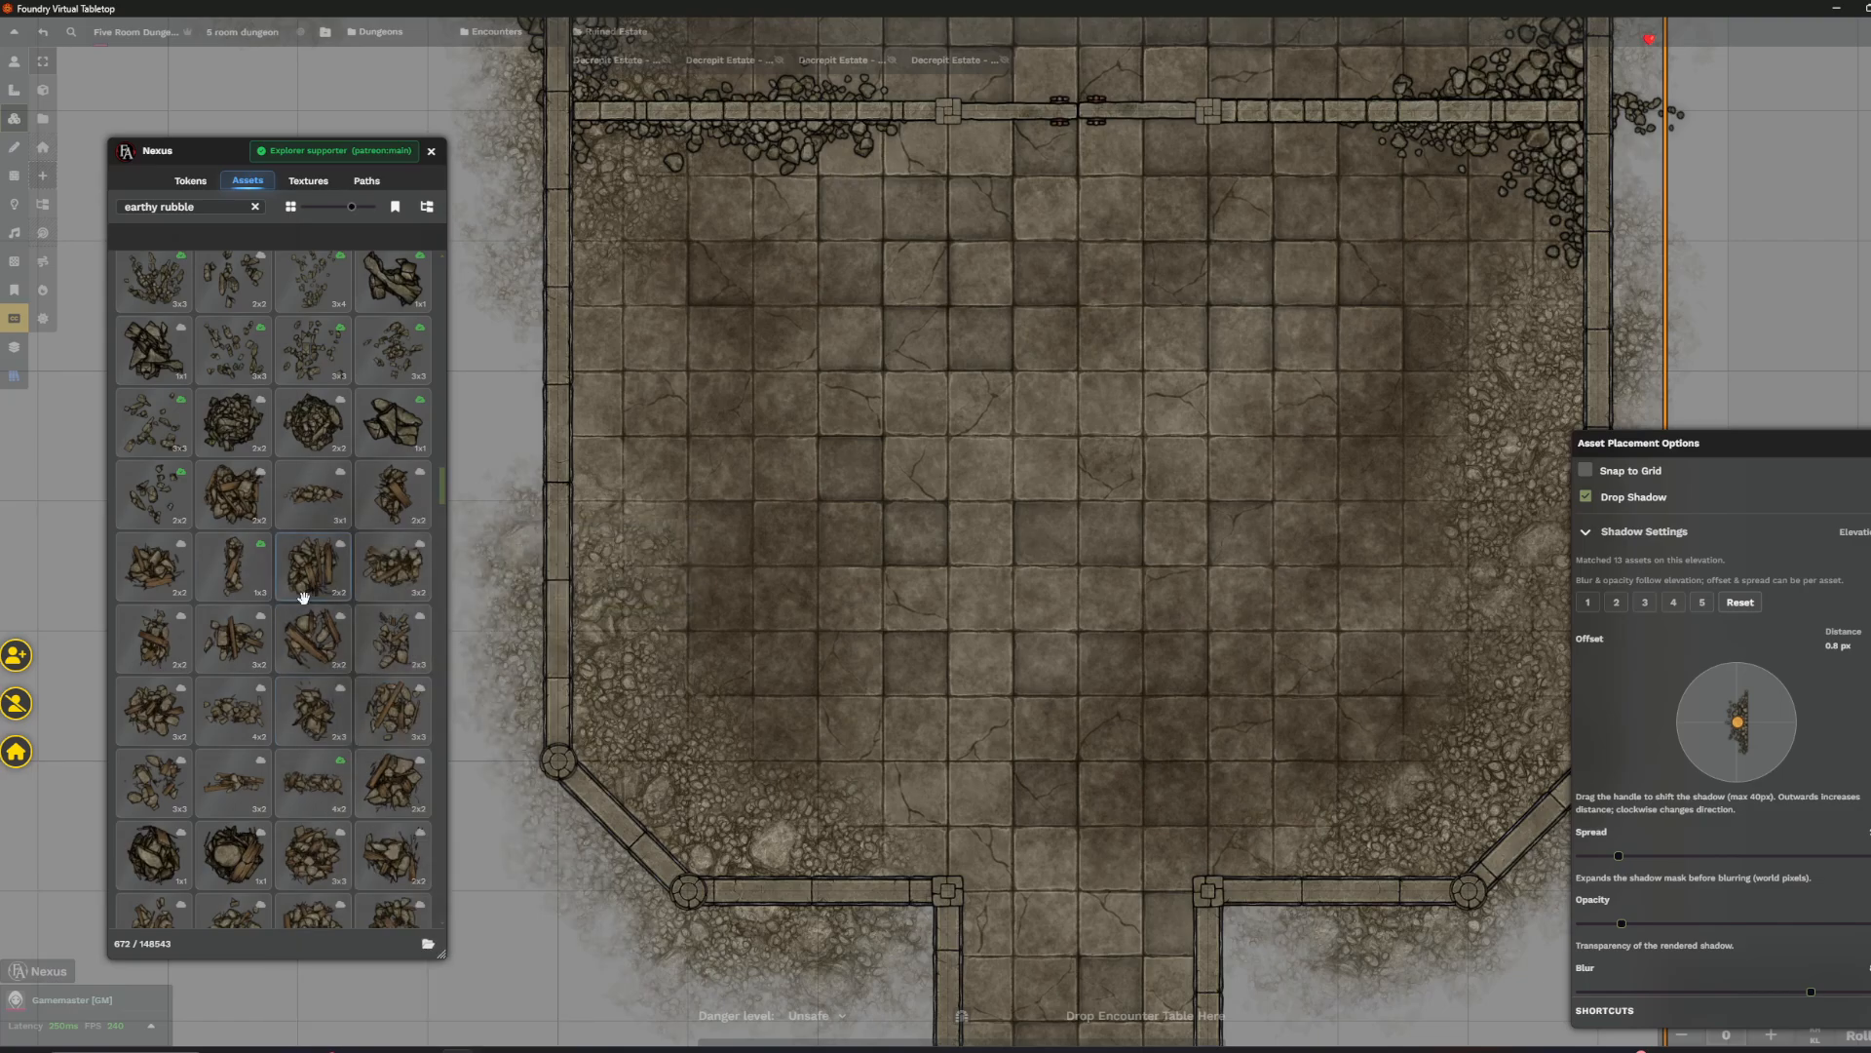
scroll(312, 633, "up", 3)
mouse_move(242, 456)
left_click(234, 524)
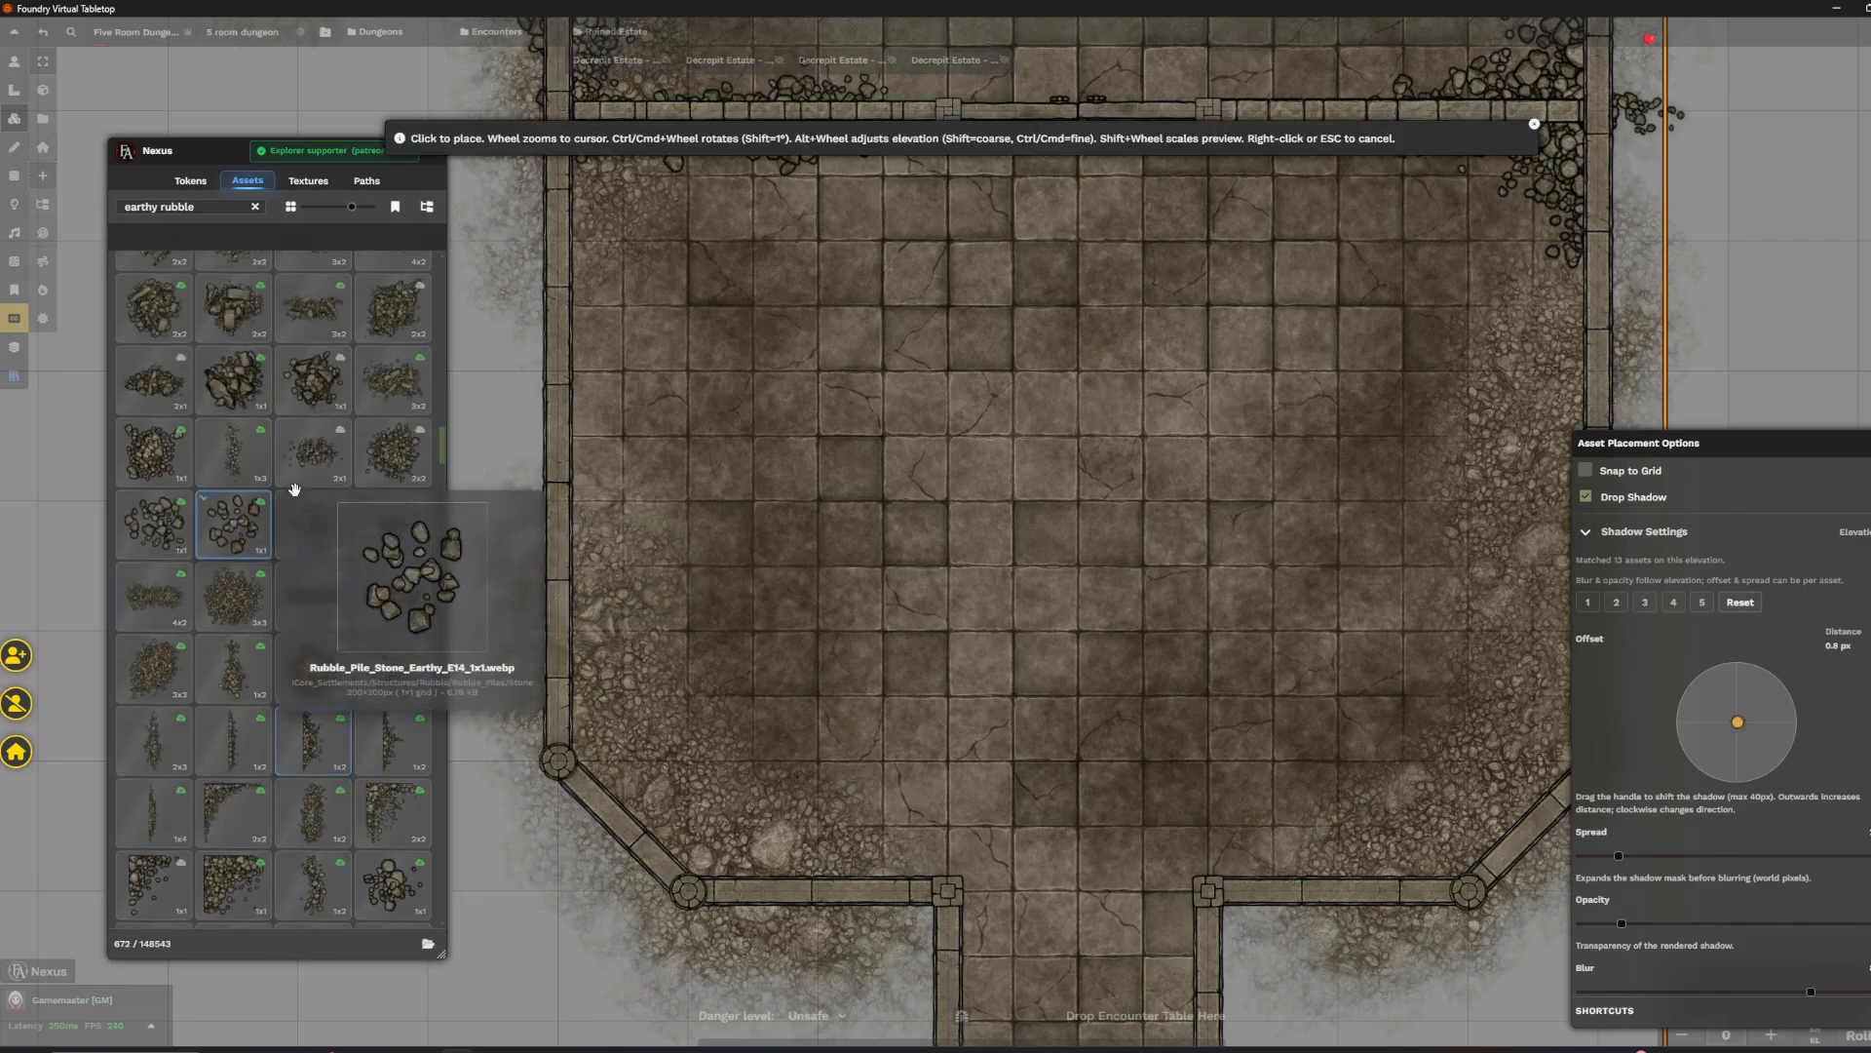
- Choose the chunky 1x1 rubble pile, disable its drop shadow, and add it to the chamber's southwest corner
left_click(263, 376)
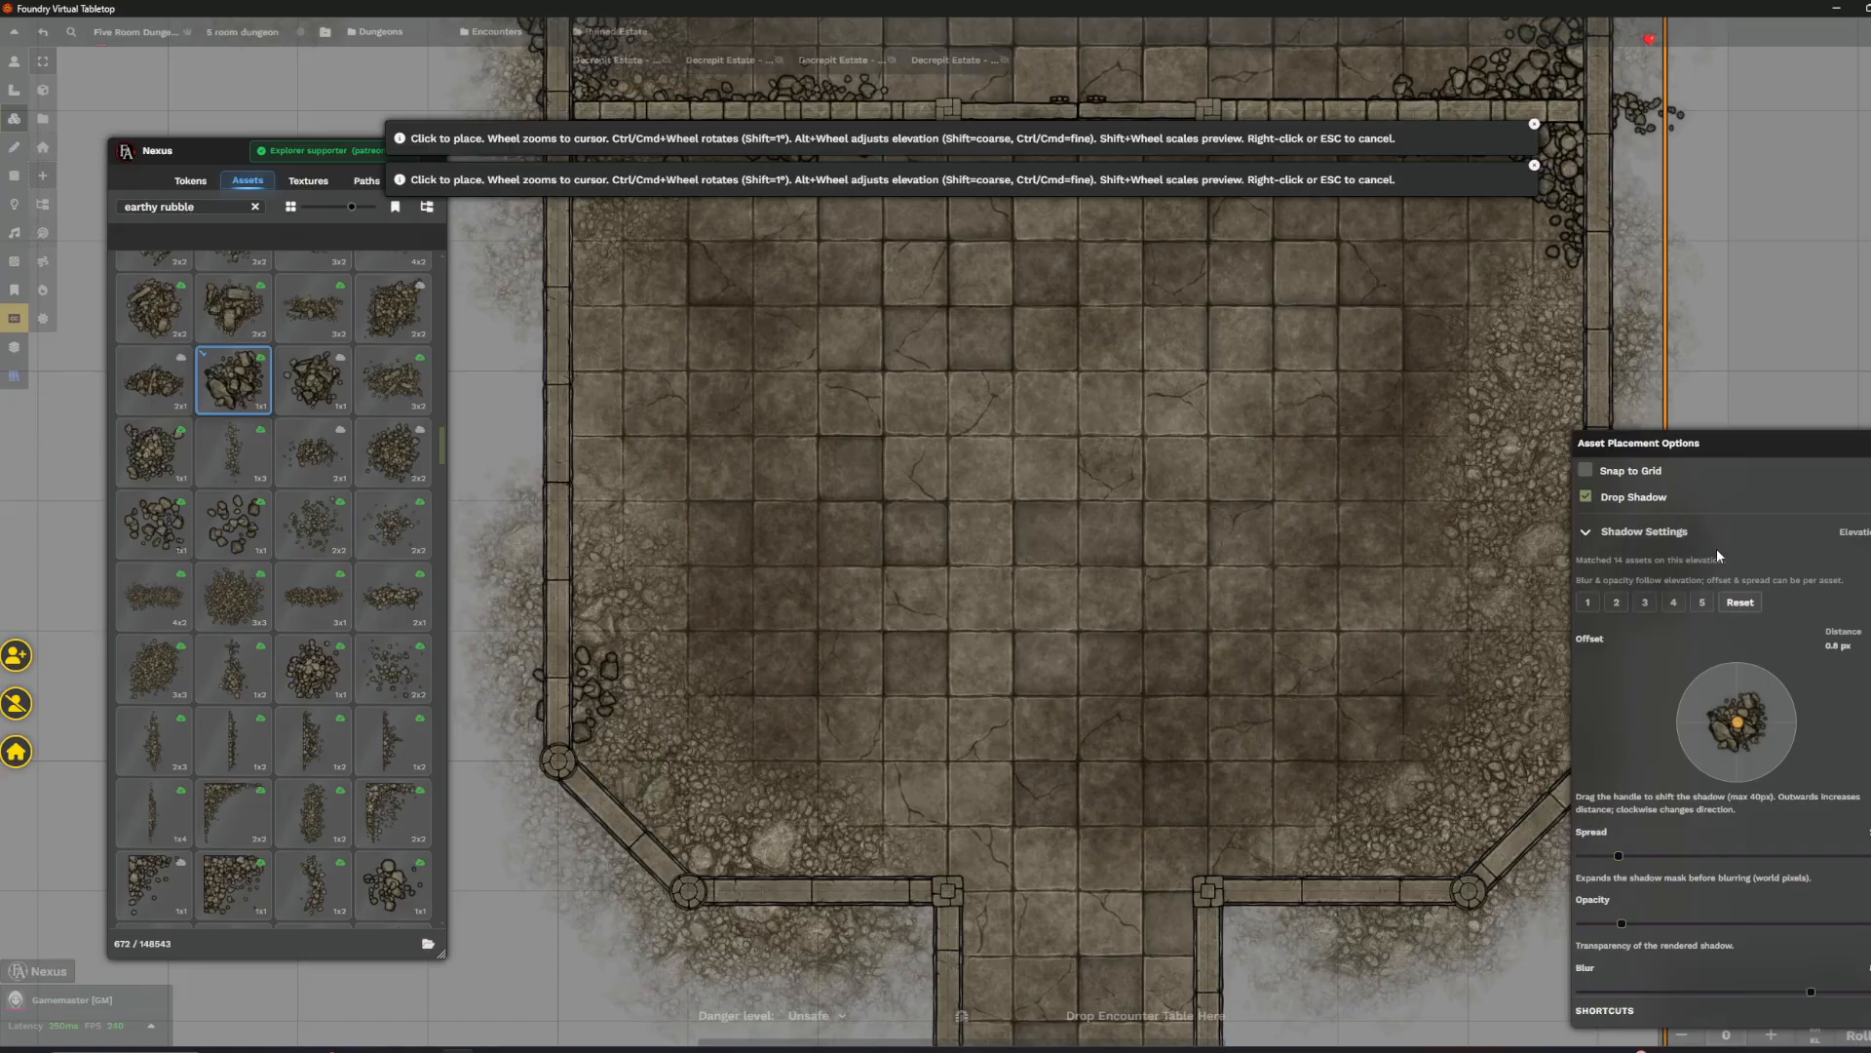
left_click(1620, 498)
key("Down")
left_click(585, 653)
- Choose the large pile with broken stone blocks, rotate it, and place it along the chamber's southwestern diagonal wall
scroll(312, 487, "up", 2)
left_click(234, 458)
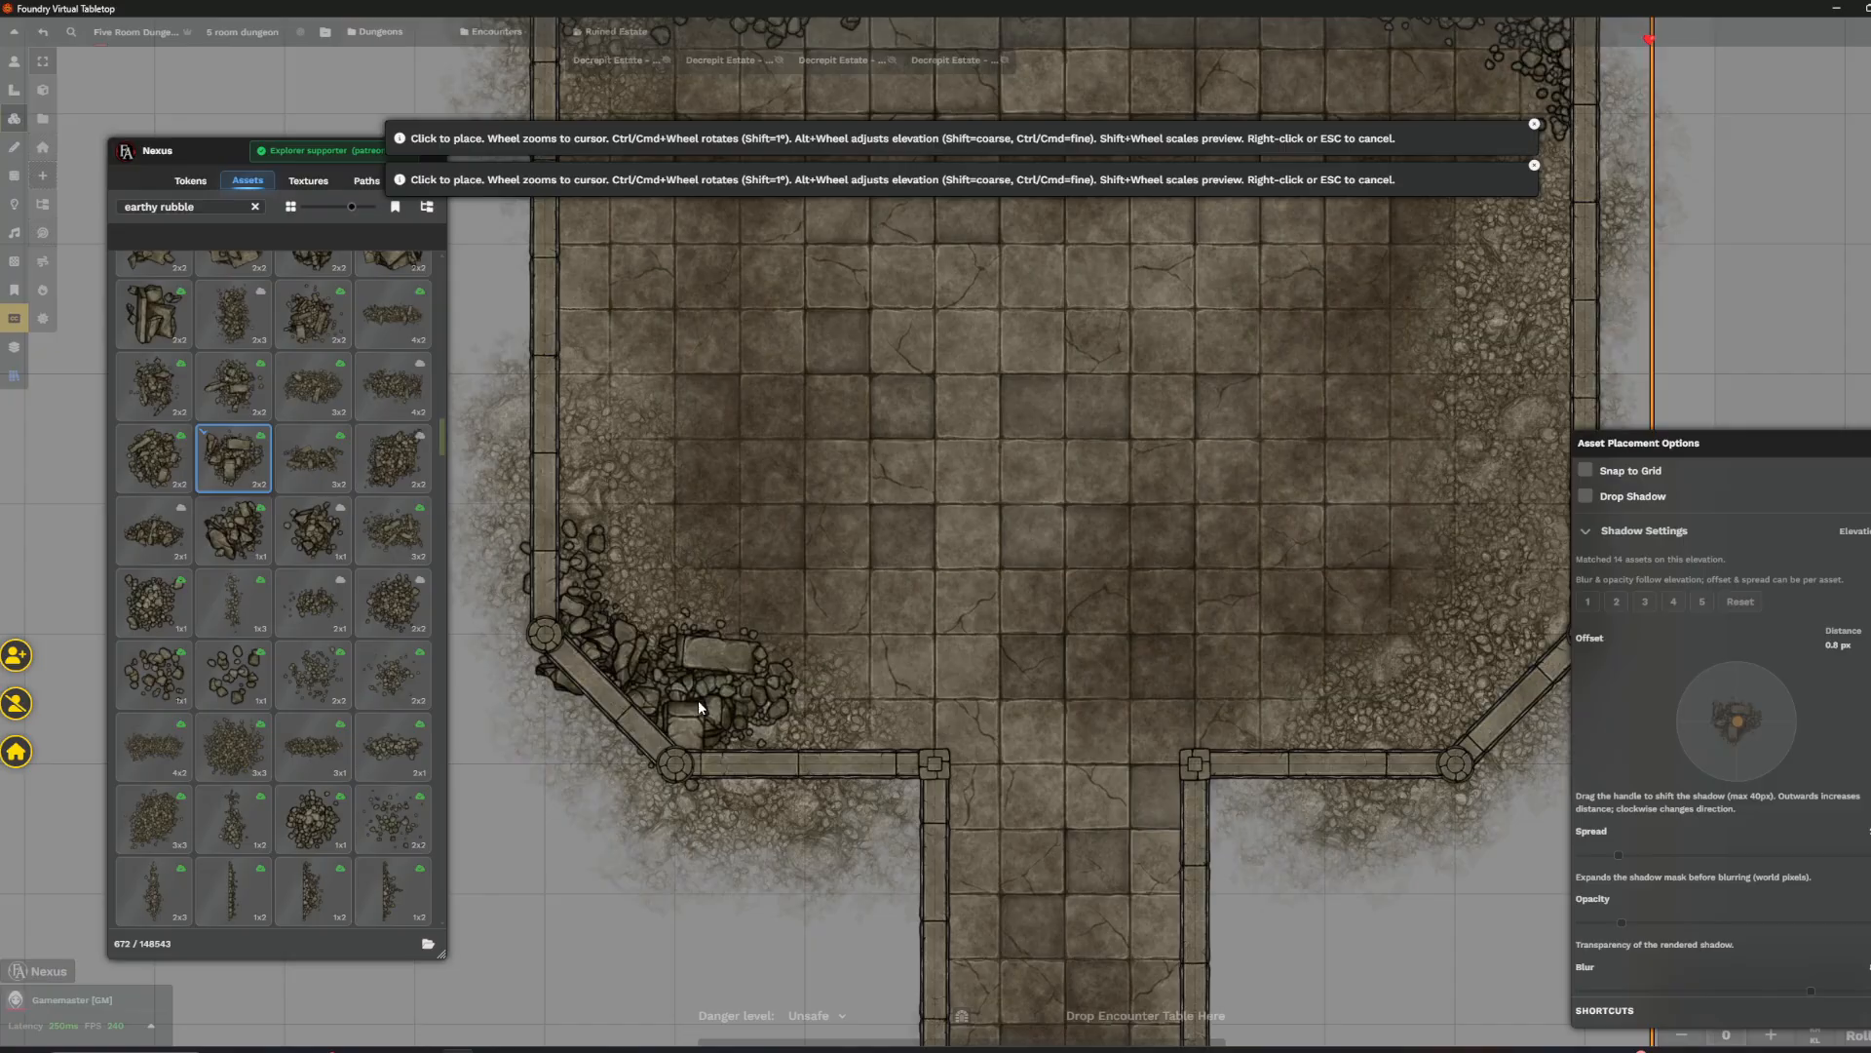
scroll(692, 692, "up", 6)
left_click(692, 688)
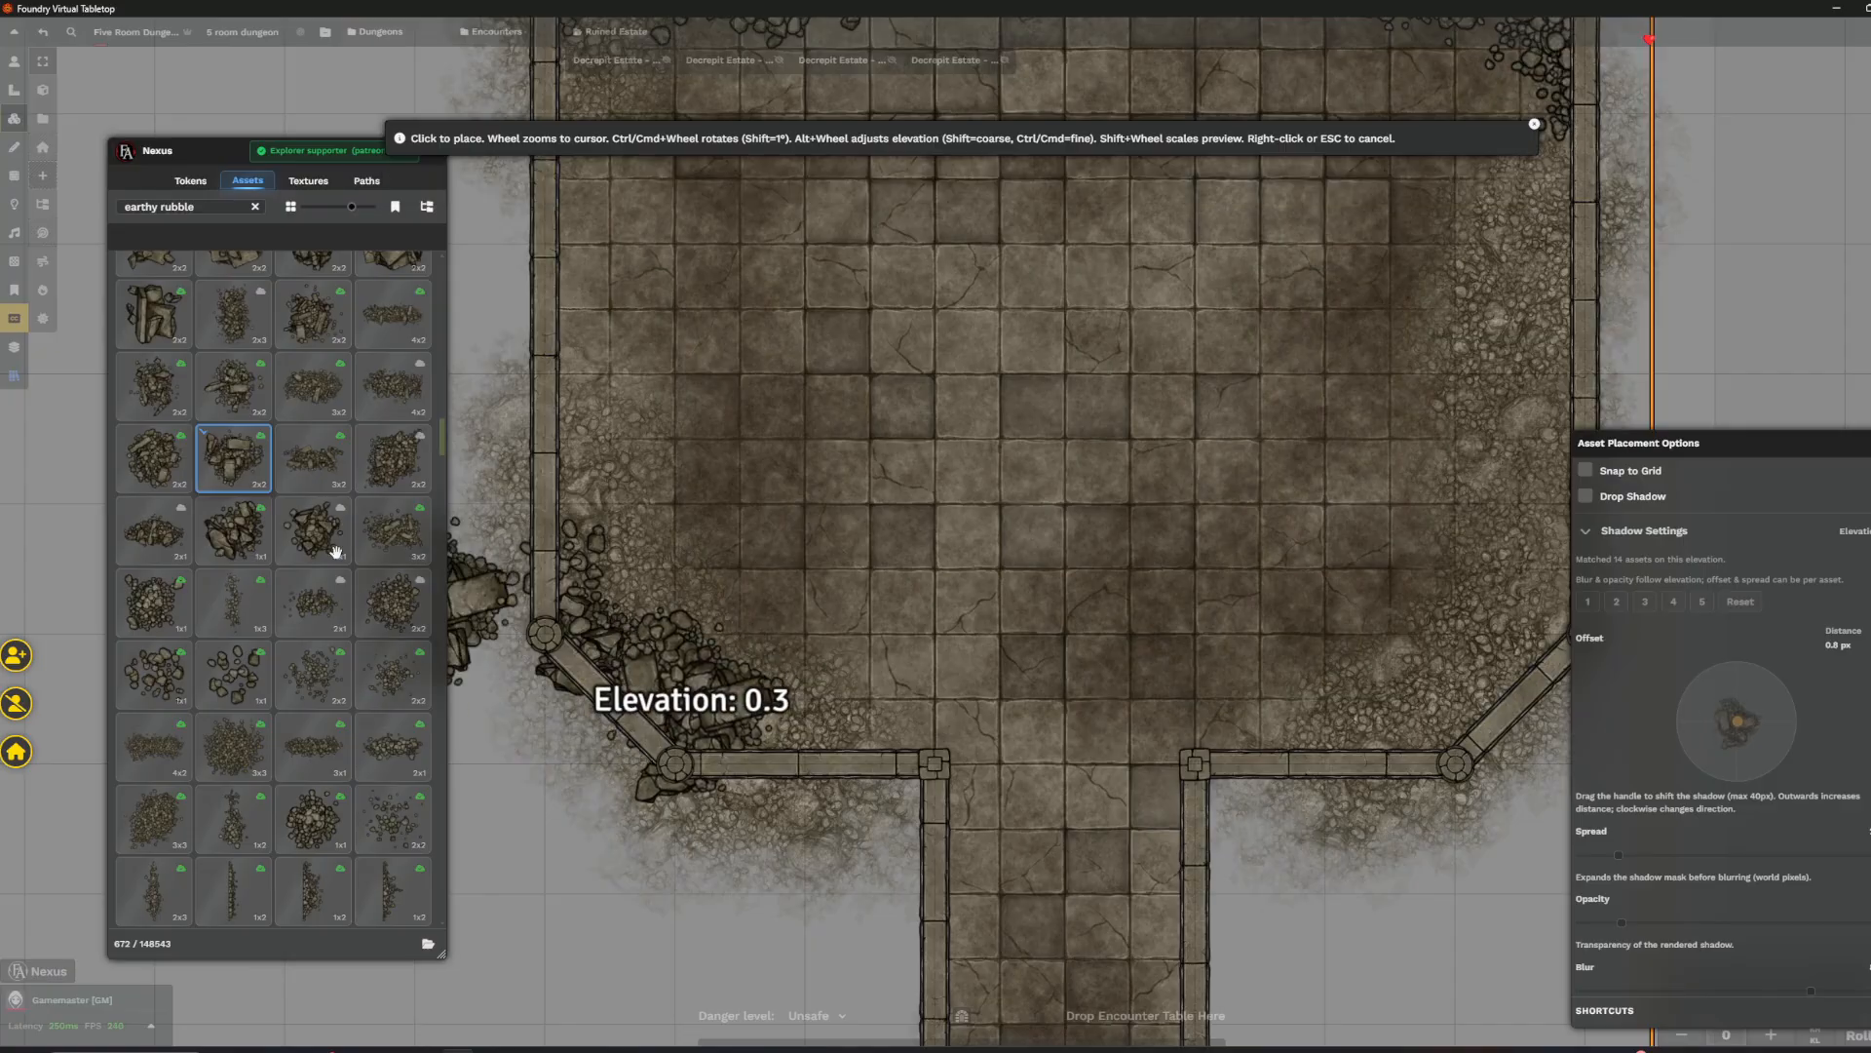
- Choose the rubble pile with large broken blocks and place it against the chamber's southeastern diagonal wall
left_click(153, 314)
key("Right")
key("Down")
left_click(1148, 664)
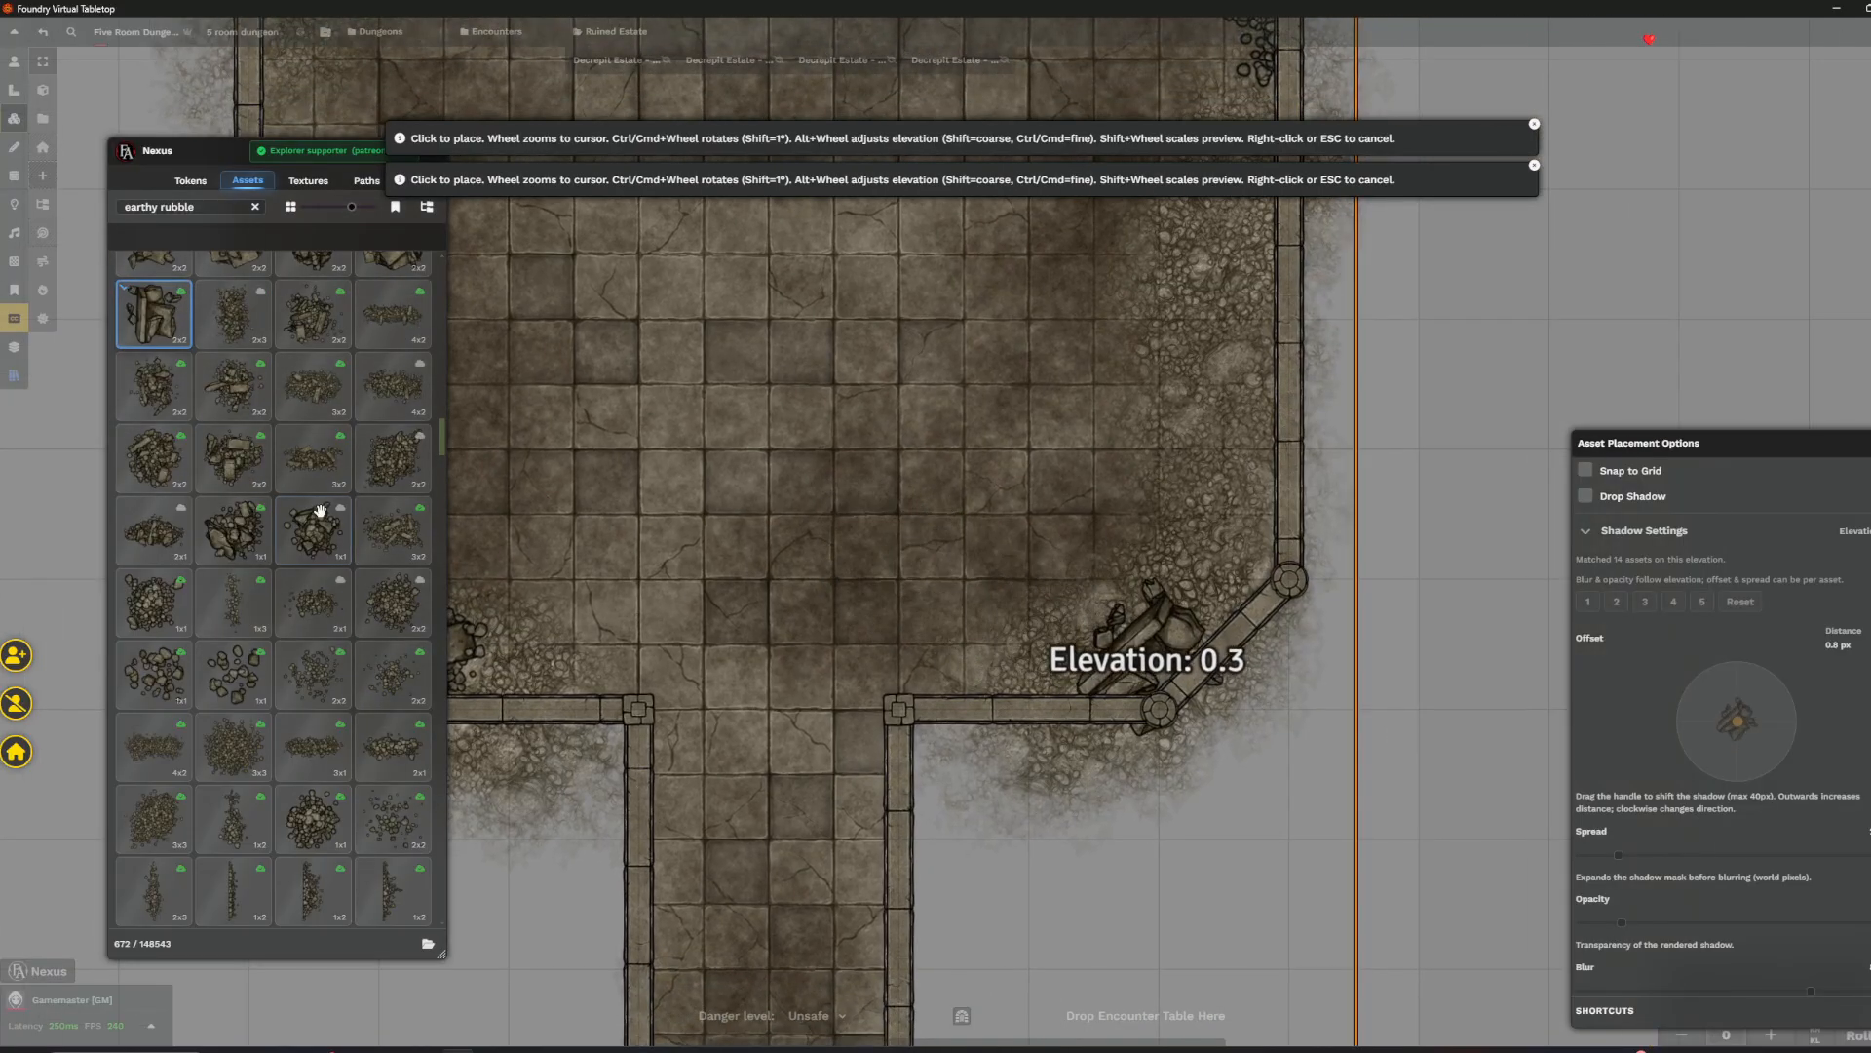
- Choose the long pile with broken slabs, rotate it, and place it along the eastern wall down to the southeast corner
scroll(351, 489, "up", 3)
left_click(417, 546)
scroll(1121, 560, "up", 6)
left_click(1271, 470)
key("BackSpace")
key("BackSpace")
key("BackSpace")
key("BackSpace")
key("BackSpace")
key("BackSpace")
key("BackSpace")
key("BackSpace")
key("BackSpace")
key("BackSpace")
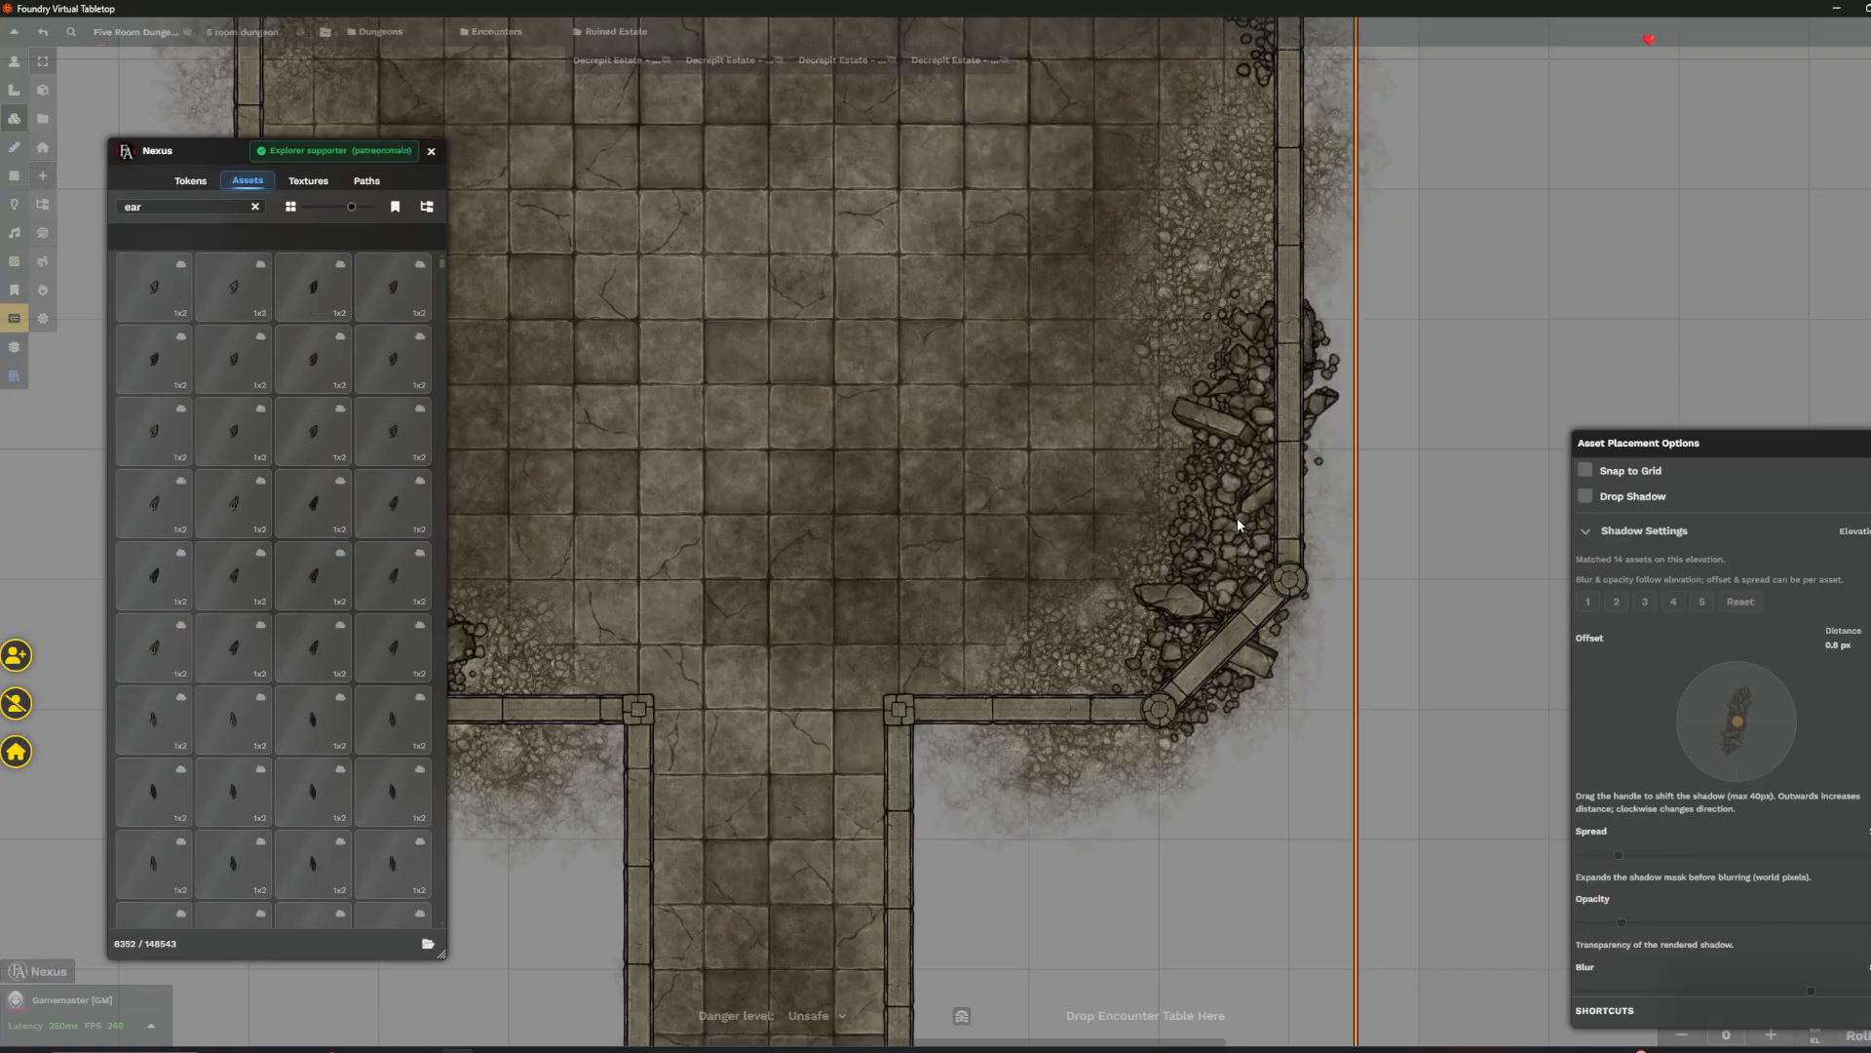
scroll(1237, 518, "up", 1)
left_click(1238, 514)
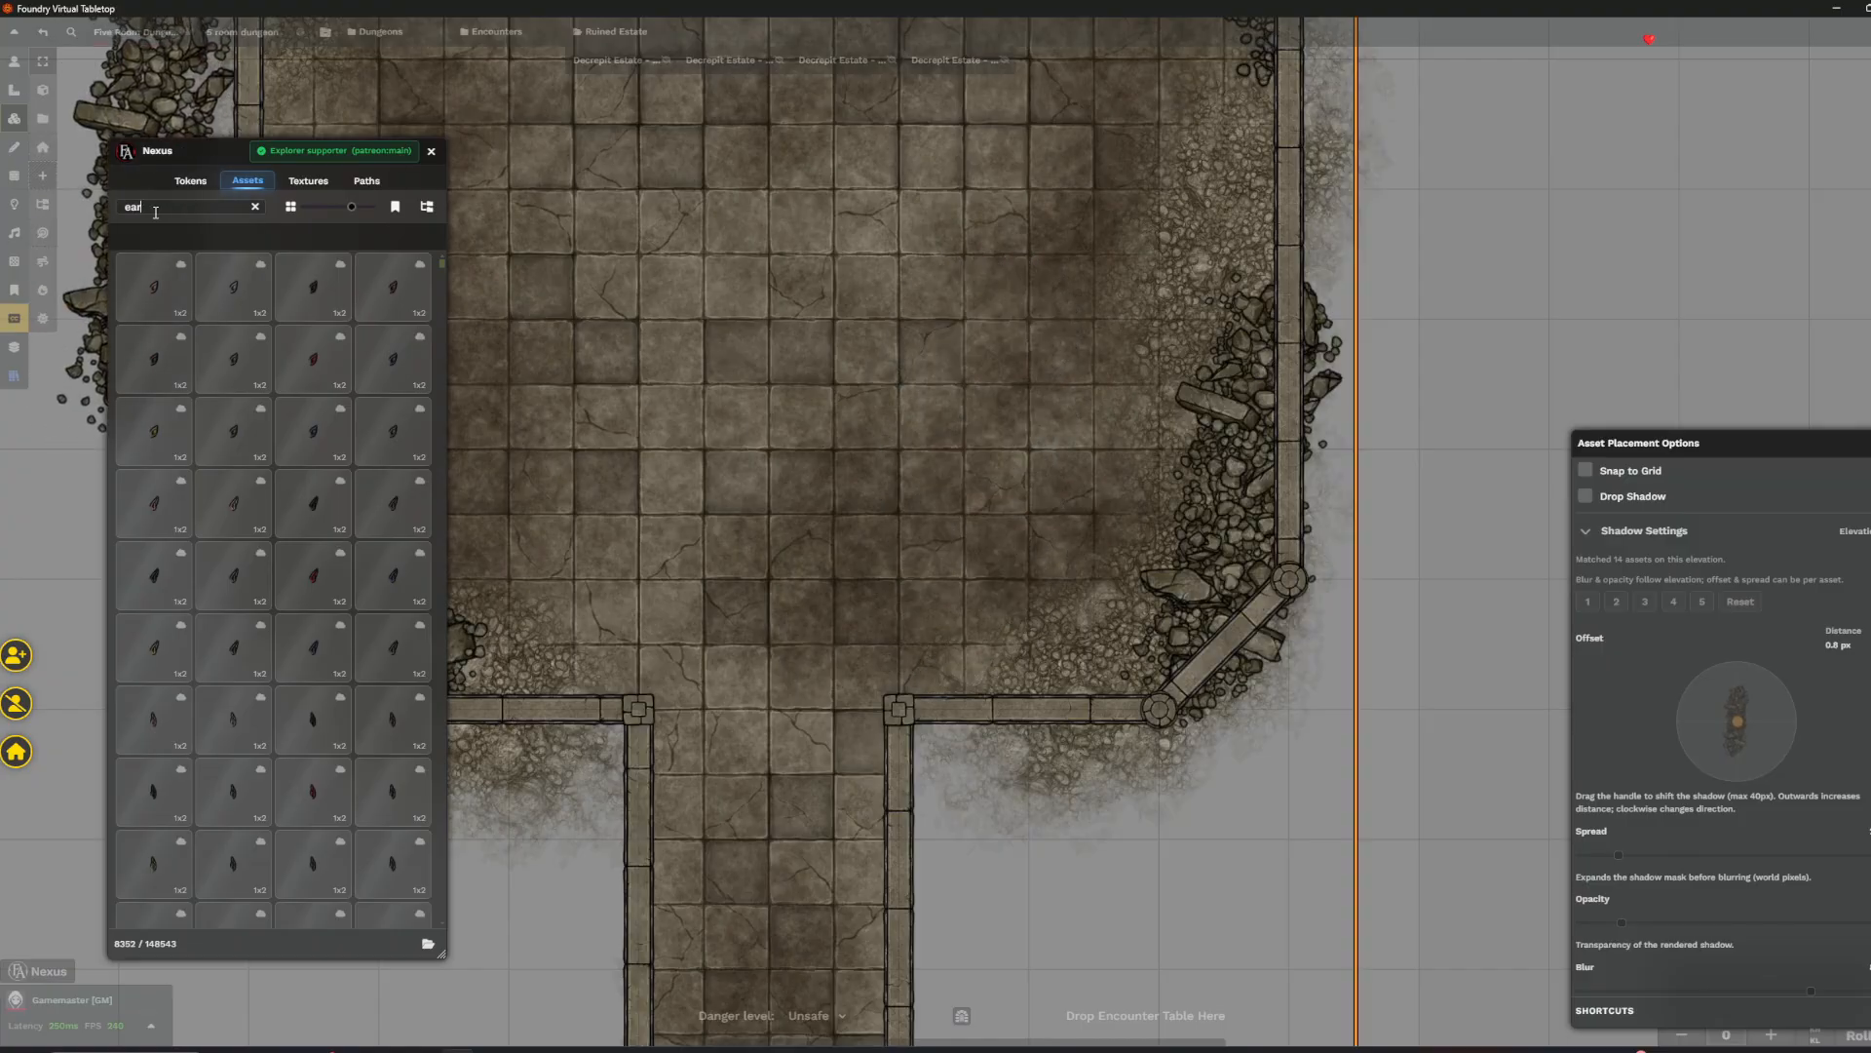
- Restore the "earthy rubble" asset search and place the long slab pile on the eastern wall of the chamber to the north
type("y rubble")
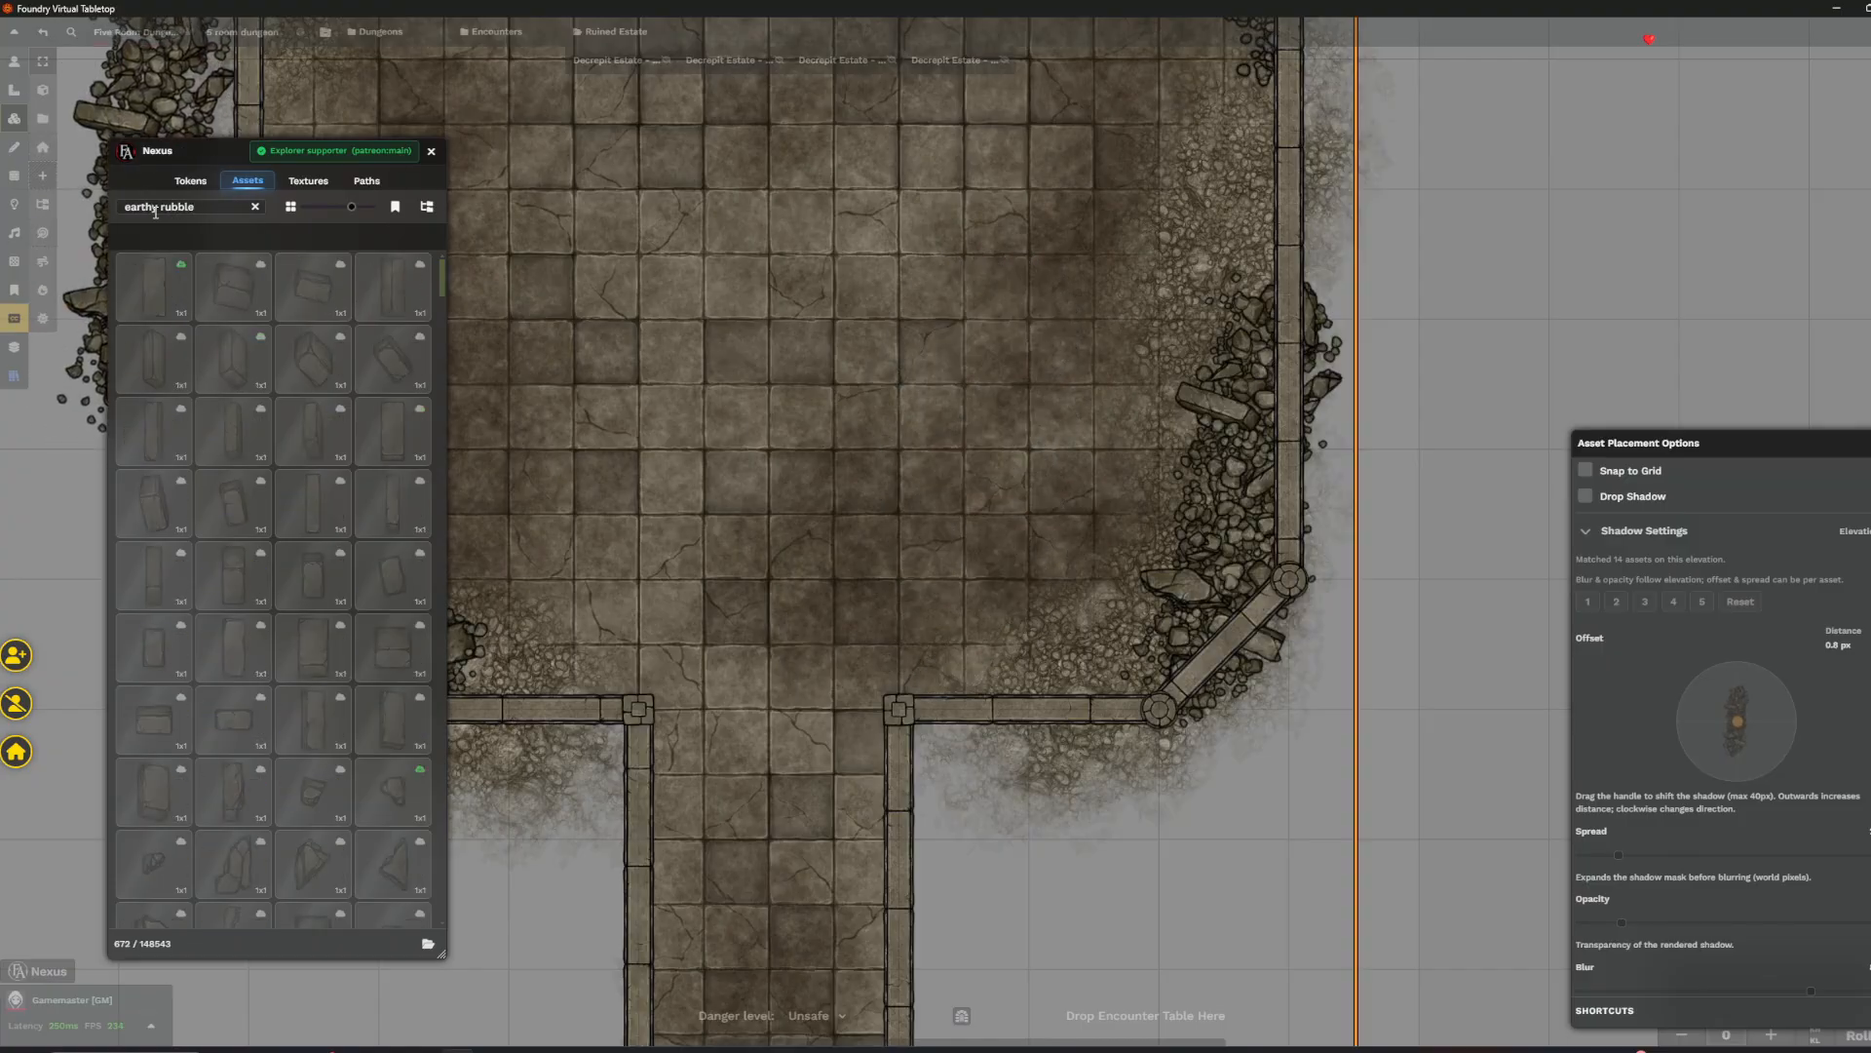
scroll(278, 584, "down", 9)
scroll(1082, 390, "down", 5)
scroll(1171, 559, "down", 5)
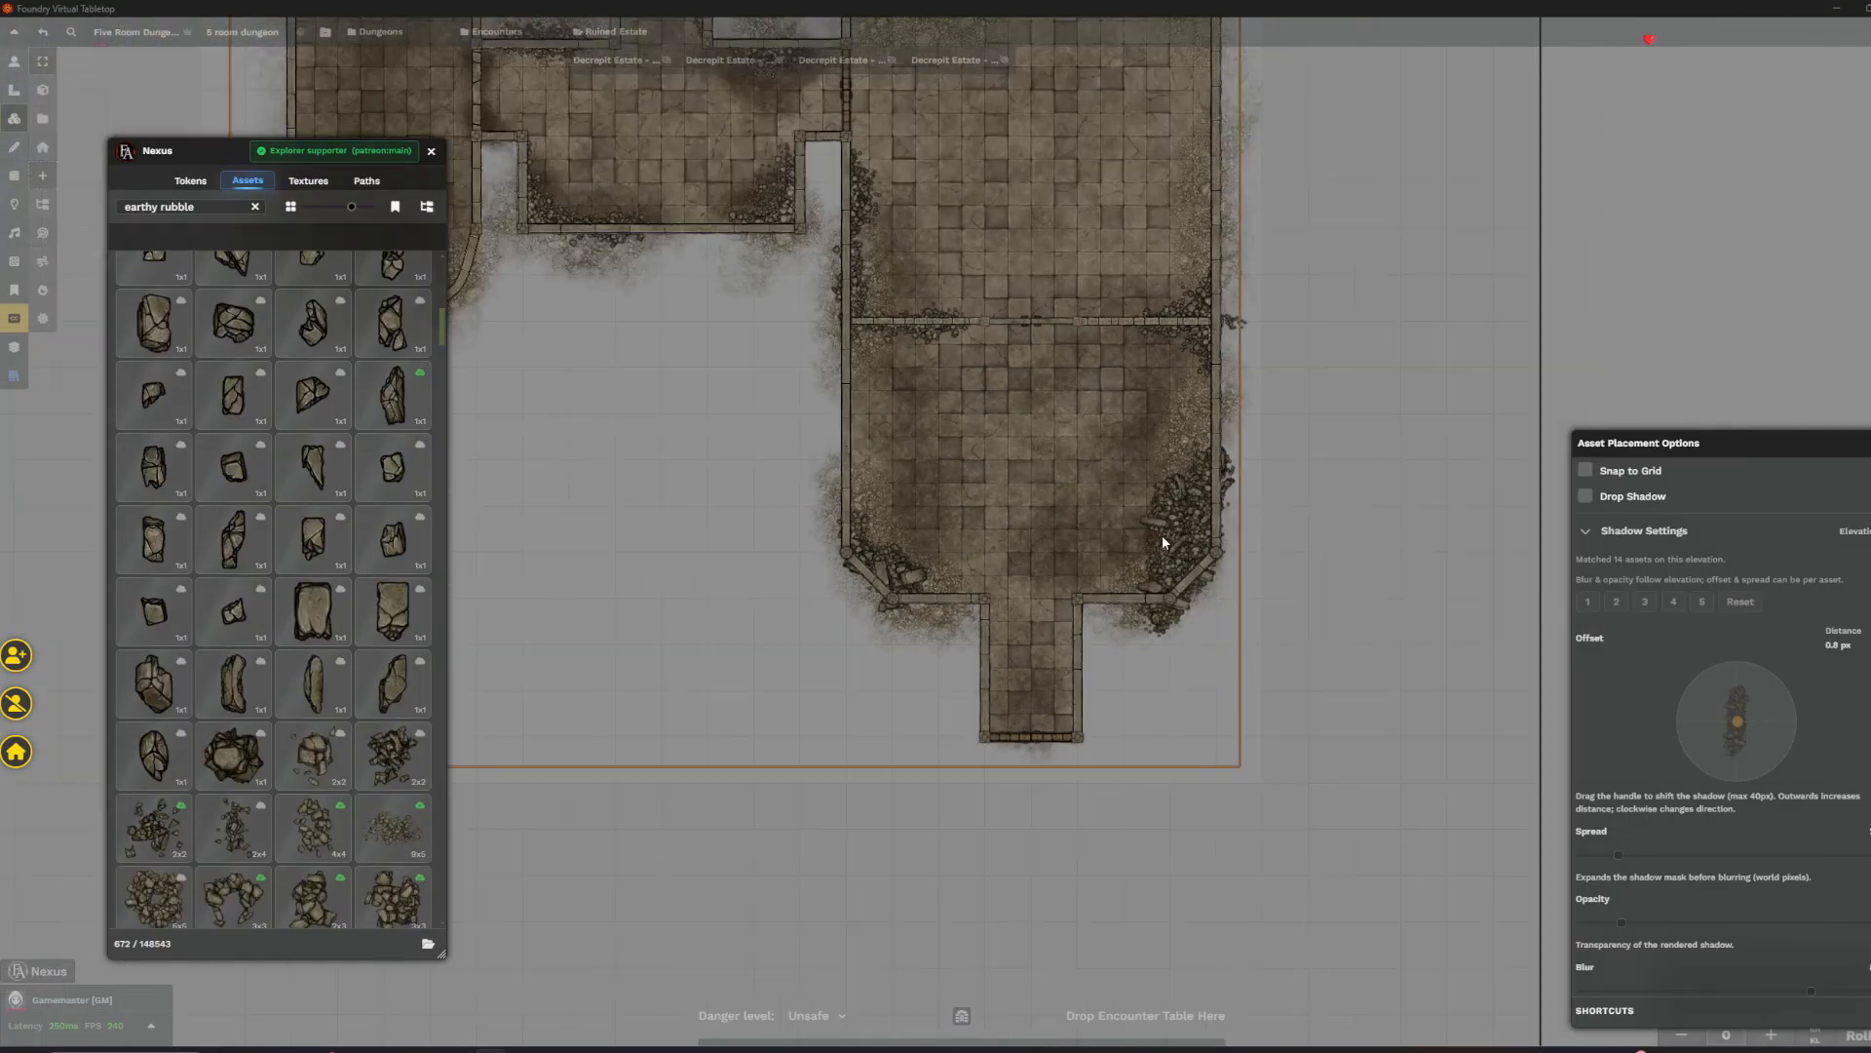
left_click_drag(1171, 559, 1093, 705)
scroll(1094, 705, "down", 2)
scroll(1094, 704, "up", 8)
key("Up")
key("Up")
key("Up")
key("Up")
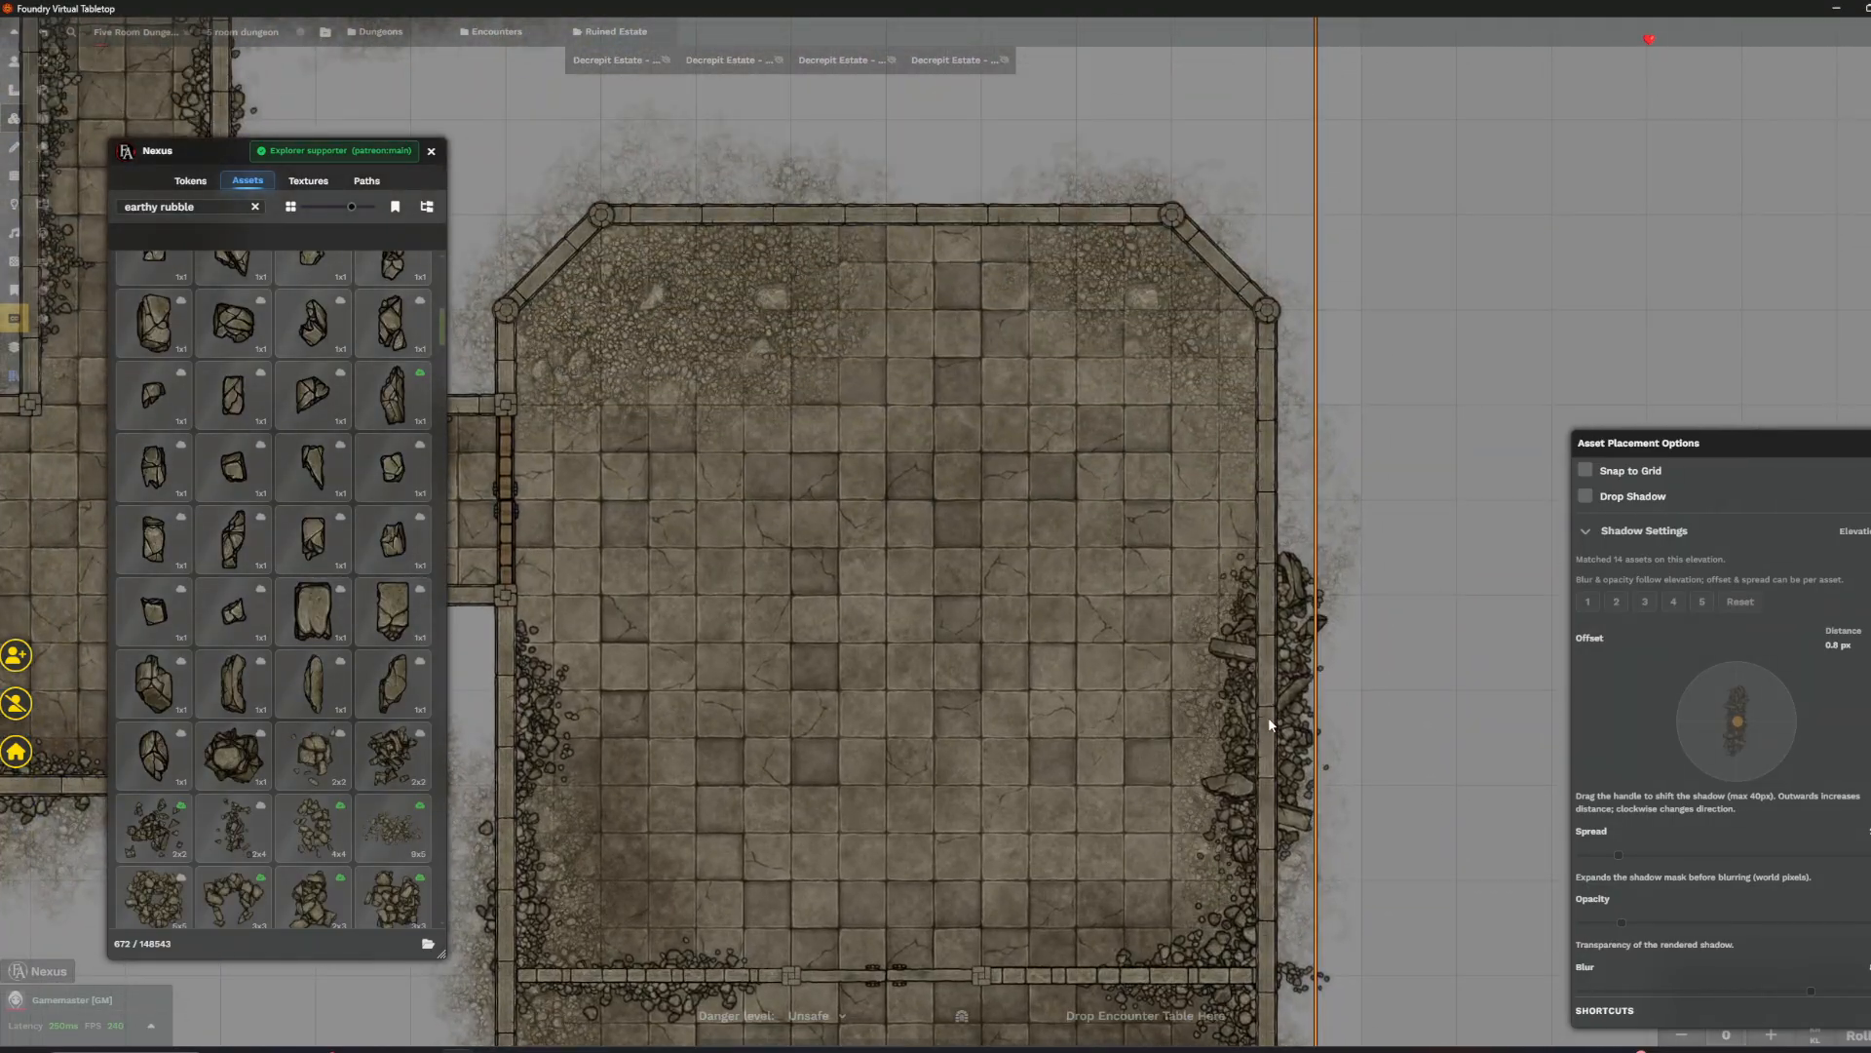
- Choose Rubble_Pile_Stone_Earthy_A14_4x4 and place rotated copies over the chamber's northeastern and northwestern diagonal walls
mouse_move(319, 751)
scroll(319, 751, "down", 1)
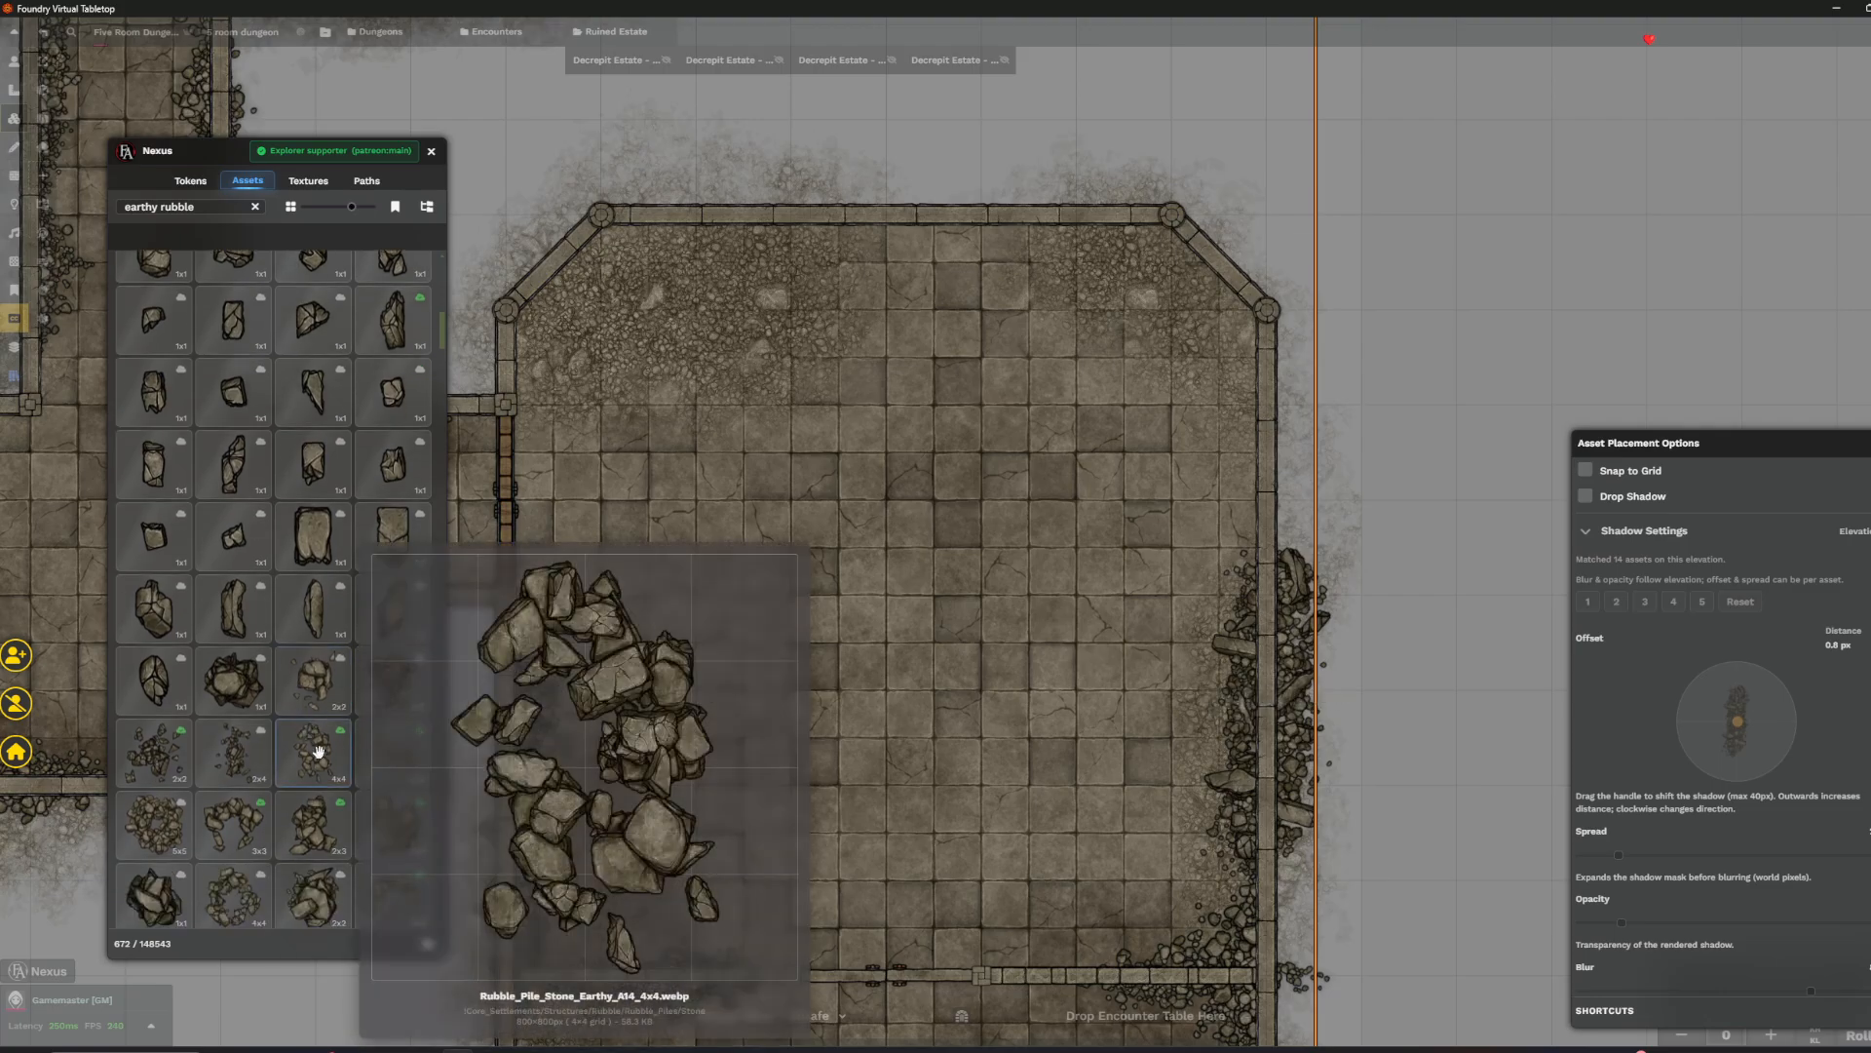
left_click(319, 750)
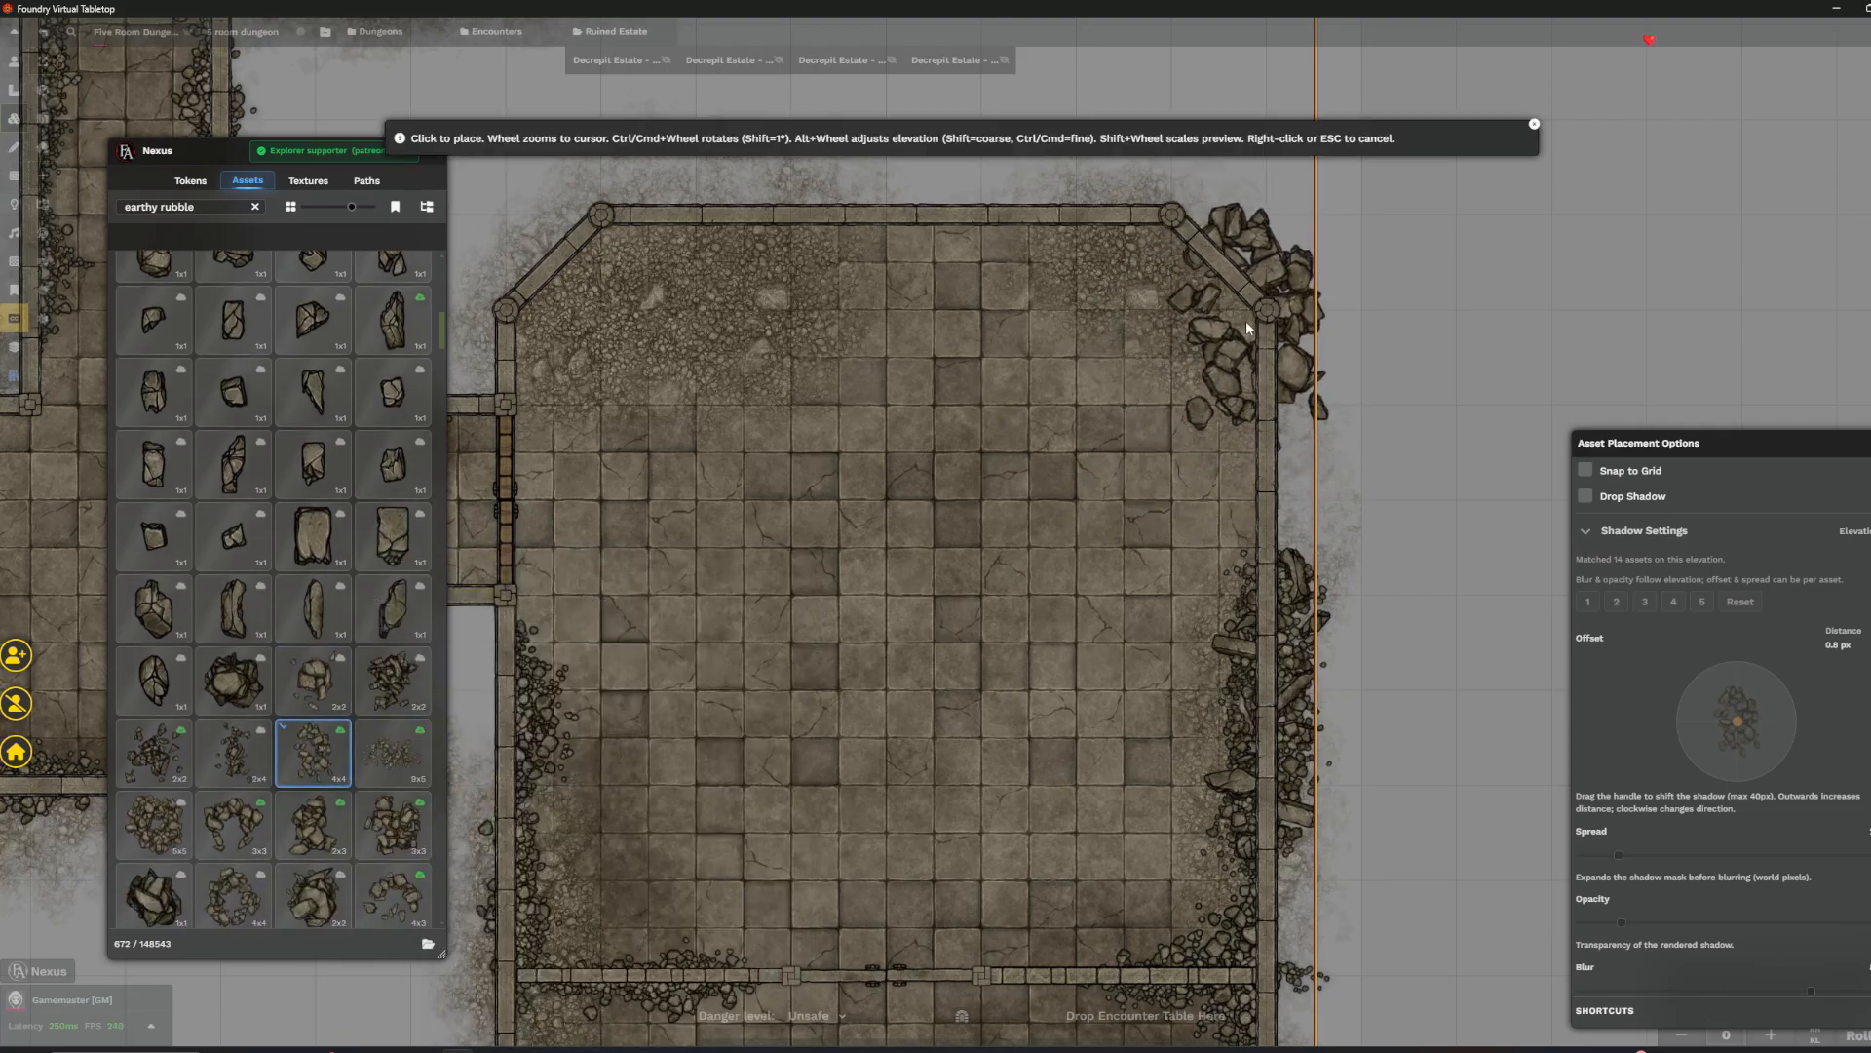
left_click(1233, 286)
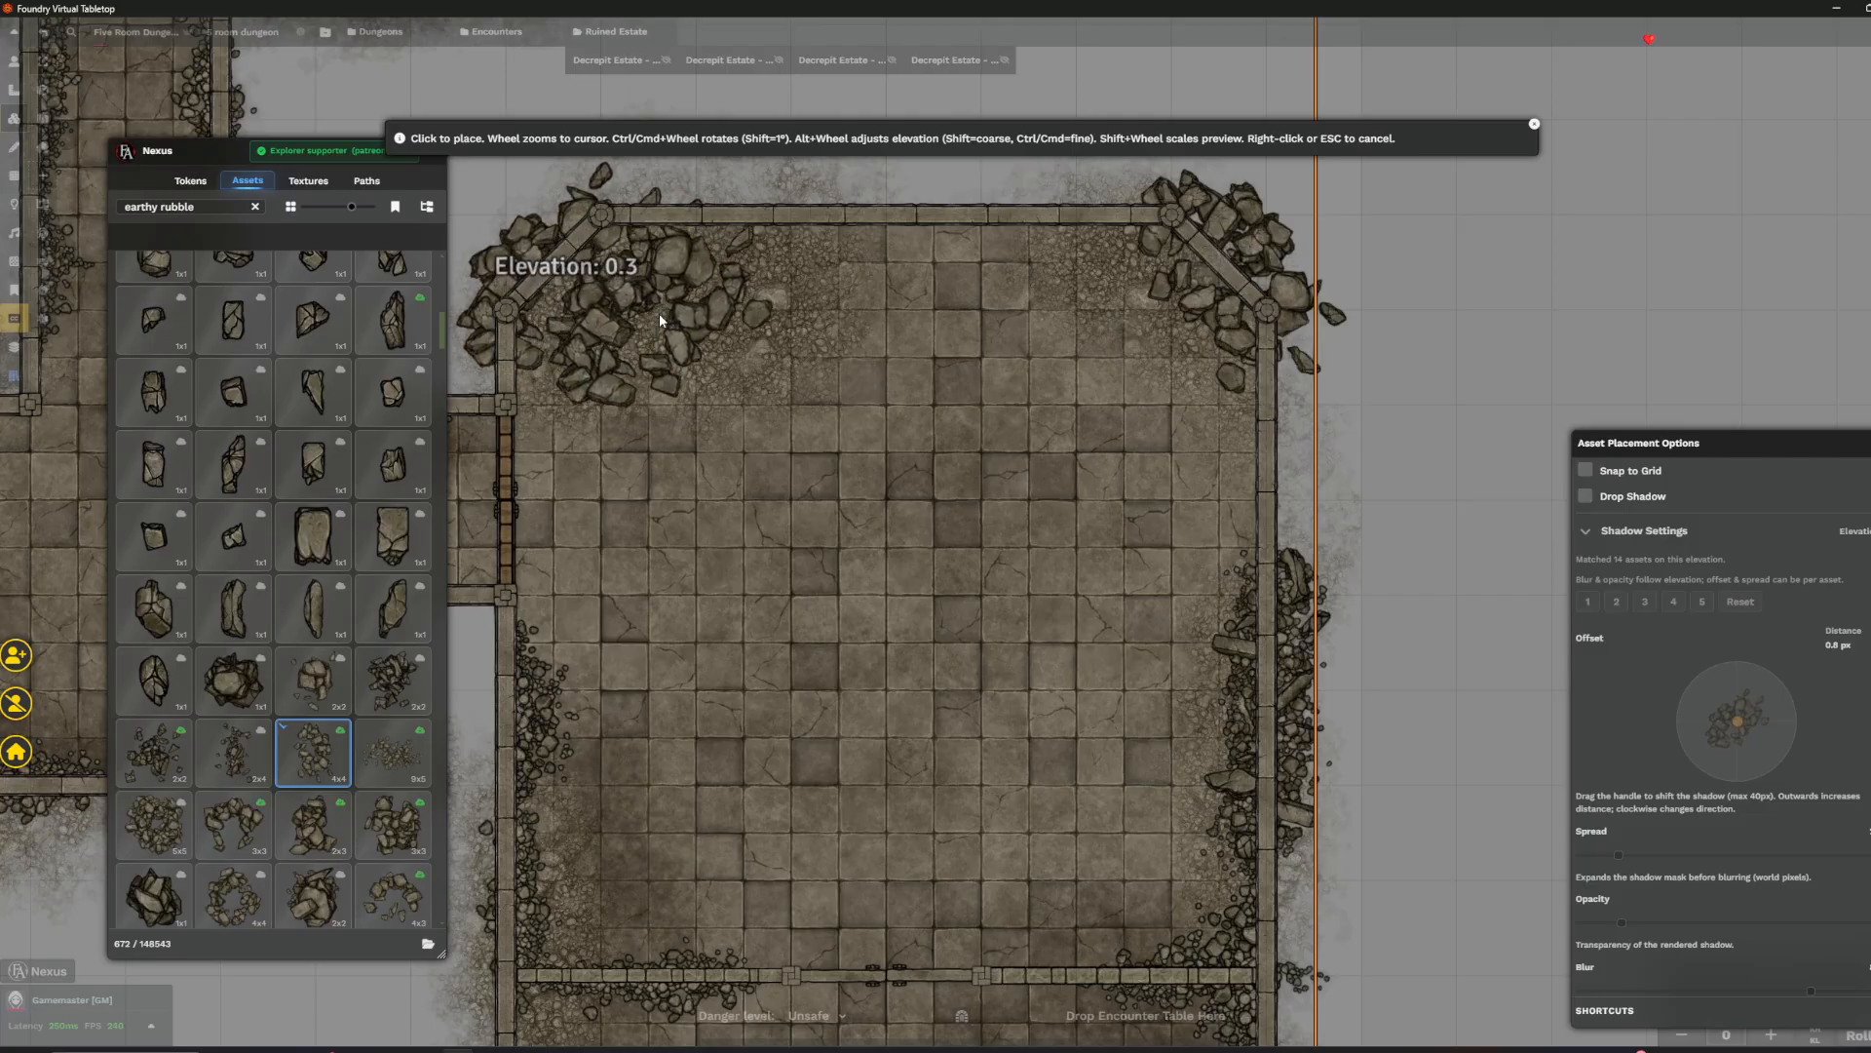
left_click(575, 220)
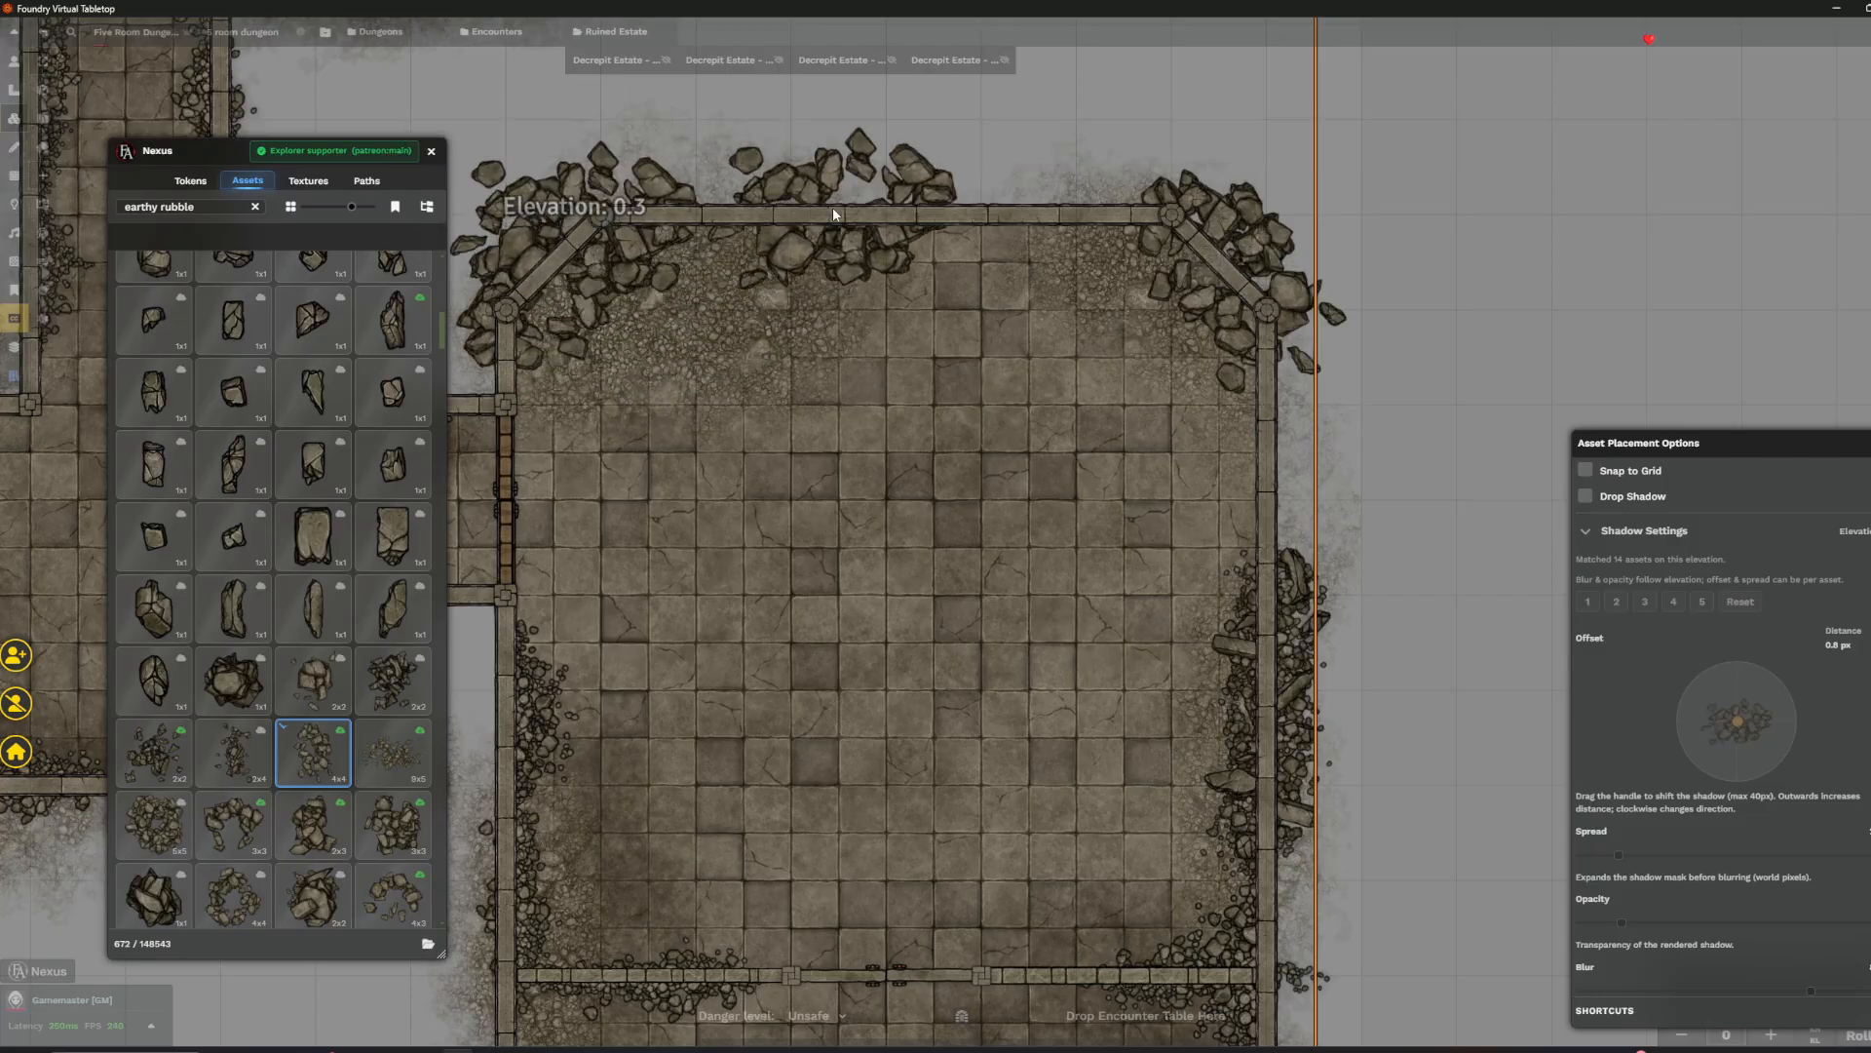
- Choose the 4x2 stone pile and the narrow 1x4 pile and place them lengthwise along the chamber's northern wall
scroll(332, 468, "down", 6)
left_click(312, 583)
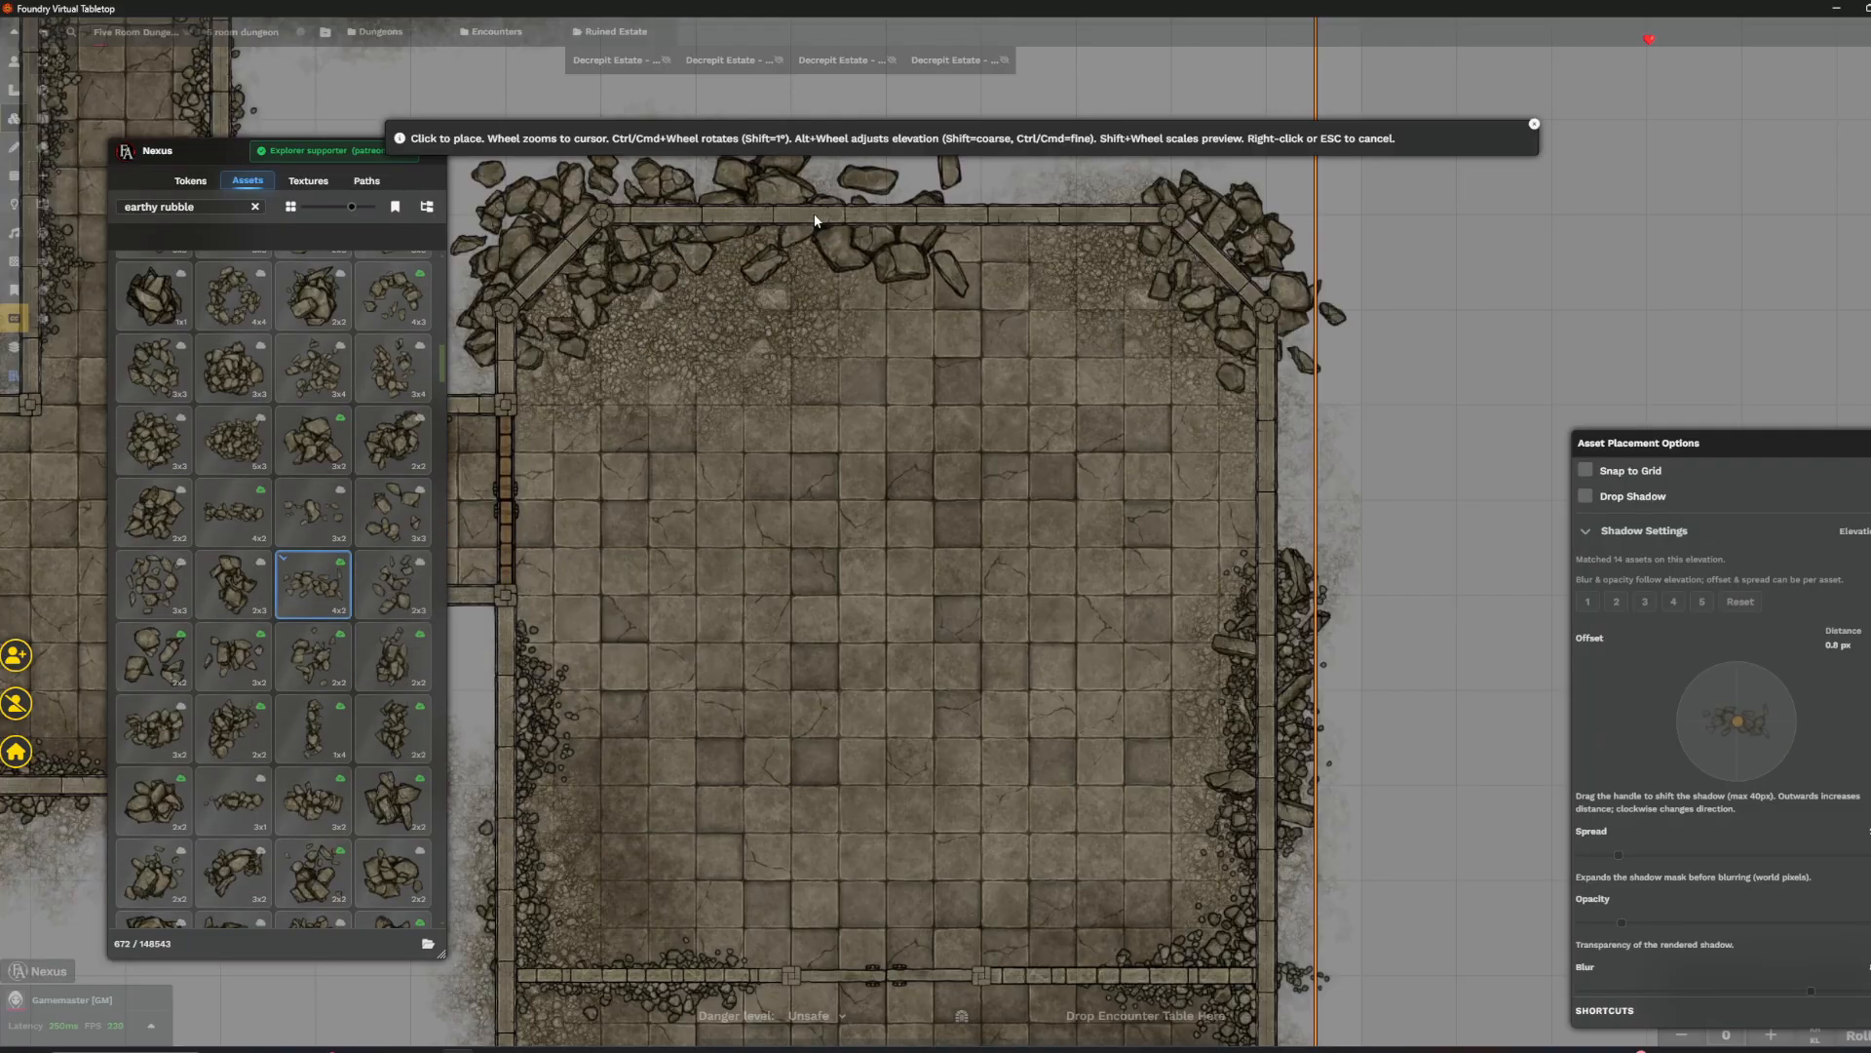
left_click(762, 215)
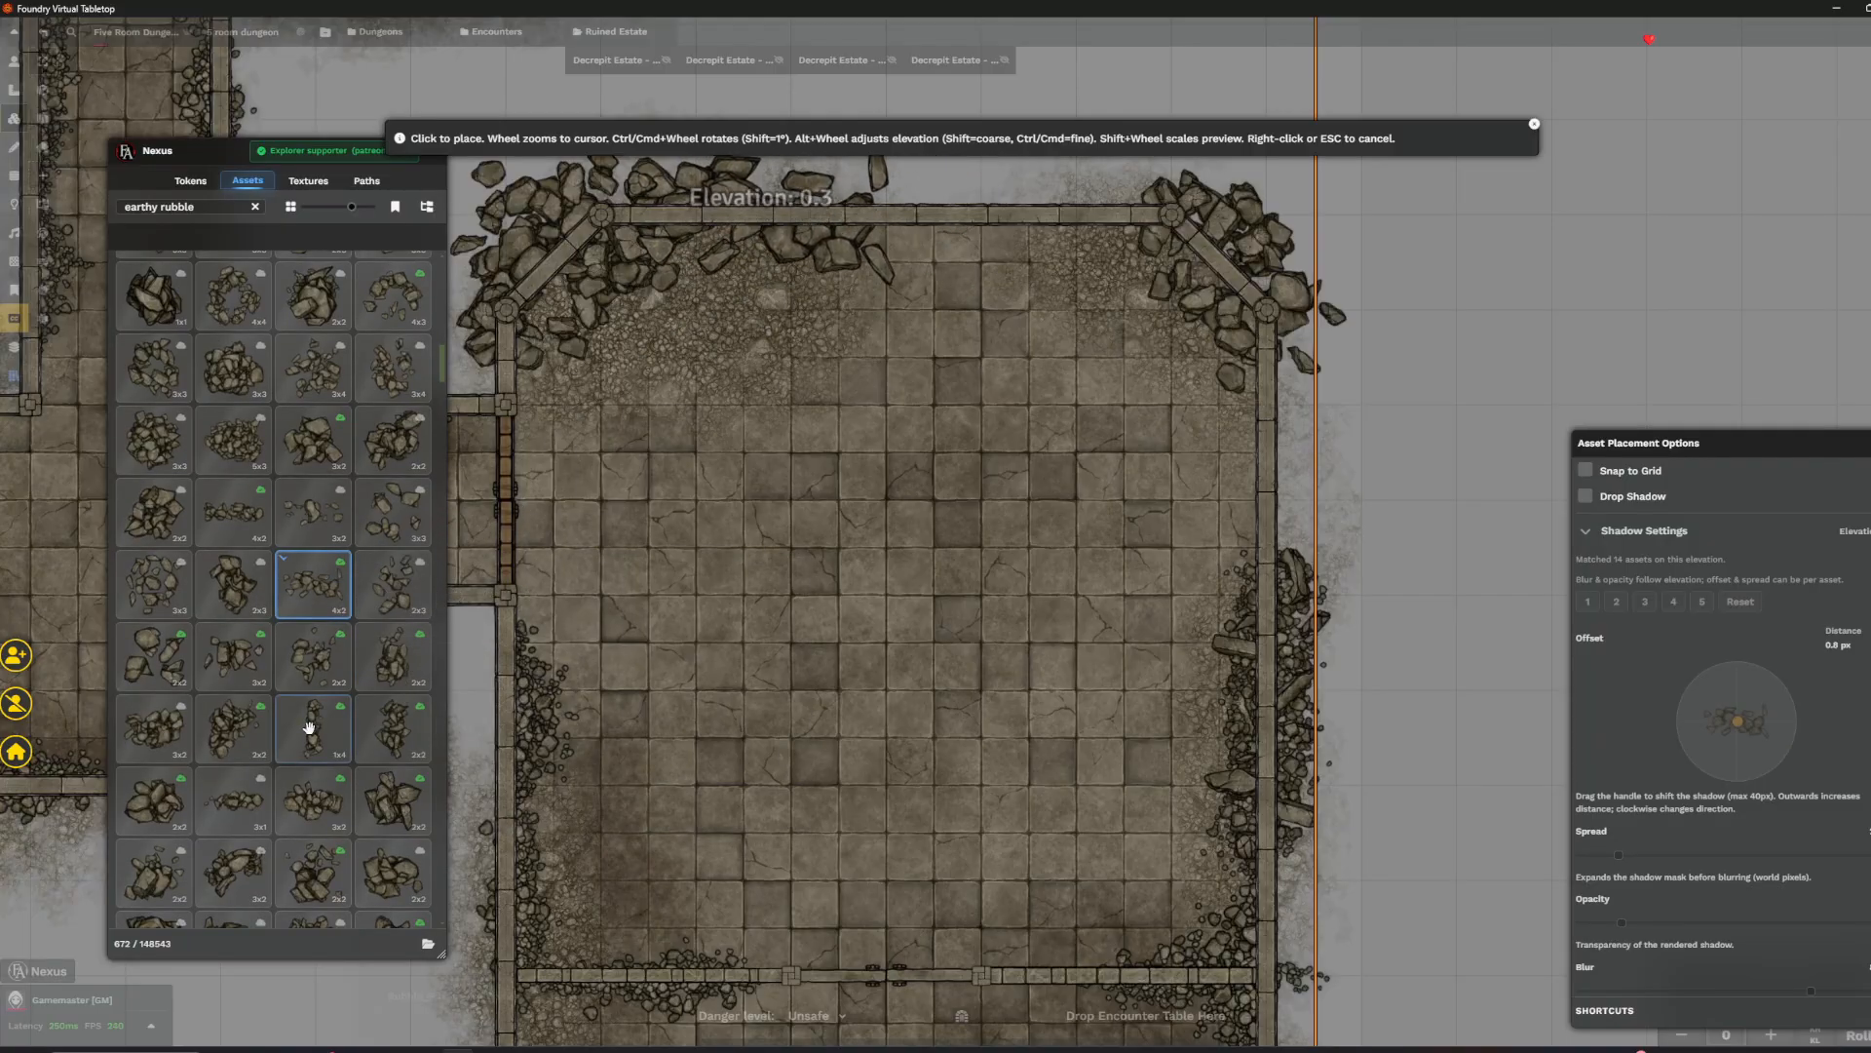
left_click(312, 727)
scroll(969, 222, "up", 3)
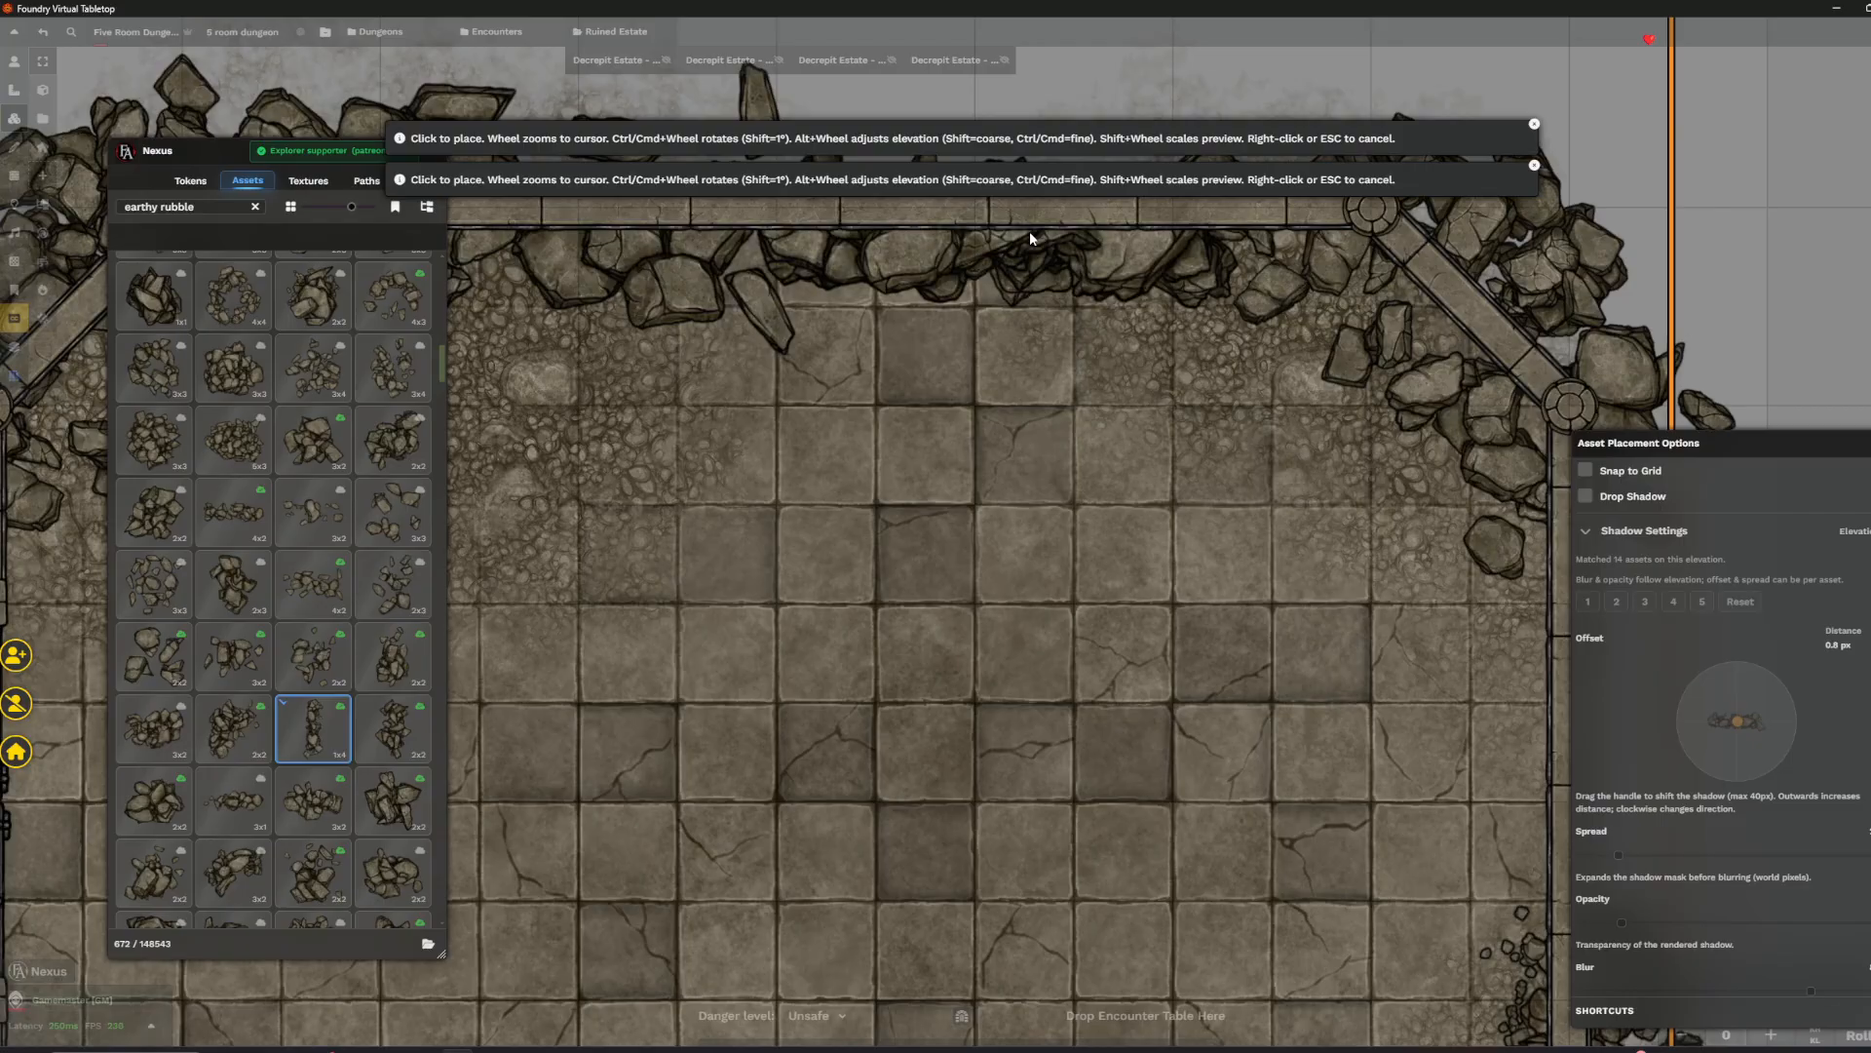
left_click(1029, 231)
- Choose the open ring of large stones and place it rotated over the southwestern curve of the western room's wall
scroll(831, 342, "down", 1)
left_click_drag(831, 342, 1045, 429)
scroll(991, 536, "down", 5)
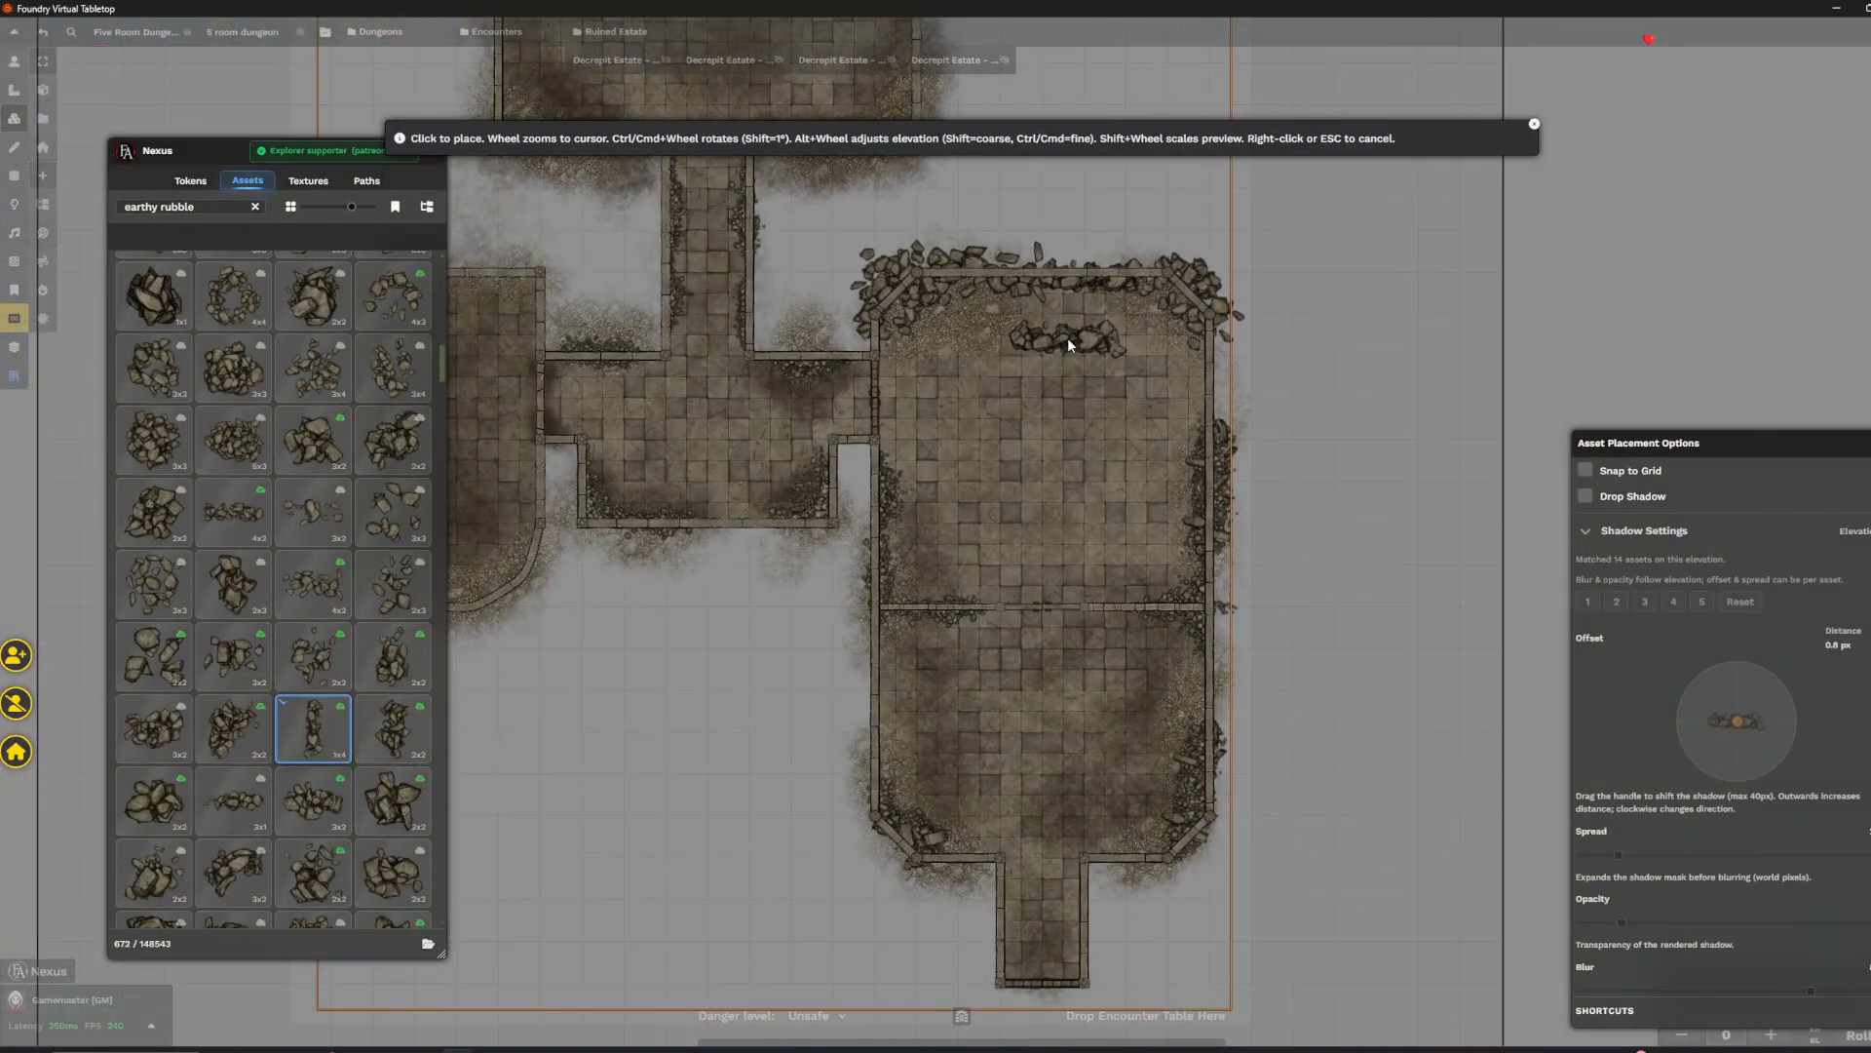
scroll(719, 535, "down", 7)
scroll(712, 450, "up", 7)
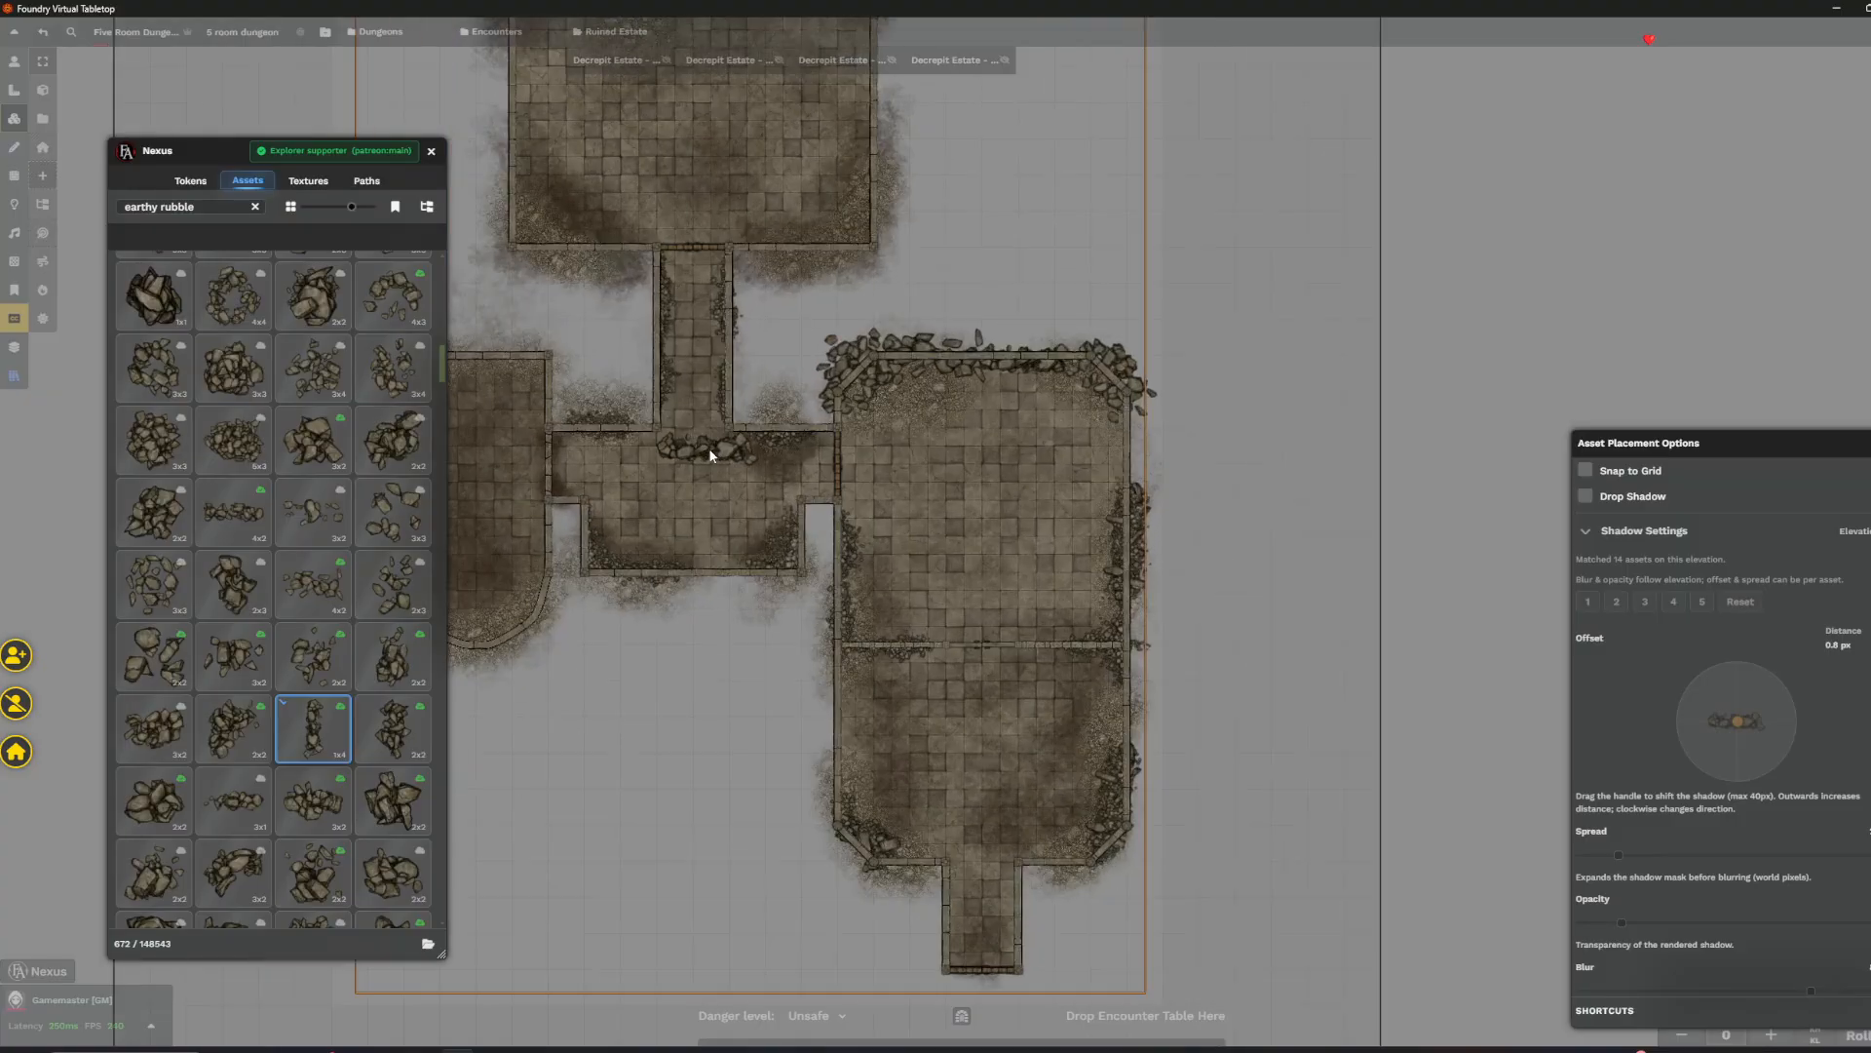
left_click_drag(575, 453, 845, 495)
scroll(705, 529, "up", 5)
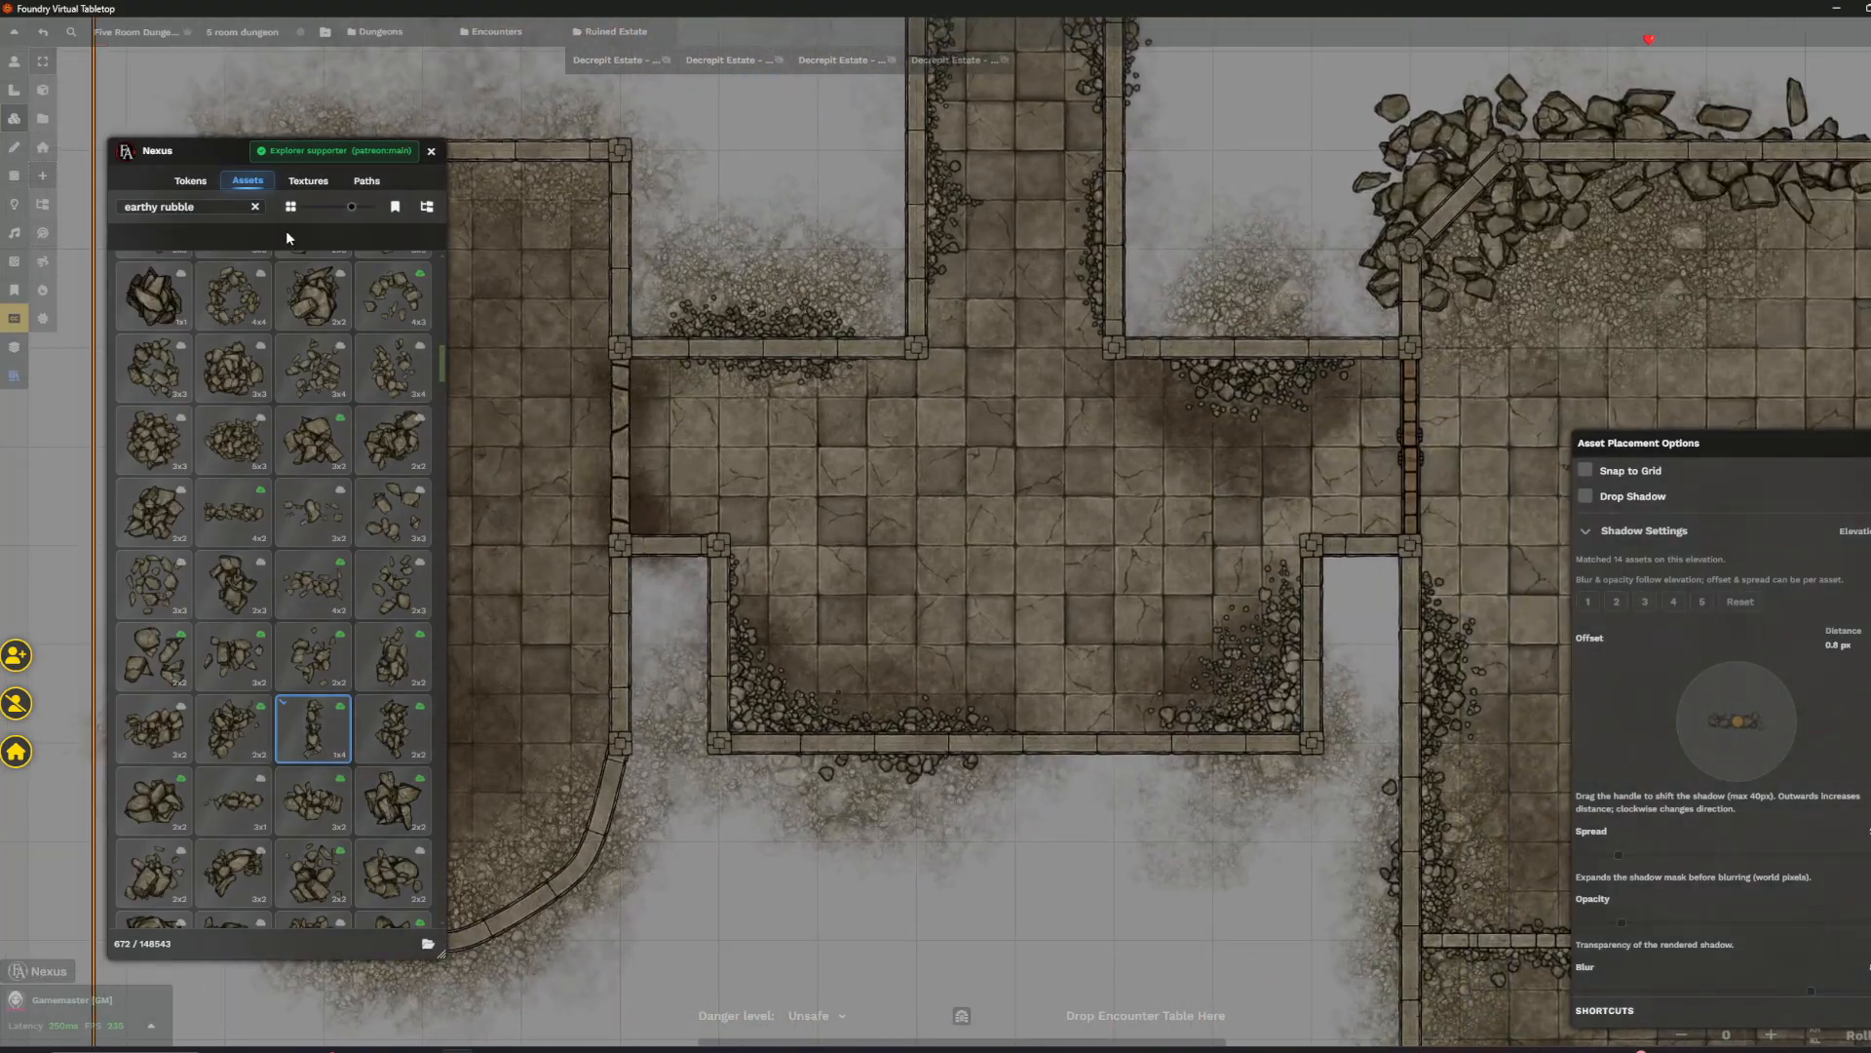
scroll(300, 664, "down", 1)
scroll(783, 409, "down", 4)
scroll(858, 490, "up", 1)
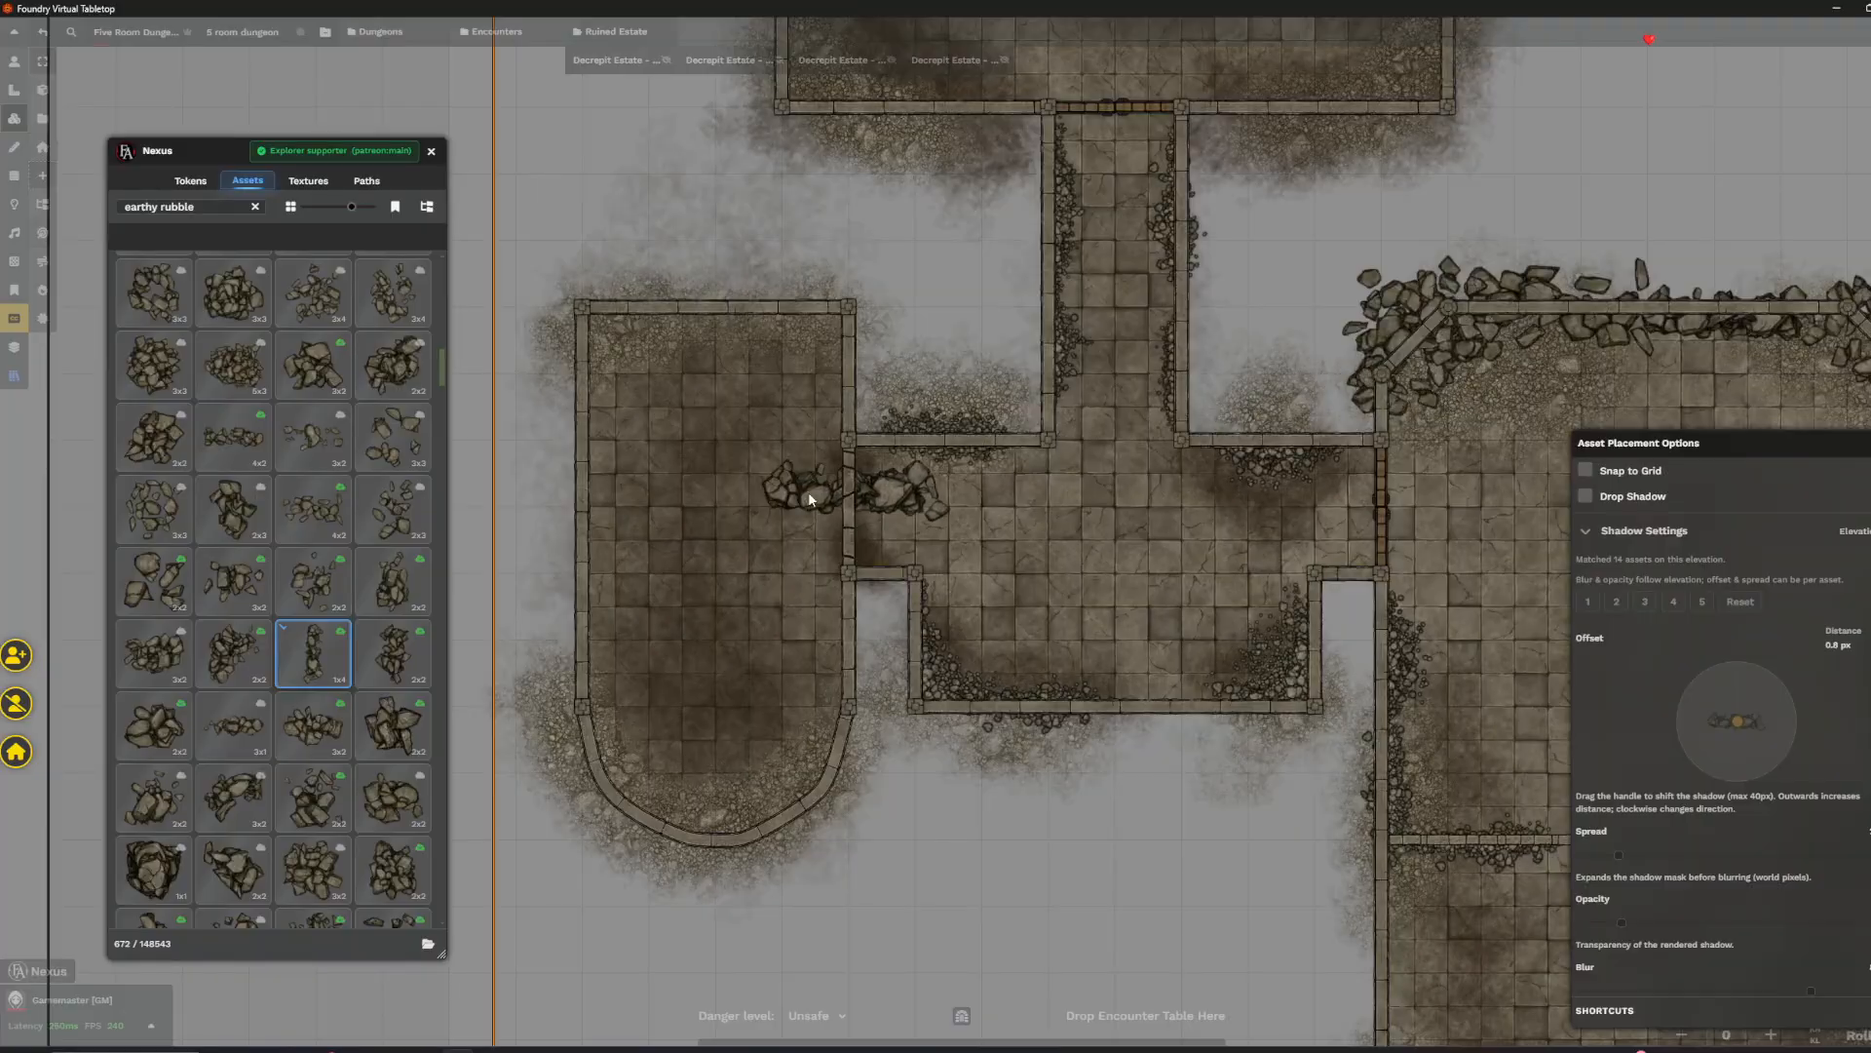
left_click_drag(1516, 379, 1394, 244)
left_click_drag(916, 453, 1191, 510)
scroll(842, 576, "up", 3)
scroll(261, 759, "up", 3)
left_click(393, 521)
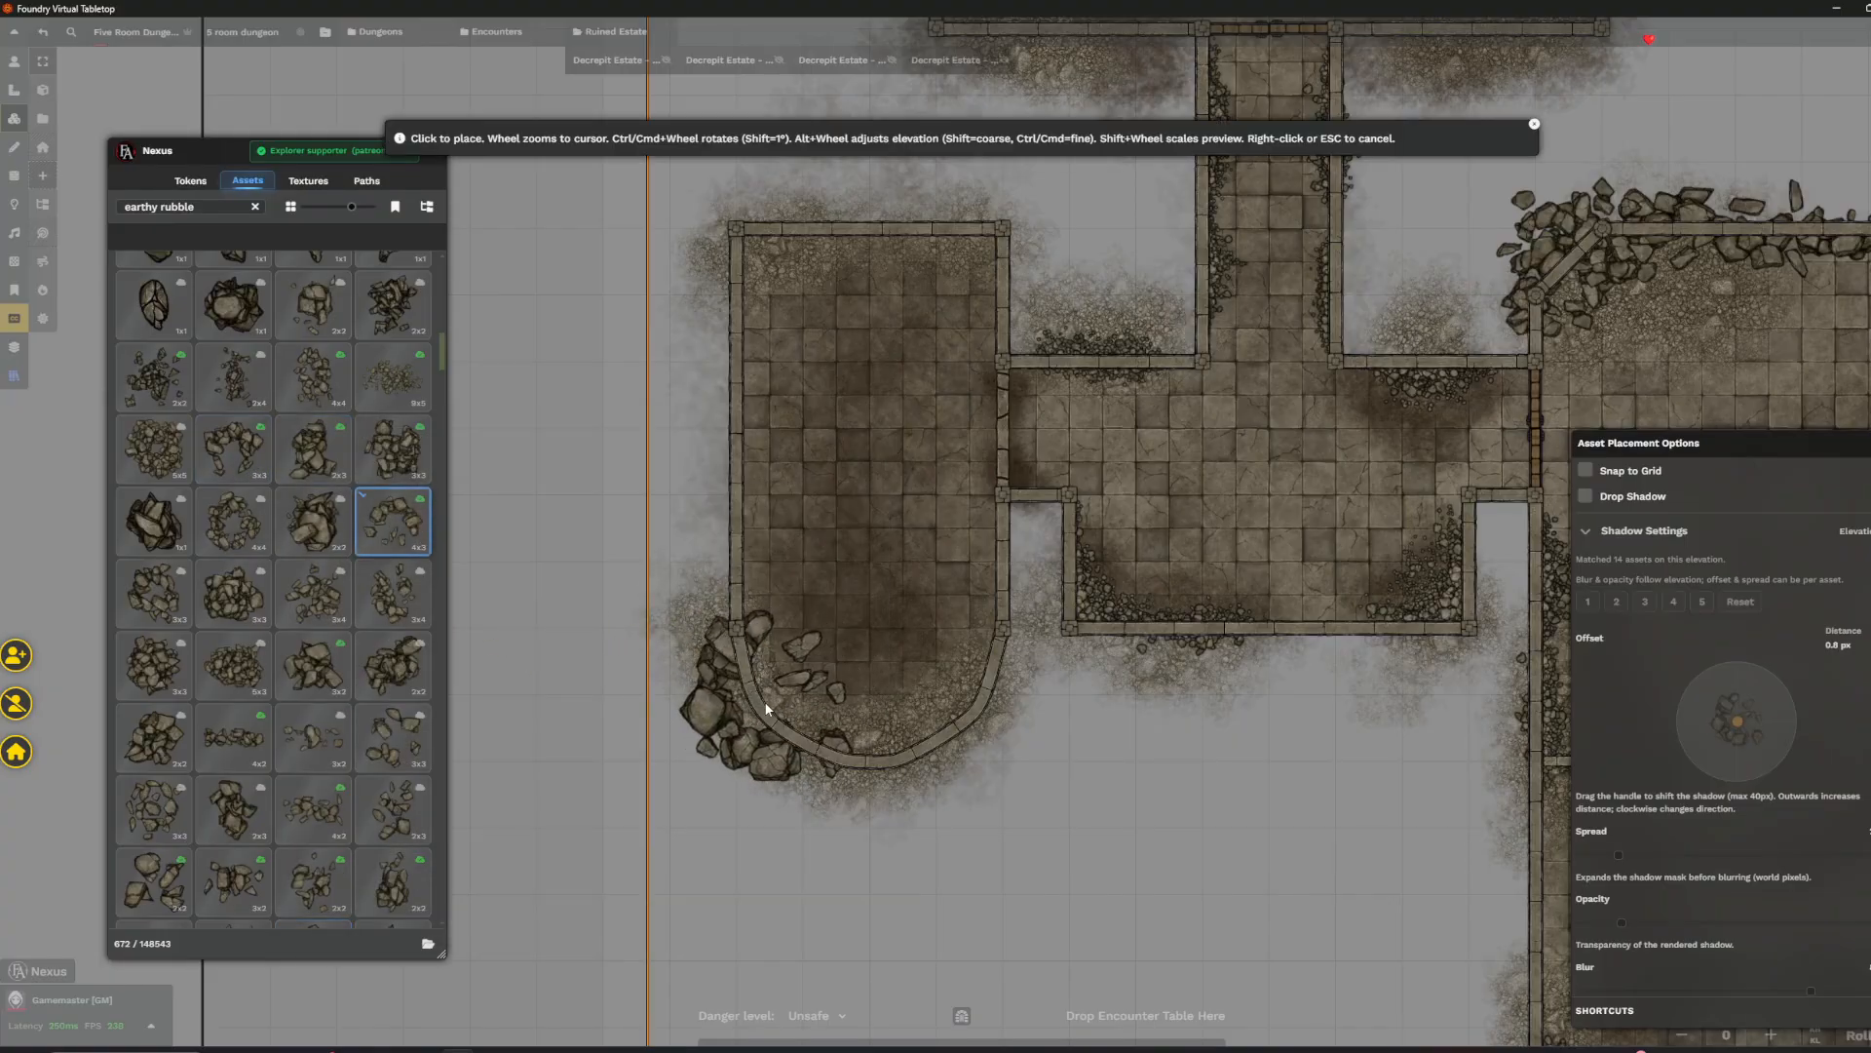
scroll(780, 698, "up", 3)
left_click(768, 696)
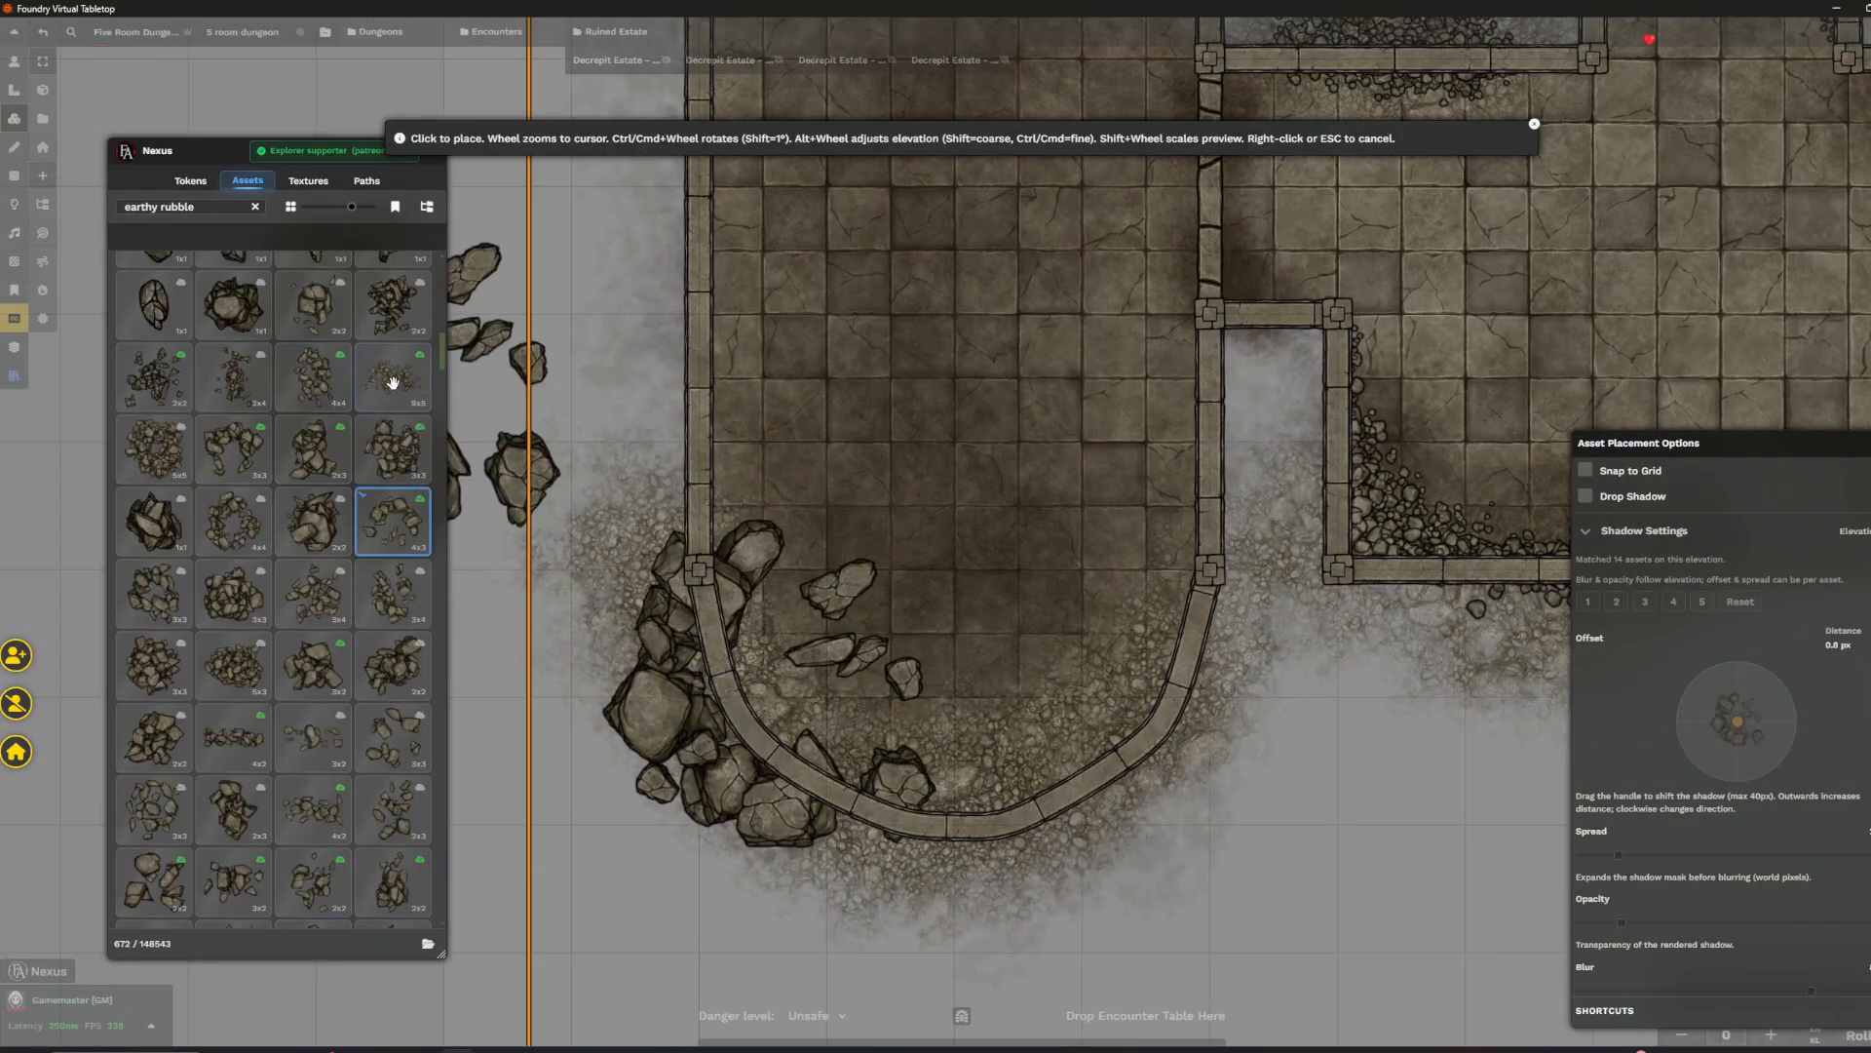
- Choose the 4x4 stone rubble pile and place it rotated across the southern end of the western room's curved wall
left_click(313, 376)
left_click(971, 804)
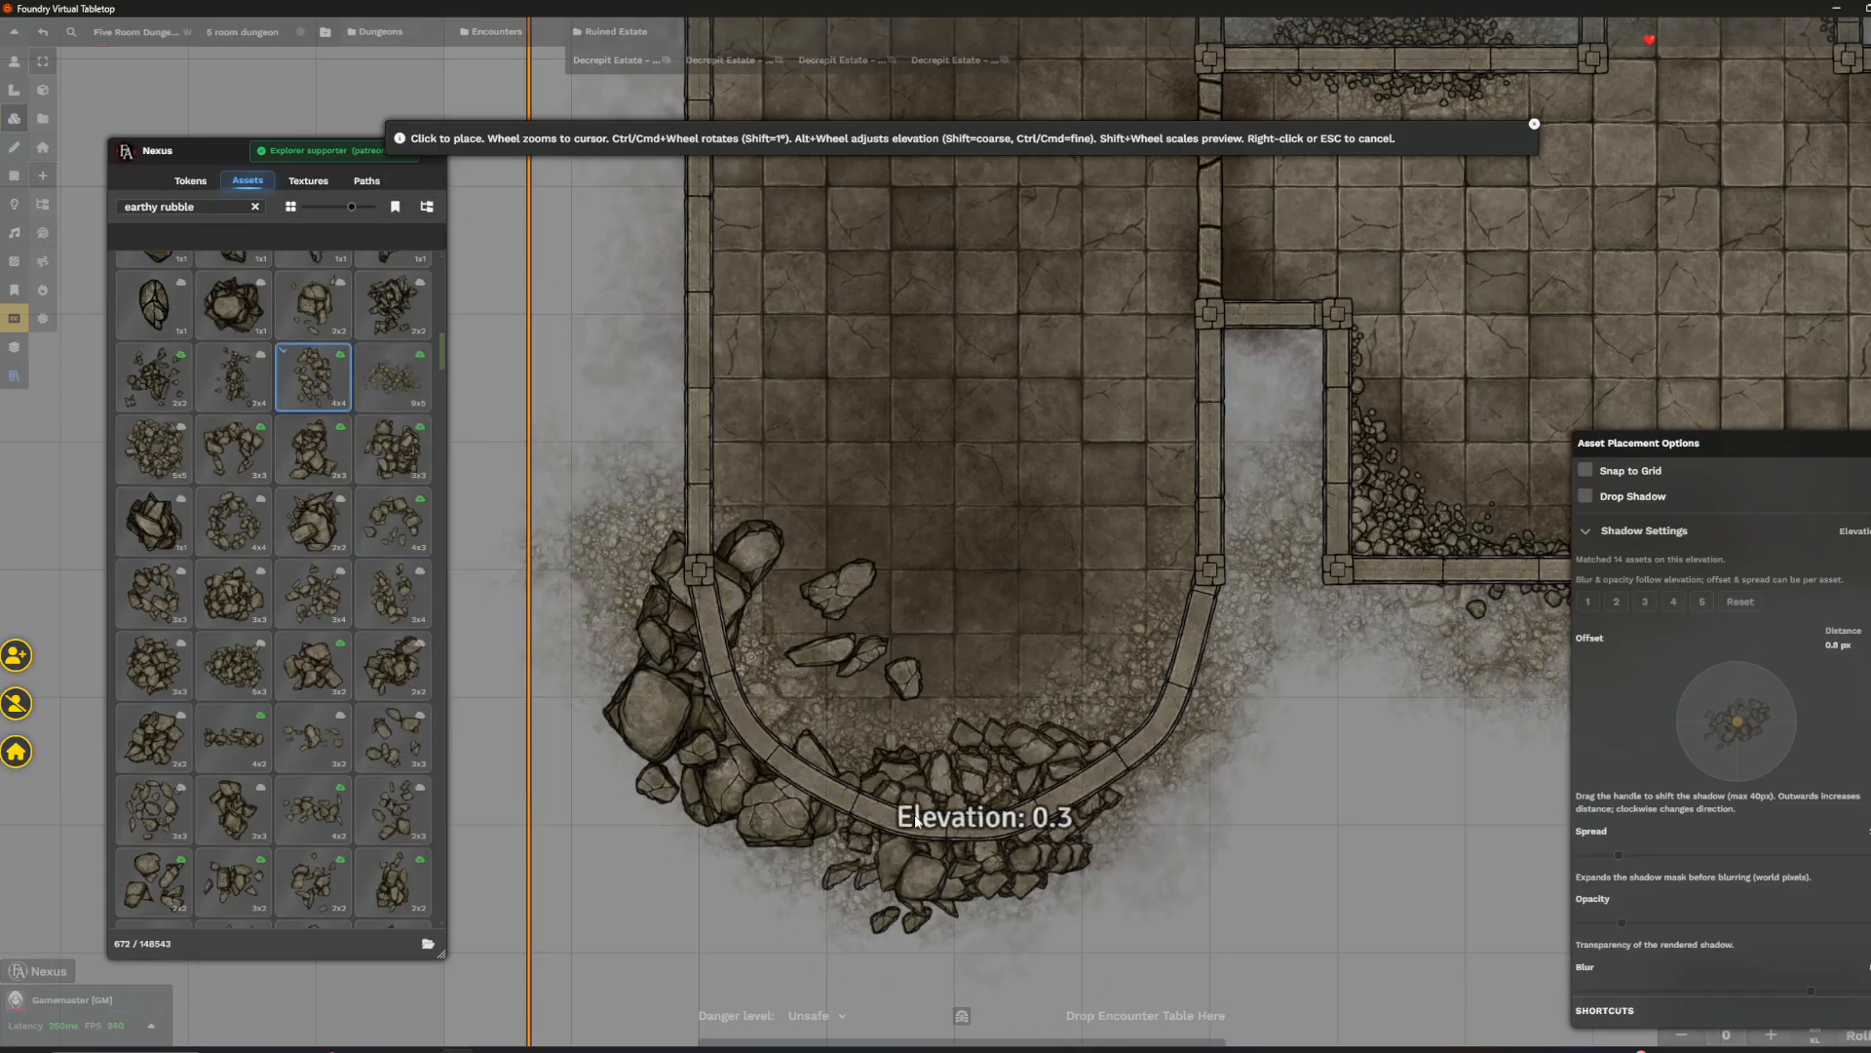
scroll(321, 585, "down", 3)
left_click(336, 585)
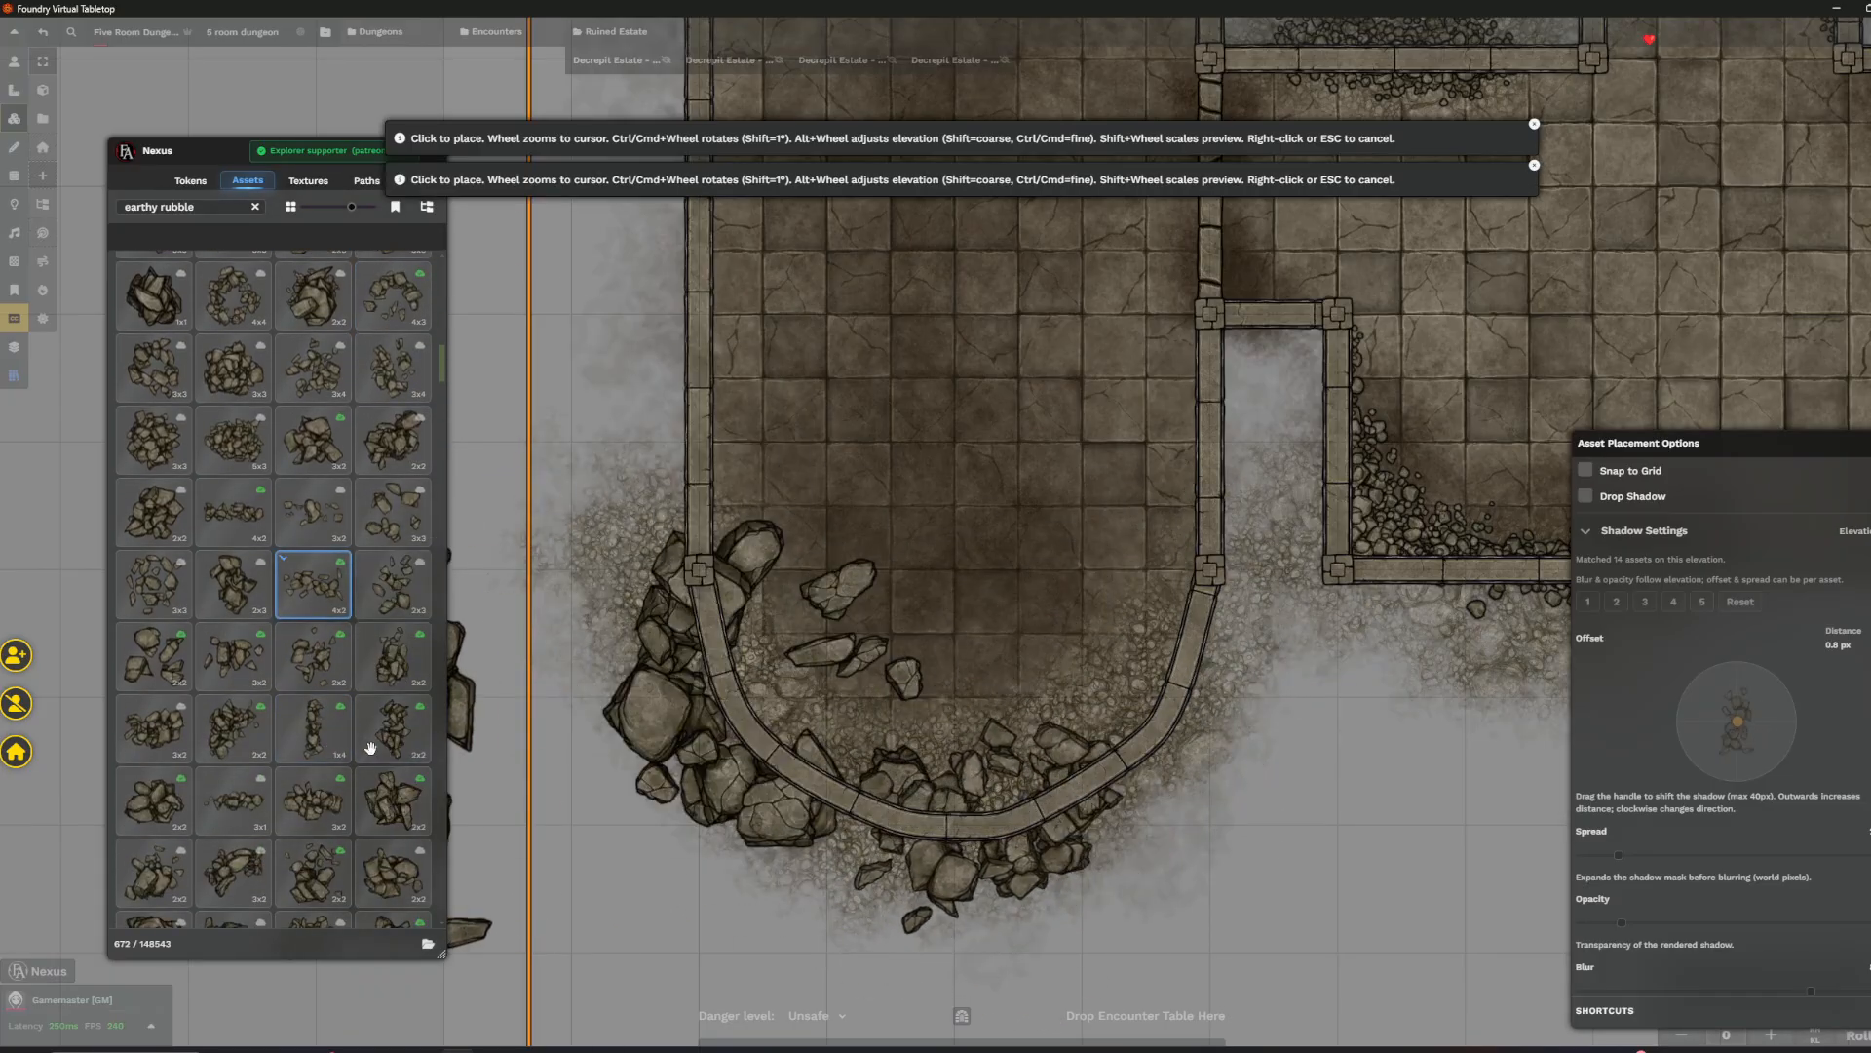
- Choose smaller loose rubble and scattered pebbles and place them along the western room's southeastern curve and above its southwest pillar
scroll(312, 623, "down", 5)
scroll(312, 629, "down", 5)
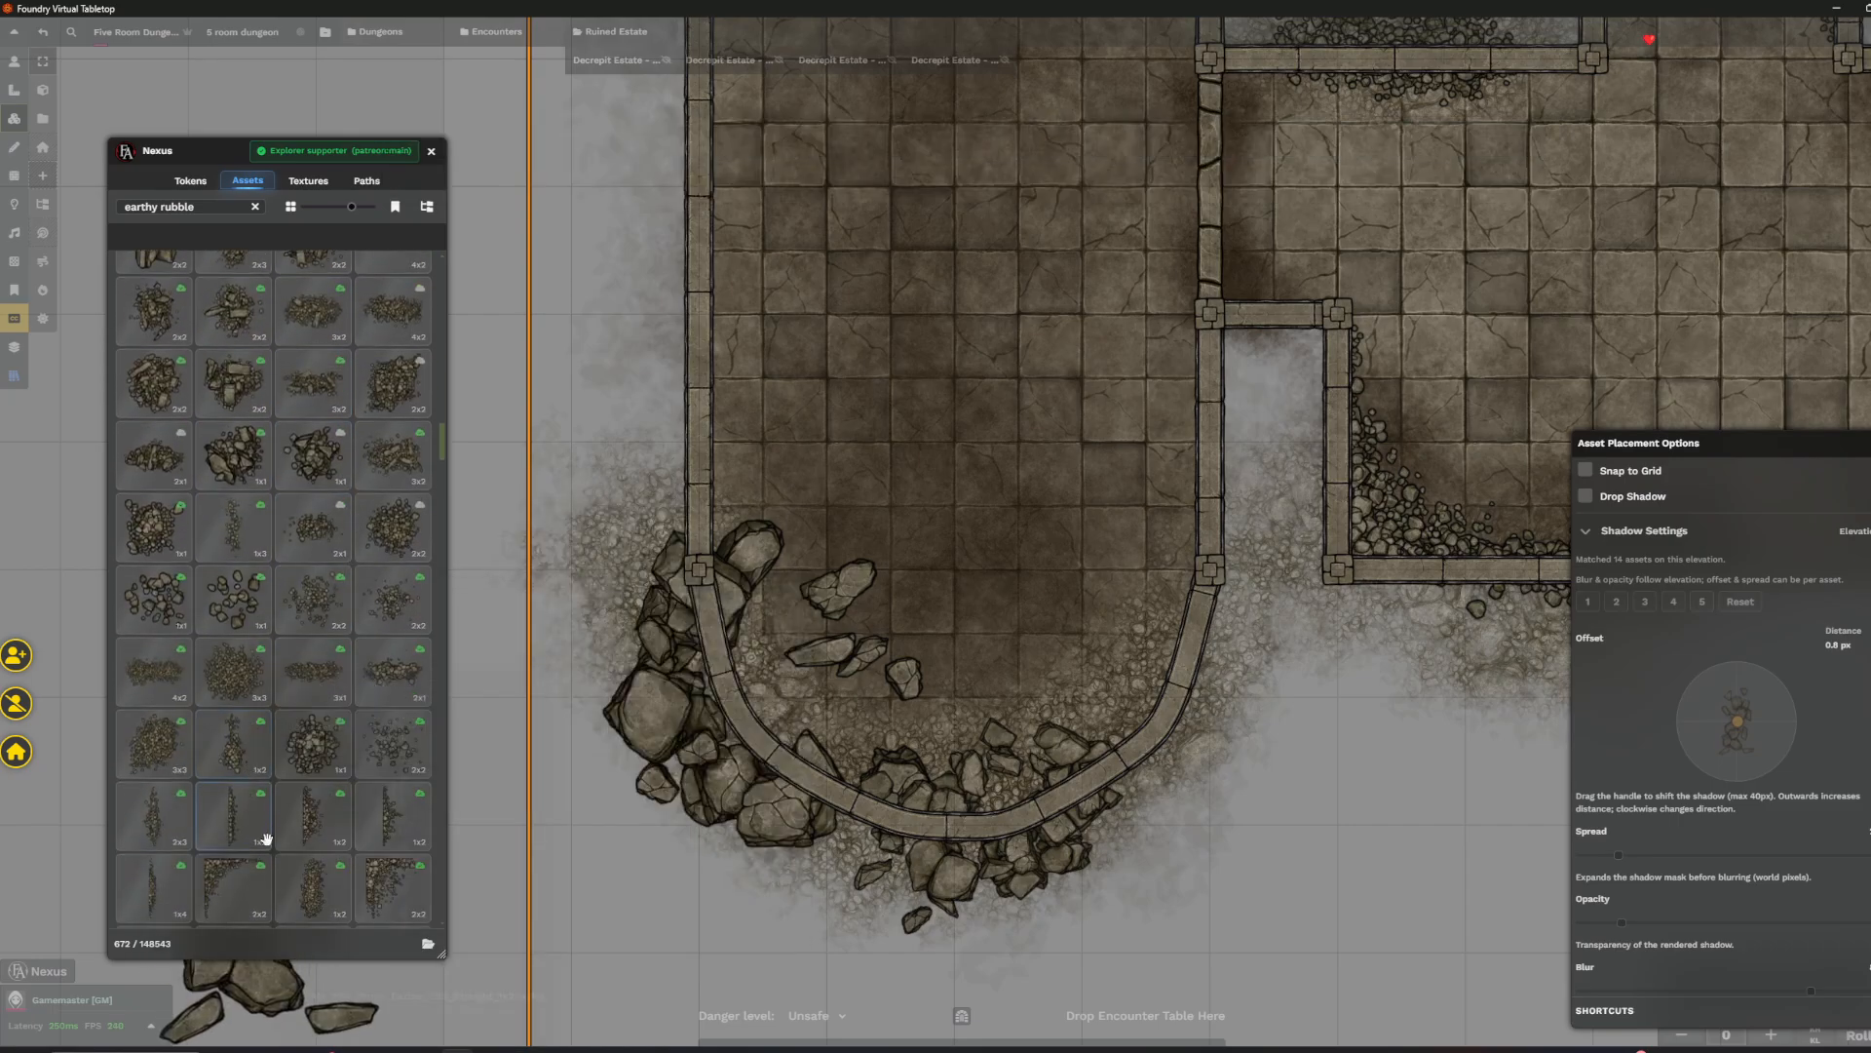
left_click(313, 745)
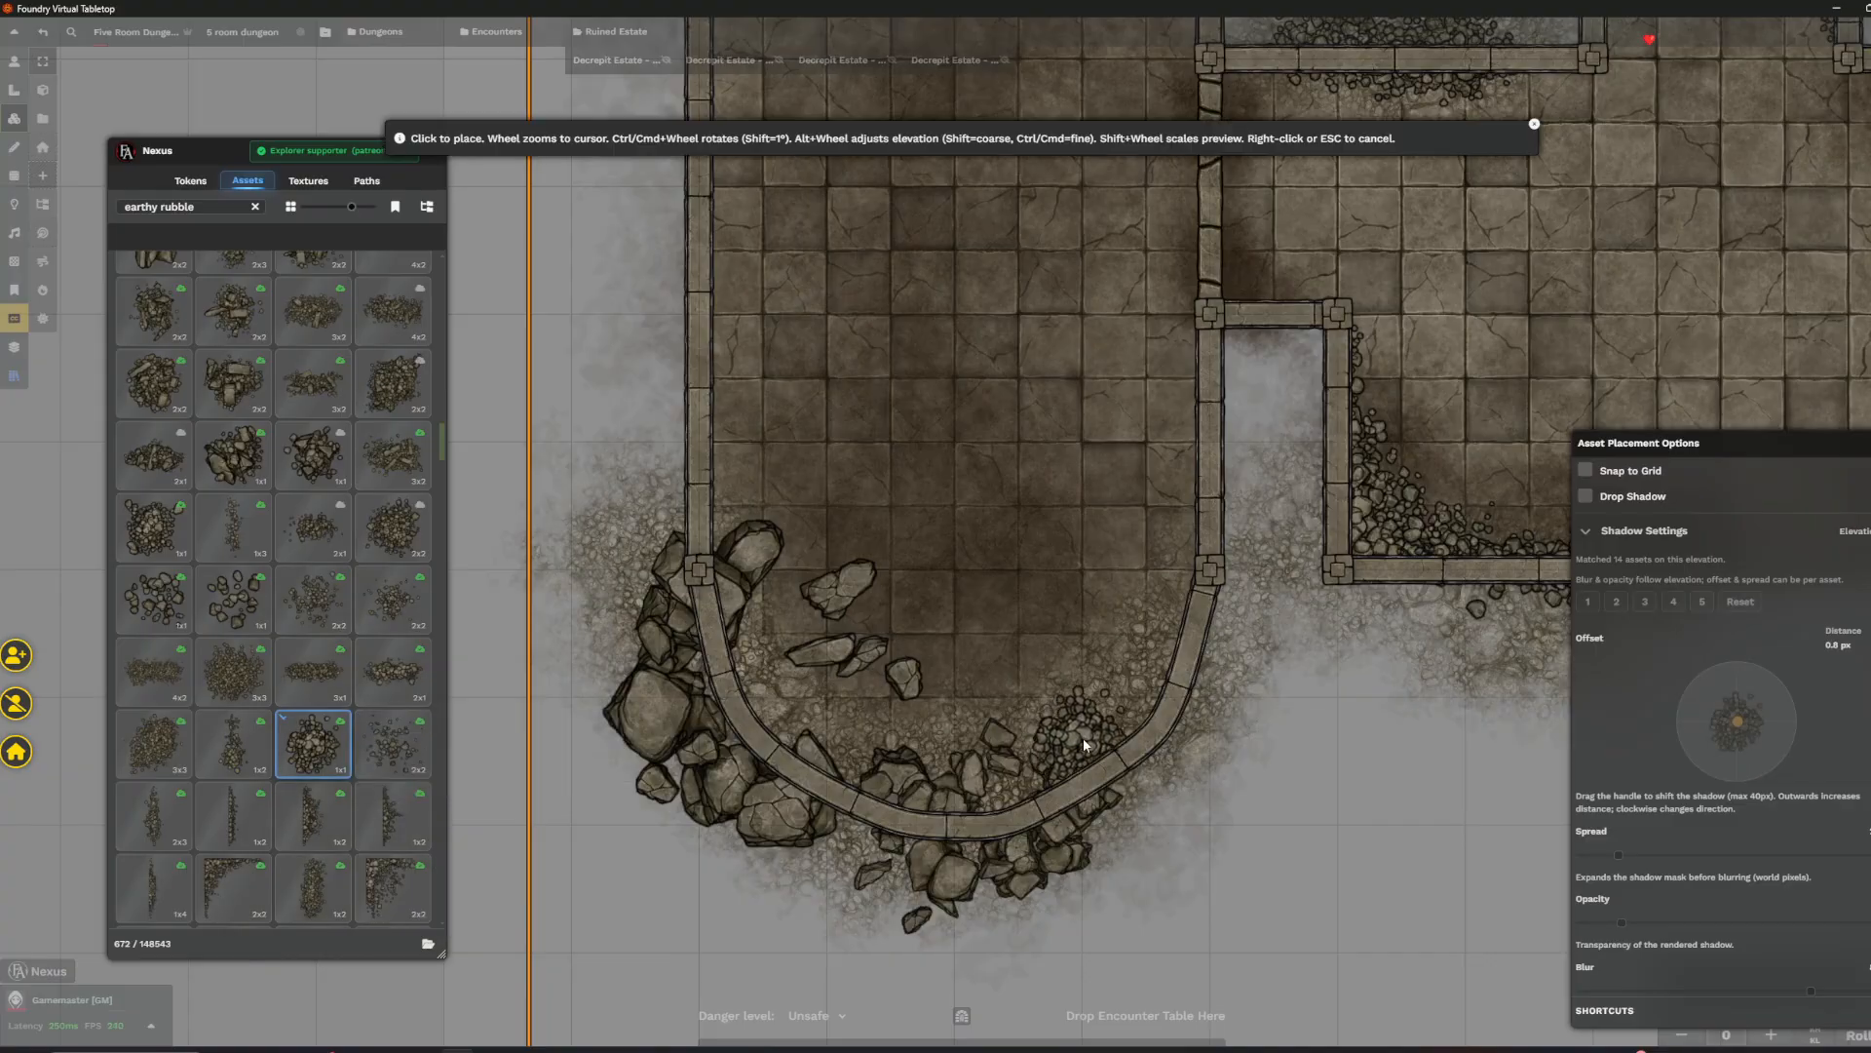
left_click(392, 745)
left_click_drag(910, 392, 967, 584)
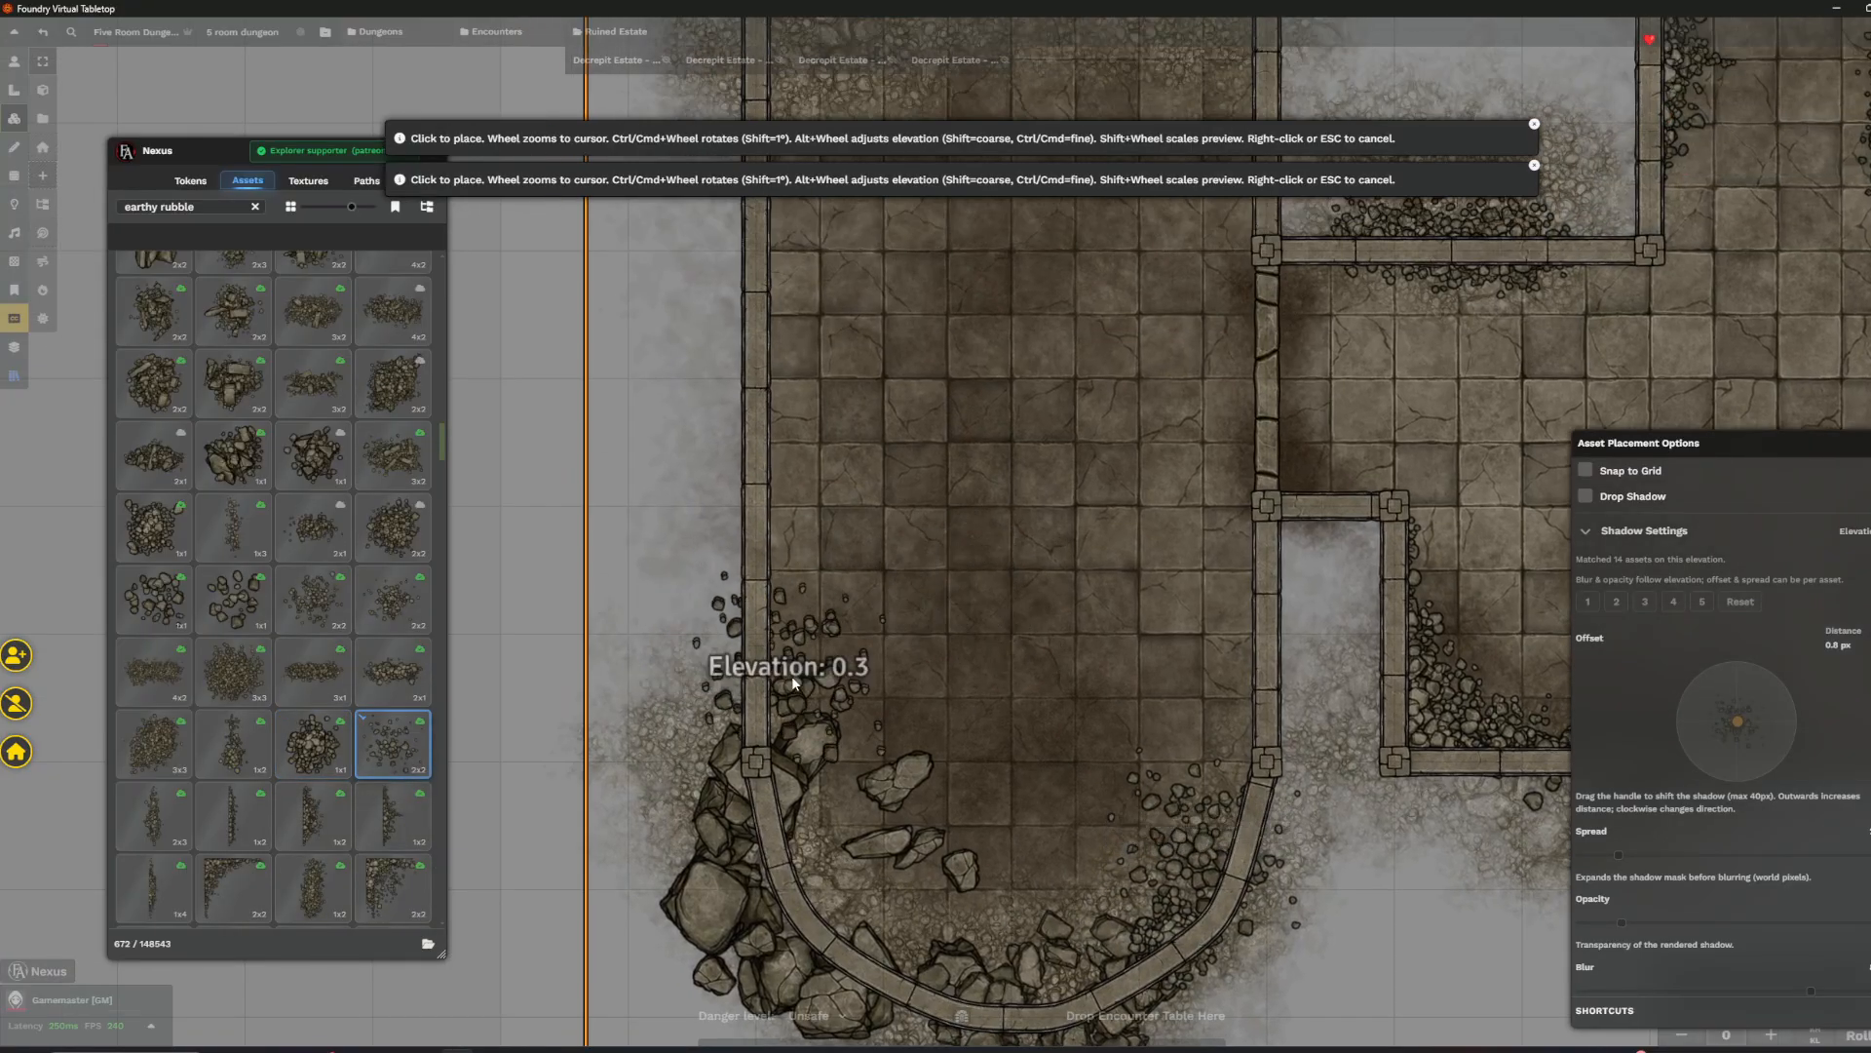
- Choose the narrow 1x3 rubble and place rotated copies along the western room's west wall and in its northwest corner
left_click(233, 527)
left_click_drag(783, 382, 706, 530)
left_click(706, 531)
left_click_drag(802, 321, 776, 469)
scroll(724, 355, "down", 3)
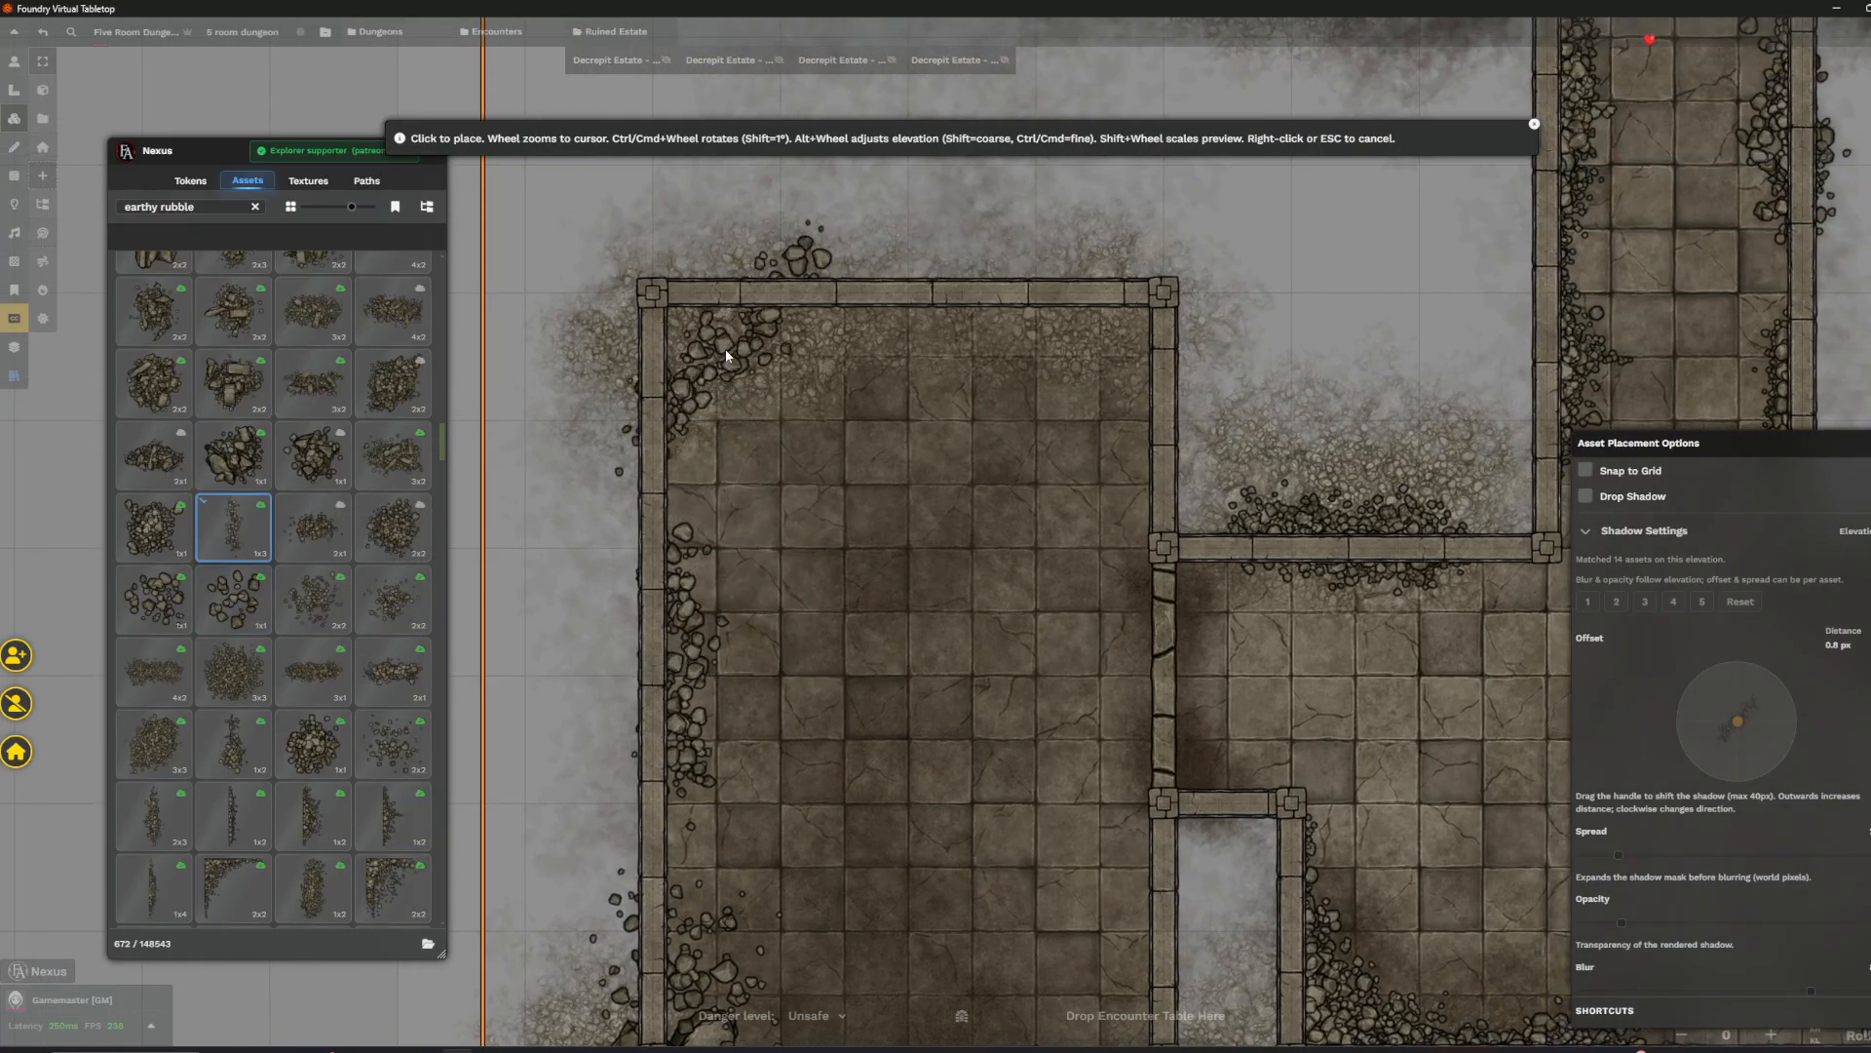
- Choose the scattered broken slabs and place them over the rubble in the central hall's southwest corner
scroll(1074, 447, "down", 2)
left_click_drag(1074, 448, 788, 453)
scroll(777, 689, "up", 2)
left_click_drag(455, 677, 715, 624)
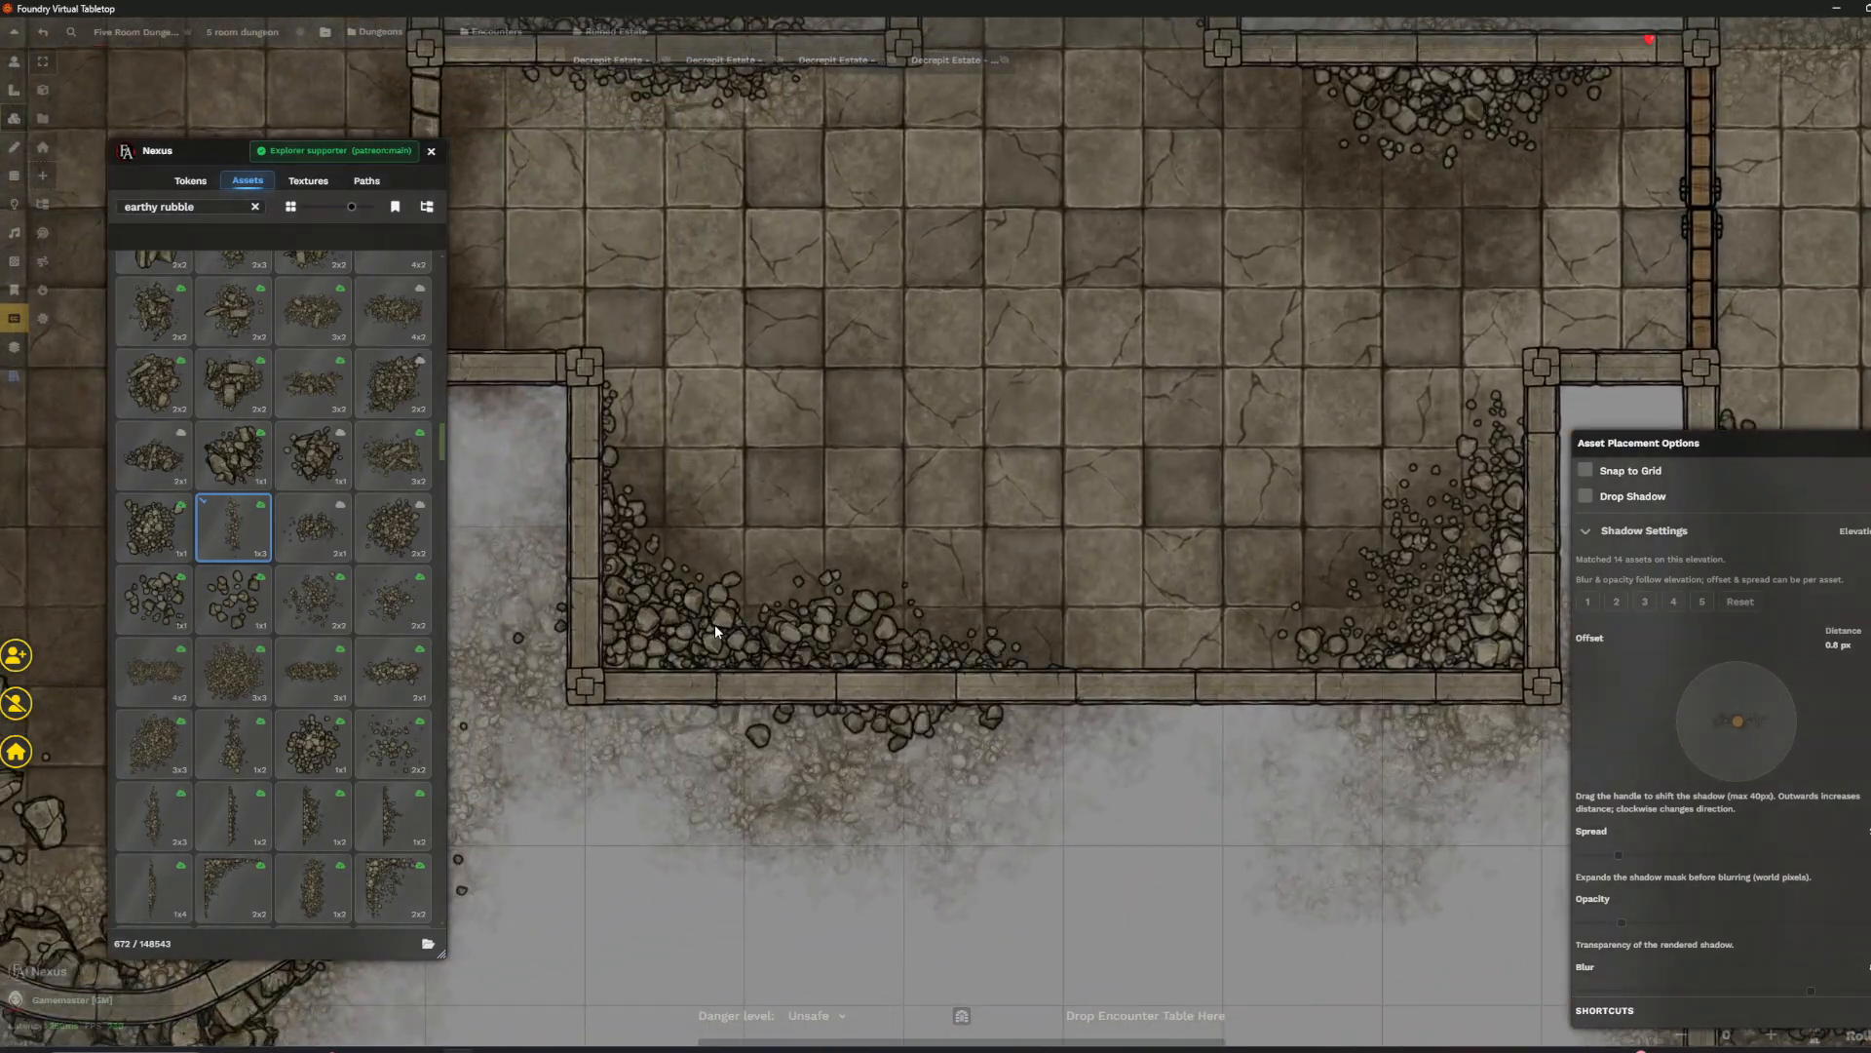
scroll(194, 606, "down", 5)
left_click(234, 573)
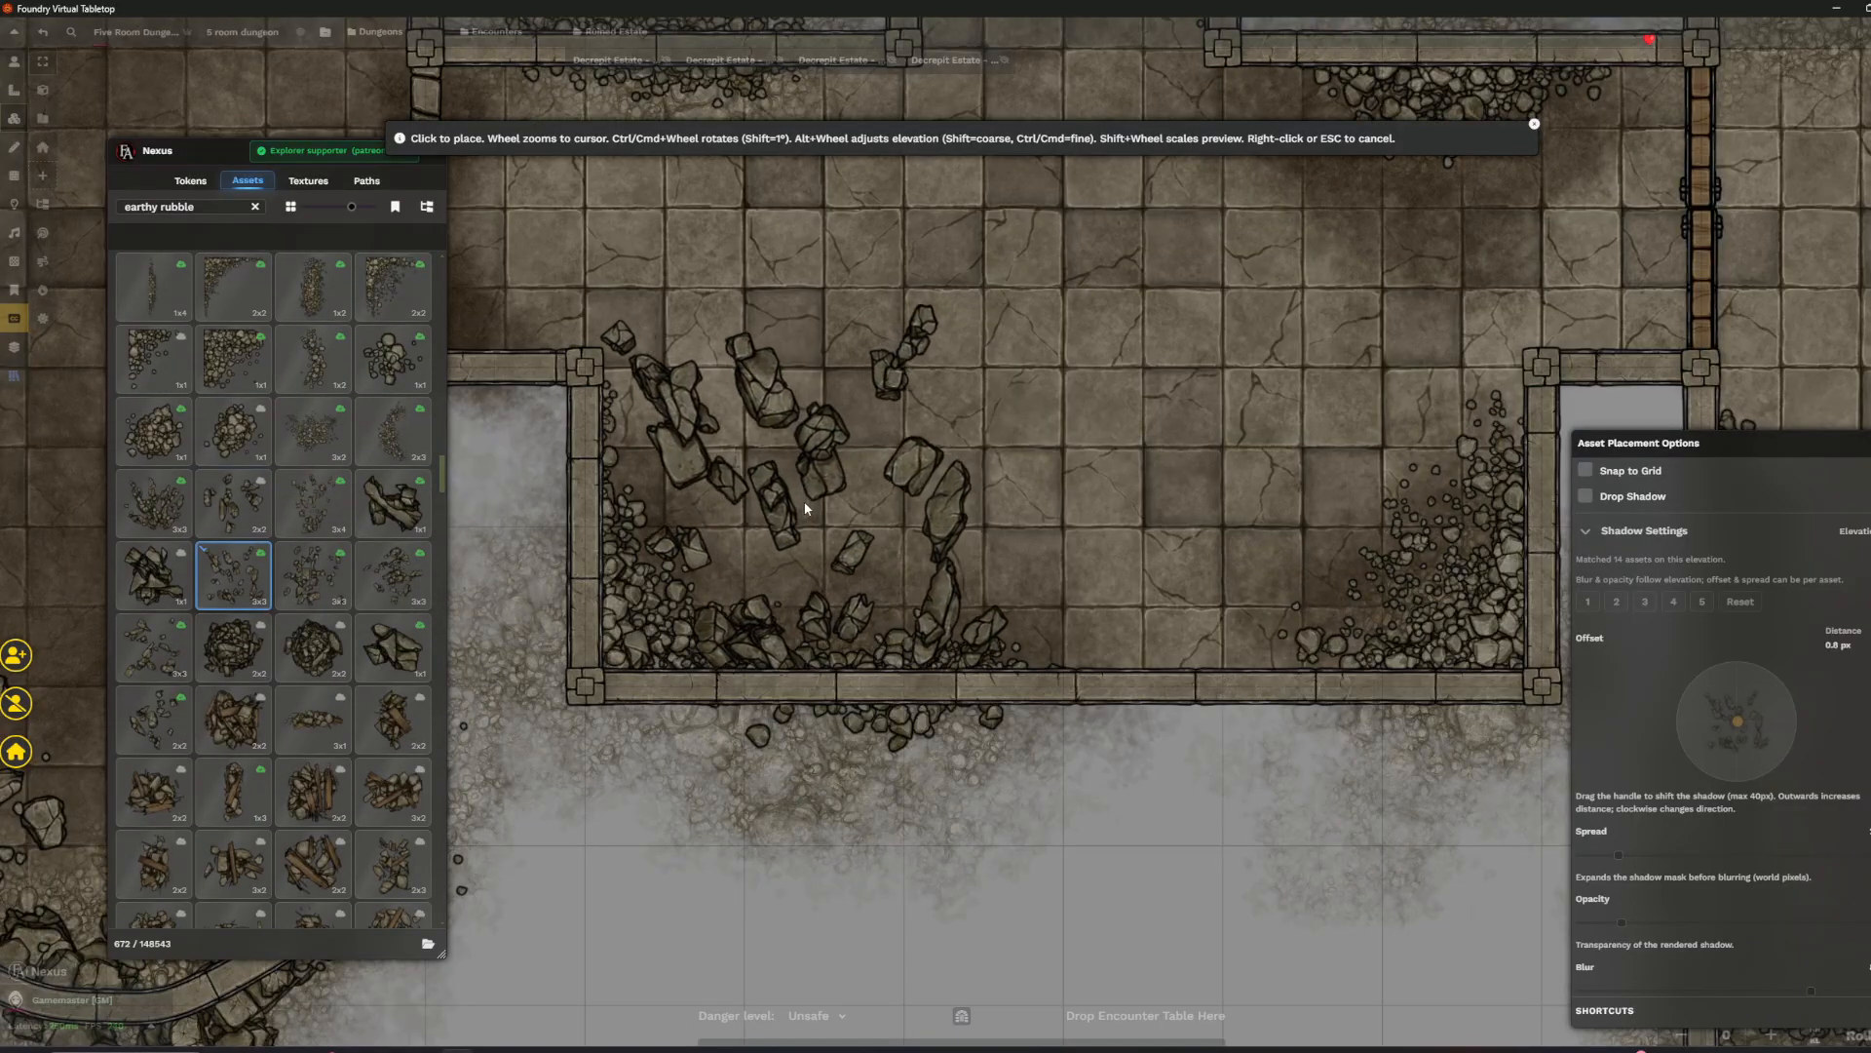
scroll(770, 543, "up", 2)
scroll(963, 576, "down", 5)
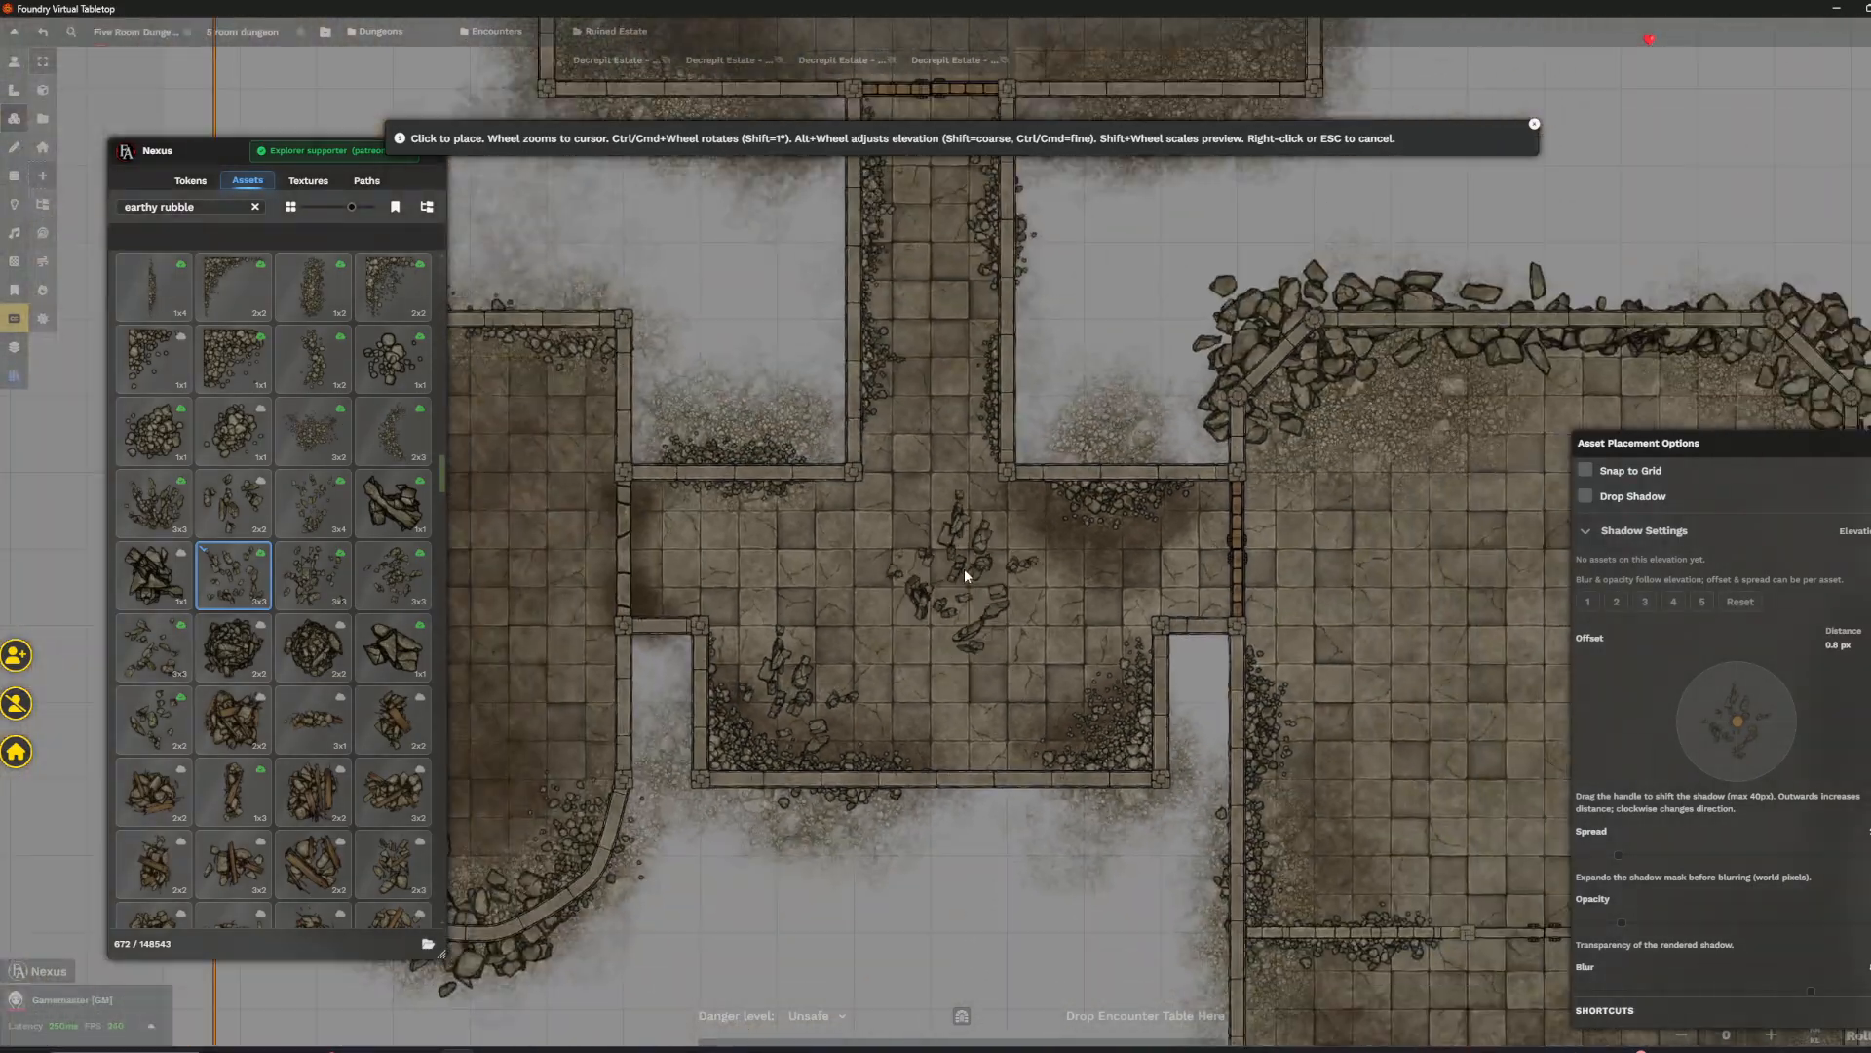
- Choose the neighbouring scattered slab pile and place it over the gravel patch in the northern room
scroll(824, 376, "up", 5)
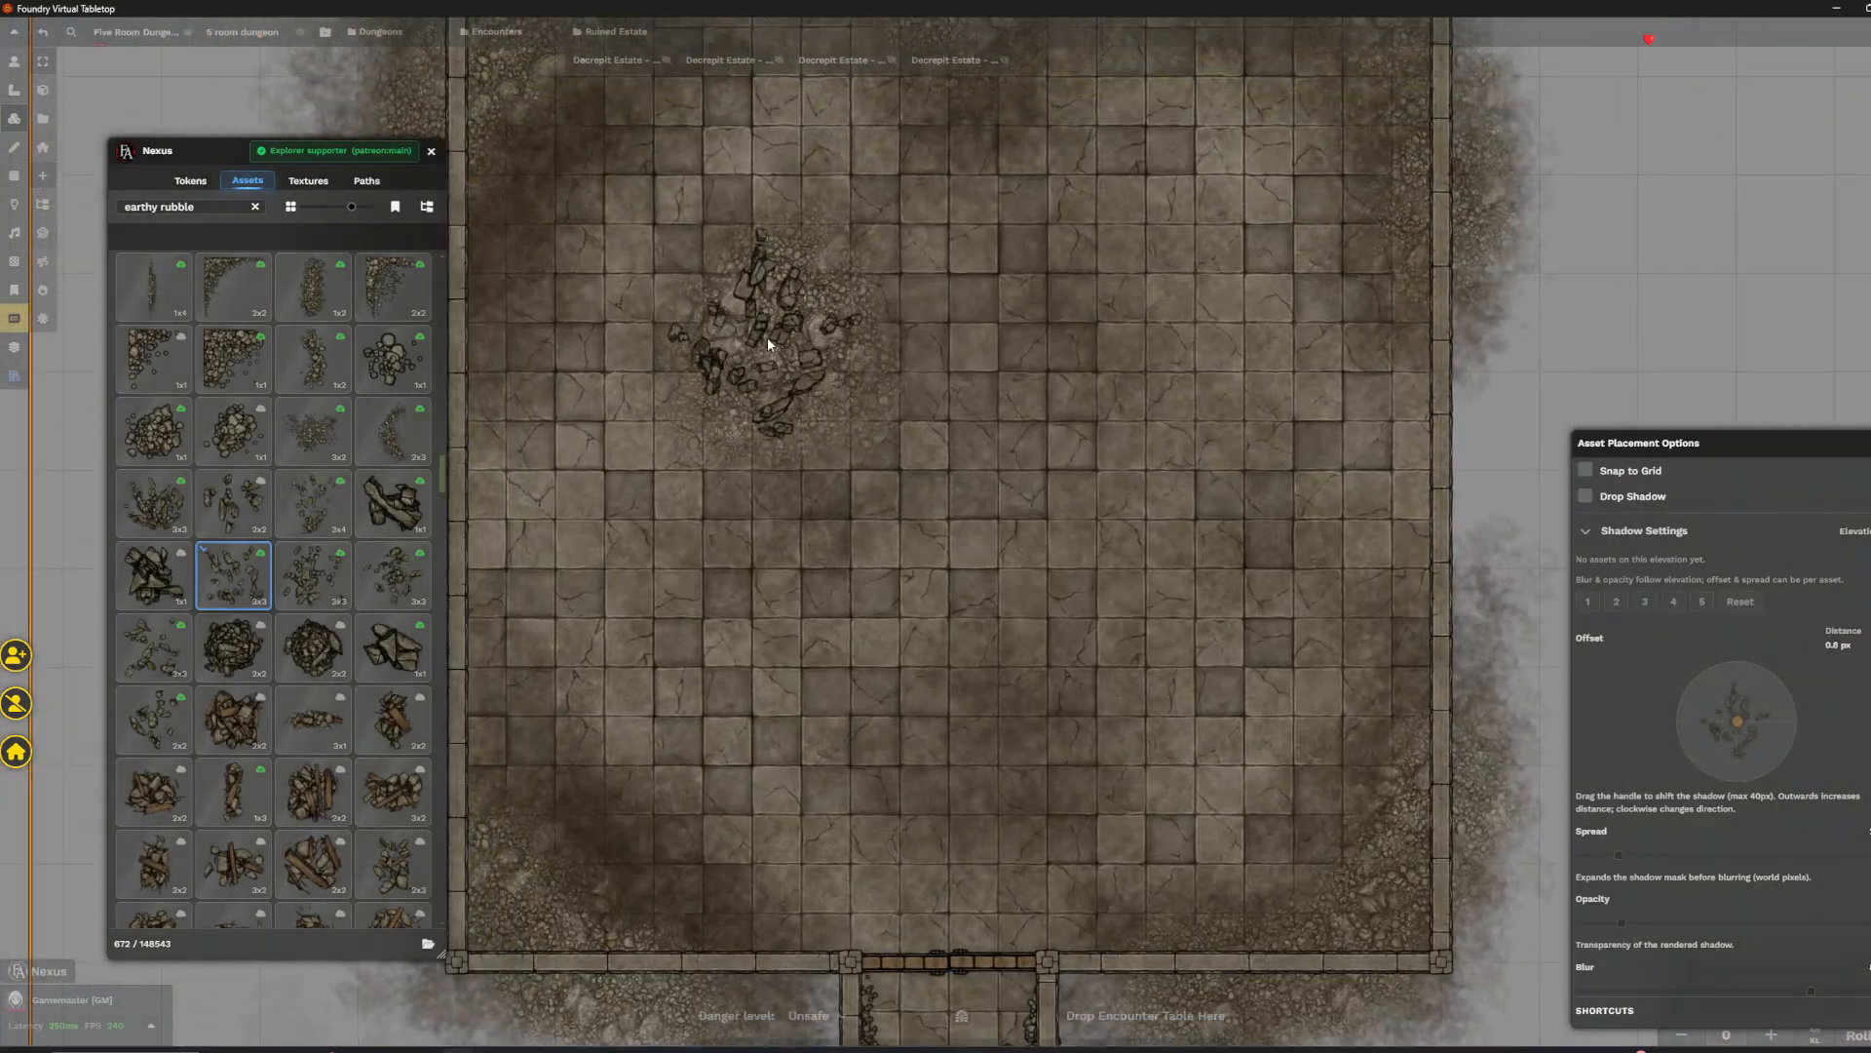
left_click(341, 605)
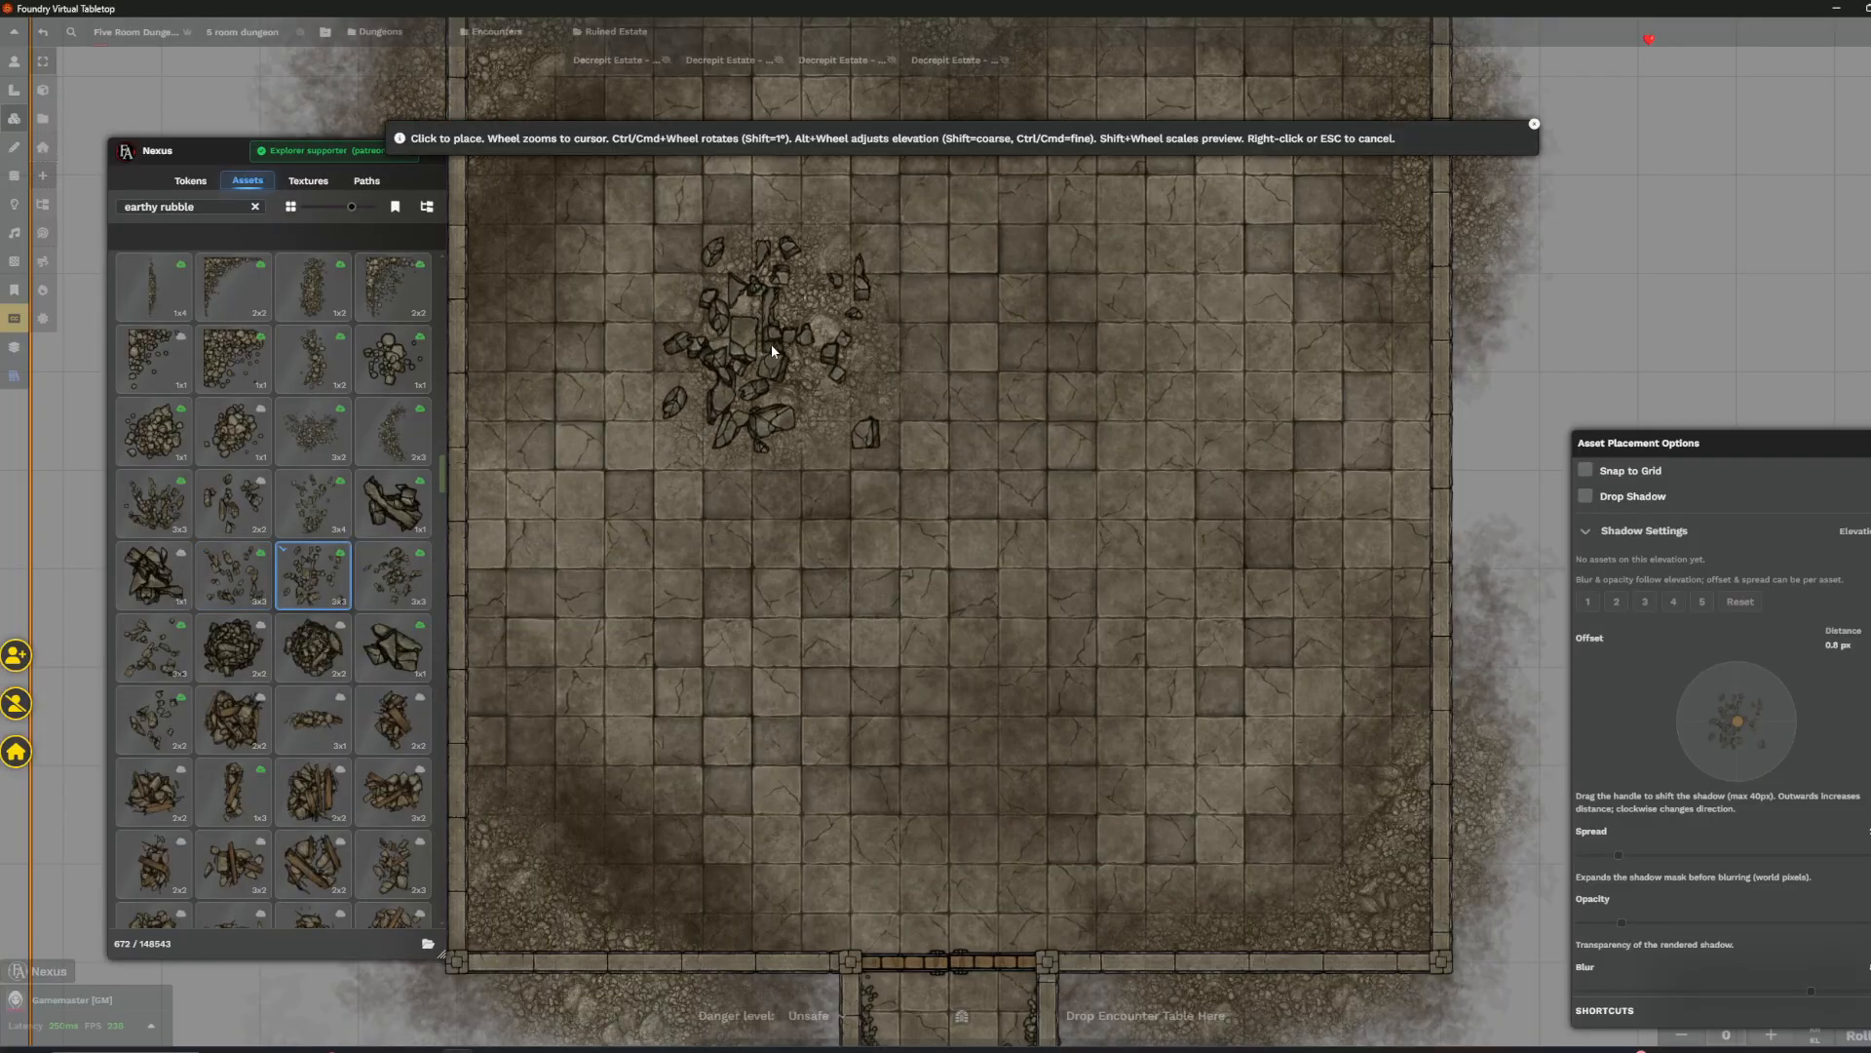
left_click(792, 354)
scroll(1043, 526, "down", 3)
scroll(893, 331, "up", 3)
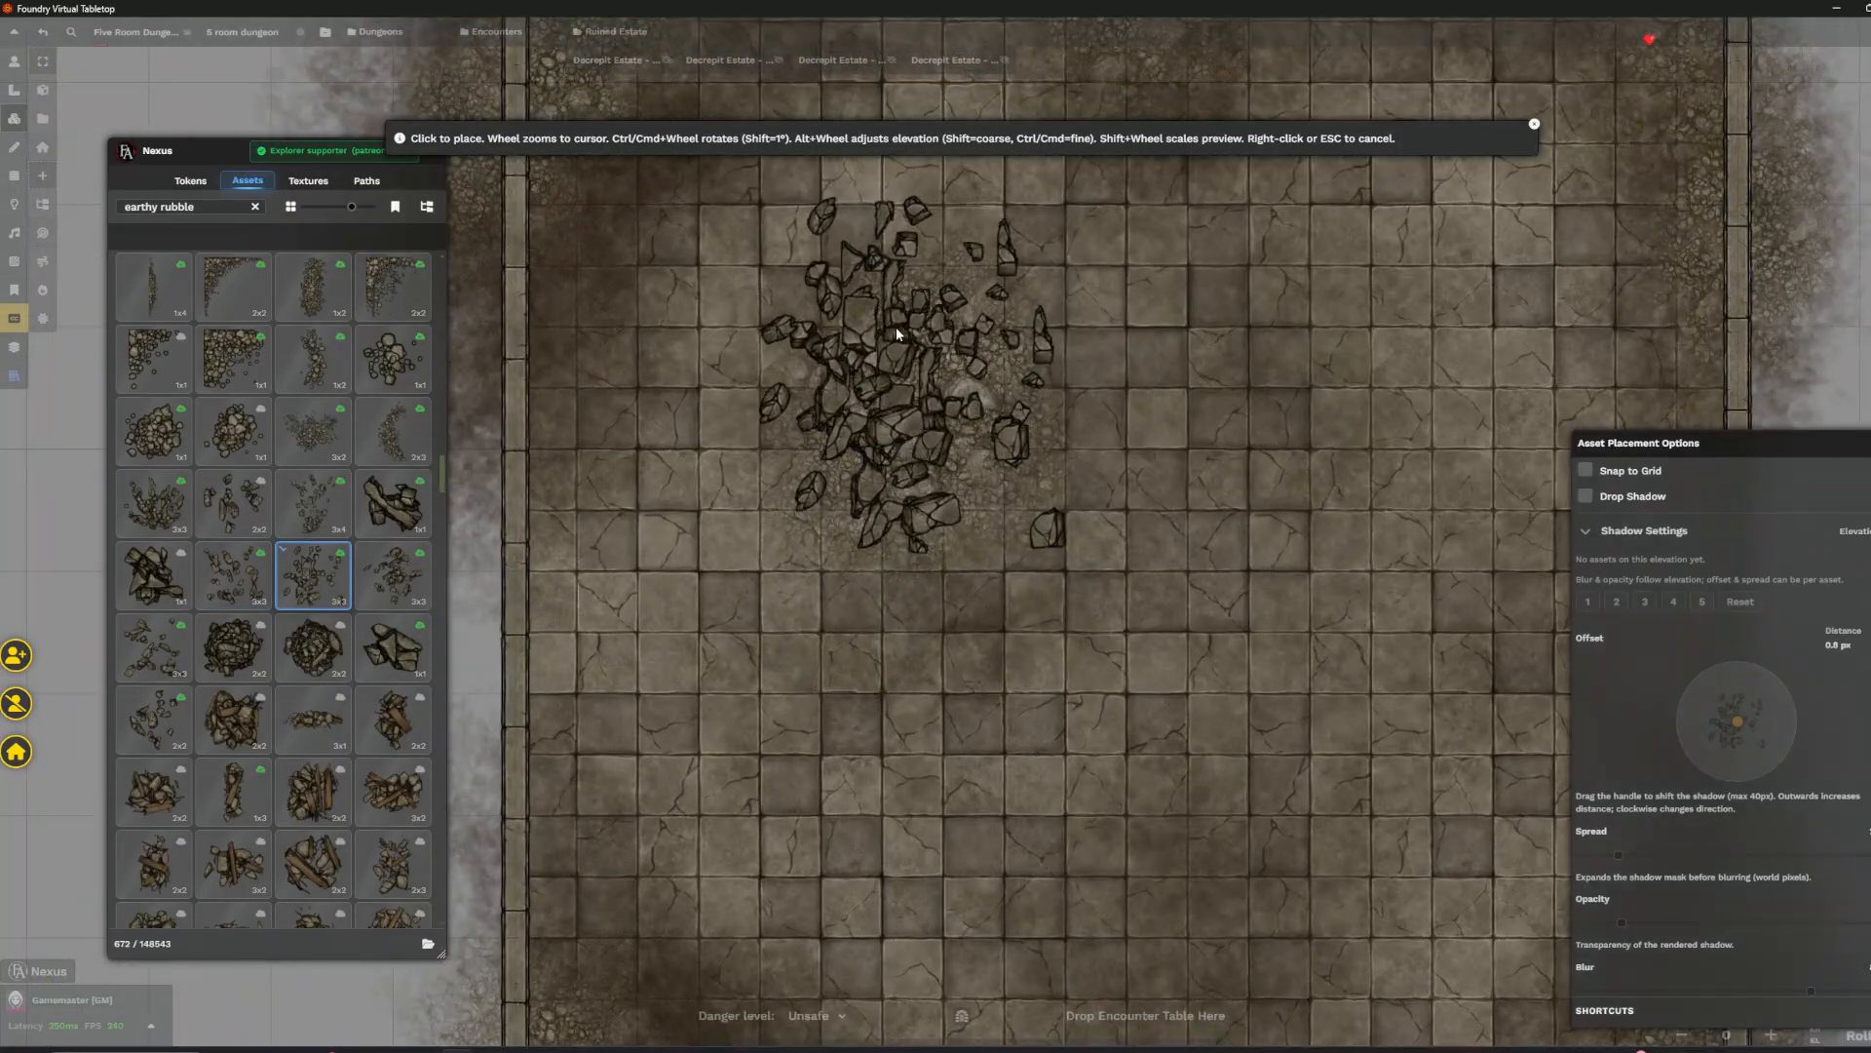
- Choose two different corner rubble pieces and place one in the northern room's northwest corner and one, rotated, in its southwest corner
scroll(858, 543, "down", 2)
scroll(273, 584, "up", 5)
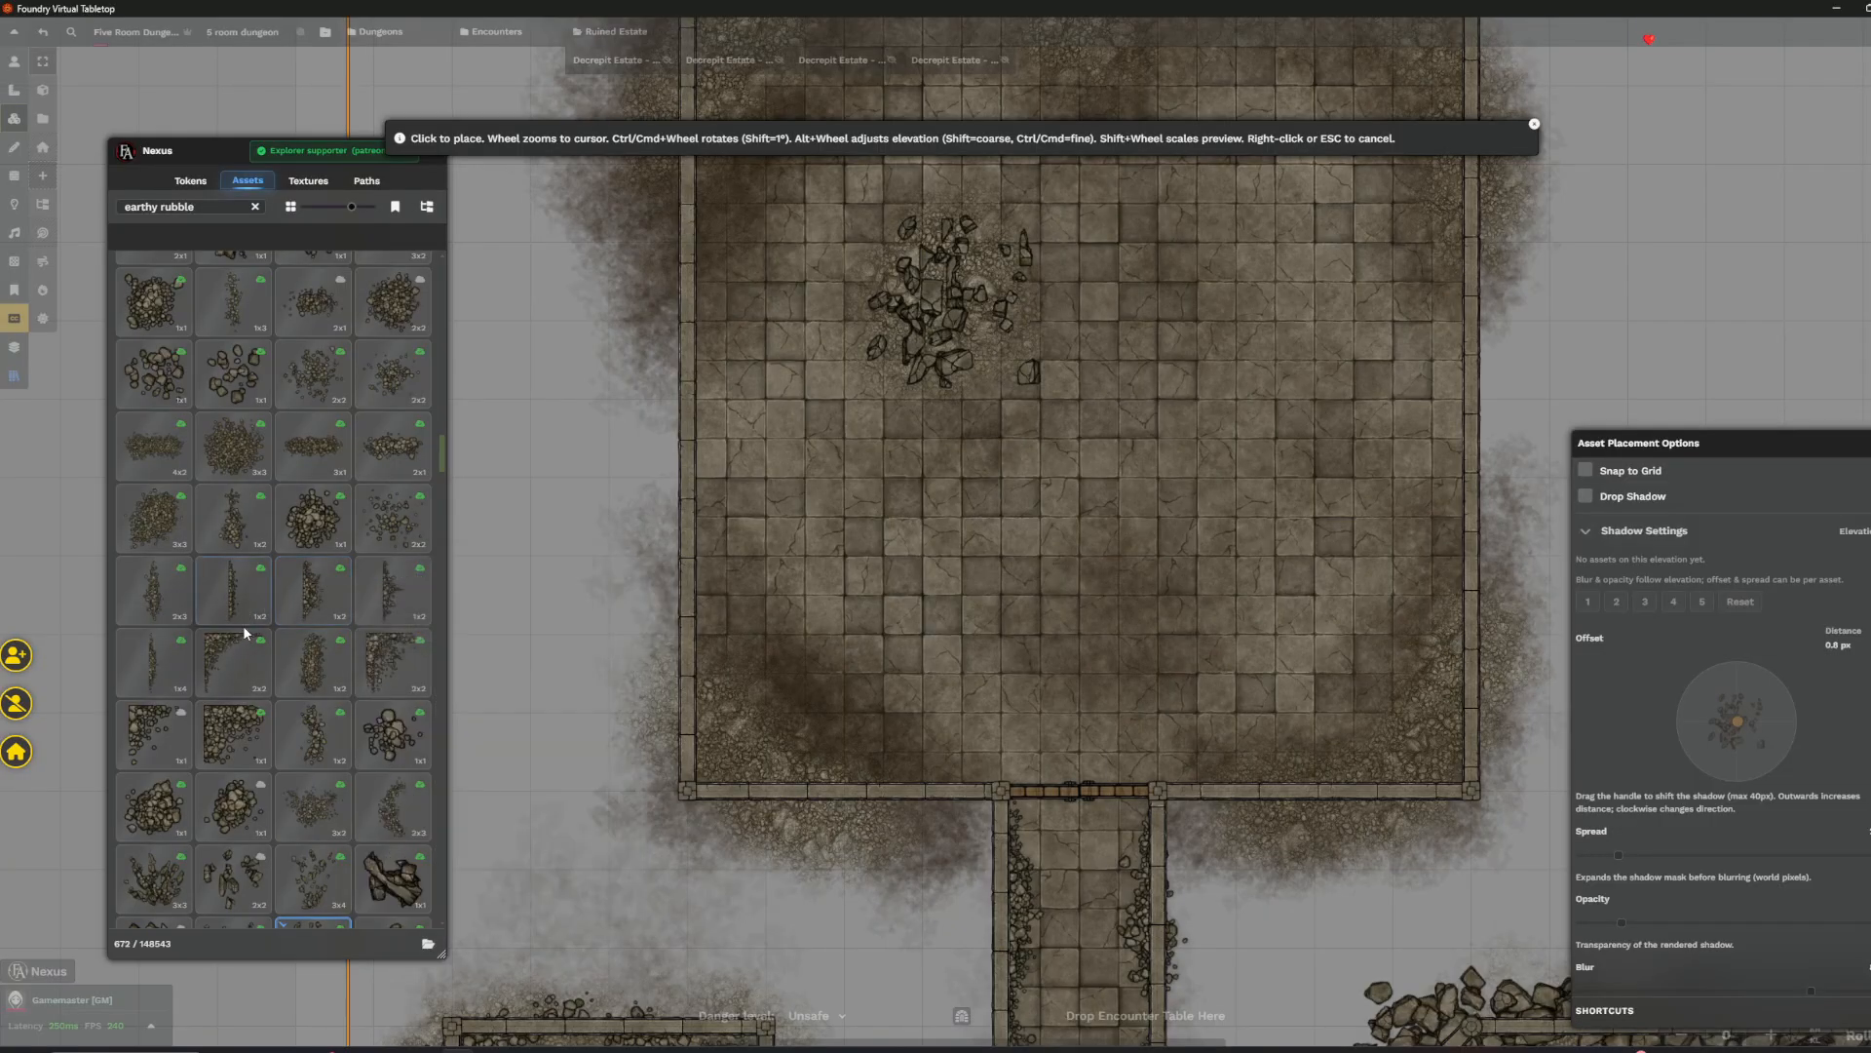
left_click(233, 663)
left_click(894, 389)
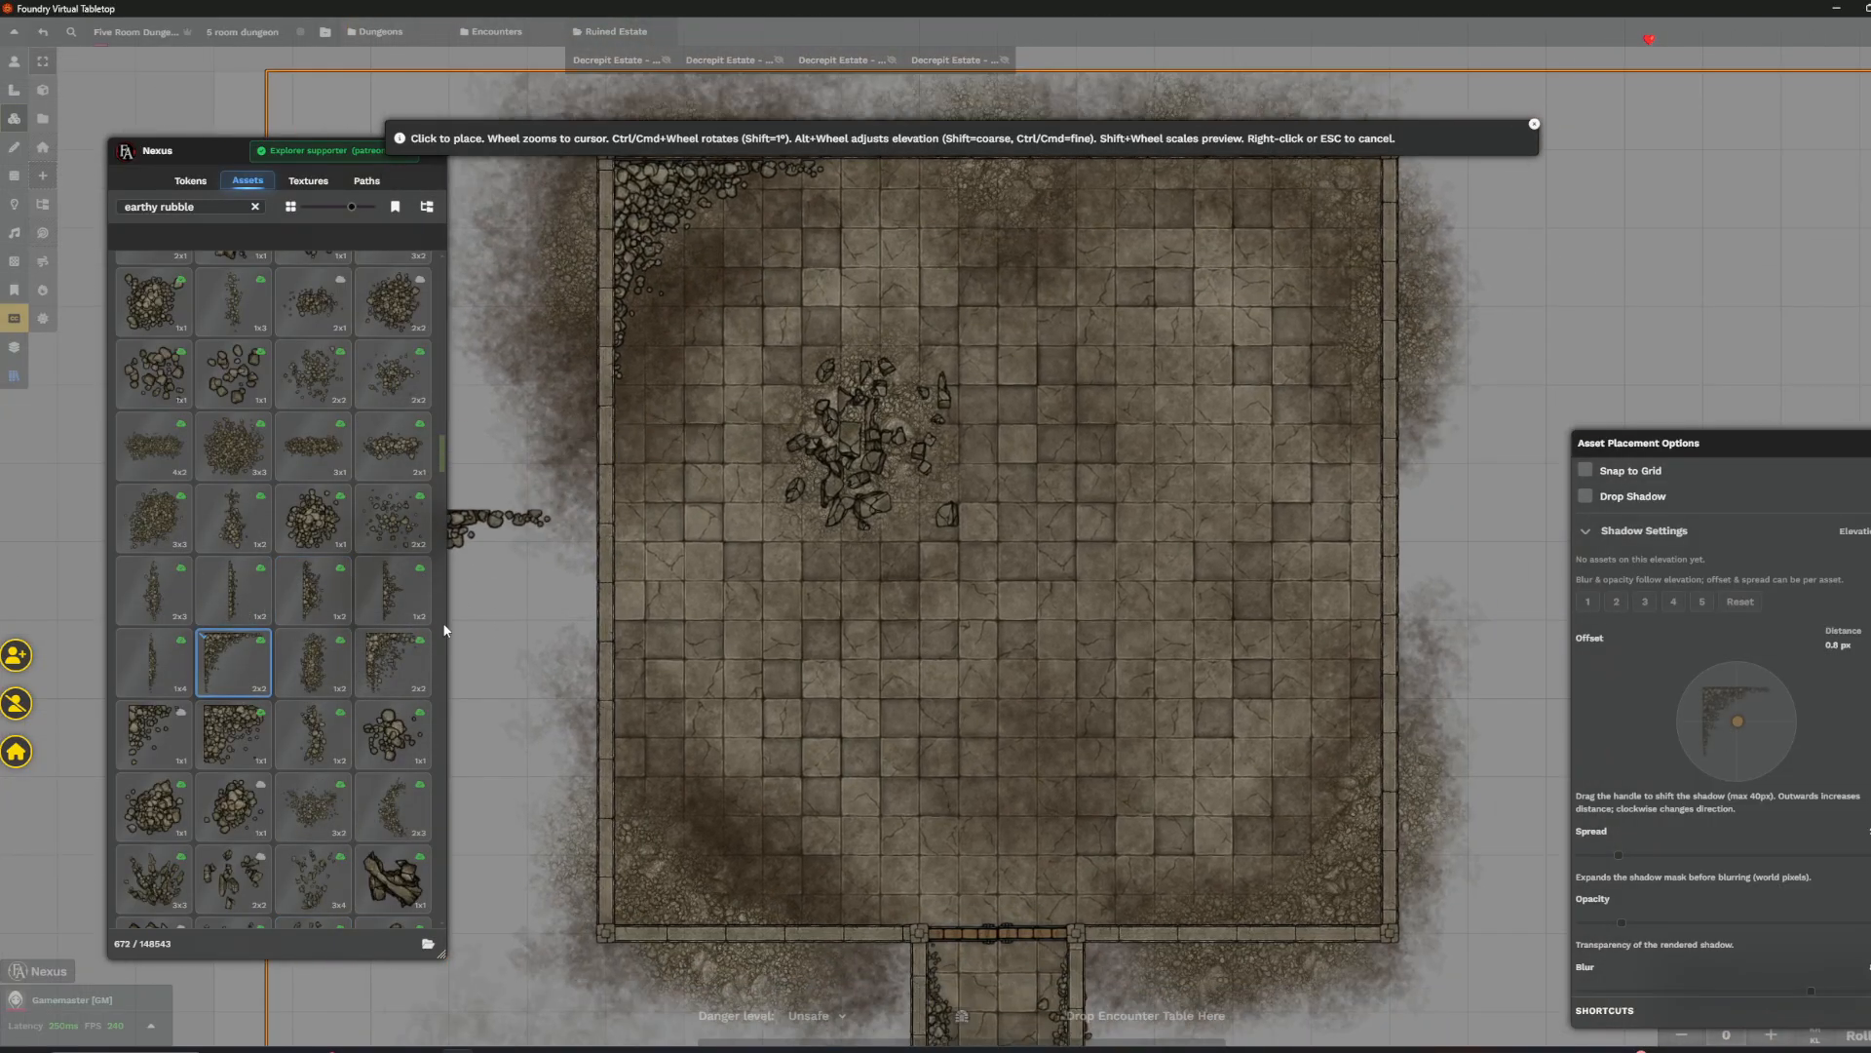
left_click(393, 663)
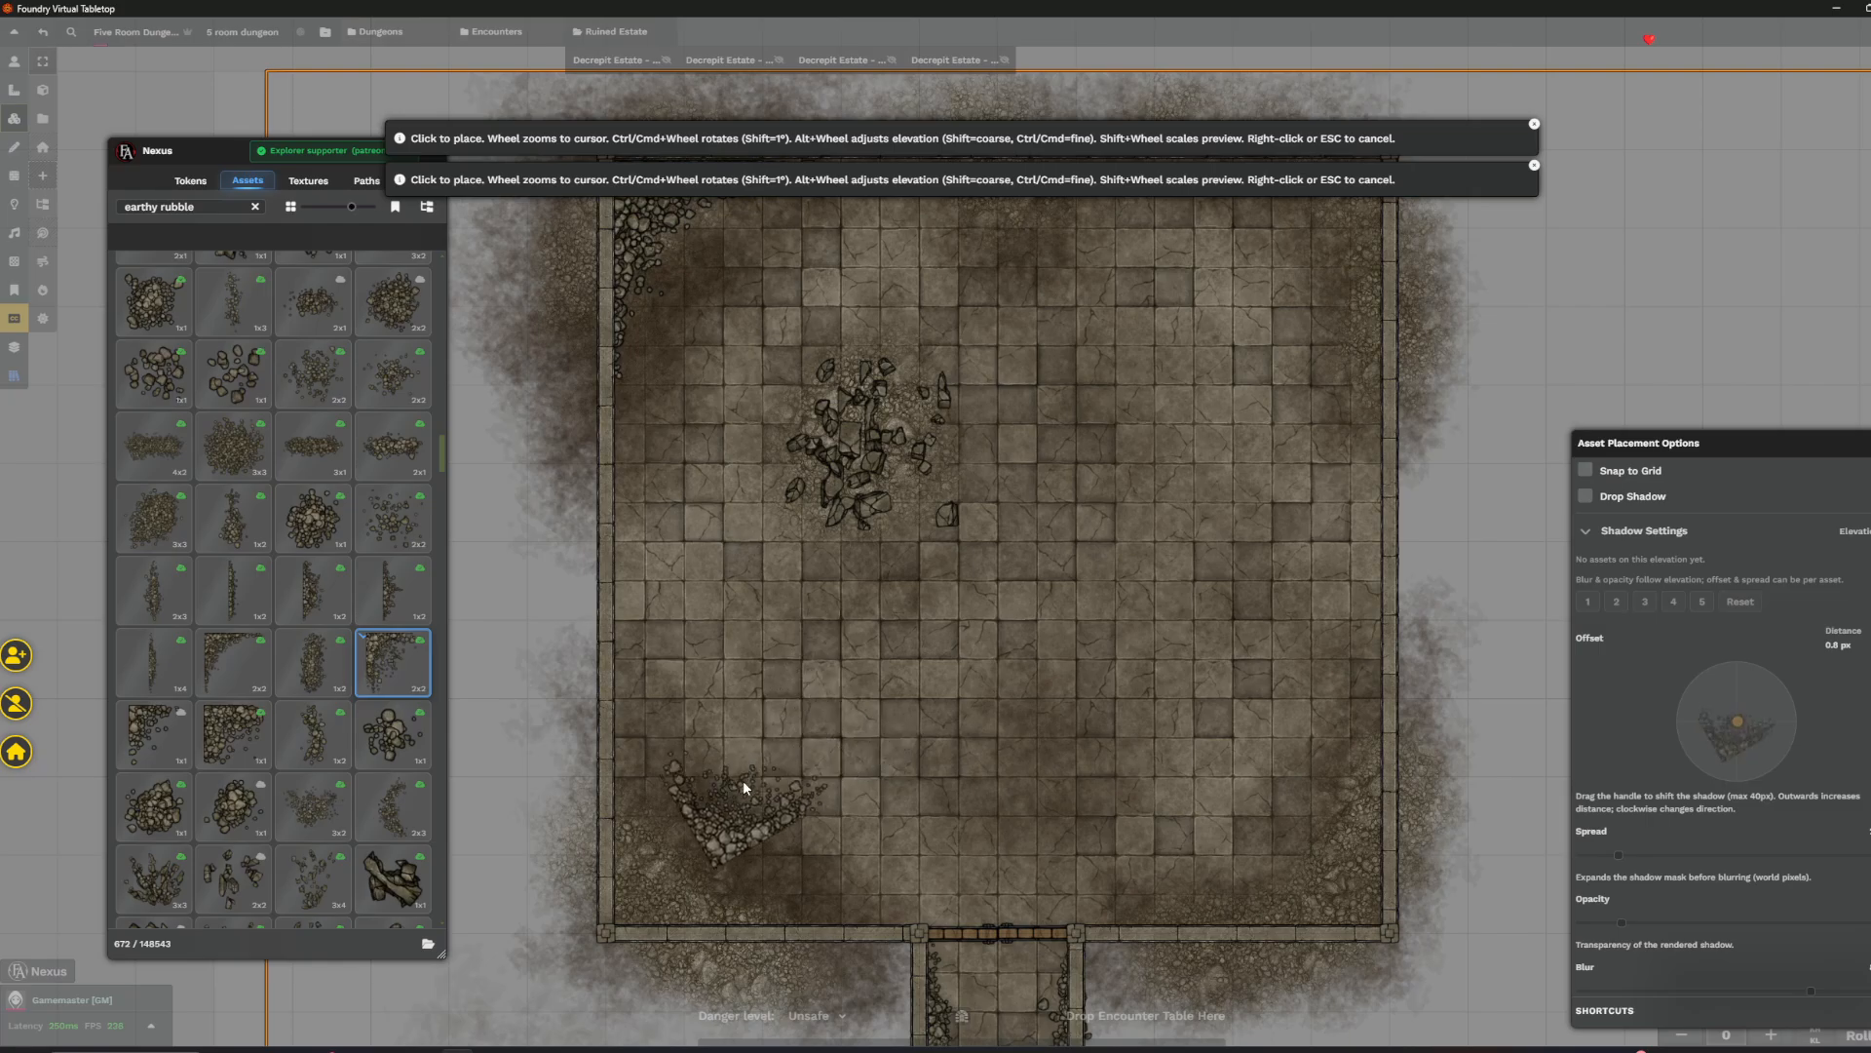
left_click(683, 863)
- Choose two different 1x1 corner rubble pieces and place one in the northern room's southeast corner and the other, rotated, in its northeast corner
left_click(234, 734)
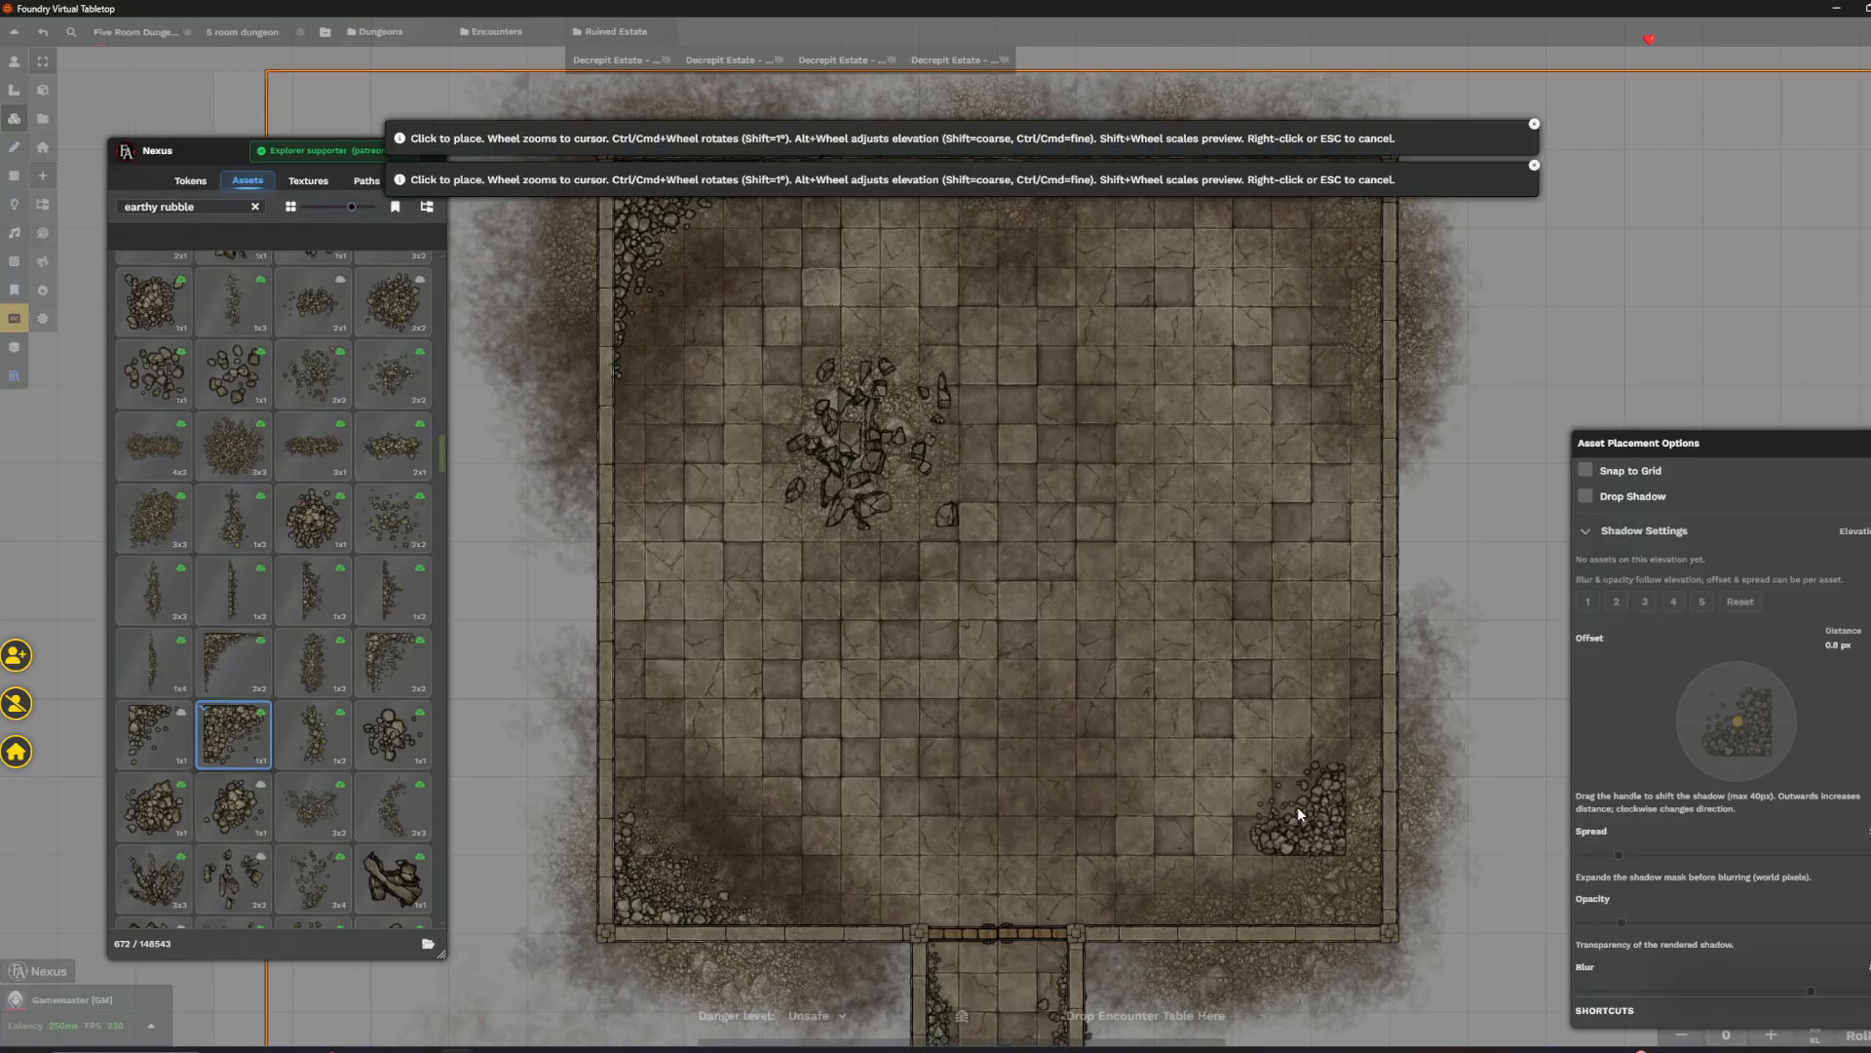
left_click(1318, 879)
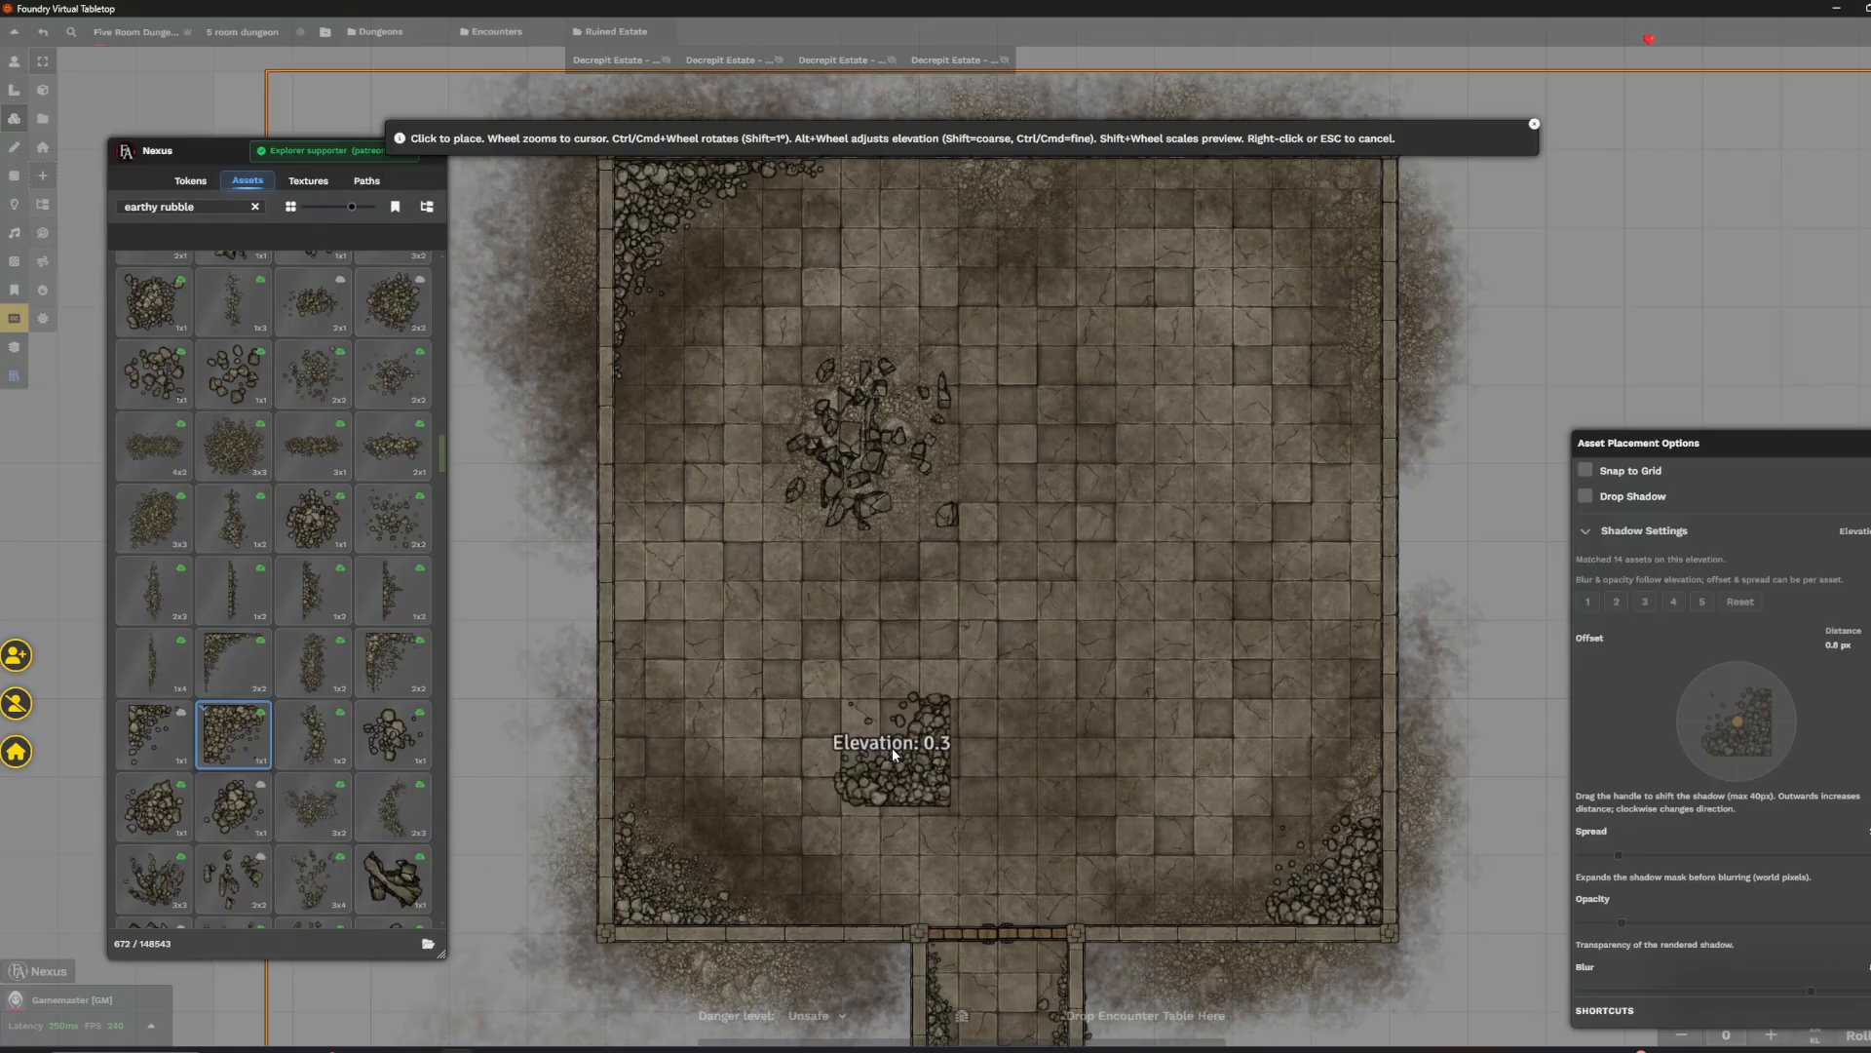
left_click(154, 734)
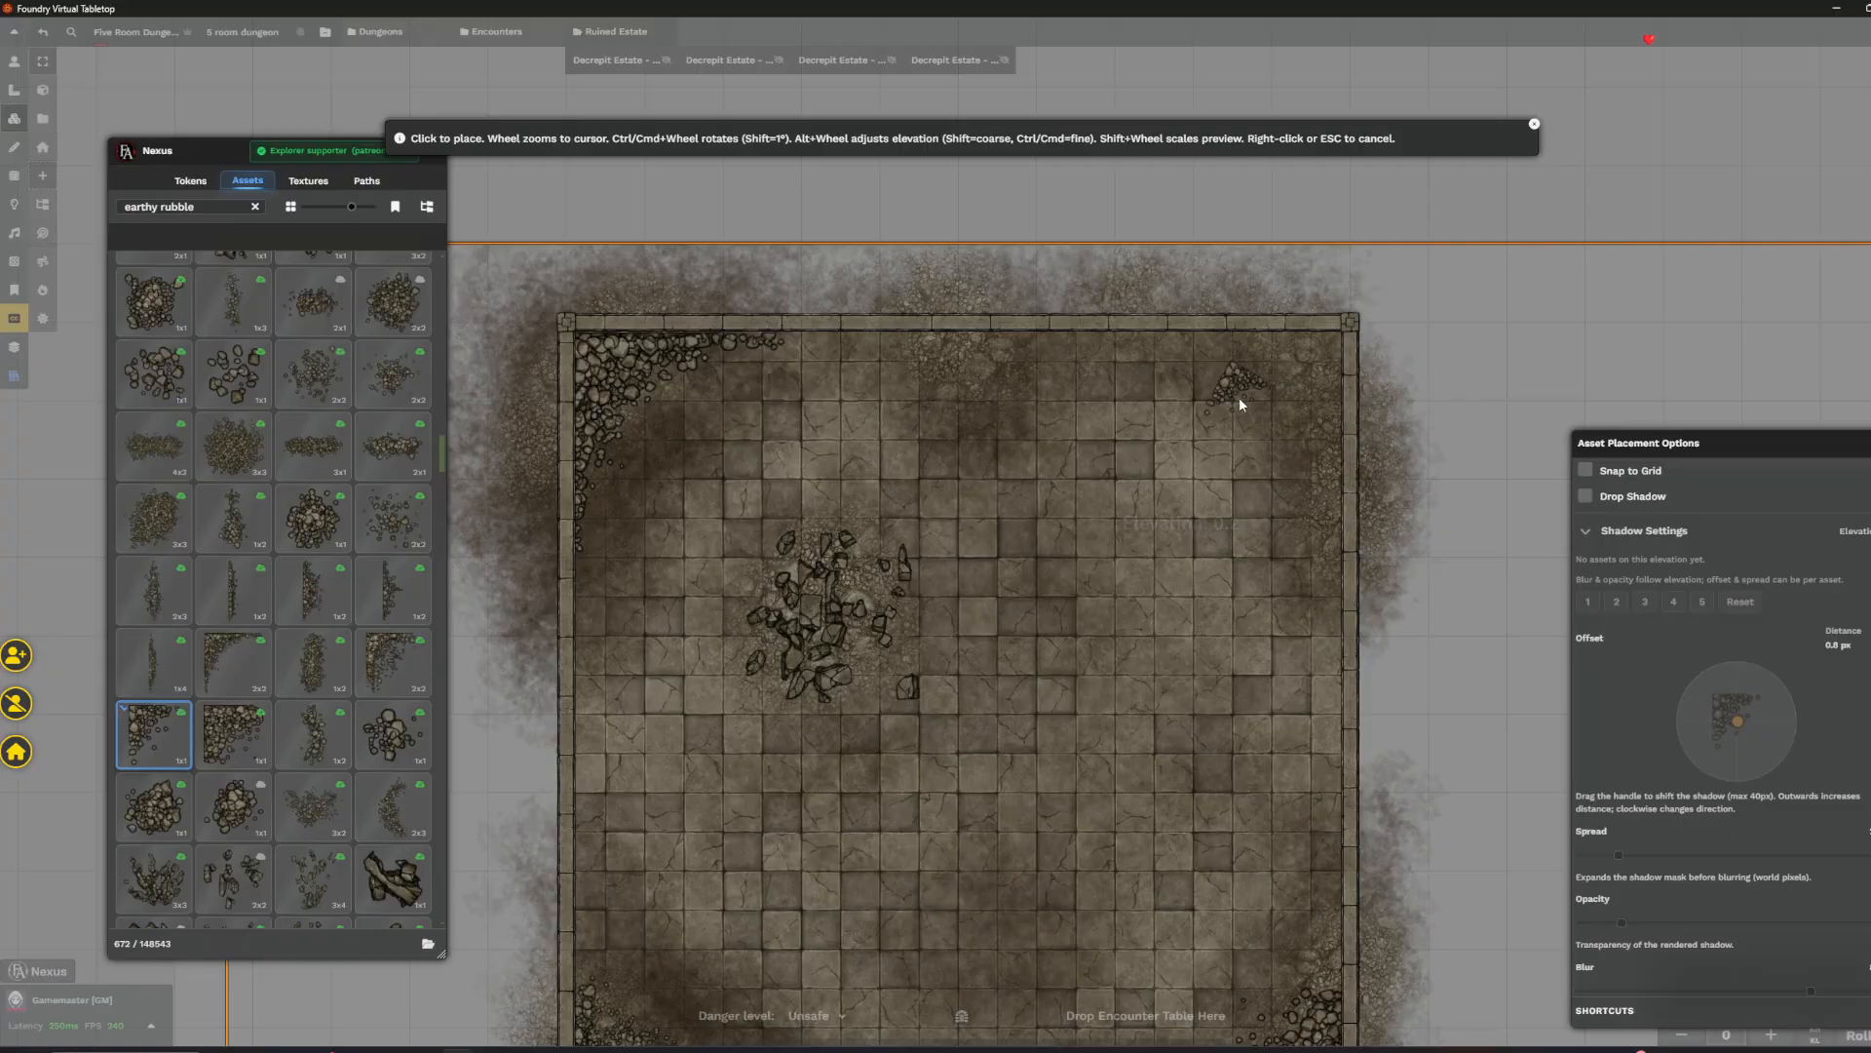
- Choose the straight 1x2 earthy stone rubble E26 and place rotated copies along the northern room's north, east and west walls
left_click(313, 590)
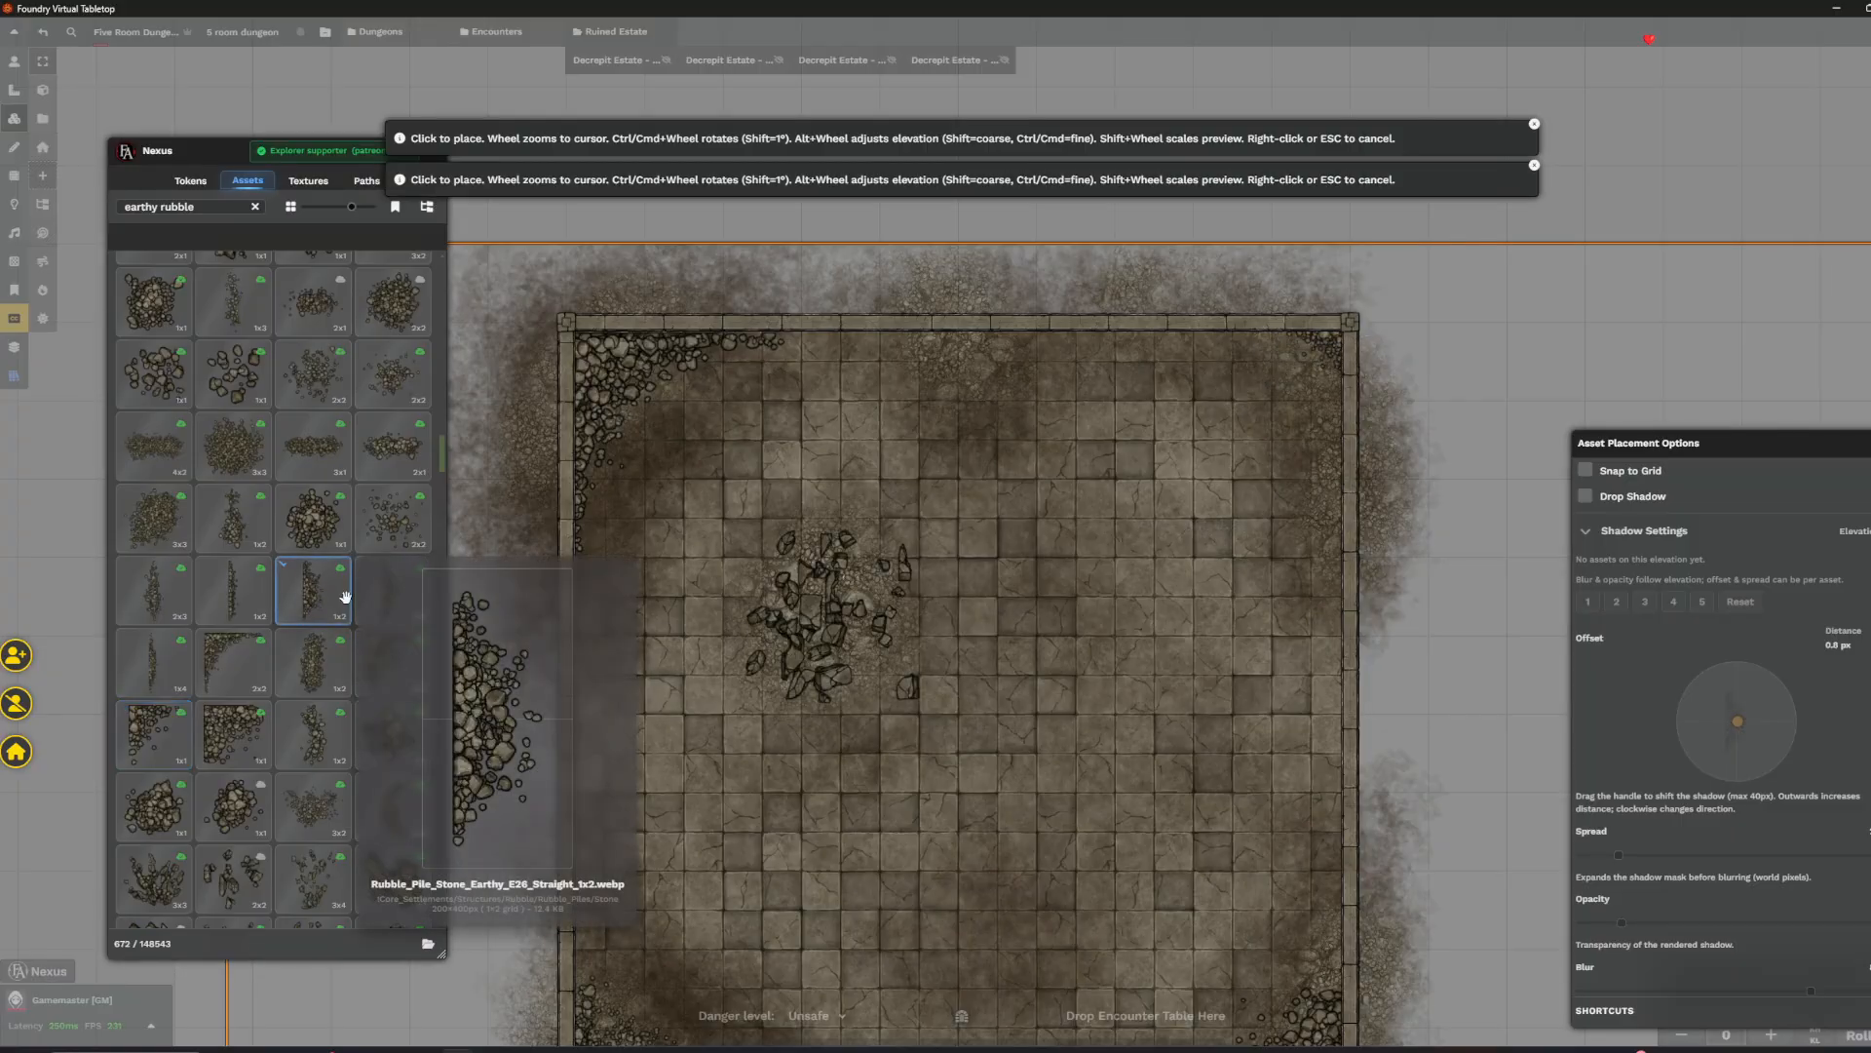
left_click(949, 363)
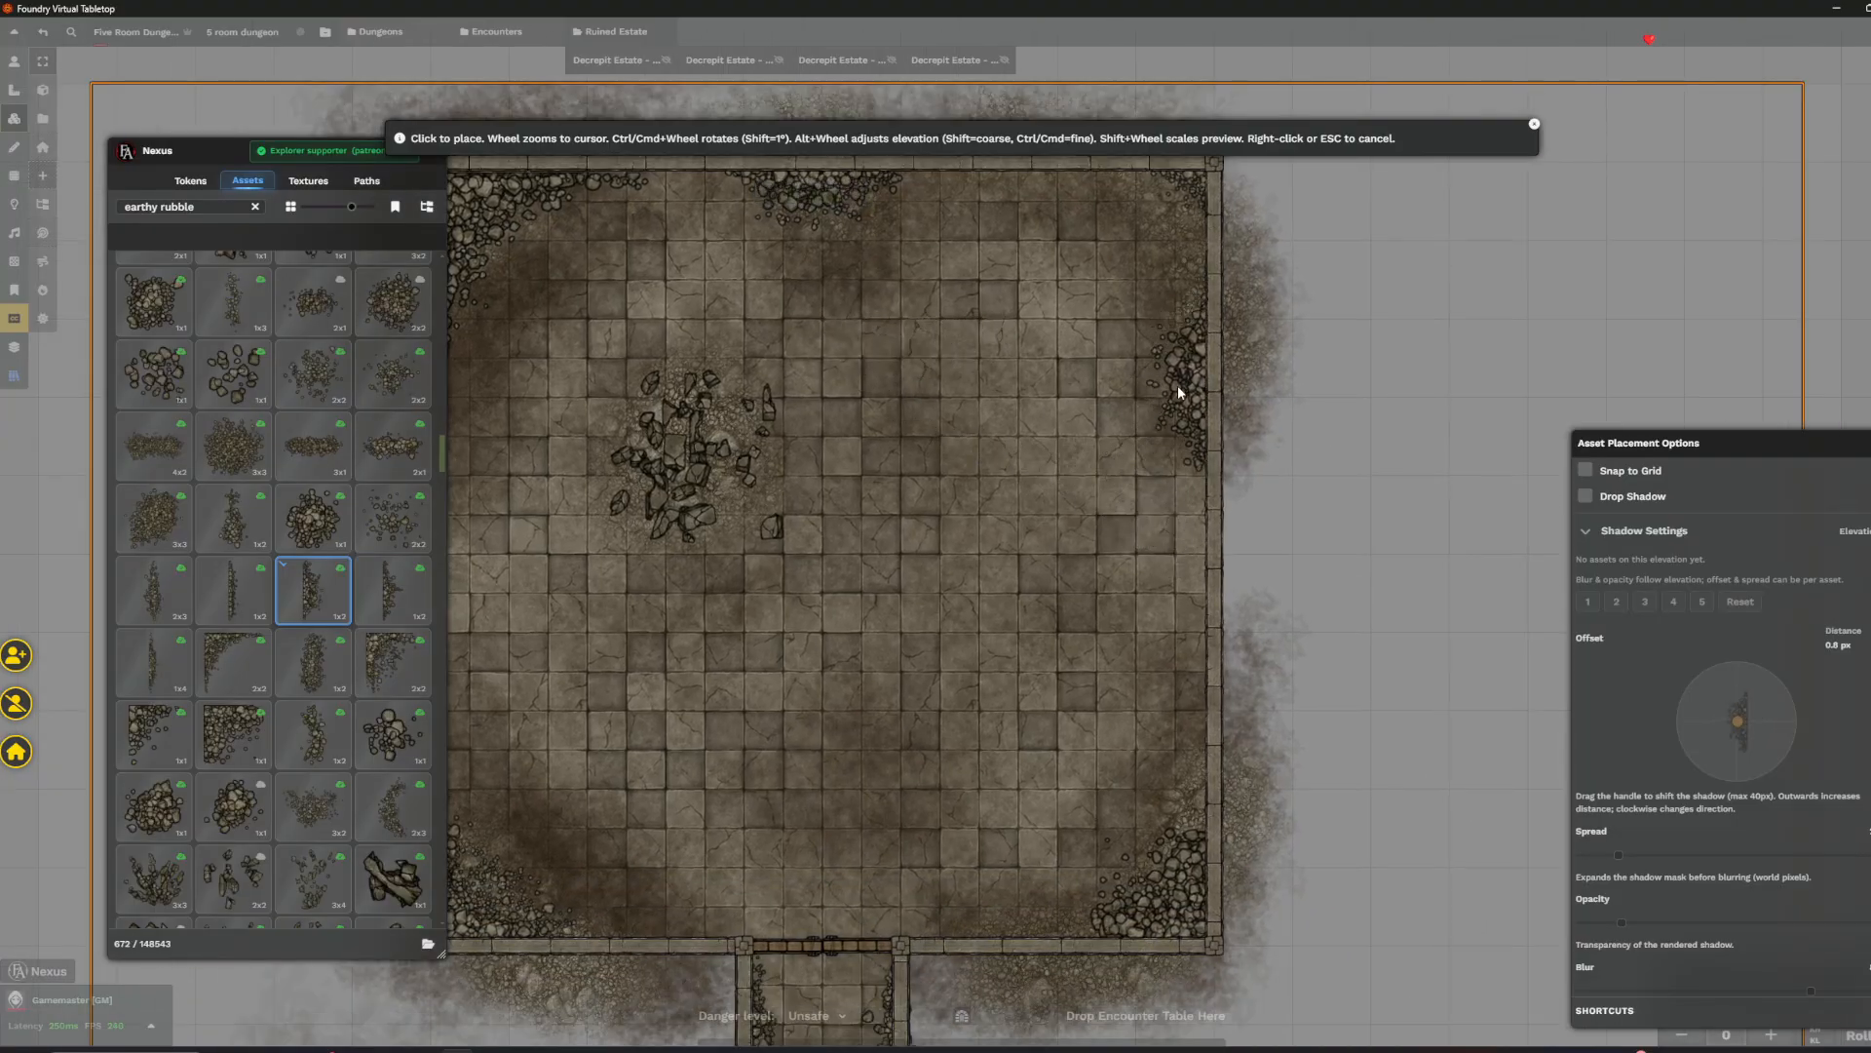
left_click(1173, 698)
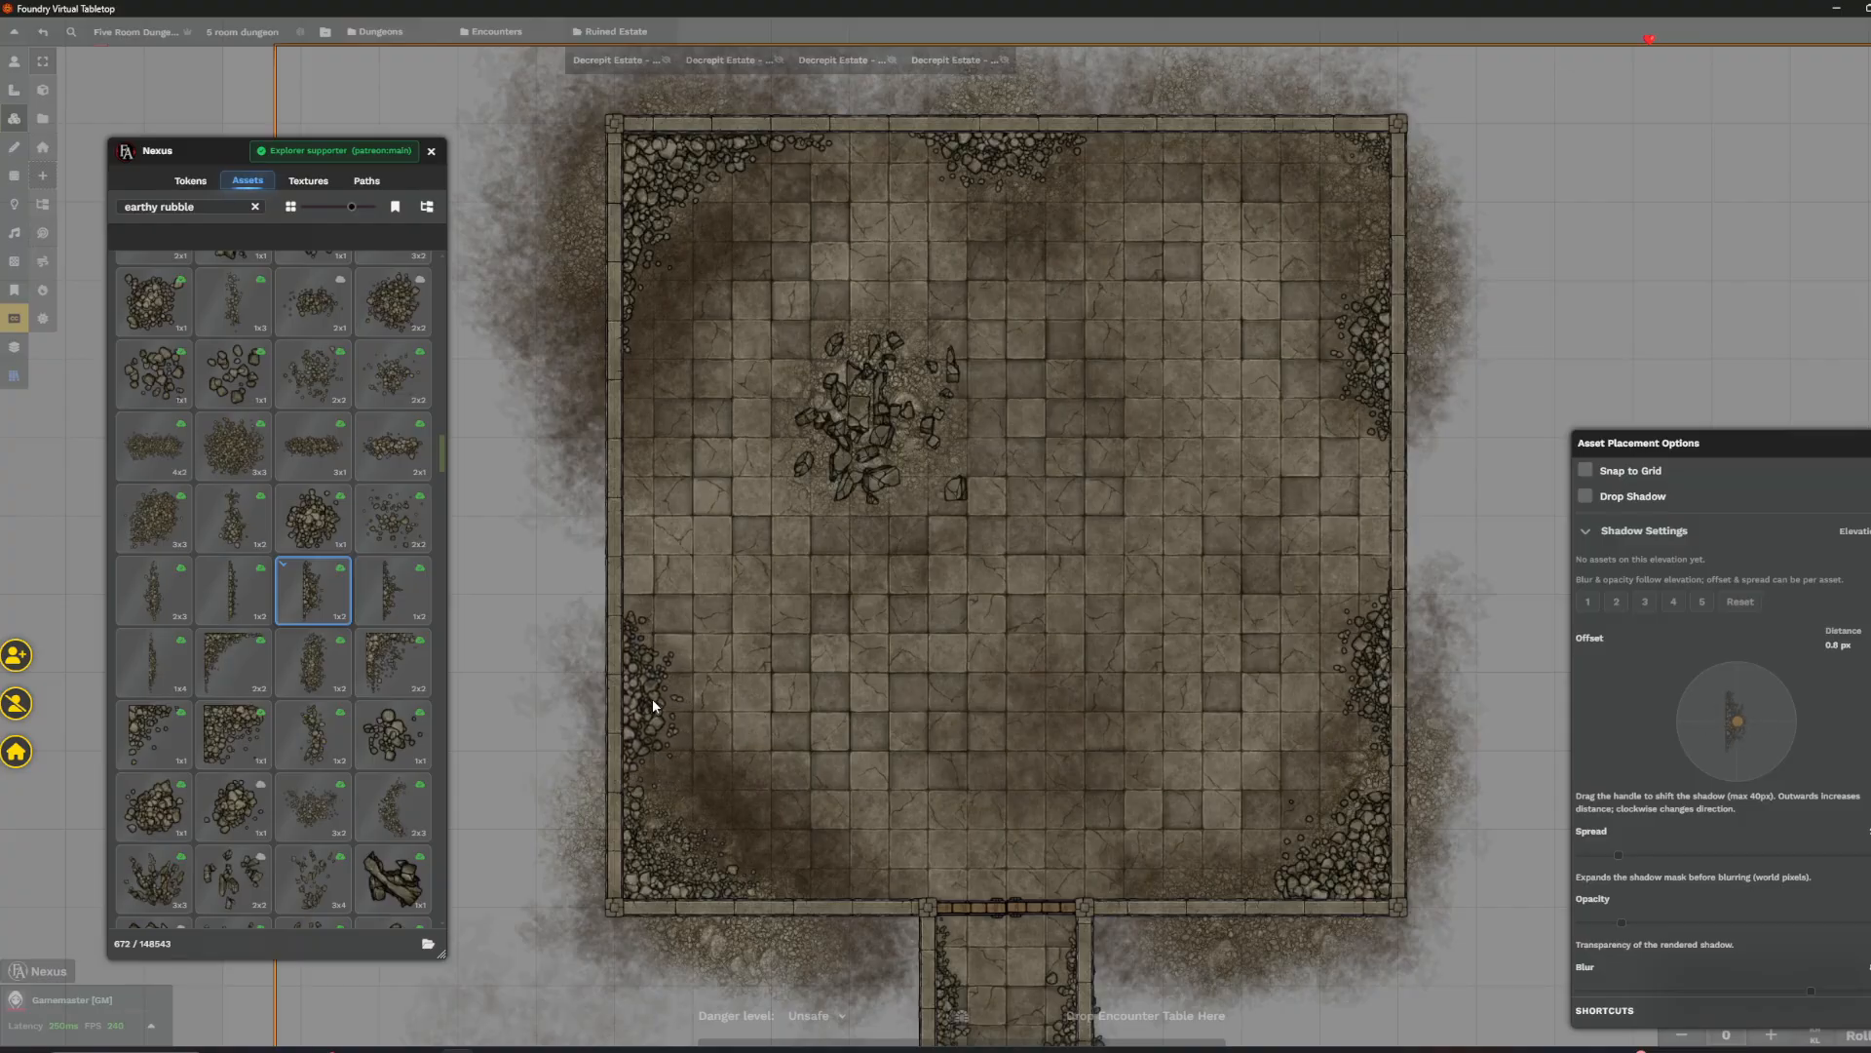
- Choose the neighbouring narrower straight 1x2 rubble and place rotated copies on the northern room's west wall and along its south wall
left_click(393, 590)
scroll(651, 489, "up", 3)
left_click(652, 489)
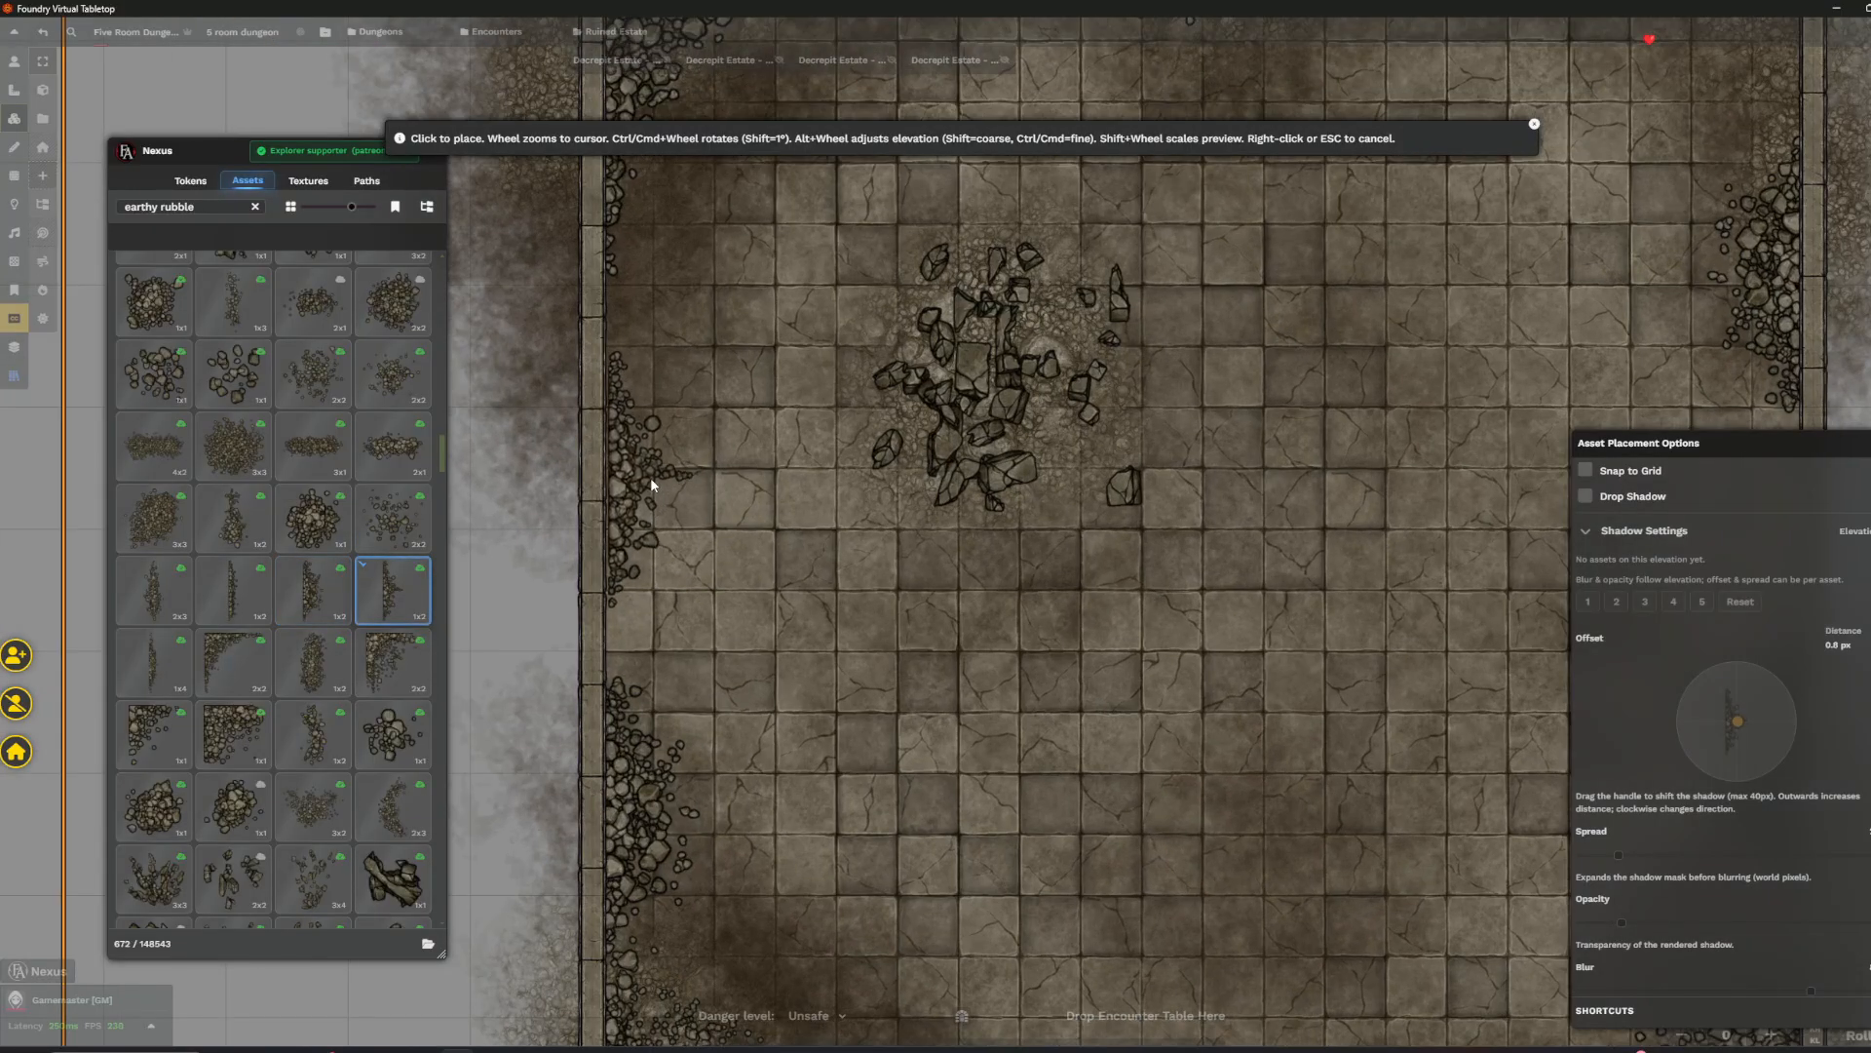
scroll(645, 478, "down", 3)
scroll(774, 727, "up", 3)
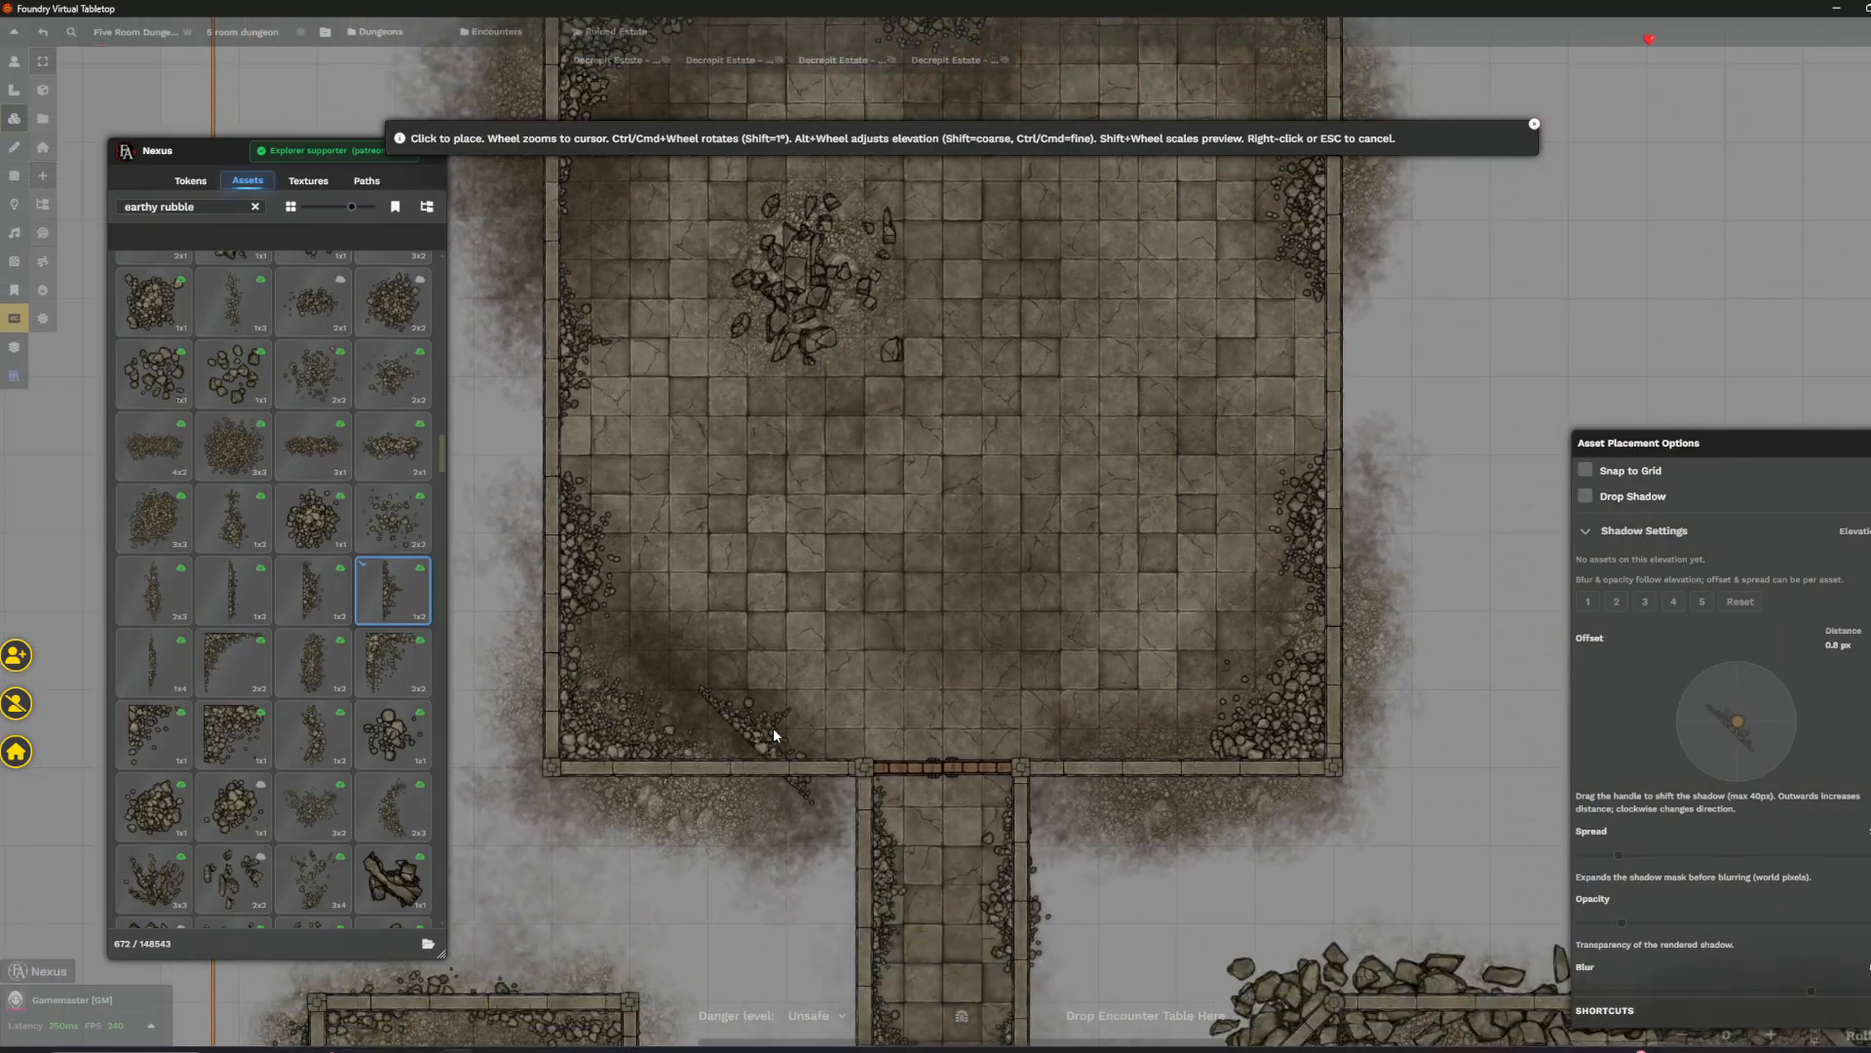
- Choose the elongated loose rubble pile and position a rotated copy near the northern room's south doorway
left_click(342, 668)
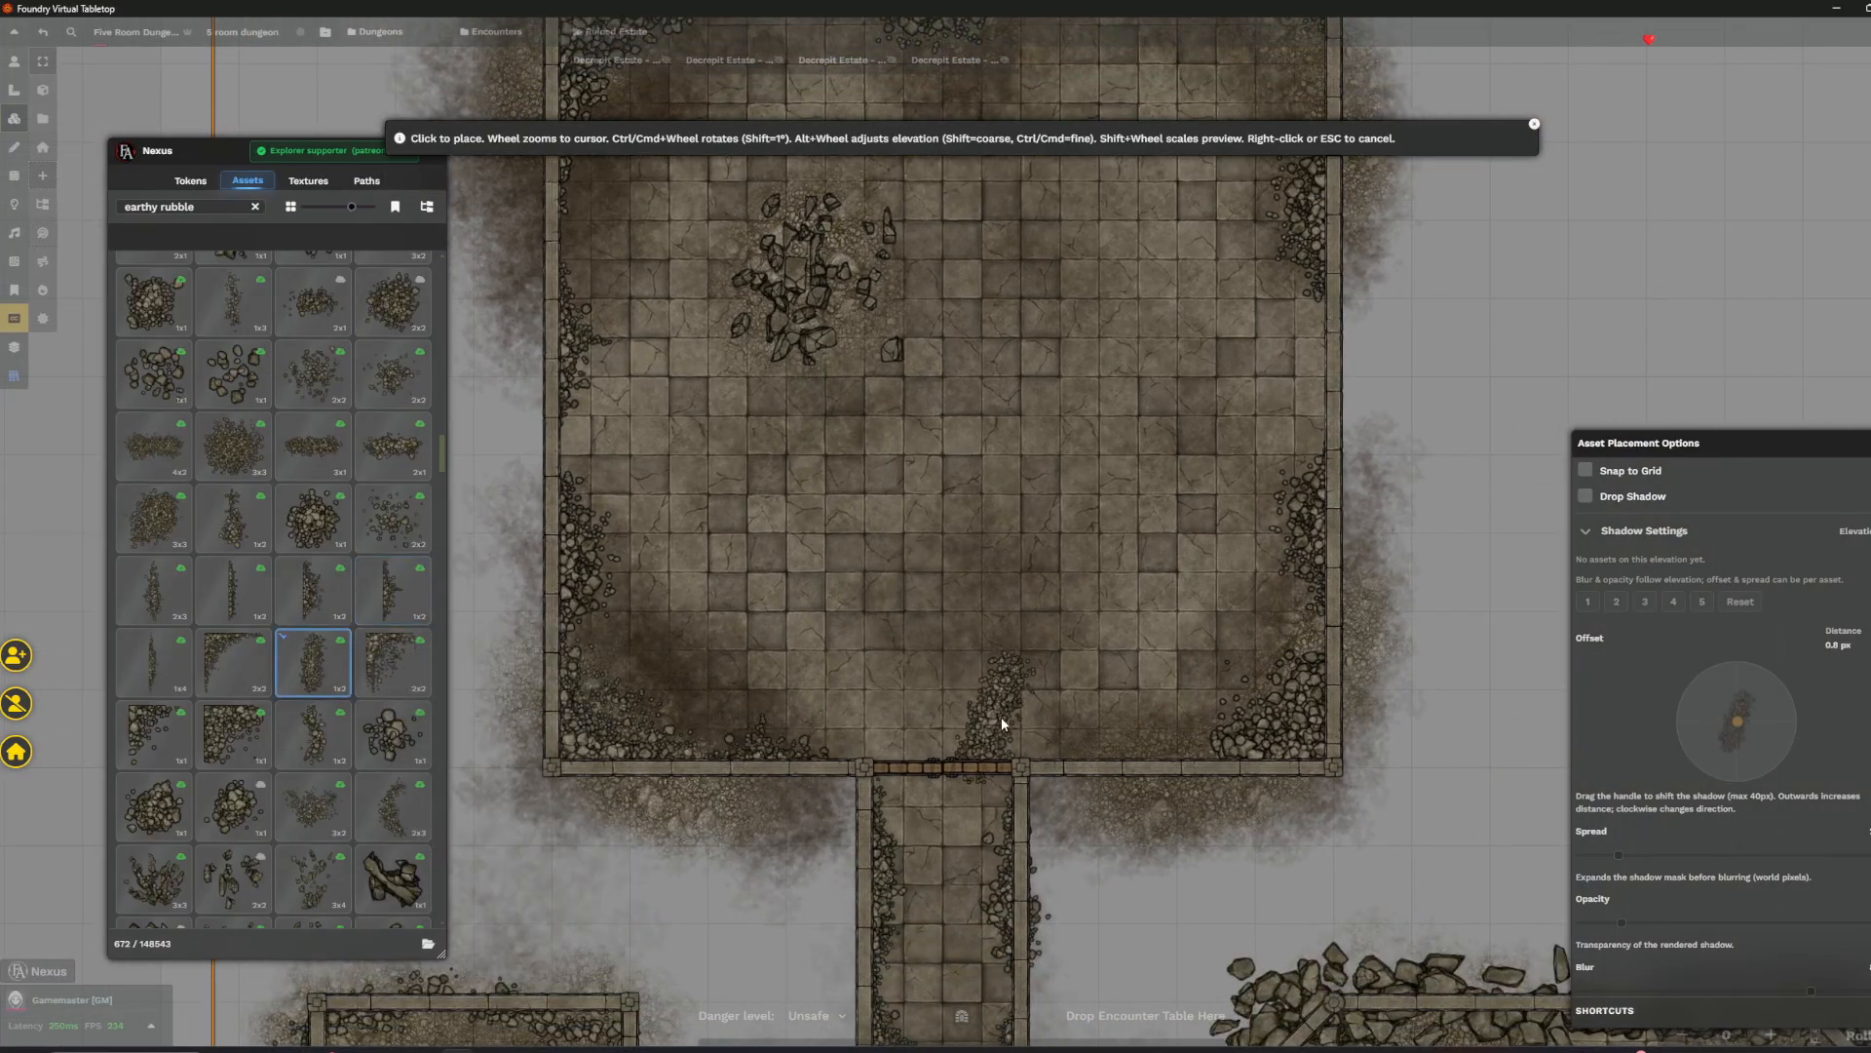
scroll(1135, 764, "down", 5)
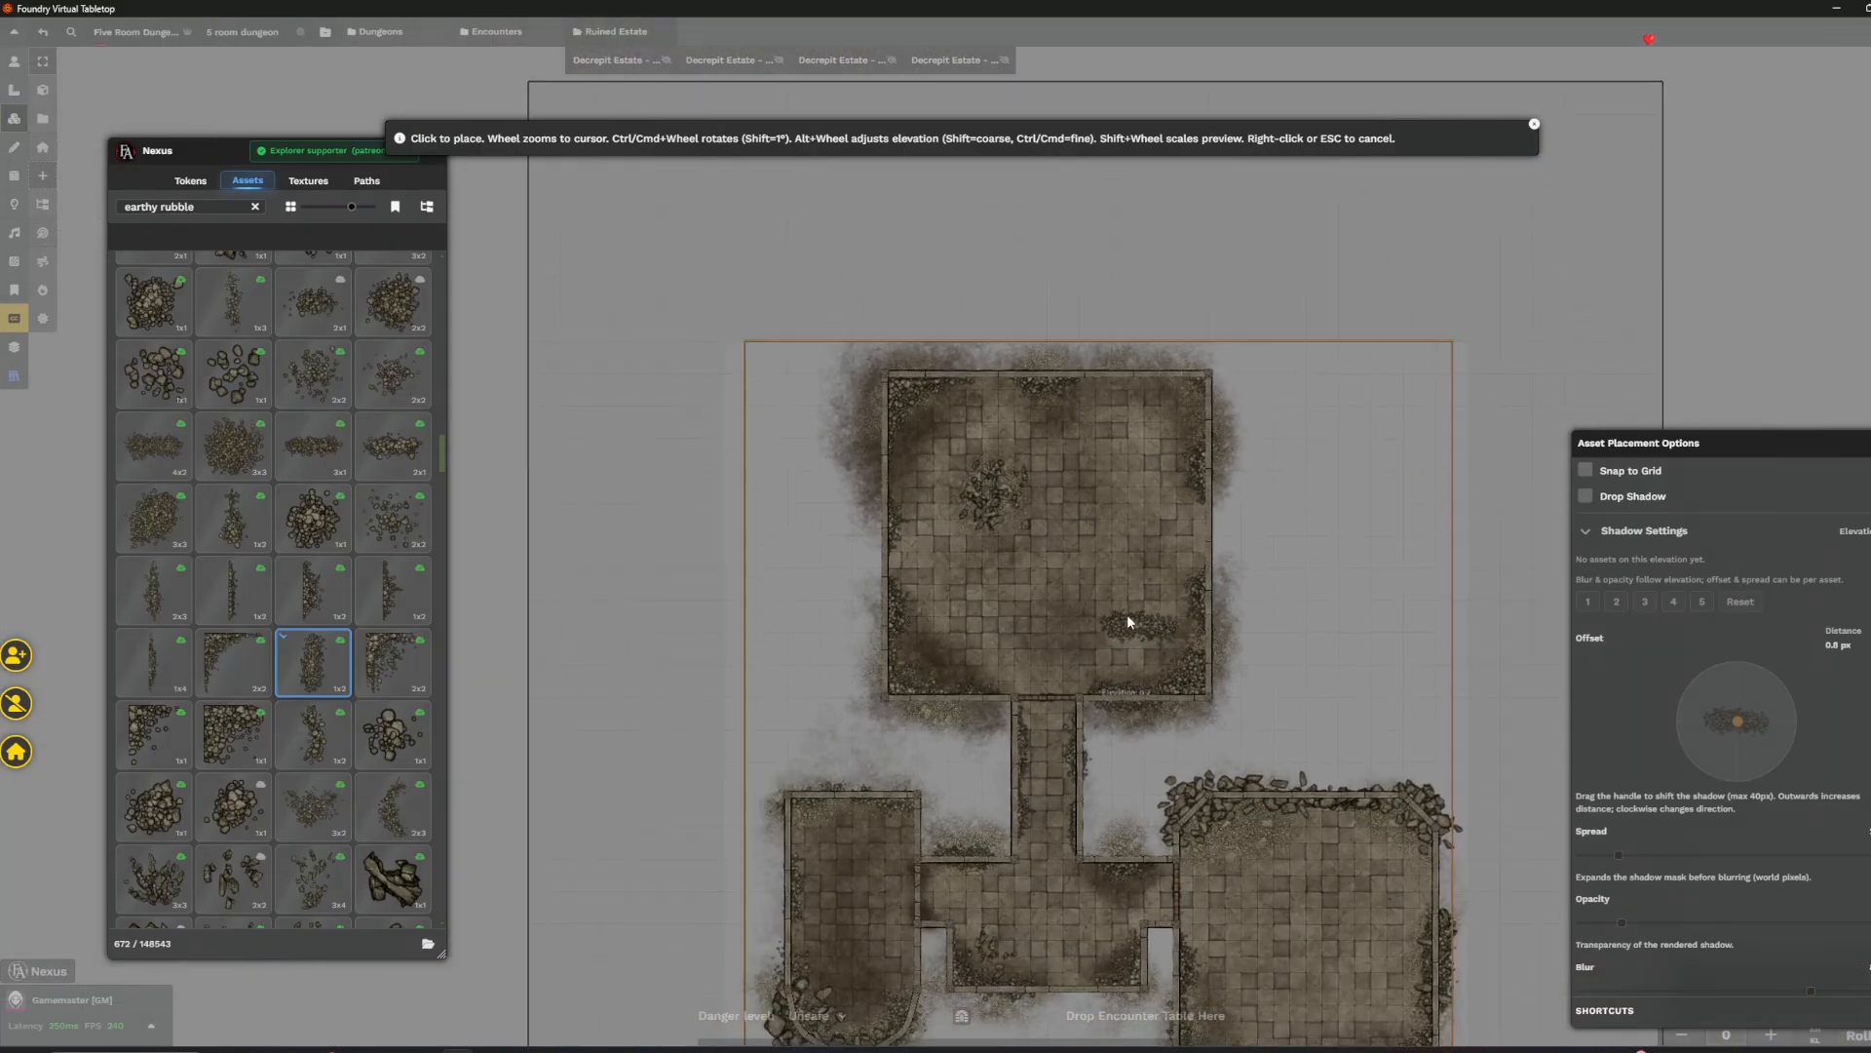
scroll(1219, 597, "up", 5)
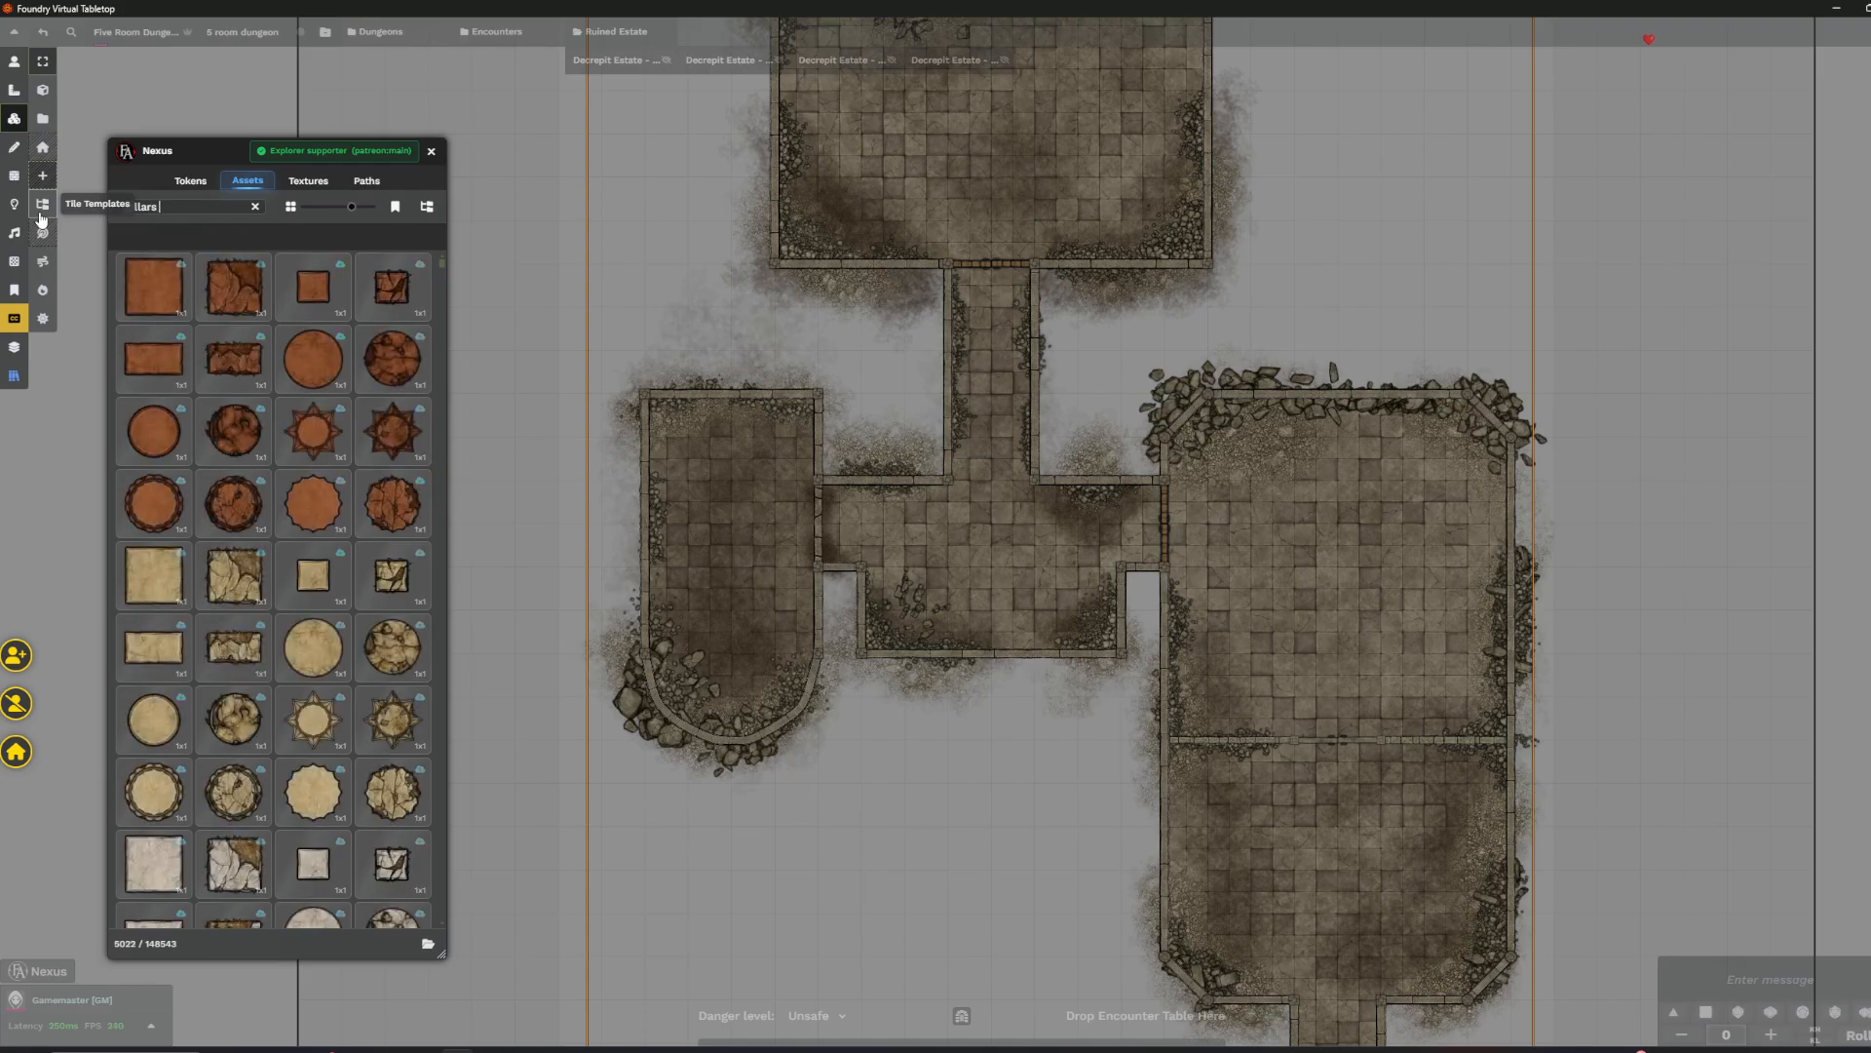
- Search the assets for "pillars earthy" and pick the square stone pillar with a dark hollow centre for placement
scroll(322, 488, "down", 10)
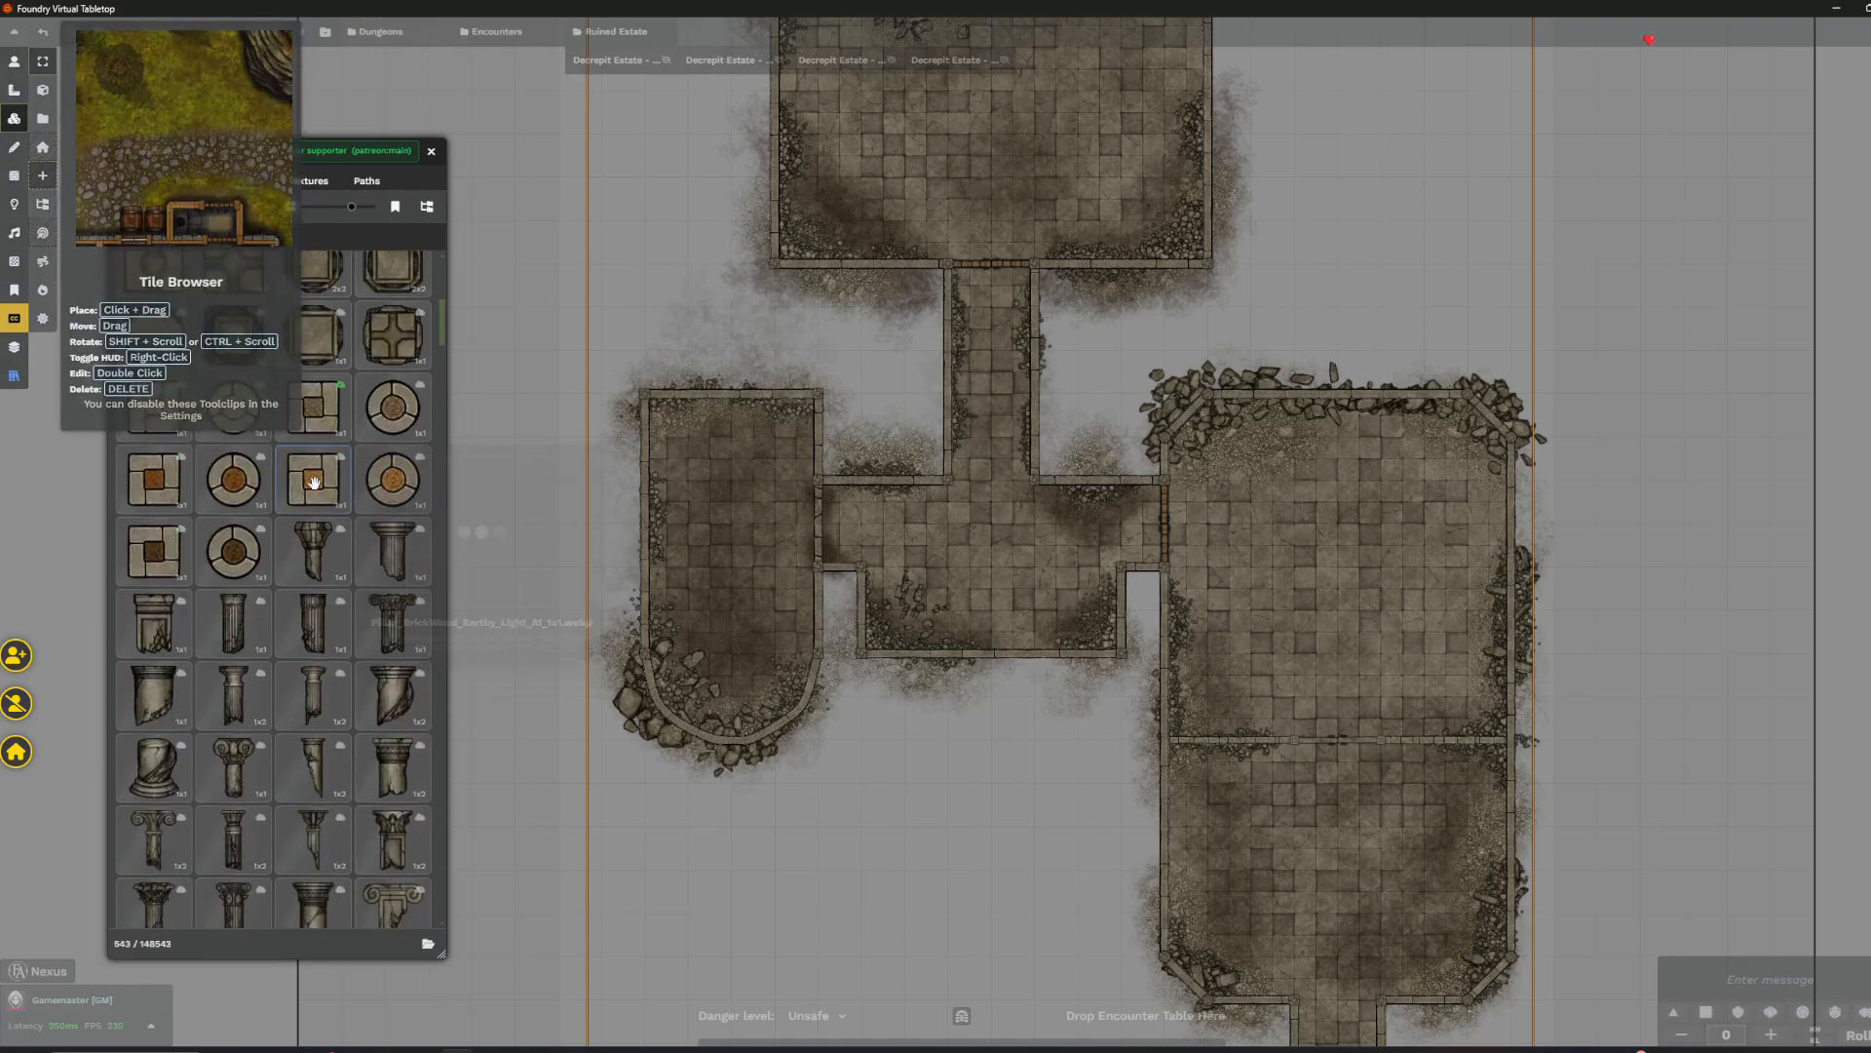
scroll(329, 480, "down", 10)
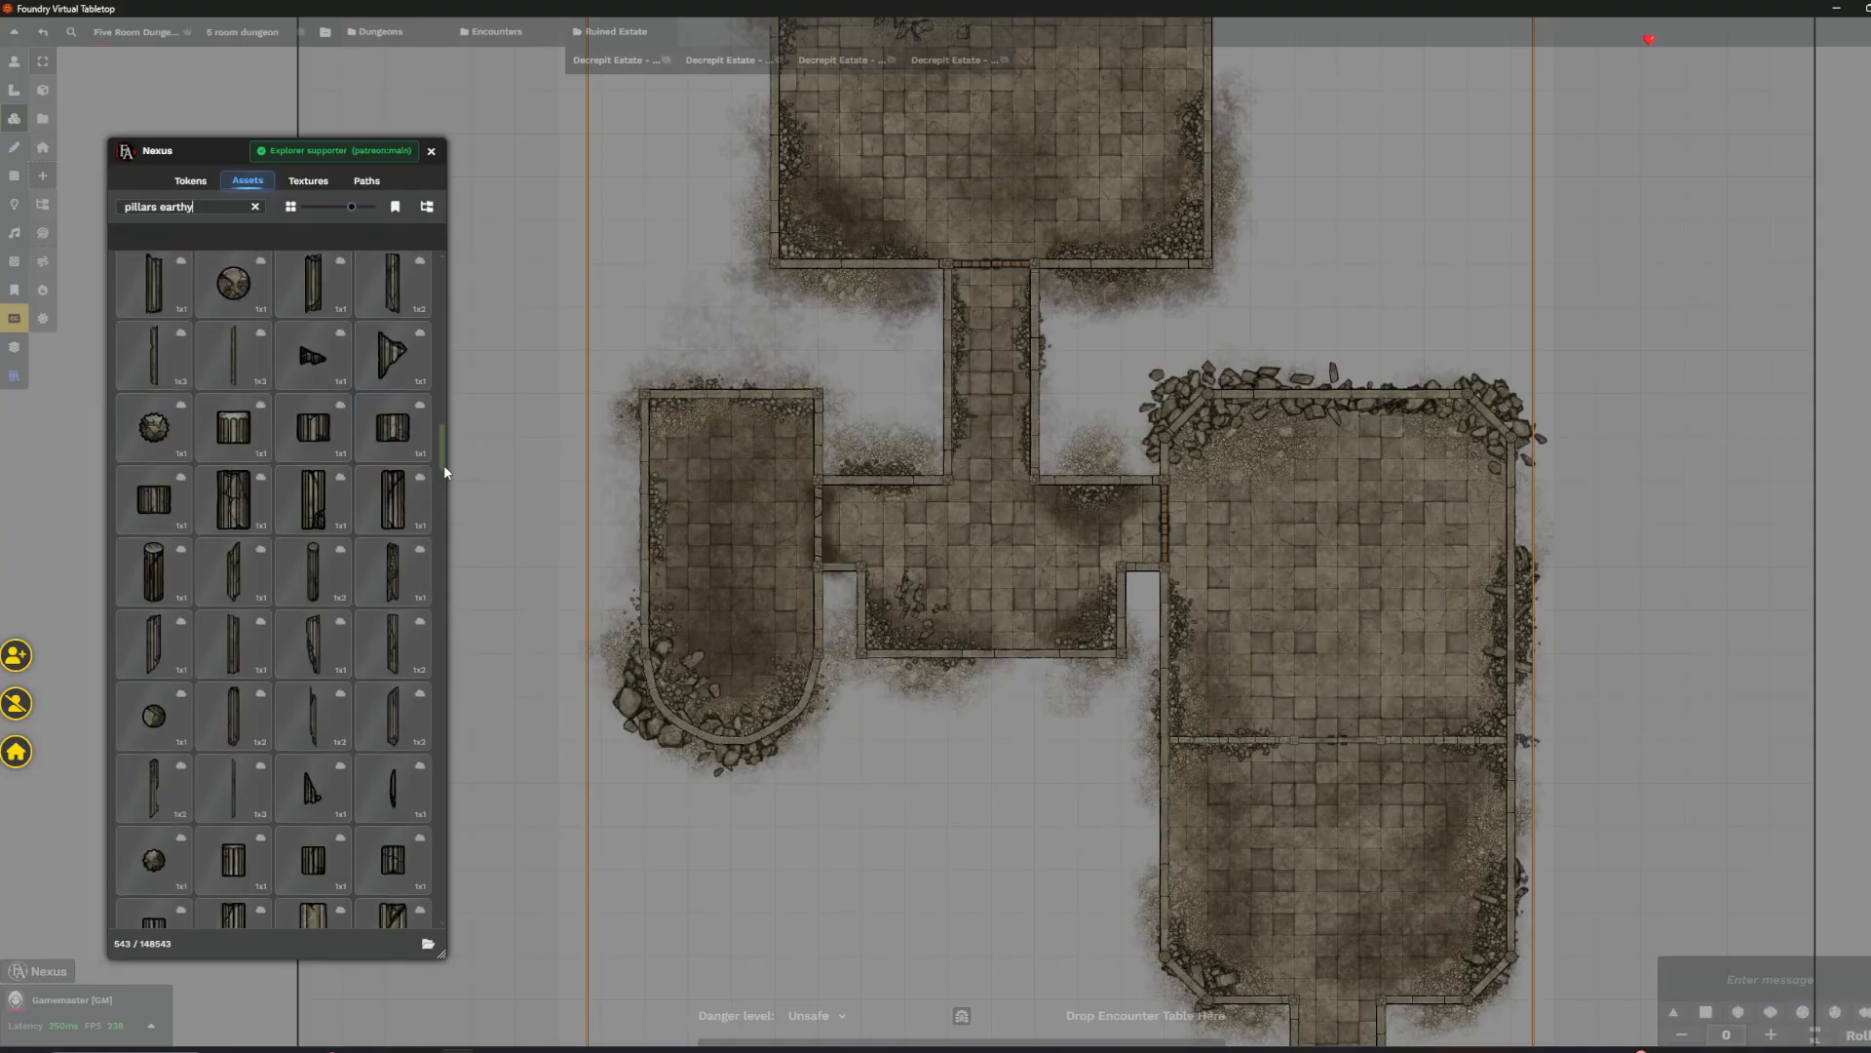
left_click_drag(445, 624, 429, 753)
left_click(234, 743)
scroll(1294, 621, "up", 5)
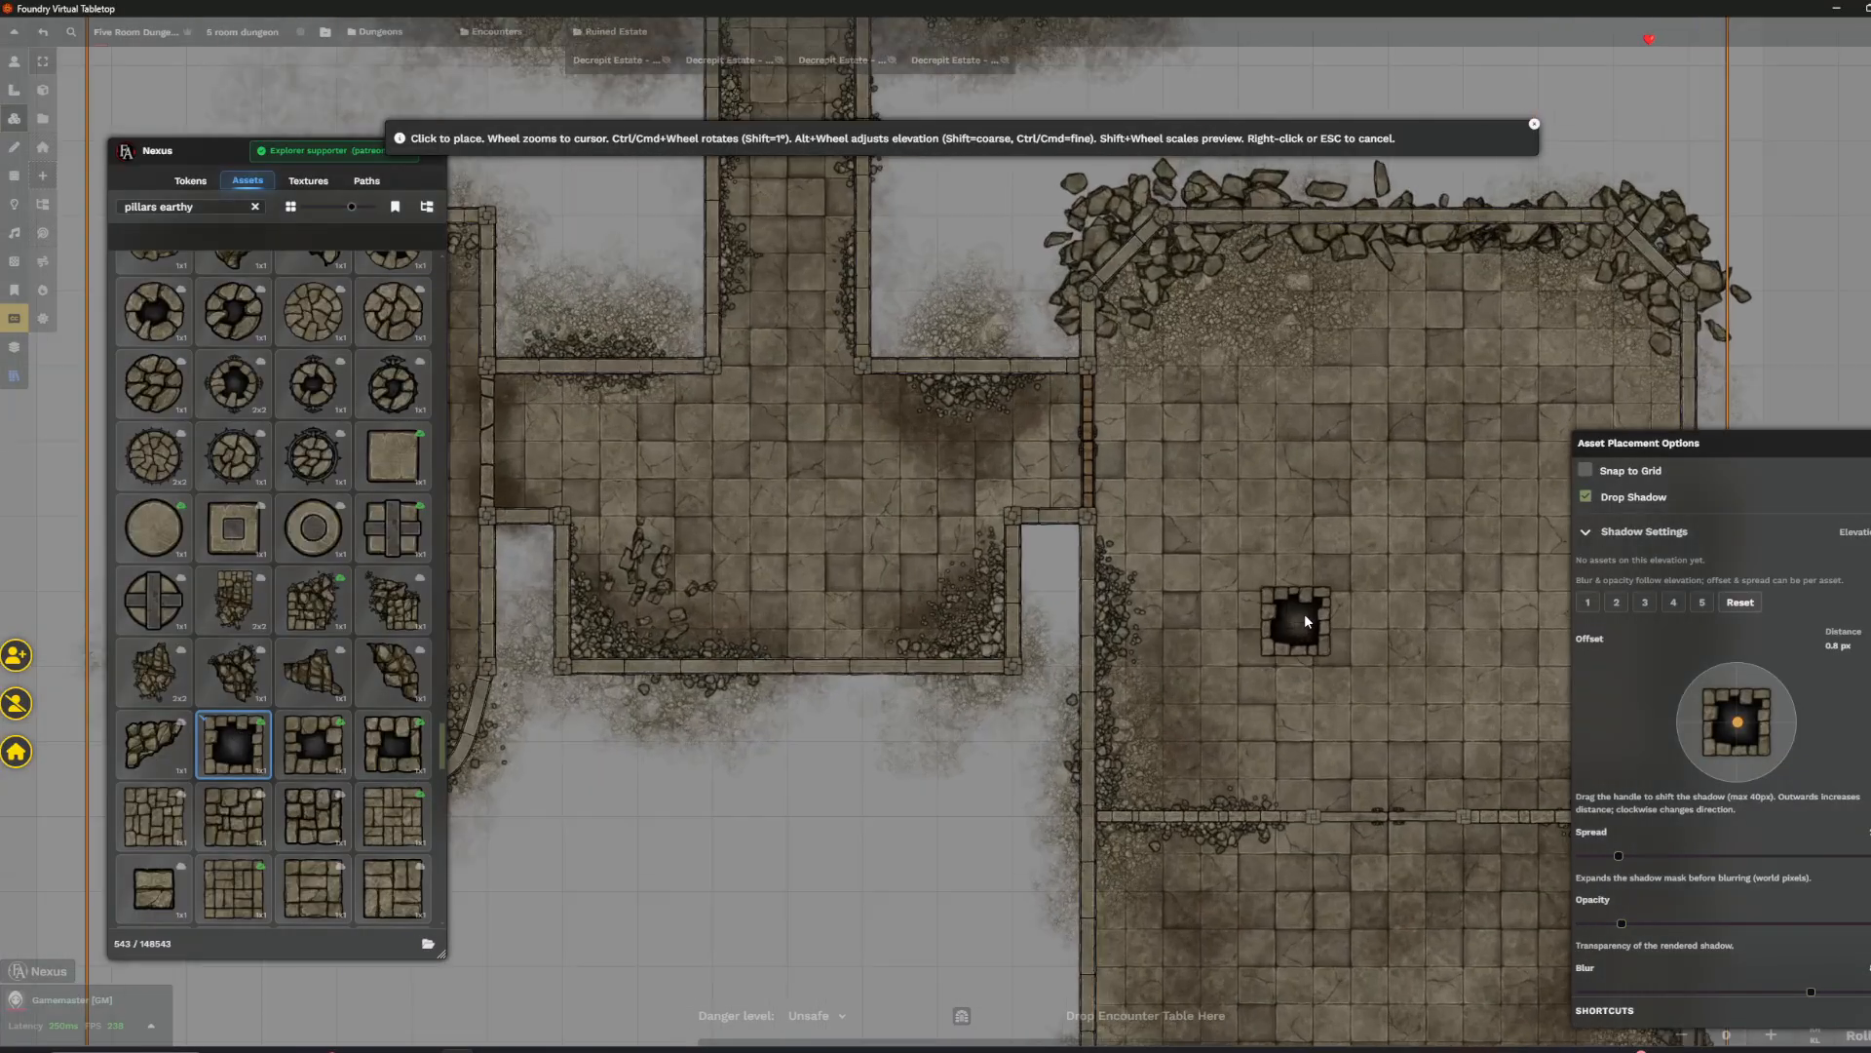
scroll(829, 577, "up", 2)
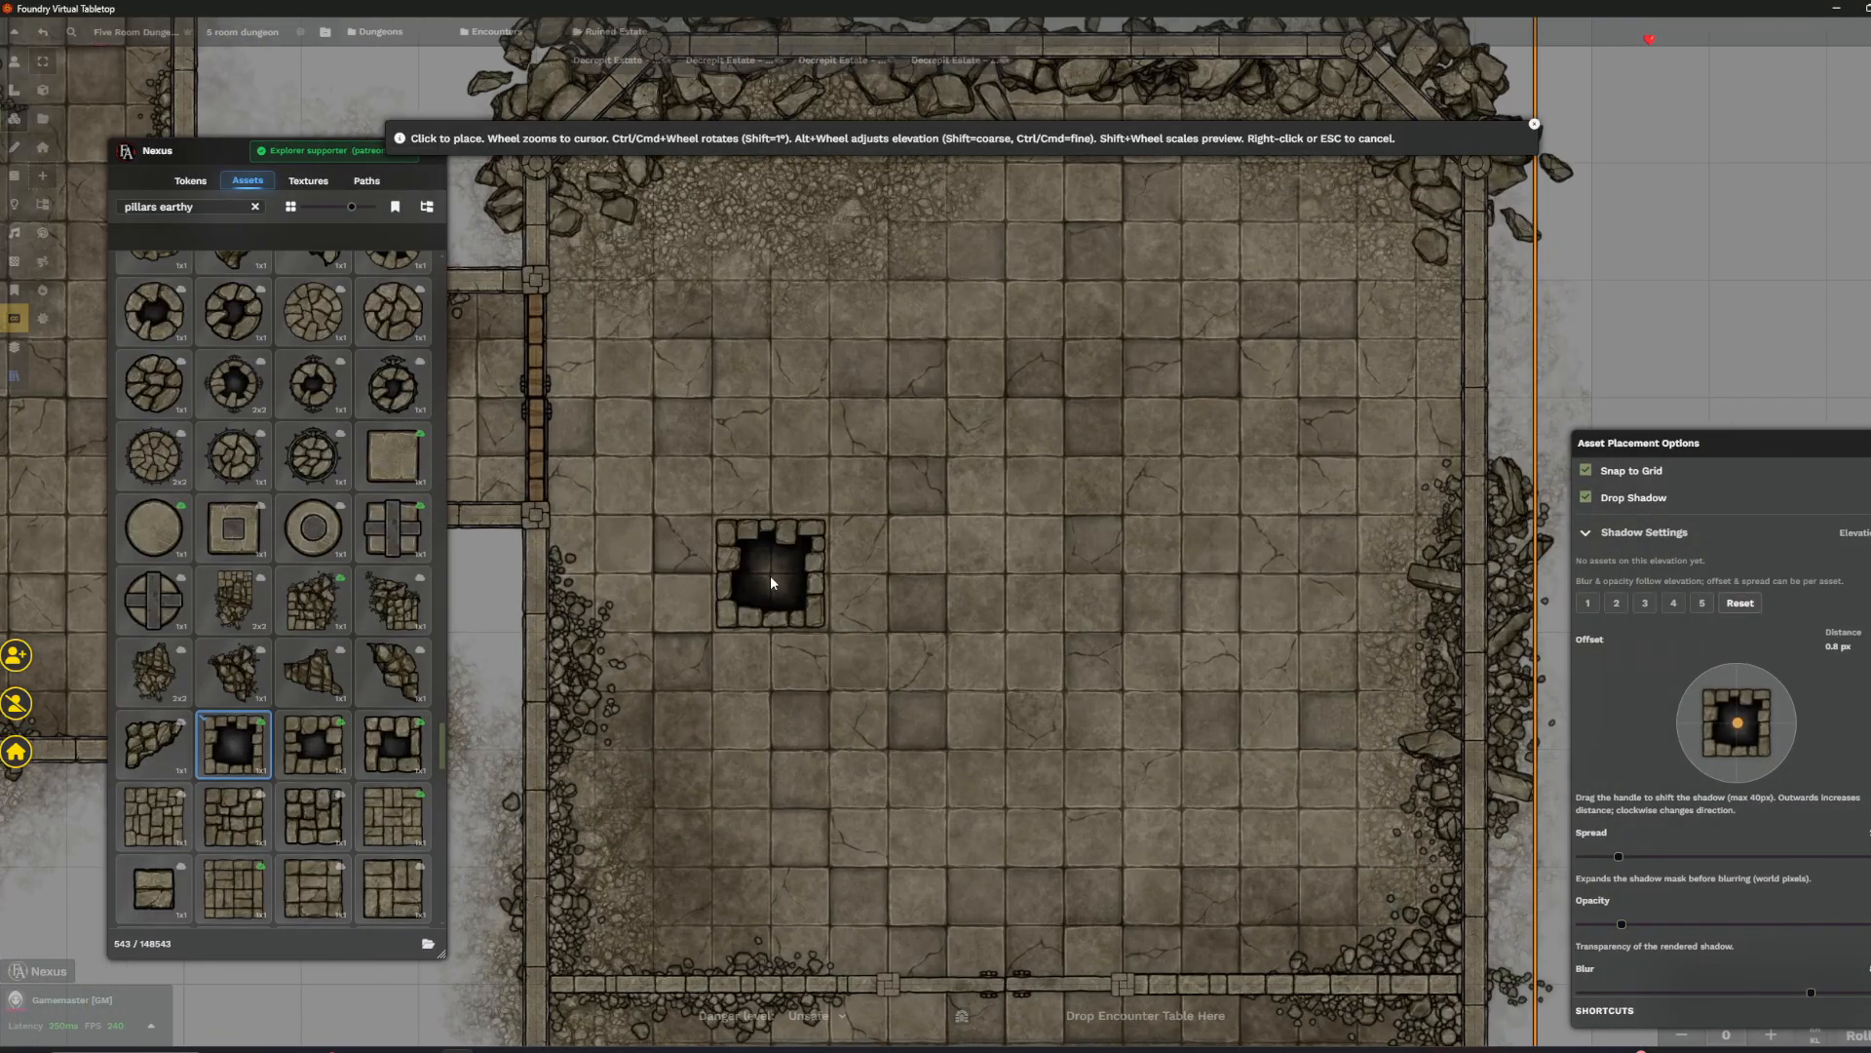
- Raise the square pillar's placement elevation to about 2.1, keeping the pillar at its original scale
scroll(770, 575, "up", 2, "alt")
scroll(770, 582, "up", 5, "alt")
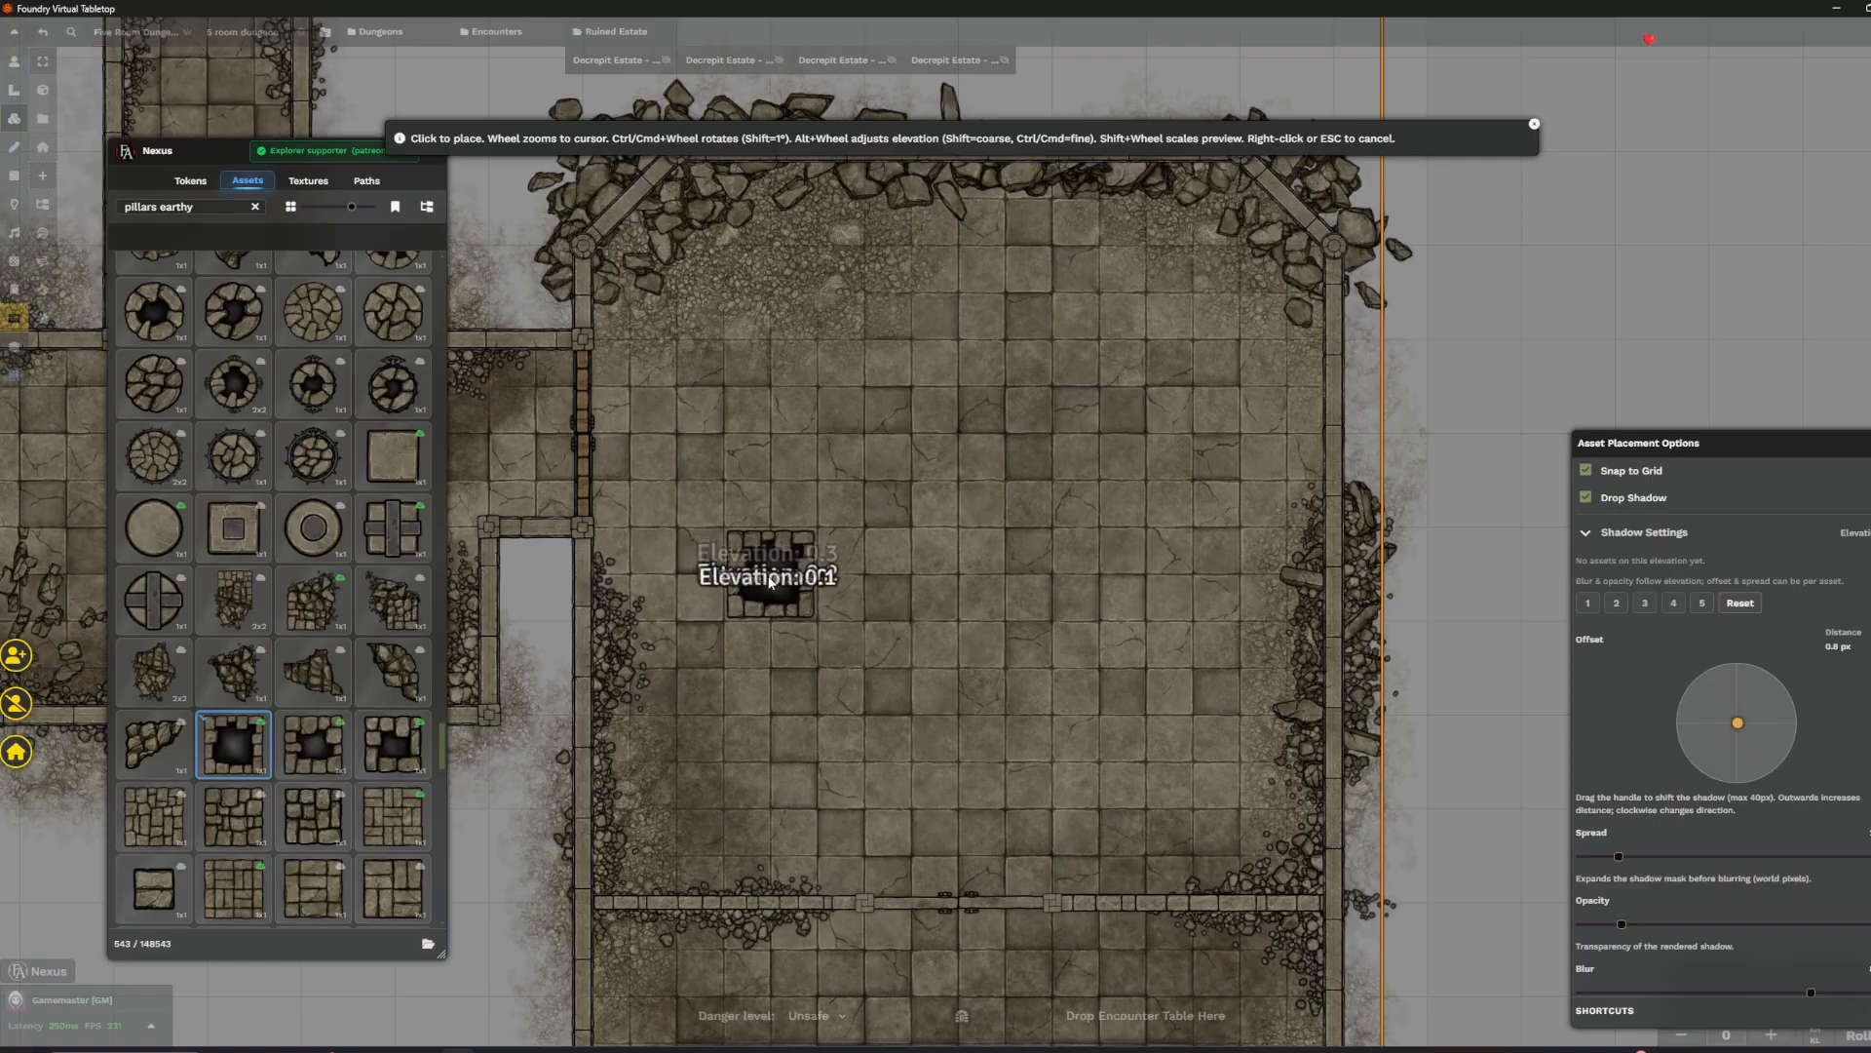
scroll(770, 582, "up", 7, "alt")
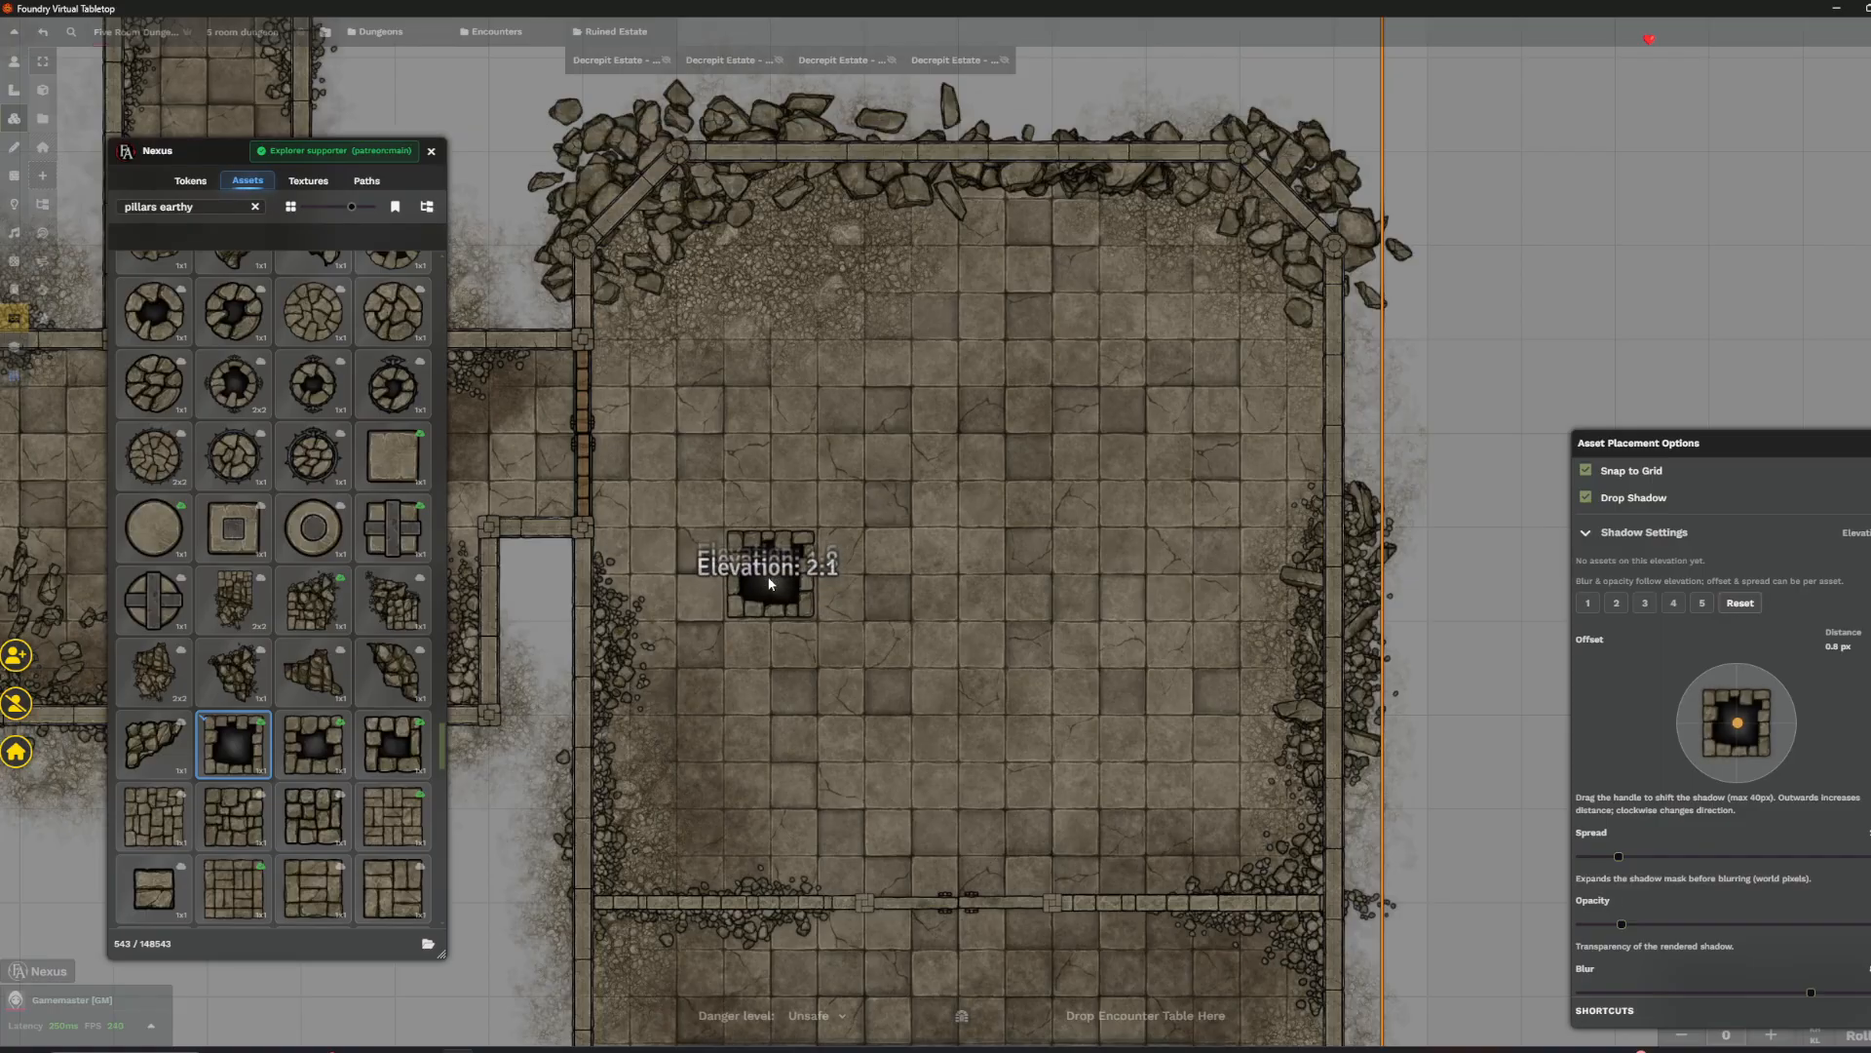
scroll(765, 585, "up", 5)
left_click_drag(756, 583, 929, 566)
scroll(929, 565, "up", 3, "shift")
scroll(929, 566, "down", 3, "shift")
scroll(928, 564, "down", 3)
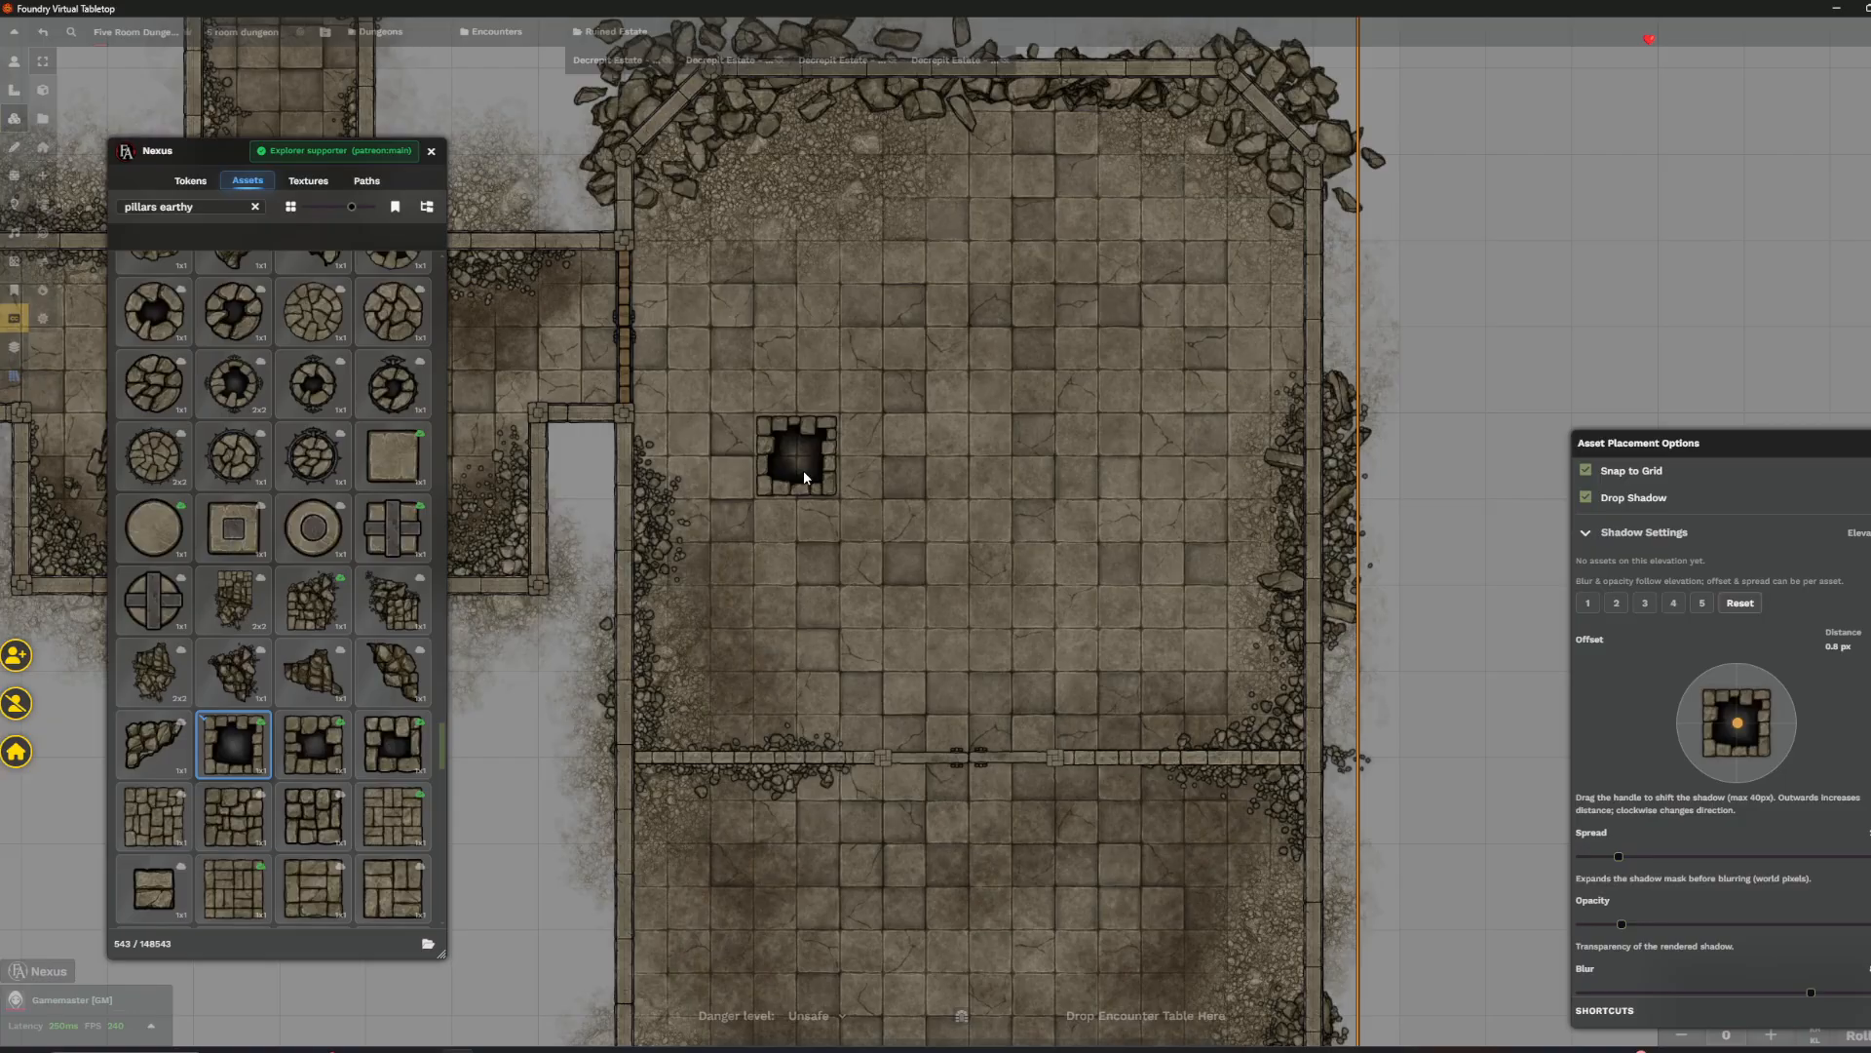
- Place two square pillars side by side in the upper section of the large hall, snapped to the grid
left_click(800, 473)
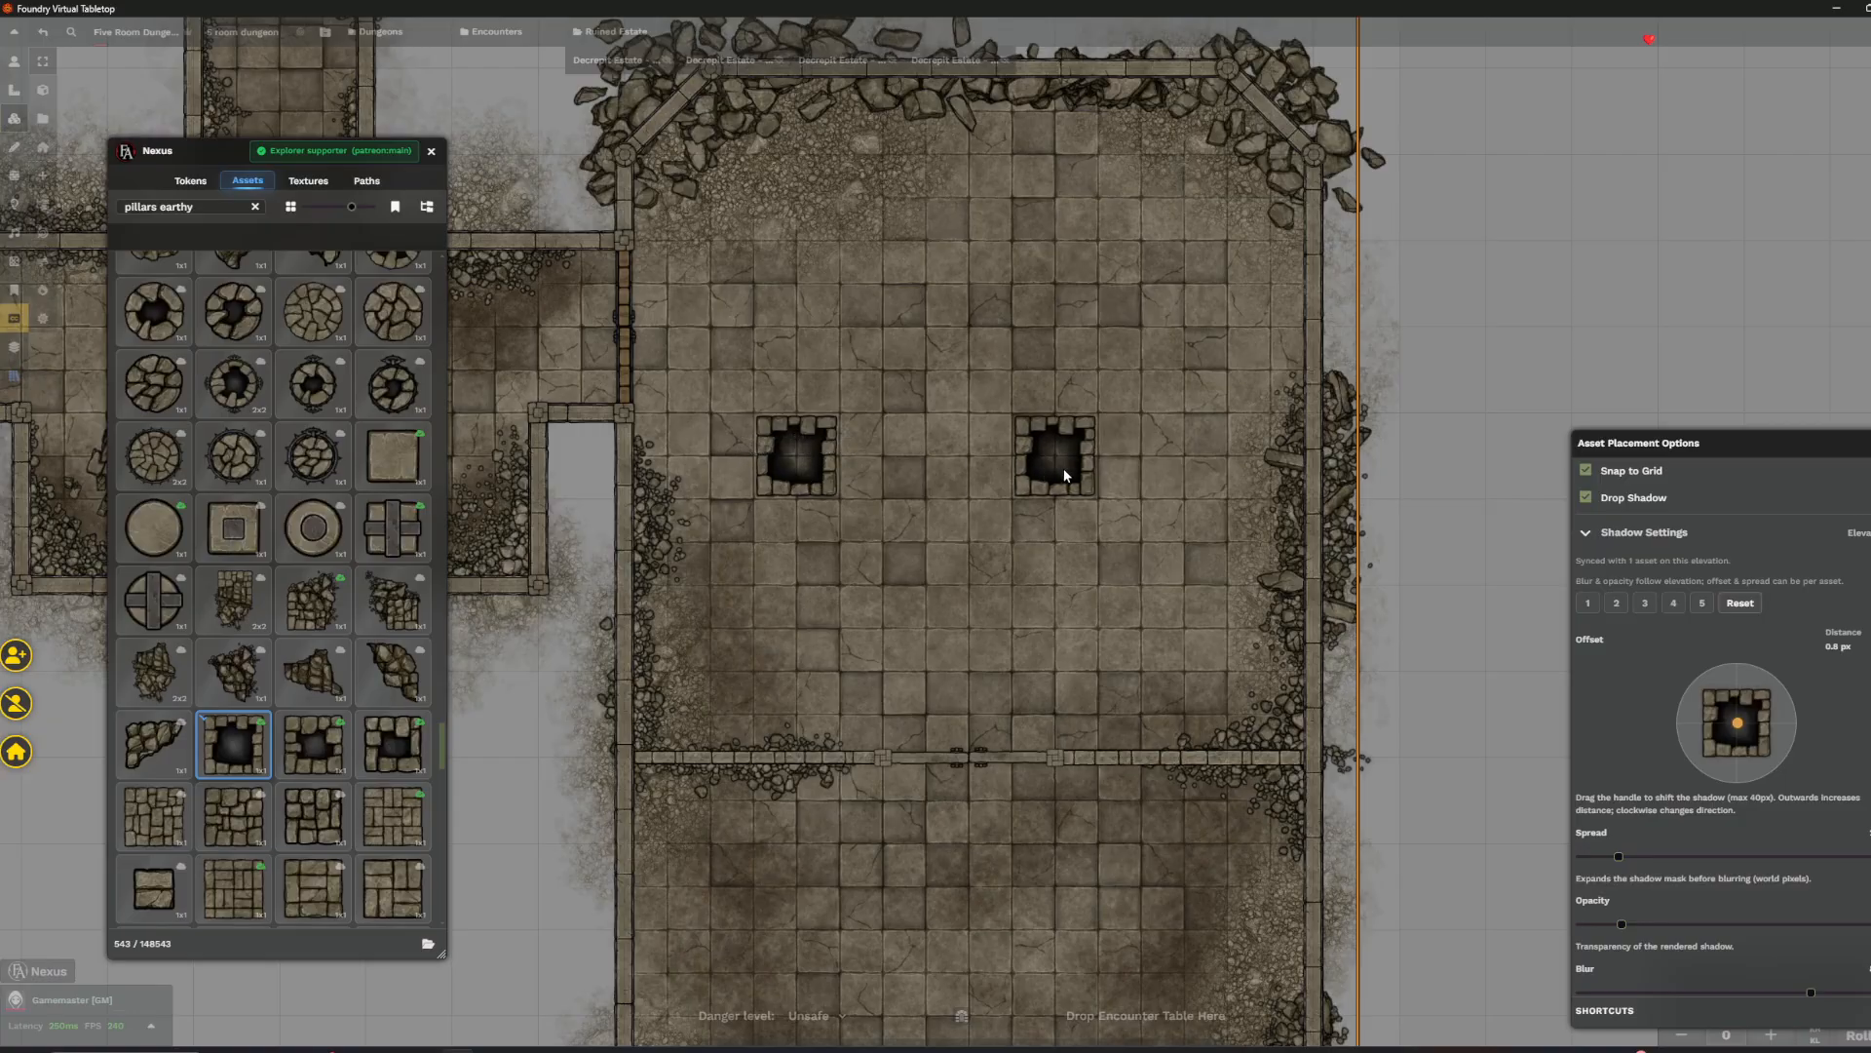
scroll(1106, 473, "up", 4)
left_click(1105, 475)
scroll(1059, 809, "down", 4)
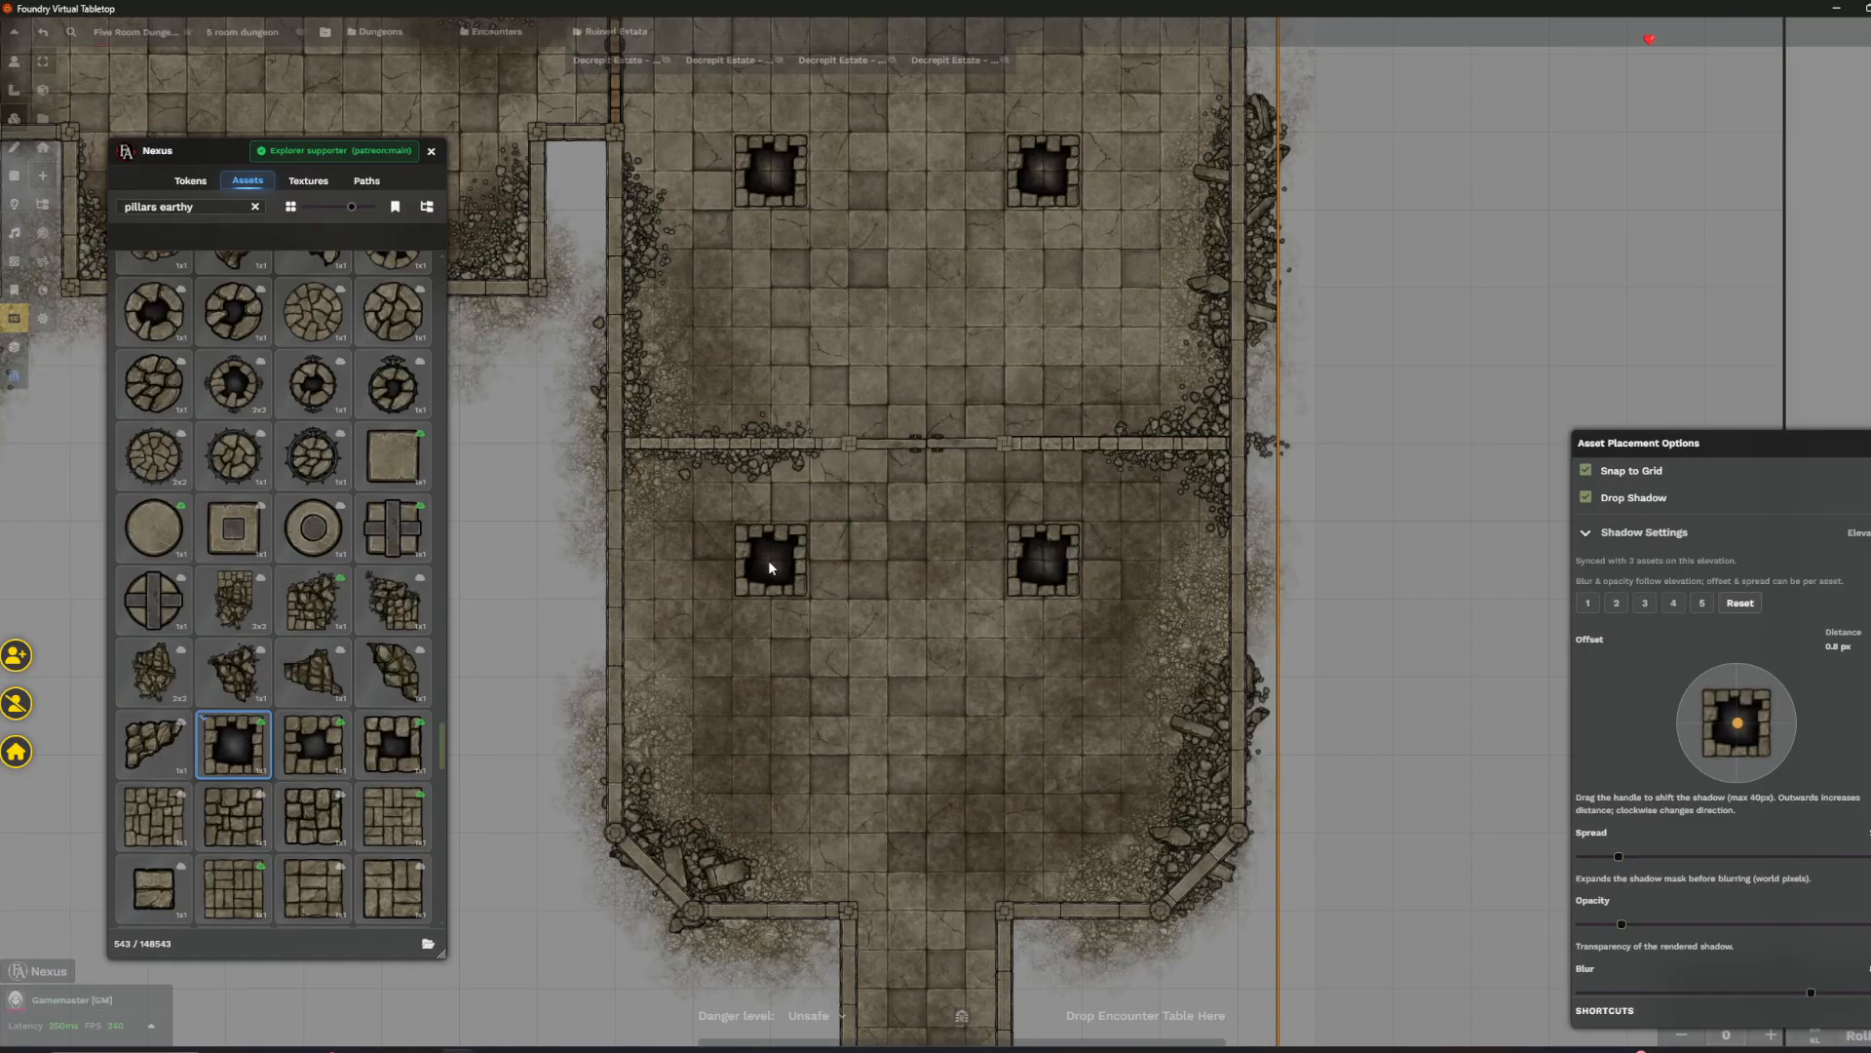
- Place square pillars in the hall's lower section in a two-by-two layout aligned with the upper pair
left_click(768, 559)
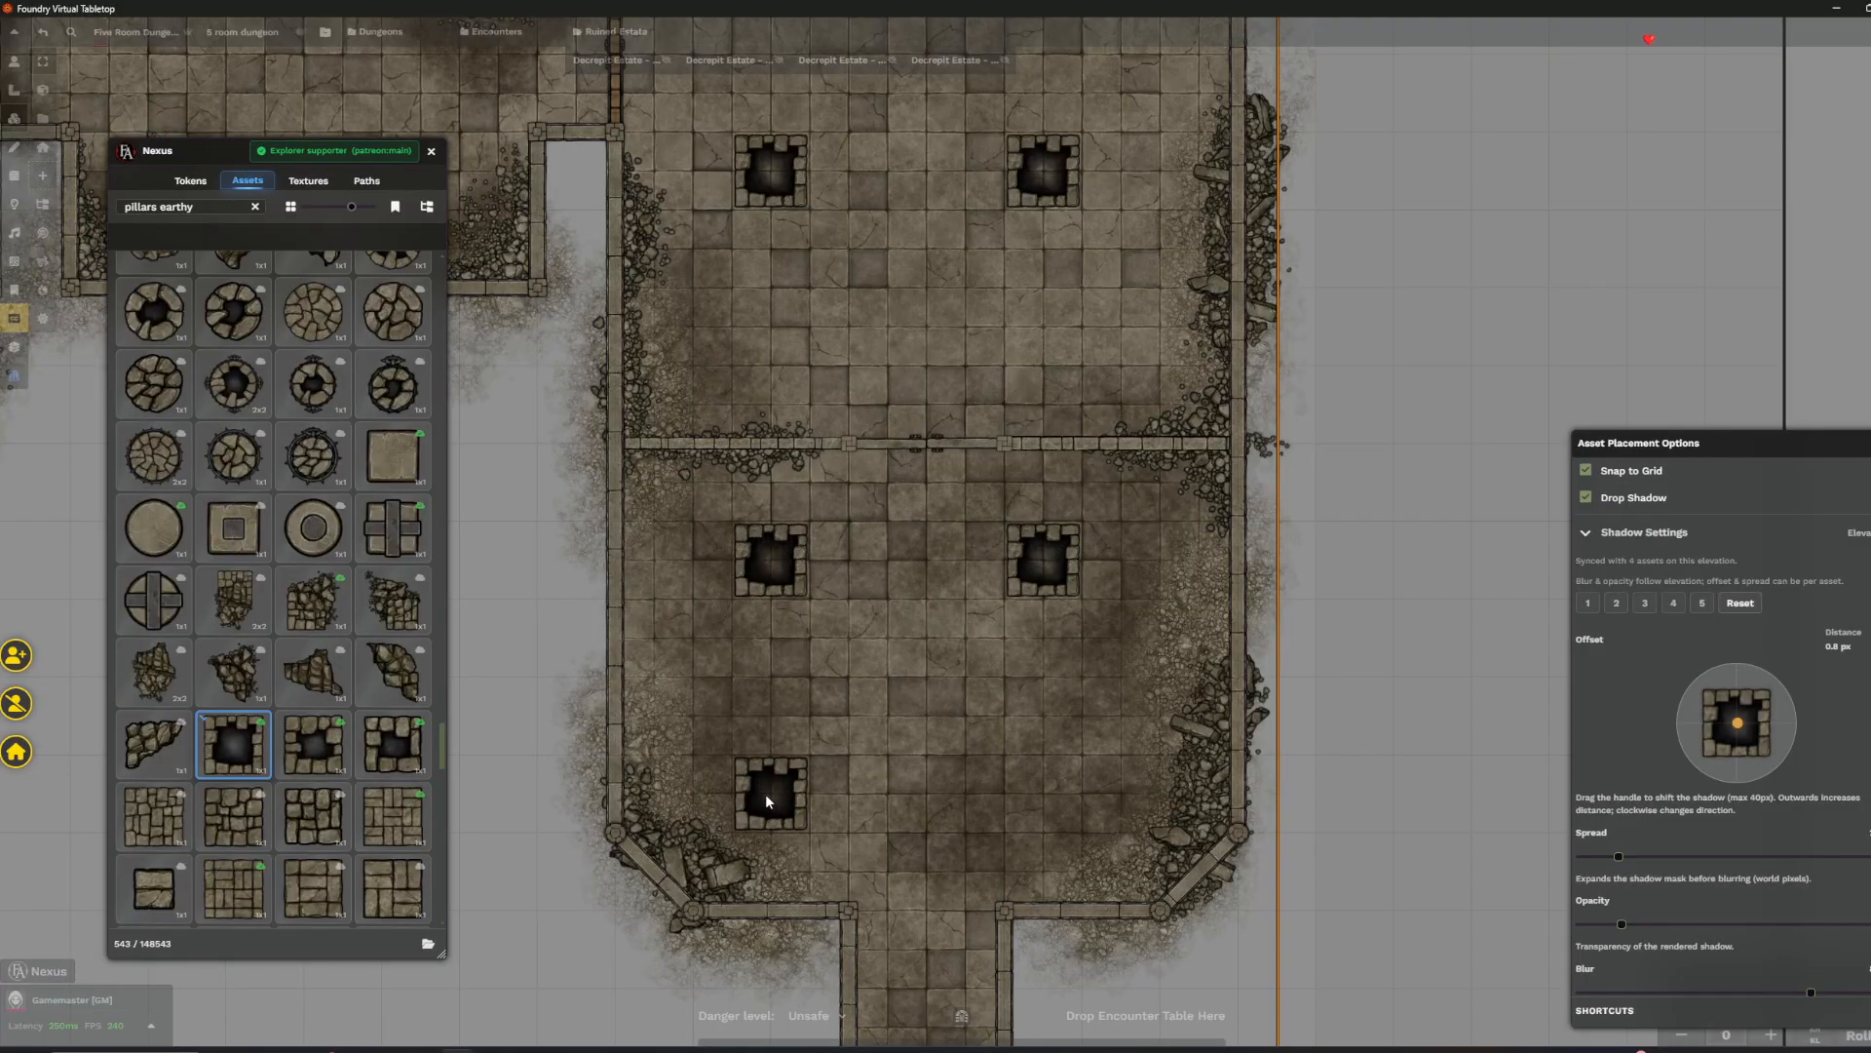
left_click(764, 793)
left_click(1045, 799)
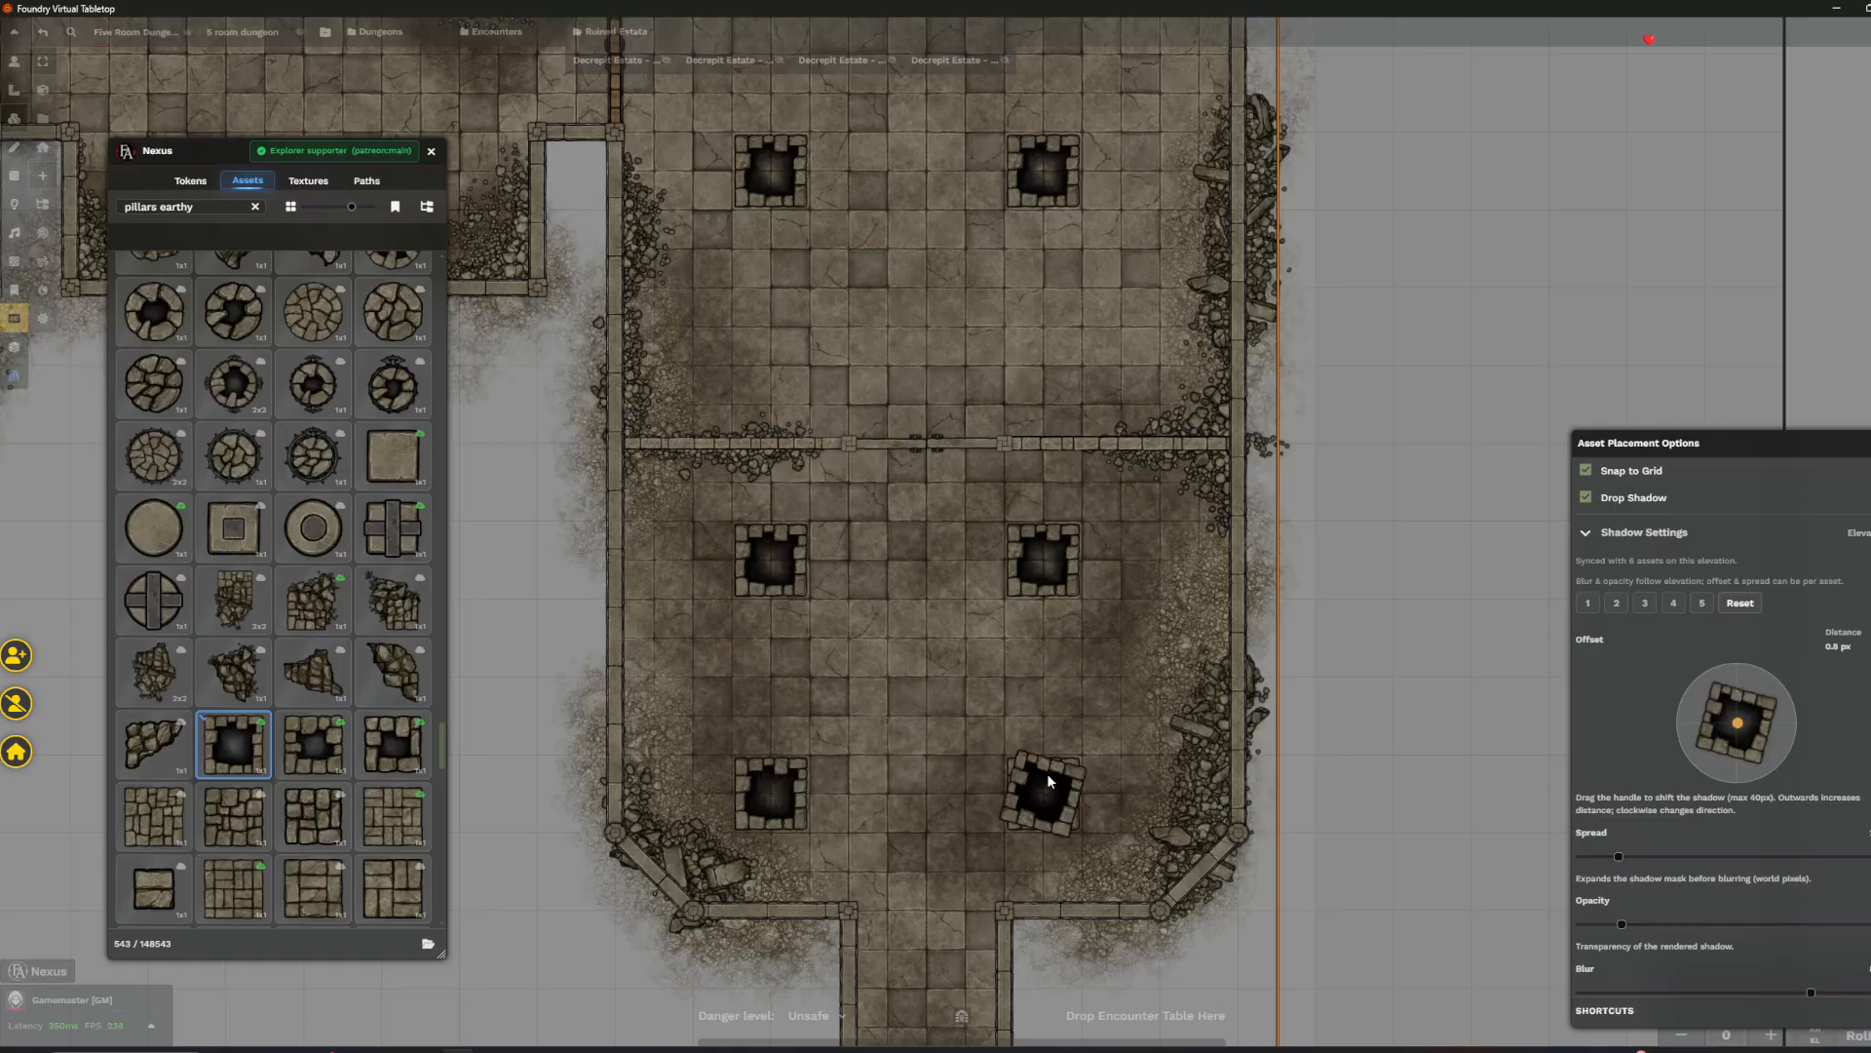
left_click(1047, 777)
left_click(774, 783)
left_click_drag(772, 373, 877, 436)
scroll(936, 468, "up", 4)
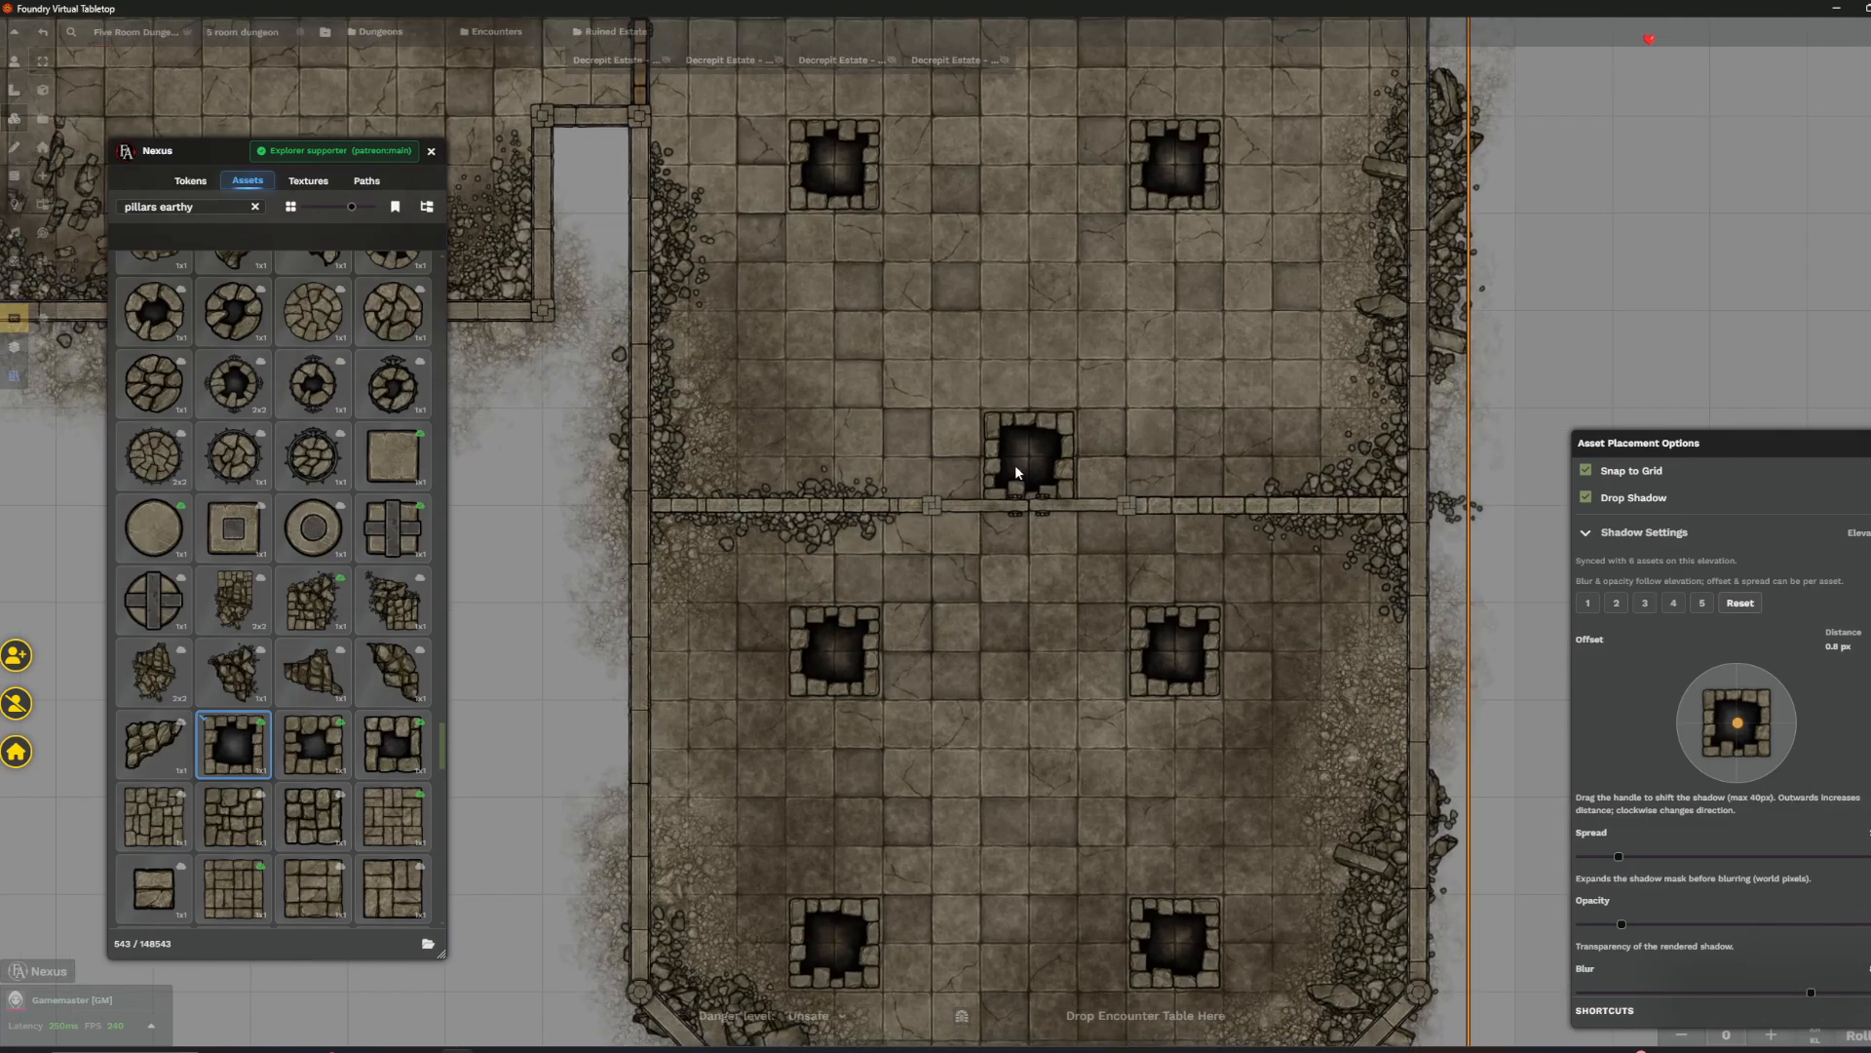
- Try coarse and fine elevation changes on a pillar preview outside the walls, ending at 9.99
left_click_drag(1043, 467, 542, 455)
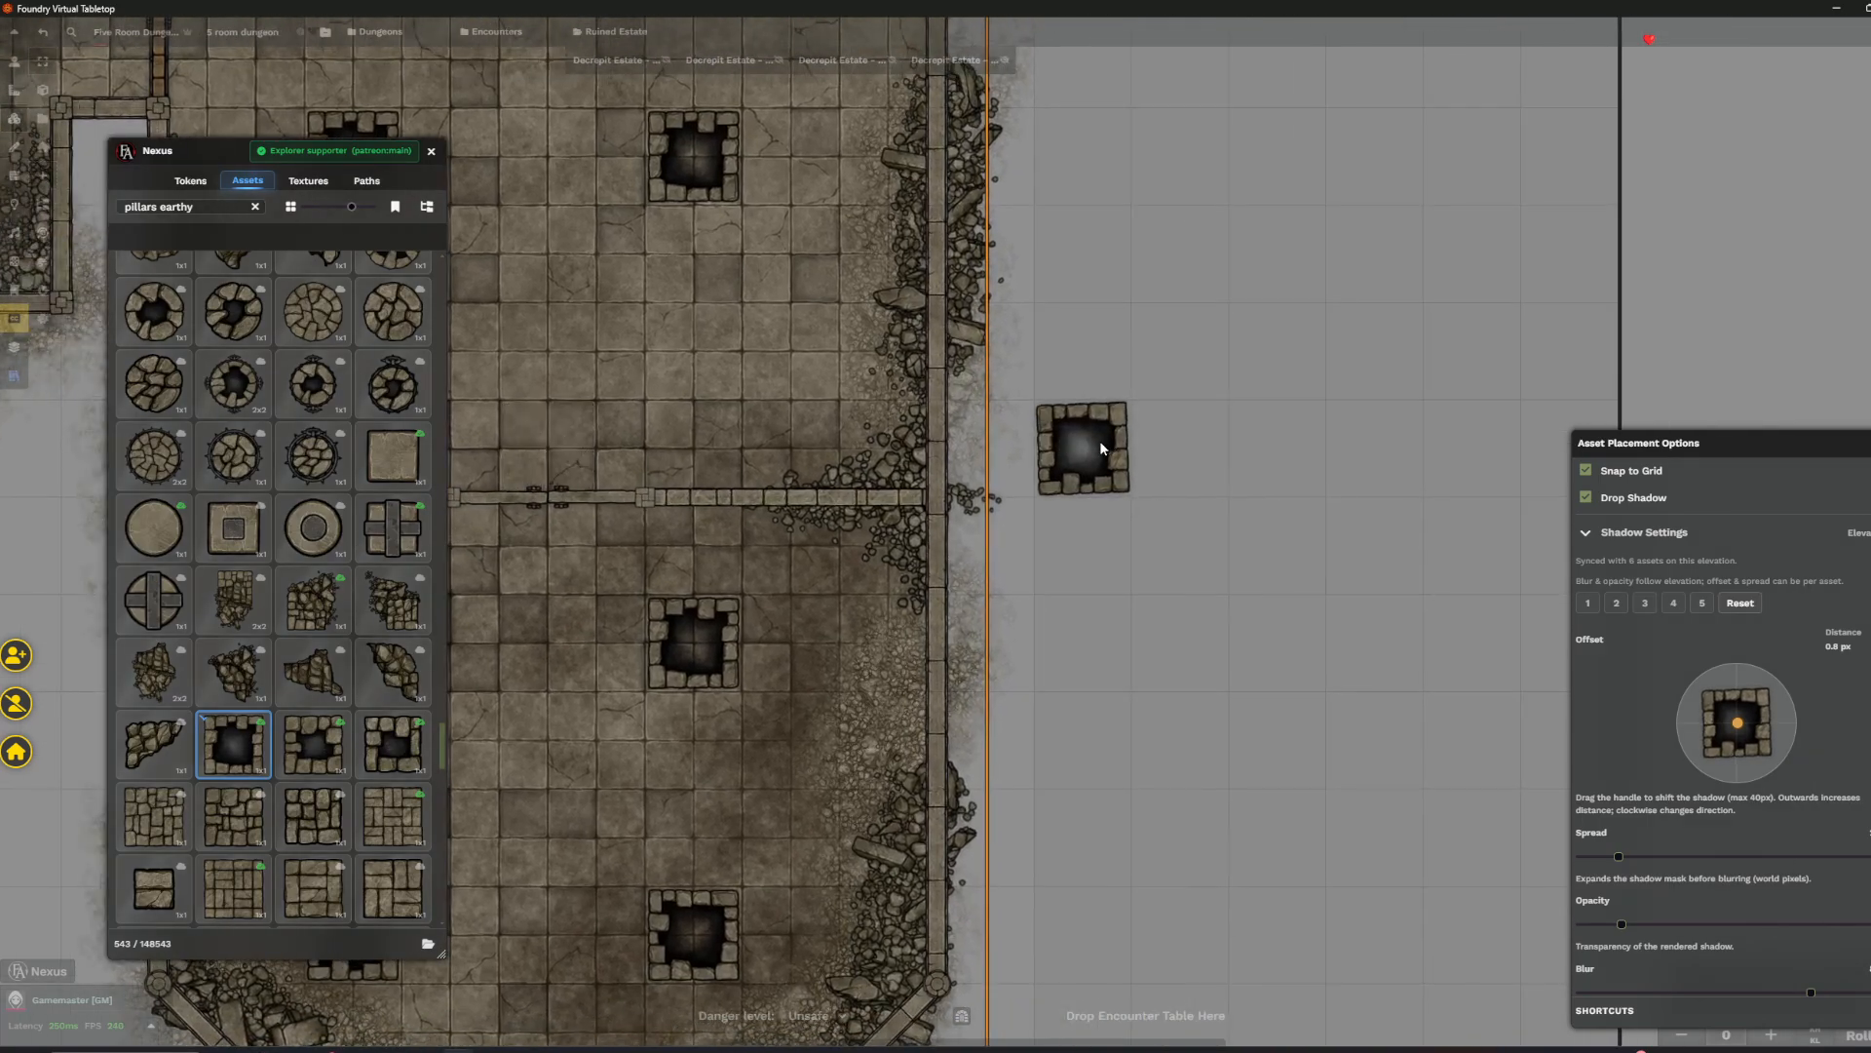
scroll(1109, 451, "up", 14)
scroll(1116, 473, "up", 2)
scroll(1099, 470, "down", 1)
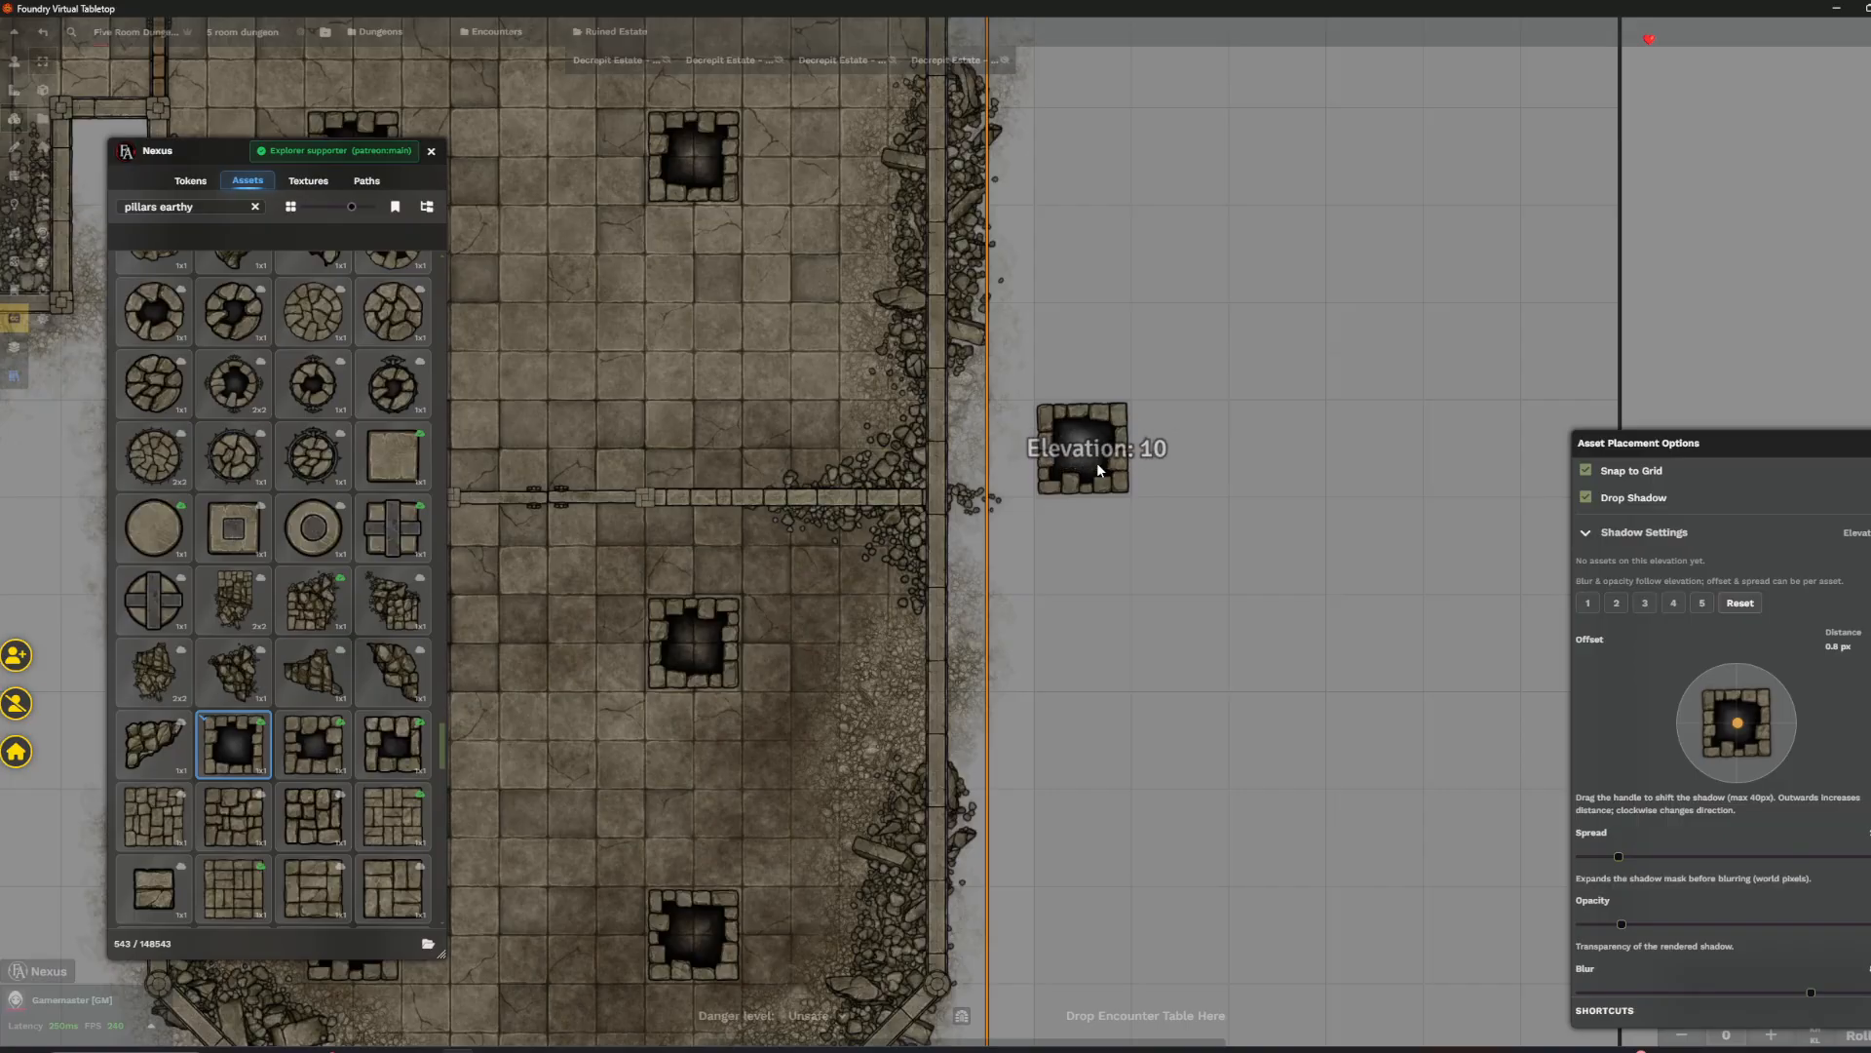
scroll(1100, 470, "down", 1)
scroll(1100, 469, "up", 4)
scroll(1099, 467, "down", 4)
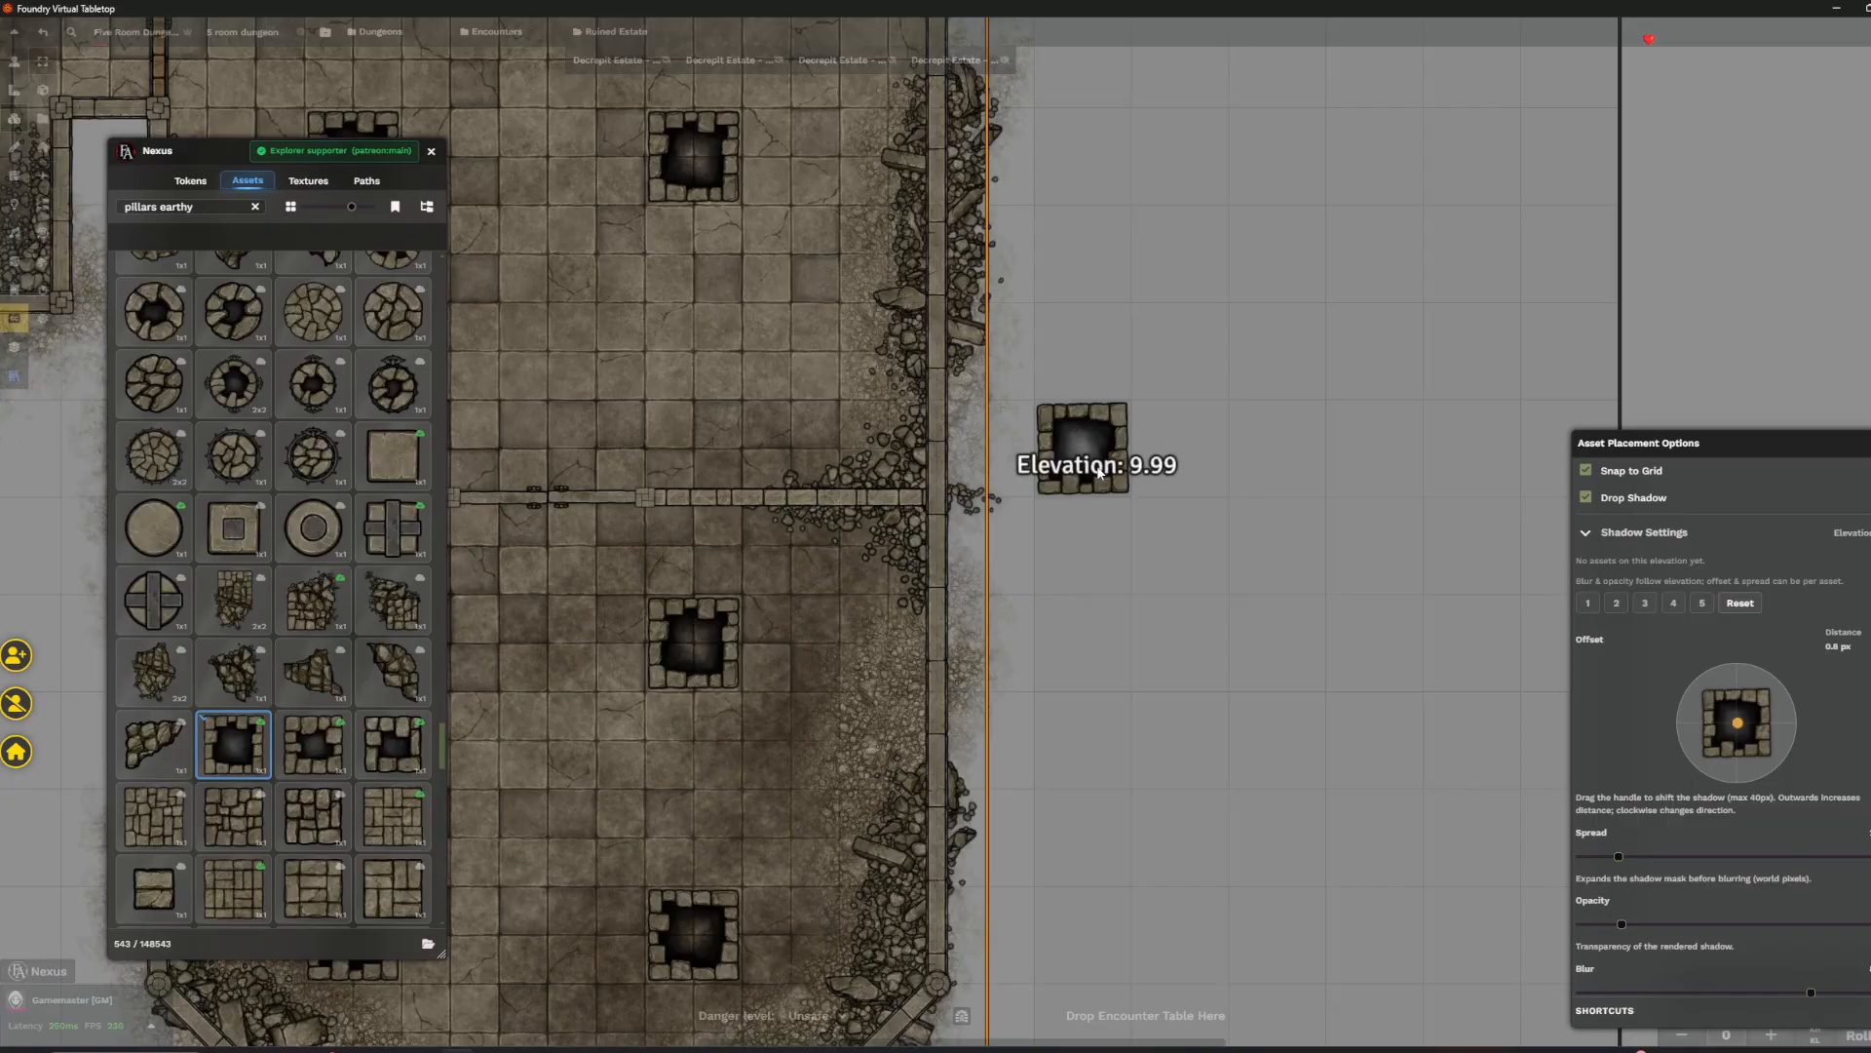
scroll(1069, 457, "up", 1)
scroll(1069, 460, "down", 1)
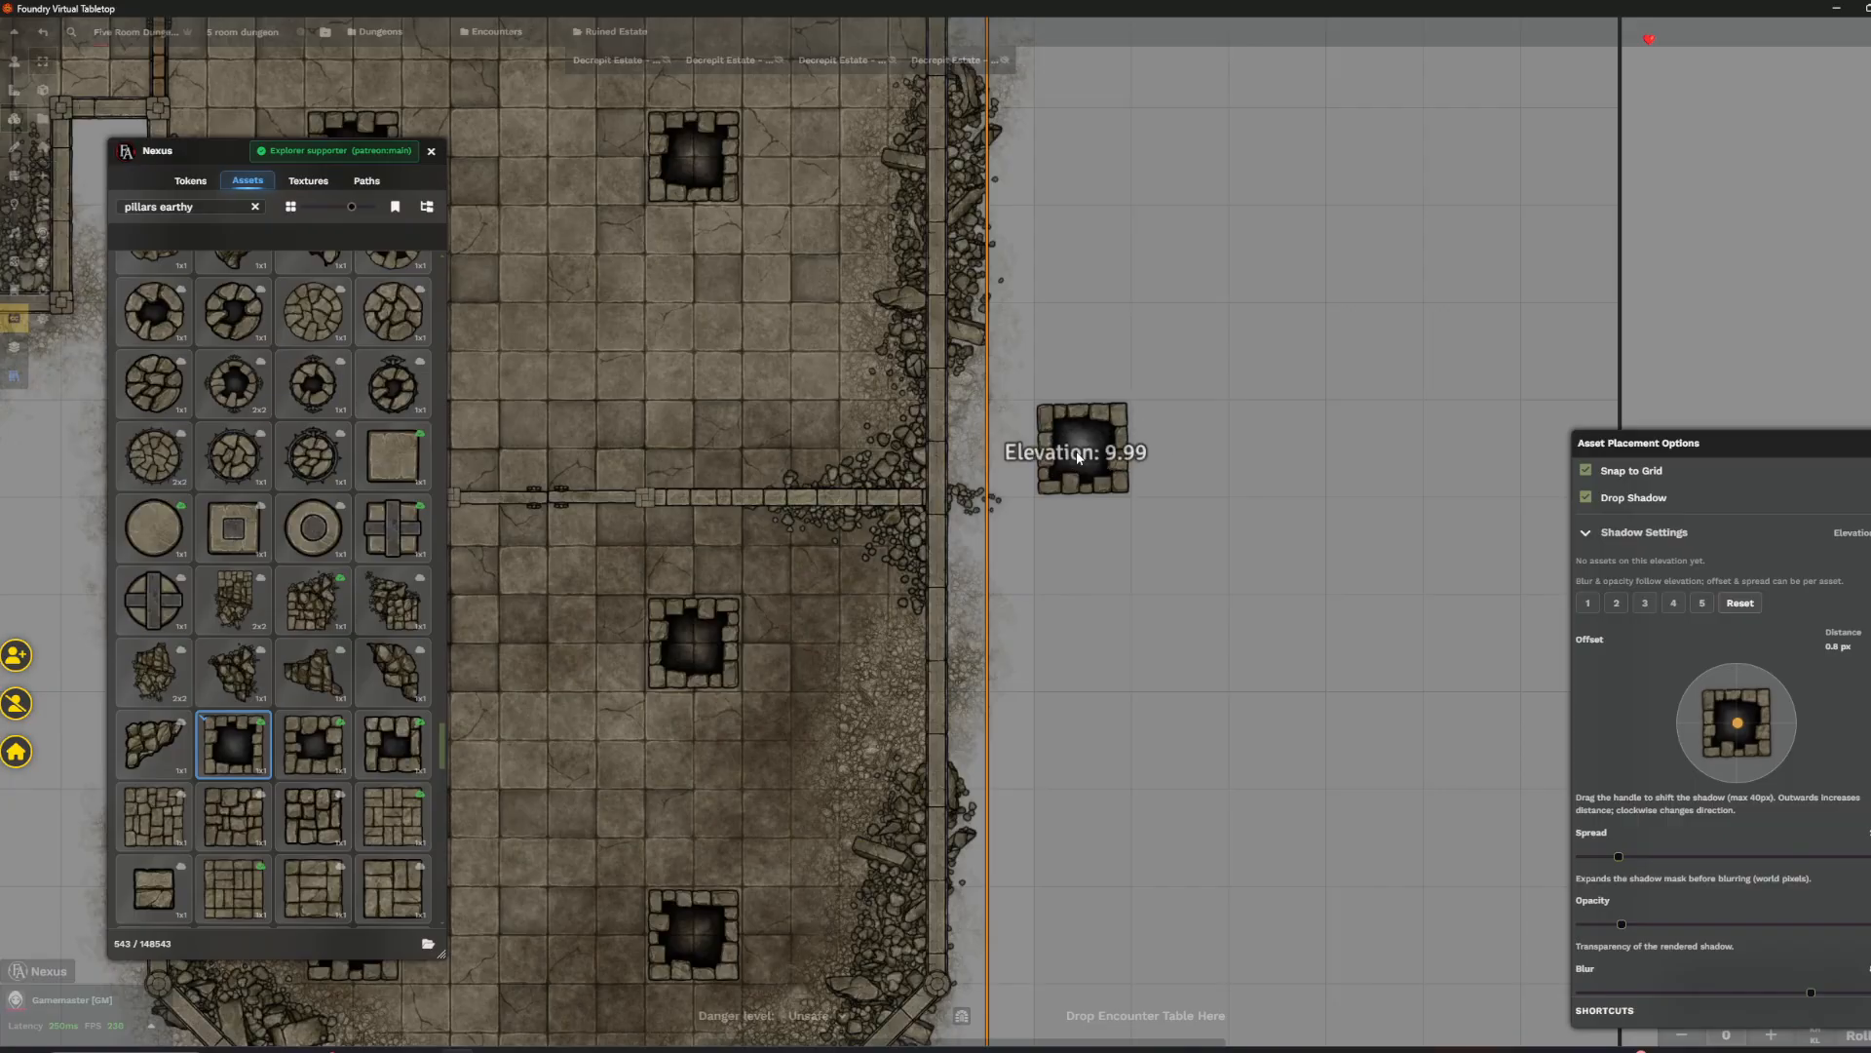
scroll(1074, 448, "up", 1)
scroll(1070, 448, "down", 1)
left_click_drag(1072, 451, 1252, 511)
left_click_drag(934, 444, 1225, 488)
scroll(634, 535, "up", 1)
scroll(701, 524, "down", 3)
scroll(770, 519, "up", 3)
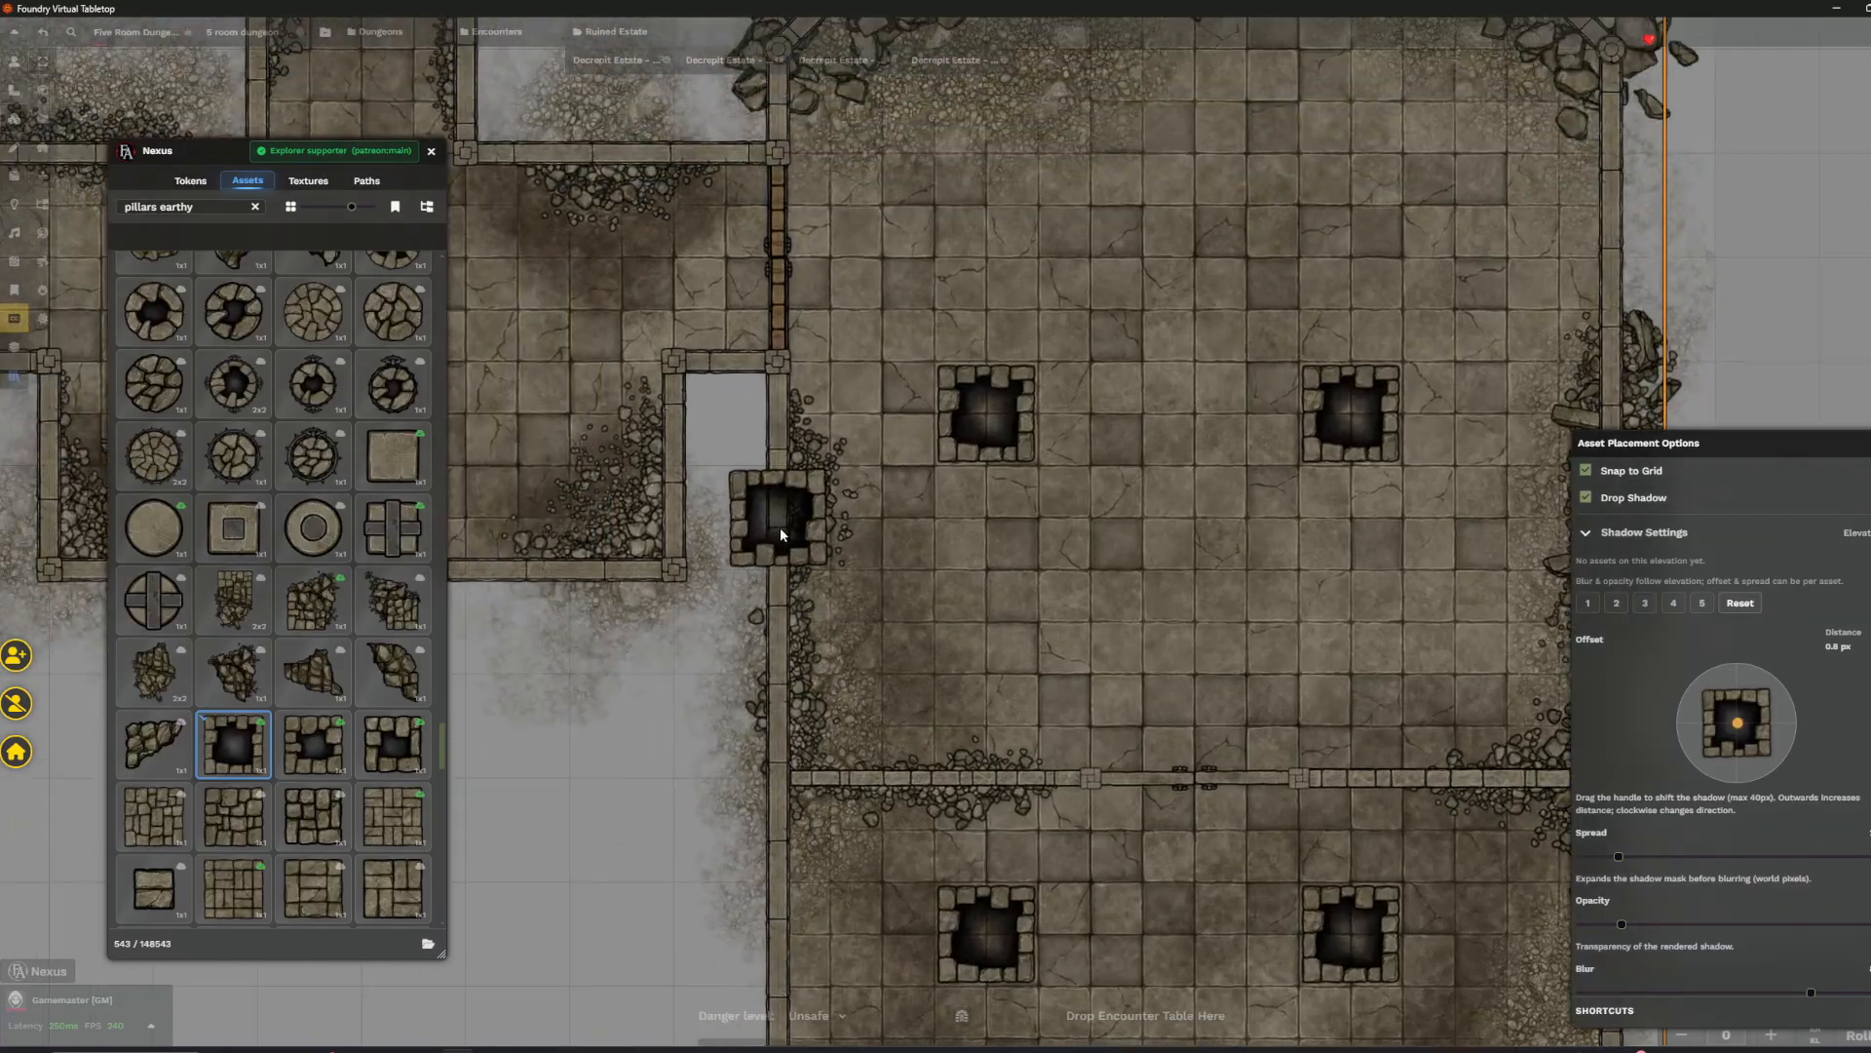
scroll(750, 478, "down", 2)
left_click_drag(533, 311, 1014, 441)
left_click_drag(1206, 464, 838, 361)
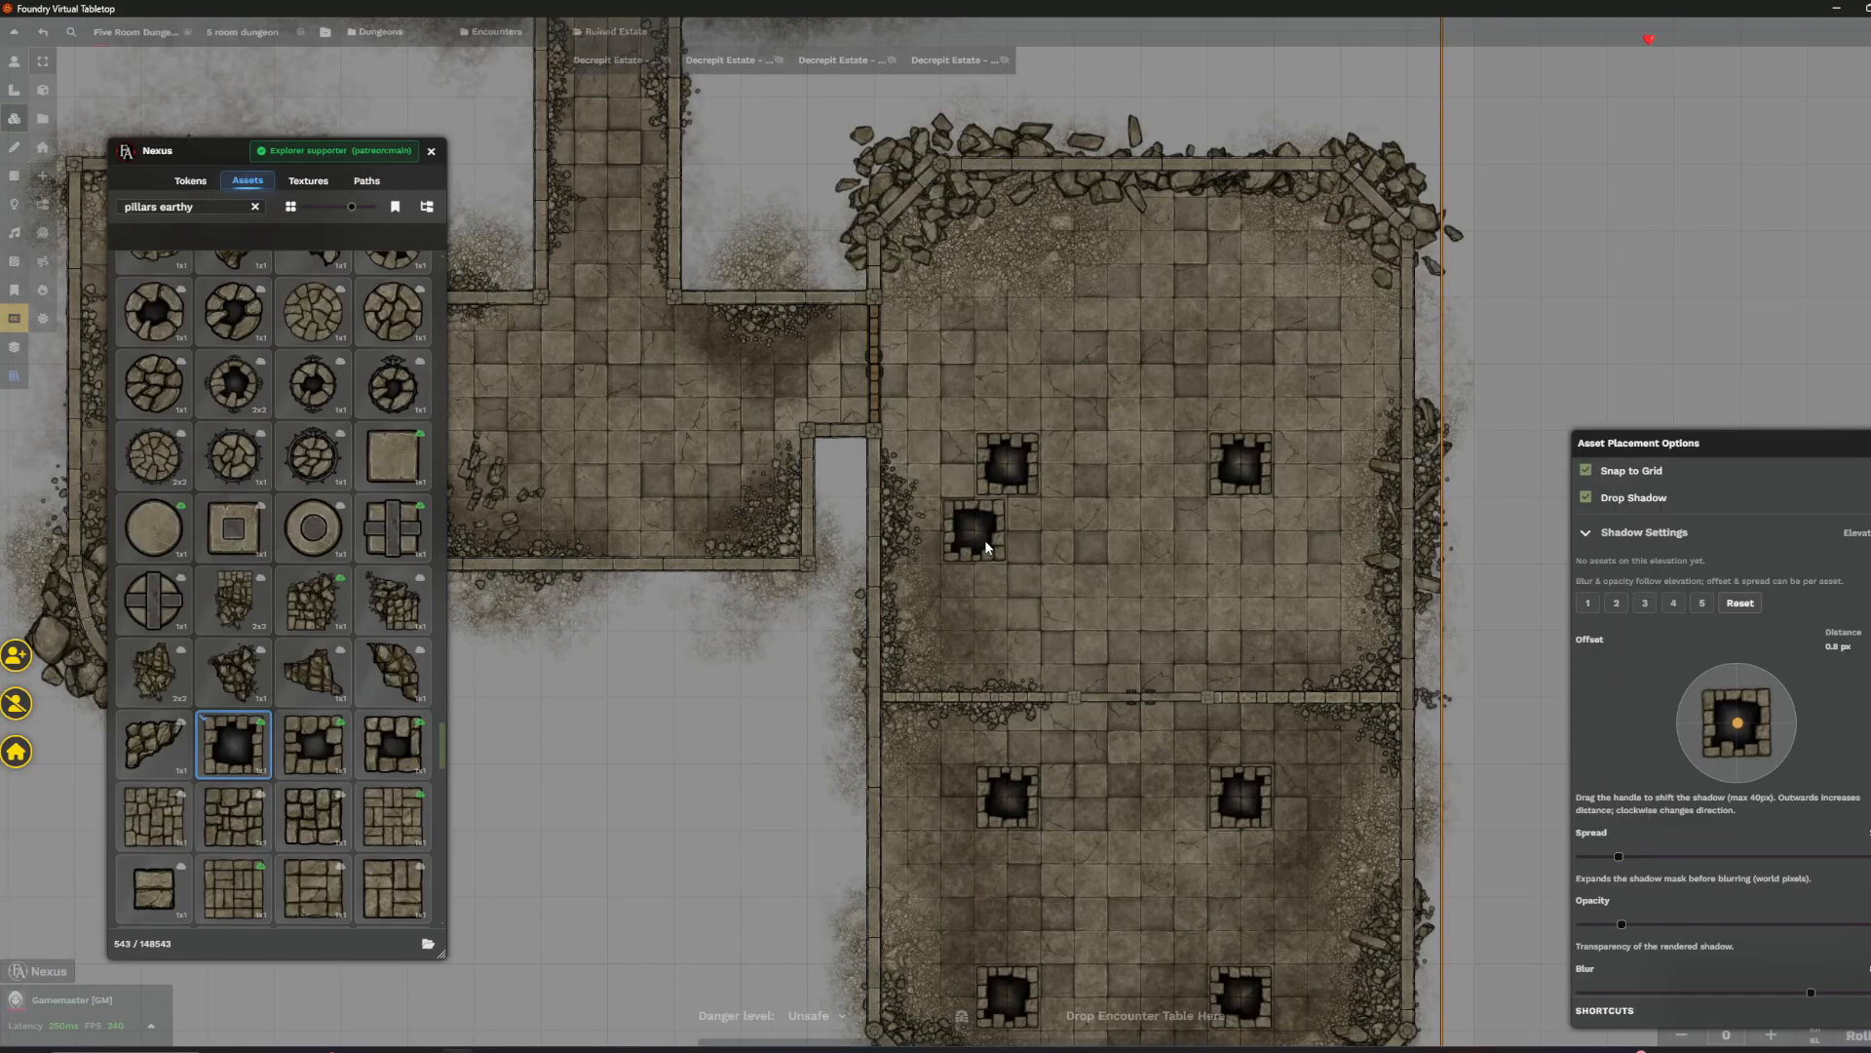
scroll(1010, 436, "up", 2)
left_click_drag(1173, 451, 986, 591)
scroll(986, 591, "down", 3)
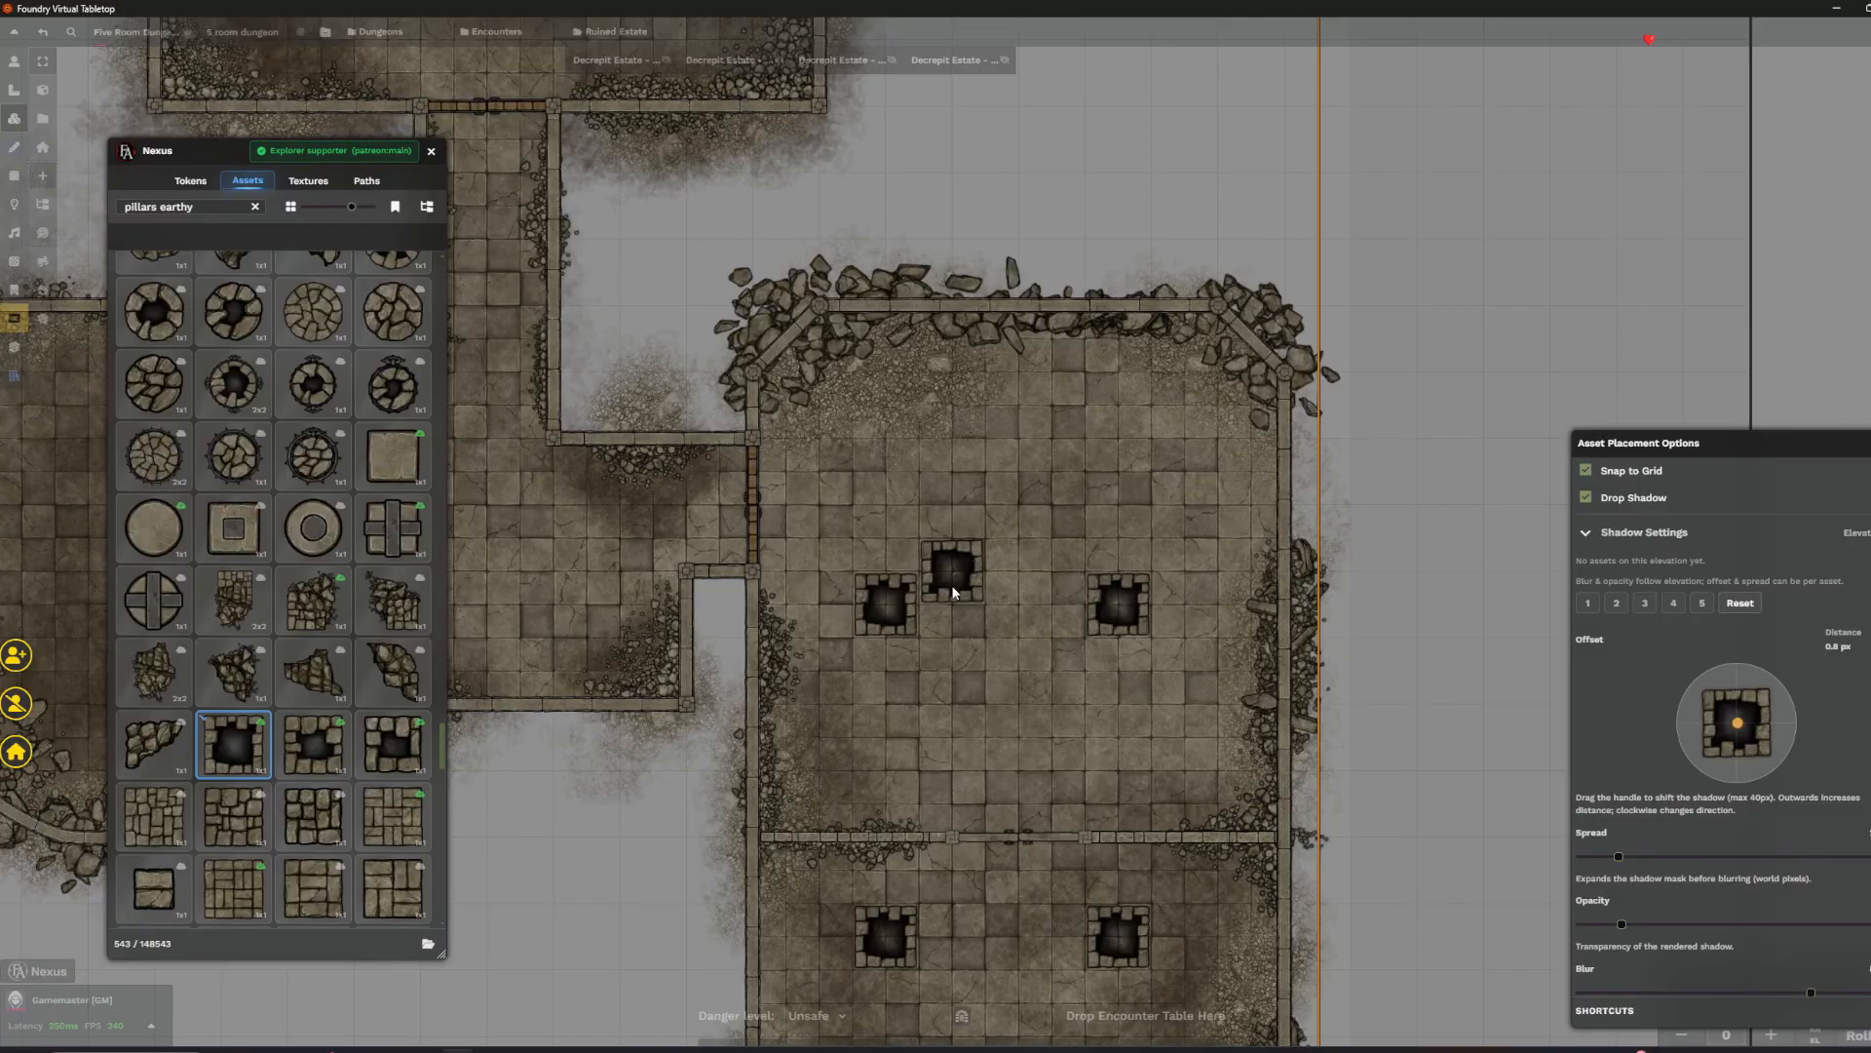
- Search the assets for "beam" and pick the 1x4 wooden beam with metal ends
key("ctrl+a")
type("beam")
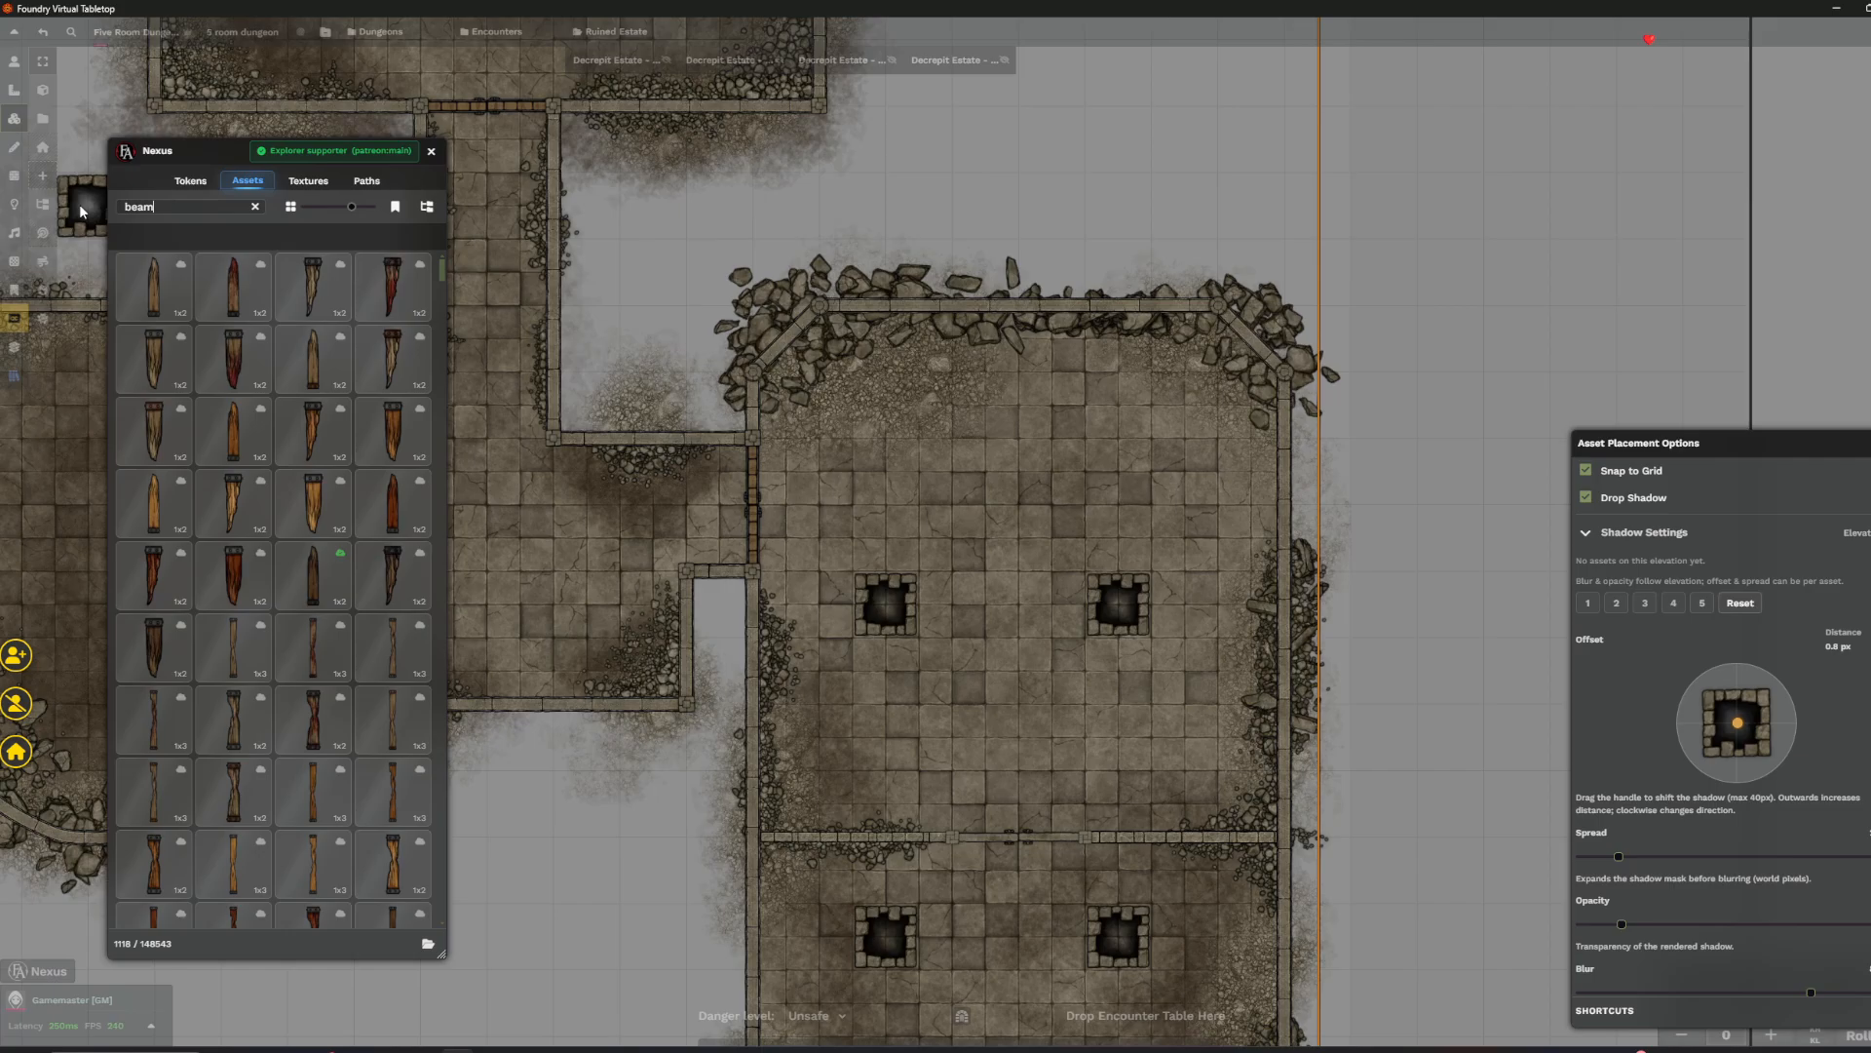
scroll(354, 652, "down", 8)
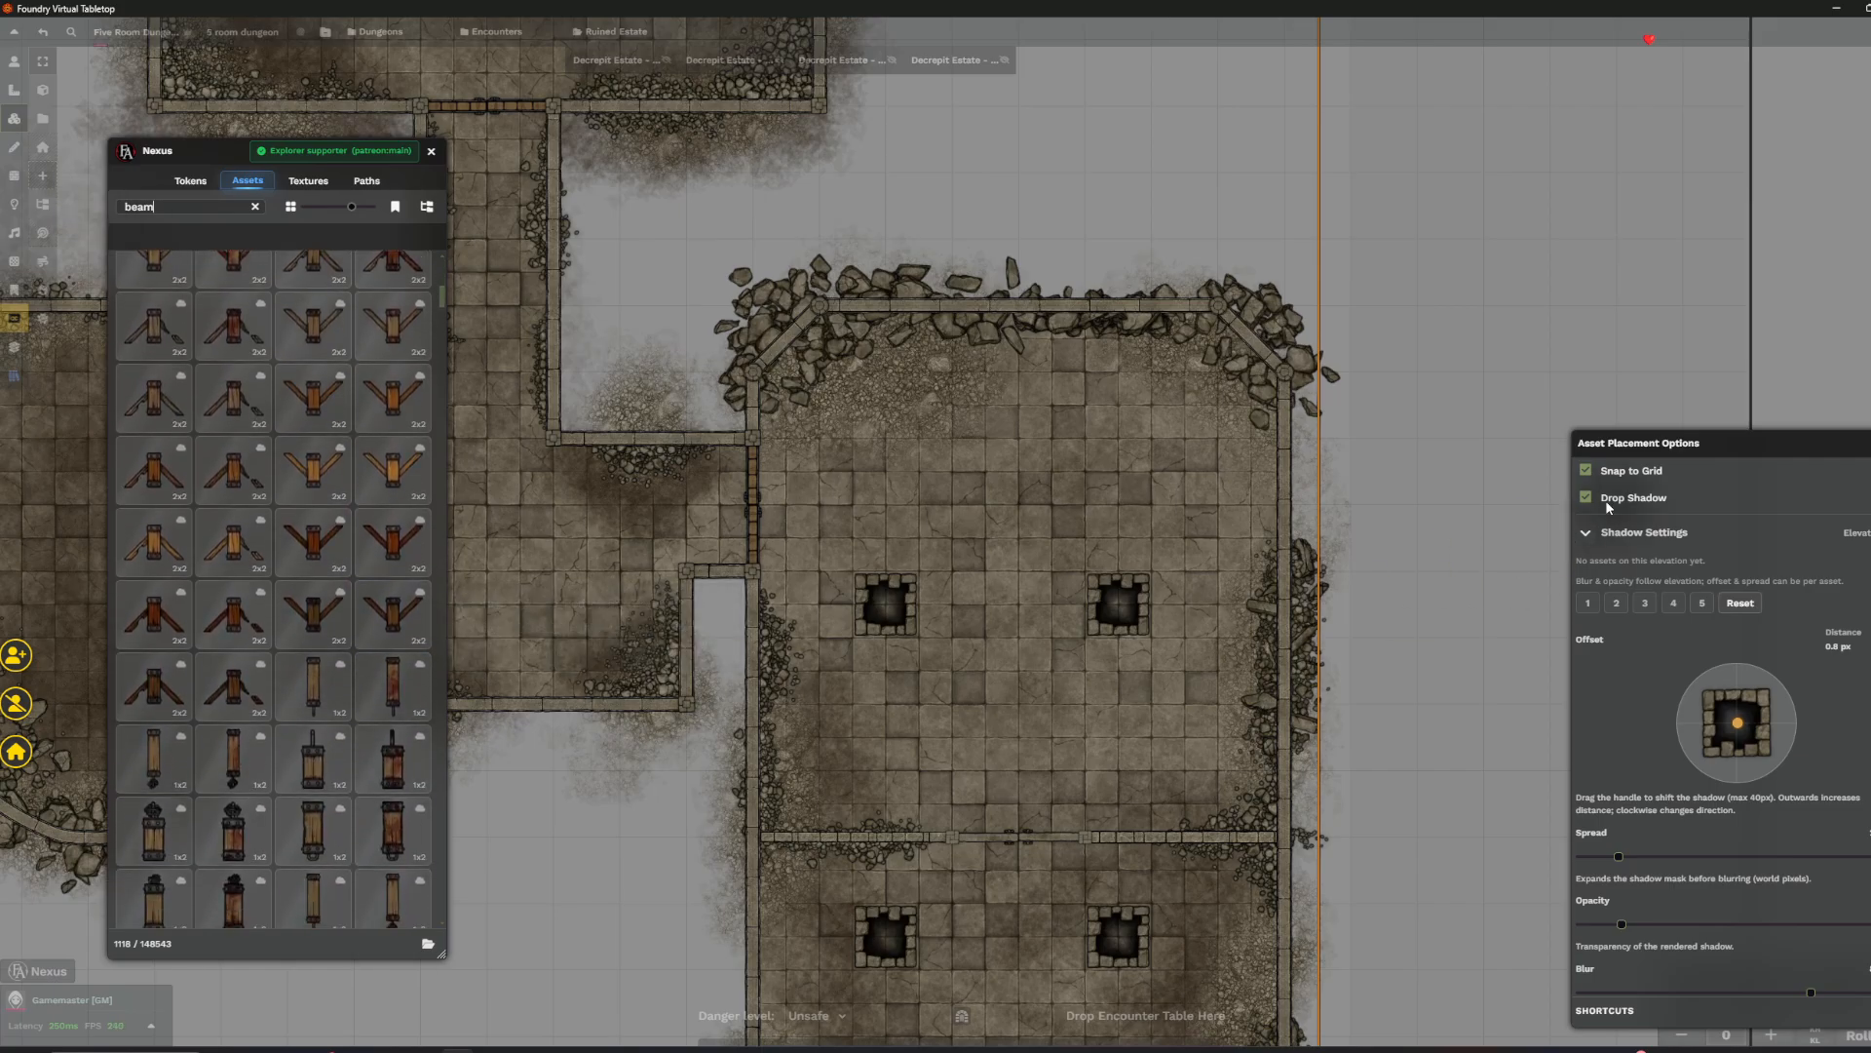
scroll(273, 647, "down", 10)
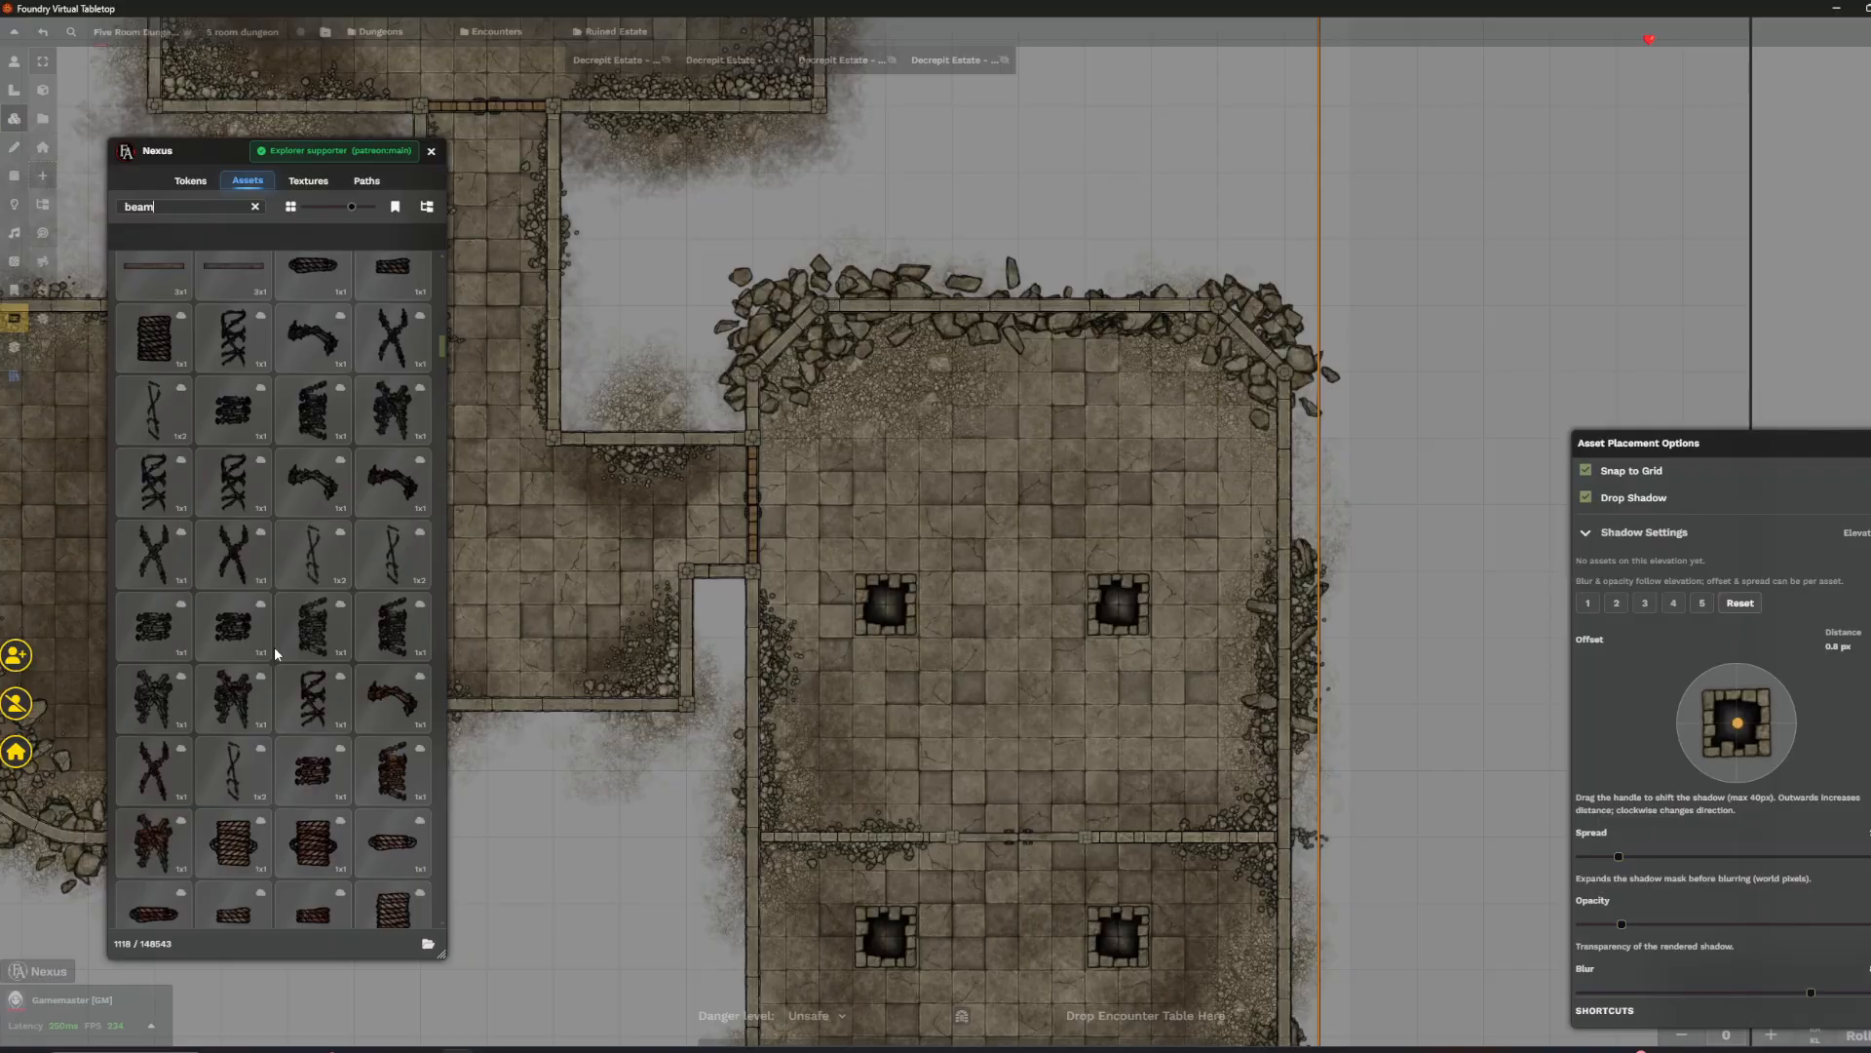
scroll(273, 647, "down", 10)
mouse_move(318, 498)
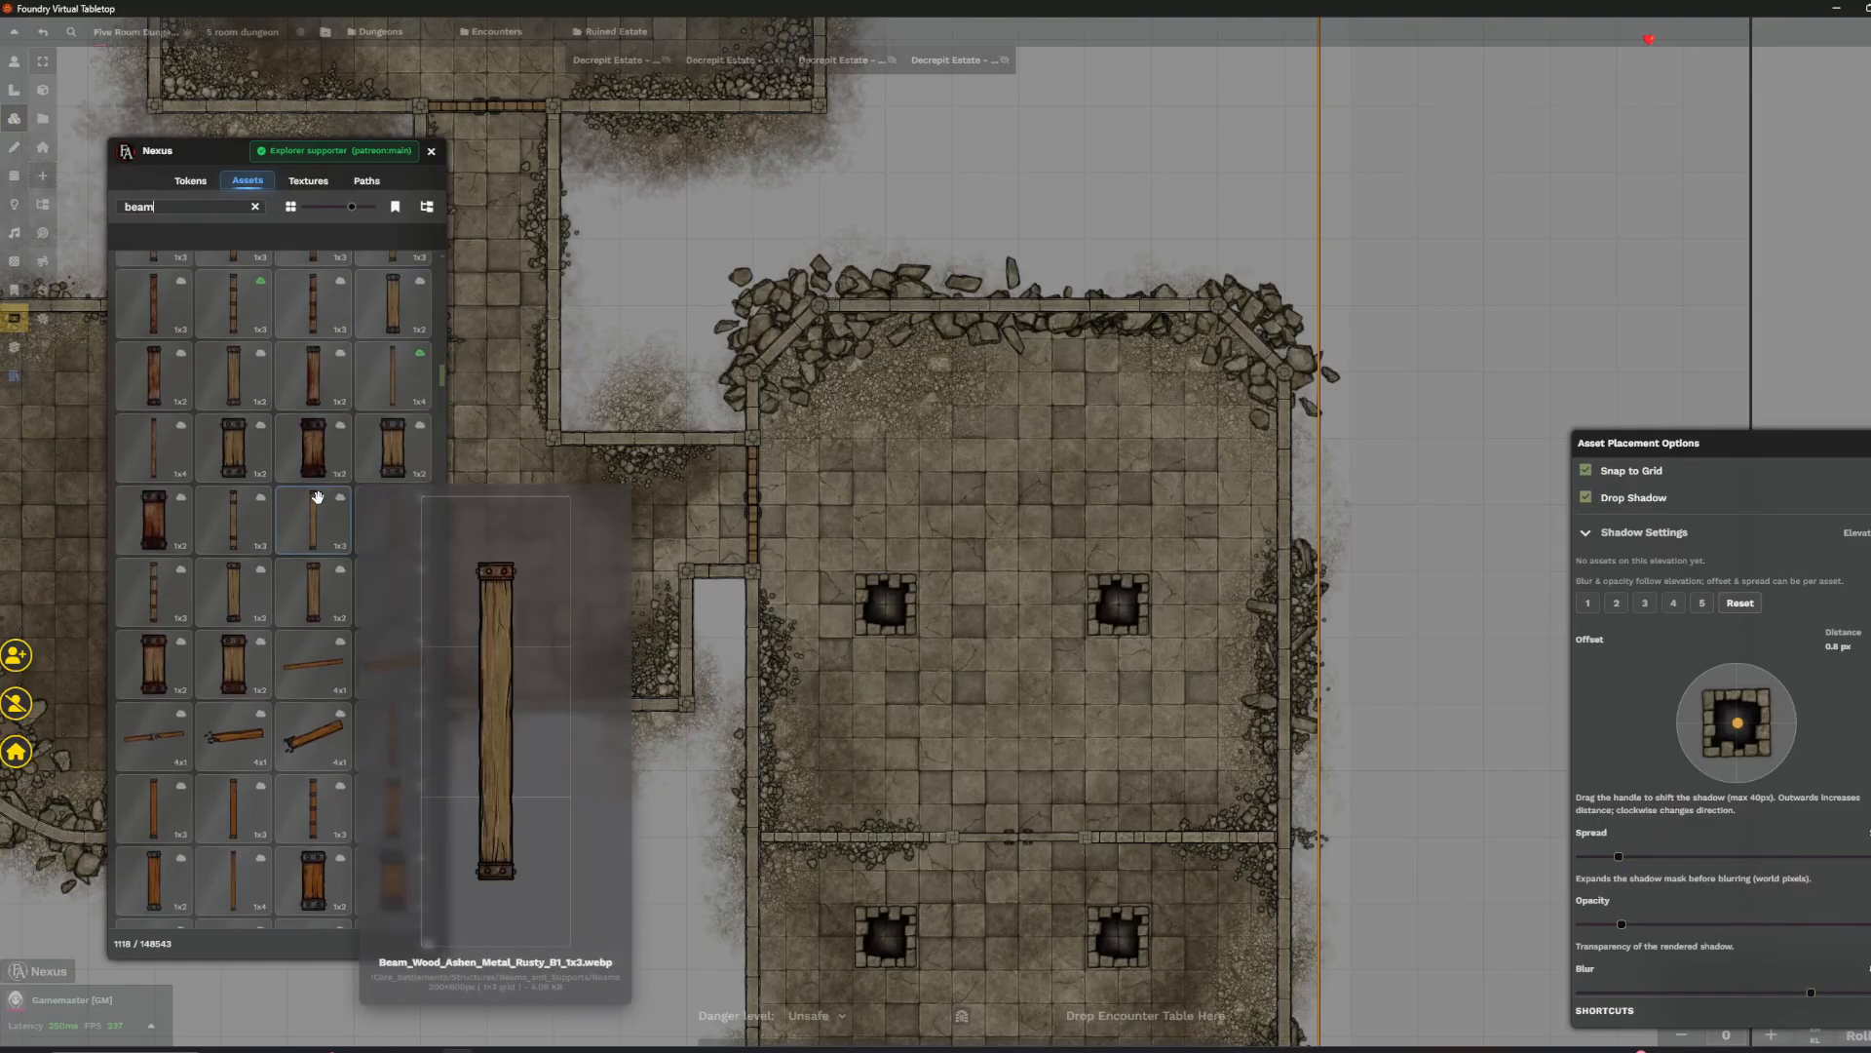
scroll(318, 498, "up", 5)
left_click(393, 751)
- Turn the beam preview horizontal with its elevation at -0.1, and switch off grid snapping
scroll(862, 618, "up", 4)
left_click_drag(874, 534, 817, 356)
scroll(728, 663, "down", 6)
left_click_drag(728, 663, 877, 366)
left_click_drag(1240, 550, 1083, 537)
scroll(1127, 540, "down", 1)
scroll(1071, 544, "down", 10)
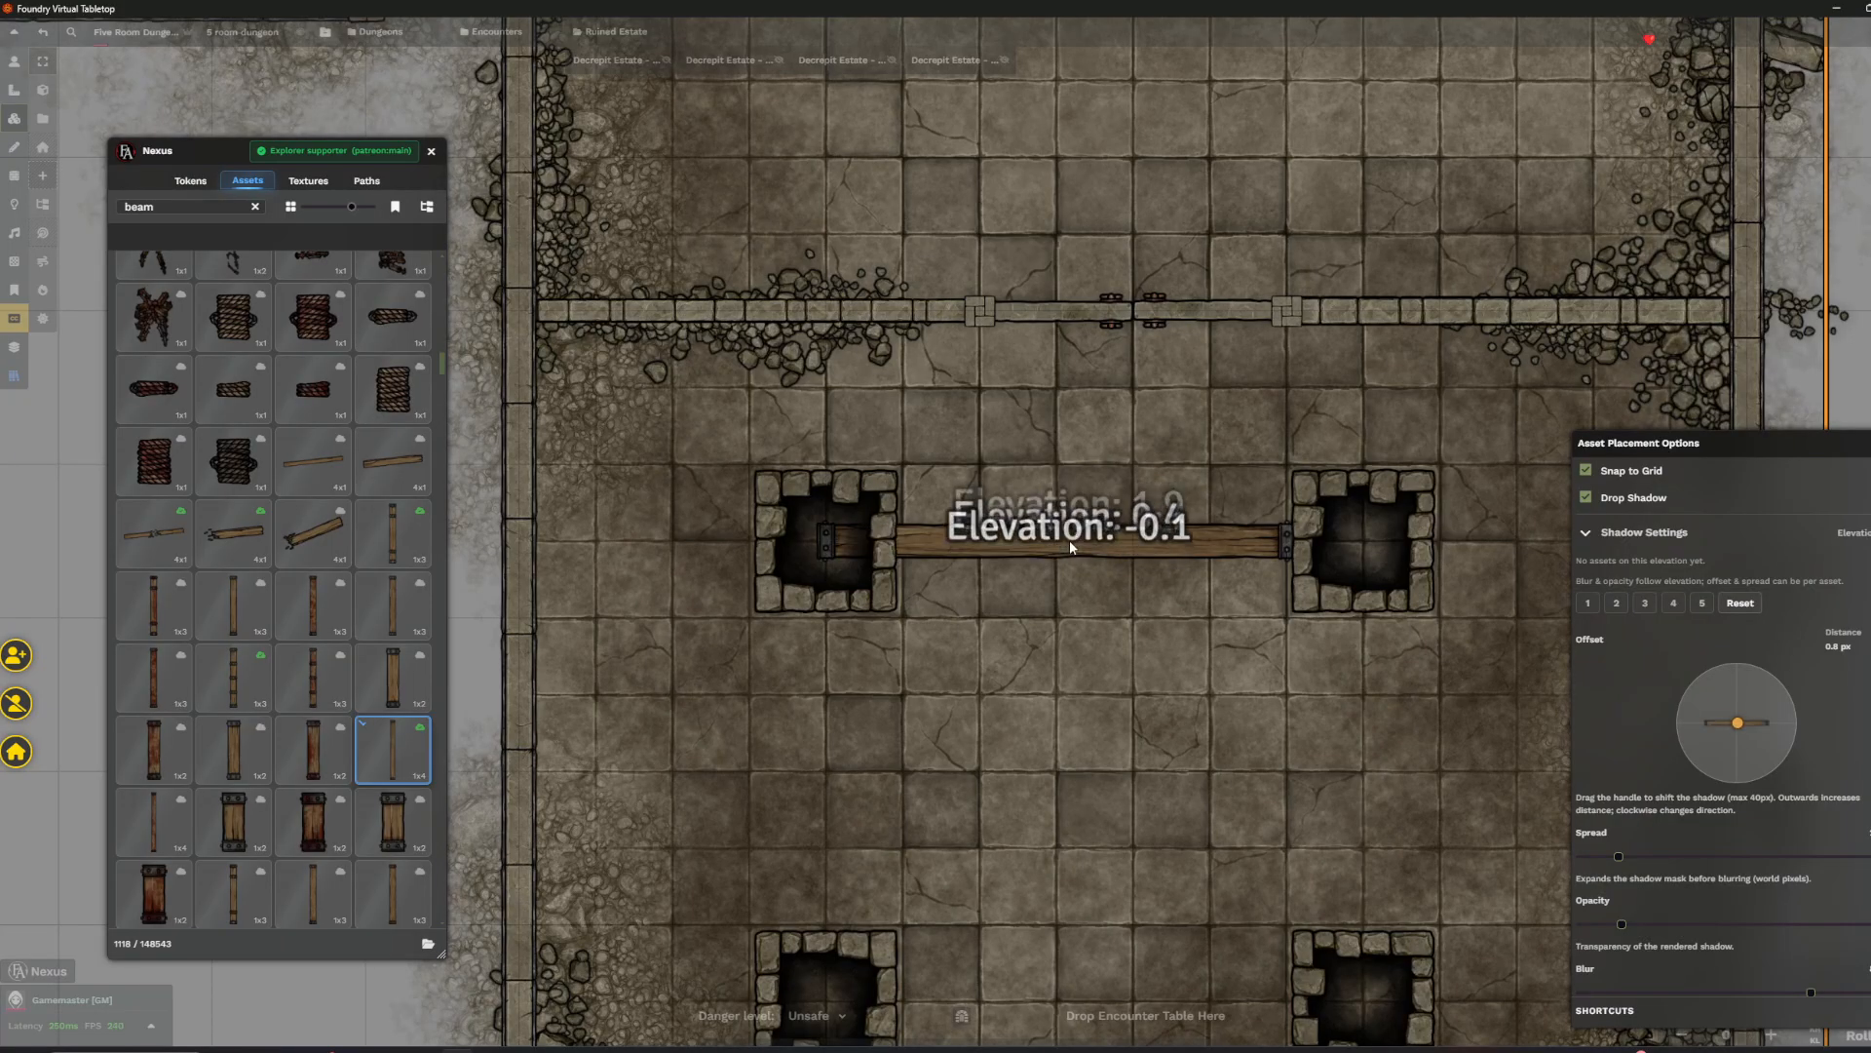
left_click_drag(1086, 537, 860, 508)
left_click(1586, 470)
- Place one horizontal and two vertical beams at elevation -0.1 between the four pillars in the hall's lower section
left_click(819, 534)
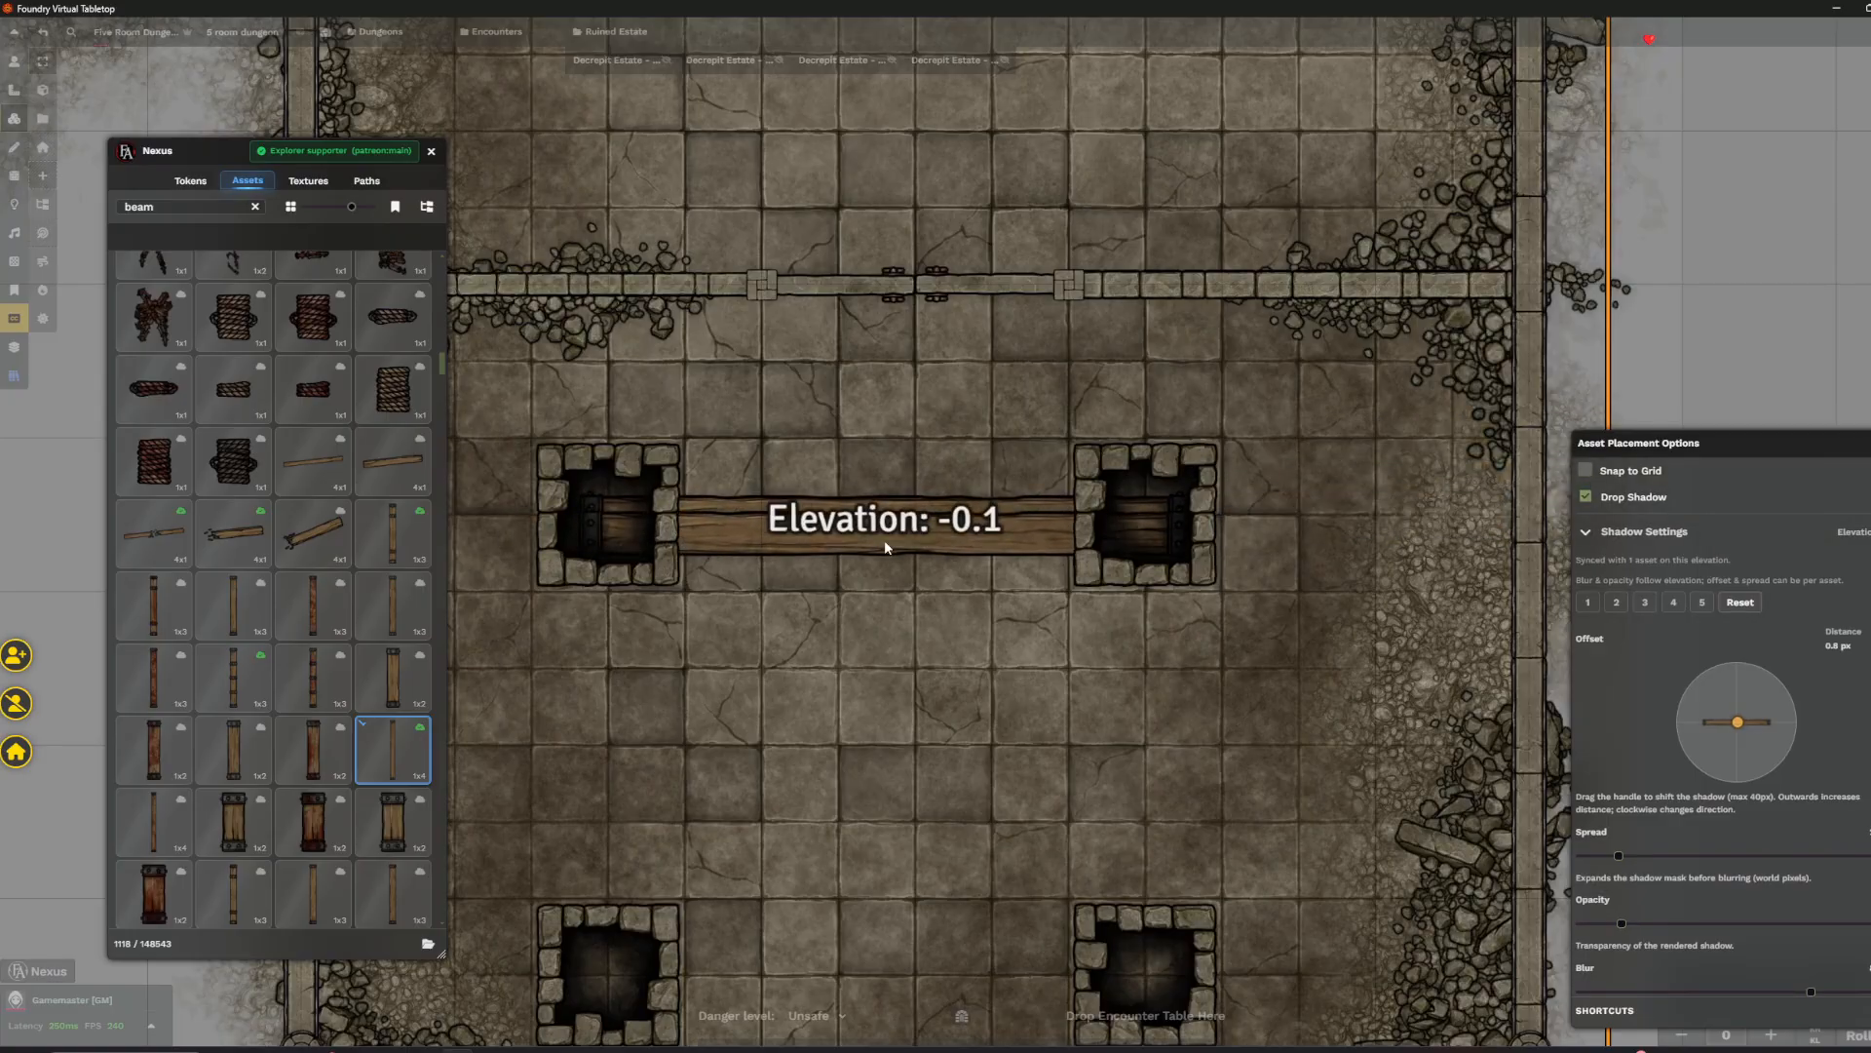
left_click_drag(885, 533, 1004, 292)
scroll(916, 421, "down", 6)
scroll(780, 438, "down", 3)
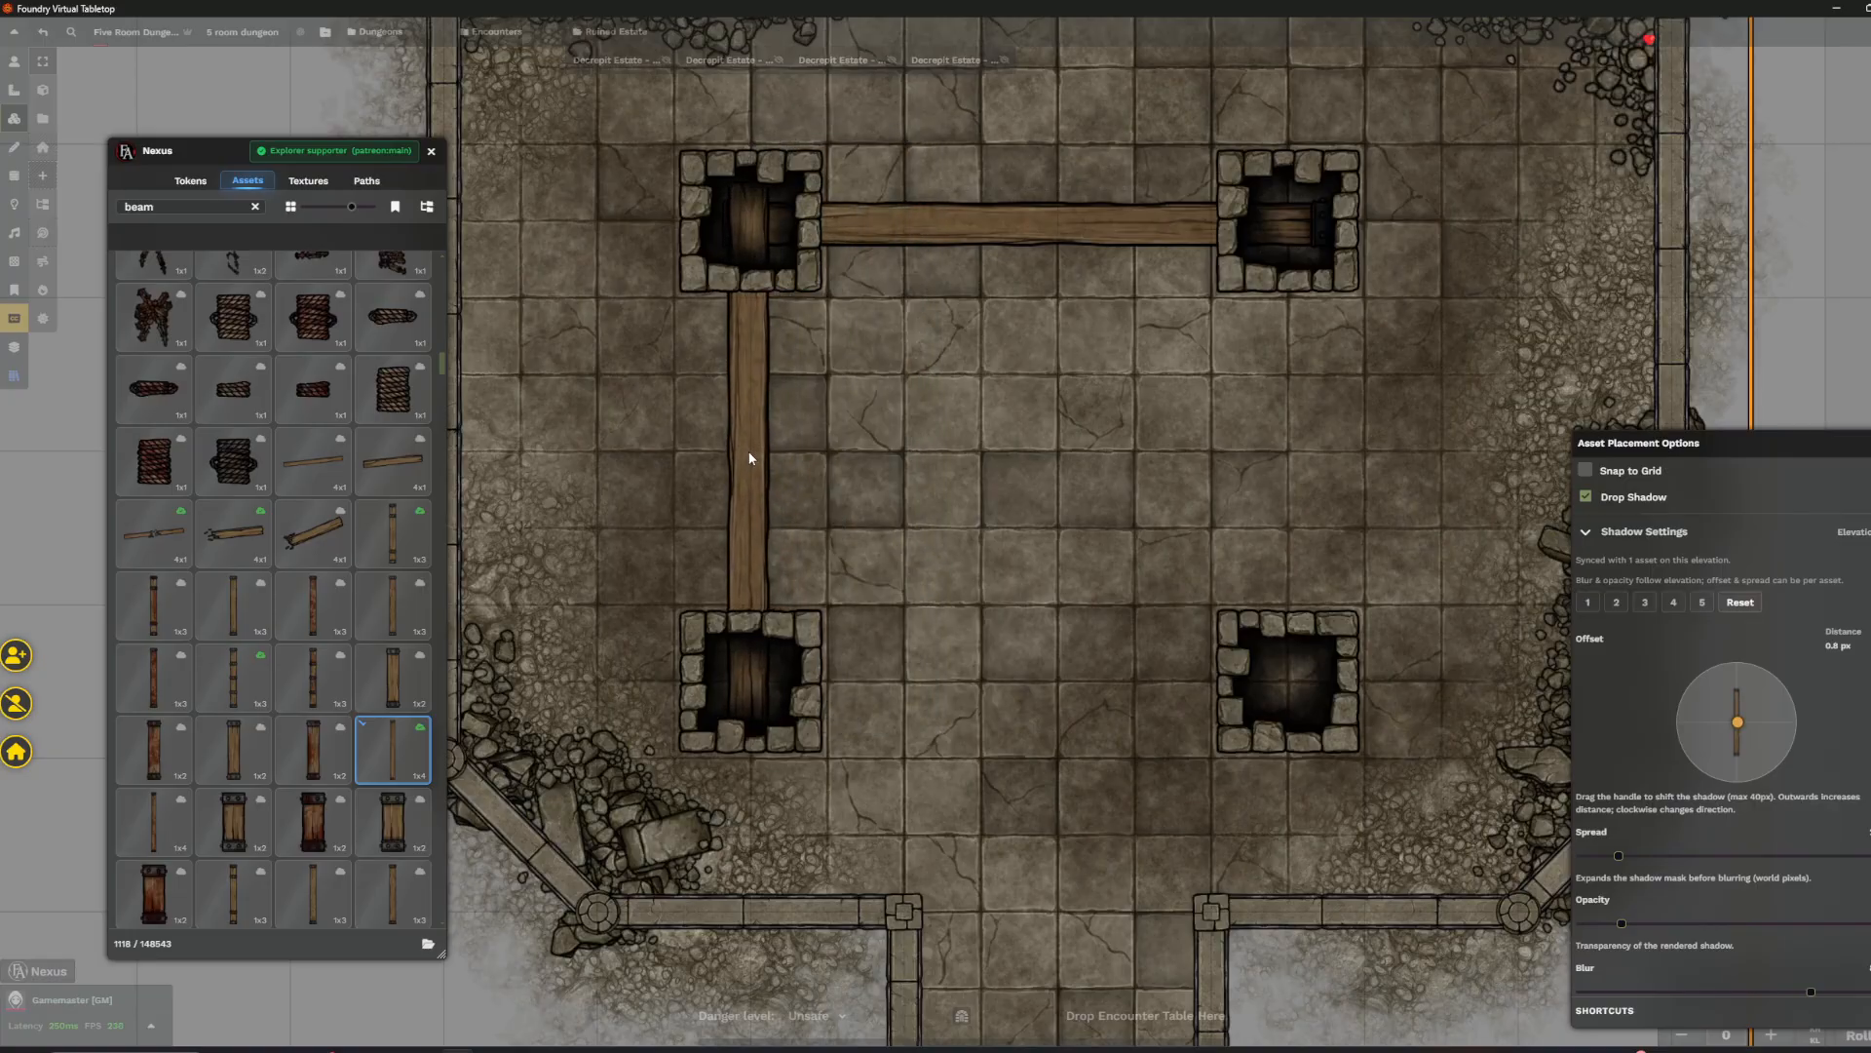
left_click(750, 455)
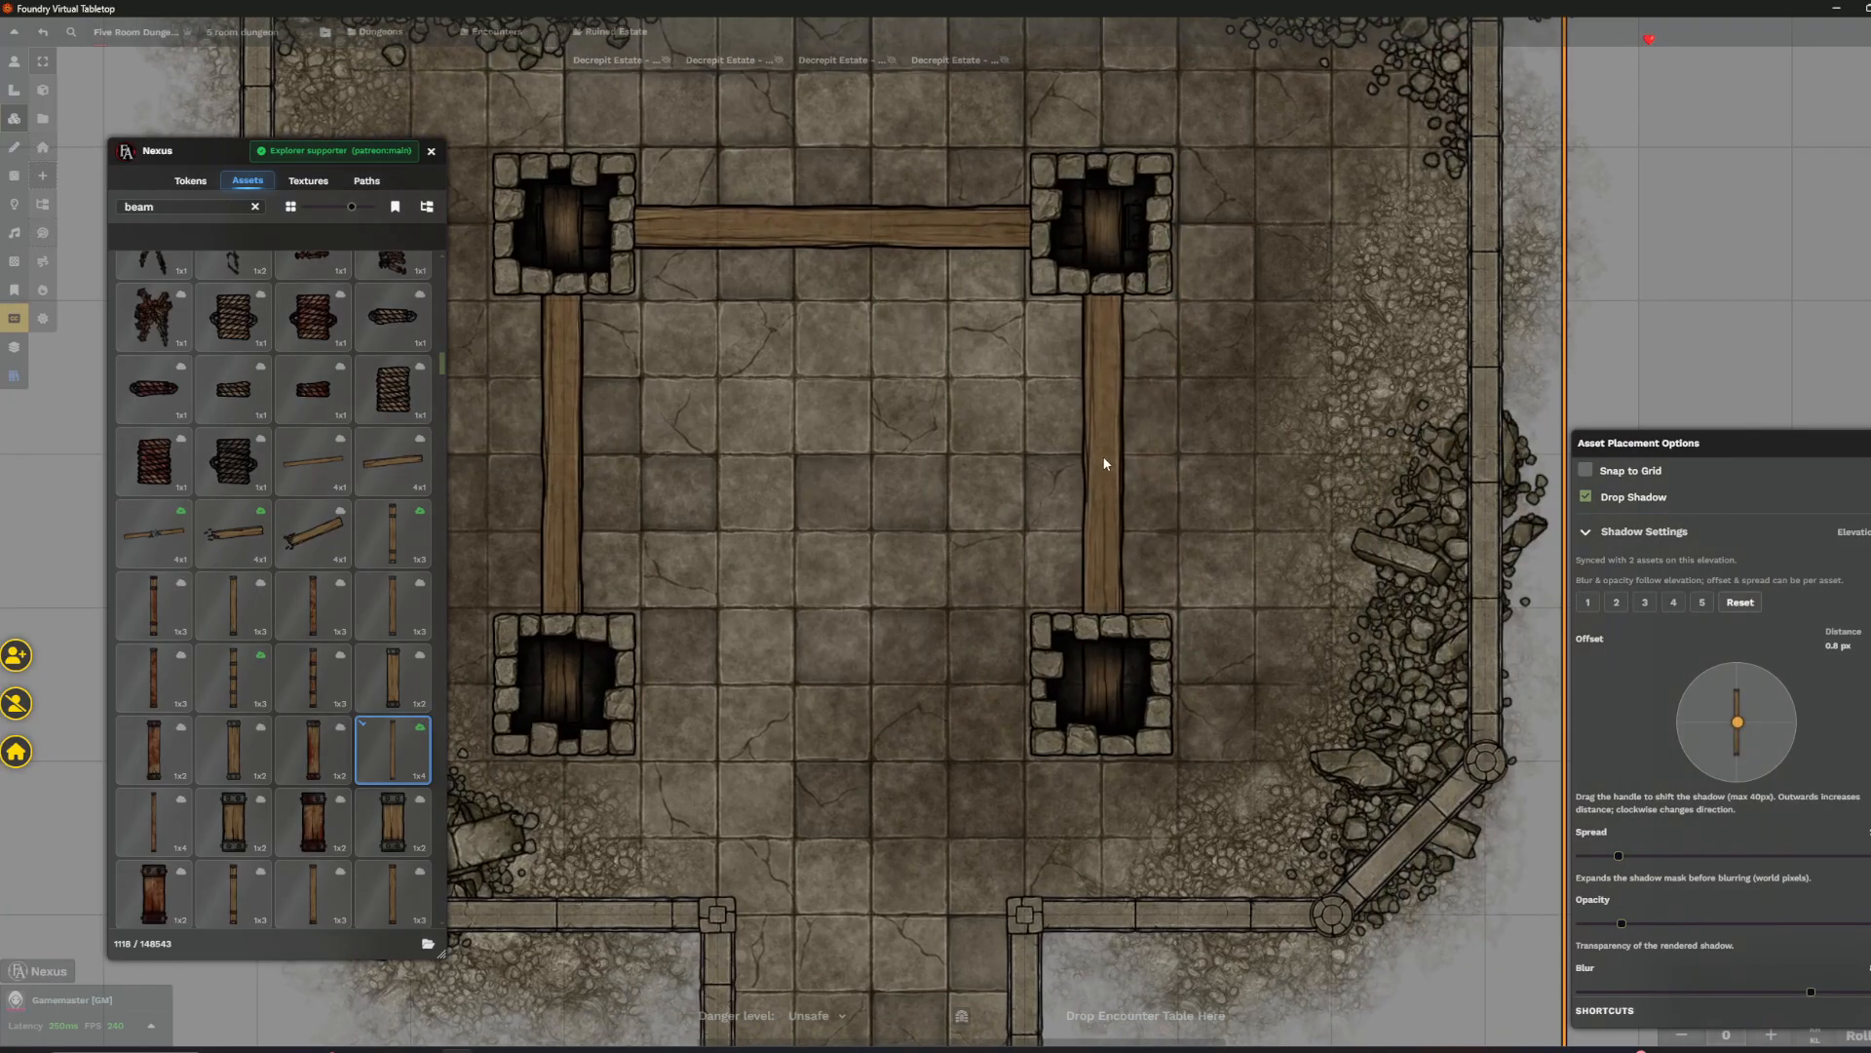
left_click(1103, 455)
- Try out elevations around 0 for a vertical beam running from the upper-section pillar towards the dividing wall
scroll(1039, 745, "down", 9)
left_click_drag(967, 448, 1068, 991)
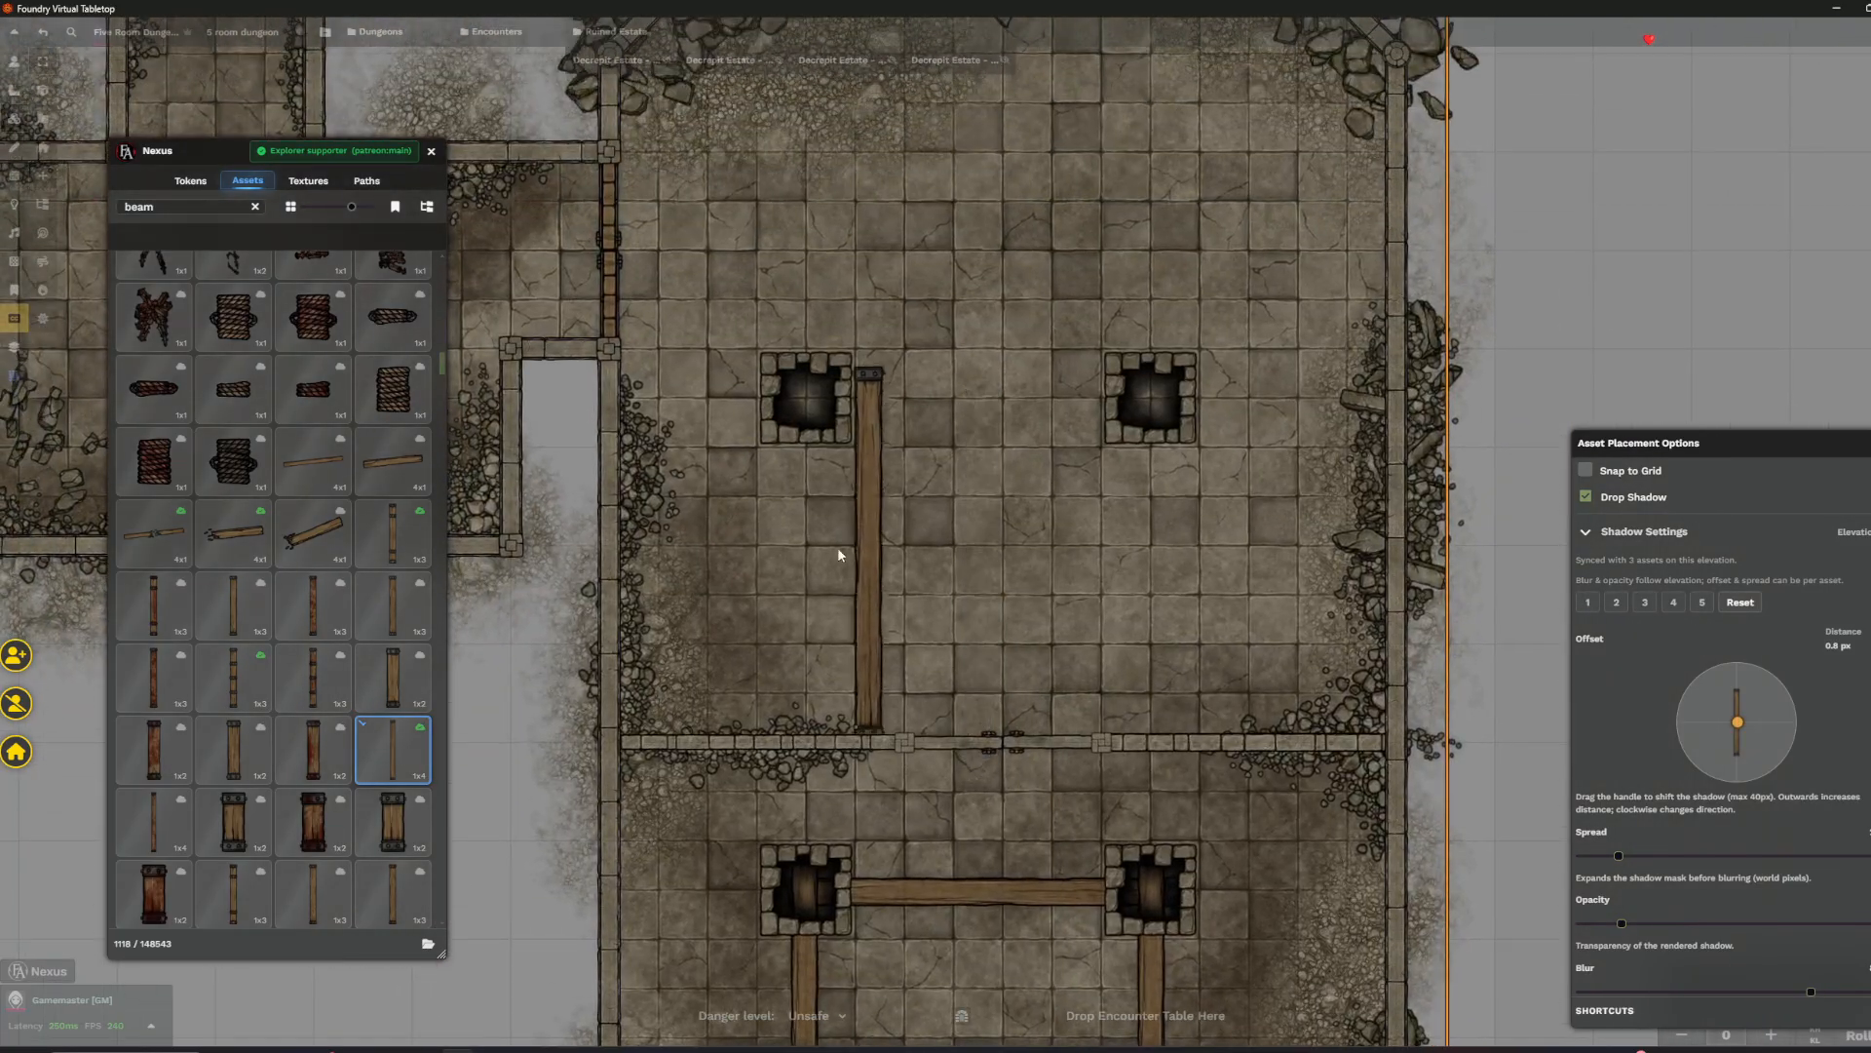
scroll(807, 566, "down", 1)
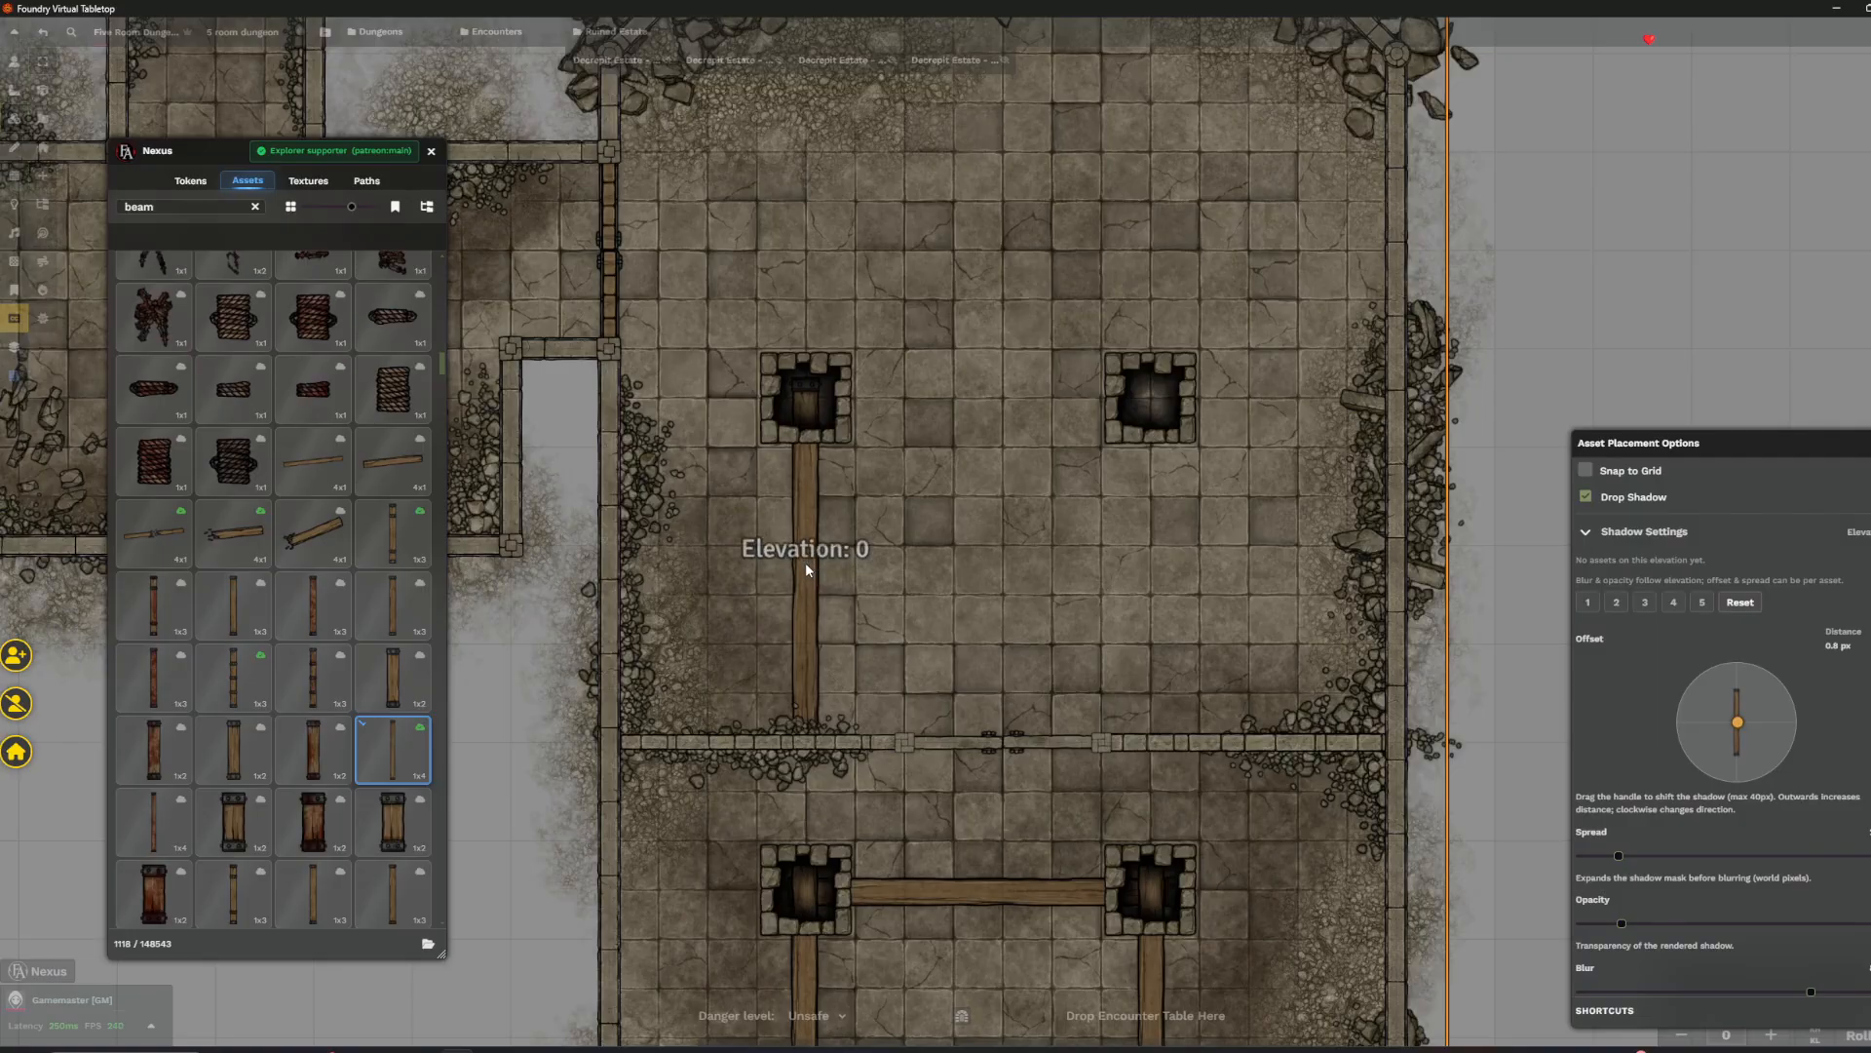
scroll(816, 554, "up", 2)
scroll(788, 532, "down", 1)
scroll(790, 532, "up", 1)
- Undo the placement of the three beams in the hall's lower section
left_click_drag(789, 534, 792, 151)
left_click_drag(862, 673, 850, 451)
key("ctrl+z")
key("ctrl+z")
key("ctrl+z")
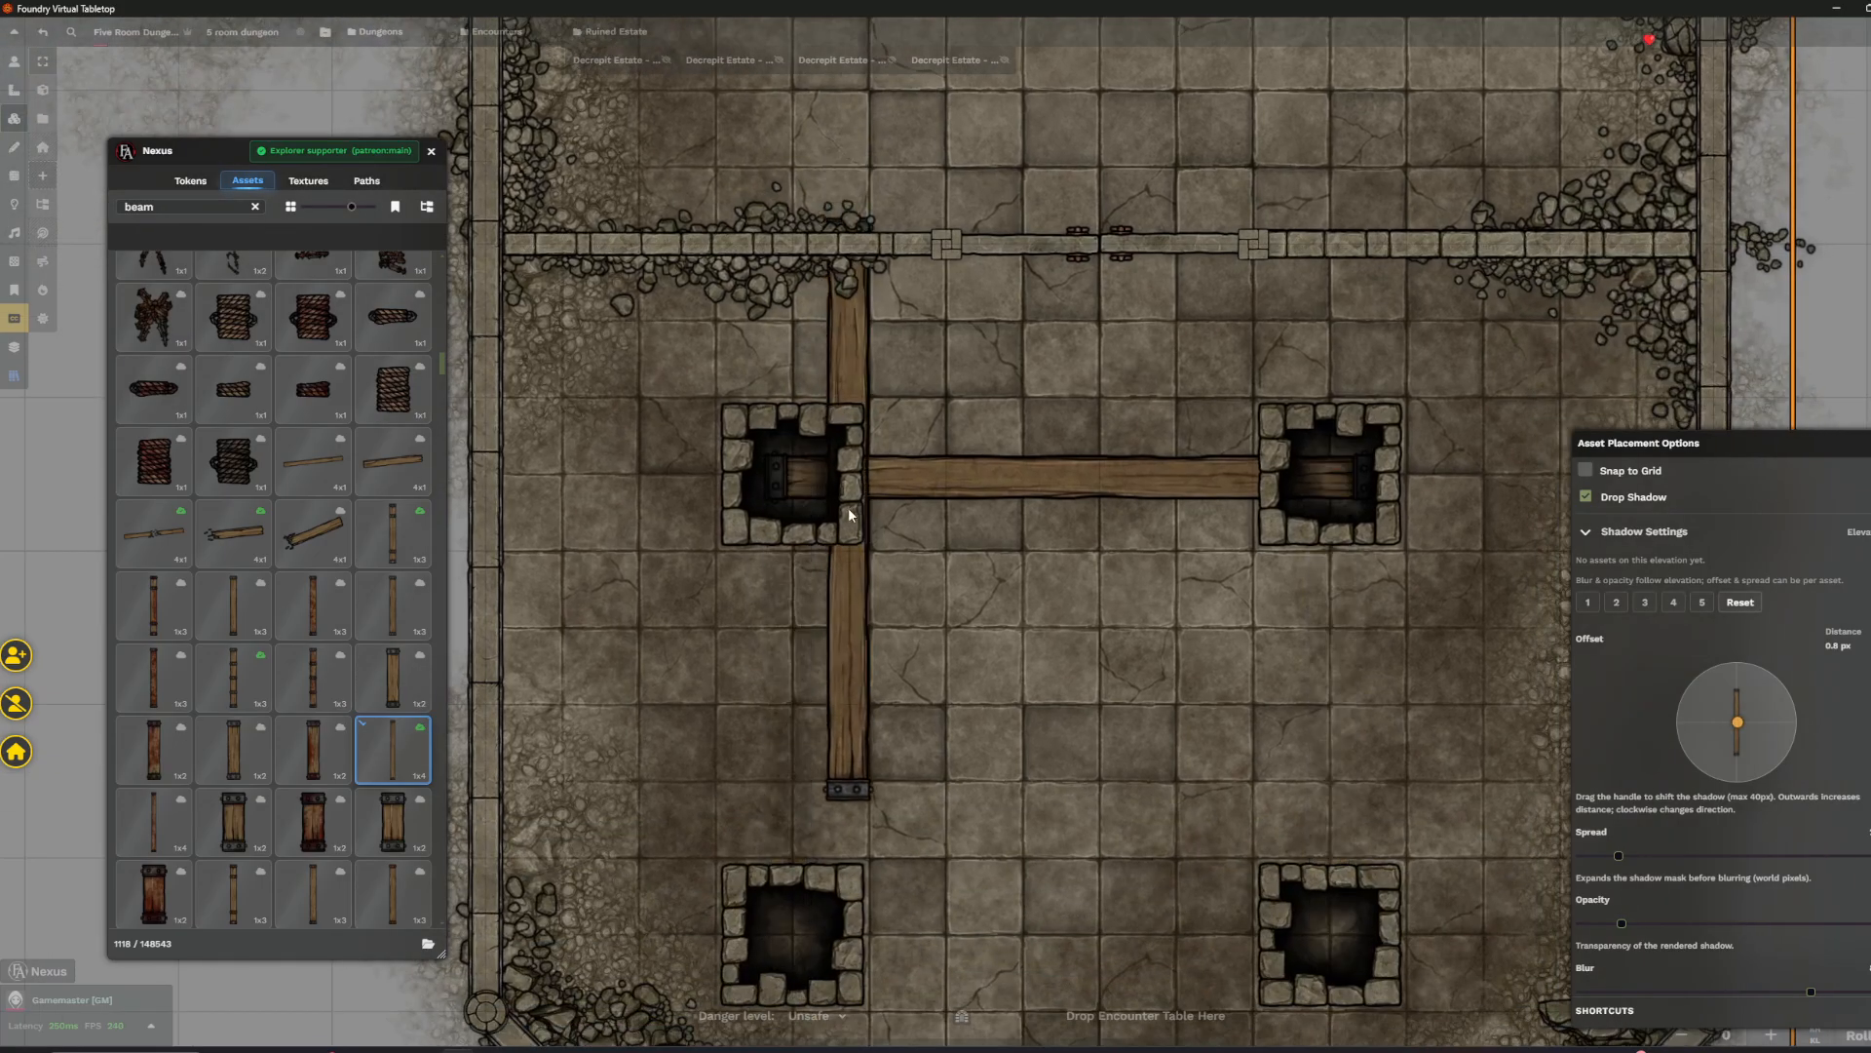
- Place two vertical beams and one horizontal beam at elevation 1.5, linking the four pillars in the hall's lower section
scroll(799, 678, "up", 5)
scroll(803, 709, "down", 1)
scroll(803, 711, "down", 1)
left_click(791, 705)
left_click(1332, 698)
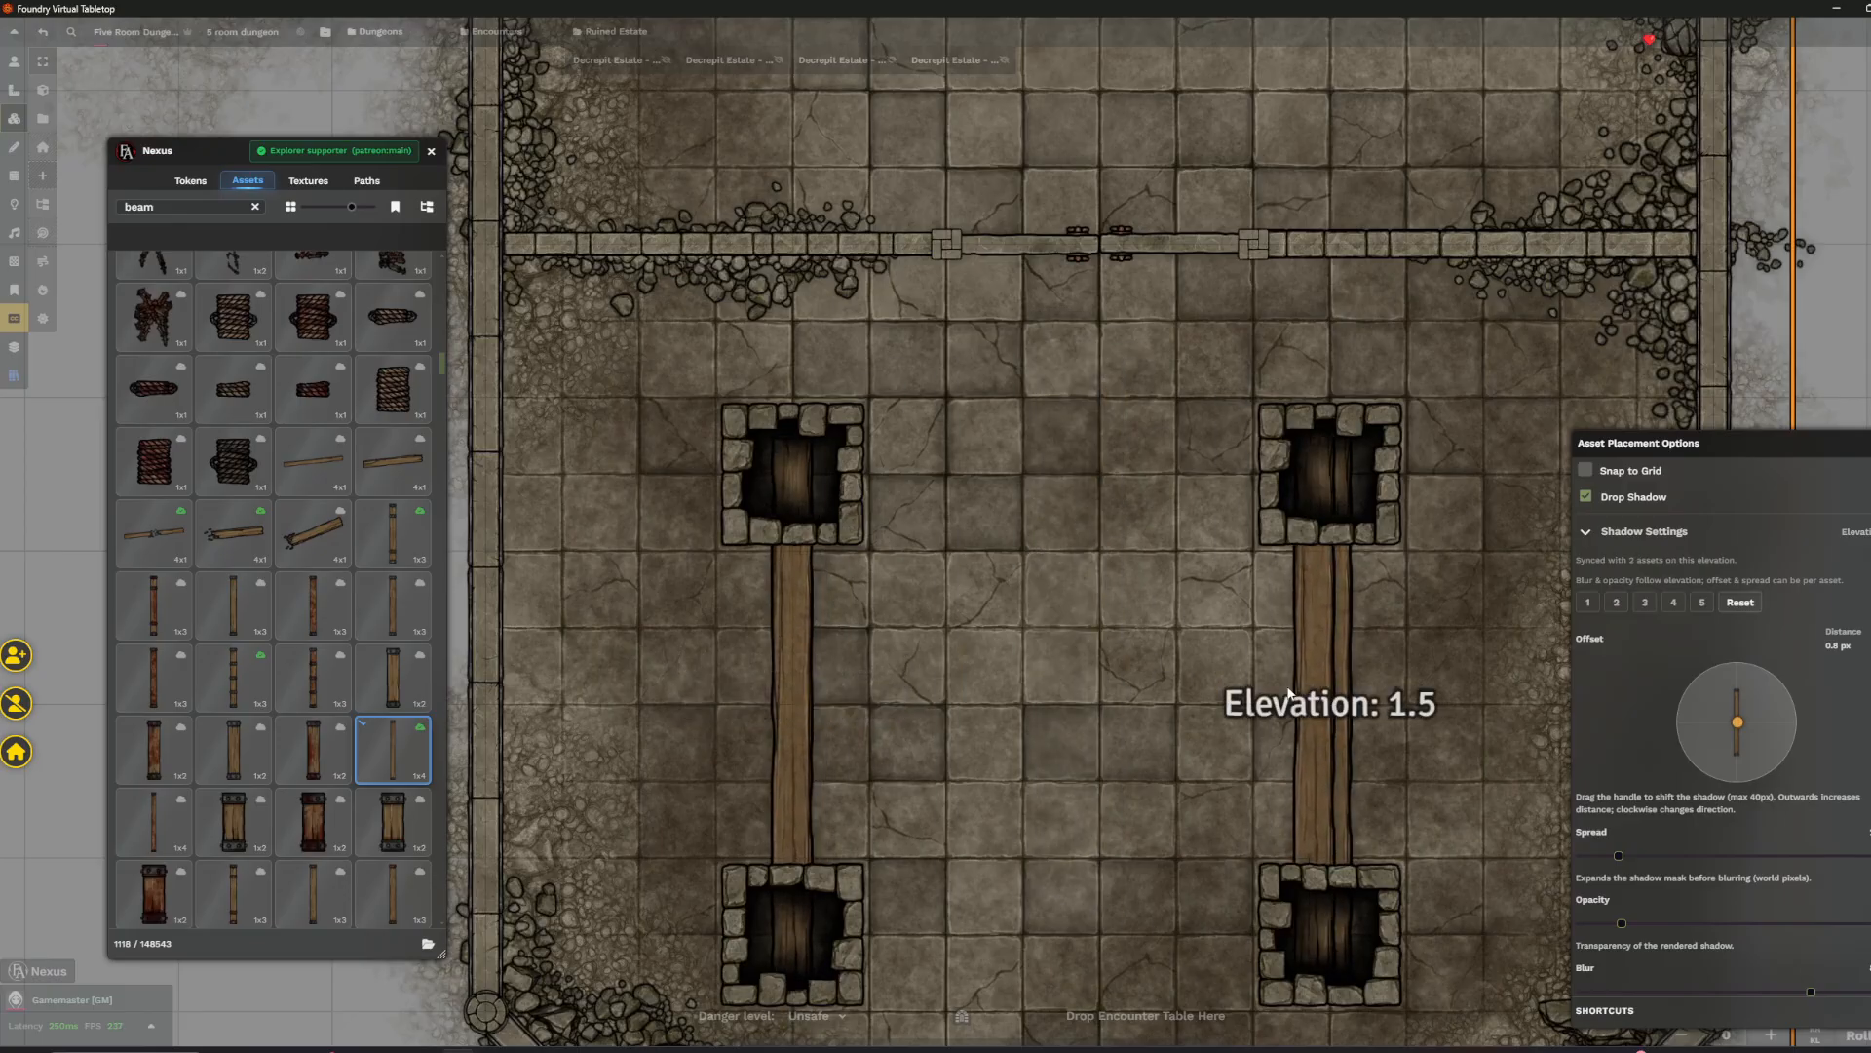
left_click(1058, 477)
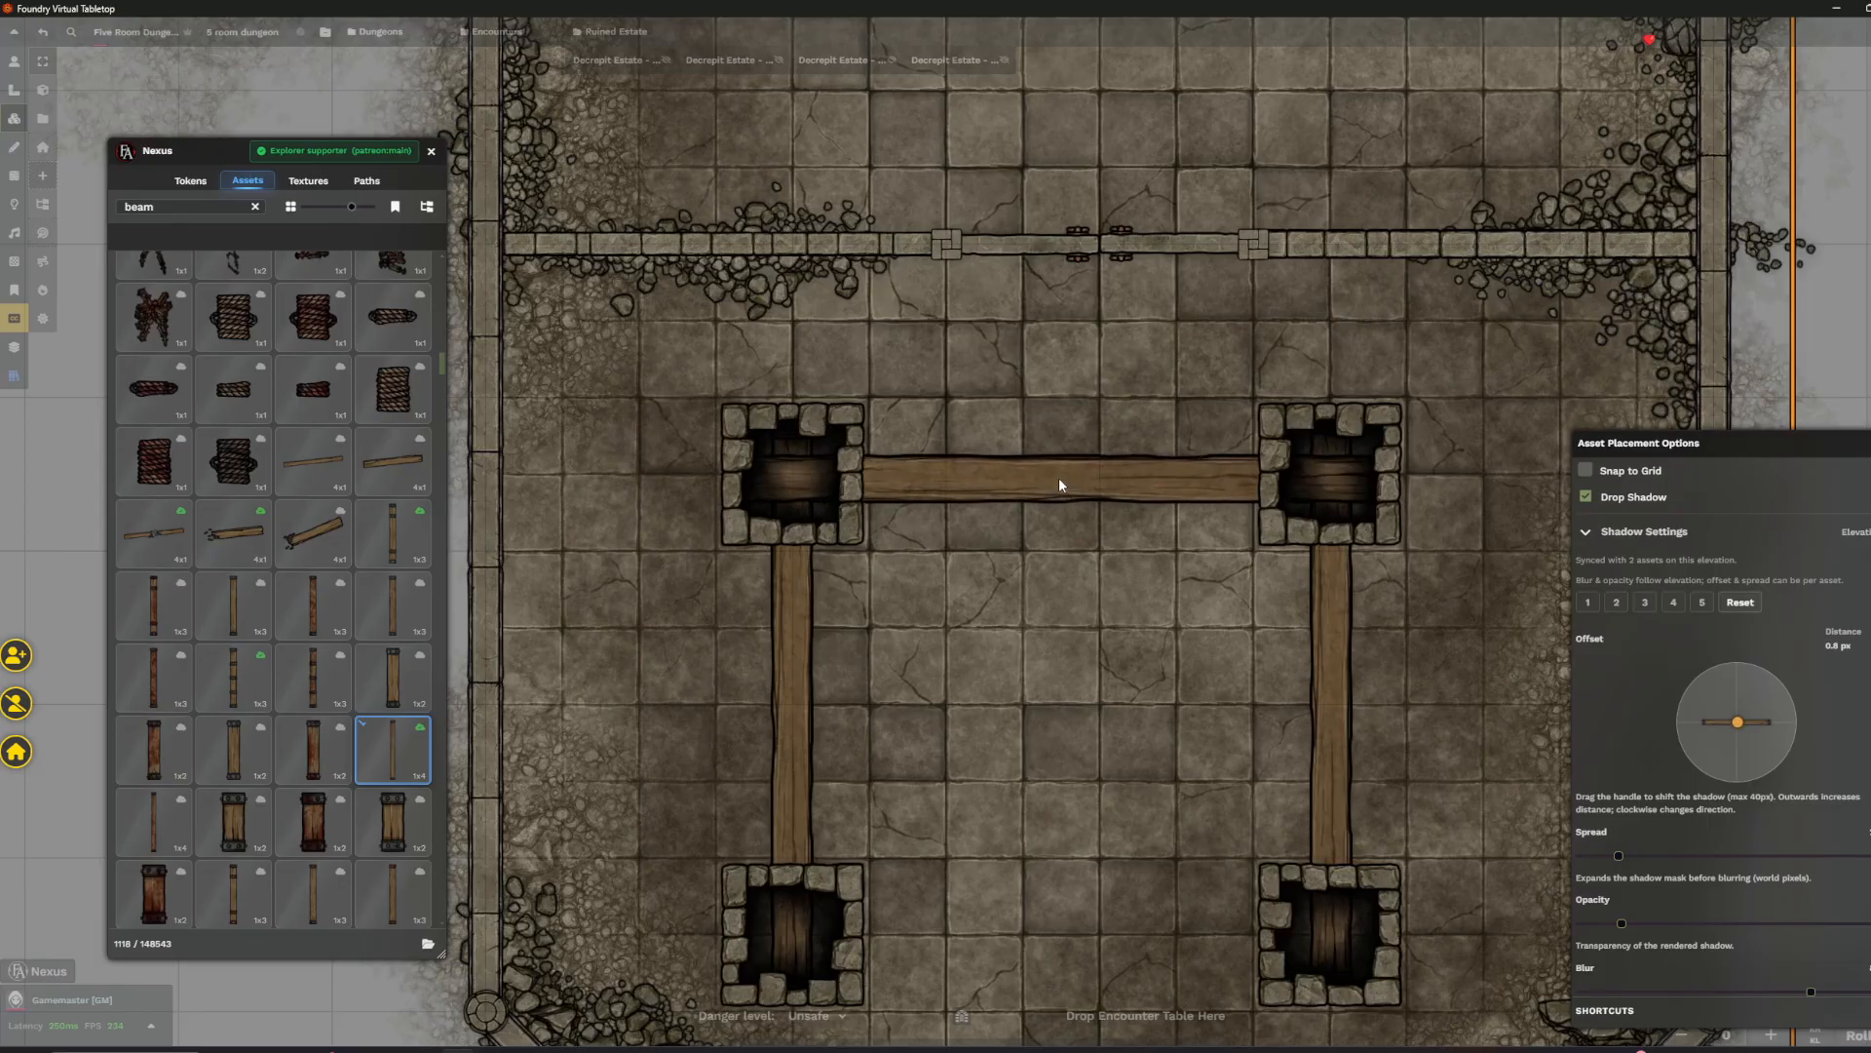
scroll(1063, 478, "down", 2)
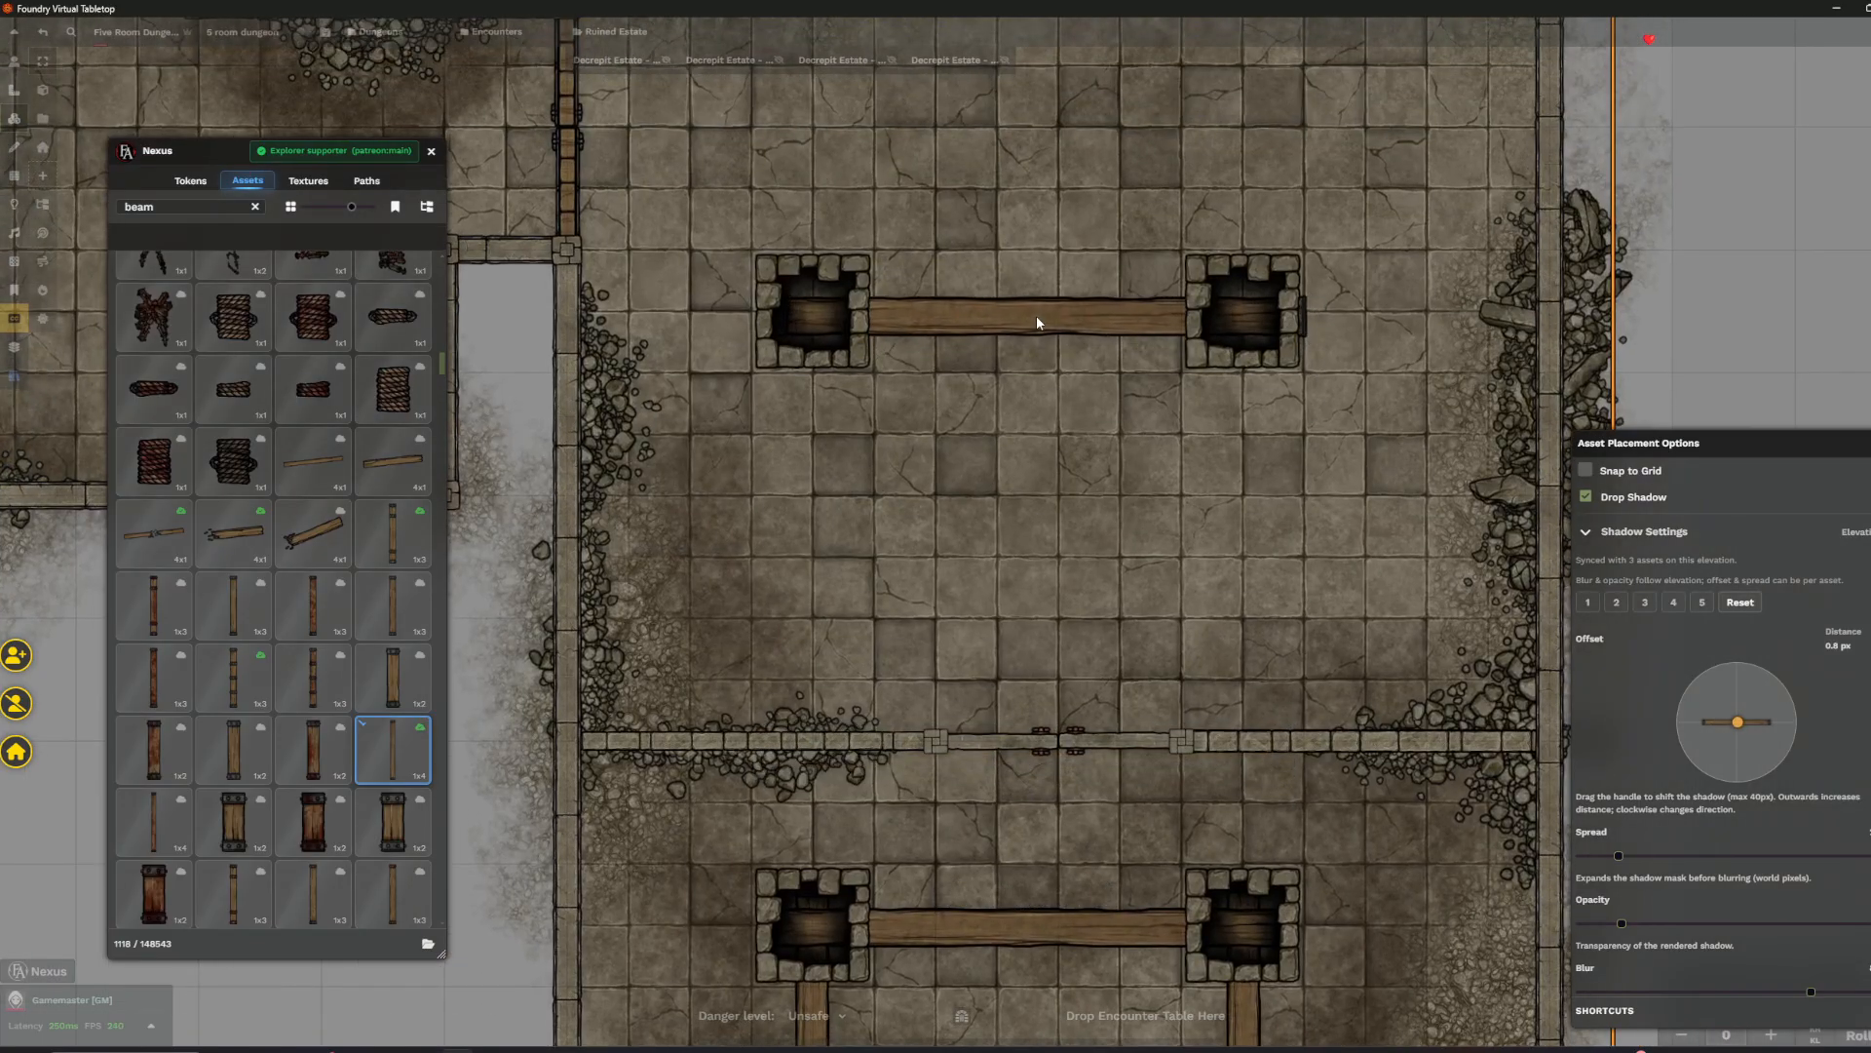
- Place a horizontal beam between the two pillars in the hall's upper section and a vertical beam from each pillar to the dividing wall
left_click(1025, 313)
scroll(822, 579, "down", 5)
scroll(822, 579, "down", 1)
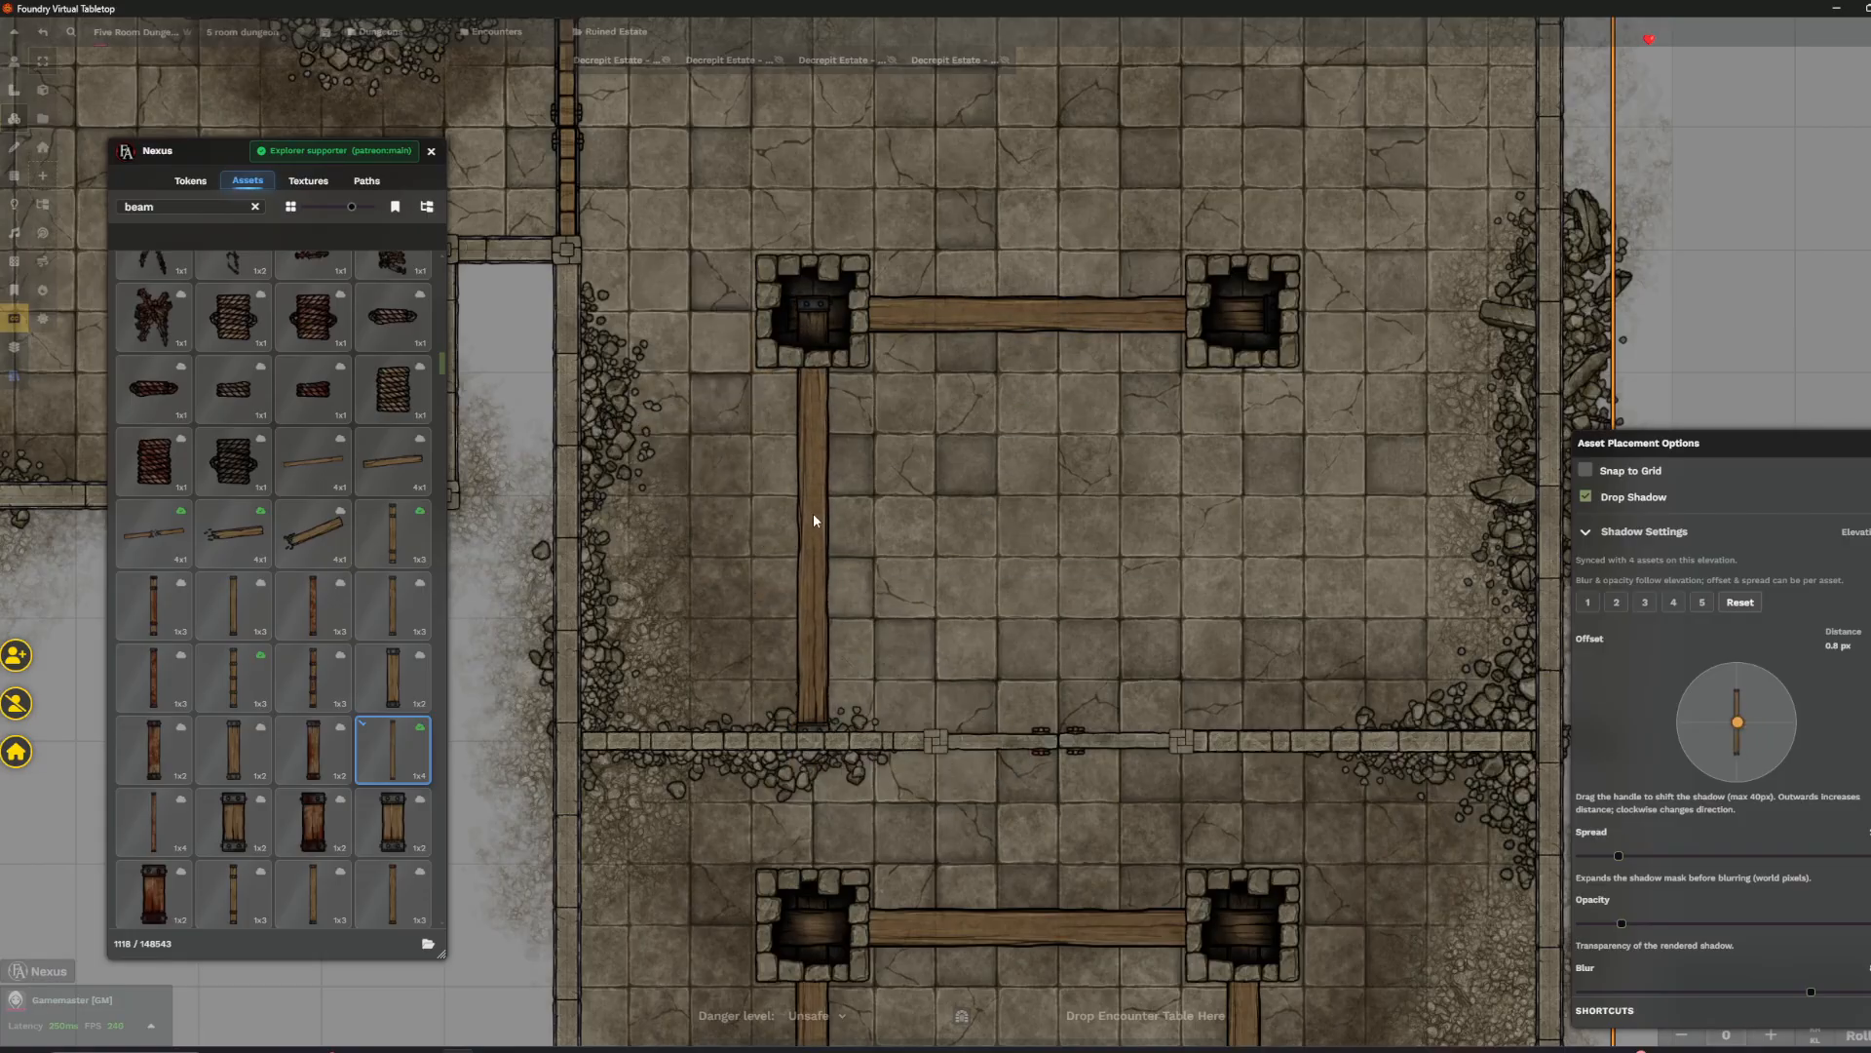
left_click(812, 512)
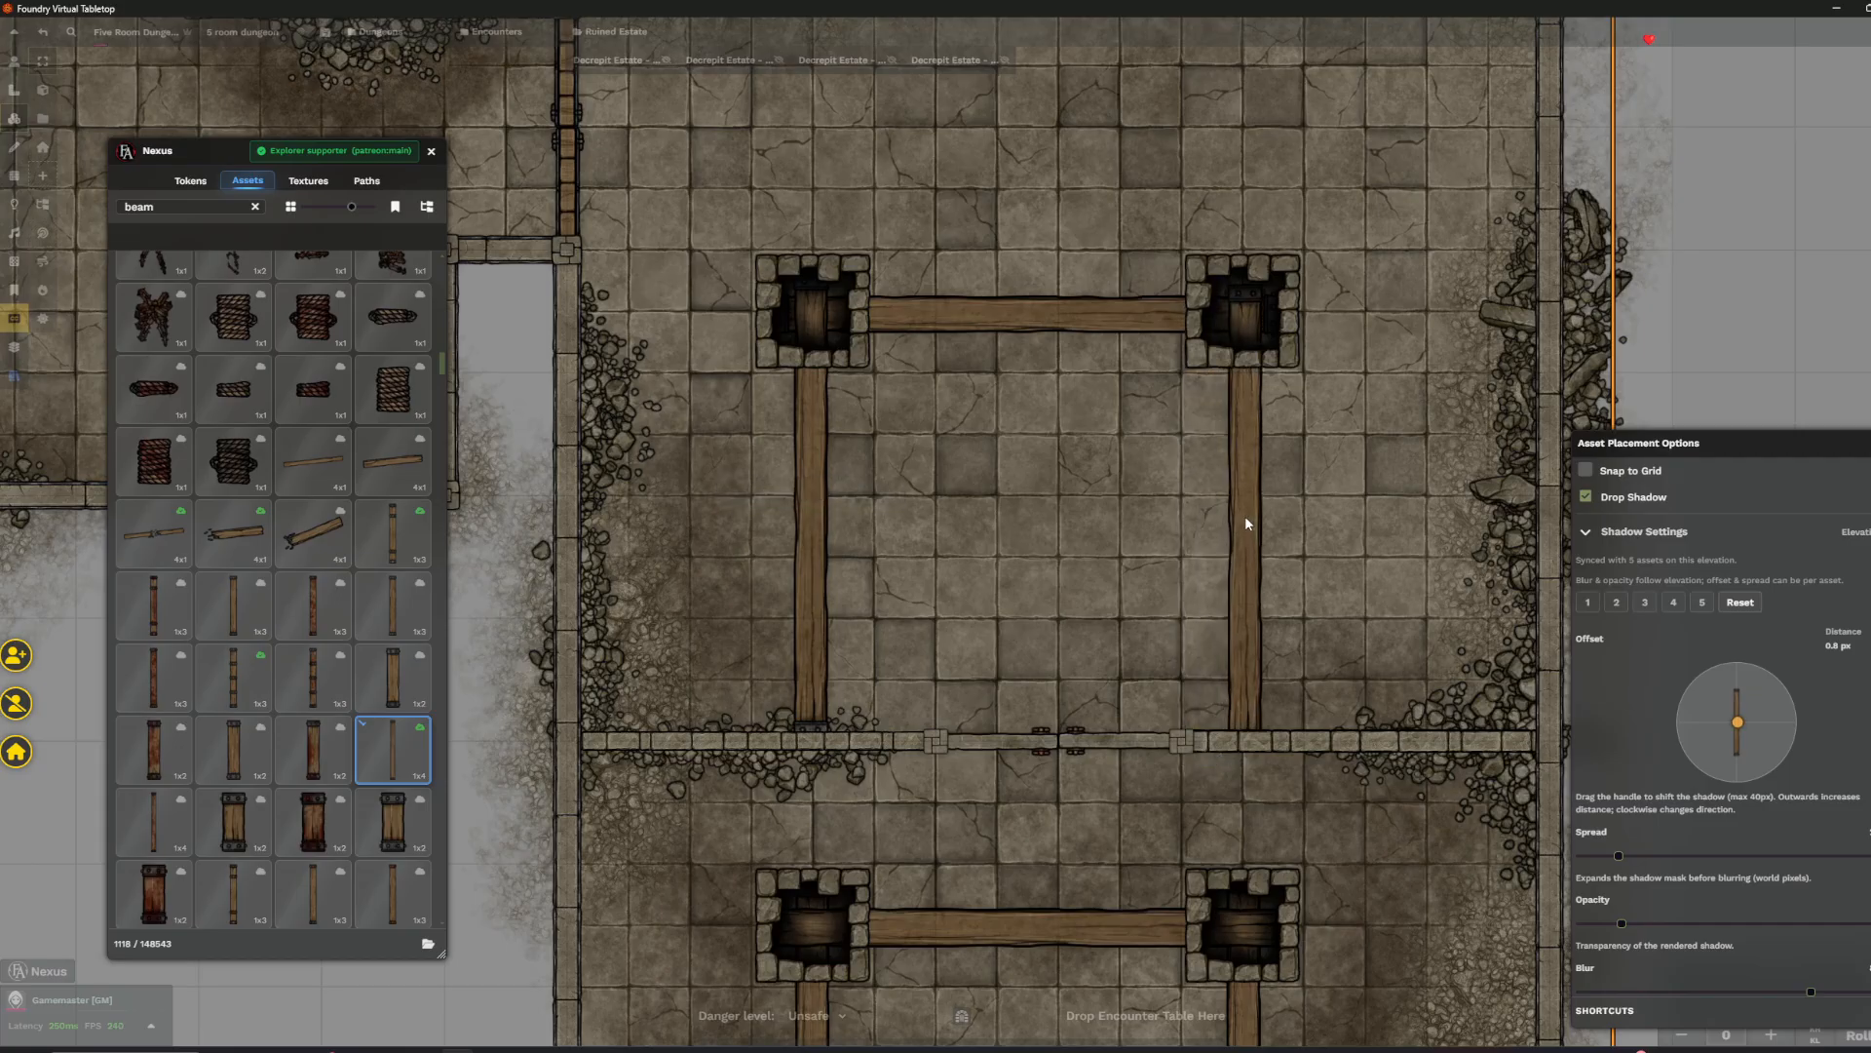
left_click(1254, 506)
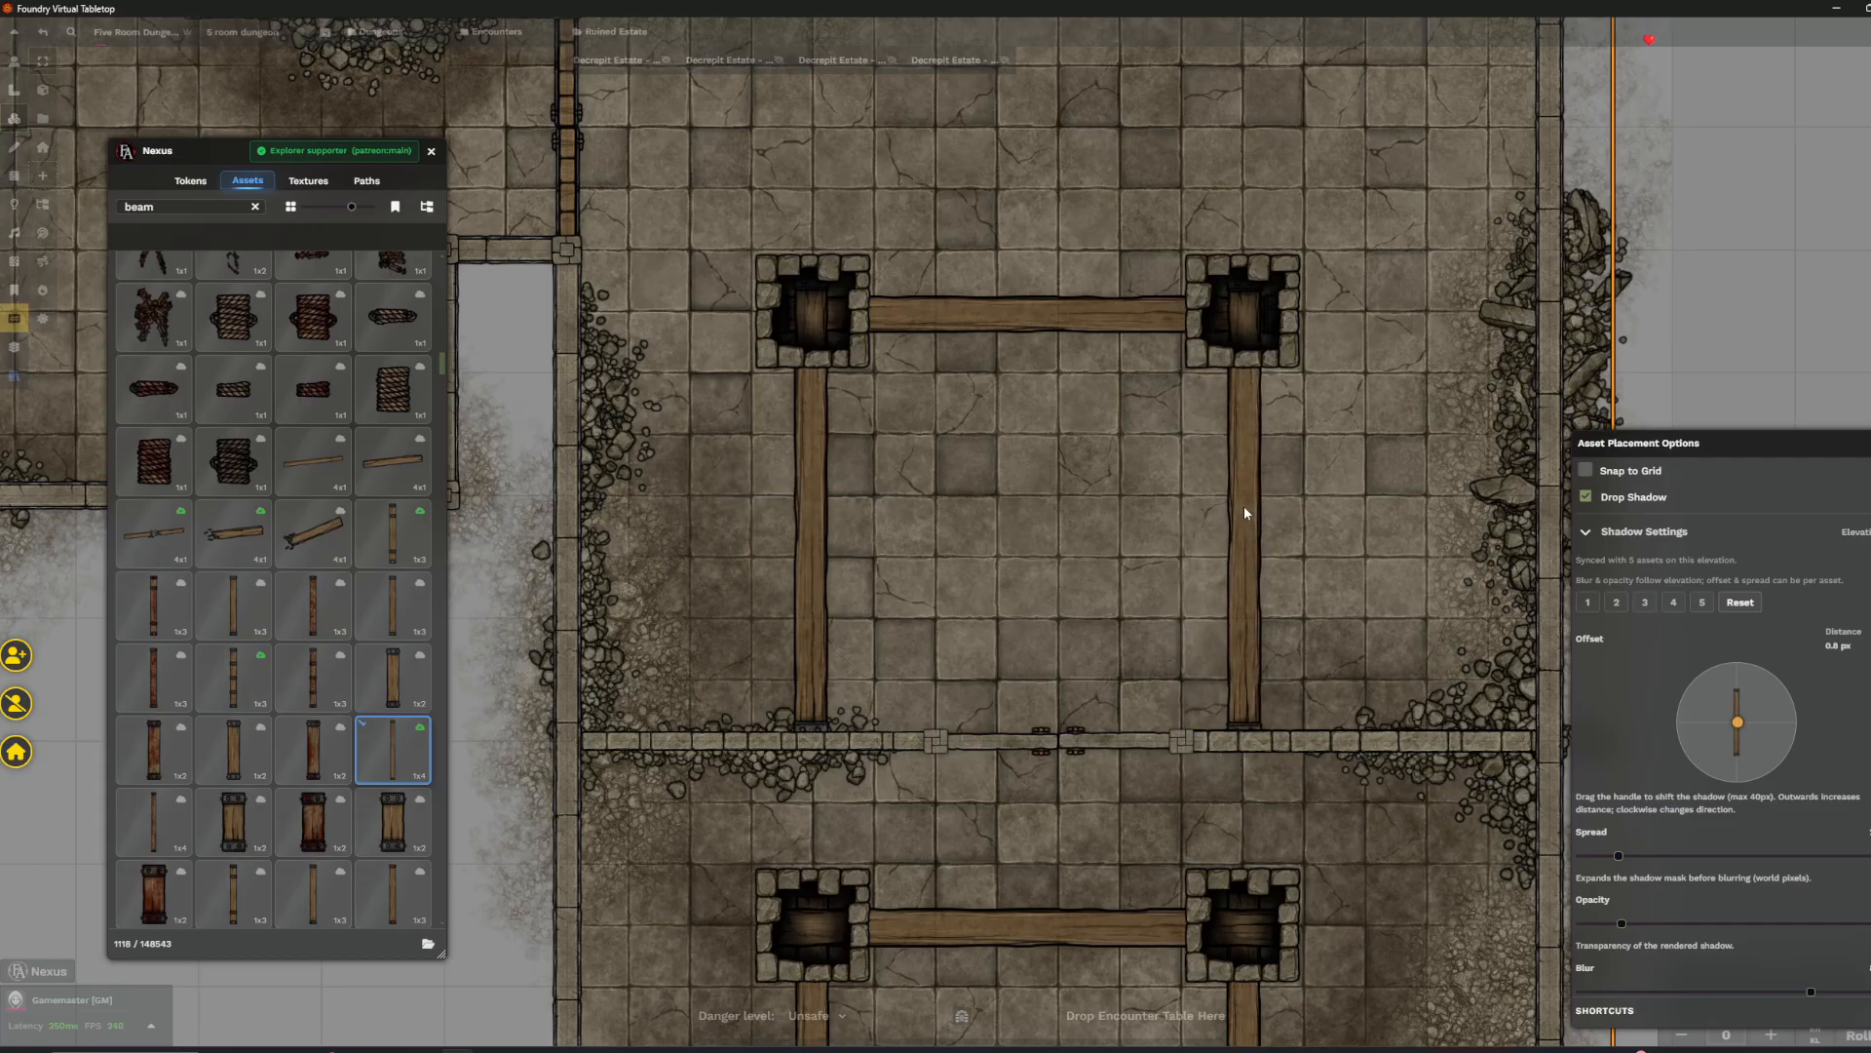
- Place two horizontal beams at elevation 1.4, running outward from the upper-section pillars across the hall's two side walls
key("Up")
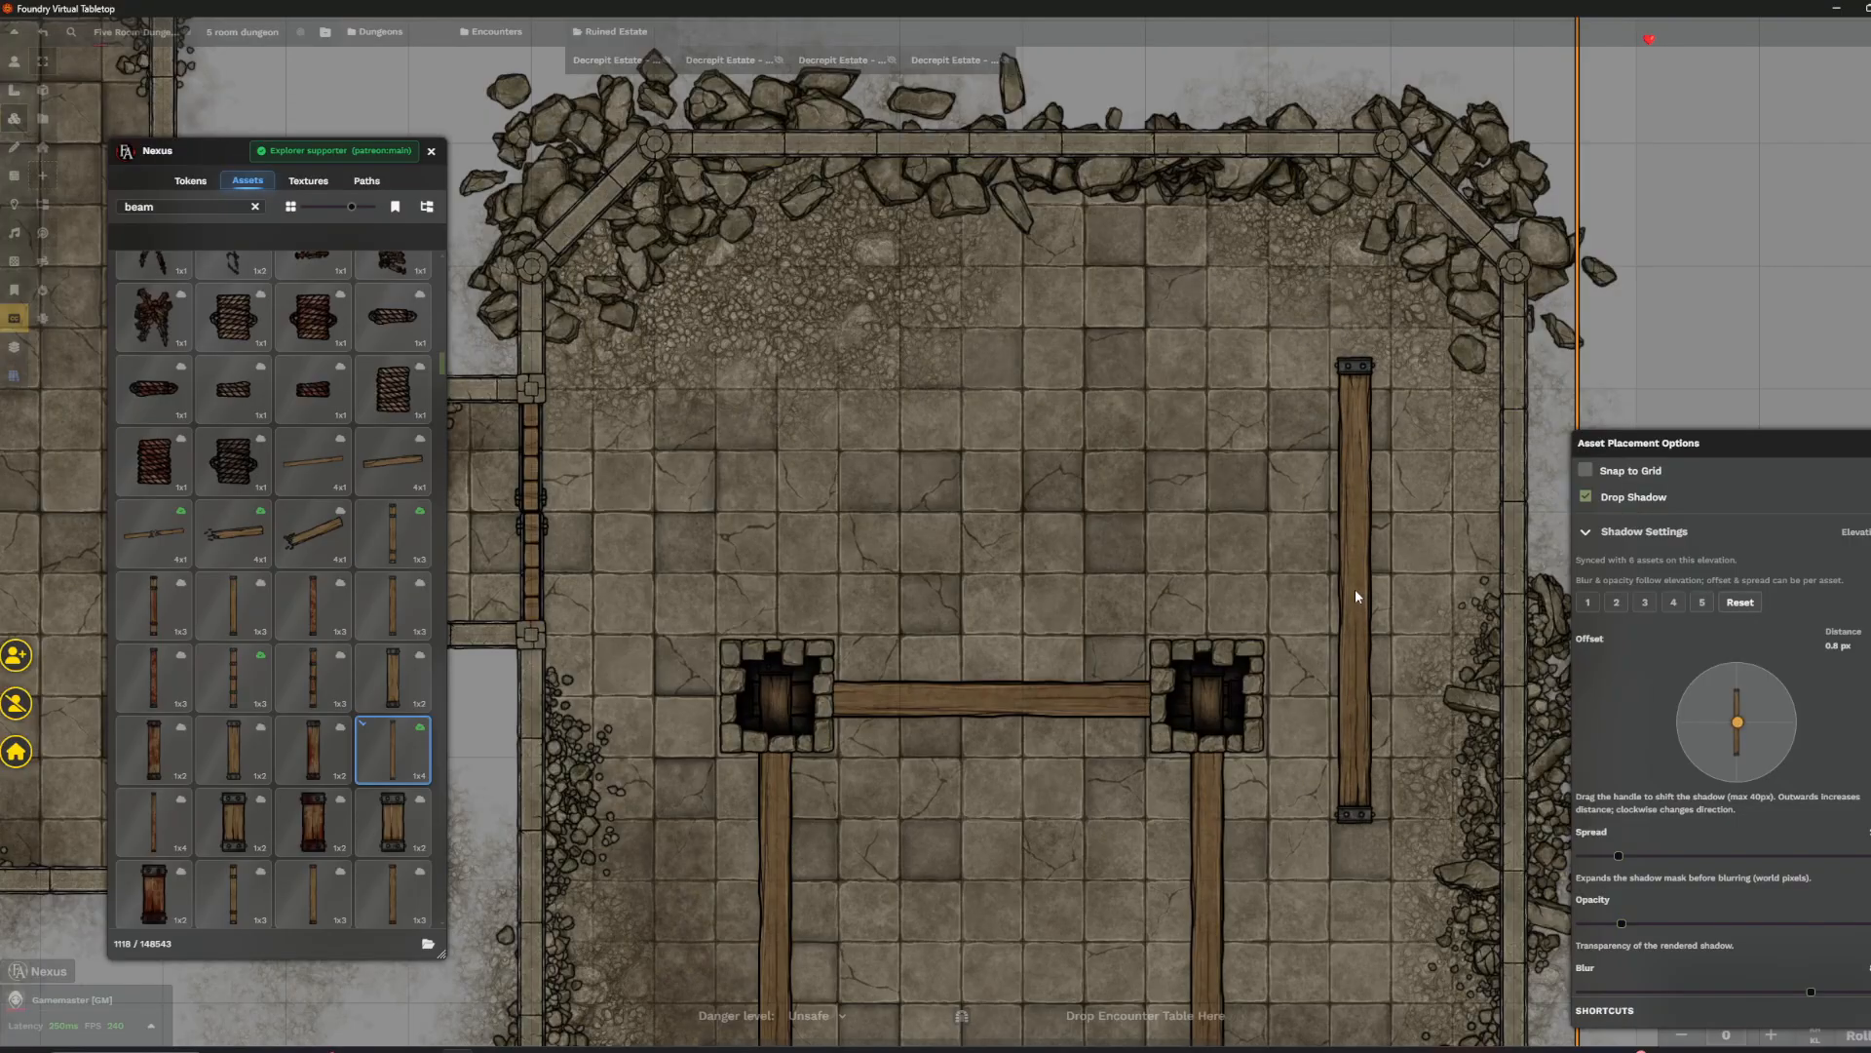
scroll(1119, 518, "down", 2)
key("Right")
key("Down")
scroll(1242, 617, "up", 2)
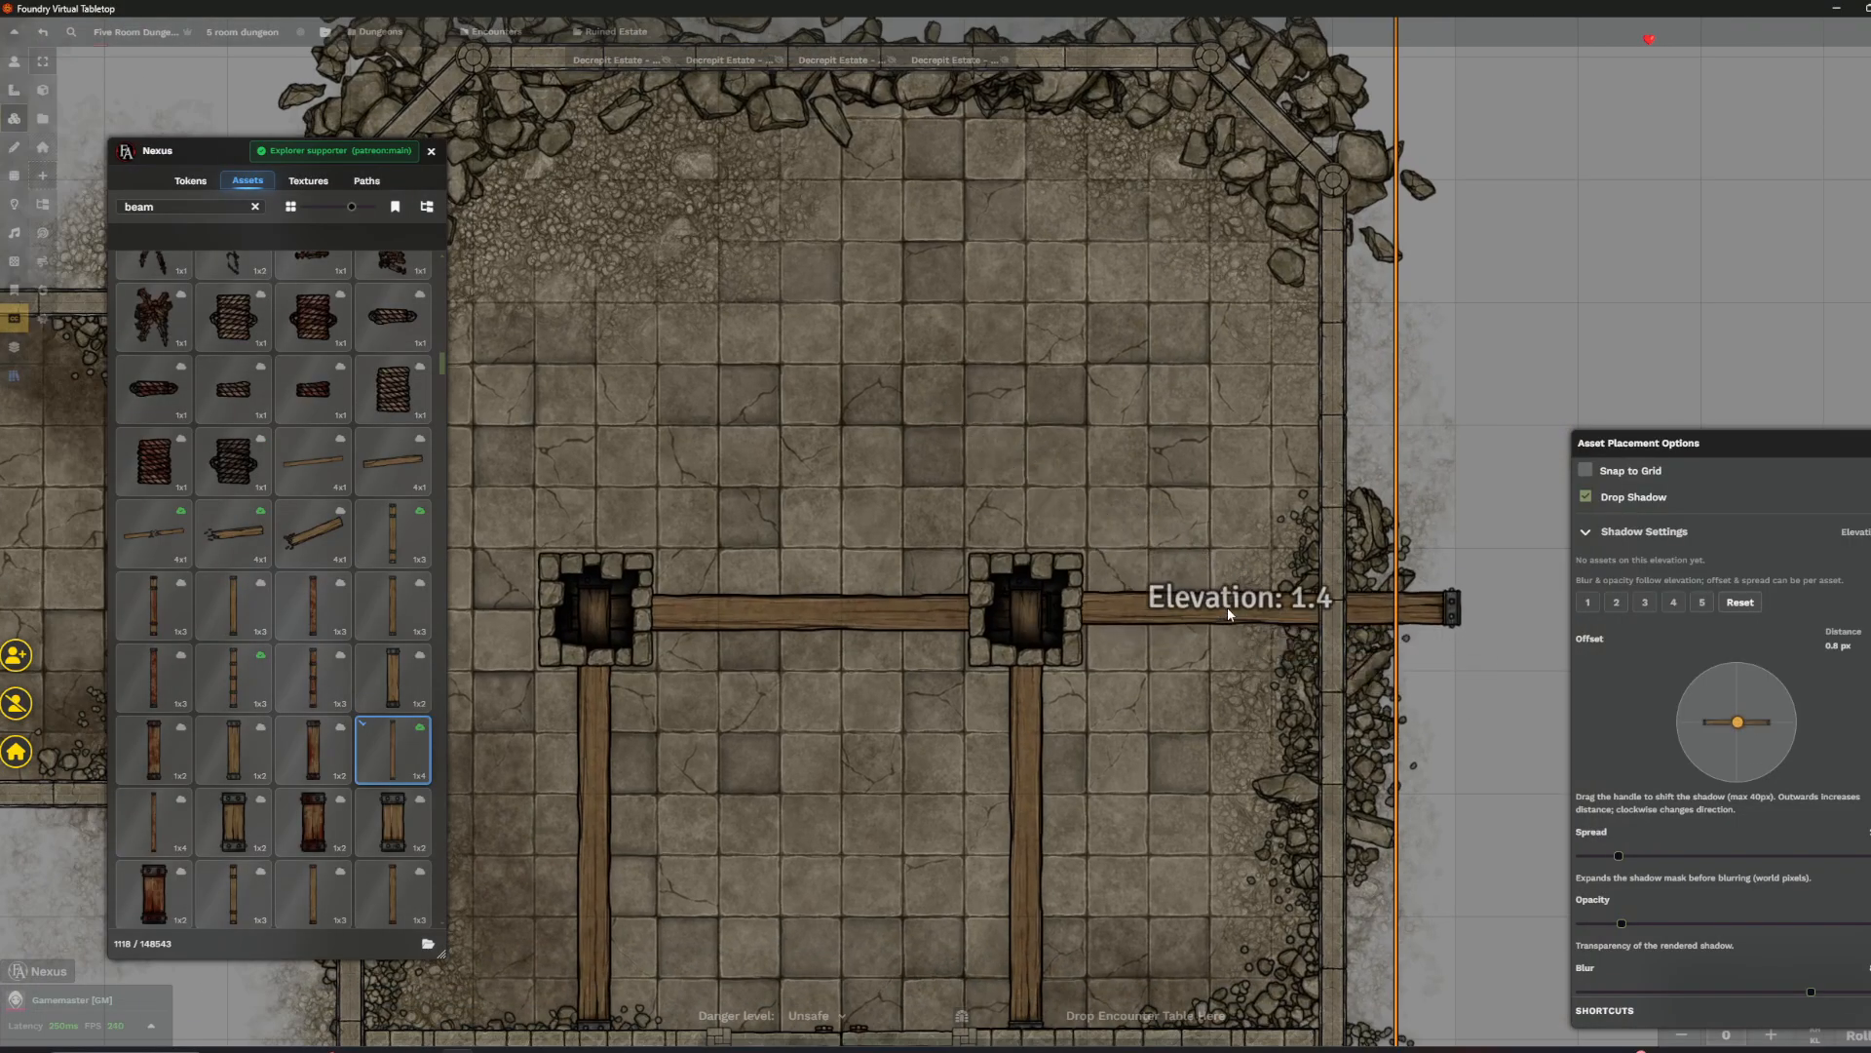
left_click(1233, 611)
key("Left")
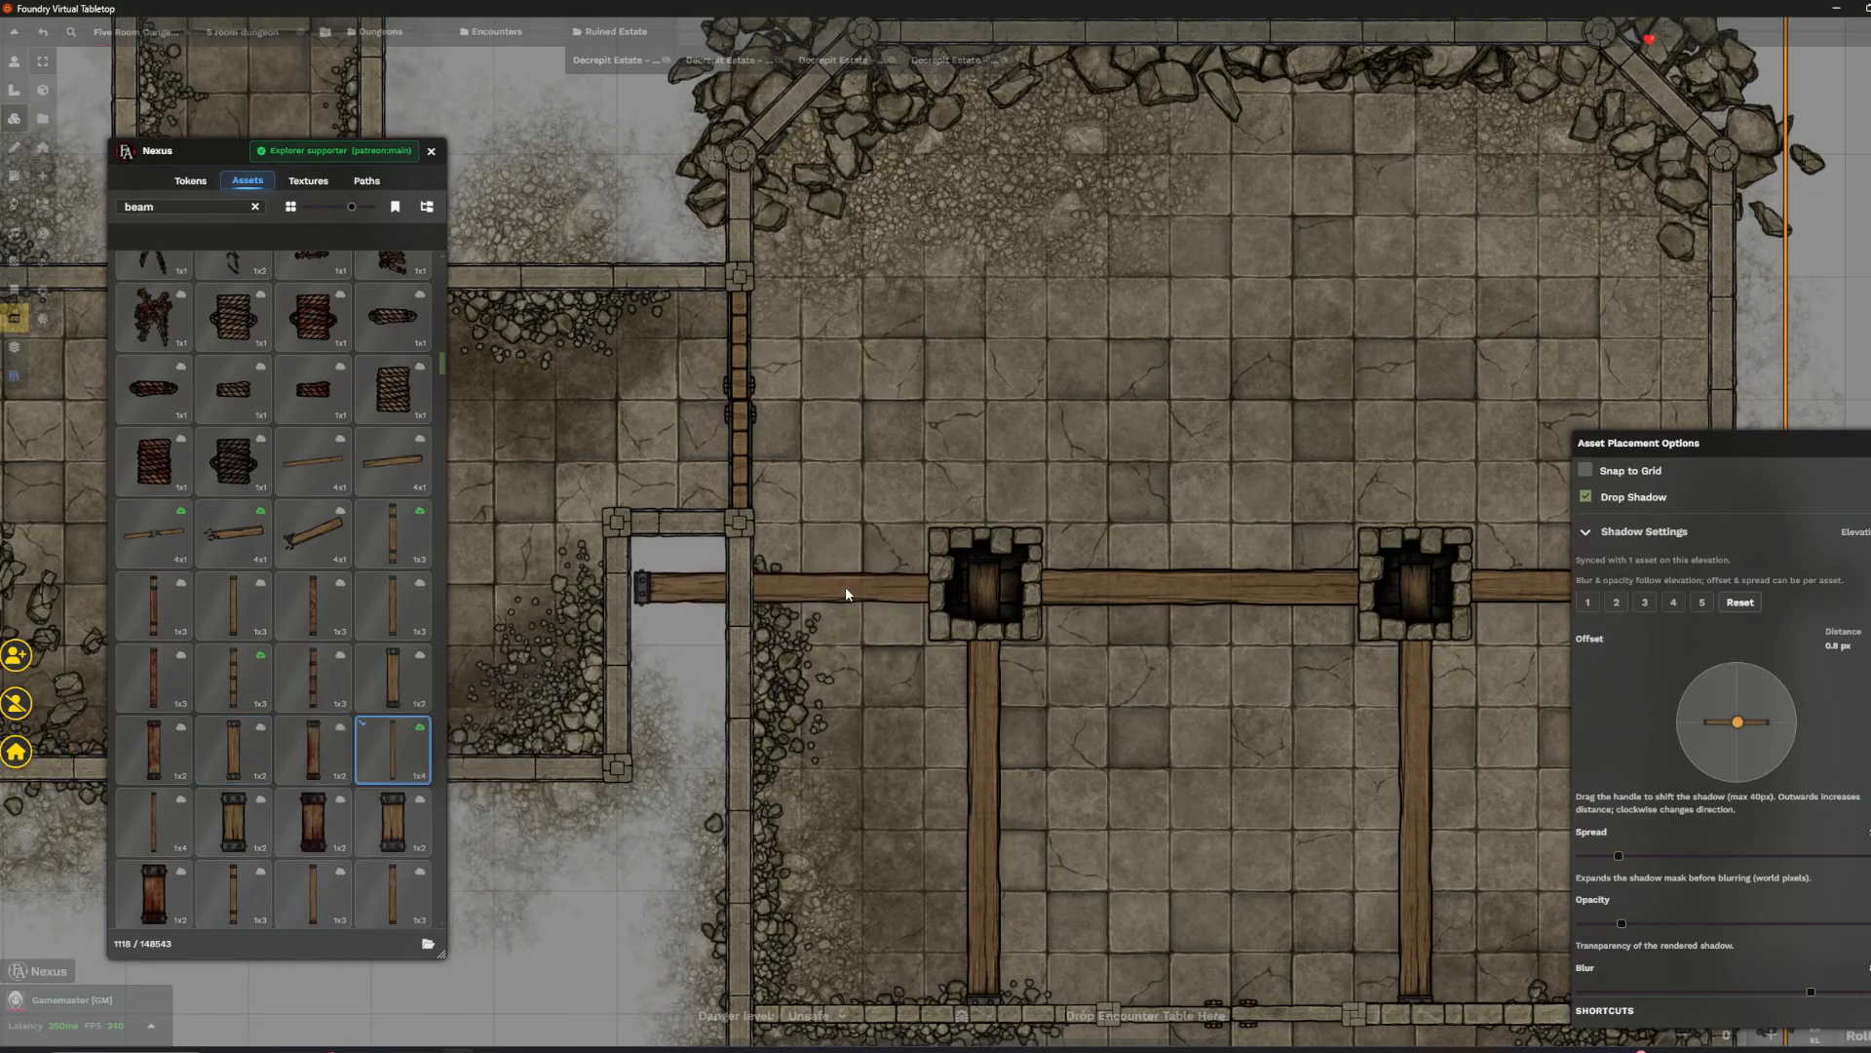
left_click(839, 587)
- Finish placing beams and add the player character's token from the actor list to the large hall
scroll(1241, 423, "down", 3)
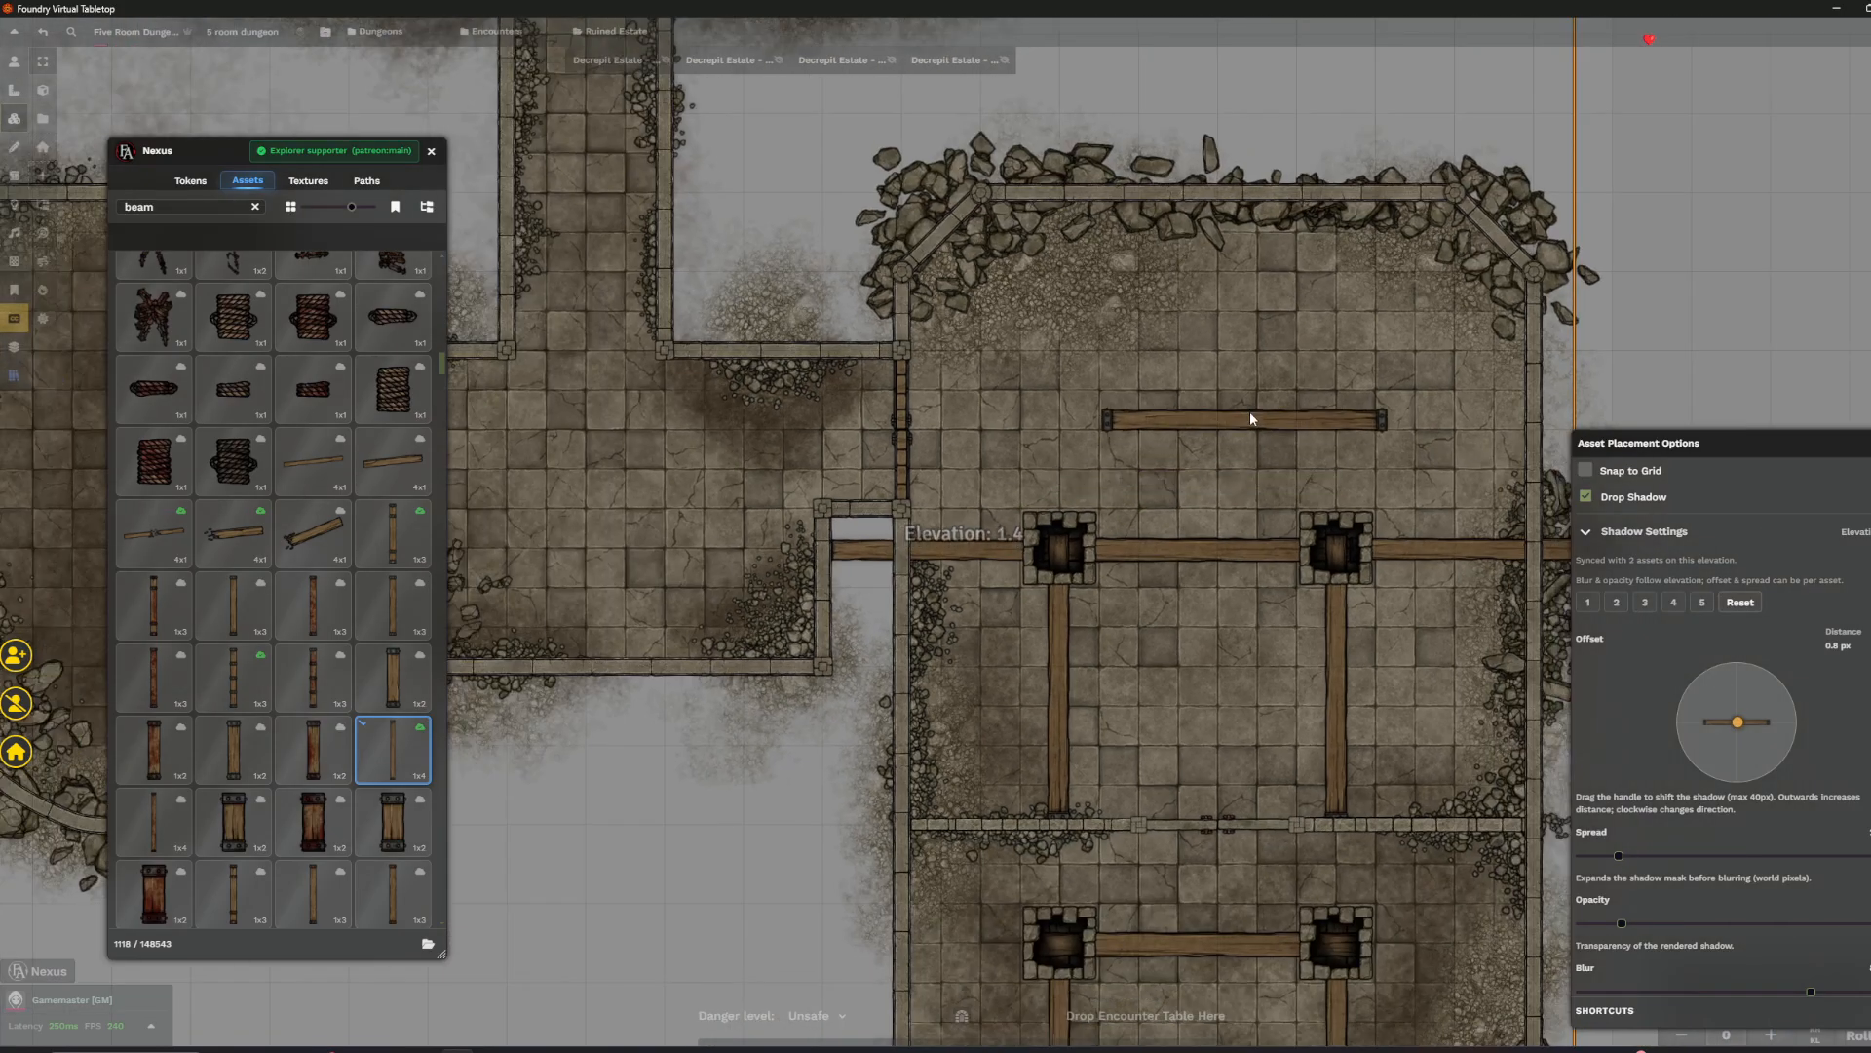
scroll(1160, 429, "down", 3)
scroll(1176, 301, "up", 6)
scroll(1253, 429, "down", 5)
key("Escape")
left_click(1870, 118)
left_click_drag(1739, 209, 1041, 455)
right_click(1056, 385)
left_click(986, 331)
left_click_drag(1073, 370, 1001, 483)
- Move the character token around the upper-section pillars and beams to check how it looks beside them
scroll(1001, 483, "up", 5)
key("w")
scroll(960, 411, "up", 3)
mouse_move(955, 366)
left_mouse_down()
mouse_move(845, 475)
mouse_move(722, 472)
mouse_move(718, 335)
mouse_move(955, 357)
left_mouse_up()
key("a+s")
key("a")
key("a")
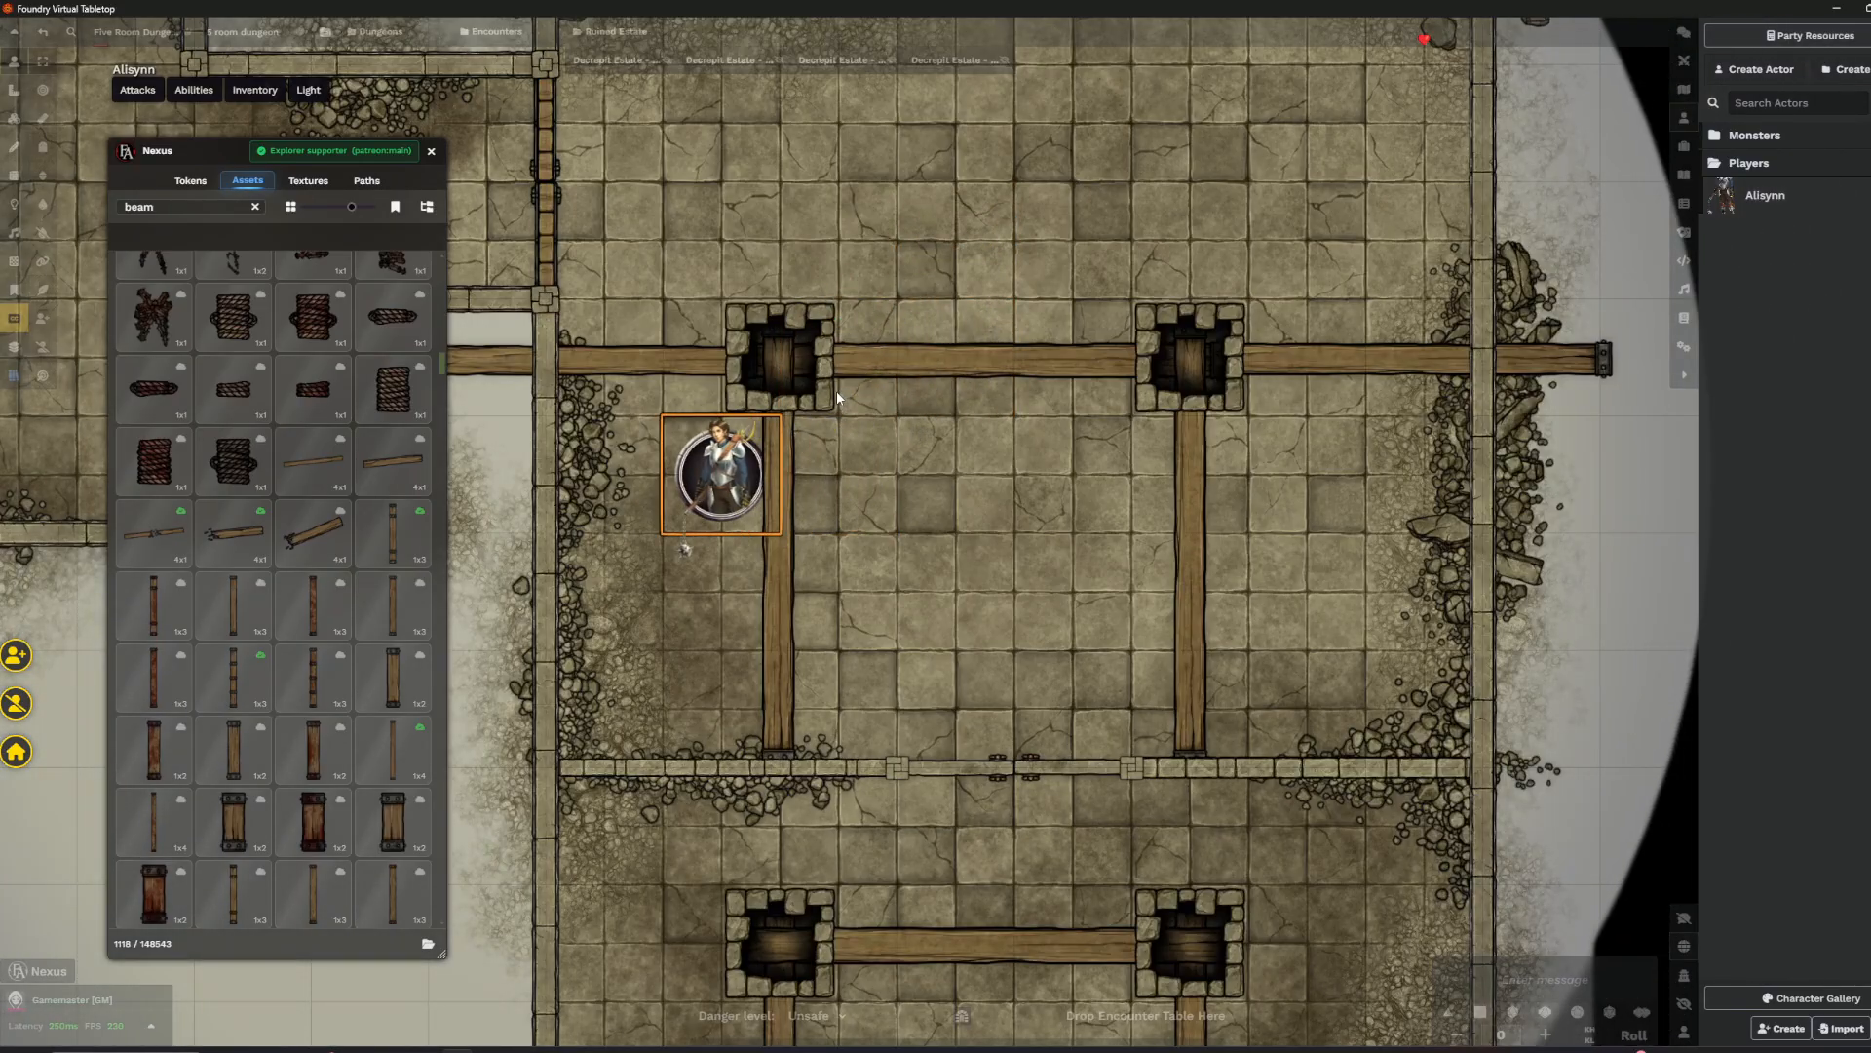
left_click_drag(775, 507, 816, 580)
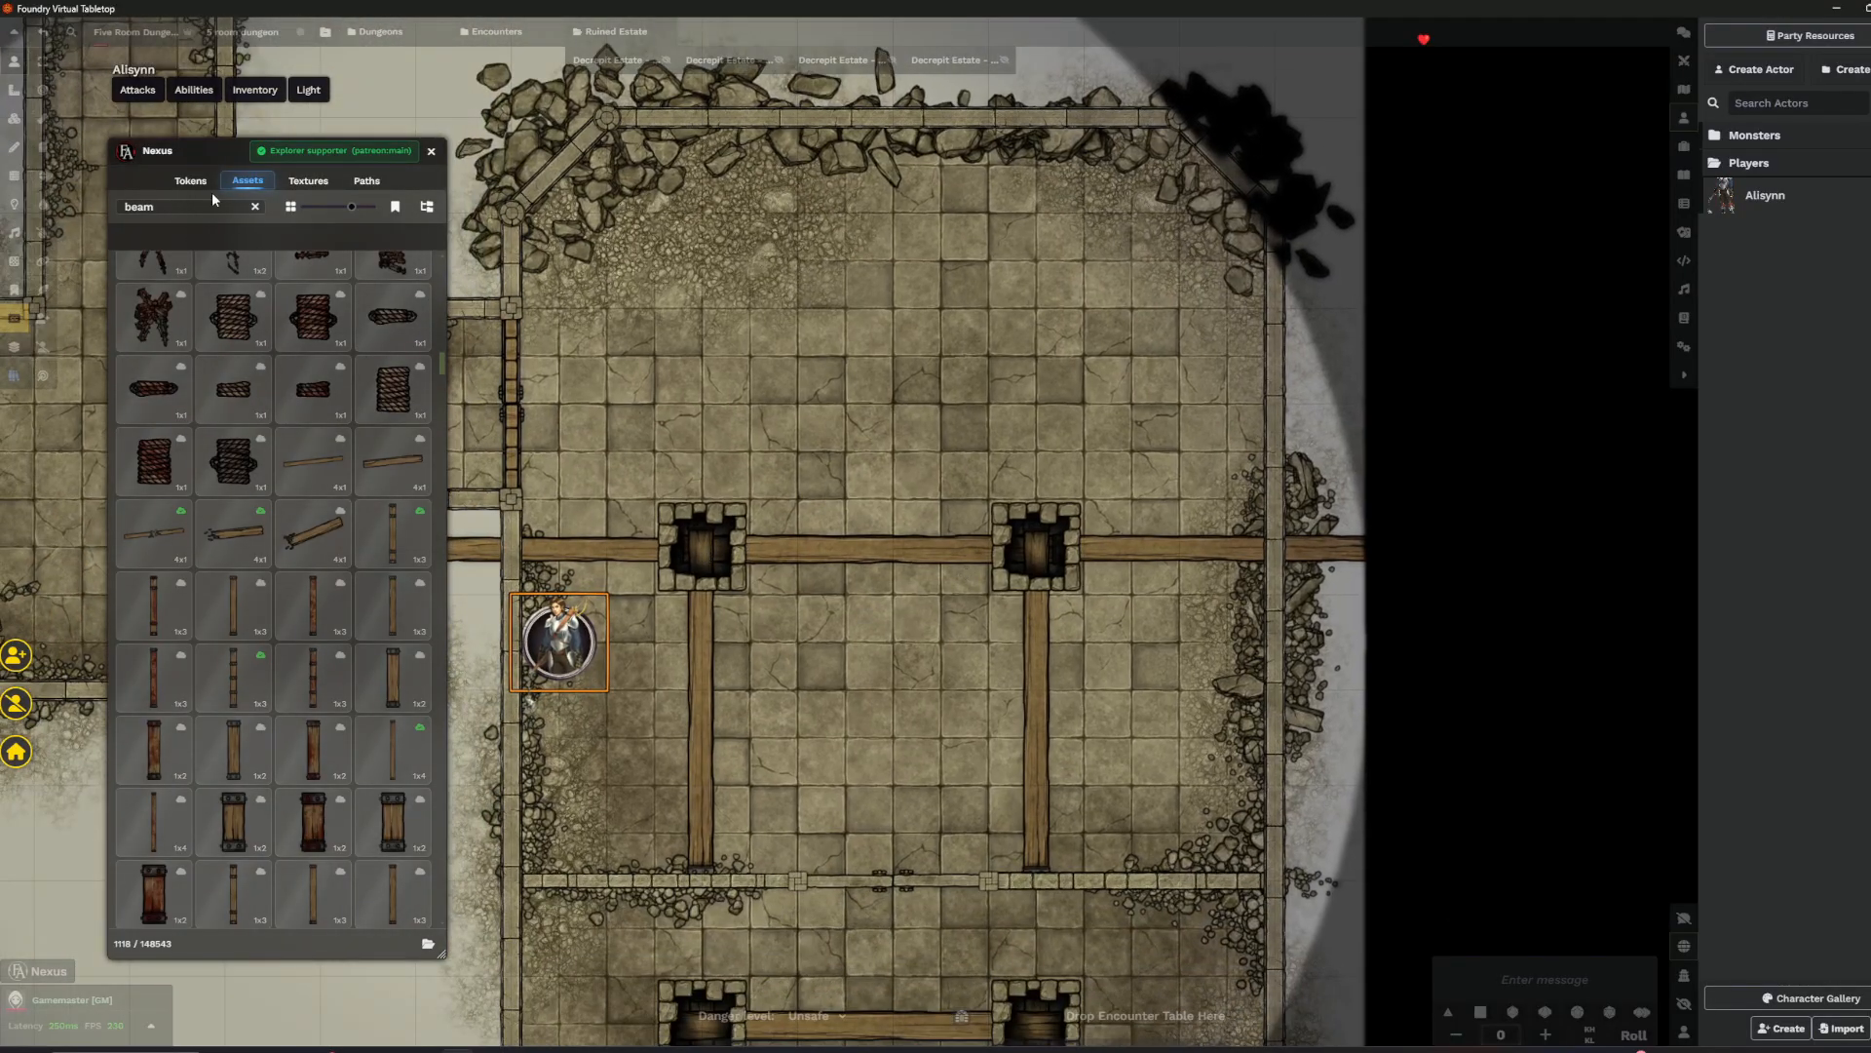
- Shift the left pillar of the hall's upper section and its vertical beam one floor tile right, and realign the adjoining horizontal beams
left_click(431, 151)
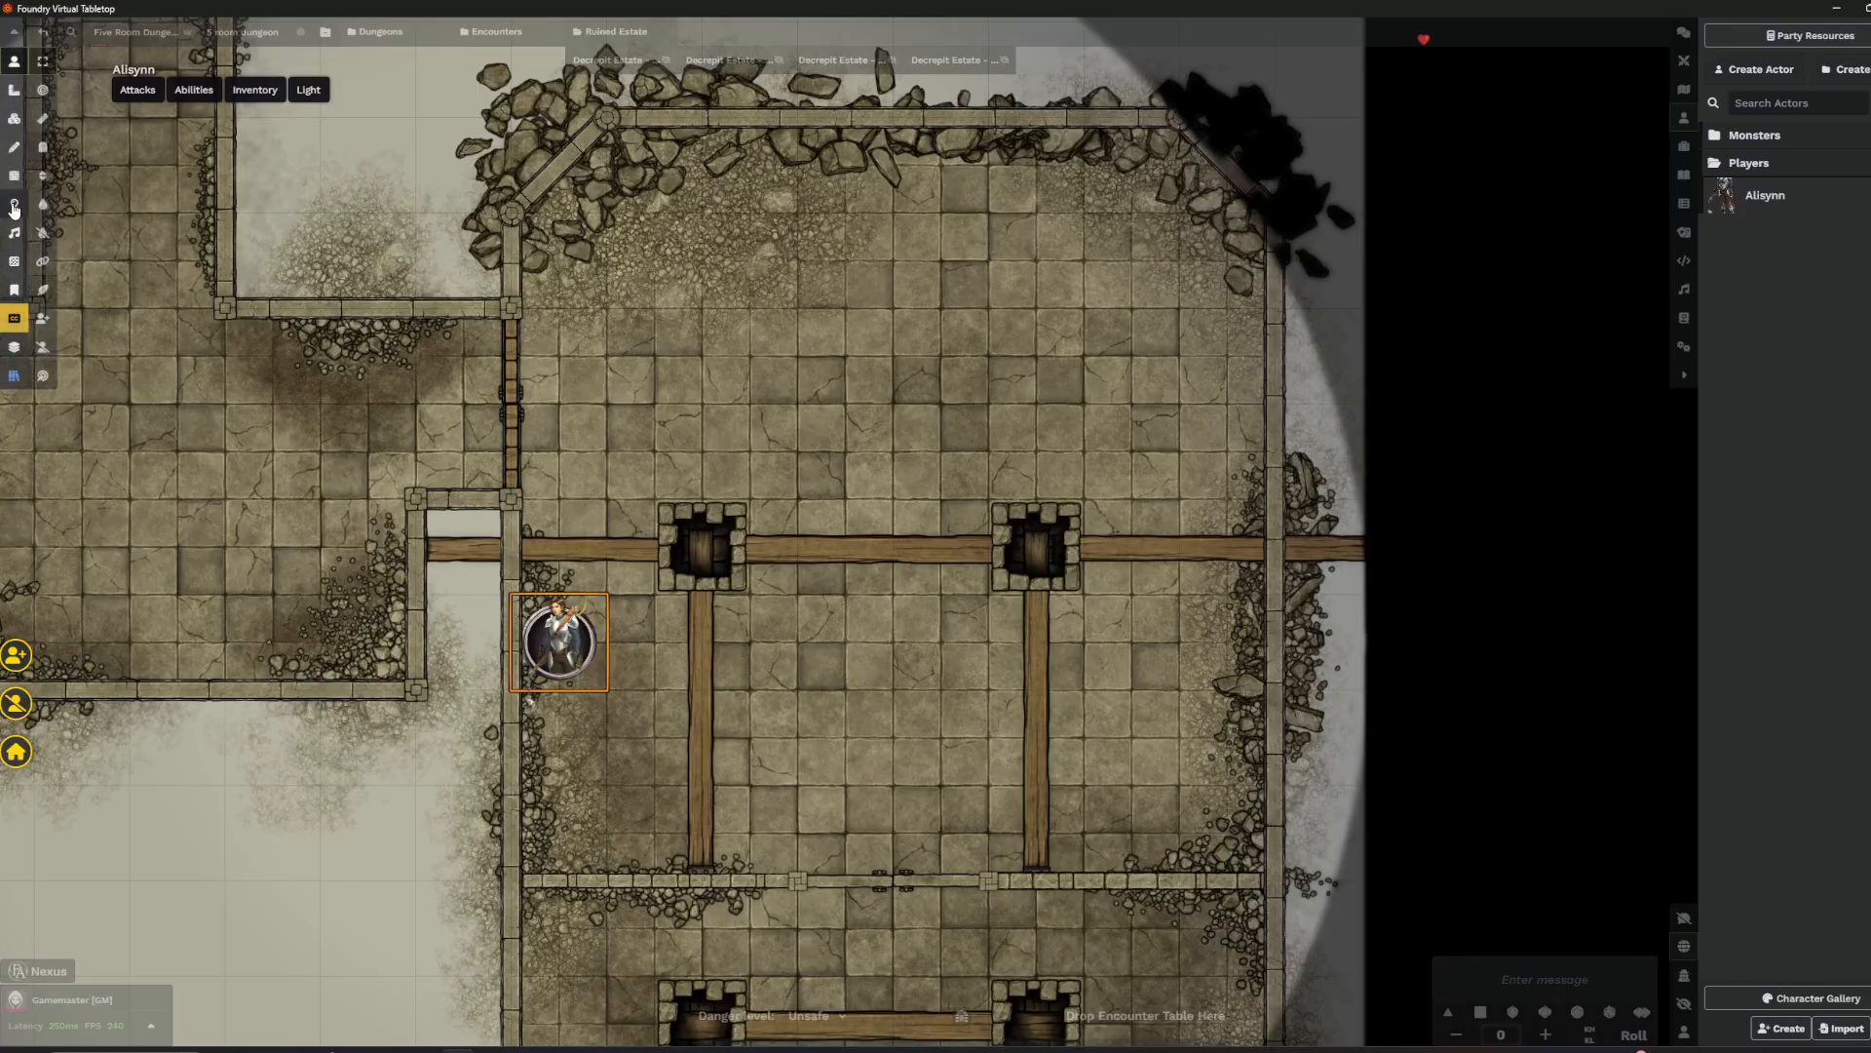
left_click(14, 118)
scroll(962, 551, "up", 3)
left_click(716, 548)
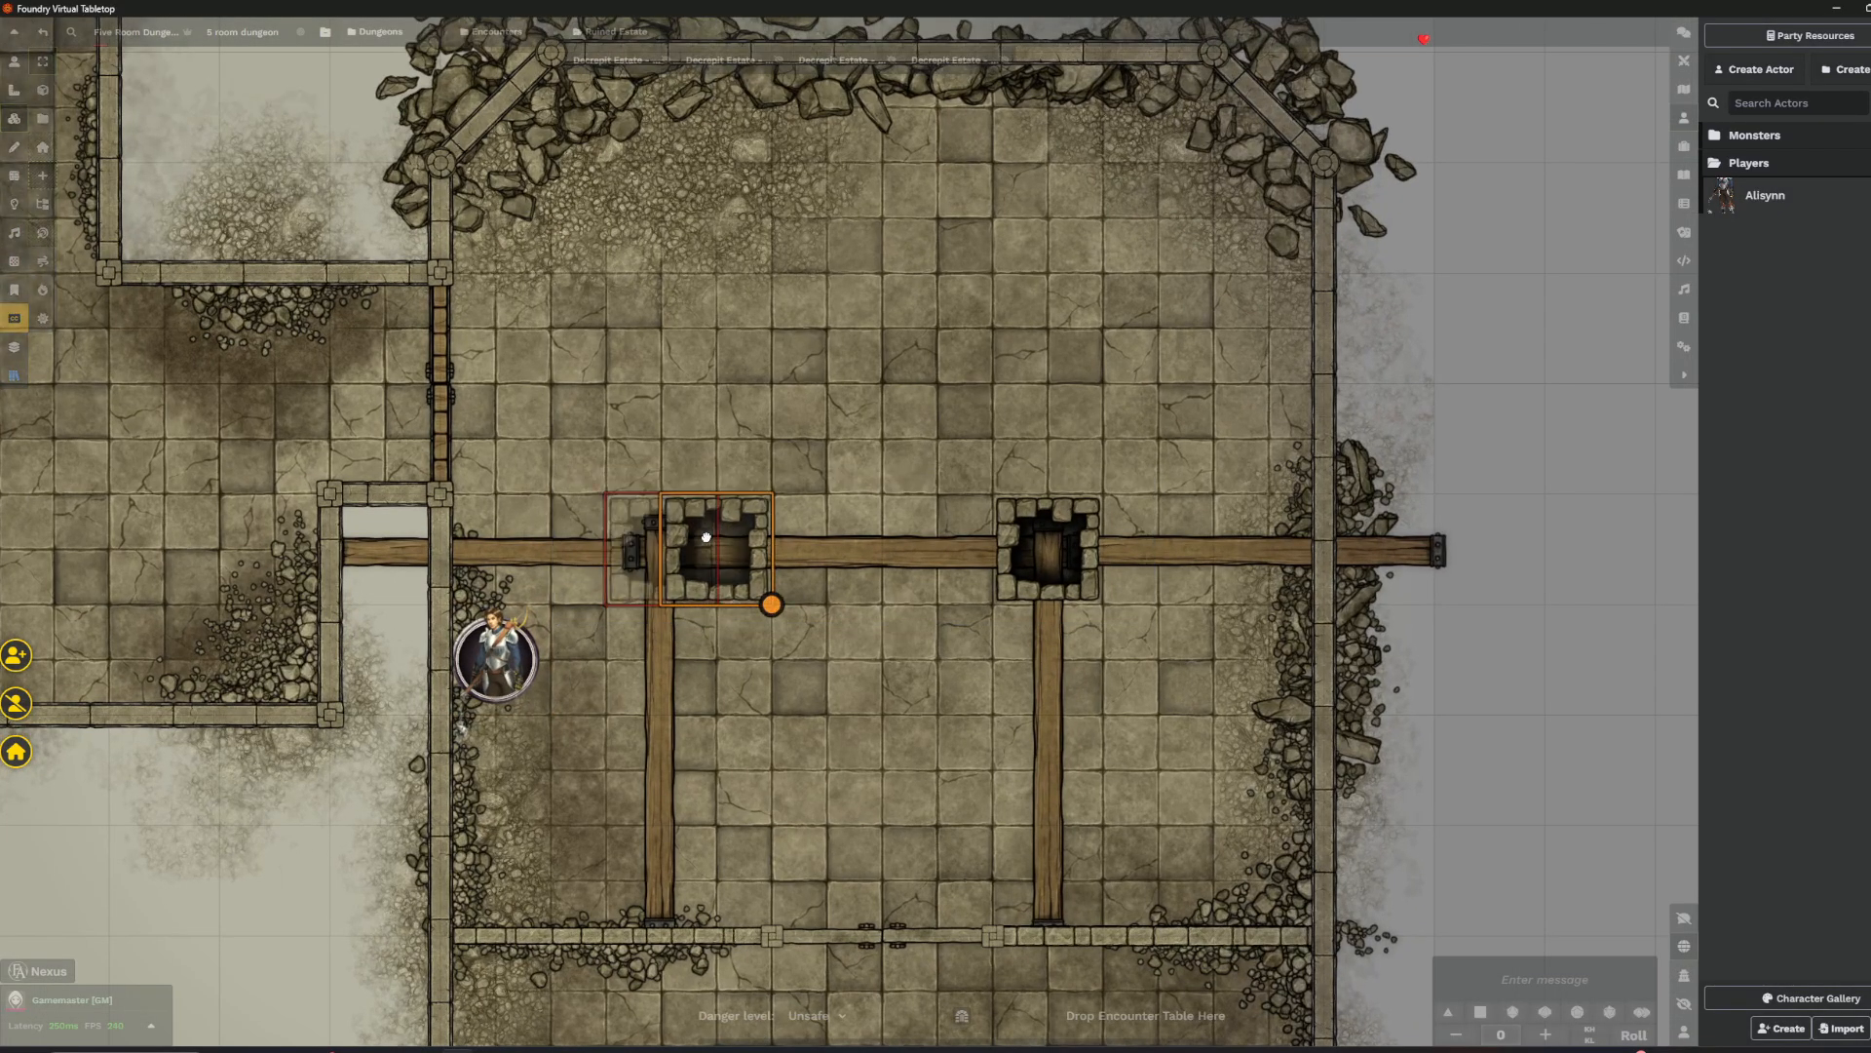
left_click_drag(661, 661, 715, 661)
mouse_move(565, 561)
left_mouse_down()
mouse_move(525, 553)
mouse_move(546, 555)
left_mouse_up()
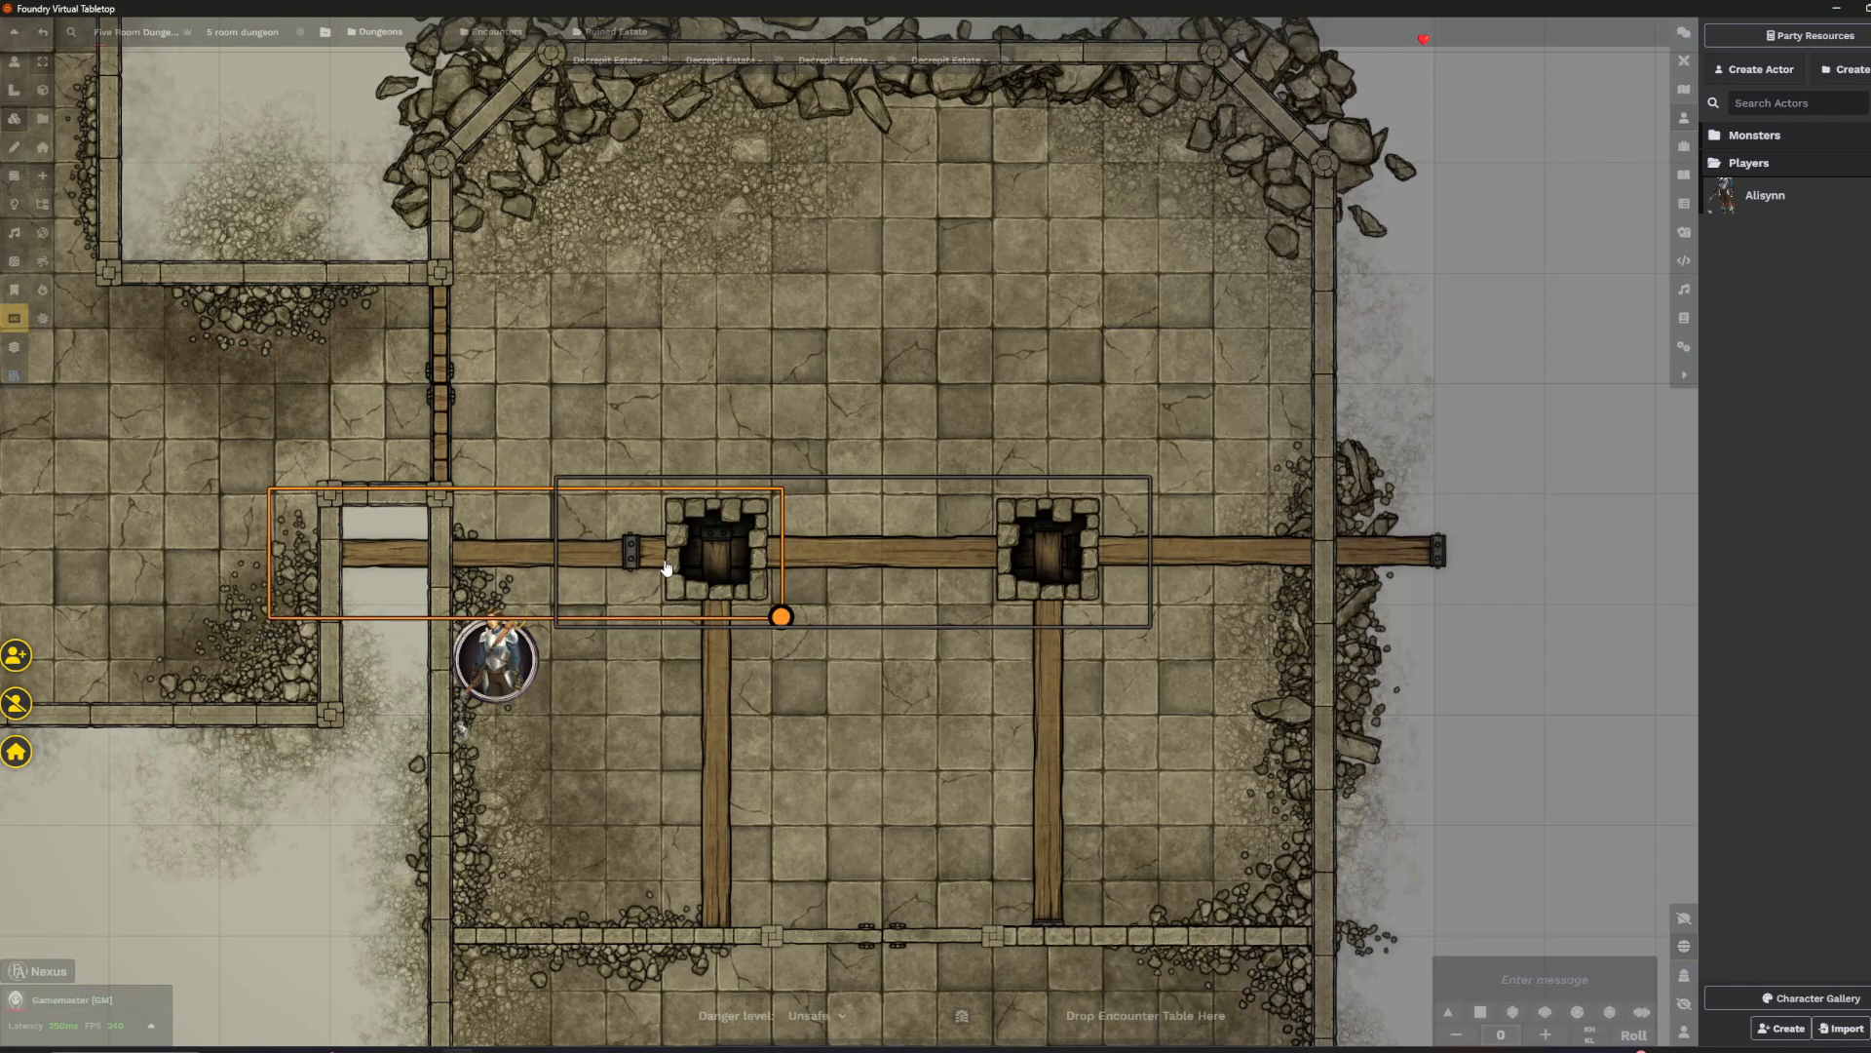
left_click_drag(860, 563, 887, 553)
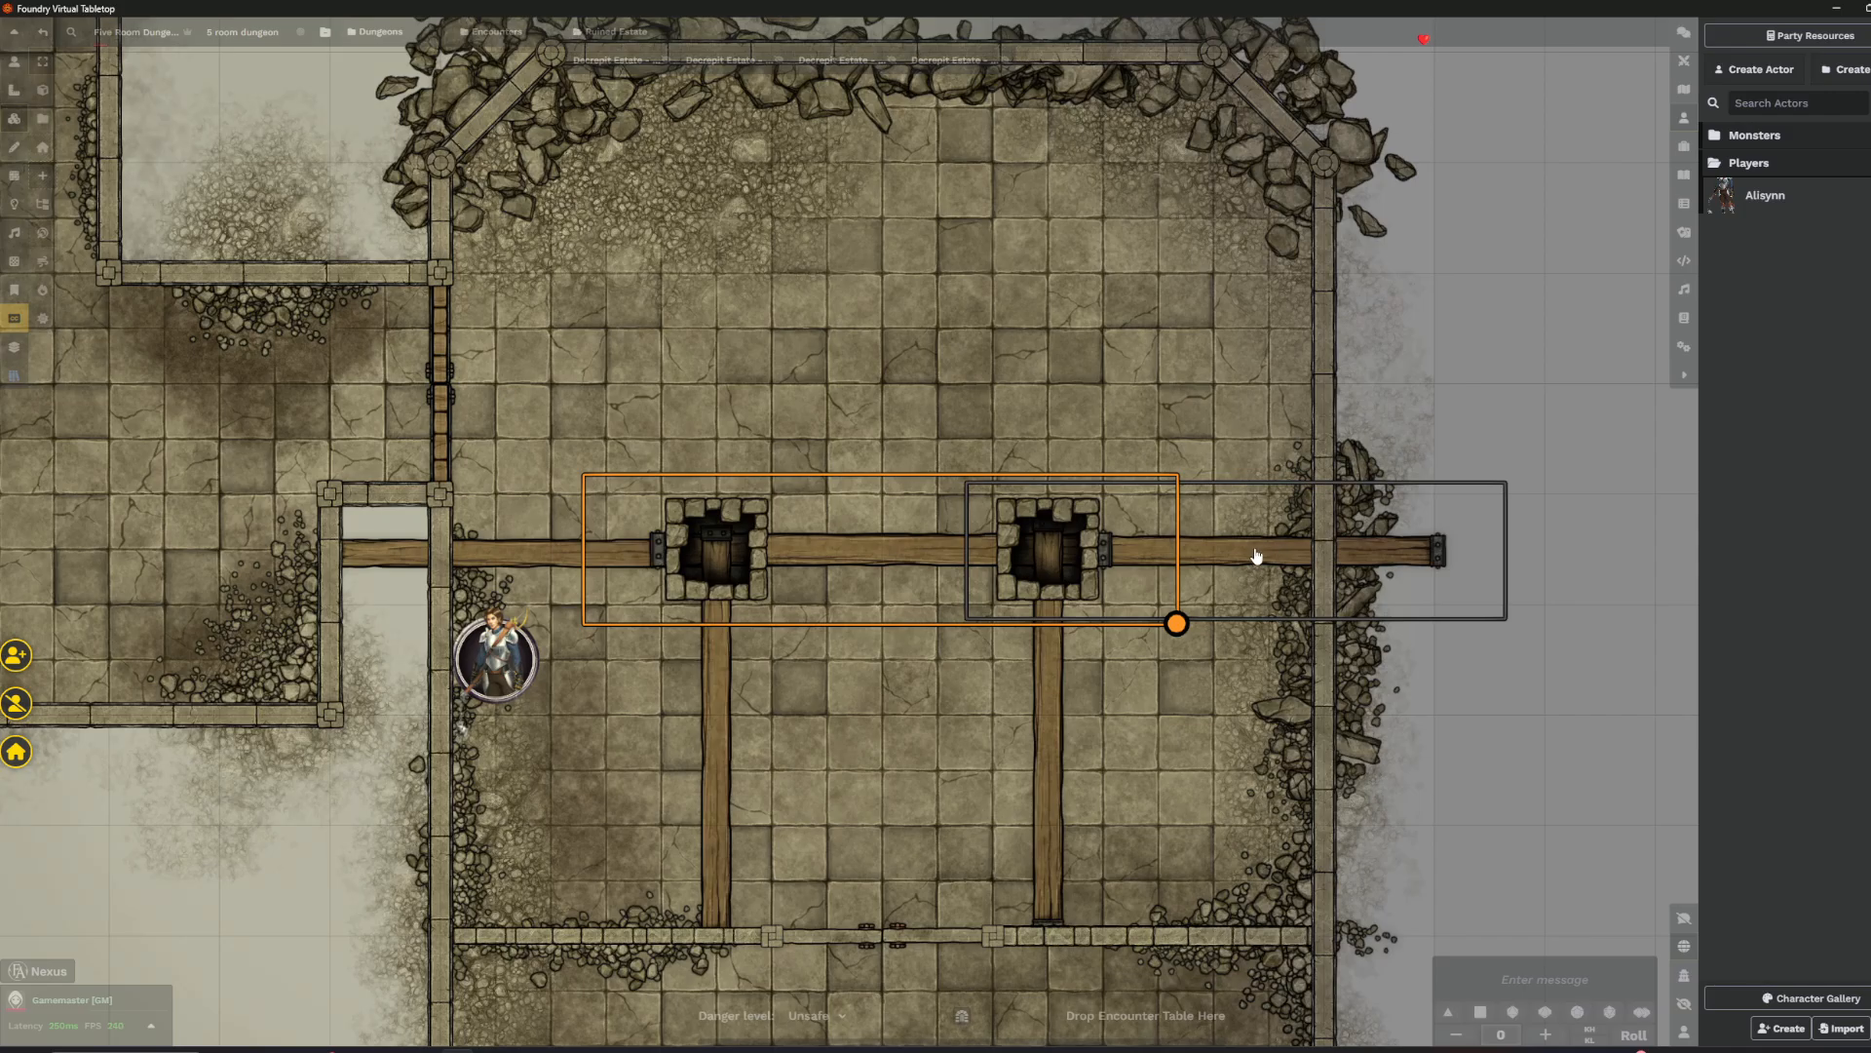
scroll(1014, 643, "down", 4)
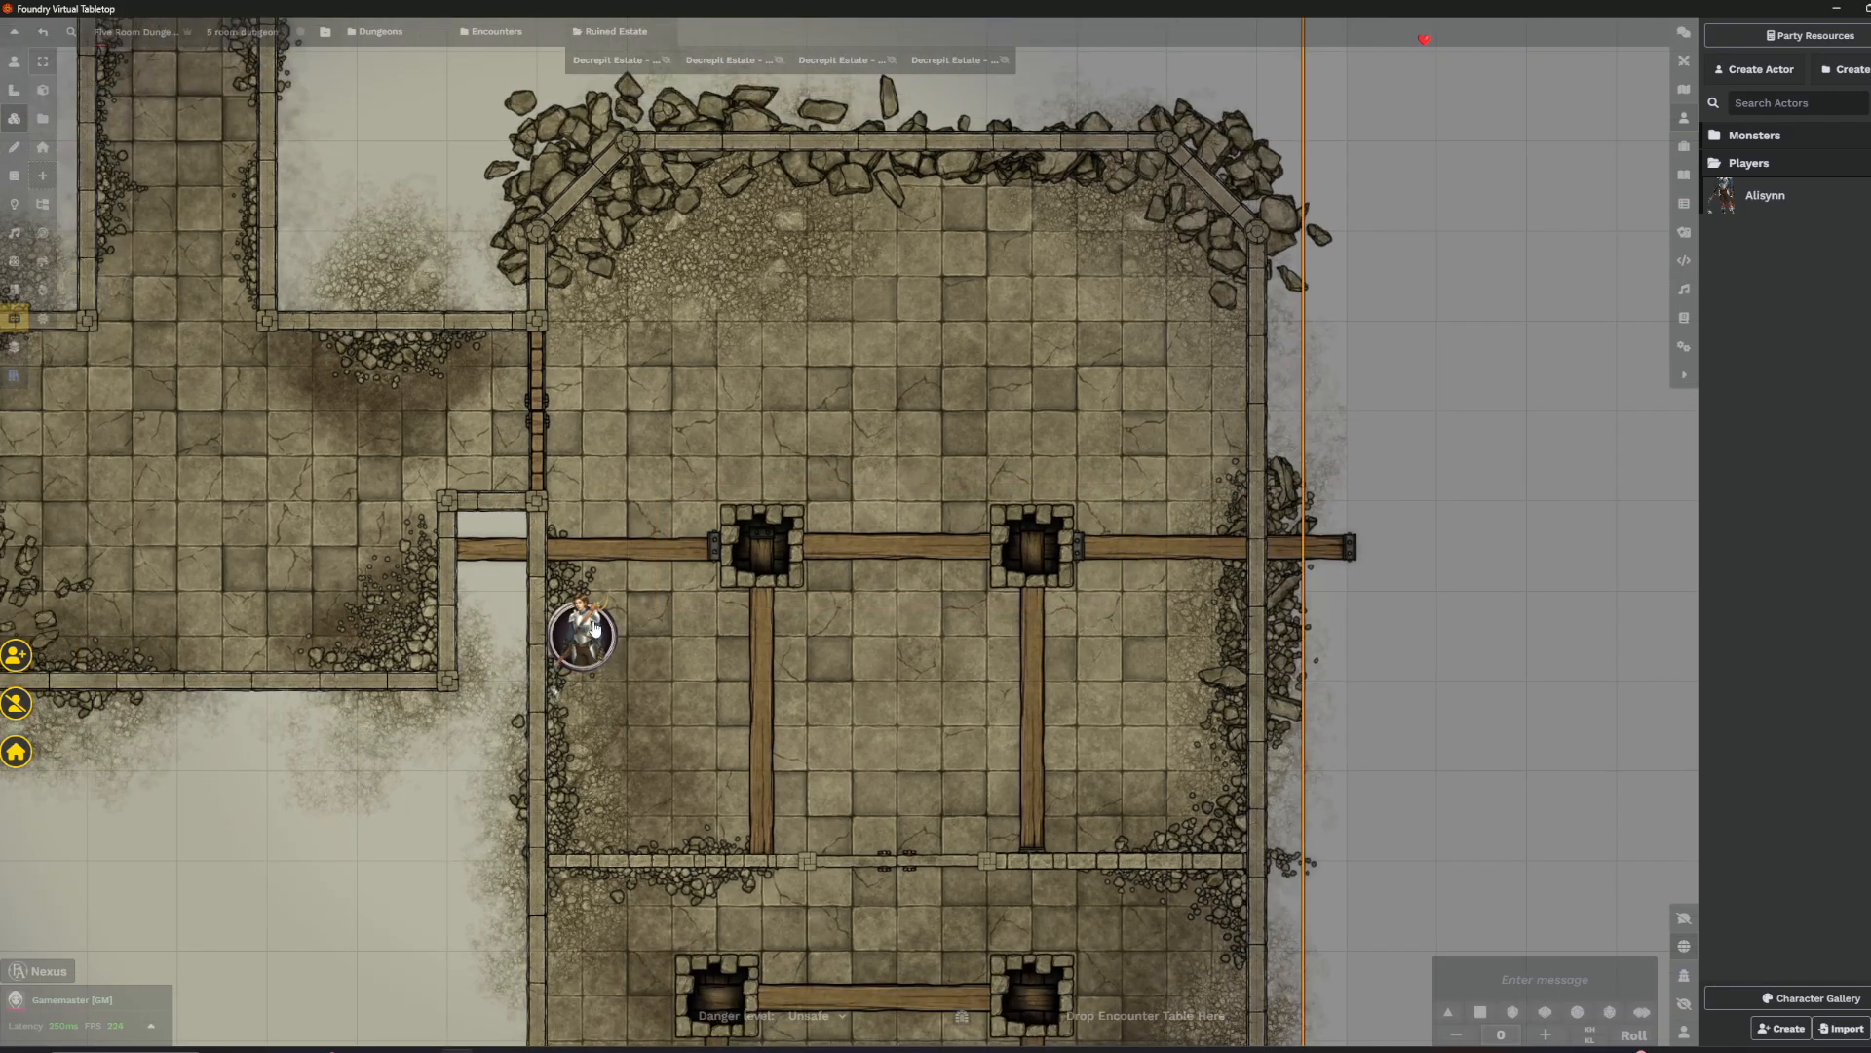
- Move the character token away from the hall's left wall, towards the left vertical beam, and deselect it
left_click(14, 60)
left_click_drag(582, 635, 673, 635)
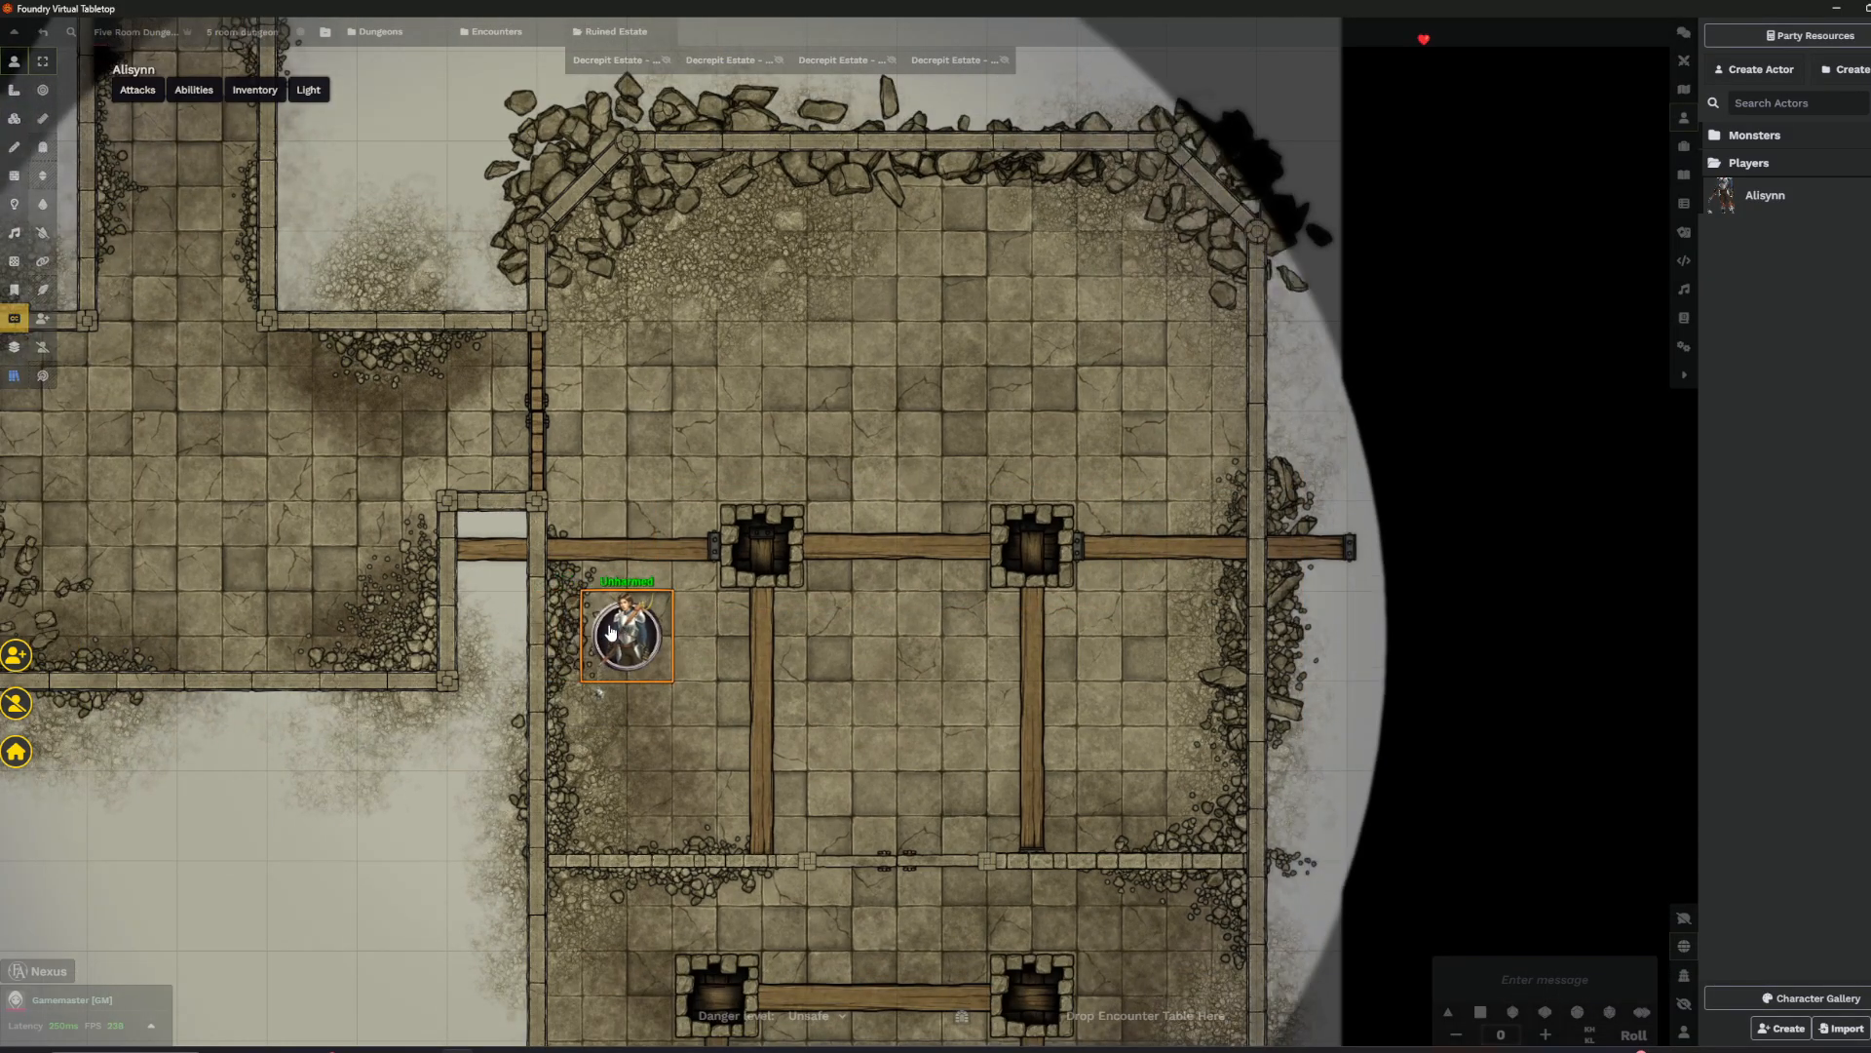
right_click(668, 638)
left_click(604, 559)
left_click(505, 764)
scroll(505, 764, "down", 2)
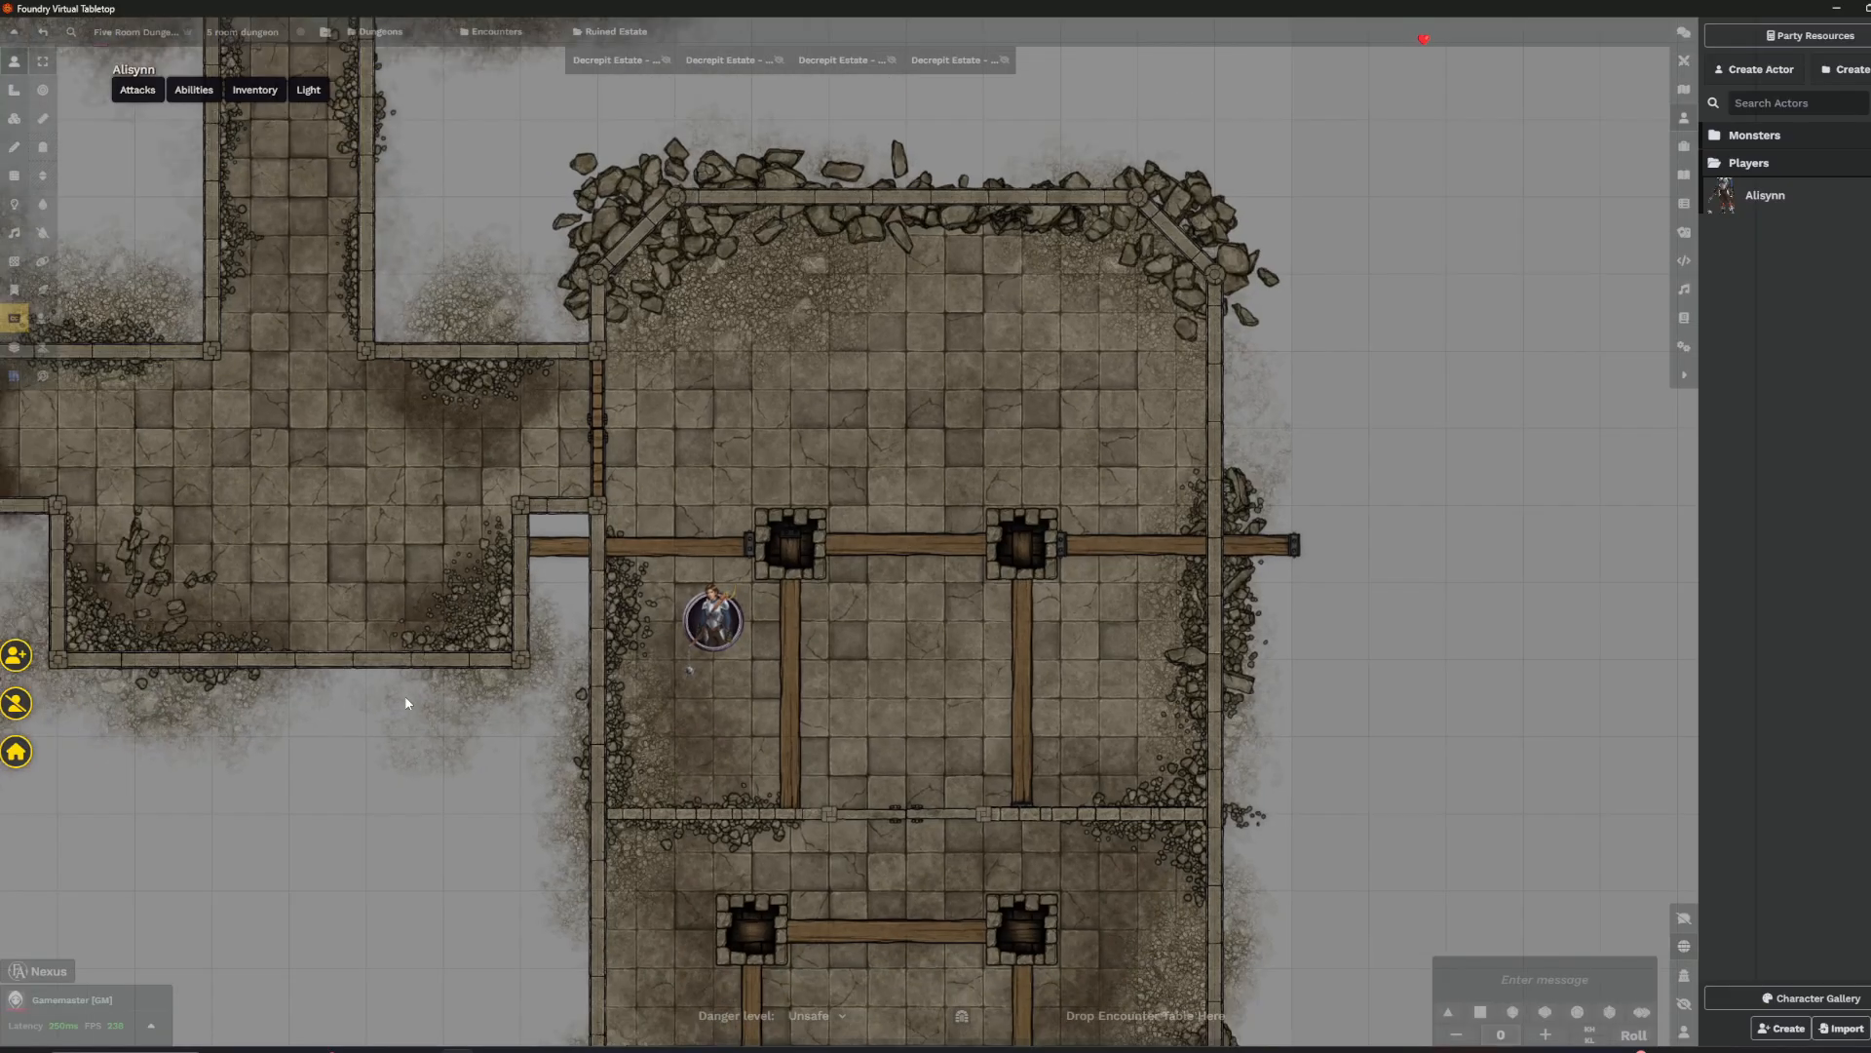
- Search the Nexus assets for "statue", preview the angel statues, and close the browser without choosing one
left_click(71, 968)
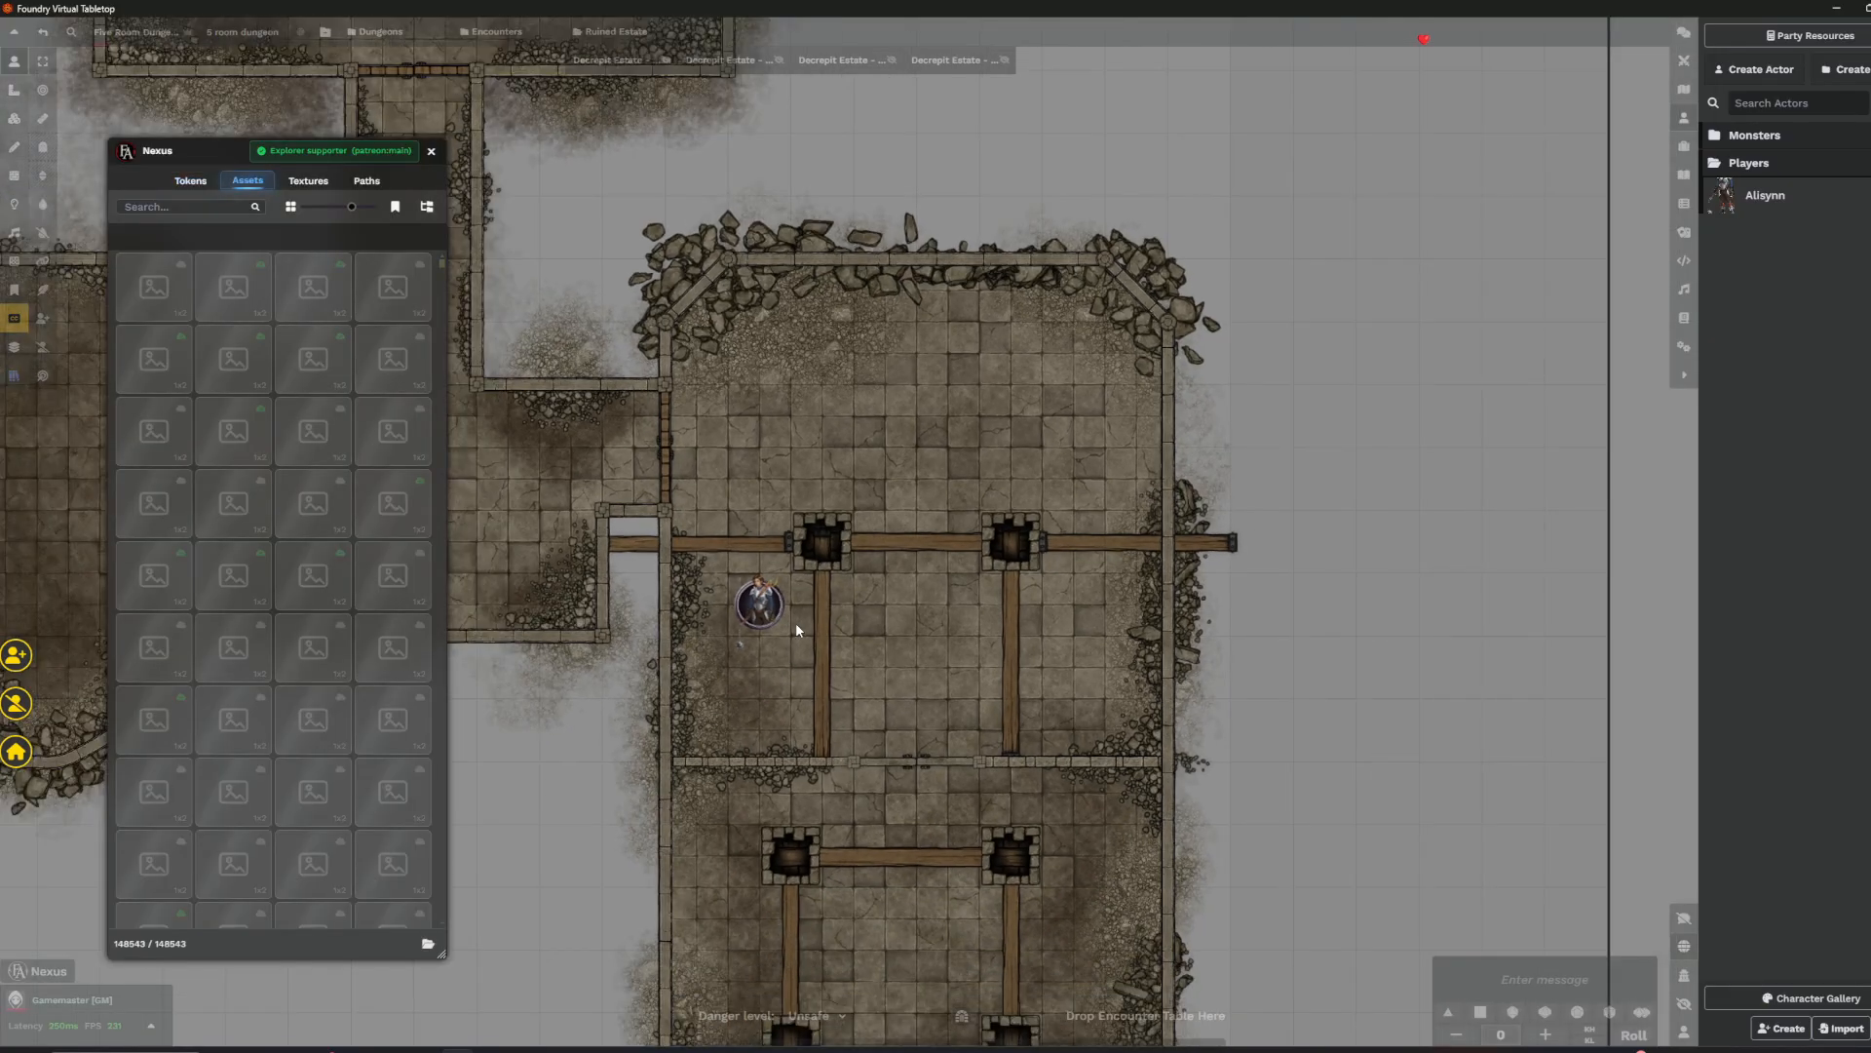
key("Left")
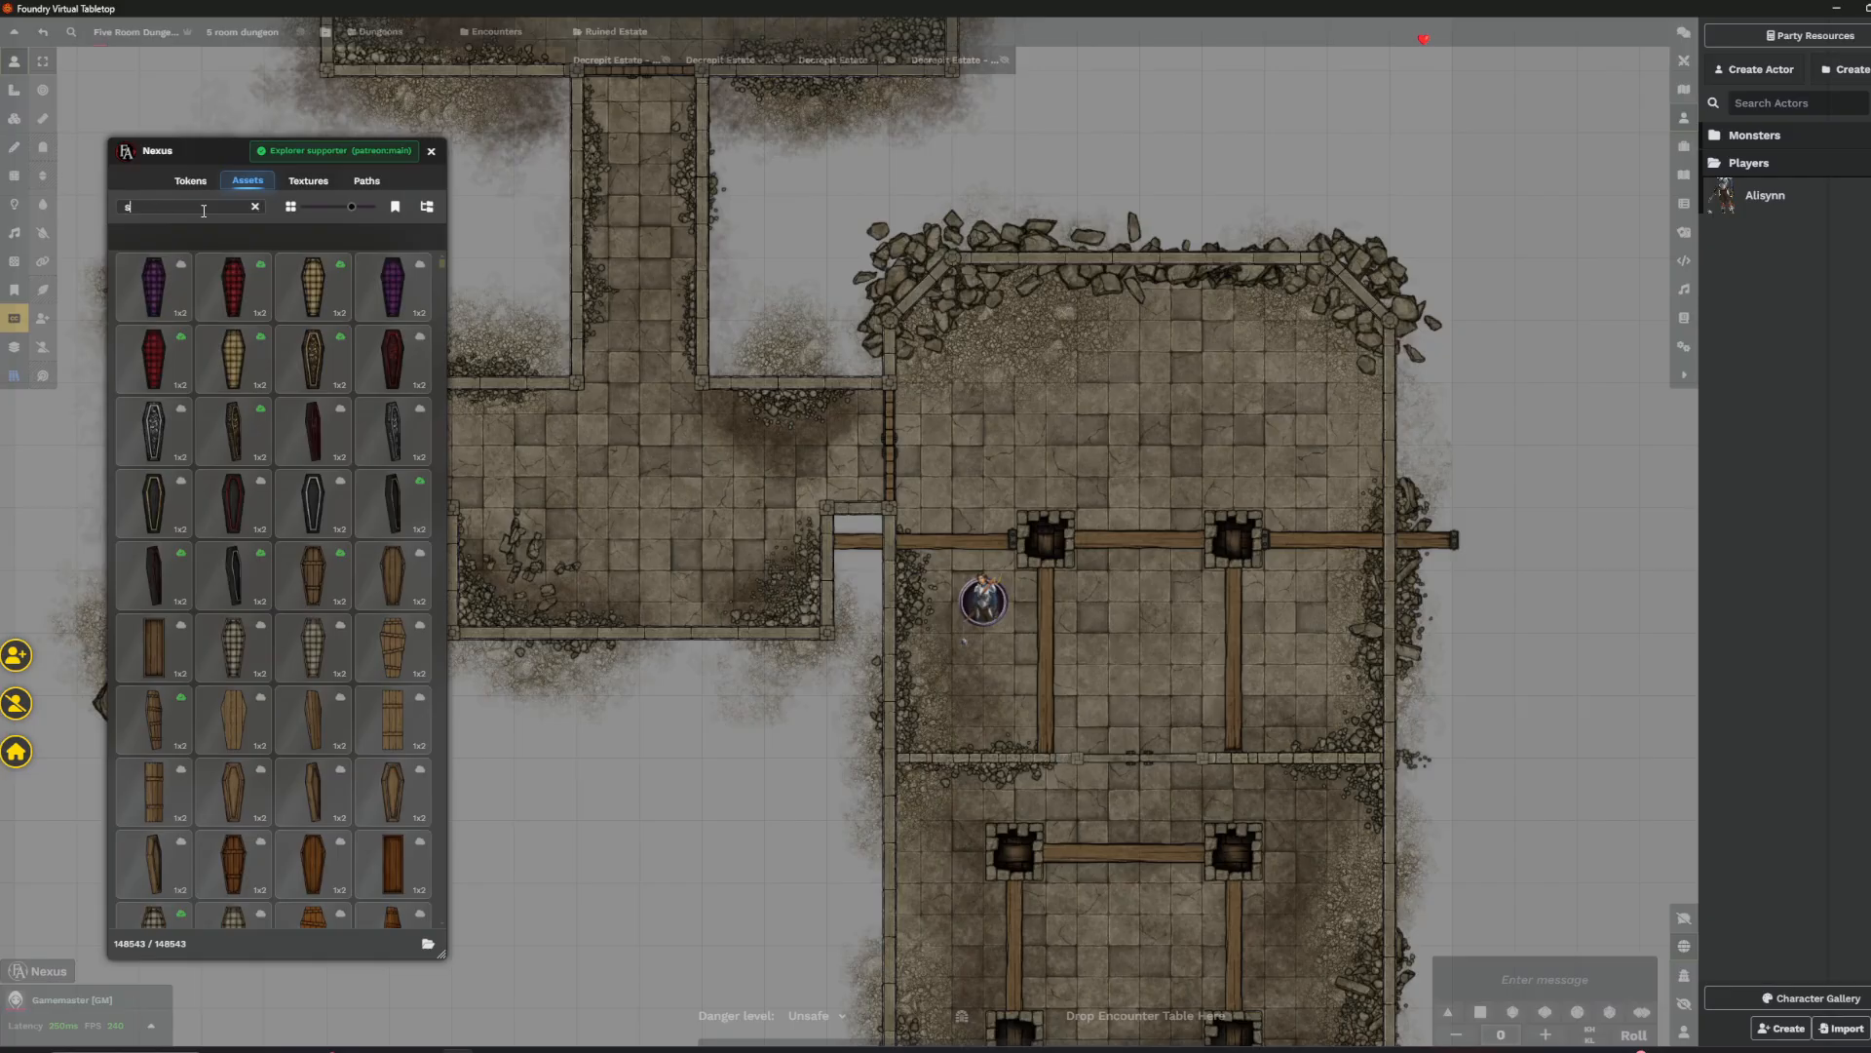
left_click_drag(880, 186, 1026, 606)
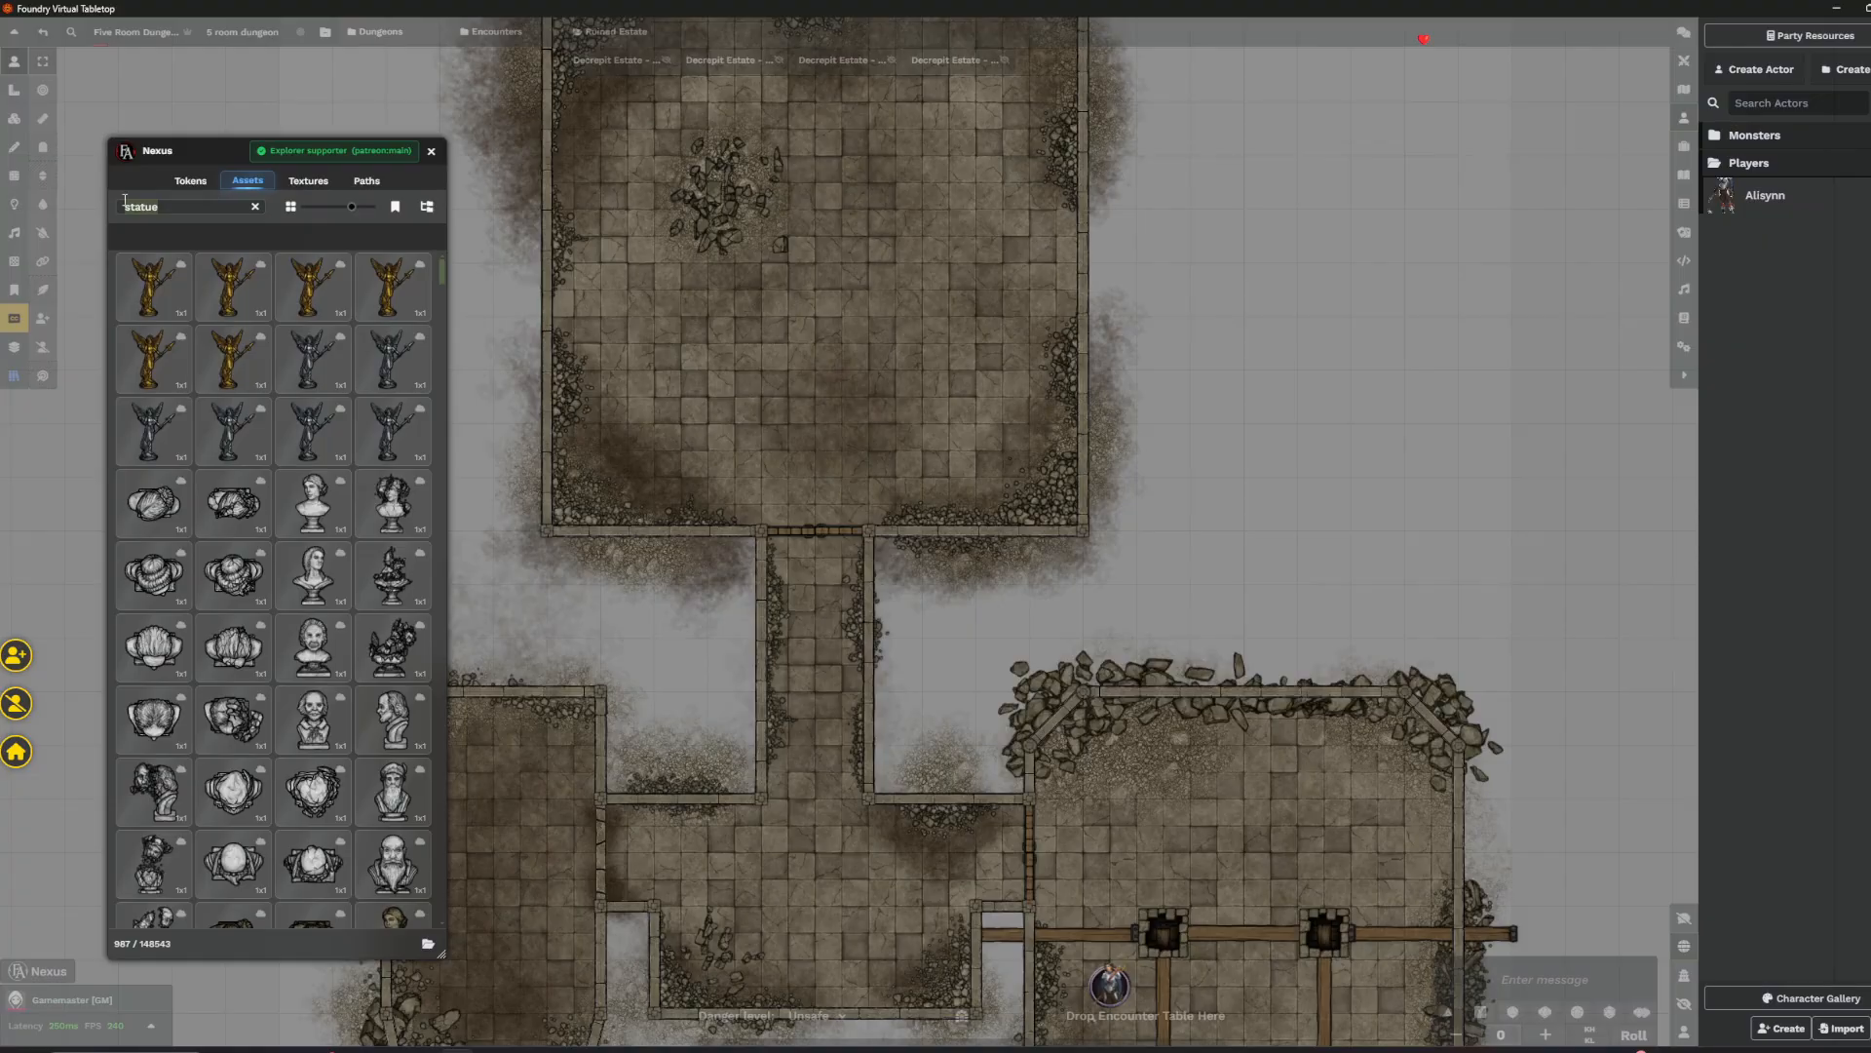
mouse_move(297, 445)
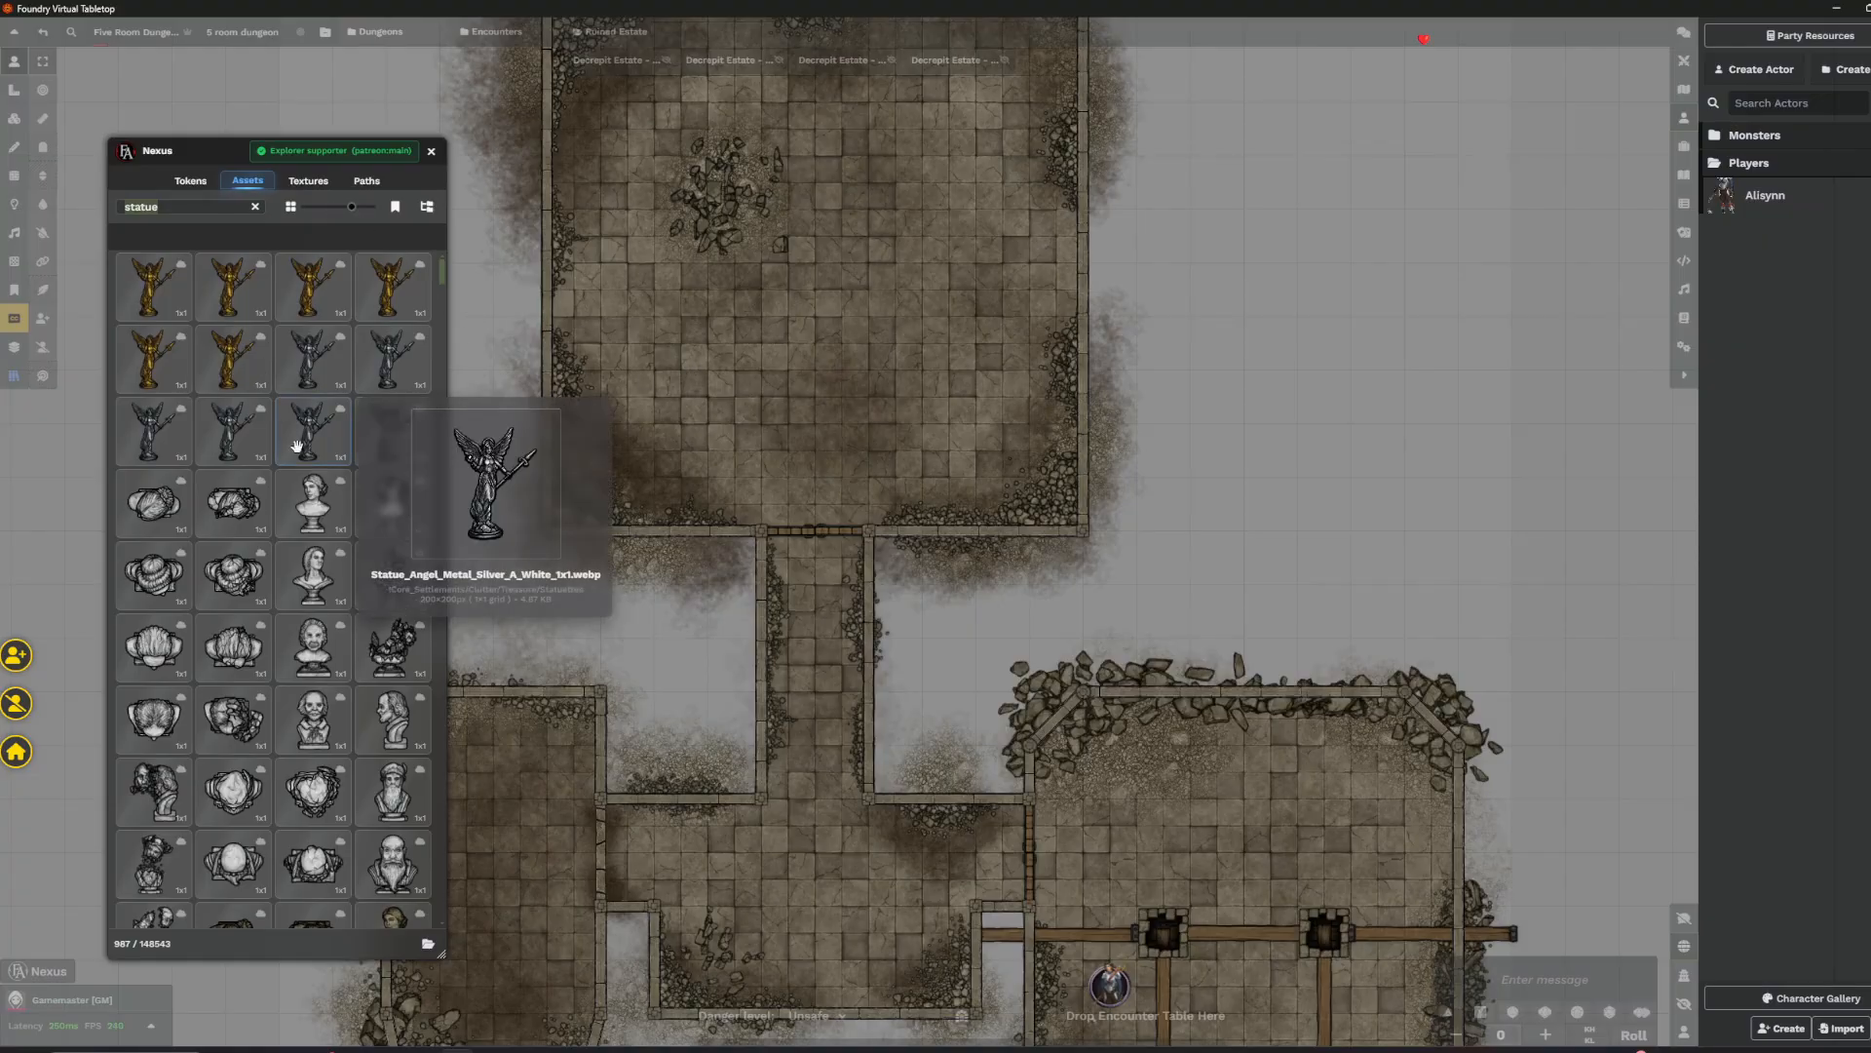
left_click_drag(1163, 951, 1085, 838)
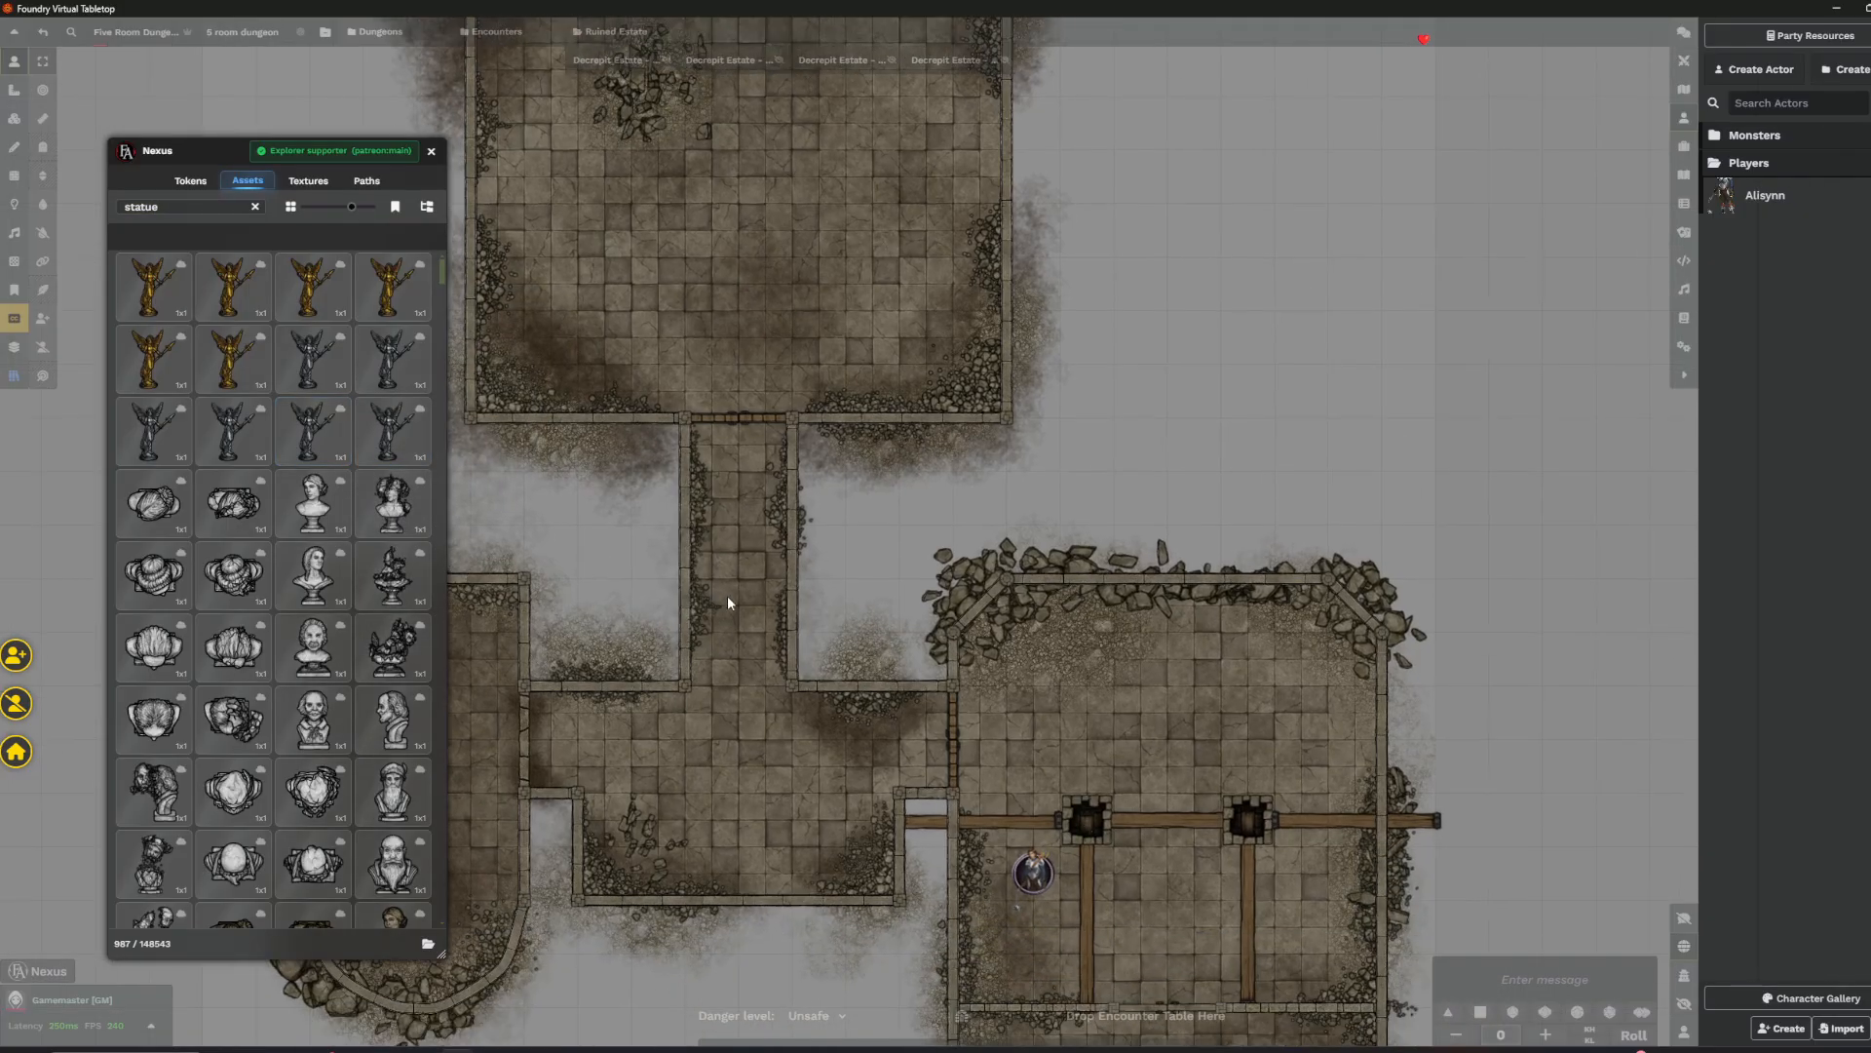
key("Escape")
- Copy the left upper-section pillar and paste two copies in the lower part of the northern square room, one on each side
left_click(13, 118)
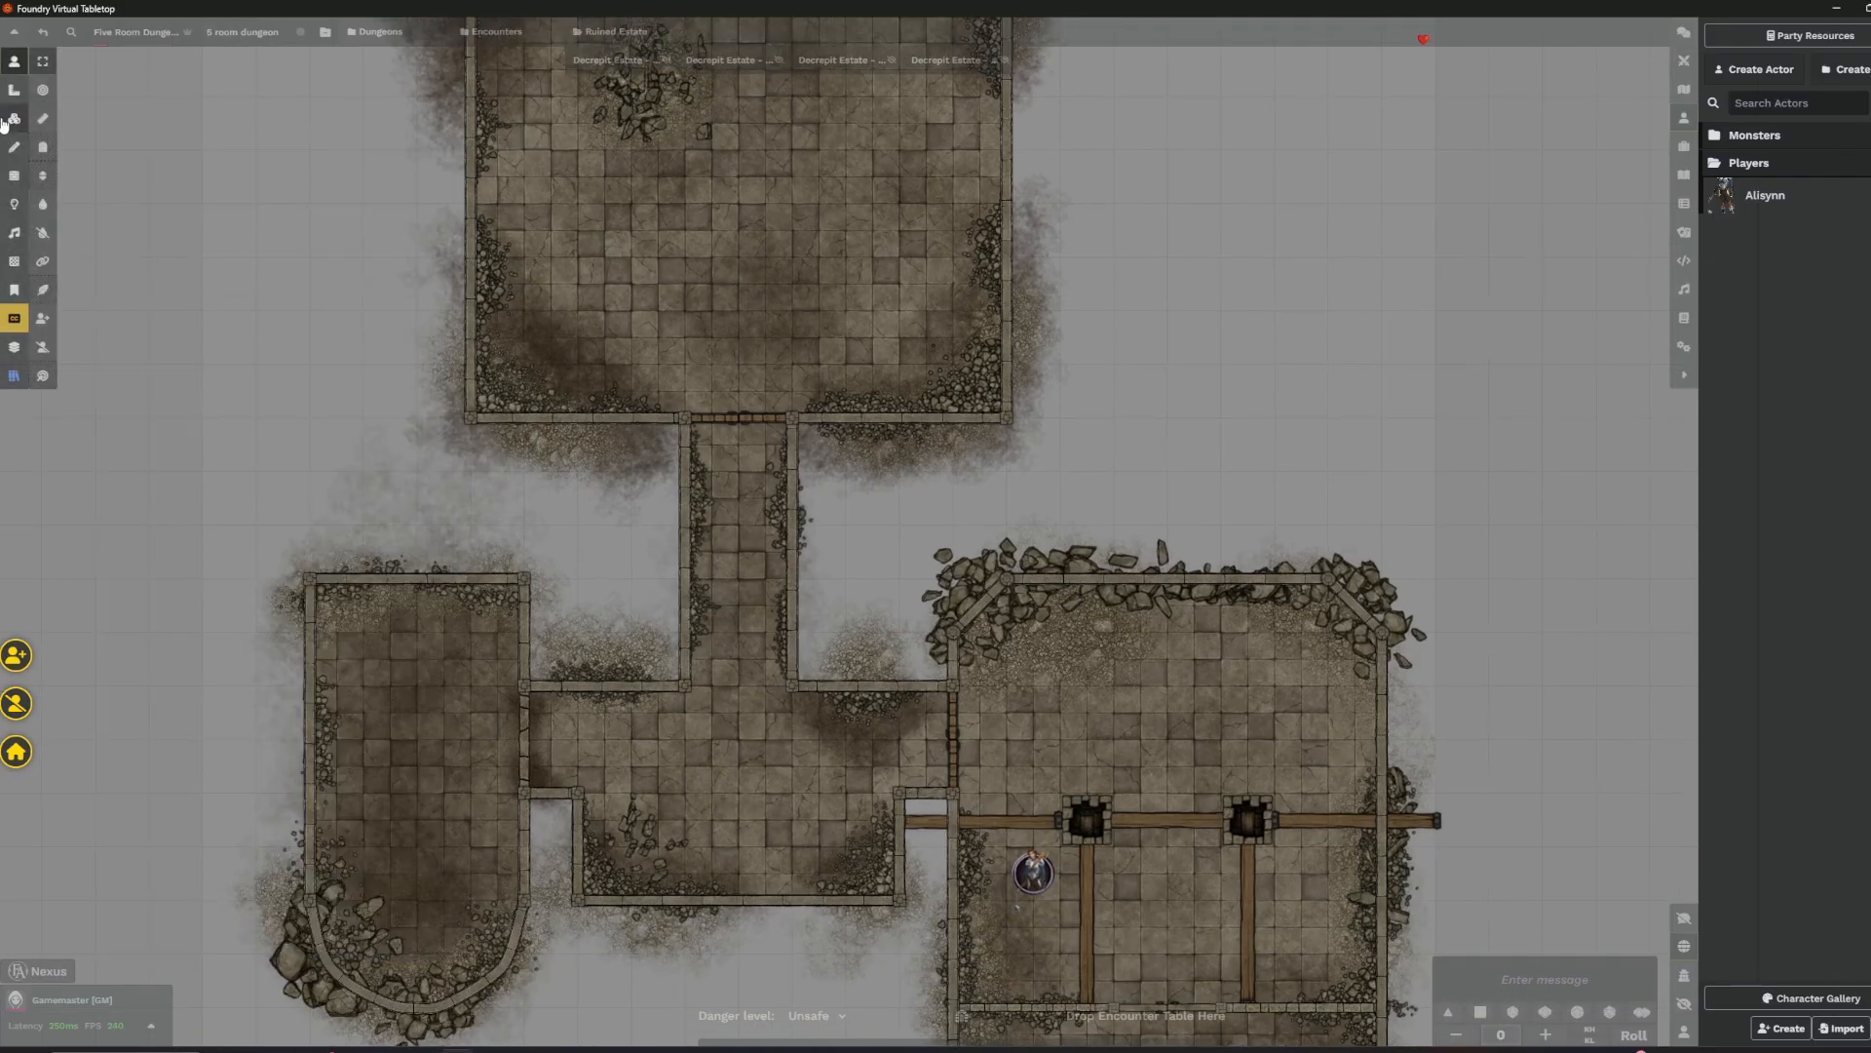
left_click(1080, 818)
key("ctrl+c")
scroll(836, 681, "up", 3)
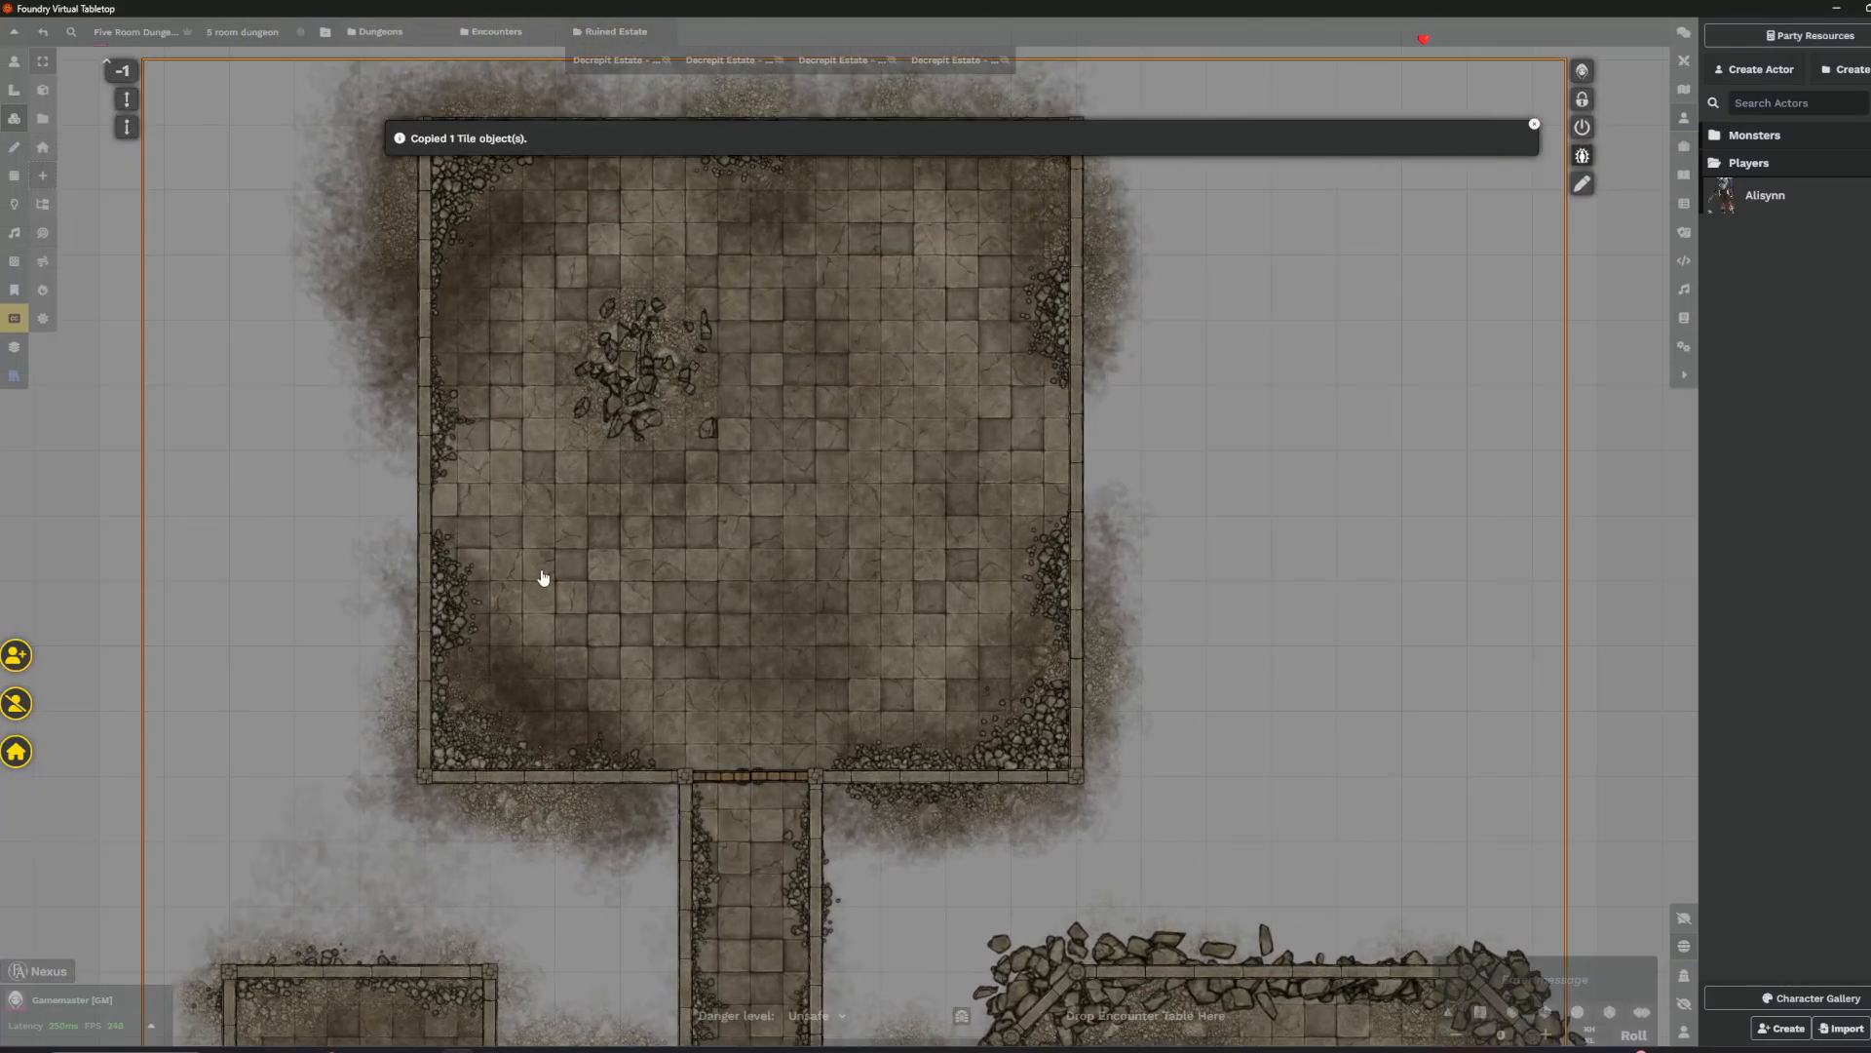
scroll(543, 573, "up", 3)
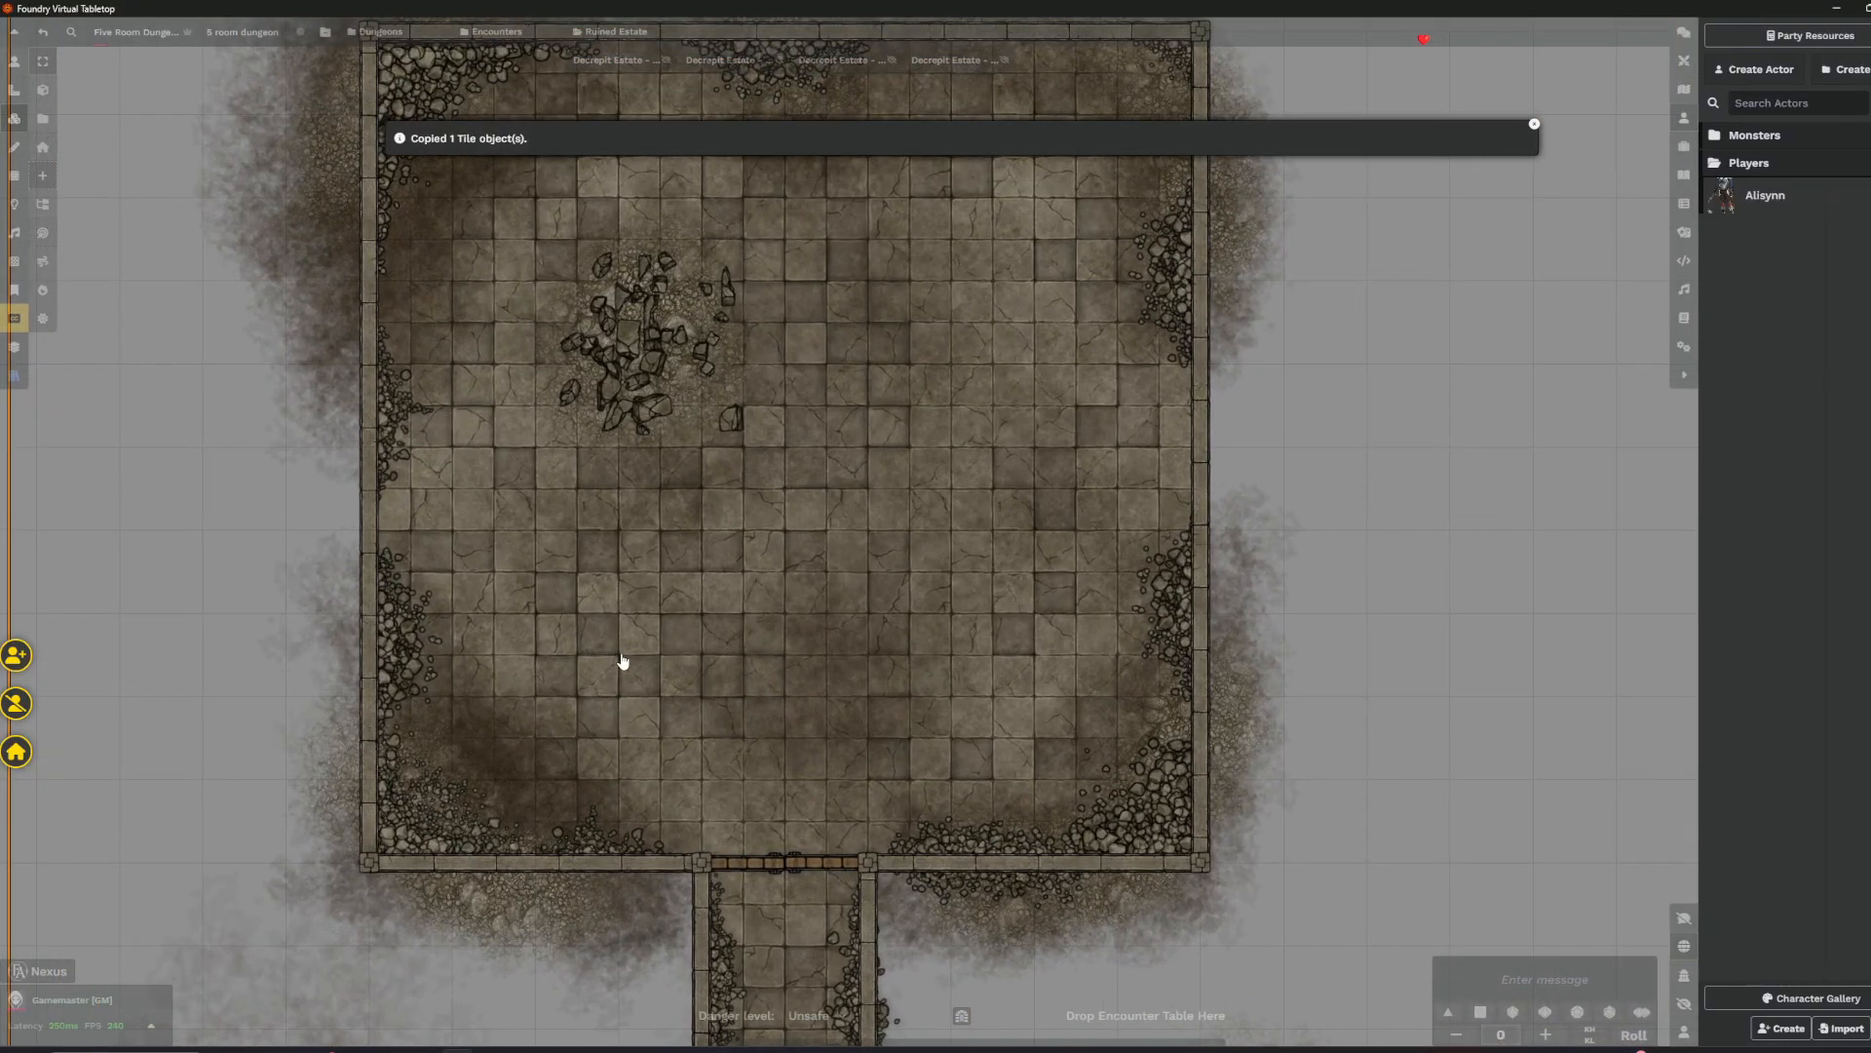
key("ctrl+v")
left_click_drag(645, 662, 575, 663)
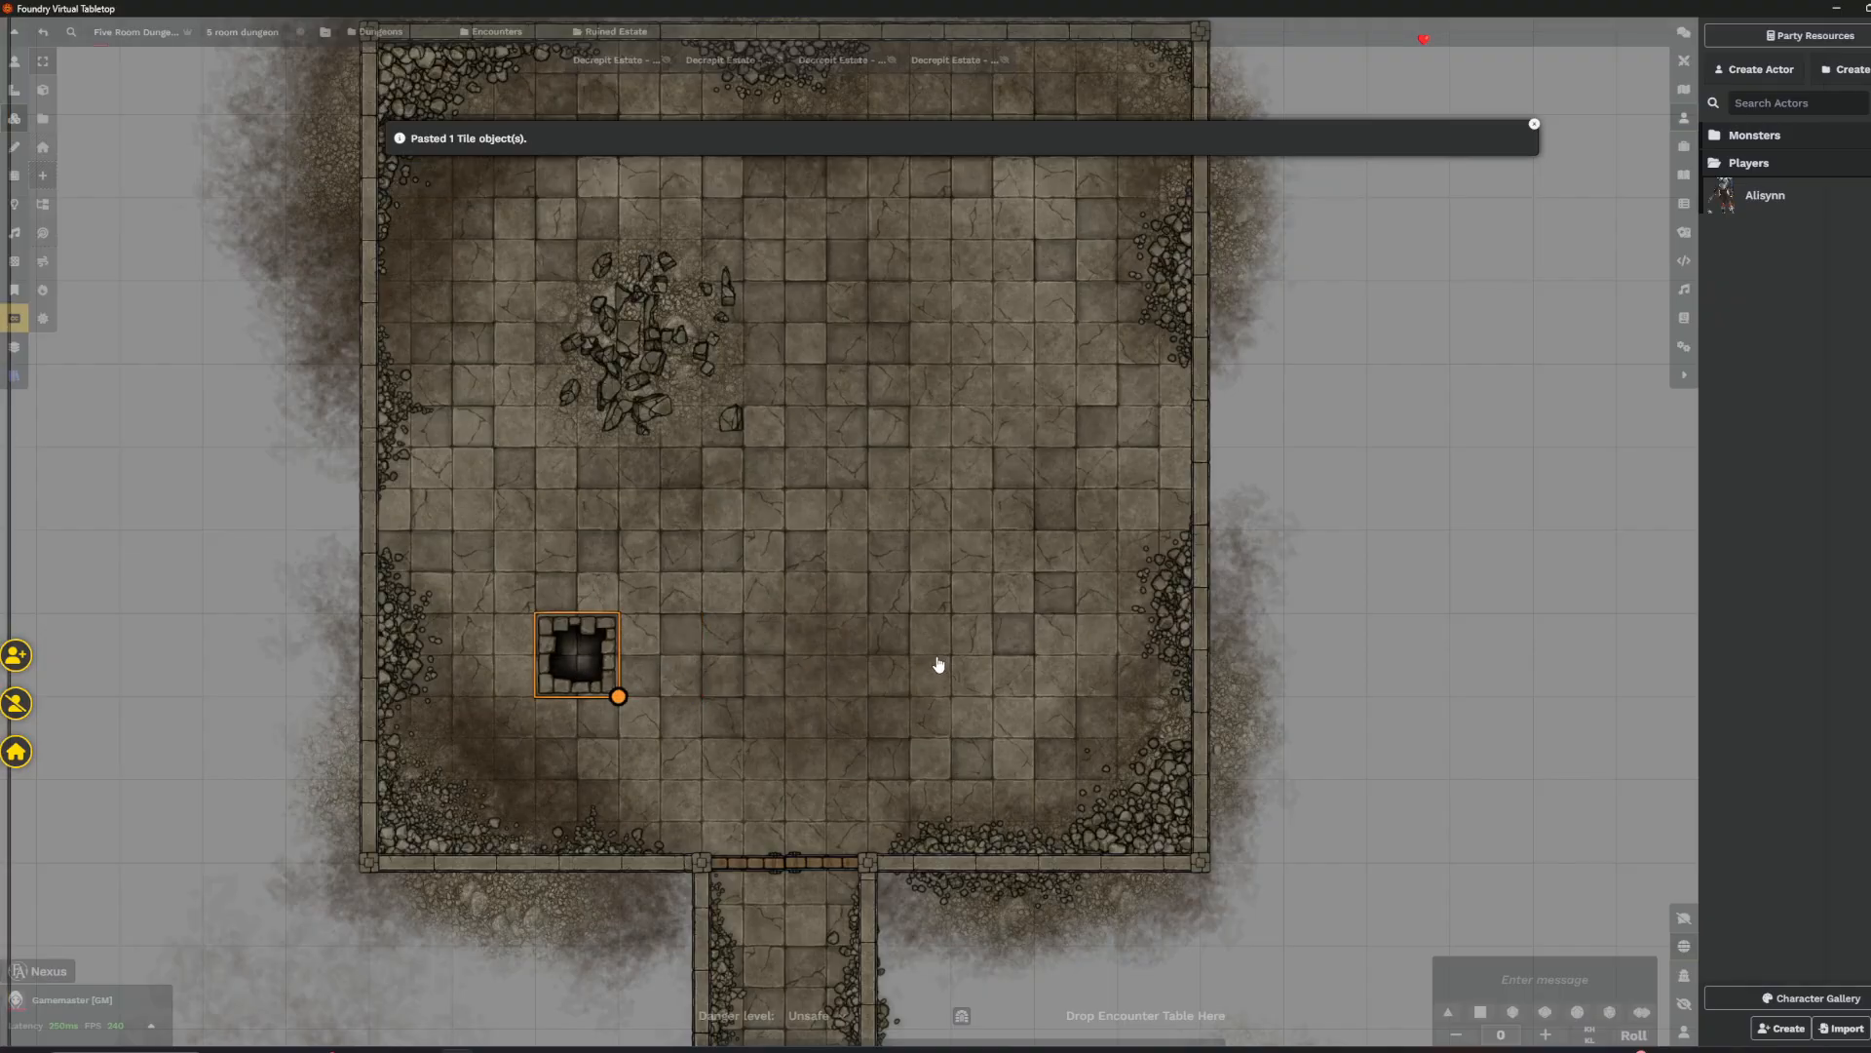
key("ctrl+v")
left_click_drag(950, 662, 1003, 668)
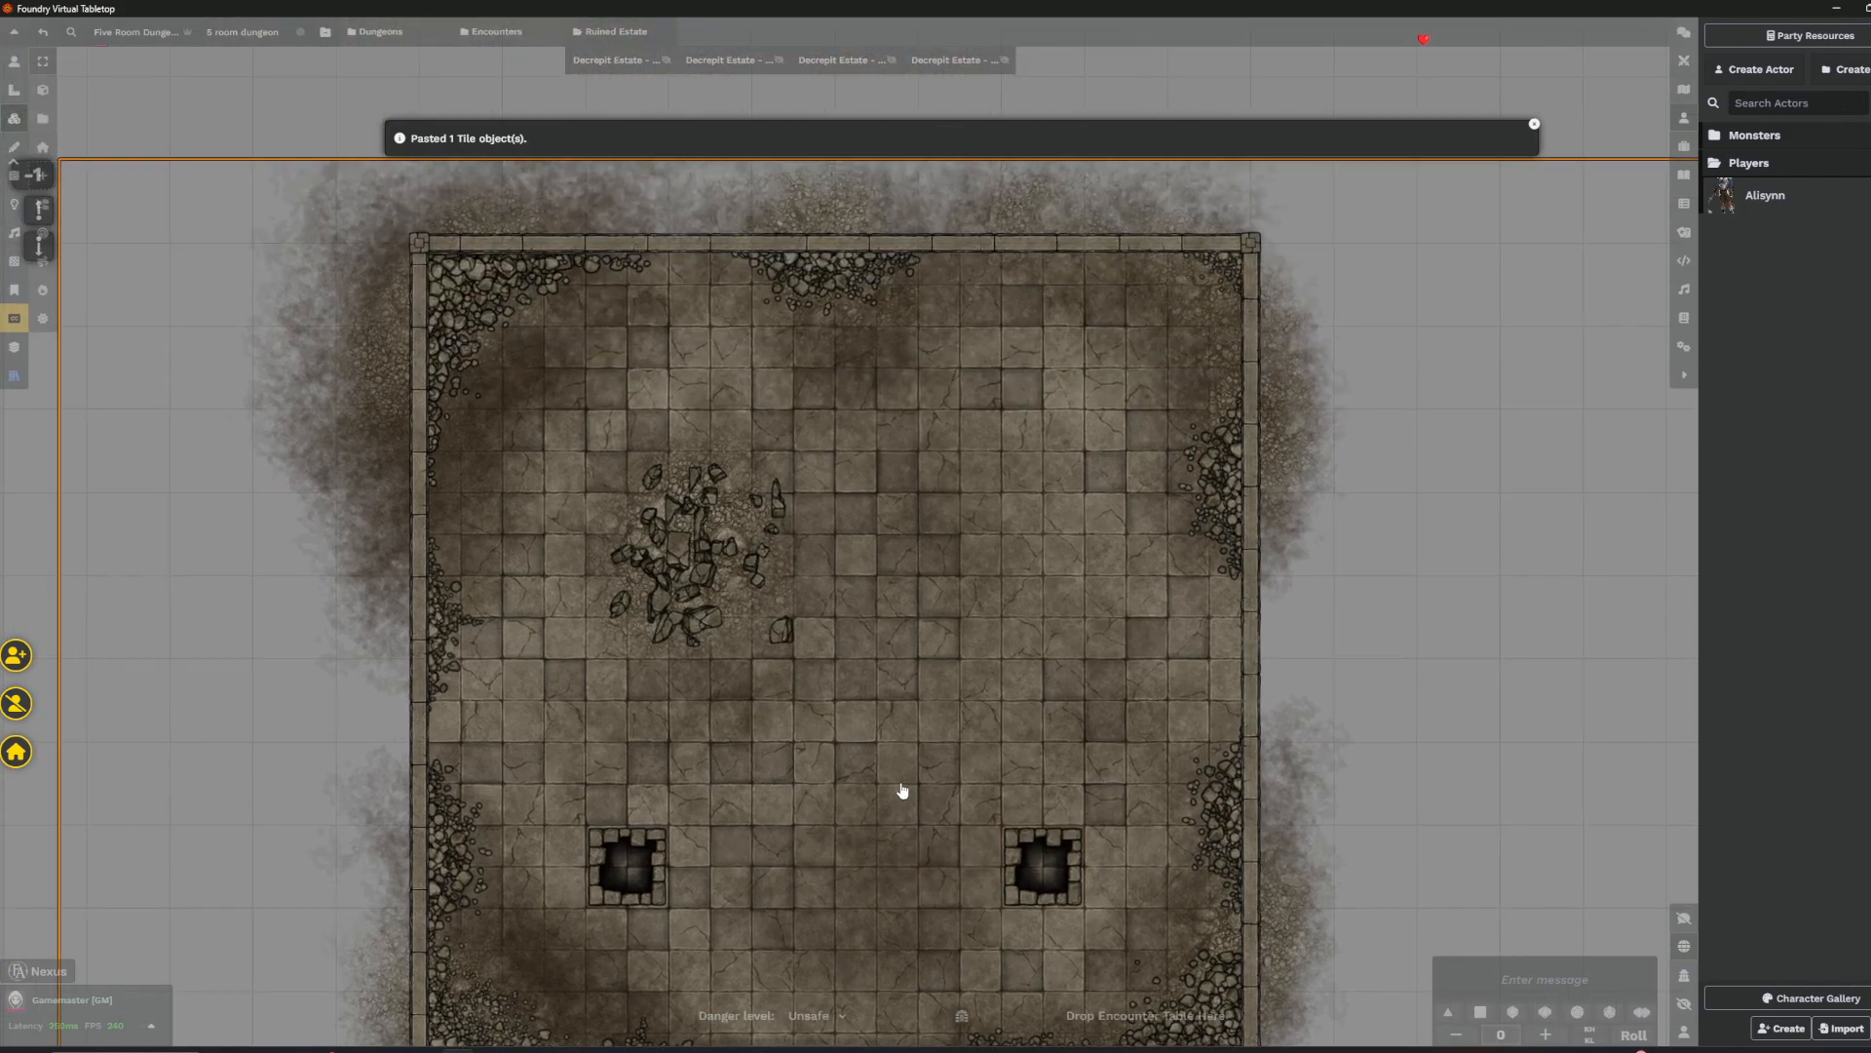
- Paste four more pillars in the northern room, forming two columns of three, and check the lower-left pillar's tile settings
key("ctrl+v")
key("ctrl+v")
scroll(1044, 627, "up", 3)
scroll(1045, 627, "down", 3)
left_click_drag(1045, 627, 1042, 381)
key("ctrl+v")
scroll(1199, 756, "down", 5)
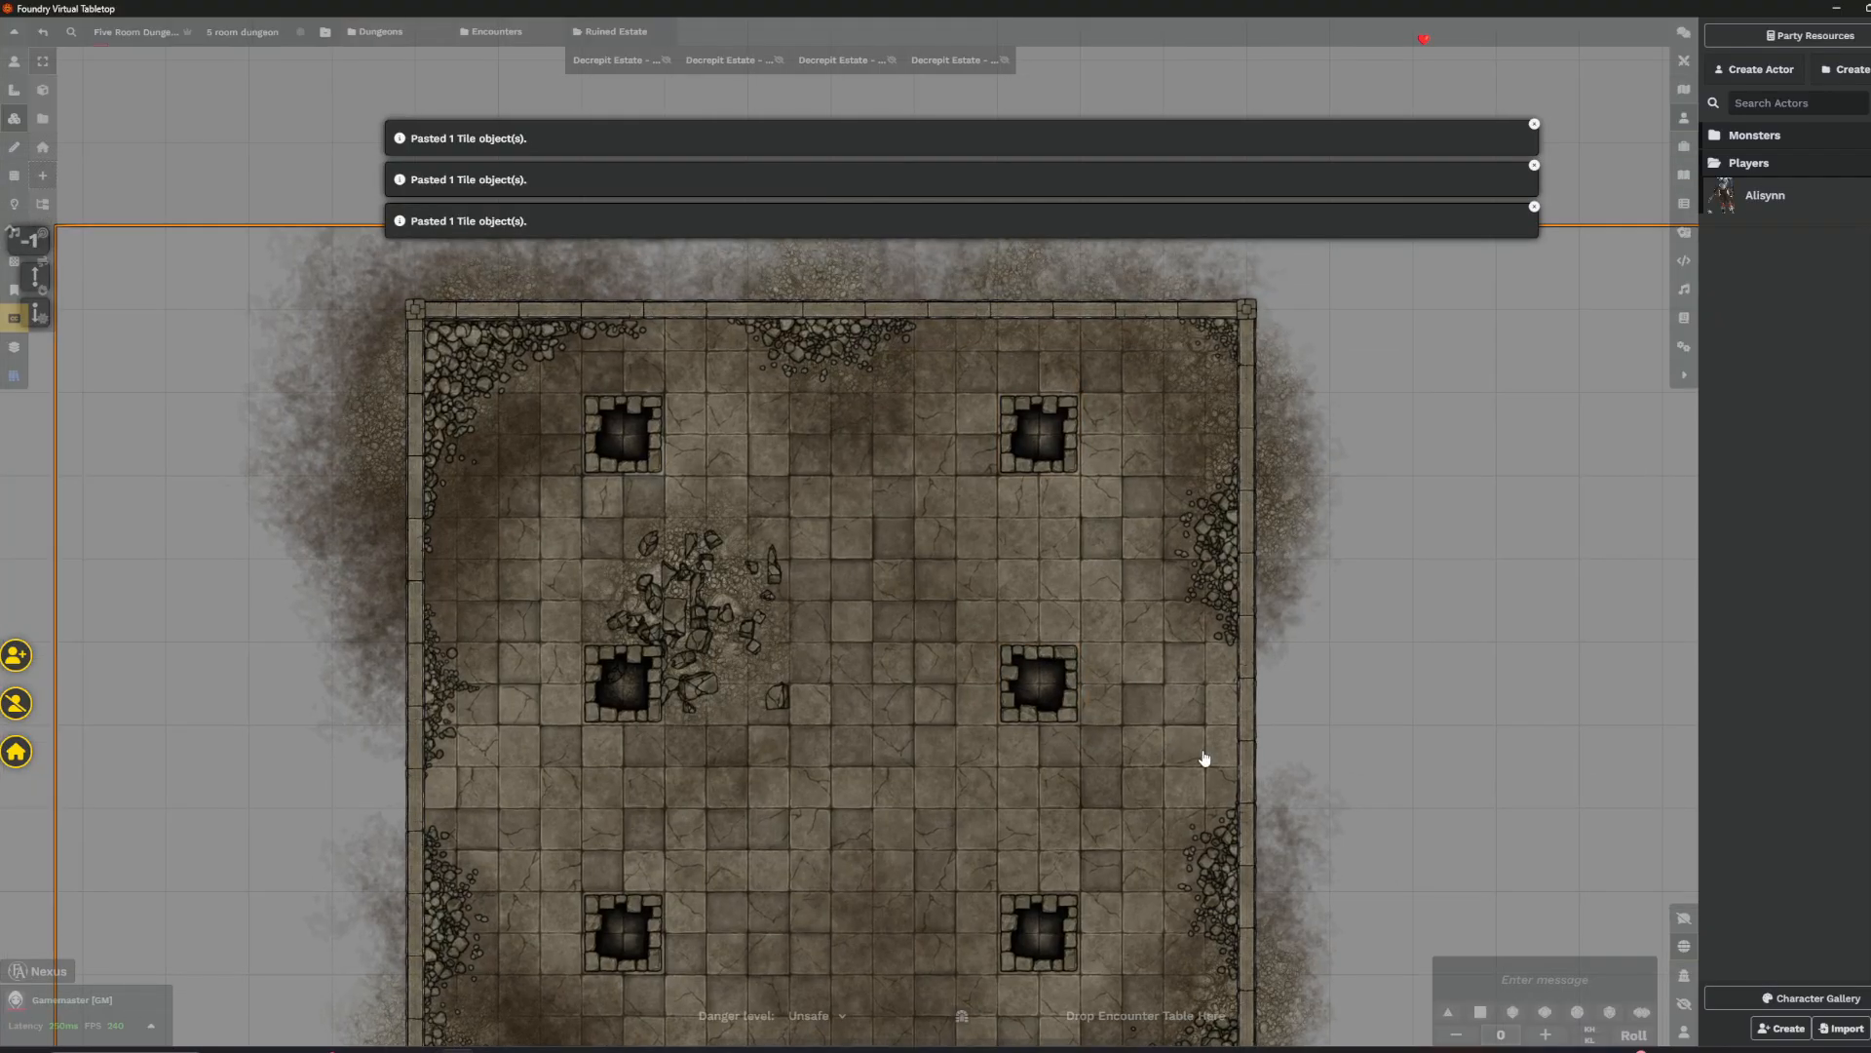
scroll(224, 438, "down", 2)
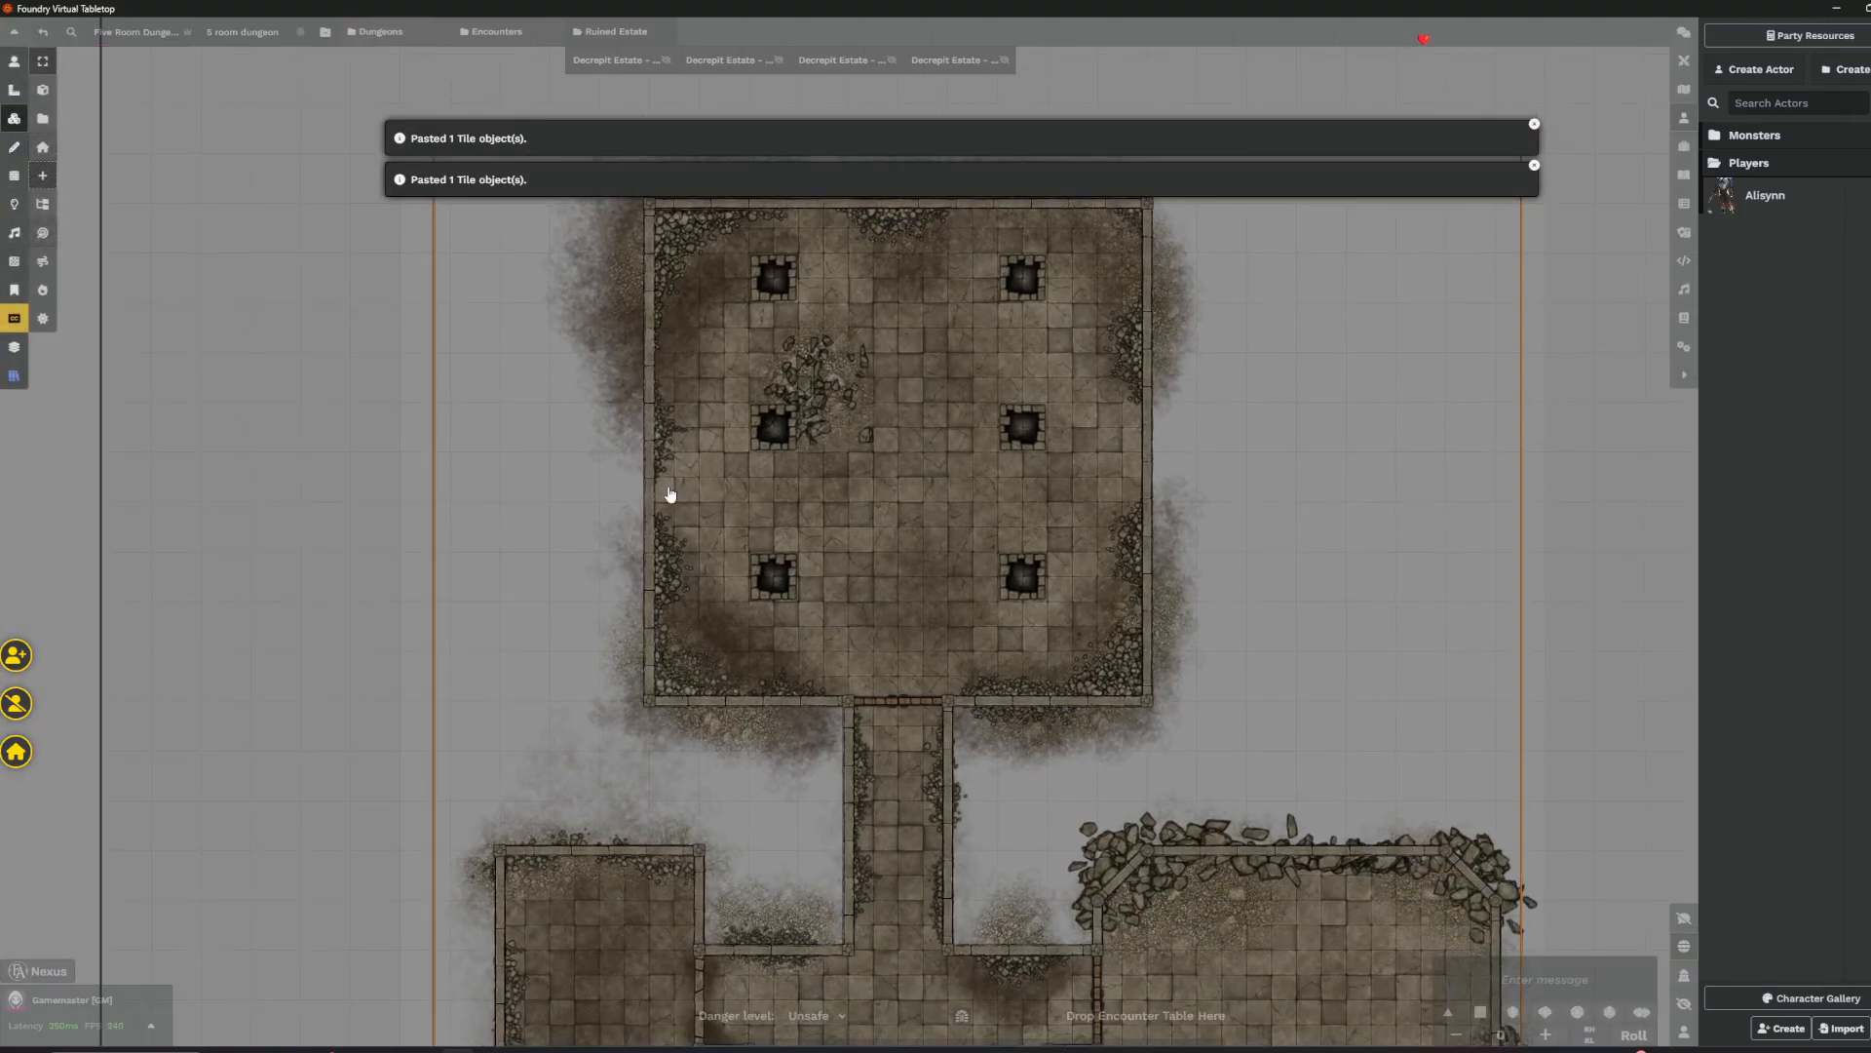
double_click(768, 575)
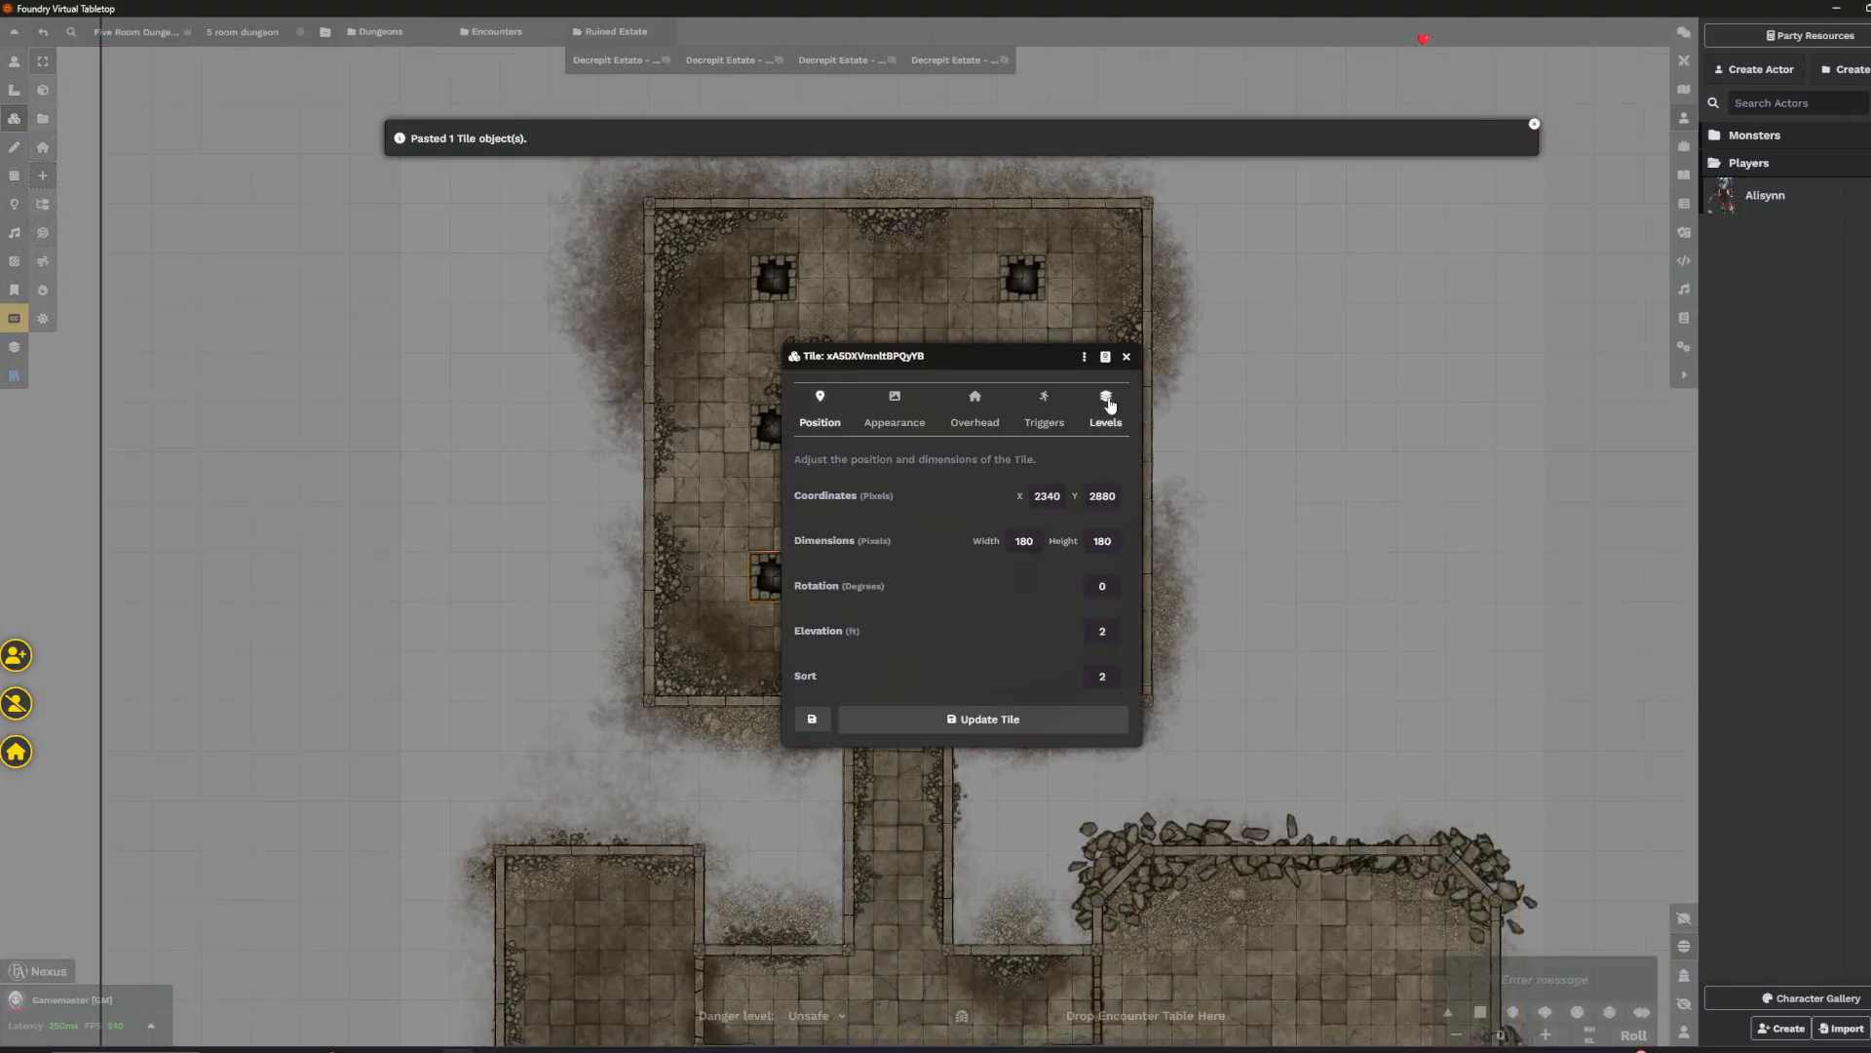
left_click(1125, 357)
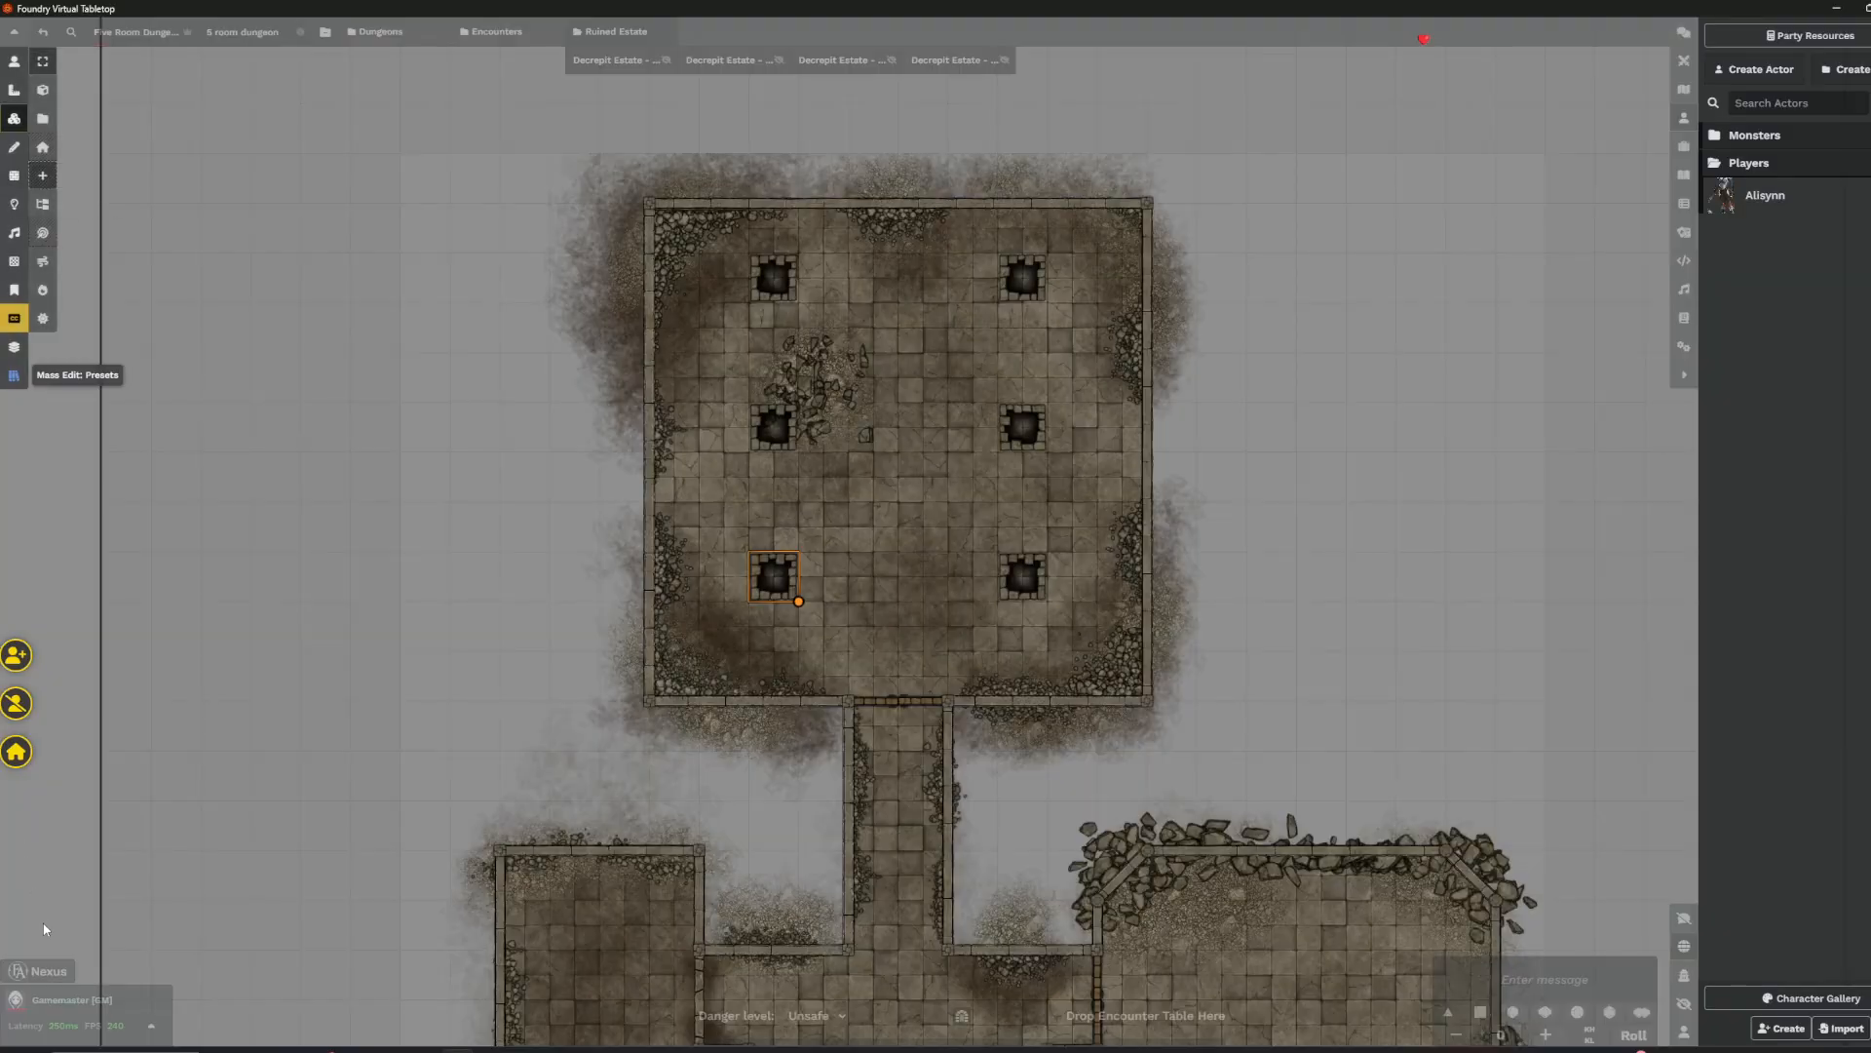
- Open the Nexus asset browser and look through the "sarc" results for a wide stone slab
left_click(42, 971)
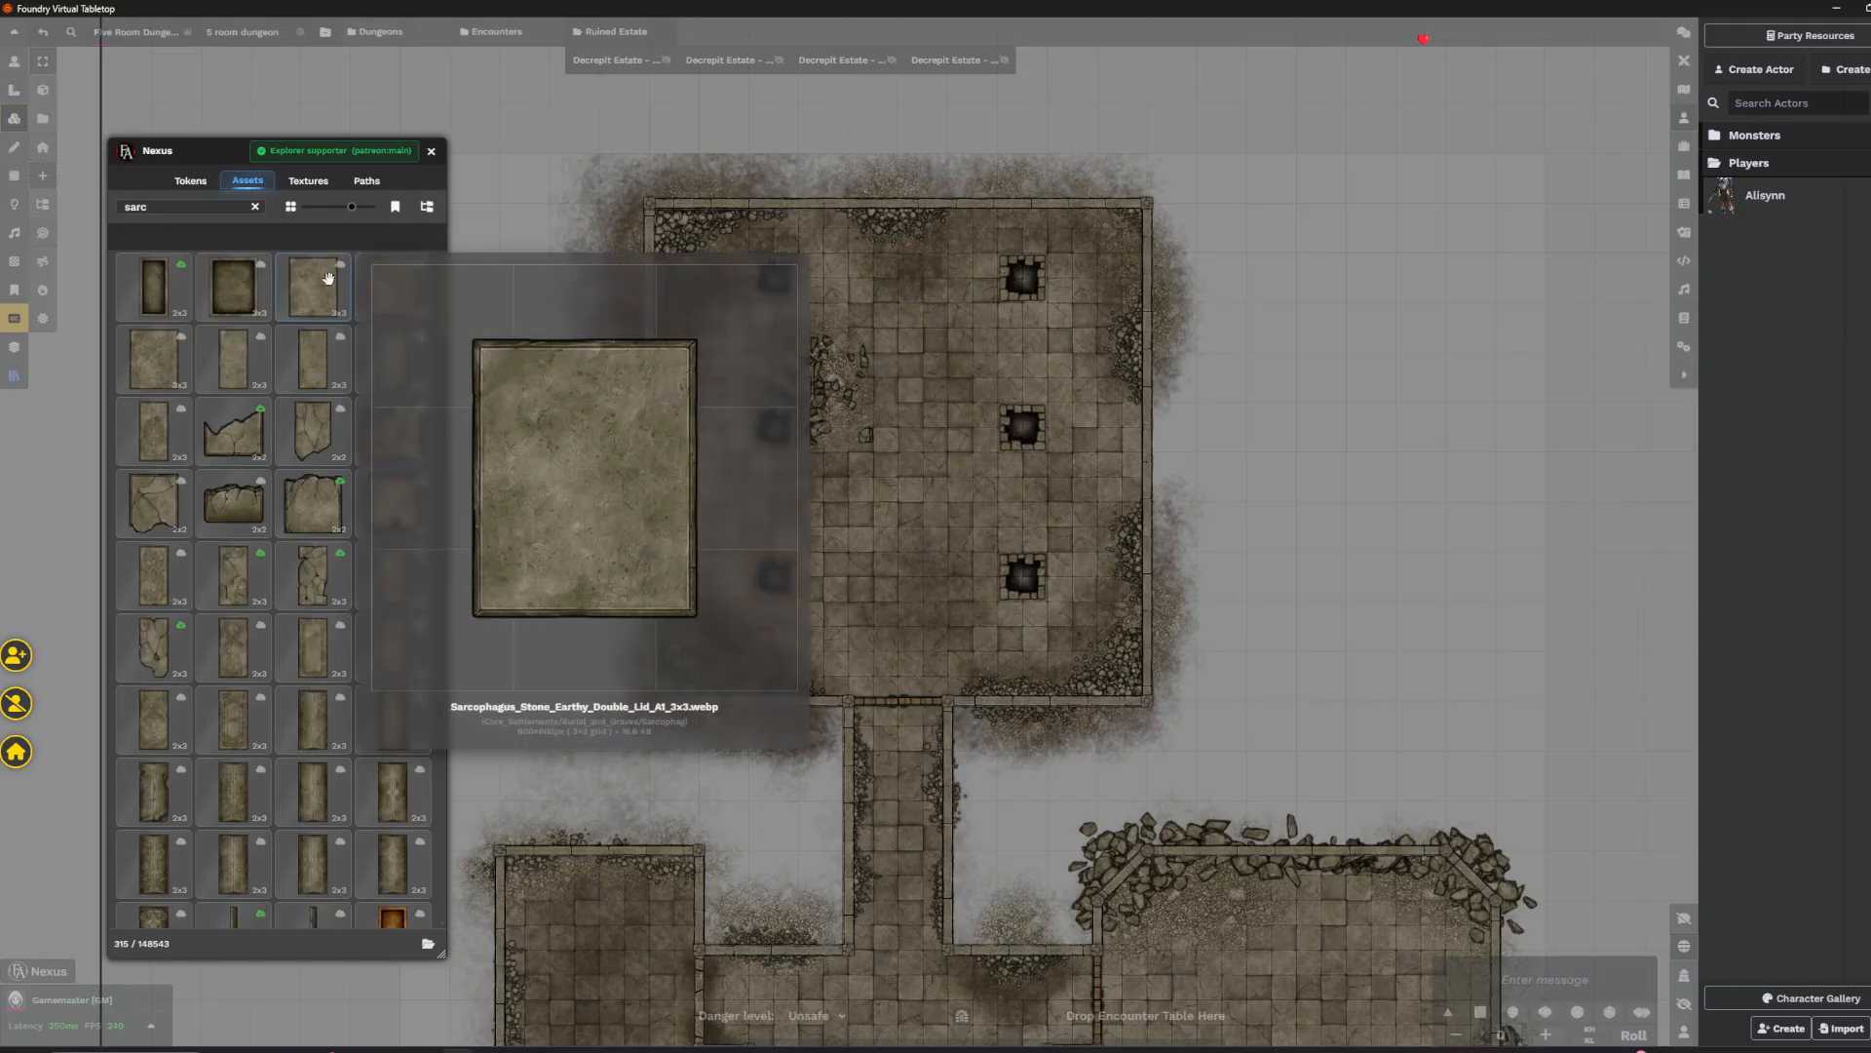
scroll(674, 374, "up", 4)
left_click_drag(716, 395, 629, 624)
right_click(646, 631)
scroll(331, 657, "down", 4)
scroll(332, 657, "up", 4)
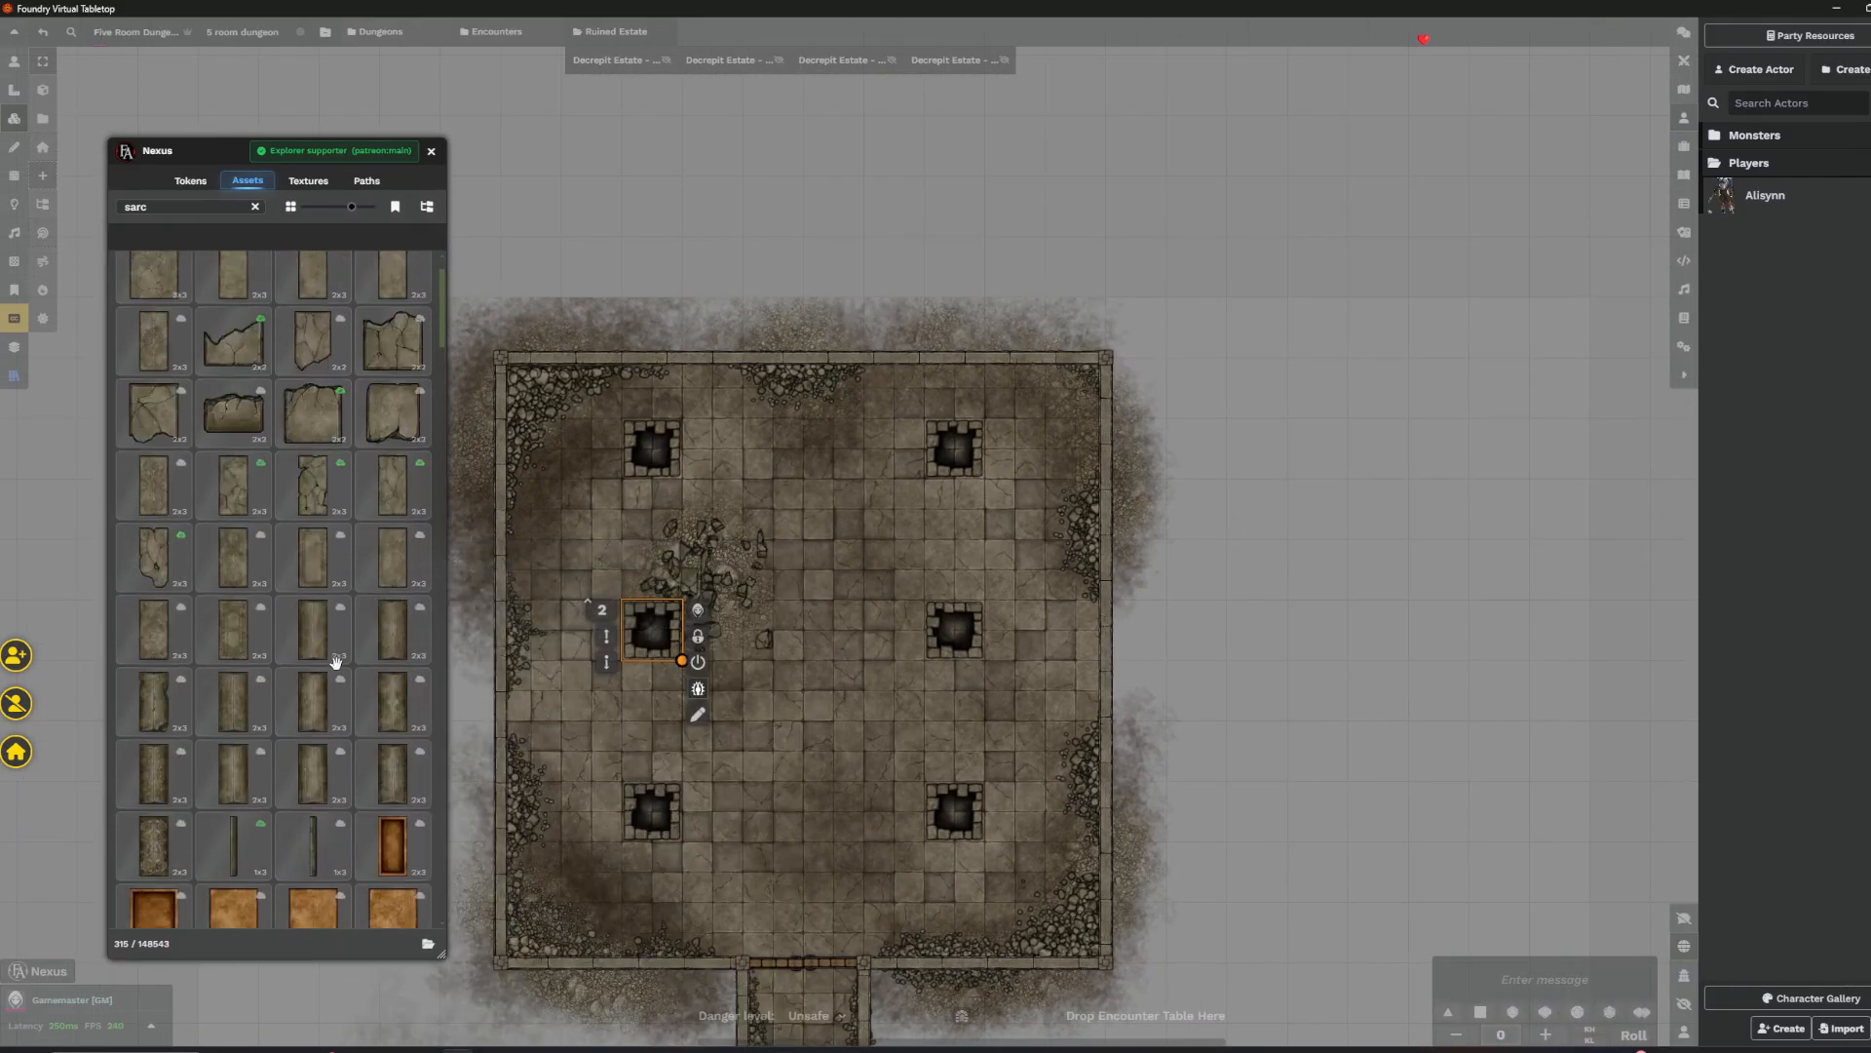
scroll(363, 425, "down", 11)
left_click_drag(446, 443, 421, 818)
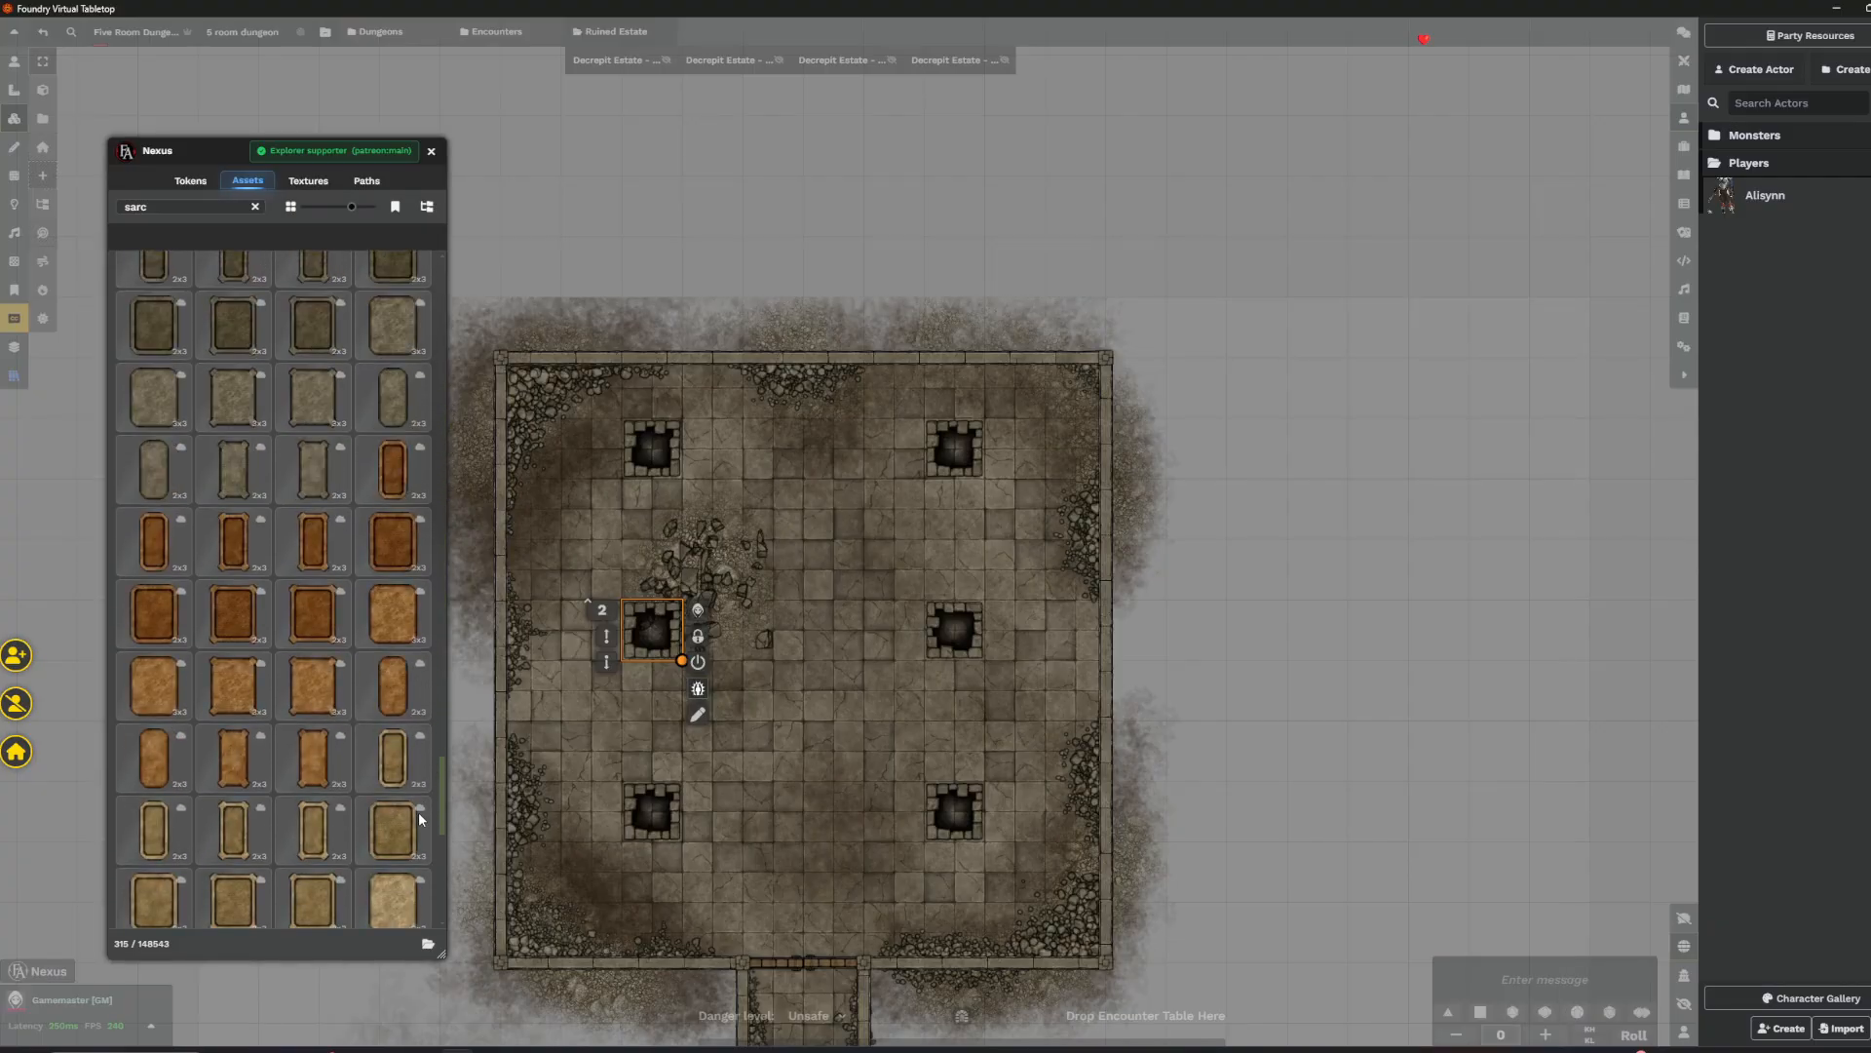
scroll(390, 550, "up", 3)
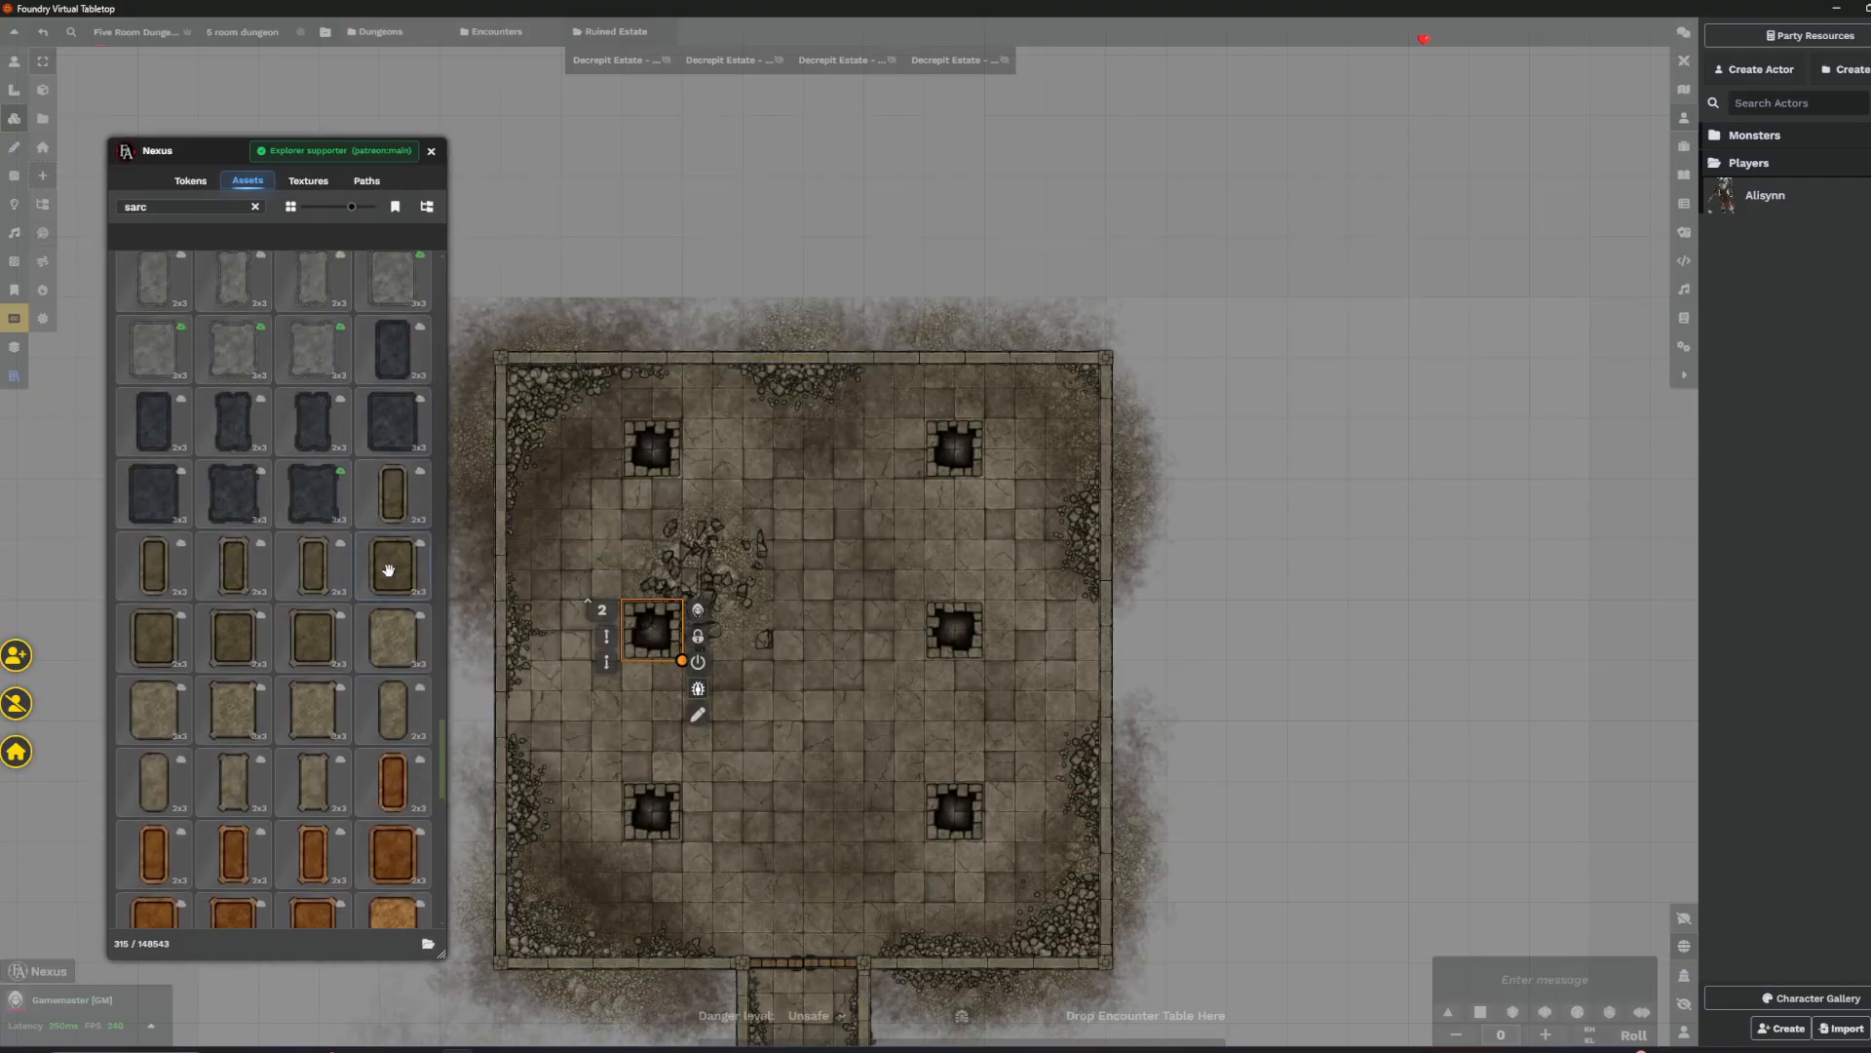
- Place the wide stone sarcophagus slab with cut corners against the middle of the northern room's top wall, without grid snapping
left_click(141, 734)
scroll(802, 446, "up", 3)
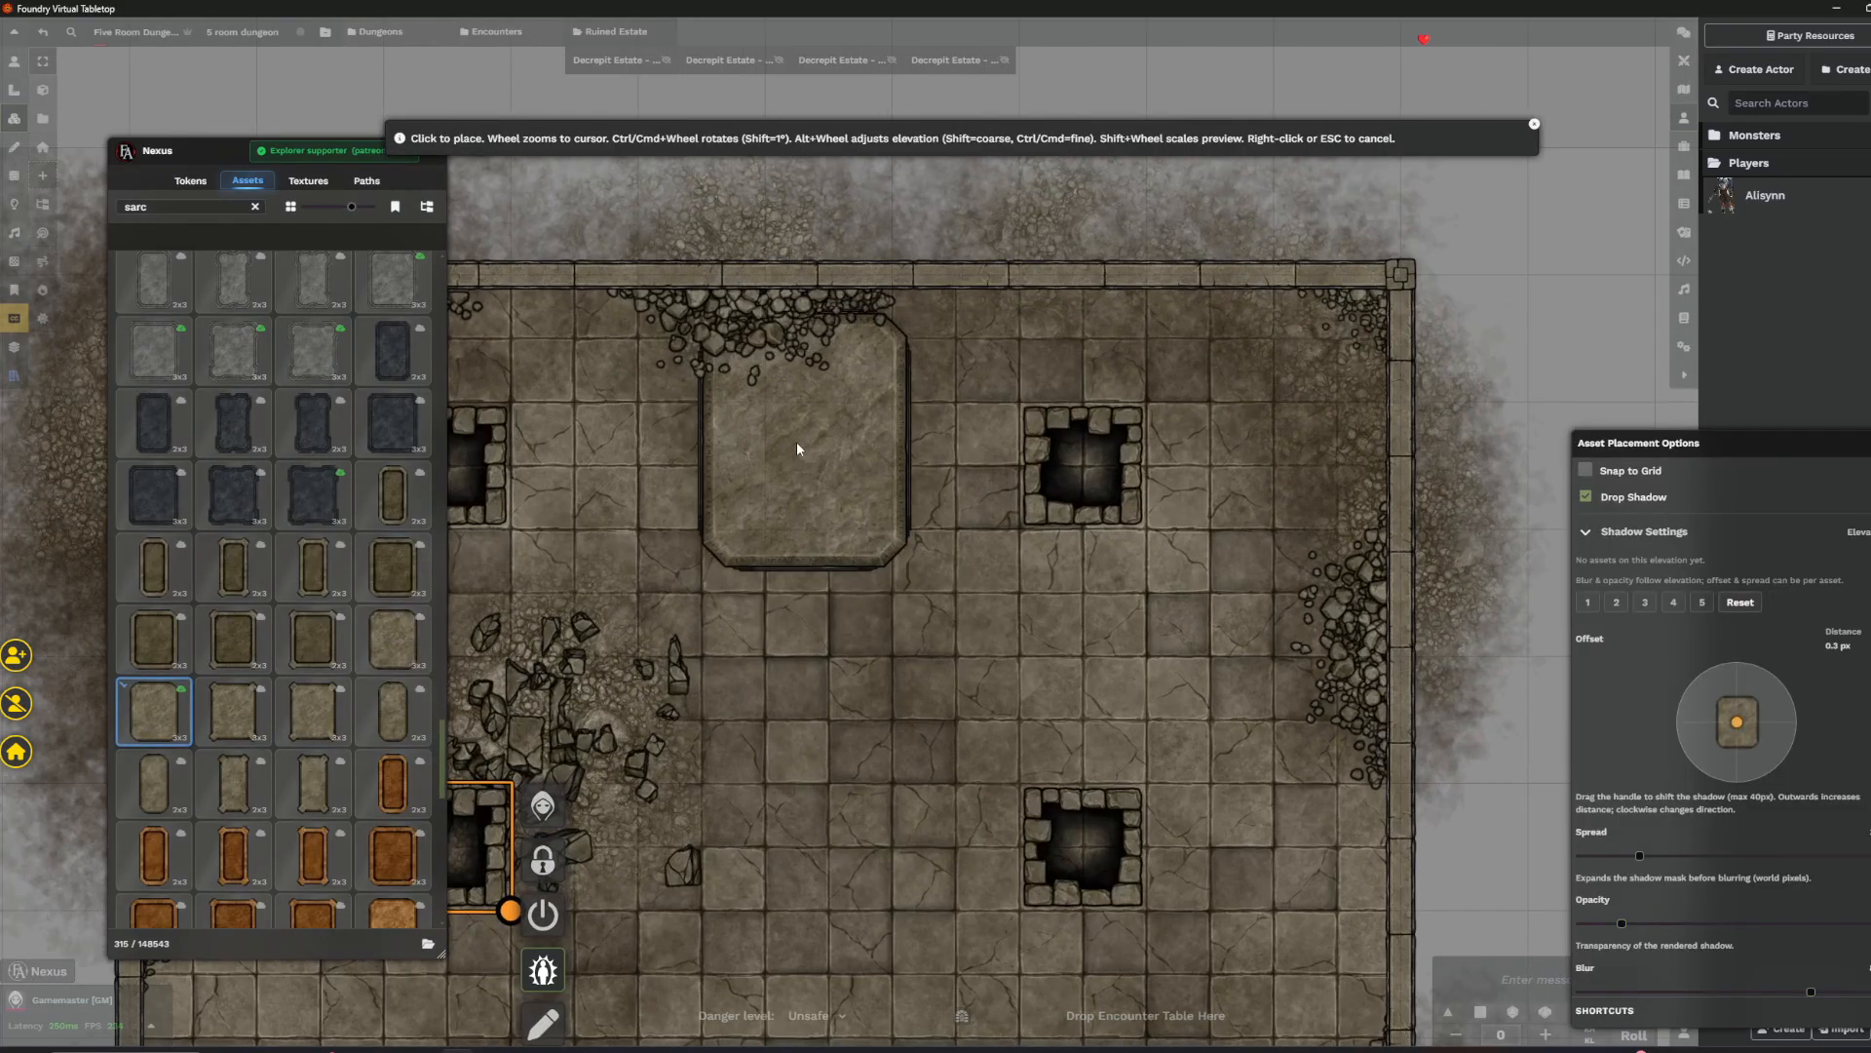
scroll(770, 436, "up", 4, "alt")
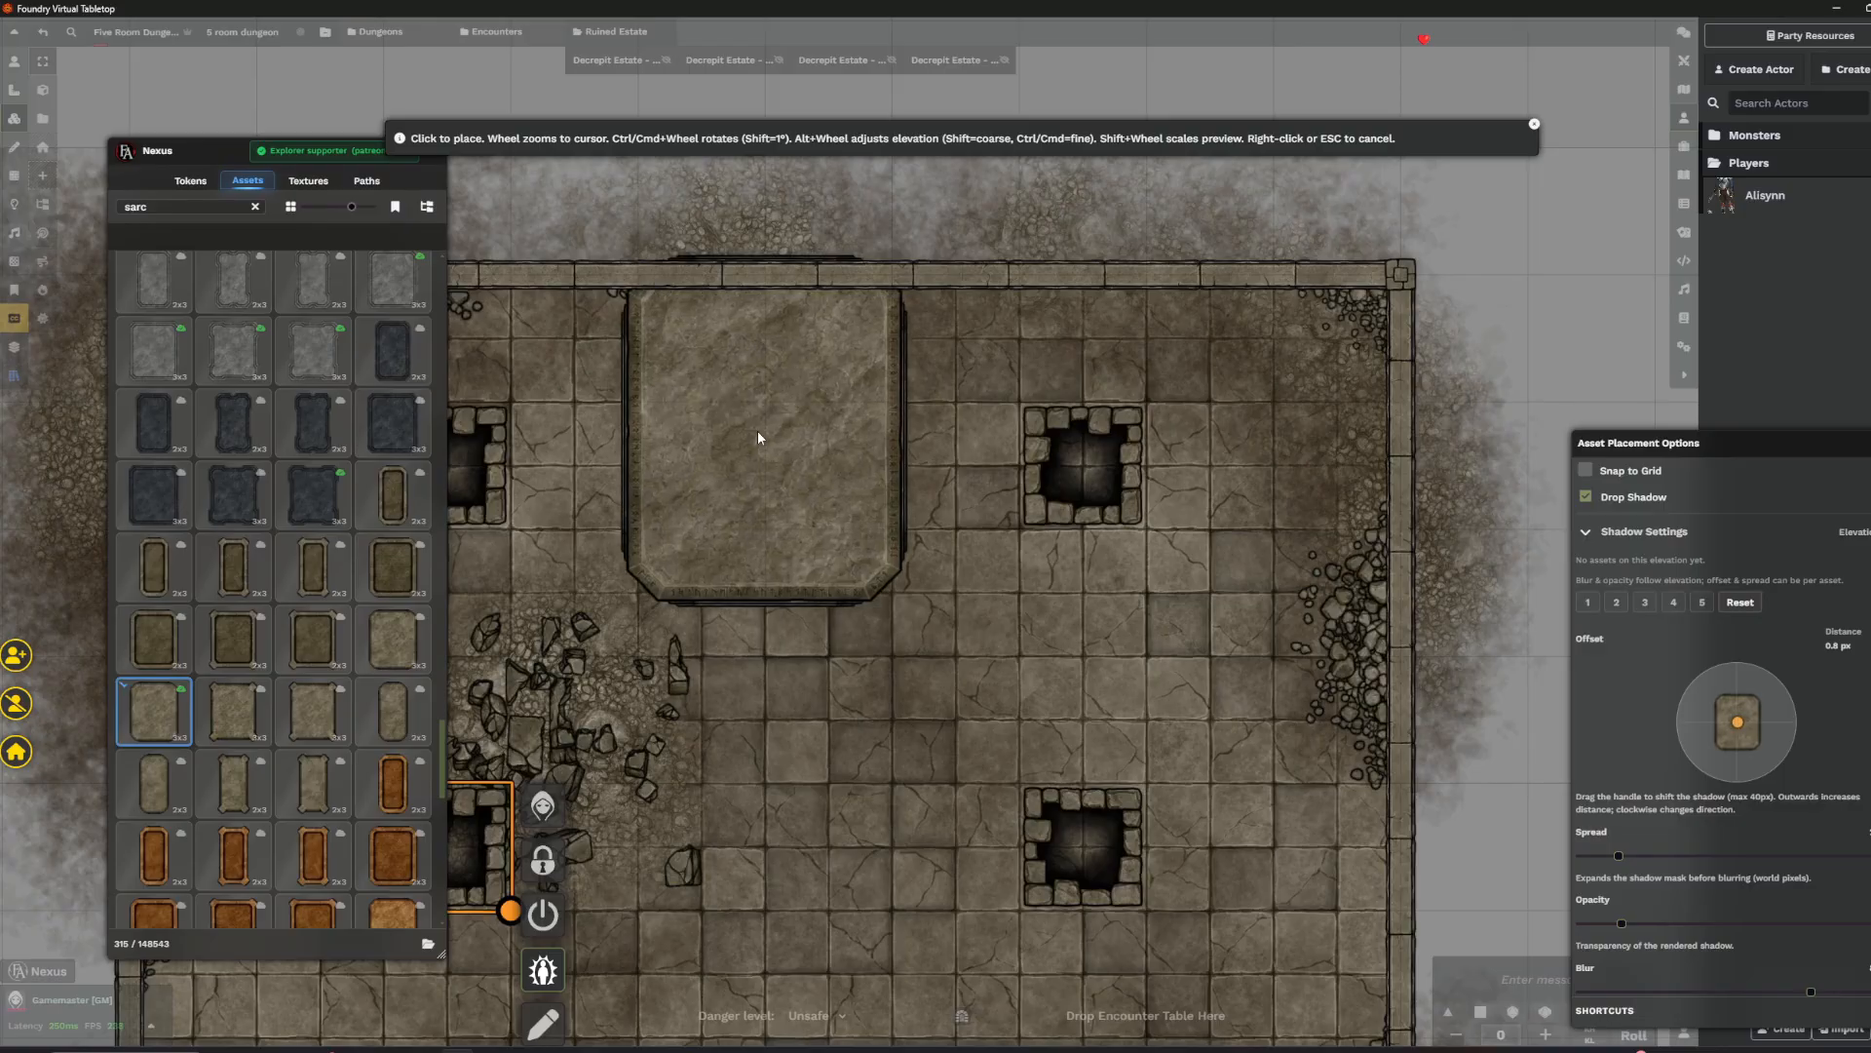
scroll(756, 453, "down", 2, "shift")
left_click_drag(756, 452, 914, 410)
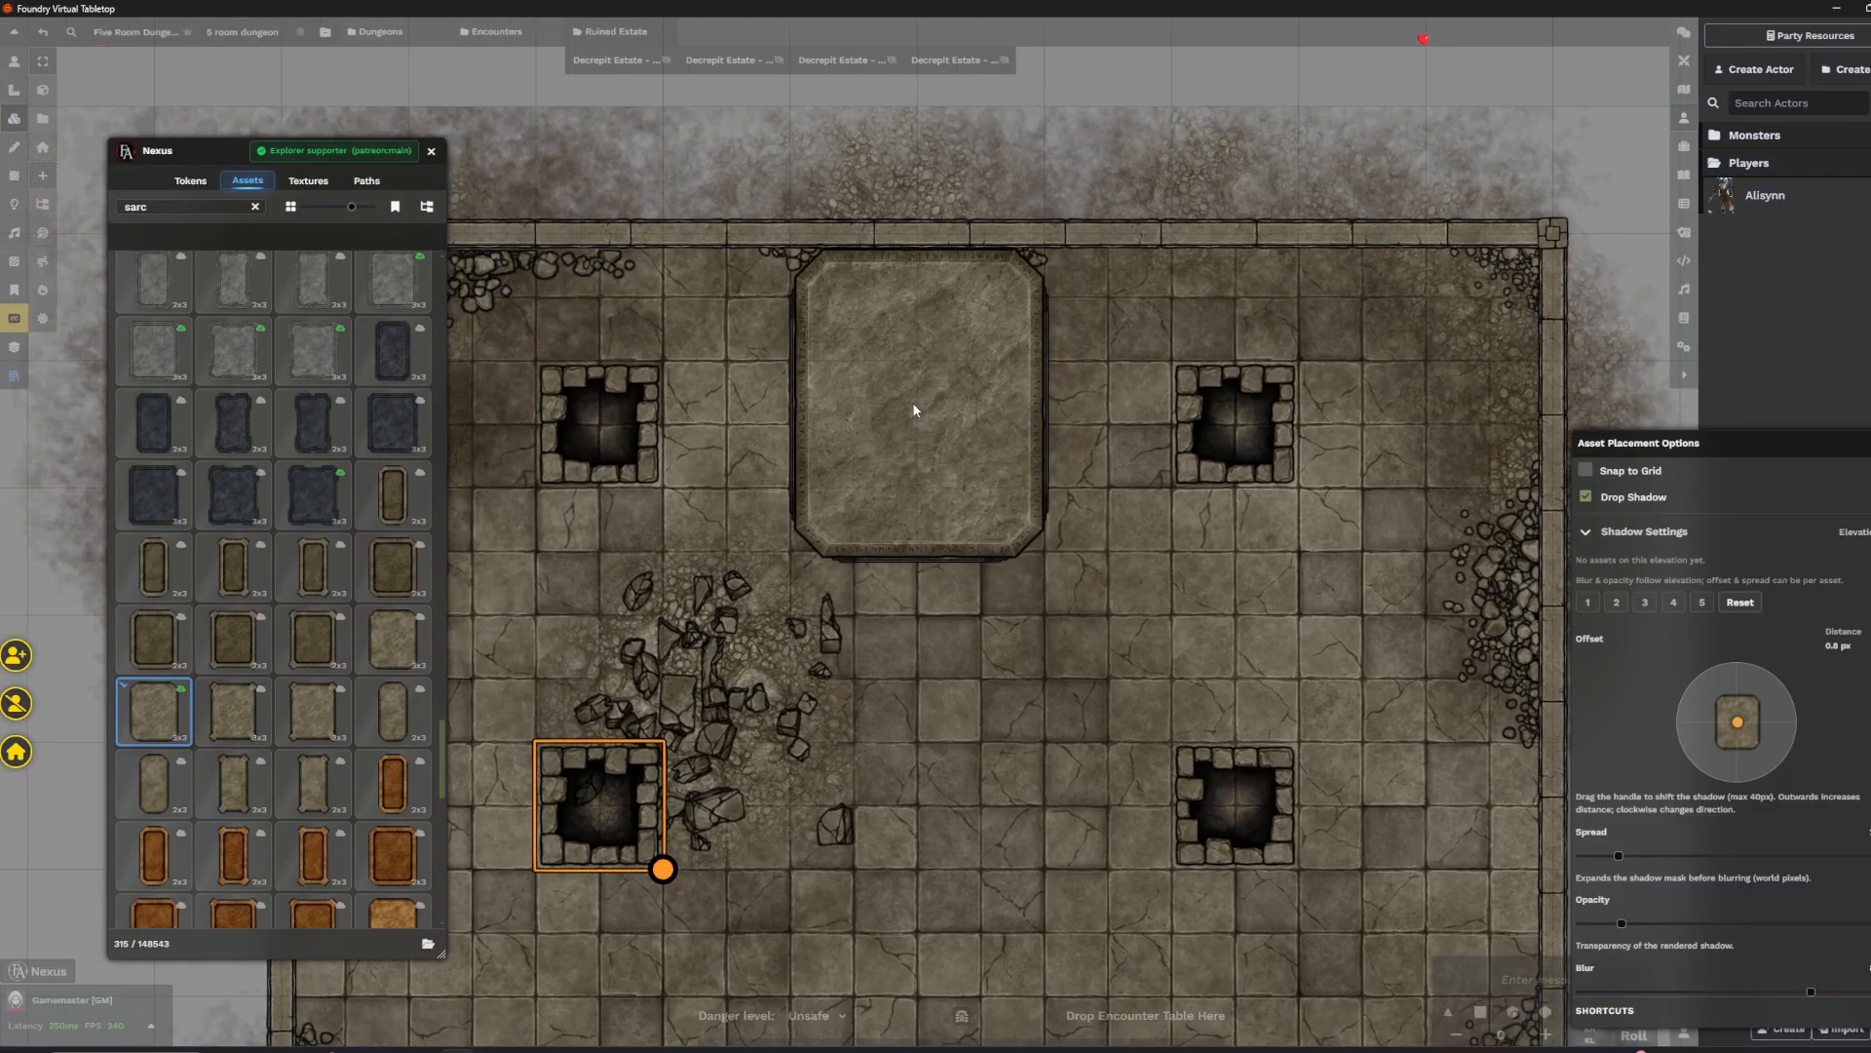
left_click(914, 411)
- Place the open earthy stone sarcophagus on the middle of the slab at elevation 0.5, with Snap to Grid off
scroll(312, 527, "up", 10)
left_click_drag(442, 556, 446, 292)
mouse_move(168, 520)
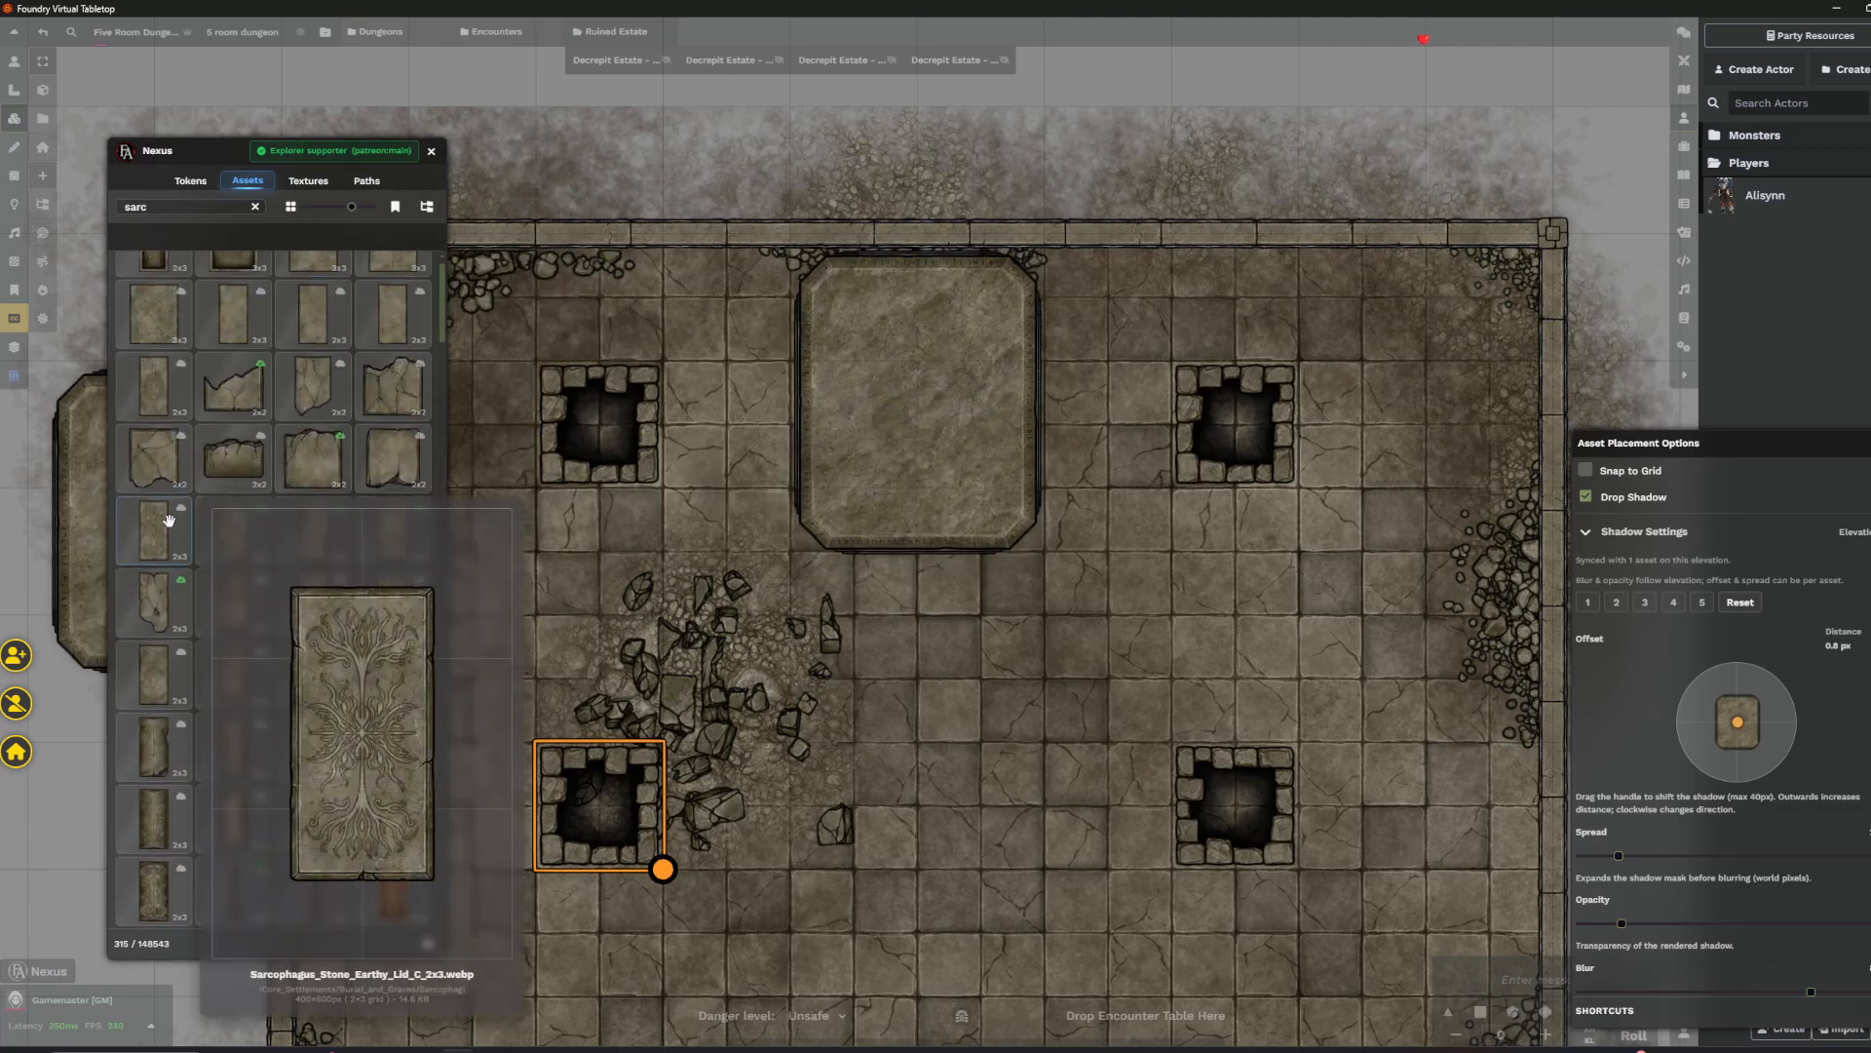
scroll(169, 521, "up", 1)
left_click(153, 285)
scroll(908, 388, "up", 1, "alt")
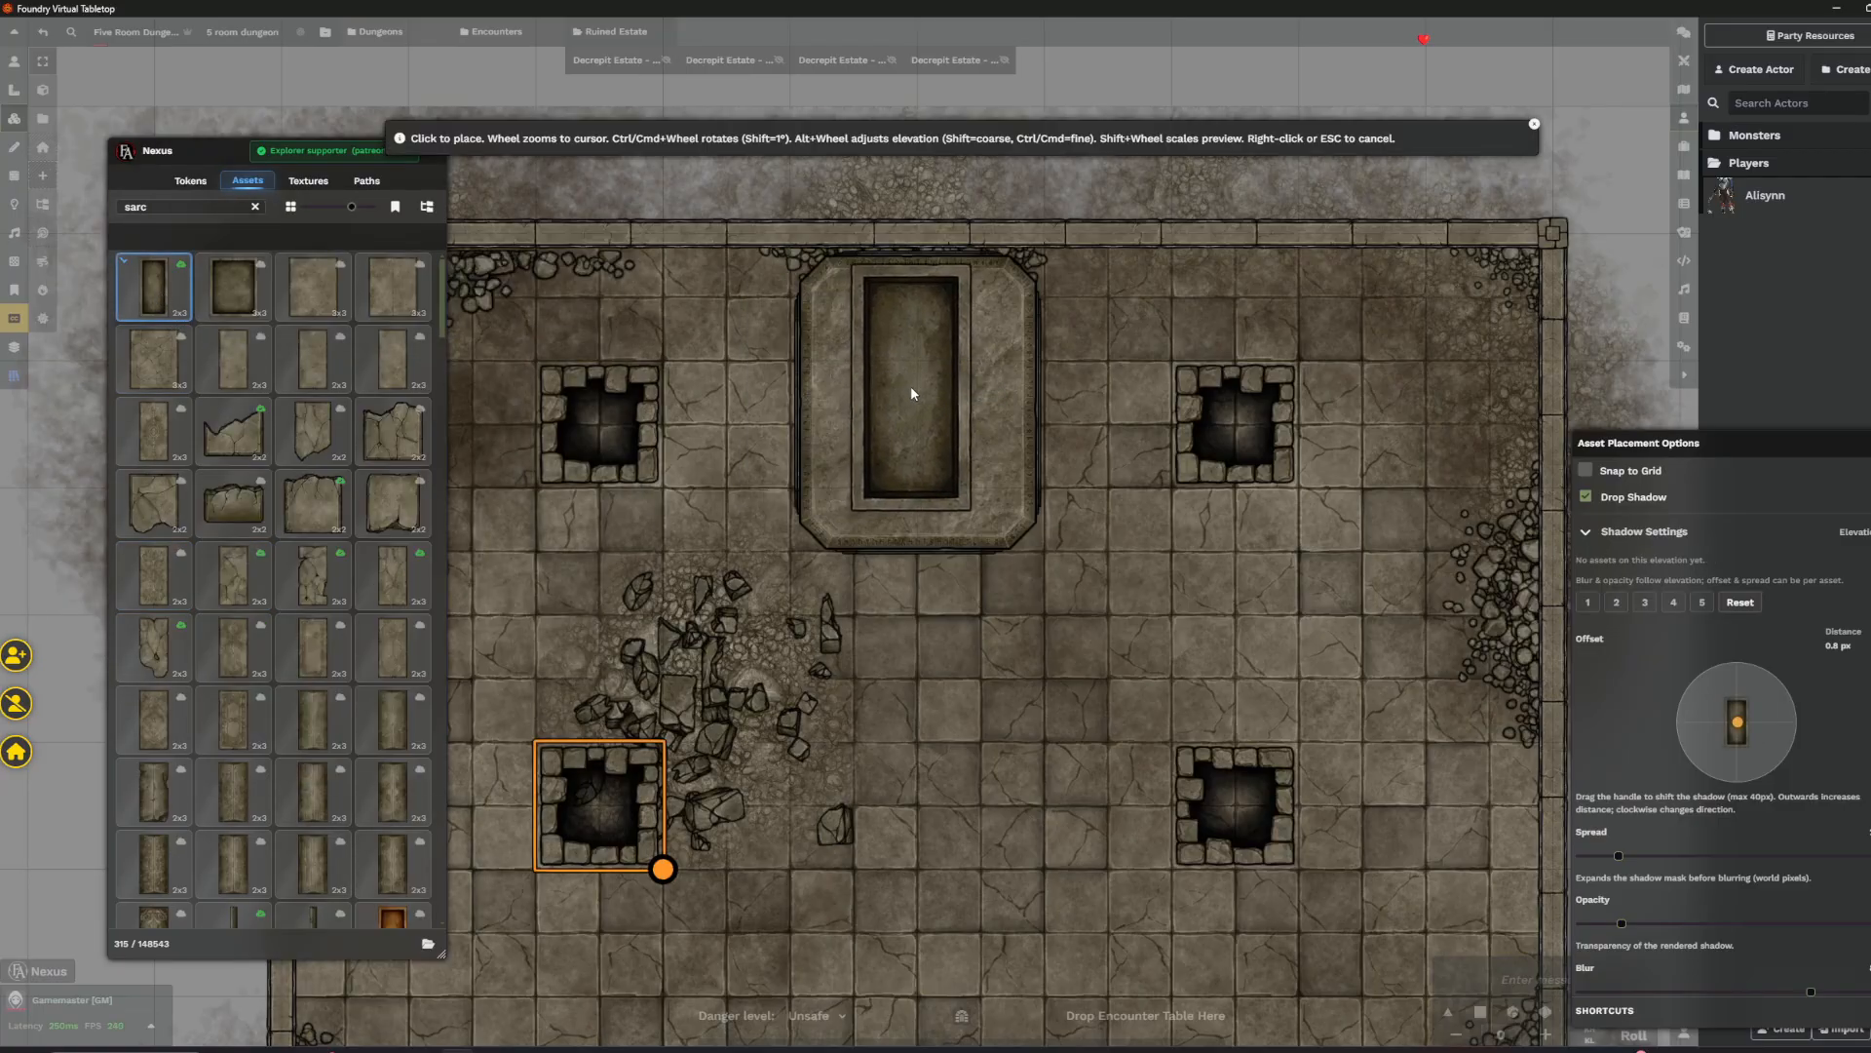
left_click(1586, 471)
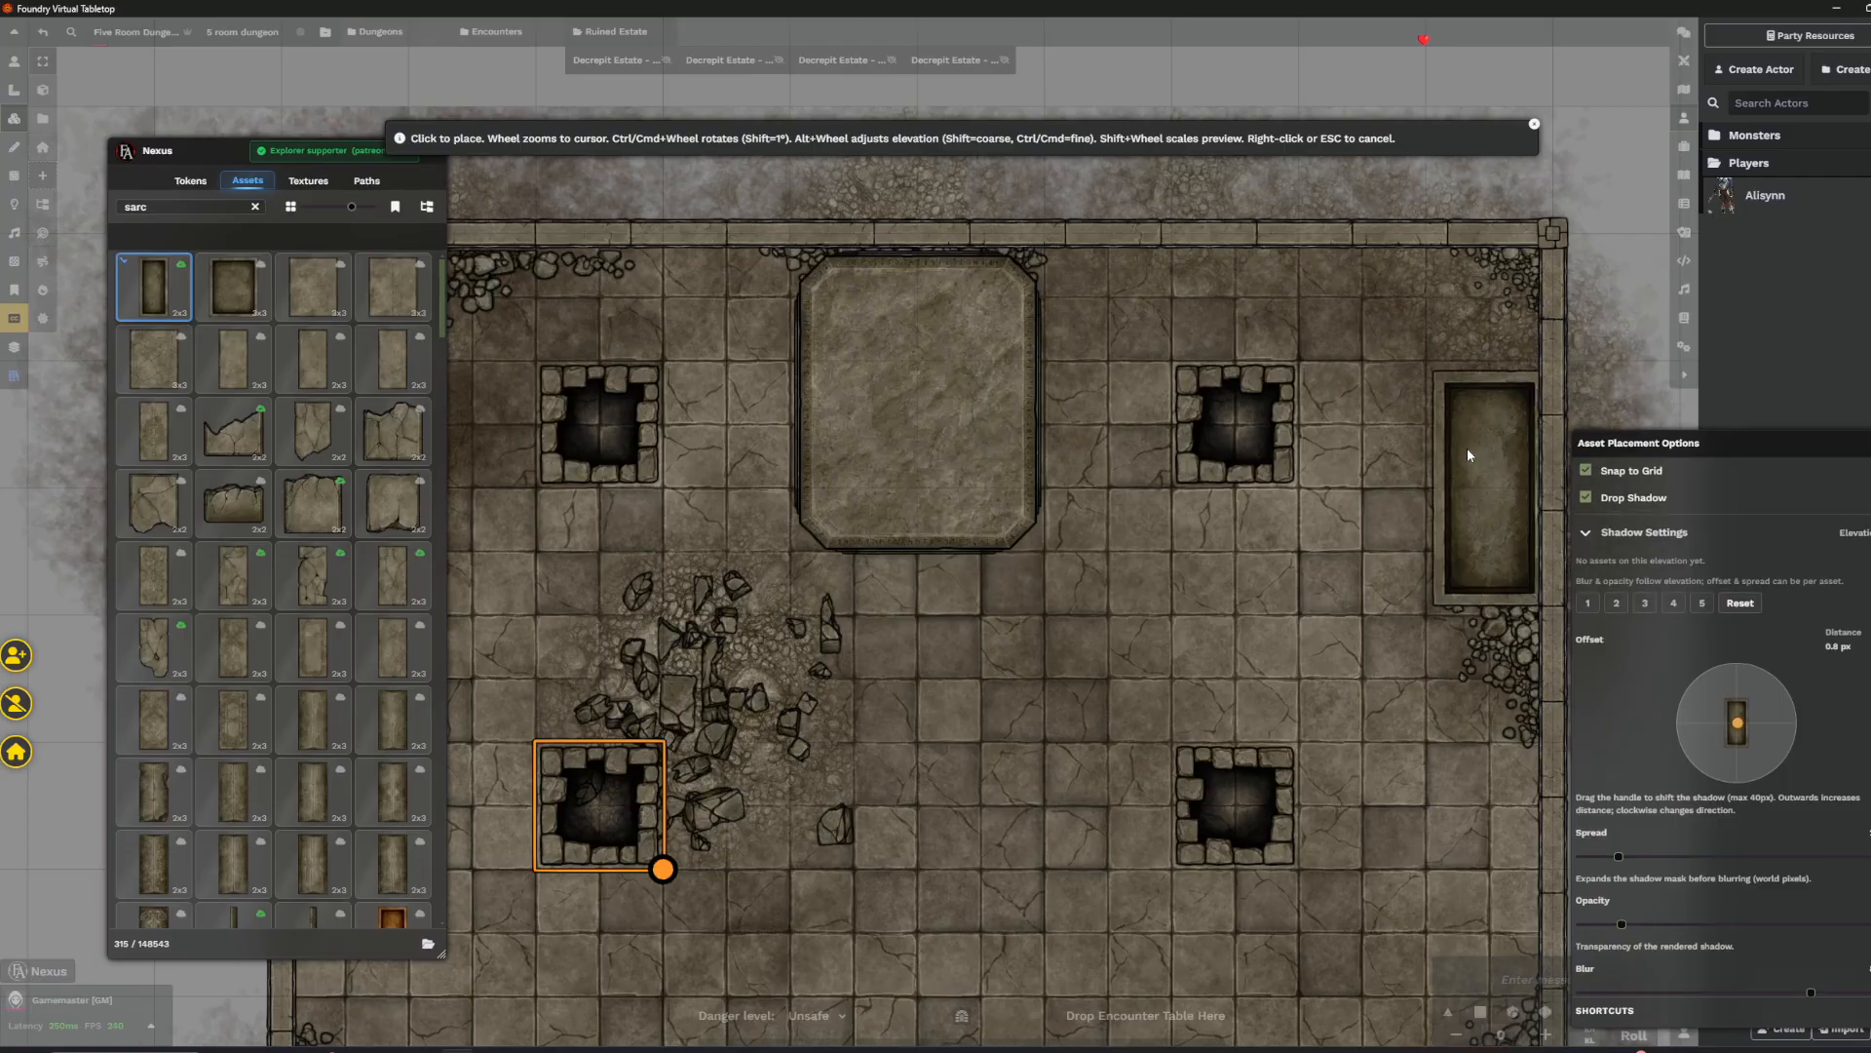
left_click(1592, 476)
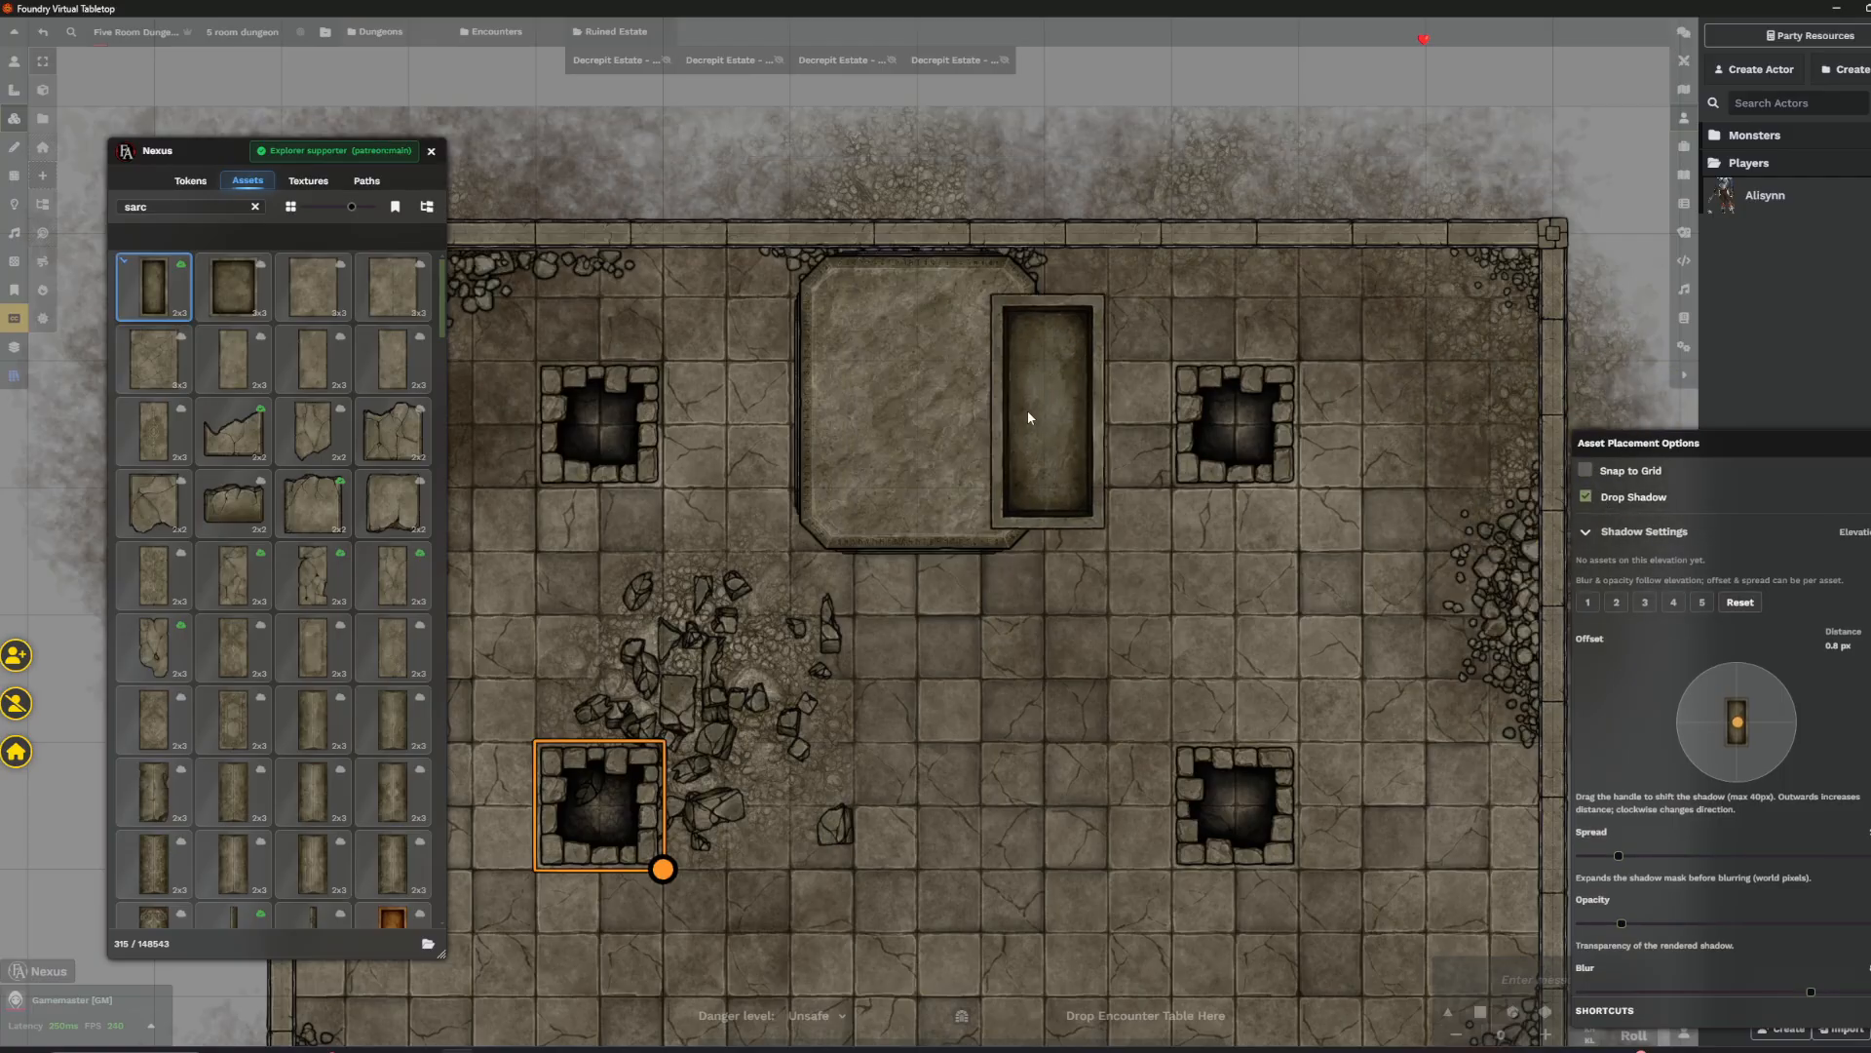
left_click(916, 380)
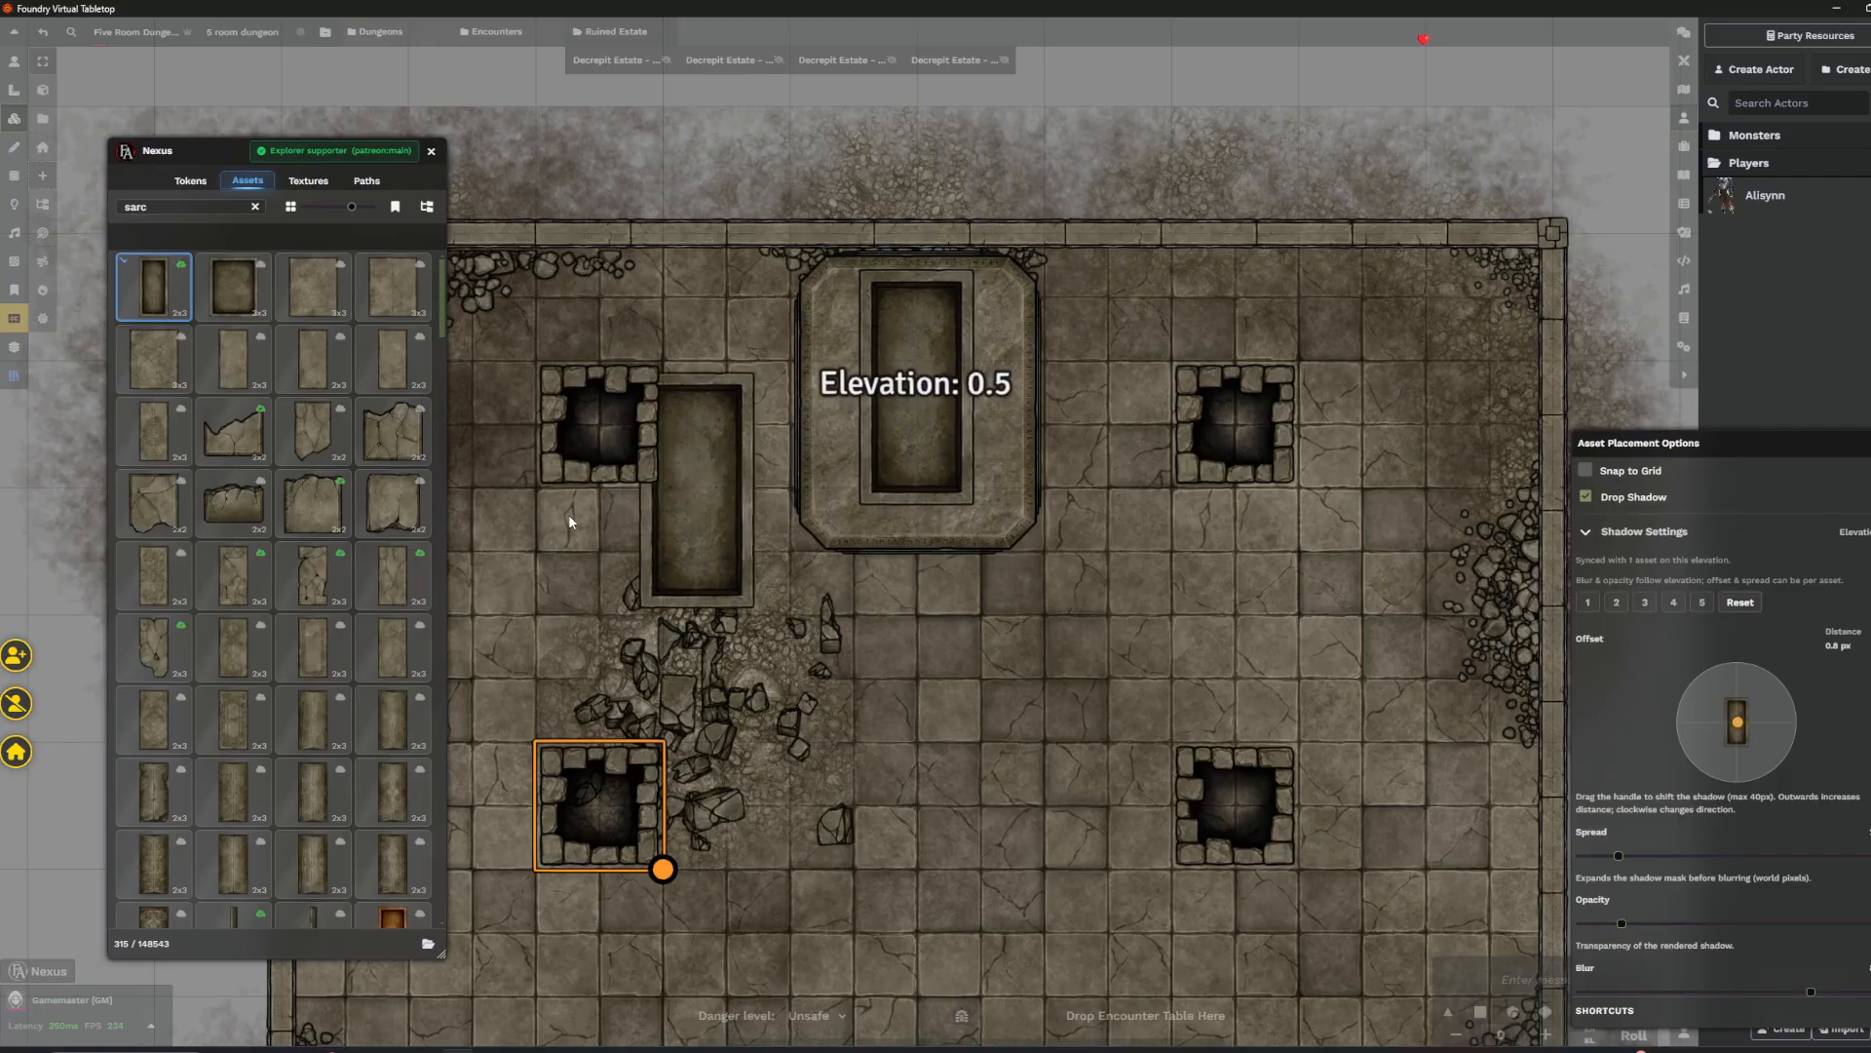
- Choose the carved ridged sarcophagus lid, try it at several angles, and place it nearly upright just right of the open sarcophagus
mouse_move(397, 586)
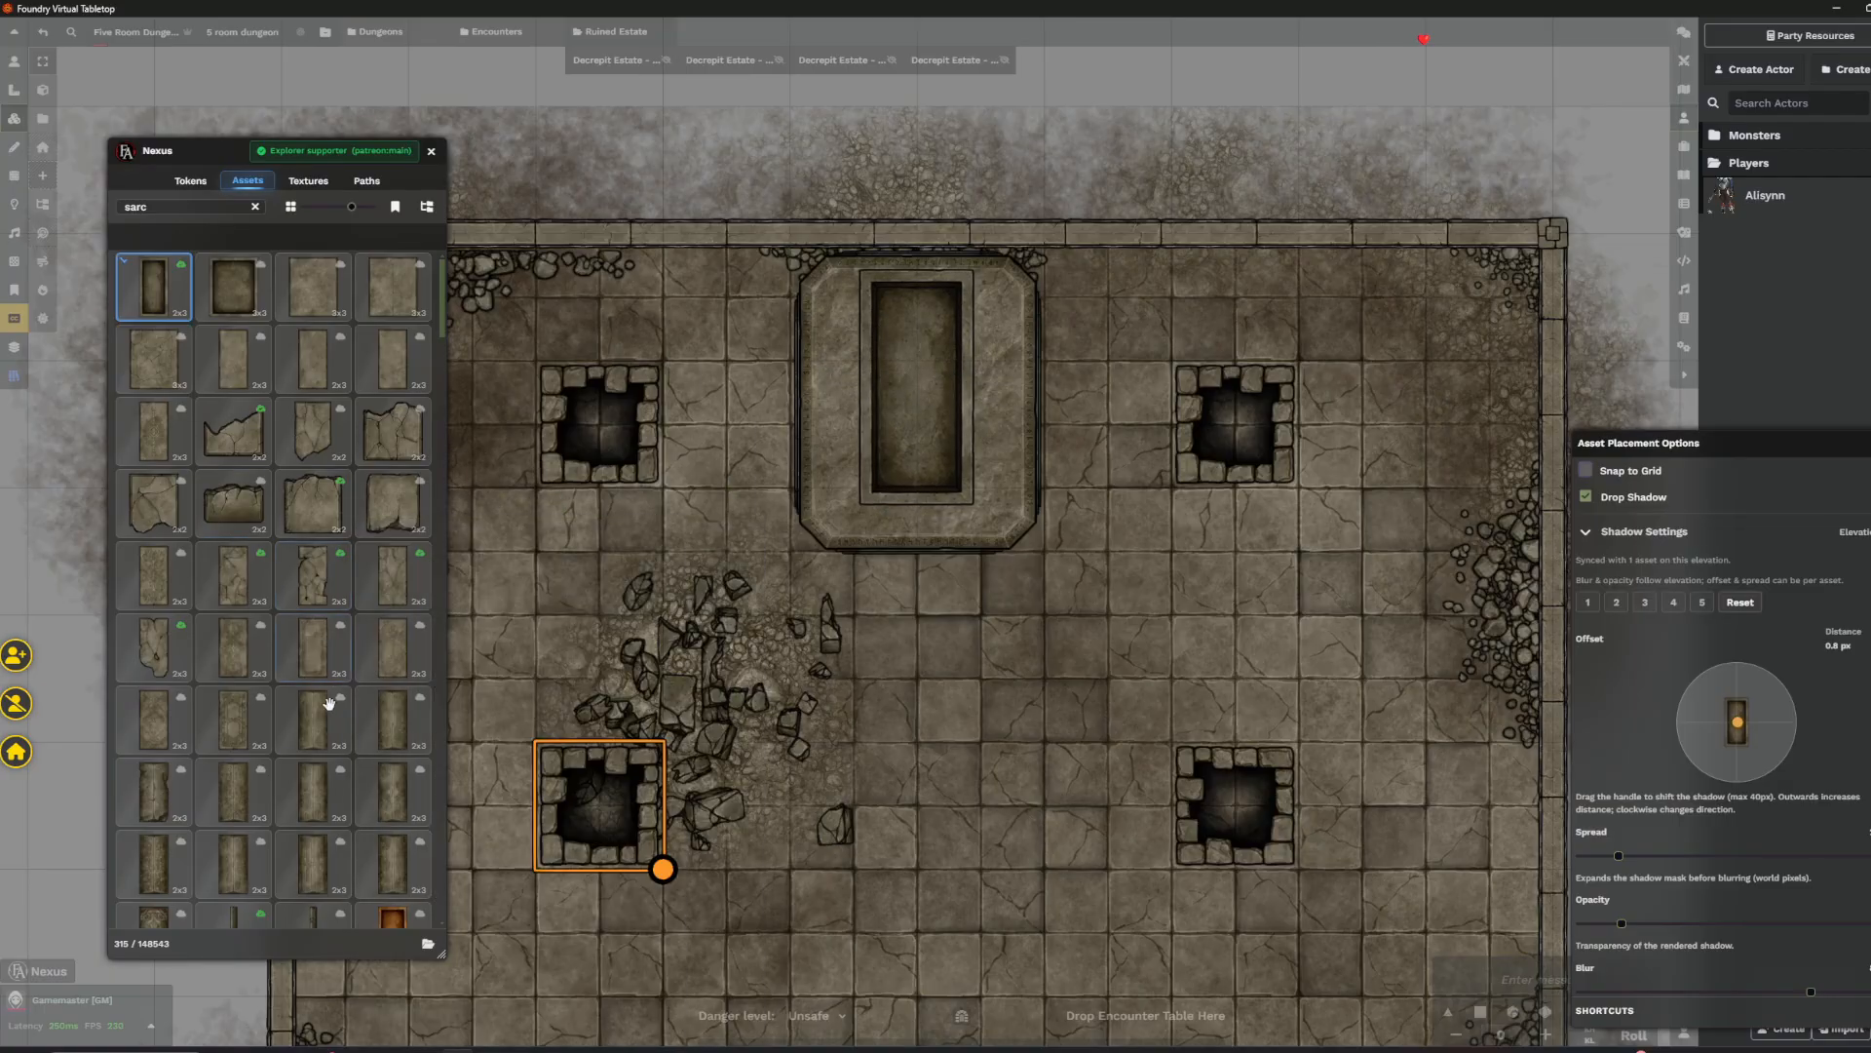
left_click(313, 792)
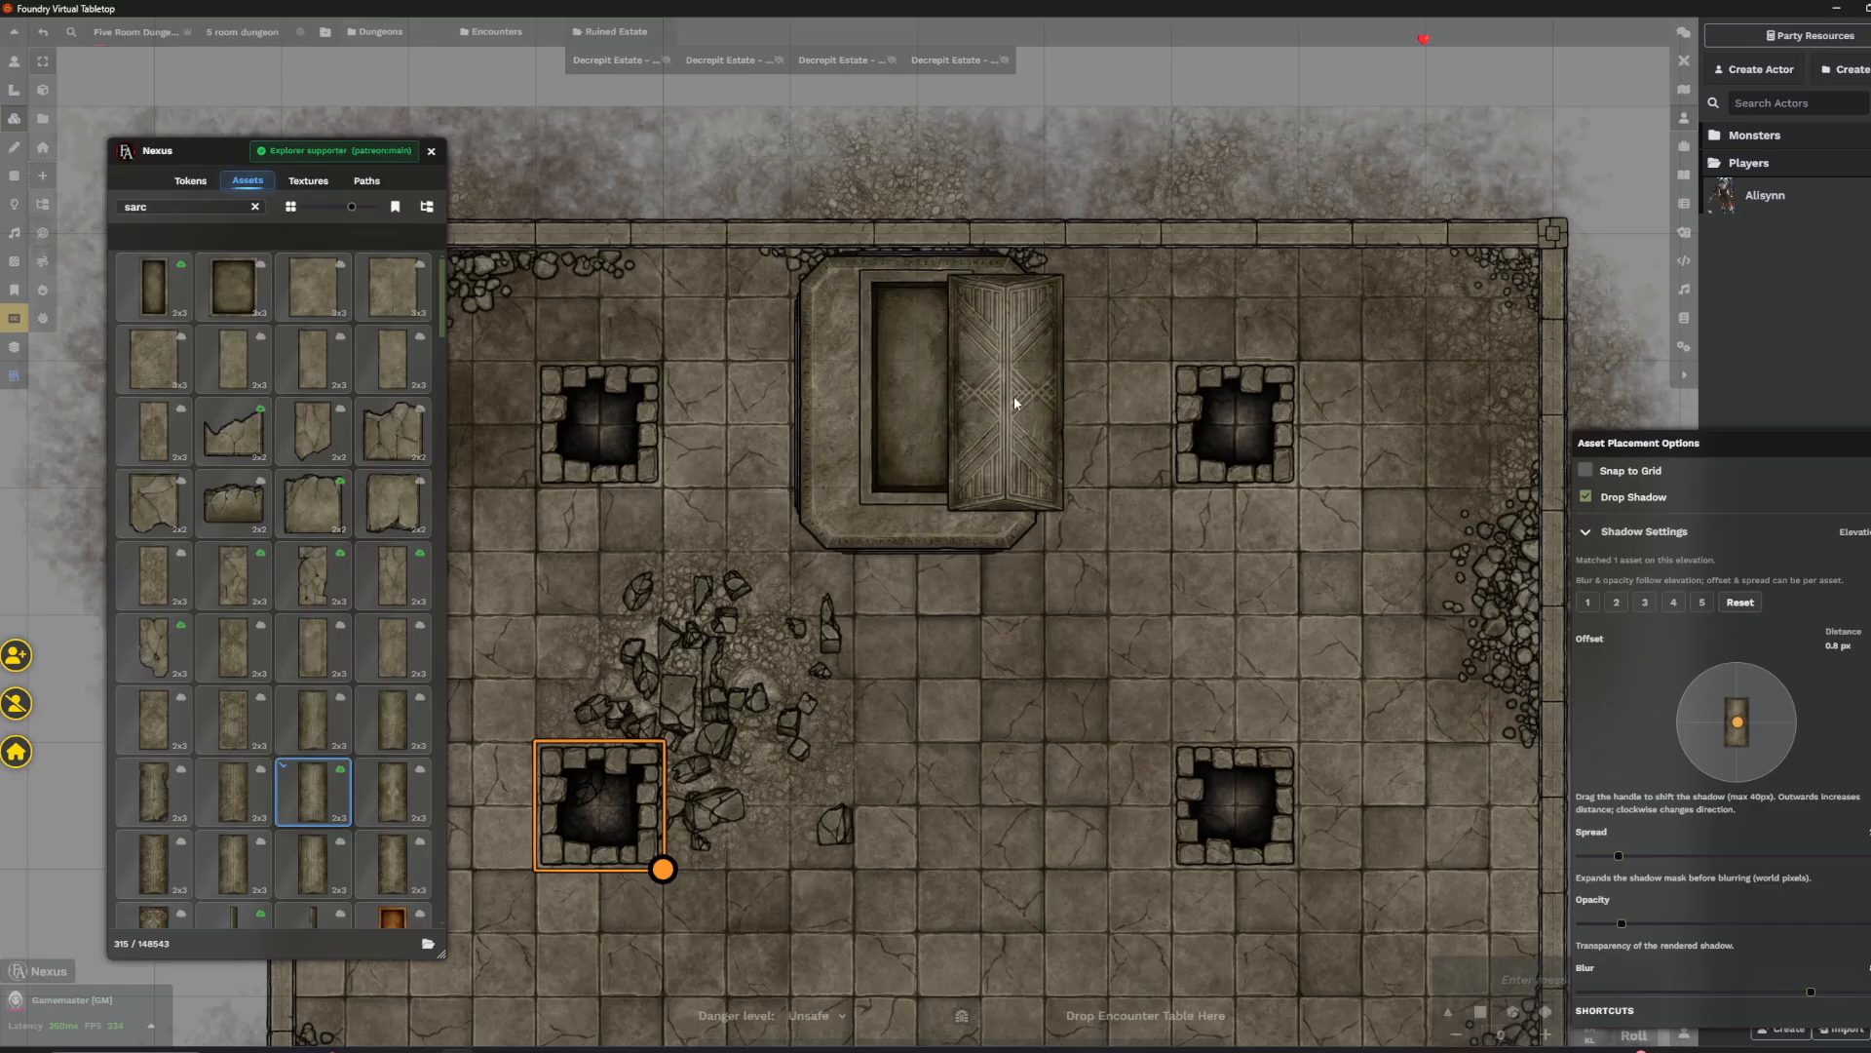
scroll(1006, 398, "up", 4)
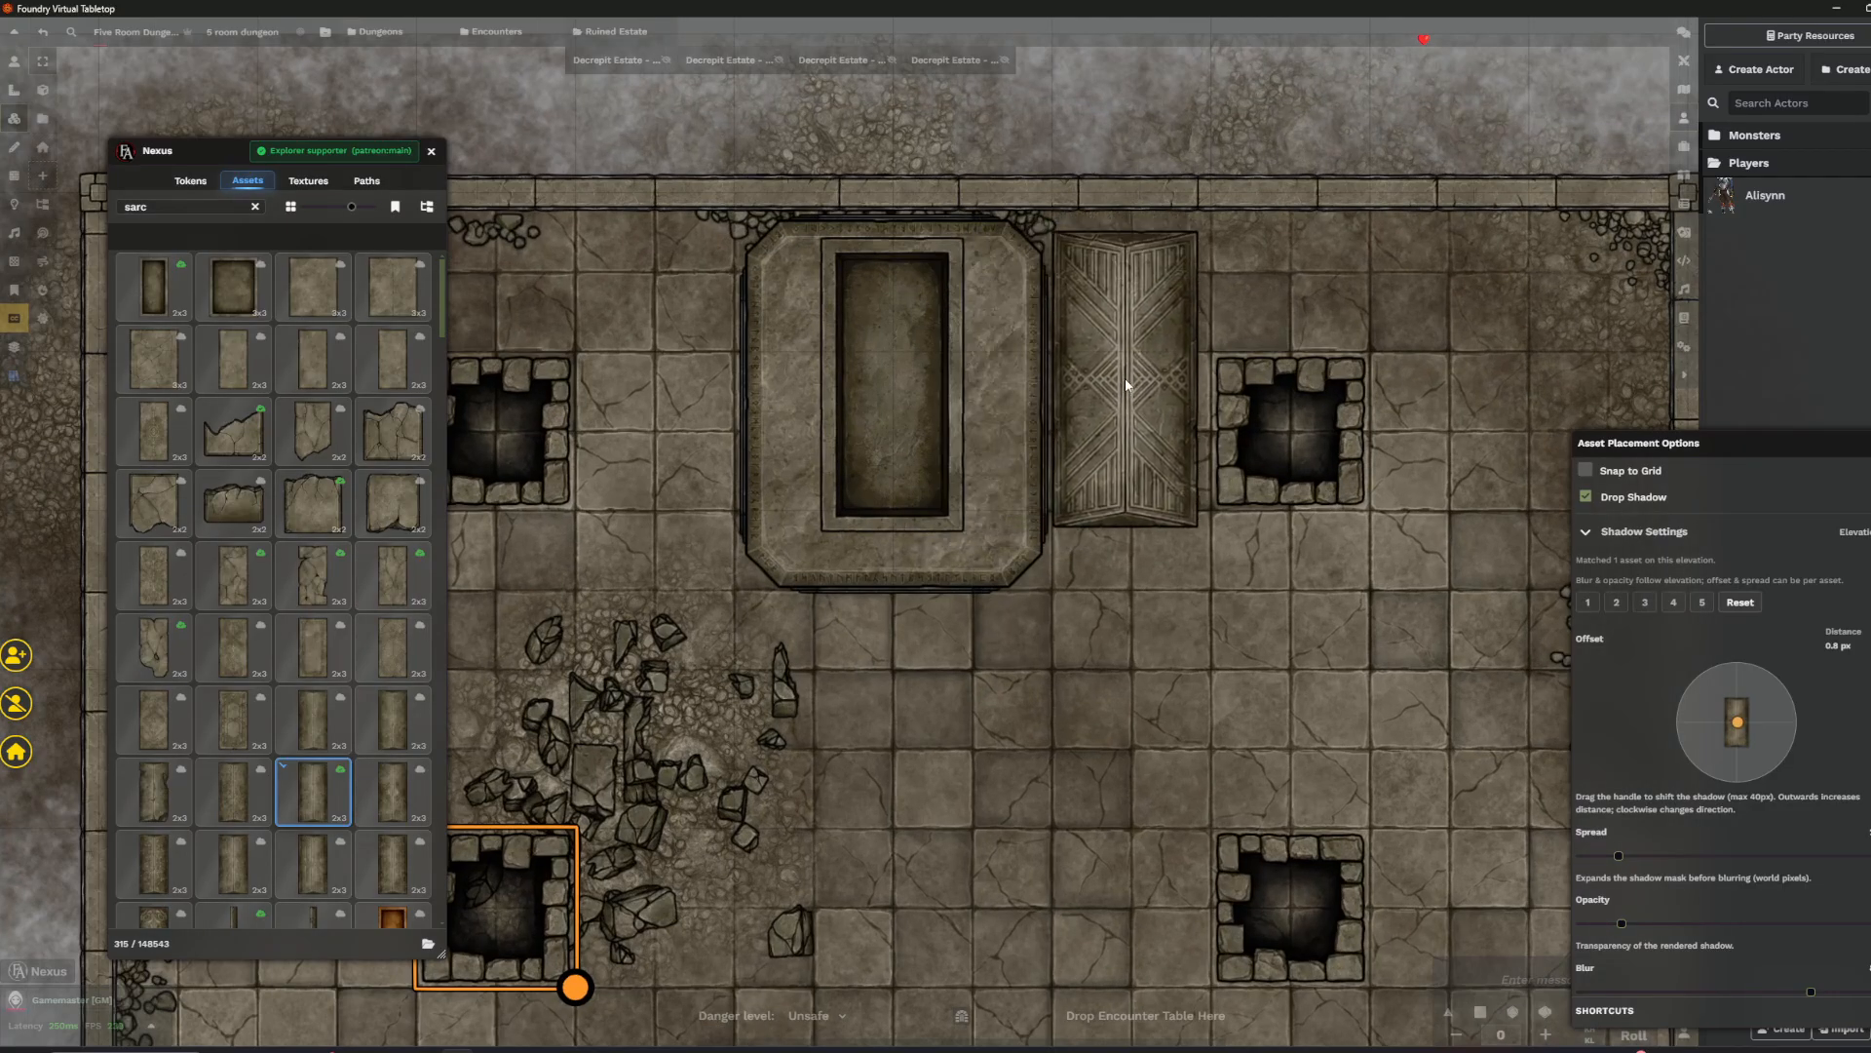
left_click_drag(918, 398, 922, 443)
scroll(955, 445, "down", 2)
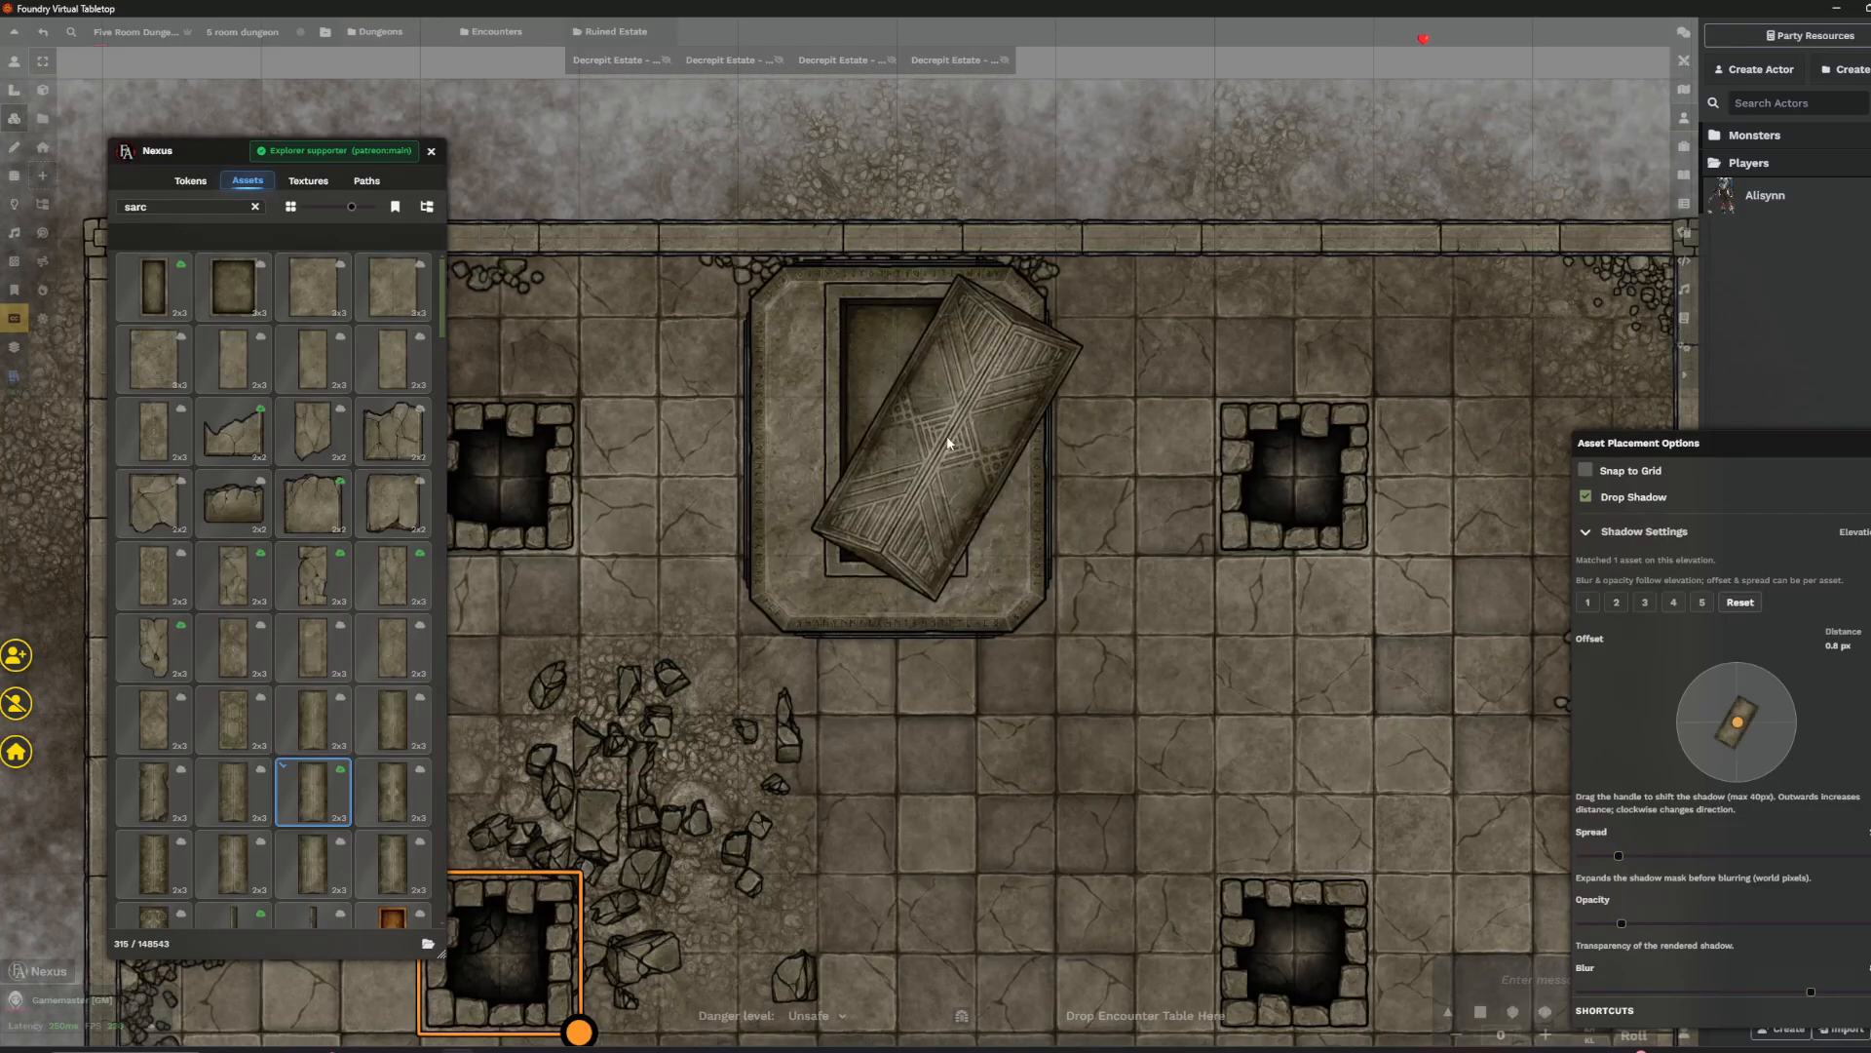
scroll(887, 438, "up", 1)
scroll(858, 425, "down", 1)
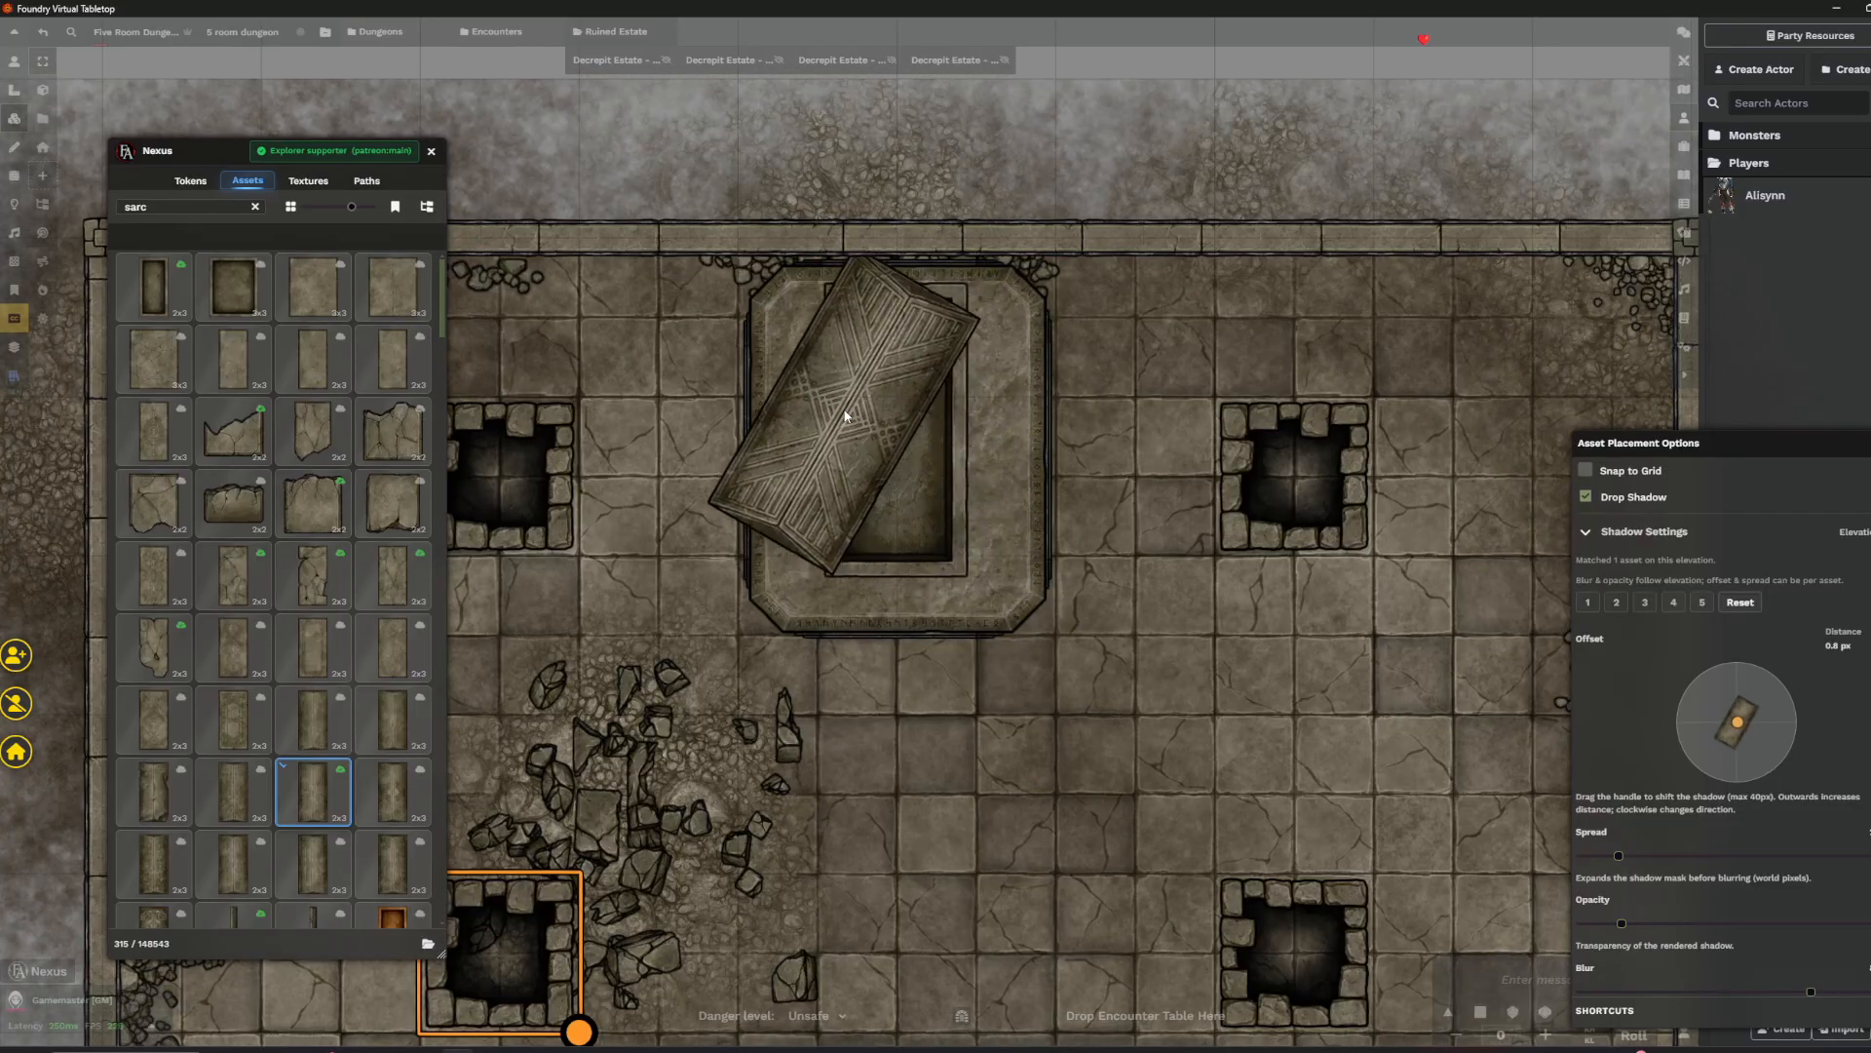
scroll(938, 438, "up", 1)
scroll(926, 438, "up", 2)
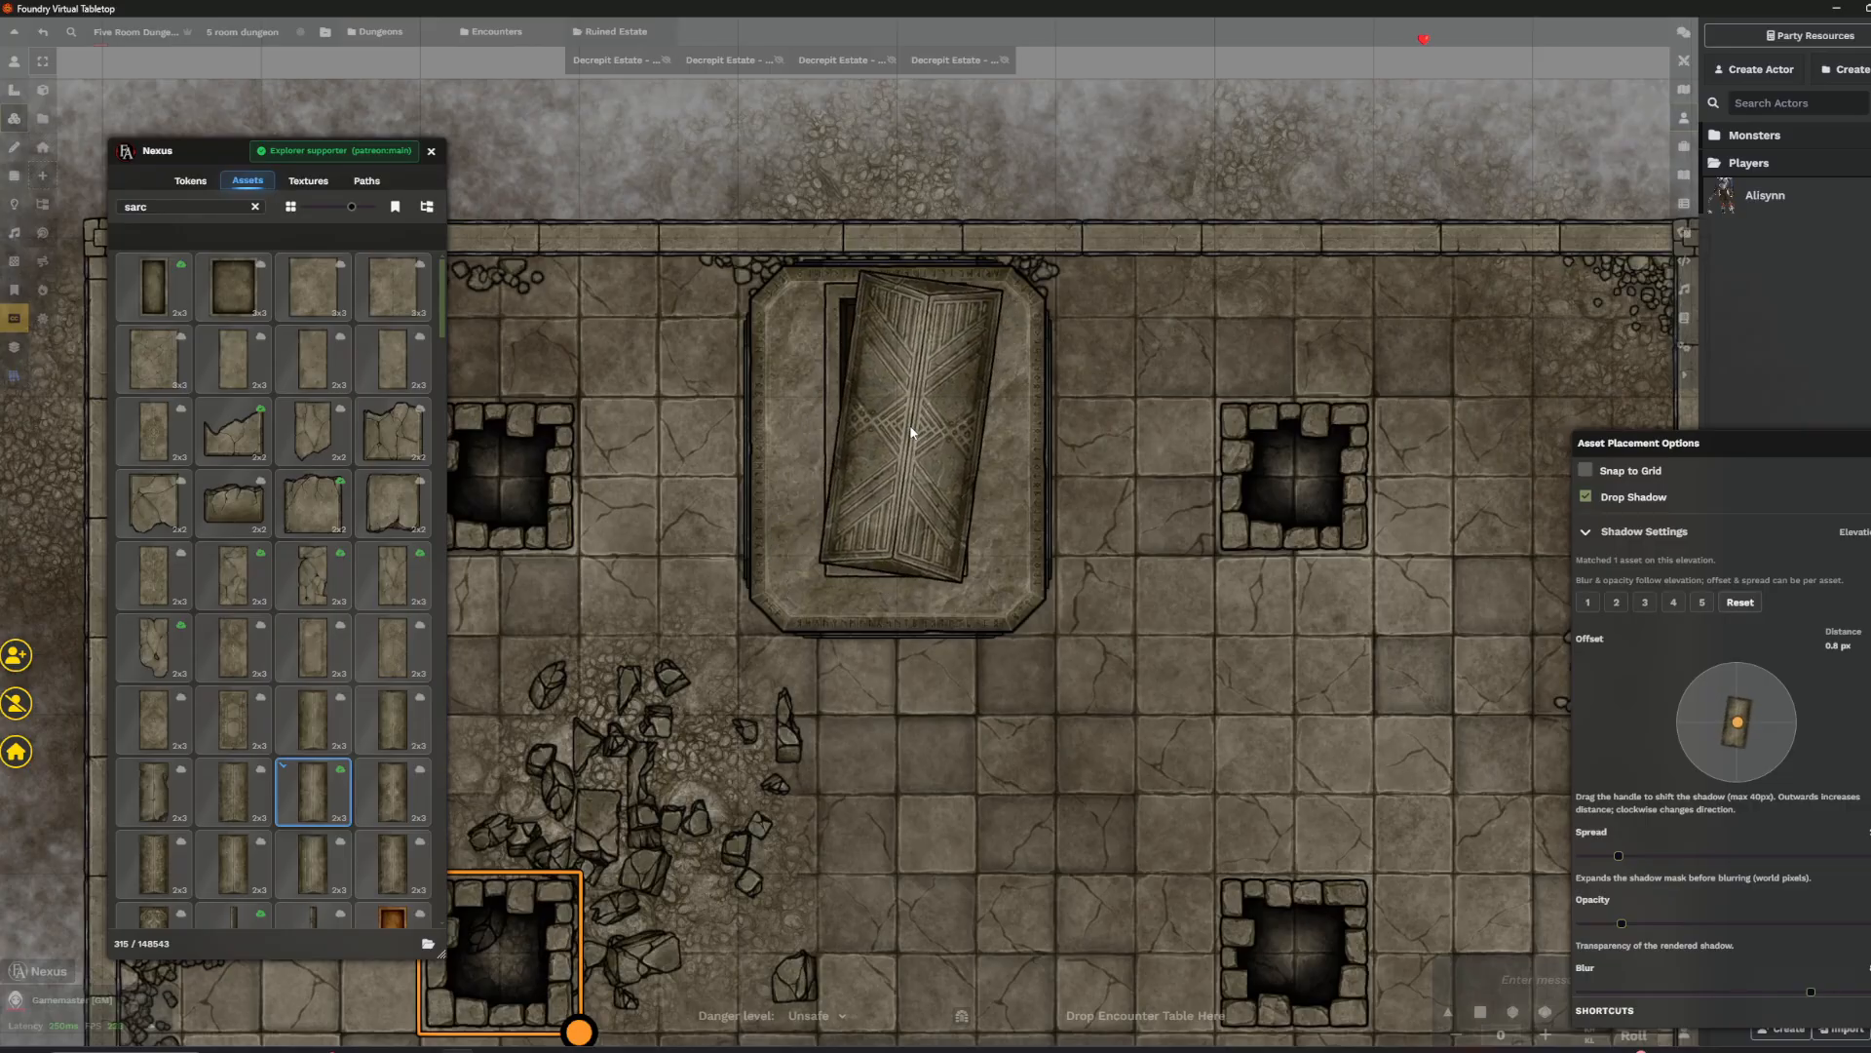
scroll(852, 445, "up", 1)
left_click(1074, 443)
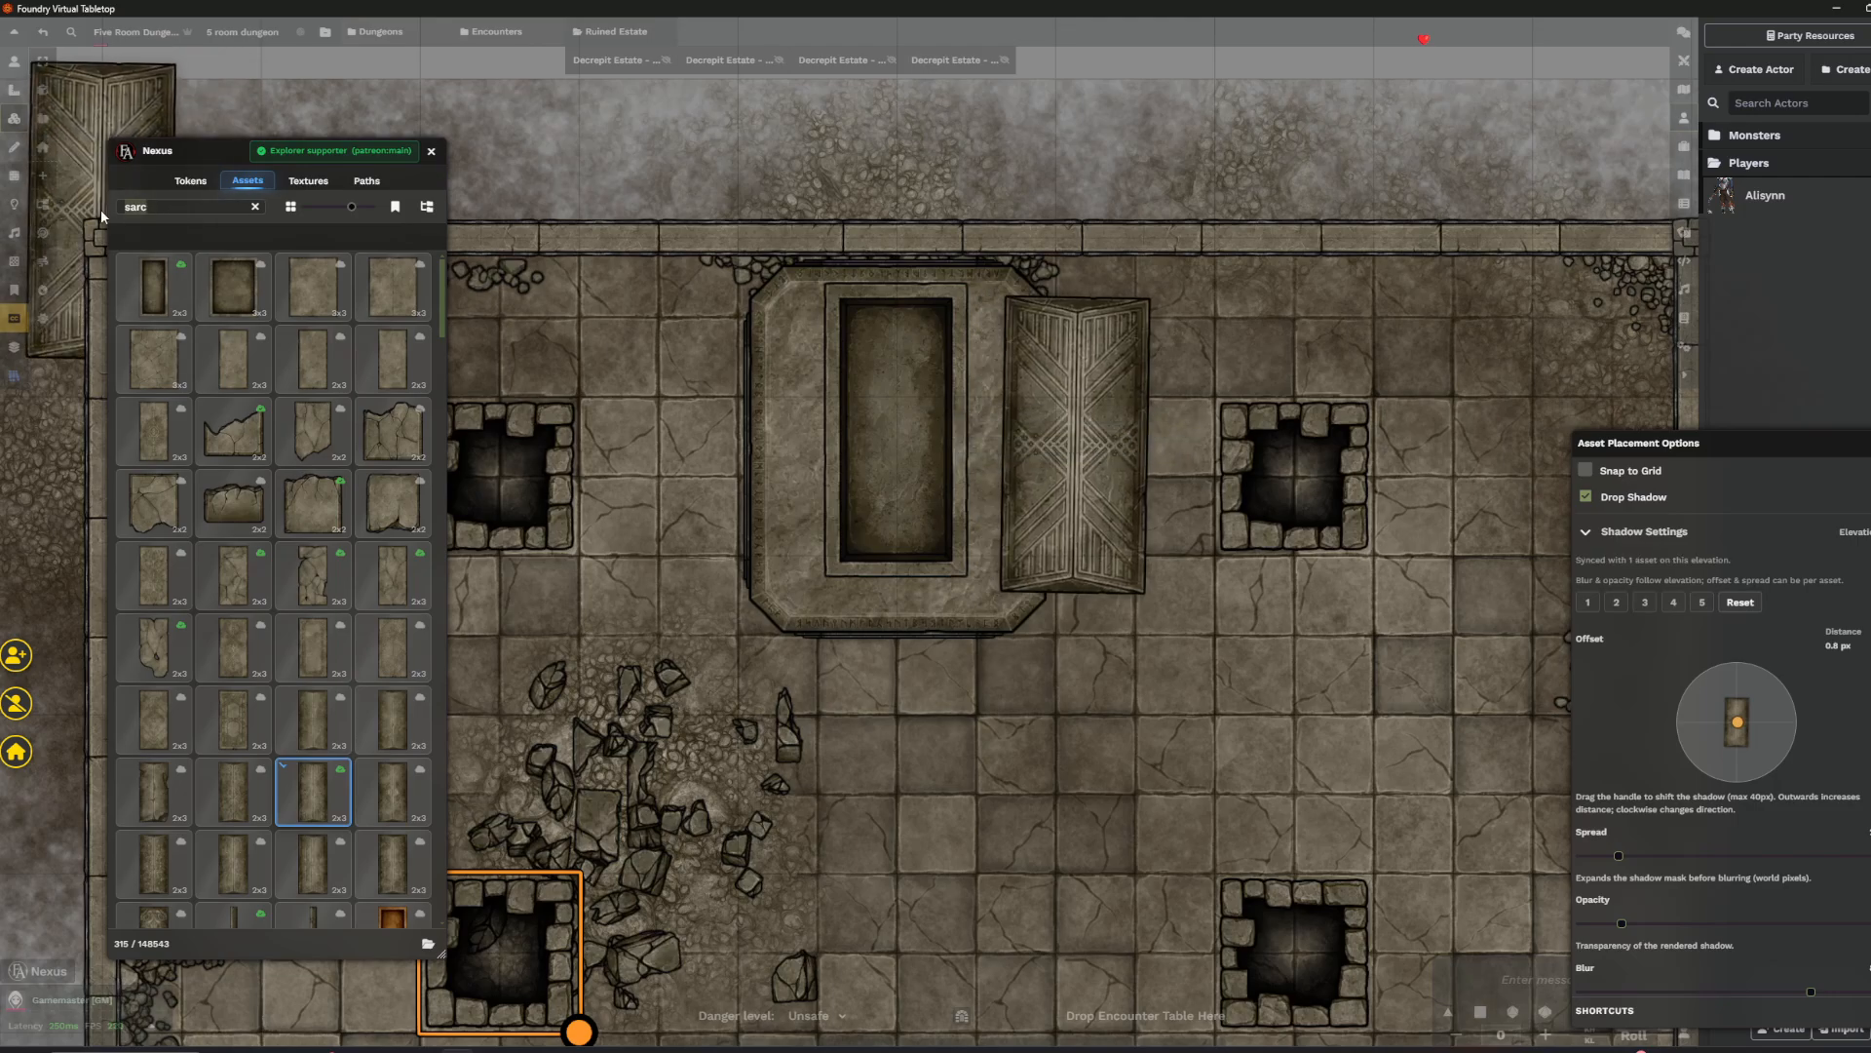
- Search the Nexus assets for "mummy" and "corpse" and look through the results for a body
type("mummy")
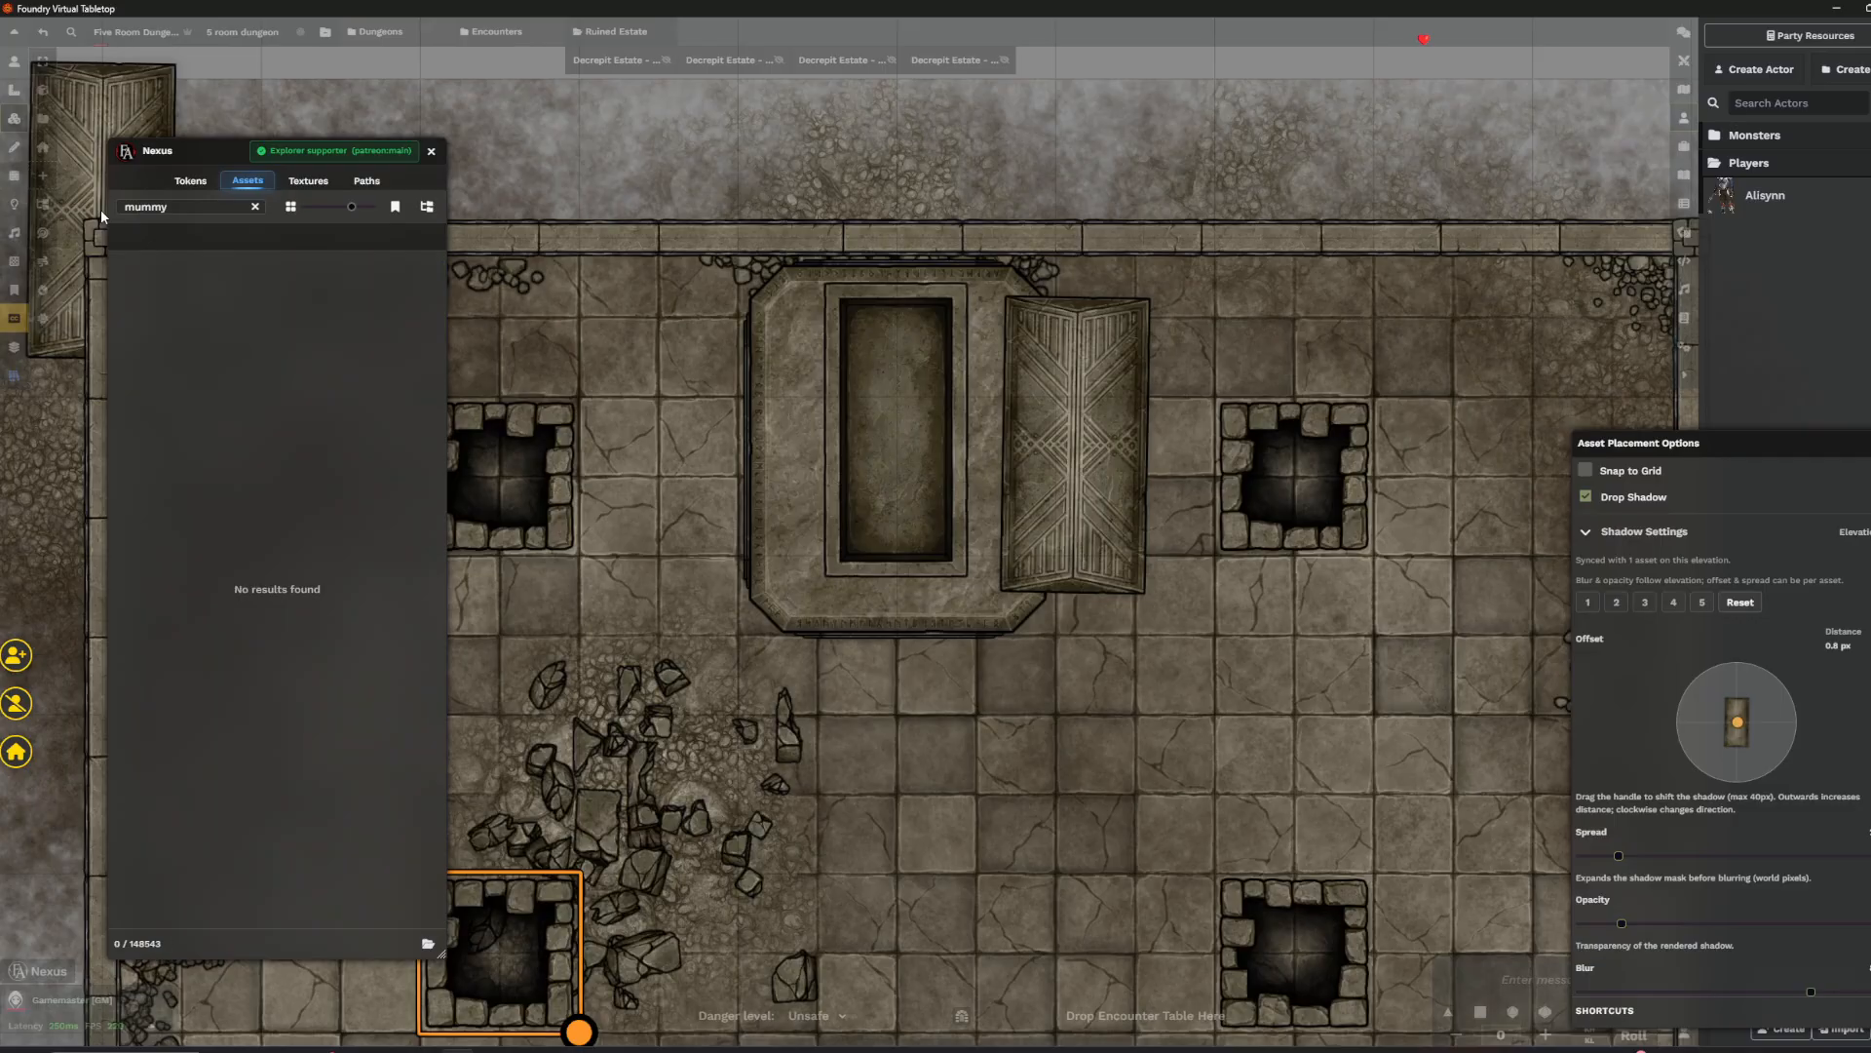
left_click_drag(213, 205, 62, 208)
type("corpse")
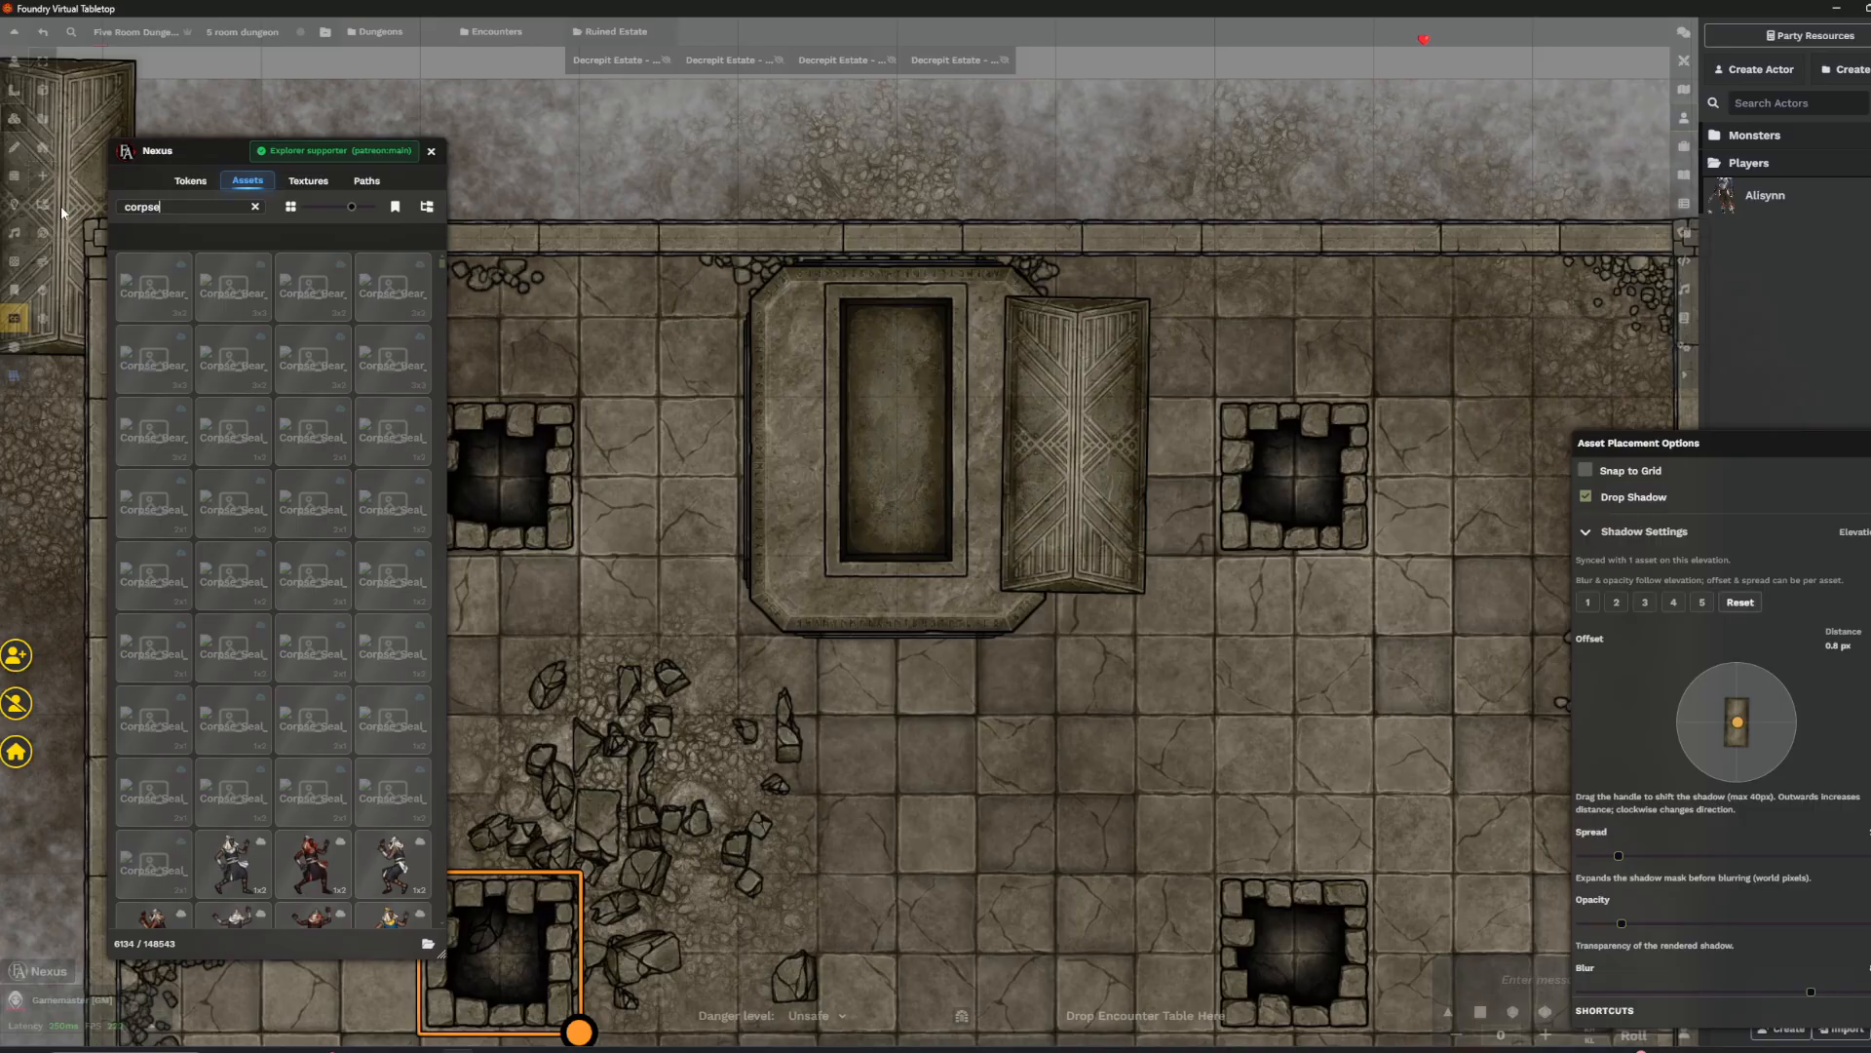
scroll(401, 347, "down", 10)
left_click_drag(439, 289, 425, 597)
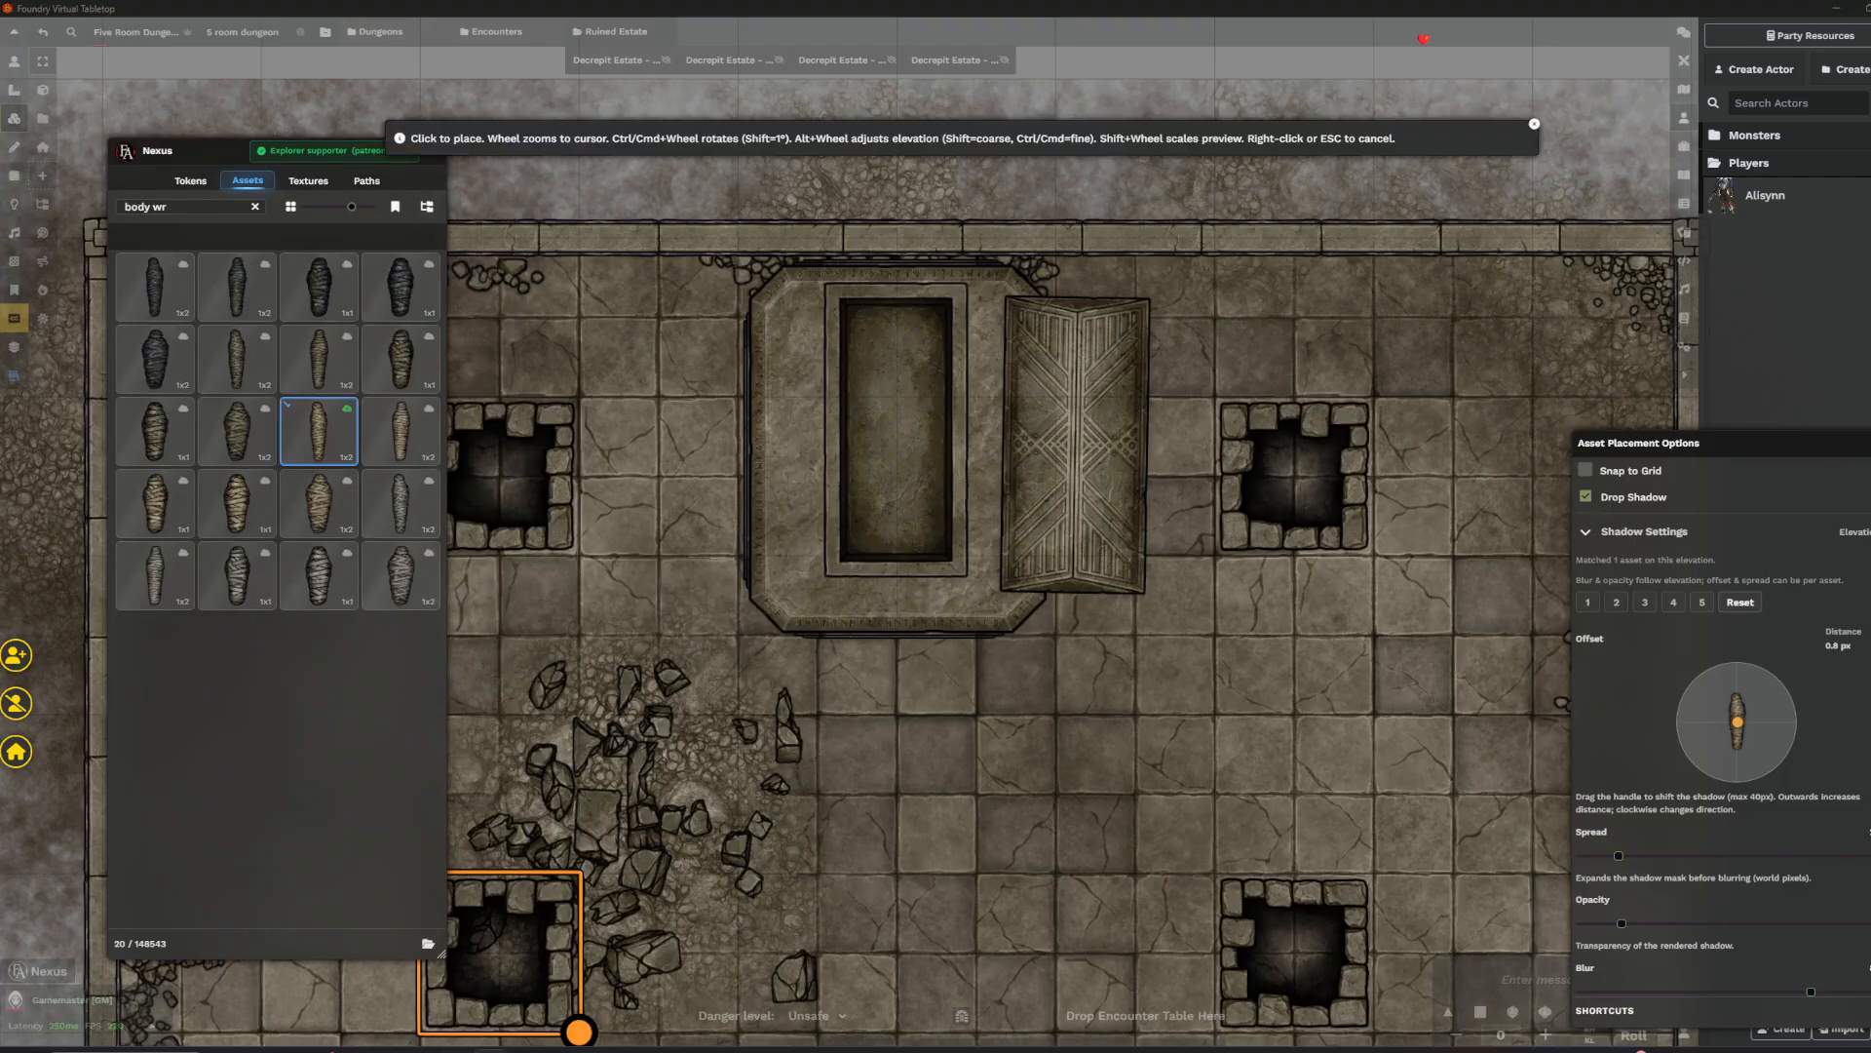
- Place the slim wrapped body from the "body wr" results inside the open sarcophagus, raised above its floor, and end the placement
scroll(879, 430, "up", 4)
scroll(892, 434, "up", 5, "alt")
scroll(897, 435, "down", 1, "alt")
scroll(897, 442, "up", 1, "alt")
left_click(897, 442)
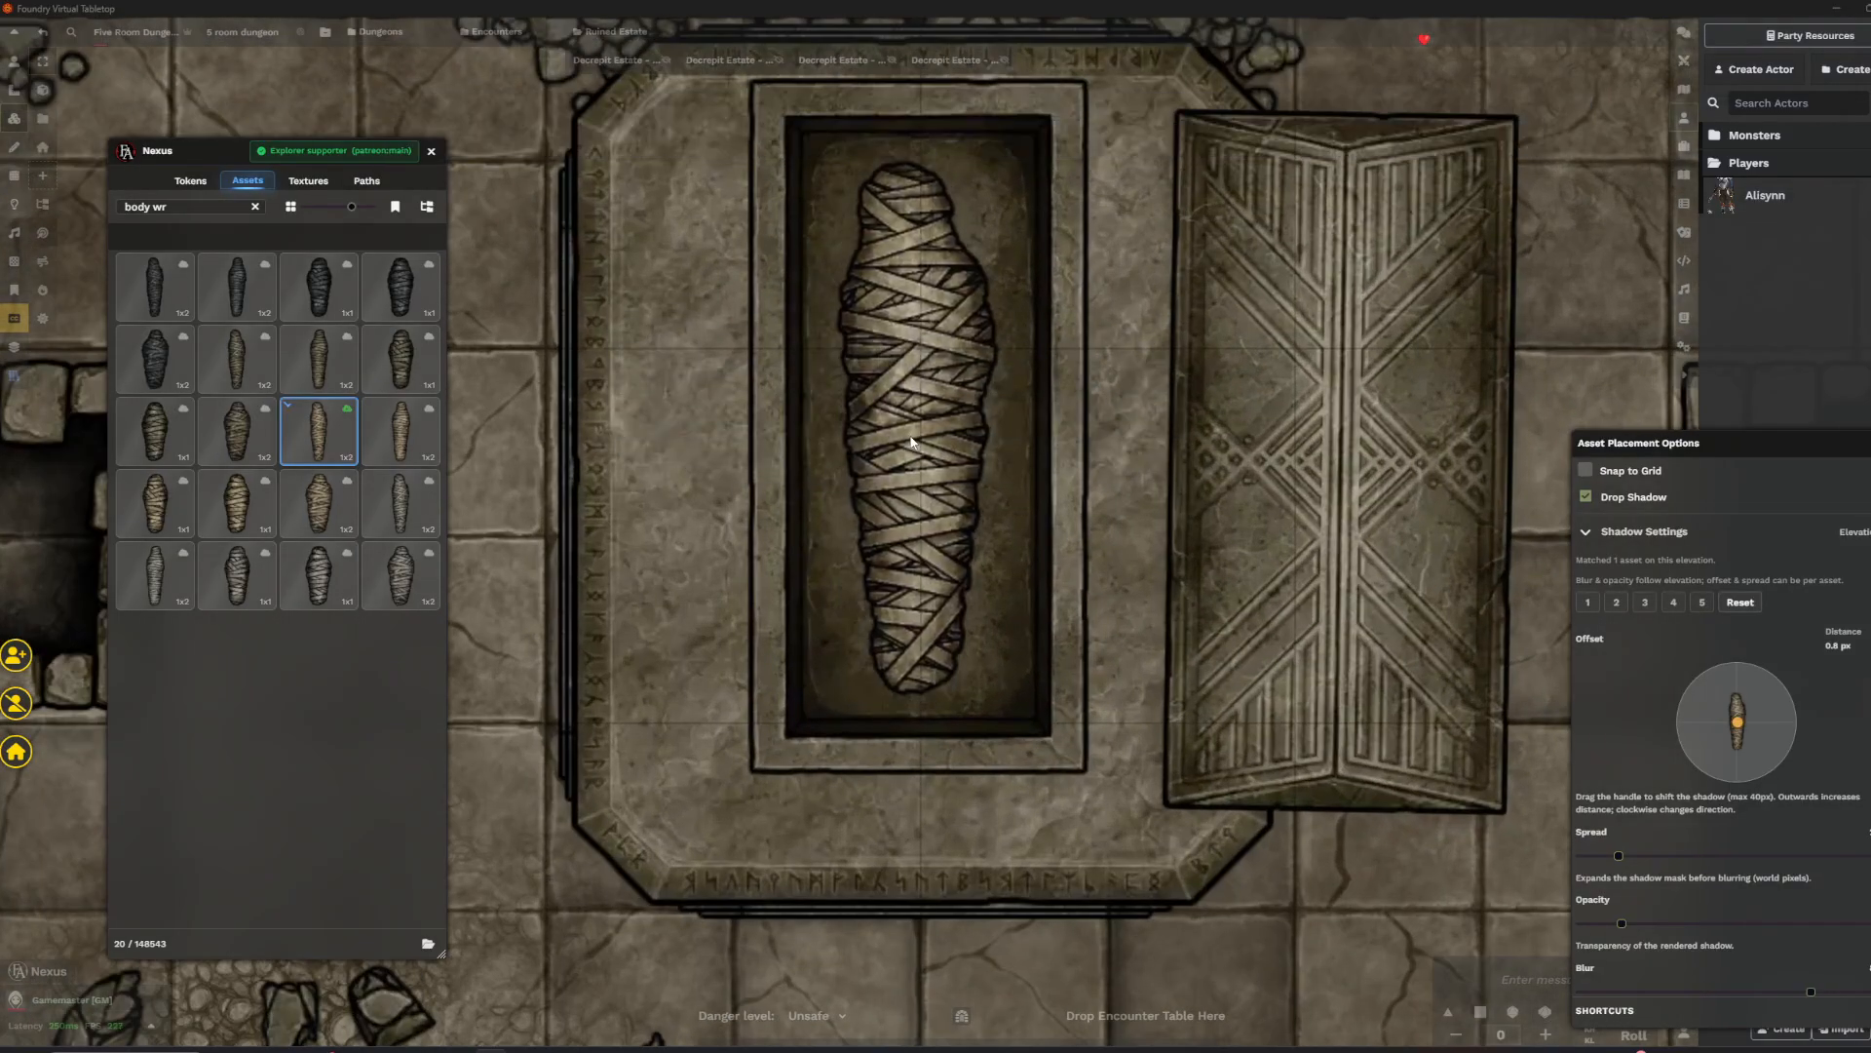
left_click_drag(1116, 473, 1043, 463)
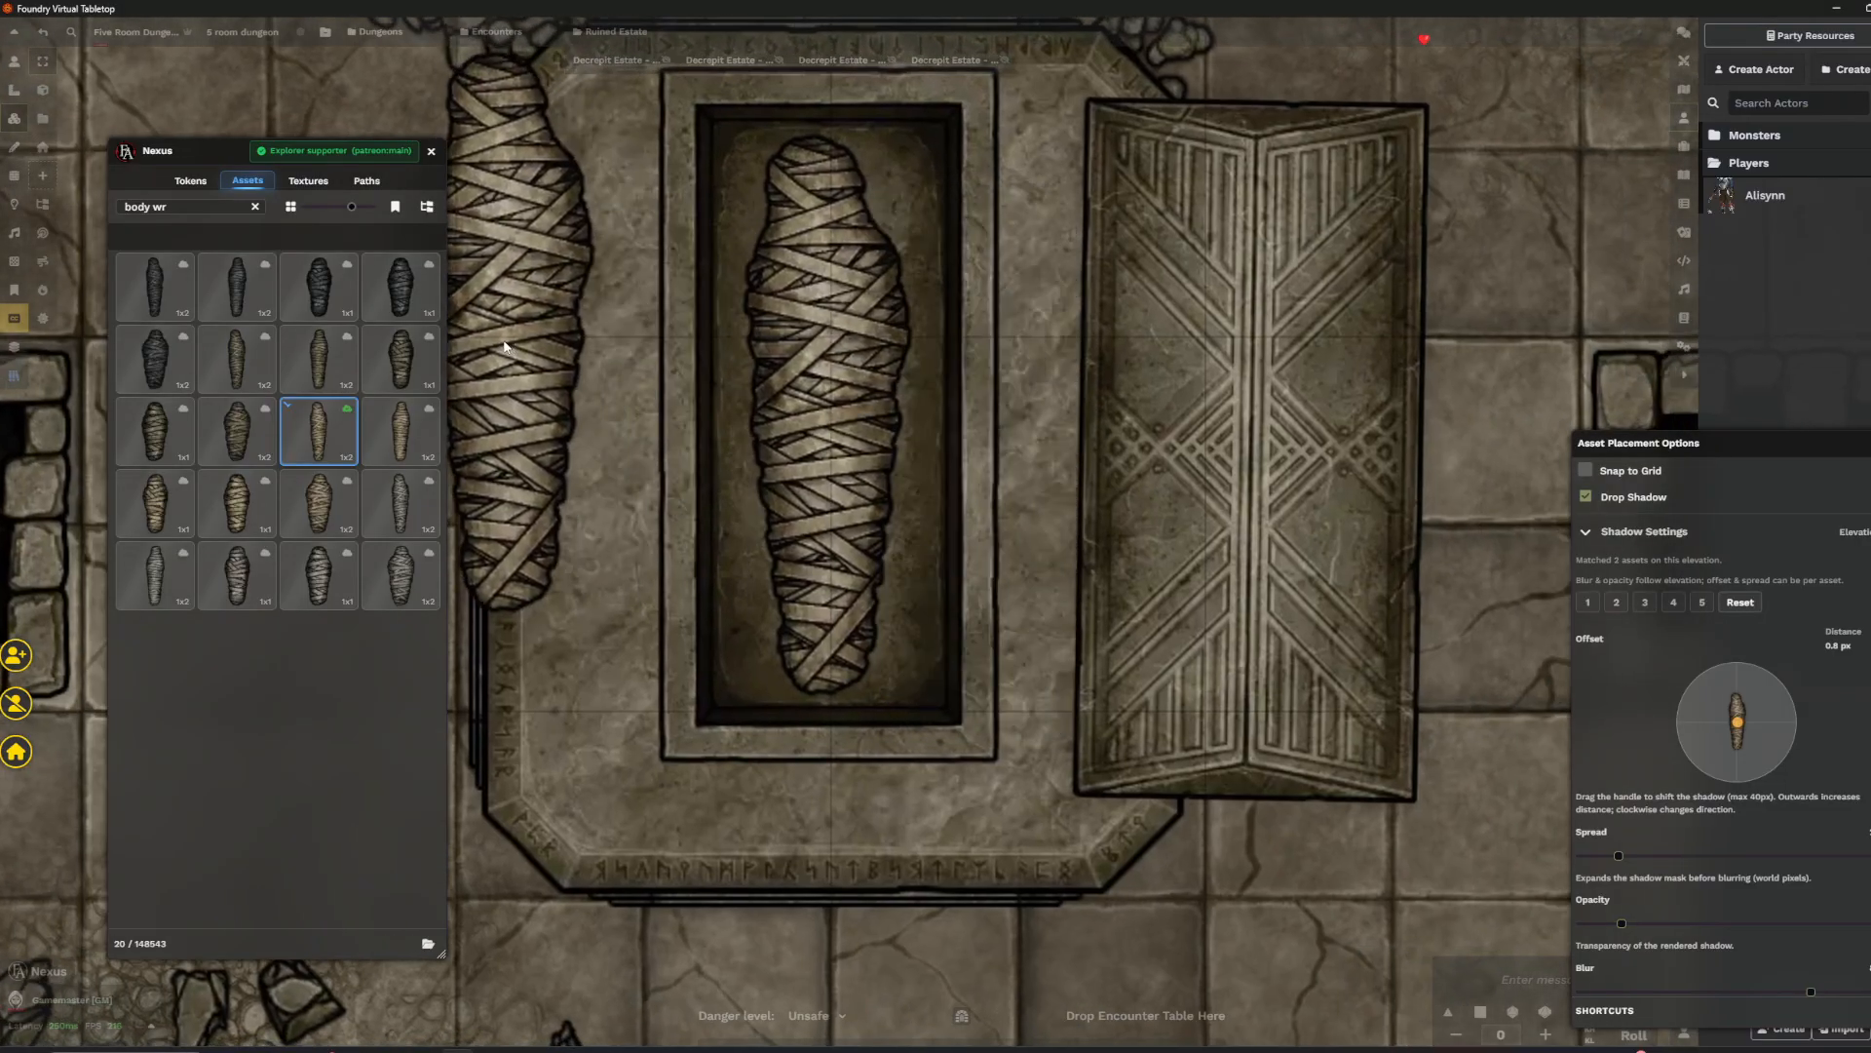
key("Escape")
- Move the carved lid over the sarcophagus to cover the wrapped body, check its tile settings, and deselect it
left_click_drag(1244, 432, 827, 393)
right_click(827, 393)
double_click(829, 396)
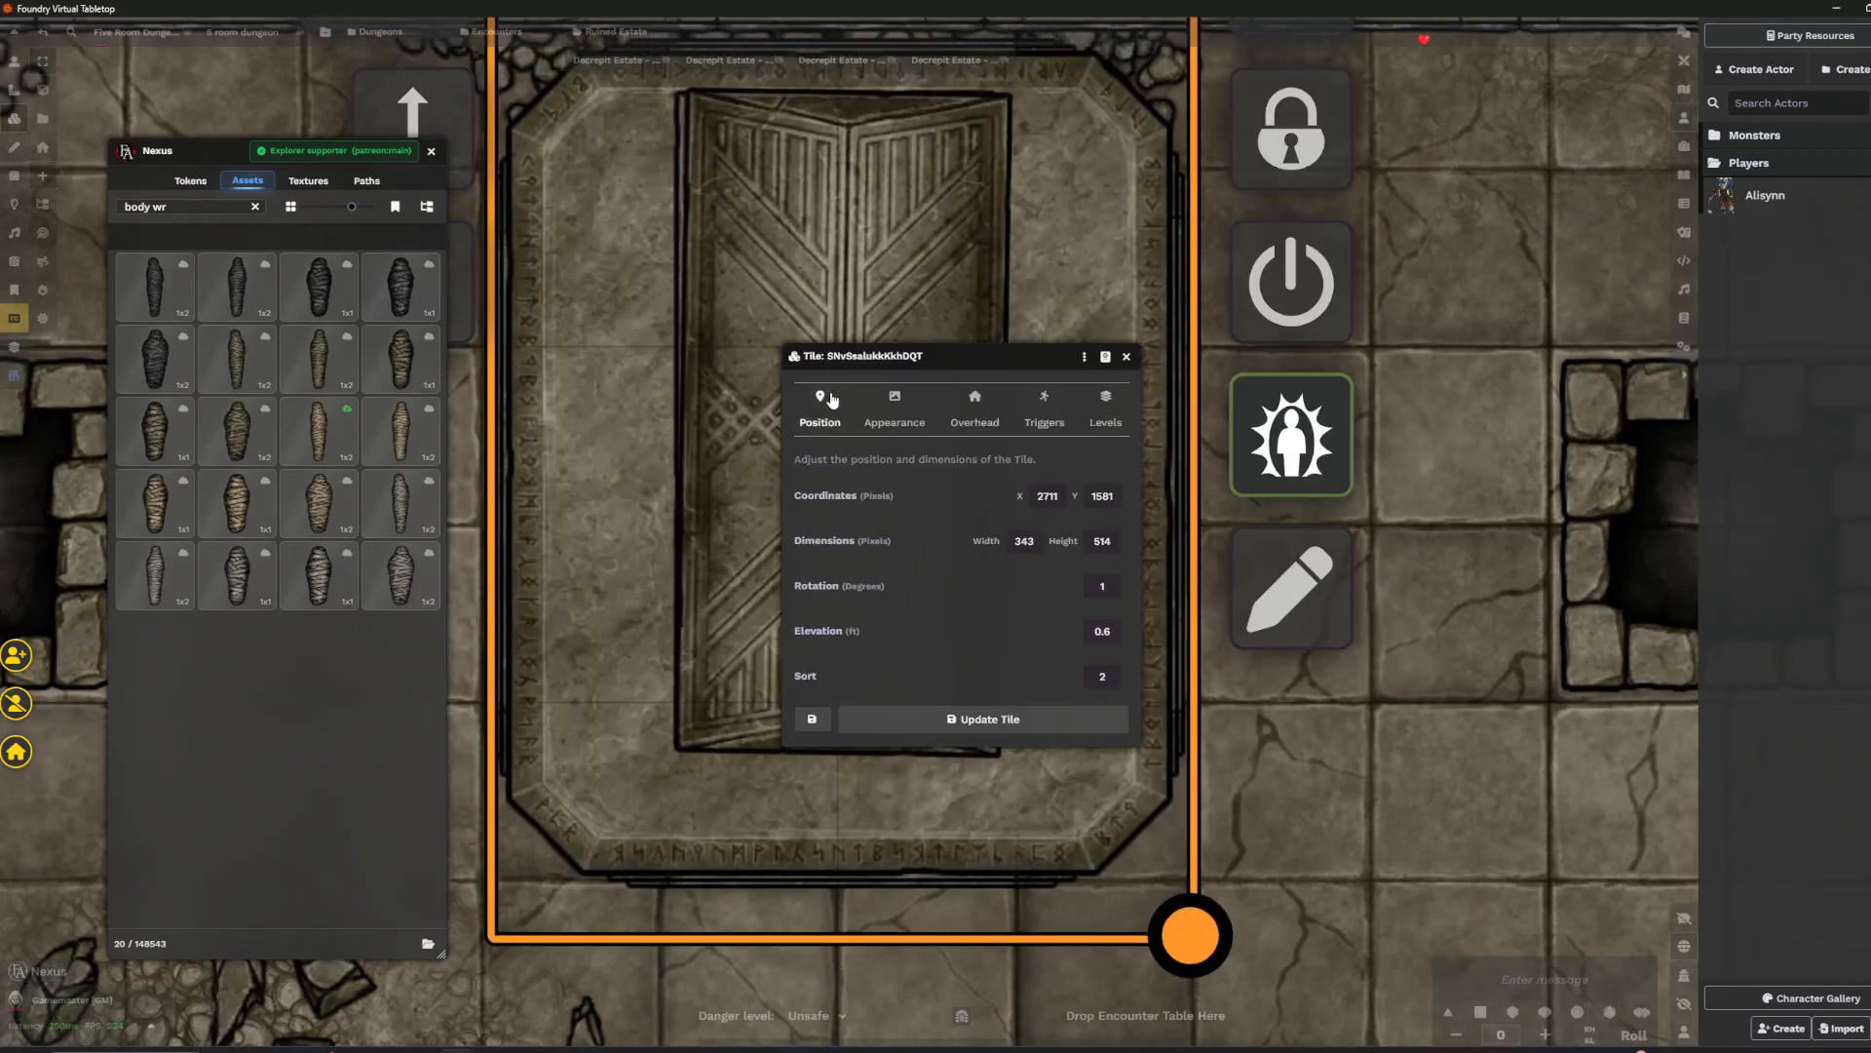
key("Escape")
scroll(682, 488, "down", 5)
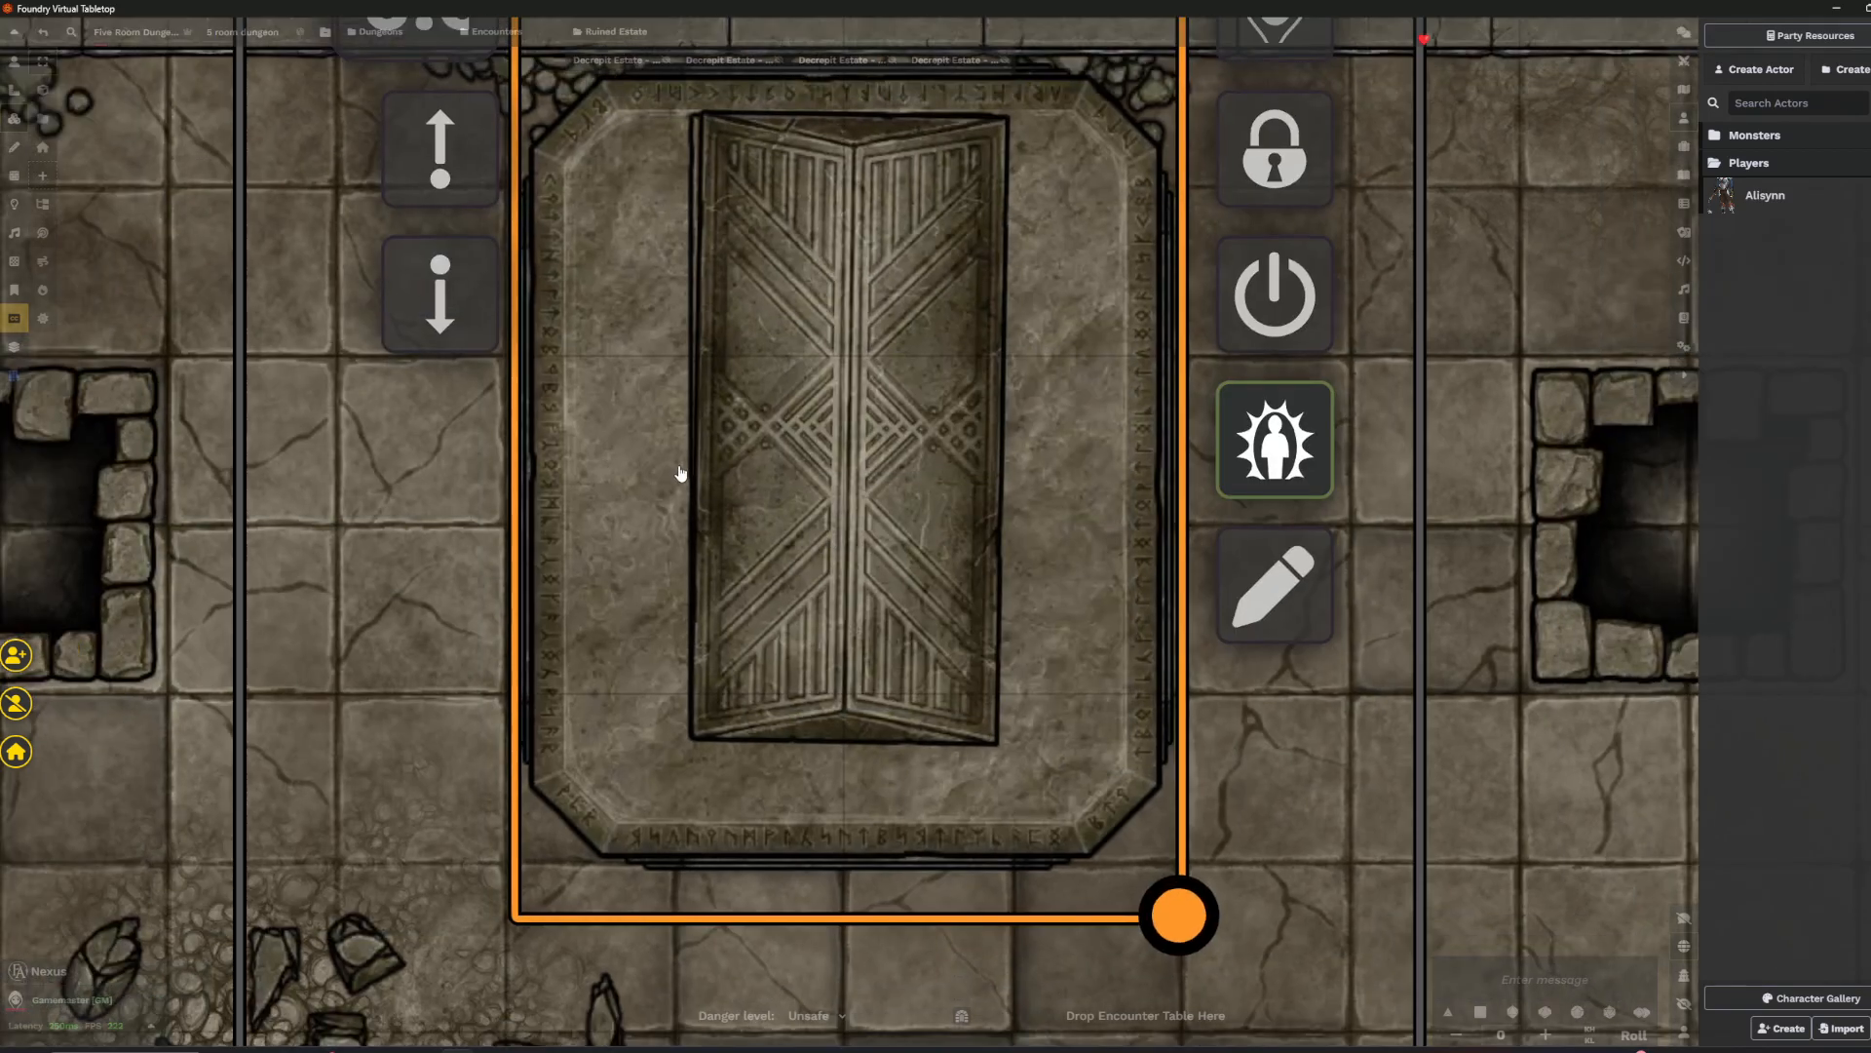
scroll(526, 531, "down", 8)
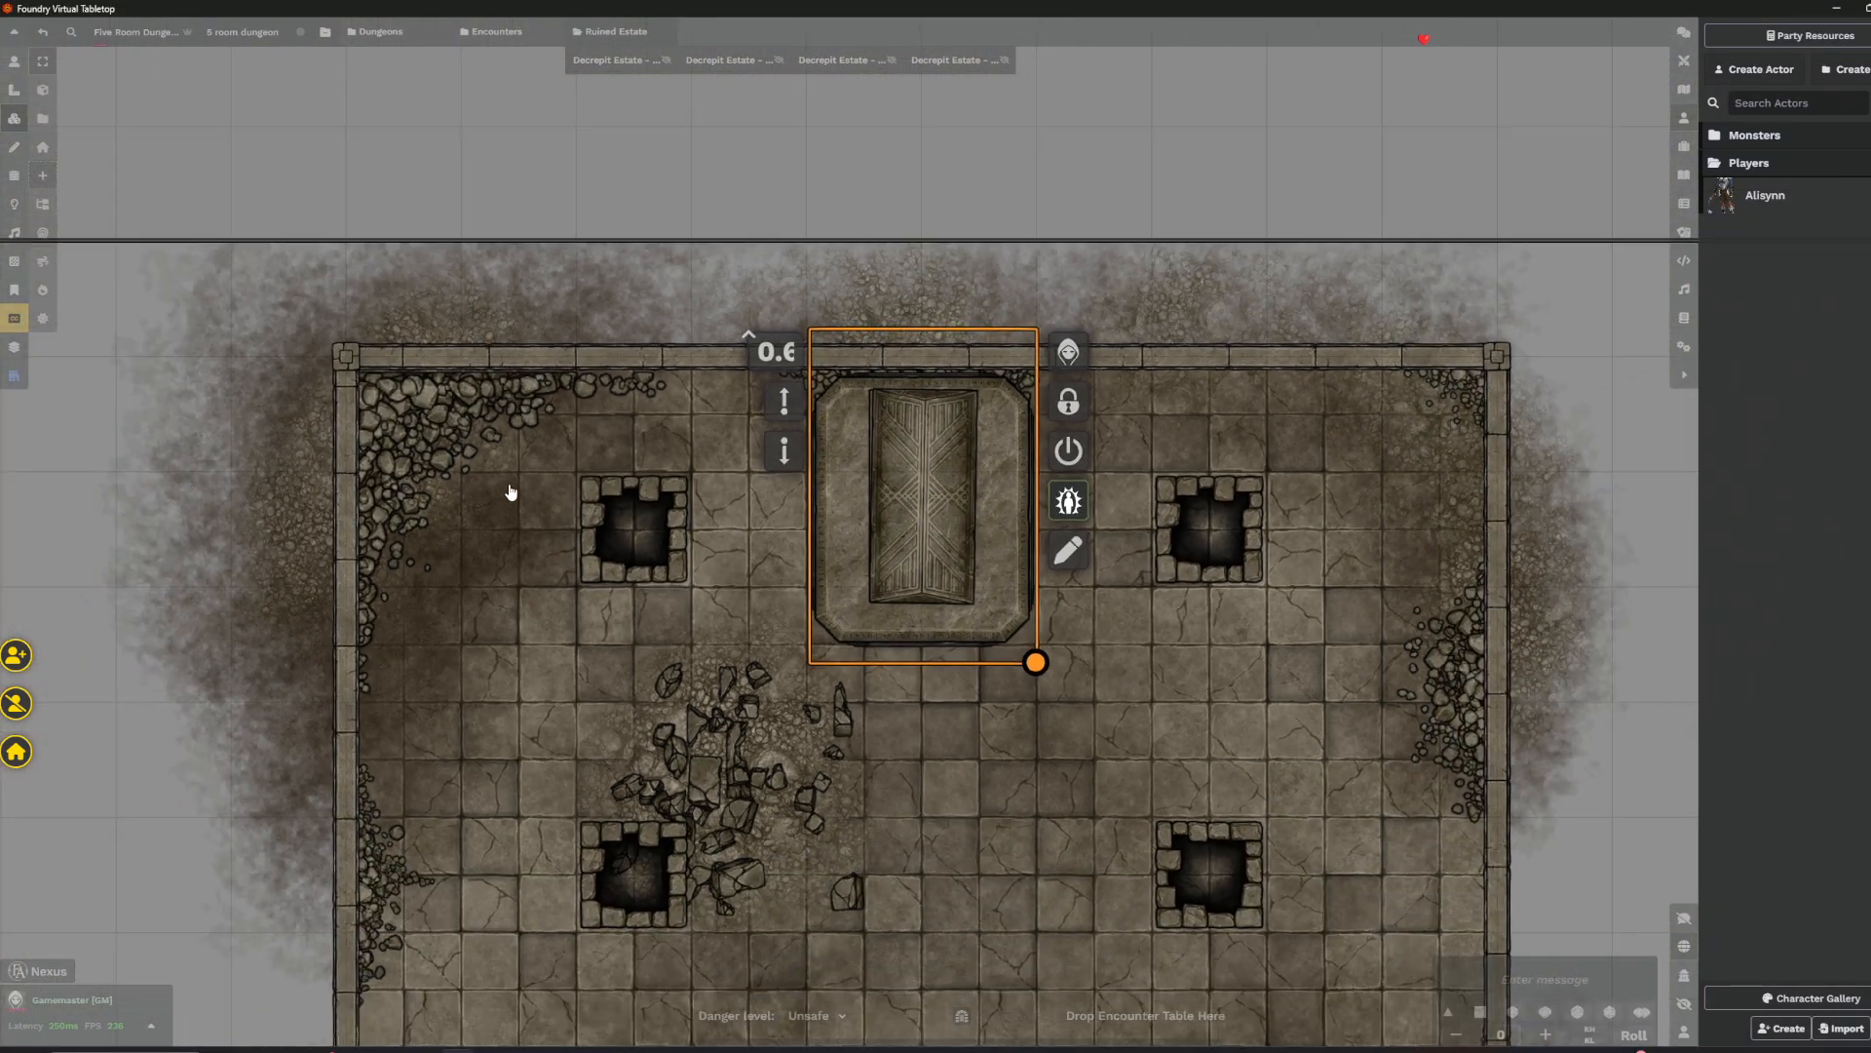
scroll(510, 493, "down", 1)
left_click_drag(708, 180, 748, 162)
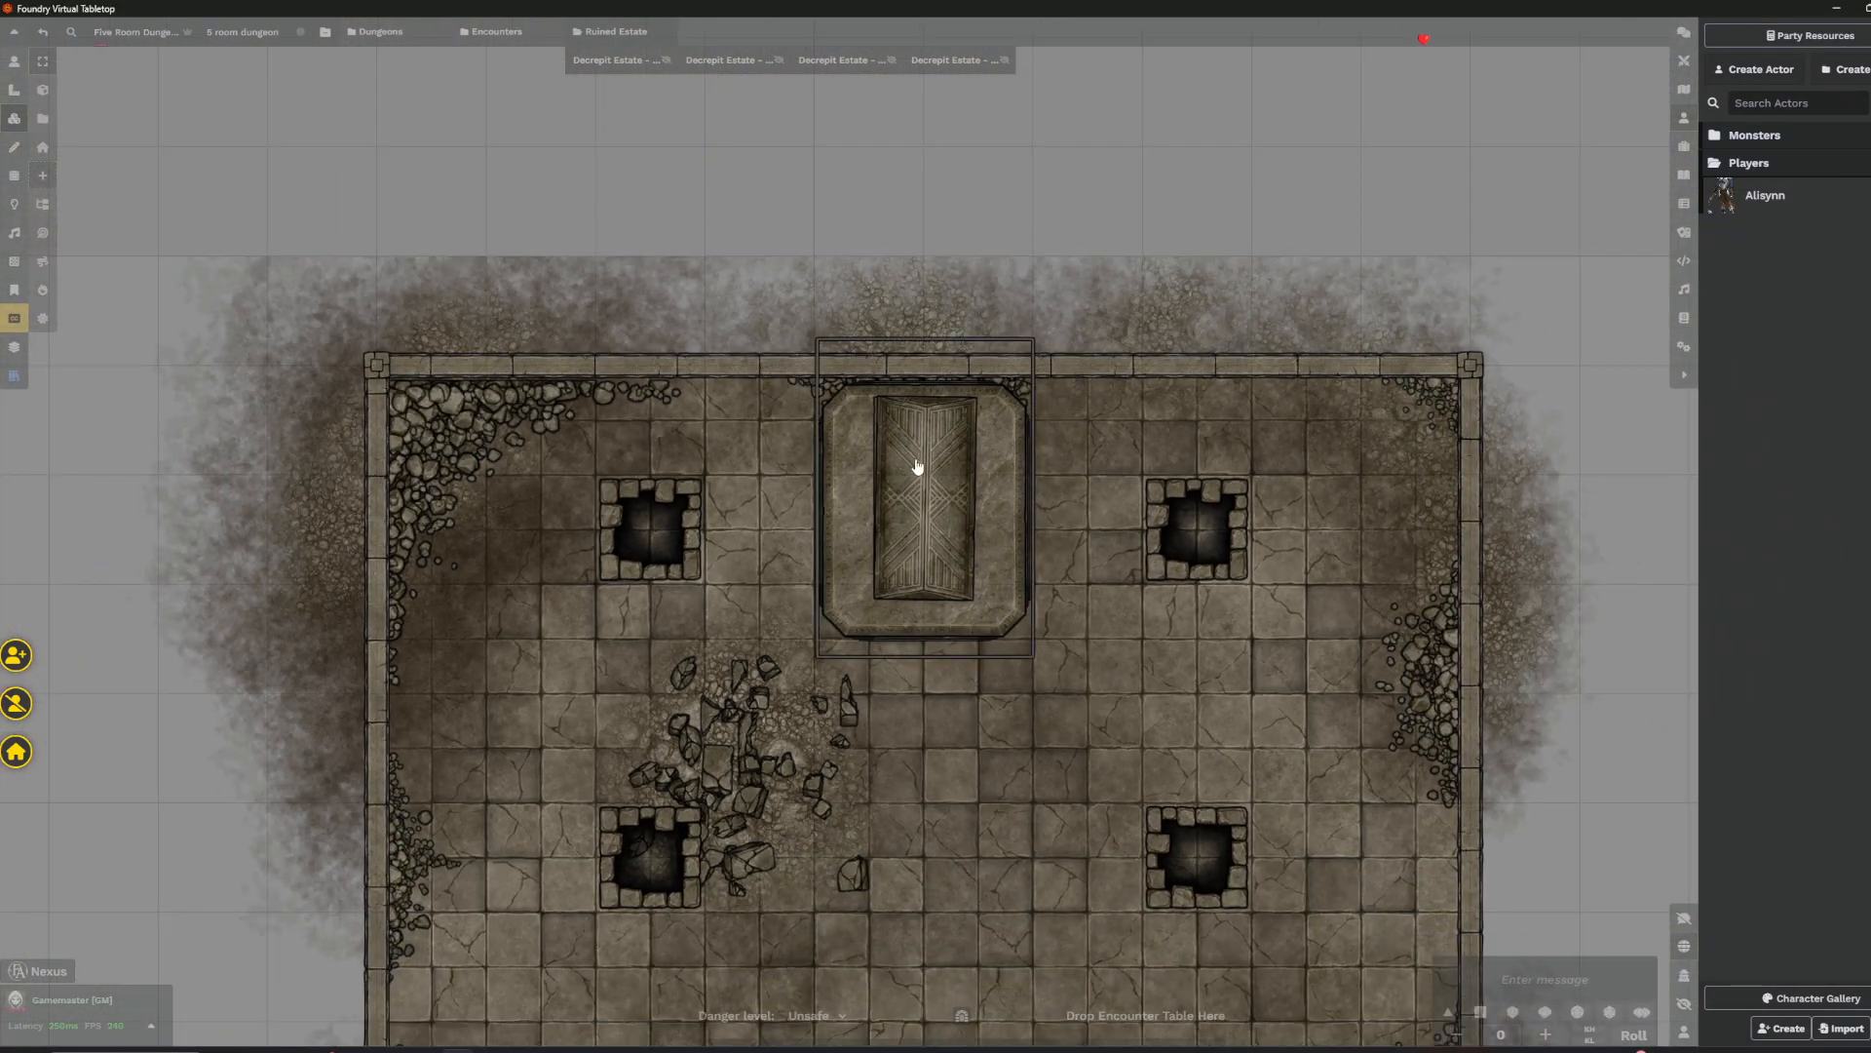
- Reopen the Nexus asset browser and search the assets for "braz"
scroll(916, 468, "up", 4)
scroll(919, 489, "down", 5)
left_click_drag(757, 254, 738, 148)
scroll(1150, 583, "down", 4)
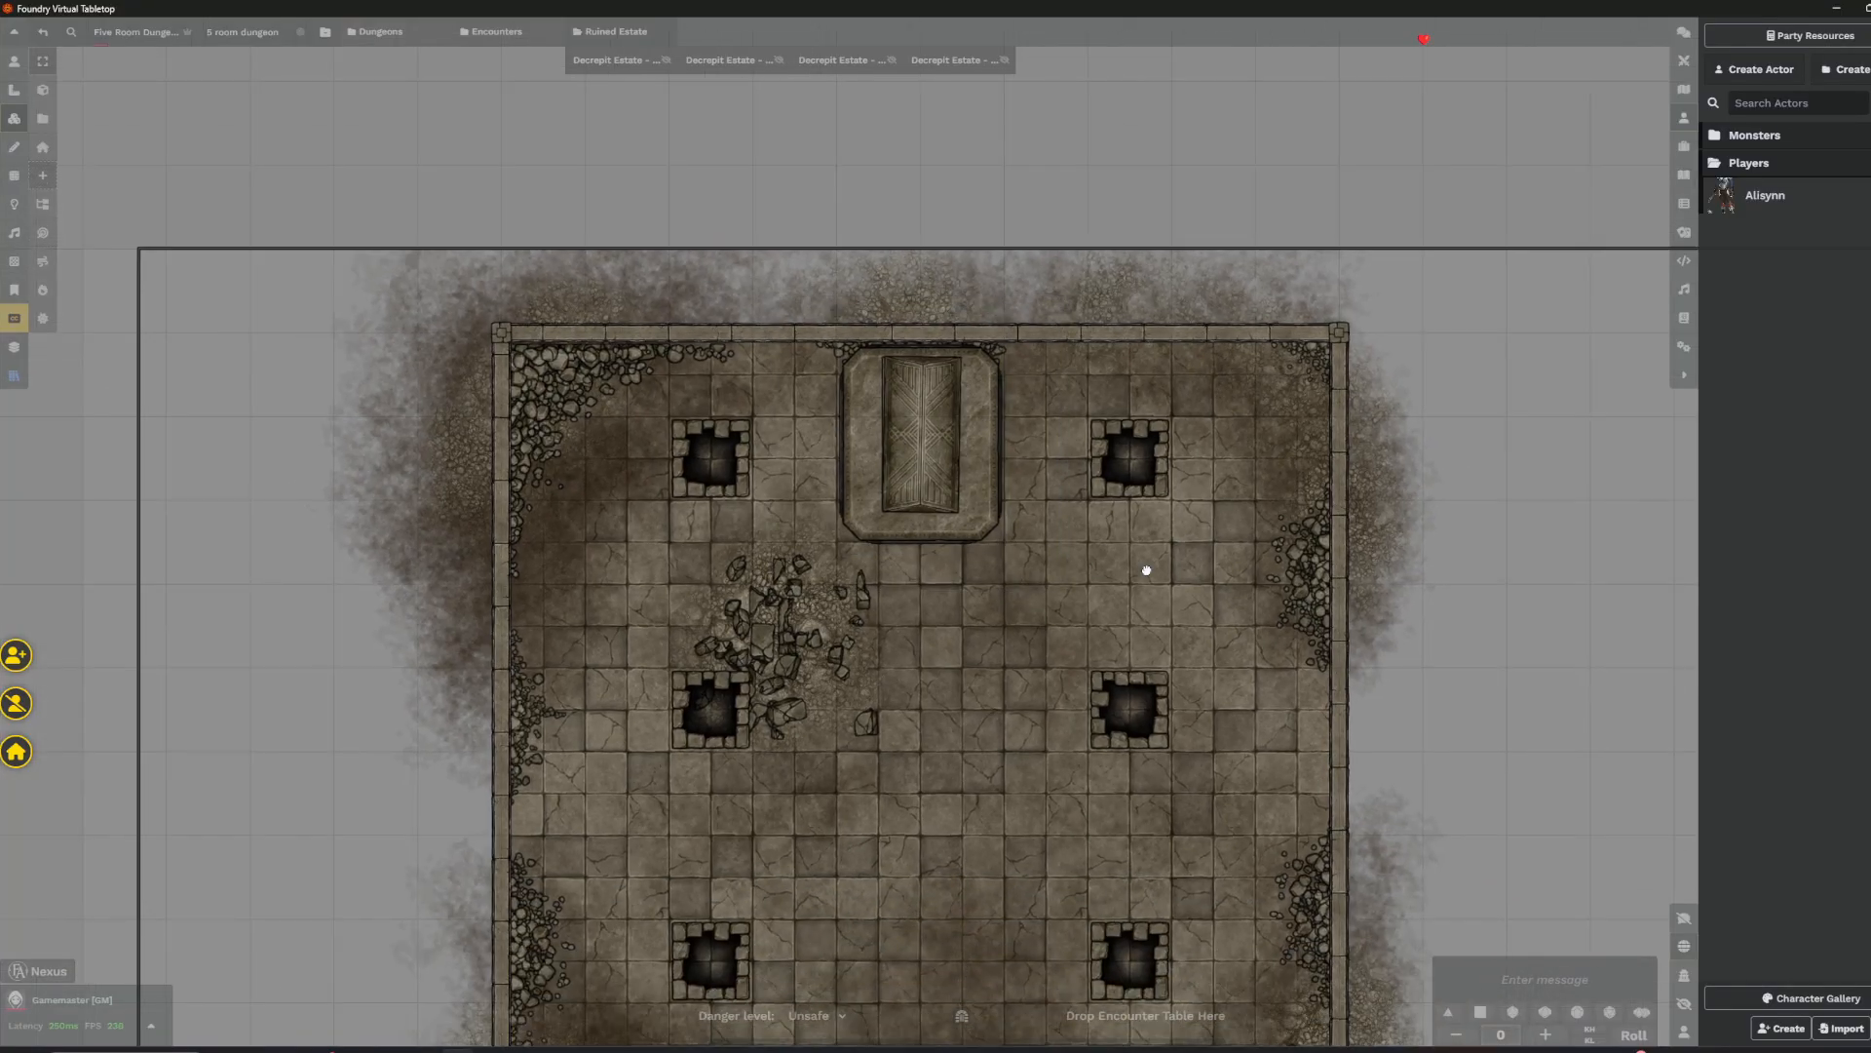
left_click_drag(1150, 583, 1107, 400)
left_click(39, 971)
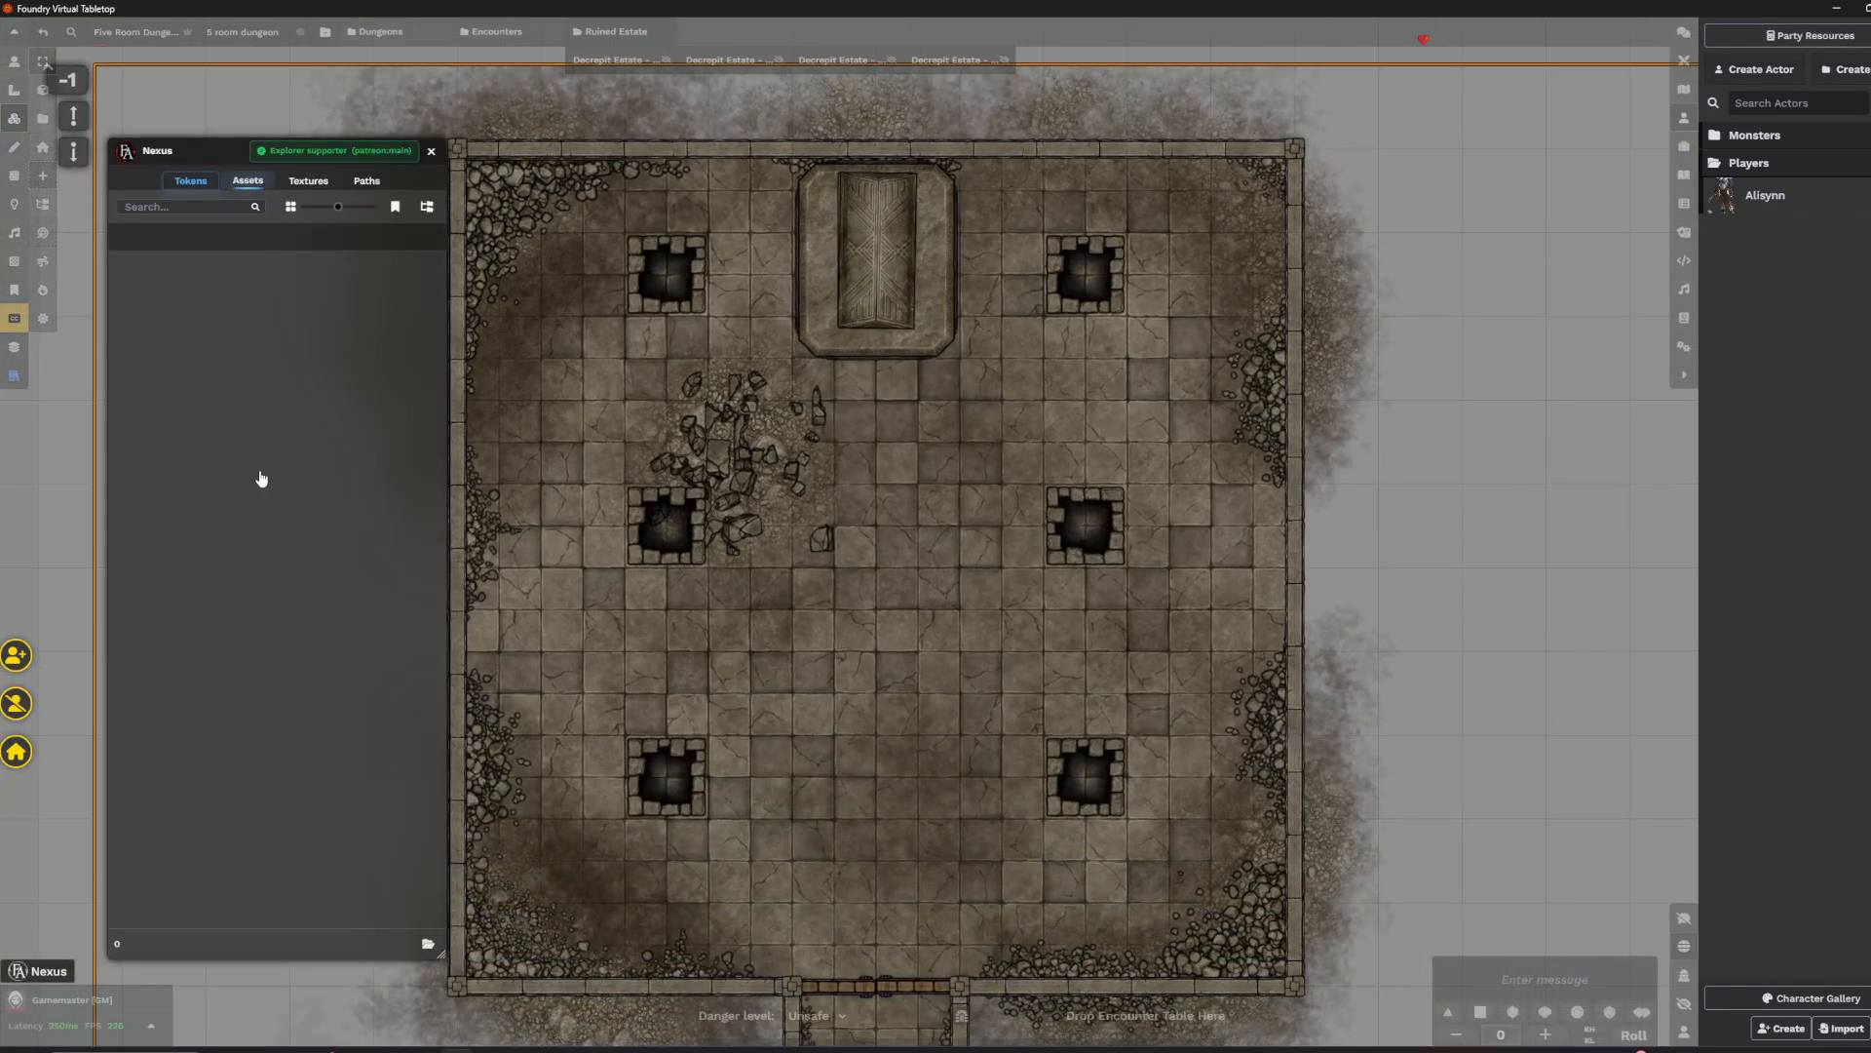
left_click(195, 208)
type("b")
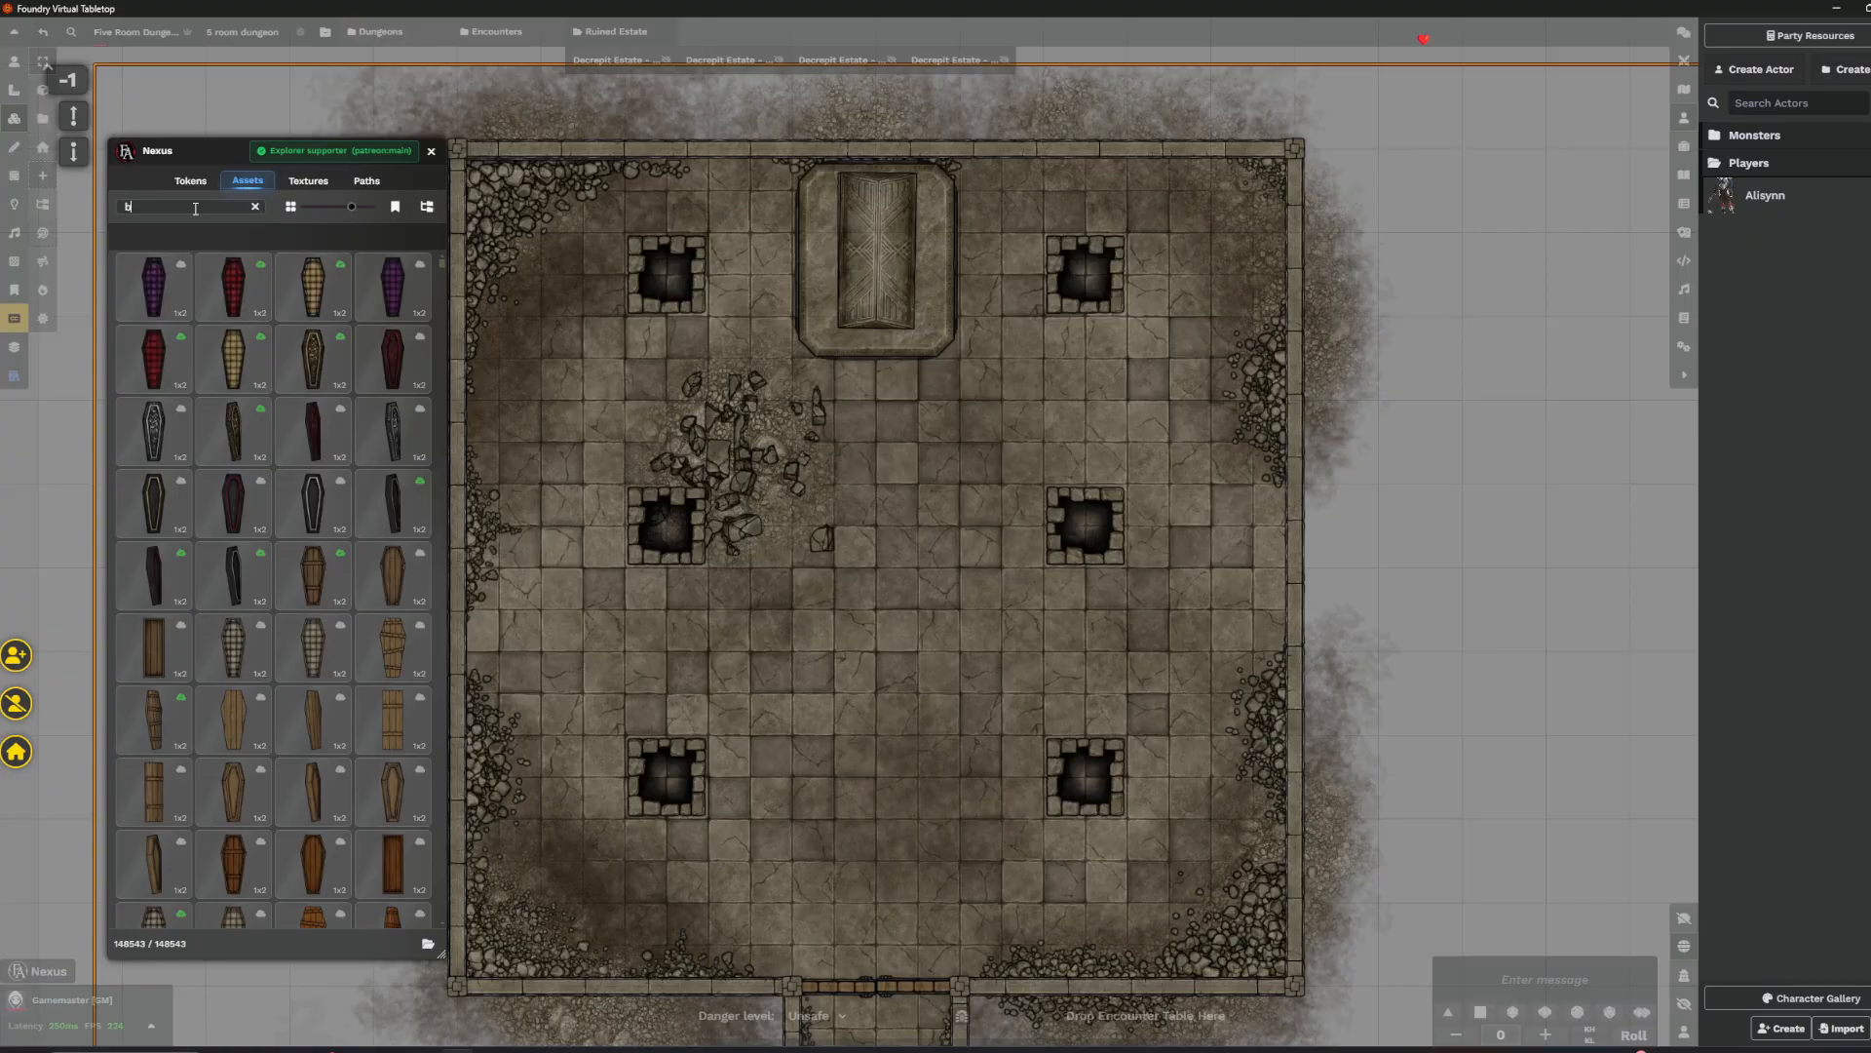
type("raz")
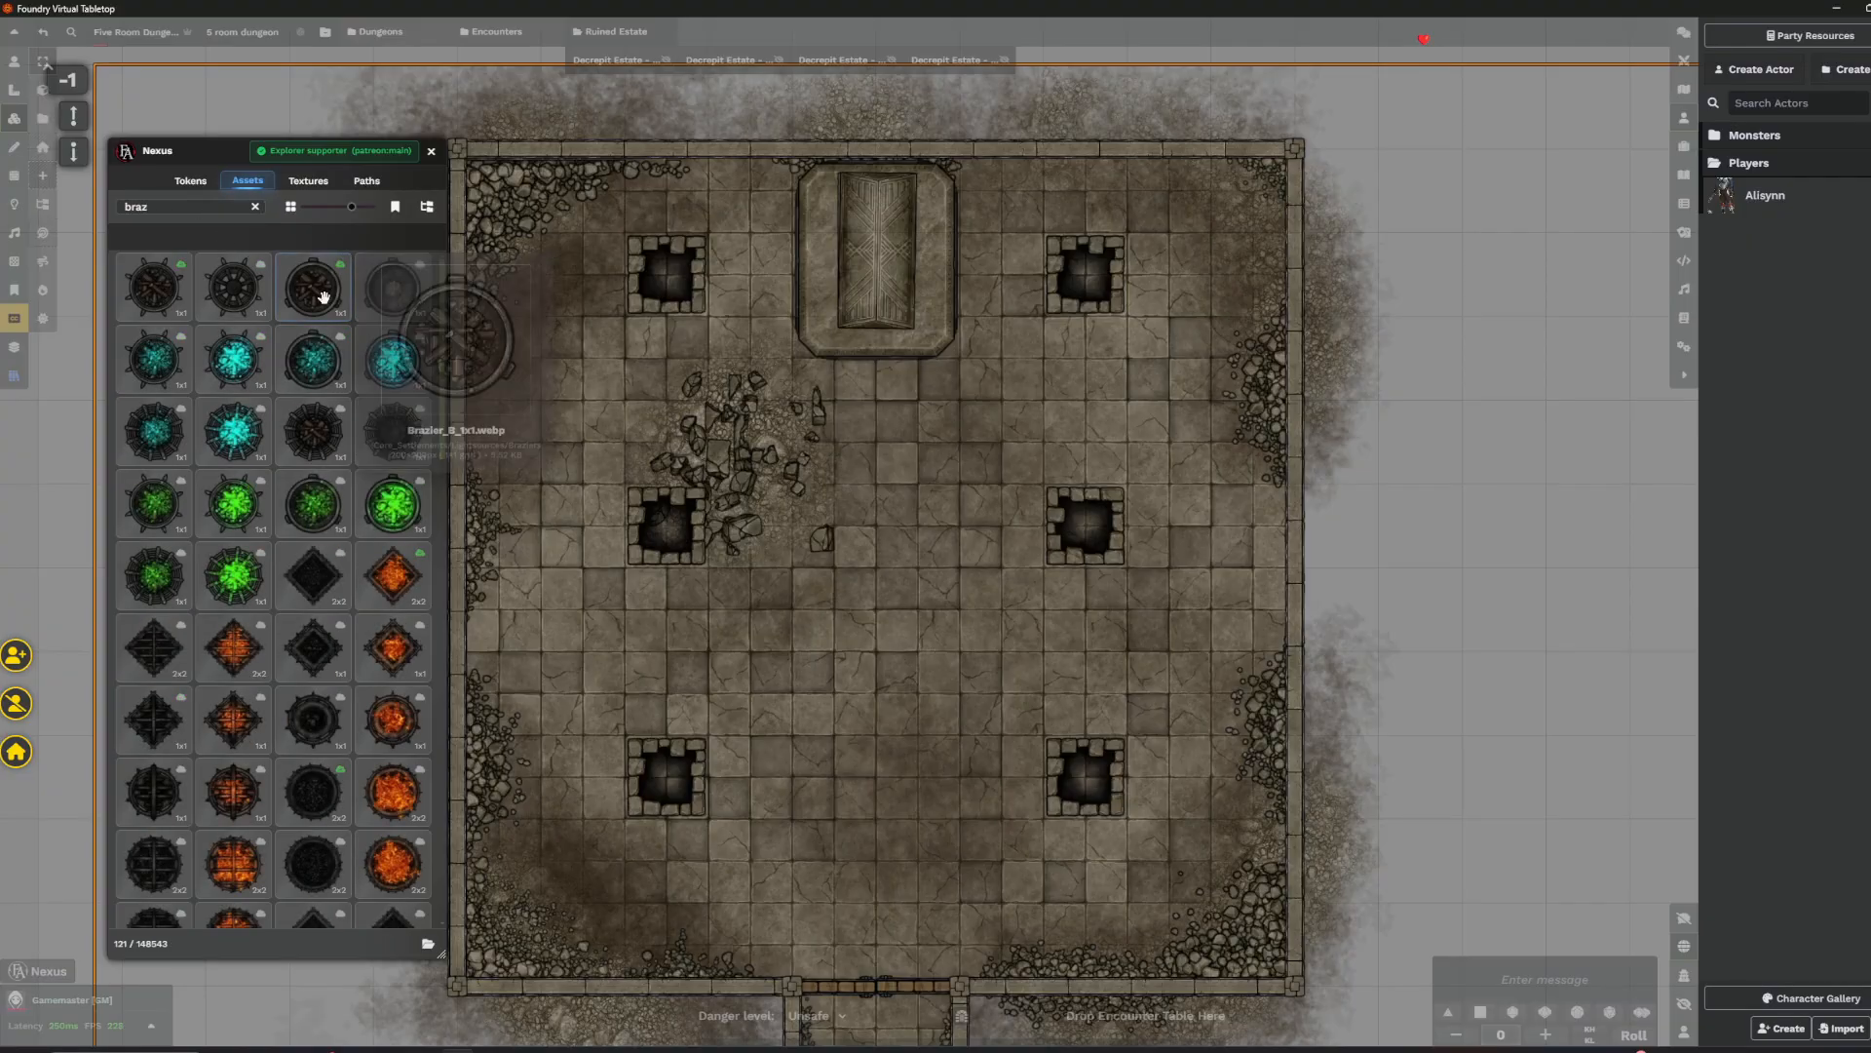
- Place four round braziers from the "braz" results beside the square pillars in the northern room, without snapping to the grid
left_click(311, 287)
scroll(657, 606, "up", 3)
left_click(638, 585)
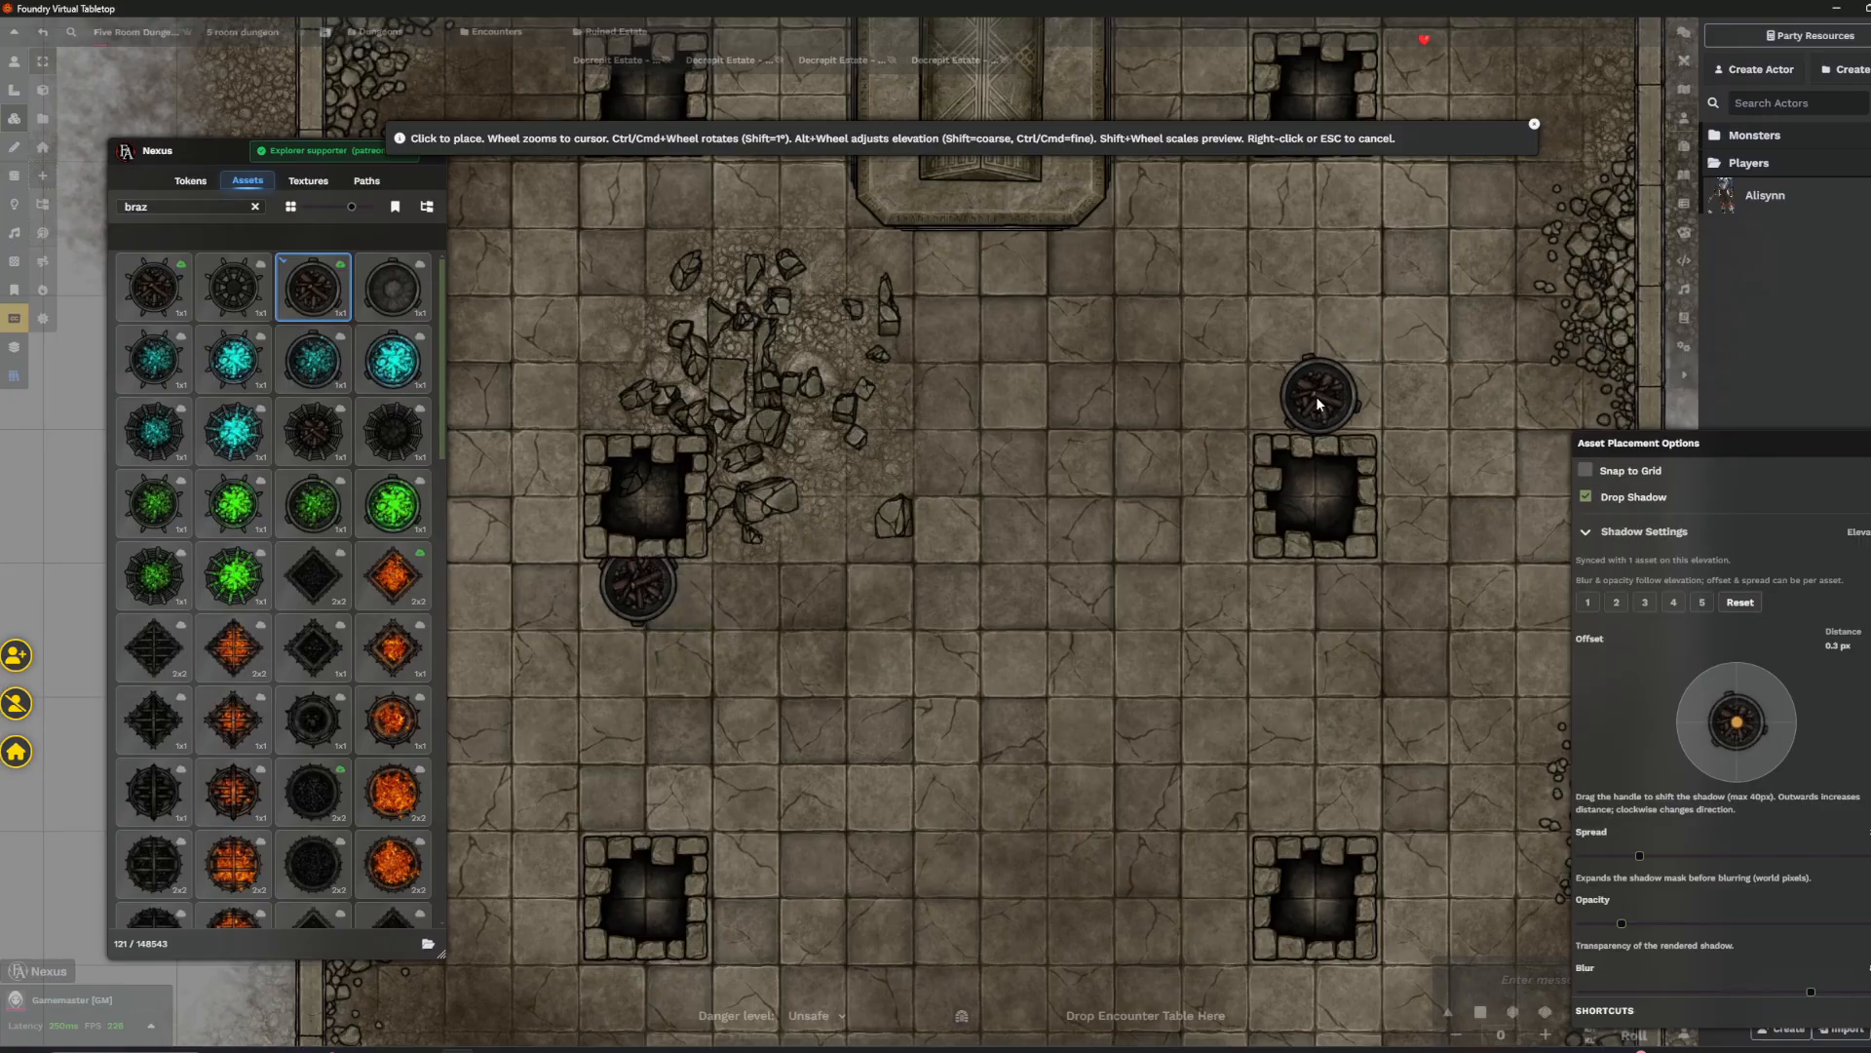
left_click(1314, 399)
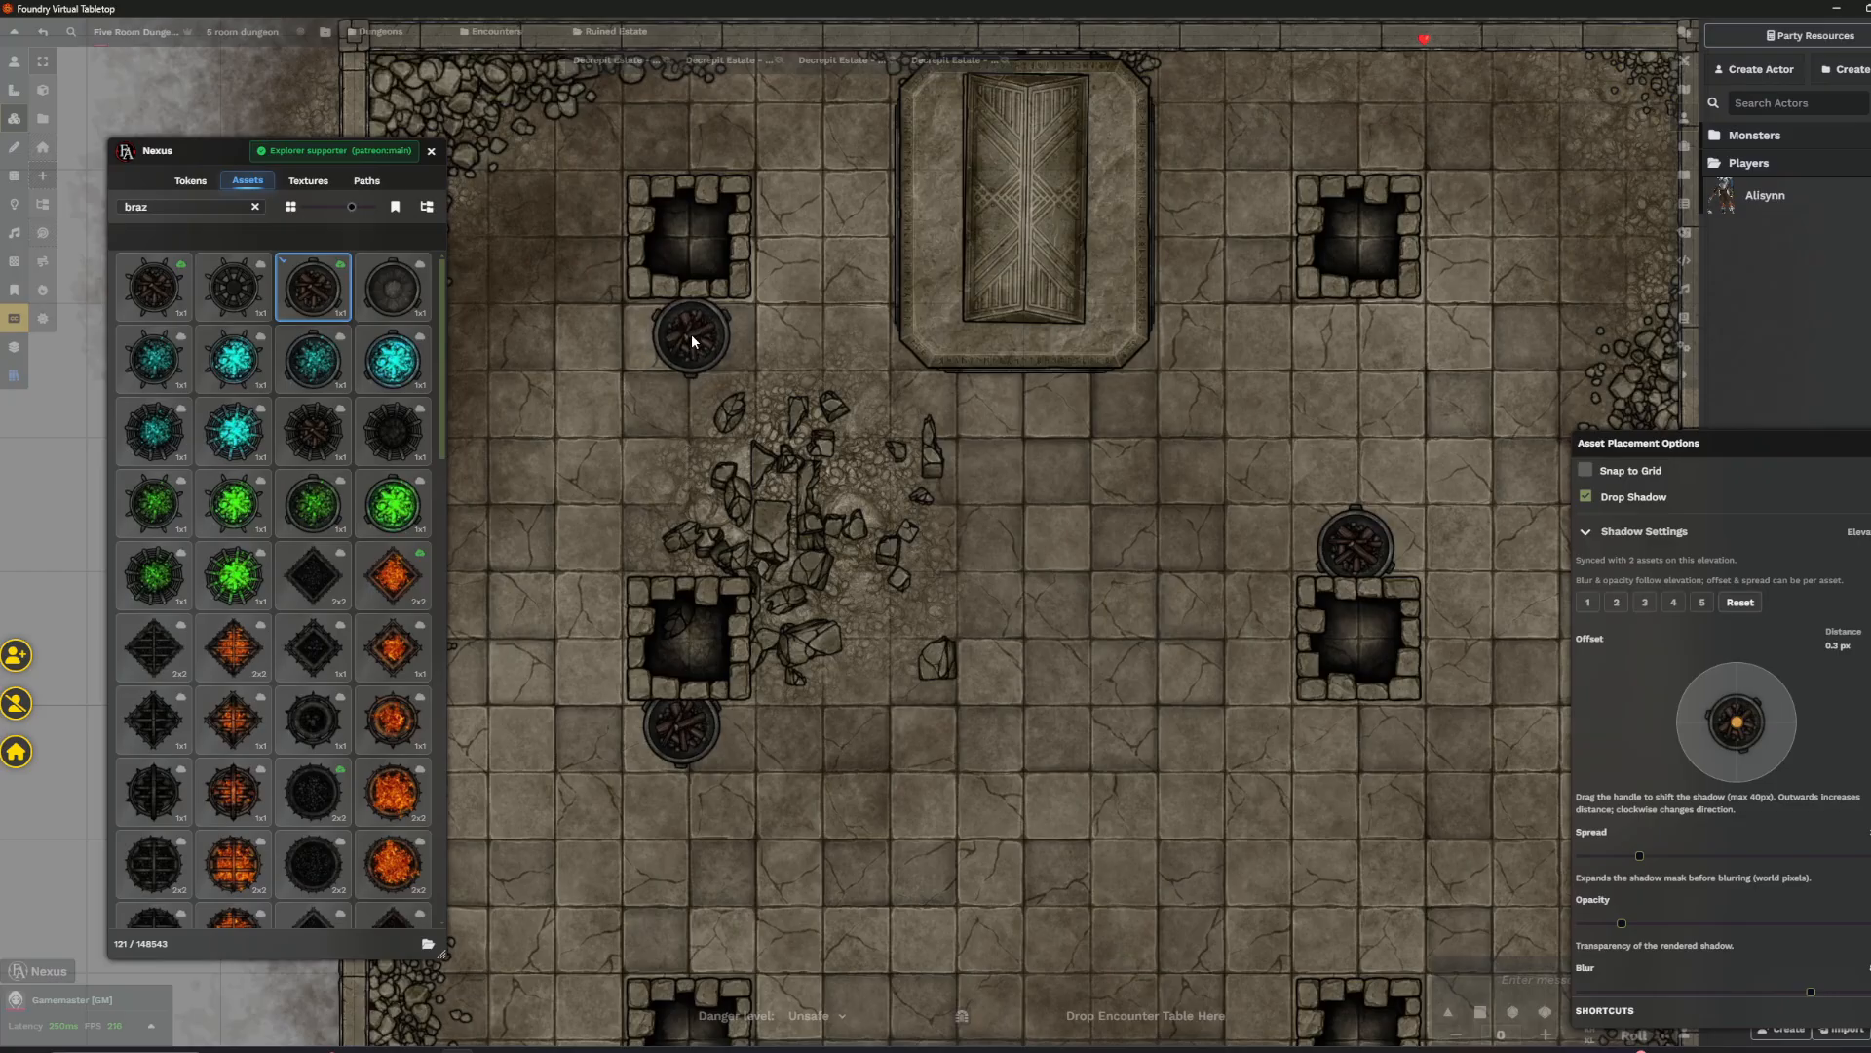
left_click_drag(936, 597, 853, 341)
left_click_drag(809, 648, 932, 351)
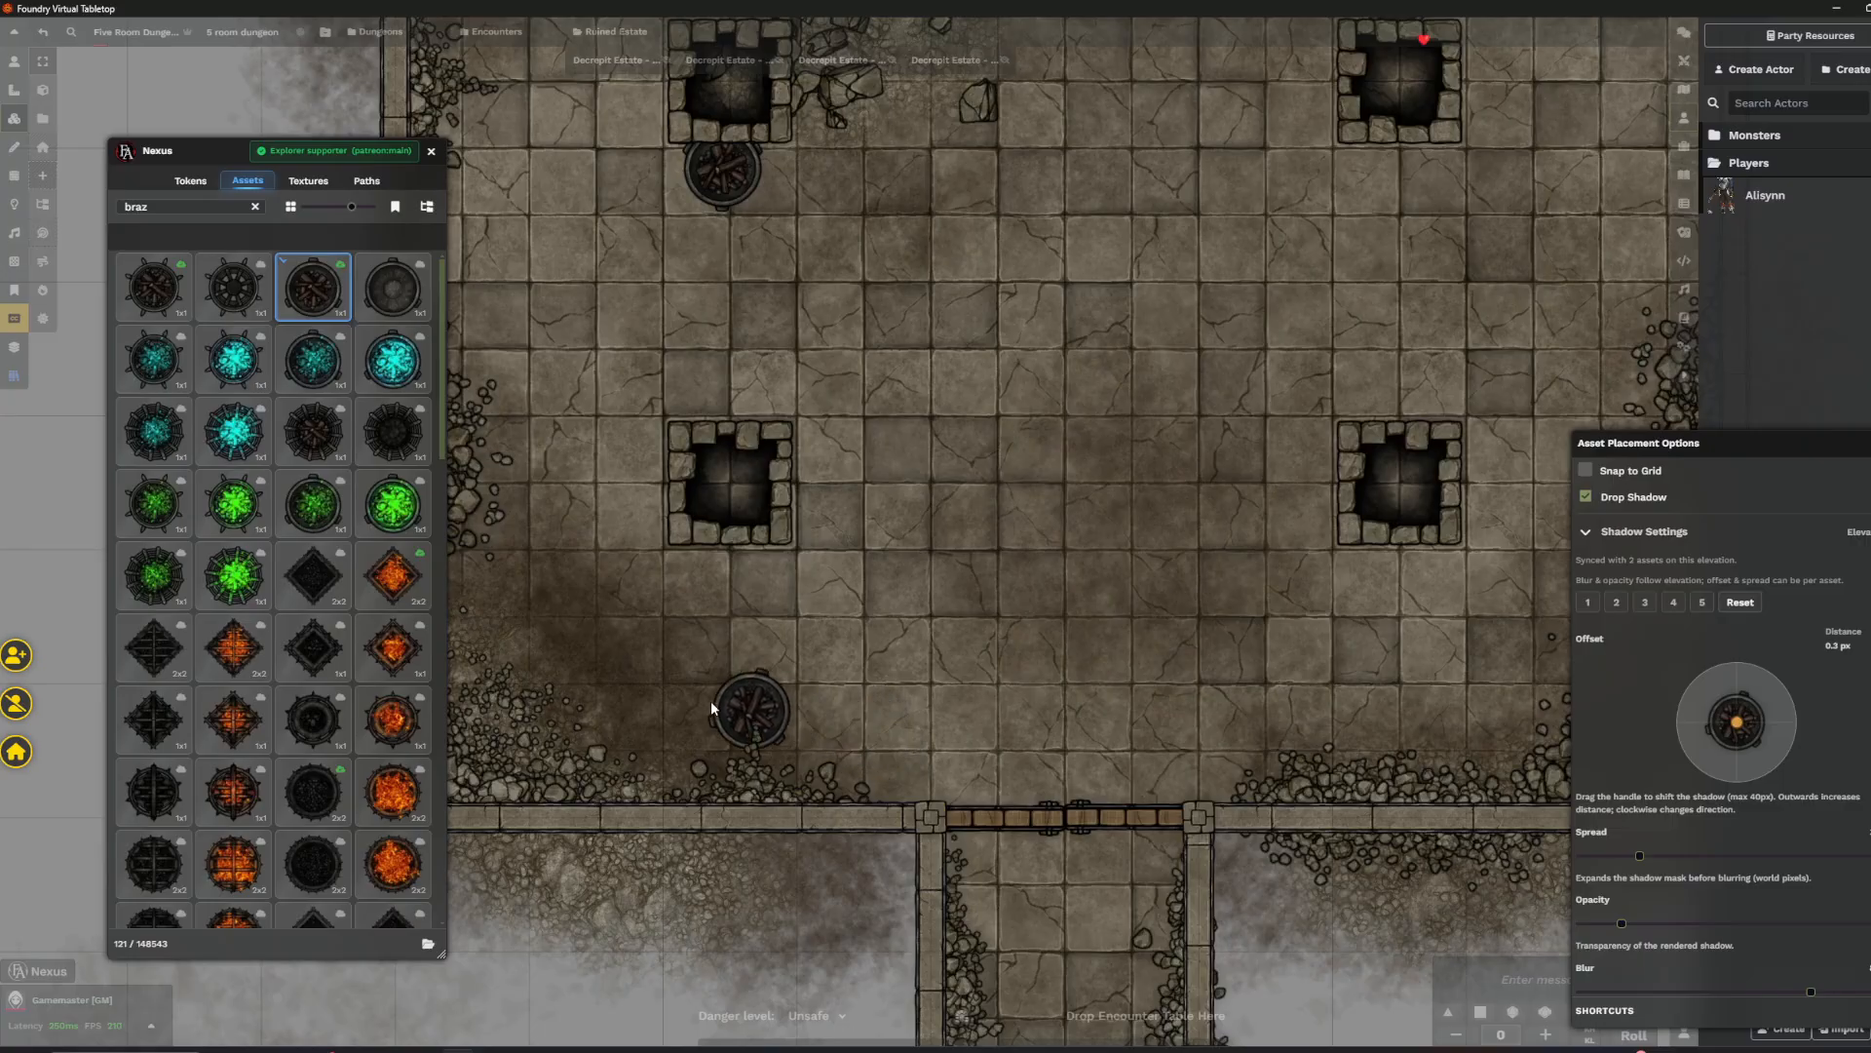
left_click_drag(663, 722, 869, 637)
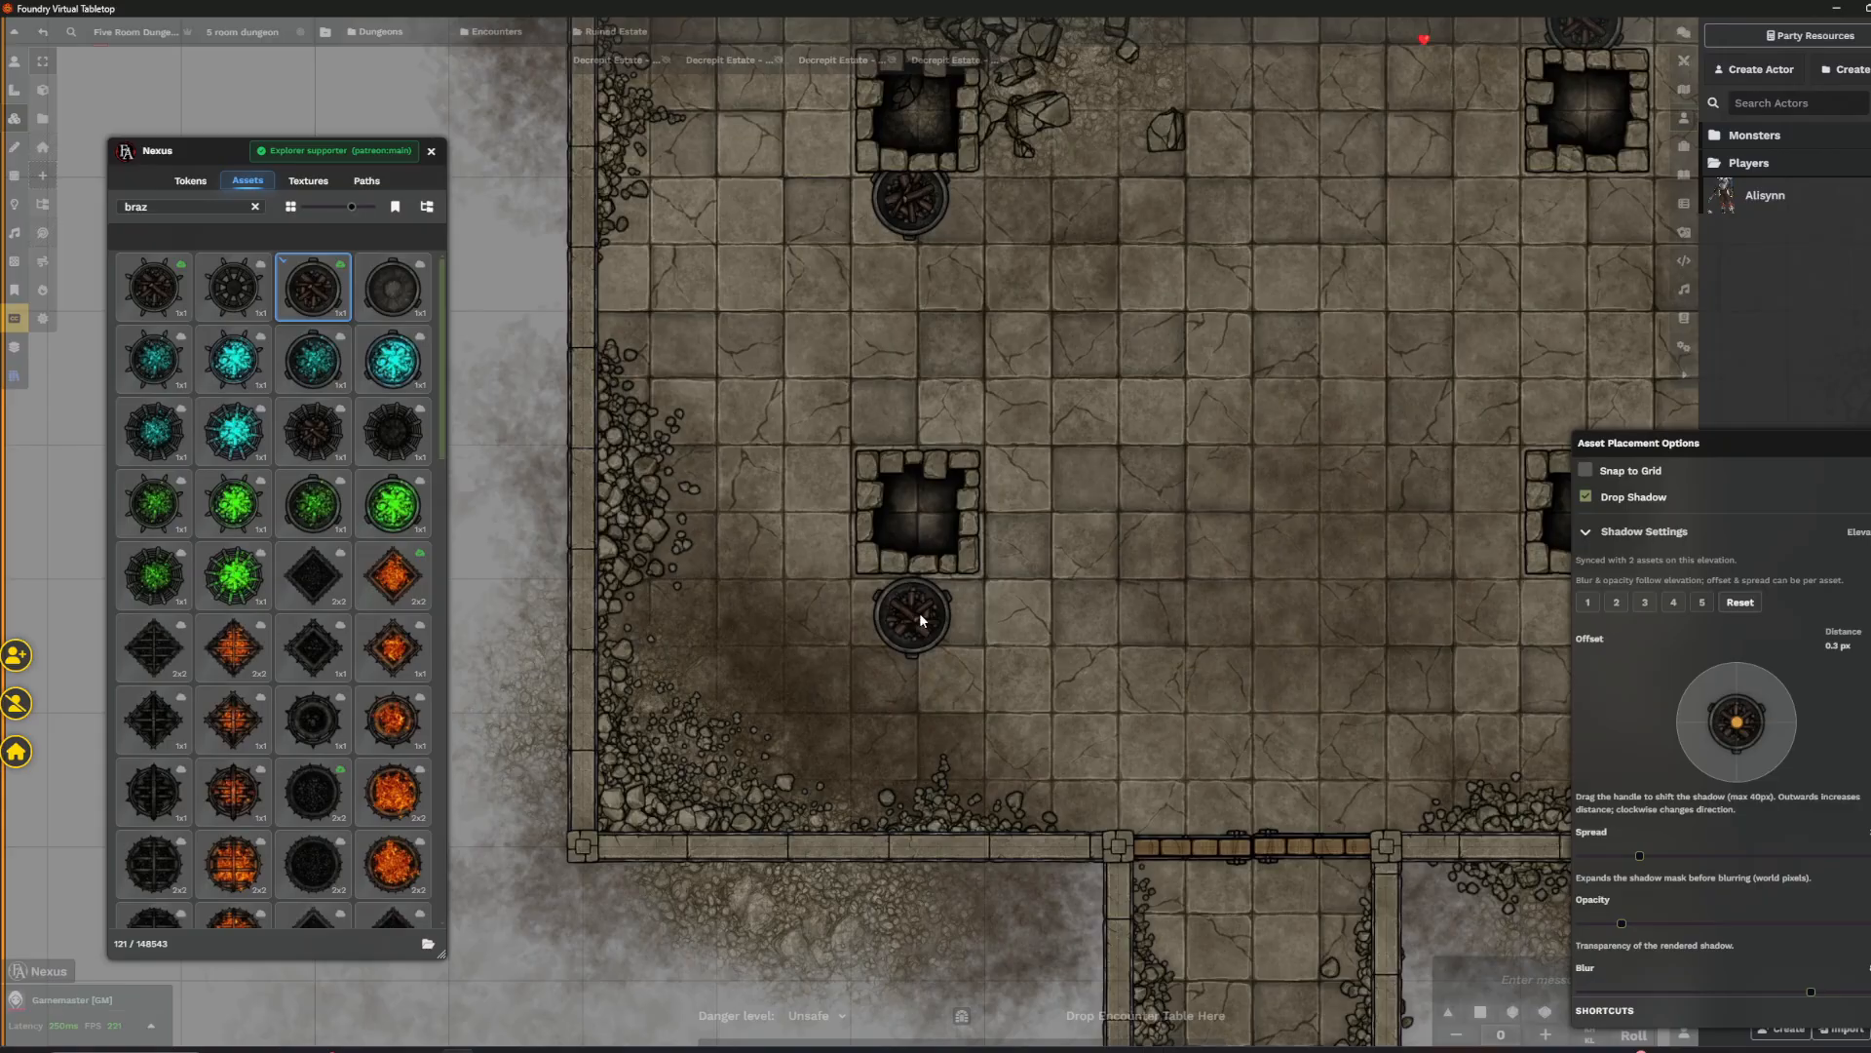
scroll(914, 612, "down", 10)
scroll(1125, 405, "up", 10)
left_click(951, 159)
- Clear the brazier search, browse the full asset library for furnishings for the rubble-edged room, and search for "pod"
scroll(1407, 156, "up", 1)
scroll(1406, 156, "down", 1)
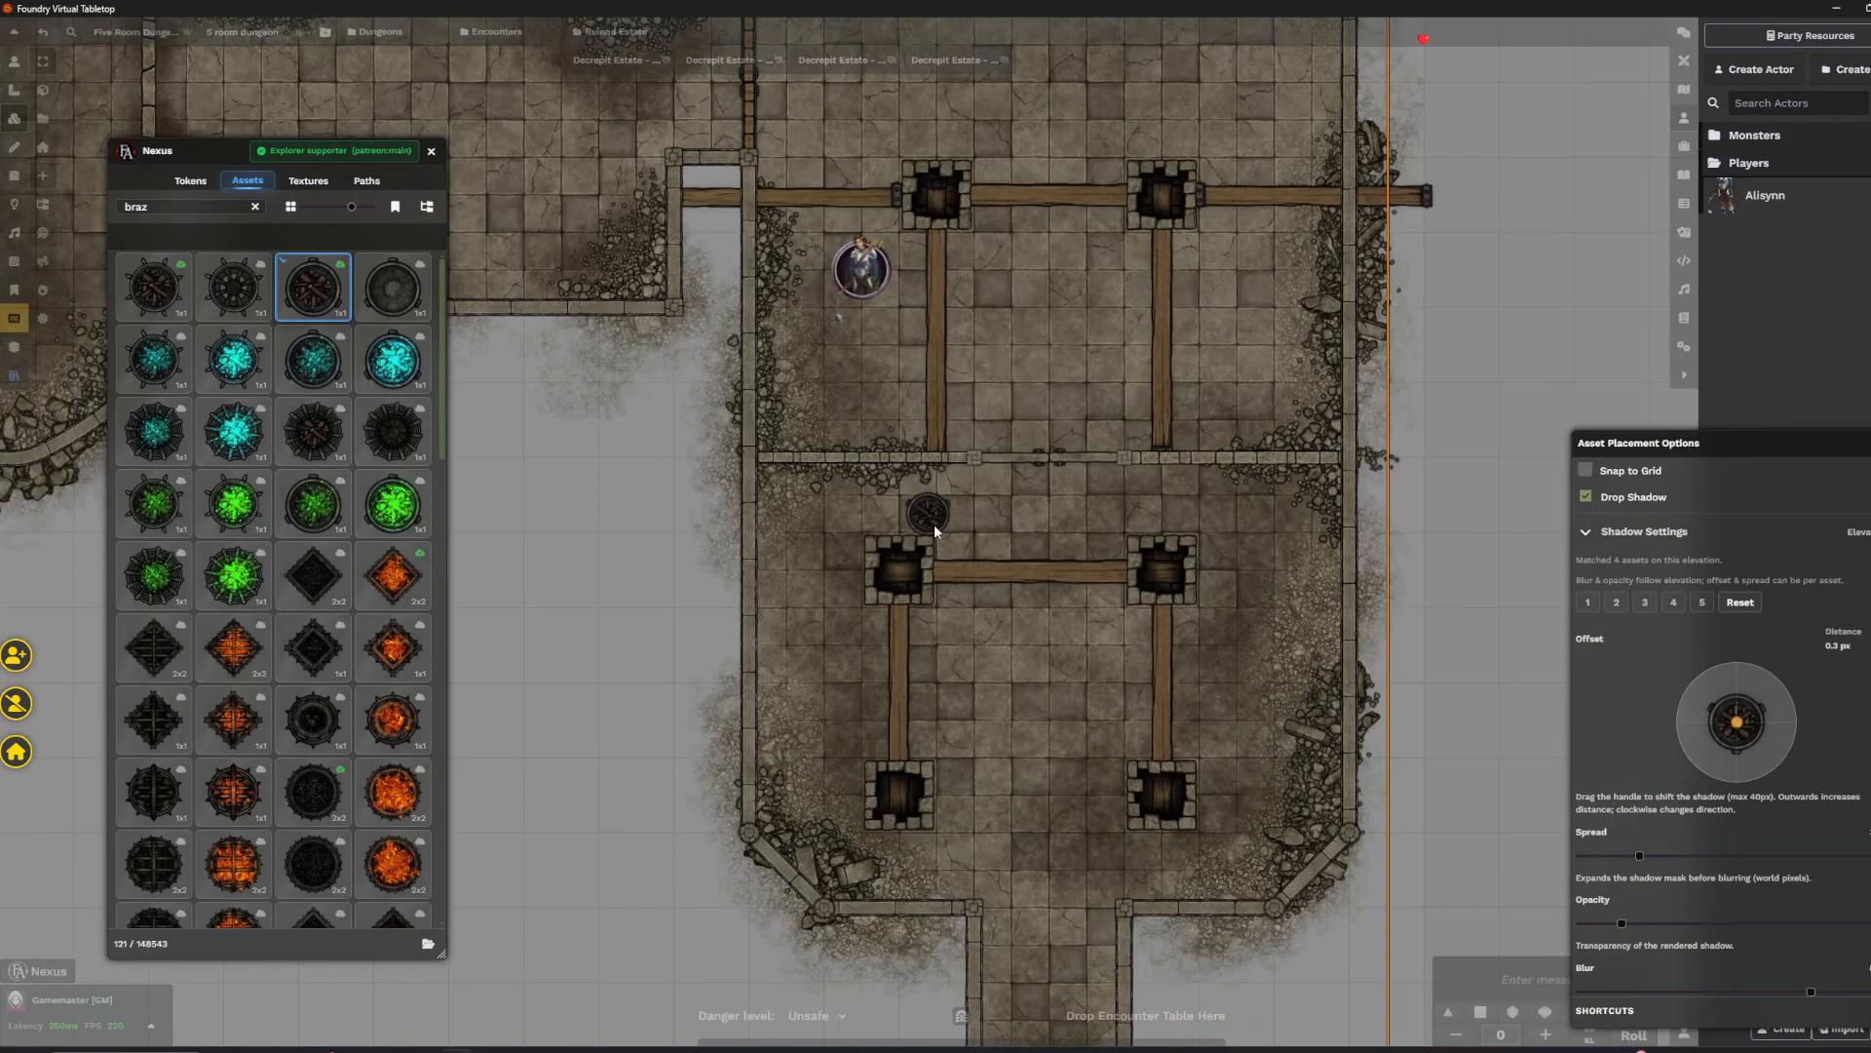
scroll(930, 523, "up", 2)
scroll(963, 524, "down", 1)
key("Up")
key("Up")
key("Up")
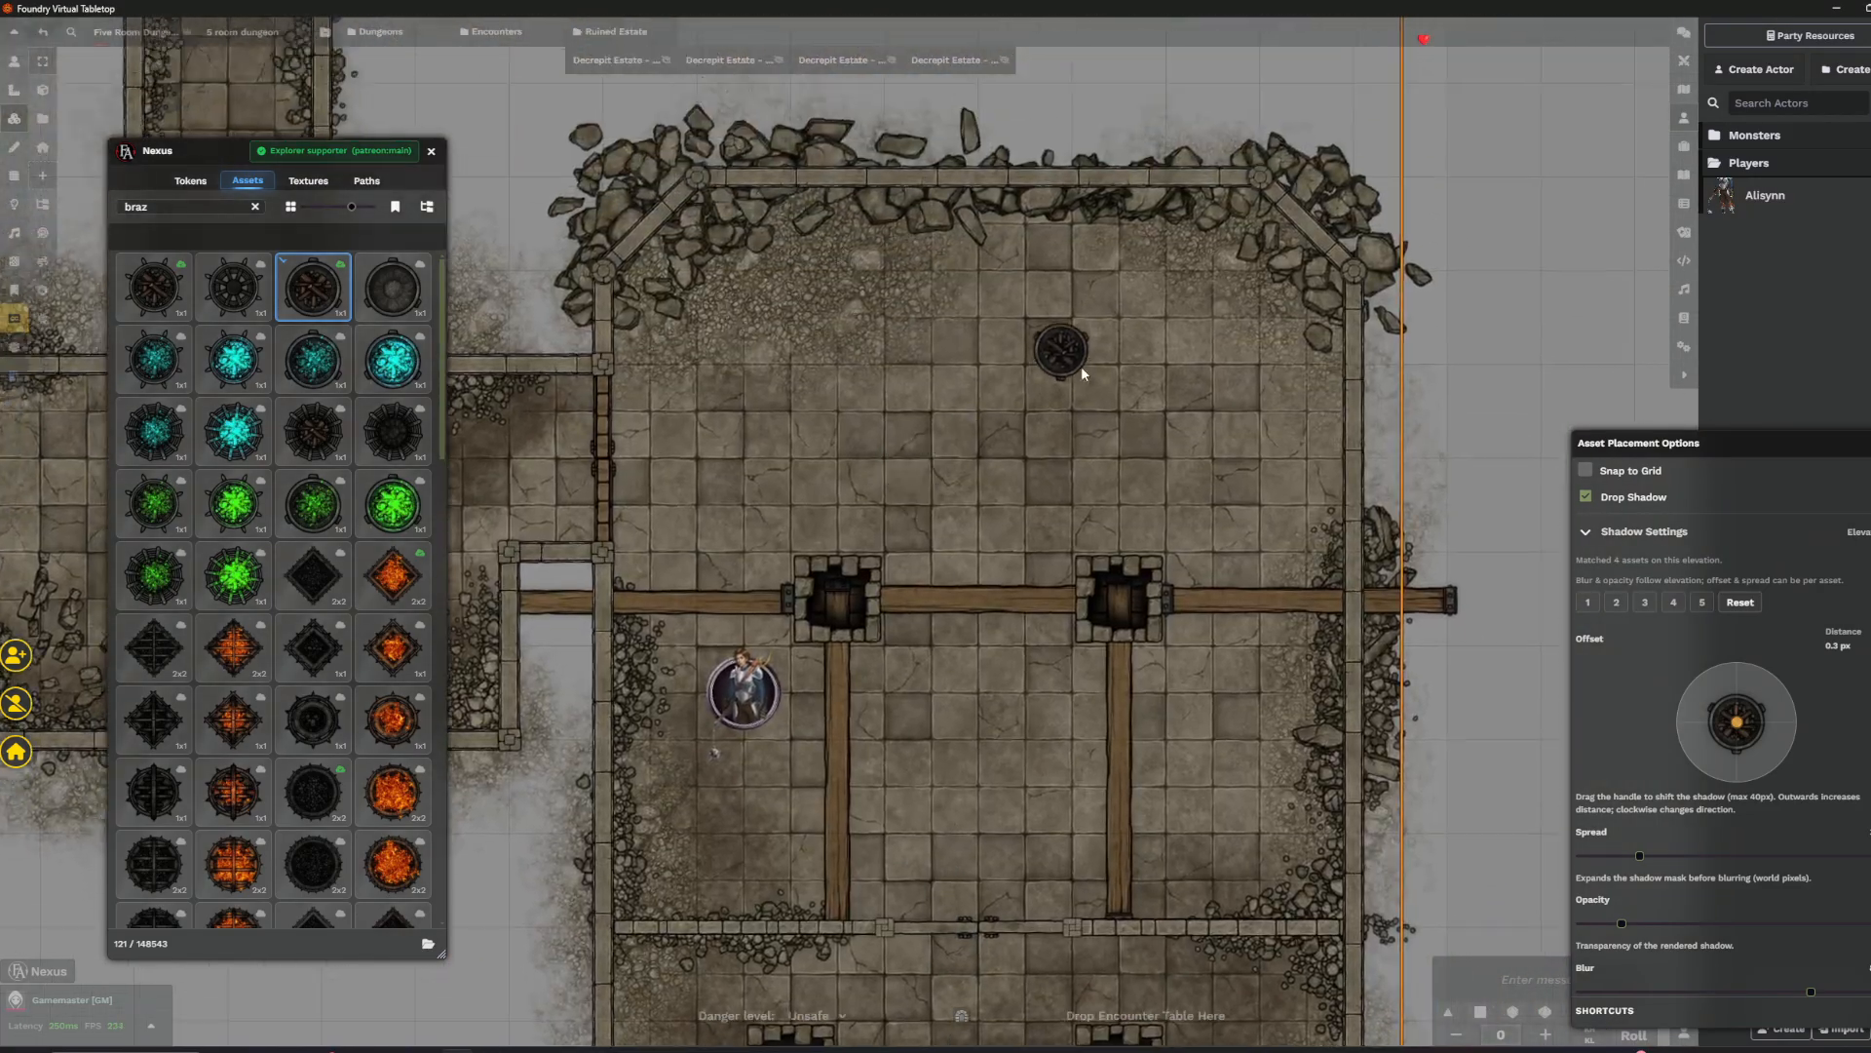
left_click(253, 209)
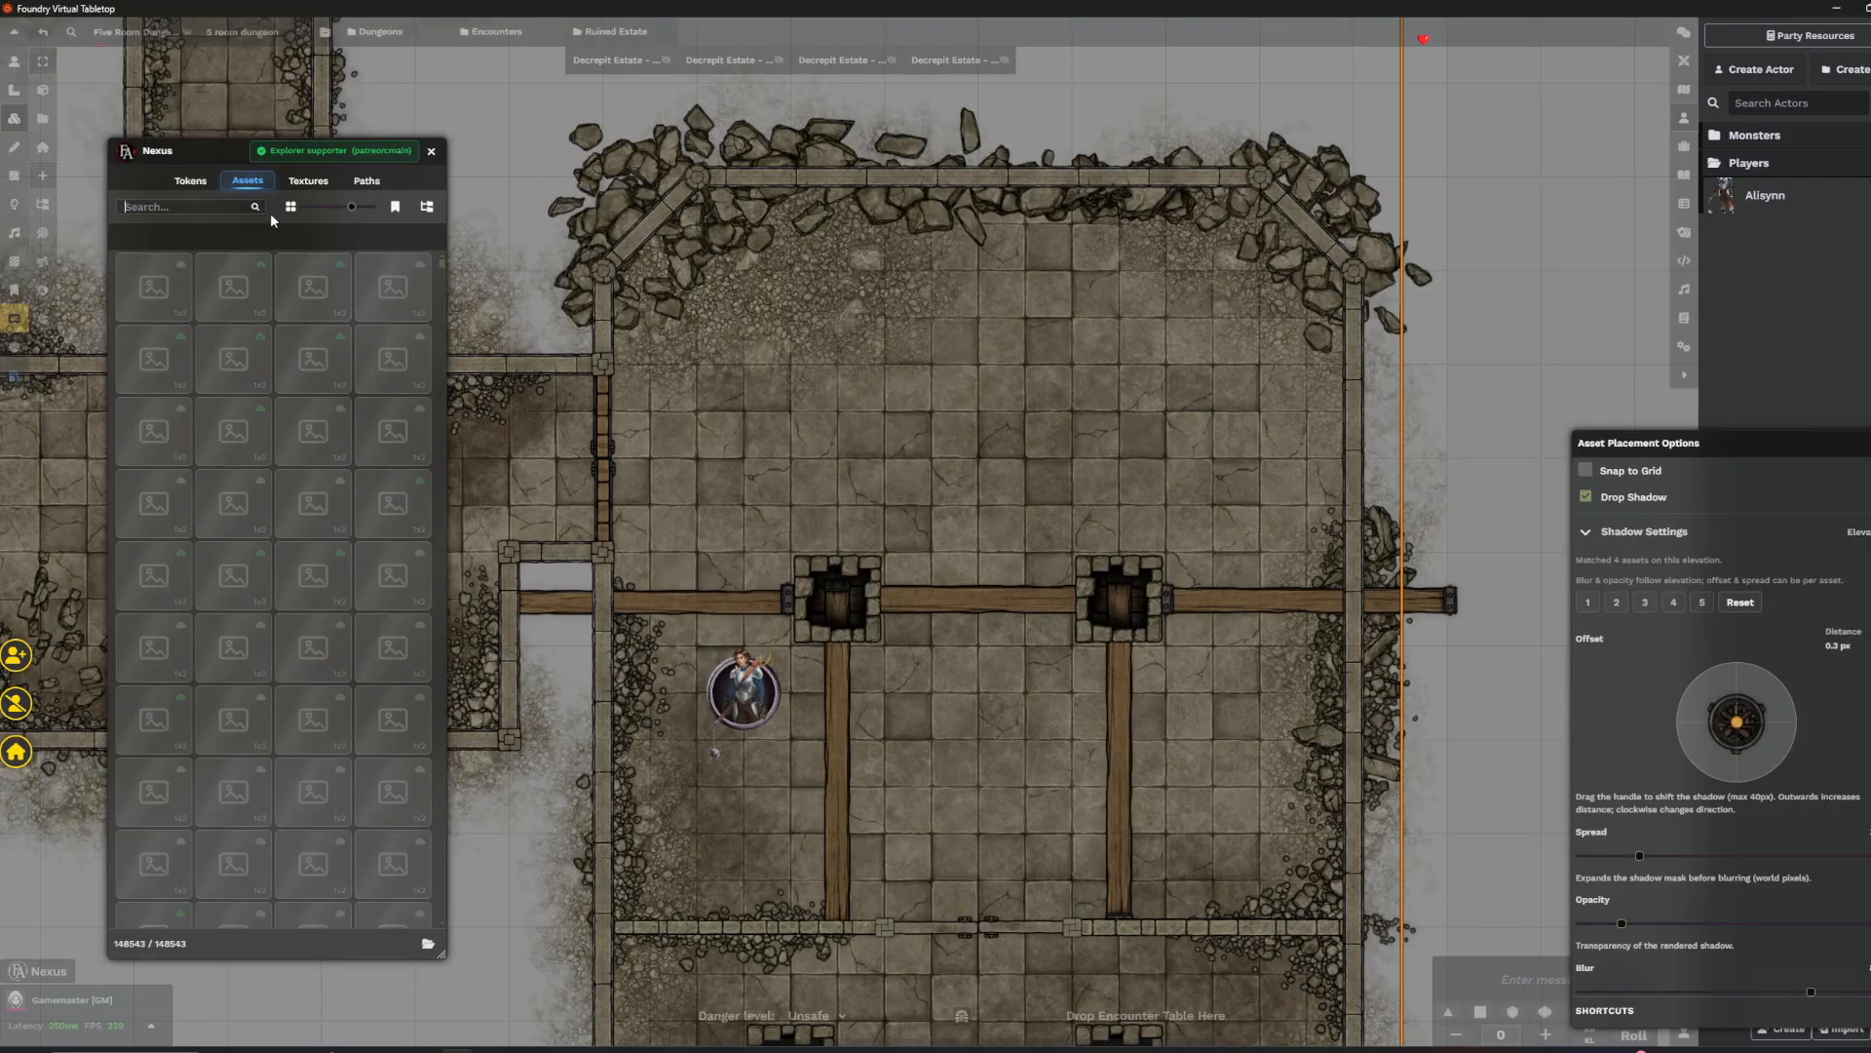
scroll(966, 478, "up", 3)
scroll(869, 518, "down", 3)
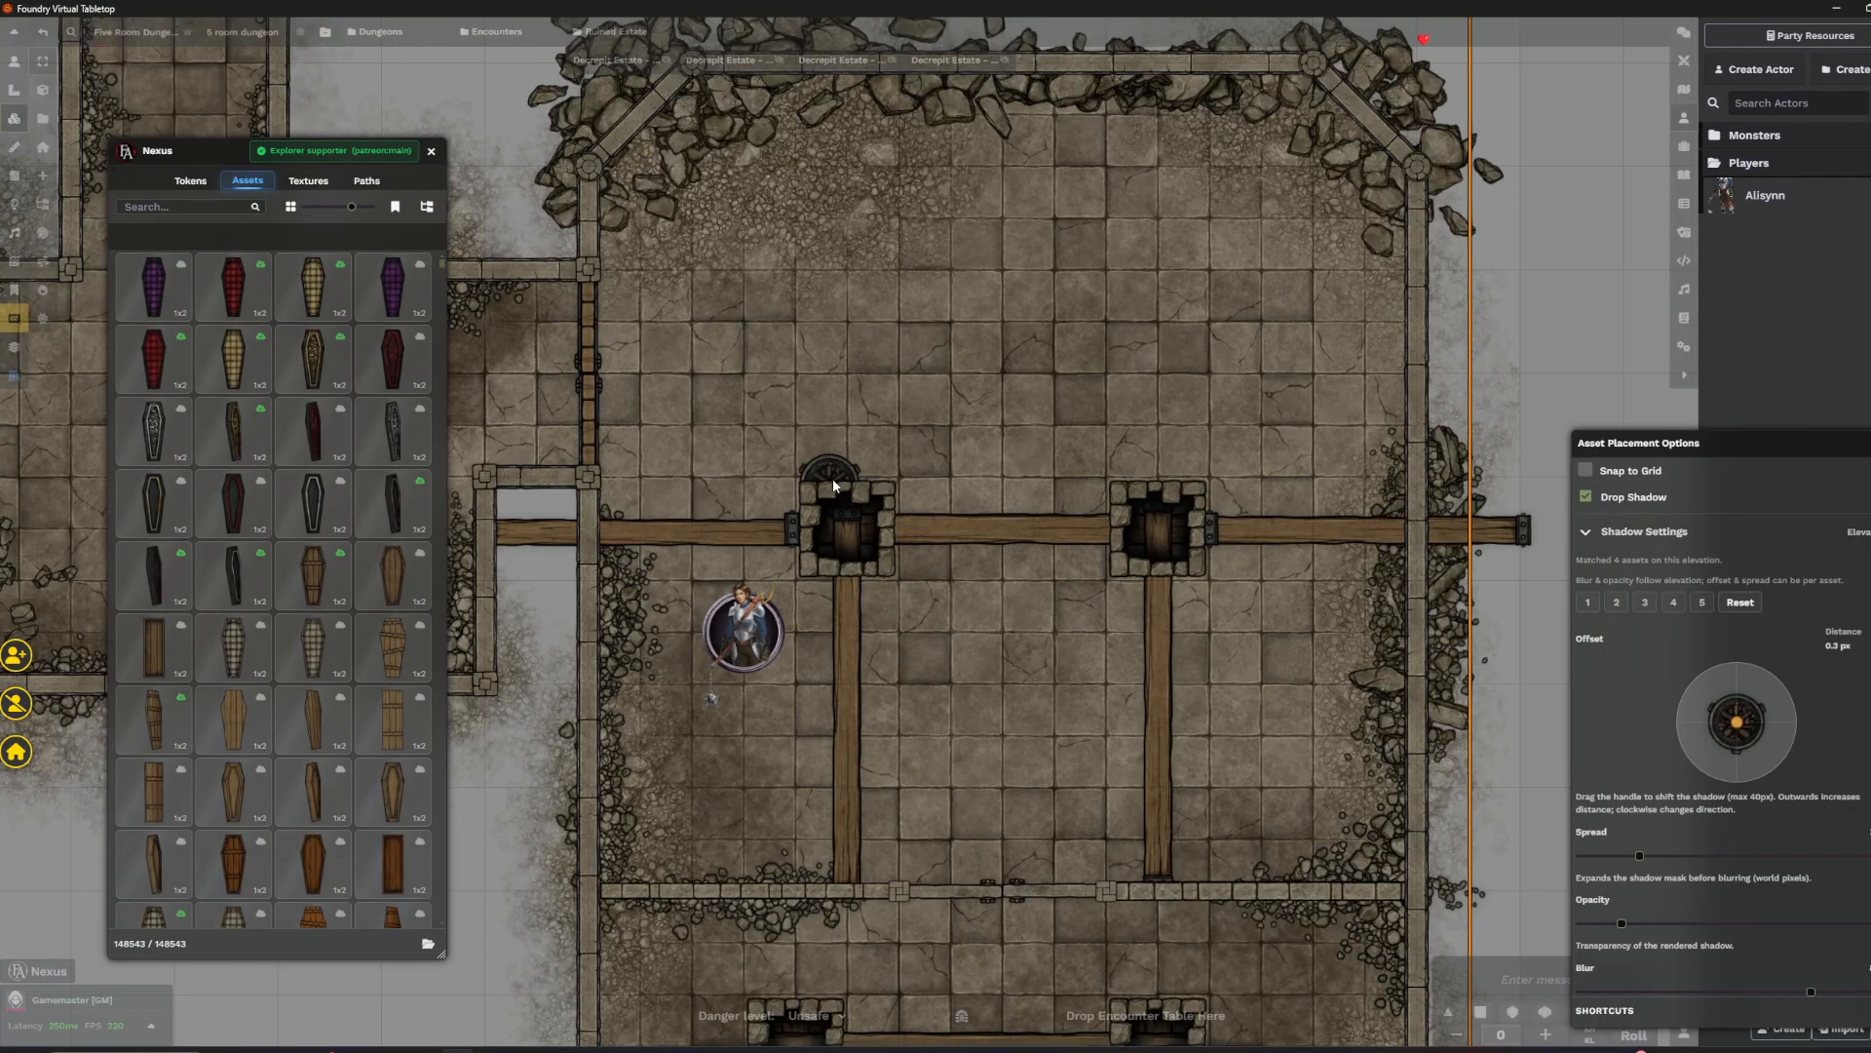
scroll(407, 641, "down", 5)
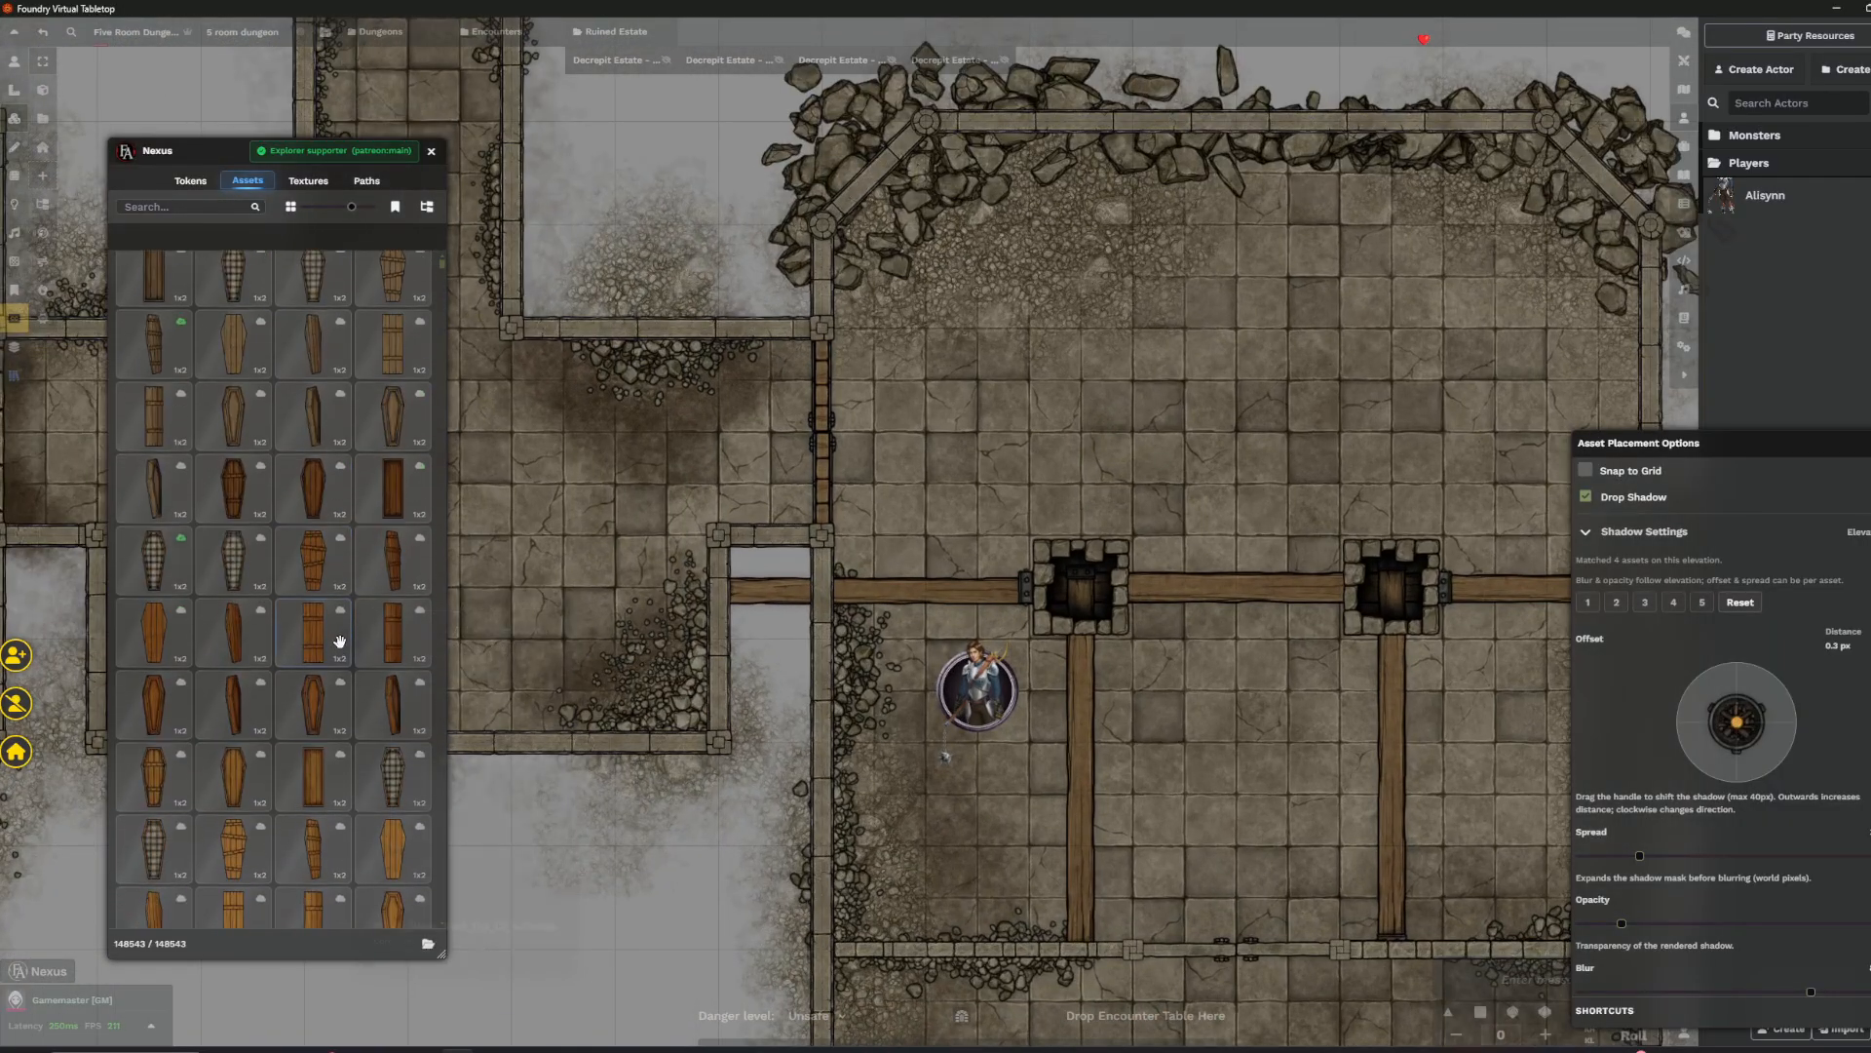
scroll(441, 265, "down", 5)
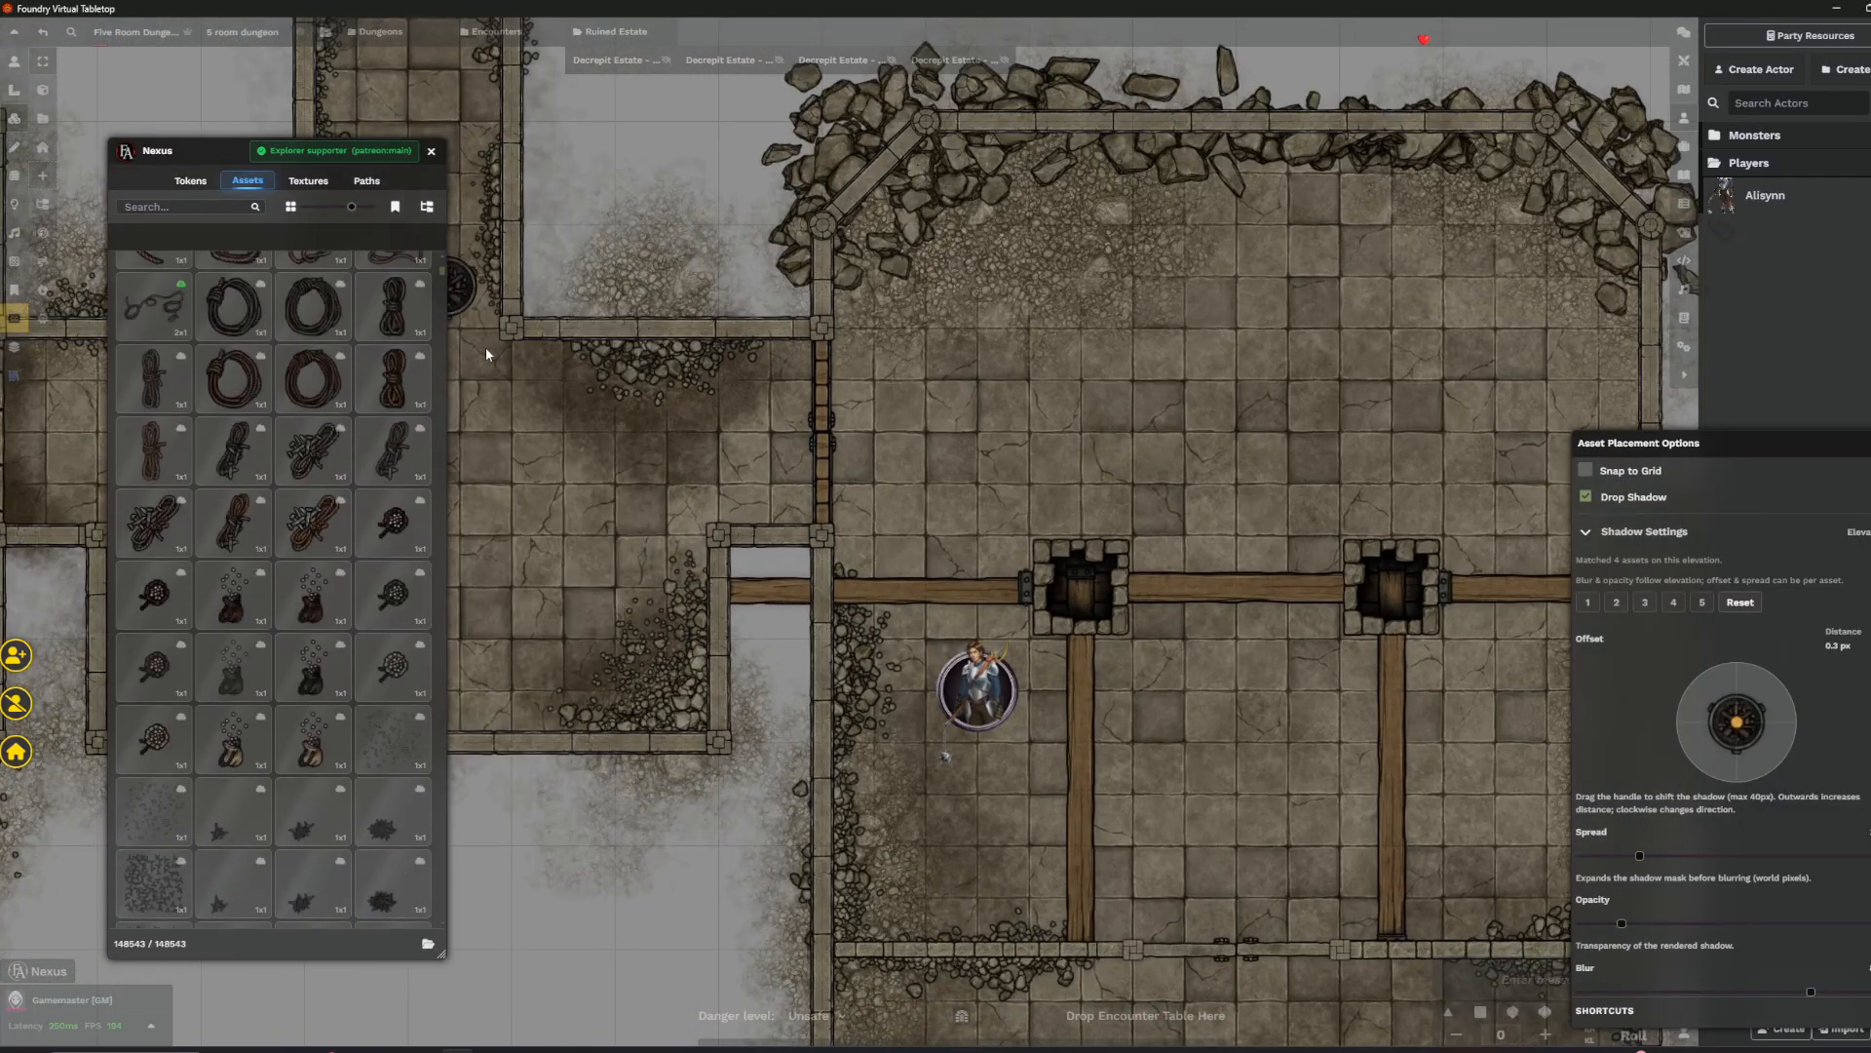
scroll(466, 409, "down", 3)
scroll(470, 510, "up", 2)
scroll(470, 510, "up", 3)
scroll(253, 292, "up", 5)
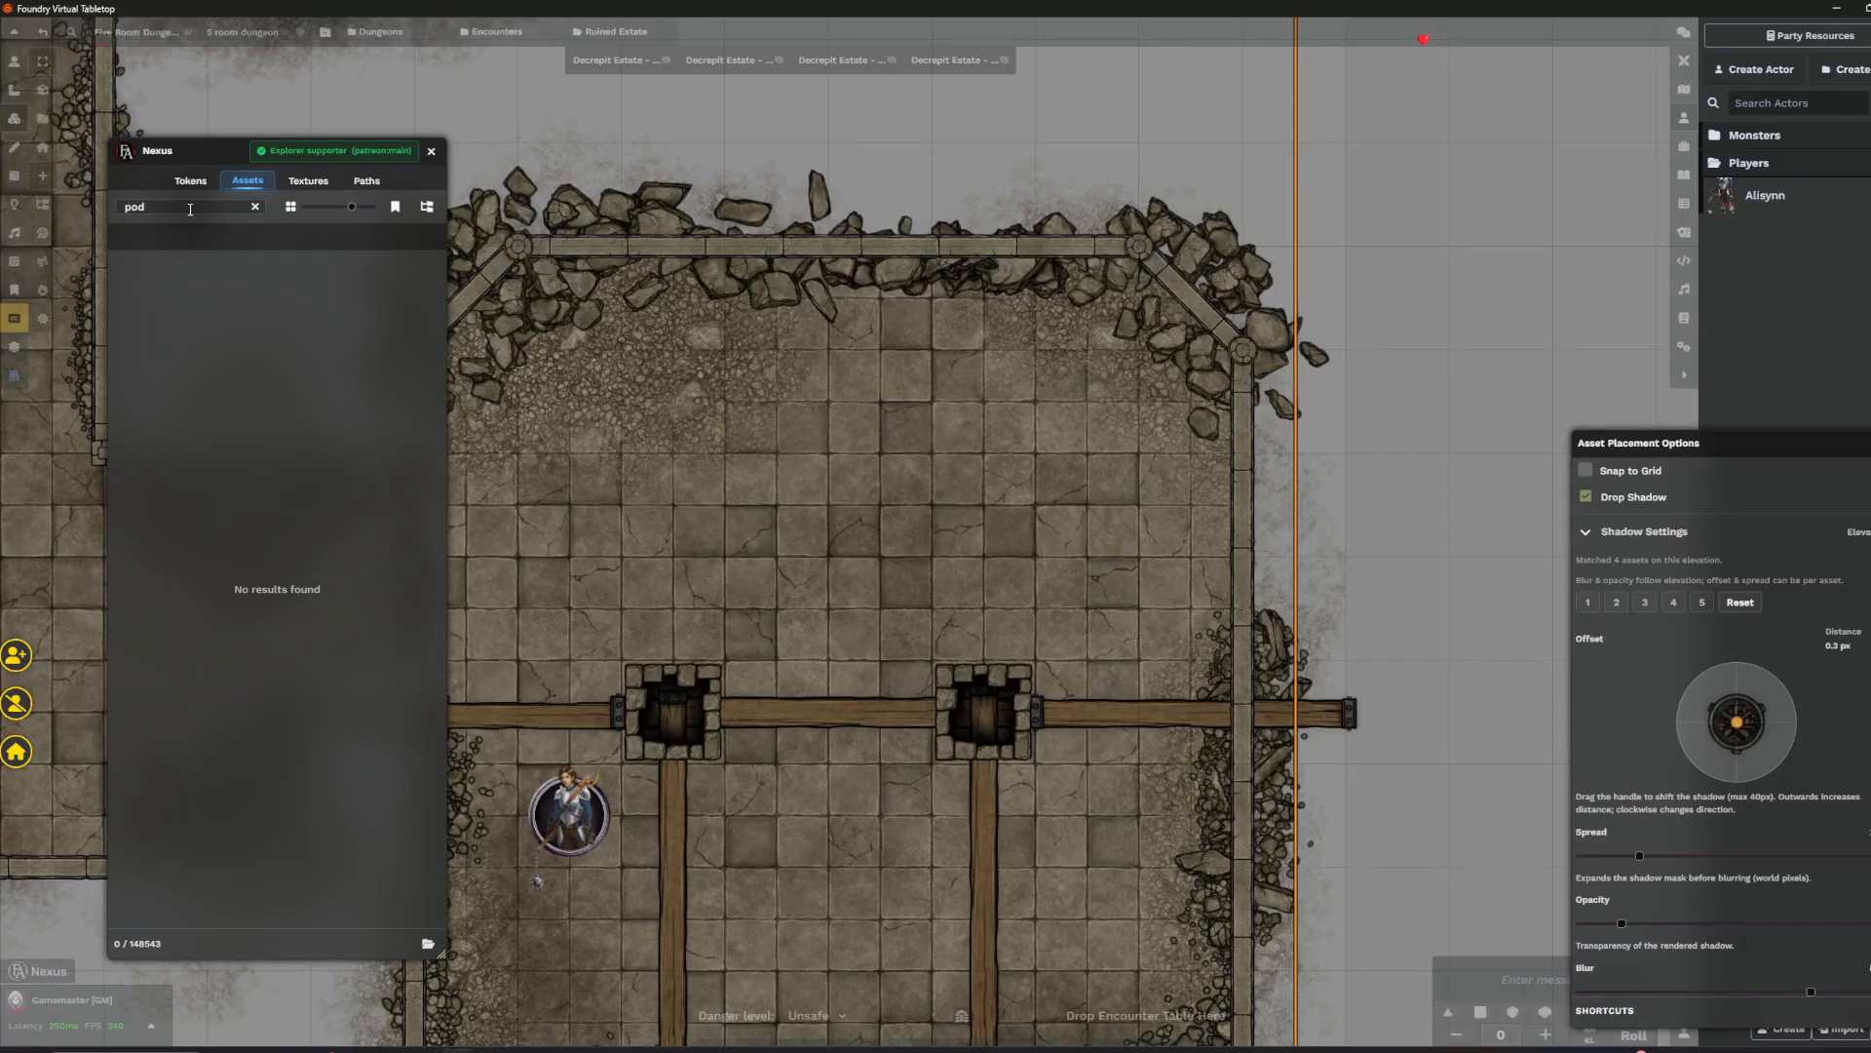
- Search the assets for "altar" and place a plain stone altar, snapped to the grid, in the rubble-edged room's upper half
type("altar")
scroll(303, 535, "down", 10)
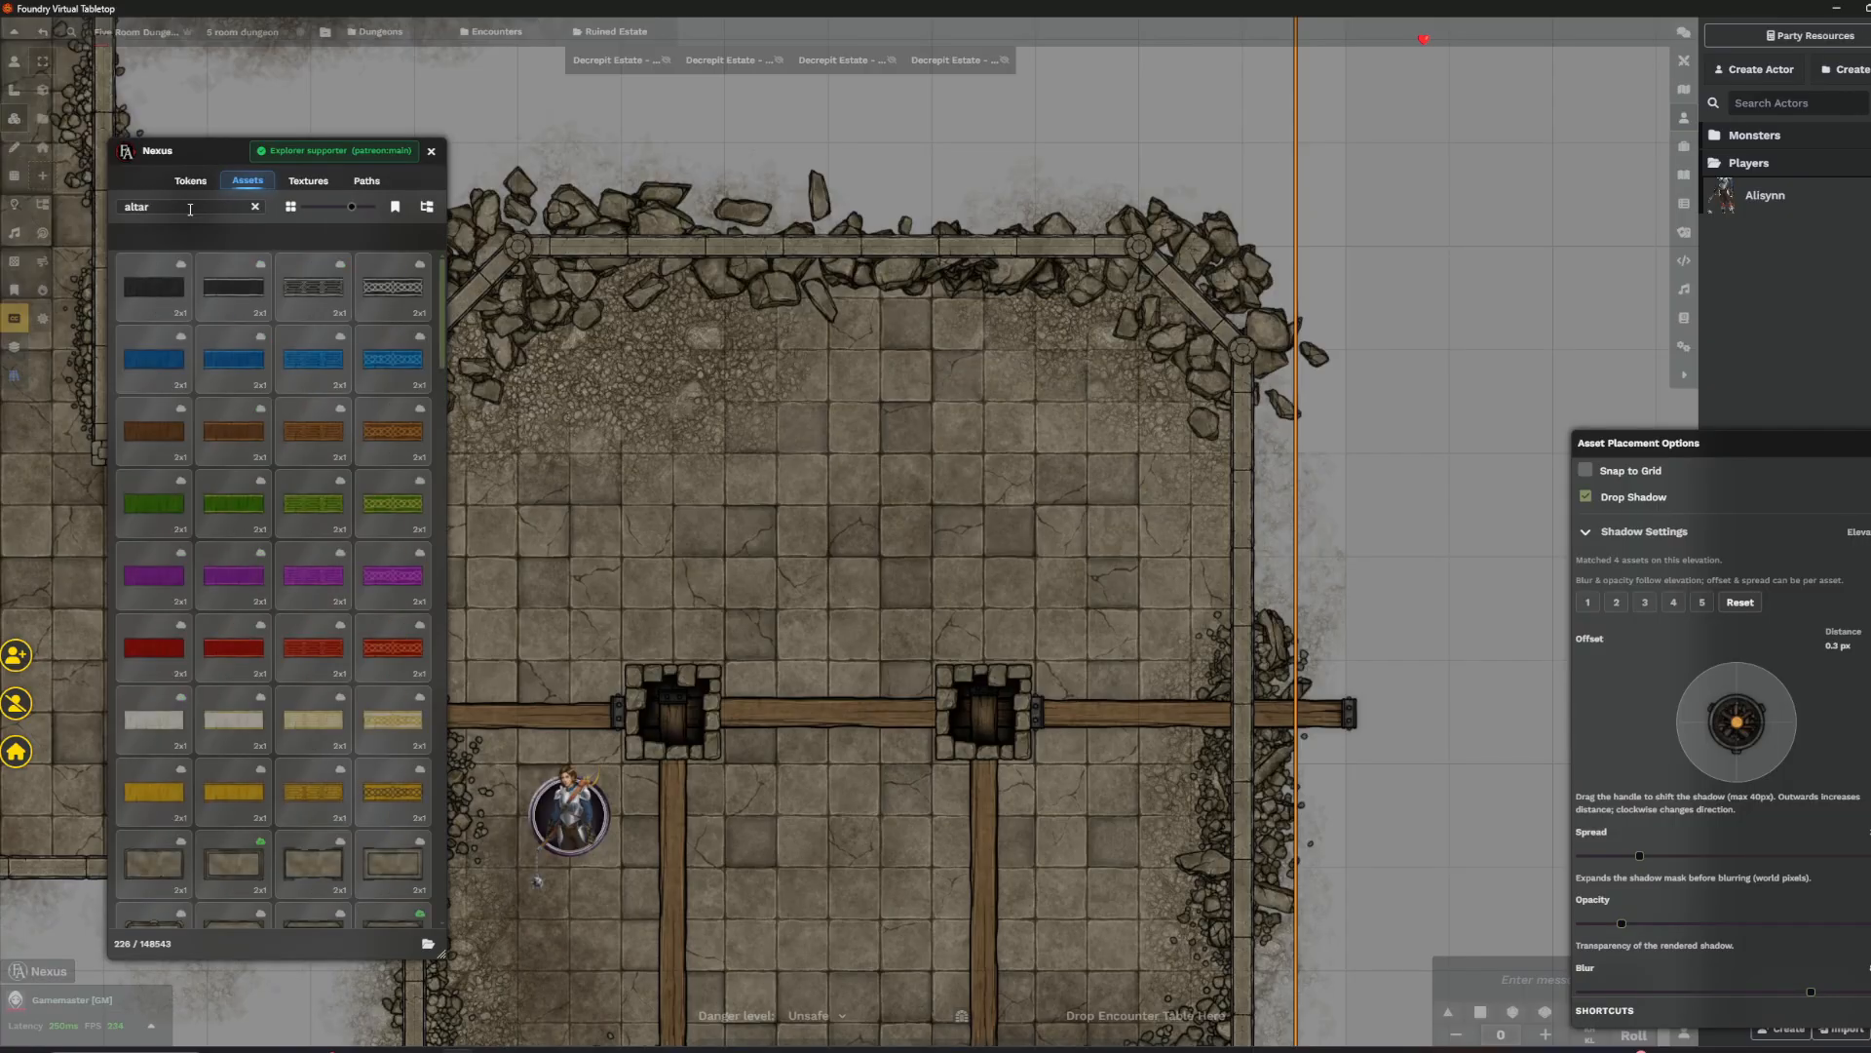
scroll(303, 535, "up", 2)
left_click(313, 412)
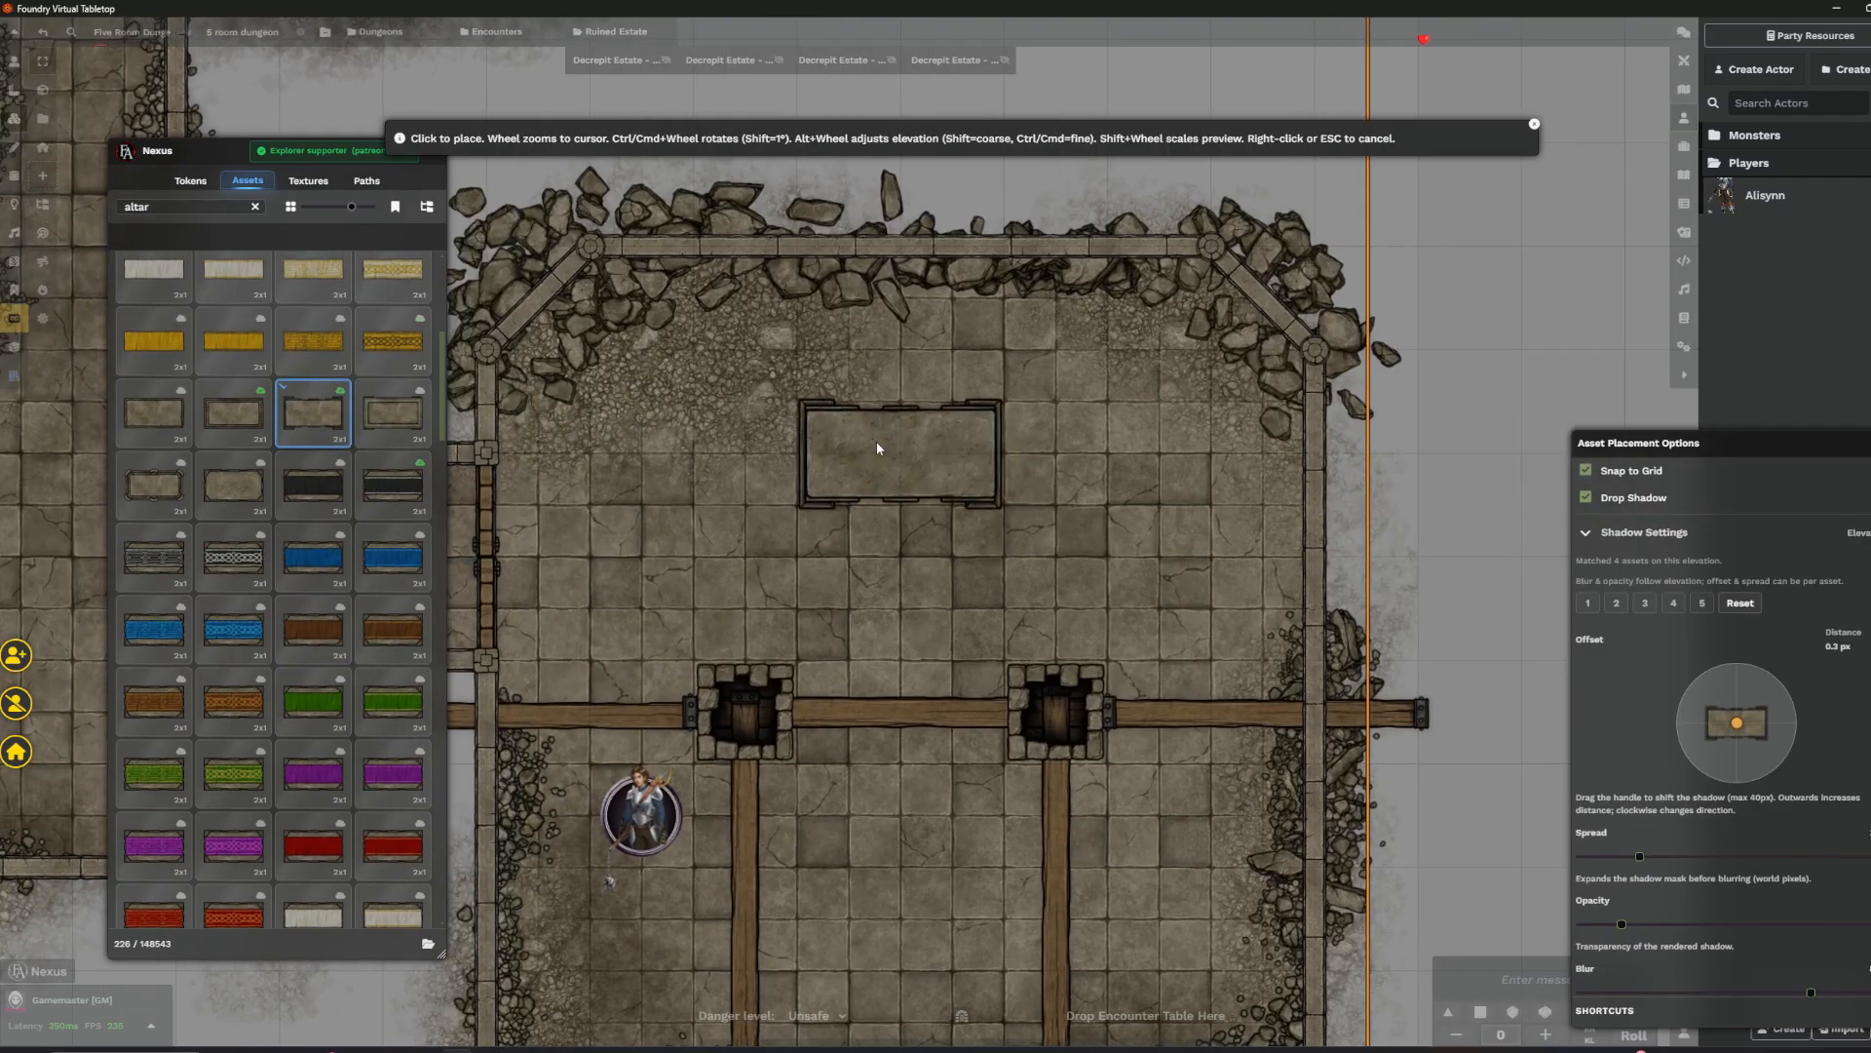
left_click(875, 440)
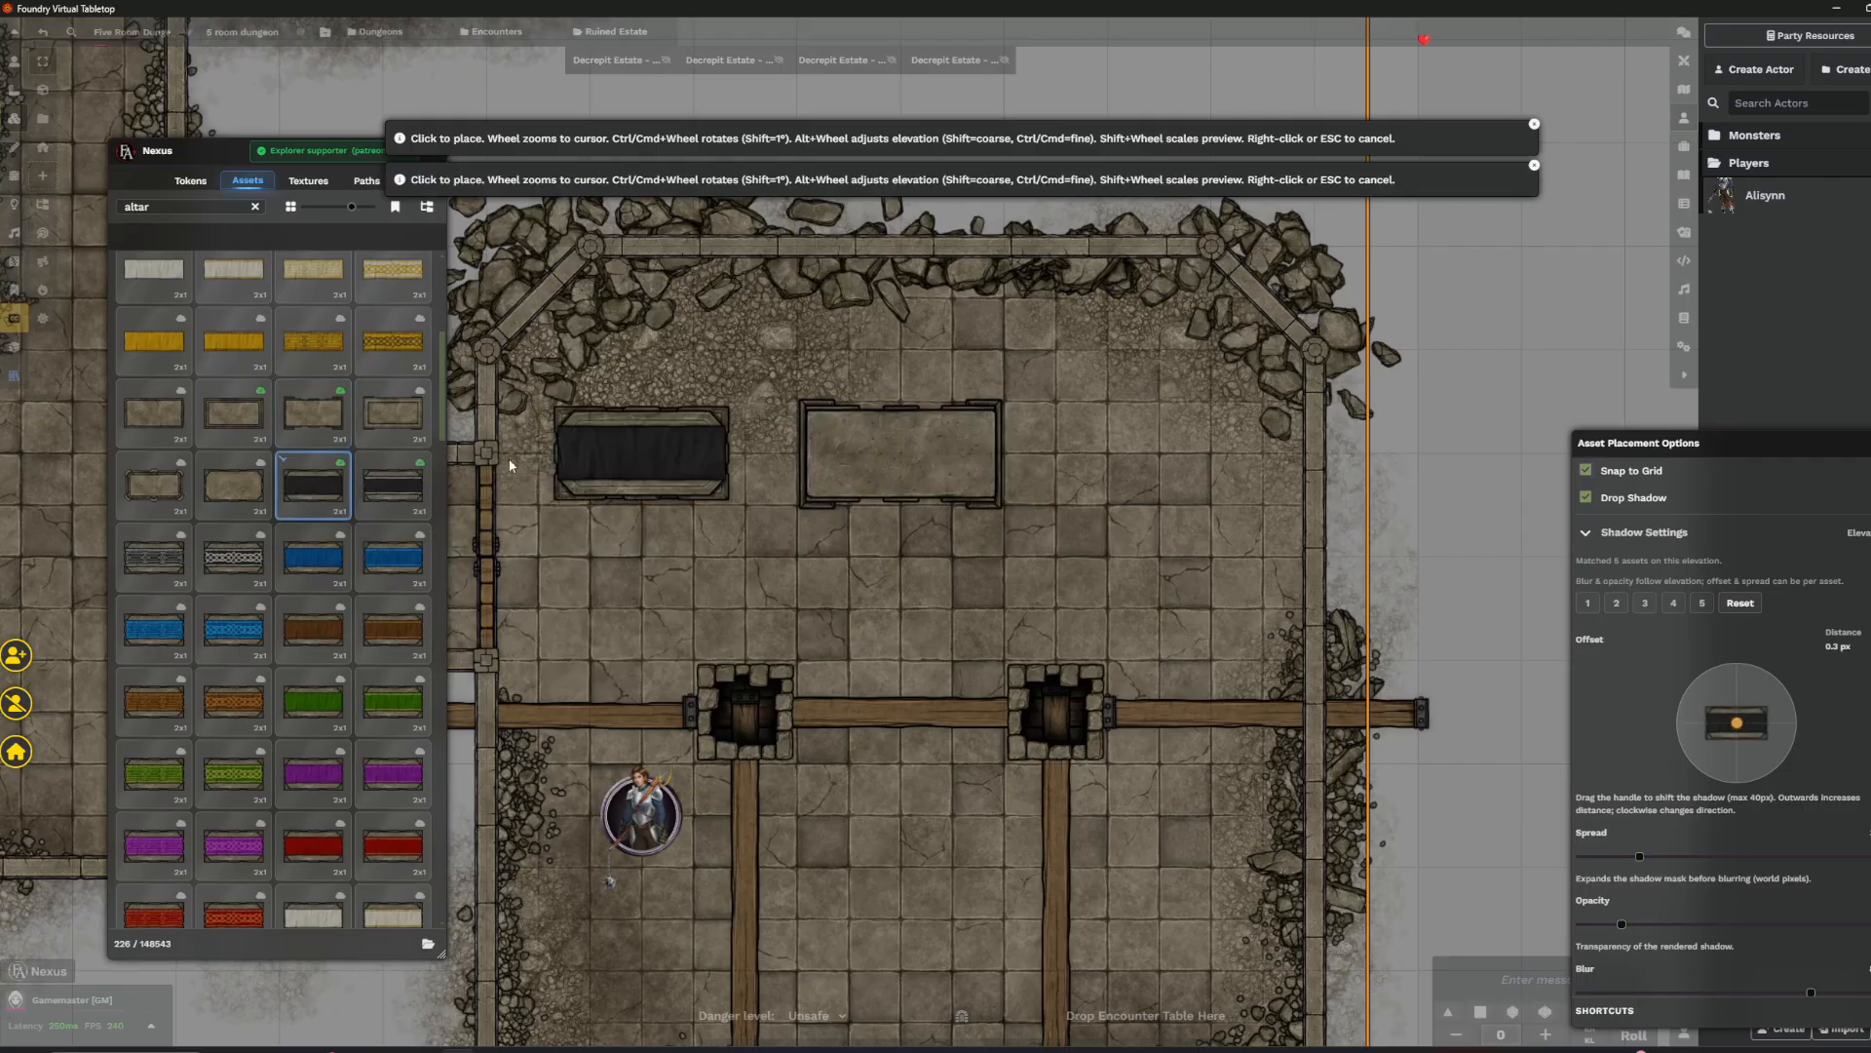
- Search the assets for "statue" and look through the results for a piece that suits the stone altar
scroll(321, 487, "up", 5)
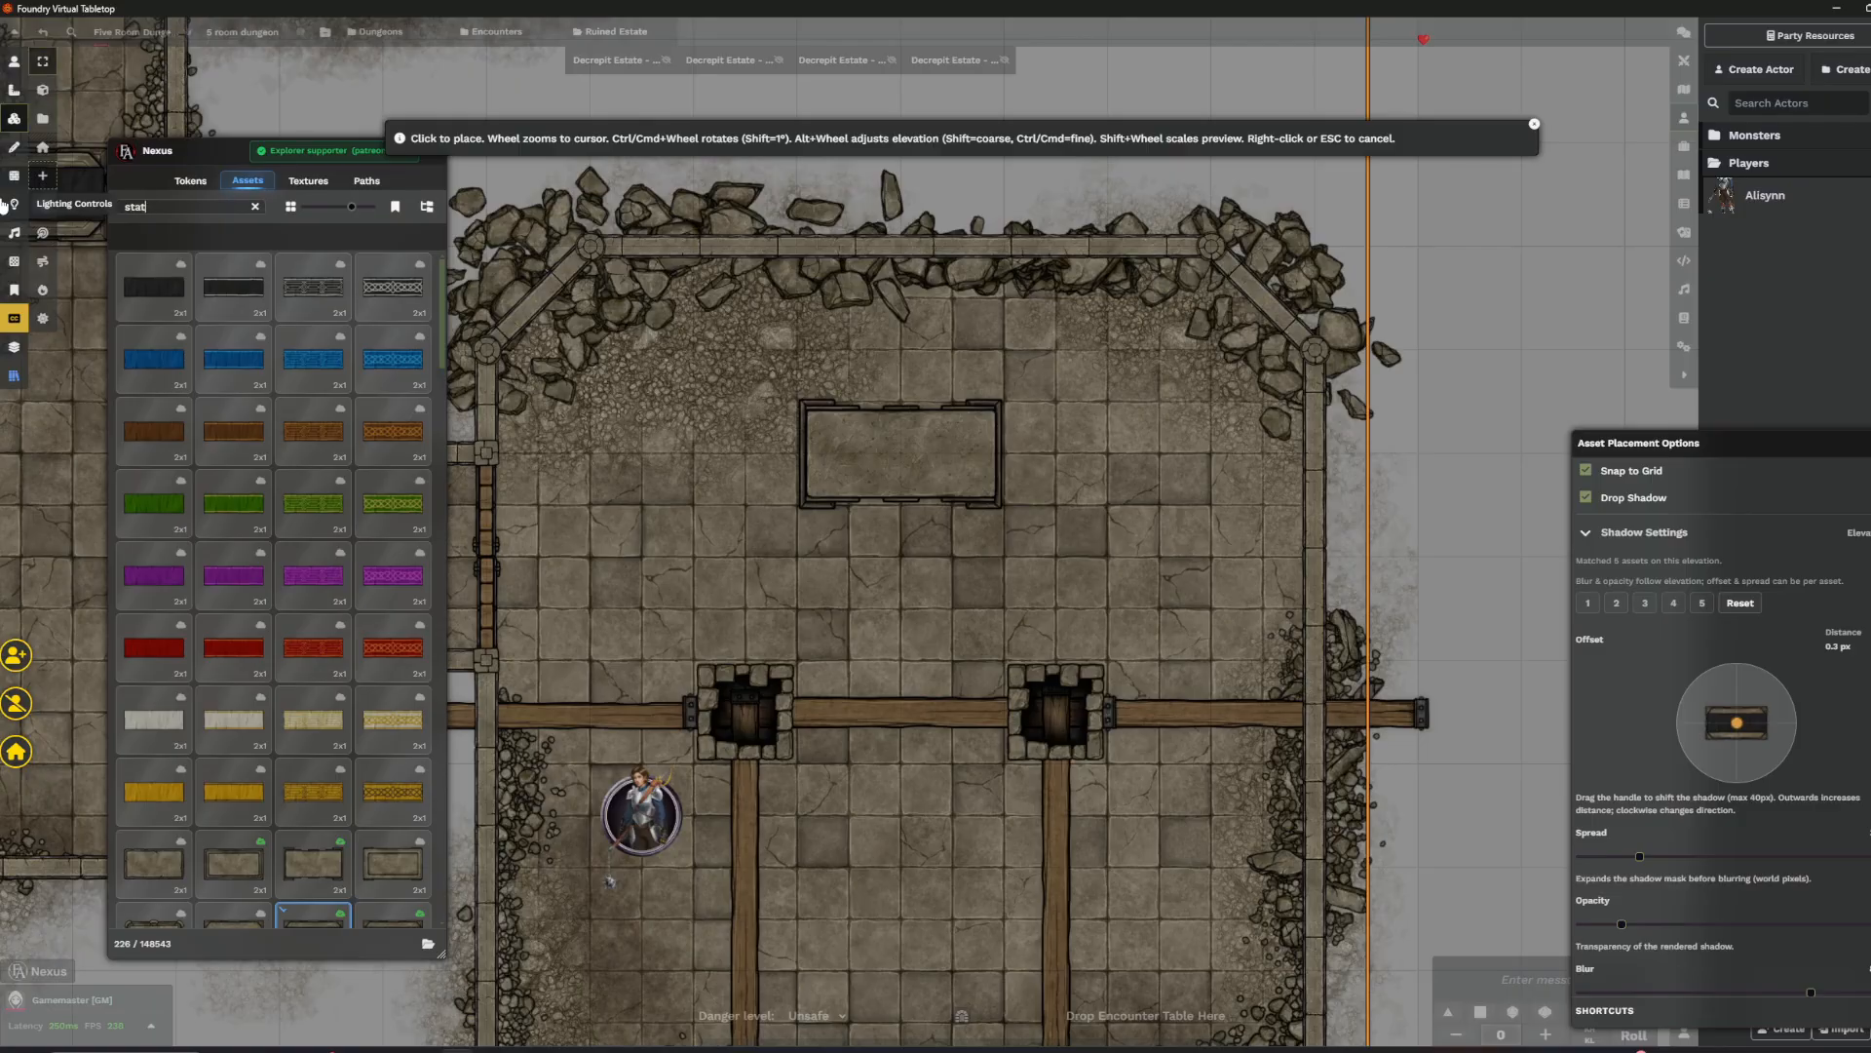
scroll(267, 624, "down", 4)
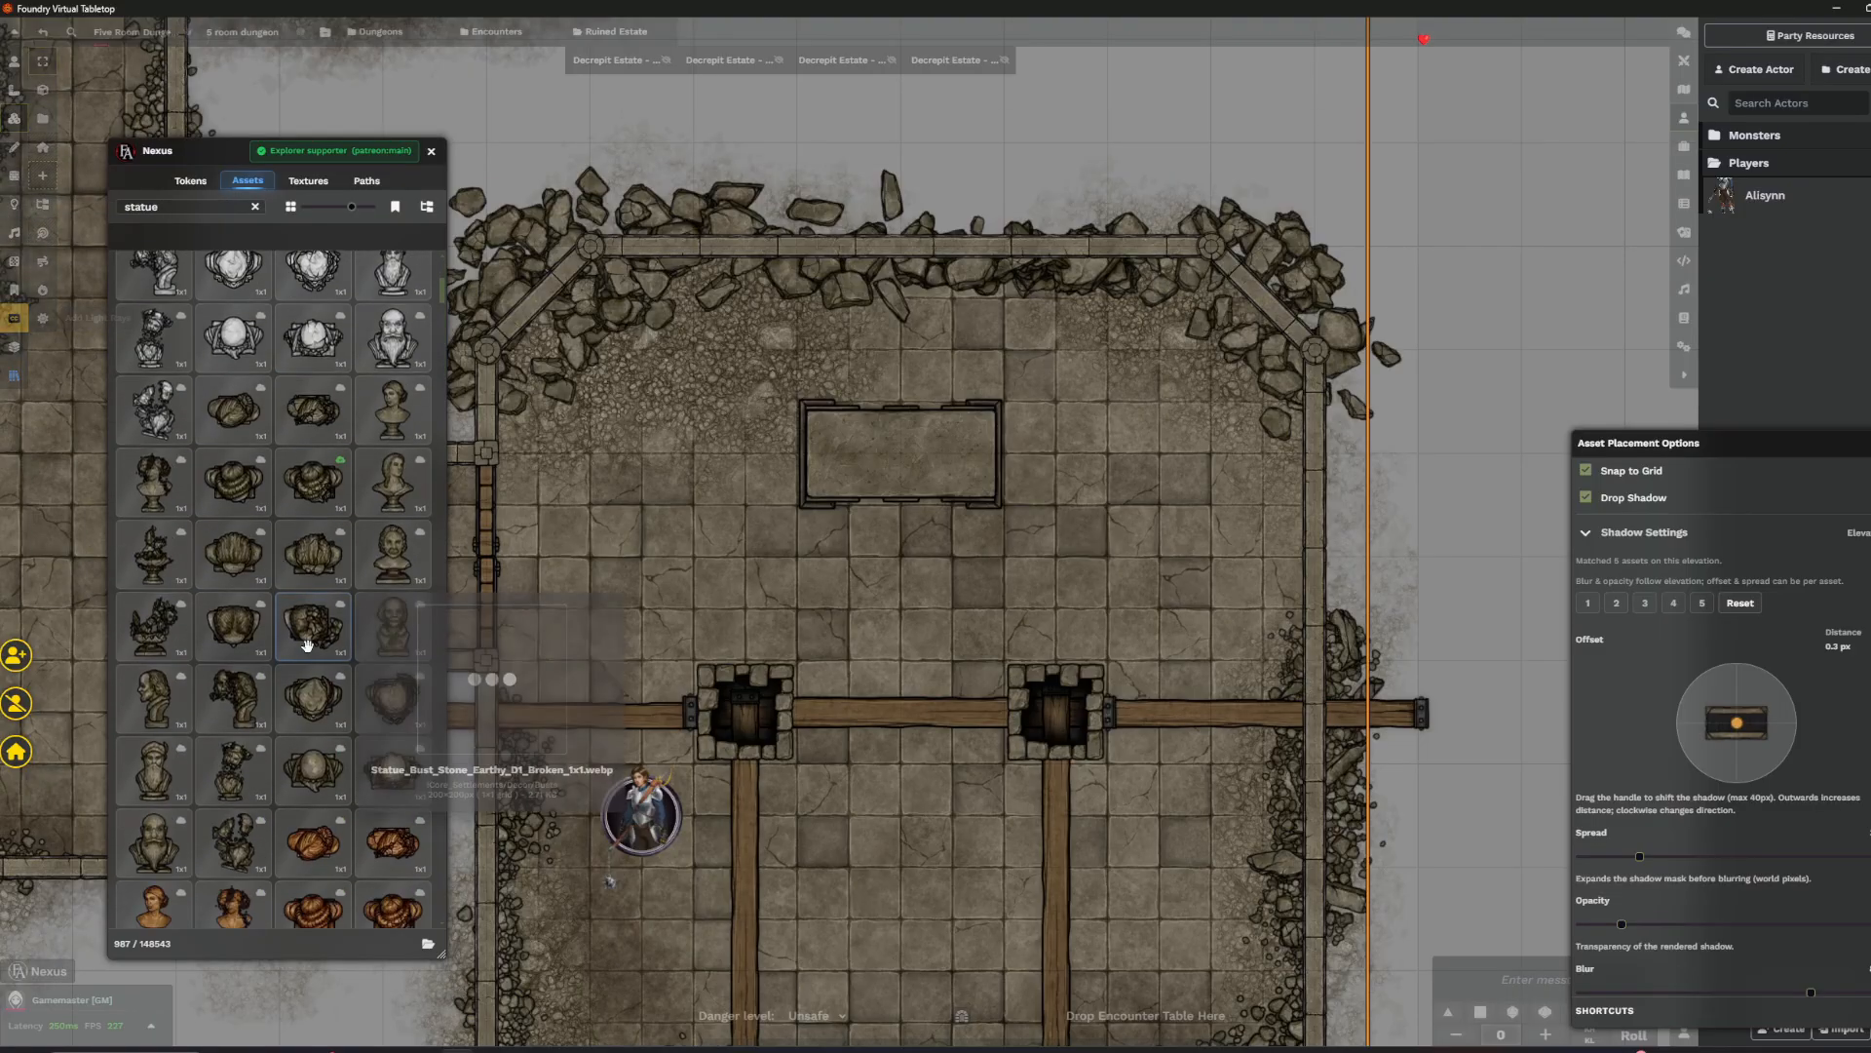
scroll(231, 537, "up", 1)
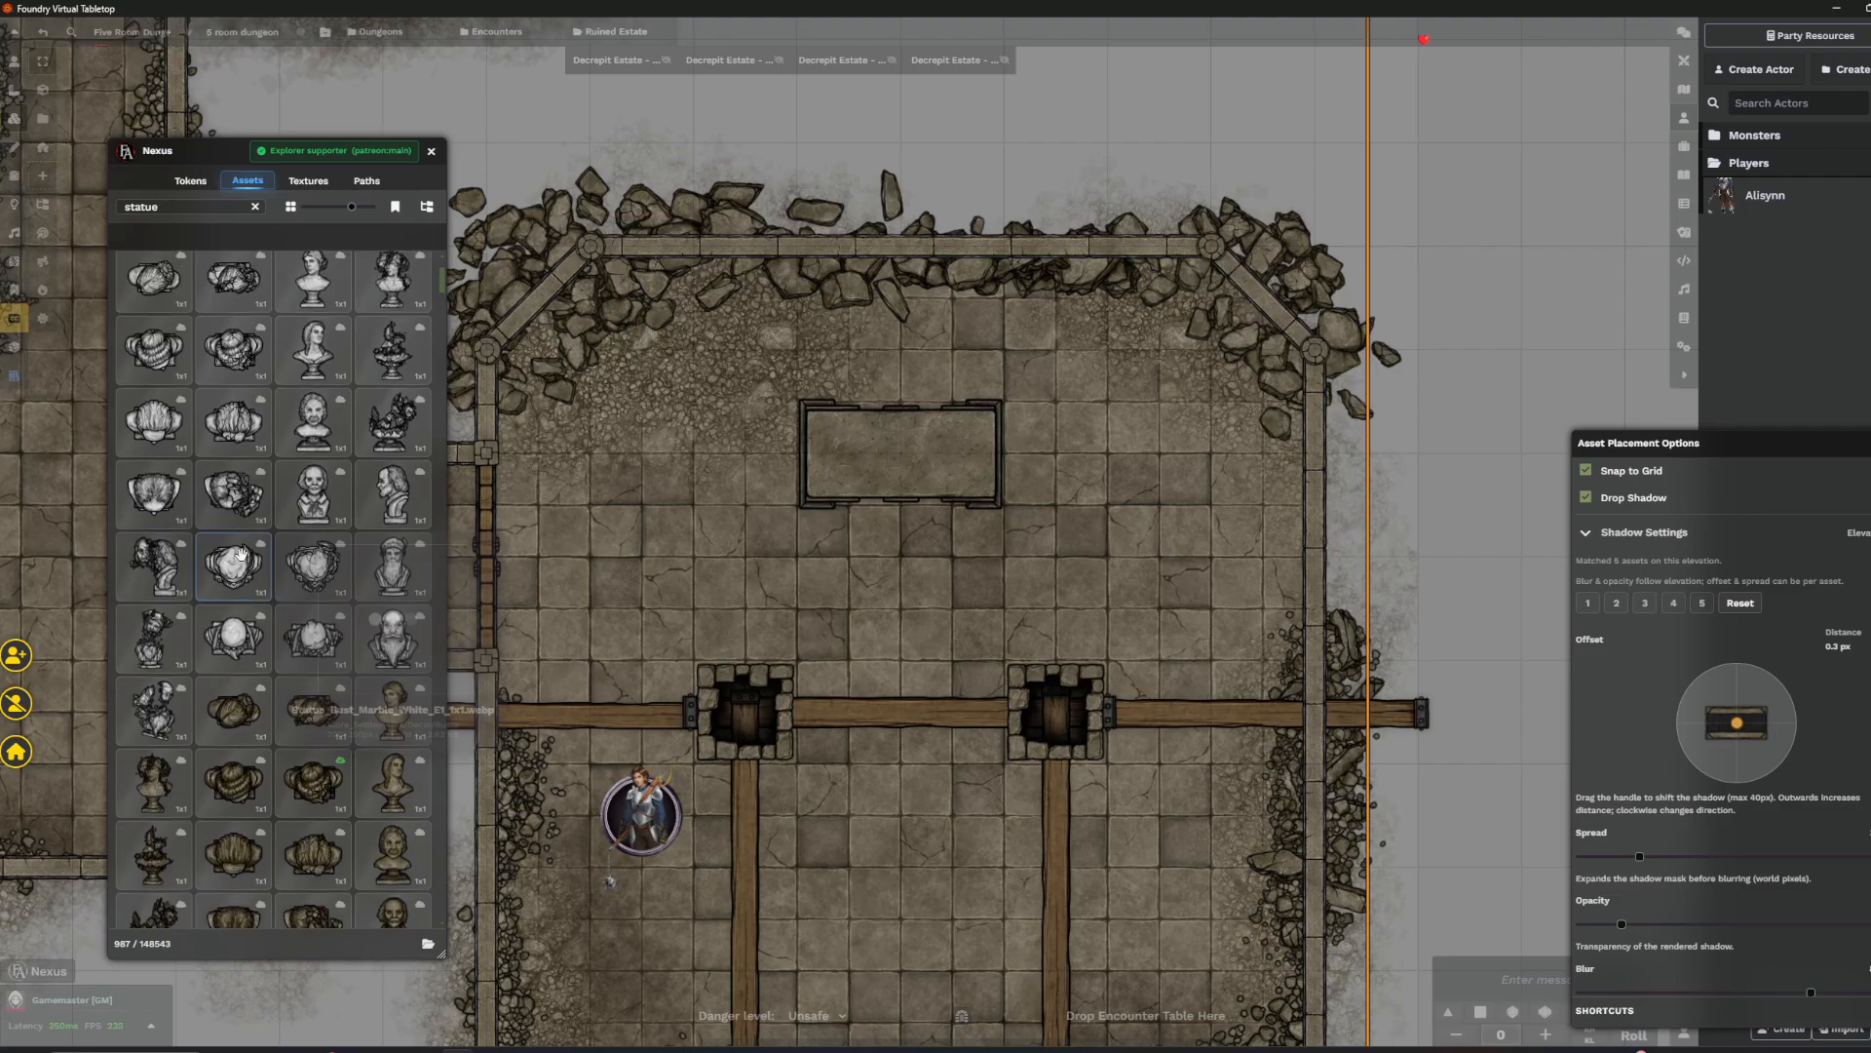
mouse_move(241, 556)
scroll(276, 604, "down", 5)
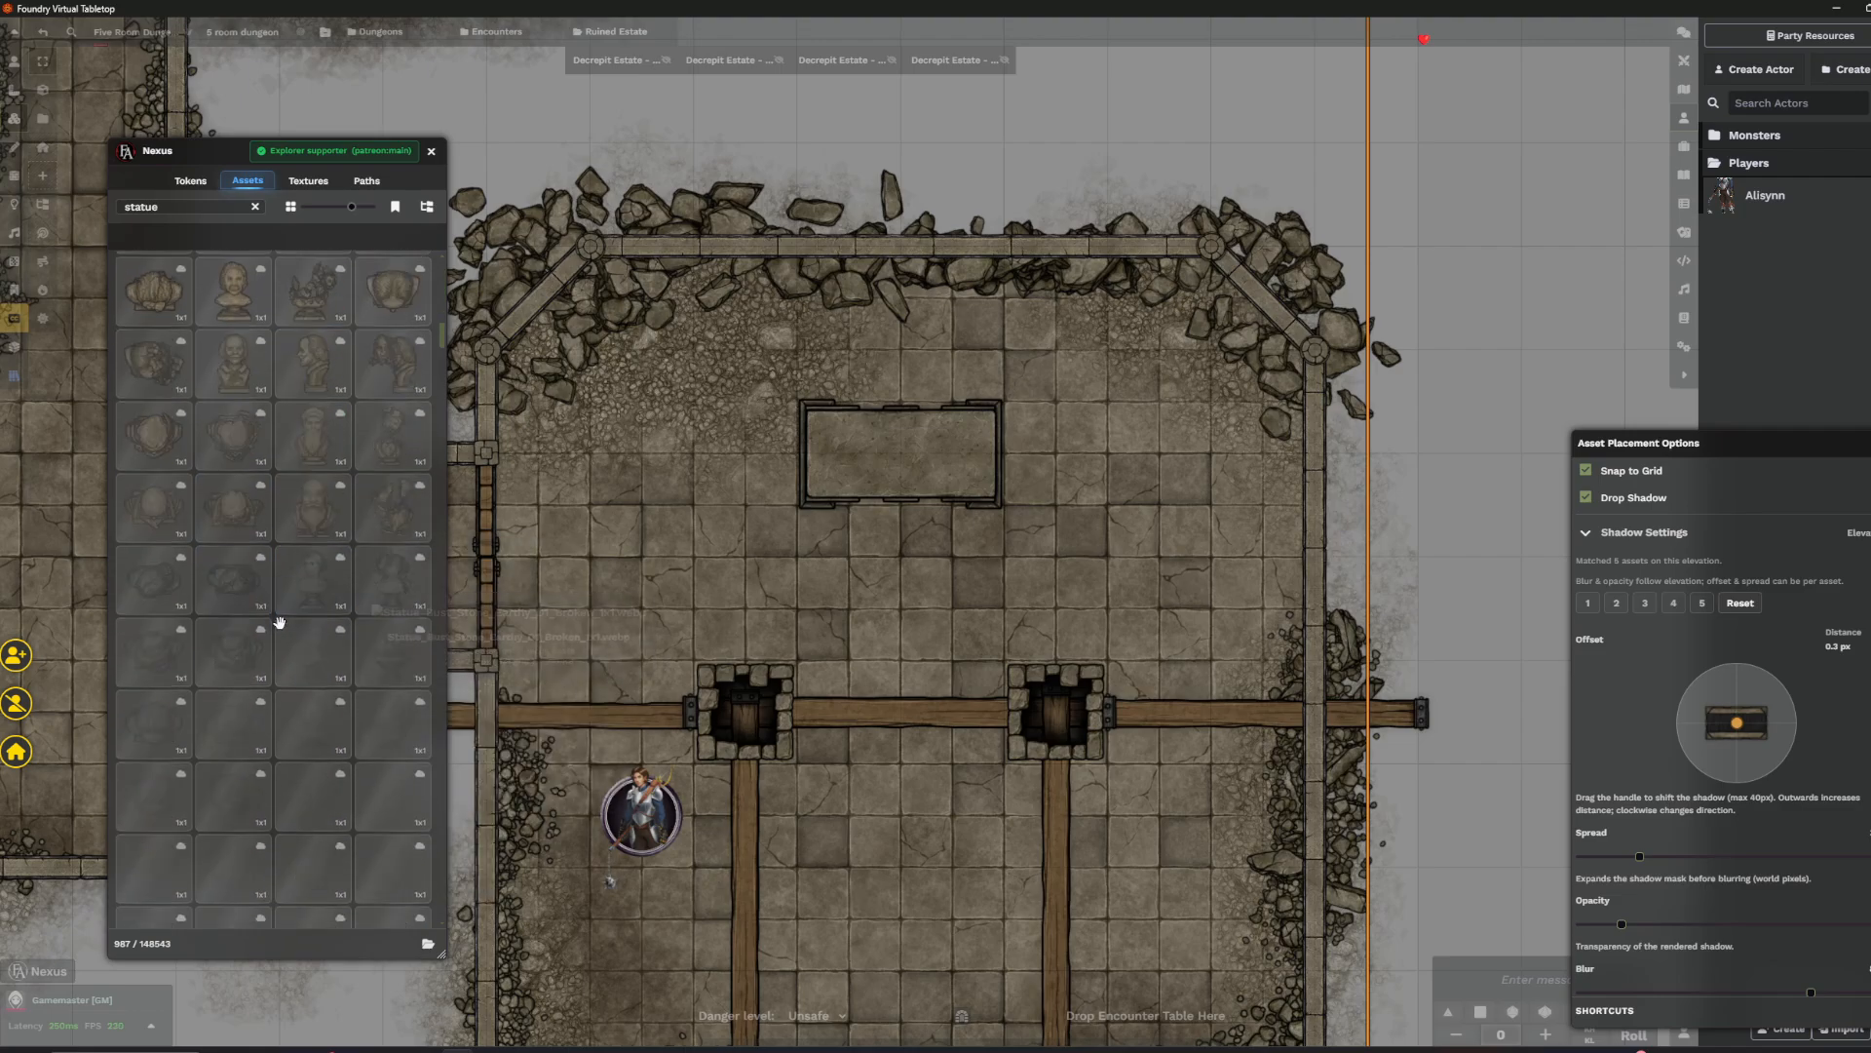
scroll(287, 612, "down", 6)
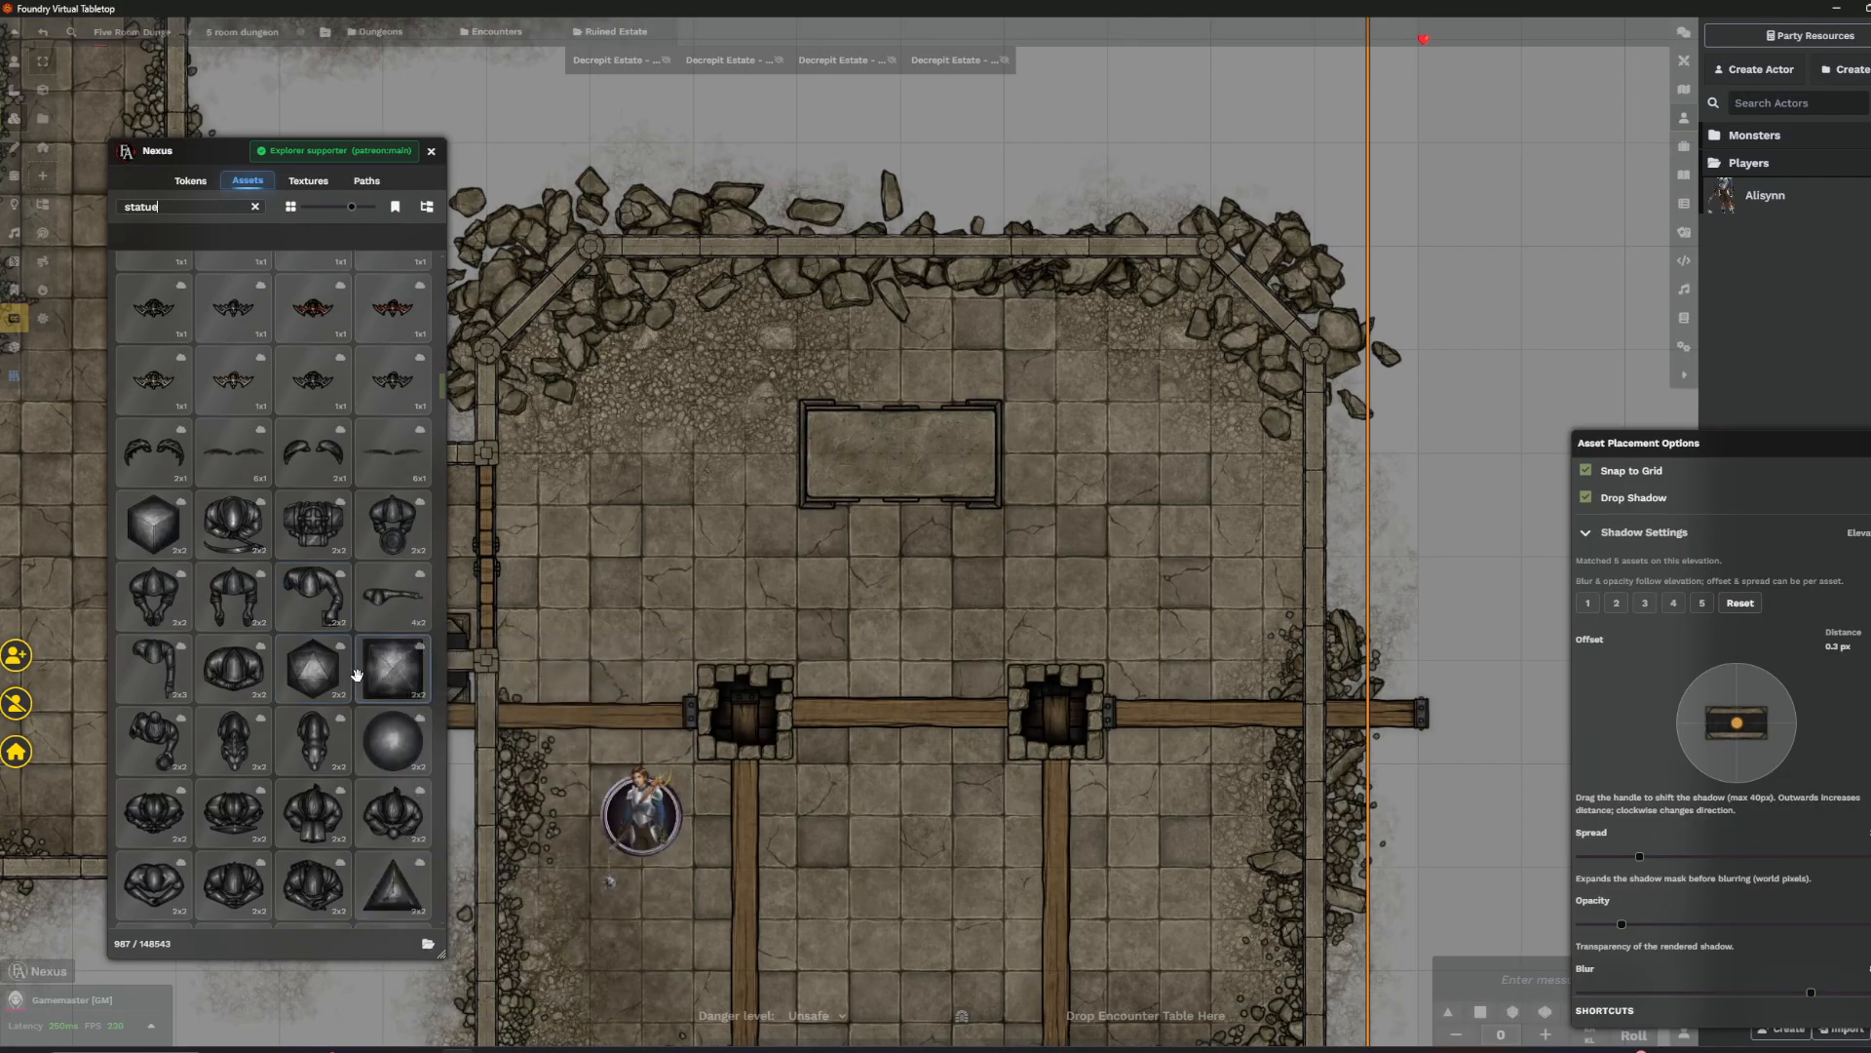
scroll(321, 614, "down", 8)
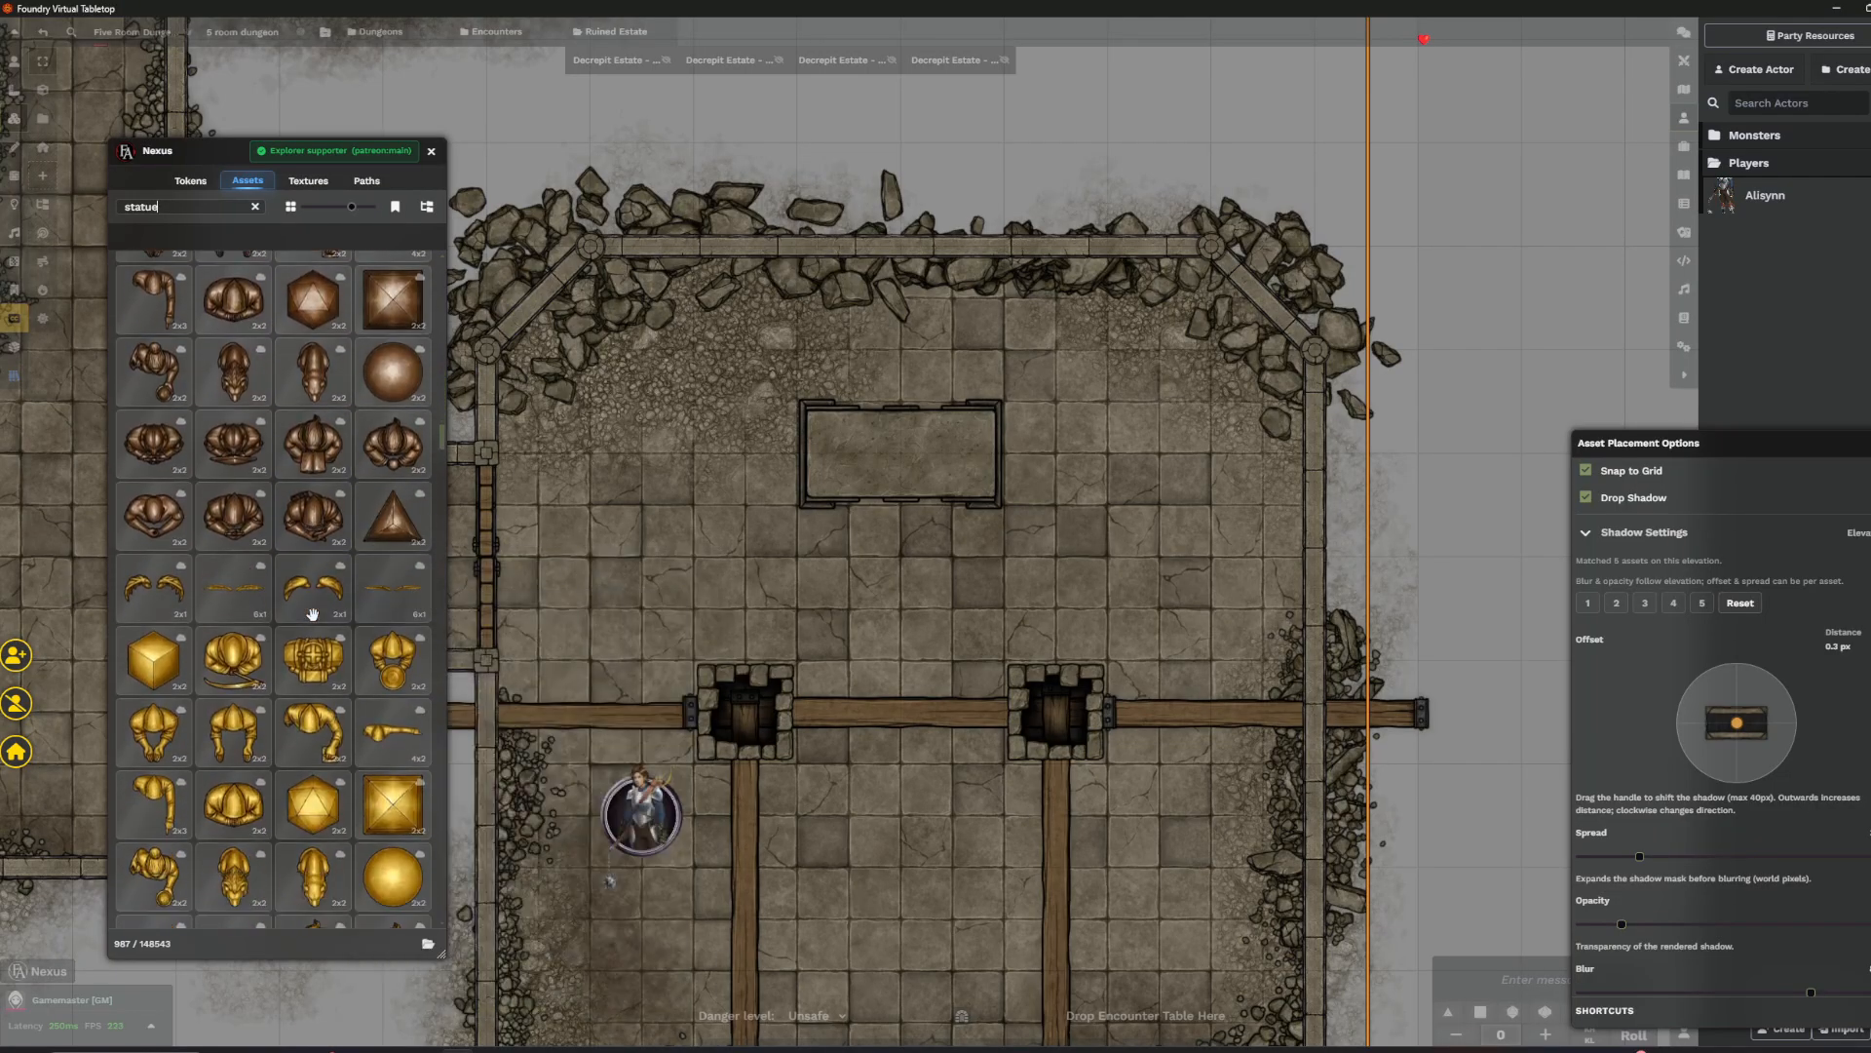
scroll(312, 603, "down", 10)
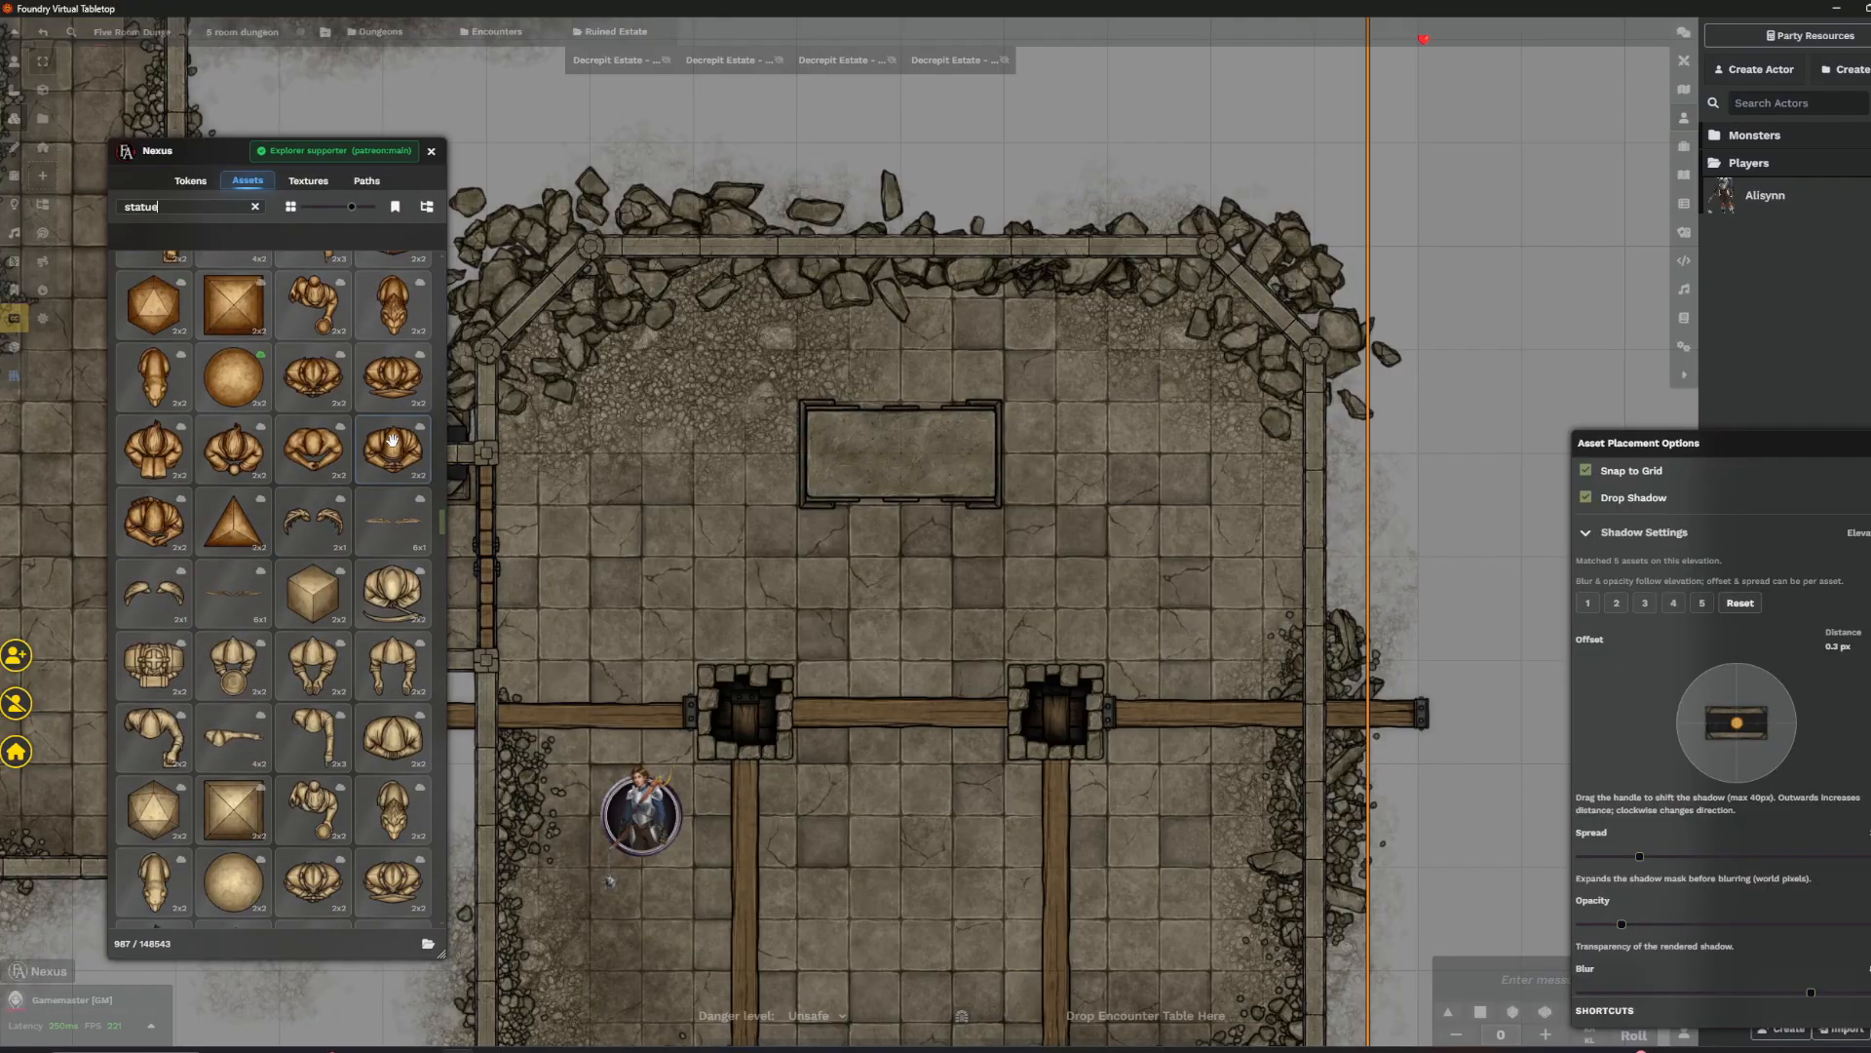
scroll(436, 573, "down", 10)
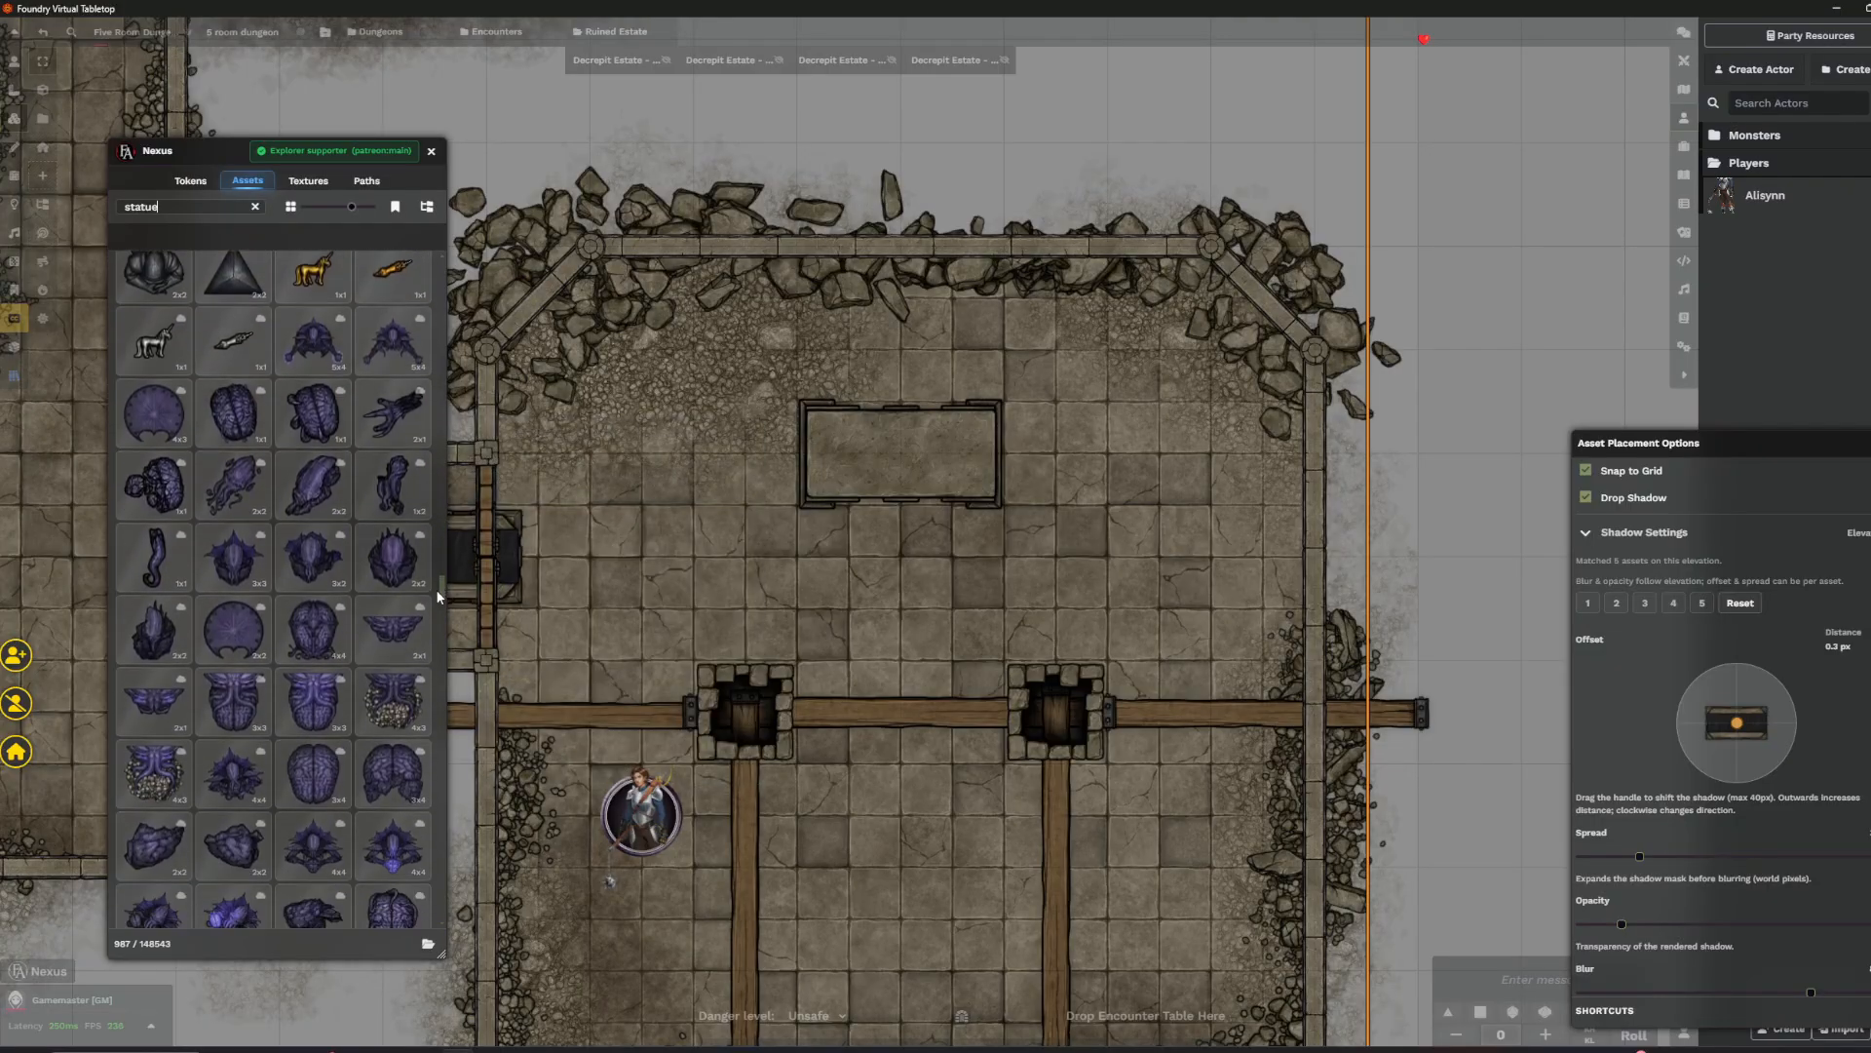
scroll(410, 726, "down", 10)
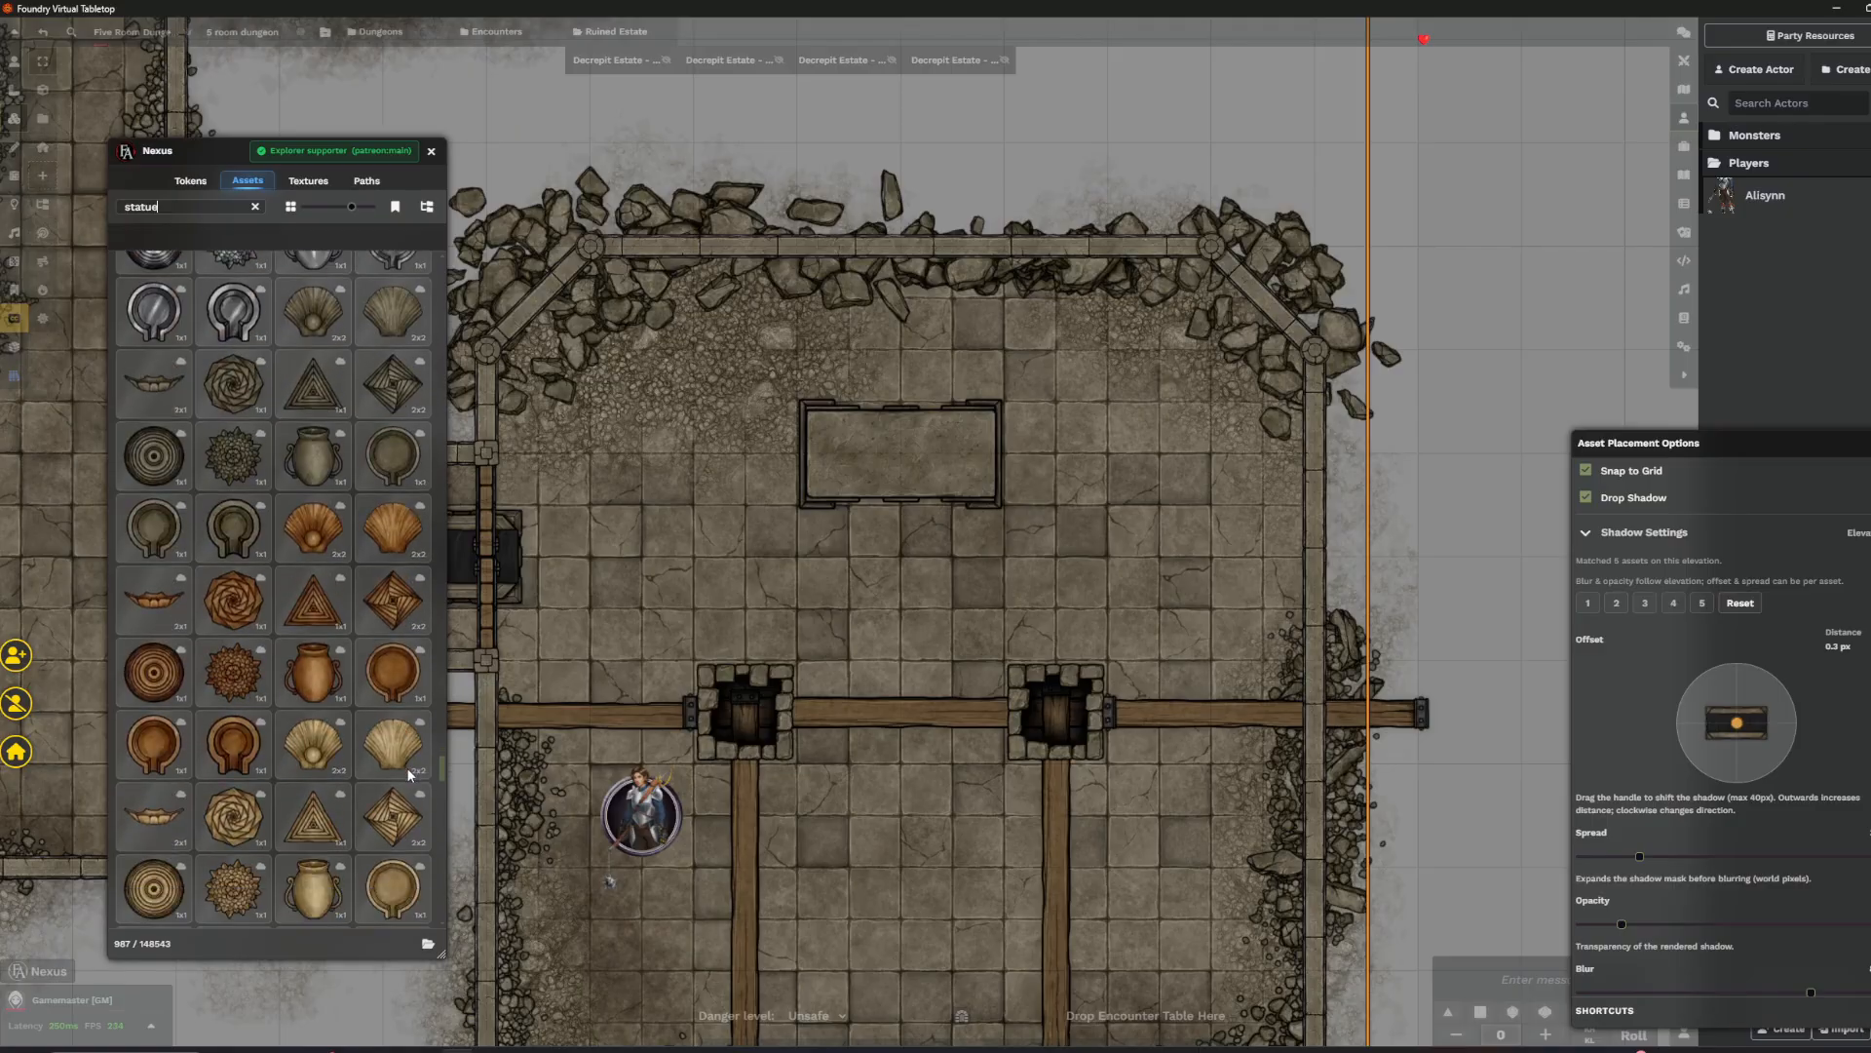
scroll(412, 804, "up", 5)
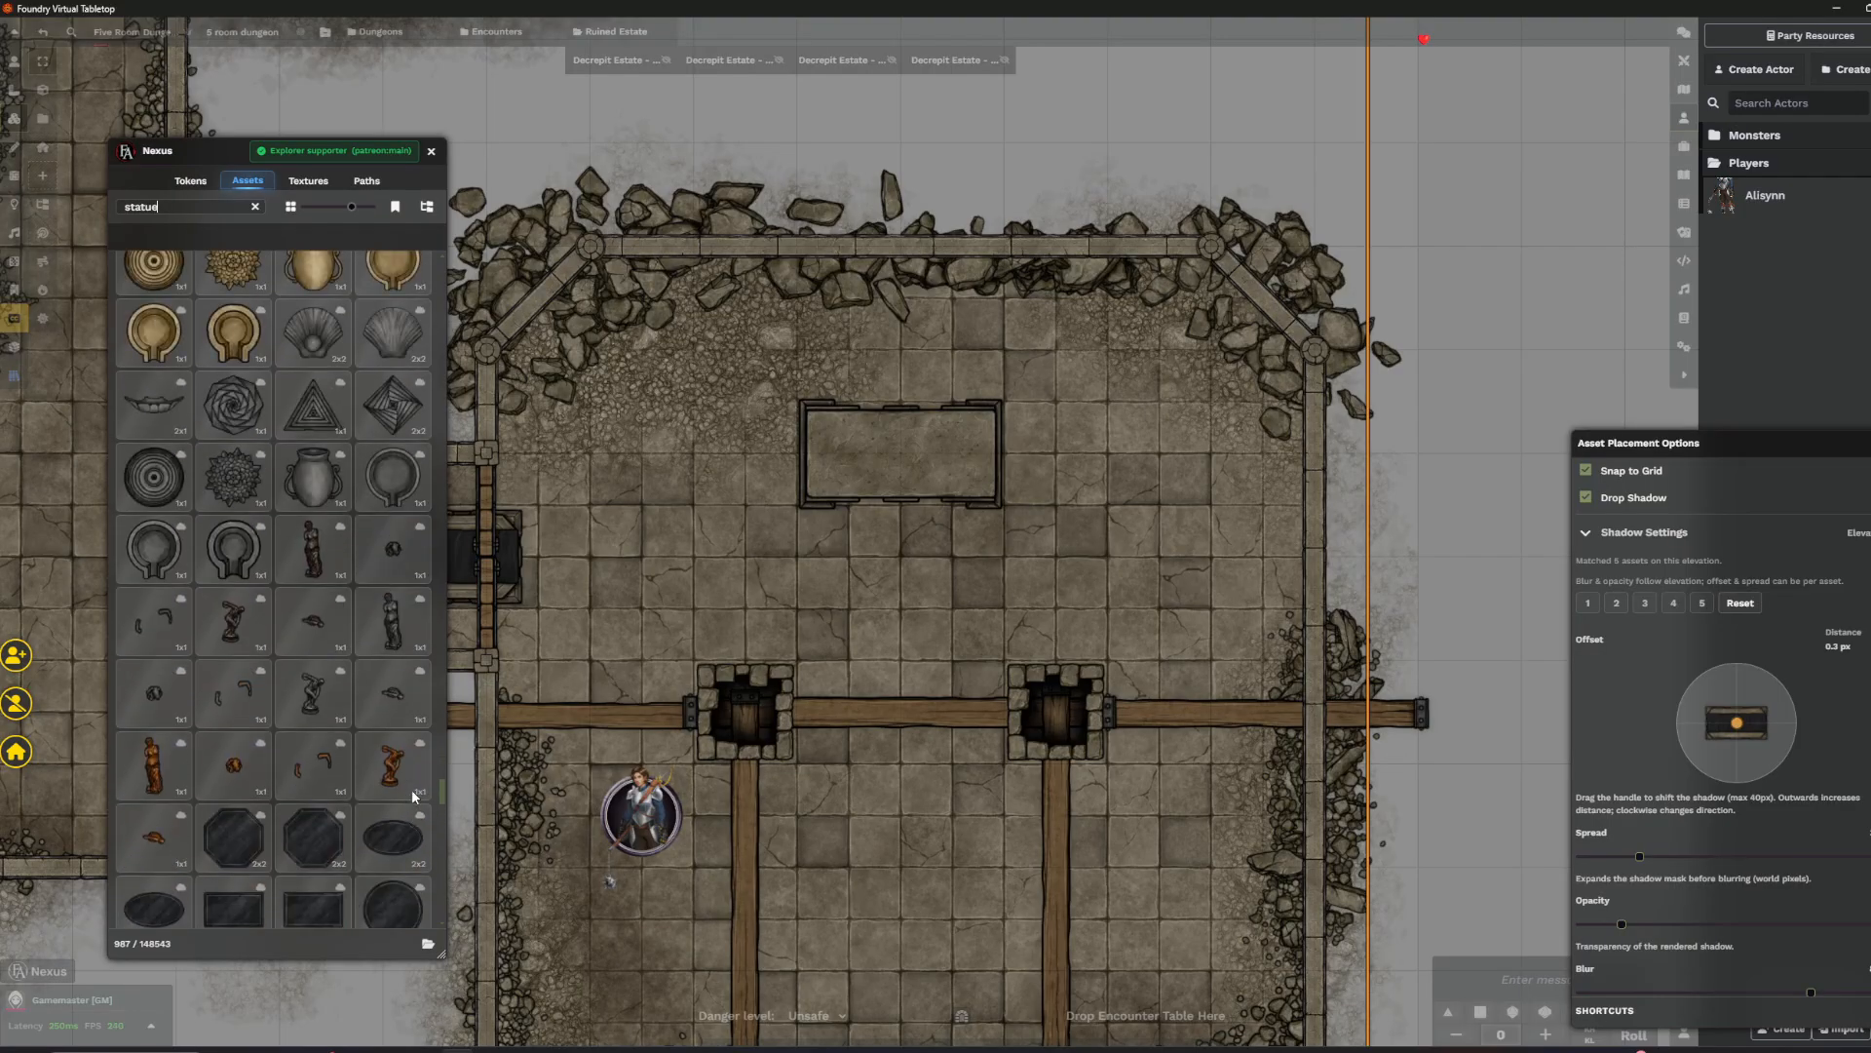
- Try a small statue fragment near the stone altar and raise its elevation
left_click(314, 630)
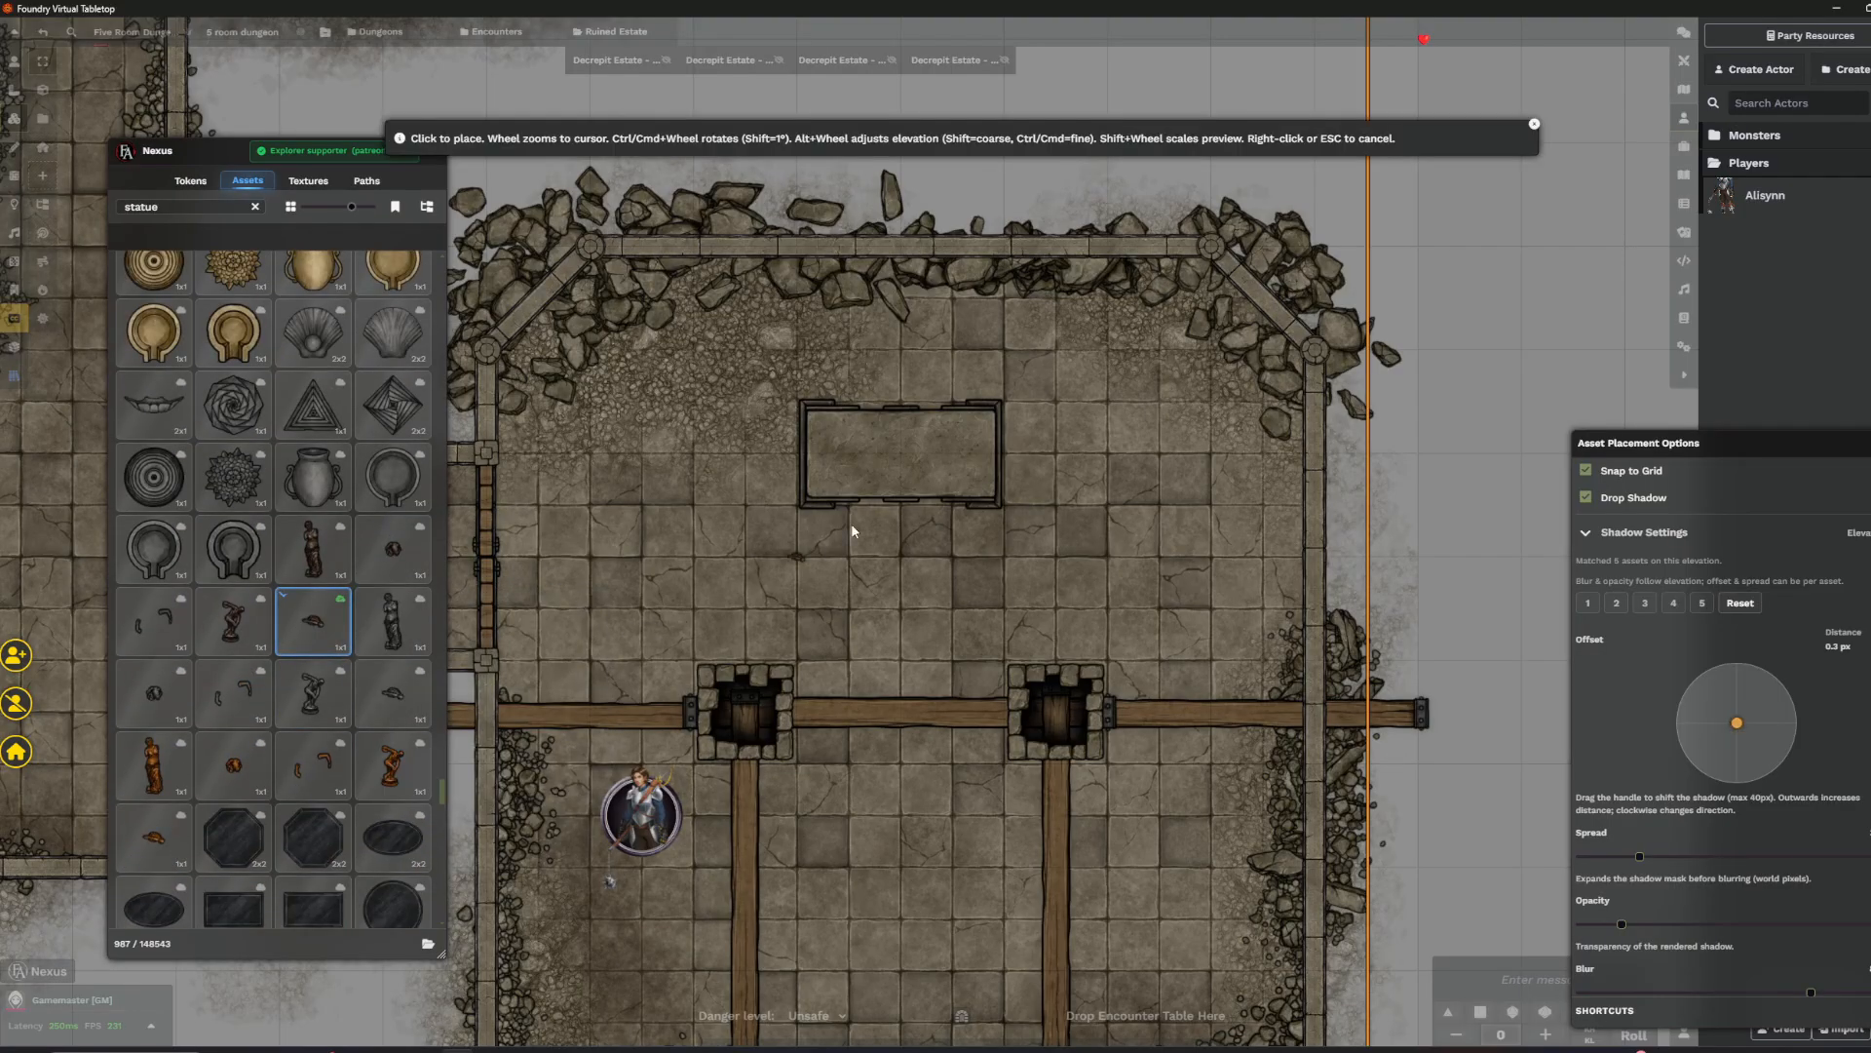
scroll(898, 419, "up", 5)
scroll(858, 410, "up", 3, "alt")
scroll(442, 836, "down", 5)
scroll(442, 836, "up", 10)
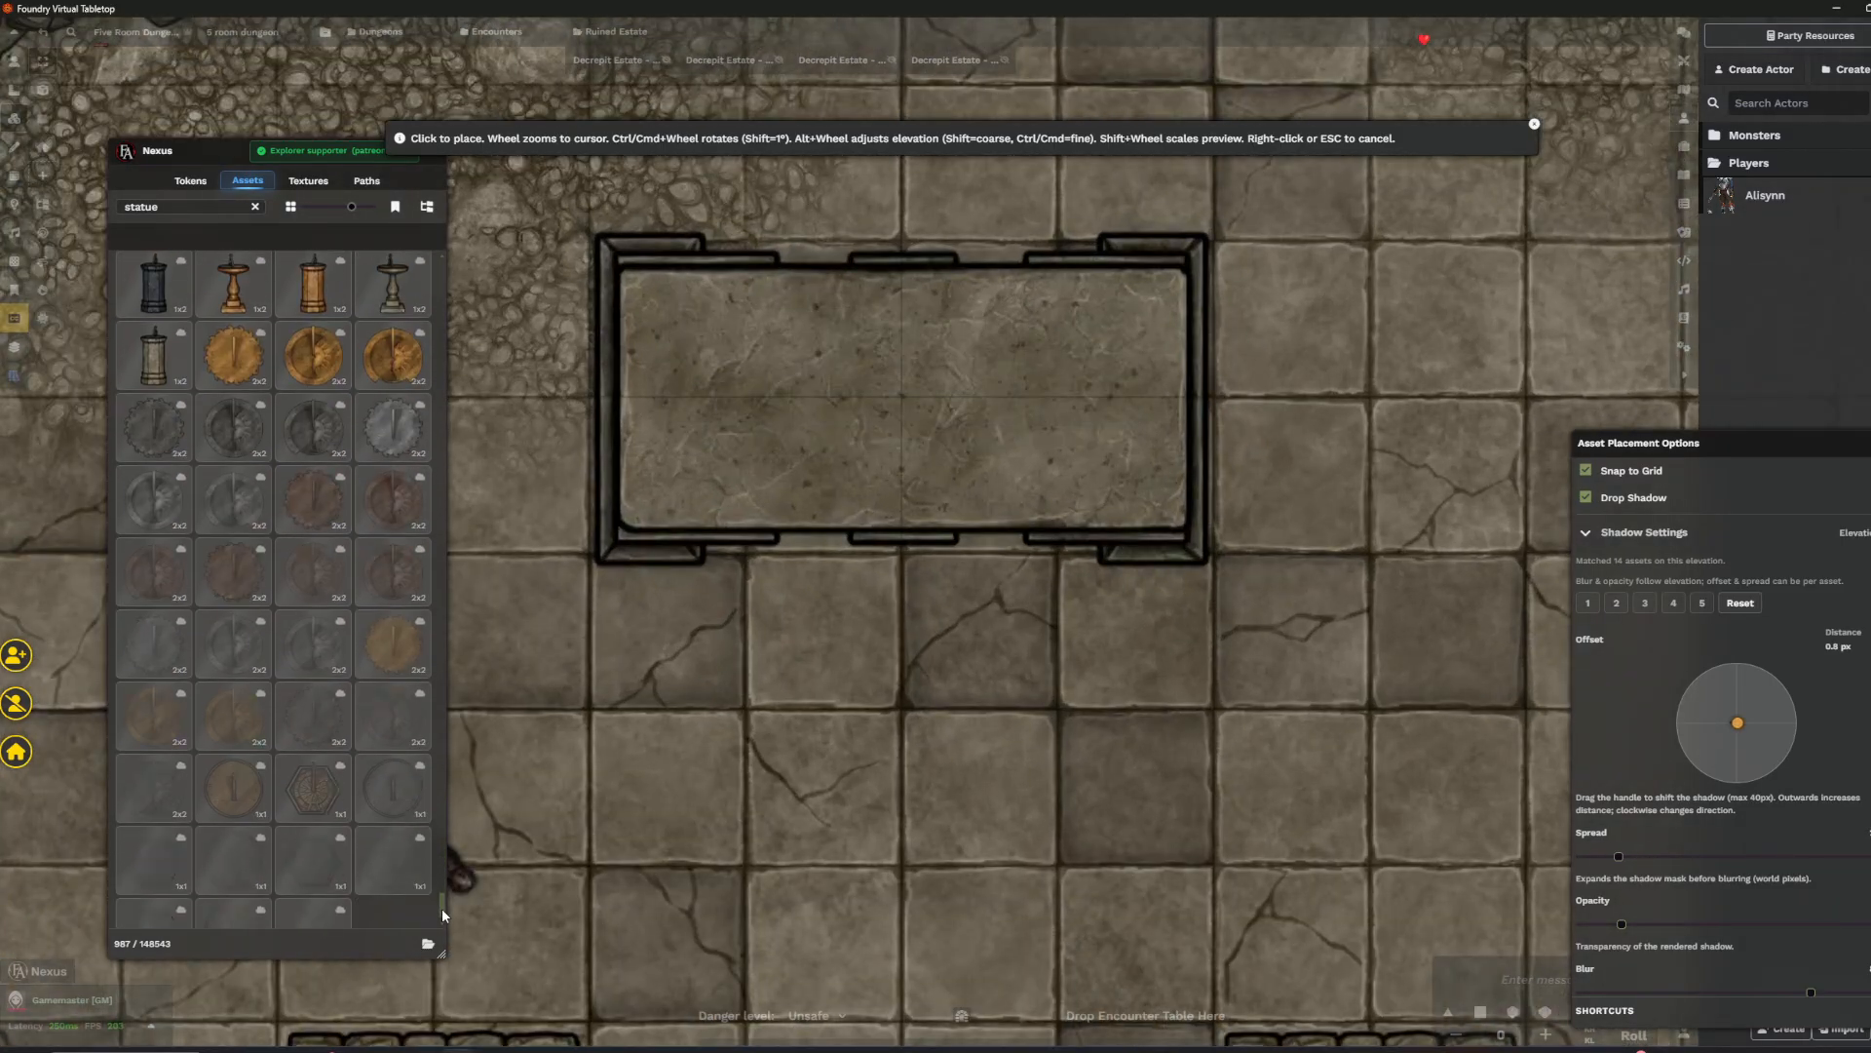
- Place three reddish-brown winged ornaments from the "statue" results in a row along the stone altar at elevation 0.3
scroll(402, 553, "up", 8)
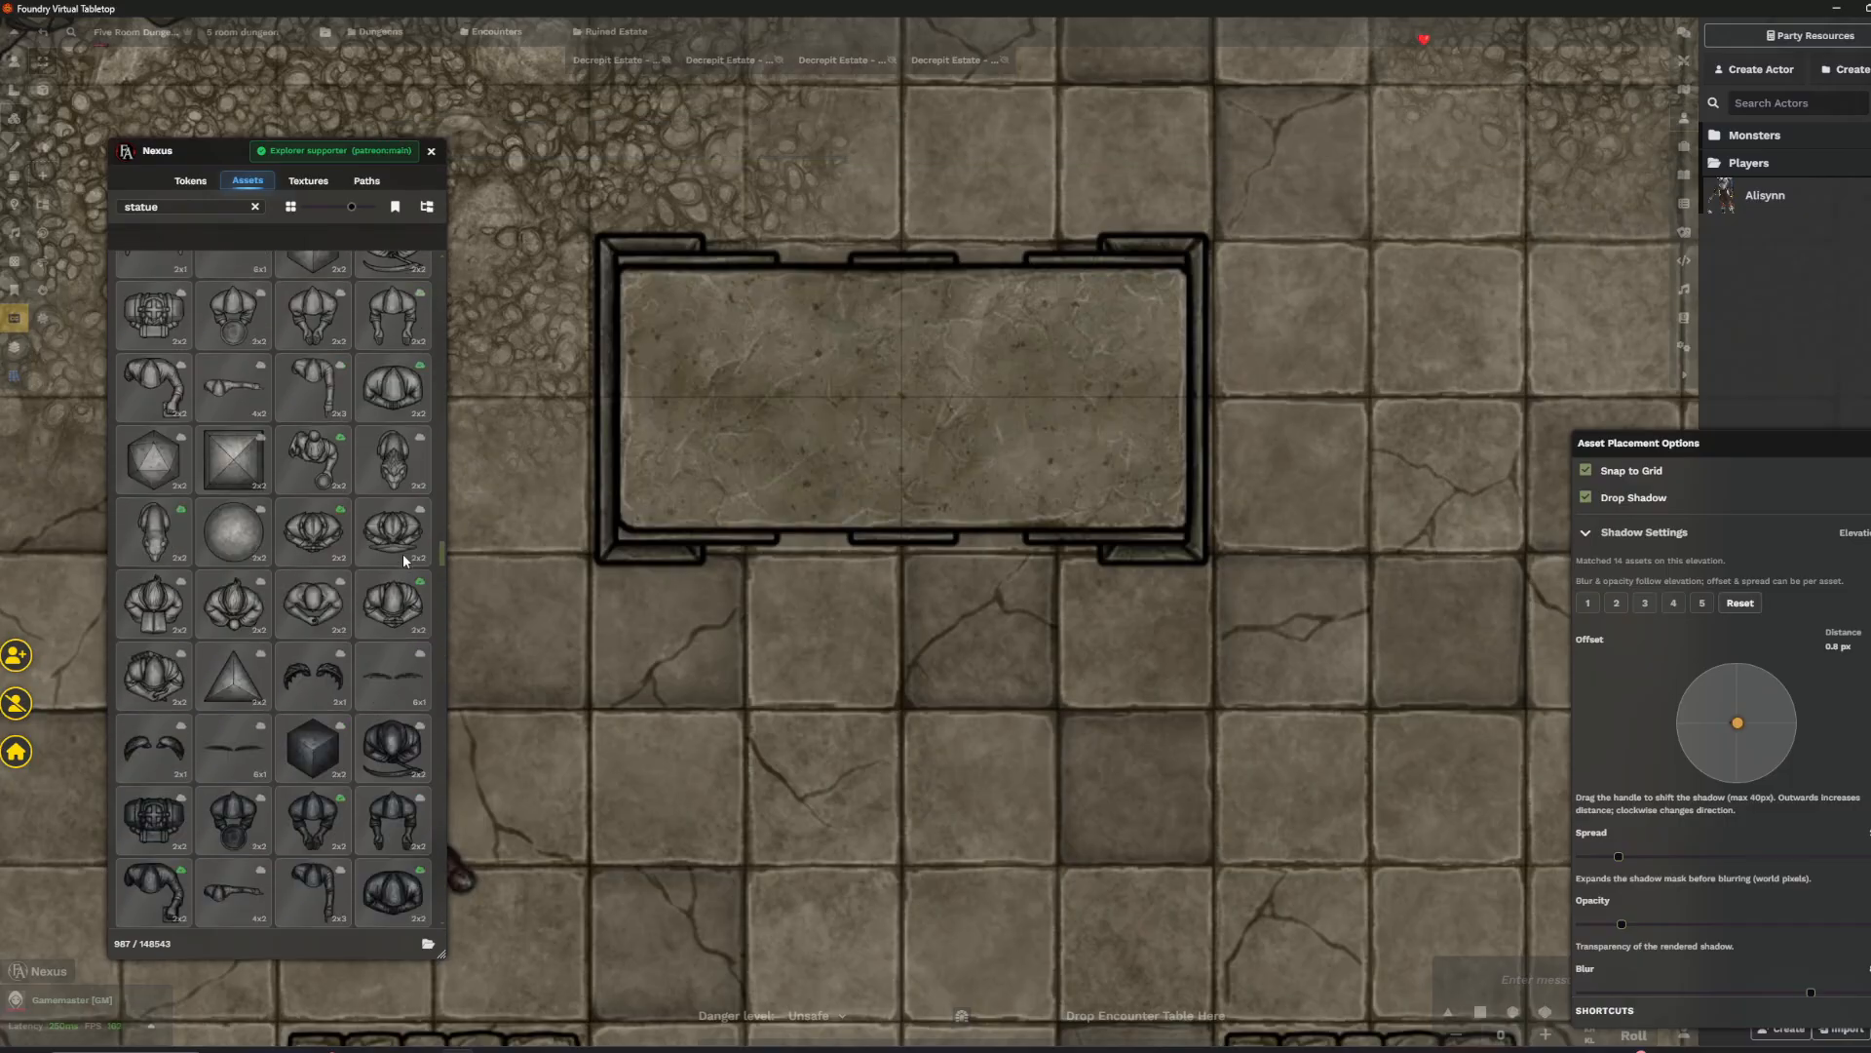
scroll(394, 482, "up", 5)
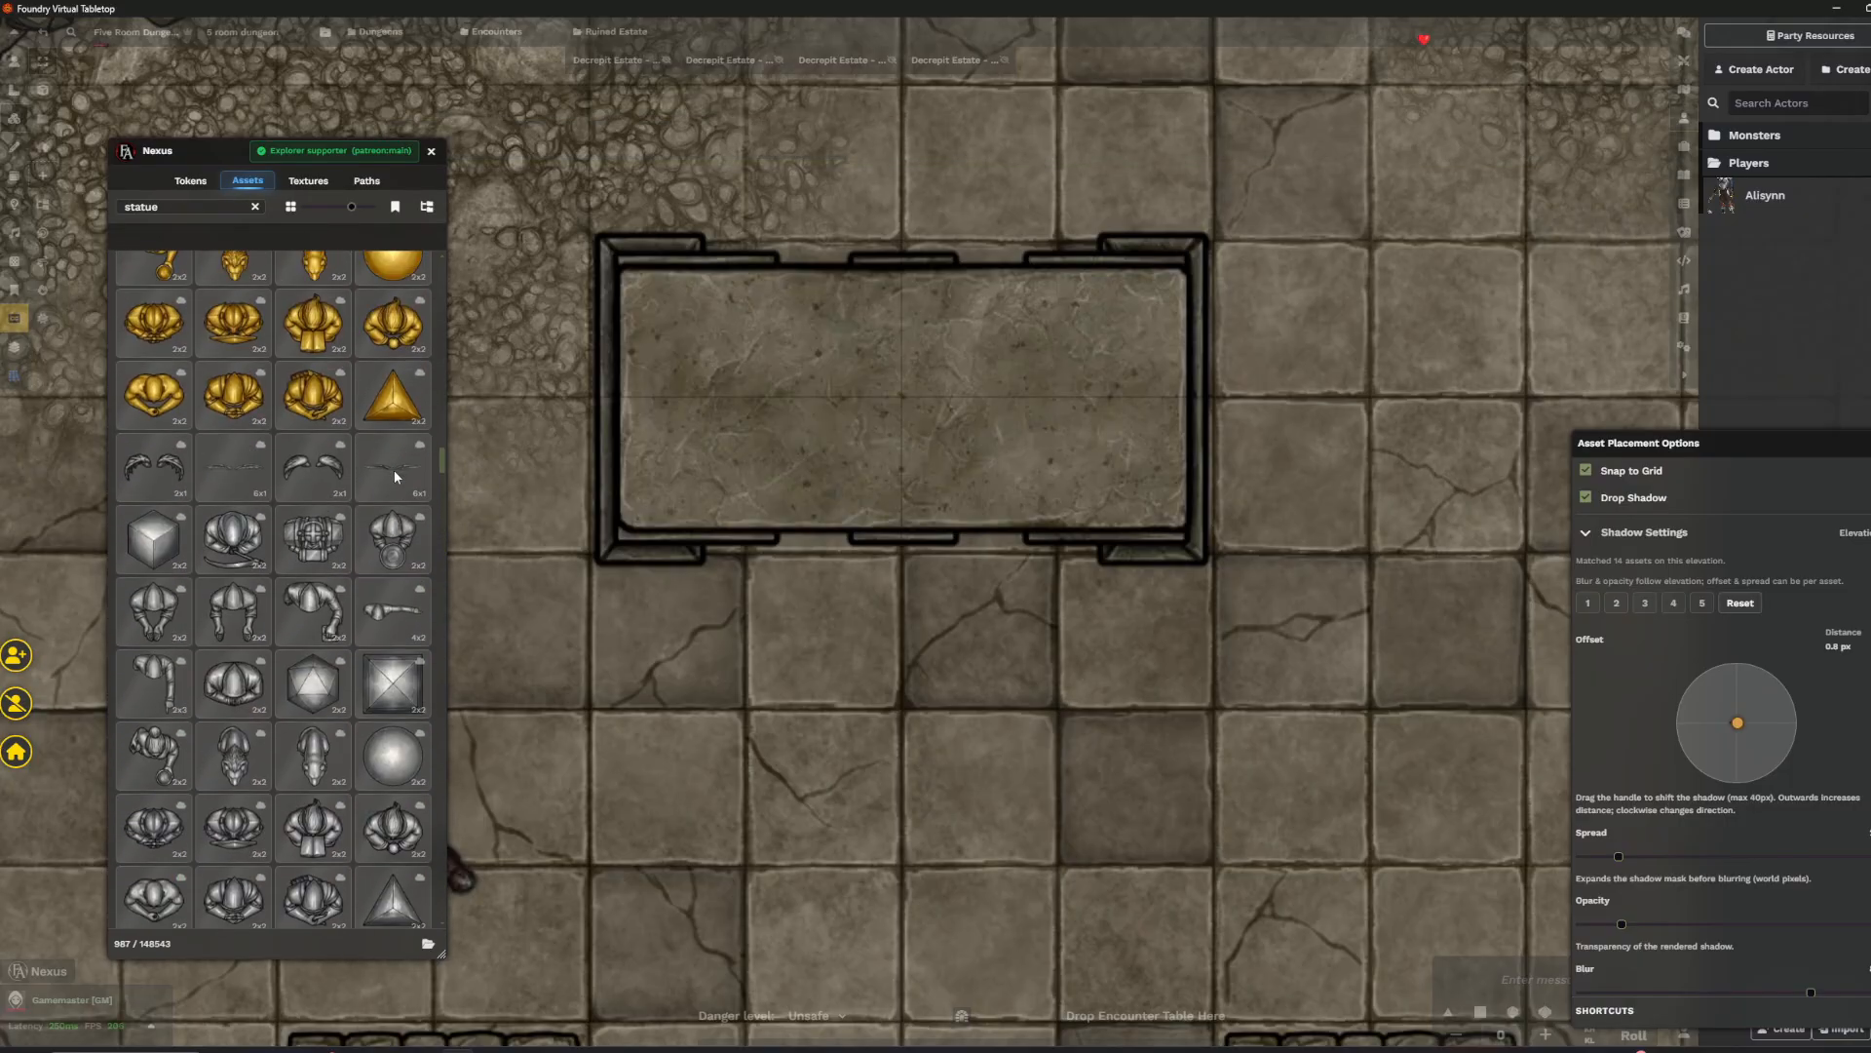
scroll(394, 426, "up", 2)
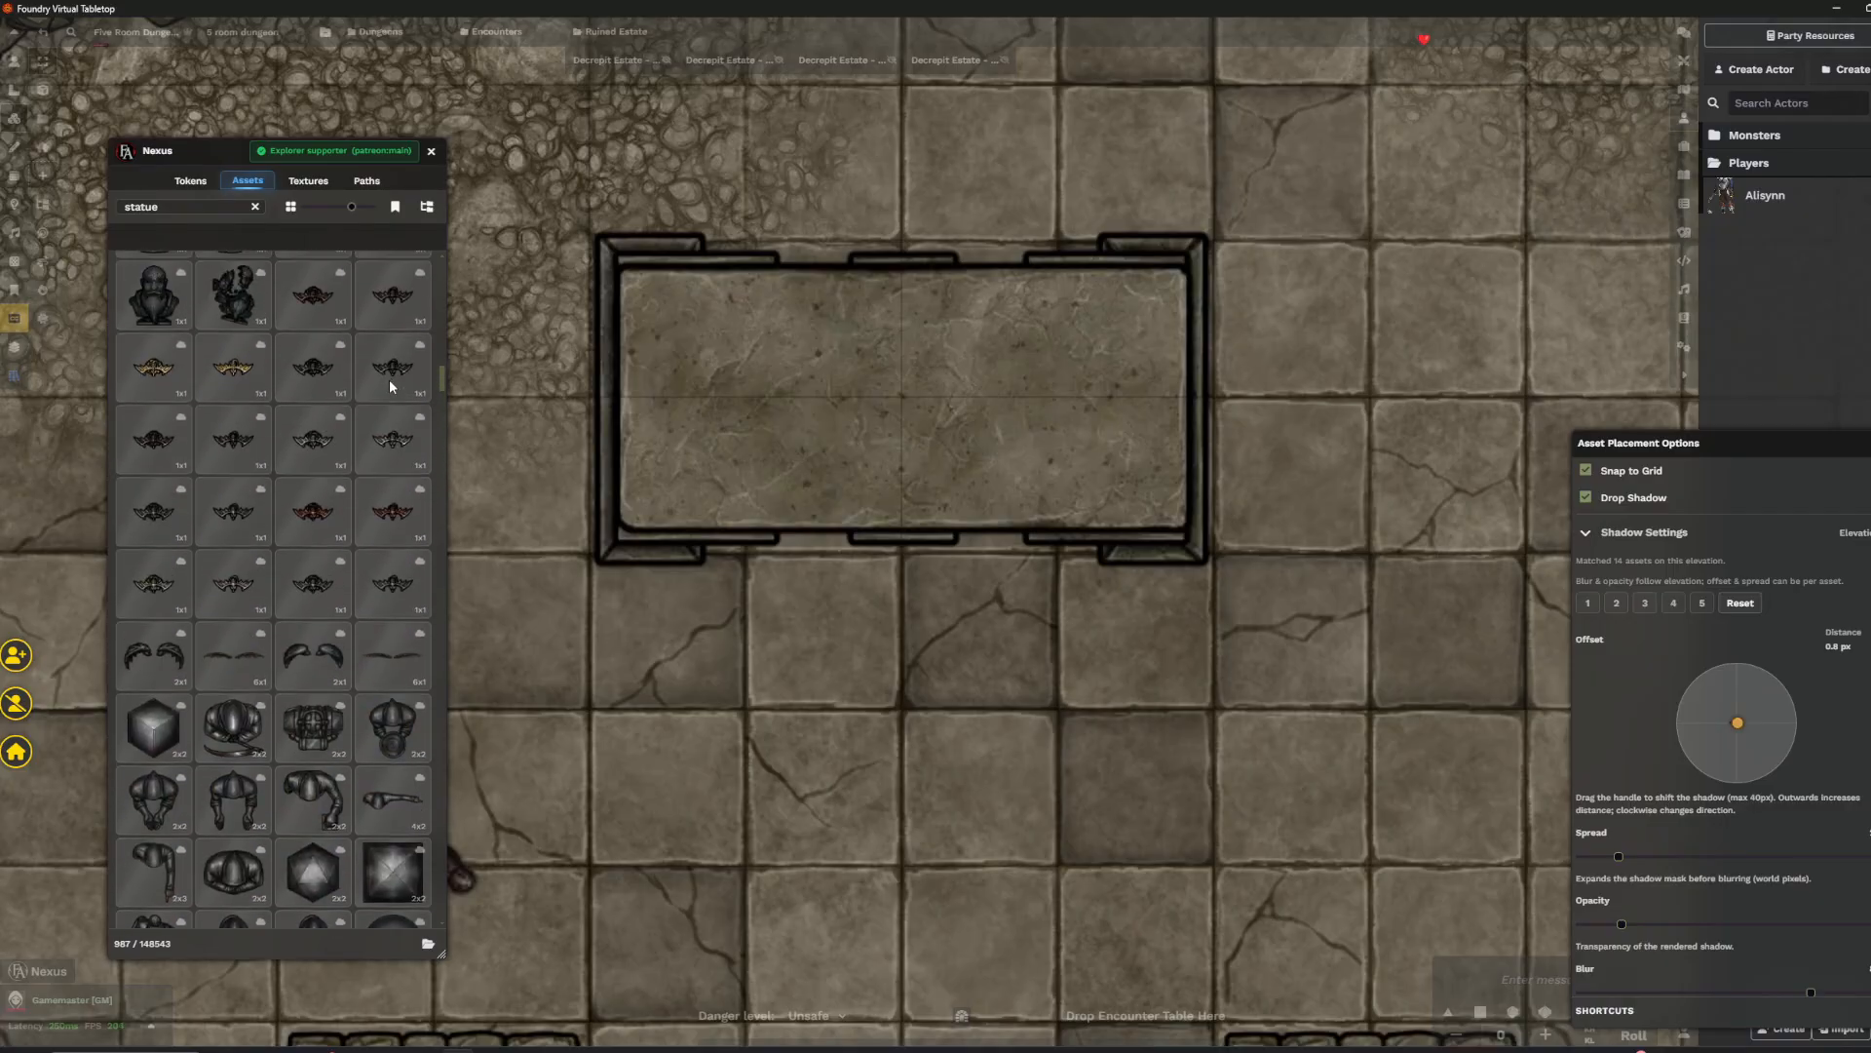
left_click(312, 624)
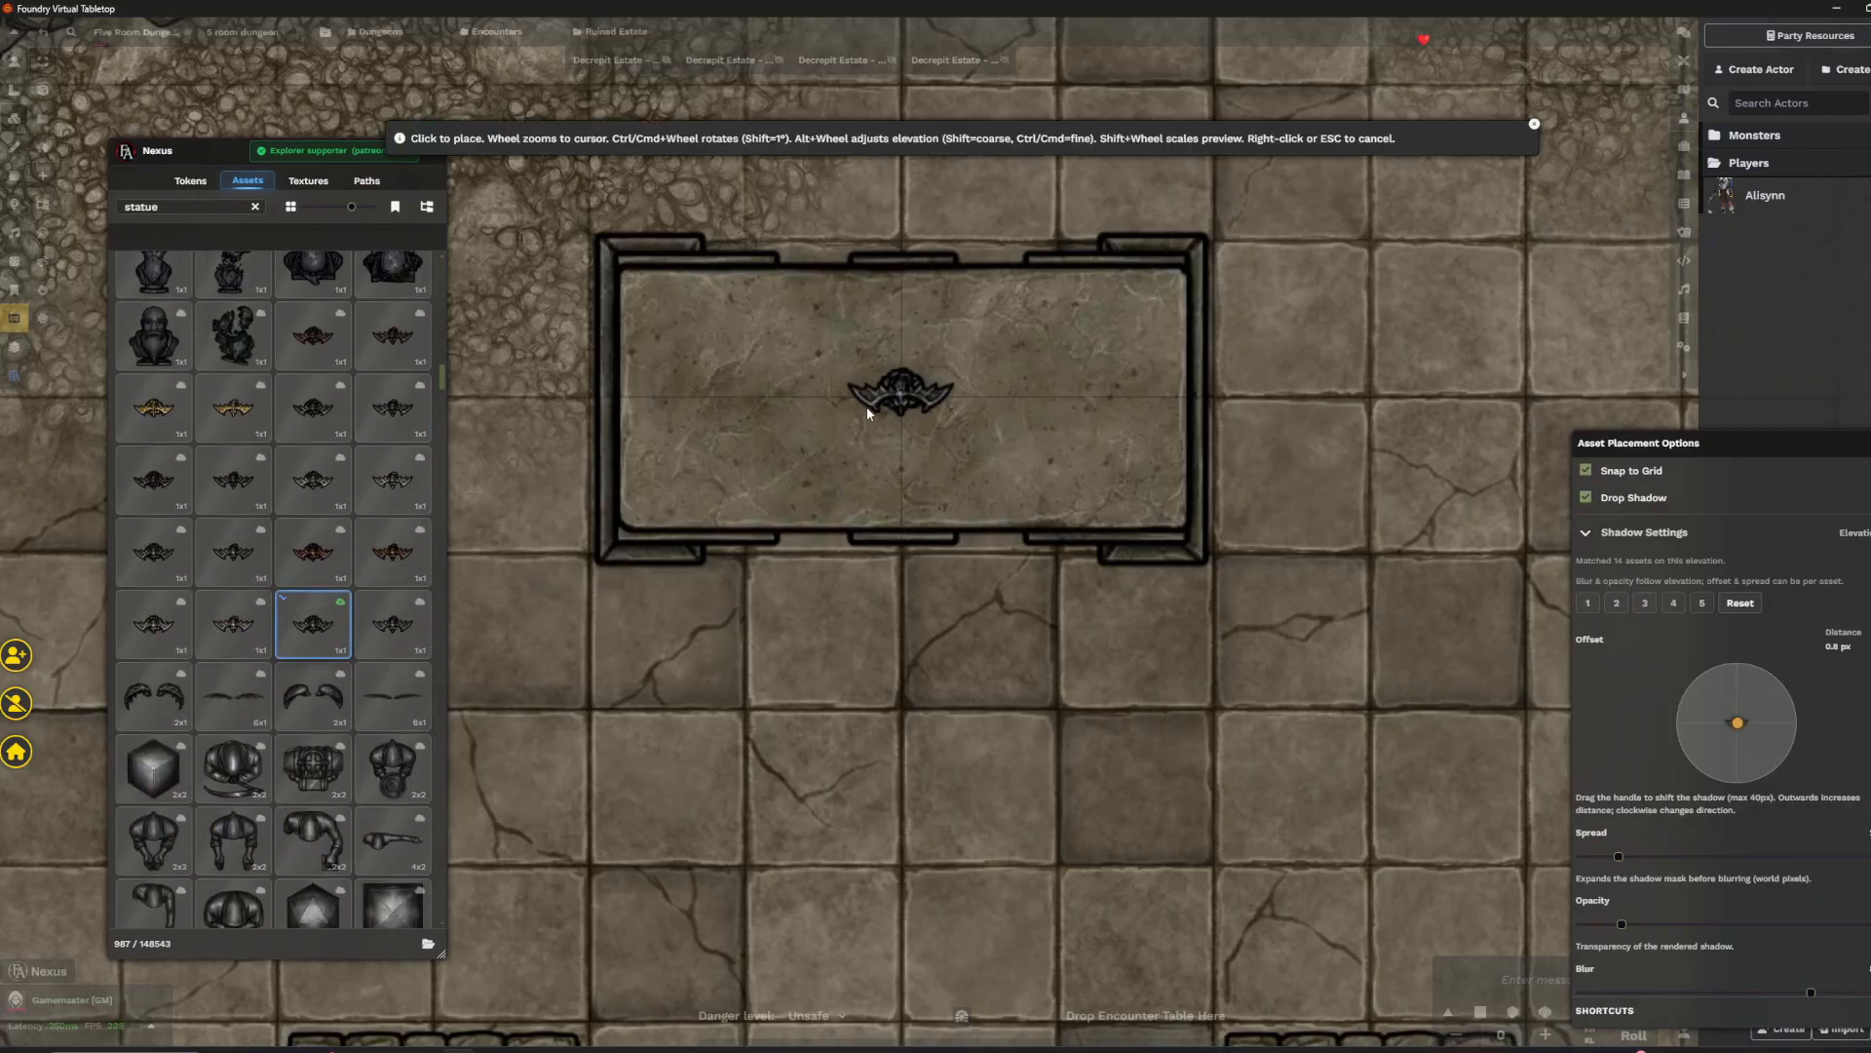
left_click(327, 410)
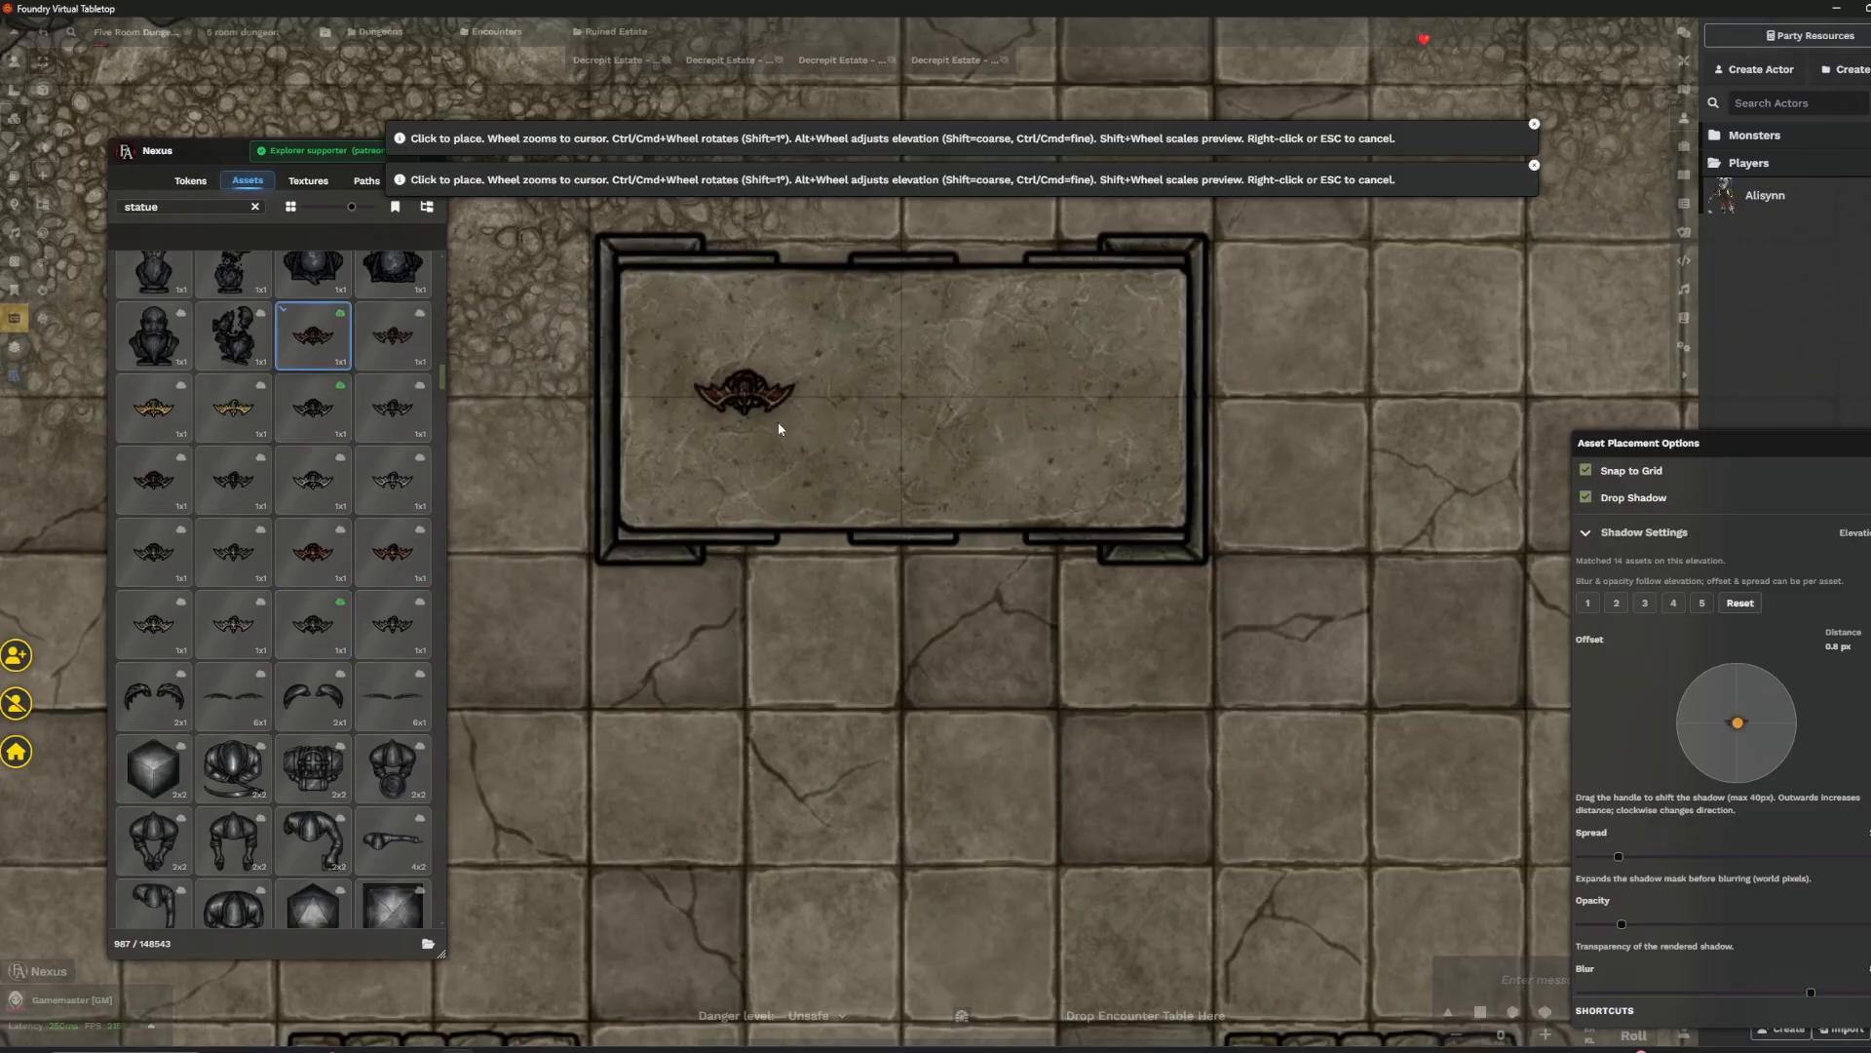
left_click(729, 412)
scroll(900, 416, "up", 3, "alt")
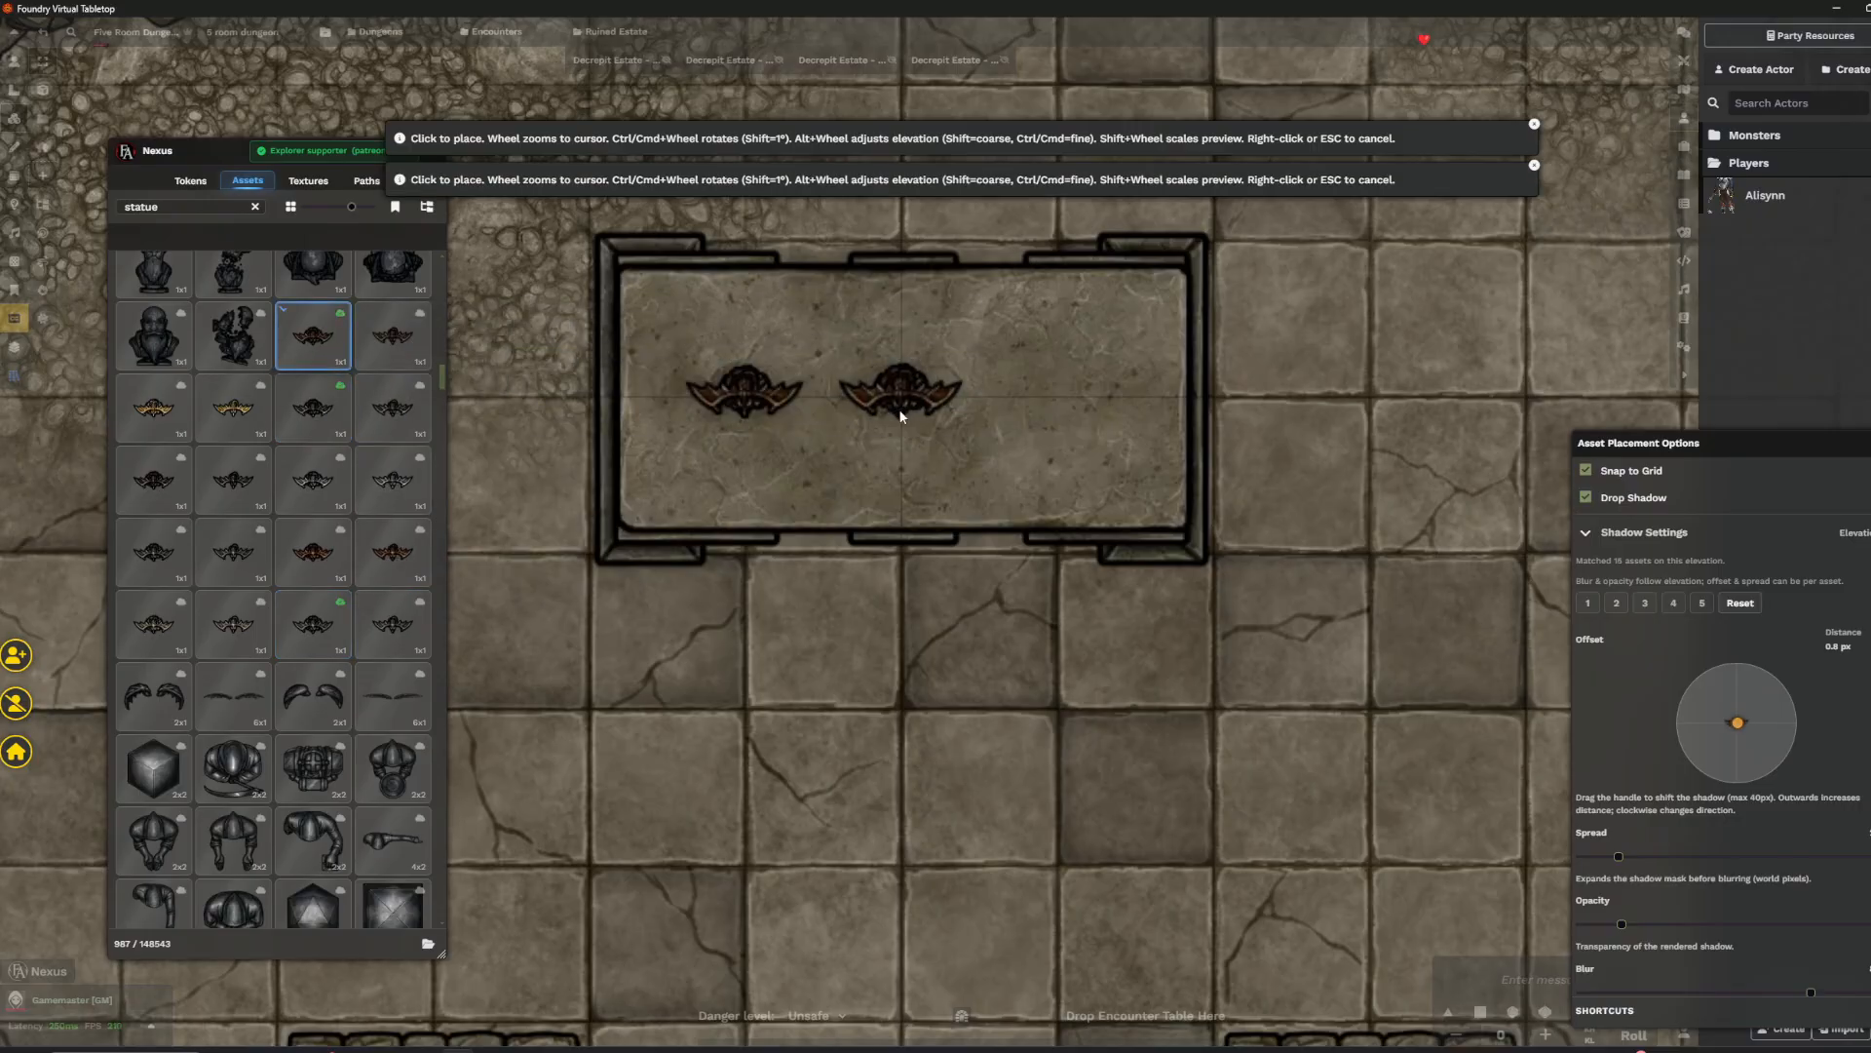
left_click(900, 416)
left_click(1048, 396)
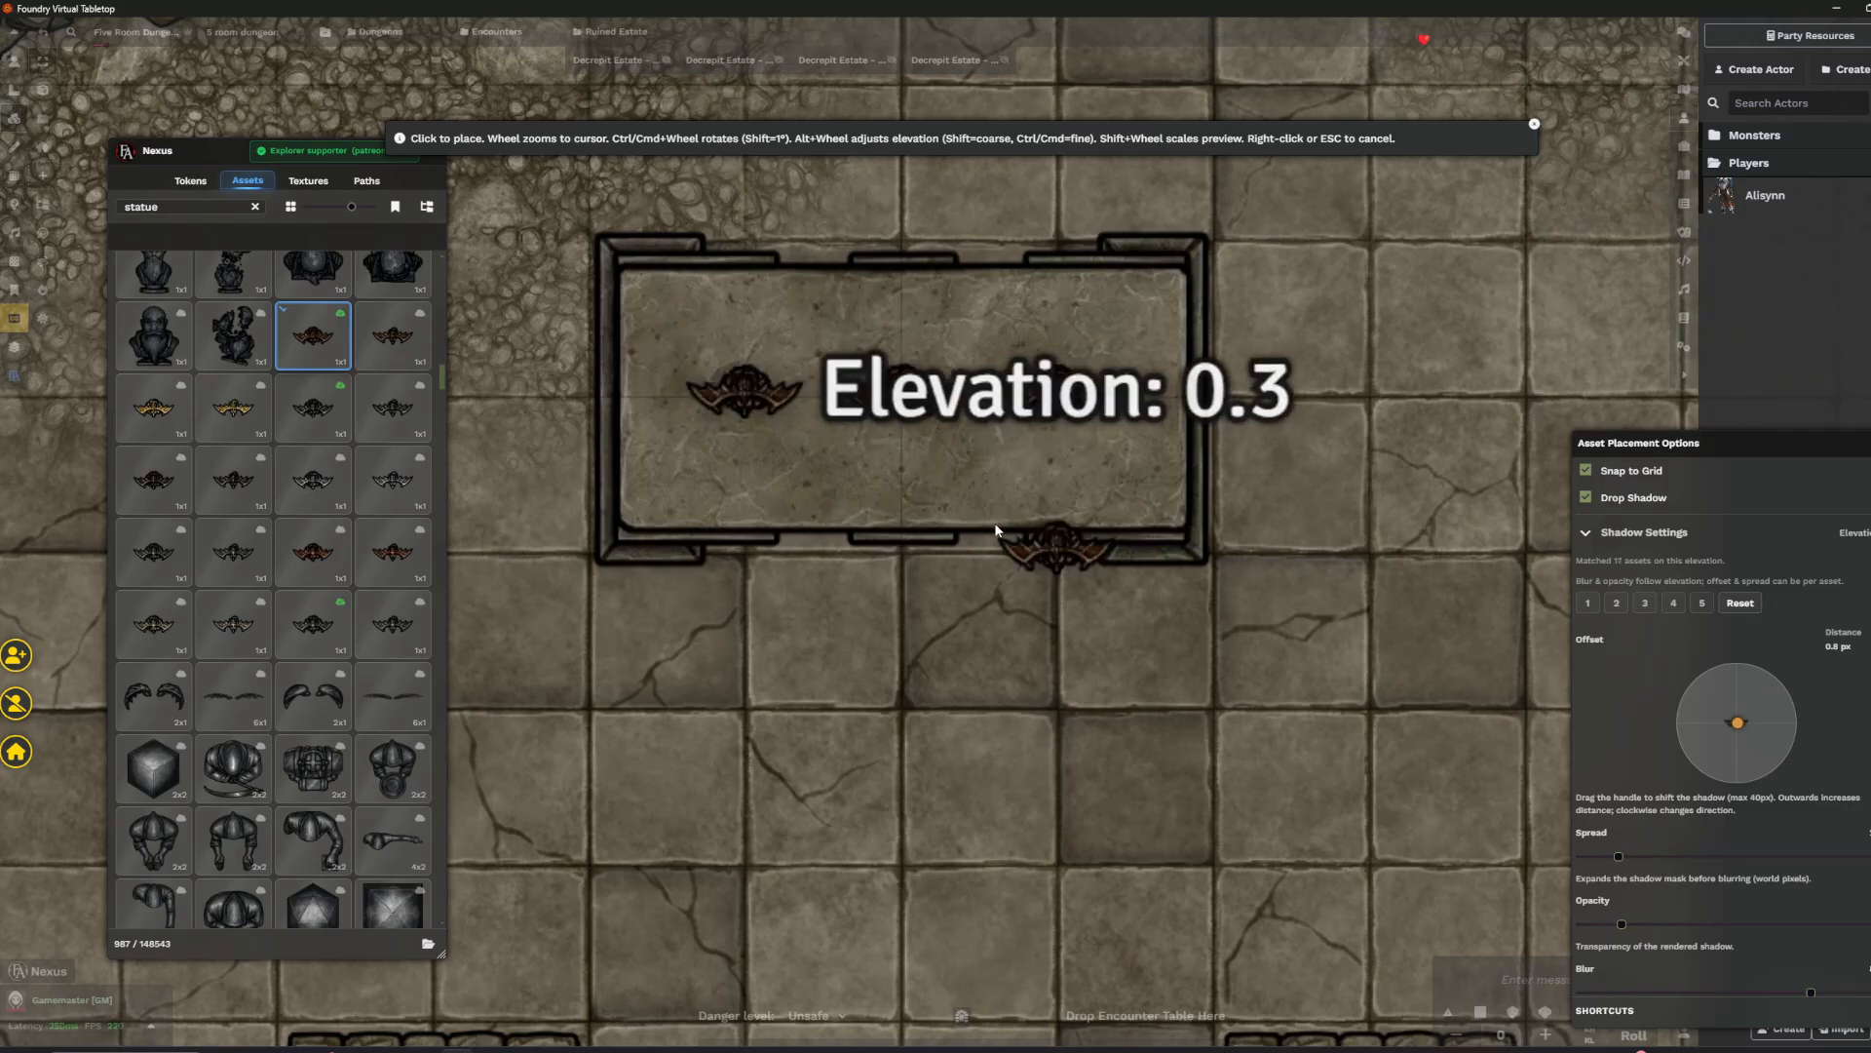
- Pick the 2x2 earthy stone statue with outstretched arms from the "statue" results and place it, rotated diagonally, in the altar room's upper-right corner
scroll(996, 523, "down", 3)
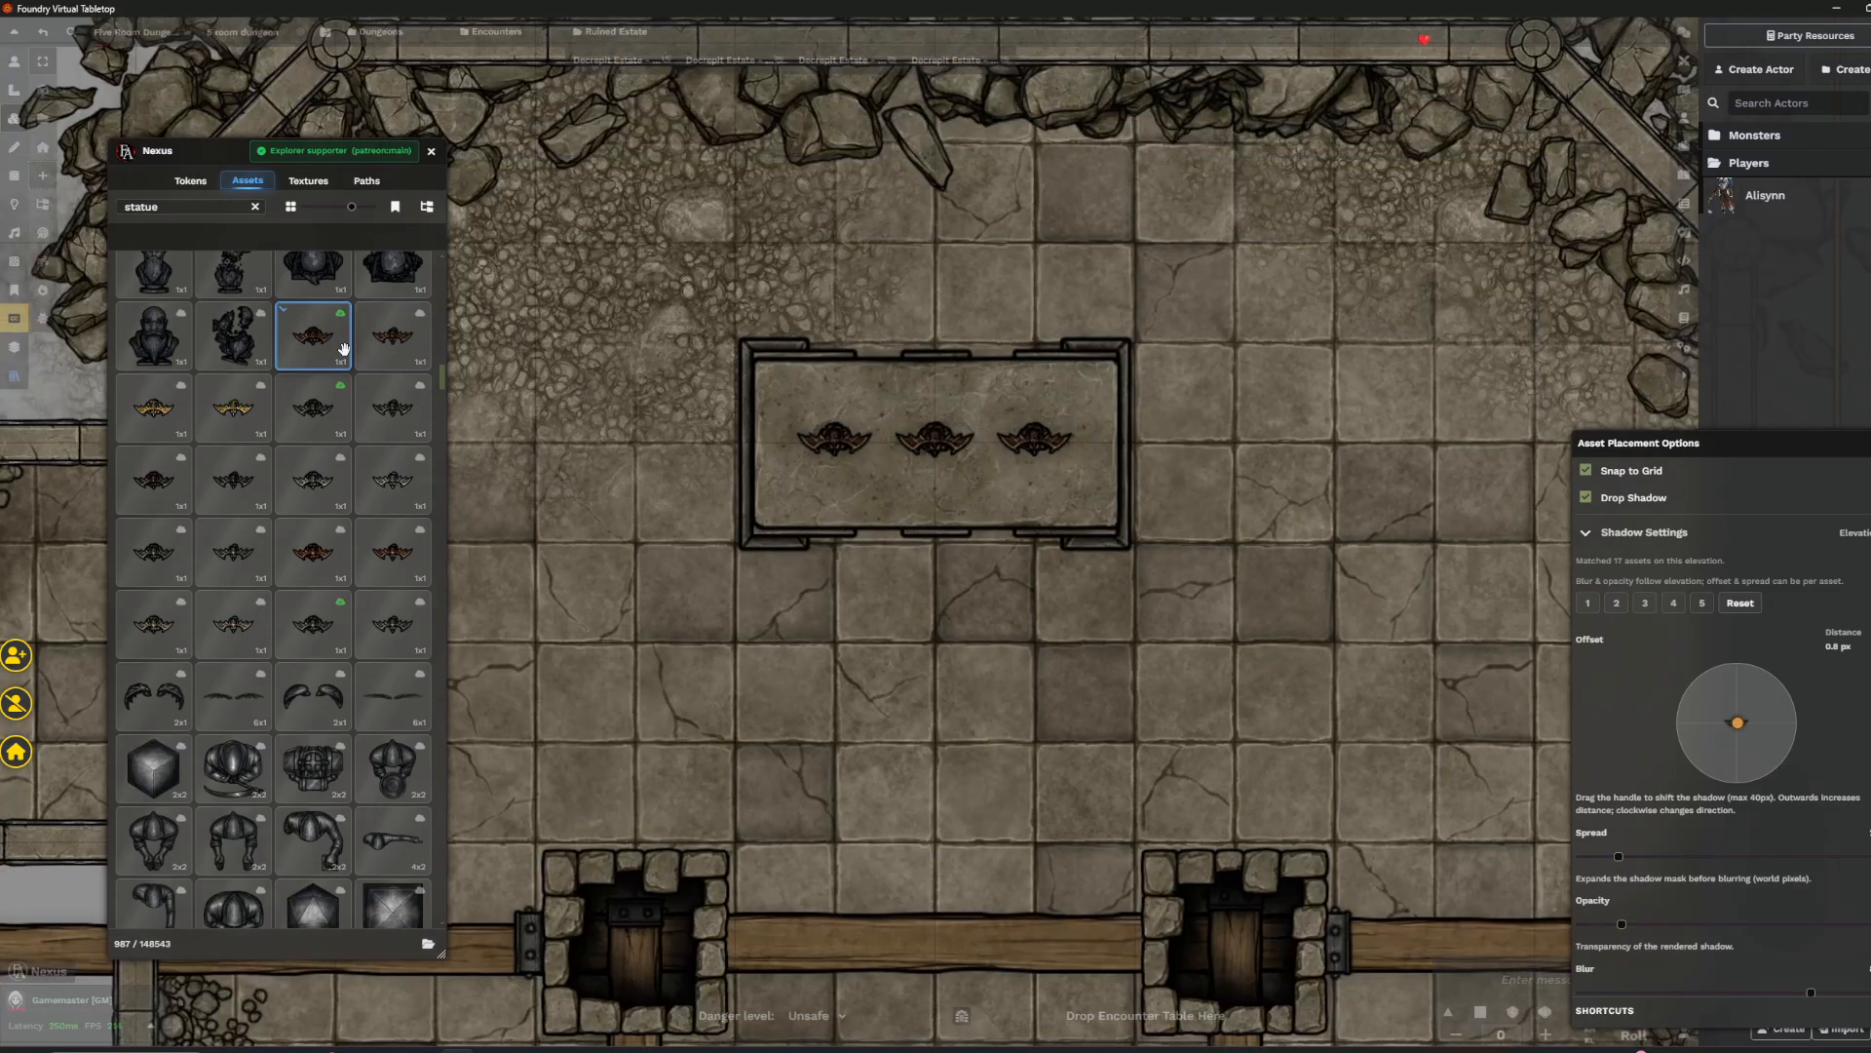
mouse_move(344, 349)
scroll(380, 610, "down", 2)
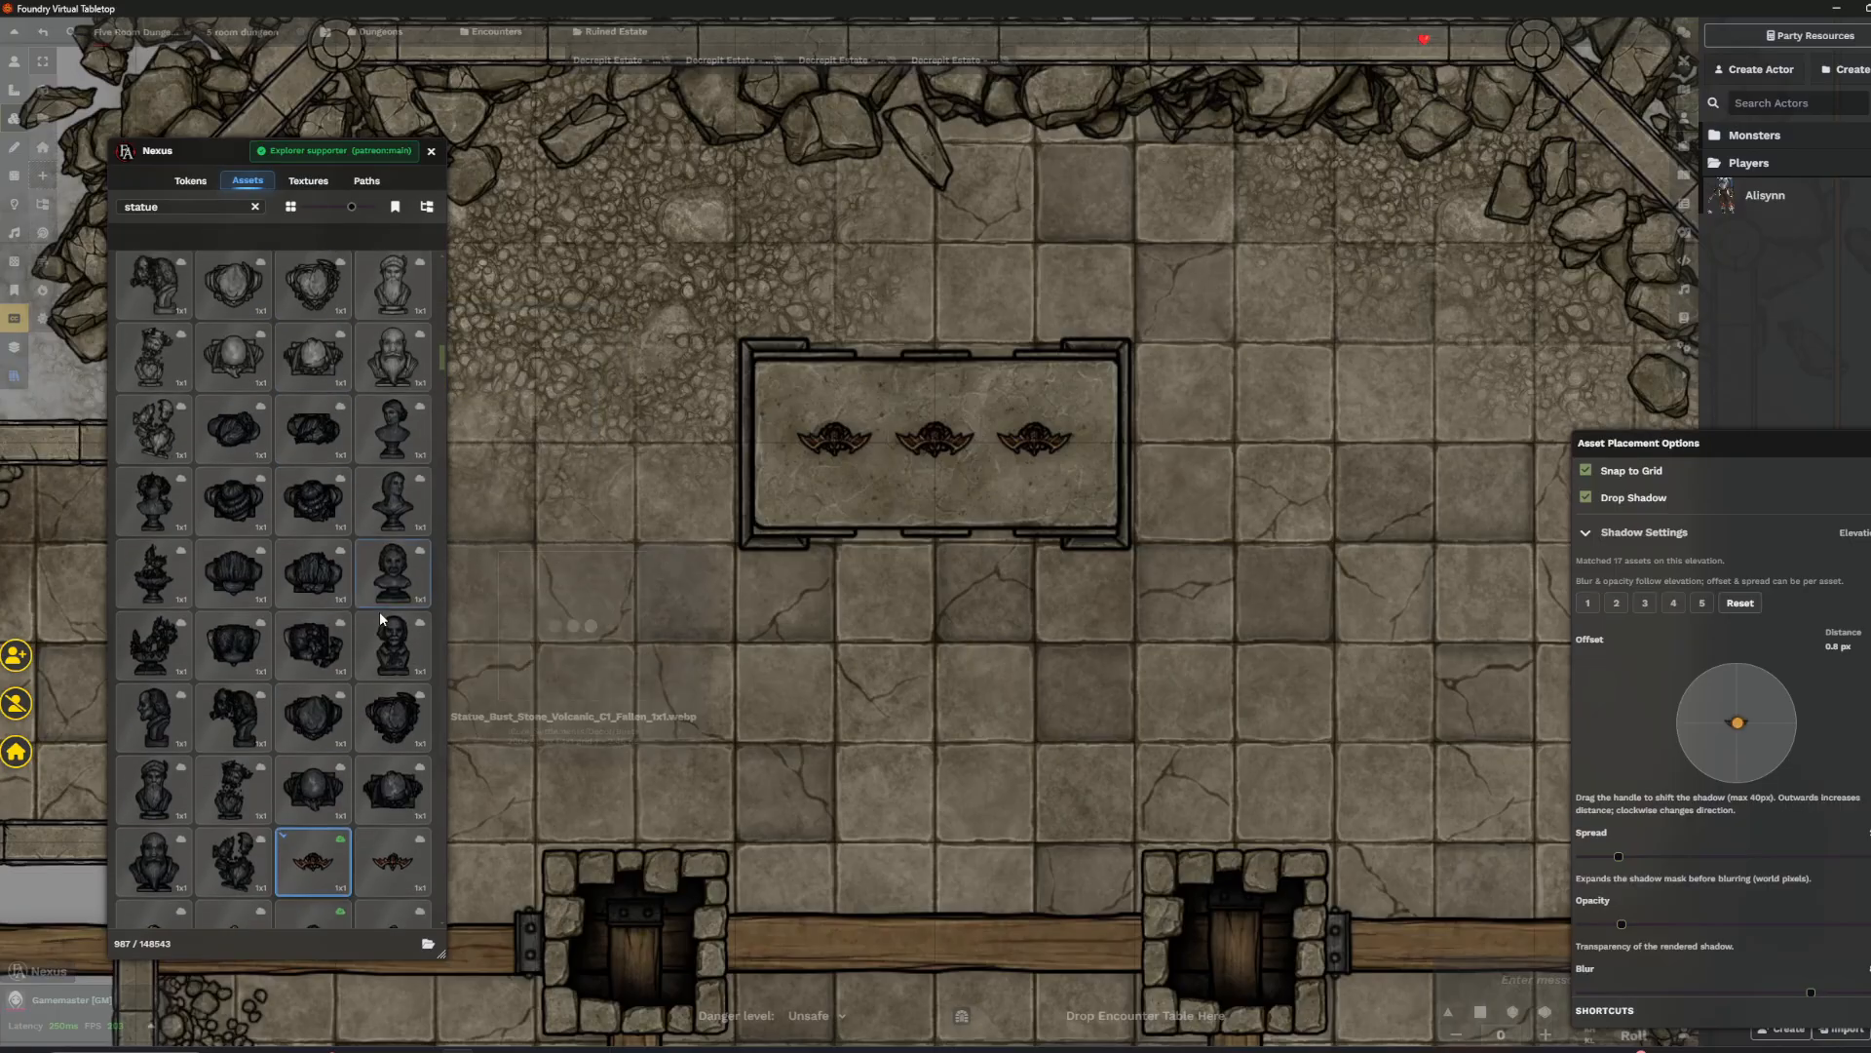
scroll(497, 617, "down", 2)
scroll(445, 383, "down", 3)
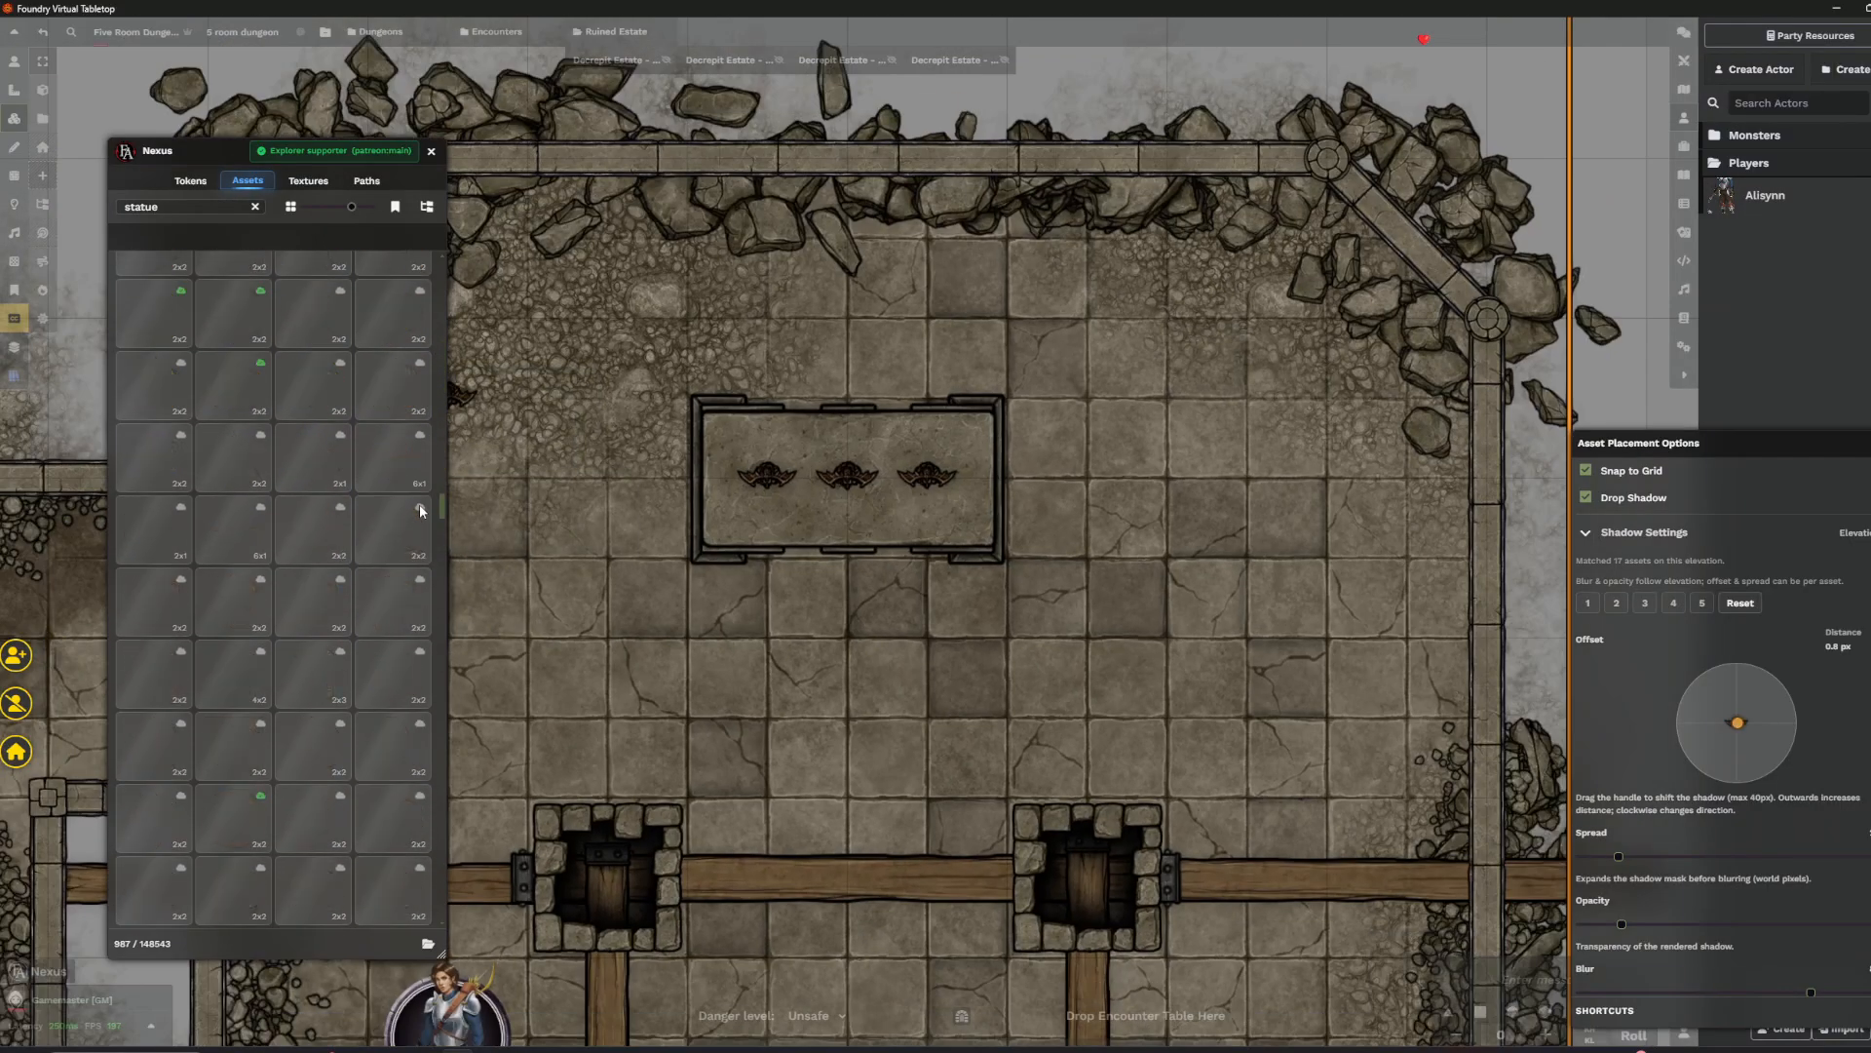
scroll(303, 583, "down", 2)
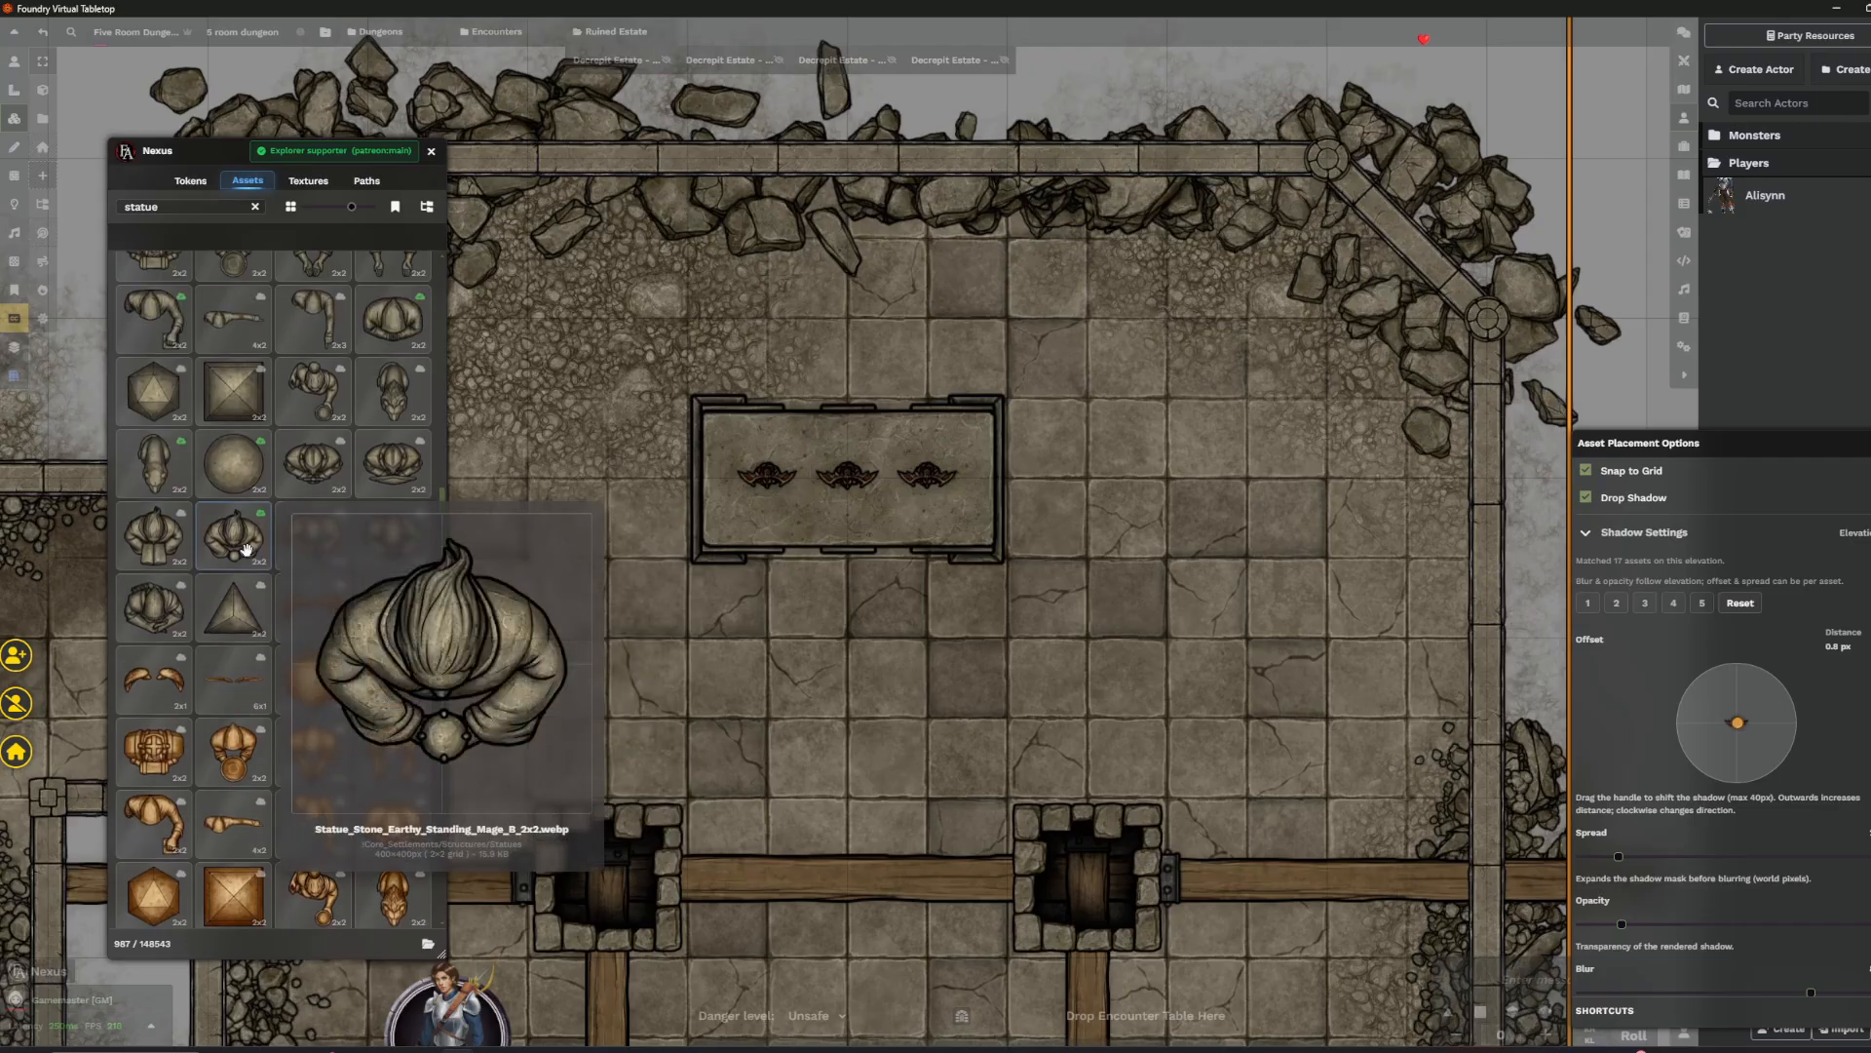
scroll(247, 548, "up", 2)
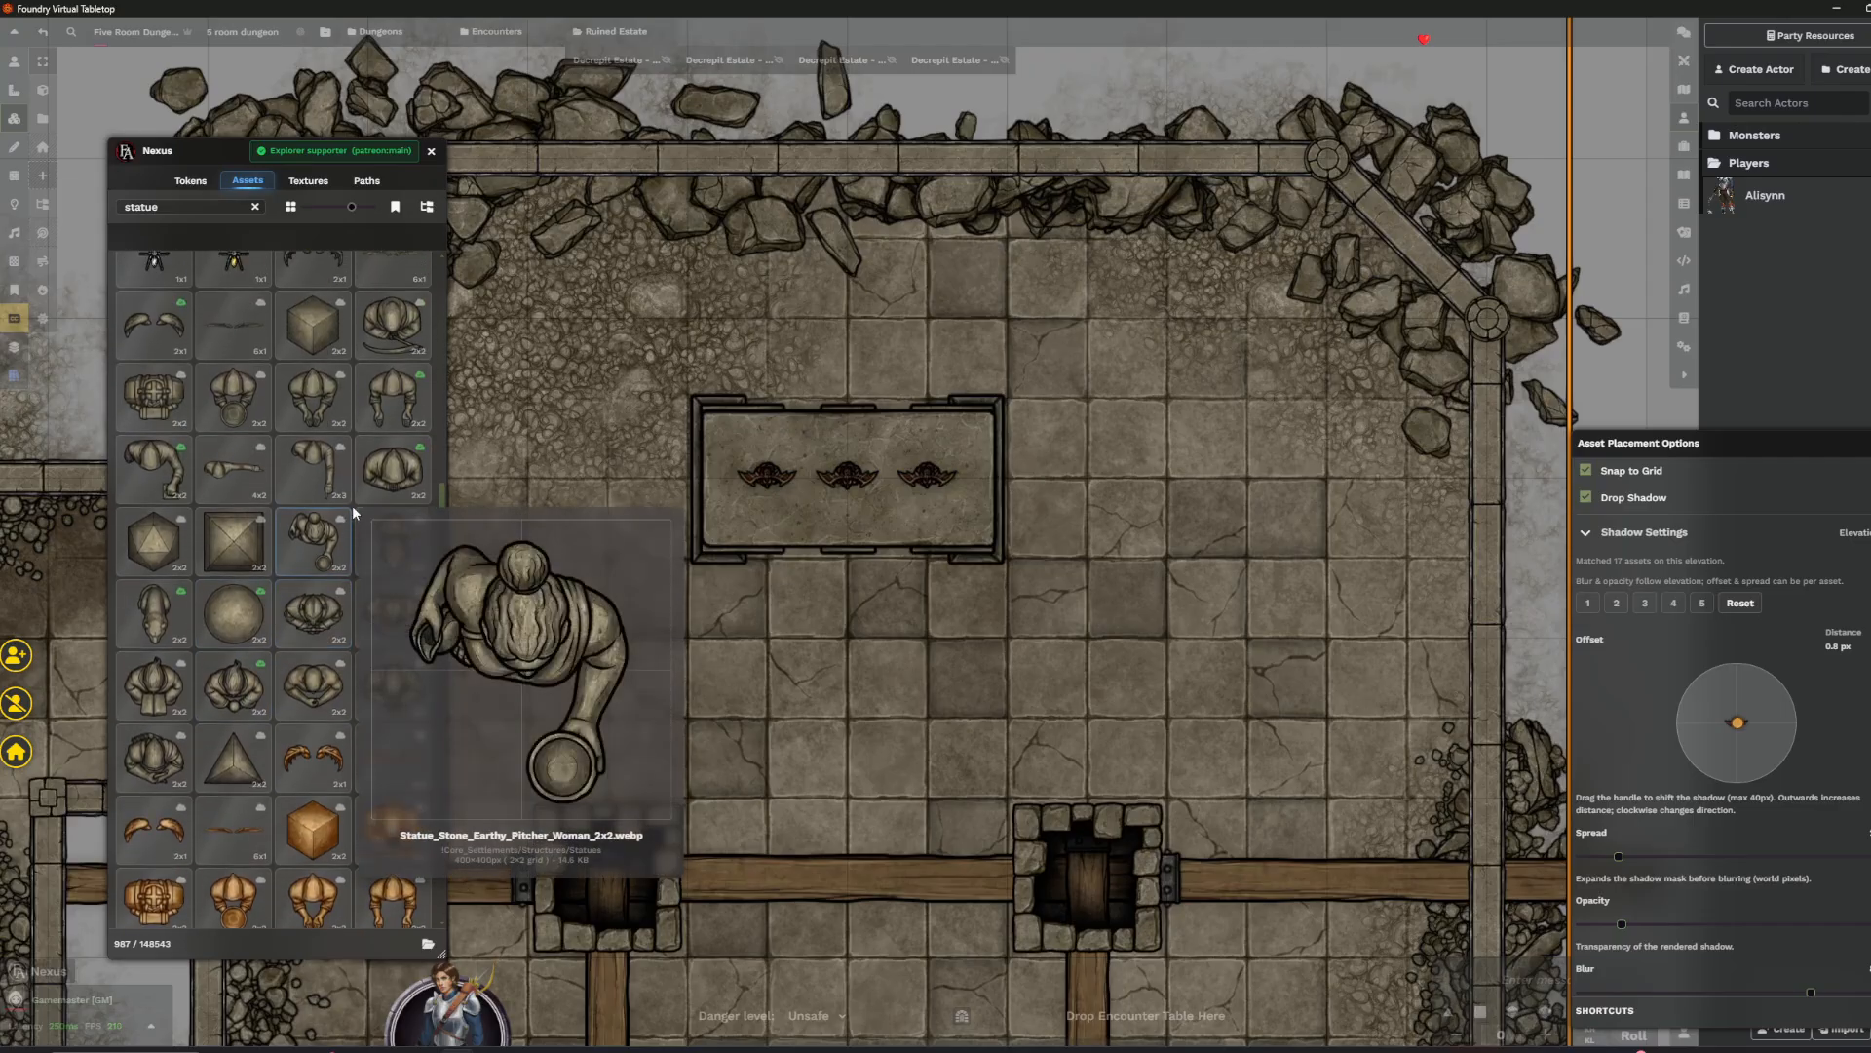
left_click(386, 408)
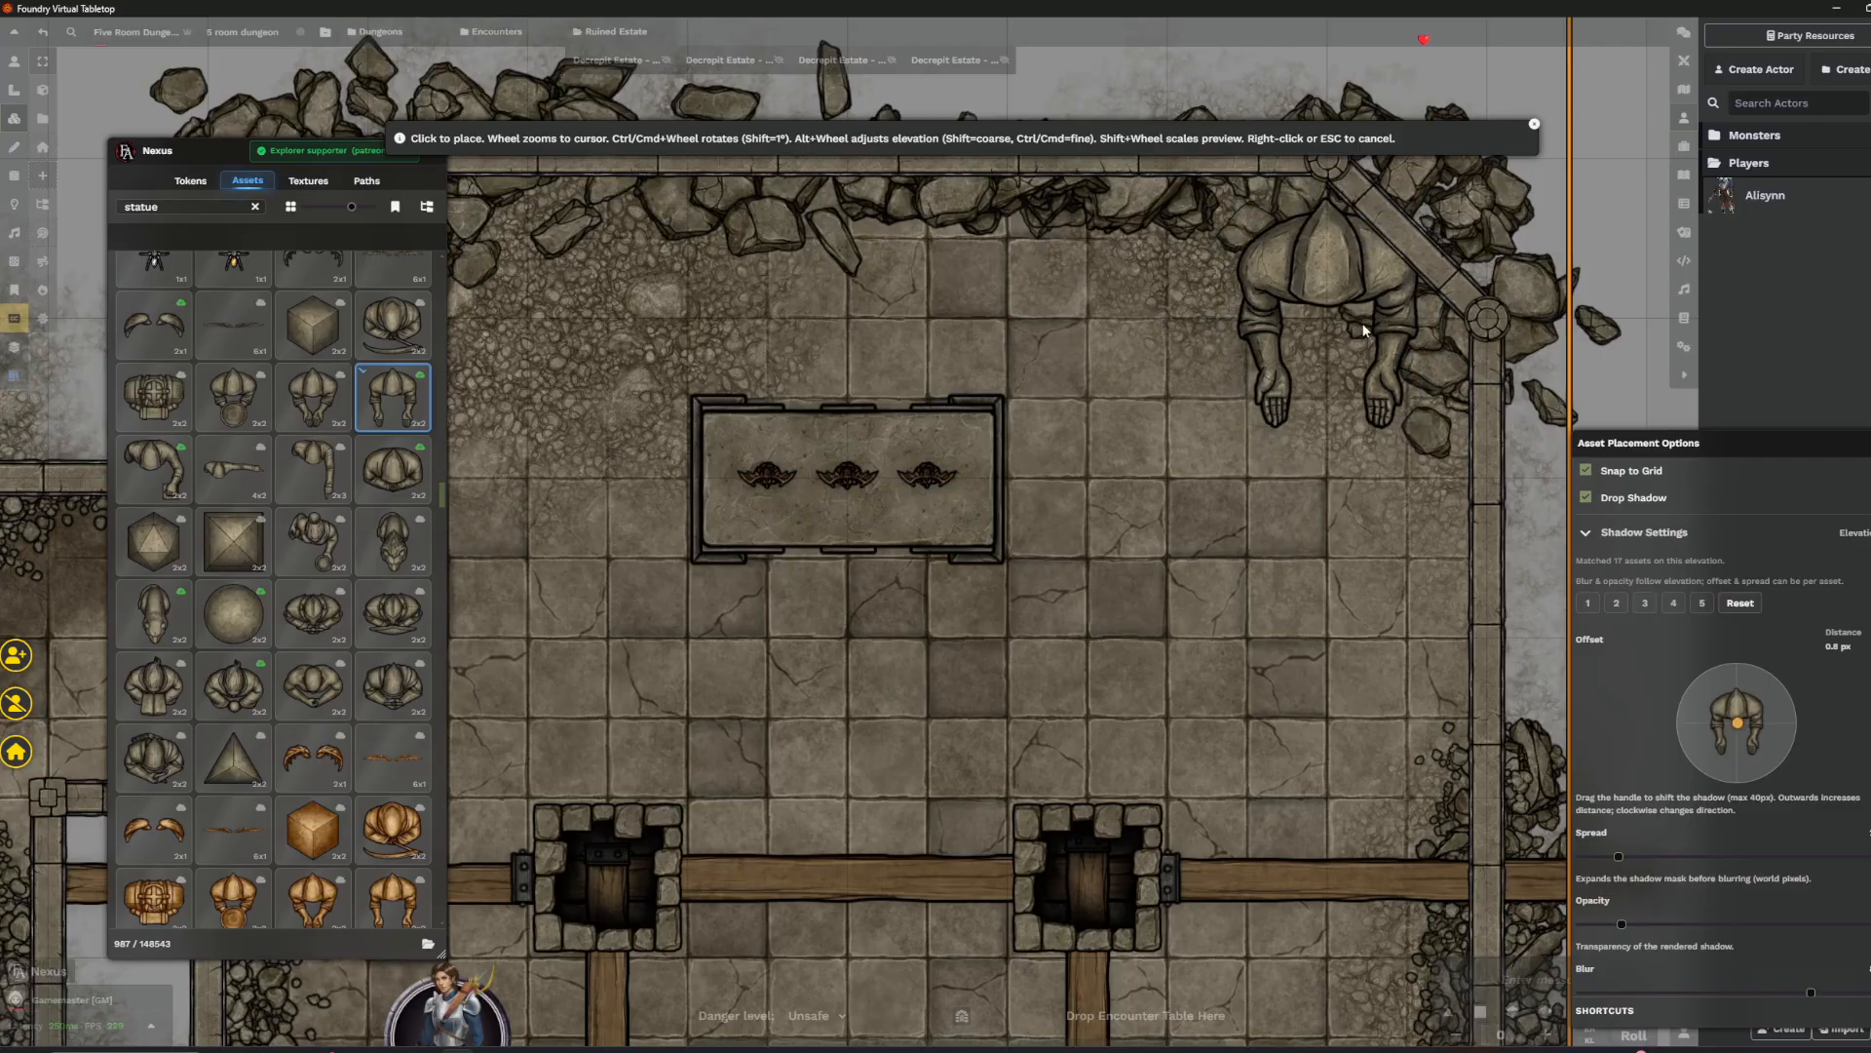
scroll(1364, 329, "down", 3, "ctrl")
left_click(1345, 413)
- Place a second outstretched-arms statue in the altar room's upper-left corner, rotated to face diagonally inward, and end the placement
scroll(1345, 412, "down", 3)
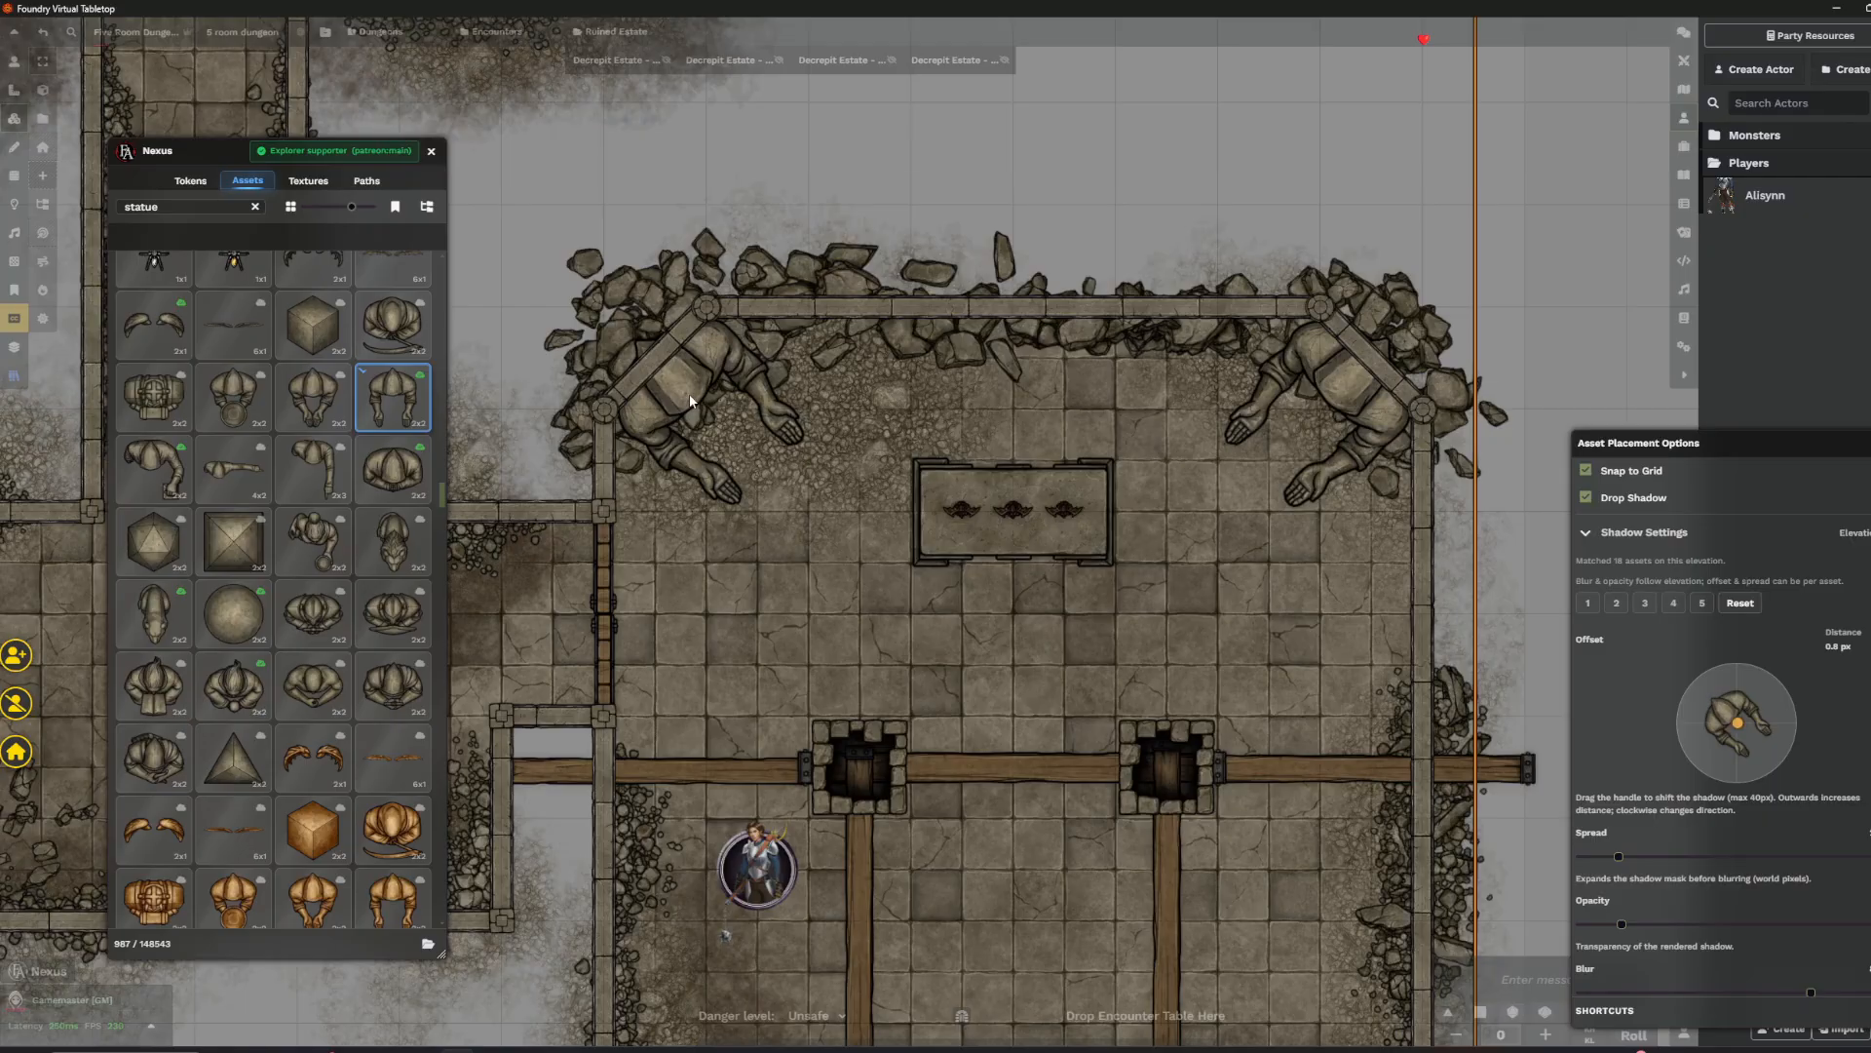
left_click(700, 407)
scroll(950, 438, "down", 3)
scroll(938, 446, "up", 5)
scroll(1044, 478, "down", 5)
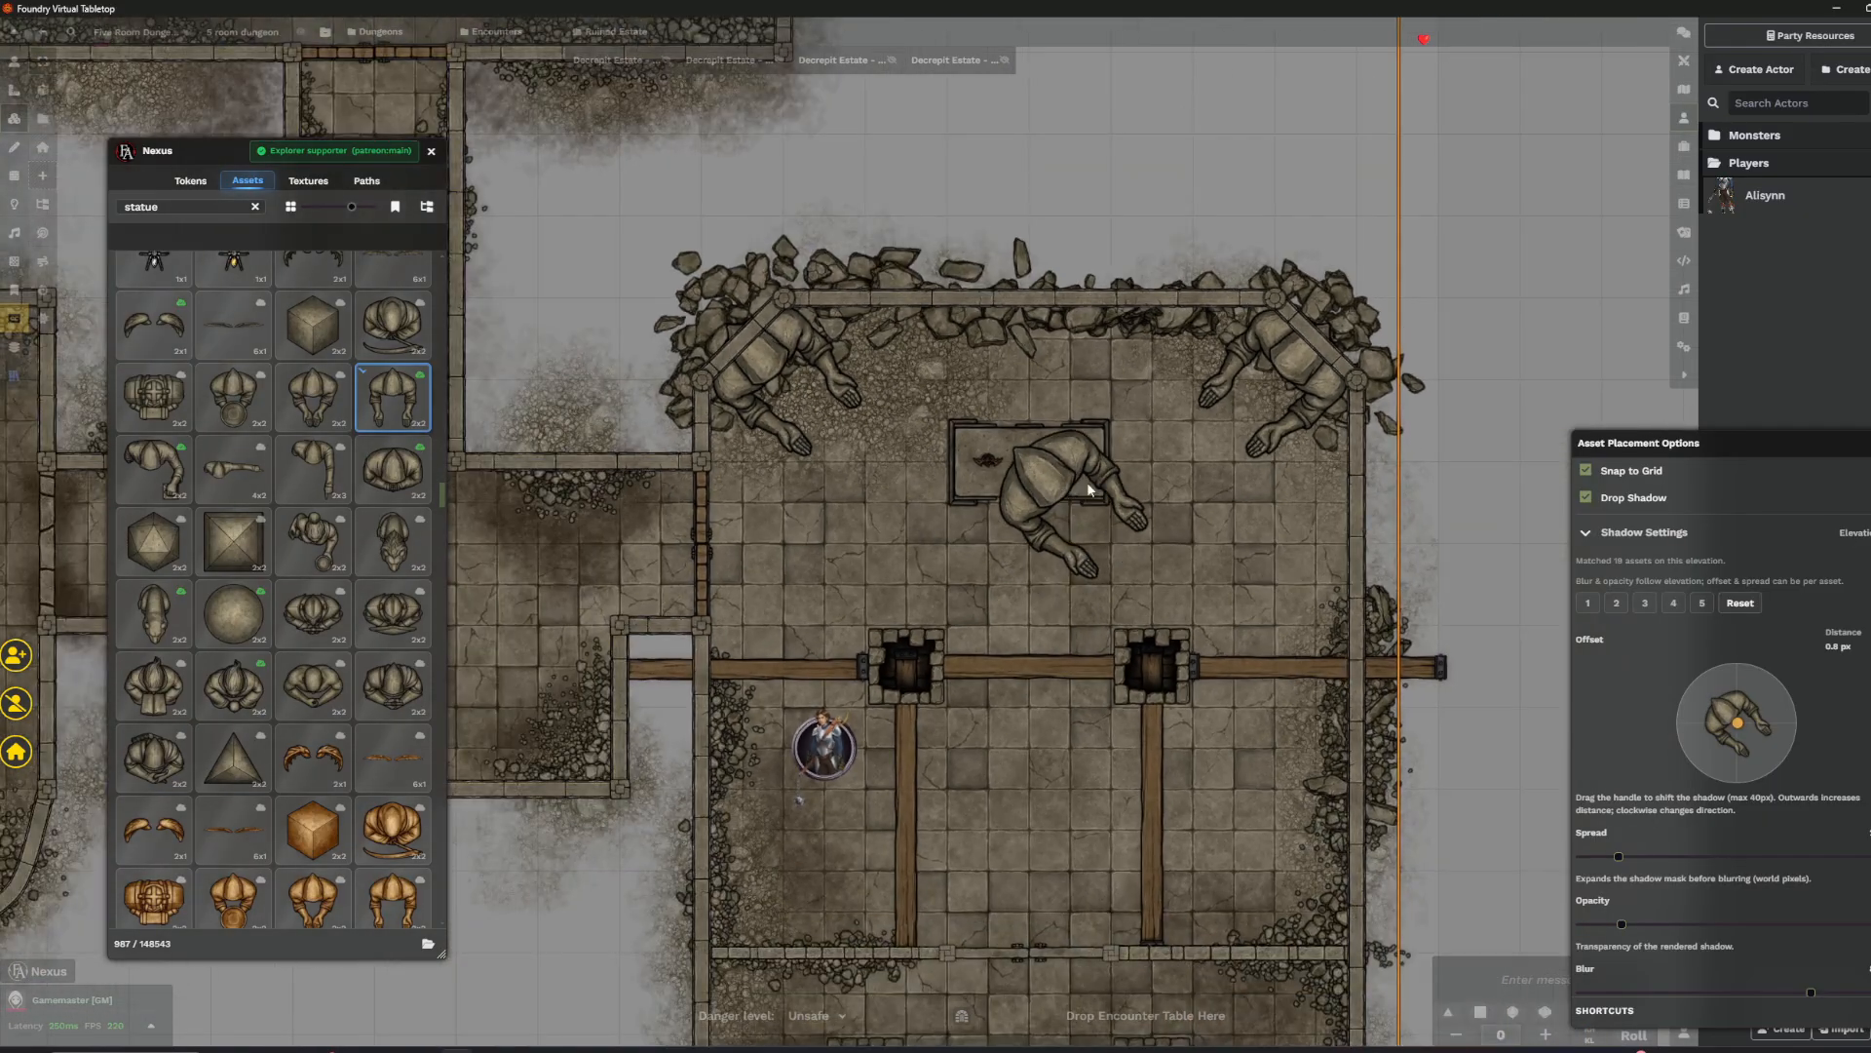
scroll(974, 483, "up", 3)
scroll(1195, 513, "down", 1)
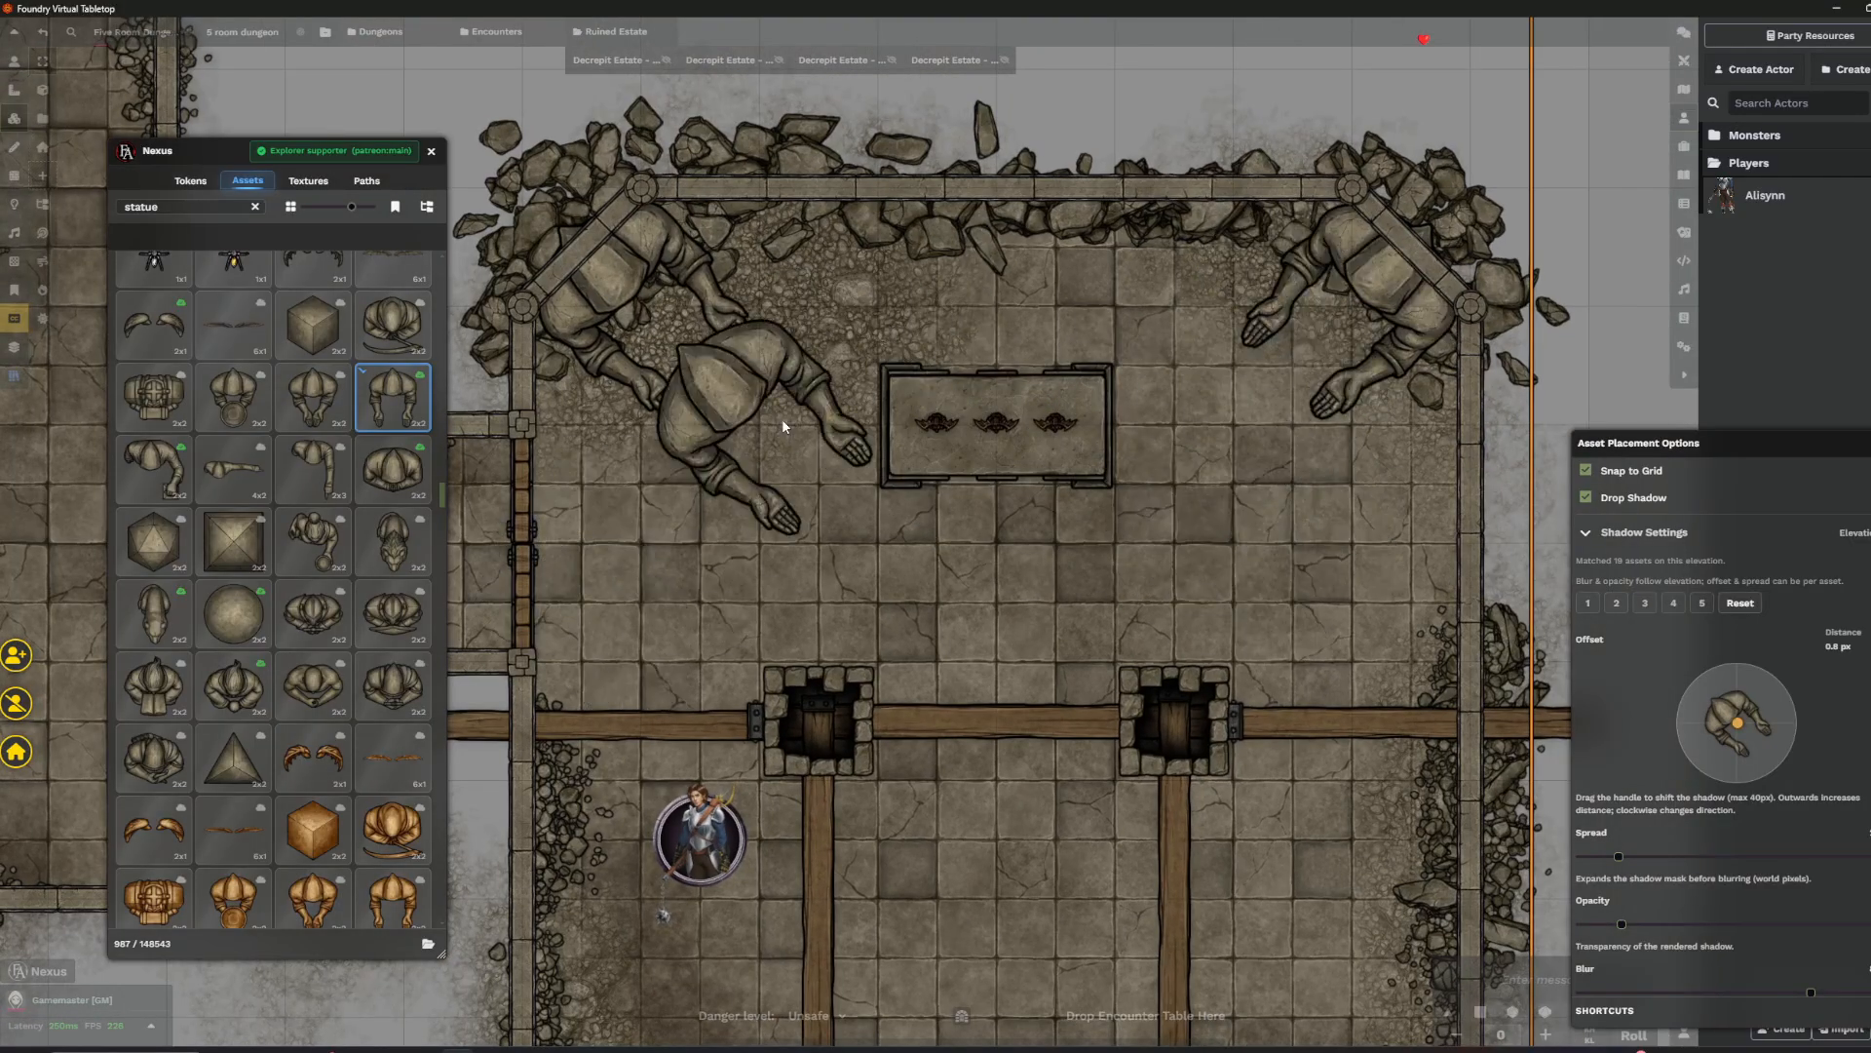
key("Escape")
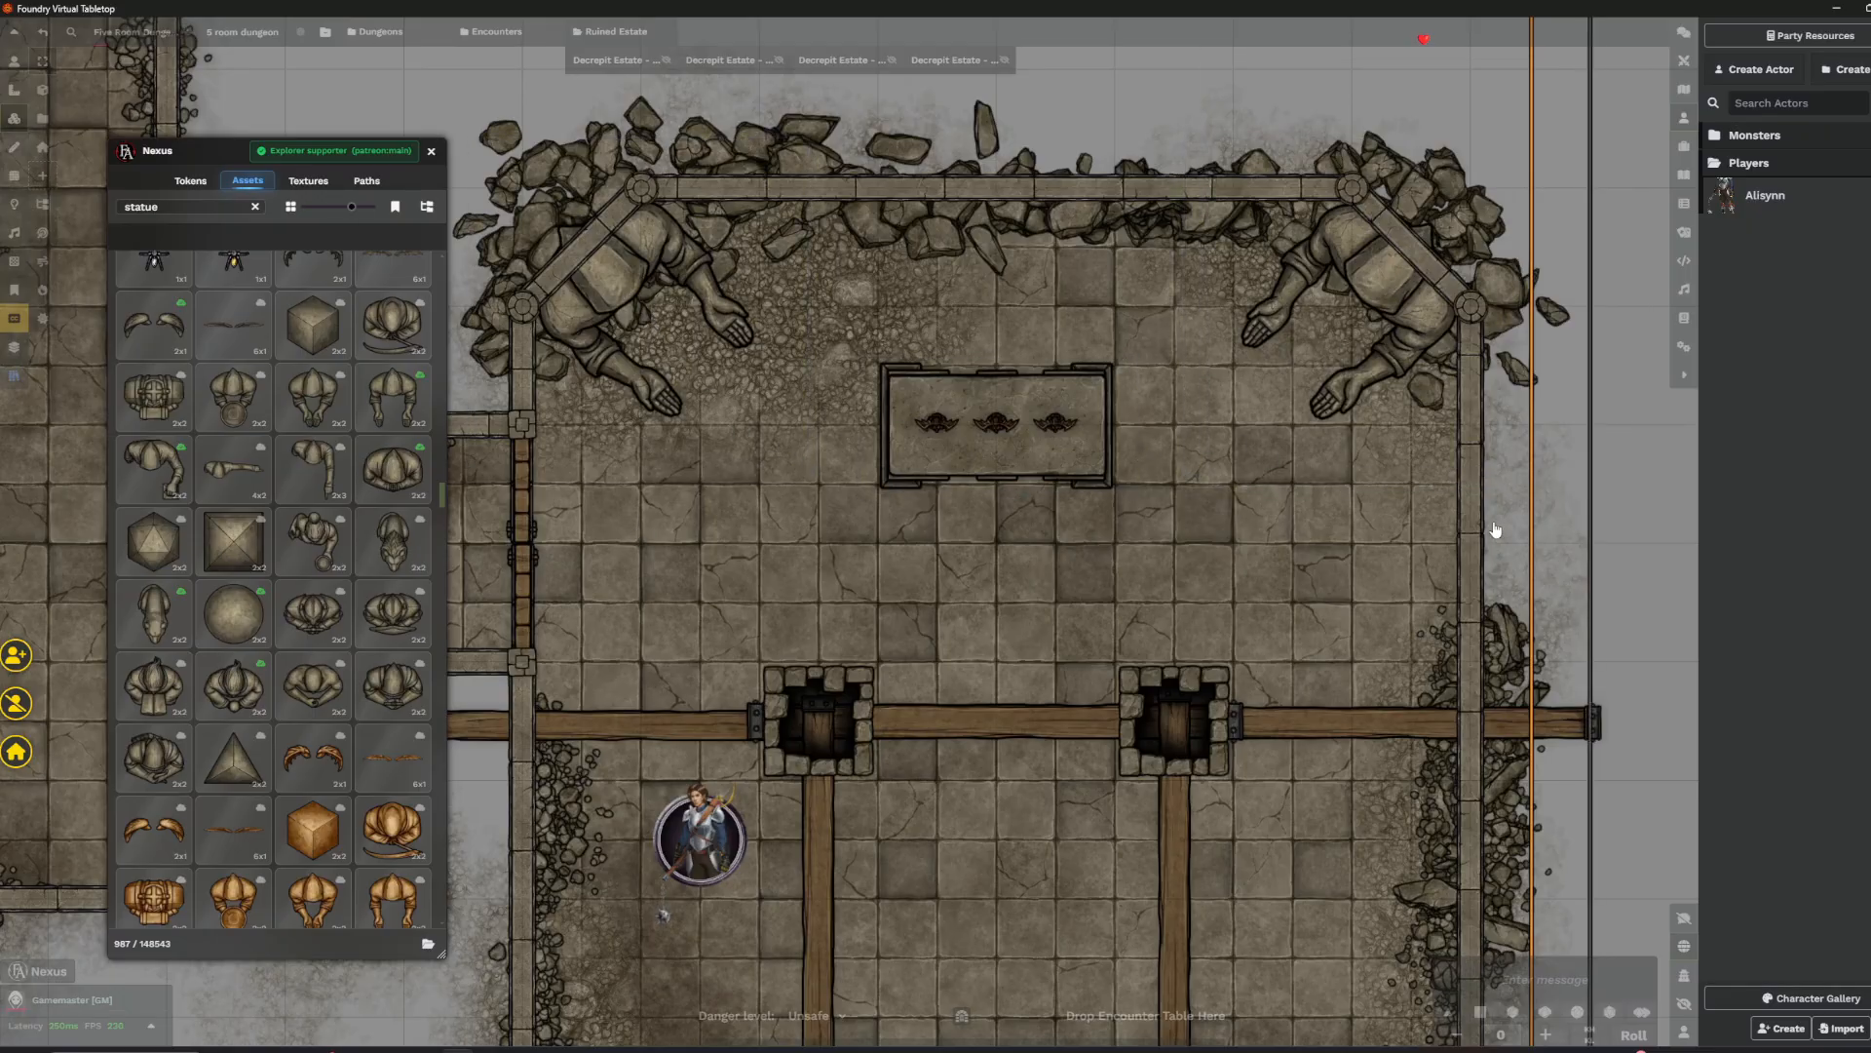
- Search the assets for "storage" and look through the small crate and barrel arrangements
scroll(1451, 552, "down", 1)
left_click_drag(1552, 599, 1553, 488)
scroll(1554, 489, "down", 1)
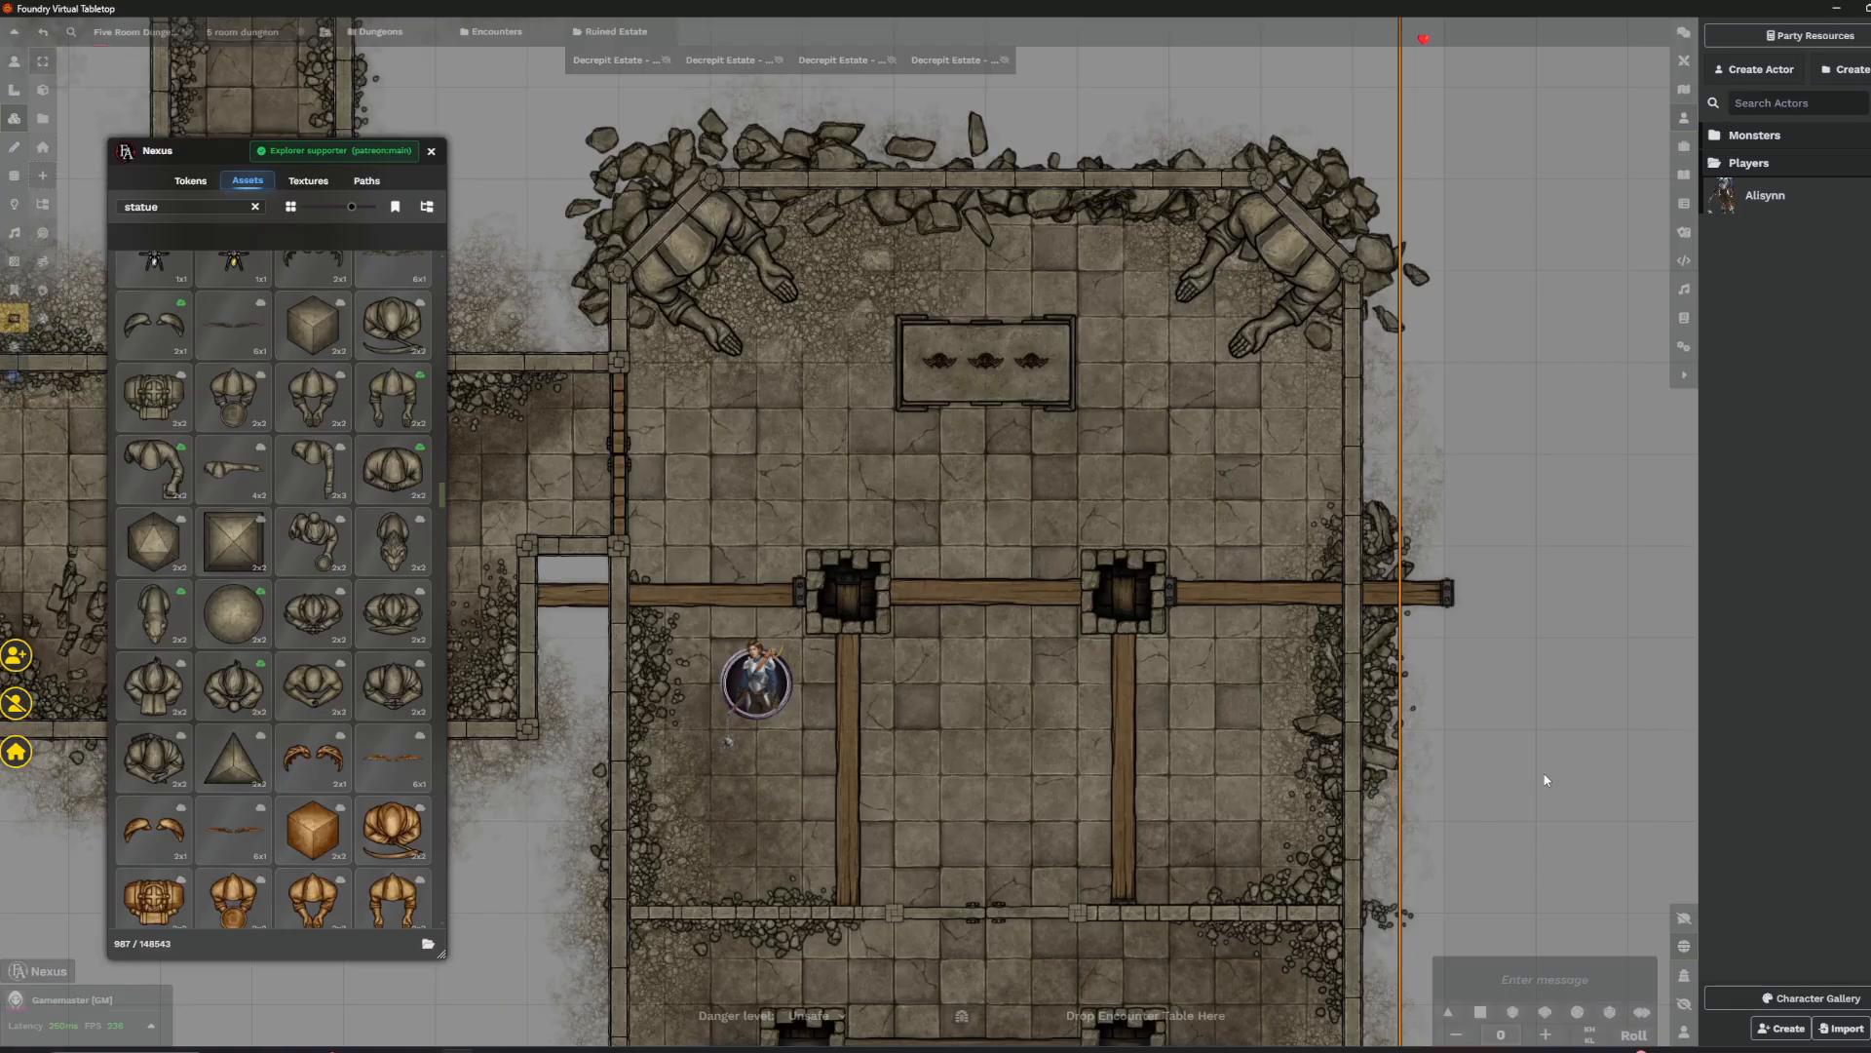
left_click_drag(1004, 655, 984, 539)
type("storage")
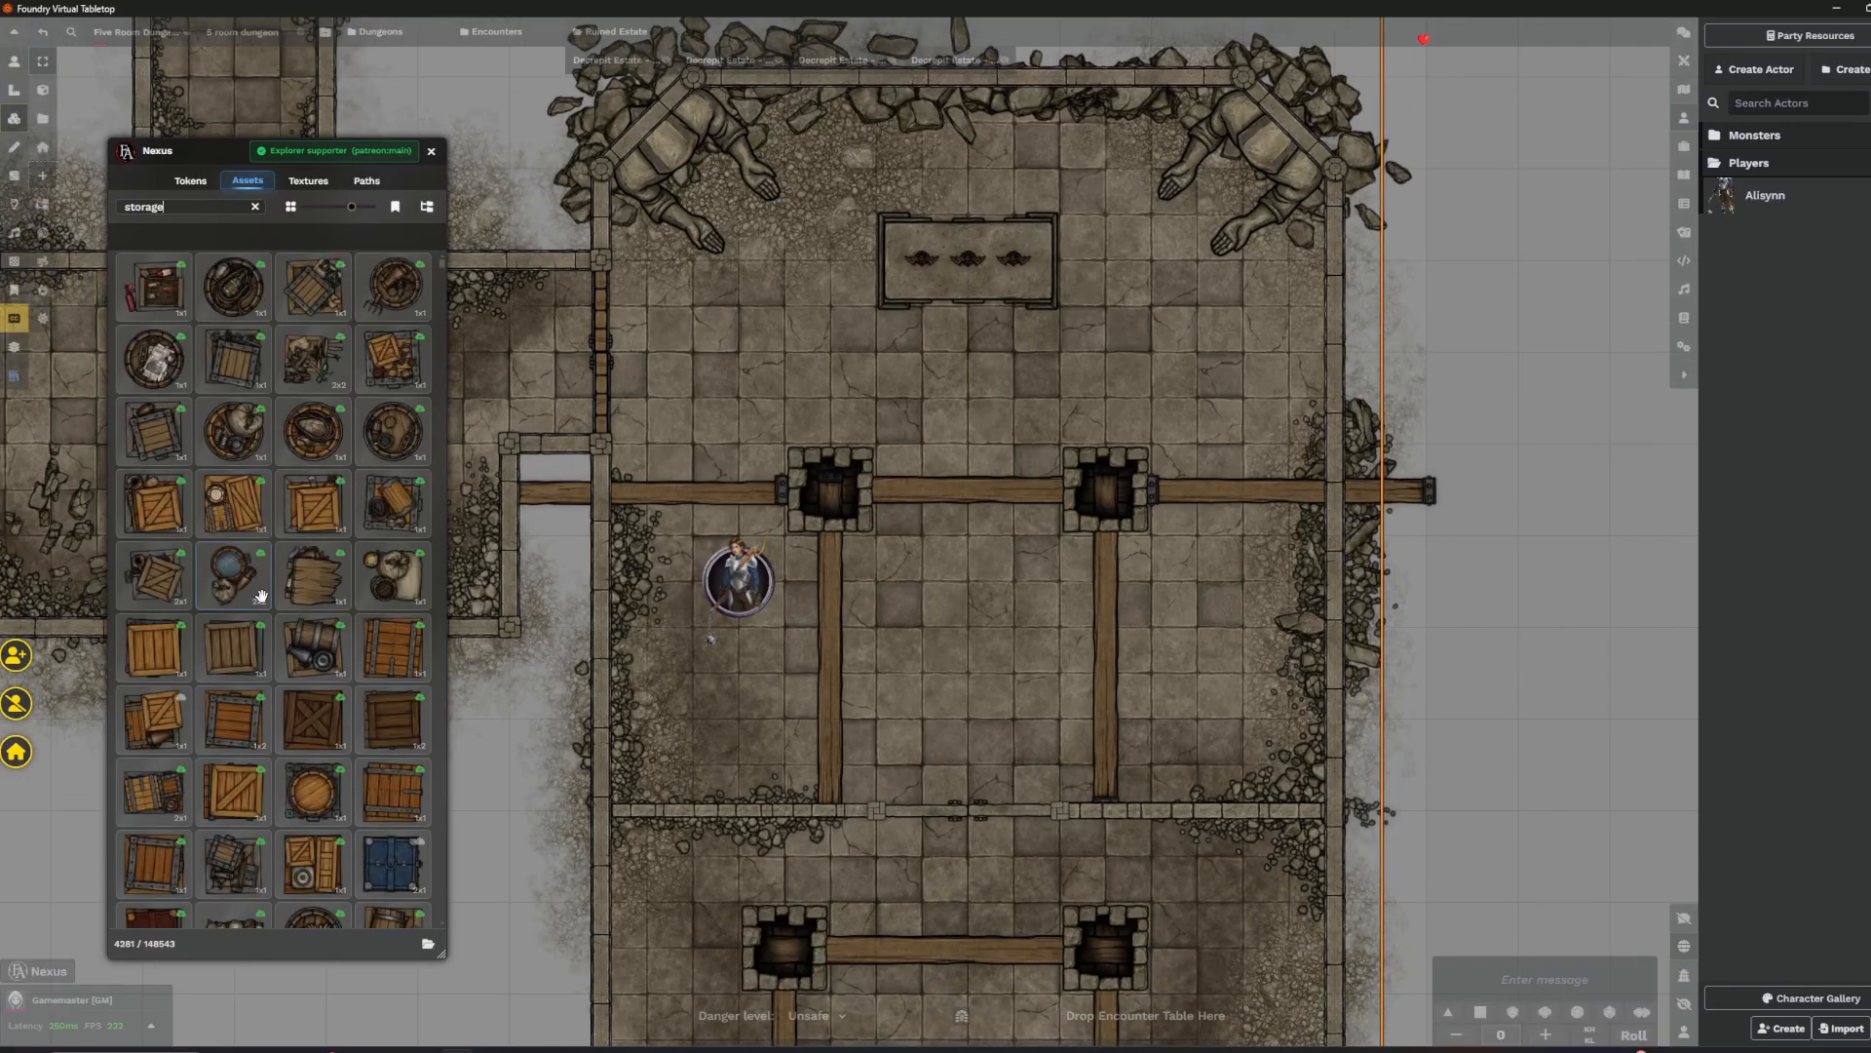
scroll(296, 670, "down", 2)
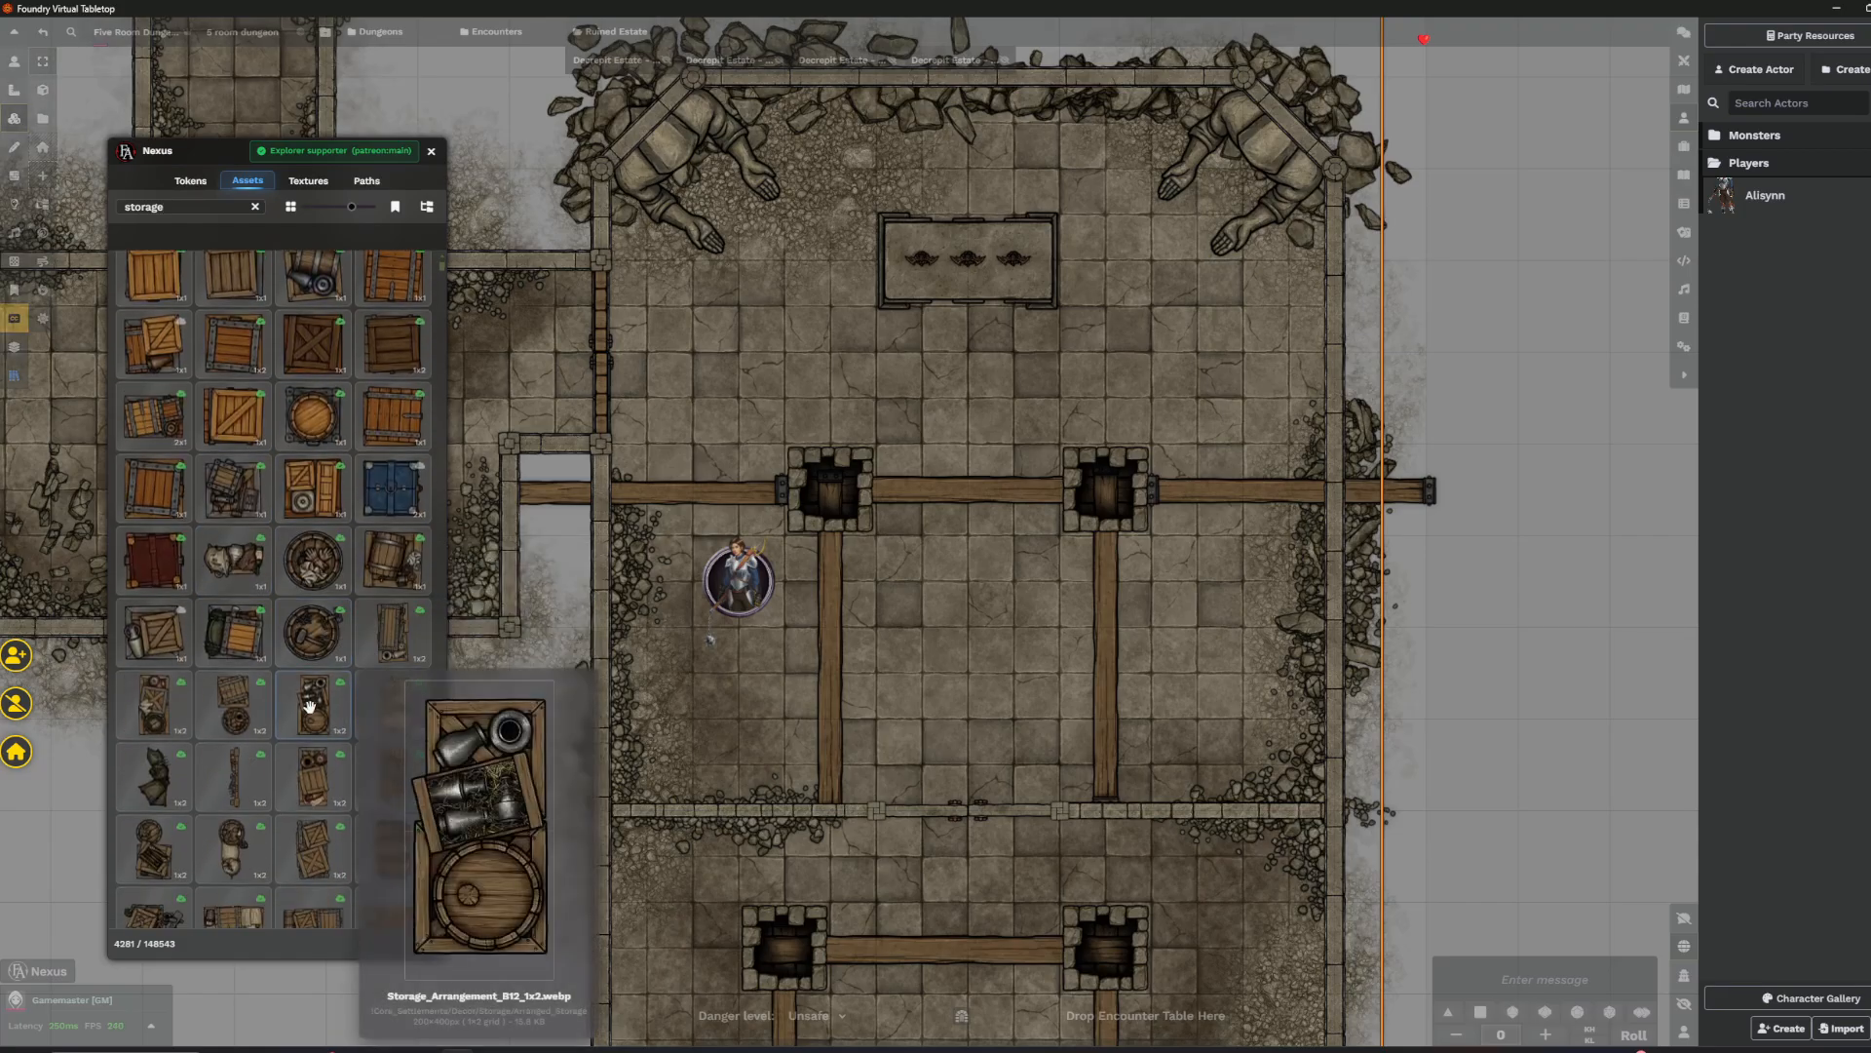
scroll(900, 639, "down", 1)
left_click_drag(899, 639, 899, 456)
mouse_move(394, 780)
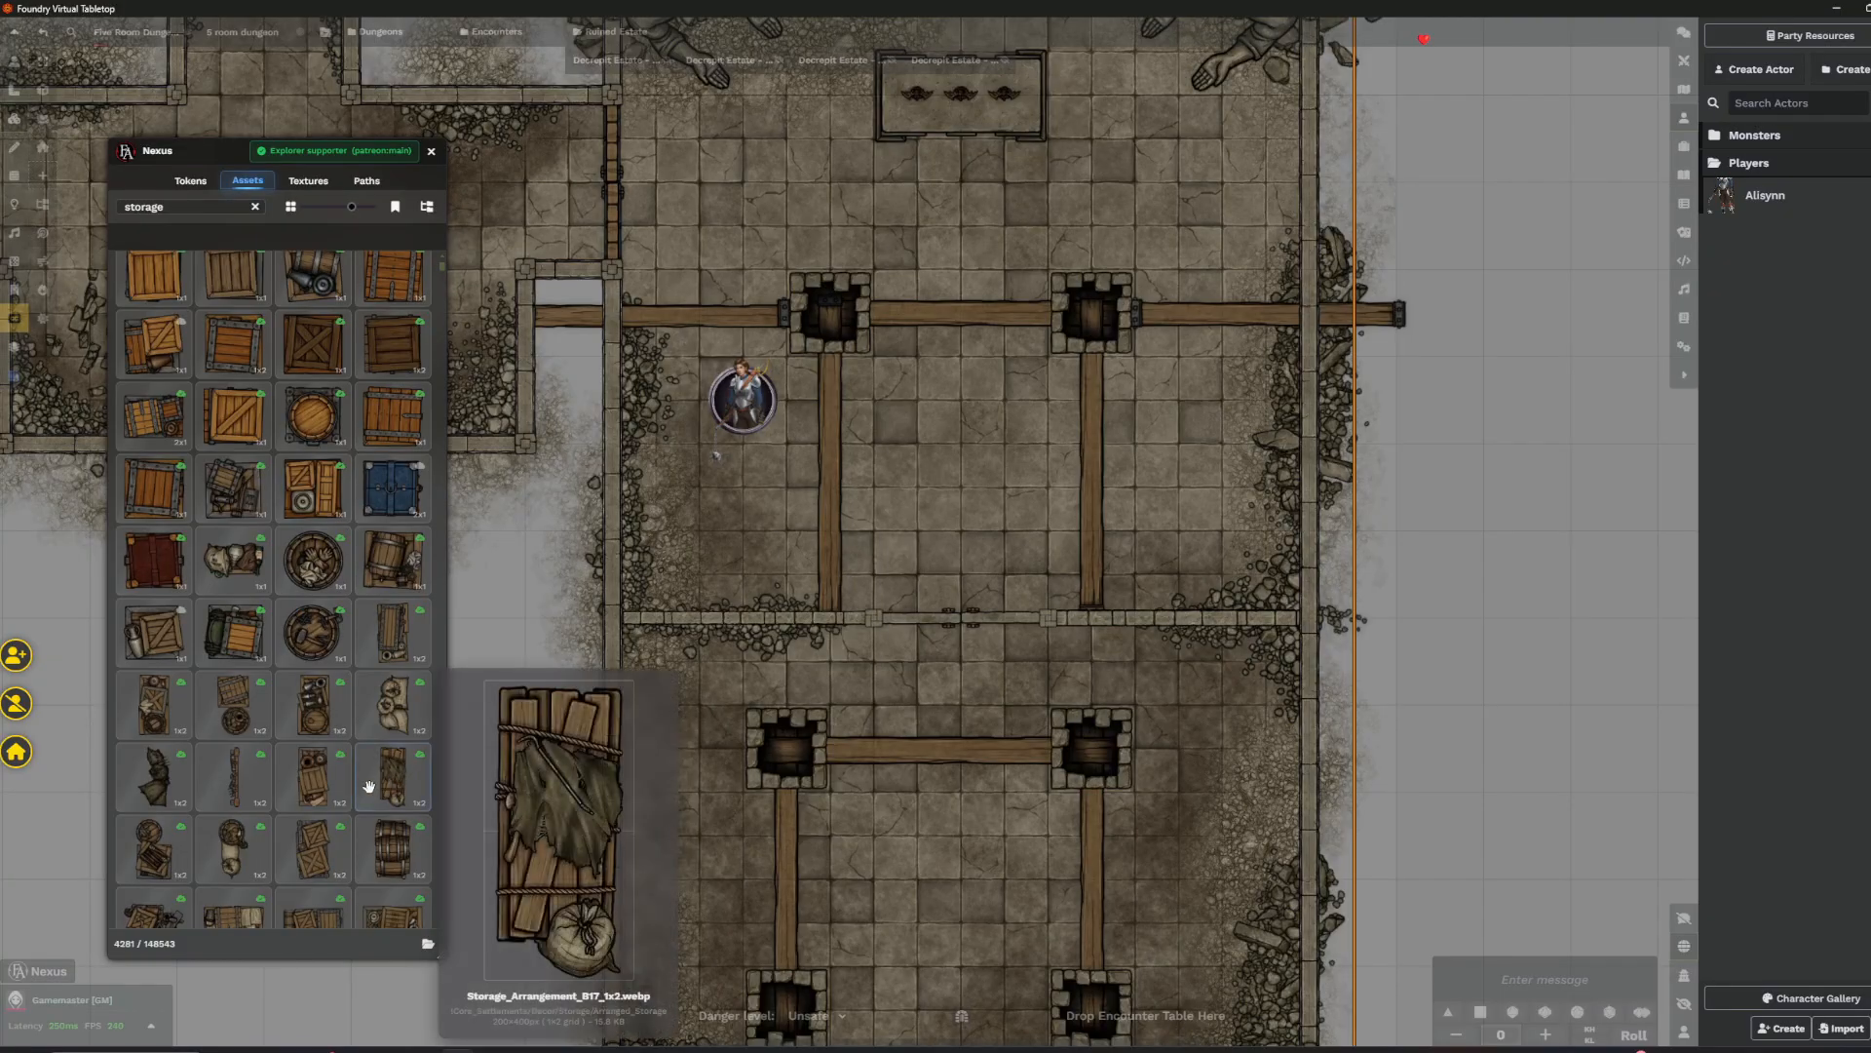
mouse_move(302, 793)
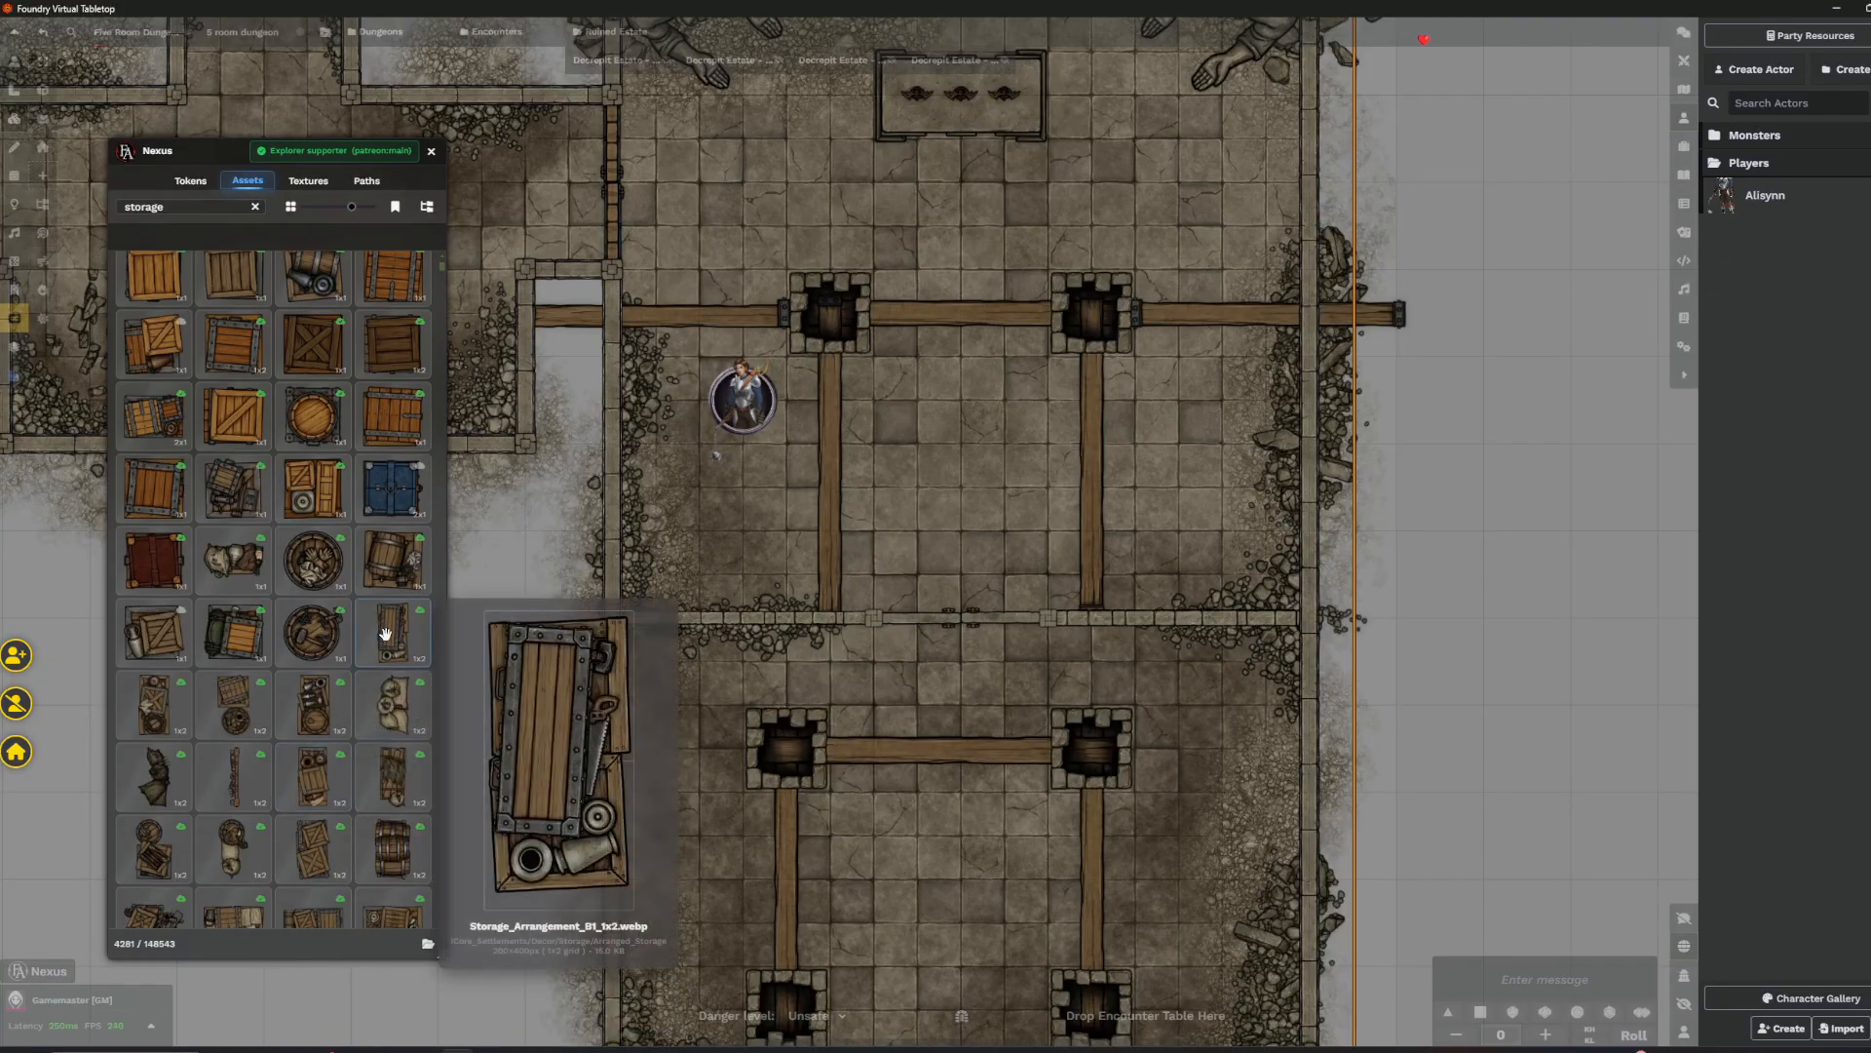
scroll(315, 719, "down", 3)
- Place a 2x1 wooden crate arrangement upright against the southern pillared room's left wall, adjusting its elevation and rotation
left_click(315, 719)
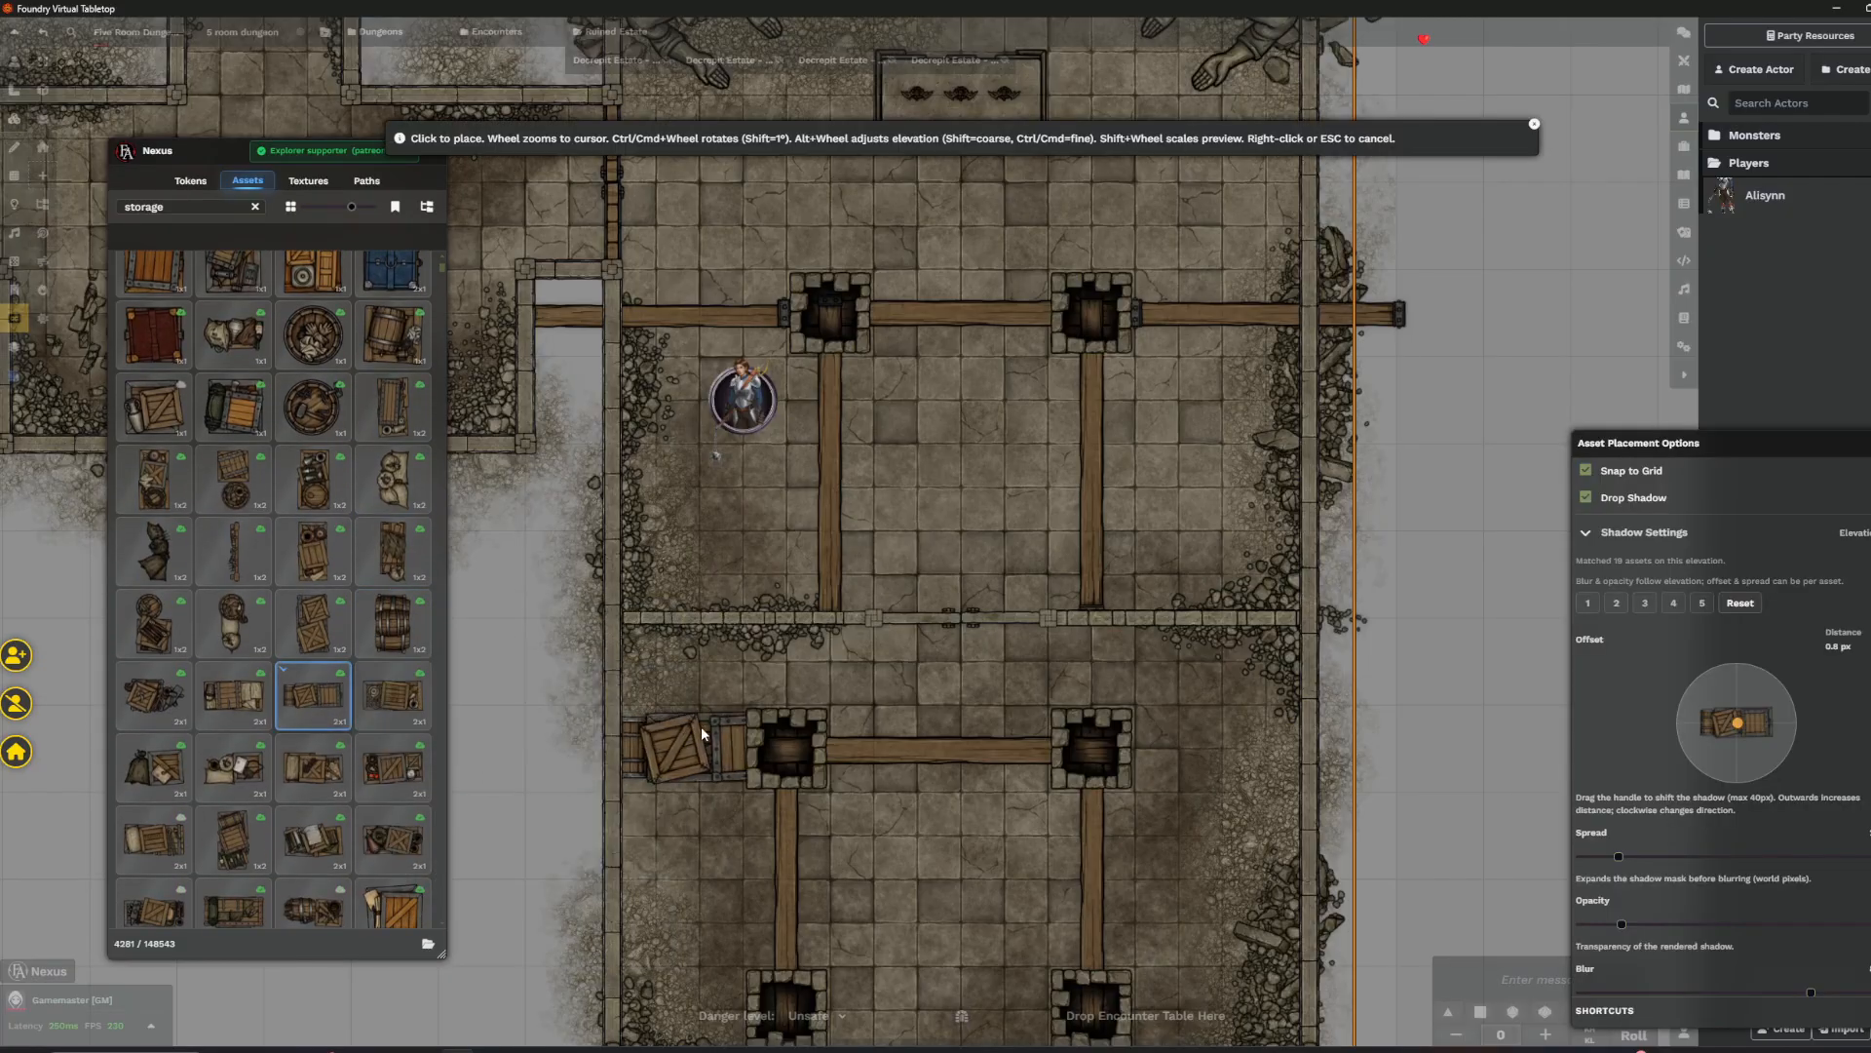
scroll(701, 595, "up", 5)
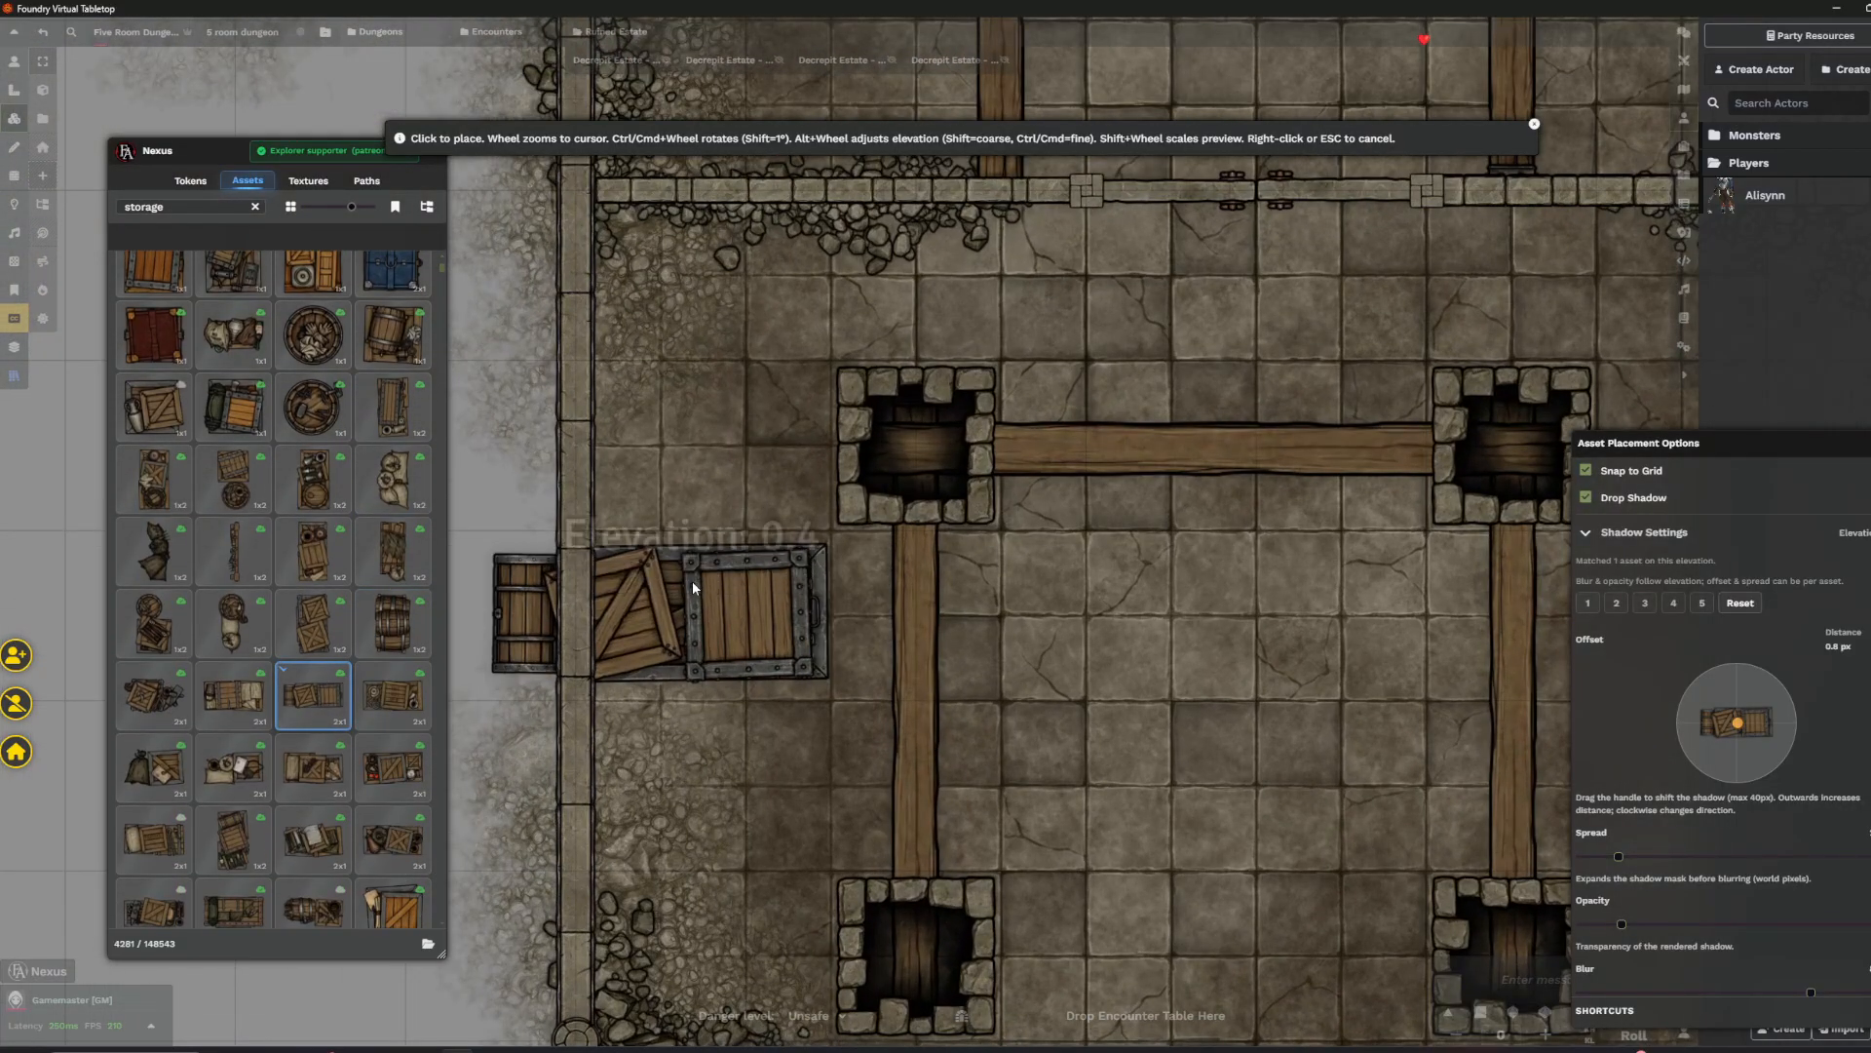
scroll(693, 586, "down", 2, "alt")
scroll(682, 571, "up", 6, "ctrl")
- Turn off grid snapping and place the 1x2 barrel stack upright along the southern pillared room's right wall
left_click(393, 624)
scroll(877, 531, "down", 3)
scroll(929, 510, "down", 2, "ctrl")
left_click(1586, 470)
scroll(943, 518, "up", 3)
left_click_drag(1060, 637, 1003, 510)
scroll(1091, 633, "down", 6, "ctrl")
left_click(1104, 638)
- Place the 2x1 open-crate arrangement with white cloth, rotated nearly upright, under the beam between the southern room's two right pillars
left_click_drag(871, 686, 1007, 447)
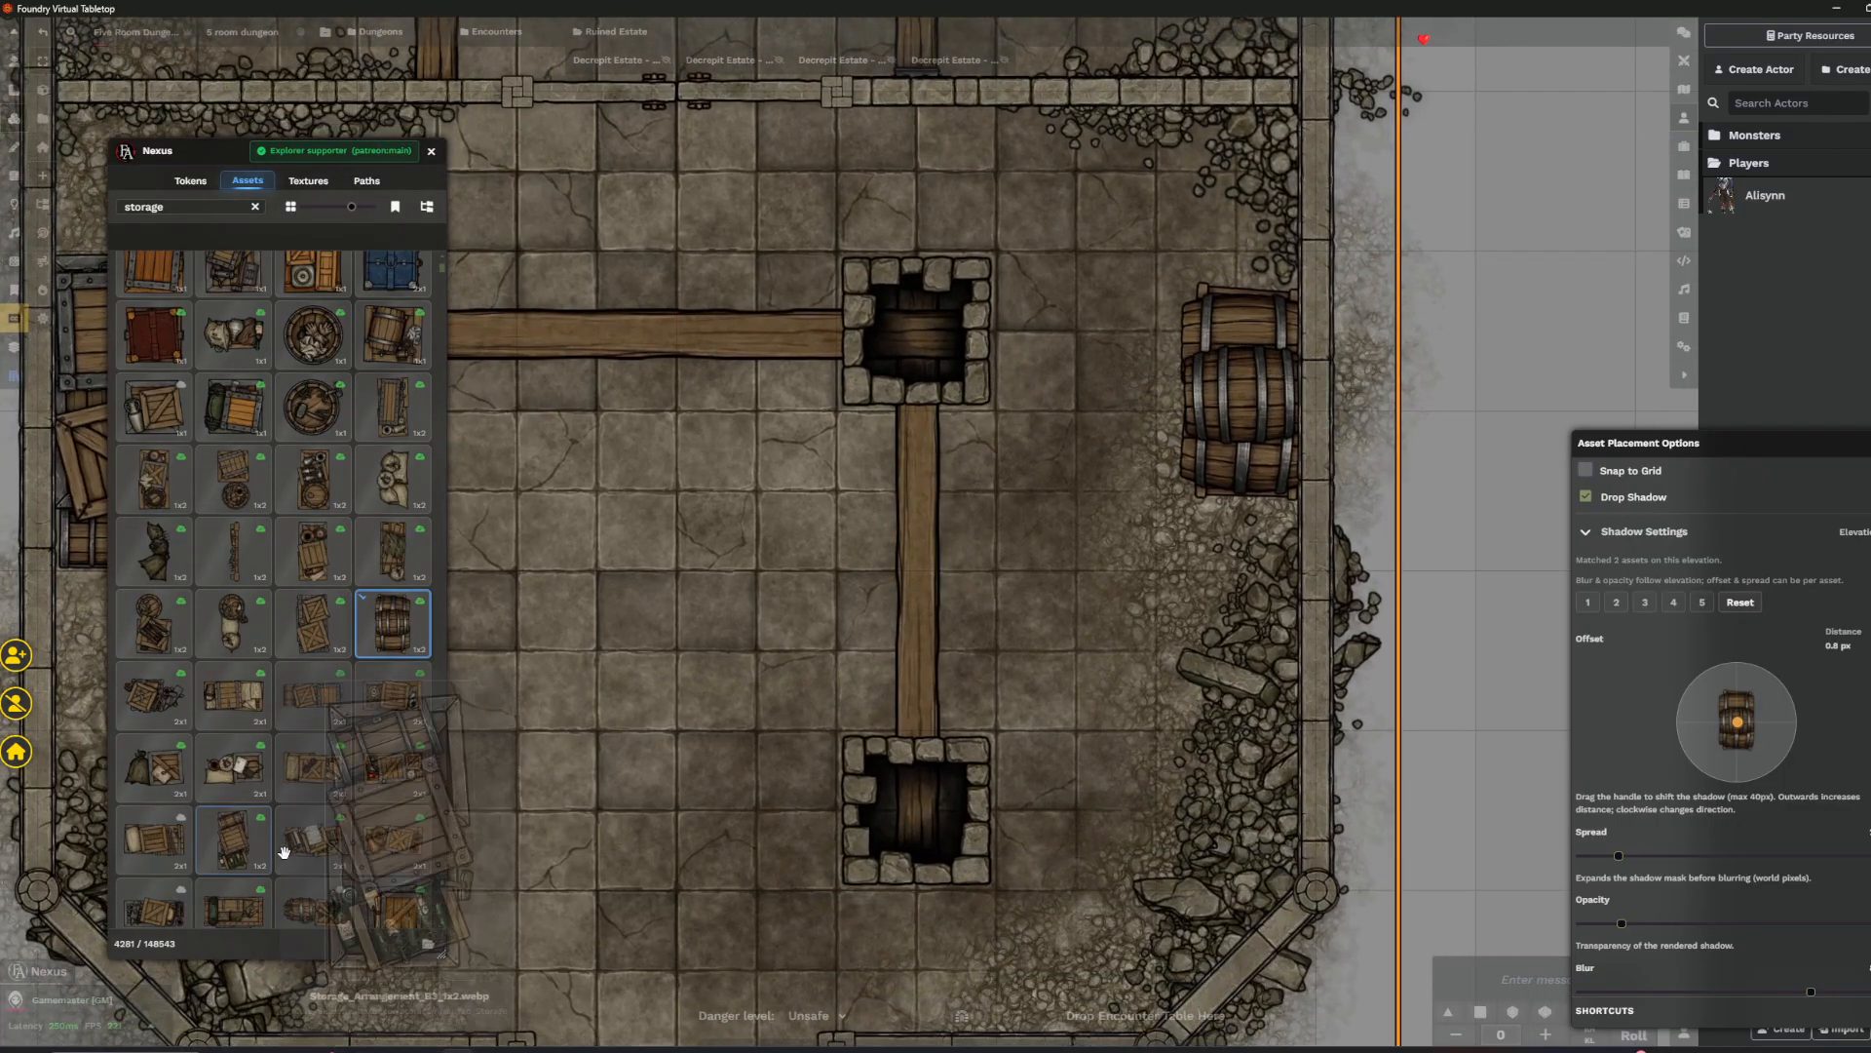
left_click(297, 846)
scroll(873, 606, "down", 6, "ctrl")
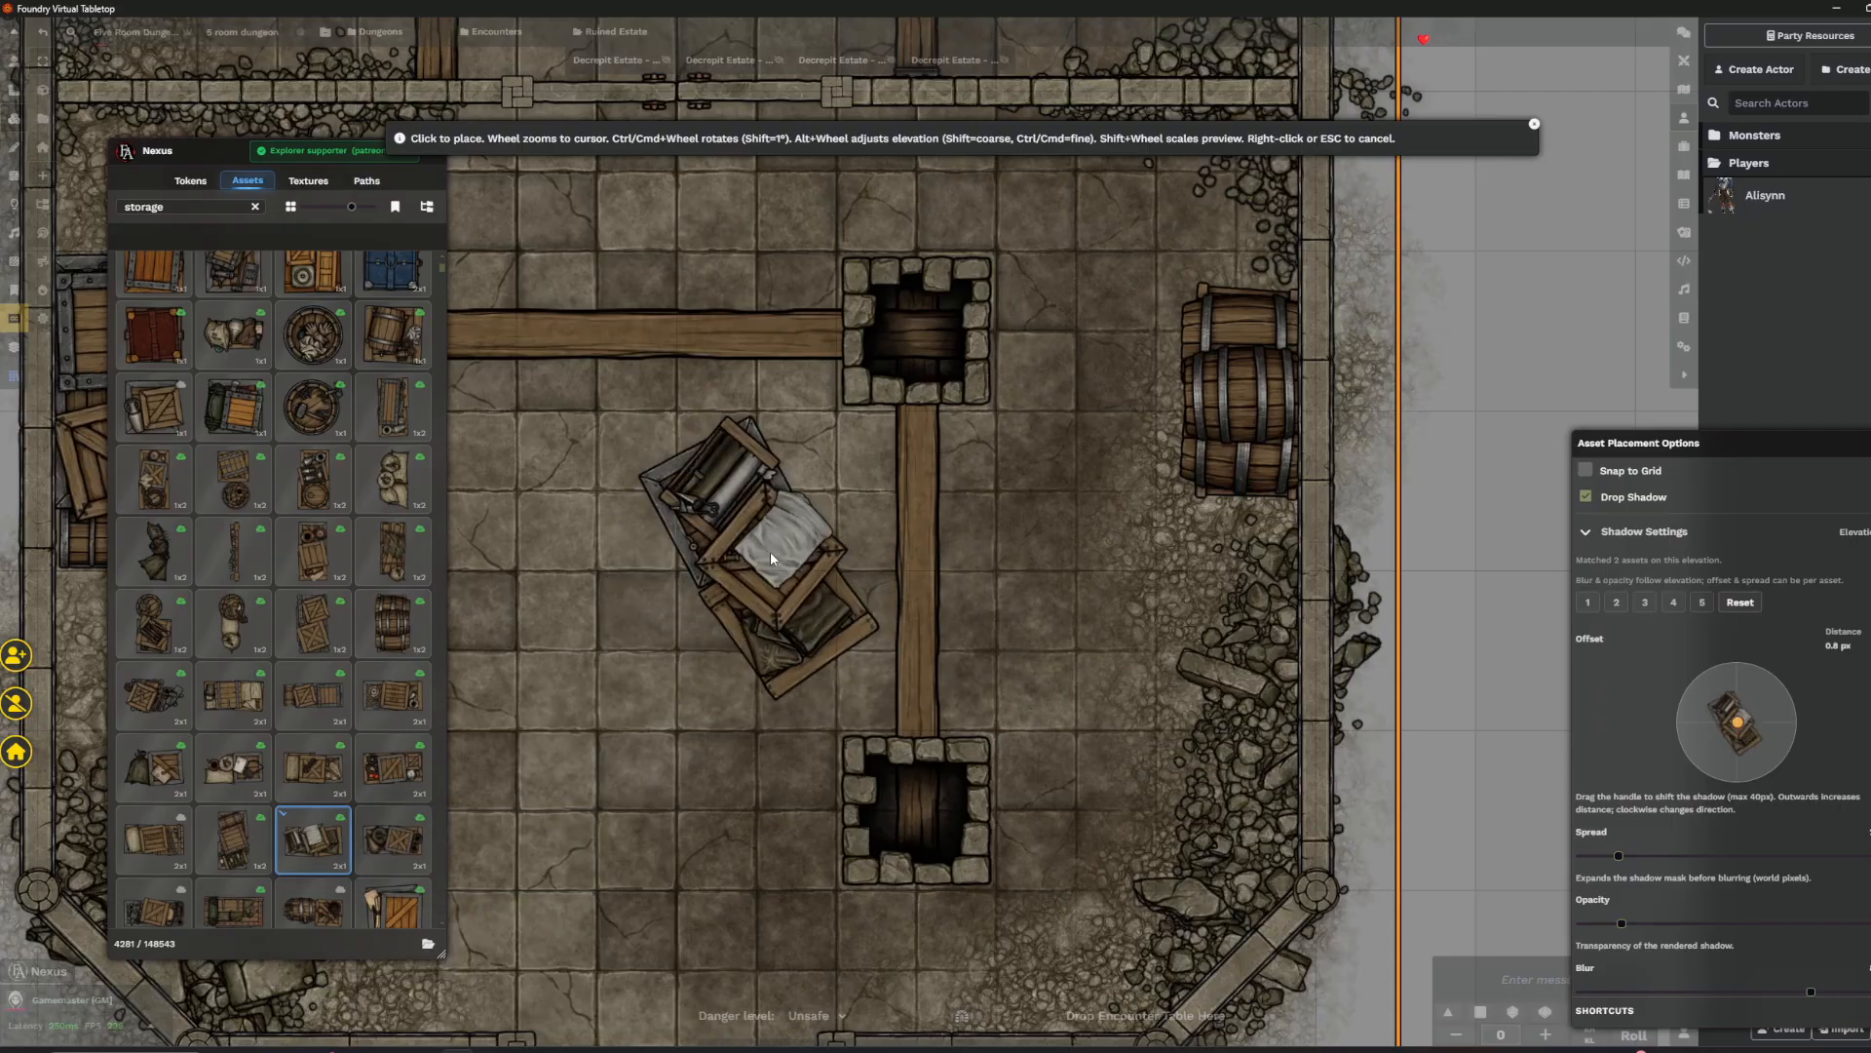
left_click_drag(920, 567, 1078, 535)
left_click(1080, 535)
- Place the 1x2 plank pile with cloth and sack, slightly tilted, against the right wall of the altar room
scroll(788, 666, "down", 4)
left_click_drag(788, 666, 1030, 495)
scroll(1029, 495, "down", 1)
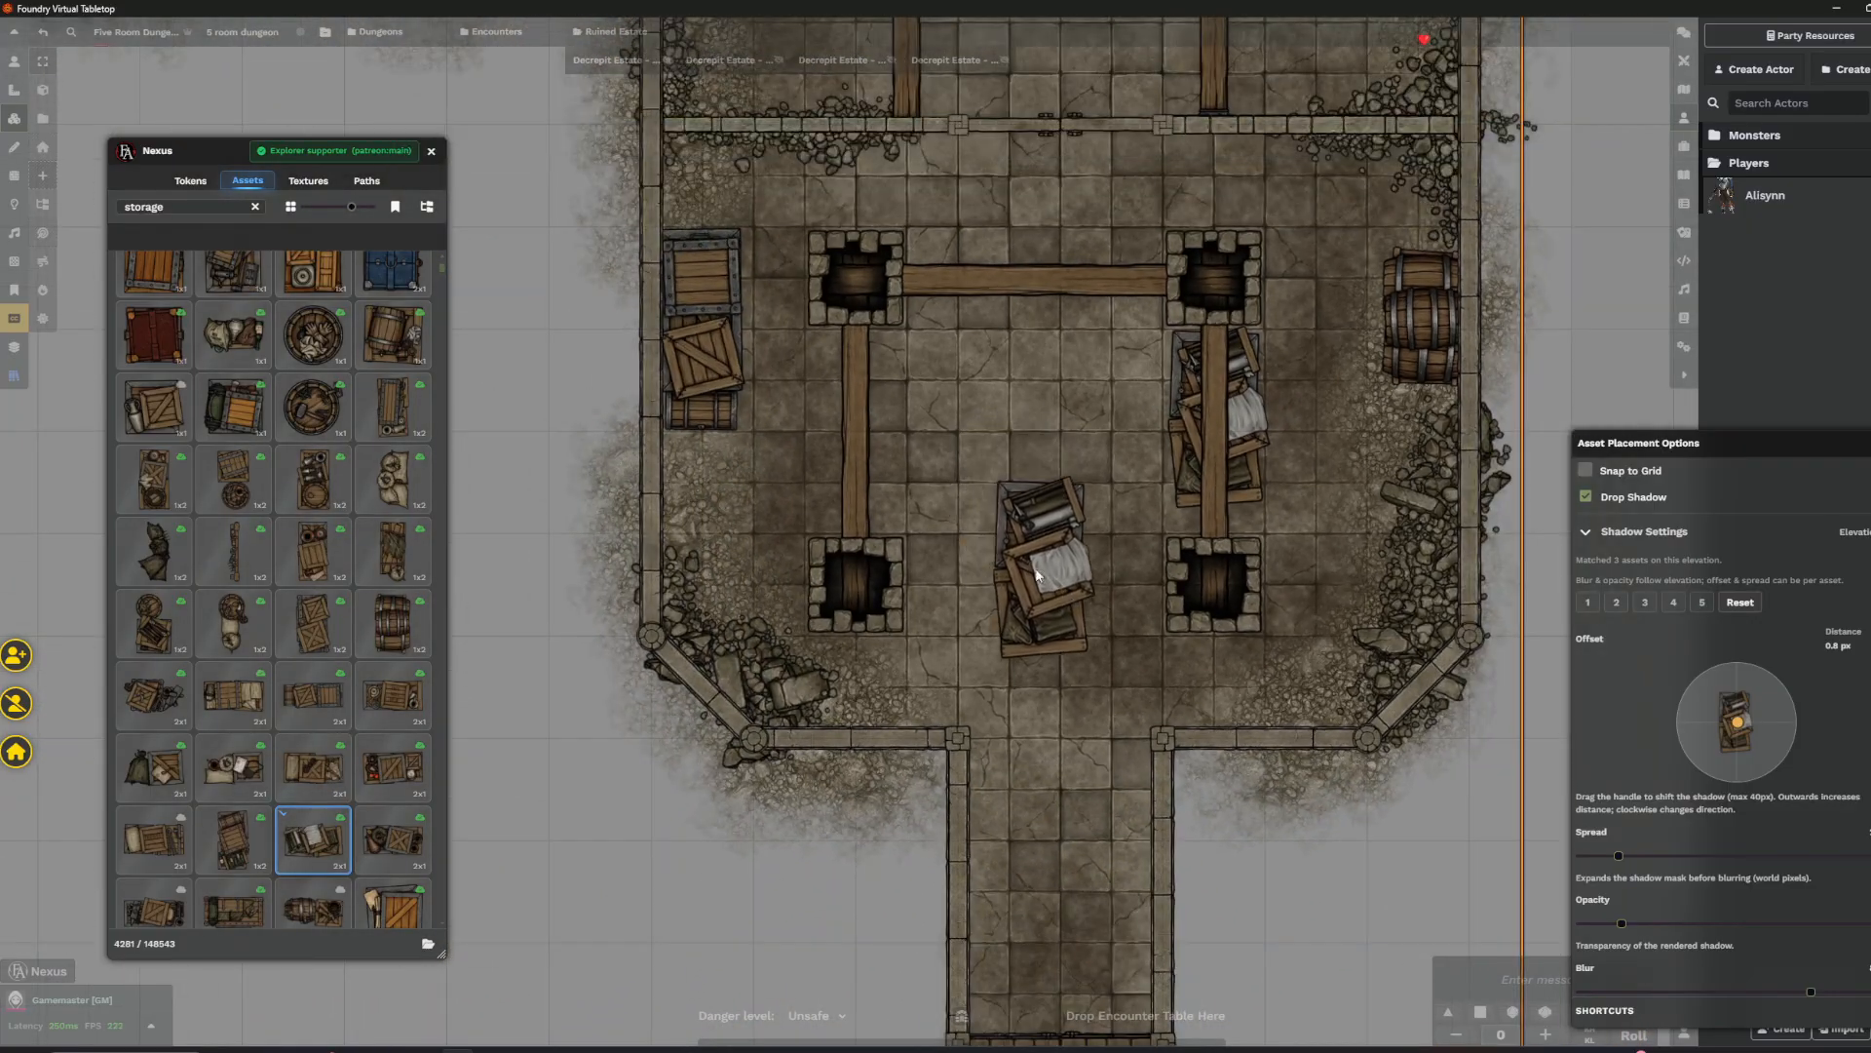
left_click(401, 556)
scroll(956, 556, "down", 5)
left_click_drag(931, 292, 734, 802)
scroll(836, 596, "up", 5)
scroll(1068, 442, "up", 5)
scroll(1287, 575, "down", 4)
scroll(1322, 476, "down", 3)
left_click(1320, 460)
- Place a 2x1 crate-and-cloth storage arrangement, rotated nearly upright, beneath the left vertical beam south of the altar
scroll(1320, 454, "up", 2)
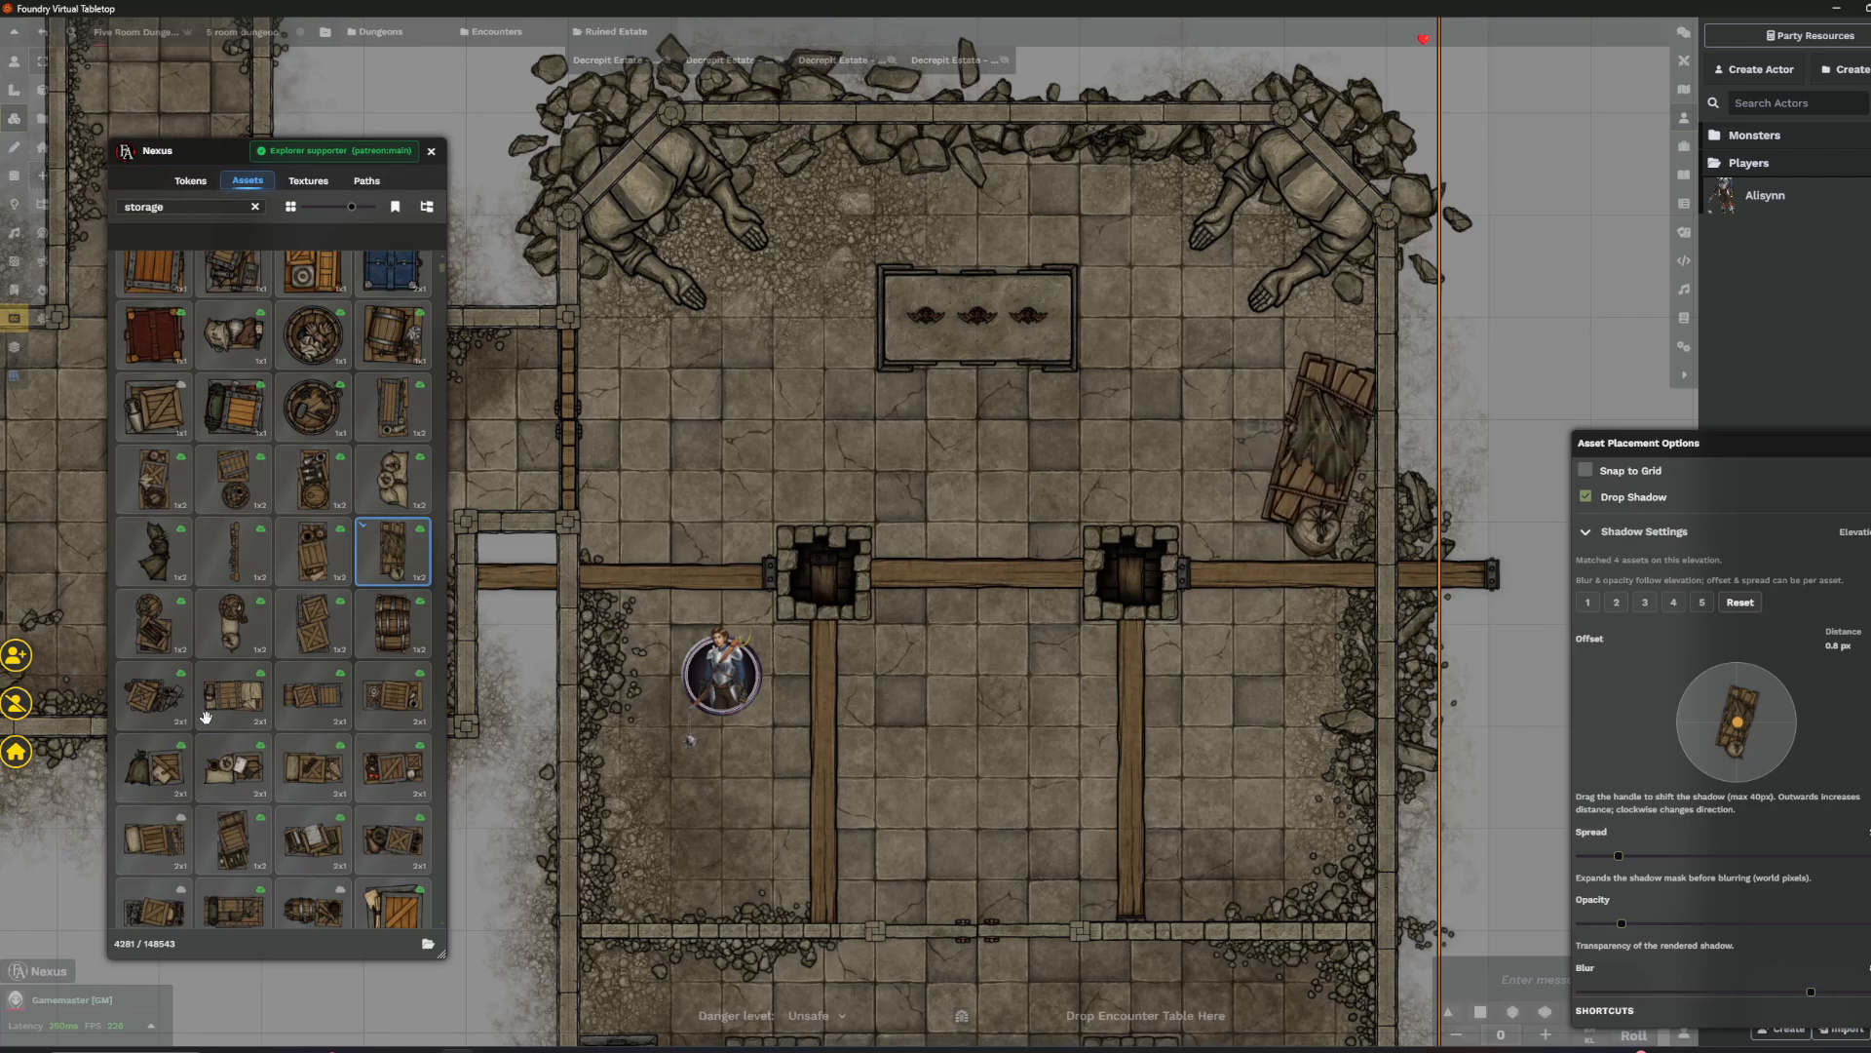
left_click(233, 695)
scroll(886, 719, "up", 4)
left_click(832, 716)
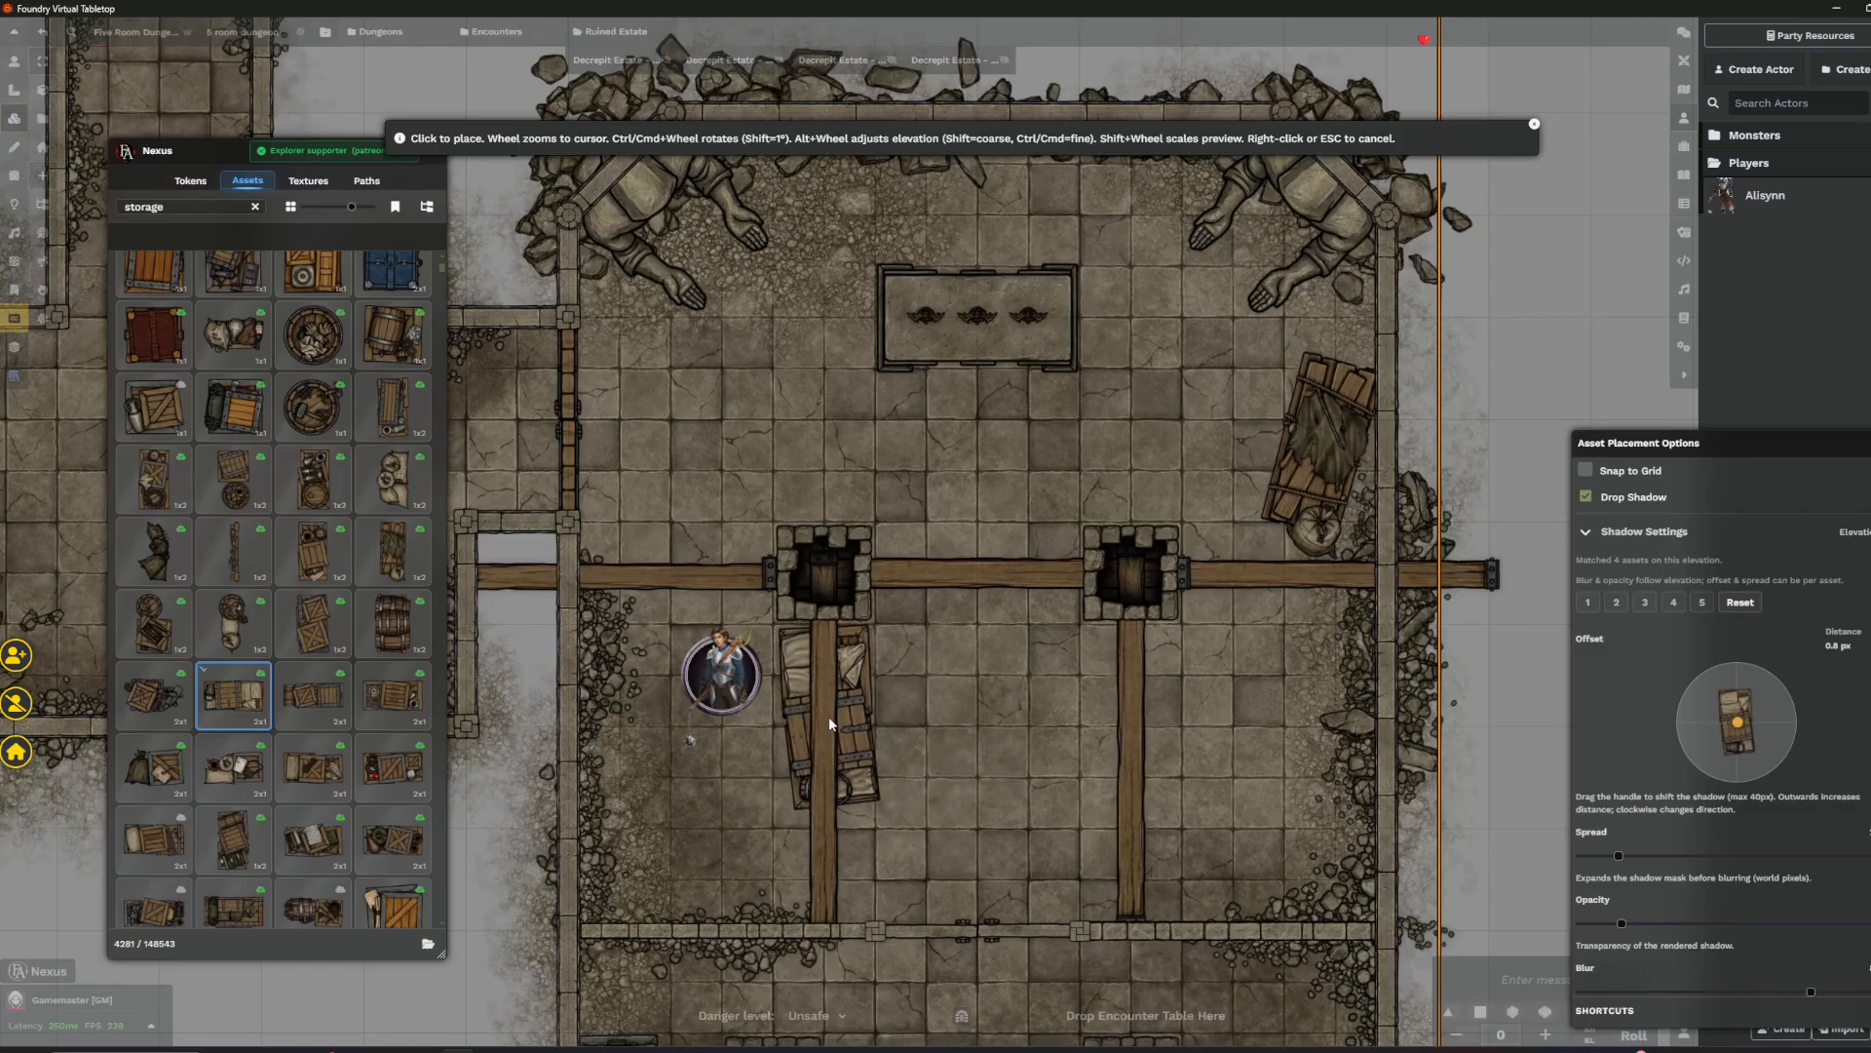
- Look over the dungeon's rooms and corridors and the larger "storage" arrangements for further placements, and end the placement without adding one
scroll(1019, 620, "down", 5)
scroll(996, 647, "up", 5)
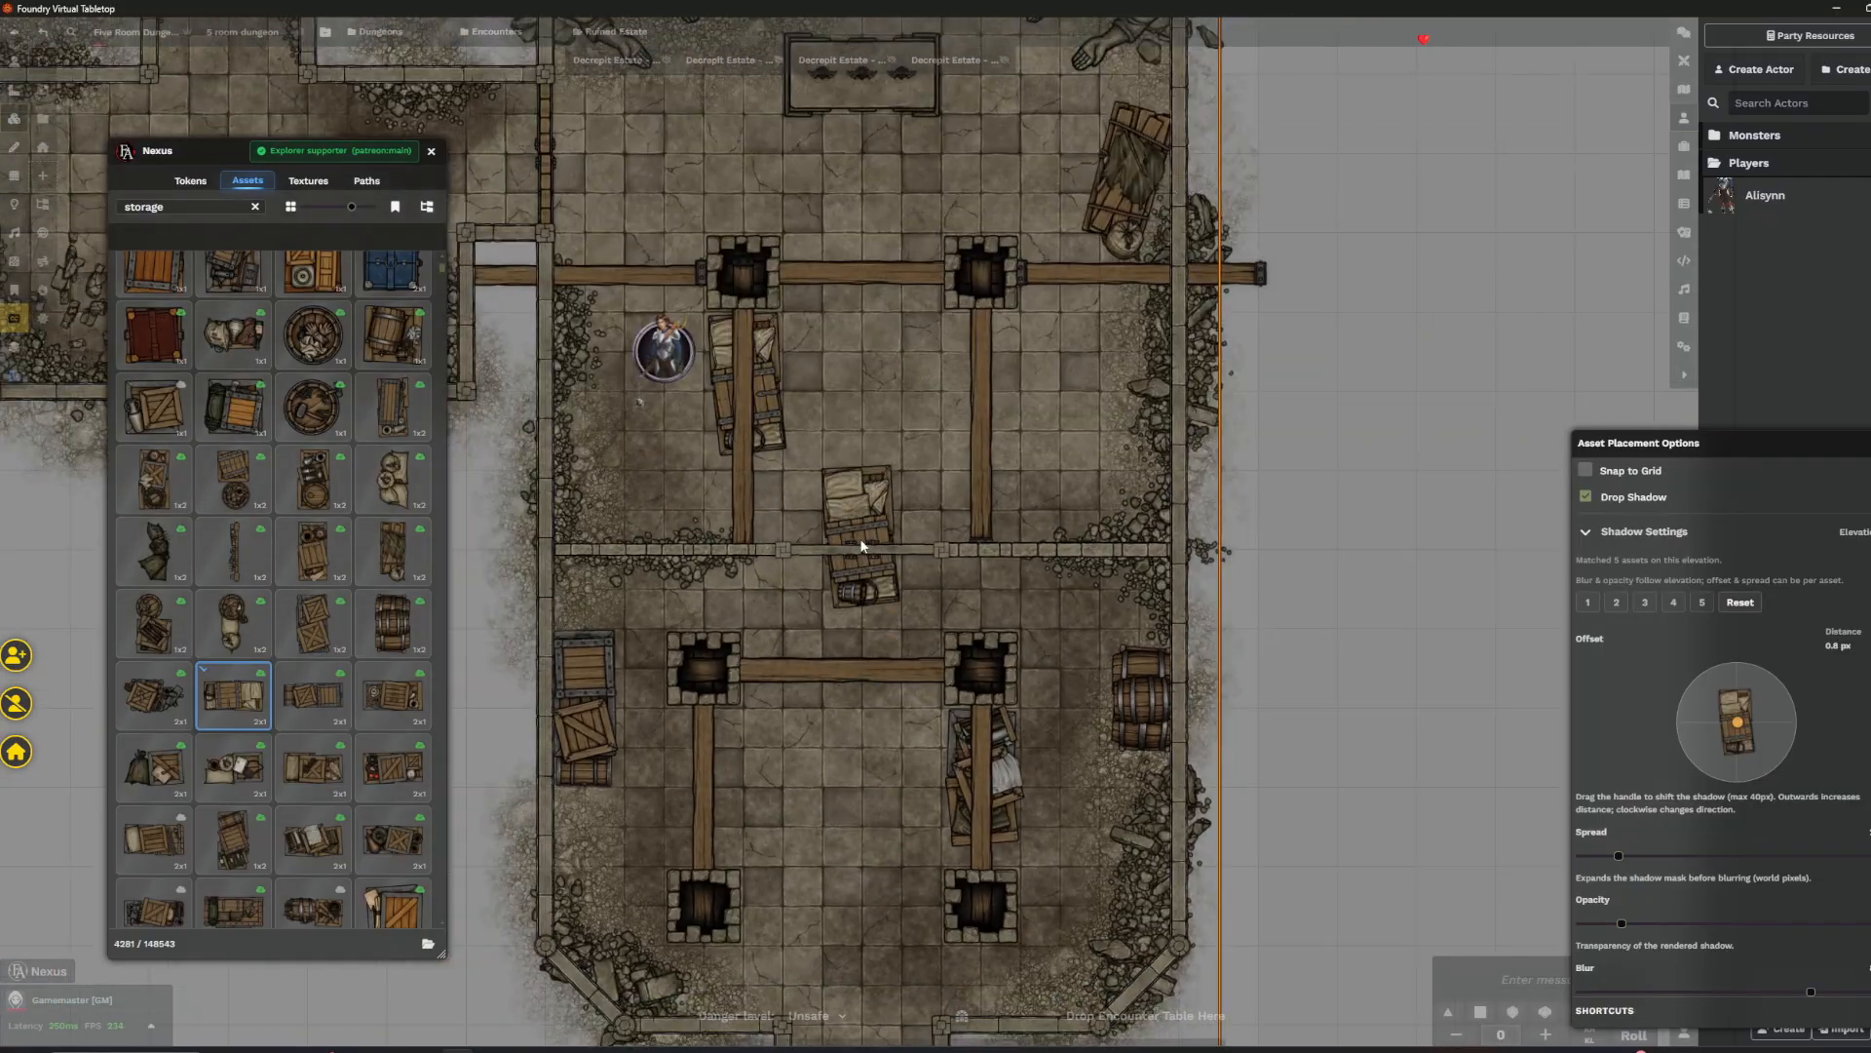
left_click_drag(862, 546, 803, 378)
scroll(706, 690, "down", 5)
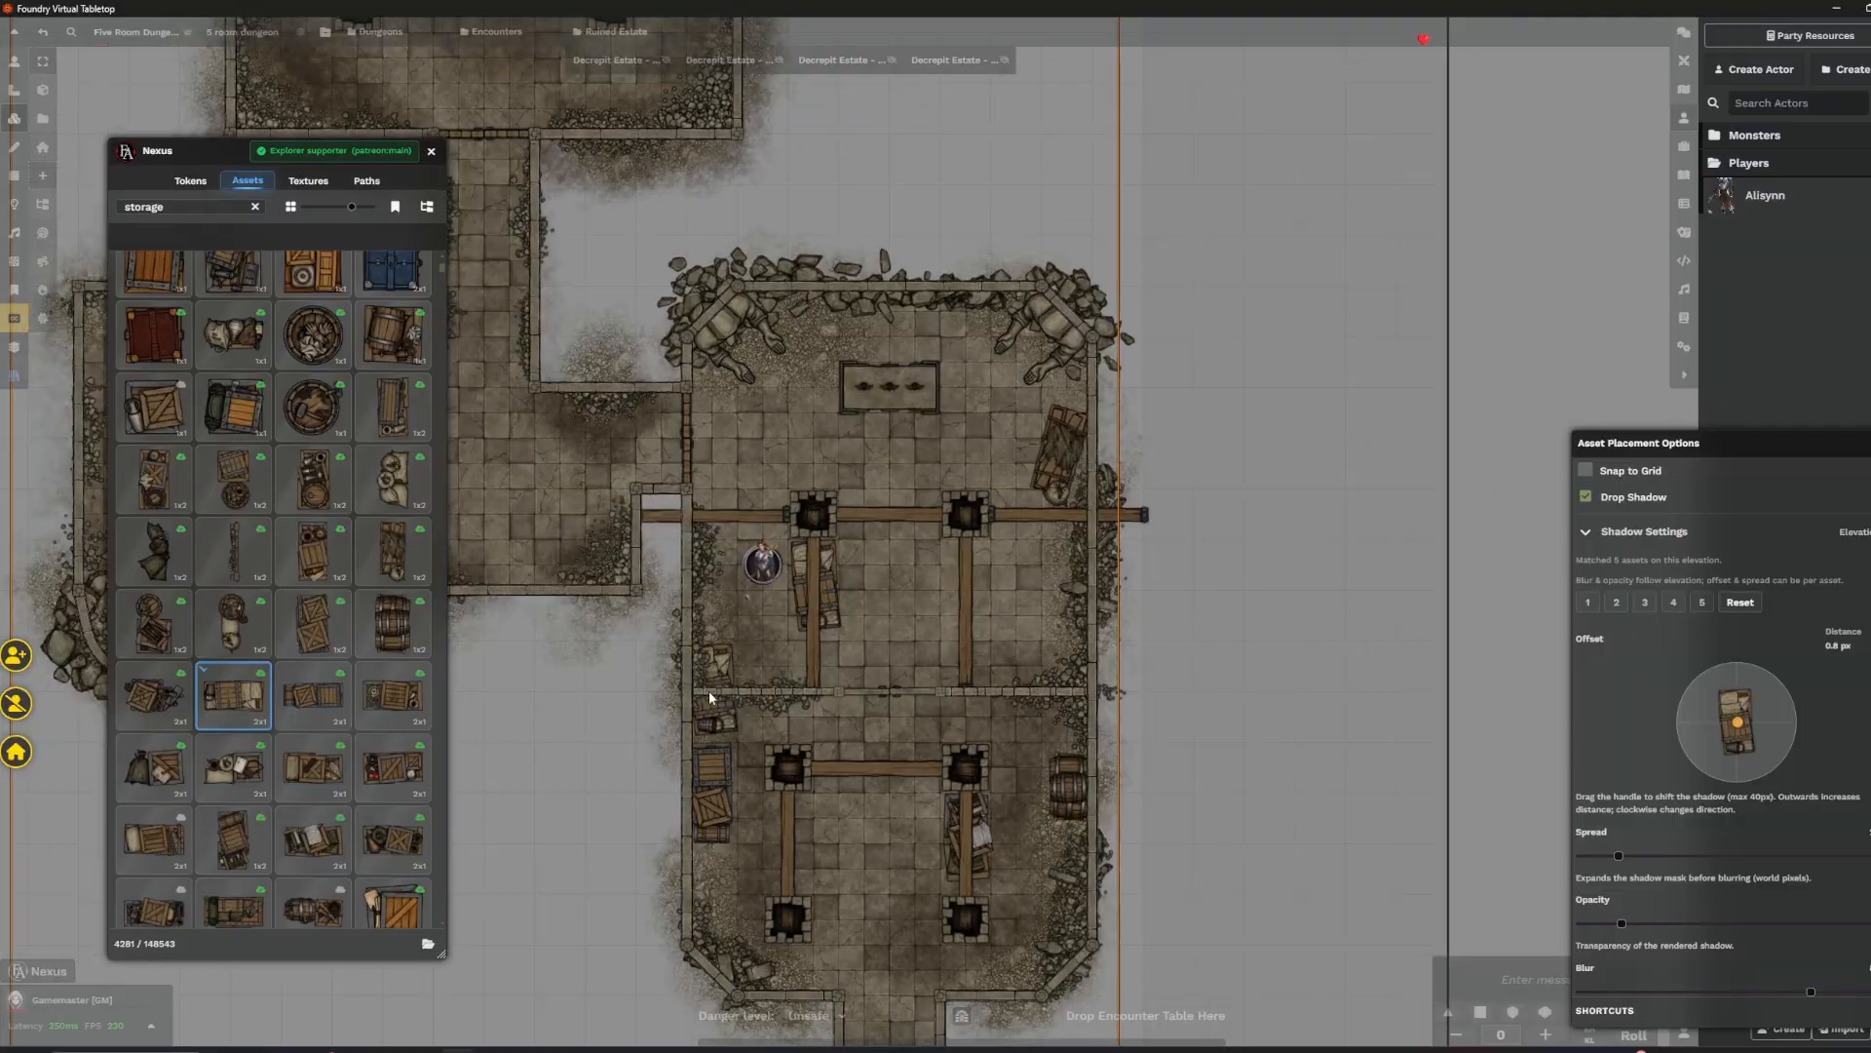
scroll(816, 680, "up", 8)
left_click_drag(1019, 415, 1028, 602)
left_click_drag(764, 357, 984, 404)
scroll(750, 540, "down", 7)
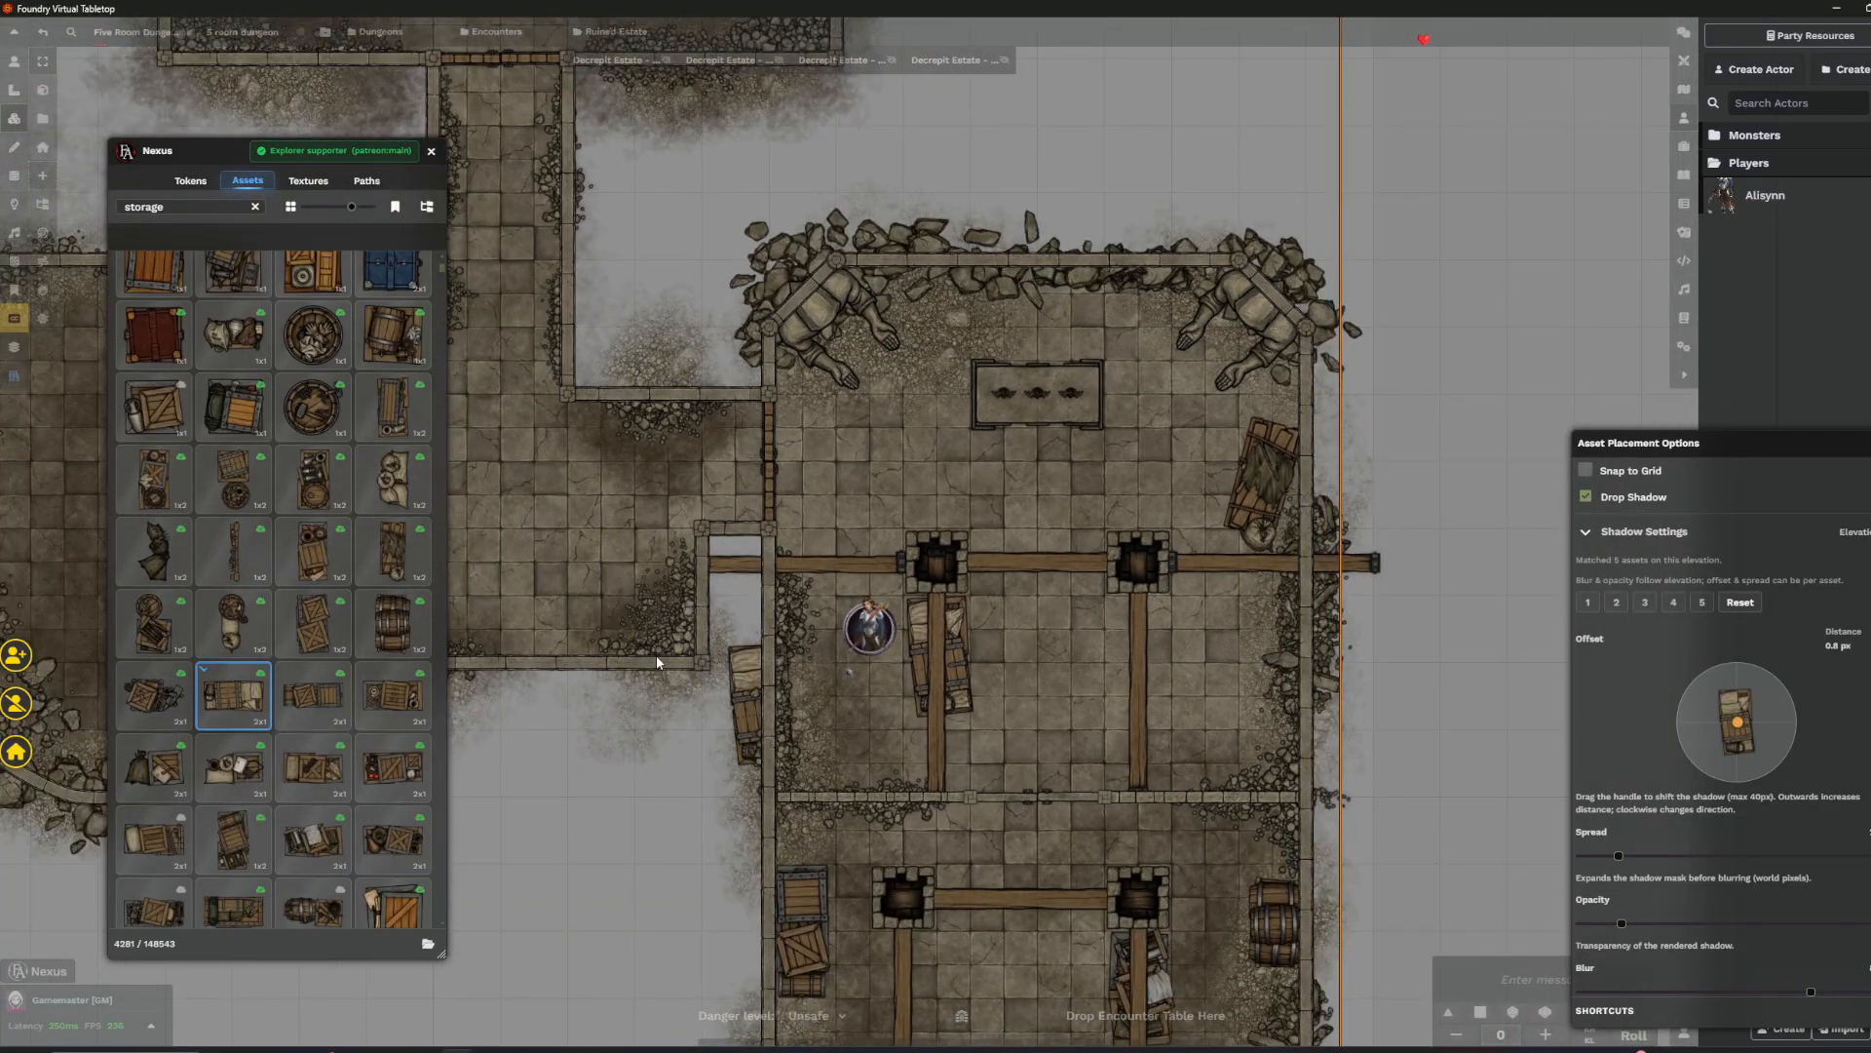
left_click_drag(710, 689, 1050, 821)
left_click_drag(780, 686, 987, 595)
left_click_drag(1102, 386, 915, 772)
left_click_drag(821, 429, 831, 610)
scroll(811, 497, "up", 9)
left_click_drag(1045, 534, 991, 809)
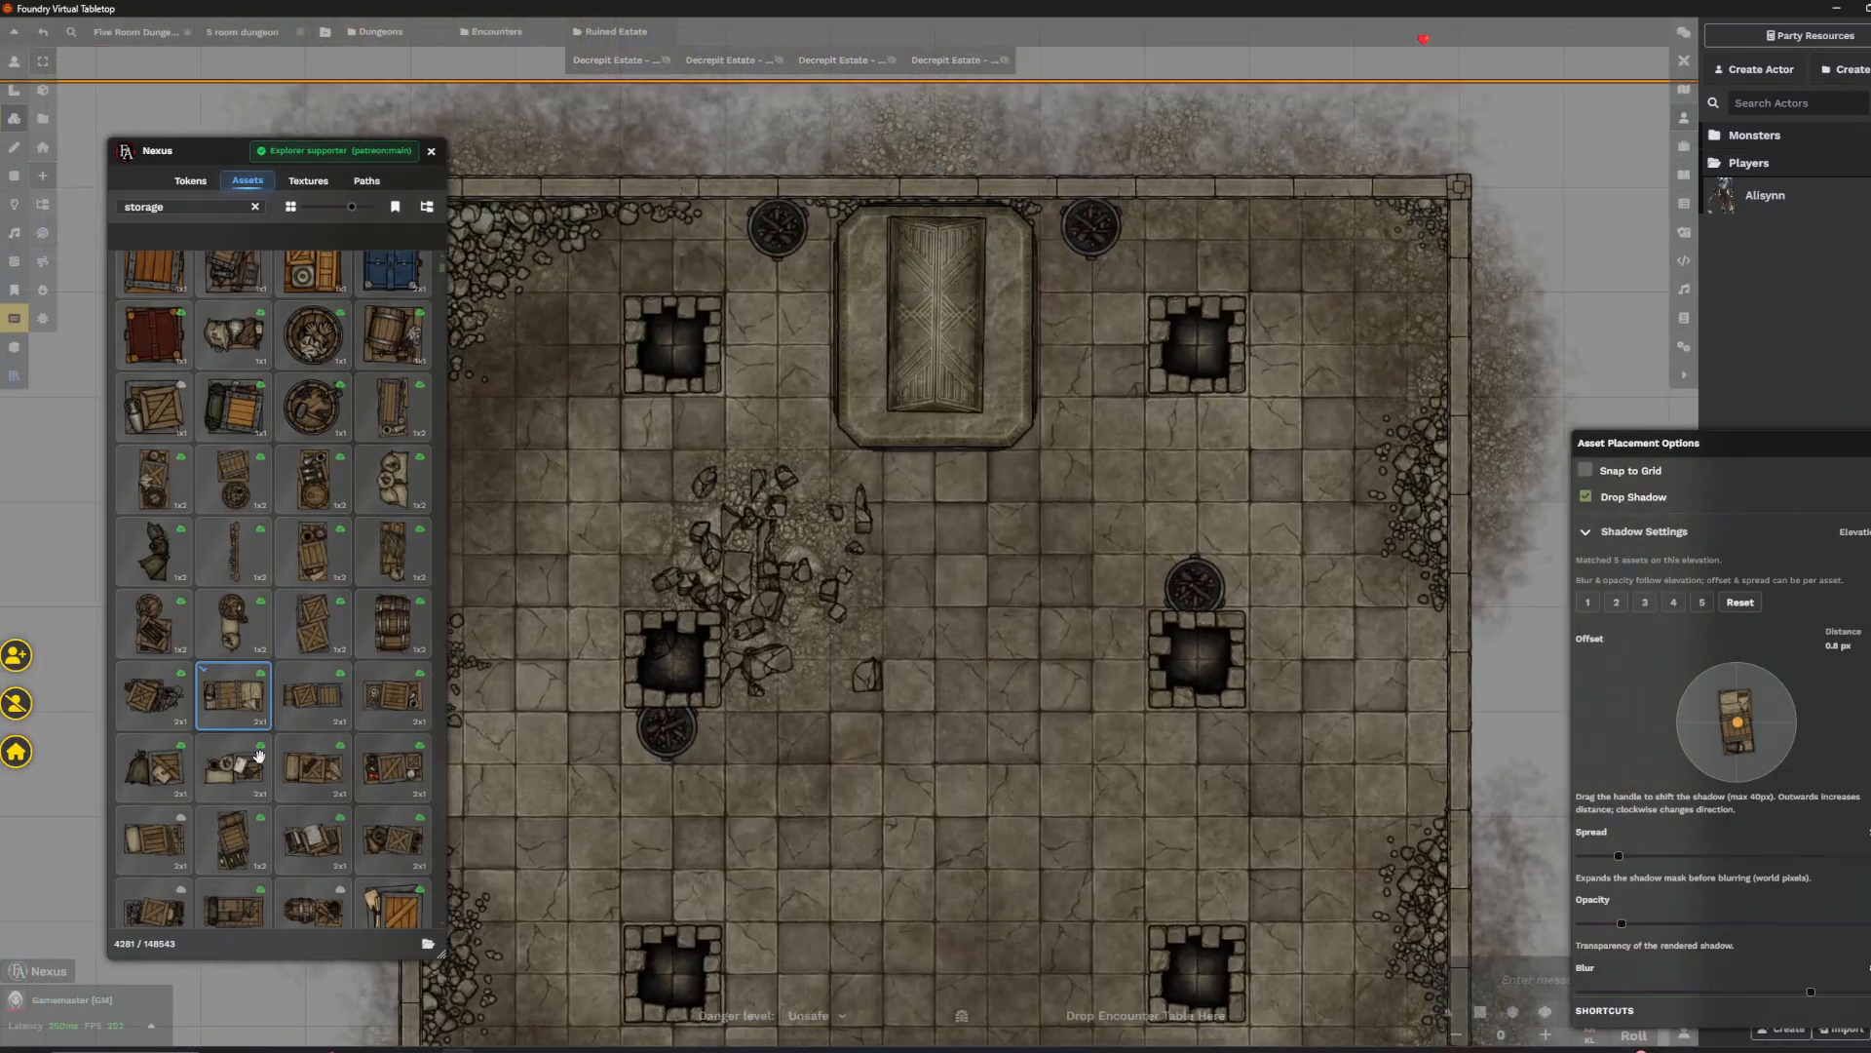
scroll(312, 681, "down", 10)
scroll(313, 683, "down", 6)
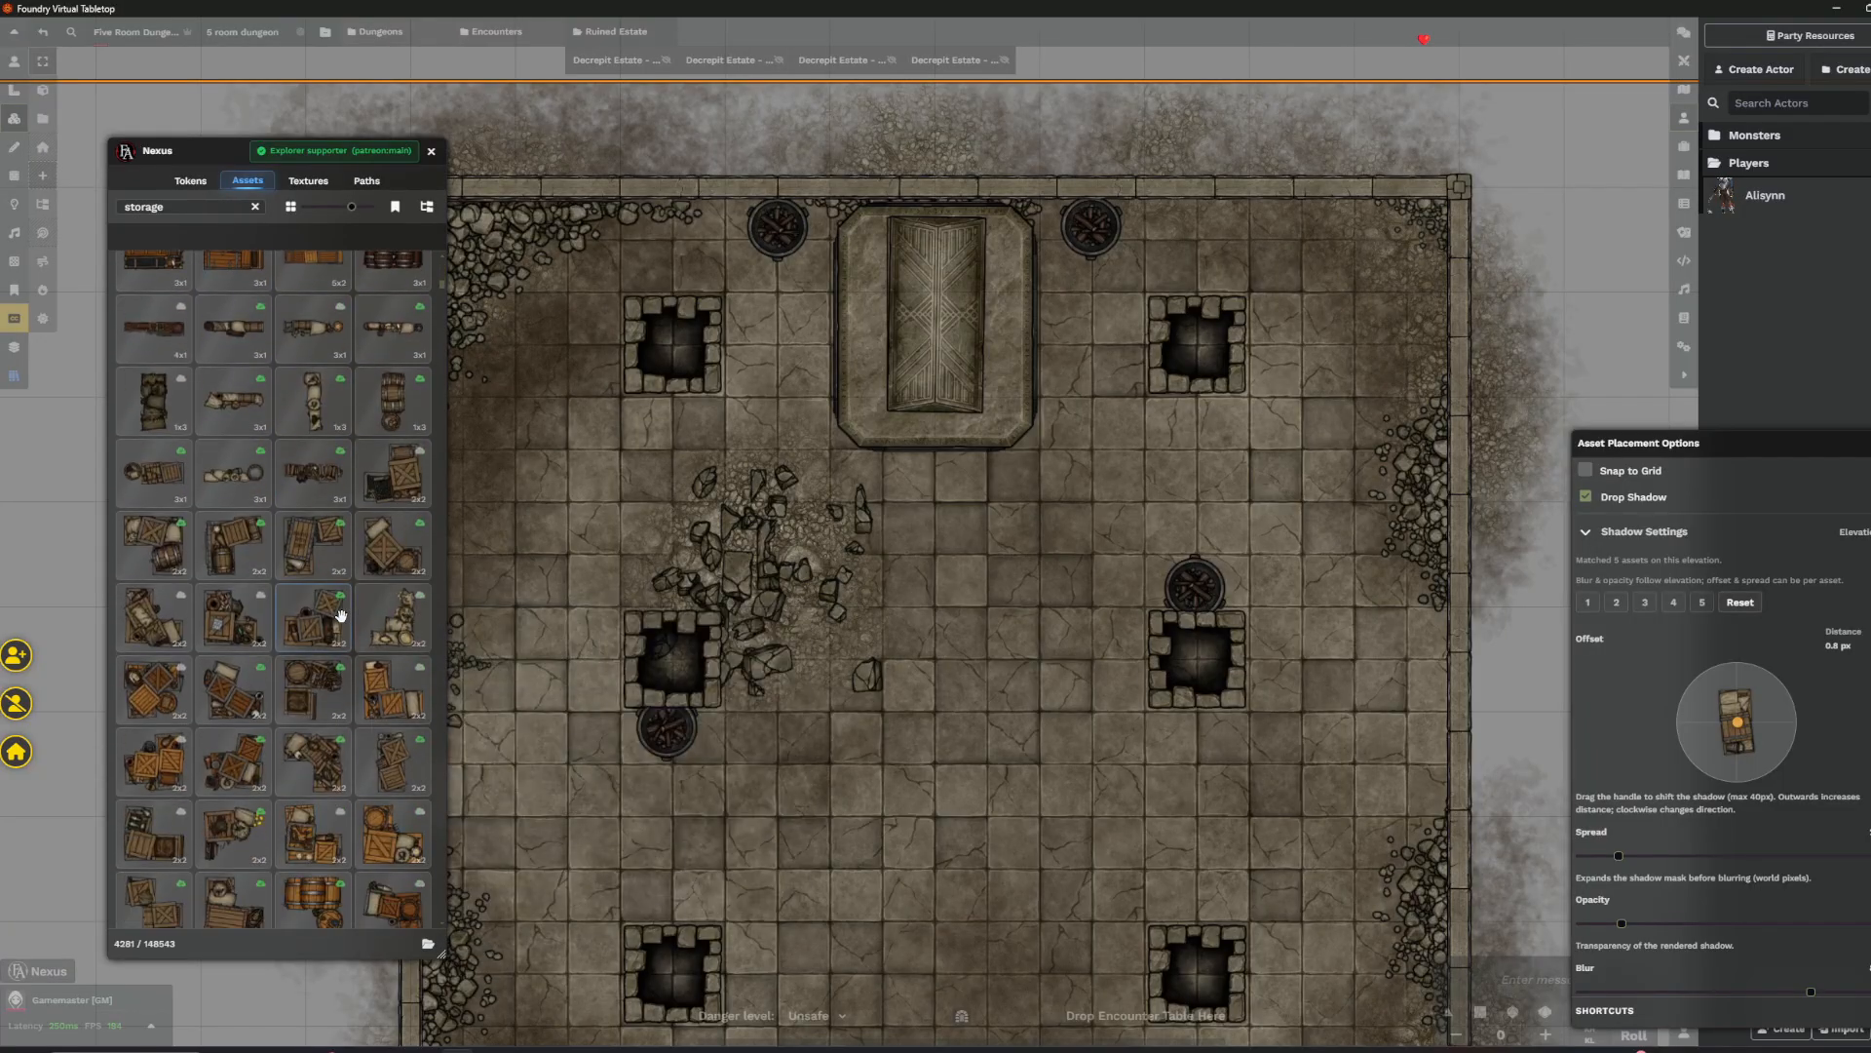
left_click_drag(216, 208, 68, 198)
scroll(777, 648, "down", 5)
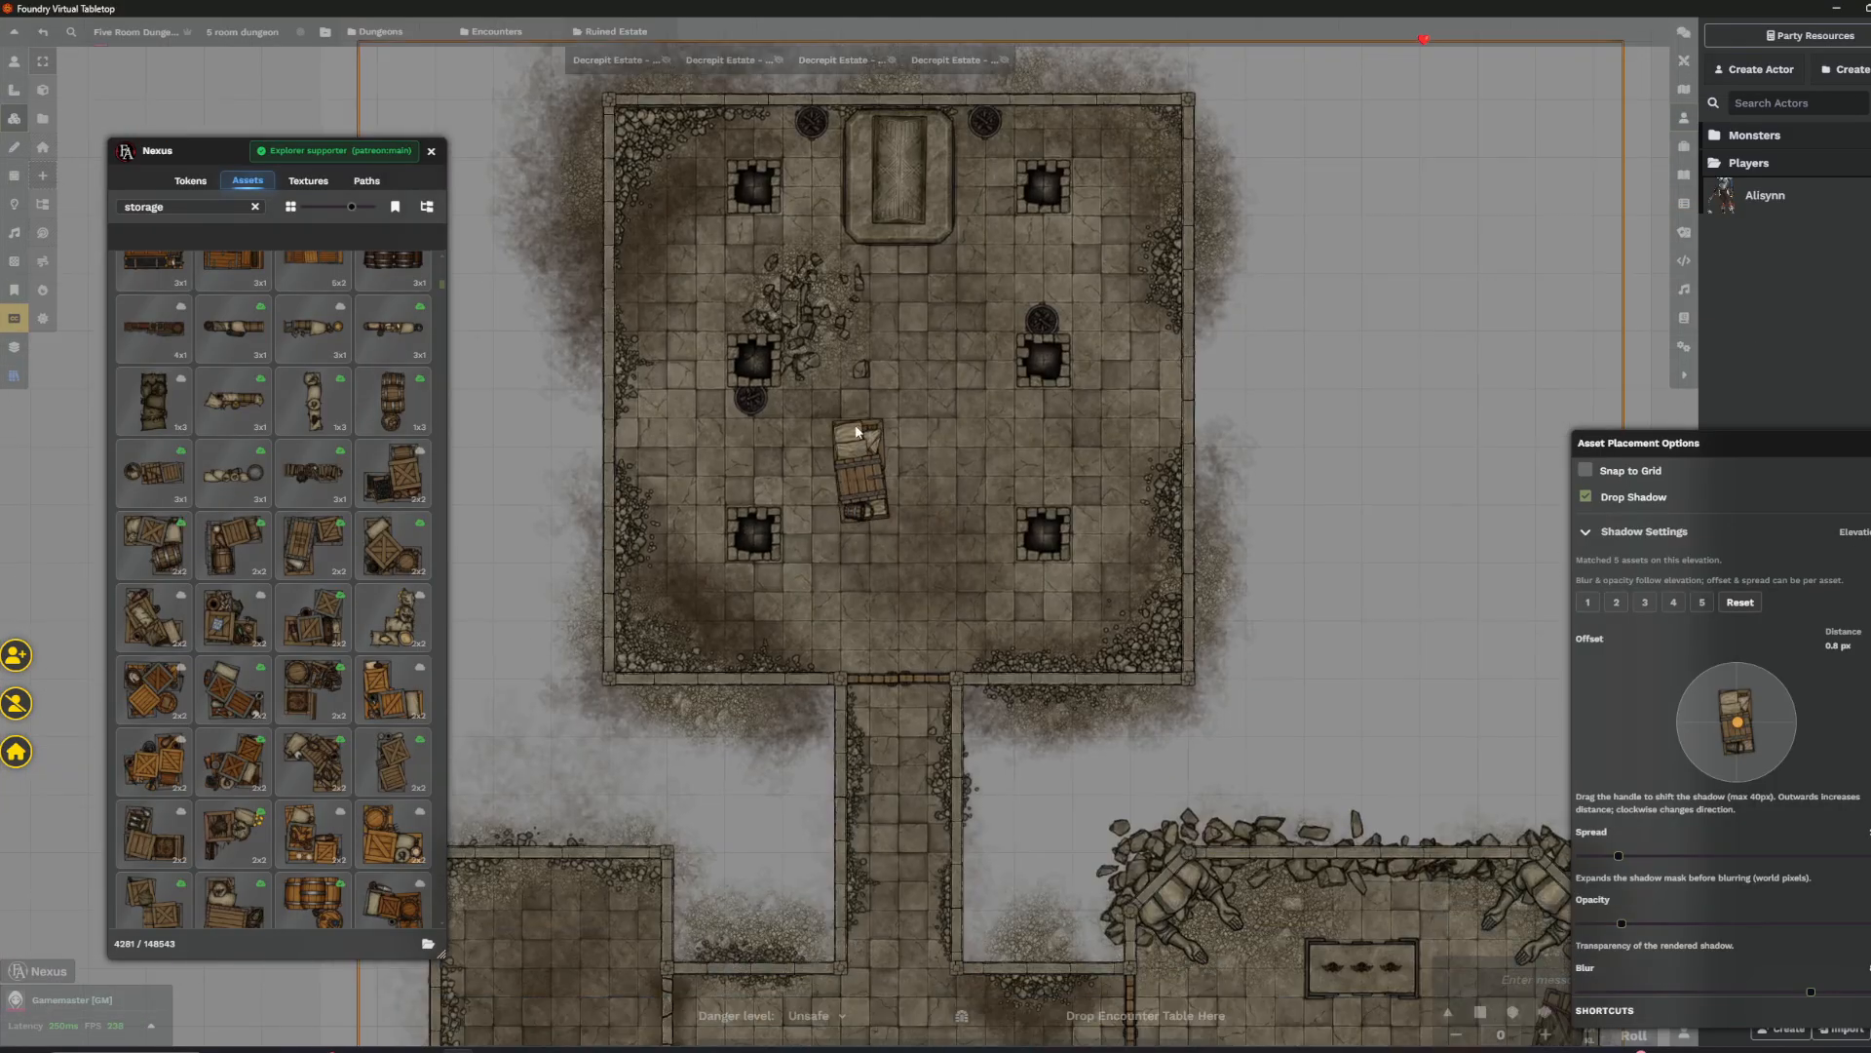
left_click_drag(819, 648, 701, 307)
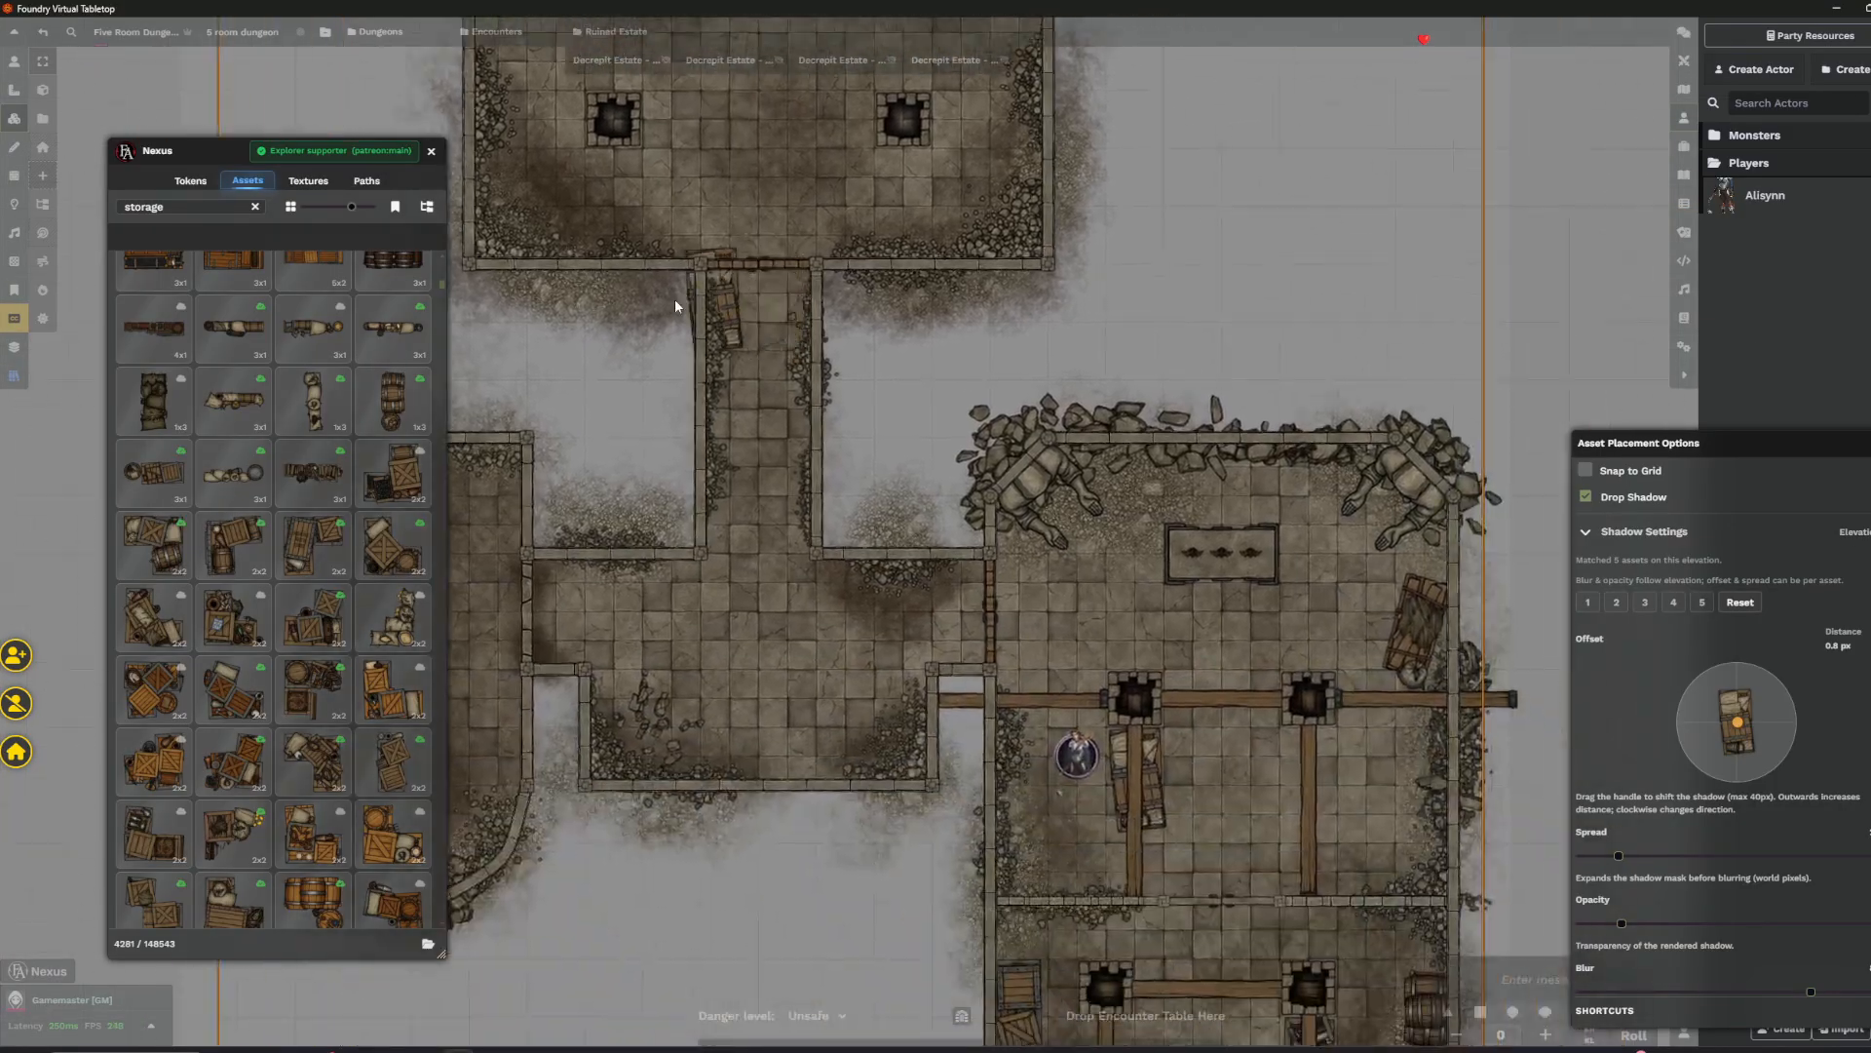
key("Escape")
- Try pasting a copy of the northern room's stone pillar beside the altar, and delete it
key("Up")
key("Up")
key("Up")
left_click(586, 216)
key("Down")
key("Down")
key("Down")
key("Right")
key("Right")
key("ctrl+v")
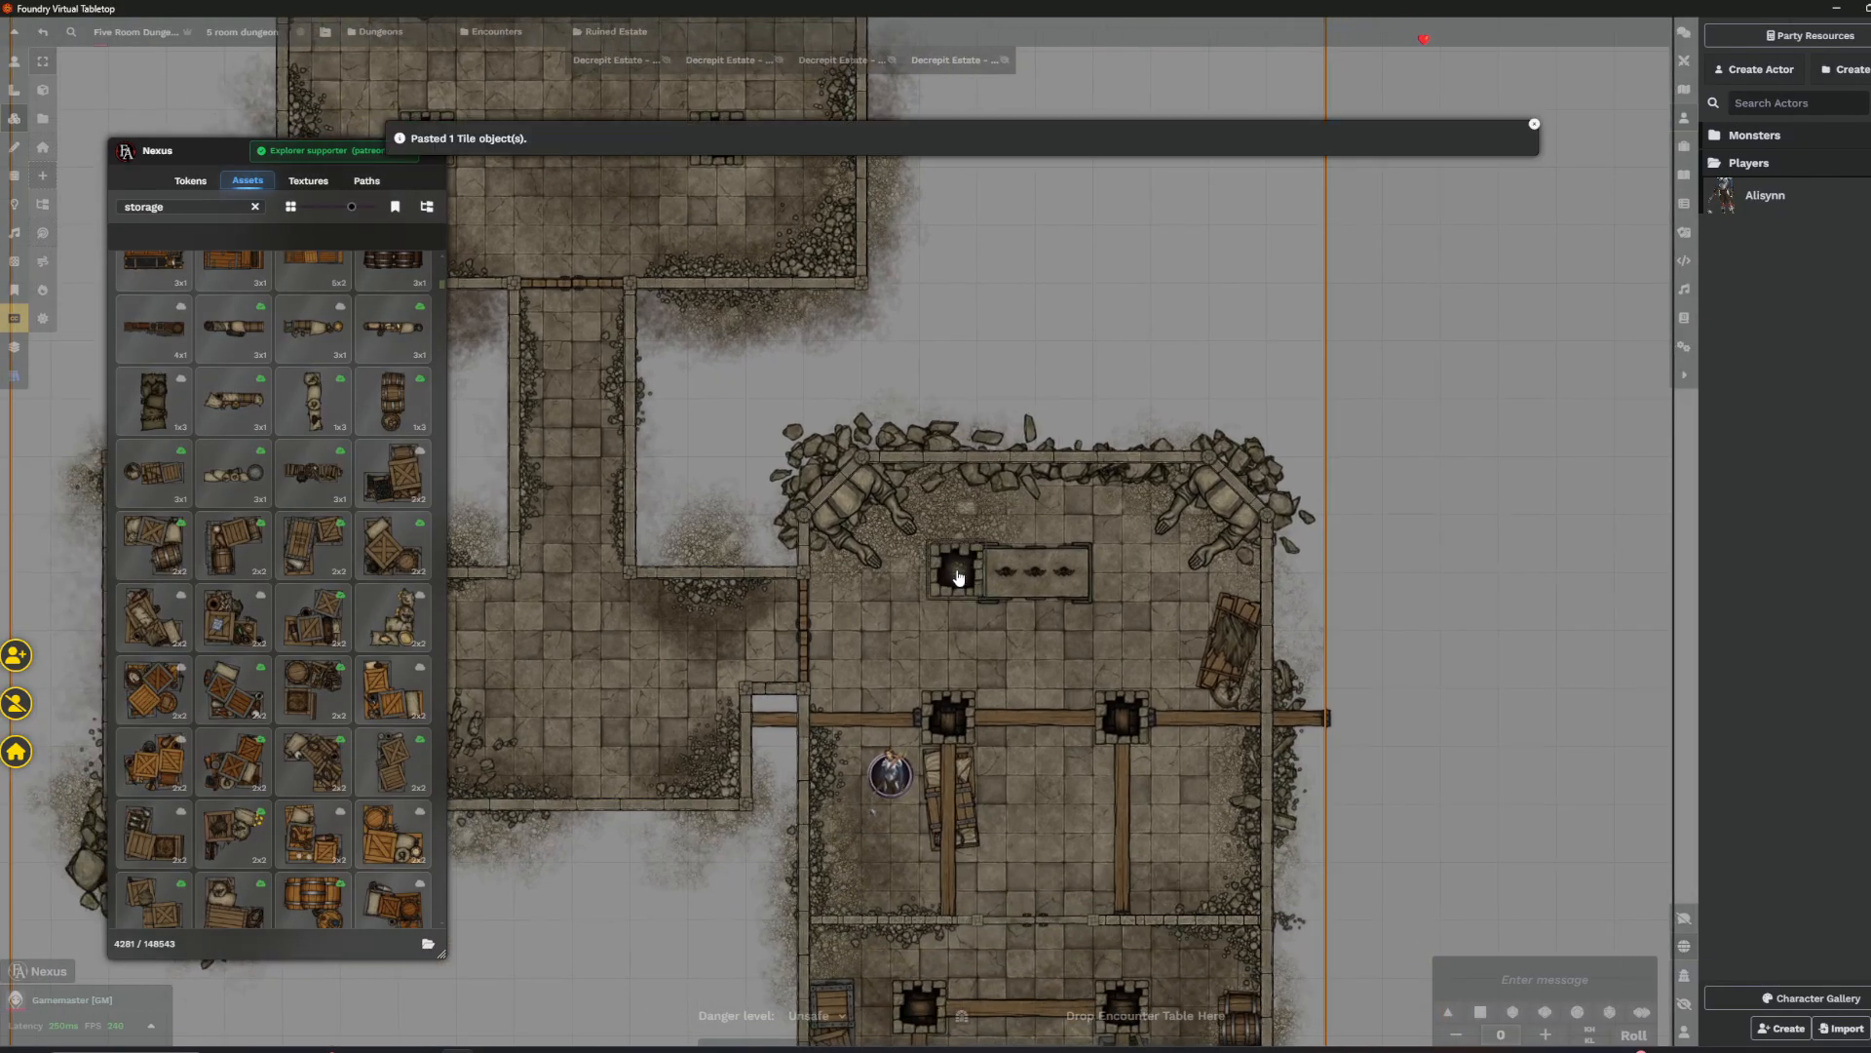
key("Delete")
- Paste a copy of the stone pillar onto the empty area outside the rooms, east of the northern room
key("Up")
key("Up")
key("Up")
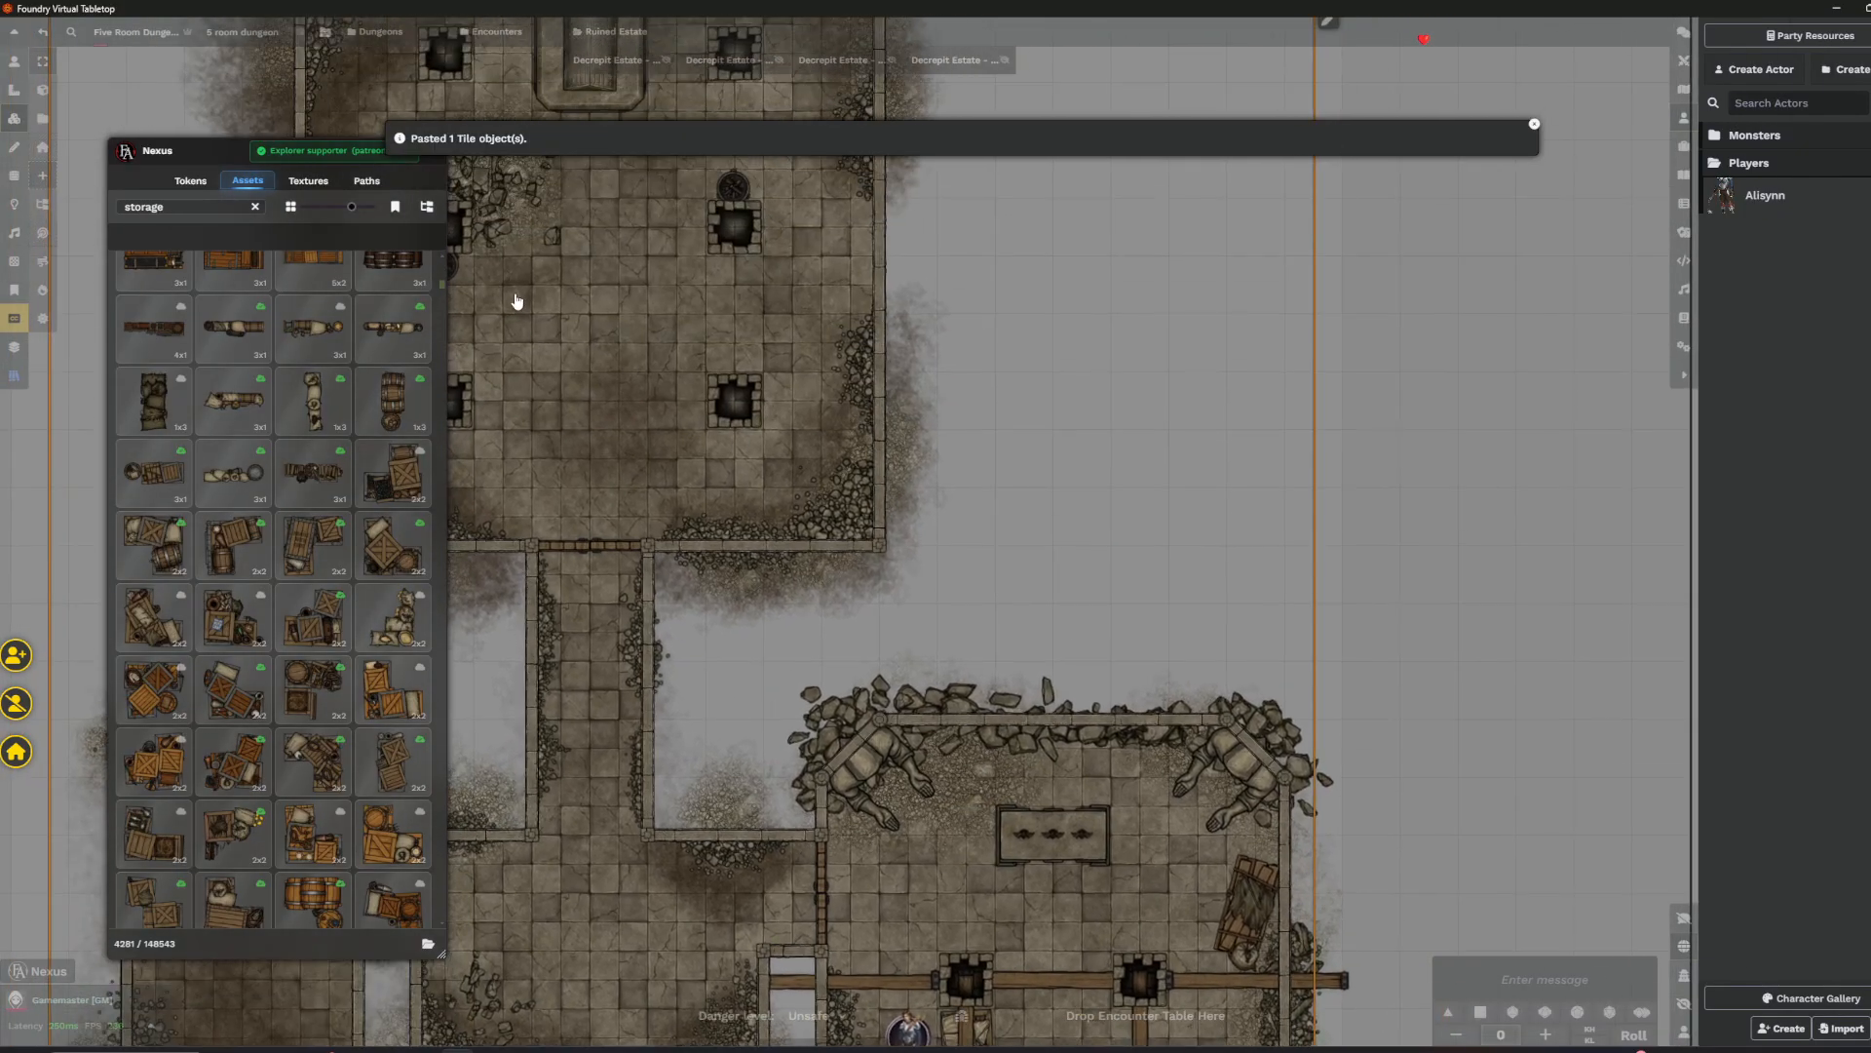
key("Down")
key("Down")
key("Right")
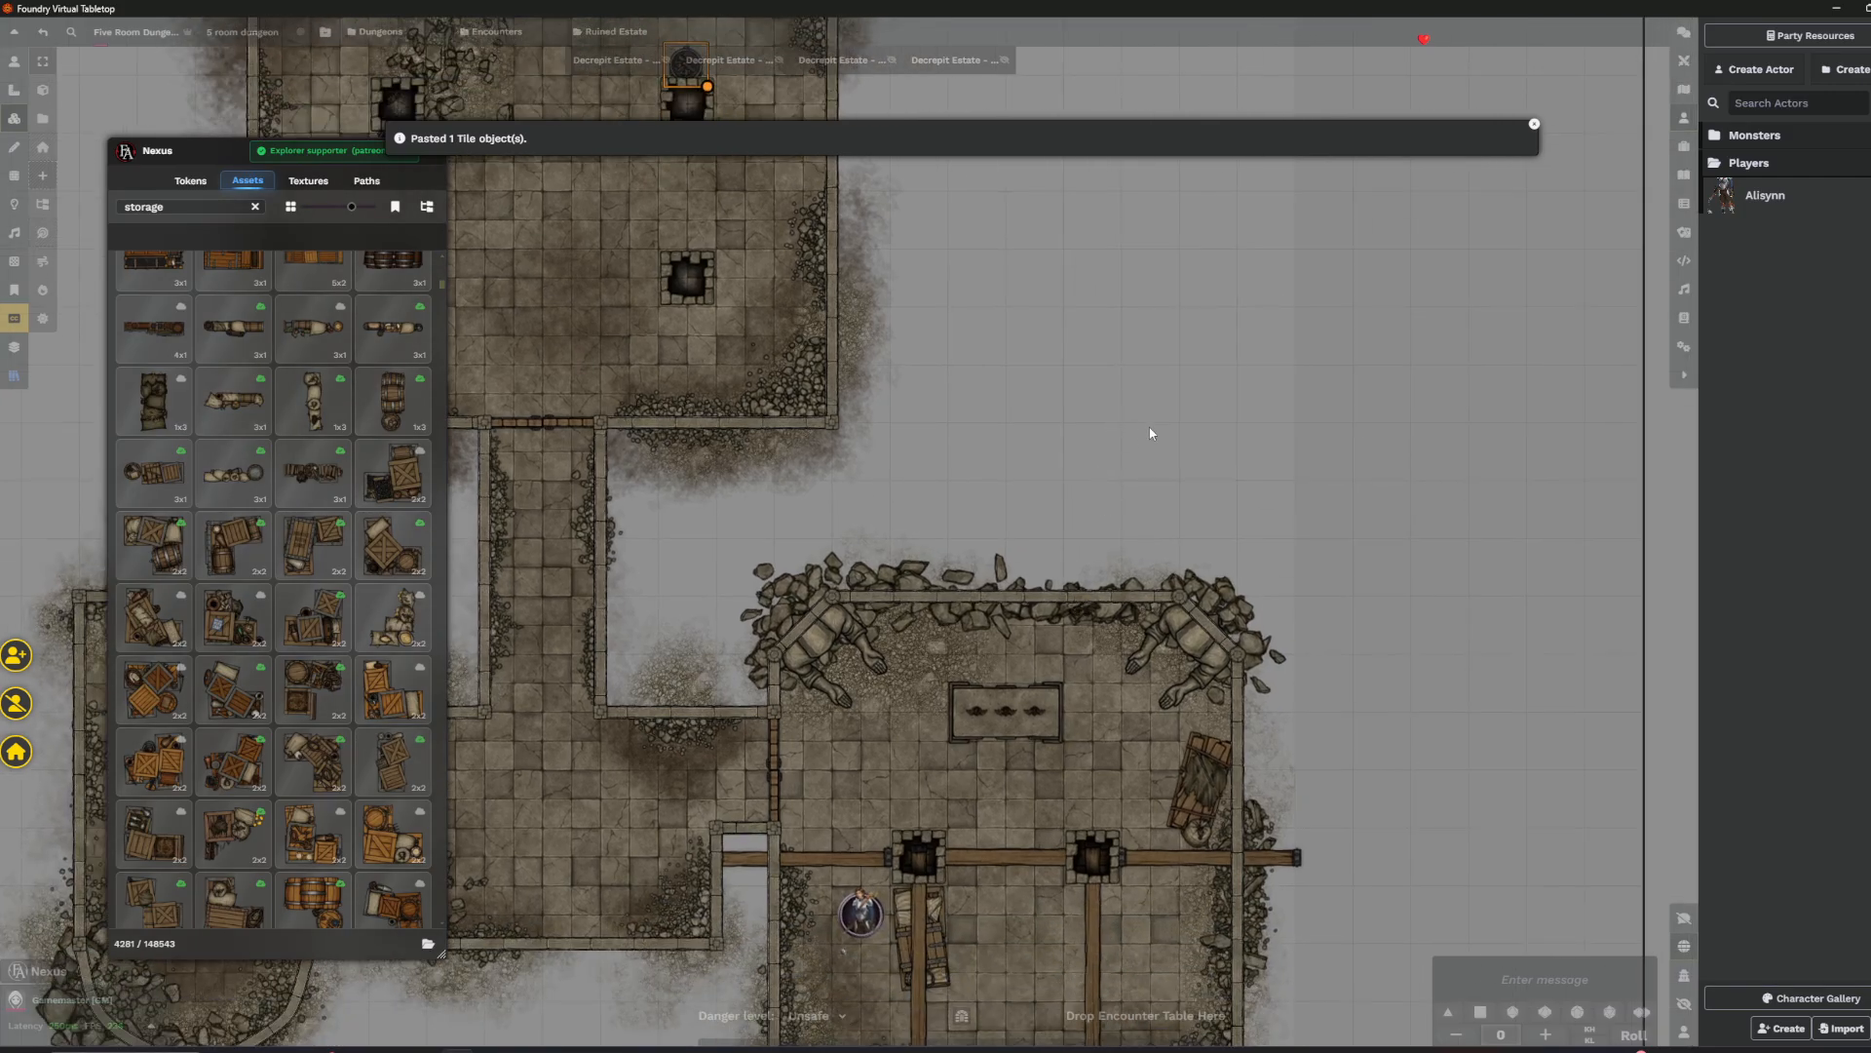
key("ctrl+v")
- Move the brazier near the northern room's right-hand pillar to the empty area east of it, and try pasting two more pillar copies
key("Up")
key("Up")
key("Left")
left_click_drag(726, 287, 1111, 323)
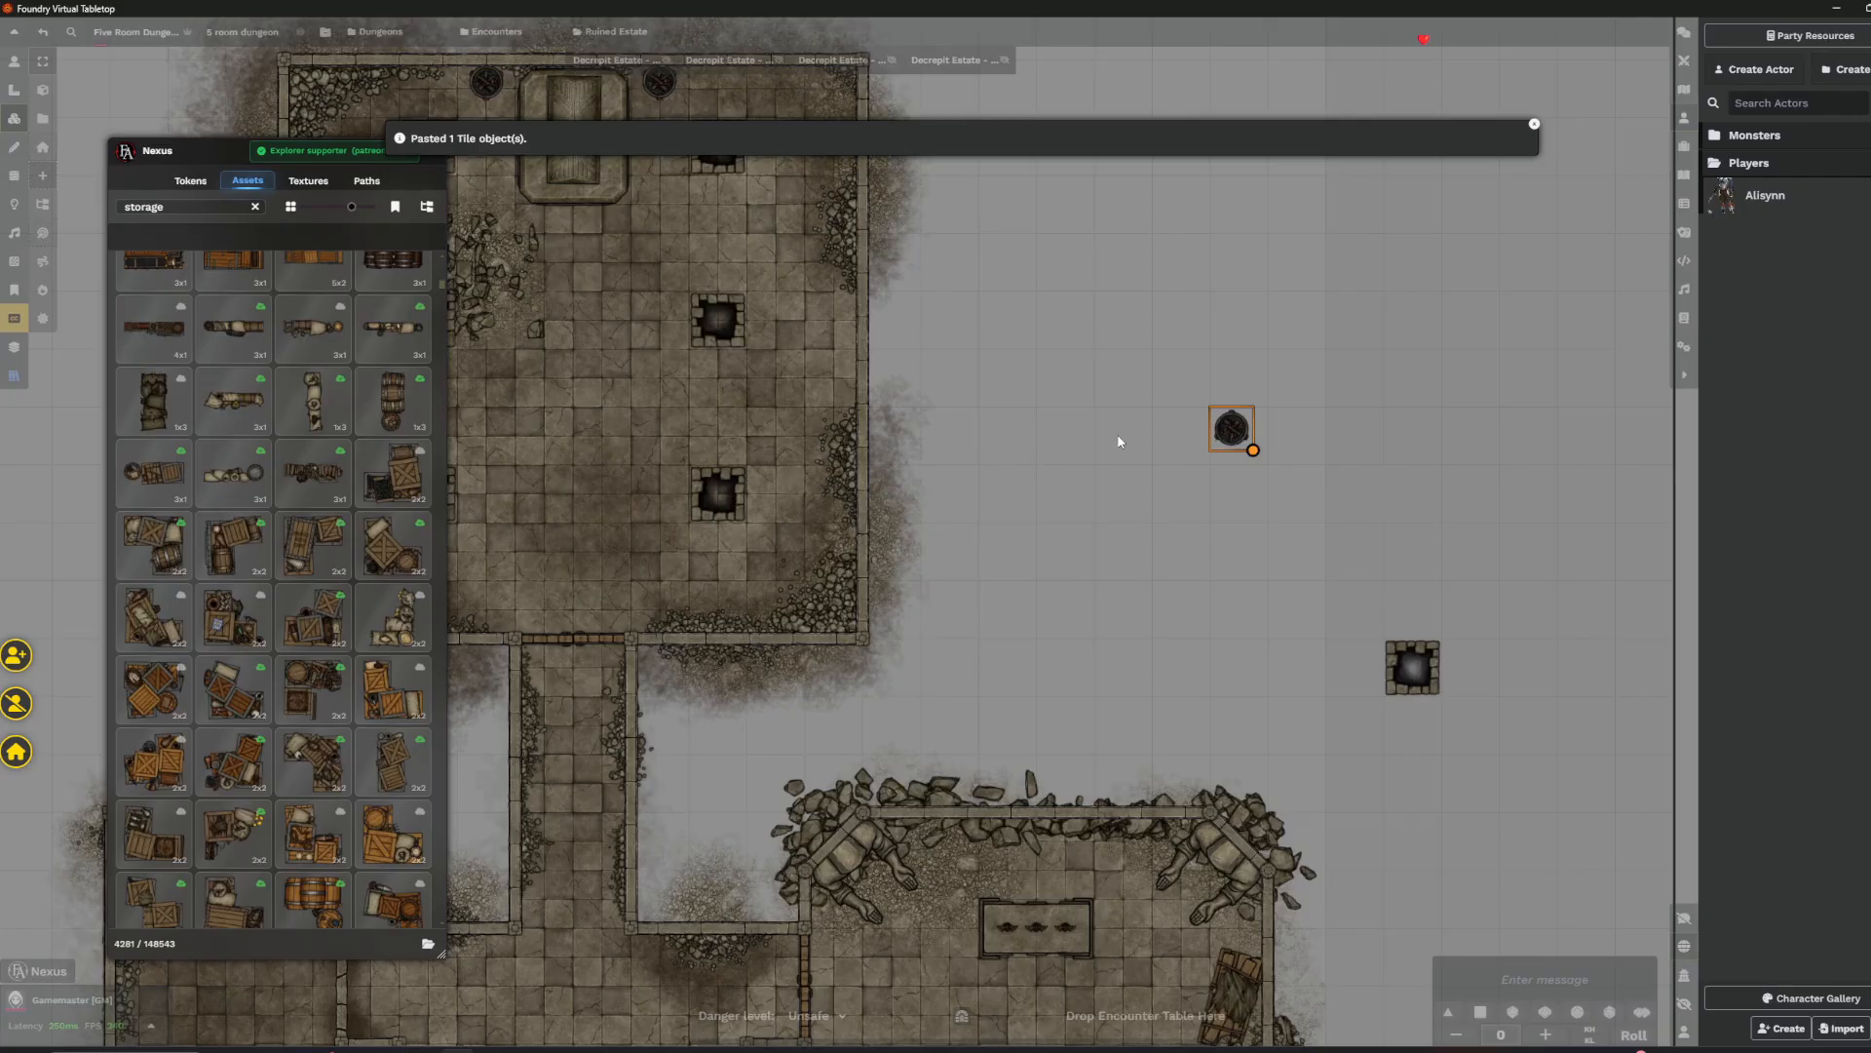
key("ctrl+v")
key("ctrl+v")
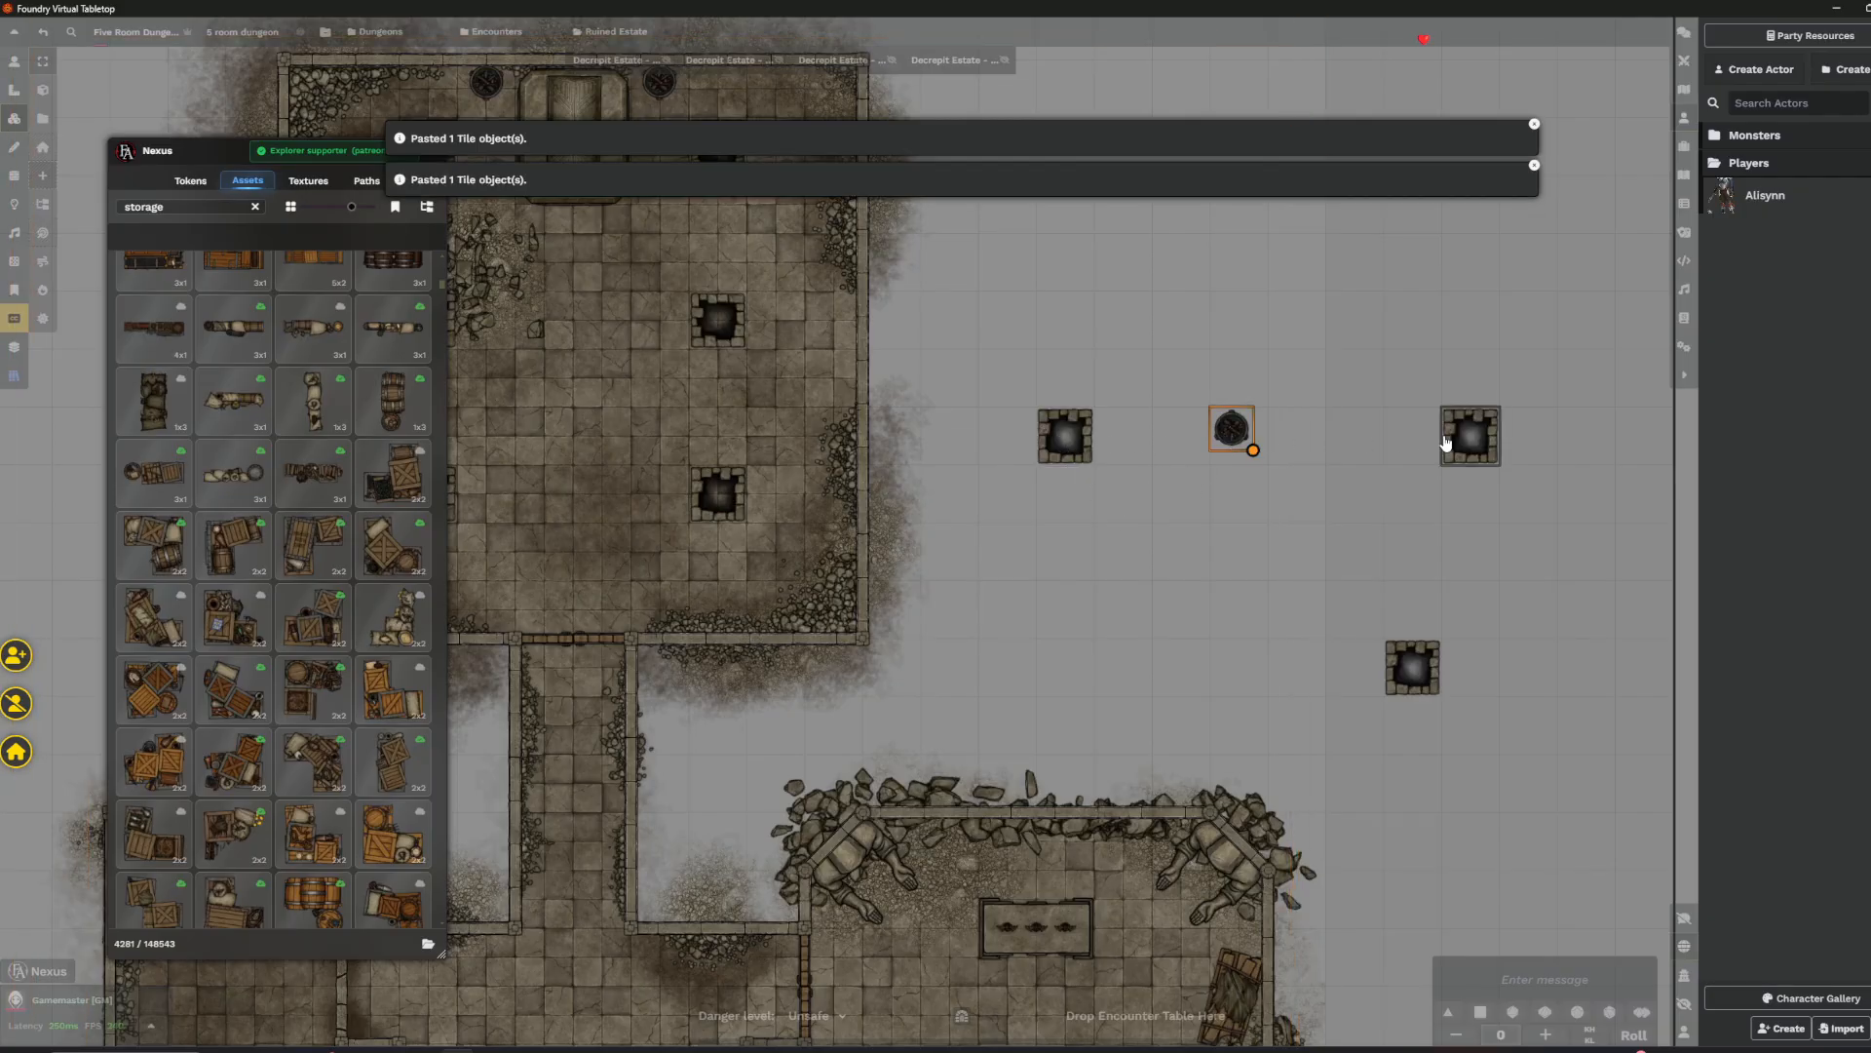
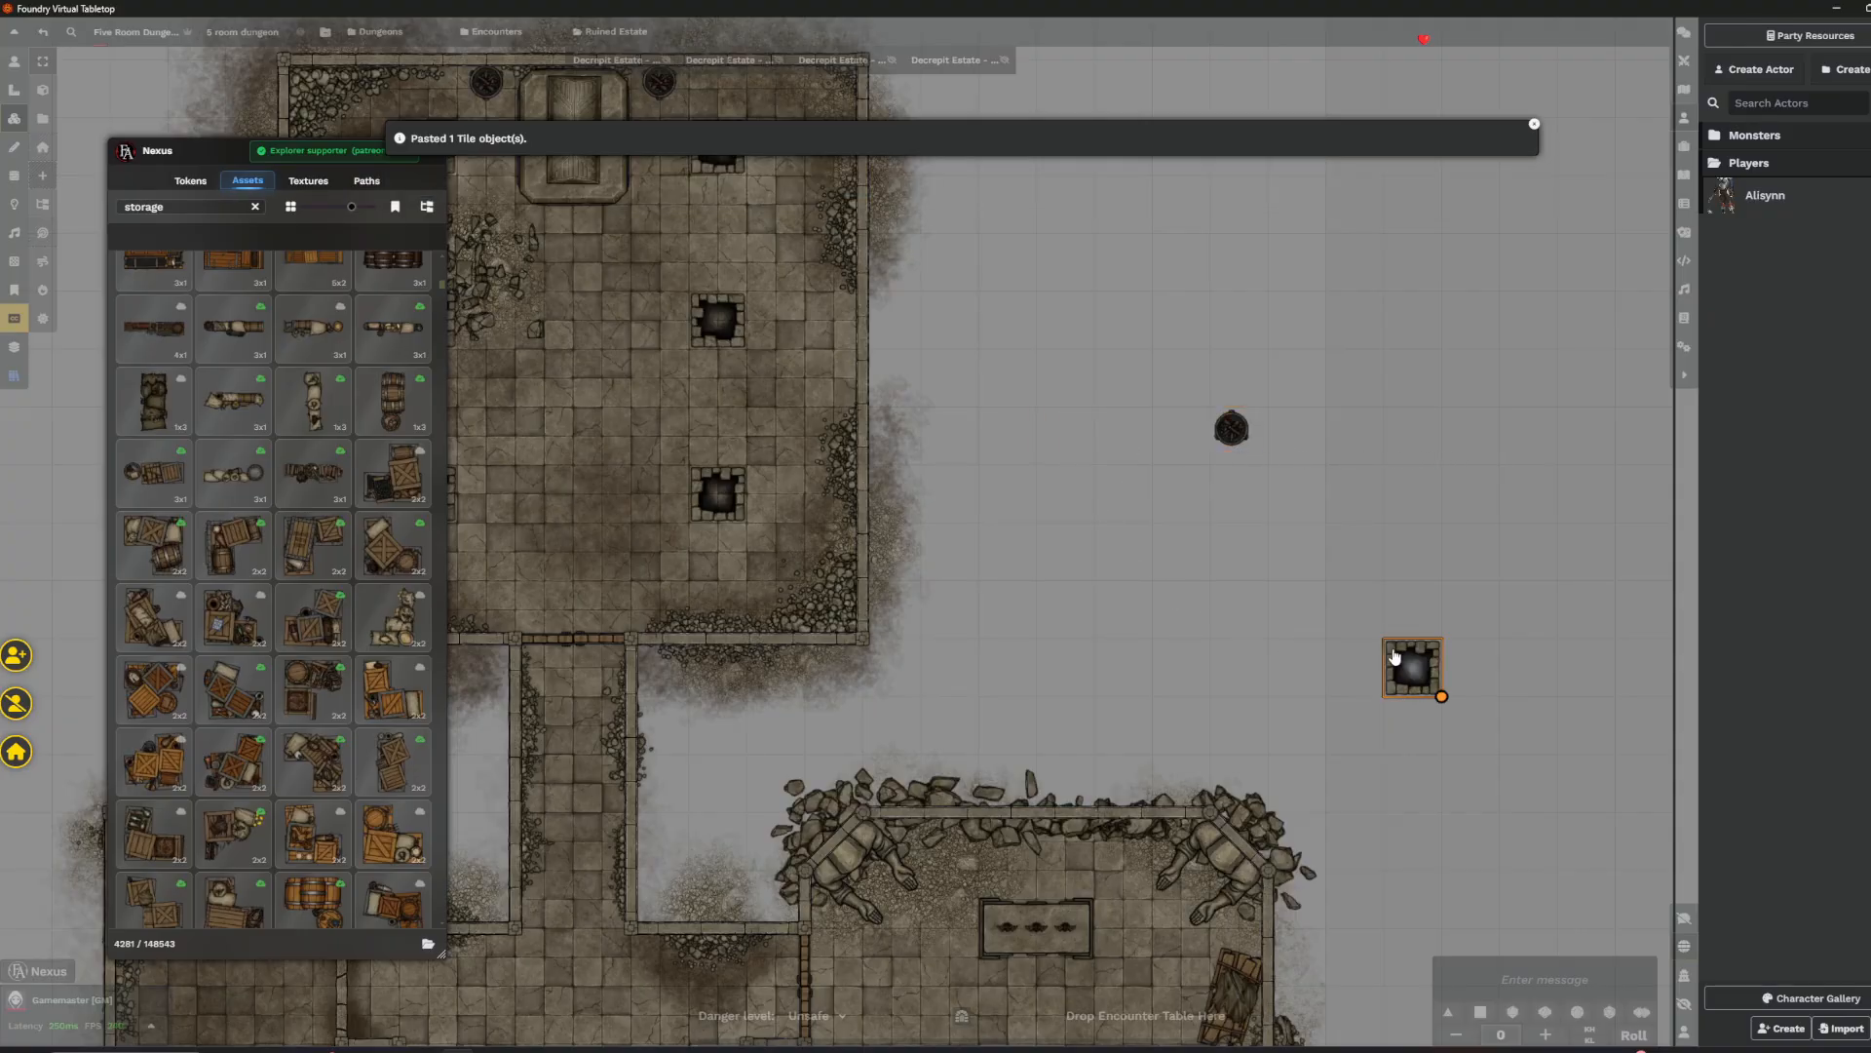
- Move the stray brazier from the empty eastern area to the north side of the northern room's middle right-hand pillar
left_click_drag(1226, 424, 728, 289)
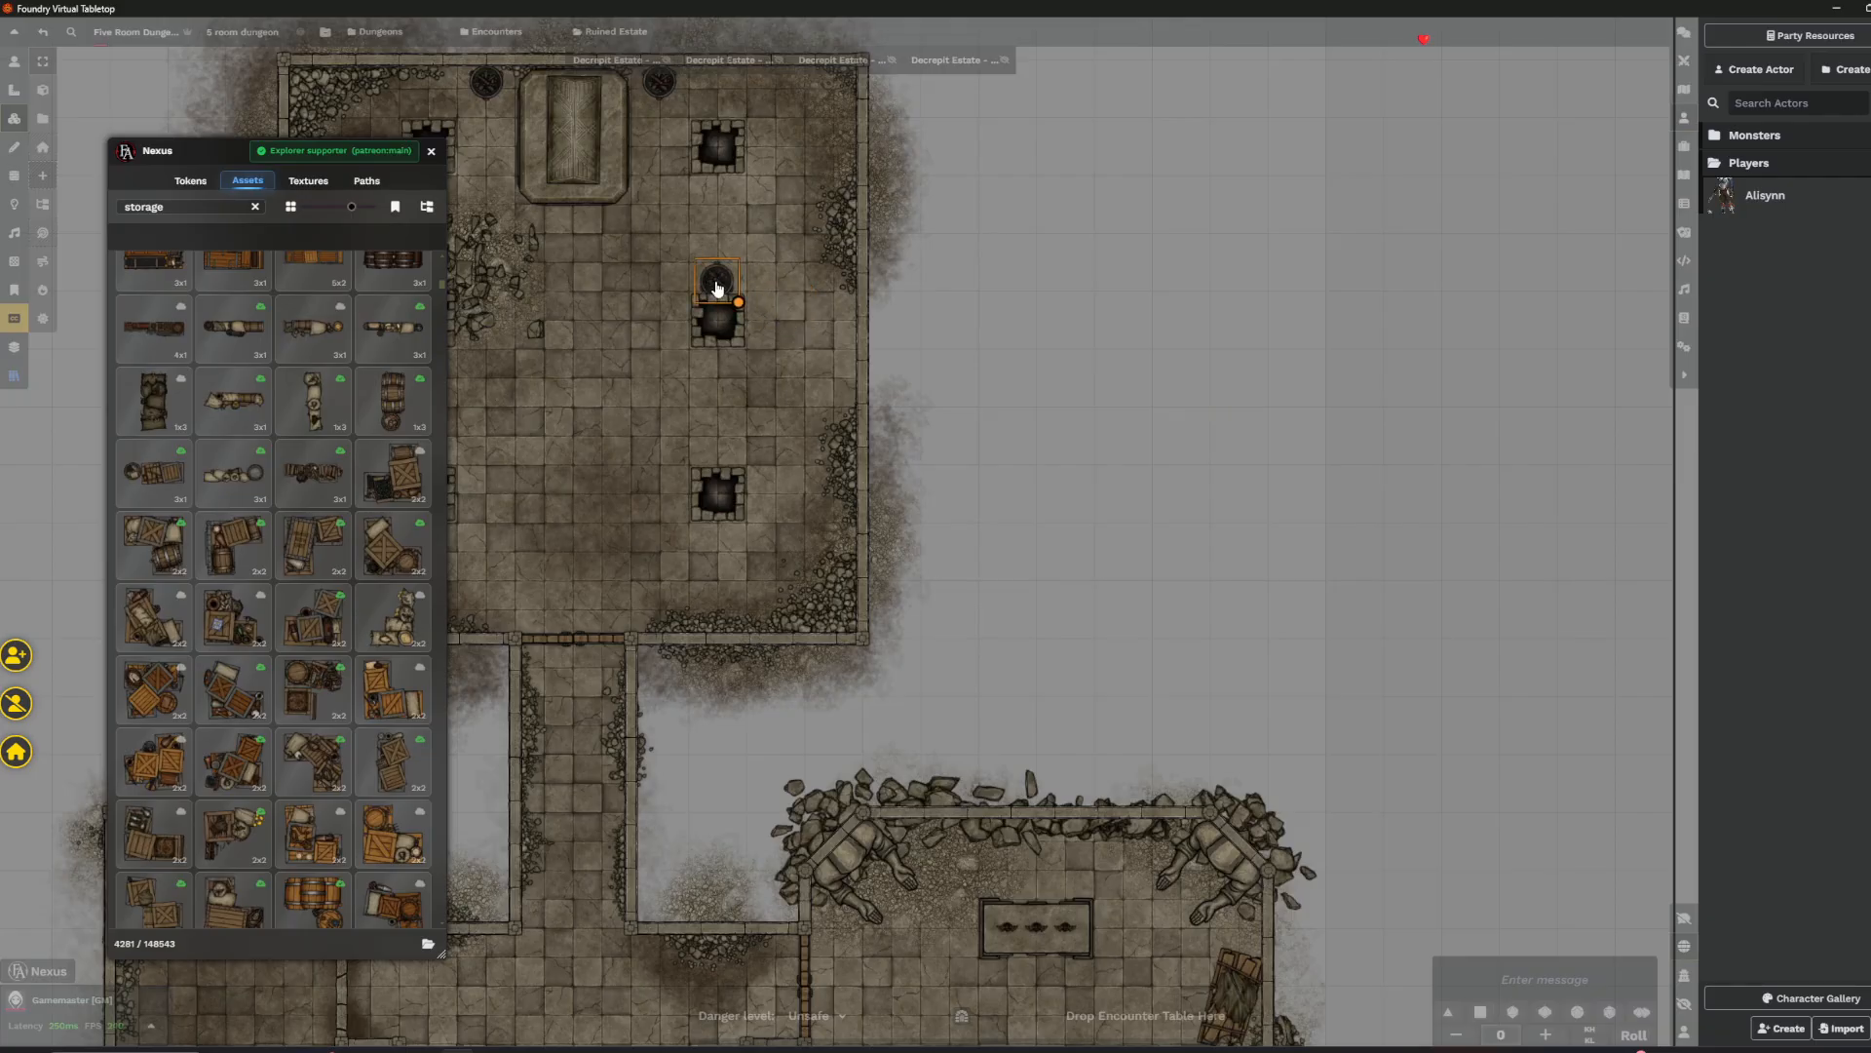
- Search the assets for "brazier" and place a raised, unlit brazier between the arms of each corner statue in the altar room
type("bra")
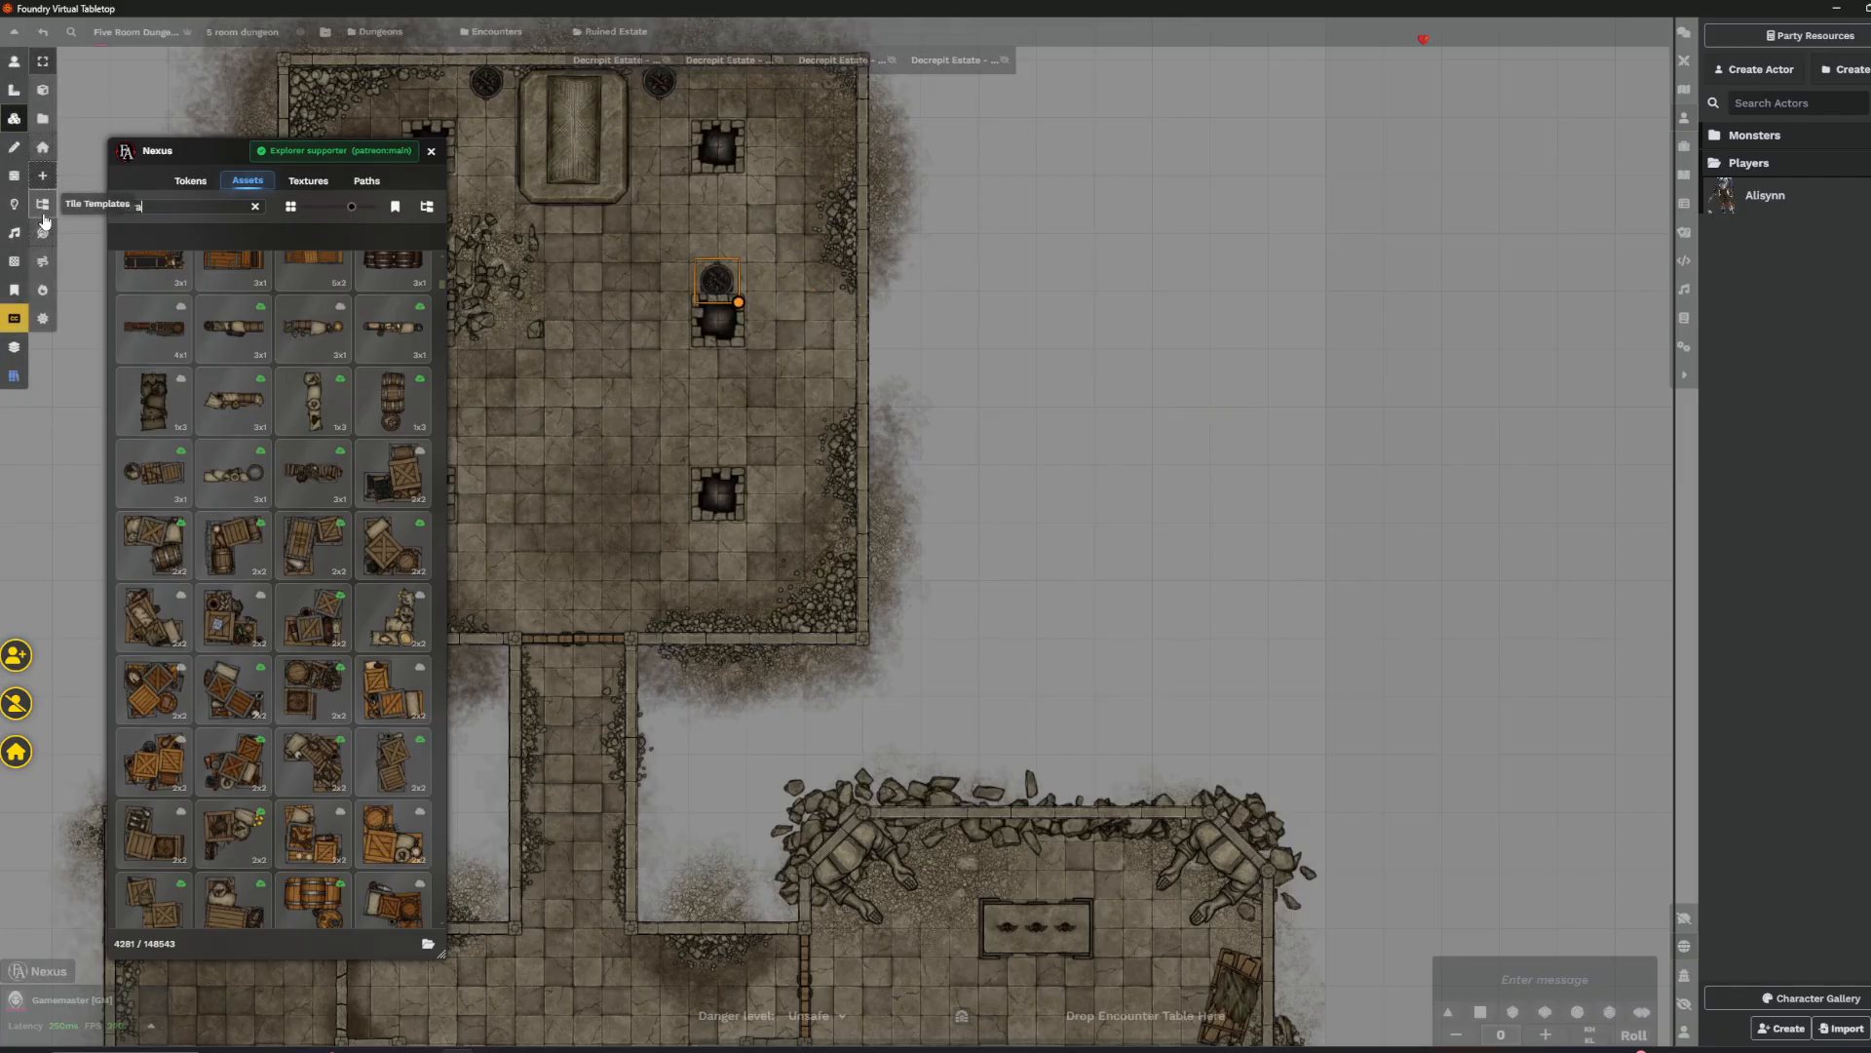
type("zier")
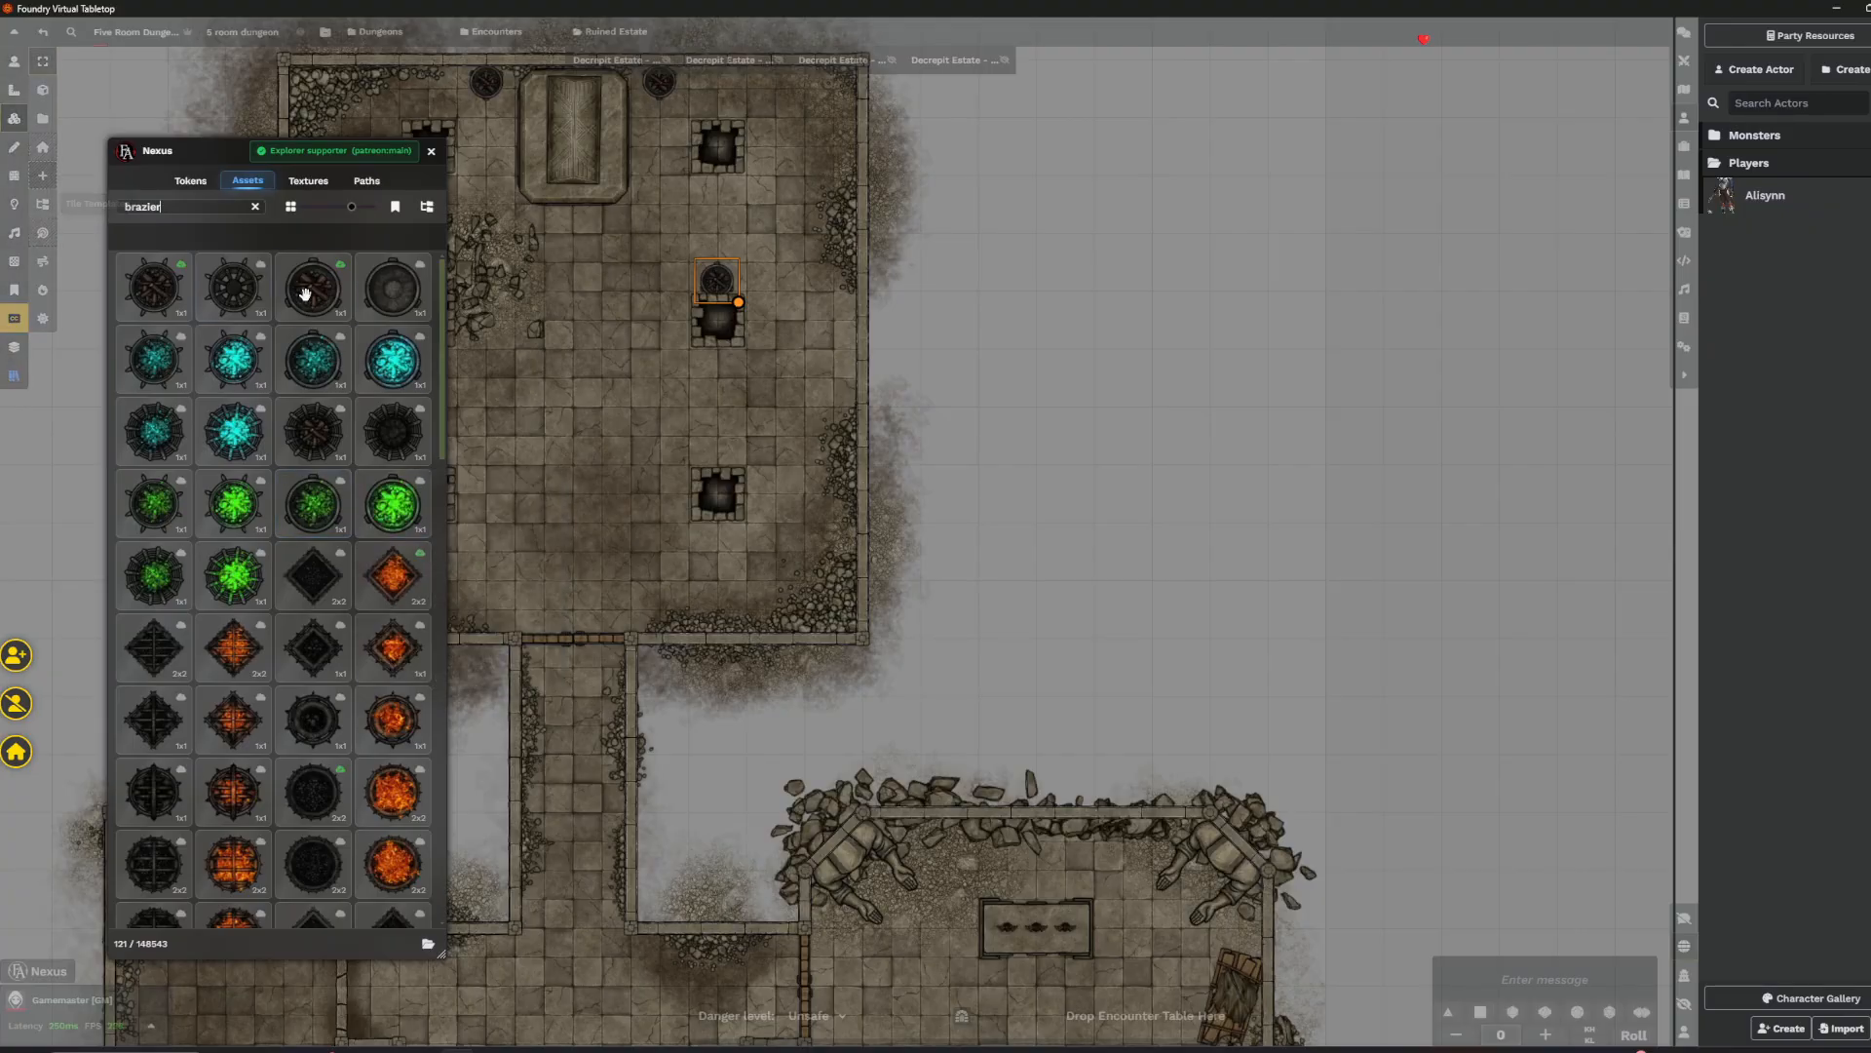
left_click(298, 293)
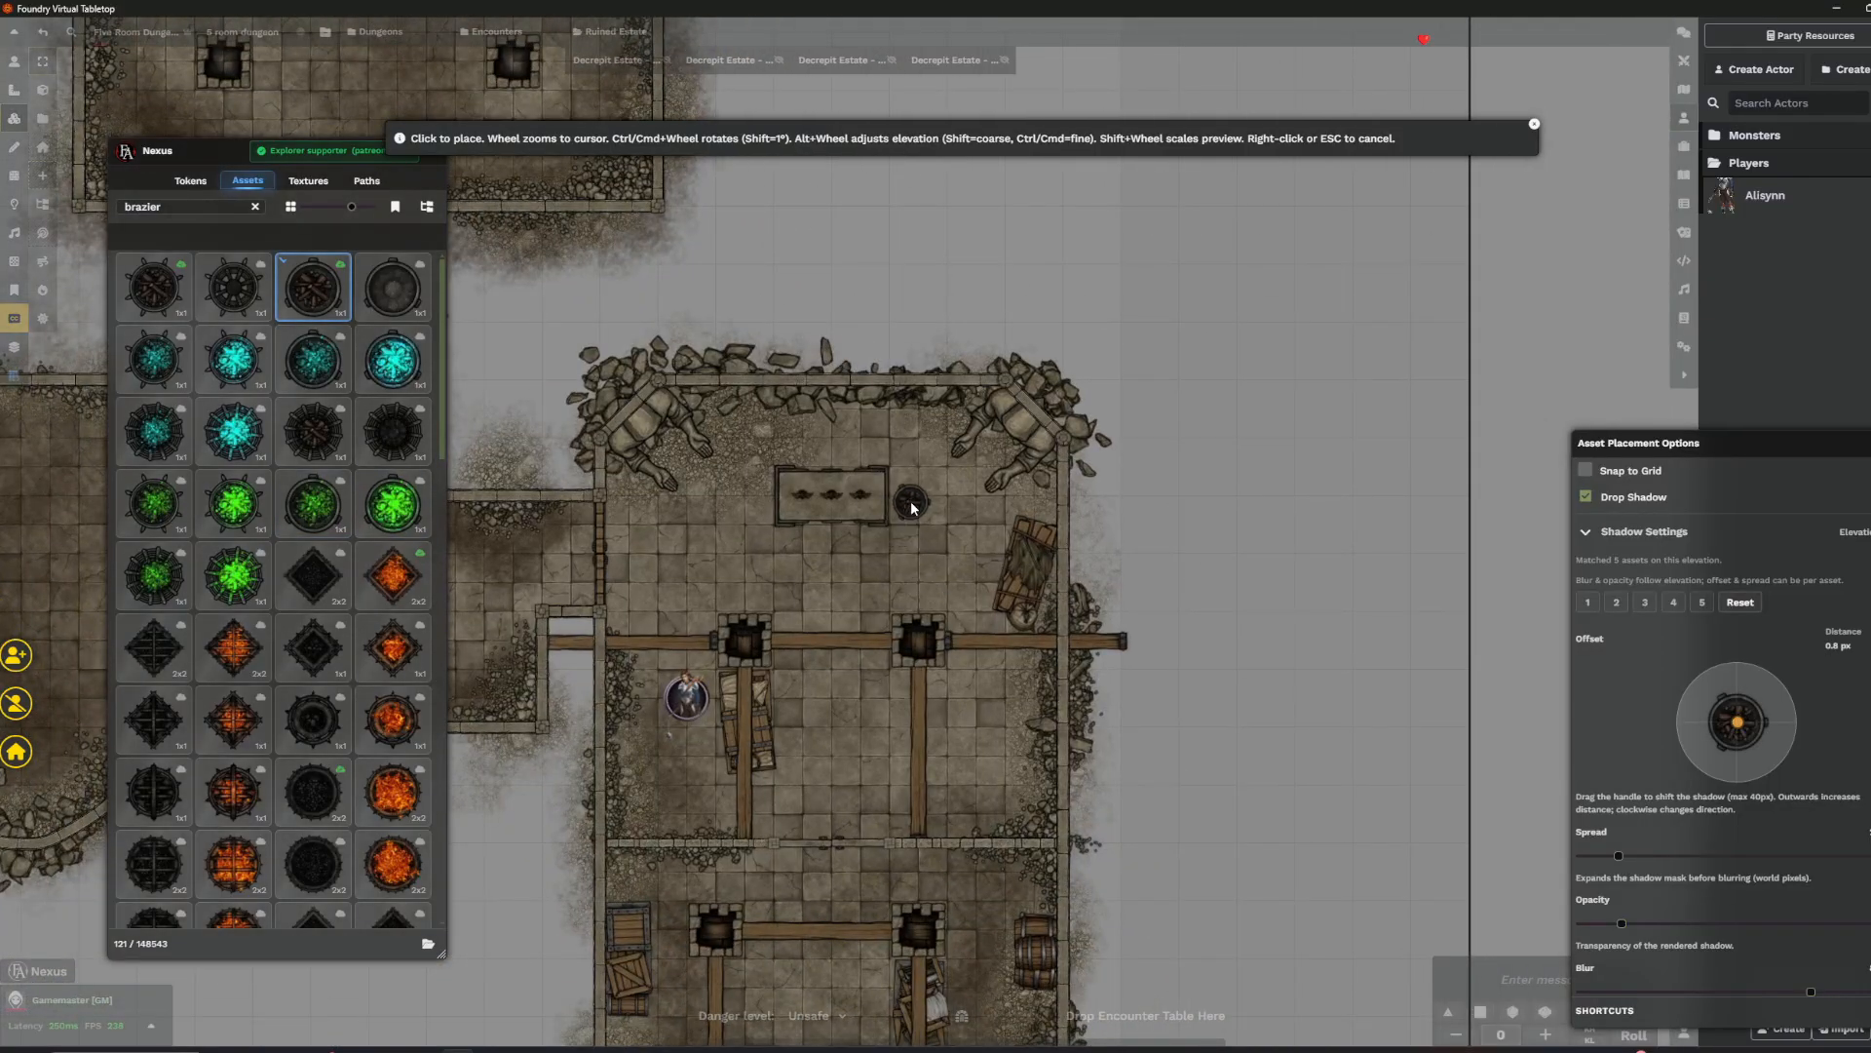
scroll(914, 506, "up", 4)
scroll(1053, 427, "up", 1, "alt")
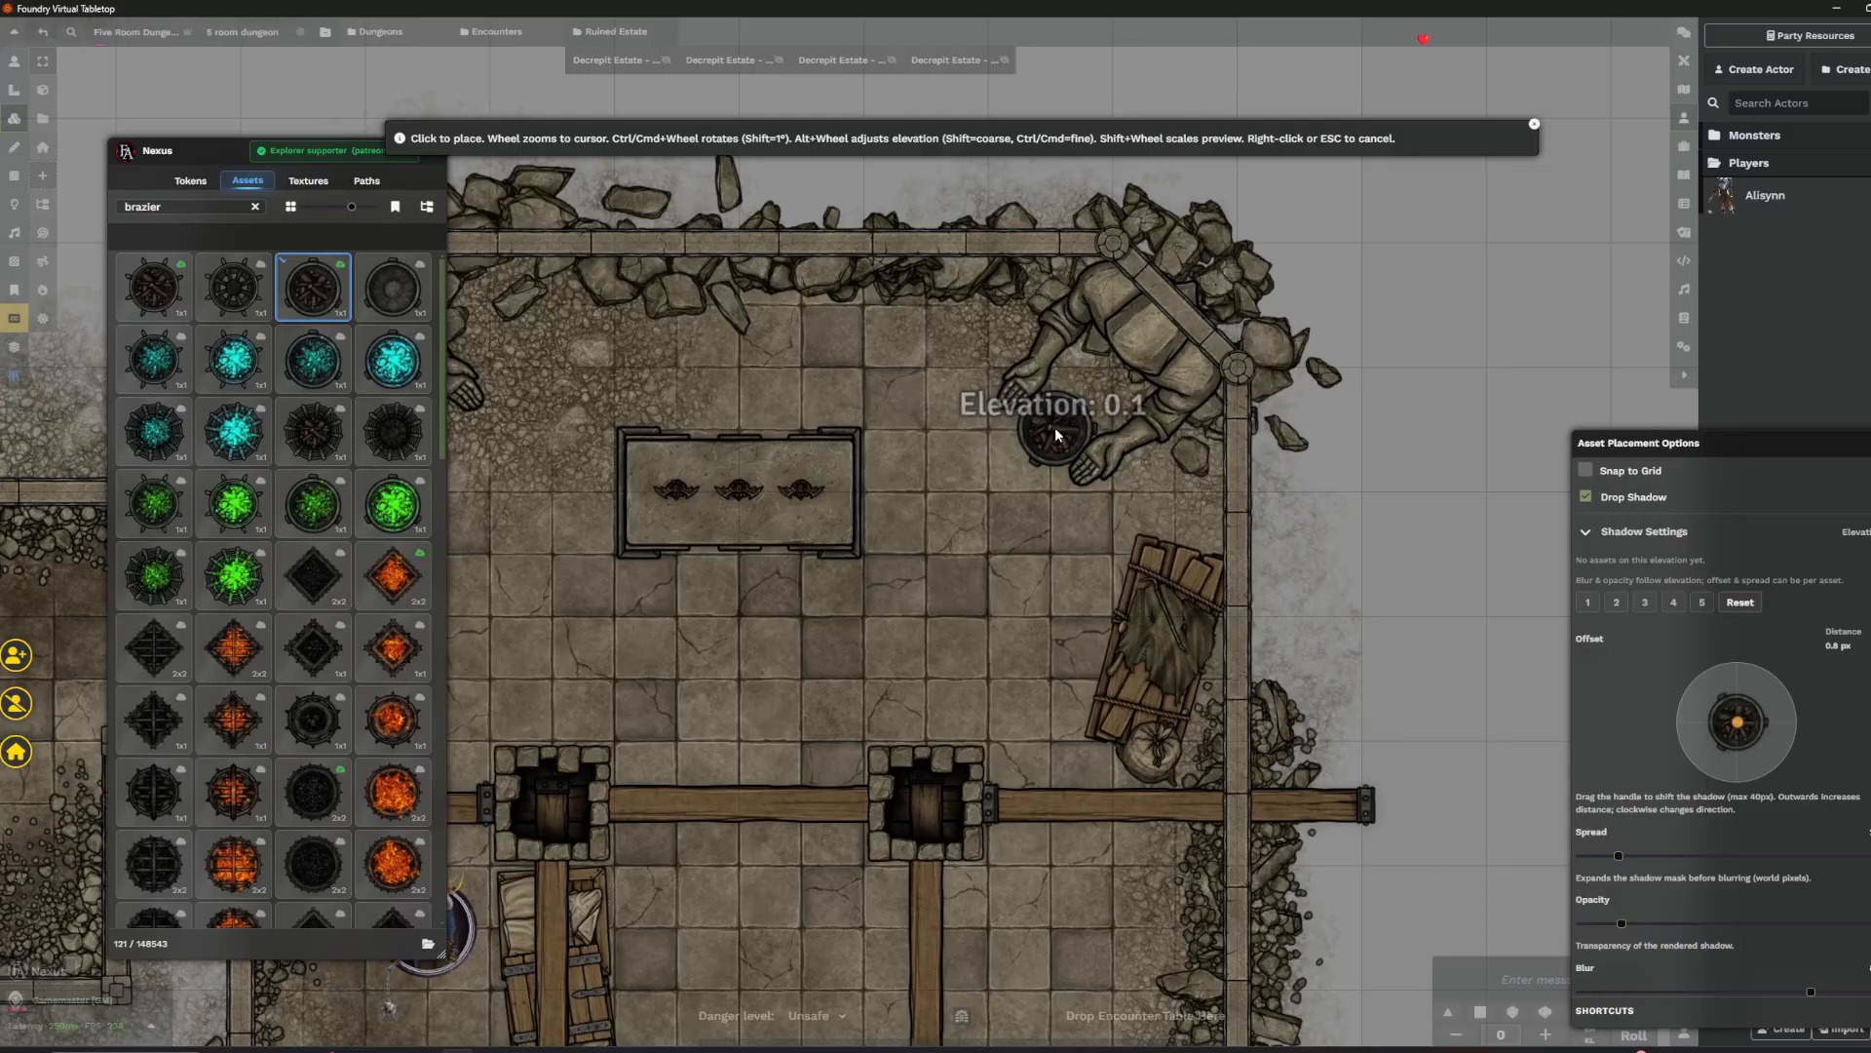
left_click(1101, 389)
left_click(1101, 386)
left_click_drag(529, 437, 732, 460)
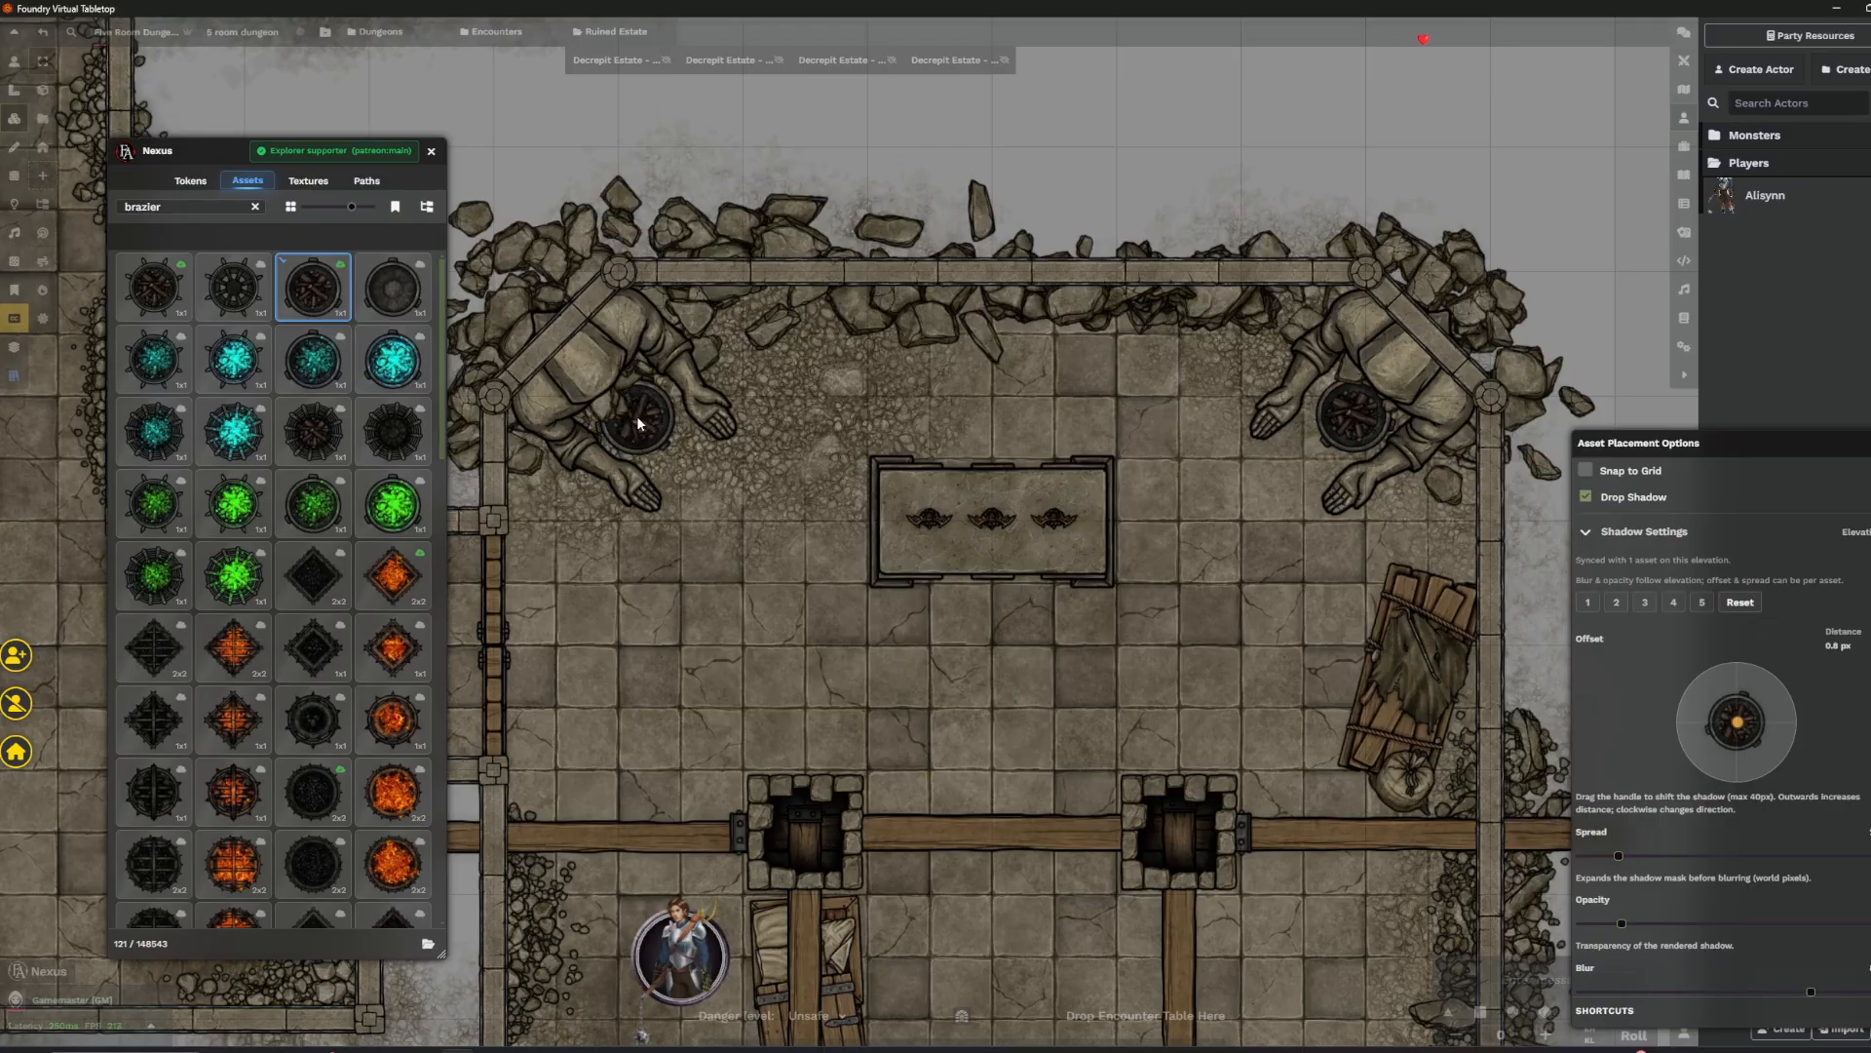
scroll(628, 415, "up", 4, "alt")
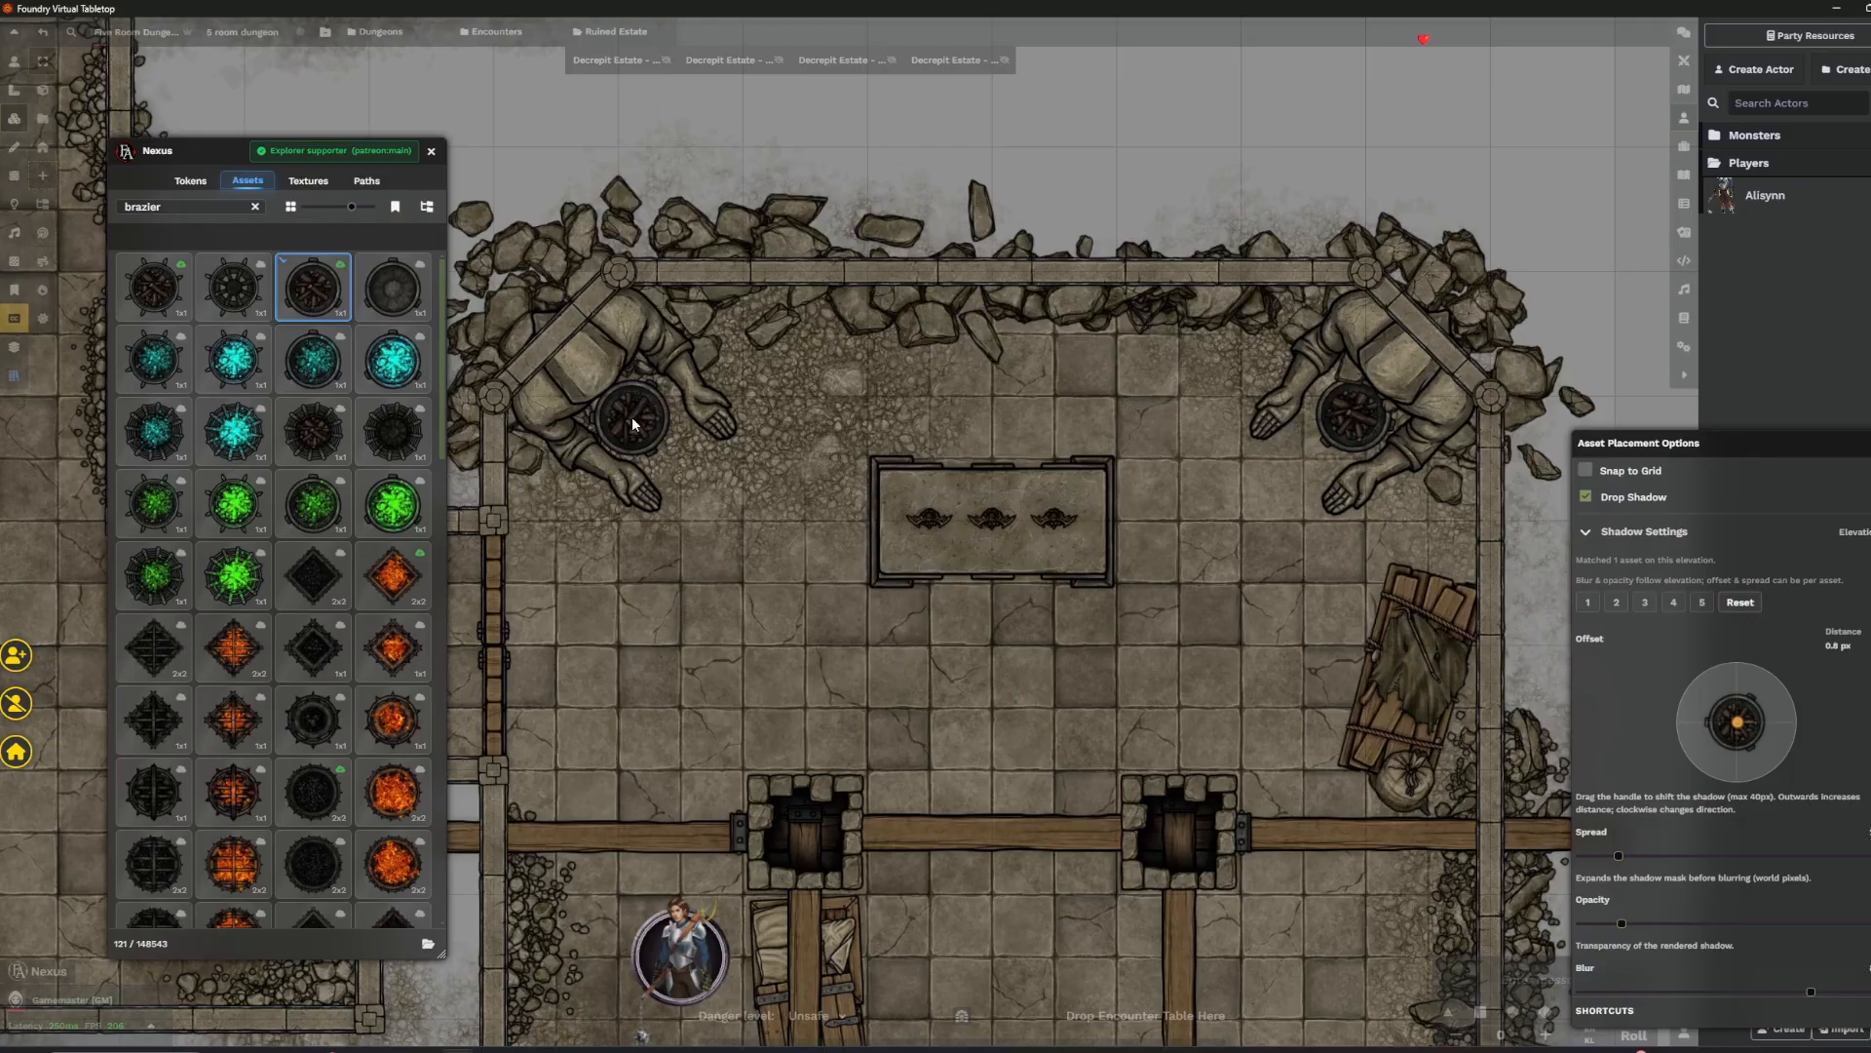
left_click(632, 423)
- Set the elevation of both corner statues in the altar room to 0.3 ft
double_click(589, 364)
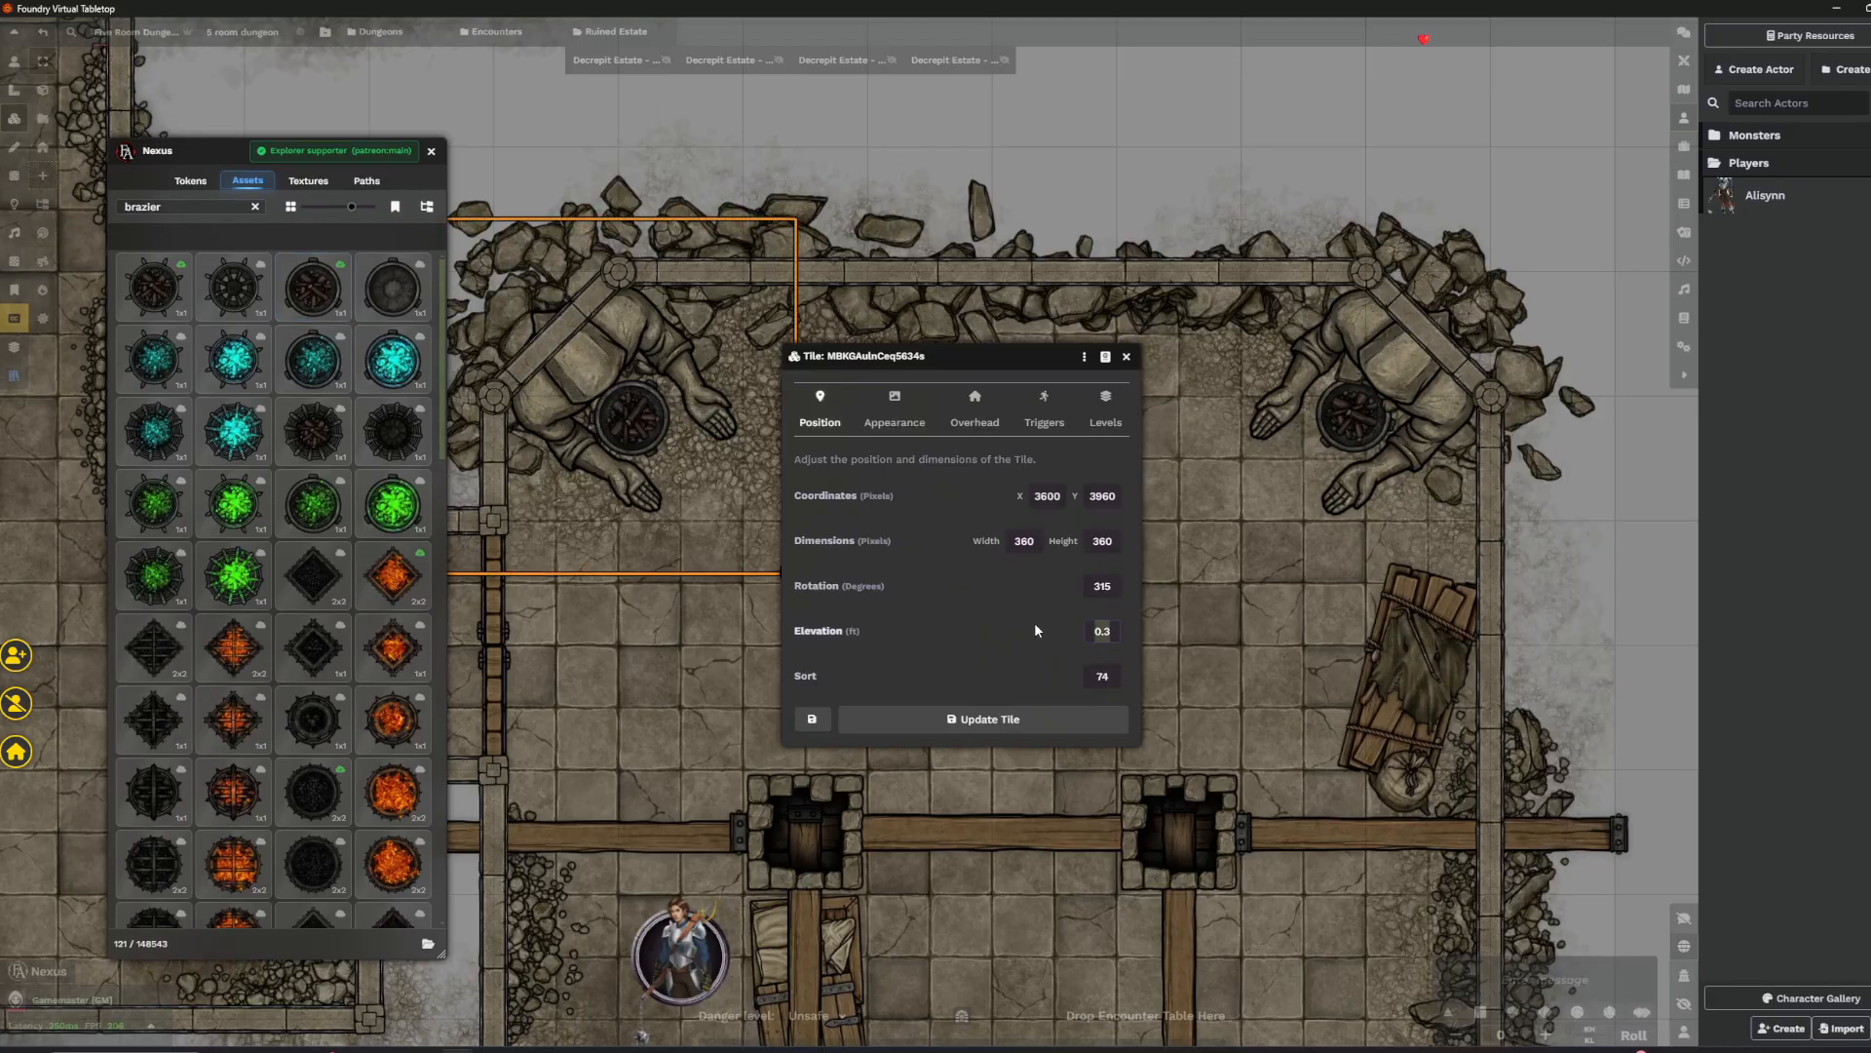
left_click(1024, 726)
double_click(1359, 410)
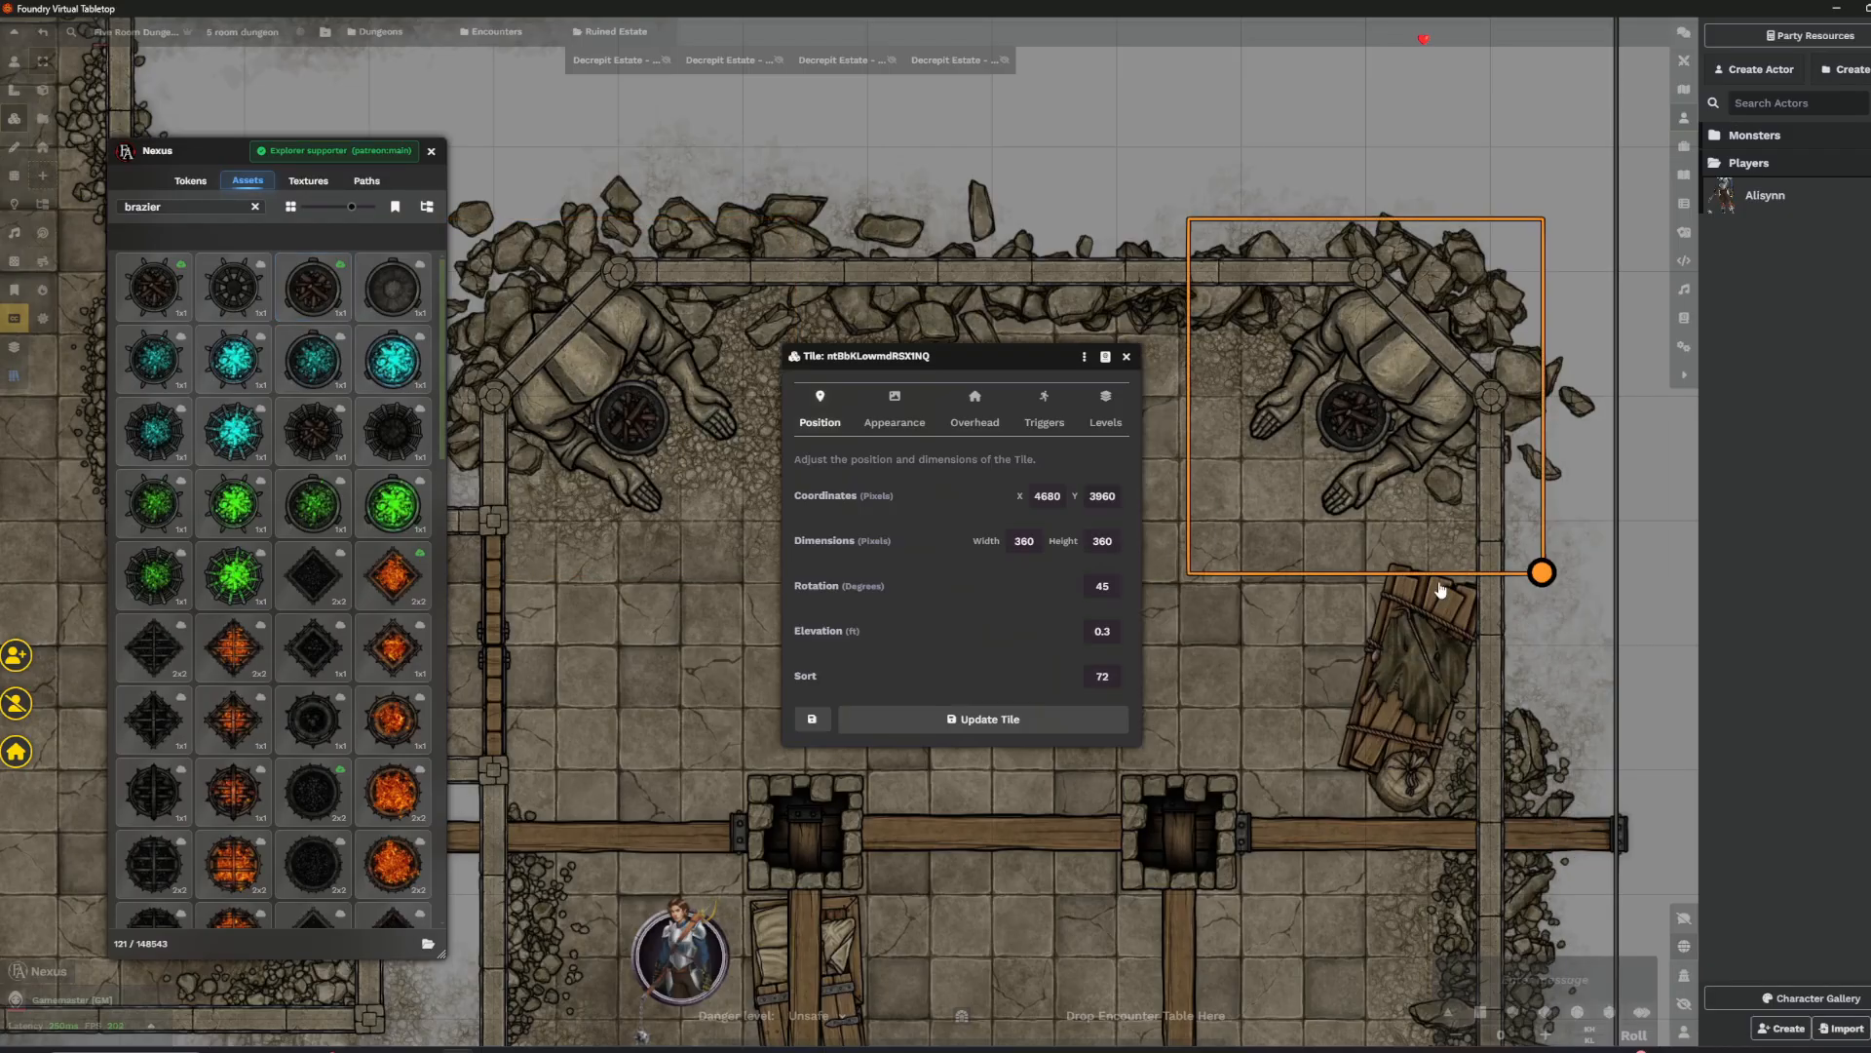
left_click(1051, 706)
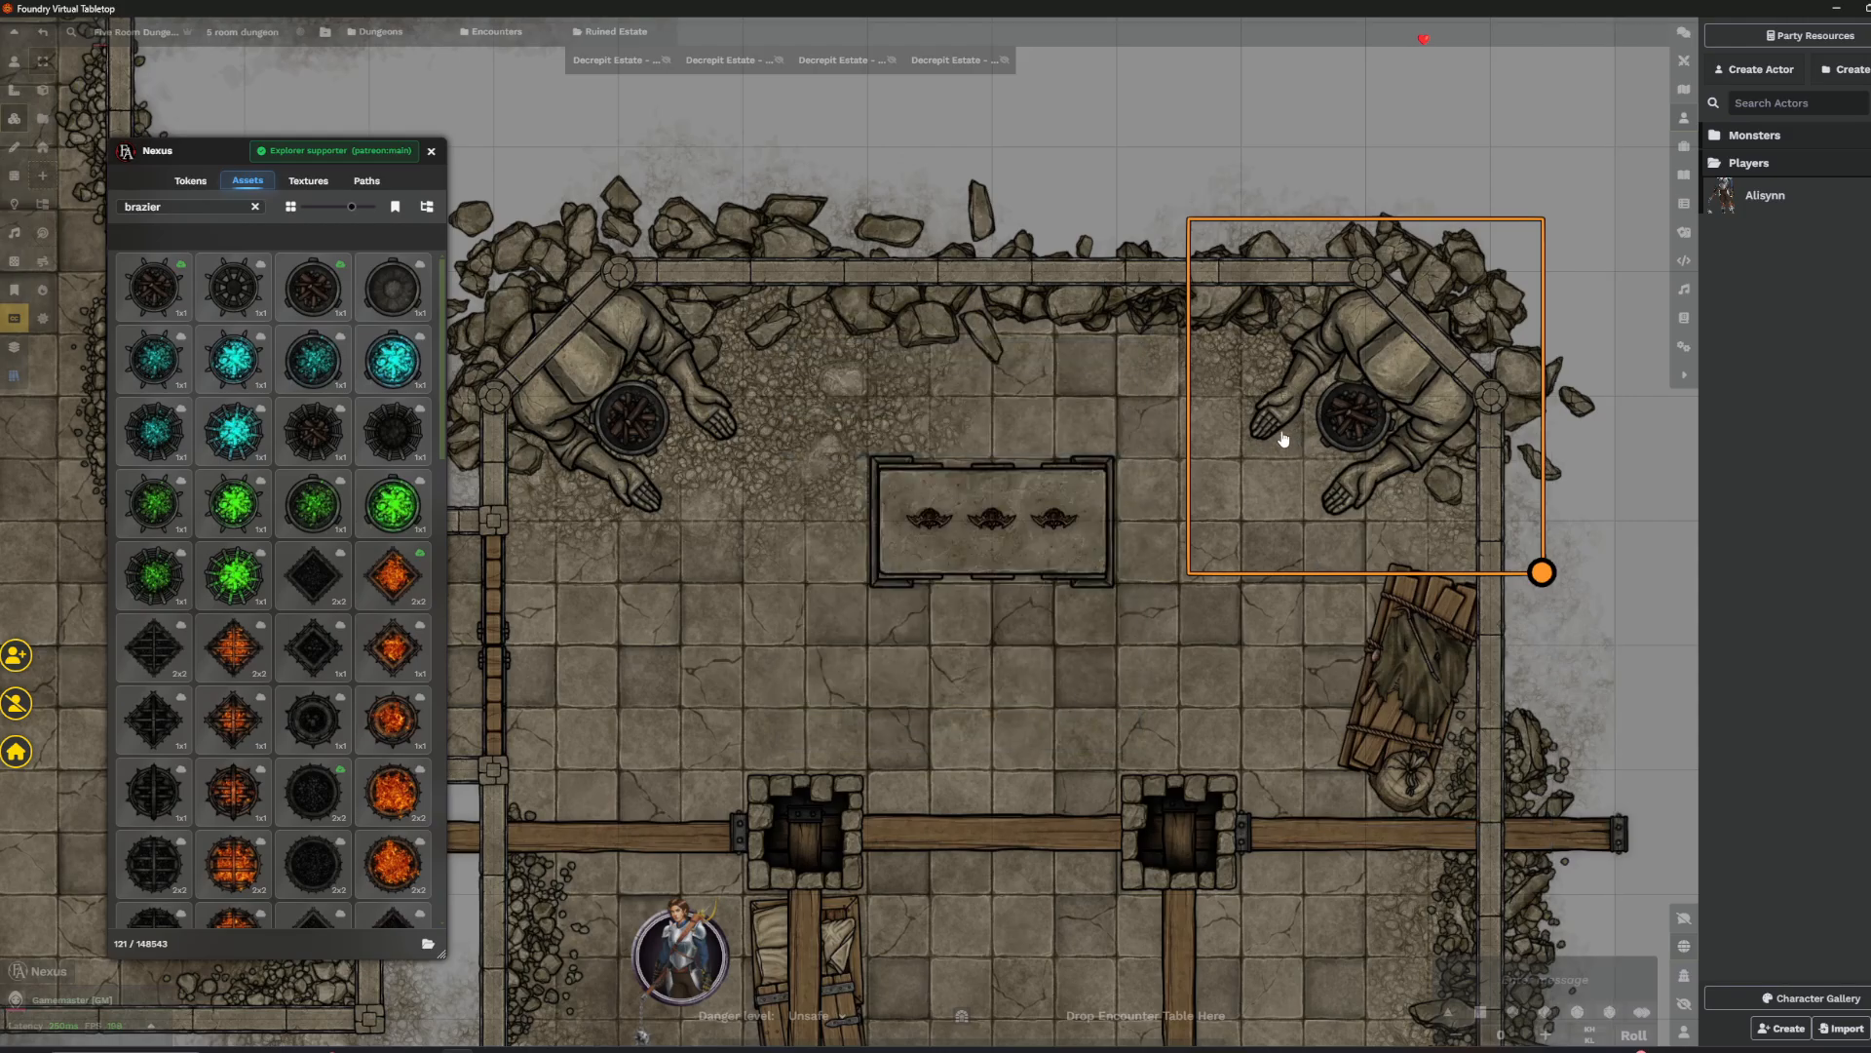
- Search the assets for "treas" and place a closed wooden treasure chest near the southern end of the western room
scroll(989, 646, "down", 4)
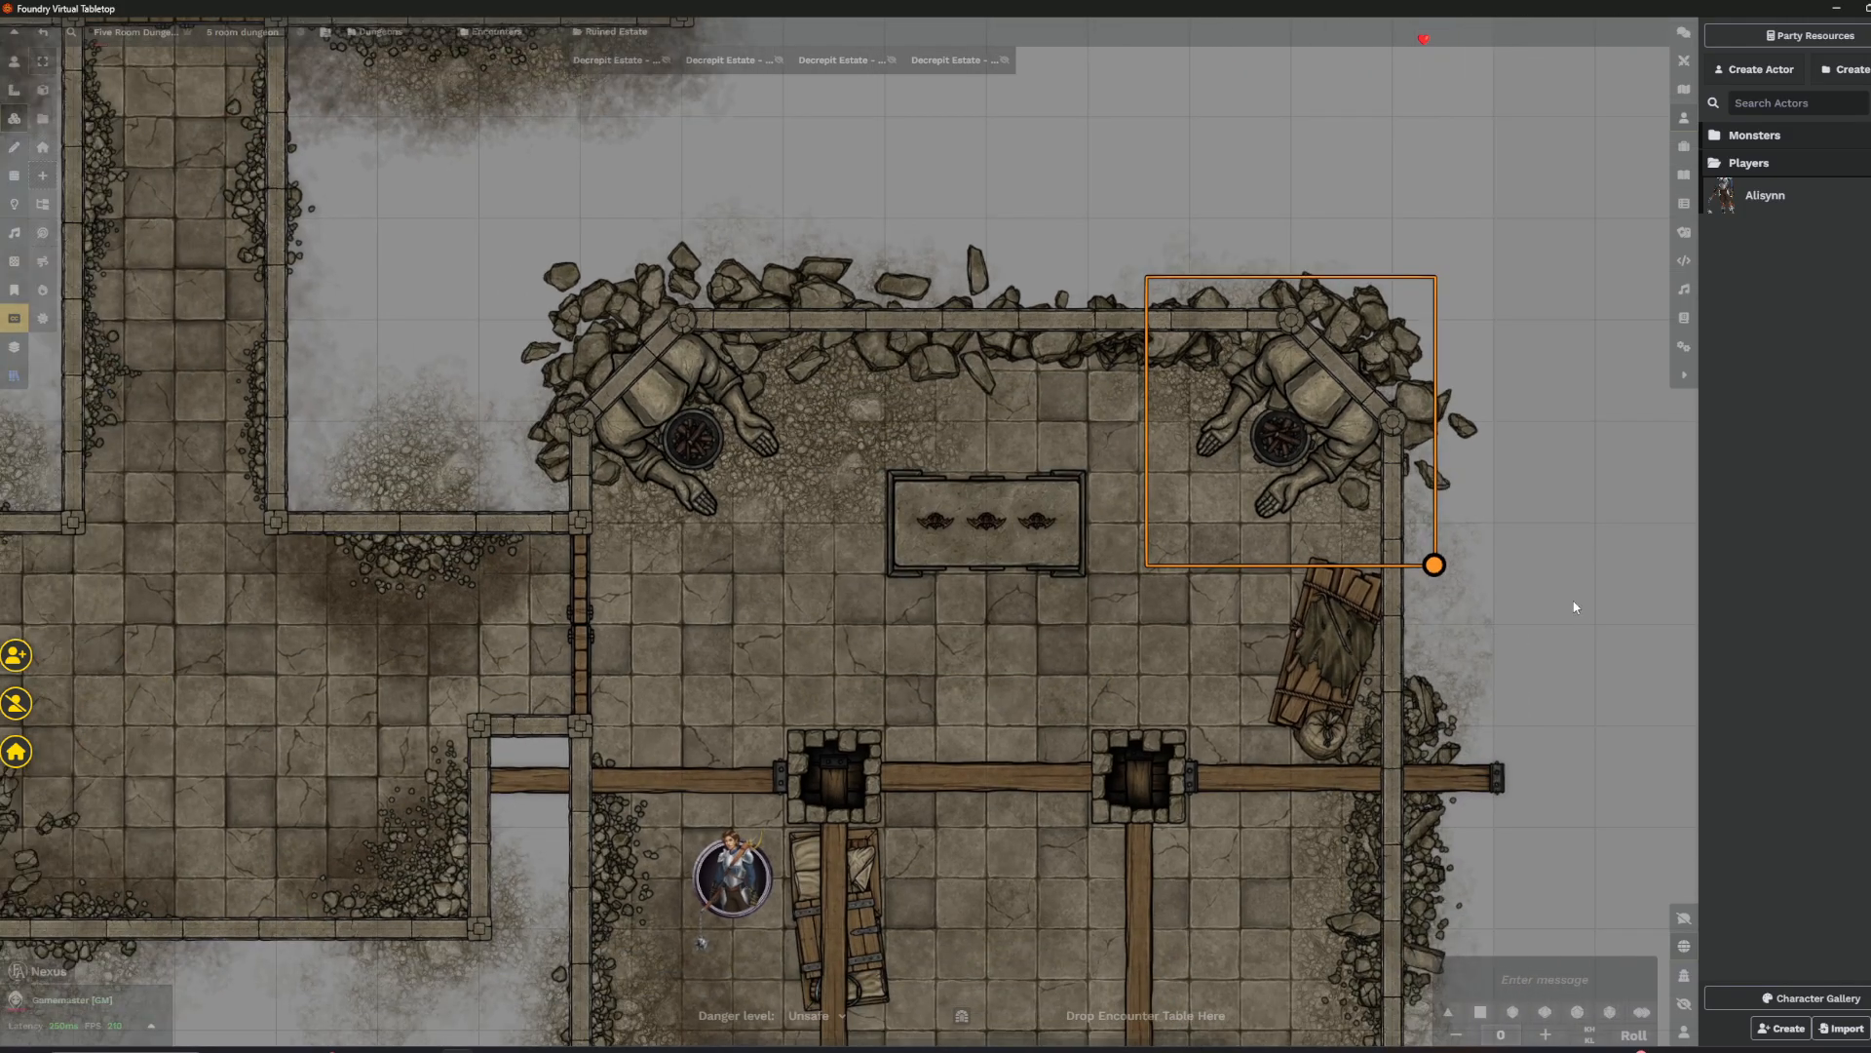
left_click_drag(1580, 610, 1329, 468)
left_click_drag(1370, 582, 1480, 450)
scroll(604, 519, "down", 1)
left_click_drag(599, 520, 663, 508)
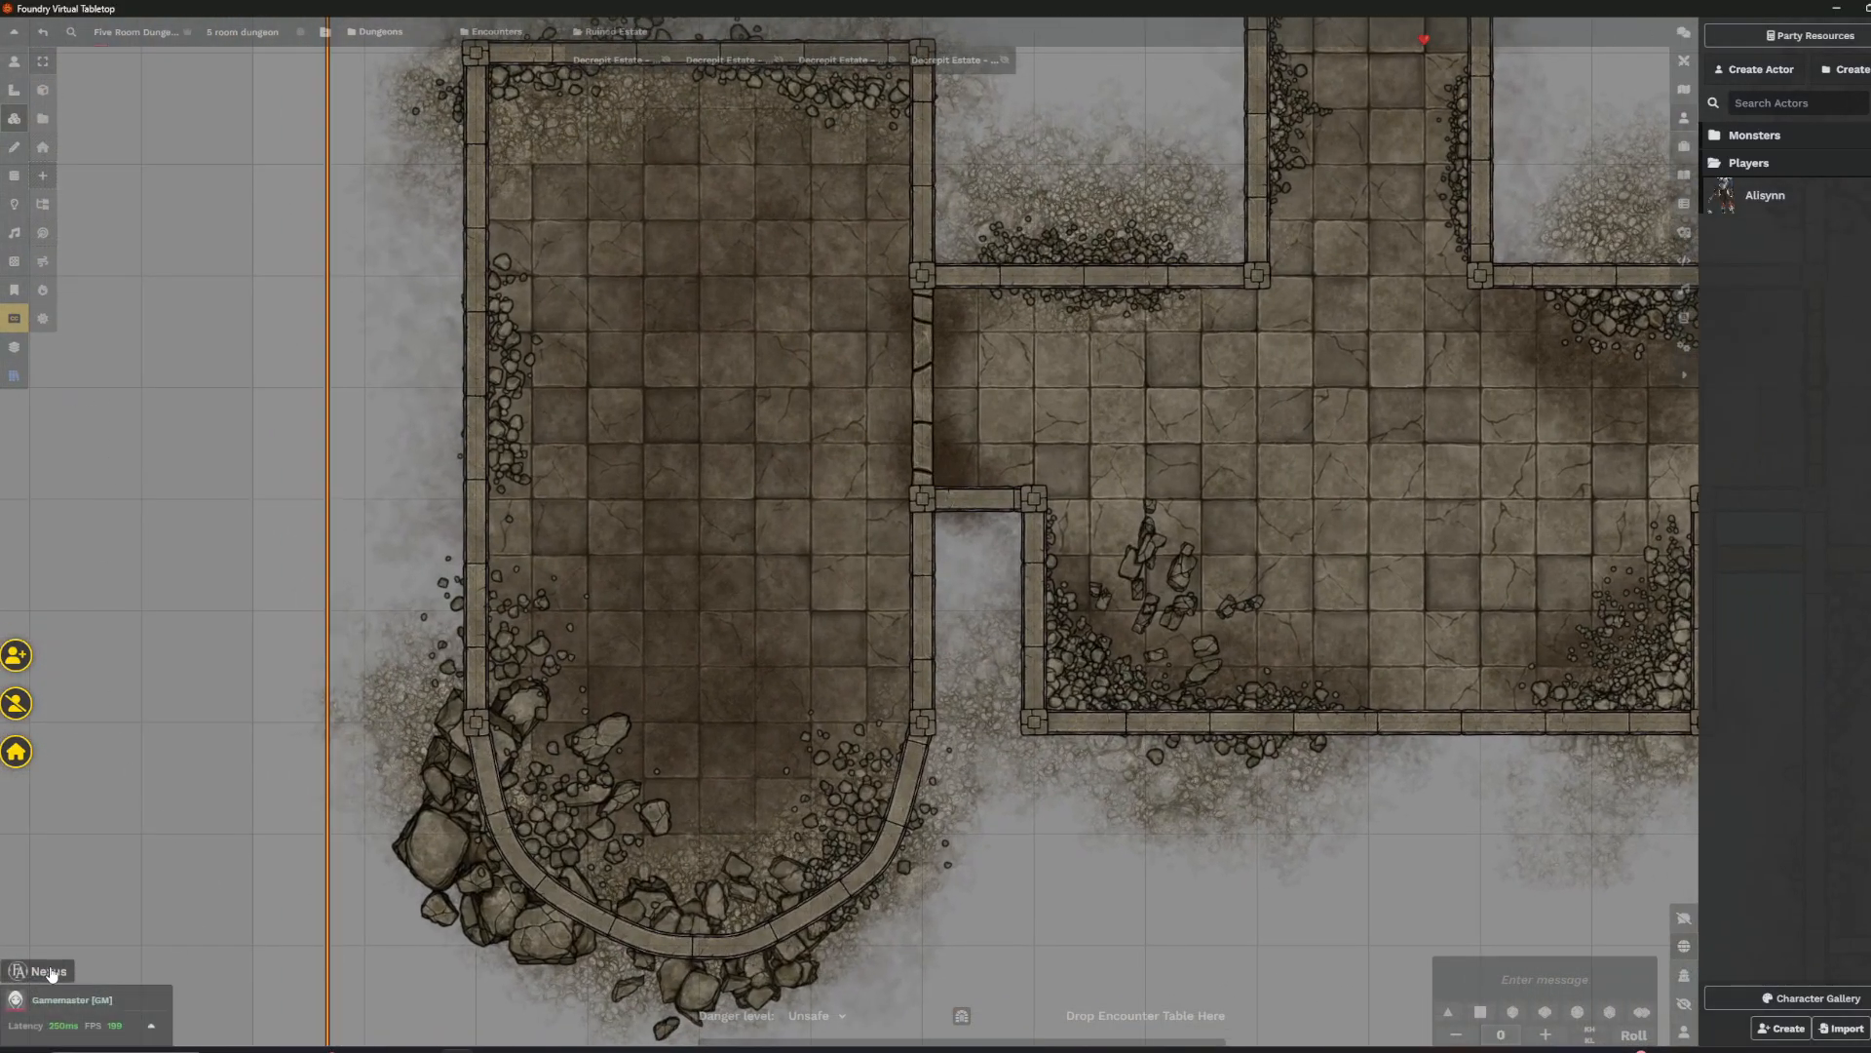
left_click(51, 972)
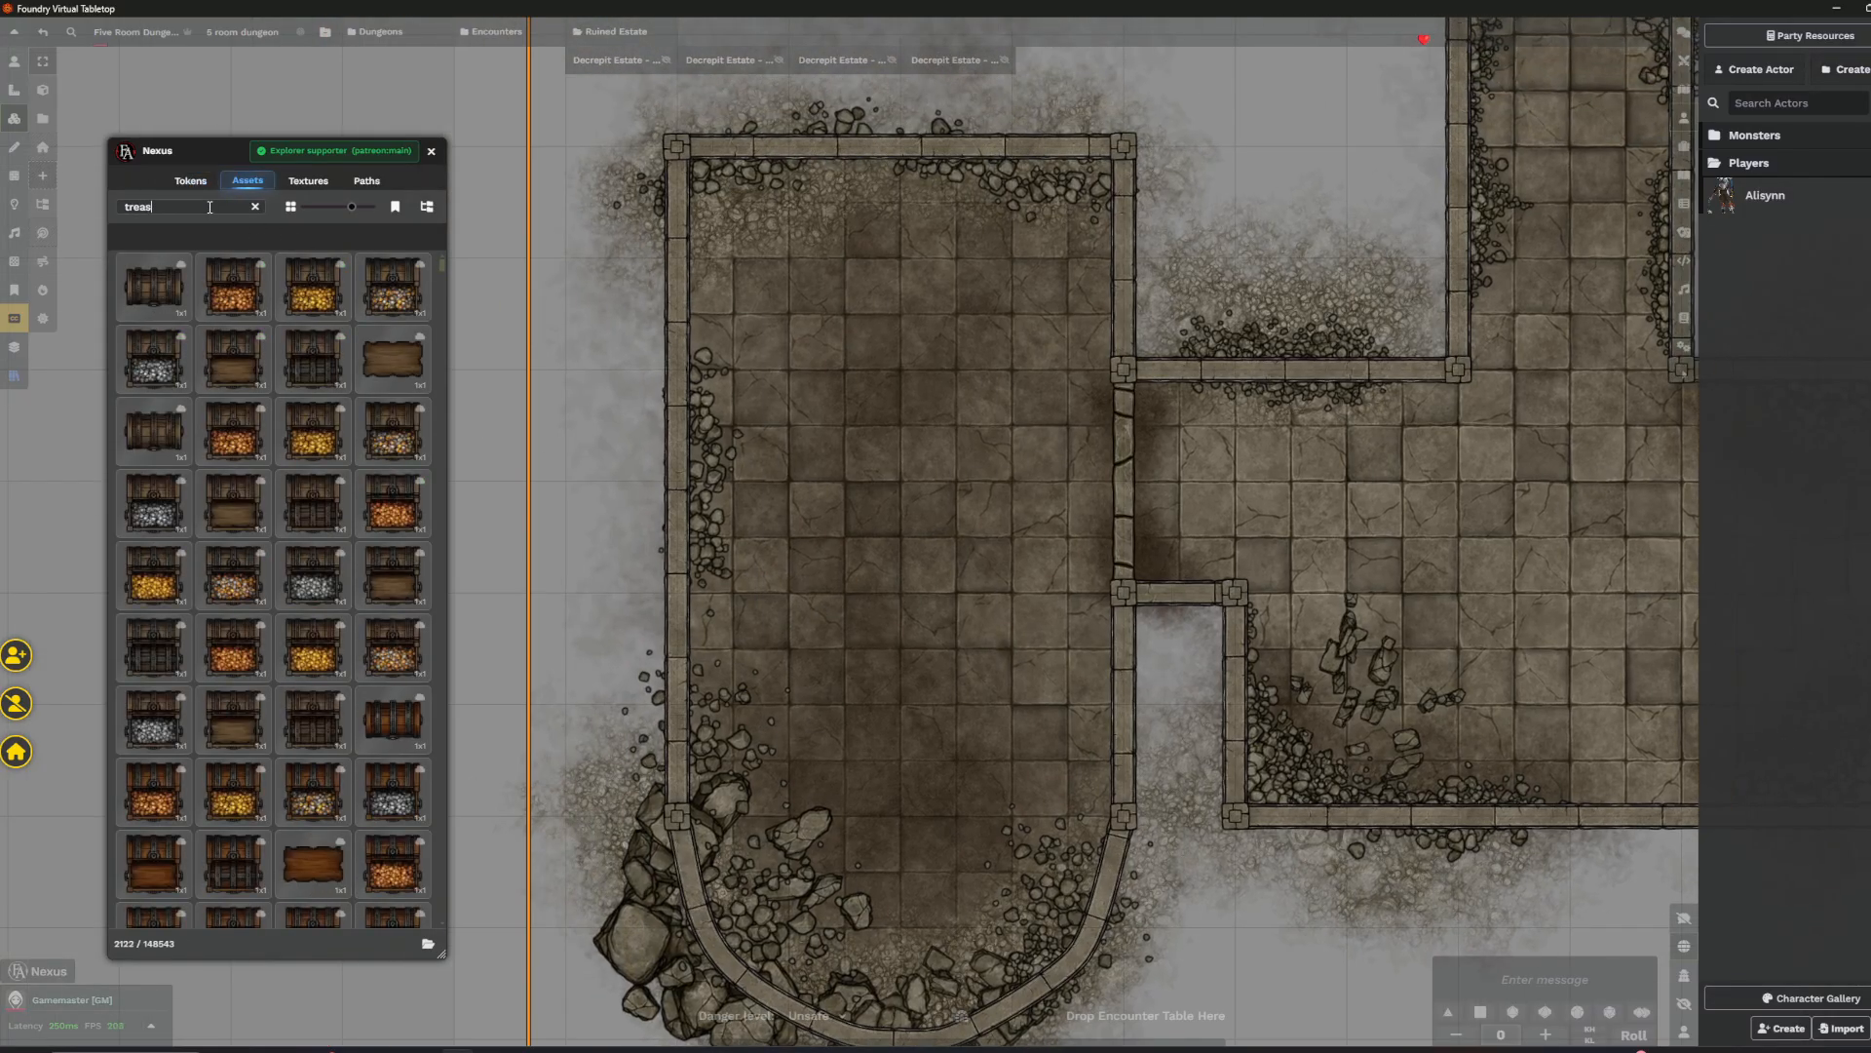
left_click(153, 285)
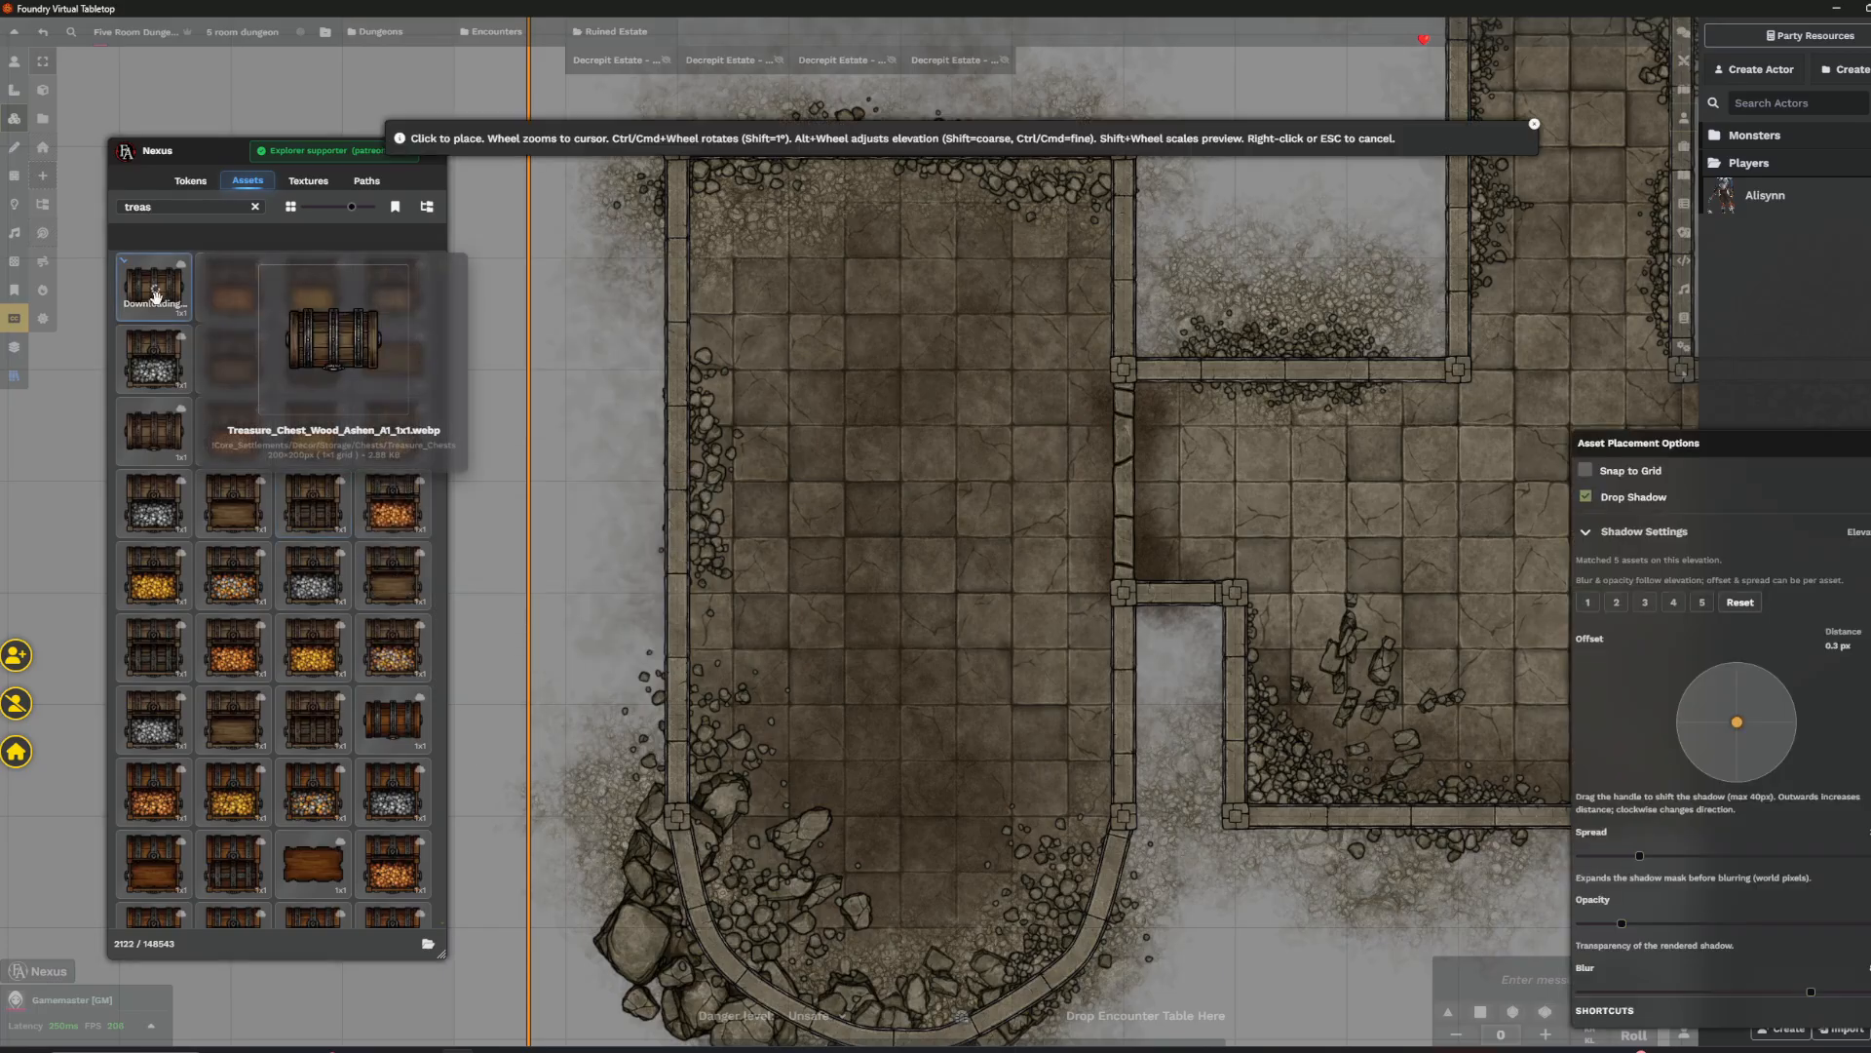
scroll(897, 786, "up", 1, "alt")
scroll(897, 783, "down", 5, "ctrl")
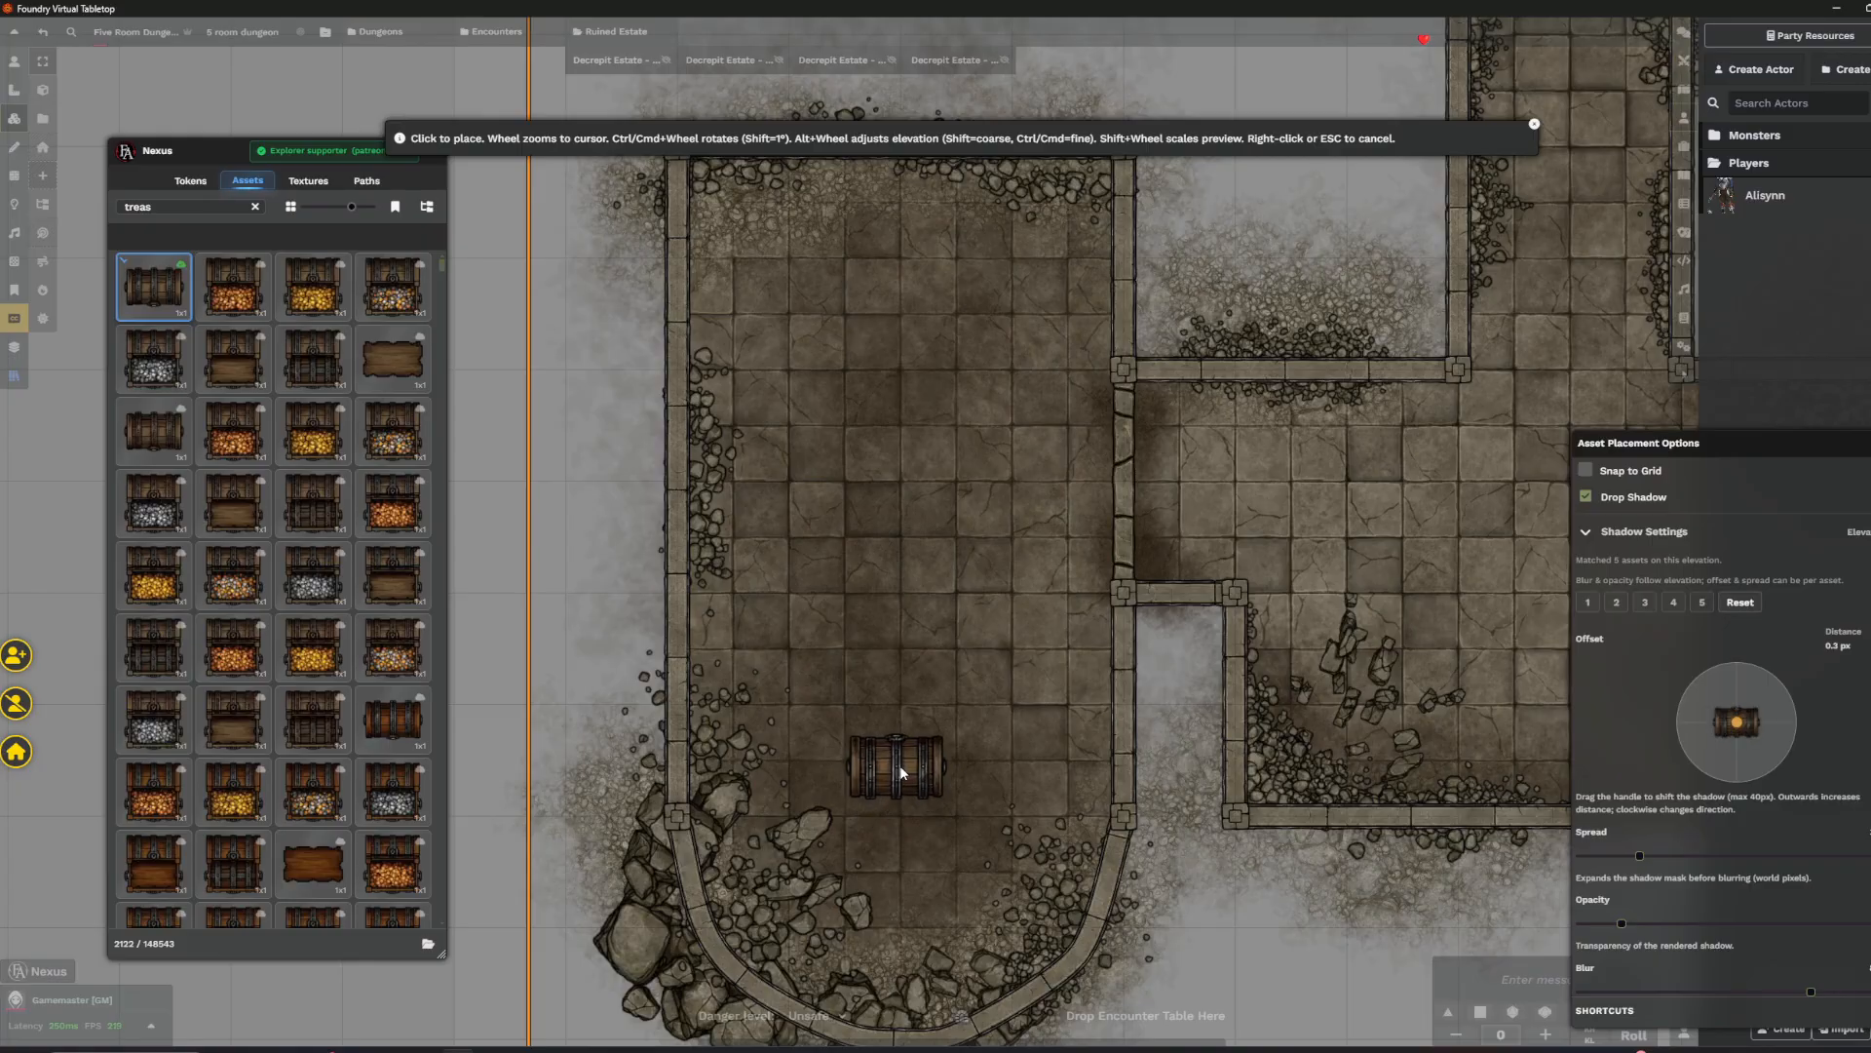
left_click(899, 764)
- Browse the treasure assets, examining the open chests and coin piles
scroll(333, 672, "down", 5)
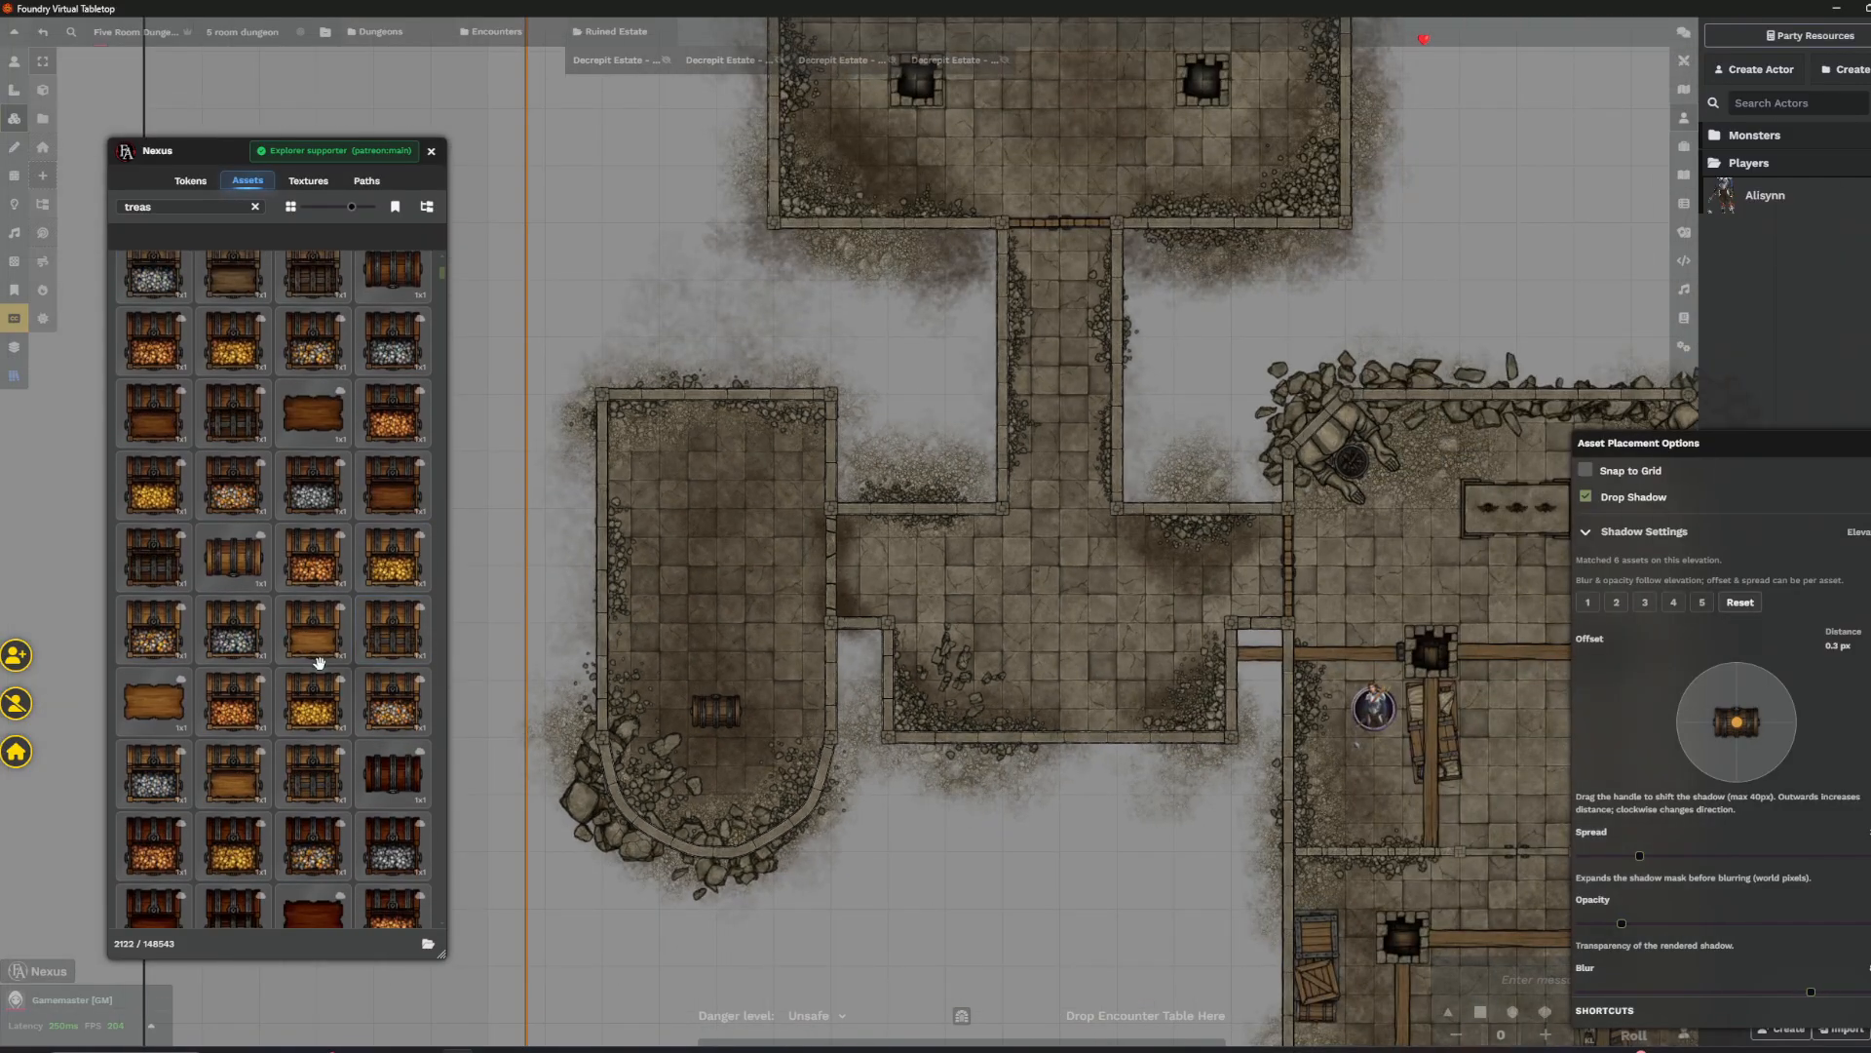
scroll(332, 671, "down", 5)
mouse_move(392, 434)
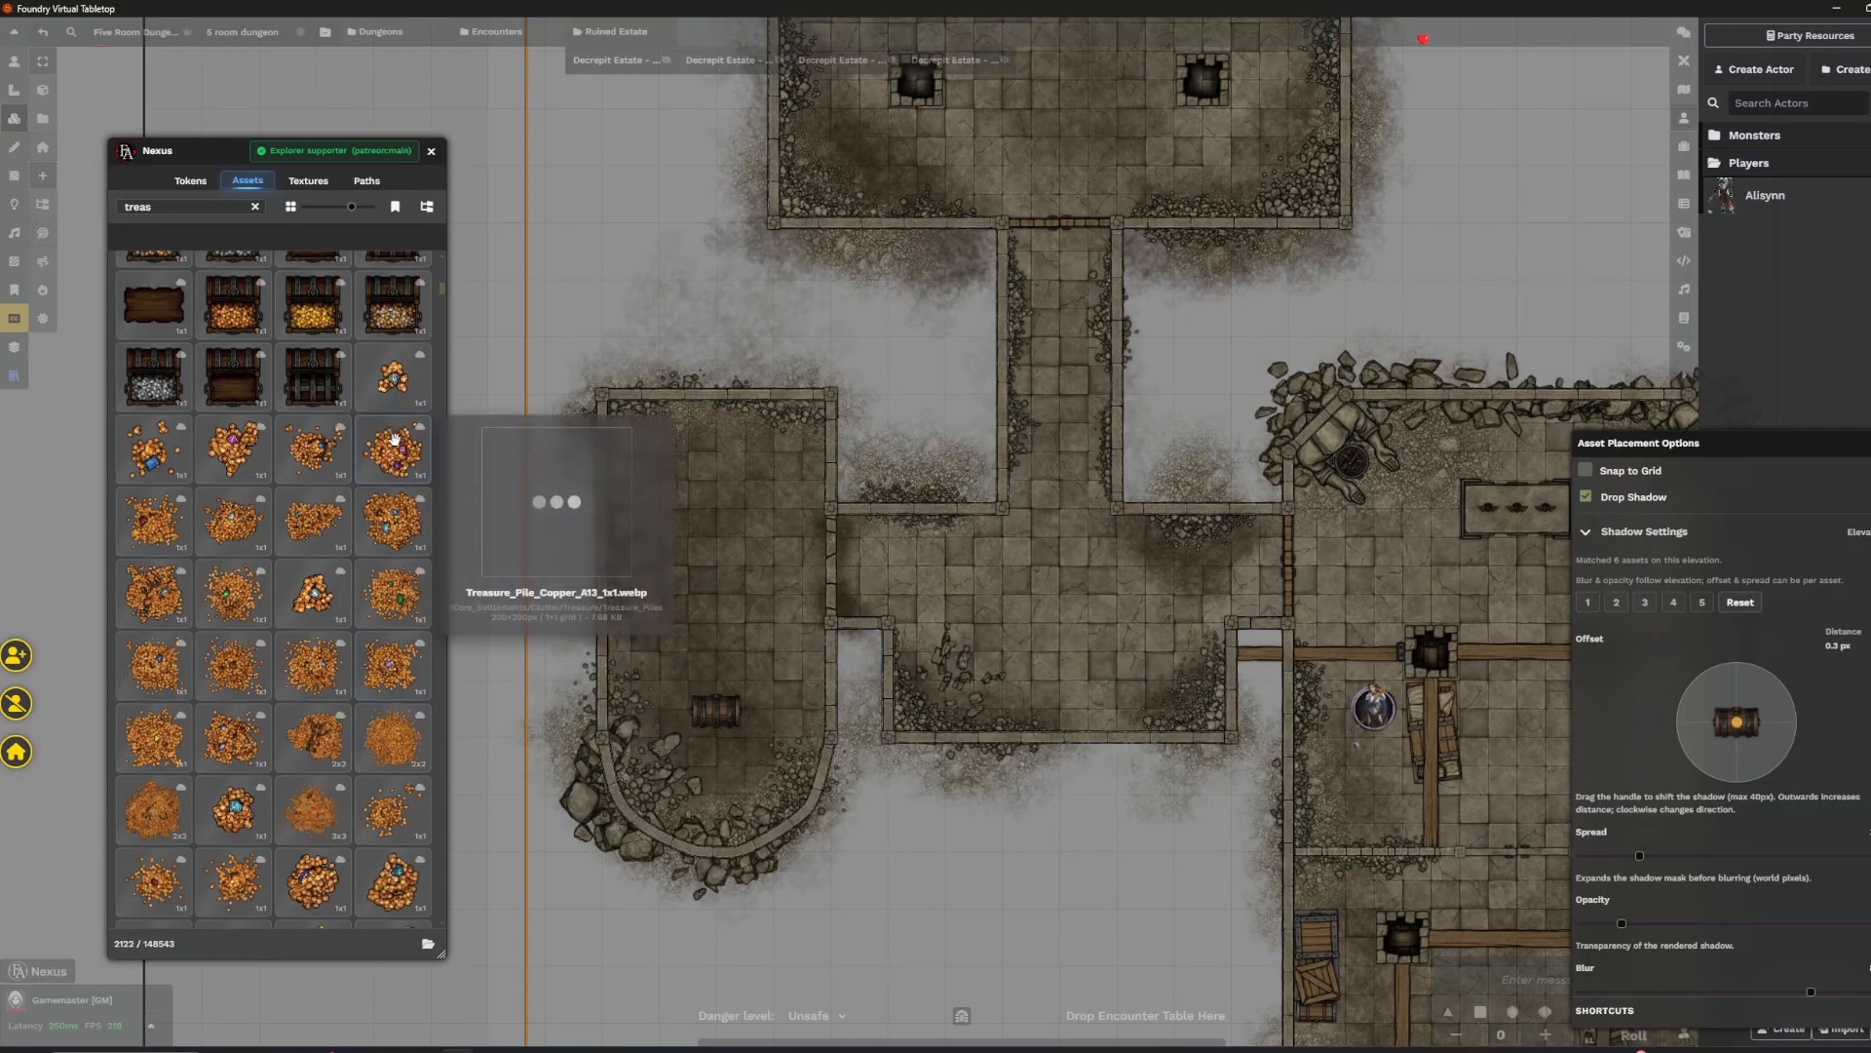
scroll(857, 787, "up", 3)
scroll(857, 787, "down", 1)
- Search the assets for "statue" and place a north-facing stone statue holding an orb at the middle of the central room's south wall
left_click_drag(1195, 793, 796, 562)
scroll(1139, 647, "up", 2)
left_click_drag(1138, 647, 187, 195)
type("statue")
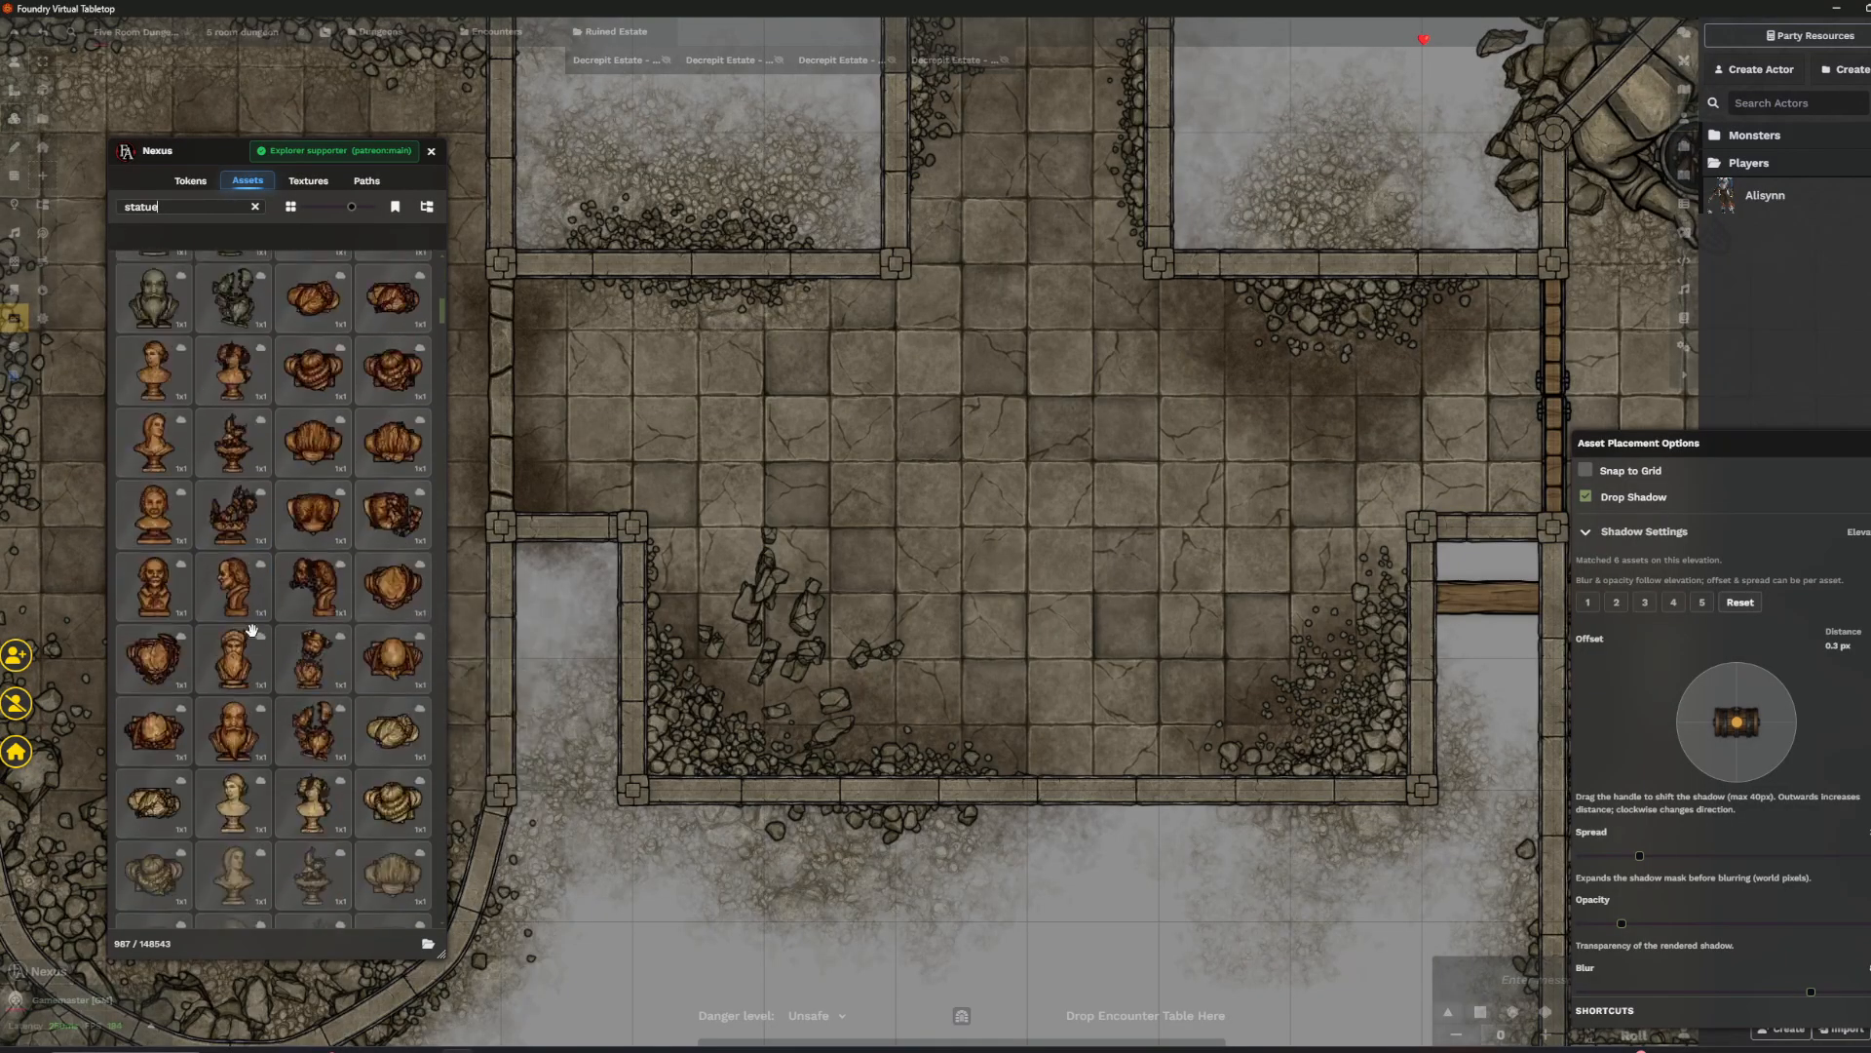
scroll(261, 595, "down", 10)
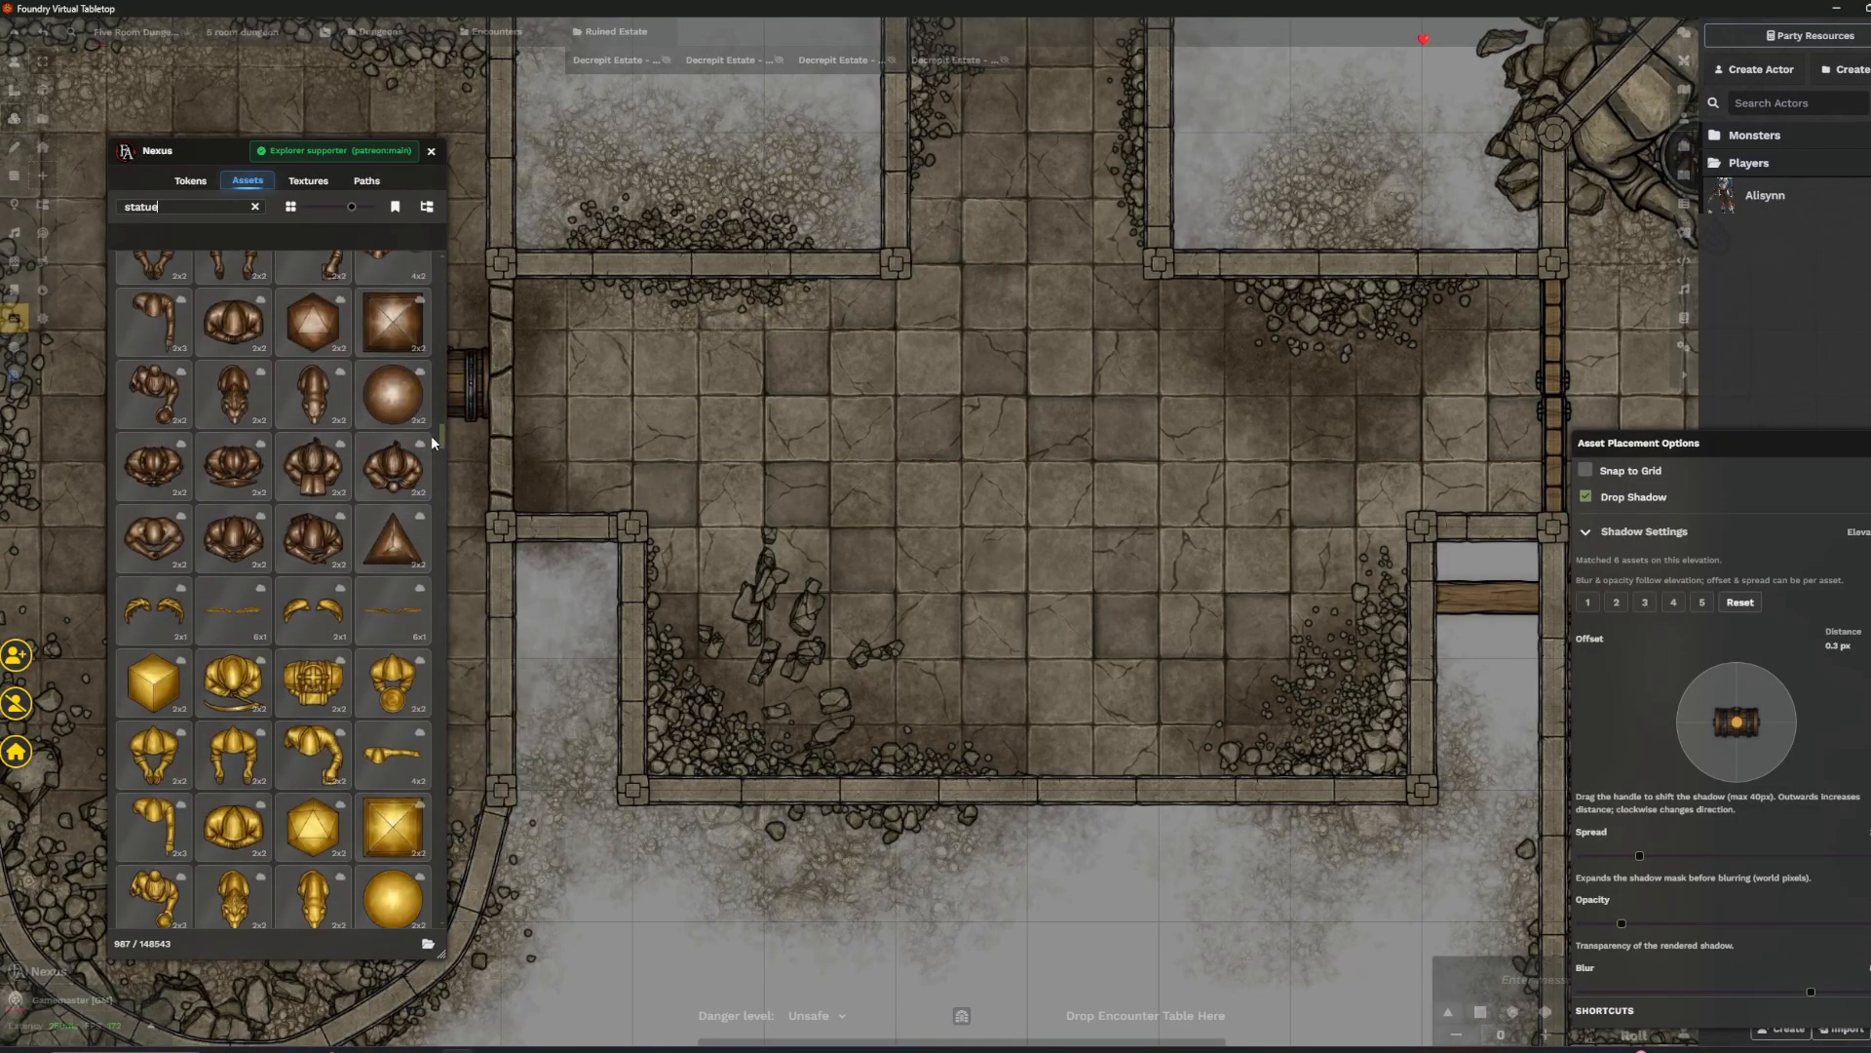
scroll(336, 501, "down", 10)
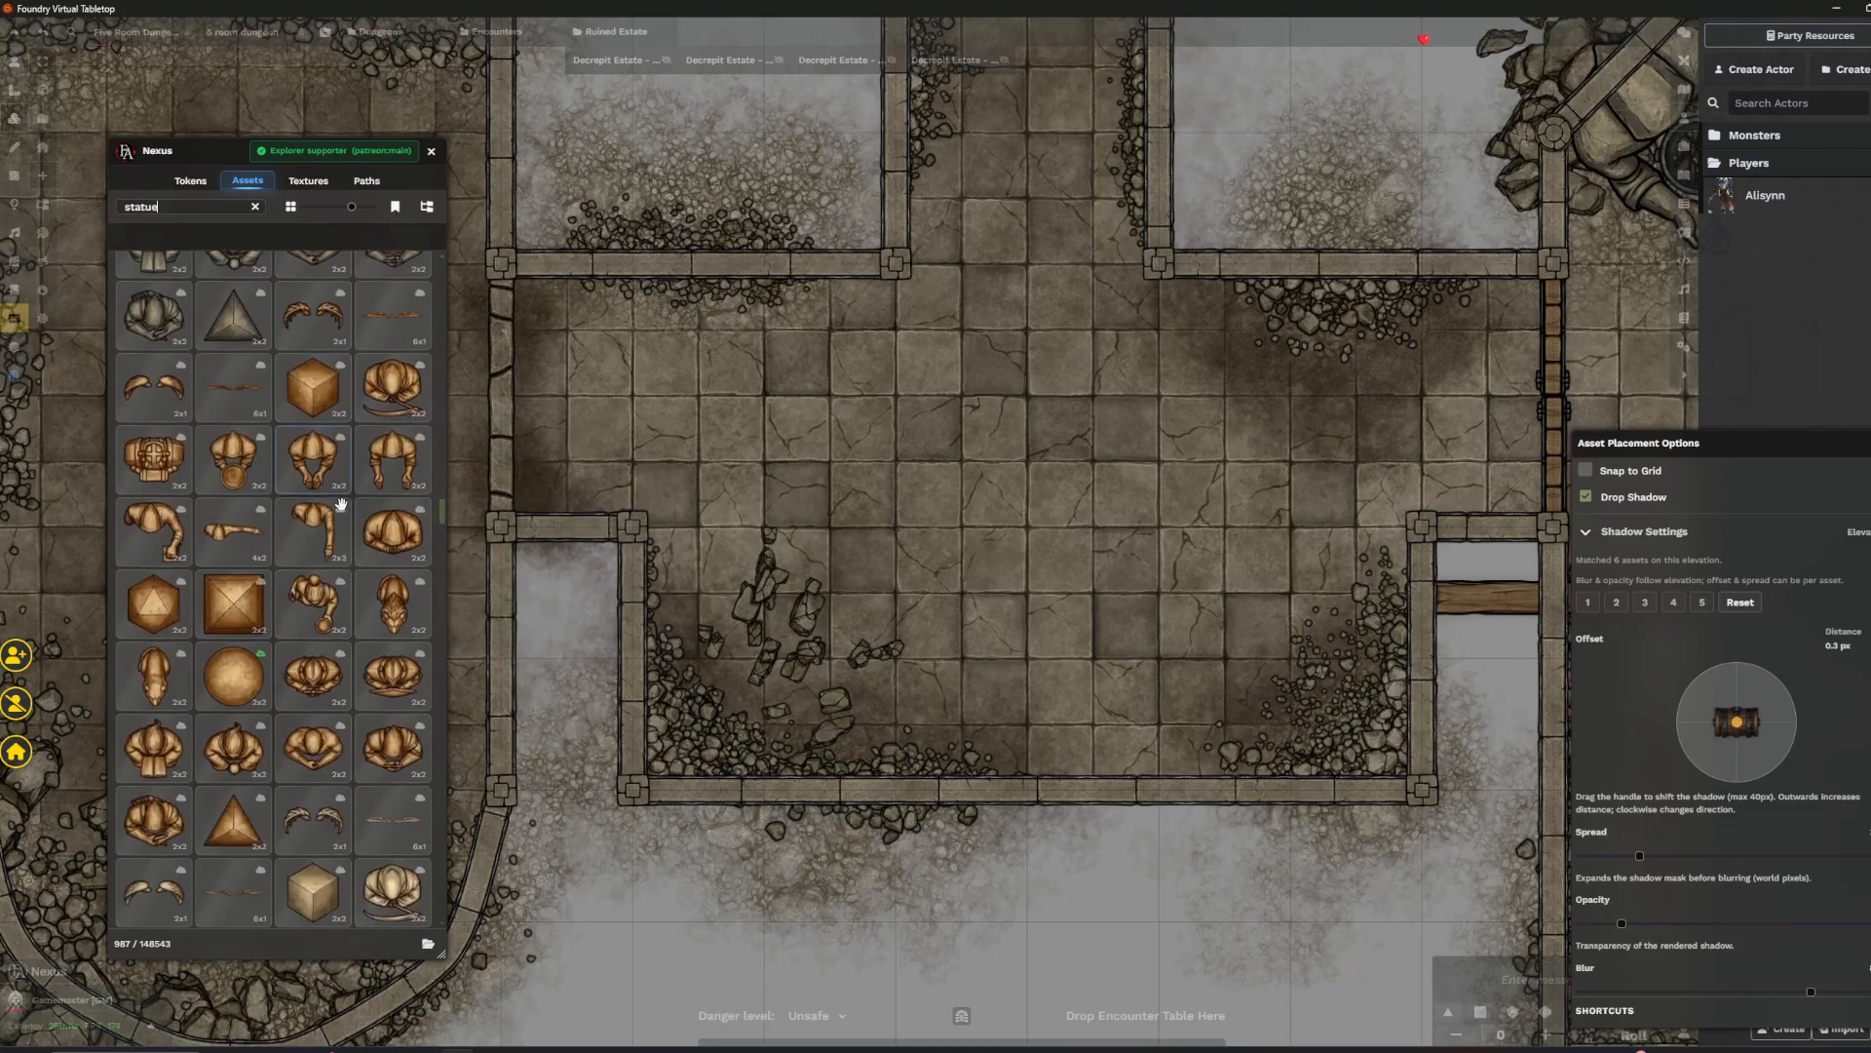
mouse_move(346, 601)
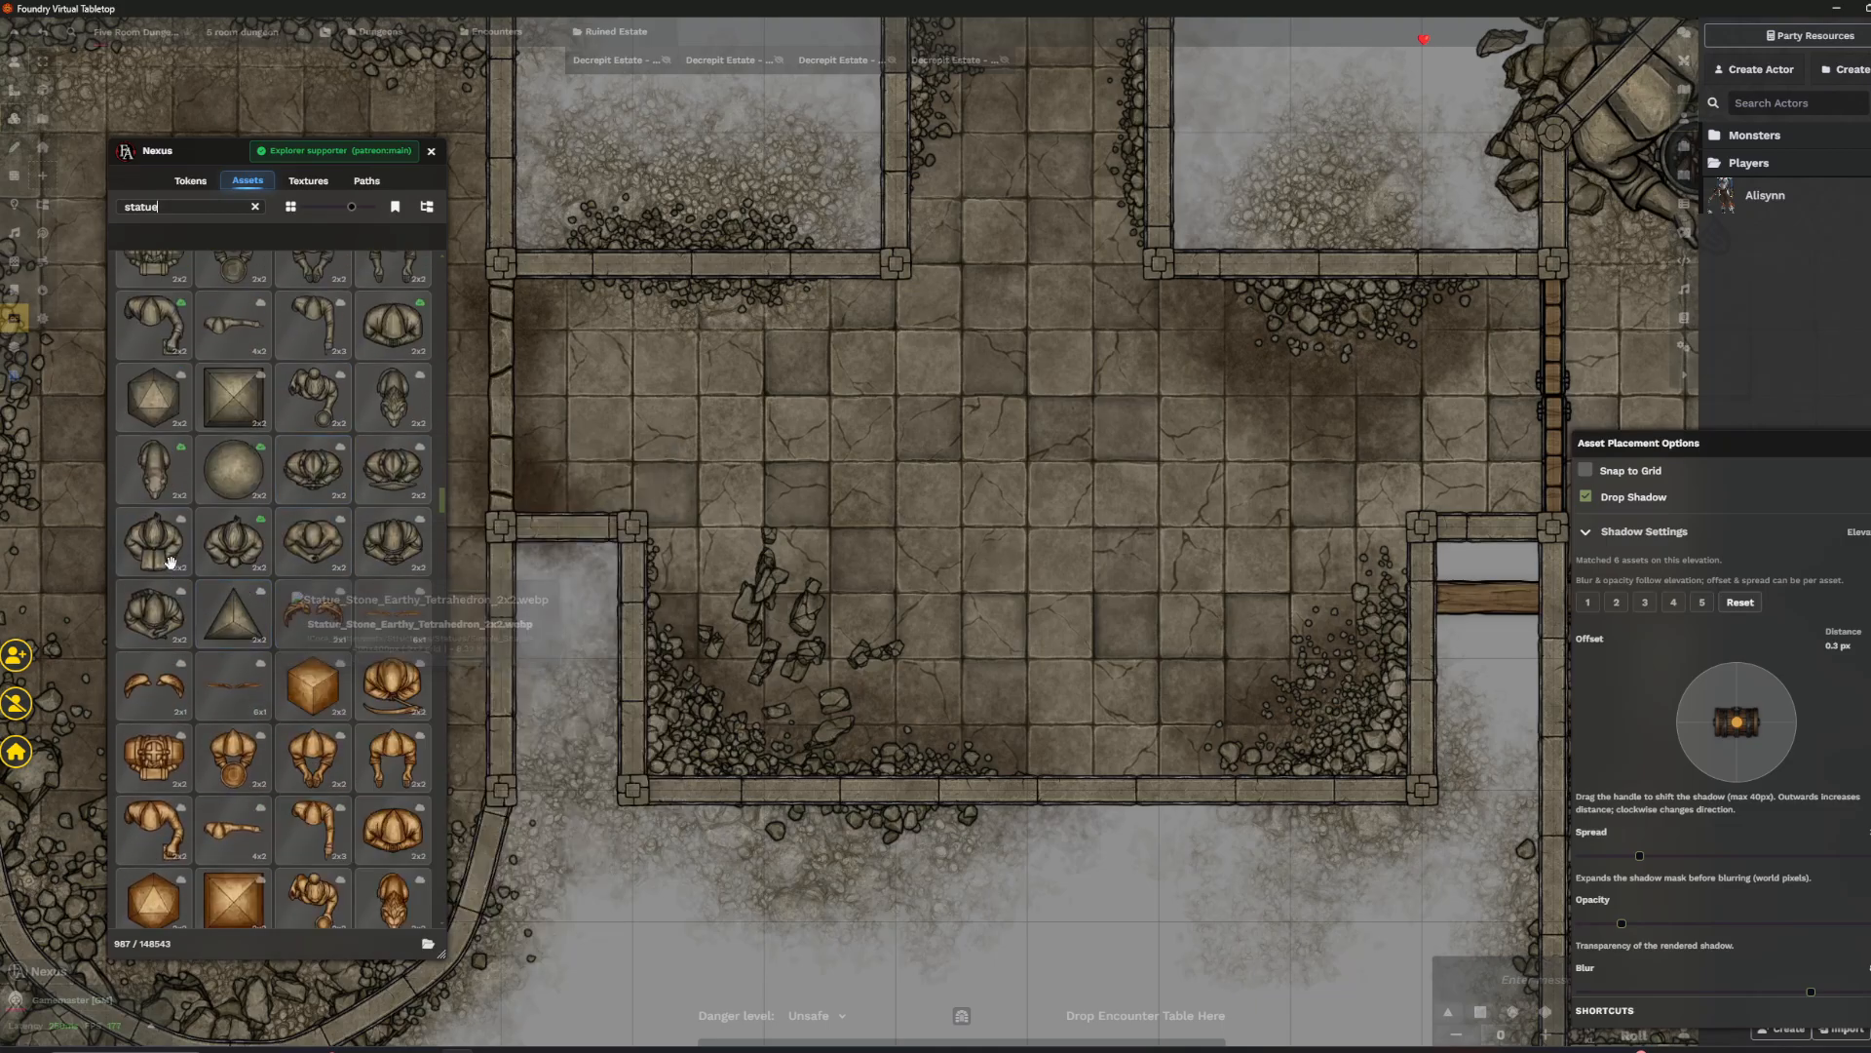
mouse_move(161, 558)
left_click(233, 541)
scroll(992, 643, "up", 2)
scroll(992, 643, "up", 4)
scroll(1014, 634, "down", 3)
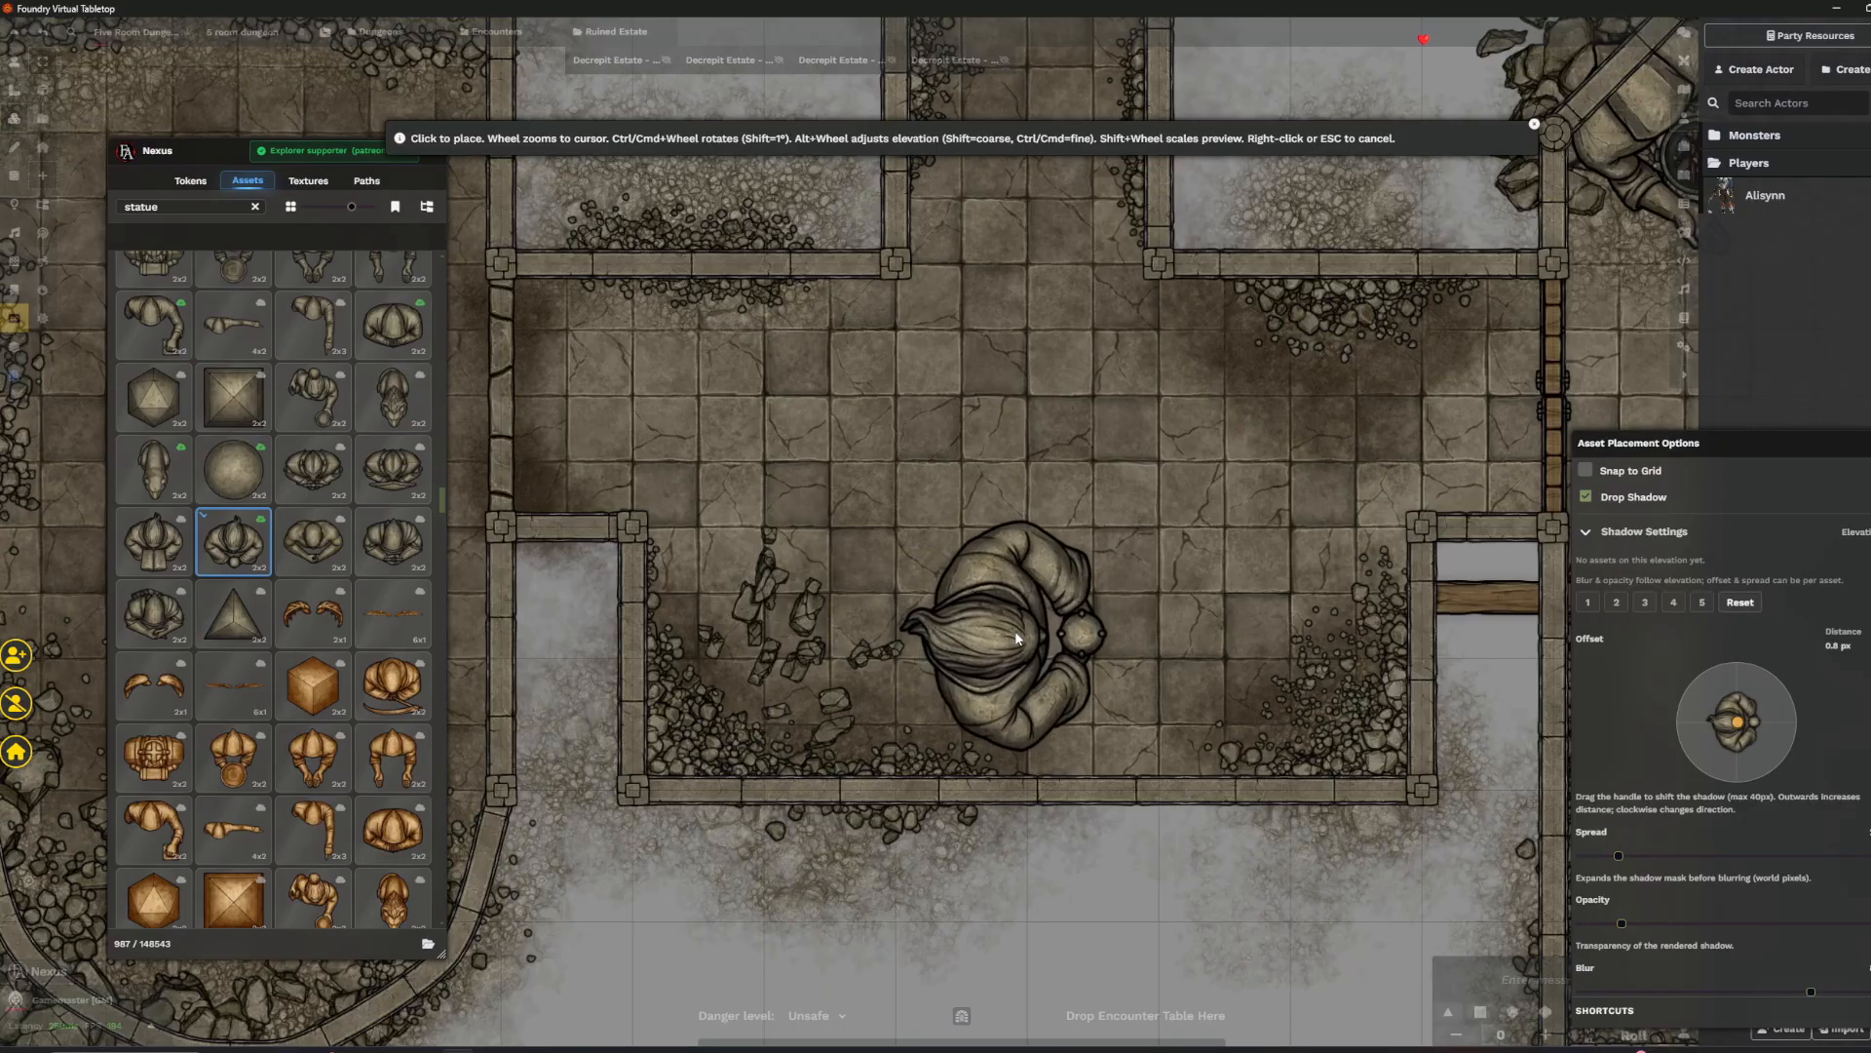
scroll(1014, 630, "down", 2)
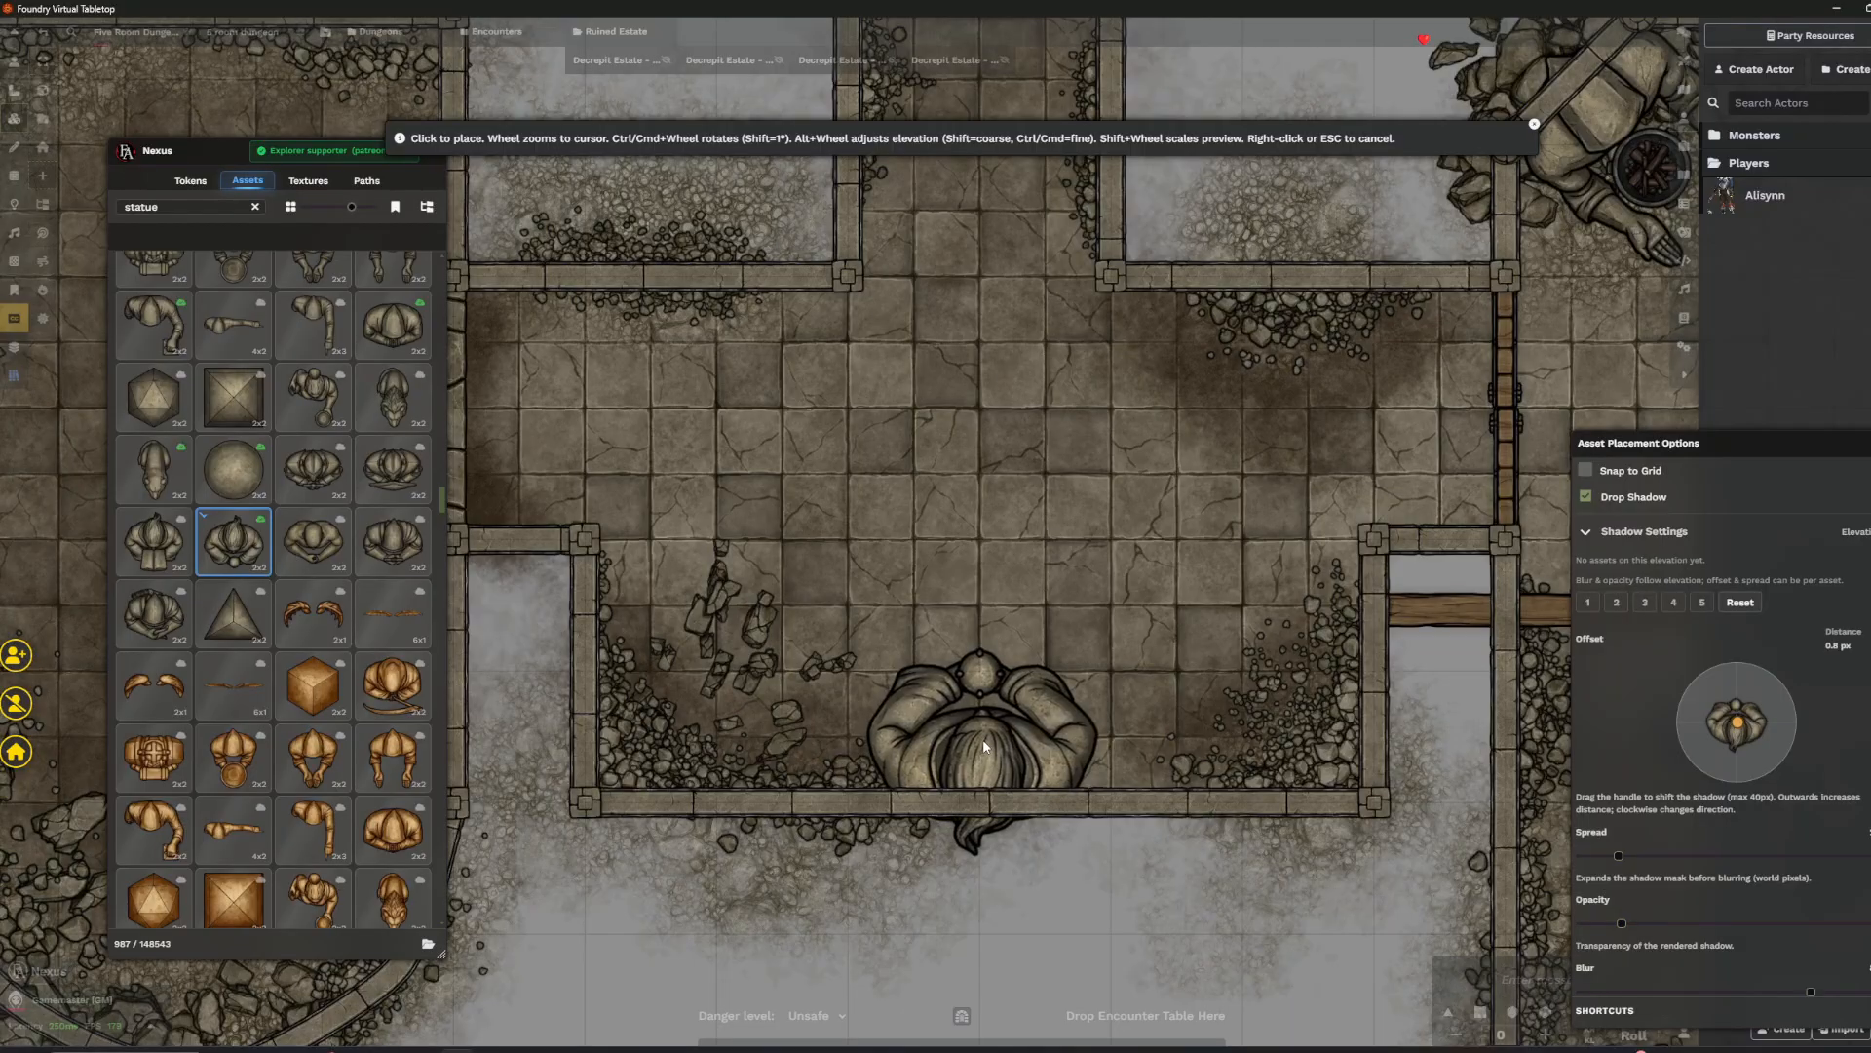
left_click(983, 739)
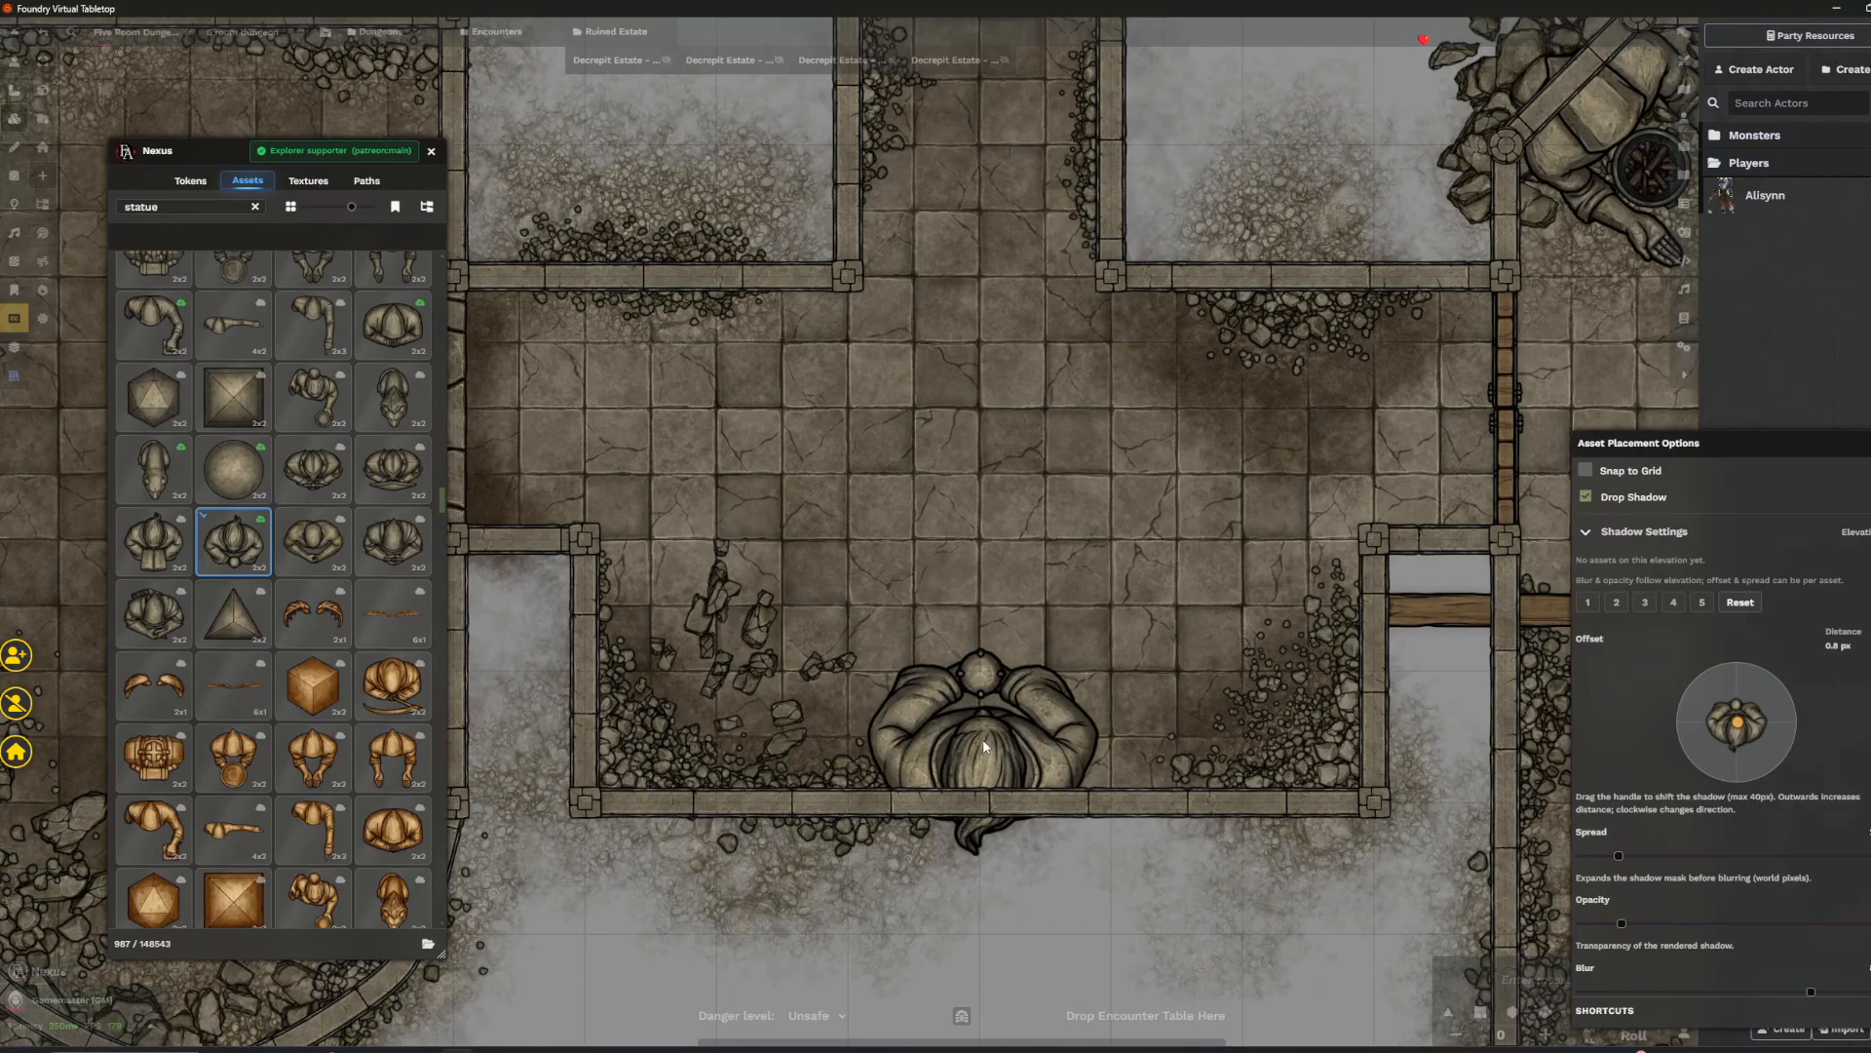
scroll(1155, 499, "down", 3)
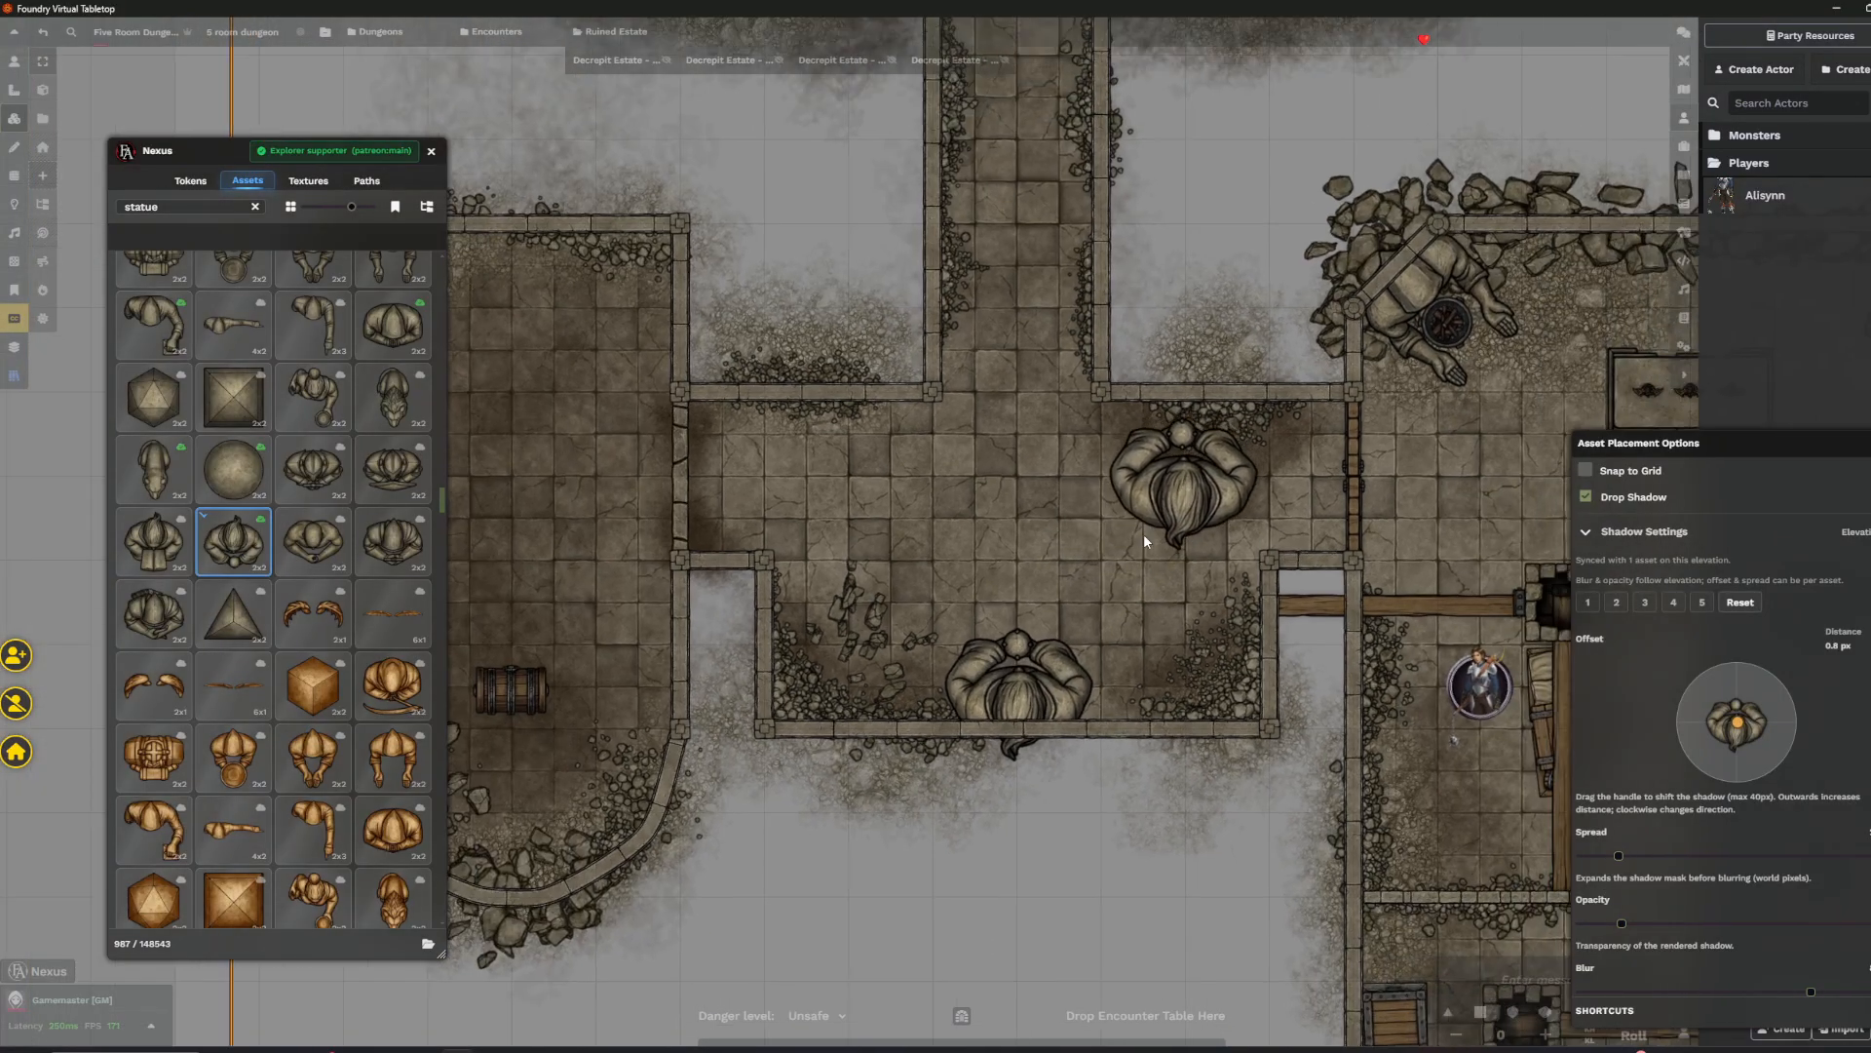
right_click(933, 556)
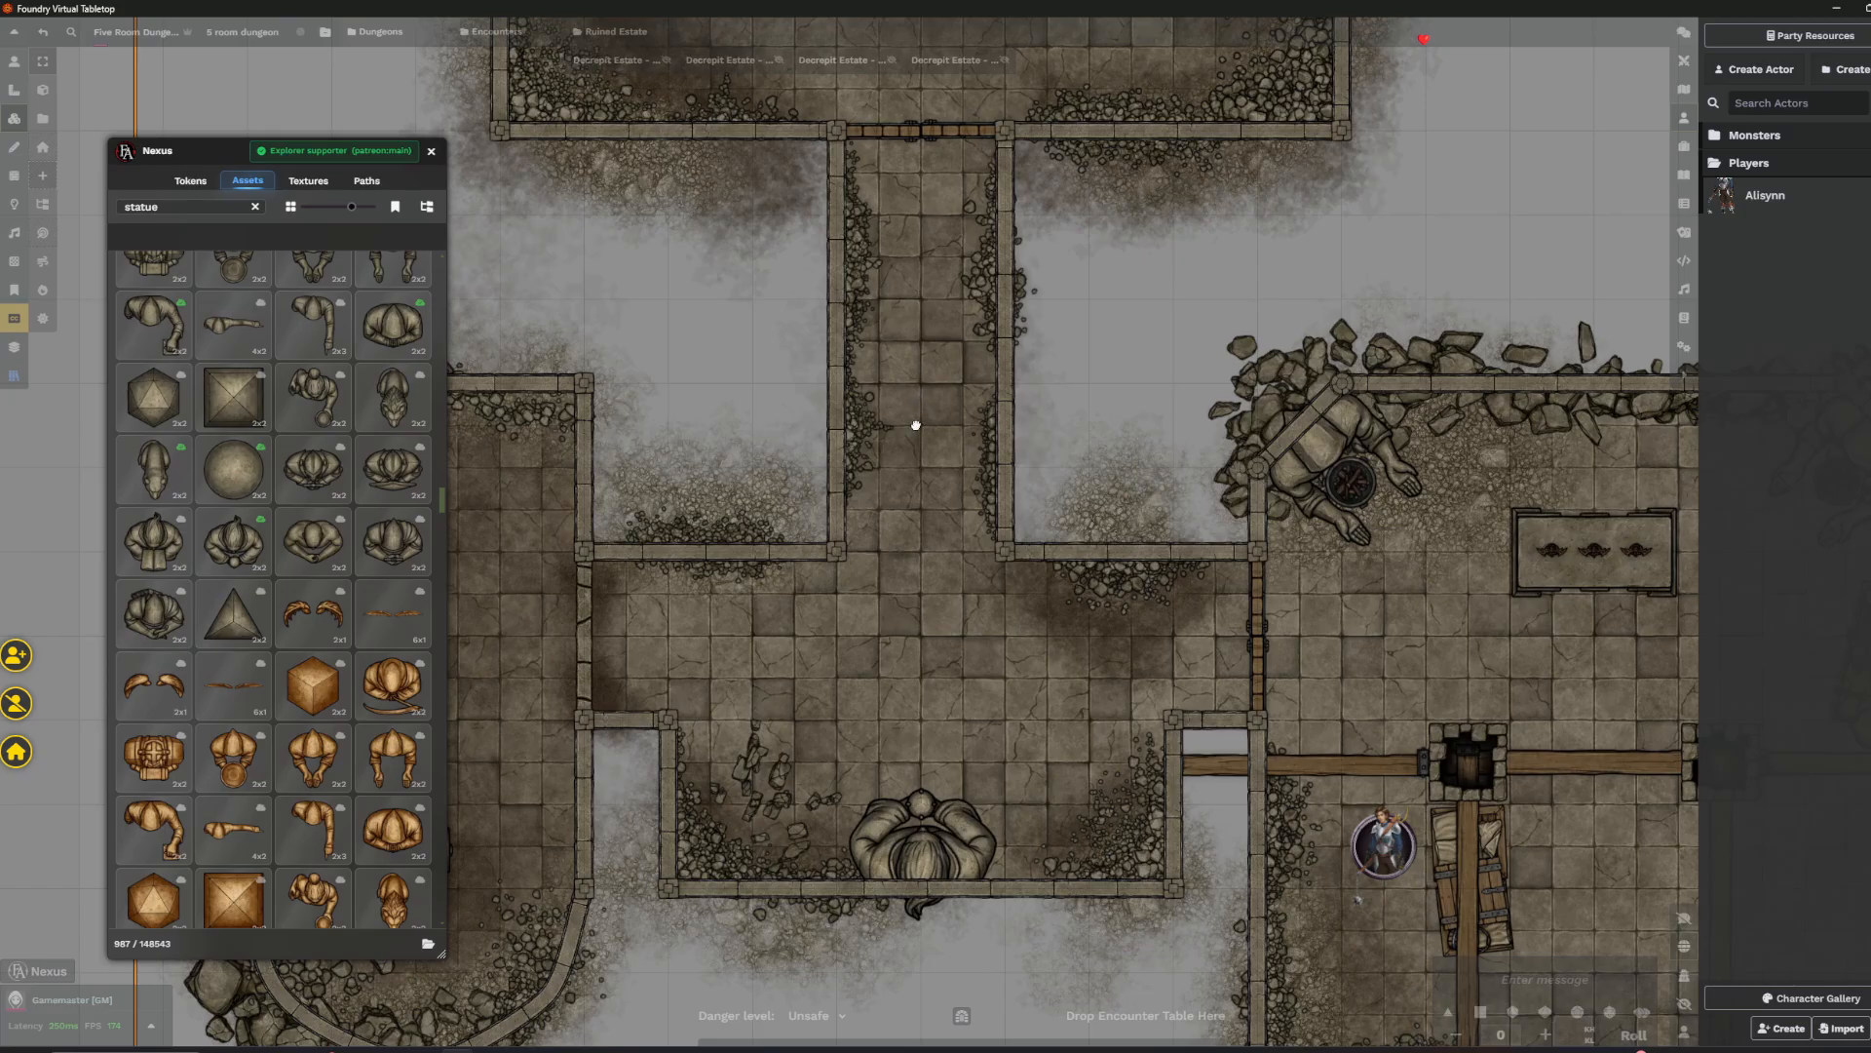
- Draw walls along the western room's north side, the corridor and around the northern room, continuing onto the altar room's north wall
left_click_drag(918, 408, 904, 522)
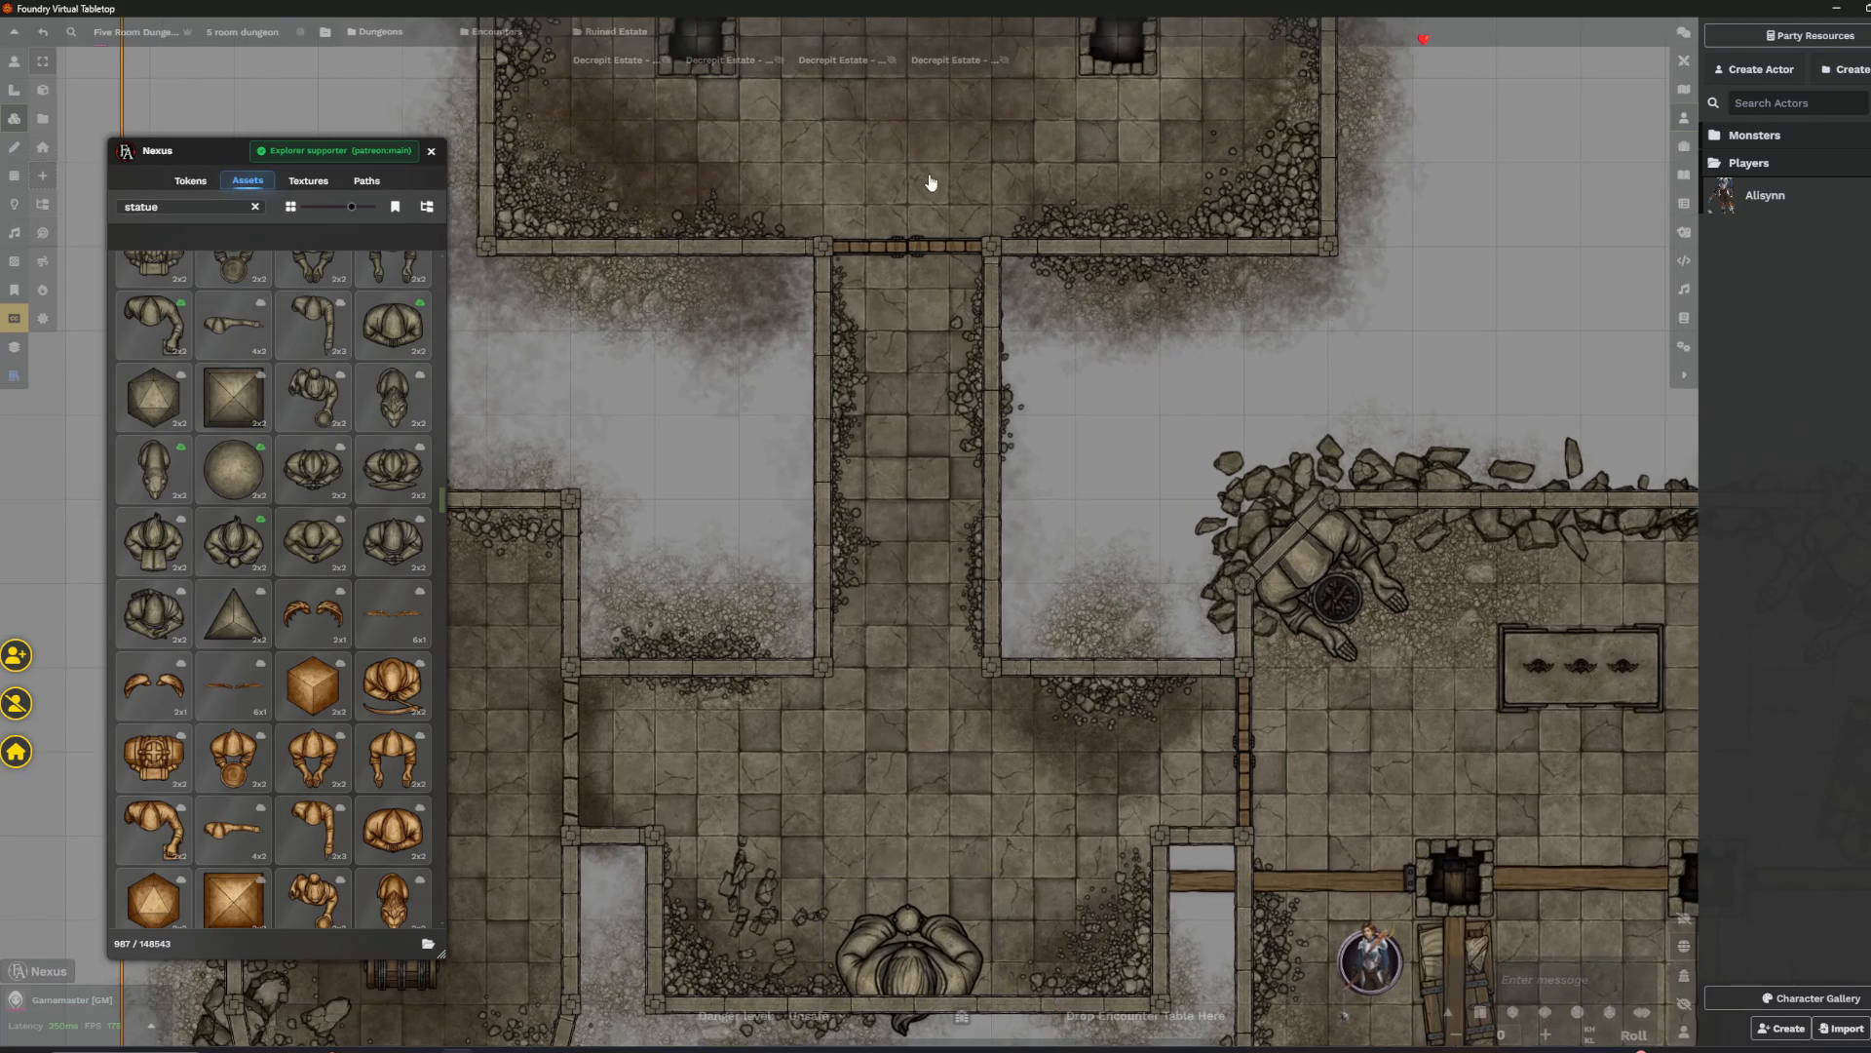
key("Right")
key("Down")
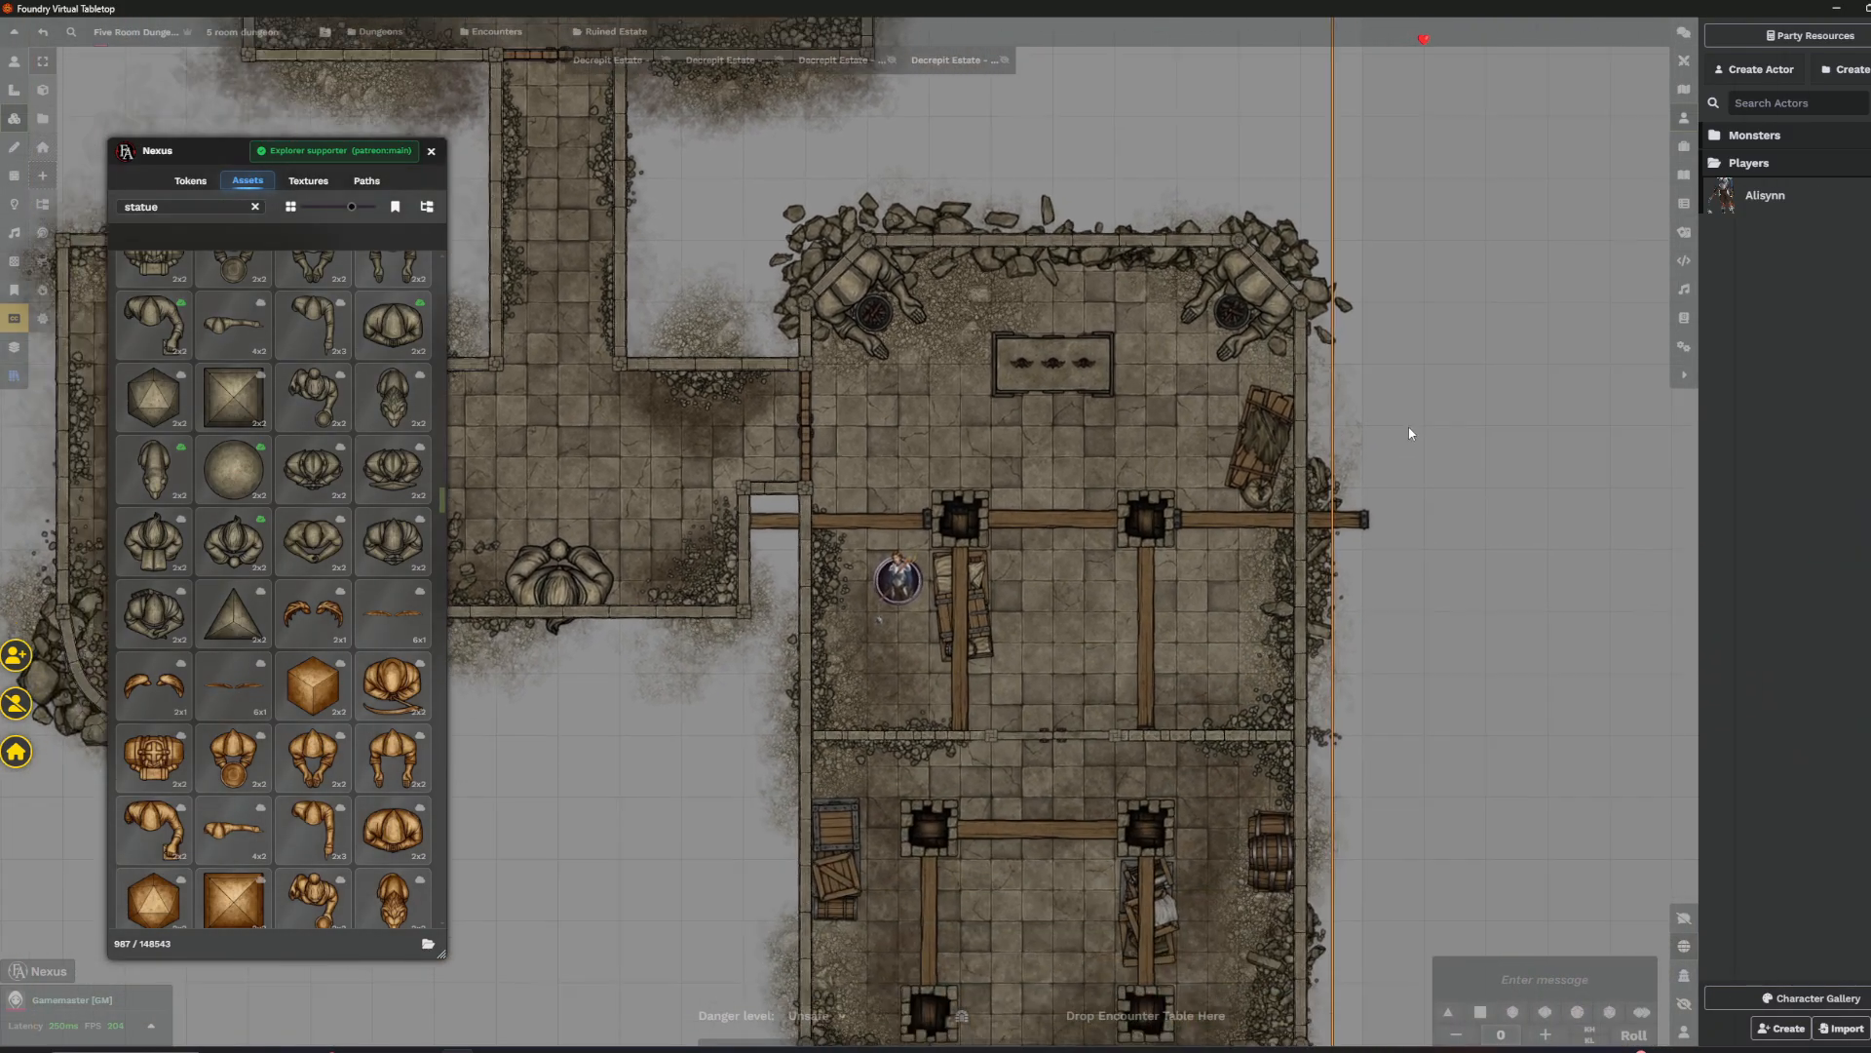
scroll(1410, 433, "down", 1)
left_click(15, 177)
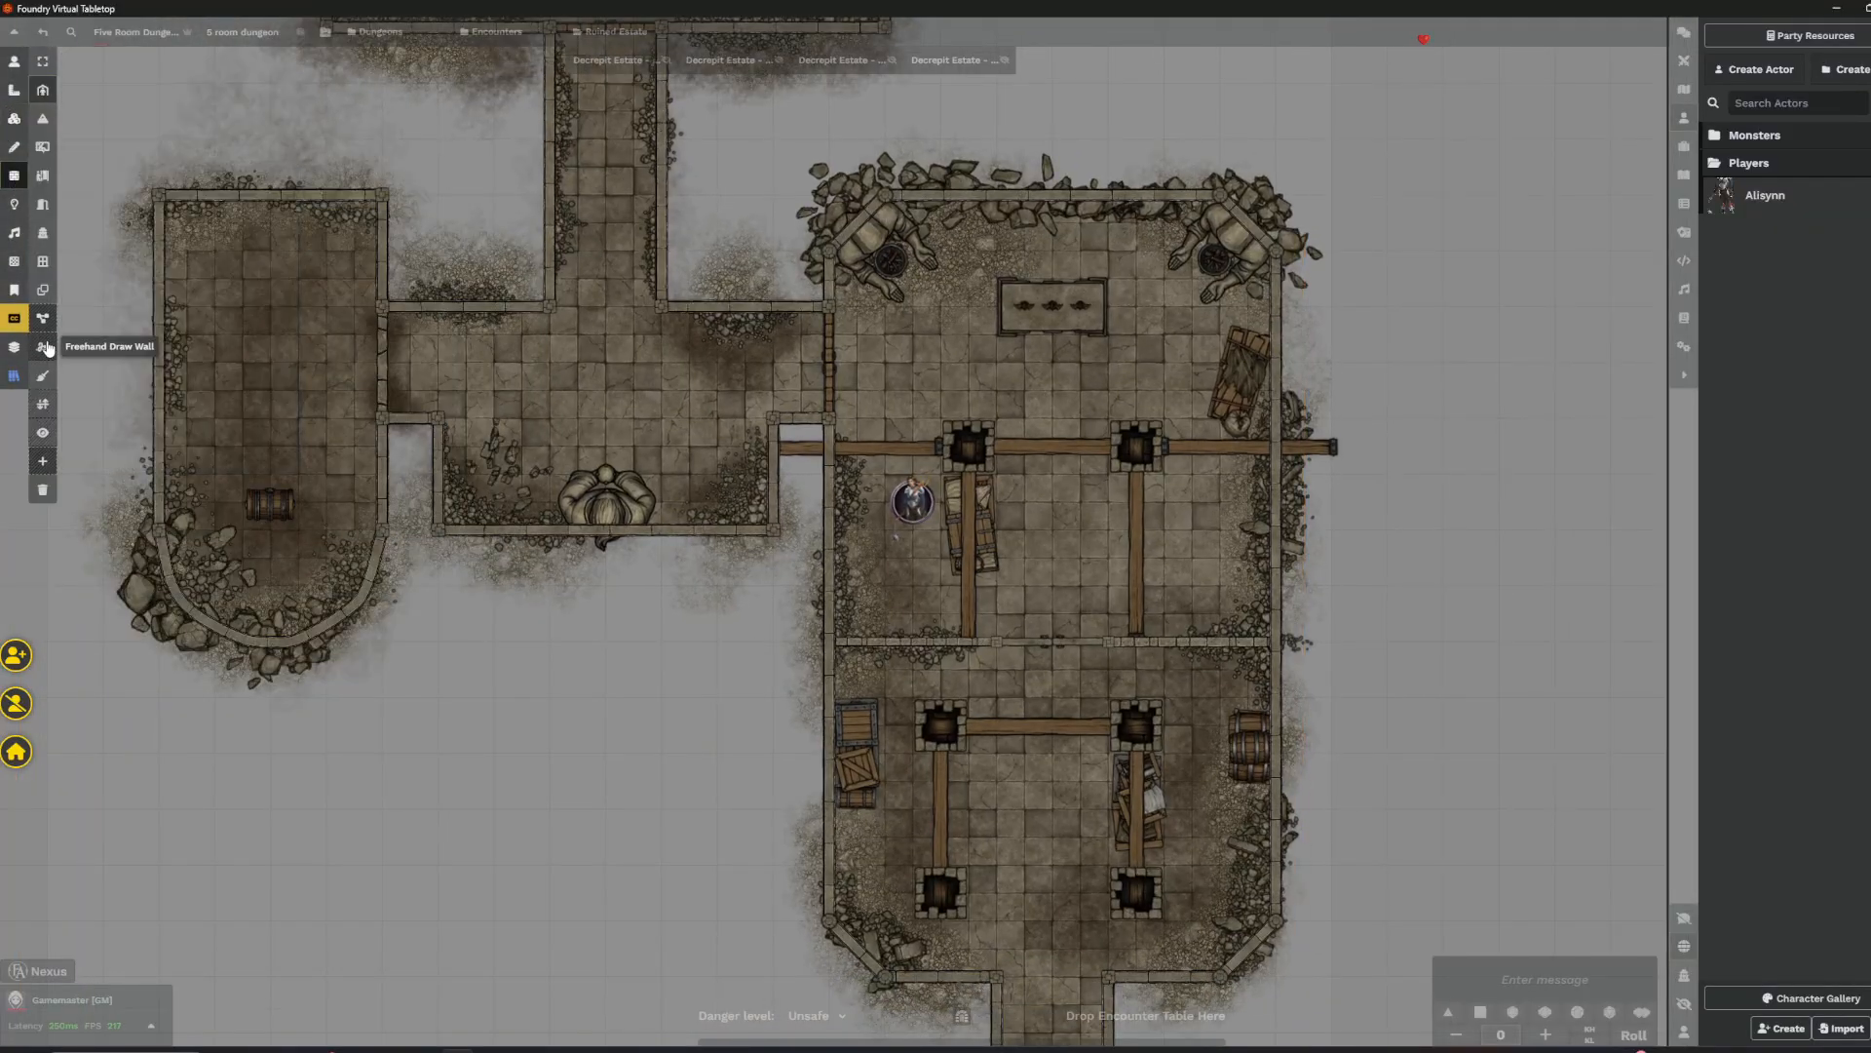
key("Left")
key("Up")
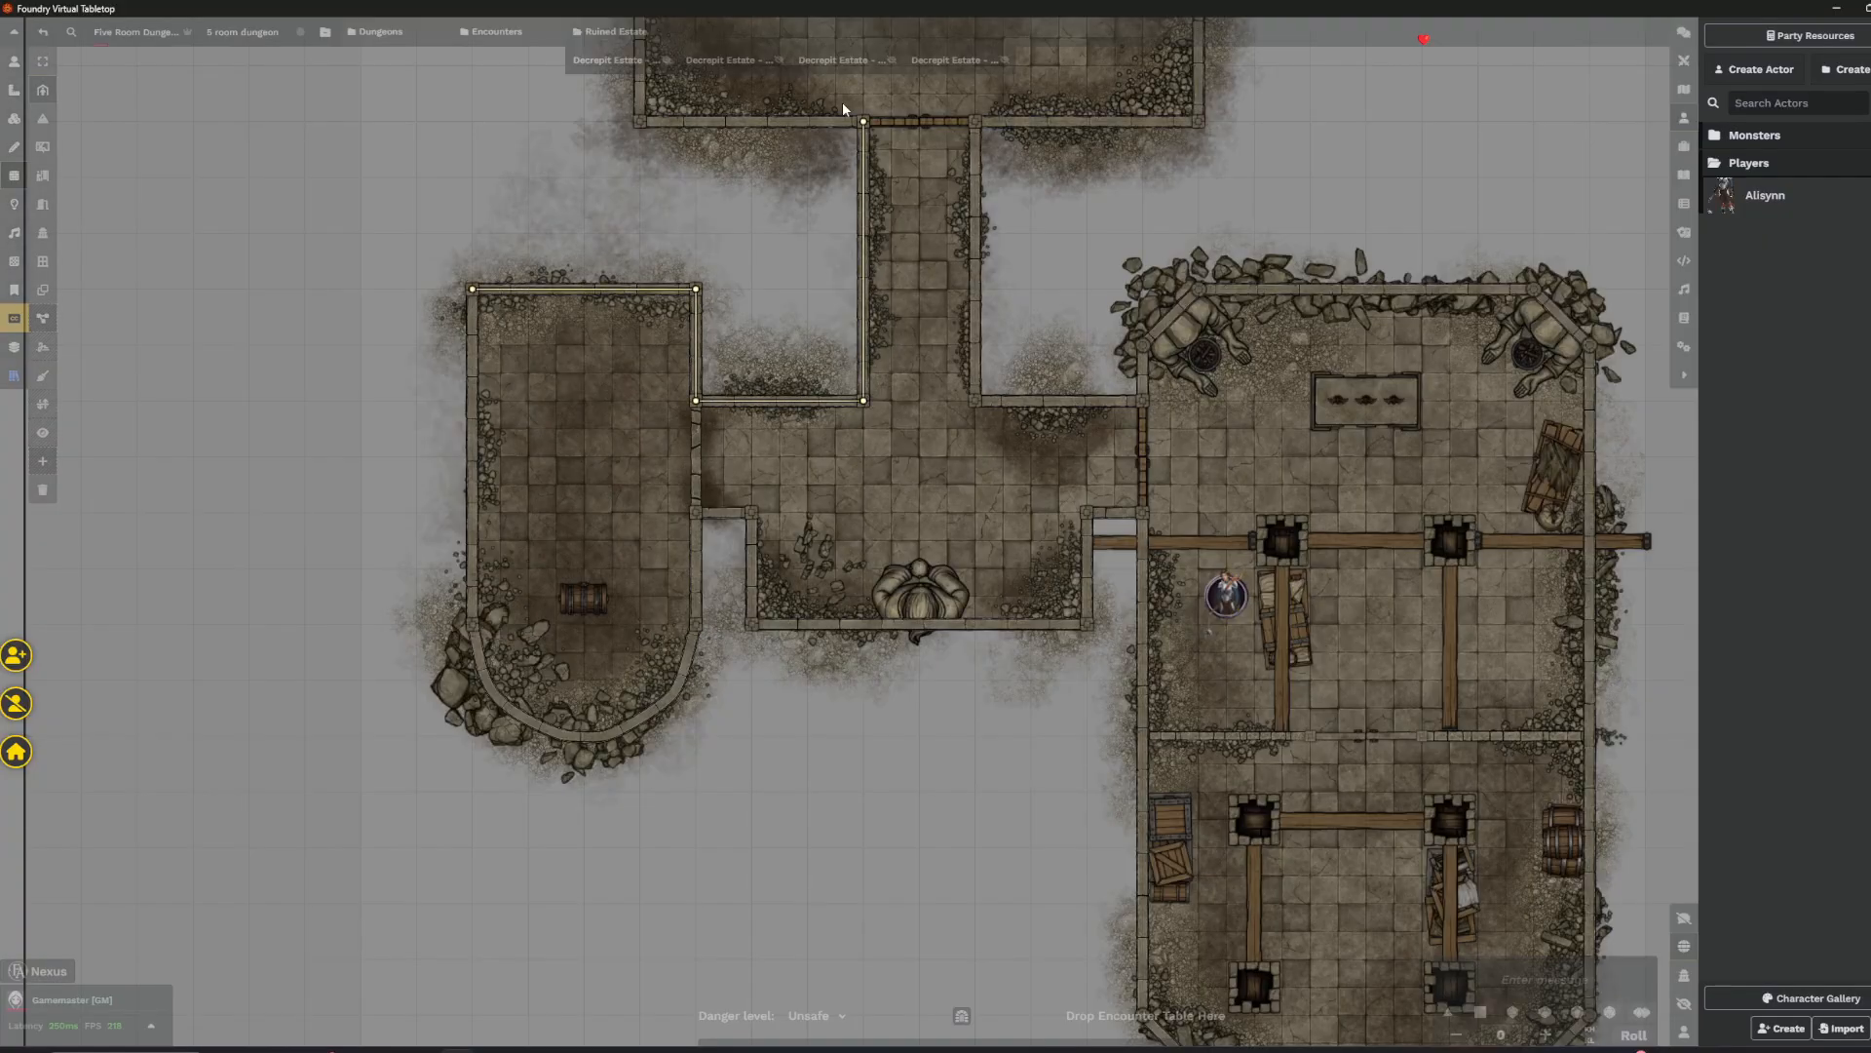
key("Up")
key("Right")
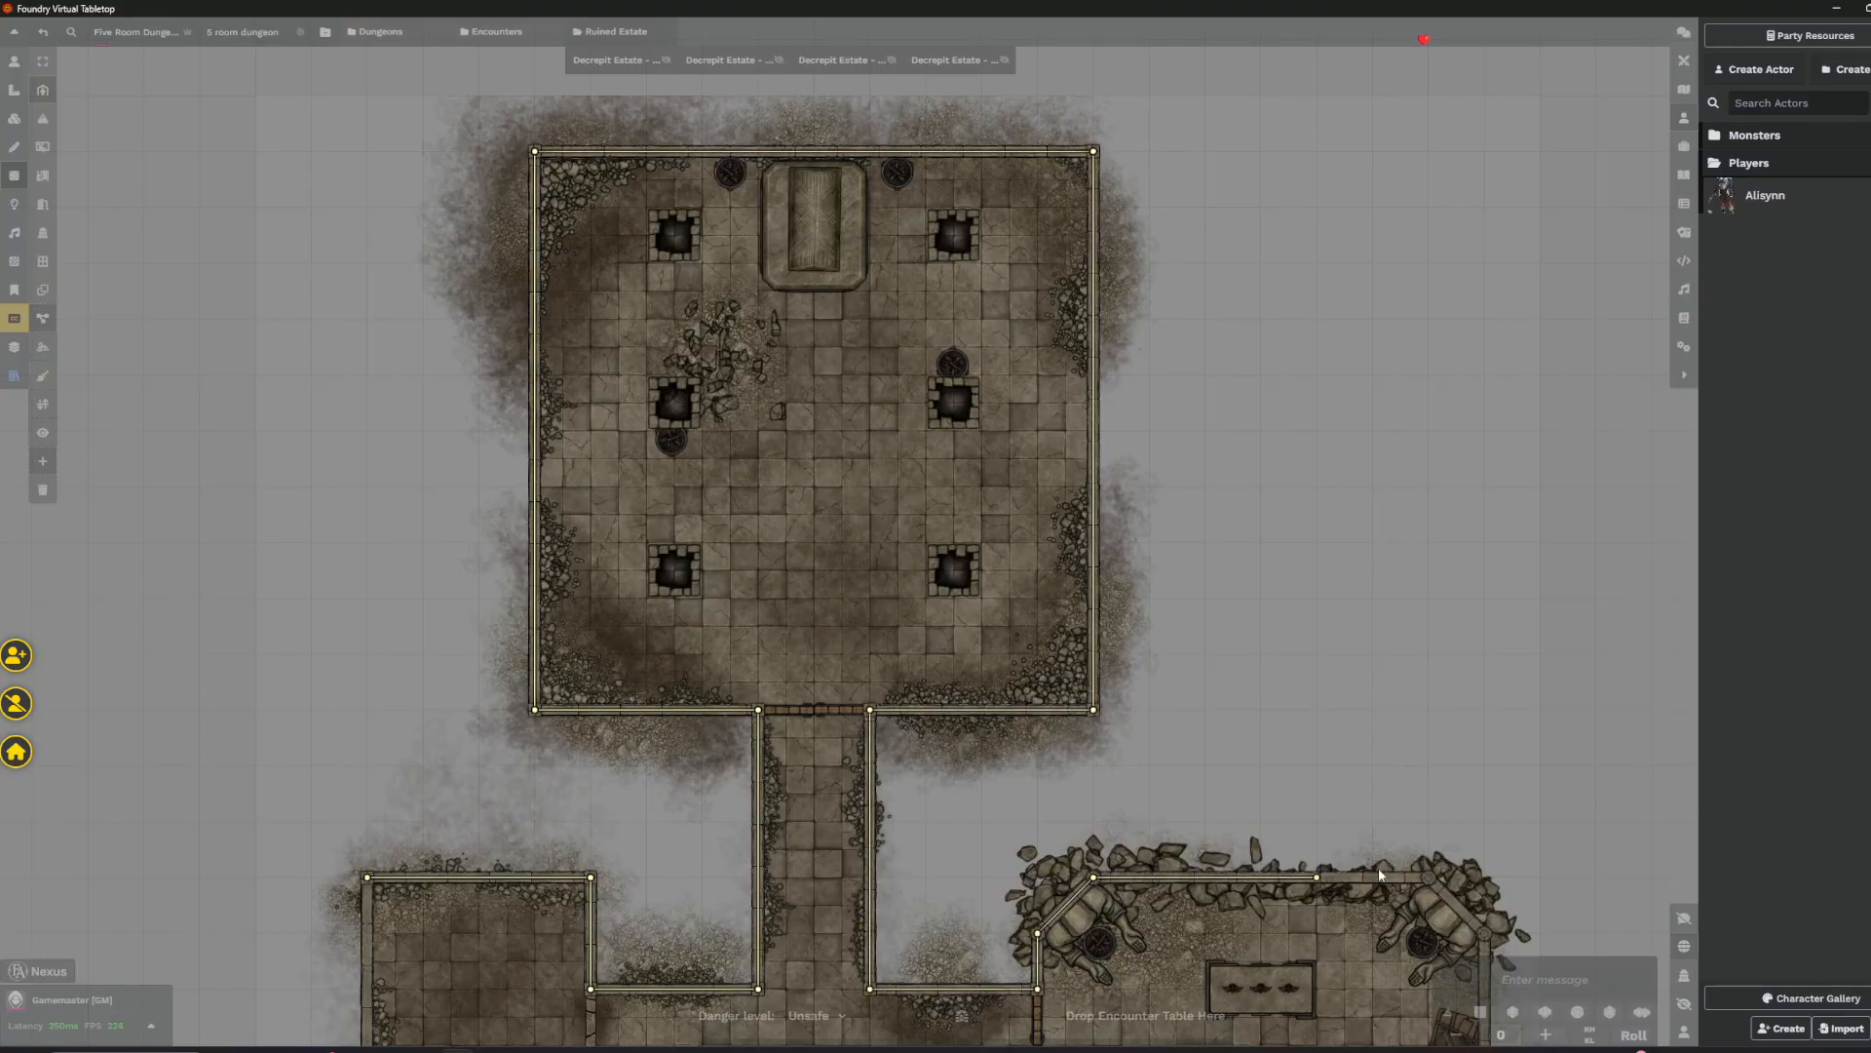
- Draw walls down the east side of the altar and southern rooms, around the entrance corridor and along the southern room's southwest corner
key("Down")
key("Right")
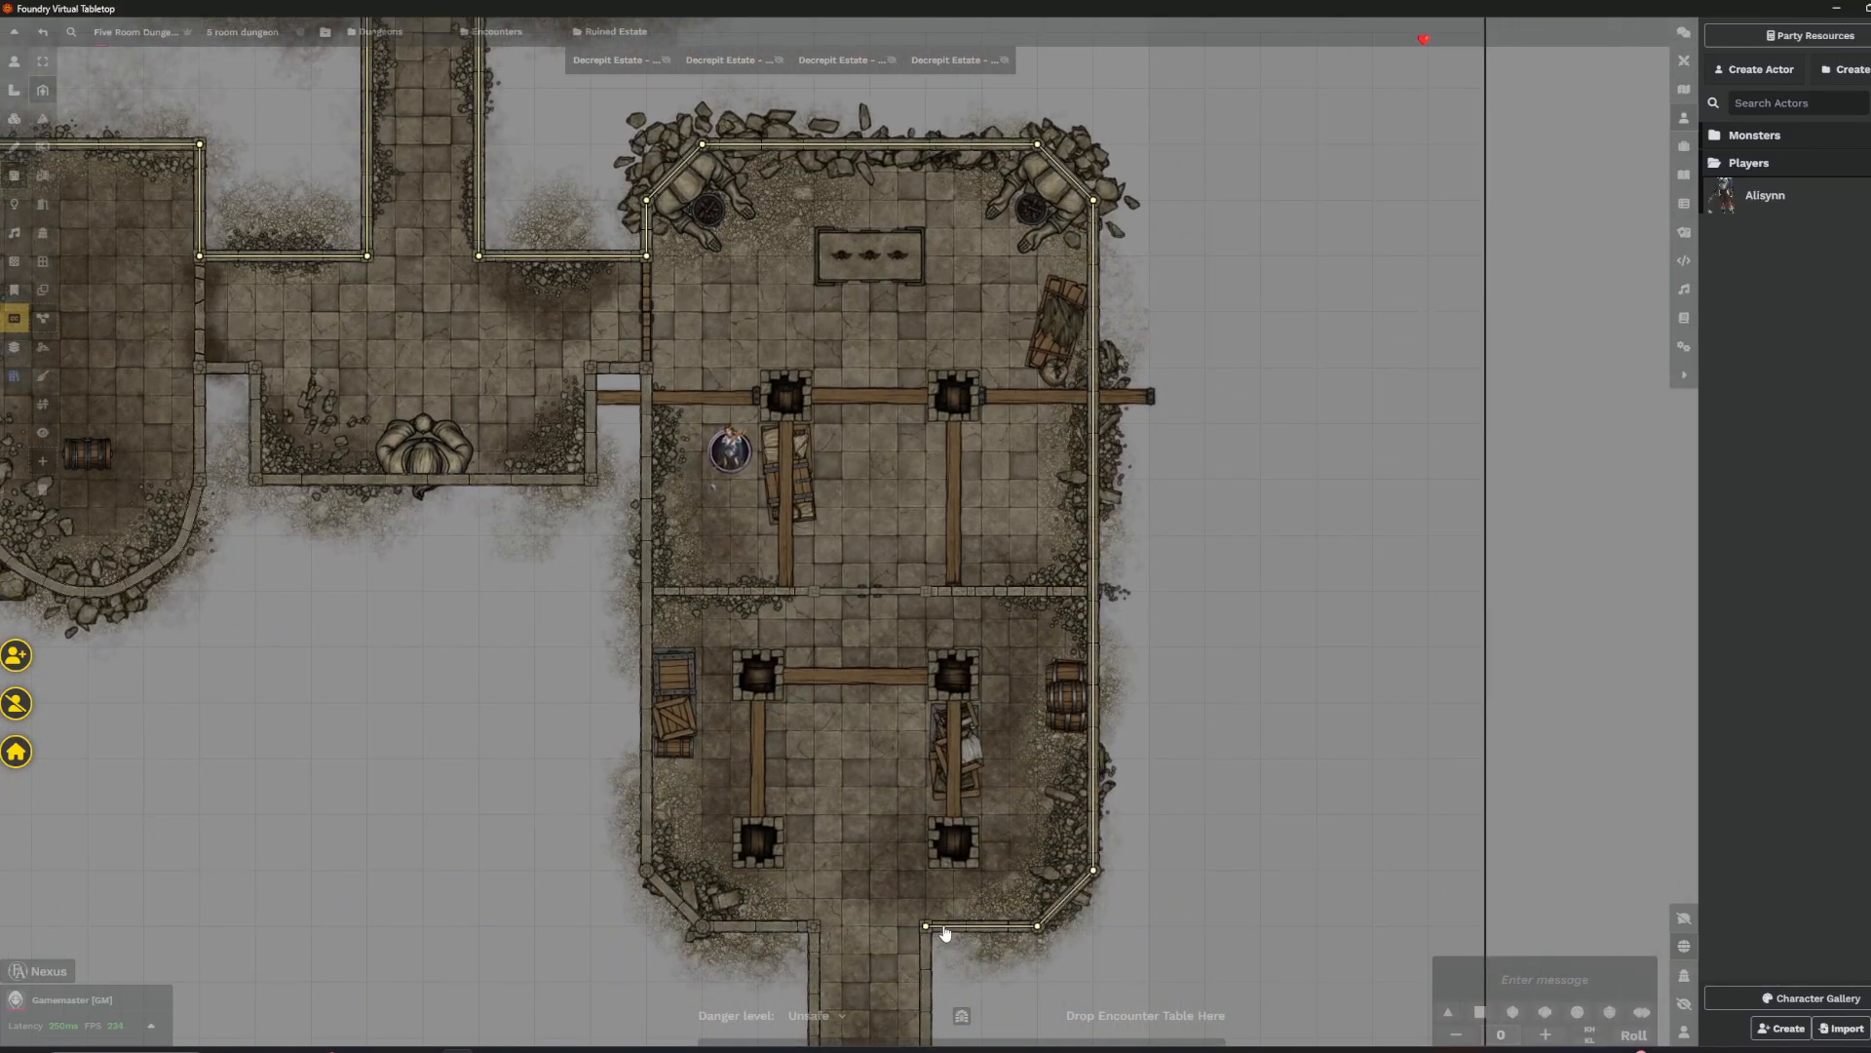
key("Down")
key("Left")
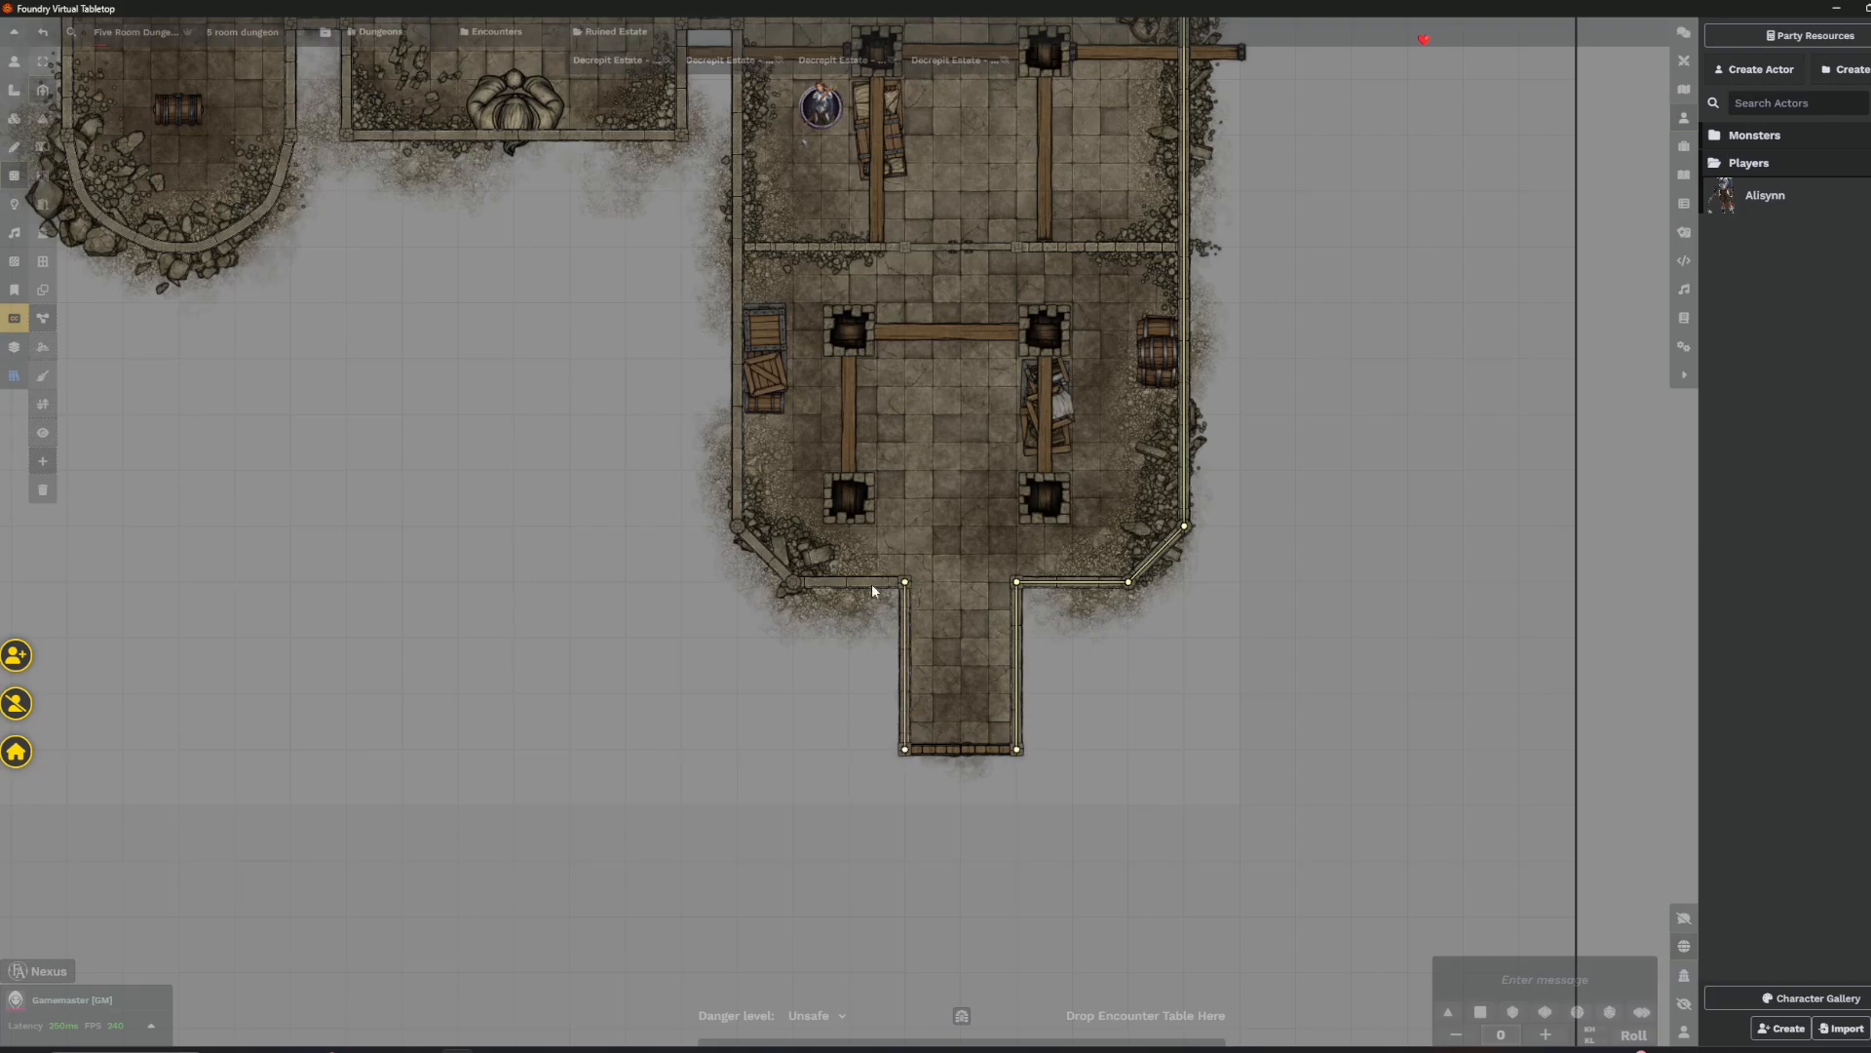
scroll(731, 194, "down", 1)
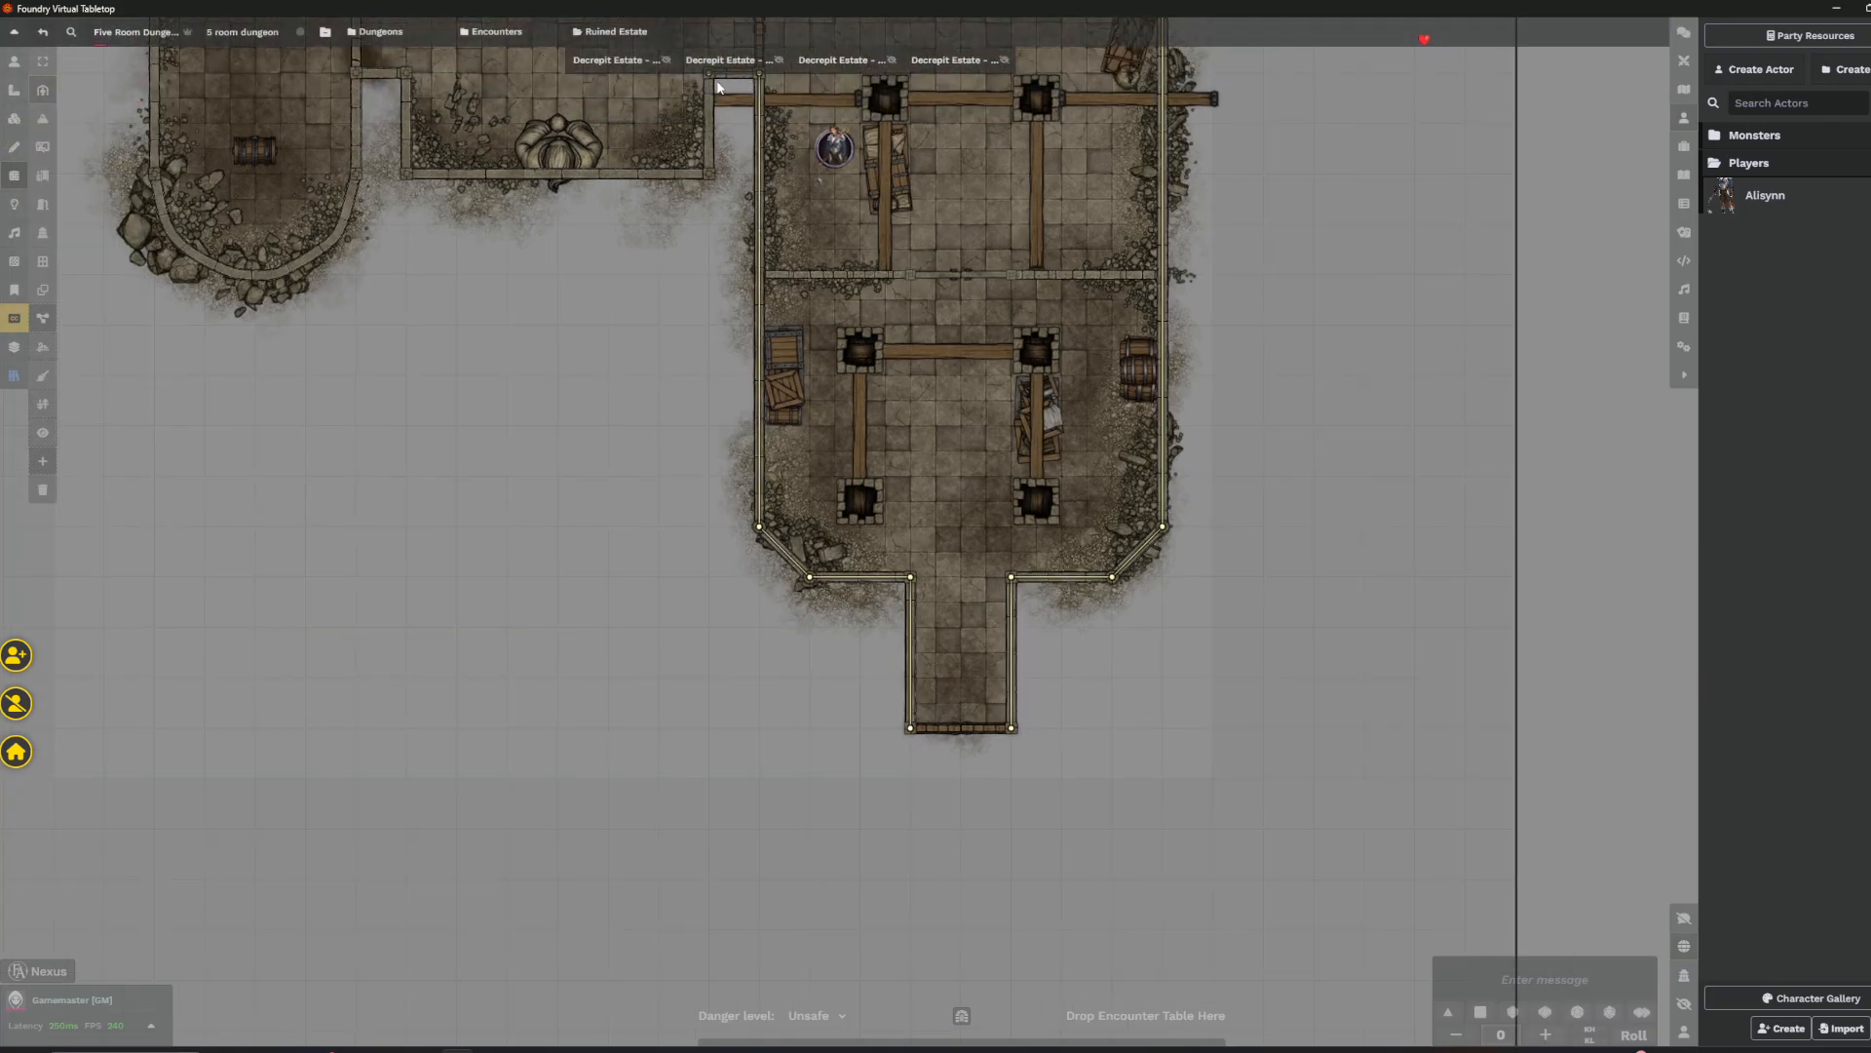
- Continue the walls up the southern room's west side, around the central and western rooms, and along the partition south of the altar room
key("Up")
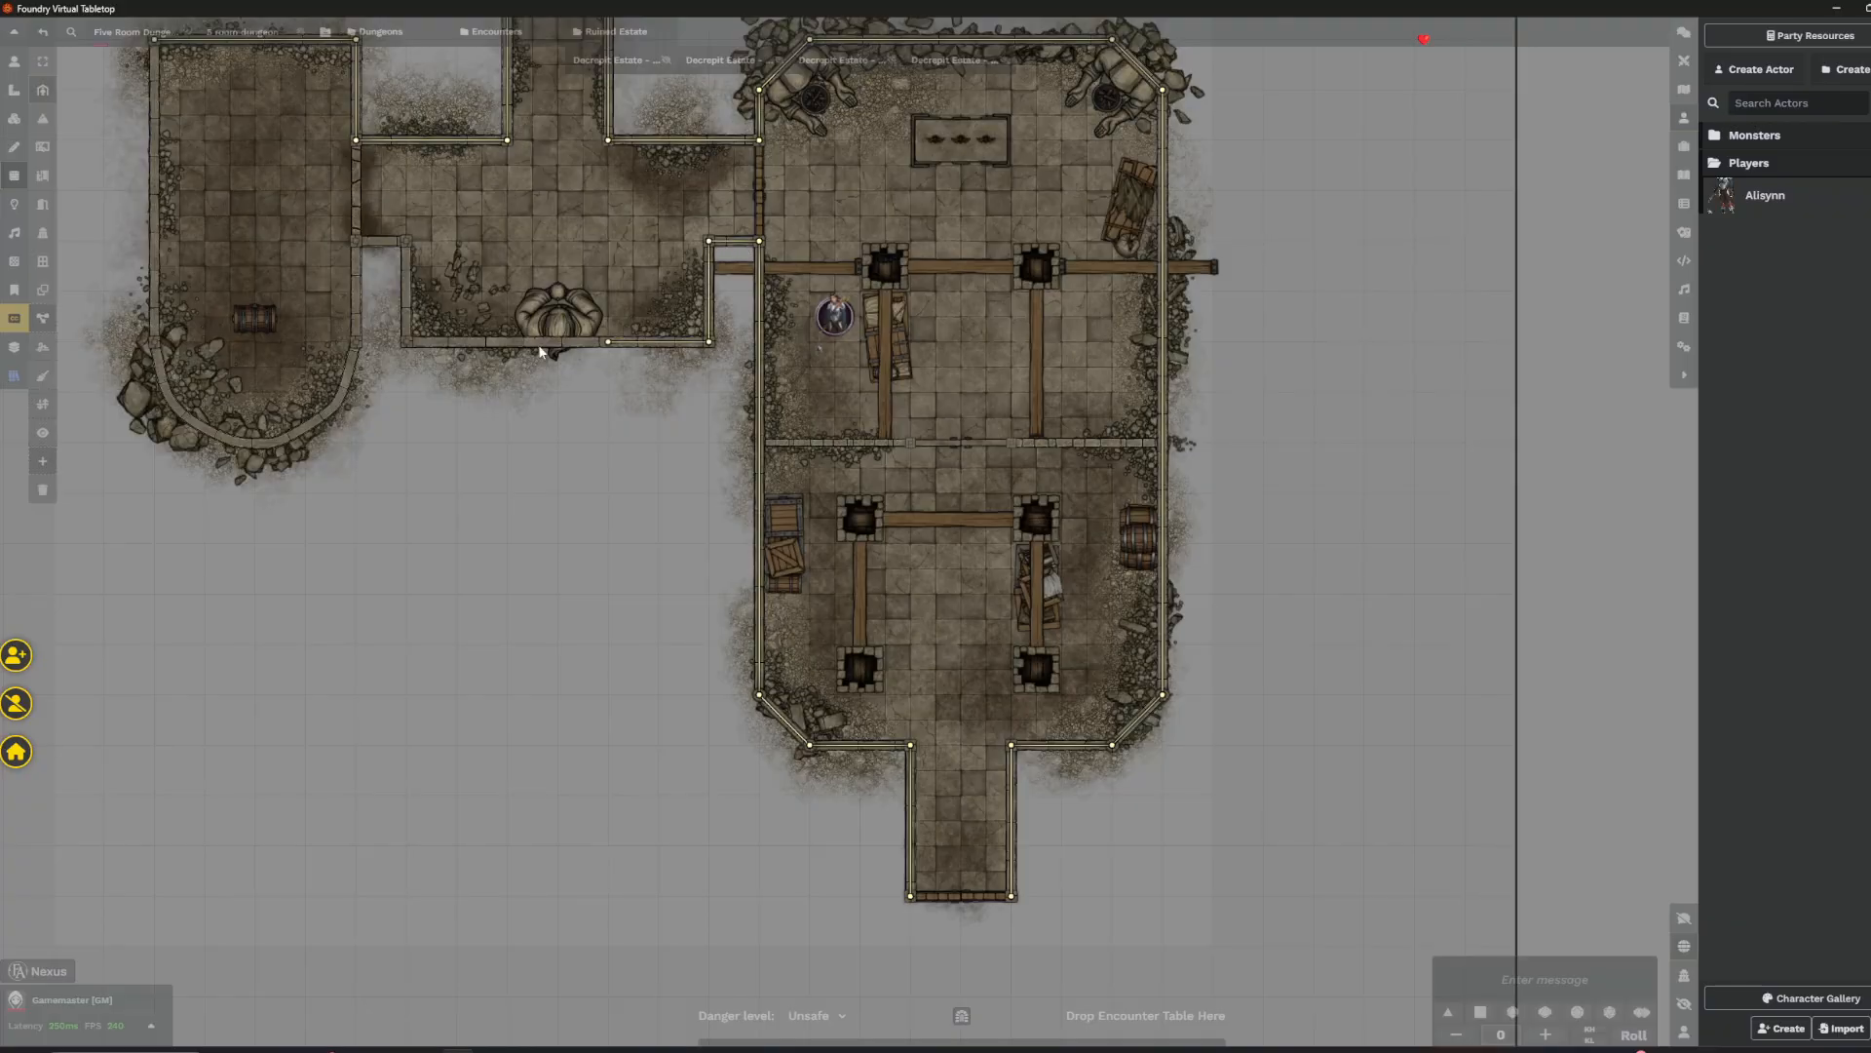
key("Up")
key("Left")
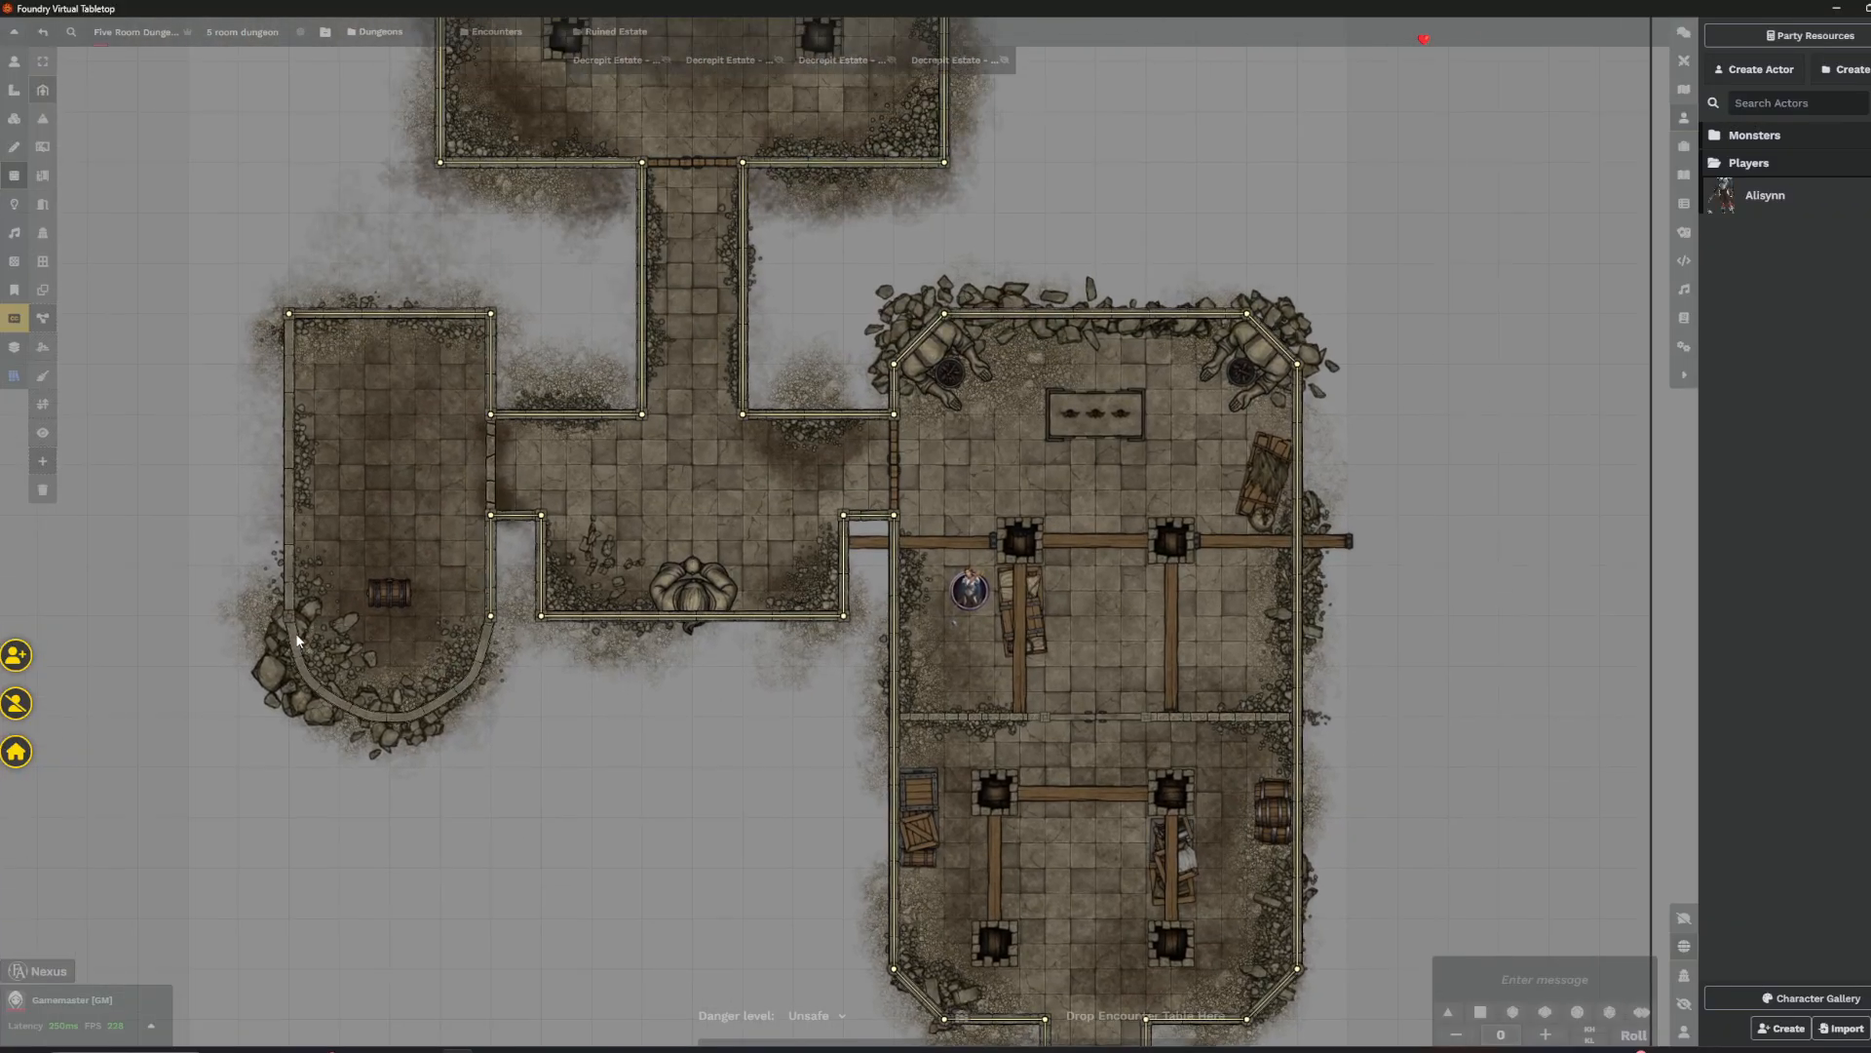
key("Up")
key("Down")
key("Right")
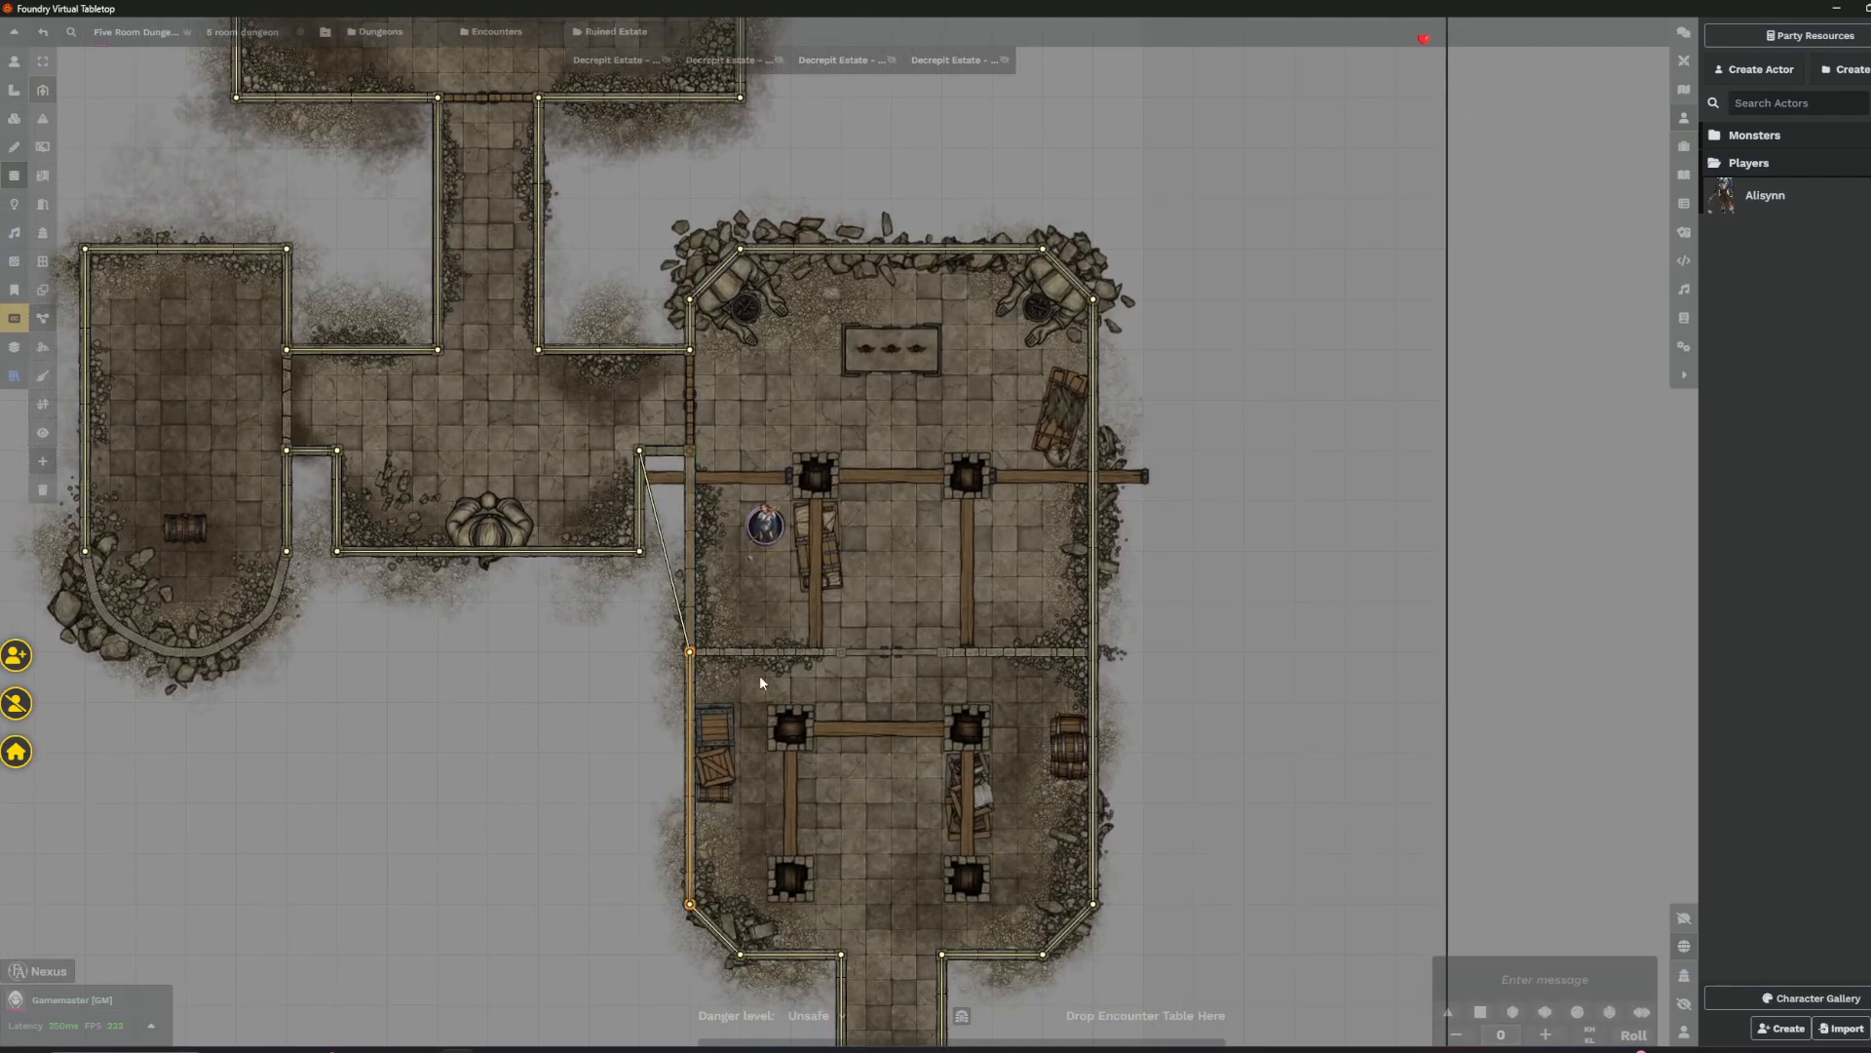
left_click_drag(690, 651, 841, 651)
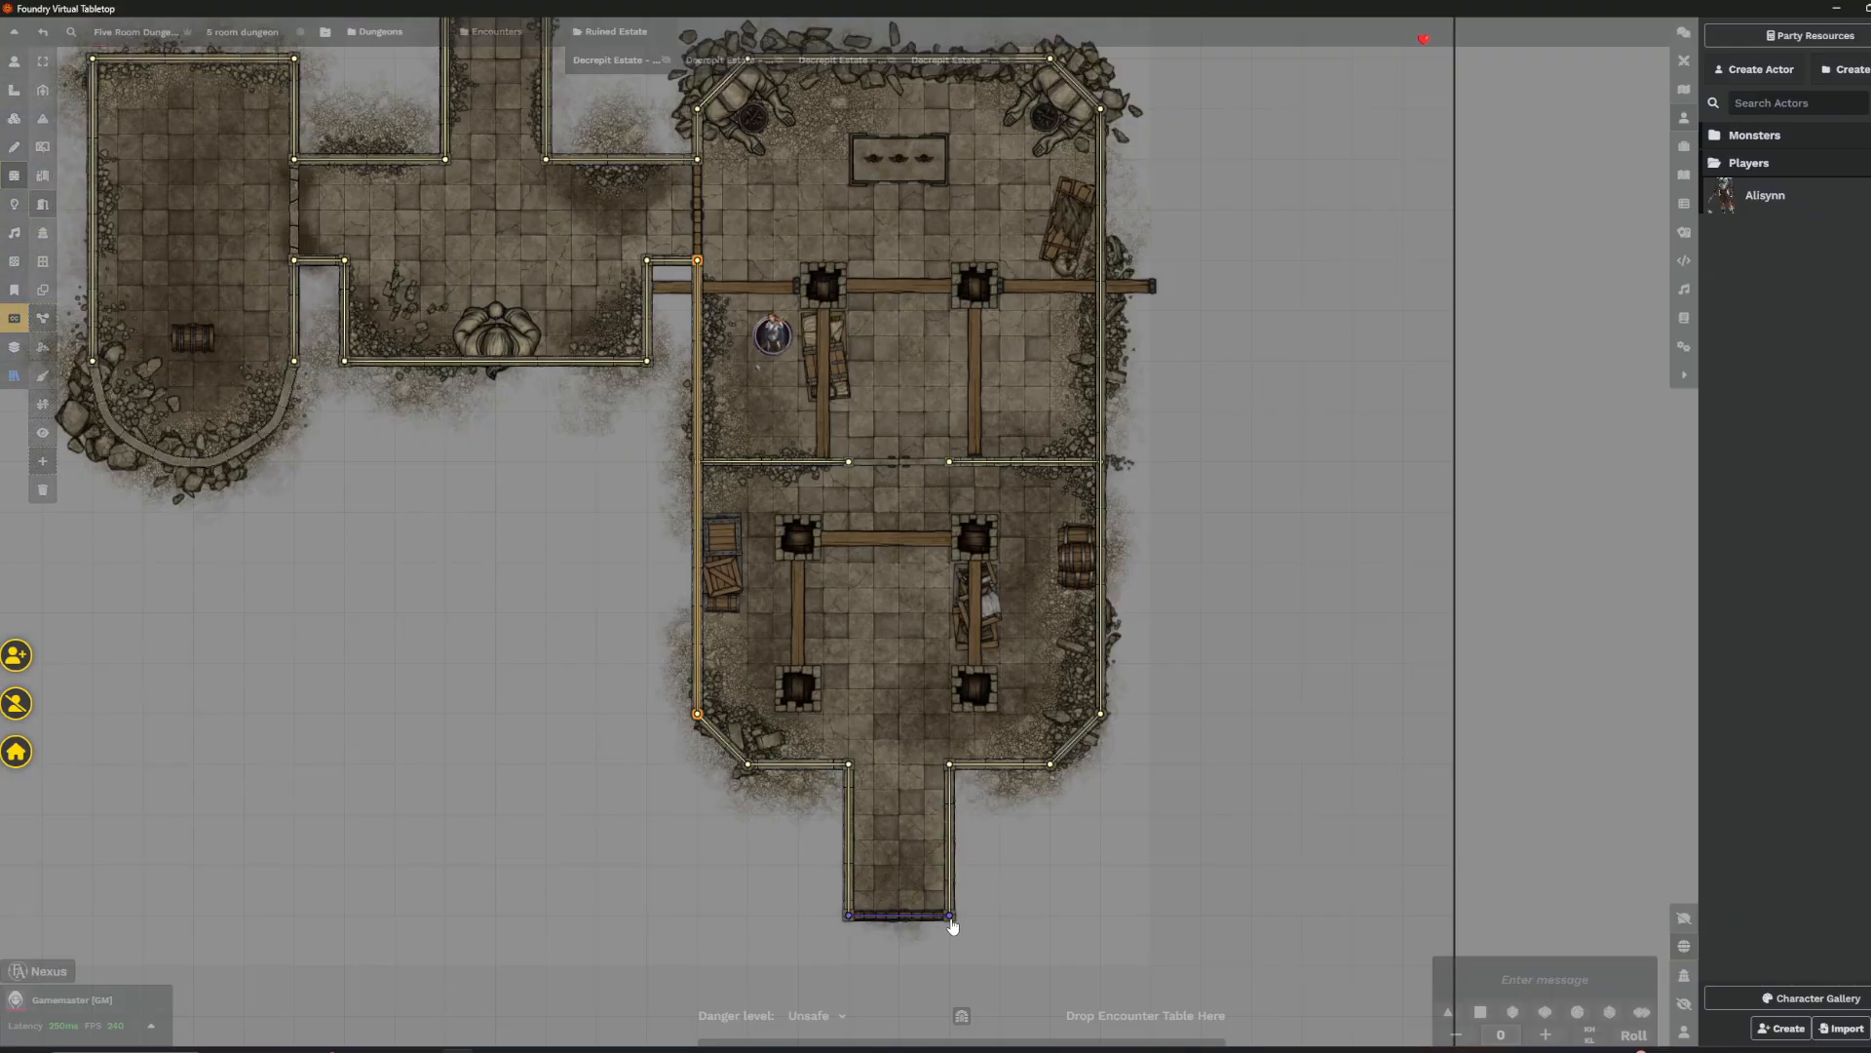
- Place doors at the entrance, partition, altar room and northern room openings, and a secret door between the central and western rooms
left_click_drag(890, 530, 902, 703)
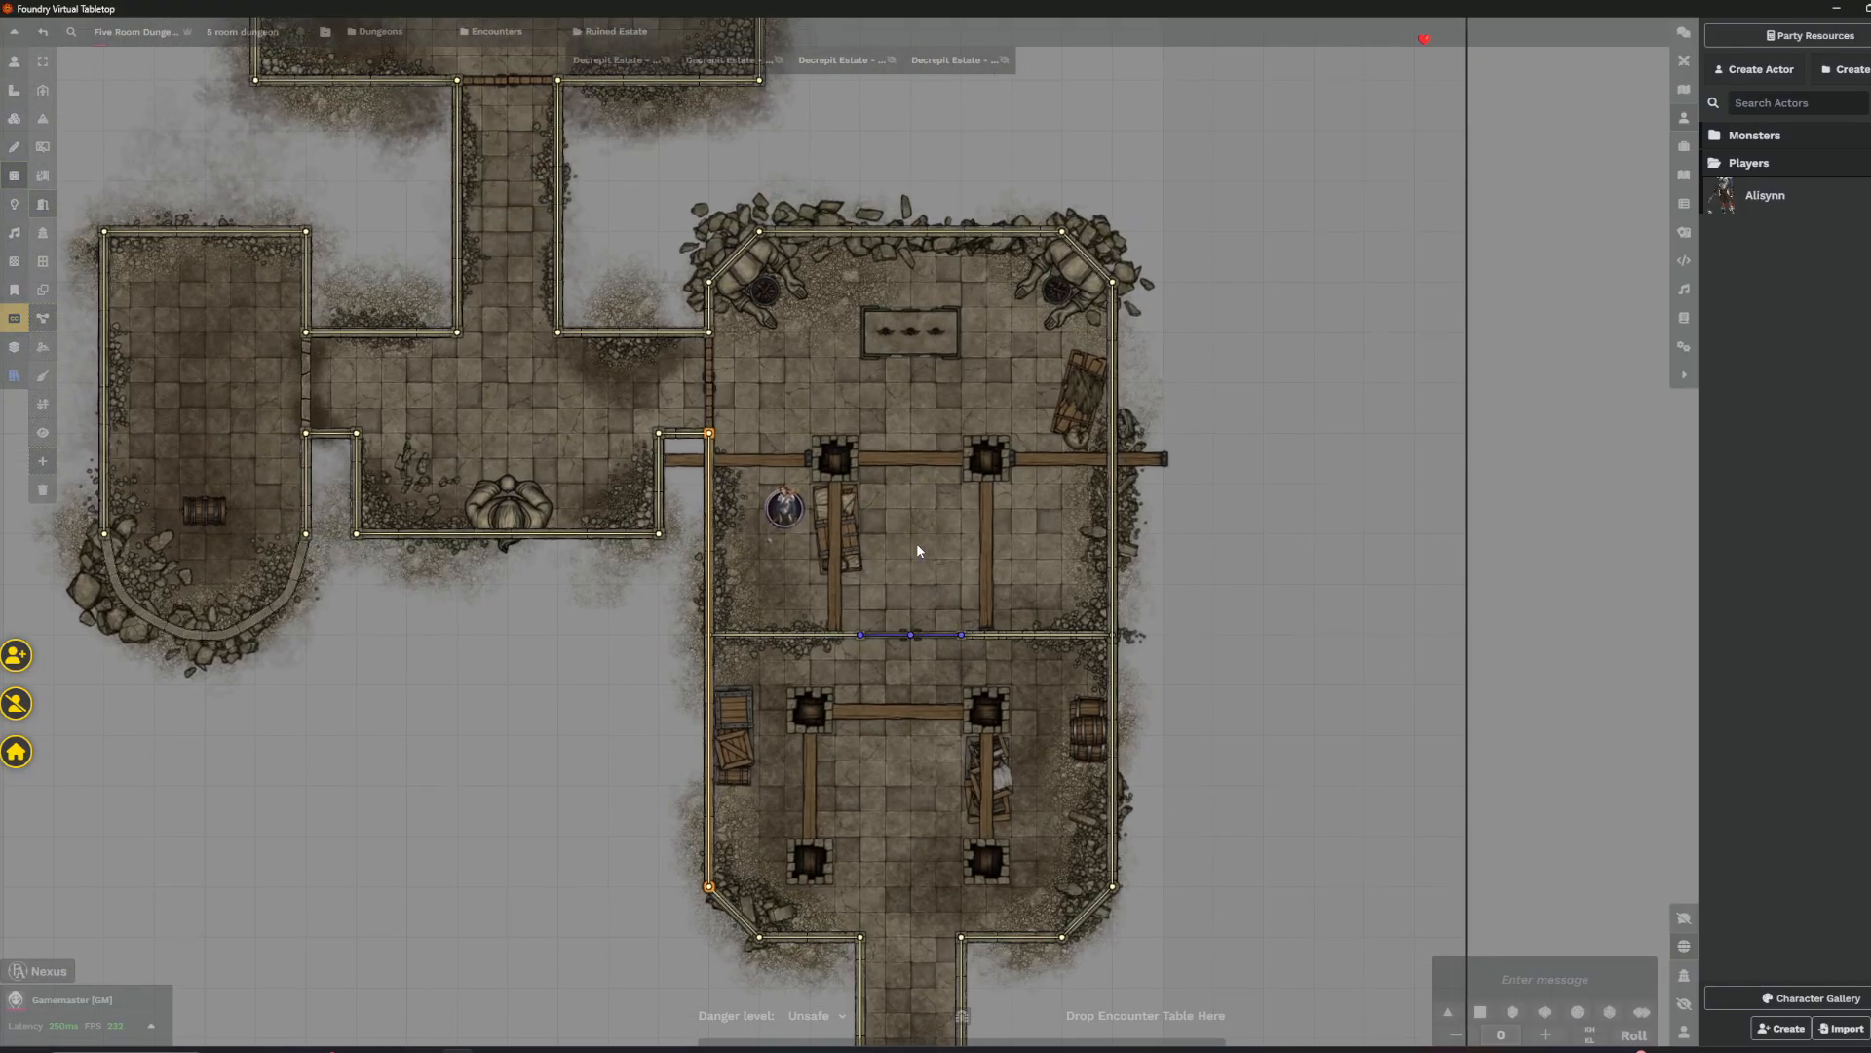
right_click(914, 536)
left_click_drag(691, 401, 764, 508)
left_click_drag(559, 192, 640, 341)
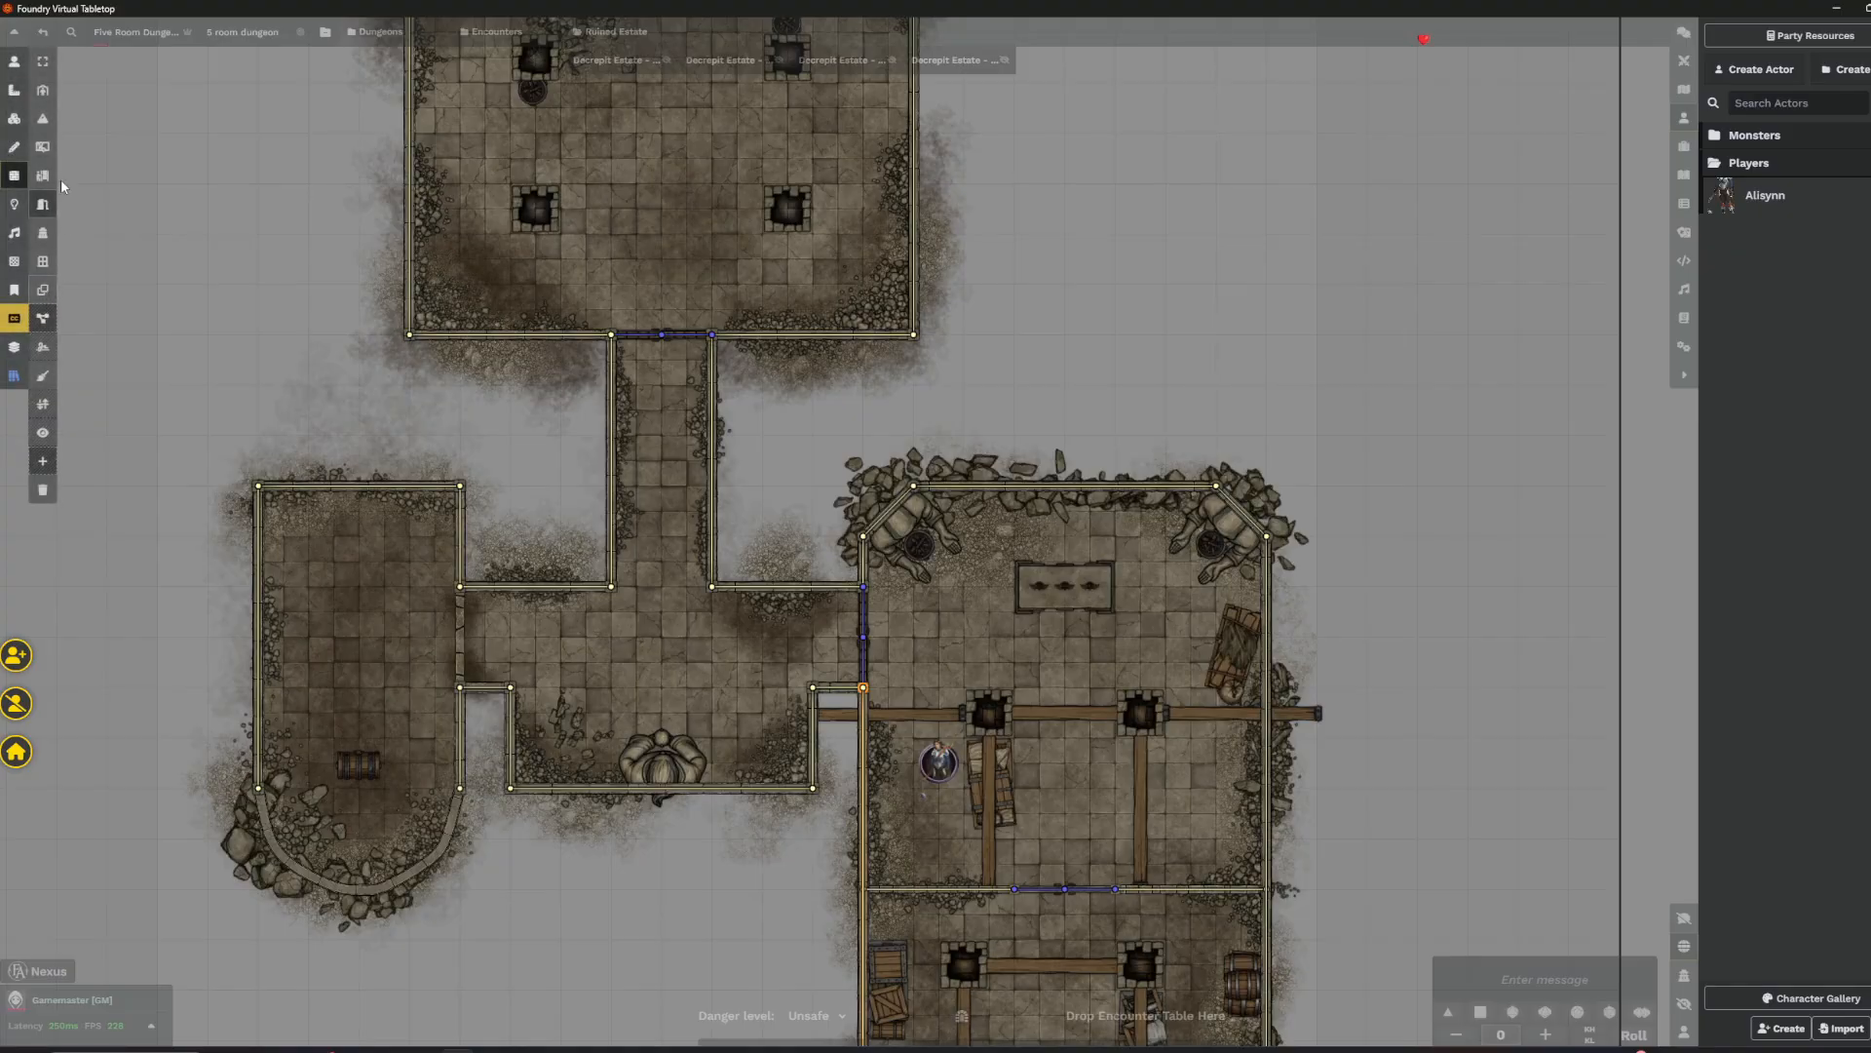
scroll(472, 717, "up", 3)
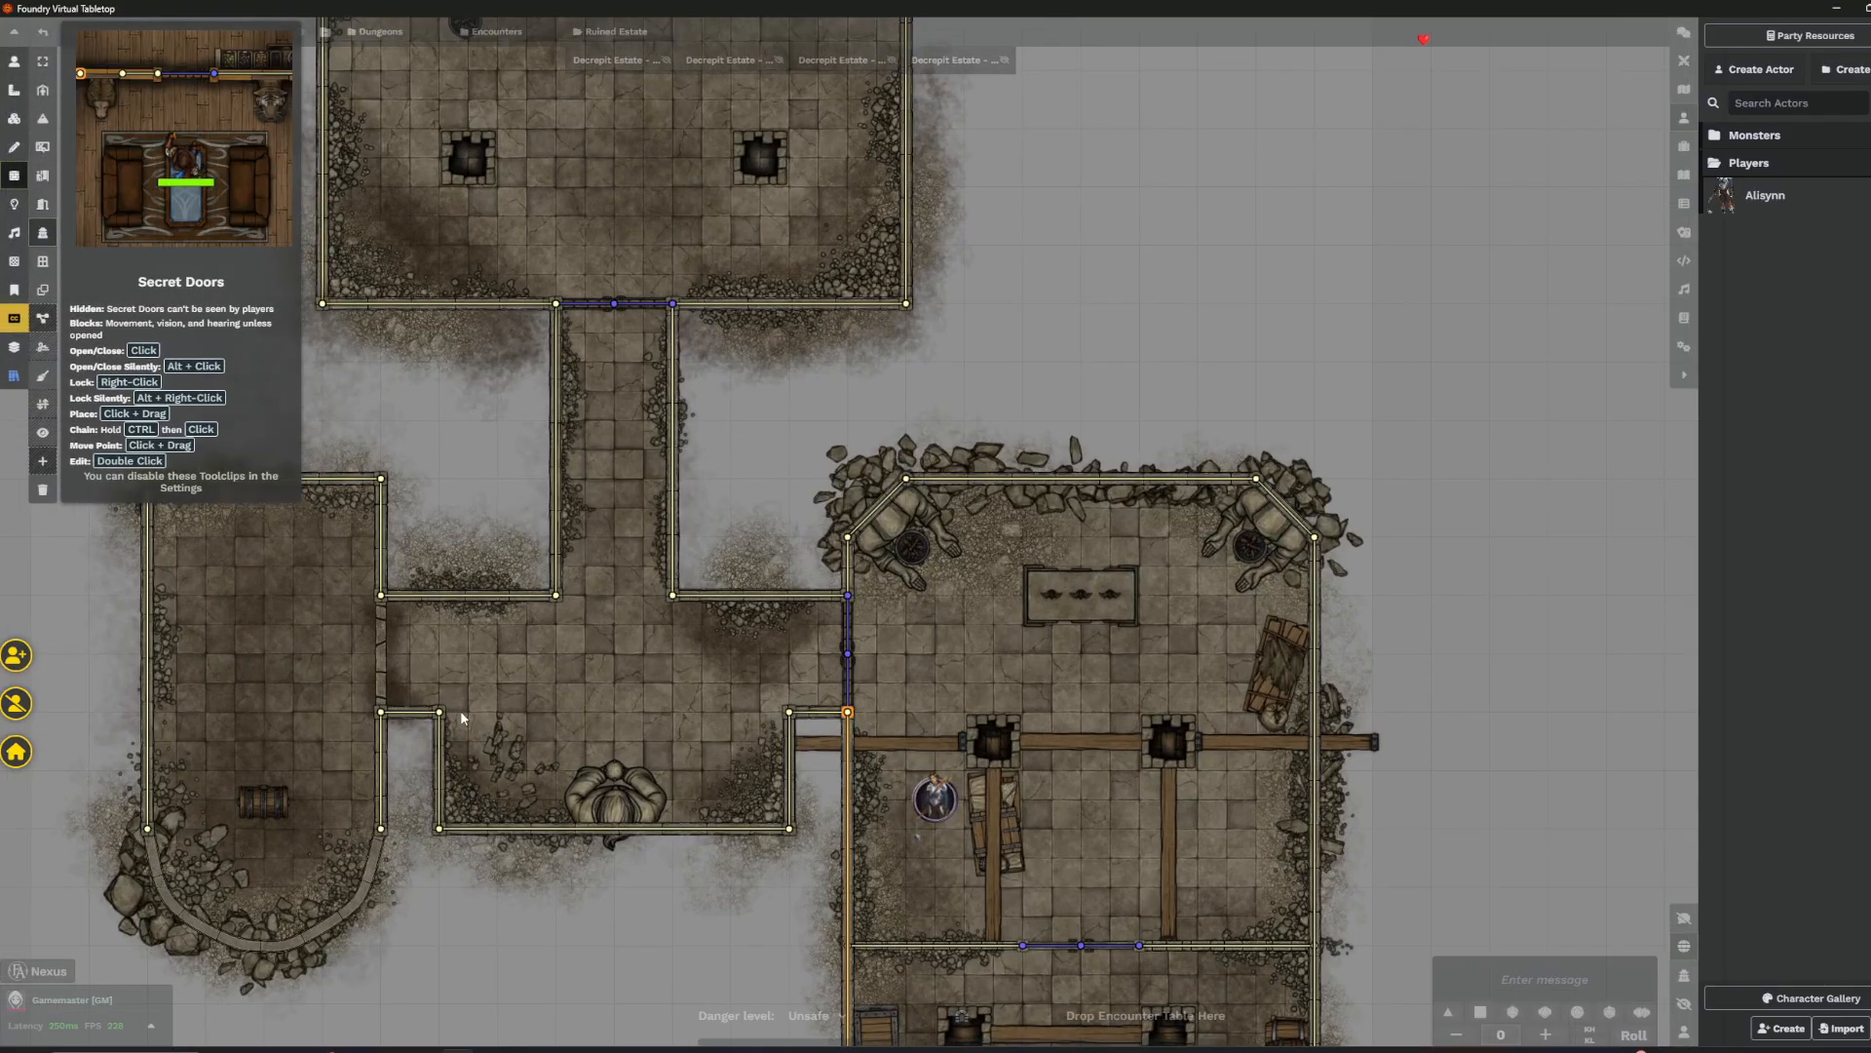
scroll(1049, 394, "down", 2)
- Enclose each of the northern room's six square pillars with terrain walls
left_click_drag(1121, 494, 1141, 844)
scroll(415, 493, "up", 8)
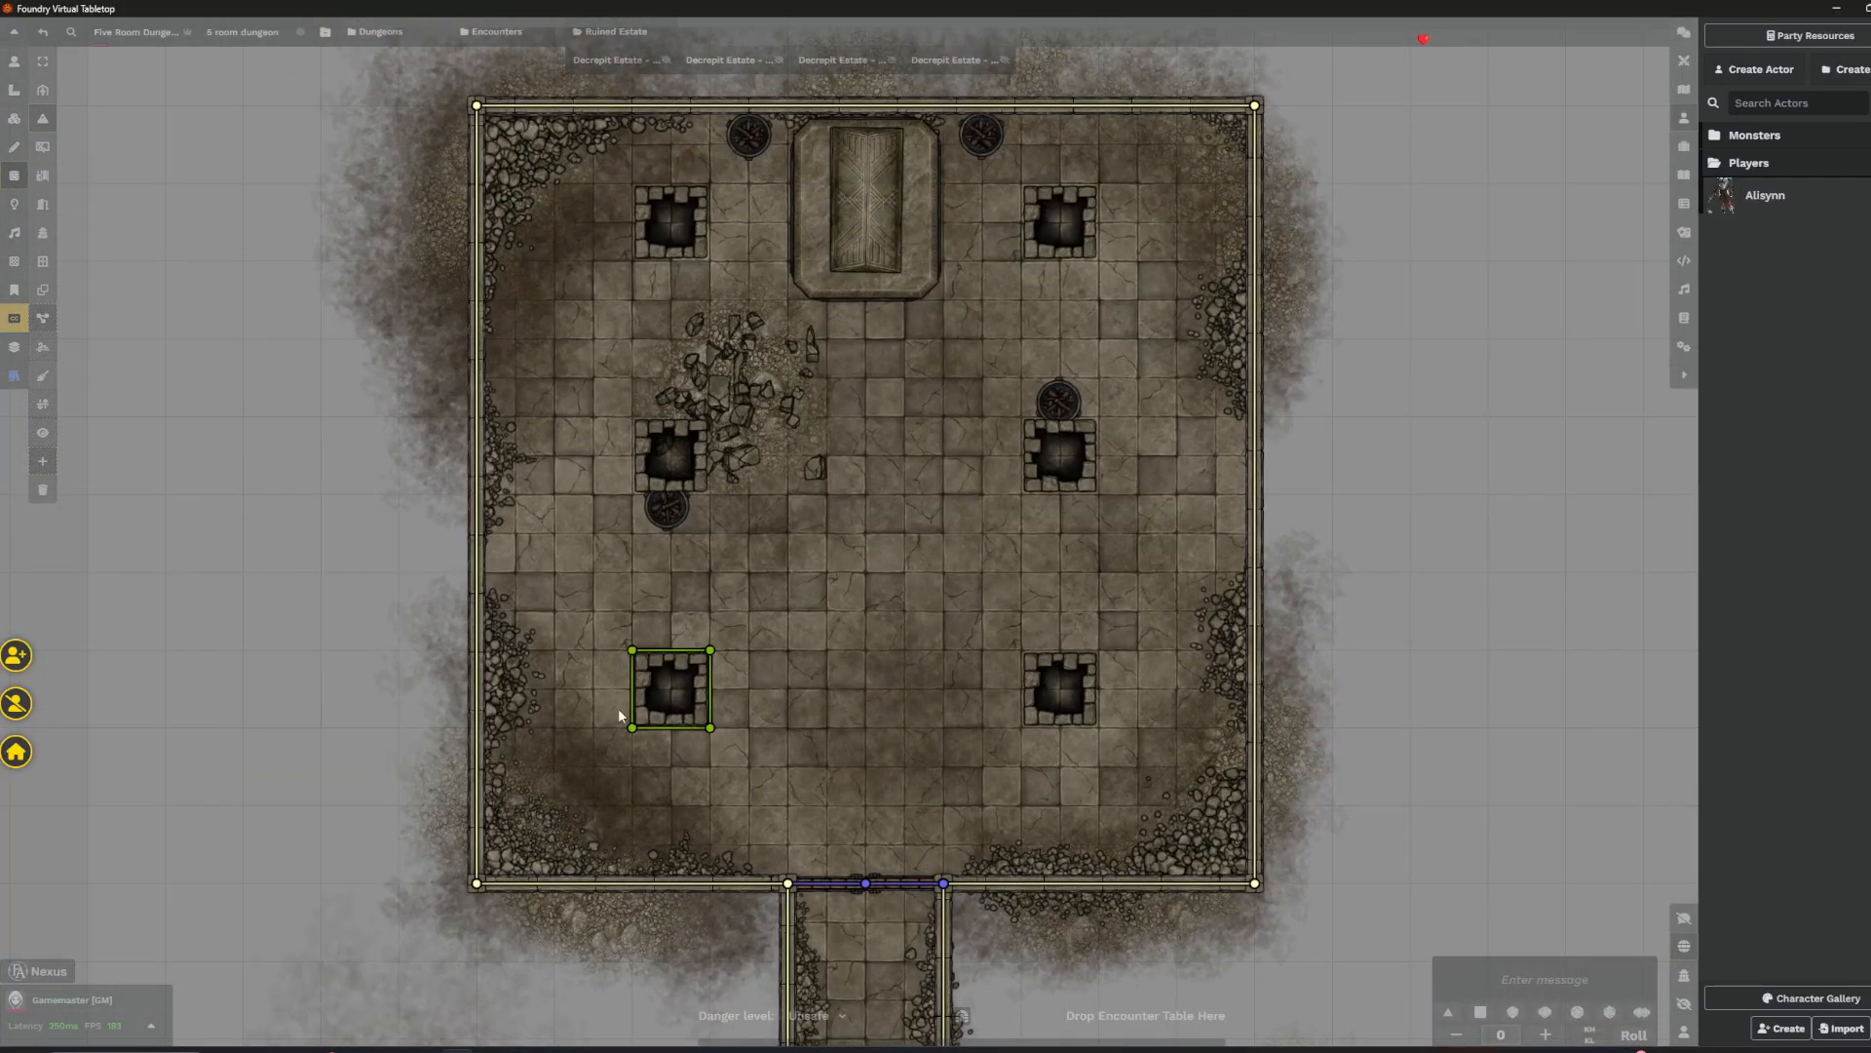
left_click_drag(633, 477, 657, 543)
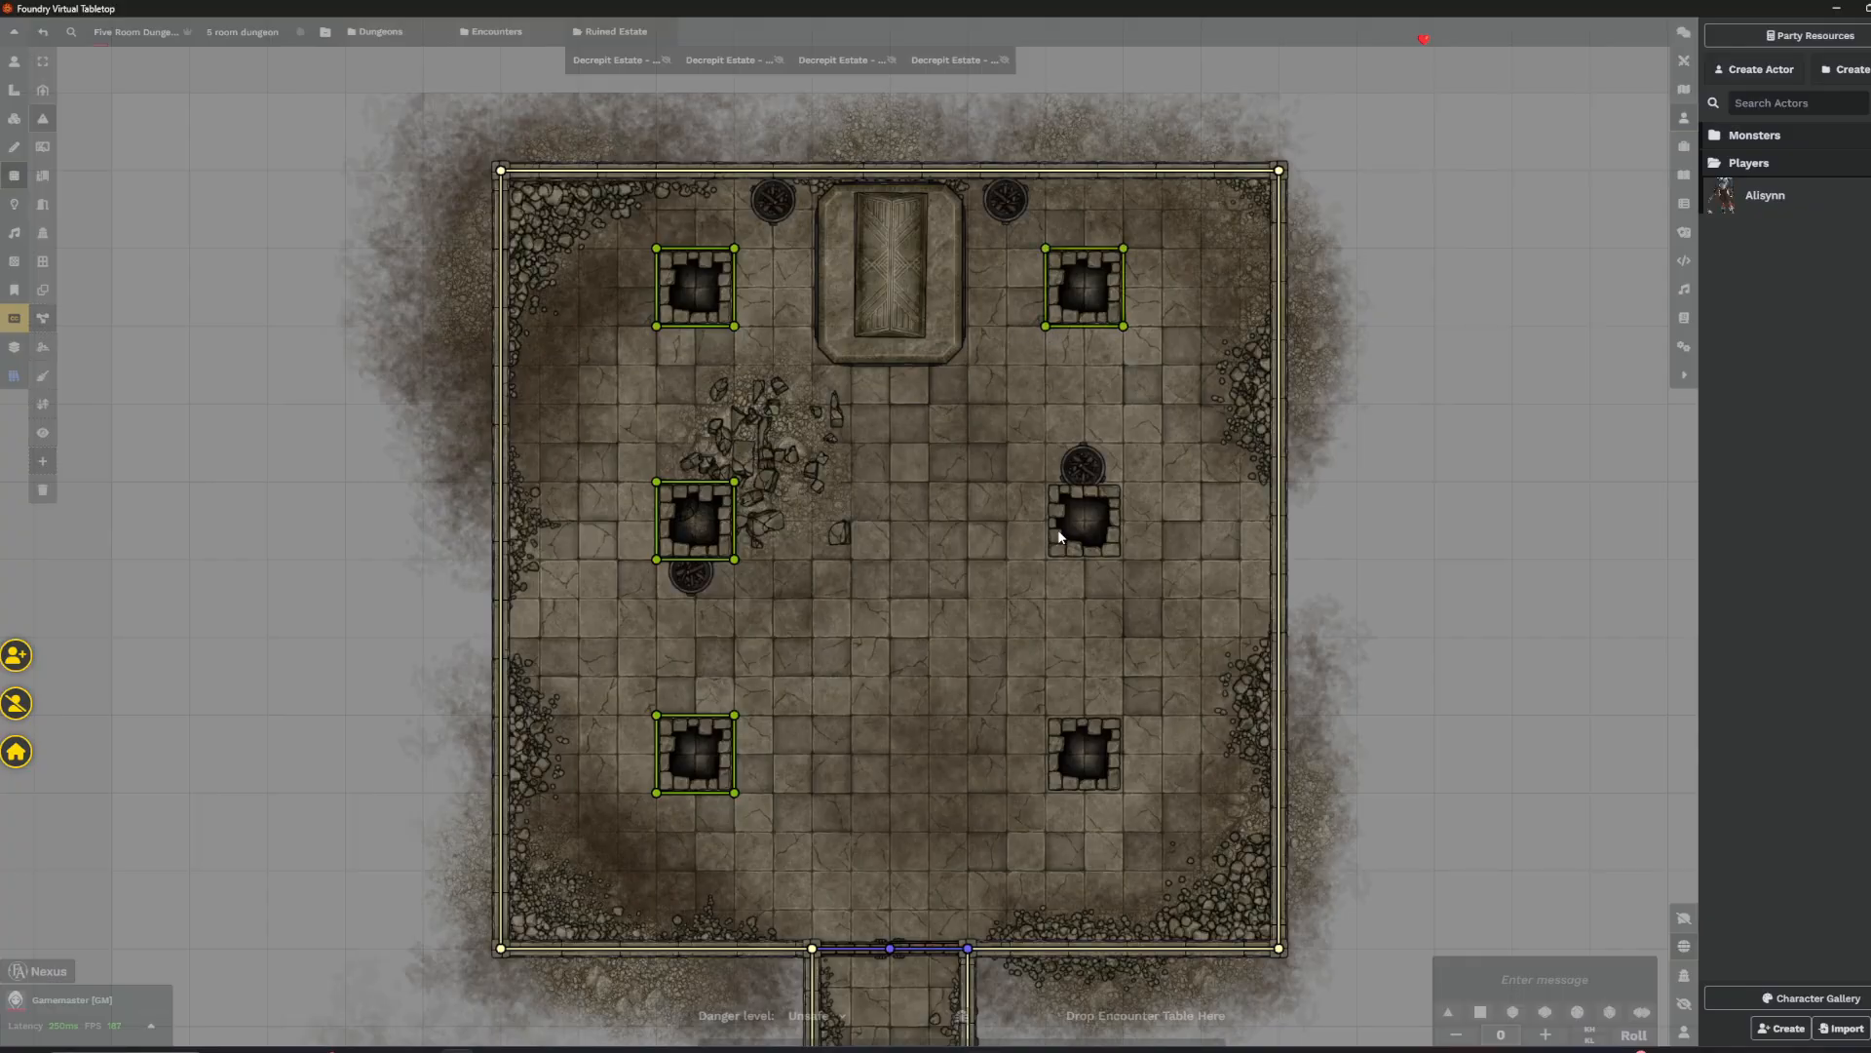
left_click_drag(1086, 636, 1011, 451)
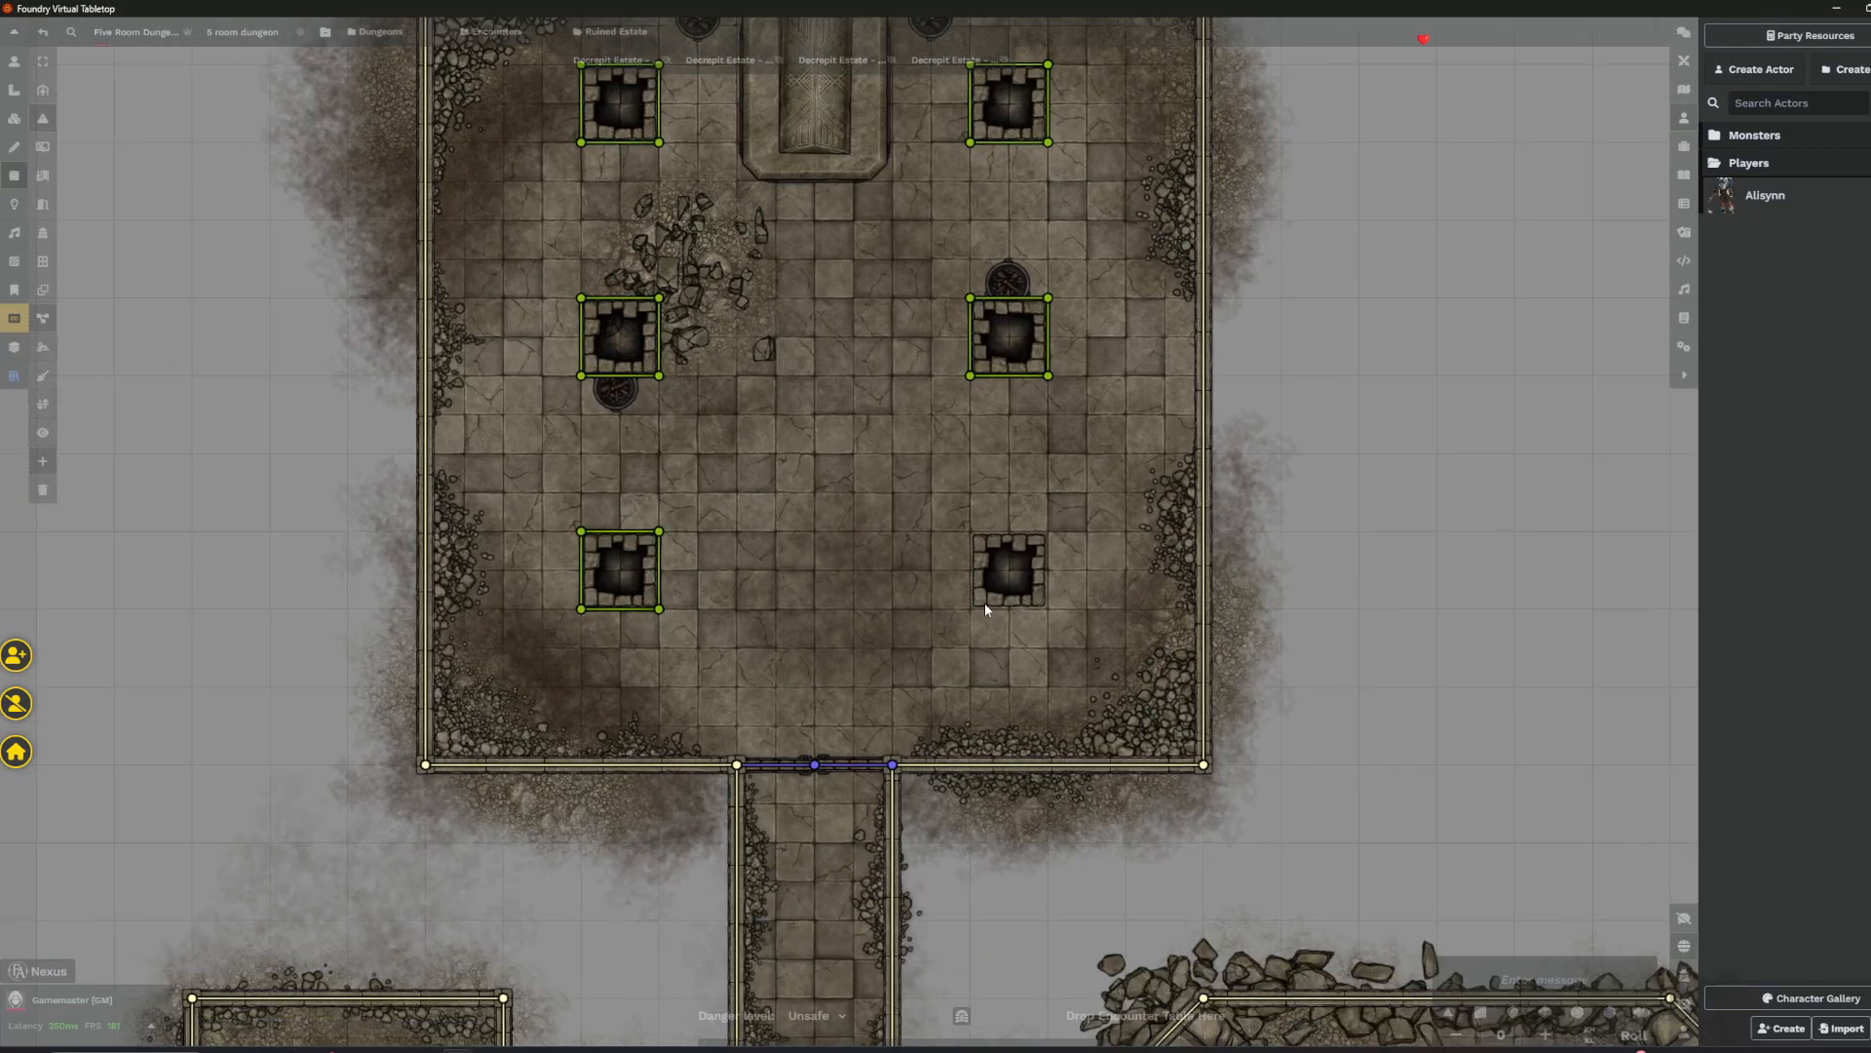
- Enclose the altar room's two pillars and the southern room's two eastern pillars with terrain walls
left_click_drag(1111, 727, 855, 281)
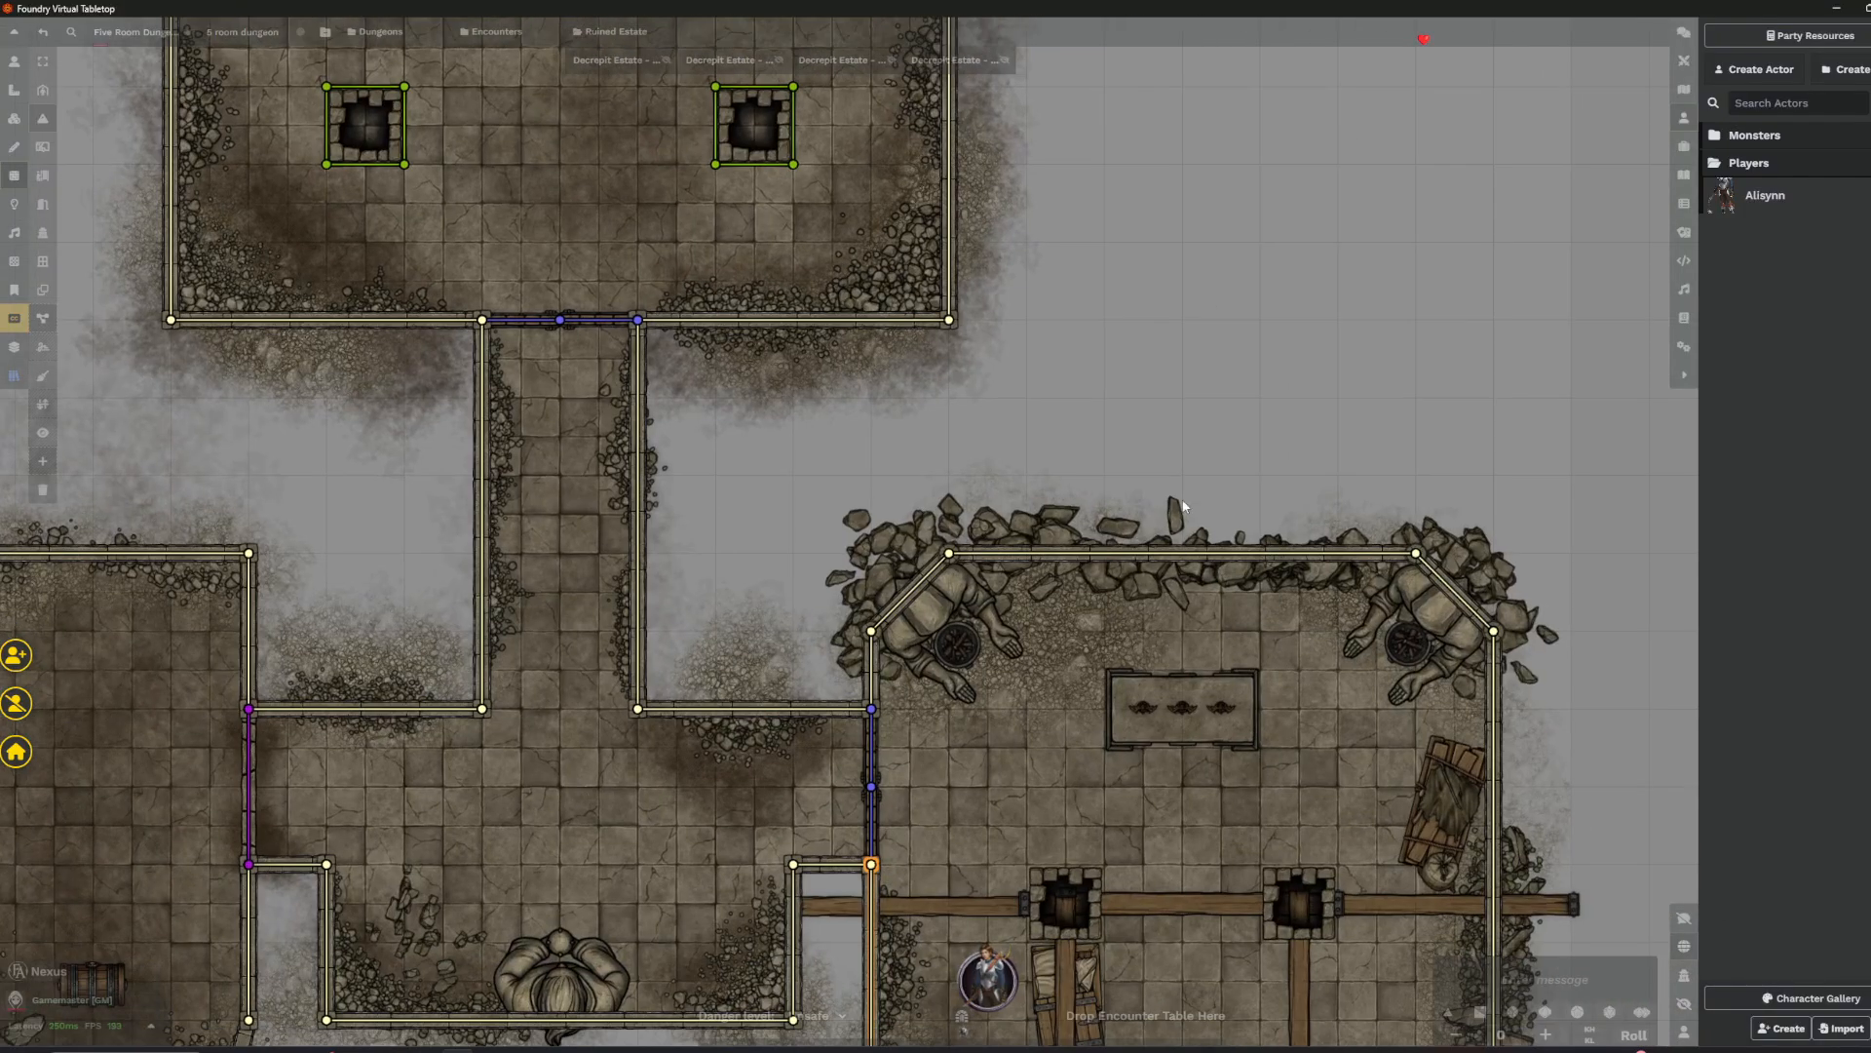
left_click_drag(1071, 866, 749, 511)
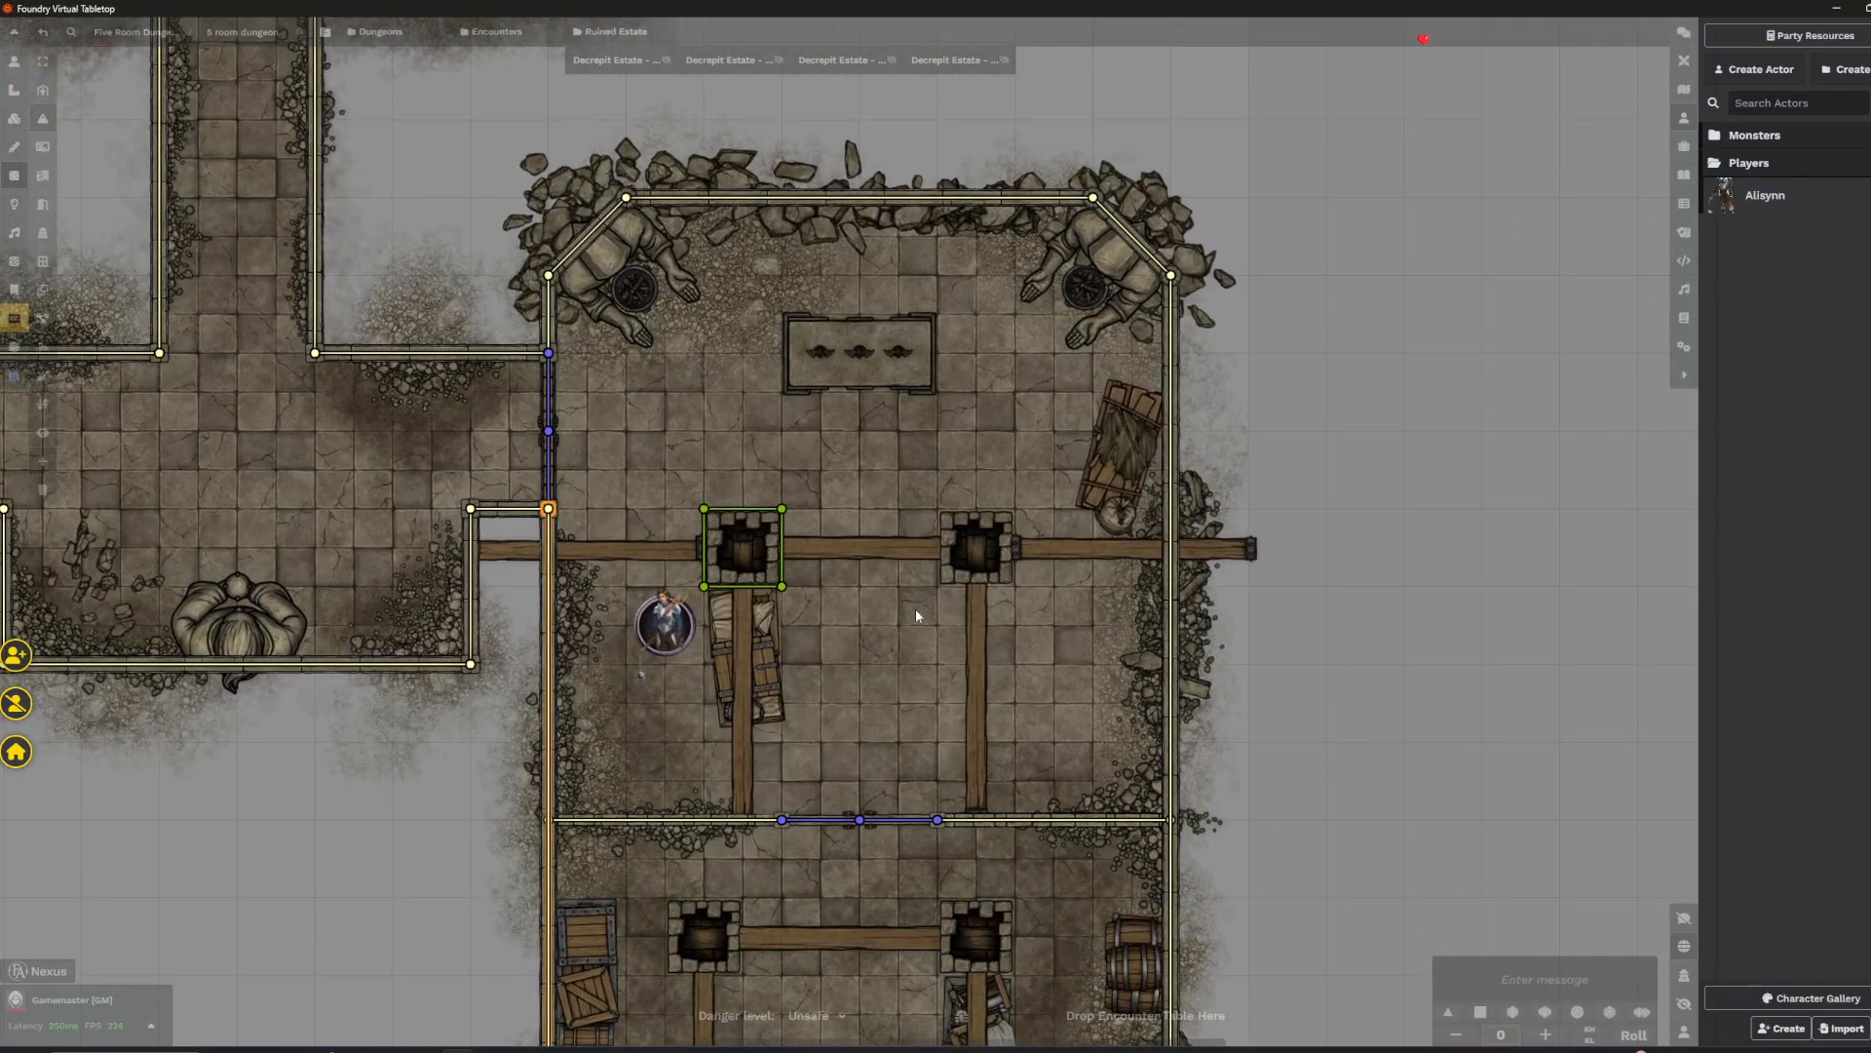
left_click_drag(923, 1028, 929, 727)
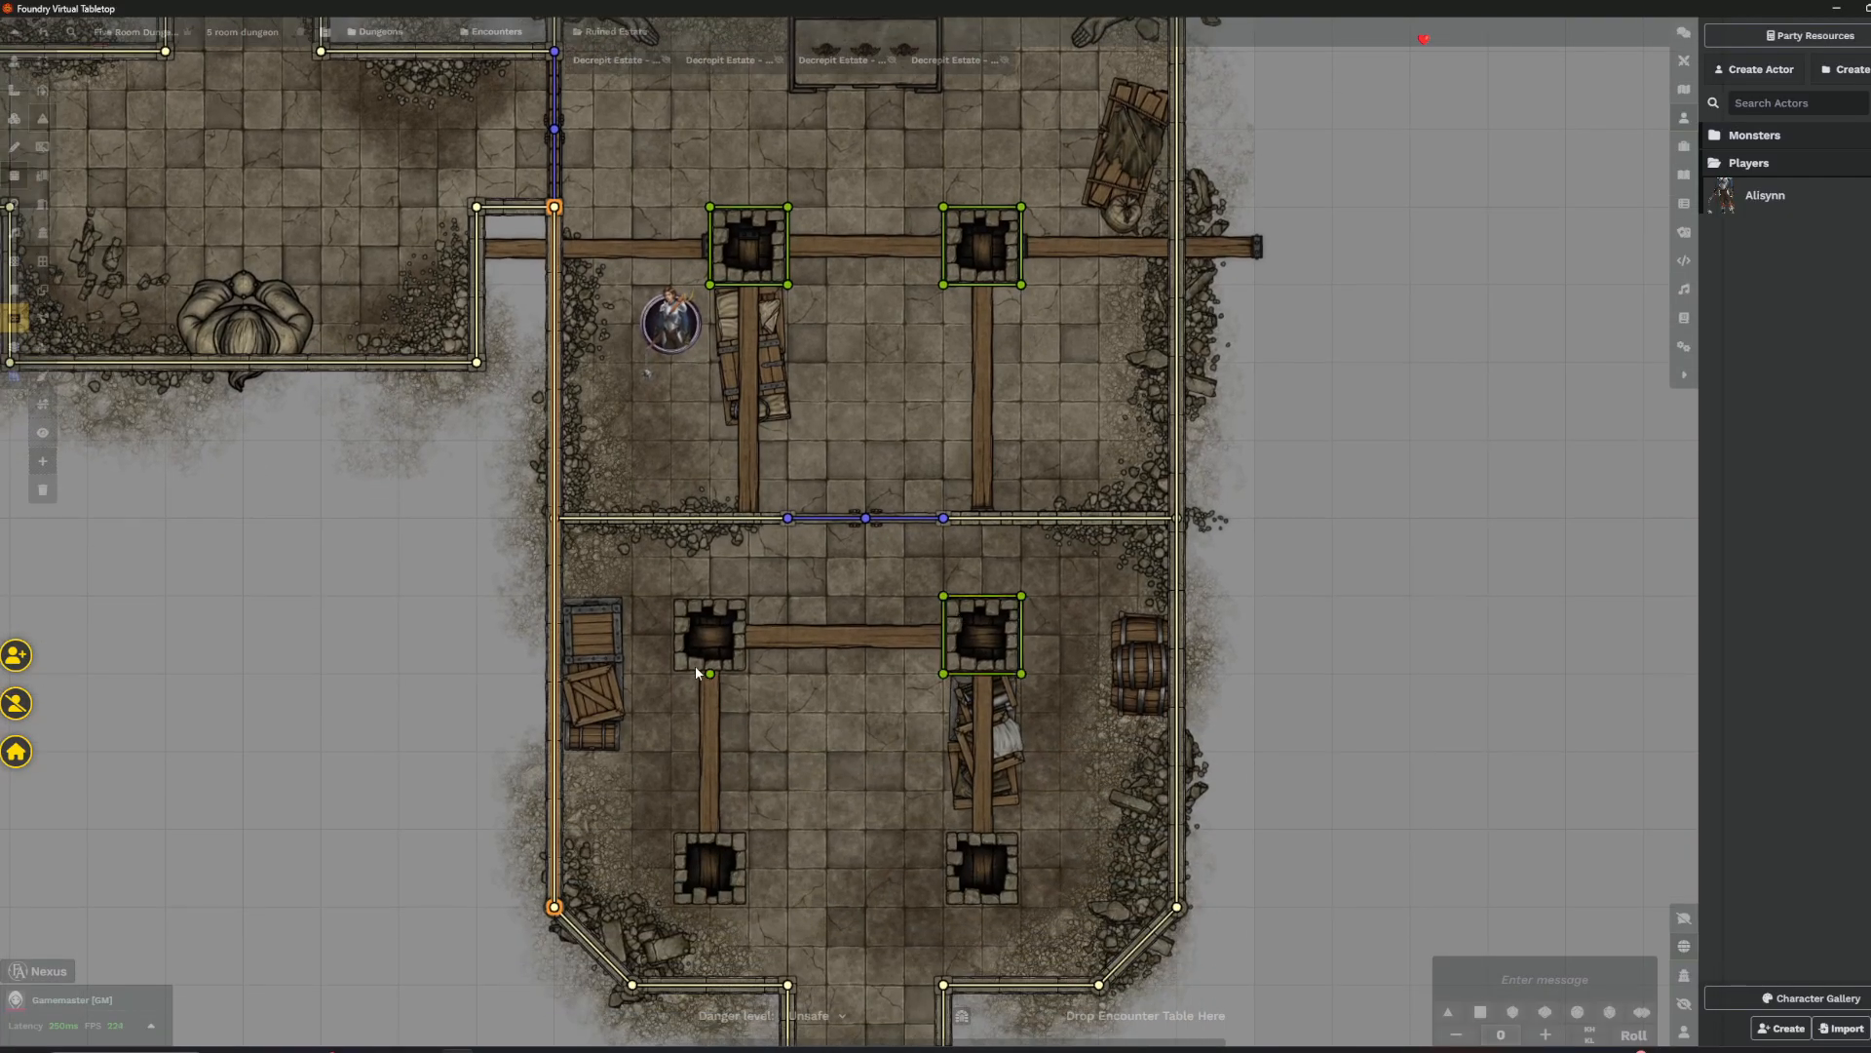
left_click_drag(793, 743, 787, 587)
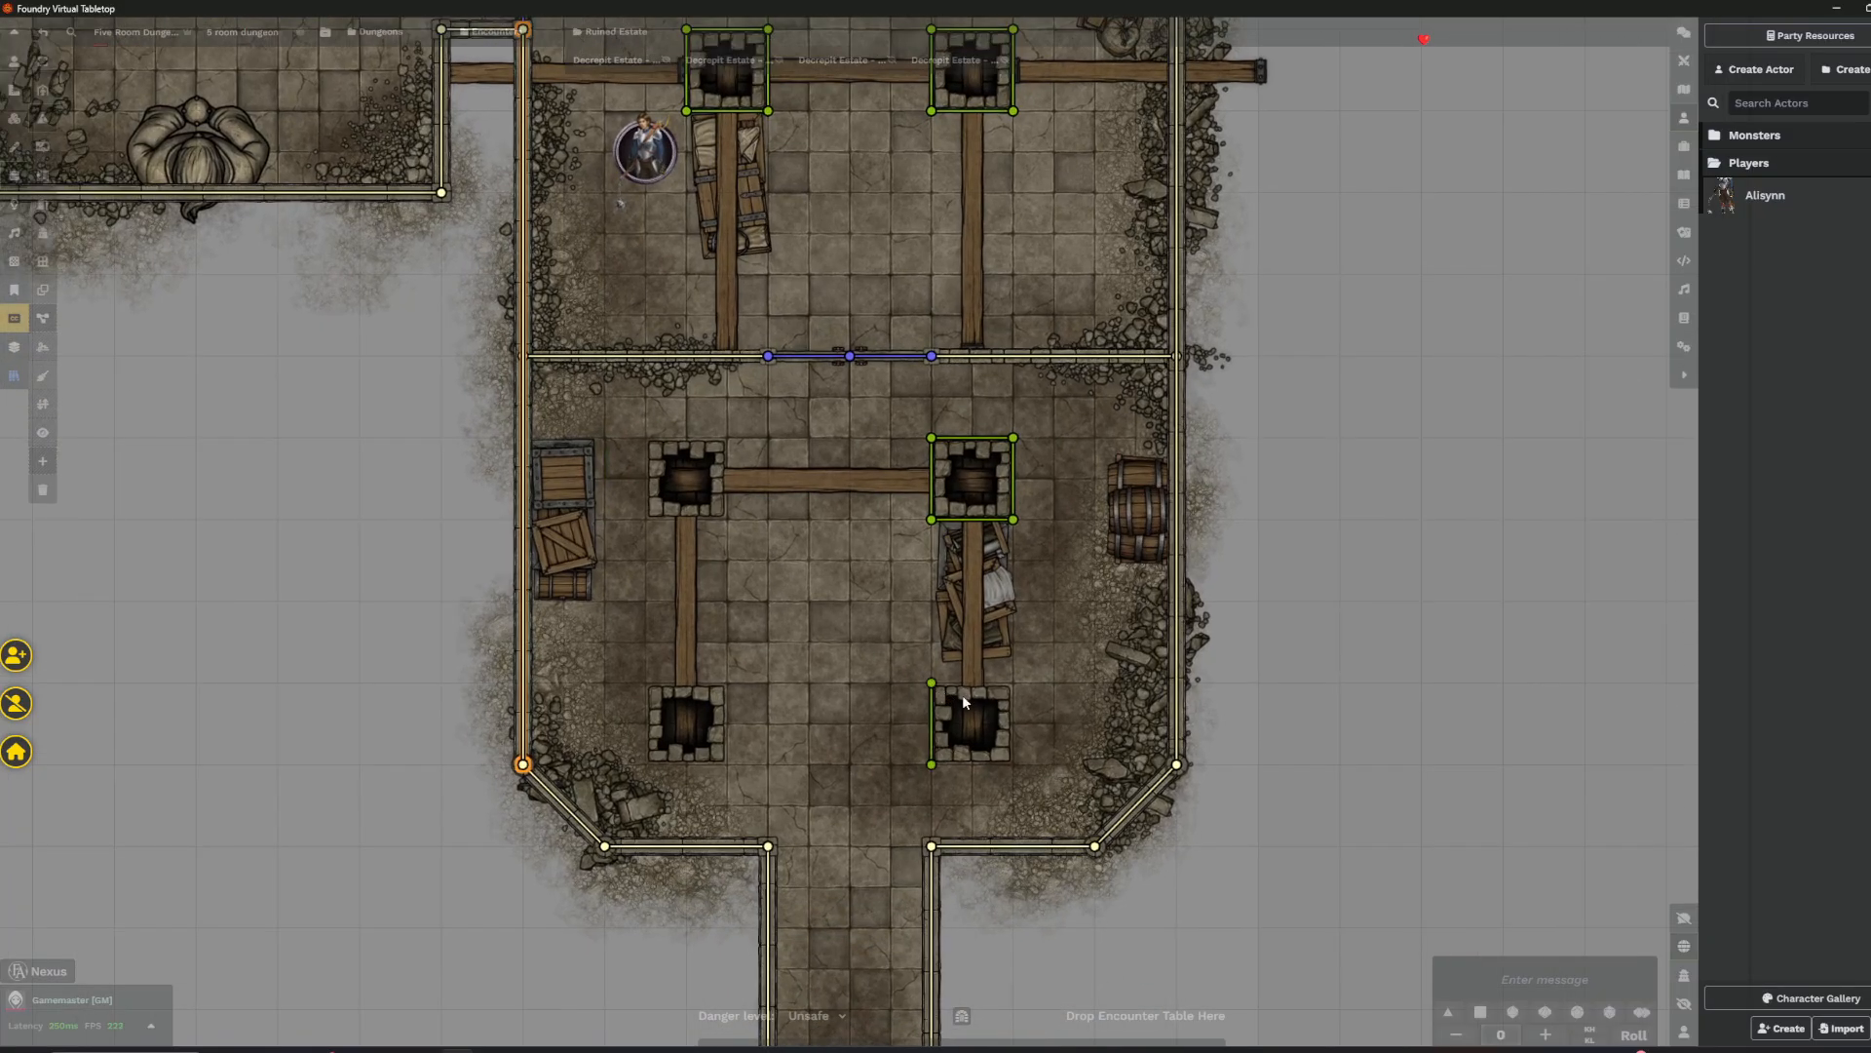
key("ctrl+z")
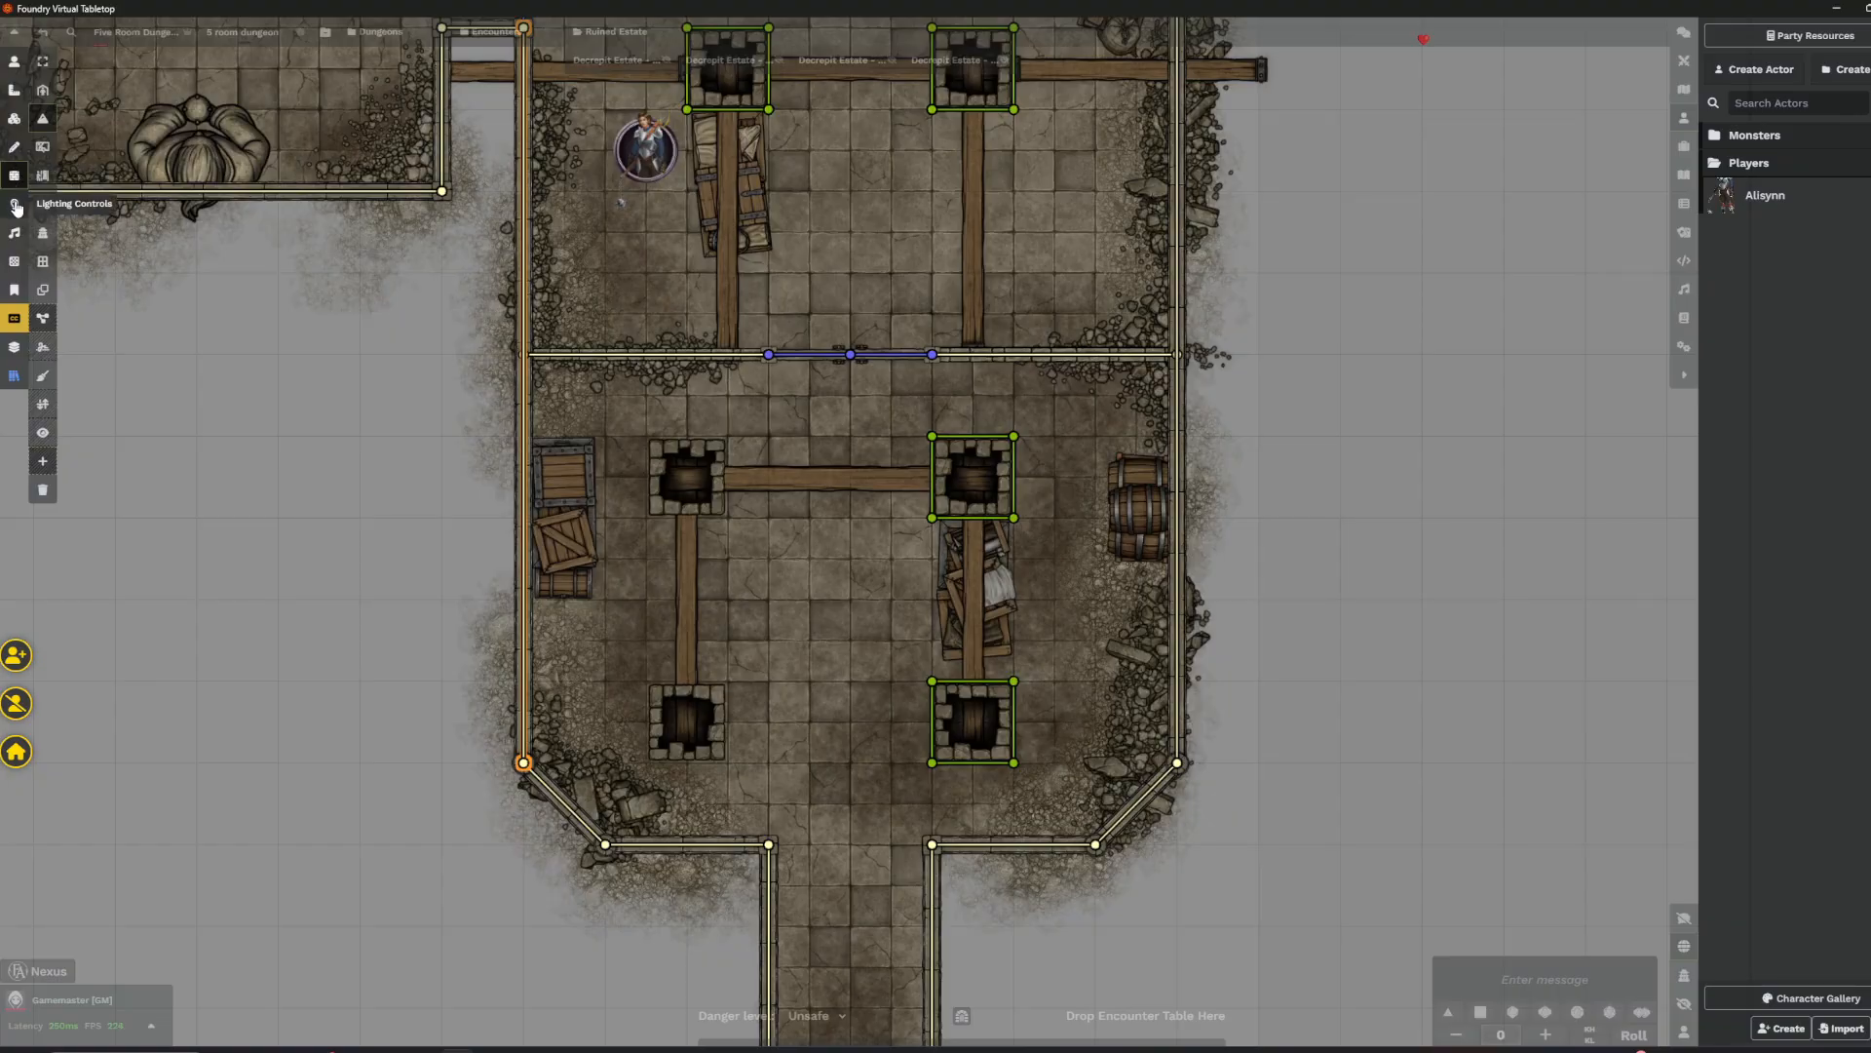
- Move the southern room's two western pillars and the beam between them about half a grid square east
left_click(14, 118)
scroll(624, 487, "up", 2)
left_click(671, 492)
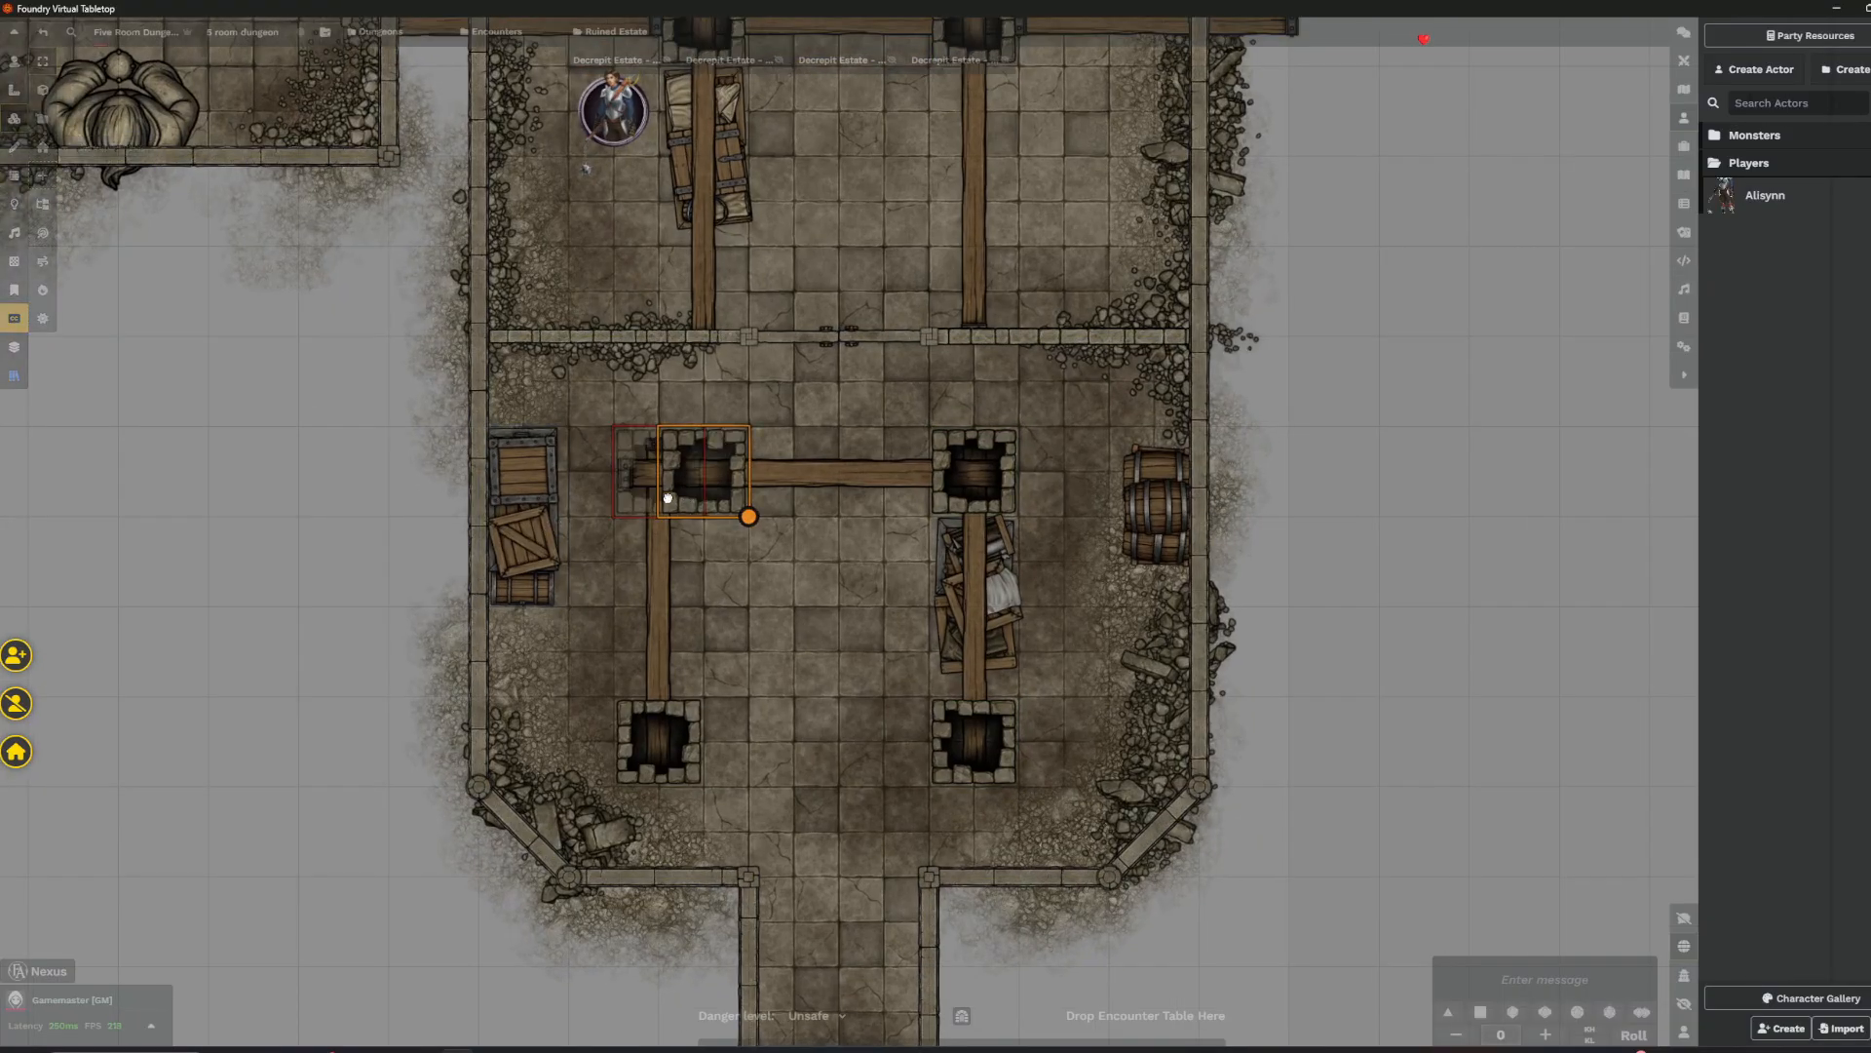
left_click_drag(674, 745, 719, 743)
left_click_drag(663, 644, 709, 635)
- Try to refit the southern room's horizontal beam between its northern pillars, and delete that beam
left_click_drag(757, 488, 832, 477)
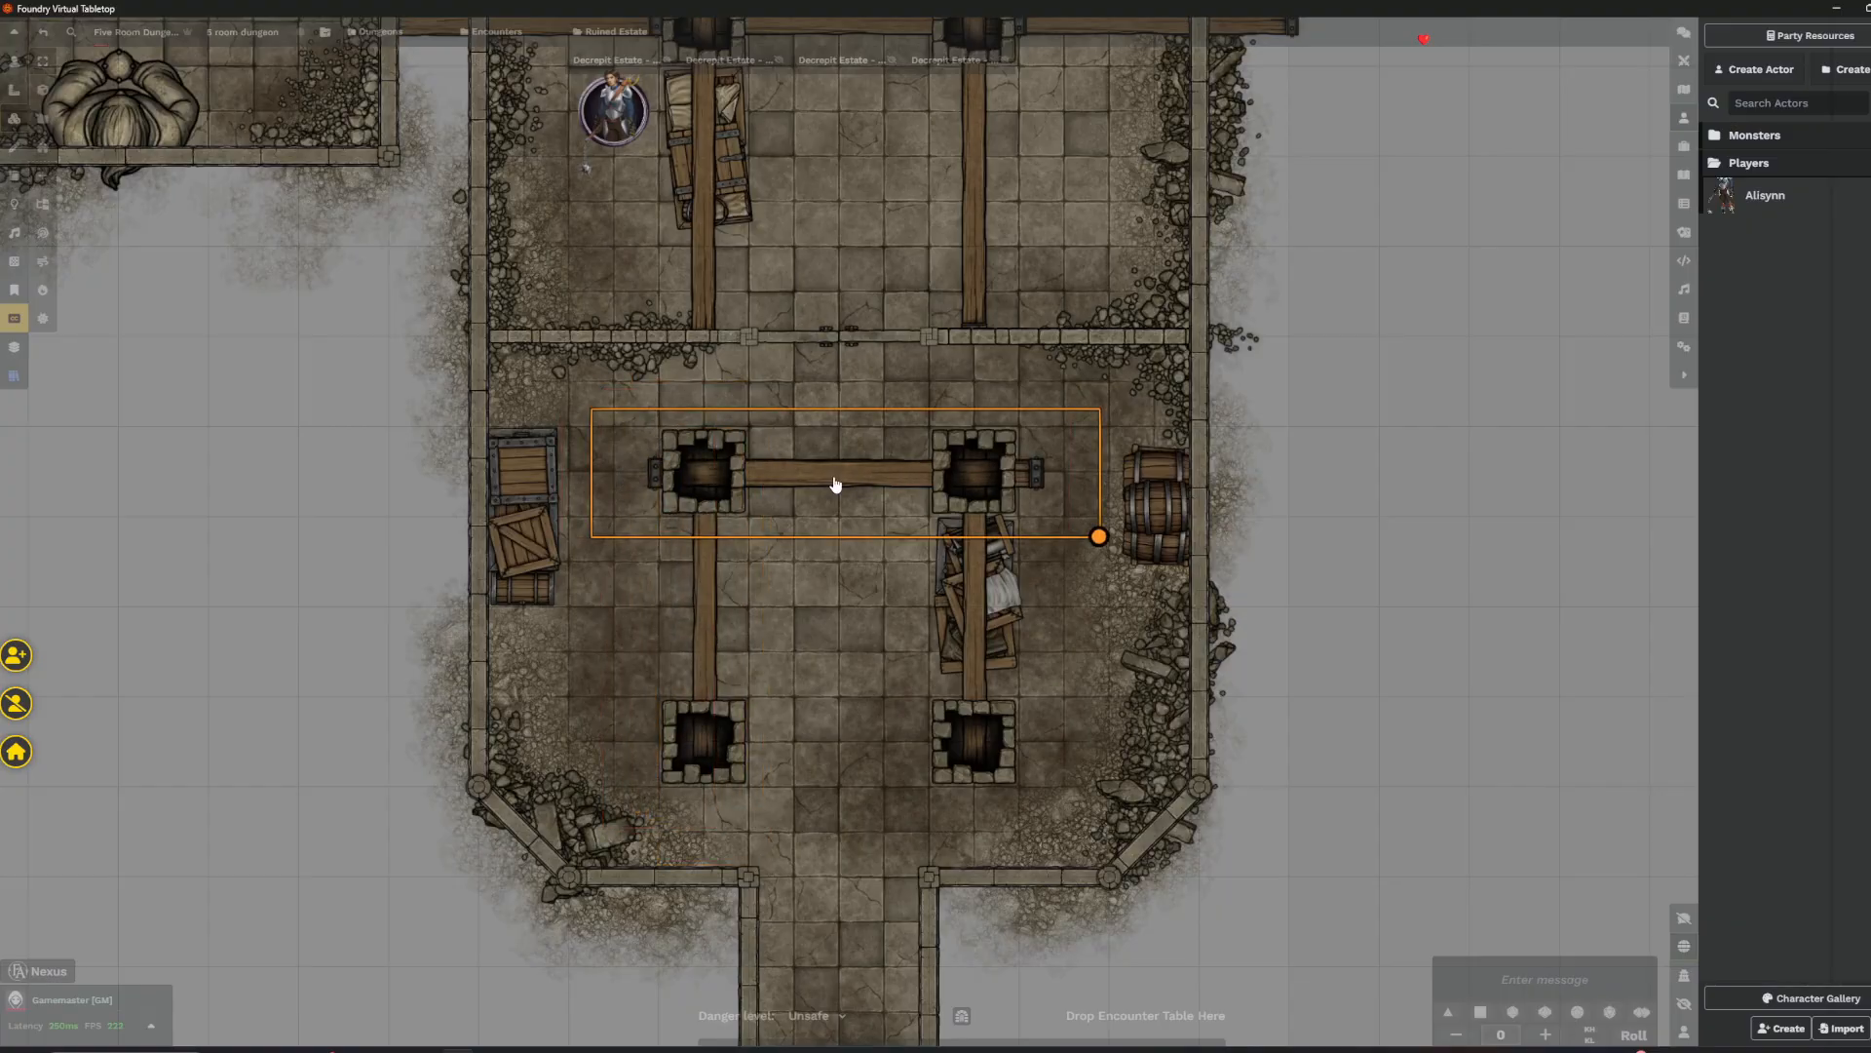
left_click_drag(1099, 536, 1050, 507)
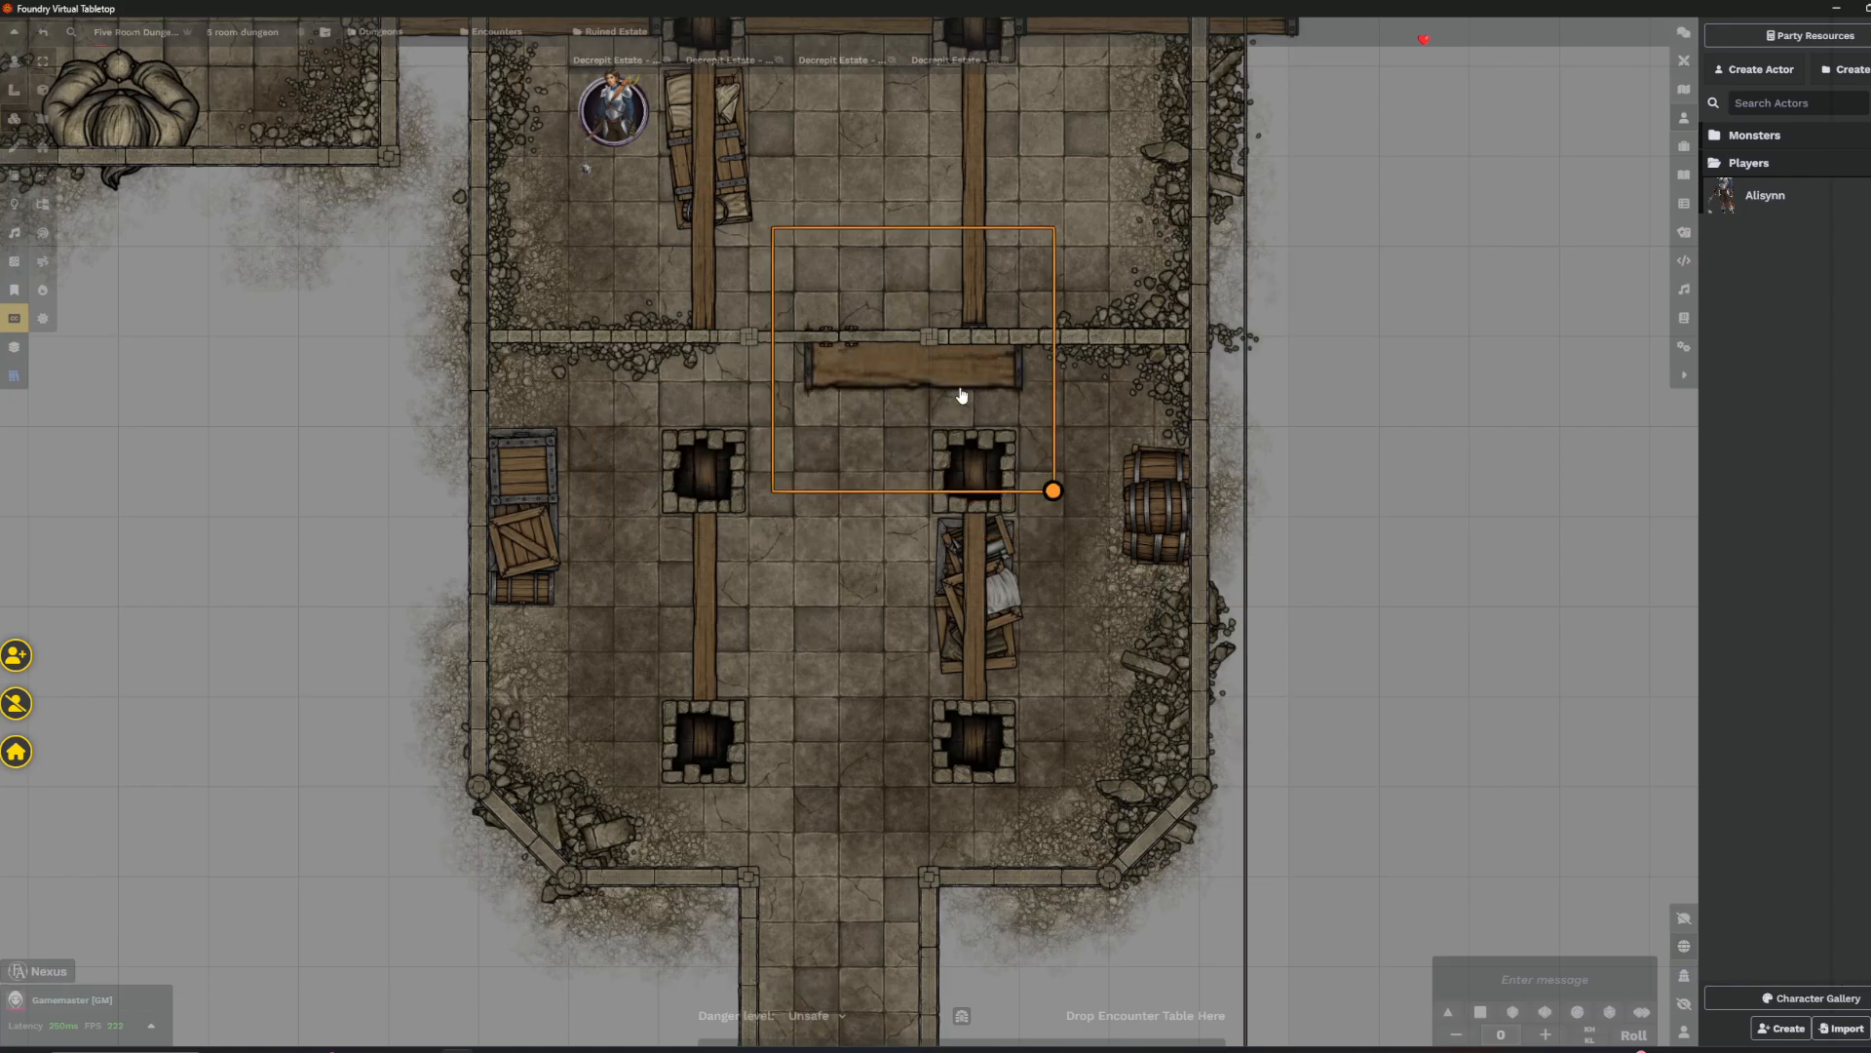
key("Delete")
- Duplicate the altar room's horizontal beam, shrink the copy and place it between the southern room's two northern pillars
scroll(1121, 589, "down", 1)
left_click_drag(1345, 499, 1351, 743)
left_click(885, 297)
key("ctrl+c")
key("ctrl+v")
left_click_drag(857, 737, 886, 715)
left_click_drag(1087, 767, 909, 792)
left_click_drag(849, 643, 850, 712)
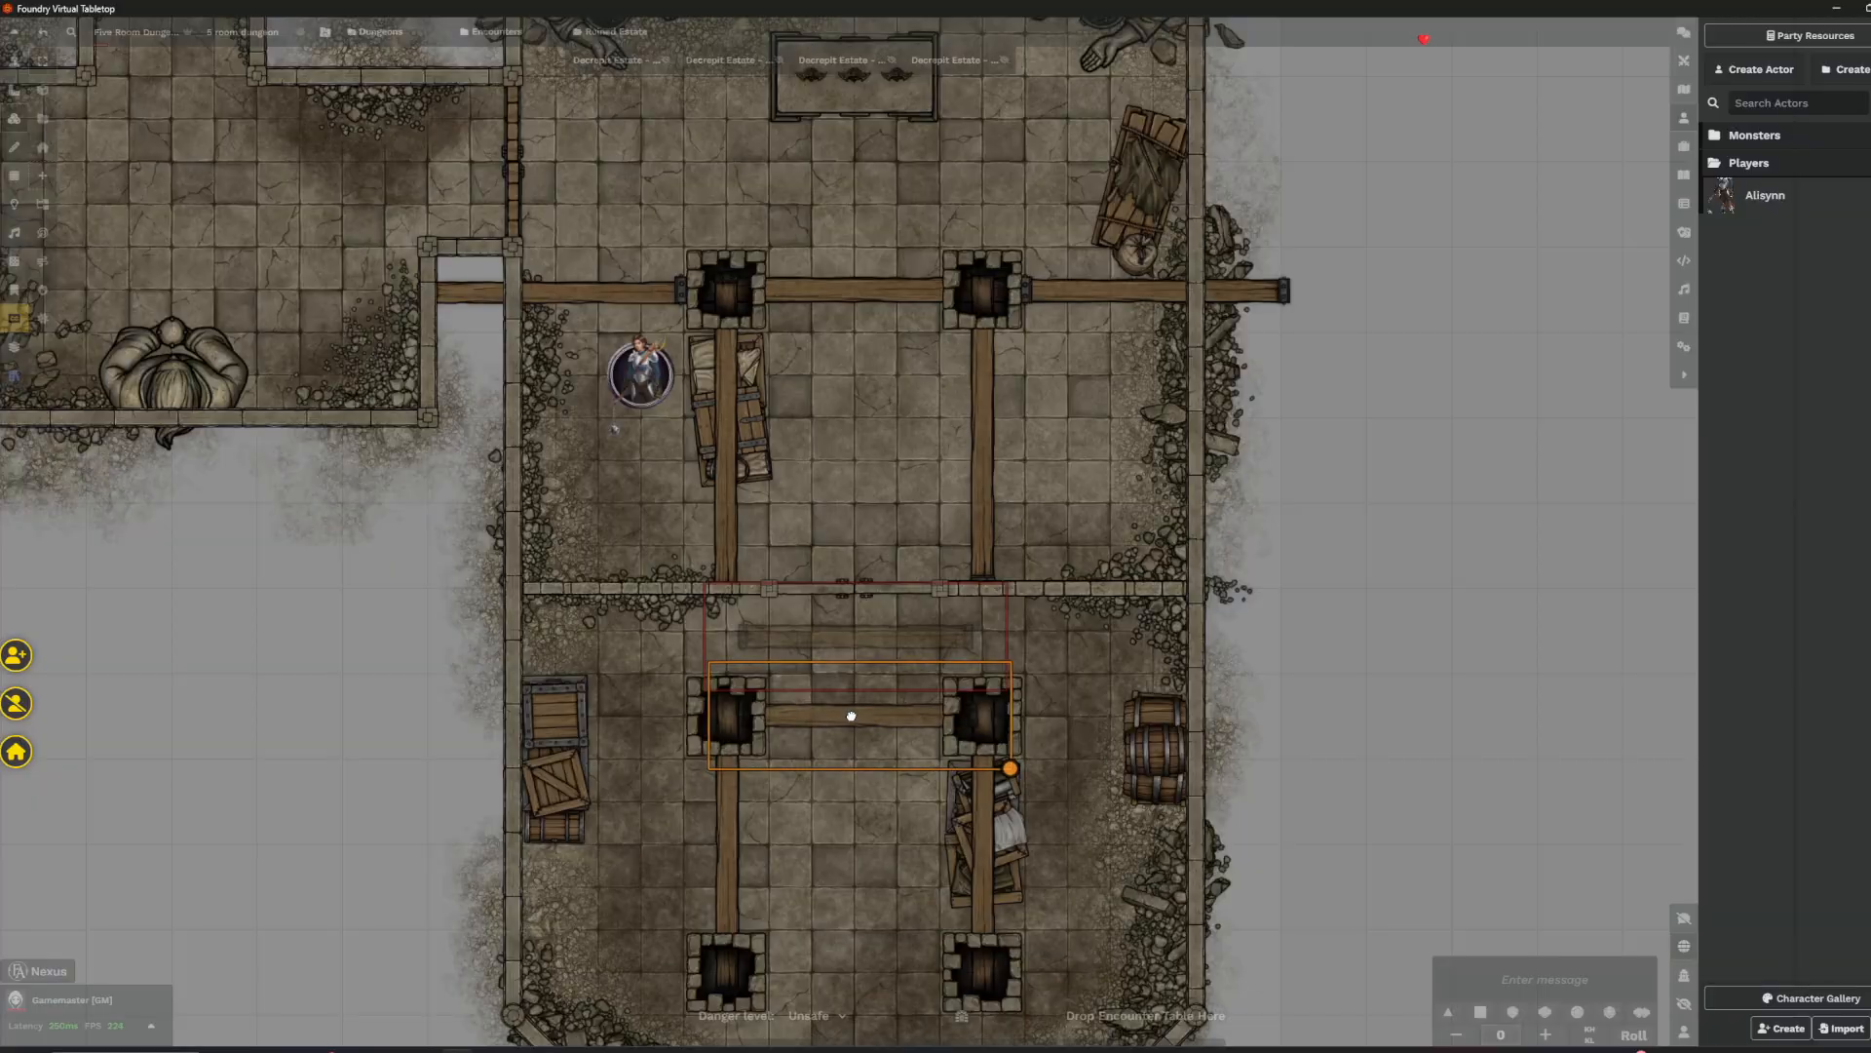
left_click(1392, 657)
scroll(848, 738, "up", 4)
right_click(848, 740)
scroll(839, 543, "up", 6)
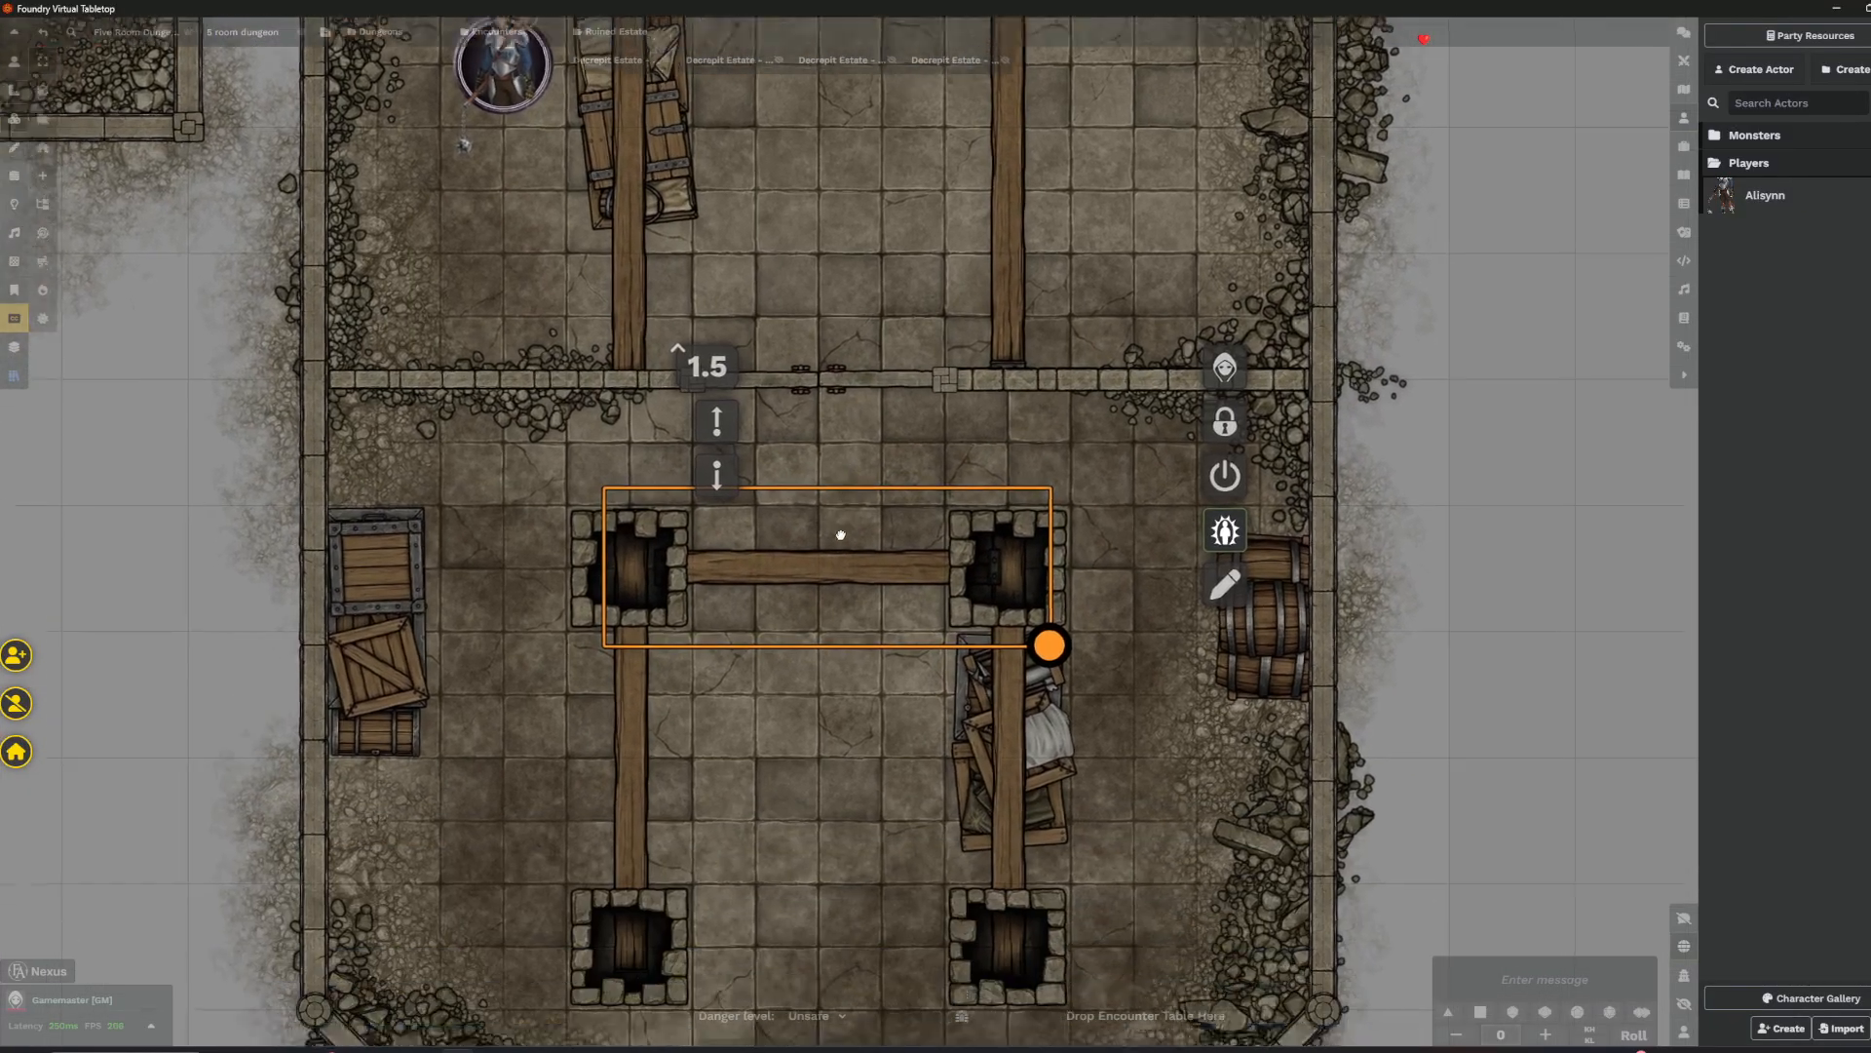
- Enclose the southern room's two western pillars with terrain walls
scroll(522, 558, "down", 4)
scroll(522, 559, "down", 5)
left_click(14, 199)
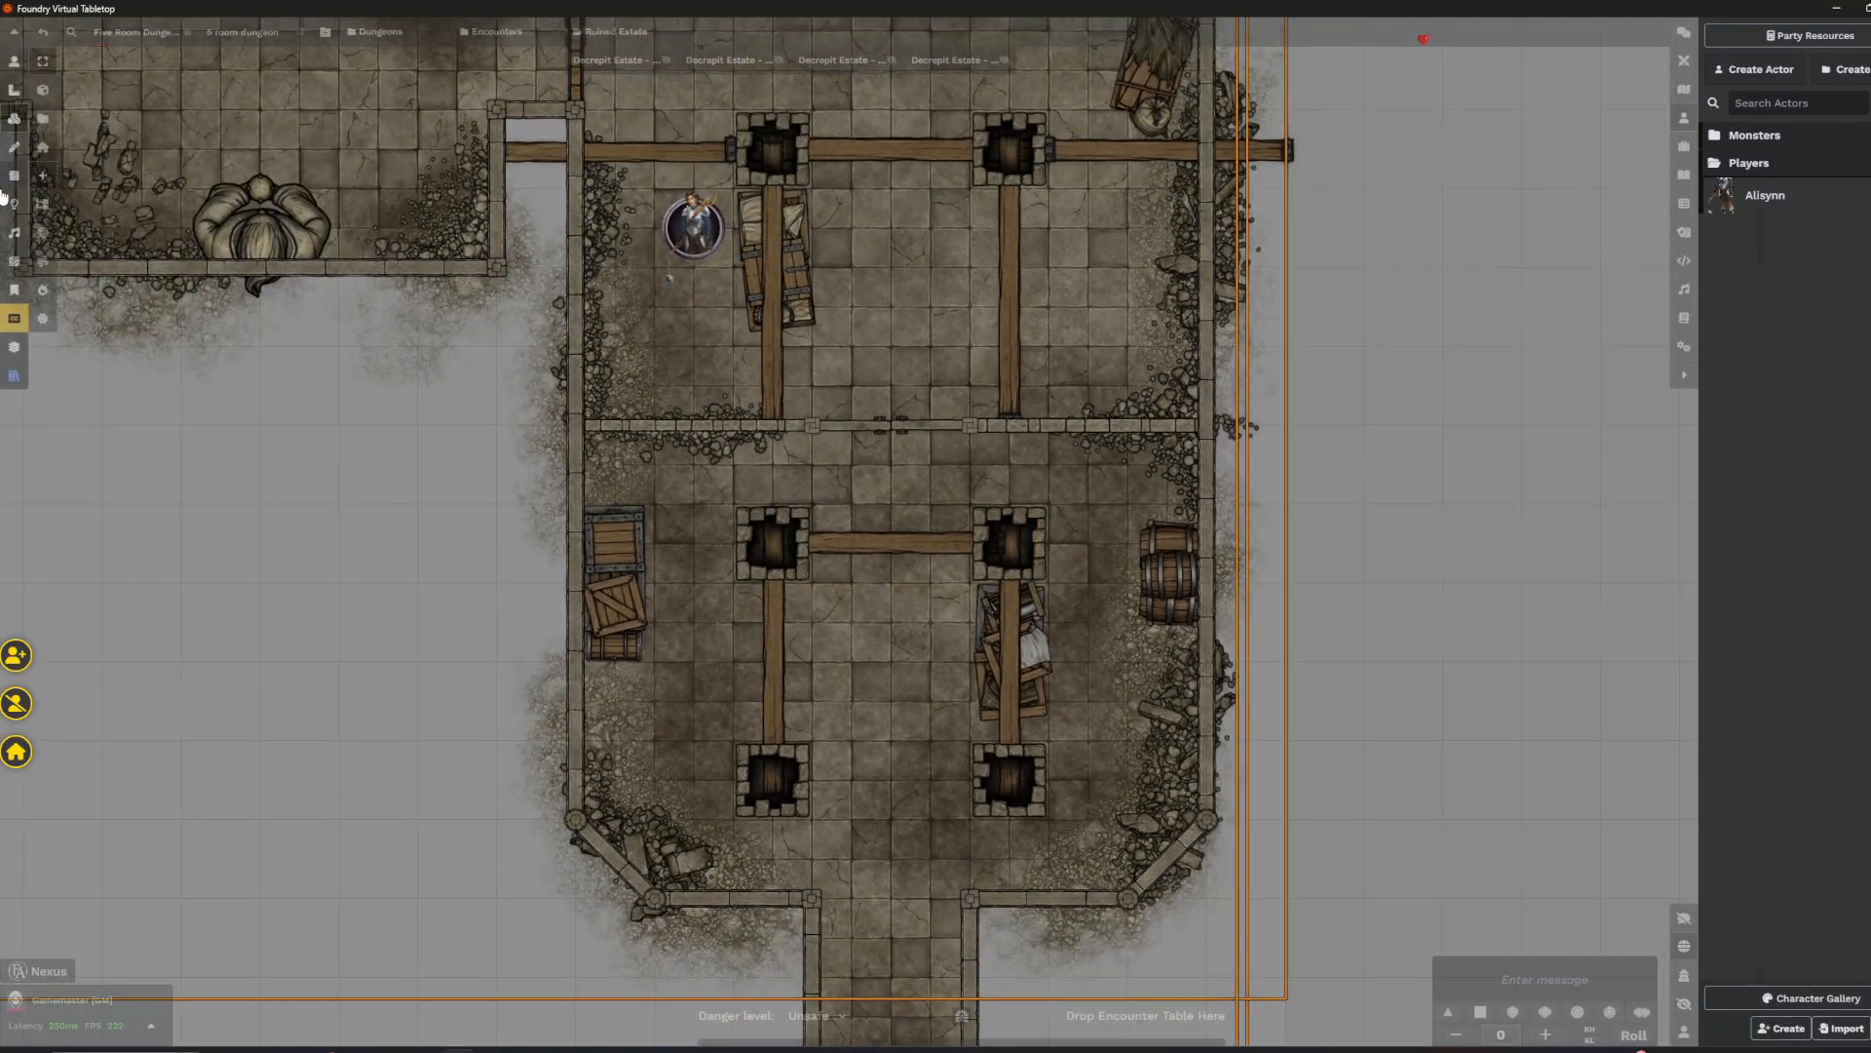
left_click(15, 173)
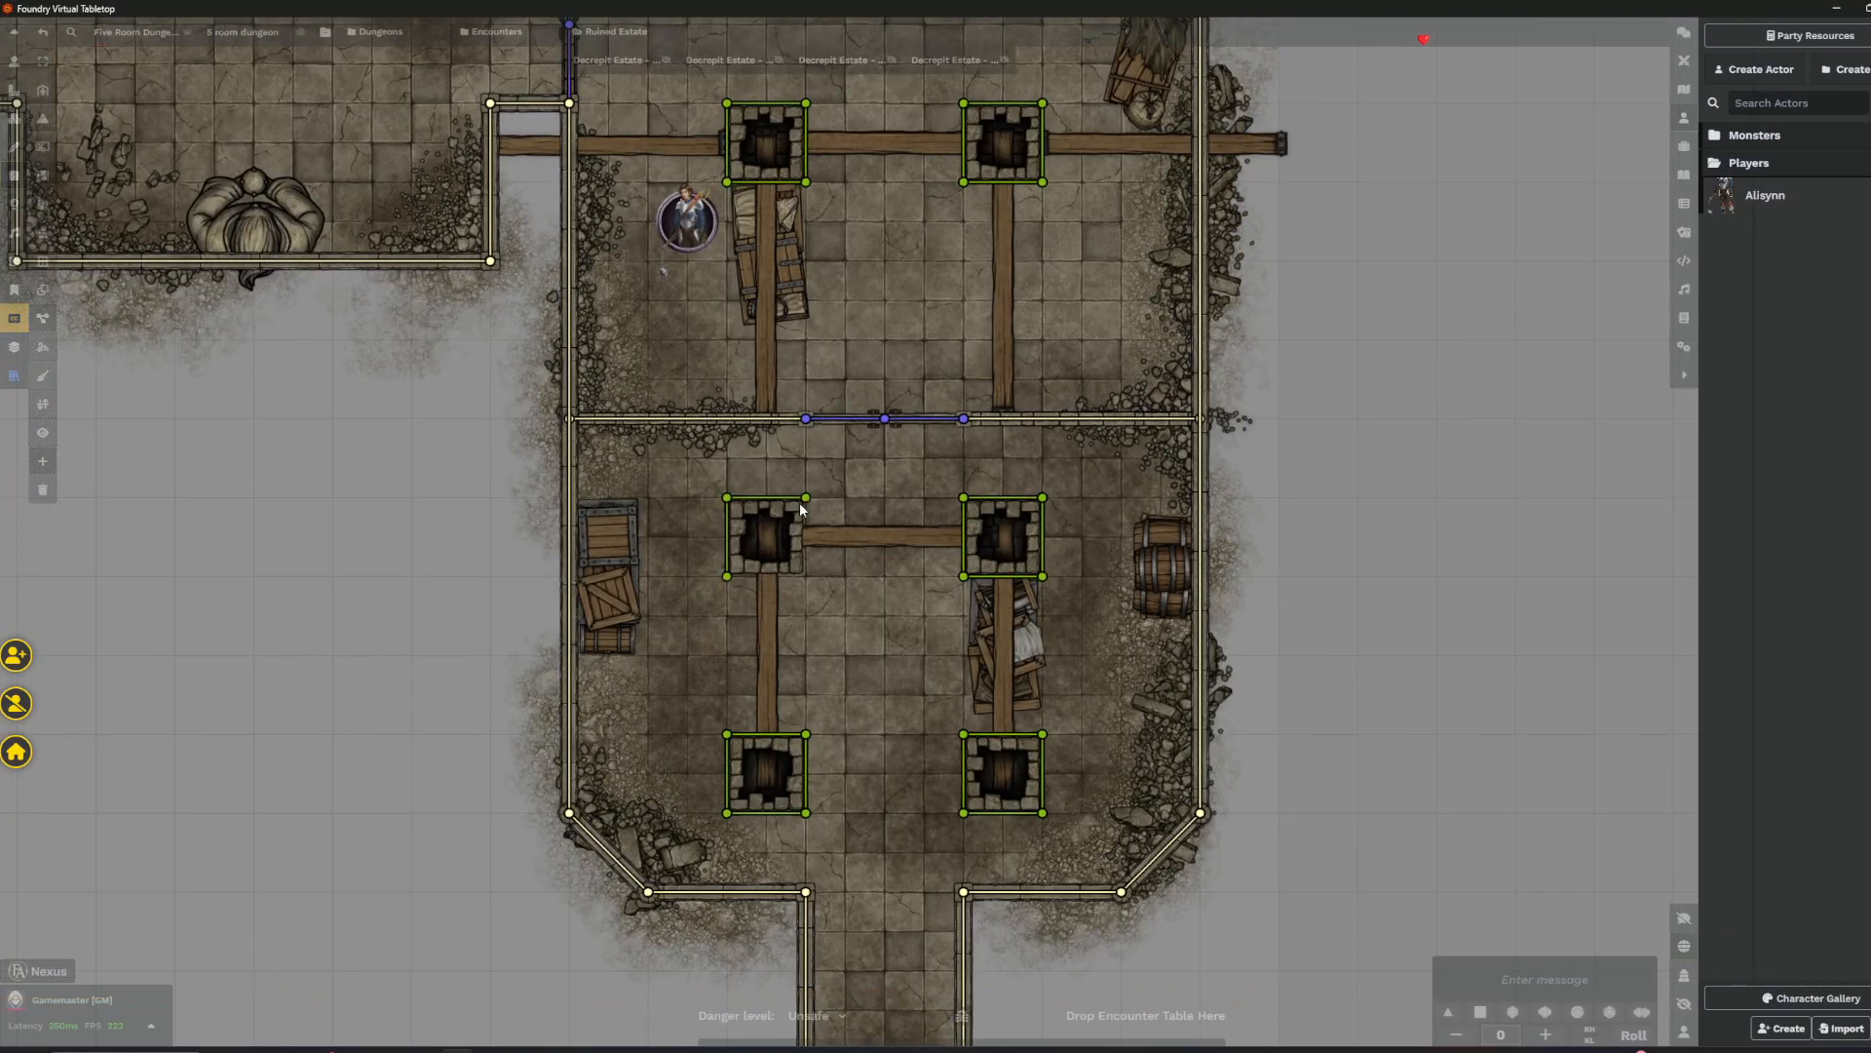
- Draw a chain of short walls along the curved southern end of the western room
left_click_drag(298, 500, 670, 865)
scroll(670, 846, "down", 4)
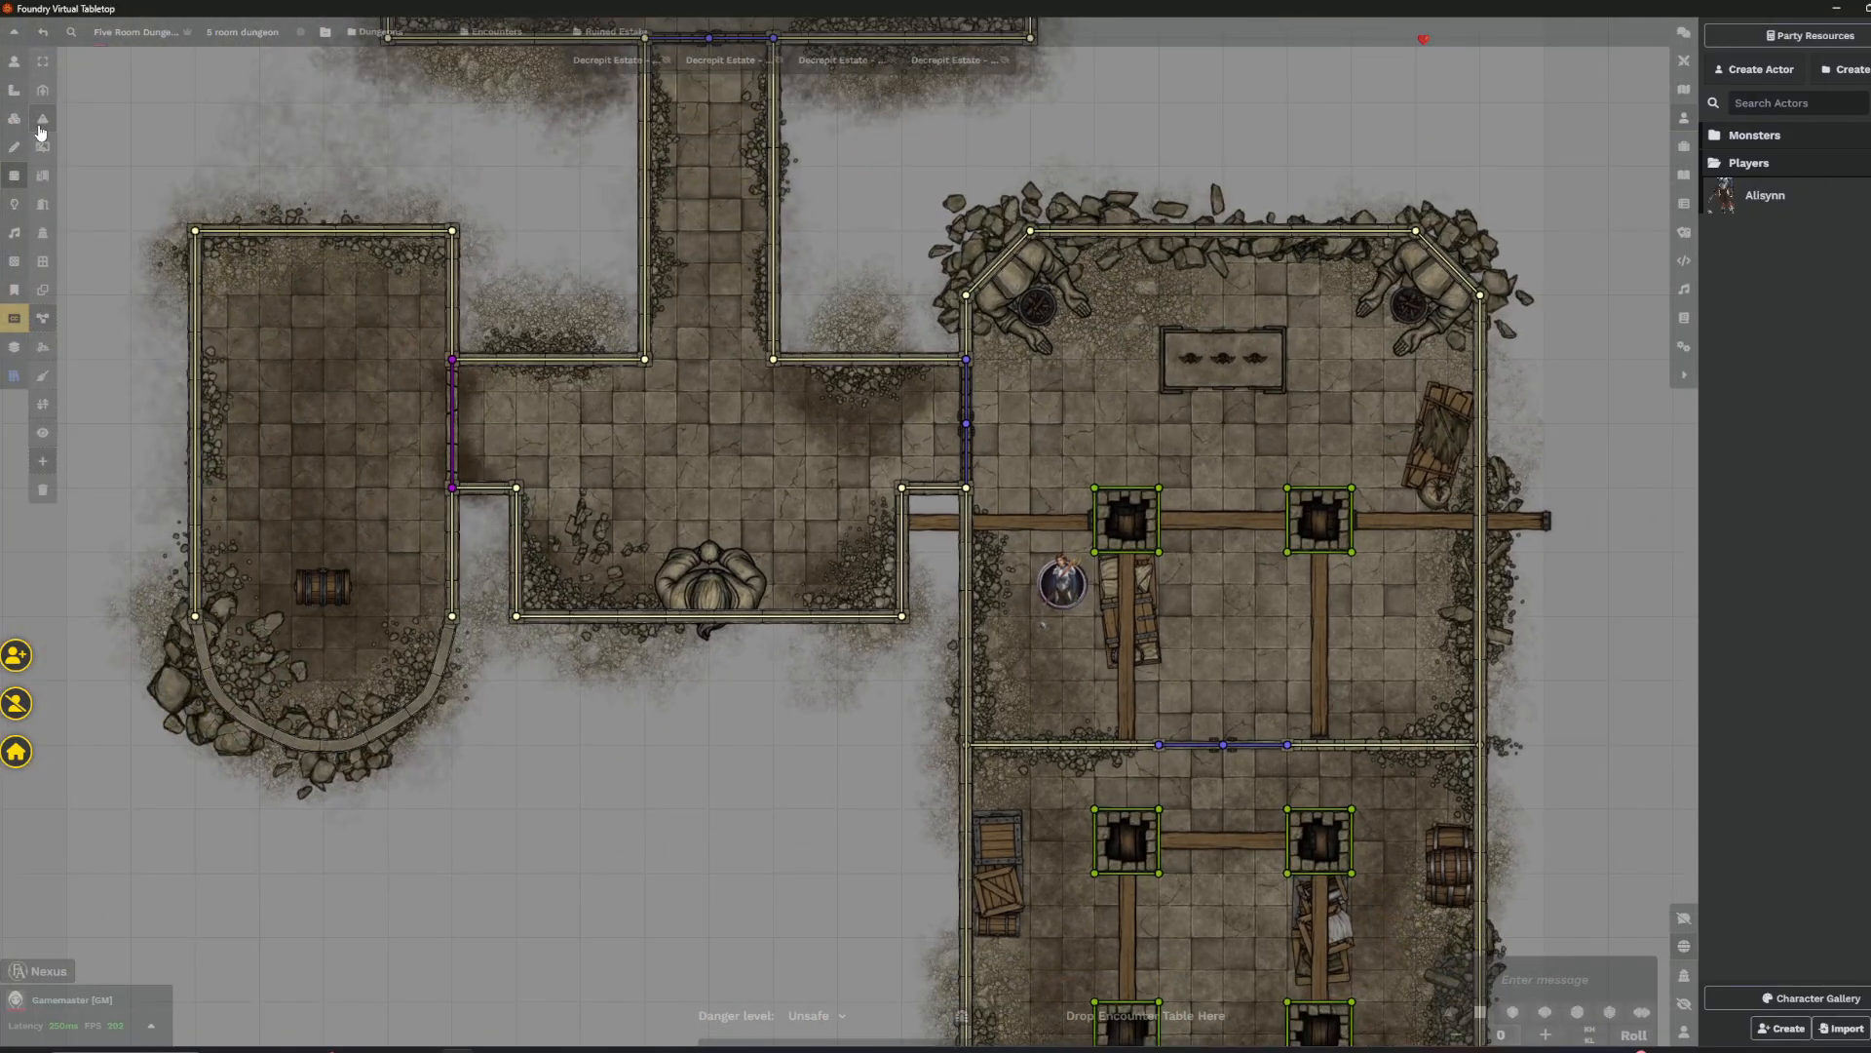
left_click(42, 90)
left_click_drag(50, 521, 117, 451)
scroll(269, 723, "up", 7)
scroll(269, 722, "up", 2)
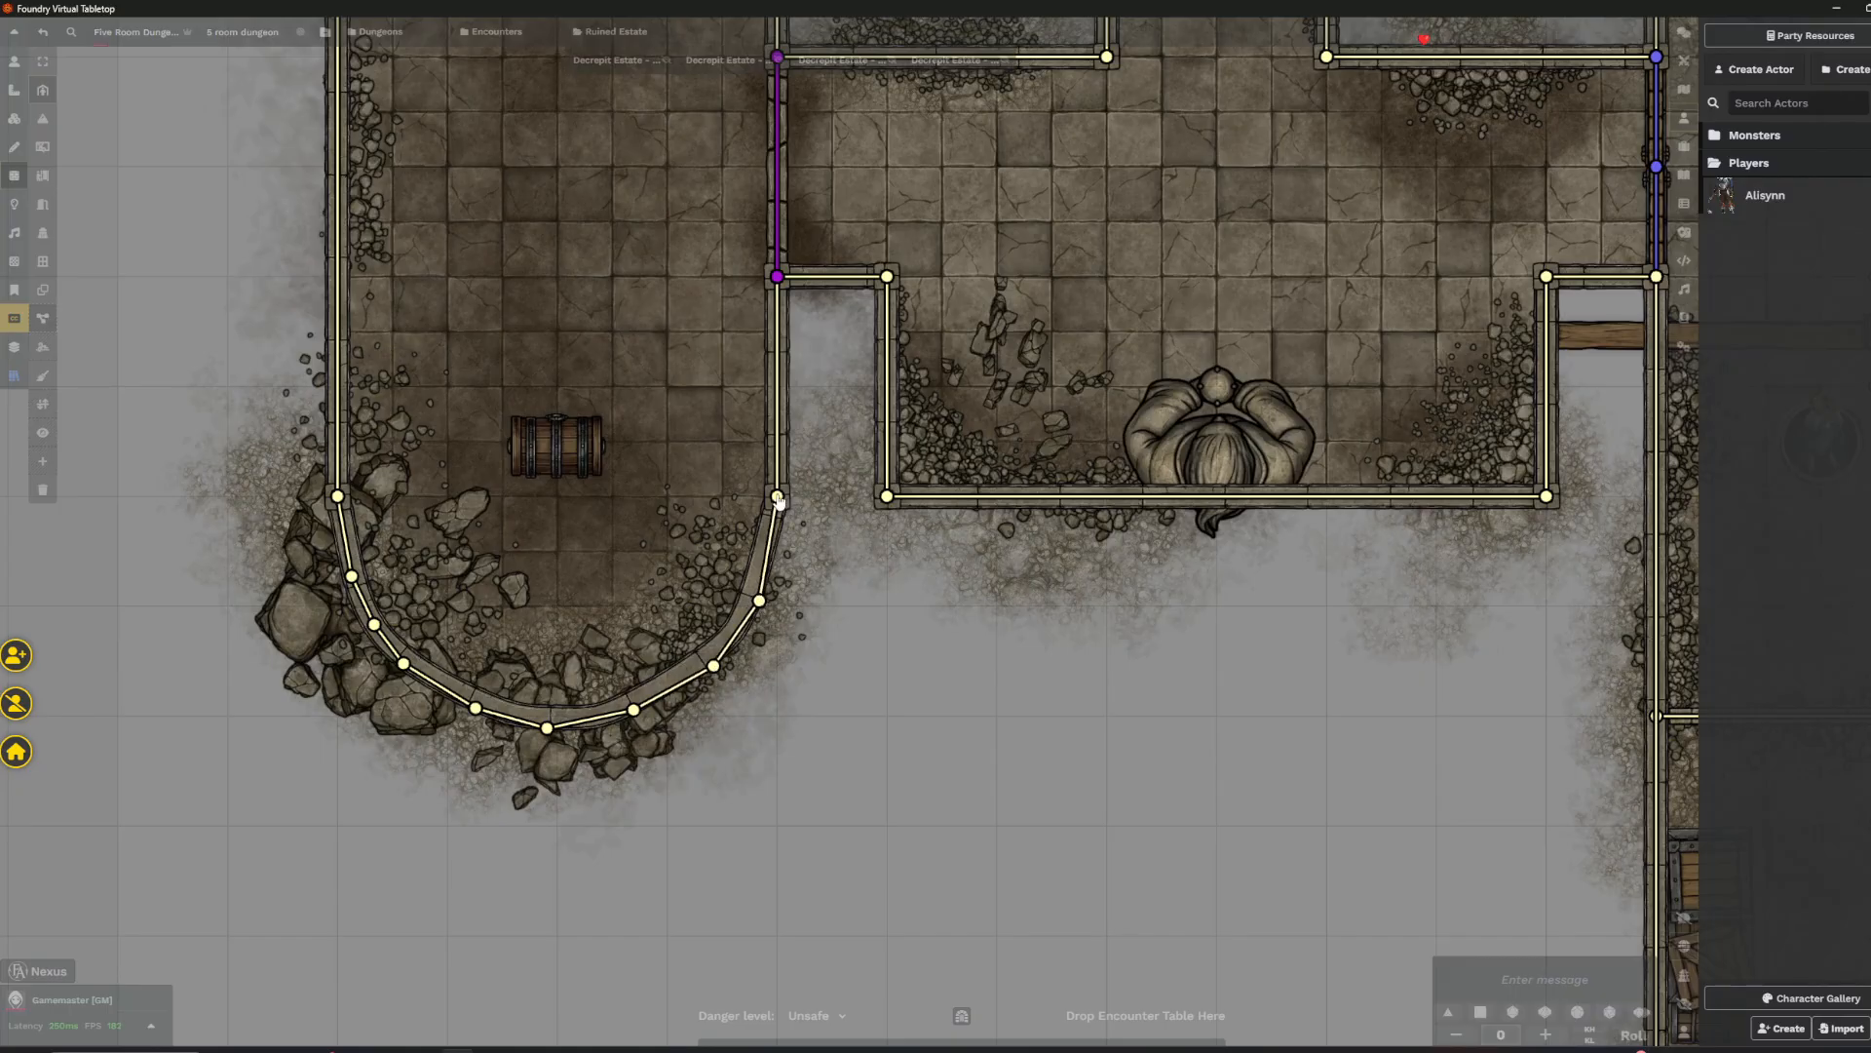
scroll(857, 606, "down", 6)
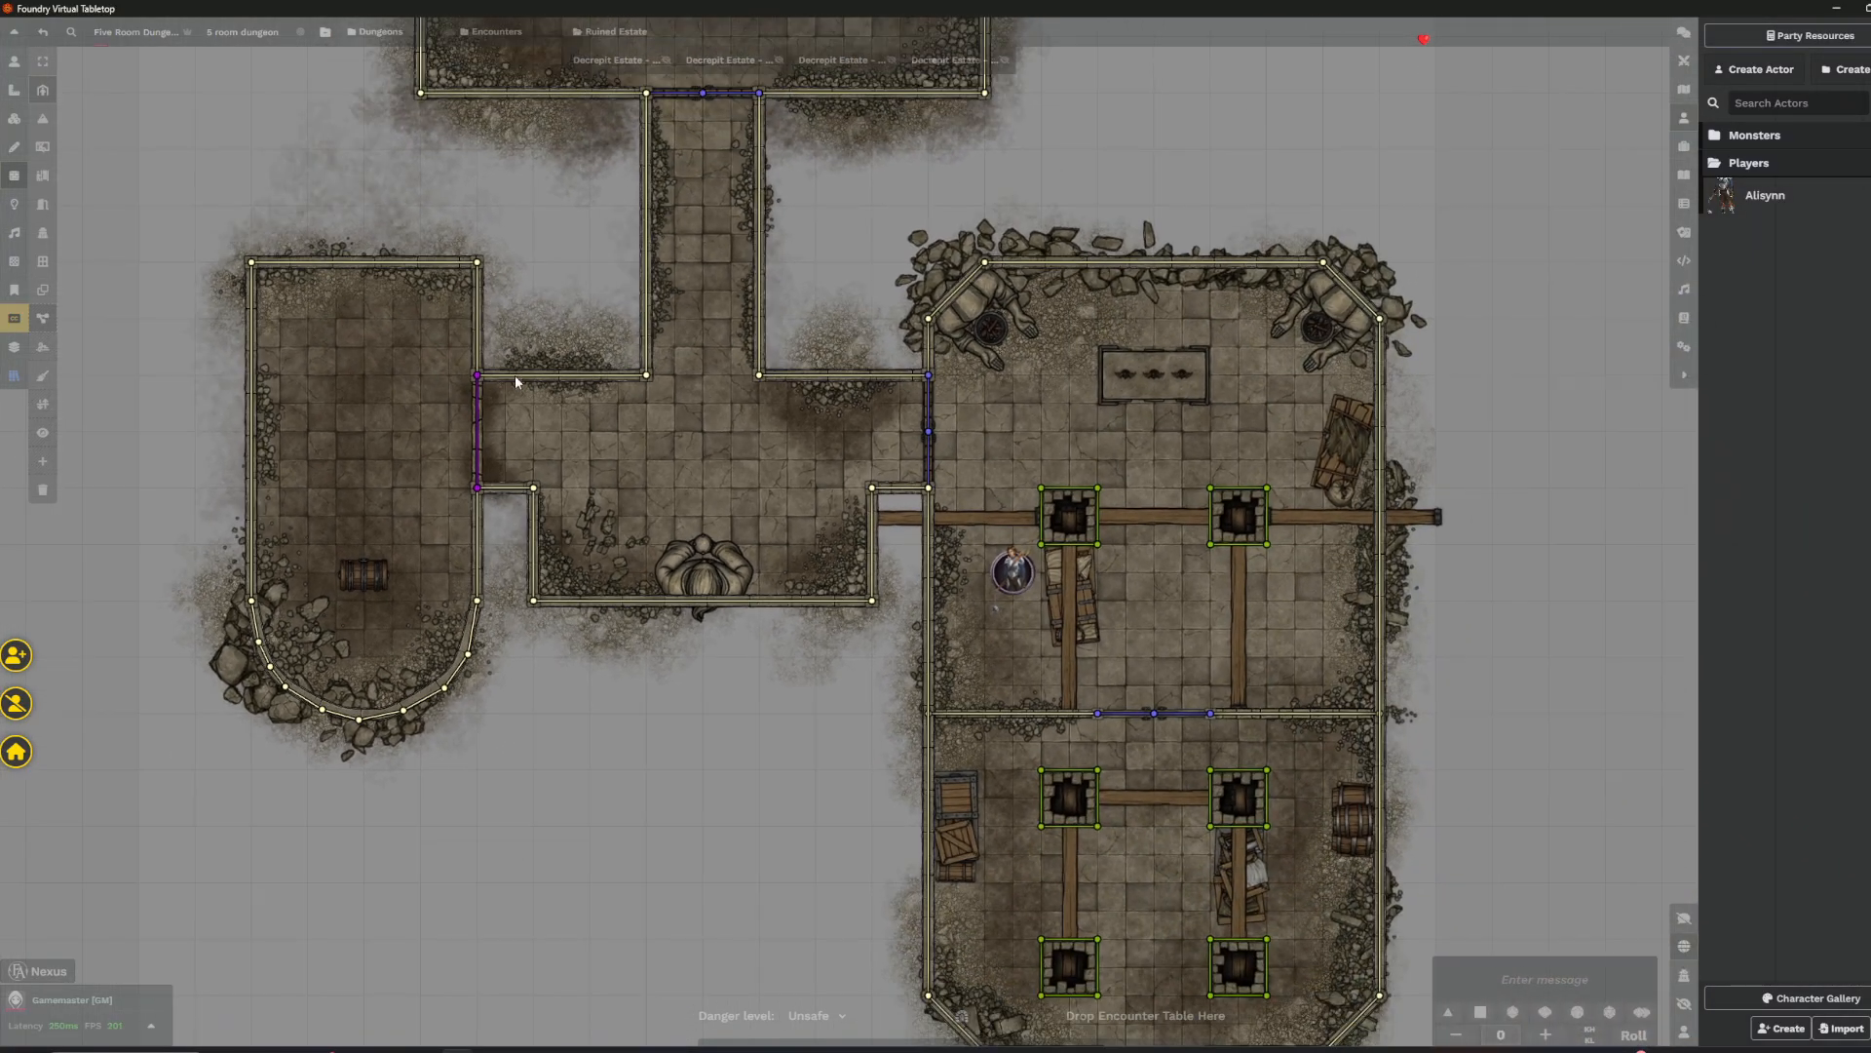
- Search the Nexus assets for "fire" and browse to the small coloured flames
left_click(15, 205)
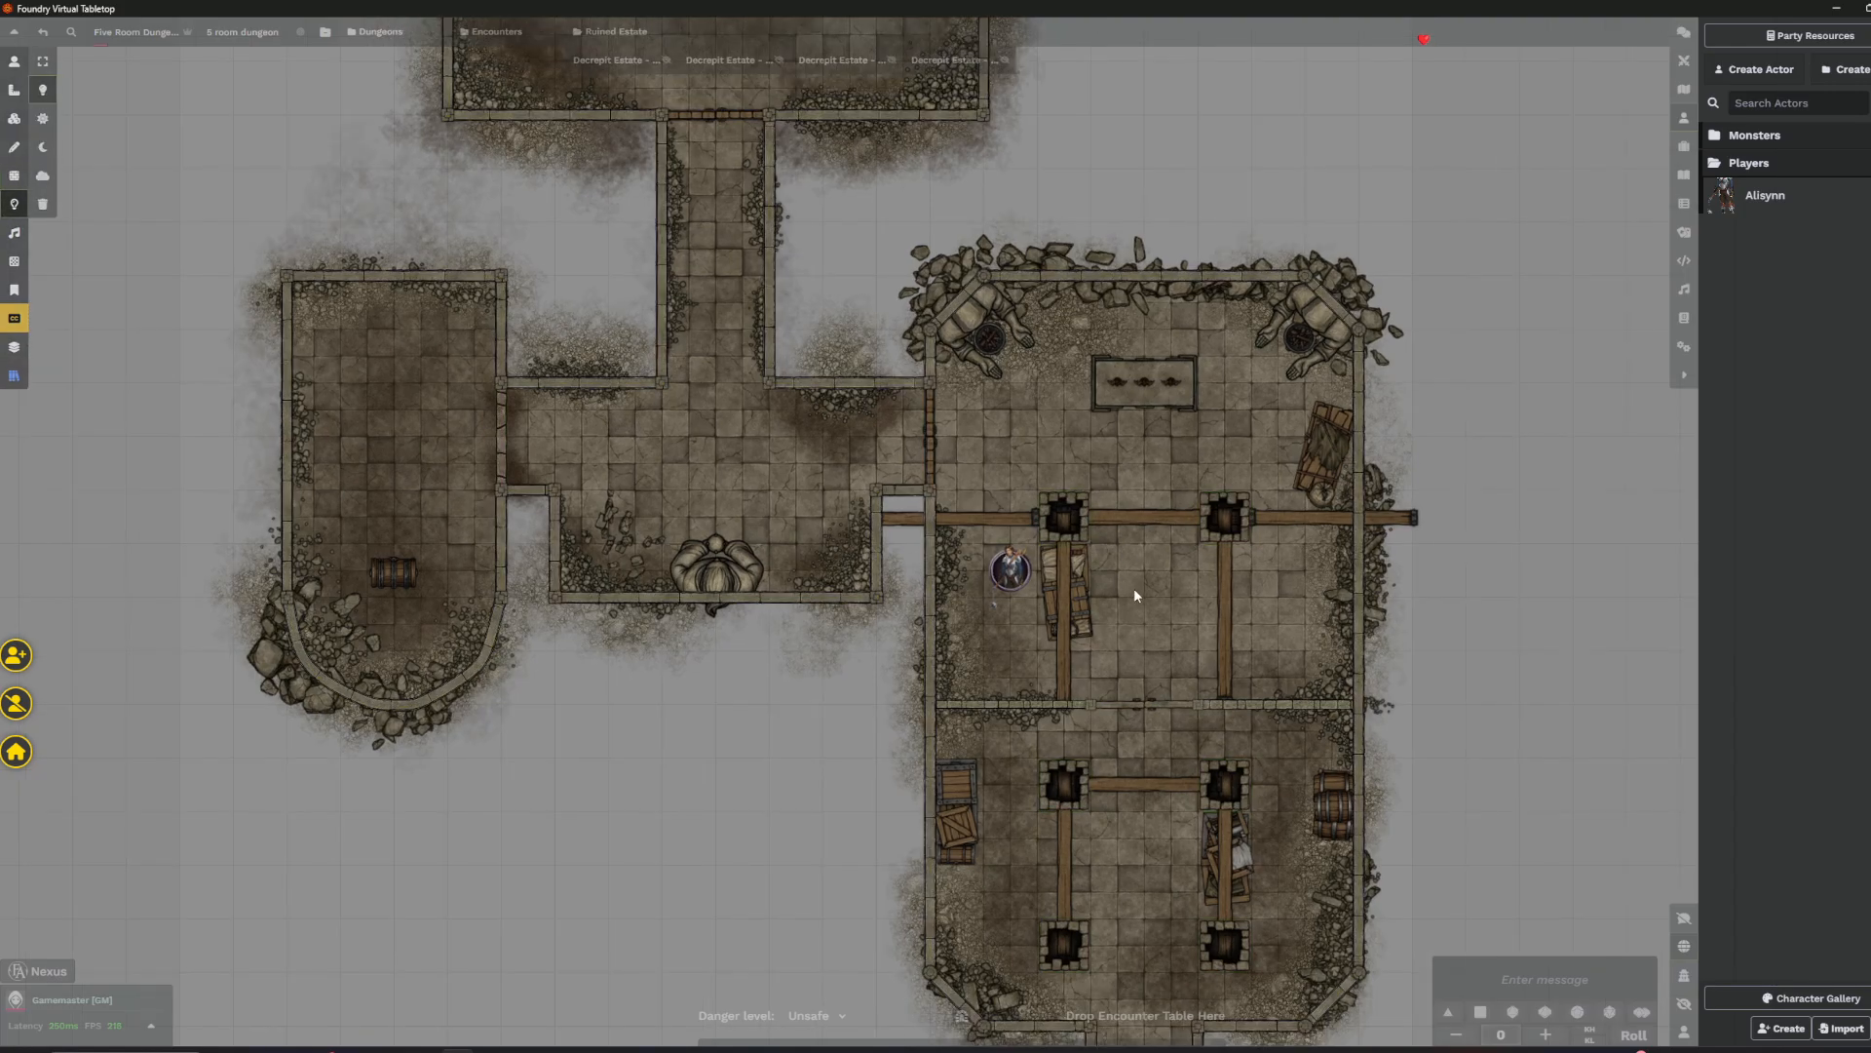
scroll(1022, 357, "down", 1)
scroll(974, 390, "up", 3)
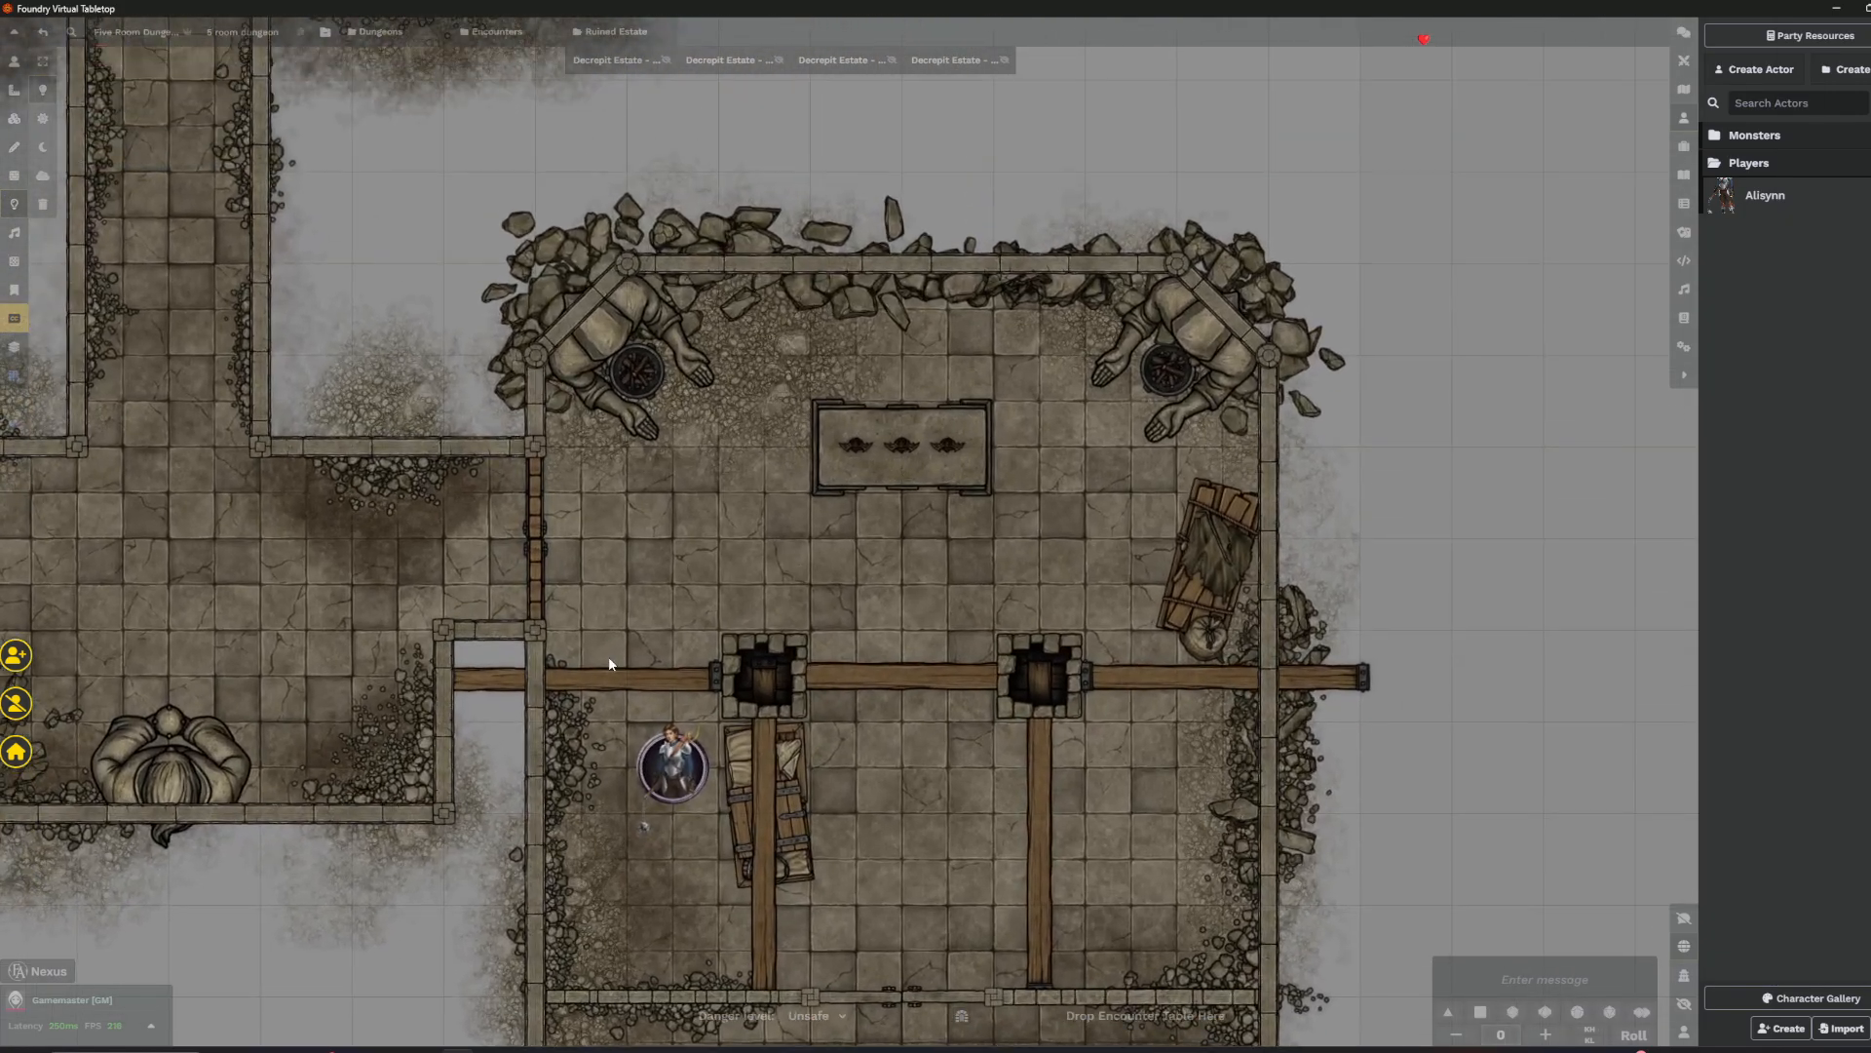
left_click(44, 971)
type("flame")
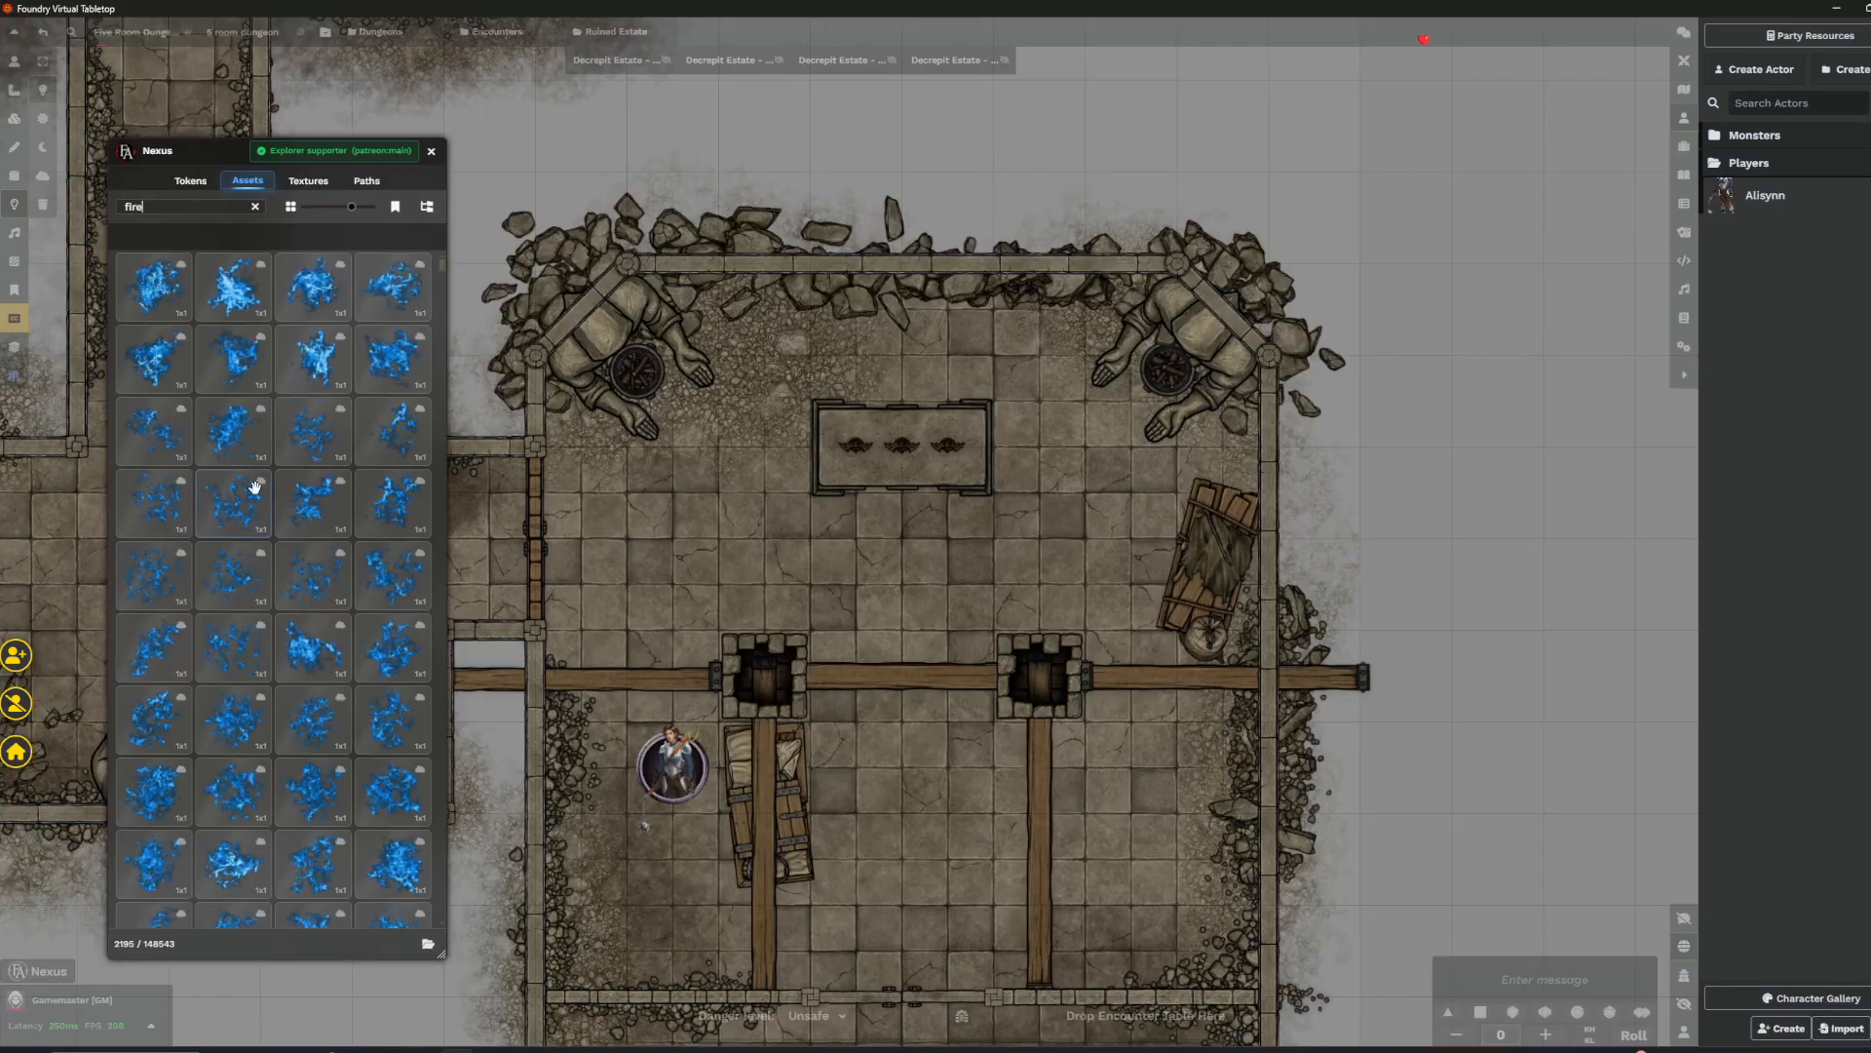
scroll(335, 459, "down", 1)
left_click_drag(441, 308, 444, 333)
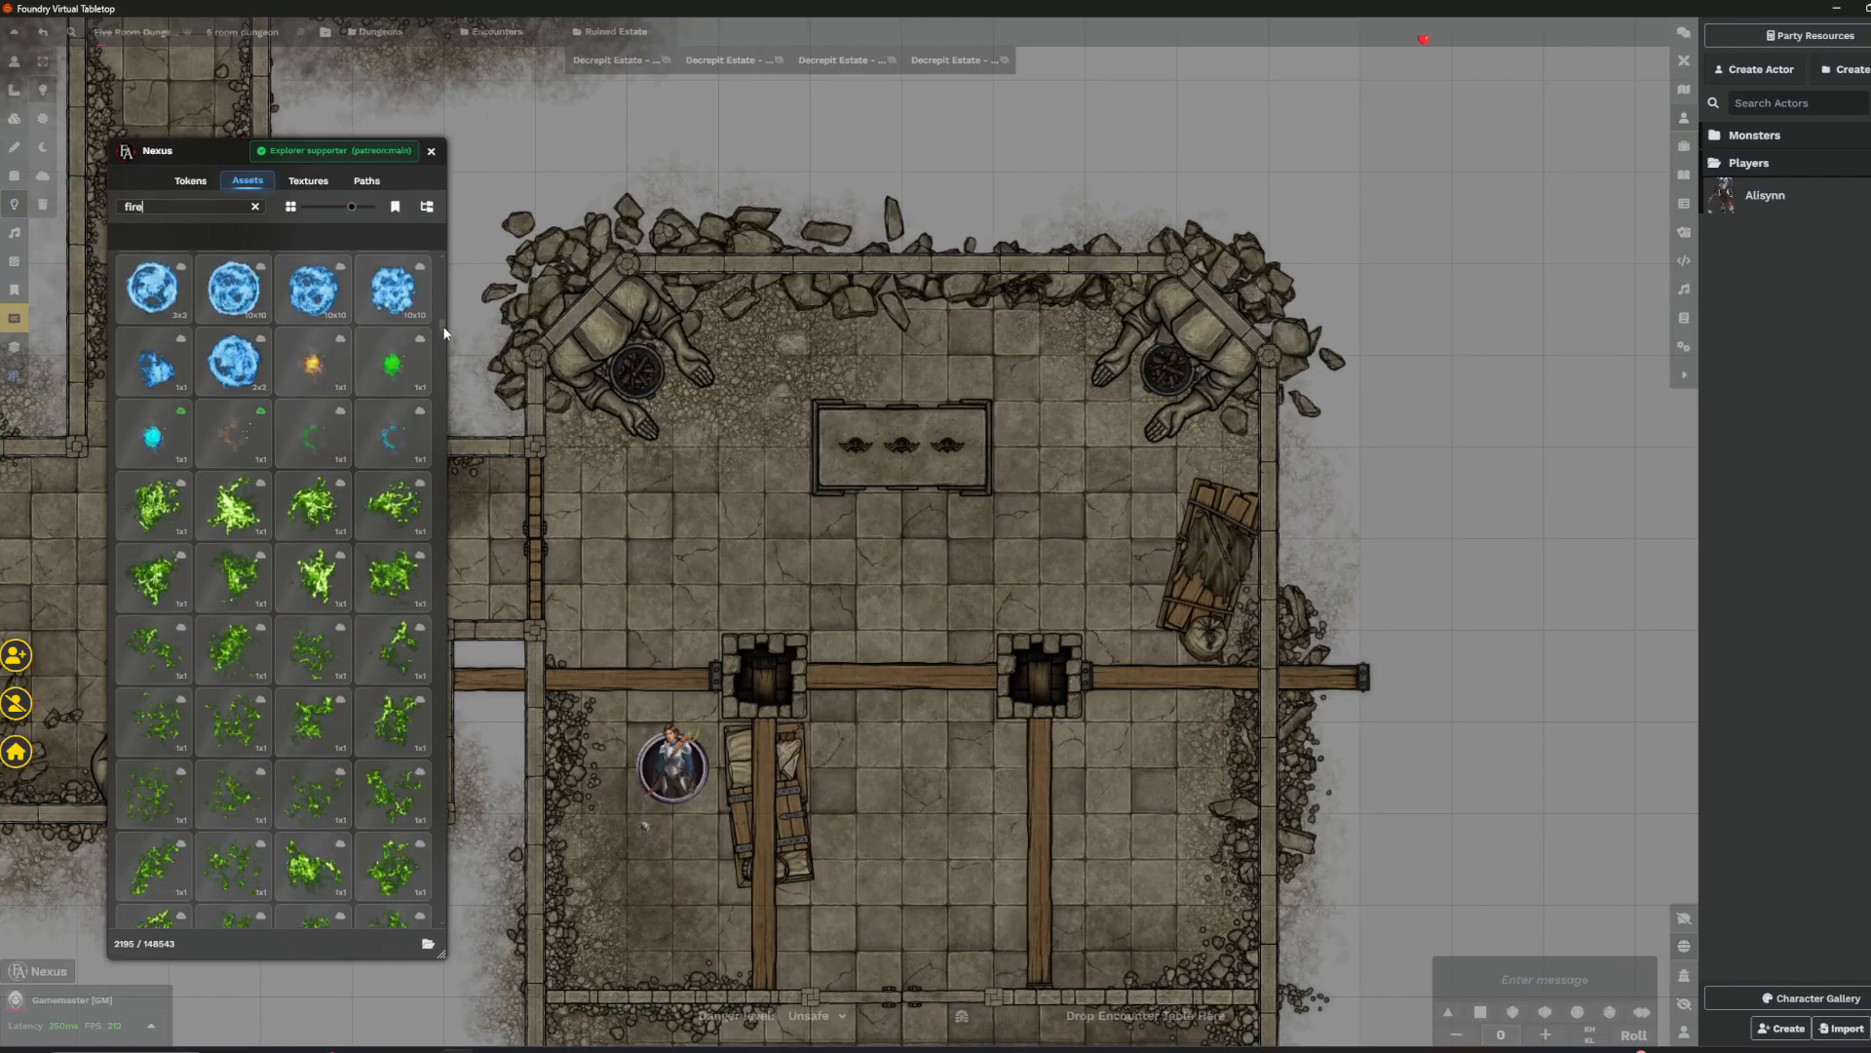
- Place the small orange flame on the altar room's western brazier
left_click(301, 366)
scroll(643, 390, "up", 5)
scroll(648, 327, "up", 3)
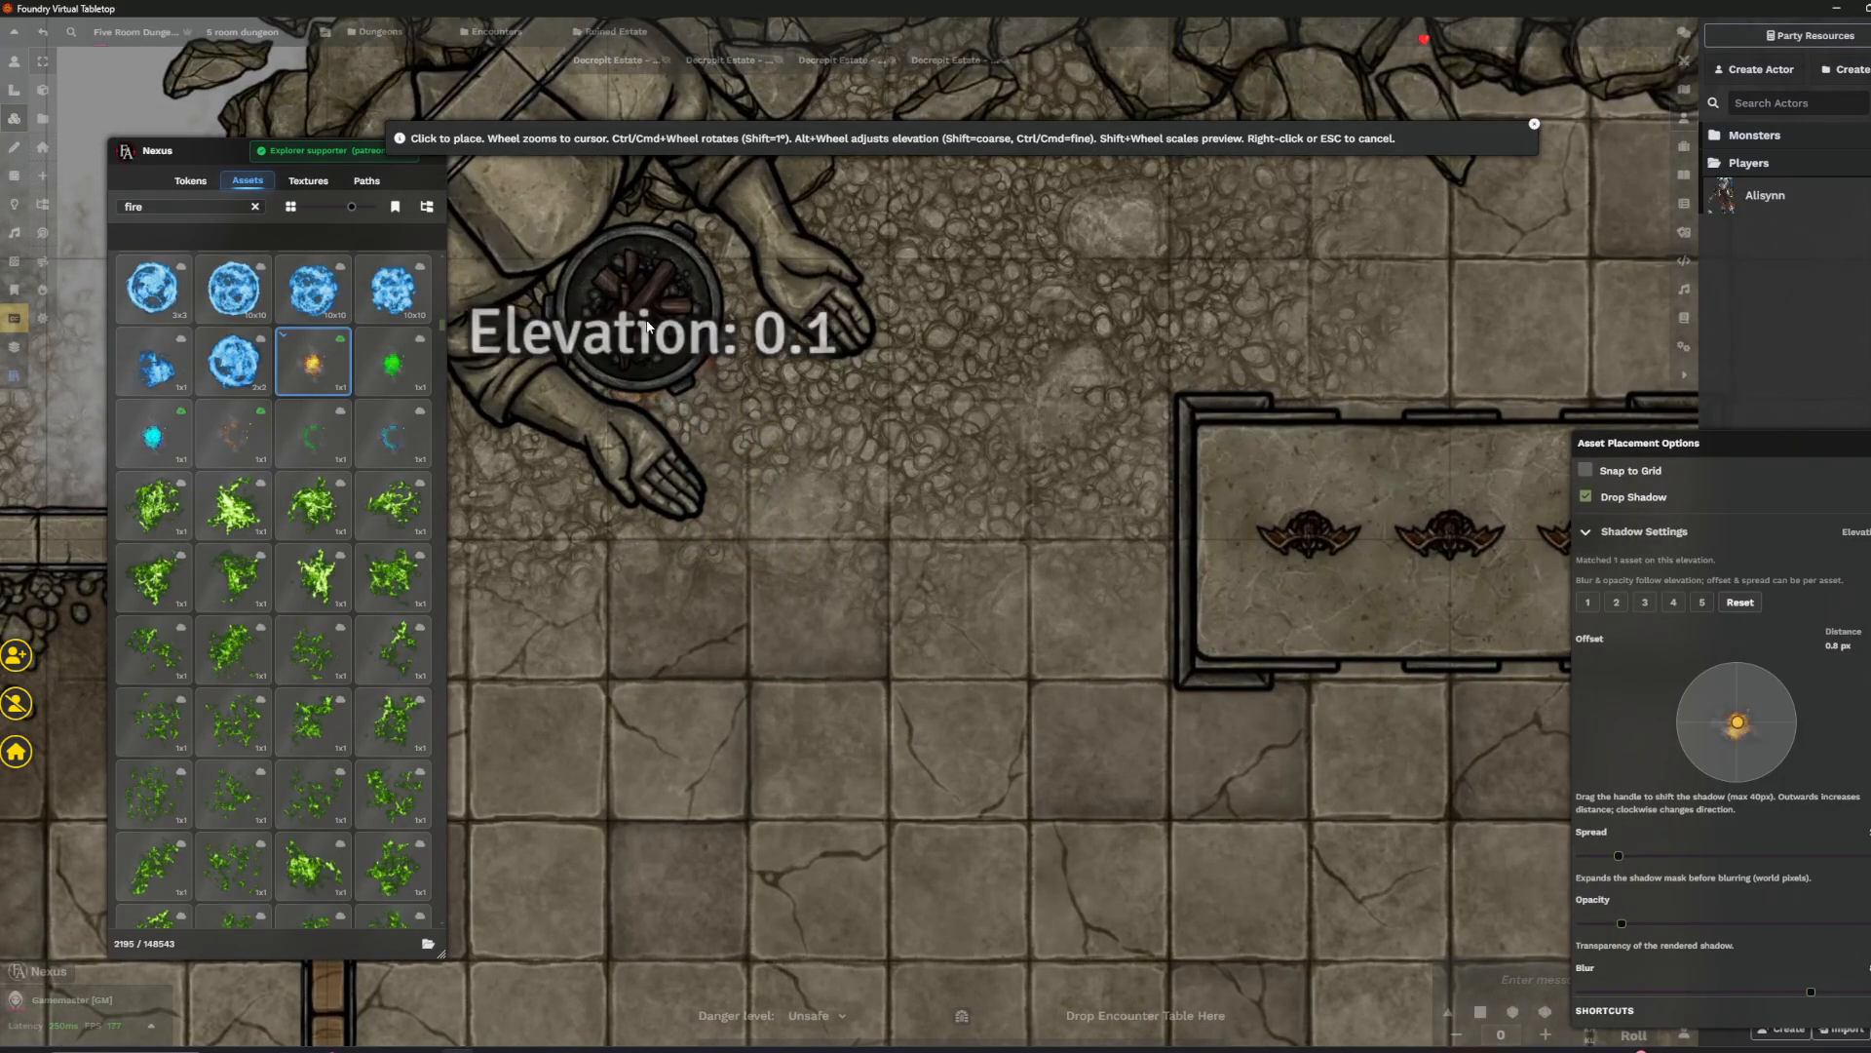
scroll(647, 323, "up", 2)
left_click(642, 315)
left_click_drag(1242, 417, 673, 444)
- Place the same orange flame on the altar room's eastern brazier, then end placement and close the asset browser
scroll(673, 444, "down", 3)
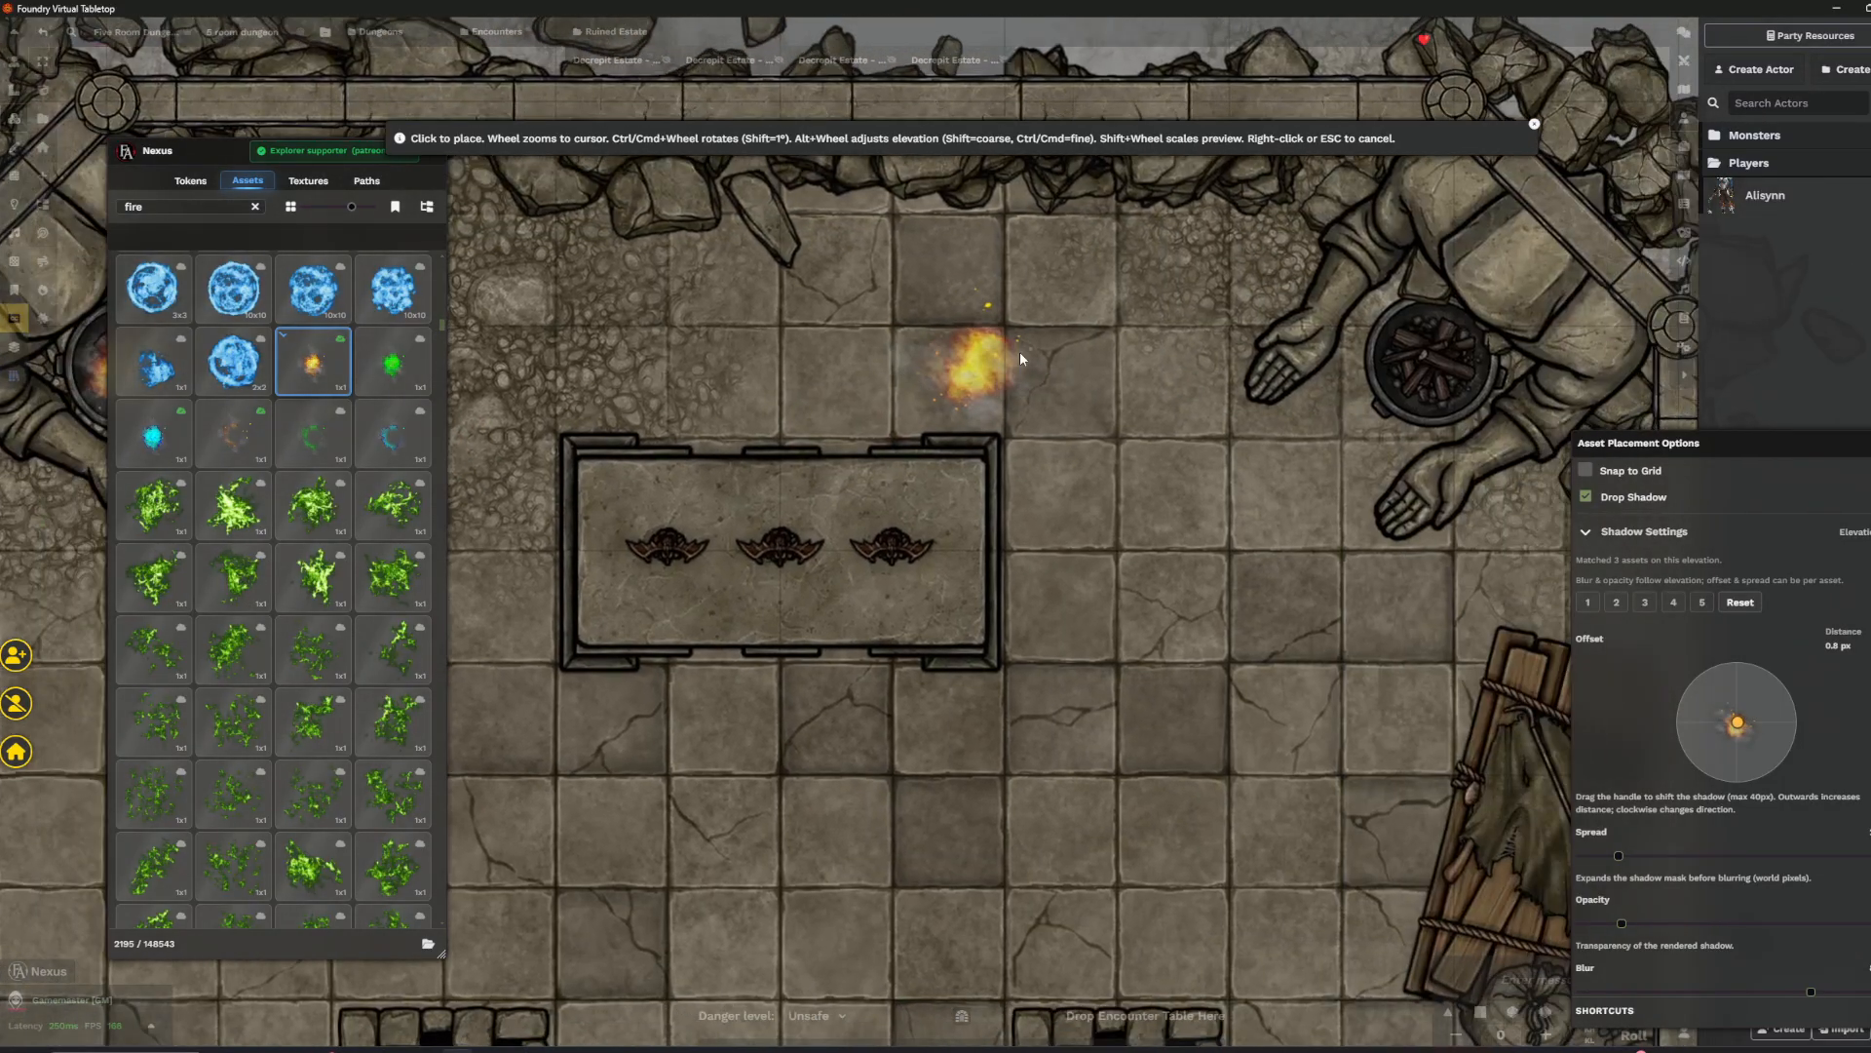
left_click(1423, 368)
scroll(1098, 683, "down", 5)
scroll(994, 760, "down", 6)
left_click_drag(994, 760, 1042, 419)
mouse_move(955, 582)
left_mouse_down()
mouse_move(961, 483)
mouse_move(929, 316)
mouse_move(991, 579)
left_mouse_up()
right_click(961, 472)
left_click(433, 151)
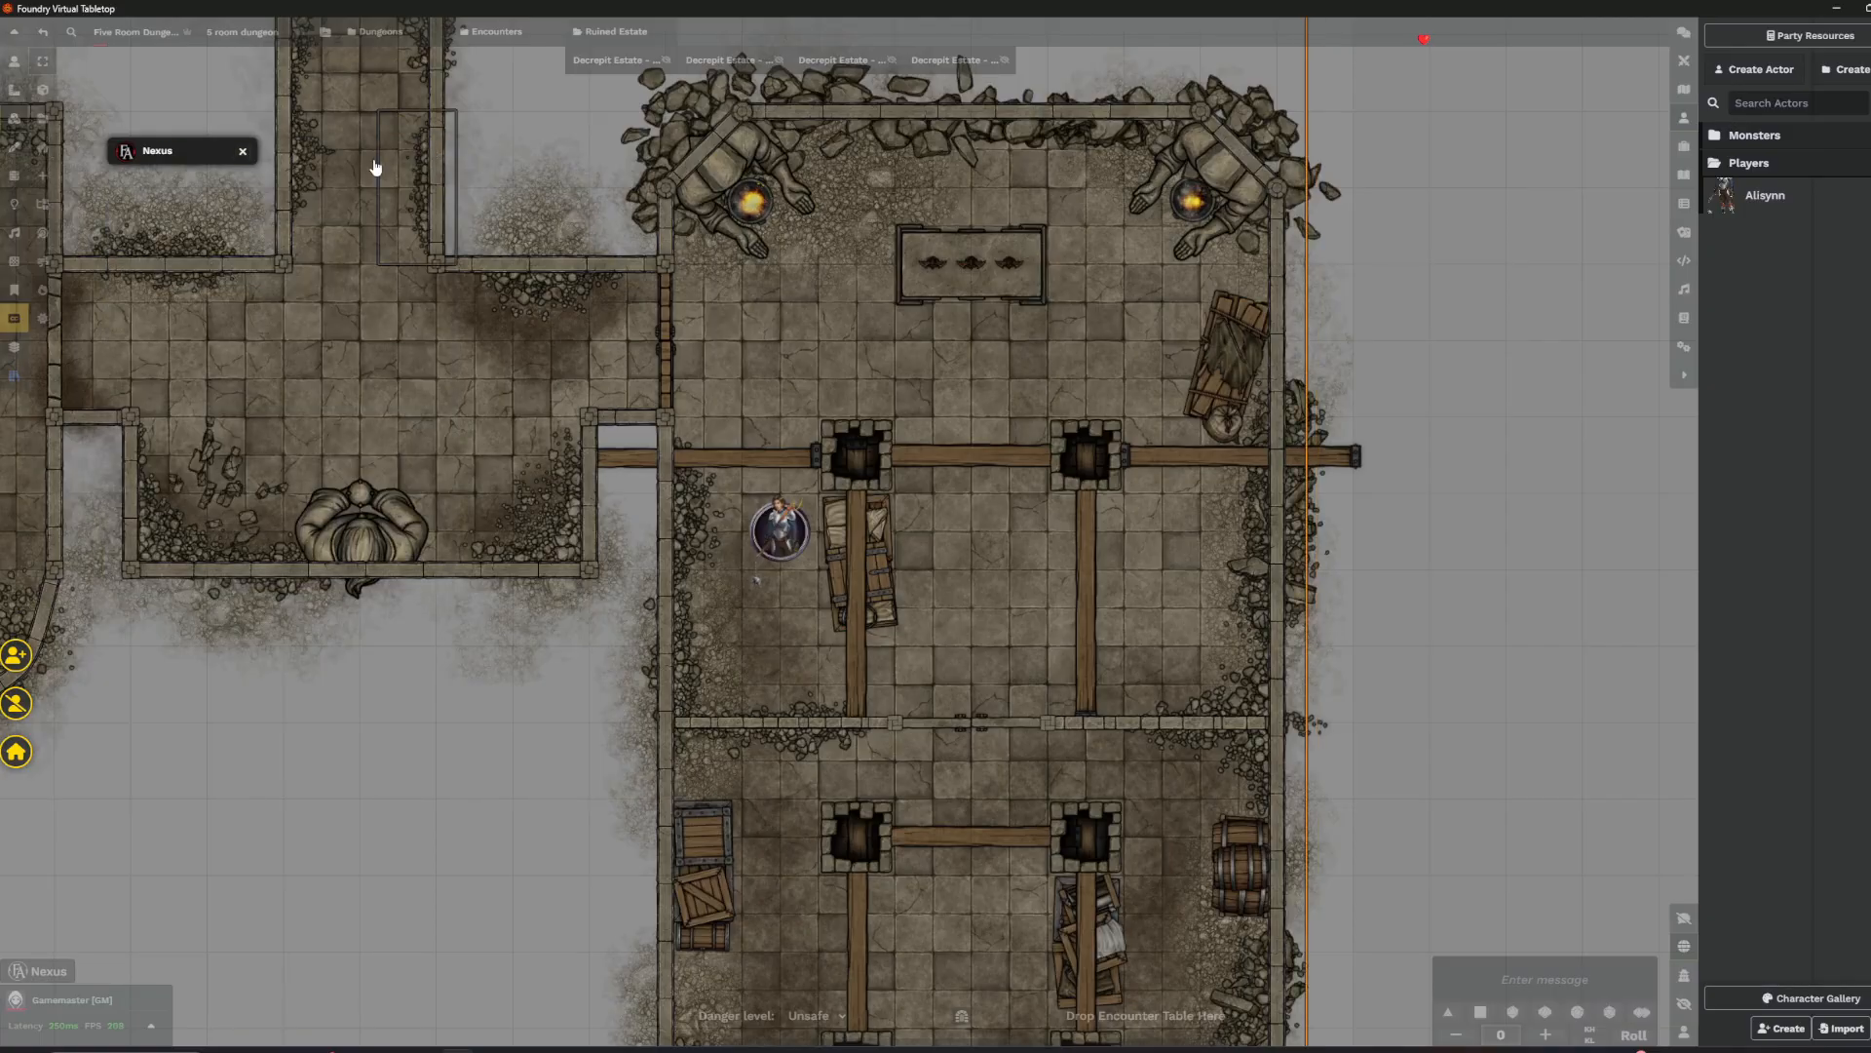
- Create an ambient light of about 23.7 ft dim and 11.8 ft bright radius on the altar room's western brazier
left_click_drag(573, 239, 494, 313)
left_click_drag(661, 259, 687, 288)
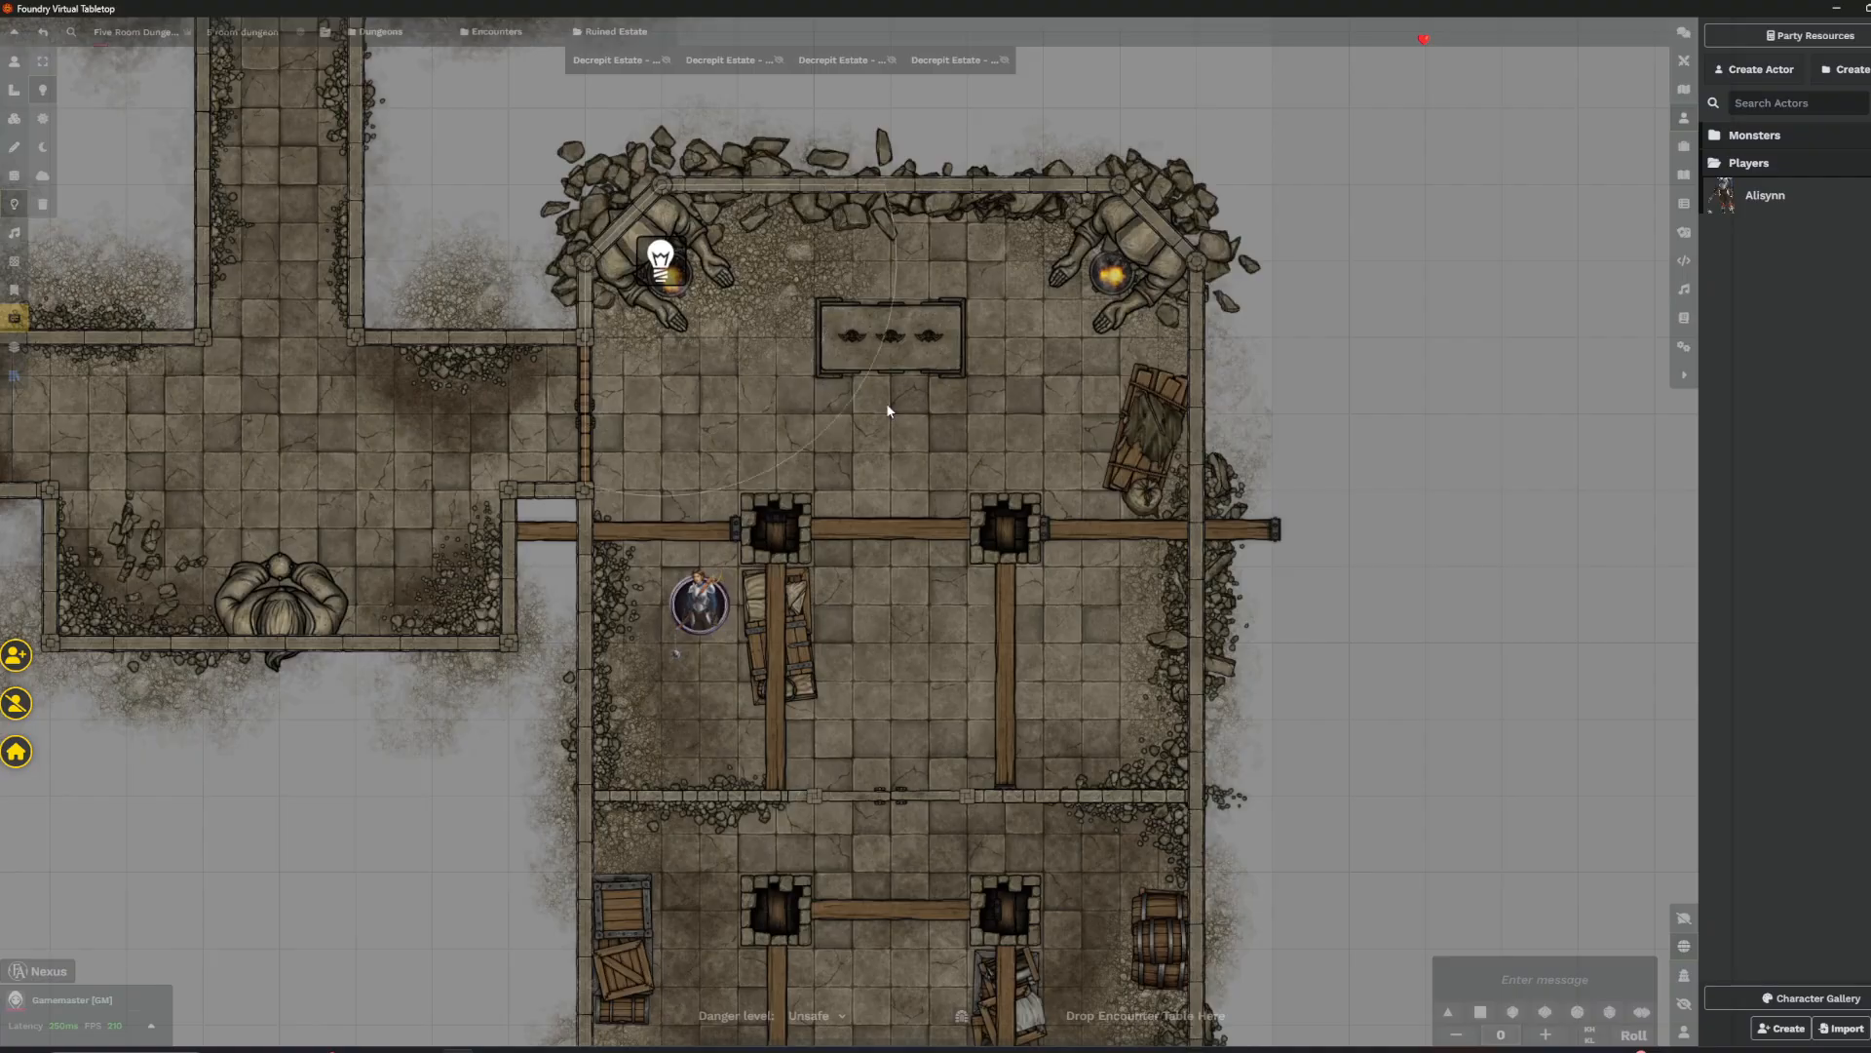
left_click_drag(655, 256, 668, 274)
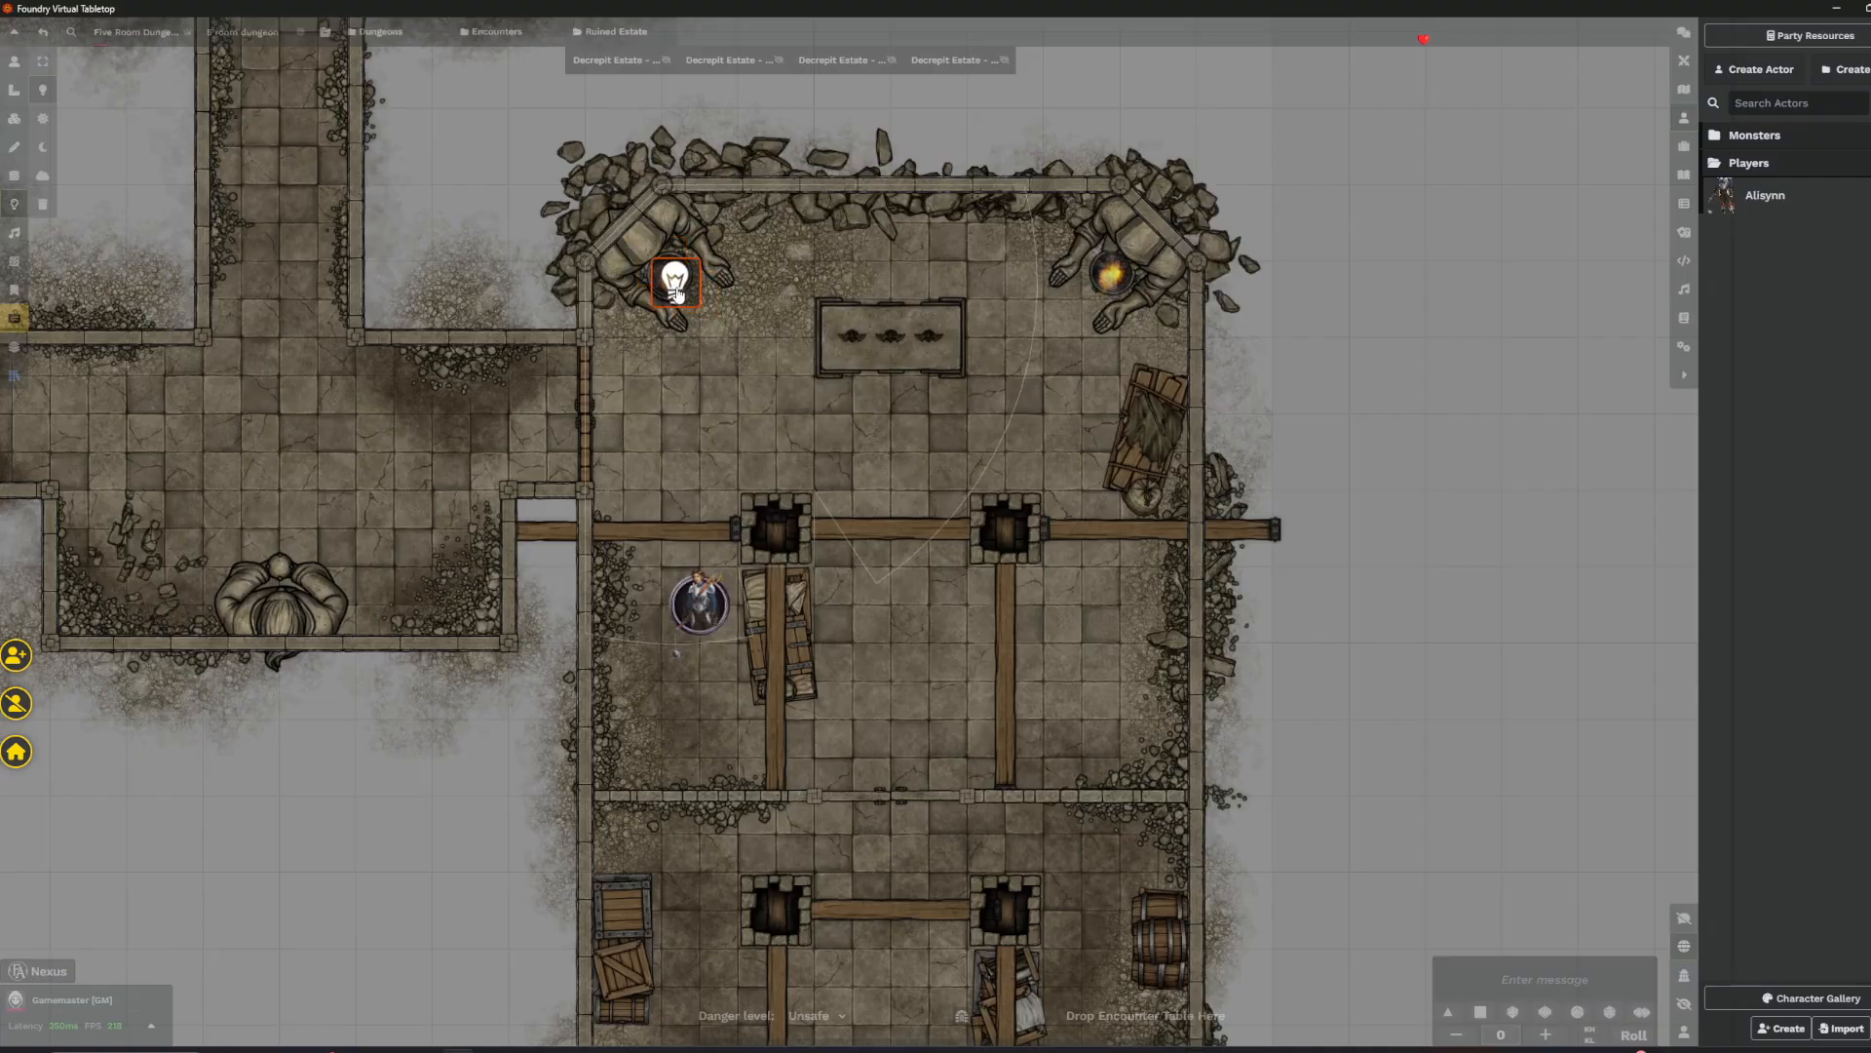
- Set the western brazier light's colour to orange #d7681d and its colour intensity to 0.65
double_click(675, 288)
left_click(1125, 673)
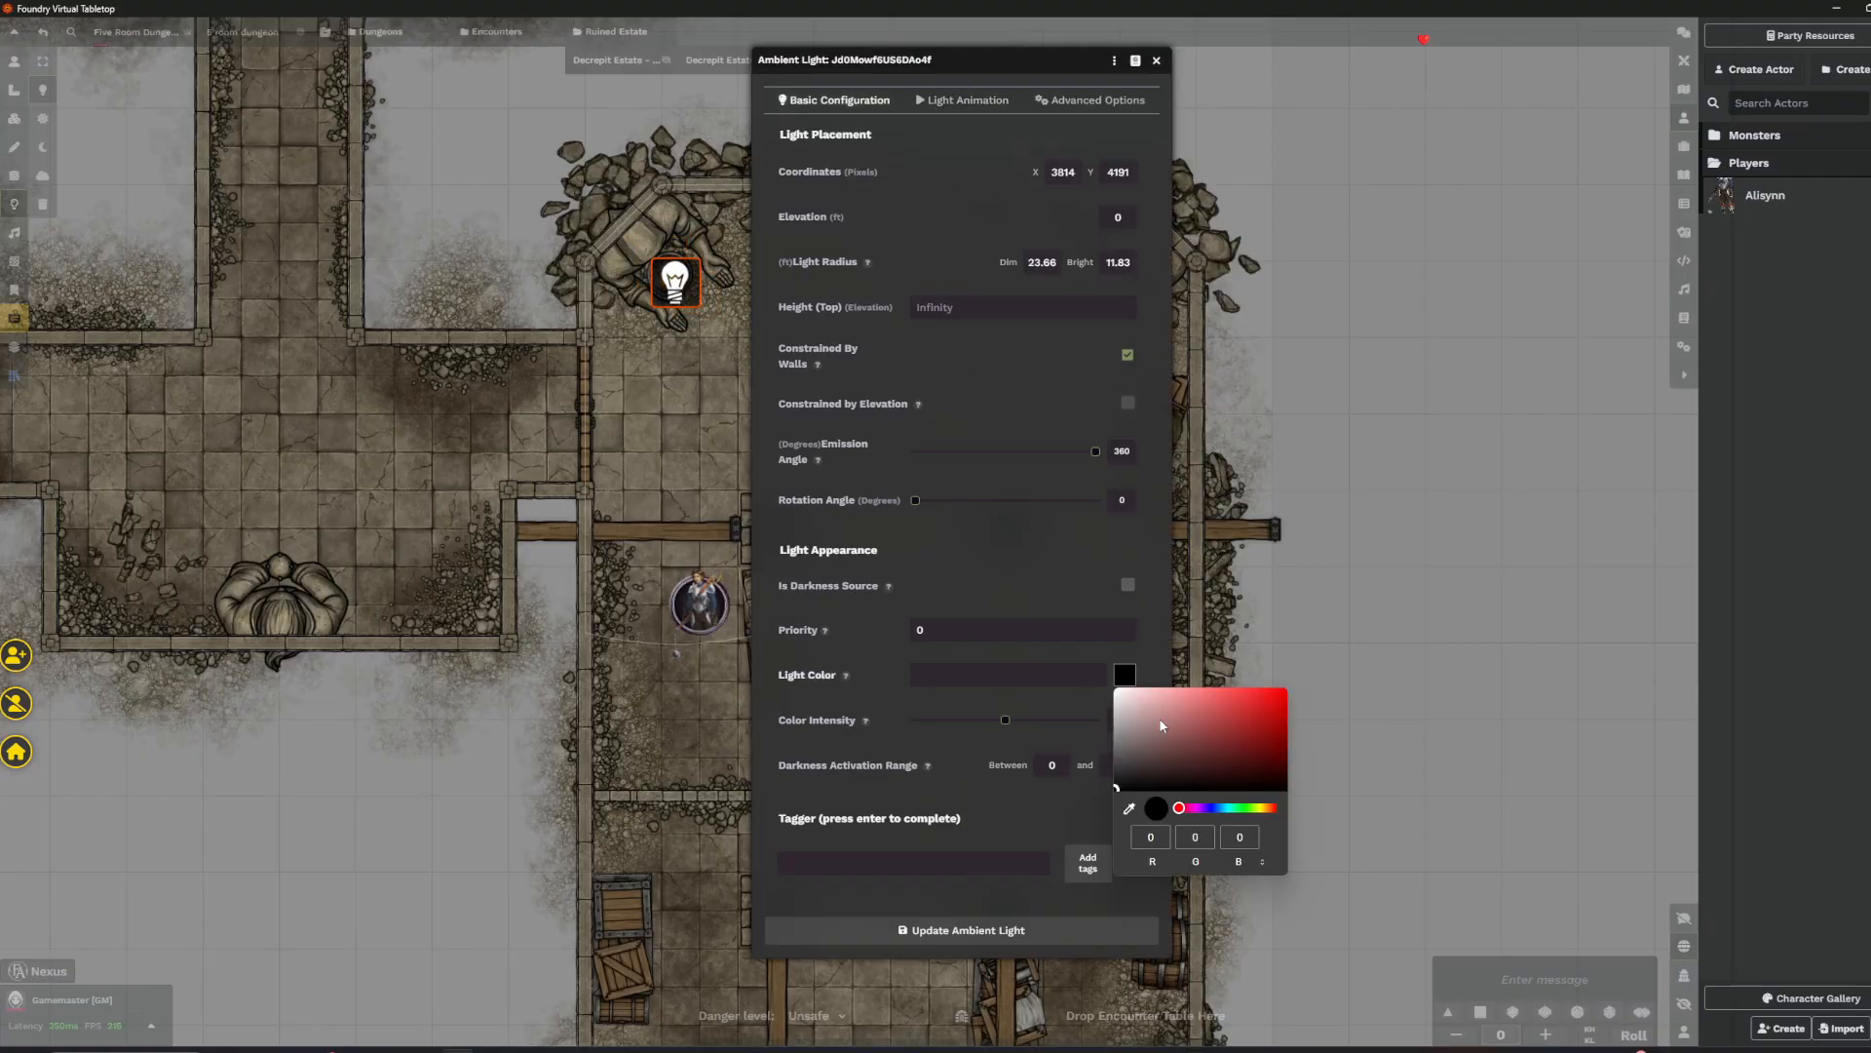
left_click(1267, 809)
left_click(1026, 721)
- Give the brazier light an animation type with a lower animation intensity and save the ambient light
left_click(968, 101)
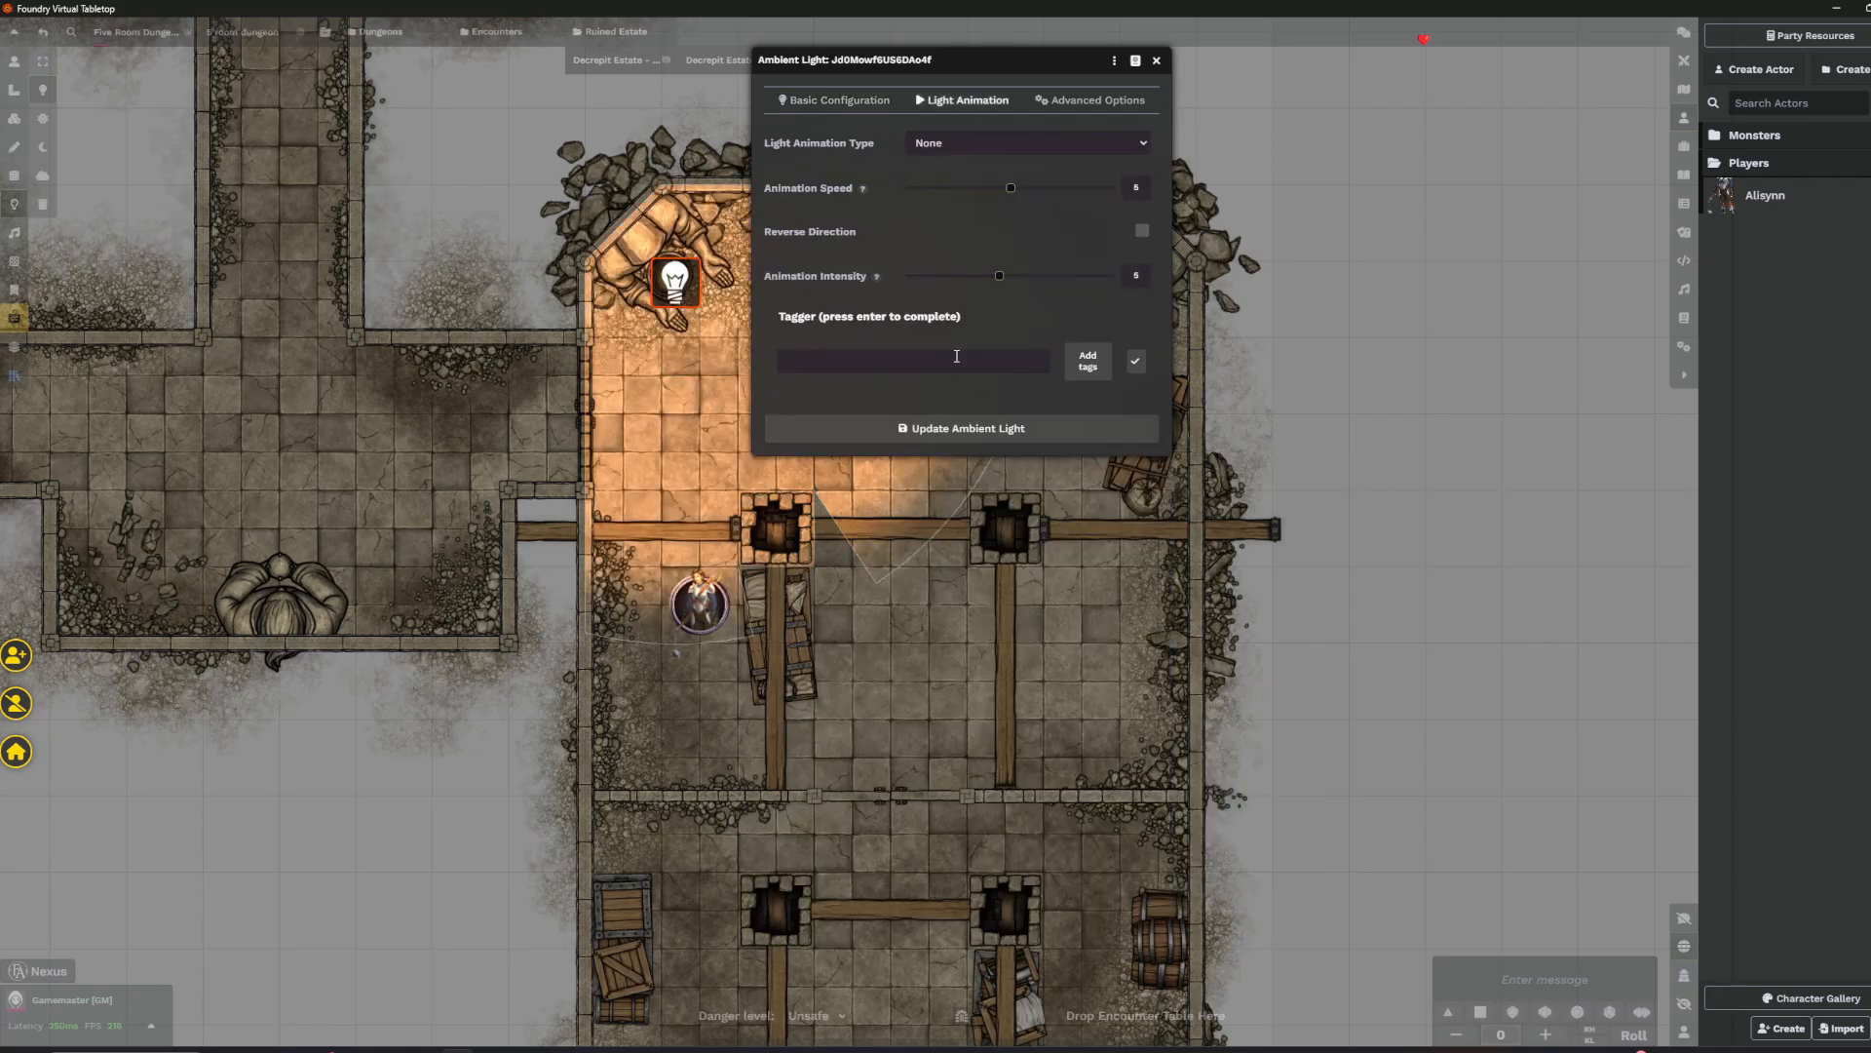
left_click(1035, 144)
scroll(971, 468, "down", 5)
left_click(961, 495)
left_click(934, 278)
left_click(843, 101)
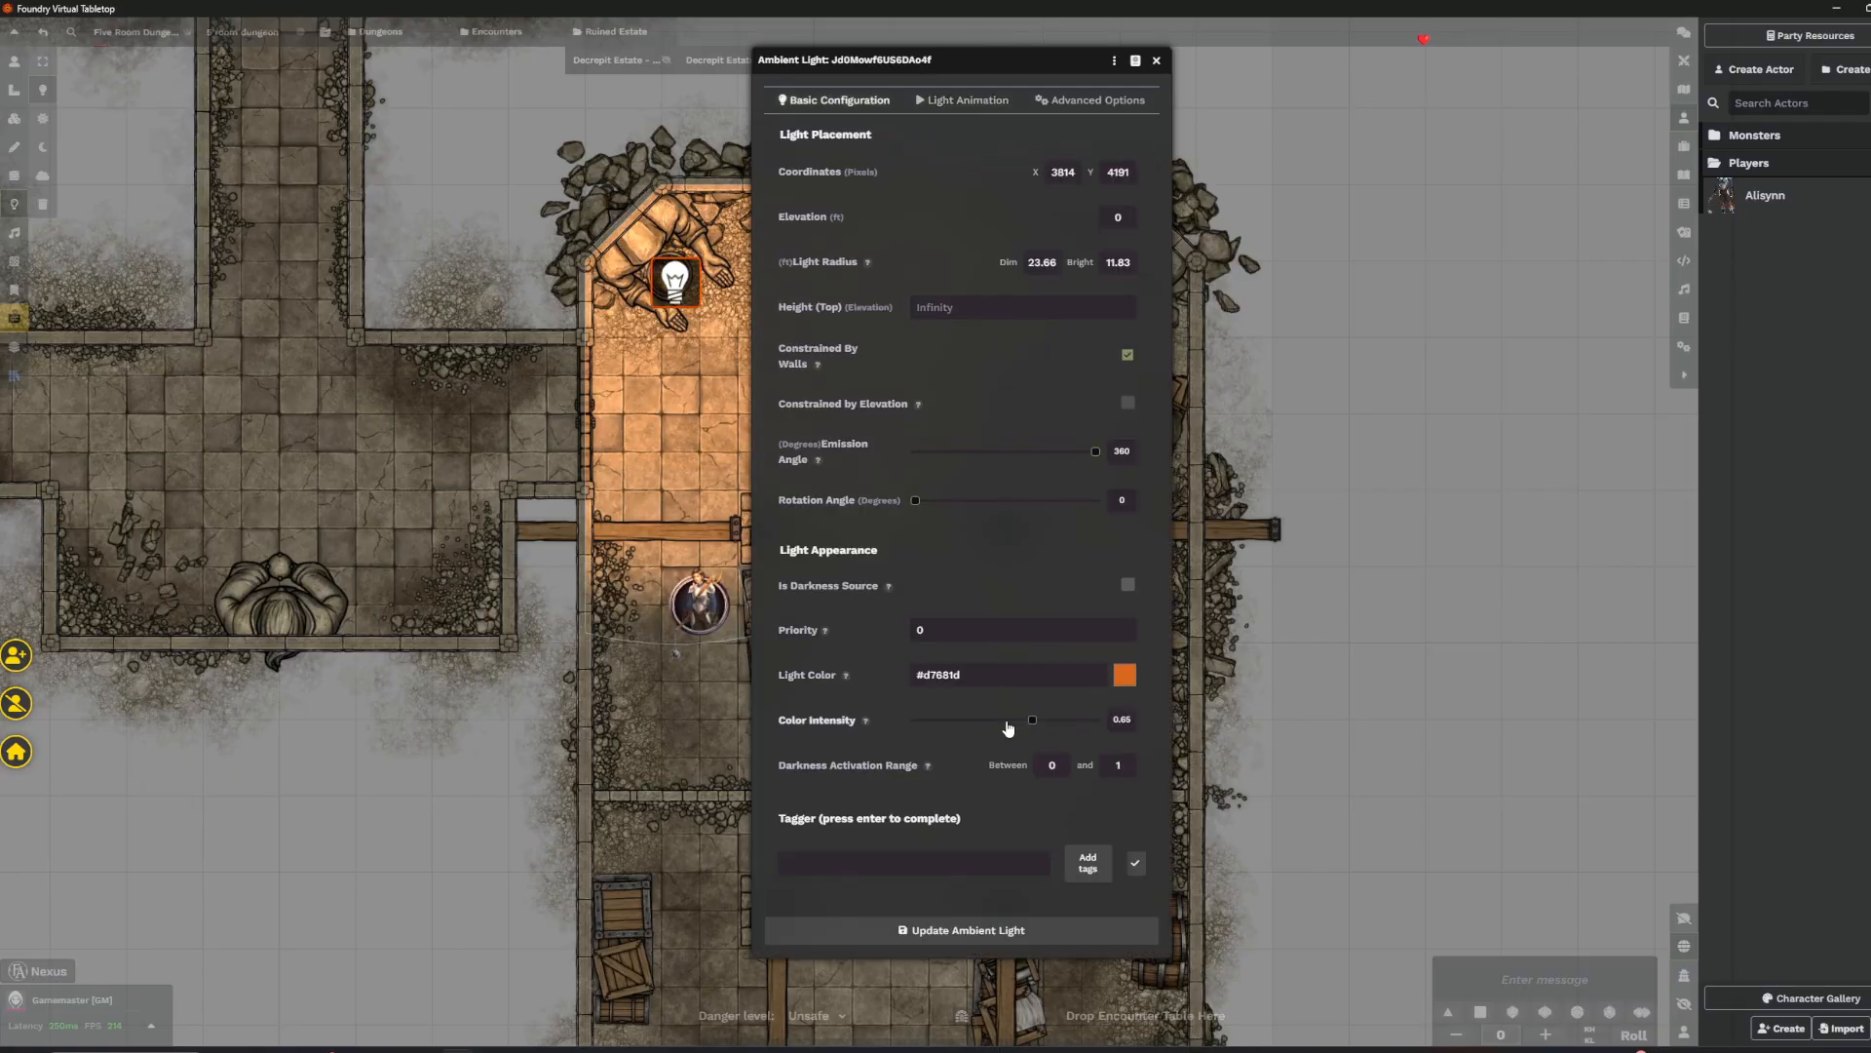
left_click(974, 926)
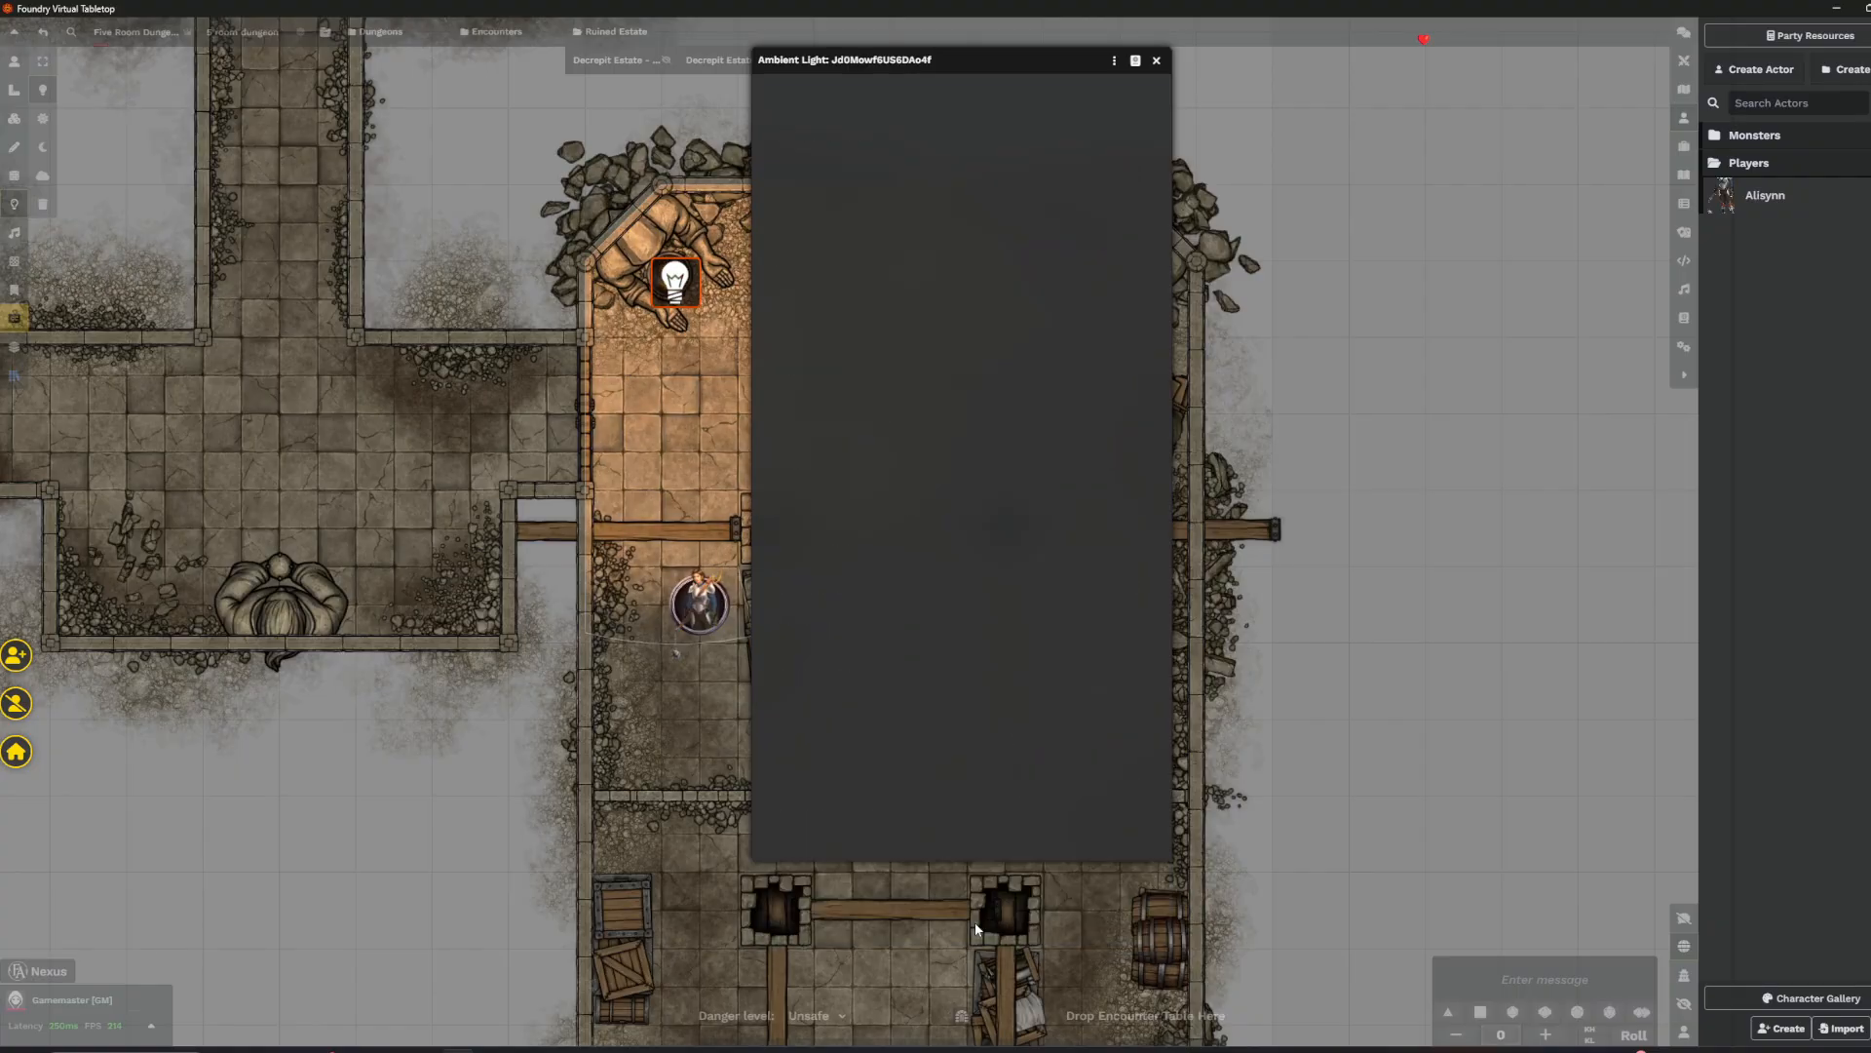
- Copy the light to the altar room's eastern brazier and the northern hall's two pillar braziers, switching off the northern pair
key("ctrl+c")
key("ctrl+v")
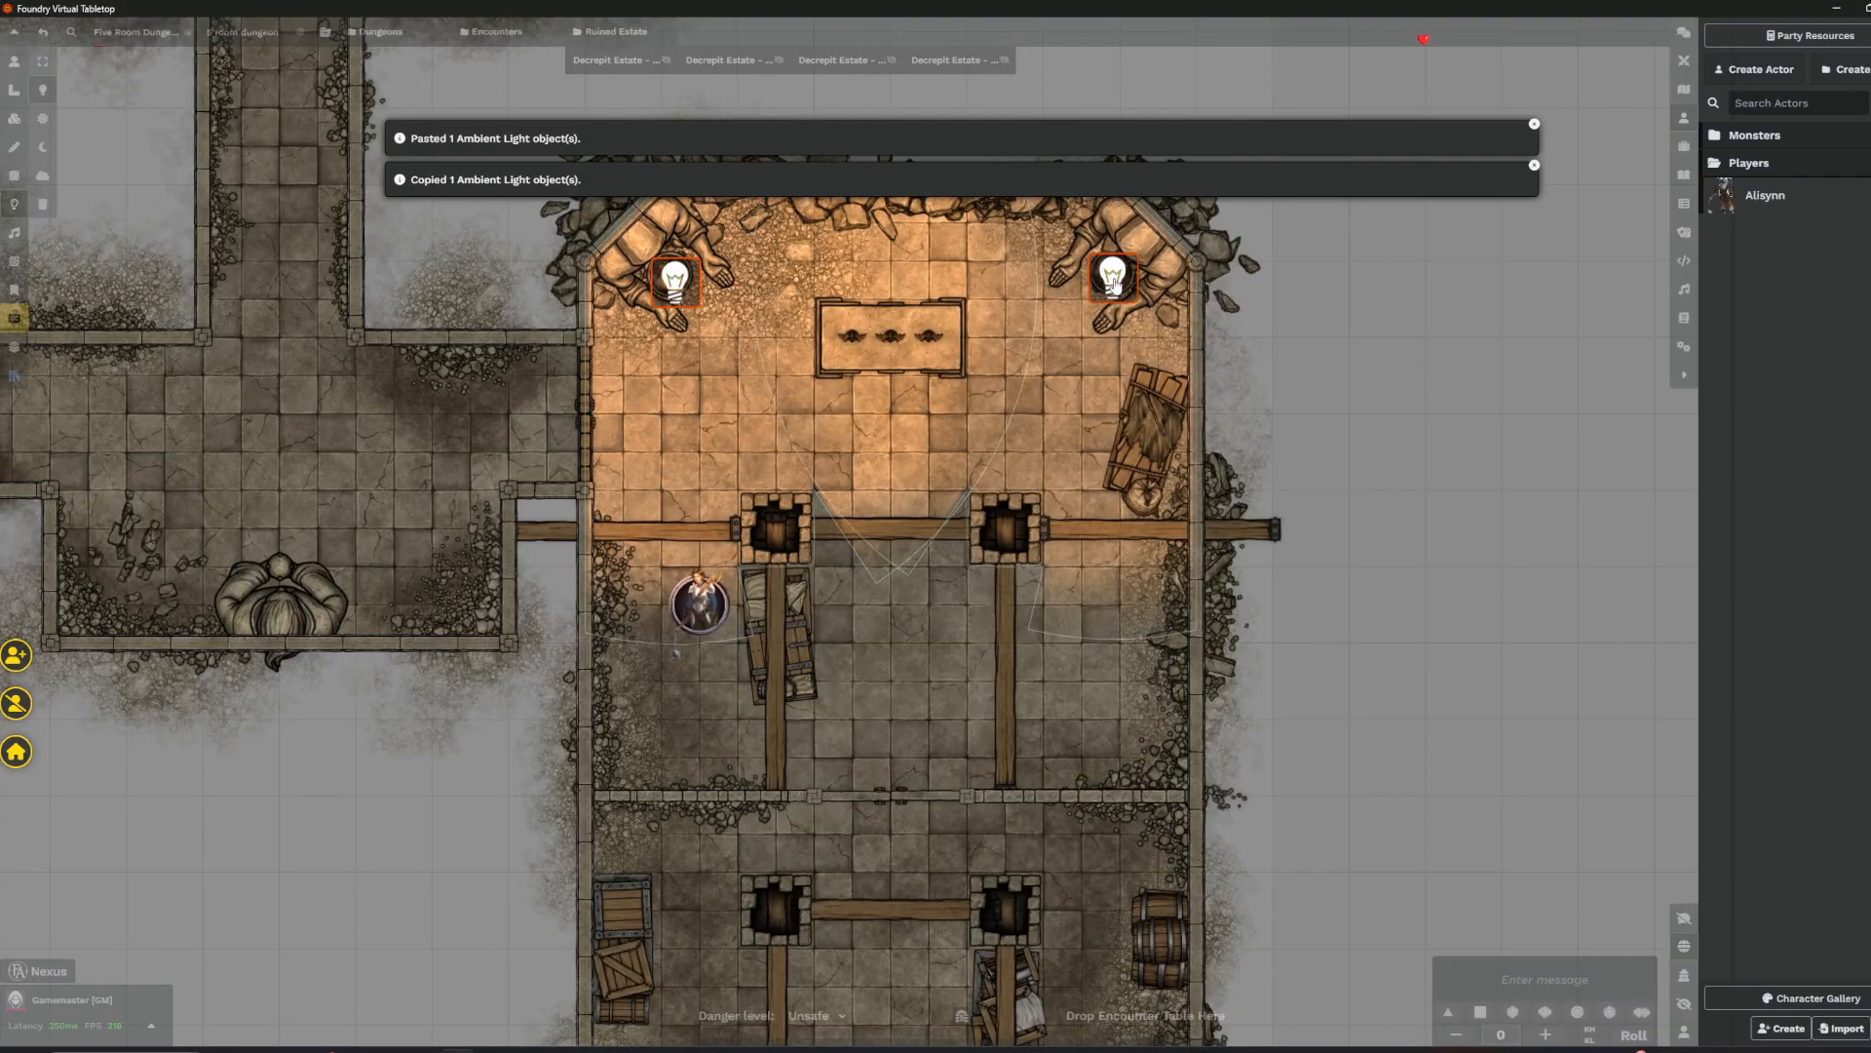
scroll(1111, 283, "down", 2)
key("Up")
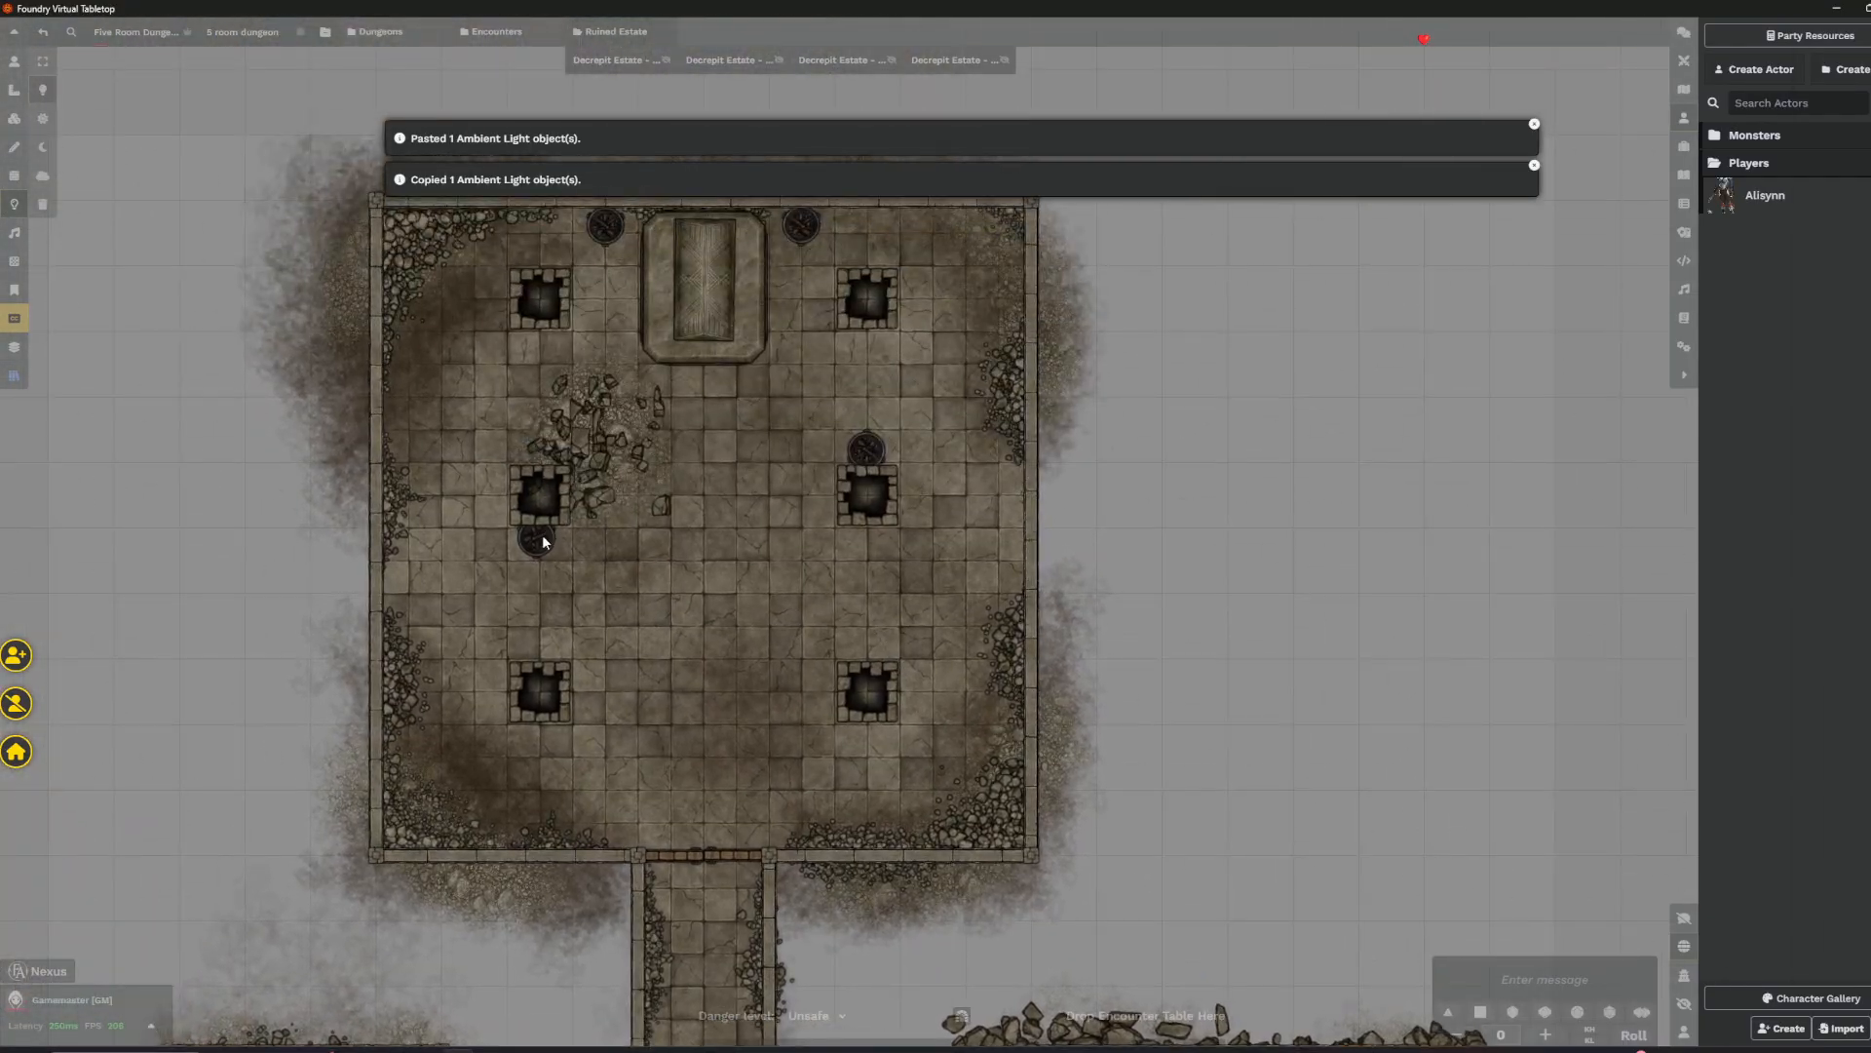
key("ctrl+v")
key("ctrl+v")
right_click(864, 450)
right_click(540, 539)
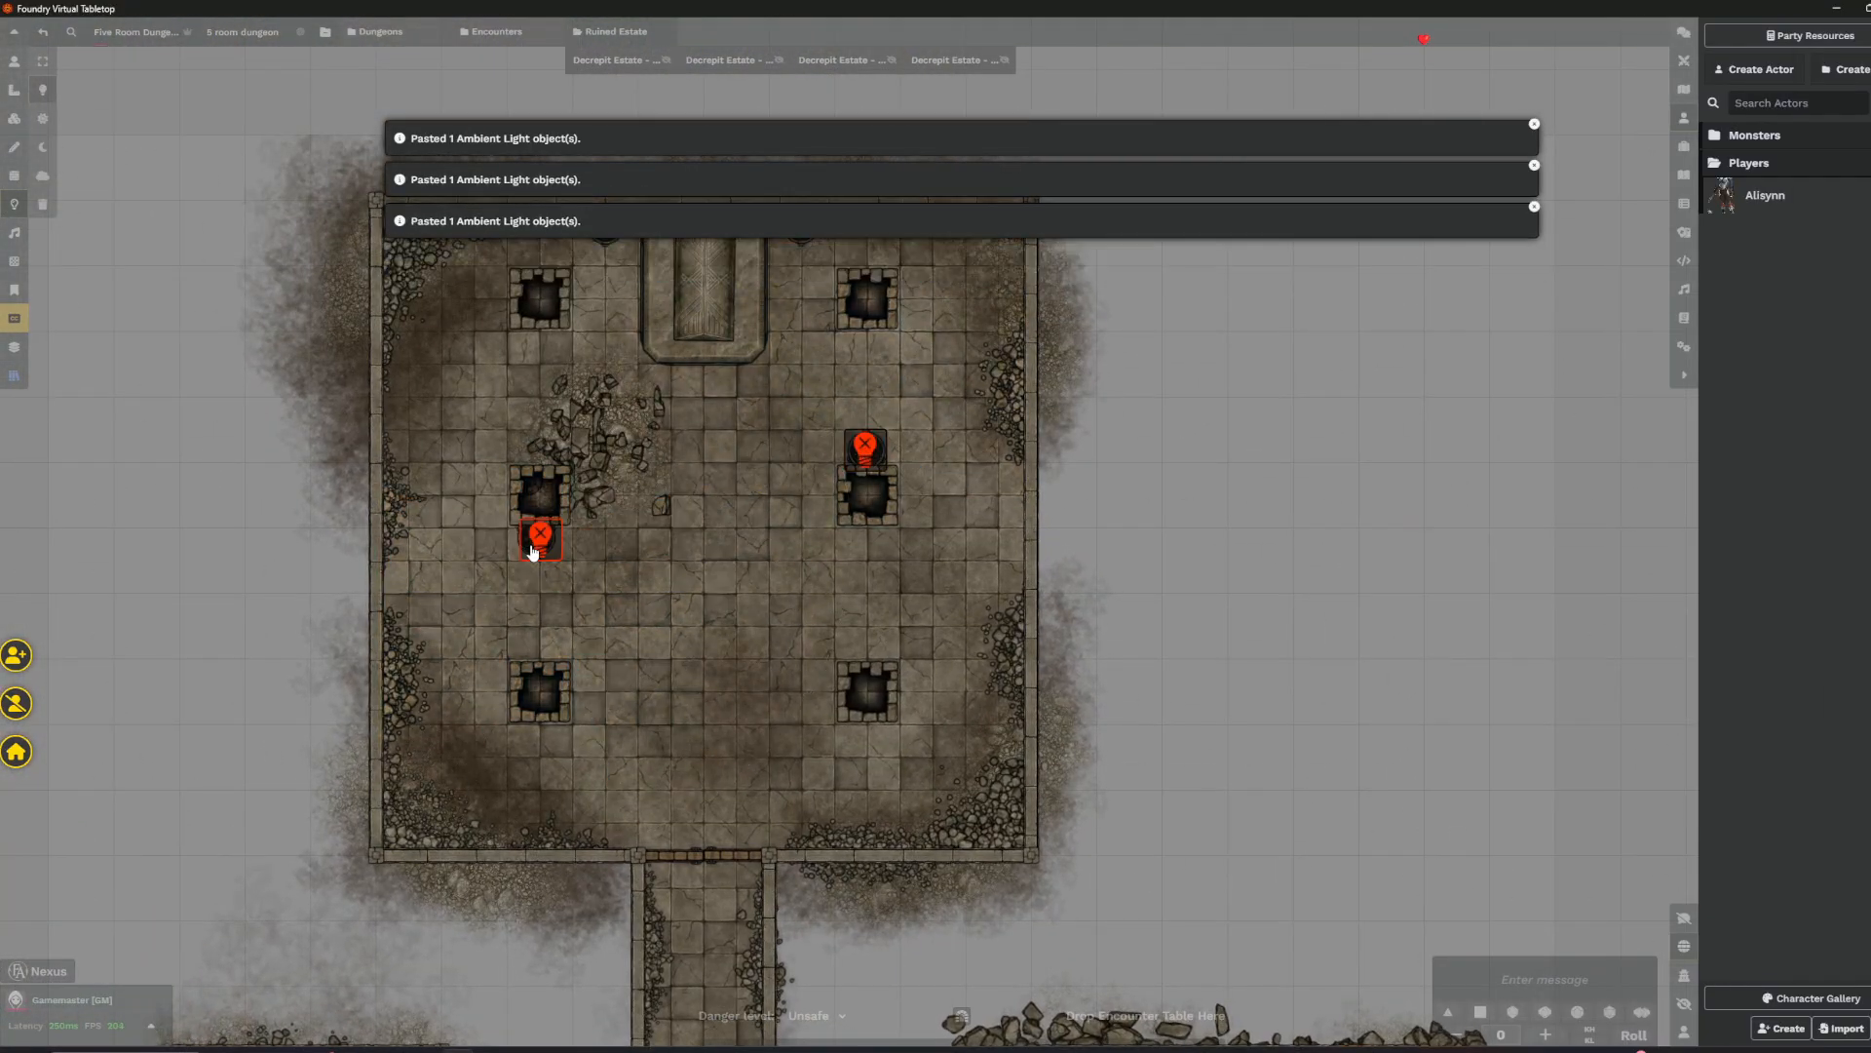
- Add copies of the light to the two braziers flanking the northern hall's sarcophagus and switch both off
key("Up")
scroll(1115, 719, "down", 1)
key("ctrl+v")
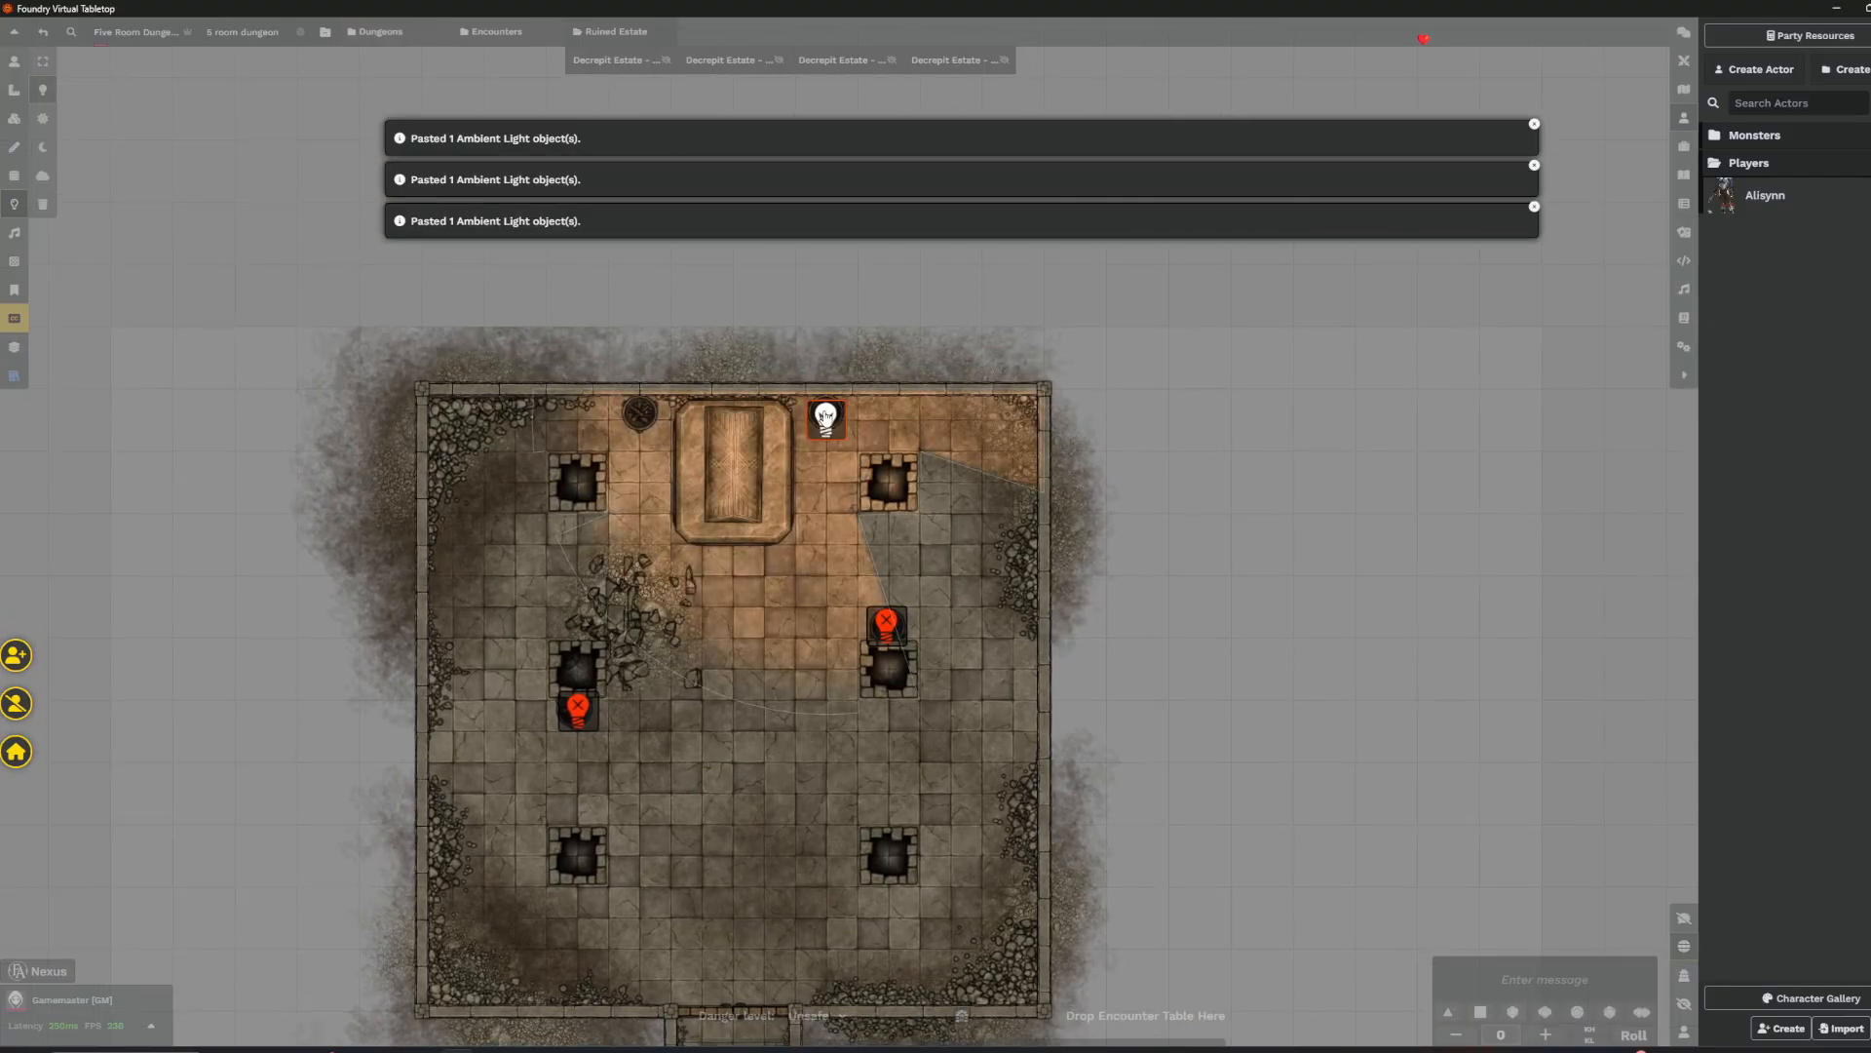
right_click(640, 417)
right_click(826, 417)
- Move the player token from the altar room to the southern end of the entrance corridor
key("Right")
key("Down")
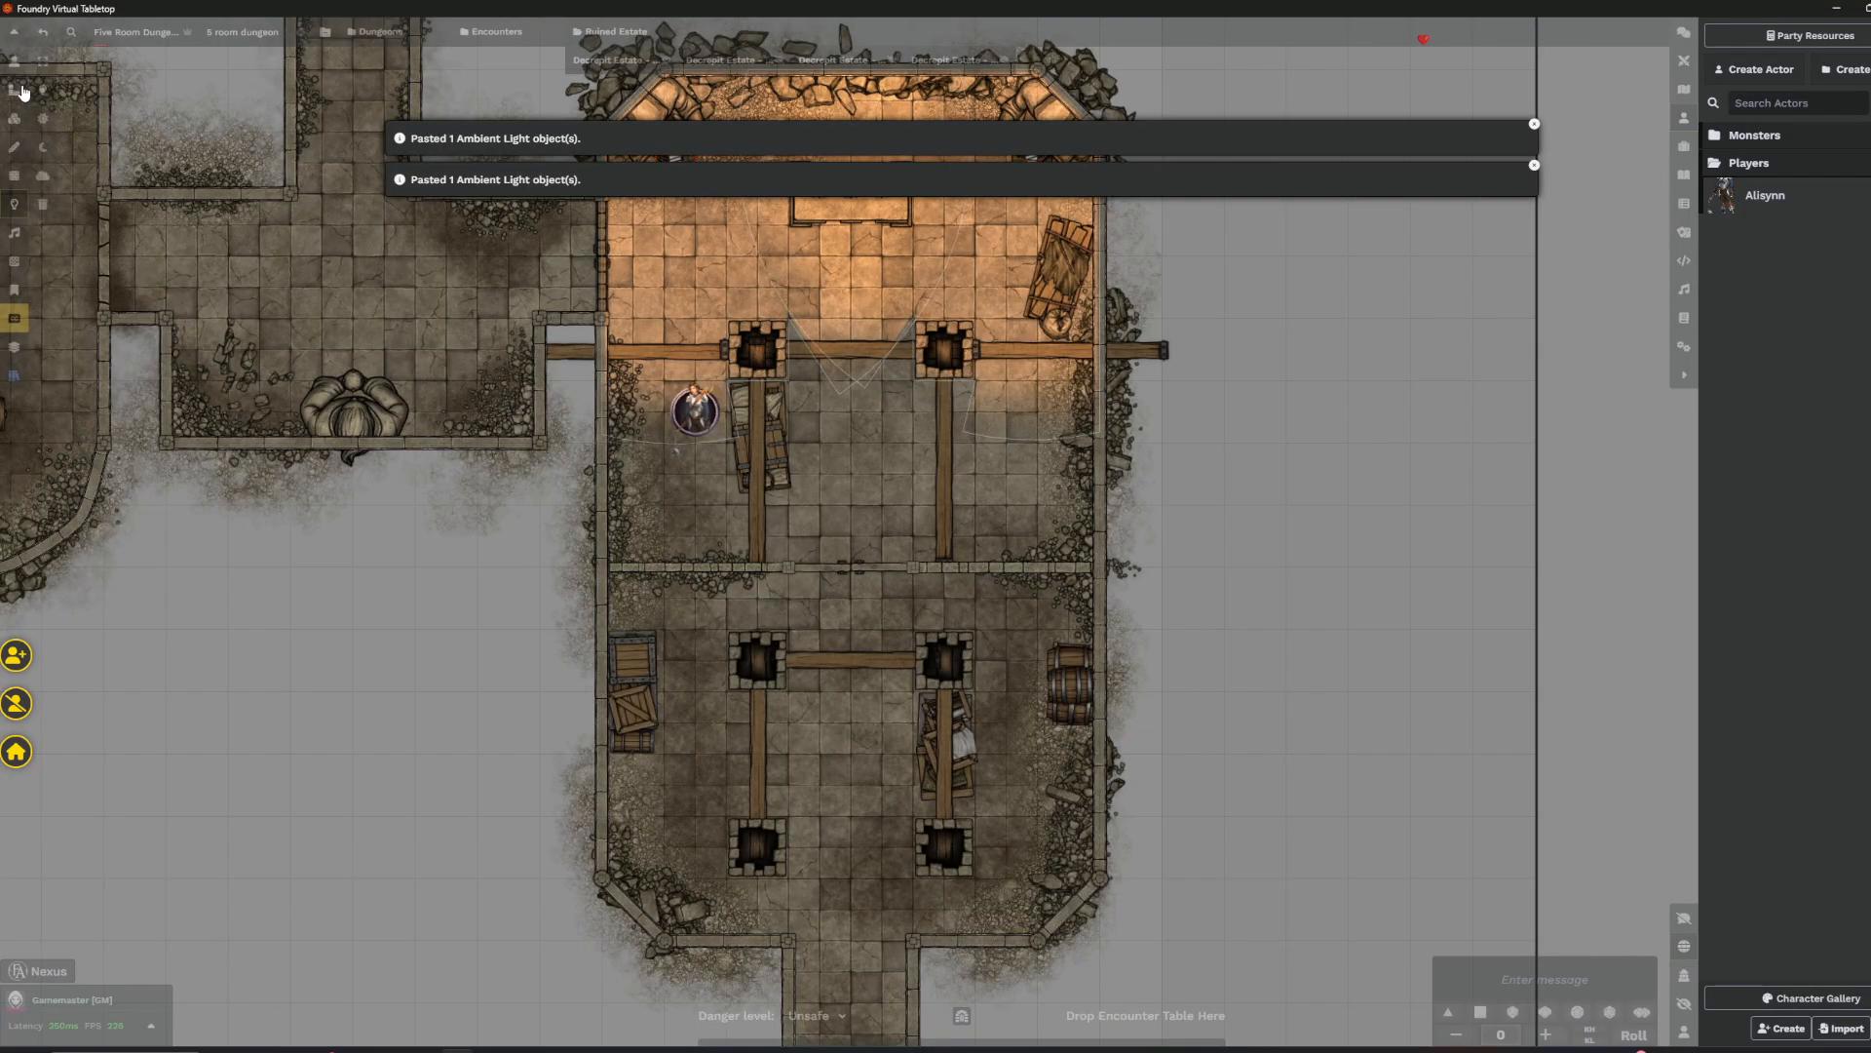
left_click(13, 61)
left_click(698, 414)
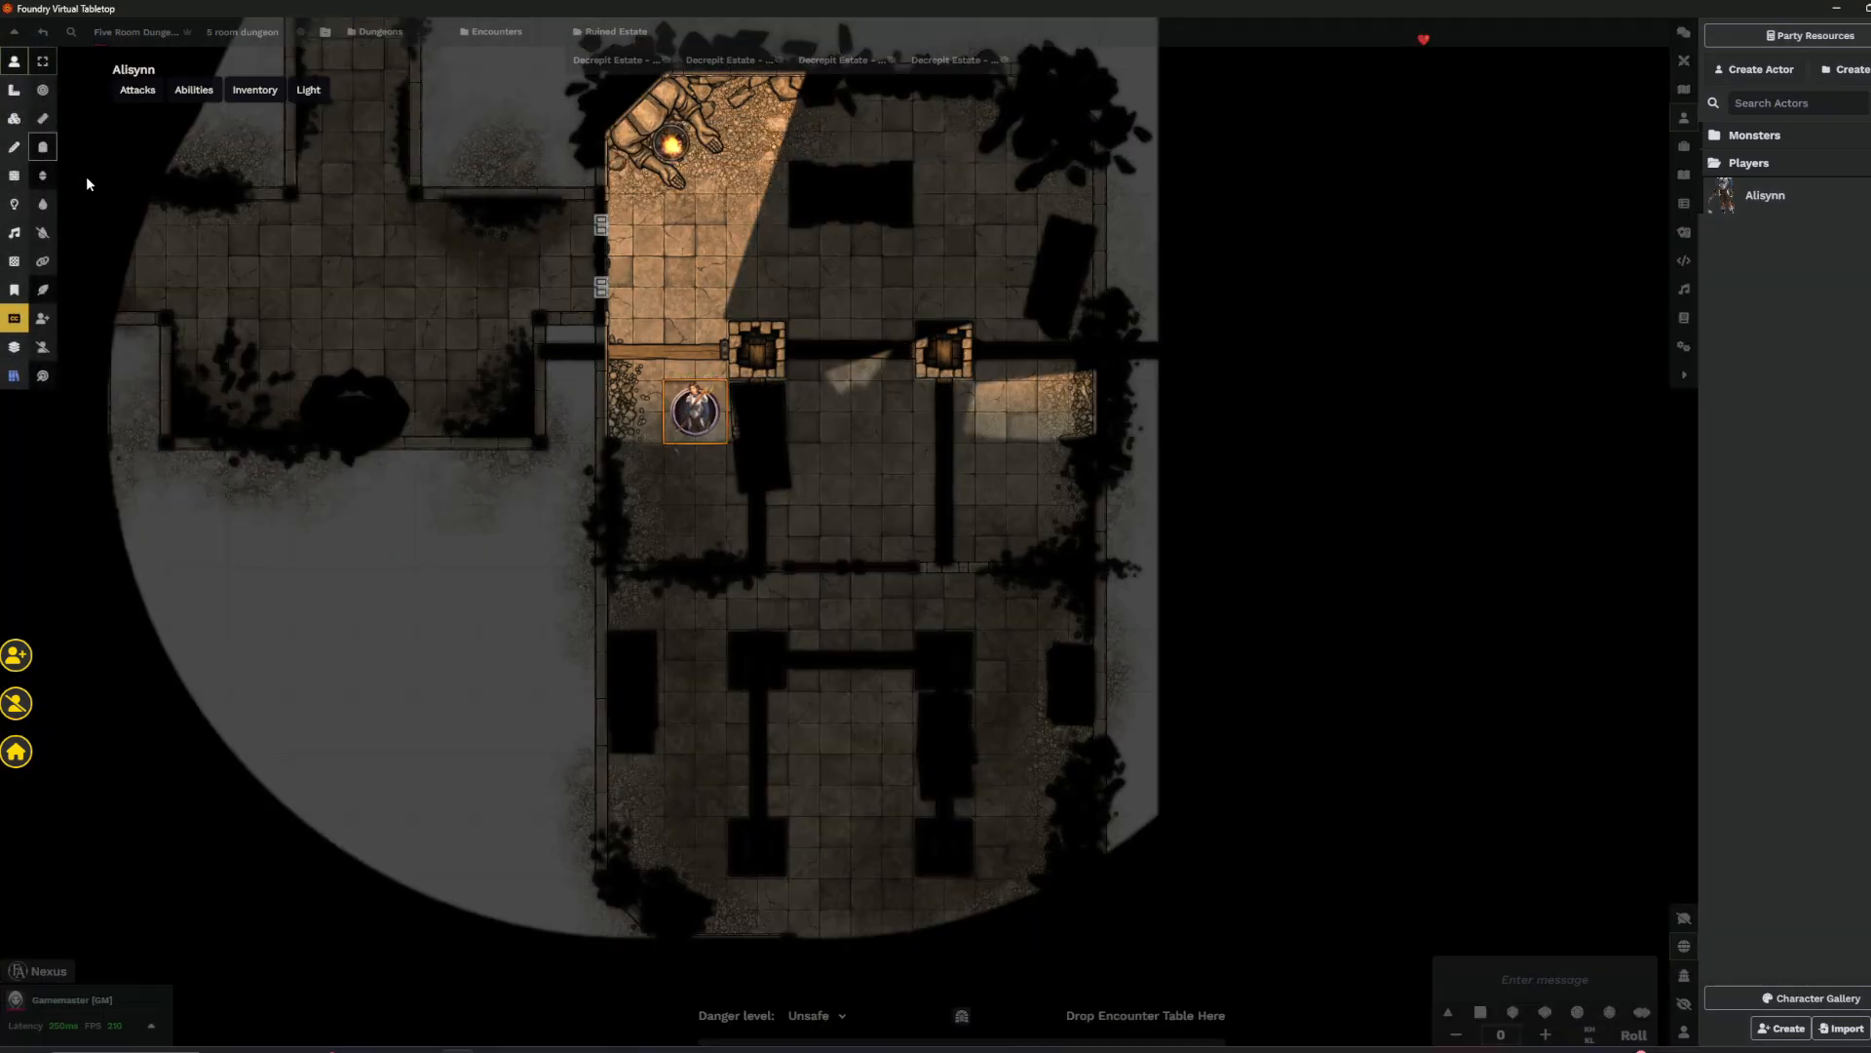
left_click_drag(695, 410, 878, 914)
left_click_drag(1039, 799, 949, 563)
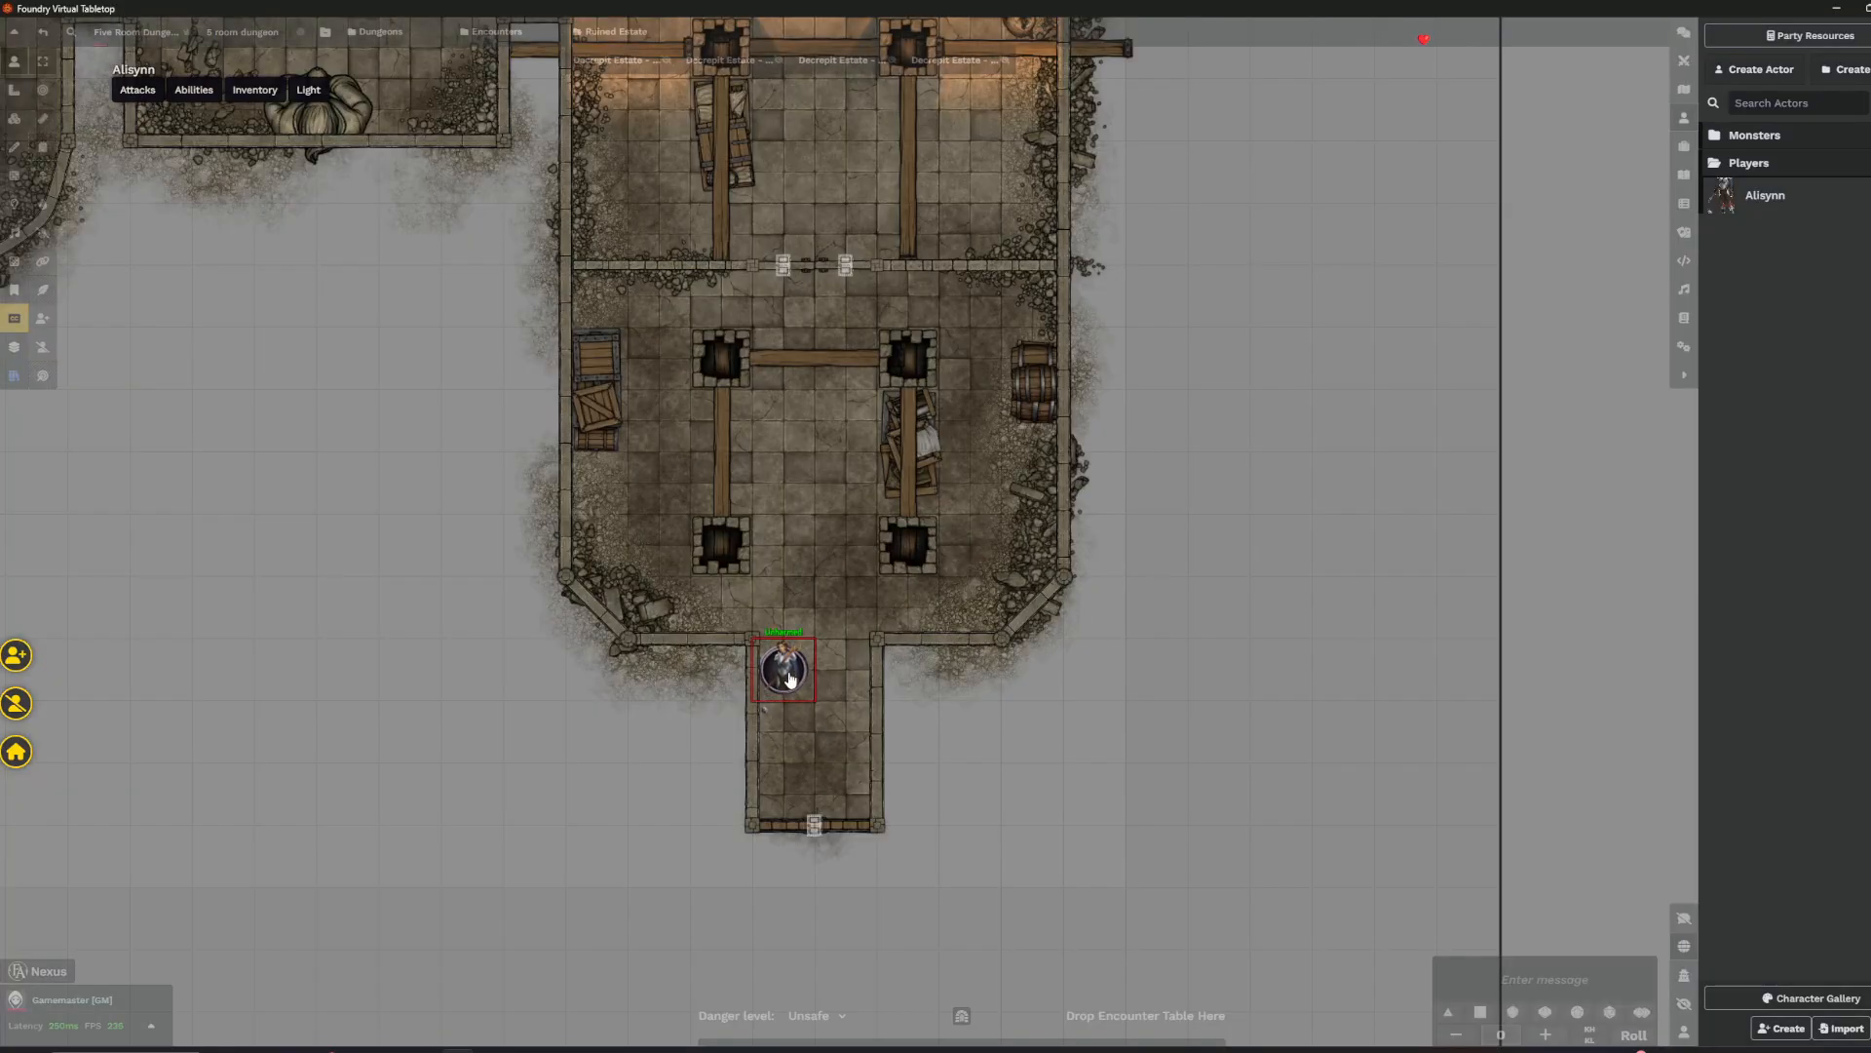
left_click_drag(784, 673, 786, 792)
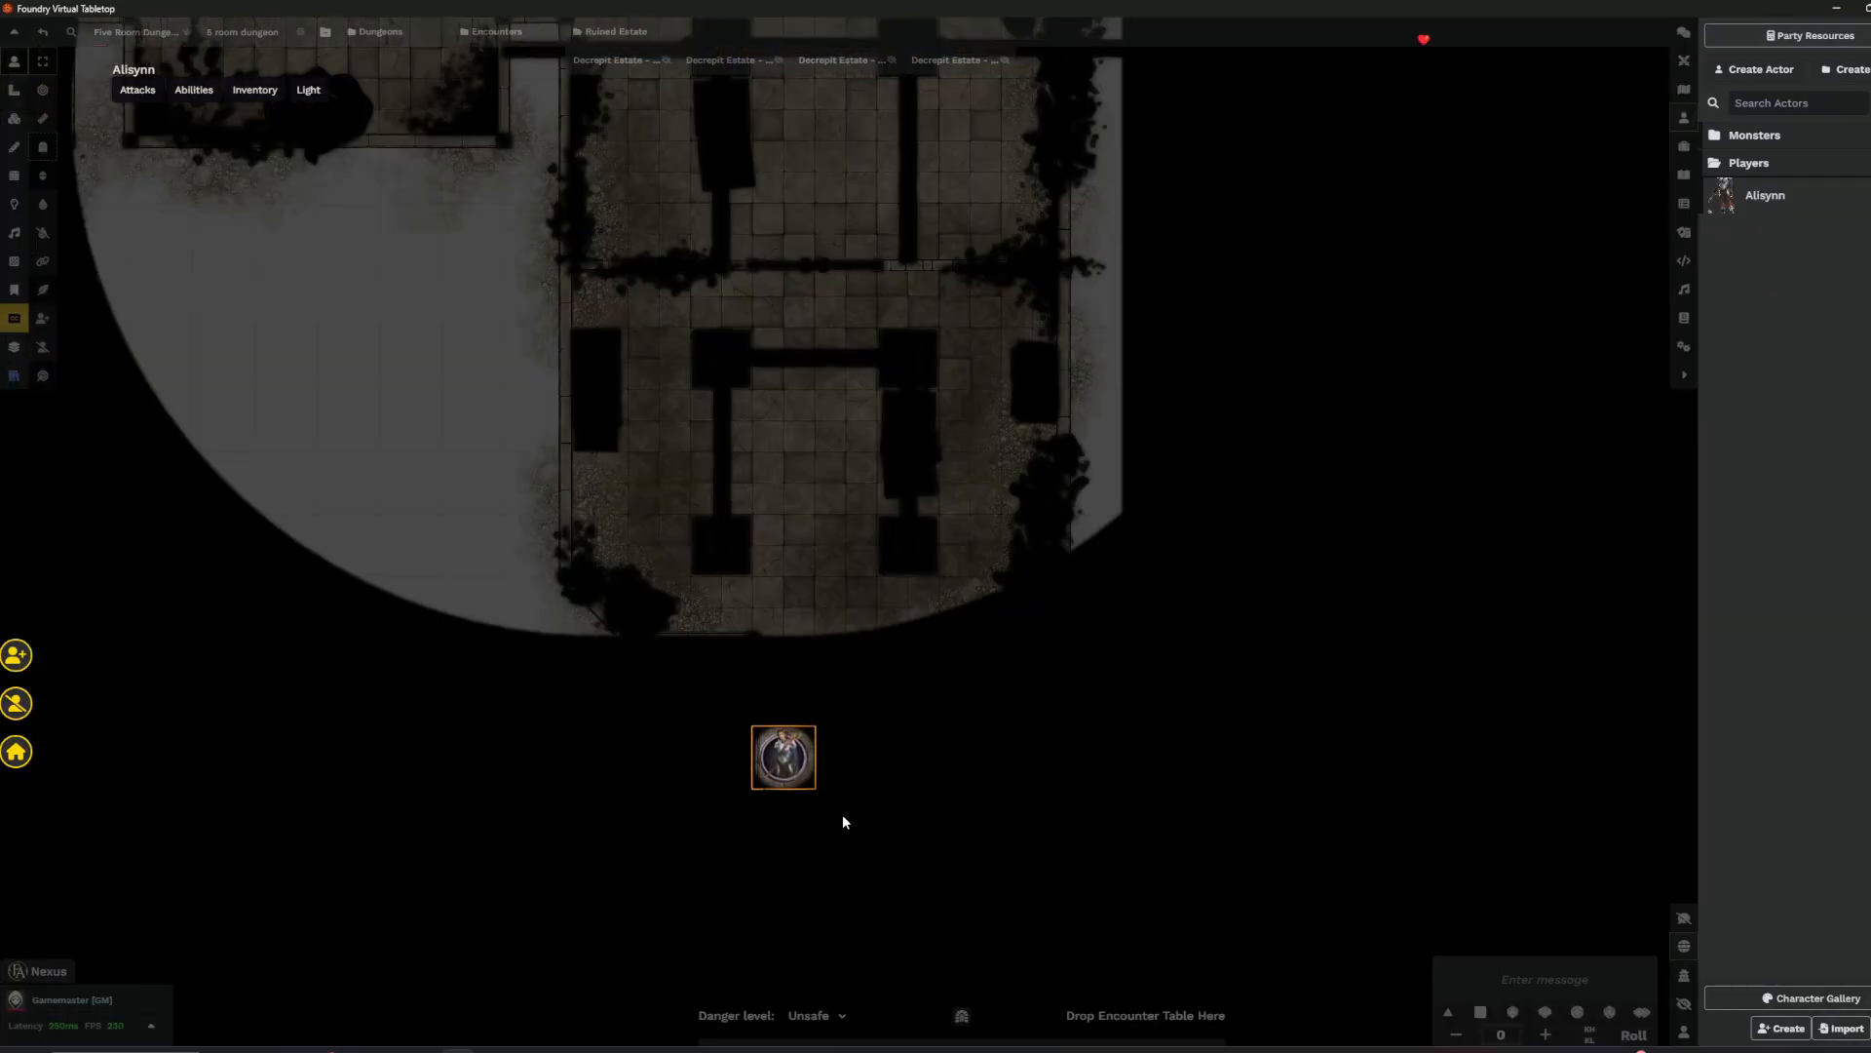
- Reset the scene's fog of war exploration for all players
left_click(15, 203)
left_click(42, 175)
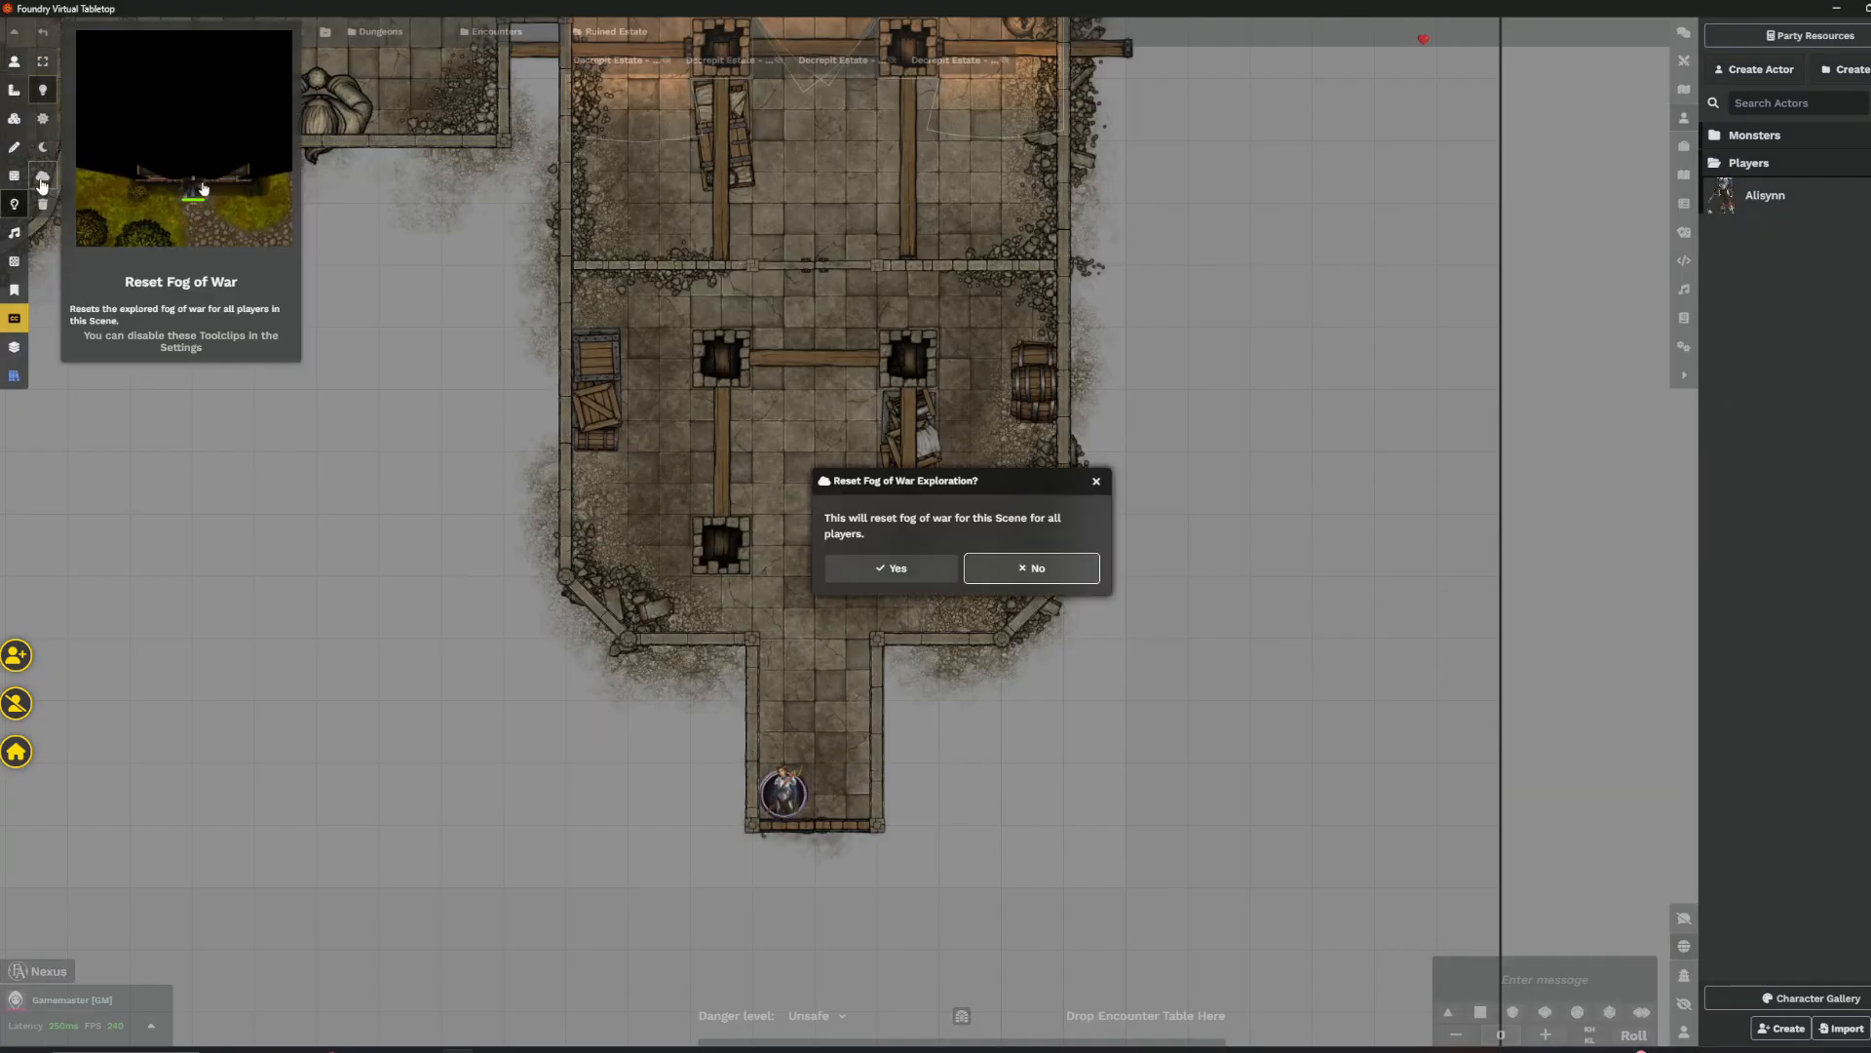
left_click(937, 582)
- Preview the player token's vision in the entrance corridor, dismiss its settings and deselect it
left_click(15, 61)
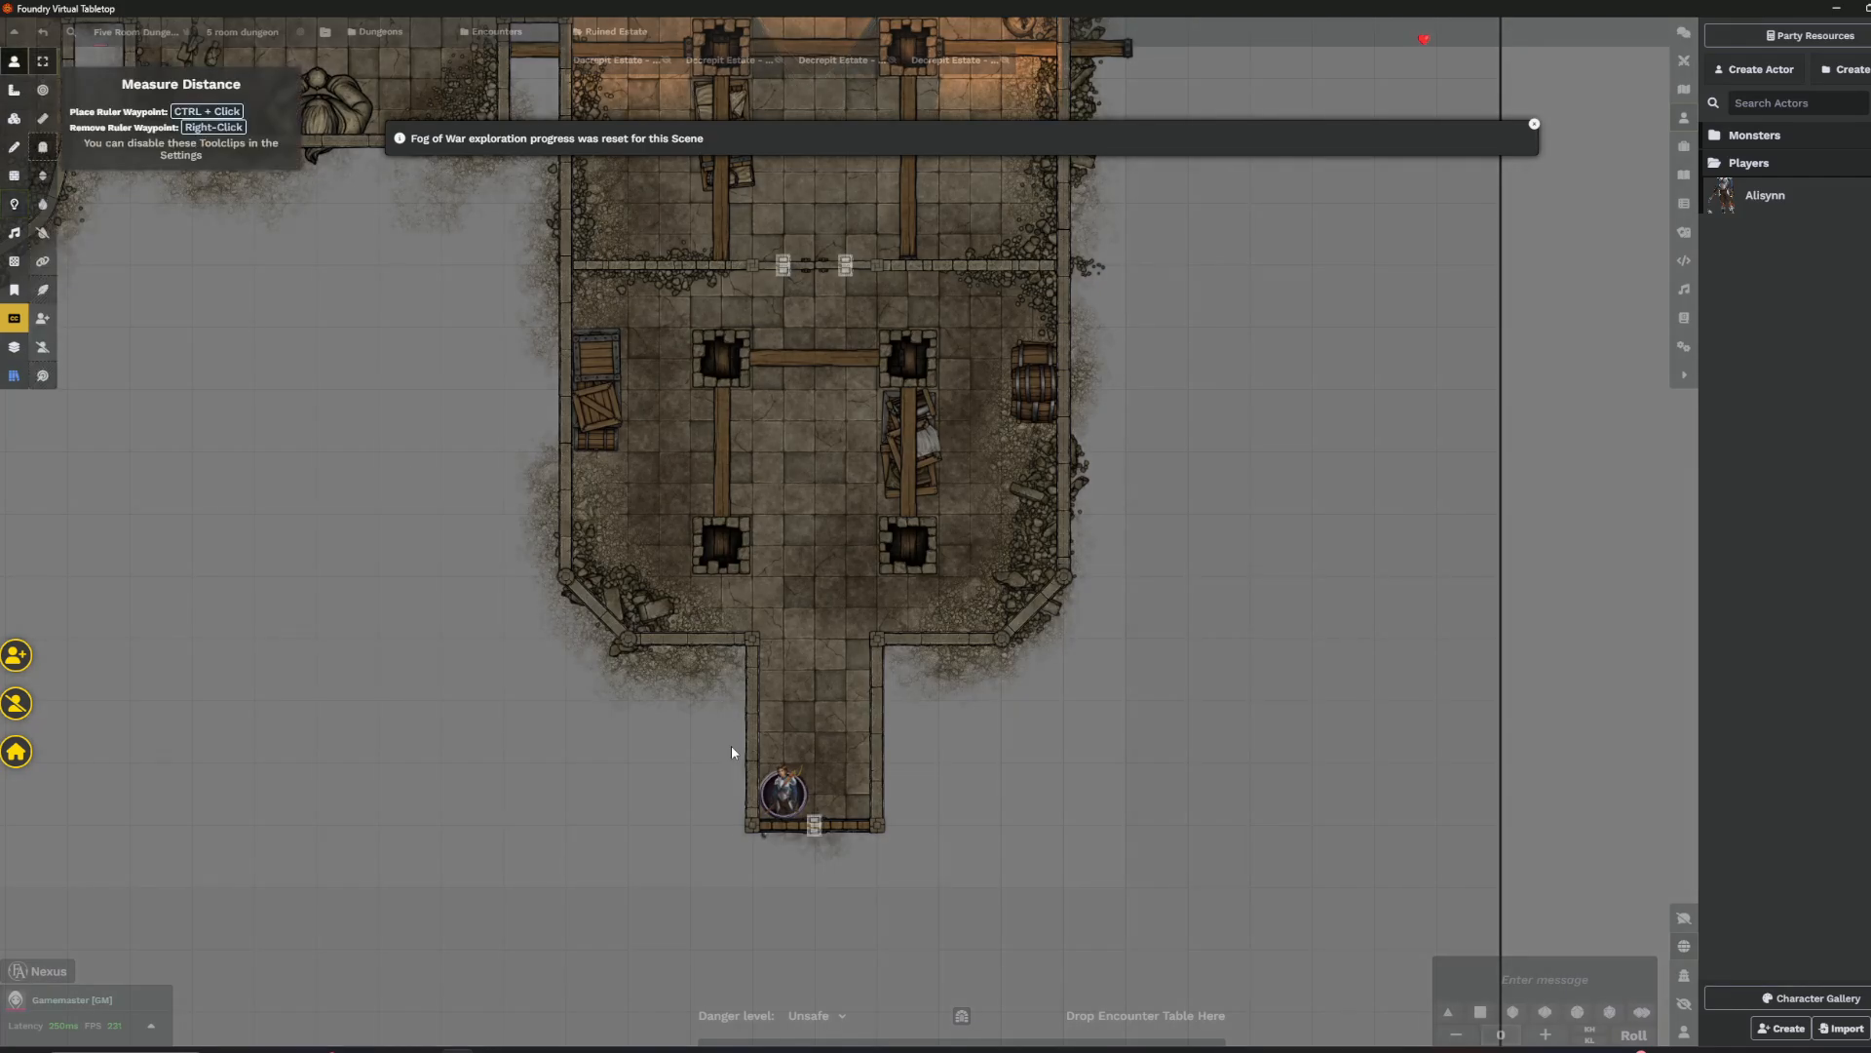
double_click(784, 791)
left_click(1534, 125)
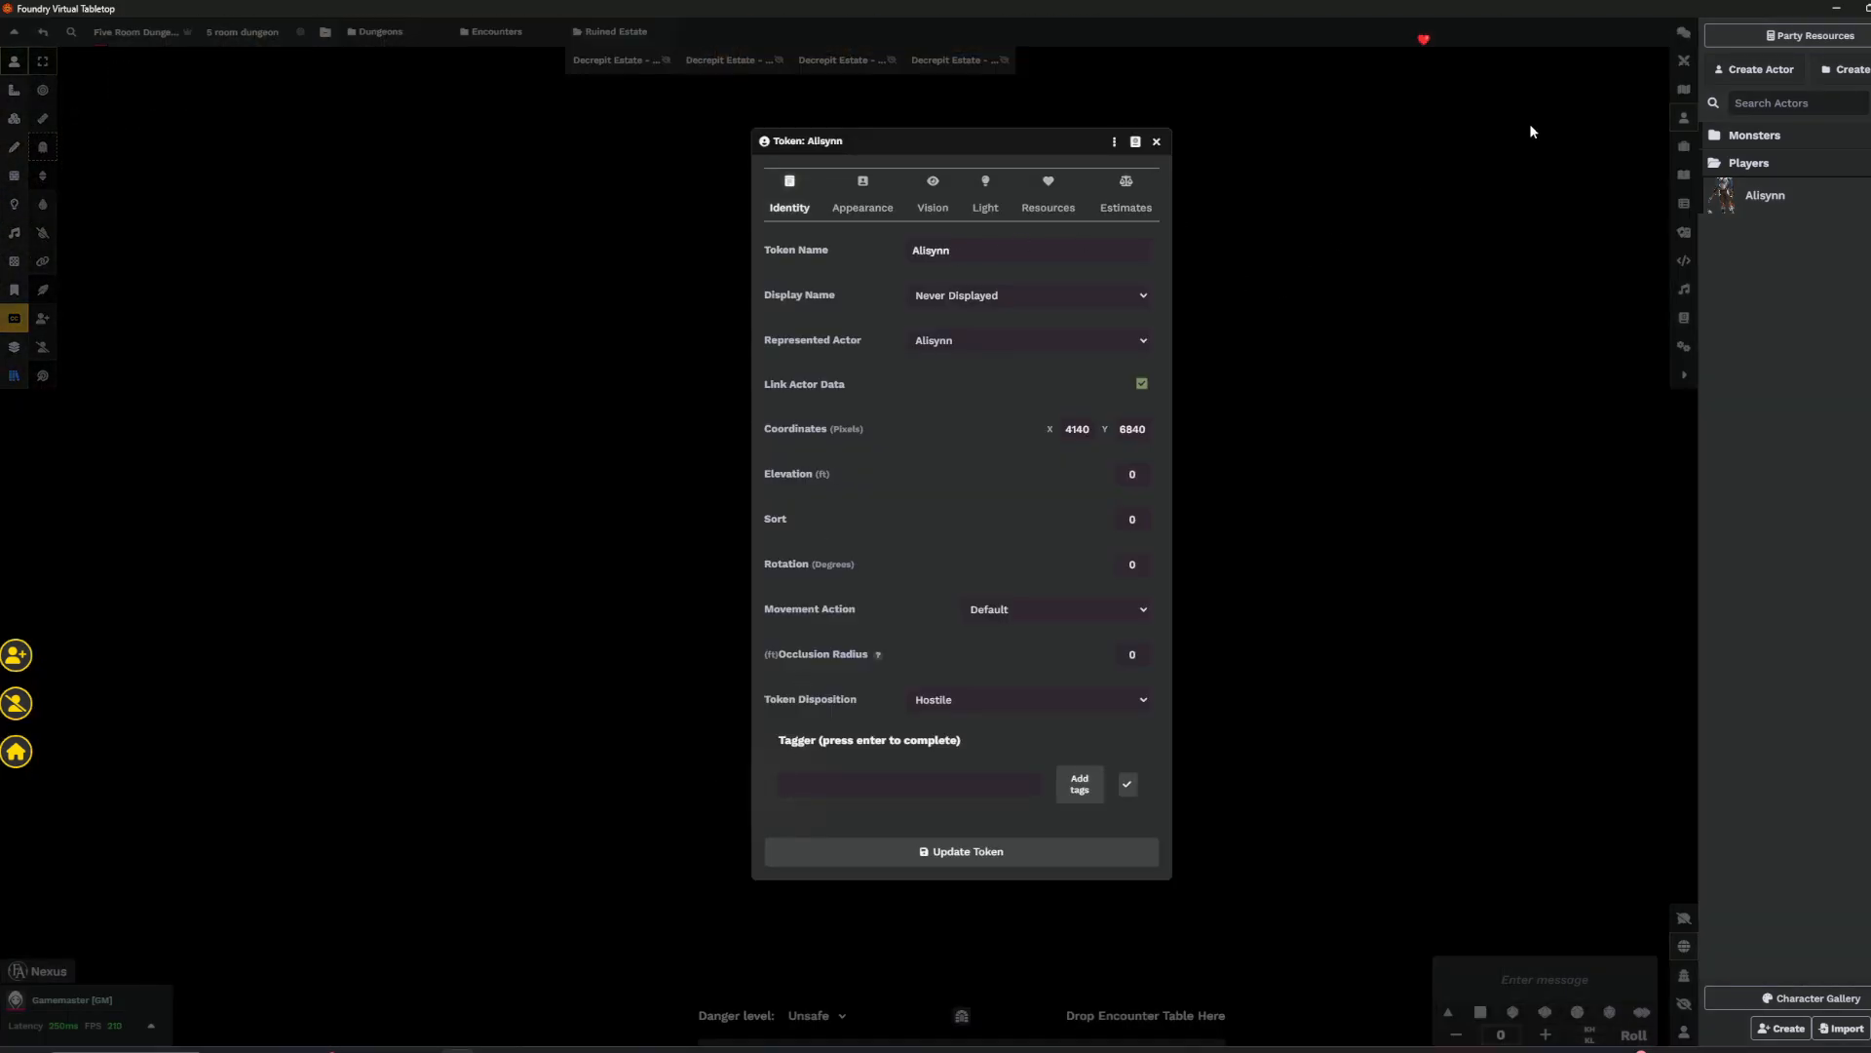
left_click(1157, 142)
right_click(734, 837)
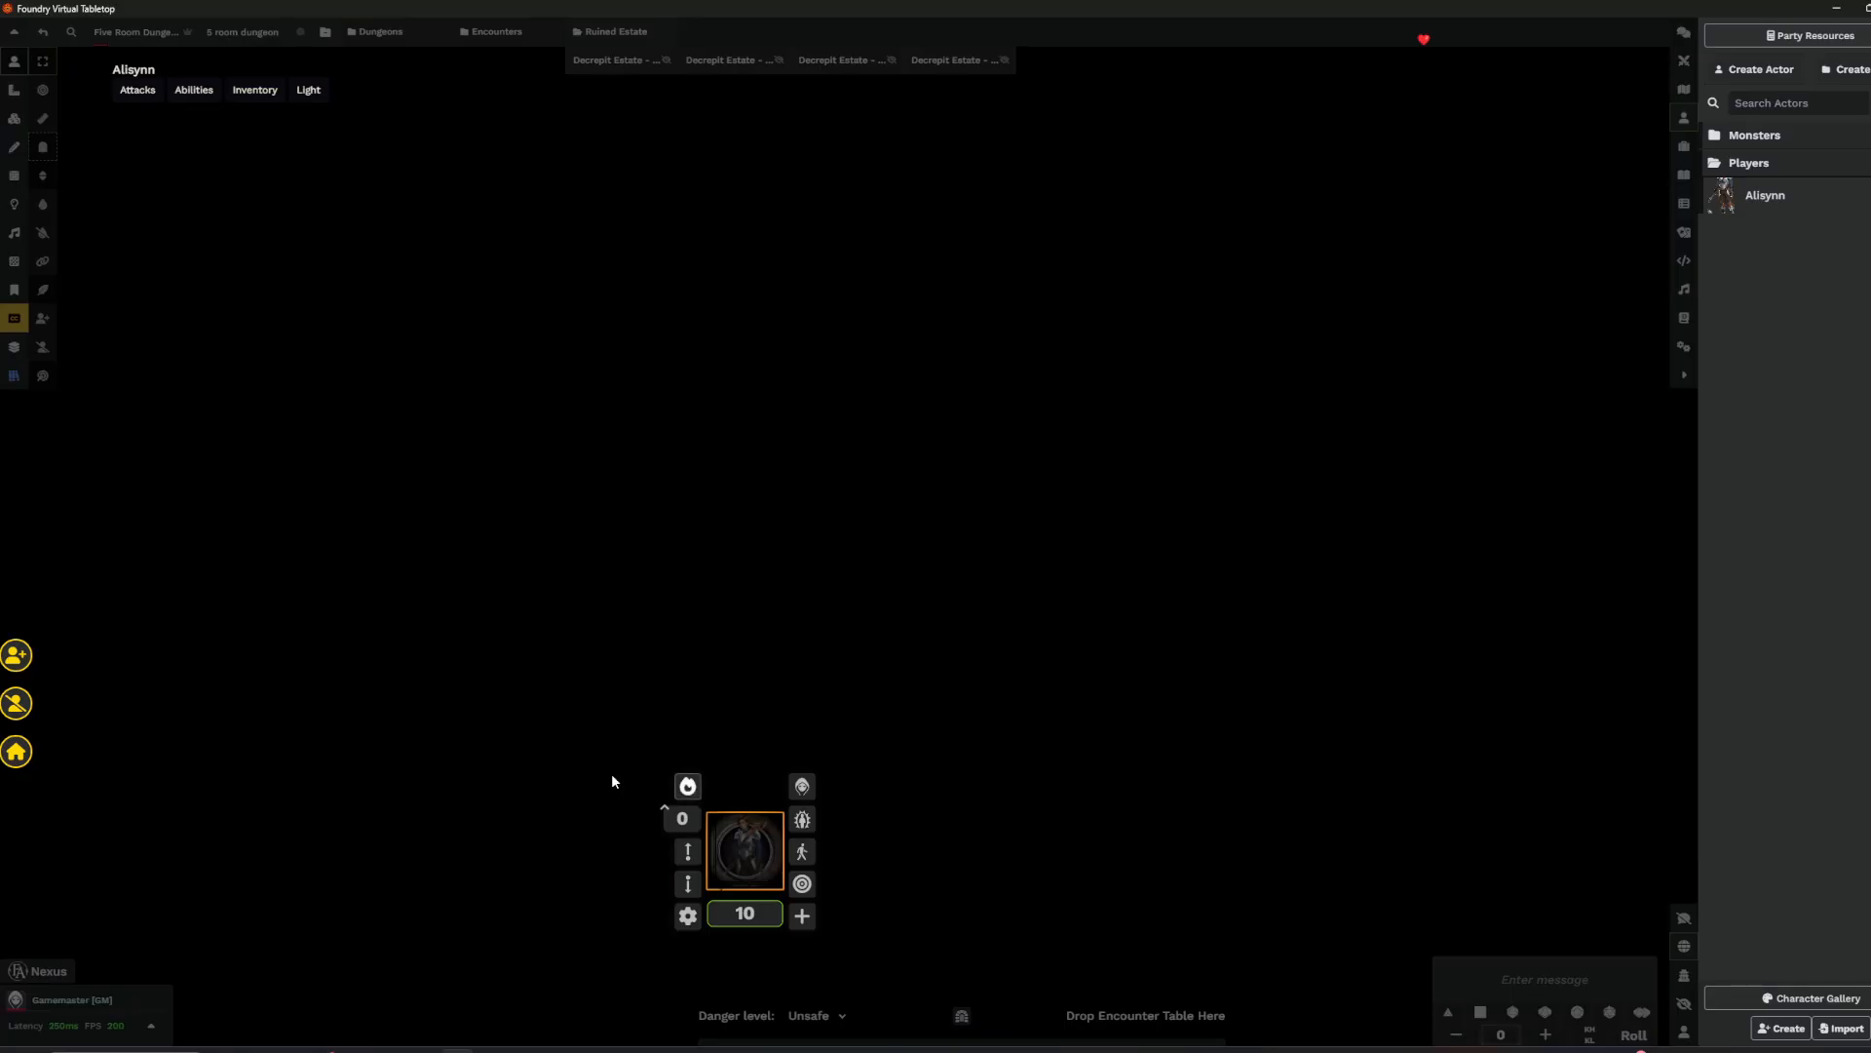
left_click(636, 776)
- Place a Kobold from the monsters folder in the middle of the southern storage room
left_click_drag(982, 500, 1112, 645)
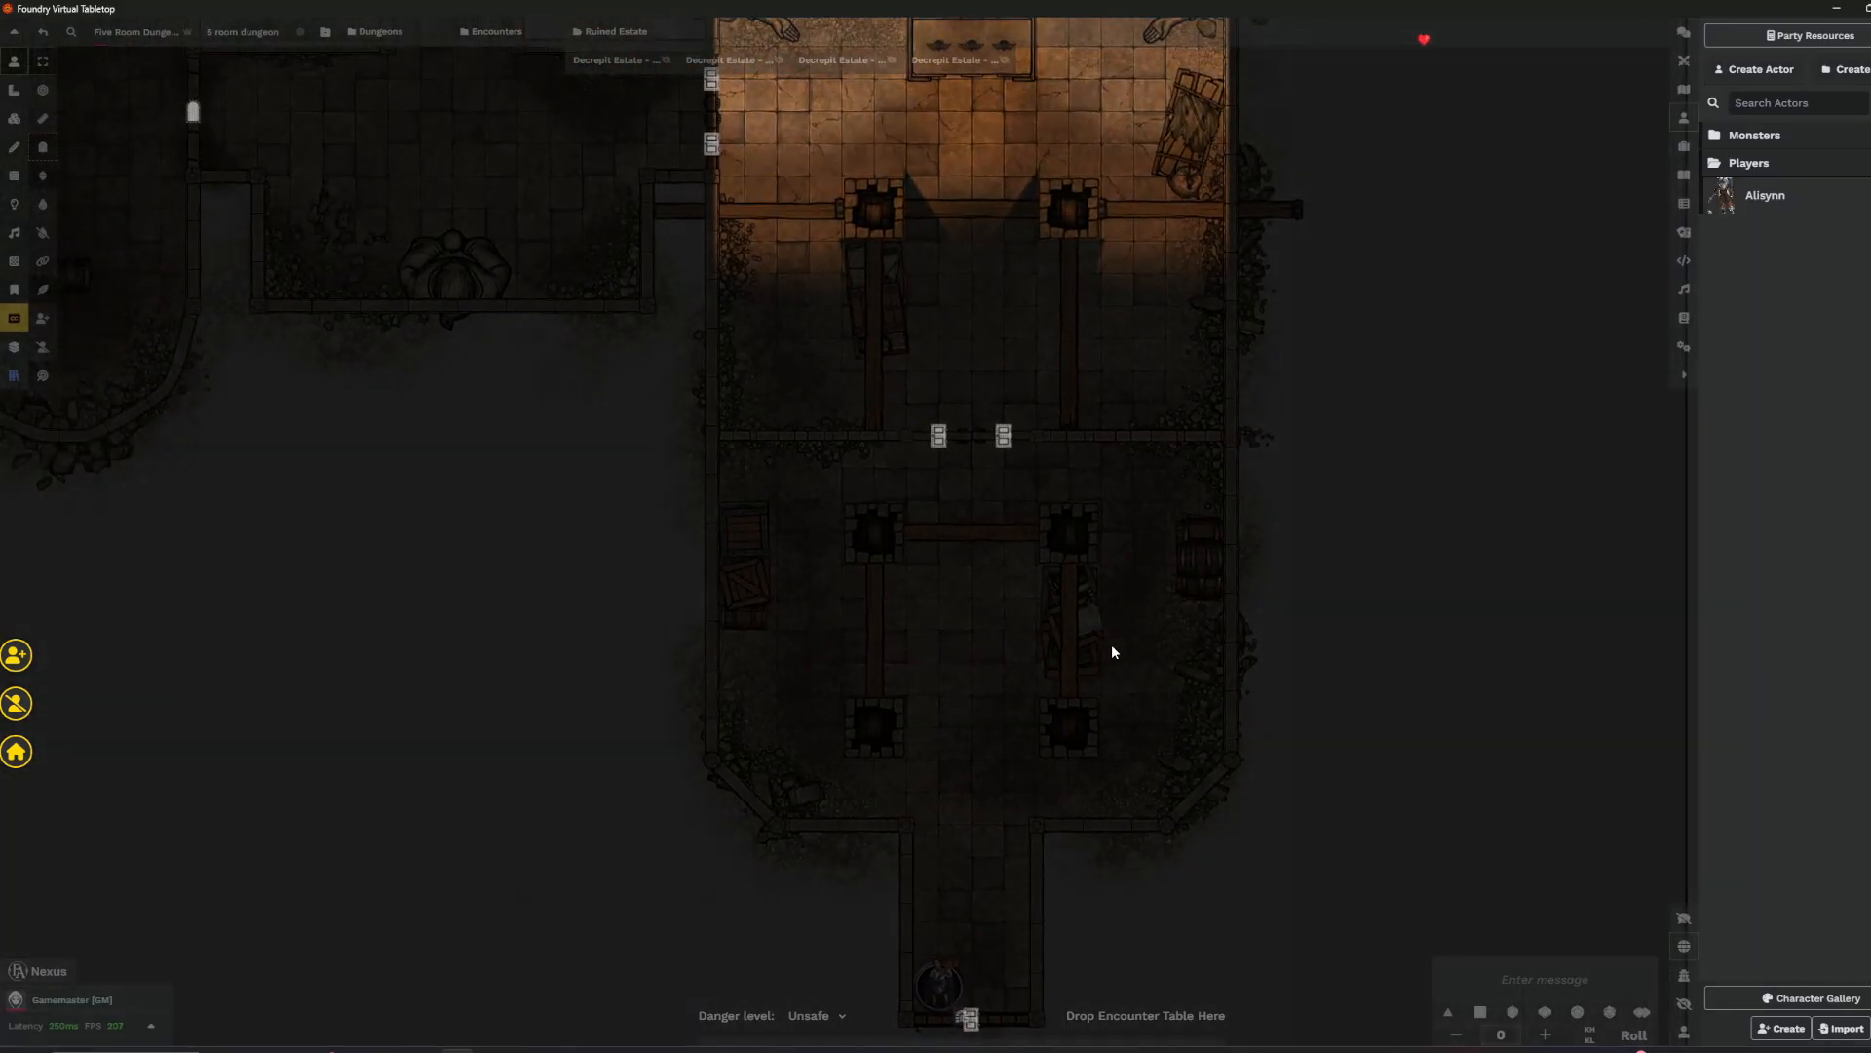
left_click(1768, 144)
scroll(1567, 361, "up", 2)
left_click_drag(1764, 277, 926, 563)
scroll(959, 546, "up", 4)
left_click(985, 606)
- Paste three copies of the Kobold around the southern storage room
key("ctrl+c")
key("ctrl+v")
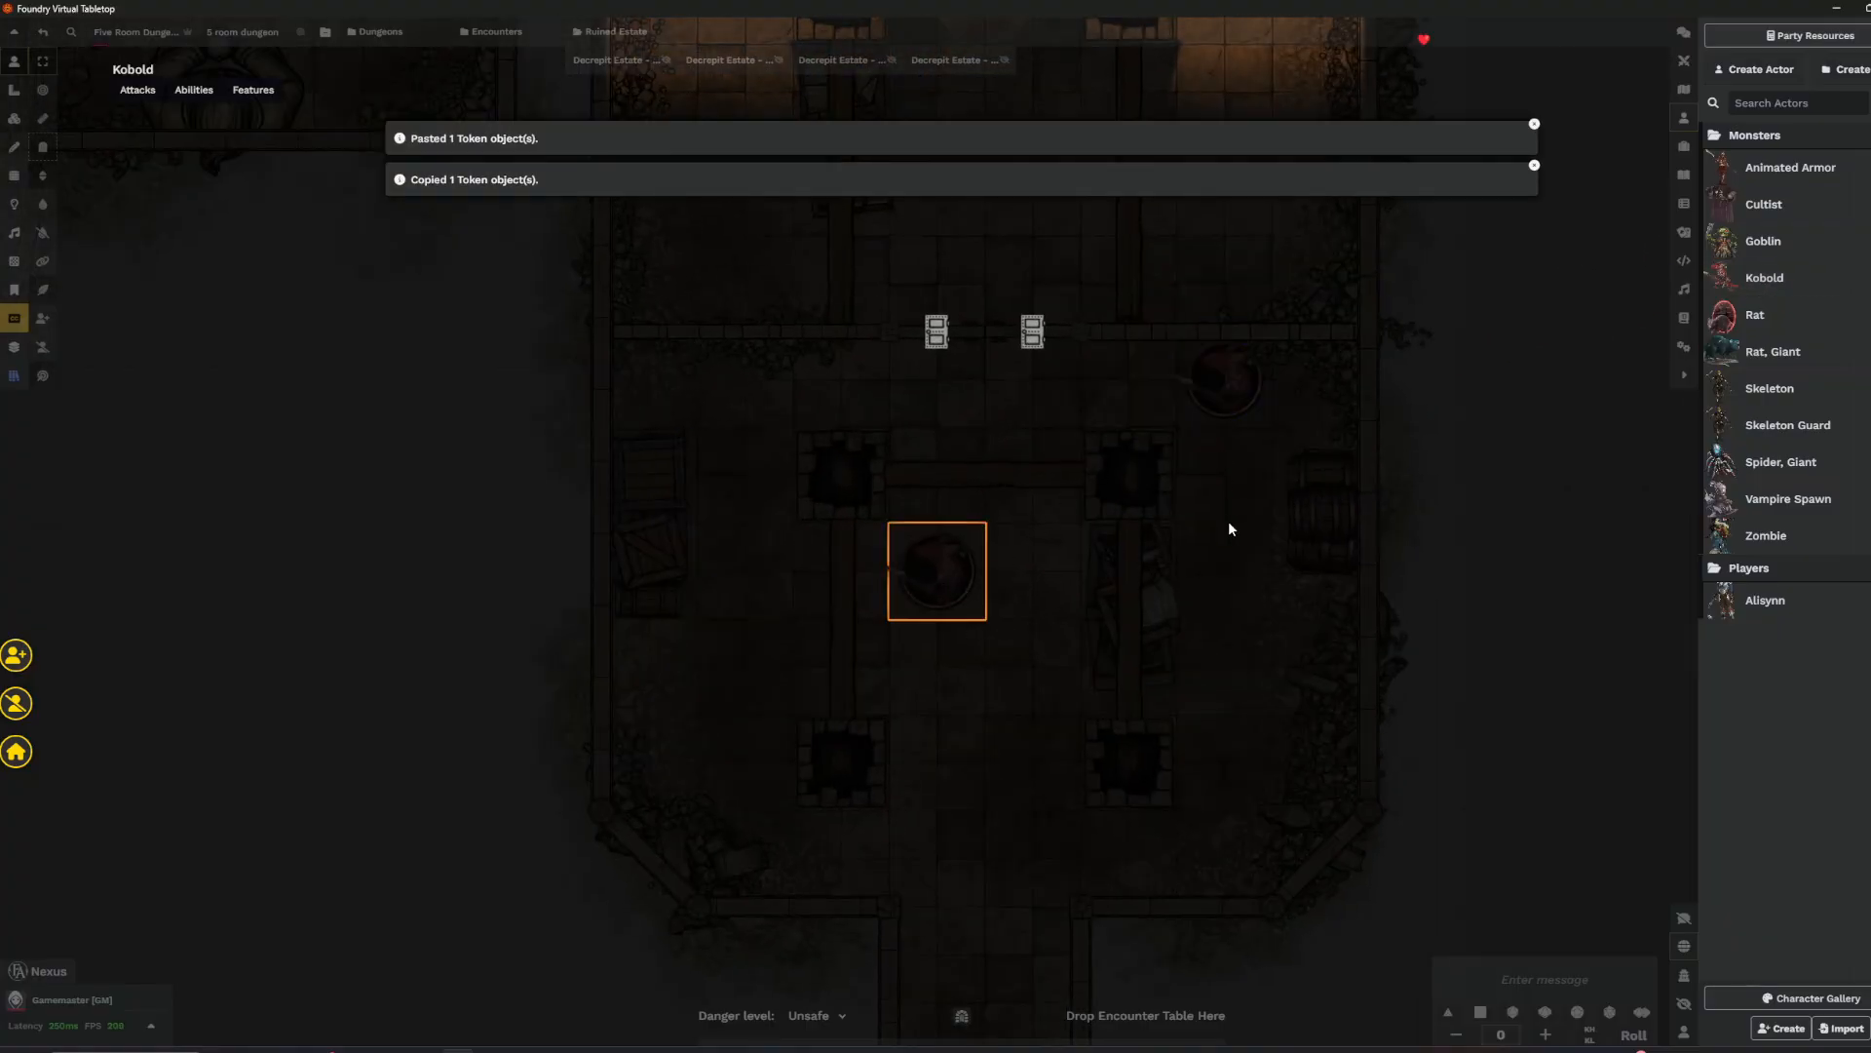
key("ctrl+v")
key("ctrl+v")
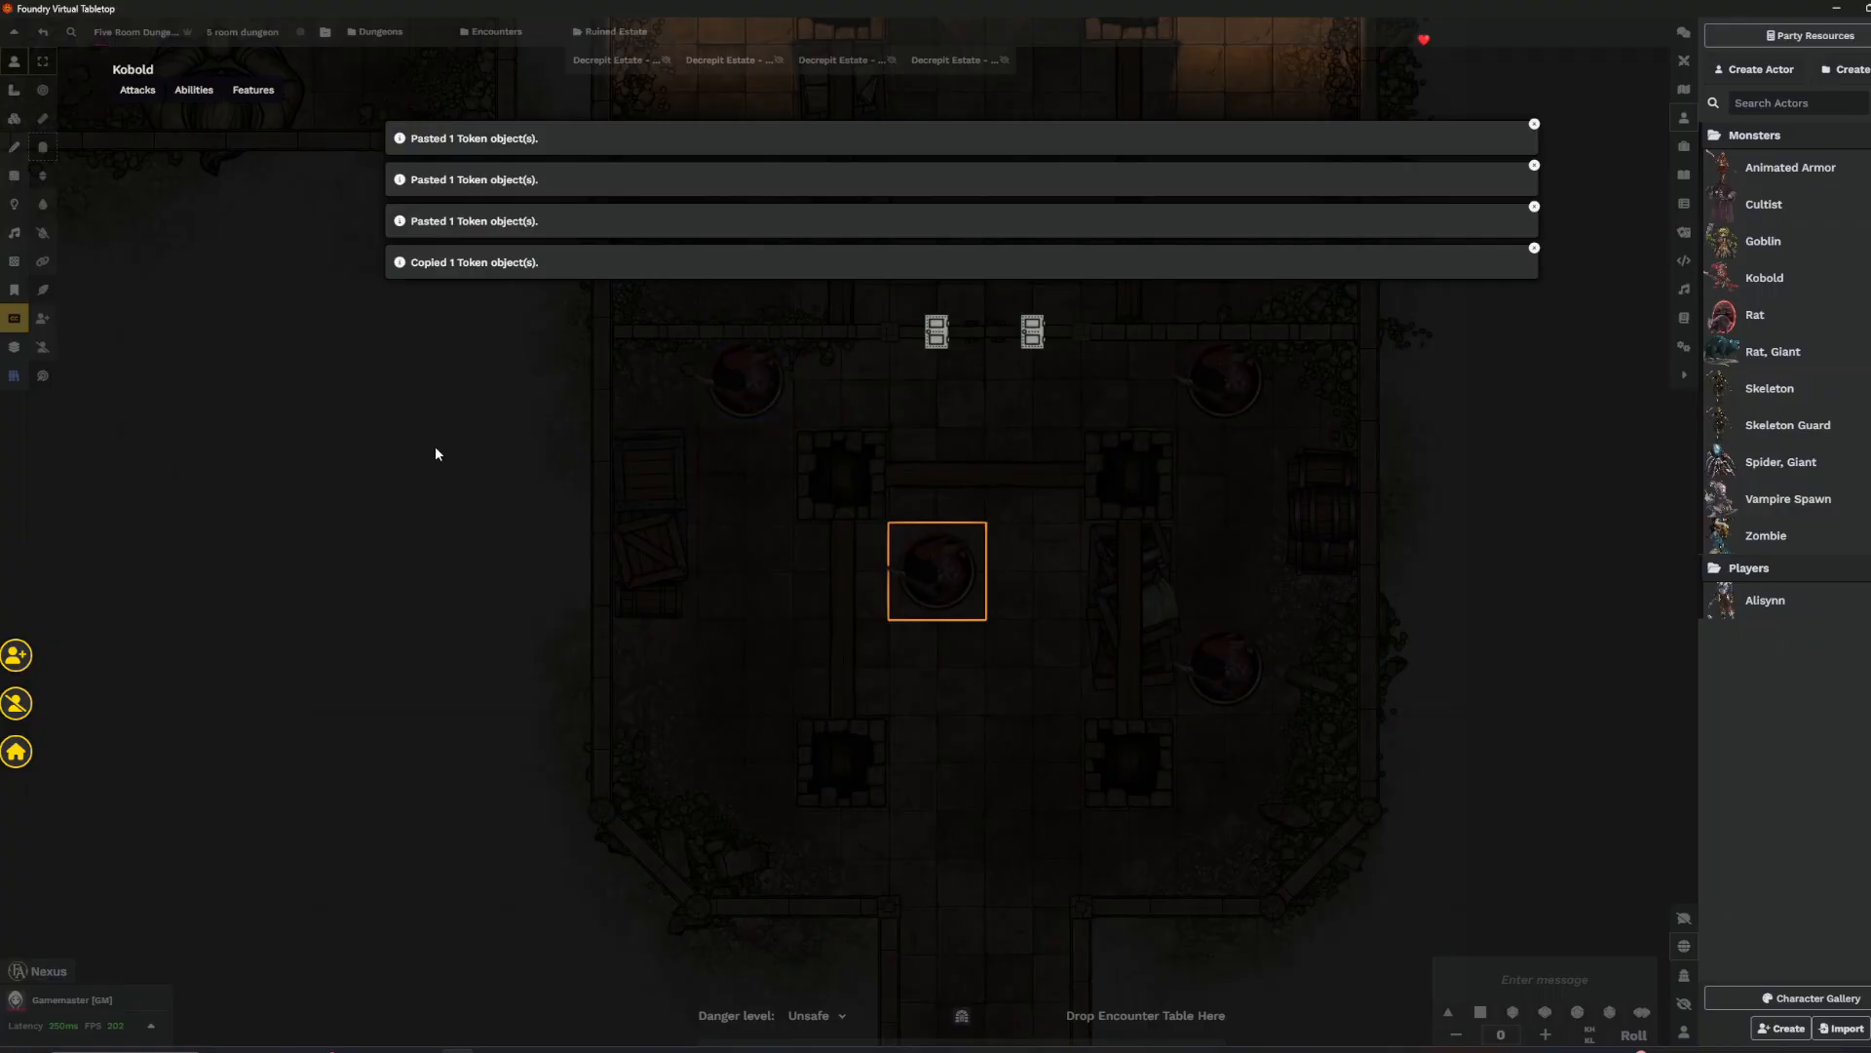
- Place a Giant Rat in the statue room and paste three copies of it around that room
scroll(459, 425, "down", 3)
key("Up")
key("Right")
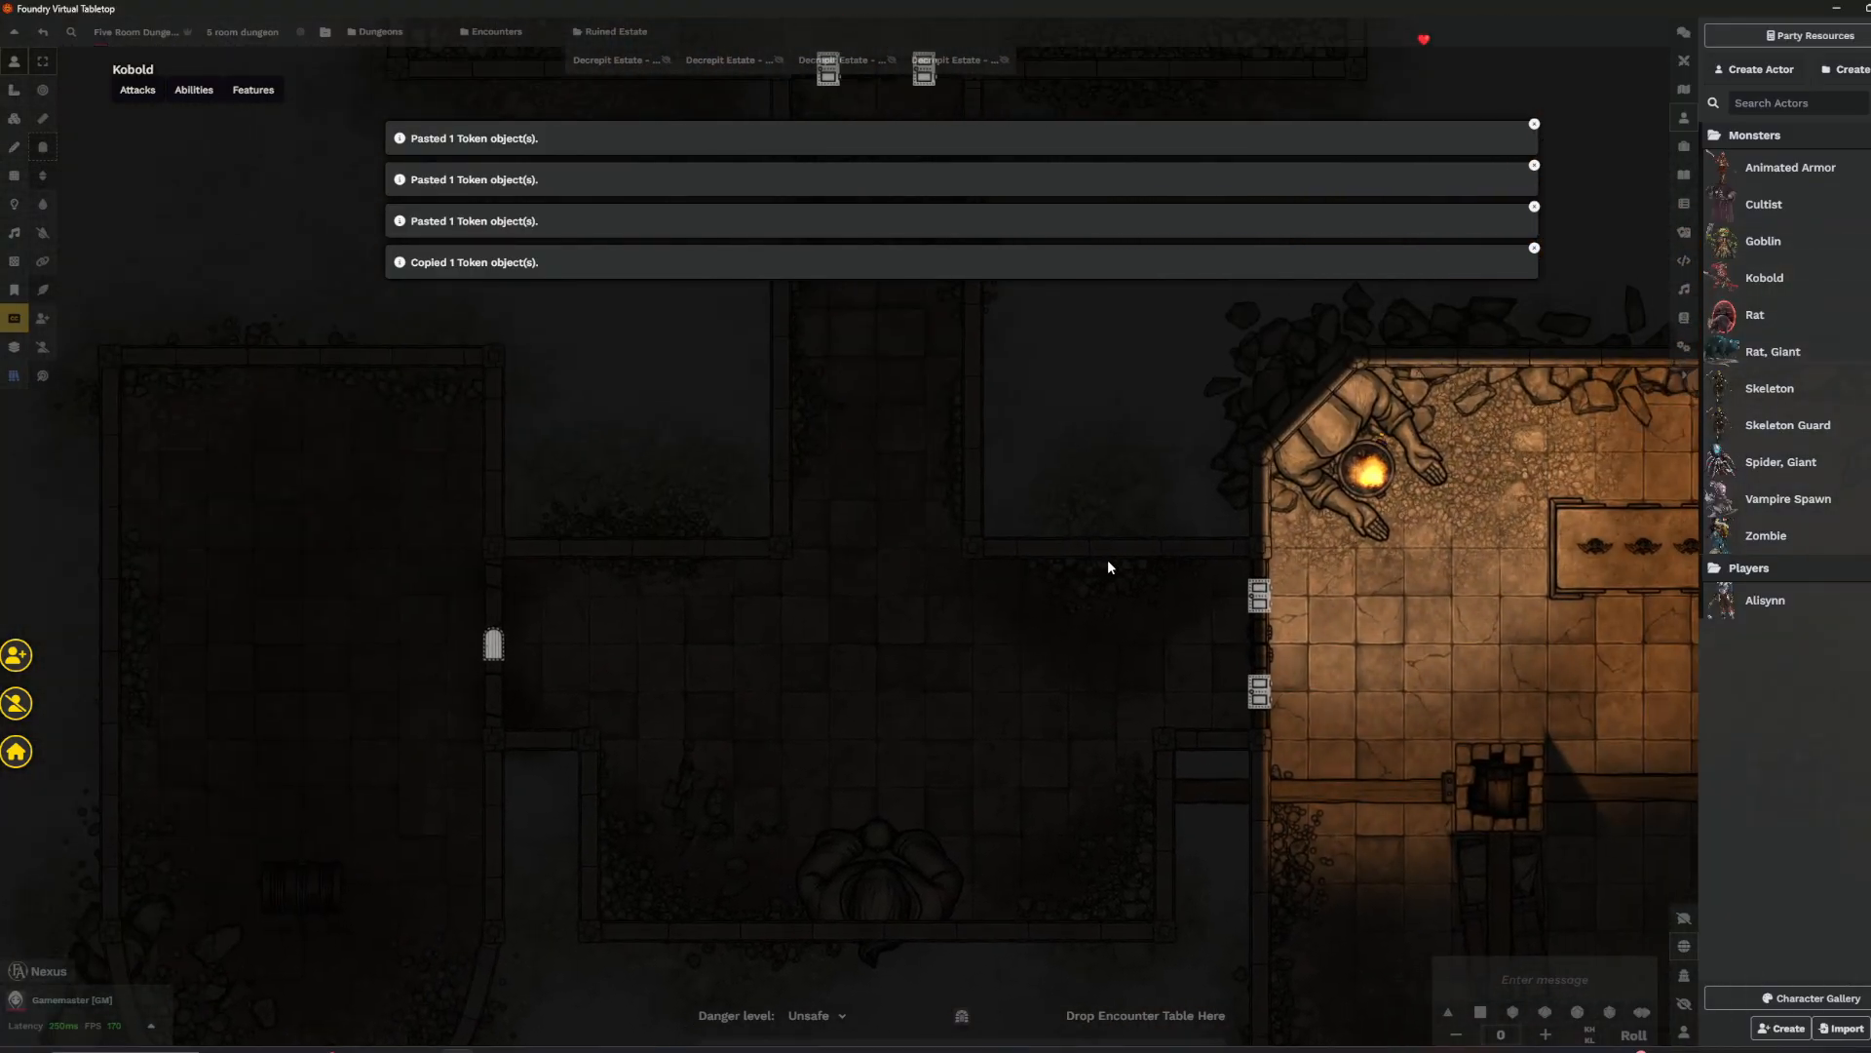
left_click_drag(1773, 351, 851, 679)
key("ctrl+c")
key("ctrl+v")
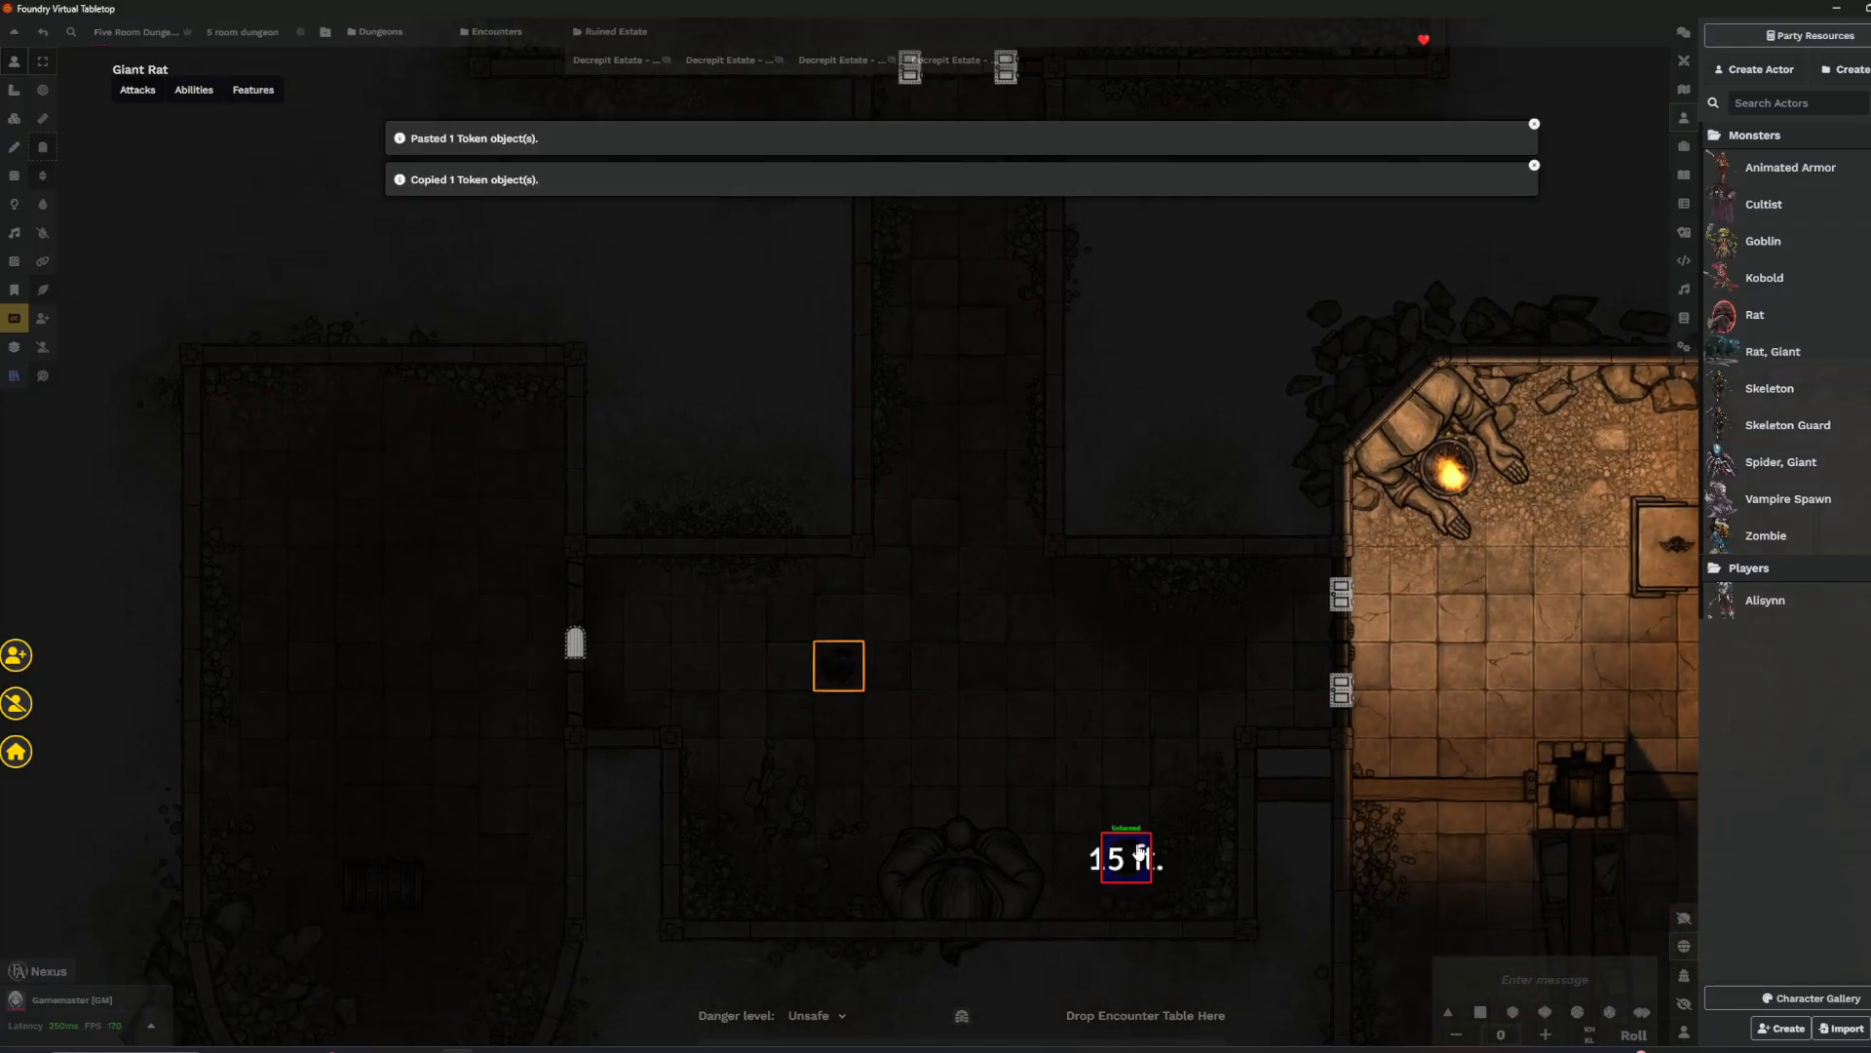
key("ctrl+v")
key("ctrl+v")
- Deselect the rat and look over the western chest room and the northern hall
key("Left")
key("Down")
key("Left")
key("Up")
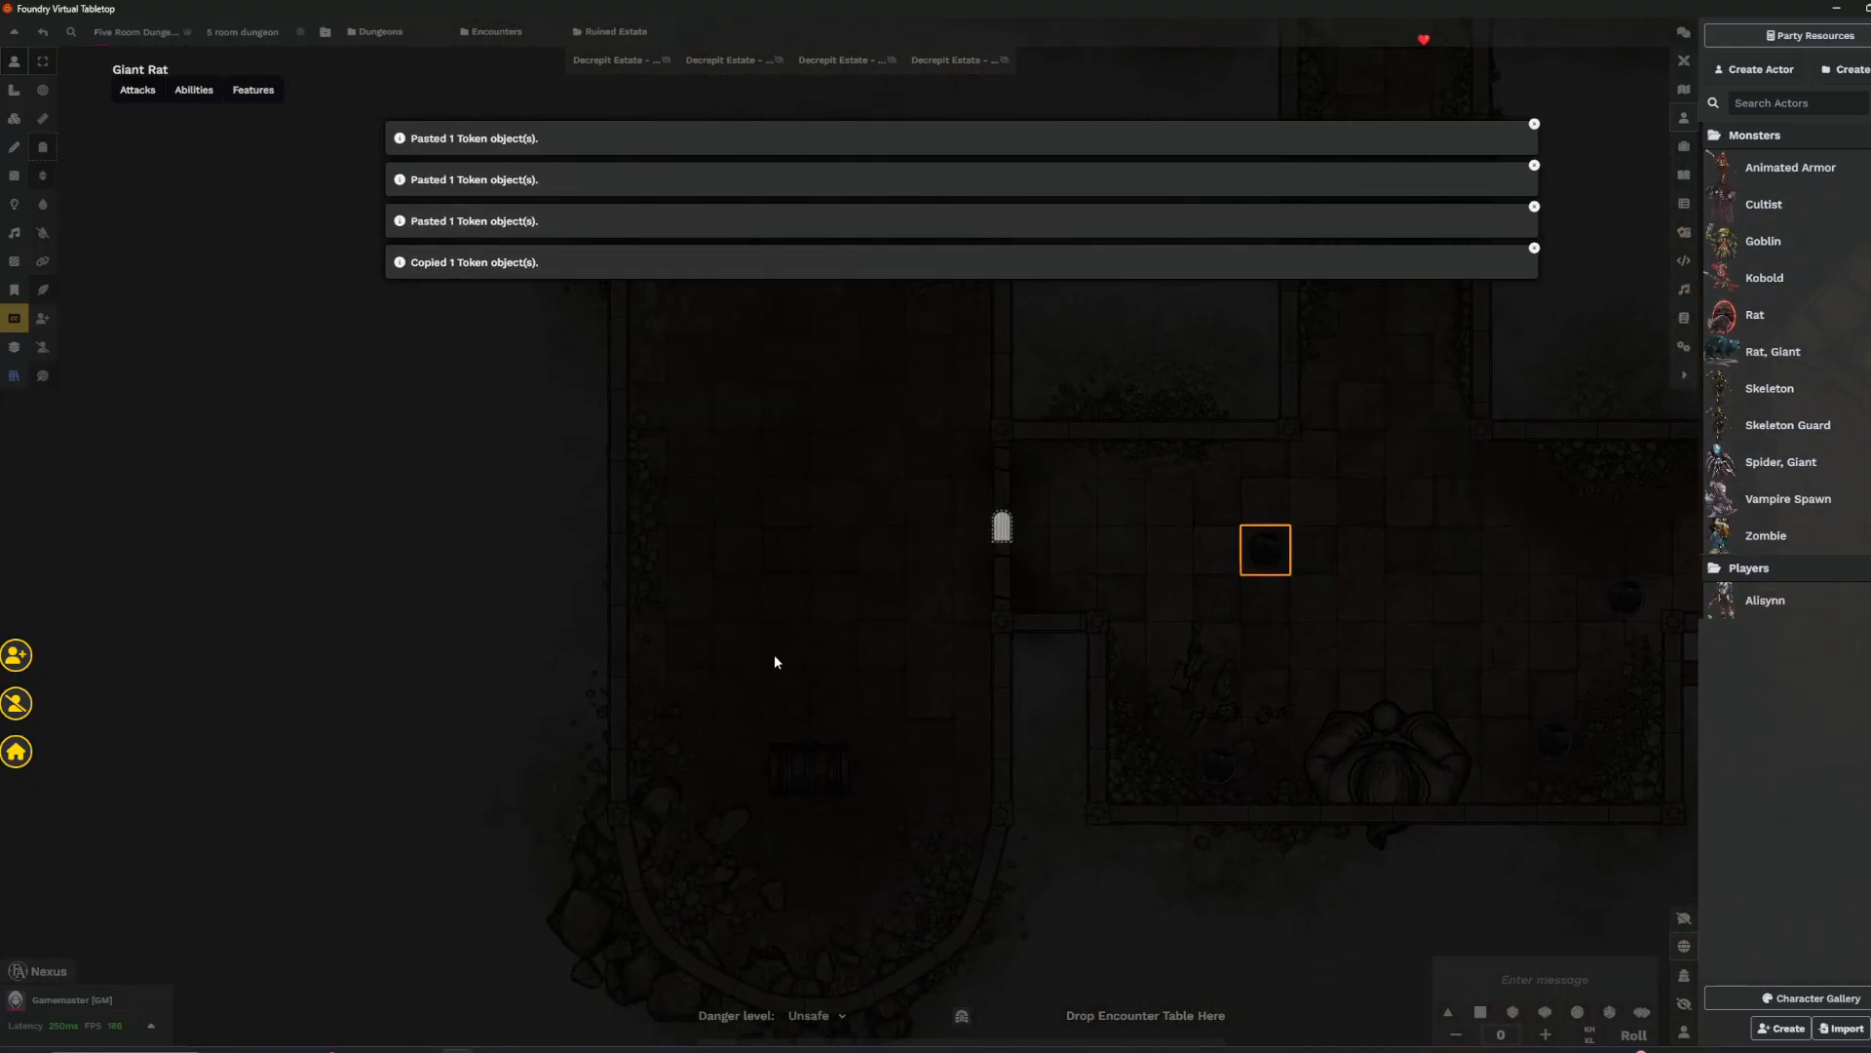
left_click(789, 727)
scroll(814, 710, "down", 1)
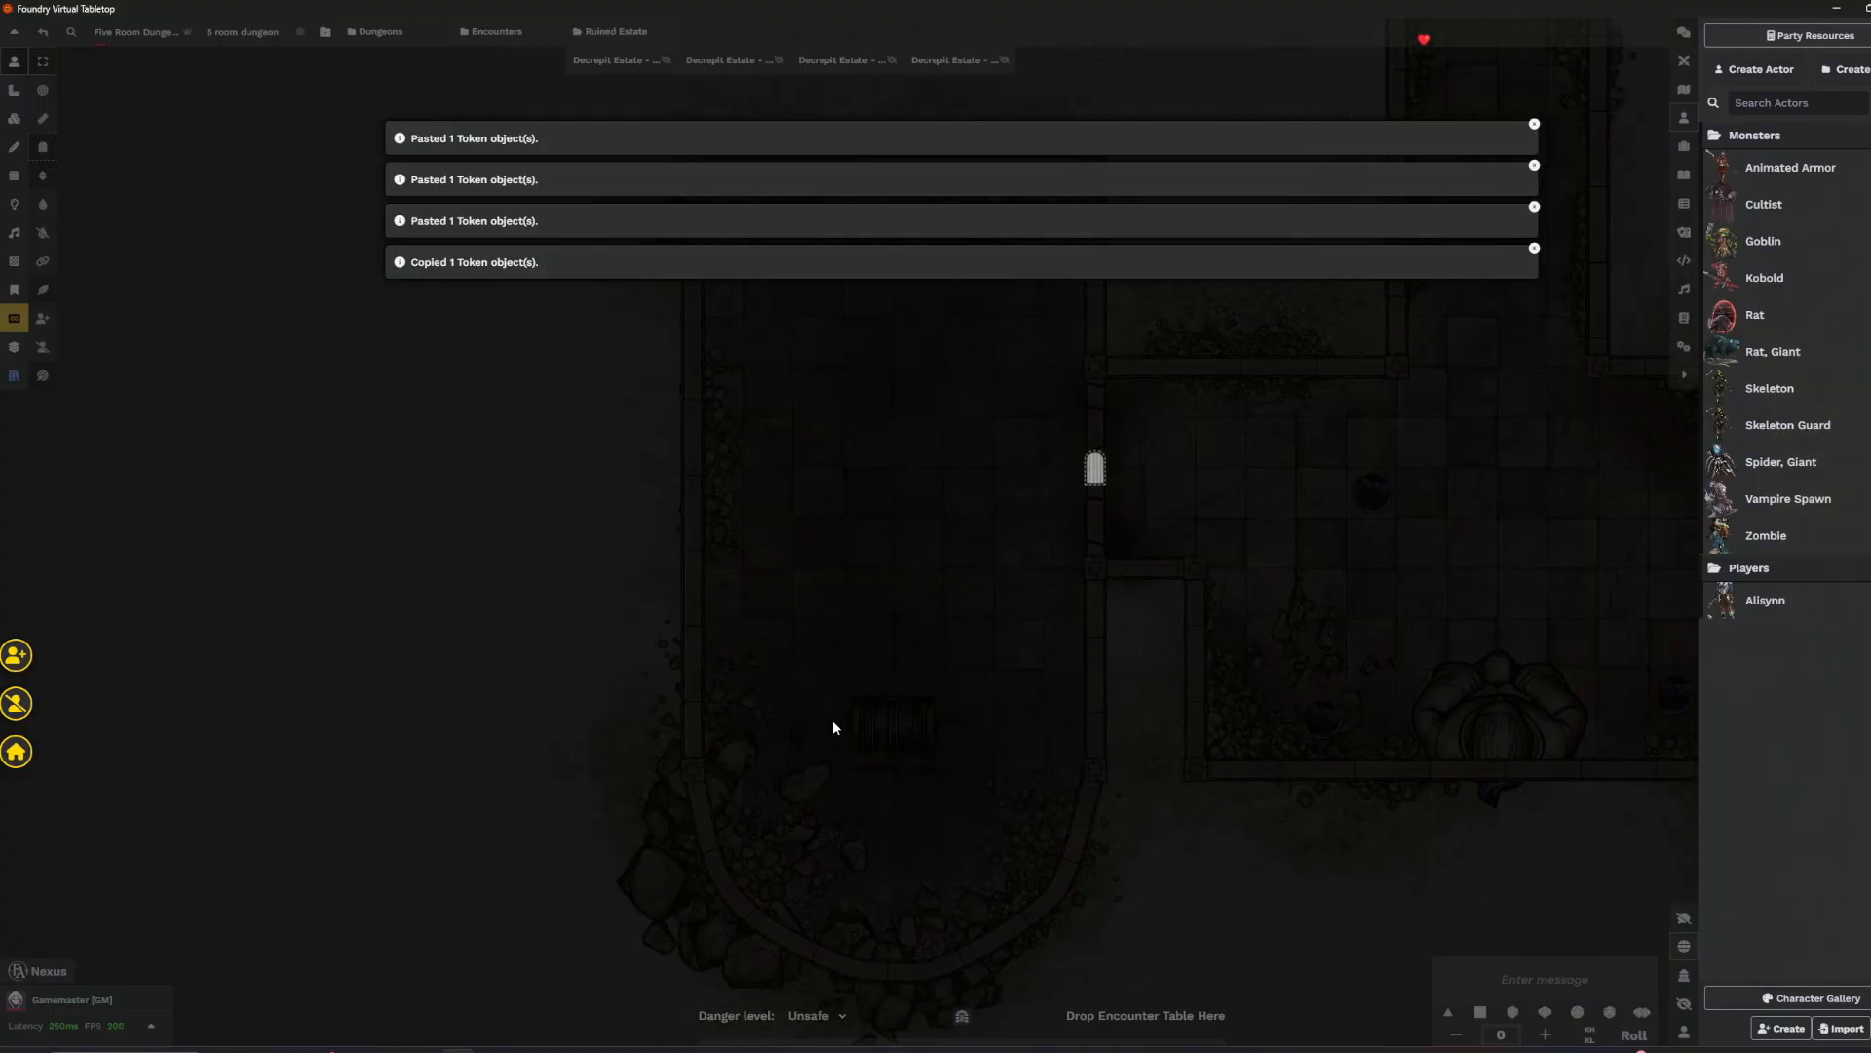
key("Up")
key("Right")
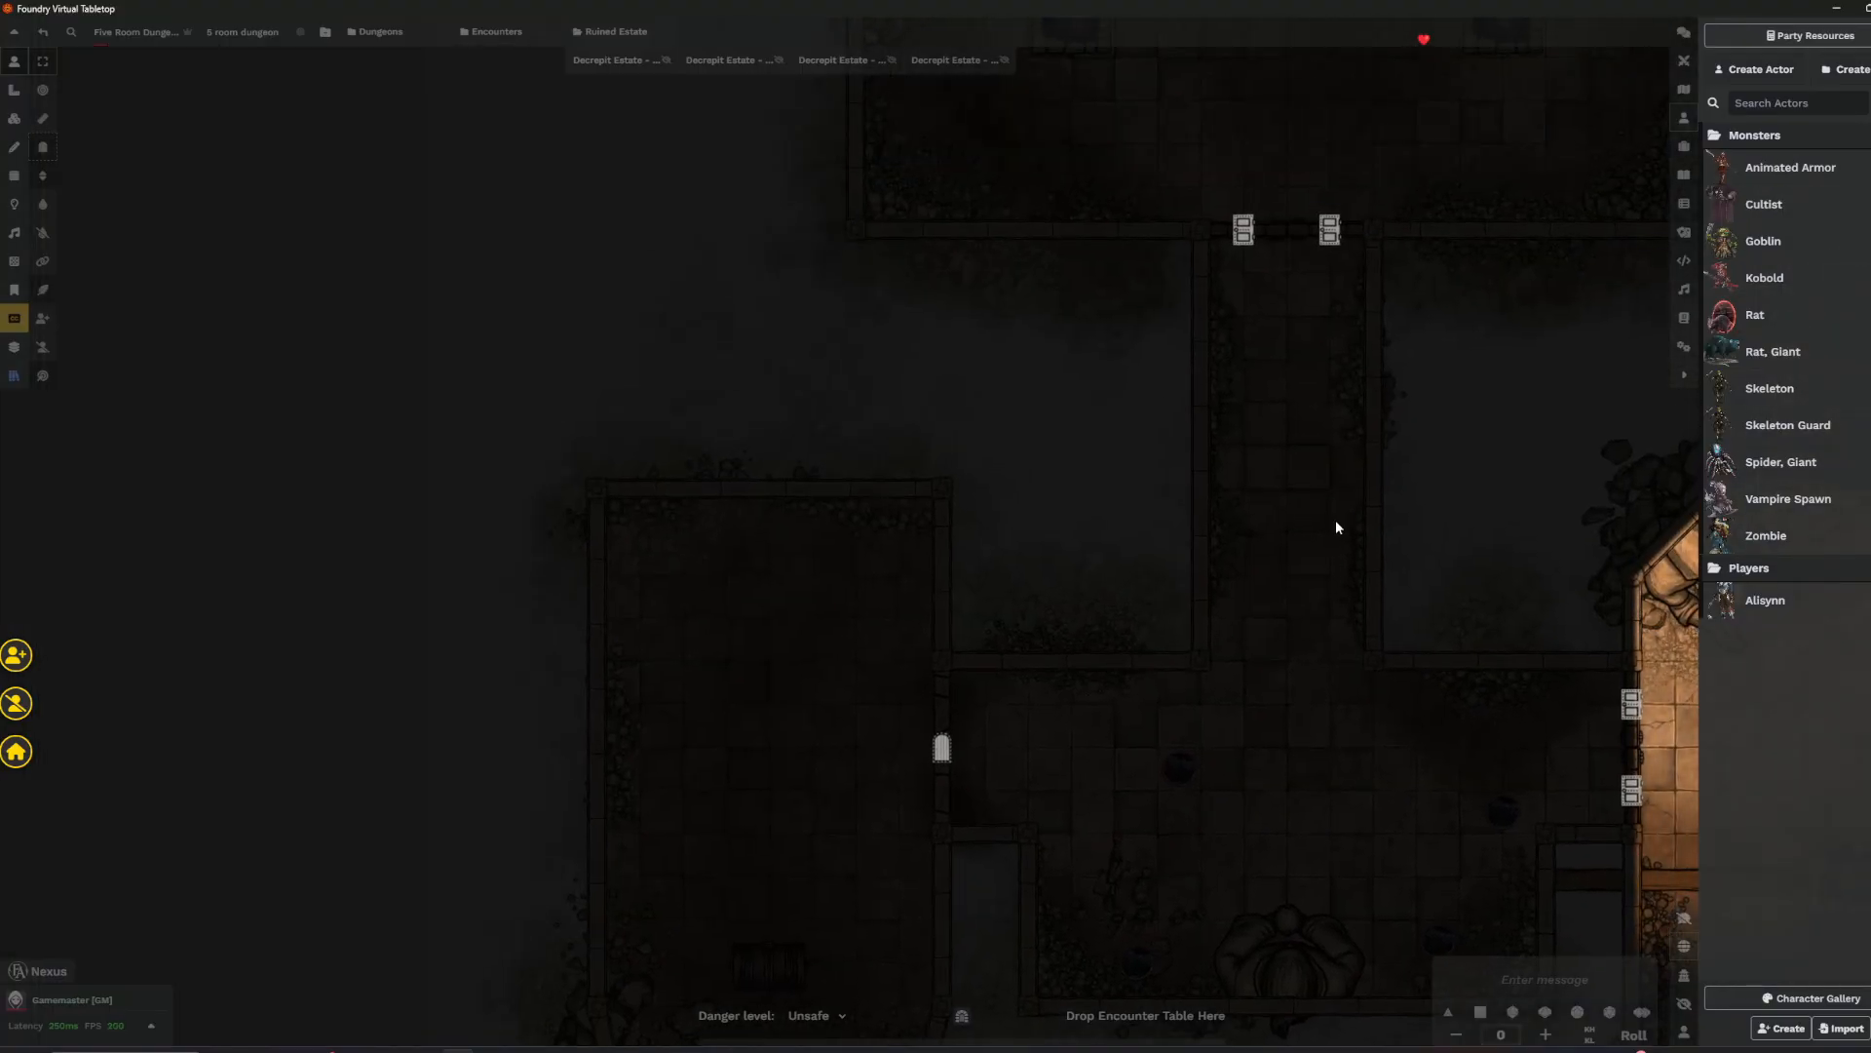
key("Up")
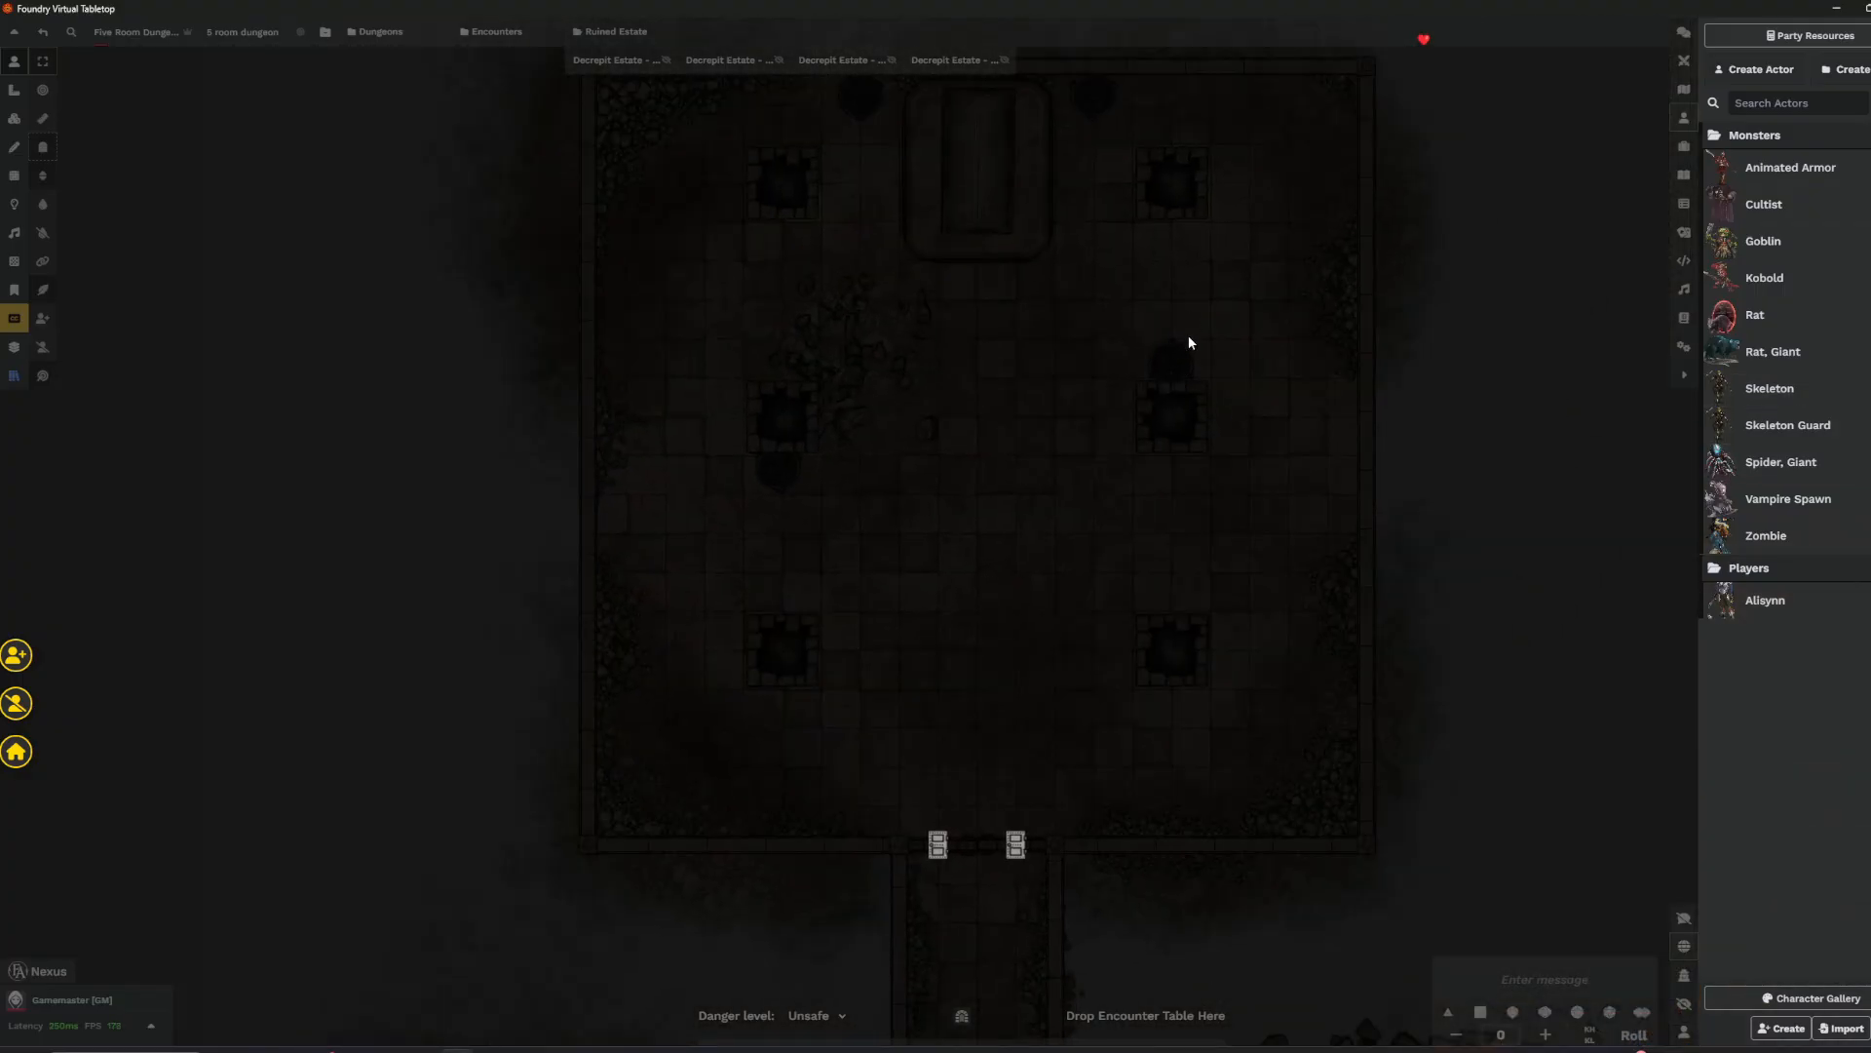
- Brighten the view of the dark scene and place a Vampire Spawn by the northern hall's sarcophagus
left_click(43, 204)
scroll(932, 370, "up", 3)
scroll(1012, 539, "up", 5)
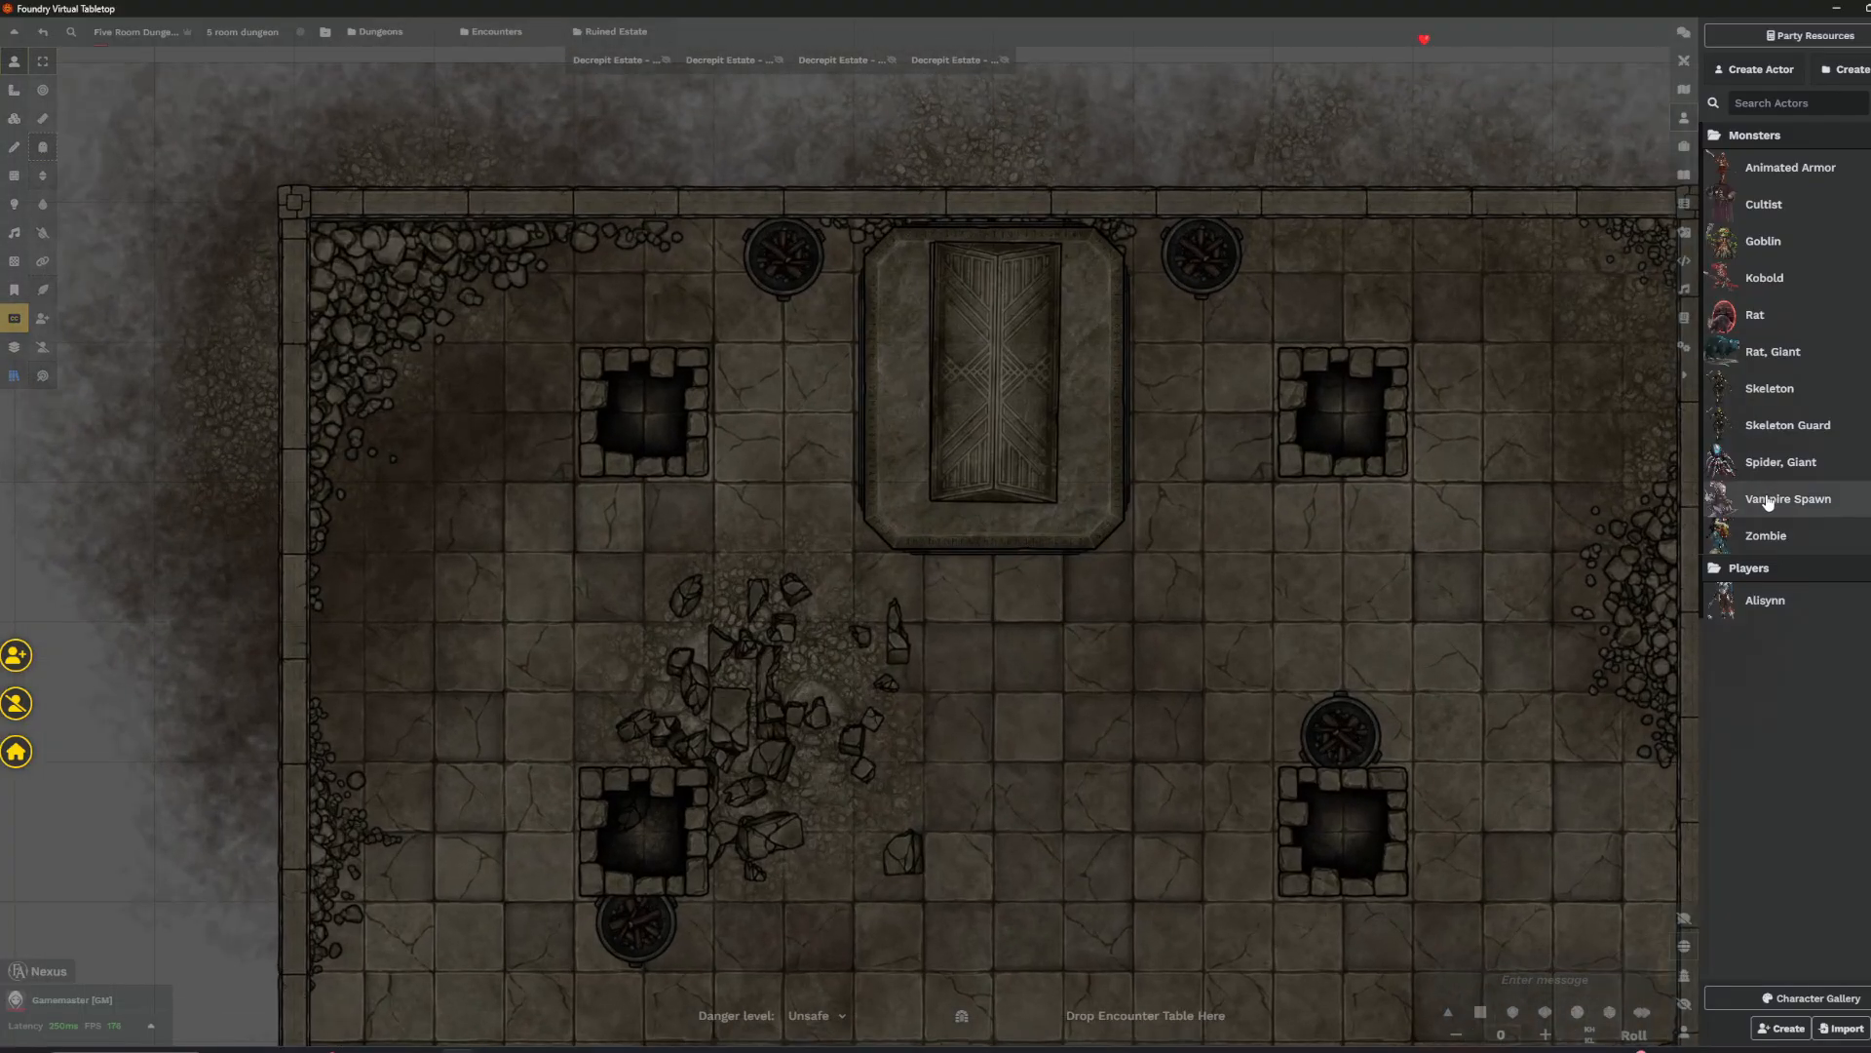
left_click_drag(1012, 655, 991, 686)
left_click(991, 686)
key("Up")
key("Up")
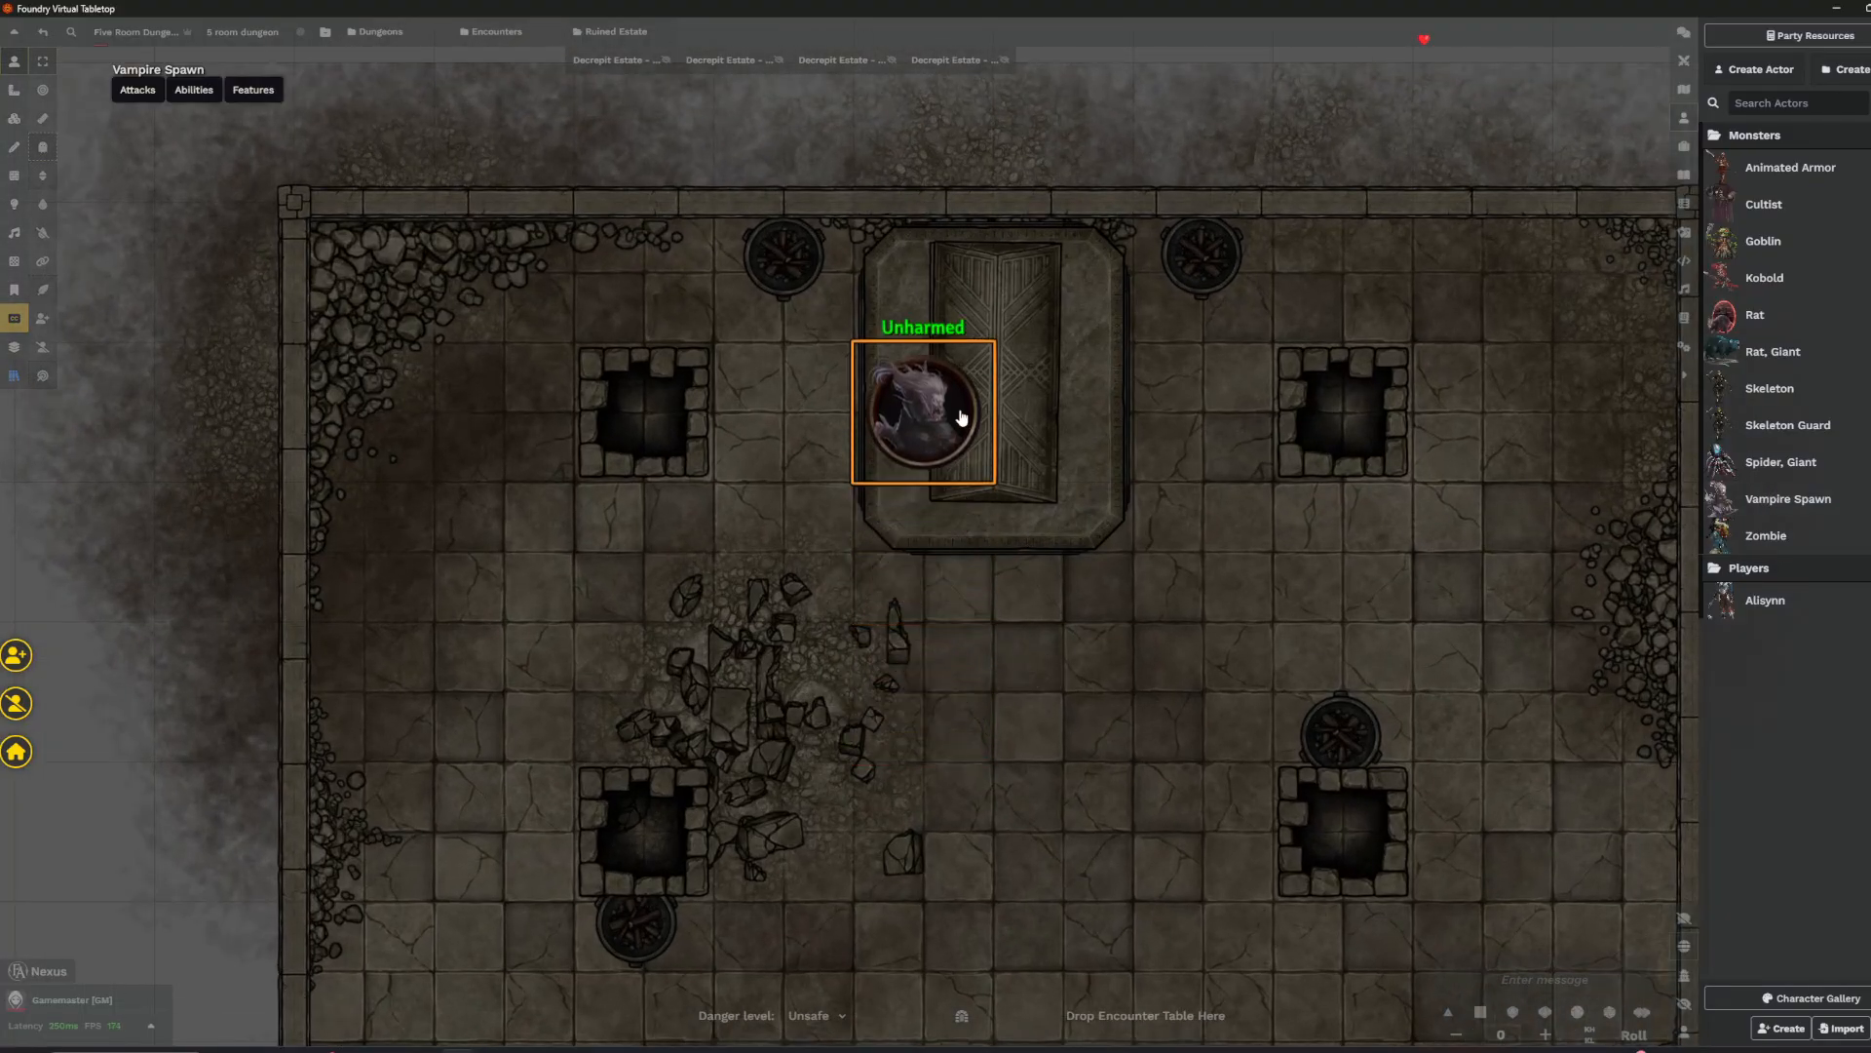
- Shift the Vampire Spawn to the sarcophagus's eastern side, hide the token from players and deselect it
left_click_drag(965, 405, 1096, 405)
right_click(1097, 405)
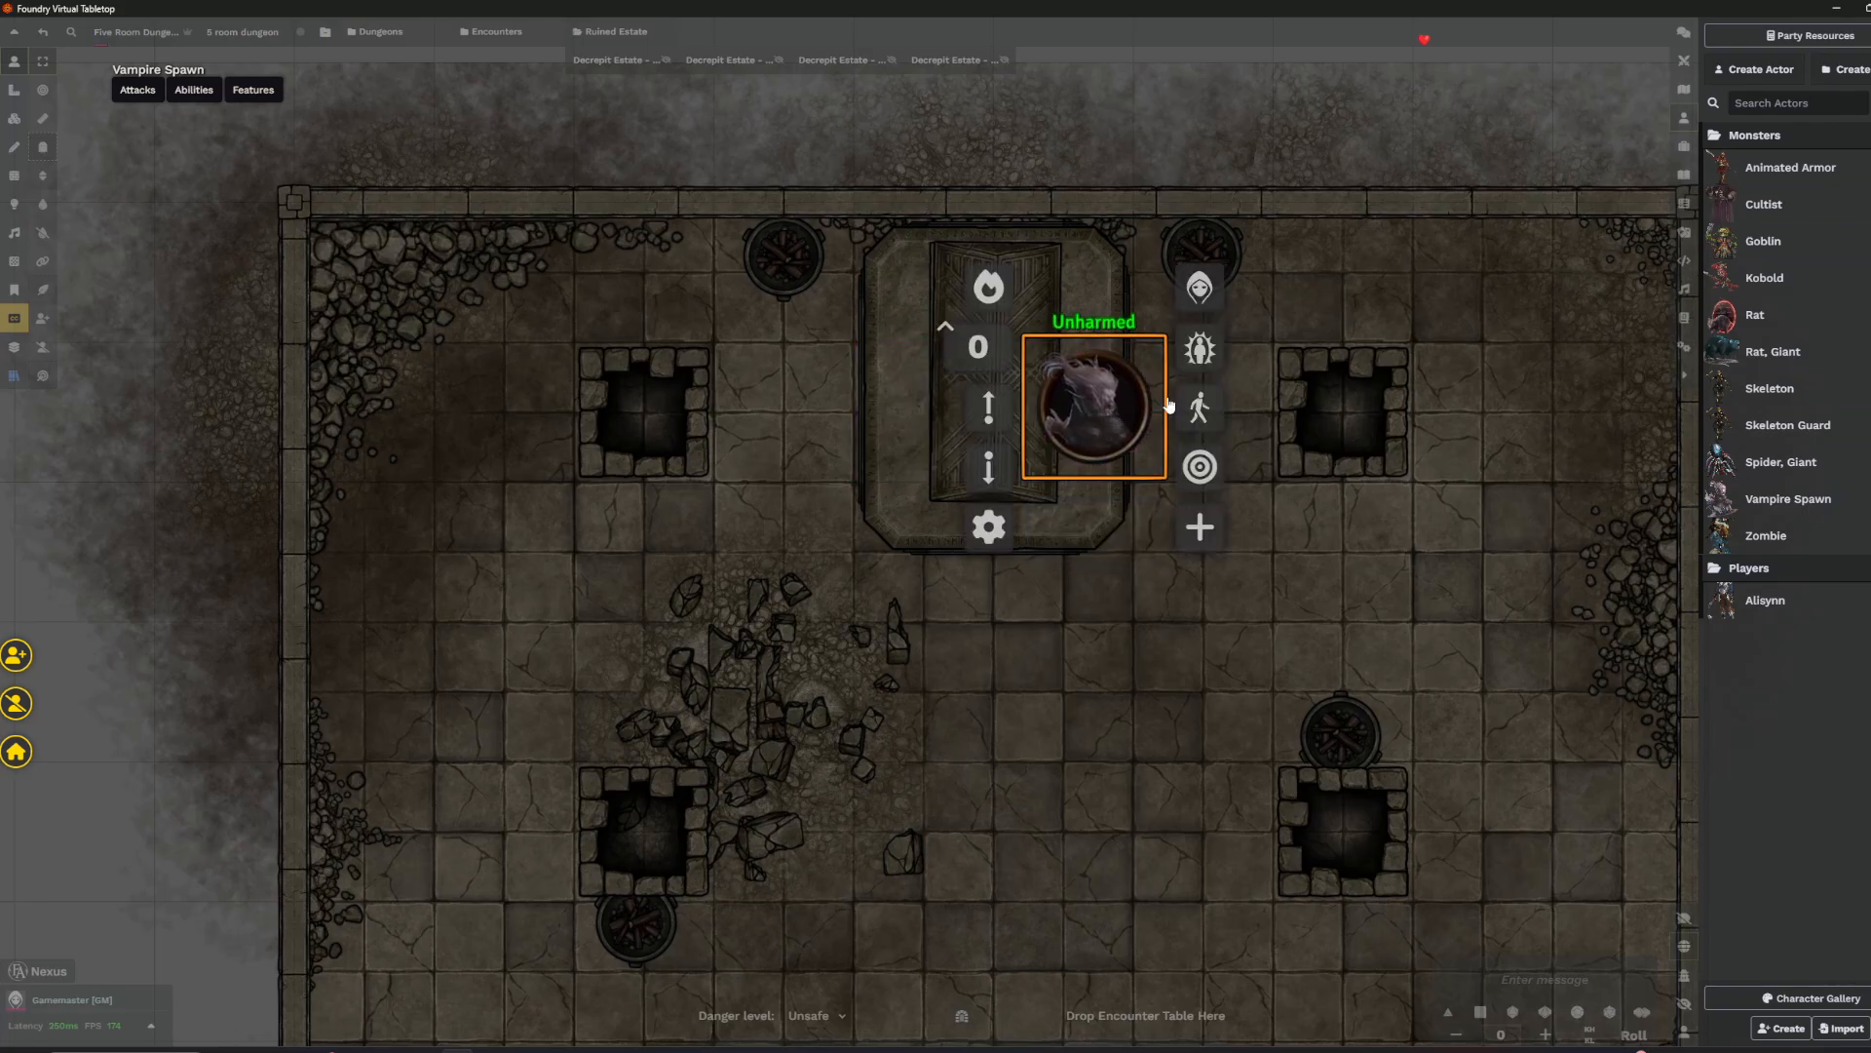
left_click(1200, 288)
left_click(1119, 737)
- Lock both leaves of the double door between the northern hall and its corridor
key("Down")
key("Down")
key("Down")
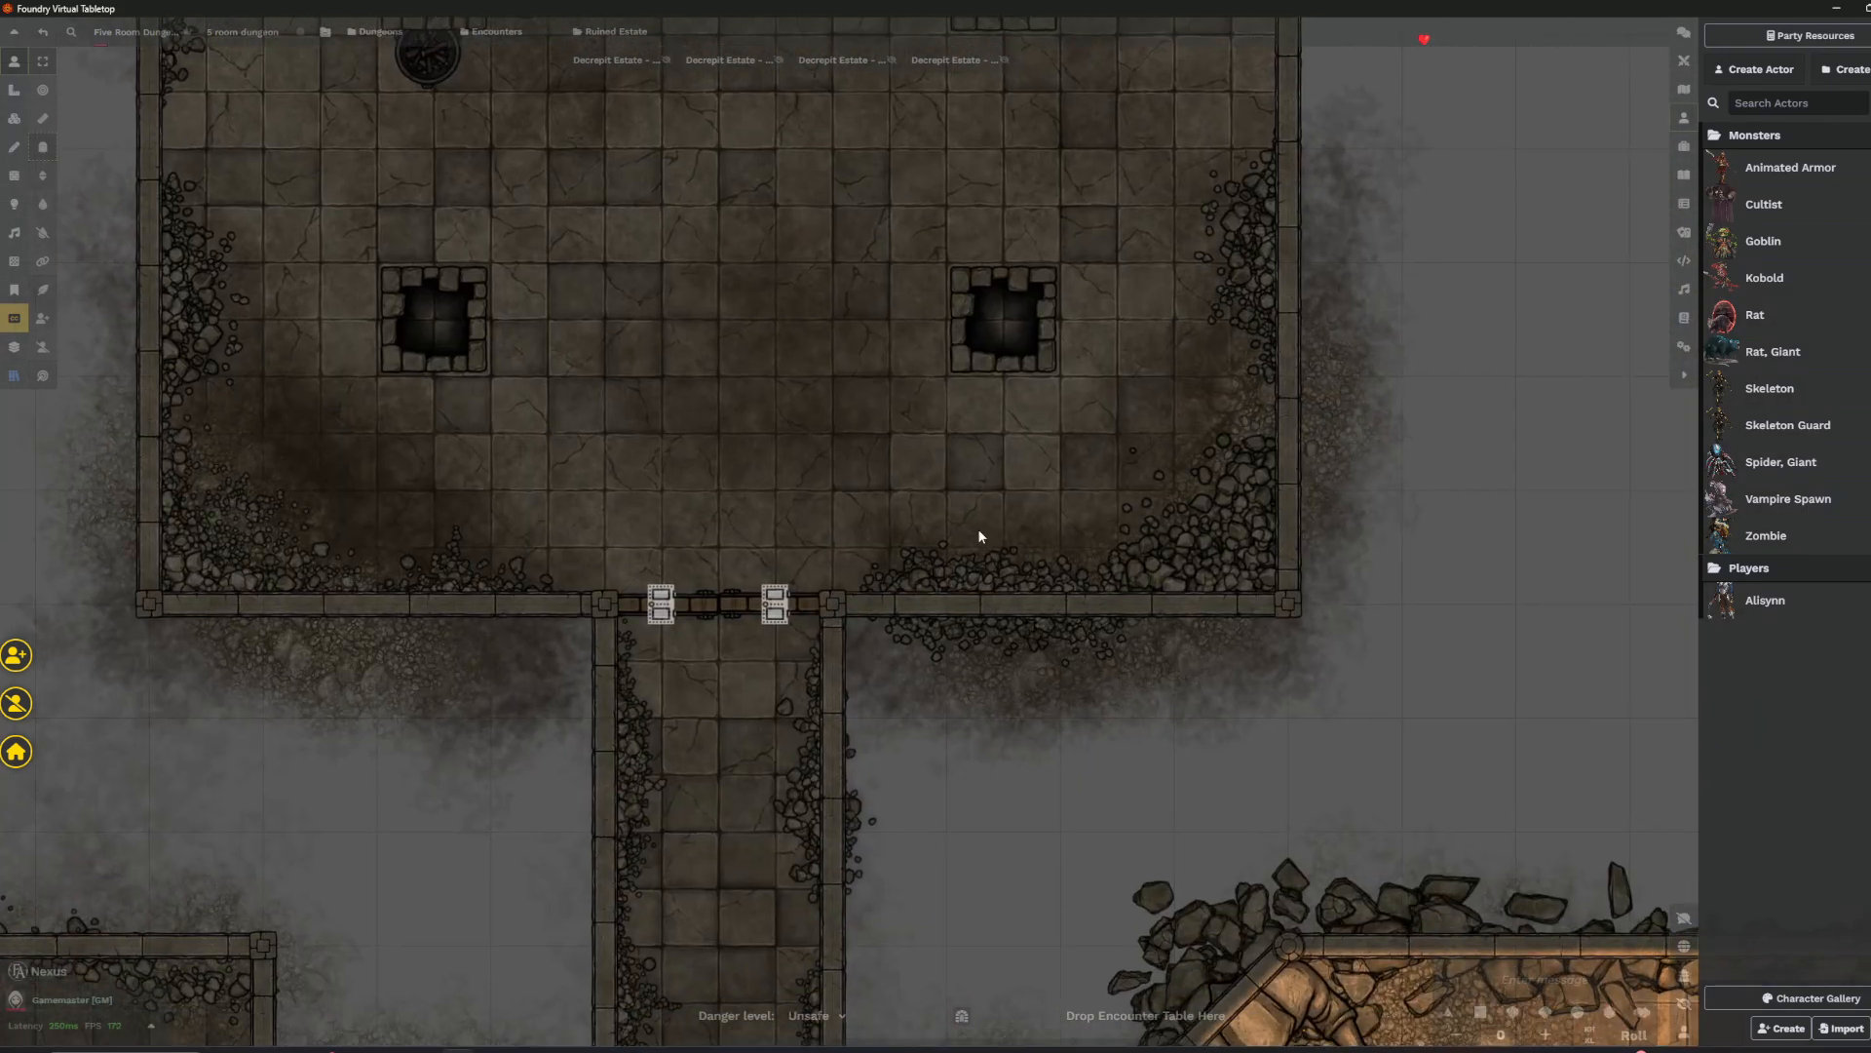
scroll(962, 495, "down", 2)
key("Down")
key("Down")
- Look over the western room, statue room and altar room with their placed monsters and lights
key("Up")
key("Up")
key("Down")
scroll(876, 590, "down", 1)
scroll(330, 652, "up", 1)
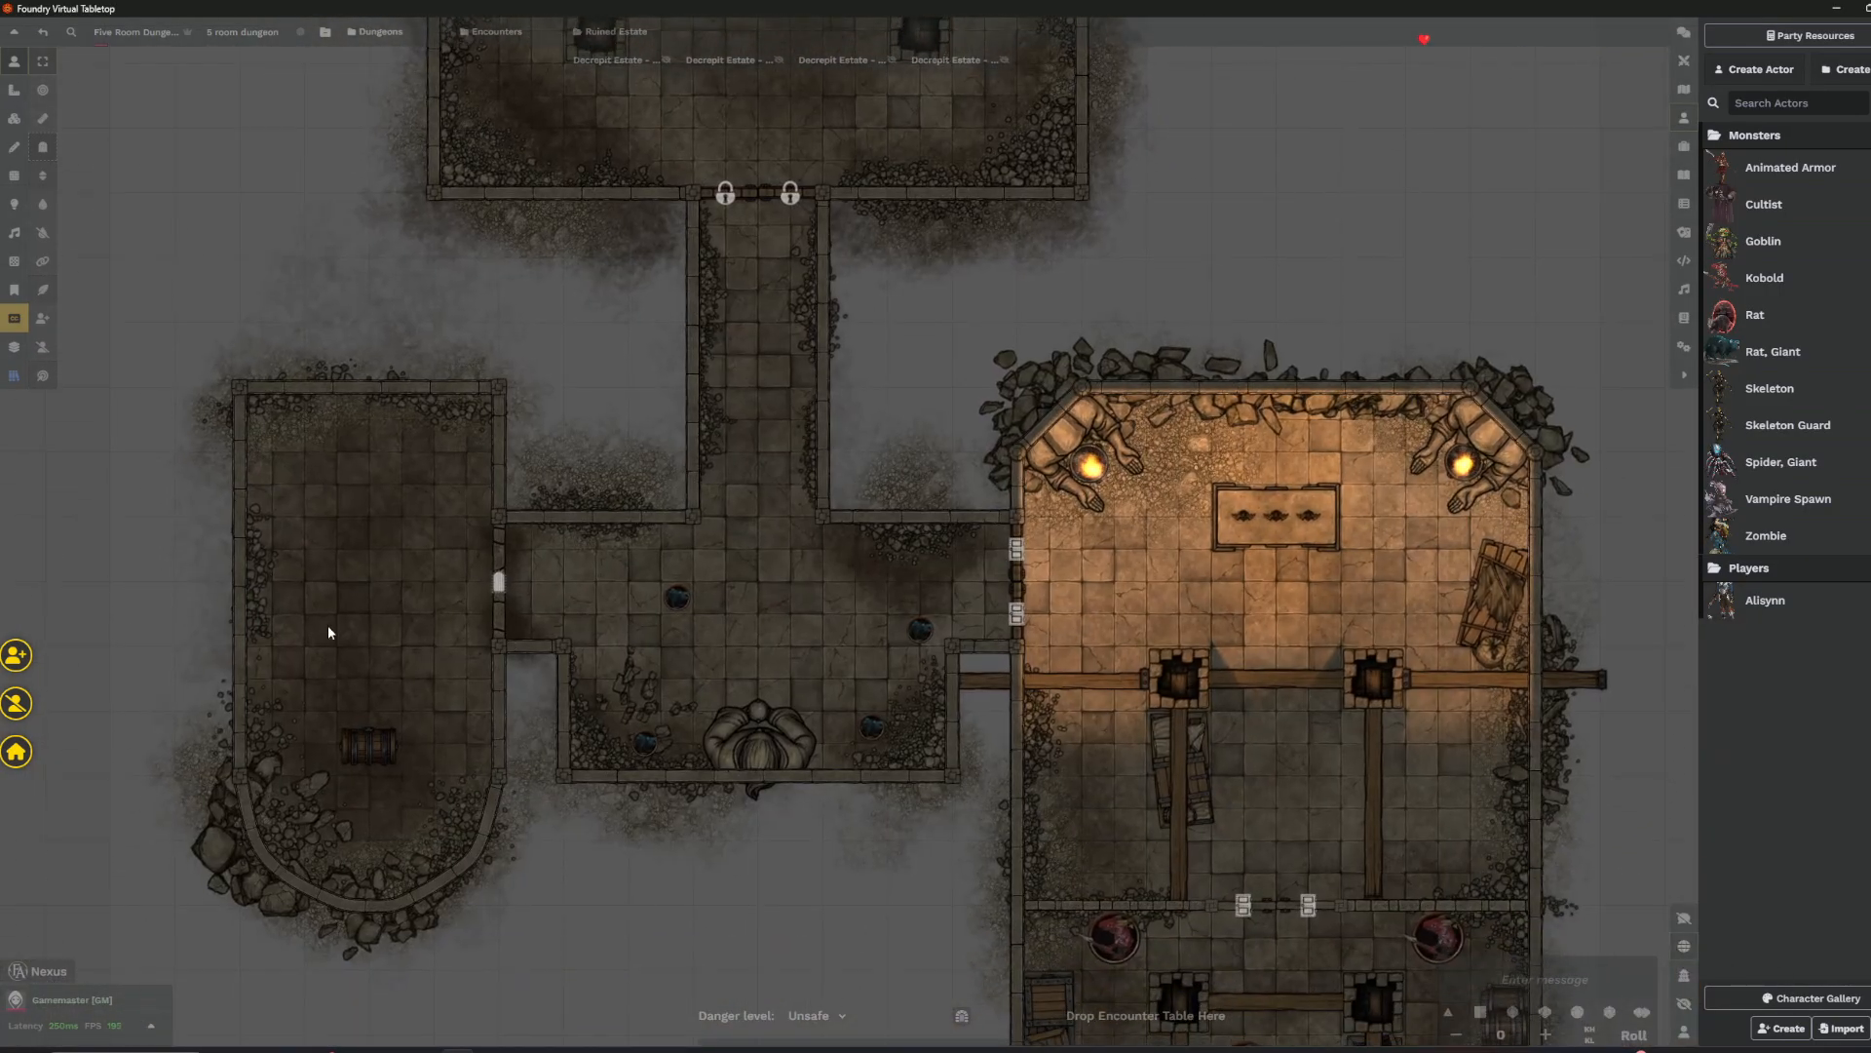
key("Down")
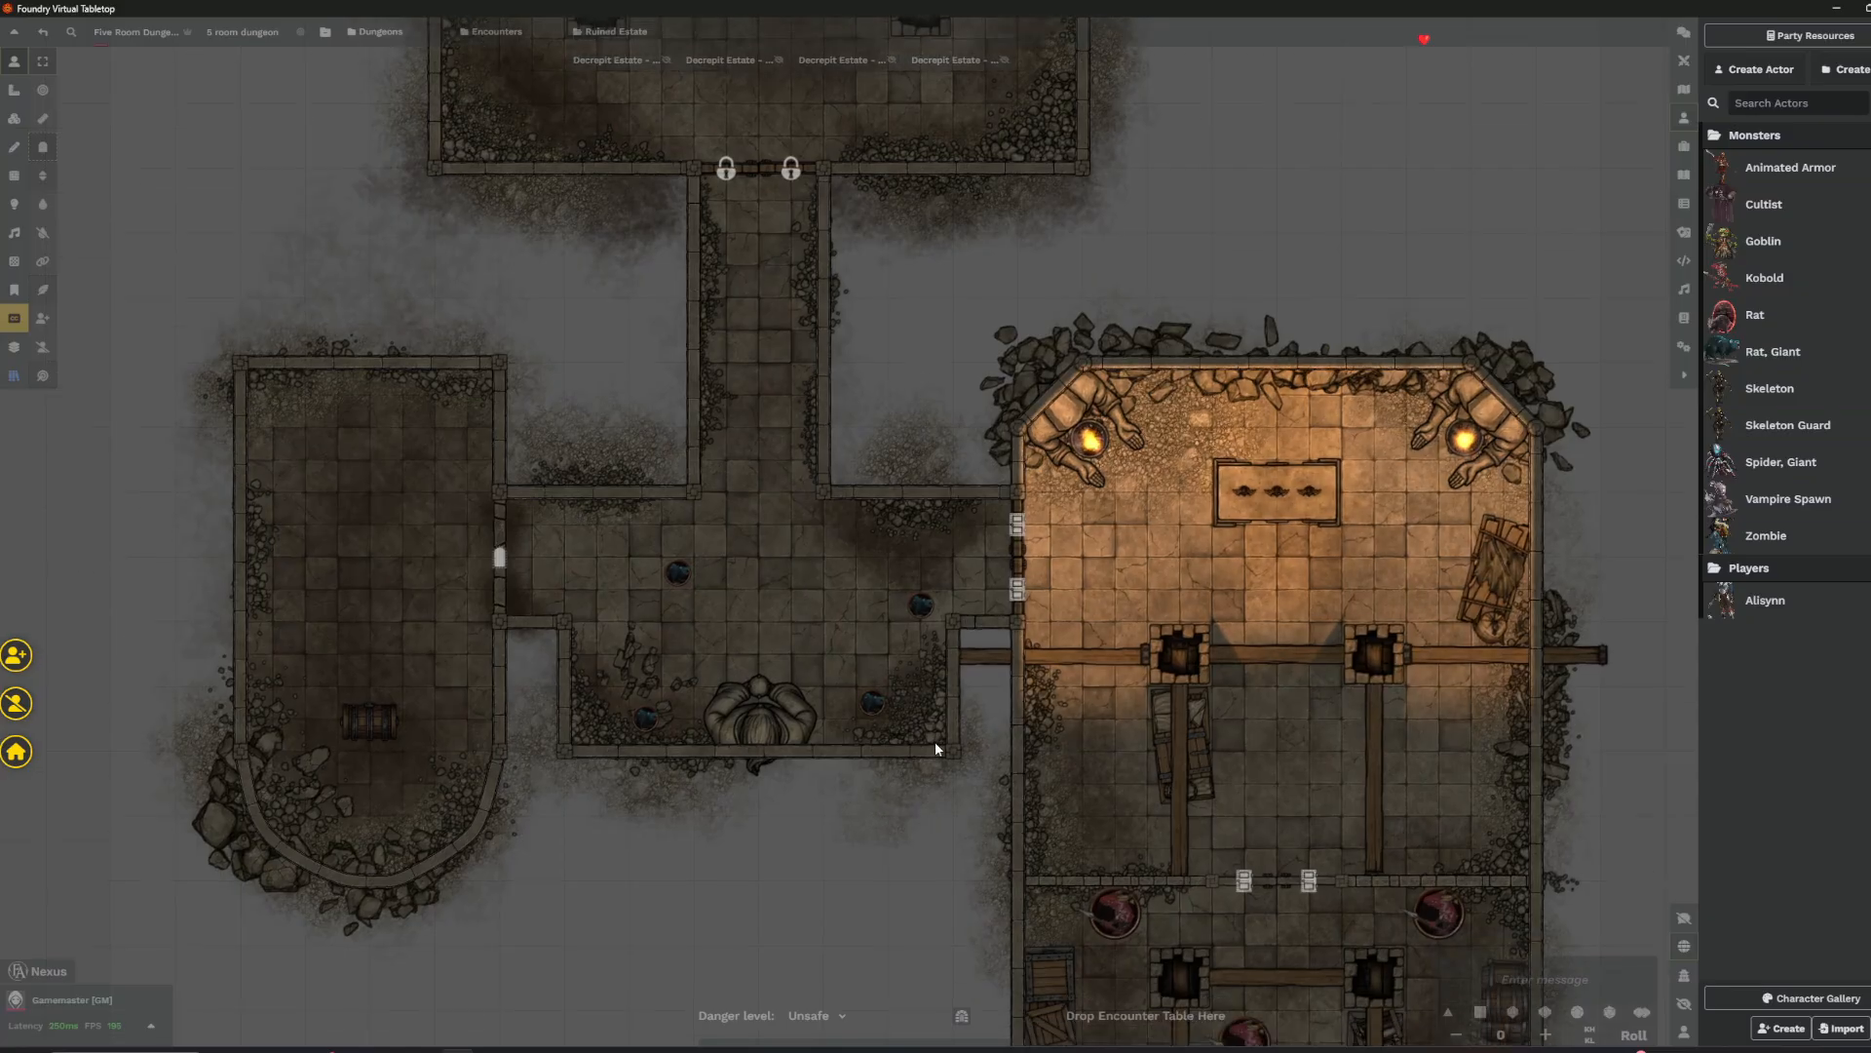
key("Down")
scroll(768, 418, "up", 1)
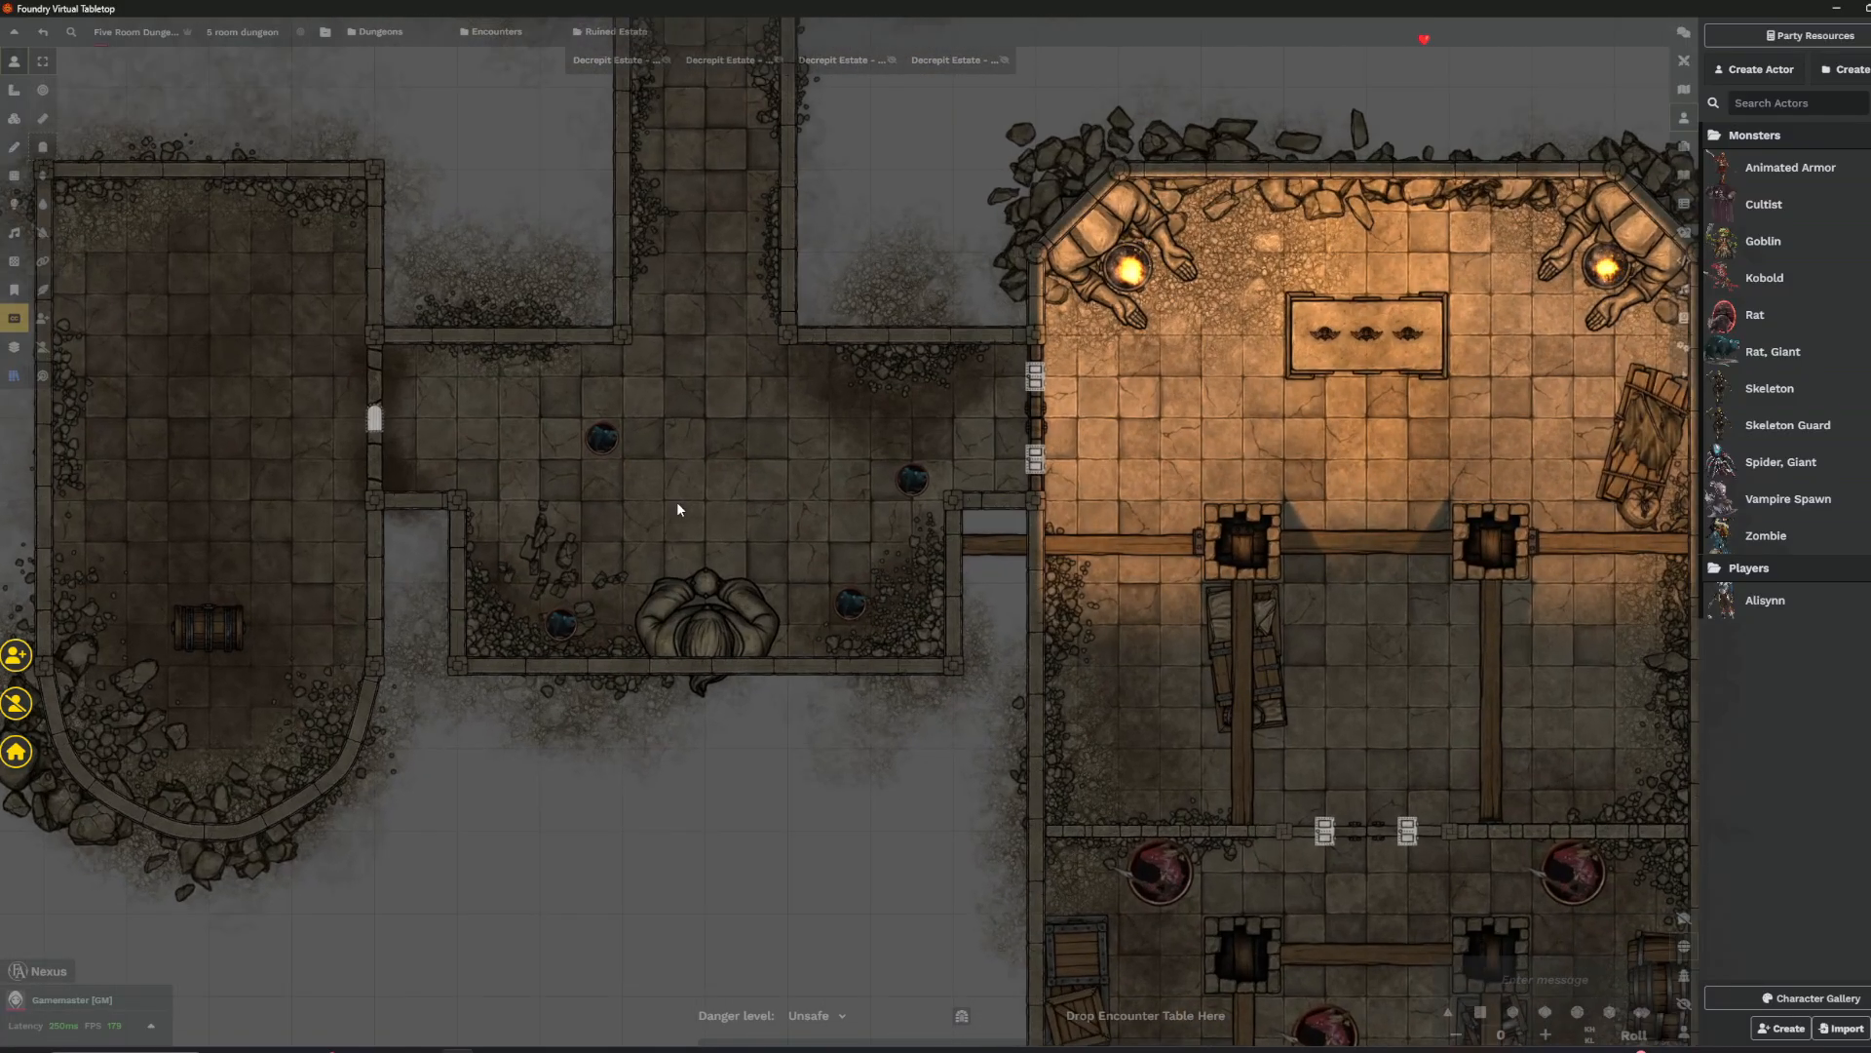
scroll(693, 438, "up", 1)
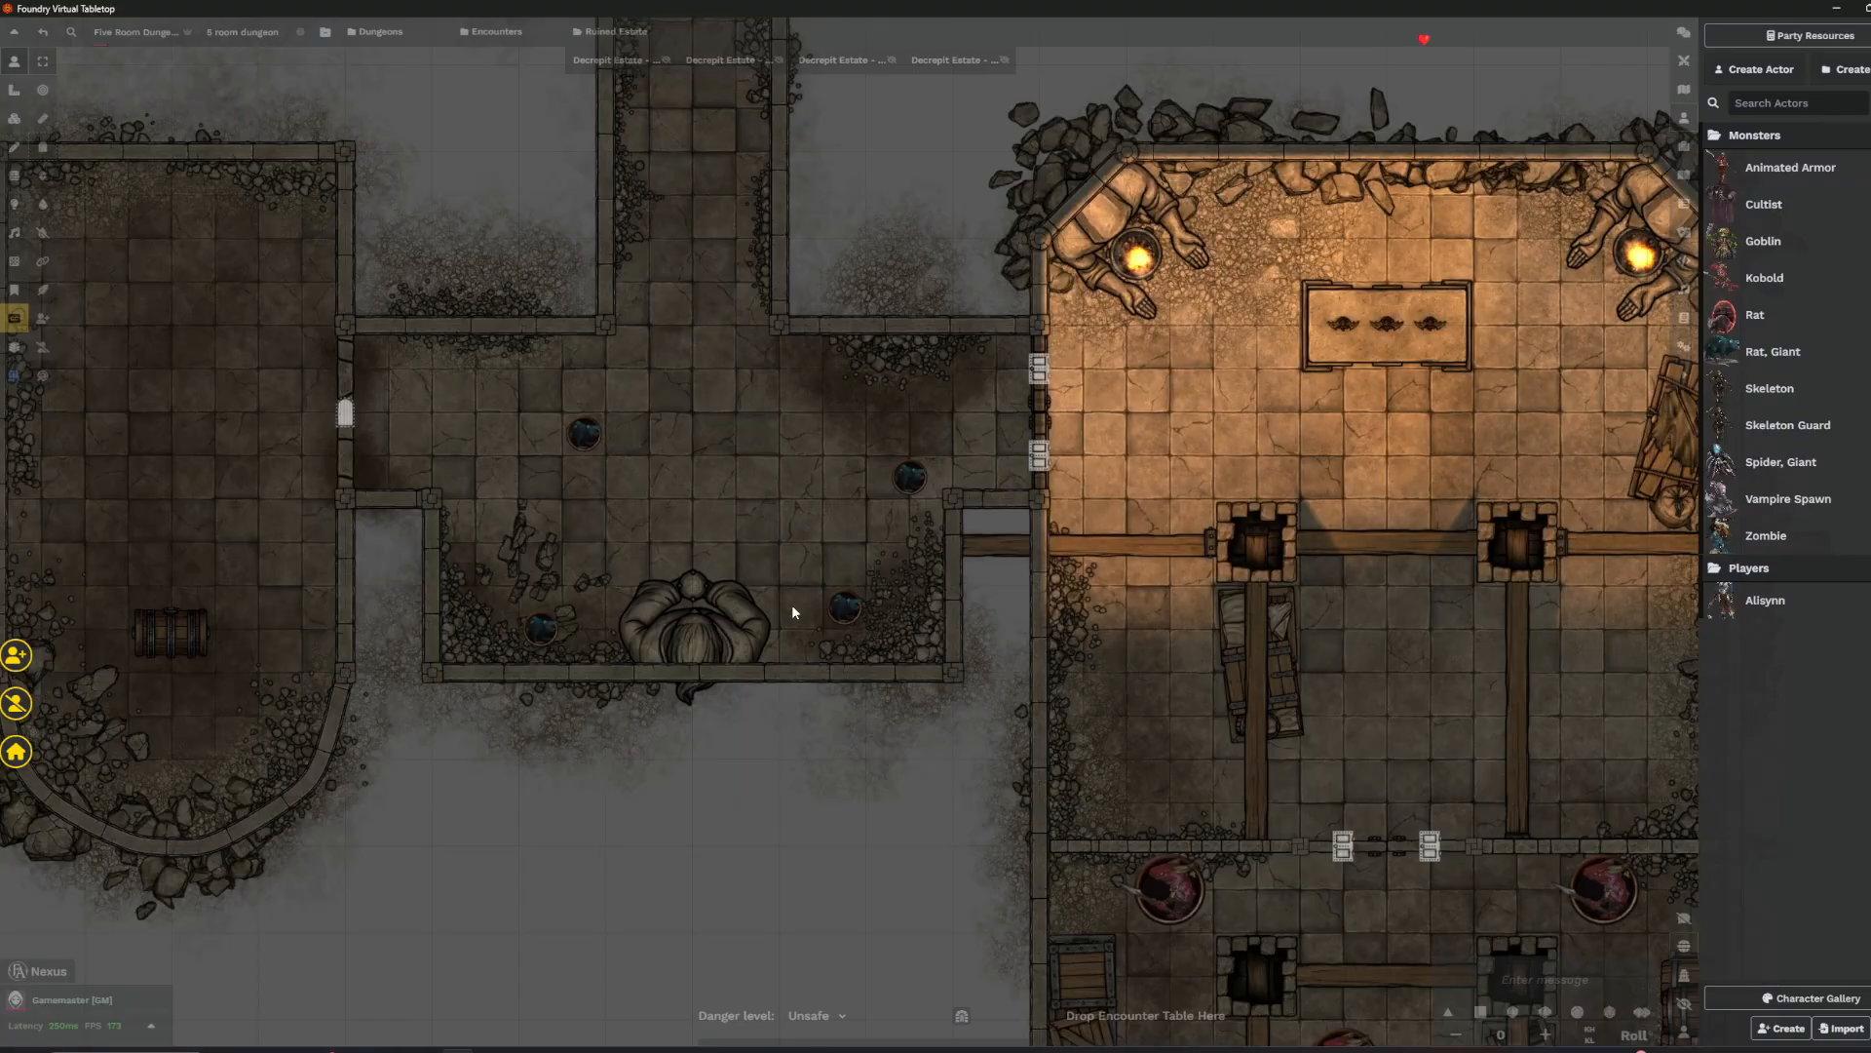
- Look over the statue room, altar room, southern monster room and entrance corridor
key("Right")
key("Right")
key("Right")
key("Right")
key("Right")
key("Right")
key("Right")
key("Right")
key("Down")
key("Down")
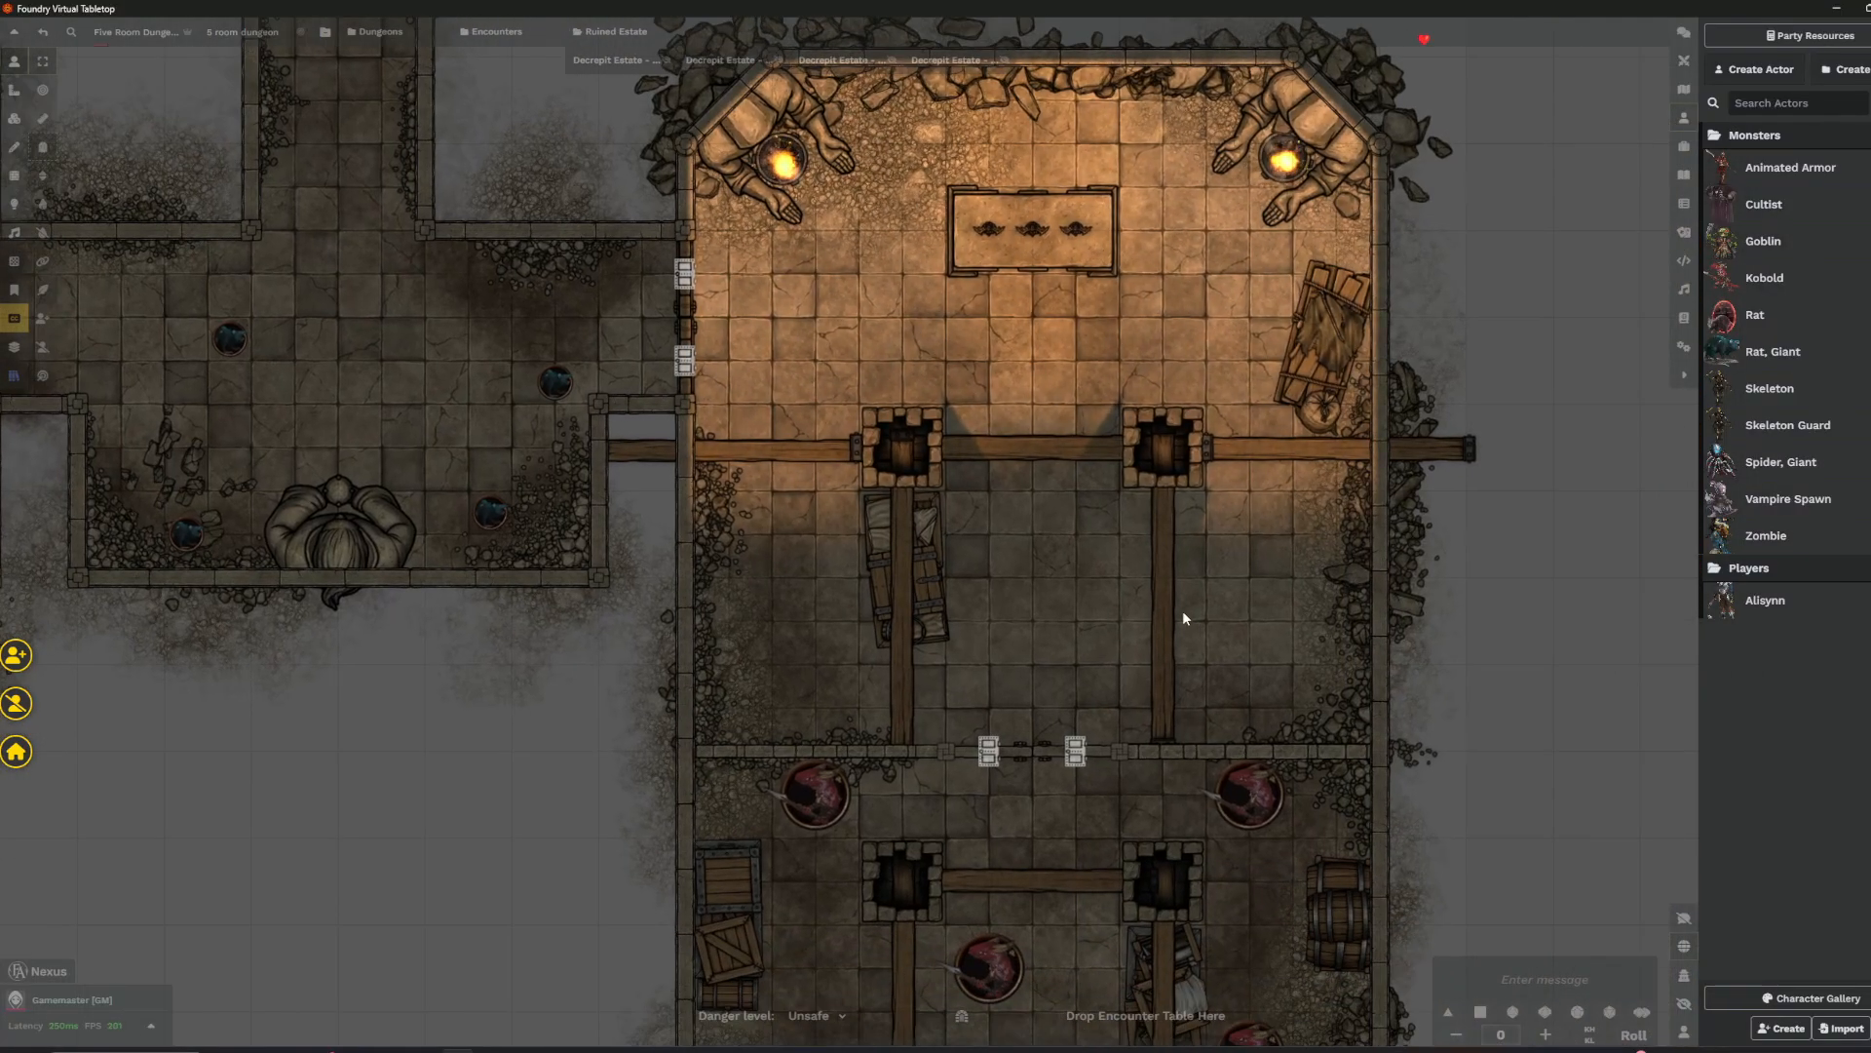
left_click_drag(1187, 629, 1072, 162)
scroll(1057, 295, "down", 1)
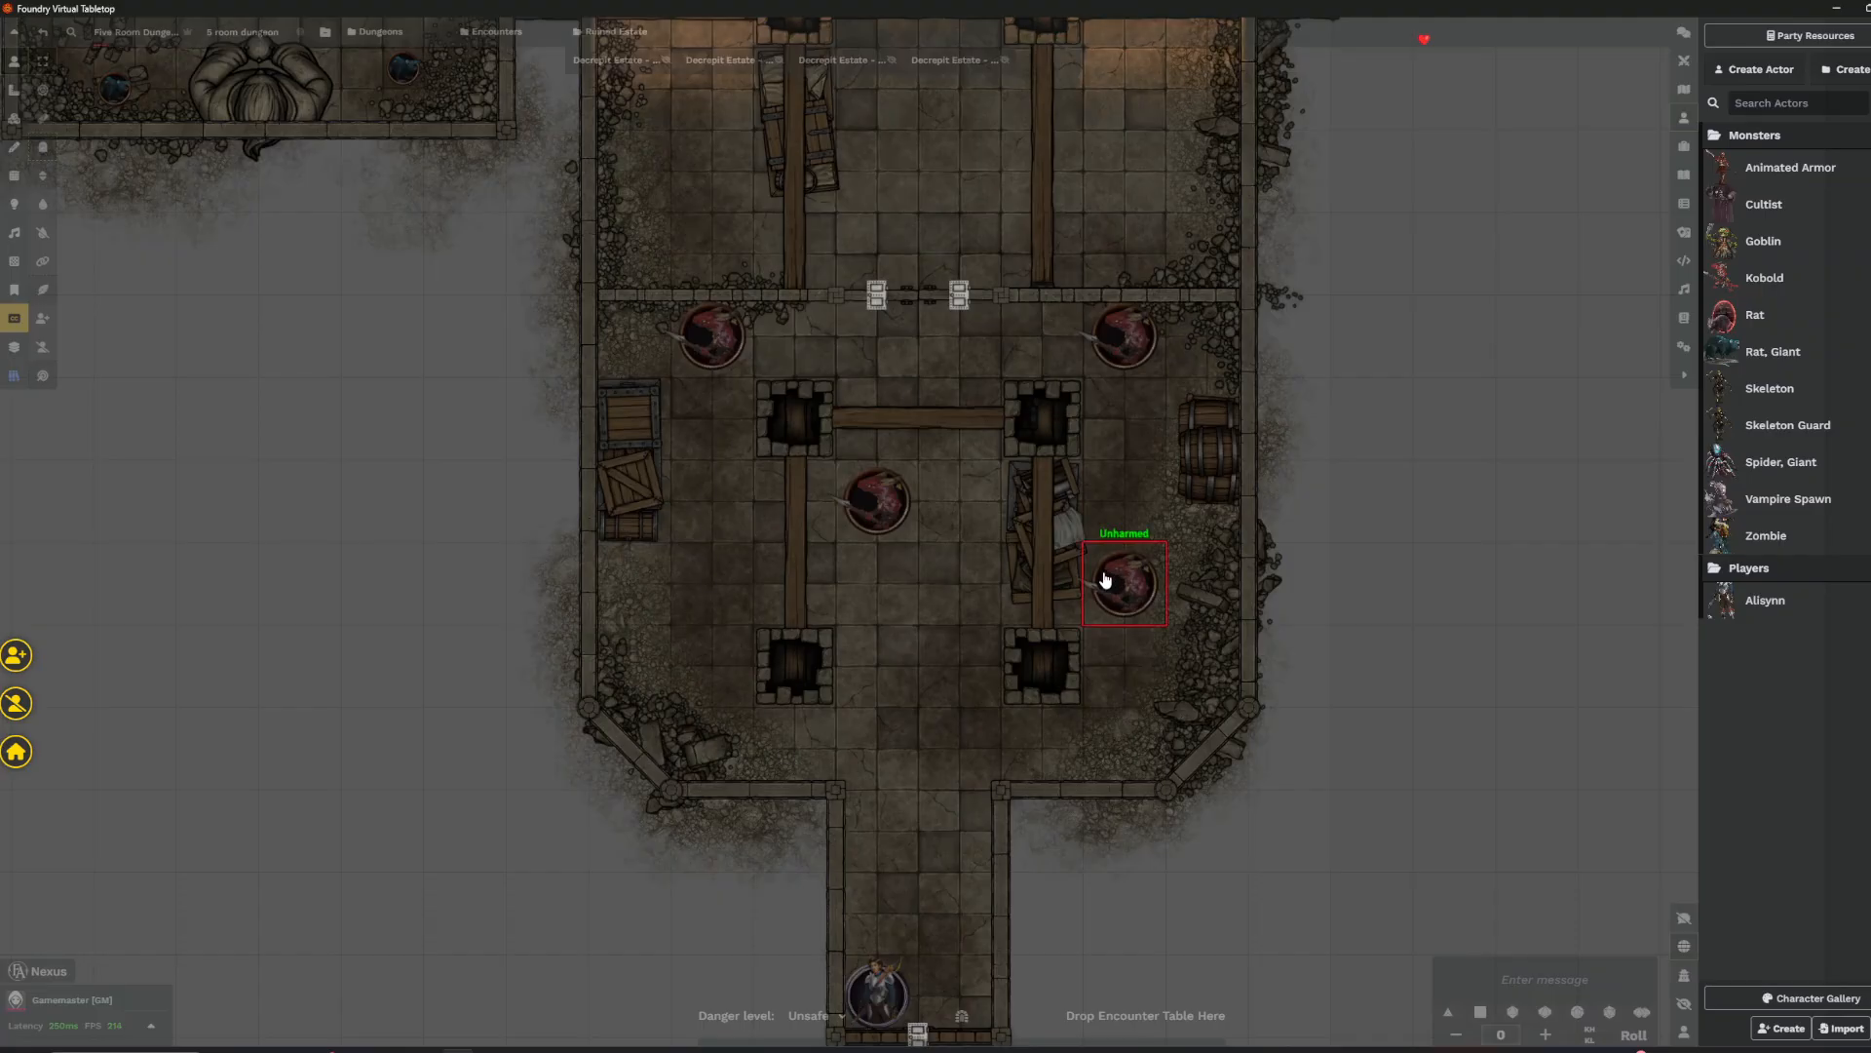
left_click_drag(908, 630, 846, 411)
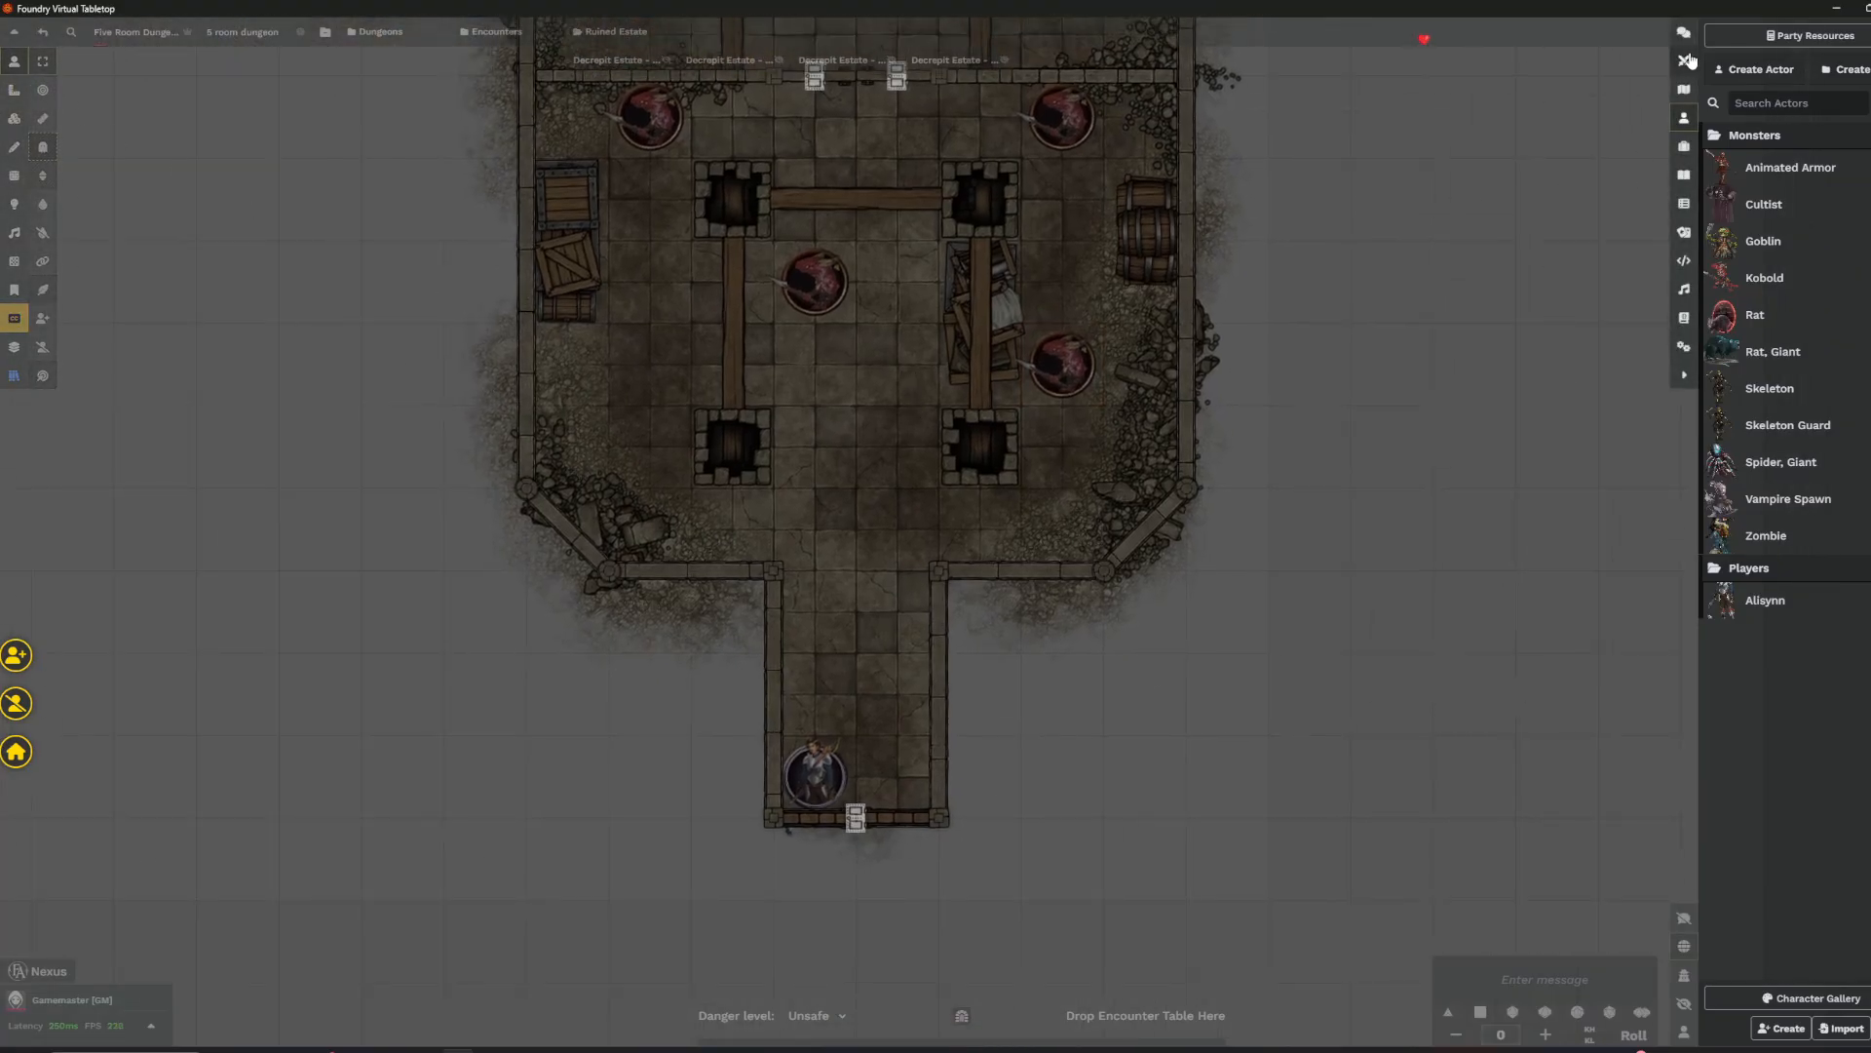
- Give the player token in the entrance corridor a Torch-animated light: 40 dim, 20 bright, color #d67d29, animation speed 4, intensity 3
left_click(1683, 376)
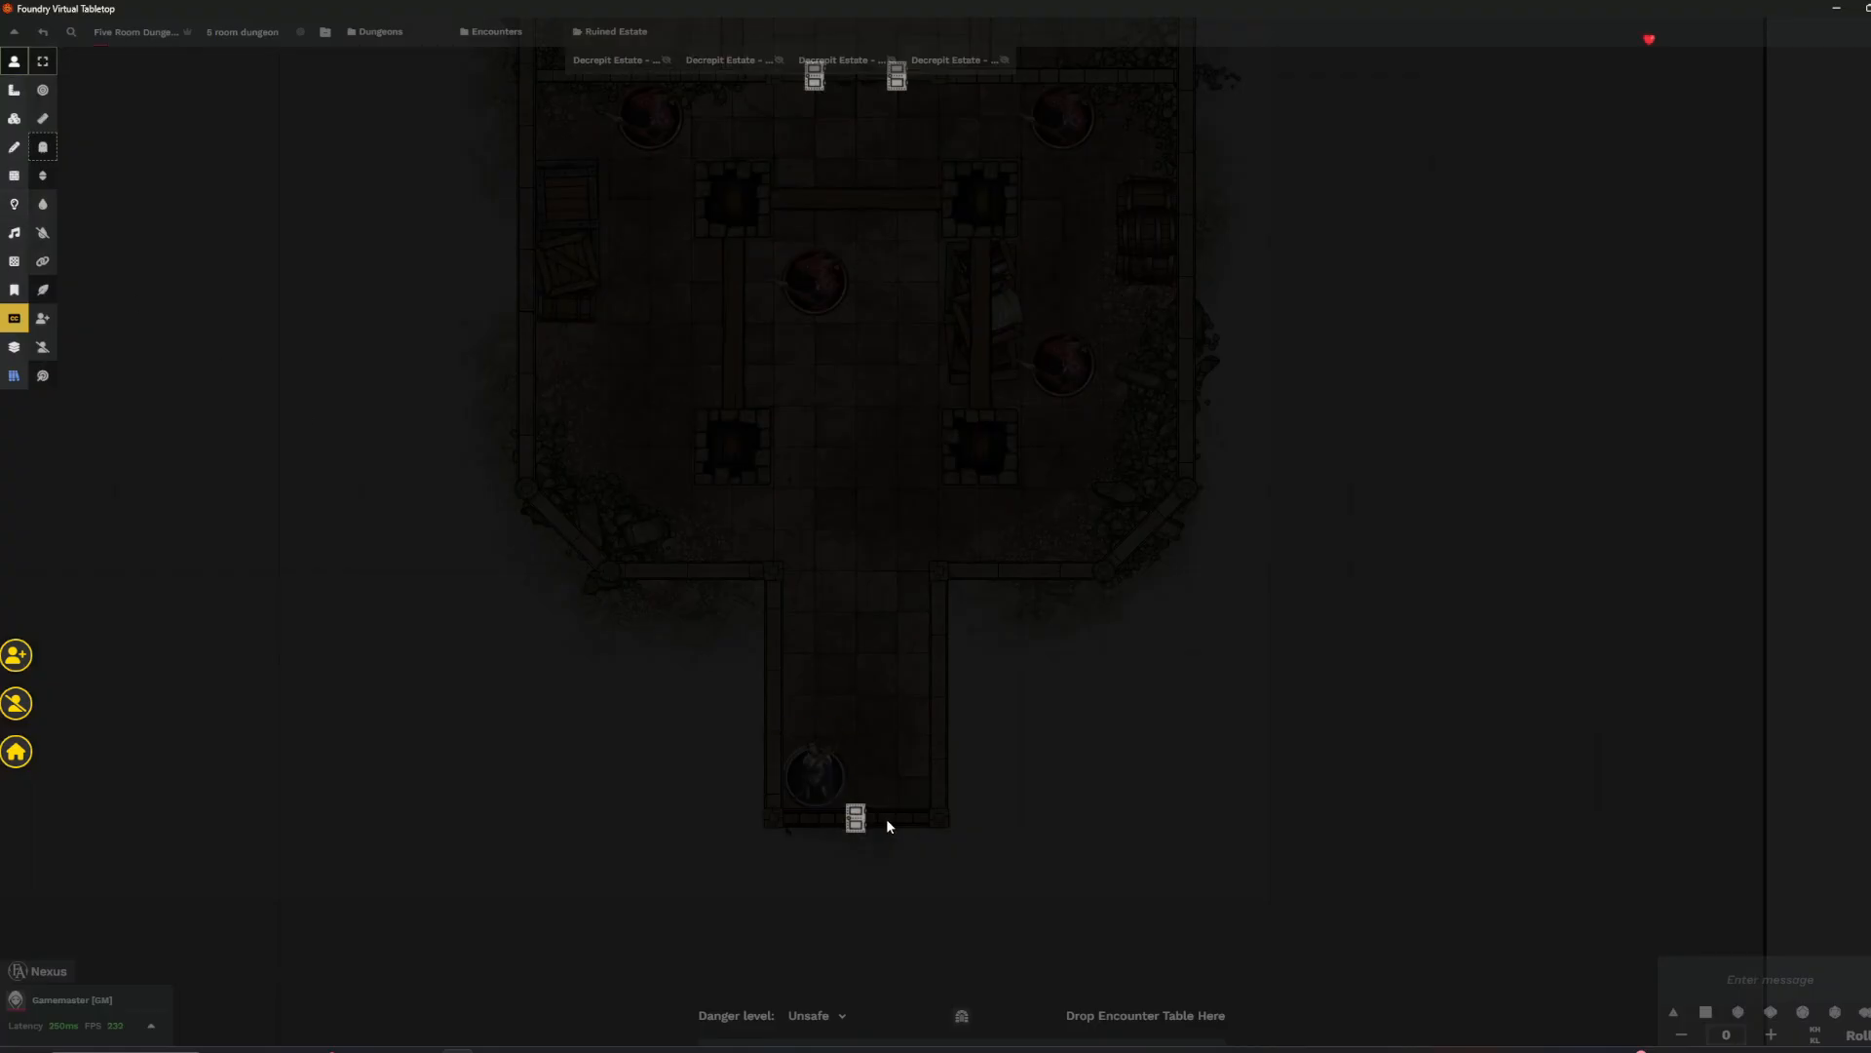
left_click(829, 780)
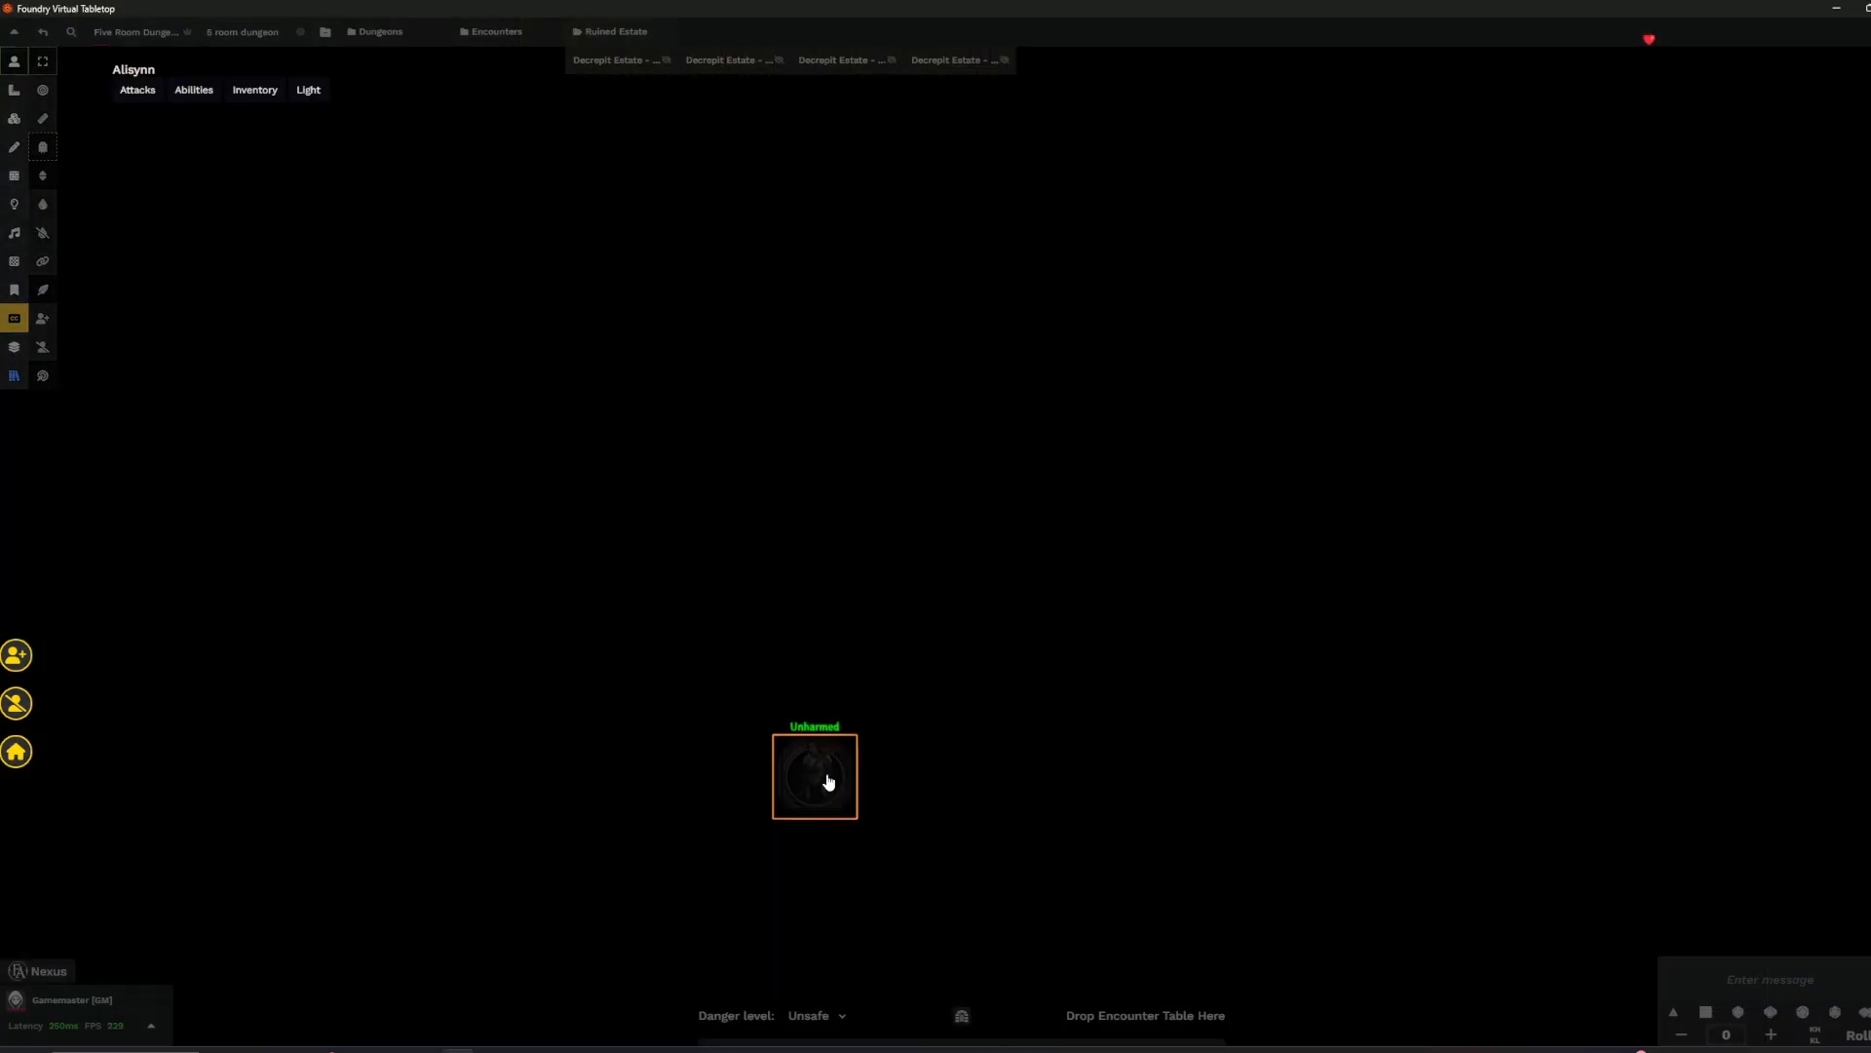
double_click(813, 767)
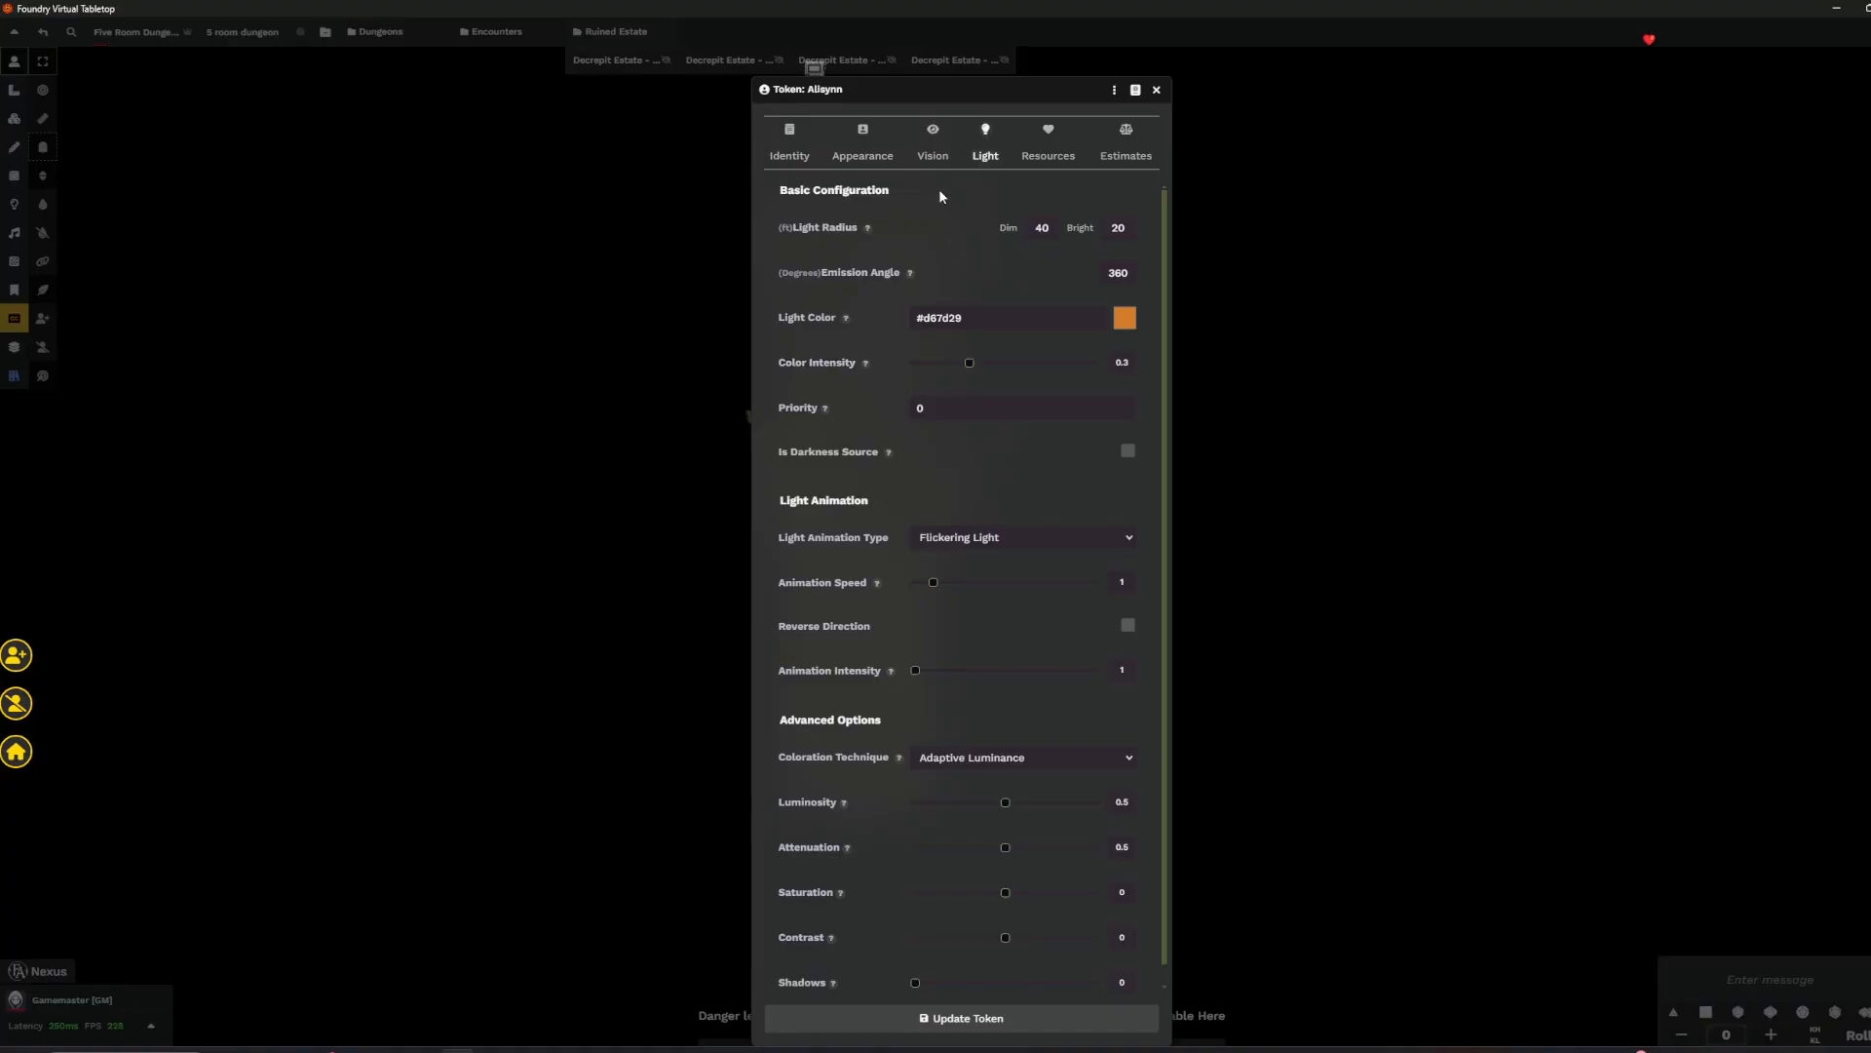
scroll(918, 684, "down", 1)
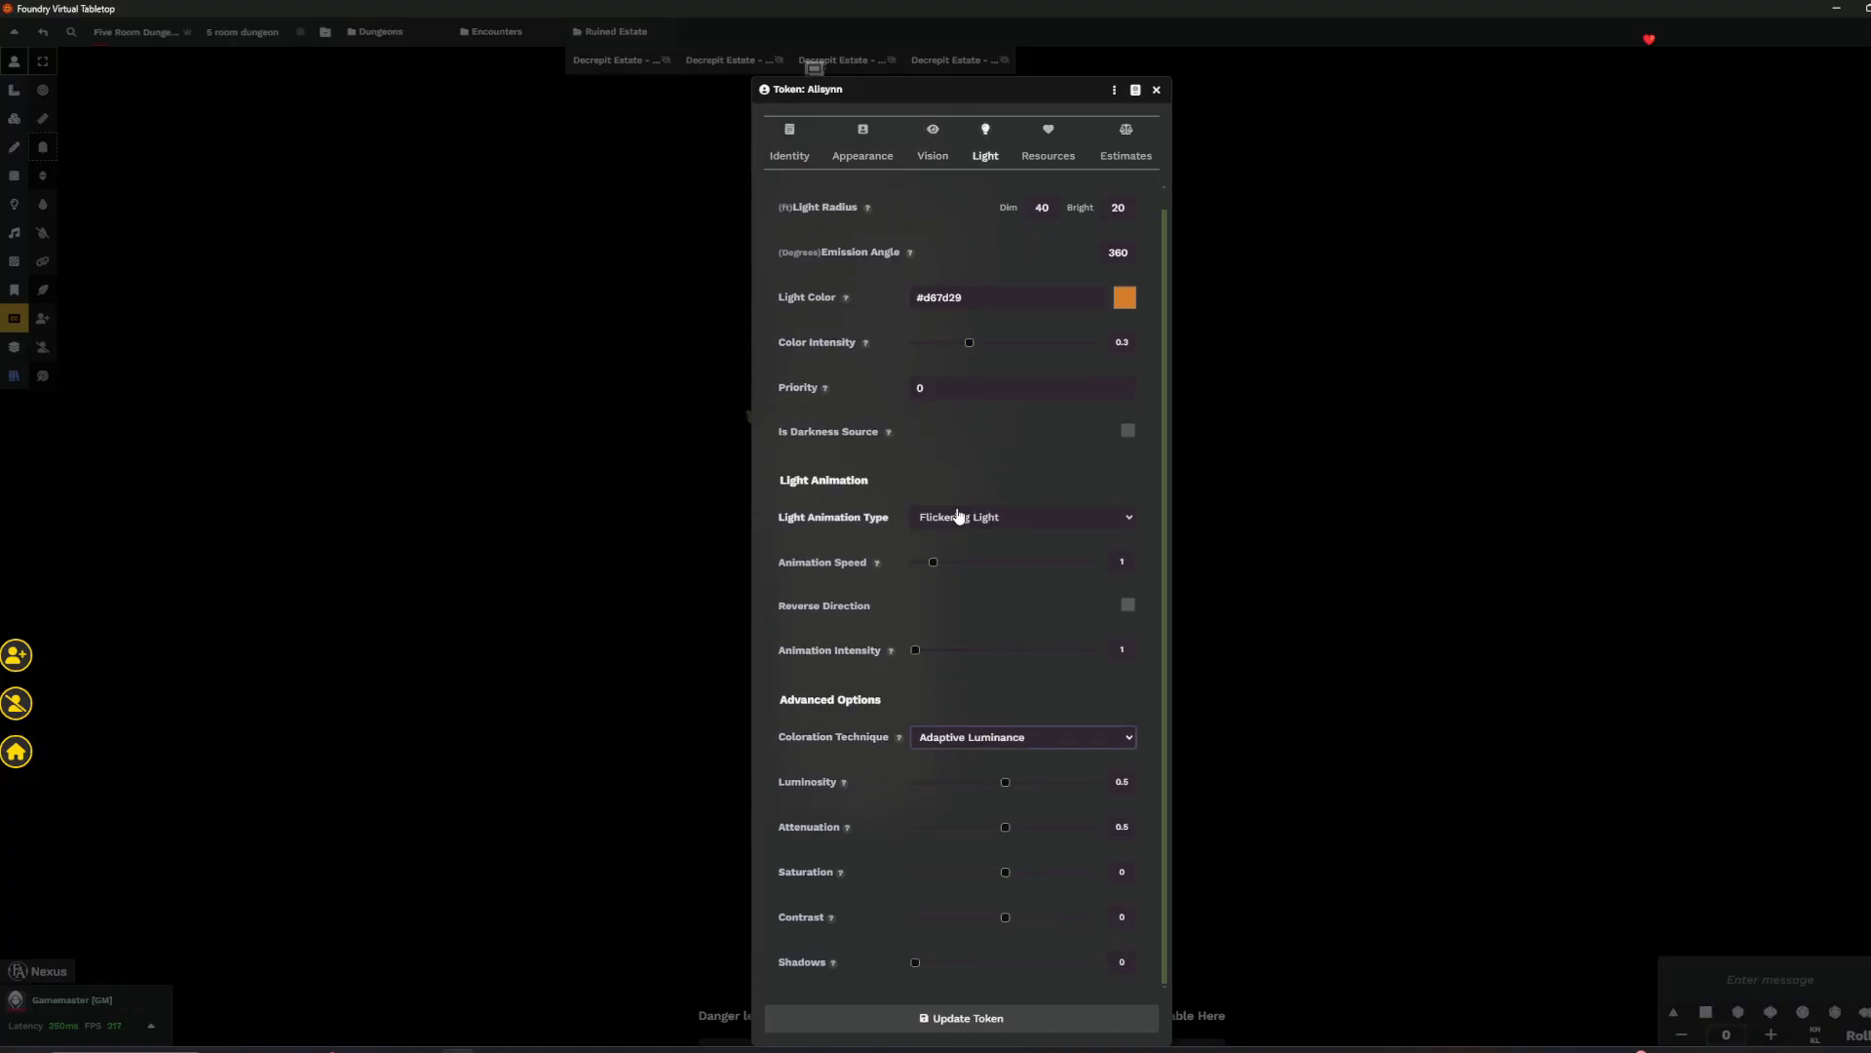
scroll(986, 840, "down", 2)
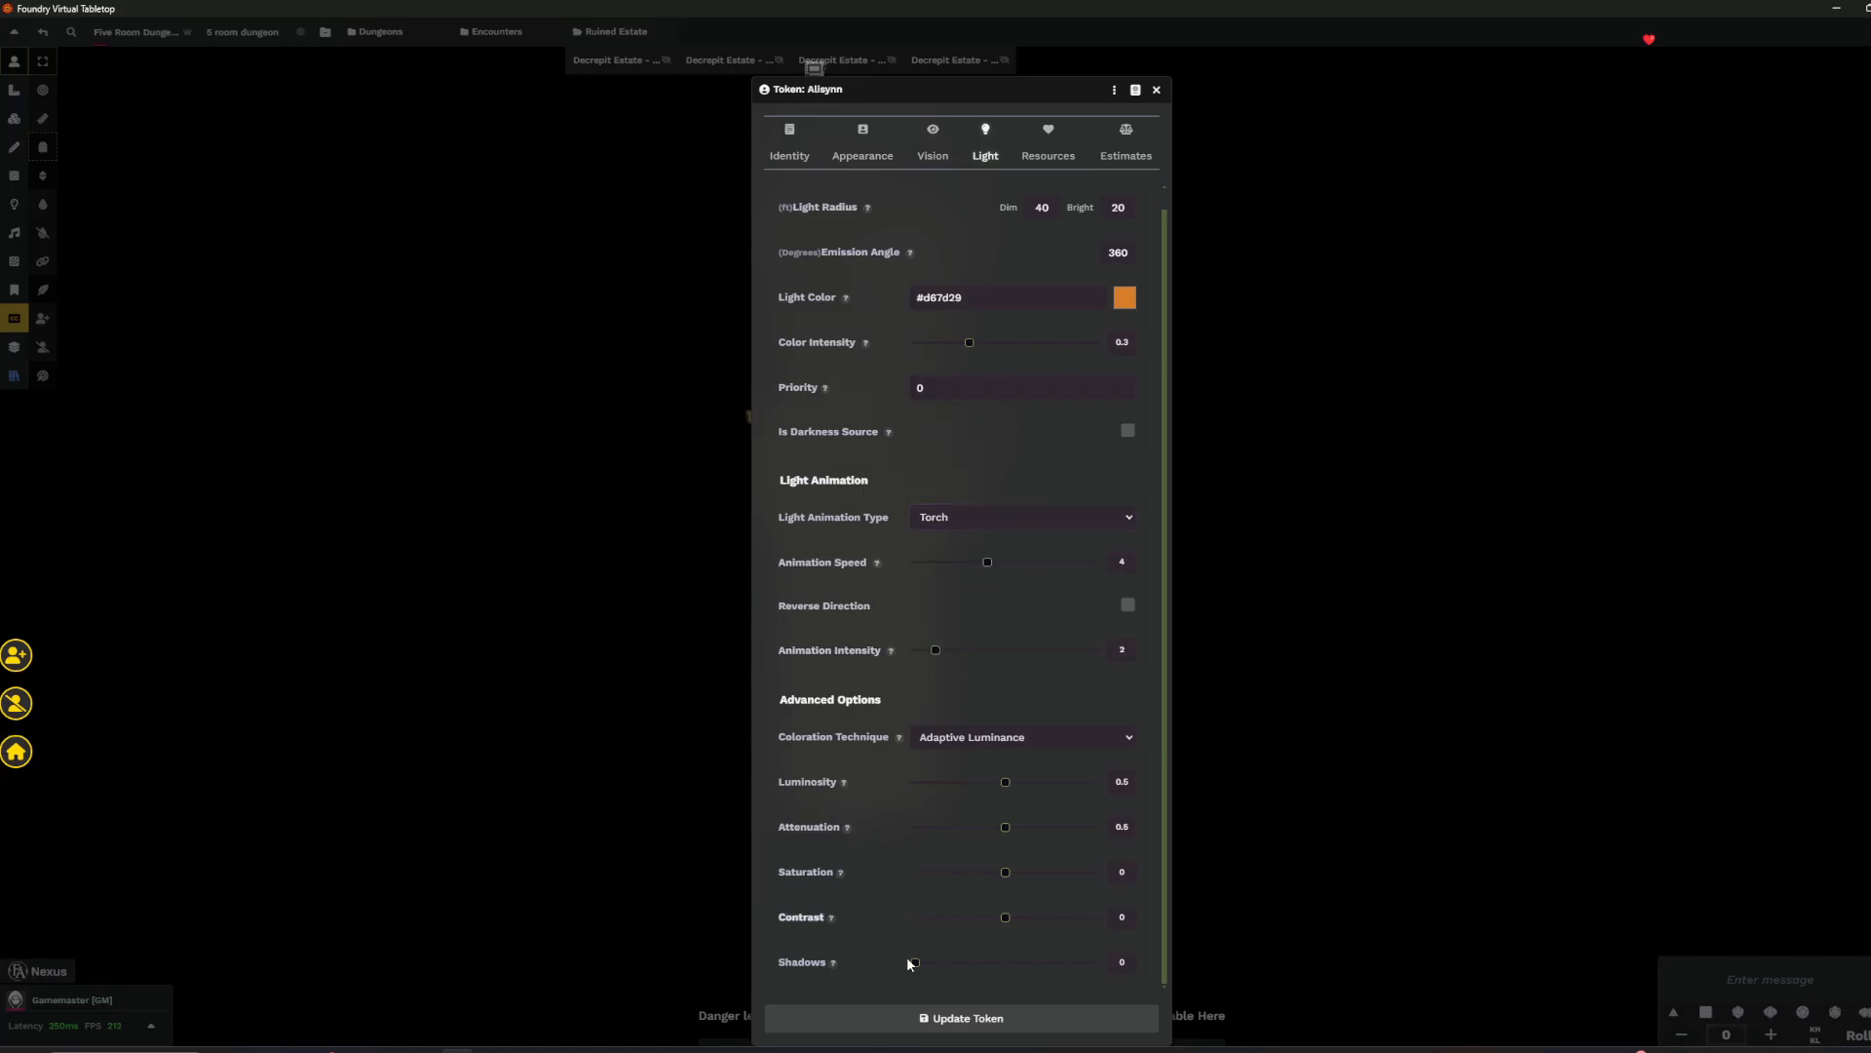
left_click(909, 1016)
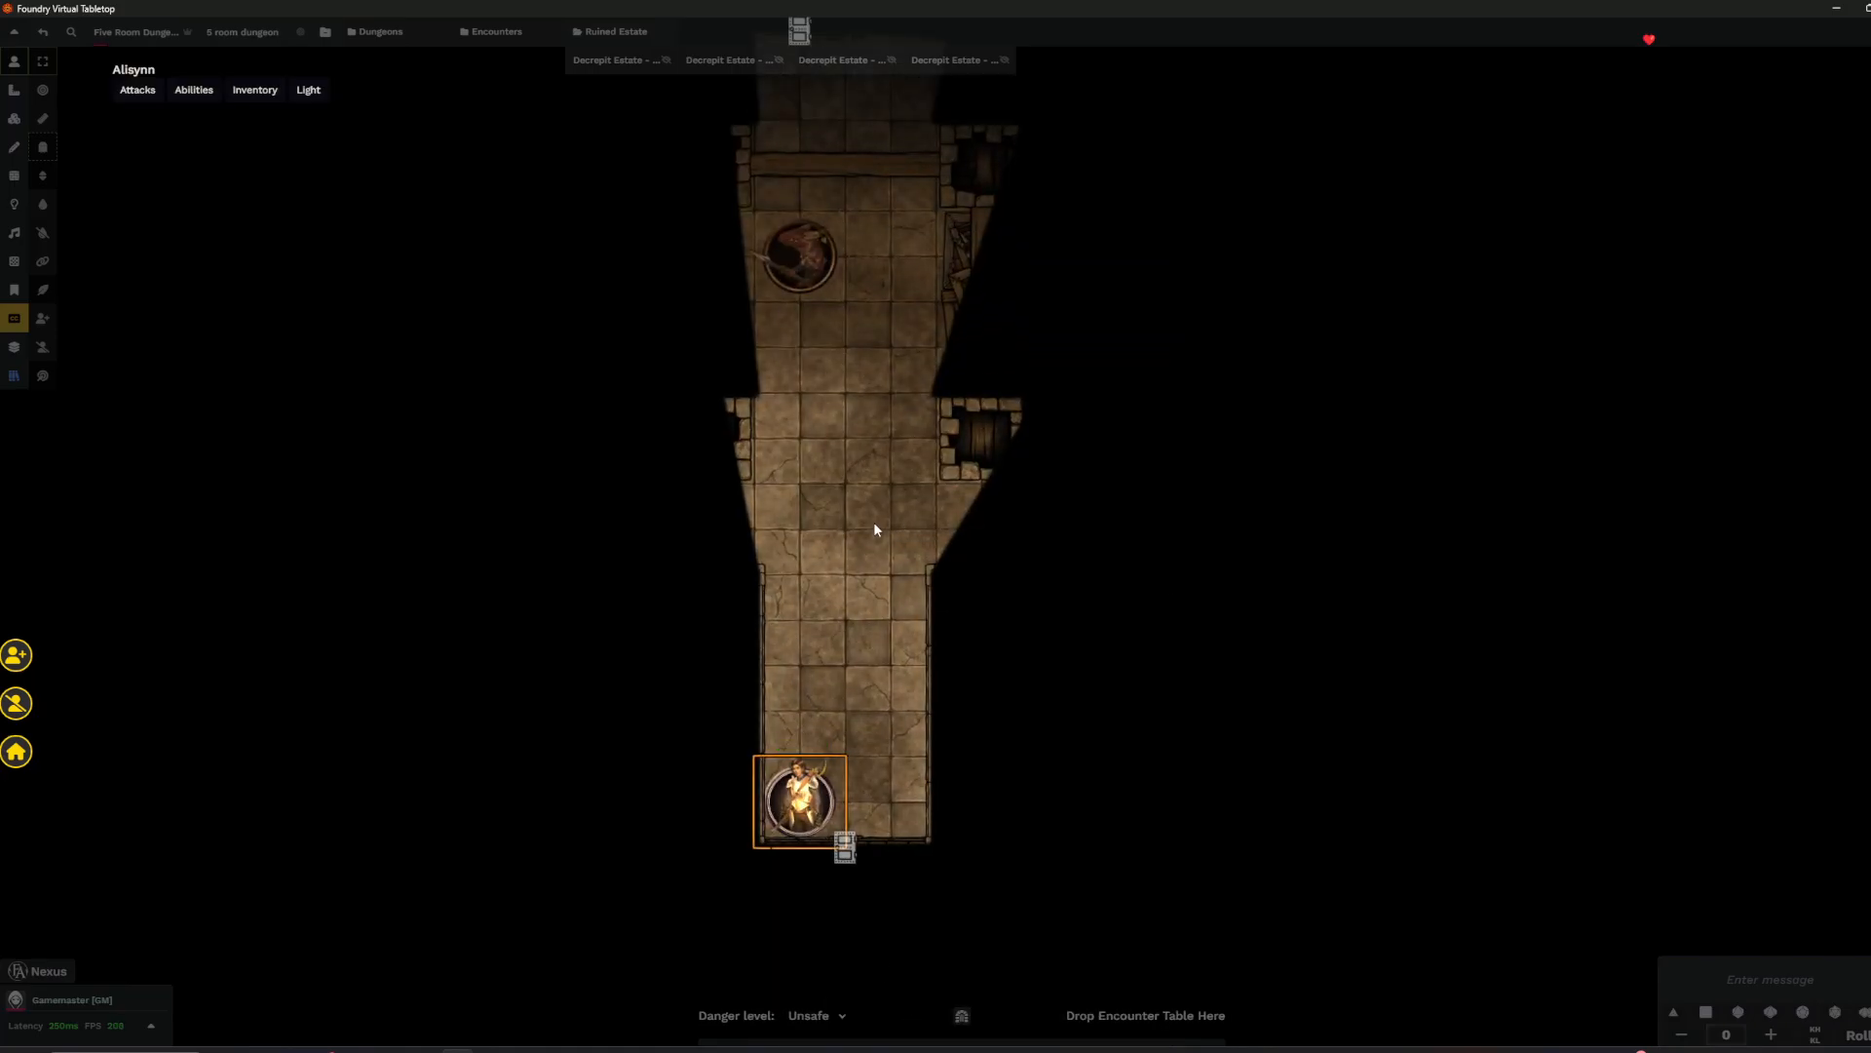
- Move the player token north along the entrance corridor to the eastern side of its upper end
key("Up")
key("Up")
key("Up")
key("Up")
key("Right")
key("Right")
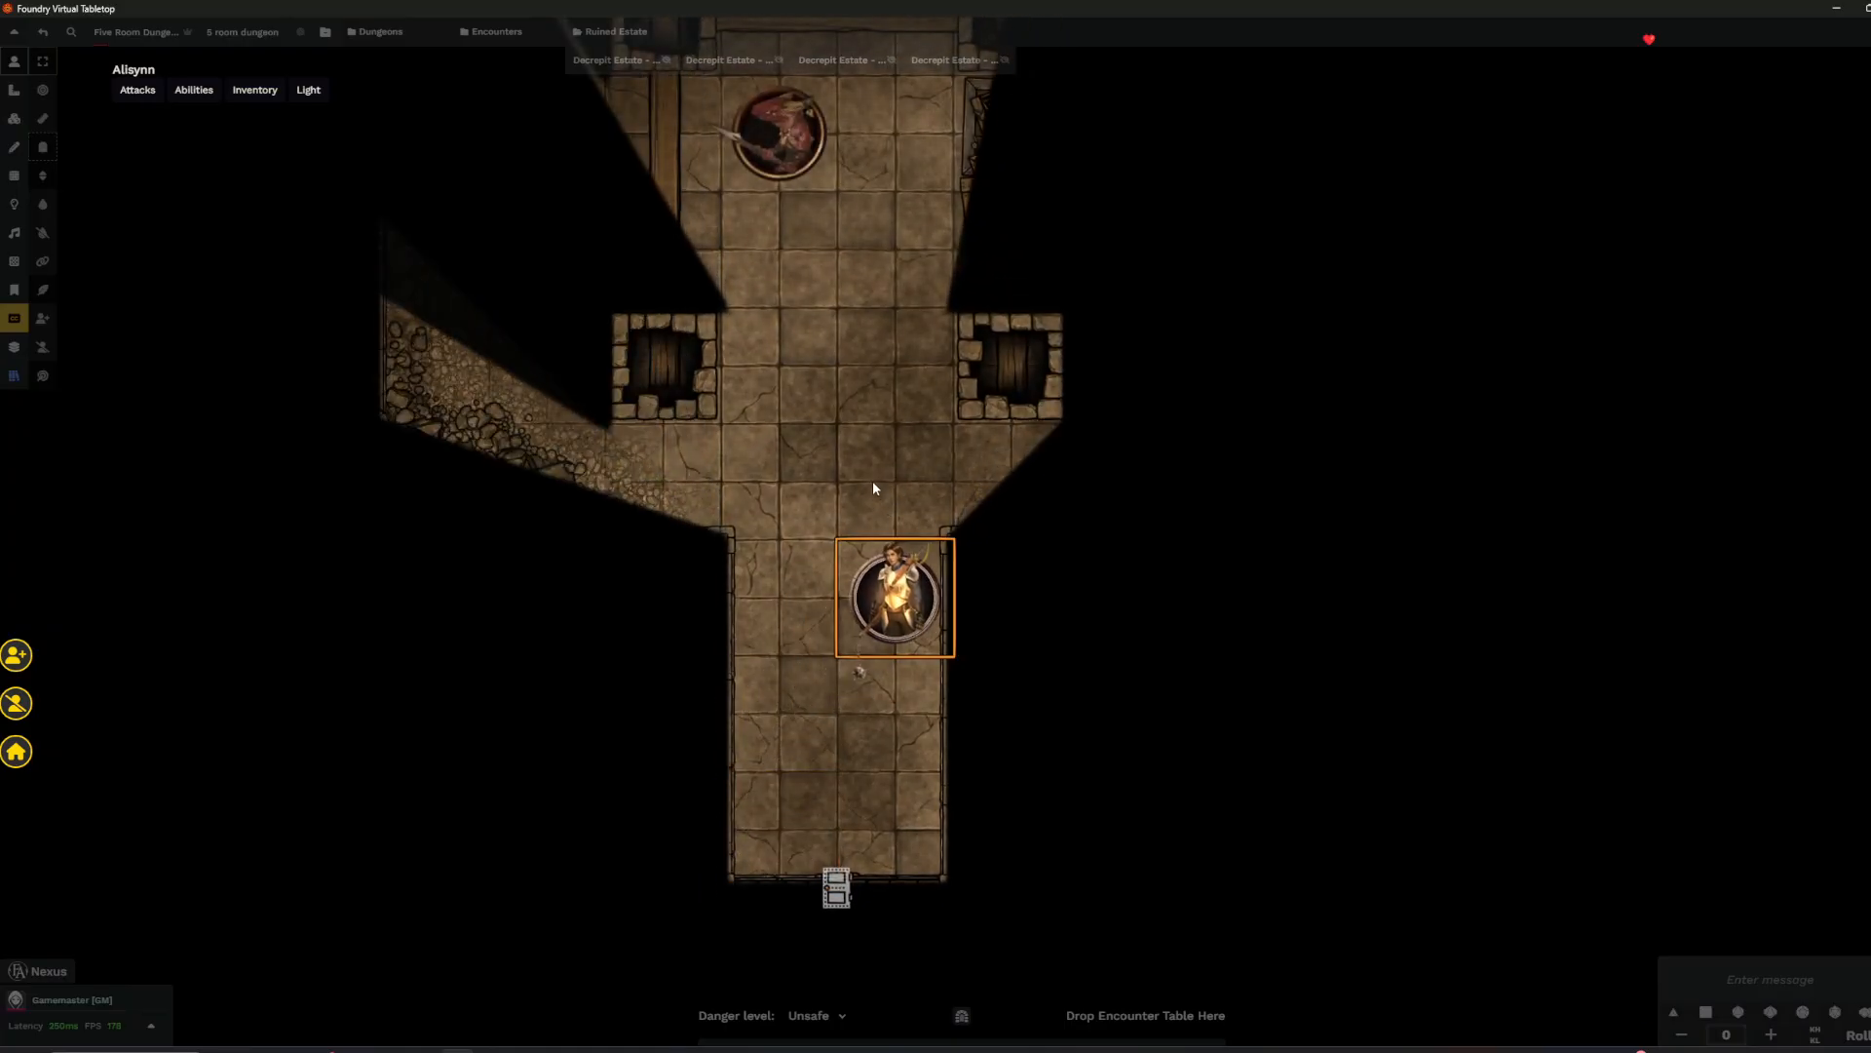
- Move the player token into the southern room, directly south of the monster between the four pillars
key("Up")
key("Up")
scroll(838, 589, "down", 2)
key("Up")
key("Up")
key("Up")
key("Up")
scroll(814, 546, "up", 3)
key("Left")
key("Left")
key("Left")
key("Left")
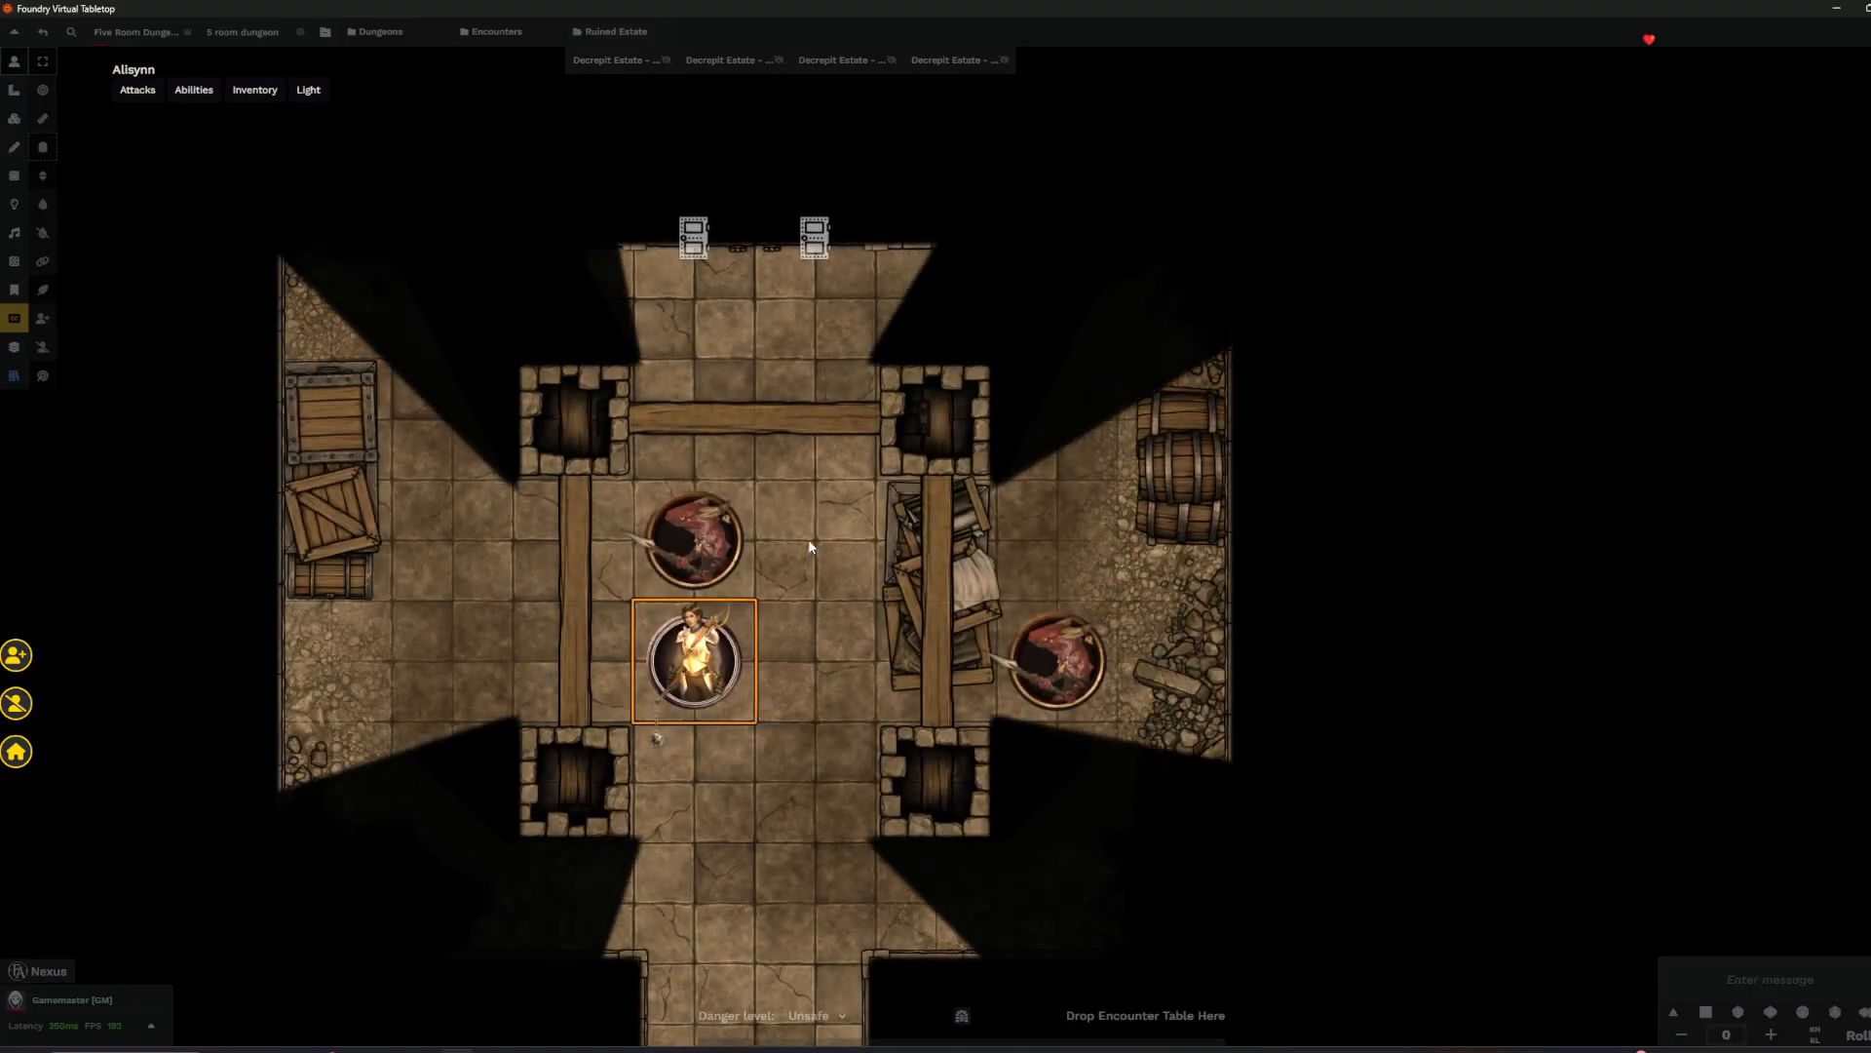
- Move the player token to the southern room's northern end and open both leaves of the double door there
key("Right")
key("Right")
key("Right")
key("Right")
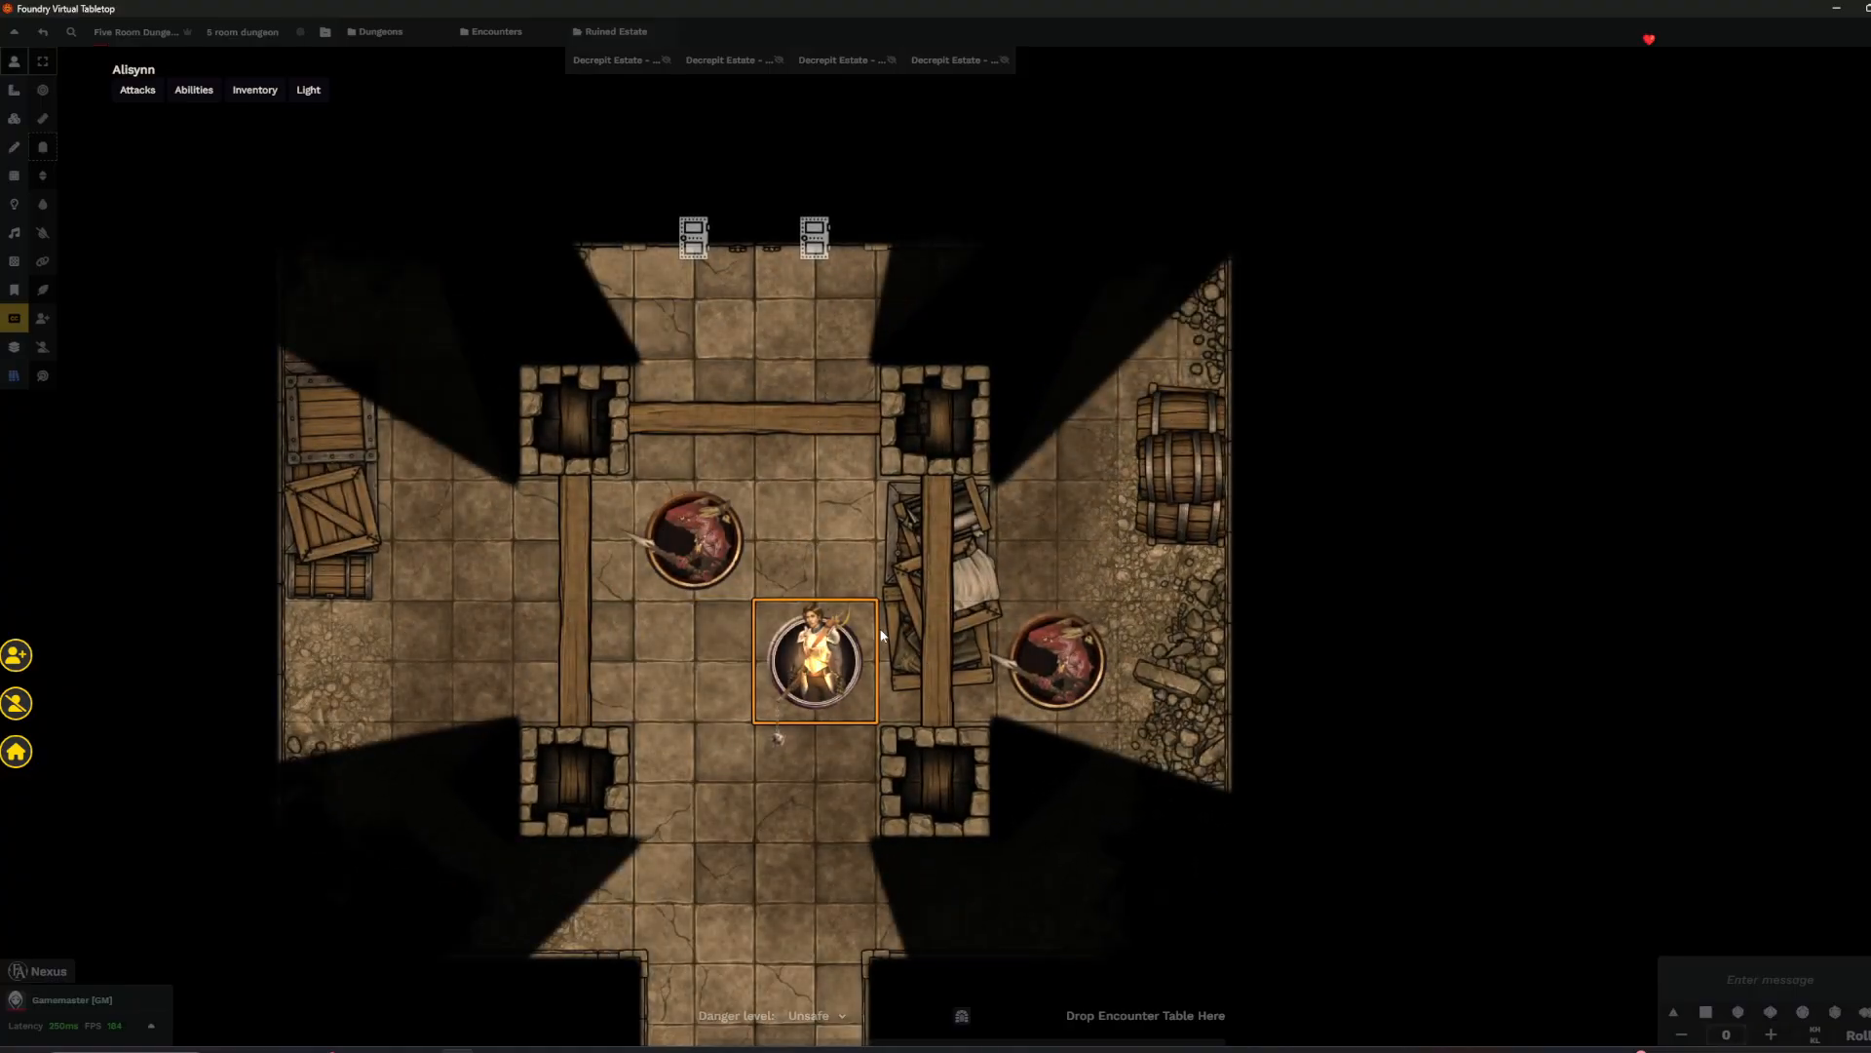
left_click_drag(799, 744, 904, 634)
left_click_drag(927, 353, 910, 762)
key("Up")
left_click(824, 519)
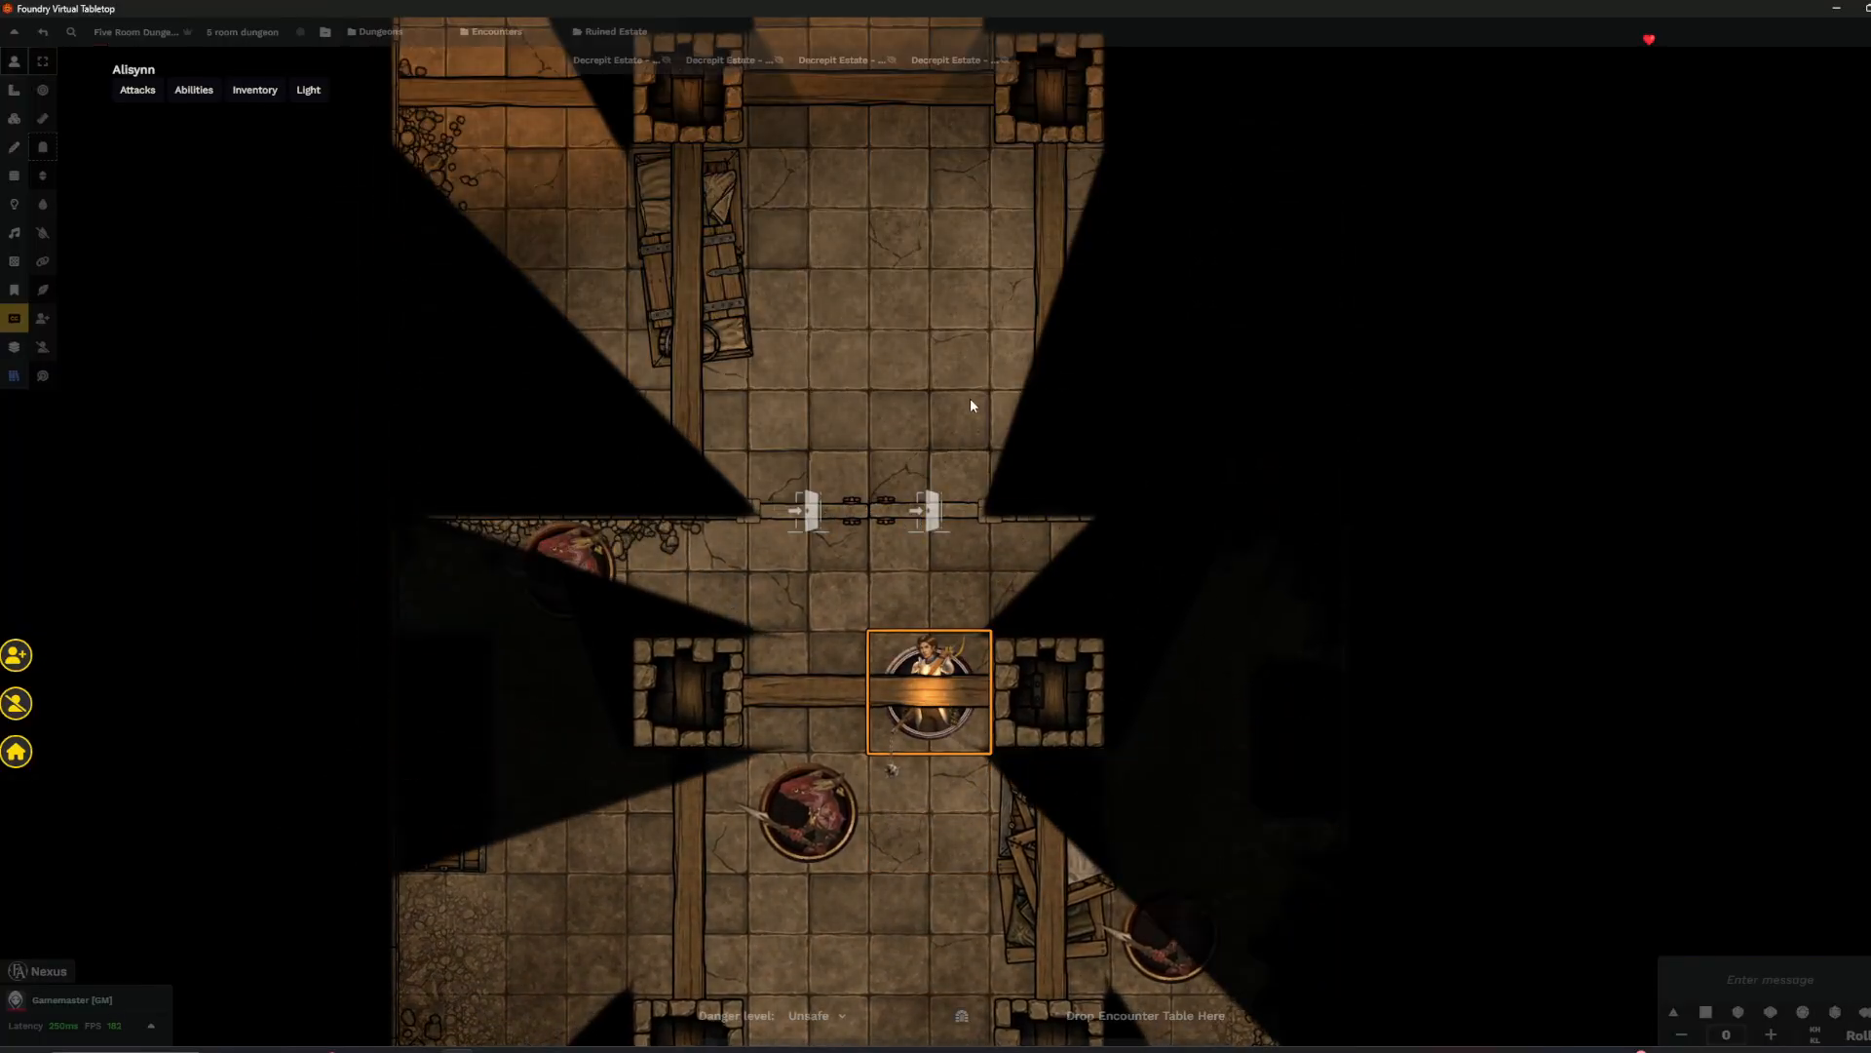
- Move the player token through the open double door and north to the altar between the lit braziers
key("Up")
key("Up")
key("Up")
key("Up")
key("Up")
key("Up")
scroll(987, 651, "down", 2)
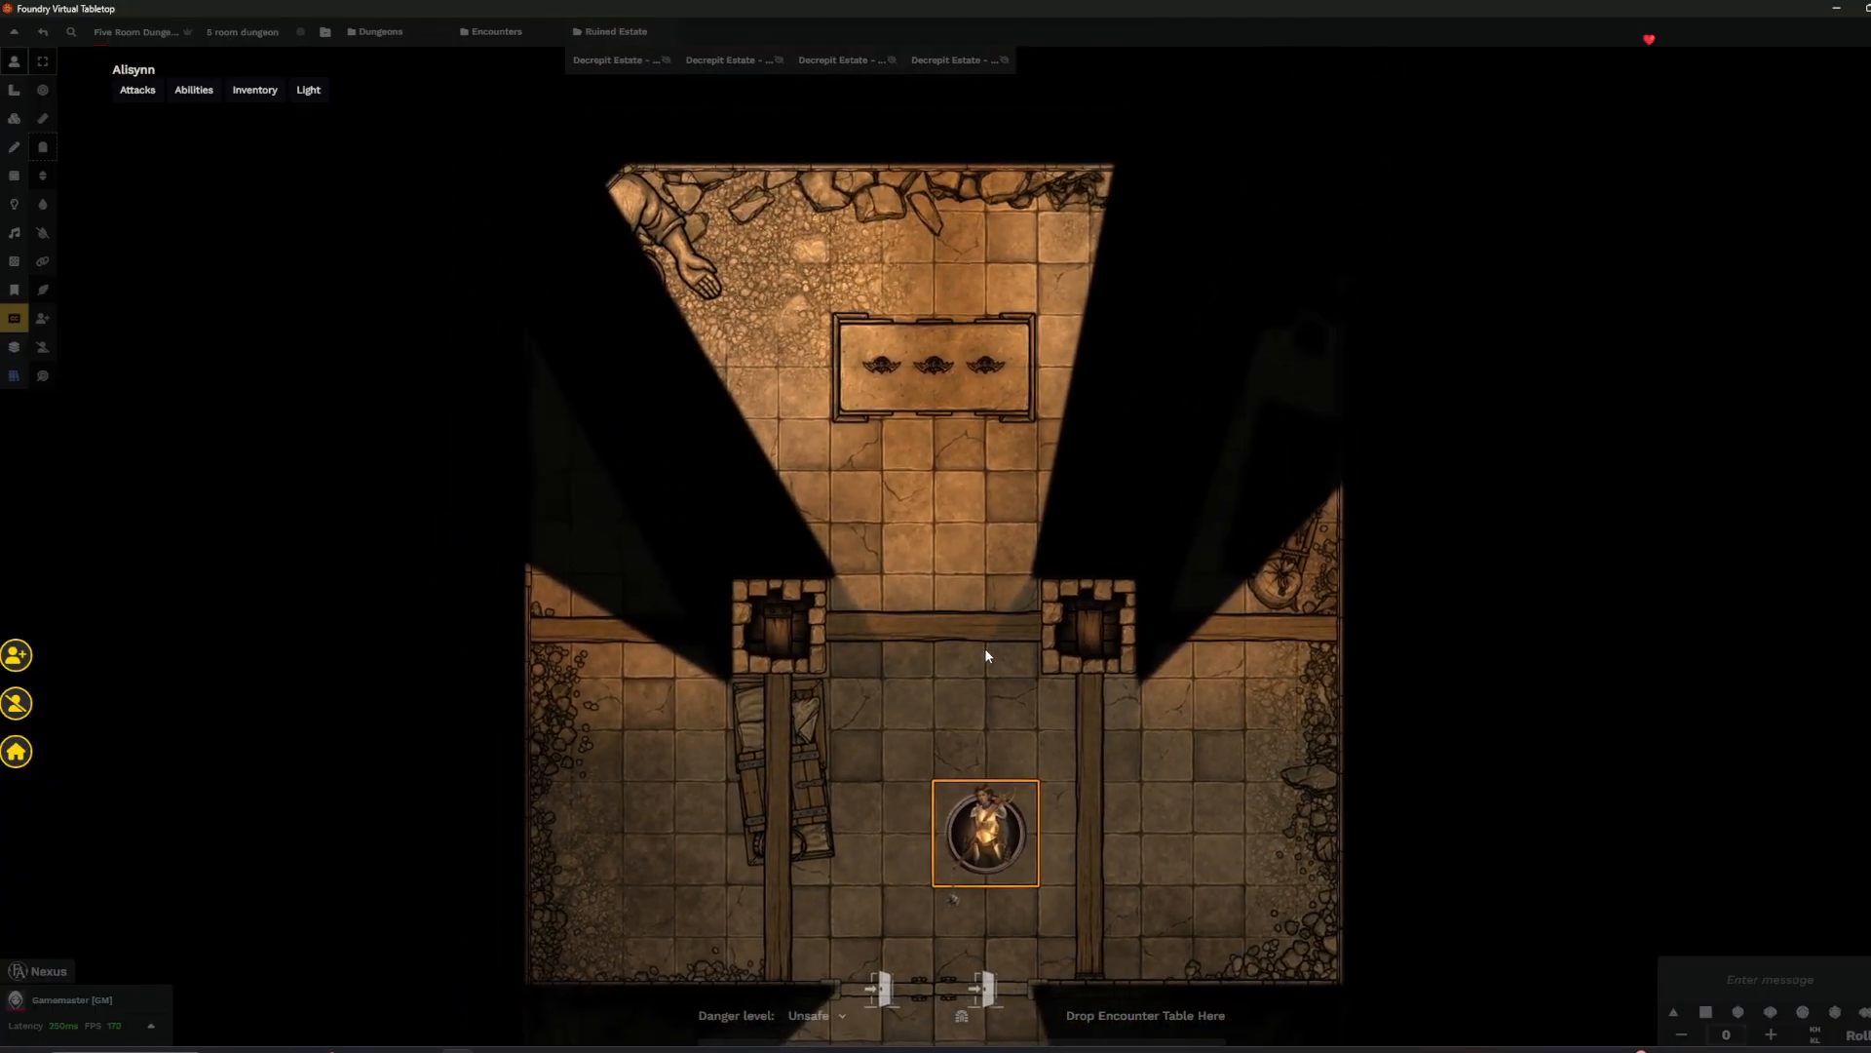
key("Up")
key("Up")
key("Up")
key("Up")
key("Up")
key("Up")
key("Up")
key("Up")
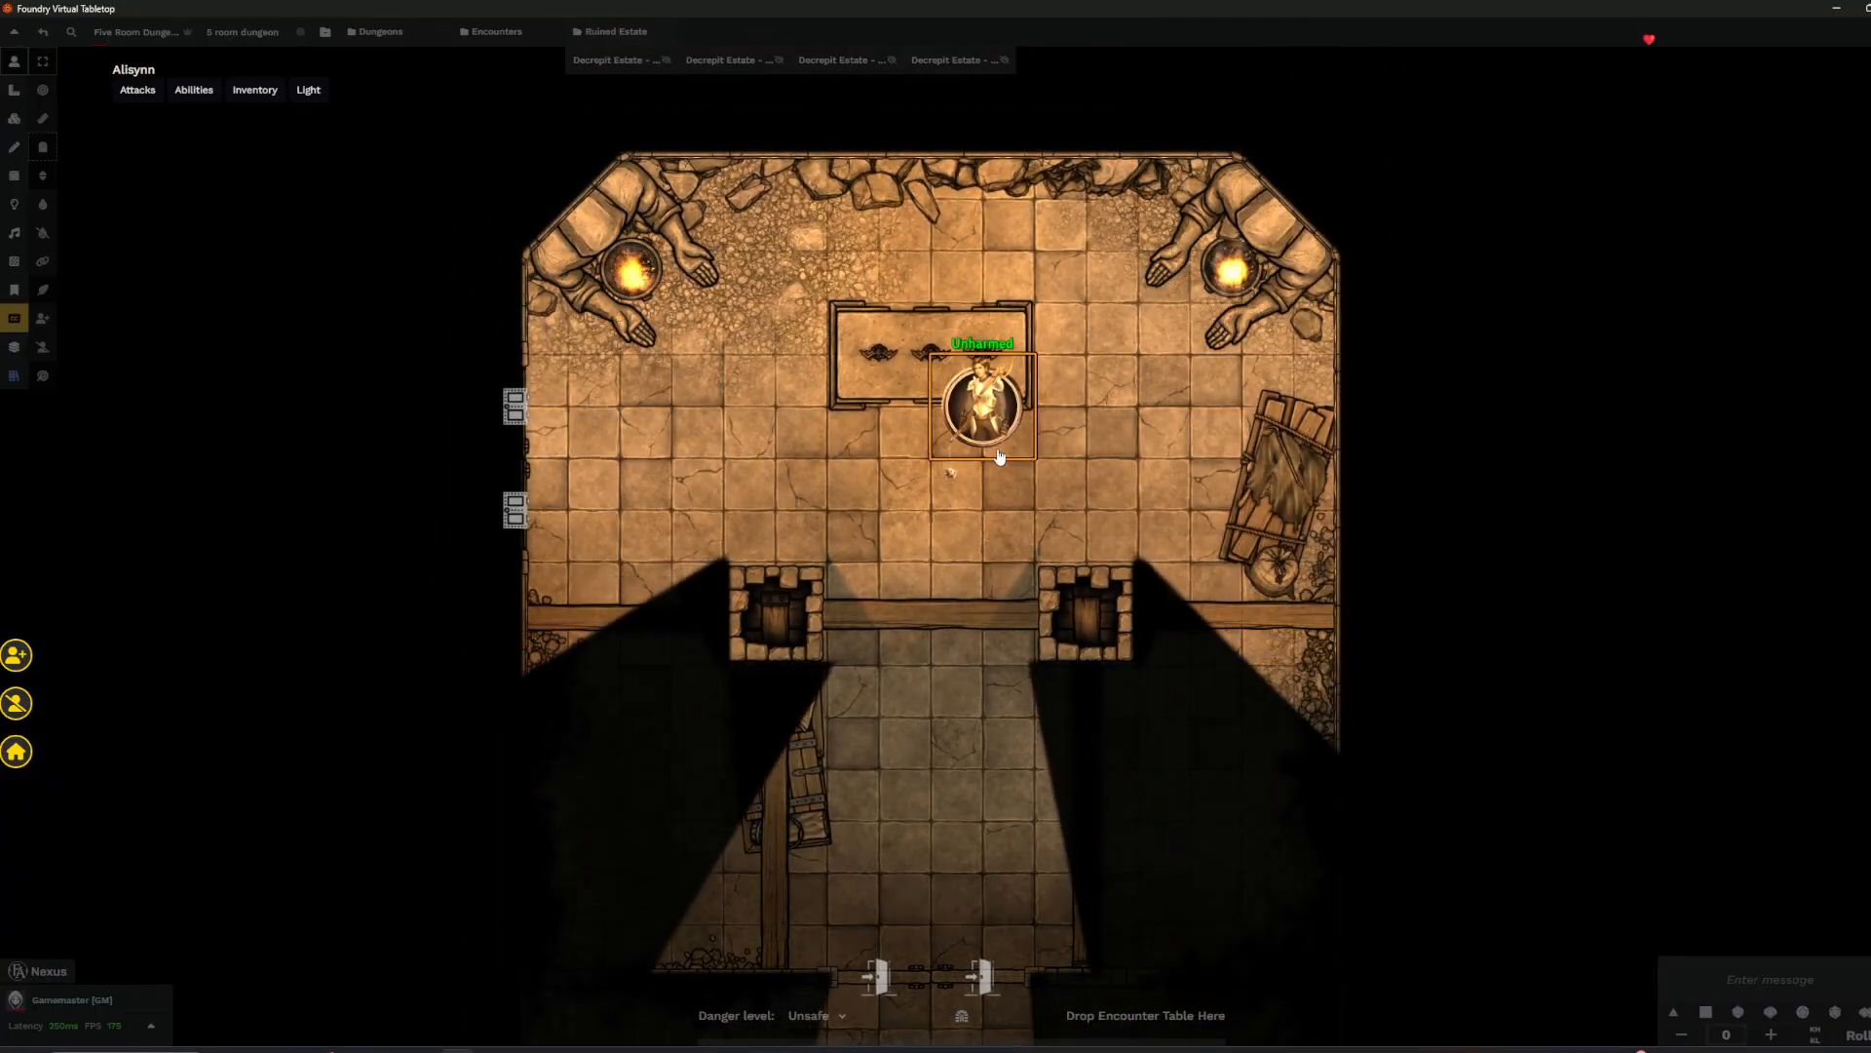
- Move the player token to the altar room's western side and open the southern leaf of the double door
scroll(950, 429, "up", 2)
scroll(1059, 336, "up", 2)
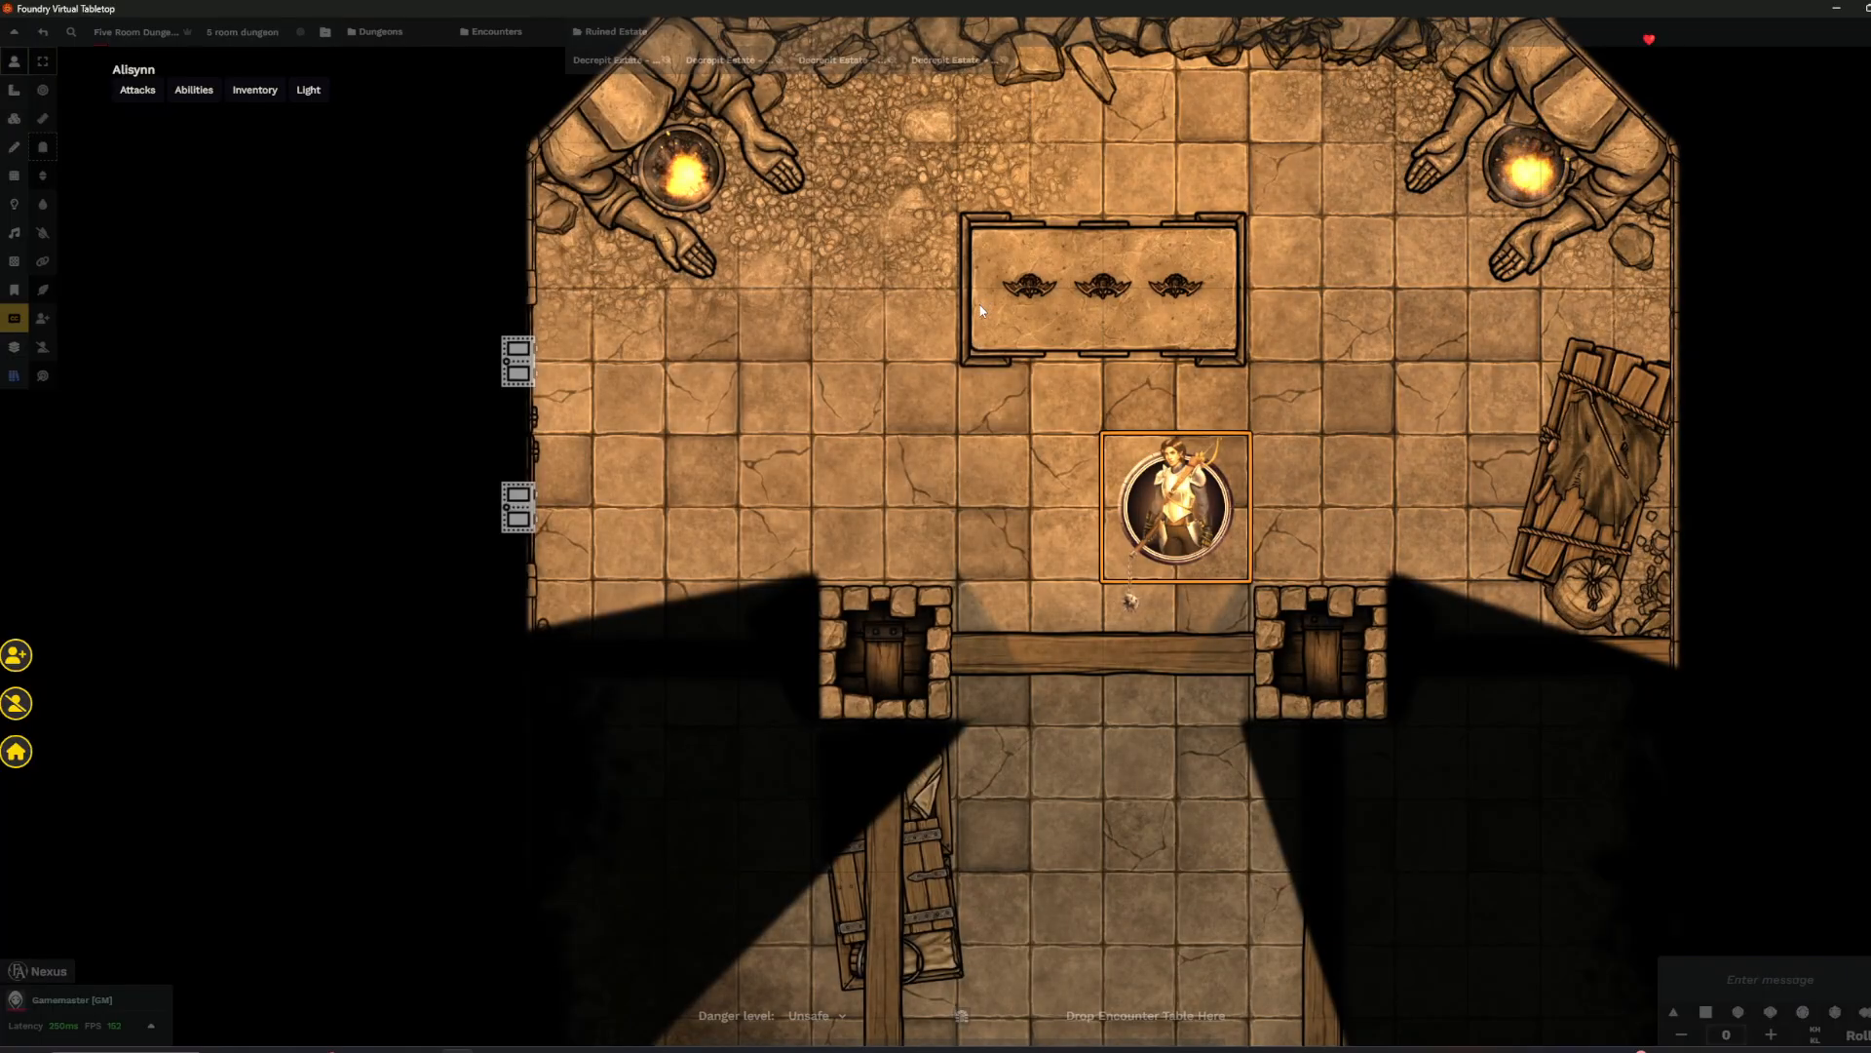
key("Left")
key("Left")
key("Left")
key("Left")
key("Left")
key("Left")
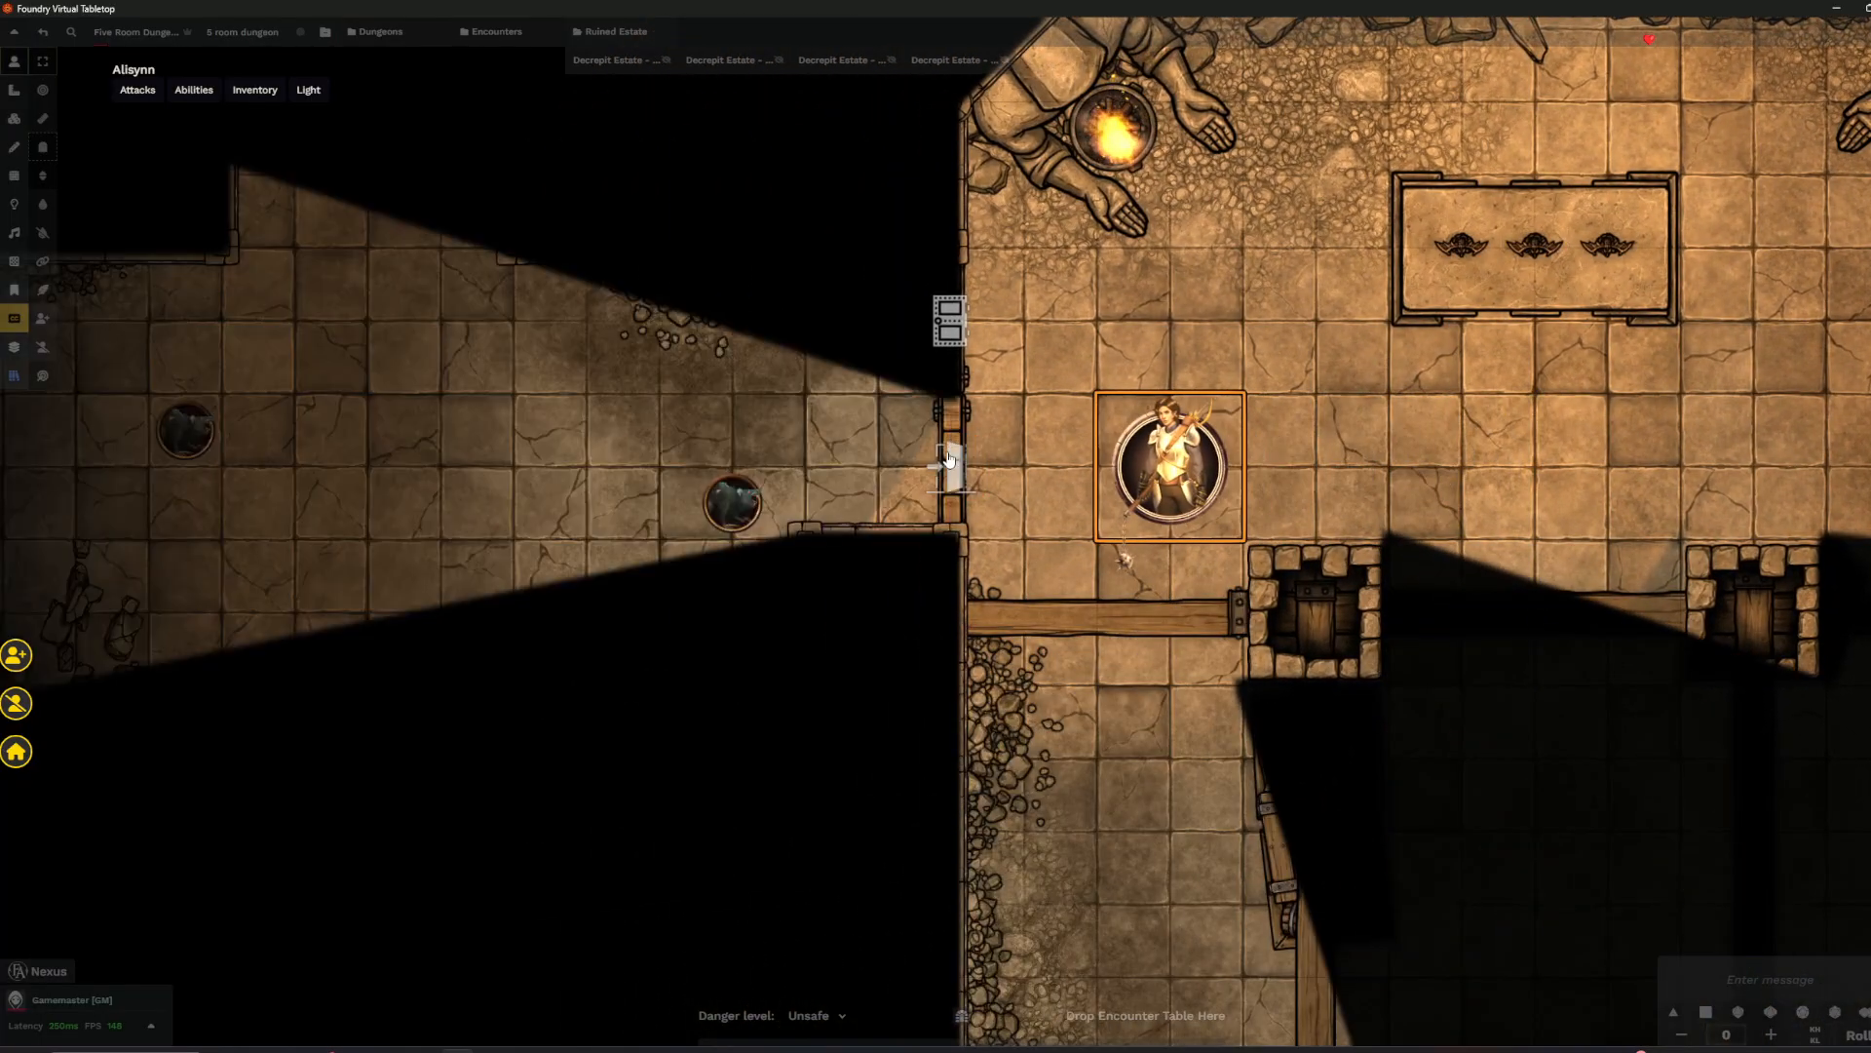
- Open the double door's other leaf and move the player token west into the middle of the statue room
key("Left")
key("Left")
key("Left")
key("Left")
key("Left")
key("Left")
key("Left")
key("Left")
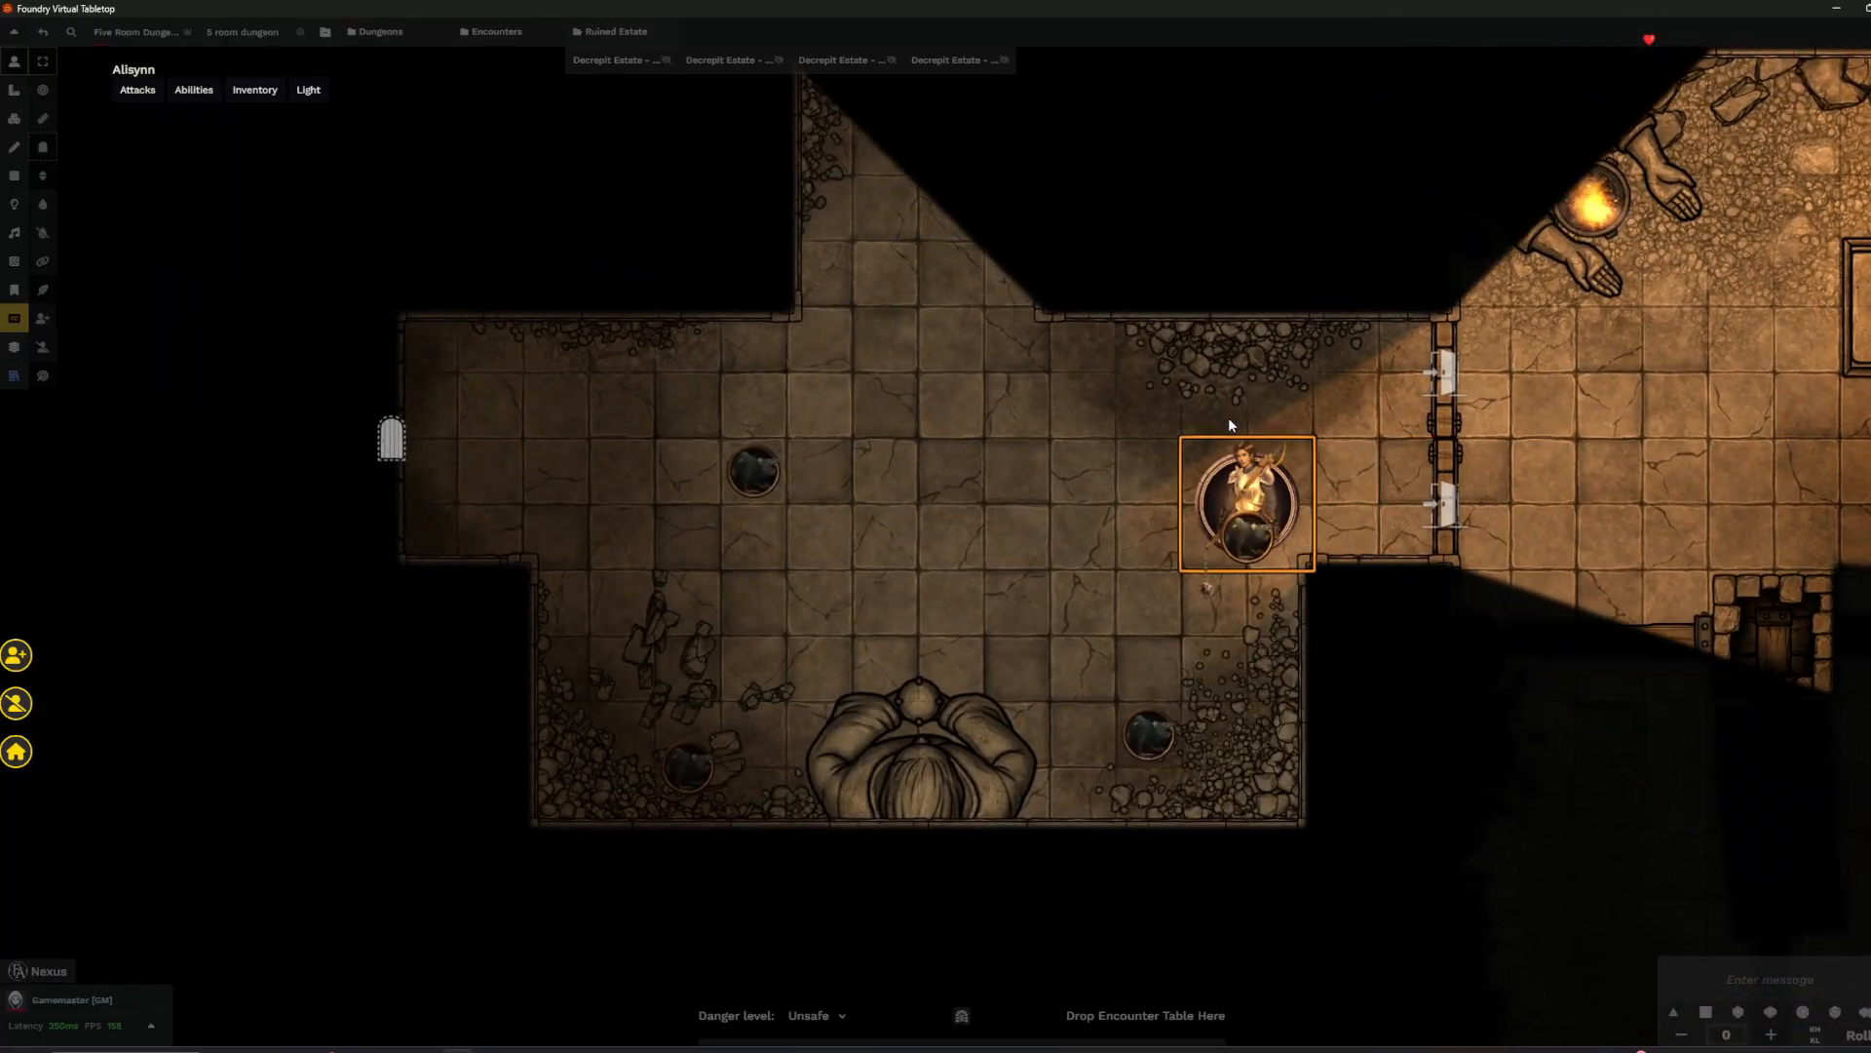
key("Left")
key("Left")
key("Left")
key("Left")
scroll(653, 588, "up", 3)
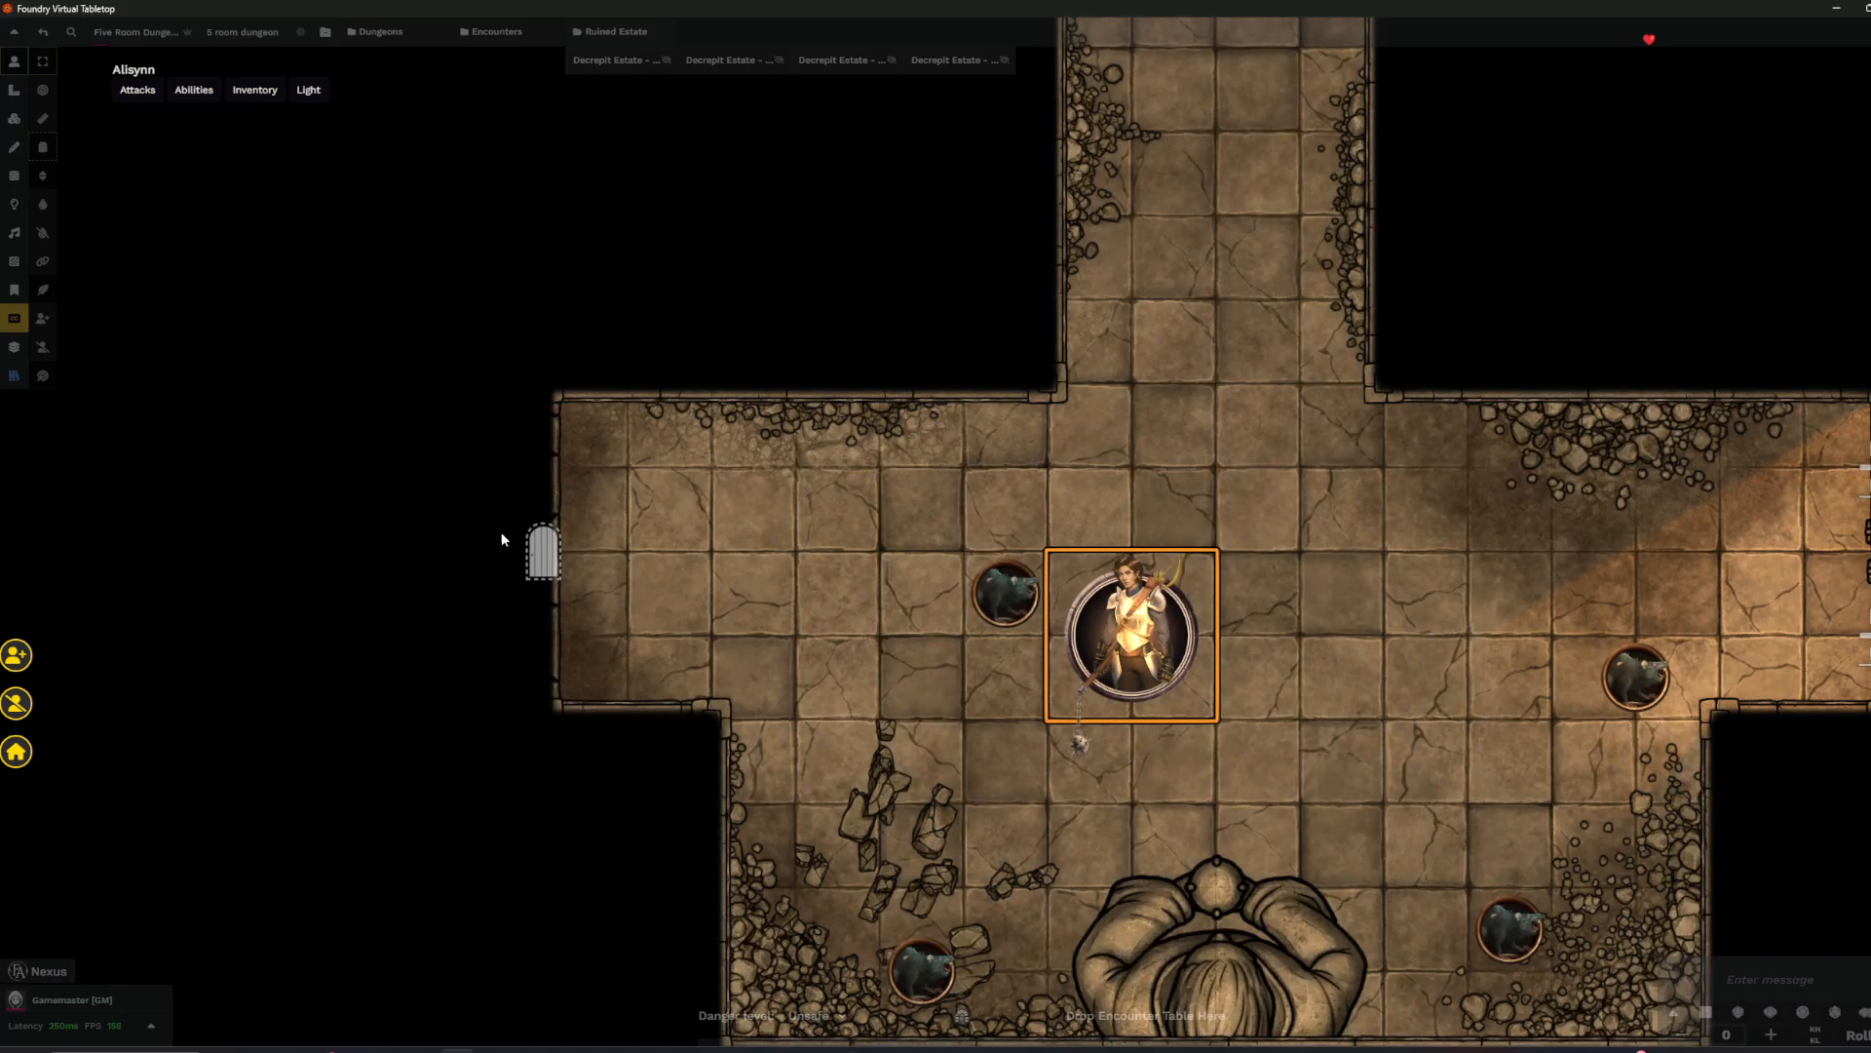
- Move the player token up the northern corridor and through its double door, unlocking and opening it, into the hall
scroll(1097, 460, "down", 1)
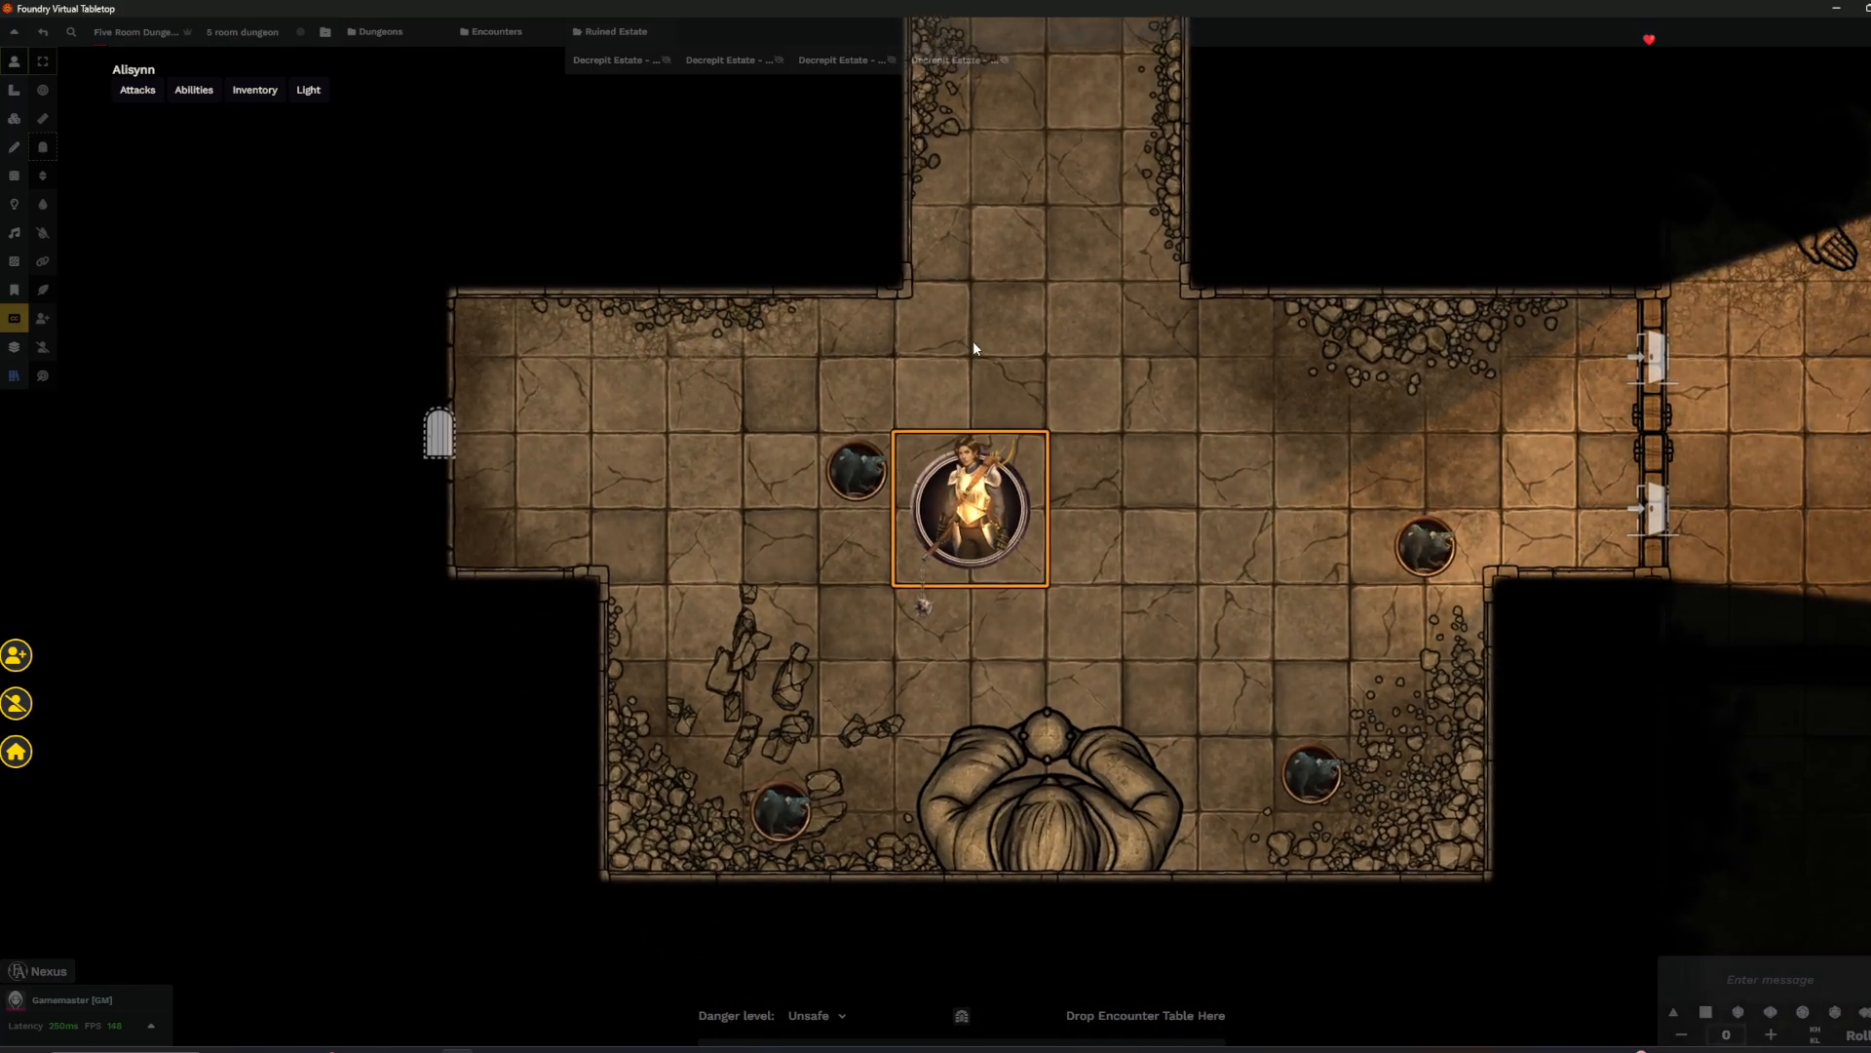
scroll(418, 528, "up", 1)
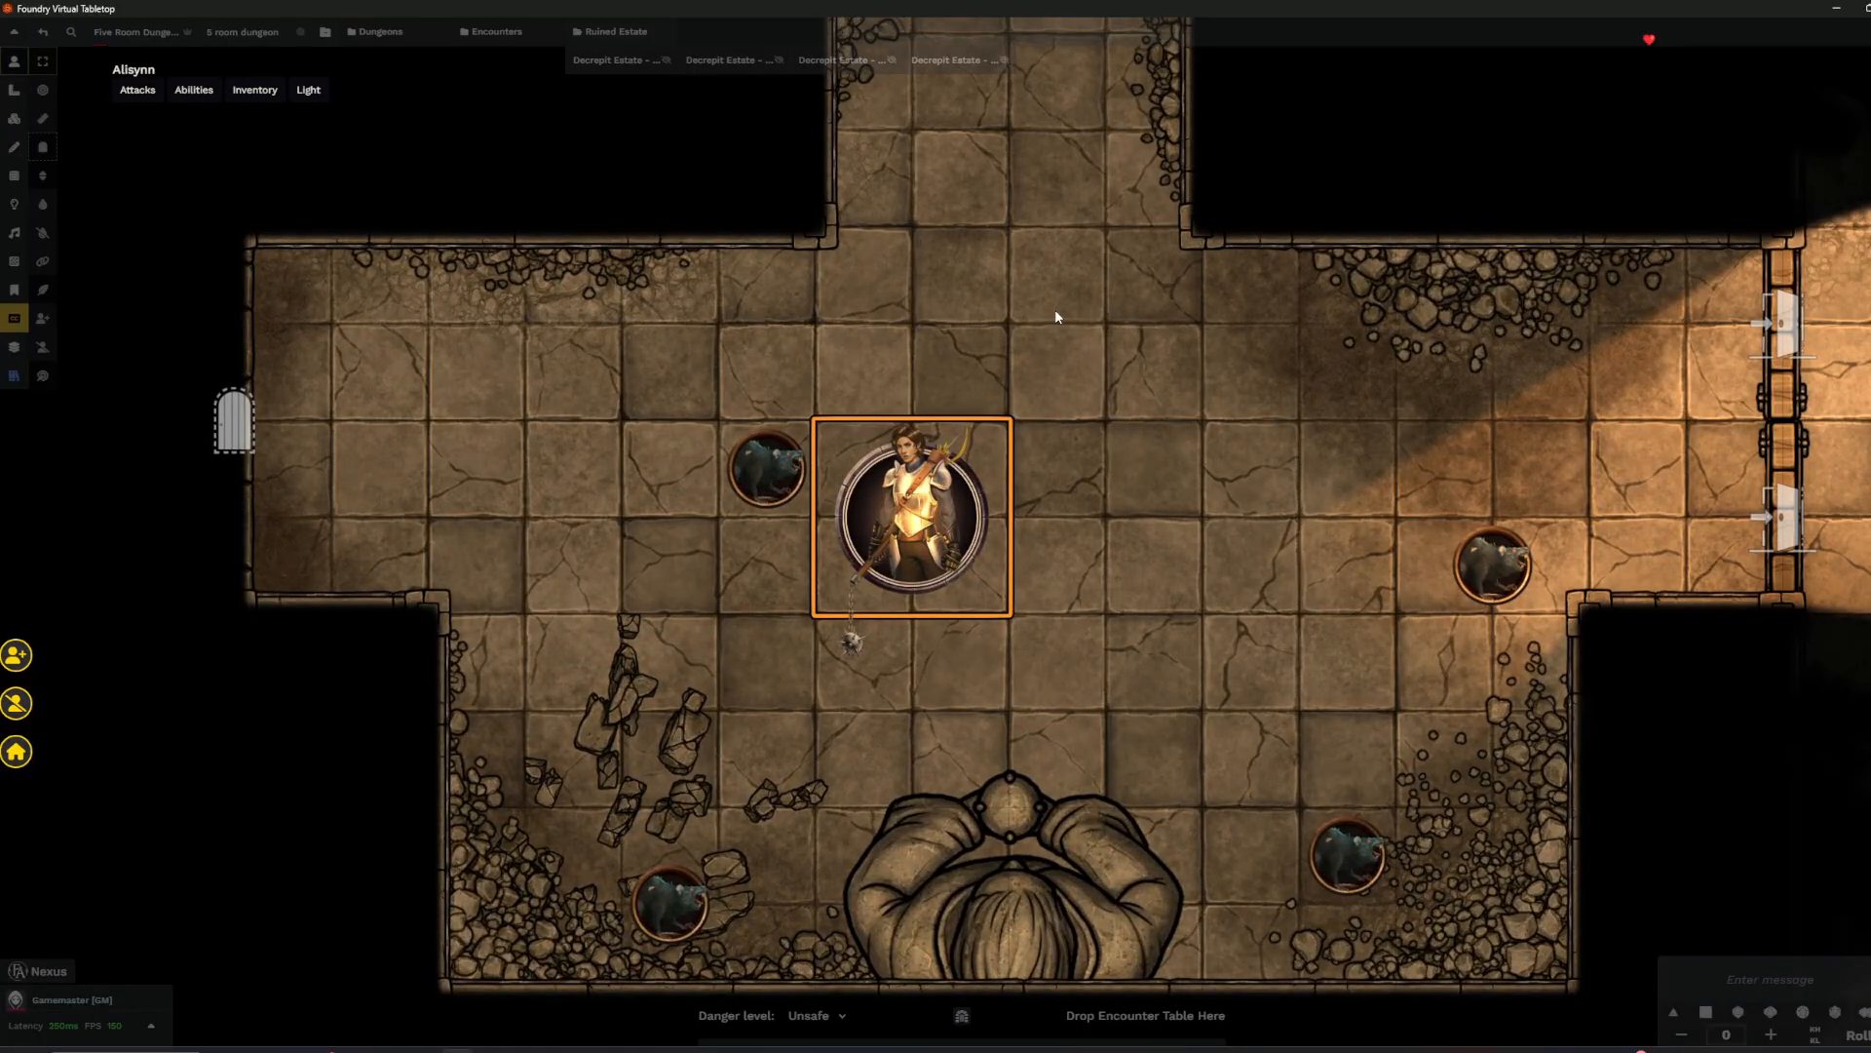
scroll(1051, 394, "down", 4)
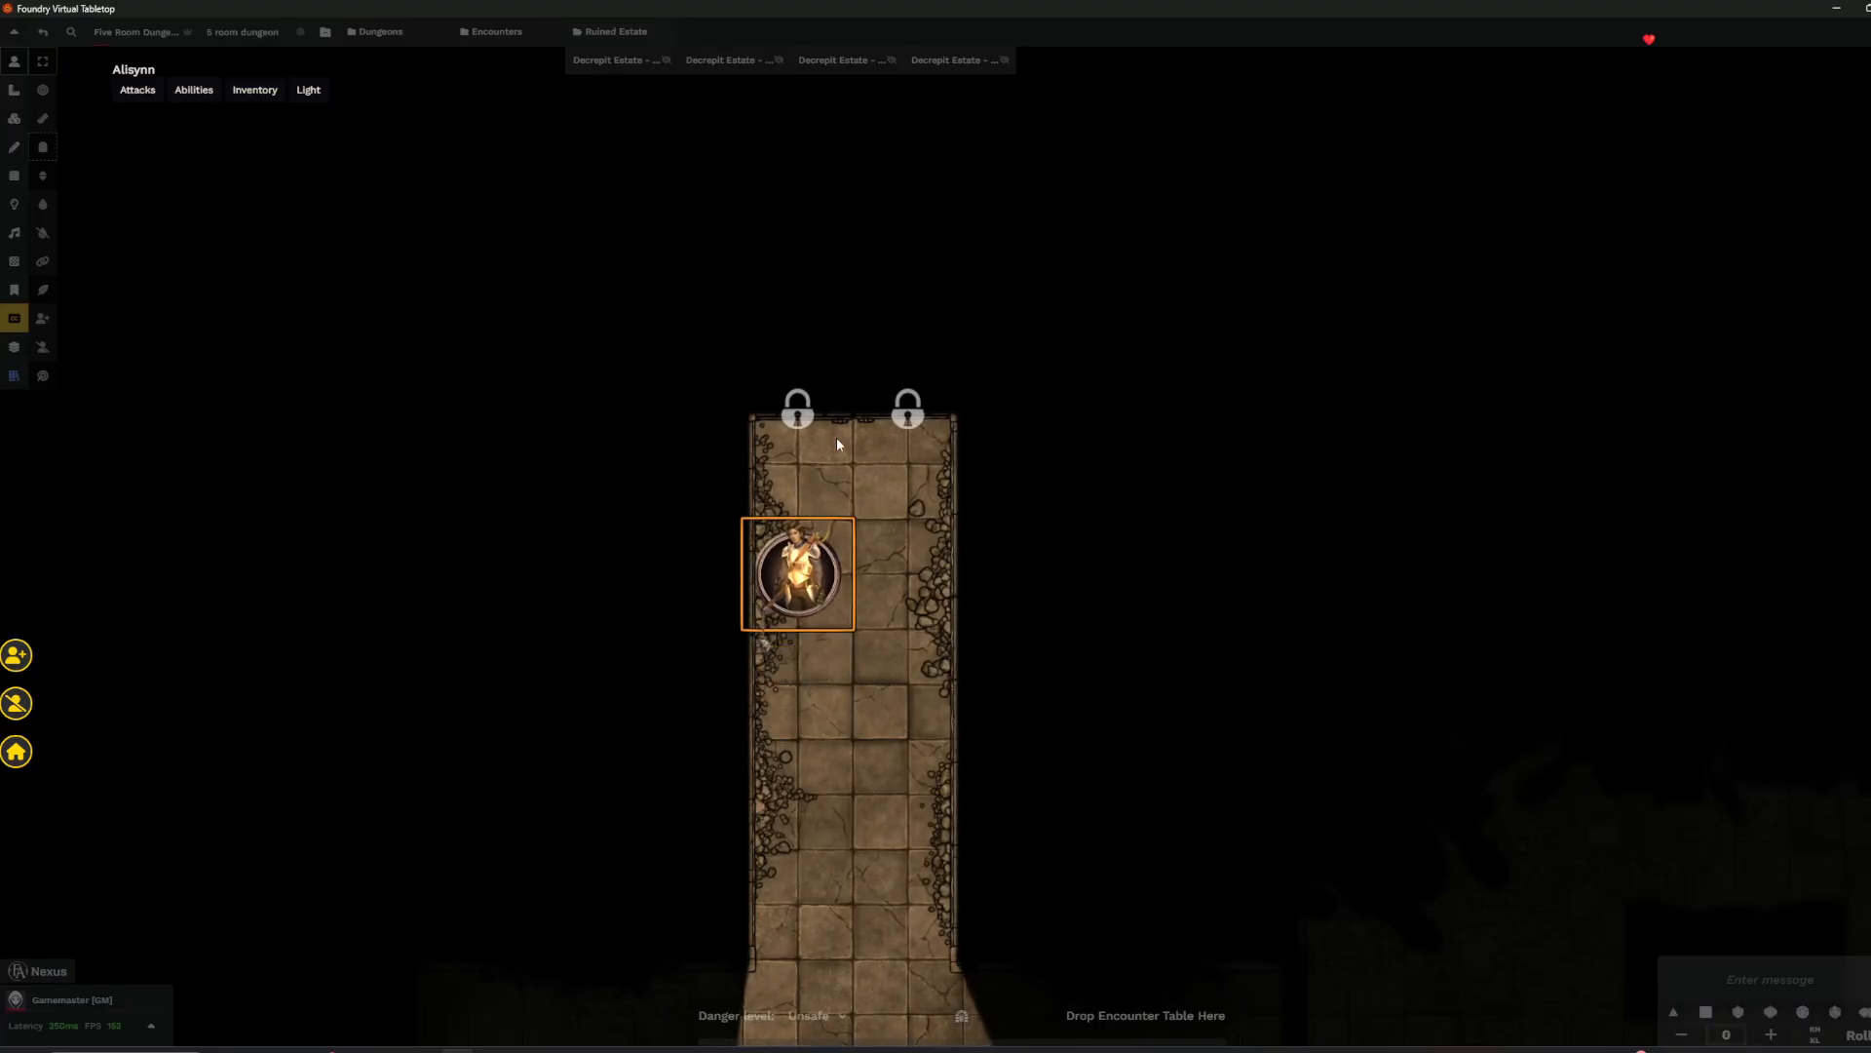
left_click(916, 414)
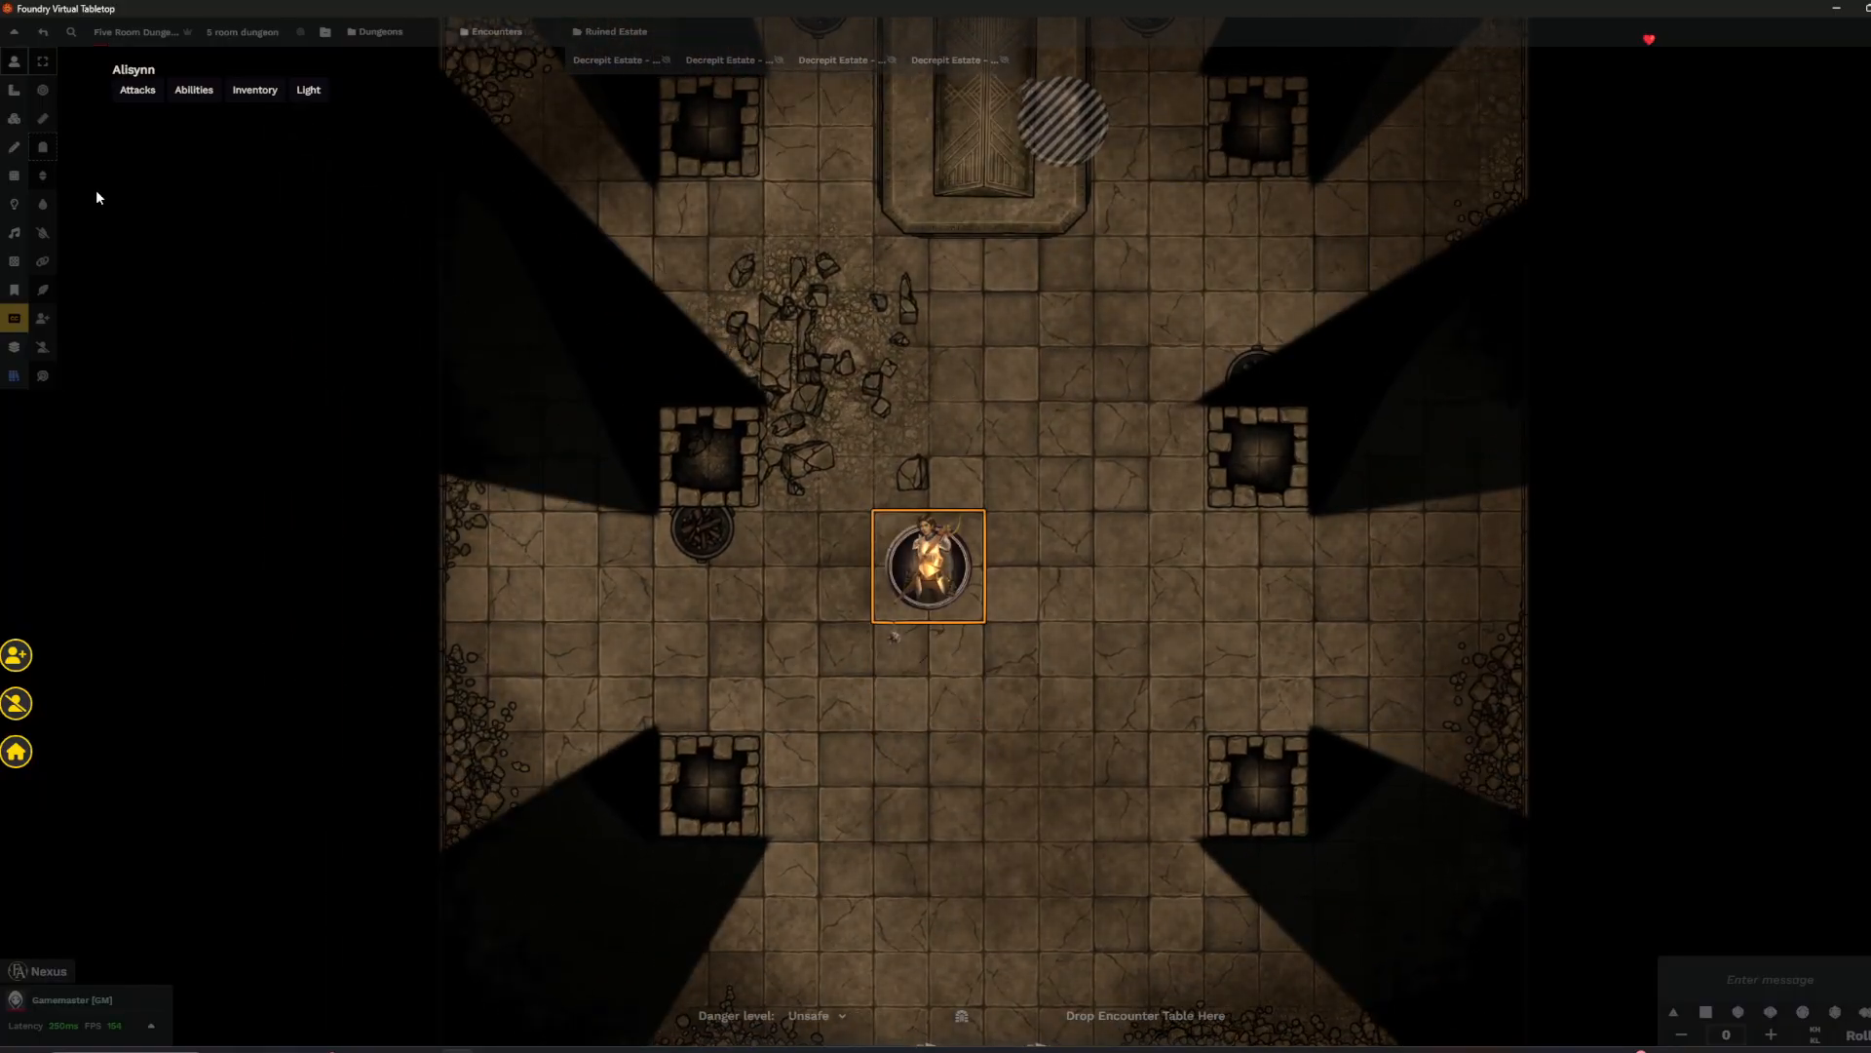
- Switch on the four brazier lights in the northern hall and turn off the player token's own light
left_click(14, 205)
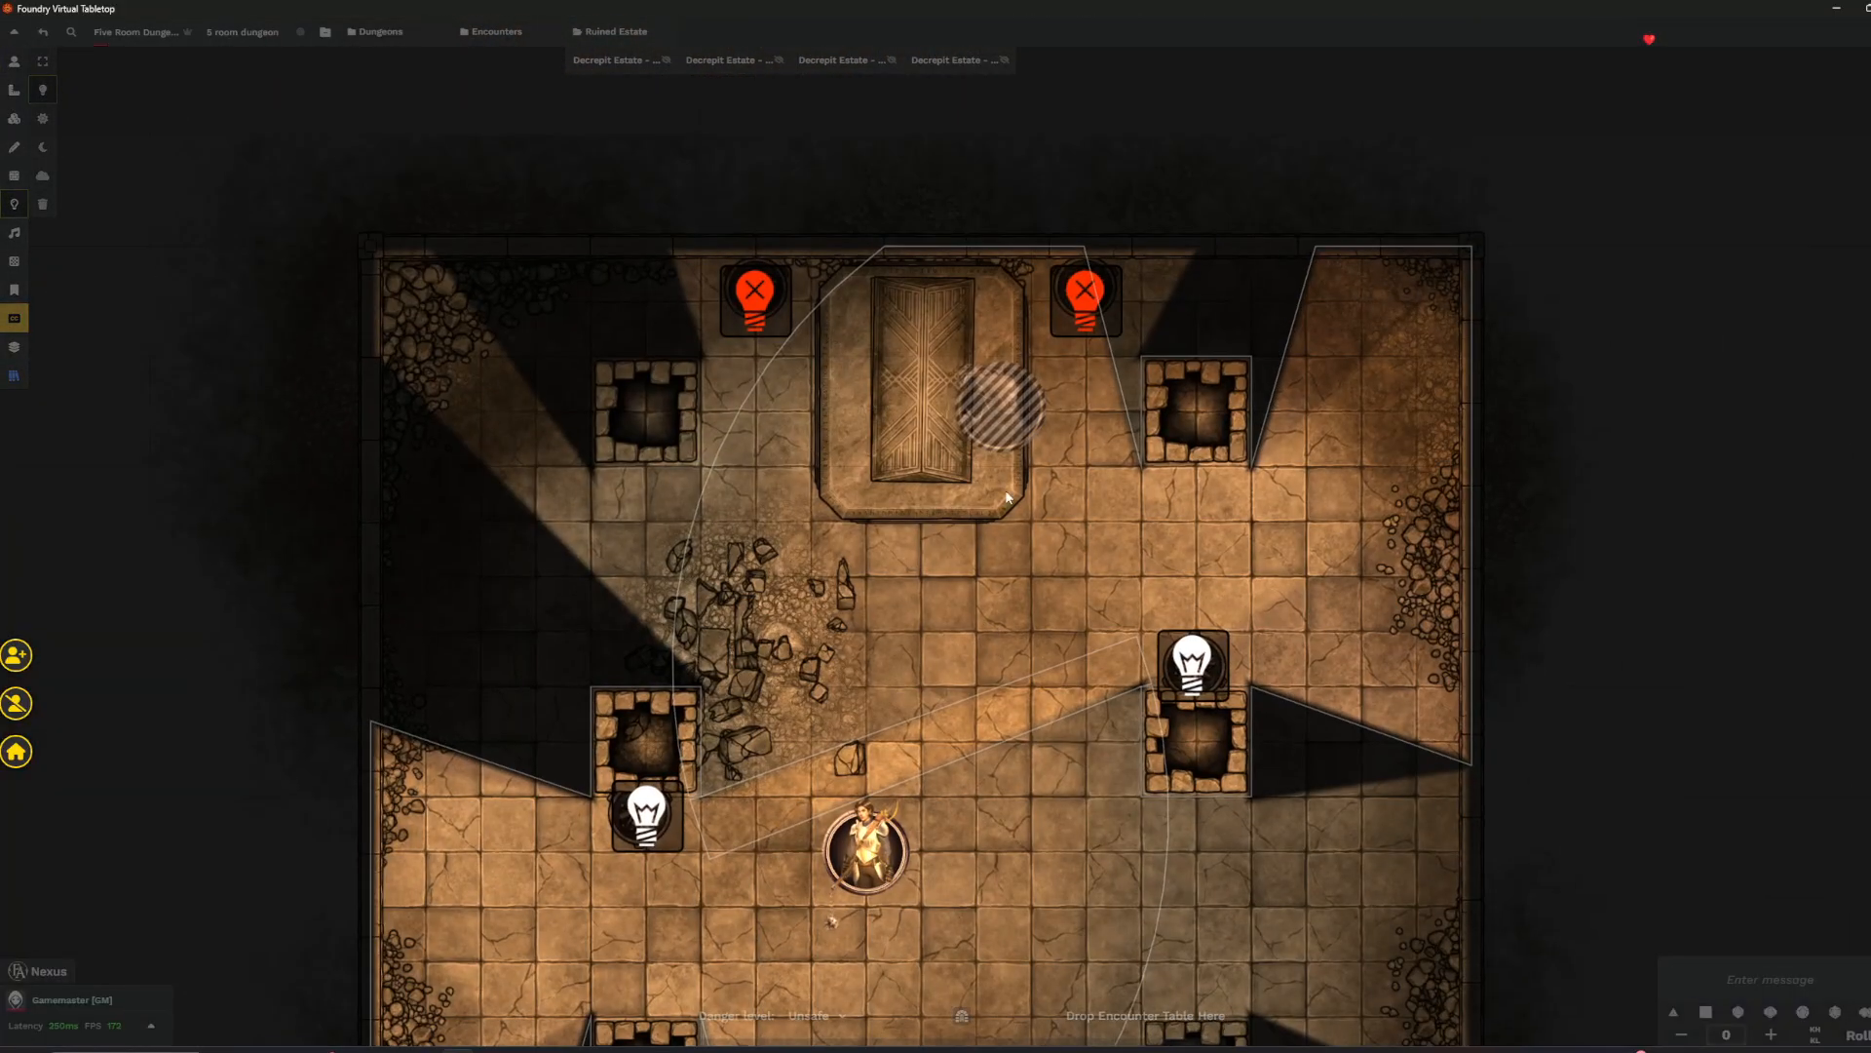
left_click(14, 61)
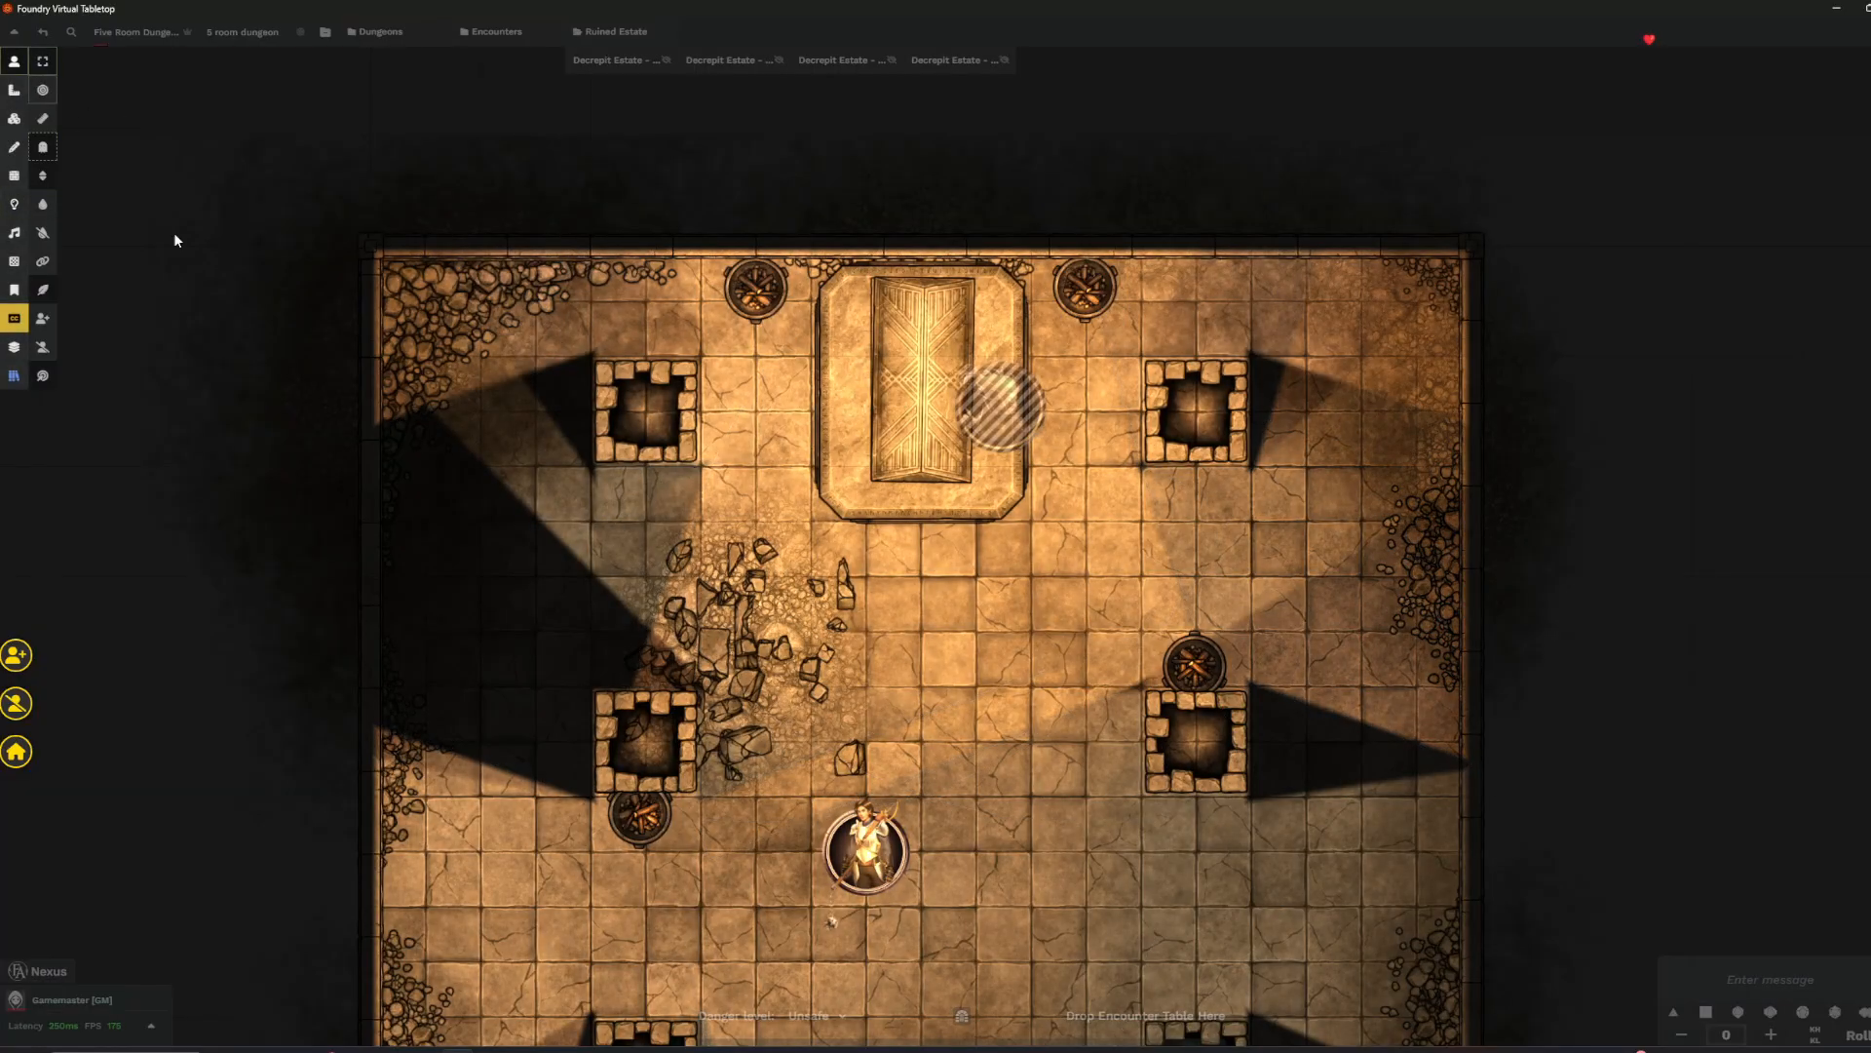
right_click(856, 856)
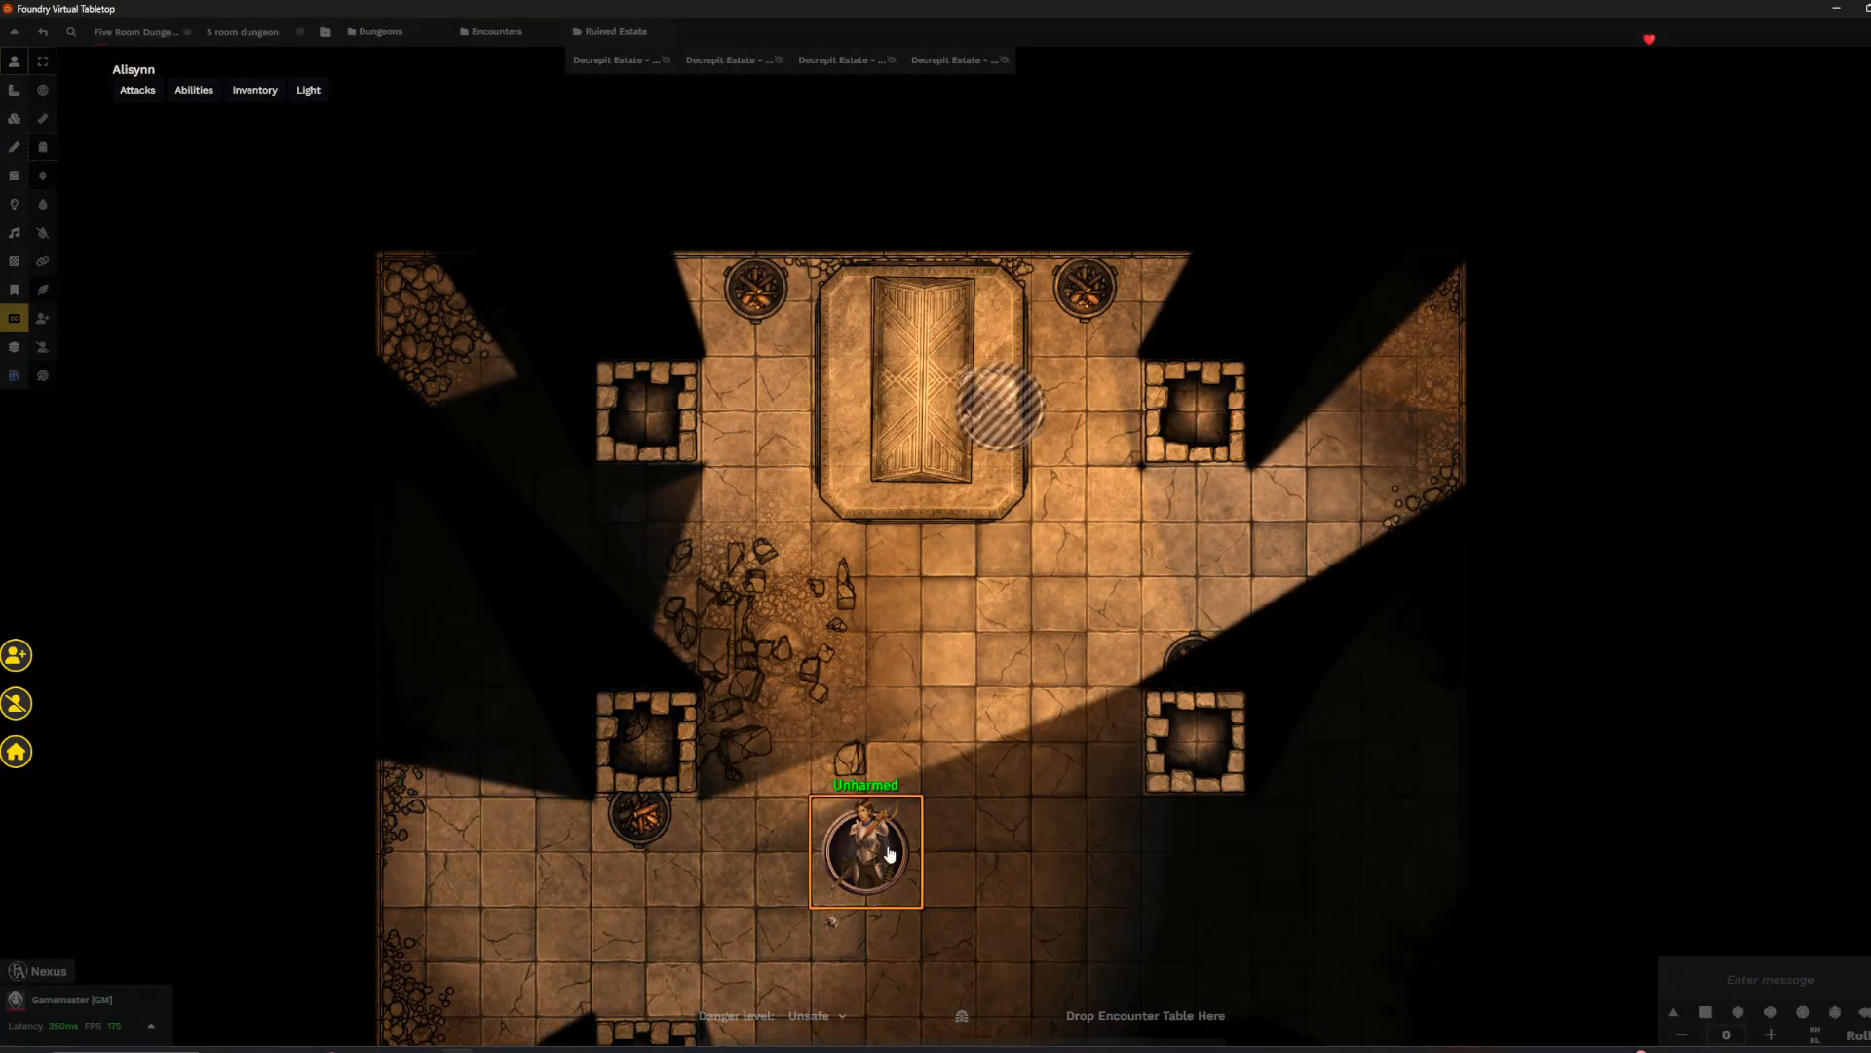
- Examine the northern hall's brazier light and pillar shadows from the player token's viewpoint
left_click_drag(1077, 825, 1016, 431)
scroll(1016, 439, "down", 3)
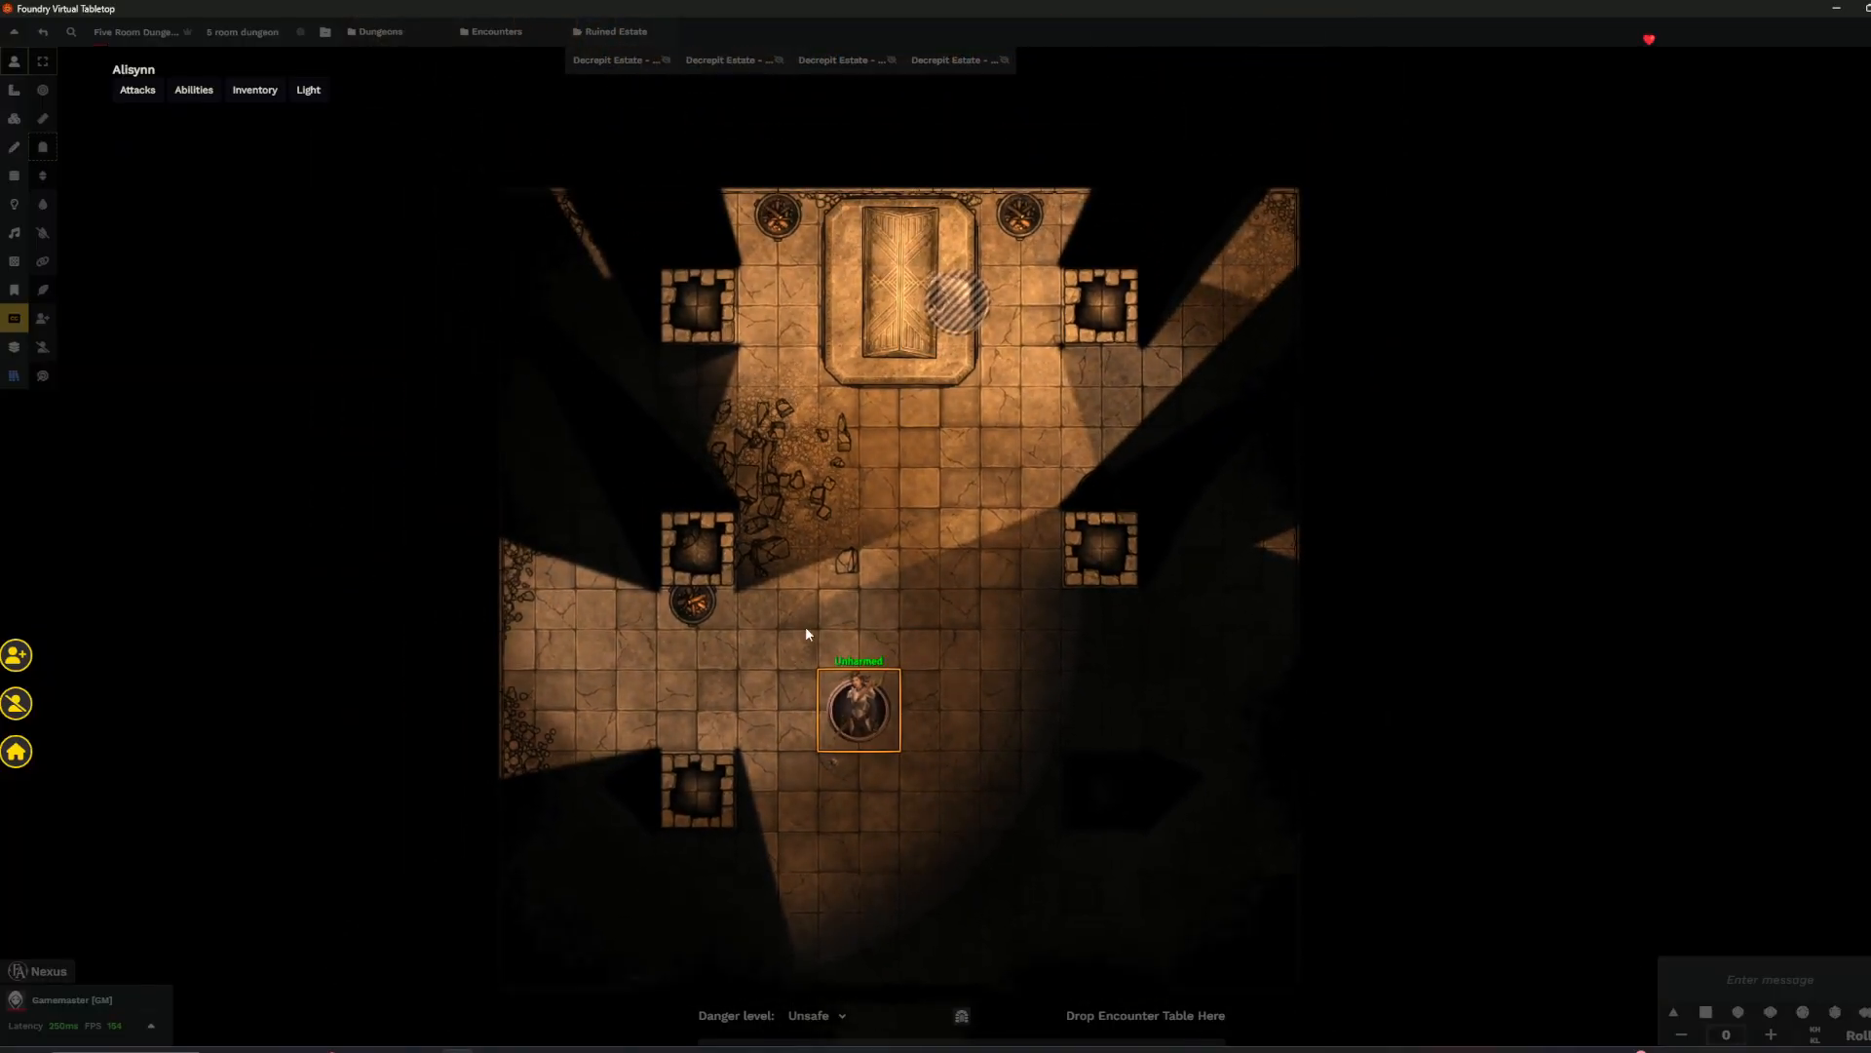
scroll(961, 342, "up", 4)
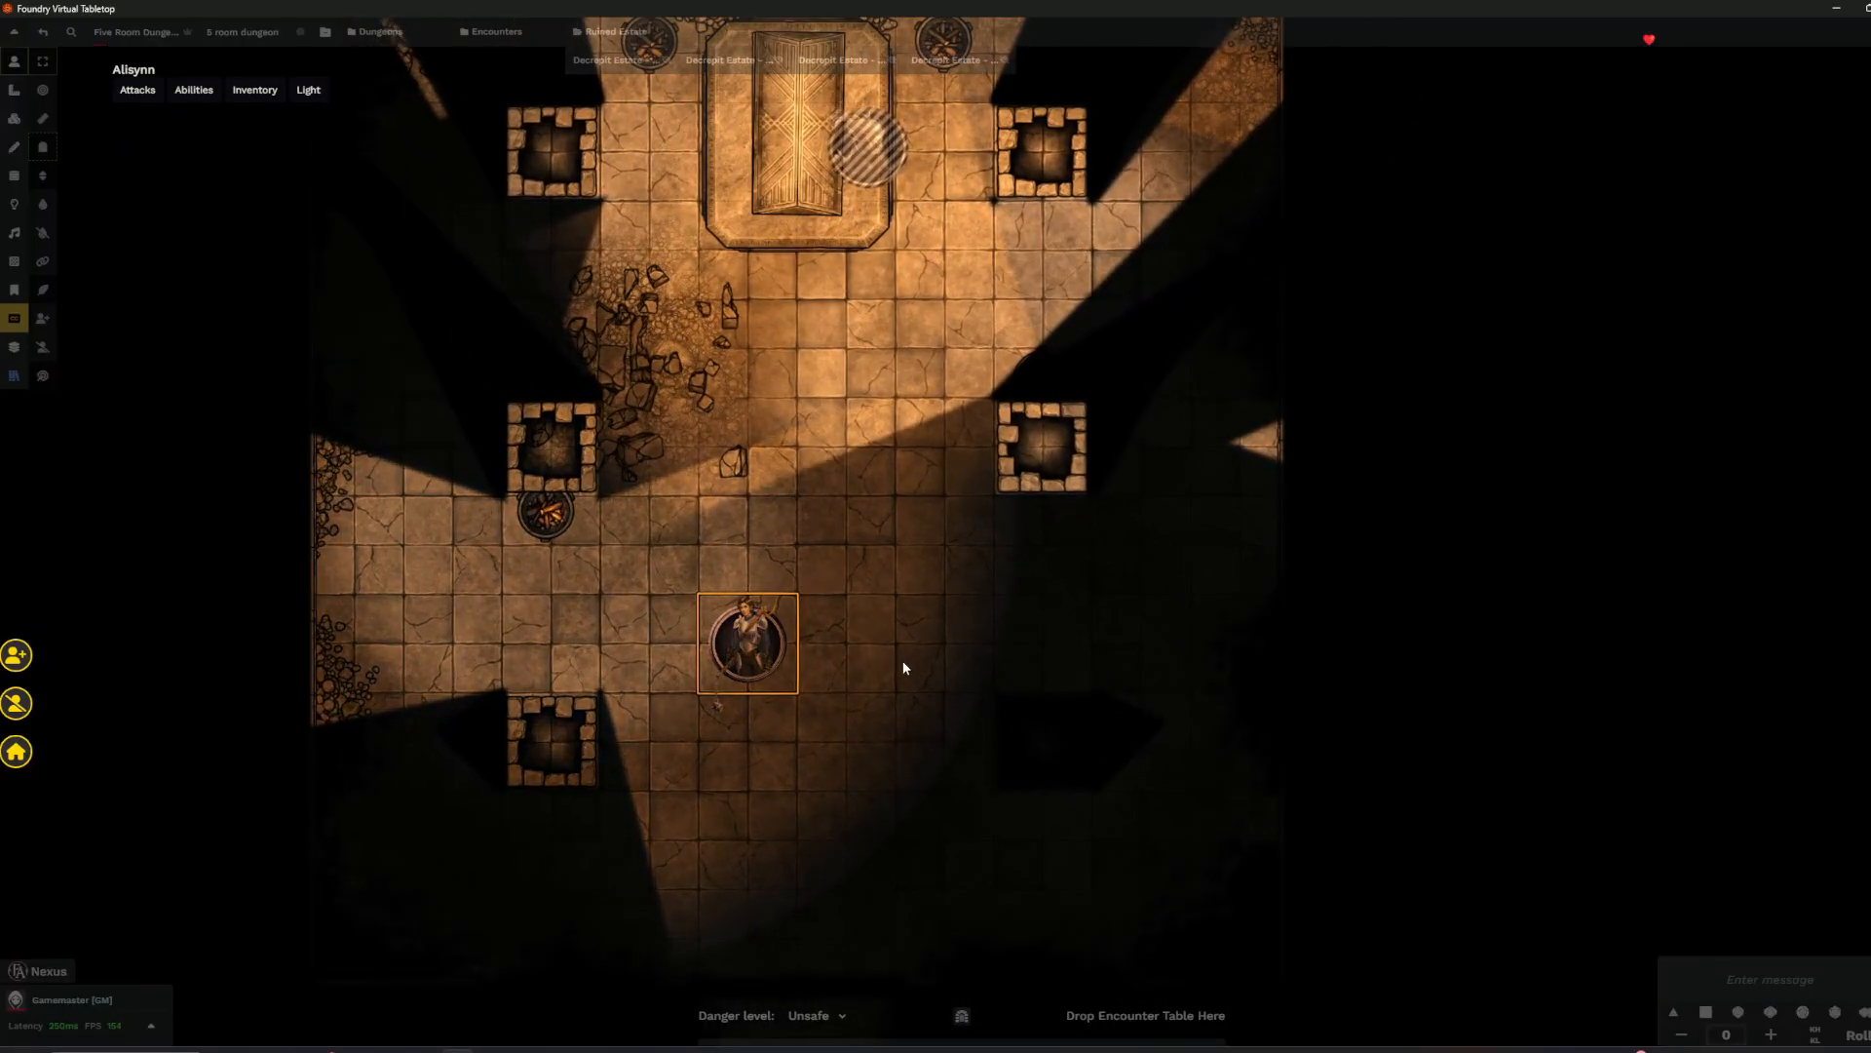
left_click_drag(1077, 576, 1121, 371)
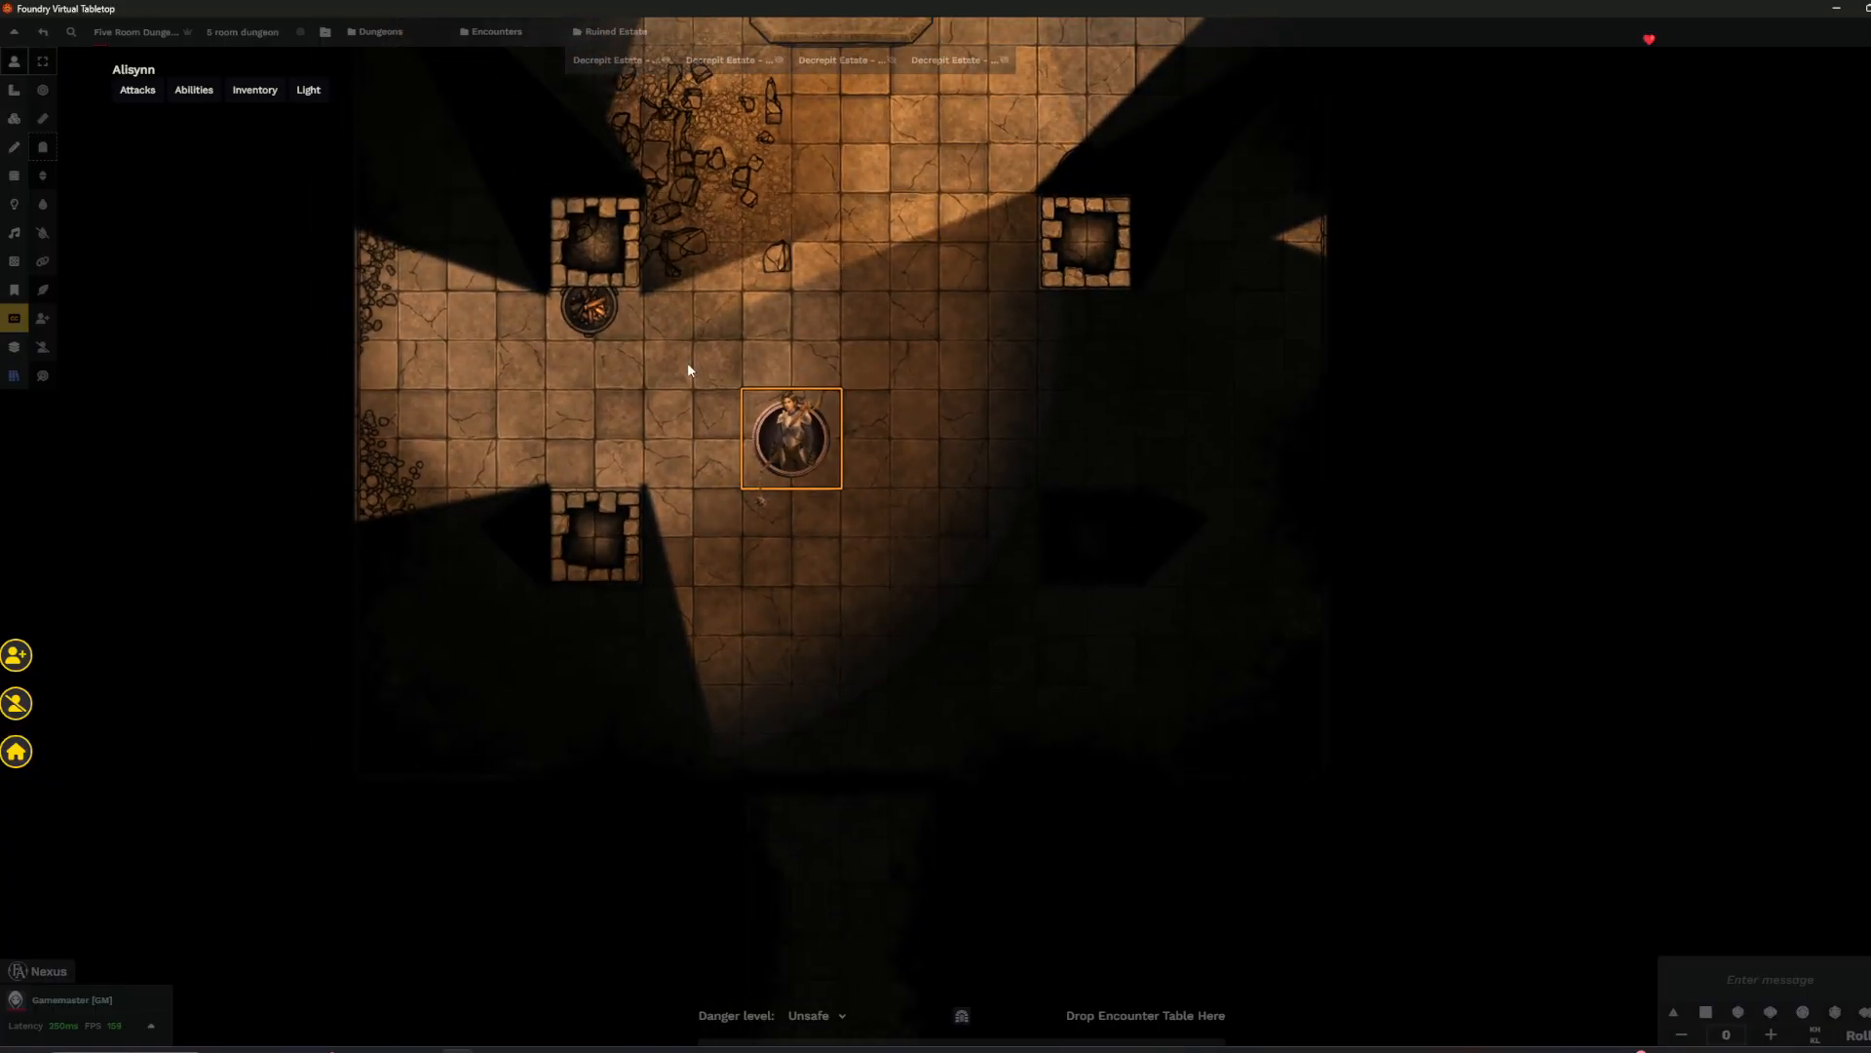
left_click_drag(683, 371, 791, 626)
scroll(1039, 736, "up", 2)
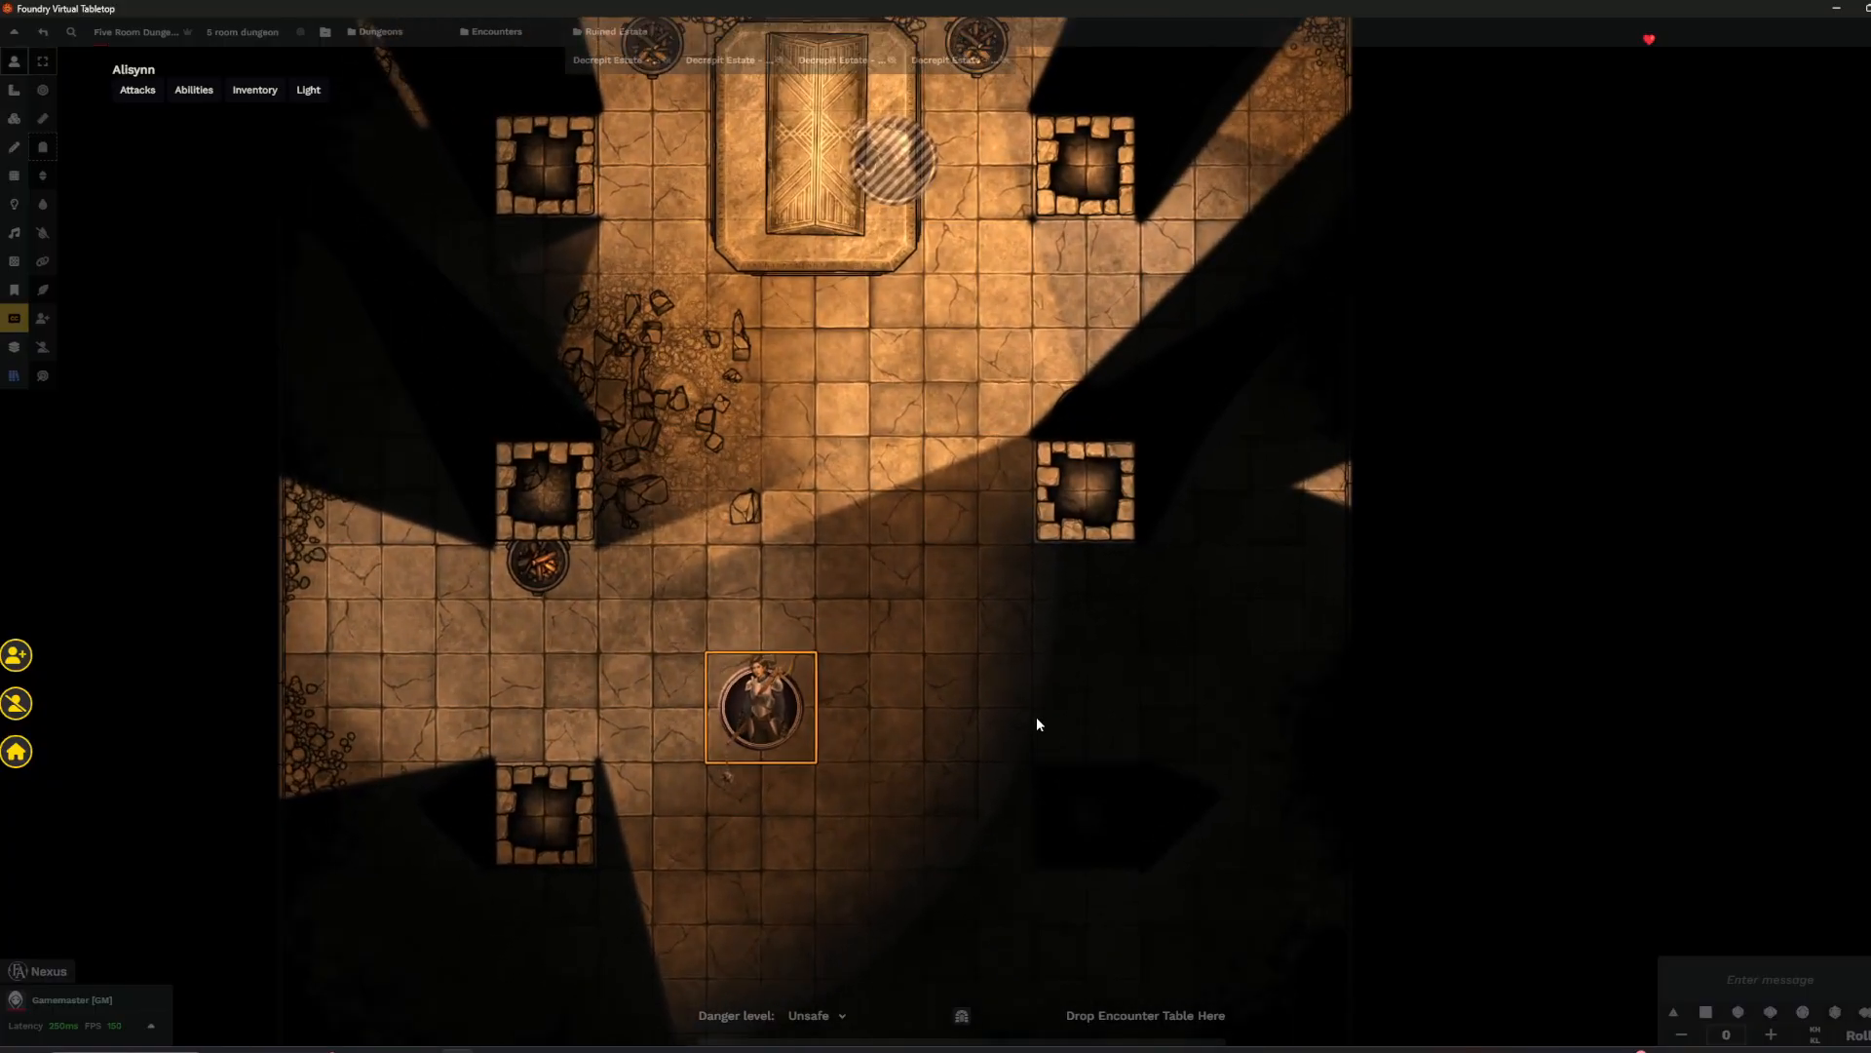
scroll(1014, 546, "up", 1)
key("Left")
key("Down")
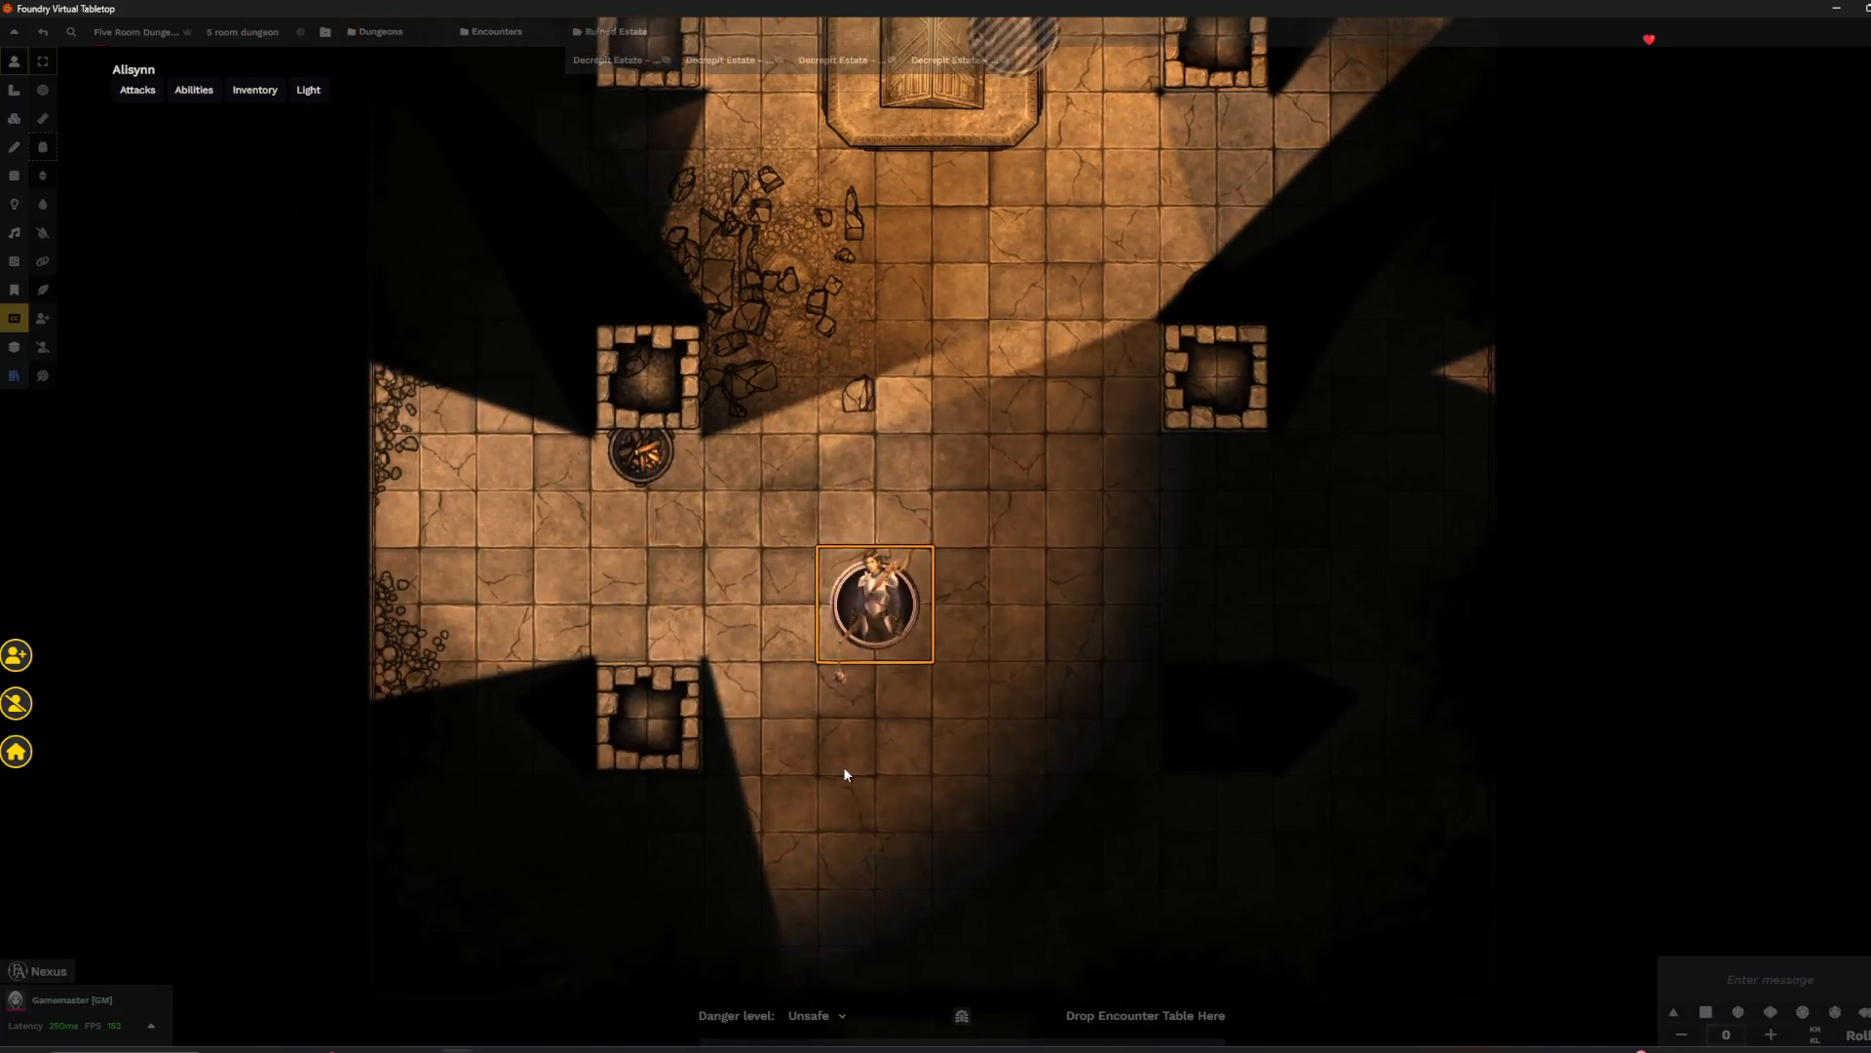
- Move the player token two squares north and reveal the hidden Vampire Spawn beside the sarcophagus
key("Right")
key("Up")
key("Up")
right_click(898, 385)
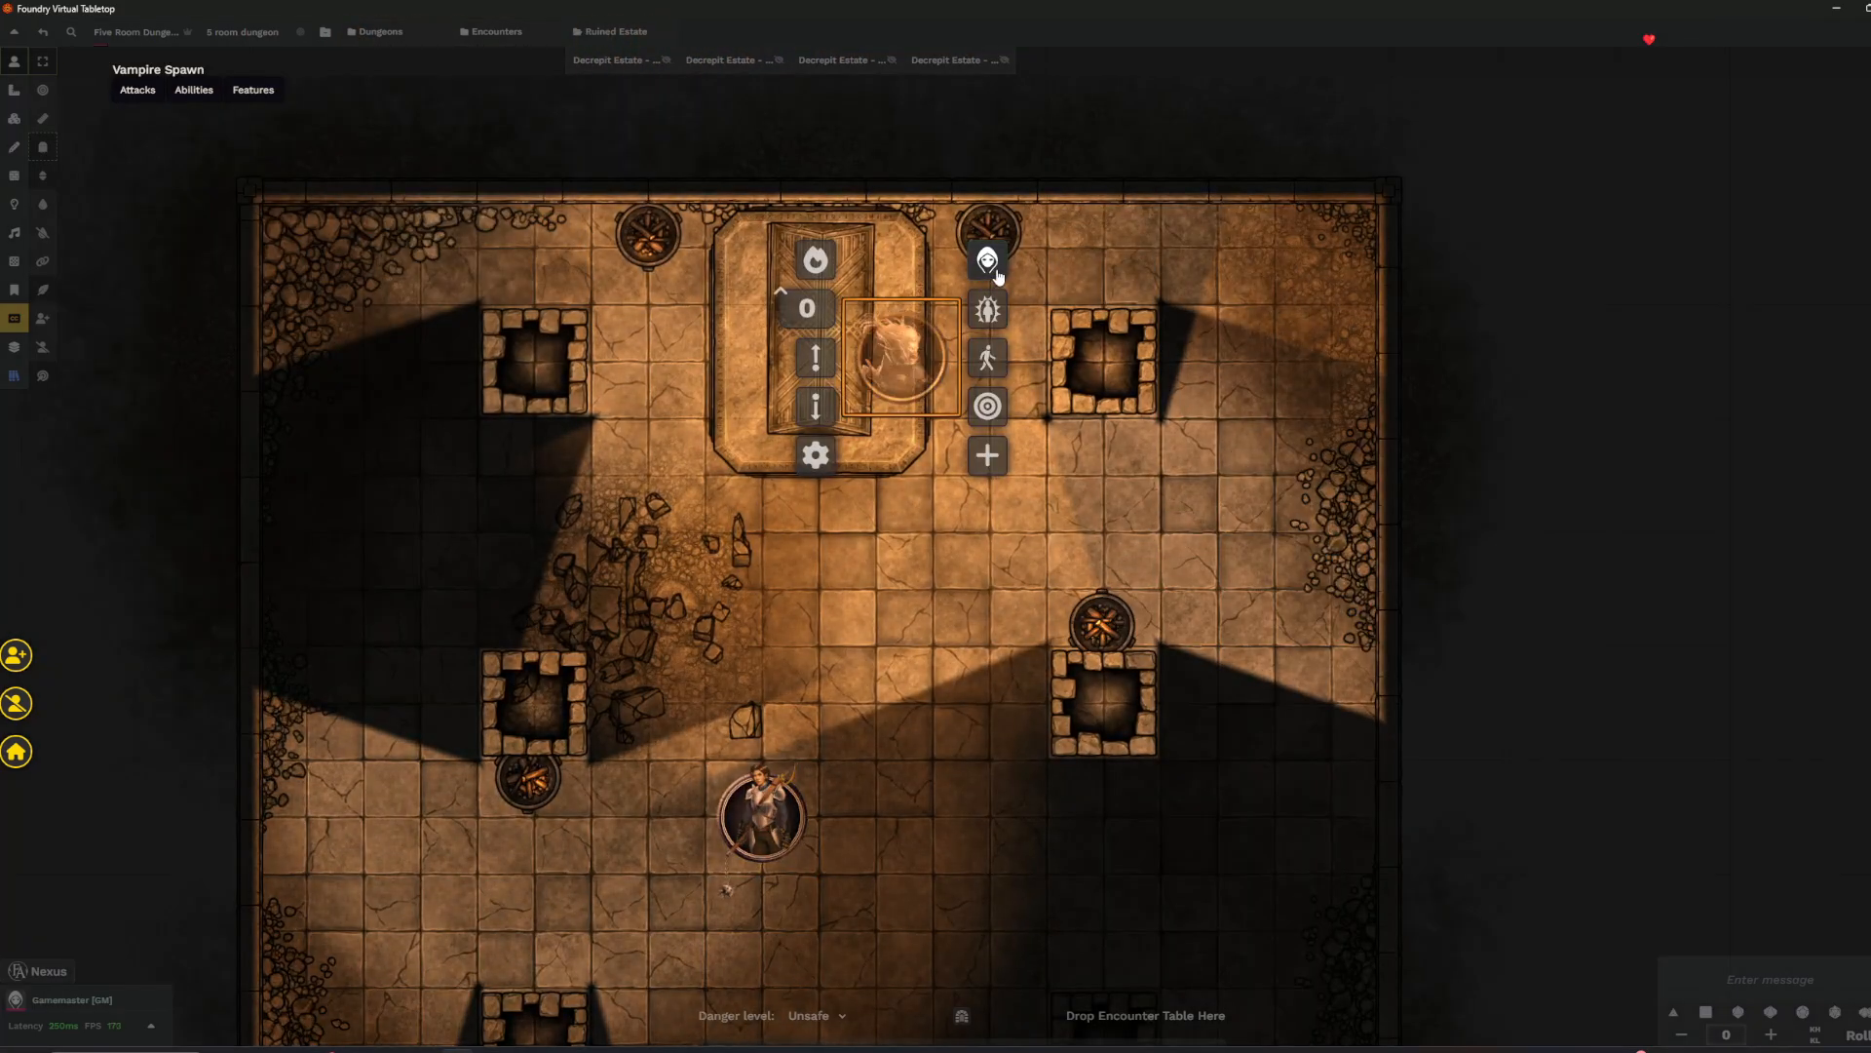
left_click(990, 260)
left_click(757, 851)
scroll(936, 507, "up", 5)
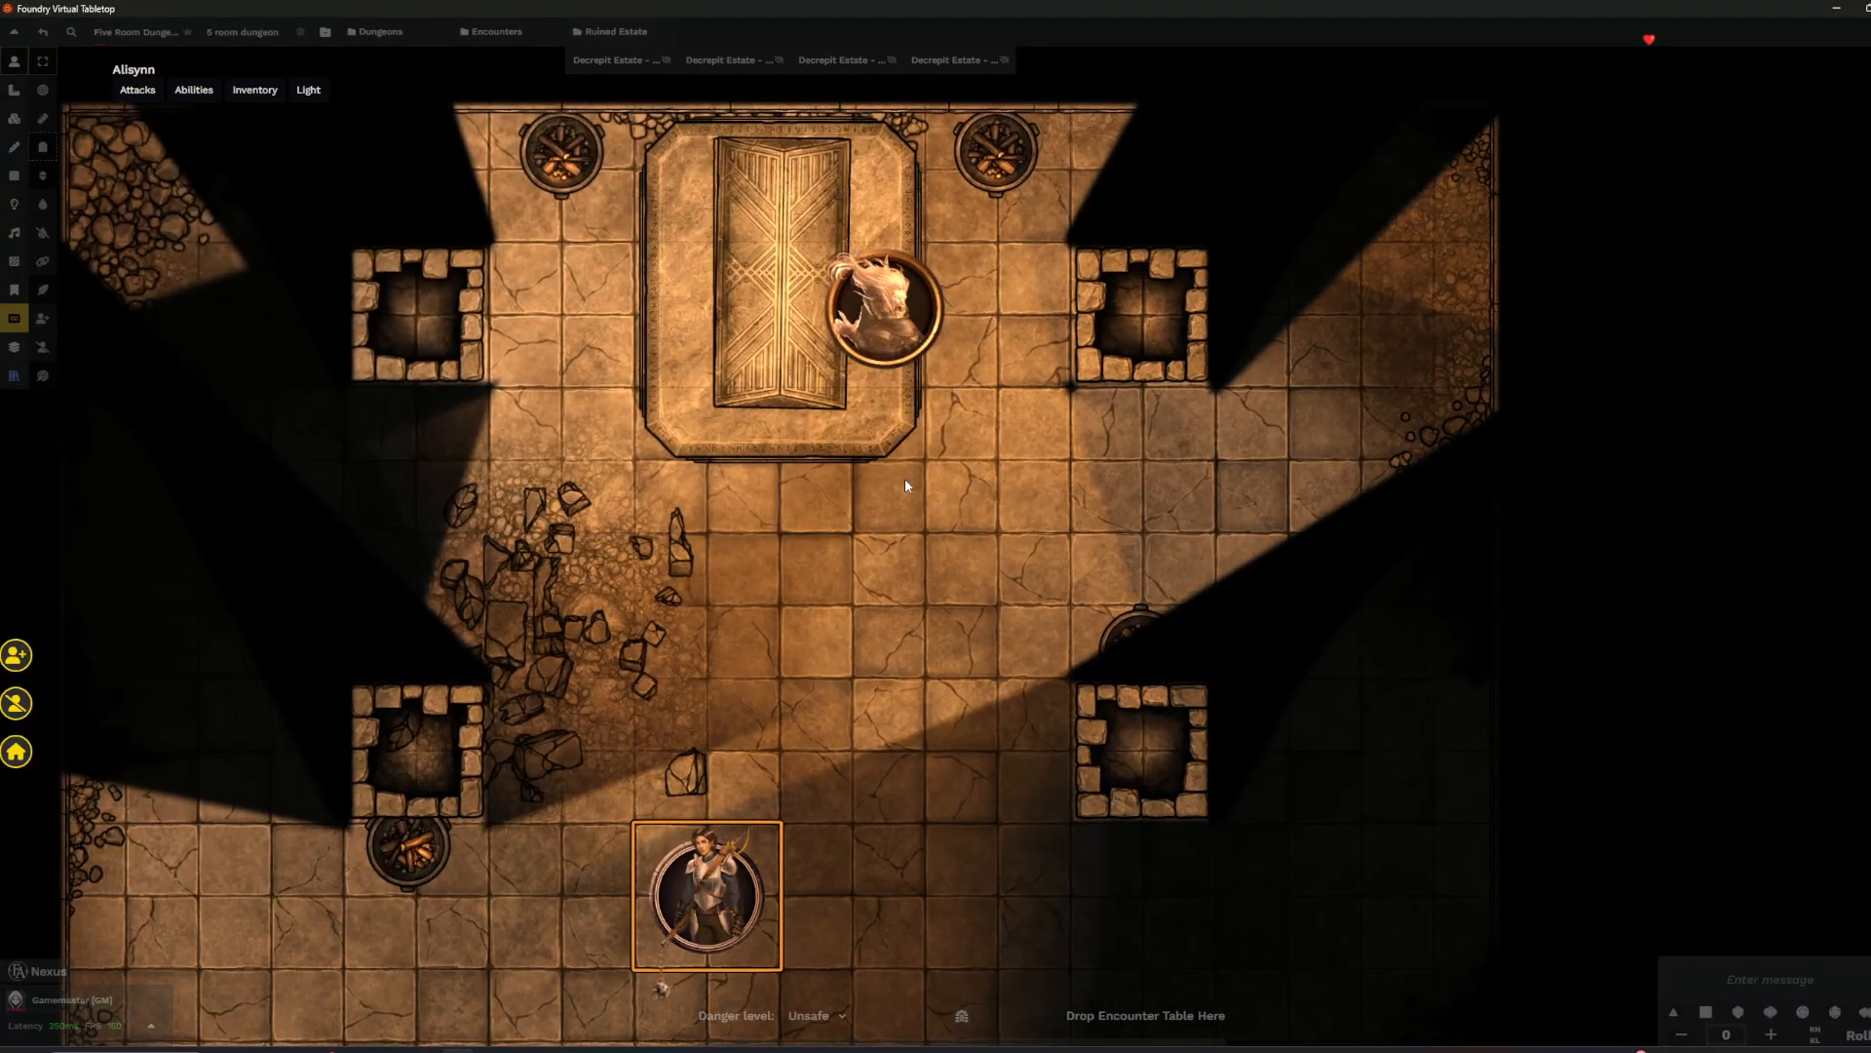
- Remove the Vampire Spawn token from beside the sarcophagus and switch to tile editing
right_click(884, 312)
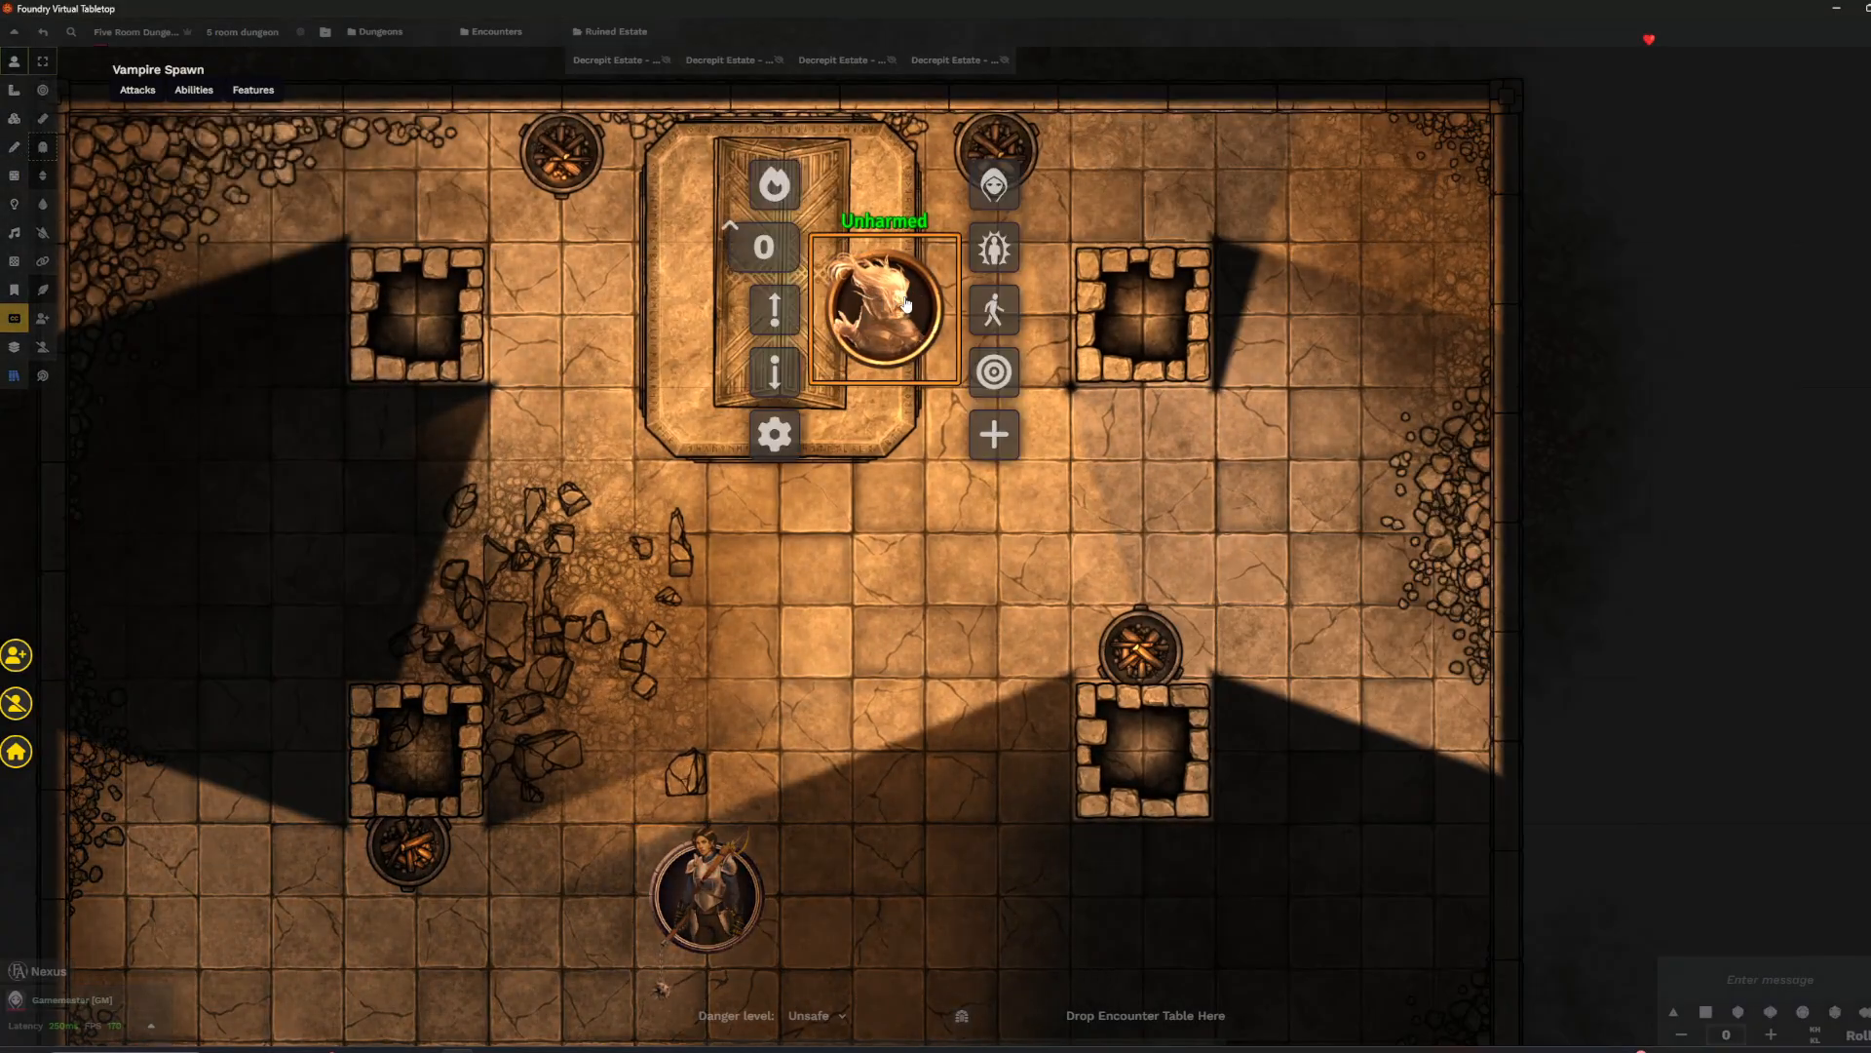
left_click(992, 251)
left_click(13, 118)
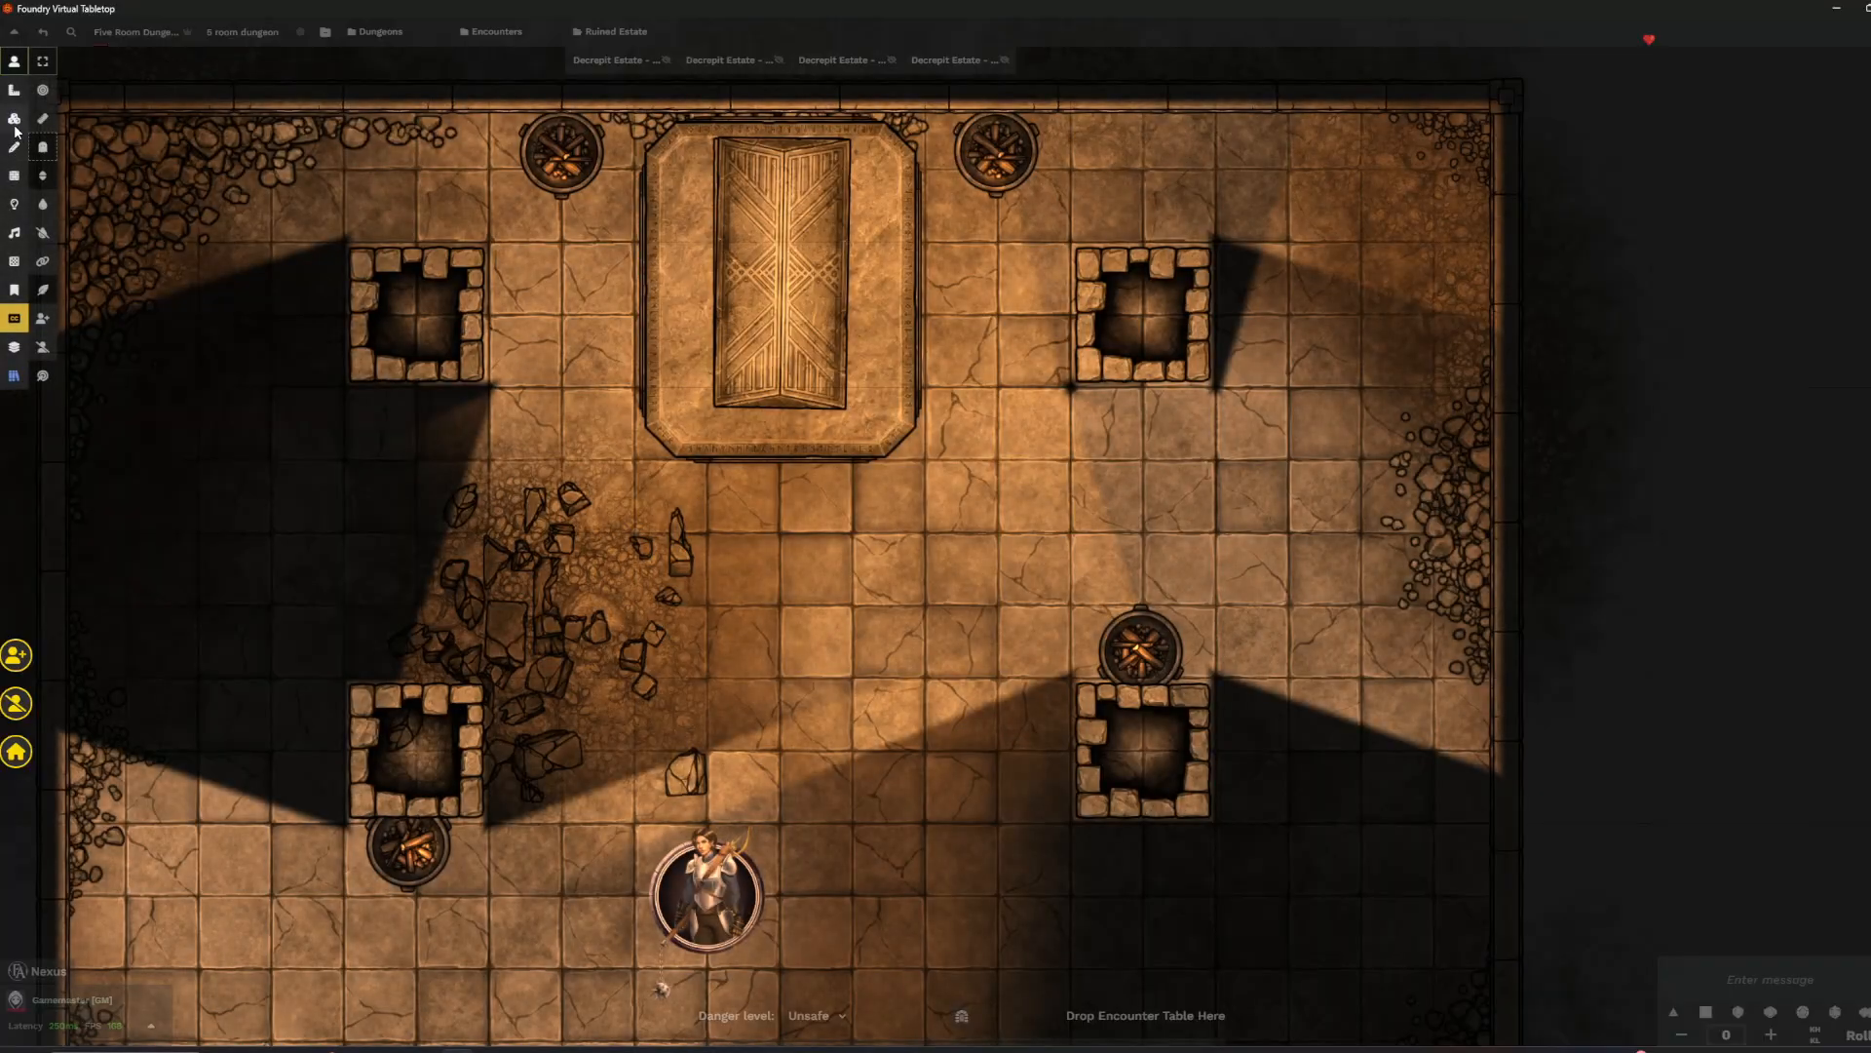
- Slide the sarcophagus lid tile about two squares east to expose the mummy inside
left_click(783, 290)
left_click_drag(782, 289, 923, 335)
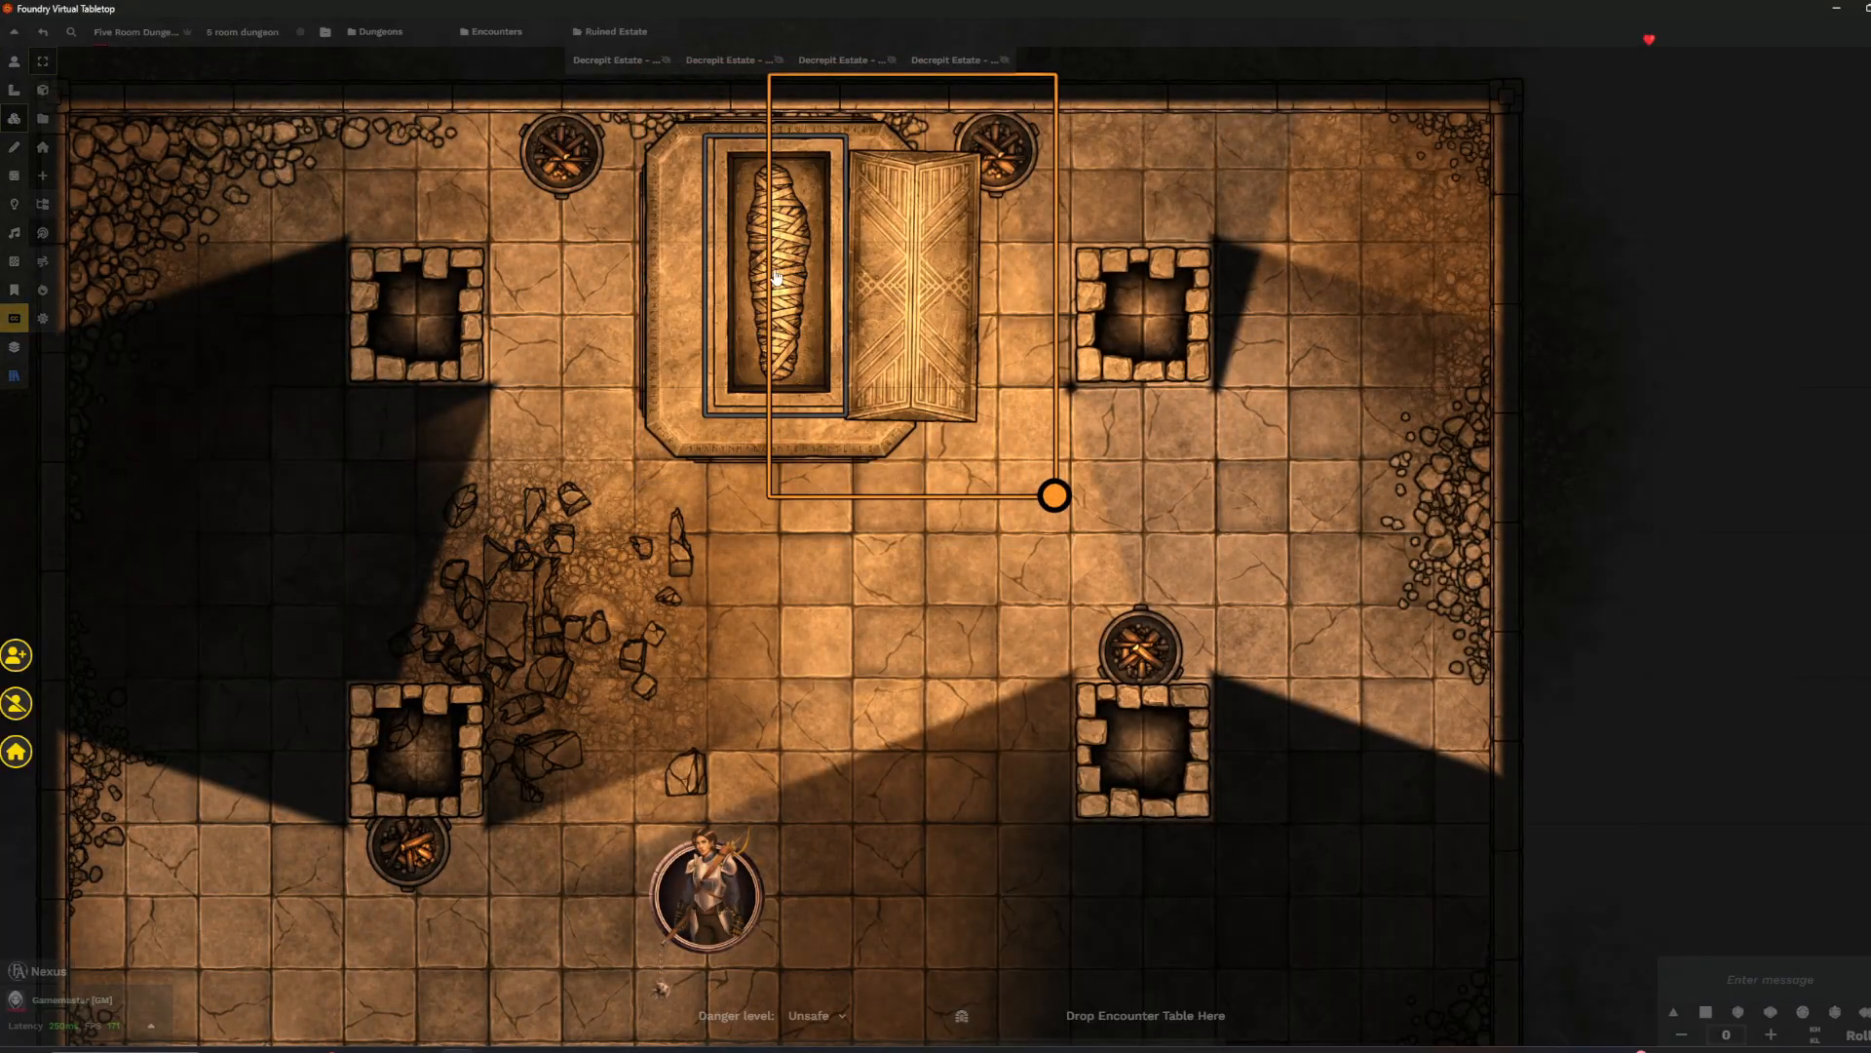
key("Up")
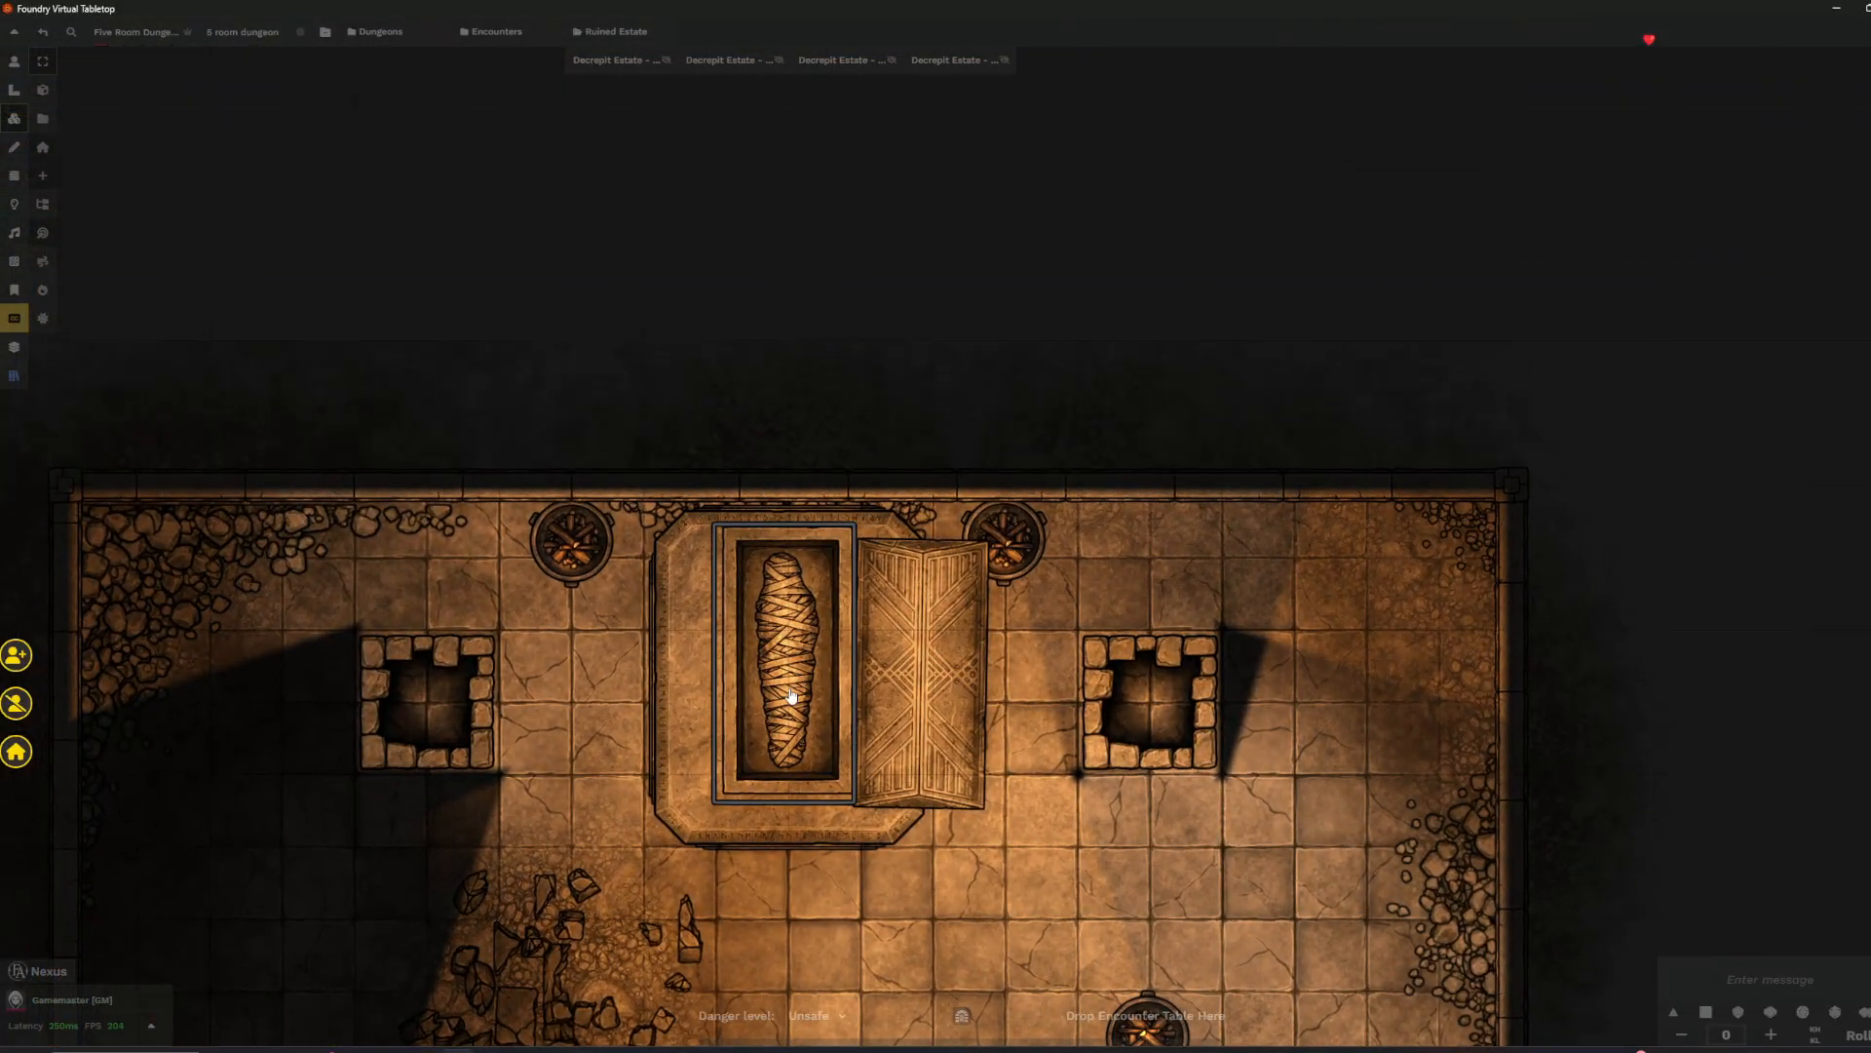
key("Down")
key("Left")
scroll(935, 497, "up", 1)
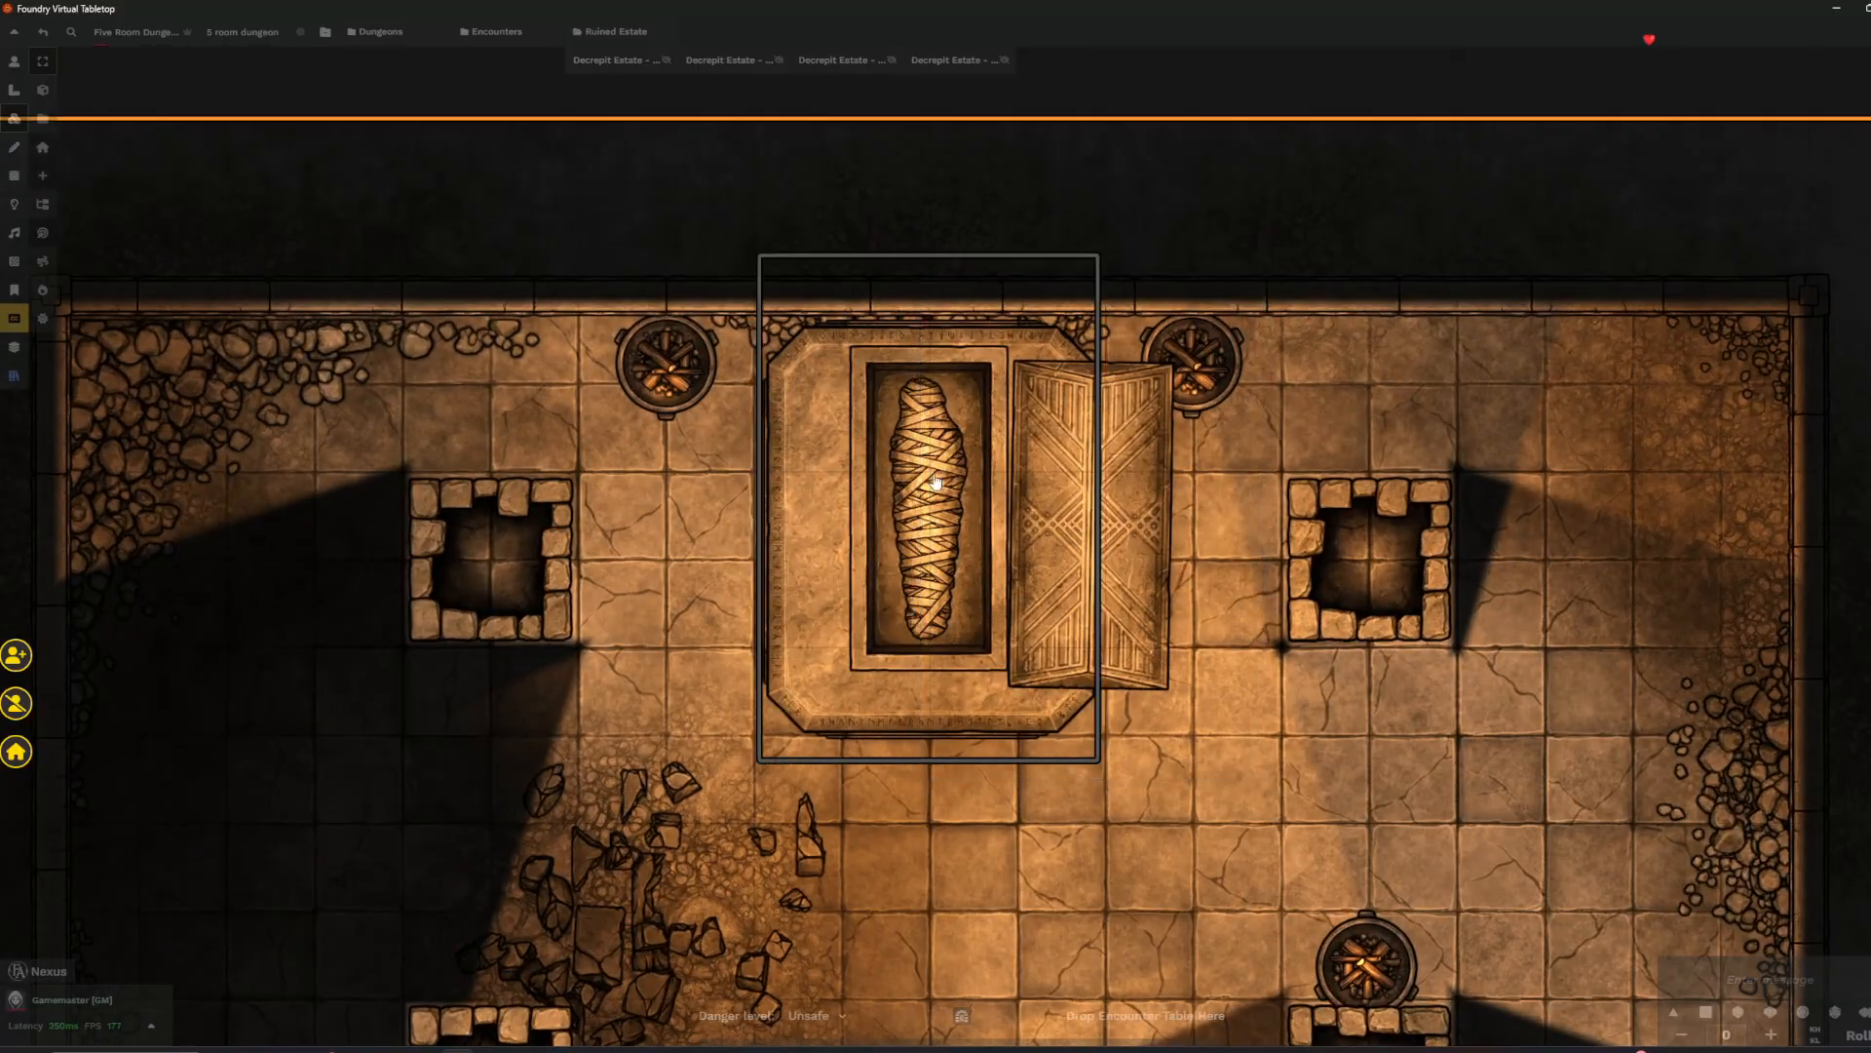
- Switch back to token editing and release the player token's viewpoint to view the dungeon without vision limits
left_click(14, 61)
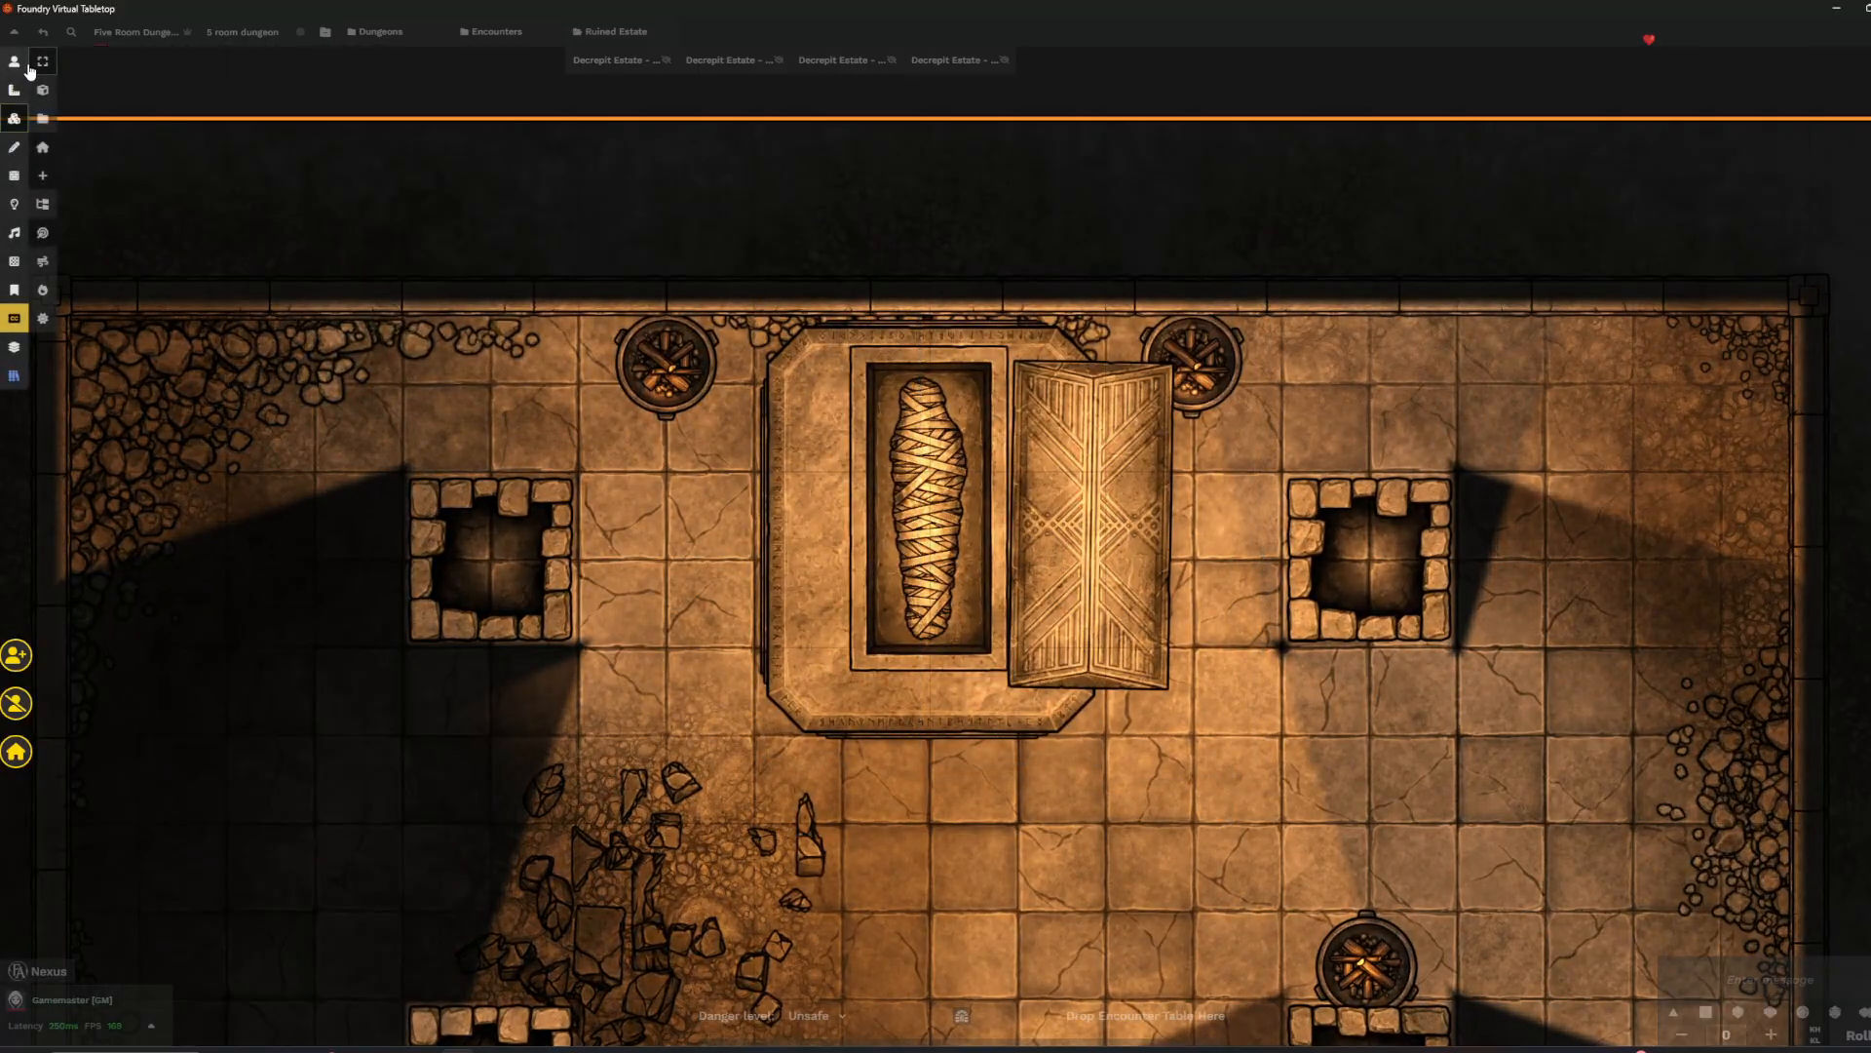
scroll(912, 765, "down", 5)
scroll(910, 756, "down", 2)
key("Down")
key("Down")
key("Down")
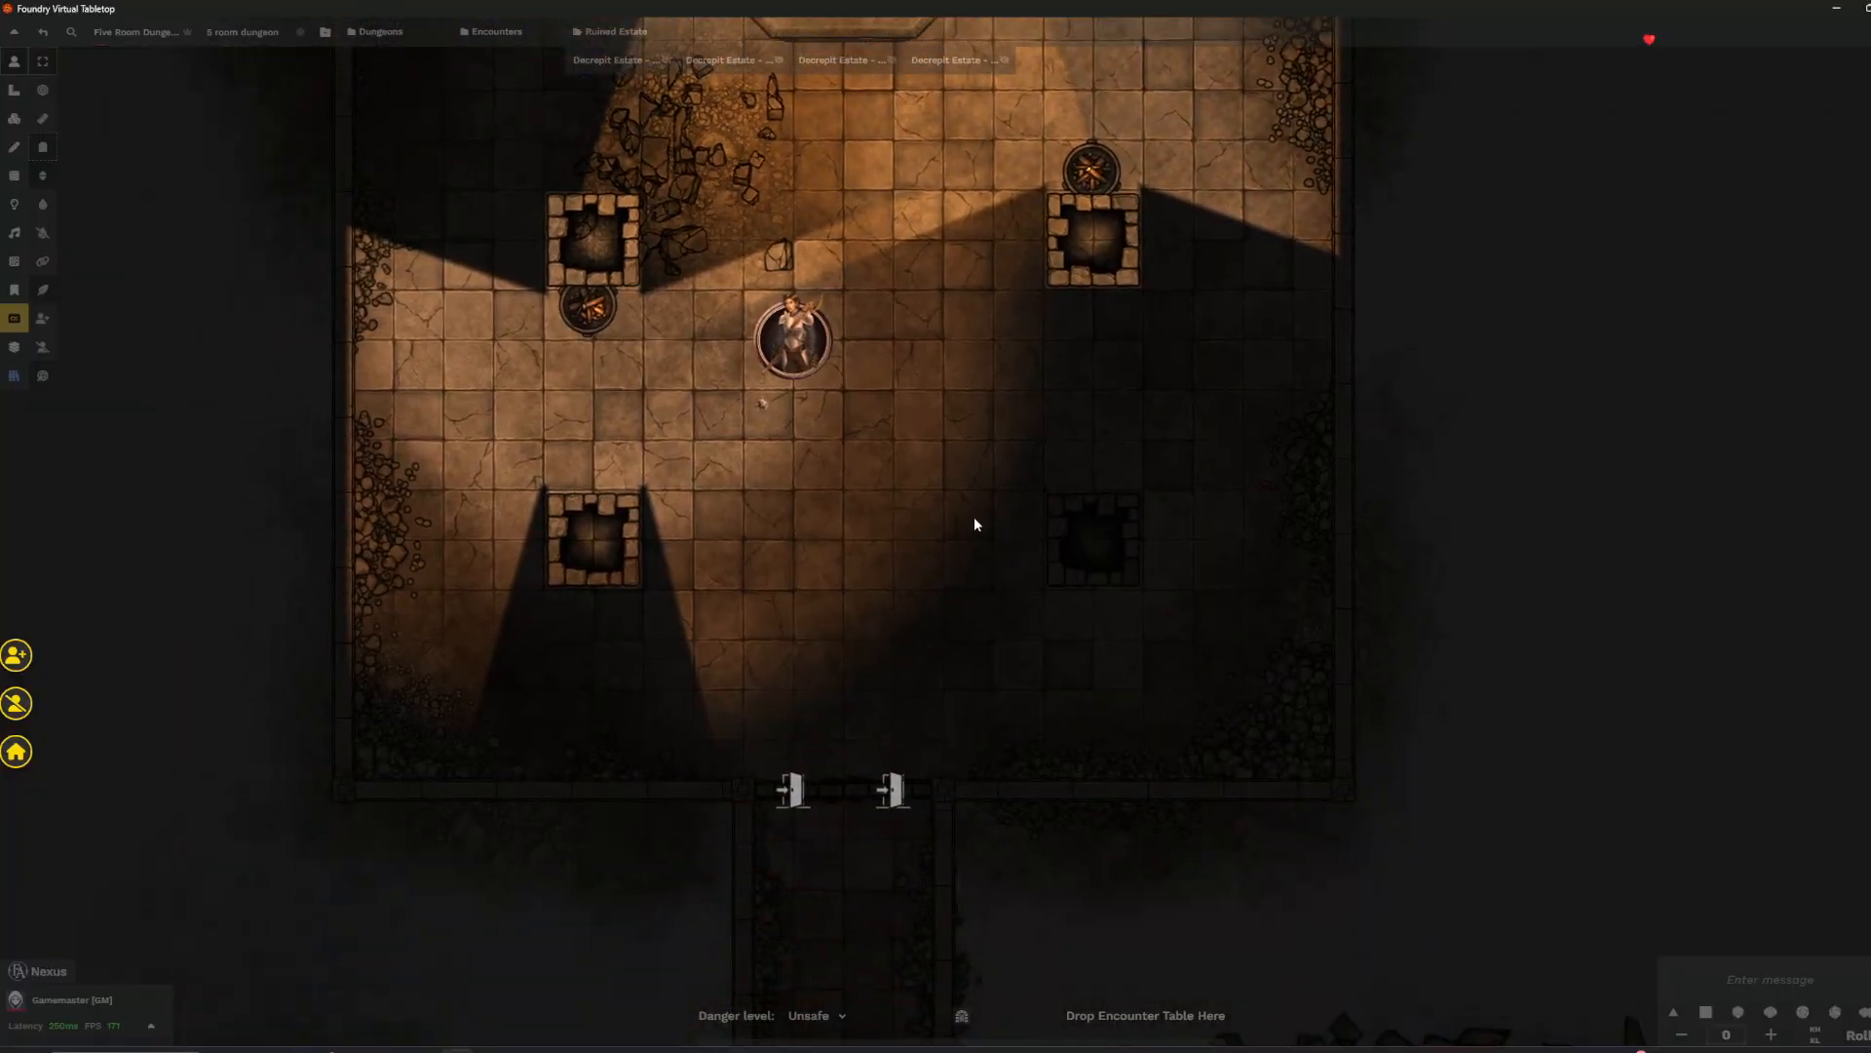
key("Down")
key("Down")
key("Down")
key("Down")
key("Down")
key("Right")
key("Right")
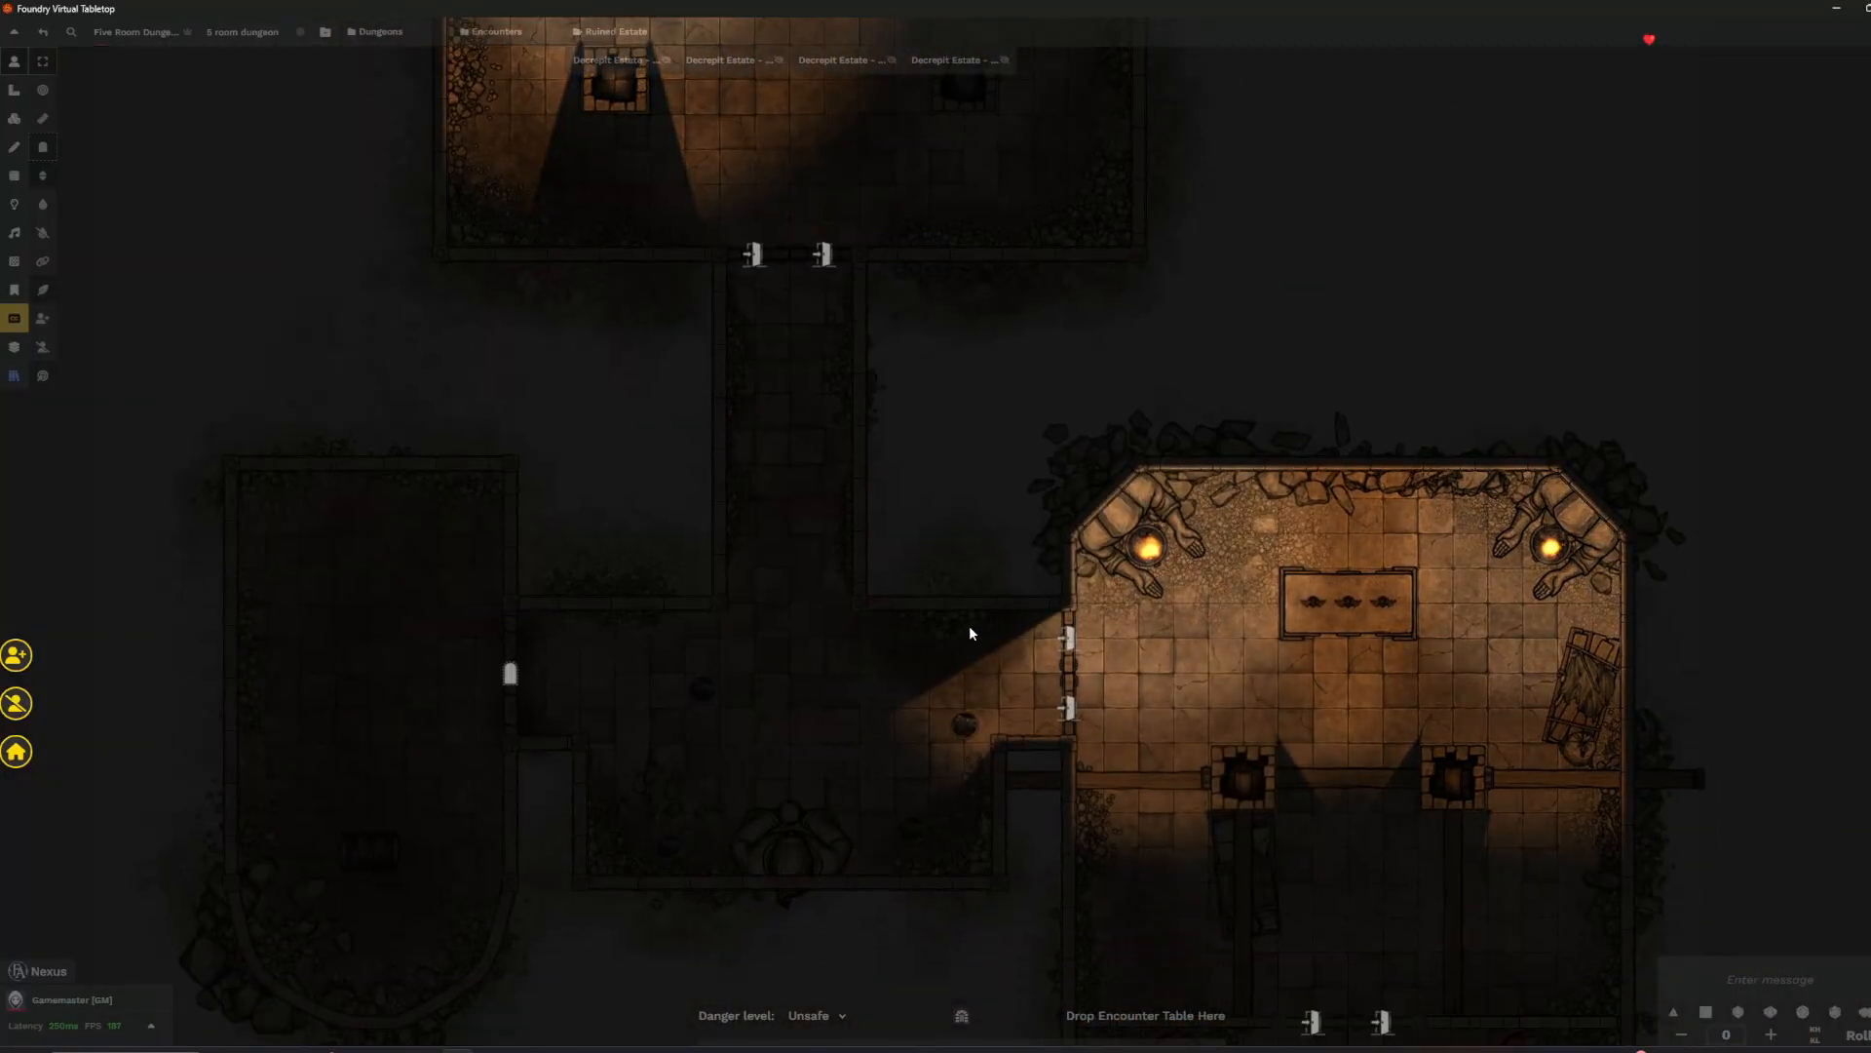
key("Escape")
- Examine the completed dungeon's layout, lights, doors and monster placement, from the southern entrance corridor up to the northern hall
scroll(576, 430, "down", 3)
scroll(818, 435, "up", 2)
scroll(735, 296, "down", 1)
scroll(906, 546, "down", 1)
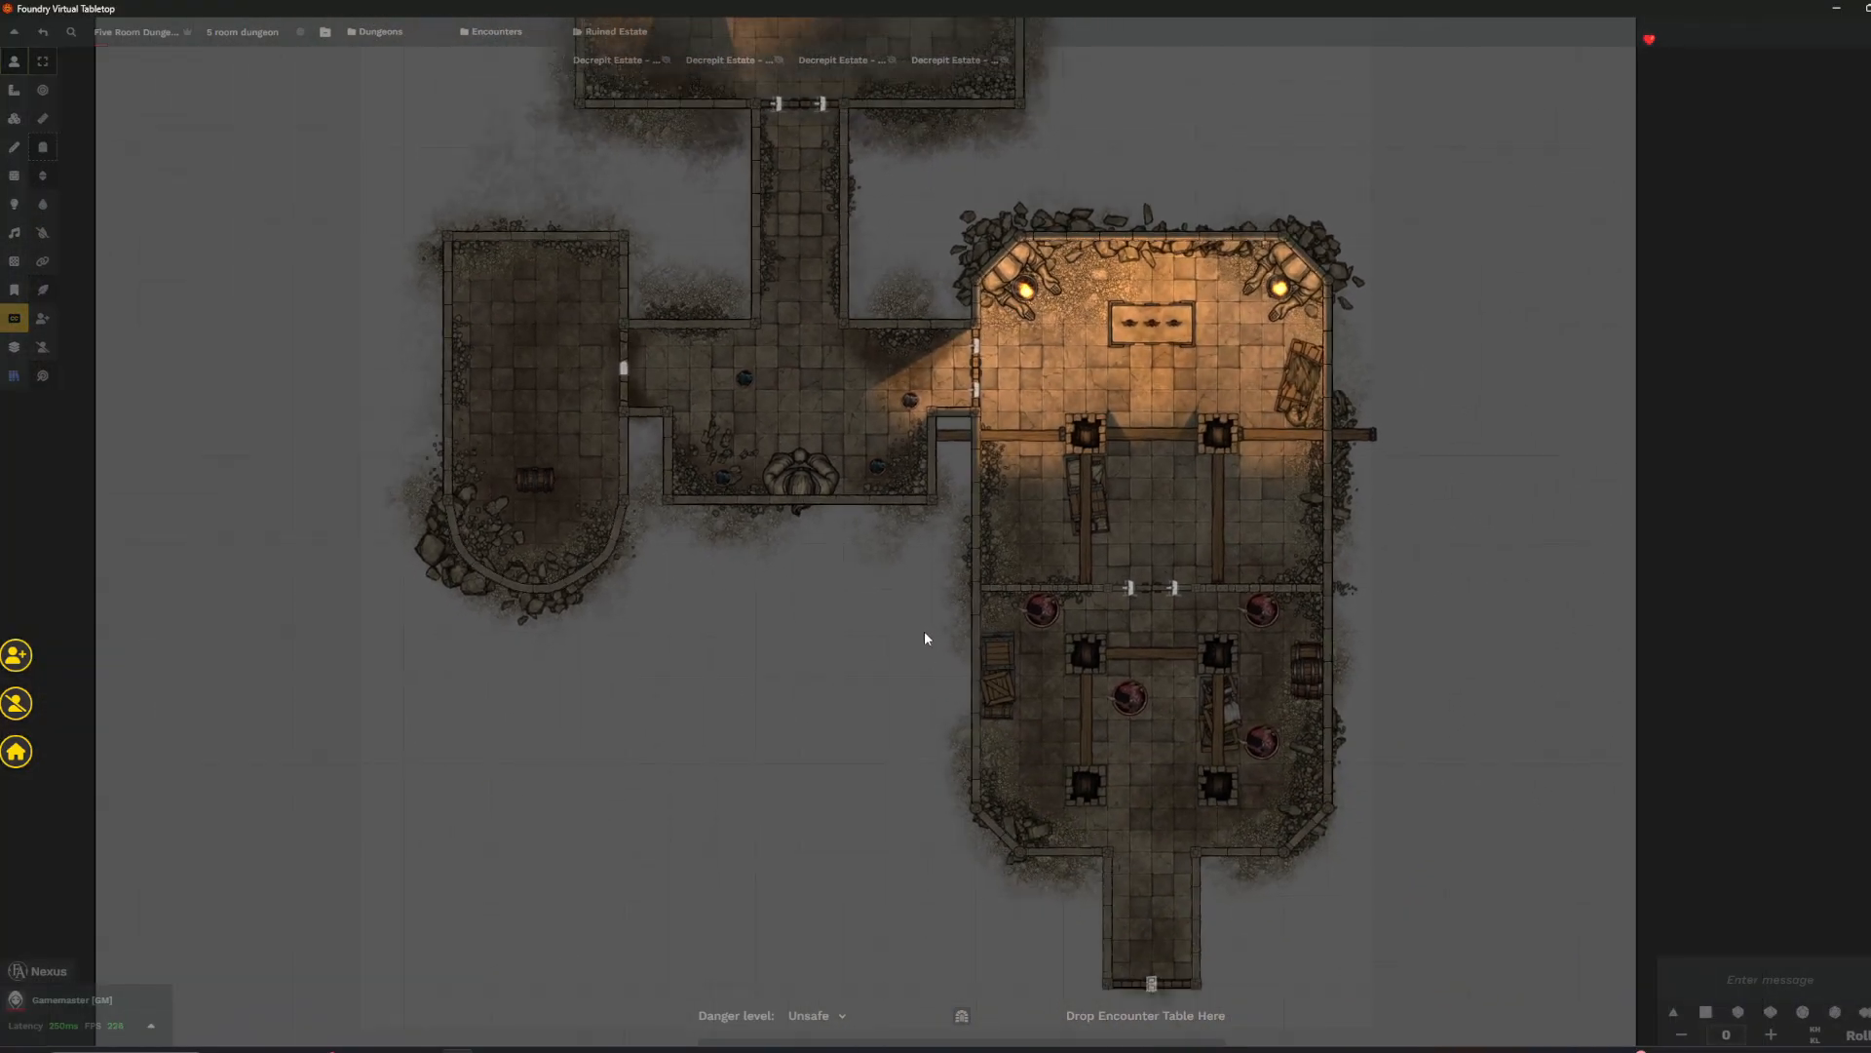
key("Up")
key("Up")
key("Up")
key("Up")
key("Up")
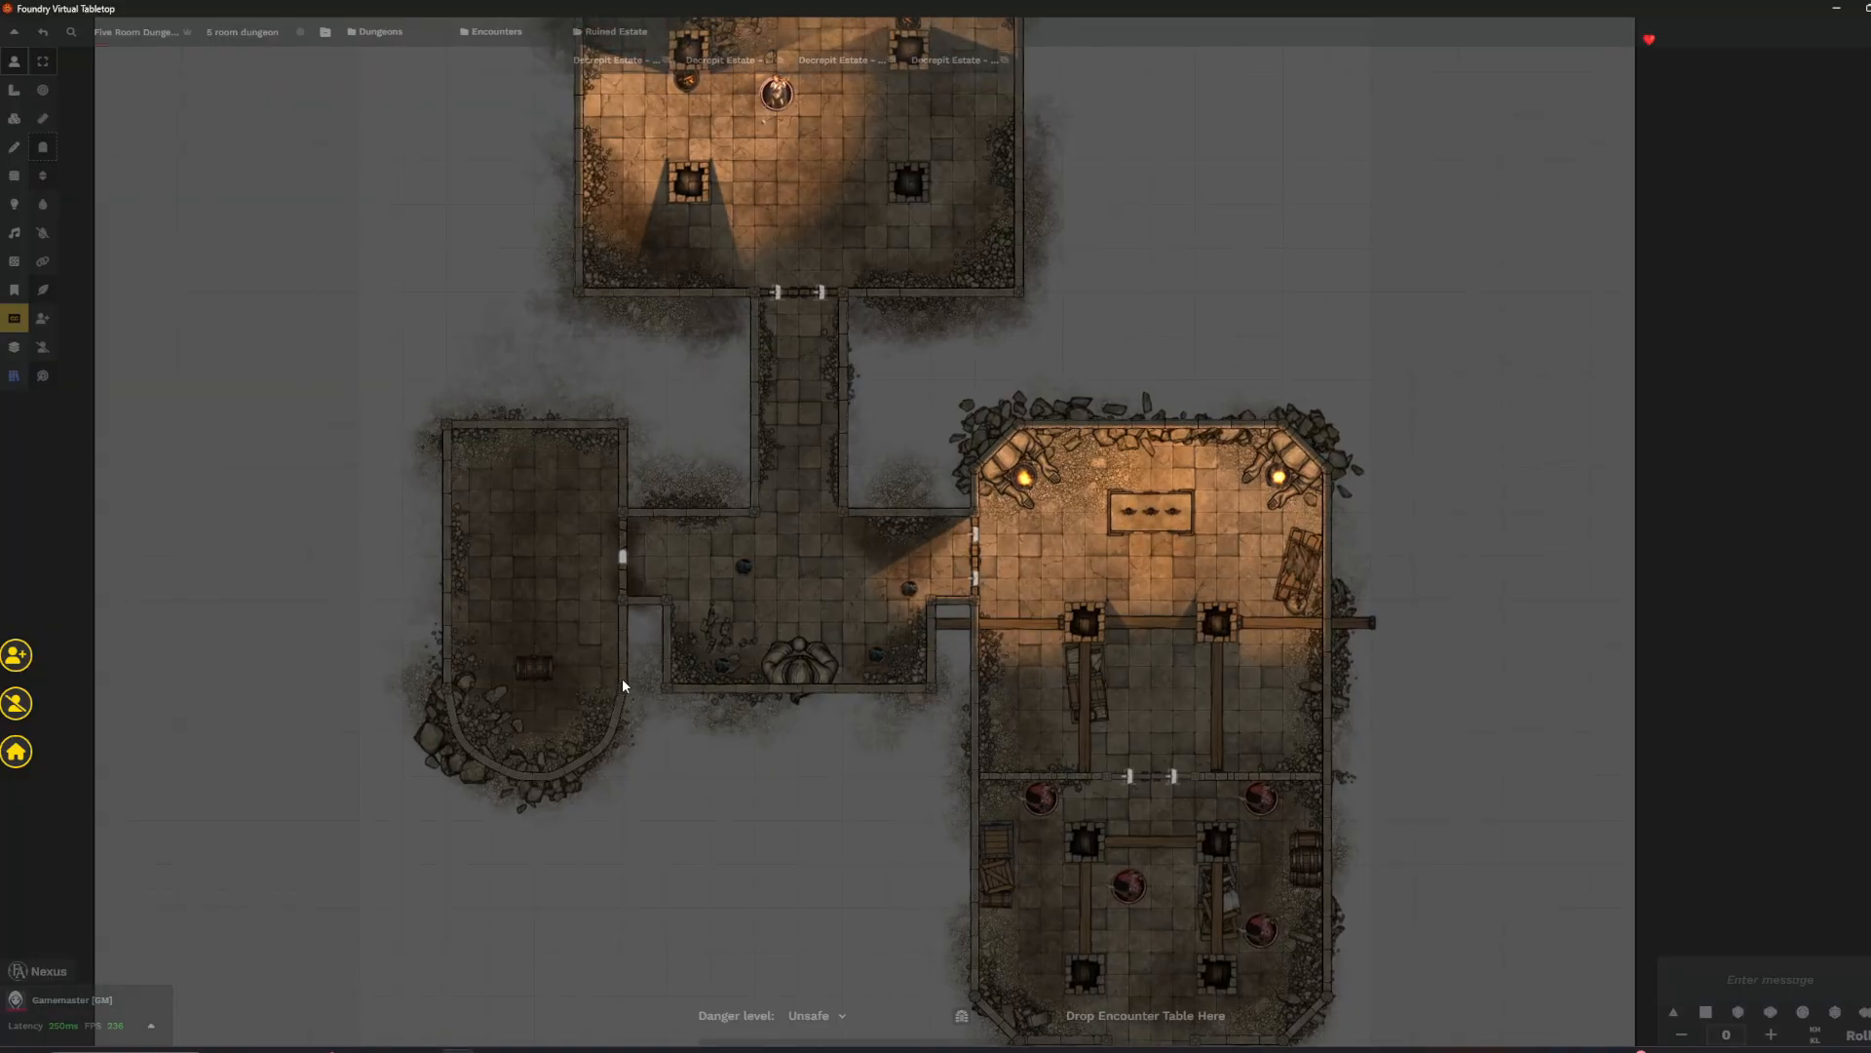
scroll(948, 515, "down", 2)
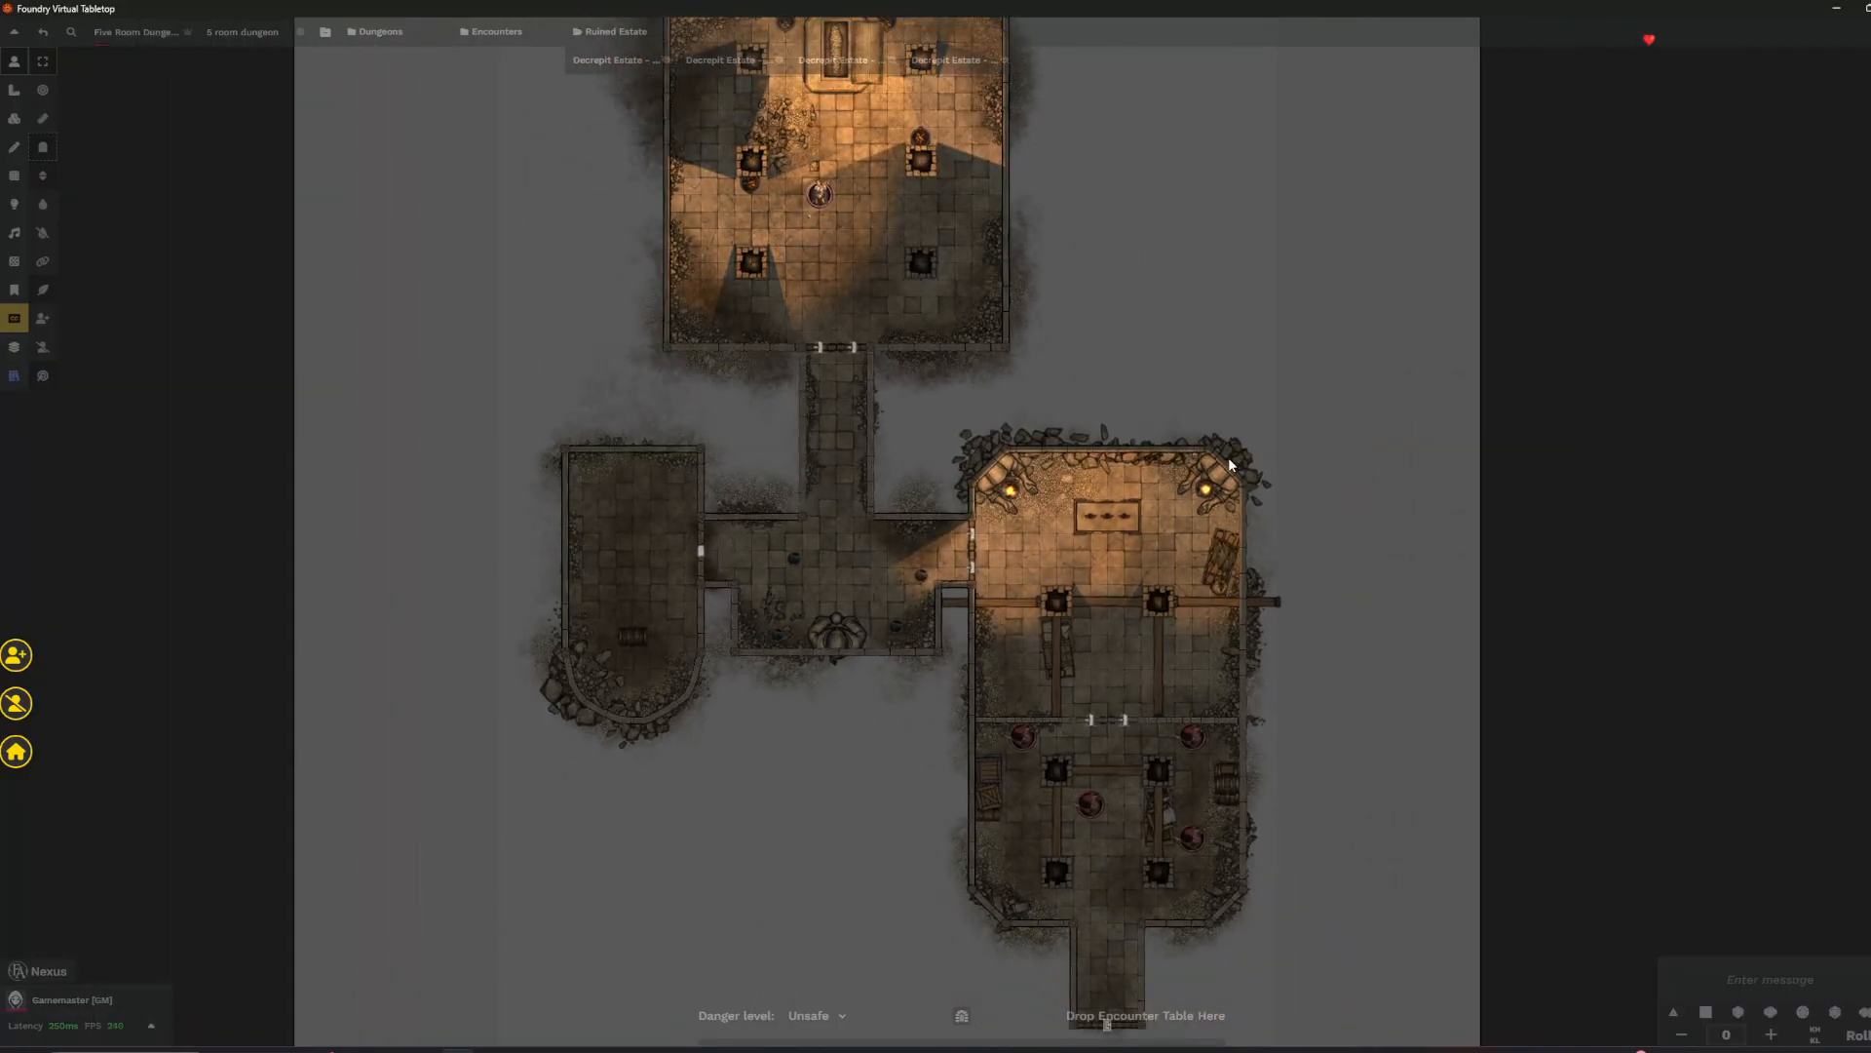
key("Up")
scroll(1344, 597, "down", 1)
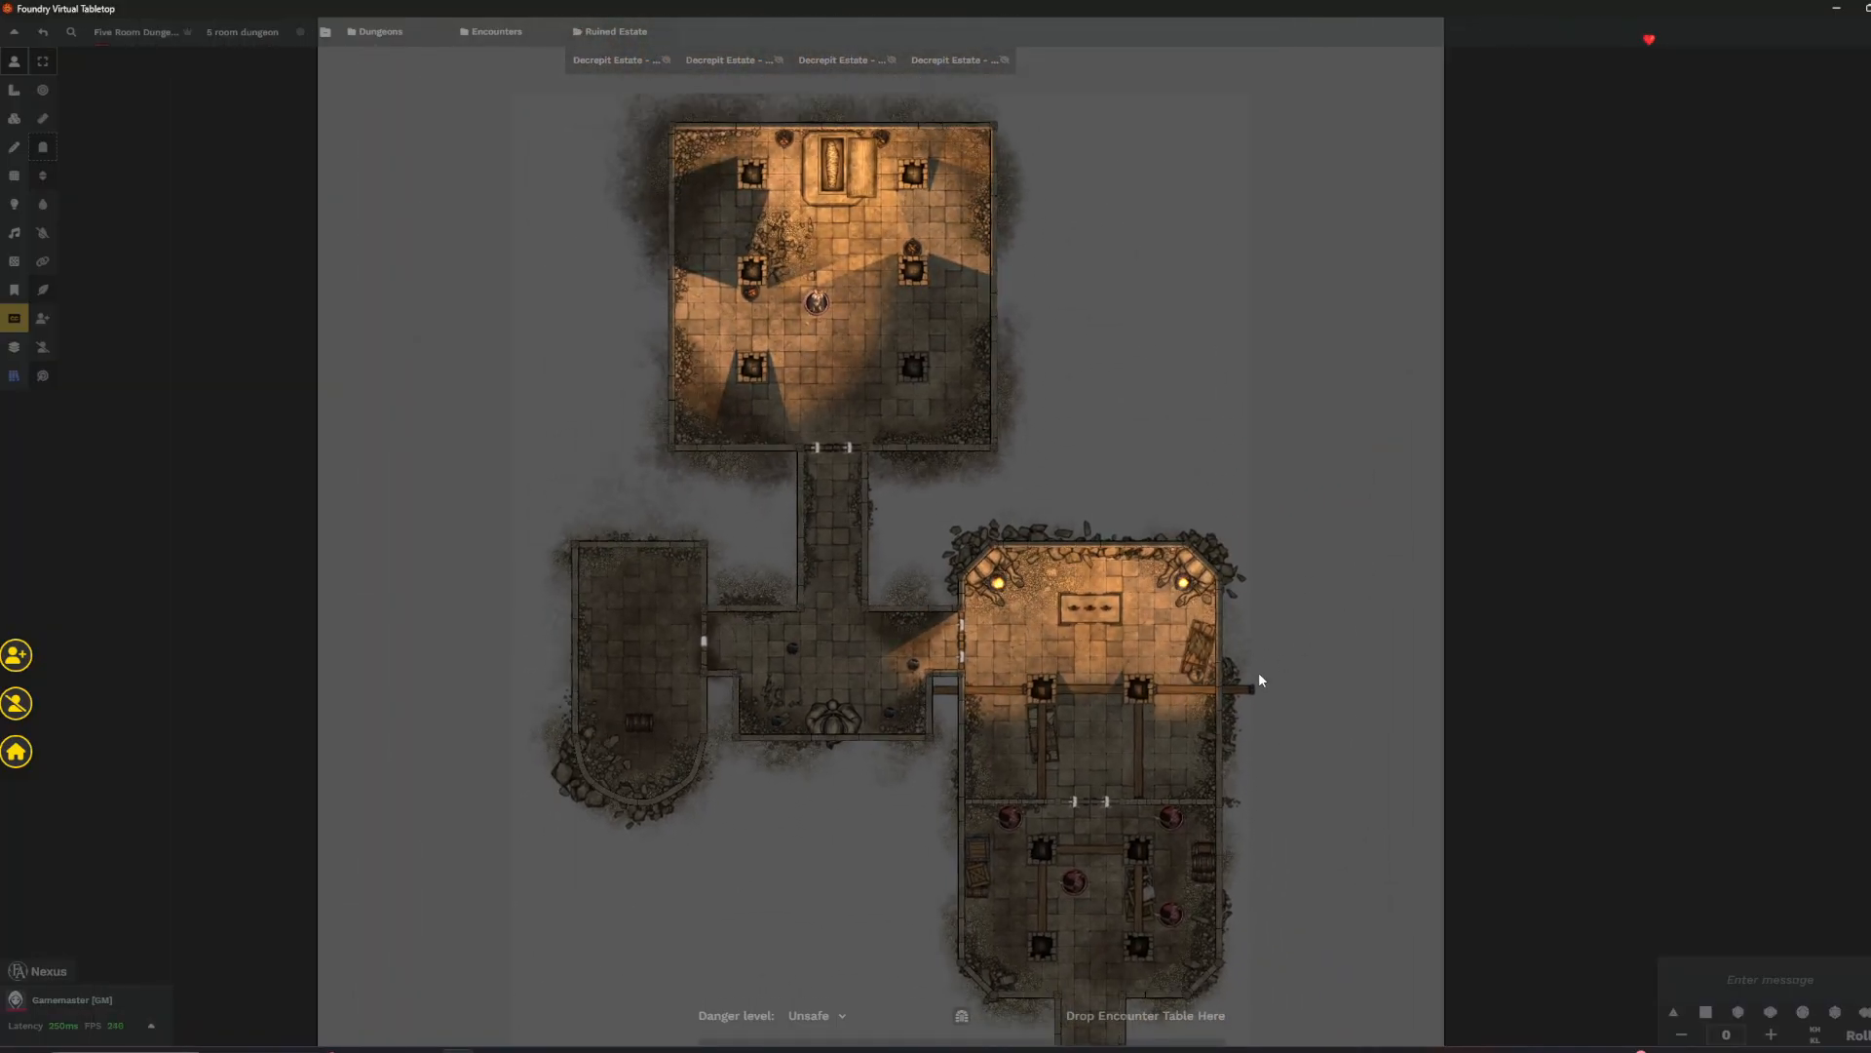
scroll(974, 489, "up", 1)
key("Left")
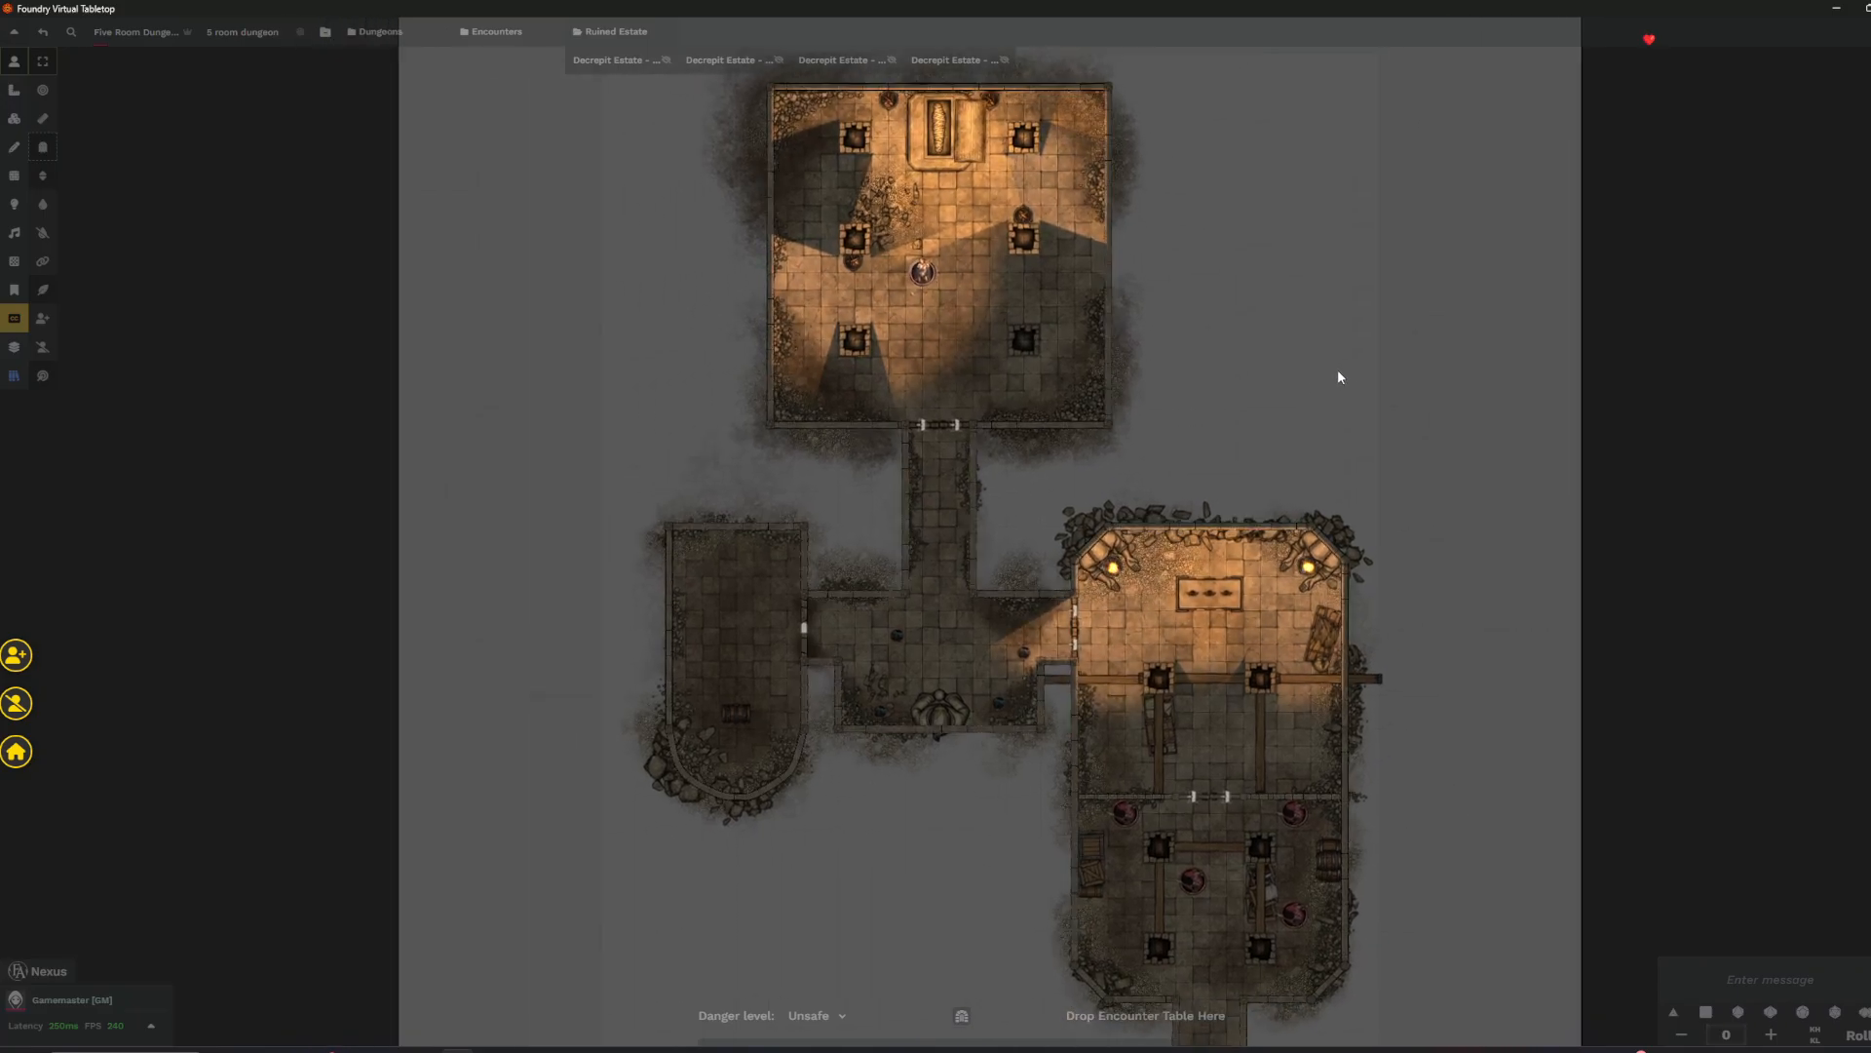
scroll(1051, 674, "up", 5)
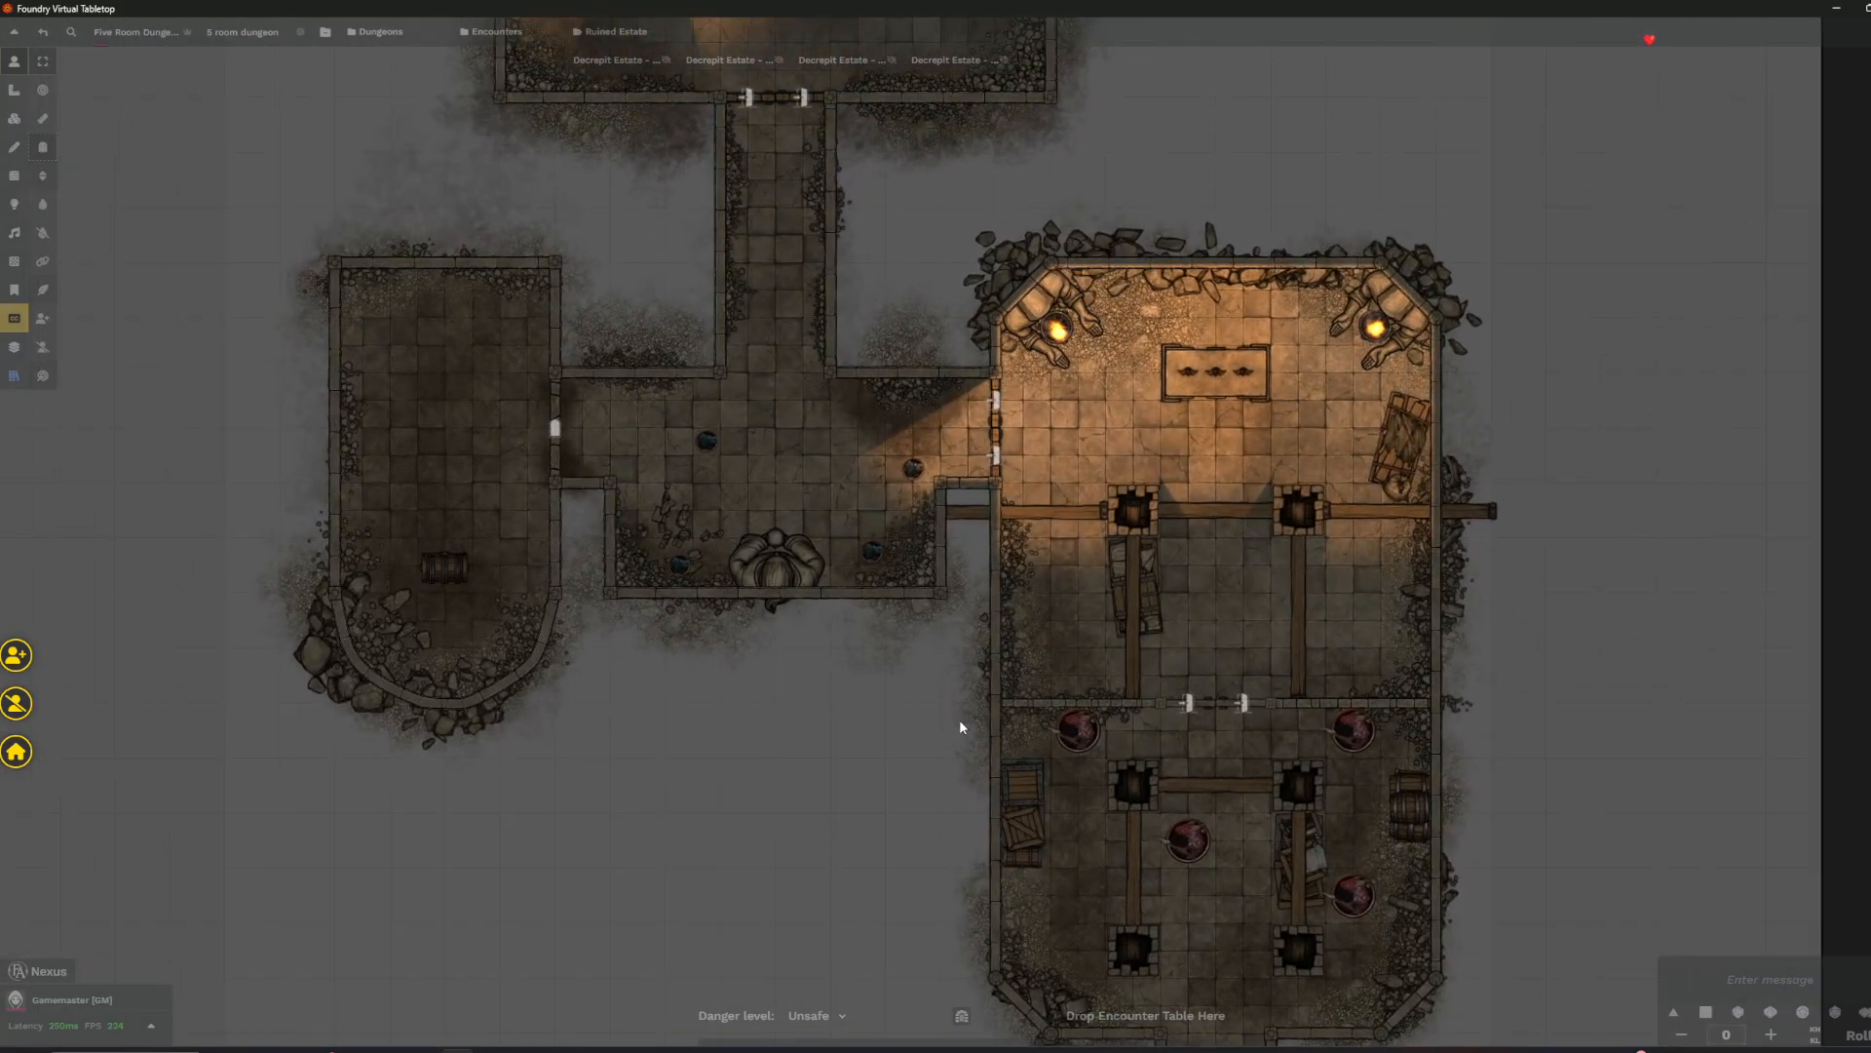
scroll(943, 468, "down", 1)
scroll(731, 806, "up", 2)
key("Down")
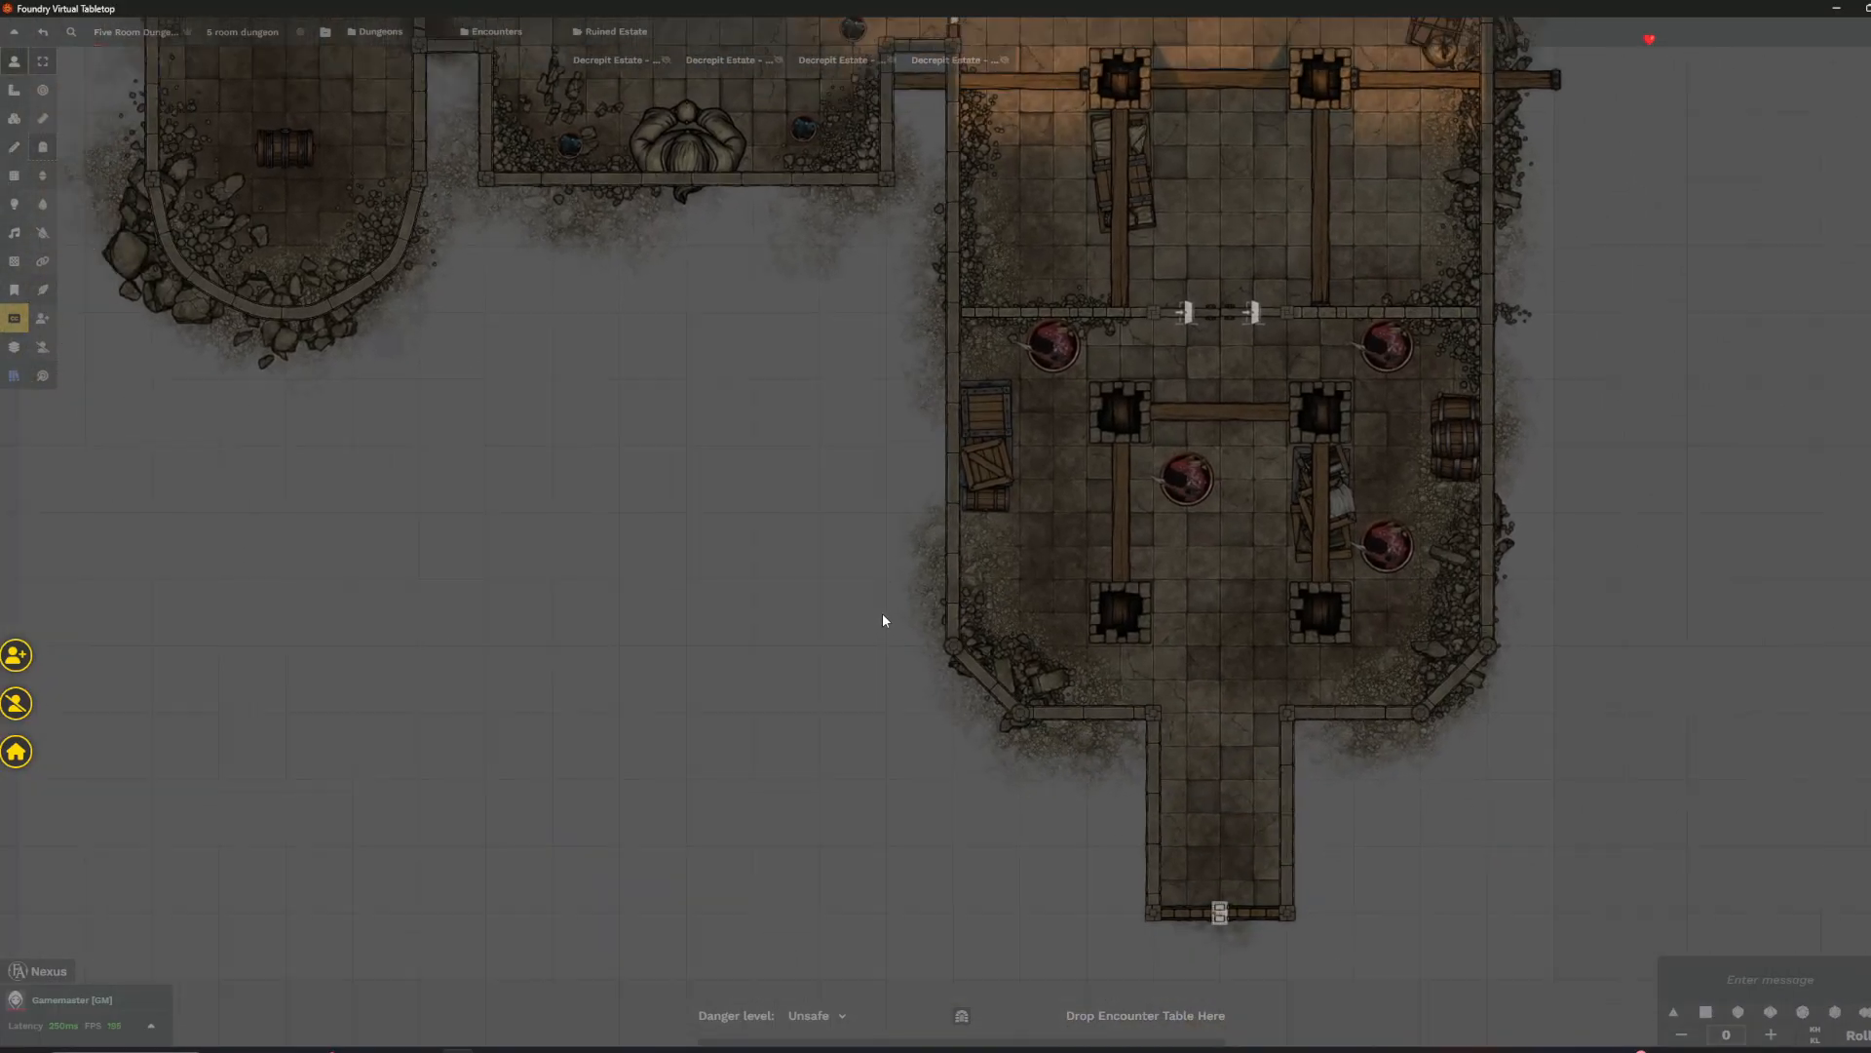
scroll(965, 780, "down", 2)
key("Up")
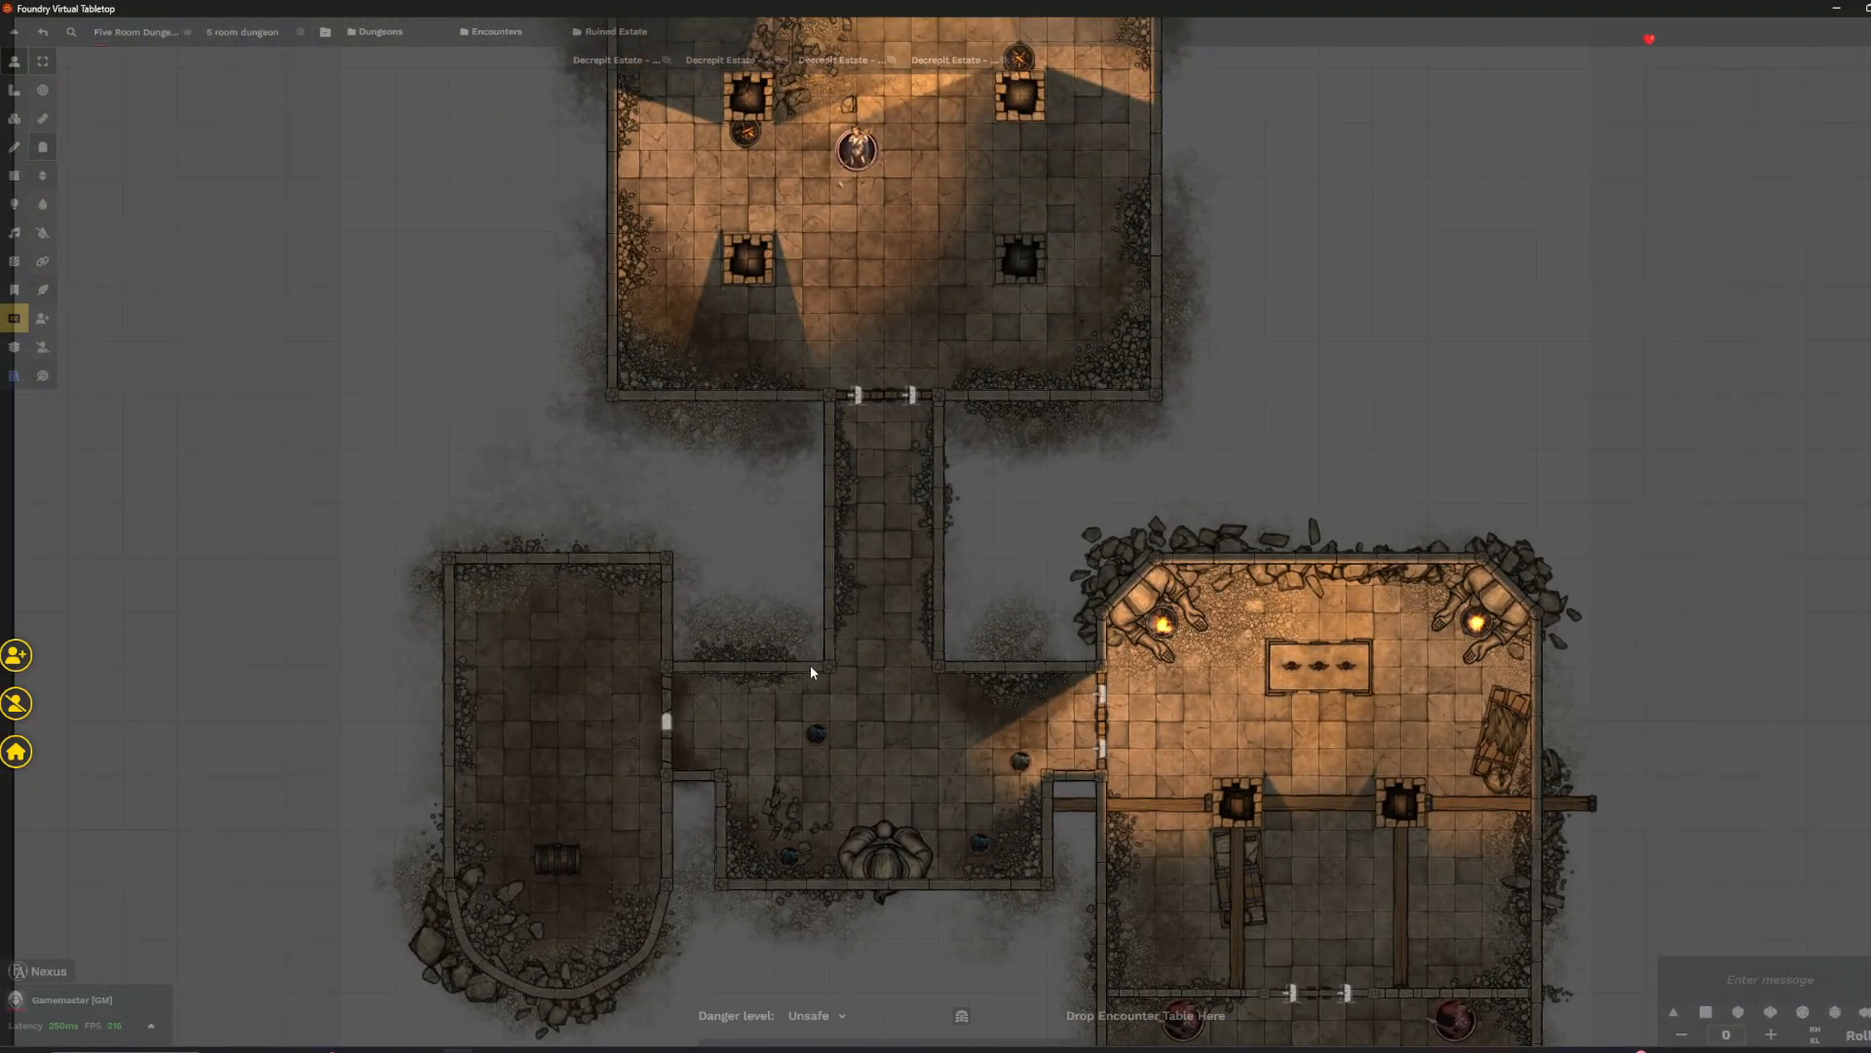
scroll(954, 733, "up", 1)
key("Up")
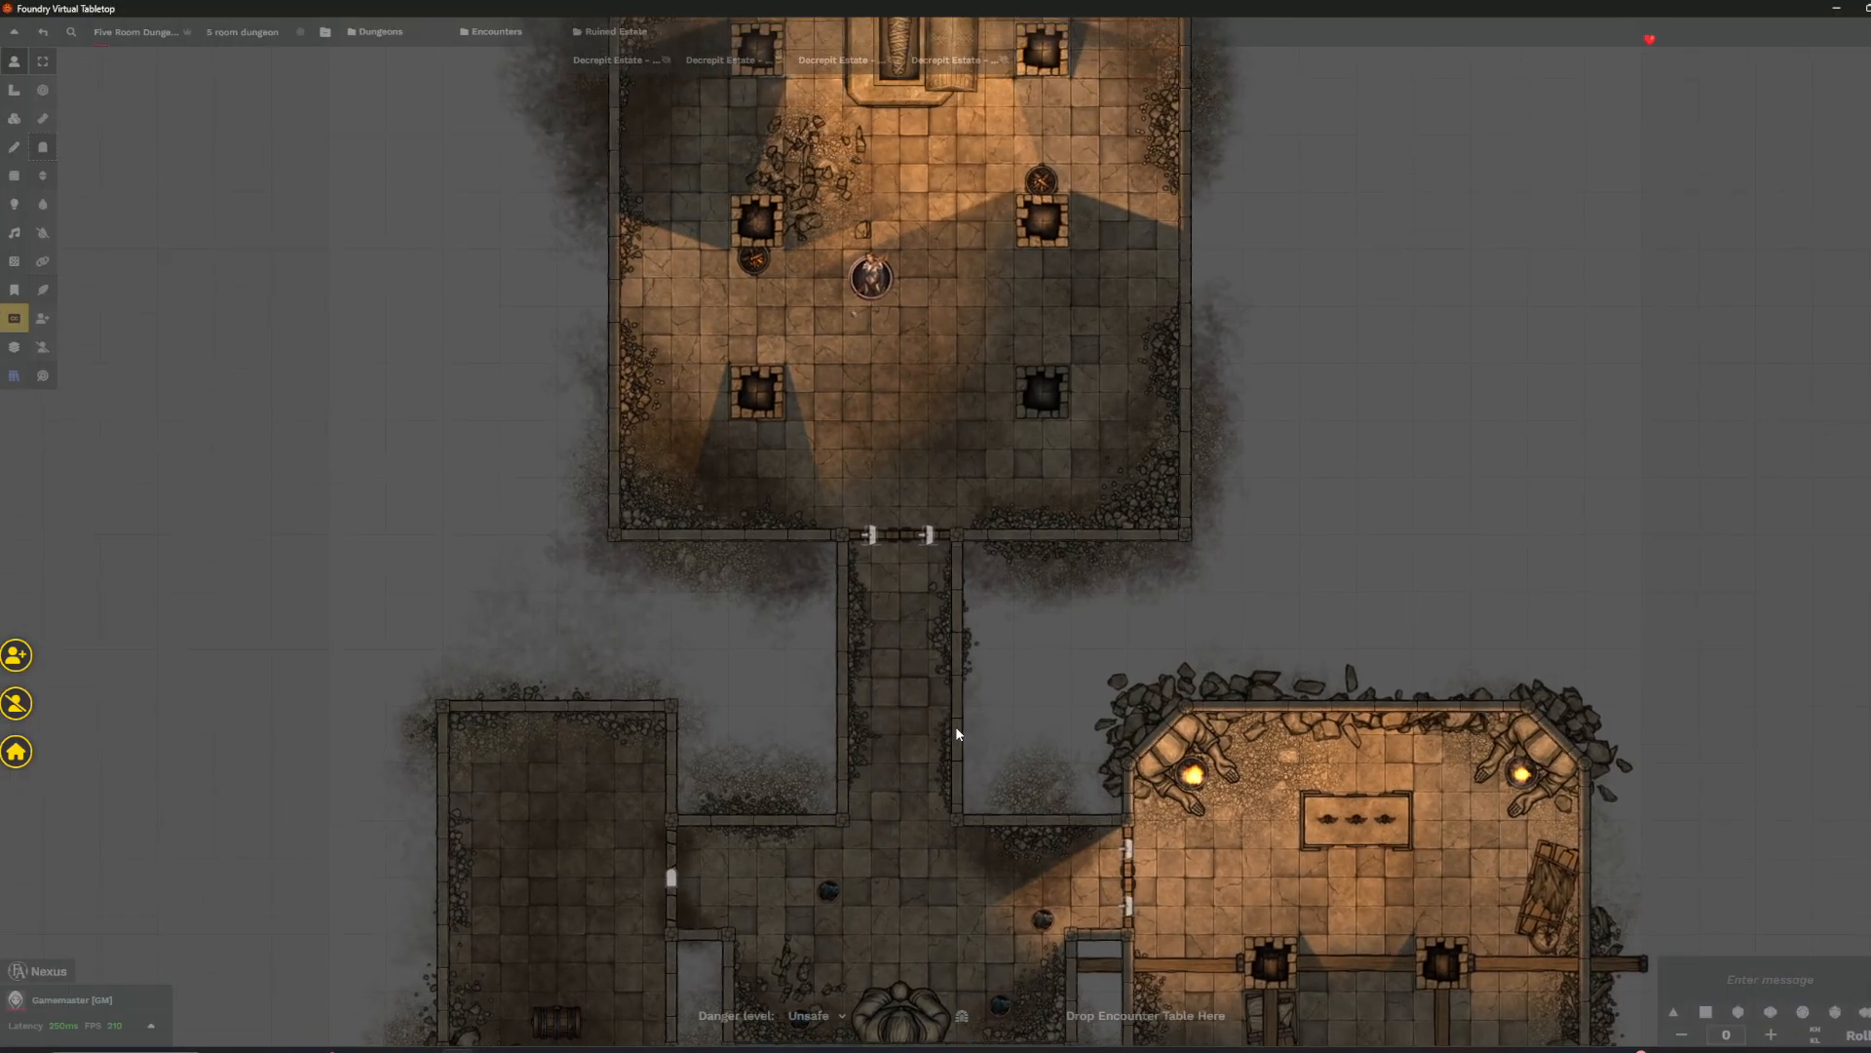
scroll(1293, 635, "down", 1)
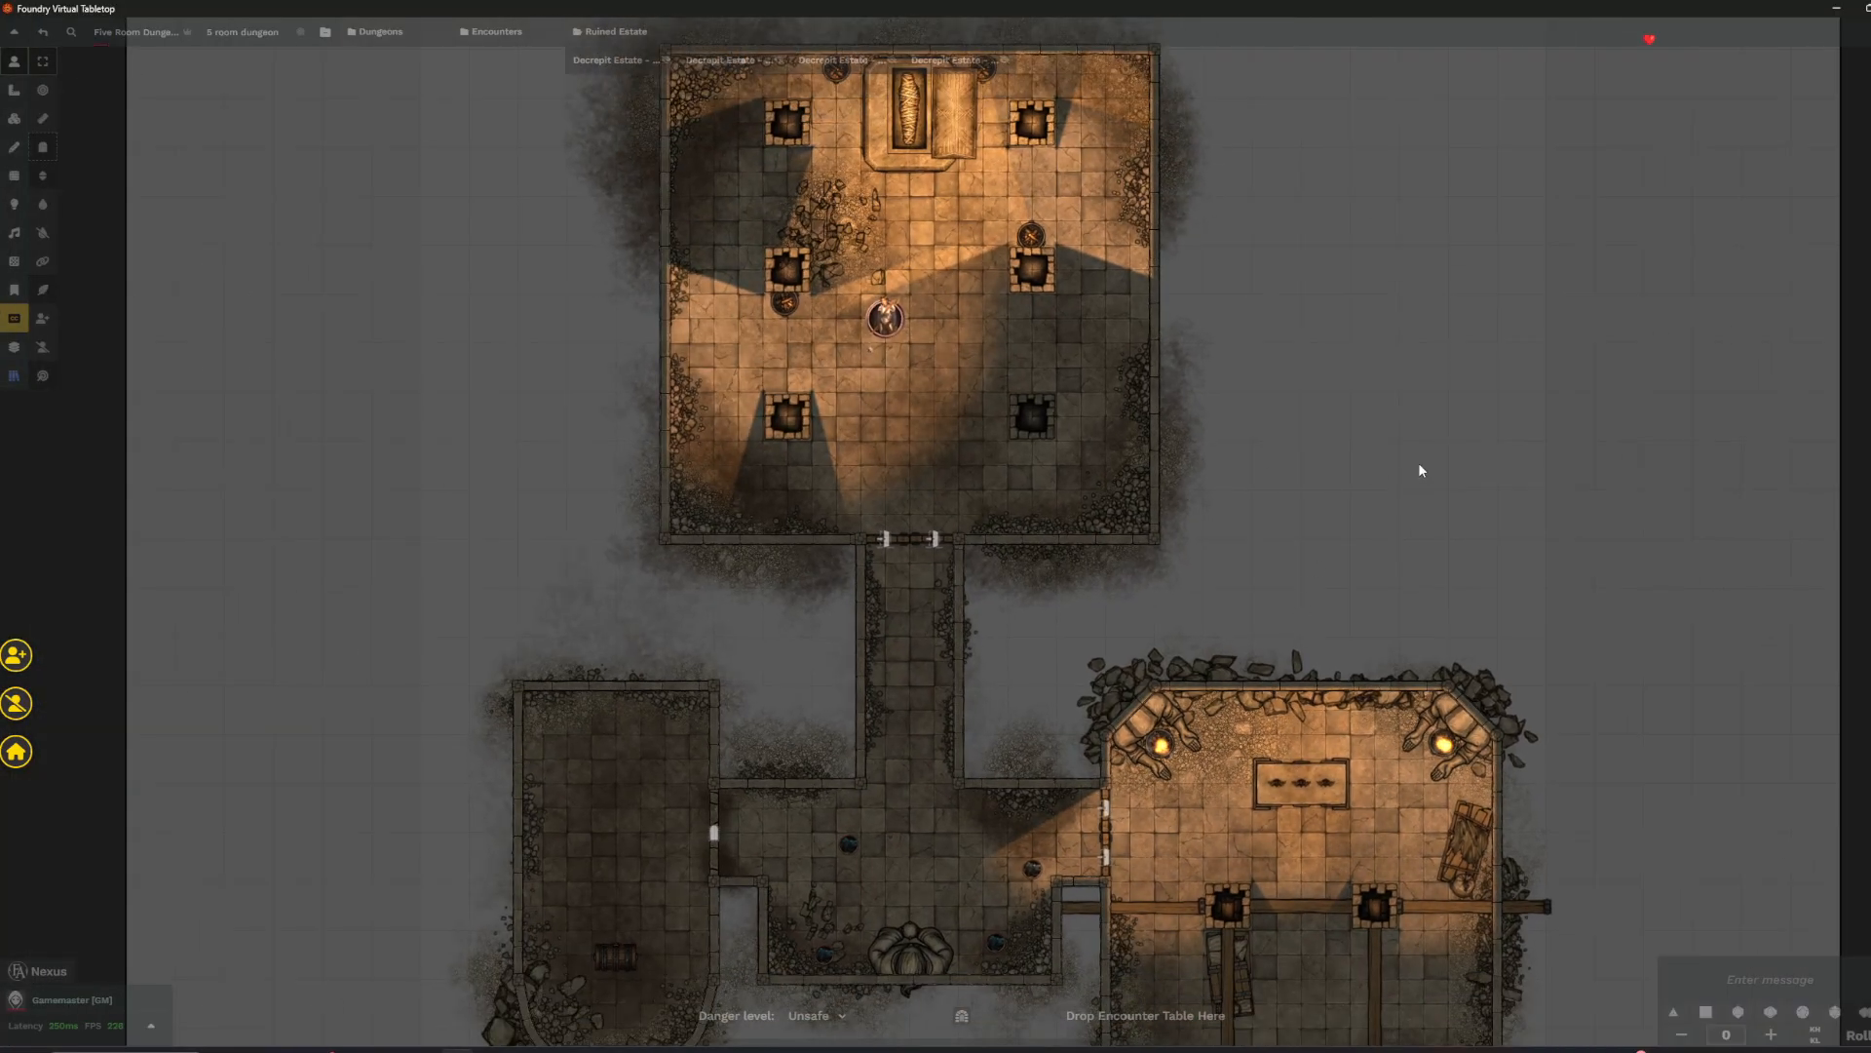